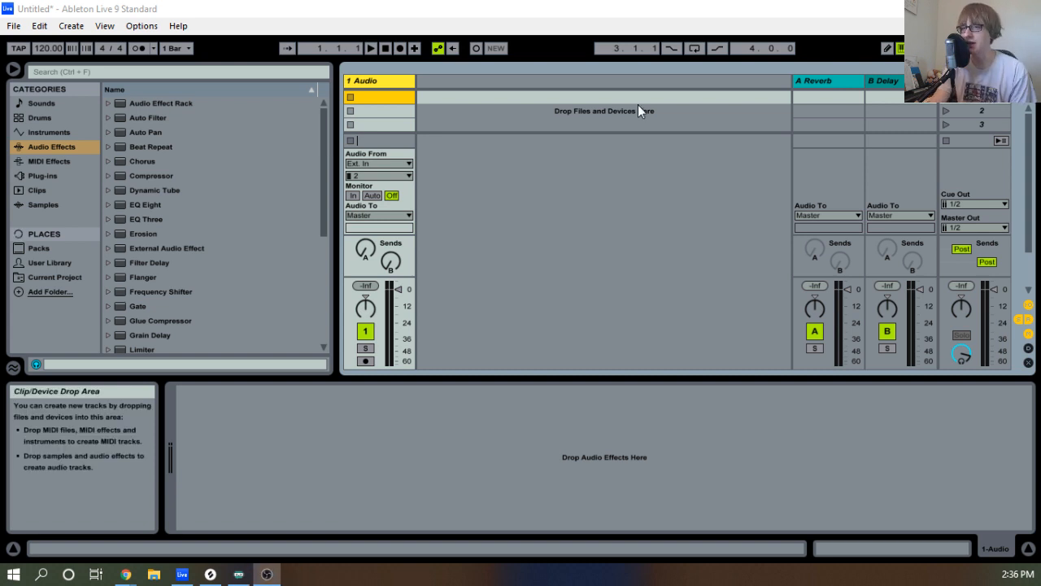
# Load the Lofi 4.0.adg kit from the User Library's My Dope Ass Kits Yo folder onto a new MIDI track.
pyautogui.click(602, 256)
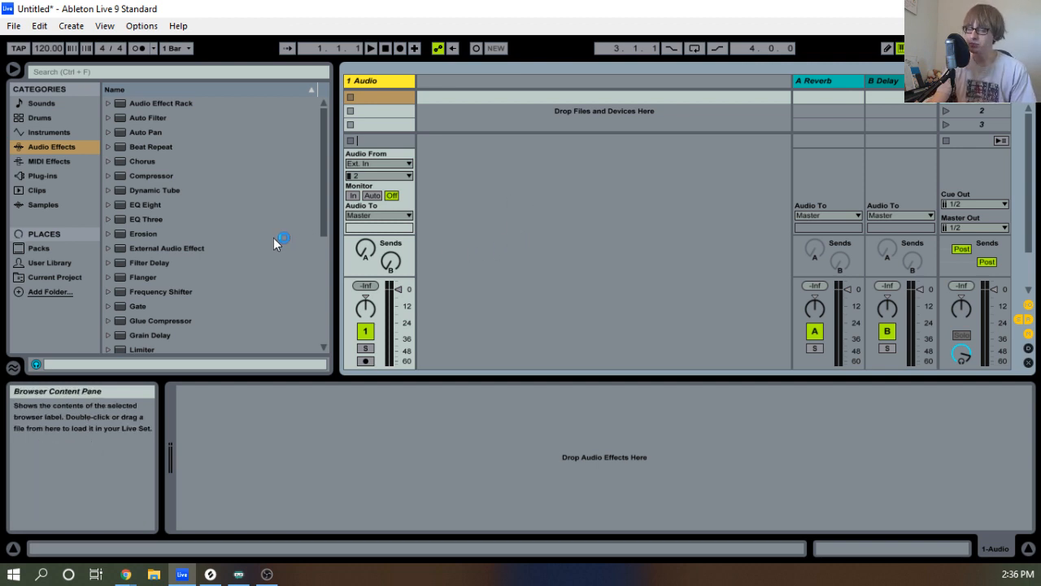
pyautogui.scroll(-5, 275, 238)
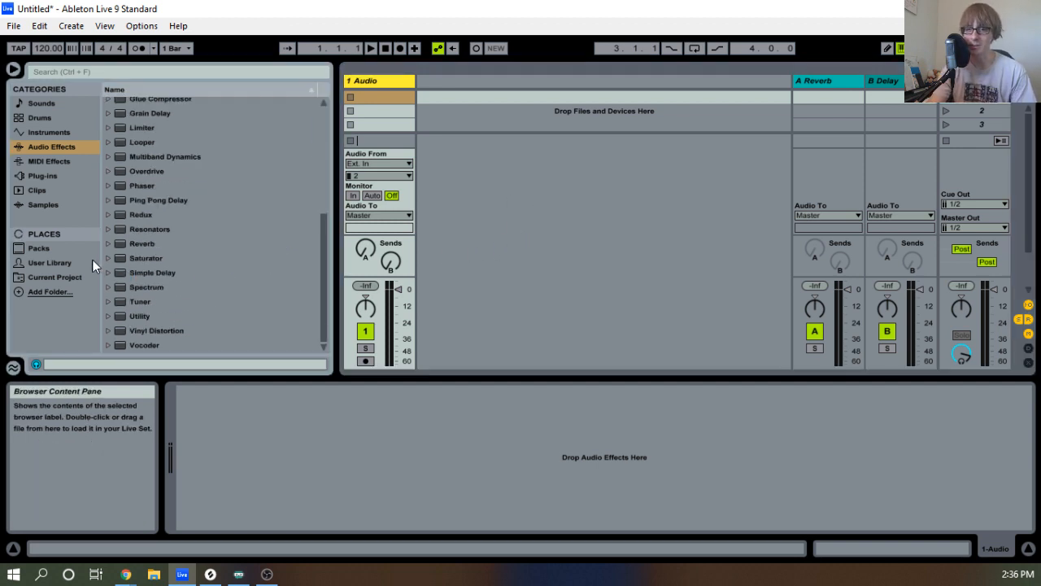
pyautogui.click(54, 263)
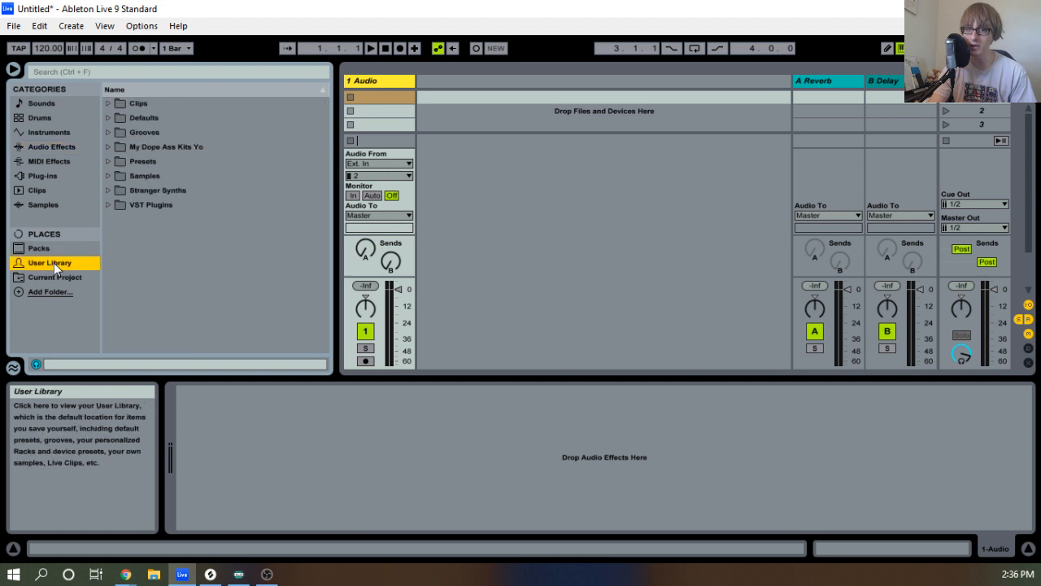
pyautogui.click(107, 147)
pyautogui.scroll(-3, 214, 217)
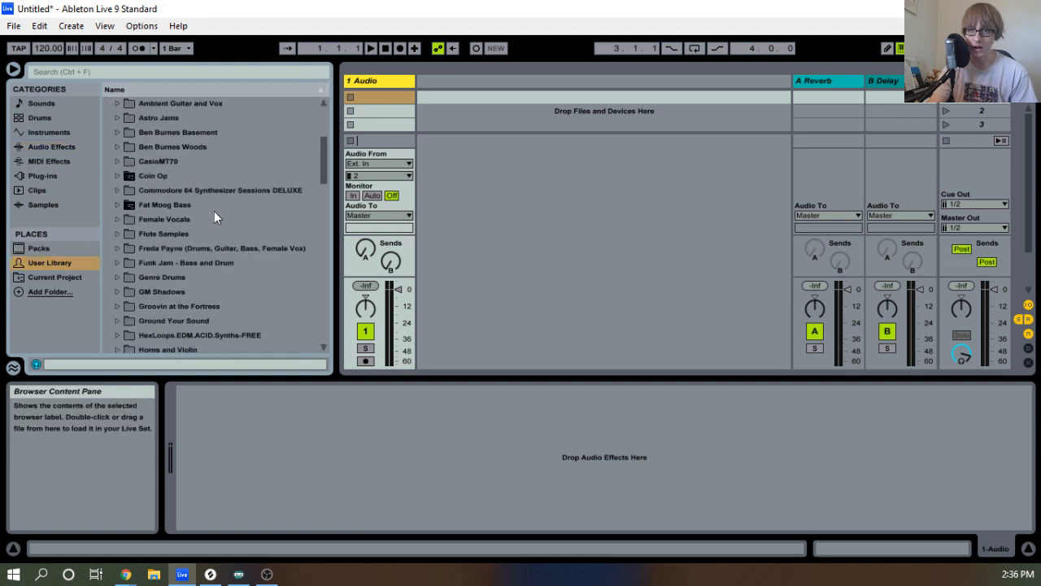
pyautogui.scroll(-15, 214, 218)
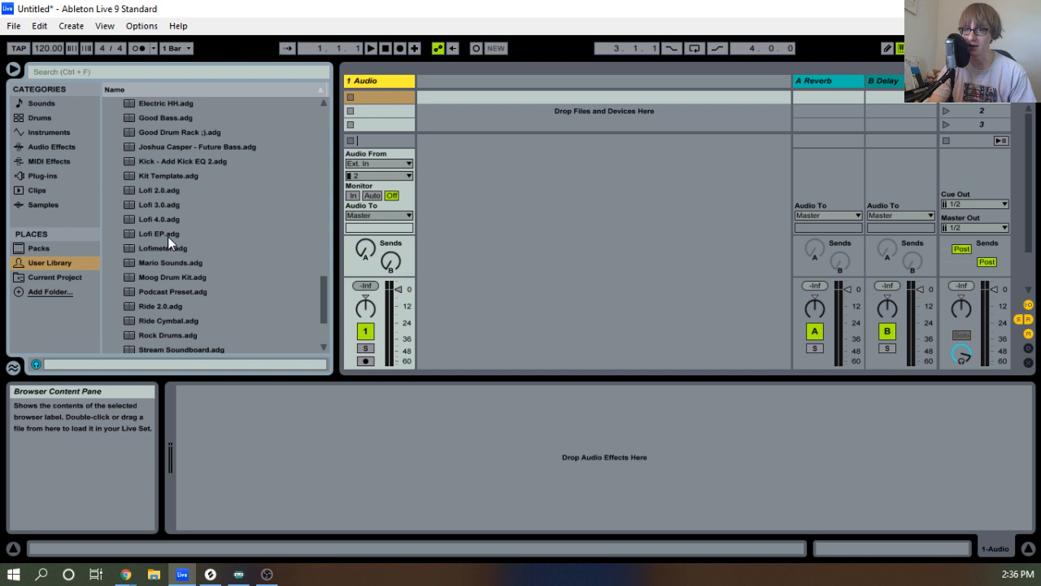
pyautogui.click(168, 236)
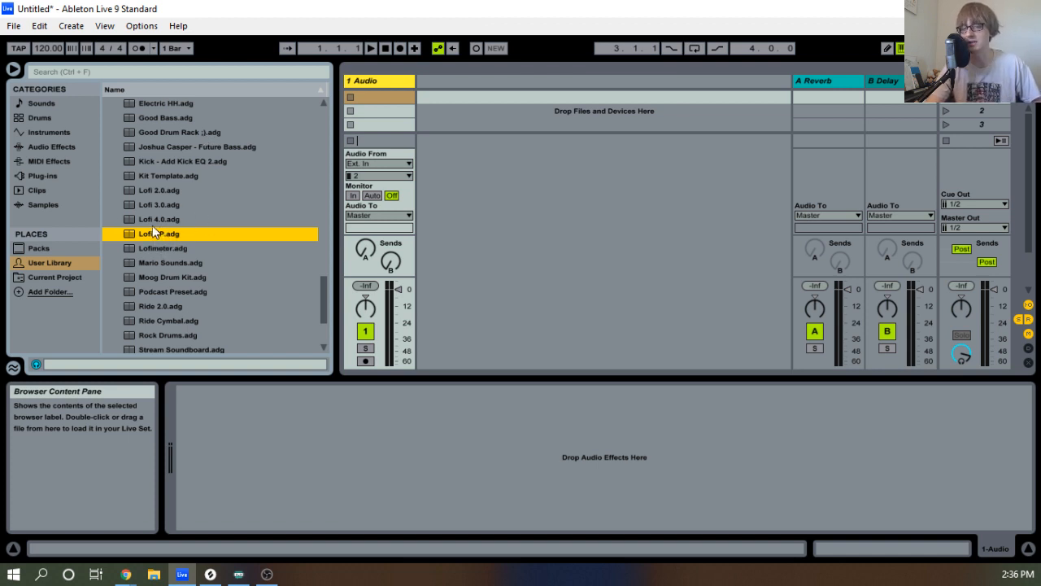
pyautogui.click(151, 218)
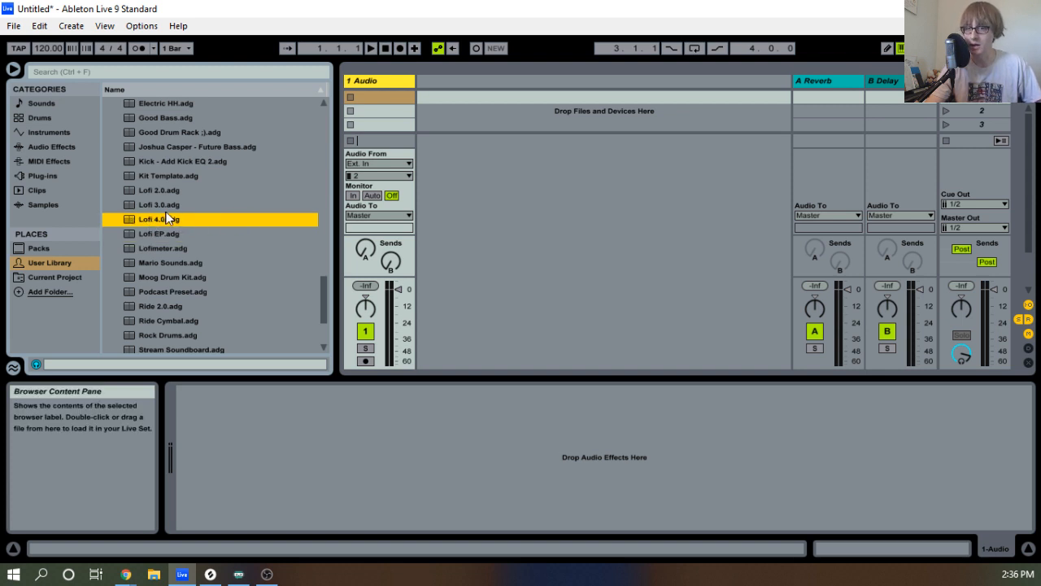
pyautogui.moveTo(144, 219); pyautogui.dragTo(482, 209)
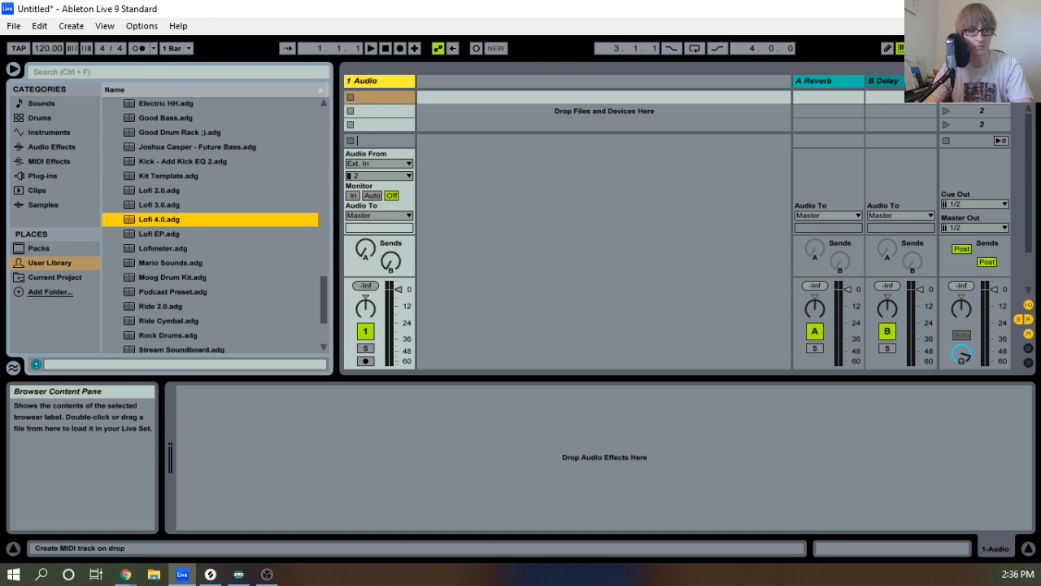
# Switch to Splice in the browser and open the full list of today's new sound packs.
pyautogui.hotkey('alt', 'Tab')
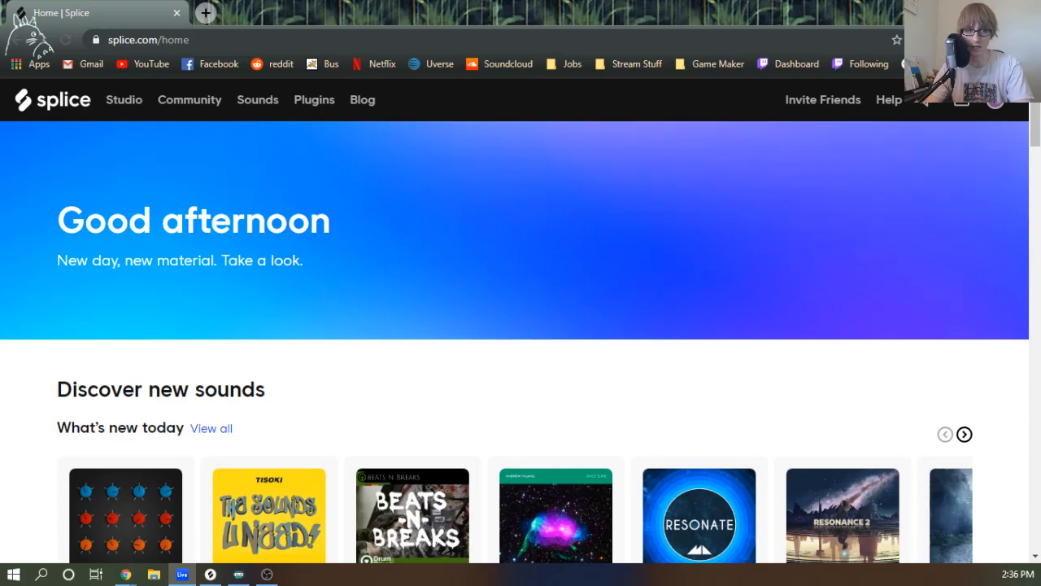
pyautogui.scroll(-1, 651, 337)
pyautogui.scroll(1, 651, 336)
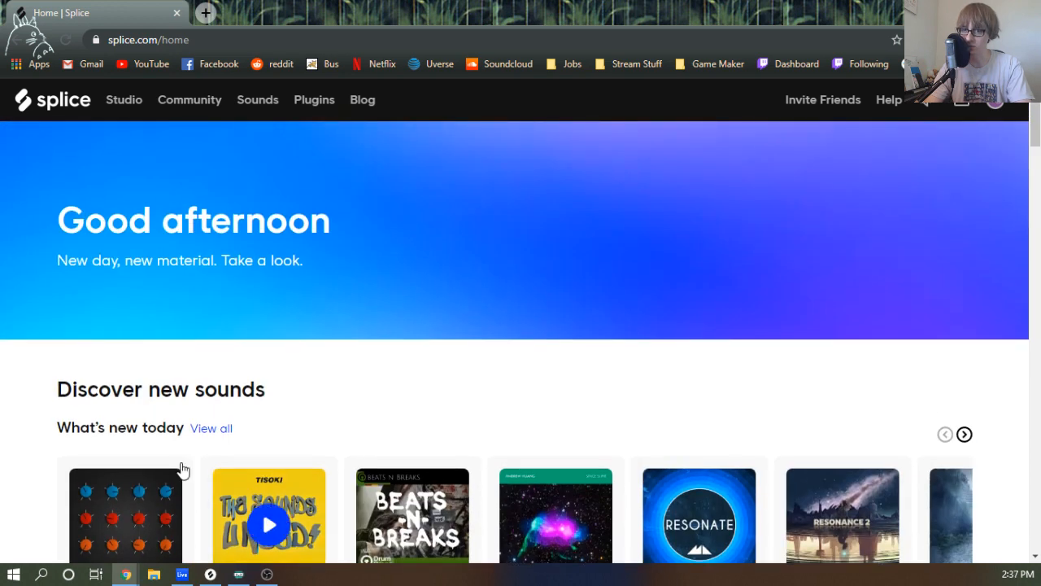
pyautogui.click(215, 431)
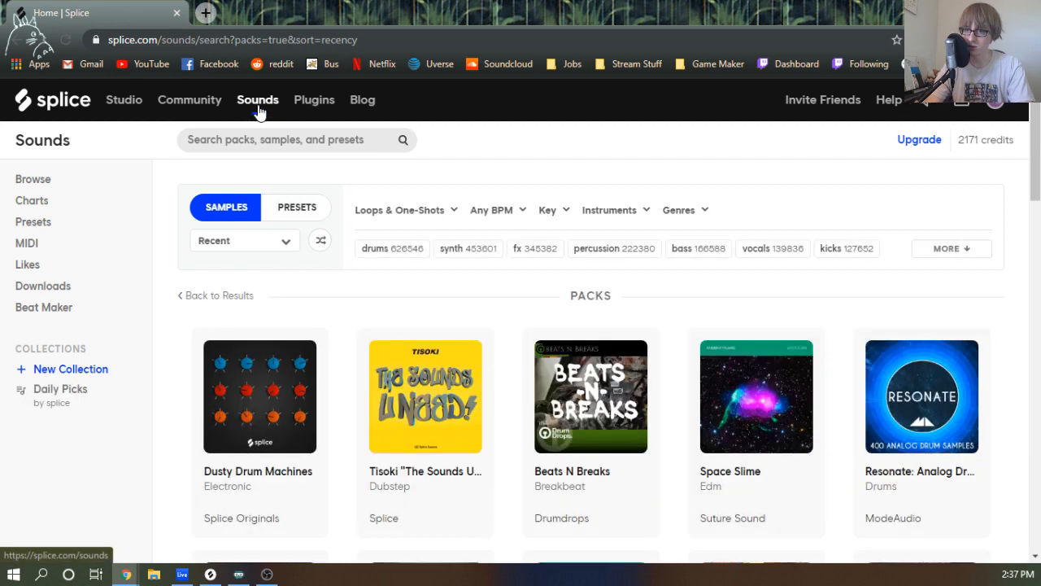
# Open the Dusty Drum Machines and Resonate analog drum packs in separate browser tabs.
pyautogui.scroll(-1, 524, 324)
pyautogui.scroll(-2, 347, 399)
pyautogui.scroll(1, 263, 314)
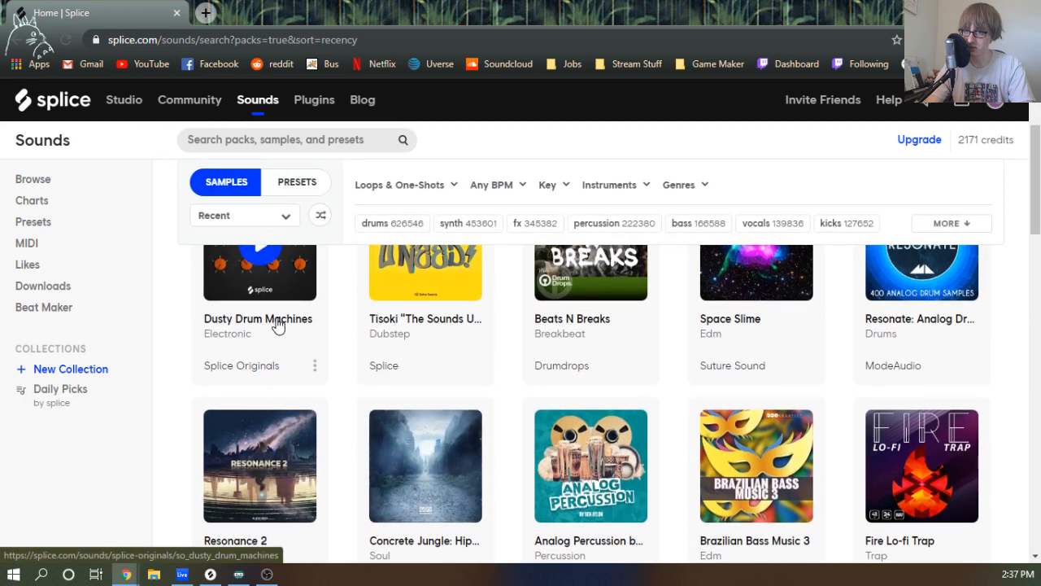
pyautogui.middleClick(595, 336)
pyautogui.scroll(1, 619, 318)
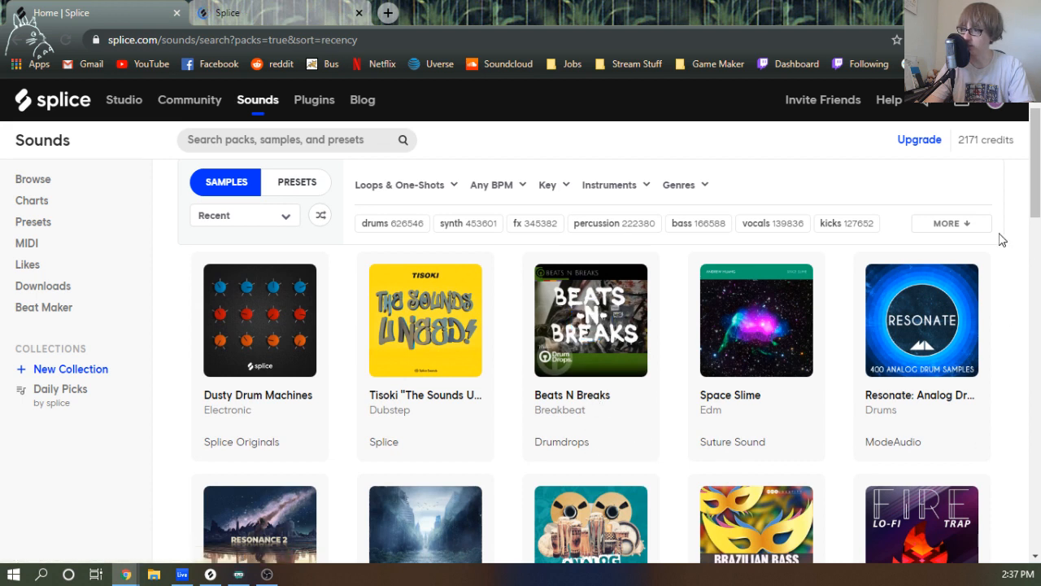
pyautogui.middleClick(954, 402)
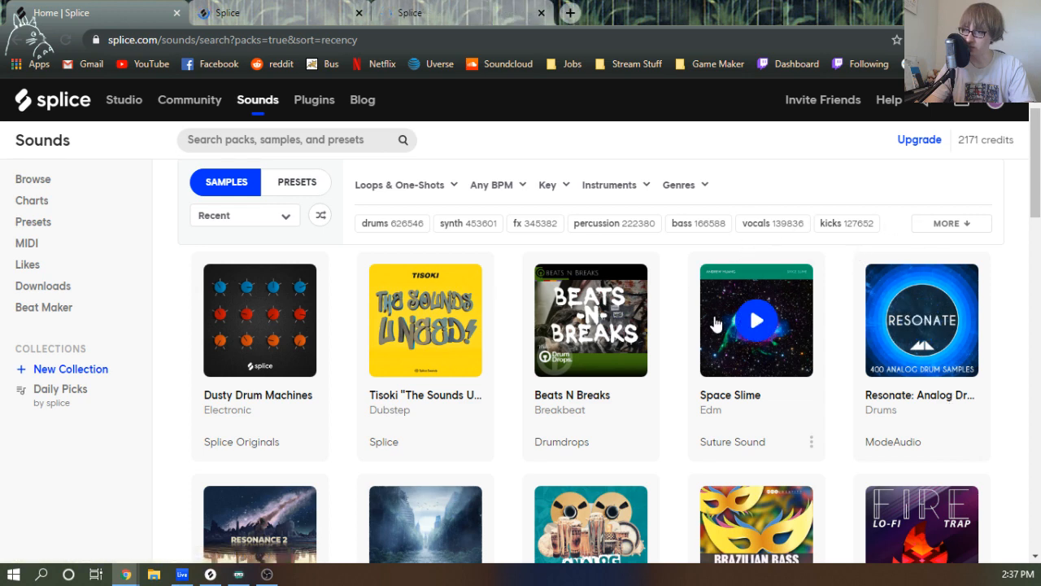
# Preview the lowtech, notraffic and strip_wannabetimetraveler loops in the Dusty Drum Machines pack.
pyautogui.click(299, 7)
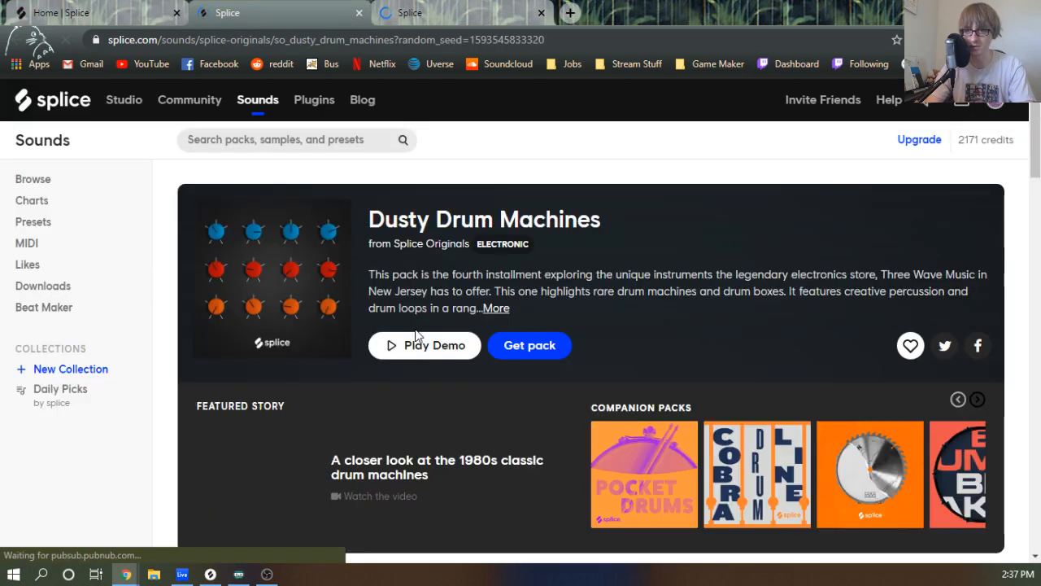
pyautogui.scroll(-4, 419, 334)
pyautogui.scroll(-1, 424, 326)
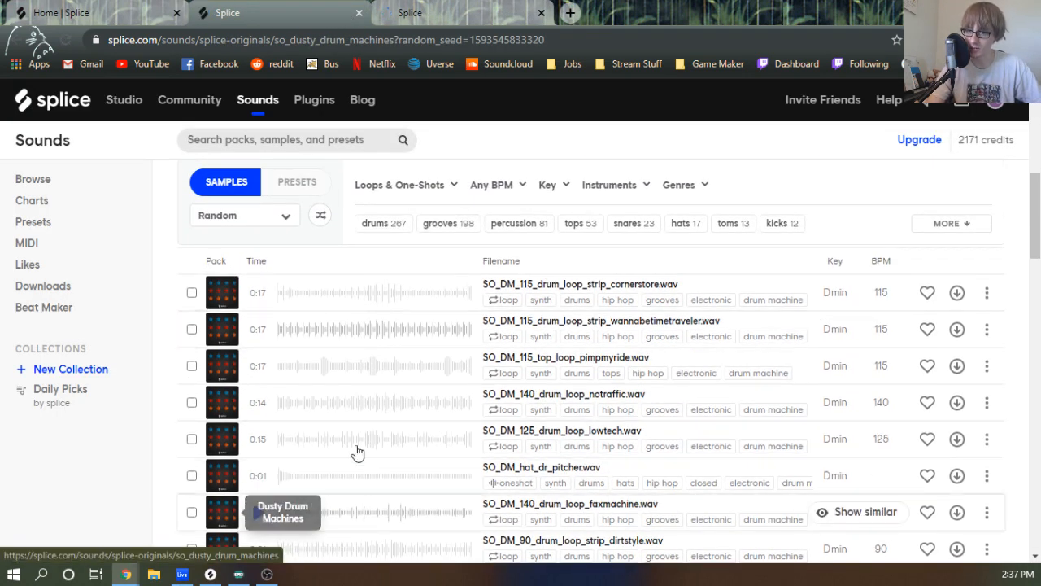
pyautogui.click(257, 439)
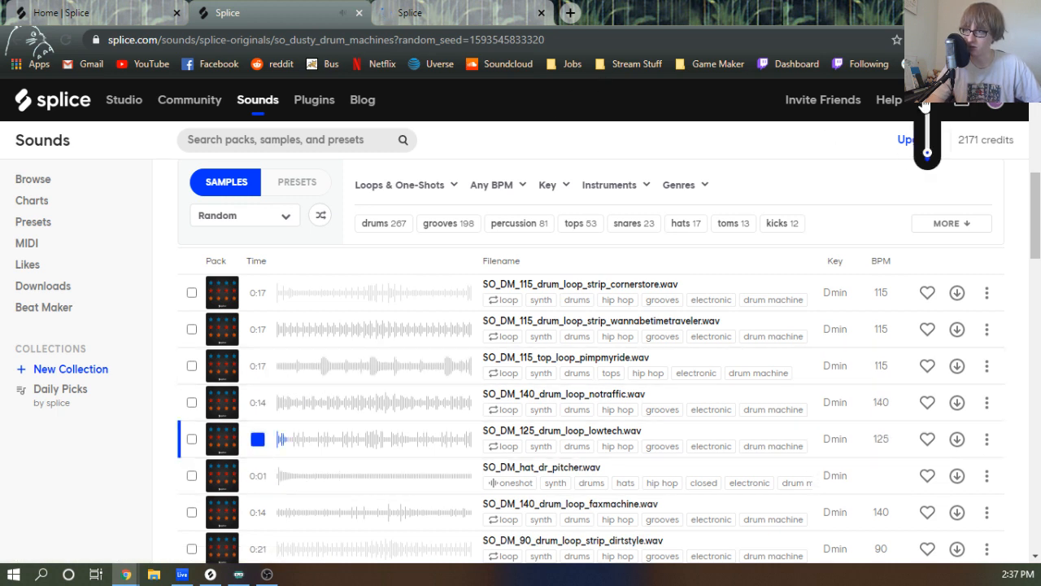
pyautogui.click(258, 403)
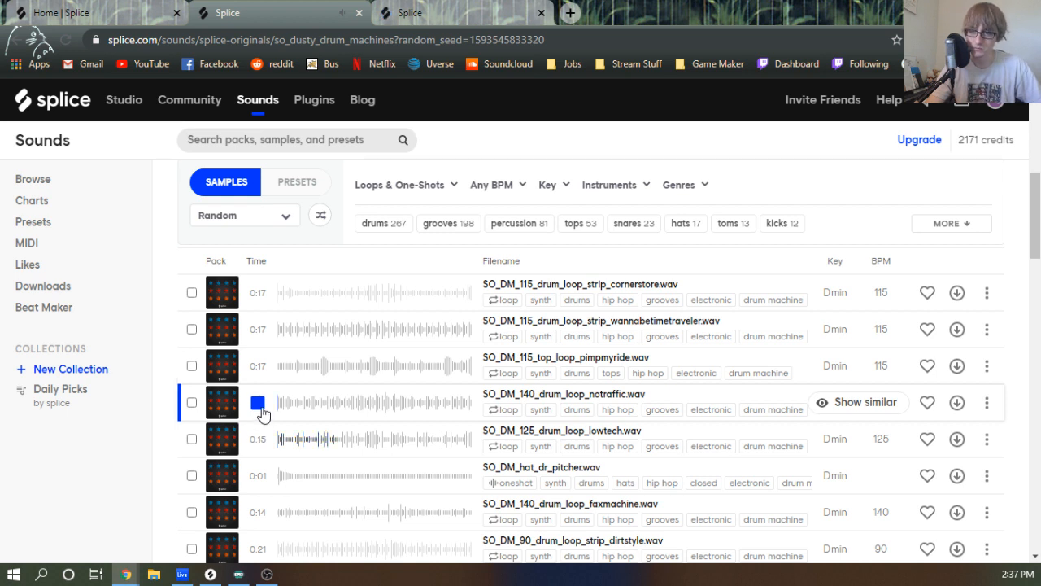
pyautogui.click(258, 332)
pyautogui.scroll(-1, 265, 399)
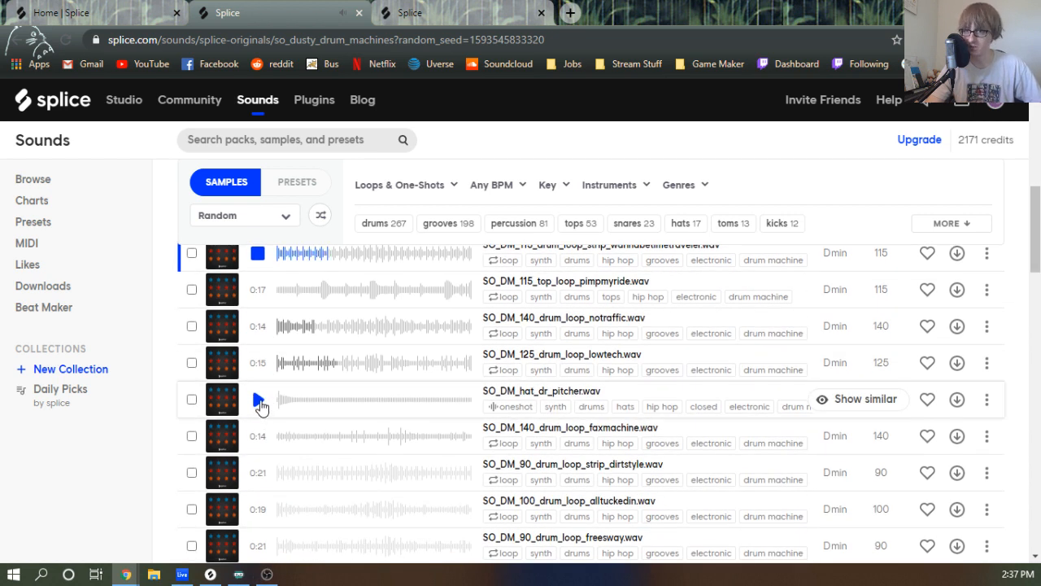
# Like the Dusty Drum Machines pack and preview its hat_dr_pitcher, faxmachine and strip_dirtstyle samples.
pyautogui.scroll(5, 421, 355)
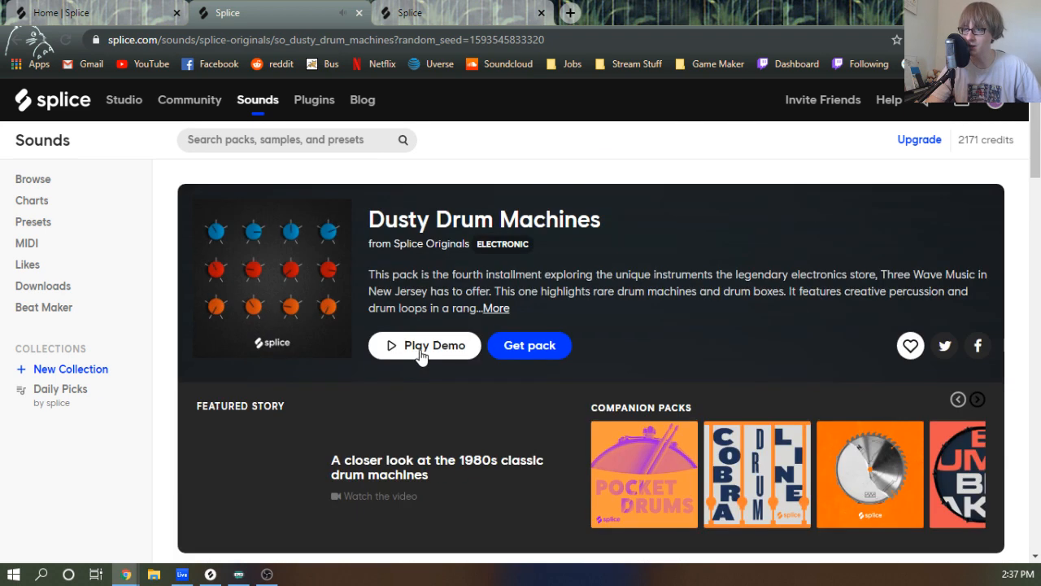
pyautogui.click(911, 345)
pyautogui.scroll(-5, 389, 322)
pyautogui.scroll(-2, 389, 322)
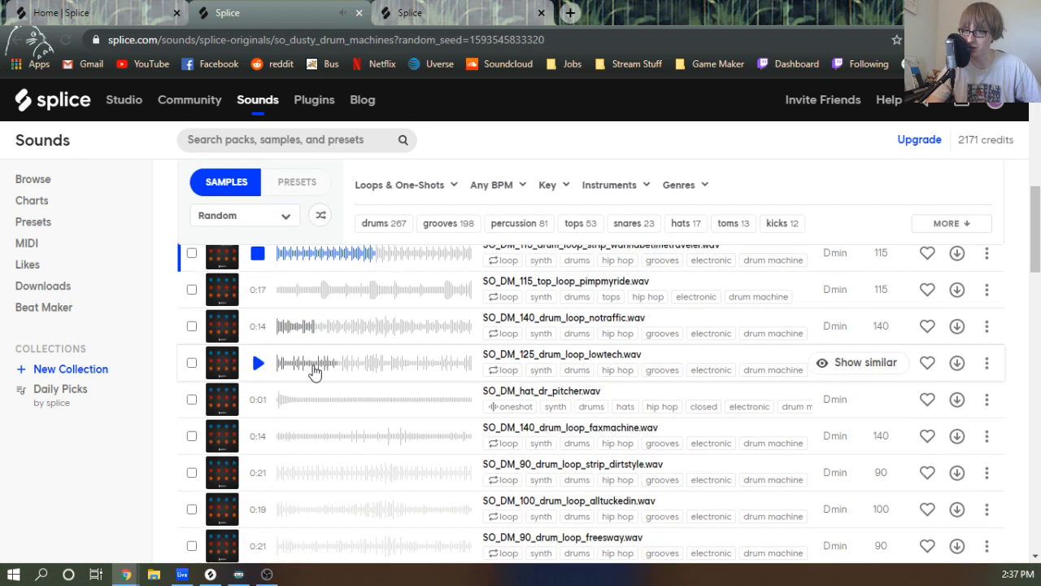
pyautogui.click(258, 400)
pyautogui.click(260, 437)
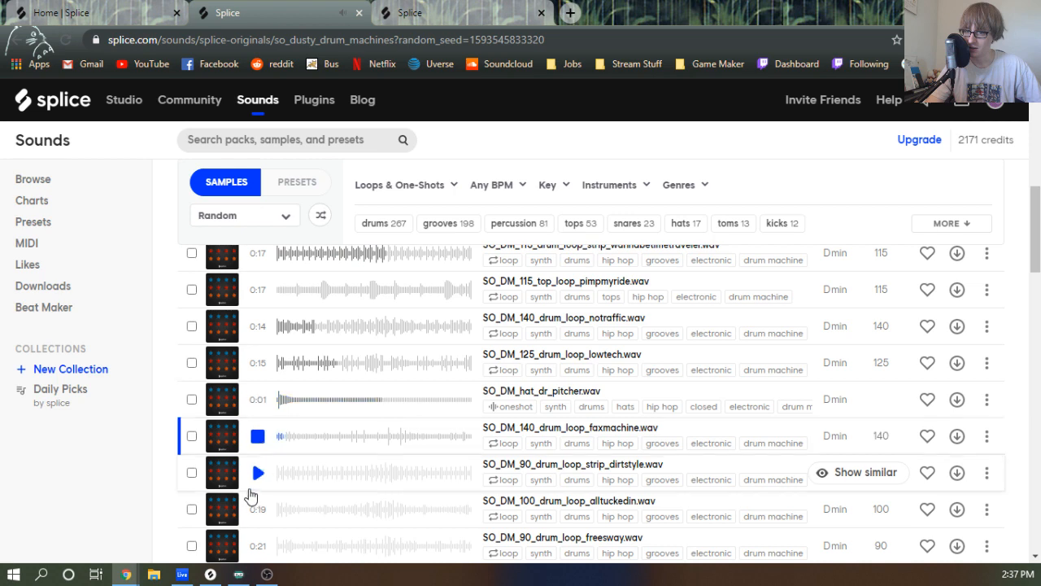
pyautogui.click(257, 473)
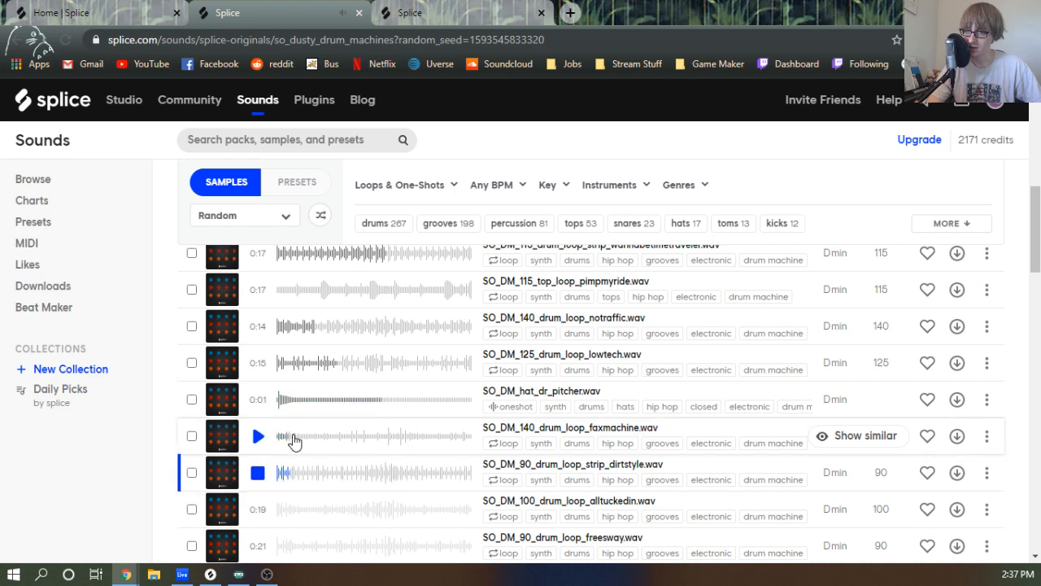
# Close the Dusty Drum Machines page and preview Resonate's Hat_OpenSat07, Ride03 and CowBell01 samples.
pyautogui.click(361, 18)
pyautogui.scroll(-4, 353, 218)
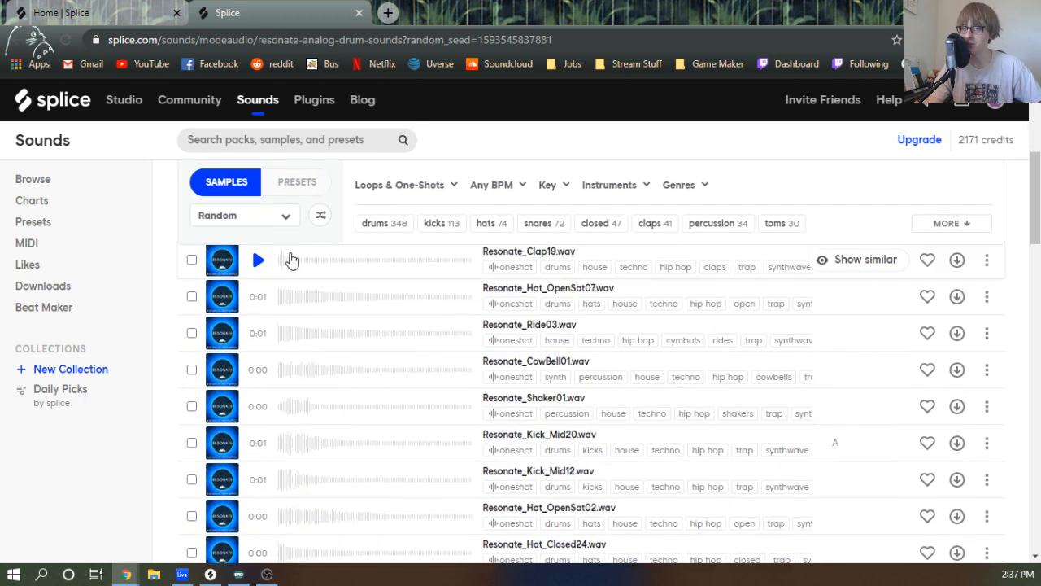
pyautogui.scroll(1, 330, 316)
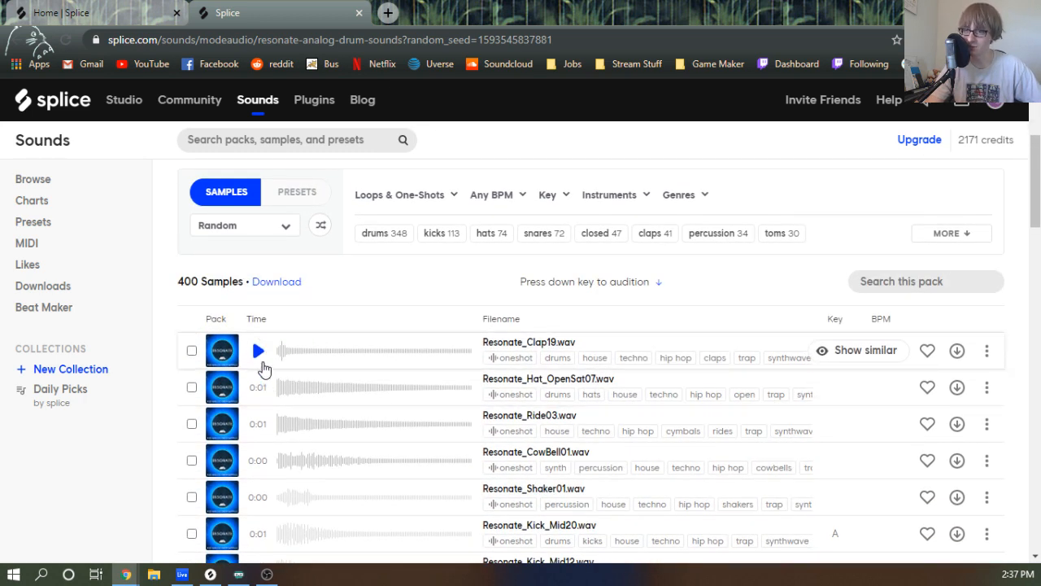
pyautogui.click(254, 393)
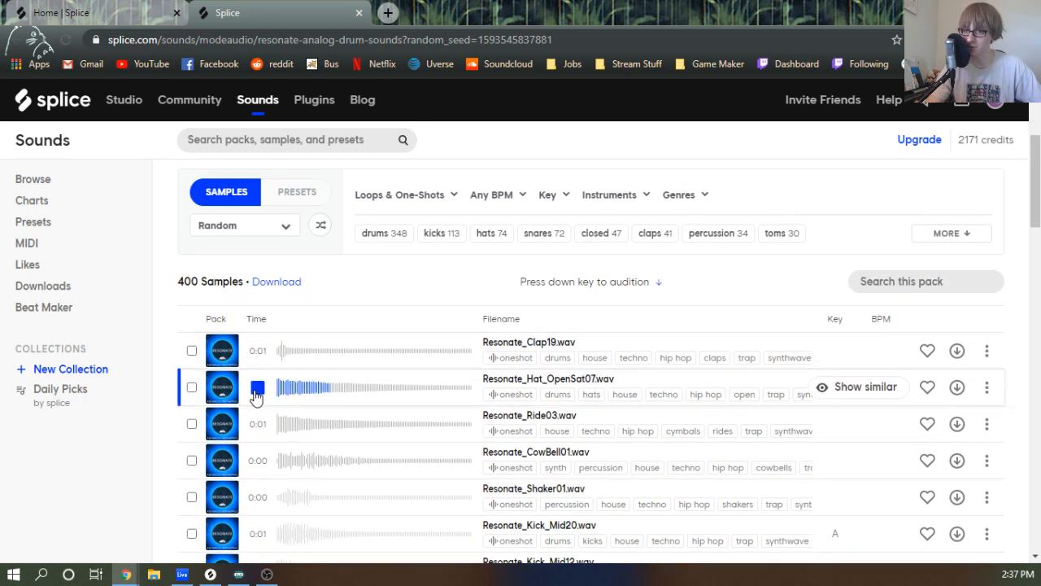
pyautogui.click(256, 424)
pyautogui.click(256, 460)
pyautogui.scroll(-2, 256, 459)
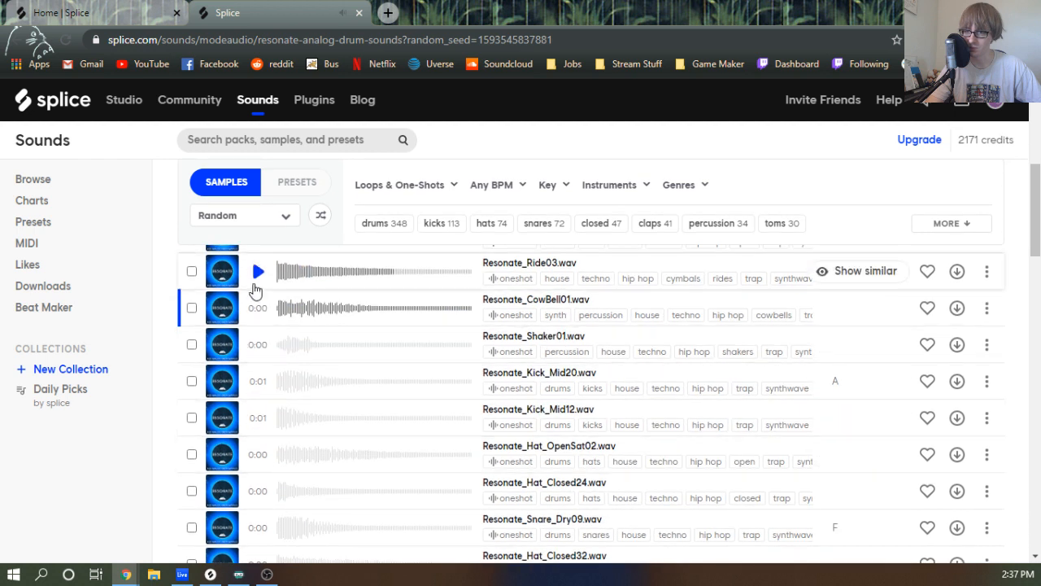
# Preview Resonate's Shaker01, Kick_Mid20, Kick_Mid12, Hat_OpenSat02 and Hat_Closed24 one-shots.
pyautogui.click(255, 344)
pyautogui.click(256, 380)
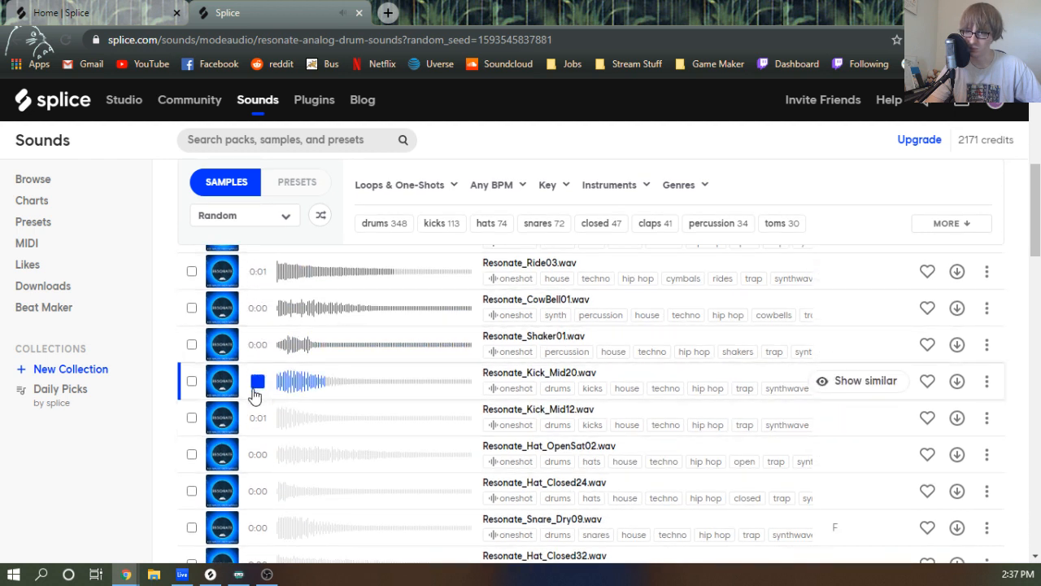
pyautogui.click(255, 419)
pyautogui.click(256, 455)
pyautogui.click(253, 421)
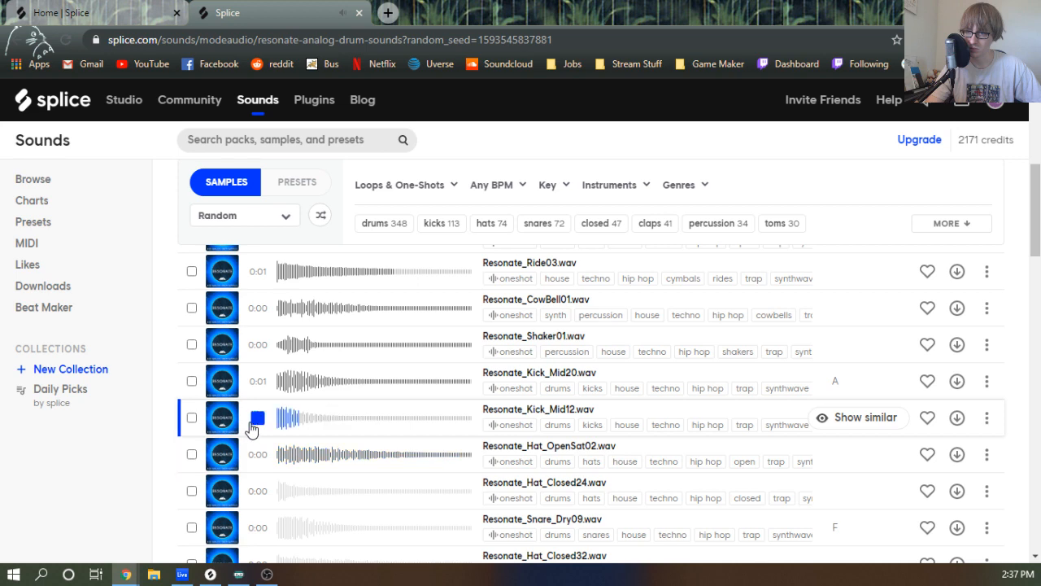
pyautogui.click(260, 381)
pyautogui.scroll(-2, 260, 382)
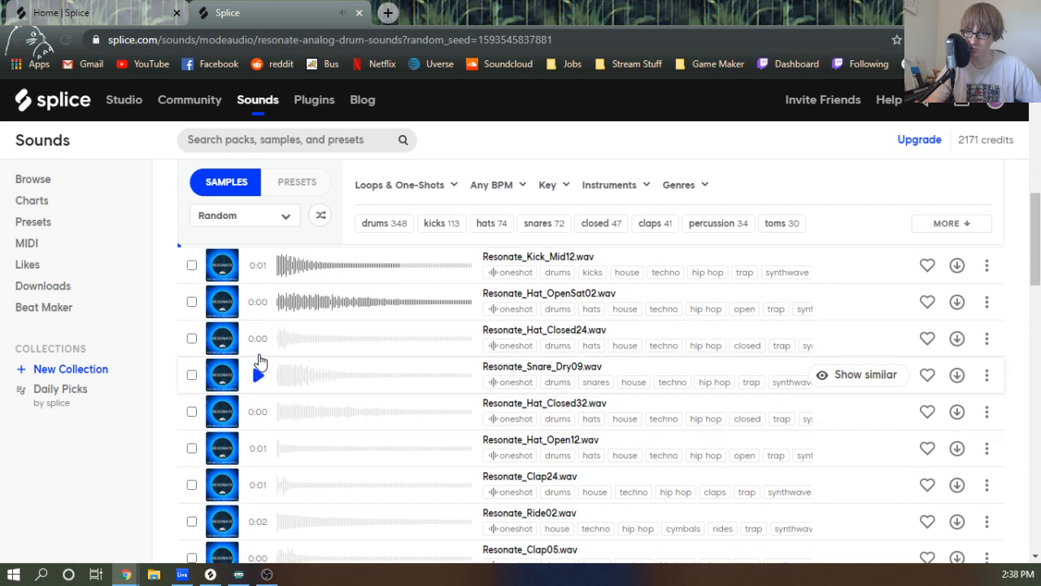
pyautogui.click(258, 338)
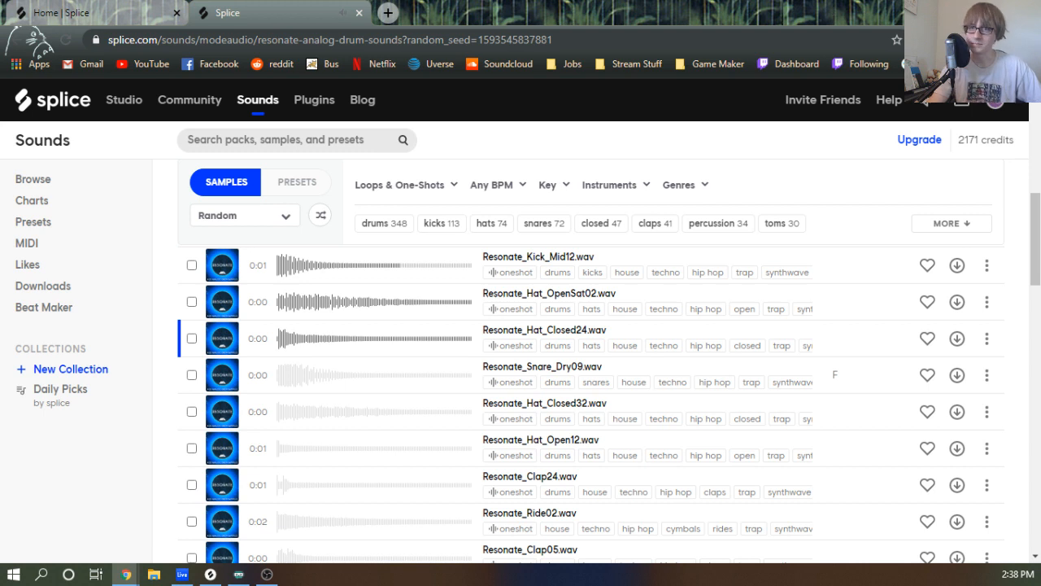
# Close the Resonate page, return to Ableton Live and look through the Lofi 4.0 drum rack's pad banks.
pyautogui.click(359, 13)
pyautogui.hotkey('alt', 'Tab')
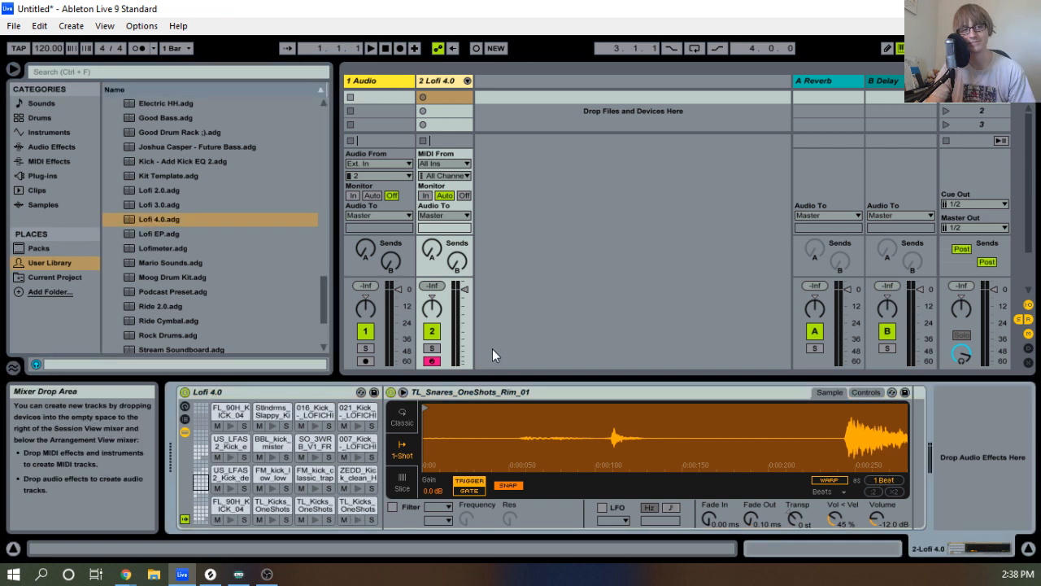
pyautogui.click(197, 454)
pyautogui.click(204, 478)
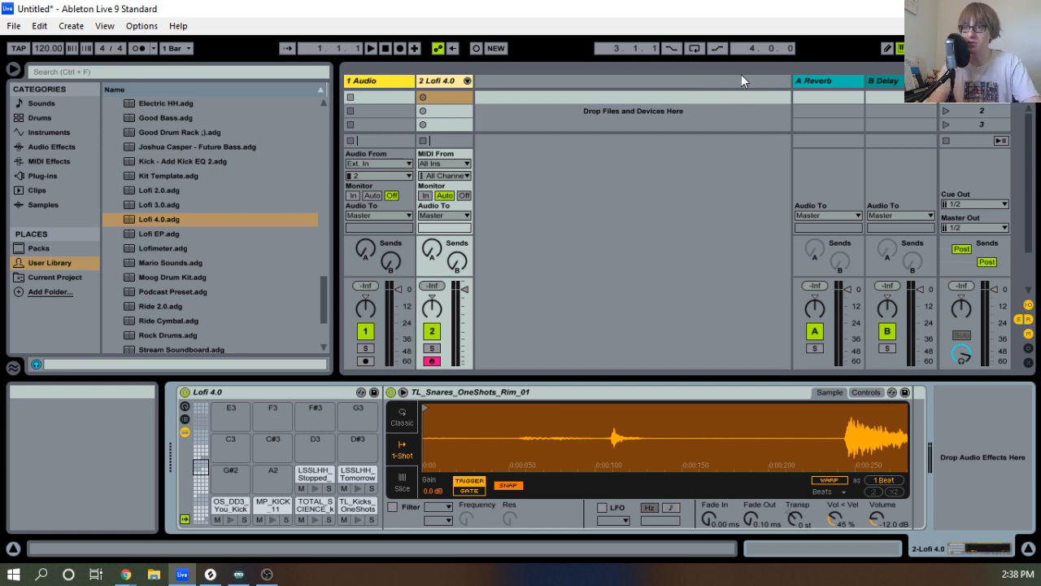
# Delete the 1 Audio track from the set.
pyautogui.click(386, 80)
pyautogui.press('Delete')
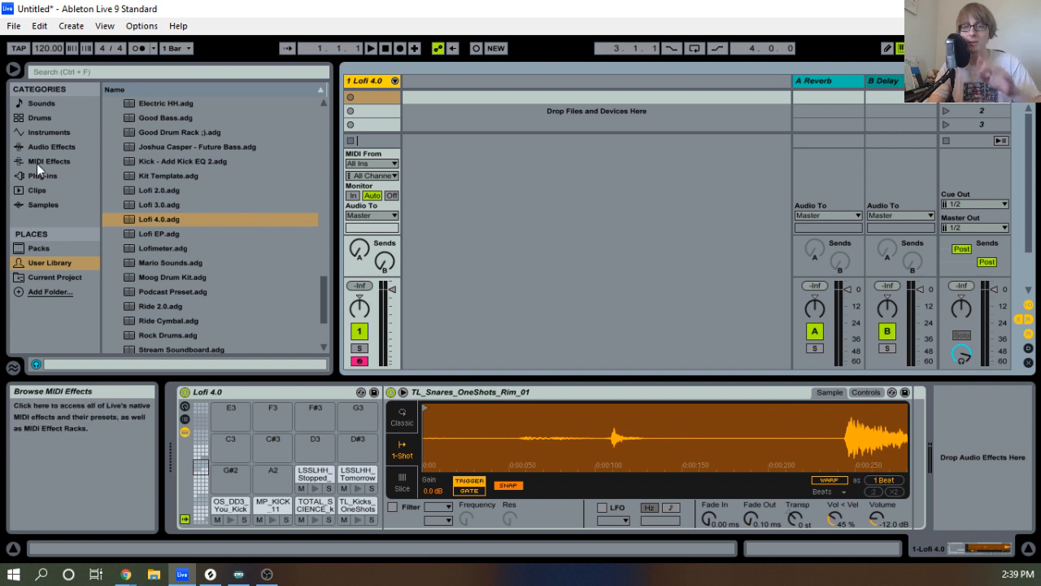
# Find helm64 among the plug-ins and load it onto a new track beside the Lofi 4.0 track.
pyautogui.click(153, 235)
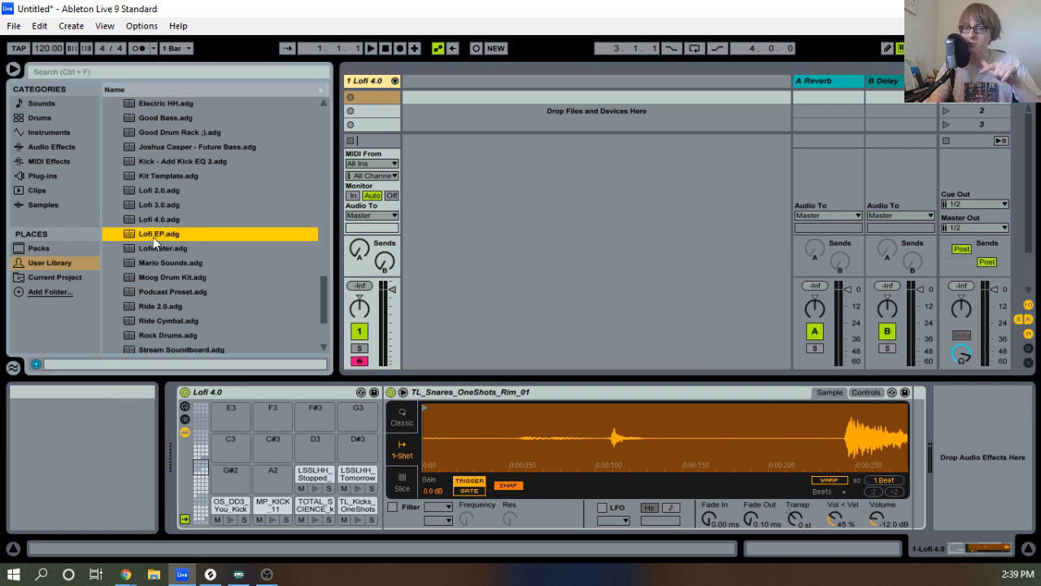
pyautogui.click(52, 174)
pyautogui.scroll(-4, 193, 213)
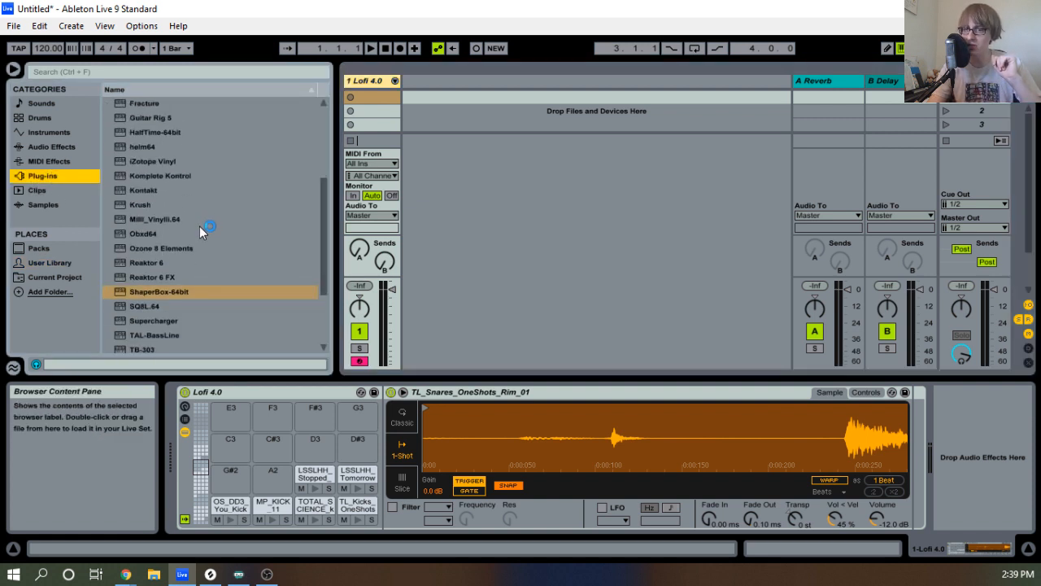
pyautogui.scroll(1, 194, 236)
pyautogui.moveTo(144, 190); pyautogui.dragTo(581, 189)
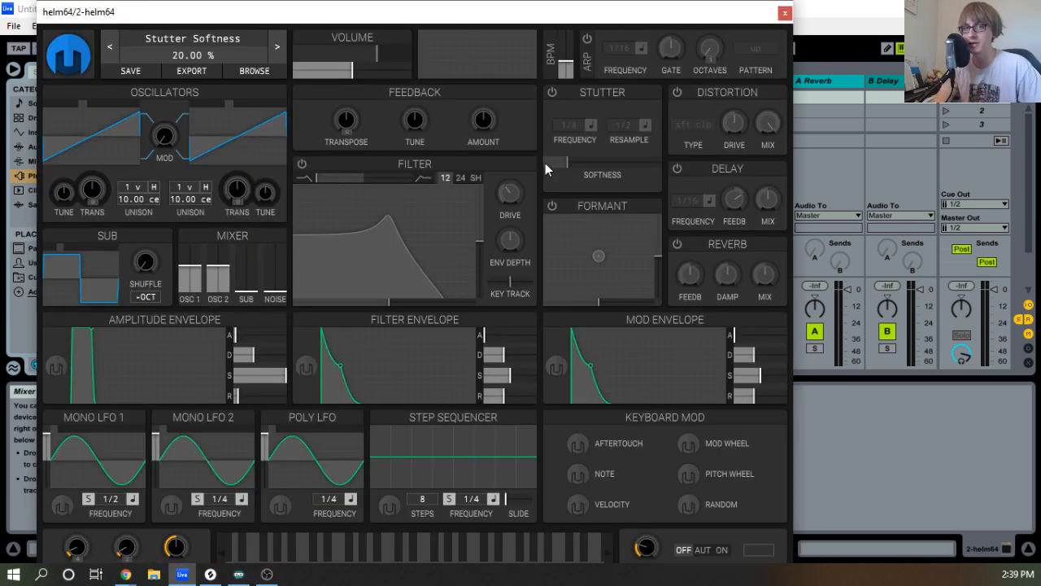
# Set both helm64 oscillators to sine and the amp sustain to 0, and lower the 2 helm64 track's volume.
pyautogui.moveTo(81, 102); pyautogui.dragTo(56, 107)
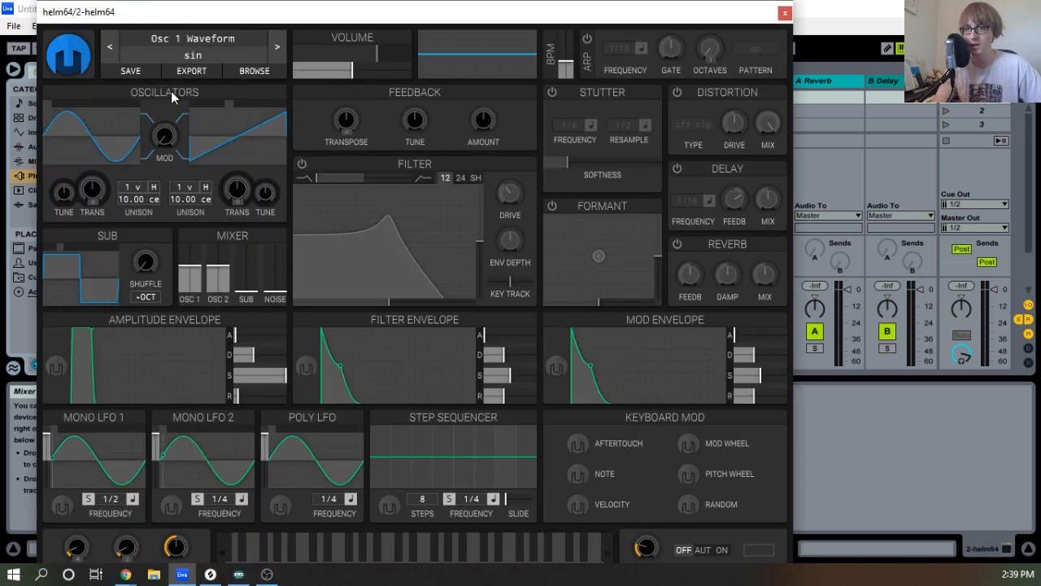
pyautogui.moveTo(228, 109); pyautogui.dragTo(186, 120)
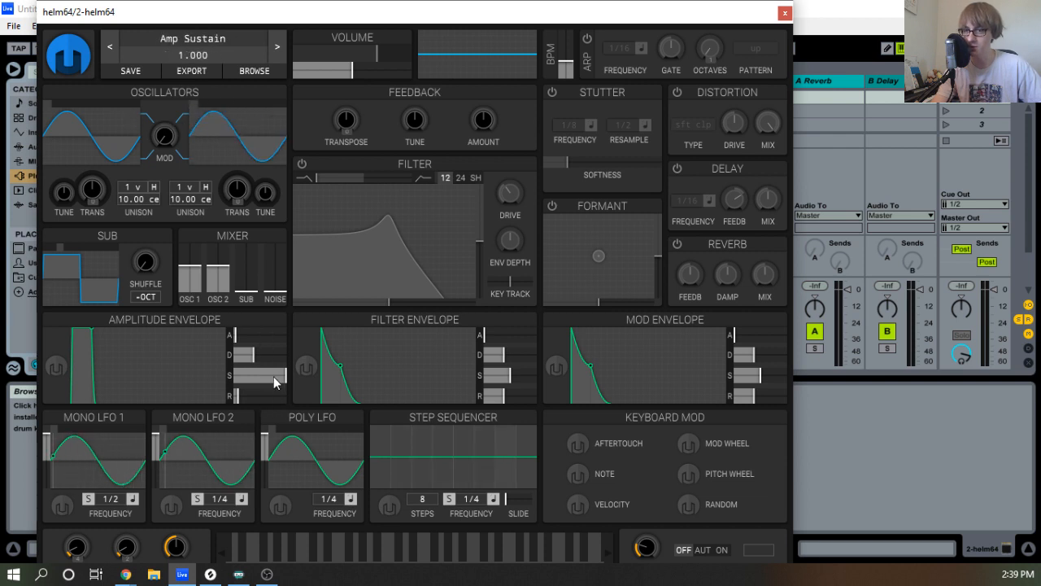
pyautogui.moveTo(274, 375); pyautogui.dragTo(140, 364)
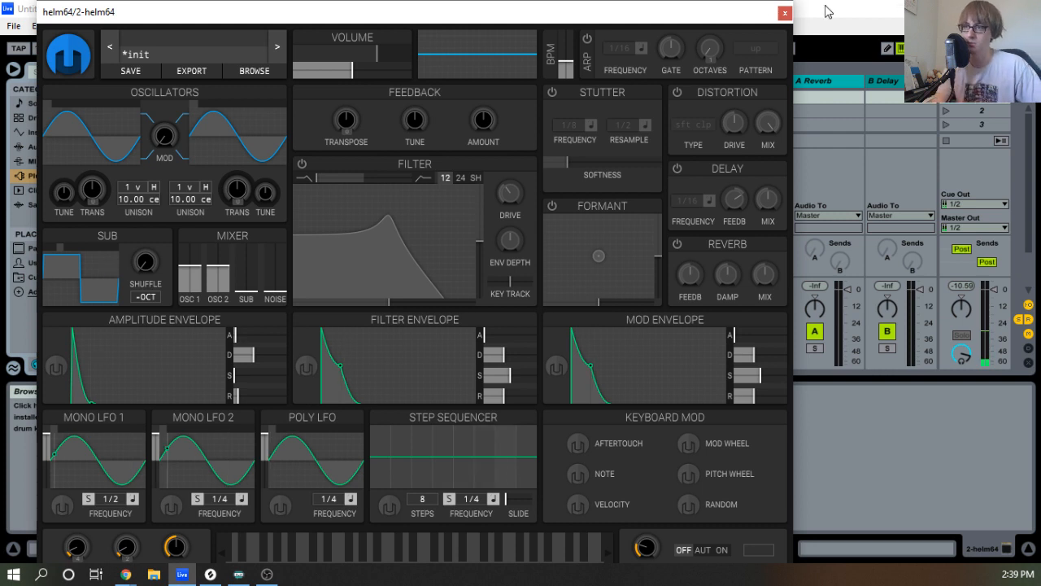
pyautogui.click(784, 13)
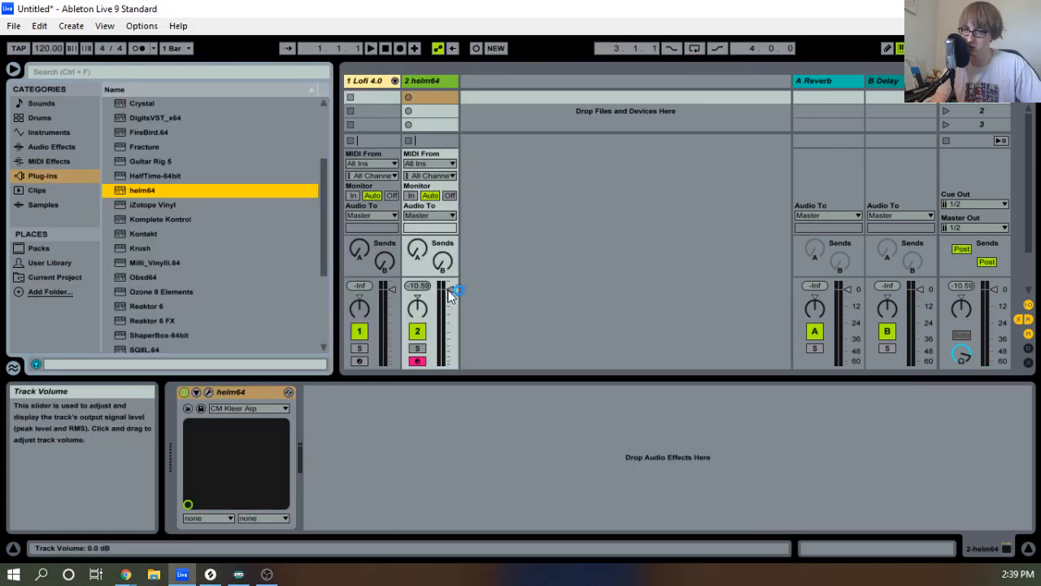
pyautogui.moveTo(450, 291); pyautogui.dragTo(450, 297)
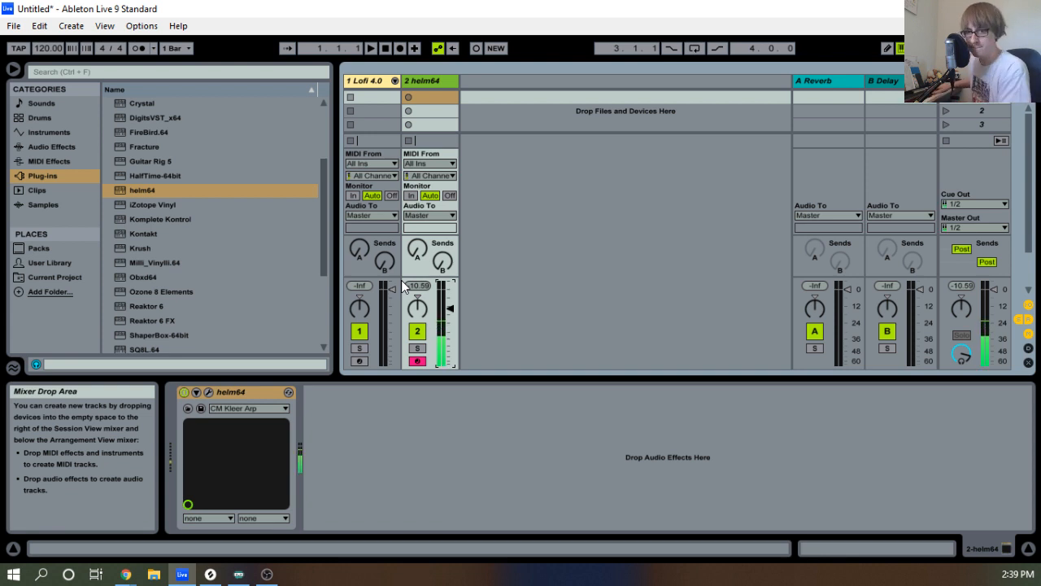
# Shorten the amplitude envelope's decay and turn on the delay in the helm64 on track 2.
pyautogui.click(208, 392)
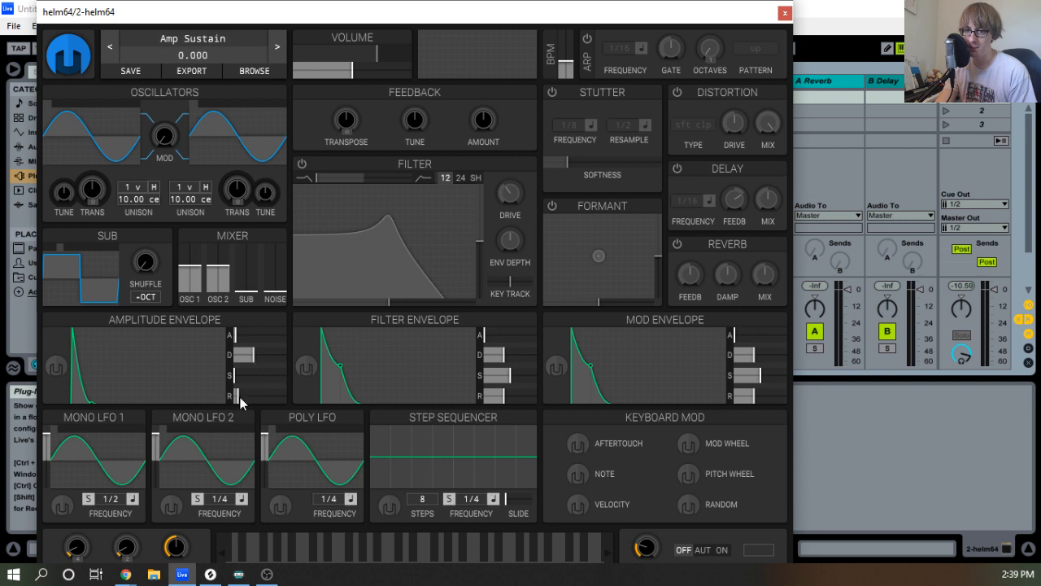
pyautogui.moveTo(252, 356); pyautogui.dragTo(241, 360)
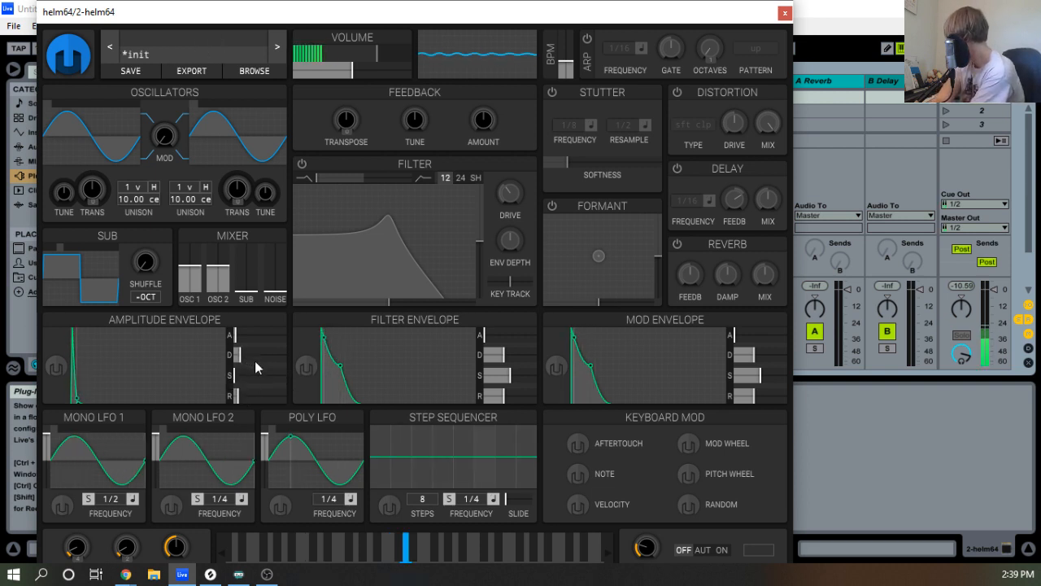
pyautogui.moveTo(228, 358); pyautogui.dragTo(232, 357)
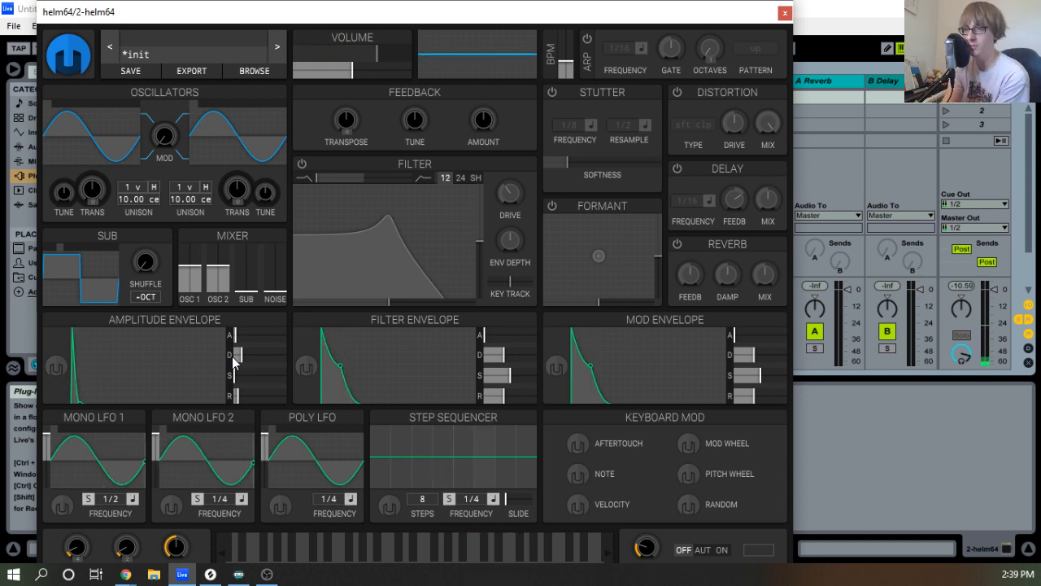
pyautogui.click(677, 170)
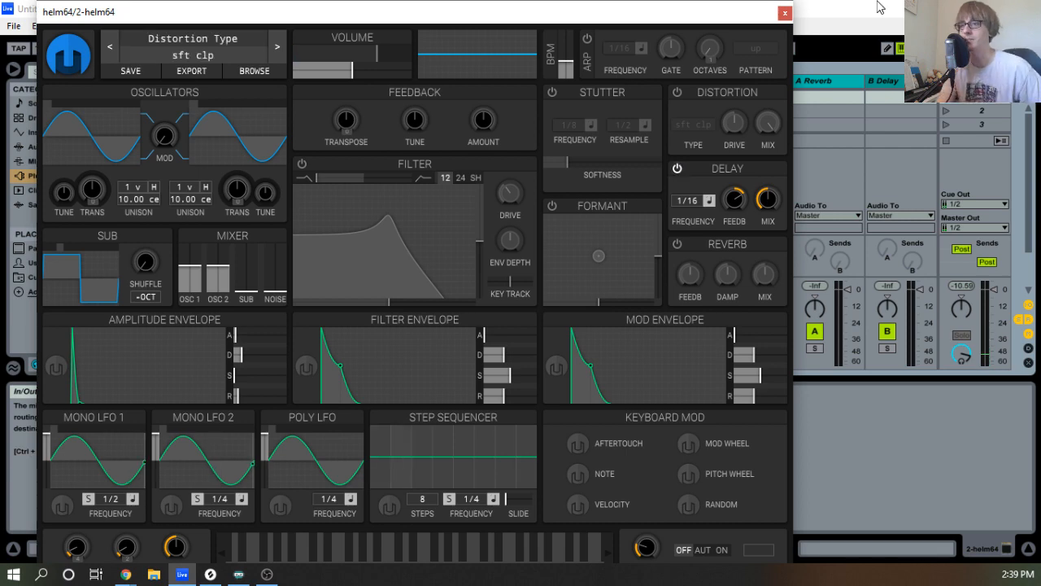
pyautogui.click(784, 13)
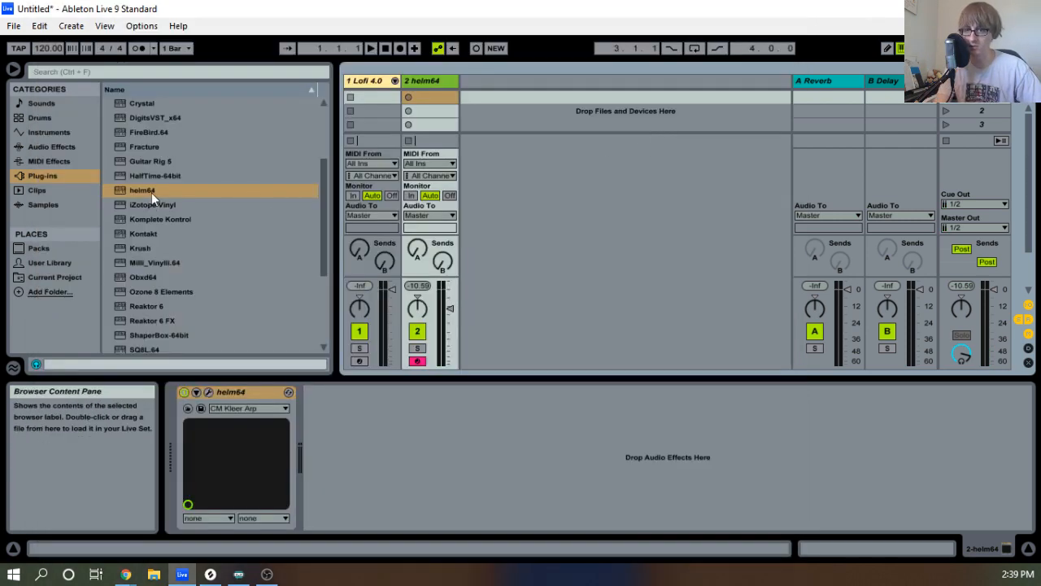
# Add another helm64 on a new track and load the Pad preset COA Lofi Soft Pad 1.
pyautogui.moveTo(152, 192); pyautogui.dragTo(522, 224)
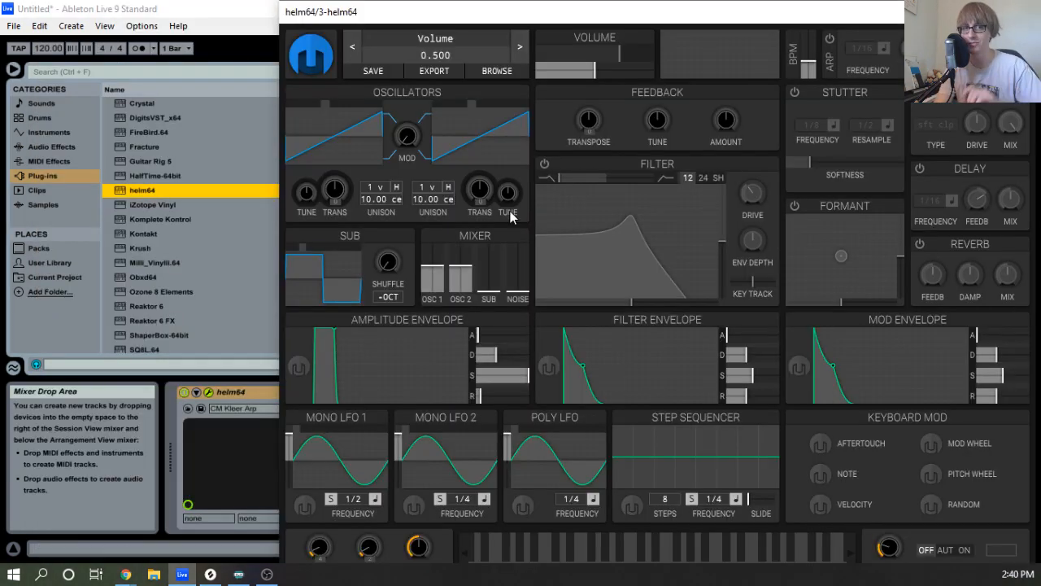
pyautogui.moveTo(788, 11); pyautogui.dragTo(604, 21)
pyautogui.click(313, 82)
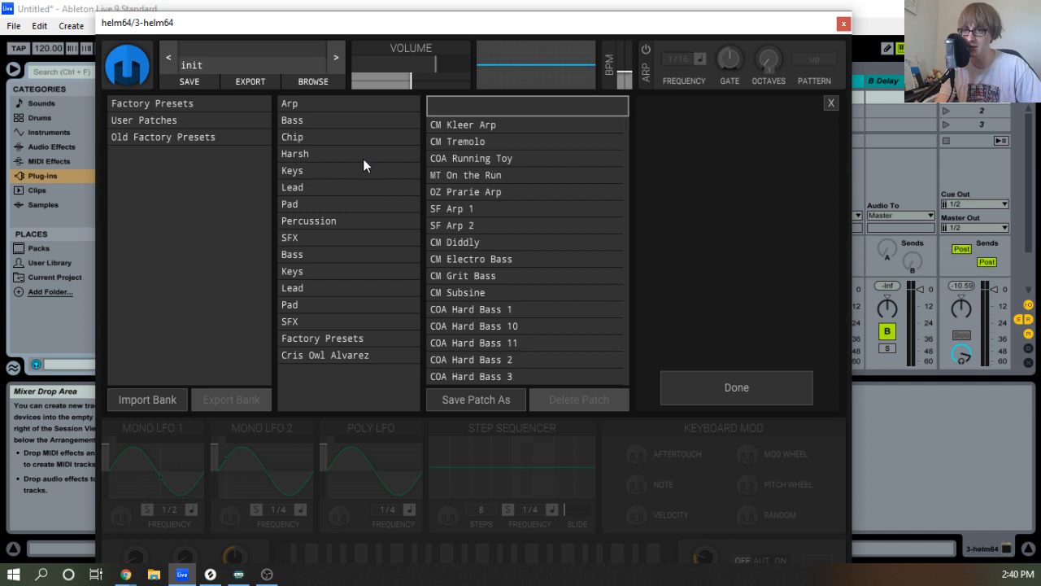
pyautogui.click(318, 204)
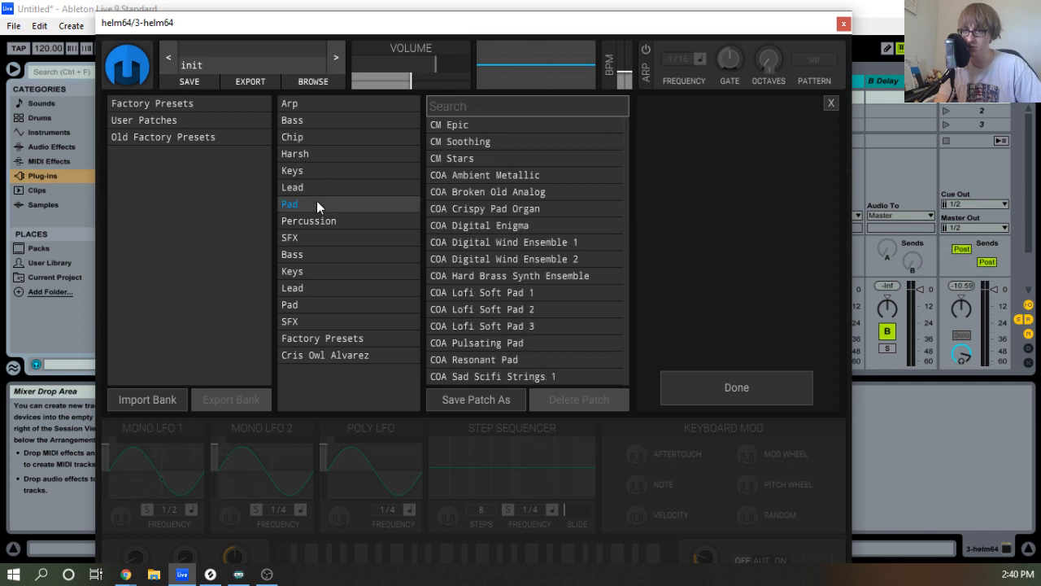
pyautogui.click(526, 294)
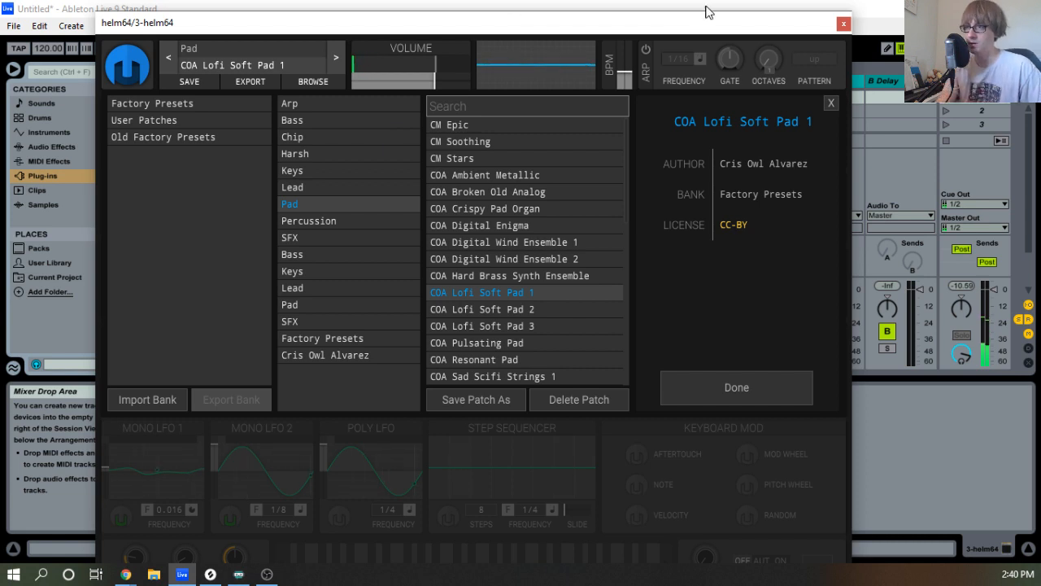
# Close the synth window and lower the volume of the 3 helm64 track.
pyautogui.click(843, 27)
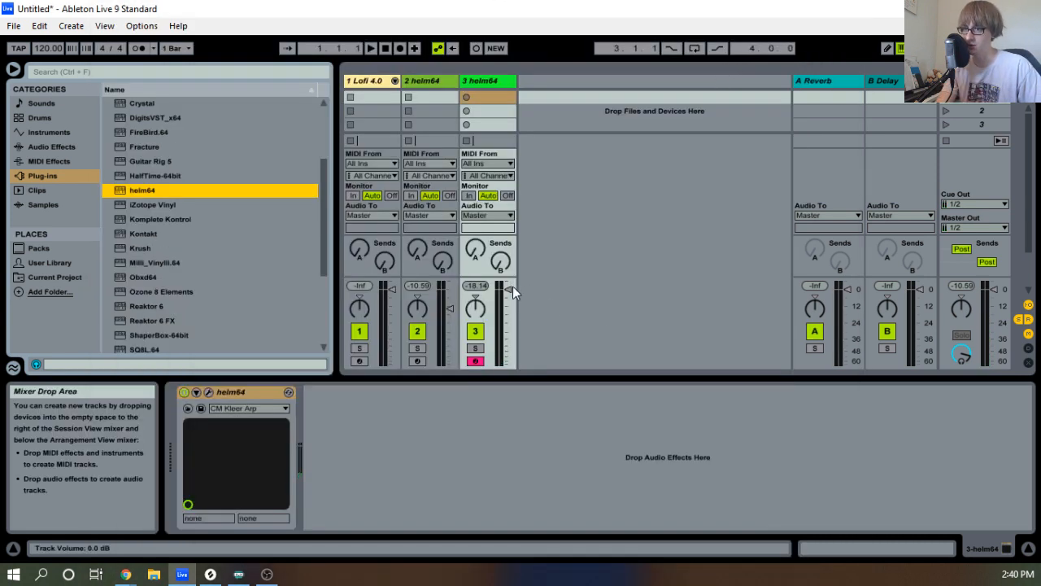
pyautogui.moveTo(509, 289); pyautogui.dragTo(509, 301)
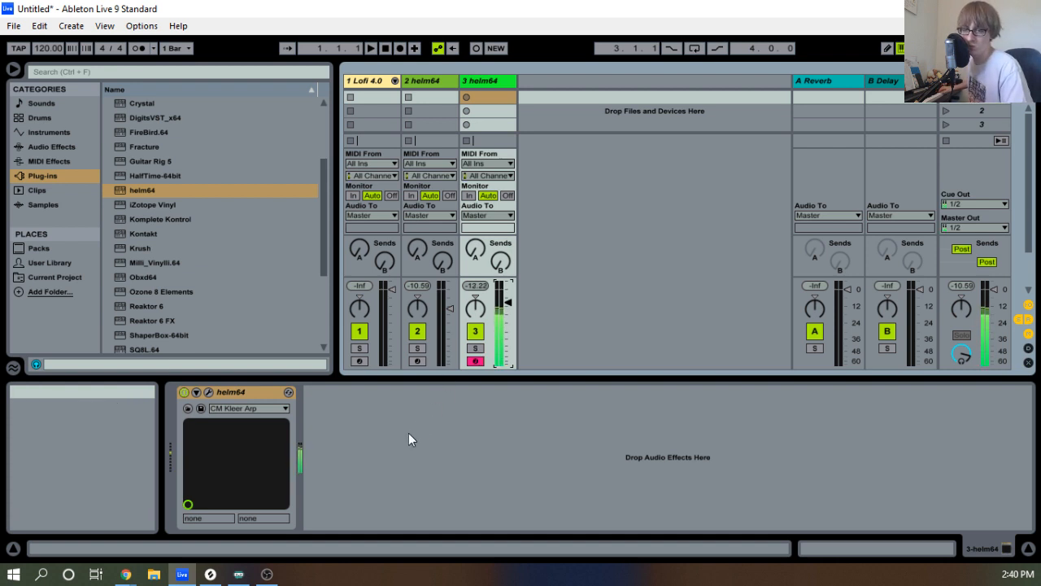
# Audition the COA Lofi Soft Pad 2 and 3 presets on track 3, and return to COA Lofi Soft Pad 1.
pyautogui.click(208, 392)
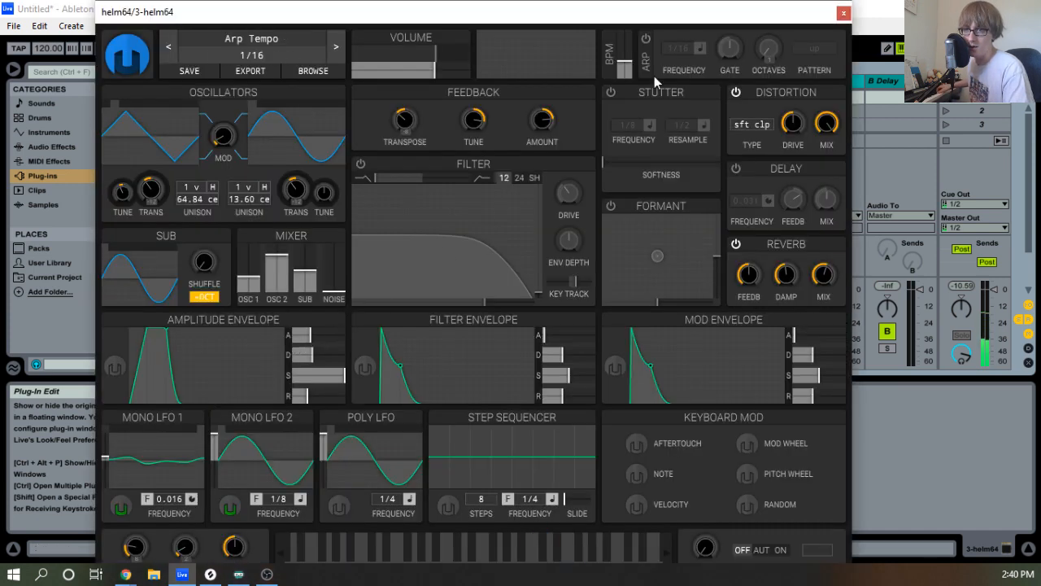
pyautogui.click(278, 42)
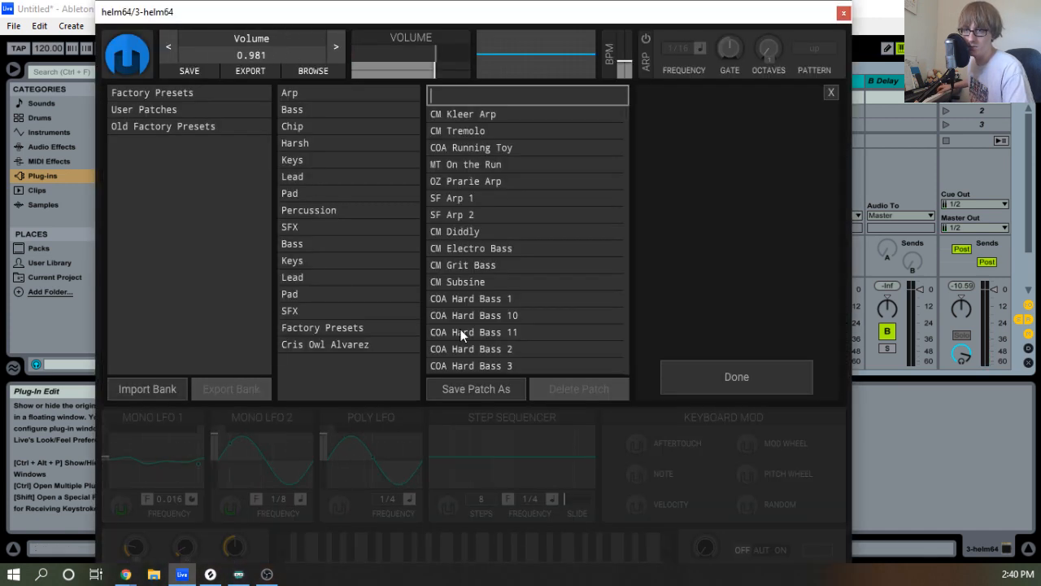
pyautogui.click(340, 195)
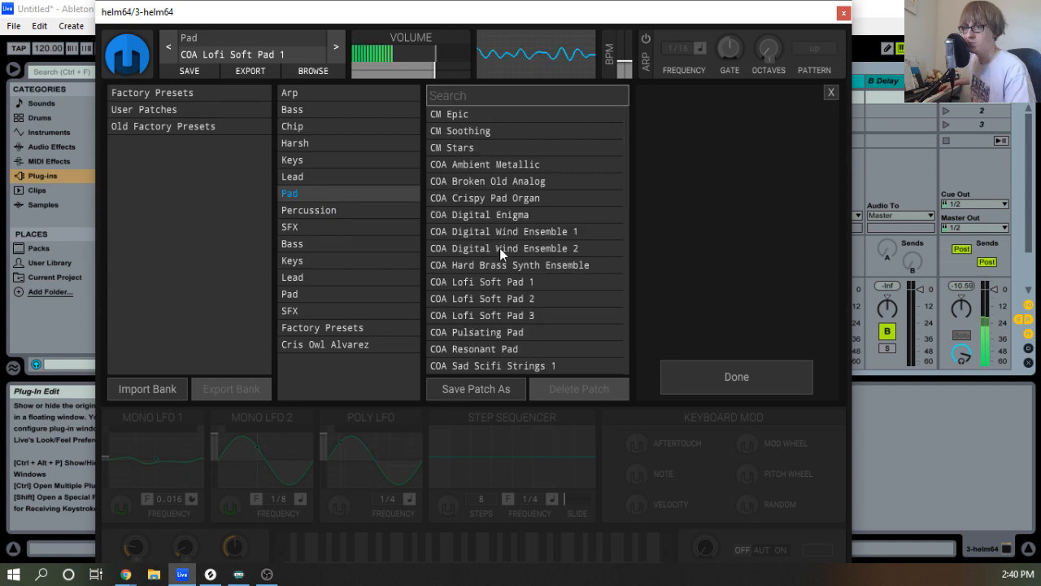
pyautogui.click(517, 296)
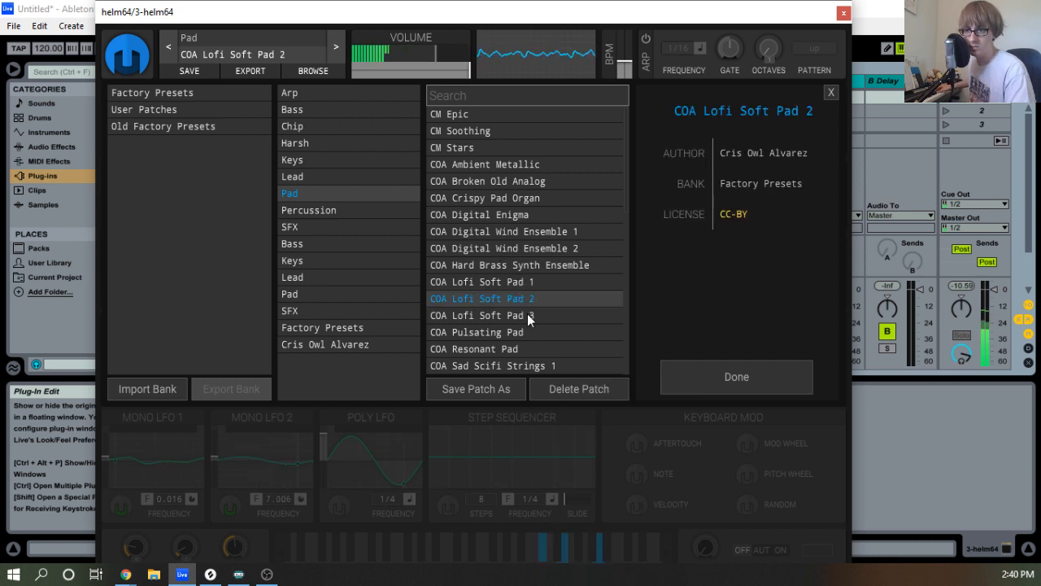
pyautogui.click(527, 317)
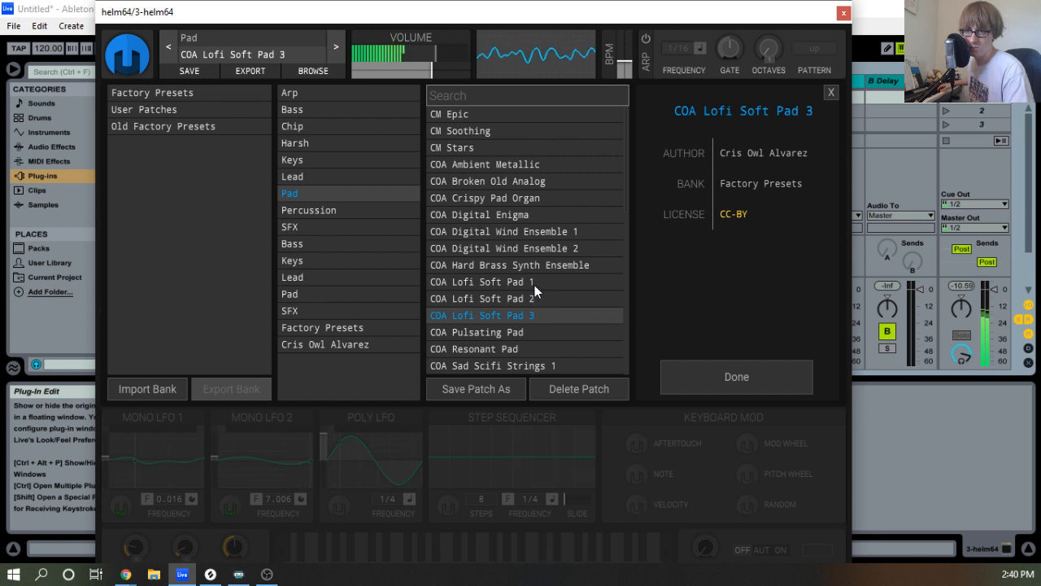
pyautogui.click(534, 285)
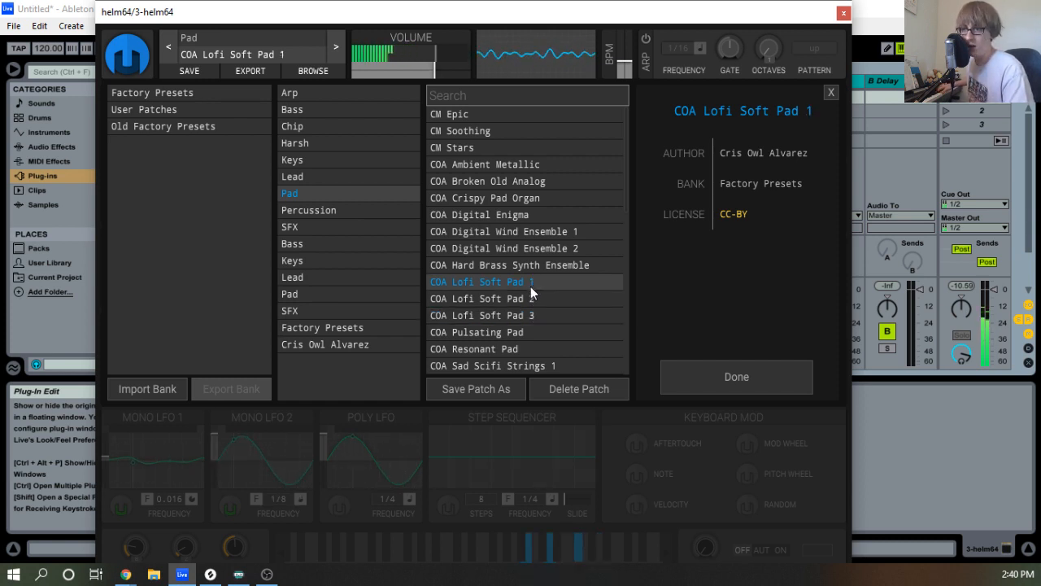
pyautogui.click(674, 384)
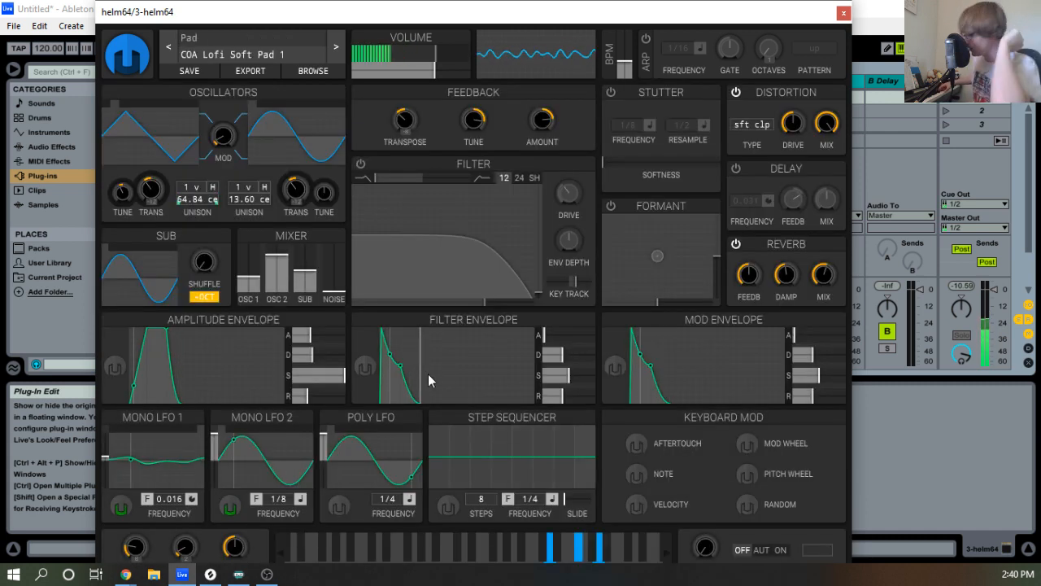
# Shorten the soft pad's amplitude attack, decay and release, and bring its amp sustain down to zero.
pyautogui.click(298, 344)
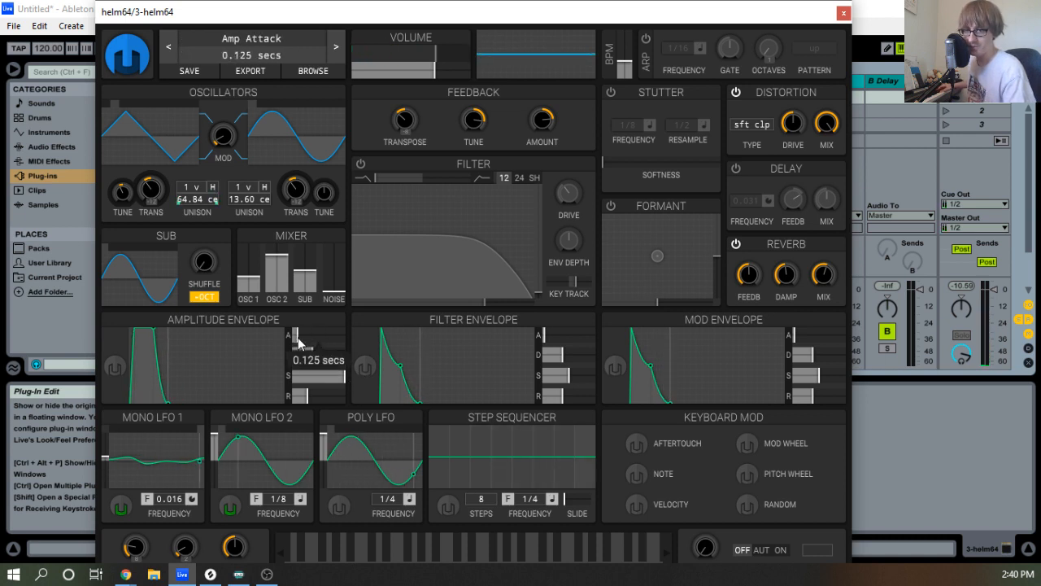
pyautogui.moveTo(297, 345); pyautogui.dragTo(296, 346)
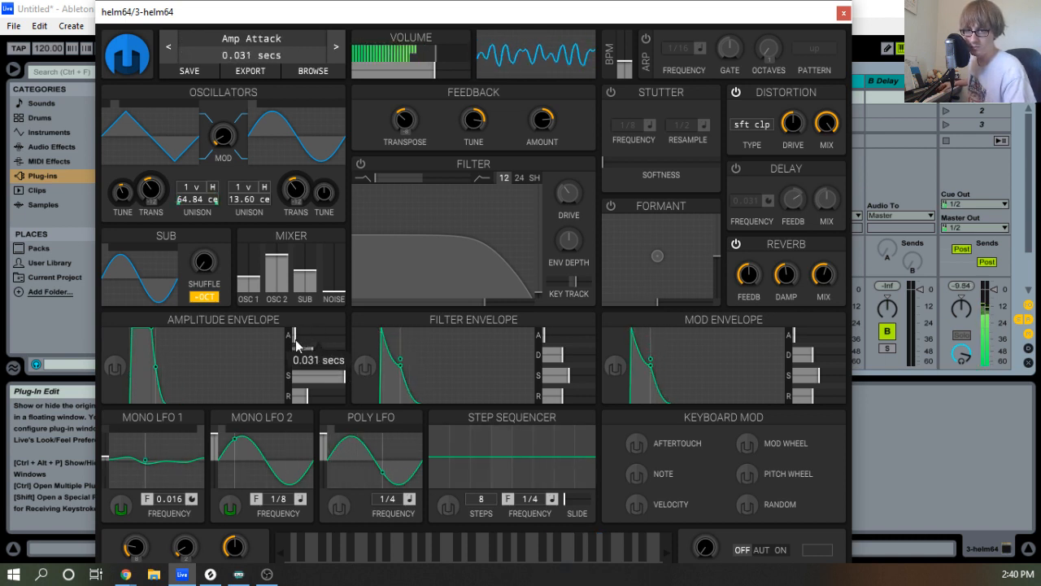
pyautogui.moveTo(296, 346); pyautogui.dragTo(292, 348)
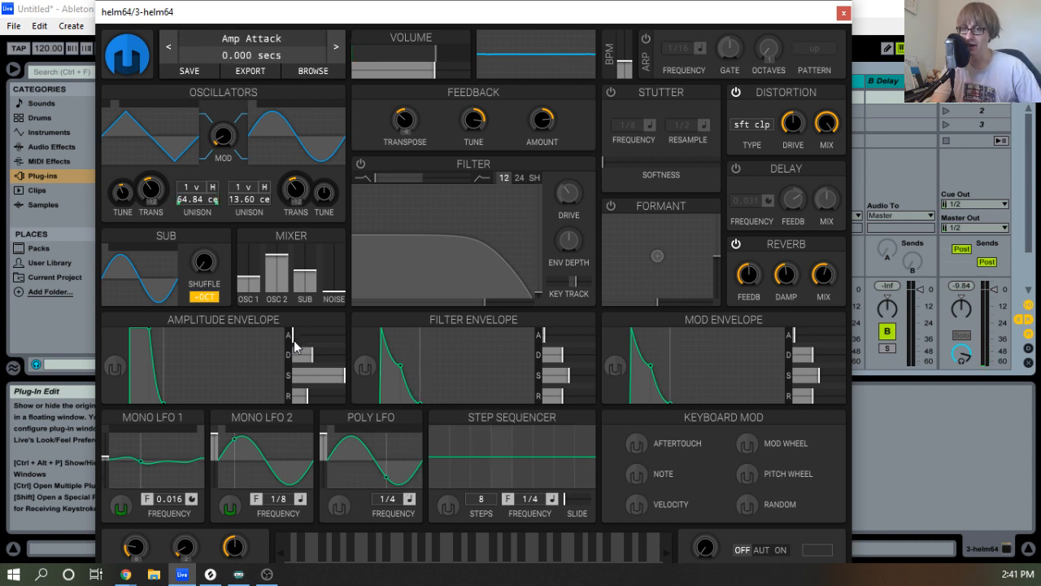
pyautogui.moveTo(293, 342)
pyautogui.mouseDown()
pyautogui.moveTo(297, 356)
pyautogui.moveTo(294, 340)
pyautogui.mouseUp()
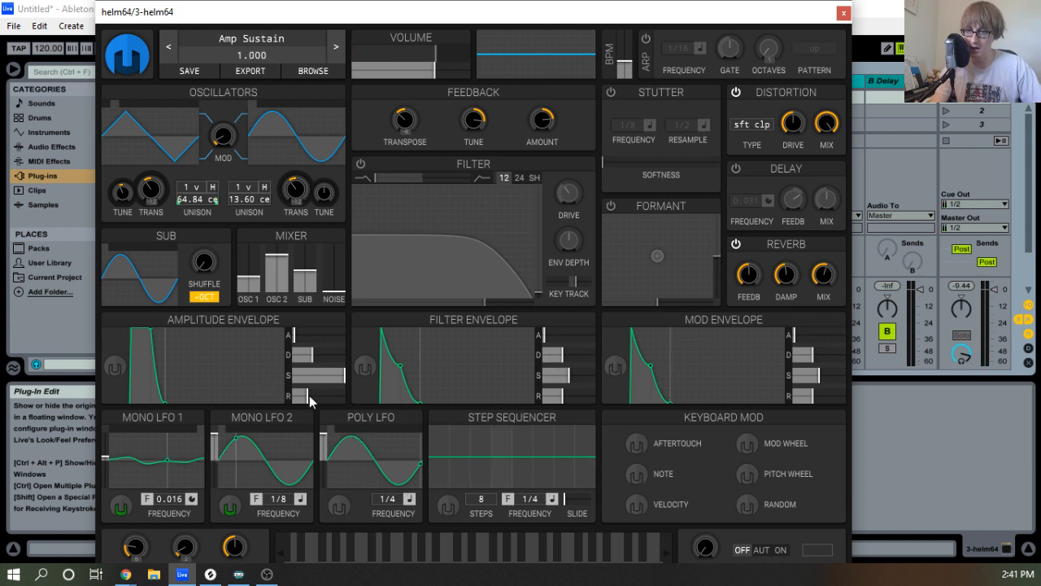
pyautogui.moveTo(324, 374); pyautogui.dragTo(276, 369)
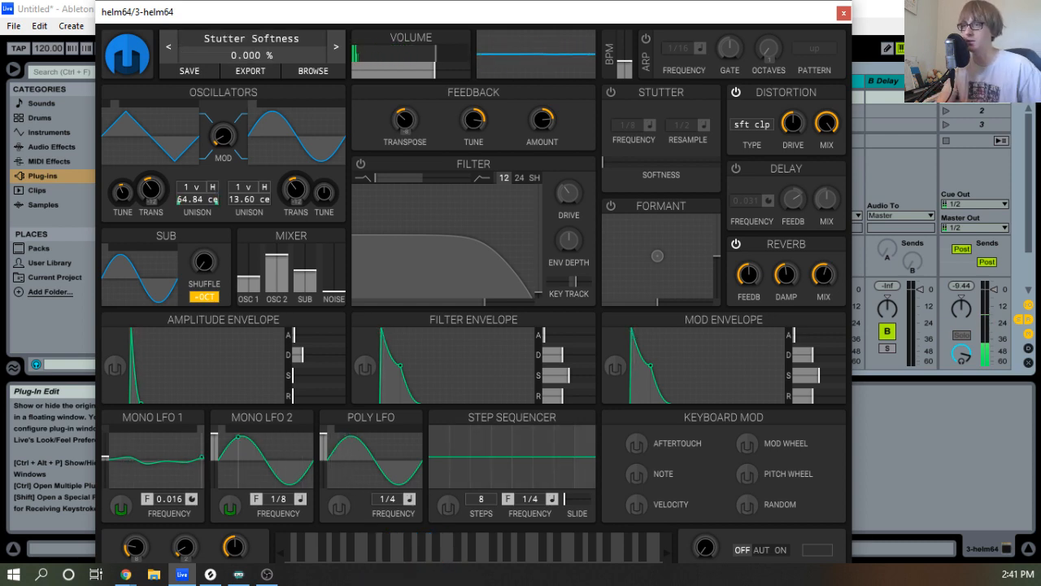
pyautogui.click(844, 12)
# Switch to the Arrangement View and record a short MIDI clip on the 3 helm64 track.
pyautogui.press('Tab')
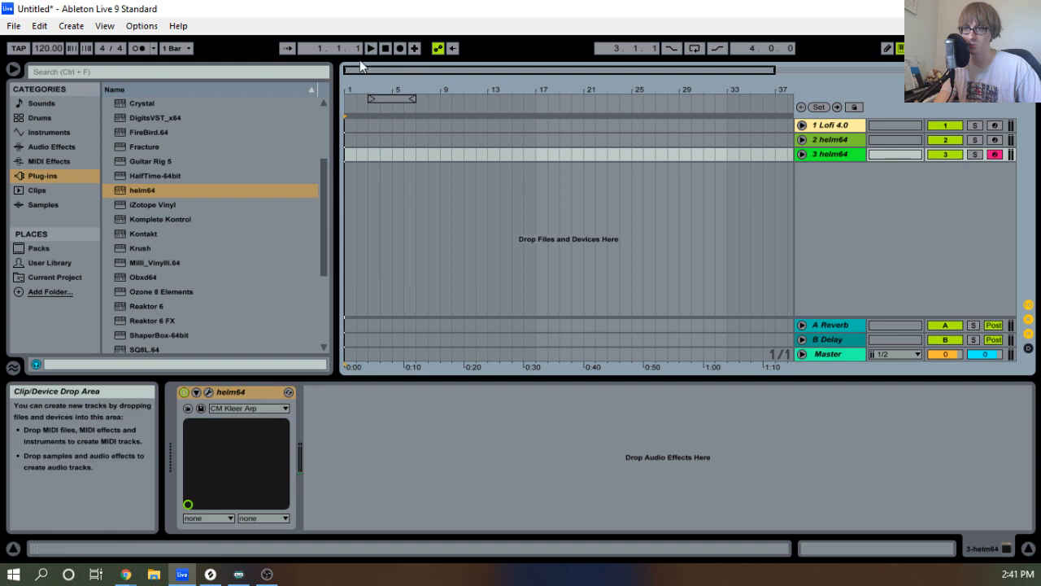
pyautogui.click(399, 49)
pyautogui.click(385, 48)
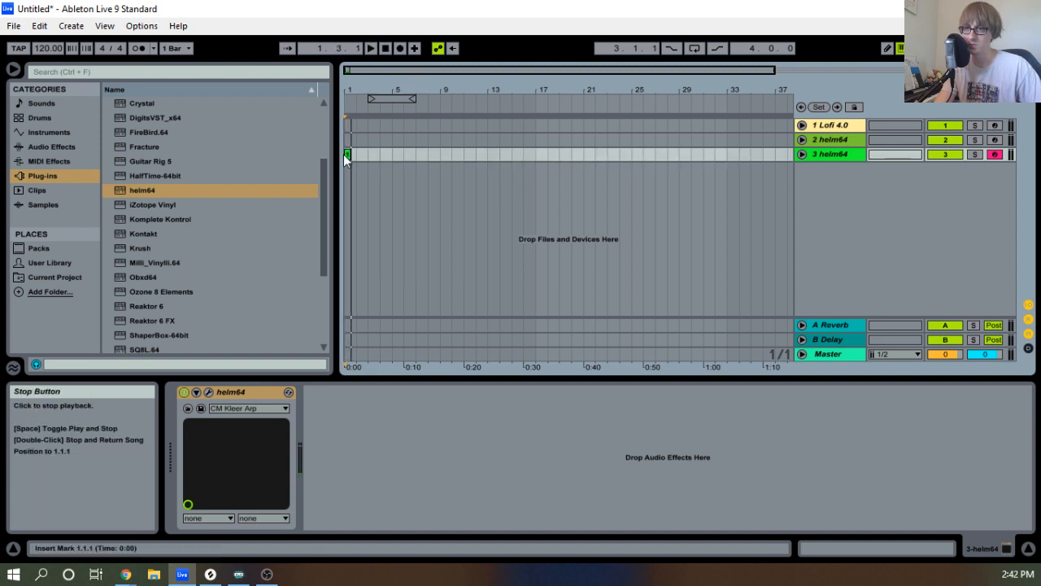
# Open the short clip on the 3 helm64 track and enlarge its MIDI note editor.
pyautogui.click(347, 154)
pyautogui.moveTo(426, 378); pyautogui.dragTo(490, 20)
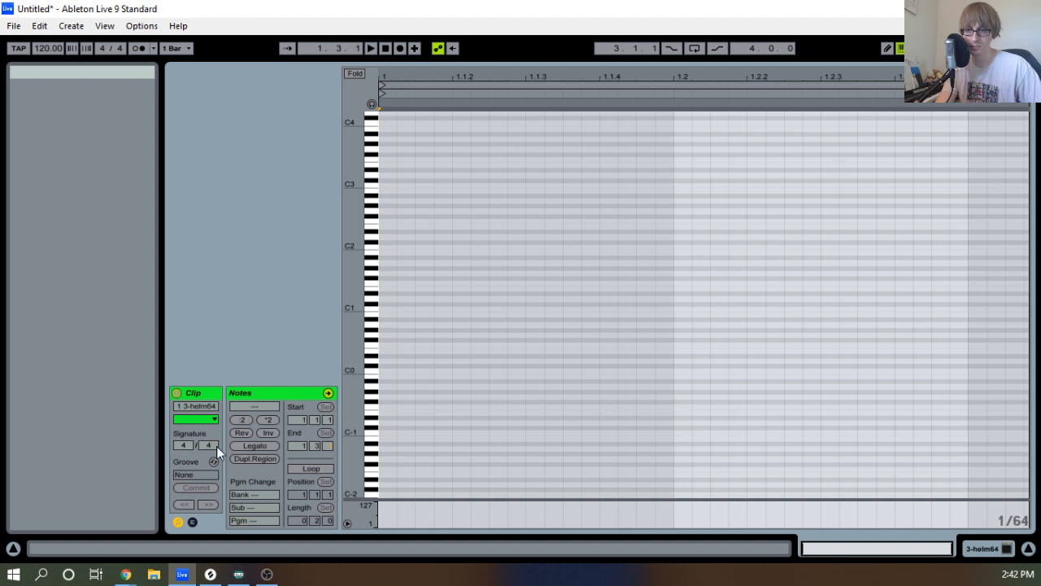
pyautogui.click(583, 326)
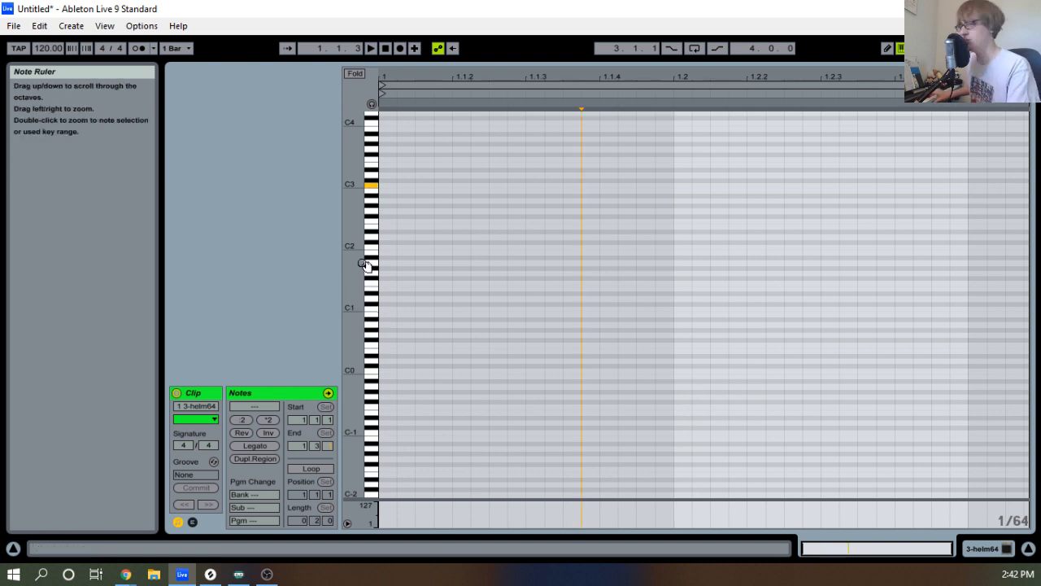
# Collapse the clip's note editor and open the helm64 synth window of track 3.
pyautogui.moveTo(355, 226); pyautogui.dragTo(359, 365)
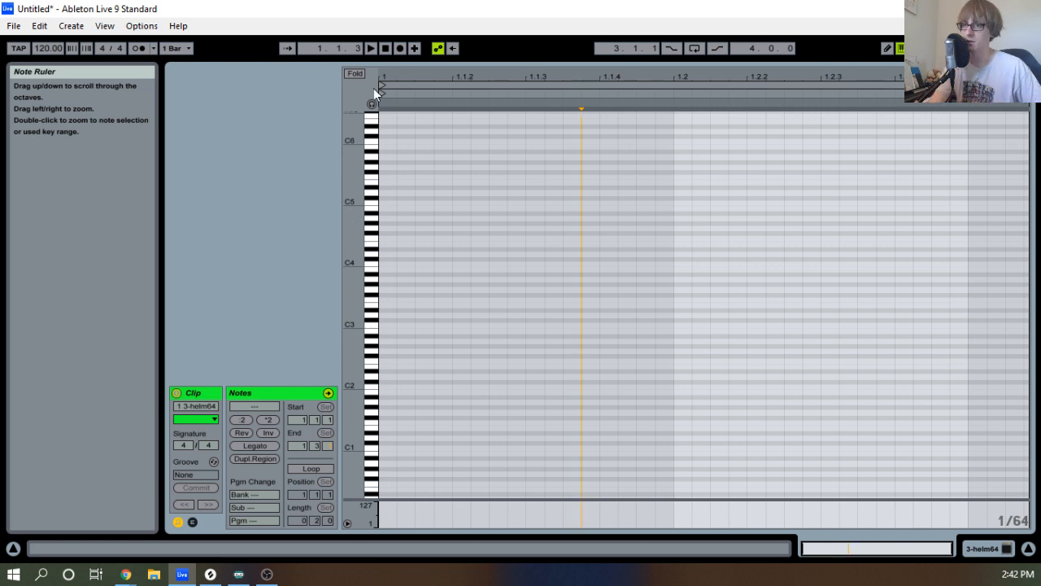
pyautogui.moveTo(522, 60); pyautogui.dragTo(529, 90)
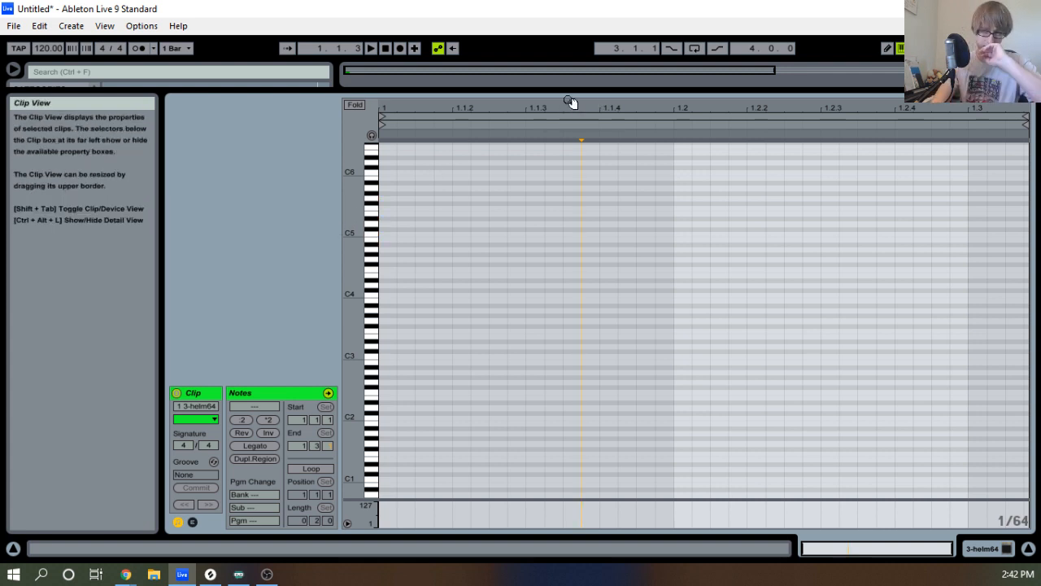
pyautogui.moveTo(576, 88); pyautogui.dragTo(576, 532)
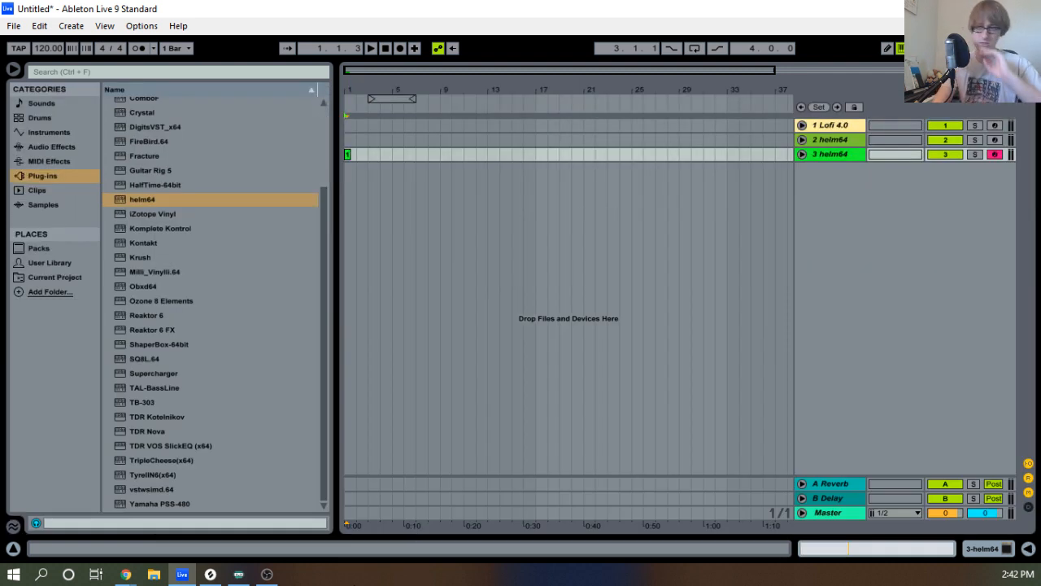
pyautogui.doubleClick(844, 156)
pyautogui.click(196, 410)
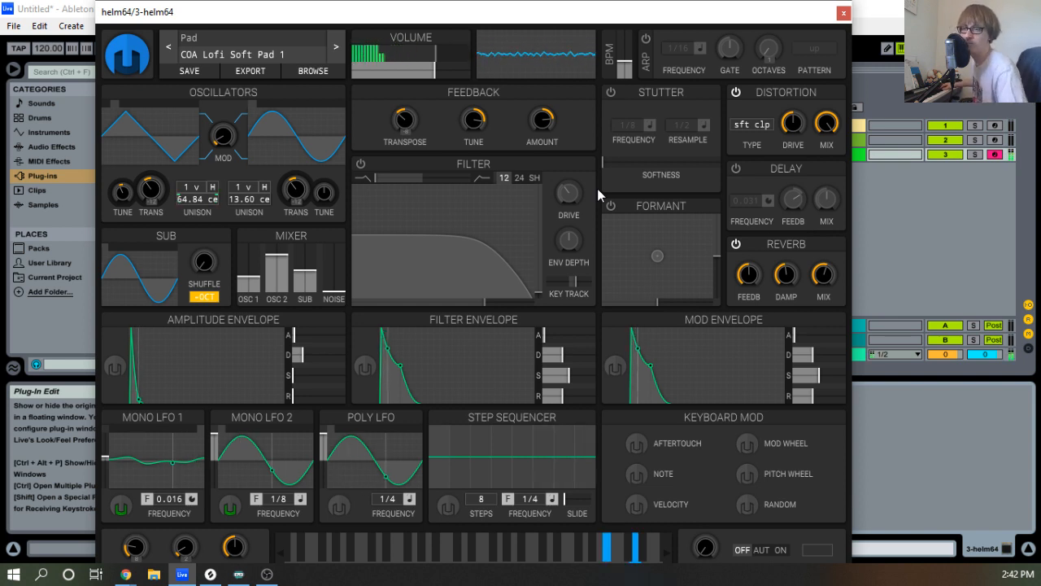
# Try the soft pad's Stutter effect with frequency and resample at 1/32 and softness at maximum, and switch it off.
pyautogui.click(612, 93)
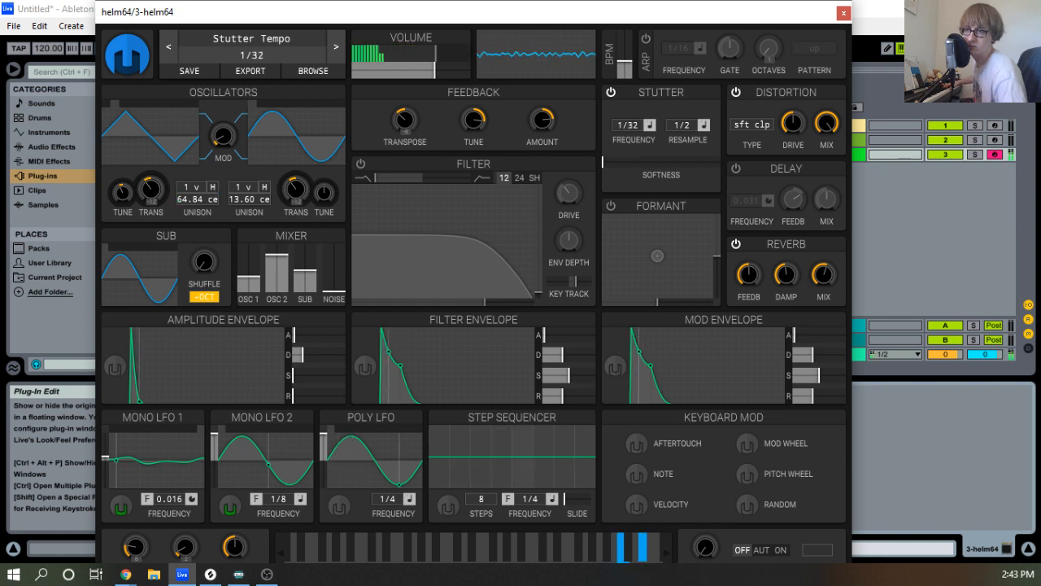
pyautogui.moveTo(607, 159); pyautogui.dragTo(728, 169)
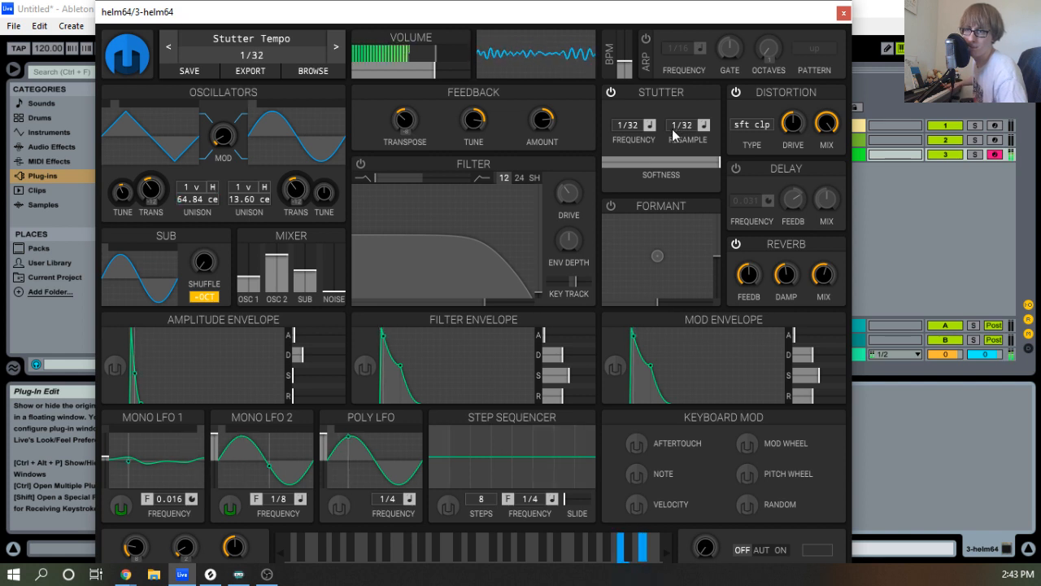
pyautogui.click(611, 96)
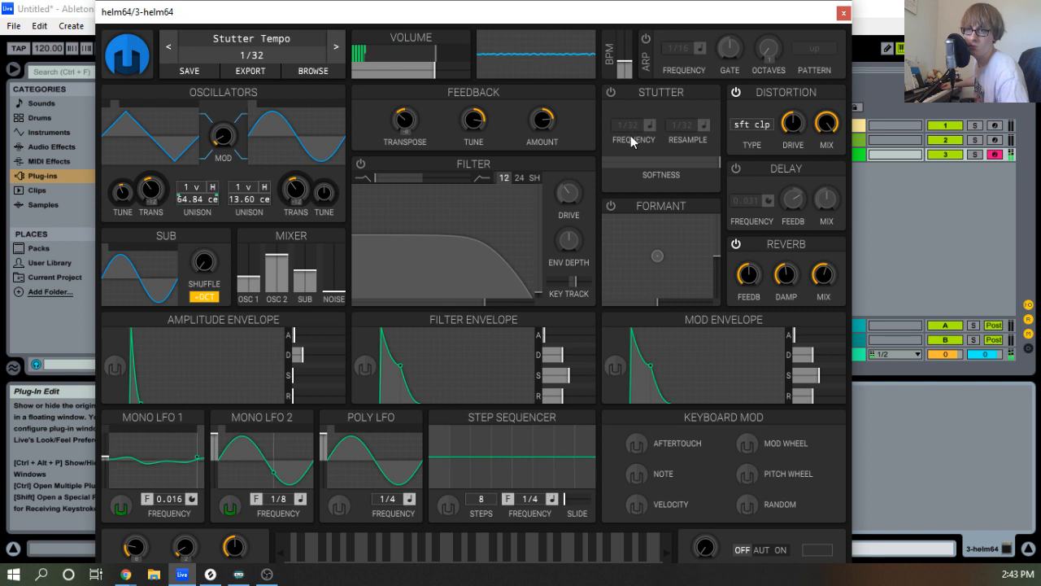
# Turn on the soft pad's Delay and sync its frequency to Tempo at 1/8.
pyautogui.click(735, 169)
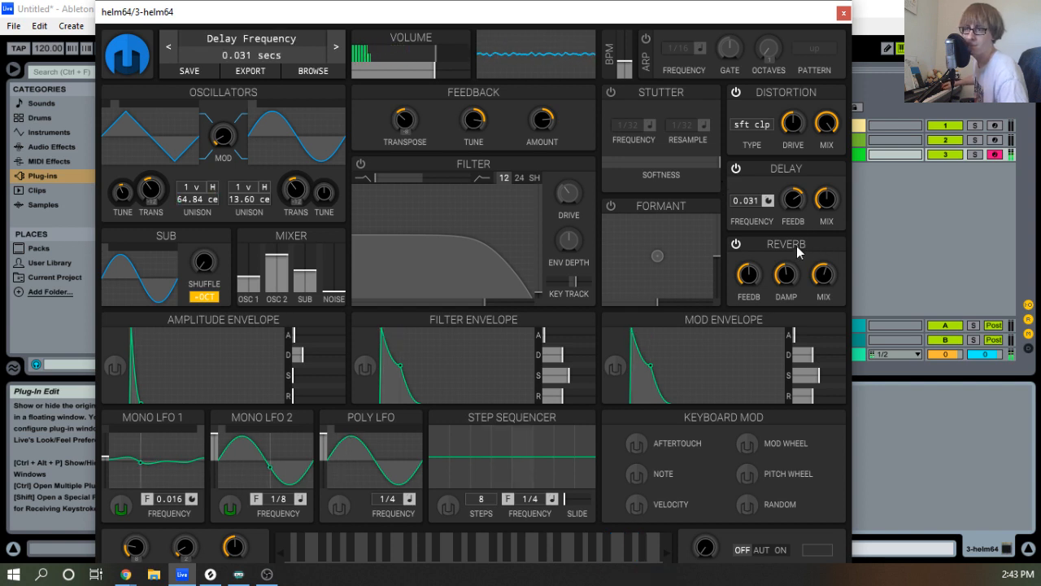
pyautogui.click(769, 201)
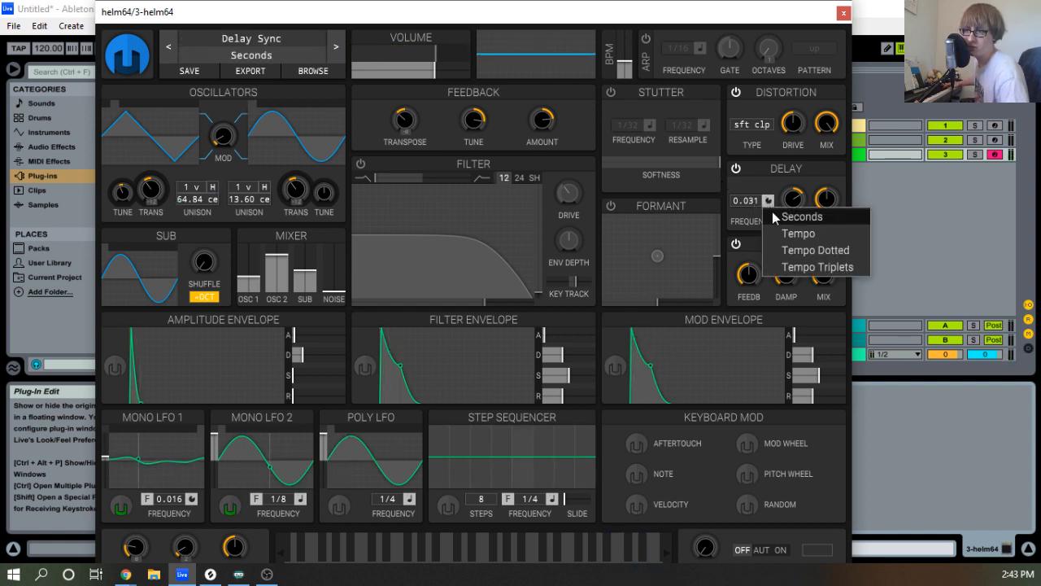
pyautogui.click(785, 233)
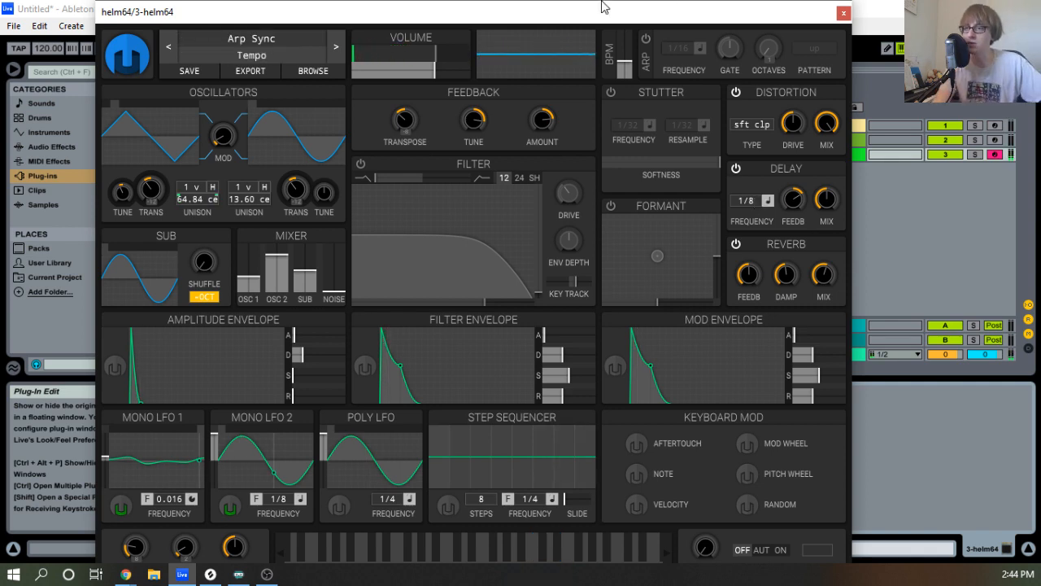
# Set the song tempo to 90 BPM and close the helm64 window.
pyautogui.moveTo(598, 14); pyautogui.dragTo(604, 209)
pyautogui.moveTo(48, 48); pyautogui.dragTo(48, 56)
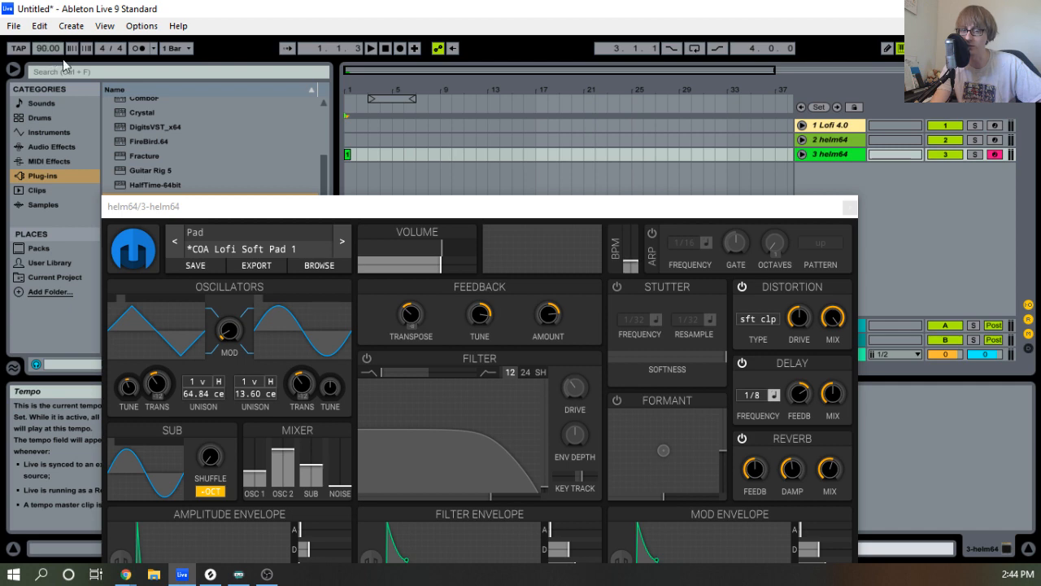
pyautogui.moveTo(448, 213); pyautogui.dragTo(474, 48)
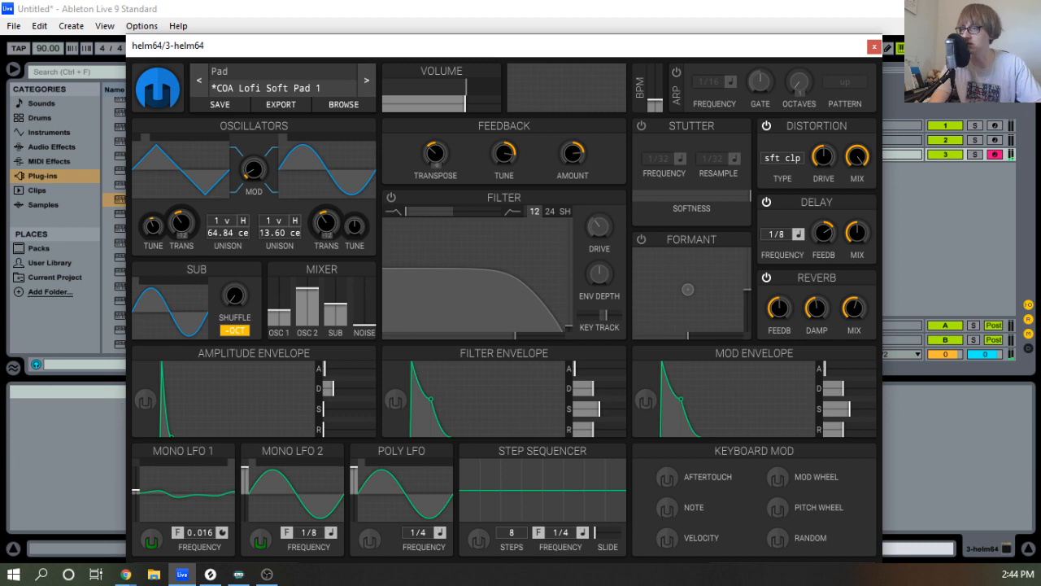
pyautogui.click(874, 47)
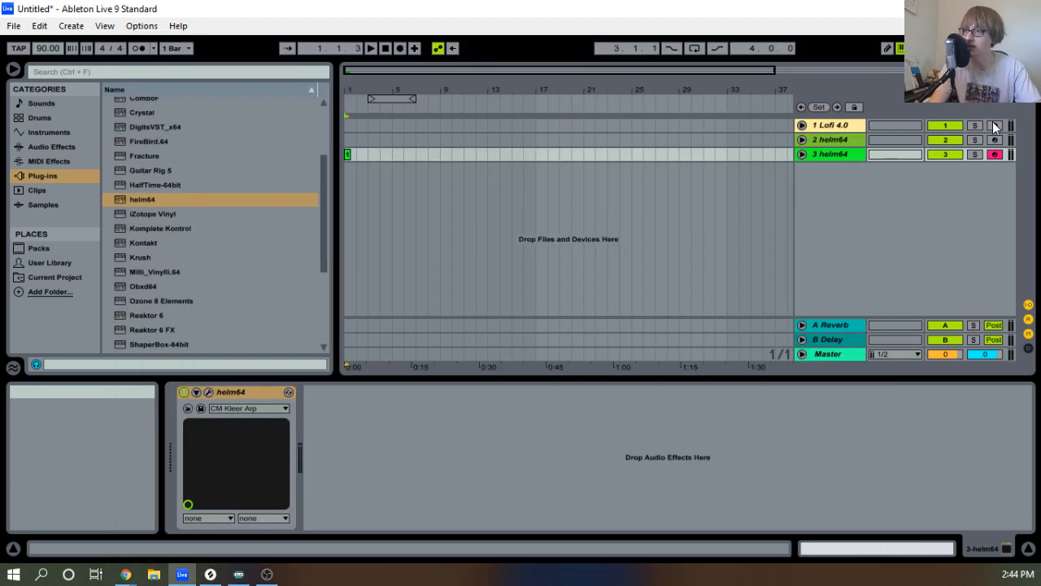
# Arm the 1 Lofi 4.0 drum track and record a short MIDI clip at the start of the arrangement.
pyautogui.click(995, 126)
pyautogui.click(399, 49)
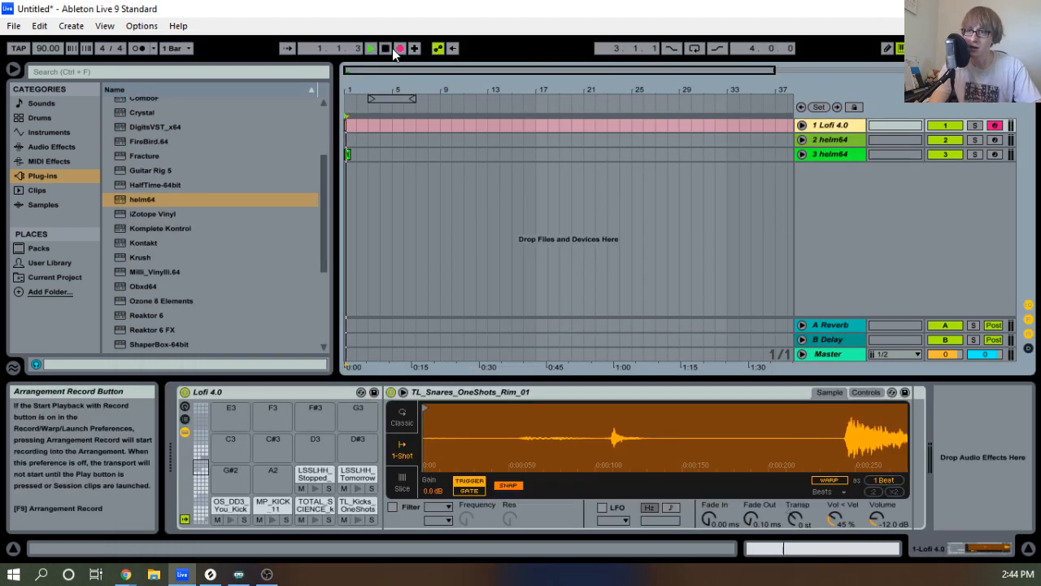
pyautogui.click(388, 49)
# Extend and consolidate the recorded Lofi 4.0 clip into one full bar ending at 2.1.1, and turn on its loop.
pyautogui.moveTo(363, 87); pyautogui.dragTo(376, 126)
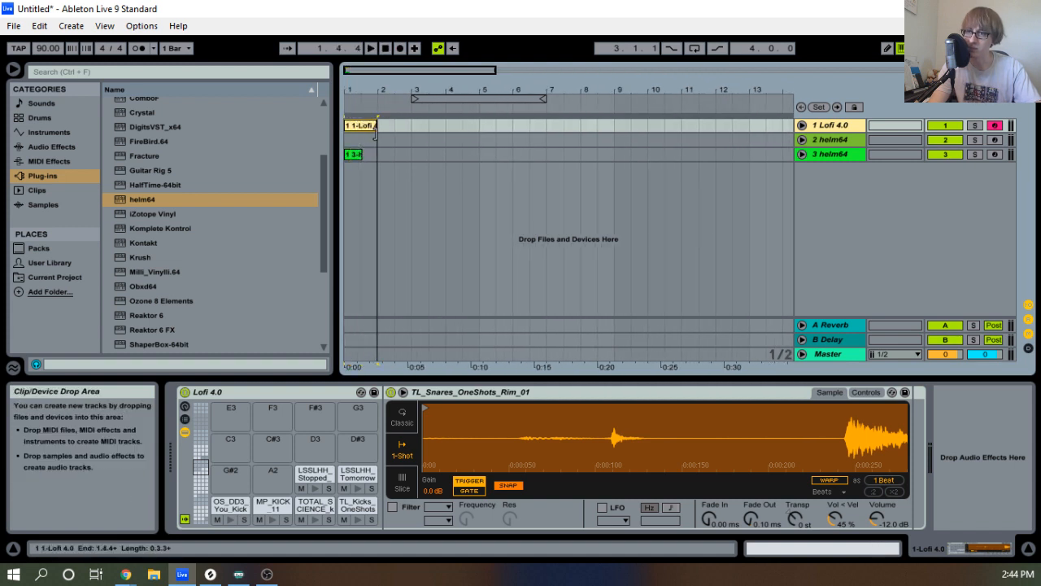
pyautogui.rightClick(364, 129)
pyautogui.click(411, 237)
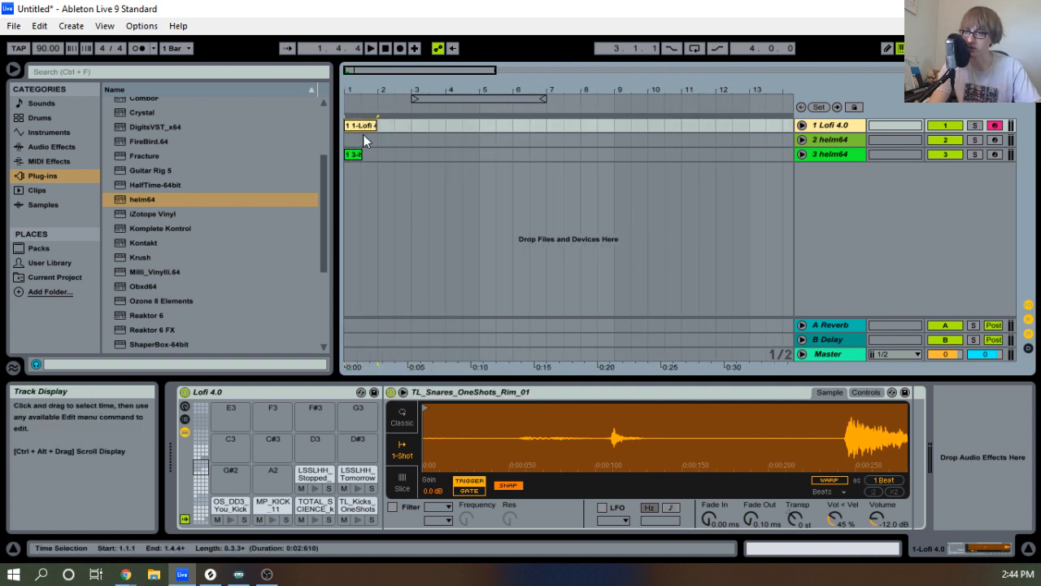
pyautogui.doubleClick(362, 127)
pyautogui.moveTo(385, 91); pyautogui.dragTo(445, 129)
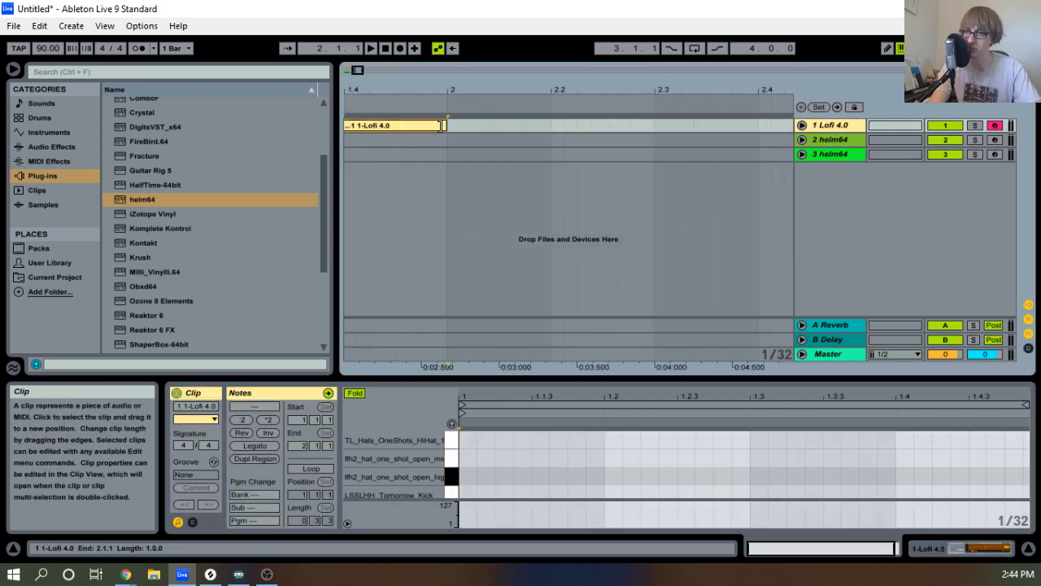
pyautogui.rightClick(445, 128)
pyautogui.click(478, 231)
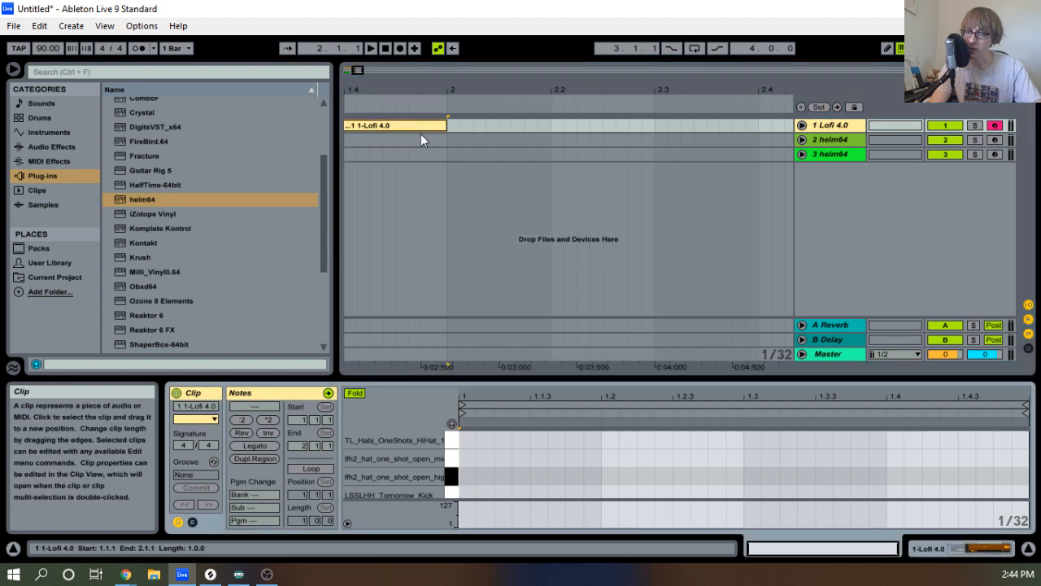
pyautogui.click(299, 469)
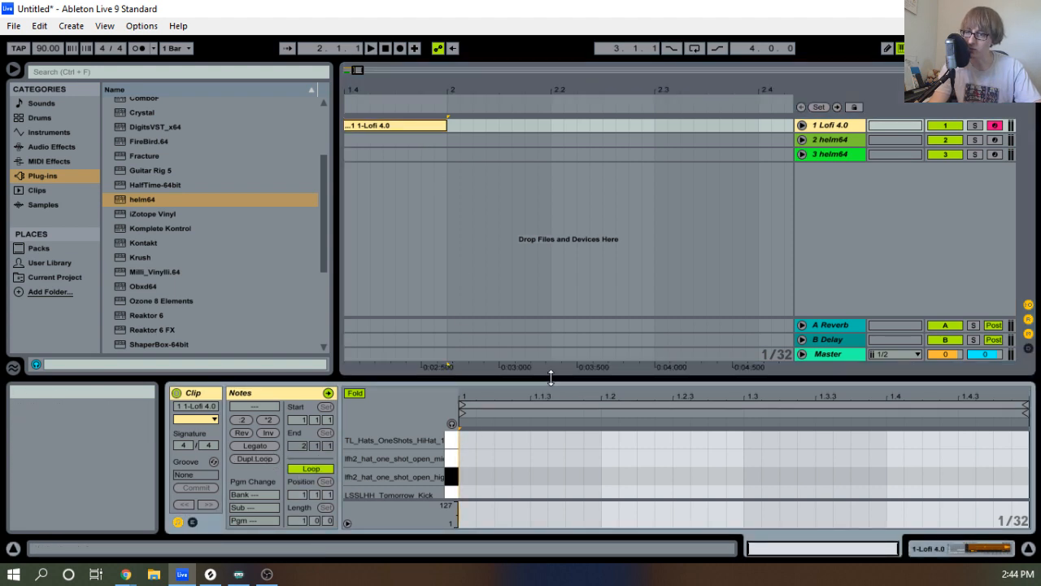
# Add G4 TL_Hats_OneShots hi-hat notes on every eighth note of the bar, duplicating the first four for the second half.
pyautogui.moveTo(550, 380); pyautogui.dragTo(543, 120)
pyautogui.scroll(4, 524, 288)
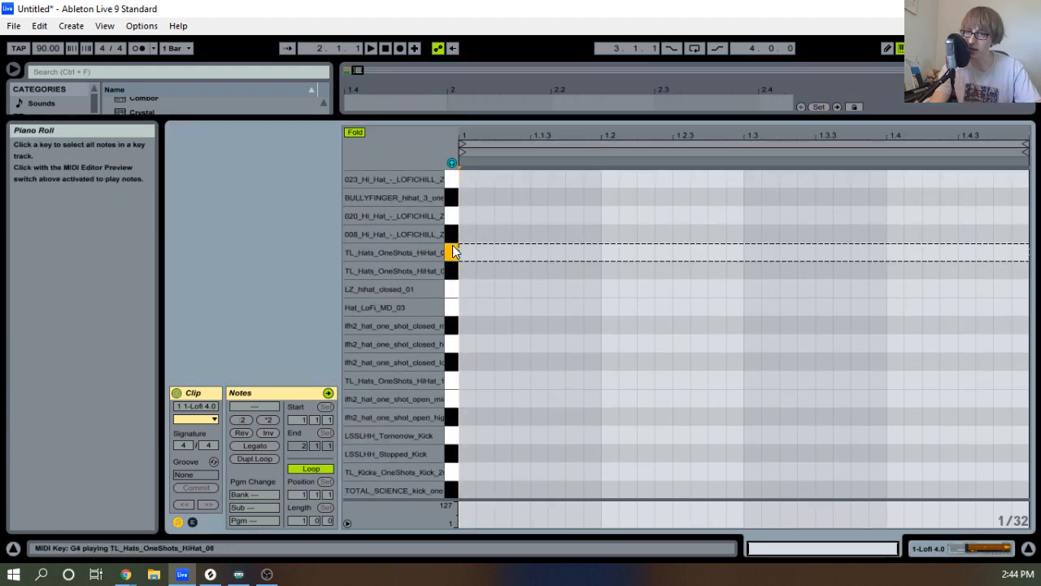
pyautogui.doubleClick(465, 253)
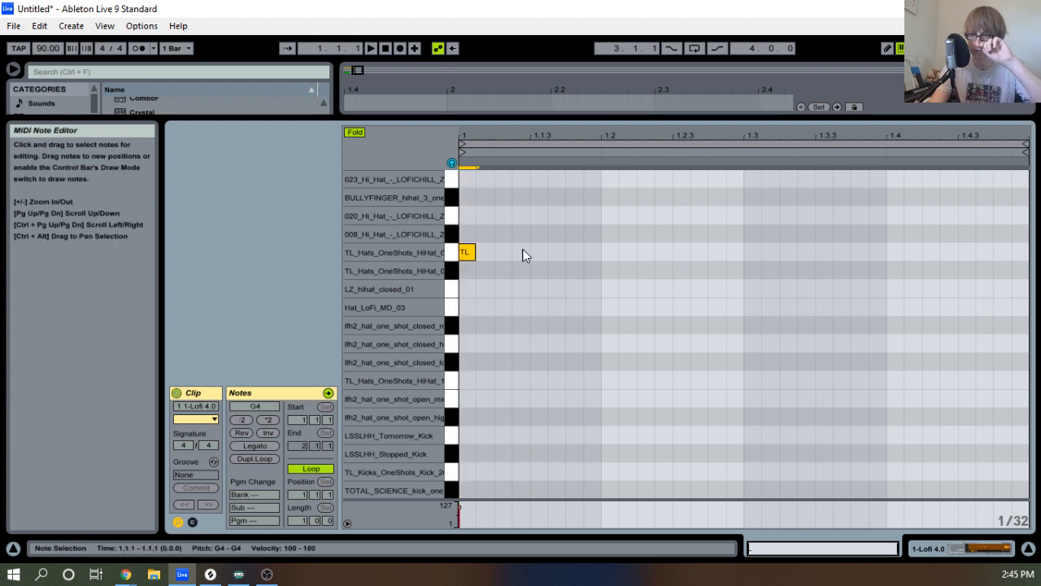
pyautogui.doubleClick(538, 252)
pyautogui.doubleClick(609, 252)
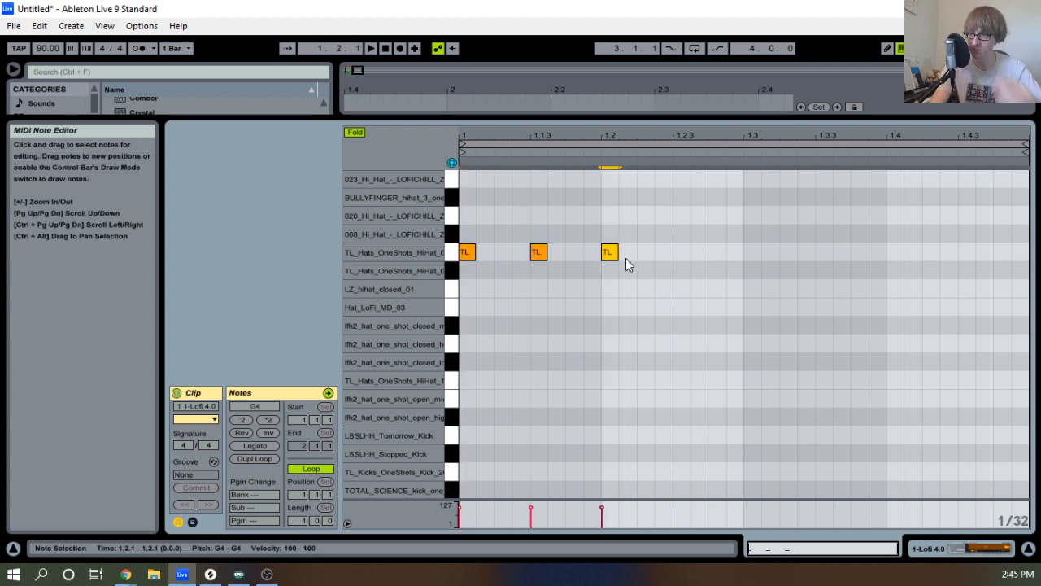
pyautogui.doubleClick(682, 252)
pyautogui.moveTo(756, 213); pyautogui.dragTo(458, 298)
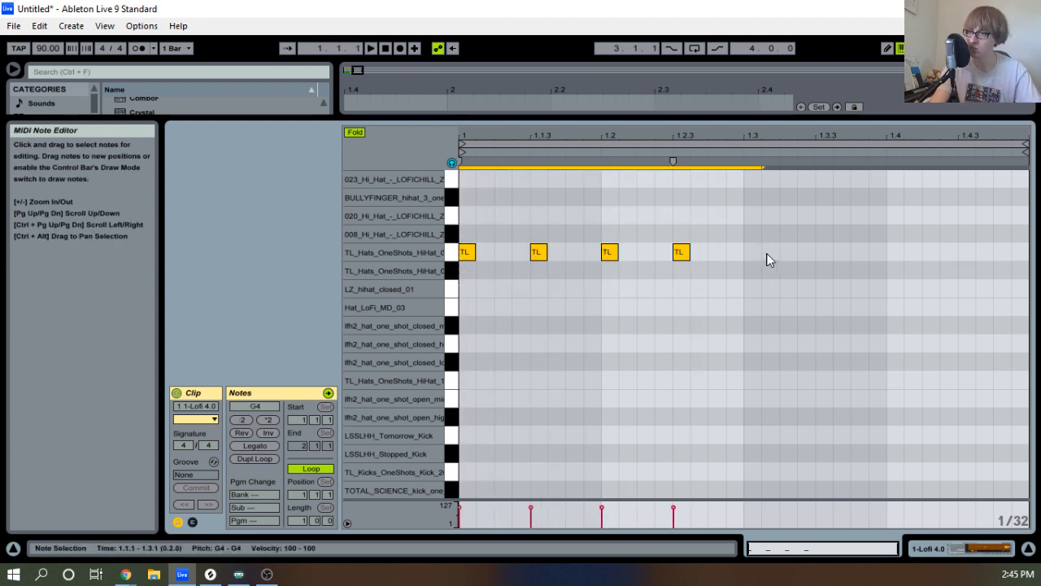
pyautogui.hotkey('ctrl', 'd')
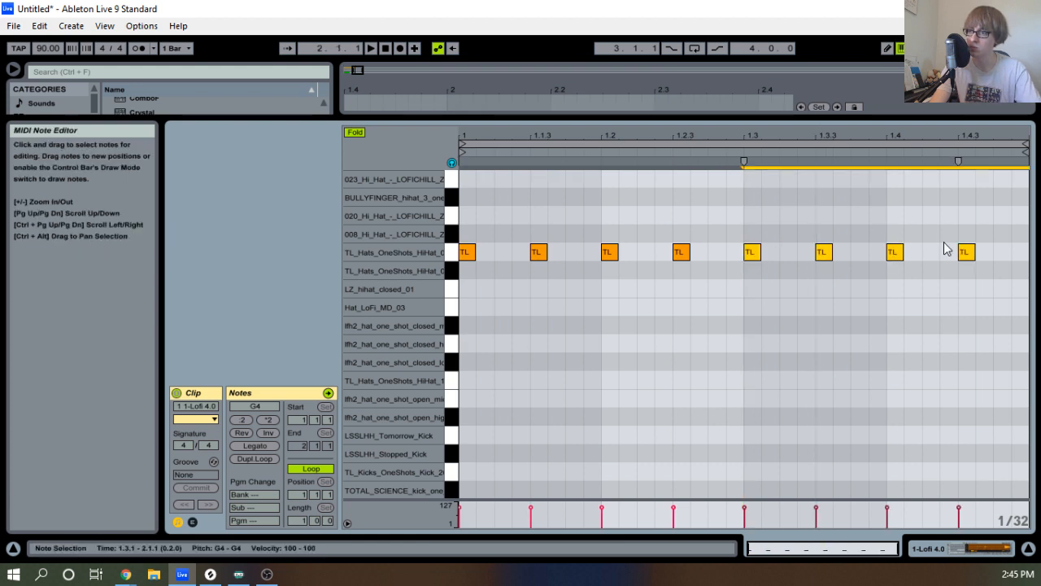
# Lower the velocity of all eight hi-hat notes to 35.
pyautogui.moveTo(1005, 226); pyautogui.dragTo(464, 275)
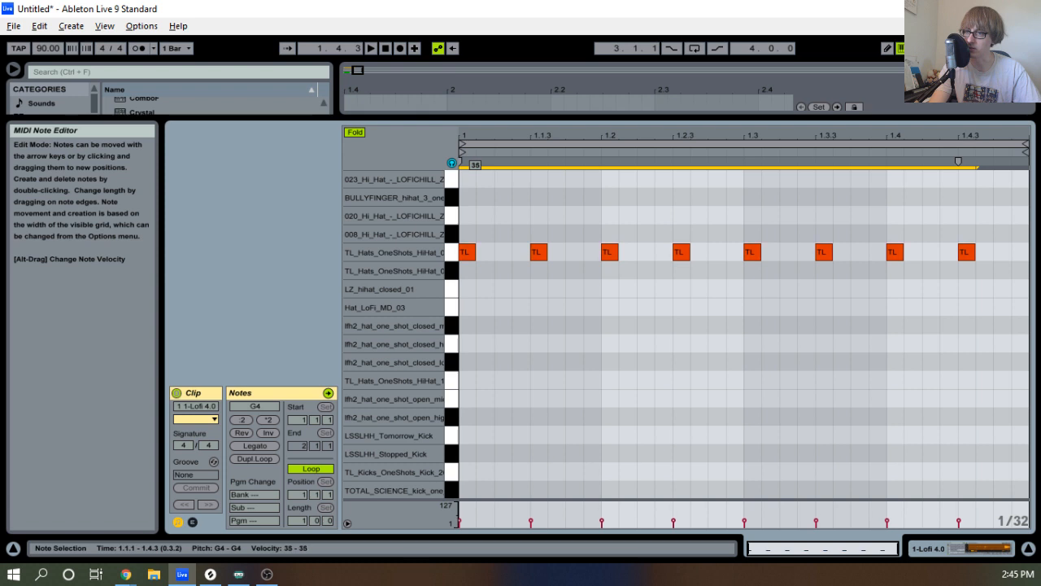
pyautogui.click(464, 275)
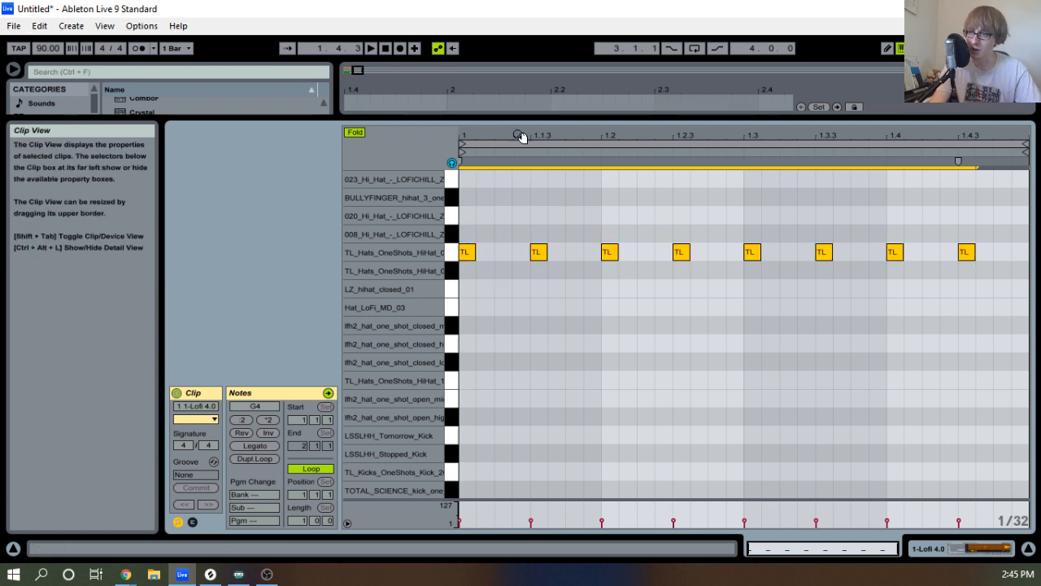
pyautogui.click(470, 395)
# Audition several kick samples and add a C#1 TL_Kicks_OneShots kick note at 1.1.1.
pyautogui.scroll(-5, 461, 411)
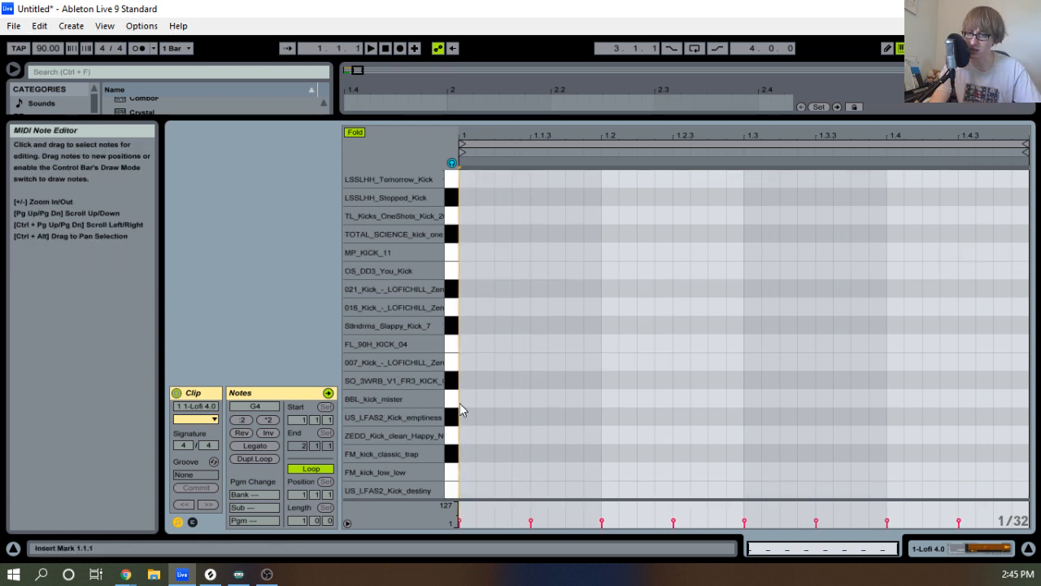
pyautogui.scroll(-8, 457, 413)
pyautogui.click(453, 236)
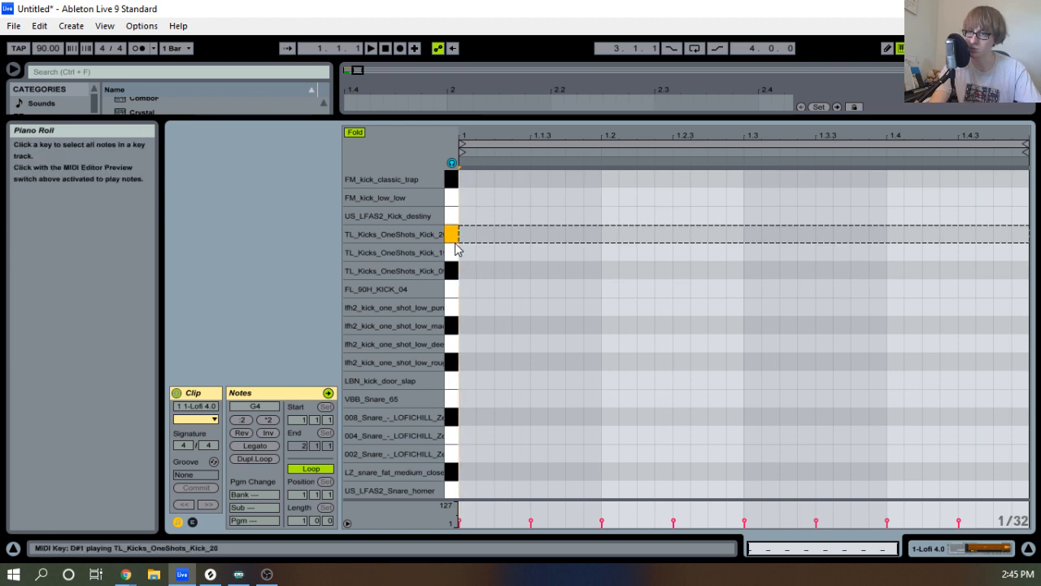
pyautogui.click(452, 273)
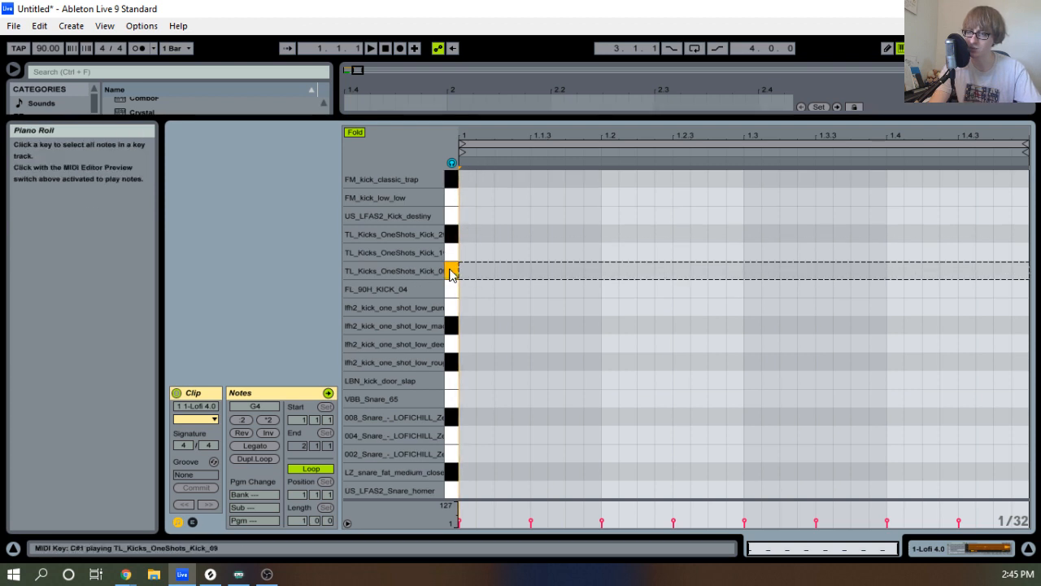
pyautogui.click(452, 275)
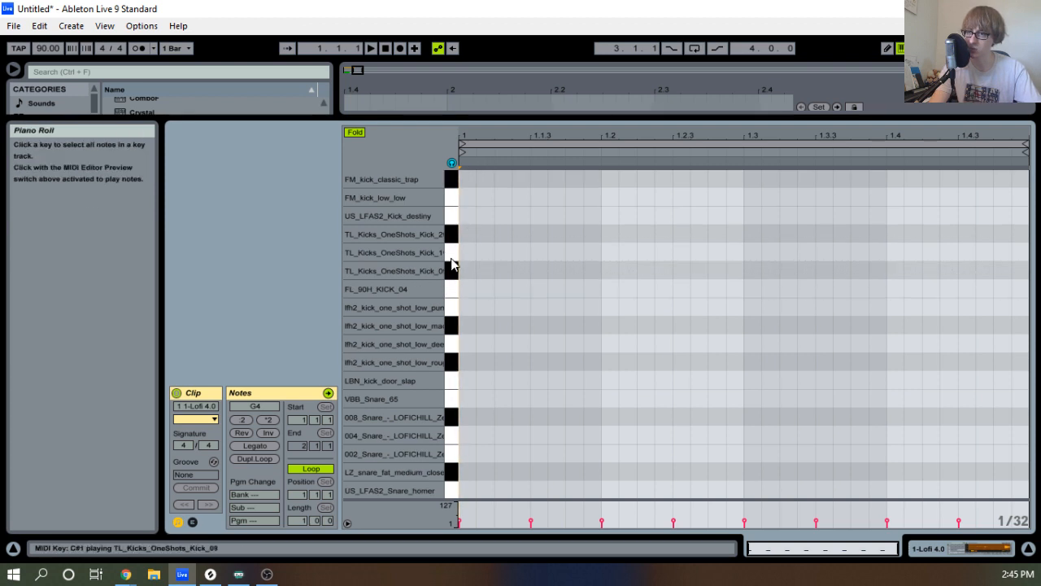
pyautogui.scroll(1, 464, 293)
pyautogui.click(449, 238)
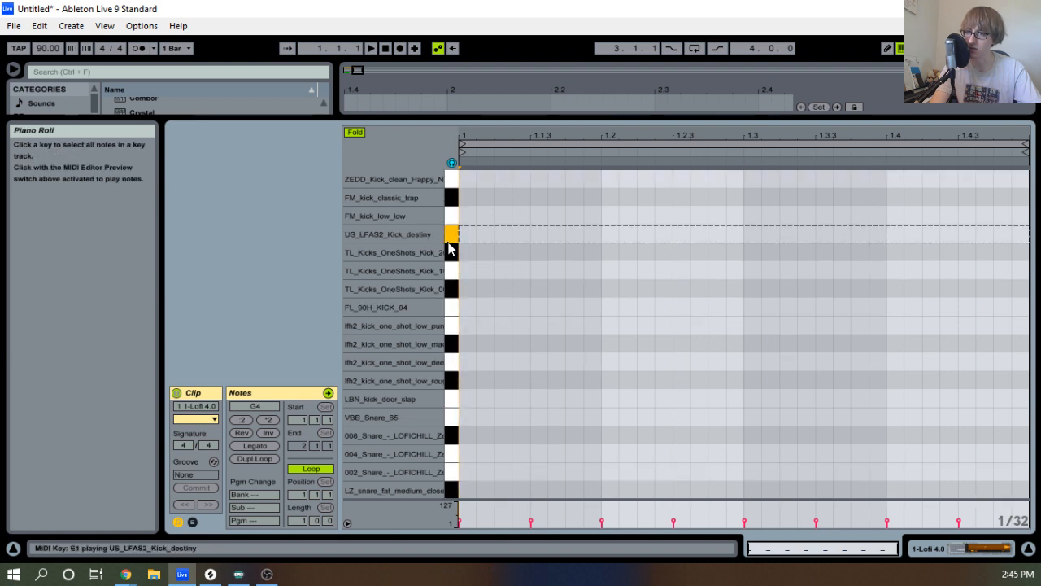
pyautogui.doubleClick(466, 289)
# Raise the kick note's velocity to 100 and play back the drum clip.
pyautogui.press('space')
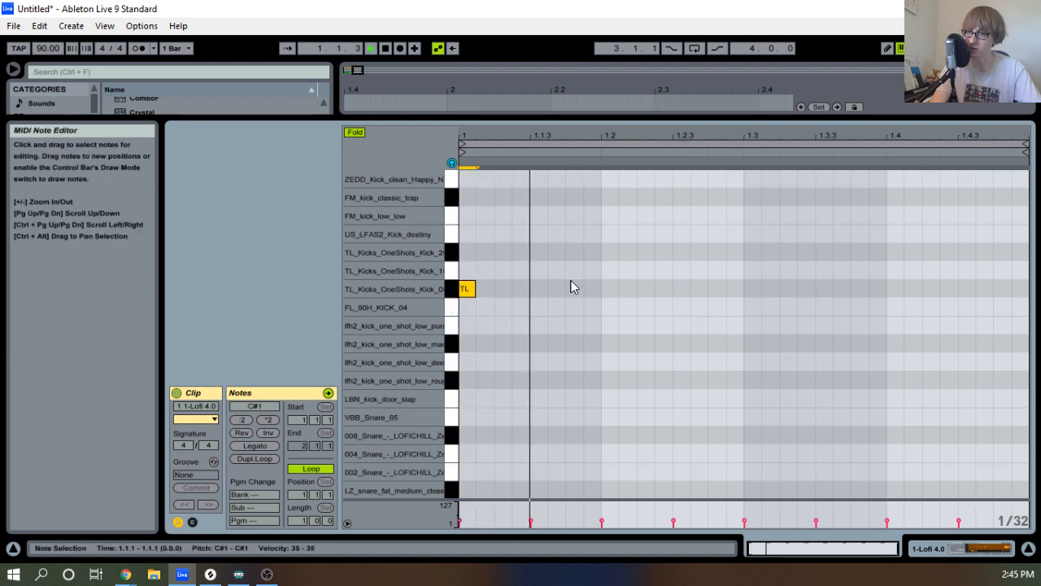
pyautogui.press('space')
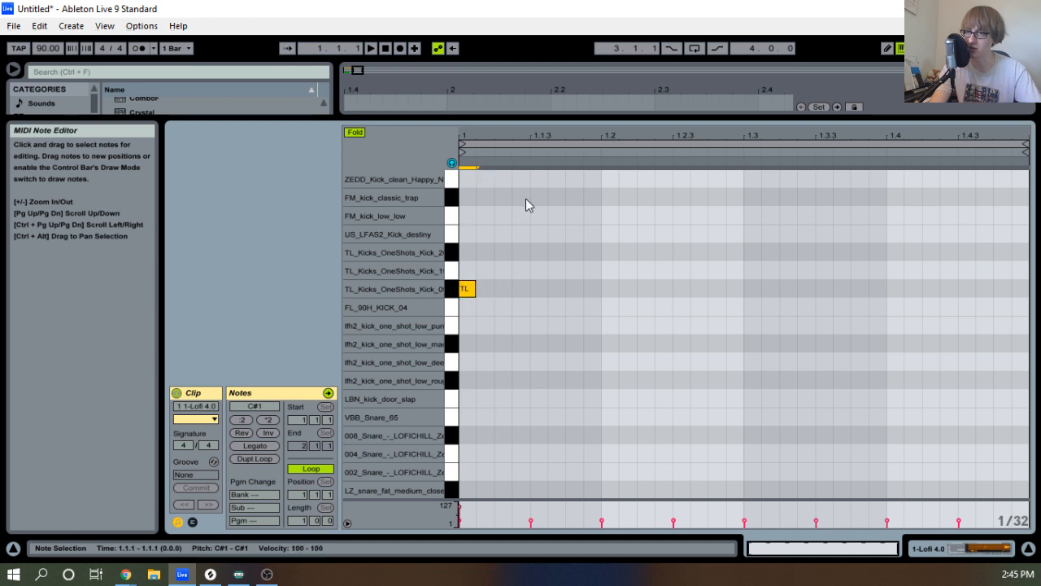
pyautogui.press('space')
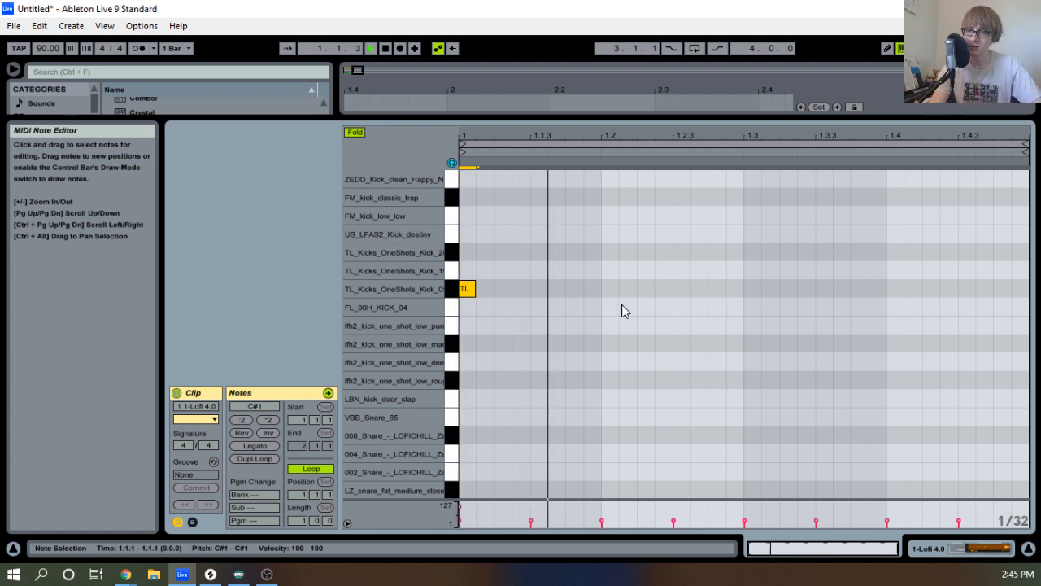
pyautogui.press('space')
# Audition snare samples and add G#-2 TL_Snares_OneShots_Rim_03 notes at 1.2.1 and 1.4.1.
pyautogui.scroll(-3, 445, 394)
pyautogui.click(451, 400)
pyautogui.click(450, 400)
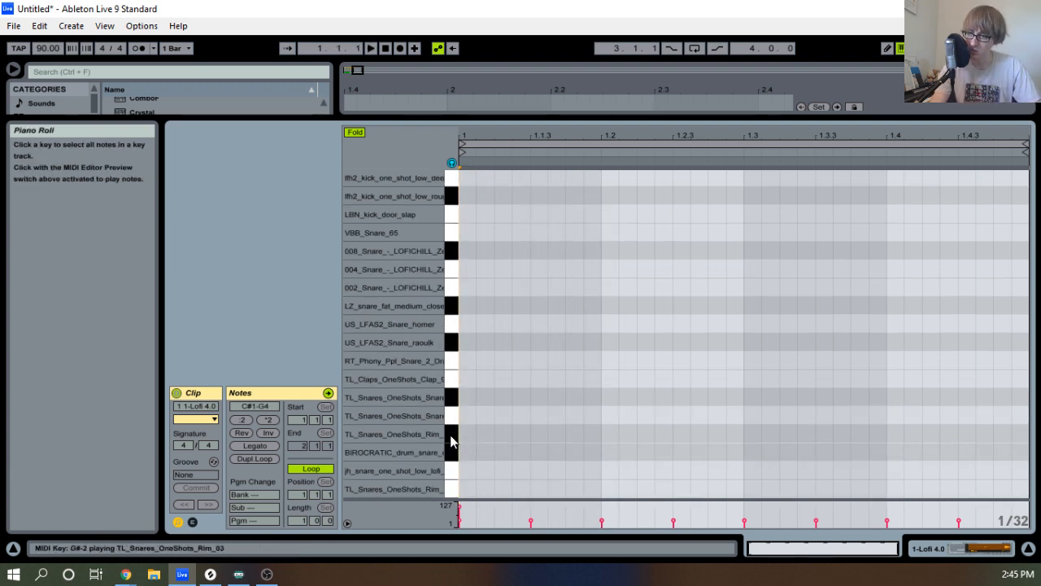
pyautogui.press('space')
pyautogui.doubleClick(610, 433)
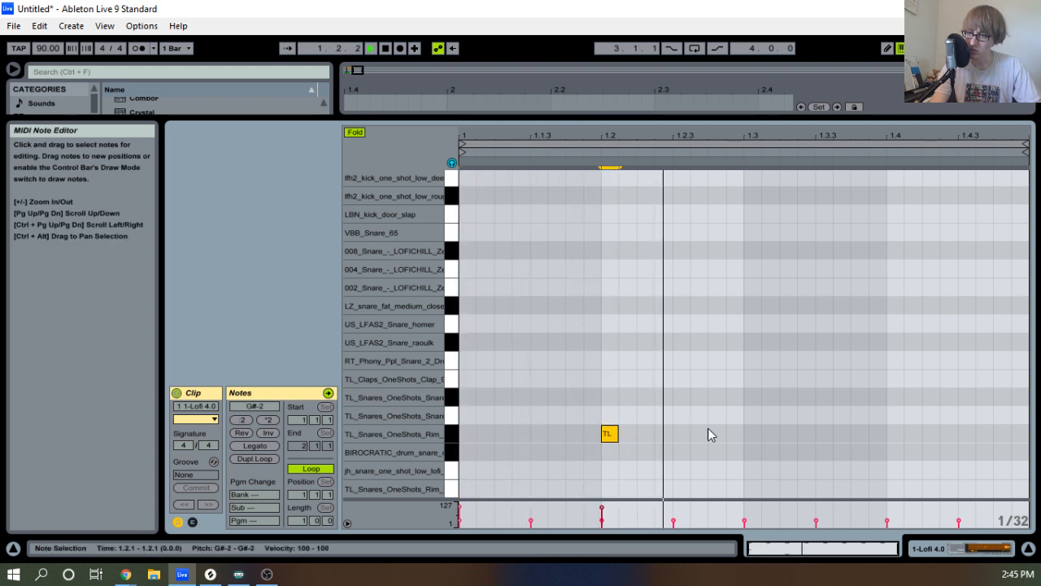
pyautogui.doubleClick(894, 434)
# Lower the preview/cue volume of the master to -11.5 dB.
pyautogui.moveTo(855, 118); pyautogui.dragTo(883, 358)
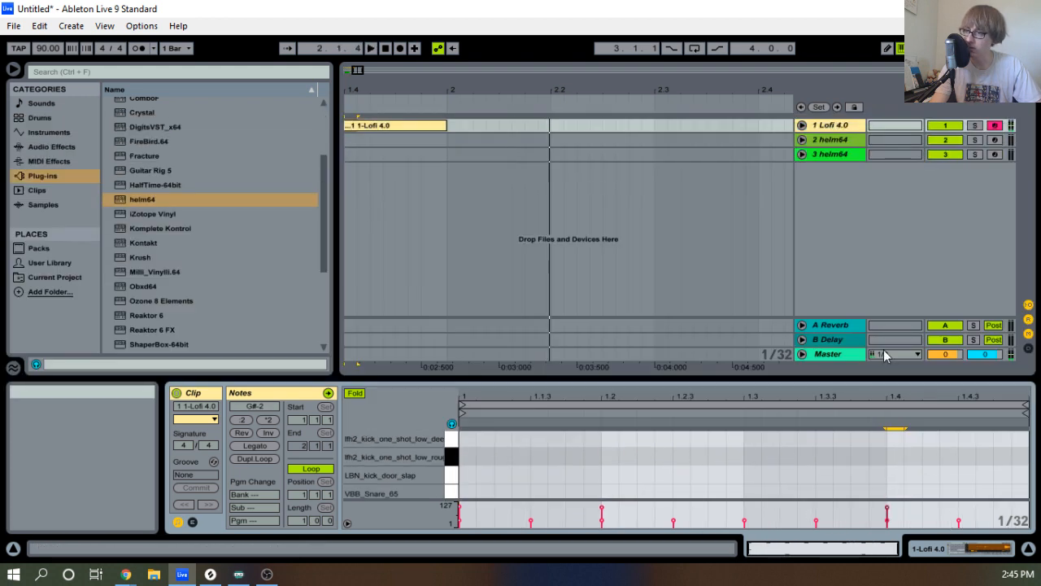
pyautogui.press('Tab')
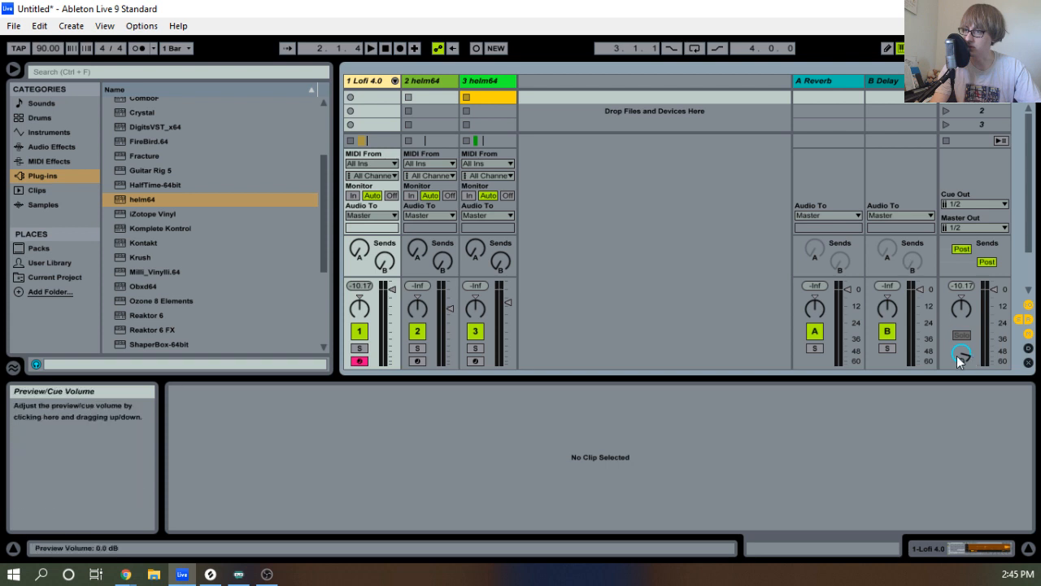
pyautogui.press('Tab')
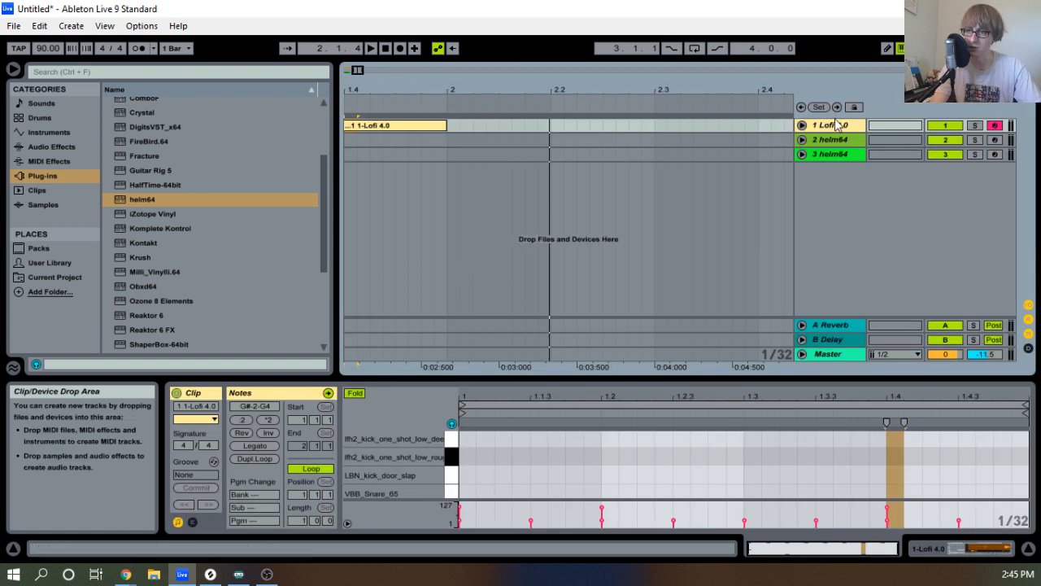
# Extend the drum clip on the 1 Lofi 4.0 track to 34.1.1 and play it back.
pyautogui.doubleClick(391, 127)
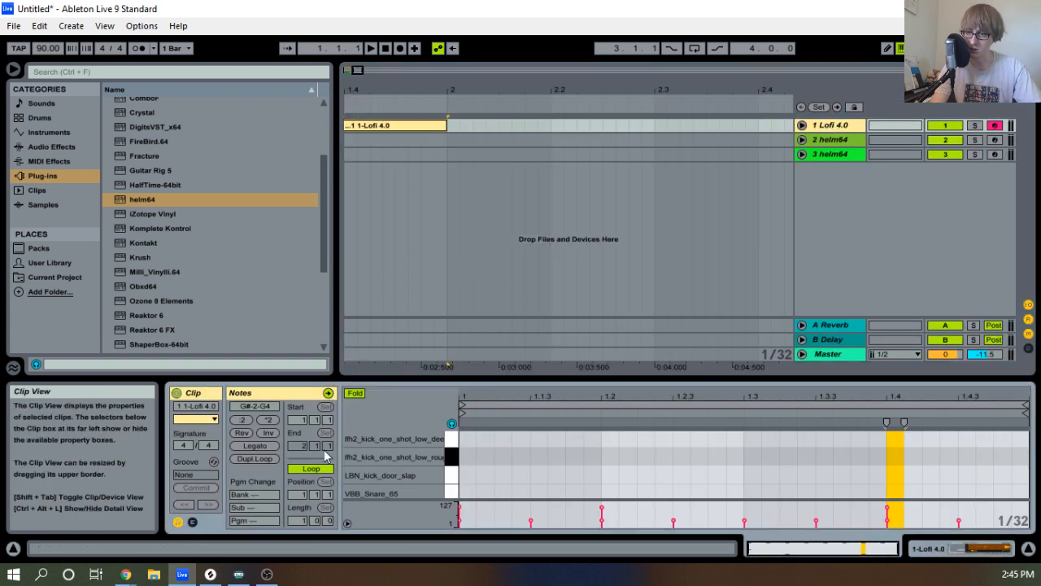
pyautogui.moveTo(503, 88); pyautogui.dragTo(494, 24)
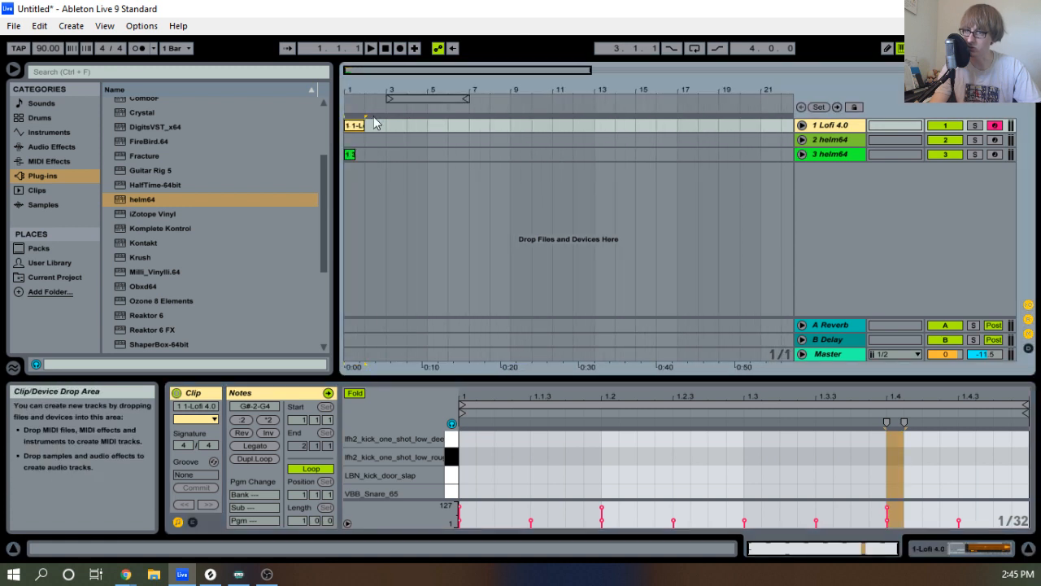
pyautogui.moveTo(361, 127); pyautogui.dragTo(1010, 129)
pyautogui.press('space')
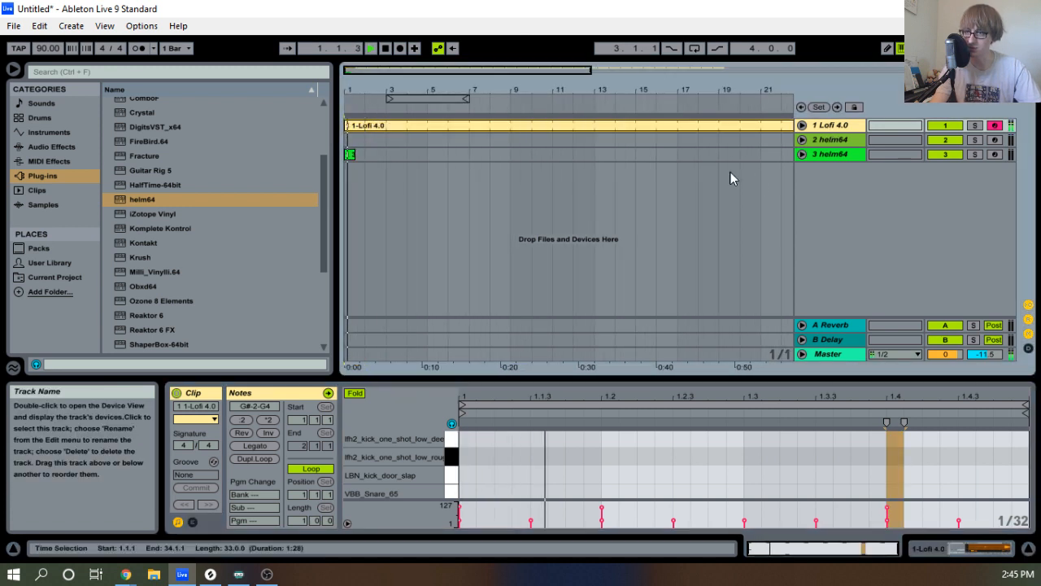
pyautogui.moveTo(620, 91); pyautogui.dragTo(621, 50)
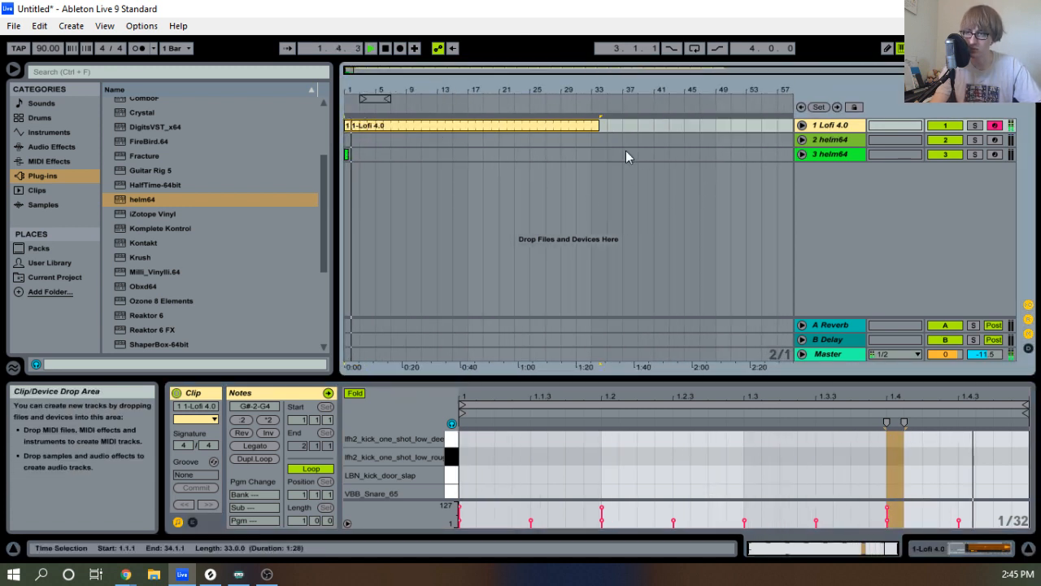
pyautogui.press('space')
pyautogui.press('space')
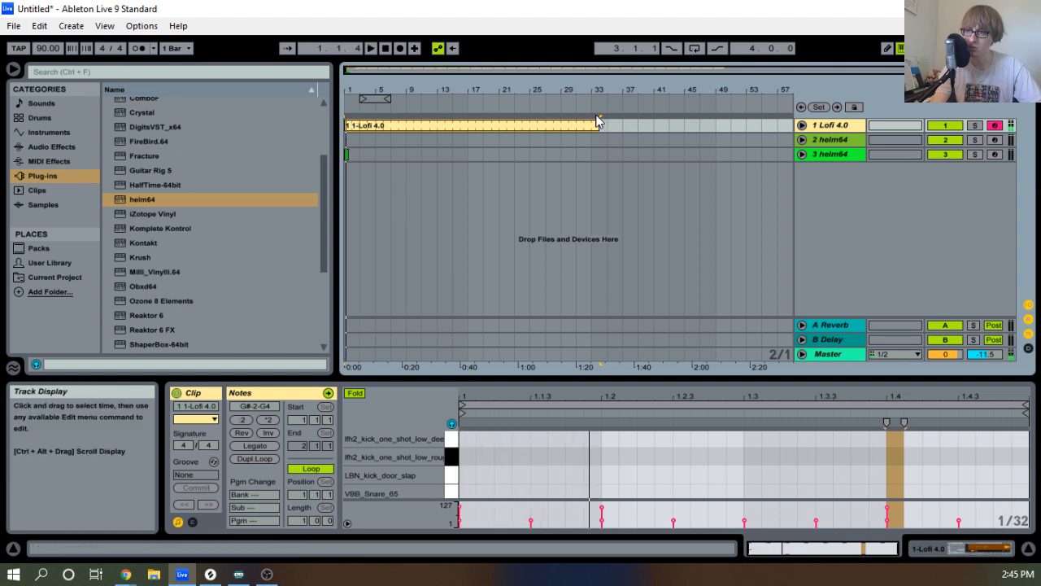
pyautogui.press('space')
pyautogui.press('space')
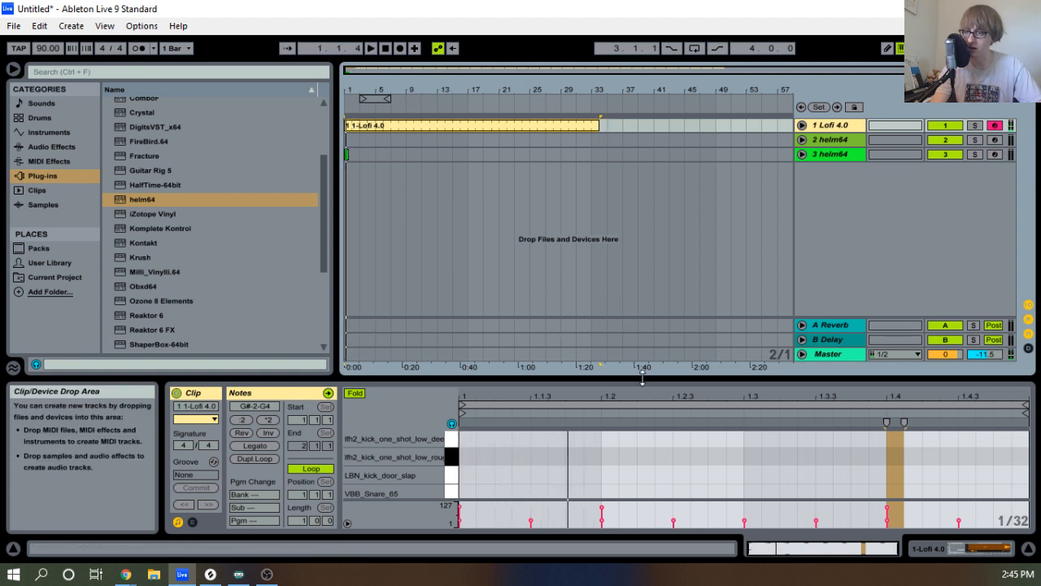
# Move the kick note at 1.1.1 up to the D#1 TL_Kicks_OneShots sample and play the clip.
pyautogui.moveTo(640, 377); pyautogui.dragTo(640, 86)
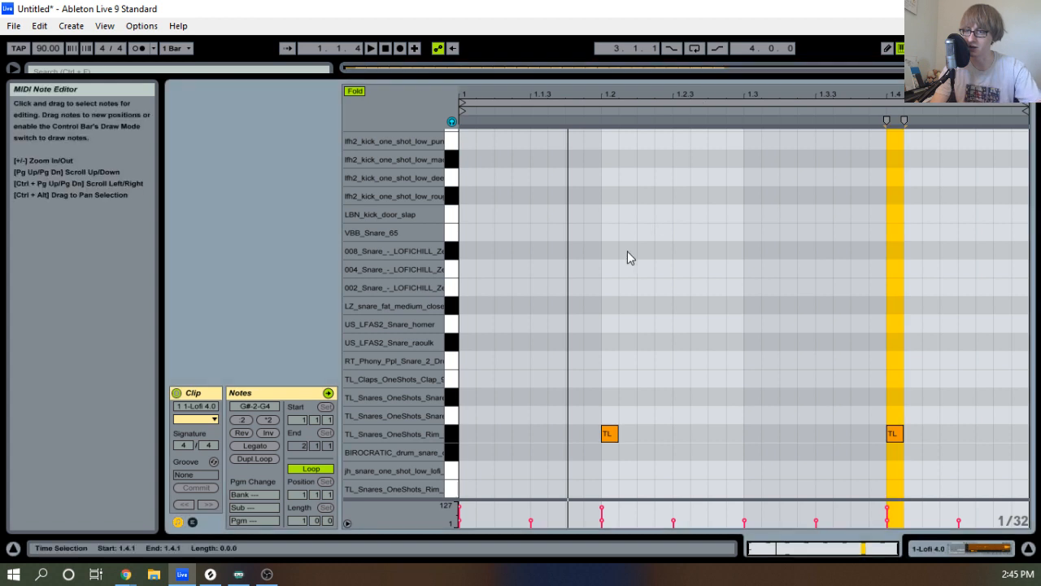
pyautogui.scroll(-5, 606, 212)
pyautogui.scroll(5, 537, 241)
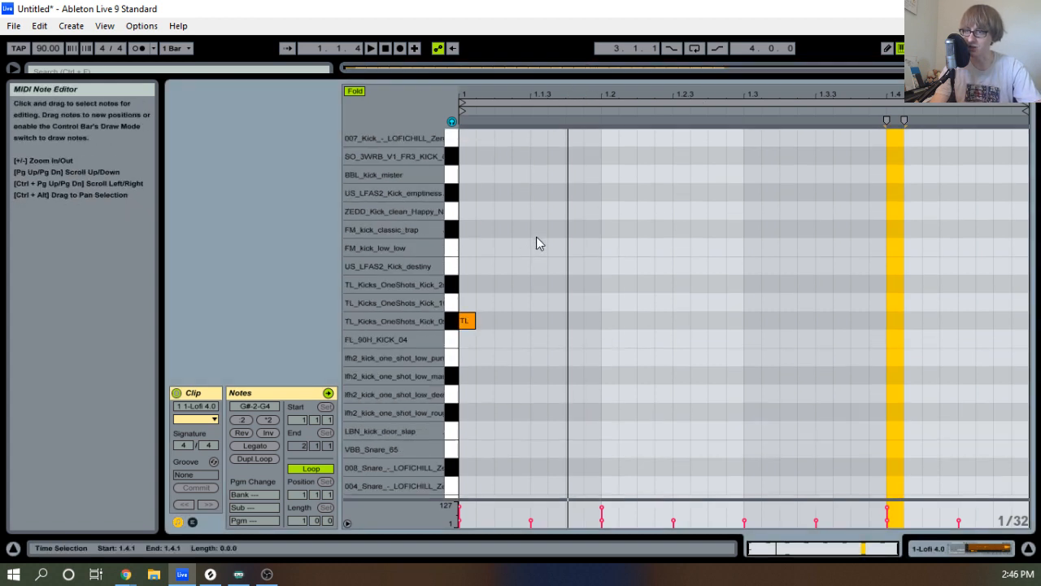
pyautogui.moveTo(504, 263); pyautogui.dragTo(461, 412)
pyautogui.press('Up')
pyautogui.press('Up')
pyautogui.press('Up')
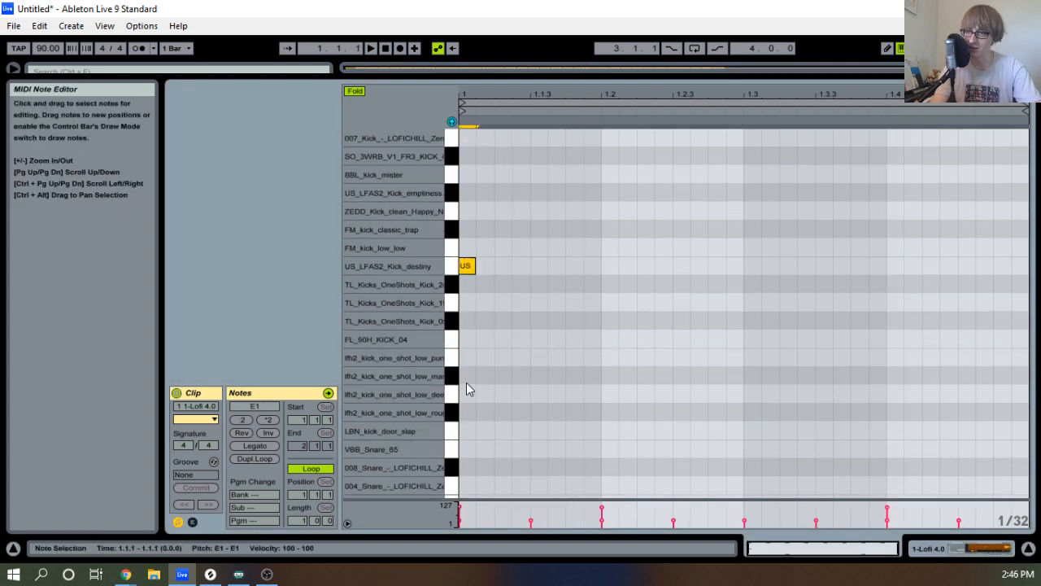
pyautogui.press('Down')
pyautogui.press('space')
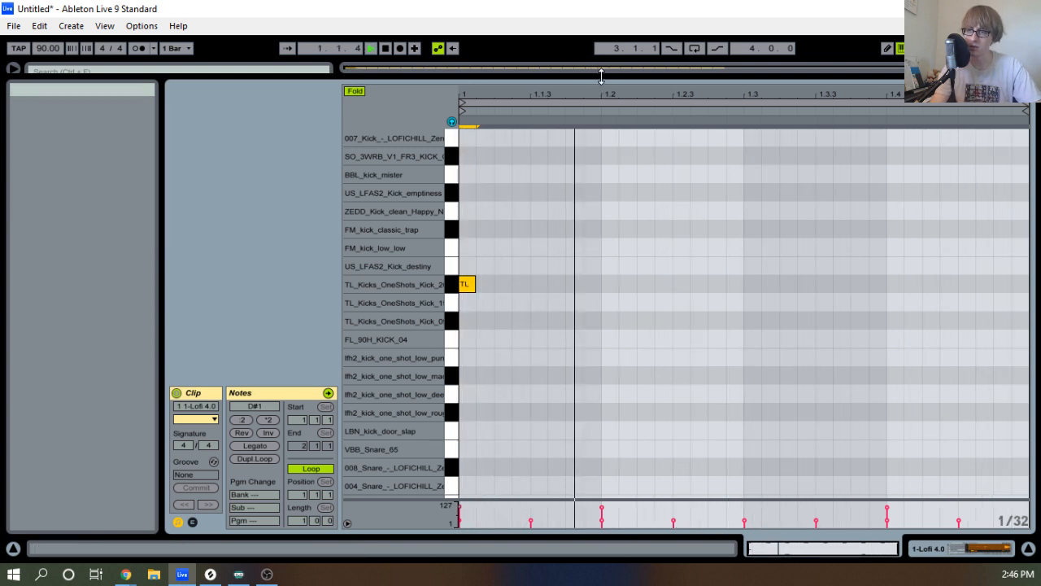
# Try the kick note one sample higher and return it to D#1.
pyautogui.moveTo(602, 76); pyautogui.dragTo(595, 118)
pyautogui.moveTo(494, 293); pyautogui.dragTo(419, 397)
pyautogui.press('Up')
pyautogui.press('Down')
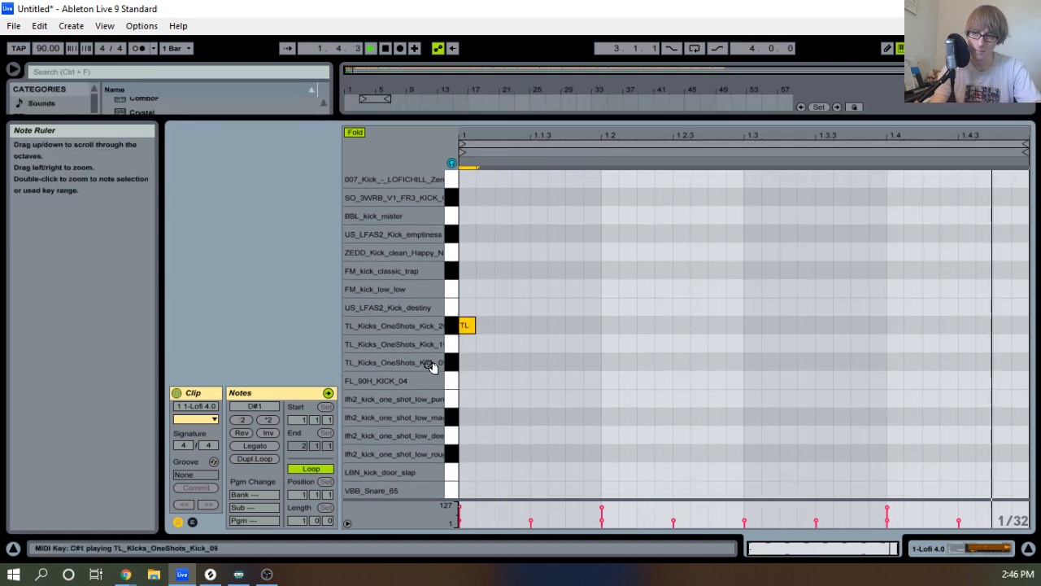
pyautogui.scroll(8, 530, 293)
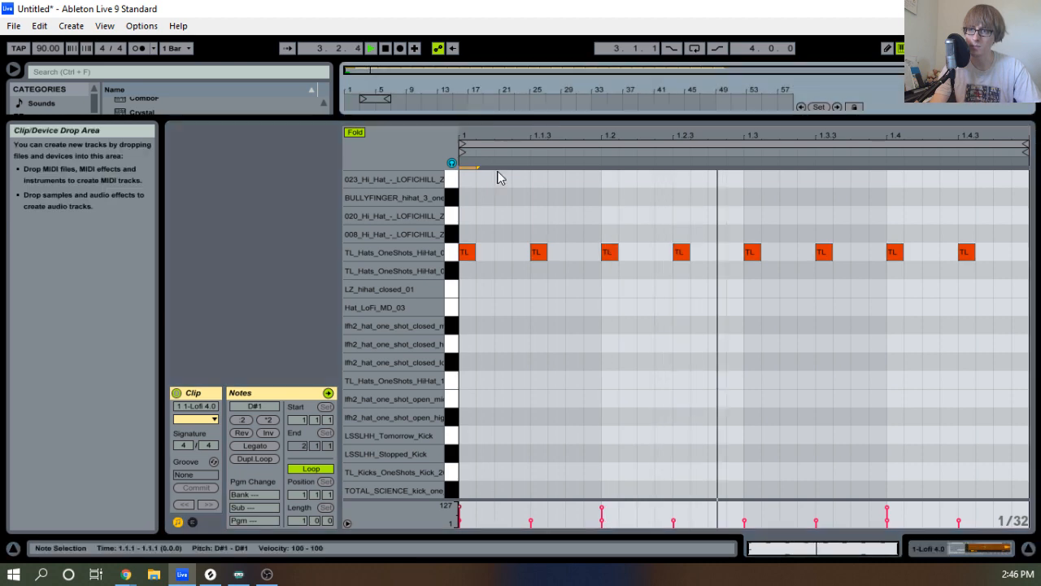
# Shorten the drum clip in the arrangement to two bars, ending at 3.1.1, and play it.
pyautogui.moveTo(497, 120); pyautogui.dragTo(425, 366)
pyautogui.press('space')
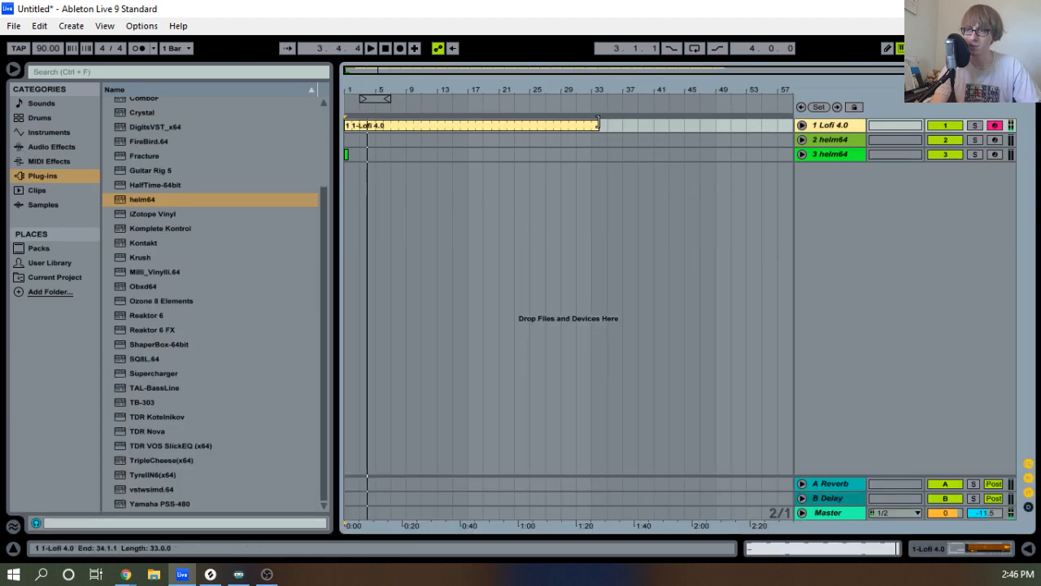
pyautogui.moveTo(599, 122); pyautogui.dragTo(360, 124)
pyautogui.moveTo(349, 87); pyautogui.dragTo(349, 183)
pyautogui.press('space')
pyautogui.rightClick(422, 127)
pyautogui.click(472, 241)
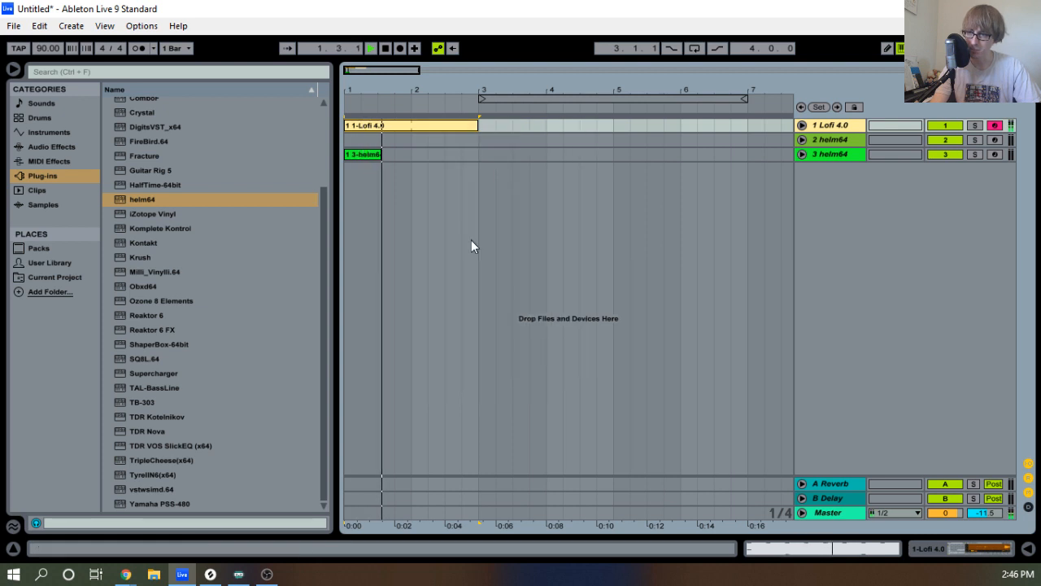
pyautogui.press('space')
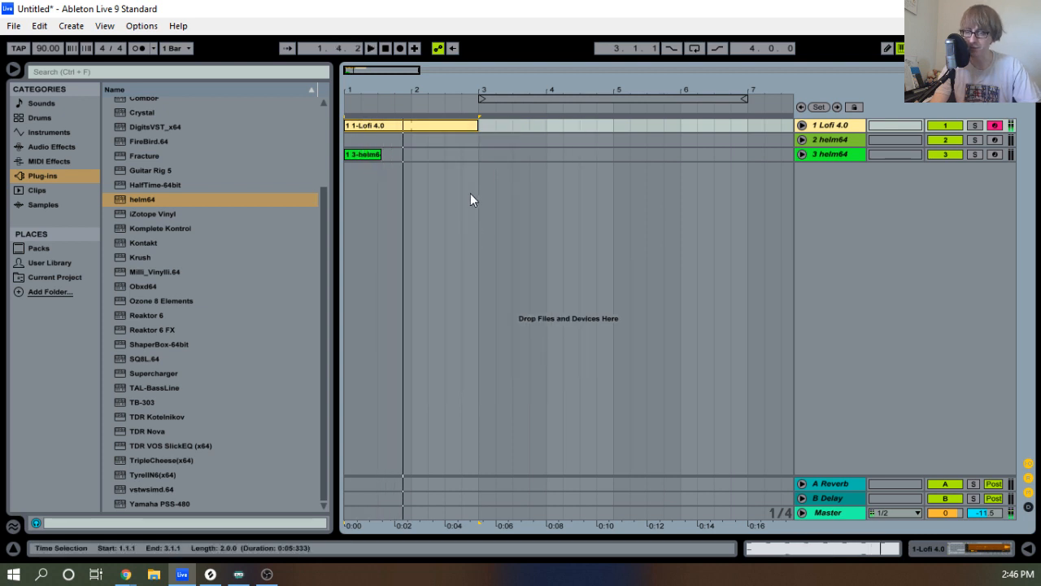
pyautogui.rightClick(454, 130)
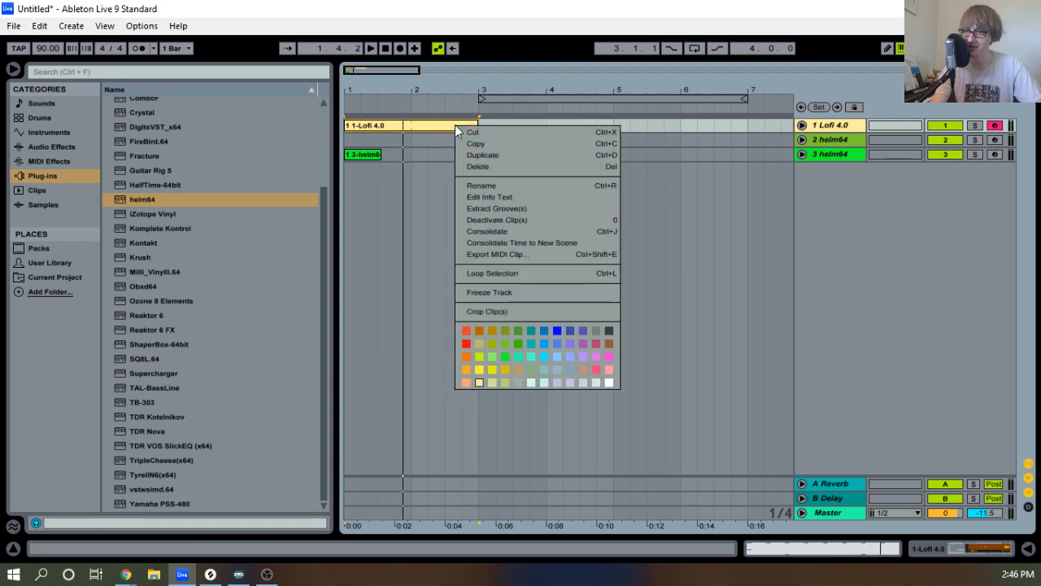
pyautogui.click(38, 30)
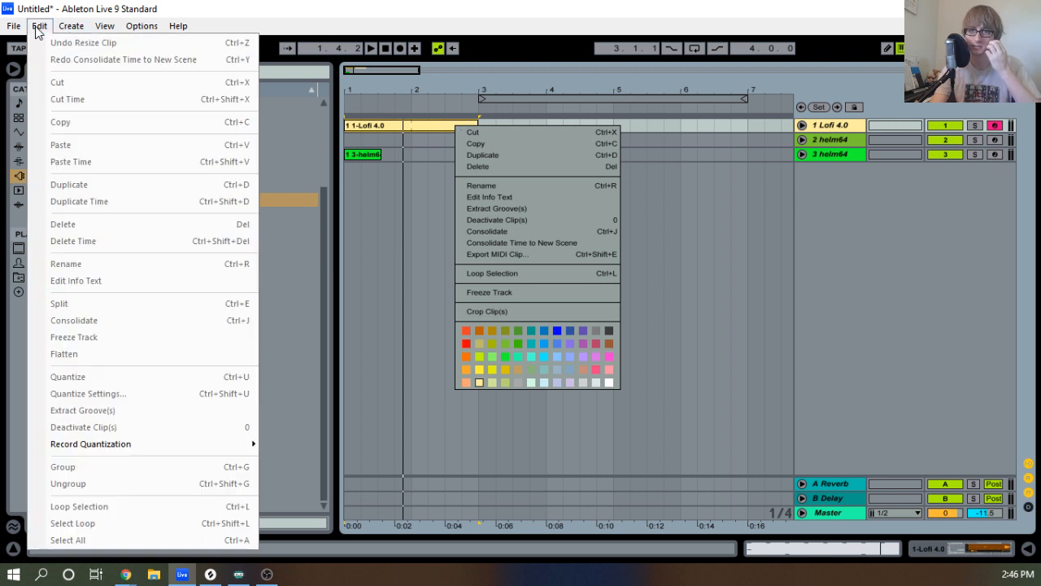
pyautogui.click(40, 28)
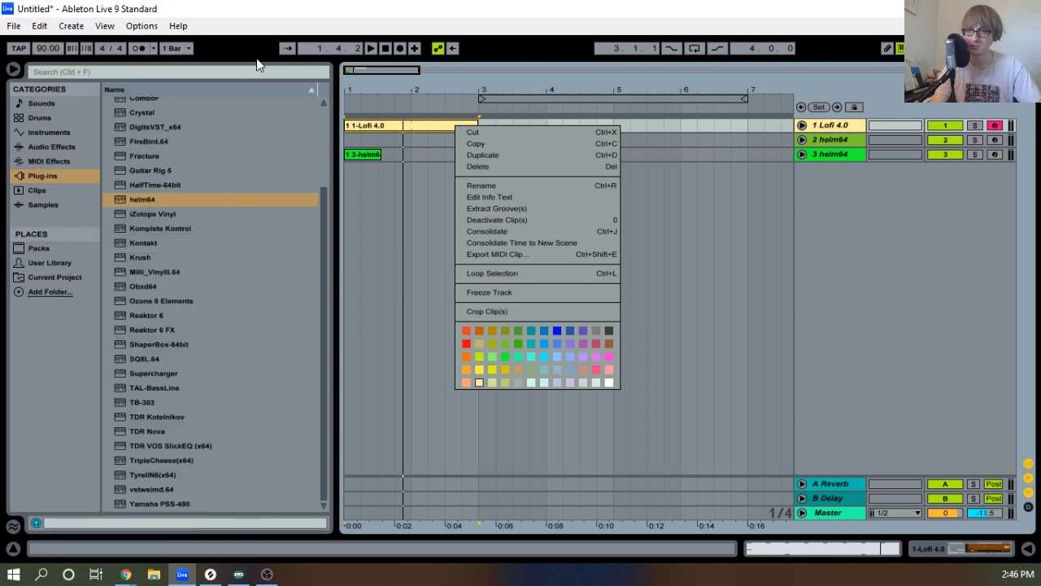
# Consolidate the two-bar drum section into one clip.
pyautogui.click(400, 122)
pyautogui.rightClick(400, 123)
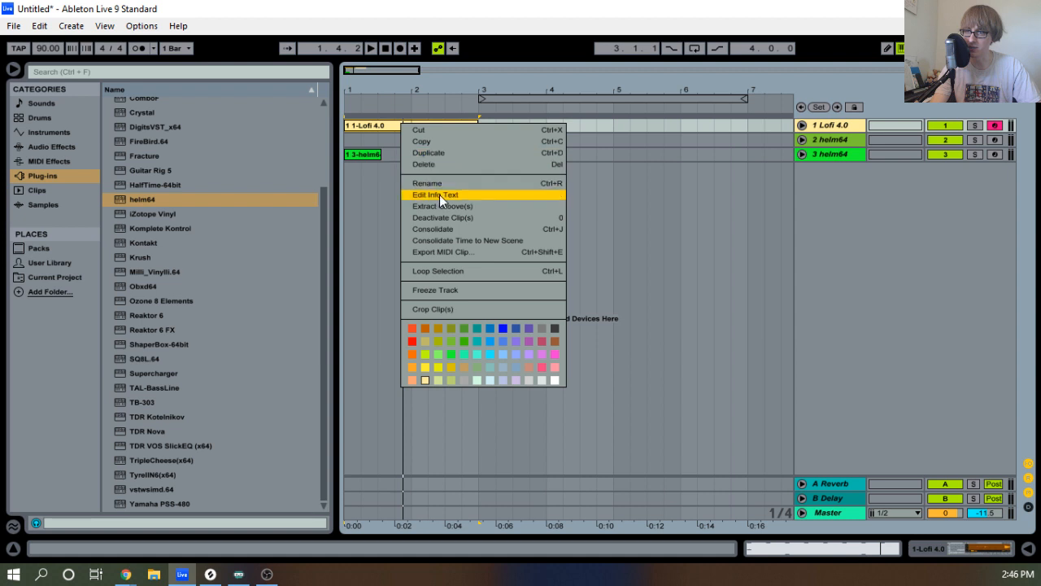
pyautogui.click(439, 228)
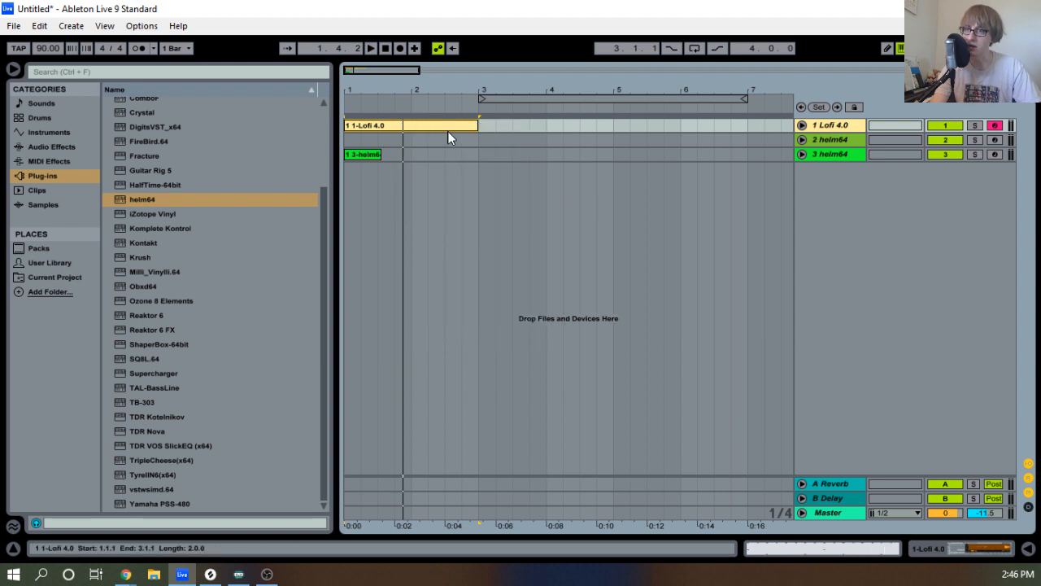
# Turn on looping for the consolidated drum clip and extend it to about the middle of bar 6.
pyautogui.doubleClick(448, 130)
pyautogui.press('space')
pyautogui.click(309, 470)
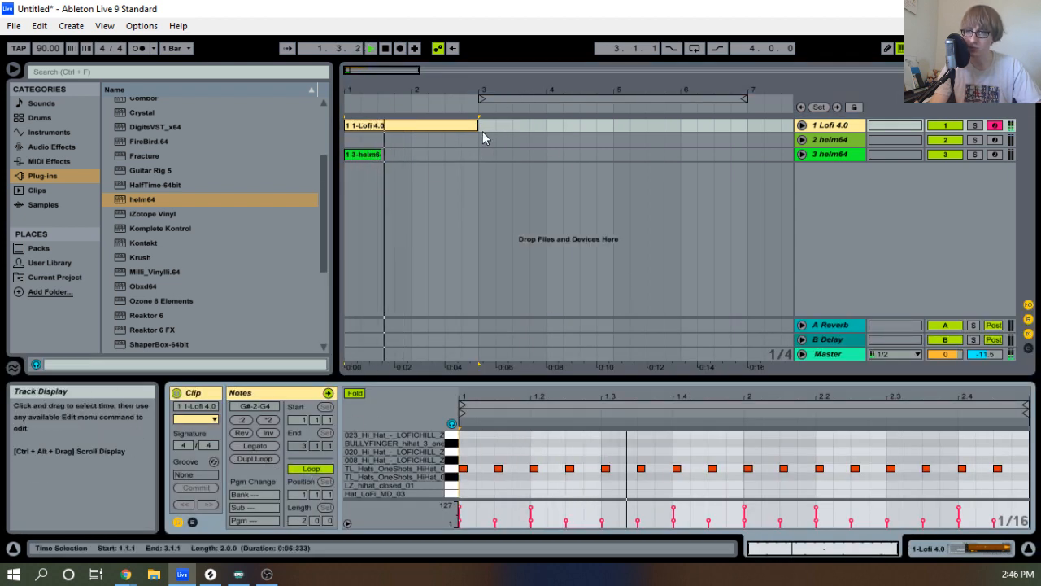
pyautogui.moveTo(479, 126); pyautogui.dragTo(715, 126)
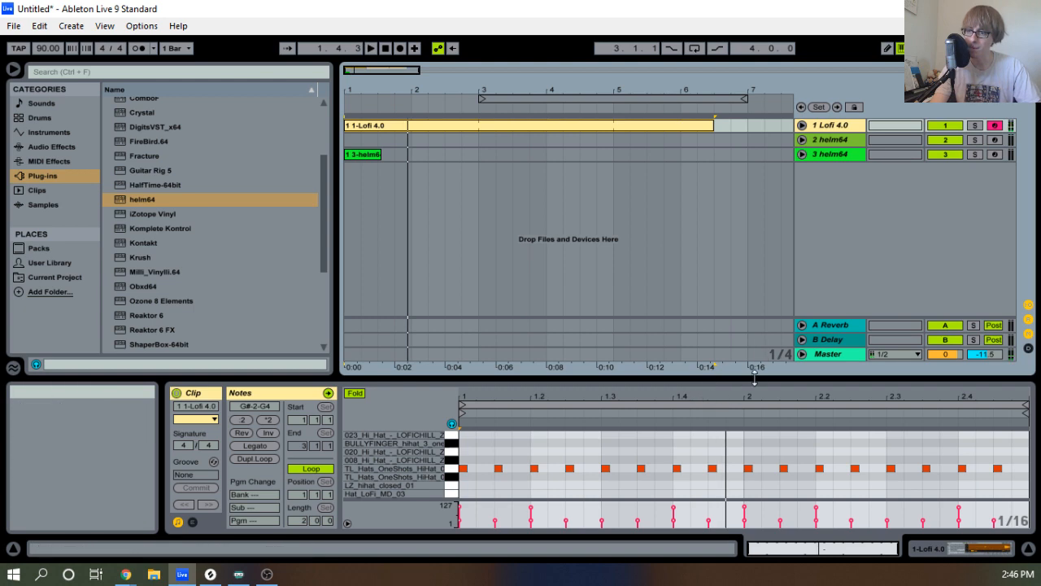
# Copy the D#1 kick note at 2.1.1 to 1.4.4 in the drum clip.
pyautogui.moveTo(758, 378); pyautogui.dragTo(757, 118)
pyautogui.moveTo(779, 410); pyautogui.dragTo(736, 480)
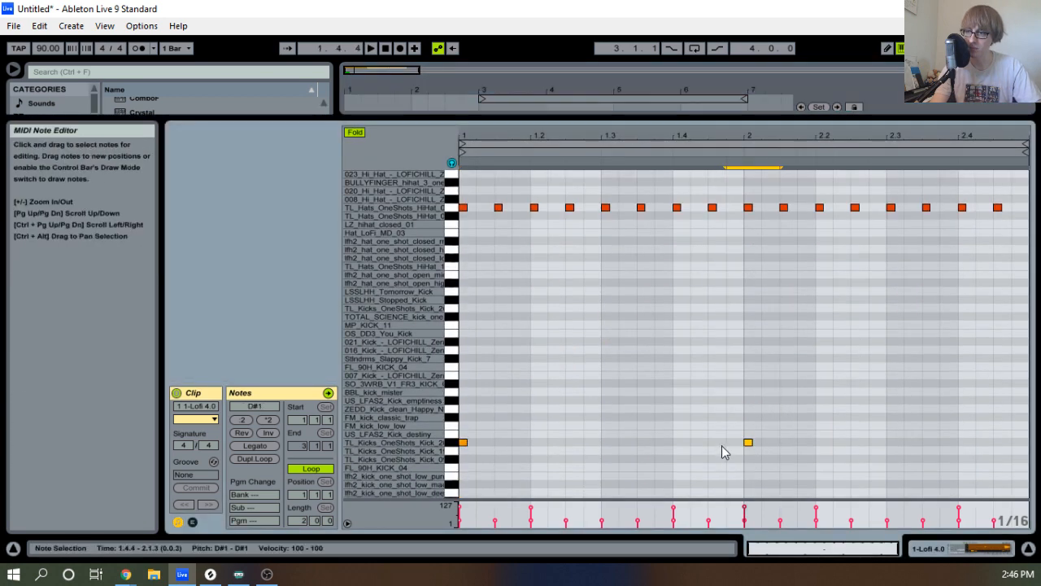
pyautogui.hotkey('ctrl', 'c')
pyautogui.hotkey('ctrl', 'v')
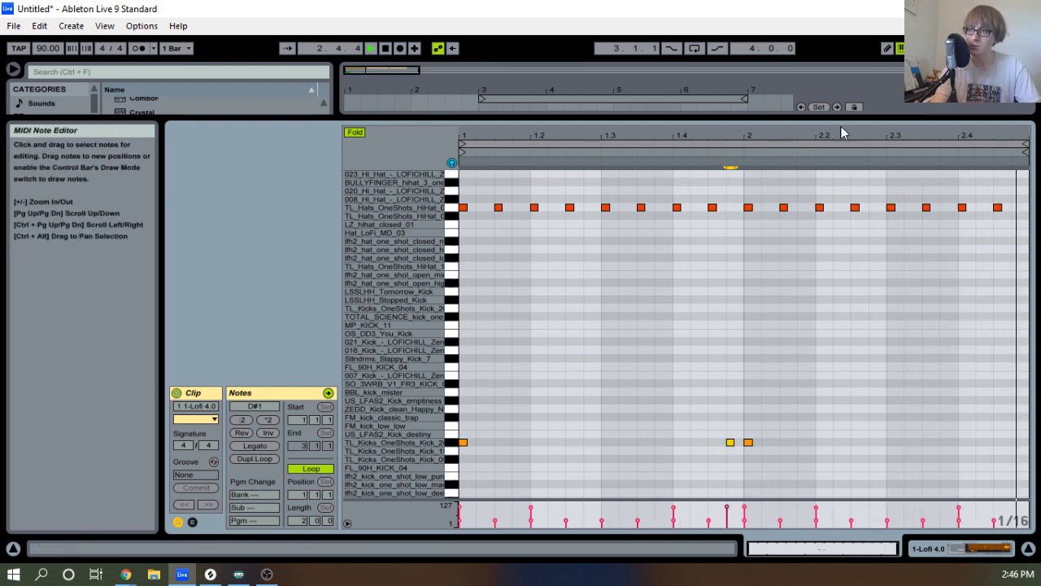
# Shift the kick note at 1.4.4 slightly later, one 1/16T grid step before 2.1.1, and play the clip.
pyautogui.moveTo(728, 135)
pyautogui.mouseDown()
pyautogui.moveTo(724, 173)
pyautogui.moveTo(673, 167)
pyautogui.mouseUp()
pyautogui.press('space')
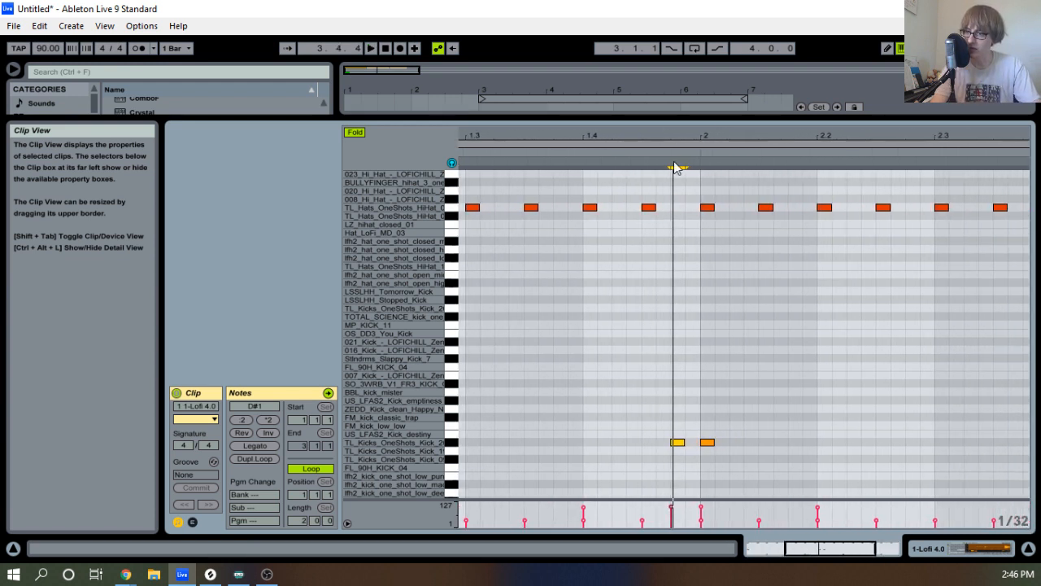
pyautogui.click(710, 328)
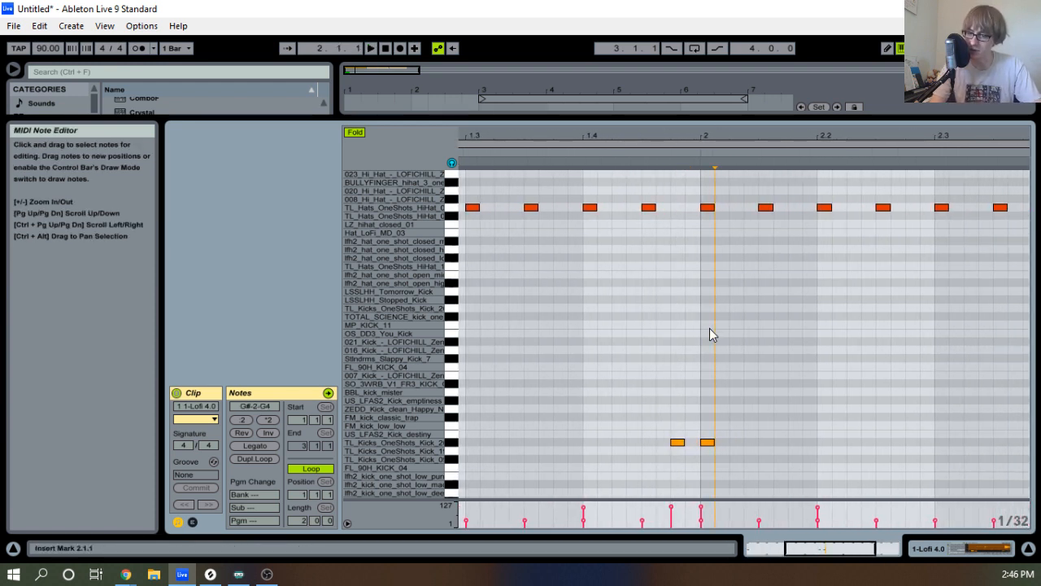
pyautogui.moveTo(714, 135); pyautogui.dragTo(714, 122)
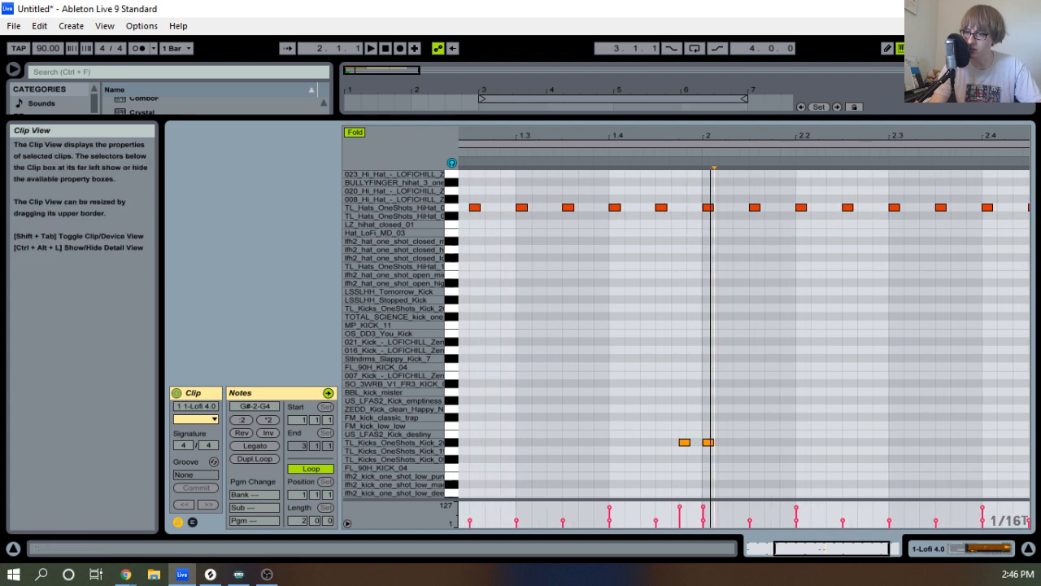
pyautogui.moveTo(675, 429); pyautogui.dragTo(682, 472)
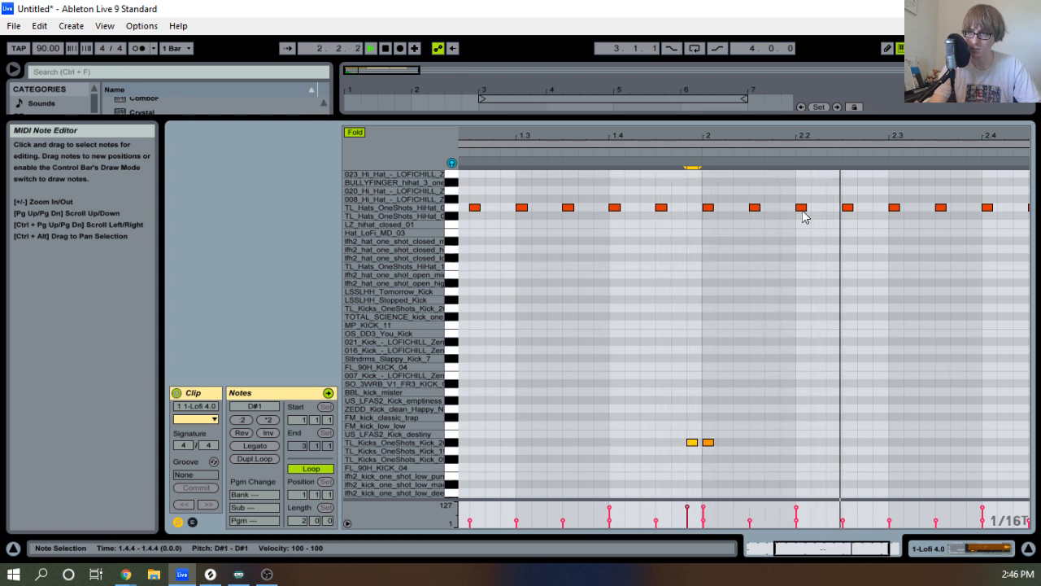
# Copy the kick note just before 2.1.1 to 1.4.3 and play back the drum clip.
pyautogui.moveTo(796, 135); pyautogui.dragTo(803, 127)
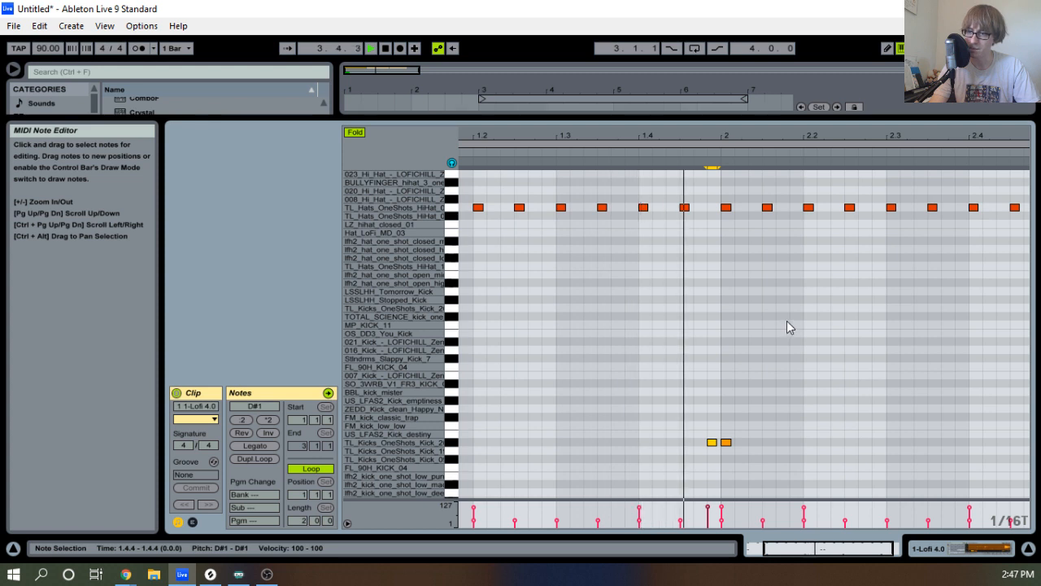
pyautogui.press('space')
pyautogui.moveTo(694, 417); pyautogui.dragTo(710, 458)
pyautogui.hotkey('ctrl', 'c')
pyautogui.click(668, 451)
pyautogui.hotkey('ctrl', 'v')
pyautogui.press('space')
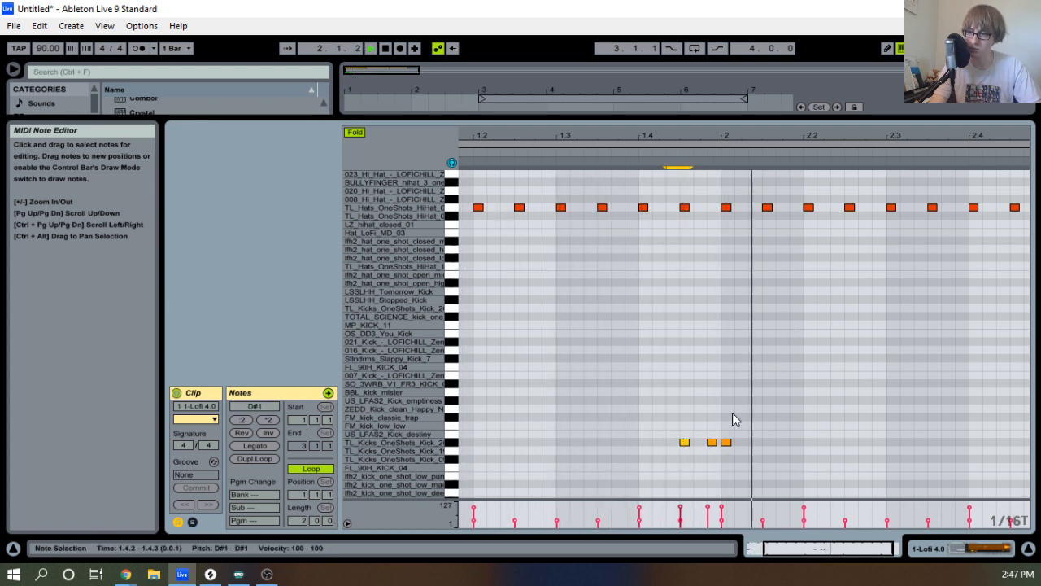
# Shift the kick note at 1.4.3 one 1/16T grid step earlier and switch the grid back to straight 1/16.
pyautogui.press('Left')
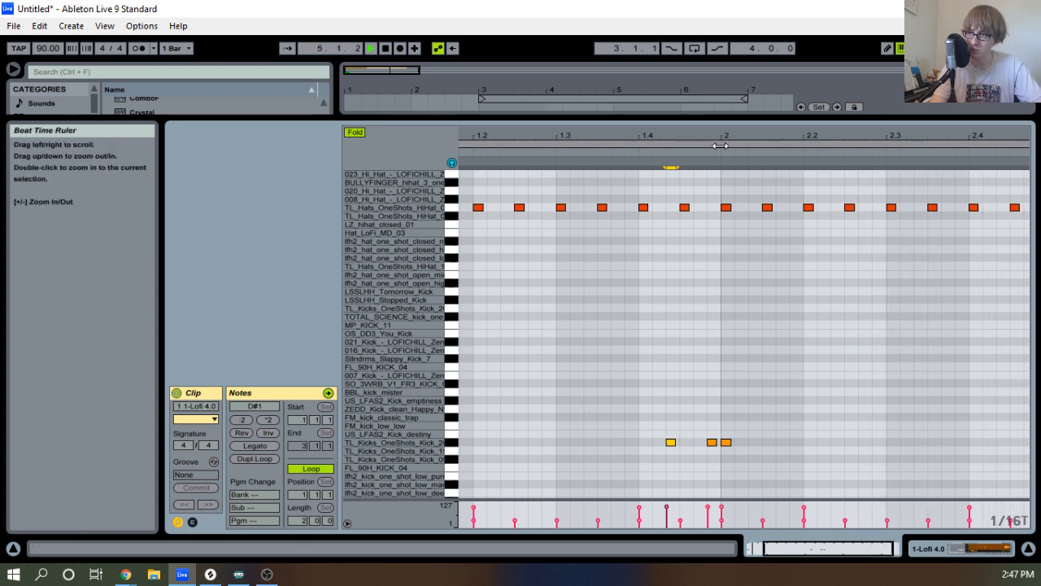
pyautogui.hotkey('ctrl', '3')
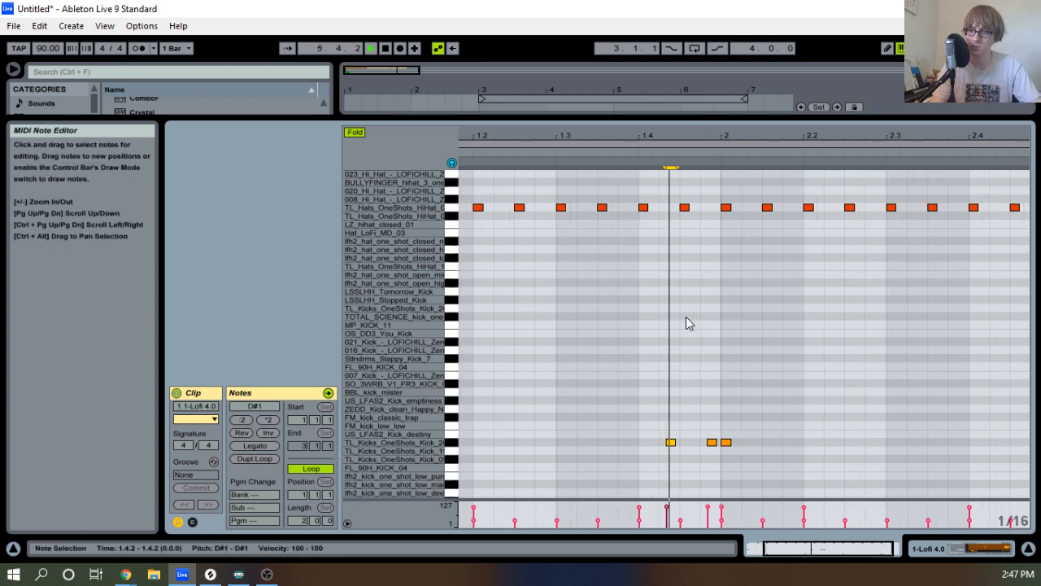
pyautogui.moveTo(744, 137); pyautogui.dragTo(568, 571)
pyautogui.press('space')
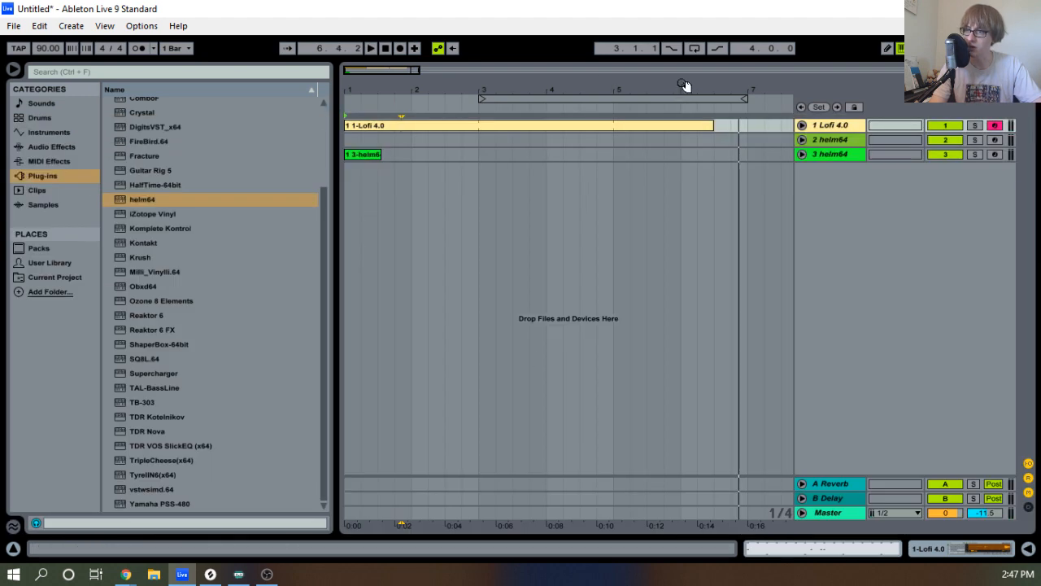
# Extend the looping drum clip on the Lofi 4.0 track past bar 89.
pyautogui.moveTo(683, 84); pyautogui.dragTo(683, 57)
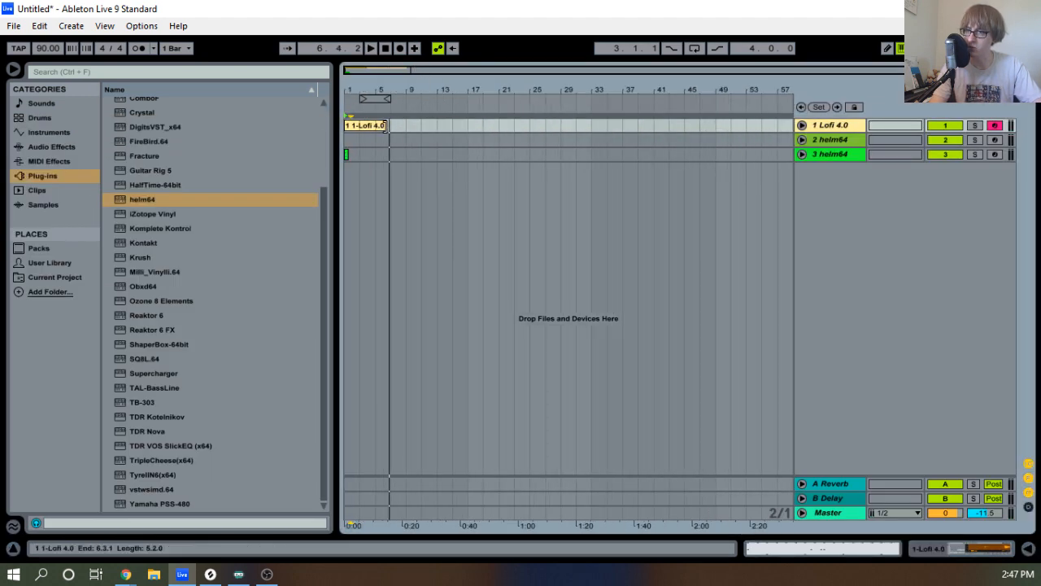
pyautogui.moveTo(390, 125); pyautogui.dragTo(1037, 122)
pyautogui.moveTo(692, 93); pyautogui.dragTo(692, 73)
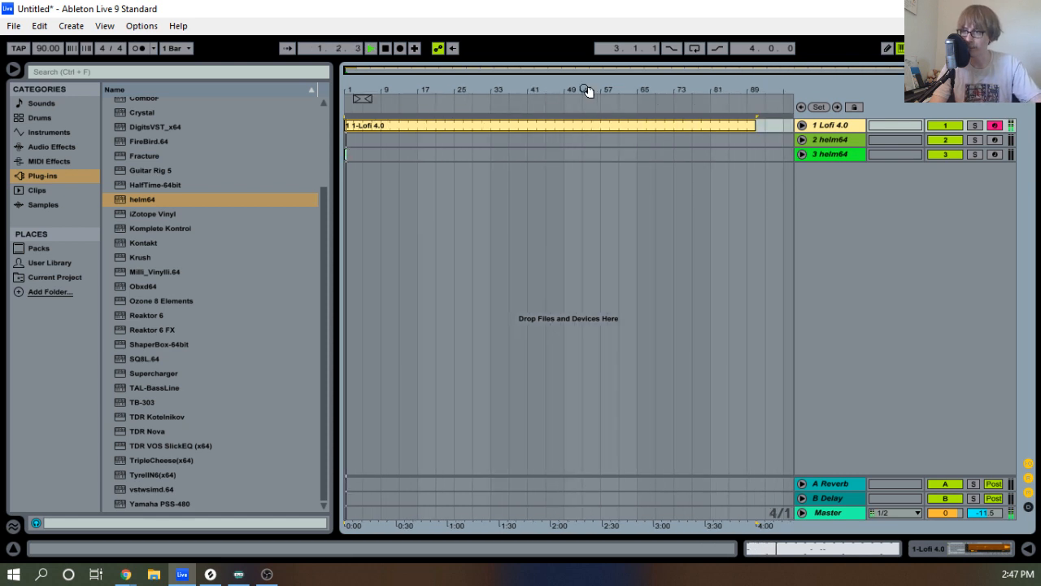
pyautogui.moveTo(753, 123); pyautogui.dragTo(792, 123)
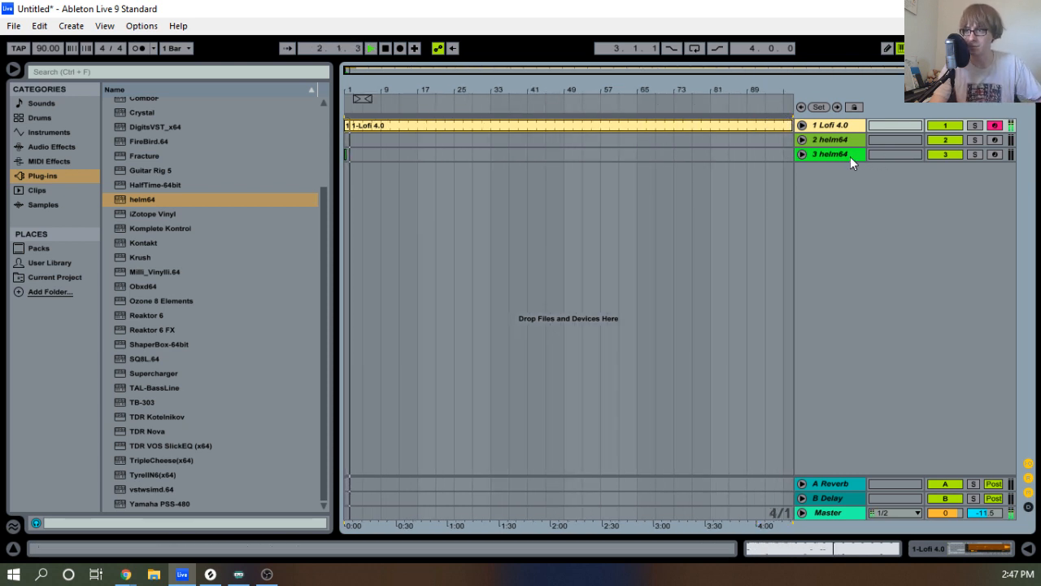
# Arm the third track (helm64), rehearse chords over the beat, and record a take of nearly eight bars from bar 1.
pyautogui.click(847, 155)
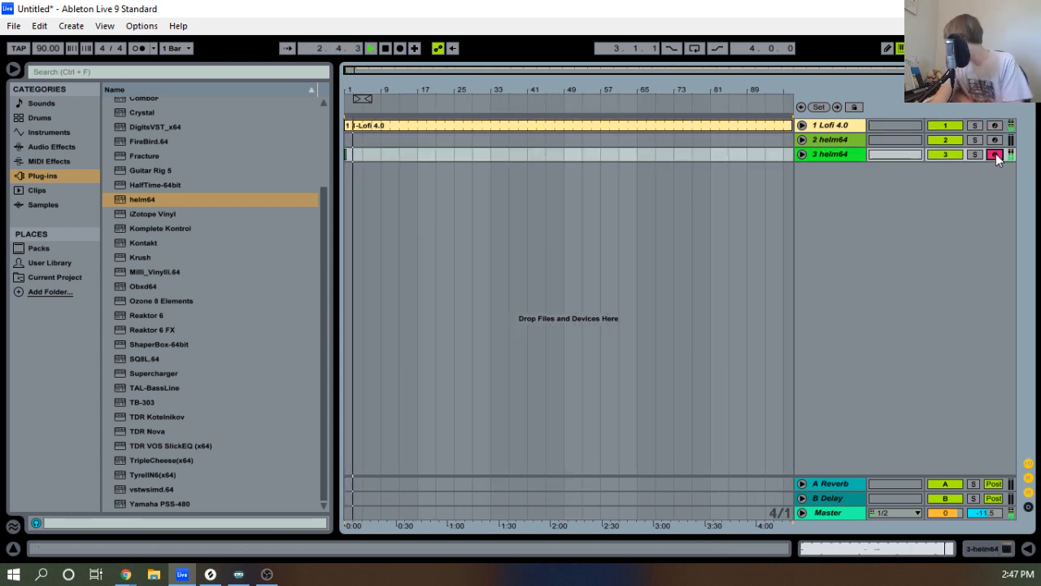
pyautogui.click(996, 153)
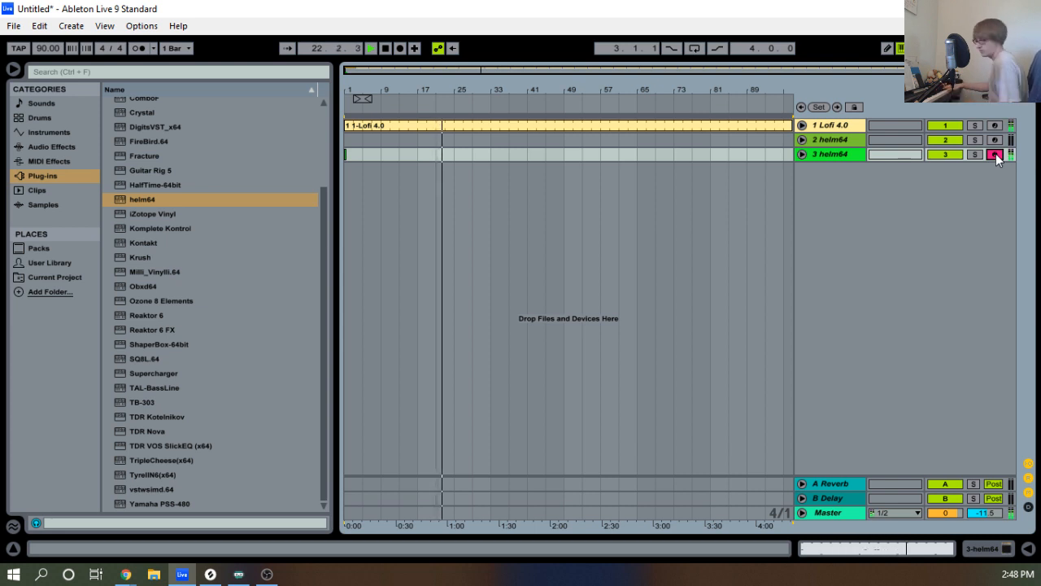
pyautogui.press('space')
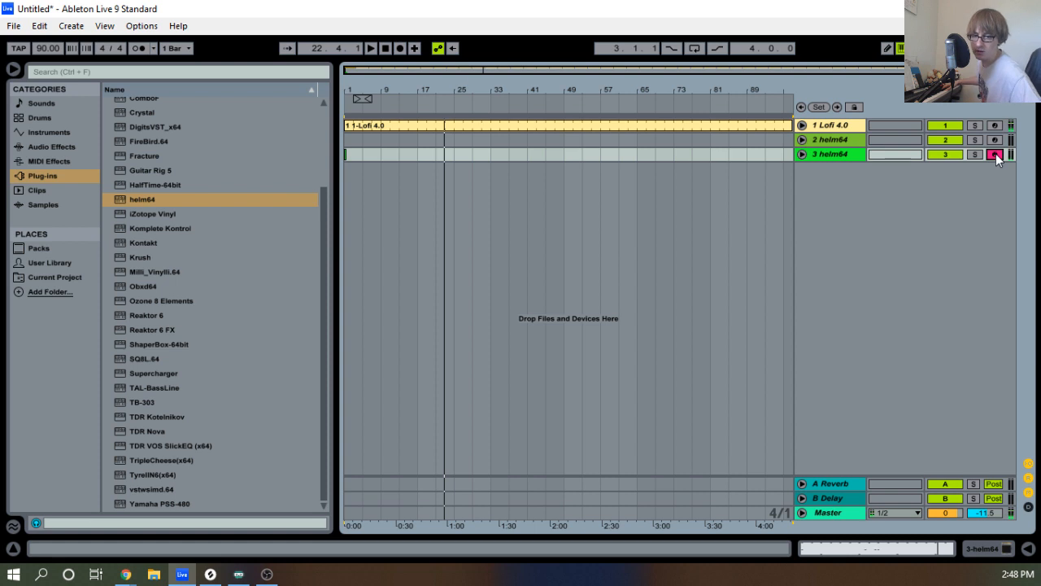
pyautogui.press('F9')
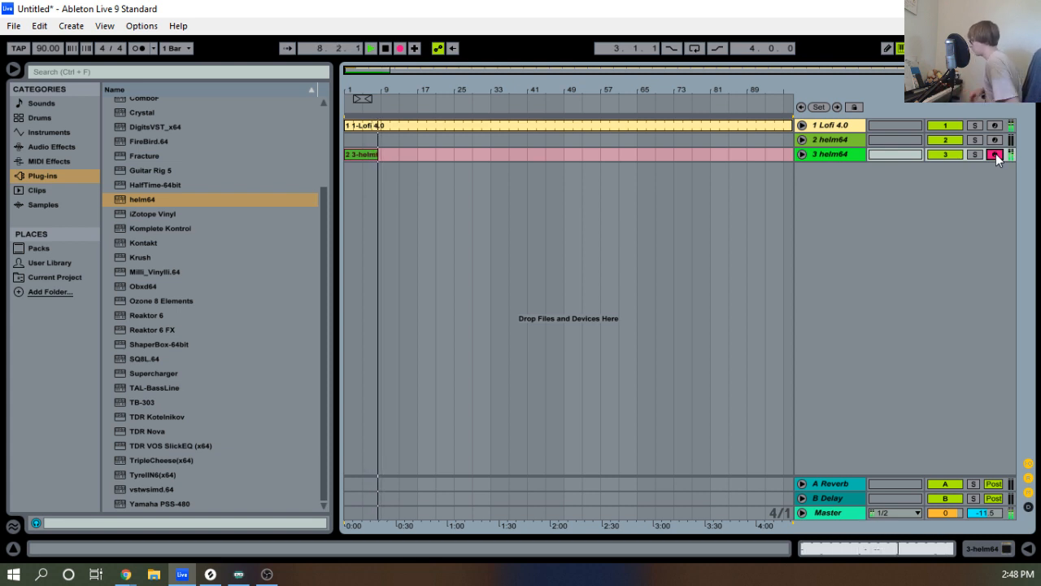
pyautogui.press('space')
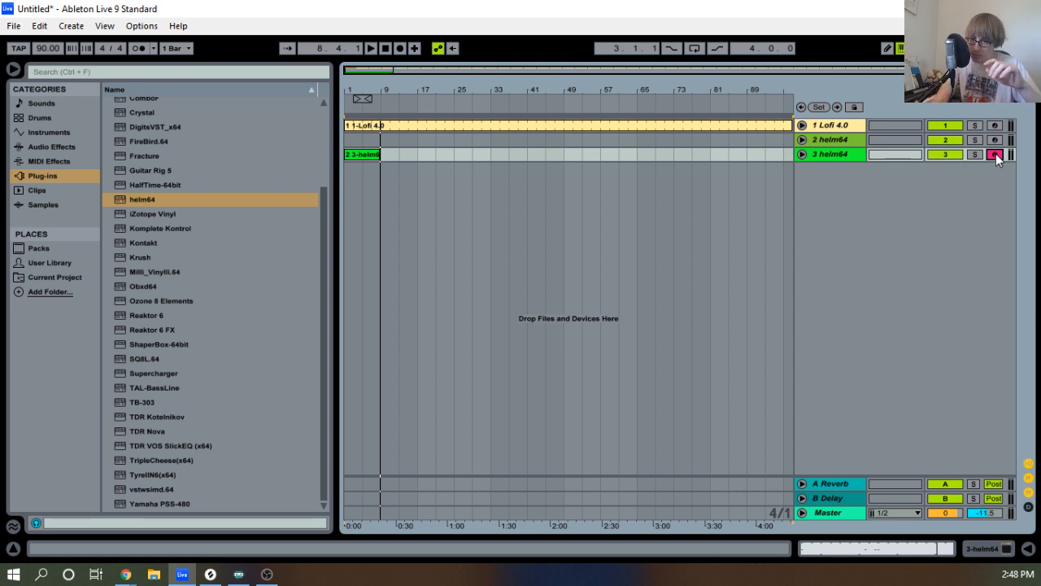
# Unfold the third track, play the new helm64 recording, and trim the clip's start to 2.4.1.
pyautogui.press('space')
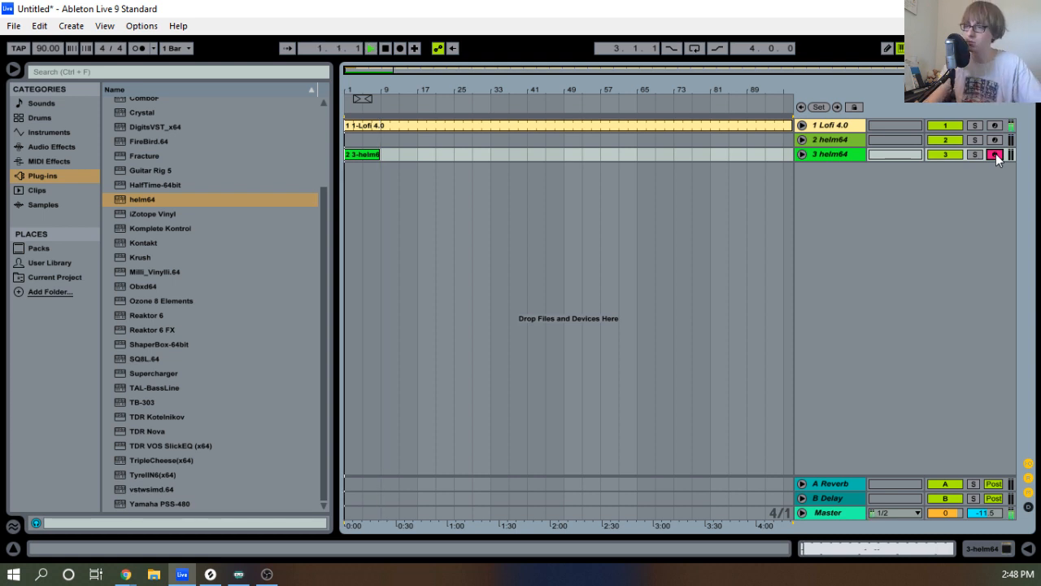
pyautogui.click(802, 155)
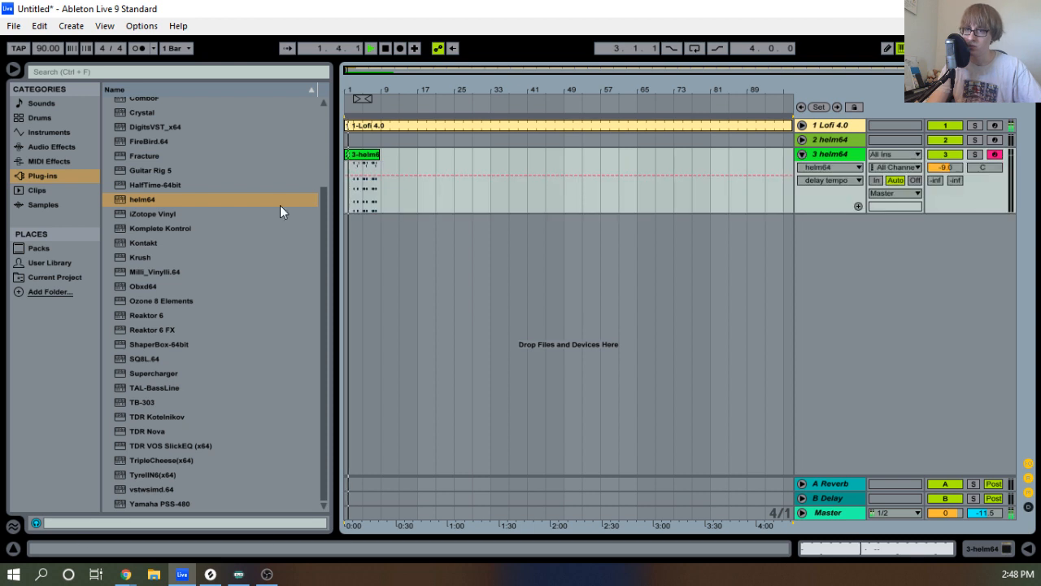
pyautogui.moveTo(364, 84); pyautogui.dragTo(497, 131)
pyautogui.moveTo(490, 88); pyautogui.dragTo(488, 80)
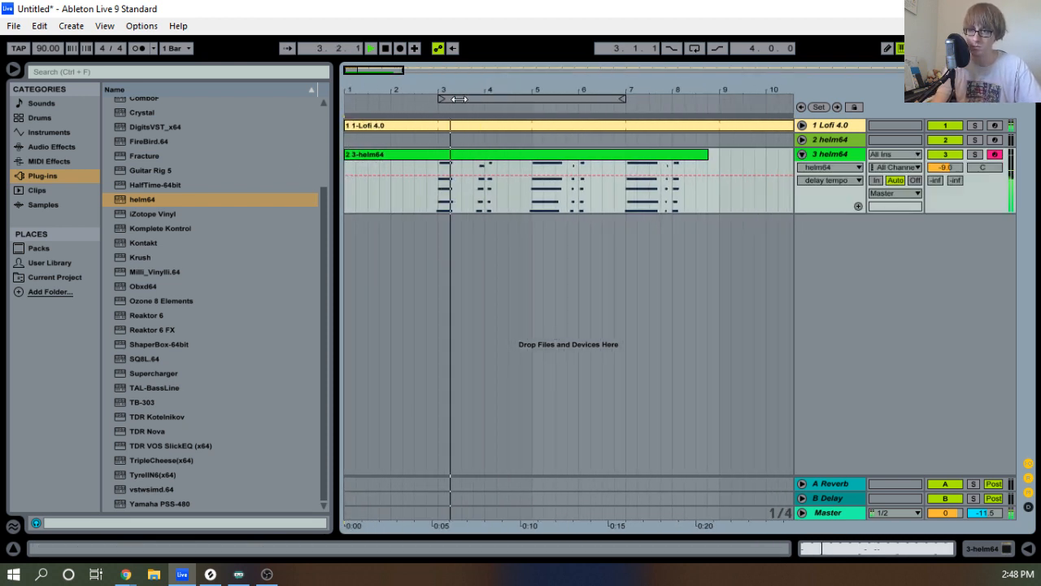
pyautogui.moveTo(346, 155); pyautogui.dragTo(423, 155)
pyautogui.moveTo(479, 88); pyautogui.dragTo(414, 91)
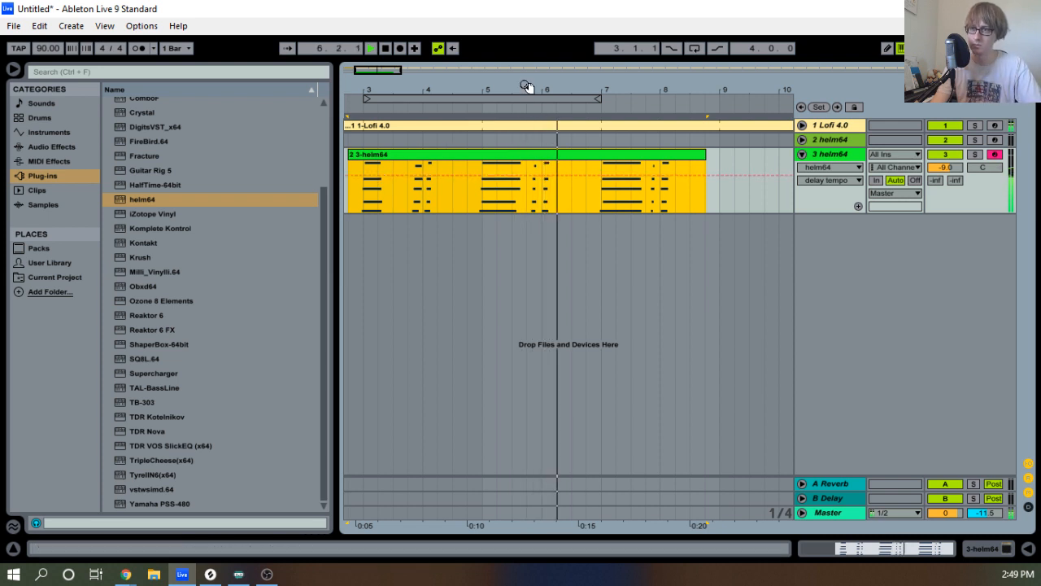
# Play back the trimmed helm64 clip and open its notes to check the timing of the recorded chords.
pyautogui.moveTo(526, 86); pyautogui.dragTo(602, 80)
pyautogui.press('space')
pyautogui.press('space')
pyautogui.moveTo(462, 92); pyautogui.dragTo(478, 117)
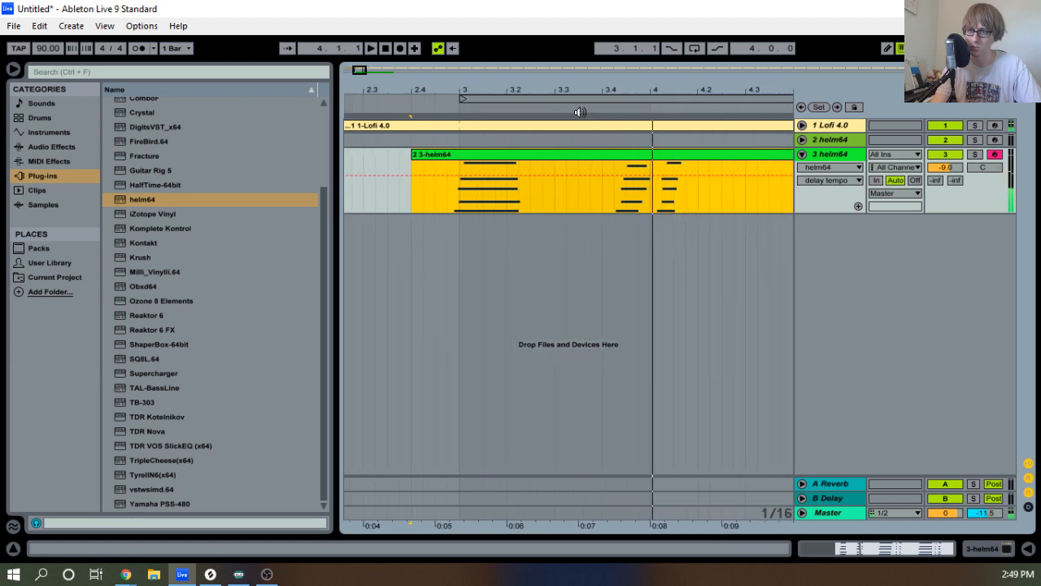
pyautogui.press('space')
pyautogui.doubleClick(588, 153)
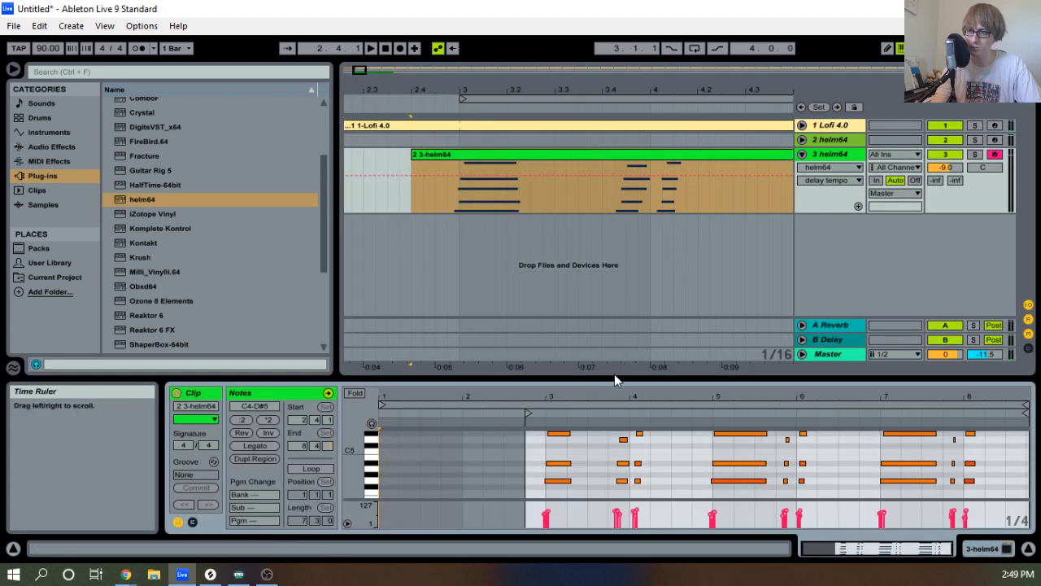
pyautogui.moveTo(561, 92); pyautogui.dragTo(478, 91)
pyautogui.press('space')
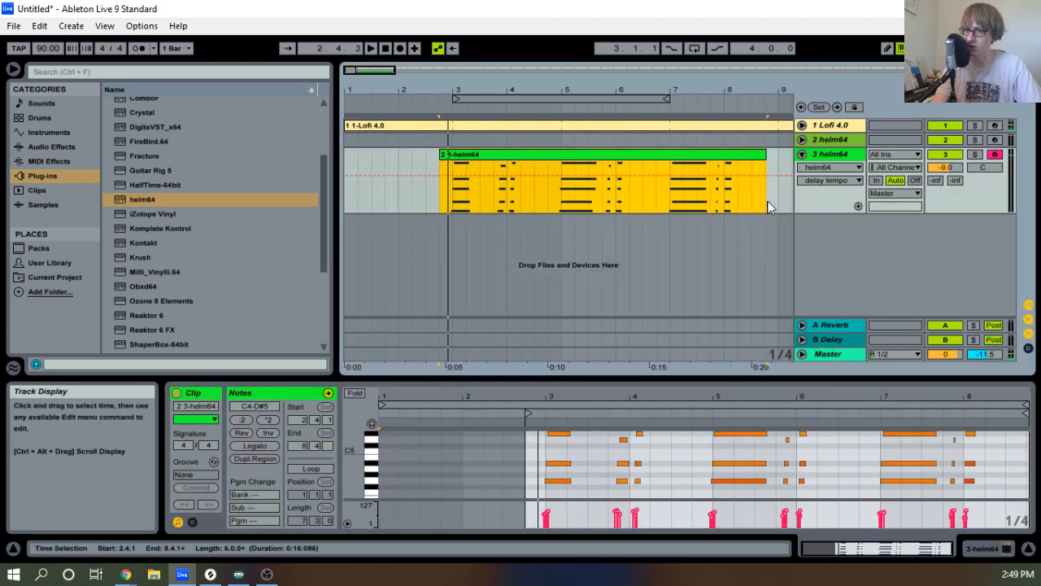
# Shorten the helm64 clip to end at 4.4.1 and crop away the recorded material outside its edges.
pyautogui.click(736, 160)
pyautogui.moveTo(759, 161); pyautogui.dragTo(545, 142)
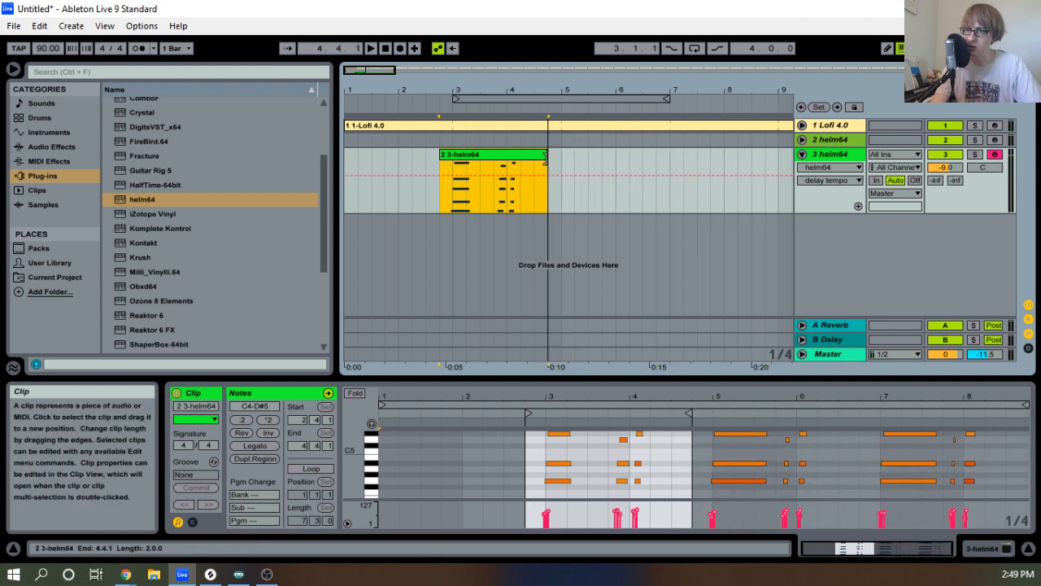
pyautogui.moveTo(416, 154); pyautogui.dragTo(440, 156)
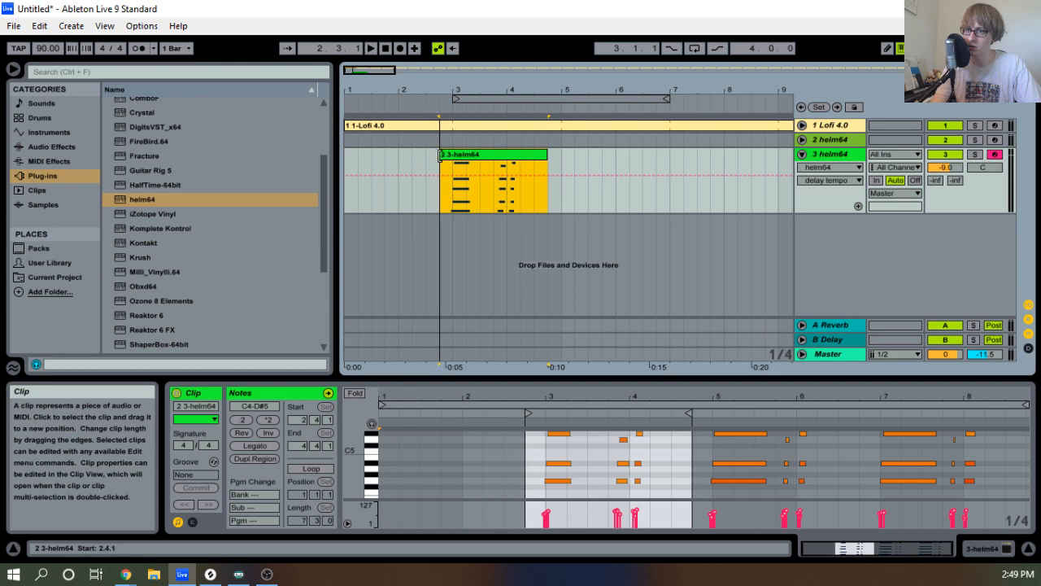
pyautogui.rightClick(485, 163)
pyautogui.click(570, 264)
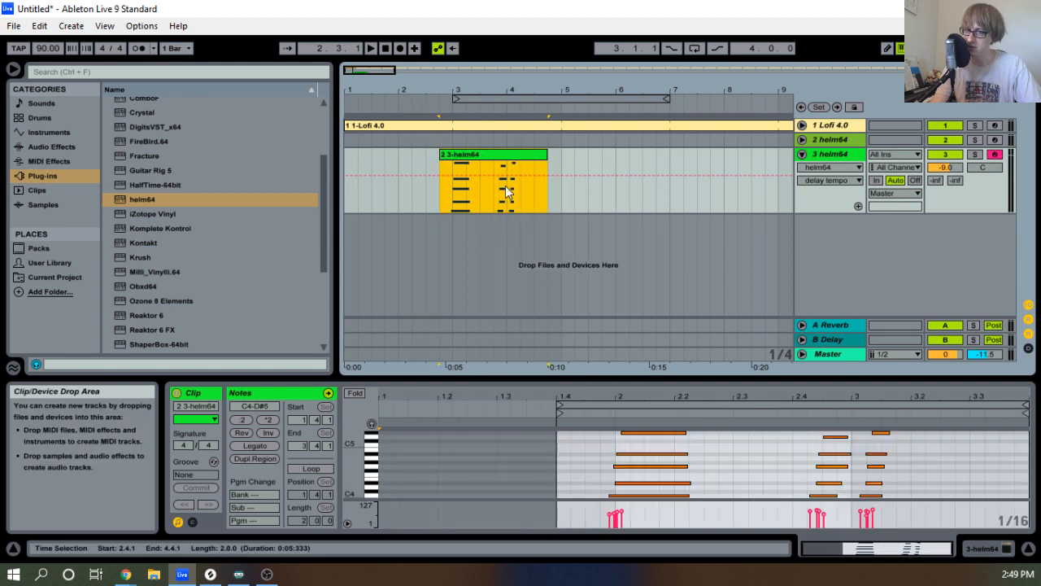
# Enlarge the note editor for the helm64 clip, shift the first chord one 1/64 step earlier, and listen to the result.
pyautogui.doubleClick(495, 156)
pyautogui.press('space')
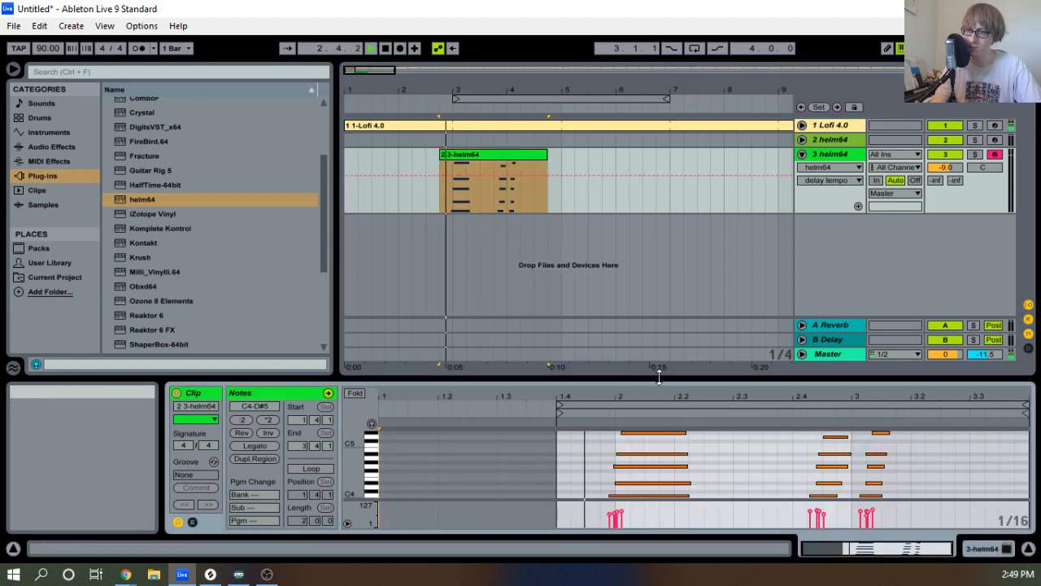
pyautogui.moveTo(657, 377); pyautogui.dragTo(636, 171)
pyautogui.press('space')
pyautogui.moveTo(586, 291); pyautogui.dragTo(650, 189)
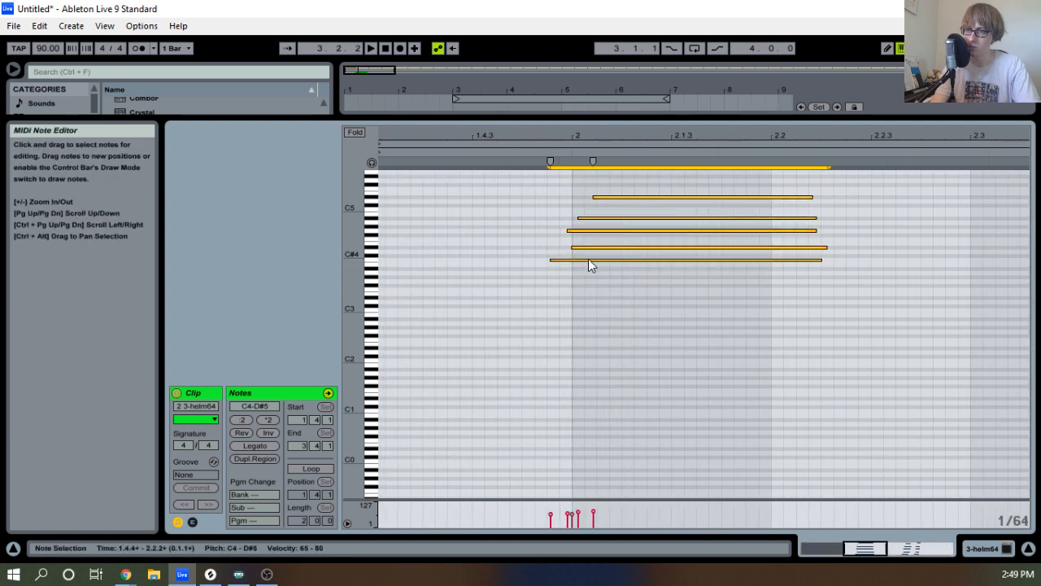
pyautogui.press('Left')
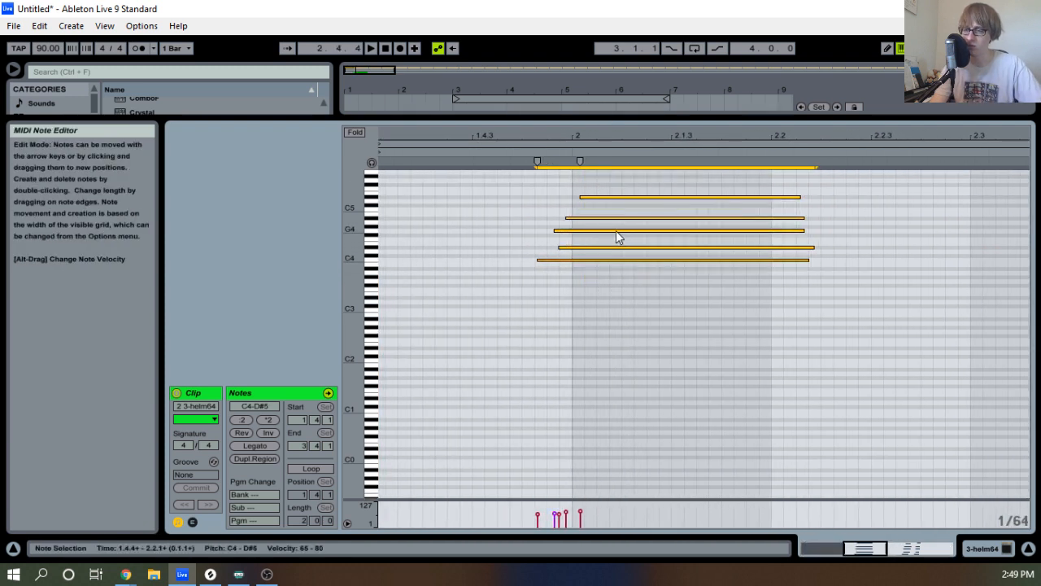
pyautogui.press('space')
pyautogui.moveTo(681, 133); pyautogui.dragTo(488, 132)
pyautogui.press('space')
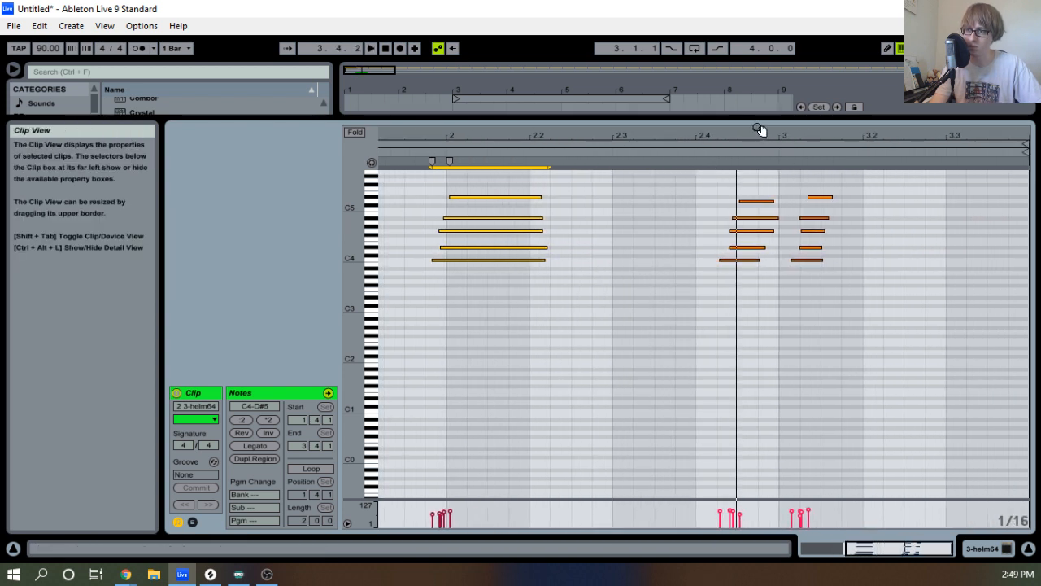
# Play the clip and shift its last chord about two 1/32 grid steps earlier so it starts just before 3.1.
pyautogui.moveTo(760, 133)
pyautogui.mouseDown()
pyautogui.moveTo(764, 140)
pyautogui.moveTo(720, 135)
pyautogui.moveTo(753, 130)
pyautogui.mouseUp()
pyautogui.press('space')
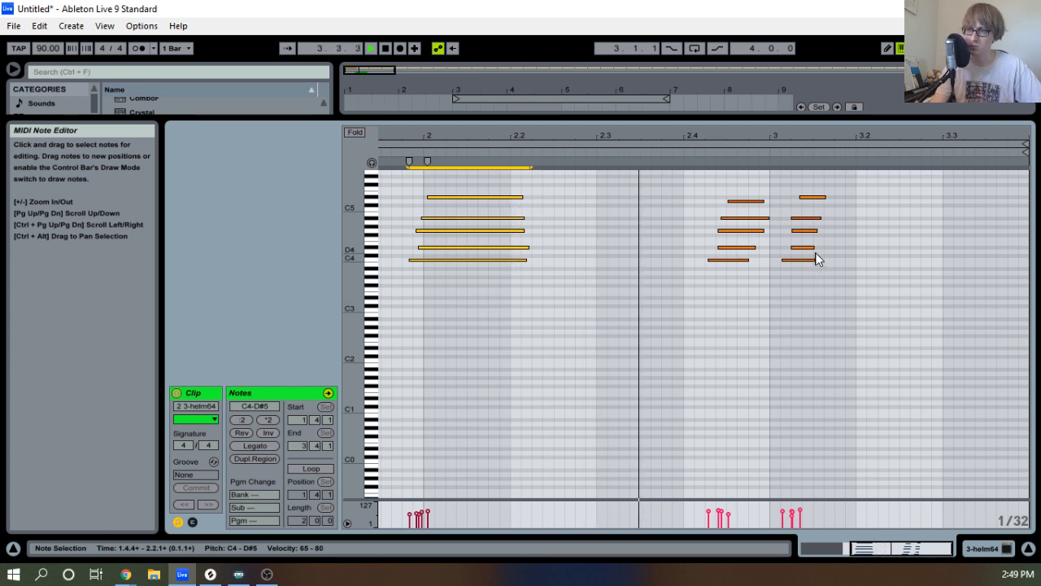
pyautogui.moveTo(800, 291); pyautogui.dragTo(833, 180)
pyautogui.press('Left')
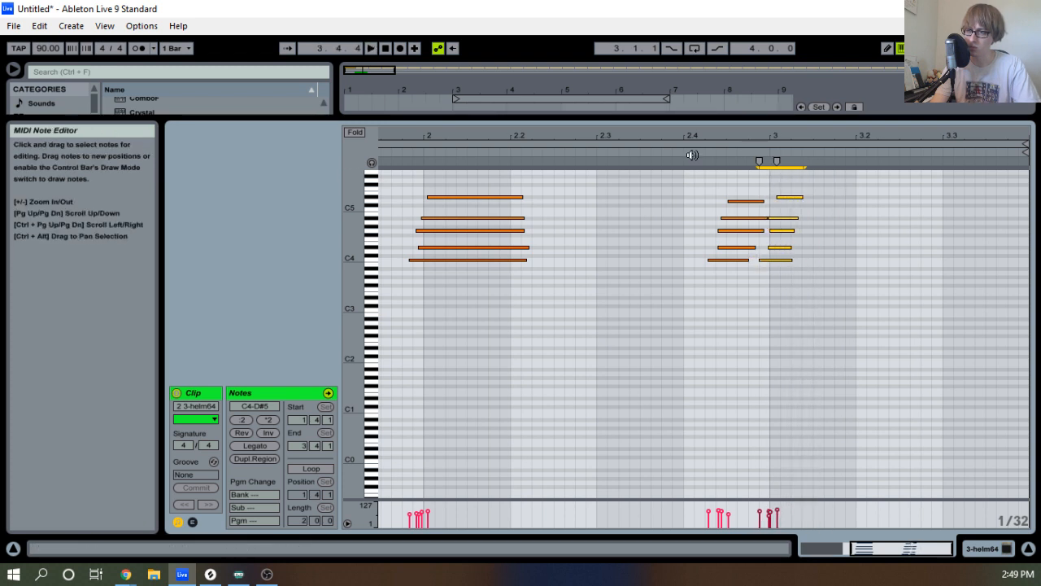
pyautogui.click(756, 155)
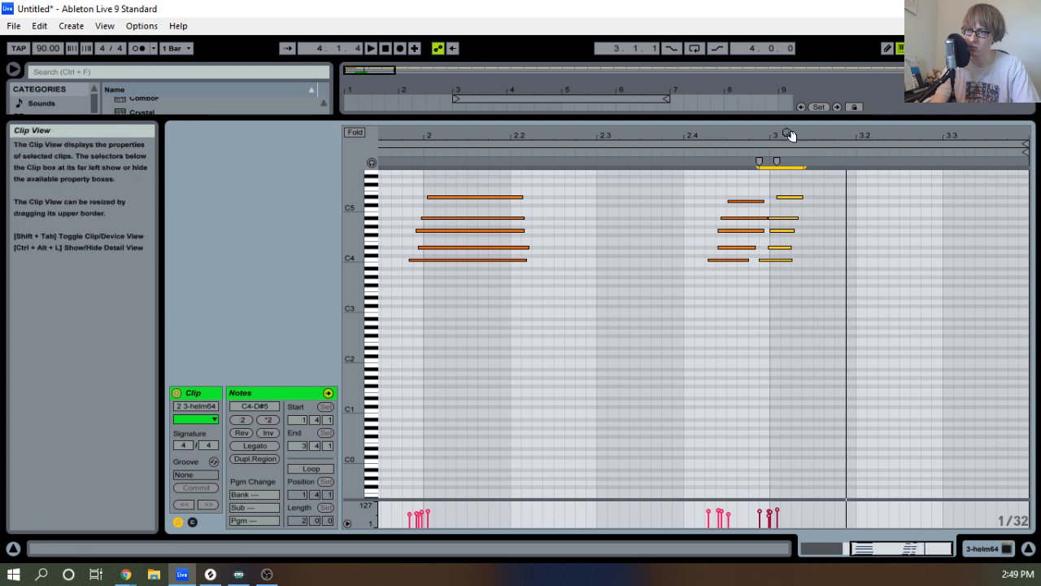
pyautogui.moveTo(786, 135); pyautogui.dragTo(775, 202)
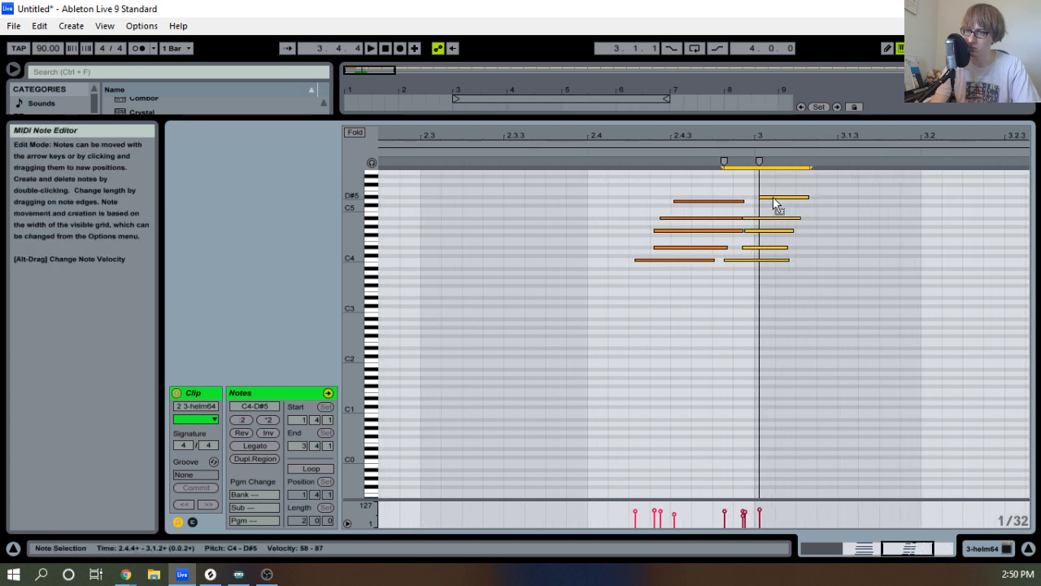
# Shorten the notes of the middle chord after 2.4 to end before the last chord, and play the clip back.
pyautogui.moveTo(694, 267); pyautogui.dragTo(716, 182)
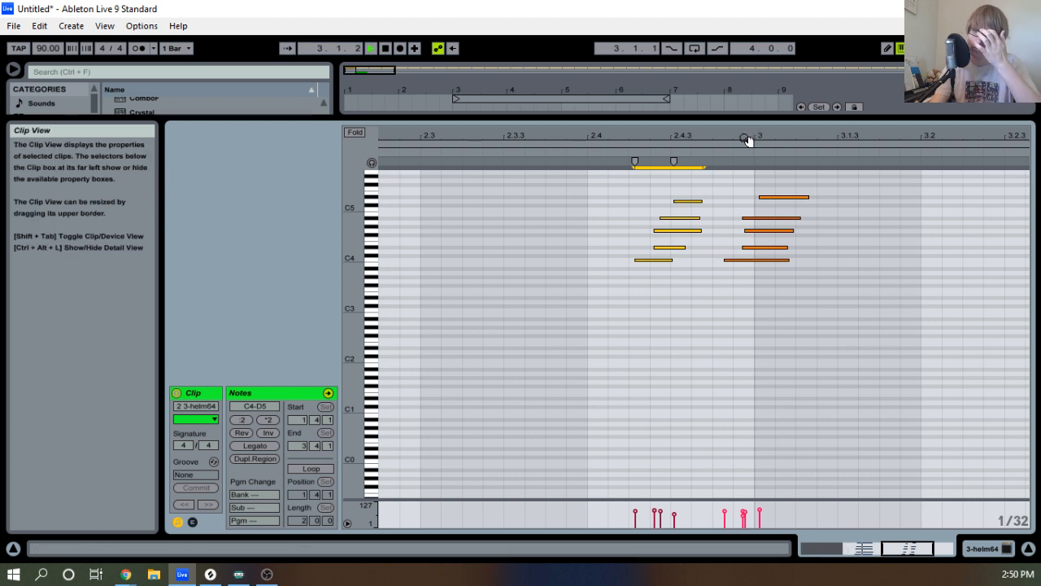
pyautogui.press('space')
pyautogui.moveTo(749, 140); pyautogui.dragTo(768, 106)
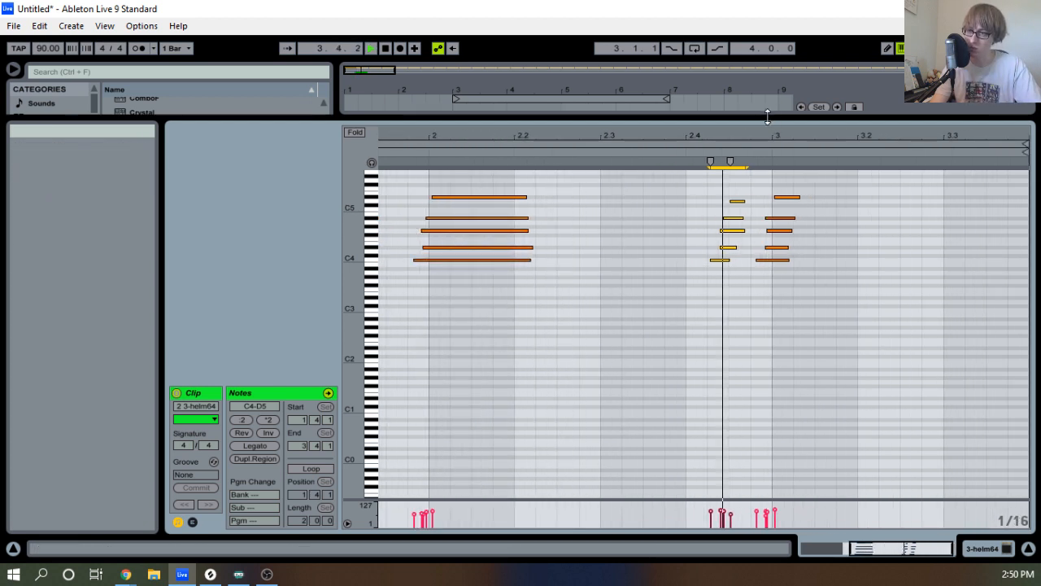
pyautogui.moveTo(768, 116); pyautogui.dragTo(751, 295)
pyautogui.press('space')
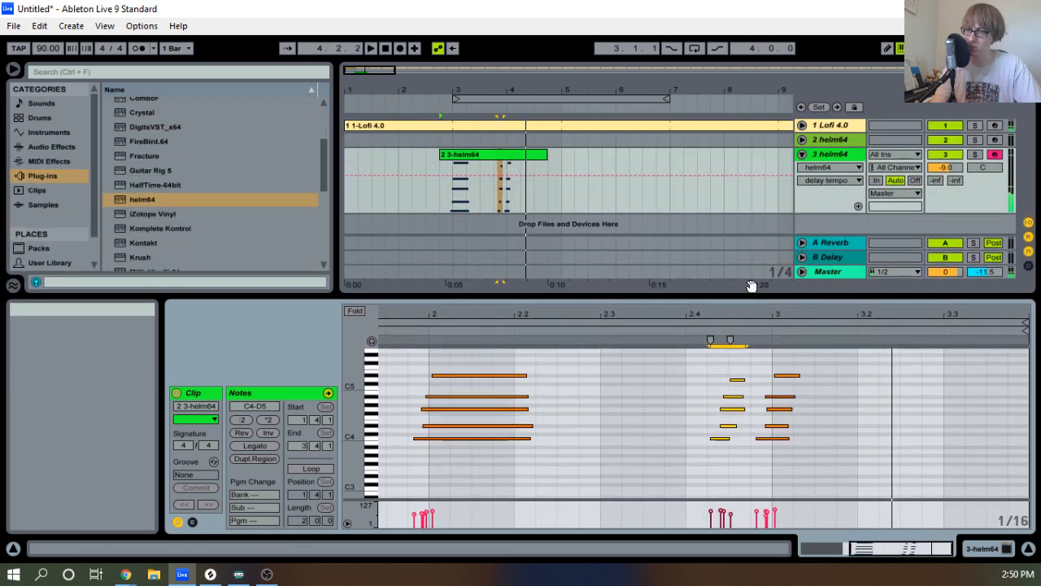
# Review the sound settings of the third track's helm64 synth in its plug-in window.
pyautogui.click(828, 154)
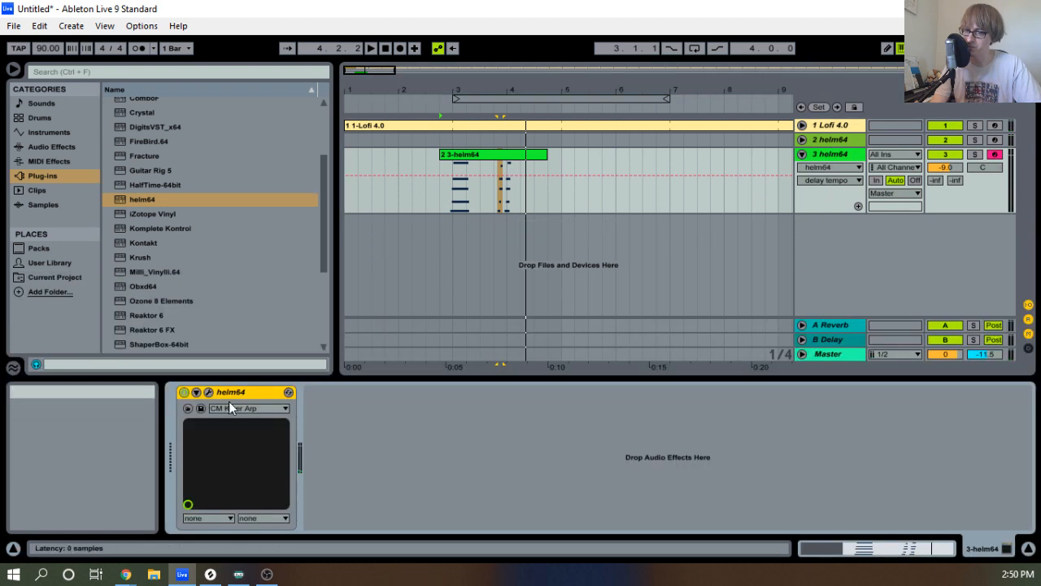
pyautogui.click(208, 392)
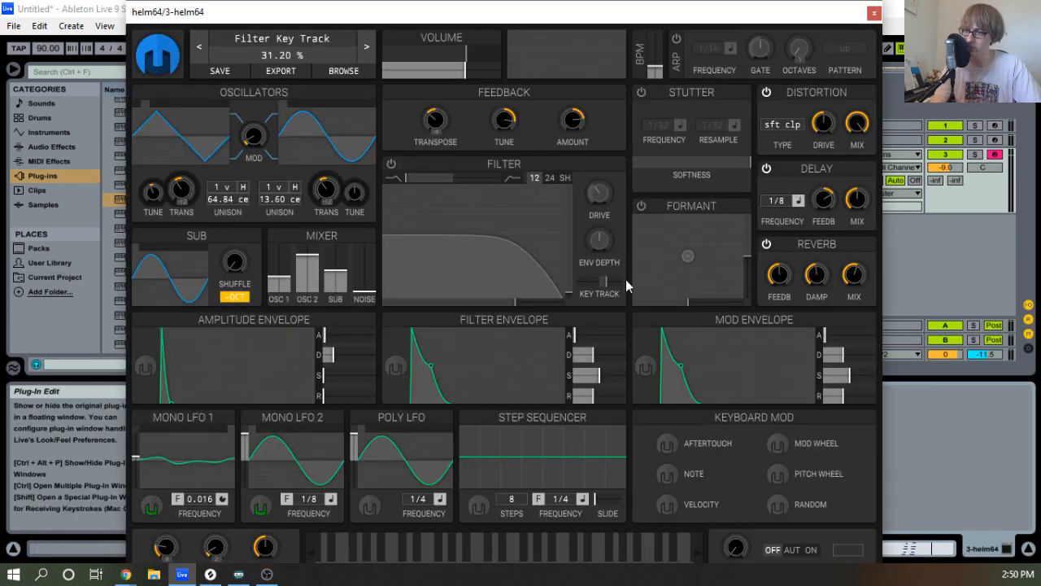
pyautogui.click(874, 14)
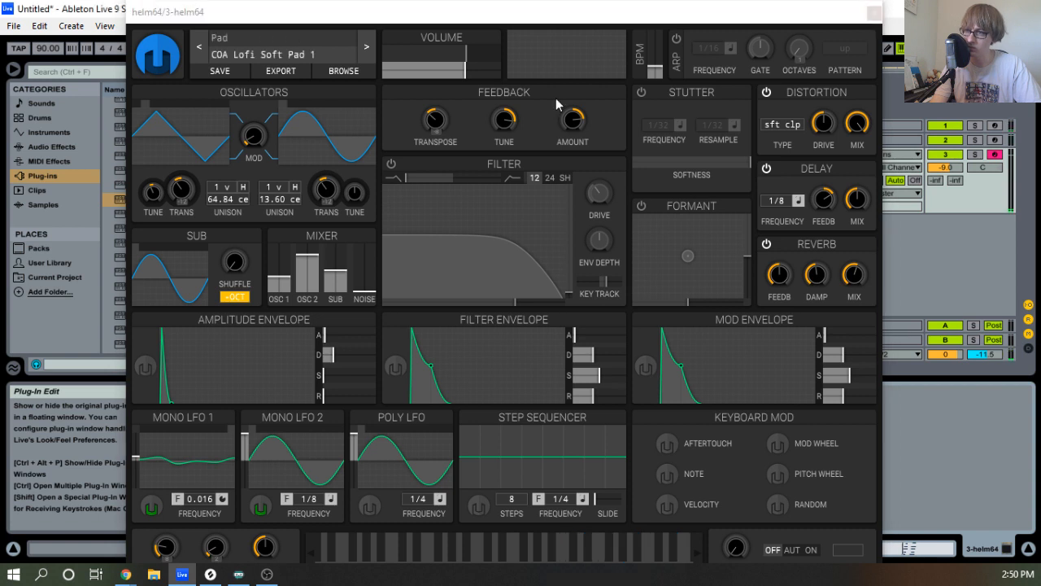
# Hide the synth's plug-in window and duplicate the third track, helm64, together with its chord clip.
pyautogui.hotkey('ctrl', 'alt', 'p')
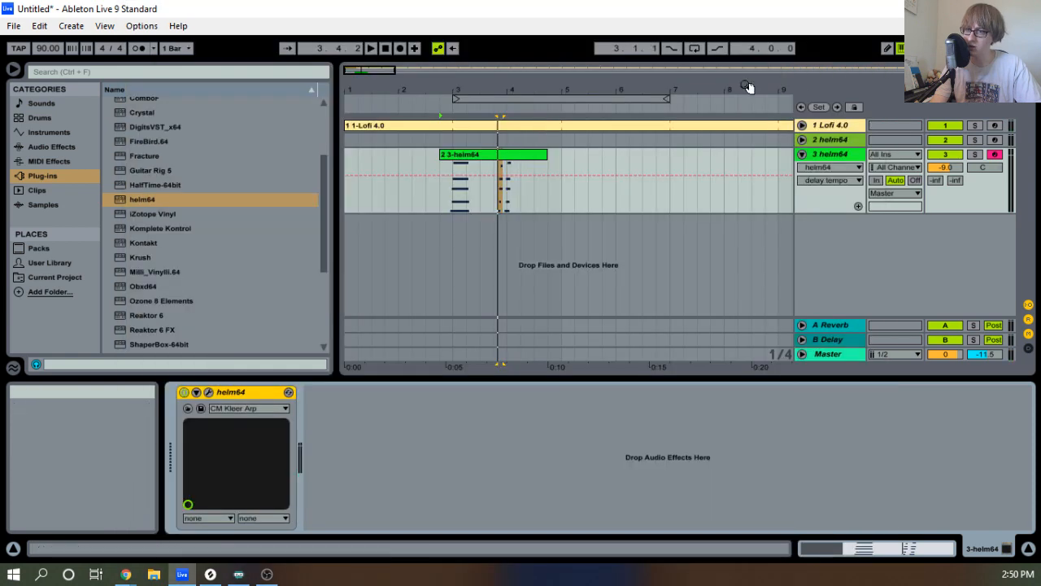
pyautogui.moveTo(498, 84); pyautogui.dragTo(518, 215)
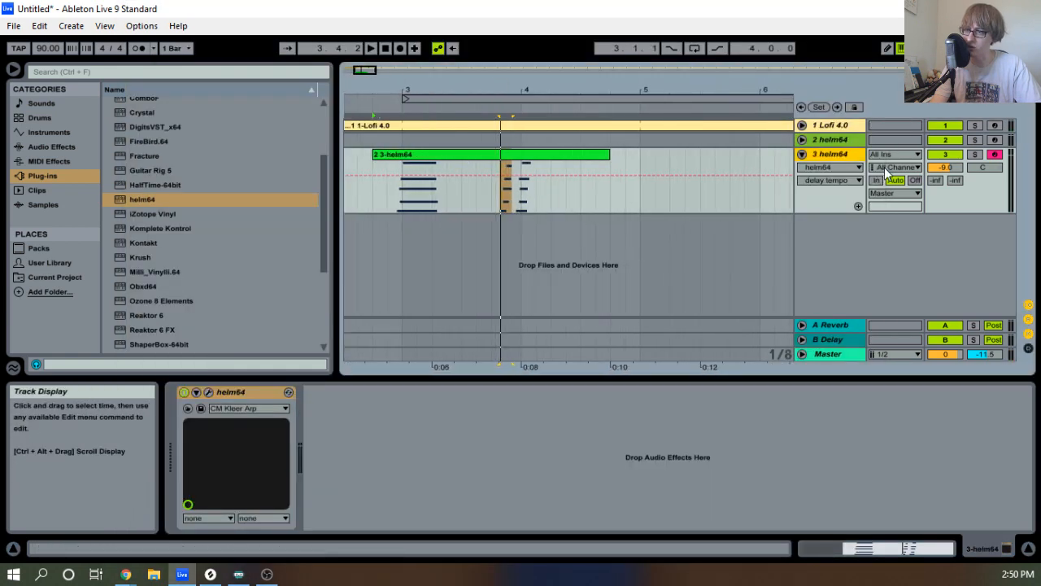
pyautogui.rightClick(843, 153)
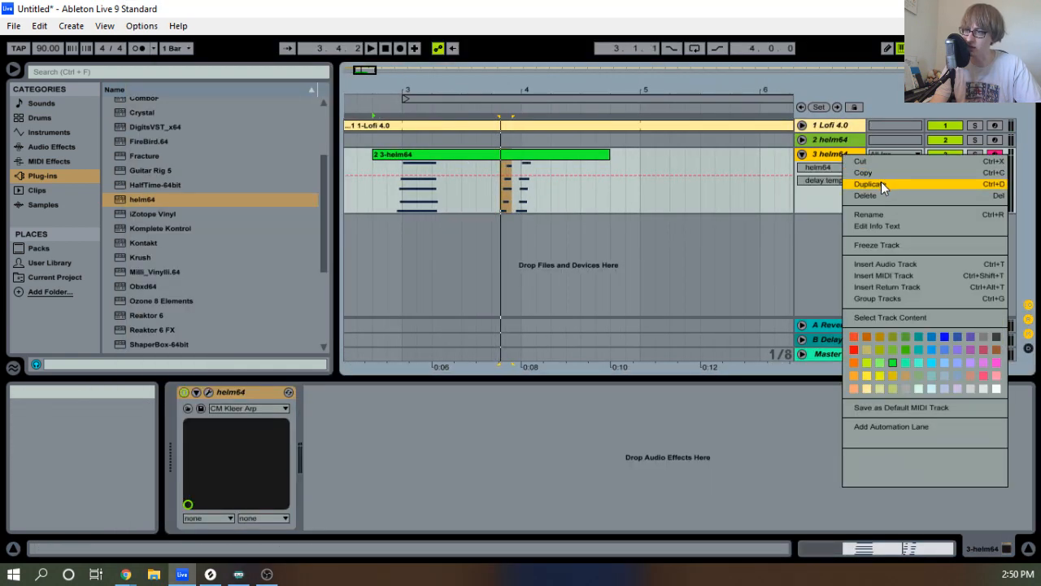
pyautogui.click(881, 184)
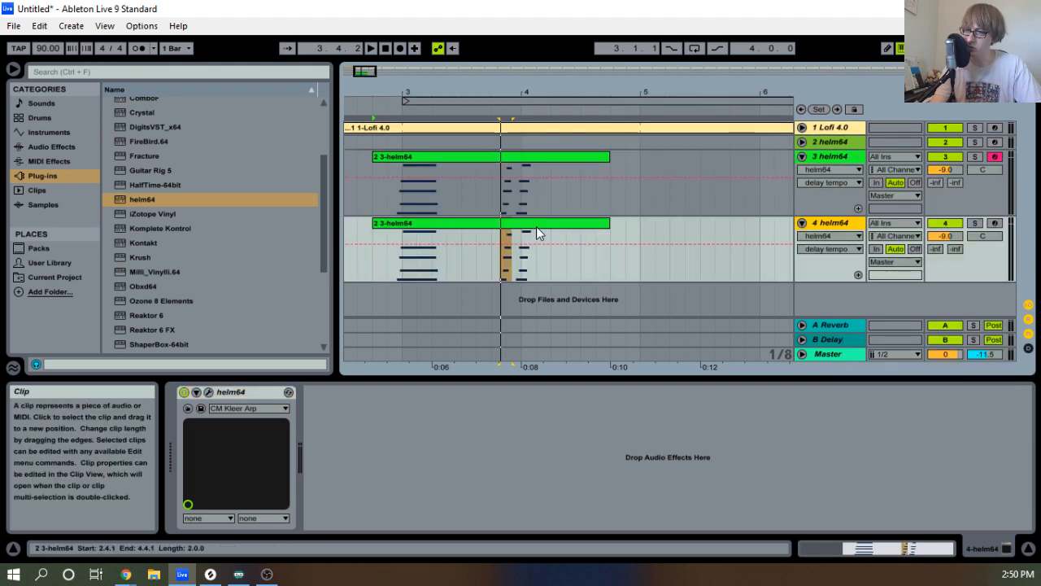
# Delete the middle chord after 2.4 from the original helm64 clip on the third track.
pyautogui.click(537, 226)
pyautogui.doubleClick(503, 155)
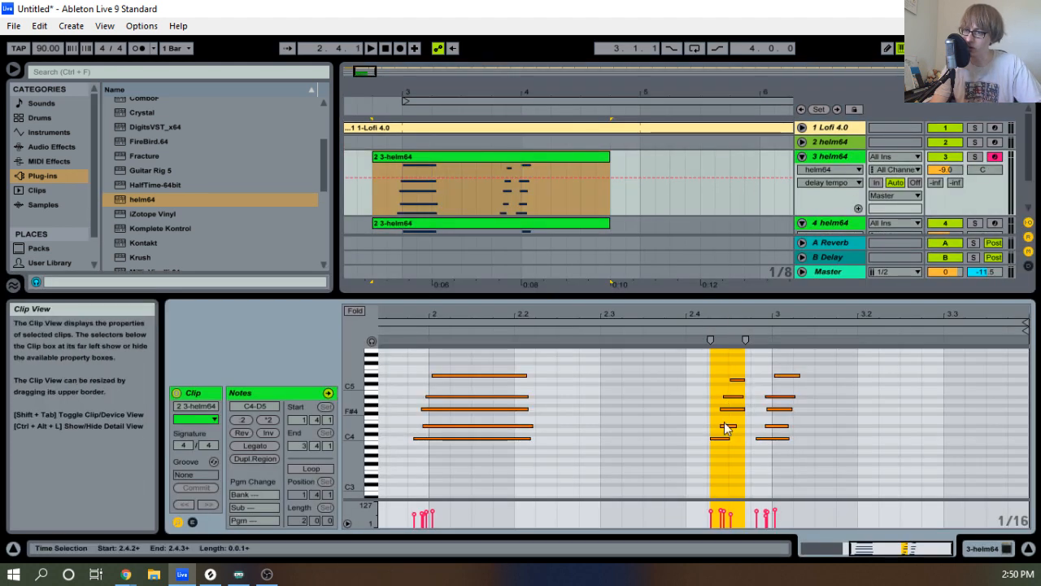
pyautogui.moveTo(714, 457); pyautogui.dragTo(747, 369)
pyautogui.press('Delete')
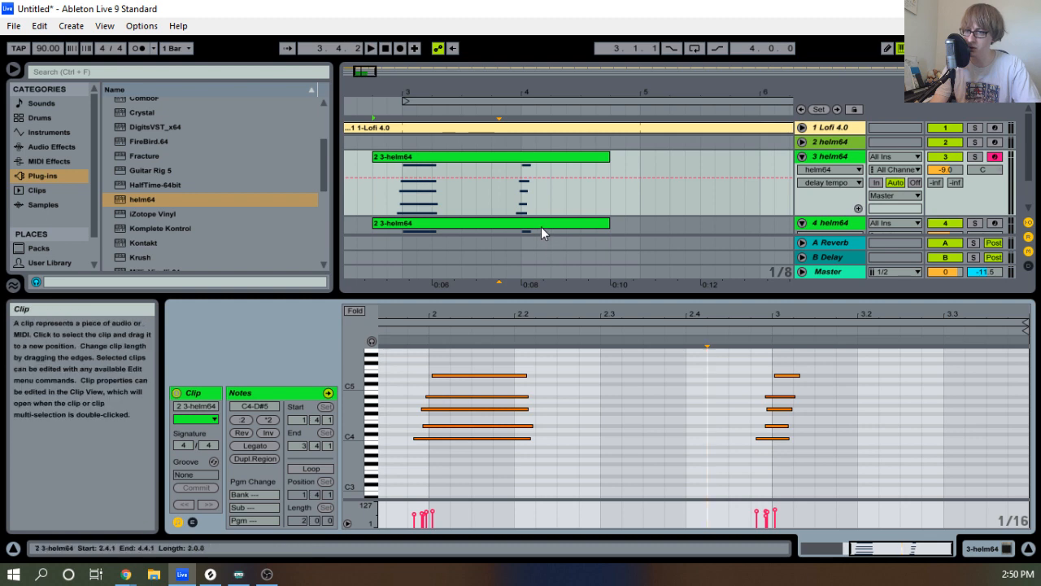
# Delete the first and last chords from the duplicated helm64 clip on track 4, keeping only the middle chord.
pyautogui.doubleClick(541, 227)
pyautogui.moveTo(507, 458); pyautogui.dragTo(530, 333)
pyautogui.press('Delete')
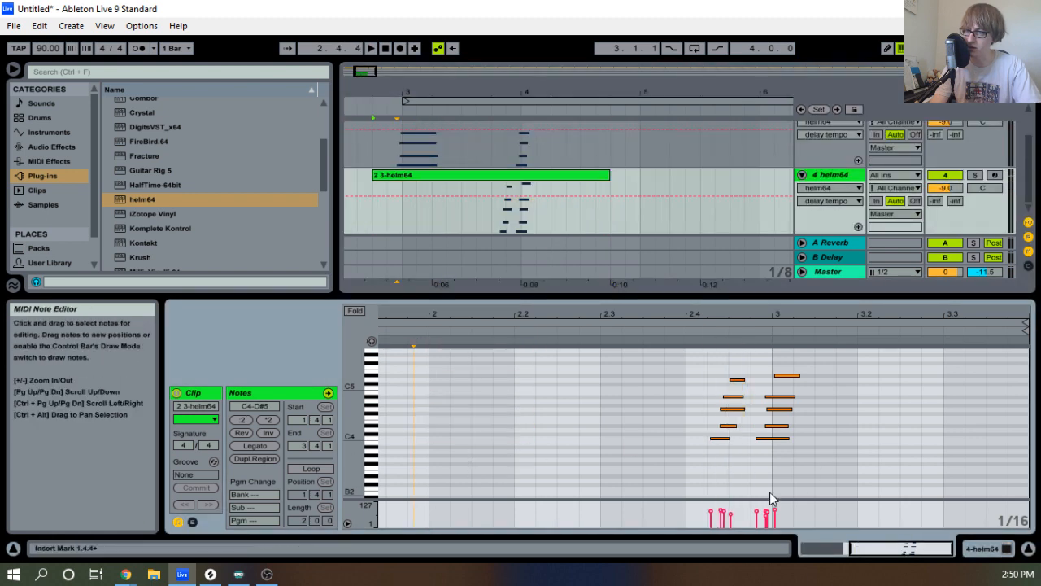
pyautogui.moveTo(770, 492); pyautogui.dragTo(851, 350)
pyautogui.press('Delete')
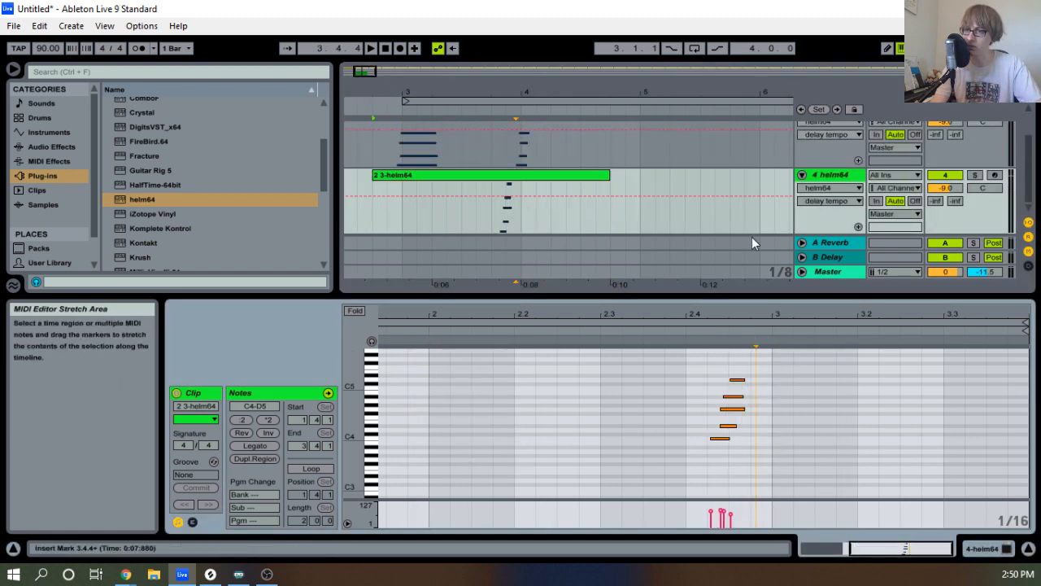
# Rename the third track Echo Pad and the duplicated fourth track No Echo Pad.
pyautogui.click(449, 173)
pyautogui.scroll(3, 505, 179)
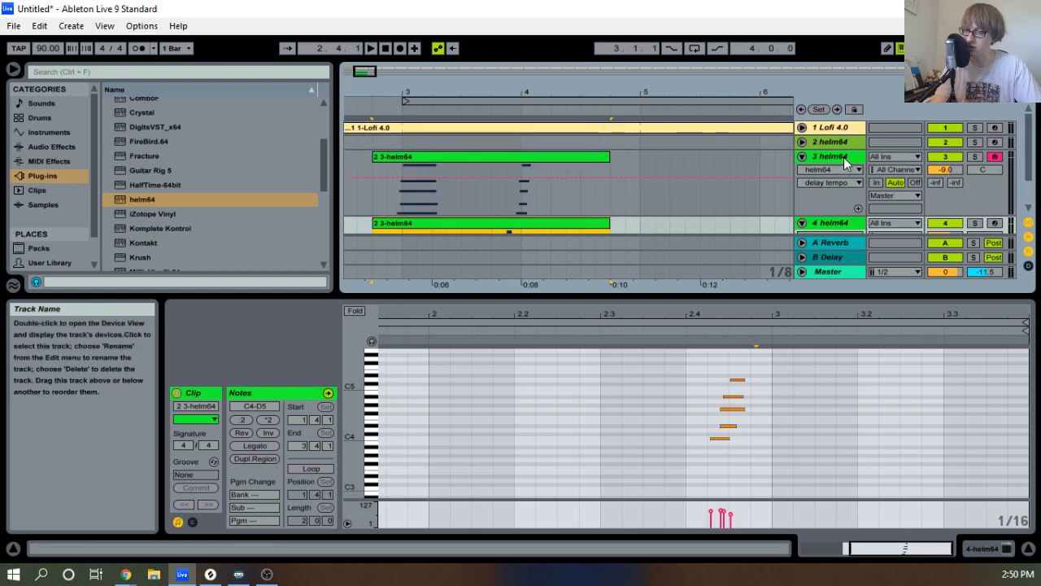
pyautogui.rightClick(843, 163)
pyautogui.click(854, 205)
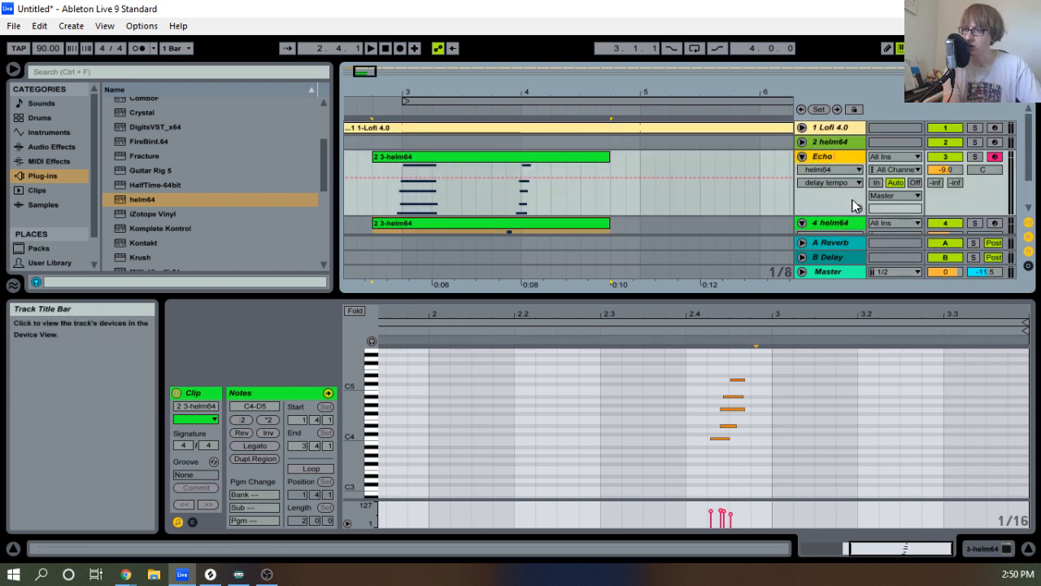
pyautogui.write('Echo P')
pyautogui.press('Tab')
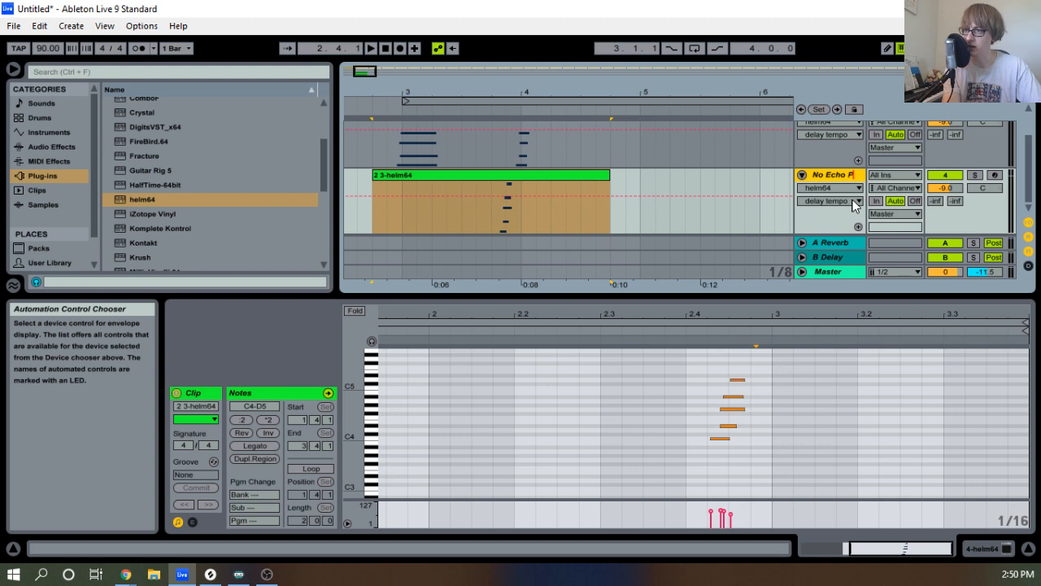
pyautogui.click(733, 153)
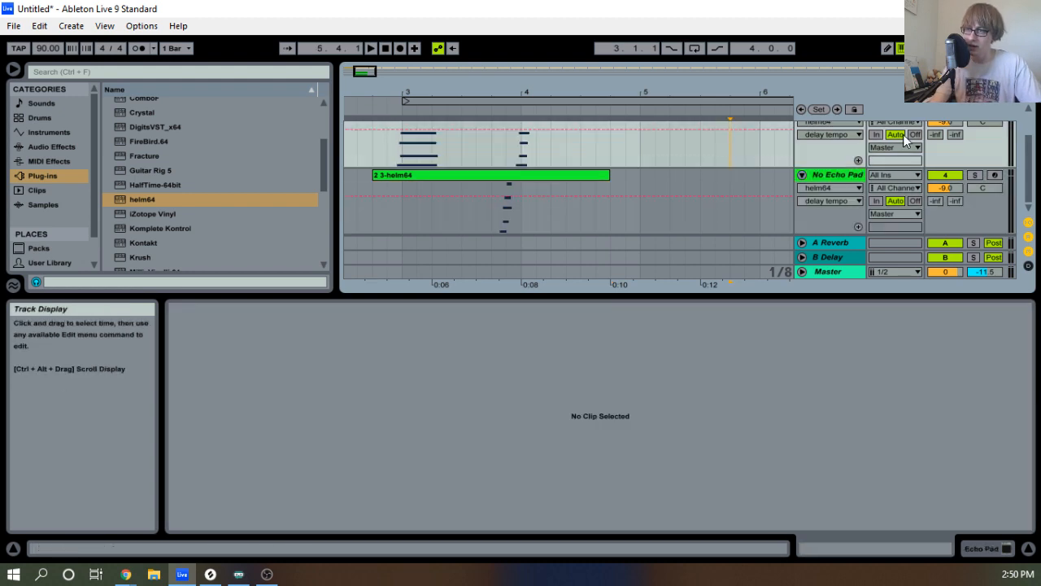
# Switch off the delay in the No Echo Pad track's helm64 synth and play both pad clips back.
pyautogui.doubleClick(813, 177)
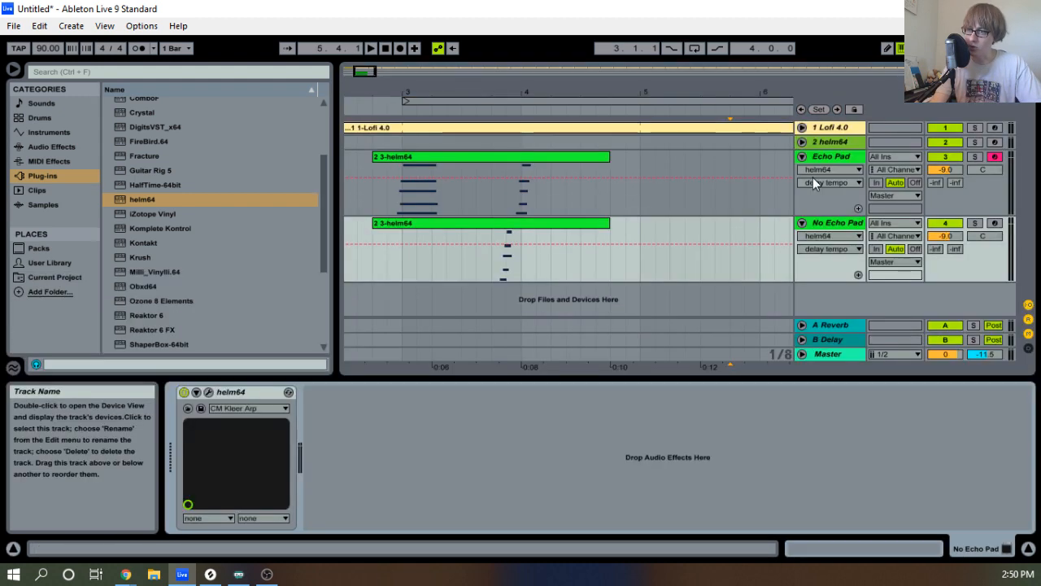
pyautogui.click(209, 391)
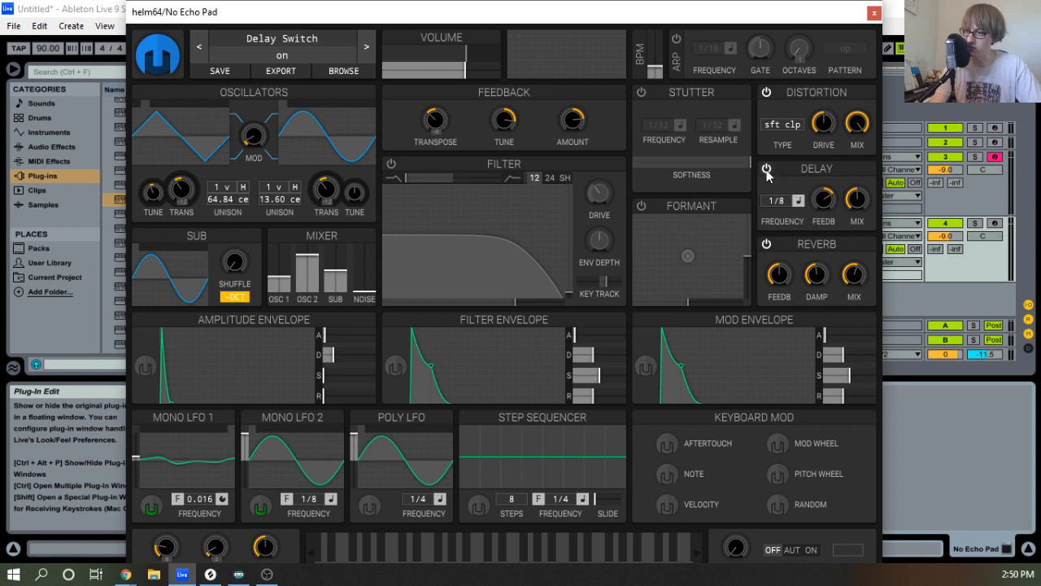
pyautogui.moveTo(822, 12); pyautogui.dragTo(854, 503)
pyautogui.click(430, 156)
pyautogui.click(433, 156)
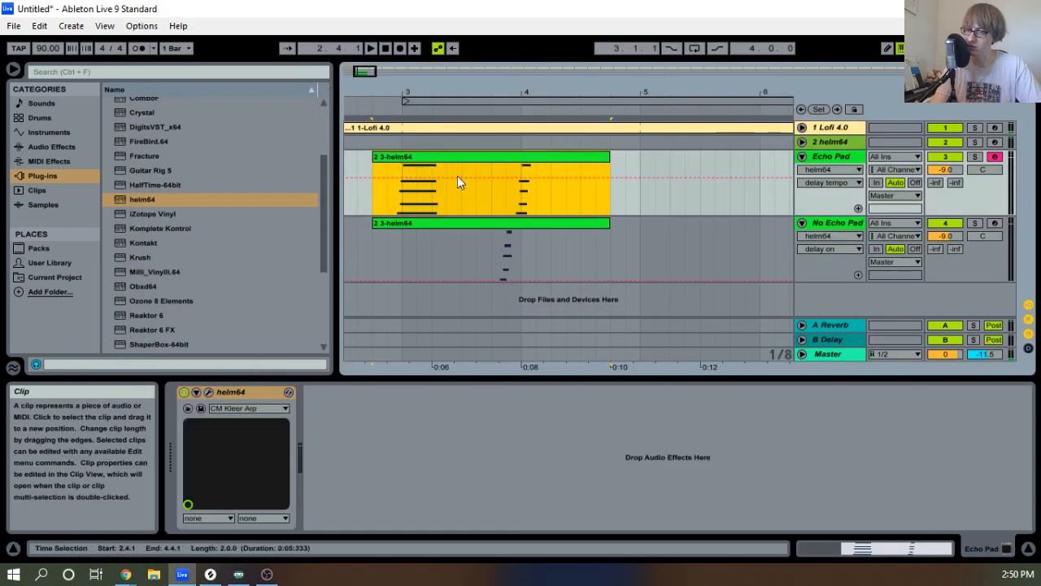
pyautogui.click(476, 221)
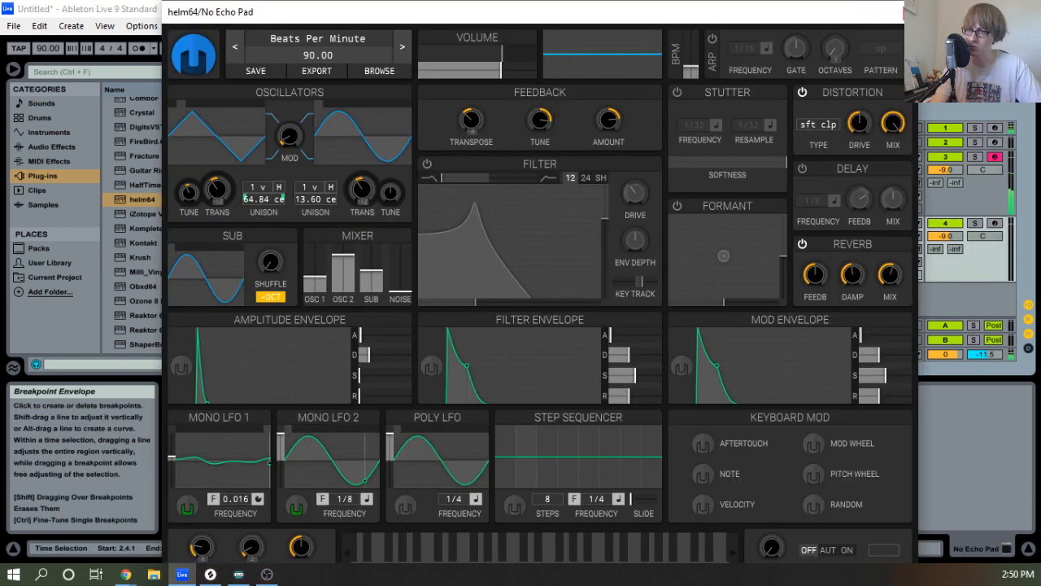
pyautogui.click(915, 11)
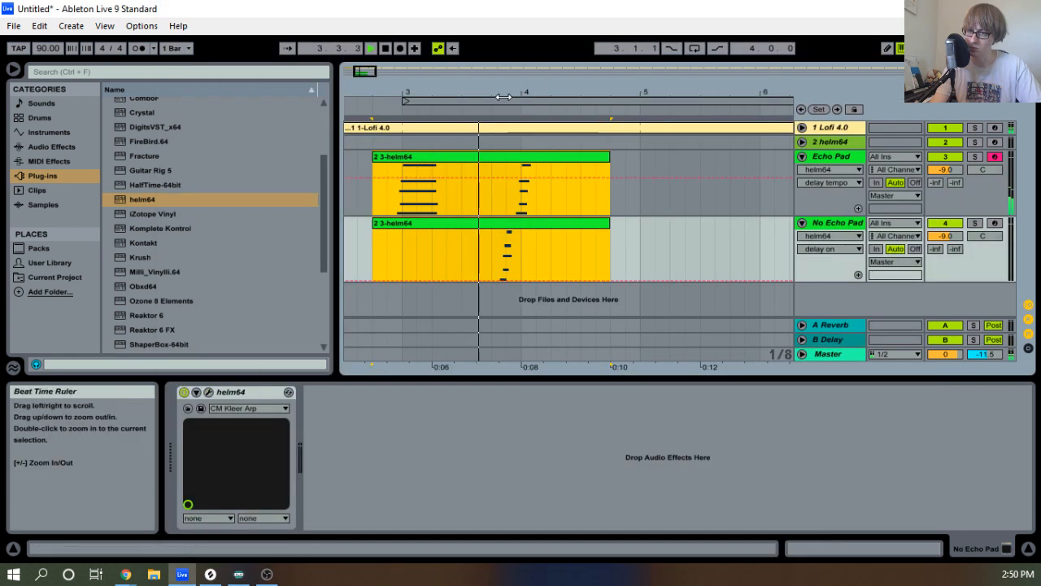
# Turn on looping for both pad clips, extend them together to bar 22, and play them back.
pyautogui.click(542, 157)
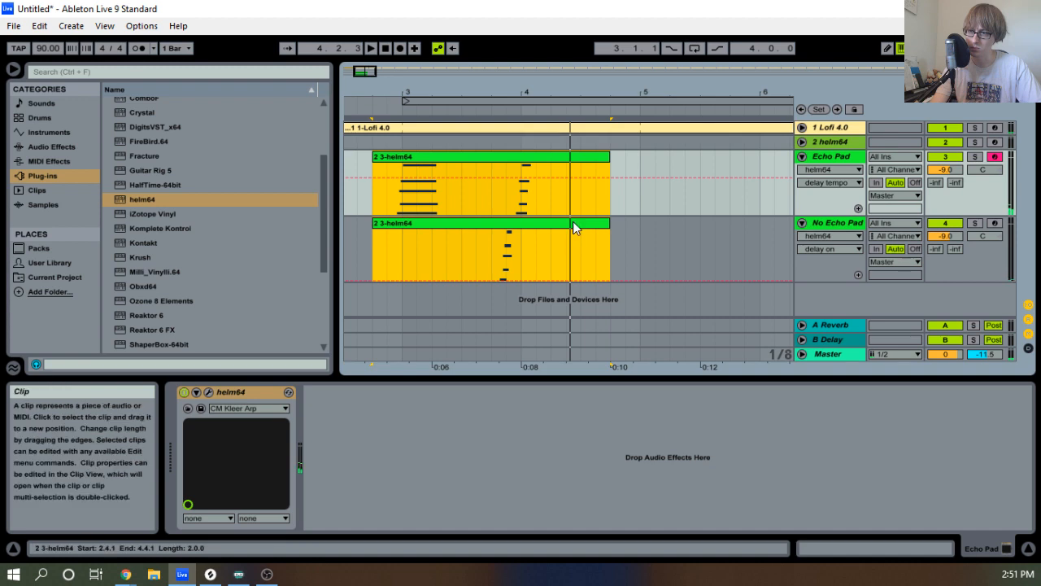
pyautogui.doubleClick(474, 225)
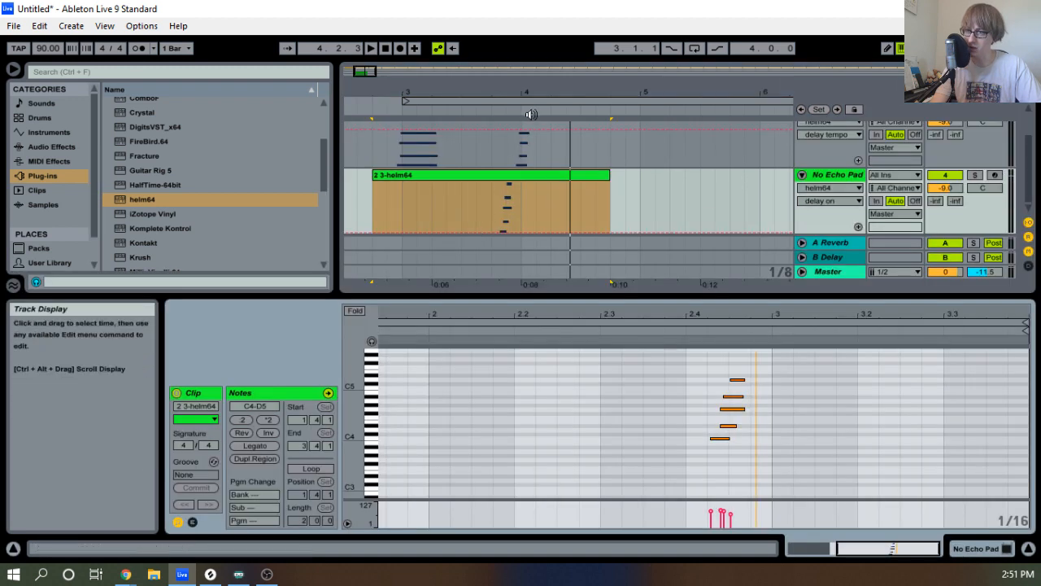
pyautogui.keyDown('shift'); pyautogui.click(537, 161); pyautogui.keyUp('shift')
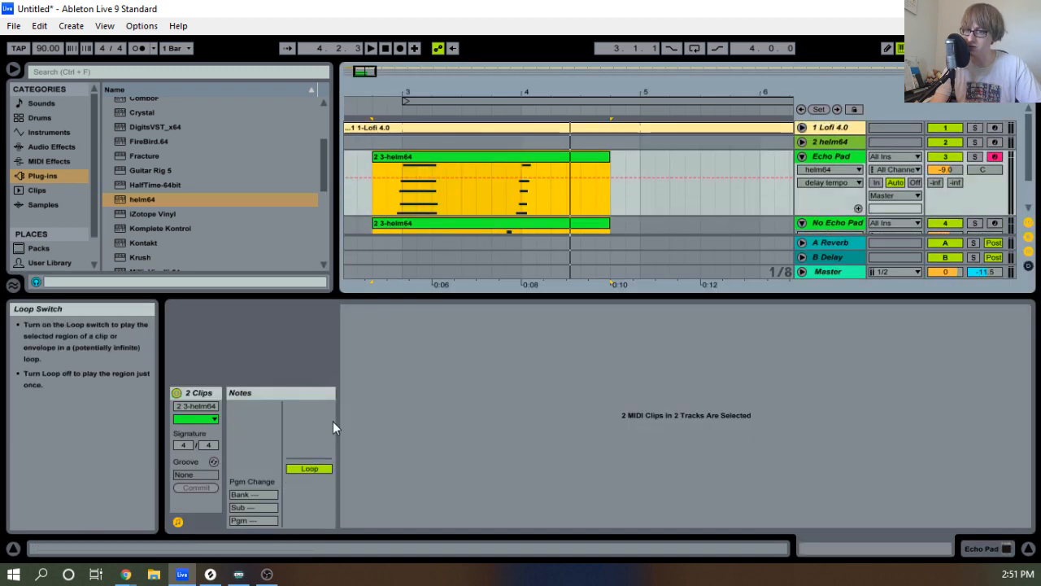
pyautogui.moveTo(608, 156); pyautogui.dragTo(1003, 158)
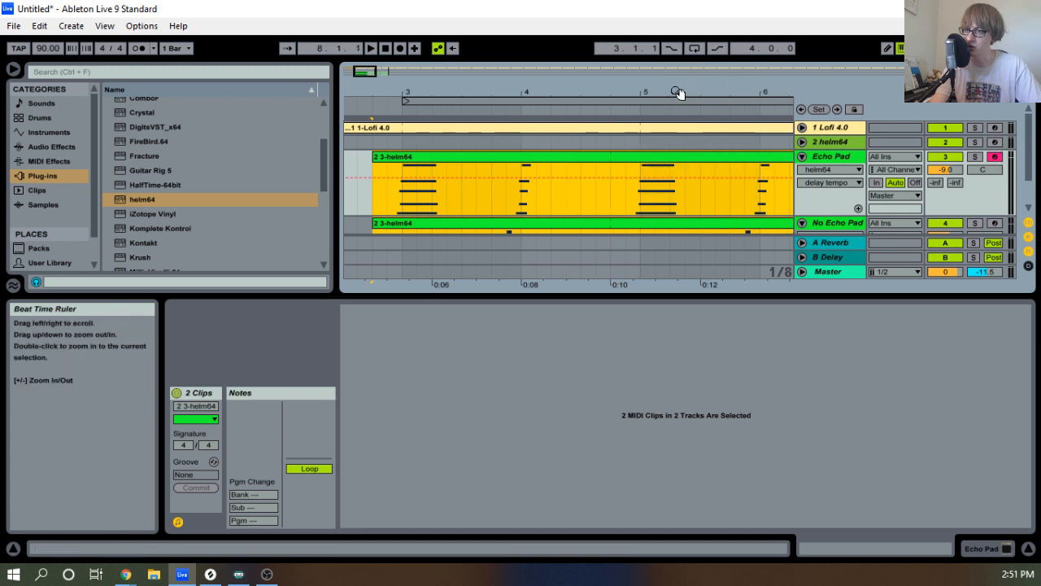
pyautogui.moveTo(679, 93); pyautogui.dragTo(679, 41)
pyautogui.moveTo(450, 156); pyautogui.dragTo(666, 156)
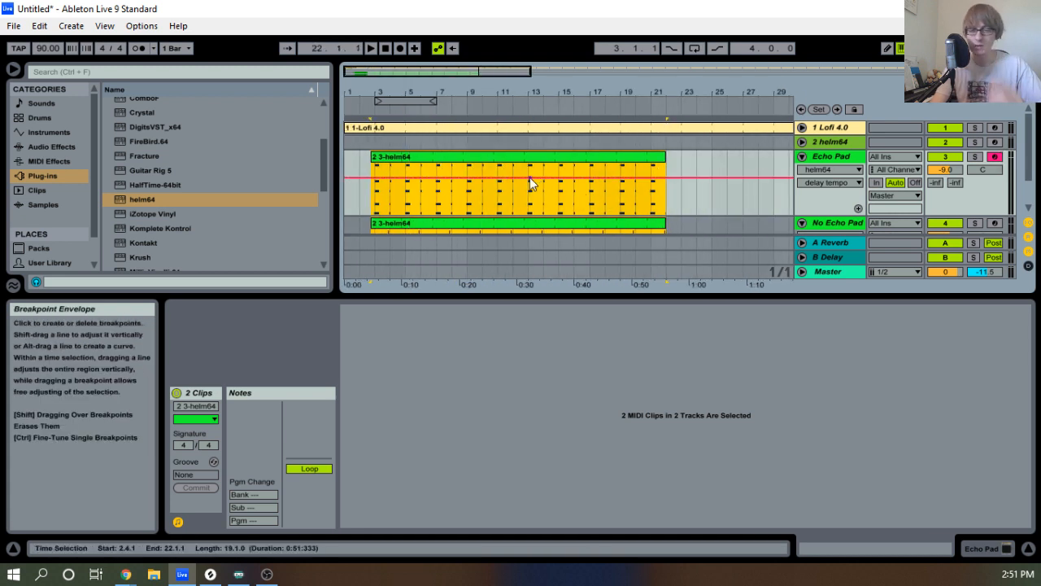
pyautogui.press('space')
pyautogui.moveTo(433, 94); pyautogui.dragTo(433, 130)
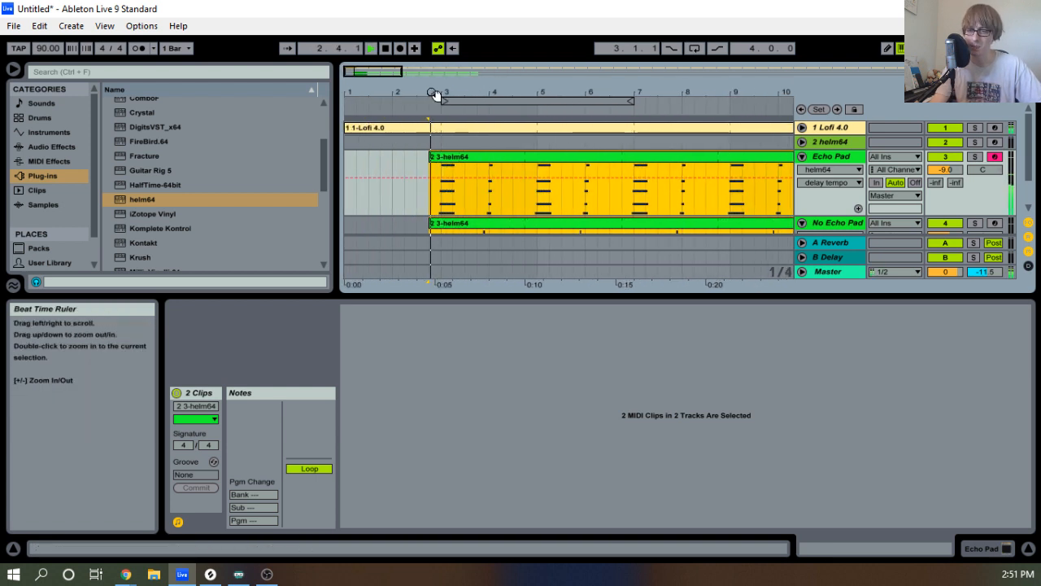
# Fold and unfold the two pad tracks and view the notes of each pad clip.
pyautogui.click(814, 156)
pyautogui.click(802, 157)
pyautogui.click(803, 171)
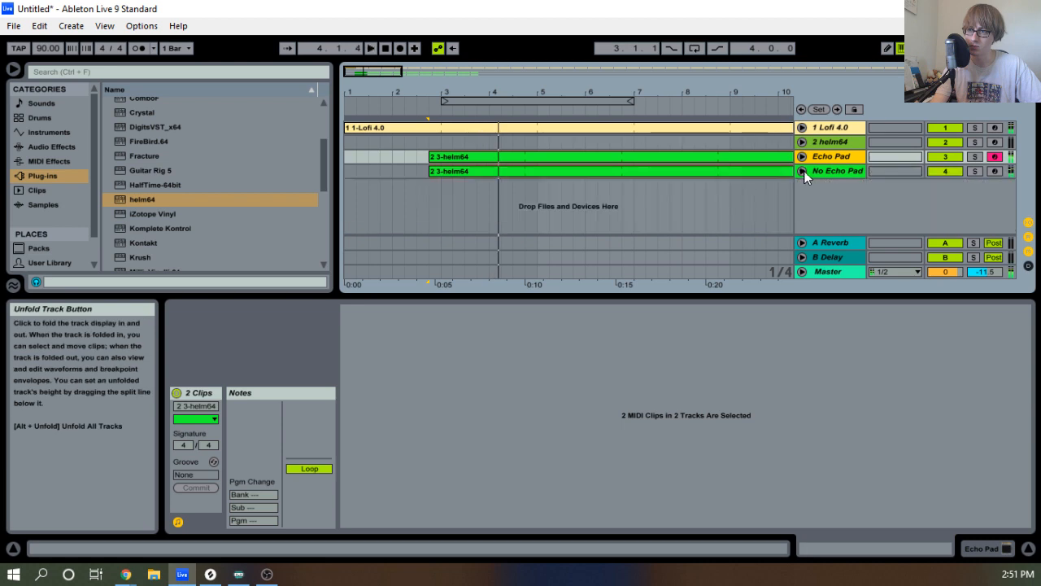
pyautogui.click(802, 171)
pyautogui.click(472, 171)
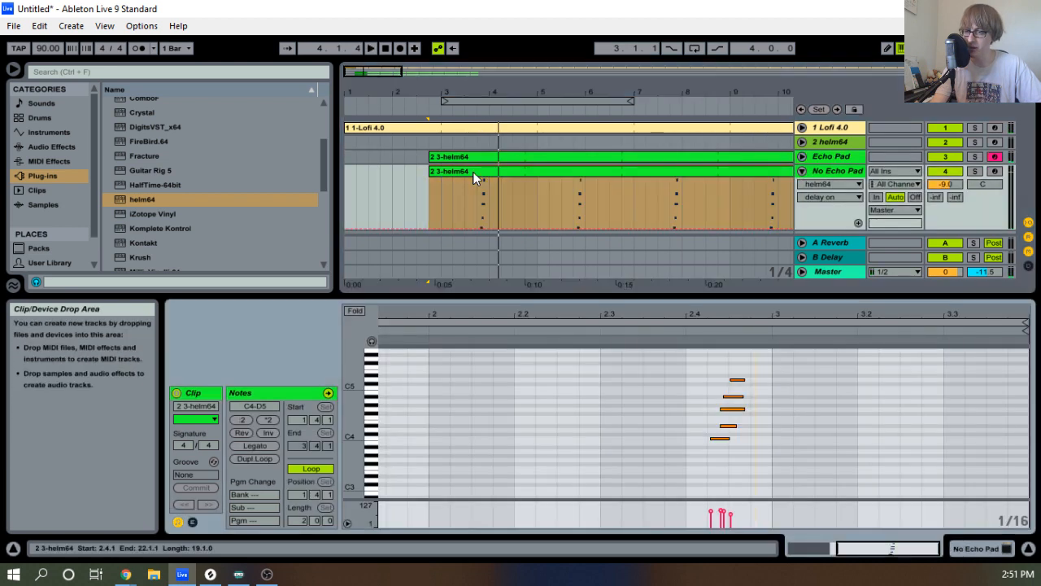
pyautogui.click(550, 158)
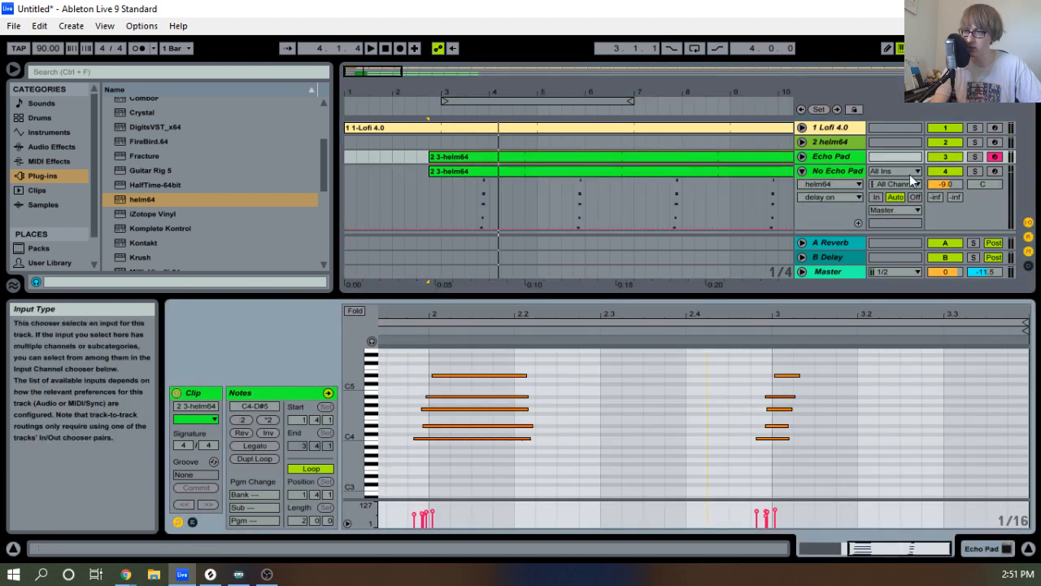
pyautogui.click(803, 156)
# Play the pads and examine the No Echo Pad chord's timing in a closer view of the note editor.
pyautogui.press('space')
pyautogui.click(505, 225)
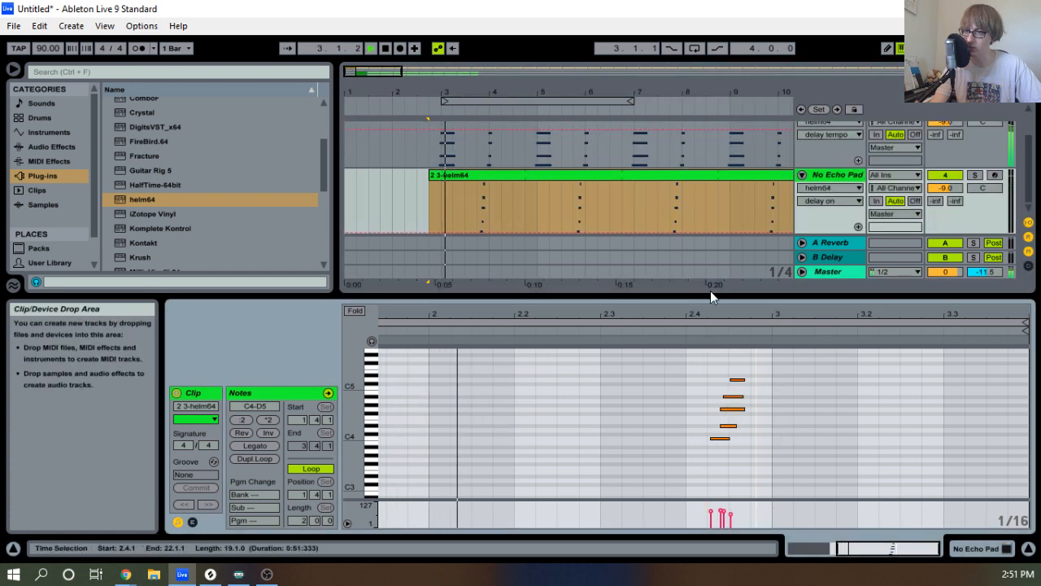
pyautogui.moveTo(730, 298); pyautogui.dragTo(729, 206)
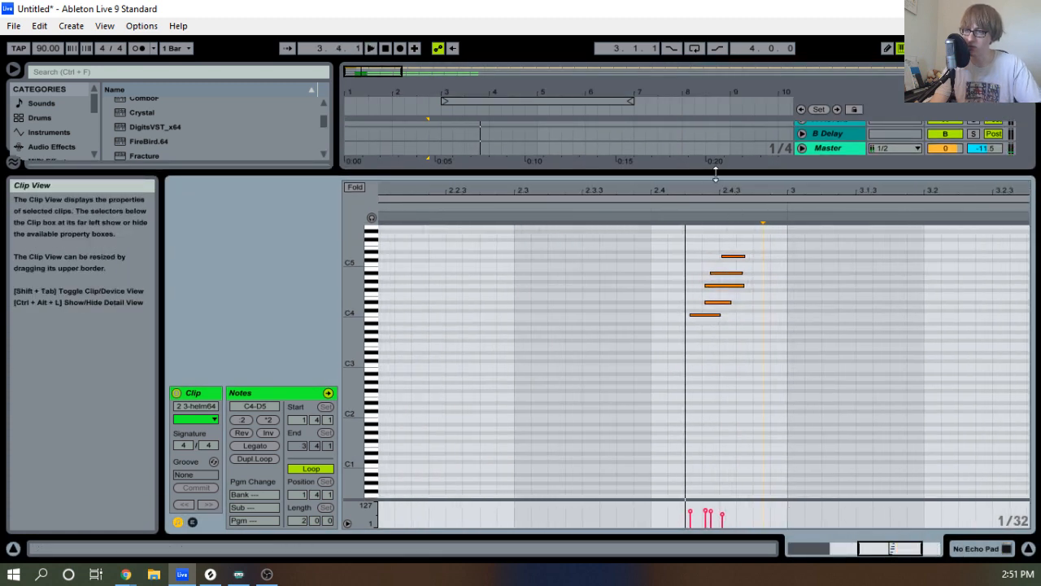
pyautogui.moveTo(716, 171); pyautogui.dragTo(692, 298)
pyautogui.scroll(3, 677, 228)
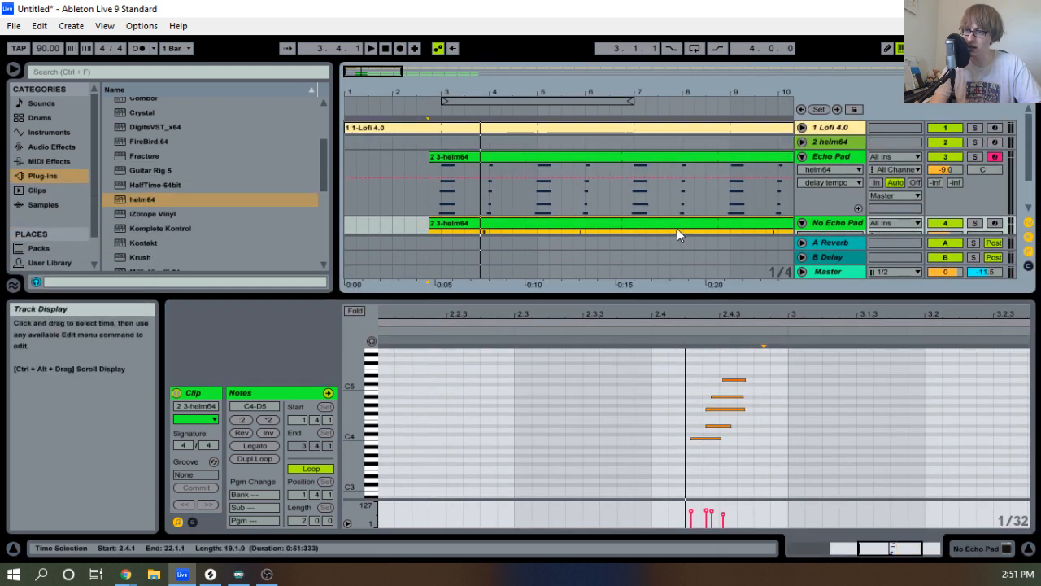
# Unfold the 1 Lofi 4.0 track and compare the No Echo Pad chord with the drum clip's notes during playback.
pyautogui.keyDown('ctrl'); pyautogui.click(652, 133); pyautogui.keyUp('ctrl')
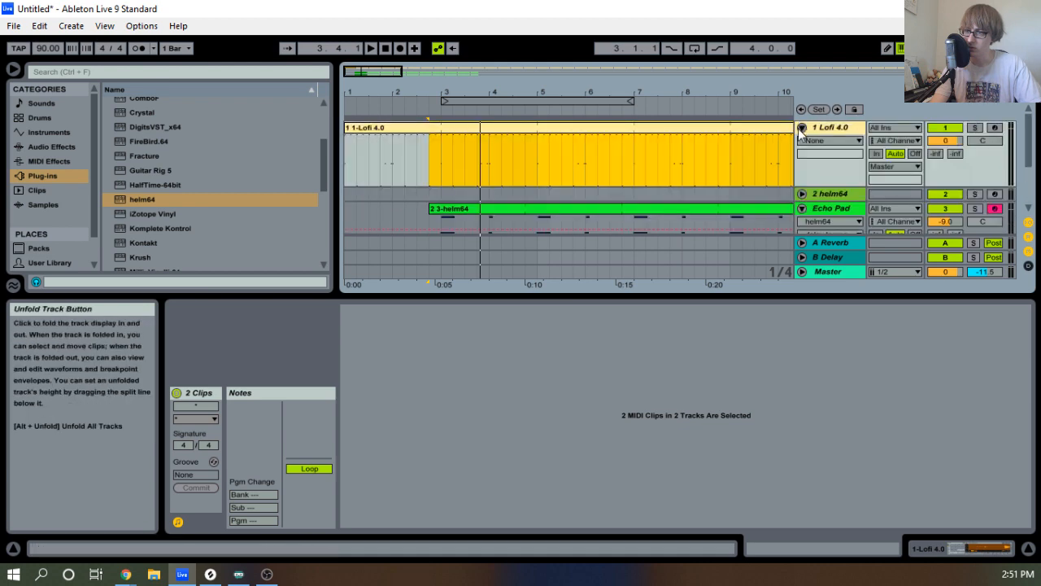
pyautogui.click(644, 227)
pyautogui.scroll(4, 651, 221)
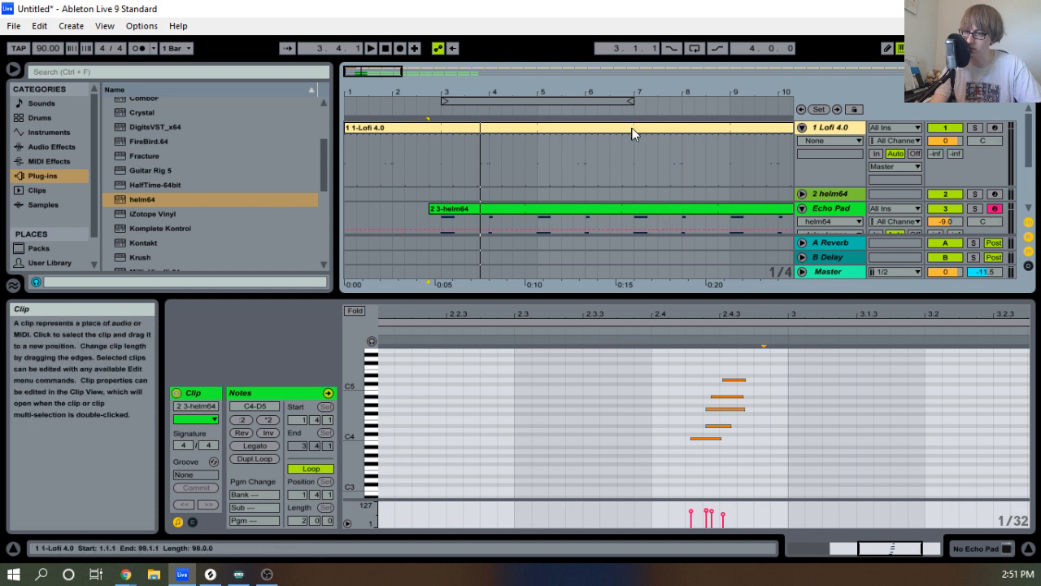
pyautogui.keyDown('shift'); pyautogui.click(632, 128); pyautogui.keyUp('shift')
pyautogui.scroll(-3, 632, 129)
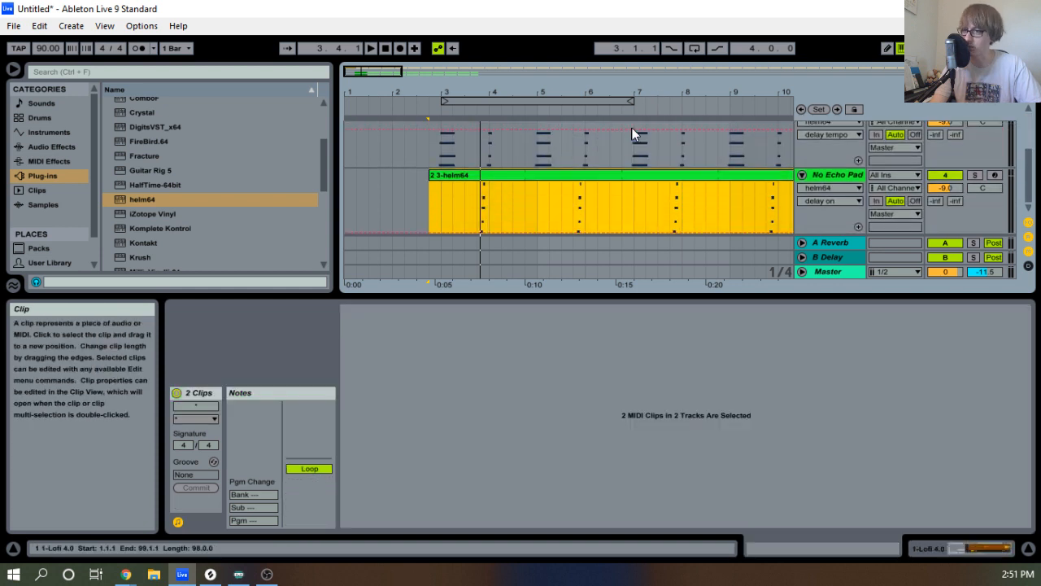
pyautogui.click(627, 176)
pyautogui.press('space')
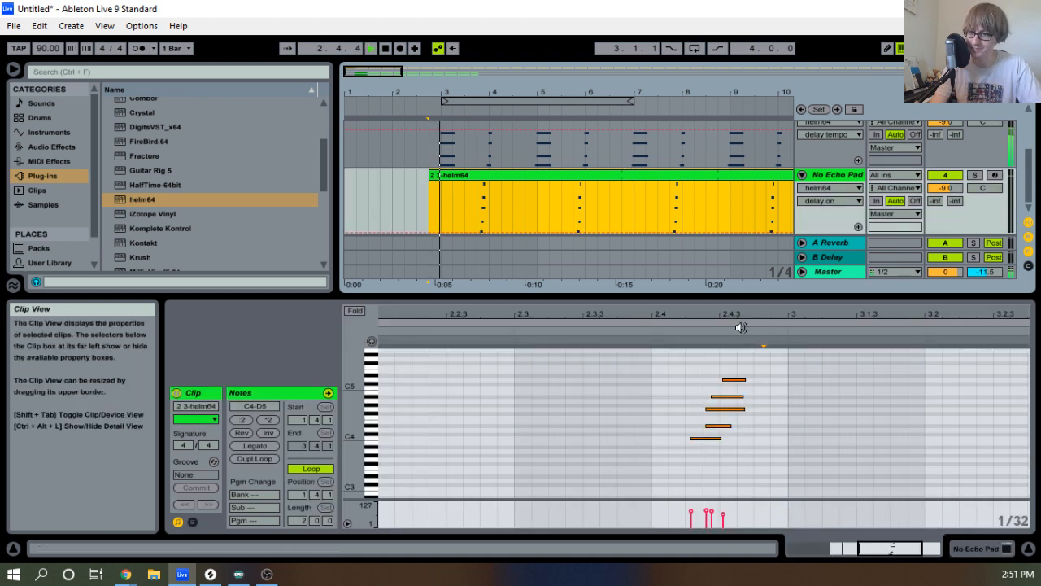
pyautogui.scroll(3, 688, 163)
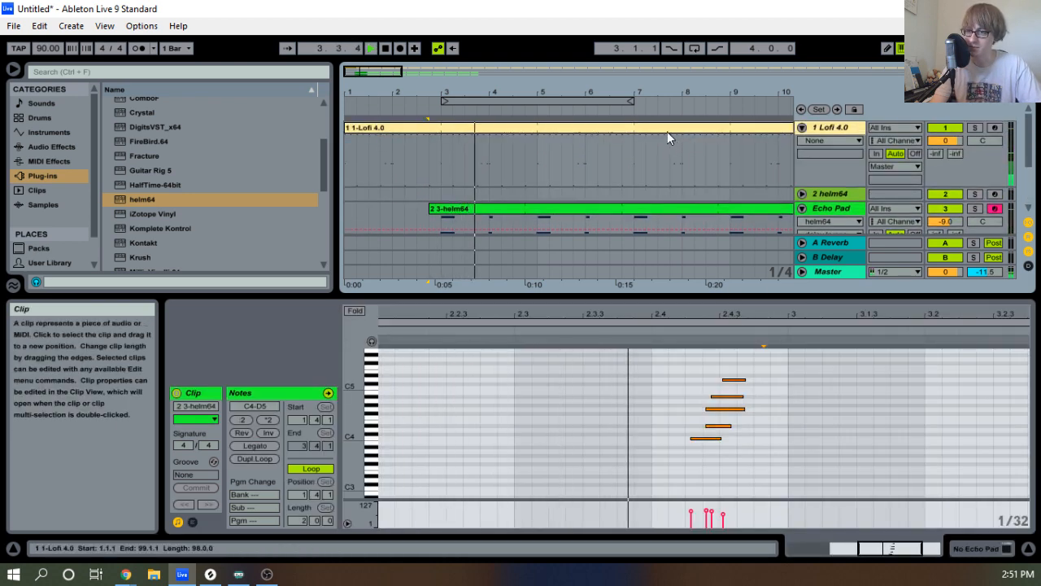
pyautogui.click(667, 132)
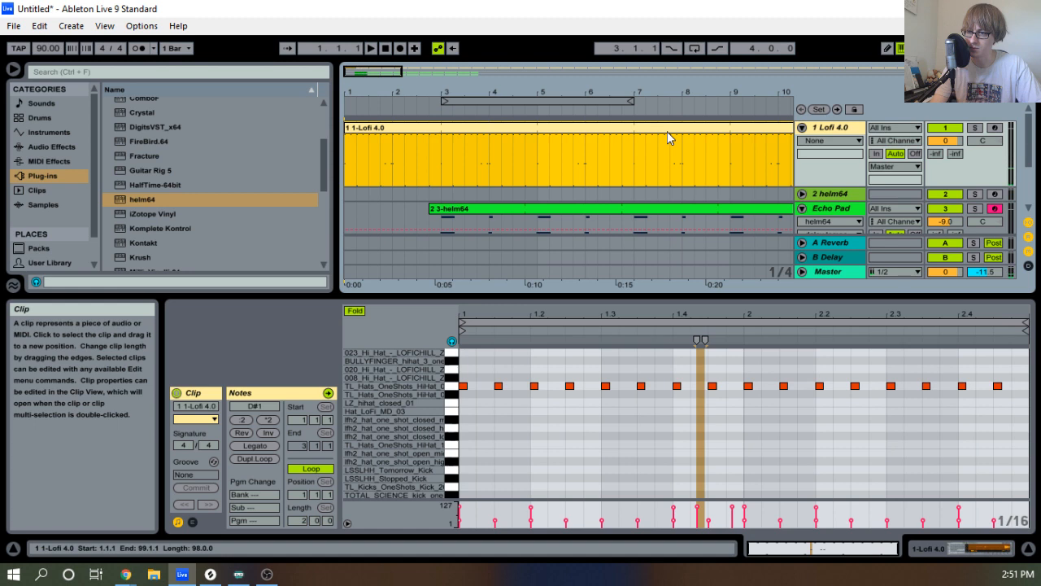
# Examine where the kicks and rim snares fall in the 1 Lofi 4.0 drum clip using an enlarged note editor.
pyautogui.moveTo(741, 297); pyautogui.dragTo(779, 63)
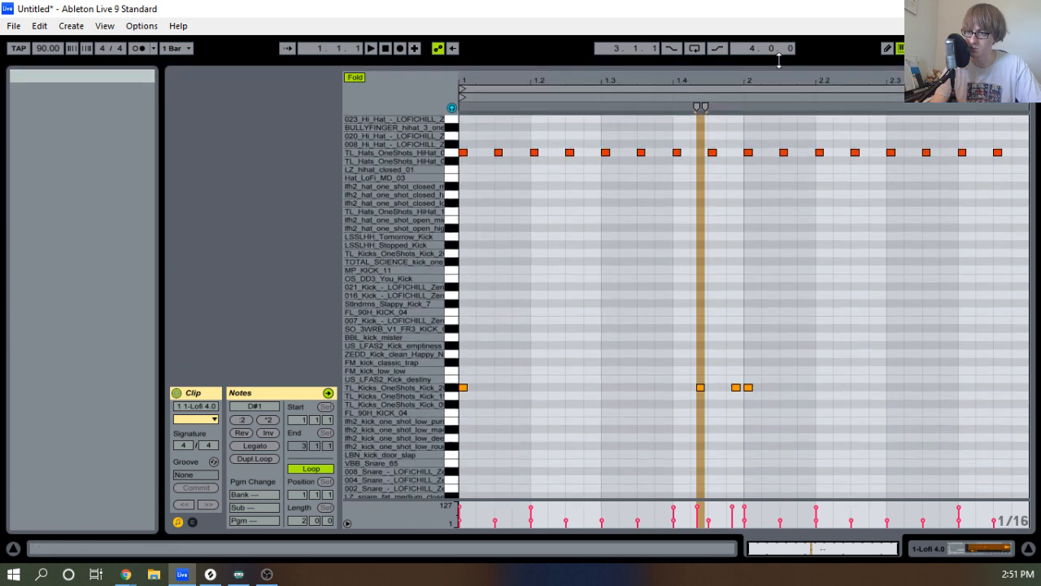
pyautogui.scroll(-3, 761, 274)
pyautogui.click(724, 279)
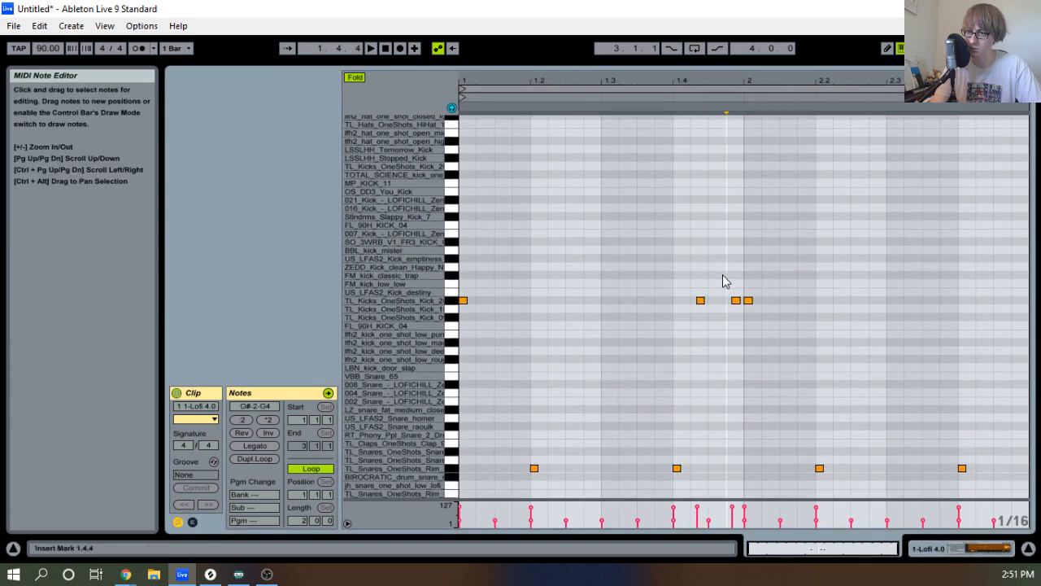
pyautogui.moveTo(713, 74); pyautogui.dragTo(598, 376)
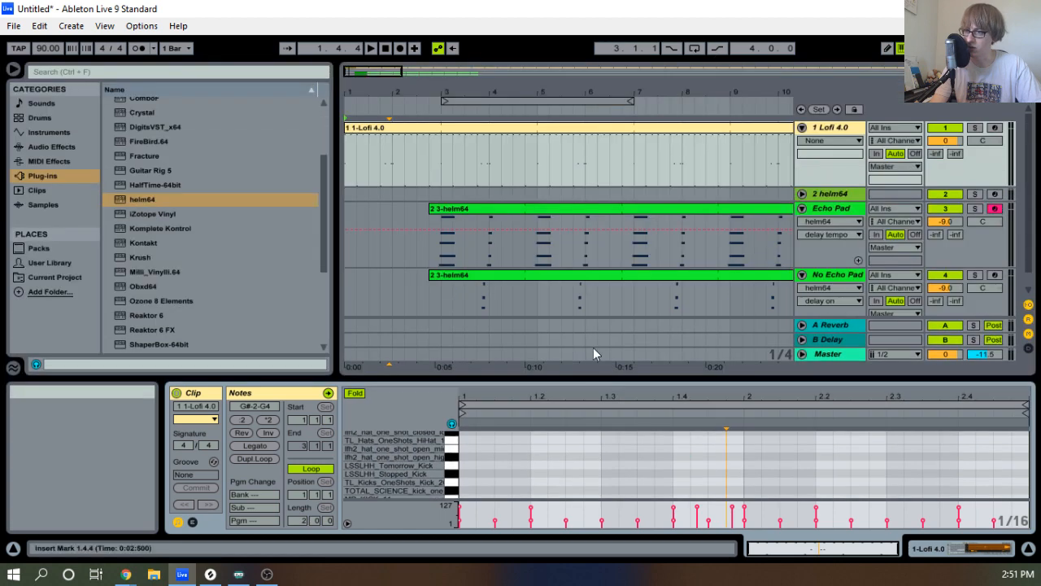
# Select the whole chord in the No Echo Pad clip and nudge it slightly earlier, close to 2.4.1, checking it by playback.
pyautogui.click(602, 281)
pyautogui.press('space')
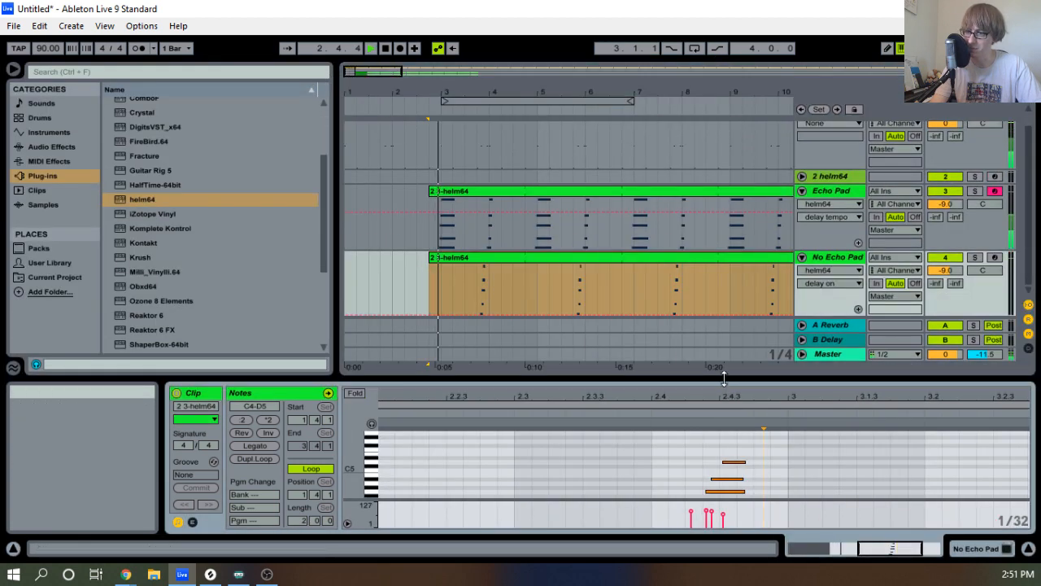
pyautogui.moveTo(720, 376)
pyautogui.mouseDown()
pyautogui.moveTo(736, 197)
pyautogui.moveTo(757, 187)
pyautogui.mouseUp()
pyautogui.click(788, 322)
pyautogui.press('space')
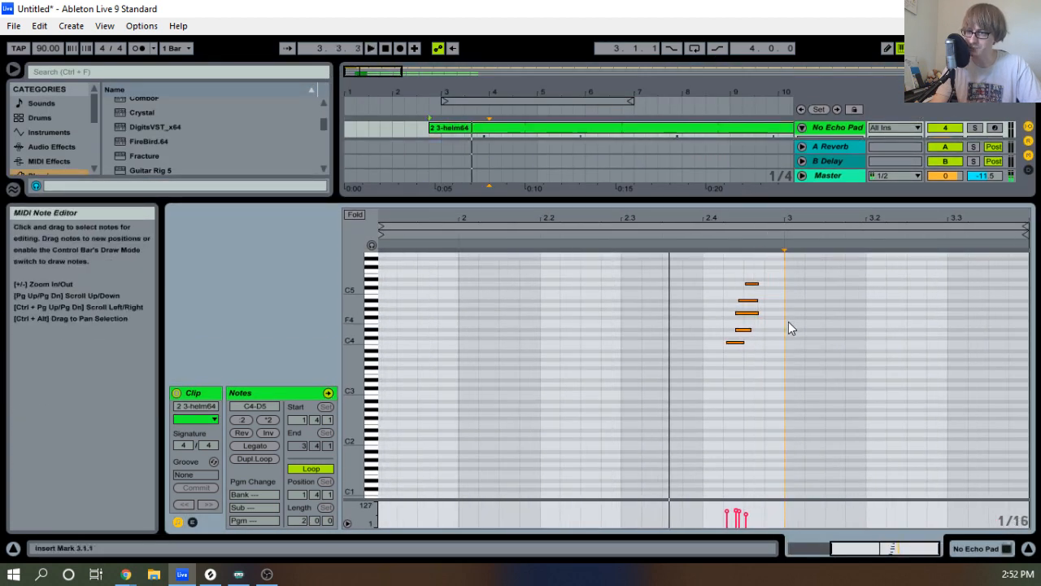
pyautogui.moveTo(727, 357); pyautogui.dragTo(793, 257)
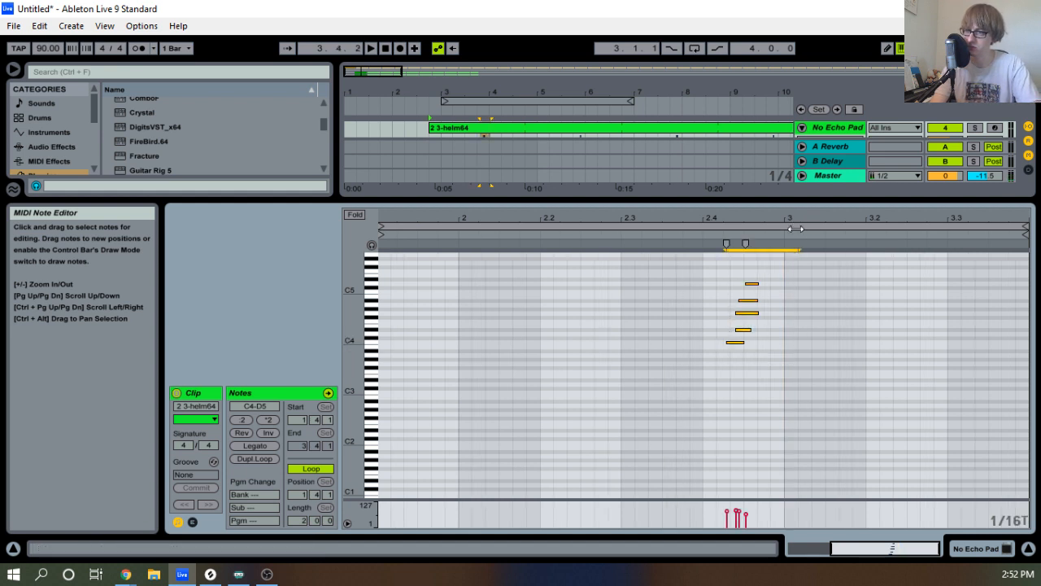
pyautogui.press('Left')
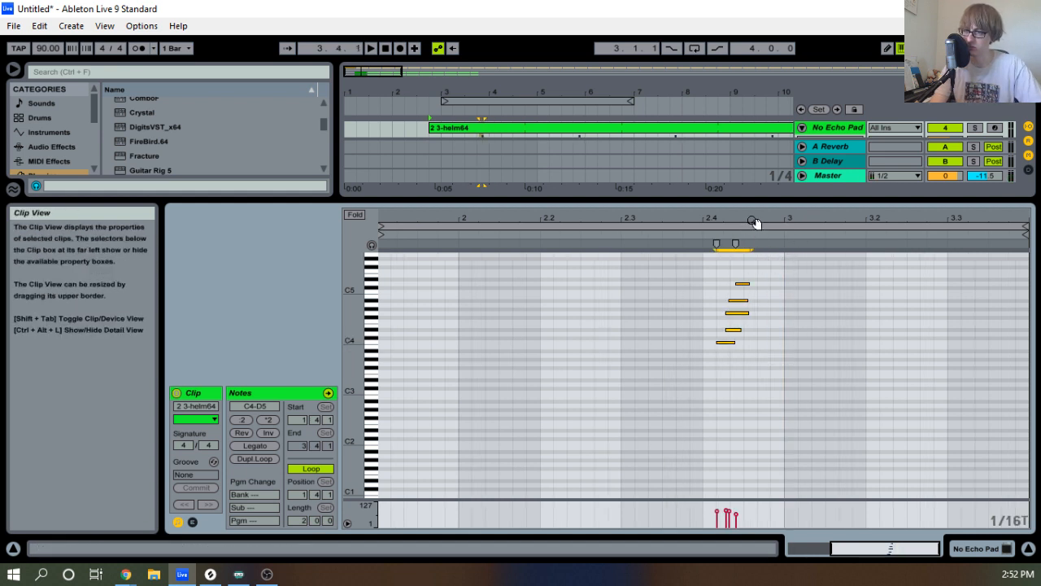
pyautogui.press('space')
pyautogui.moveTo(760, 219); pyautogui.dragTo(749, 235)
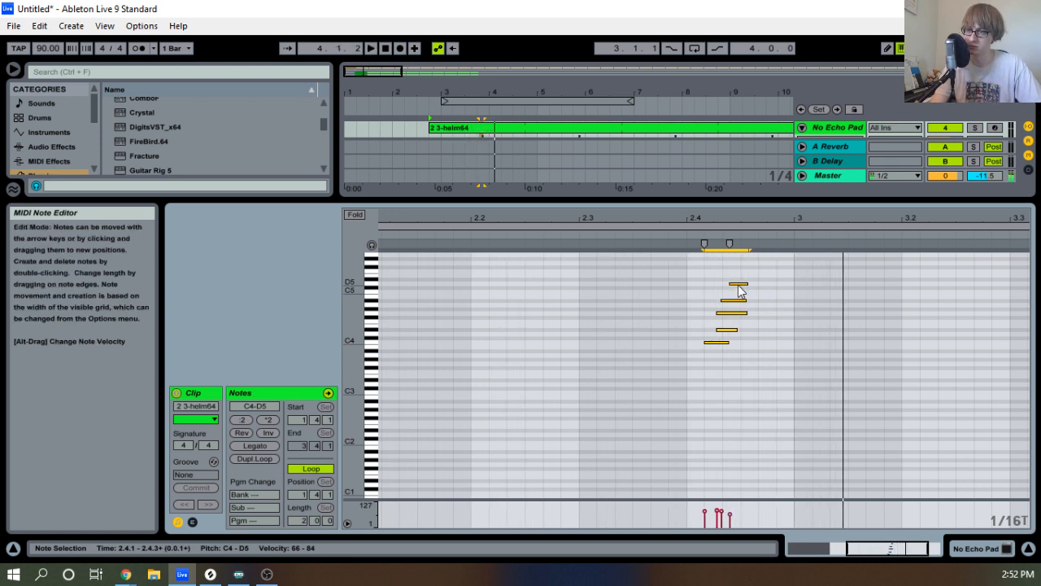
pyautogui.moveTo(738, 286); pyautogui.dragTo(732, 291)
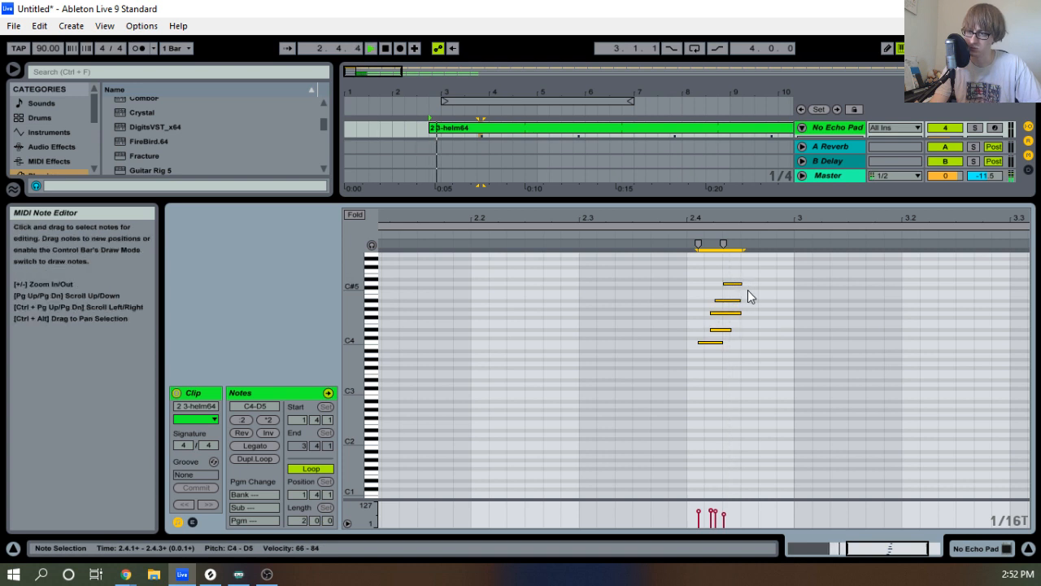
# Move only the C4 note of the No Echo Pad chord slightly later while the track plays.
pyautogui.click(698, 372)
pyautogui.click(705, 343)
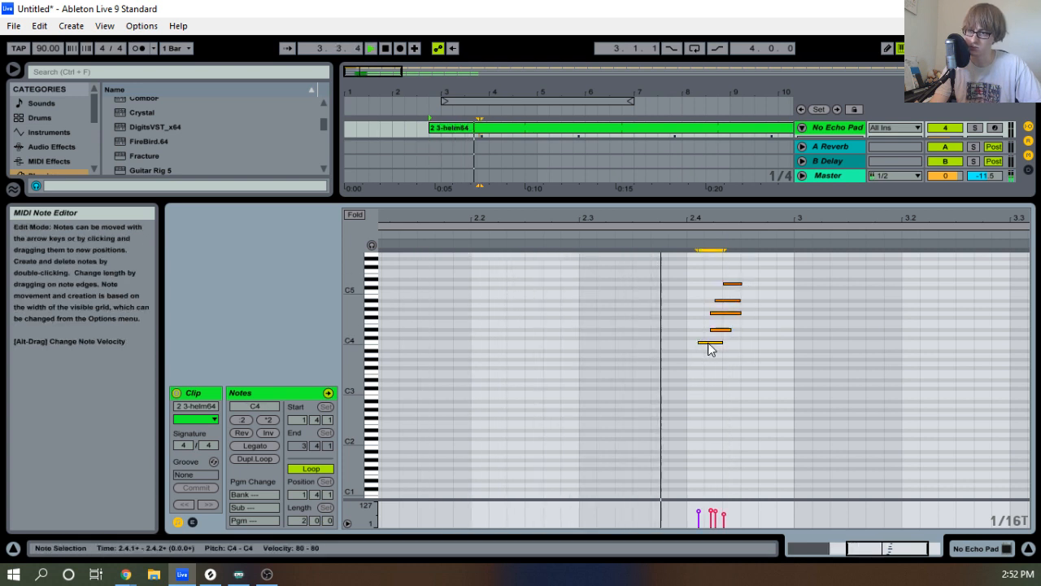
pyautogui.moveTo(708, 348); pyautogui.dragTo(717, 352)
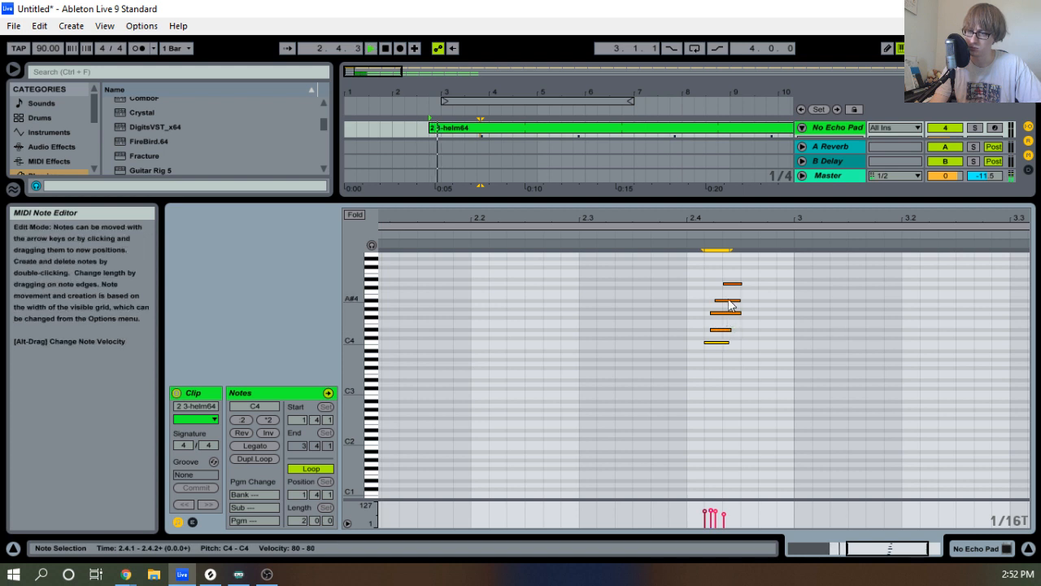
pyautogui.click(759, 262)
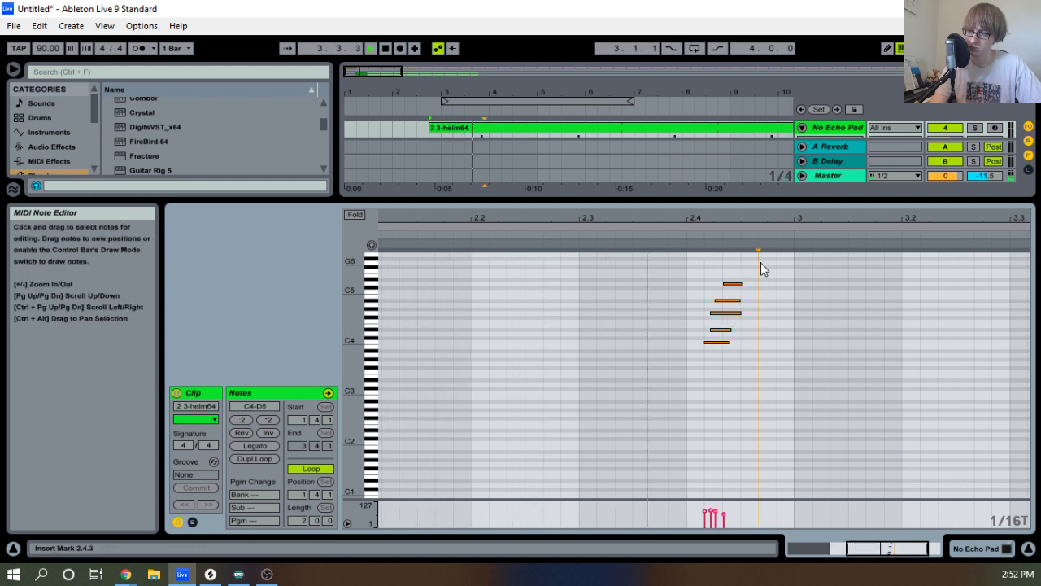
pyautogui.press('space')
# Select all notes of the No Echo Pad chord, shift them together slightly later, and play the result.
pyautogui.moveTo(706, 385); pyautogui.dragTo(776, 275)
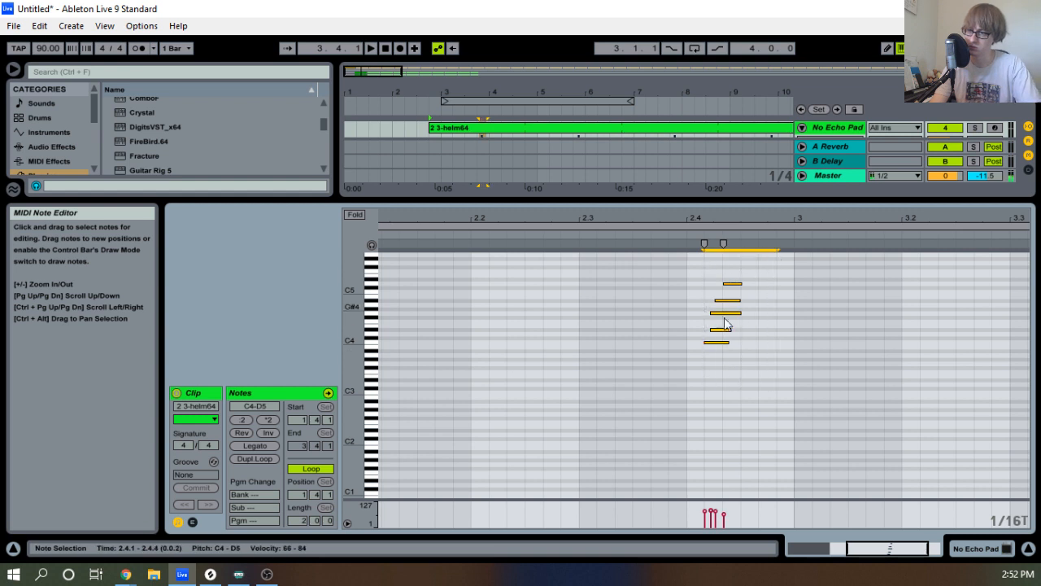
pyautogui.moveTo(729, 322); pyautogui.dragTo(732, 319)
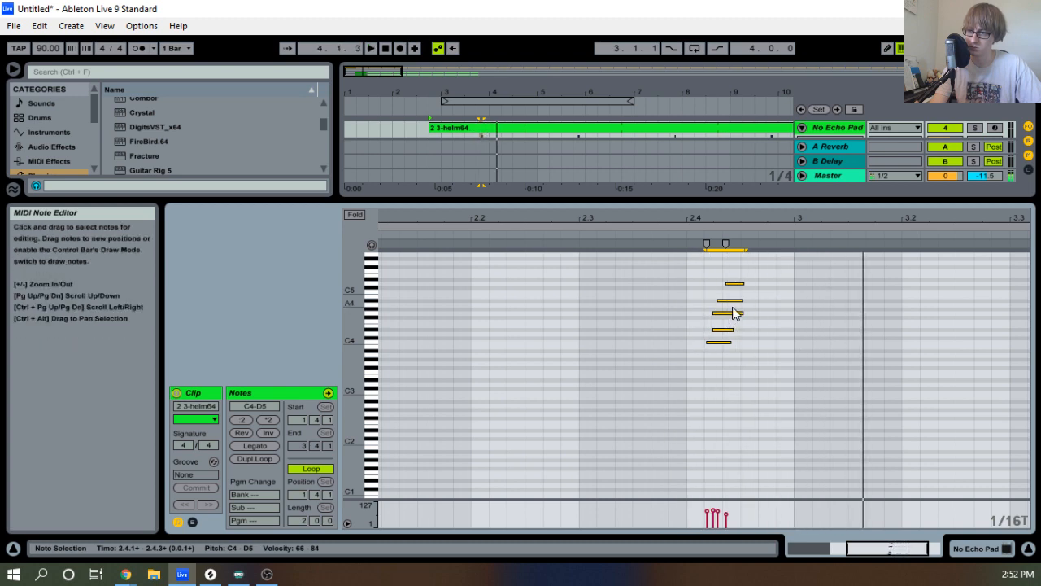
pyautogui.press('space')
pyautogui.moveTo(742, 197); pyautogui.dragTo(724, 335)
pyautogui.press('space')
# Delete the kick note just before bar 2, at 1.4.4, in the 1 Lofi 4.0 clip and play the beat.
pyautogui.moveTo(535, 89); pyautogui.dragTo(551, 104)
pyautogui.scroll(2, 577, 168)
pyautogui.doubleClick(465, 129)
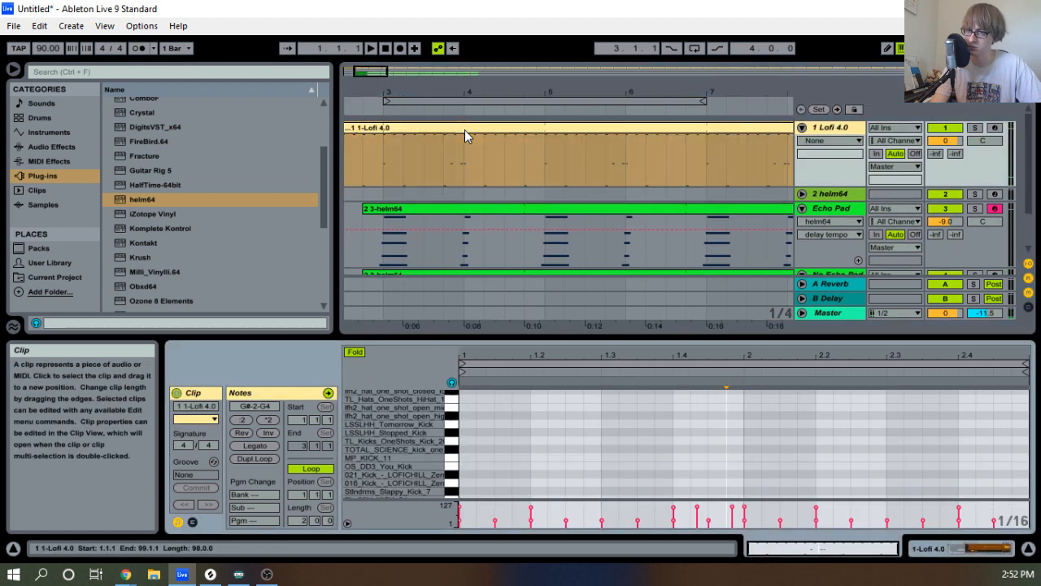
pyautogui.moveTo(751, 336); pyautogui.dragTo(751, 280)
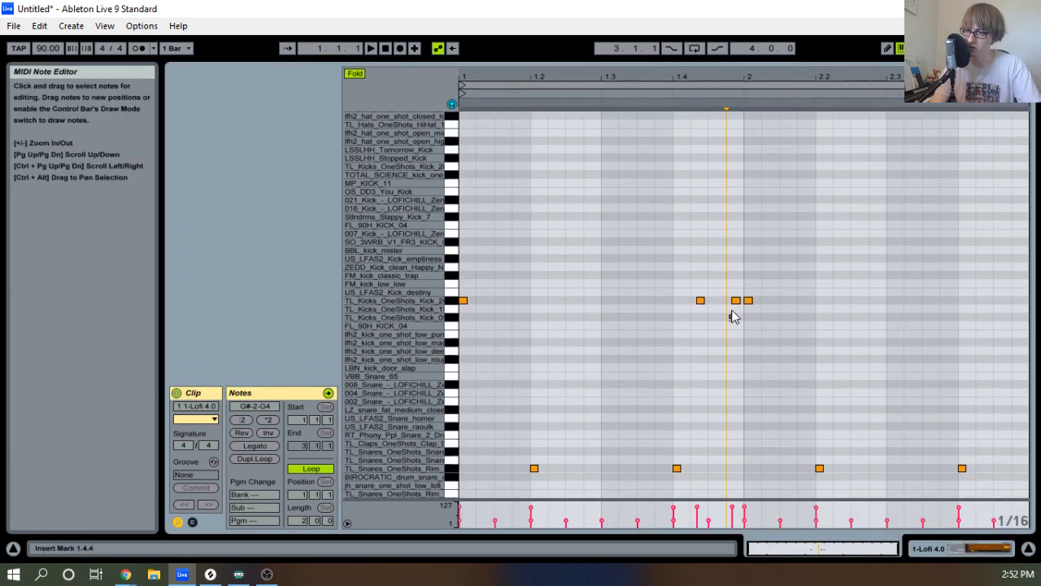
pyautogui.doubleClick(736, 301)
pyautogui.press('space')
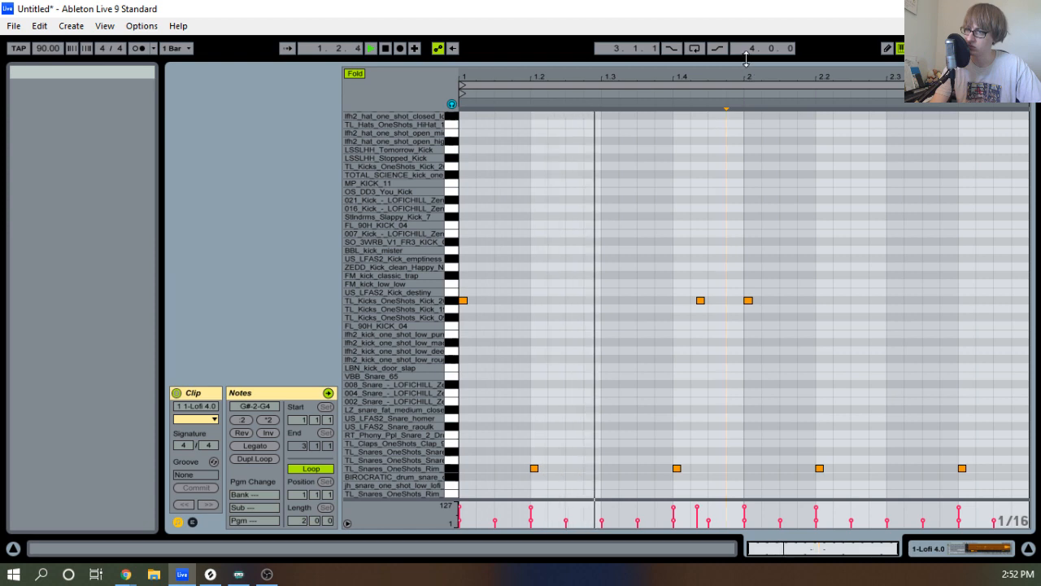
pyautogui.moveTo(743, 65)
pyautogui.mouseDown()
pyautogui.moveTo(757, 362)
pyautogui.moveTo(756, 134)
pyautogui.moveTo(750, 260)
pyautogui.moveTo(743, 61)
pyautogui.mouseUp()
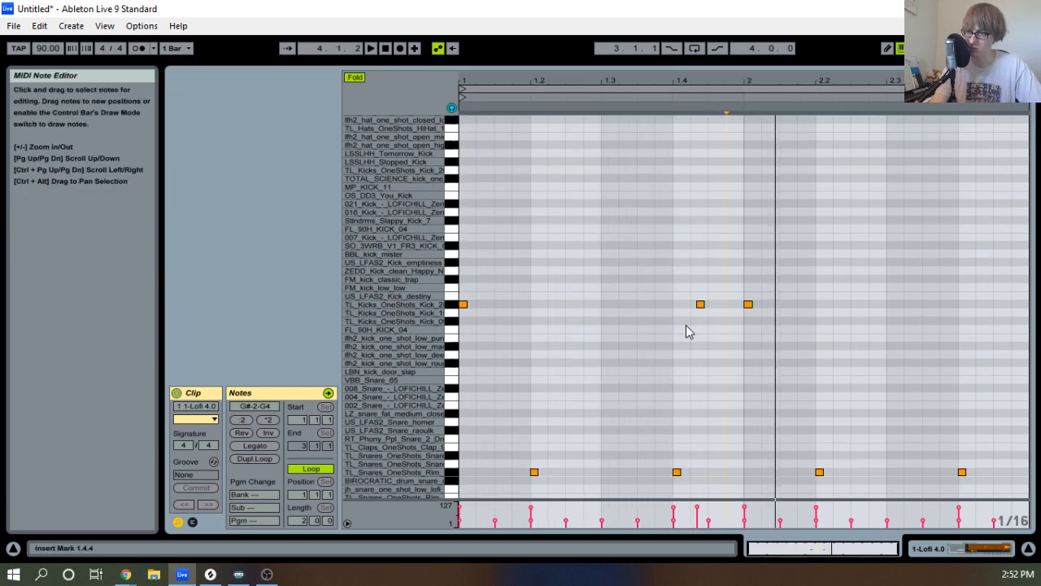
# Try the kick near 1.4.2 at 1.4.3 and at a slightly earlier spot during playback, reverting the changes.
pyautogui.click(700, 304)
pyautogui.press('space')
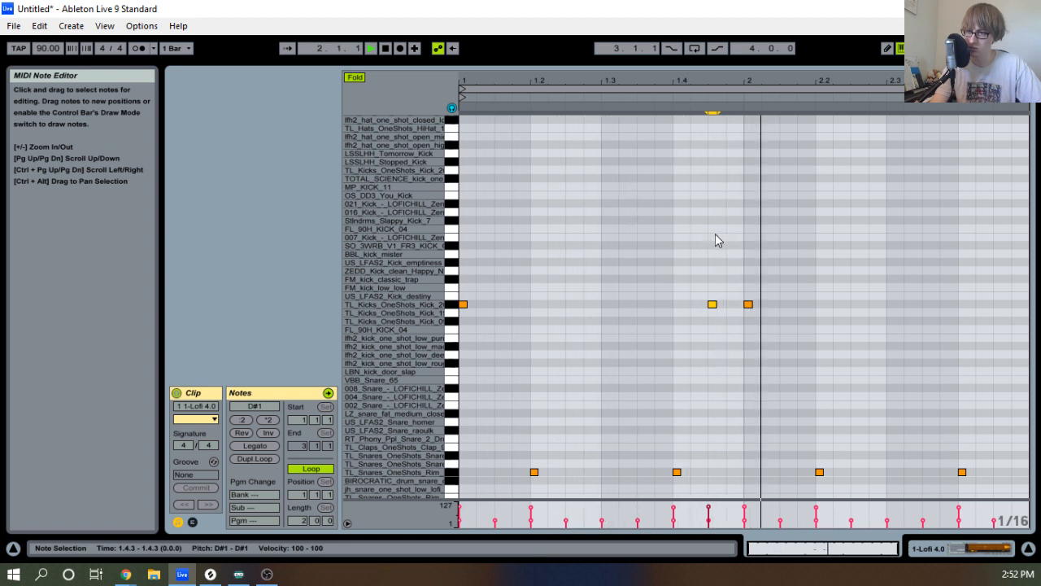
pyautogui.press('space')
pyautogui.hotkey('ctrl', 'z')
pyautogui.click(649, 105)
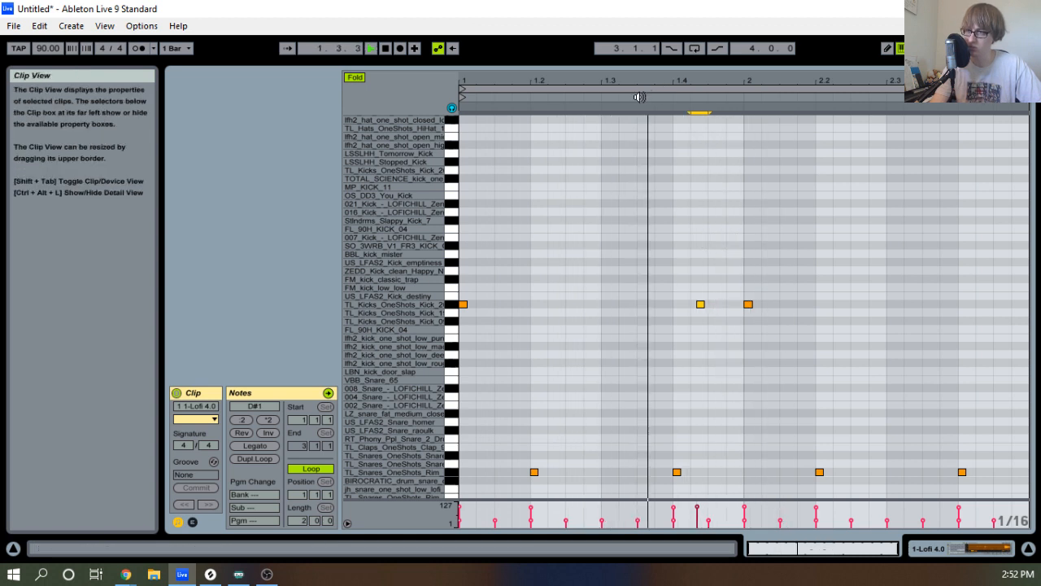
pyautogui.hotkey('ctrl', 'z')
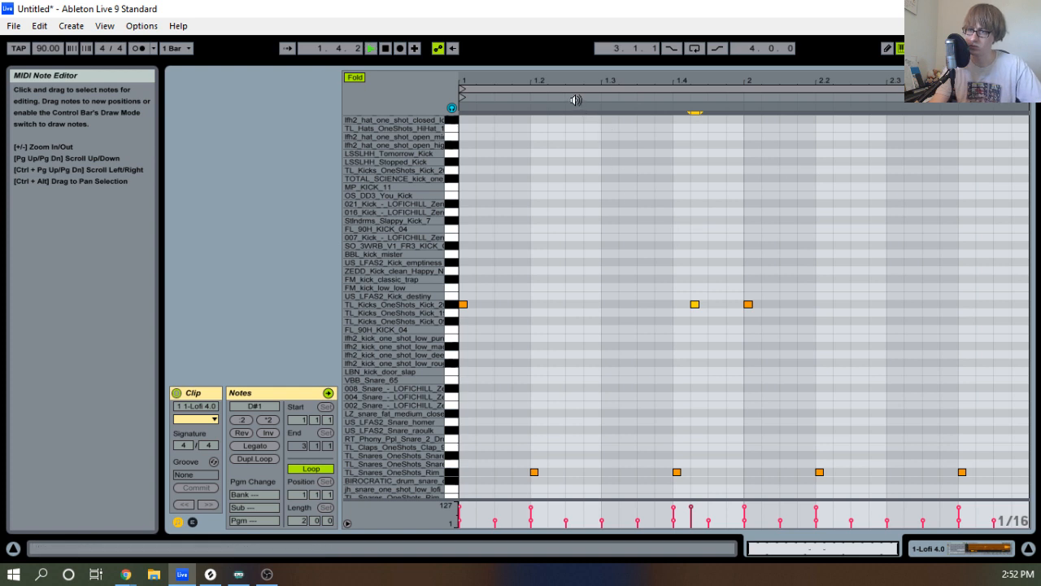
pyautogui.click(576, 102)
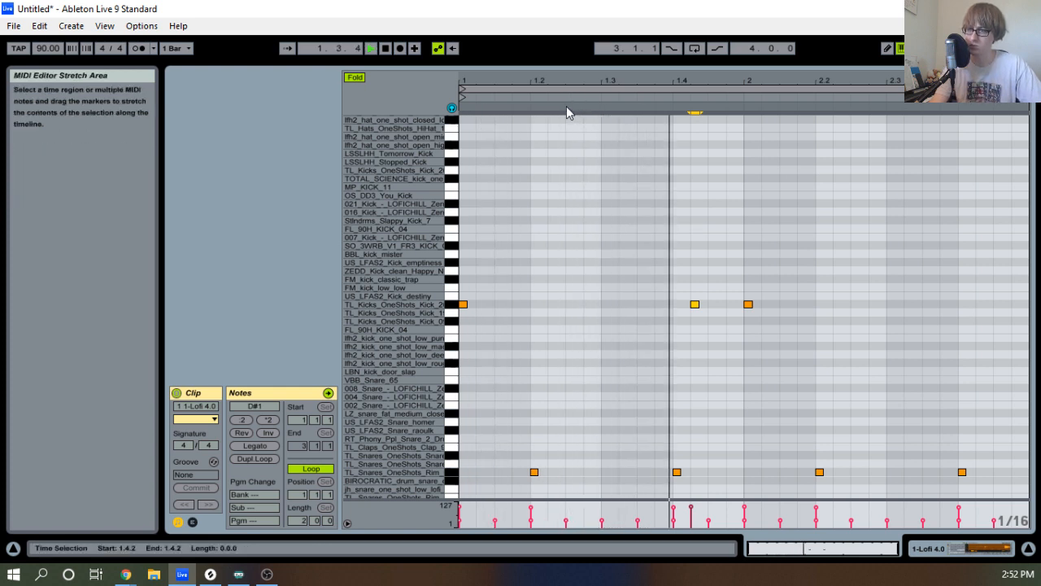
pyautogui.press('space')
pyautogui.hotkey('ctrl', 'y')
pyautogui.press('space')
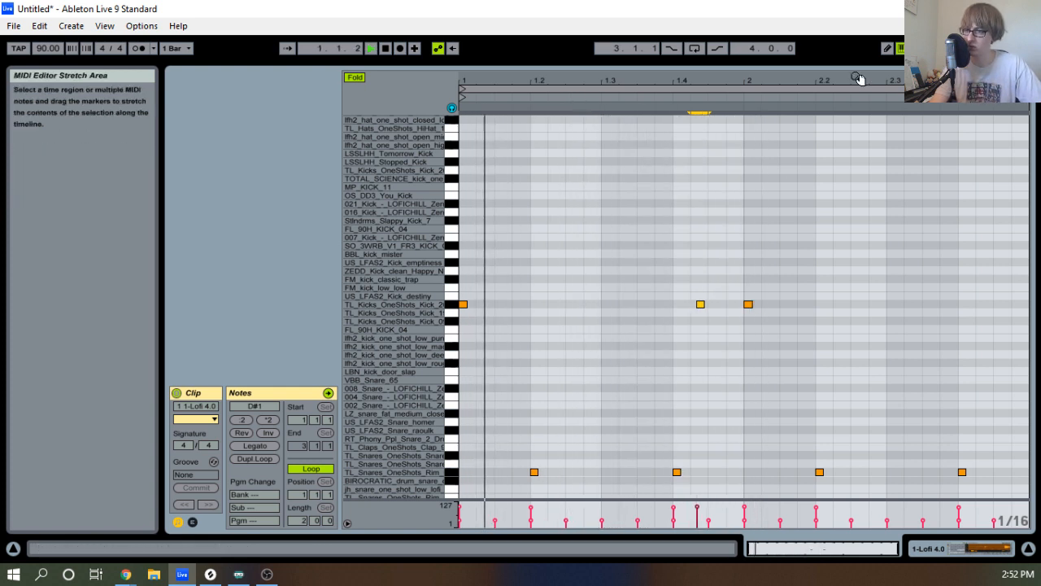
# Extend the starts of the Echo Pad and No Echo Pad clips back to bar 1.
pyautogui.moveTo(713, 80); pyautogui.dragTo(707, 307)
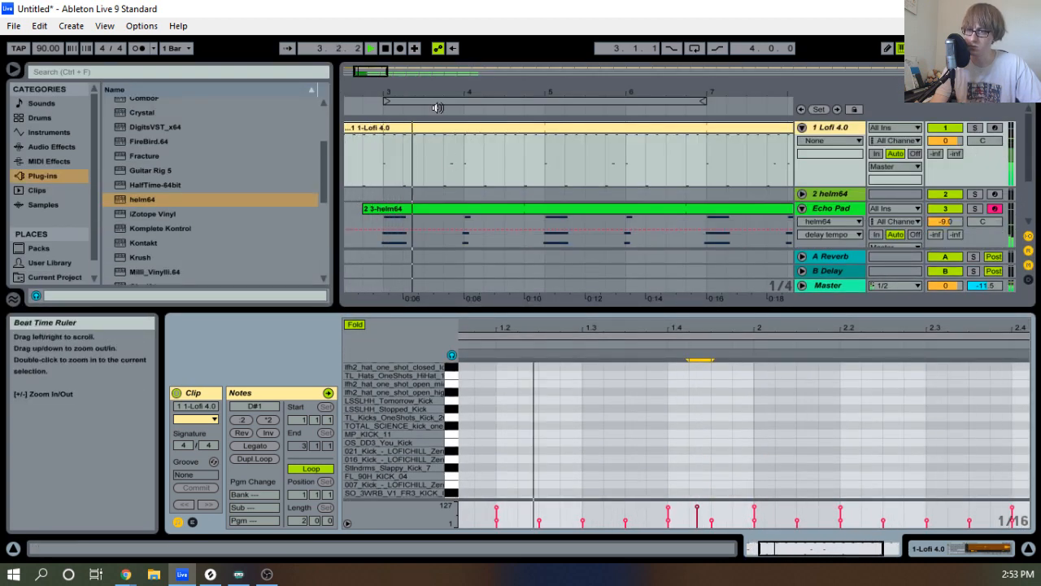
pyautogui.press('space')
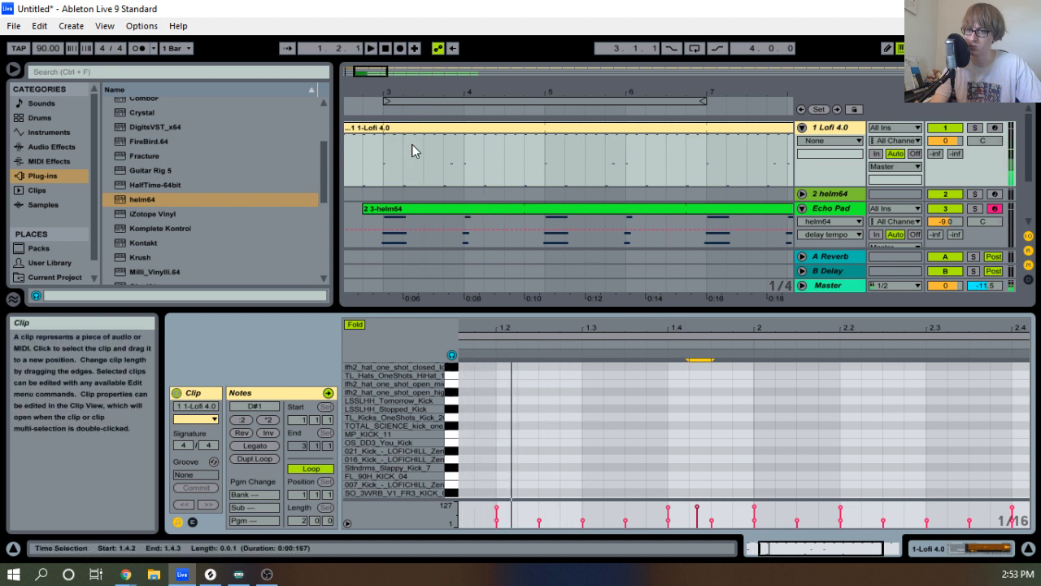
pyautogui.moveTo(404, 93); pyautogui.dragTo(523, 94)
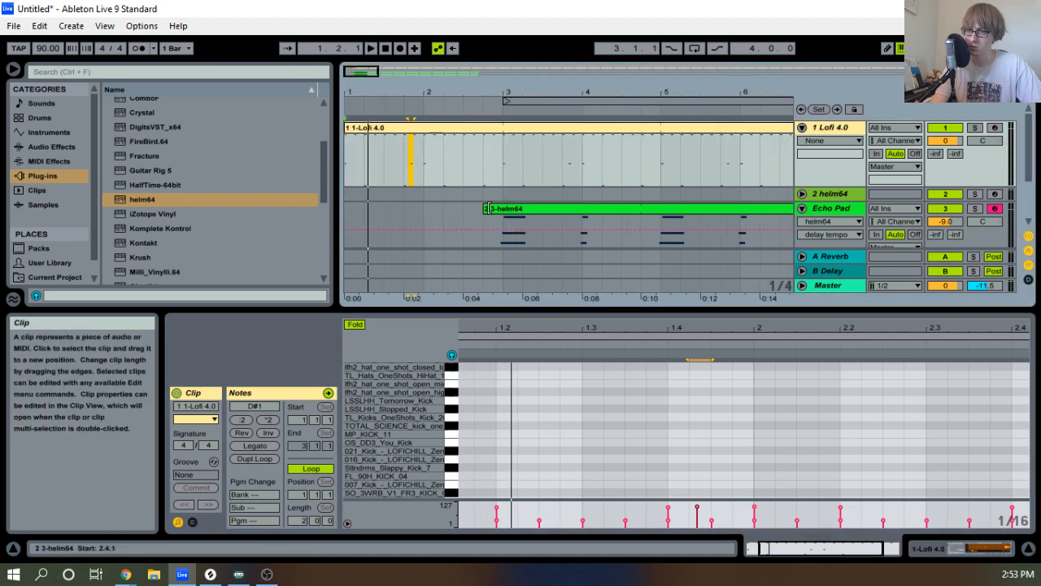
pyautogui.moveTo(487, 208); pyautogui.dragTo(348, 208)
pyautogui.press('space')
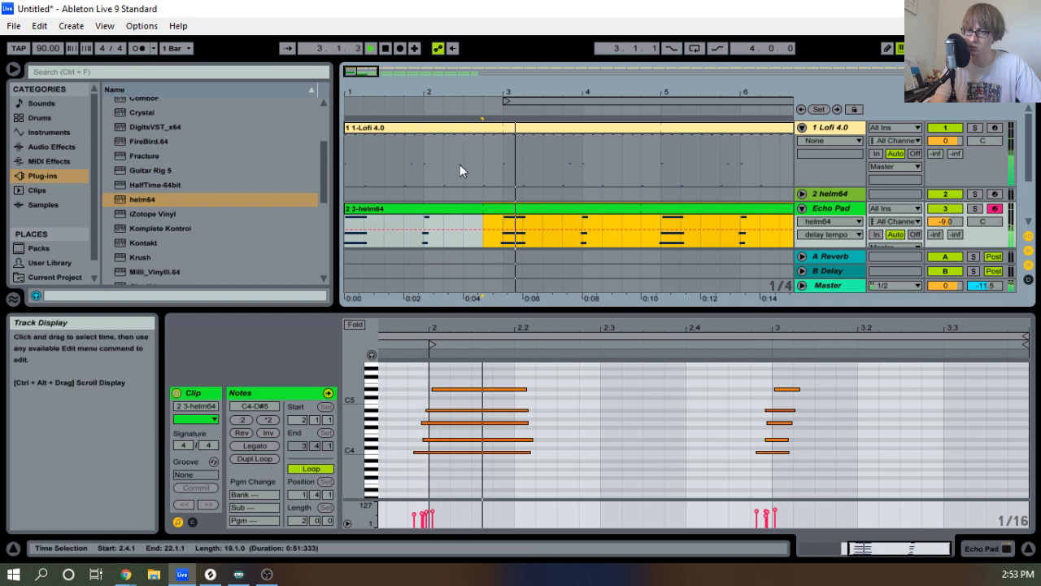
pyautogui.scroll(-3, 569, 167)
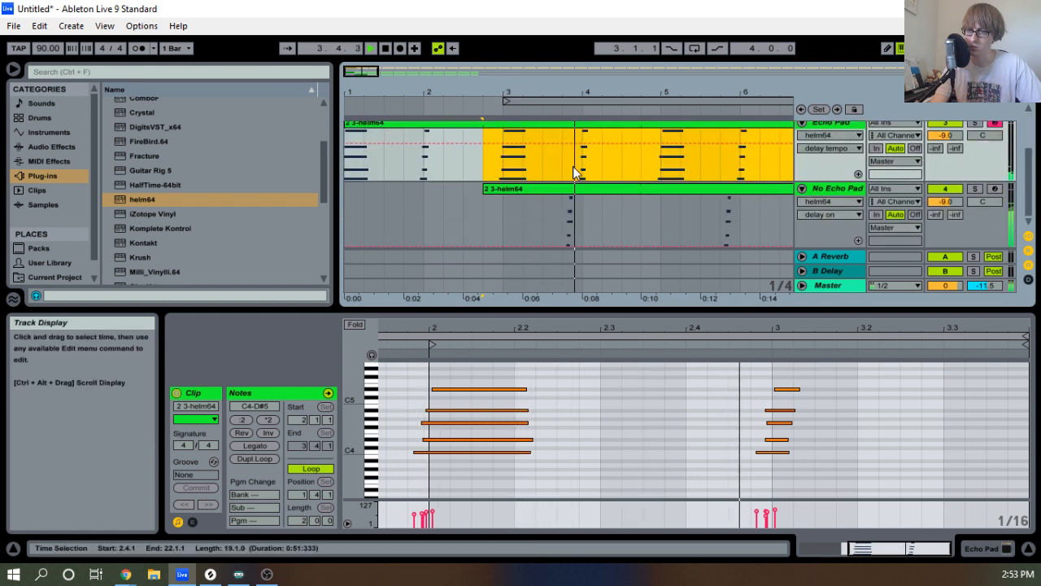
pyautogui.moveTo(485, 188); pyautogui.dragTo(345, 189)
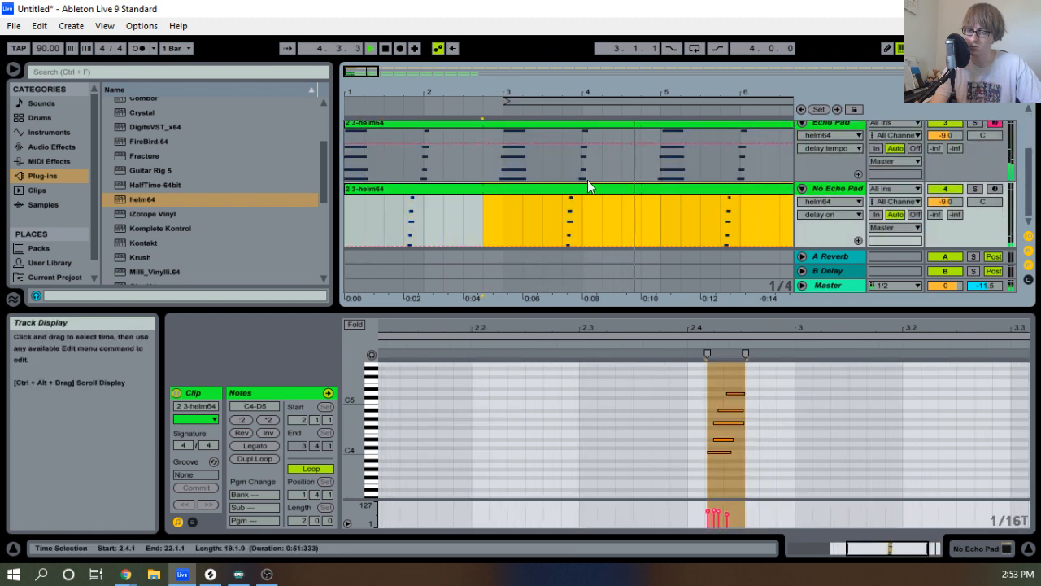
# In the Echo Pad clip's second chord, move the C4 note slightly later and the A#4 note to 3.1.1.
pyautogui.scroll(2, 618, 171)
pyautogui.click(637, 166)
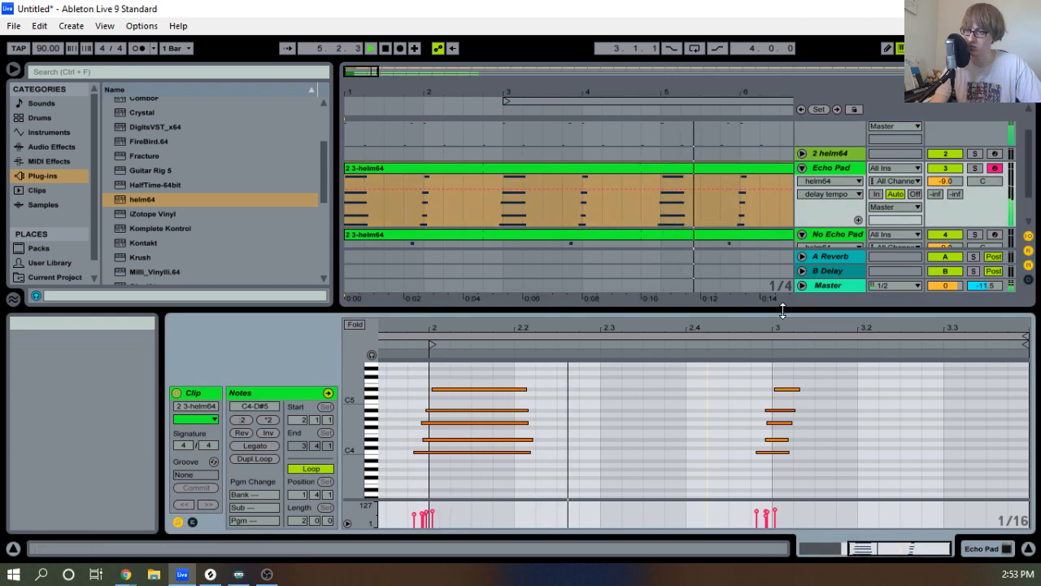
pyautogui.moveTo(734, 462); pyautogui.dragTo(810, 365)
pyautogui.press('space')
pyautogui.moveTo(797, 329); pyautogui.dragTo(748, 329)
pyautogui.click(653, 460)
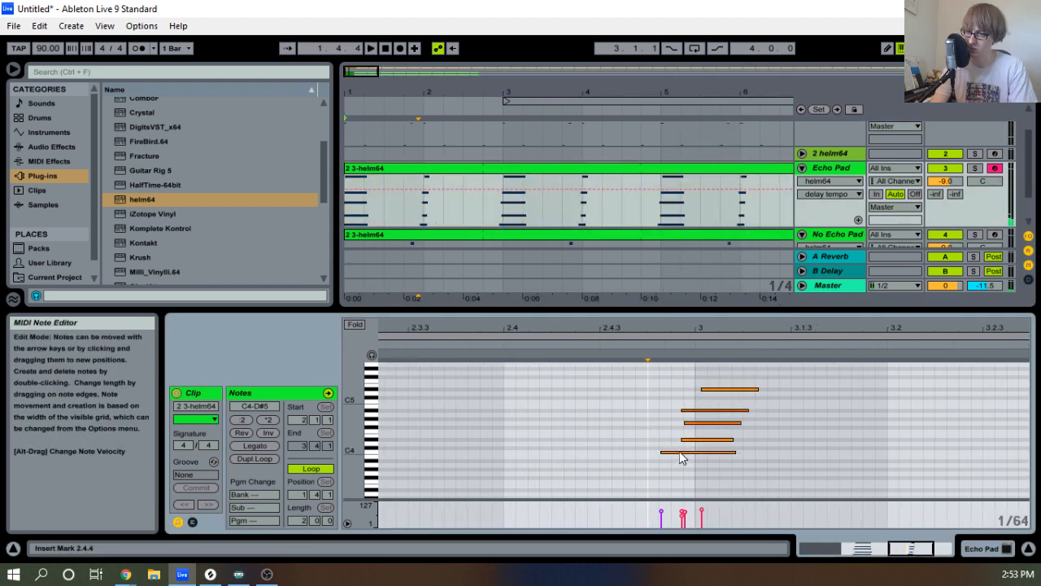
pyautogui.click(681, 453)
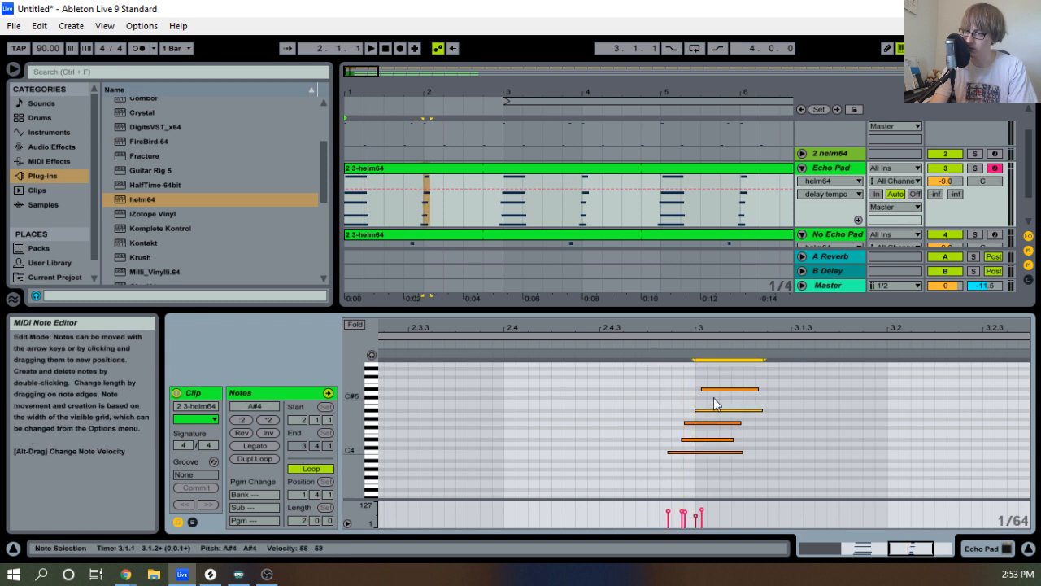
# Select all notes of the Echo Pad clip's second chord and nudge them slightly earlier together.
pyautogui.moveTo(686, 483); pyautogui.dragTo(722, 386)
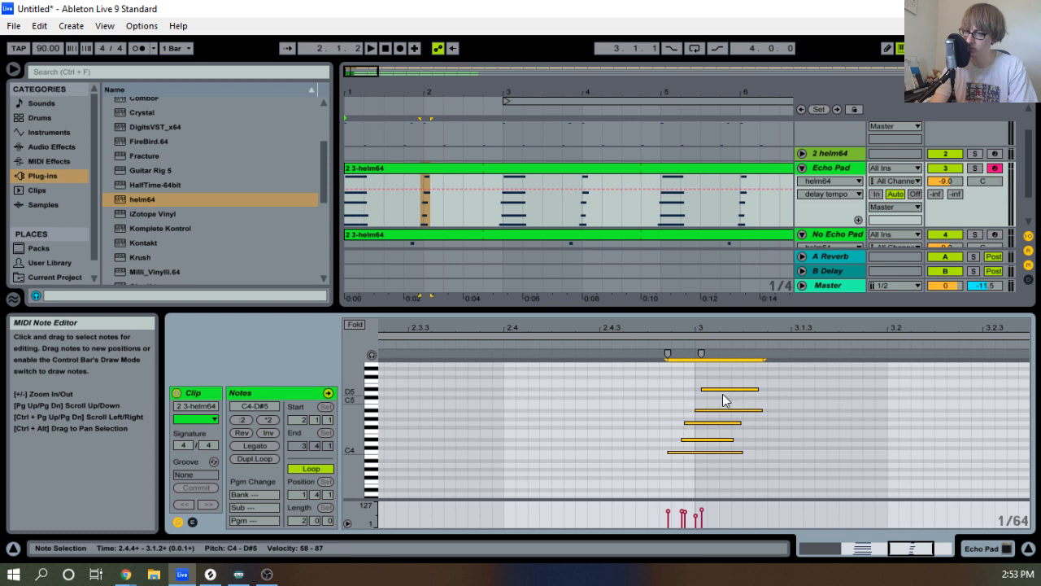
pyautogui.press('Left')
pyautogui.moveTo(686, 485); pyautogui.dragTo(719, 405)
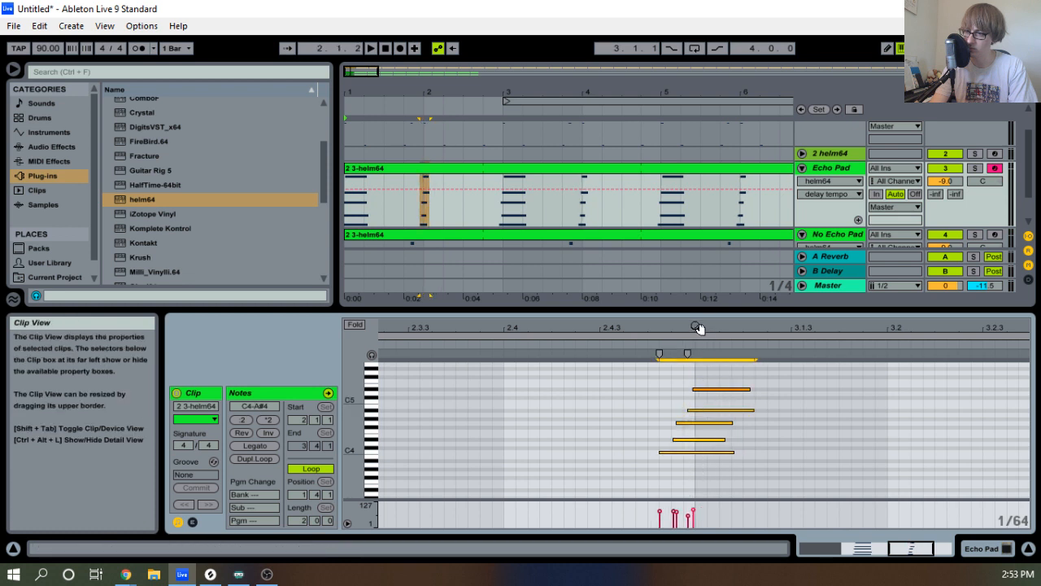
pyautogui.moveTo(698, 327)
pyautogui.mouseDown()
pyautogui.moveTo(698, 362)
pyautogui.moveTo(698, 347)
pyautogui.mouseUp()
# Nudge the D#4 and G4 notes of the second Echo Pad chord earlier in small increments.
pyautogui.moveTo(645, 483); pyautogui.dragTo(668, 378)
pyautogui.moveTo(683, 330); pyautogui.dragTo(684, 358)
pyautogui.moveTo(641, 422); pyautogui.dragTo(660, 444)
pyautogui.press('Left')
pyautogui.press('Left')
pyautogui.press('Left')
pyautogui.press('Left')
# Nudge only the G4 note of that chord slightly later so it starts just after the D#4.
pyautogui.click(664, 424)
pyautogui.press('Right')
pyautogui.press('Right')
pyautogui.press('Right')
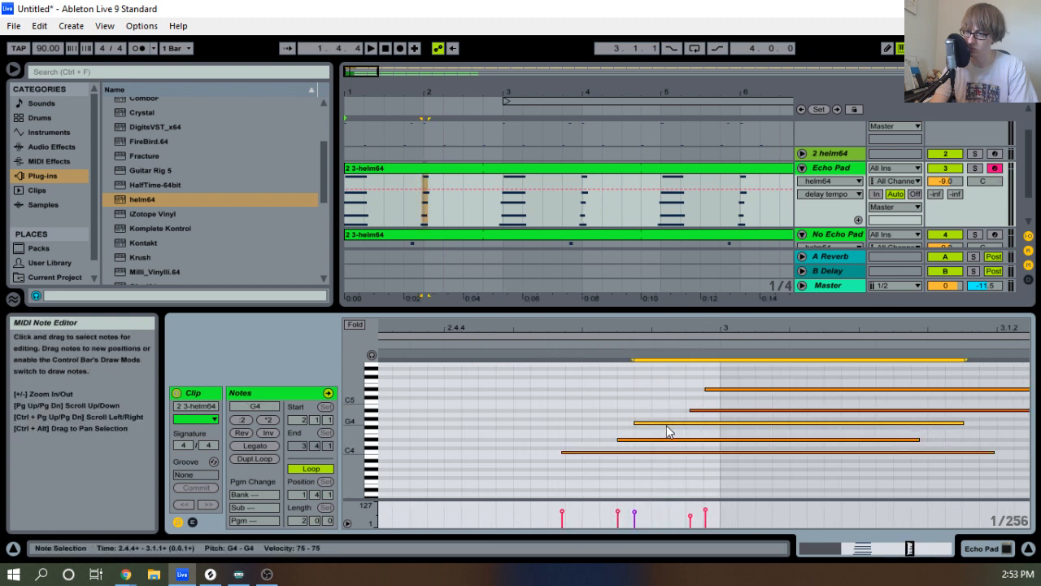
# Play back the second Echo Pad chord and move its C4 to A#4 notes slightly earlier.
pyautogui.moveTo(691, 326); pyautogui.dragTo(798, 294)
pyautogui.press('space')
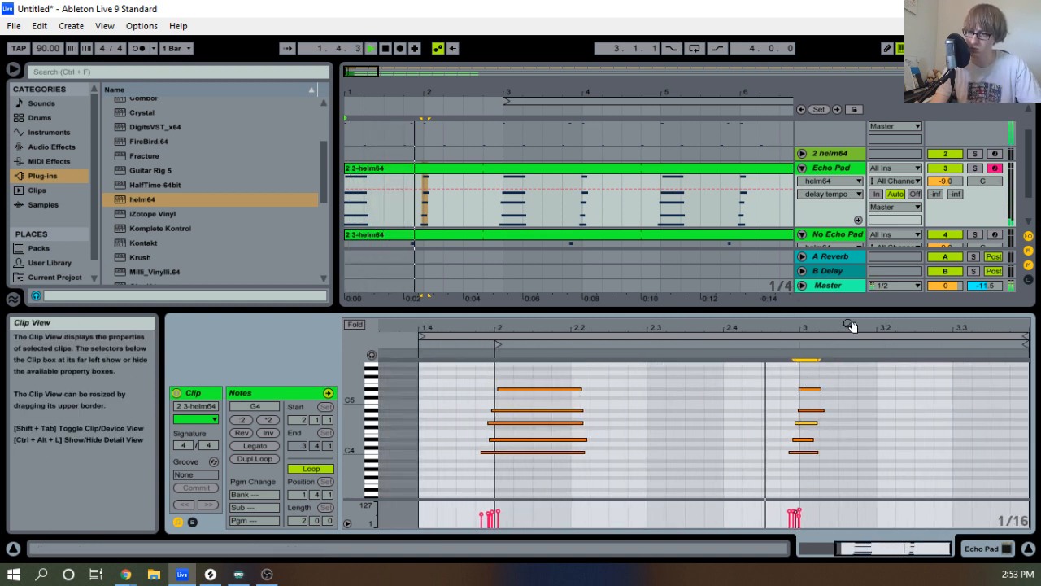
pyautogui.moveTo(860, 328); pyautogui.dragTo(811, 365)
pyautogui.press('space')
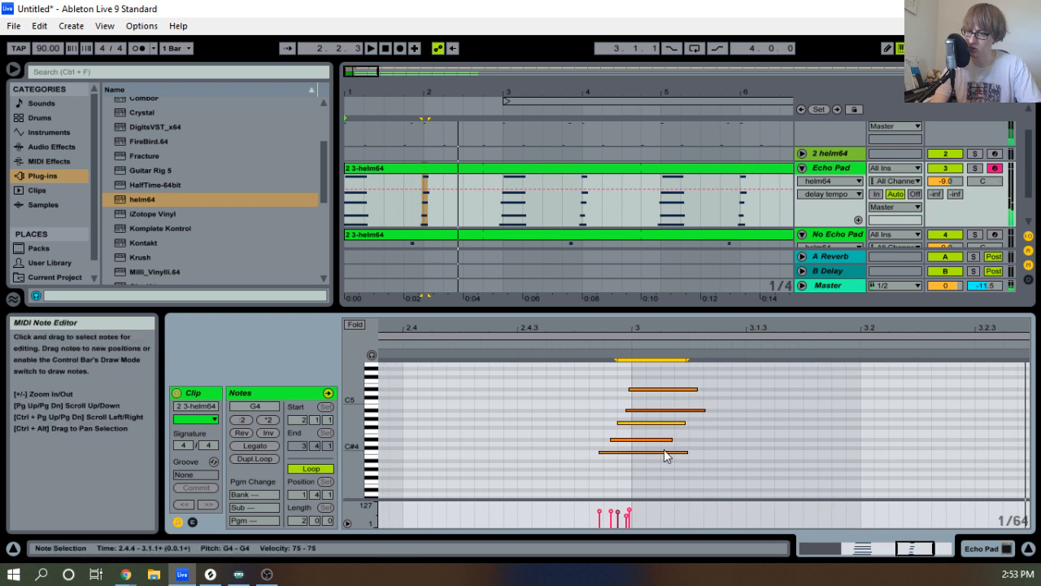
pyautogui.moveTo(632, 479); pyautogui.dragTo(664, 410)
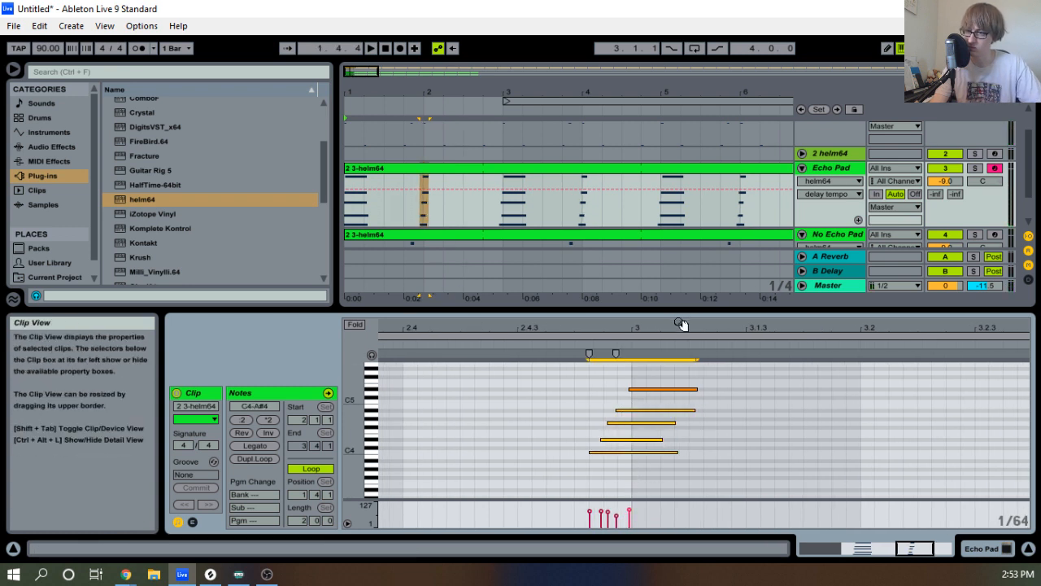
# Delete the second chord of the Echo Pad clip and paste a copy of the first chord around bar 3.
pyautogui.moveTo(681, 321); pyautogui.dragTo(864, 322)
pyautogui.moveTo(828, 452); pyautogui.dragTo(912, 363)
pyautogui.press('Delete')
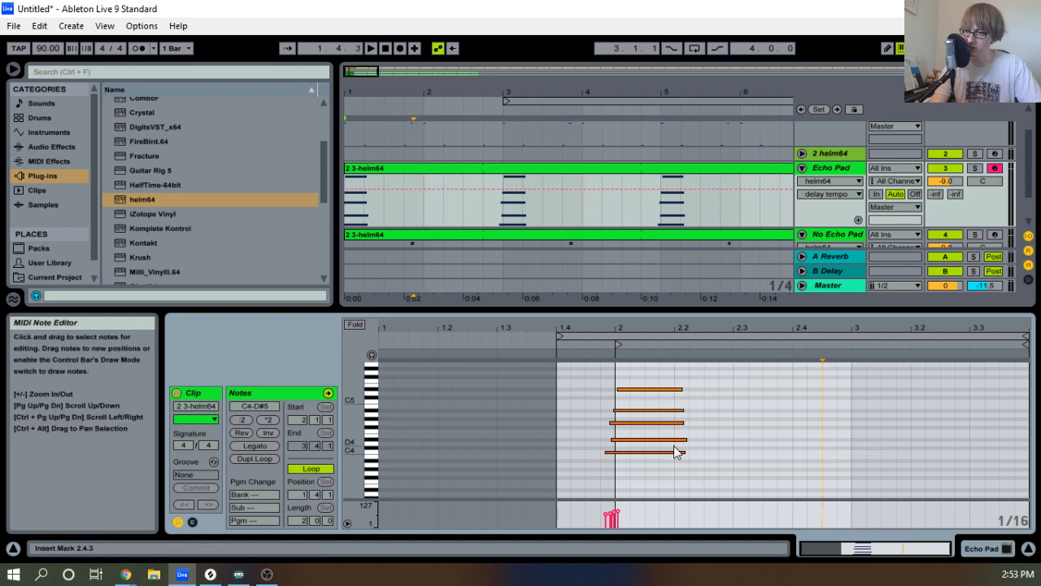
pyautogui.moveTo(616, 489); pyautogui.dragTo(691, 319)
pyautogui.press('space')
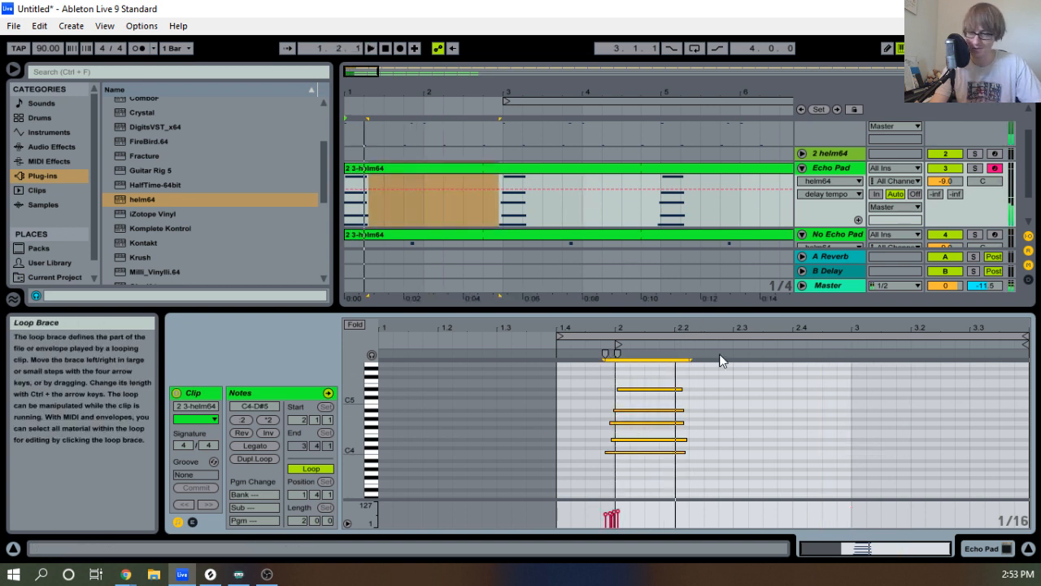
pyautogui.hotkey('ctrl', 'c')
pyautogui.click(851, 430)
pyautogui.hotkey('ctrl', 'v')
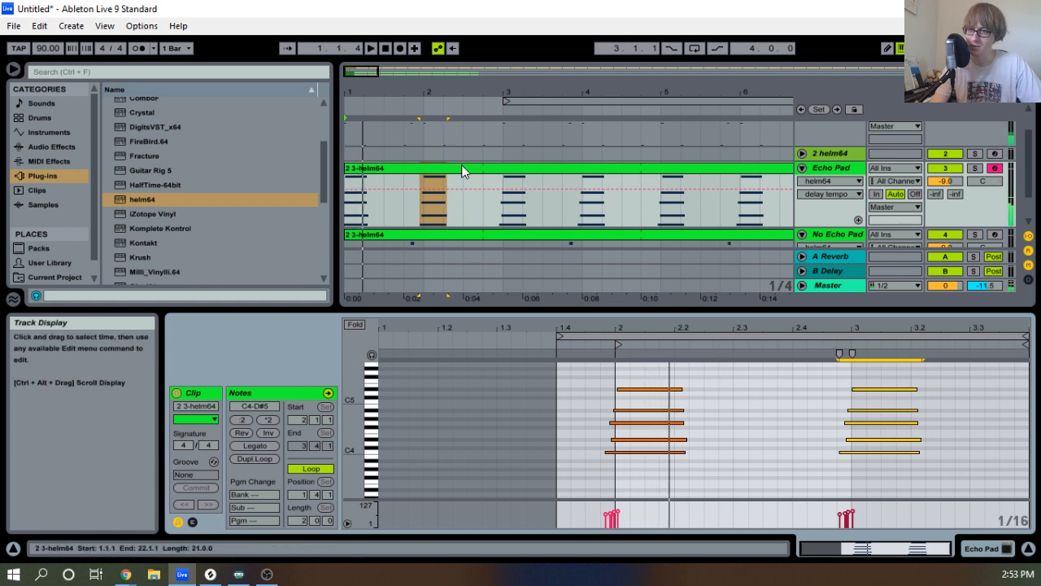
# Nudge all notes of the pasted Echo Pad chord slightly later and play the result.
pyautogui.moveTo(396, 92)
pyautogui.mouseDown()
pyautogui.moveTo(395, 118)
pyautogui.moveTo(383, 86)
pyautogui.mouseUp()
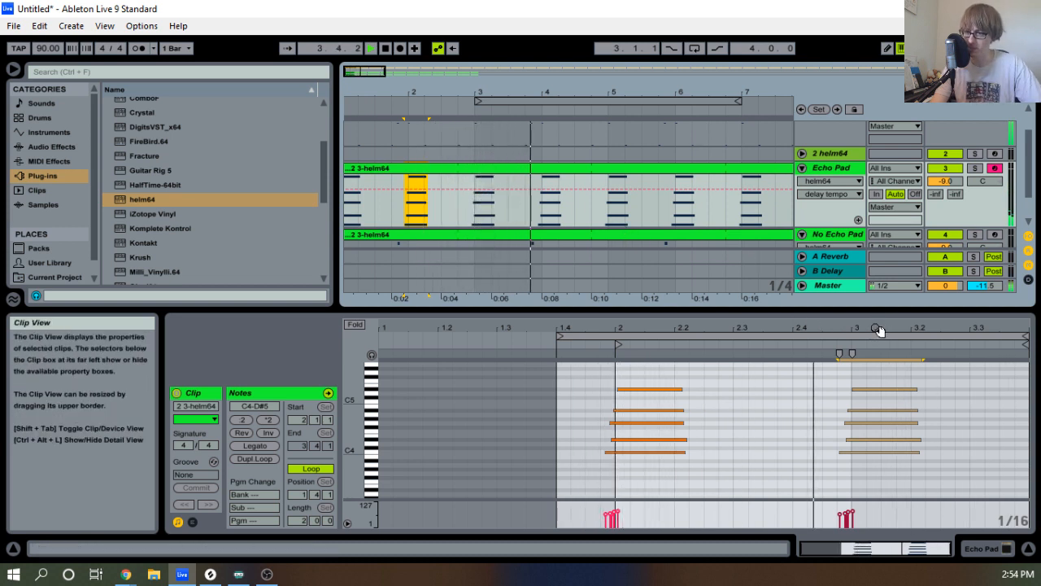
pyautogui.moveTo(855, 324); pyautogui.dragTo(714, 322)
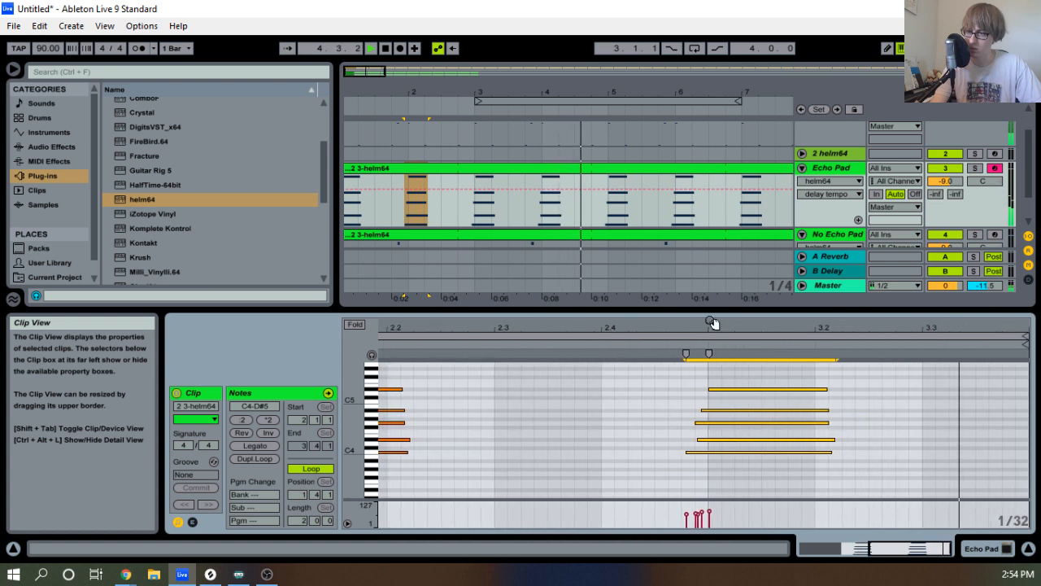
pyautogui.press('space')
pyautogui.moveTo(726, 389); pyautogui.dragTo(730, 390)
pyautogui.press('space')
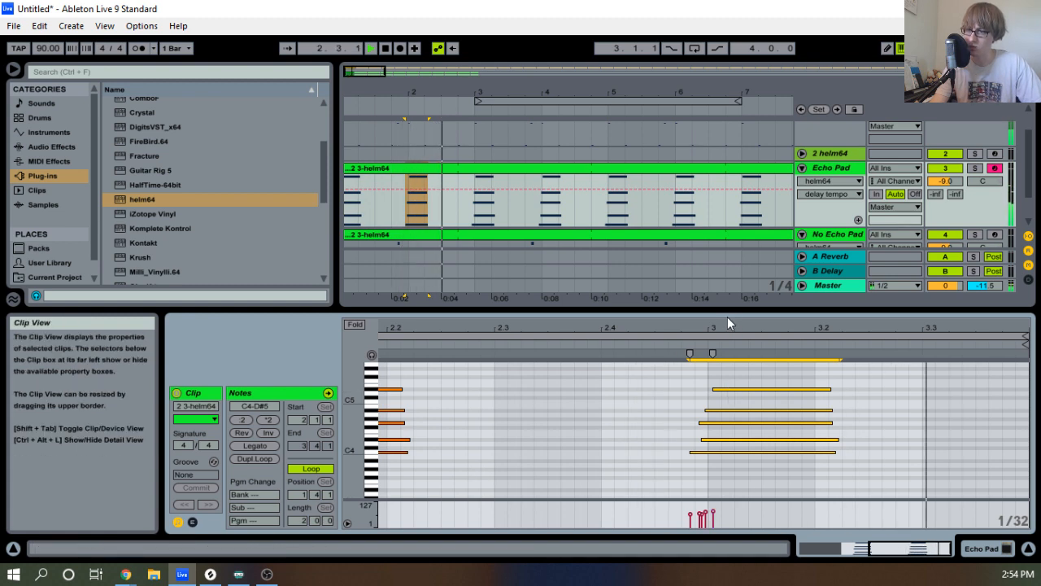
# Open the No Echo Pad clip in an enlarged note editor and shift its whole chord slightly later.
pyautogui.moveTo(733, 306); pyautogui.dragTo(788, 121)
pyautogui.click(600, 256)
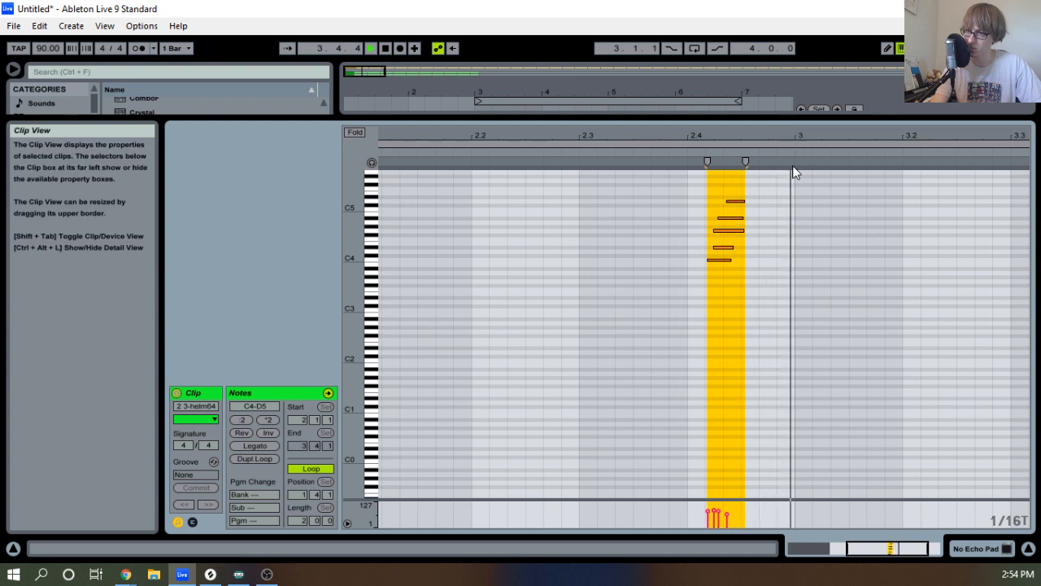
pyautogui.moveTo(697, 298); pyautogui.dragTo(733, 227)
pyautogui.click(728, 219)
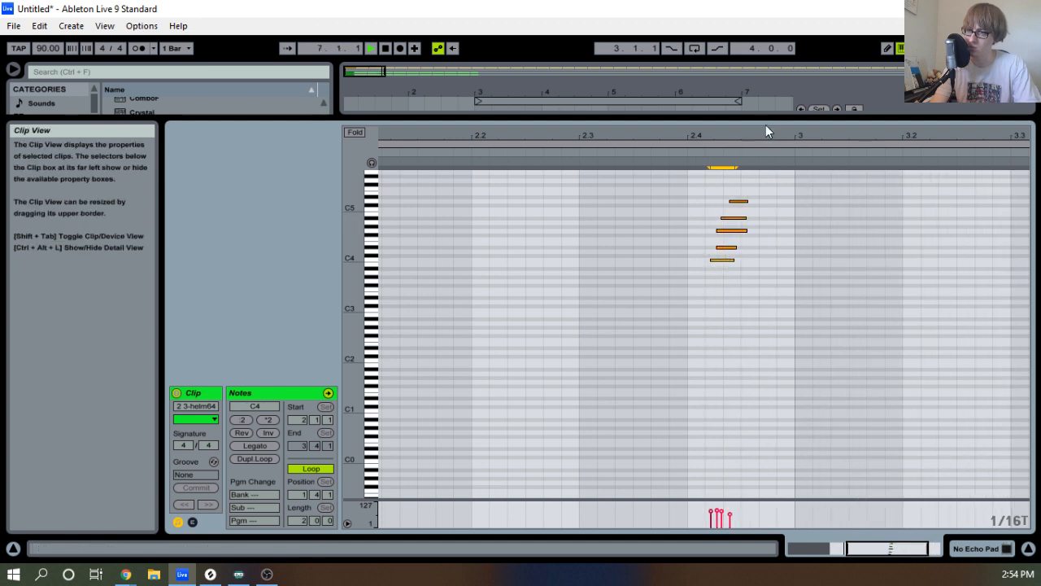
# Move the C4, G4 and A#4 notes of the No Echo Pad chord slightly later and restore the editor's smaller height.
pyautogui.moveTo(765, 134); pyautogui.dragTo(758, 187)
pyautogui.click(731, 276)
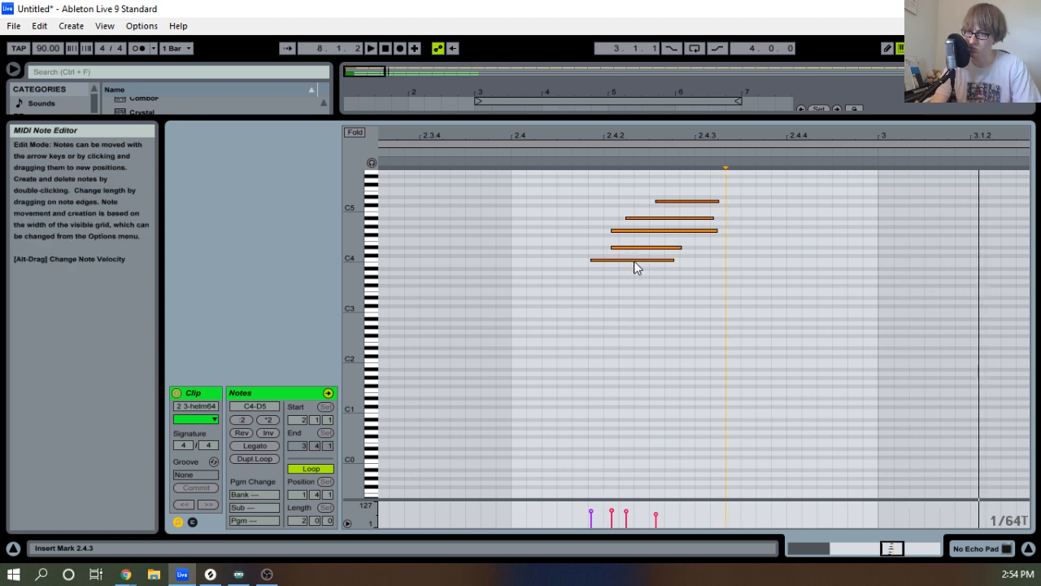
pyautogui.moveTo(637, 262); pyautogui.dragTo(646, 269)
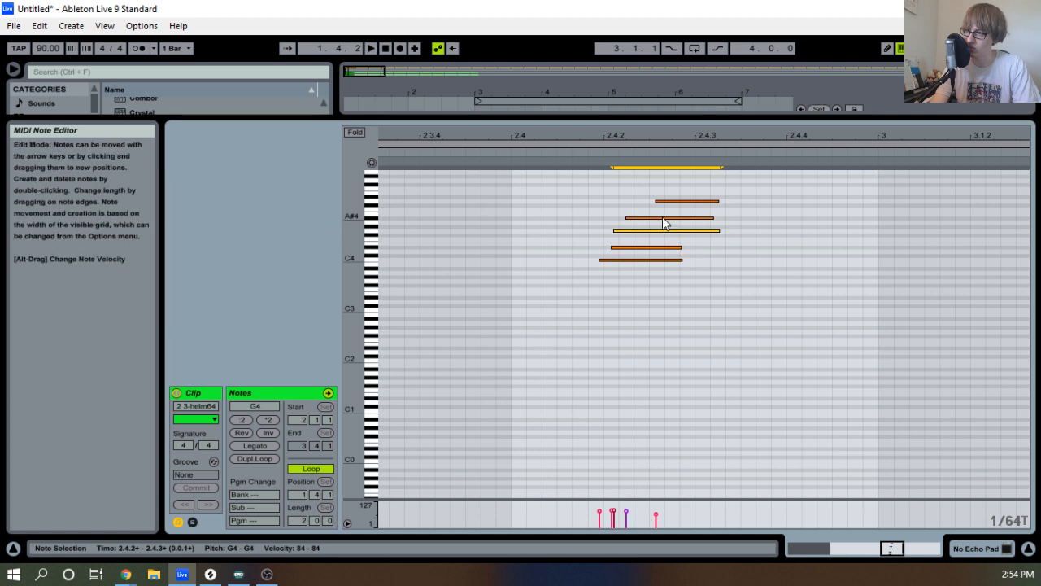
pyautogui.moveTo(667, 218); pyautogui.dragTo(675, 218)
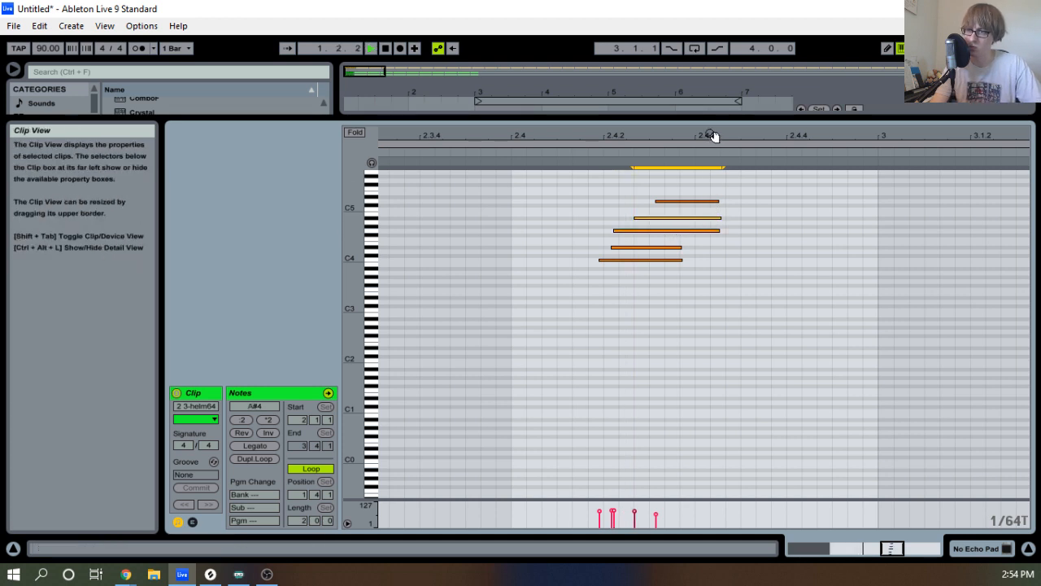
pyautogui.moveTo(714, 138); pyautogui.dragTo(709, 81)
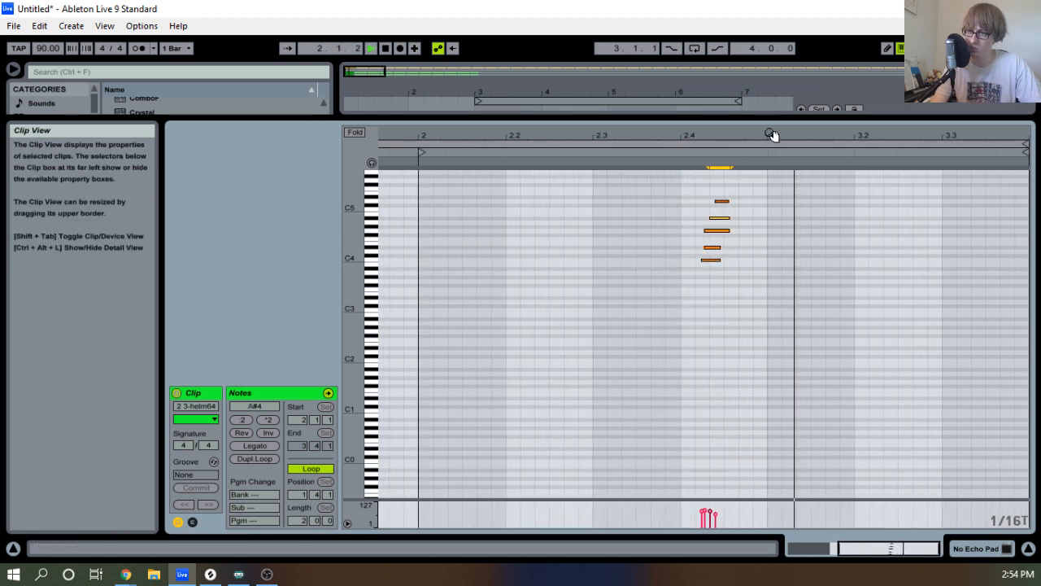
pyautogui.moveTo(746, 119); pyautogui.dragTo(746, 380)
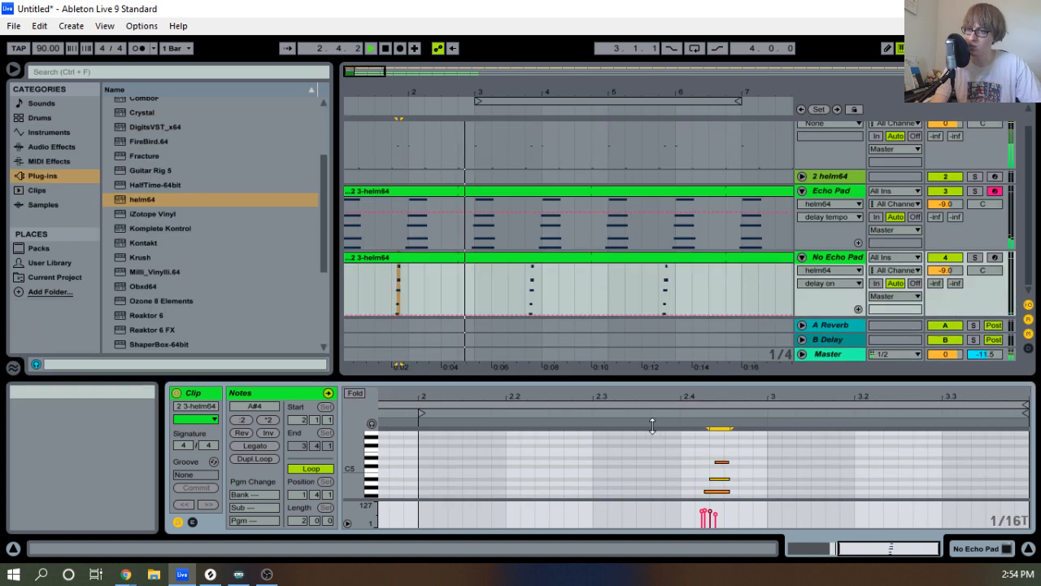
# Play the passage from beat 3.4 into bar 4 repeatedly to compare the pad chords' timing with the Lofi 4.0 drums.
pyautogui.scroll(2, 581, 264)
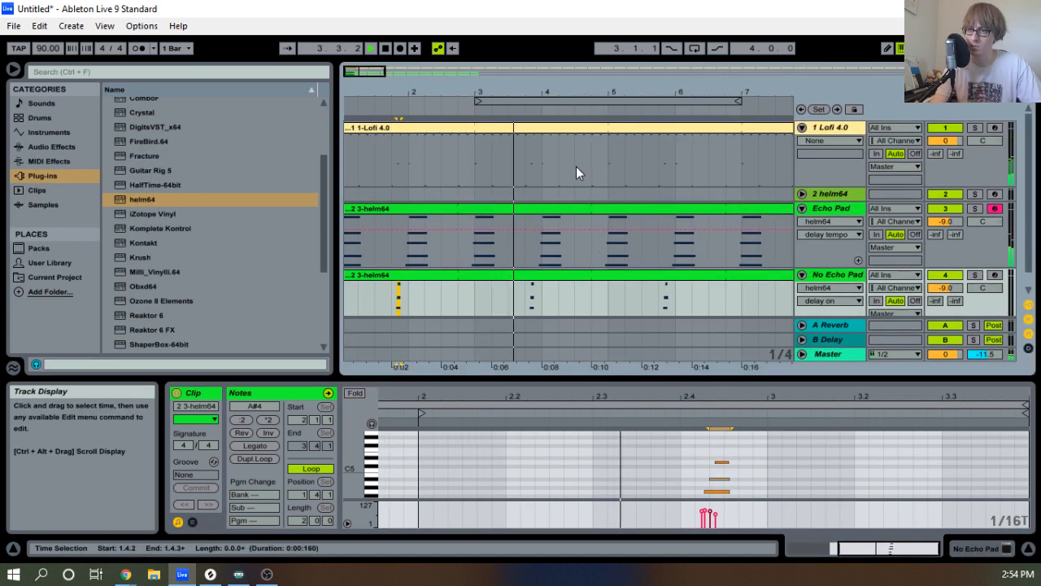
pyautogui.press('space')
pyautogui.moveTo(531, 91); pyautogui.dragTo(487, 62)
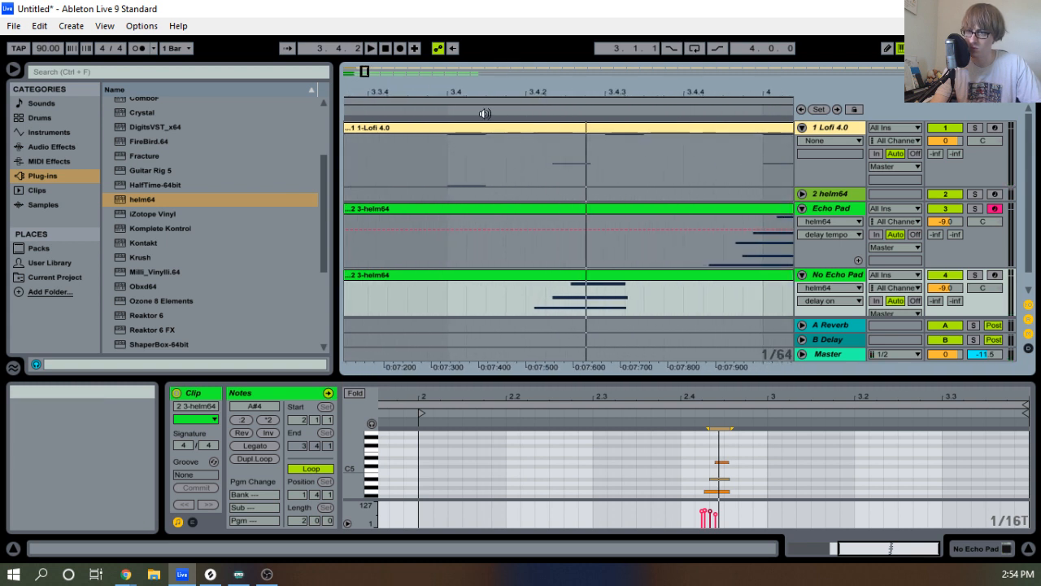
pyautogui.click(419, 112)
pyautogui.press('space')
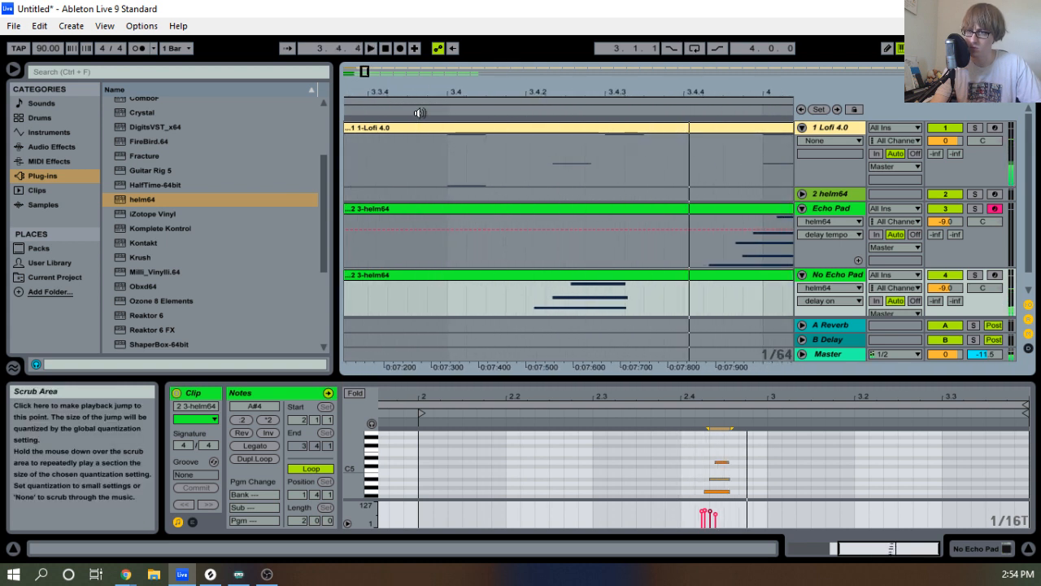
pyautogui.press('space')
pyautogui.moveTo(431, 93); pyautogui.dragTo(434, 68)
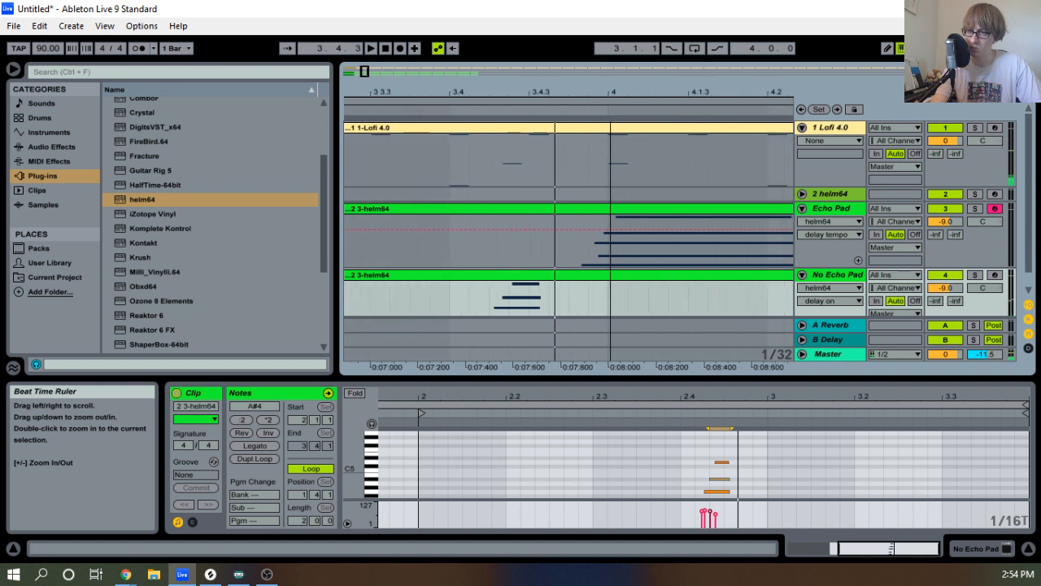
pyautogui.click(432, 112)
pyautogui.press('space')
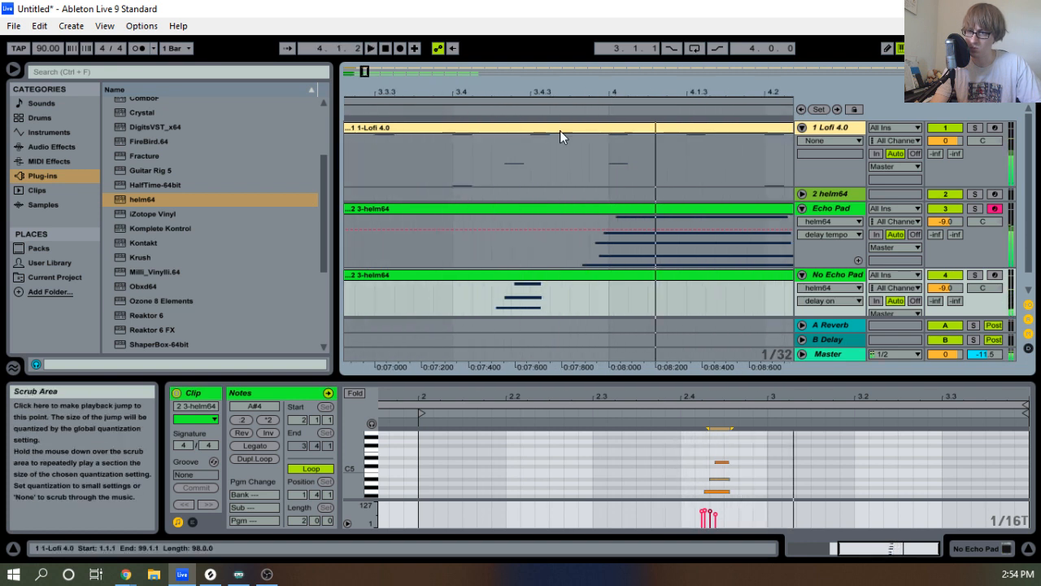
pyautogui.click(491, 102)
pyautogui.press('space')
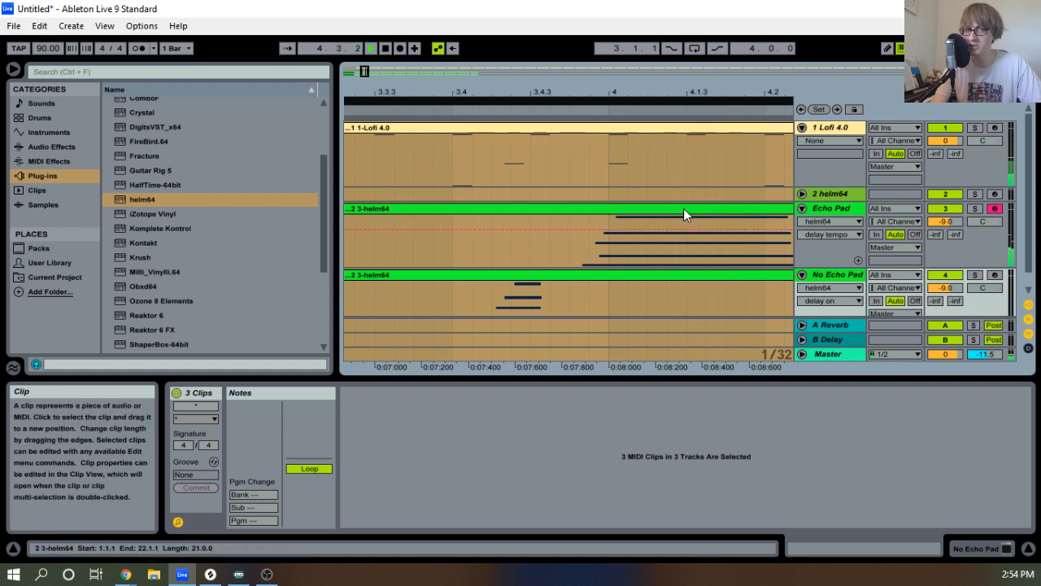
pyautogui.moveTo(657, 89); pyautogui.dragTo(524, 62)
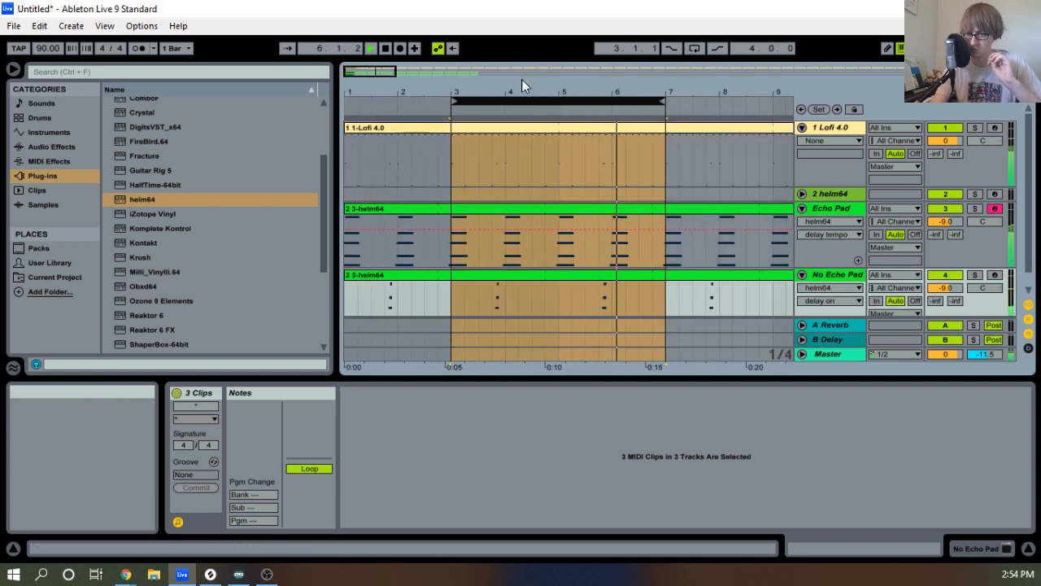
# Fold the Echo Pad and No Echo Pad tracks and extend both clips together to bar 30.
pyautogui.moveTo(583, 89)
pyautogui.mouseDown()
pyautogui.moveTo(582, 49)
pyautogui.moveTo(445, 143)
pyautogui.mouseUp()
pyautogui.click(465, 209)
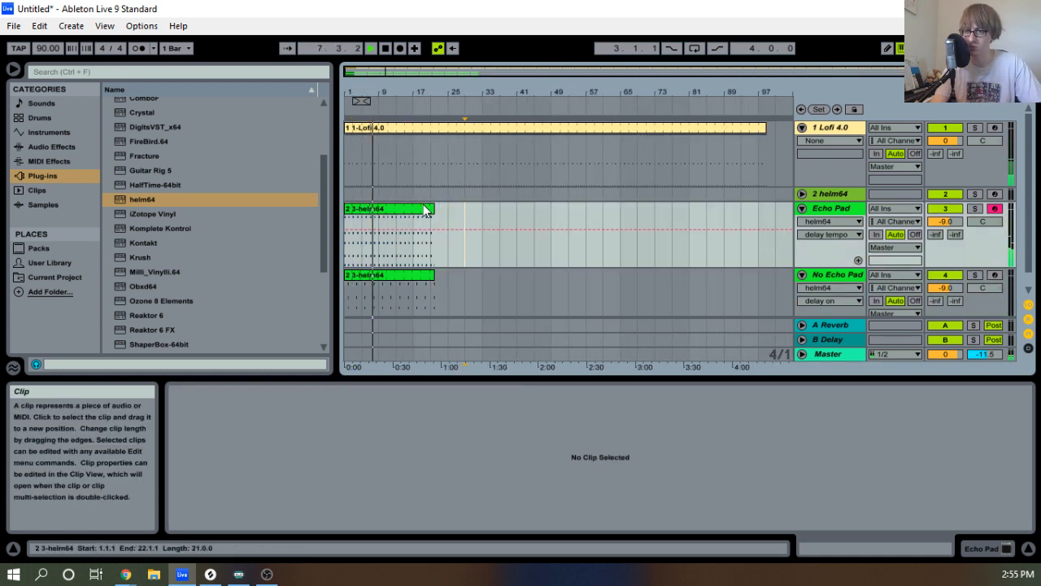
pyautogui.click(424, 210)
pyautogui.click(803, 209)
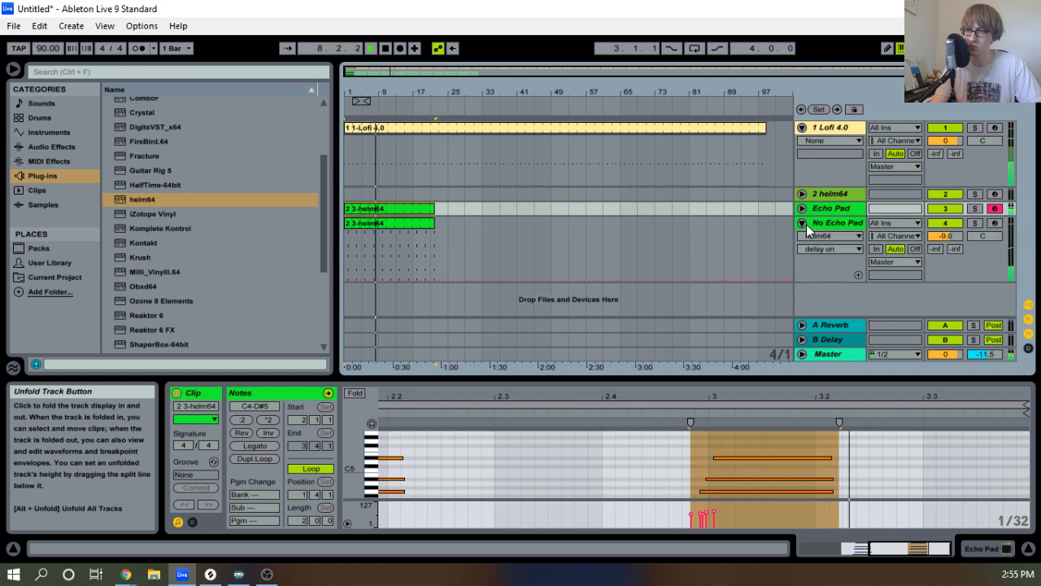
pyautogui.click(803, 224)
pyautogui.keyDown('shift'); pyautogui.click(406, 226); pyautogui.keyUp('shift')
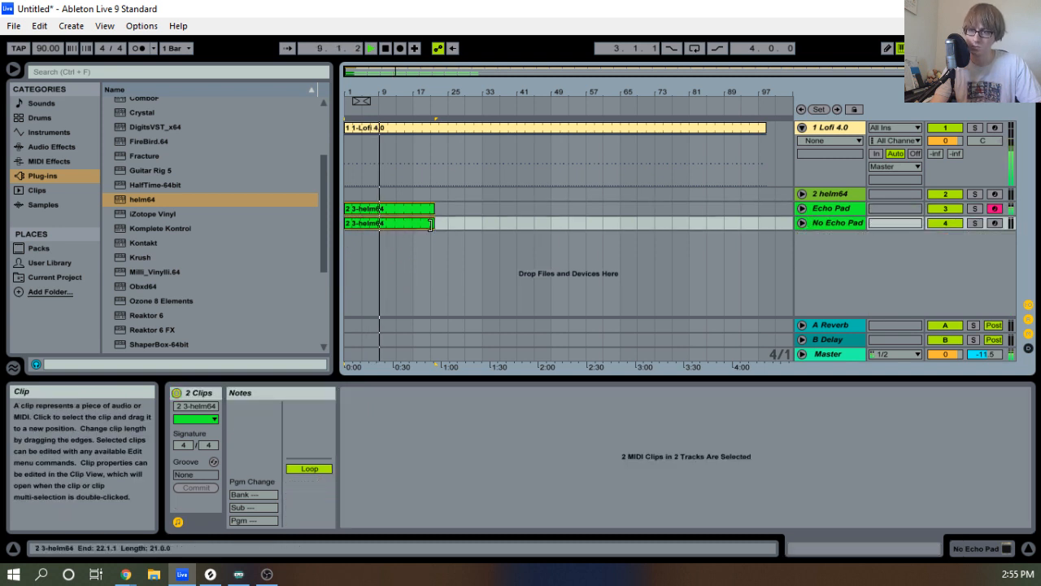
pyautogui.moveTo(434, 223); pyautogui.dragTo(455, 209)
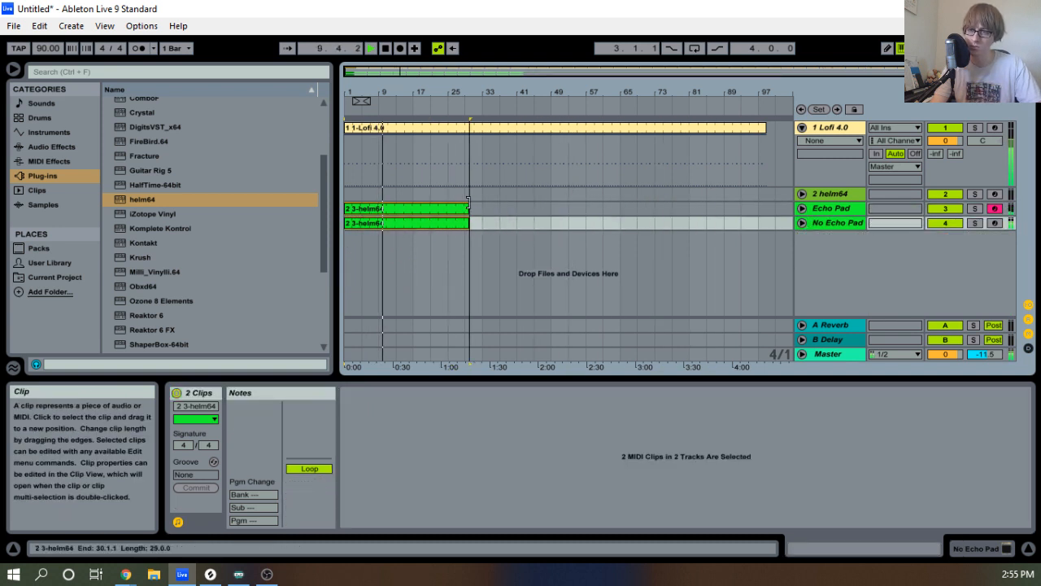
# Arm the 2 helm64 track for recording and play the arrangement from the start.
pyautogui.doubleClick(420, 93)
pyautogui.moveTo(497, 91); pyautogui.dragTo(497, 79)
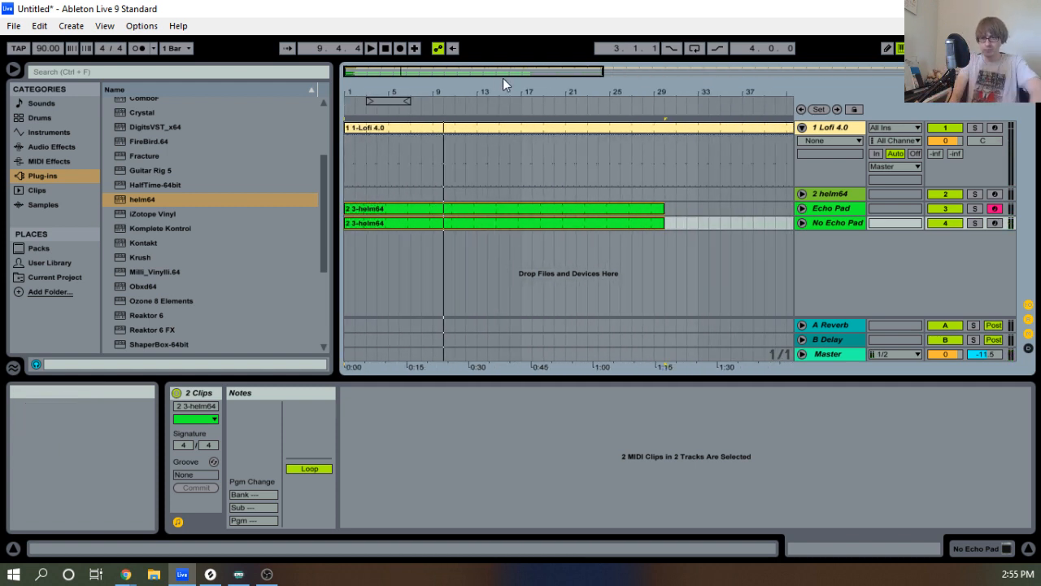
pyautogui.click(997, 194)
pyautogui.click(386, 48)
pyautogui.click(371, 48)
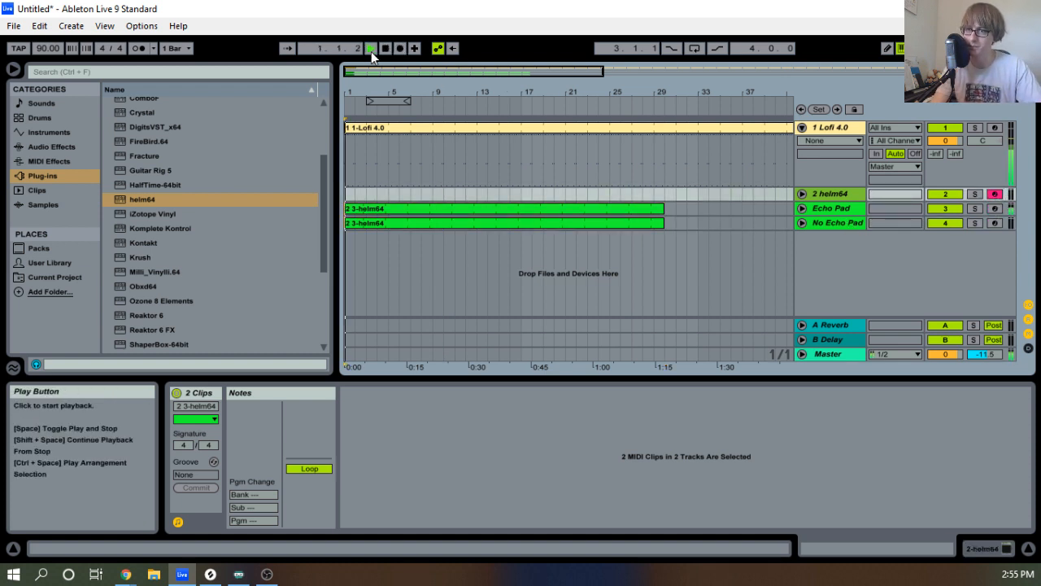
pyautogui.doubleClick(387, 91)
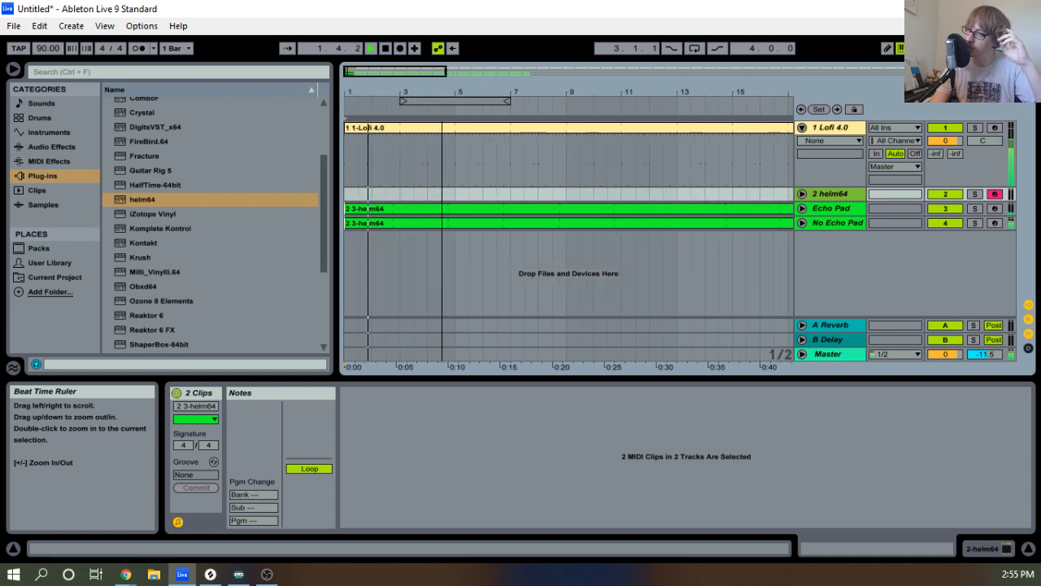
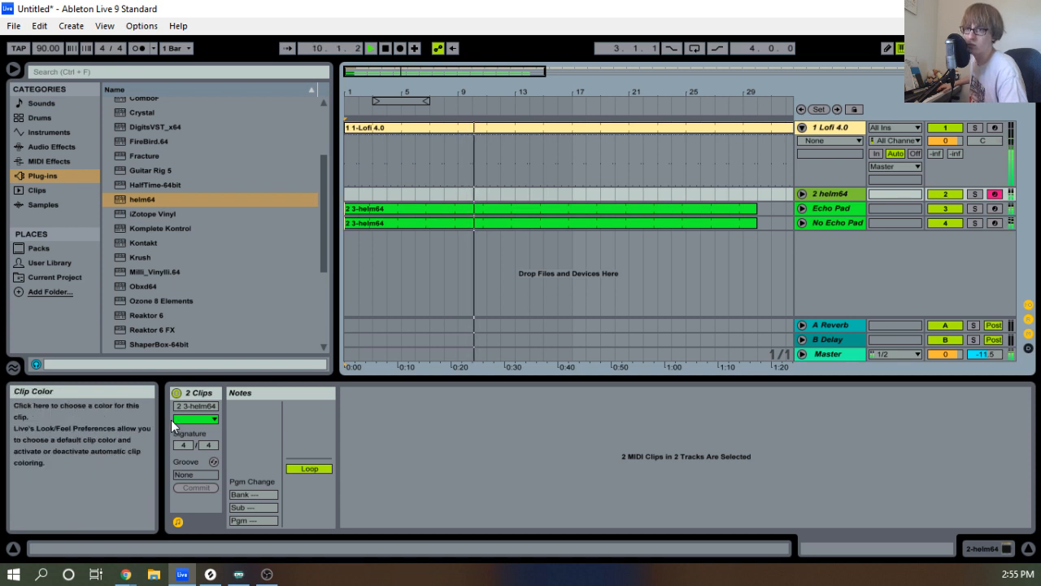
# Stop playback and look at the synth settings of the 2 helm64 track in its plug-in window.
pyautogui.press('space')
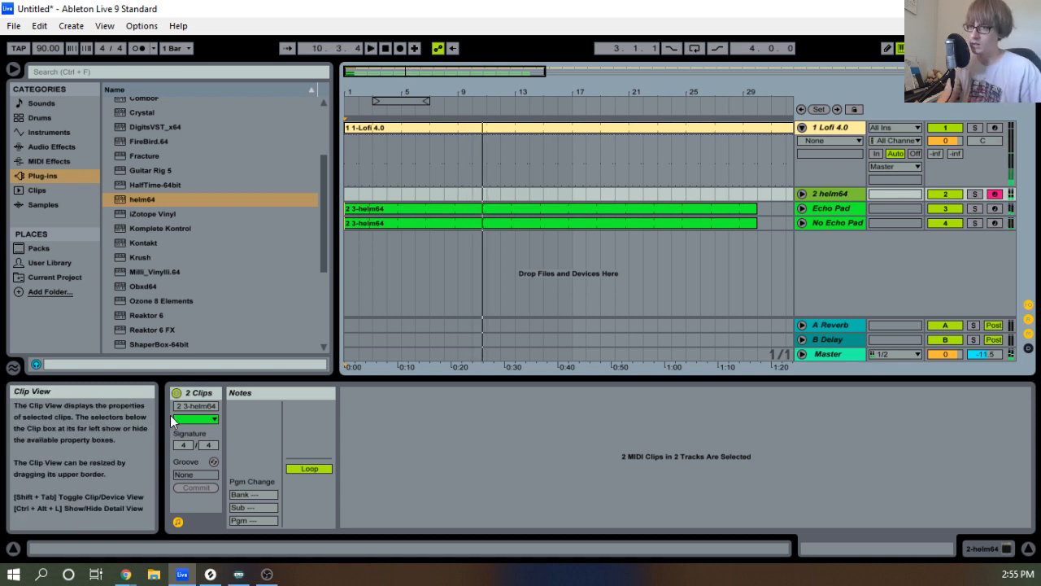
pyautogui.click(816, 195)
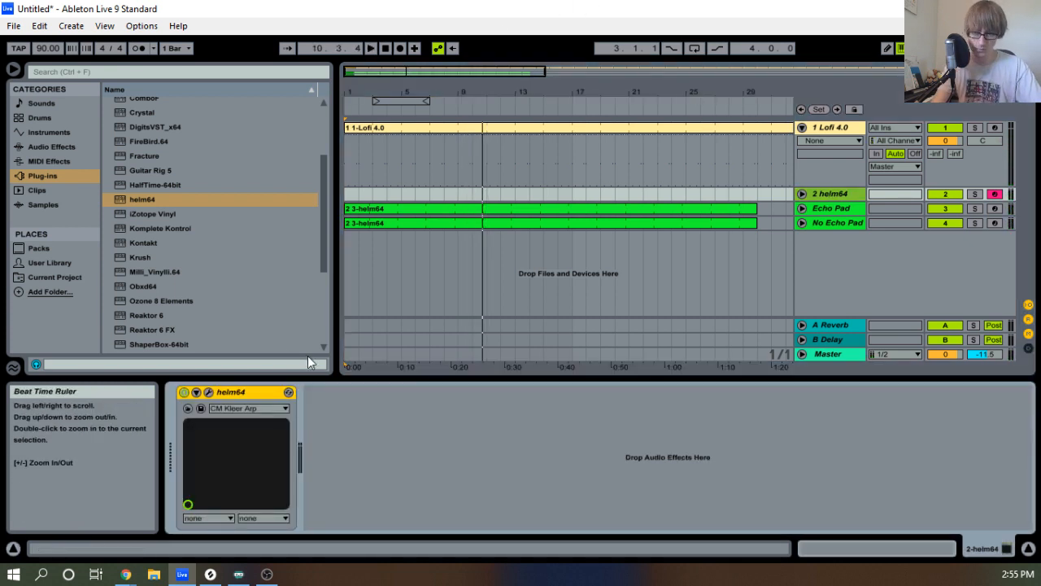
pyautogui.click(209, 392)
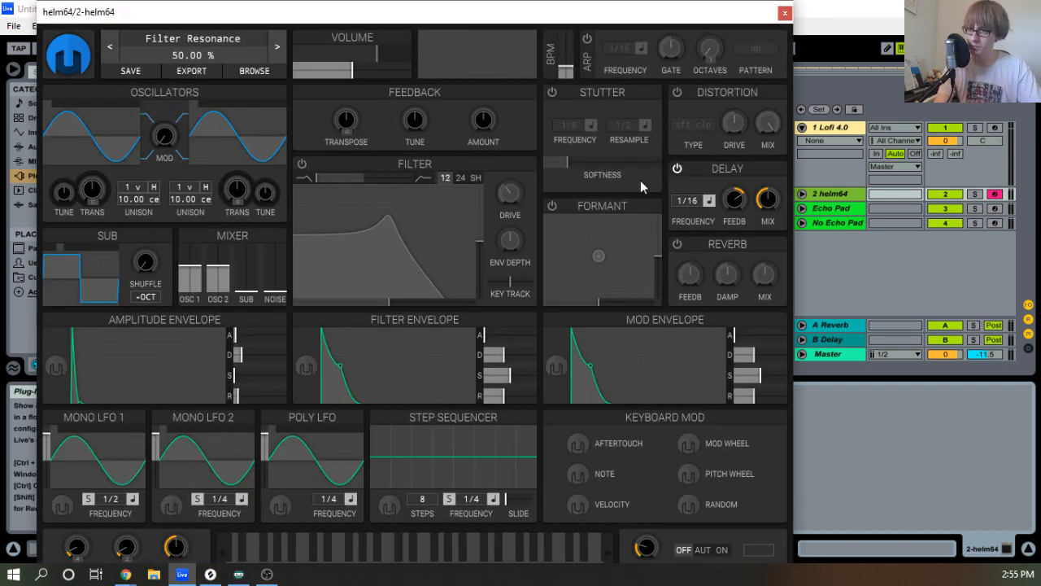
pyautogui.click(786, 12)
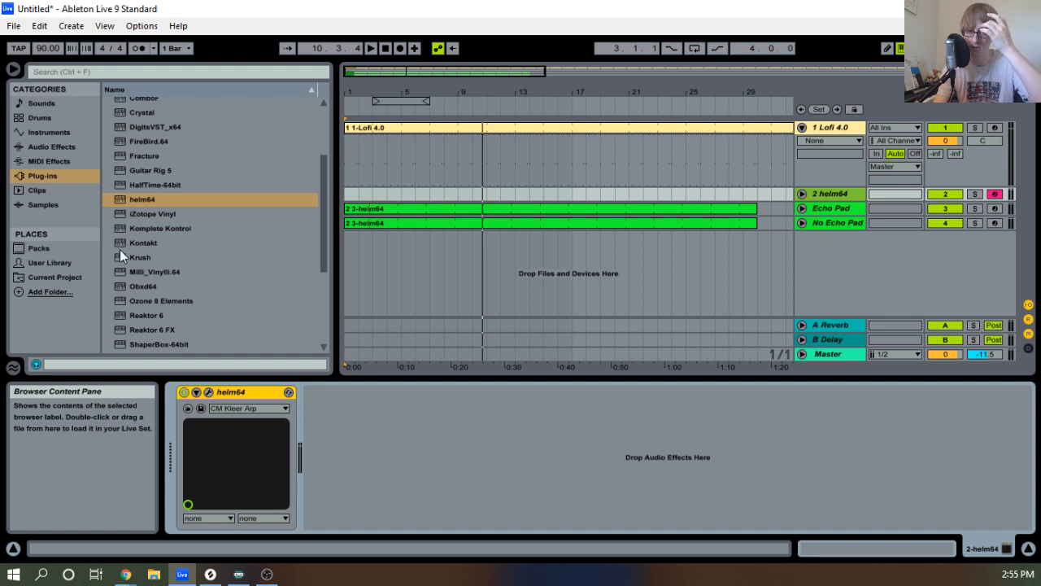
# Try a Ping Pong Delay after helm64 on the 2 helm64 track, and remove it again.
pyautogui.scroll(1, 120, 257)
pyautogui.click(58, 146)
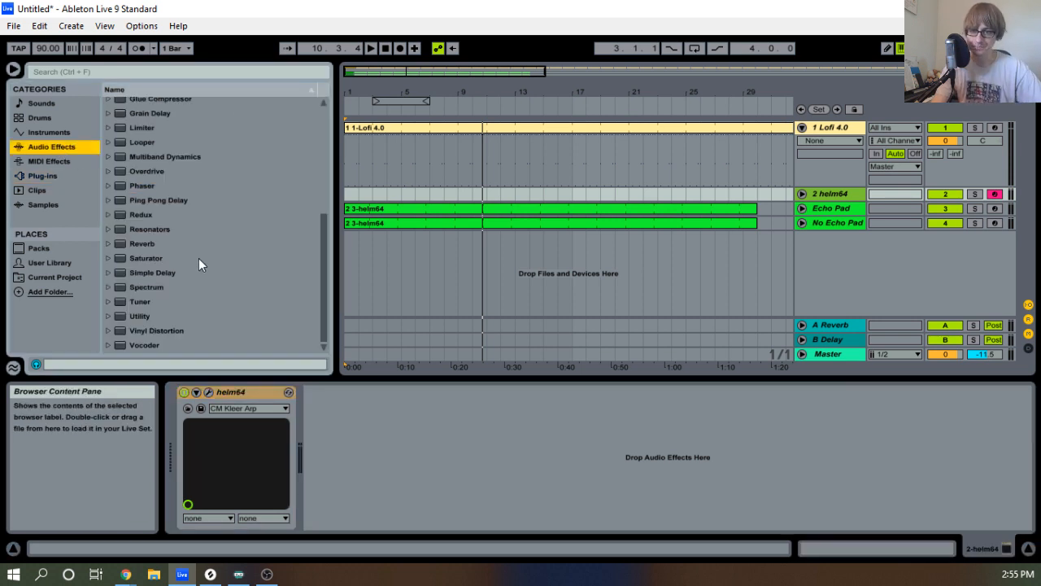
pyautogui.moveTo(160, 200); pyautogui.dragTo(452, 380)
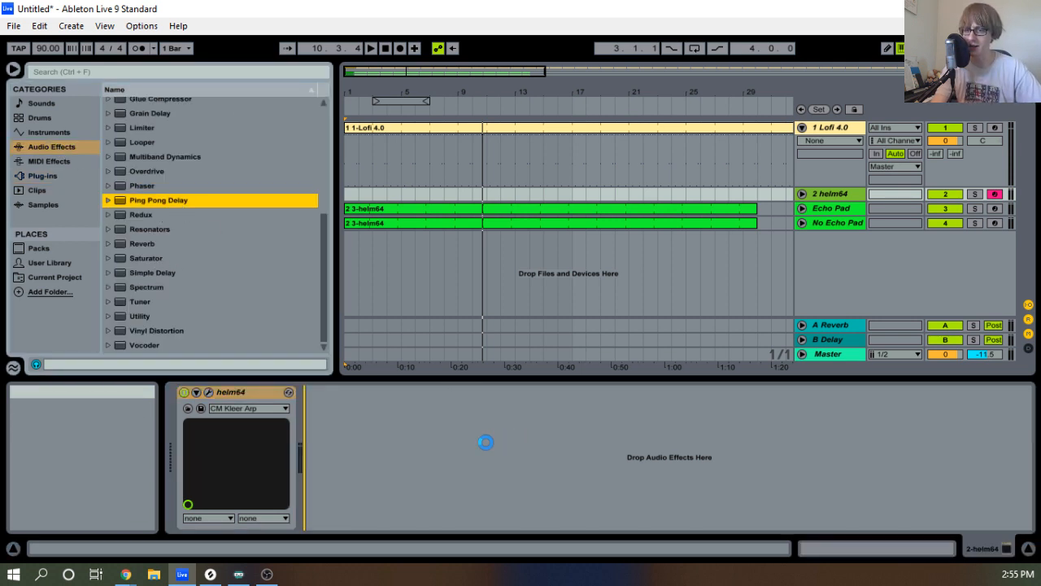
pyautogui.moveTo(486, 442); pyautogui.dragTo(481, 443)
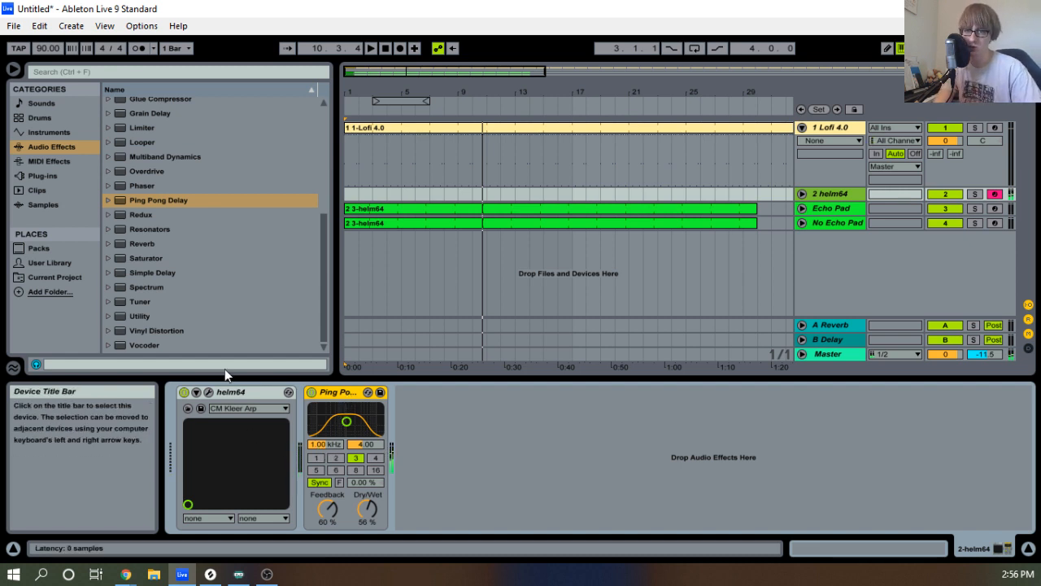
pyautogui.press('Delete')
# Play the arrangement briefly from the start and add an EQ Eight after helm64 on the 2 helm64 track.
pyautogui.click(367, 157)
pyautogui.press('space')
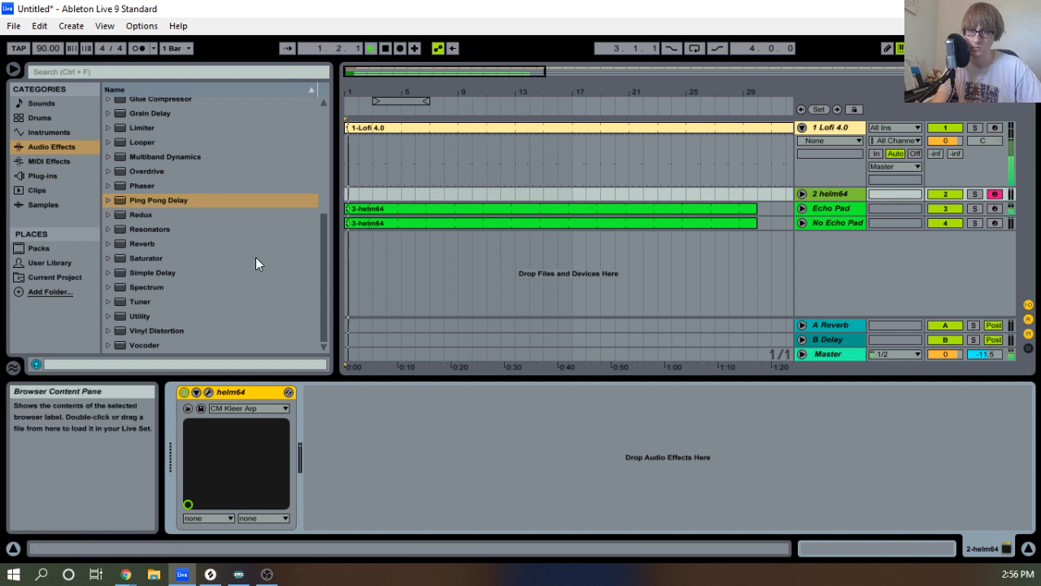
pyautogui.scroll(5, 179, 162)
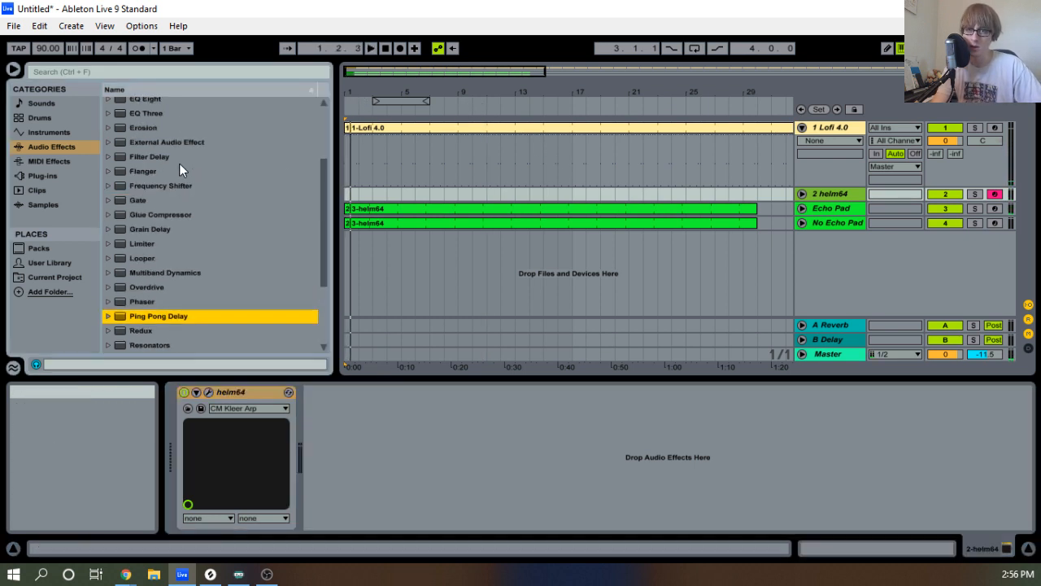
pyautogui.moveTo(154, 204)
pyautogui.mouseDown()
pyautogui.moveTo(252, 258)
pyautogui.moveTo(438, 464)
pyautogui.mouseUp()
pyautogui.doubleClick(204, 207)
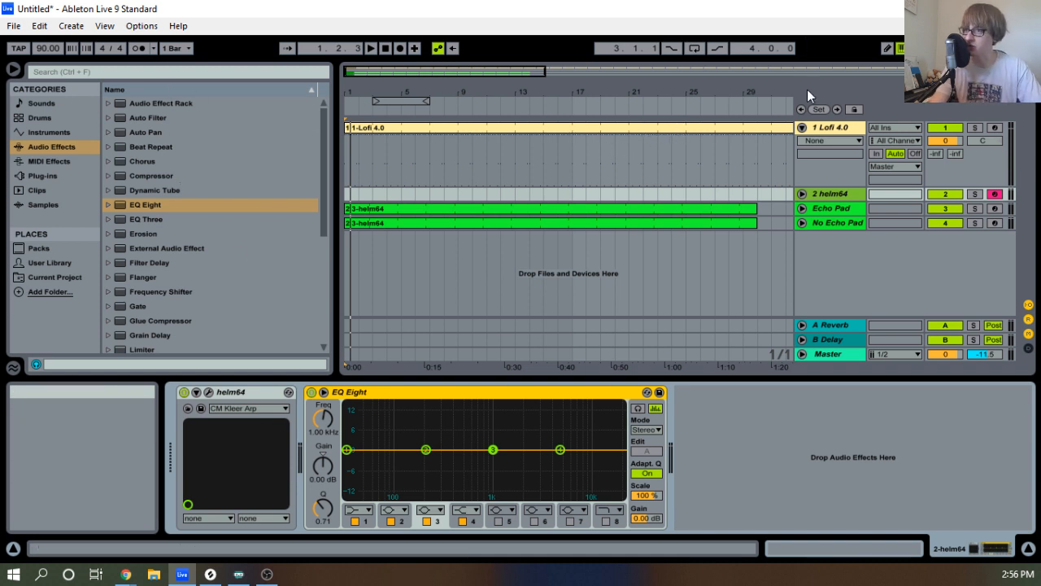
# Fold the 1 Lofi 4.0 drum track and duplicate it twice to get three identical drum tracks.
pyautogui.click(825, 127)
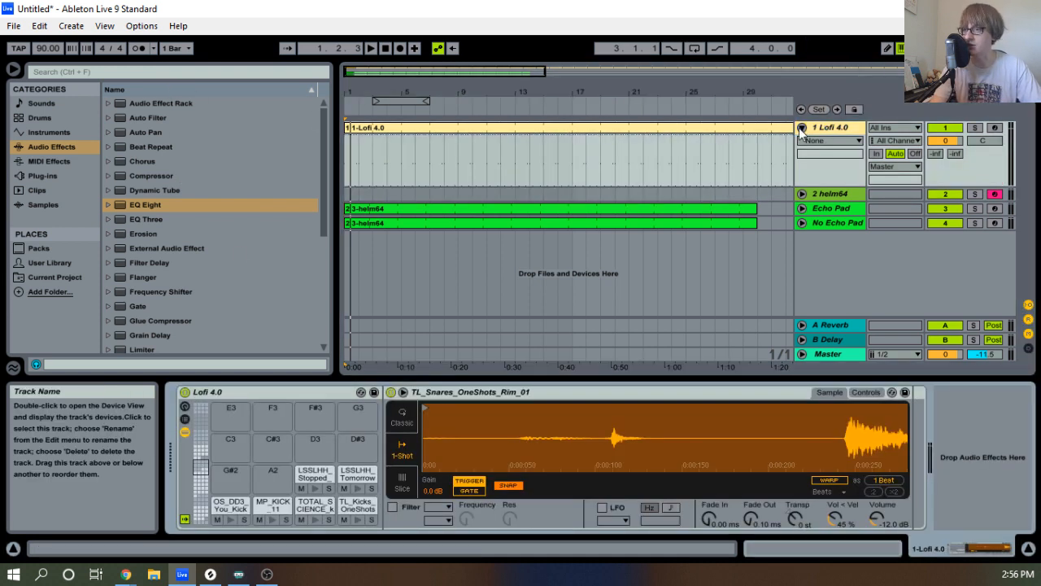
pyautogui.click(801, 128)
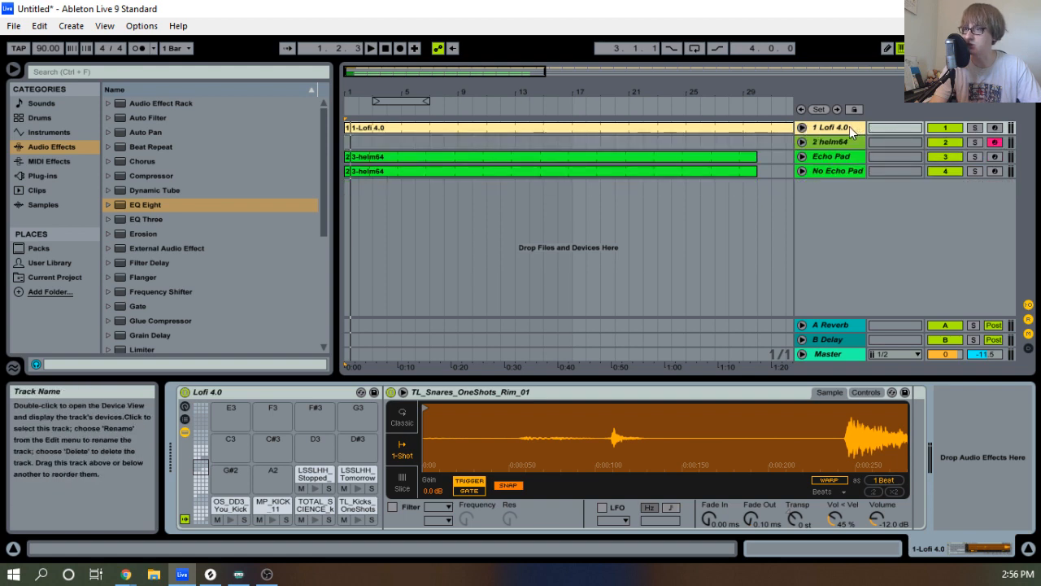
pyautogui.rightClick(848, 127)
pyautogui.click(873, 146)
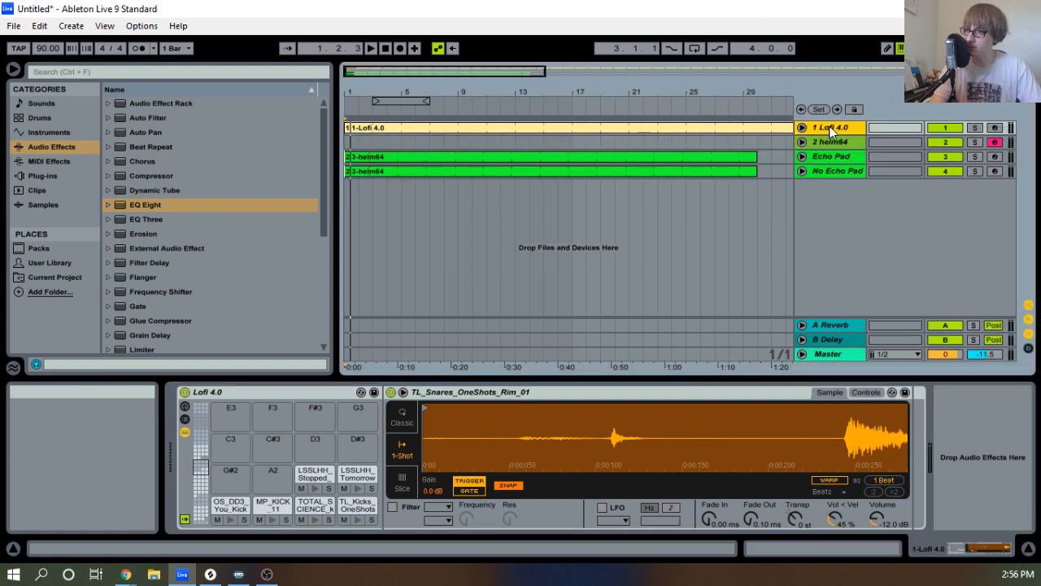
pyautogui.rightClick(826, 144)
pyautogui.click(867, 177)
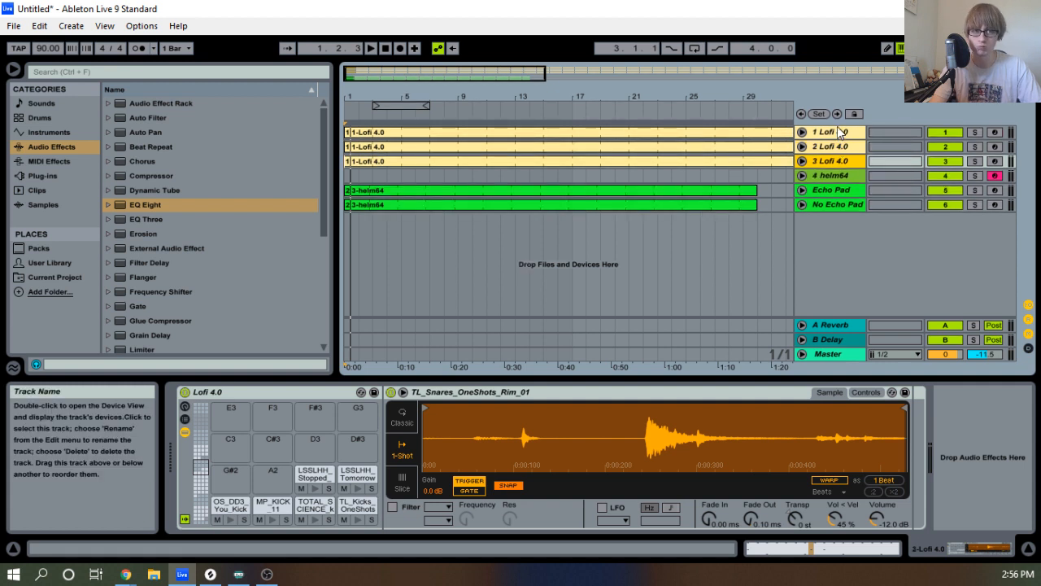
# Rename the three Lofi 4.0 tracks, in order, as Kick, Snare and Hat.
pyautogui.rightClick(835, 133)
pyautogui.click(866, 188)
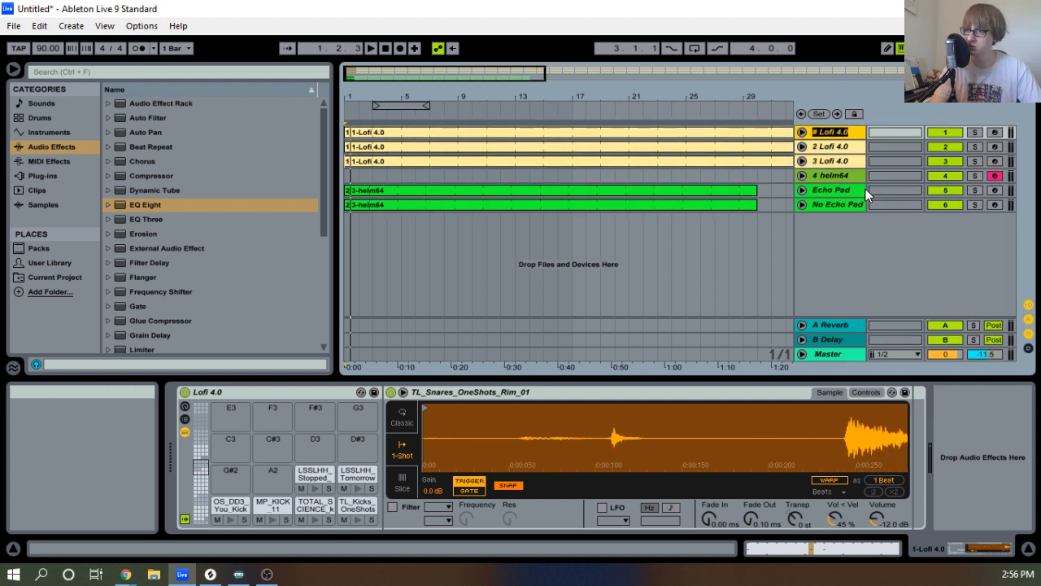
pyautogui.write('Kick')
pyautogui.press('Tab')
pyautogui.write('Snare')
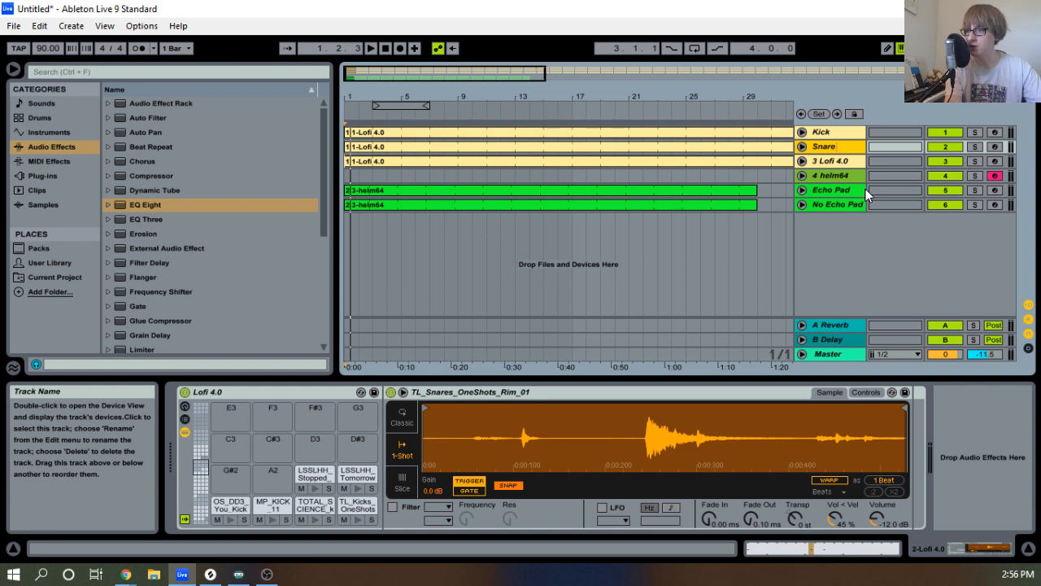
pyautogui.press('Tab')
pyautogui.write('Hat')
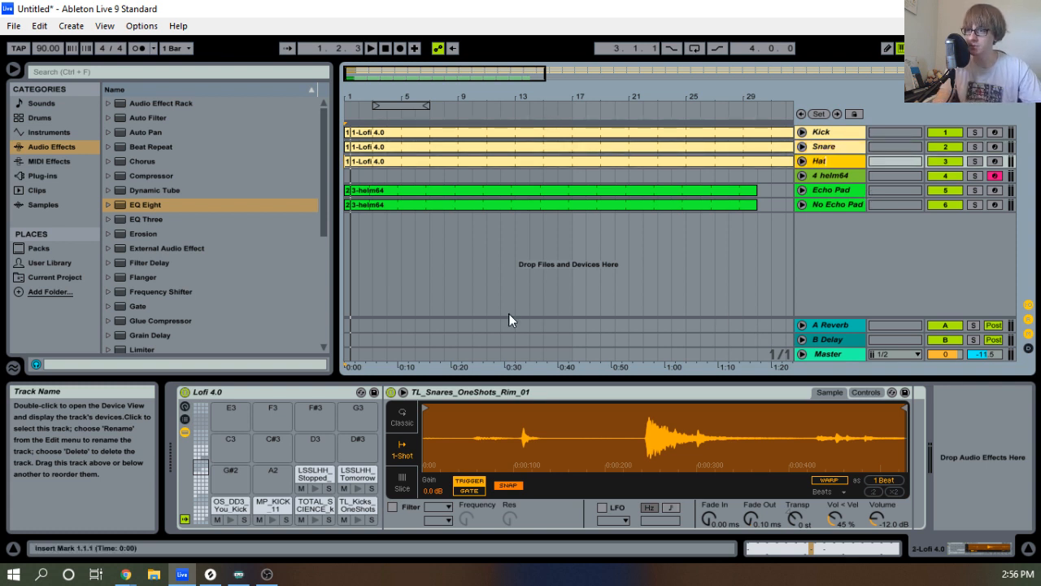
# Delete the hi-hat and snare notes from the Kick track's clip, keeping only the kick notes.
pyautogui.click(476, 131)
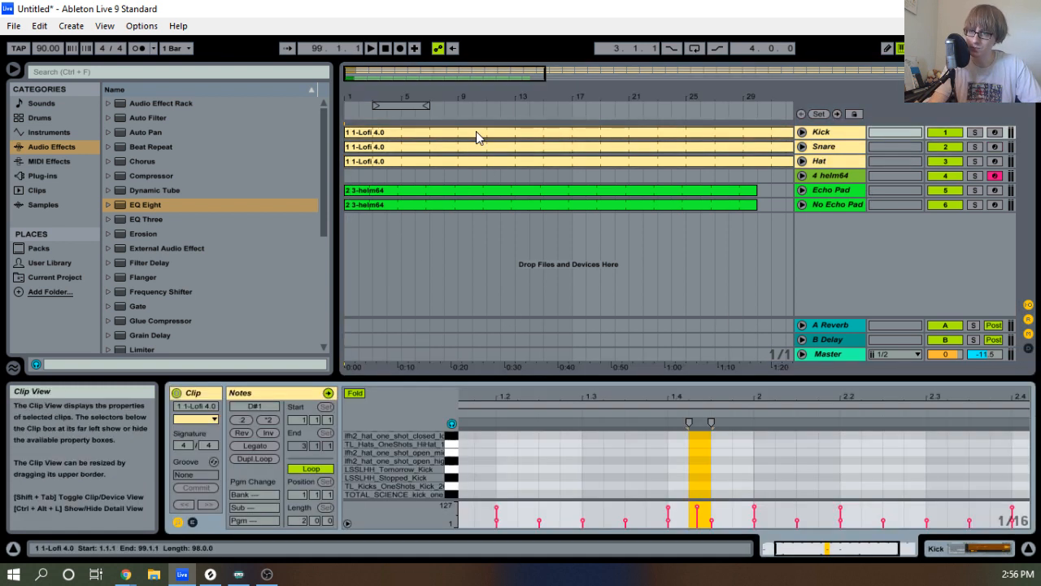
pyautogui.moveTo(624, 377); pyautogui.dragTo(656, 17)
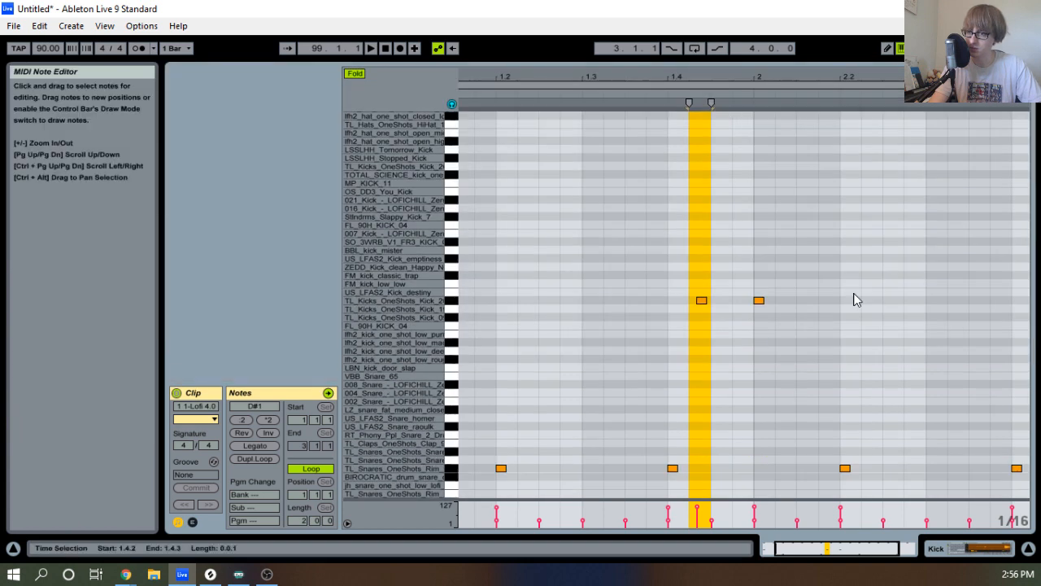
pyautogui.scroll(3, 854, 297)
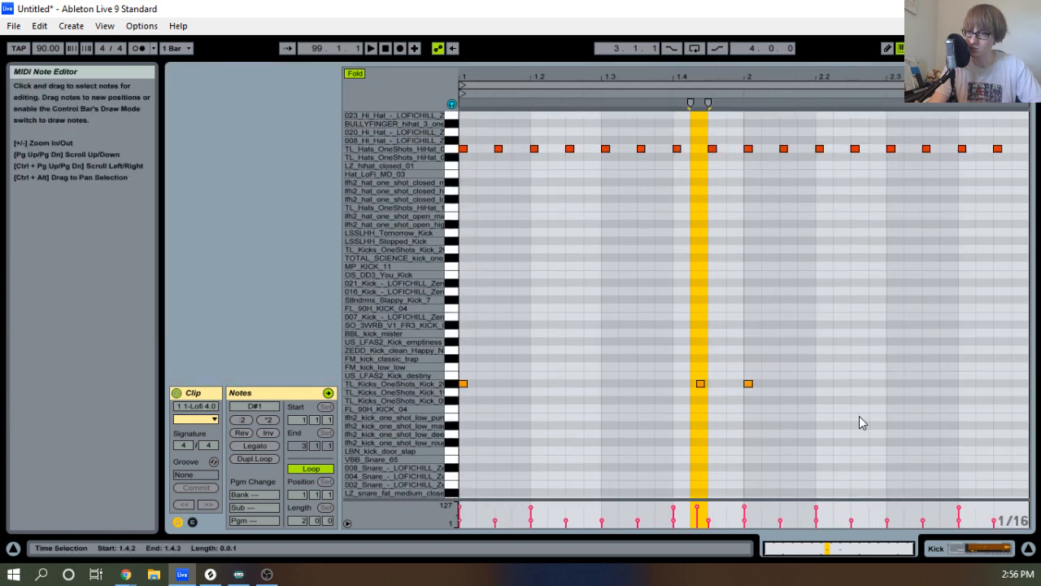
pyautogui.hotkey('ctrl', 'a')
pyautogui.press('Delete')
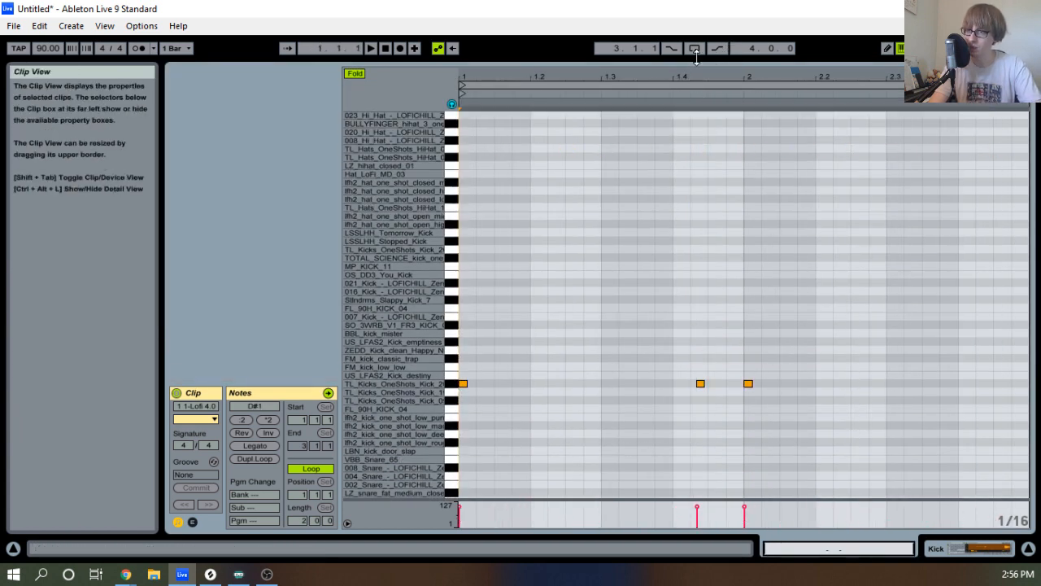
pyautogui.moveTo(651, 62); pyautogui.dragTo(650, 355)
# Delete the kick and hi-hat notes from the Snare track's clip, keeping only the snare rim notes.
pyautogui.click(722, 144)
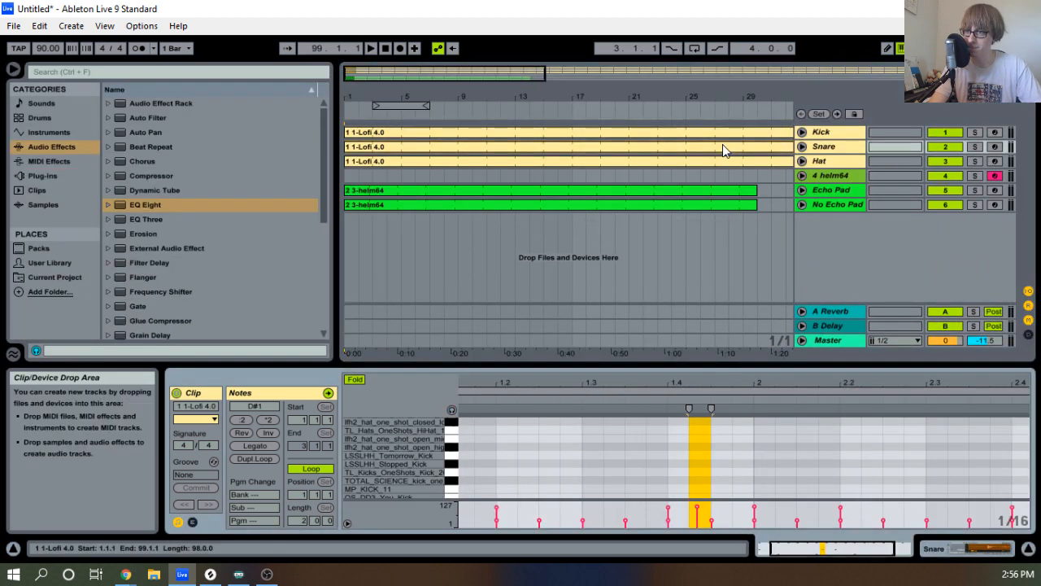
pyautogui.moveTo(723, 363); pyautogui.dragTo(756, 117)
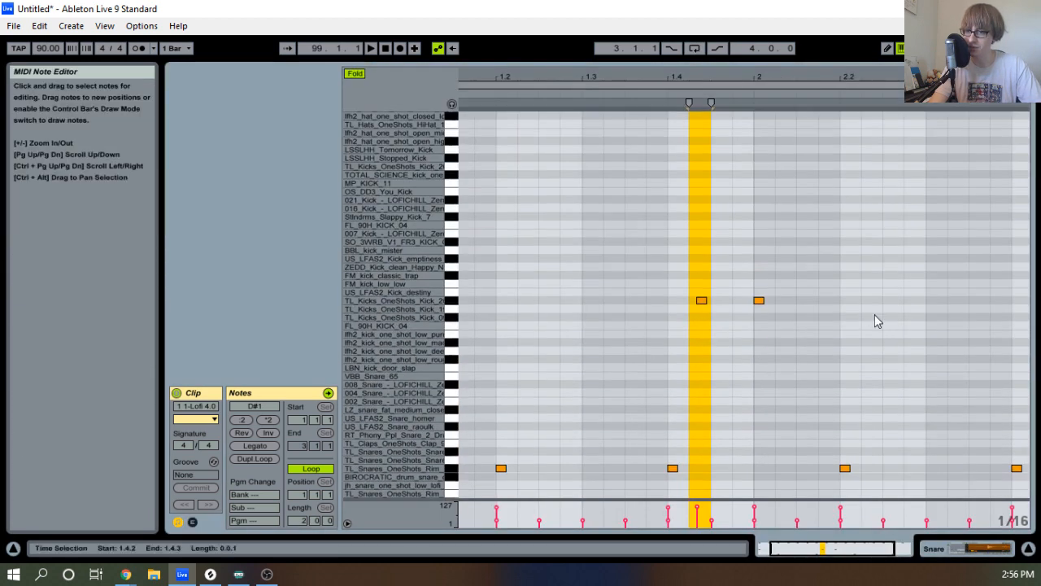
pyautogui.moveTo(788, 79); pyautogui.dragTo(766, 50)
pyautogui.click(886, 333)
pyautogui.hotkey('ctrl', 'a')
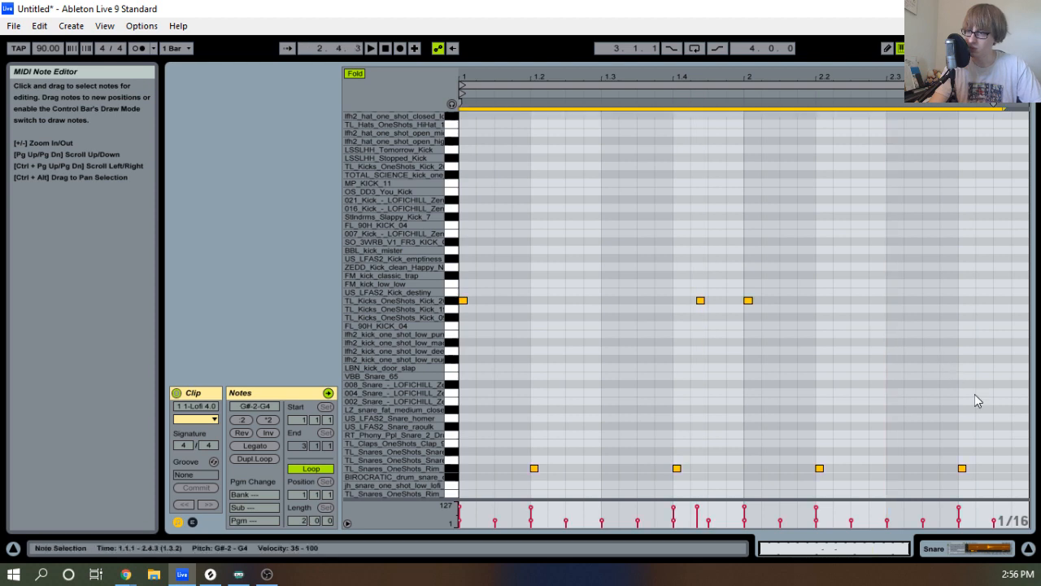
pyautogui.moveTo(980, 397); pyautogui.dragTo(404, 561)
pyautogui.press('Delete')
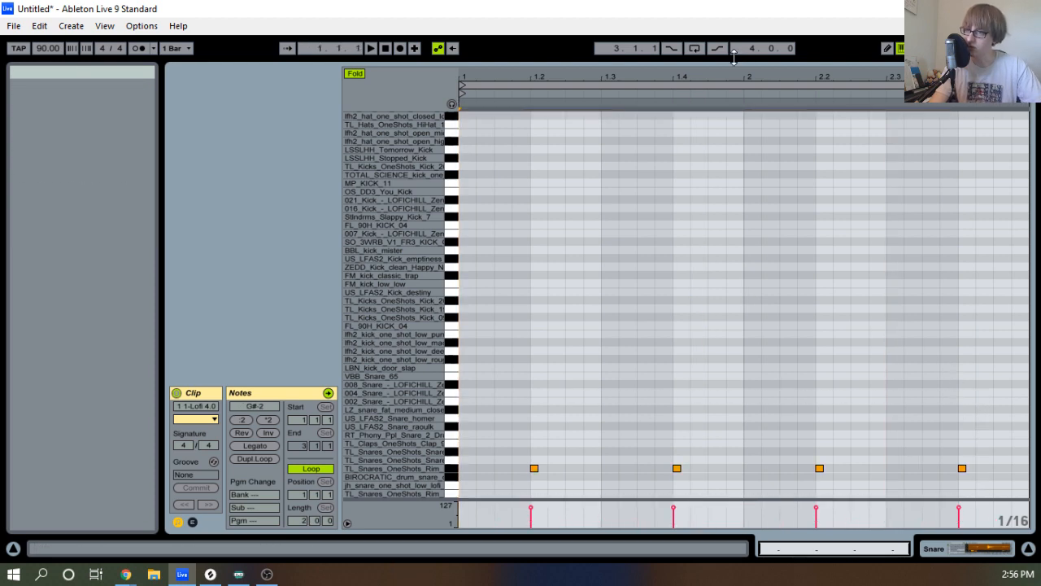
pyautogui.moveTo(730, 57); pyautogui.dragTo(752, 85)
# Delete the kick and snare notes from the Hat track's clip, keeping only the hi-hat notes.
pyautogui.doubleClick(712, 163)
pyautogui.scroll(2, 809, 286)
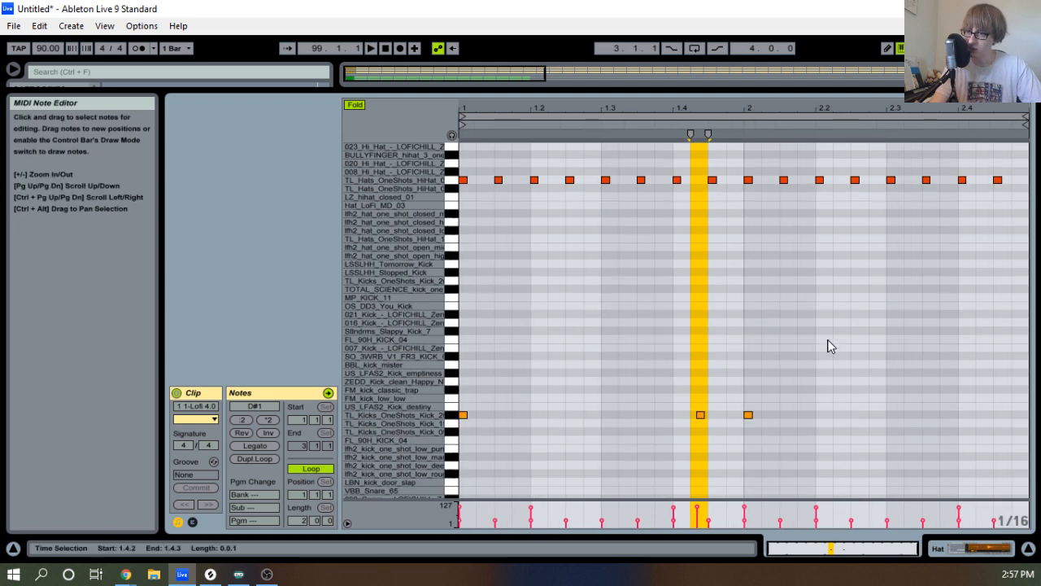
pyautogui.click(851, 324)
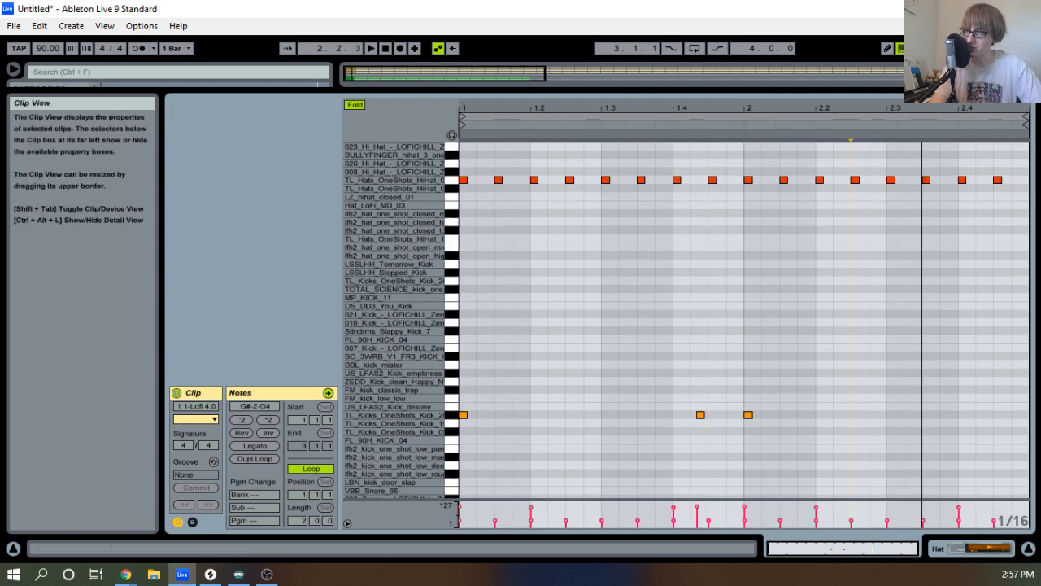
pyautogui.hotkey('ctrl', 'a')
pyautogui.moveTo(1009, 162); pyautogui.dragTo(326, 253)
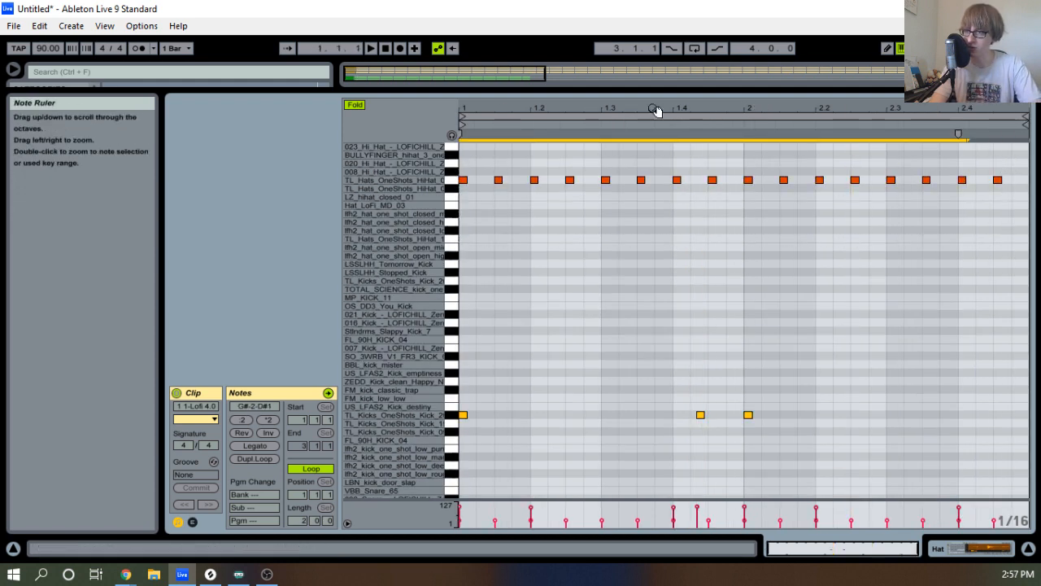
pyautogui.press('Delete')
pyautogui.moveTo(1006, 163); pyautogui.dragTo(280, 217)
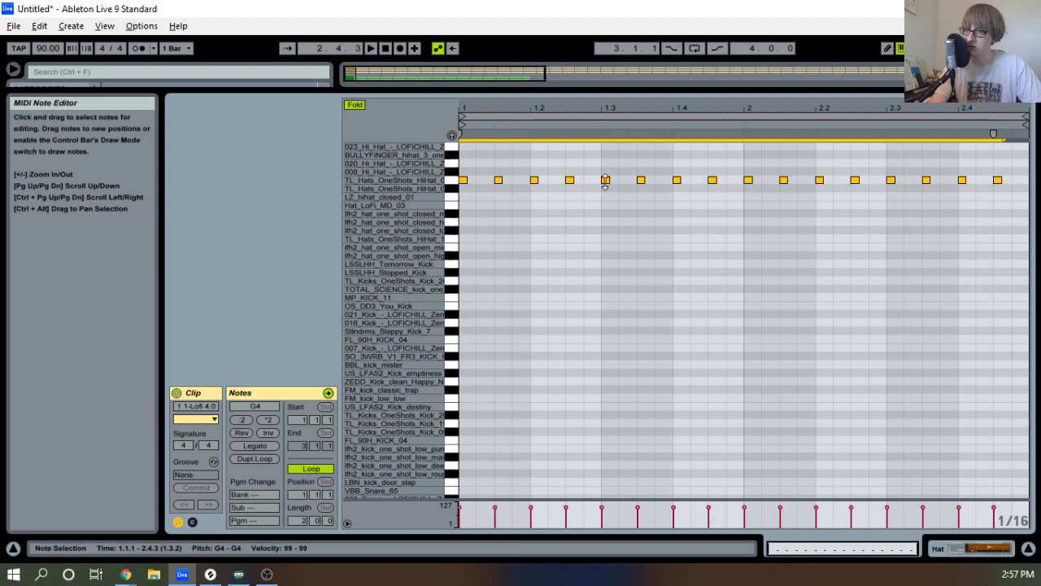
# In Session View, lower the Hat track's volume to about -11.3 dB and the Kick and Snare volumes slightly during playback.
pyautogui.press('Tab')
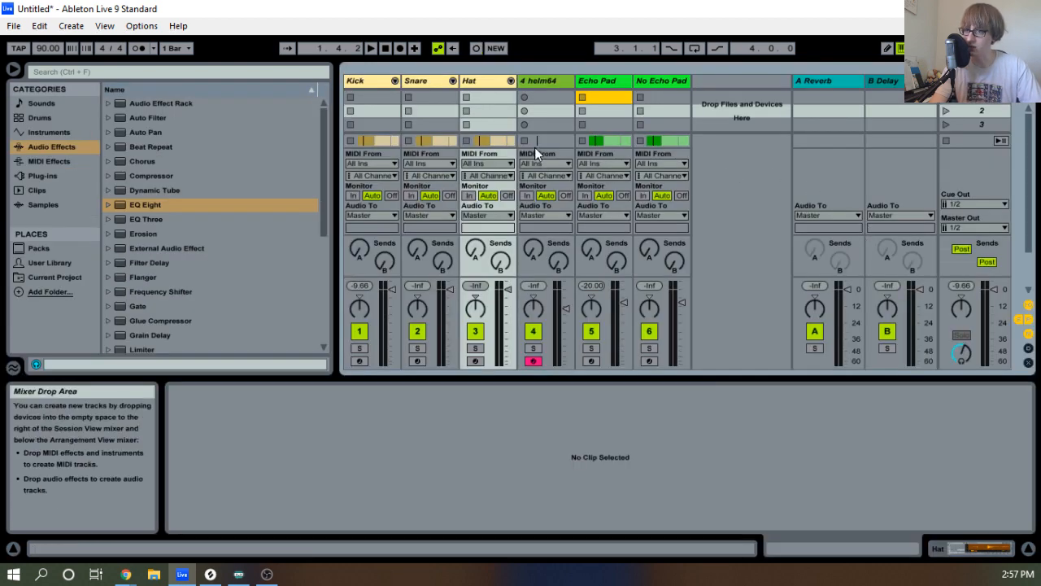
pyautogui.click(490, 78)
pyautogui.press('space')
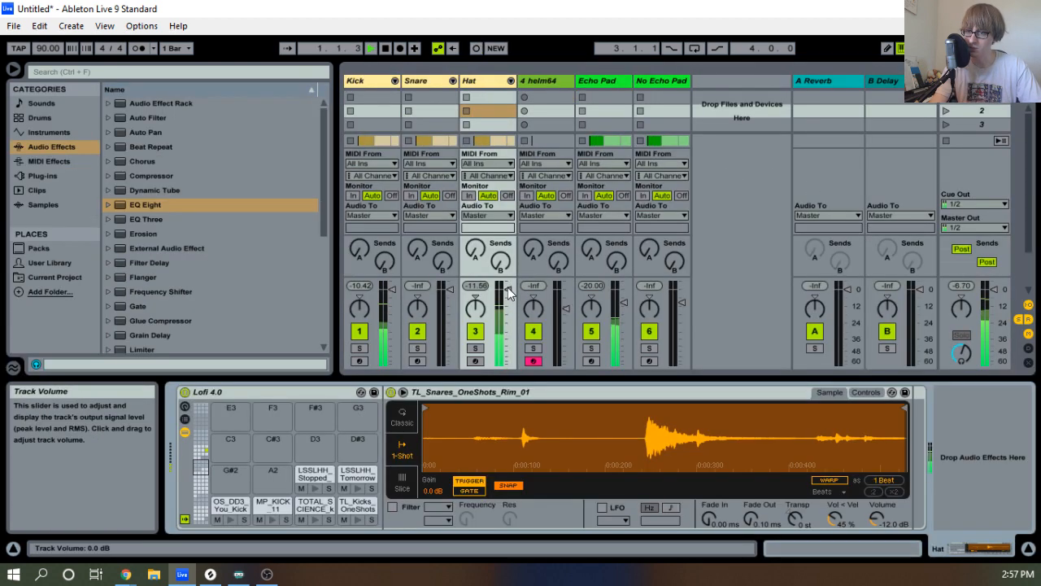
pyautogui.moveTo(508, 293); pyautogui.dragTo(507, 309)
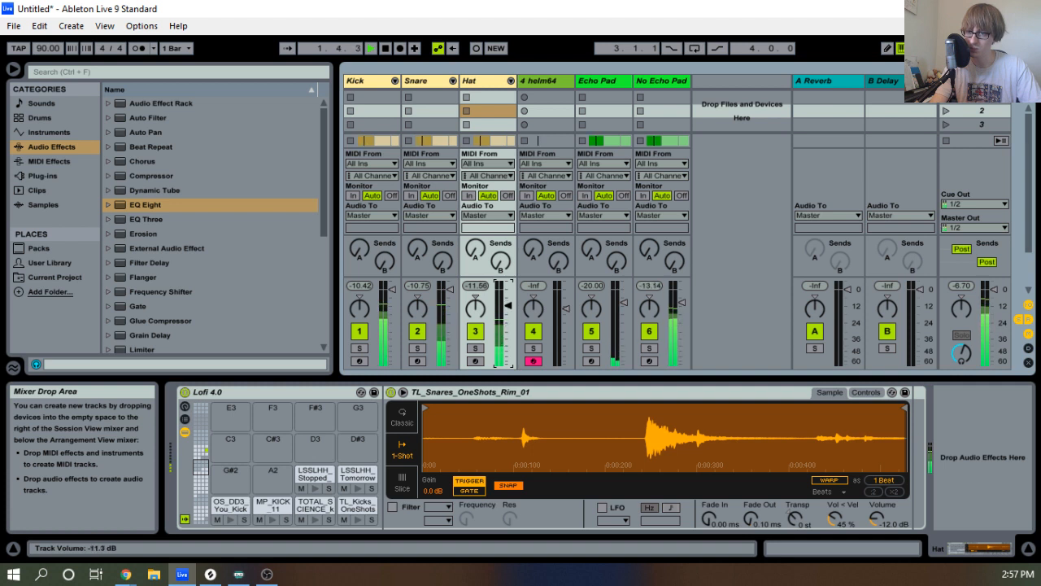
pyautogui.moveTo(393, 292); pyautogui.dragTo(396, 299)
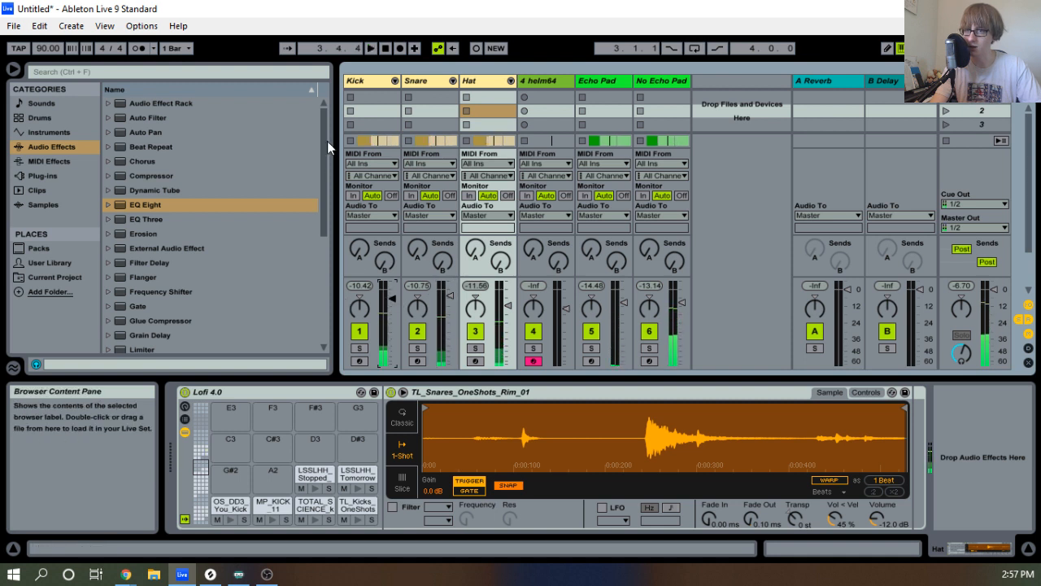
# Load the EQ Eight drum preset Kick EQ 2 onto the Kick track after its drum rack.
pyautogui.click(370, 81)
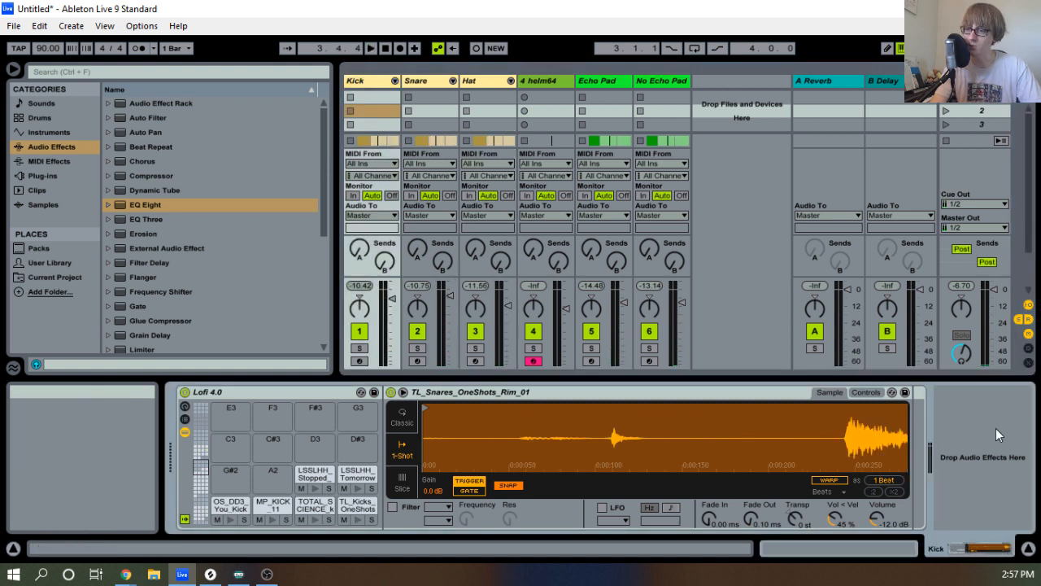
pyautogui.click(107, 206)
pyautogui.click(116, 221)
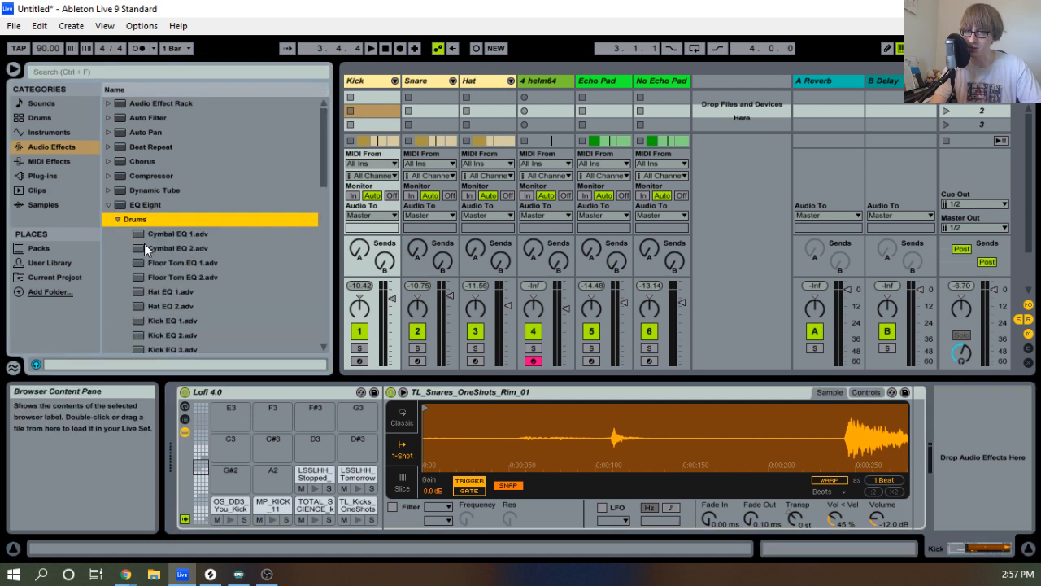
pyautogui.click(157, 277)
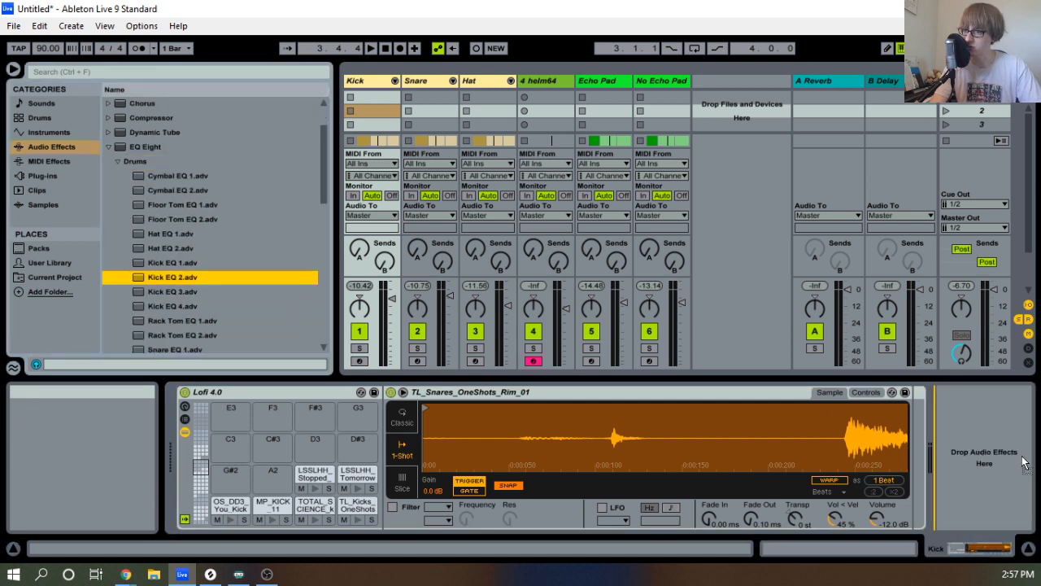
# Load the EQ Eight drum preset Snare EQ 1 onto the Snare track after its drum rack.
pyautogui.click(413, 81)
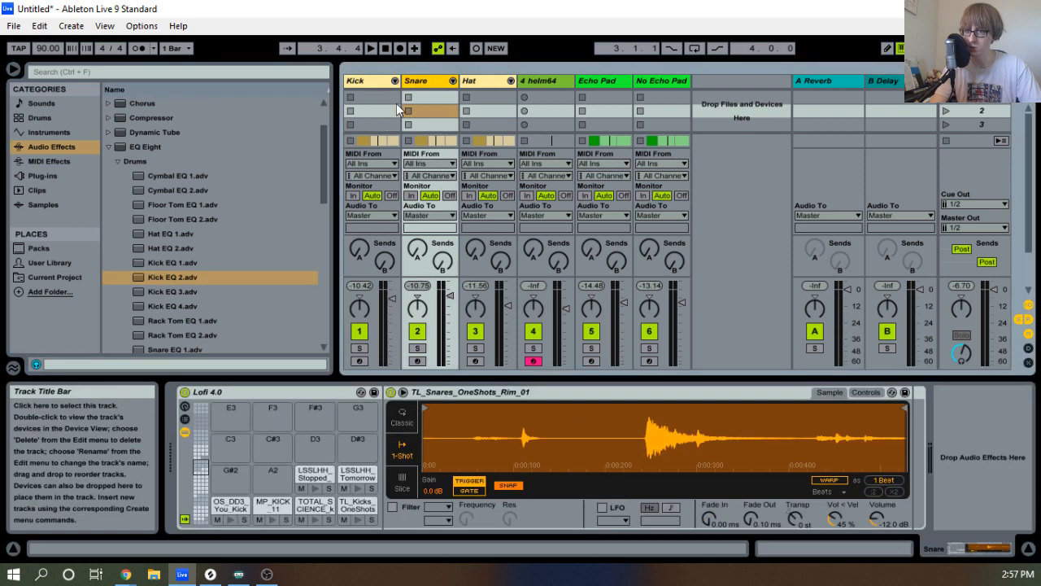
pyautogui.scroll(-3, 210, 323)
pyautogui.click(186, 266)
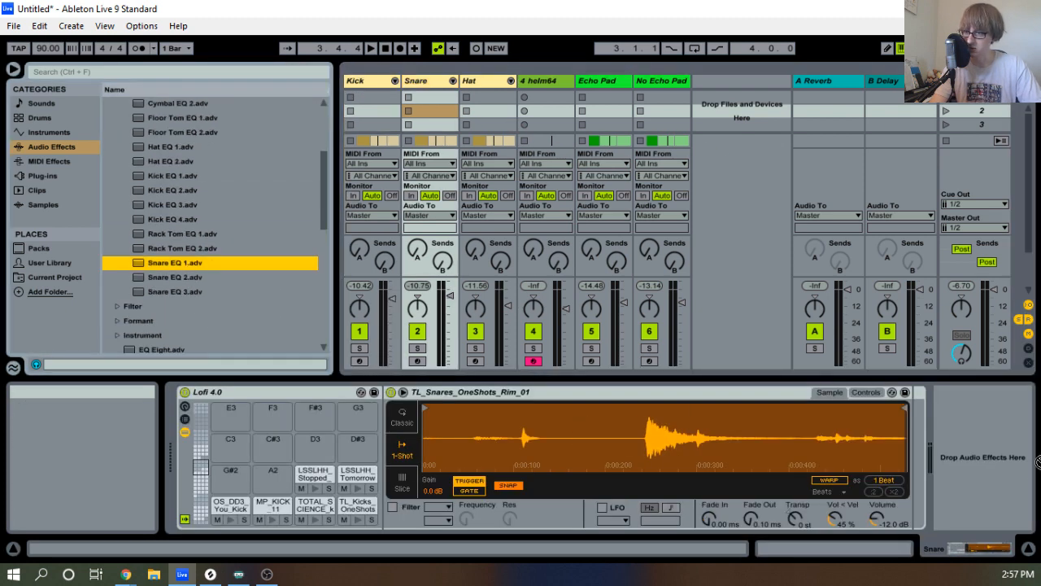
# Load the EQ Eight drum preset Hat EQ 1 onto the Hat track after its drum rack.
pyautogui.click(477, 85)
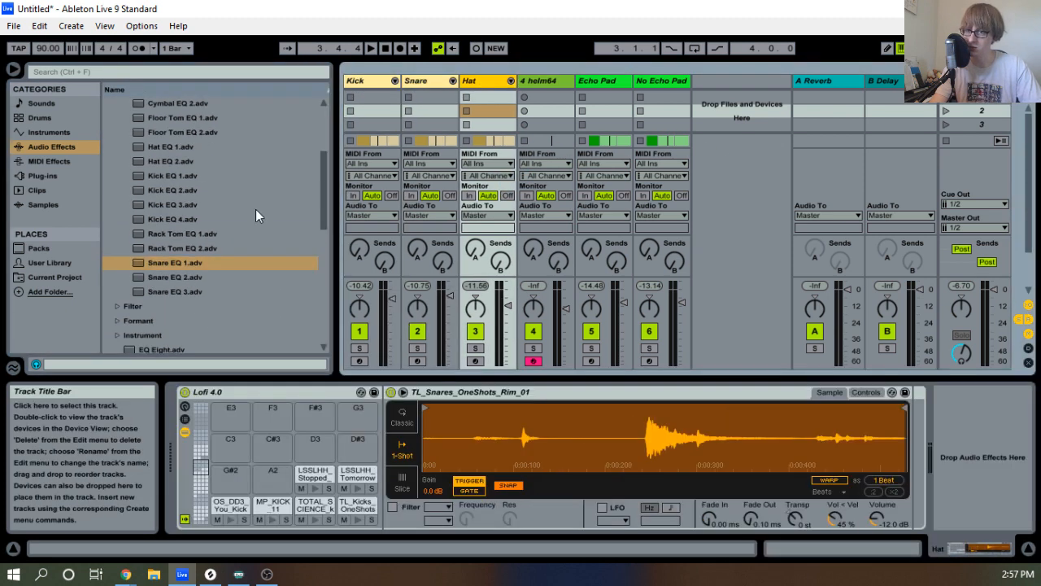
pyautogui.scroll(1, 199, 210)
pyautogui.moveTo(173, 176); pyautogui.dragTo(987, 439)
# Load the Glue Compressor preset Drum - full parallel onto the Kick track after Kick EQ 2.
pyautogui.click(365, 83)
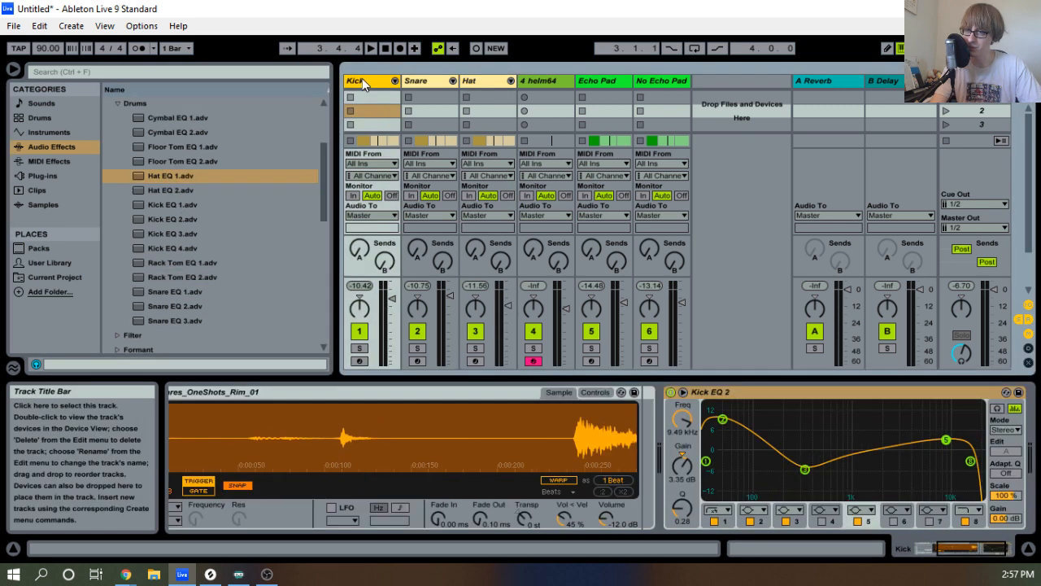
pyautogui.scroll(-10, 167, 246)
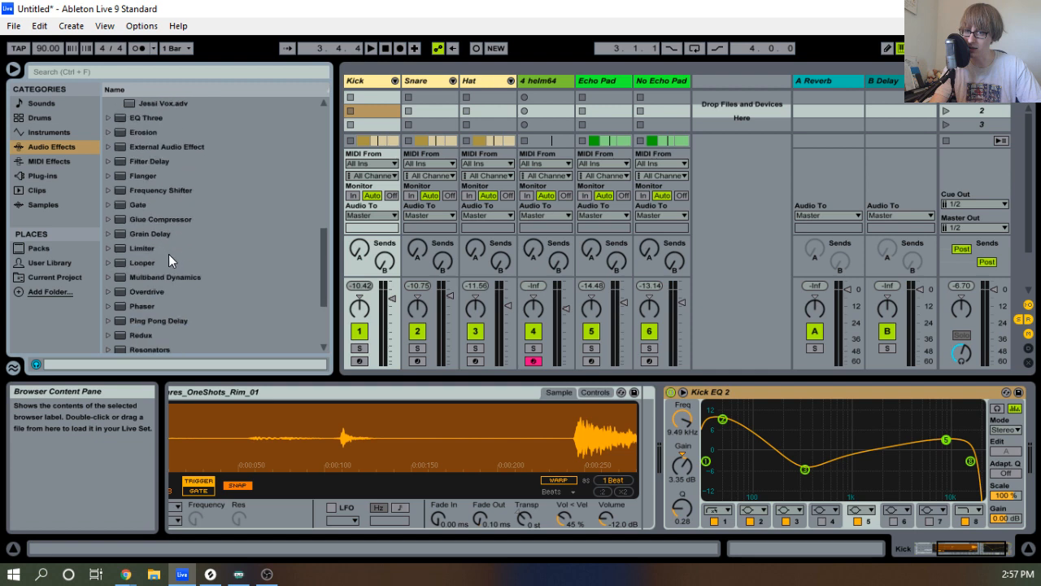
pyautogui.click(865, 394)
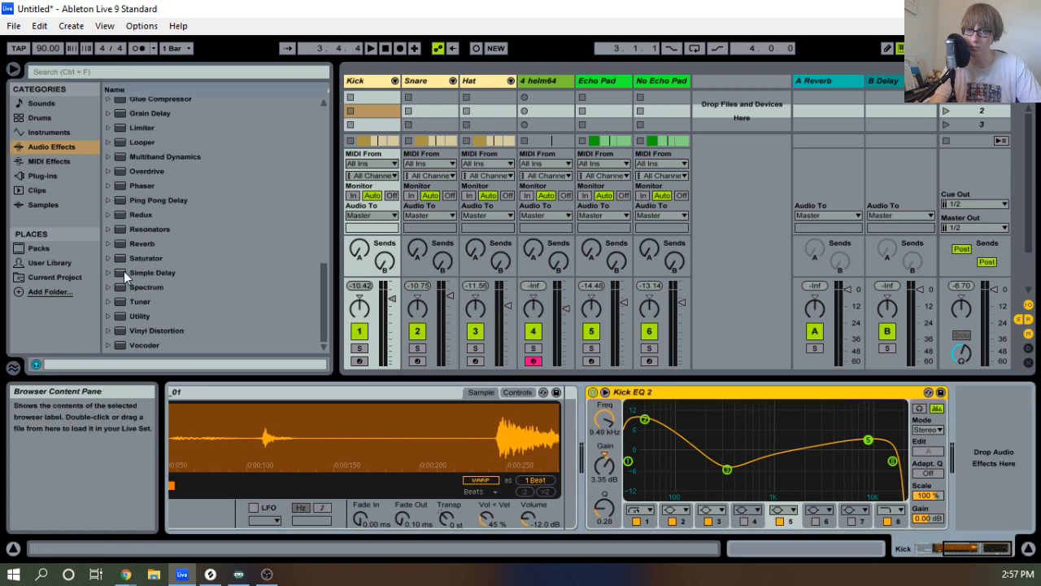
pyautogui.scroll(2, 138, 244)
pyautogui.click(118, 156)
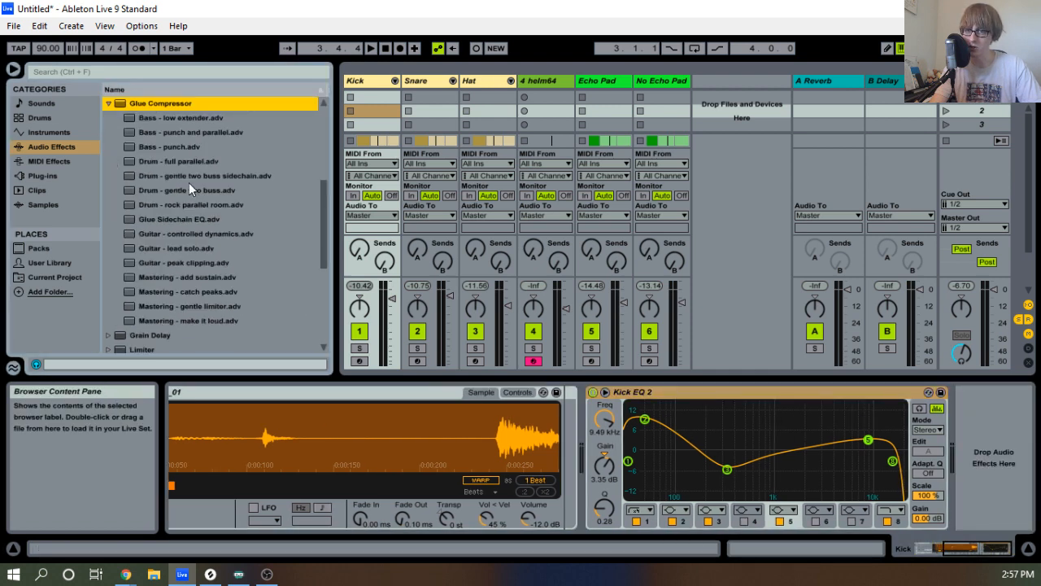
pyautogui.moveTo(183, 161); pyautogui.dragTo(1038, 419)
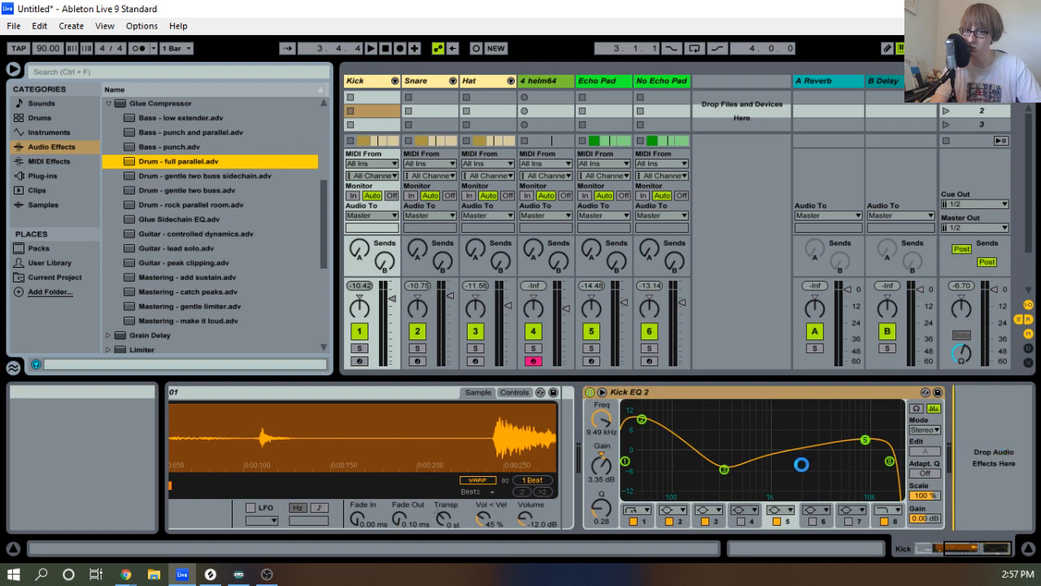
# During playback, lower the Kick compressor's threshold to about -33.3 dB and compare the sound with the compressor bypassed.
pyautogui.moveTo(962, 488); pyautogui.dragTo(902, 489)
pyautogui.press('space')
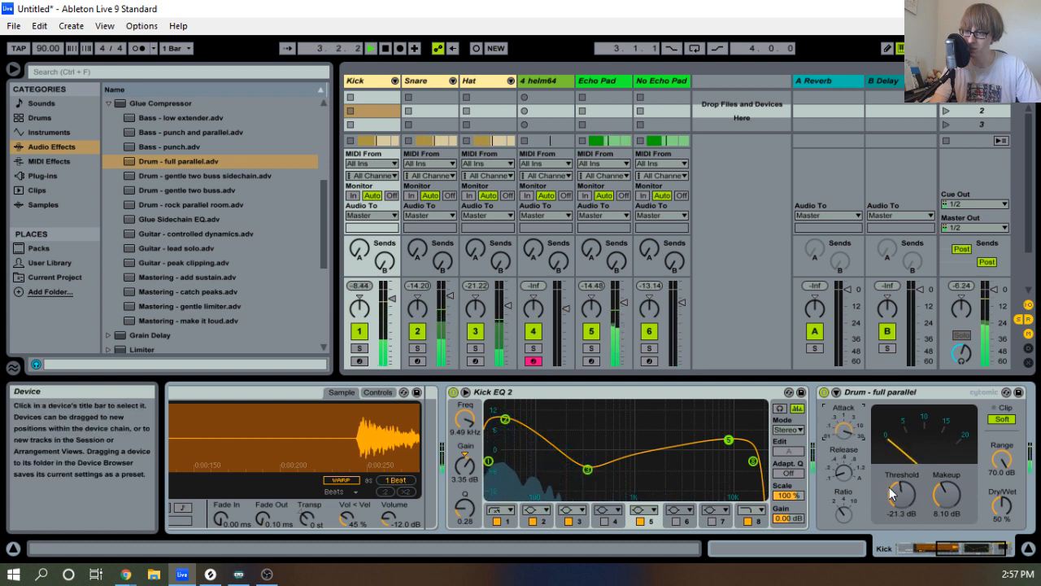
pyautogui.moveTo(901, 493); pyautogui.dragTo(901, 508)
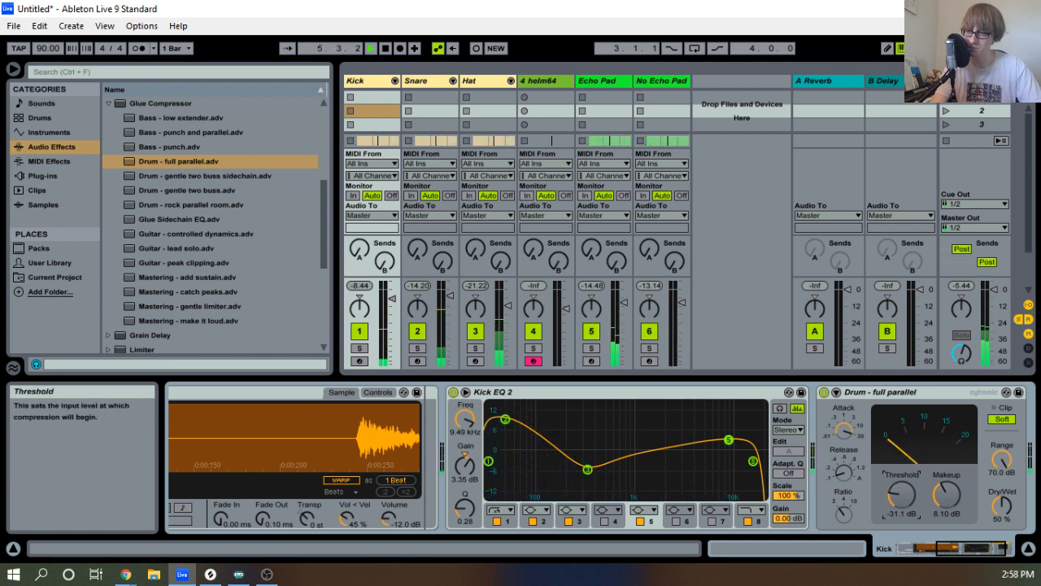
pyautogui.click(824, 393)
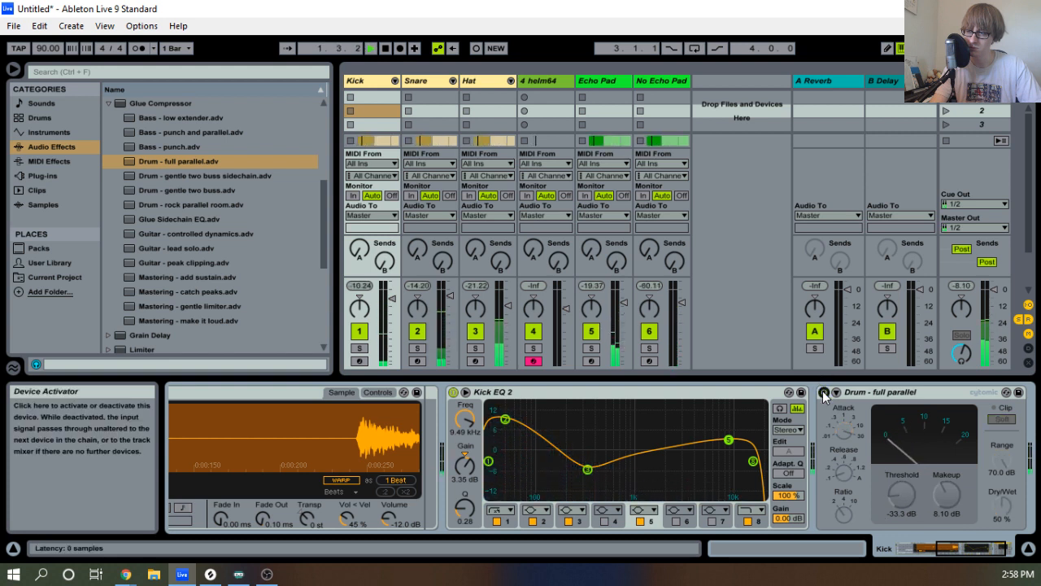
pyautogui.click(824, 393)
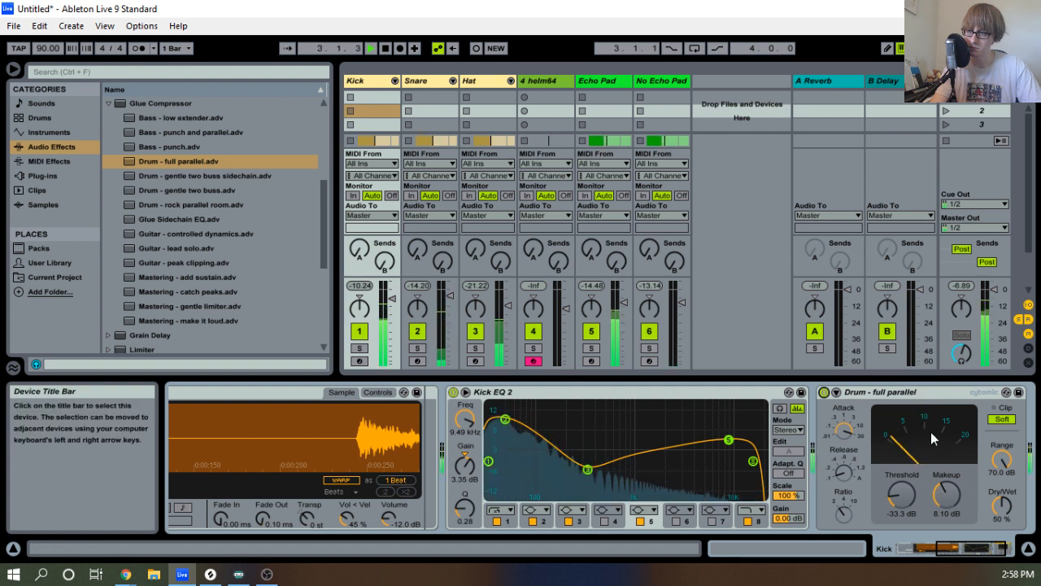
# Move the Kick track's Glue Compressor before Kick EQ 2 and set its threshold to about -39.4 dB and makeup to about 9.52 dB.
pyautogui.click(911, 392)
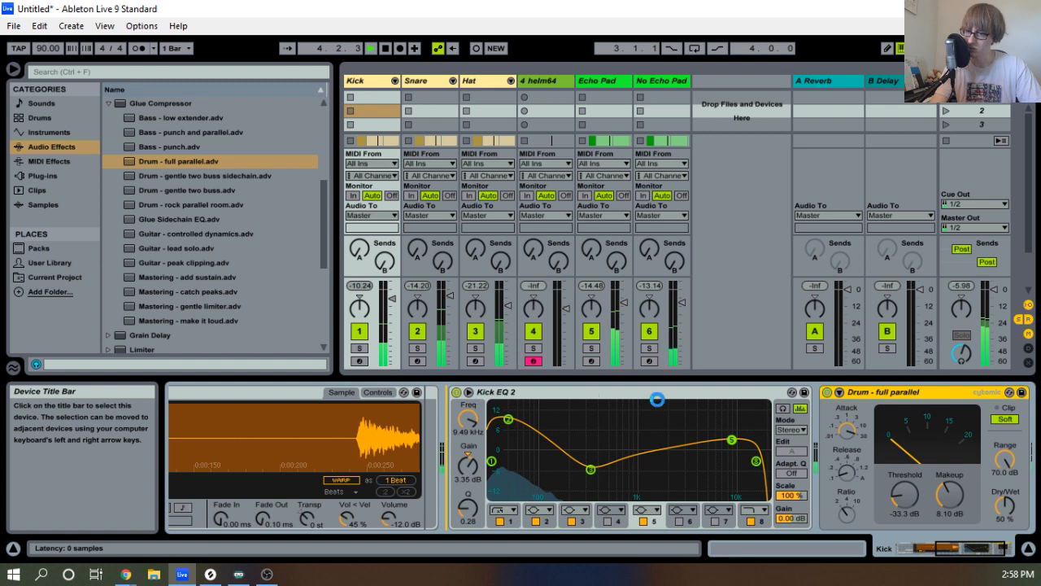
pyautogui.moveTo(657, 399); pyautogui.dragTo(463, 398)
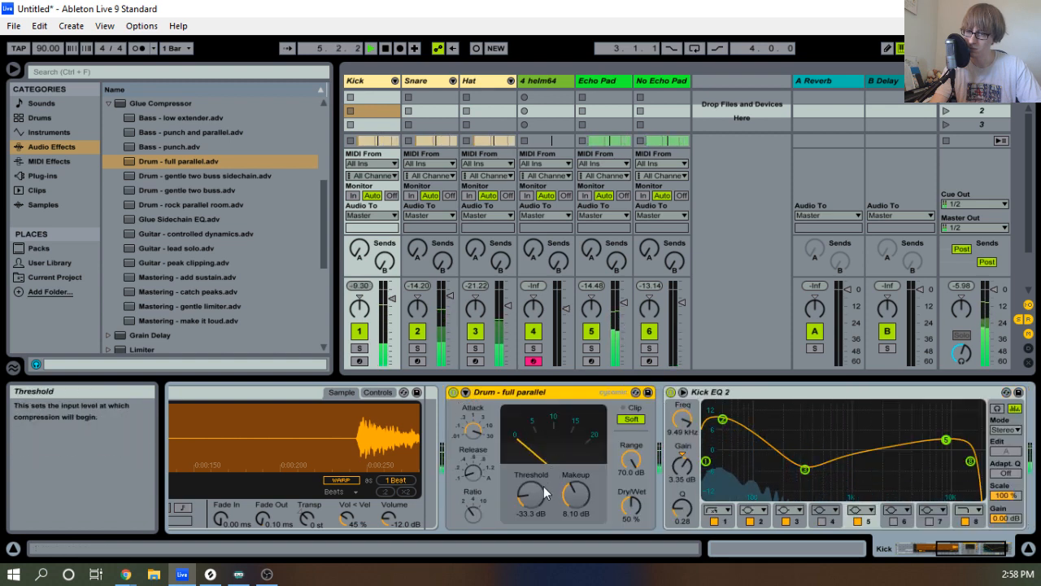
pyautogui.moveTo(531, 494); pyautogui.dragTo(575, 486)
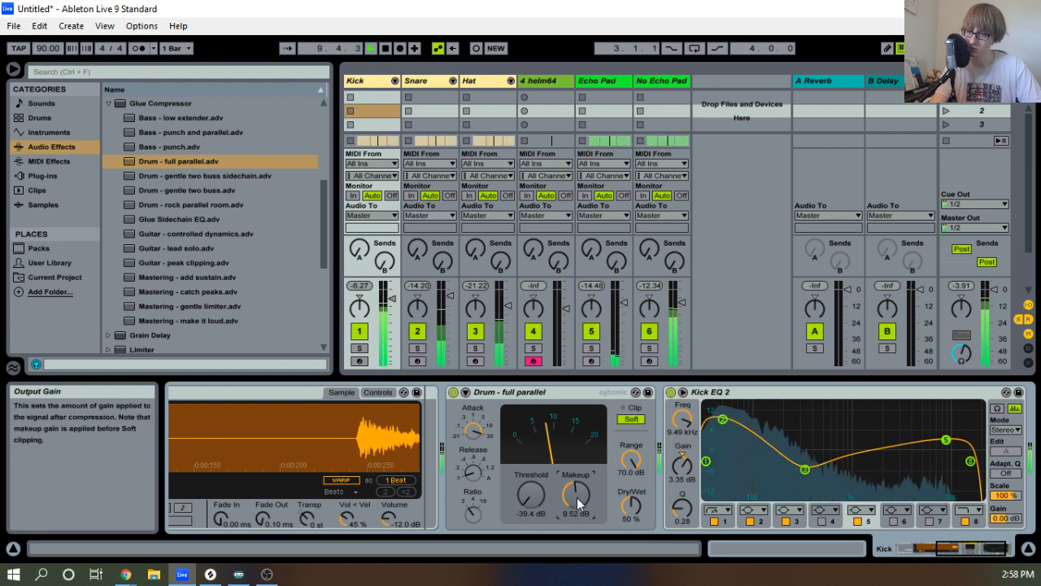
# In Arrangement View, load the Compressor preset Mild Sidechain onto the Echo Pad track after helm64.
pyautogui.press('Tab')
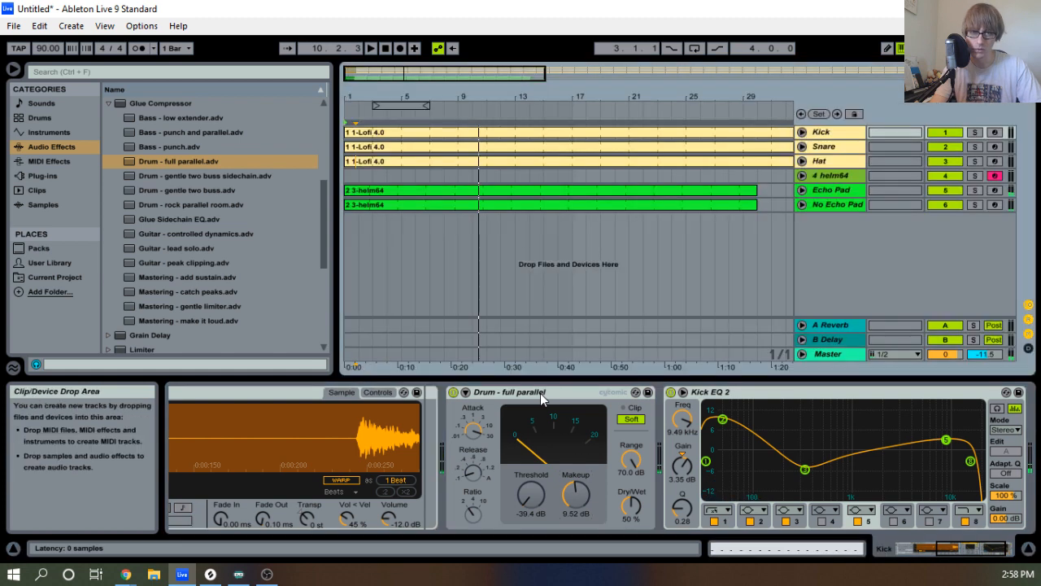
pyautogui.click(824, 147)
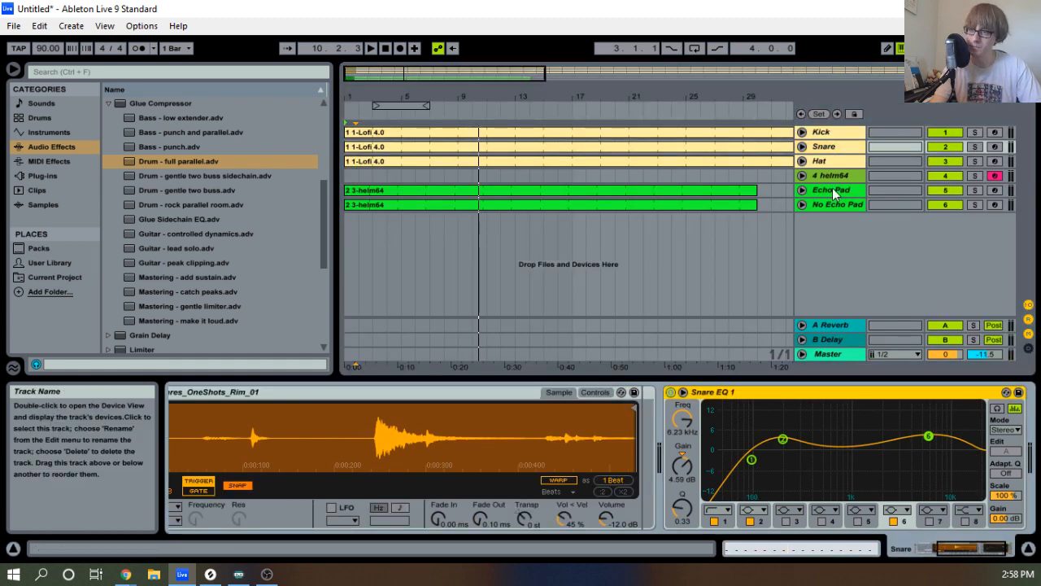
pyautogui.click(830, 192)
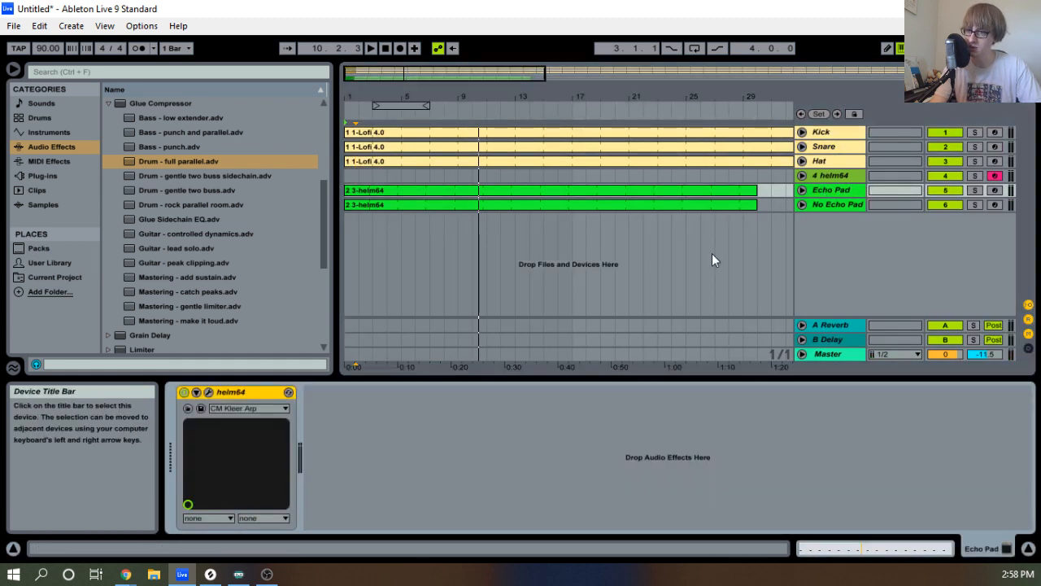
pyautogui.click(156, 189)
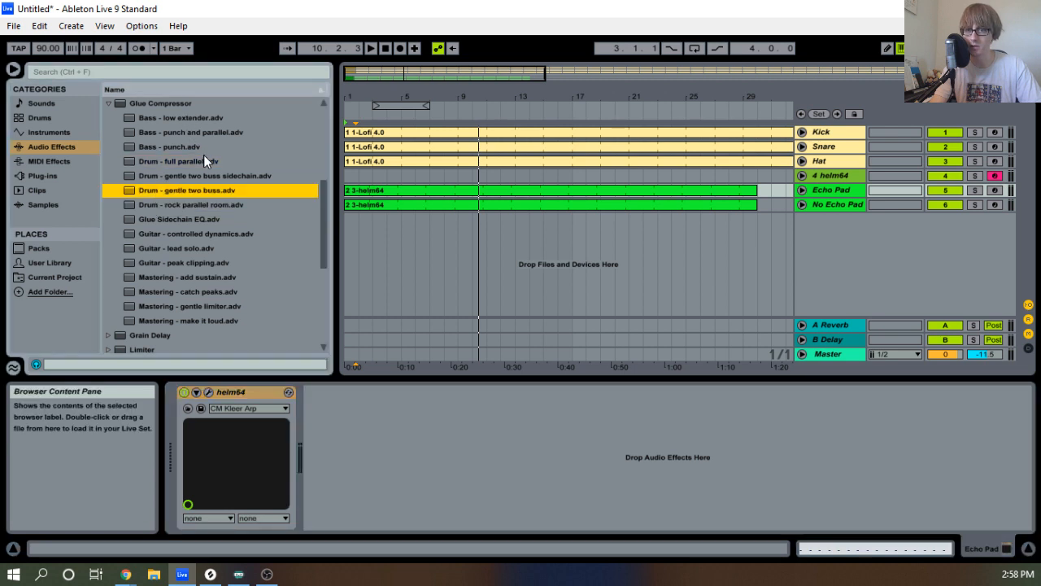
pyautogui.scroll(5, 203, 154)
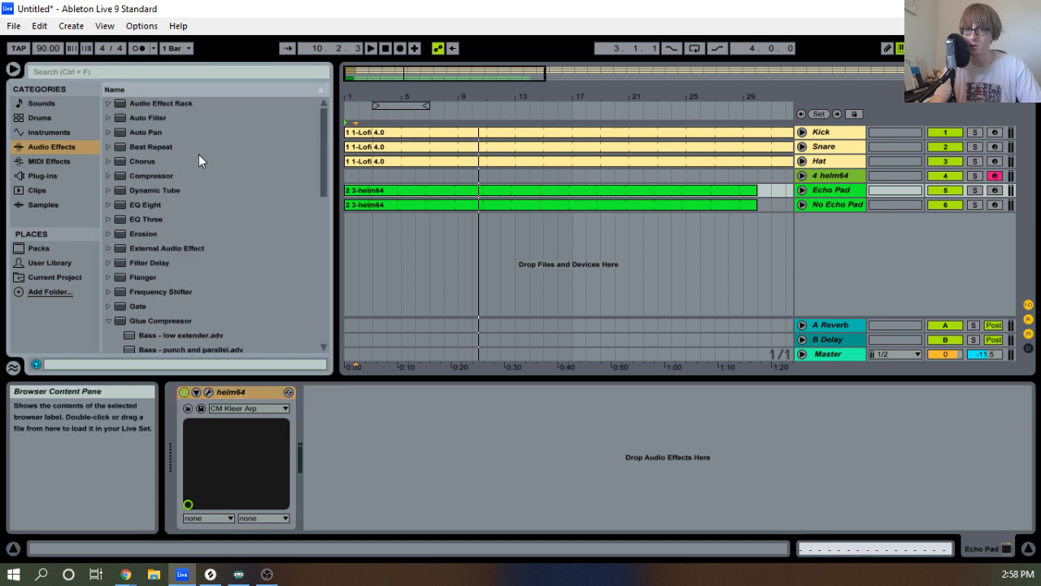
pyautogui.click(108, 176)
pyautogui.scroll(-5, 142, 193)
pyautogui.scroll(1, 210, 194)
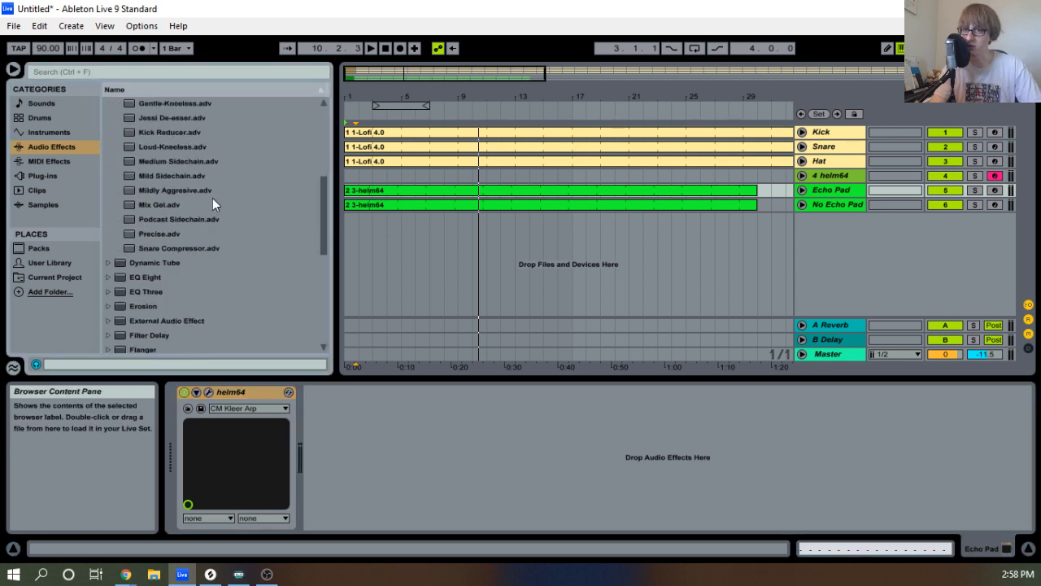
pyautogui.click(193, 176)
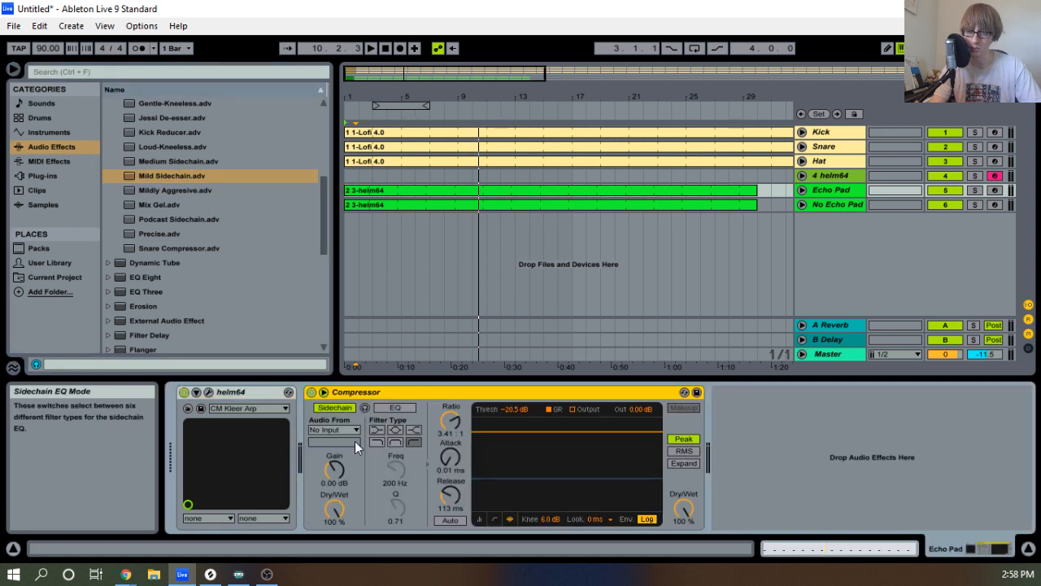
# Set the Echo Pad compressor's sidechain source to Kick and its threshold to about -15.2 dB, checking it in playback.
pyautogui.click(332, 430)
pyautogui.click(329, 440)
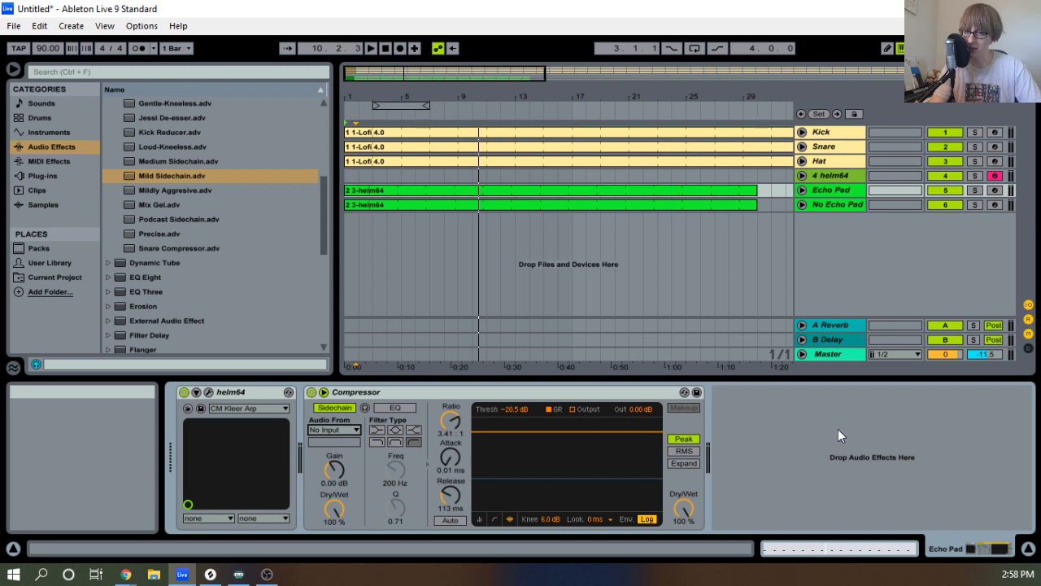
pyautogui.press('space')
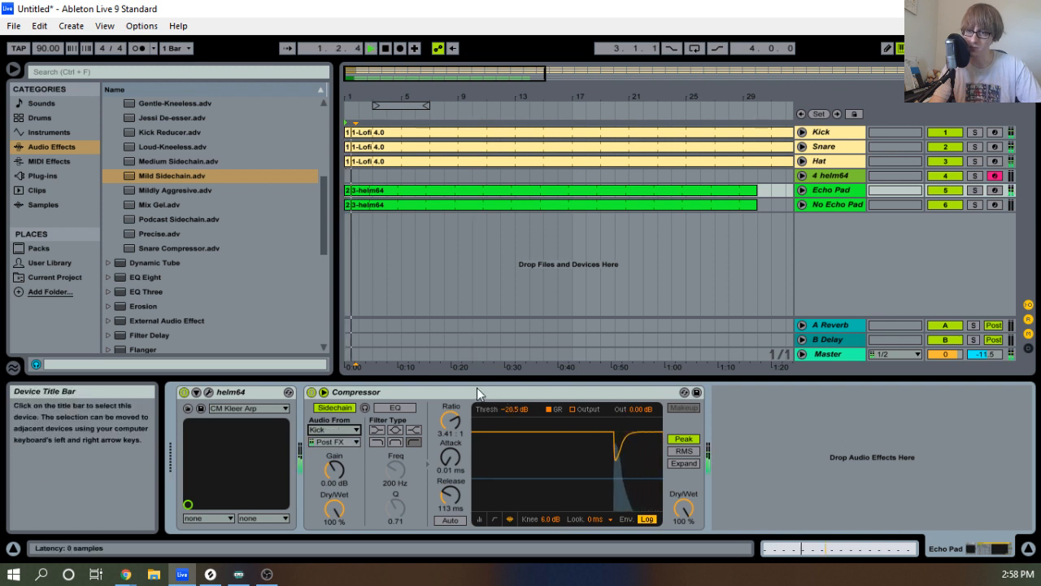
pyautogui.click(828, 203)
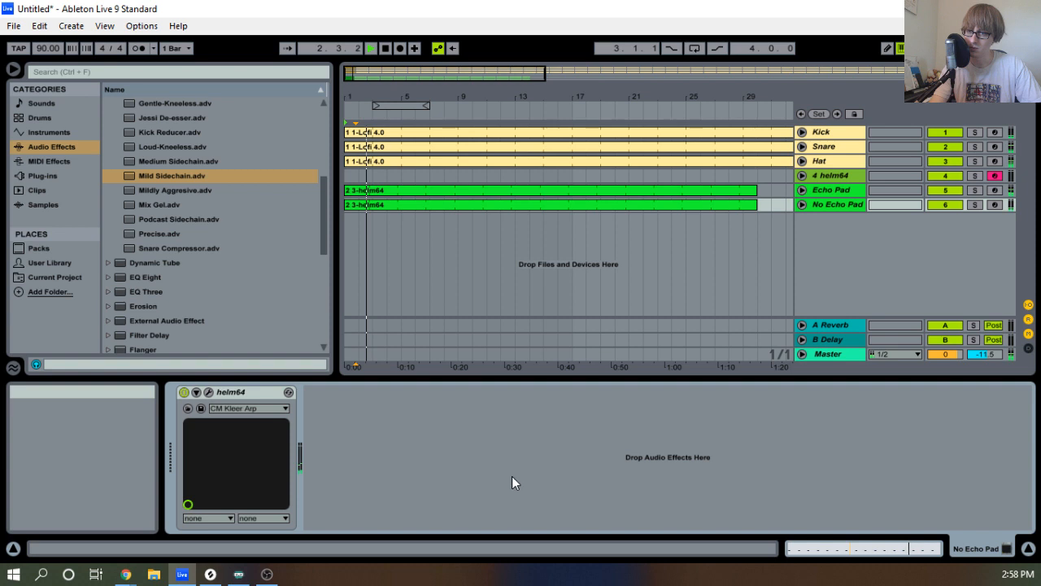
pyautogui.click(829, 194)
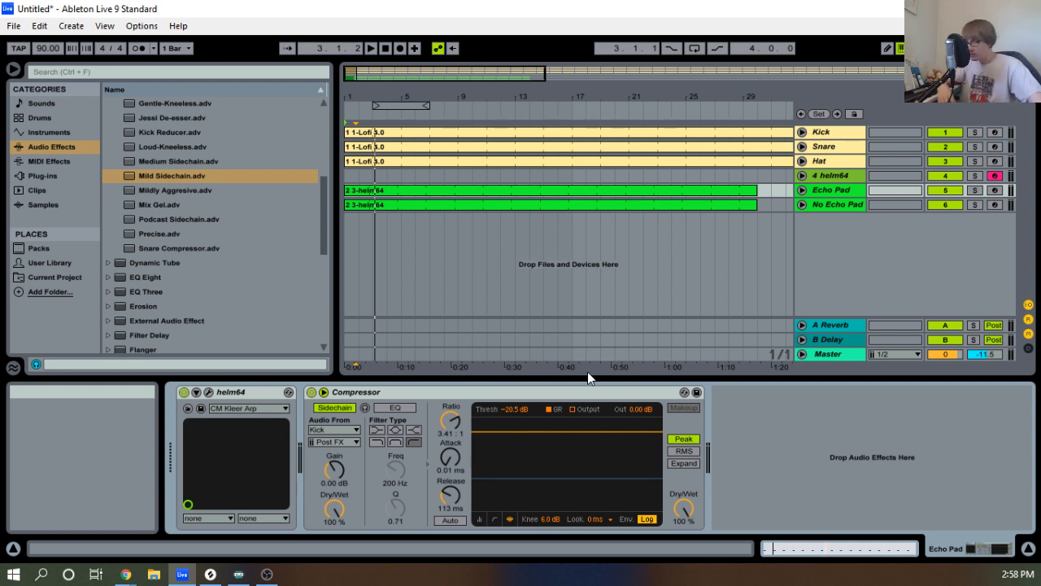
pyautogui.moveTo(515, 410); pyautogui.dragTo(515, 400)
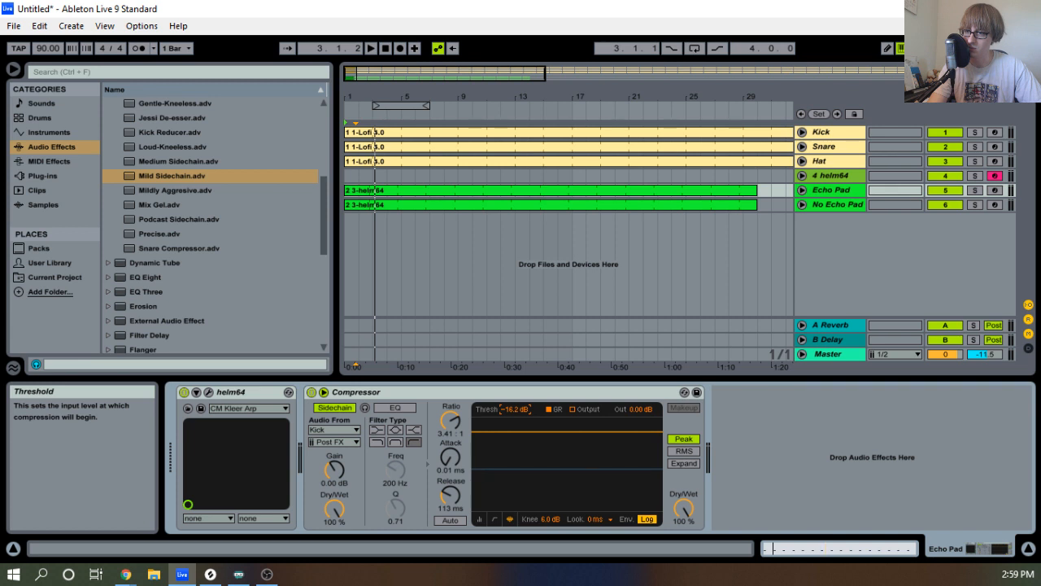
pyautogui.press('space')
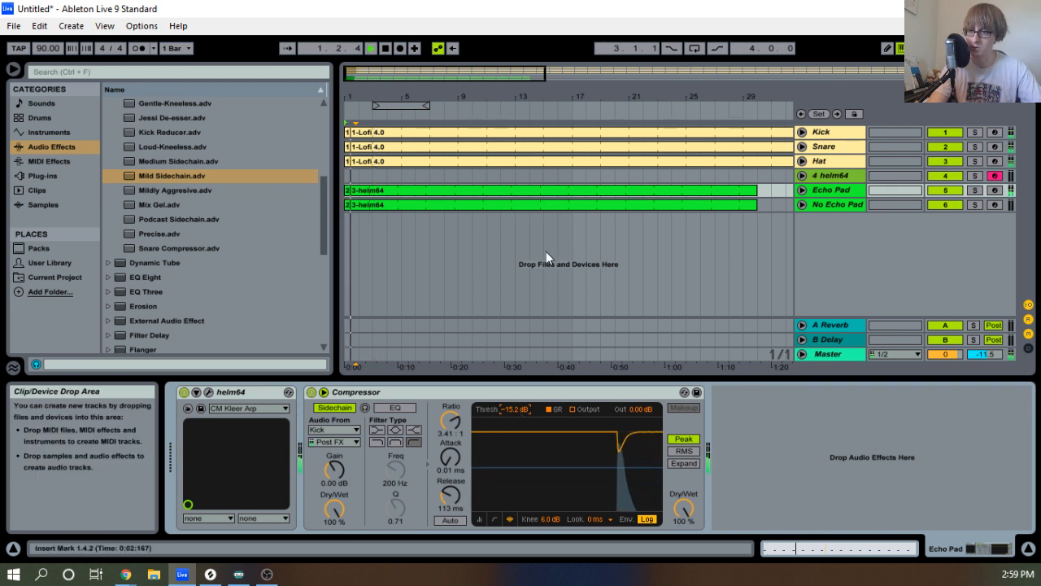
# Copy the sidechained Compressor from the Echo Pad track onto the No Echo Pad track after helm64.
pyautogui.click(841, 205)
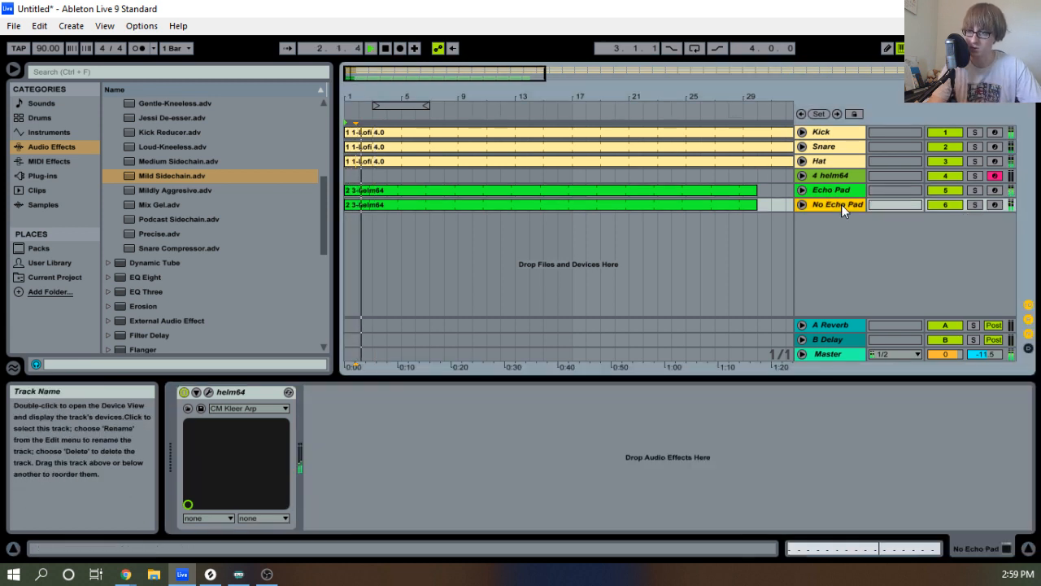
pyautogui.click(706, 193)
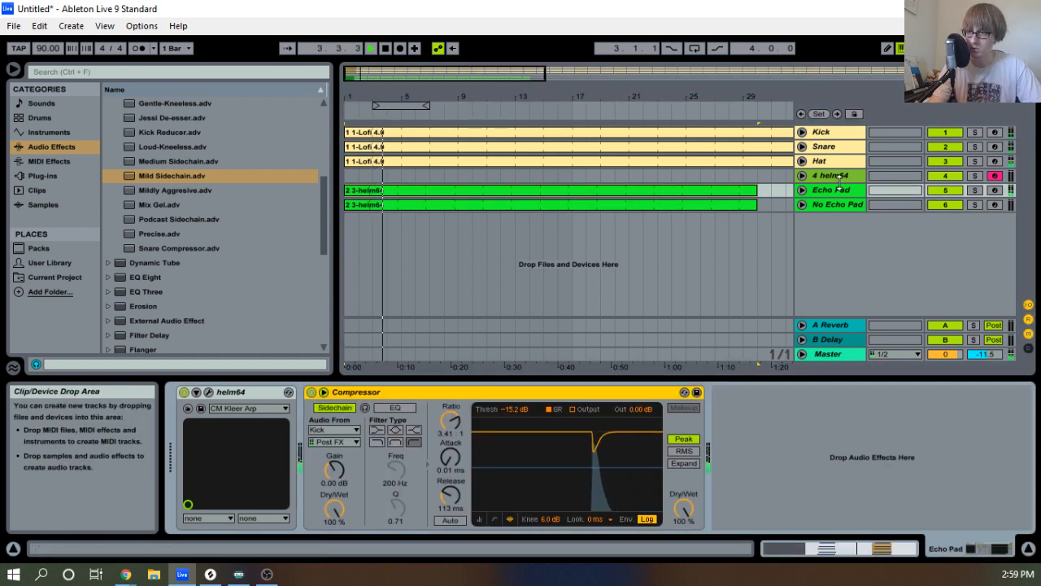
pyautogui.click(825, 202)
pyautogui.rightClick(453, 444)
pyautogui.click(471, 449)
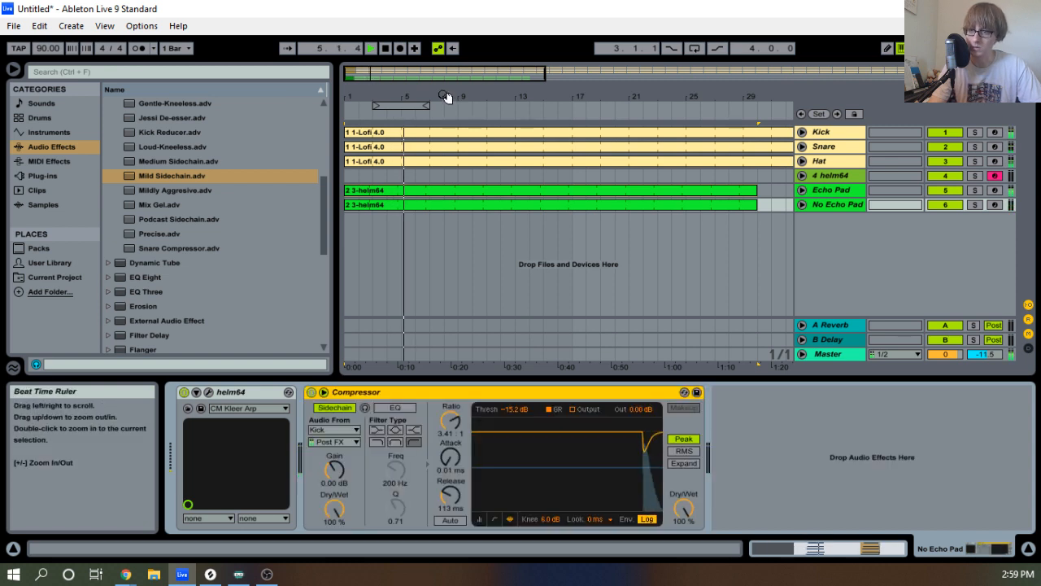
# Open the Kick track's clip in an enlarged note editor and paste an extra kick note at 1.2.3.
pyautogui.moveTo(429, 99); pyautogui.dragTo(427, 65)
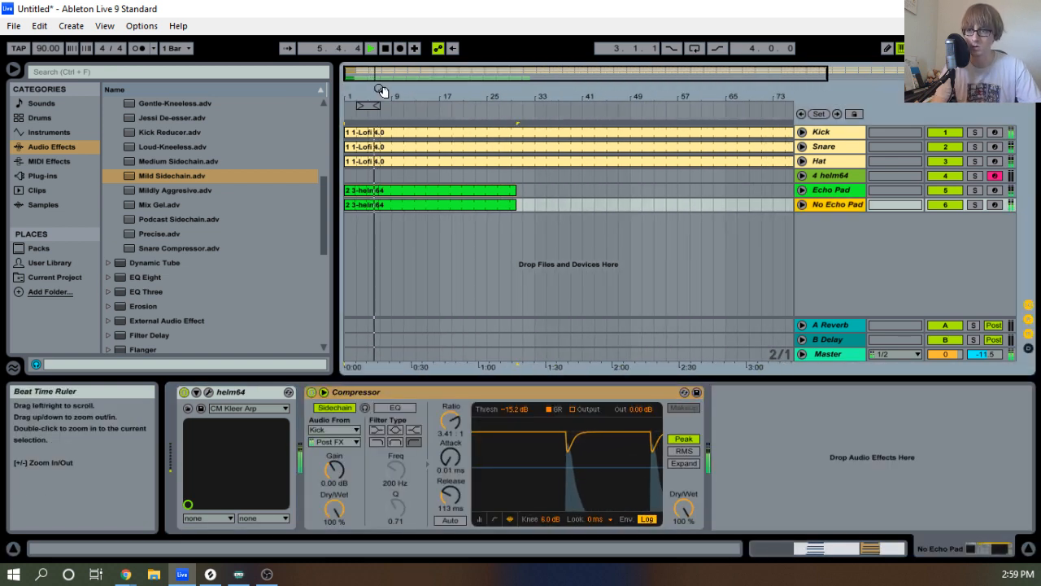
pyautogui.moveTo(380, 96); pyautogui.dragTo(380, 109)
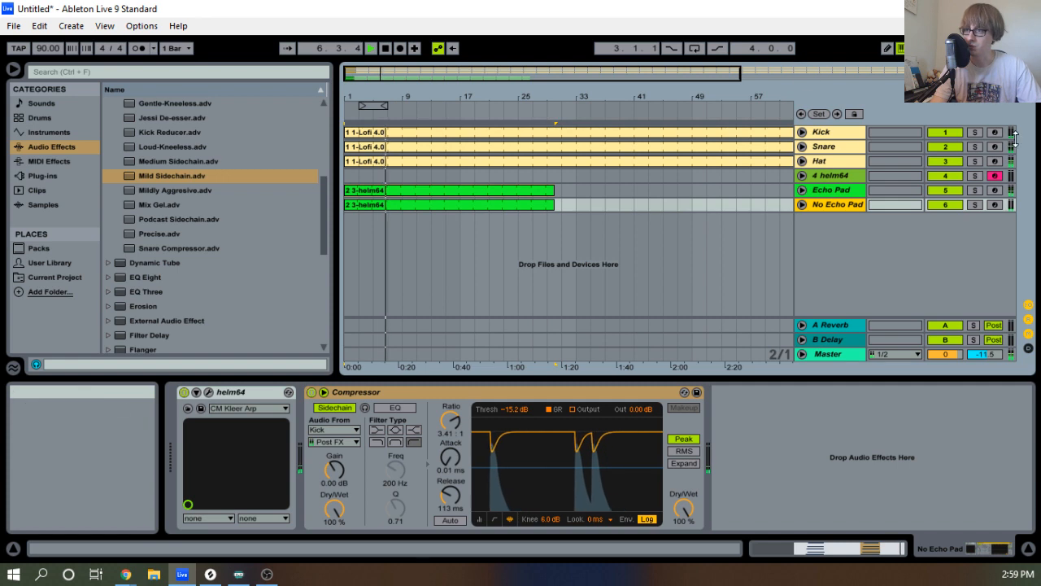
pyautogui.doubleClick(429, 135)
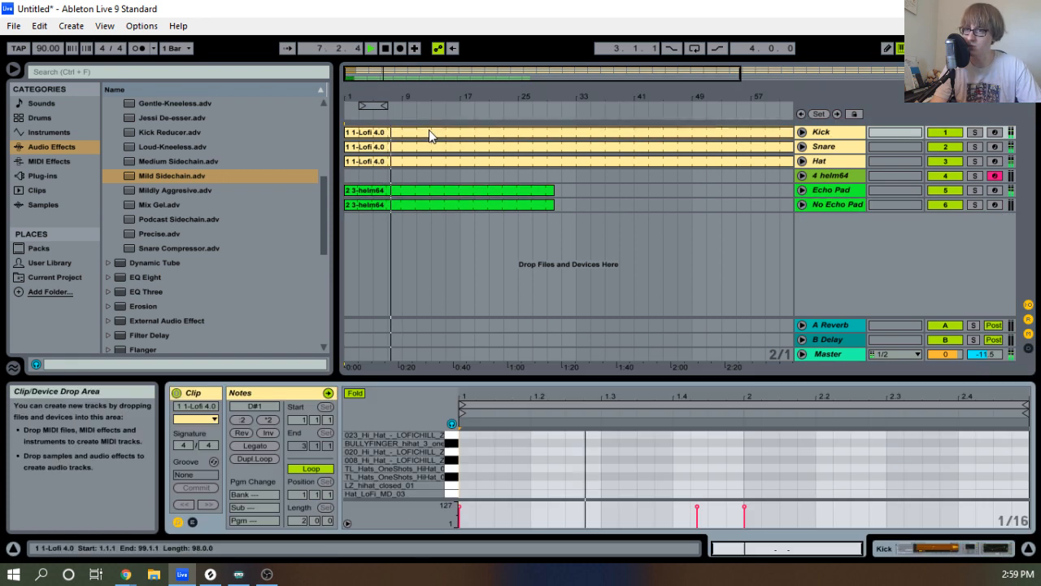
pyautogui.moveTo(657, 376); pyautogui.dragTo(661, 12)
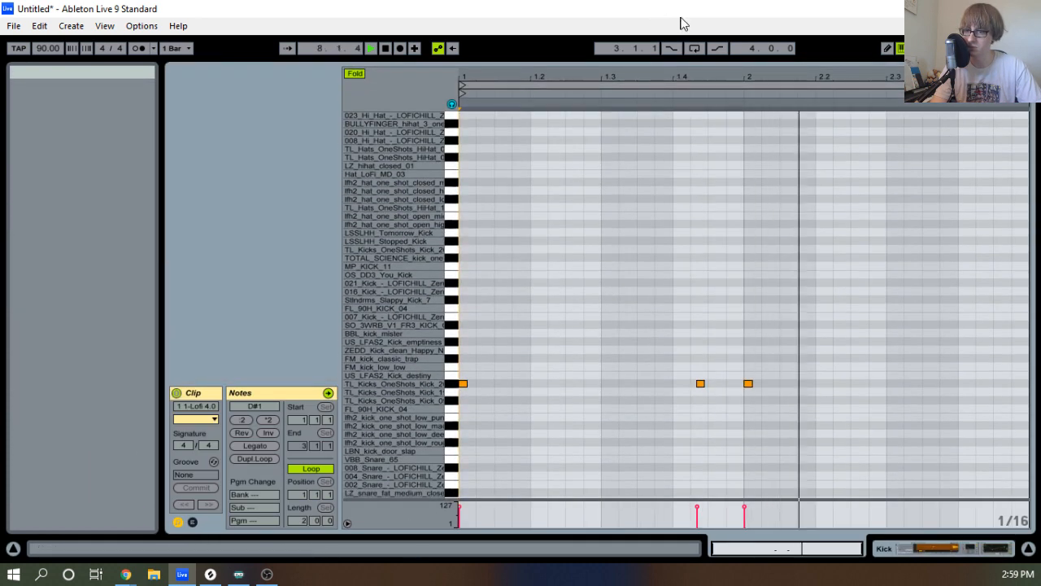
pyautogui.press('space')
pyautogui.moveTo(724, 74); pyautogui.dragTo(723, 76)
pyautogui.press('space')
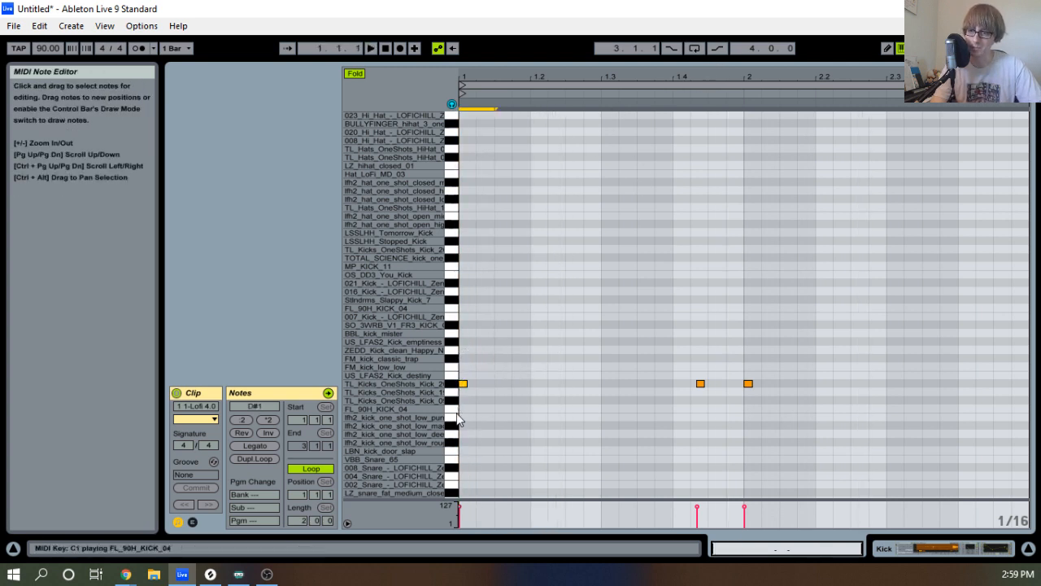
pyautogui.click(573, 366)
pyautogui.hotkey('ctrl', 'v')
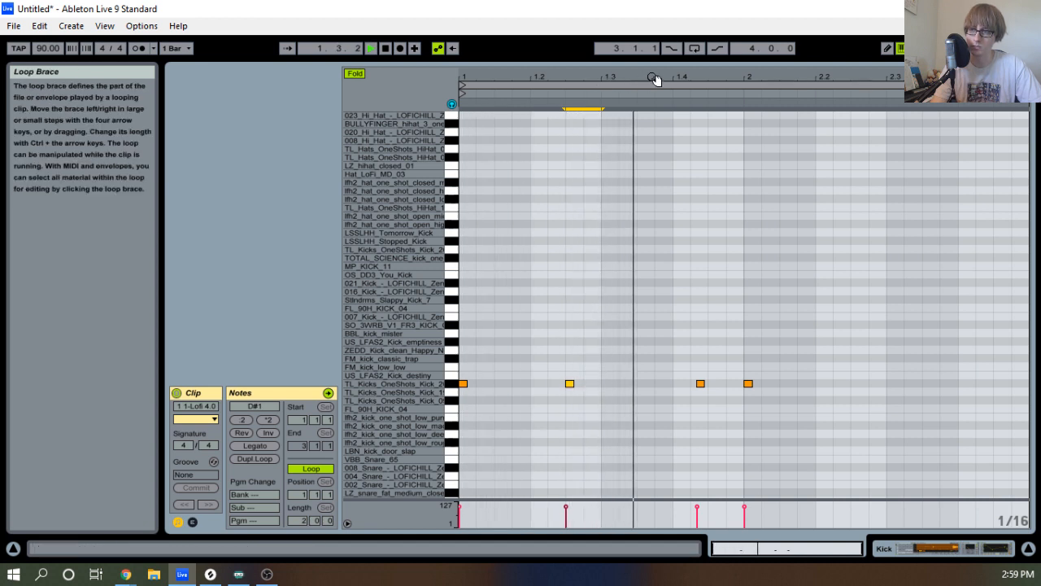
# Check the kick pattern in playback, and shorten the Kick, Snare and Hat clips in the arrangement to end at bar 9.
pyautogui.press('space')
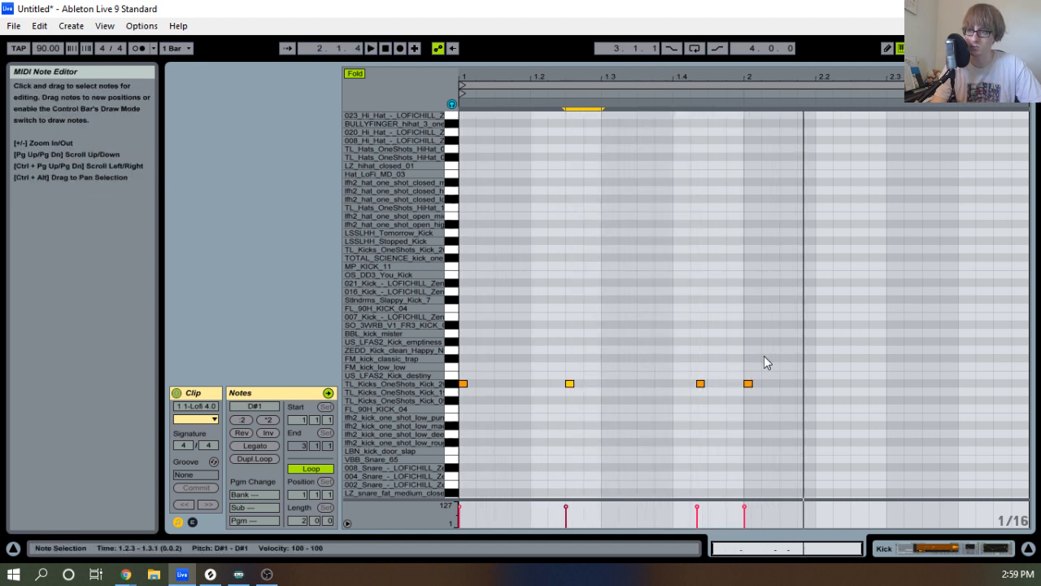
pyautogui.press('space')
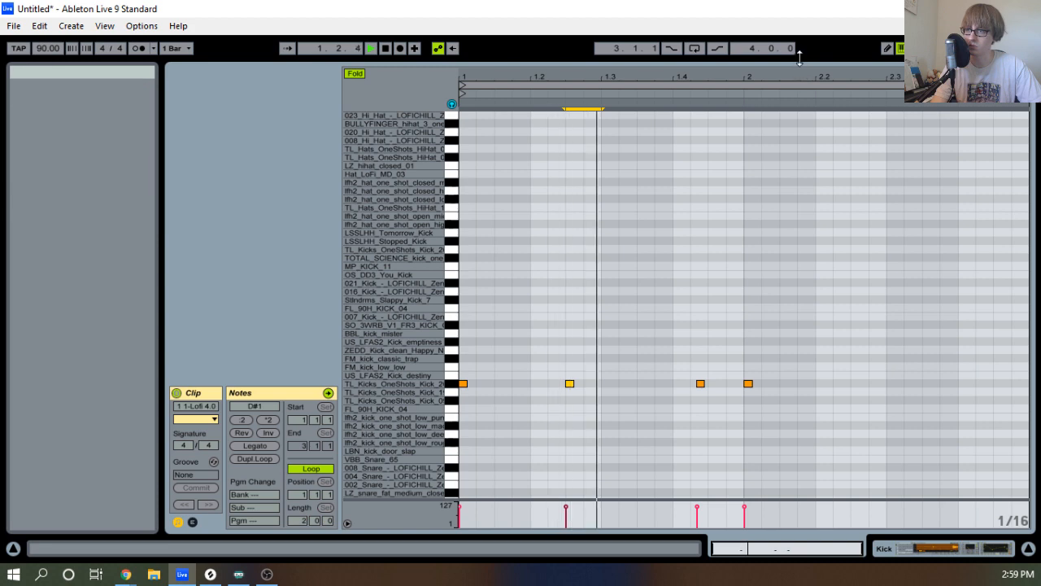
pyautogui.moveTo(801, 58); pyautogui.dragTo(732, 364)
pyautogui.click(696, 132)
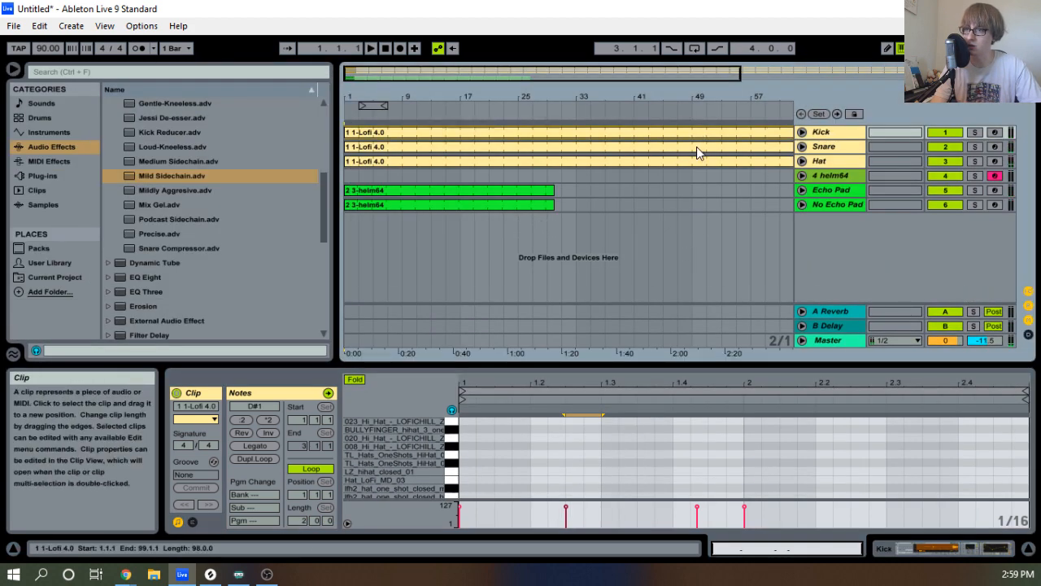
pyautogui.keyDown('shift'); pyautogui.click(699, 161); pyautogui.keyUp('shift')
pyautogui.moveTo(725, 98); pyautogui.dragTo(591, 95)
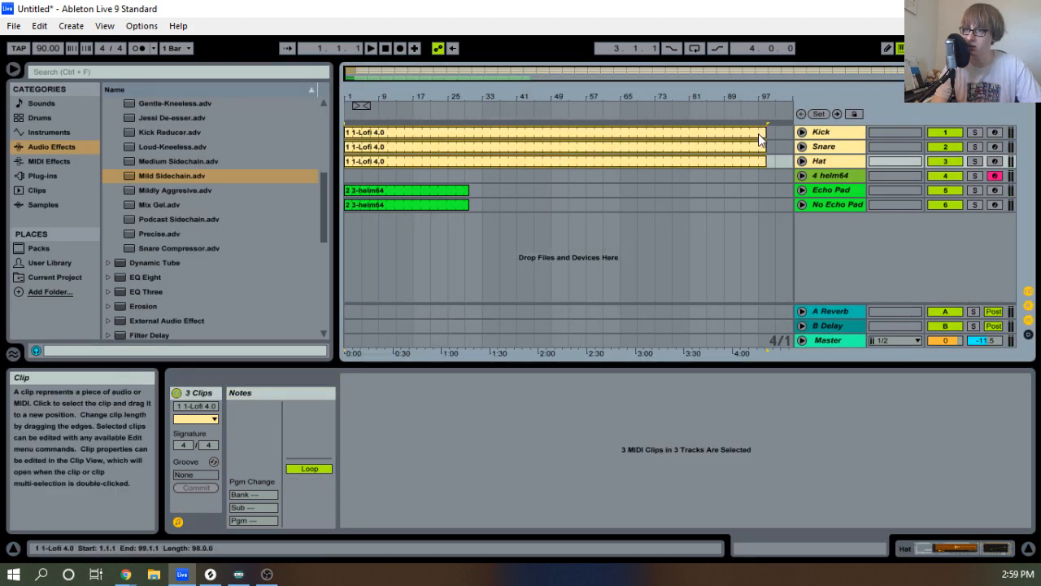
pyautogui.moveTo(761, 130); pyautogui.dragTo(362, 90)
pyautogui.moveTo(426, 97); pyautogui.dragTo(421, 81)
pyautogui.moveTo(411, 147); pyautogui.dragTo(479, 148)
pyautogui.press('space')
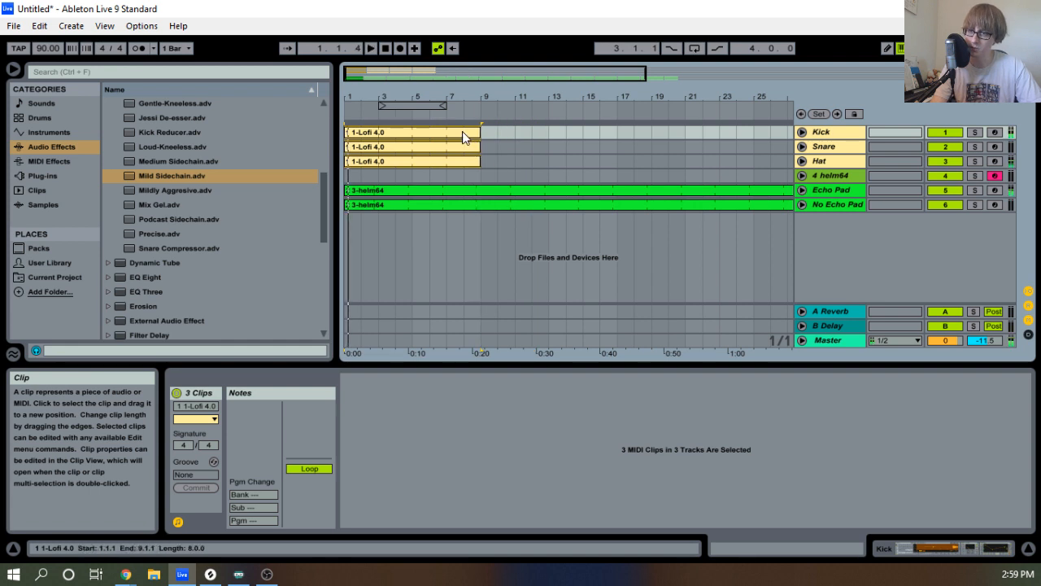
# Consolidate the shortened Kick, Snare and Hat clips and turn on looping for all three.
pyautogui.rightClick(461, 136)
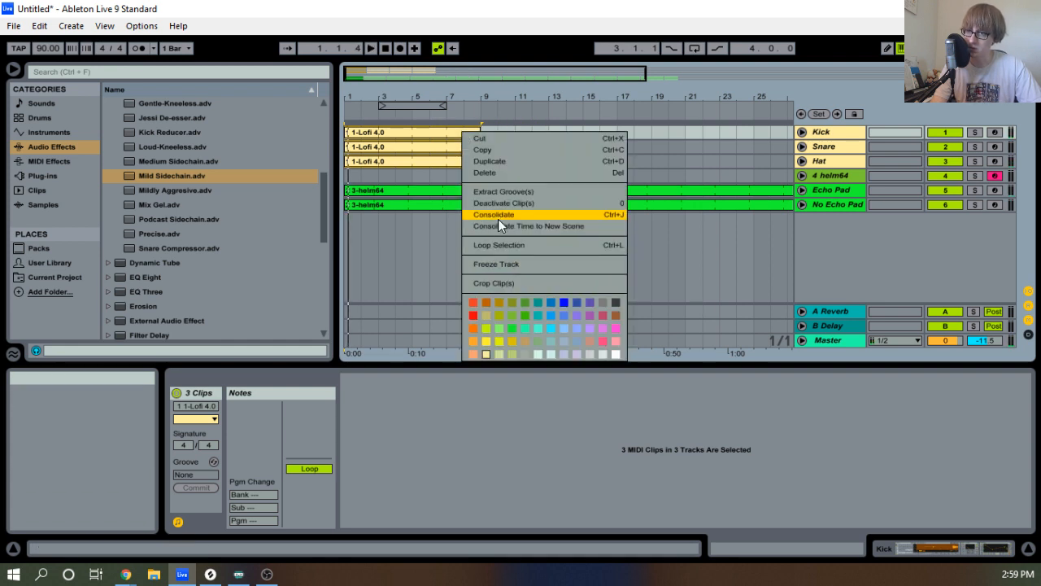
pyautogui.click(498, 219)
pyautogui.click(467, 160)
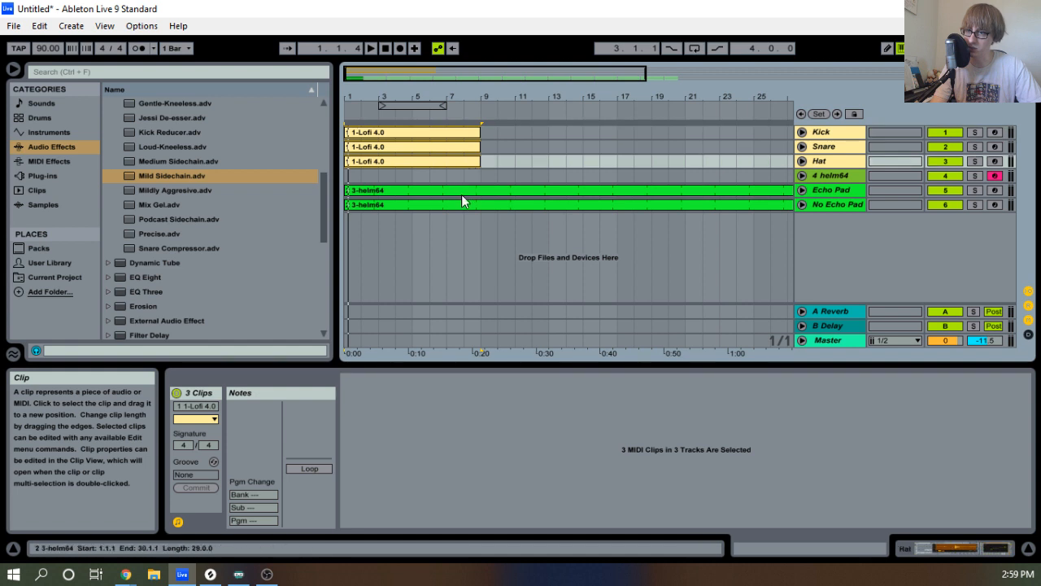
pyautogui.click(461, 152)
pyautogui.click(311, 468)
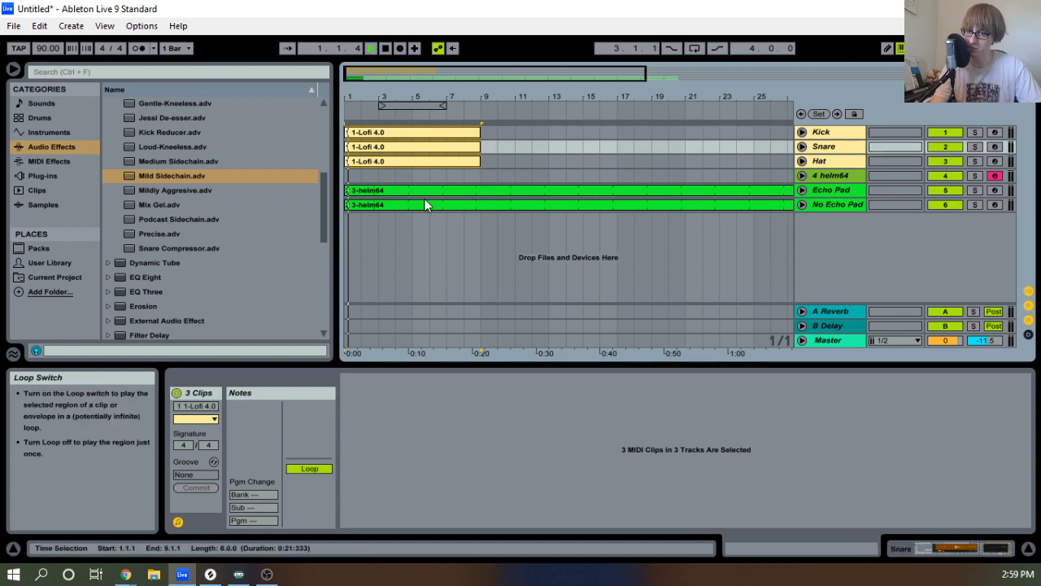
# Extend the looping Kick, Snare and Hat clips together to bar 42.
pyautogui.press('space')
pyautogui.moveTo(479, 148); pyautogui.dragTo(1031, 143)
pyautogui.press('space')
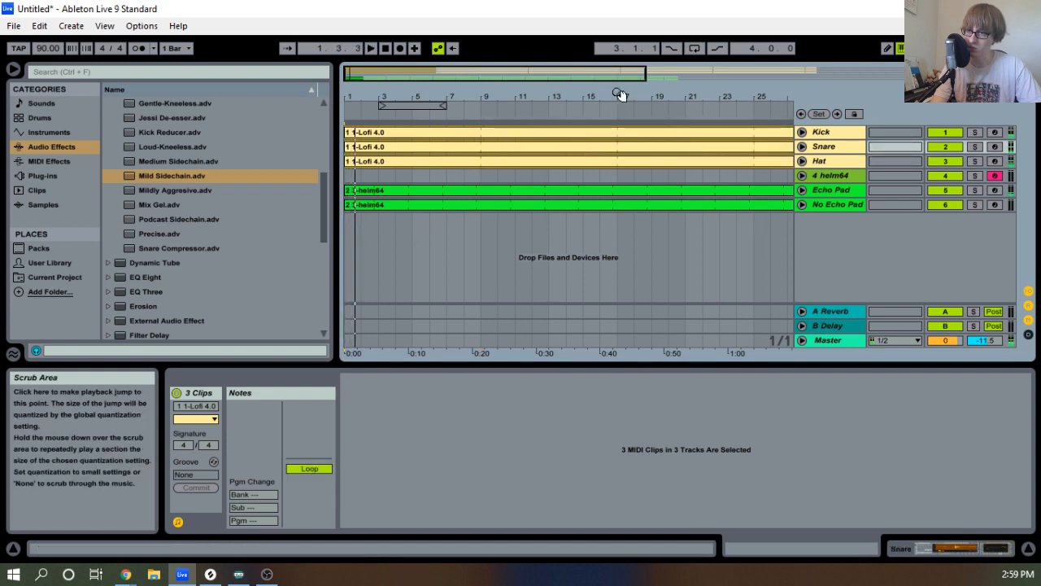
pyautogui.moveTo(620, 95); pyautogui.dragTo(619, 62)
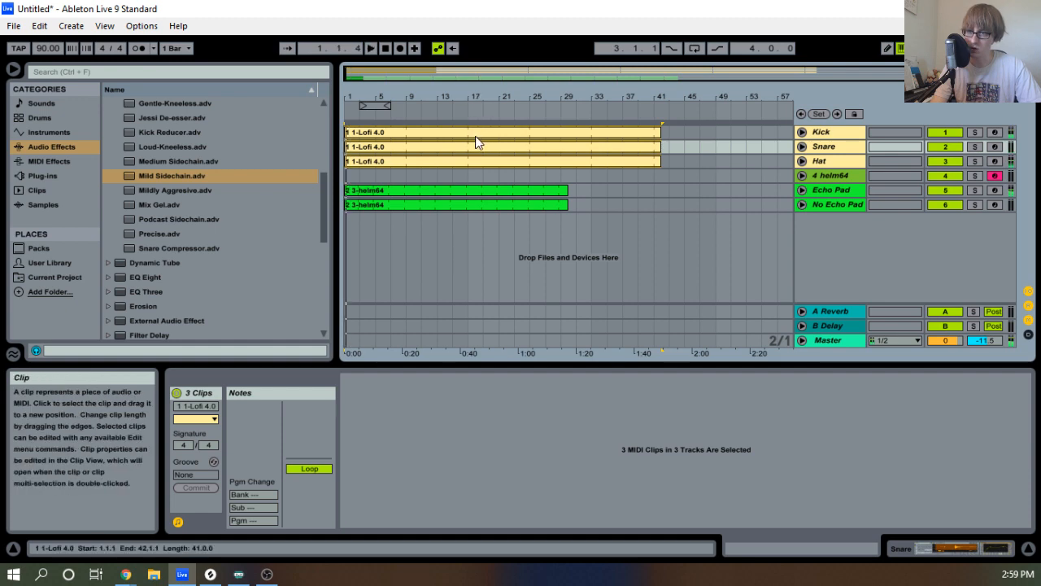
# Open the Kick track's clip in an enlarged note editor and examine its opening bars during playback.
pyautogui.click(475, 134)
pyautogui.moveTo(647, 365); pyautogui.dragTo(629, 58)
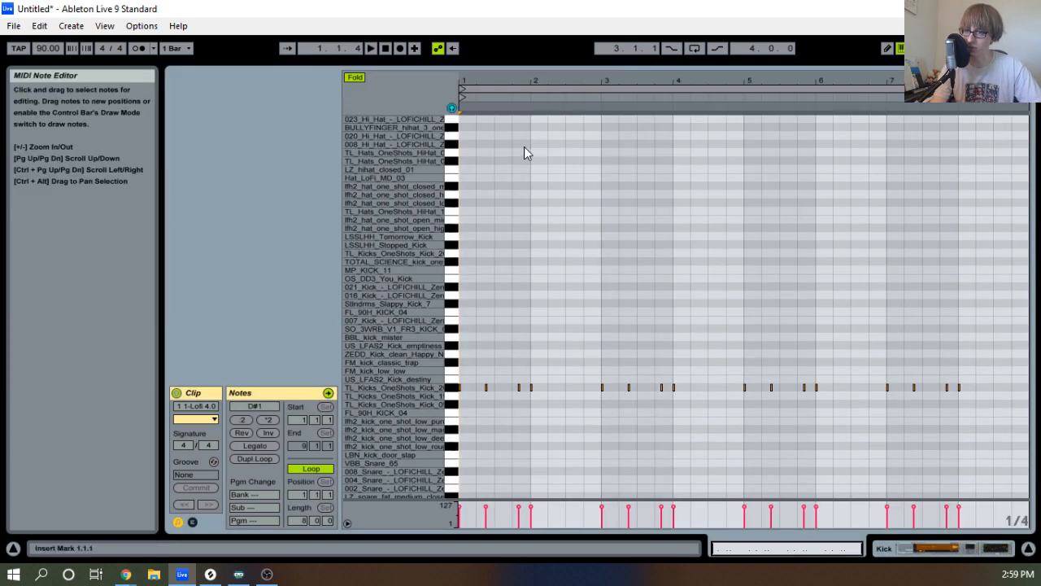
pyautogui.press('space')
pyautogui.moveTo(529, 81); pyautogui.dragTo(662, 84)
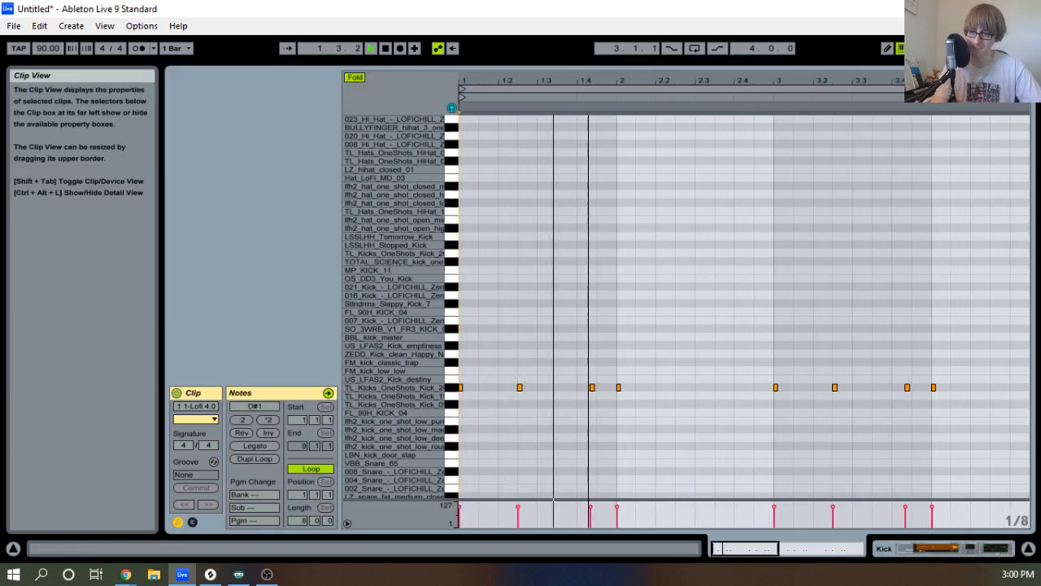
pyautogui.click(538, 394)
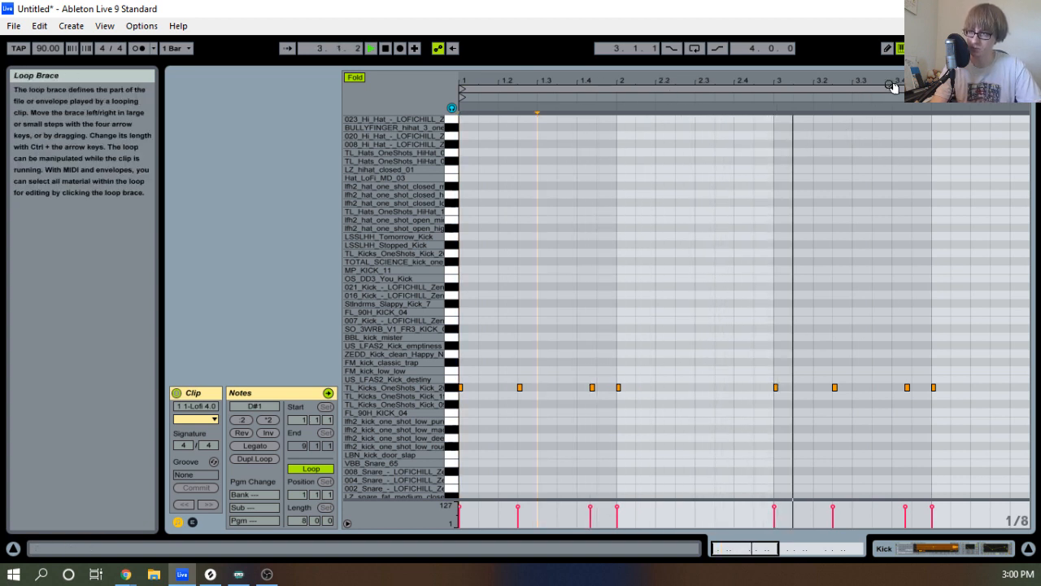
pyautogui.moveTo(894, 81); pyautogui.dragTo(828, 84)
pyautogui.press('space')
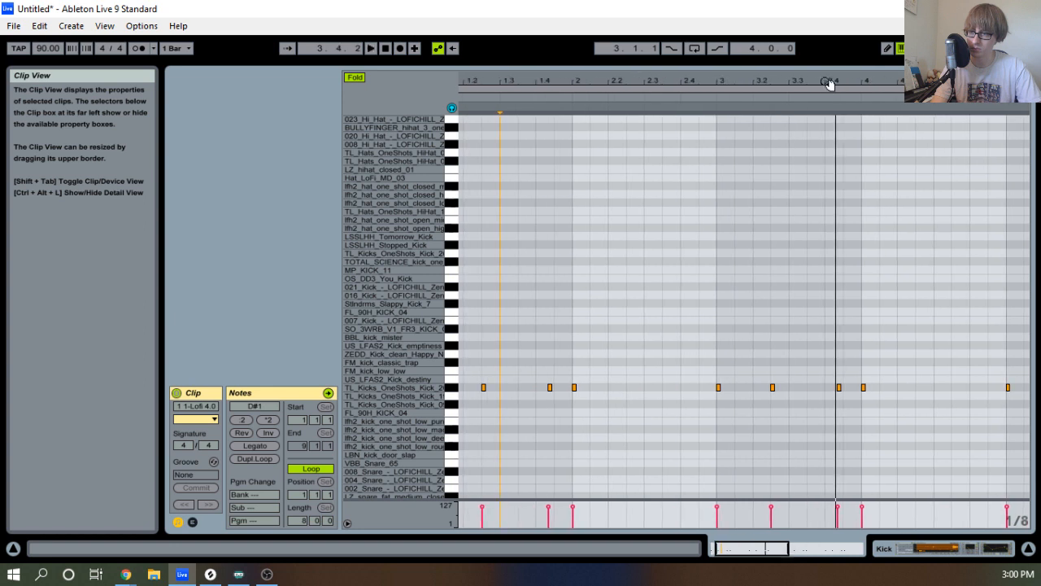
pyautogui.moveTo(763, 77); pyautogui.dragTo(791, 80)
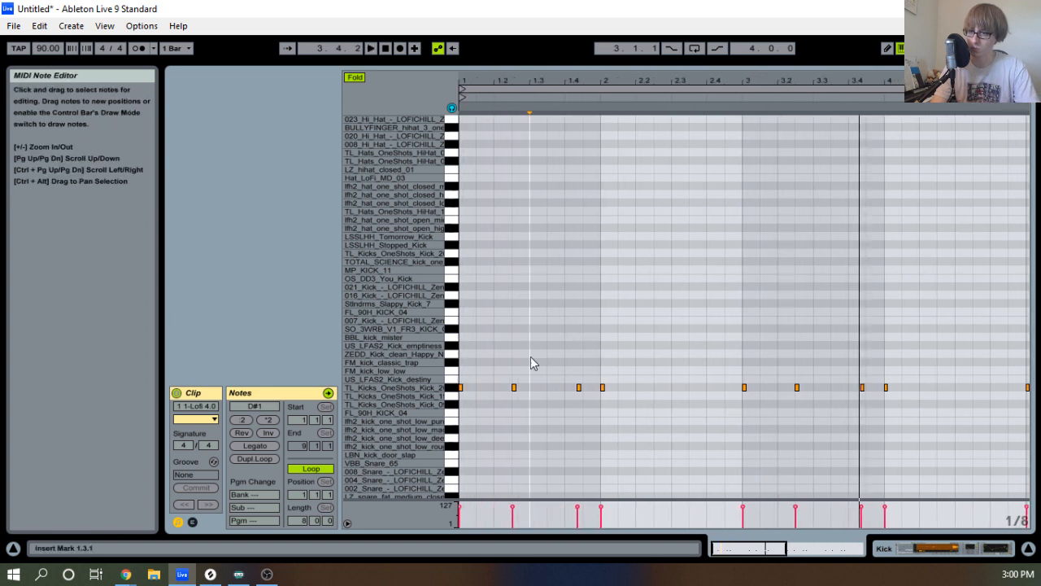
# Move the kick note at 3.2.3 to 3.4.4 on a triplet grid, checking its timing in playback.
pyautogui.click(796, 387)
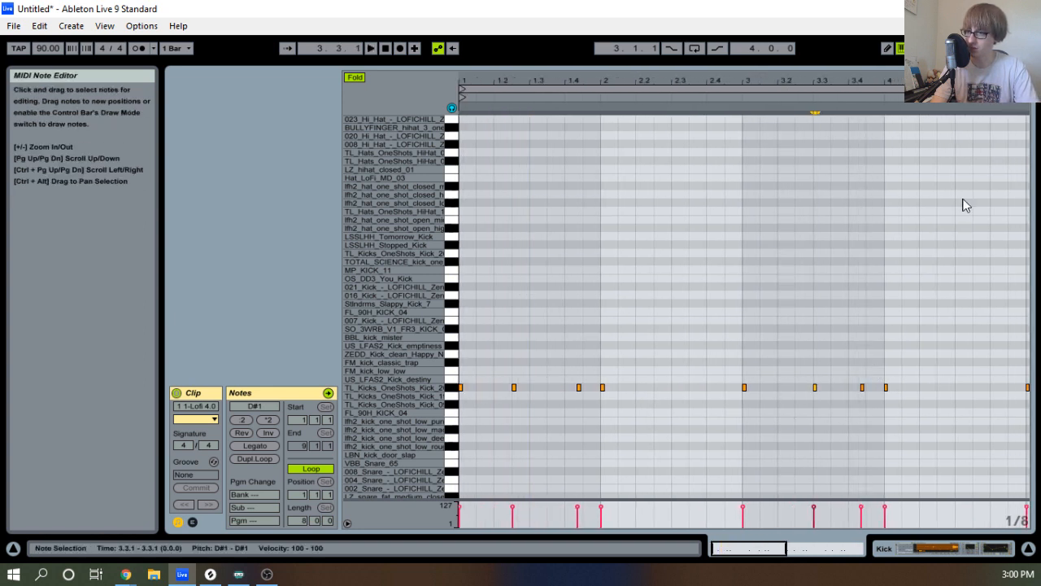
pyautogui.press('Left')
pyautogui.moveTo(900, 80); pyautogui.dragTo(778, 112)
pyautogui.press('Right')
pyautogui.press('Right')
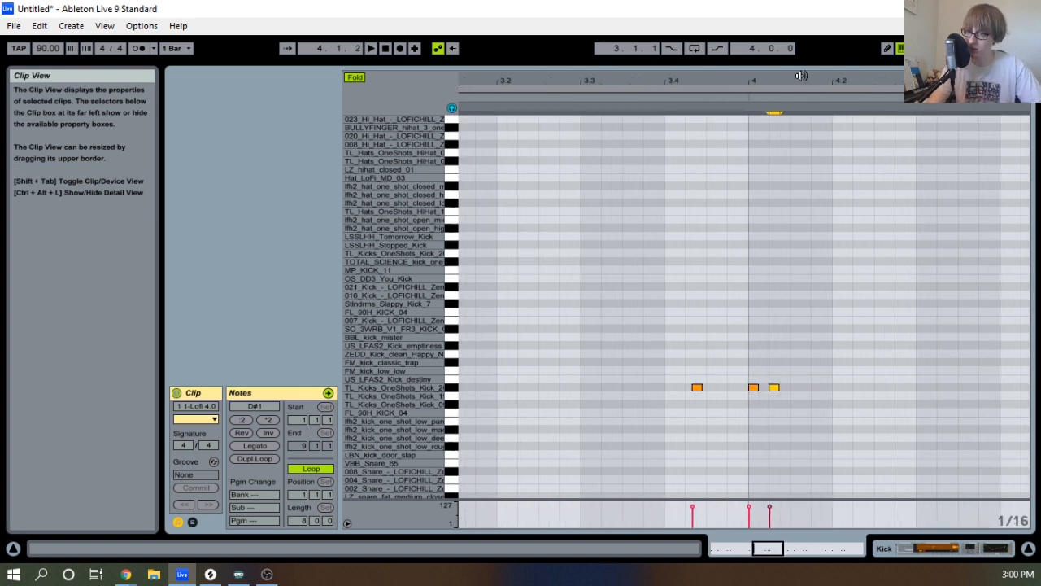
pyautogui.hotkey('ctrl', '3')
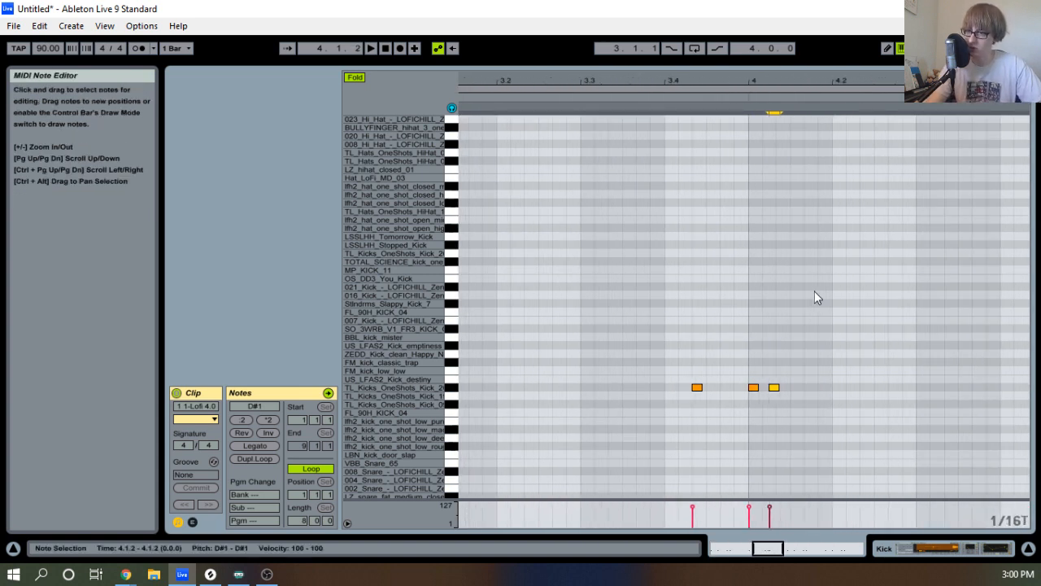
pyautogui.moveTo(771, 76); pyautogui.dragTo(774, 57)
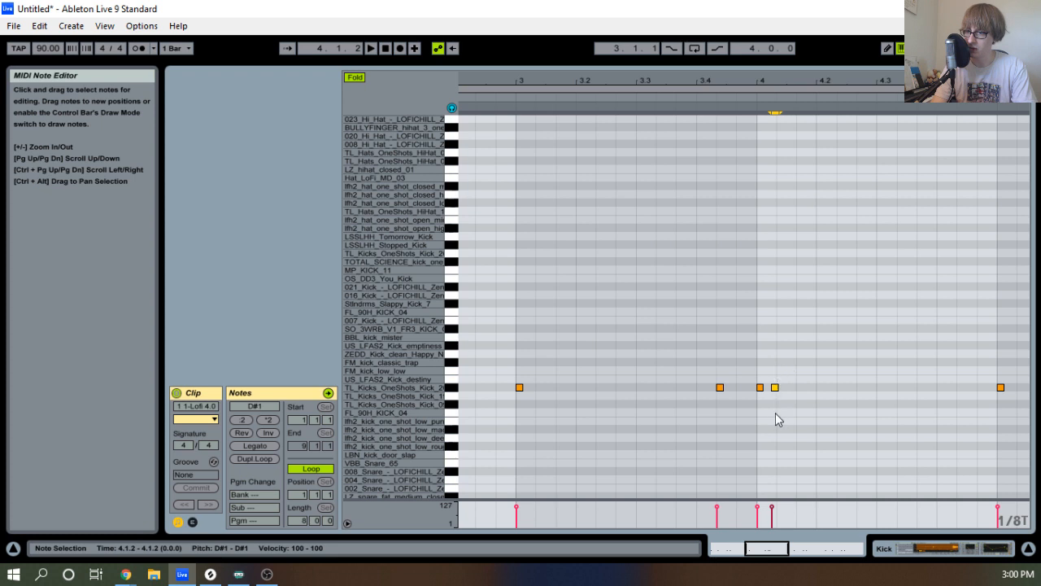
pyautogui.press('Left')
pyautogui.press('Left')
pyautogui.press('space')
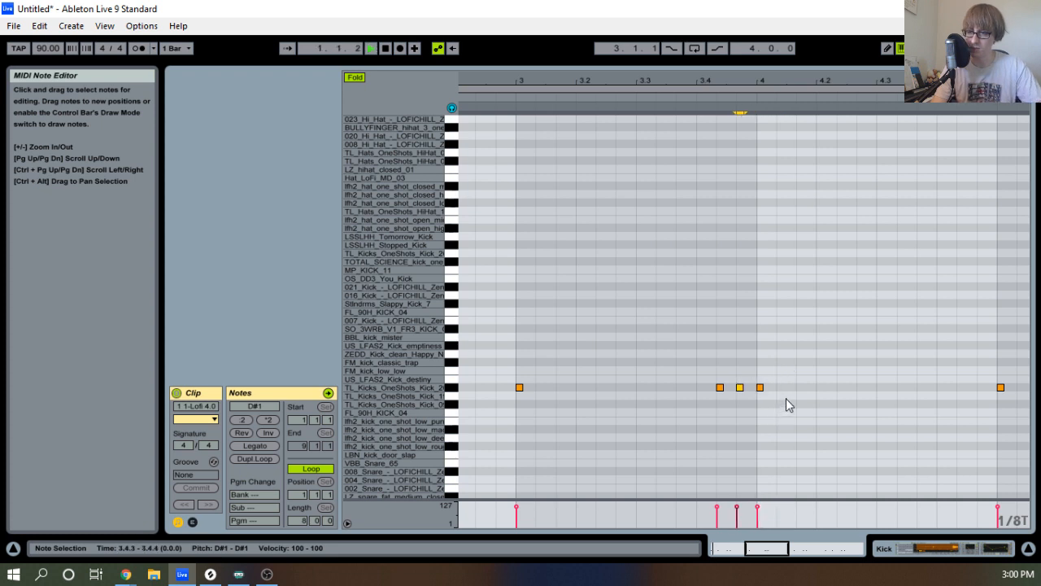
pyautogui.moveTo(739, 80); pyautogui.dragTo(736, 77)
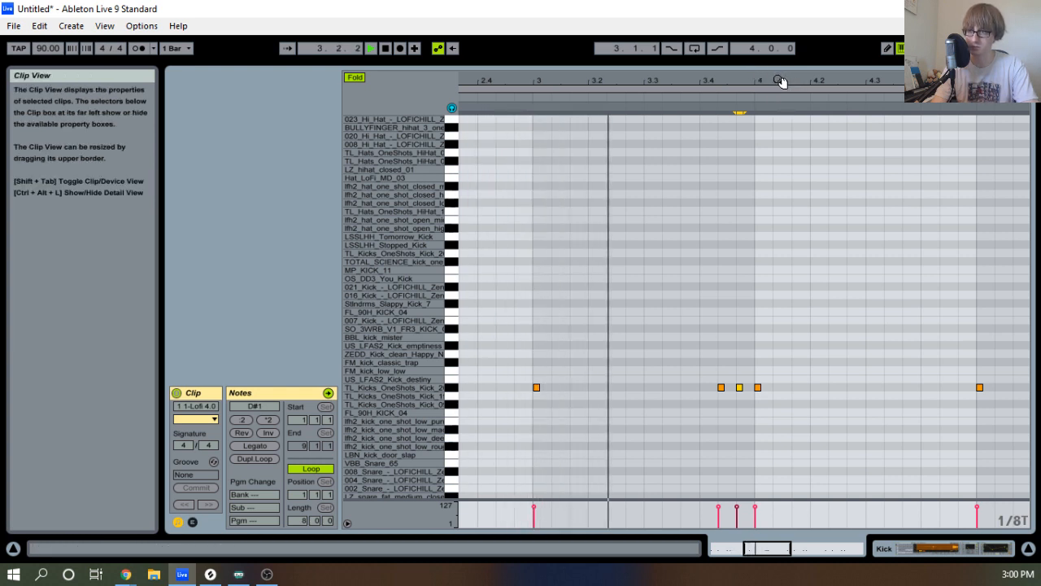
pyautogui.moveTo(781, 80); pyautogui.dragTo(785, 81)
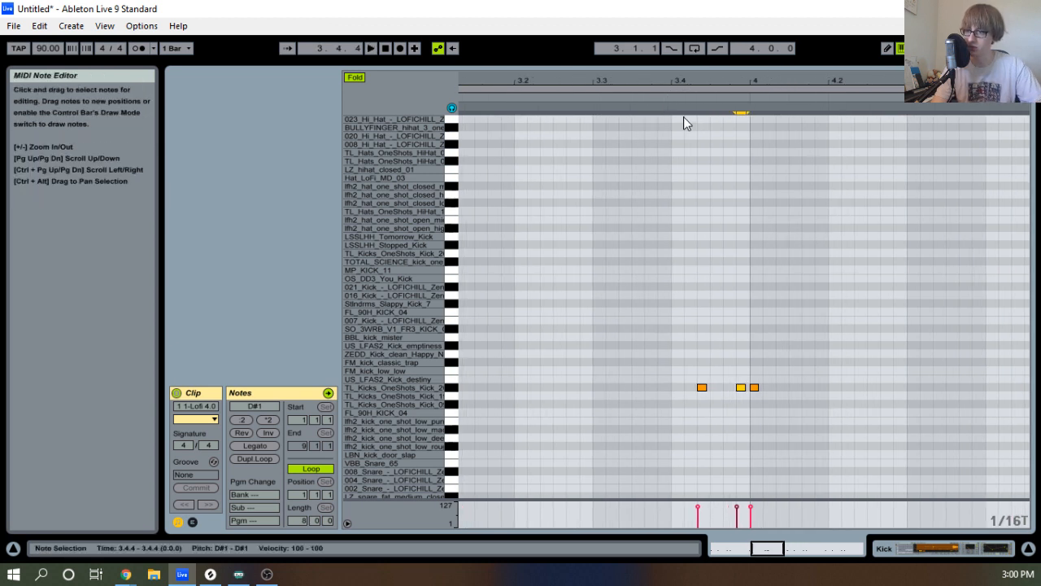
pyautogui.click(661, 99)
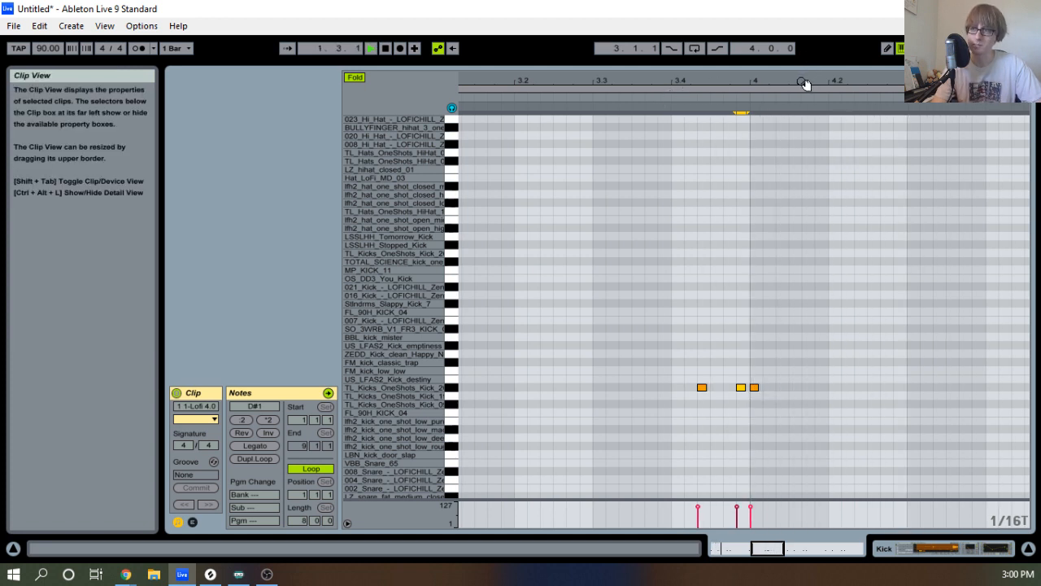
# Delete the kick note at 1.2.3 and turn off the triplet grid.
pyautogui.moveTo(698, 84); pyautogui.dragTo(844, 95)
pyautogui.click(538, 384)
pyautogui.press('space')
pyautogui.doubleClick(515, 387)
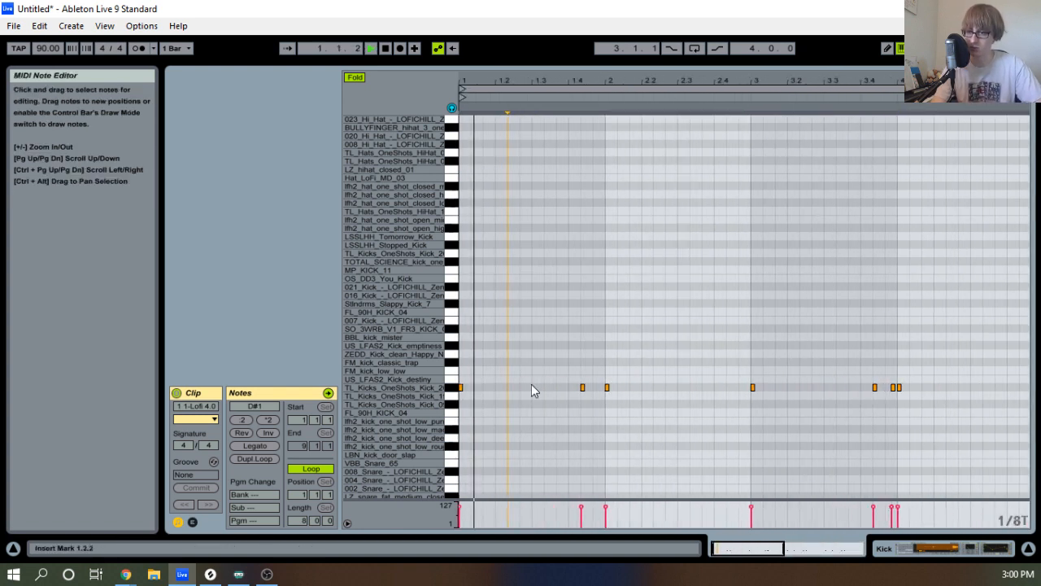
pyautogui.hotkey('ctrl', '3')
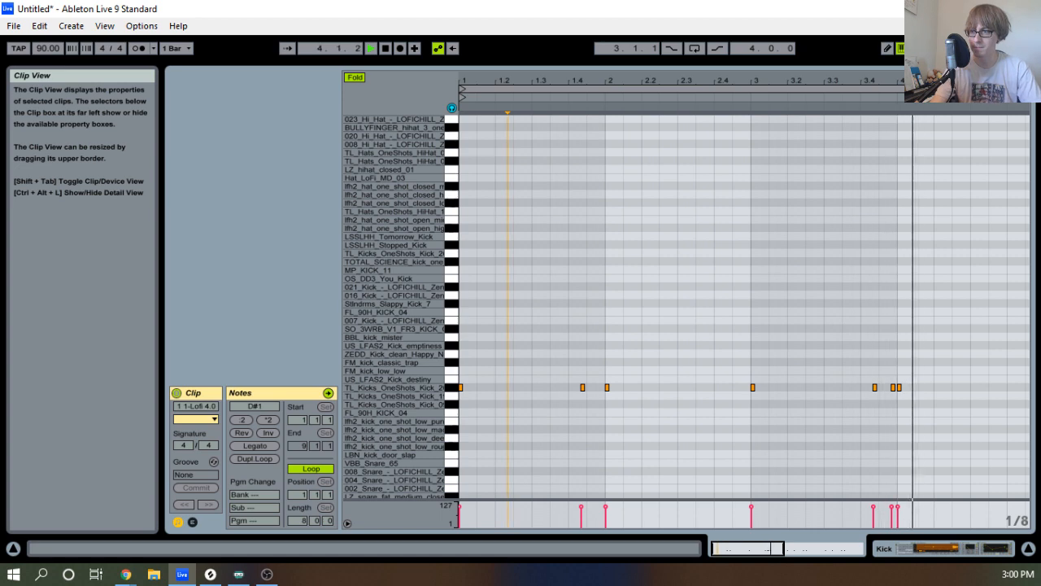
# Copy the kick note at 3.4.2 to the end of bar 4, placing it at 4.4.3 and checking it in playback.
pyautogui.moveTo(971, 81); pyautogui.dragTo(689, 86)
pyautogui.press('space')
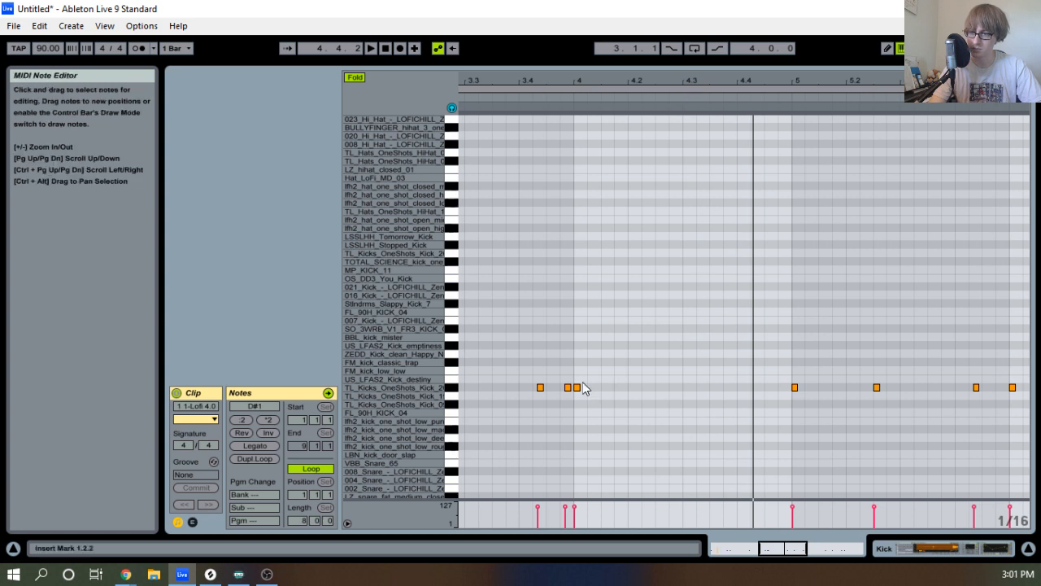
pyautogui.click(539, 386)
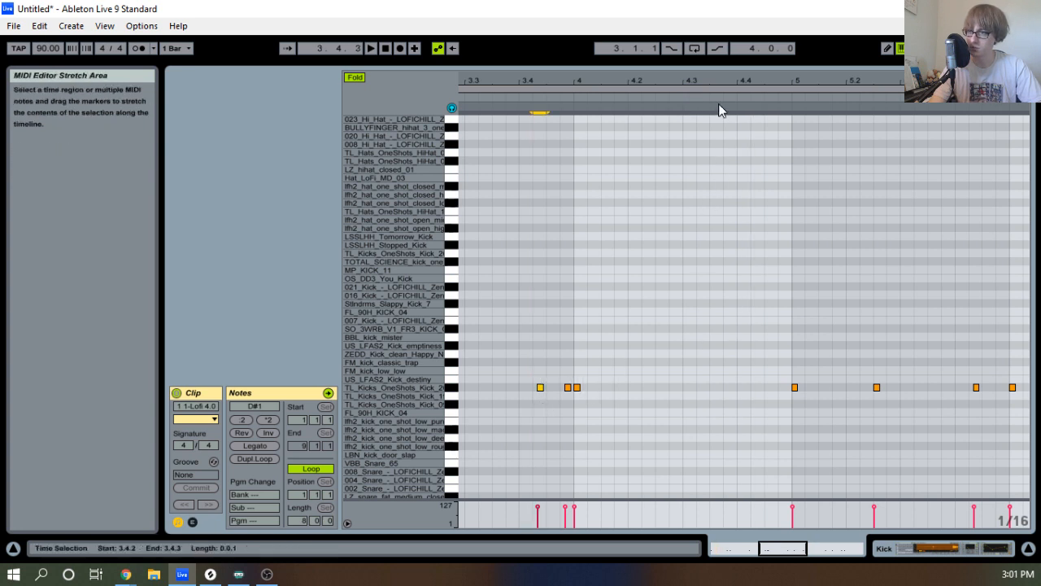
pyautogui.click(760, 318)
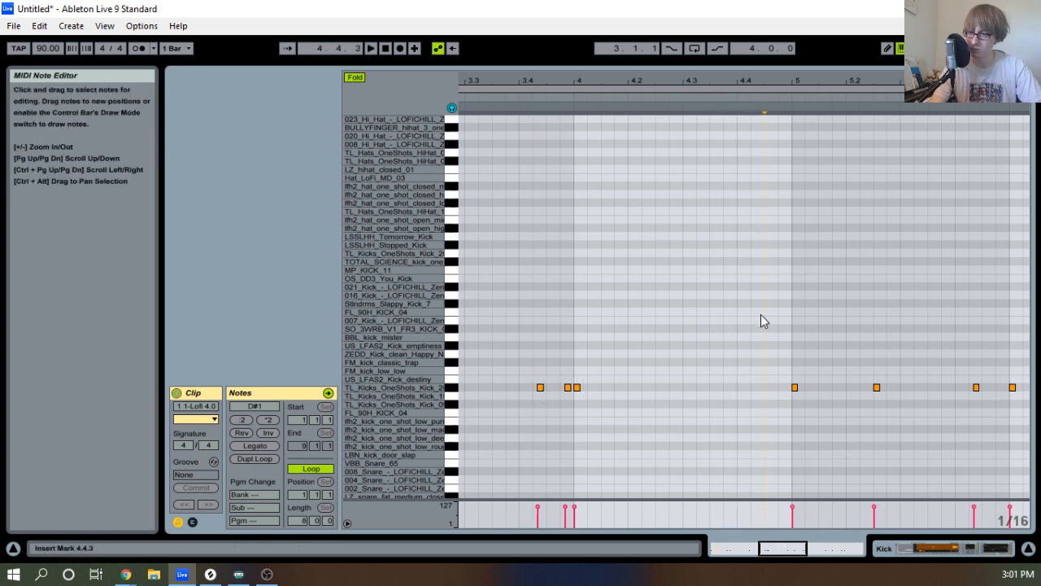
pyautogui.hotkey('ctrl', 'v')
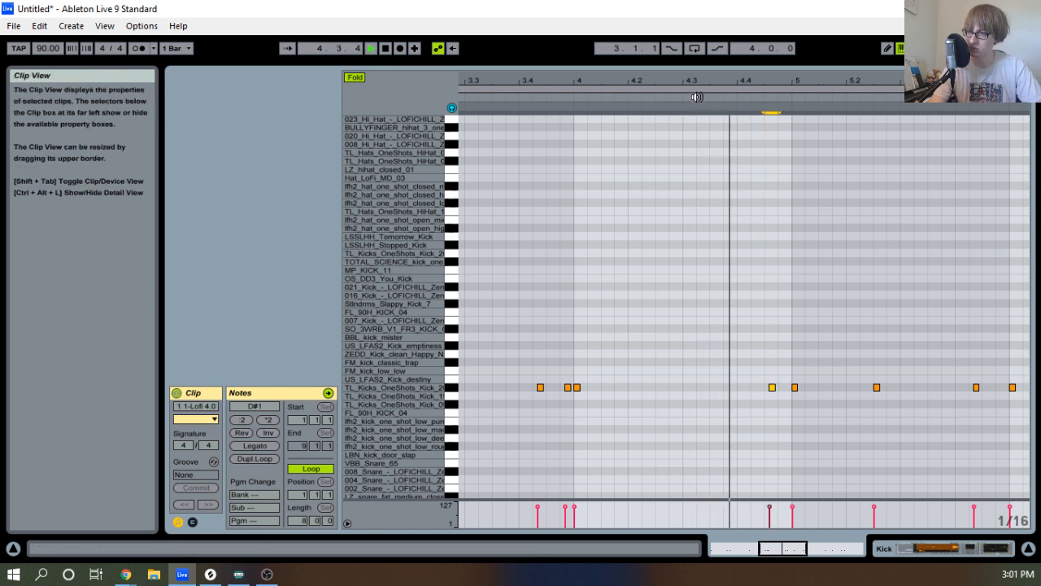
pyautogui.press('space')
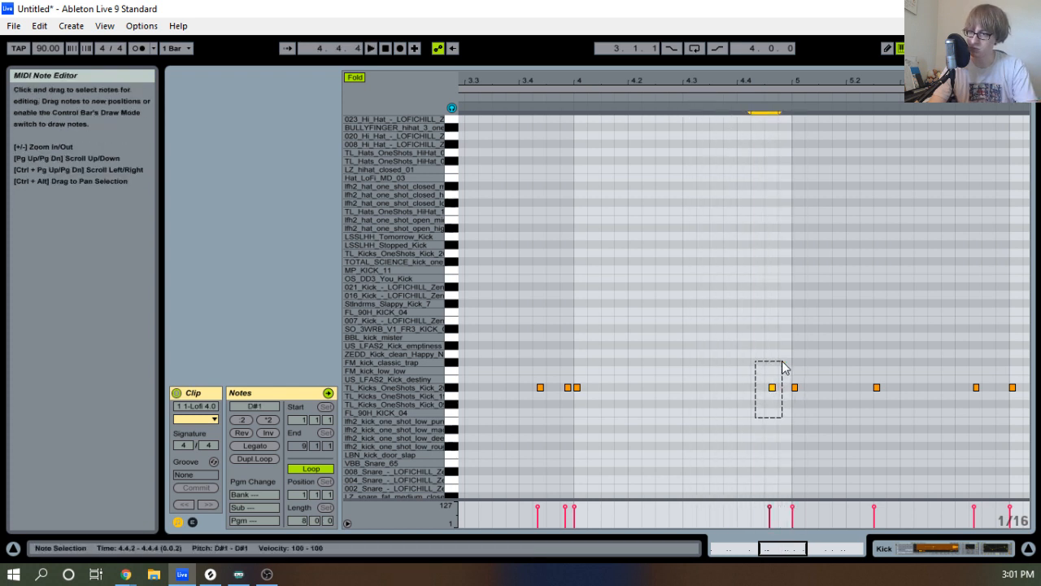
pyautogui.click(692, 99)
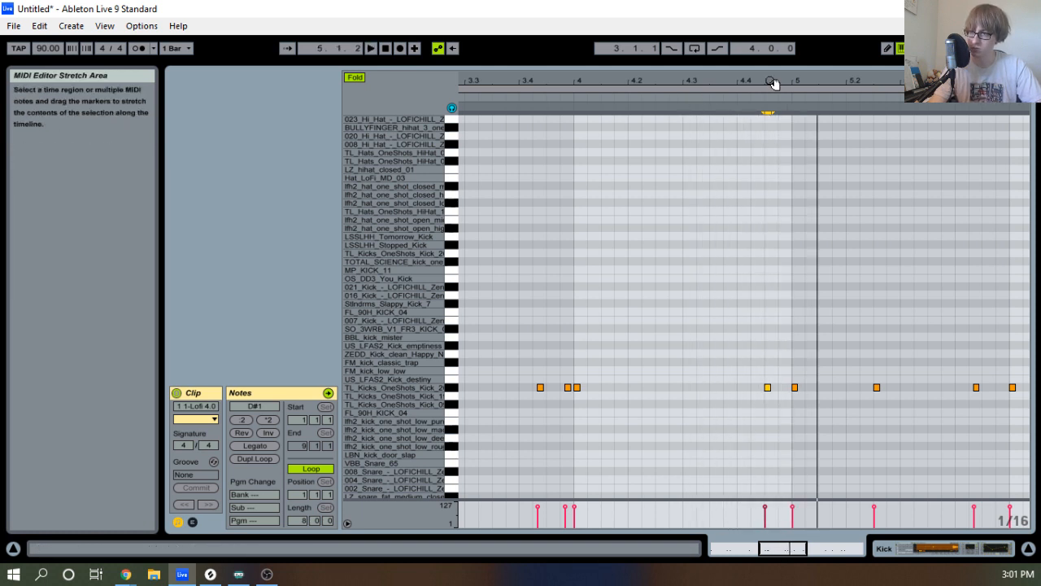
# Replace the kick notes from bar 5 onward with a copy of the first four bars' kick pattern.
pyautogui.moveTo(758, 81); pyautogui.dragTo(746, 35)
pyautogui.moveTo(746, 401); pyautogui.dragTo(1030, 99)
pyautogui.press('Delete')
pyautogui.click(835, 312)
pyautogui.hotkey('ctrl', 'a')
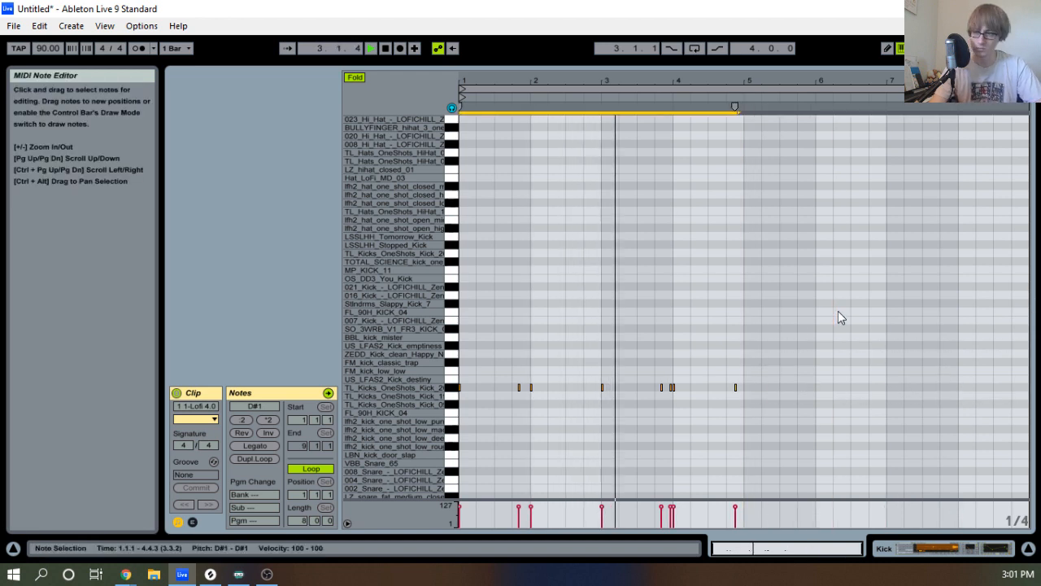
pyautogui.click(744, 346)
pyautogui.hotkey('ctrl', 'v')
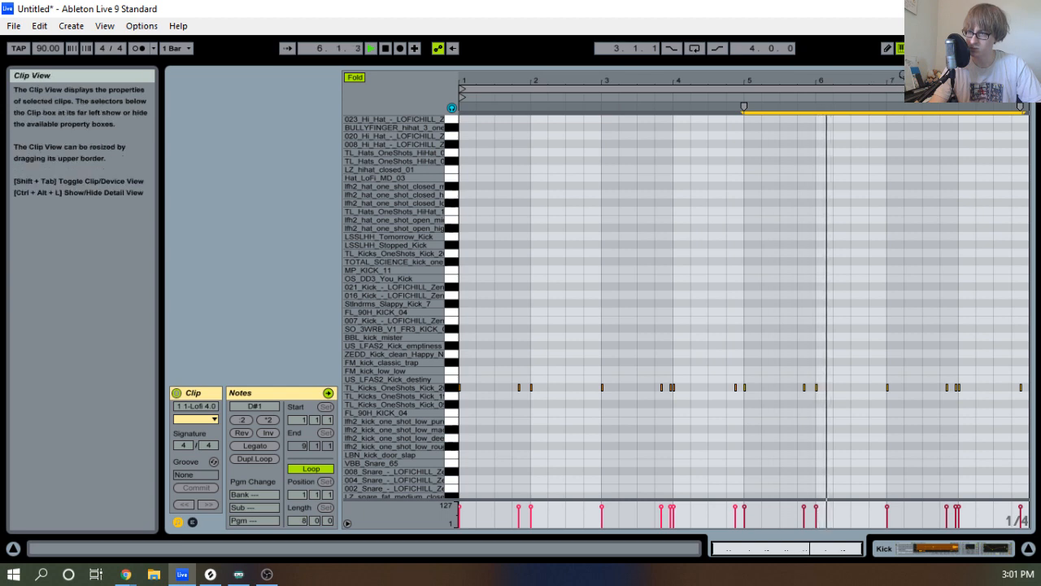
# Shrink the note editor back down and show the Kick track's devices.
pyautogui.moveTo(793, 80)
pyautogui.mouseDown()
pyautogui.moveTo(676, 114)
pyautogui.moveTo(692, 155)
pyautogui.moveTo(635, 138)
pyautogui.moveTo(784, 98)
pyautogui.mouseUp()
pyautogui.moveTo(873, 79); pyautogui.dragTo(793, 425)
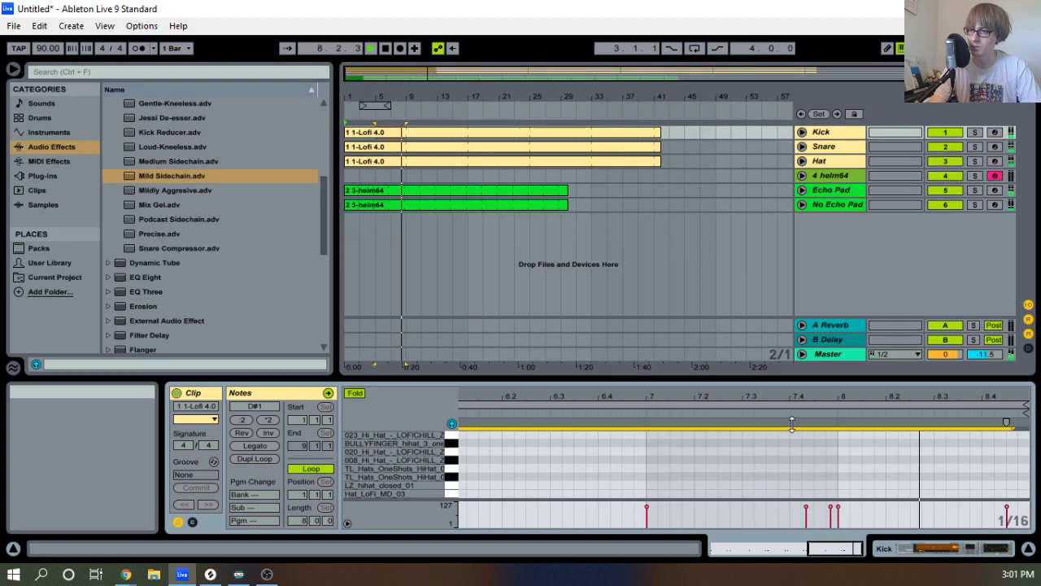
pyautogui.click(839, 130)
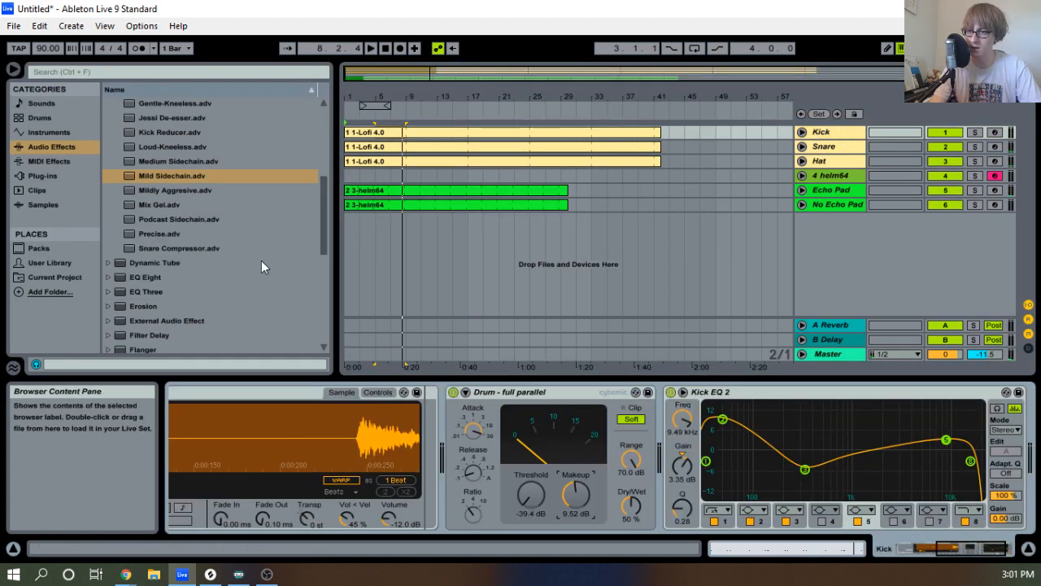
pyautogui.scroll(5, 166, 270)
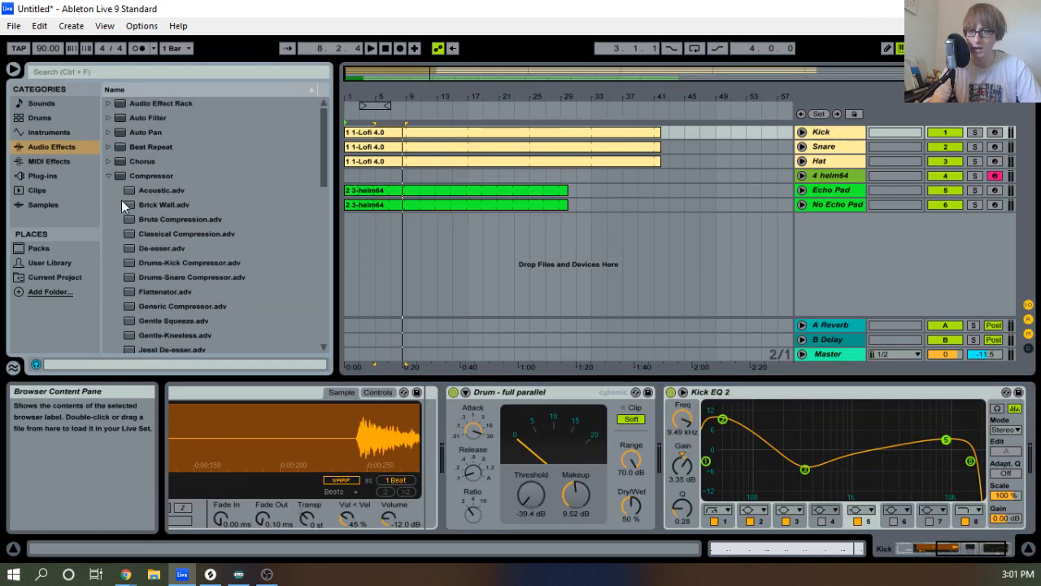
pyautogui.click(106, 174)
pyautogui.scroll(-6, 200, 224)
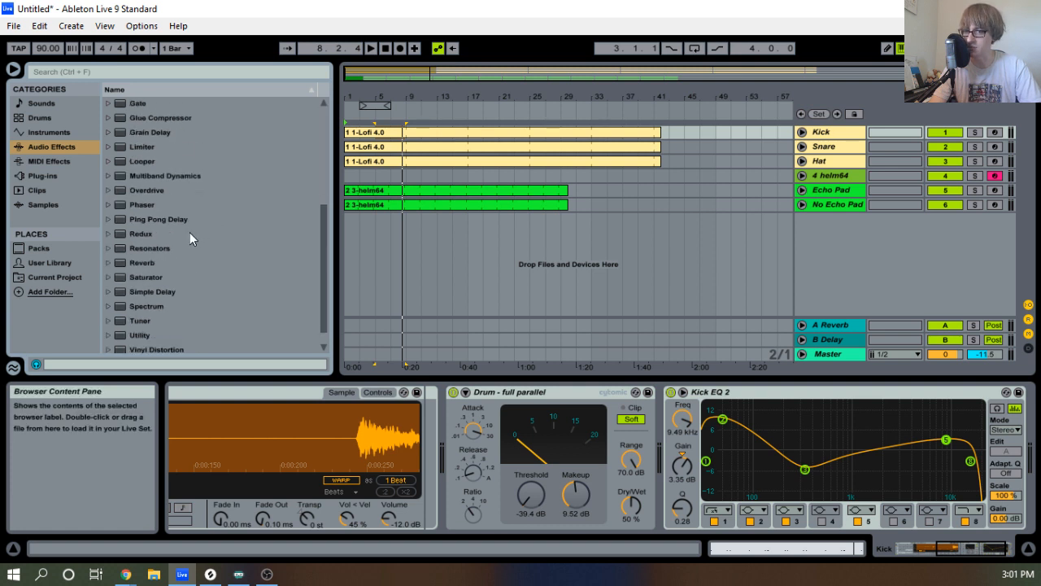
pyautogui.moveTo(142, 325)
pyautogui.mouseDown()
pyautogui.moveTo(675, 452)
pyautogui.moveTo(469, 454)
pyautogui.moveTo(509, 426)
pyautogui.mouseUp()
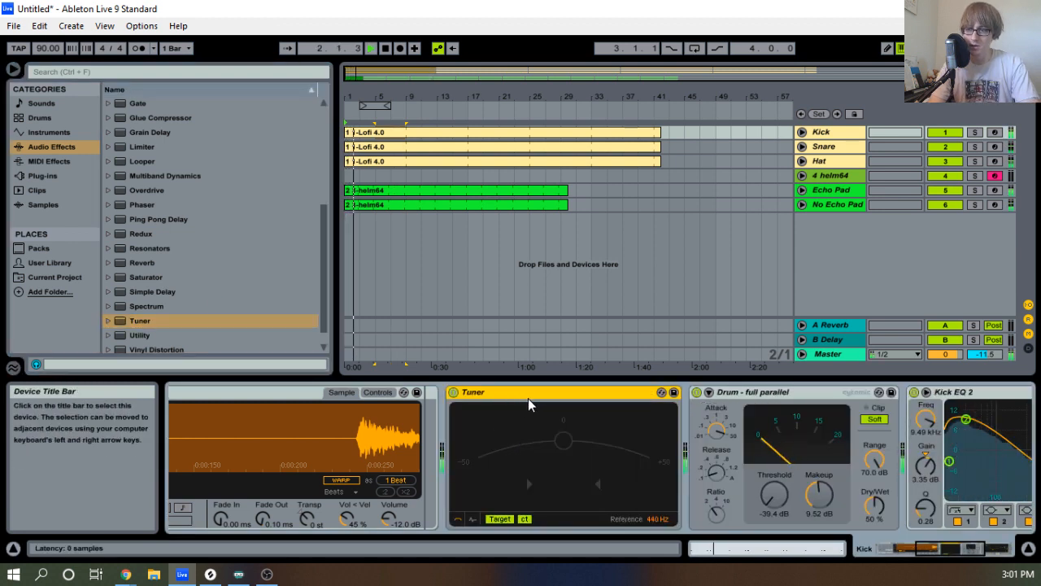
pyautogui.press('Delete')
pyautogui.press('space')
# Insert an EQ Eight ahead of the Drum - full parallel compressor on the Kick track and expand its frequency display.
pyautogui.scroll(5, 159, 187)
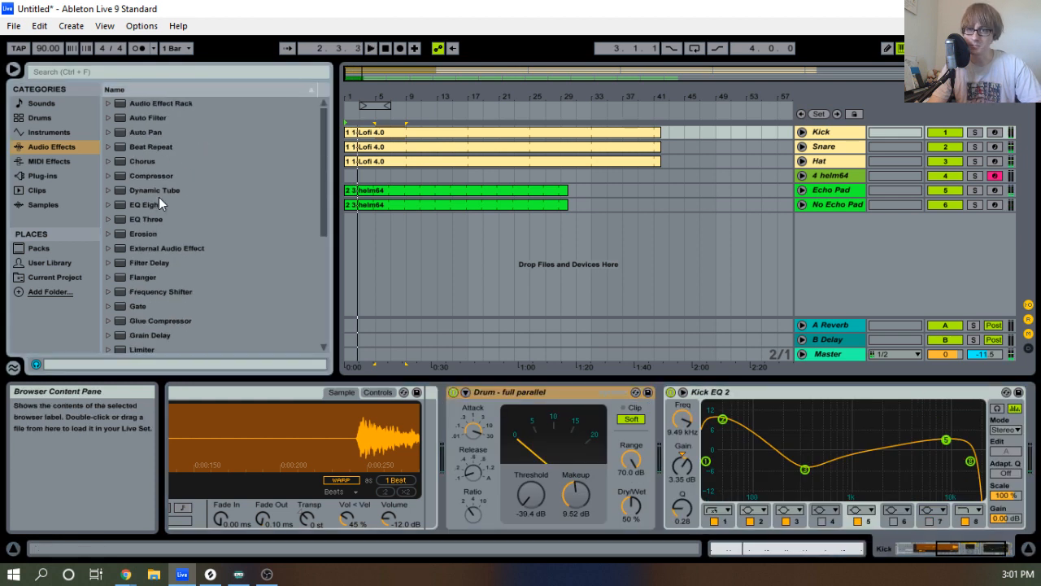
pyautogui.moveTo(146, 205); pyautogui.dragTo(458, 458)
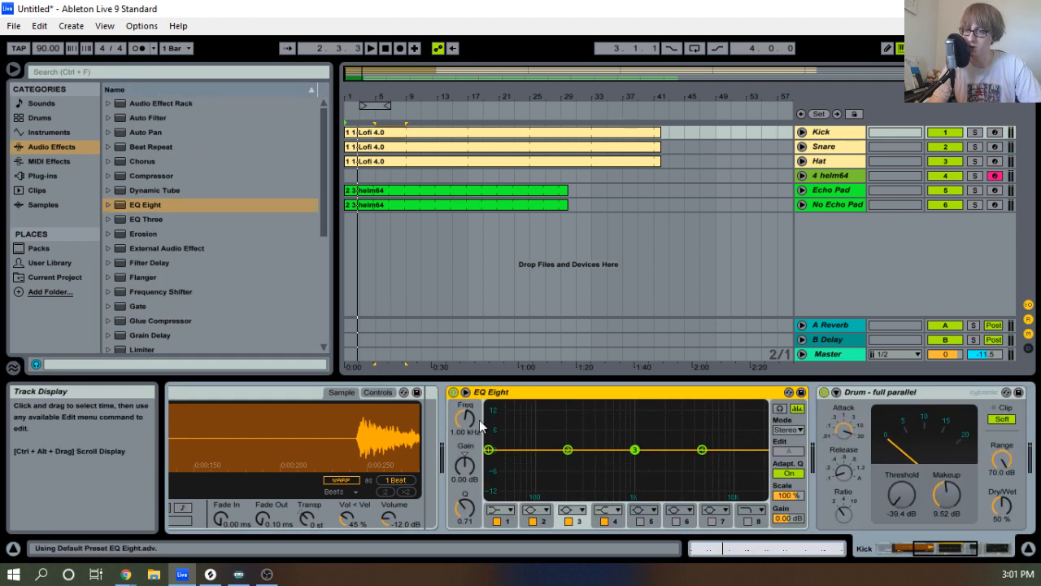
pyautogui.click(466, 393)
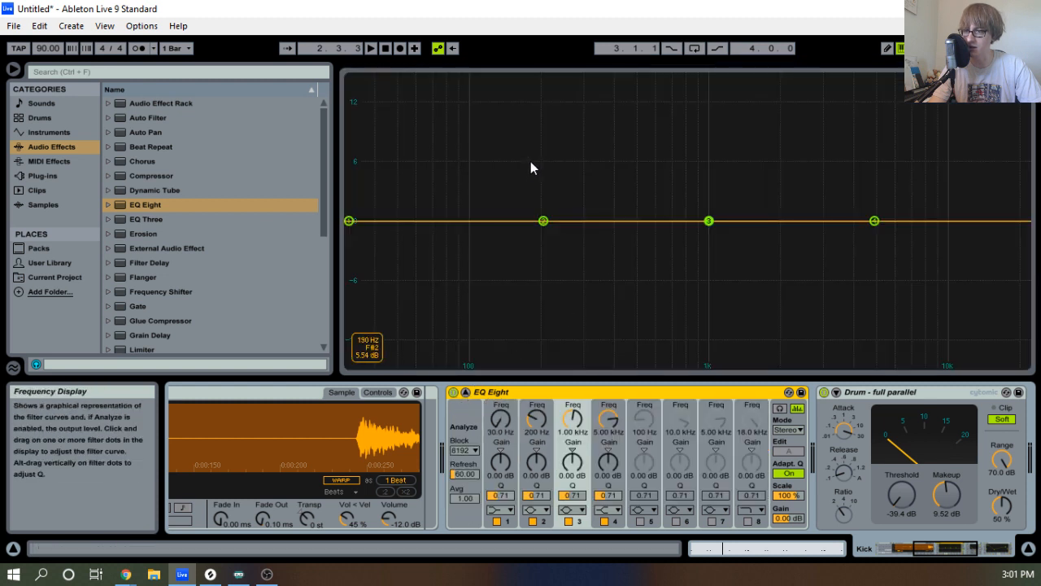
# Play the kick and examine the frequency and note of its lowest spectrum peak in the EQ Eight display.
pyautogui.press('space')
pyautogui.press('space')
pyautogui.press('space')
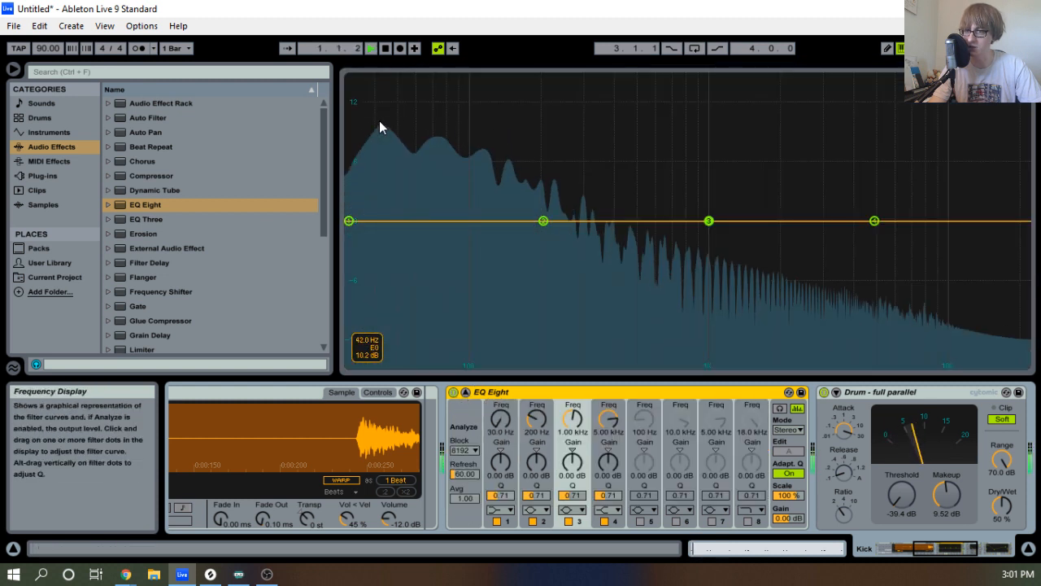
pyautogui.press('space')
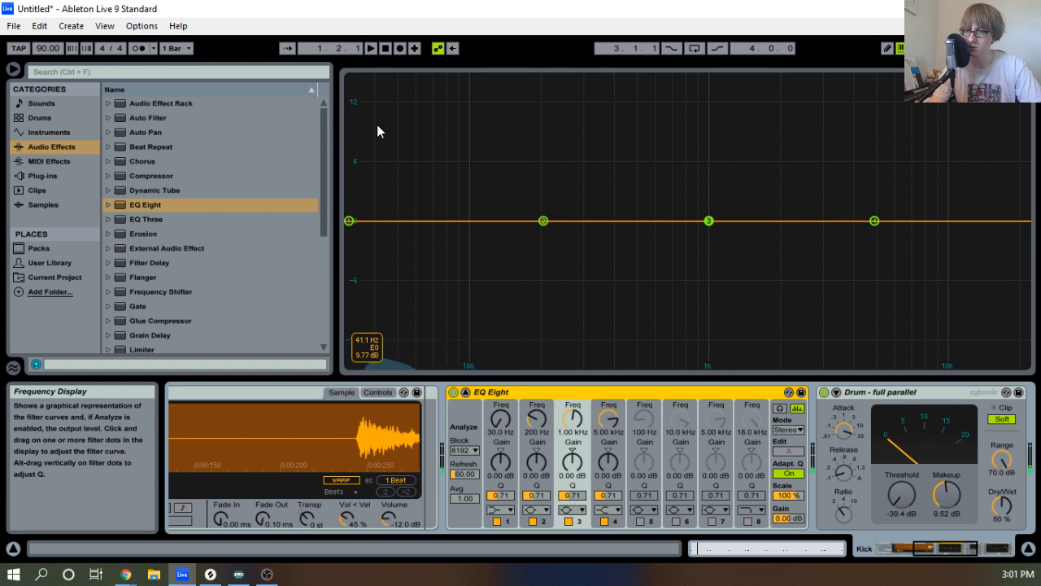
pyautogui.press('space')
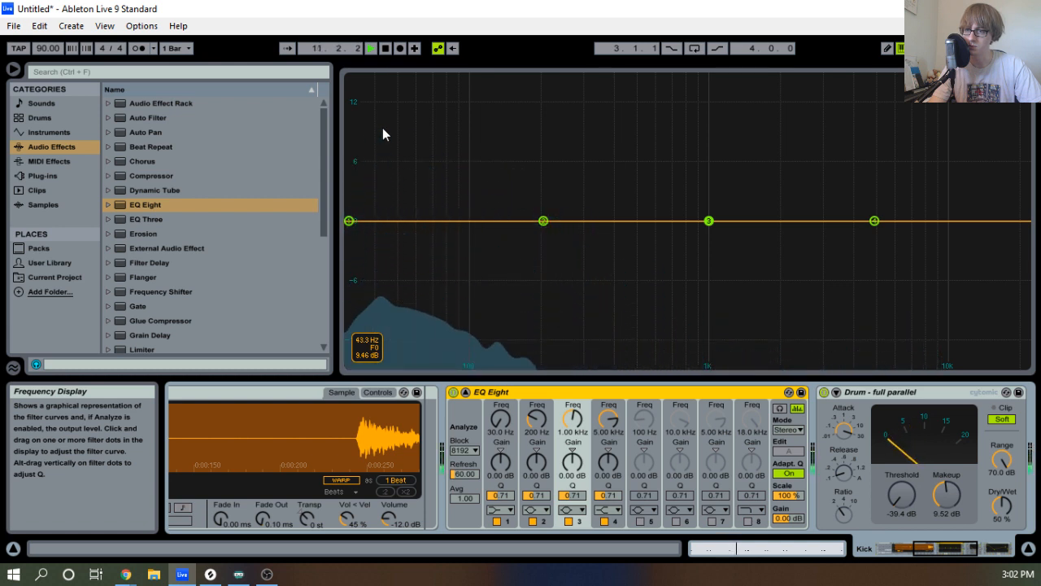
pyautogui.press('space')
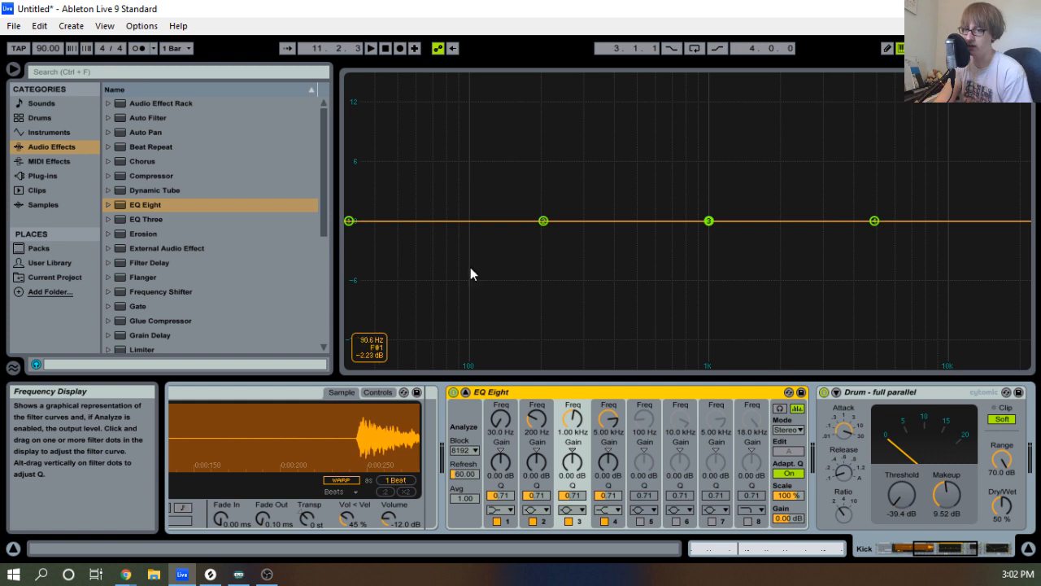
# Show the C1 to D#2 kick sample pads in the Kick track's Lofi 4.0 drum rack.
pyautogui.scroll(5, 302, 410)
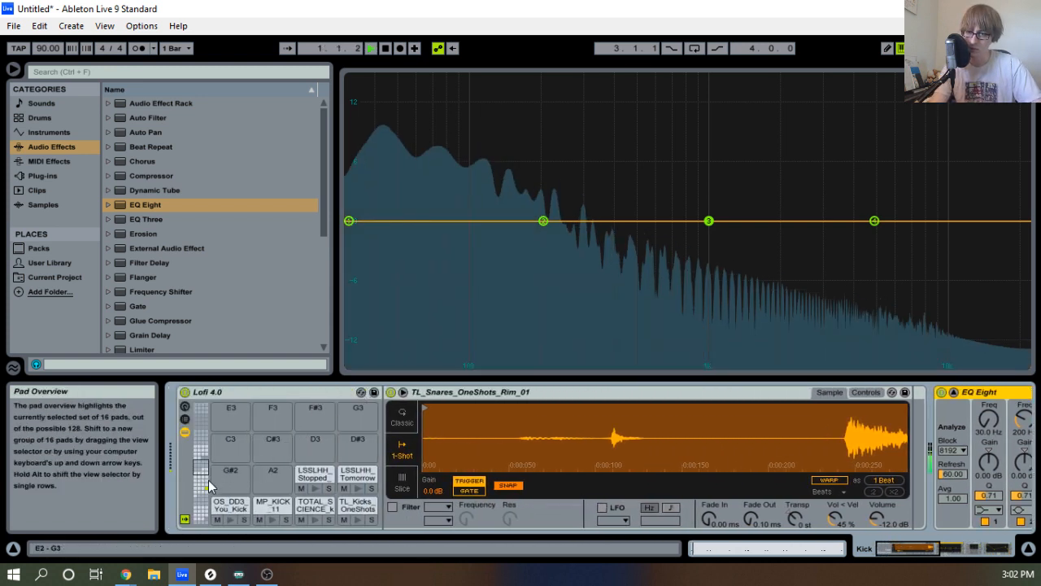
pyautogui.click(202, 488)
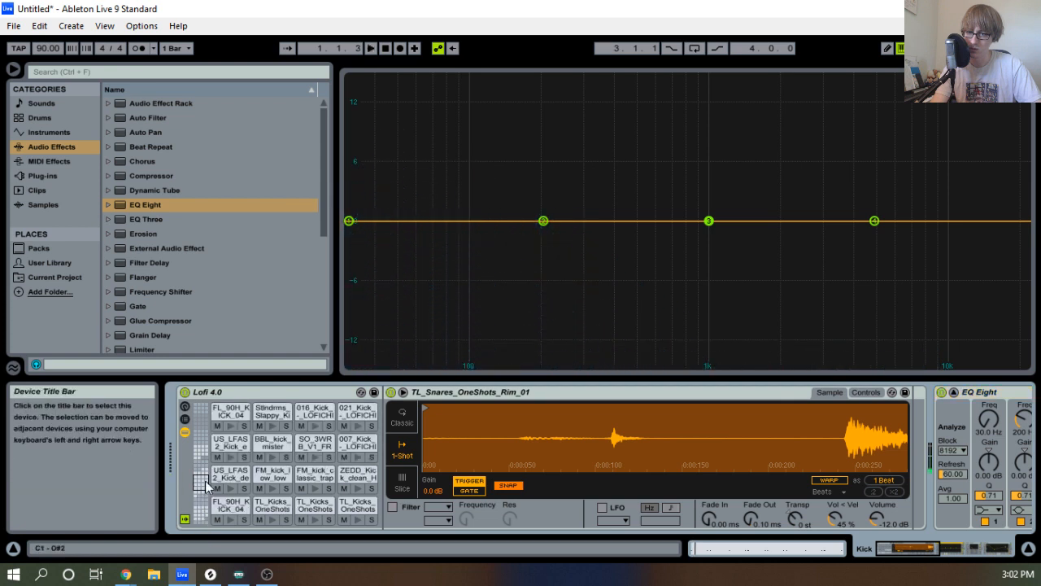
# Set the TL_Kicks_OneShots_Kick_20 pad's transposition to -5 st and play the beat to check it.
pyautogui.click(358, 504)
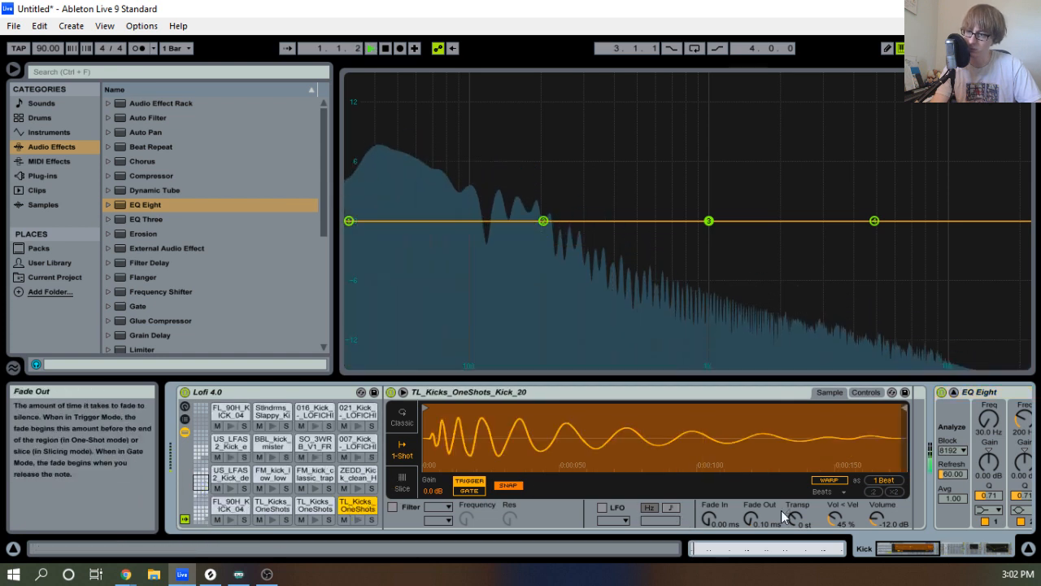
pyautogui.moveTo(795, 519); pyautogui.dragTo(794, 521)
pyautogui.press('space')
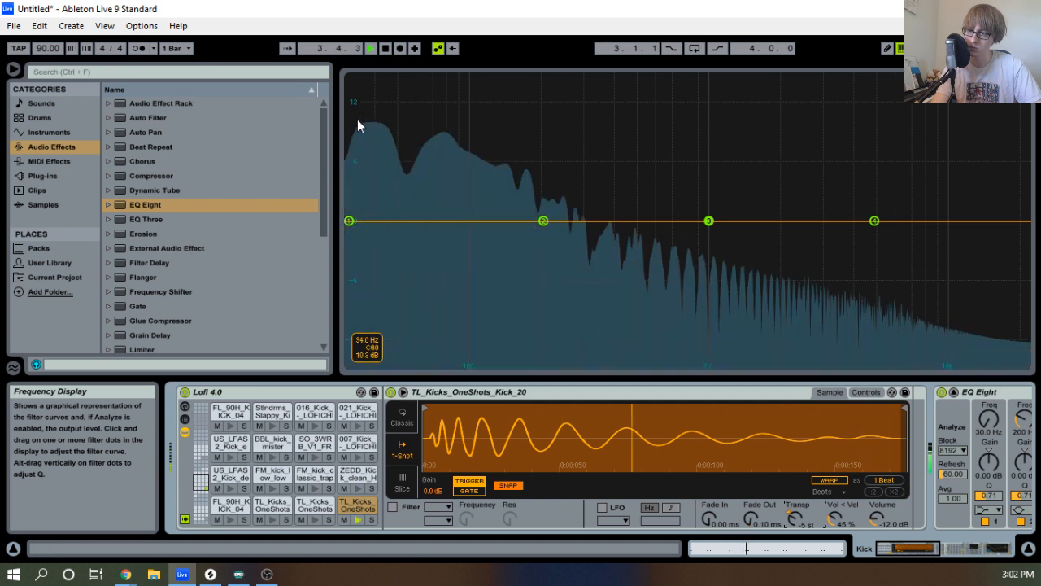
pyautogui.press('space')
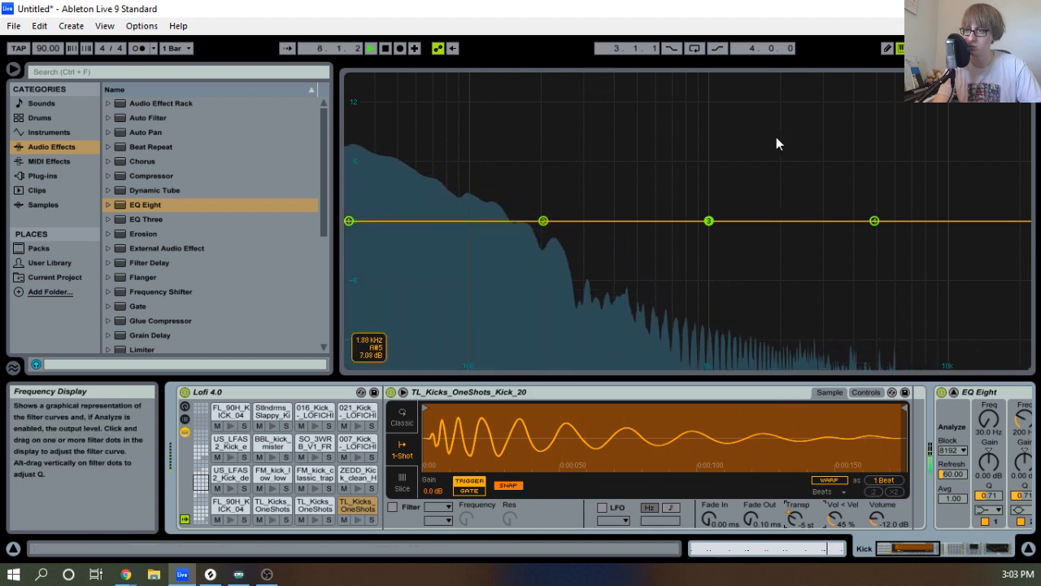
# Close the enlarged EQ Eight display and open the Hat track's clip in an enlarged note editor.
pyautogui.click(955, 392)
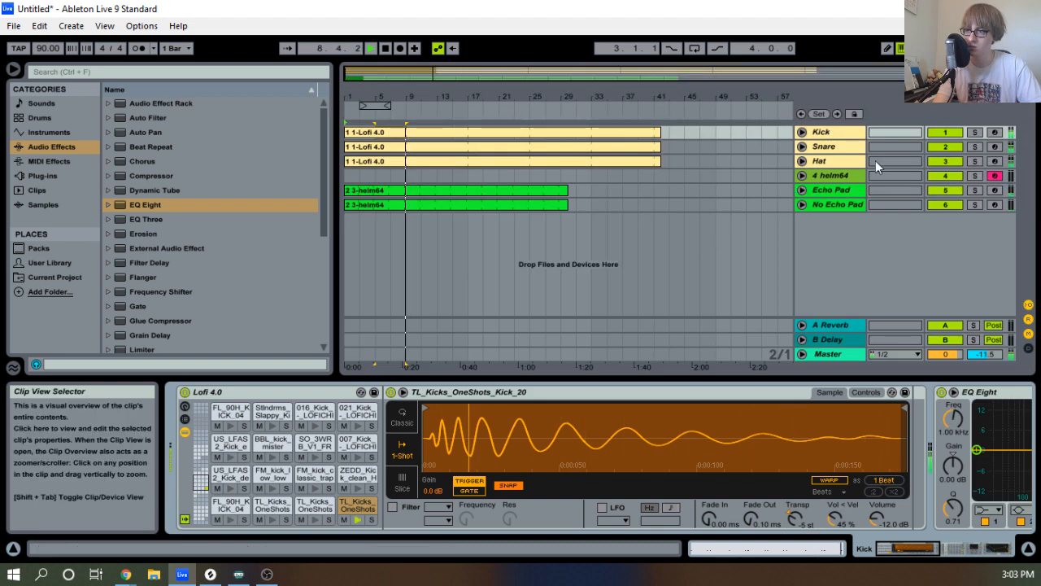
pyautogui.click(549, 162)
pyautogui.doubleClick(558, 161)
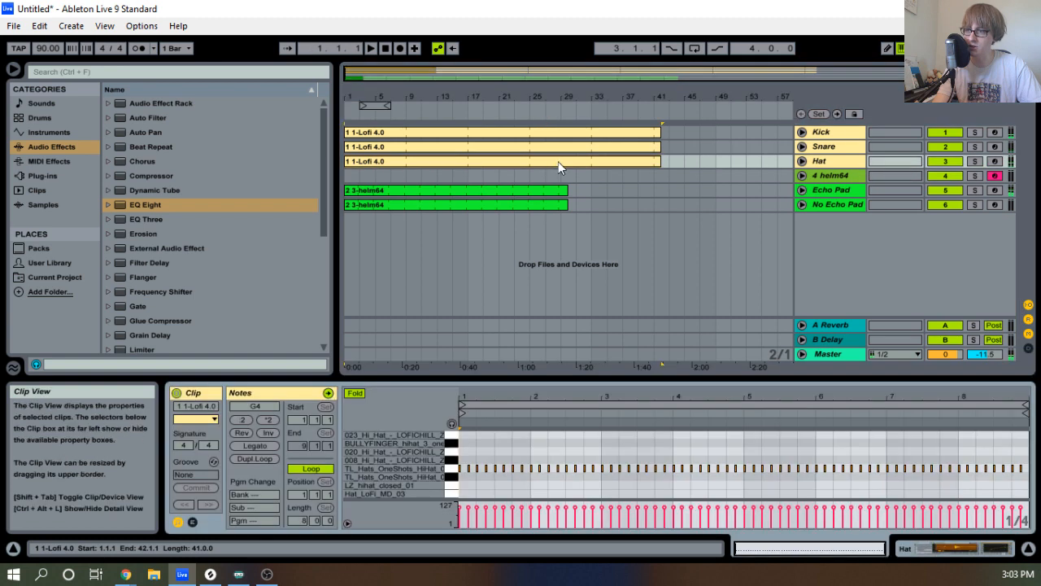
pyautogui.moveTo(765, 378); pyautogui.dragTo(764, 122)
pyautogui.click(672, 299)
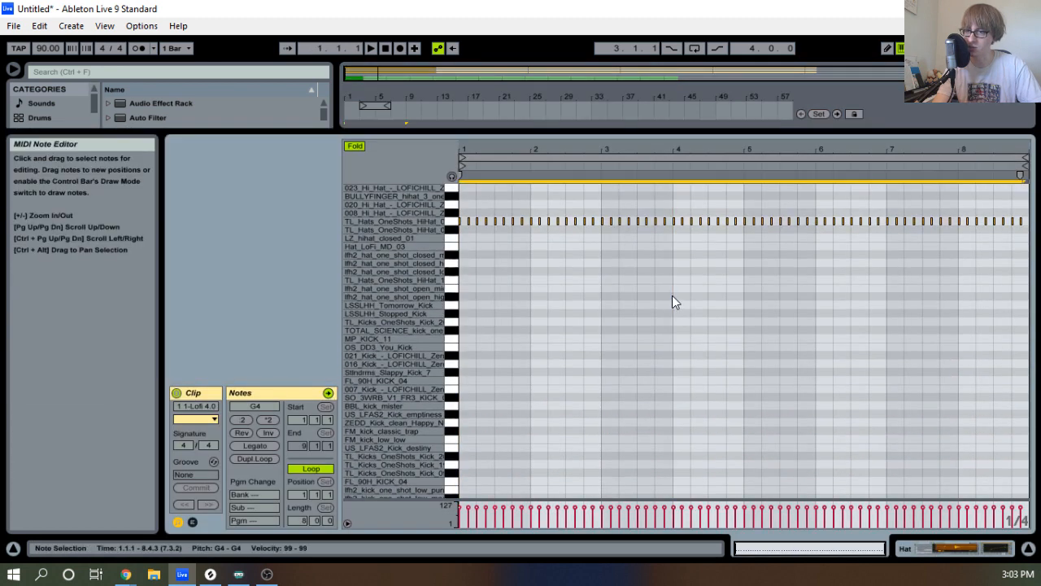
# Enable note preview and move all hat notes up to B4, the 023_Hi_Hat sample.
pyautogui.click(452, 176)
pyautogui.click(480, 192)
pyautogui.hotkey('ctrl', 'a')
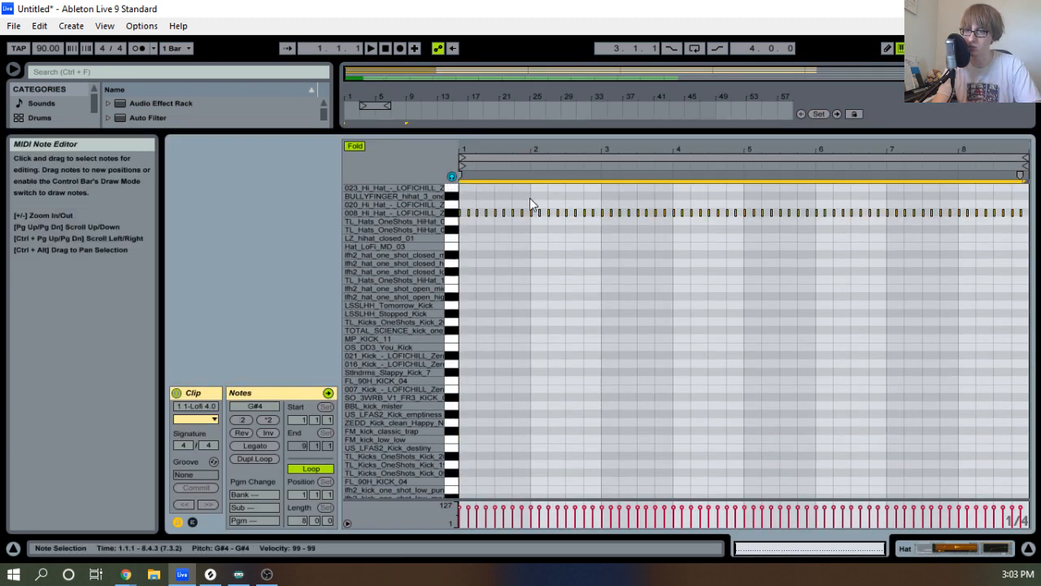
pyautogui.press('Up')
pyautogui.press('Up')
pyautogui.press('Up')
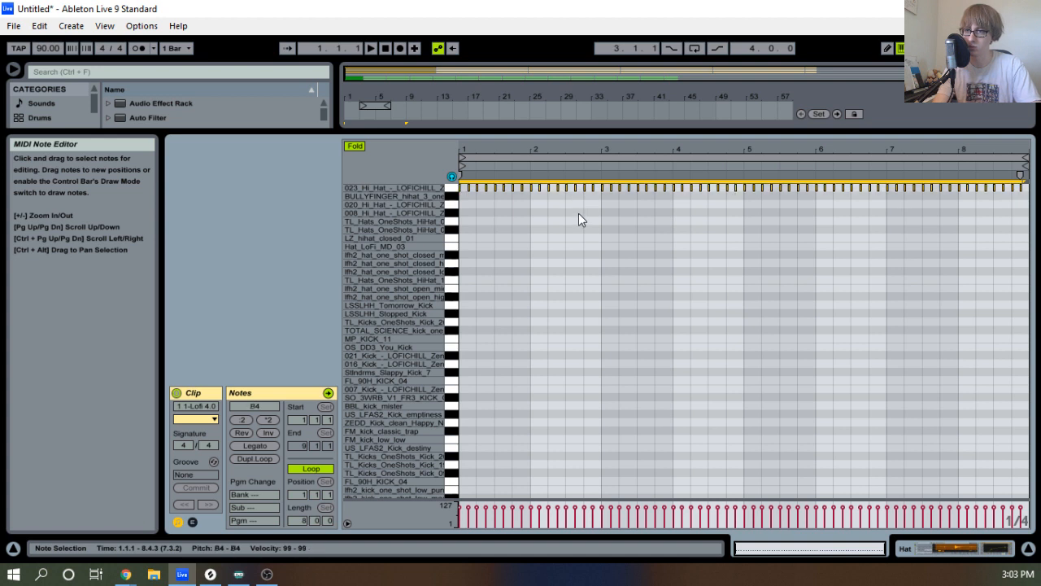
# Audition the hat samples during playback by moving all the notes down step by step to D#4.
pyautogui.press('space')
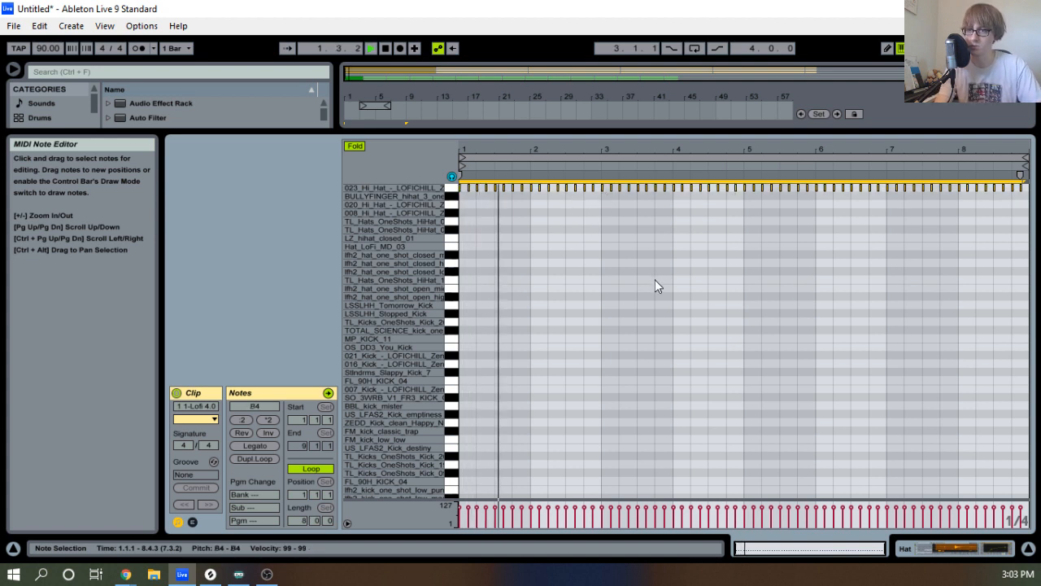
pyautogui.press('Down')
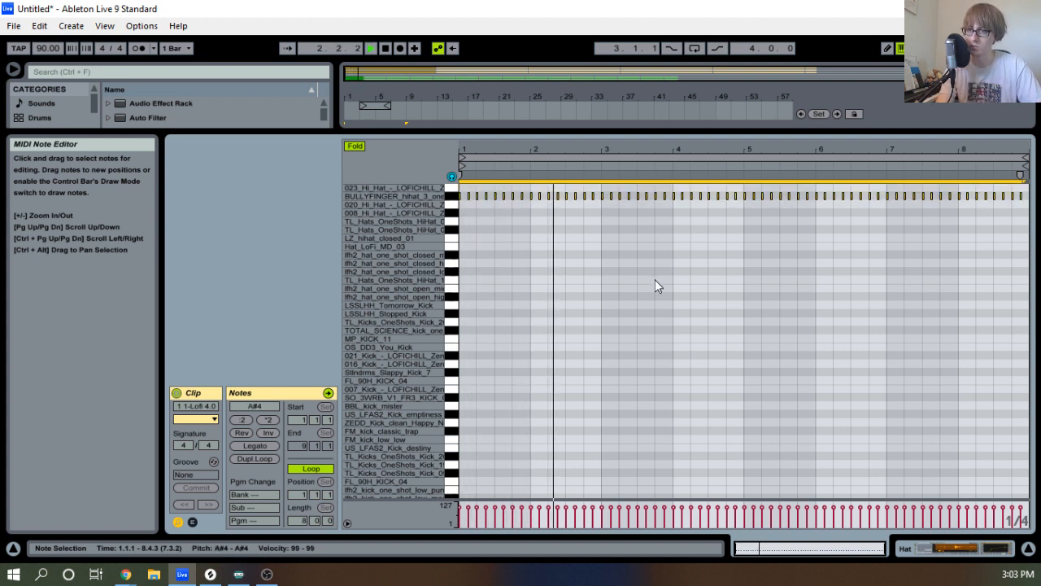
pyautogui.press('Down')
pyautogui.press('Down')
pyautogui.press('Down')
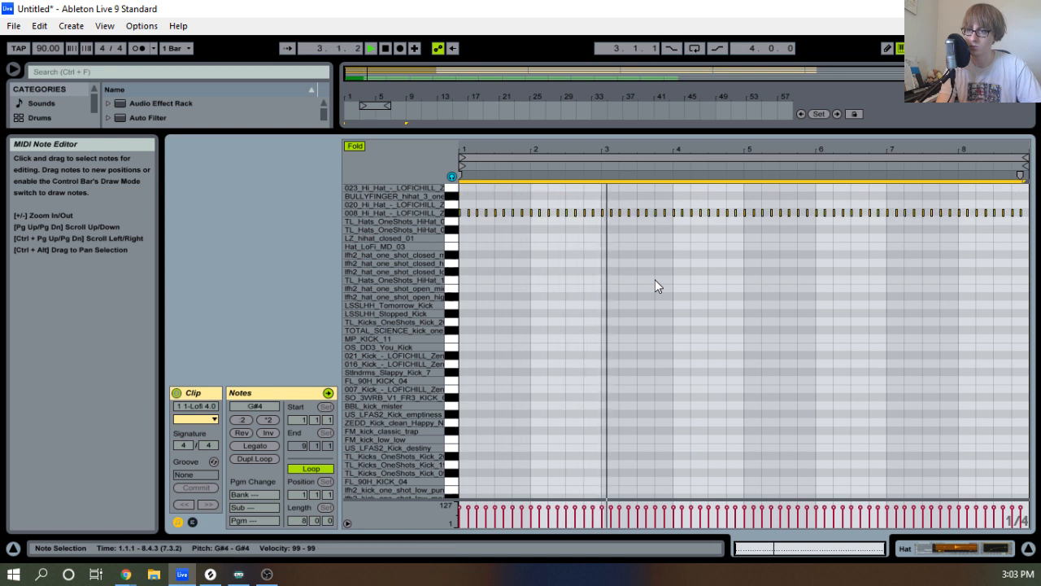
pyautogui.press('Down')
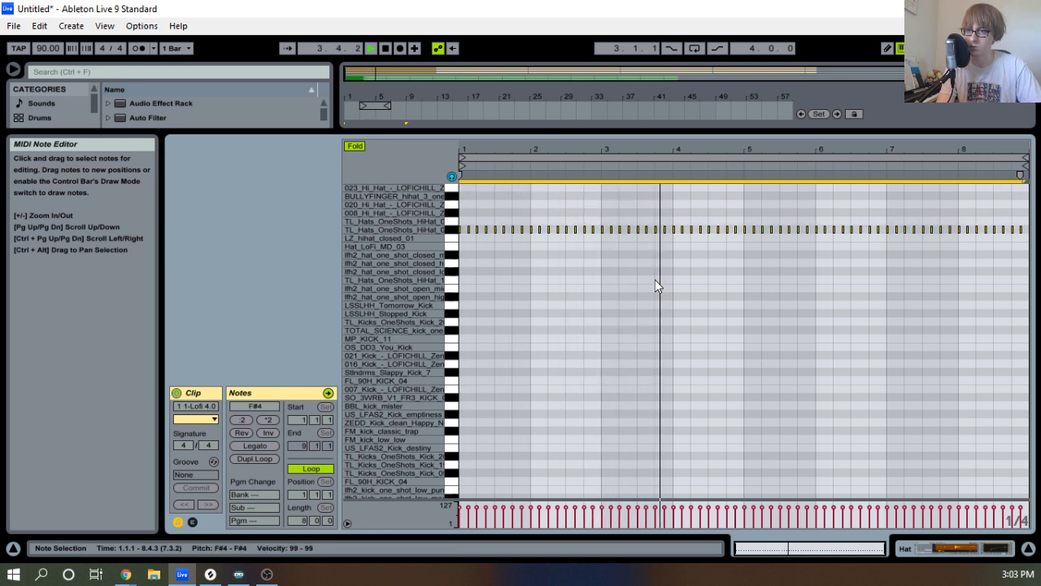
pyautogui.press('Down')
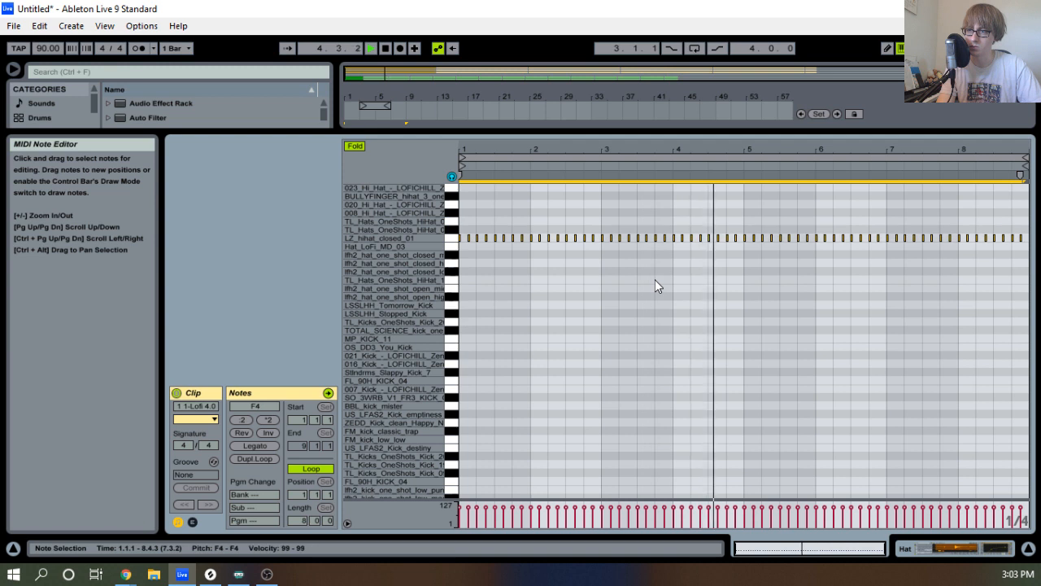
pyautogui.press('Down')
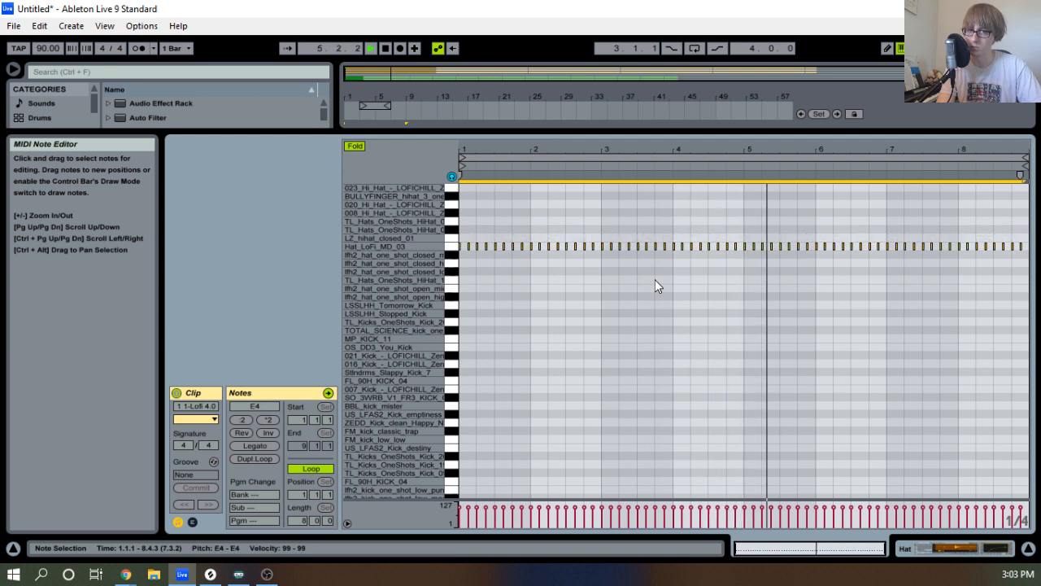
pyautogui.press('Down')
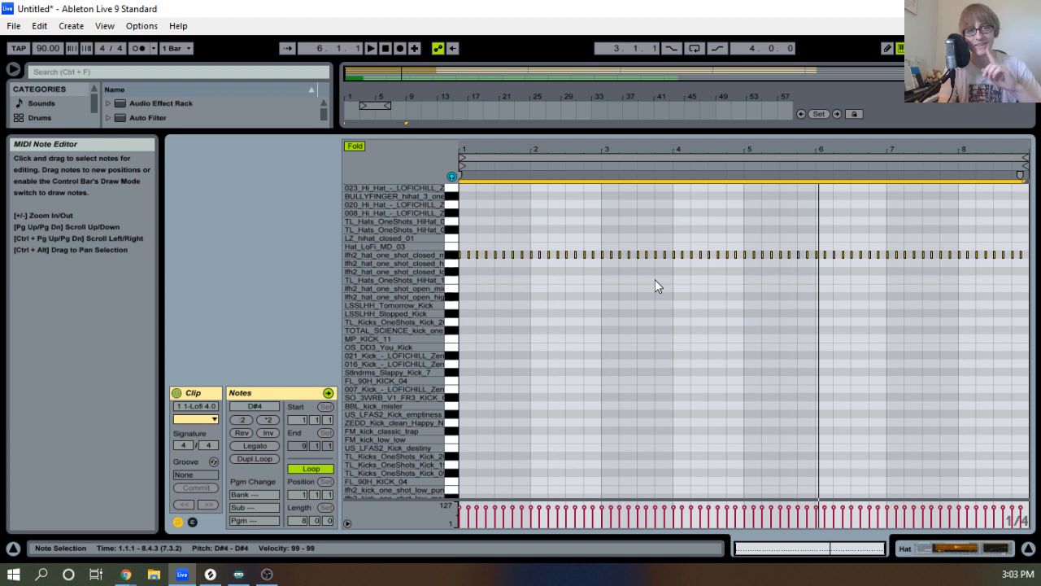
# Restart playback and move all the hat notes down to C4, the TL_Hats_OneShots_HiHat sample.
pyautogui.press('space')
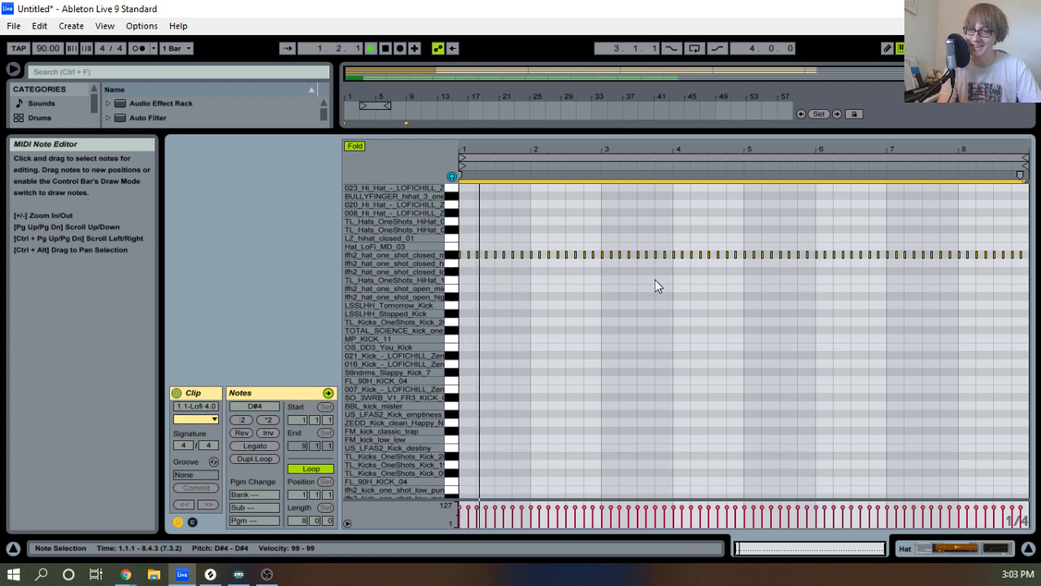
pyautogui.press('Down')
pyautogui.press('Down')
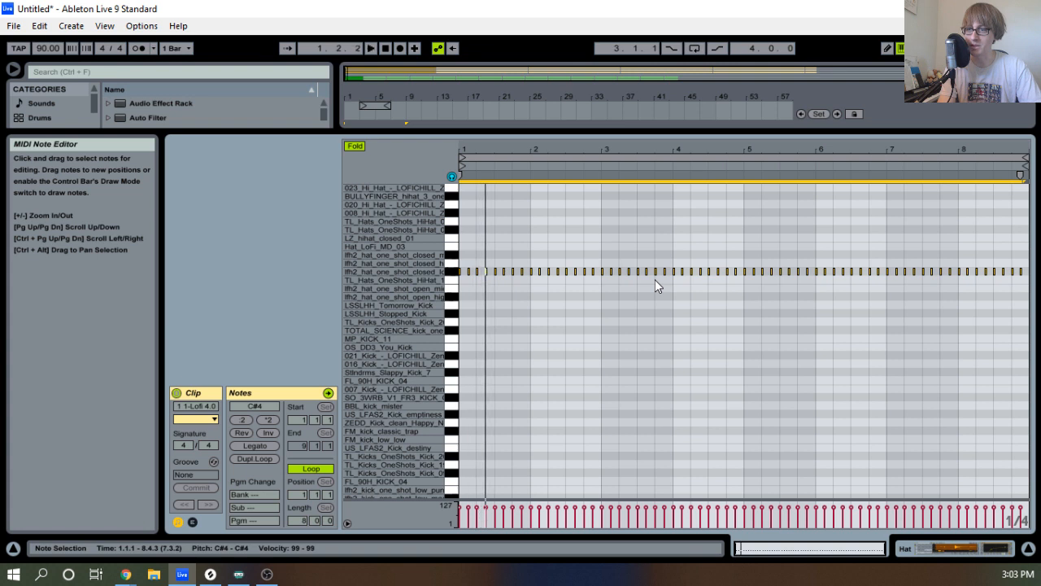
pyautogui.press('Down')
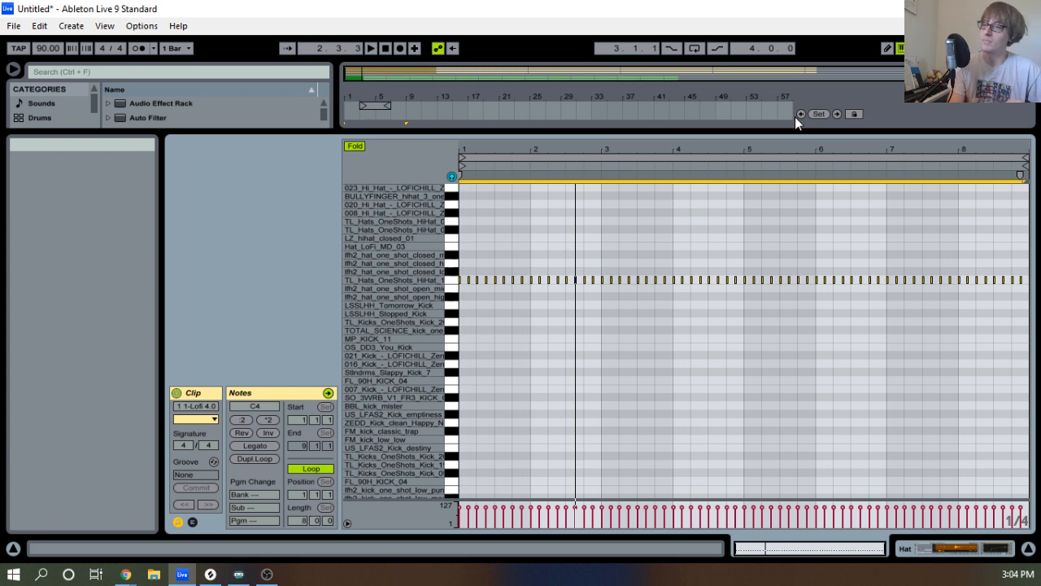
# Try the samples below C4 for the hat notes during playback, and return all the notes to C4.
pyautogui.press('space')
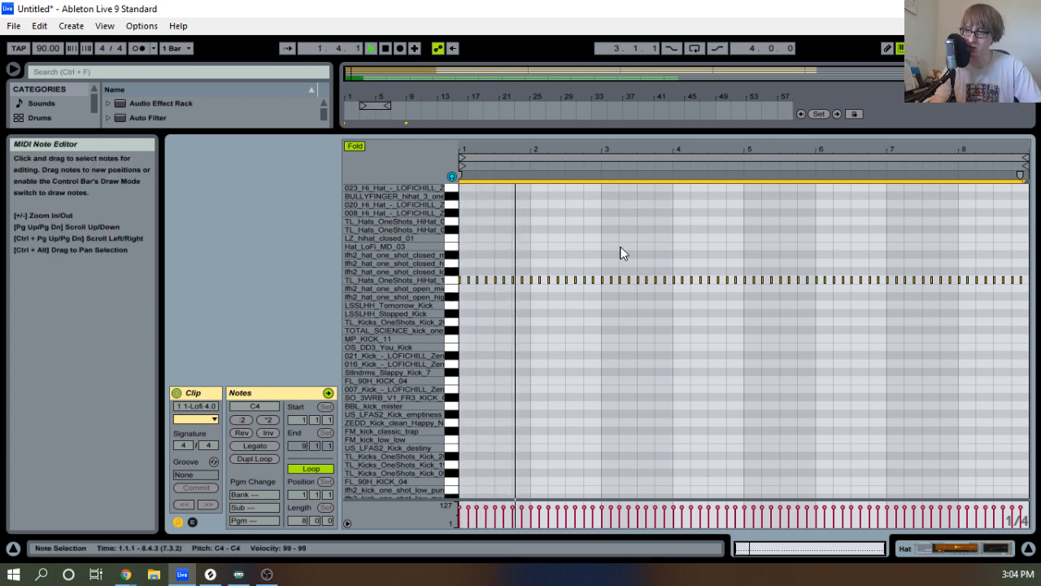
pyautogui.press('Down')
pyautogui.press('Down')
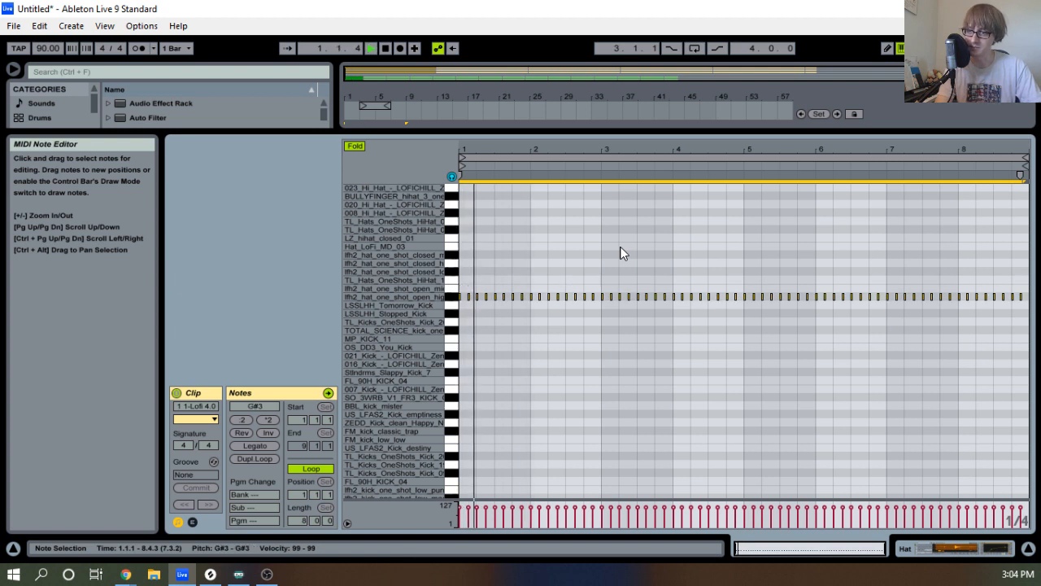
pyautogui.press('Down')
pyautogui.press('Up')
pyautogui.press('Up')
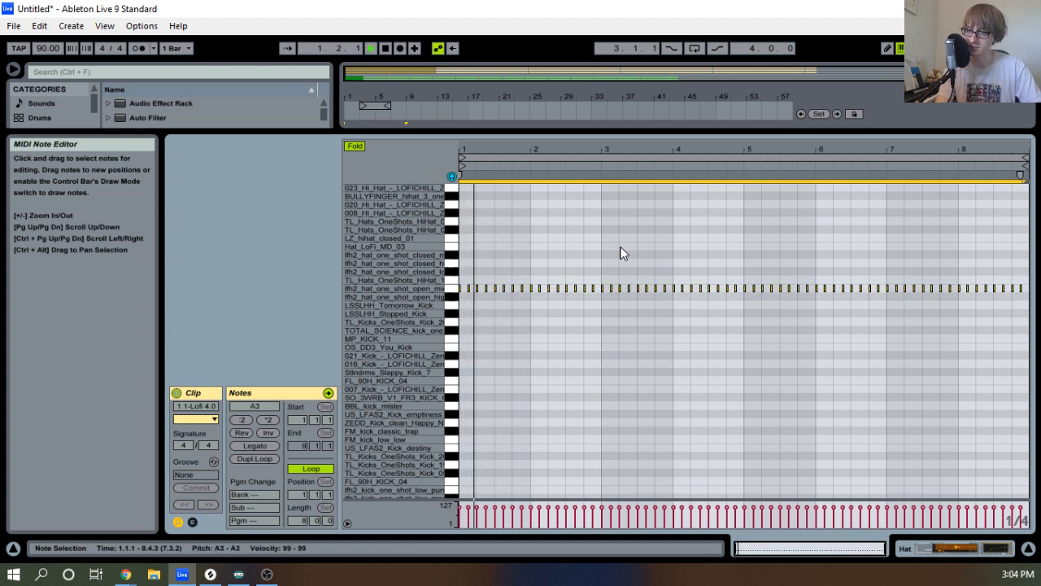
pyautogui.press('Up')
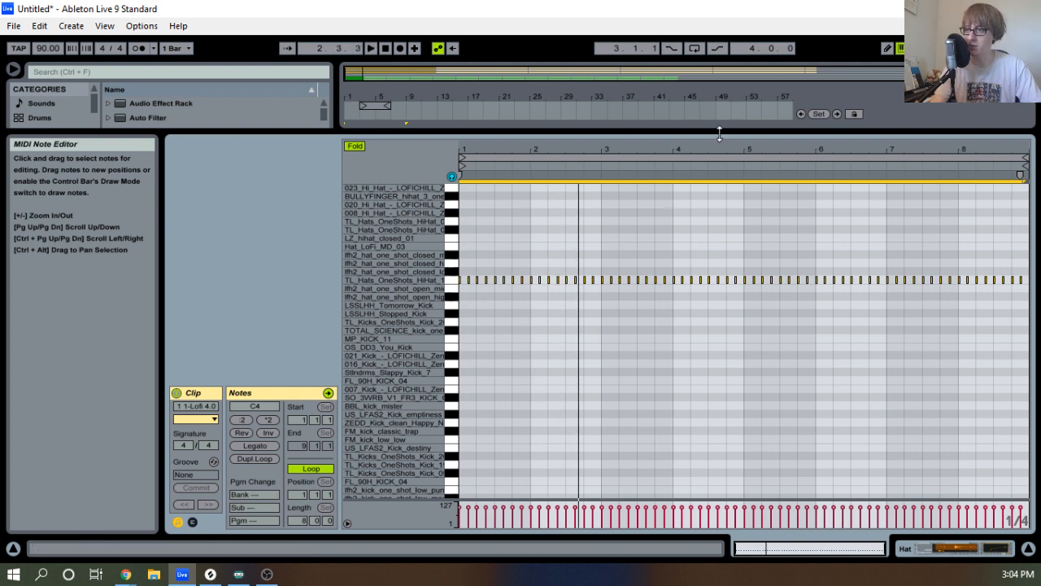
# Inspect the Kick track's devices and its clip's notes, and collapse the detail view.
pyautogui.moveTo(720, 132); pyautogui.dragTo(720, 533)
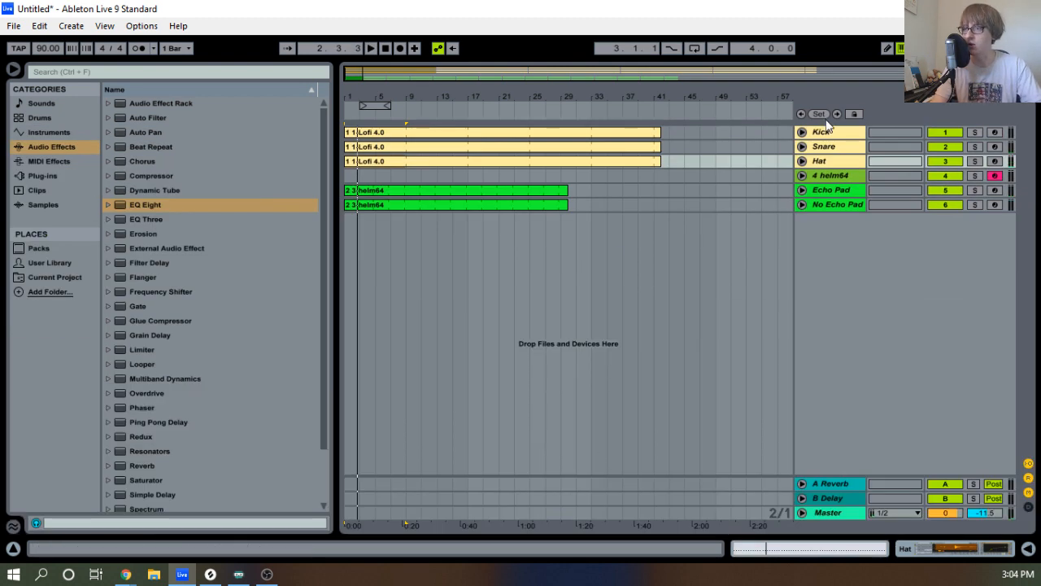
pyautogui.doubleClick(816, 133)
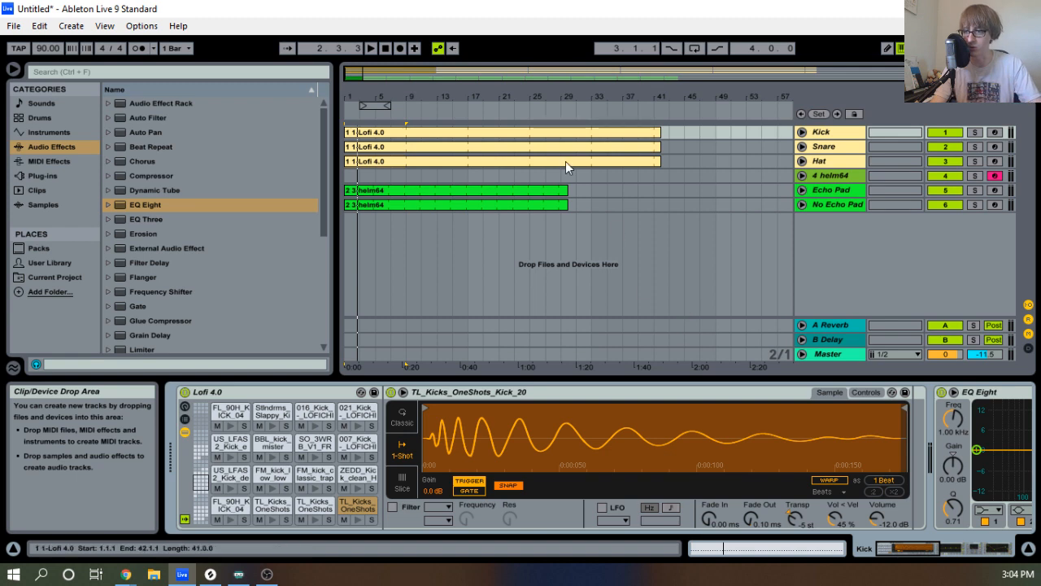
pyautogui.doubleClick(512, 135)
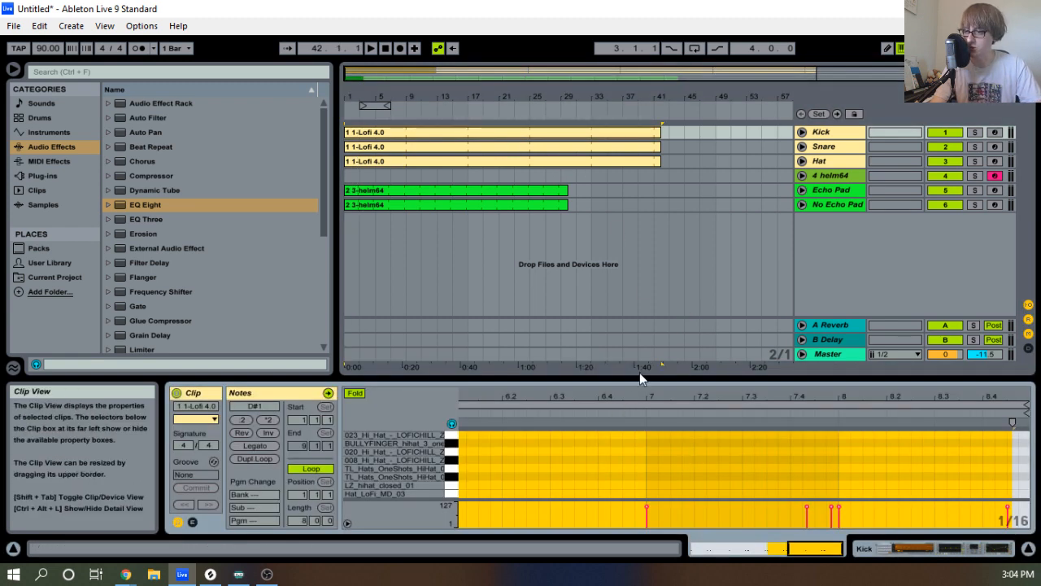
pyautogui.moveTo(633, 379); pyautogui.dragTo(655, 513)
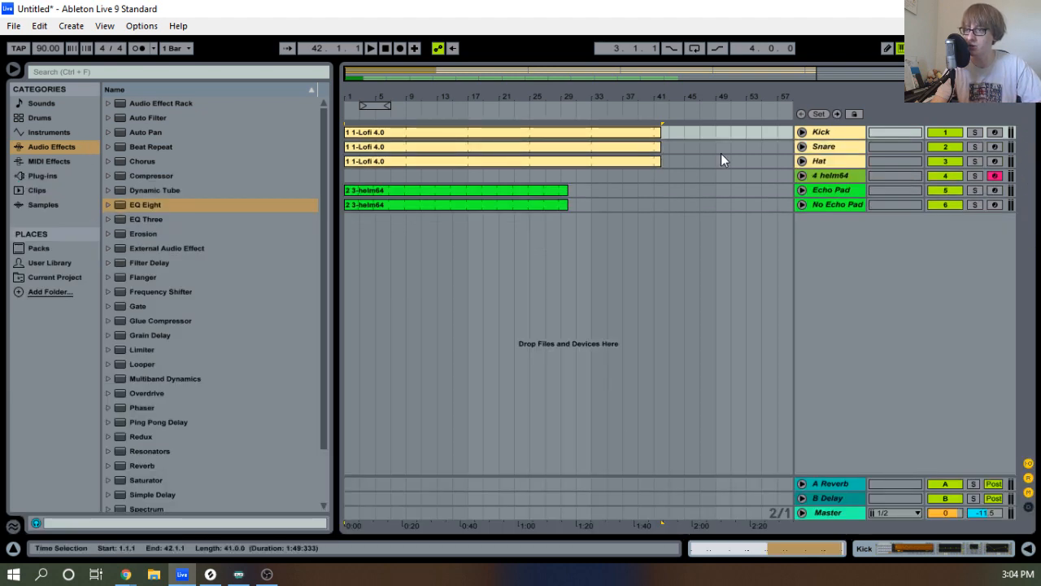
# Try other transpositions on the TL_Kicks_OneShots_Kick_20 sample while playing the beat, and return it to -5 st.
pyautogui.press('space')
pyautogui.doubleClick(821, 132)
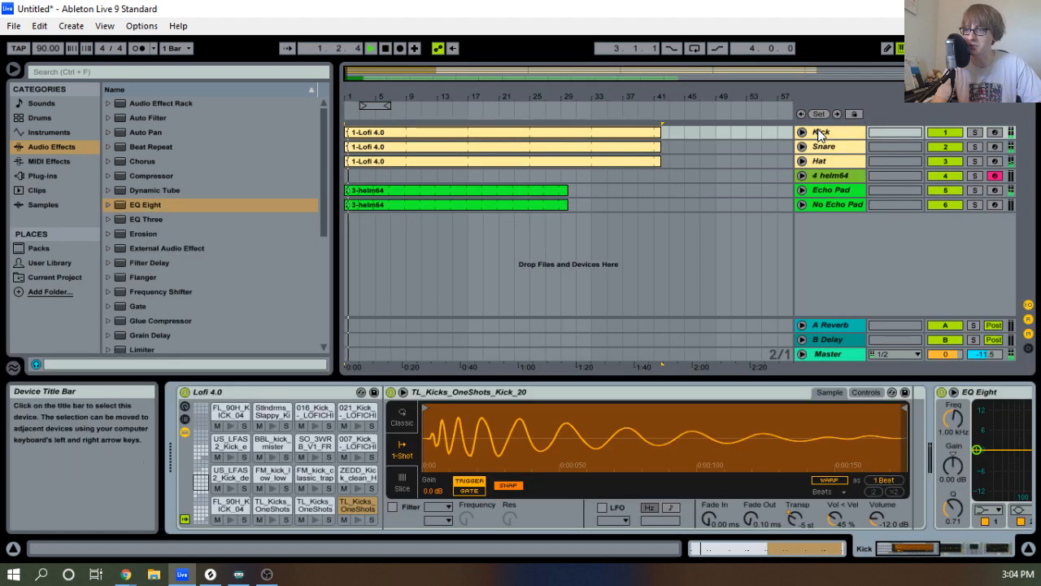
pyautogui.press('space')
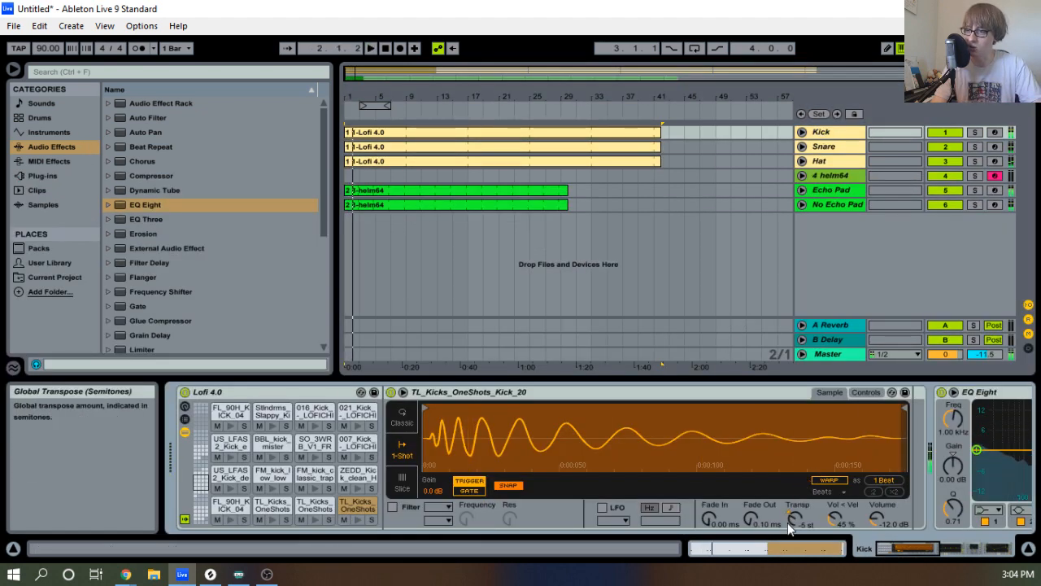
pyautogui.scroll(-2, 757, 513)
pyautogui.scroll(-2, 758, 513)
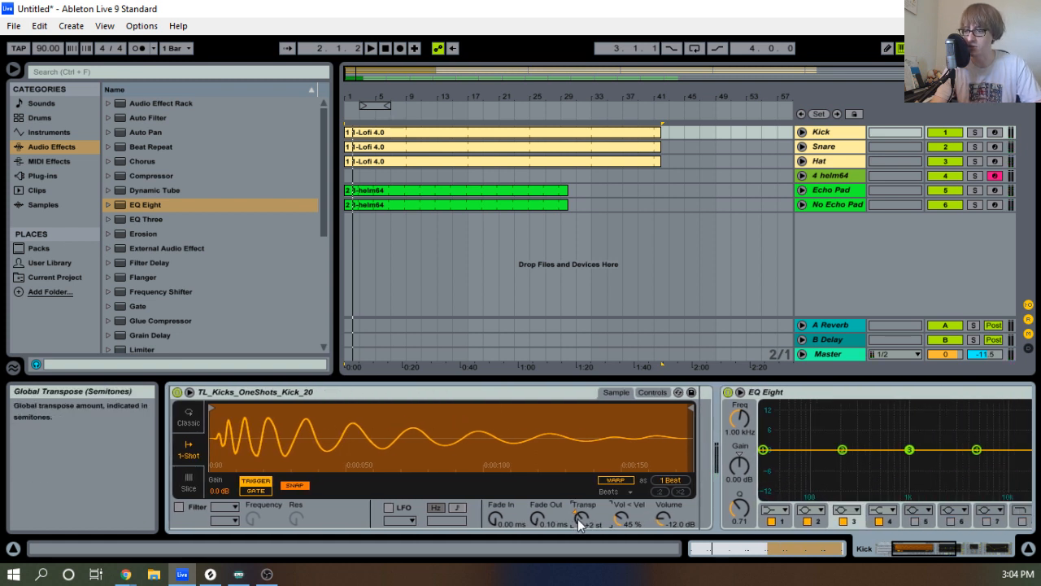
pyautogui.press('space')
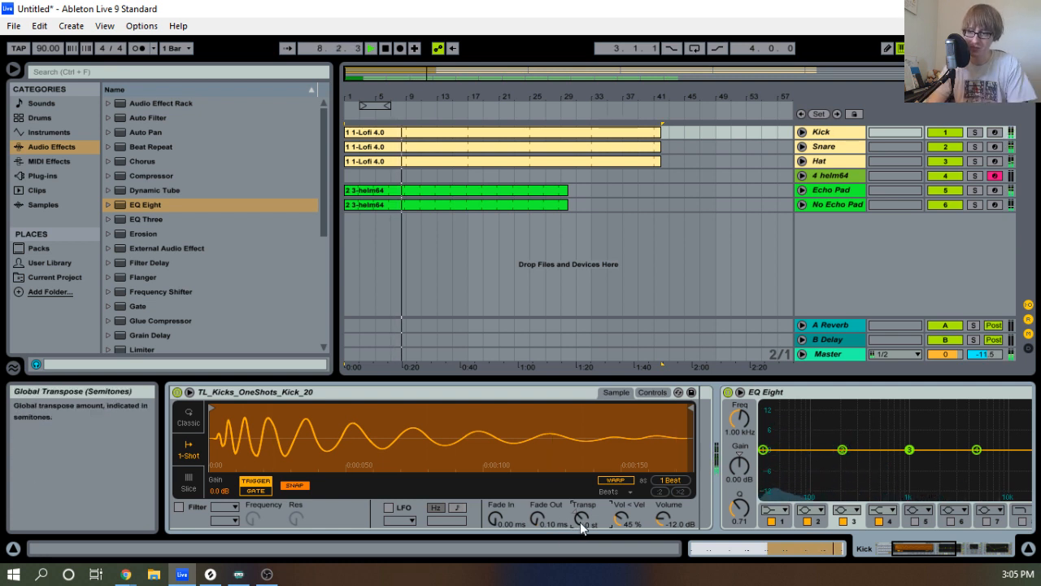
pyautogui.moveTo(581, 520); pyautogui.dragTo(581, 524)
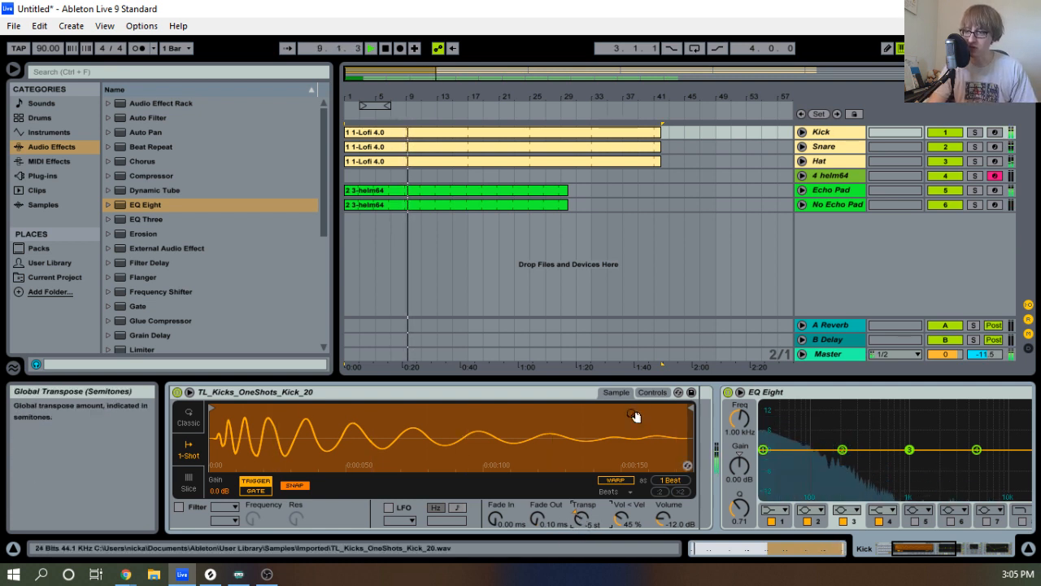
pyautogui.press('space')
# Collapse the device view, return the playback position to the song's start and briefly play the opening.
pyautogui.moveTo(551, 374); pyautogui.dragTo(551, 533)
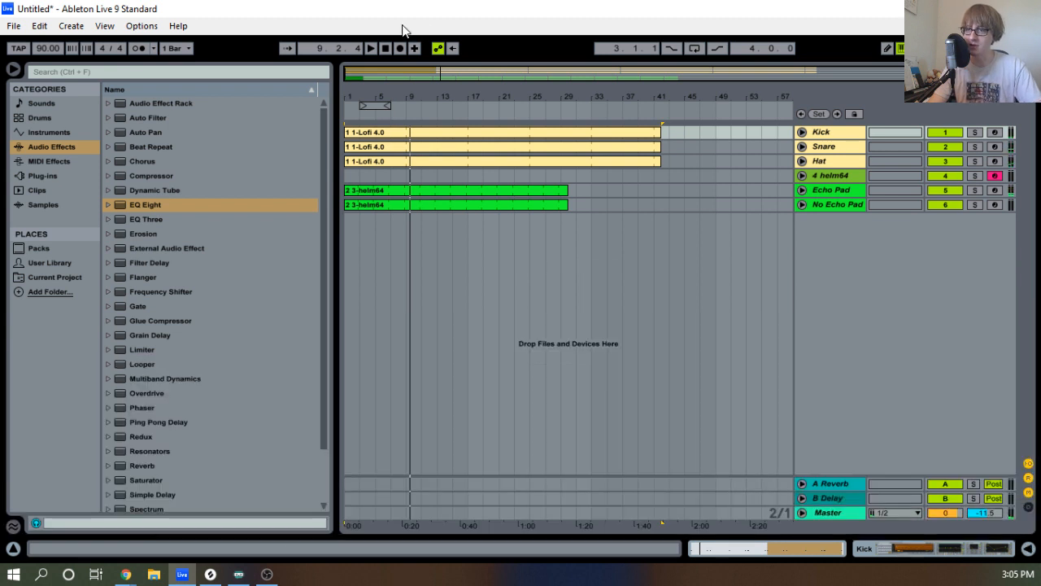
pyautogui.click(386, 49)
pyautogui.moveTo(391, 104); pyautogui.dragTo(470, 119)
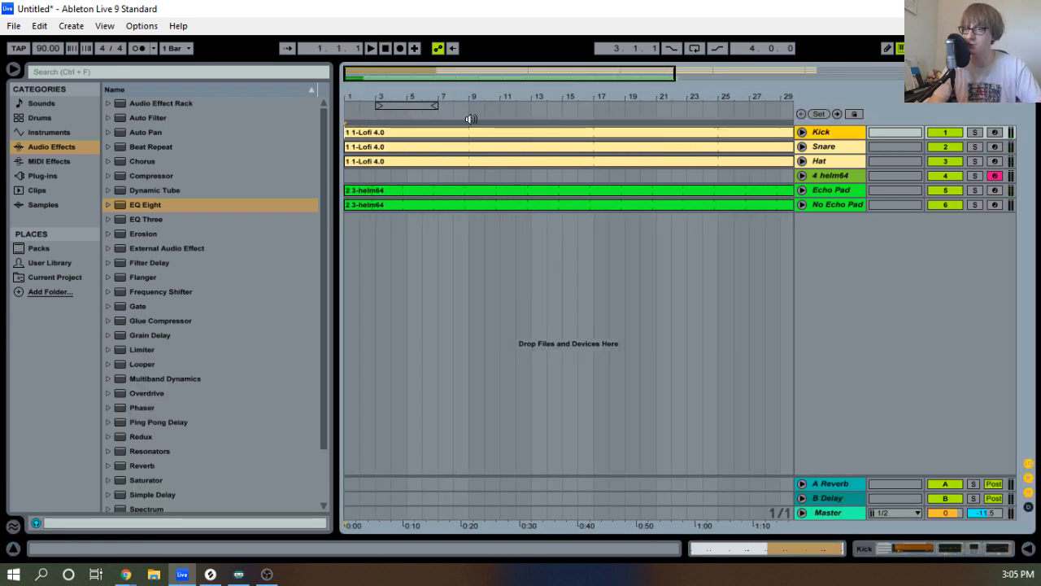
pyautogui.click(370, 49)
pyautogui.click(385, 49)
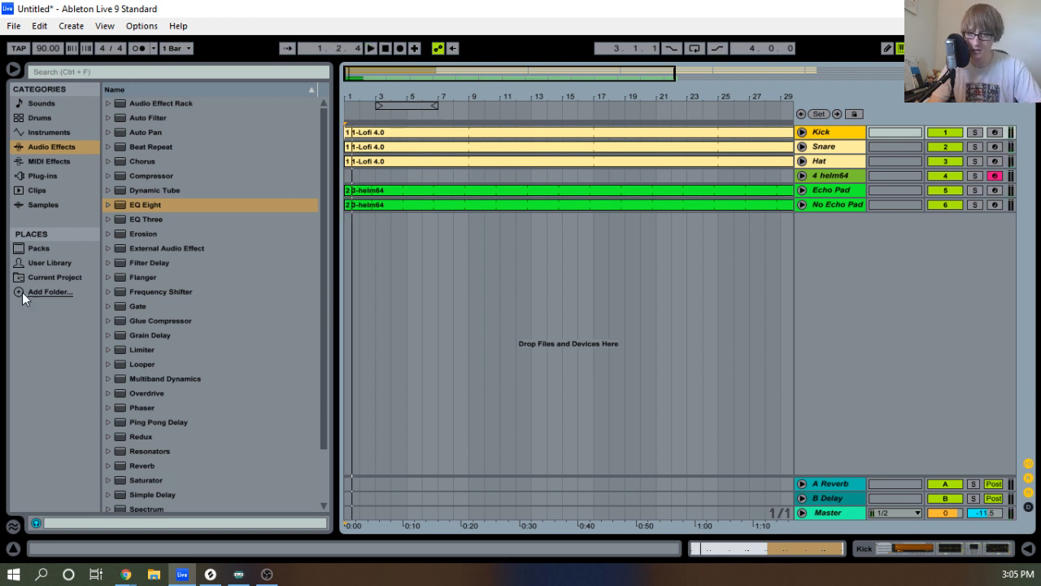
pyautogui.click(22, 28)
pyautogui.click(16, 28)
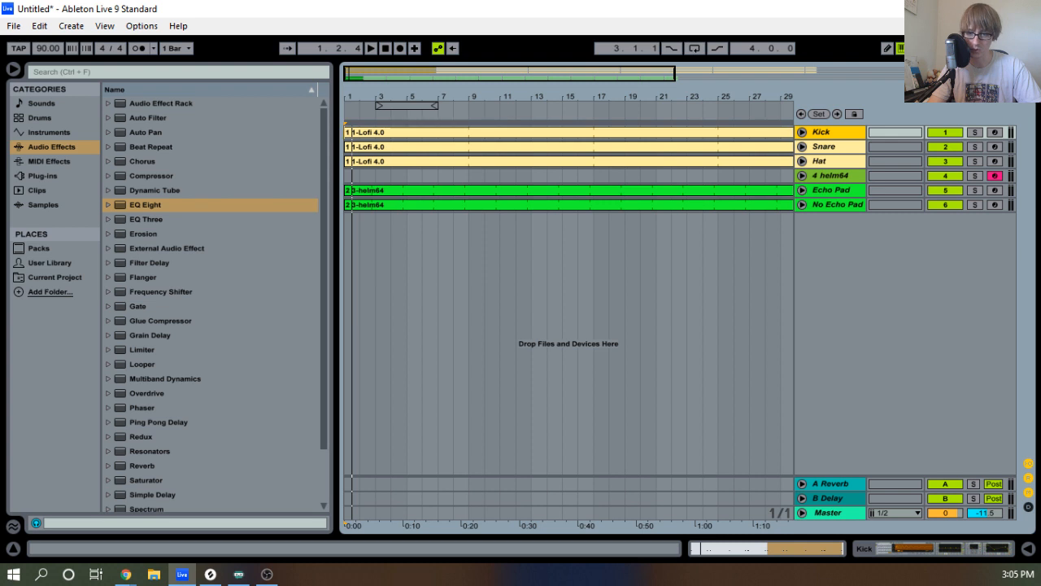
# Save the Live Set as June 30th in the Easy Lo Fi Project folder.
pyautogui.click(10, 19)
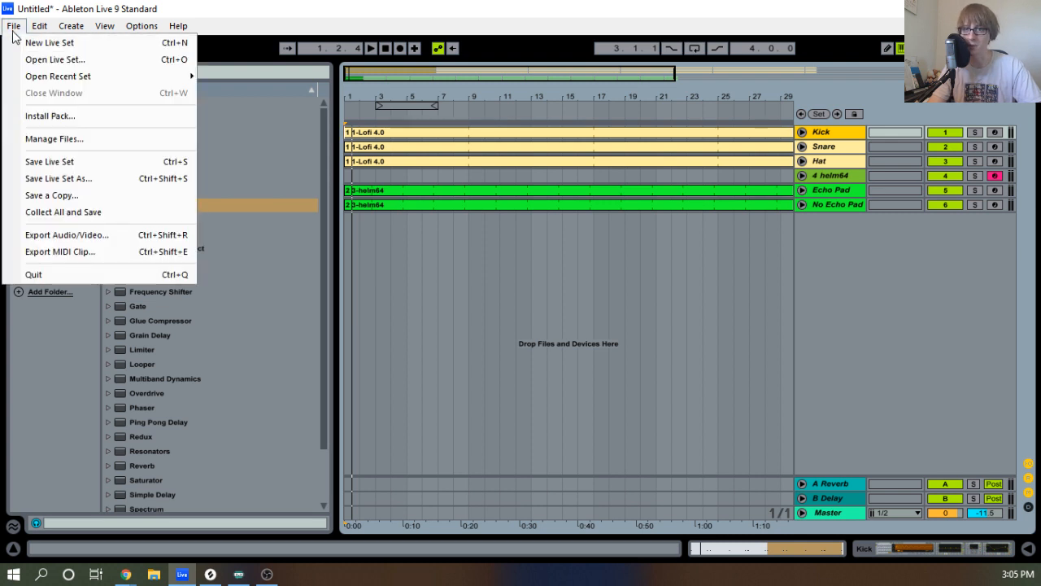
pyautogui.click(52, 159)
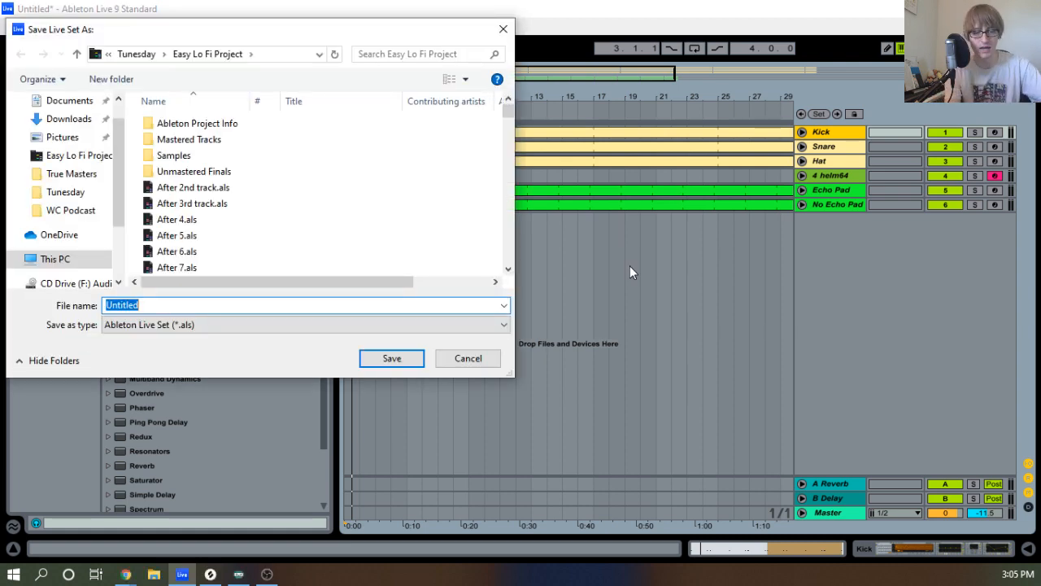
pyautogui.write('June 30')
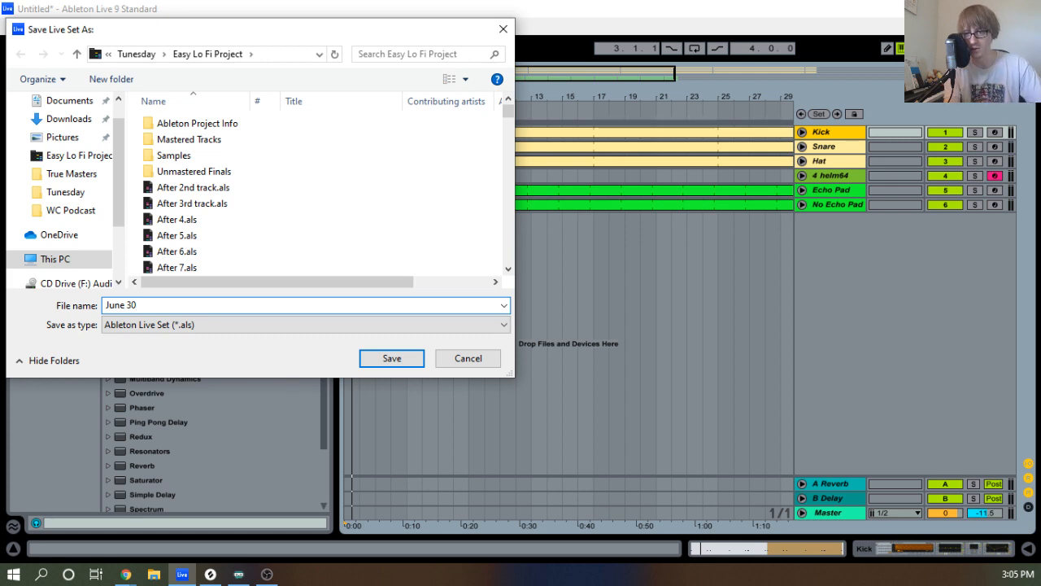
pyautogui.write('th')
pyautogui.press('Return')
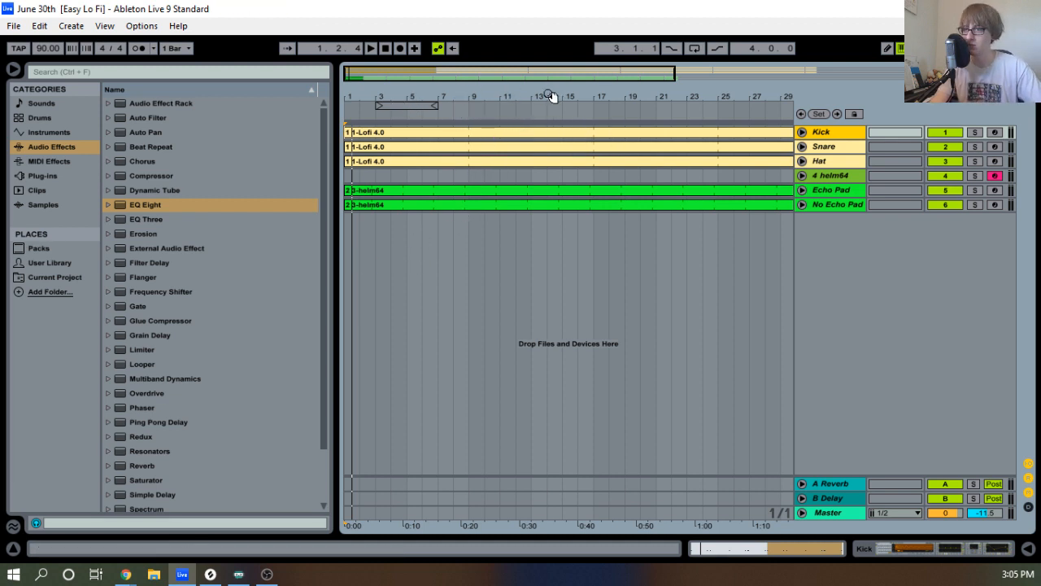
# Play the beat from the start and open the Kick track's clip in an enlarged note editor.
pyautogui.moveTo(549, 96); pyautogui.dragTo(550, 61)
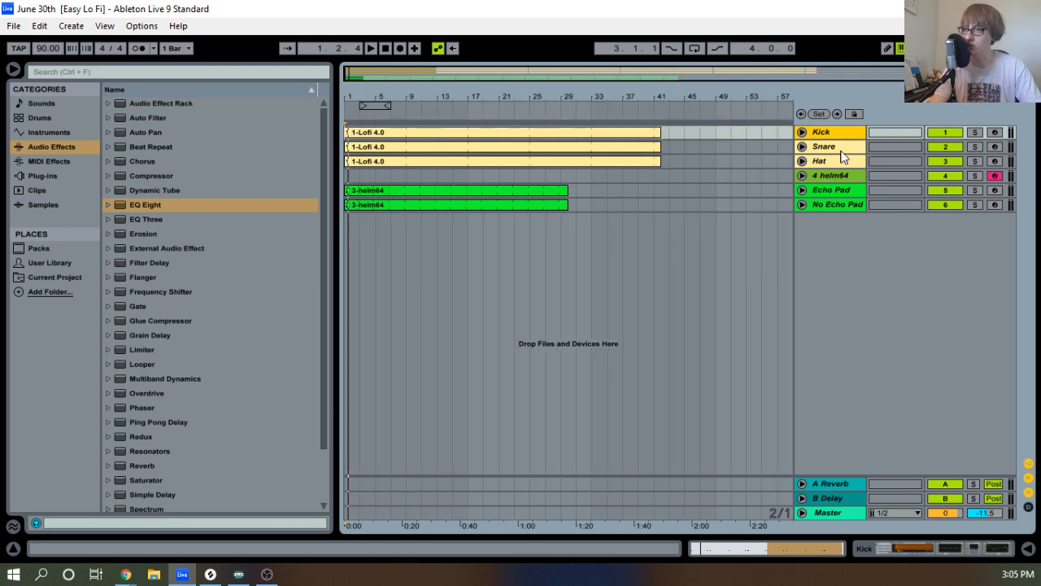
pyautogui.press('space')
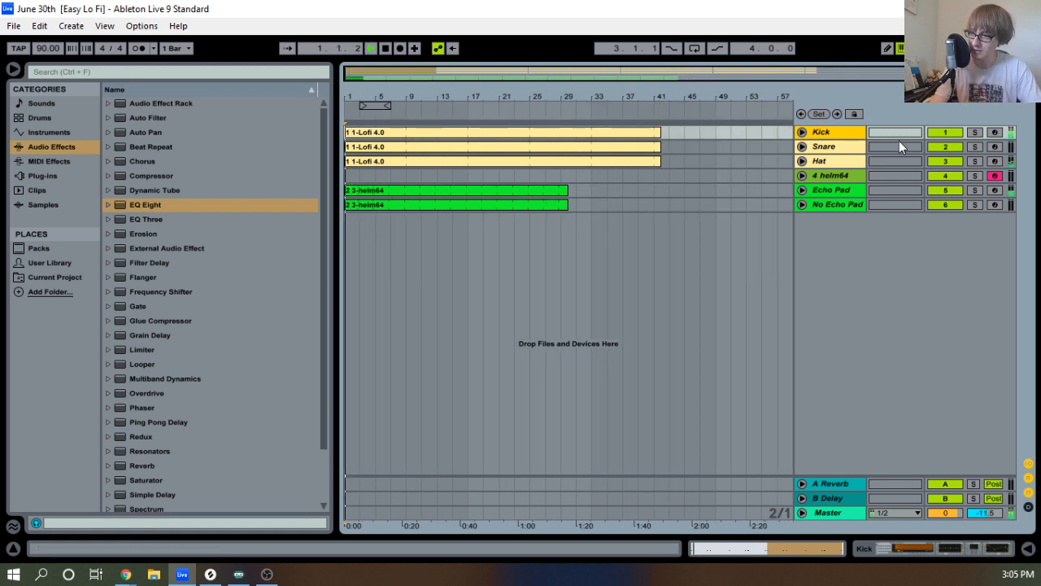
pyautogui.click(488, 147)
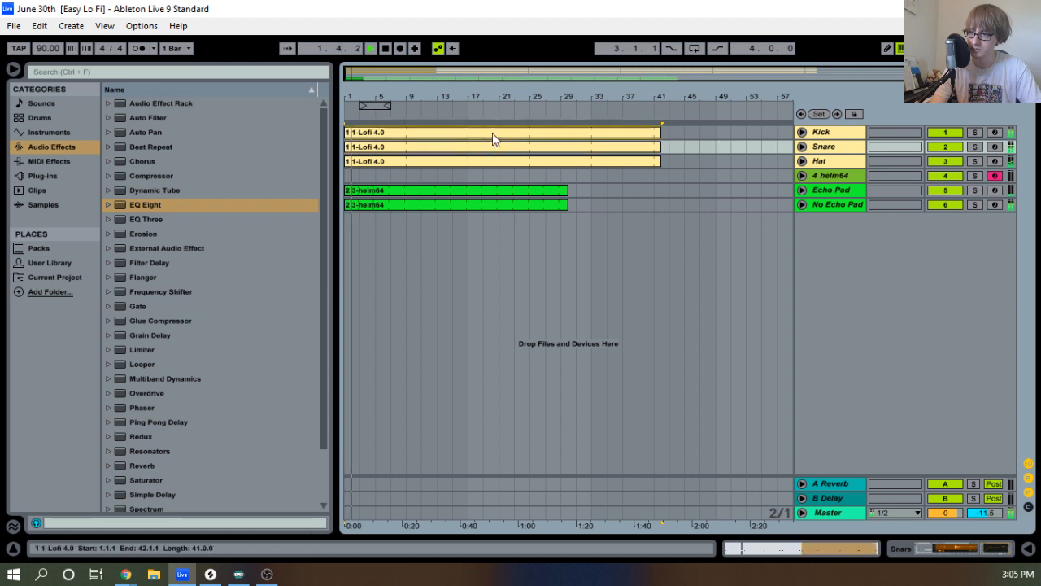
pyautogui.doubleClick(492, 132)
pyautogui.moveTo(639, 370); pyautogui.dragTo(705, 28)
pyautogui.click(983, 302)
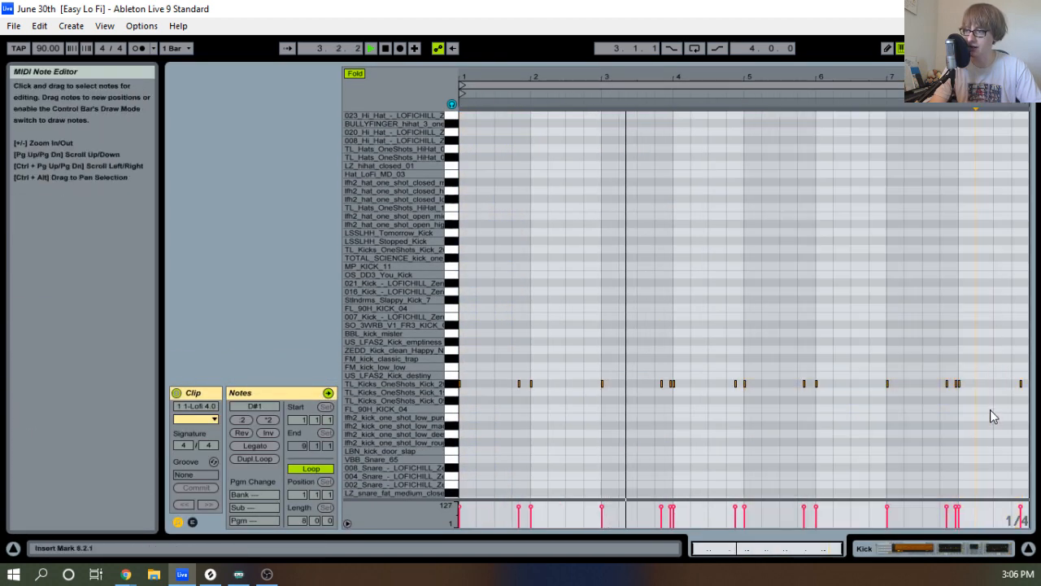
# Add a TL_Kicks_OneShots_Kick_20 note at 8.3.3 in the Kick clip and check bar 8 in playback.
pyautogui.moveTo(1008, 75); pyautogui.dragTo(1008, 93)
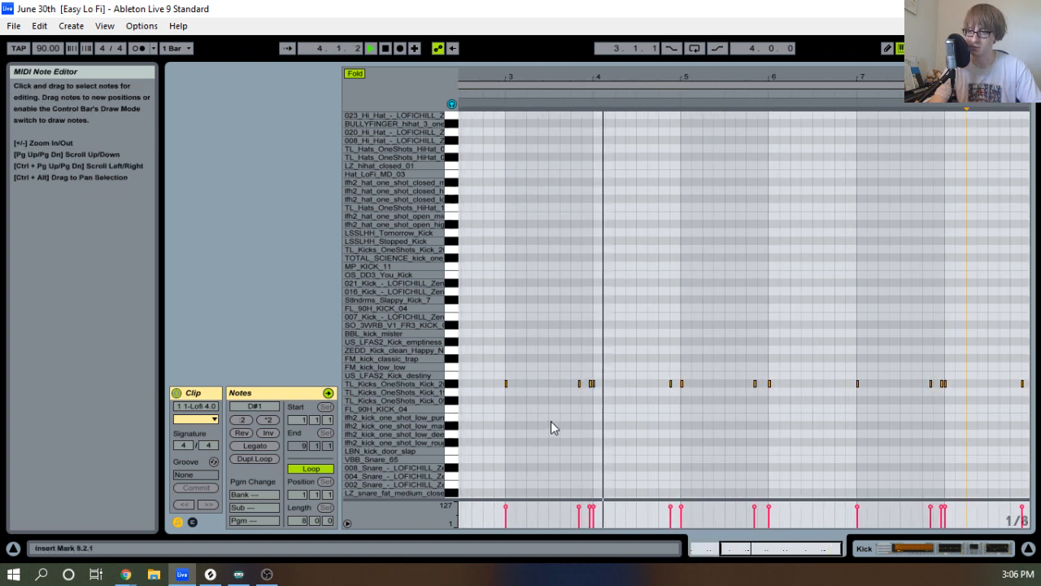
pyautogui.moveTo(595, 79); pyautogui.dragTo(594, 108)
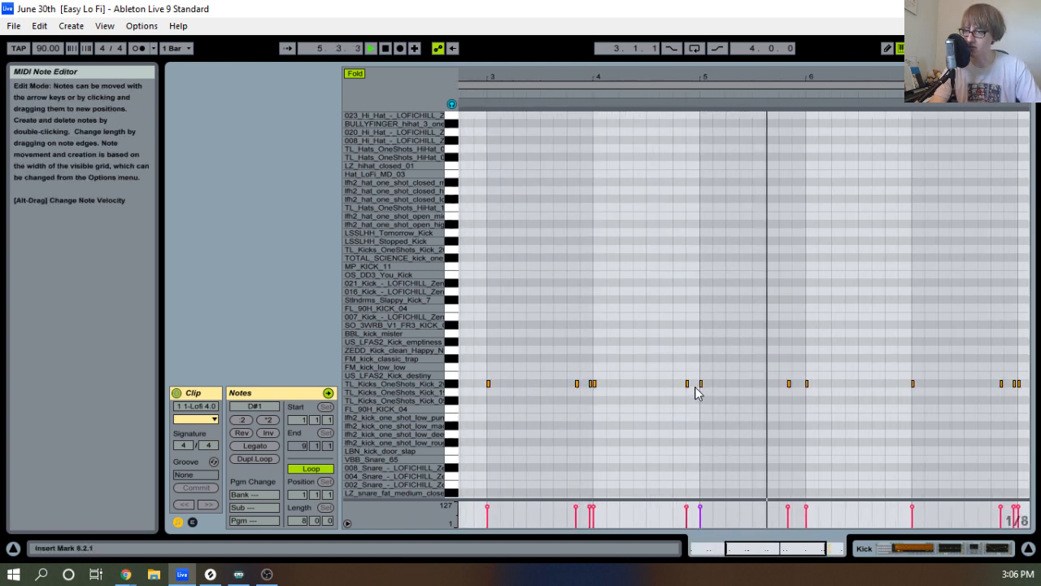
pyautogui.moveTo(964, 73); pyautogui.dragTo(762, 73)
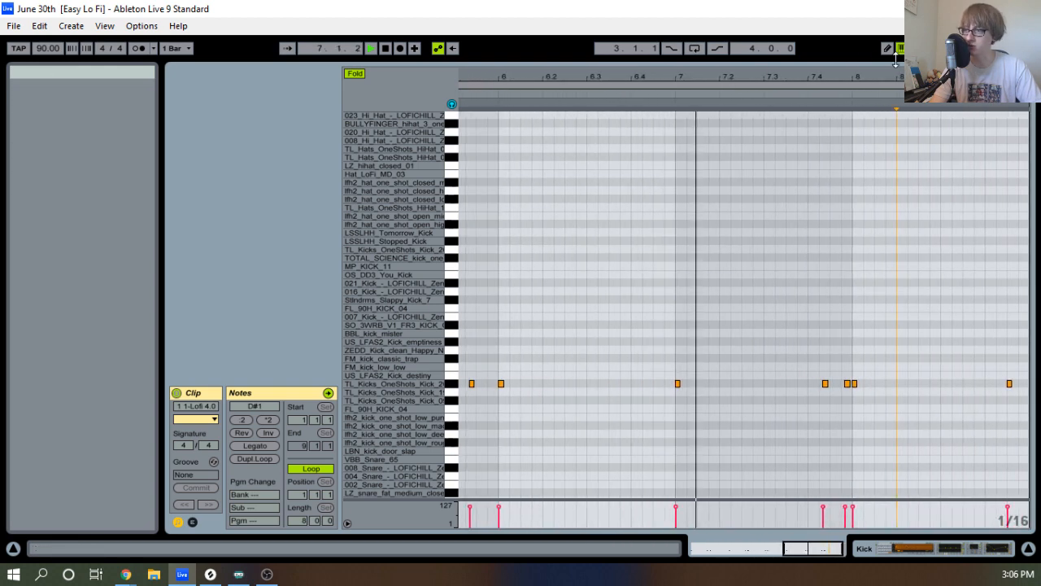
pyautogui.moveTo(964, 76); pyautogui.dragTo(920, 94)
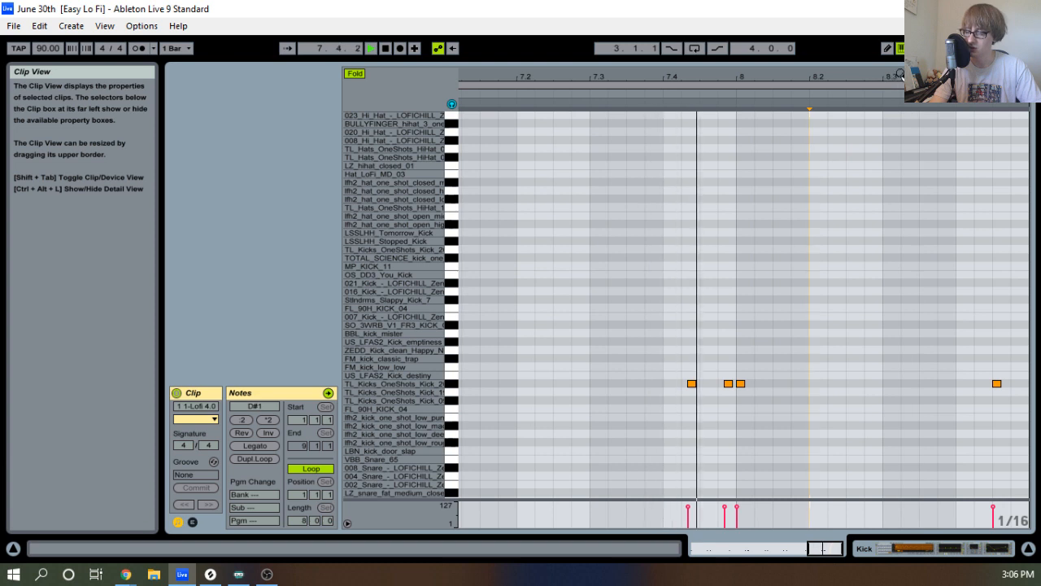
pyautogui.press('space')
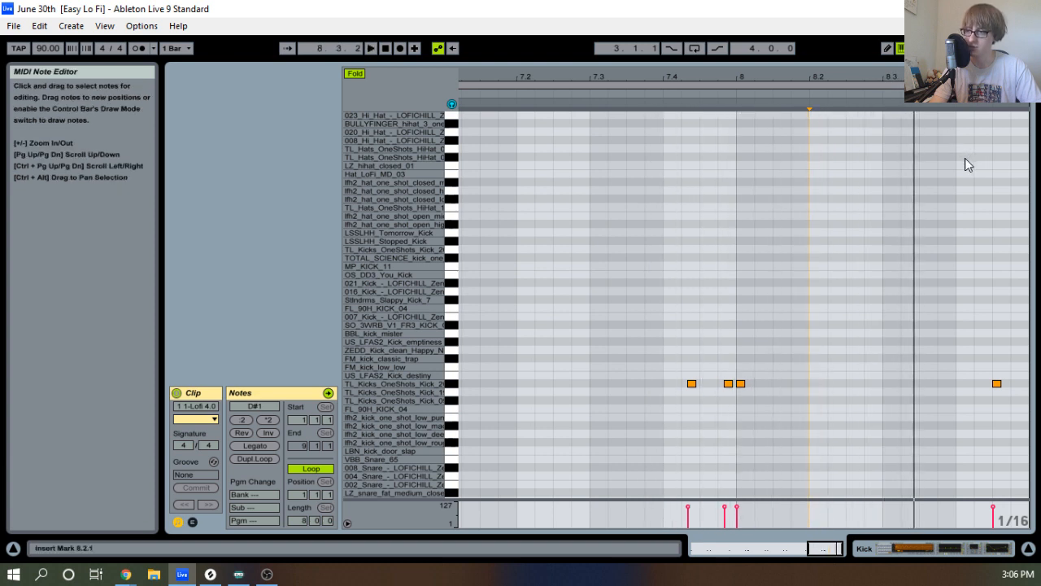
pyautogui.moveTo(754, 350); pyautogui.dragTo(744, 388)
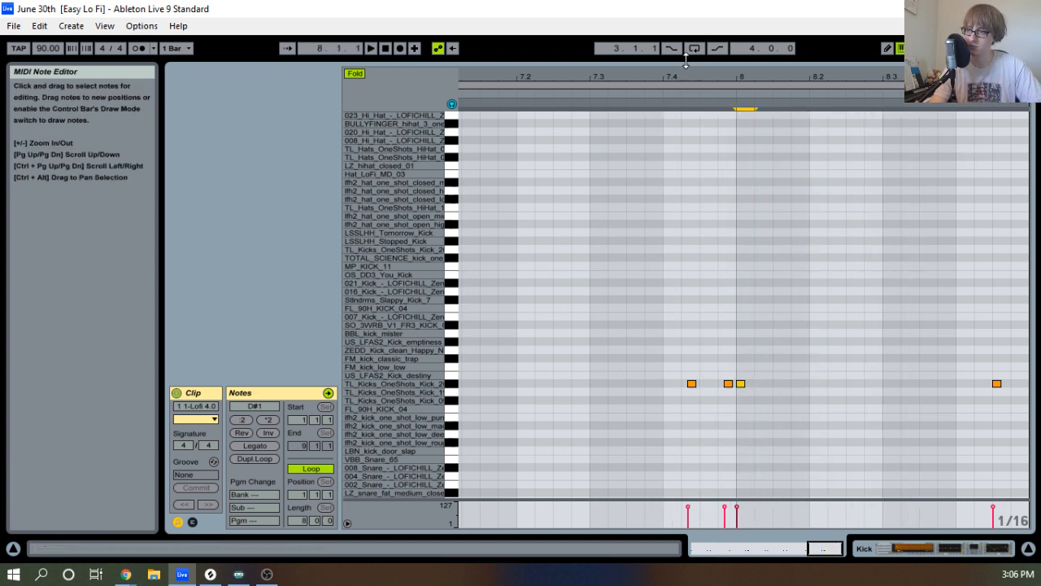
pyautogui.press('space')
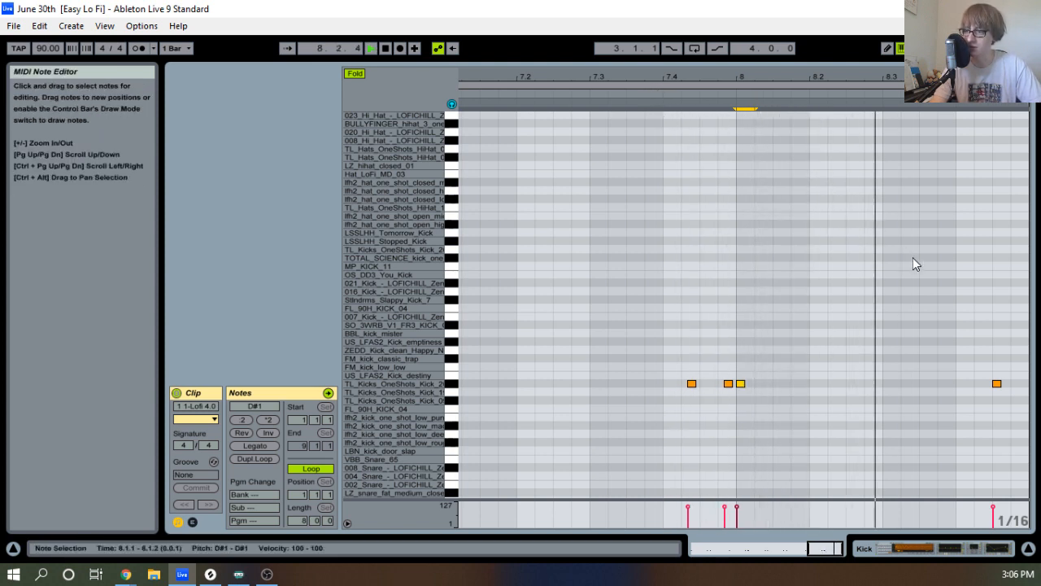
pyautogui.press('space')
pyautogui.doubleClick(924, 384)
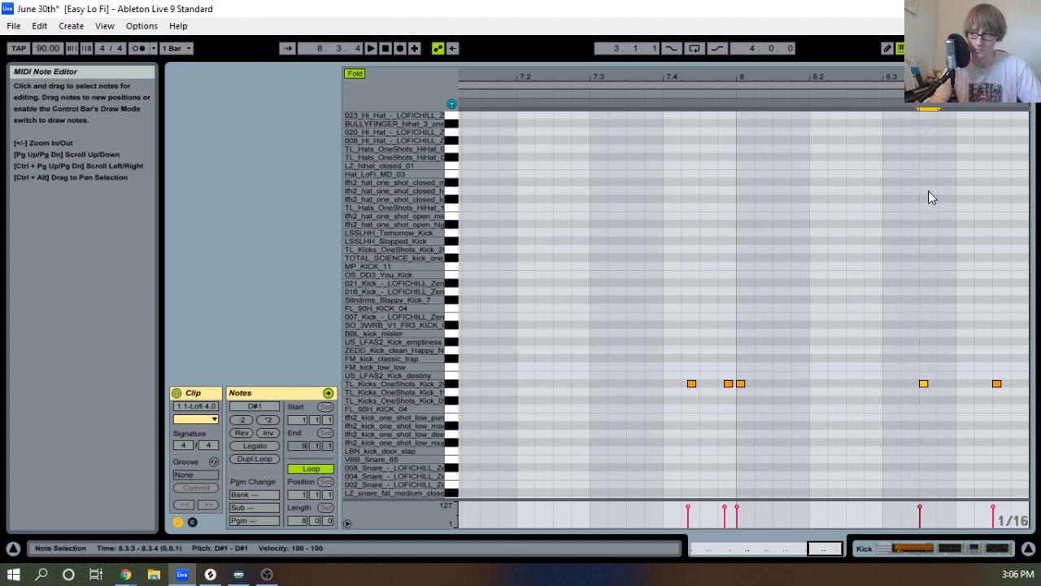
pyautogui.press('space')
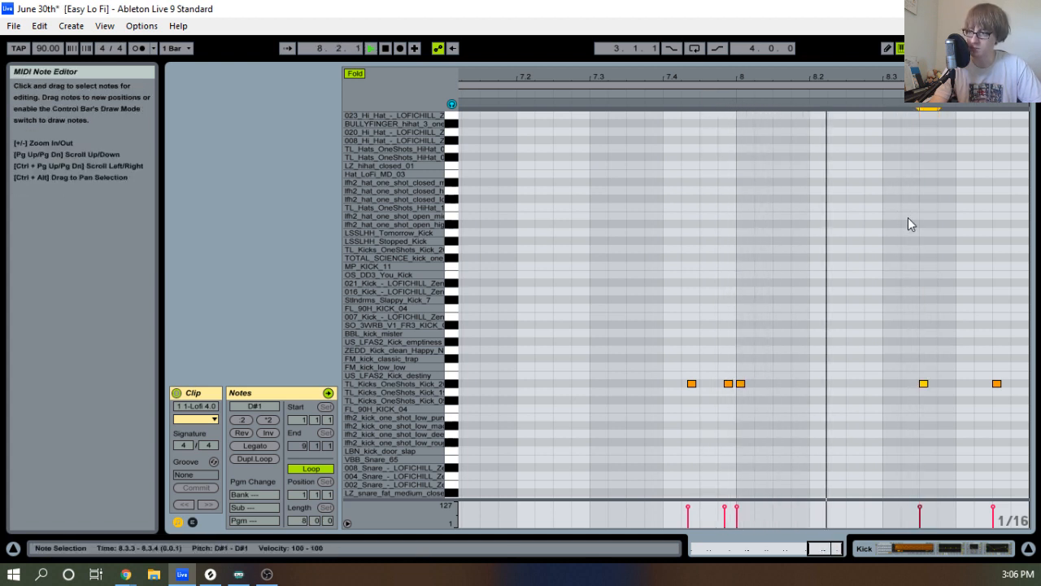
pyautogui.press('space')
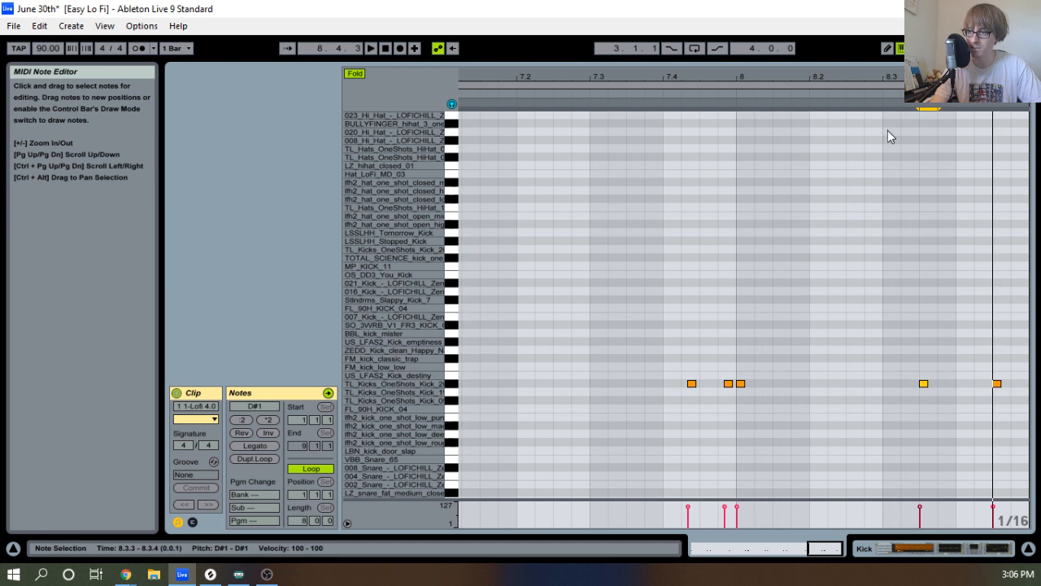
# Move bar 8's last kick note earlier to 8.4.2, nudge it slightly later on a 1/16T grid, and check it in playback.
pyautogui.click(833, 91)
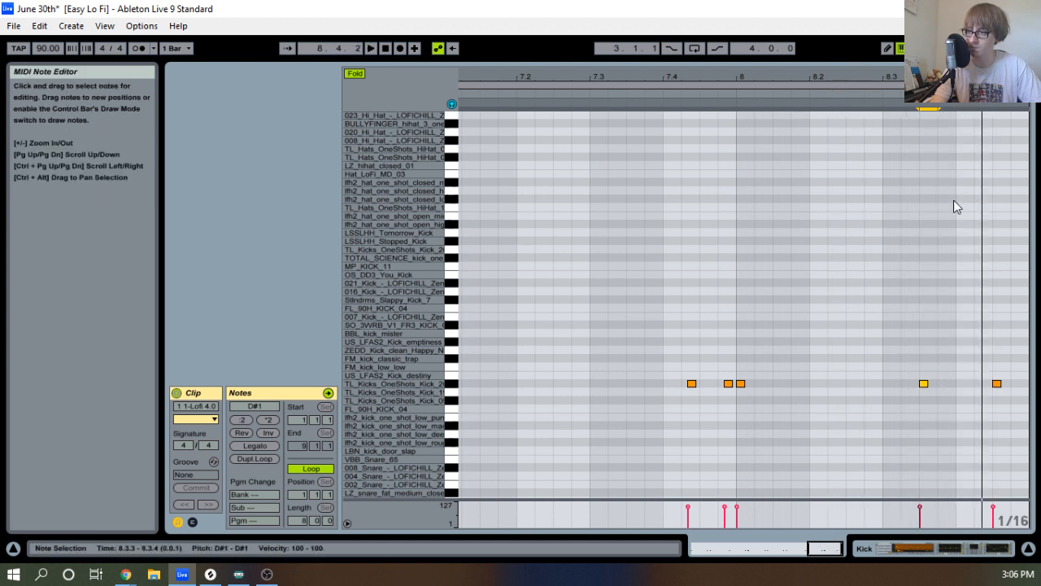
pyautogui.moveTo(985, 336); pyautogui.dragTo(1012, 416)
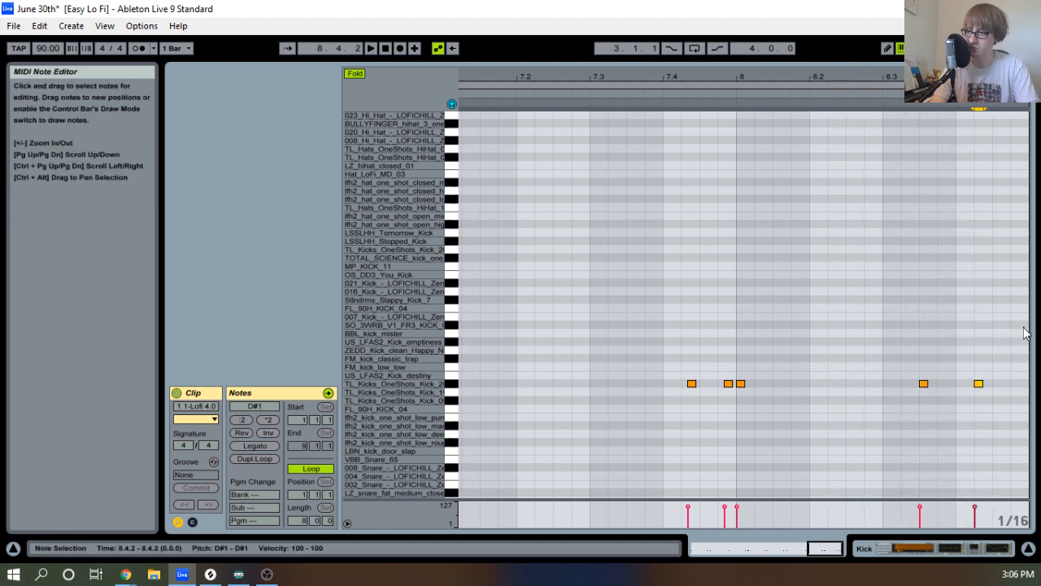
pyautogui.press('space')
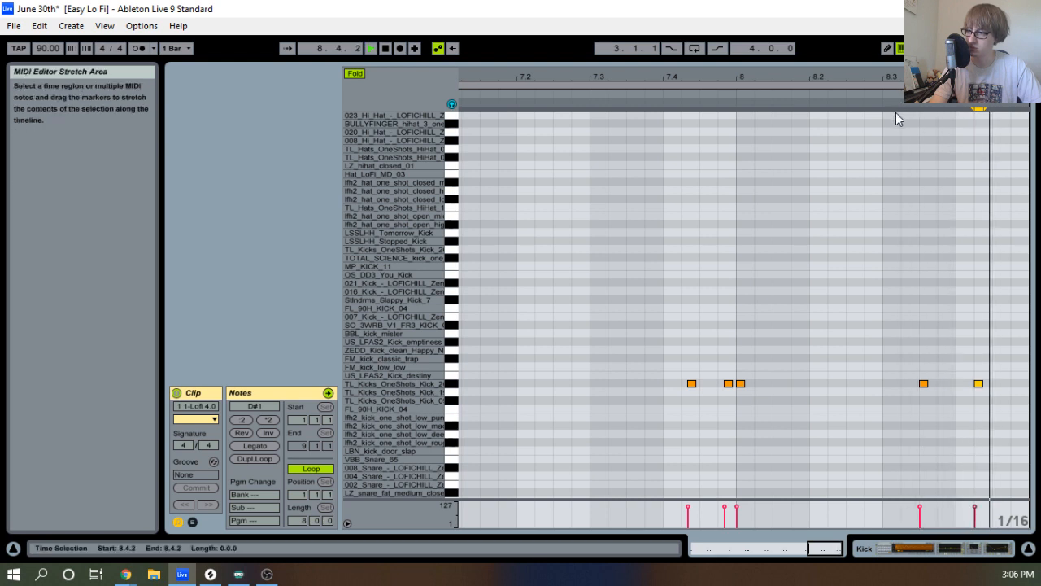
pyautogui.press('space')
pyautogui.moveTo(935, 77); pyautogui.dragTo(936, 76)
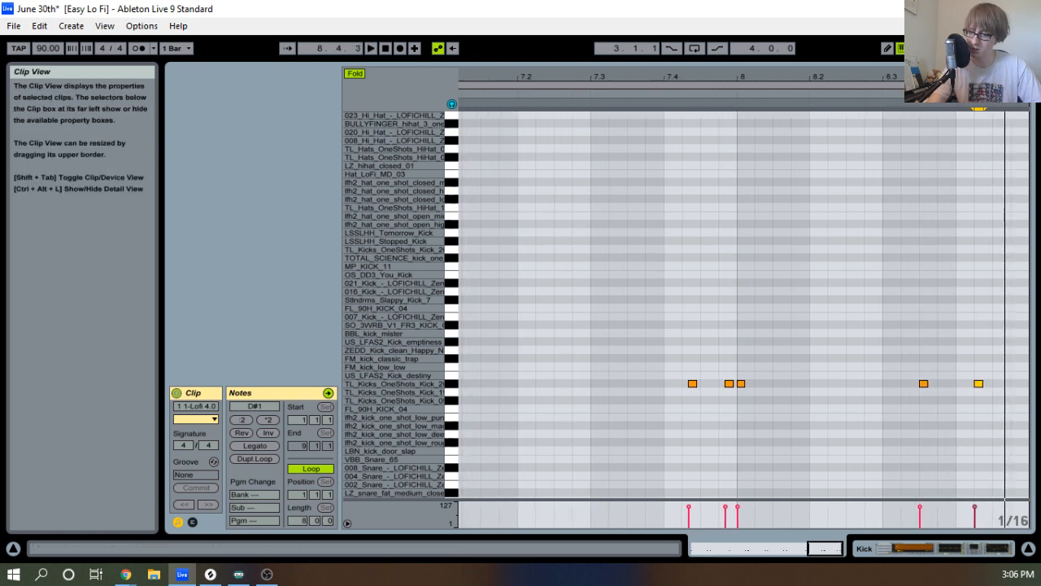
pyautogui.moveTo(976, 401); pyautogui.dragTo(1000, 371)
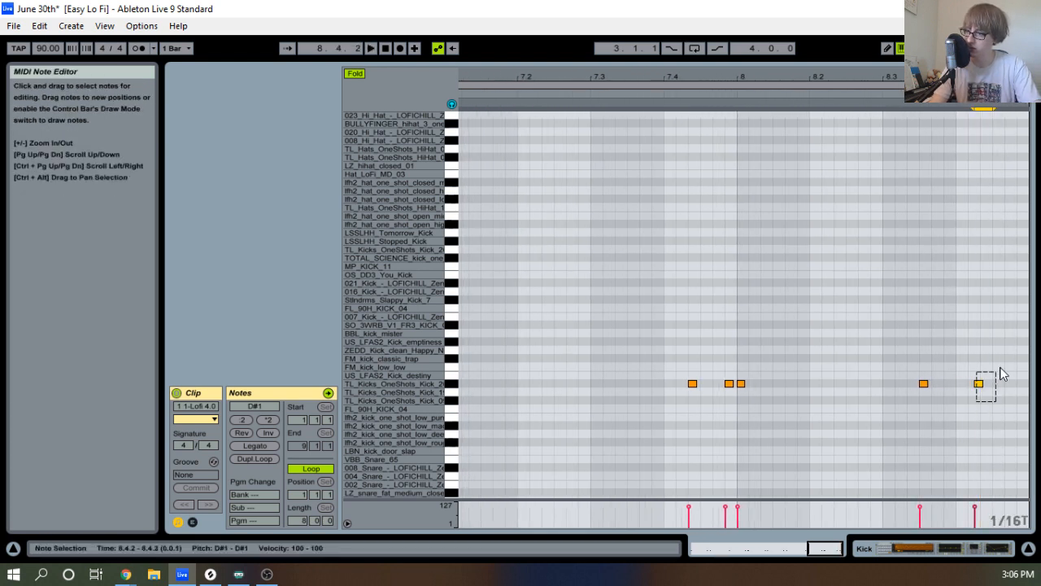
pyautogui.press('space')
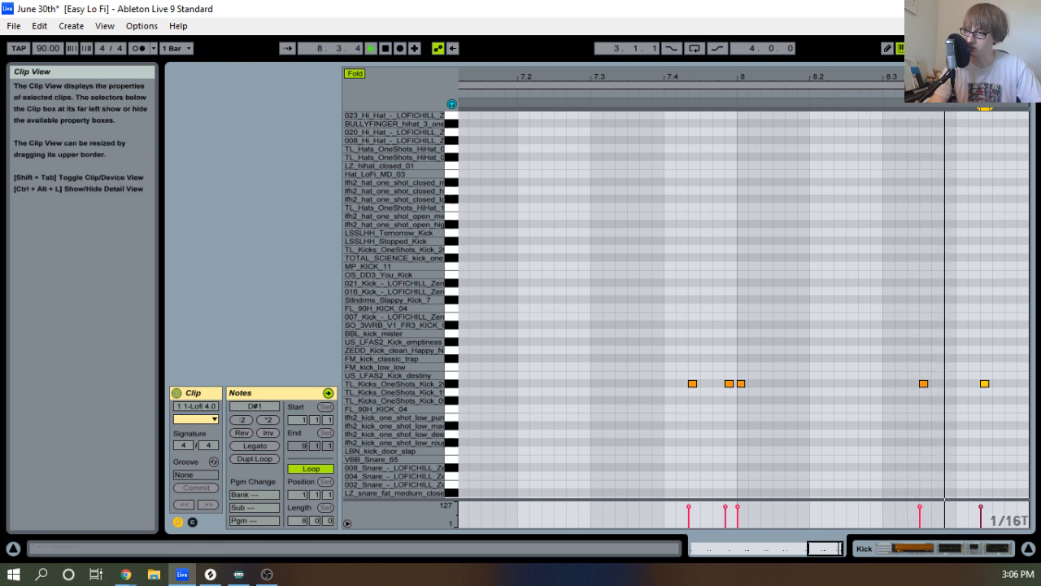
# Play the beat while viewing the full eight-bar kick pattern, and collapse the clip view.
pyautogui.moveTo(936, 77); pyautogui.dragTo(936, 46)
pyautogui.press('space')
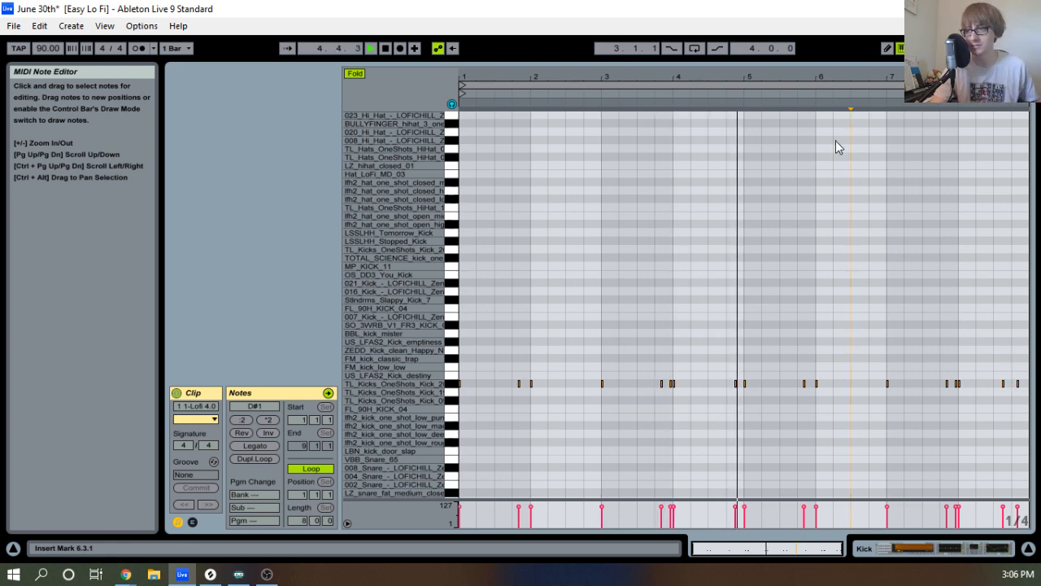
pyautogui.moveTo(854, 59); pyautogui.dragTo(506, 568)
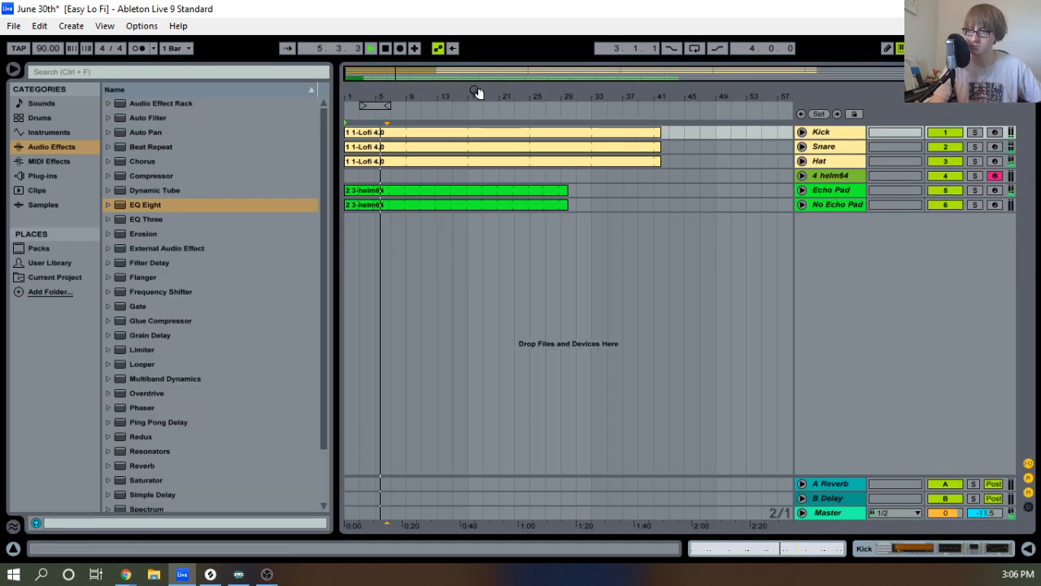
# Extend the Kick, Snare and Hat clips together to about bar 90 in the arrangement.
pyautogui.click(628, 133)
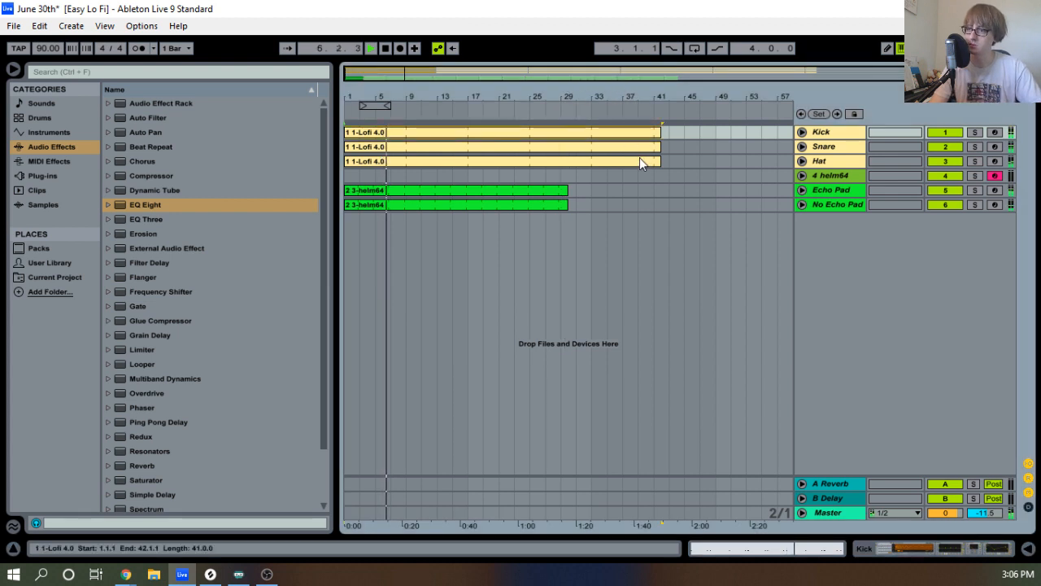
pyautogui.keyDown('shift'); pyautogui.click(640, 159); pyautogui.keyUp('shift')
pyautogui.moveTo(660, 161); pyautogui.dragTo(992, 158)
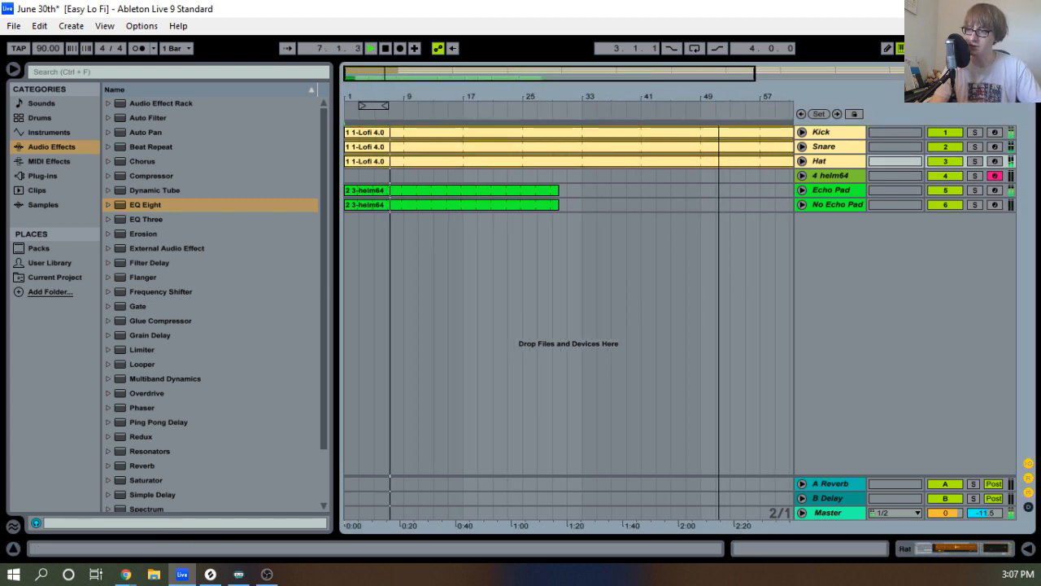
pyautogui.moveTo(757, 93); pyautogui.dragTo(787, 103)
# Copy the kick-sidechained Compressor from the Echo Pad track and paste it after Hat EQ 1 on the Hat track.
pyautogui.doubleClick(835, 163)
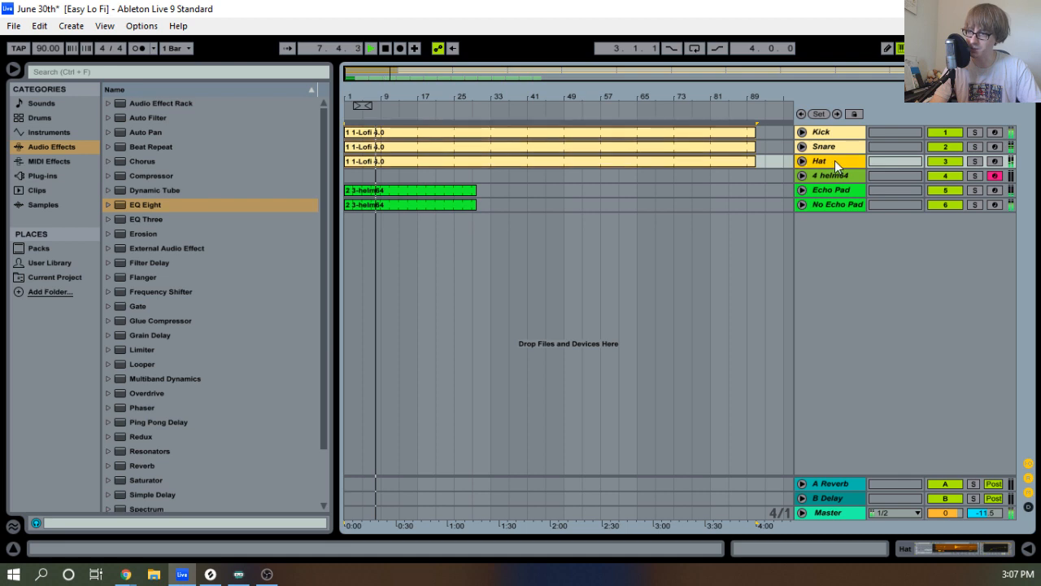
pyautogui.press('space')
pyautogui.click(829, 189)
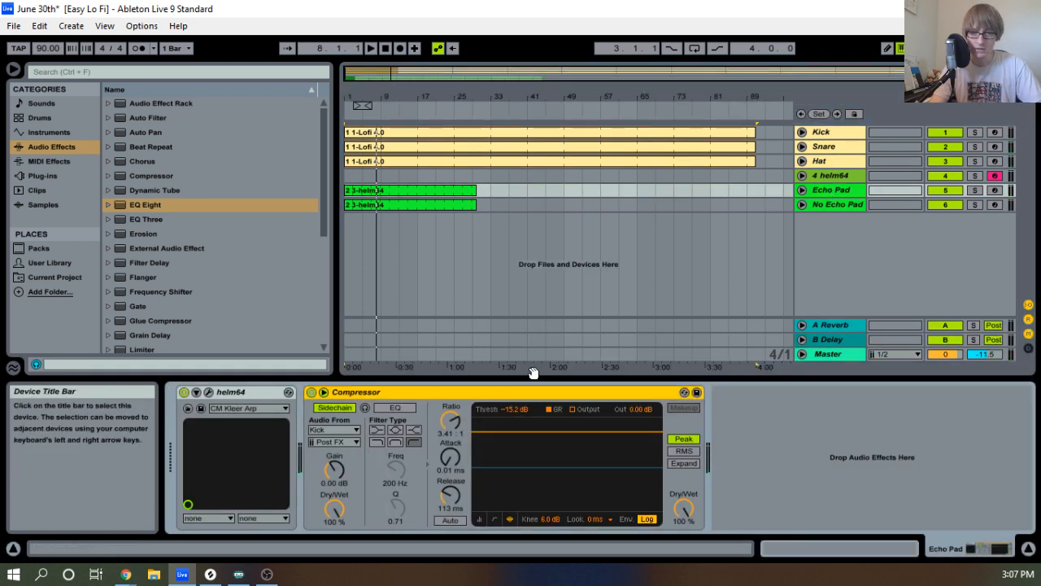
pyautogui.click(838, 163)
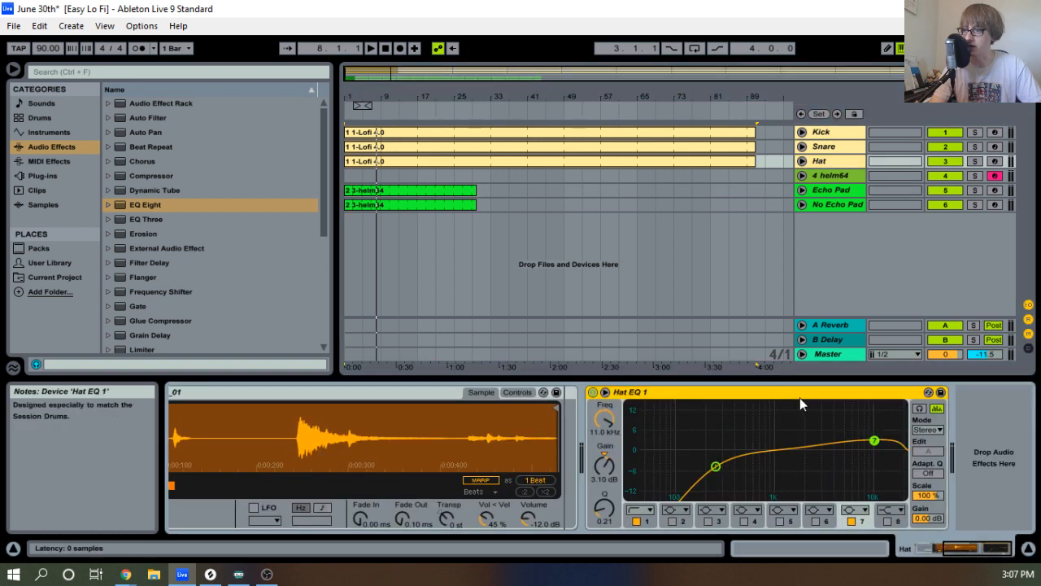
pyautogui.rightClick(977, 416)
pyautogui.click(960, 424)
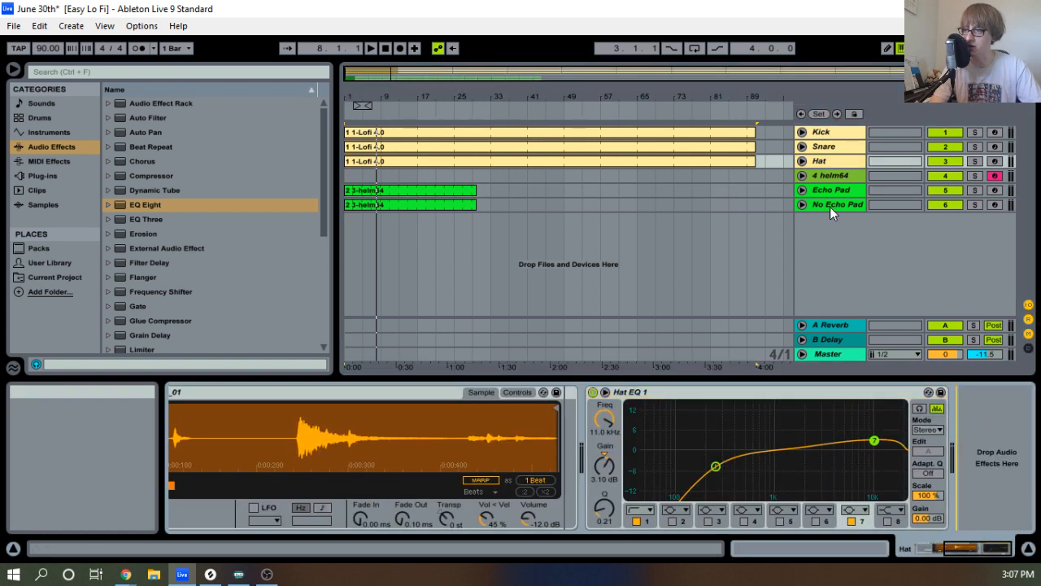
# Solo the Hat track, play from the start and set its sidechain Compressor's threshold to -9.00 dB.
pyautogui.click(974, 161)
pyautogui.press('space')
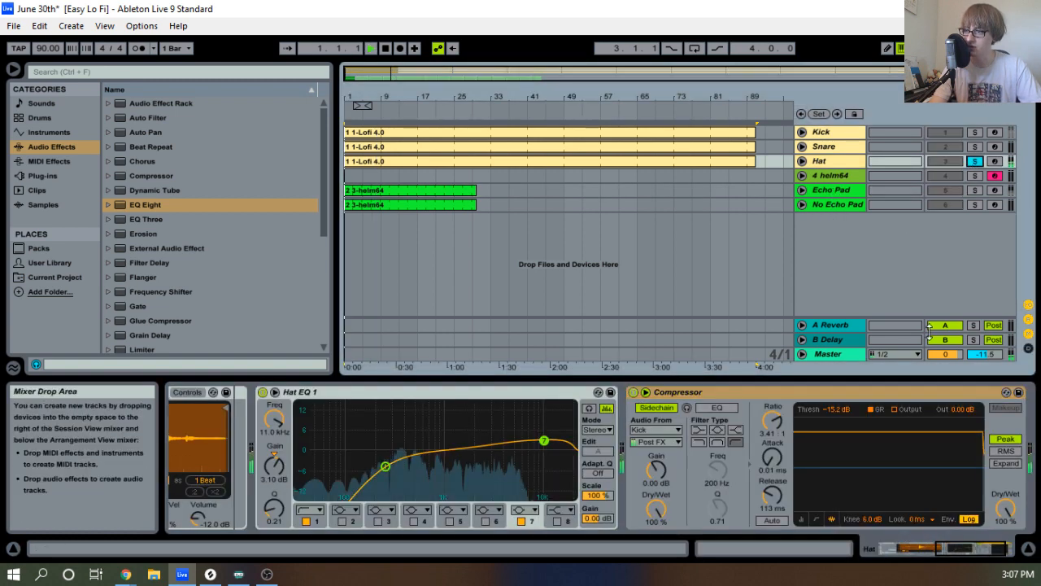
pyautogui.moveTo(834, 411); pyautogui.dragTo(834, 380)
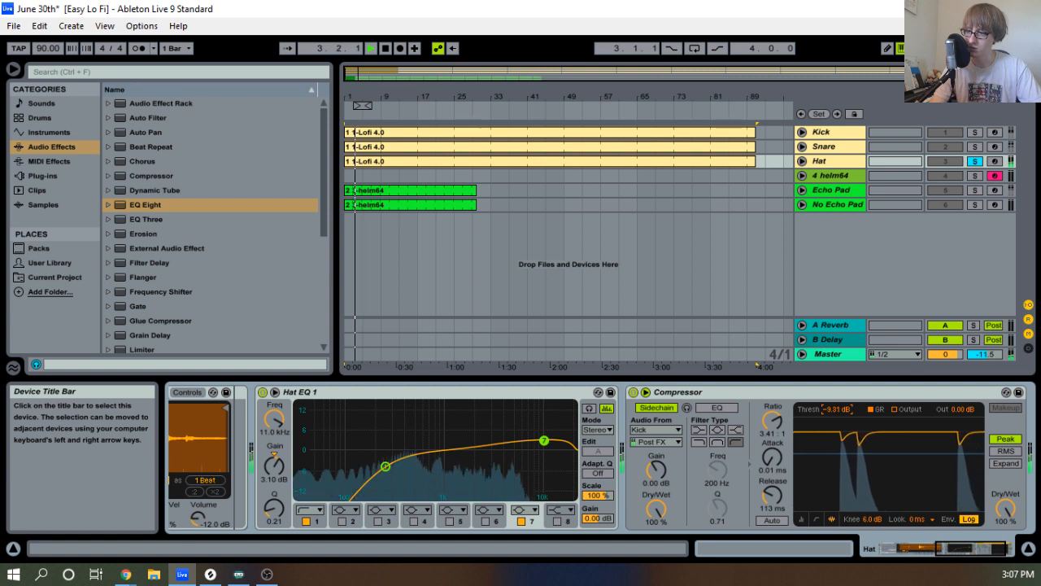
pyautogui.moveTo(837, 409); pyautogui.dragTo(836, 401)
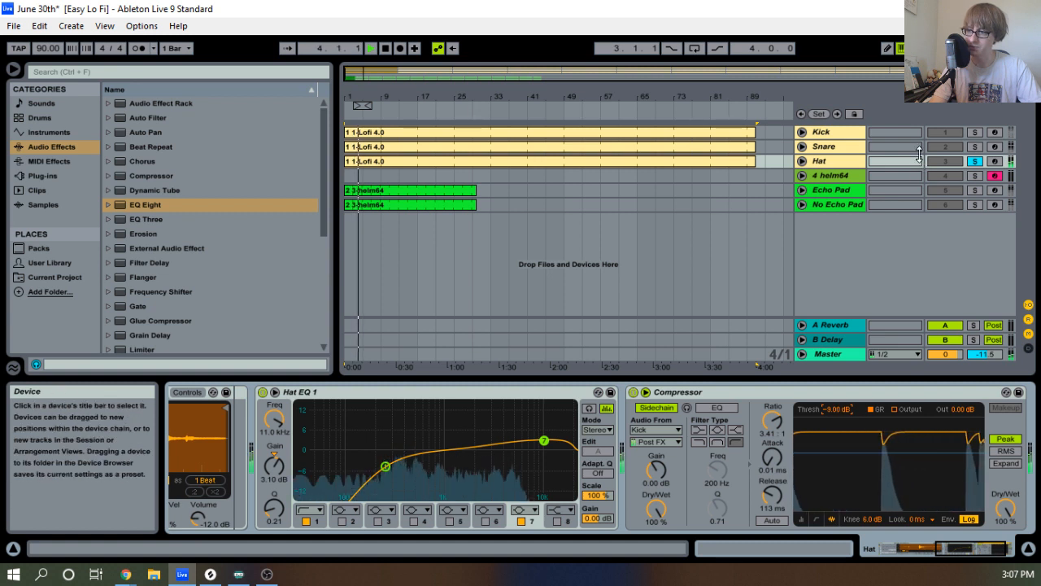
# Unsolo the Hat track and play the full mix, checking the track levels in the mixer.
pyautogui.click(975, 161)
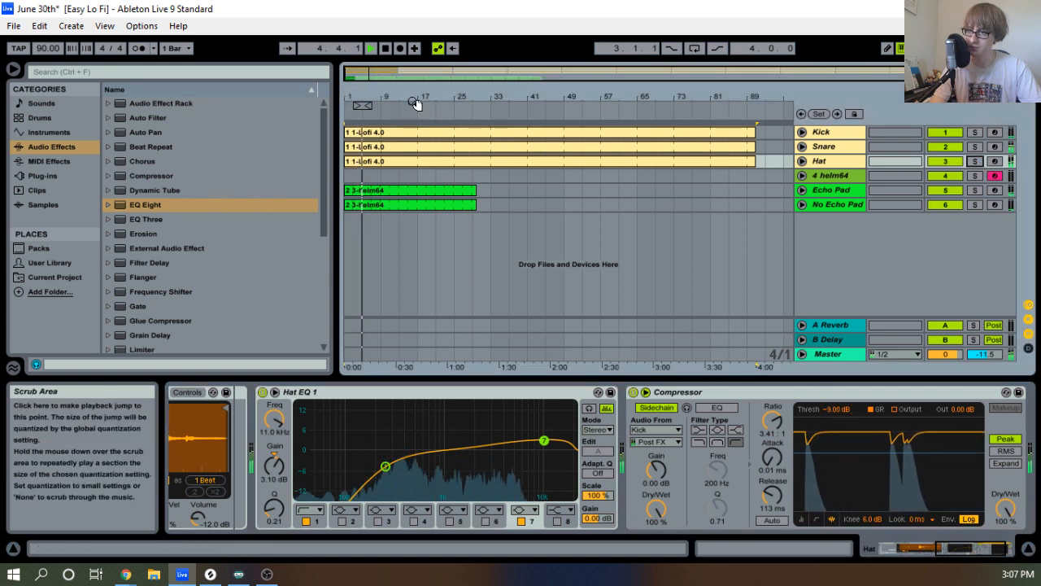
pyautogui.moveTo(437, 96); pyautogui.dragTo(438, 103)
pyautogui.press('Tab')
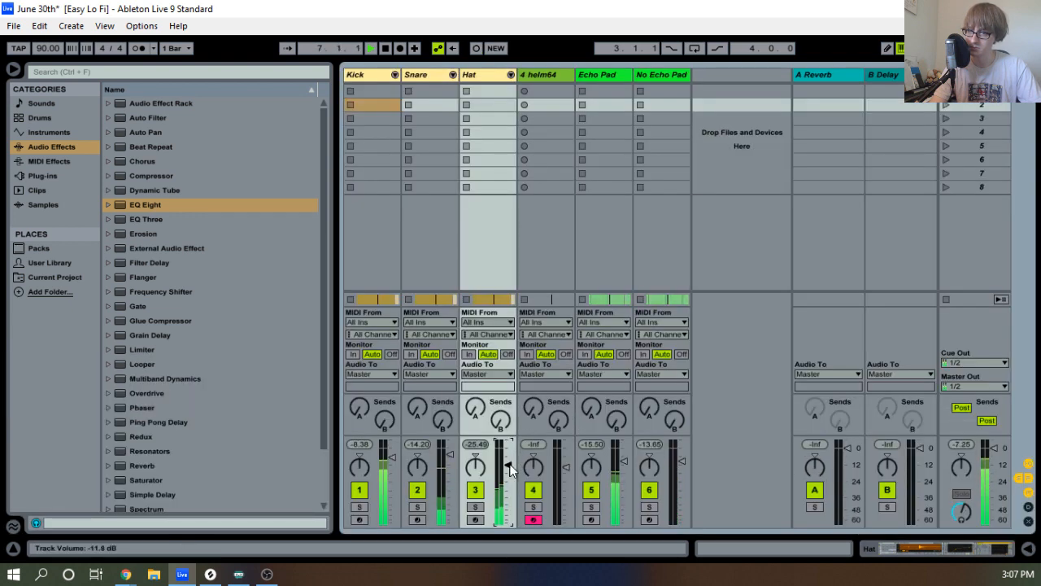
pyautogui.press('Tab')
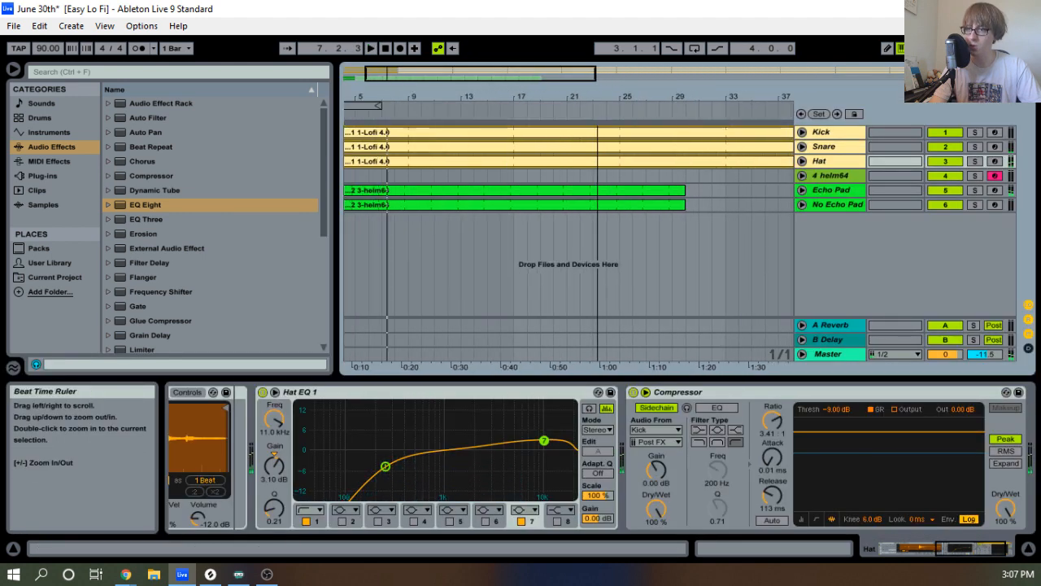
# Open the Snare clip's MIDI notes in an enlarged note editor and play the beat briefly.
pyautogui.click(834, 146)
pyautogui.doubleClick(707, 150)
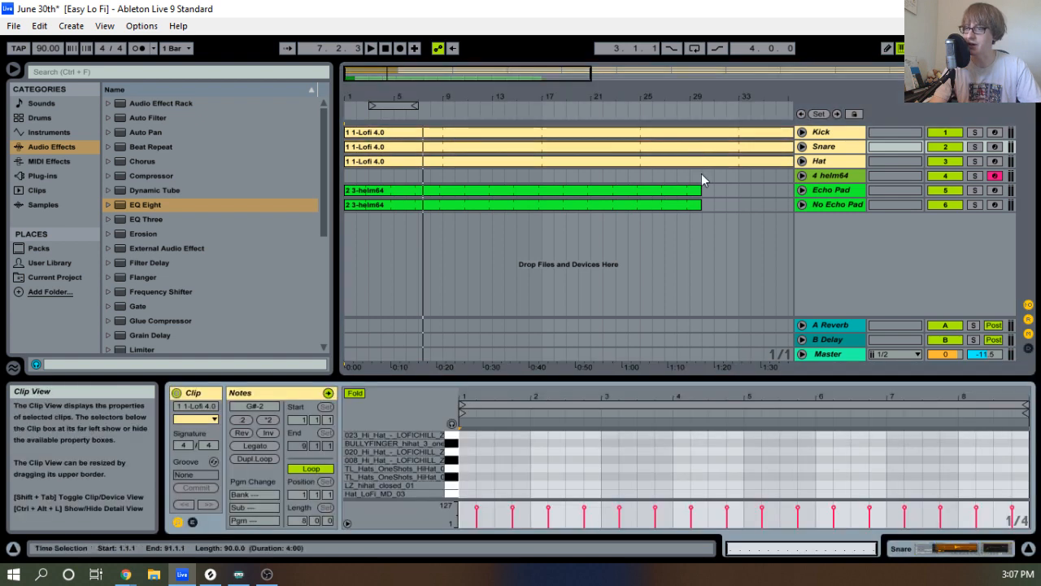
pyautogui.press('space')
pyautogui.moveTo(744, 377); pyautogui.dragTo(791, 7)
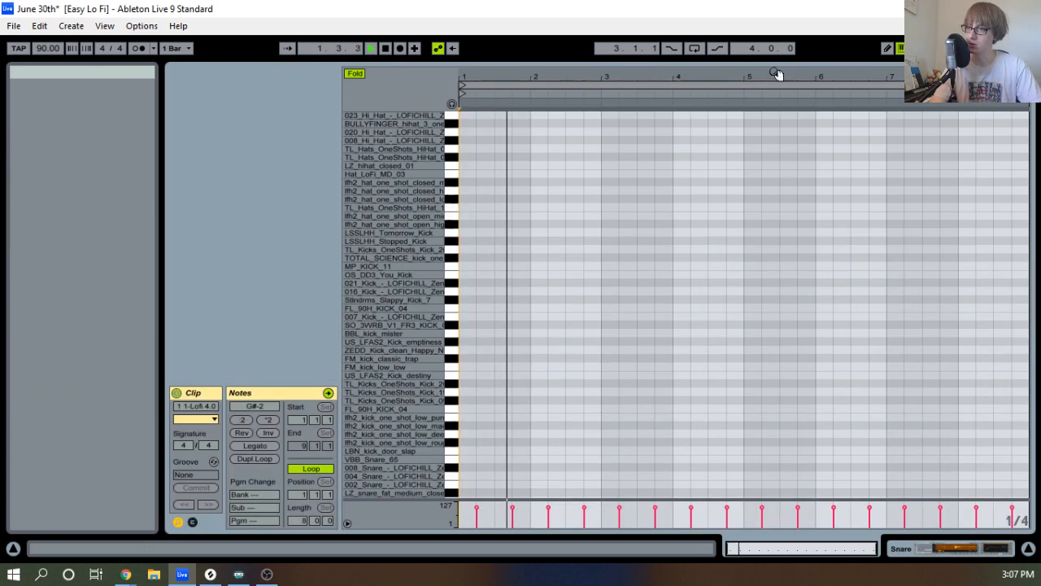
pyautogui.scroll(-2, 751, 237)
pyautogui.press('space')
pyautogui.click(827, 371)
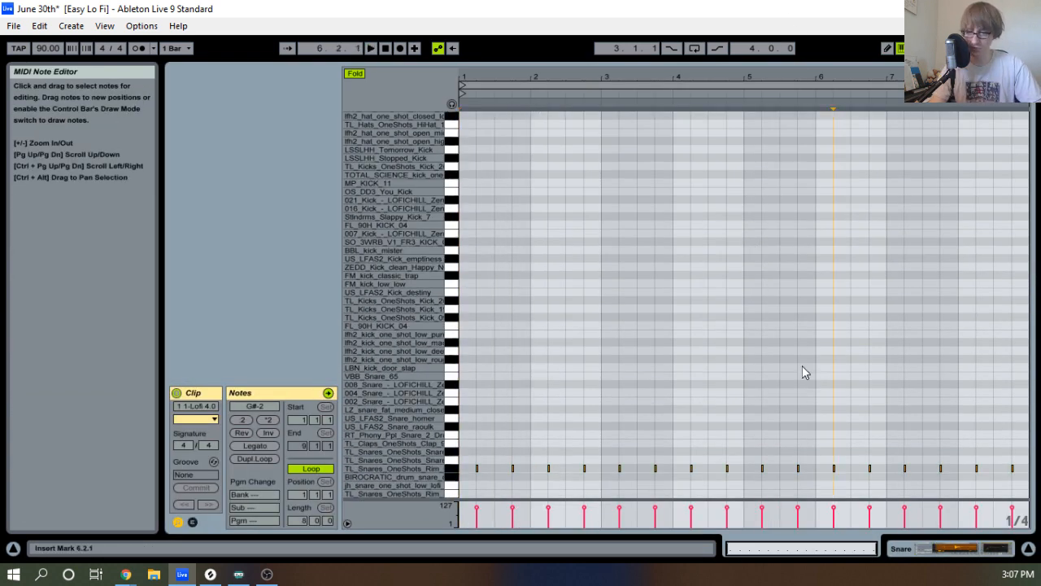
# Transpose all Snare notes through the snare samples during playback, ending on the LZ_snare_fat_medium sample at D#-1.
pyautogui.hotkey('ctrl', 'a')
pyautogui.moveTo(490, 75); pyautogui.dragTo(532, 75)
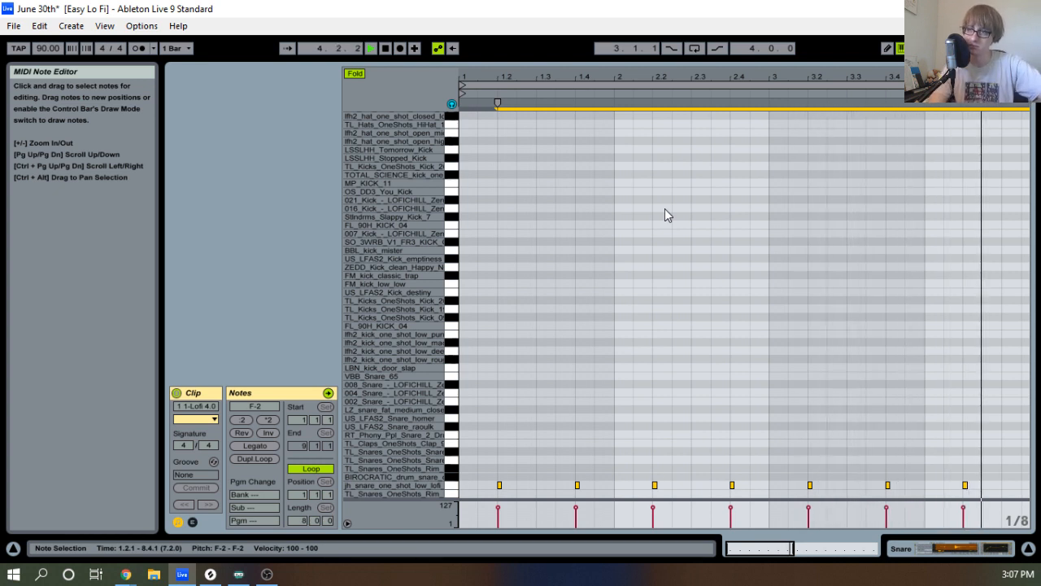
pyautogui.press('Up')
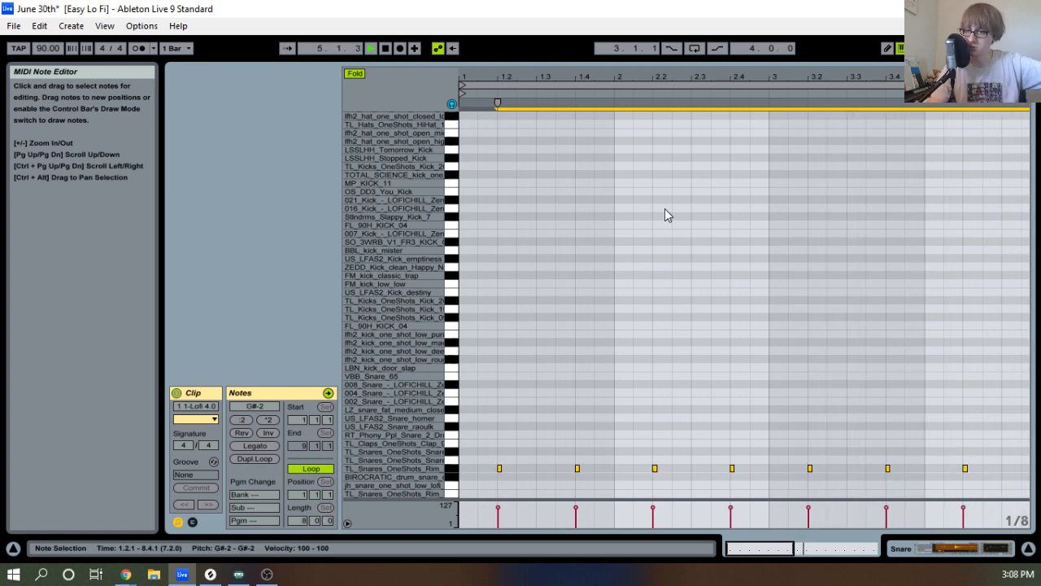
pyautogui.press('Up')
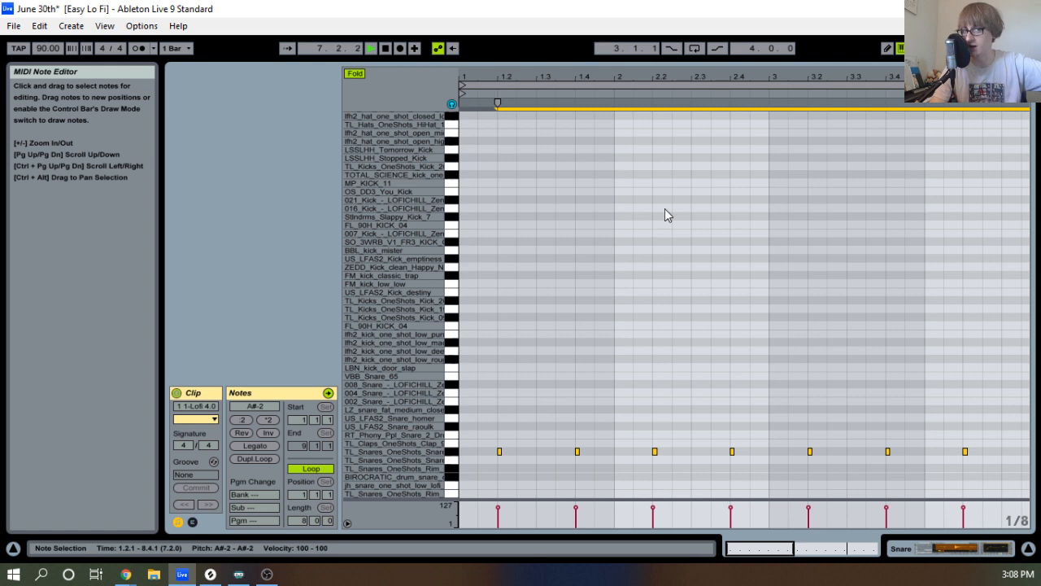
pyautogui.press('Up')
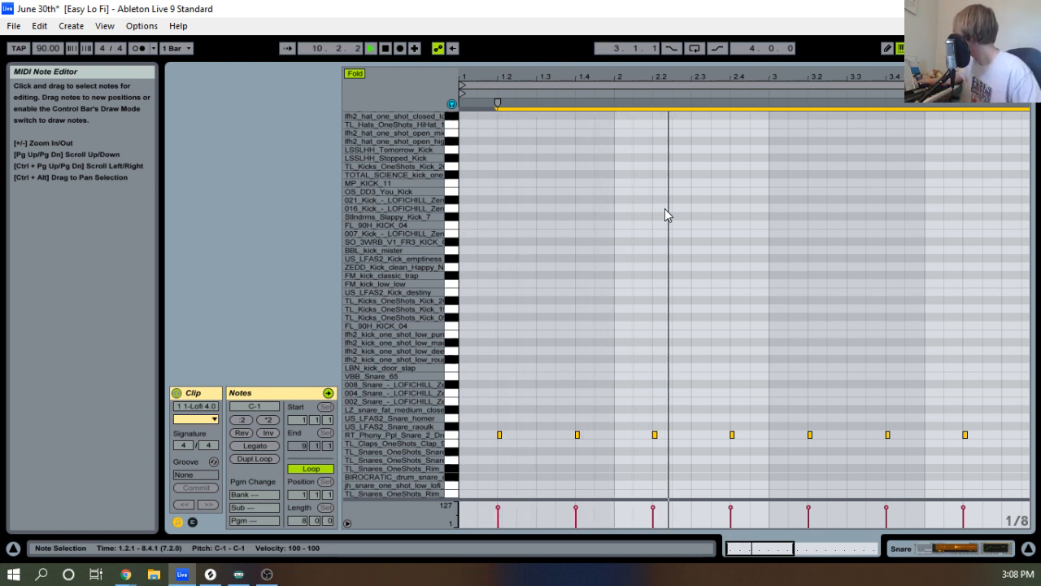
pyautogui.press('Up')
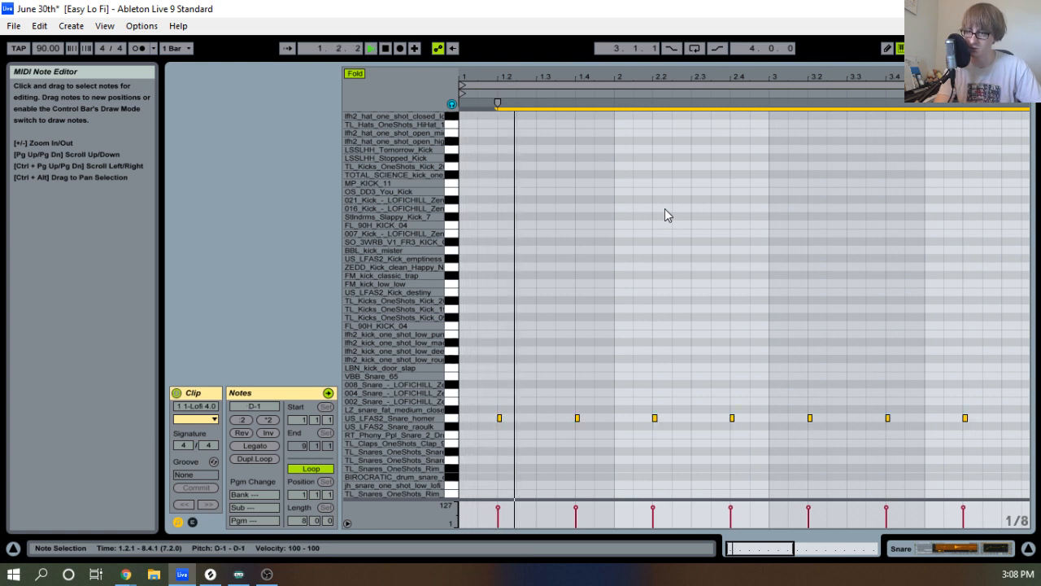
pyautogui.press('Down')
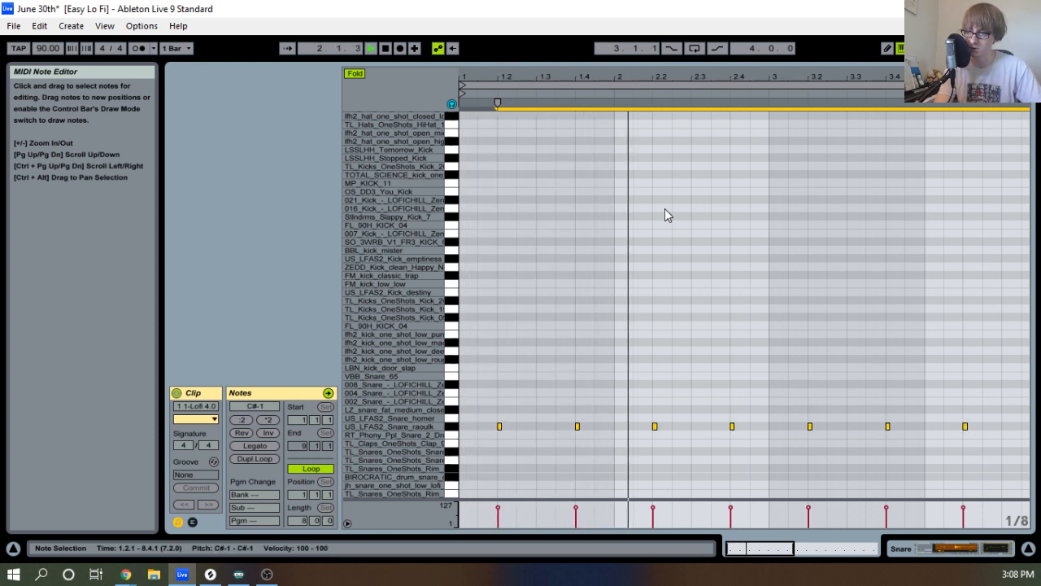
pyautogui.press('Up')
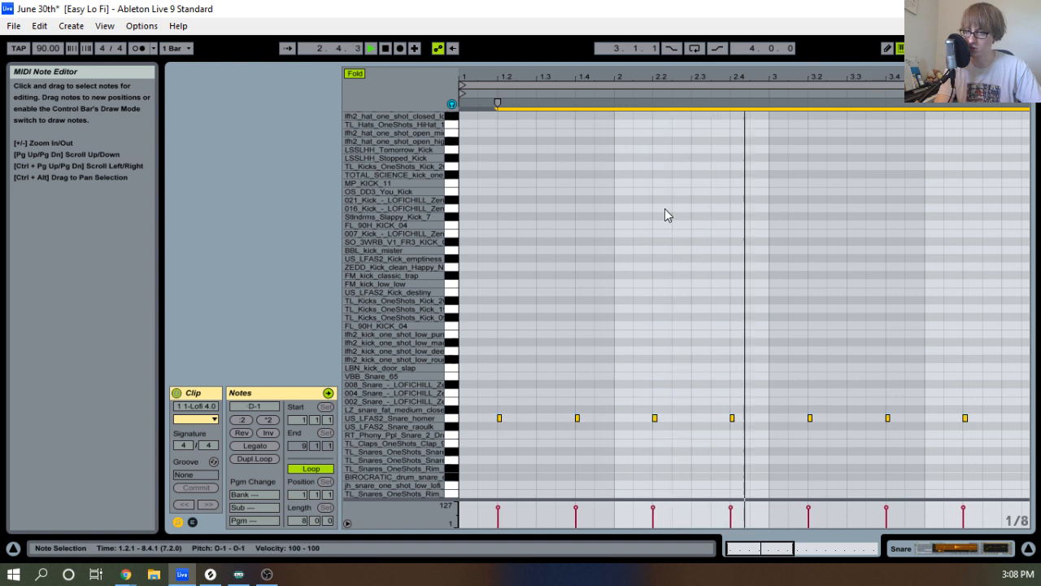
pyautogui.press('Up')
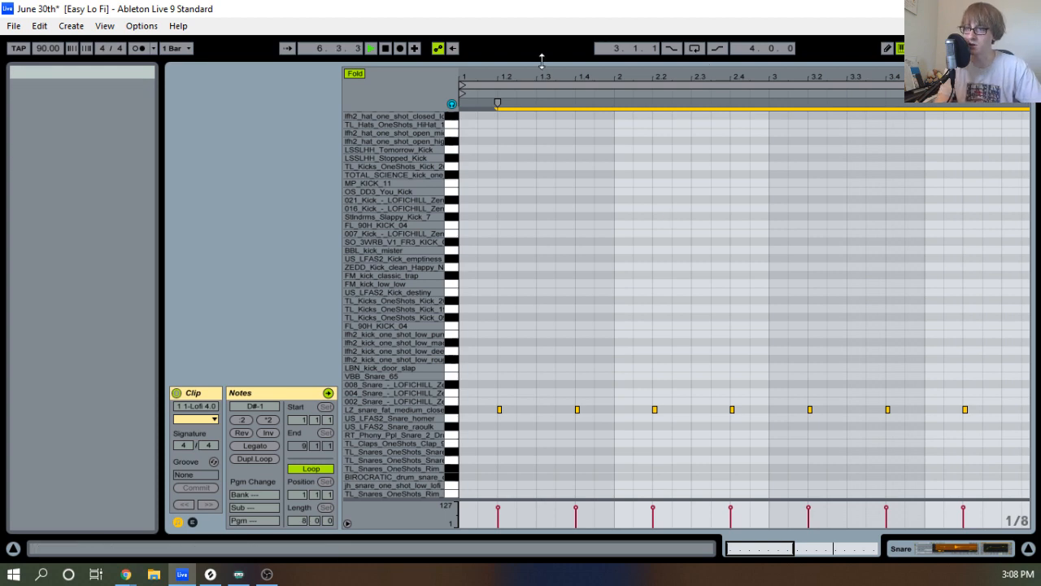
# Set the Snare track's volume to -6.6 dB in the mixer, and return to the arrangement.
pyautogui.press('Tab')
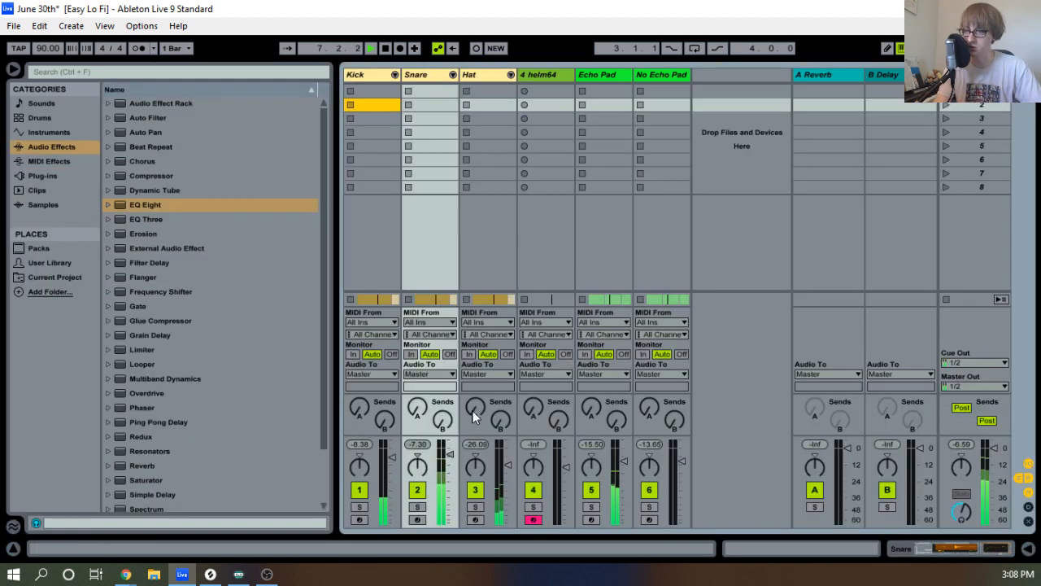
pyautogui.click(454, 459)
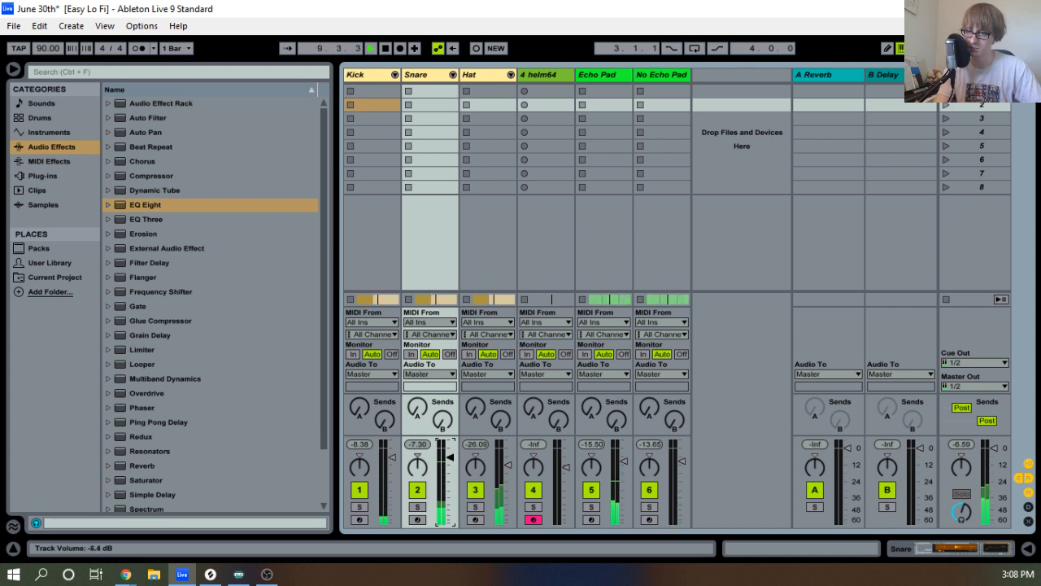
pyautogui.moveTo(451, 458); pyautogui.dragTo(451, 459)
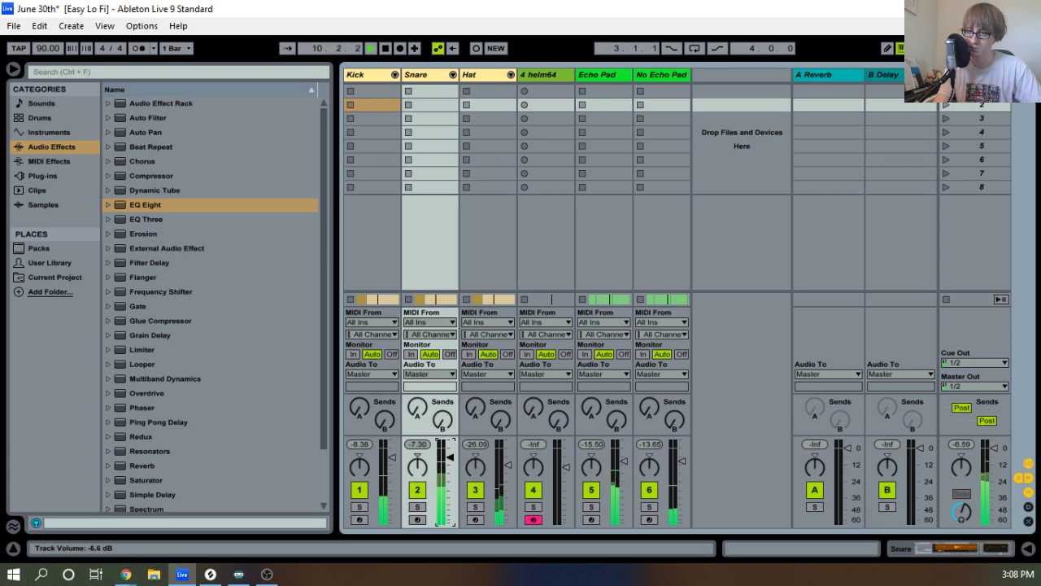
pyautogui.press('Tab')
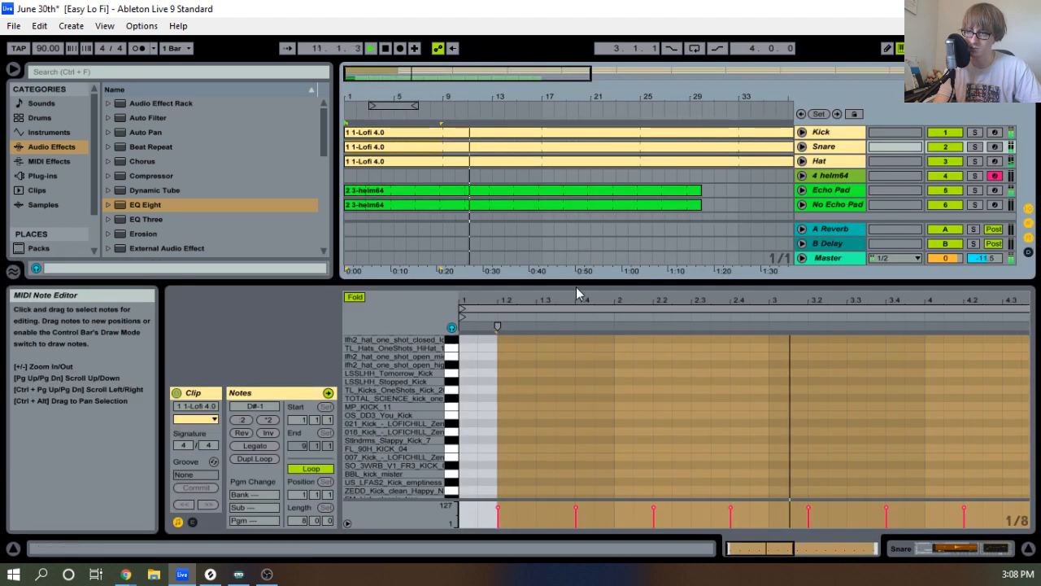
# Enlarge the Snare clip's note editor, move all its notes up to the 002_Snare LOFICHILL sample at E-1, and play the beat.
pyautogui.moveTo(579, 285); pyautogui.dragTo(615, 8)
pyautogui.click(681, 332)
pyautogui.press('space')
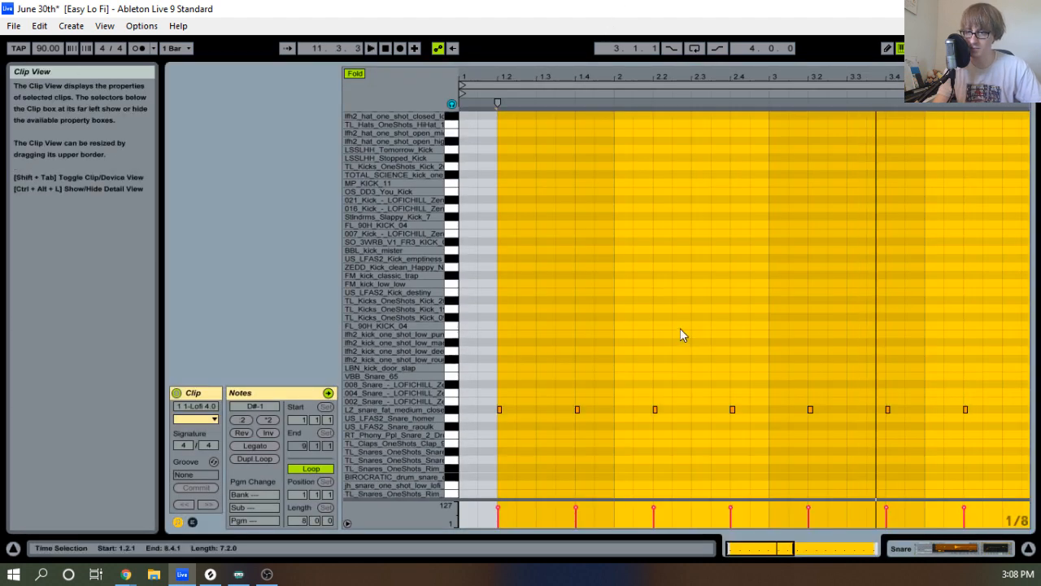
pyautogui.hotkey('ctrl', 'a')
pyautogui.press('Up')
pyautogui.press('space')
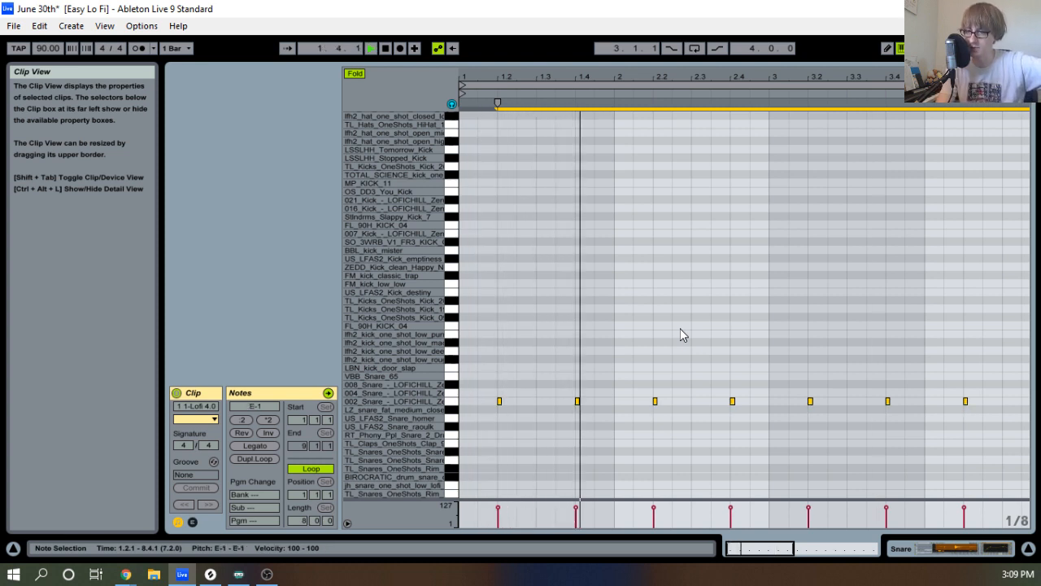
# Audition the snare pattern on neighbouring samples, including US_LFAS2_Snare_raoulk and VBB_Snare_65, and return the notes to 002_Snare LOFICHILL at E-1.
pyautogui.press('Down')
pyautogui.press('Down')
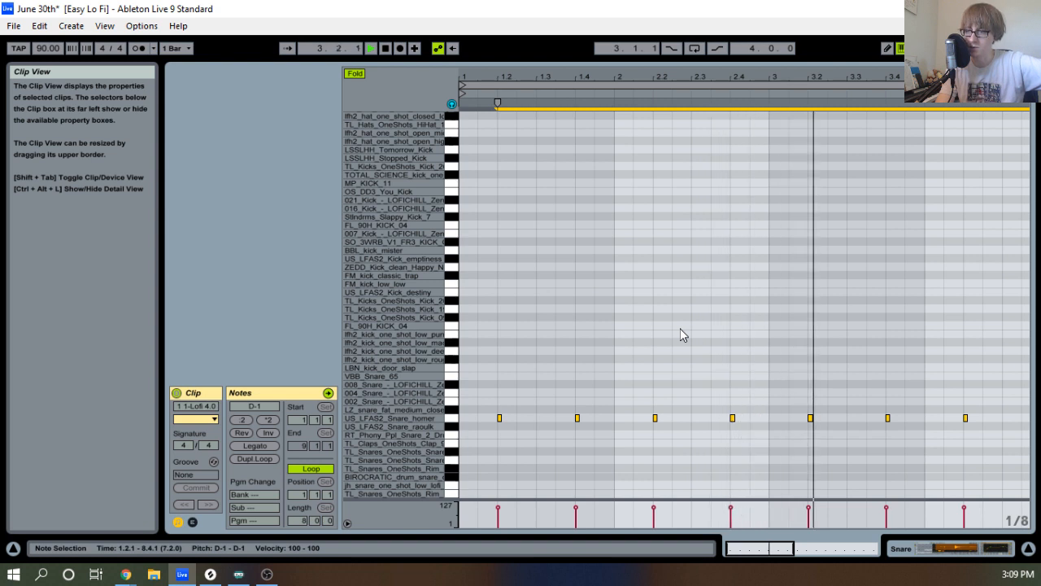
pyautogui.press('Down')
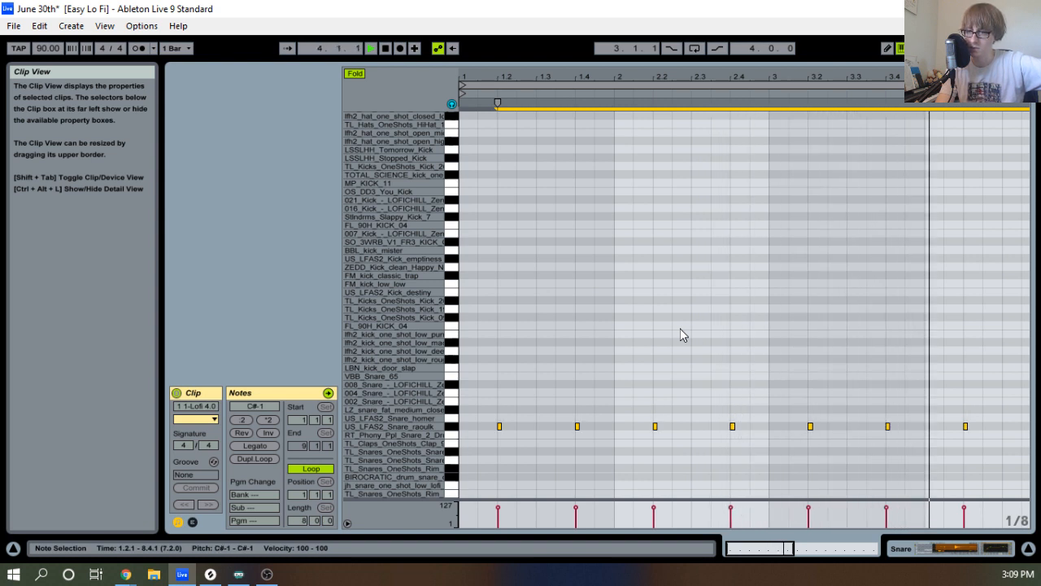
pyautogui.press('Up')
pyautogui.press('Up')
pyautogui.press('Up')
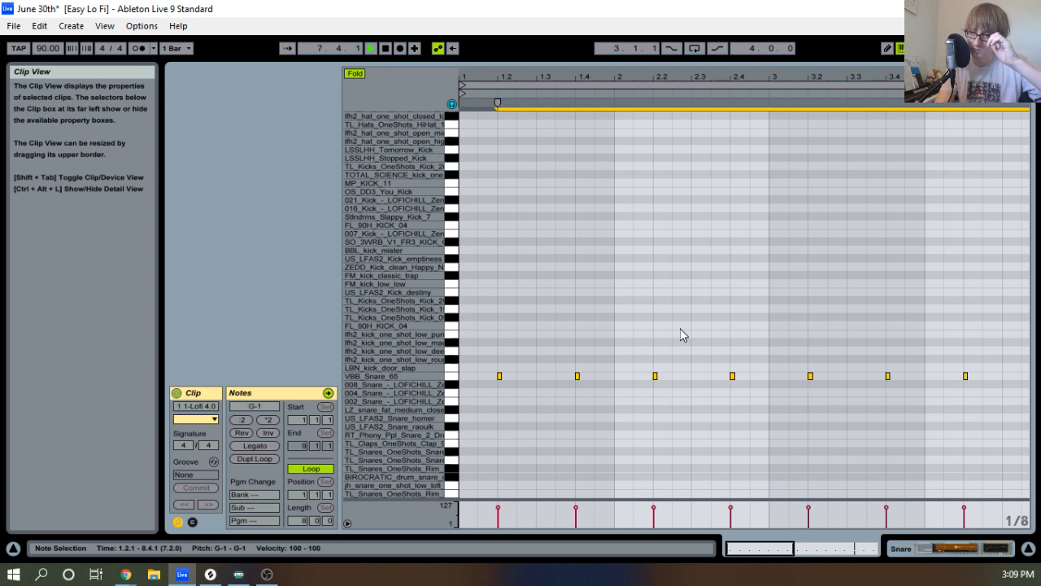
pyautogui.press('Up')
pyautogui.press('Down')
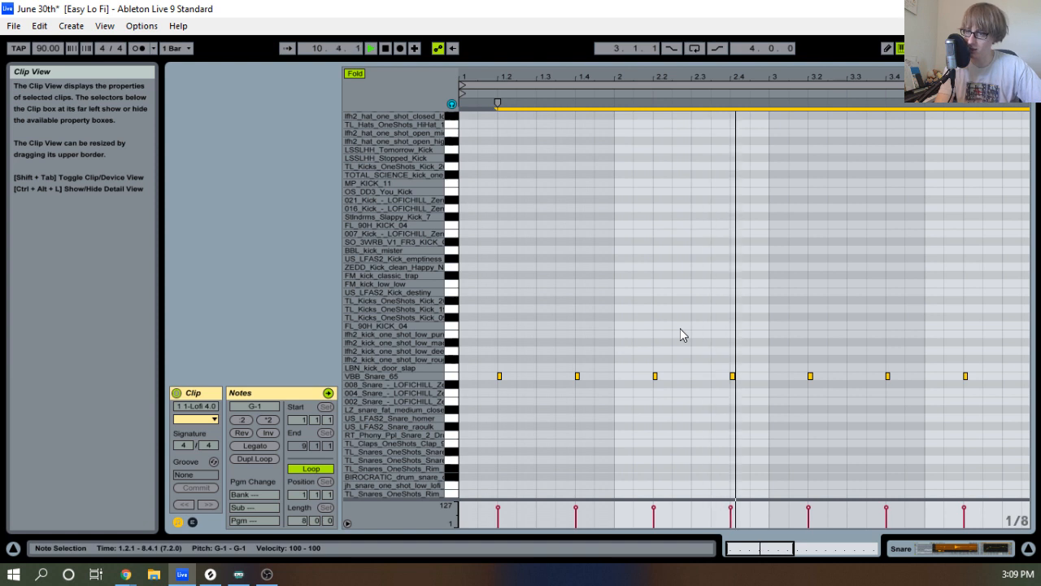
pyautogui.press('Down')
pyautogui.press('Down')
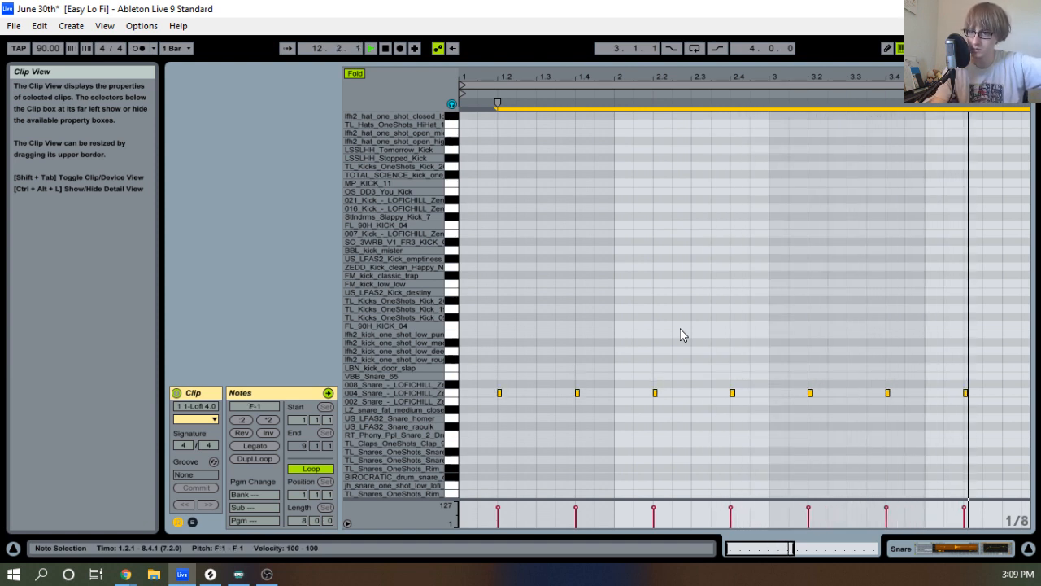
pyautogui.press('Down')
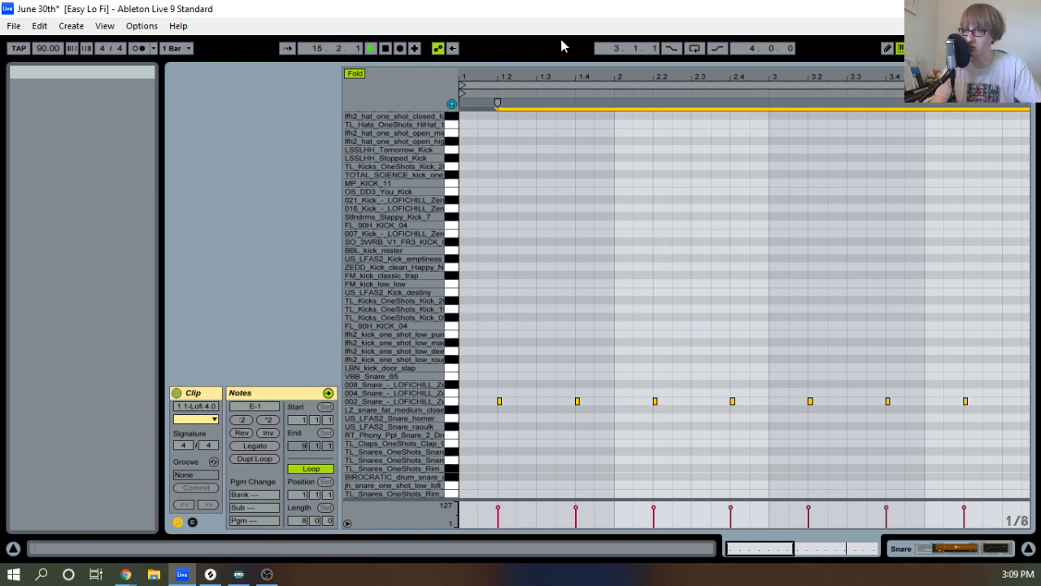
# Shrink the note editor, raise the Snare track's volume slightly in the mixer, and stop playback.
pyautogui.moveTo(558, 64); pyautogui.dragTo(603, 471)
pyautogui.press('Tab')
pyautogui.moveTo(450, 459); pyautogui.dragTo(450, 457)
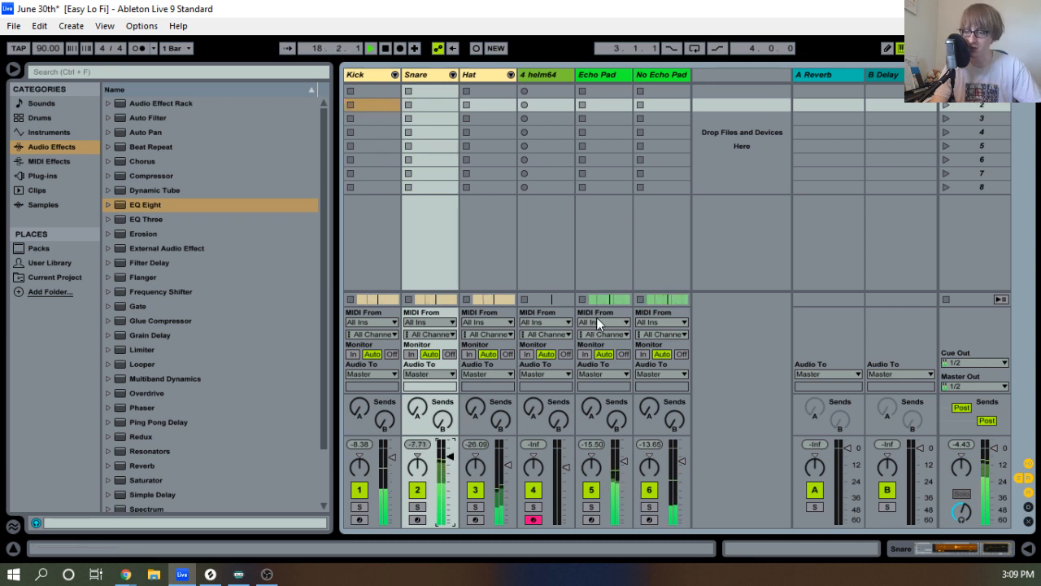
pyautogui.click(795, 244)
pyautogui.press('space')
# Shorten the Echo Pad and No Echo Pad clips together in the arrangement so they end at bar 10.
pyautogui.press('Tab')
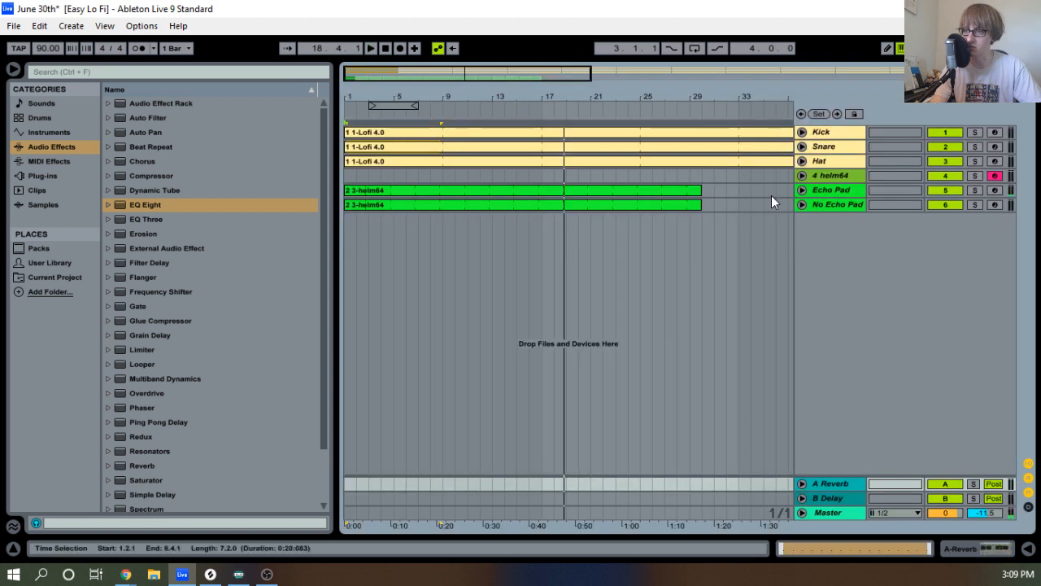
pyautogui.moveTo(682, 96); pyautogui.dragTo(682, 49)
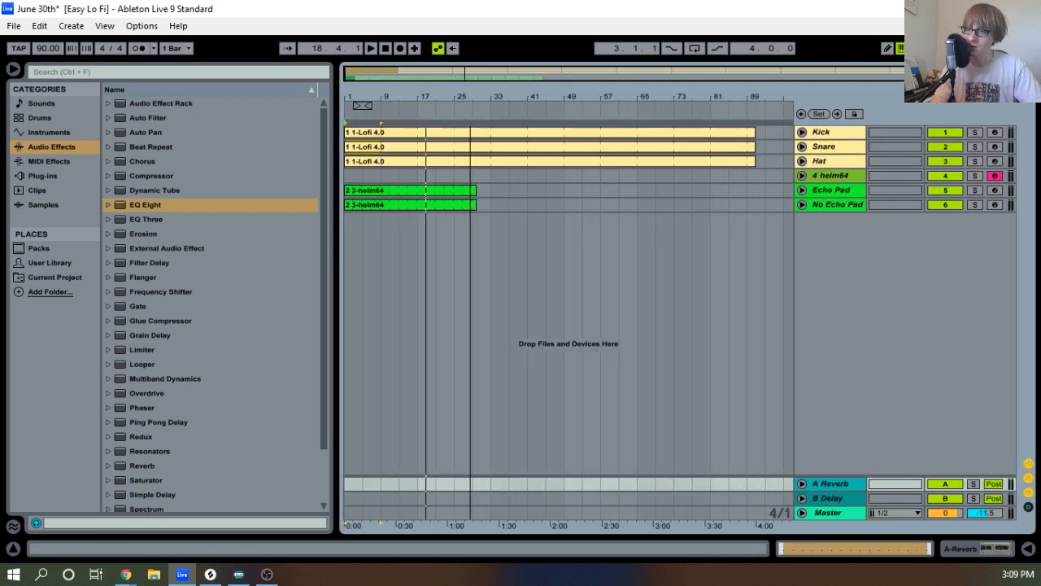
pyautogui.click(462, 192)
pyautogui.keyDown('shift'); pyautogui.click(459, 205); pyautogui.keyUp('shift')
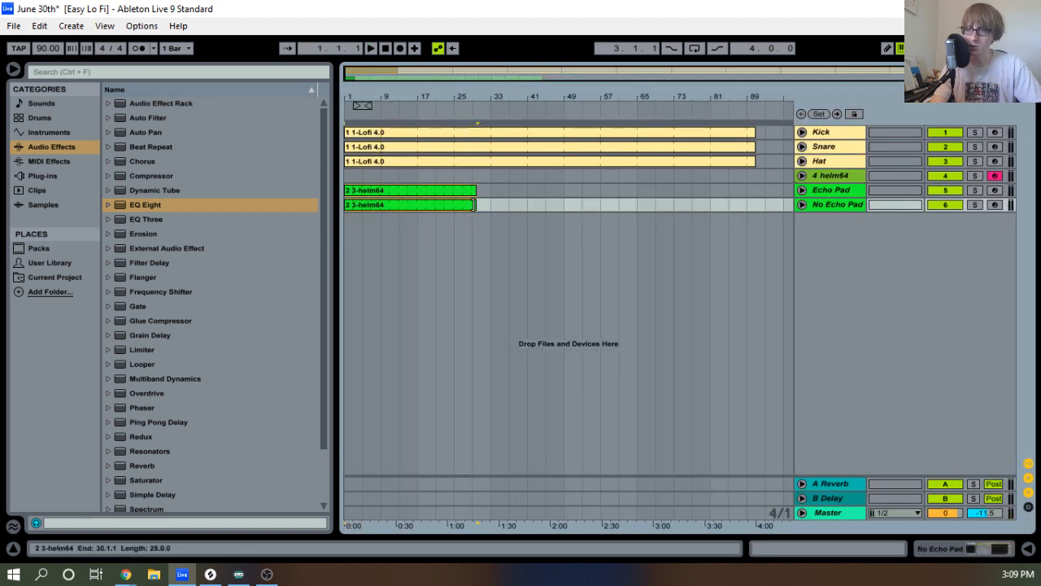
pyautogui.moveTo(476, 204); pyautogui.dragTo(388, 201)
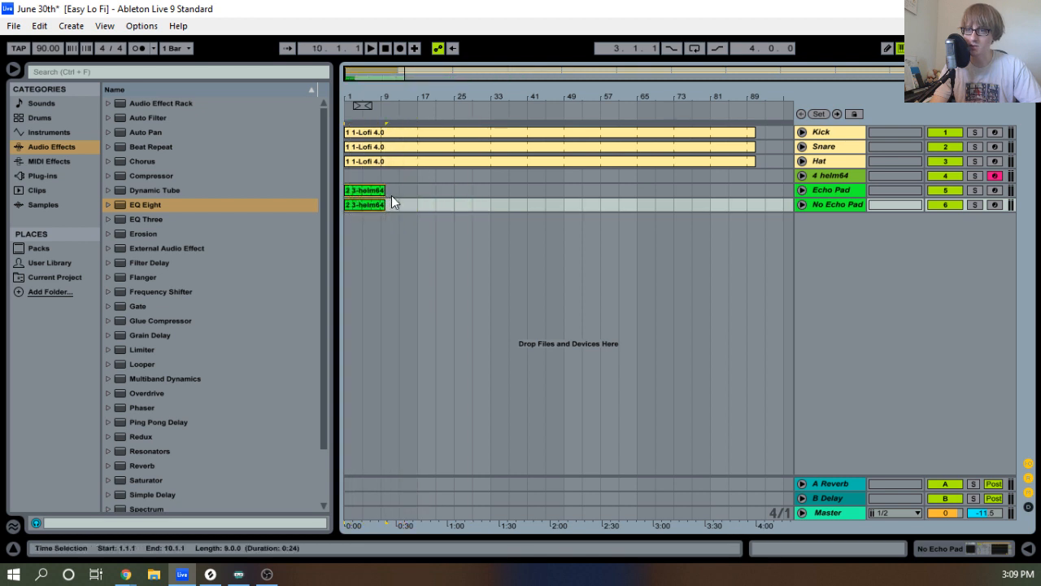
# Play the beat, trim both pad clips to end at 8.4.1, and duplicate the Echo Pad clip directly after itself.
pyautogui.press('space')
pyautogui.moveTo(373, 98); pyautogui.dragTo(526, 96)
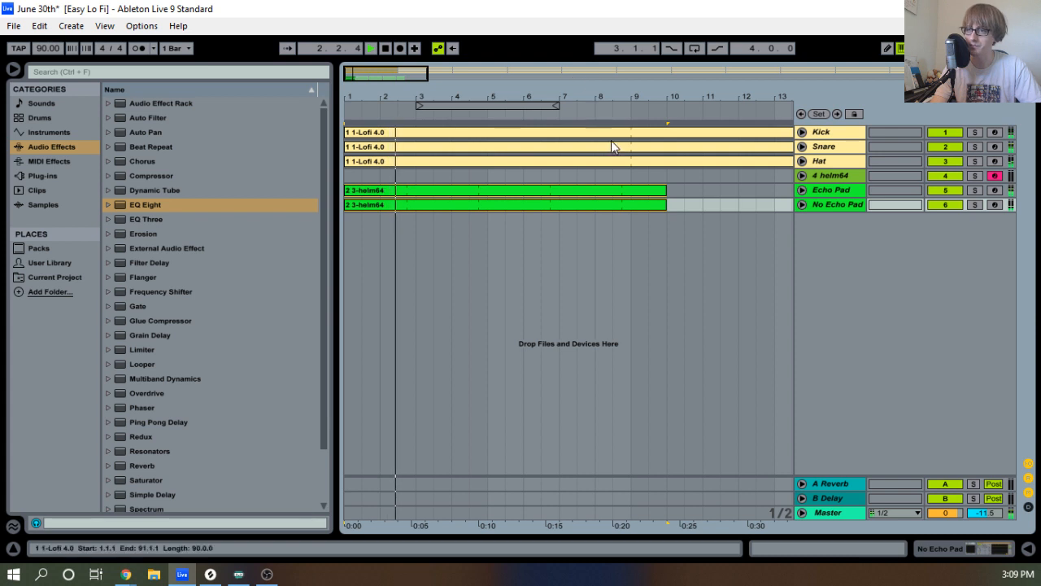
pyautogui.moveTo(666, 191); pyautogui.dragTo(587, 204)
pyautogui.click(802, 189)
pyautogui.moveTo(562, 97); pyautogui.dragTo(563, 123)
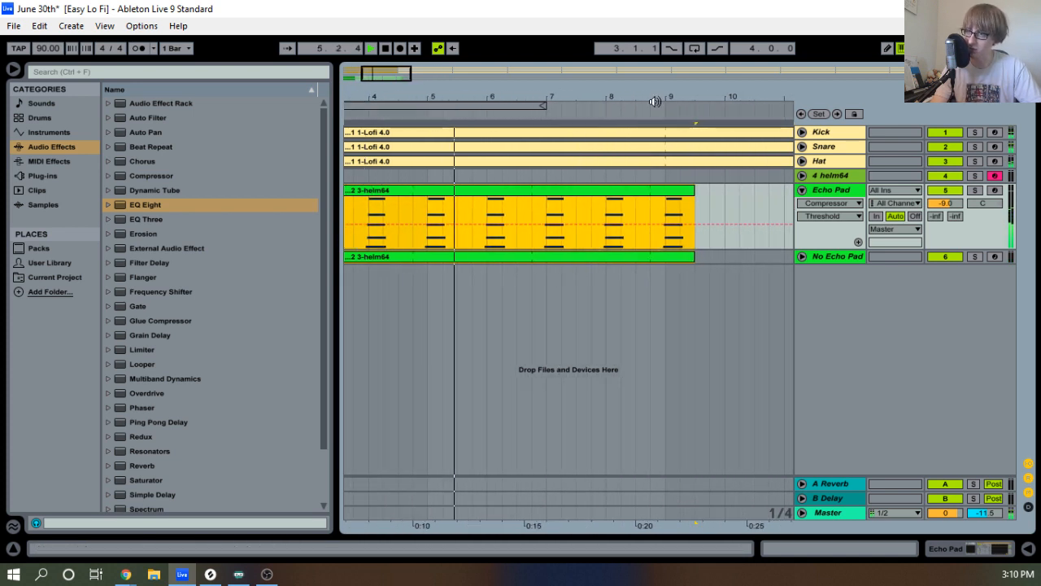
pyautogui.moveTo(687, 196); pyautogui.dragTo(650, 196)
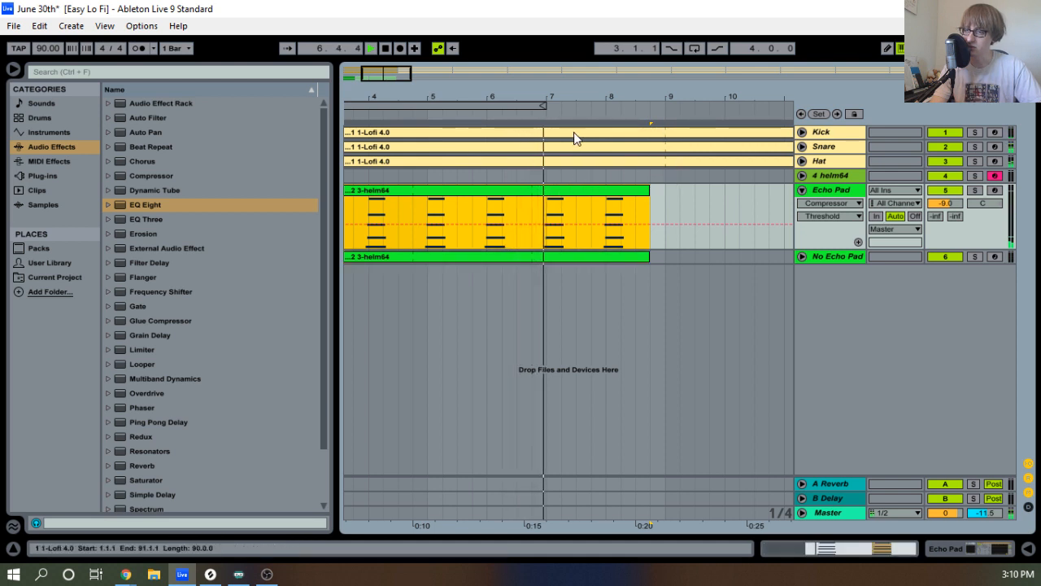
pyautogui.hotkey('ctrl', 'd')
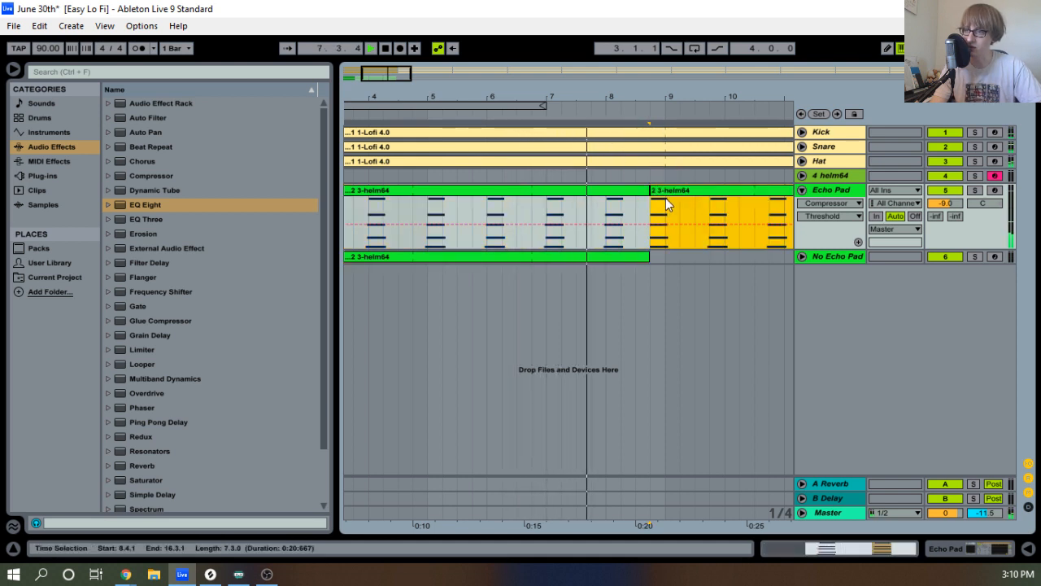
# Try pasting the pad clip onto the No Echo Pad track at 8.4.1, stop playback, and undo both this and the Echo Pad duplicate.
pyautogui.click(658, 257)
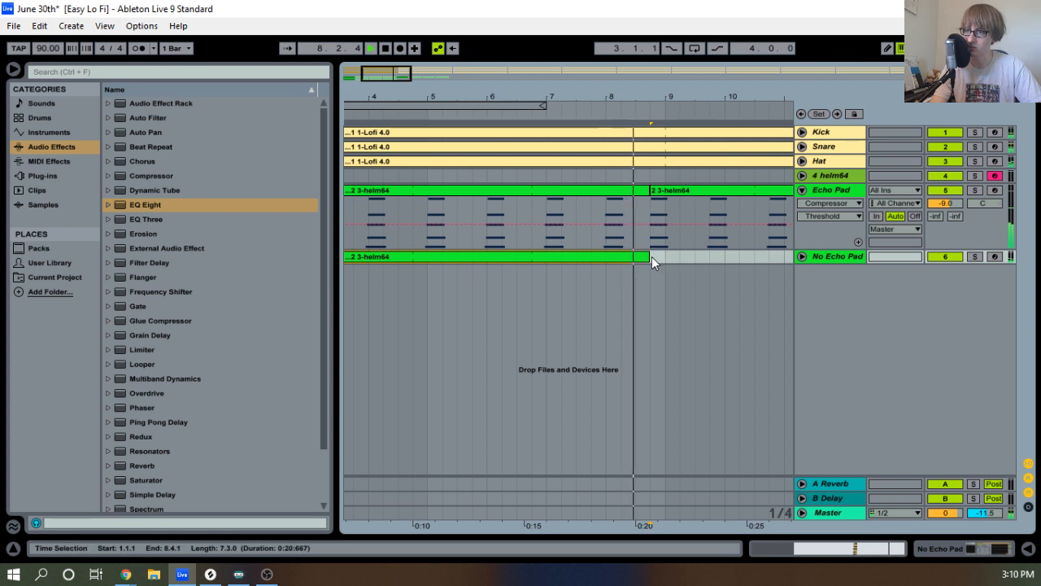
pyautogui.hotkey('ctrl', 'v')
pyautogui.press('space')
pyautogui.hotkey('ctrl', 'z')
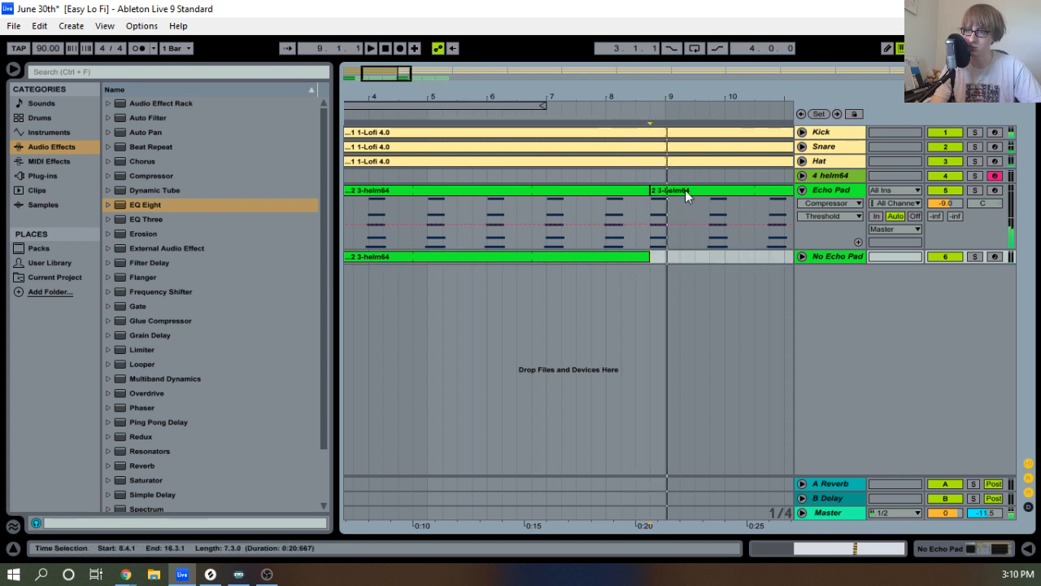
pyautogui.hotkey('ctrl', 'z')
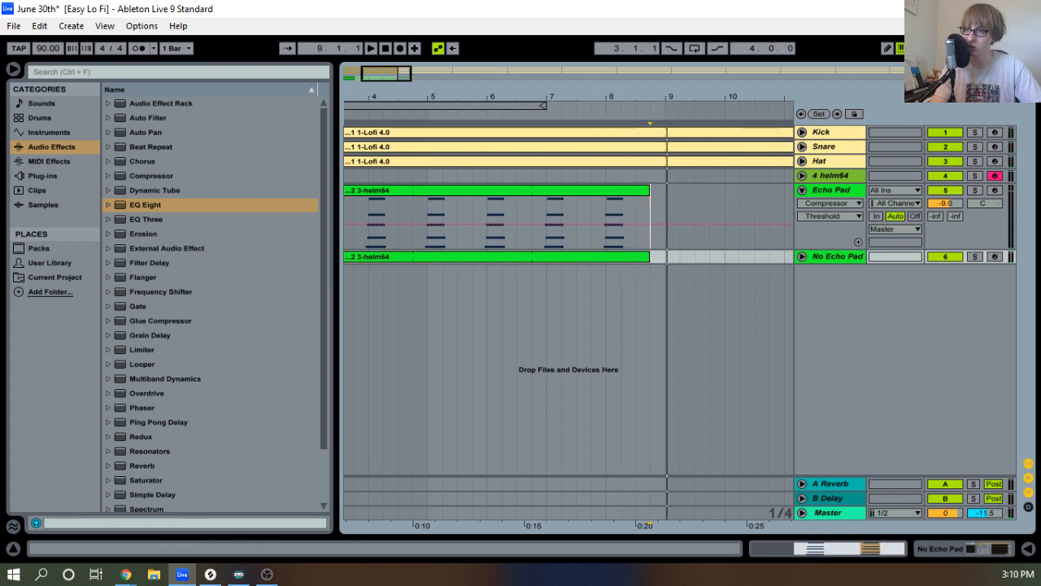
# Duplicate the Echo Pad and No Echo Pad clips together directly after themselves, with both copies starting at 8.4.1.
pyautogui.moveTo(598, 99); pyautogui.dragTo(561, 161)
pyautogui.click(568, 198)
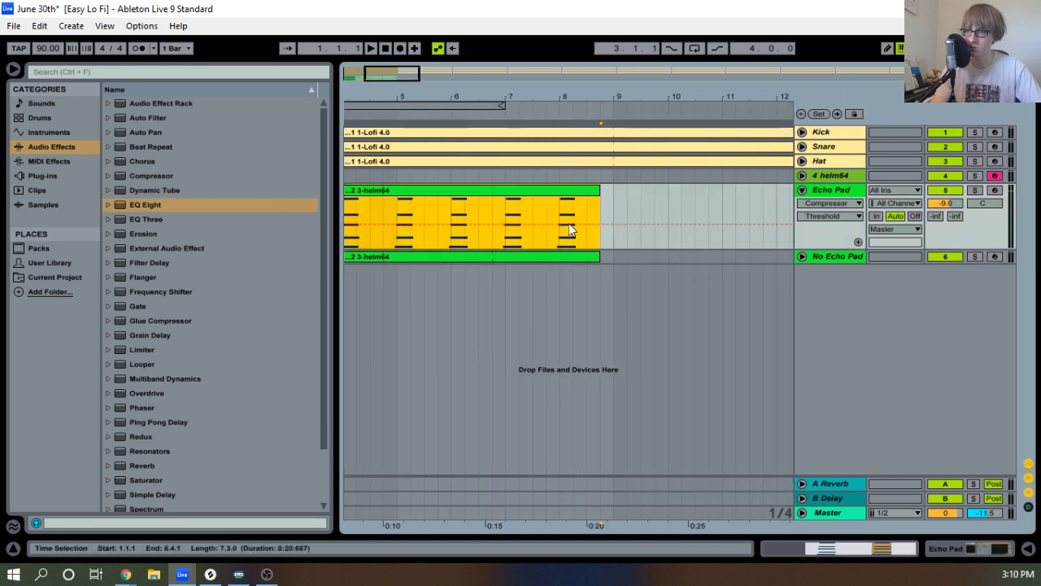
pyautogui.keyDown('shift'); pyautogui.click(557, 258); pyautogui.keyUp('shift')
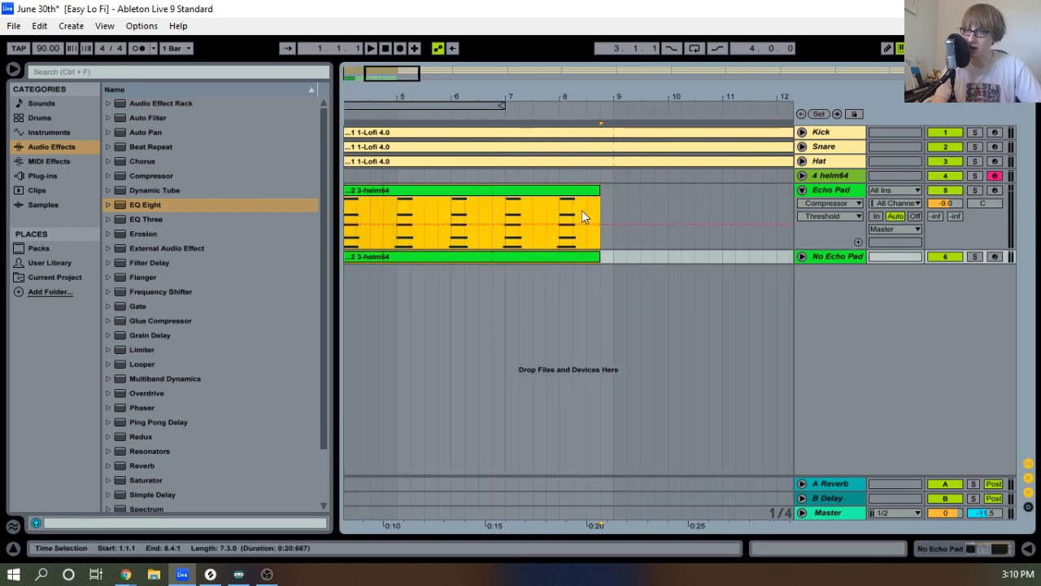
pyautogui.hotkey('ctrl', 'd')
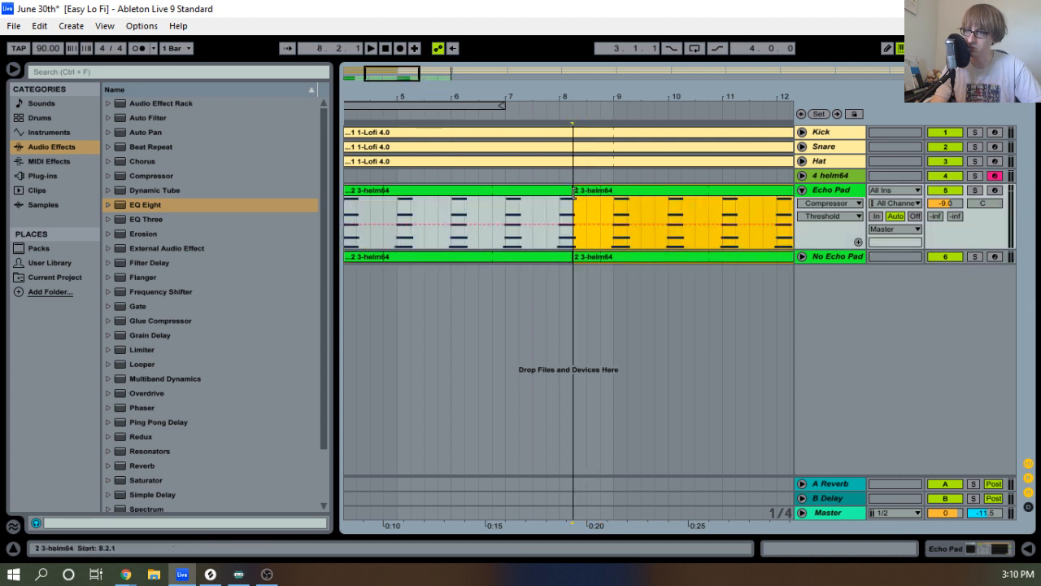
pyautogui.moveTo(602, 191); pyautogui.dragTo(607, 220)
# Examine the notes of the second Echo Pad clip in an enlarged editor, briefly play it, and select the first chord.
pyautogui.doubleClick(610, 191)
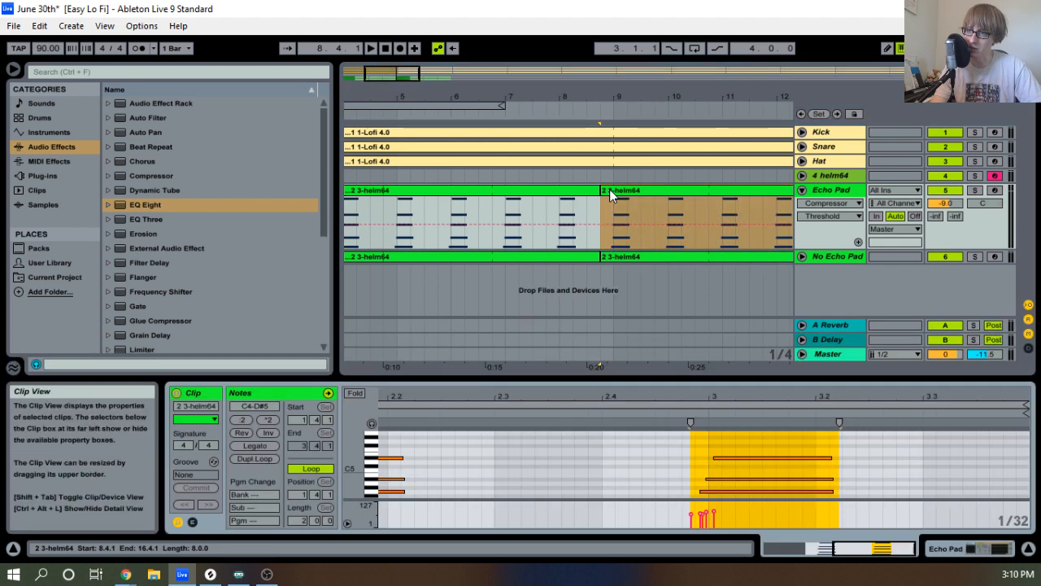
pyautogui.moveTo(537, 379); pyautogui.dragTo(537, 132)
pyautogui.press('space')
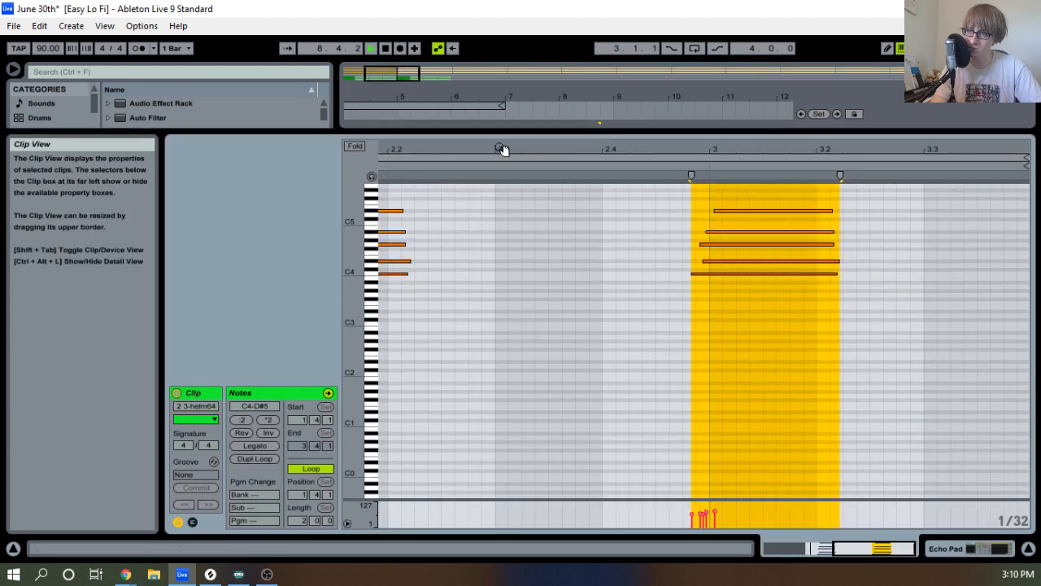
pyautogui.moveTo(758, 149); pyautogui.dragTo(731, 114)
pyautogui.press('space')
pyautogui.press('space')
pyautogui.scroll(2, 724, 285)
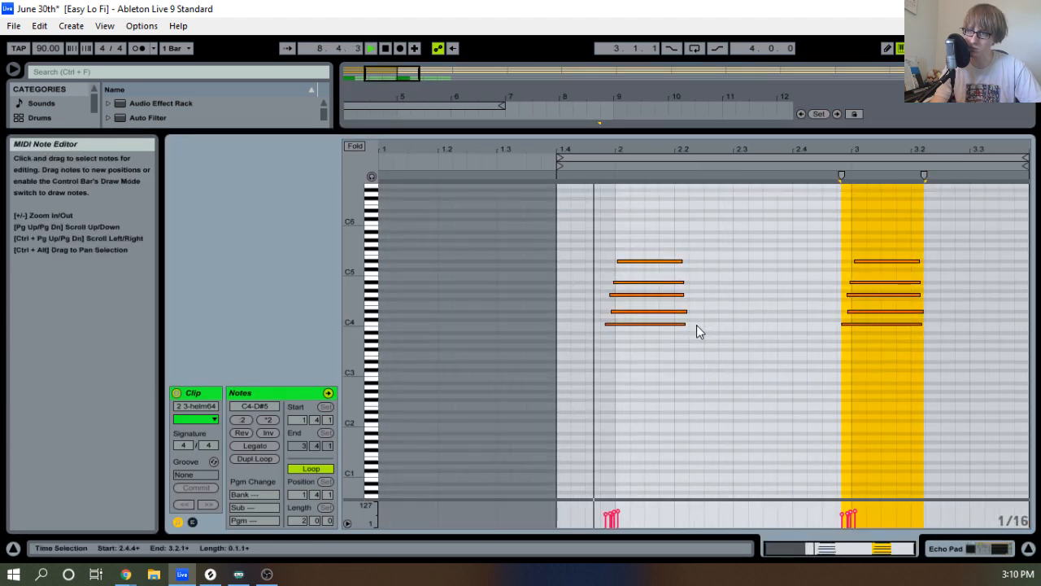
pyautogui.press('space')
pyautogui.moveTo(624, 388); pyautogui.dragTo(656, 198)
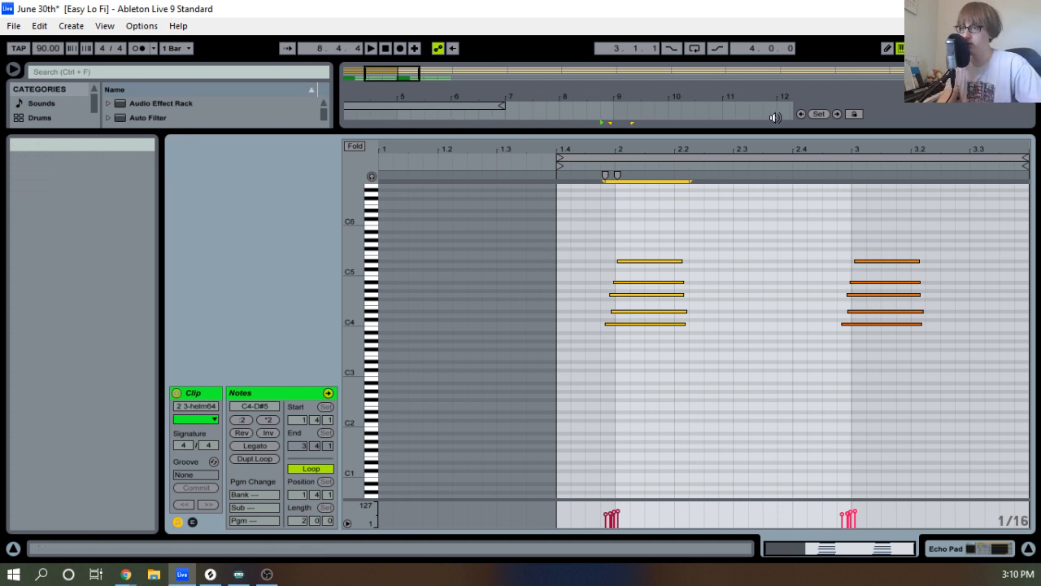
# Shrink the note editor, arm the Echo Pad track for recording, and reselect its second clip.
pyautogui.moveTo(794, 131); pyautogui.dragTo(794, 345)
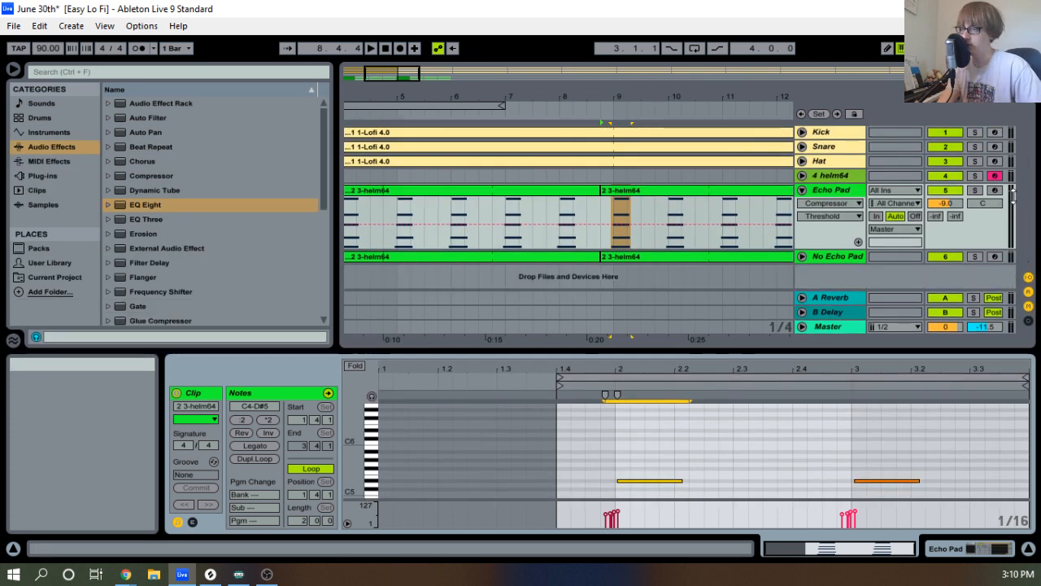
pyautogui.click(994, 190)
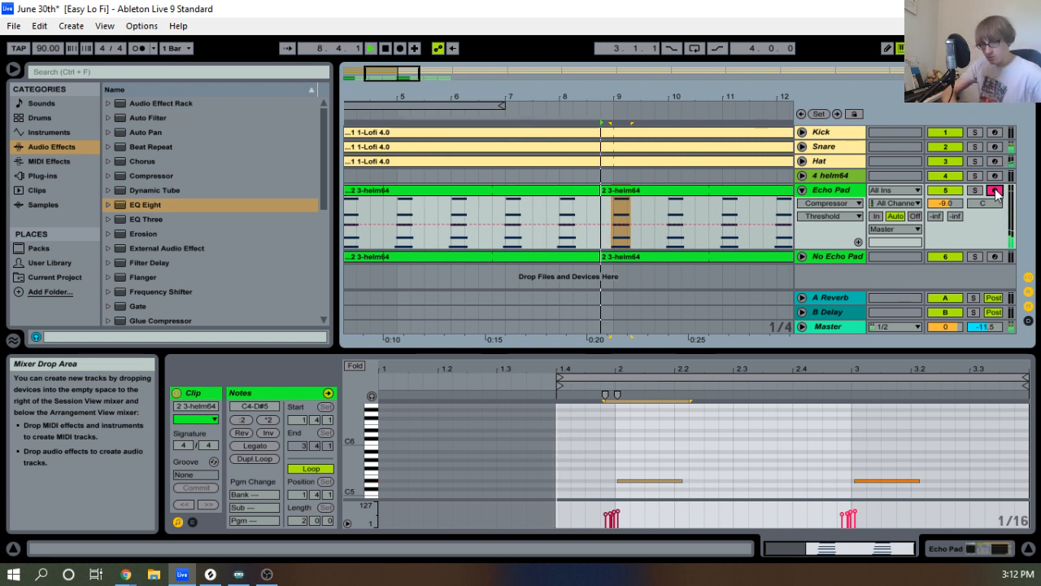
pyautogui.click(544, 199)
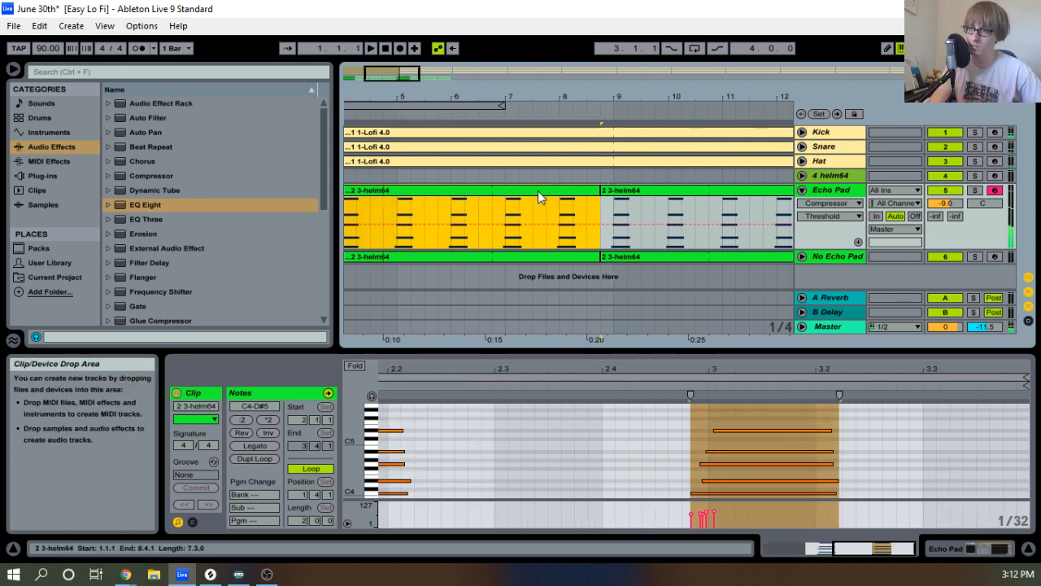
pyautogui.click(647, 194)
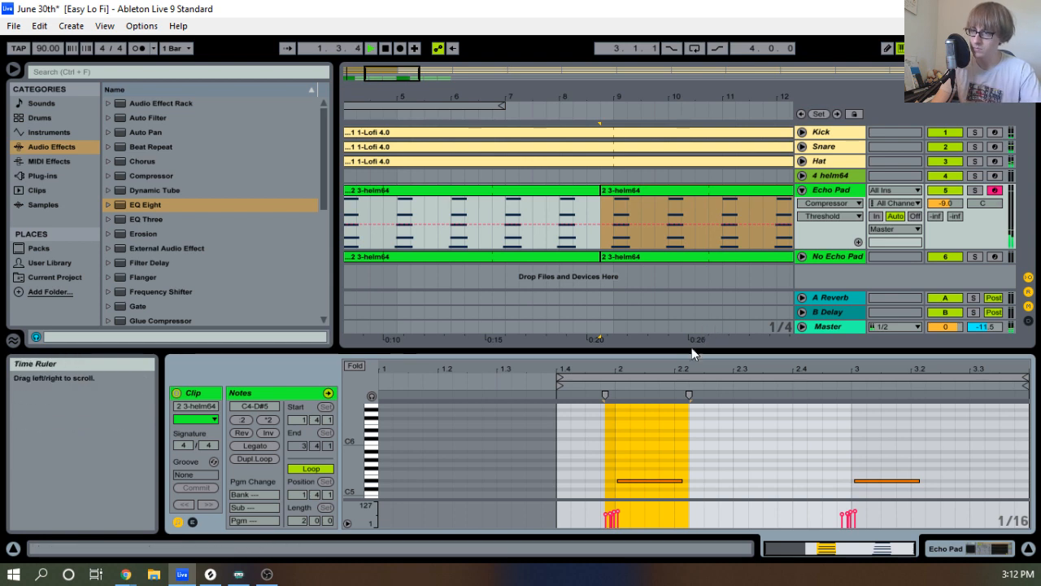
# Lower the top note of the first chord in the second Echo Pad clip to D5.
pyautogui.moveTo(694, 350); pyautogui.dragTo(700, 144)
pyautogui.moveTo(646, 247); pyautogui.dragTo(654, 290)
pyautogui.press('Down')
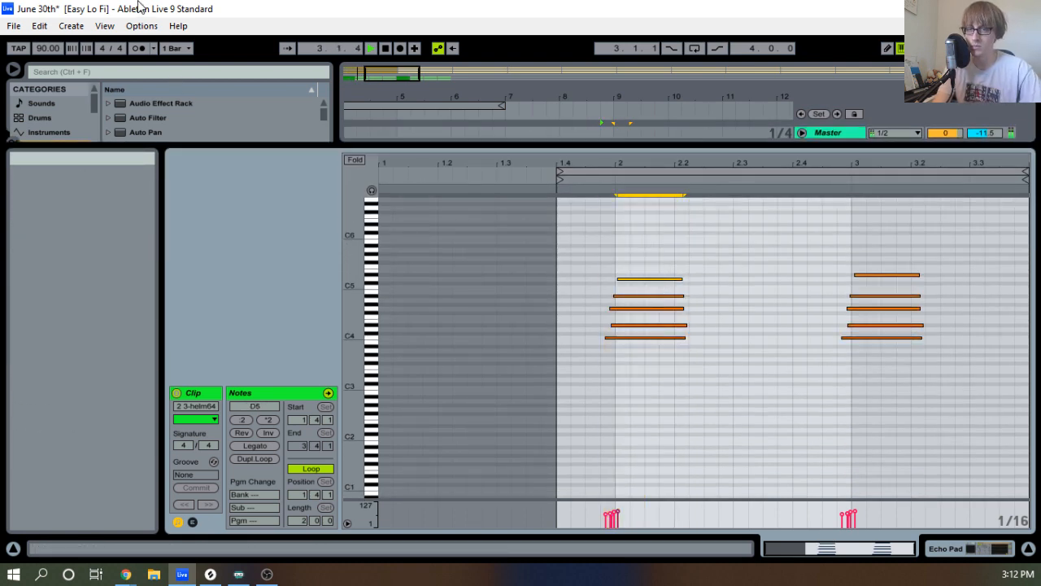
# Stop playback, set the tempo to 80 BPM, and play the beat again.
pyautogui.press('space')
pyautogui.moveTo(47, 48); pyautogui.dragTo(48, 55)
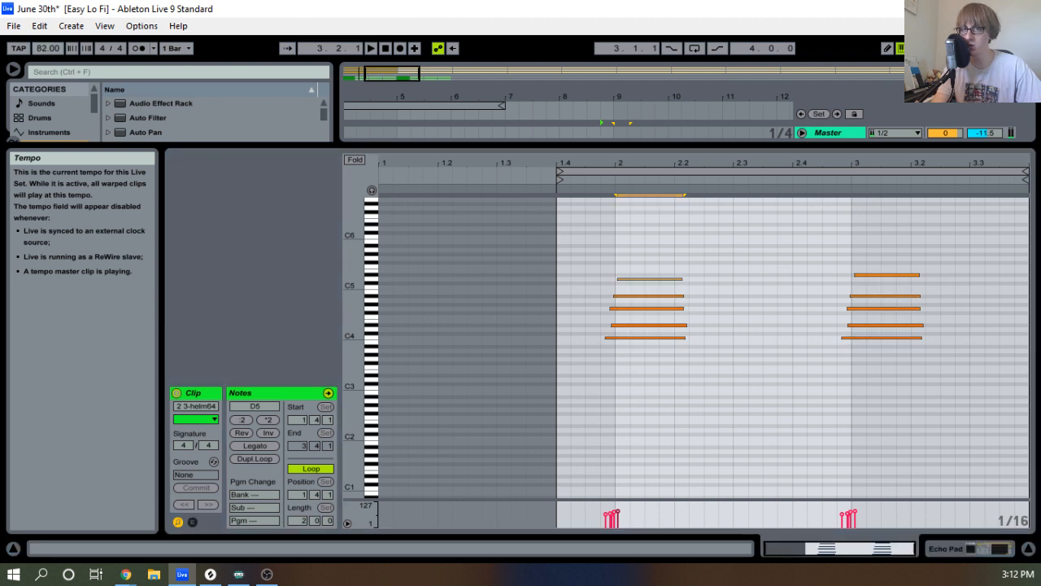
pyautogui.click(370, 49)
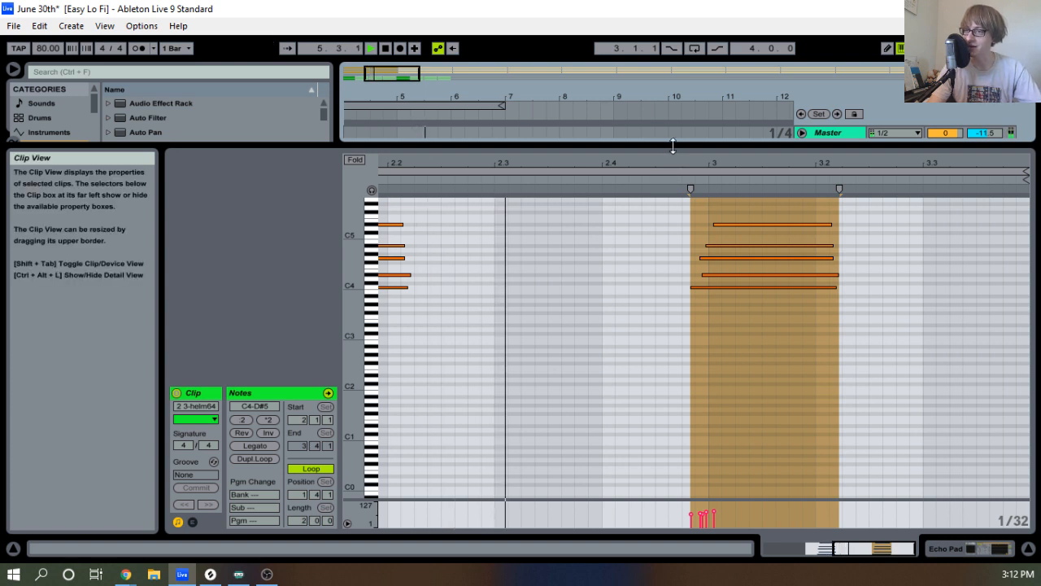
# Change the top note of the second chord in the second Echo Pad clip to D5.
pyautogui.moveTo(673, 146); pyautogui.dragTo(625, 325)
pyautogui.click(640, 189)
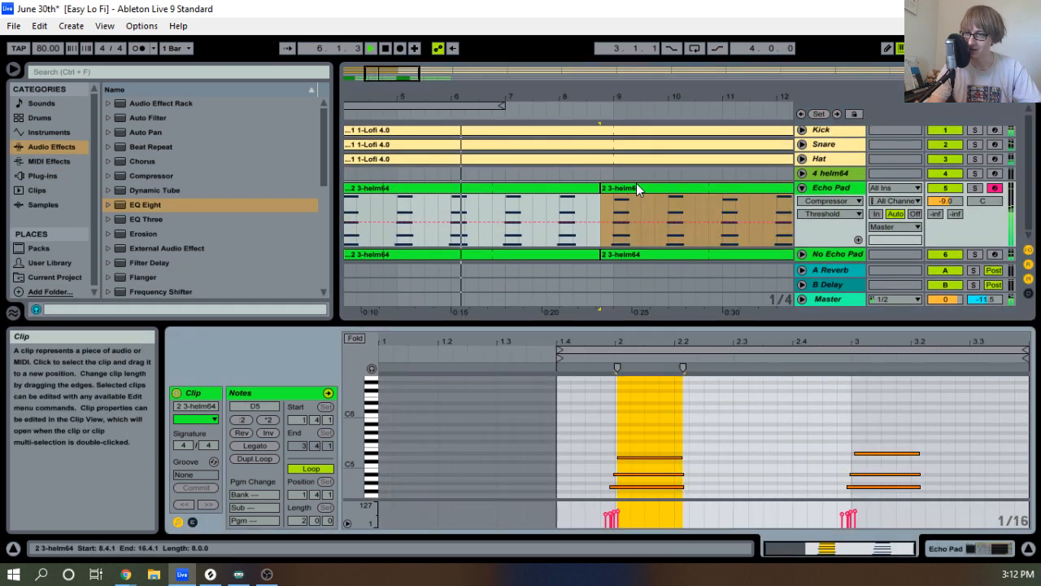
pyautogui.click(653, 419)
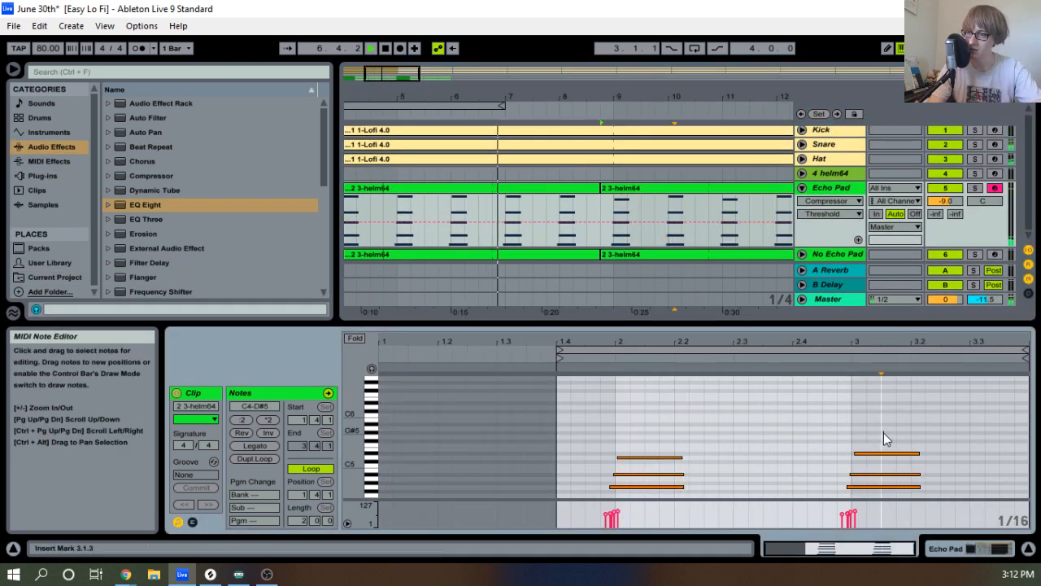
pyautogui.moveTo(885, 453); pyautogui.dragTo(877, 460)
pyautogui.press('Up')
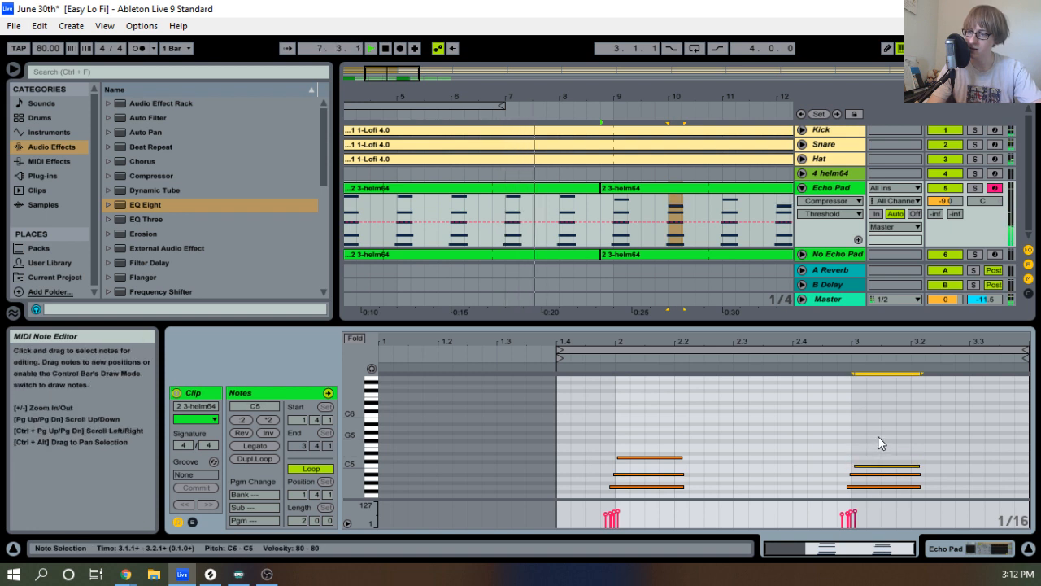
# Lower the top note of the short chord in the second No Echo Pad clip to C5.
pyautogui.click(656, 257)
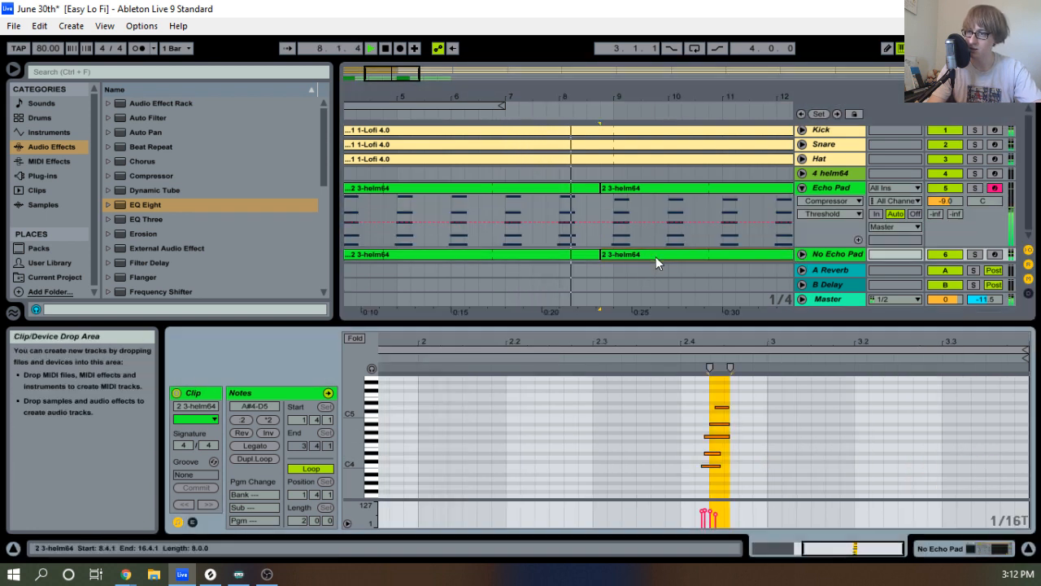
pyautogui.moveTo(749, 387); pyautogui.dragTo(723, 413)
pyautogui.press('Down')
pyautogui.press('Down')
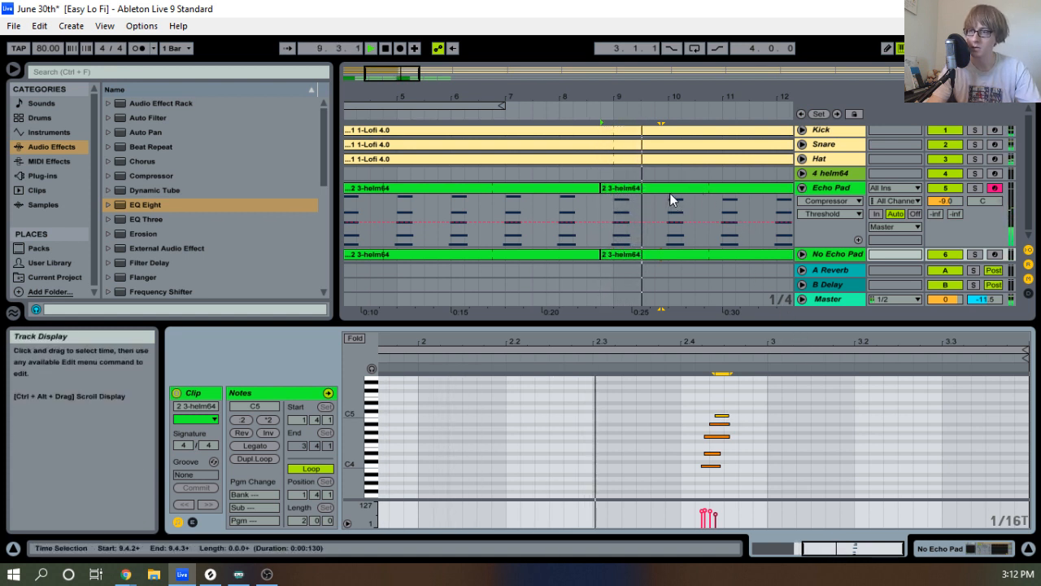
# Play the duplicated pad section from 8.4.1 and inspect the No Echo Pad chord in an enlarged note editor.
pyautogui.press('space')
pyautogui.click(591, 112)
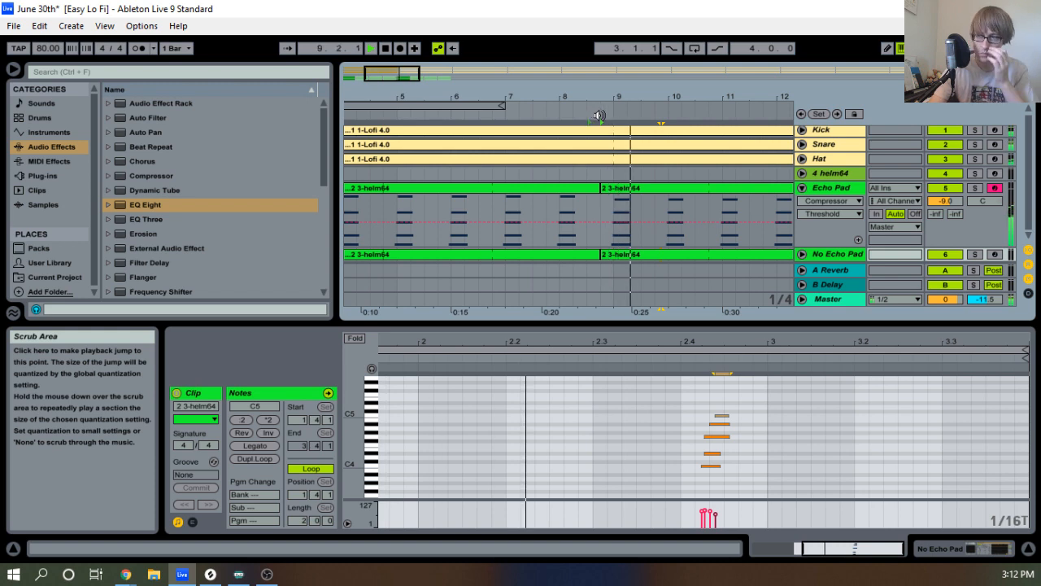
pyautogui.click(595, 112)
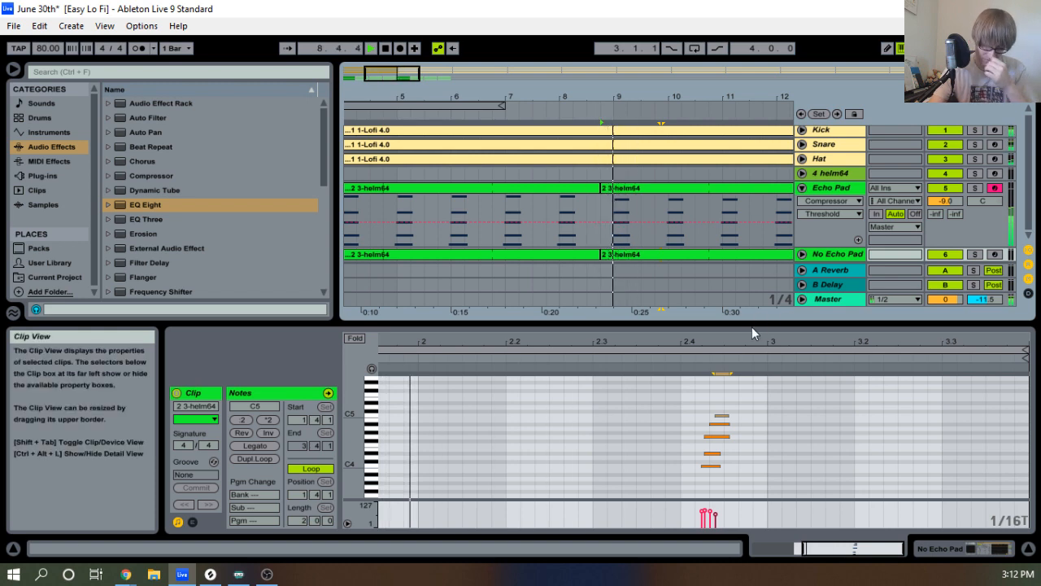
pyautogui.moveTo(757, 319); pyautogui.dragTo(754, 167)
pyautogui.scroll(3, 815, 300)
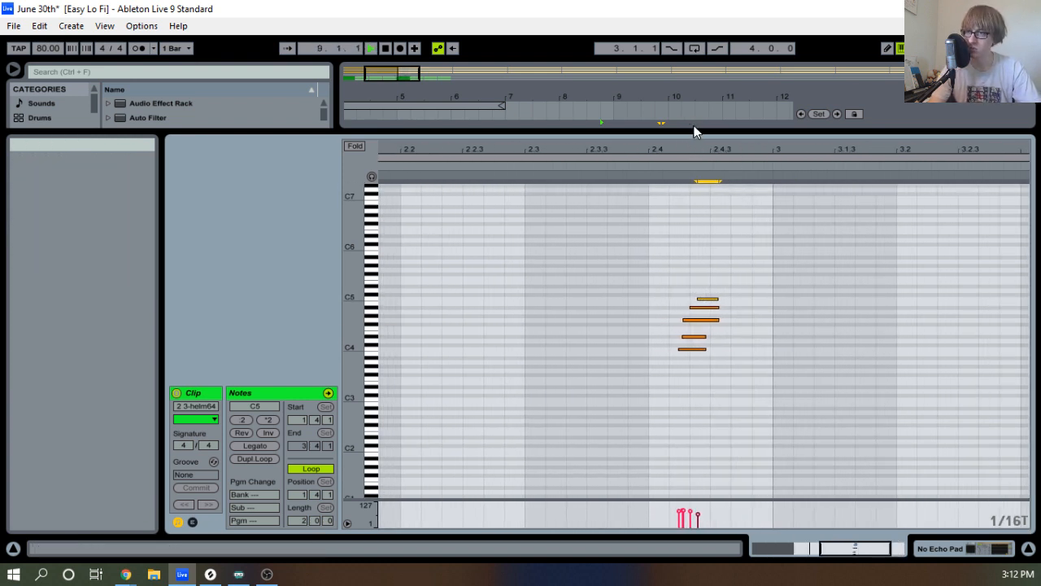
pyautogui.moveTo(698, 145)
pyautogui.mouseDown()
pyautogui.moveTo(697, 386)
pyautogui.moveTo(686, 160)
pyautogui.mouseUp()
# Replace the short chord in the second No Echo Pad clip with the second Echo Pad clip's first chord, pasted at 2.4.1.
pyautogui.doubleClick(619, 191)
pyautogui.moveTo(681, 263); pyautogui.dragTo(648, 383)
pyautogui.moveTo(651, 162); pyautogui.dragTo(651, 329)
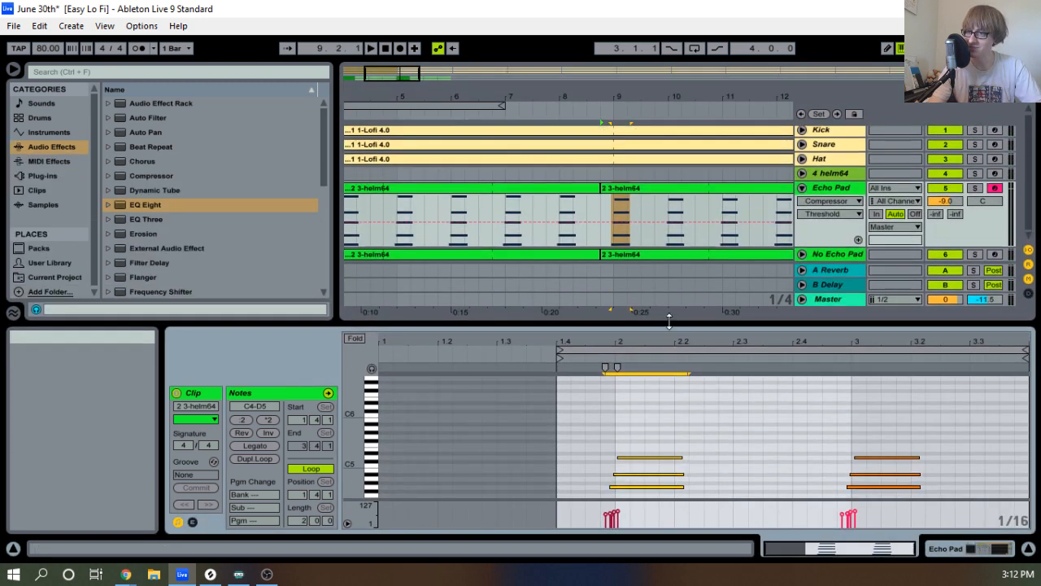
pyautogui.doubleClick(650, 253)
pyautogui.moveTo(721, 324); pyautogui.dragTo(739, 159)
pyautogui.click(738, 308)
pyautogui.press('Delete')
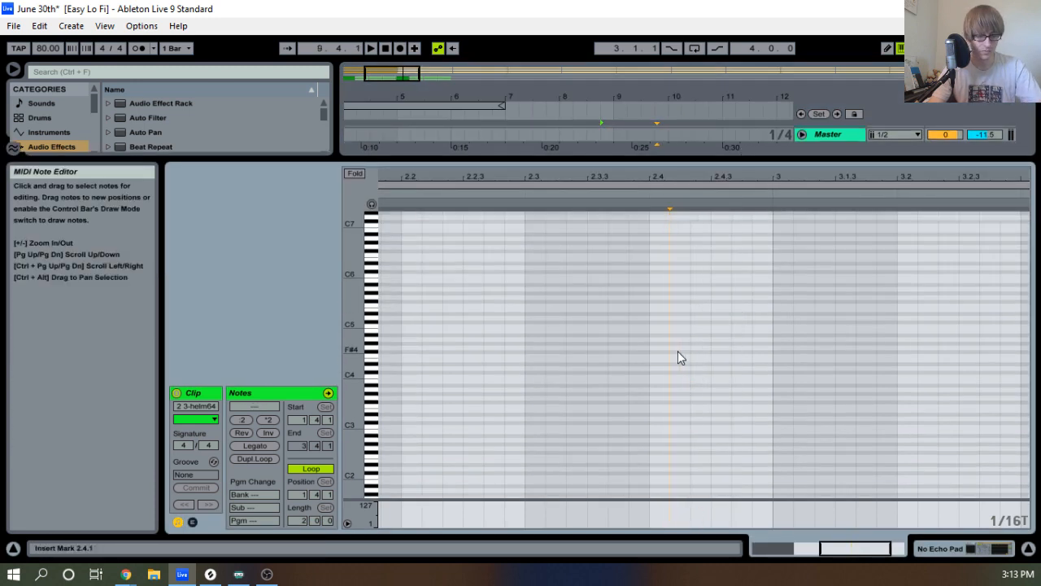
pyautogui.hotkey('ctrl', 'z')
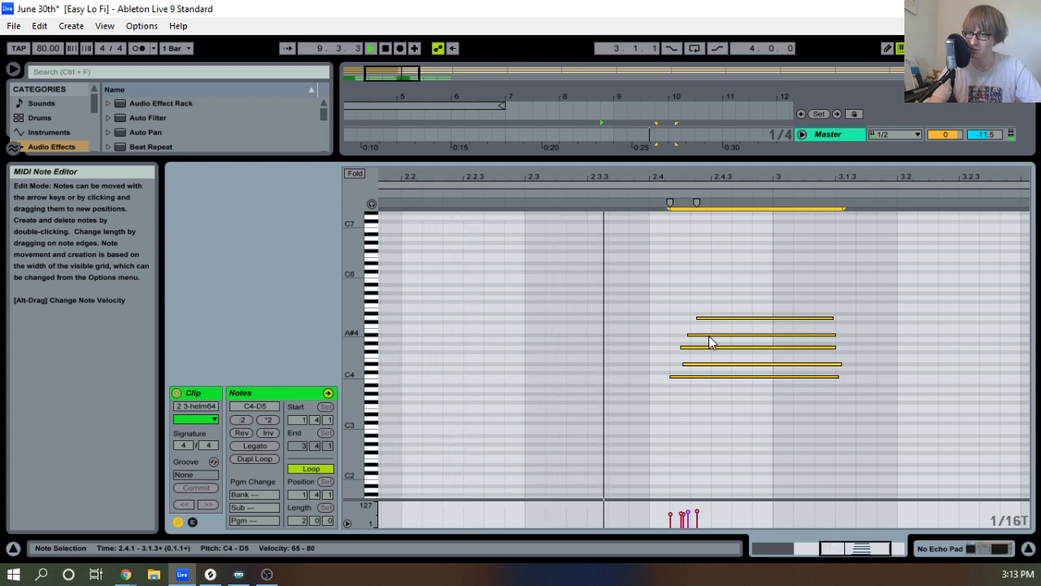
# Lower the pasted chord's top note in the No Echo Pad clip to C5 and play it back.
pyautogui.click(721, 318)
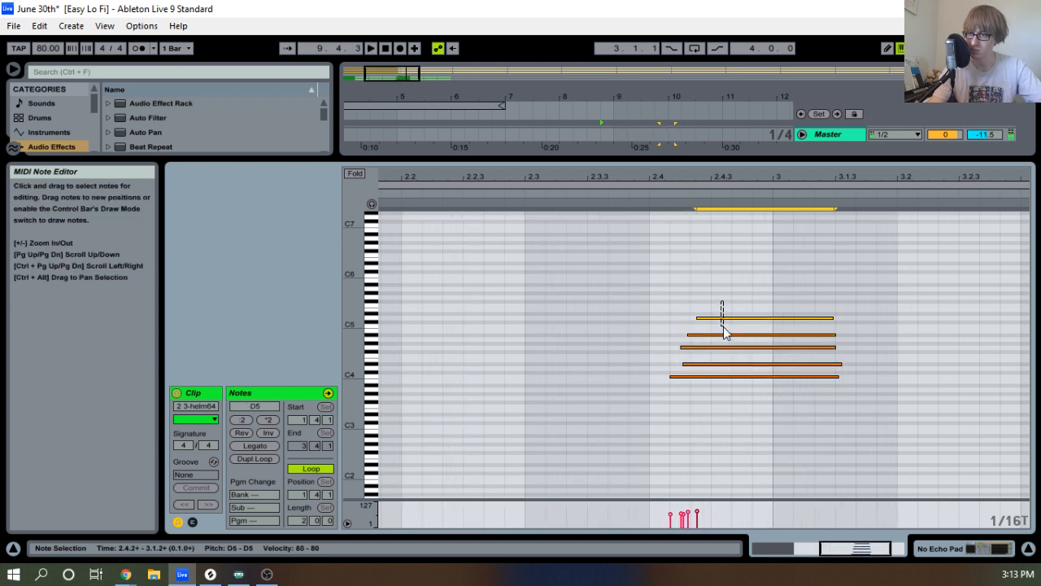
pyautogui.press('Down')
pyautogui.press('Down')
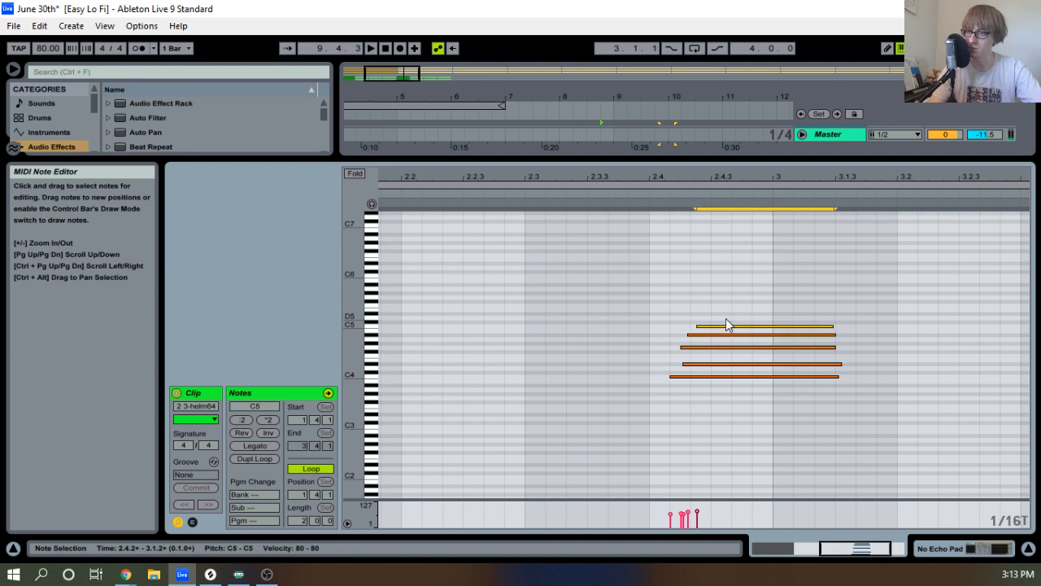
pyautogui.press('space')
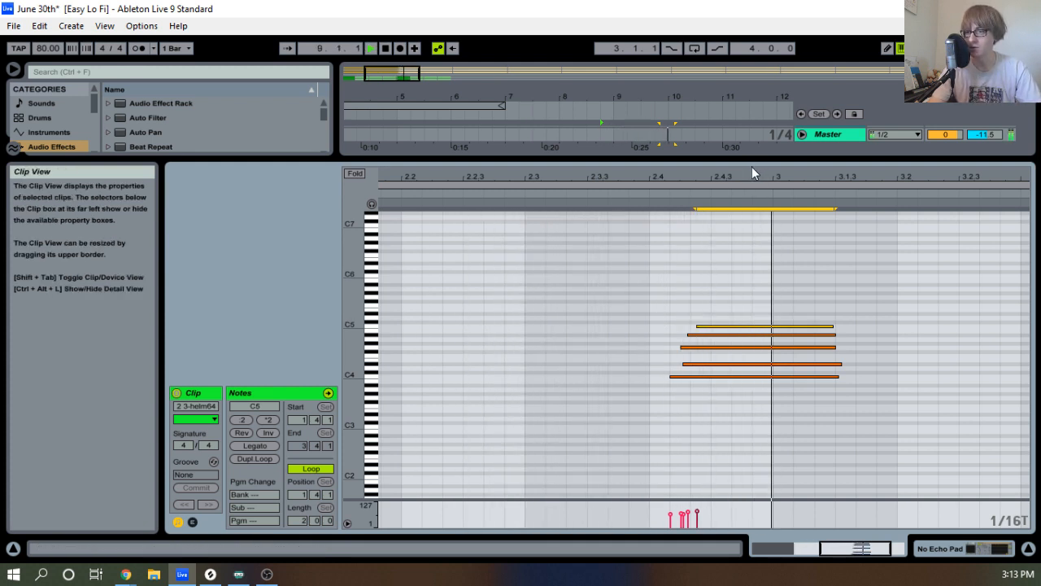
# Shift all notes of the No Echo Pad chord slightly earlier and play the section again.
pyautogui.moveTo(752, 172); pyautogui.dragTo(714, 216)
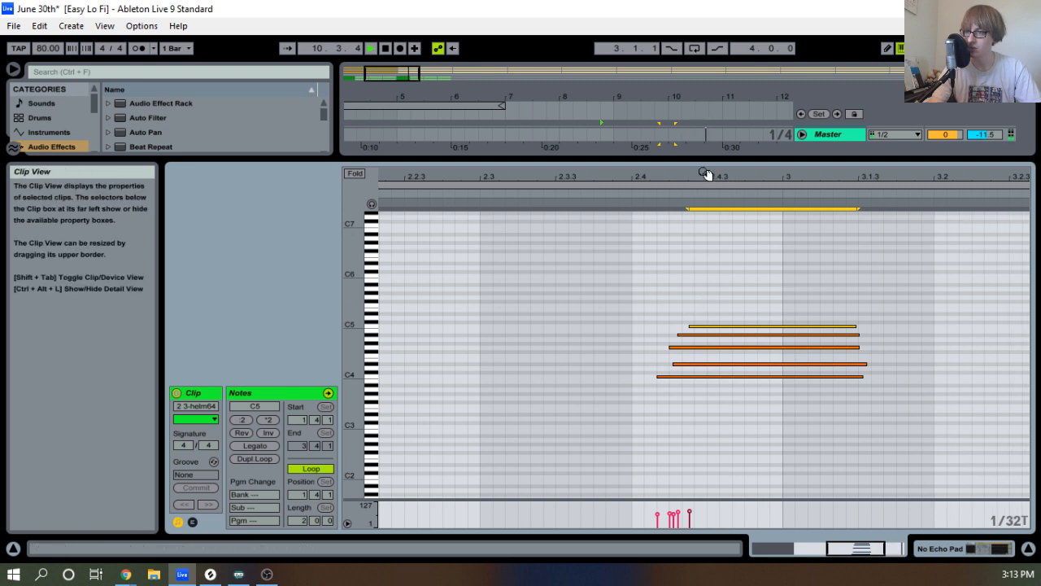
pyautogui.moveTo(709, 175); pyautogui.dragTo(709, 162)
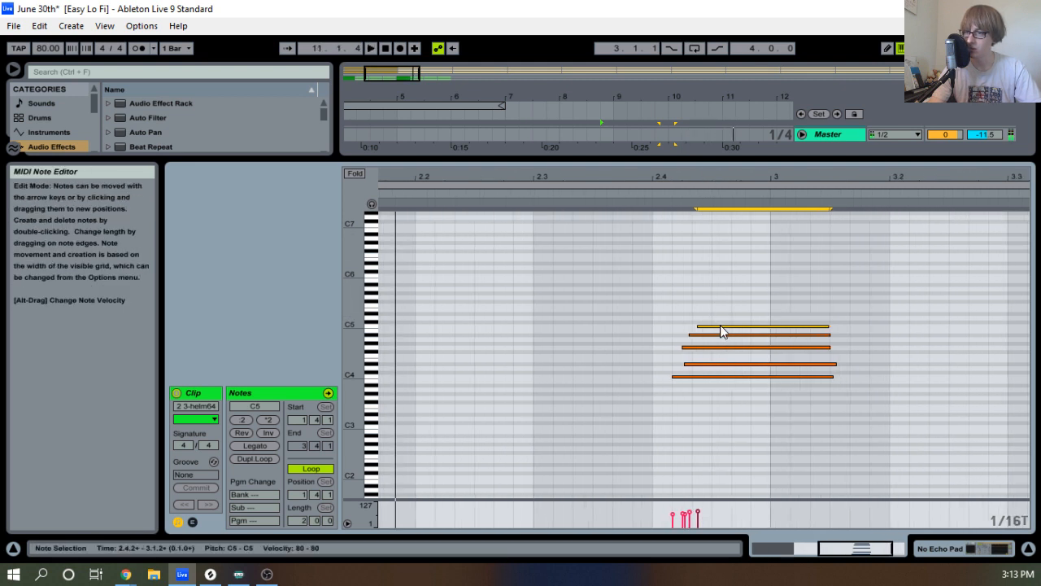
pyautogui.press('space')
pyautogui.moveTo(722, 331); pyautogui.dragTo(709, 429)
pyautogui.moveTo(712, 366); pyautogui.dragTo(708, 370)
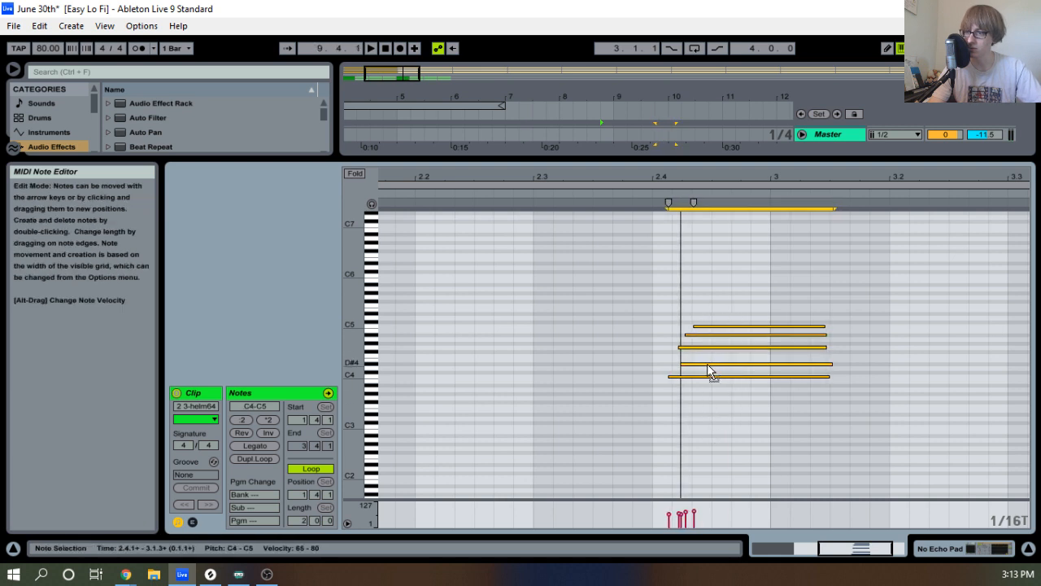
pyautogui.press('space')
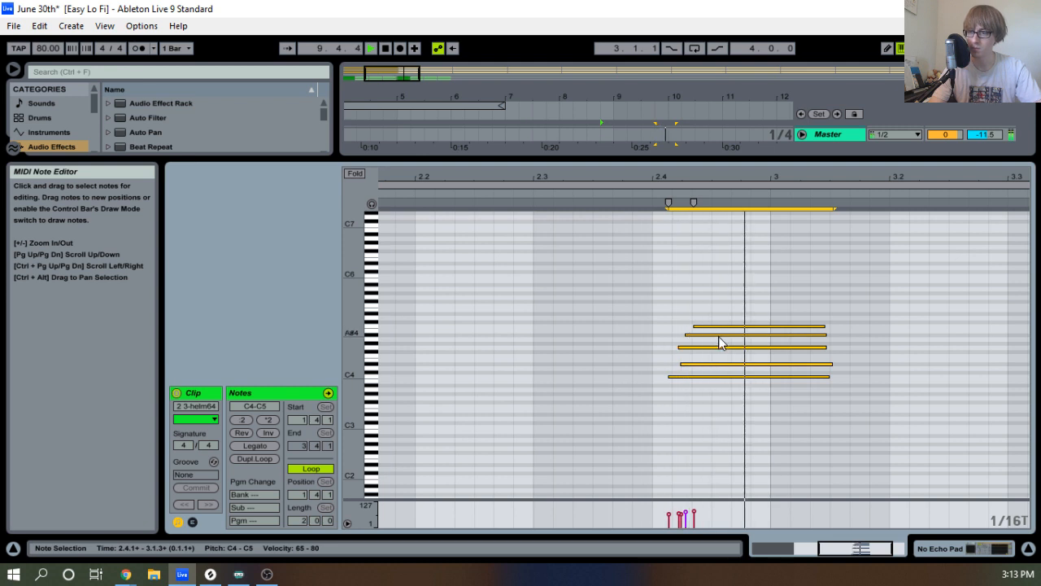
# Undo the last shift of the No Echo Pad chord, nudge only its lowest note, C4, slightly later and play it back.
pyautogui.press('space')
pyautogui.hotkey('ctrl', 'z')
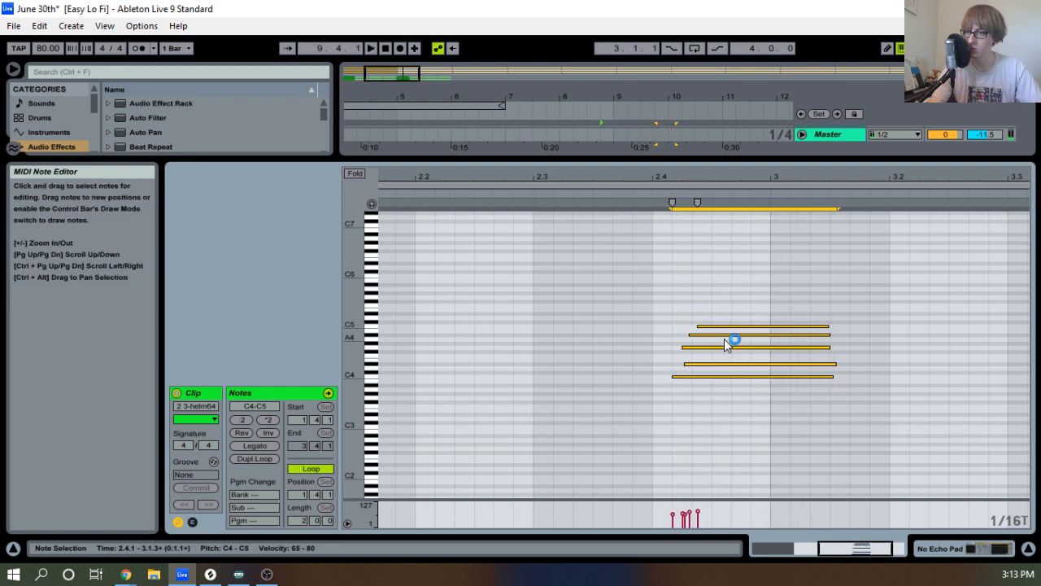
pyautogui.moveTo(686, 180); pyautogui.dragTo(700, 210)
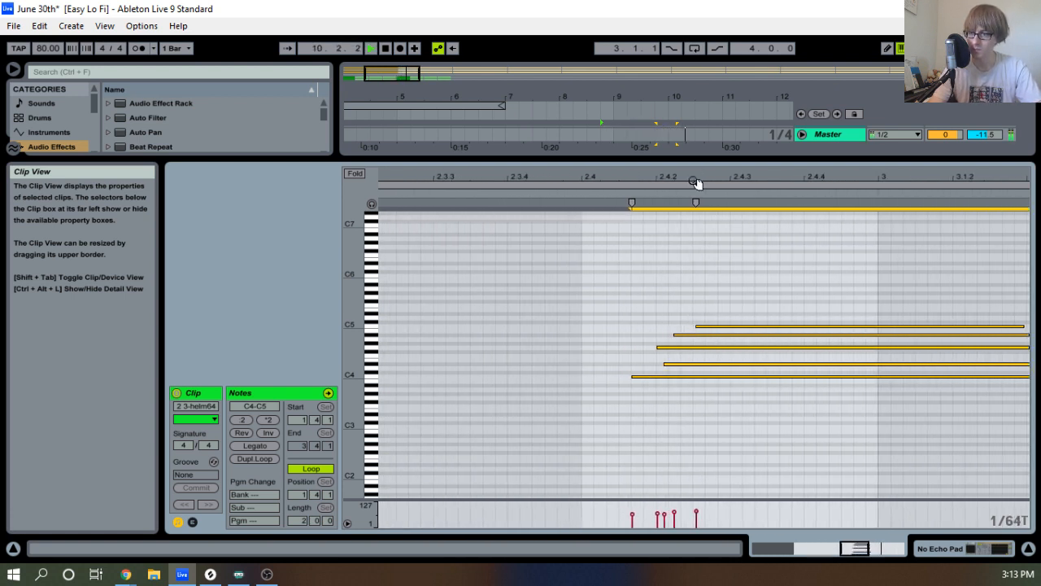
pyautogui.click(665, 376)
pyautogui.moveTo(657, 379); pyautogui.dragTo(666, 375)
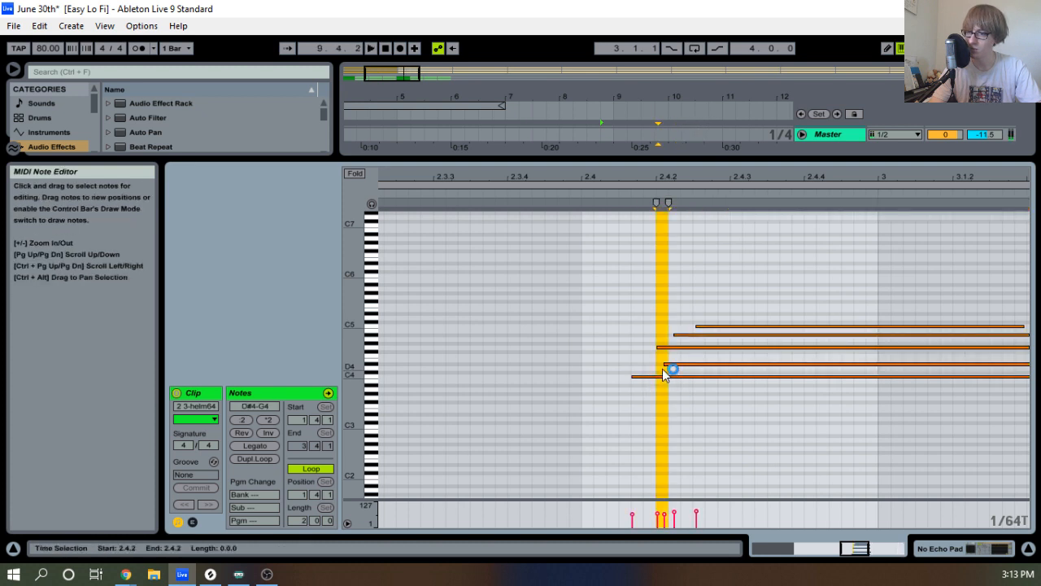
pyautogui.click(665, 377)
pyautogui.press('Right')
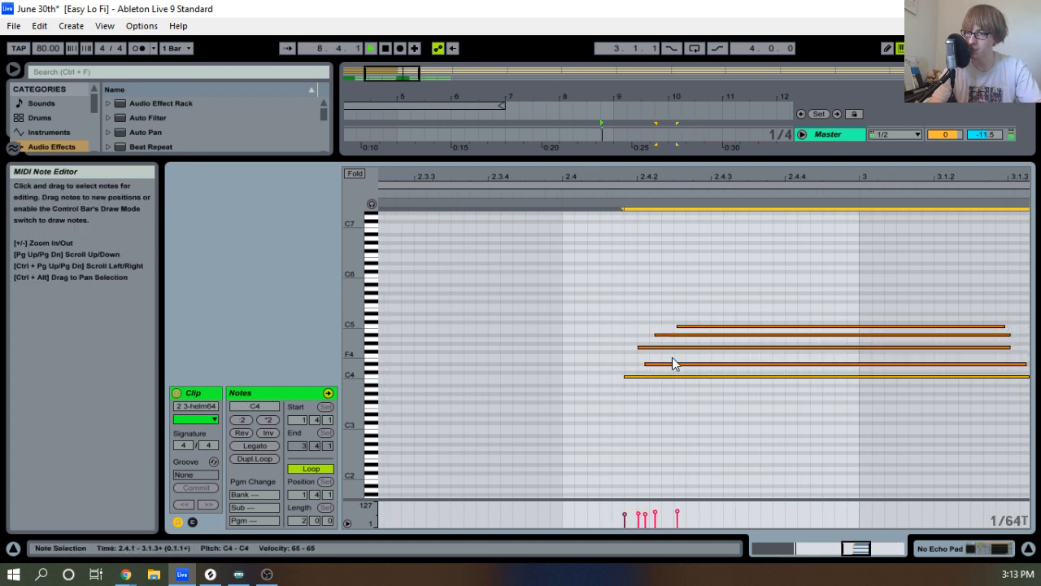
pyautogui.moveTo(707, 175); pyautogui.dragTo(707, 161)
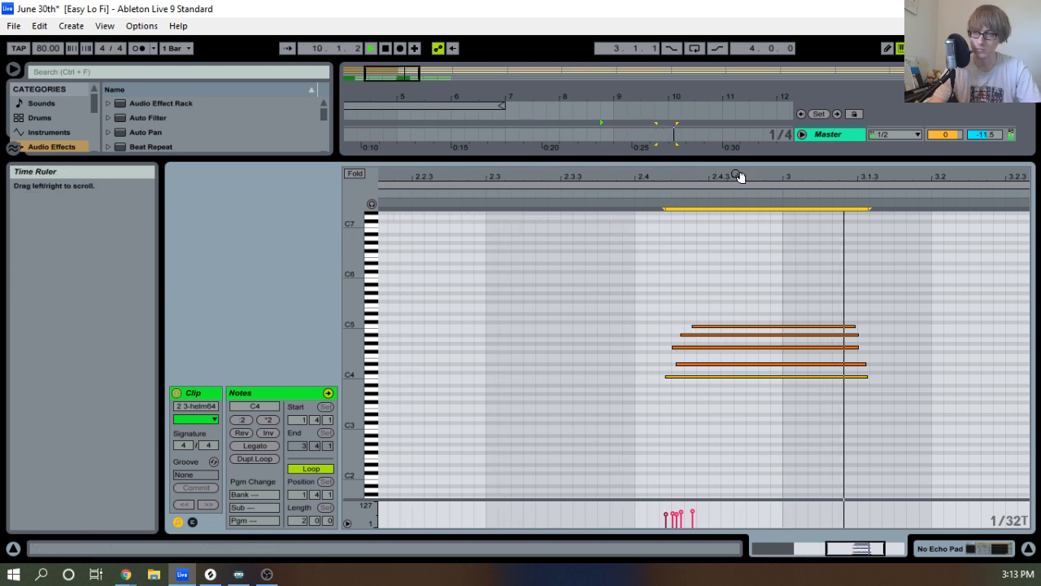
pyautogui.moveTo(740, 177); pyautogui.dragTo(708, 333)
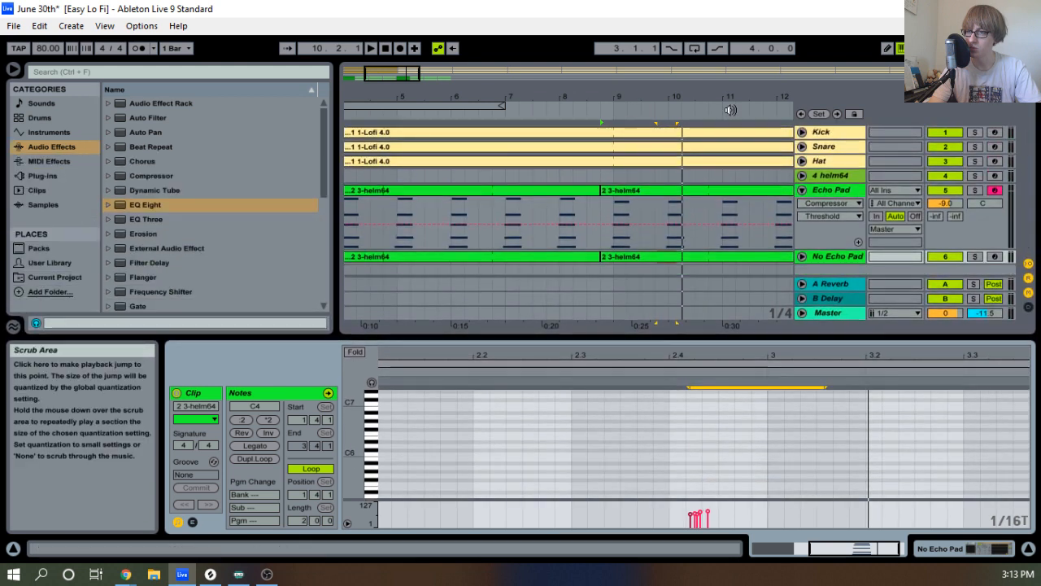
# Expand the Kick track and examine its hits around the second section's chord between 9.4 and 10.2.
pyautogui.click(802, 132)
pyautogui.scroll(-2, 724, 198)
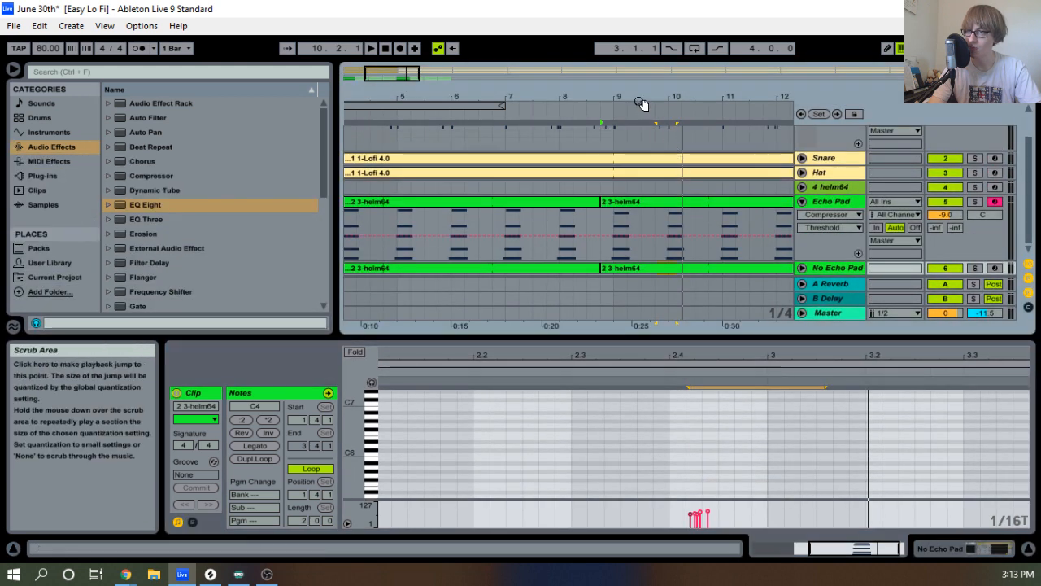
pyautogui.moveTo(590, 97); pyautogui.dragTo(577, 106)
pyautogui.click(579, 104)
pyautogui.moveTo(716, 93); pyautogui.dragTo(713, 180)
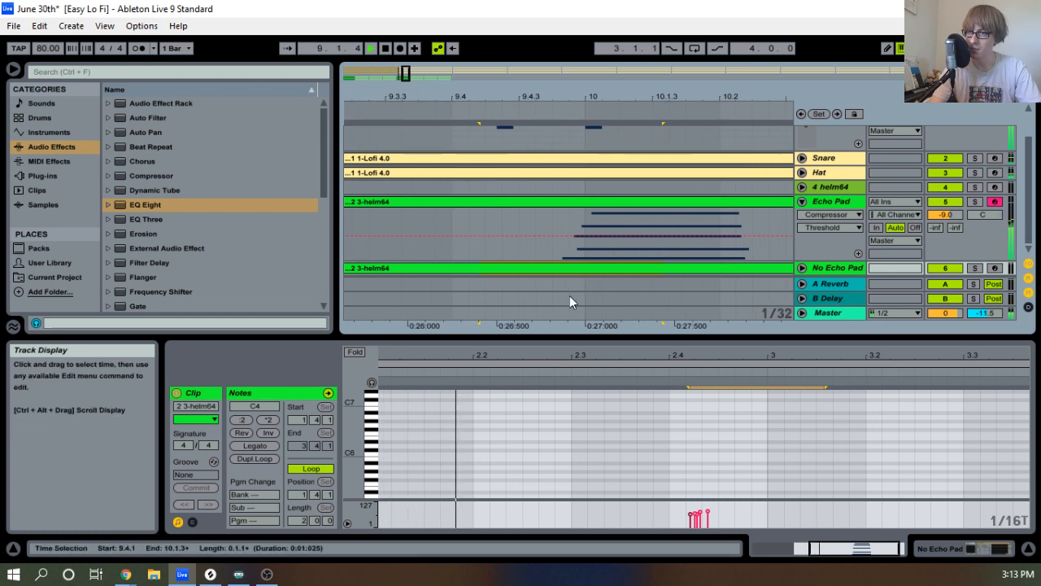
# Expand the No Echo Pad track, collapse Echo Pad and compare the chord's note starts near 9.4.1 with the kick while playing.
pyautogui.click(802, 267)
pyautogui.scroll(2, 508, 168)
pyautogui.press('space')
pyautogui.moveTo(497, 95); pyautogui.dragTo(496, 145)
pyautogui.scroll(3, 586, 202)
pyautogui.scroll(-2, 587, 201)
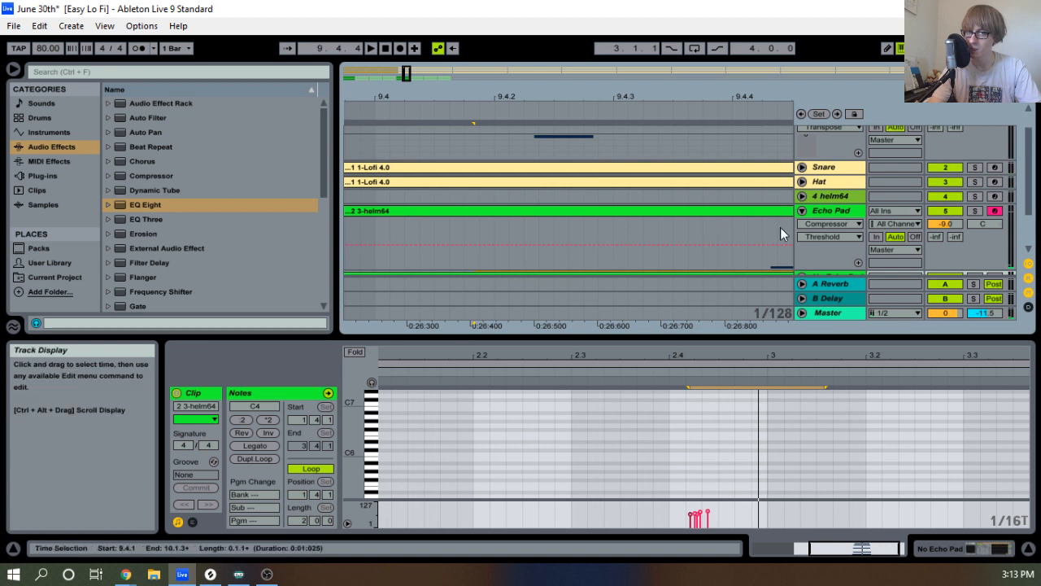
pyautogui.click(802, 211)
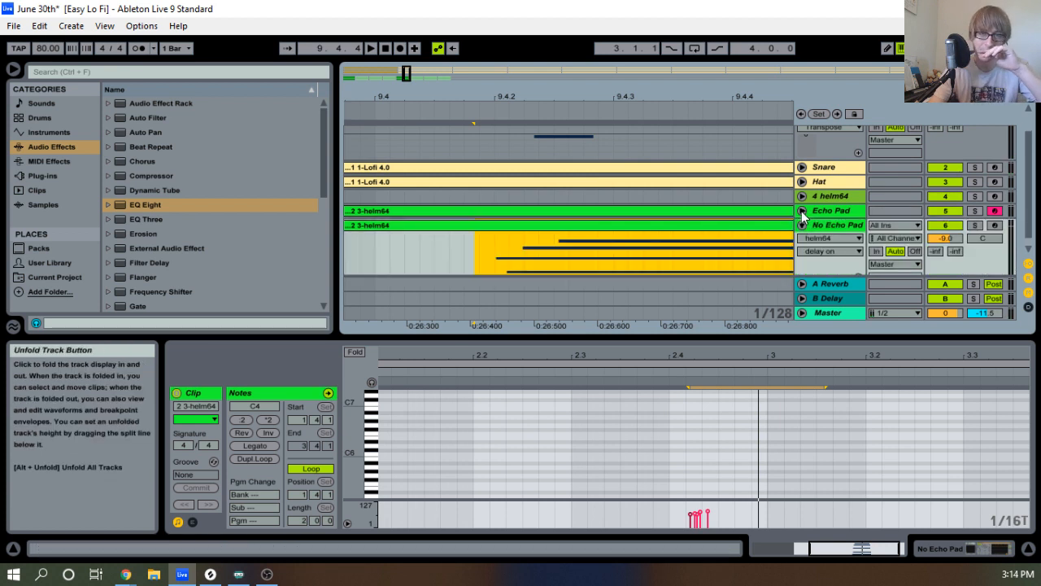
pyautogui.scroll(1, 573, 217)
pyautogui.scroll(-1, 574, 217)
pyautogui.scroll(1, 574, 217)
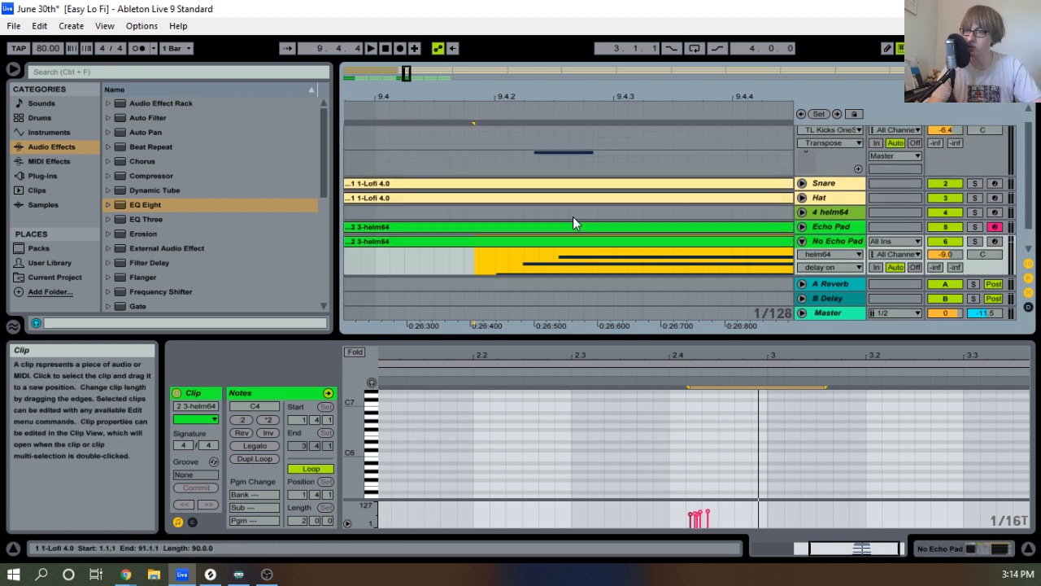
pyautogui.scroll(-1, 573, 217)
pyautogui.press('space')
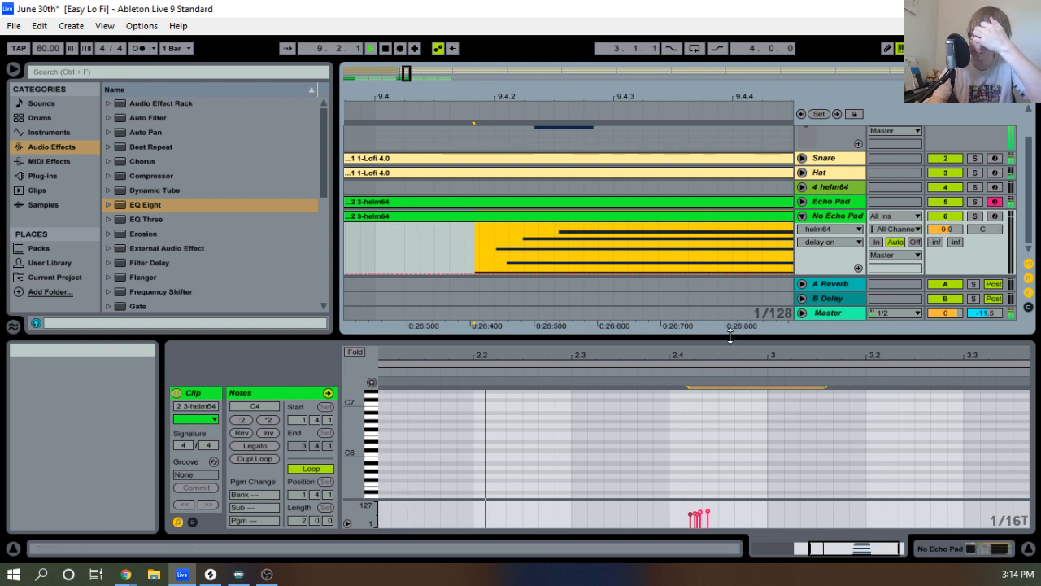
# Shift all notes of the second No Echo Pad clip's chord slightly later and listen to the section.
pyautogui.moveTo(630, 98); pyautogui.dragTo(630, 32)
pyautogui.click(651, 213)
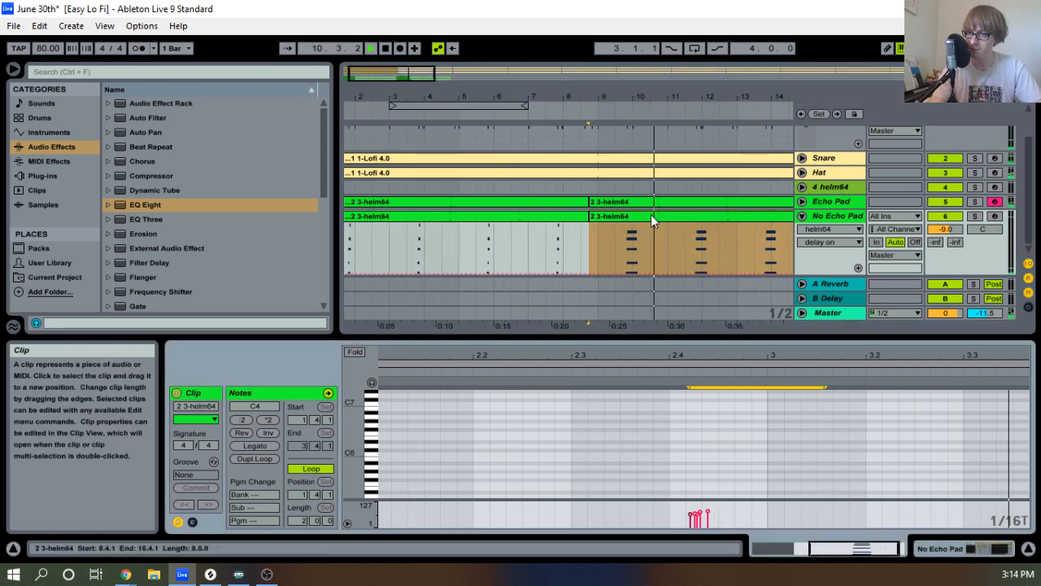
pyautogui.moveTo(757, 339); pyautogui.dragTo(740, 66)
pyautogui.moveTo(744, 226); pyautogui.dragTo(730, 358)
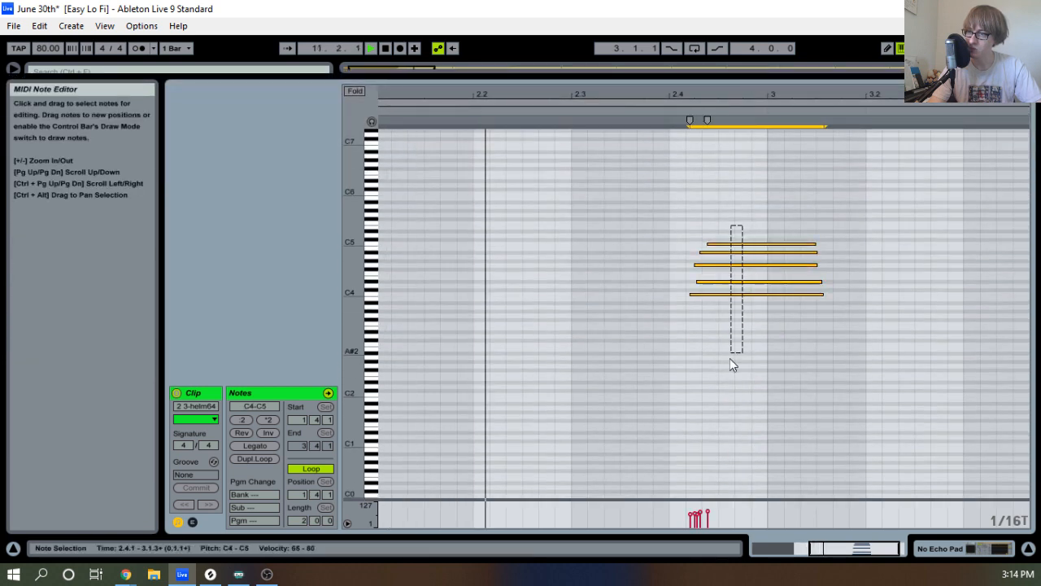
pyautogui.moveTo(755, 100); pyautogui.dragTo(755, 125)
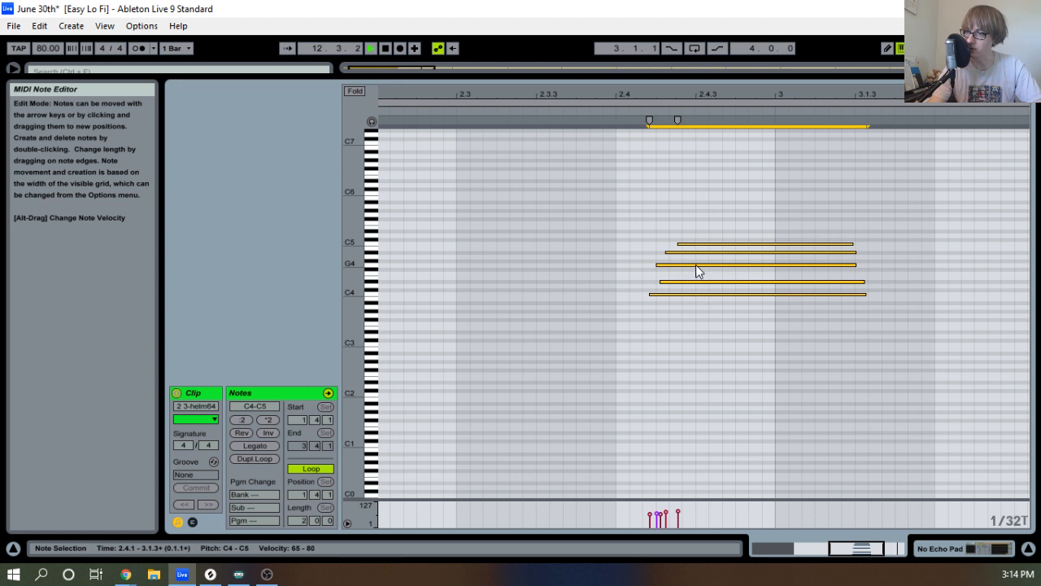
pyautogui.moveTo(696, 265); pyautogui.dragTo(700, 266)
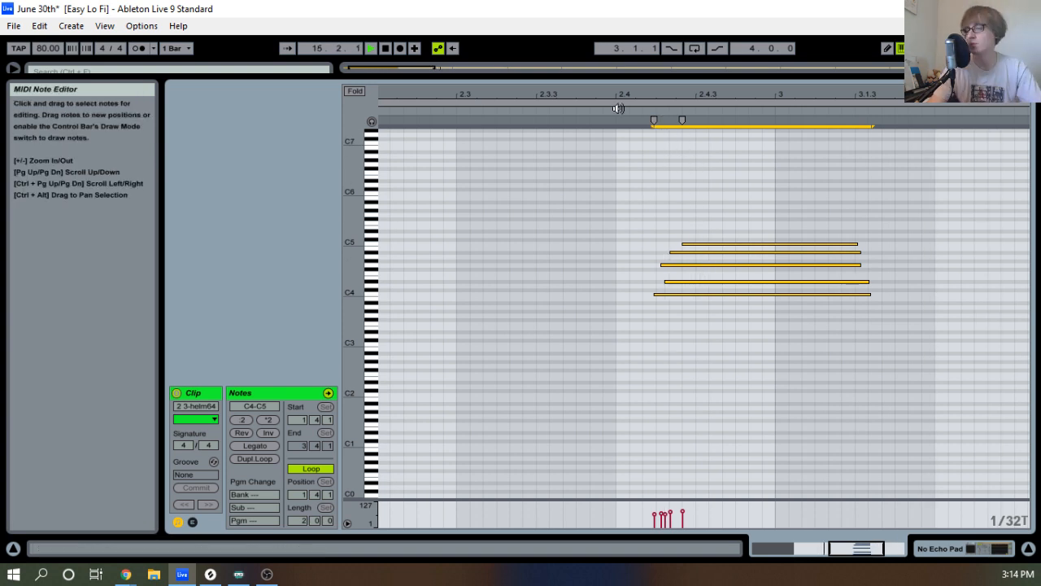
pyautogui.moveTo(651, 75); pyautogui.dragTo(612, 413)
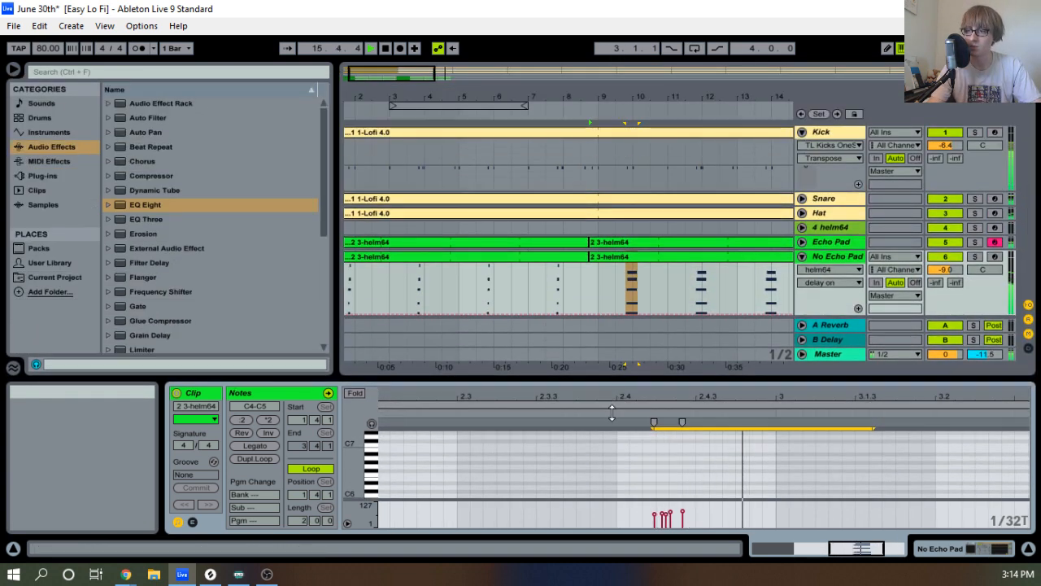
pyautogui.press('space')
# Try a copy of the second No Echo Pad clip in place of the first at 1.1.1, play it and undo the paste.
pyautogui.moveTo(613, 98)
pyautogui.mouseDown()
pyautogui.moveTo(610, 49)
pyautogui.moveTo(602, 83)
pyautogui.mouseUp()
pyautogui.click(572, 258)
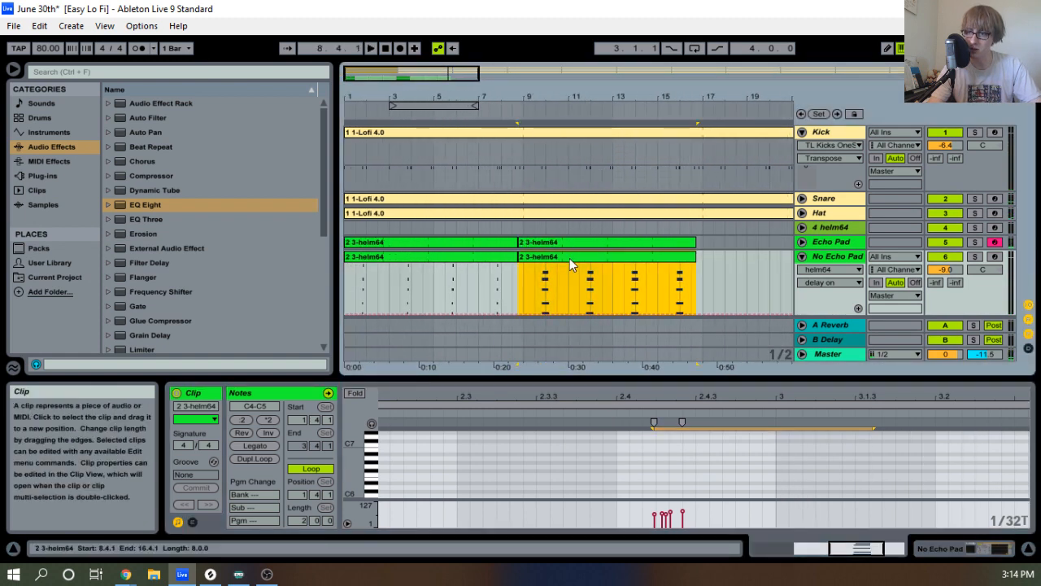
pyautogui.click(374, 258)
pyautogui.hotkey('ctrl', 'v')
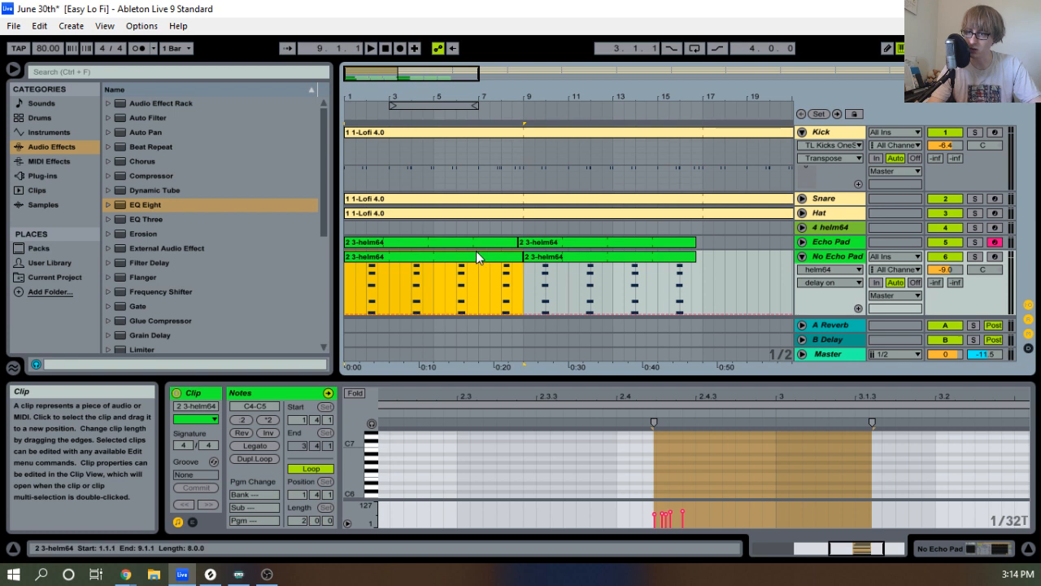
pyautogui.doubleClick(448, 260)
pyautogui.press('space')
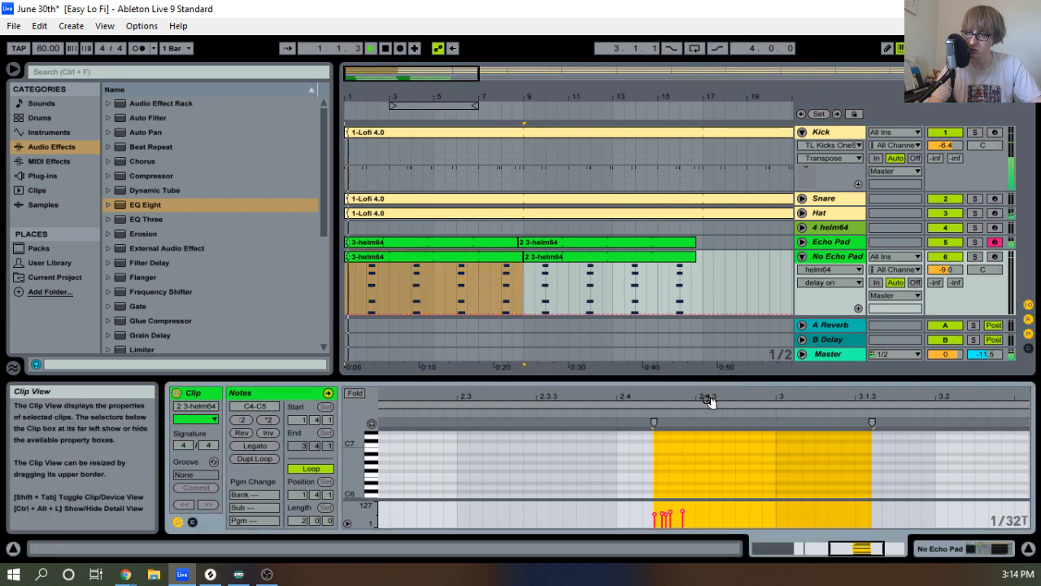
pyautogui.moveTo(694, 358); pyautogui.dragTo(733, 136)
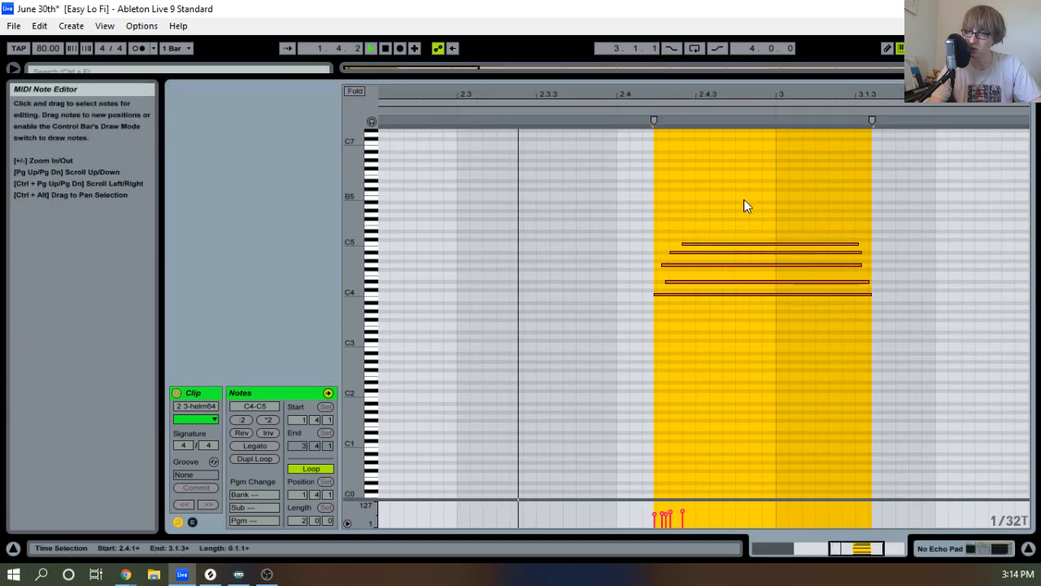
pyautogui.press('space')
pyautogui.moveTo(721, 77); pyautogui.dragTo(746, 374)
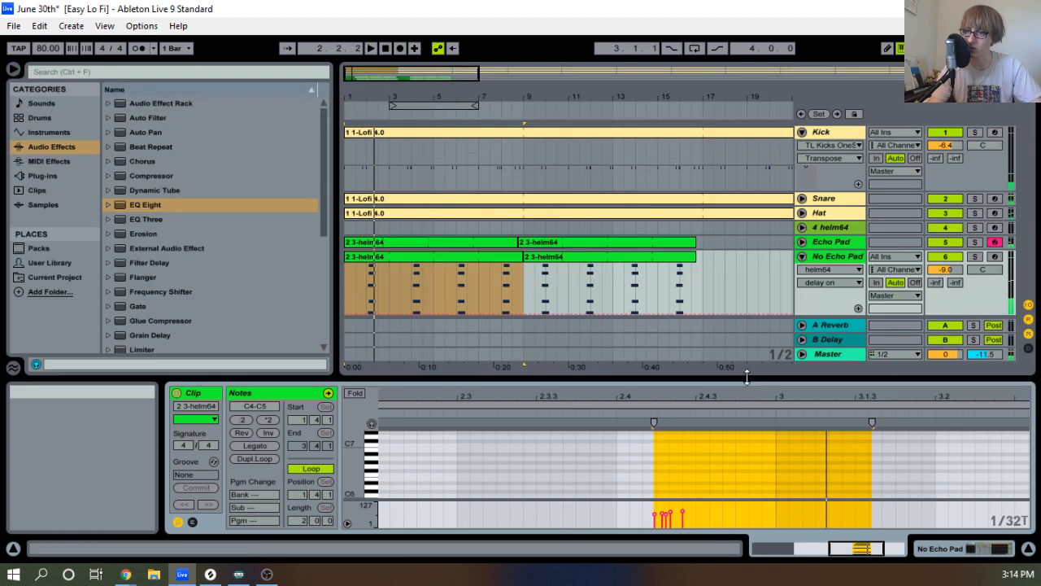
pyautogui.hotkey('ctrl', 'z')
# Copy the 10.4.1 to 11.3.1 portion of the second No Echo Pad clip, paste it at 2.4.1 and extend its end to 6.3.1.
pyautogui.click(537, 268)
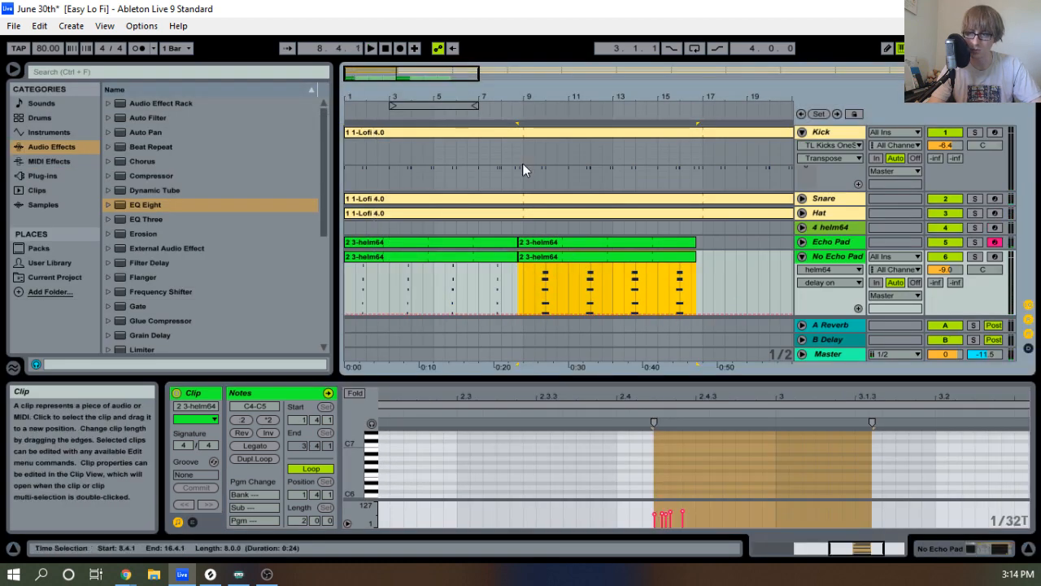
pyautogui.moveTo(516, 93); pyautogui.dragTo(618, 100)
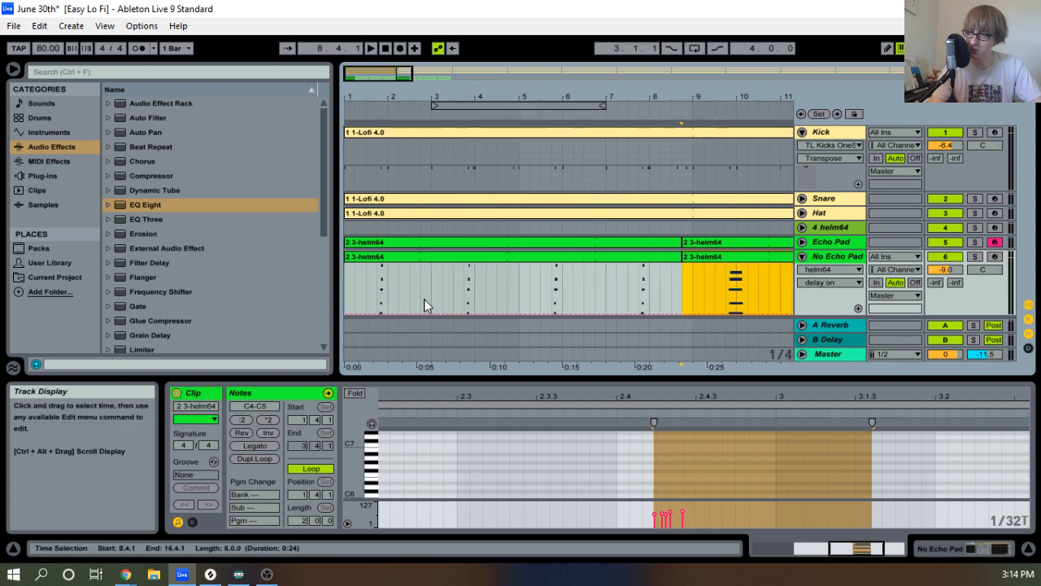
pyautogui.moveTo(770, 280); pyautogui.dragTo(787, 280)
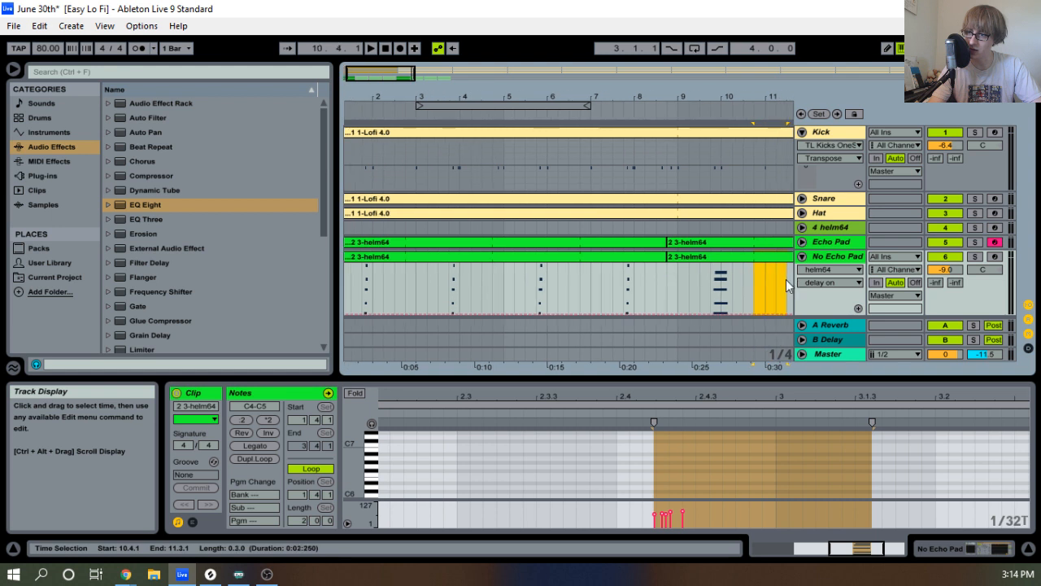
pyautogui.hotkey('ctrl', 'c')
pyautogui.click(408, 271)
pyautogui.hotkey('ctrl', 'v')
pyautogui.moveTo(436, 260); pyautogui.dragTo(570, 265)
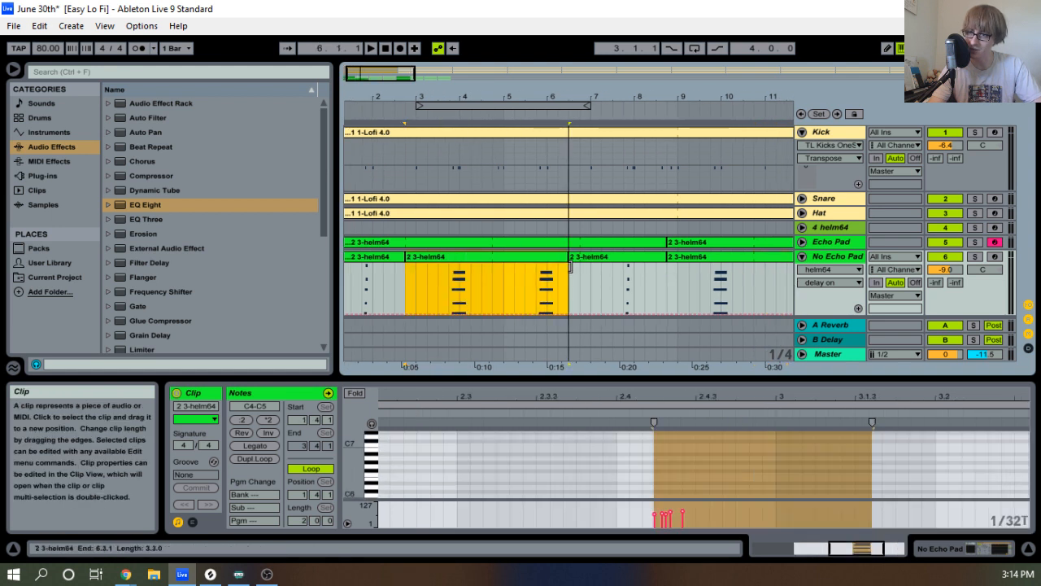
# Extend the pasted No Echo Pad clip back to 1.1.1 and forward to 8.4.1 so it replaces the first section's clip.
pyautogui.moveTo(416, 92); pyautogui.dragTo(467, 122)
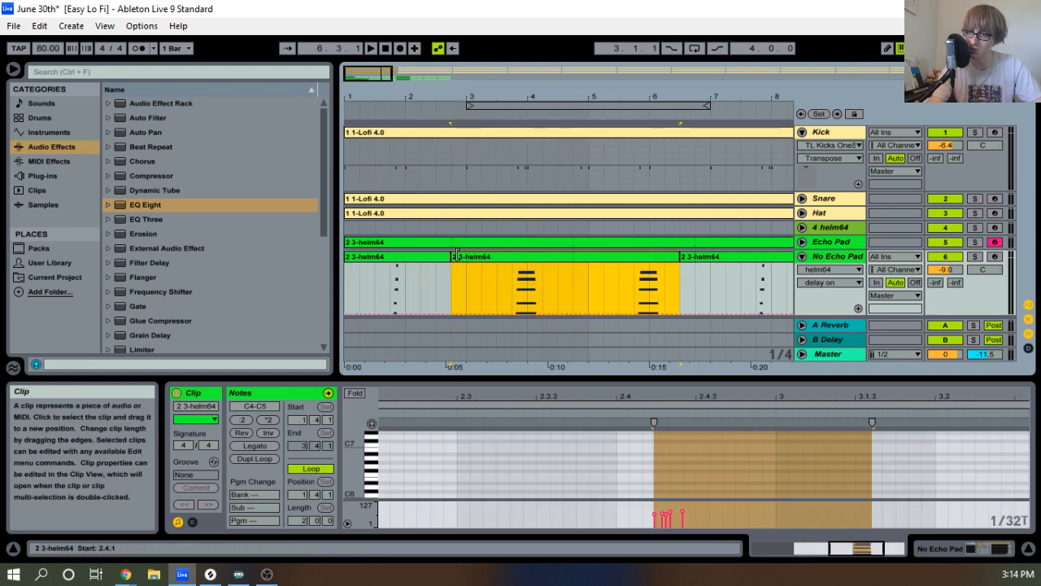
pyautogui.moveTo(452, 257); pyautogui.dragTo(389, 256)
pyautogui.hotkey('ctrl', 'z')
pyautogui.press('space')
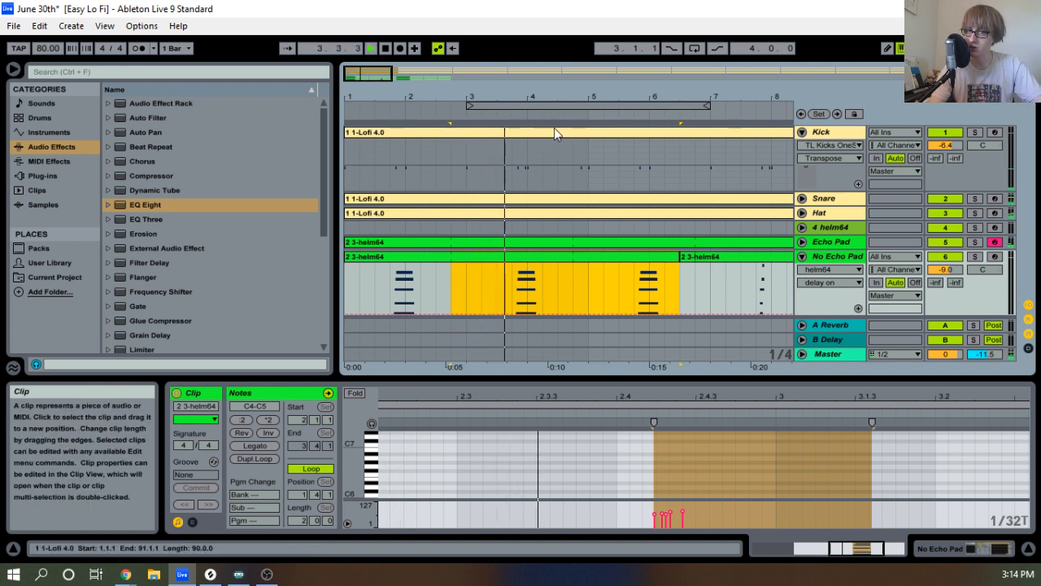
pyautogui.moveTo(597, 97); pyautogui.dragTo(524, 85)
pyautogui.press('space')
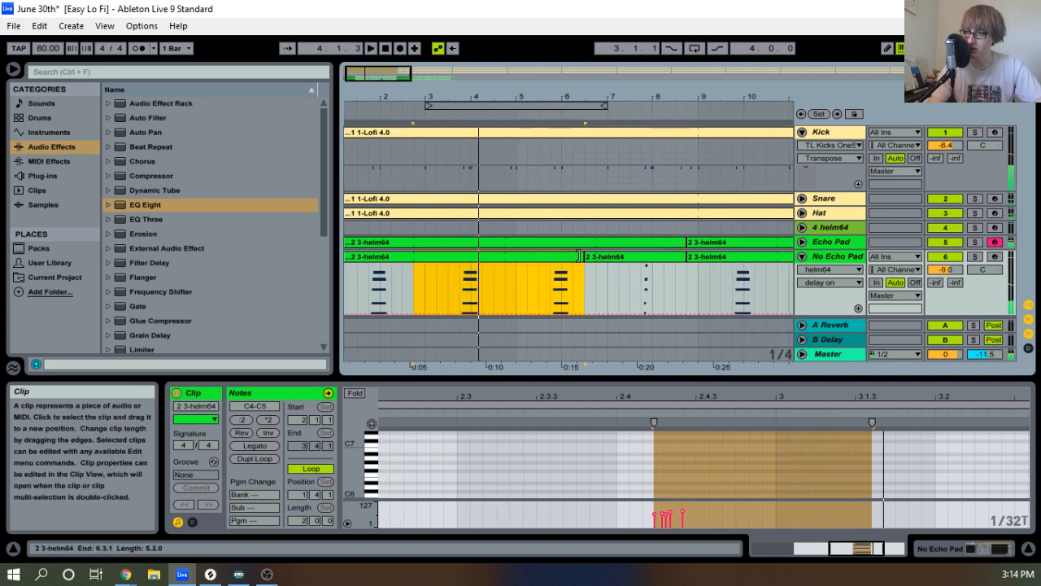
pyautogui.moveTo(584, 257); pyautogui.dragTo(688, 268)
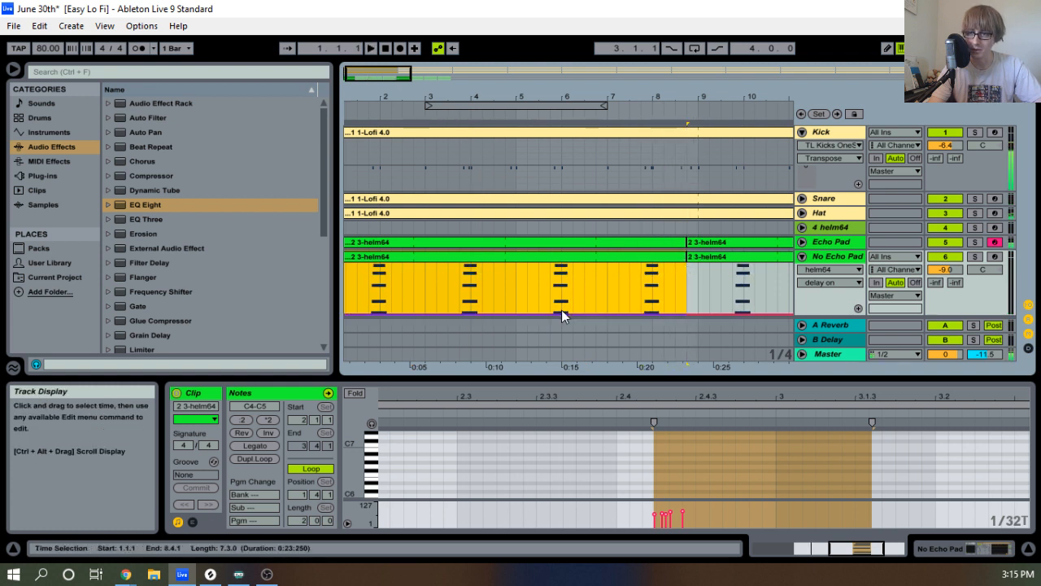
# Raise the top note of the chord in the first No Echo Pad clip to D5 and play the section from the start.
pyautogui.doubleClick(553, 257)
pyautogui.moveTo(672, 377); pyautogui.dragTo(685, 144)
pyautogui.click(734, 313)
pyautogui.press('Up')
pyautogui.press('Up')
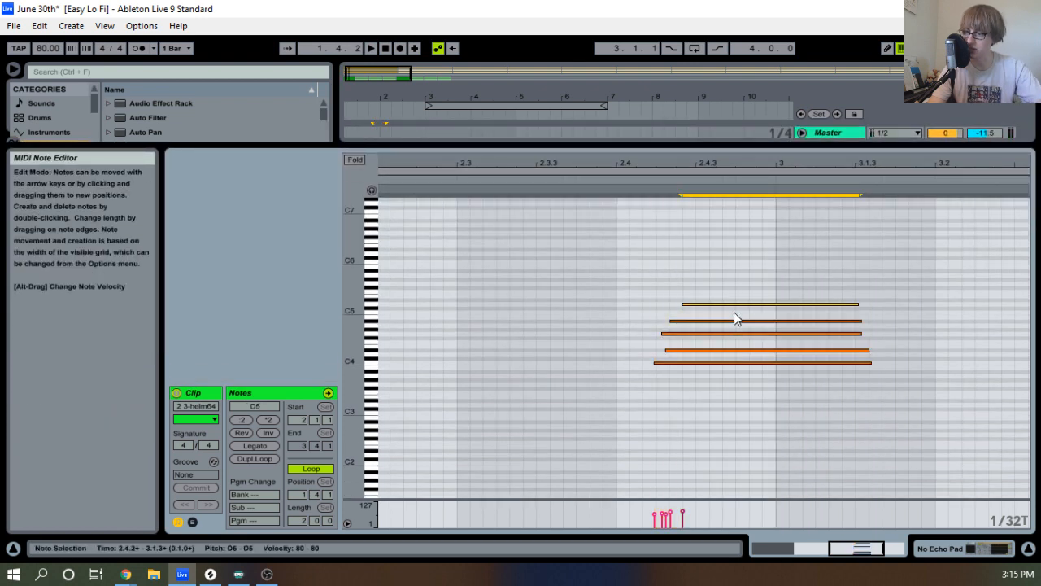
pyautogui.moveTo(638, 146); pyautogui.dragTo(639, 480)
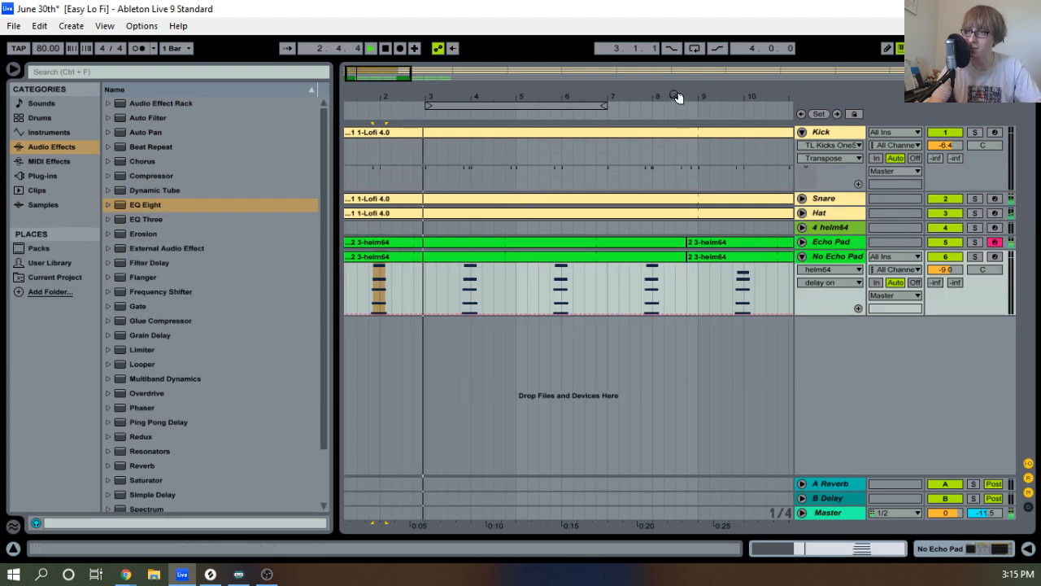
# Add a Reverb after the EQ Eight on the 4 helm64 track.
pyautogui.moveTo(676, 93); pyautogui.dragTo(448, 96)
pyautogui.click(801, 132)
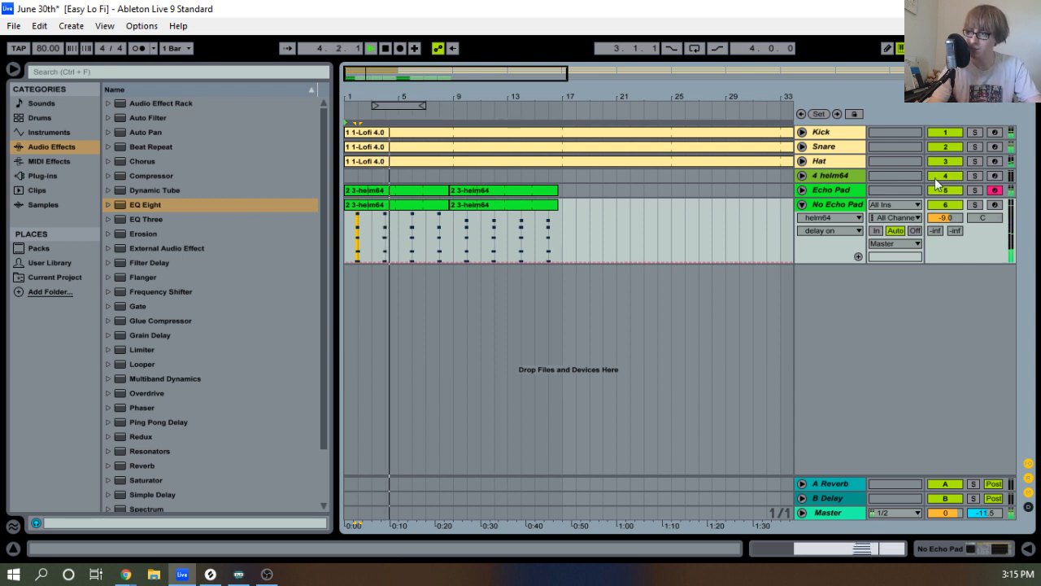
pyautogui.click(853, 174)
pyautogui.doubleClick(854, 175)
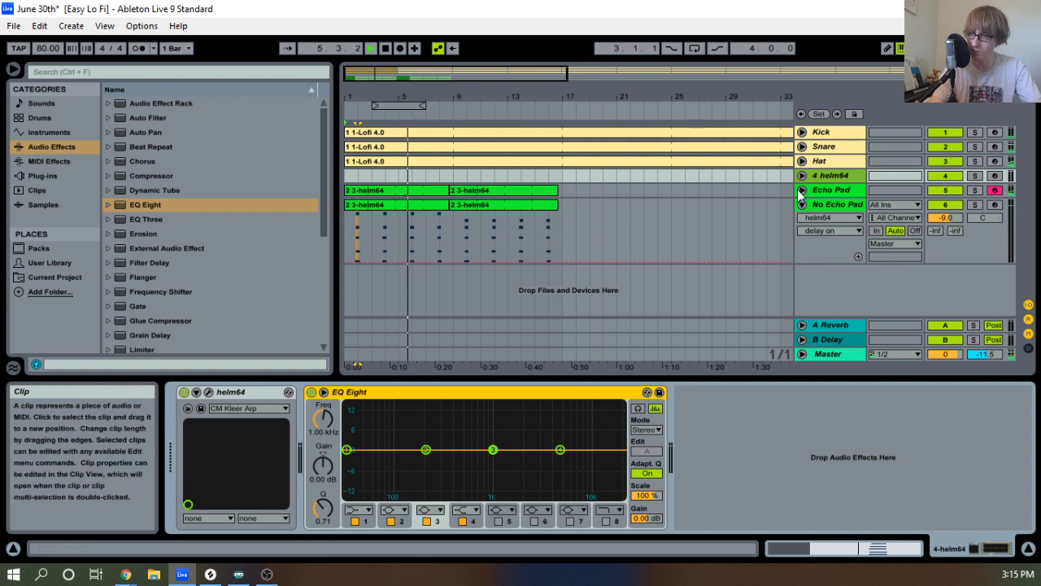
pyautogui.scroll(-5, 220, 267)
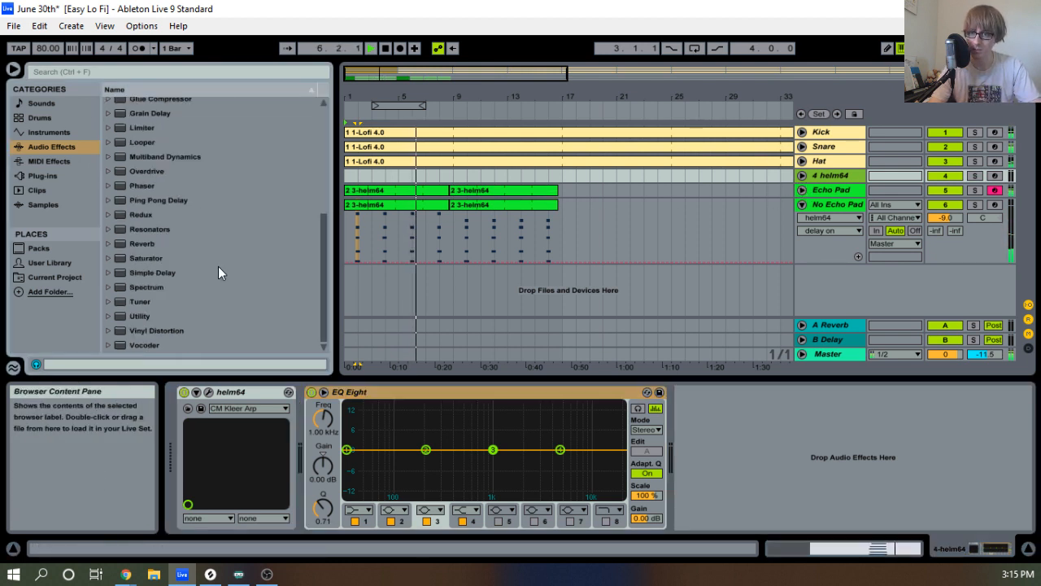
pyautogui.moveTo(142, 247); pyautogui.dragTo(710, 432)
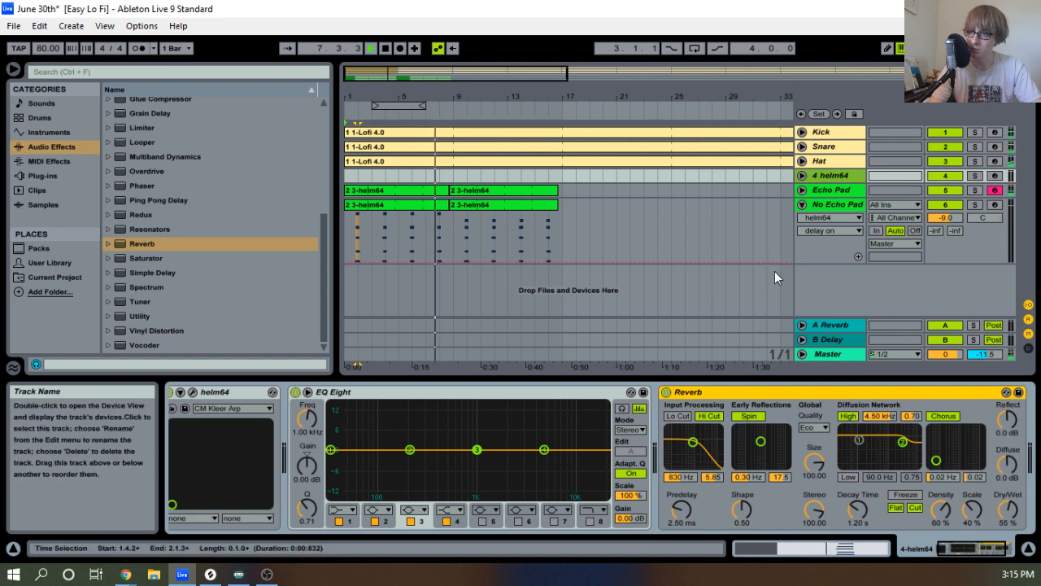
# Revoice the inner notes of the chord at bar 2 in the second Echo Pad clip to F4, G#4 and C5.
pyautogui.doubleClick(467, 192)
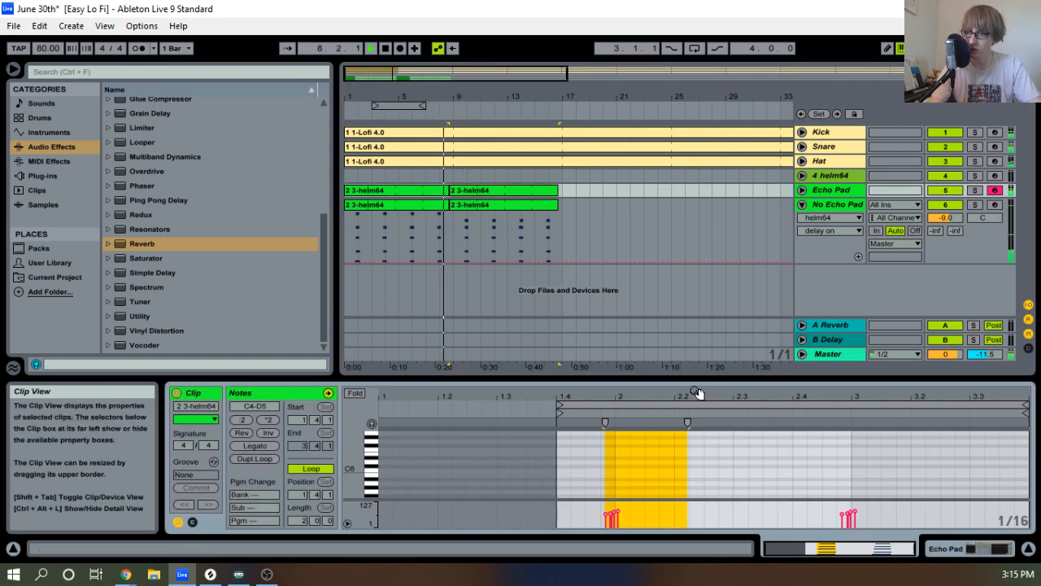
pyautogui.moveTo(668, 379); pyautogui.dragTo(660, 127)
pyautogui.press('space')
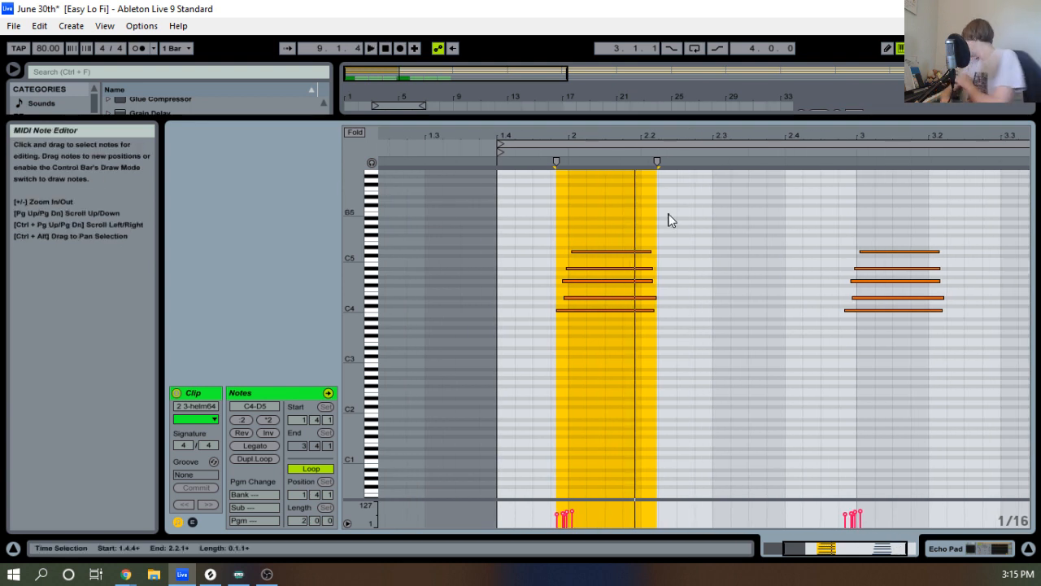
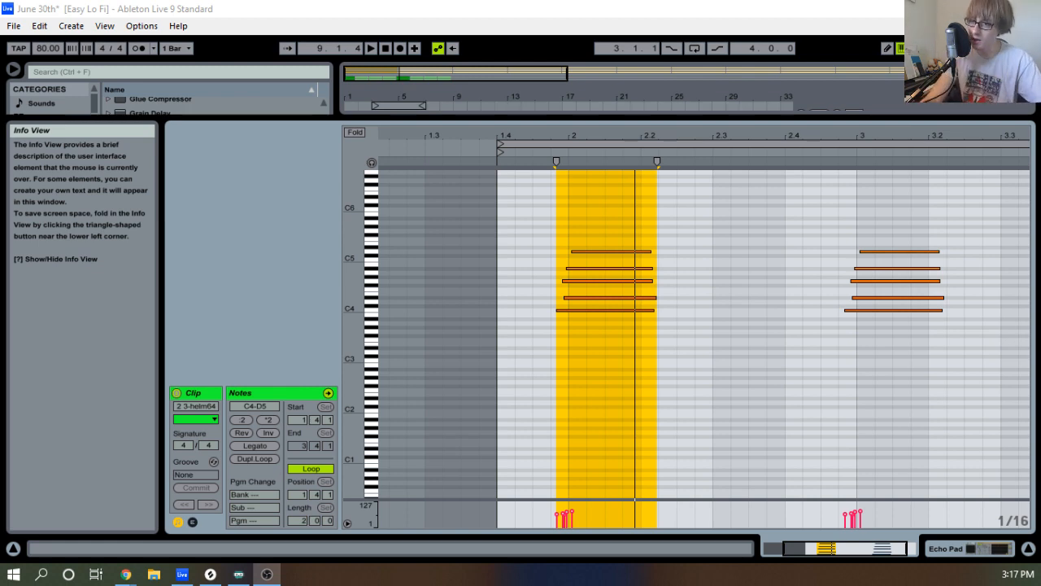
pyautogui.click(749, 320)
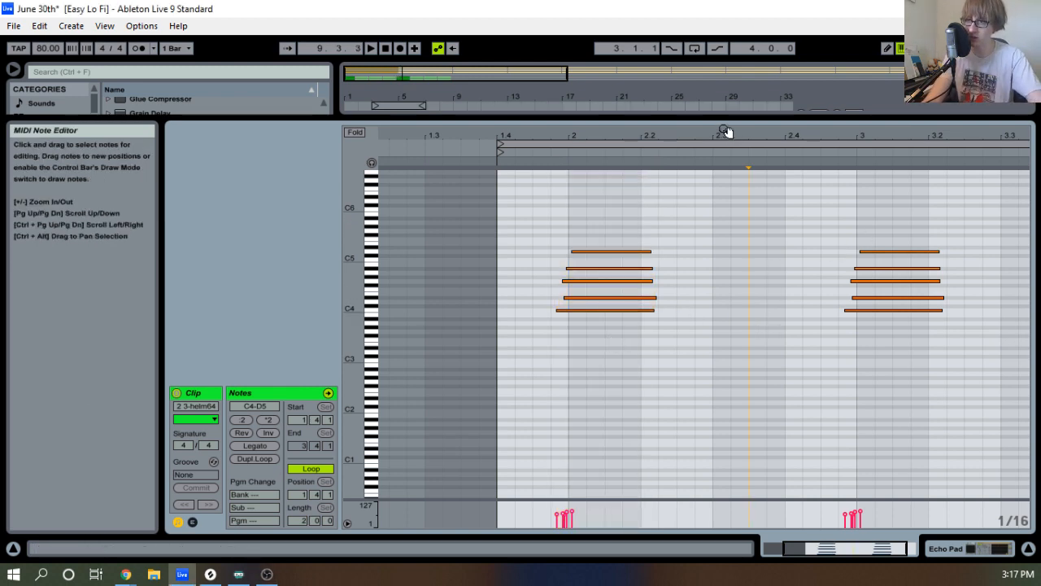
pyautogui.moveTo(730, 118); pyautogui.dragTo(730, 296)
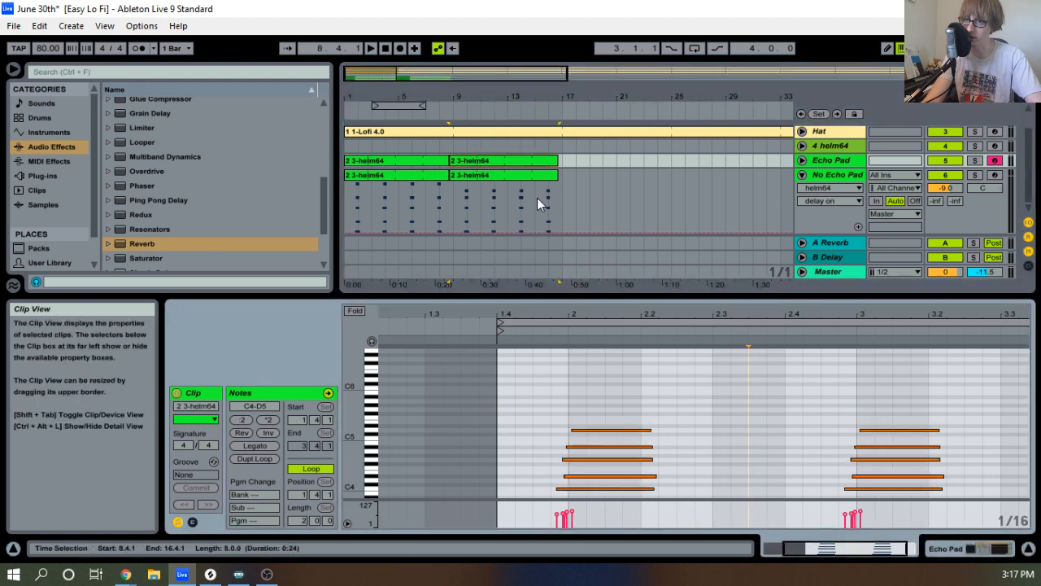
pyautogui.moveTo(616, 296); pyautogui.dragTo(616, 148)
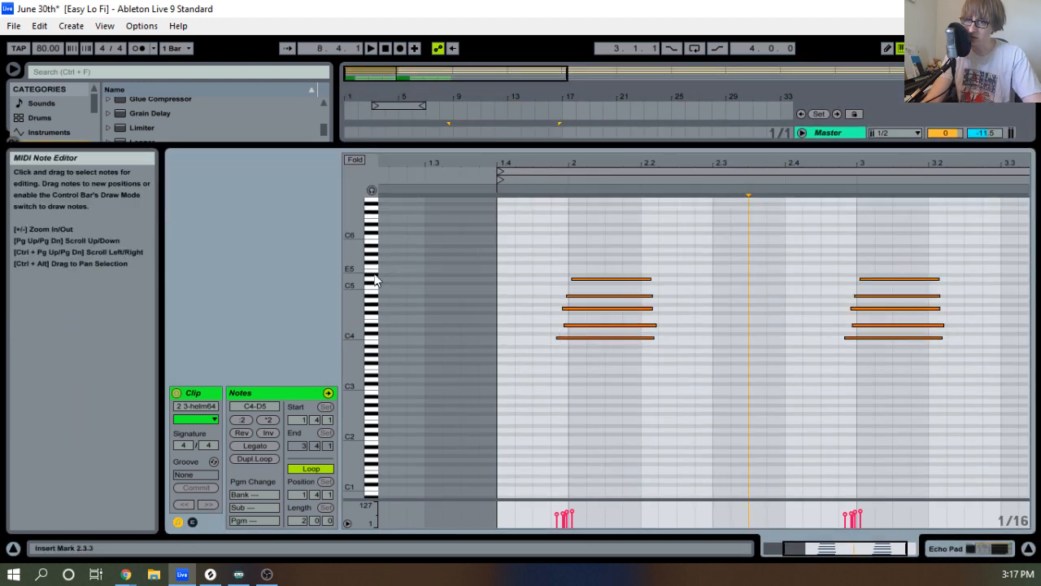
pyautogui.moveTo(353, 277); pyautogui.dragTo(389, 277)
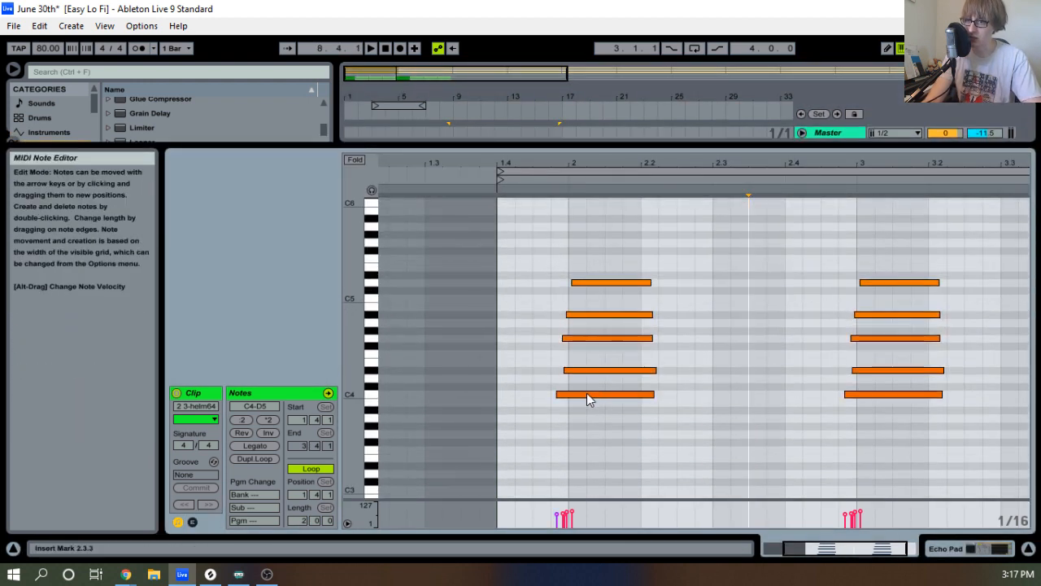
pyautogui.moveTo(587, 371); pyautogui.dragTo(596, 318)
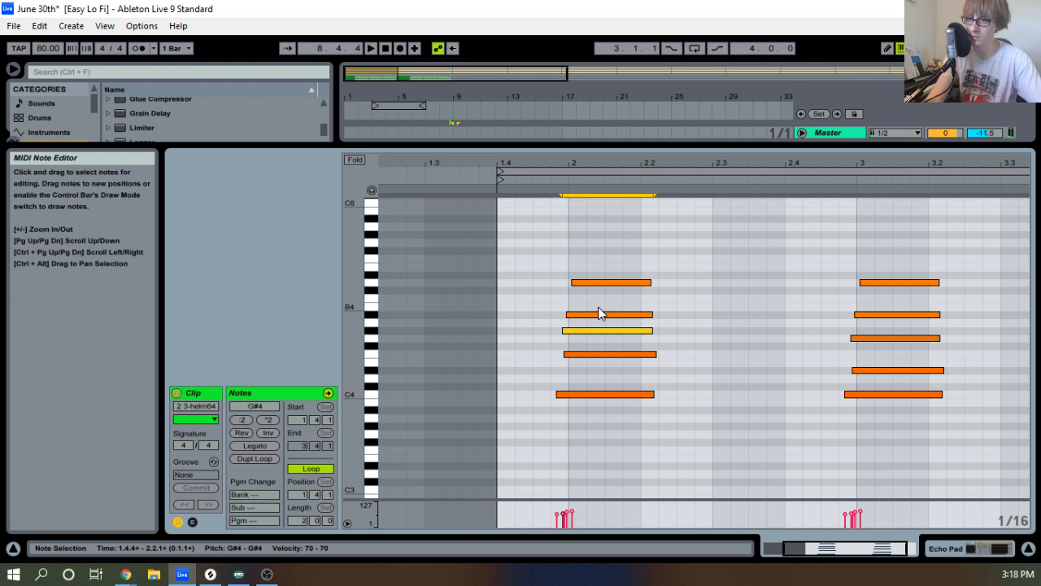
pyautogui.moveTo(603, 302); pyautogui.dragTo(605, 318)
pyautogui.press('Up')
pyautogui.press('Up')
# Raise the top note of the bar 2 chord in the second Echo Pad clip to D#5 and play it.
pyautogui.moveTo(615, 267); pyautogui.dragTo(608, 285)
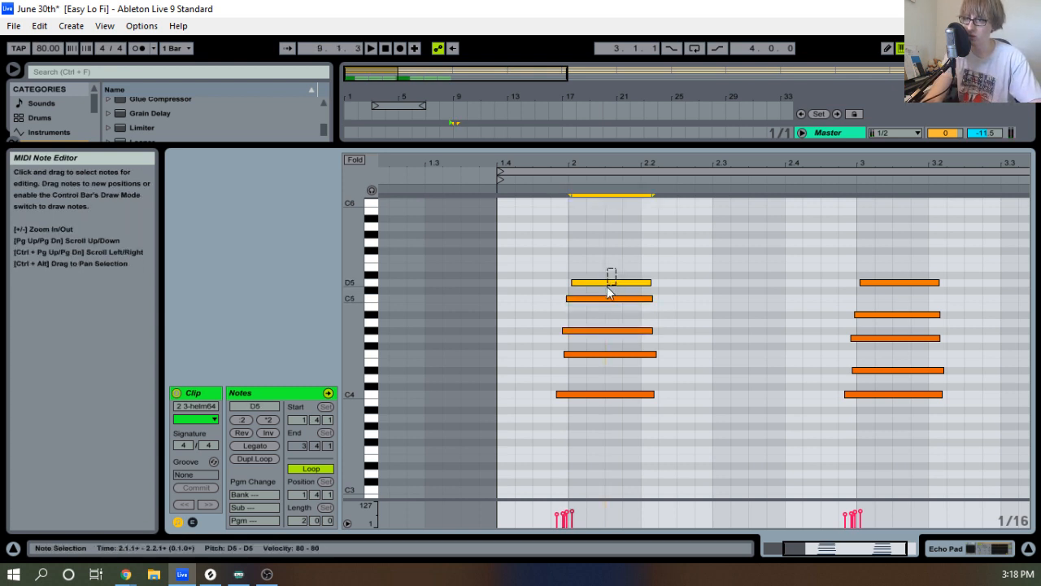
pyautogui.press('Up')
pyautogui.press('space')
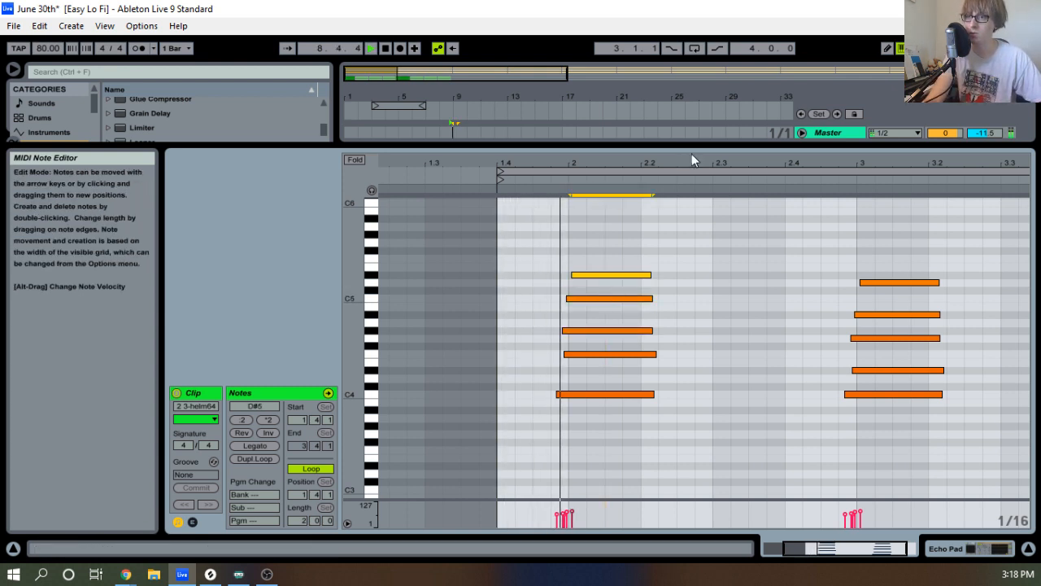
# Revoice the inner notes of the chord at bar 3 in the second Echo Pad clip to F4, G#4 and C5.
pyautogui.moveTo(698, 161); pyautogui.dragTo(720, 161)
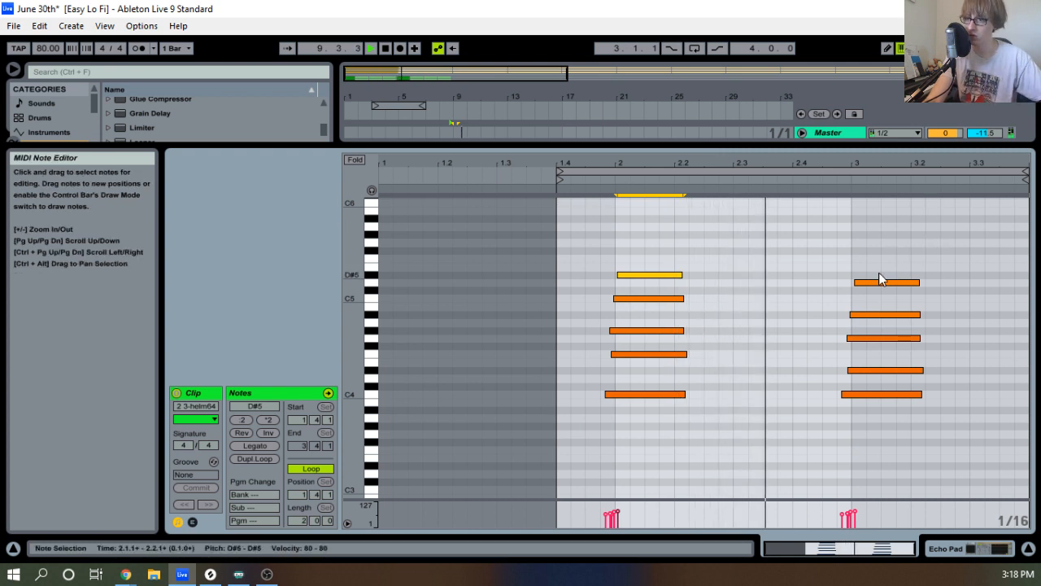
pyautogui.click(878, 360)
pyautogui.press('space')
pyautogui.click(881, 371)
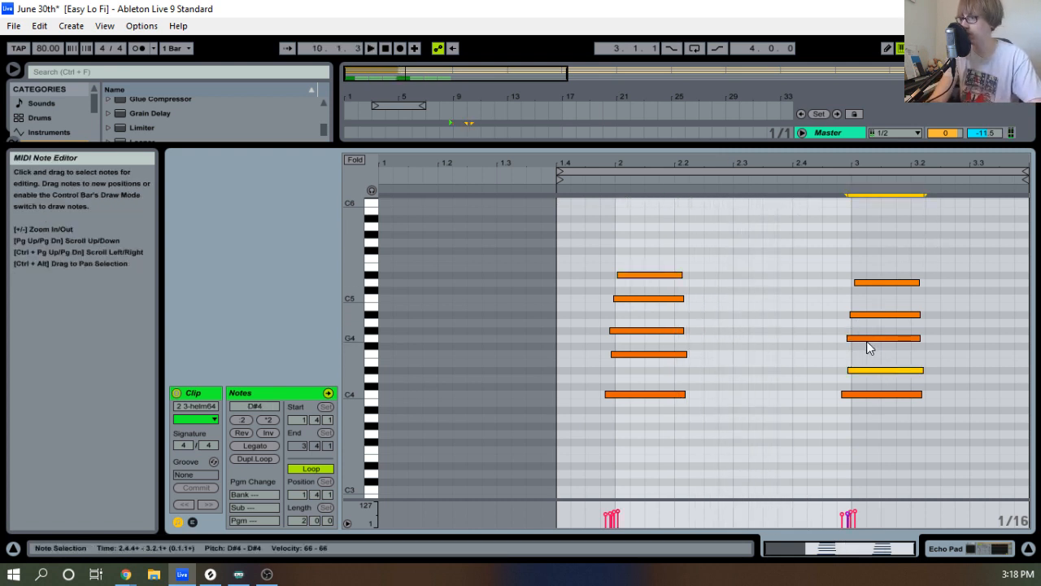
pyautogui.press('Up')
pyautogui.press('Up')
pyautogui.click(874, 339)
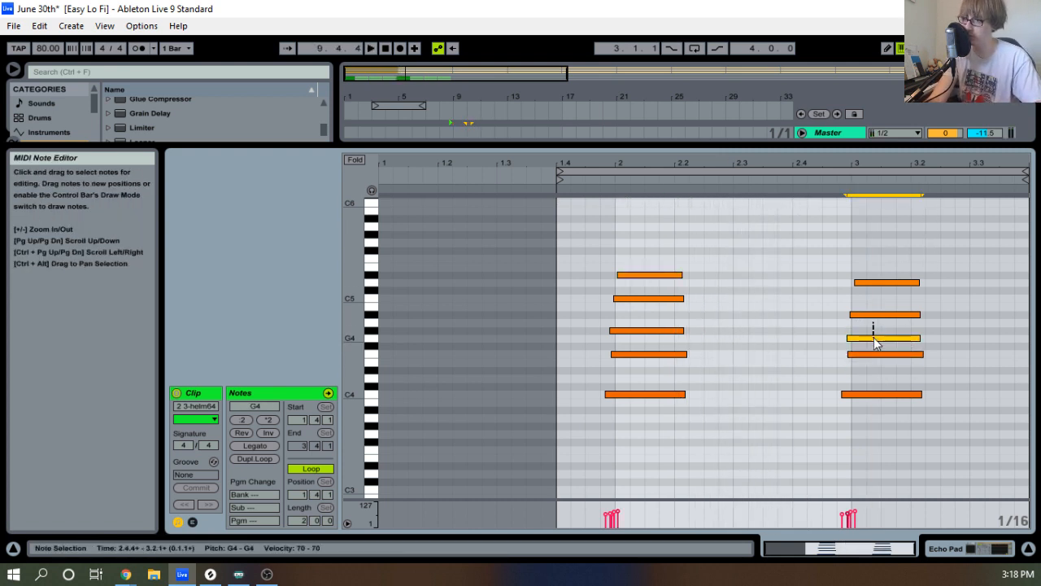
pyautogui.press('Up')
pyautogui.click(877, 314)
pyautogui.press('Up')
pyautogui.press('Up')
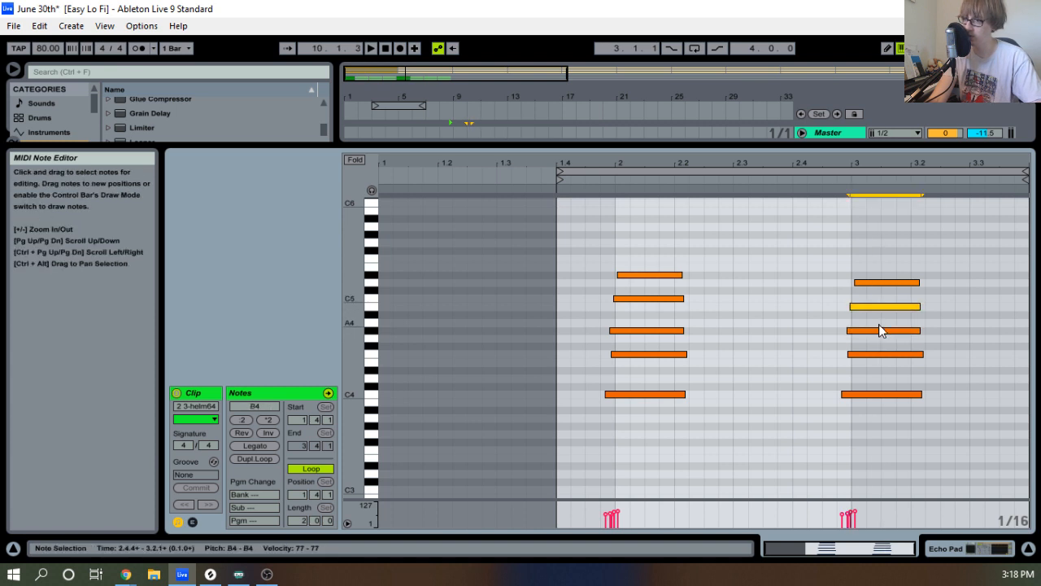
# Raise the top note of the bar 3 chord in the second Echo Pad clip to D#5 and play the section.
pyautogui.click(876, 283)
pyautogui.press('space')
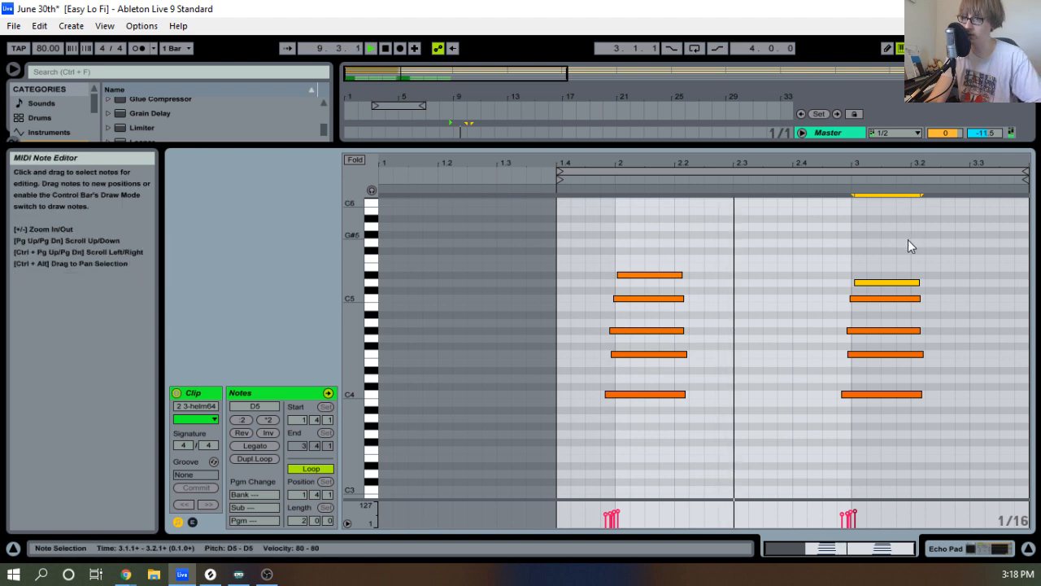
pyautogui.moveTo(890, 284); pyautogui.dragTo(897, 274)
pyautogui.press('space')
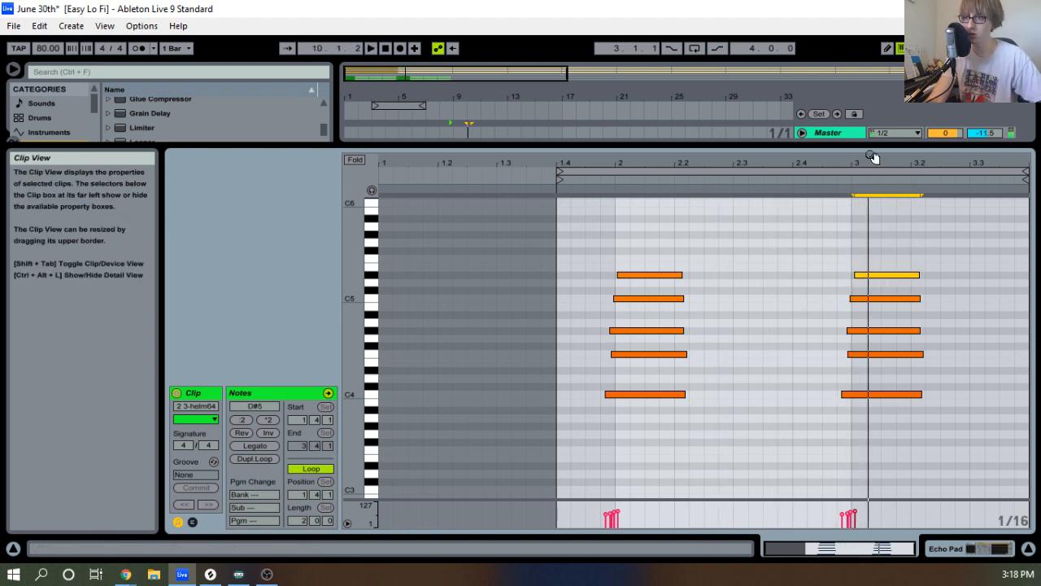
# In the second No Echo Pad clip, raise the D#4 of the chord at bar 3 to F4 and its G4 to G#4.
pyautogui.moveTo(873, 148); pyautogui.dragTo(732, 104)
pyautogui.doubleClick(532, 163)
pyautogui.moveTo(360, 316); pyautogui.dragTo(431, 316)
pyautogui.scroll(1, 533, 340)
pyautogui.click(707, 342)
pyautogui.click(709, 369)
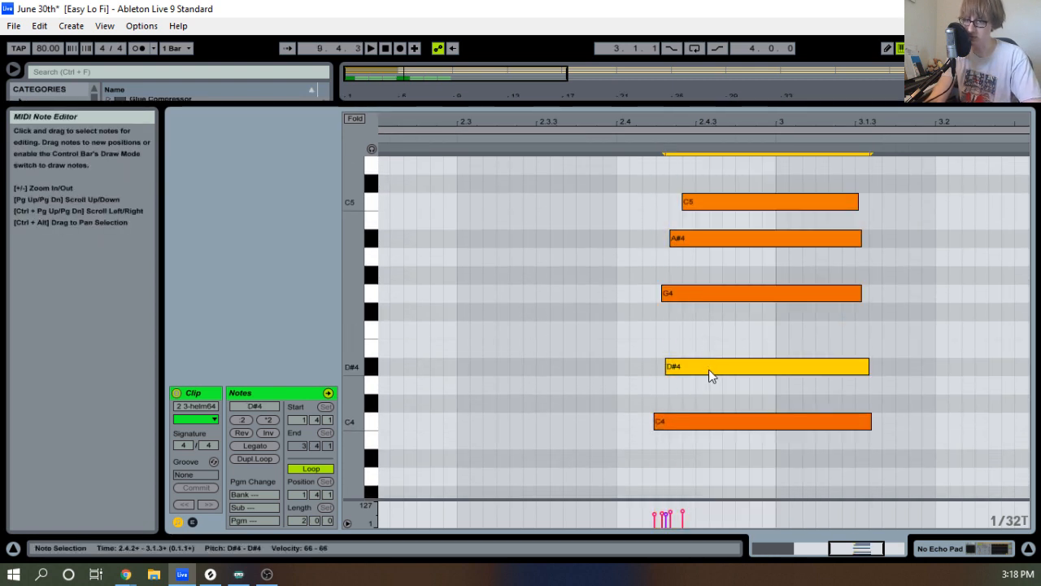
pyautogui.moveTo(709, 369); pyautogui.dragTo(706, 281)
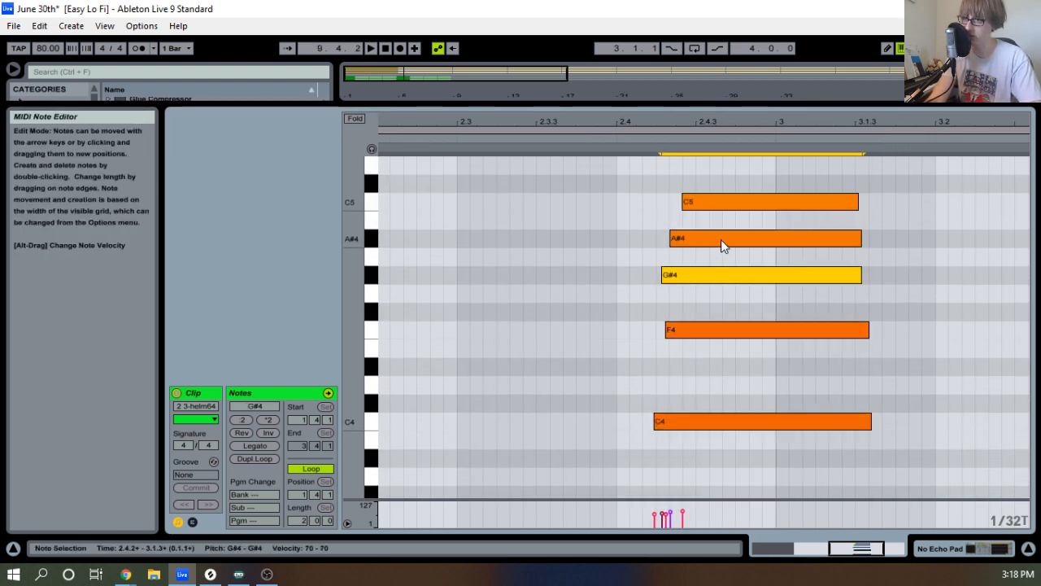
# Raise the top note of the bar 3 chord in the second No Echo Pad clip to D5 and its A#4 to C5.
pyautogui.click(721, 239)
pyautogui.scroll(1, 732, 237)
pyautogui.click(708, 257)
pyautogui.press('Up')
pyautogui.press('Up')
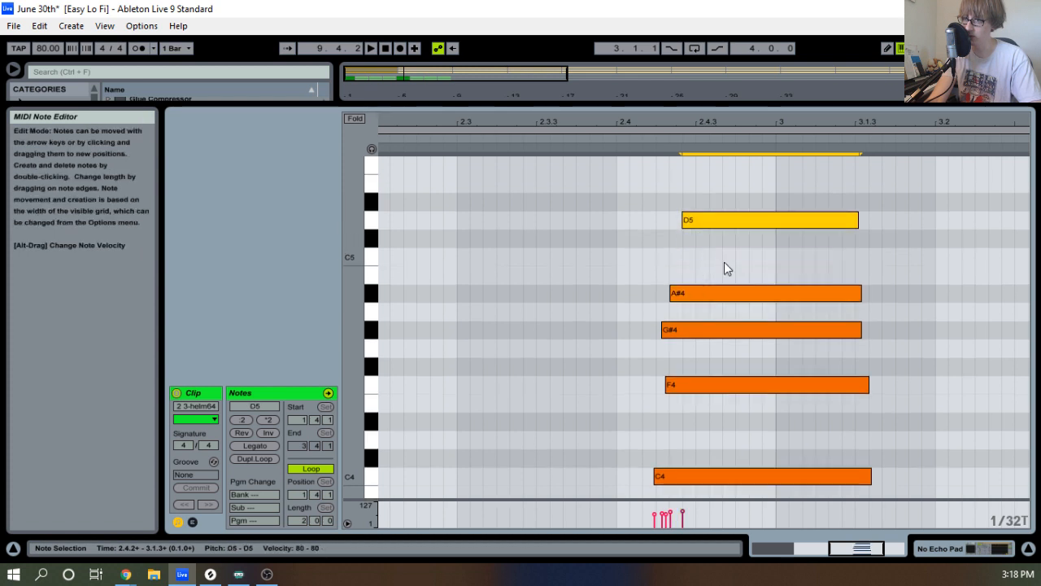
pyautogui.click(724, 291)
pyautogui.press('Up')
pyautogui.press('Up')
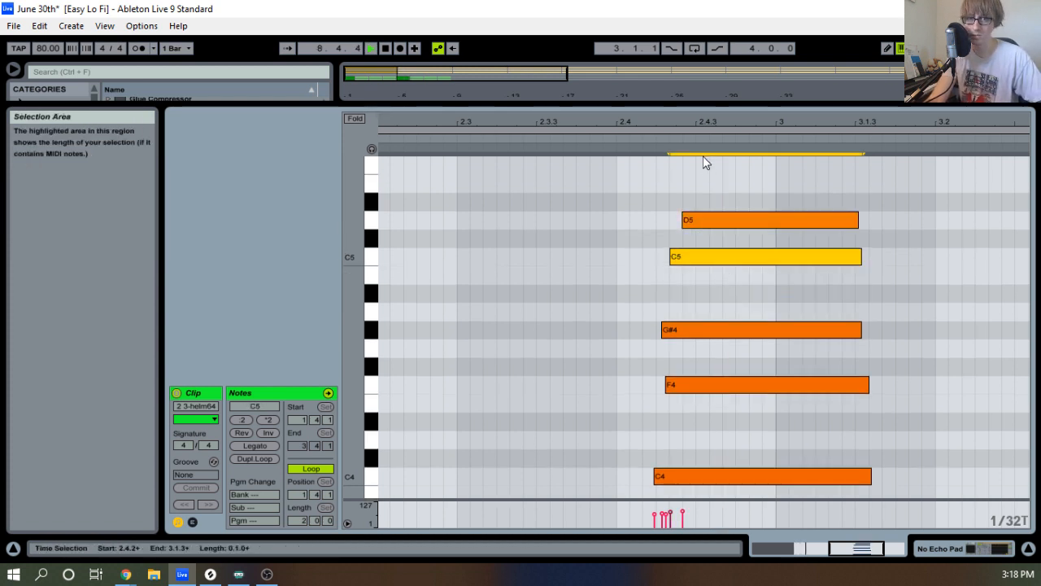
# Play the second pad section with its revised chords in the arrangement.
pyautogui.press('space')
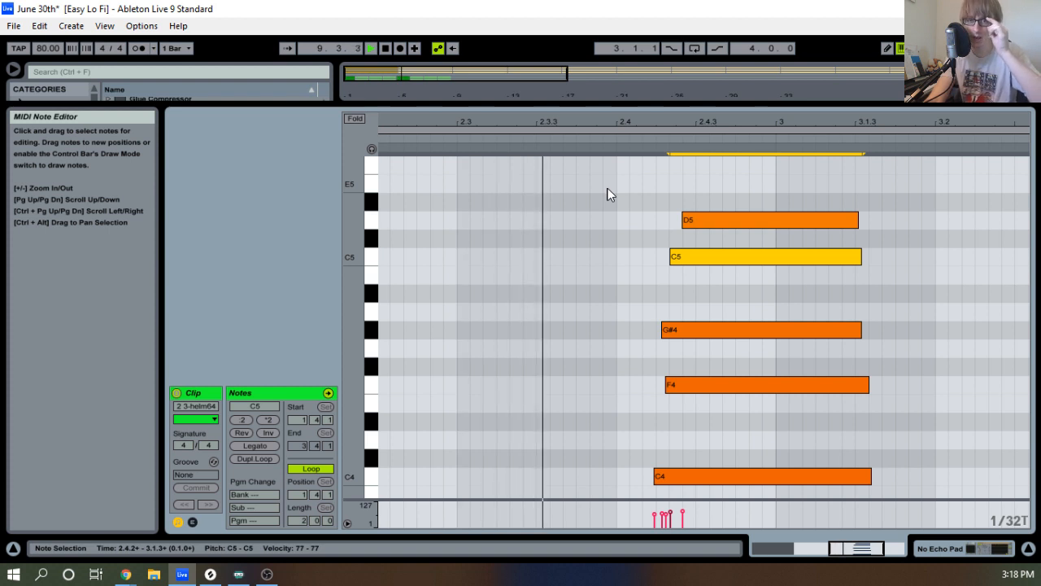
pyautogui.click(591, 228)
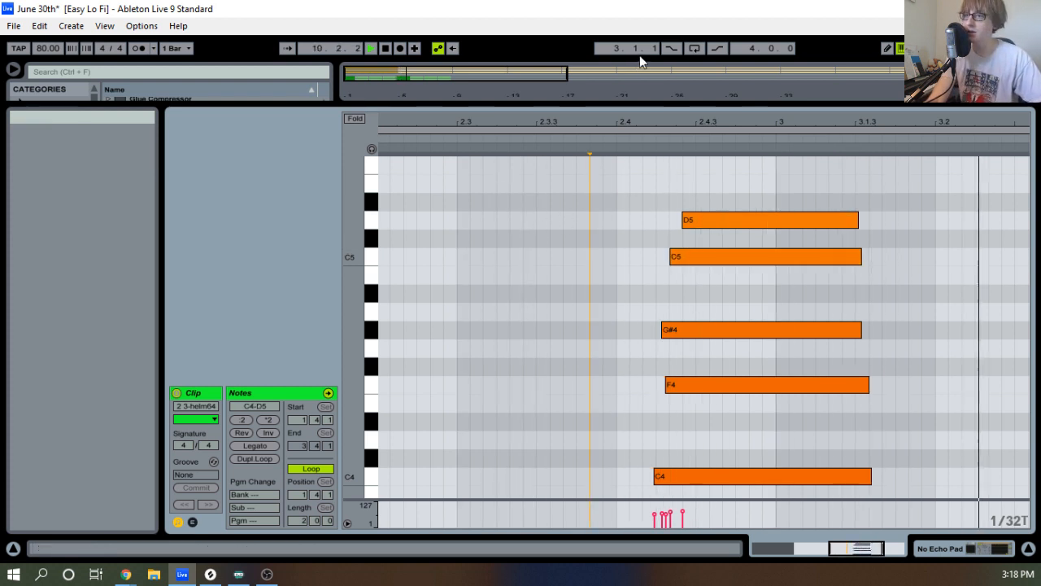
pyautogui.moveTo(642, 106); pyautogui.dragTo(597, 547)
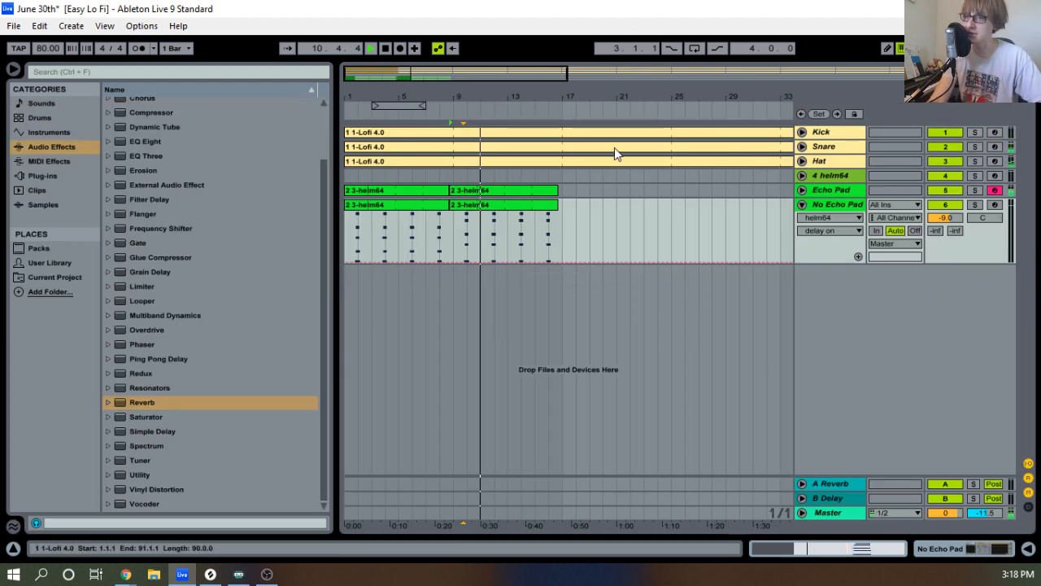
pyautogui.moveTo(532, 99); pyautogui.dragTo(617, 155)
pyautogui.press('space')
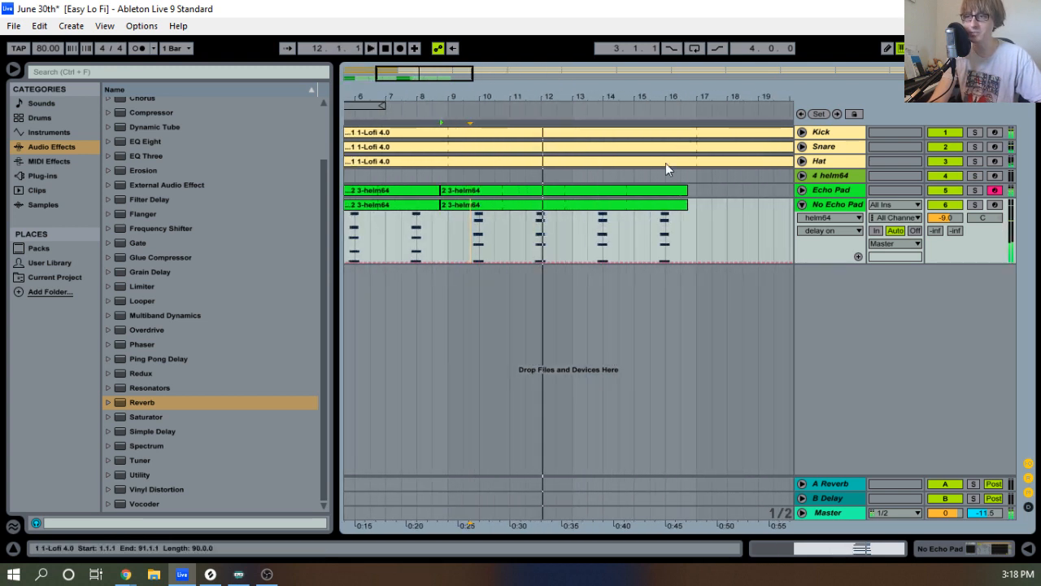
# Extend the second Echo Pad and No Echo Pad clips to 17.1.1 and paste a copy of all four pad clips there.
pyautogui.click(683, 205)
pyautogui.moveTo(684, 206)
pyautogui.mouseDown()
pyautogui.moveTo(756, 210)
pyautogui.moveTo(693, 216)
pyautogui.mouseUp()
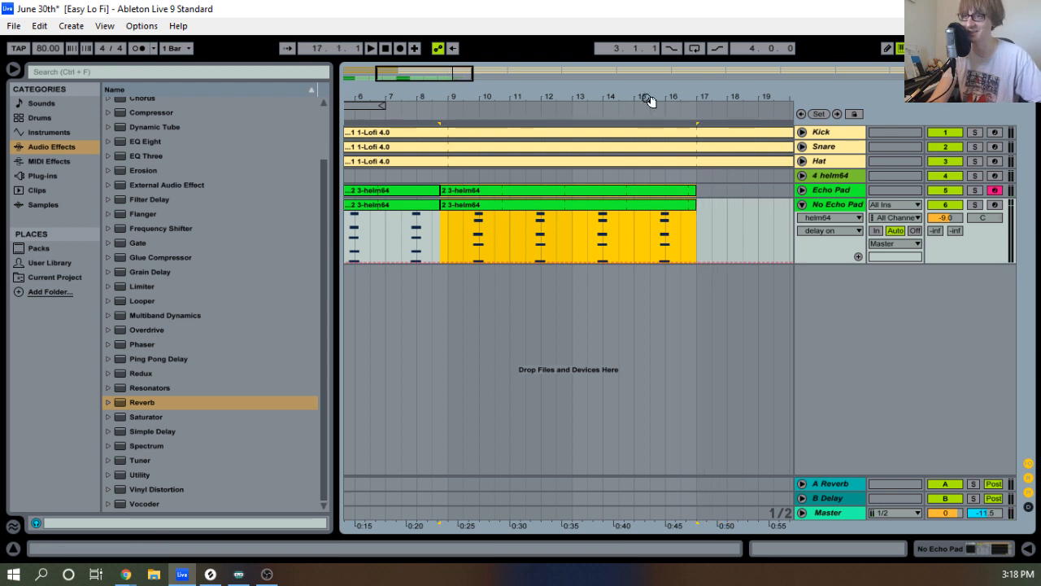
pyautogui.moveTo(651, 100); pyautogui.dragTo(493, 84)
pyautogui.click(399, 192)
pyautogui.keyDown('shift'); pyautogui.click(449, 206); pyautogui.keyUp('shift')
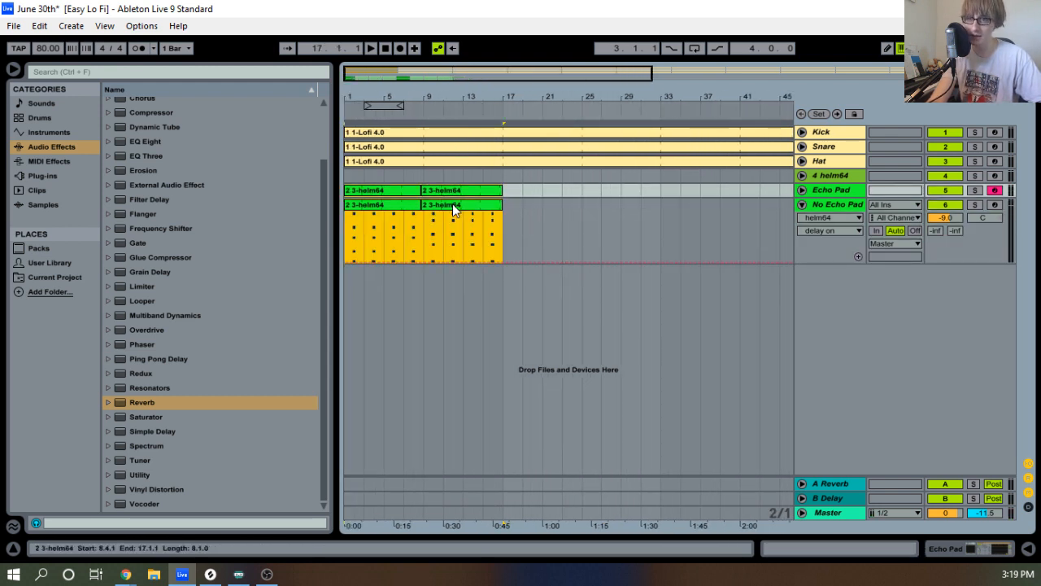
pyautogui.hotkey('ctrl', 'c')
pyautogui.click(510, 199)
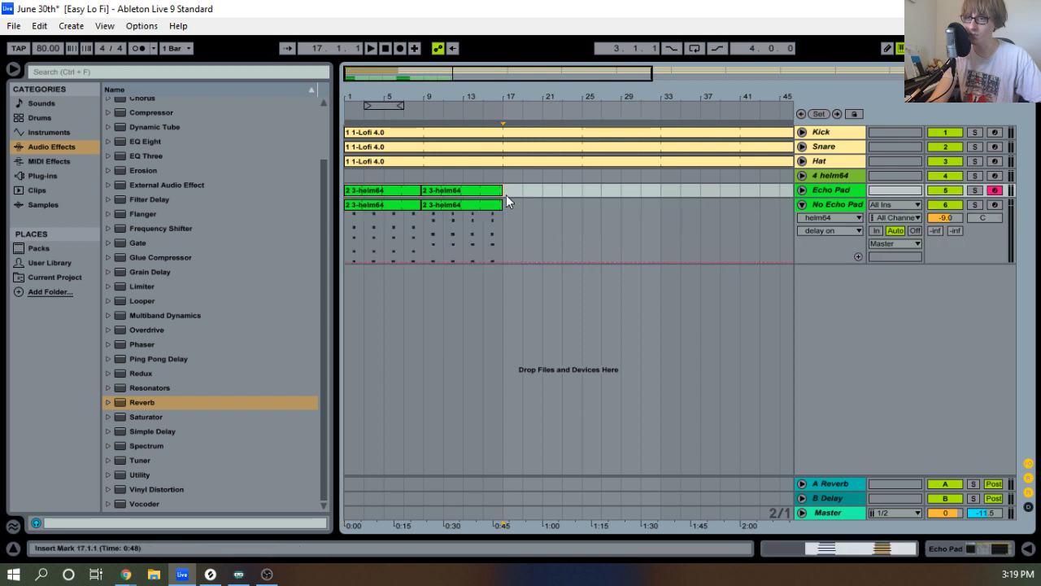
pyautogui.hotkey('ctrl', 'v')
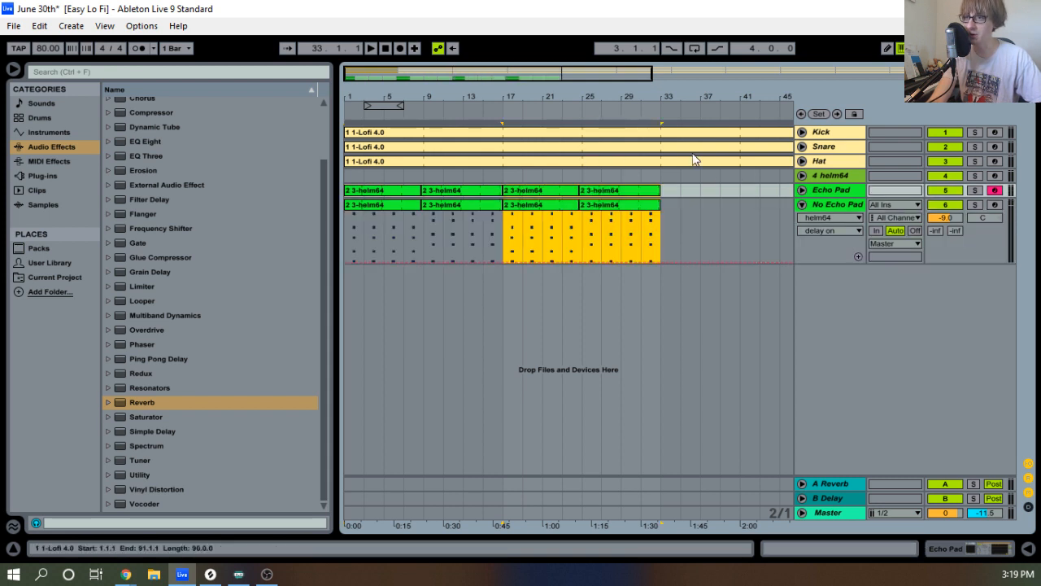
pyautogui.moveTo(664, 99); pyautogui.dragTo(761, 97)
pyautogui.moveTo(517, 100); pyautogui.dragTo(563, 148)
pyautogui.moveTo(566, 204)
pyautogui.mouseDown()
pyautogui.moveTo(445, 204)
pyautogui.moveTo(566, 204)
pyautogui.mouseUp()
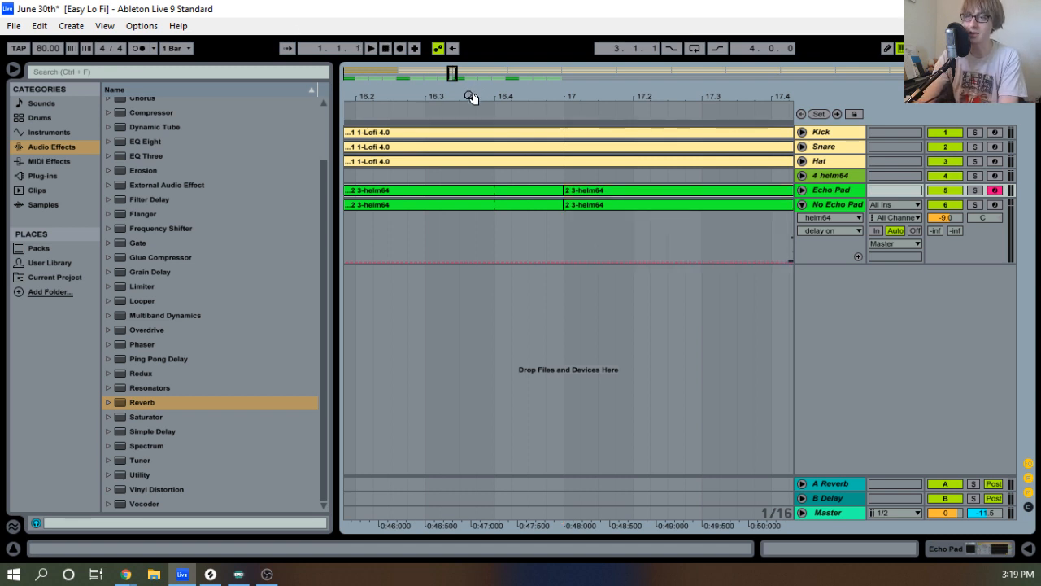
pyautogui.moveTo(472, 96); pyautogui.dragTo(490, 26)
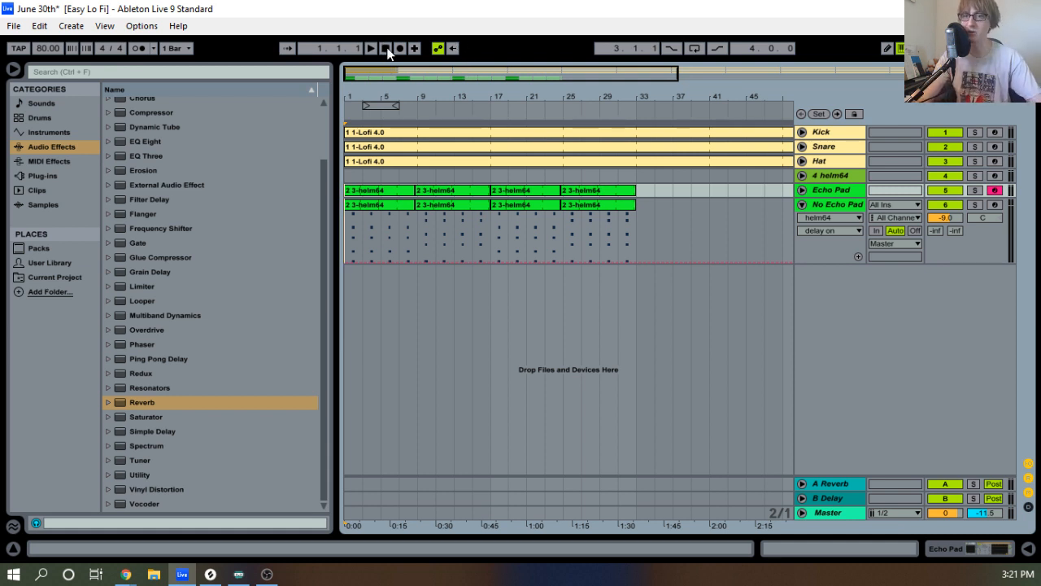
pyautogui.moveTo(417, 96); pyautogui.dragTo(455, 93)
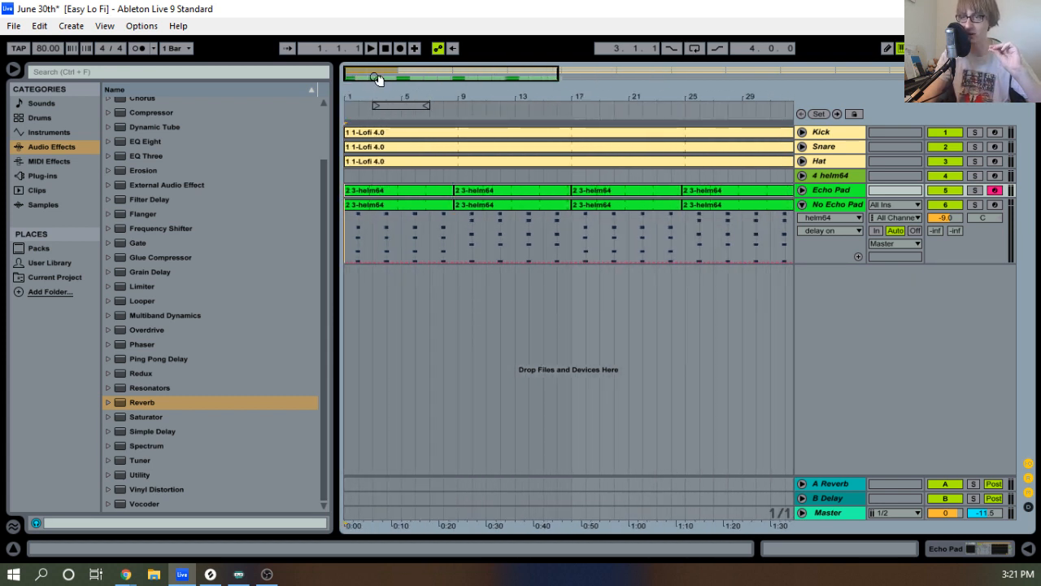
# Arm the helm64 track for recording and move it below the No Echo Pad track while the arrangement plays.
pyautogui.click(370, 49)
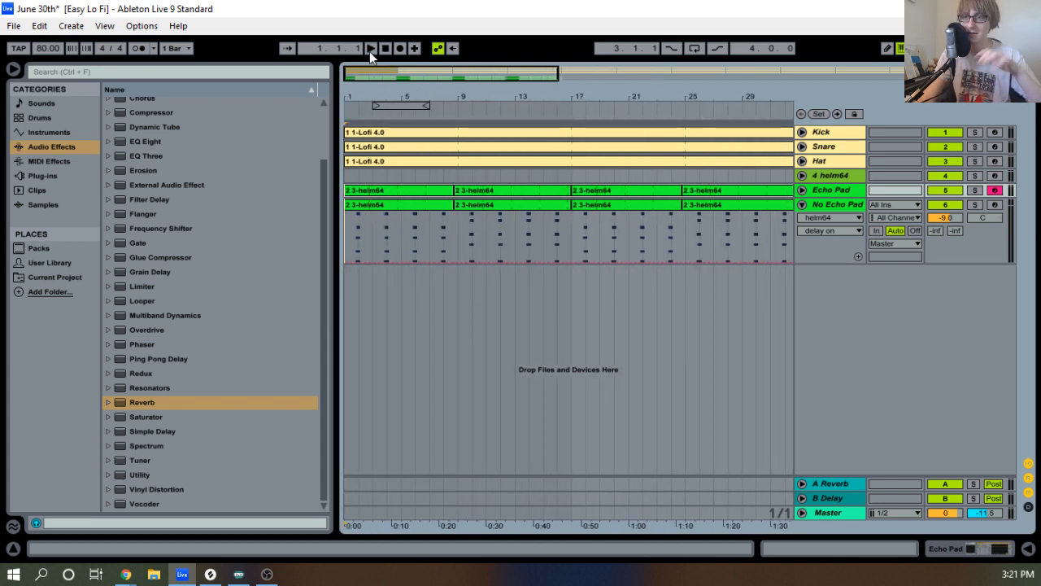
pyautogui.moveTo(377, 90); pyautogui.dragTo(386, 78)
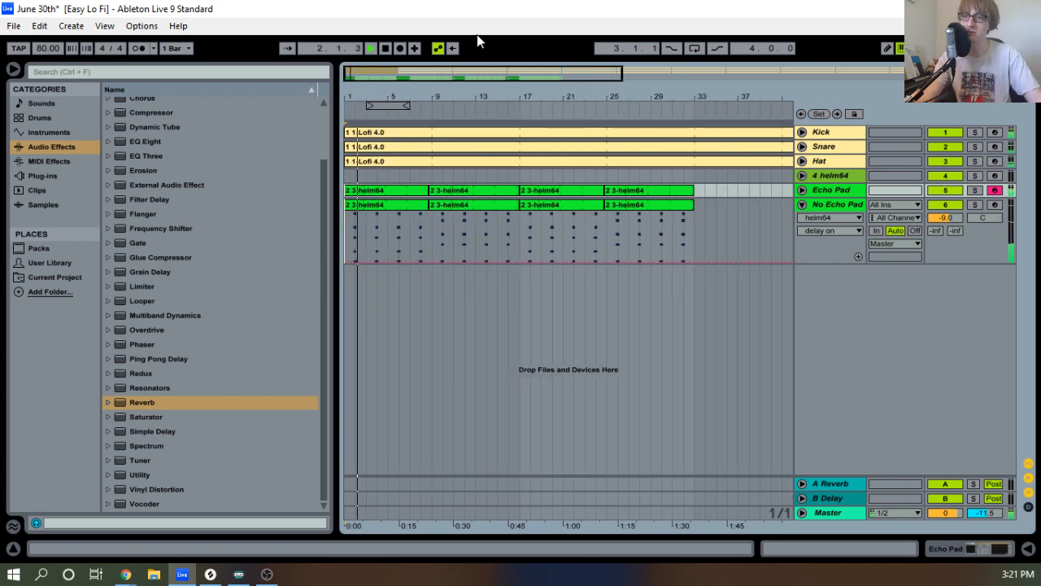
pyautogui.click(467, 99)
pyautogui.moveTo(467, 100)
pyautogui.mouseDown()
pyautogui.moveTo(472, 122)
pyautogui.moveTo(554, 118)
pyautogui.moveTo(481, 102)
pyautogui.mouseUp()
pyautogui.click(994, 176)
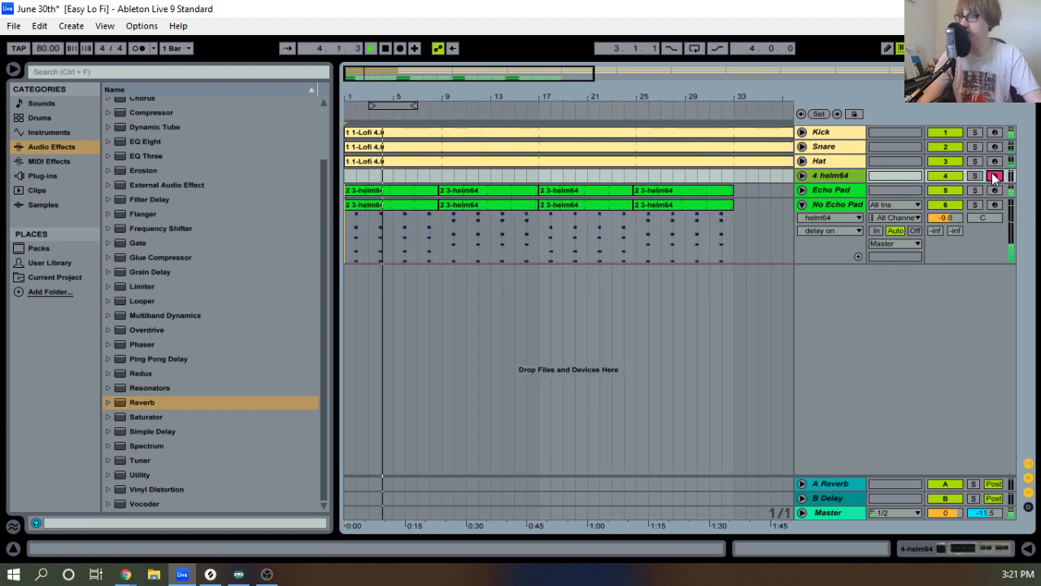
pyautogui.doubleClick(824, 176)
pyautogui.moveTo(823, 179); pyautogui.dragTo(674, 249)
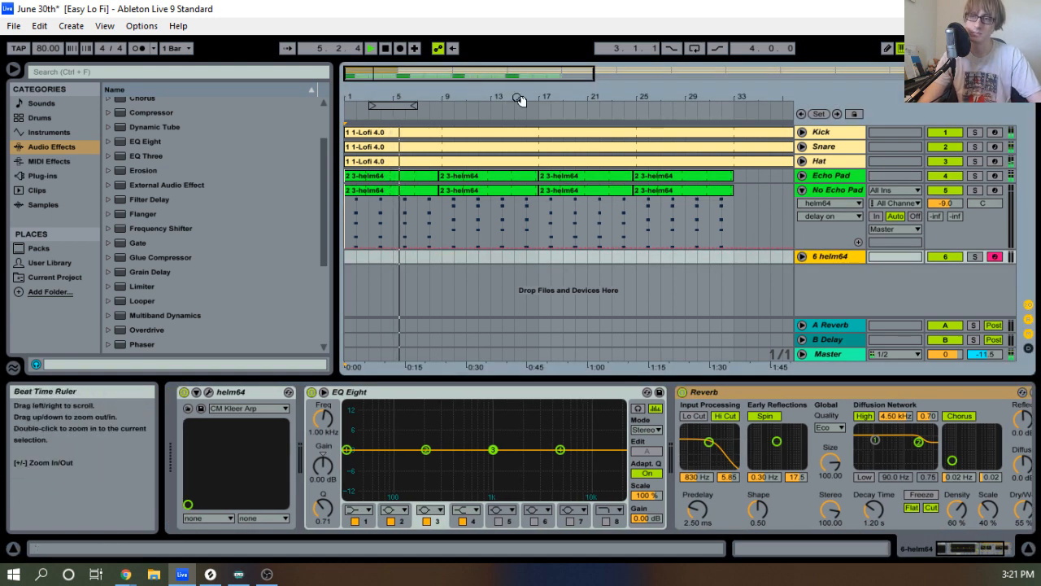
# Change the oscillator 1 waveform to square in the moved track's helm64 synth.
pyautogui.click(210, 392)
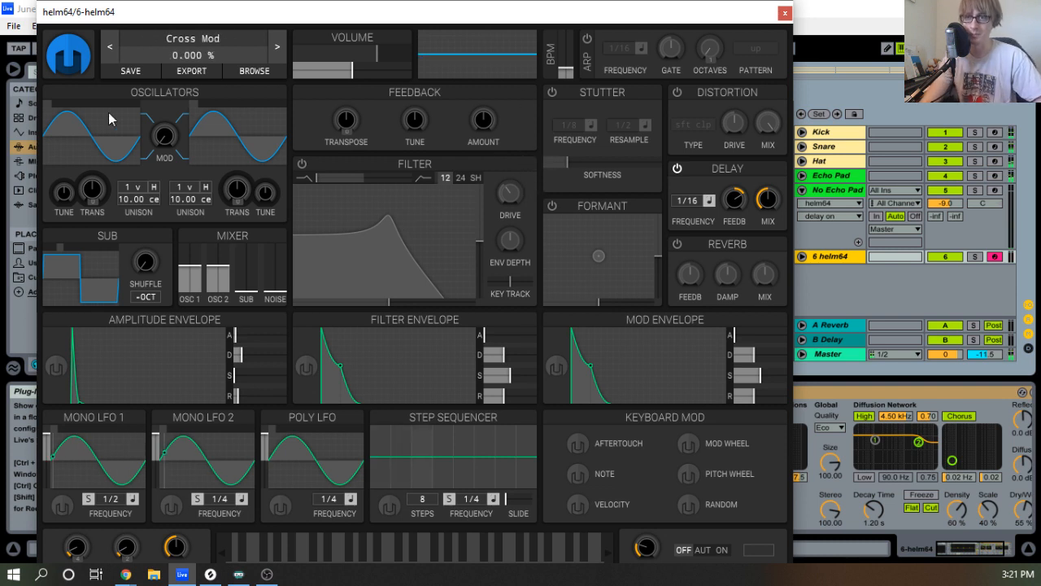
pyautogui.click(55, 107)
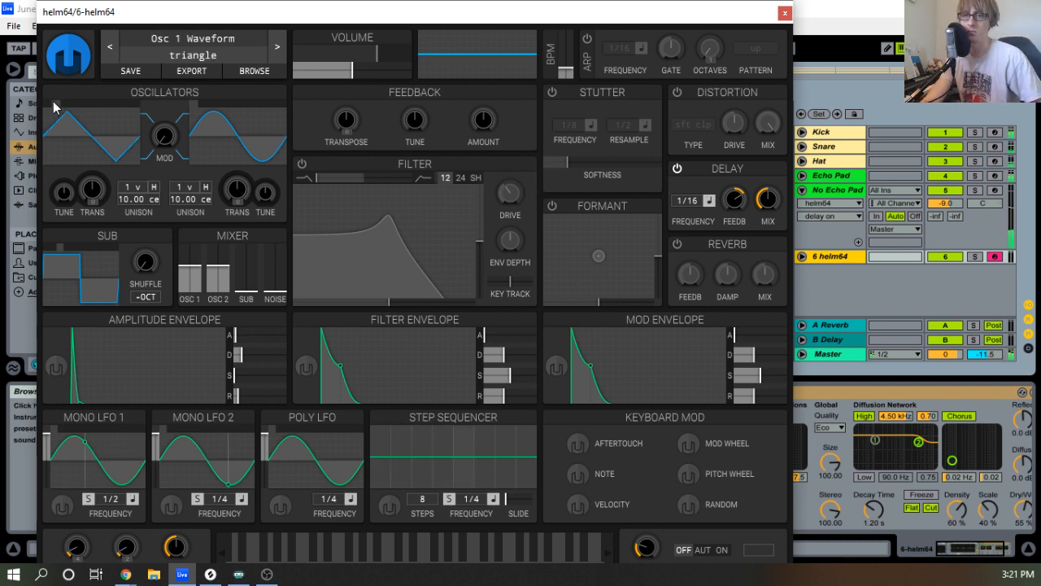
pyautogui.click(56, 107)
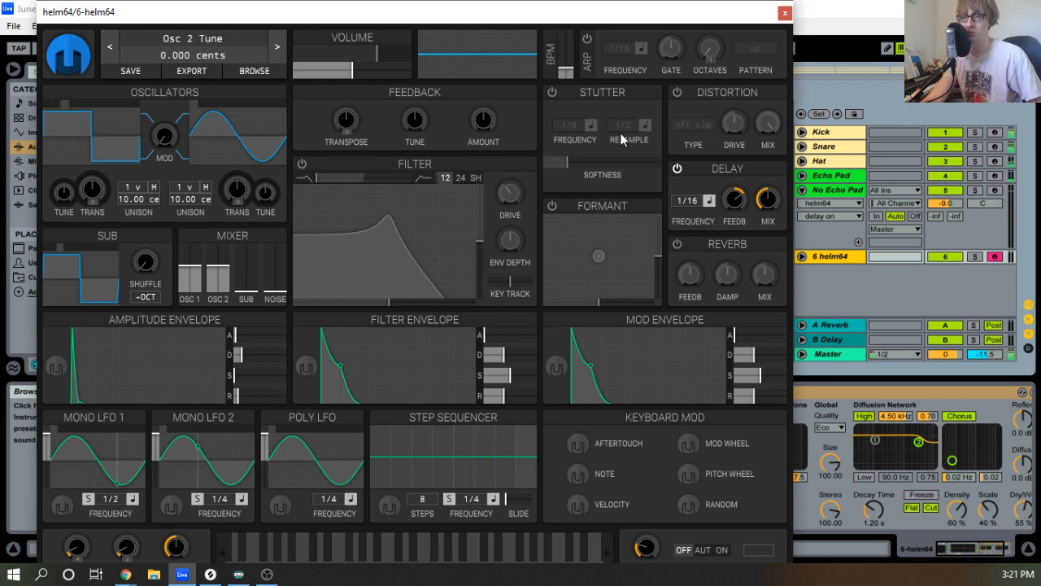
pyautogui.click(785, 14)
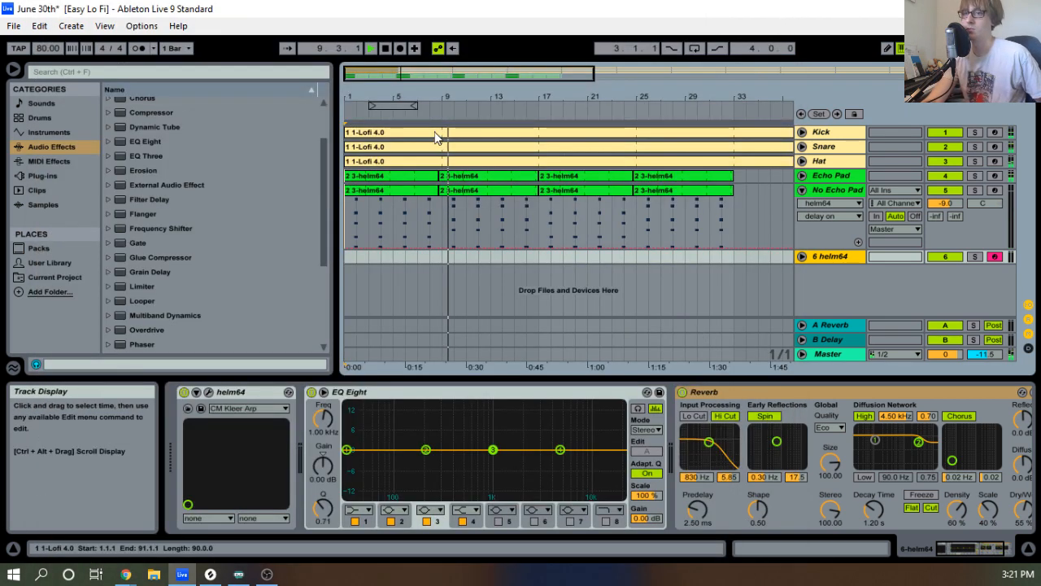
# Set the start of the second Echo Pad and No Echo Pad clips to 4.4.1 and restart playback from the beginning.
pyautogui.moveTo(467, 92); pyautogui.dragTo(516, 91)
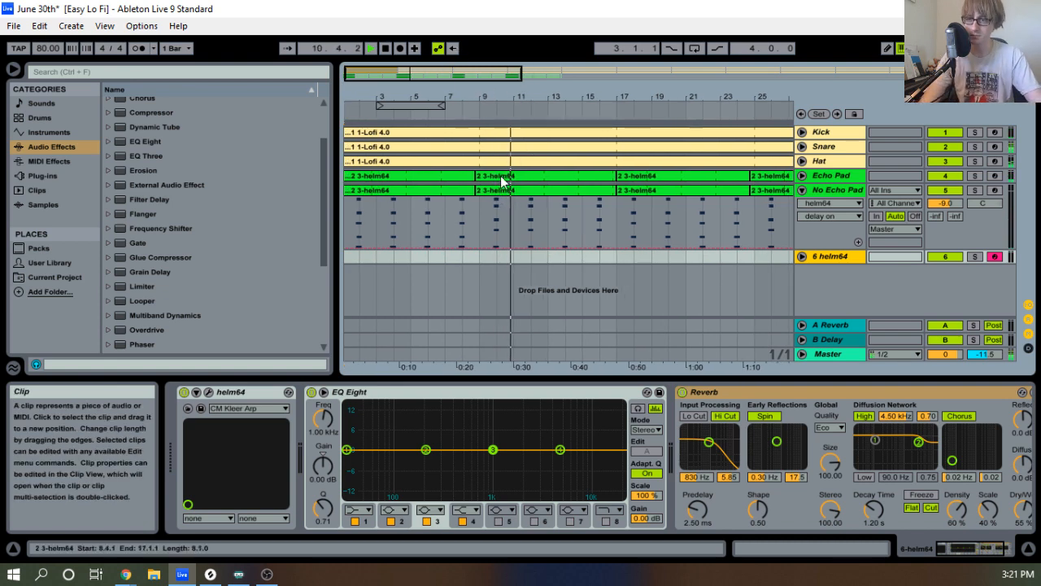
pyautogui.moveTo(507, 93); pyautogui.dragTo(541, 99)
pyautogui.click(567, 180)
pyautogui.press('space')
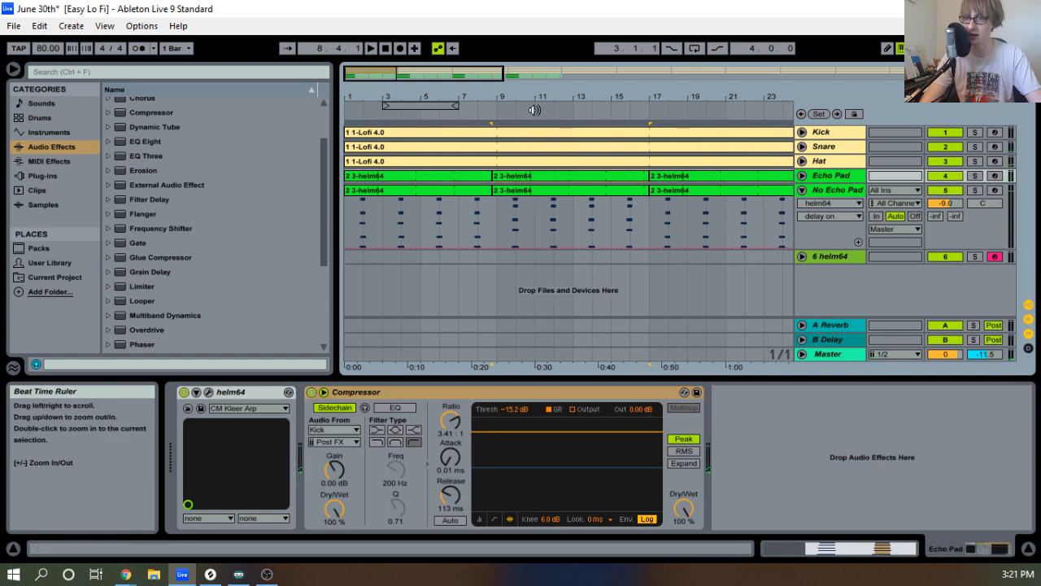
pyautogui.click(384, 49)
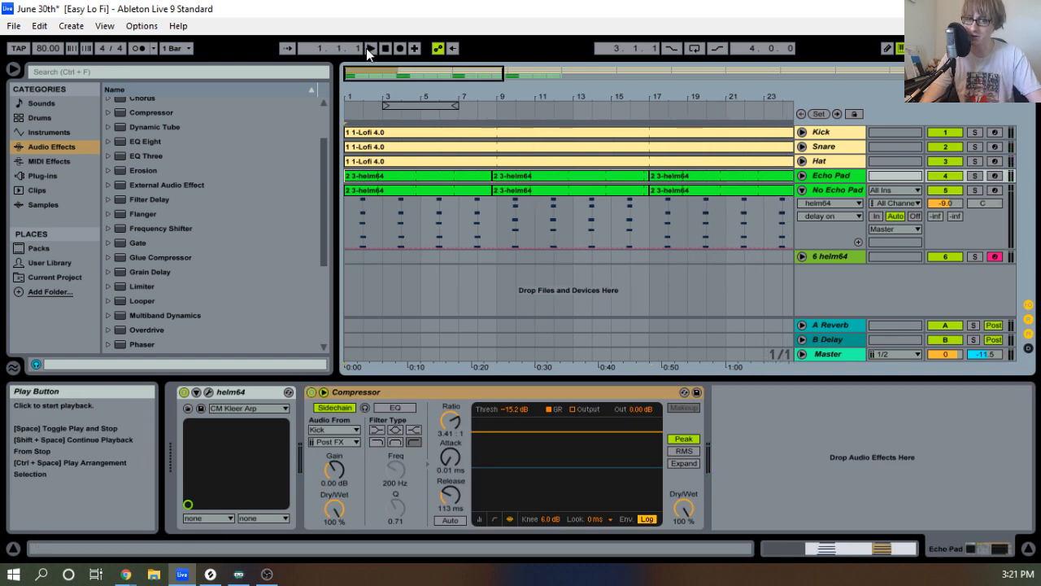
pyautogui.click(499, 189)
pyautogui.moveTo(499, 189); pyautogui.dragTo(416, 189)
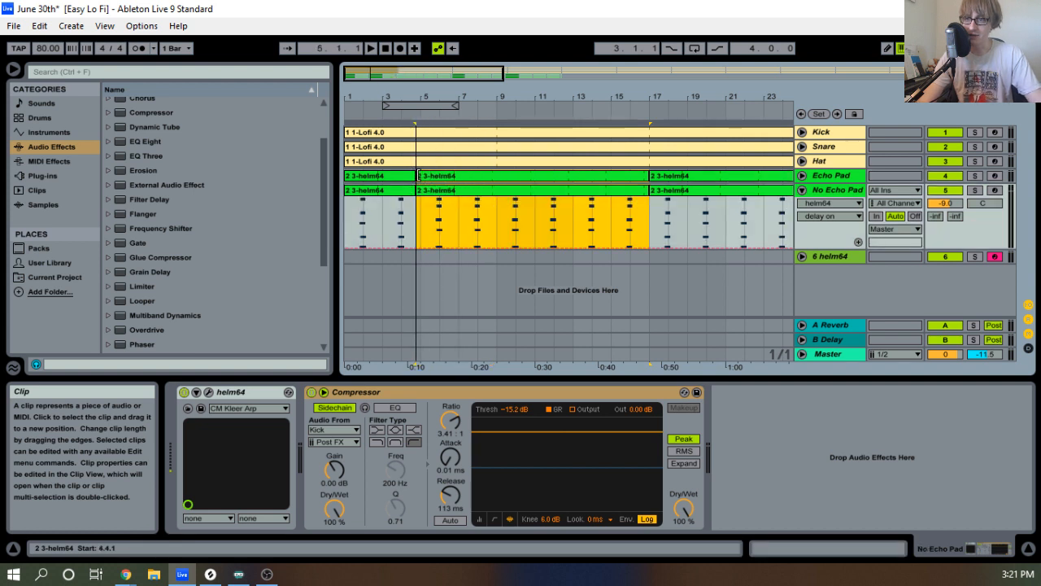
pyautogui.click(385, 49)
pyautogui.click(372, 48)
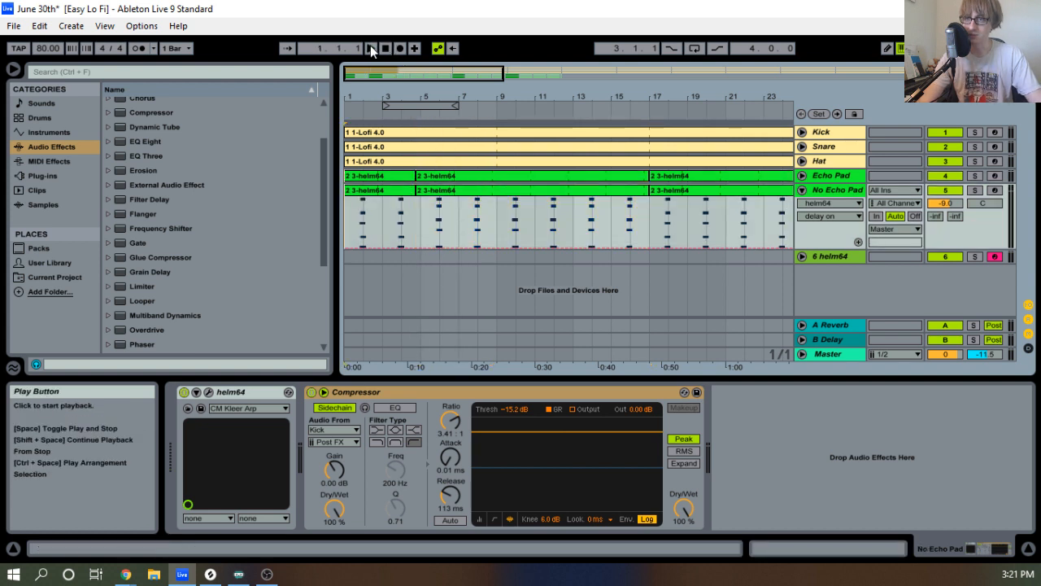
# Make the third Echo Pad and No Echo Pad clips start at bar 7 and clear both tracks from bar 9 onward.
pyautogui.click(658, 184)
pyautogui.moveTo(658, 181); pyautogui.dragTo(689, 192)
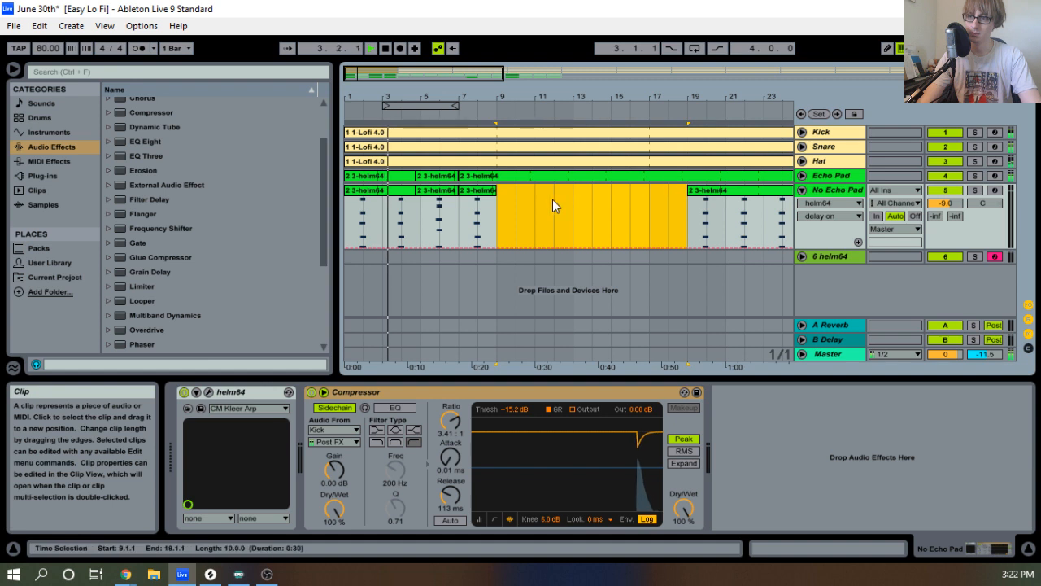
pyautogui.click(802, 175)
pyautogui.moveTo(502, 241); pyautogui.dragTo(688, 193)
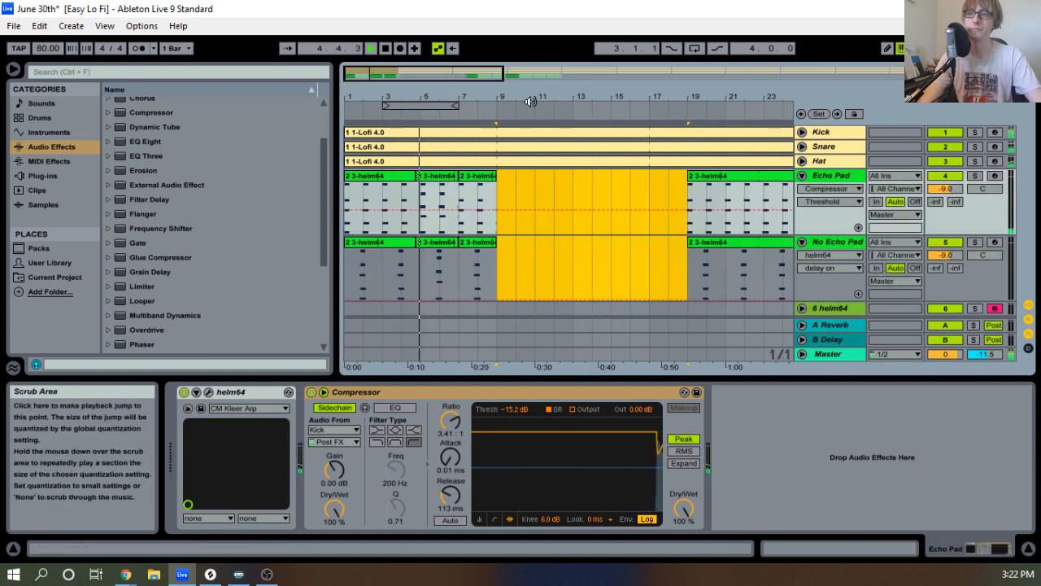
pyautogui.moveTo(520, 96); pyautogui.dragTo(521, 75)
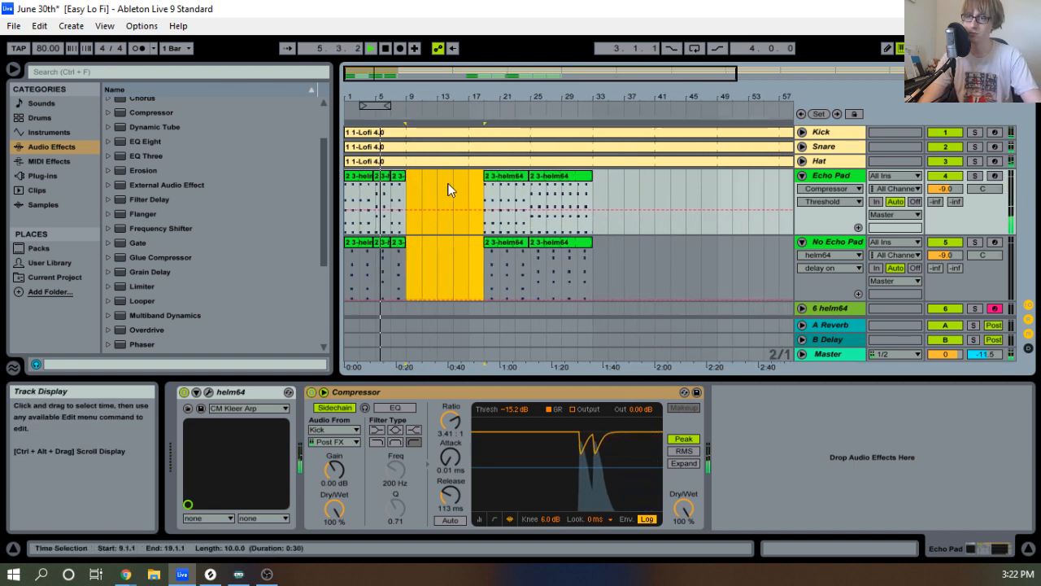
pyautogui.moveTo(469, 195); pyautogui.dragTo(652, 235)
pyautogui.press('Delete')
# Extend the start of the third Echo Pad and No Echo Pad clips back to 6.4.1 and play that section.
pyautogui.moveTo(425, 96); pyautogui.dragTo(425, 130)
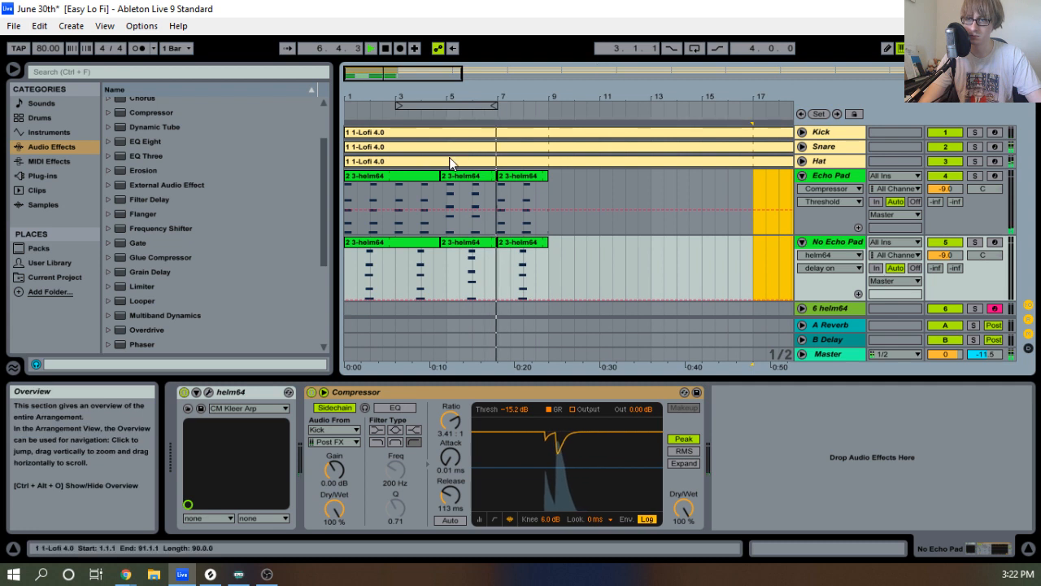
pyautogui.click(399, 177)
pyautogui.keyDown('shift'); pyautogui.click(510, 176); pyautogui.keyUp('shift')
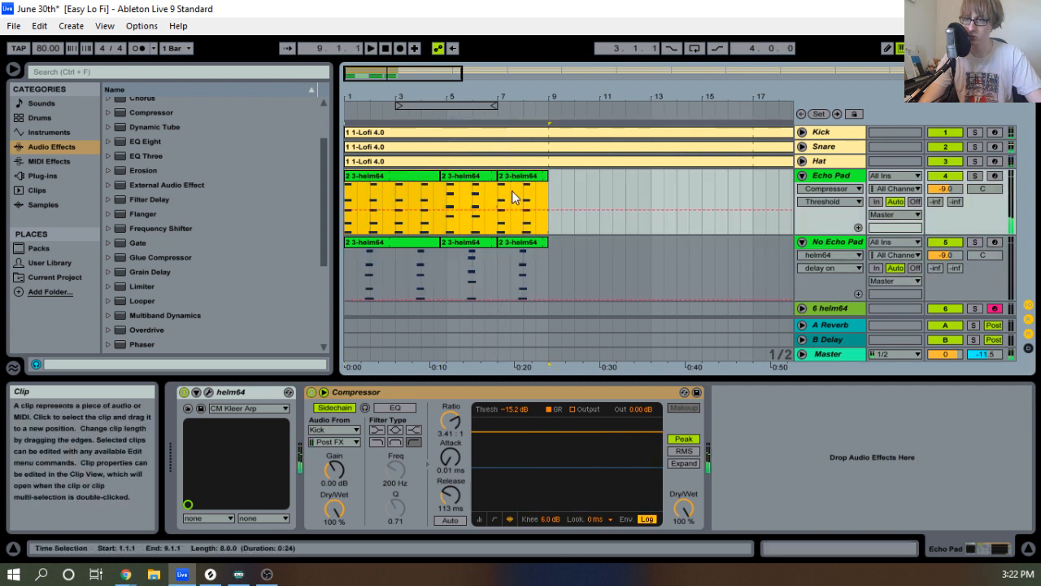
pyautogui.keyDown('shift'); pyautogui.click(511, 243); pyautogui.keyUp('shift')
pyautogui.press('space')
pyautogui.moveTo(498, 96); pyautogui.dragTo(532, 122)
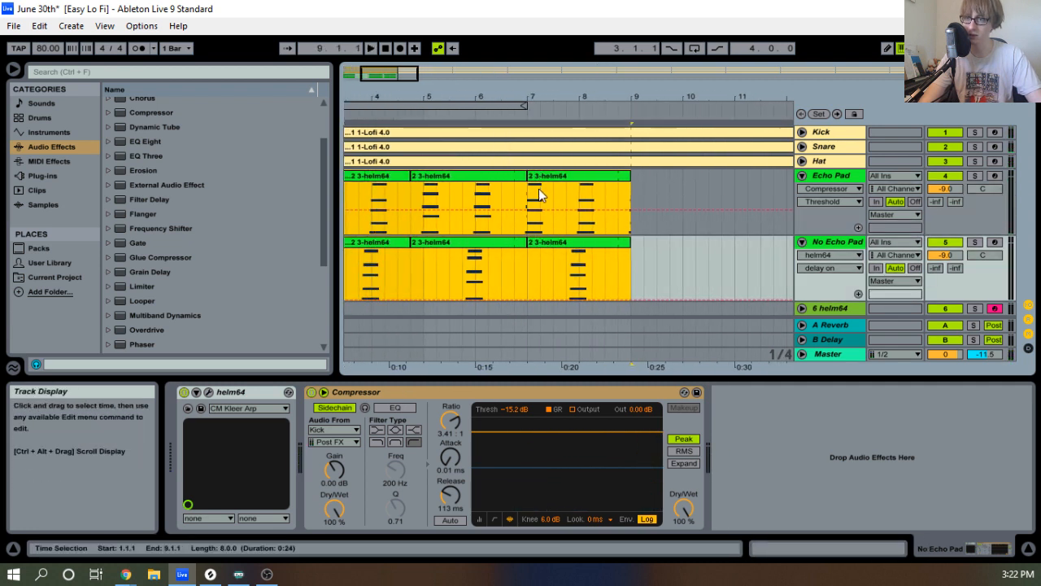
pyautogui.moveTo(528, 177); pyautogui.dragTo(509, 178)
pyautogui.press('space')
pyautogui.moveTo(541, 96); pyautogui.dragTo(637, 175)
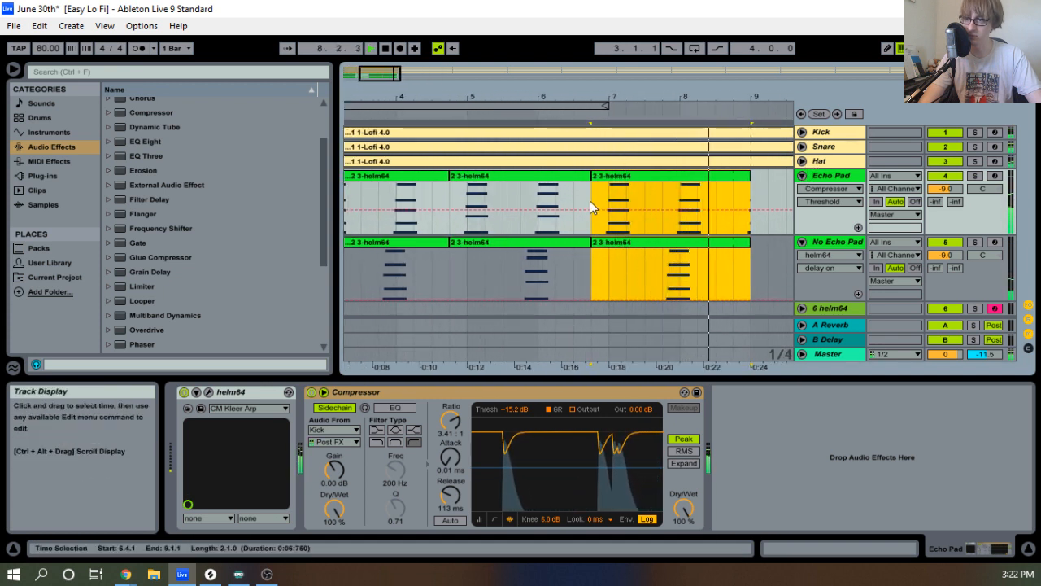
# Trim the third Echo Pad and No Echo Pad clips so they end at 8.4.1.
pyautogui.moveTo(647, 96); pyautogui.dragTo(647, 78)
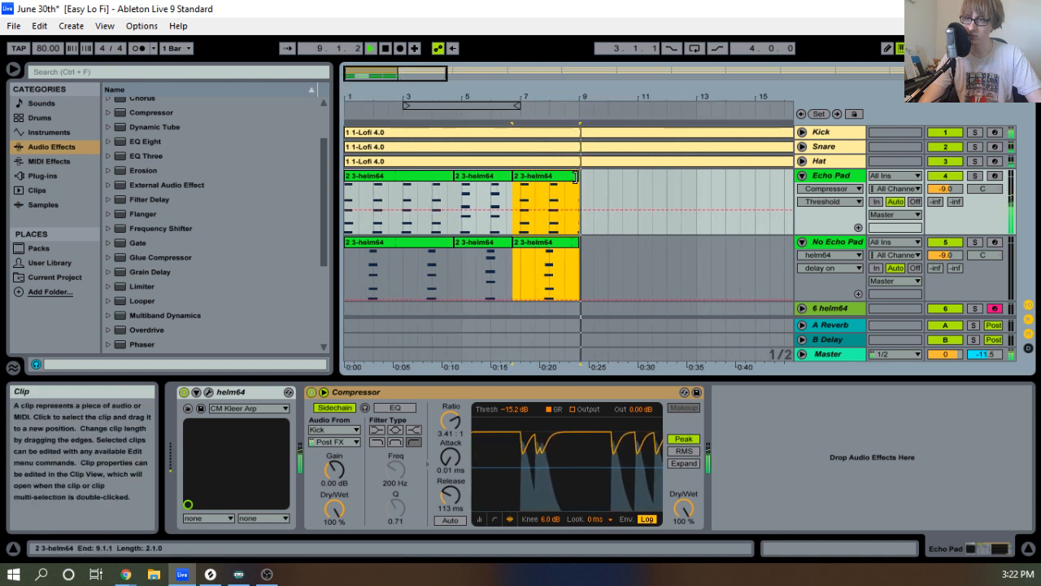
pyautogui.moveTo(582, 181)
pyautogui.mouseDown()
pyautogui.moveTo(721, 181)
pyautogui.moveTo(563, 181)
pyautogui.mouseUp()
pyautogui.press('space')
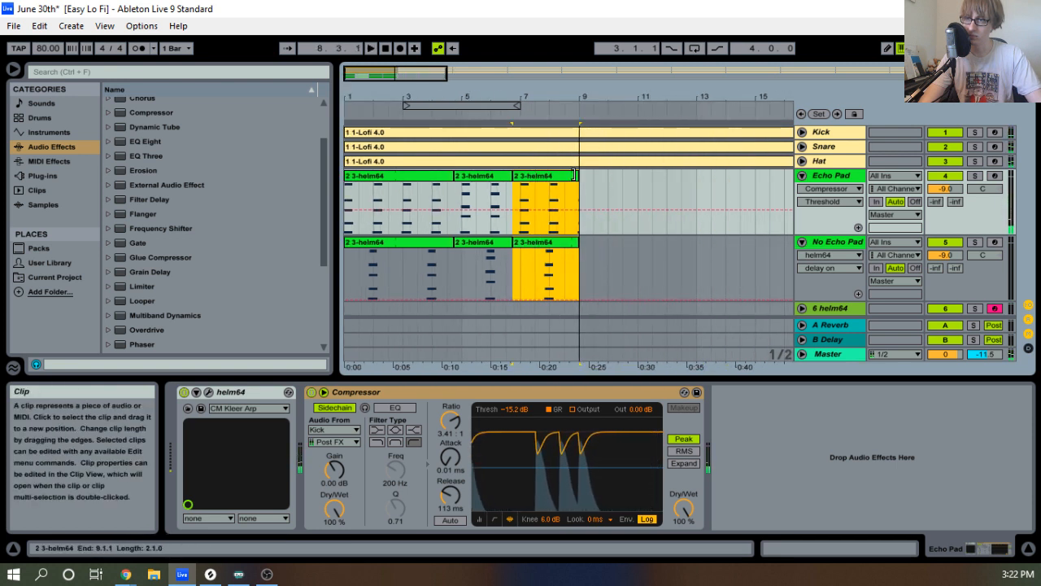
pyautogui.moveTo(578, 96); pyautogui.dragTo(615, 209)
pyautogui.click(591, 176)
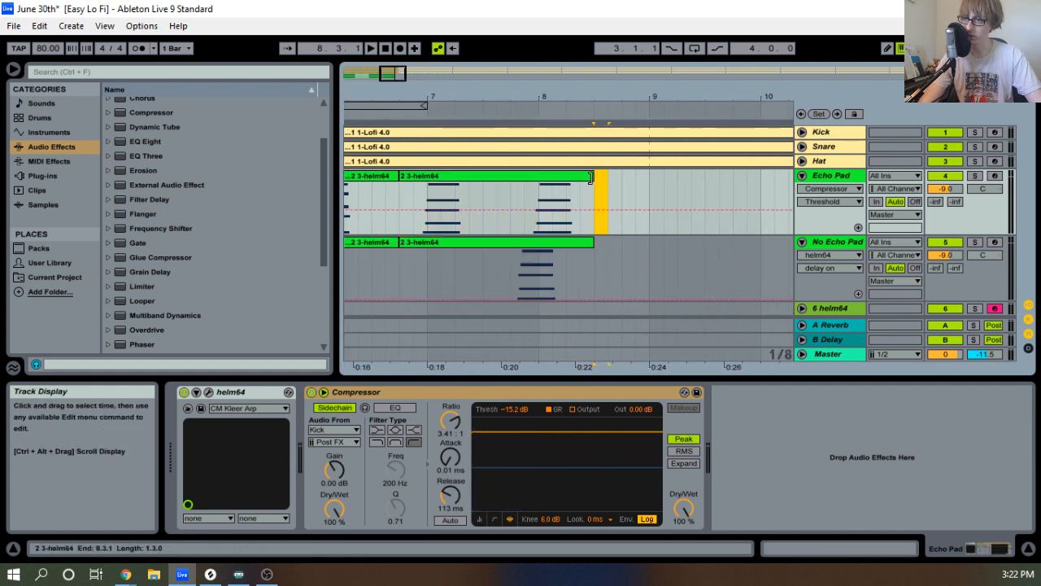
pyautogui.keyDown('shift'); pyautogui.click(569, 243); pyautogui.keyUp('shift')
pyautogui.moveTo(593, 177); pyautogui.dragTo(618, 183)
pyautogui.moveTo(572, 96); pyautogui.dragTo(586, 35)
pyautogui.moveTo(354, 97); pyautogui.dragTo(361, 149)
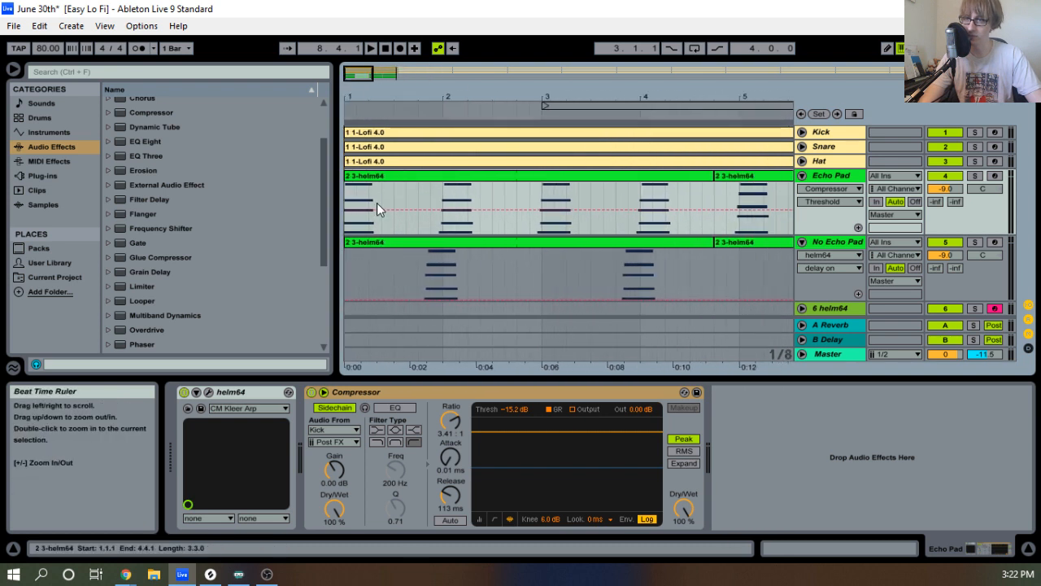
pyautogui.click(473, 177)
pyautogui.moveTo(474, 179); pyautogui.dragTo(514, 180)
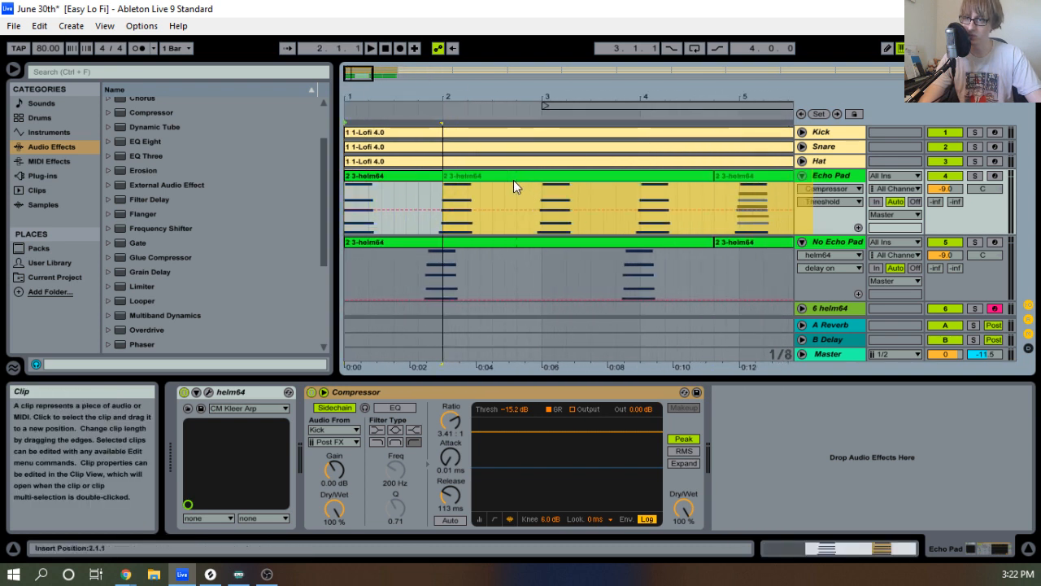
pyautogui.moveTo(400, 238); pyautogui.dragTo(485, 244)
pyautogui.hotkey('ctrl', 'z')
pyautogui.hotkey('ctrl', 'z')
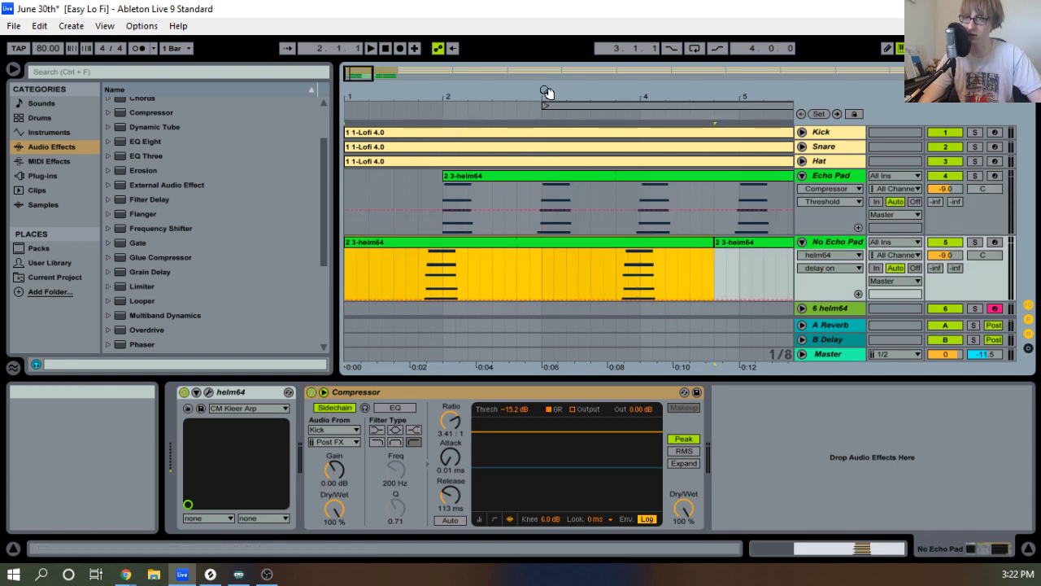
# Move all Echo Pad and No Echo Pad clips one bar later and extend the first pair's start back to 1.4.1.
pyautogui.moveTo(547, 93); pyautogui.dragTo(545, 45)
pyautogui.keyDown('shift'); pyautogui.click(550, 243); pyautogui.keyUp('shift')
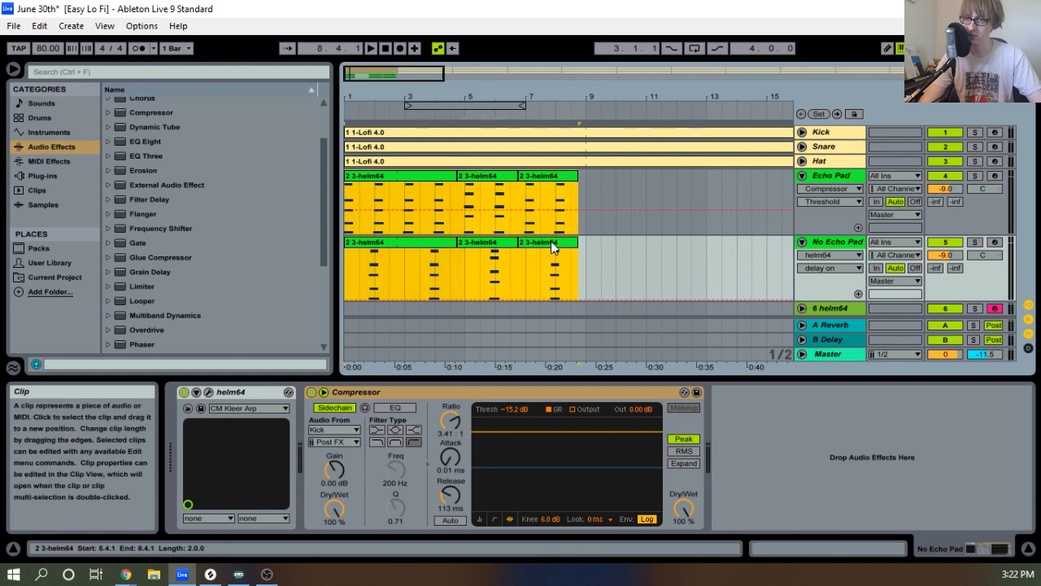
pyautogui.moveTo(374, 88); pyautogui.dragTo(386, 142)
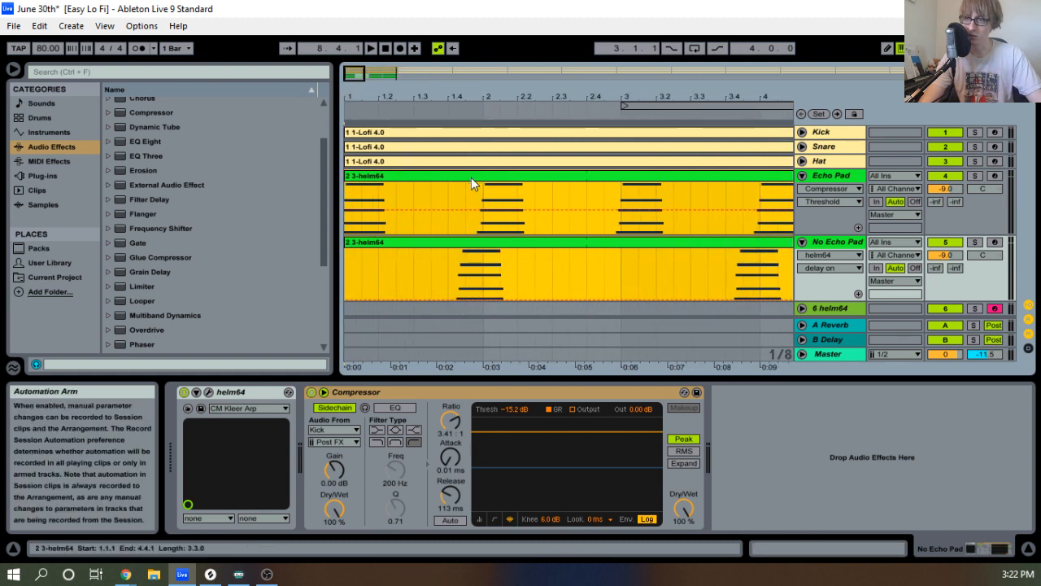
pyautogui.moveTo(475, 177); pyautogui.dragTo(615, 173)
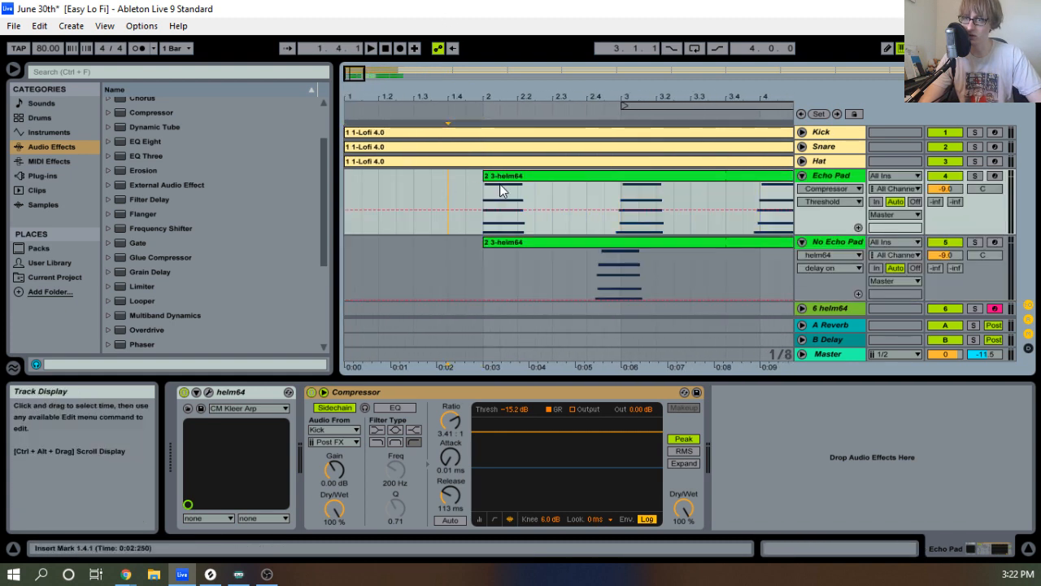
pyautogui.moveTo(486, 195); pyautogui.dragTo(445, 196)
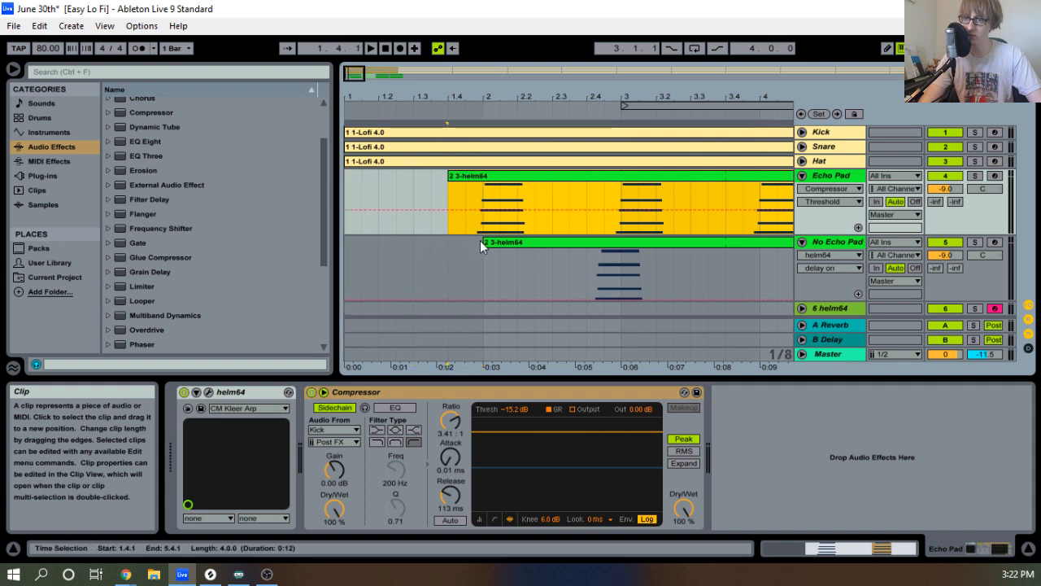
pyautogui.moveTo(485, 260); pyautogui.dragTo(448, 261)
# Move the Kick, Snare and Hat clips together so they start at 2.1.1.
pyautogui.click(403, 186)
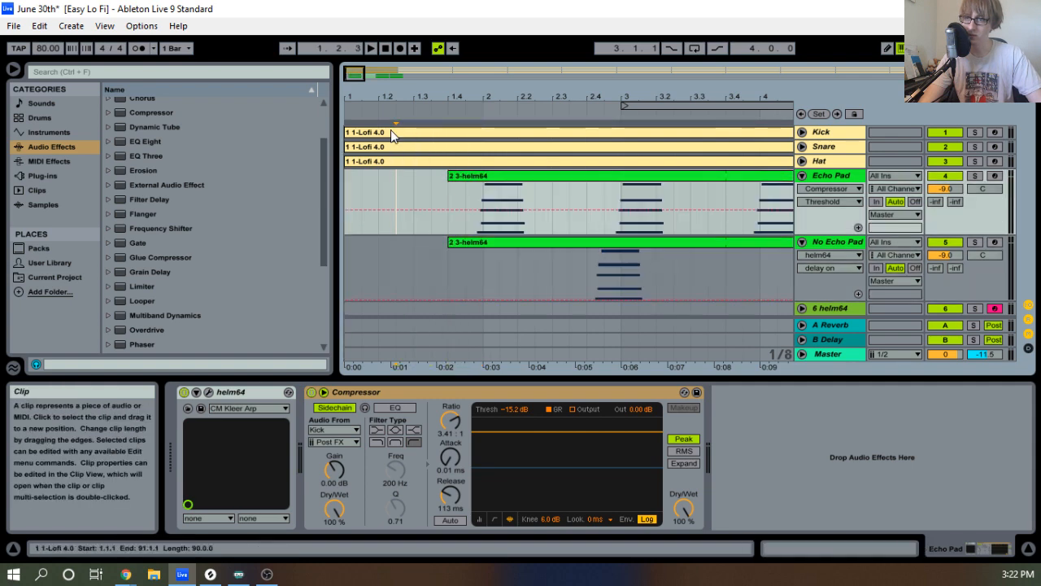
pyautogui.click(391, 133)
pyautogui.keyDown('shift'); pyautogui.click(391, 160); pyautogui.keyUp('shift')
pyautogui.moveTo(389, 163); pyautogui.dragTo(536, 153)
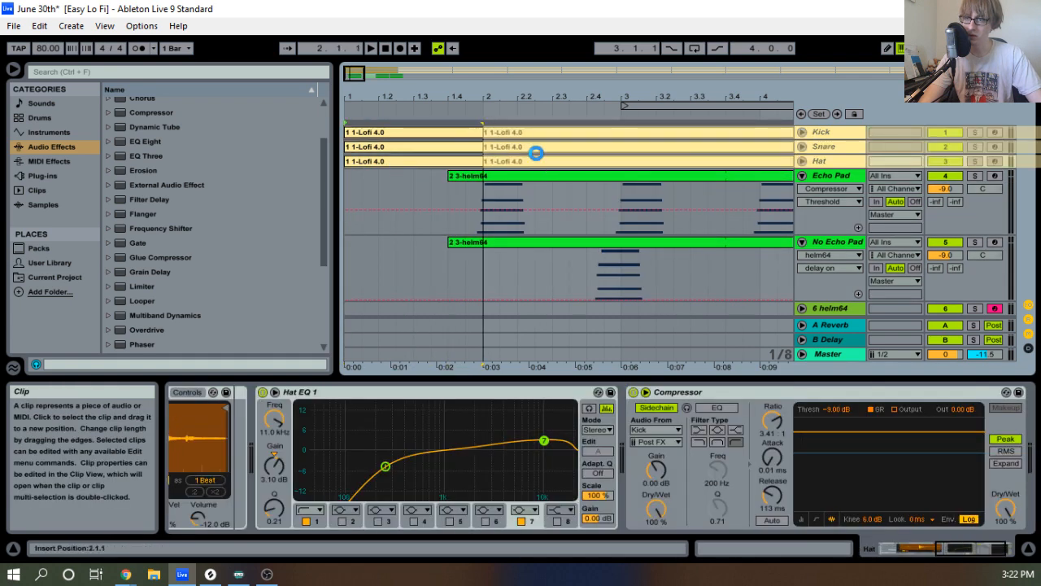
# Play the shifted arrangement from the beginning through the end of the pad clips.
pyautogui.click(371, 48)
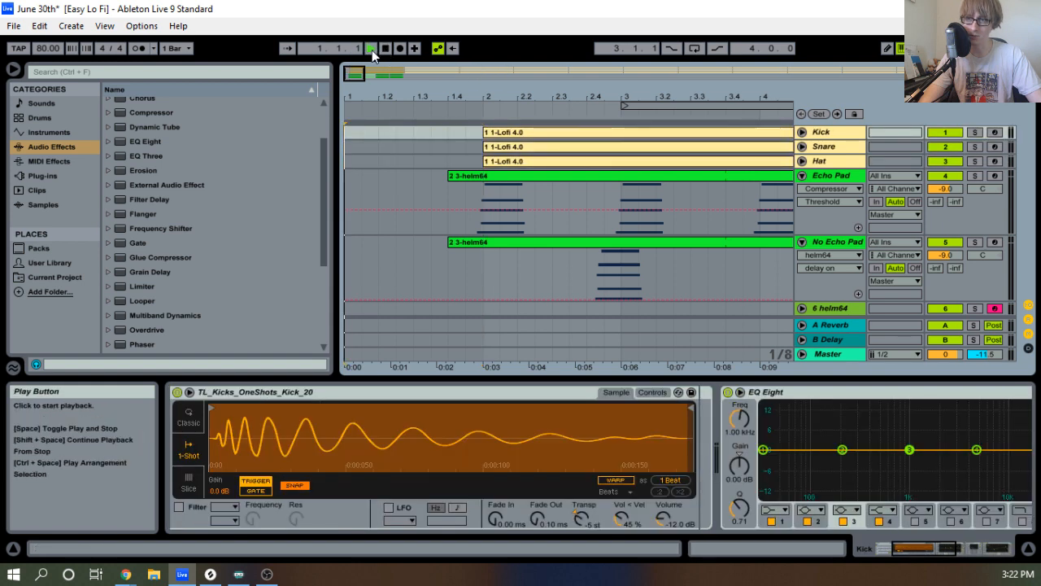
pyautogui.moveTo(485, 96); pyautogui.dragTo(387, 96)
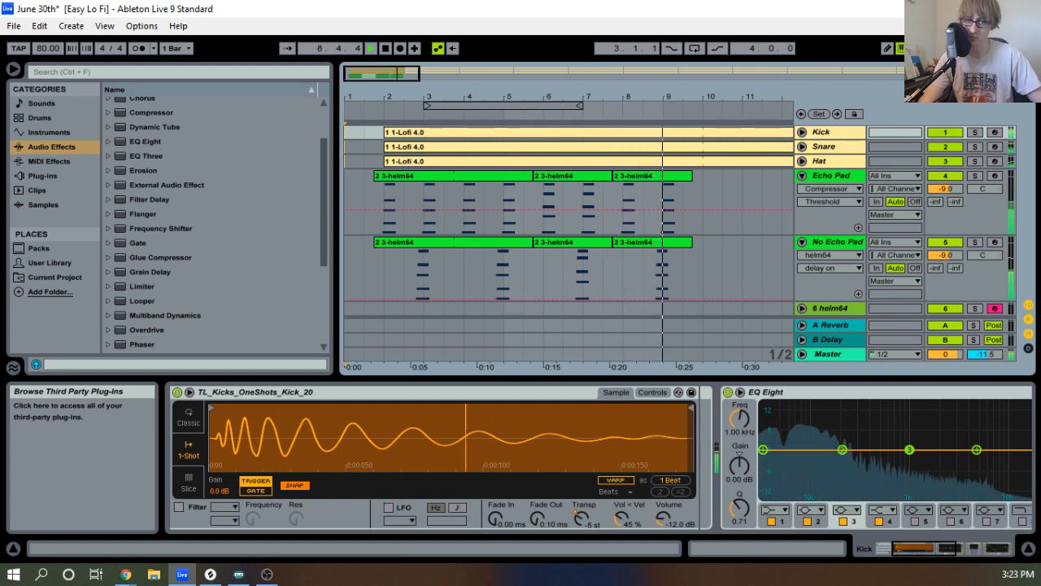
pyautogui.click(624, 96)
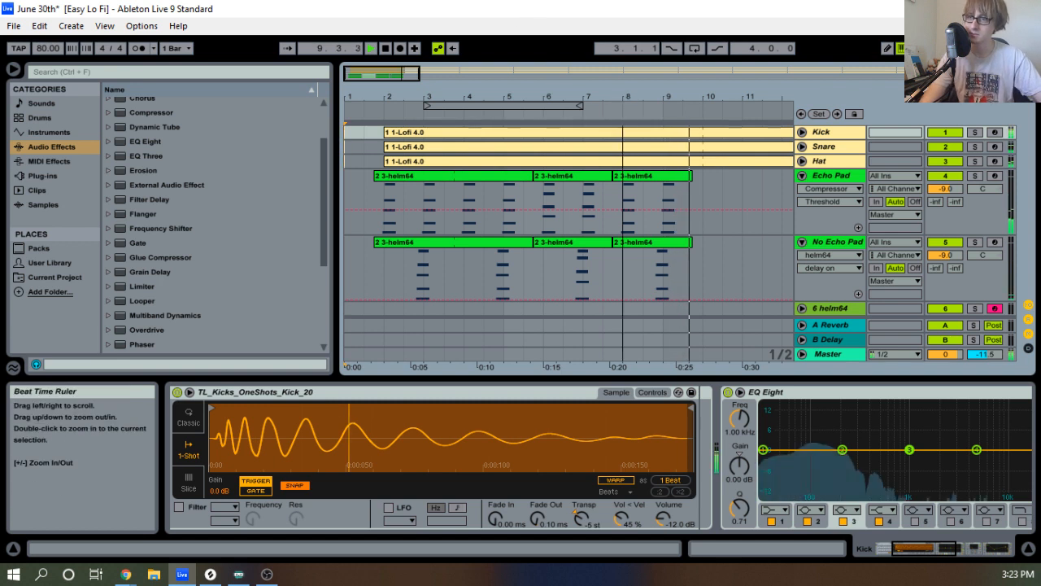
# Stop playback and consolidate the Echo Pad and No Echo Pad clips into one clip per track.
pyautogui.press('space')
pyautogui.moveTo(623, 96); pyautogui.dragTo(496, 235)
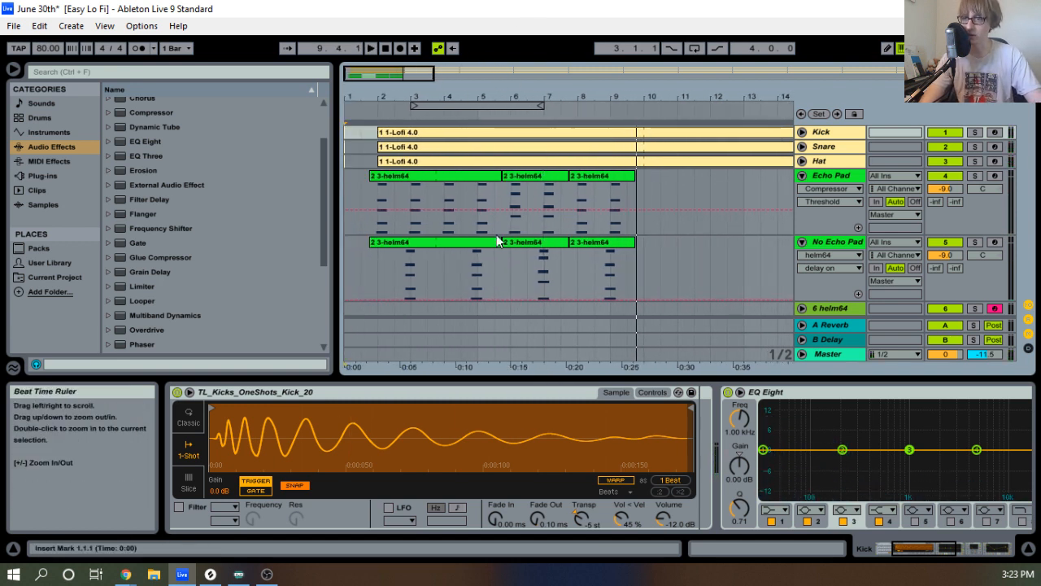
pyautogui.click(462, 176)
pyautogui.keyDown('shift'); pyautogui.click(617, 244); pyautogui.keyUp('shift')
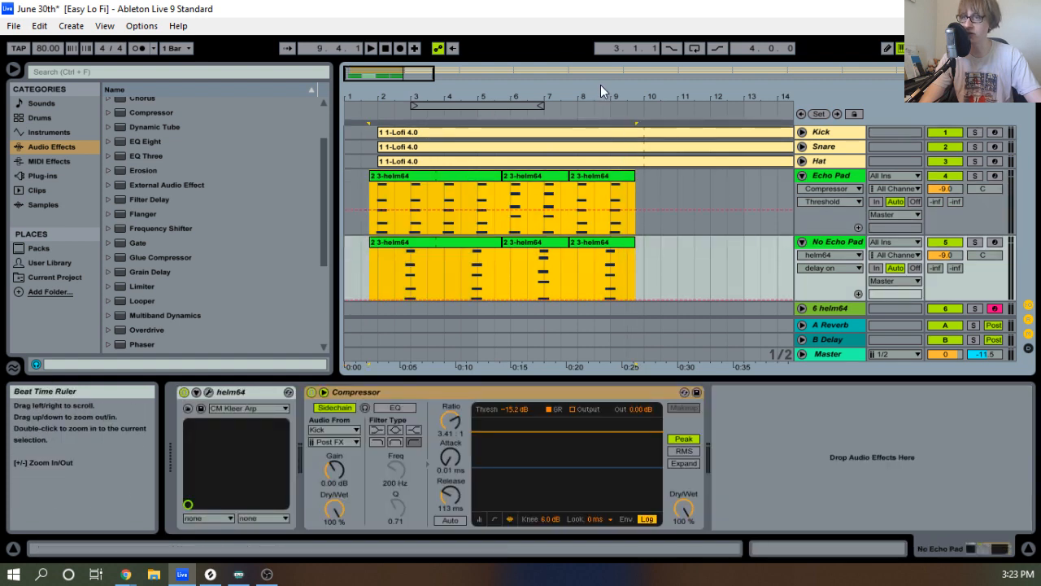
pyautogui.moveTo(597, 92); pyautogui.dragTo(631, 145)
pyautogui.rightClick(687, 175)
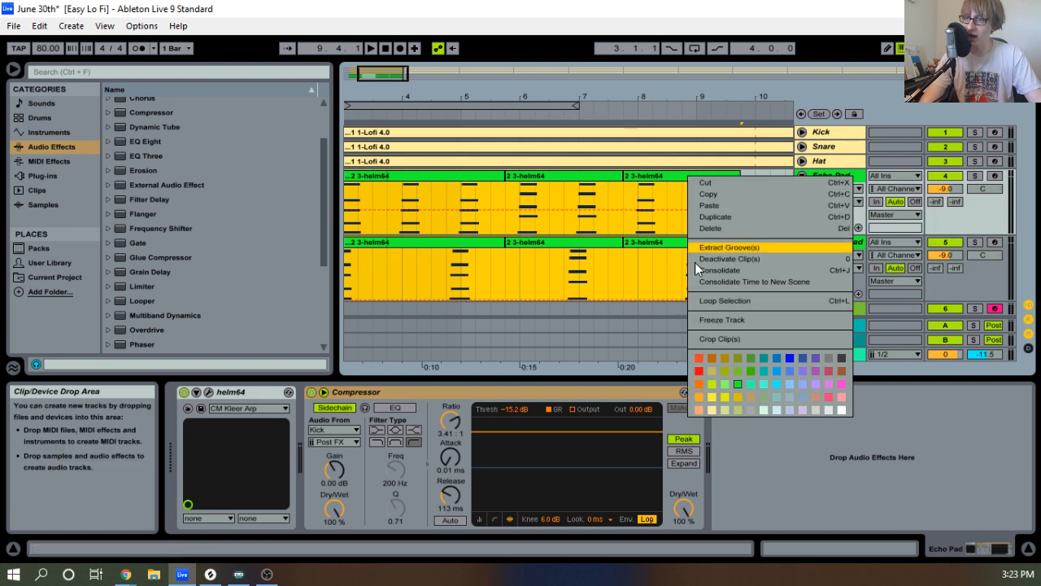
pyautogui.click(699, 271)
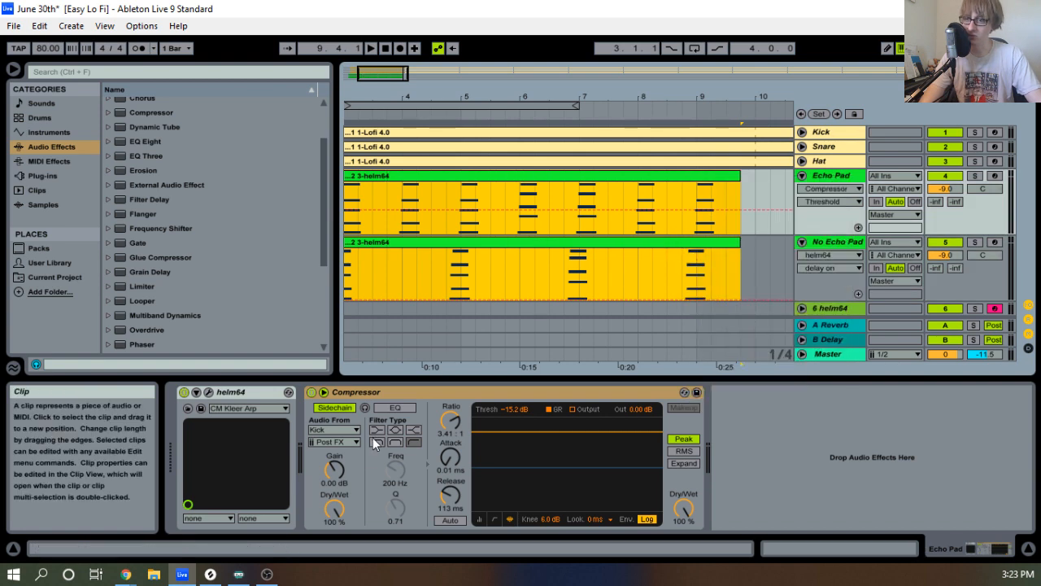
# Turn on looping for both consolidated pad clips and extend them together so they end at 17.1.1.
pyautogui.click(521, 177)
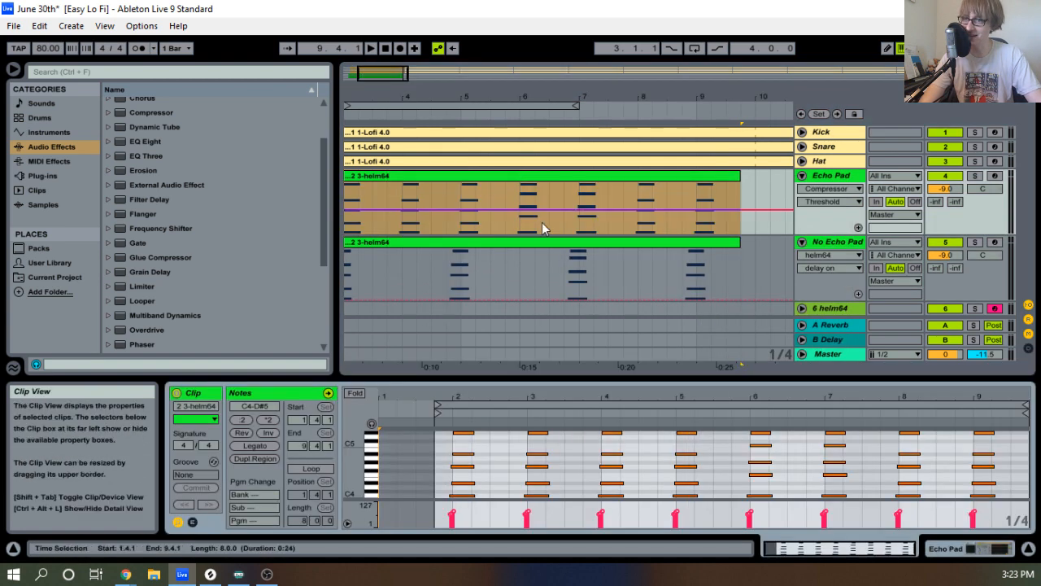
pyautogui.keyDown('shift'); pyautogui.click(561, 243); pyautogui.keyUp('shift')
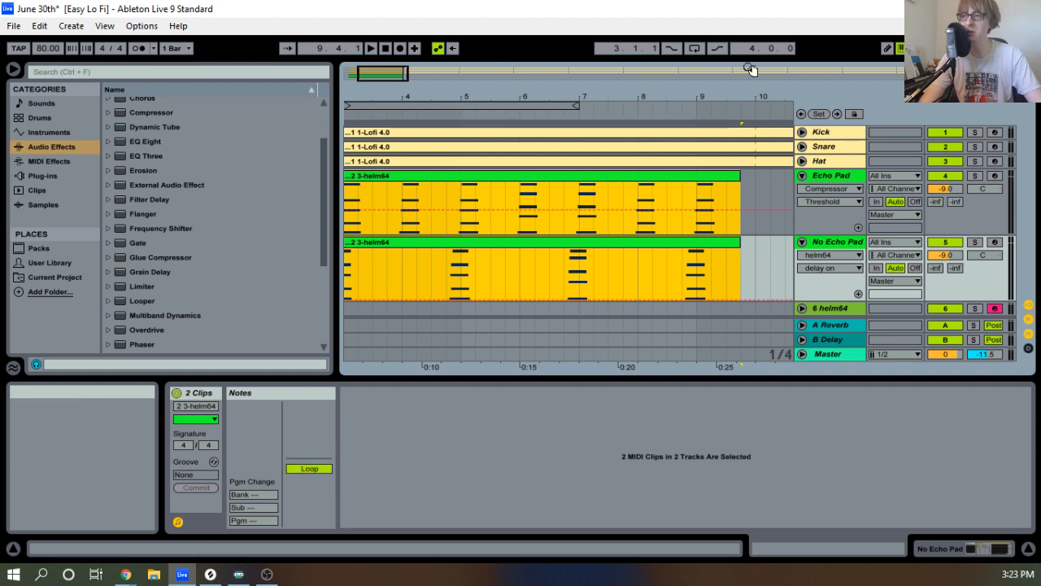
pyautogui.moveTo(722, 93); pyautogui.dragTo(449, 54)
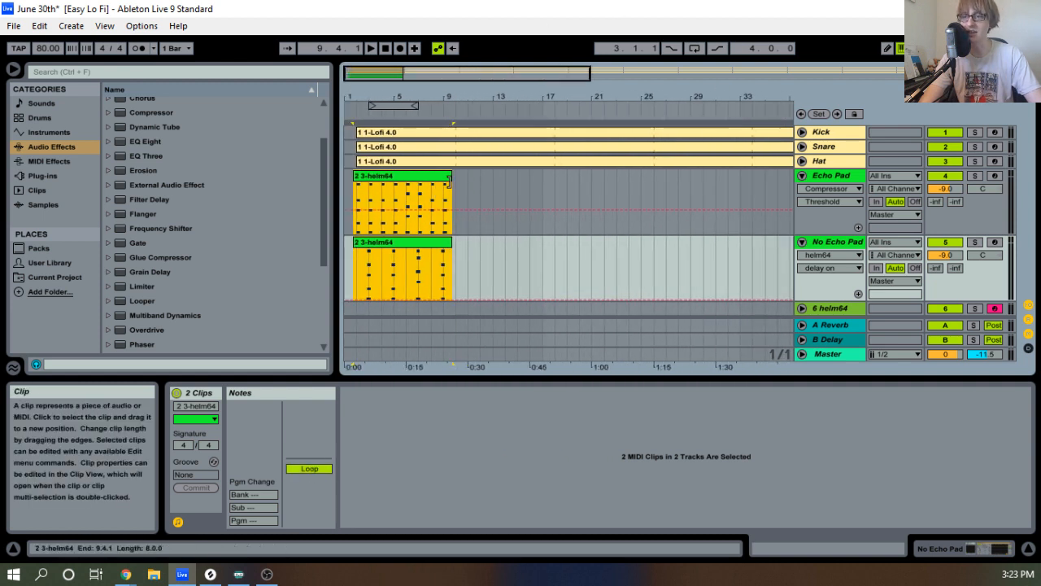
pyautogui.moveTo(451, 195); pyautogui.dragTo(705, 203)
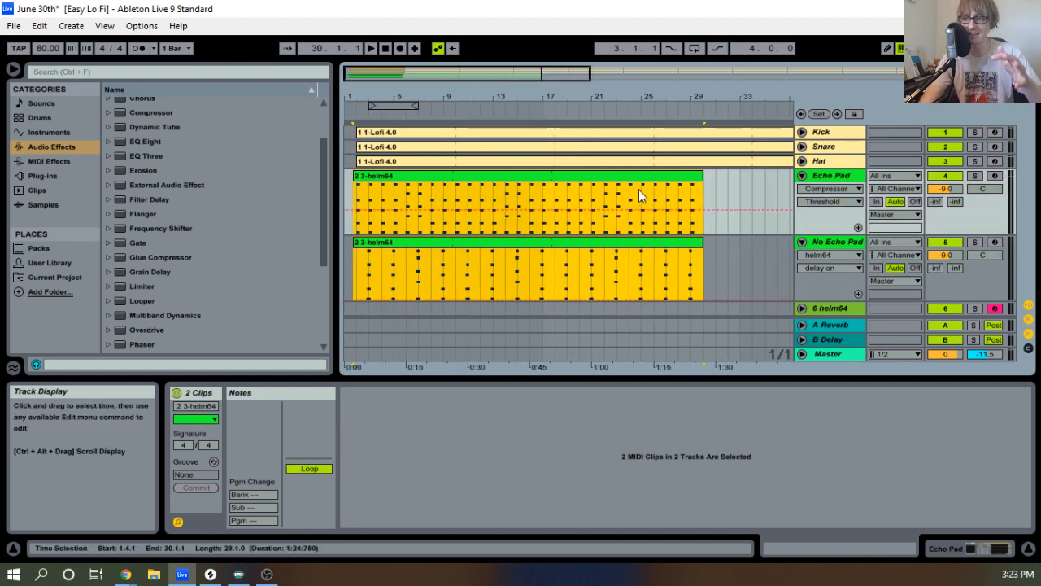
pyautogui.moveTo(639, 96); pyautogui.dragTo(451, 69)
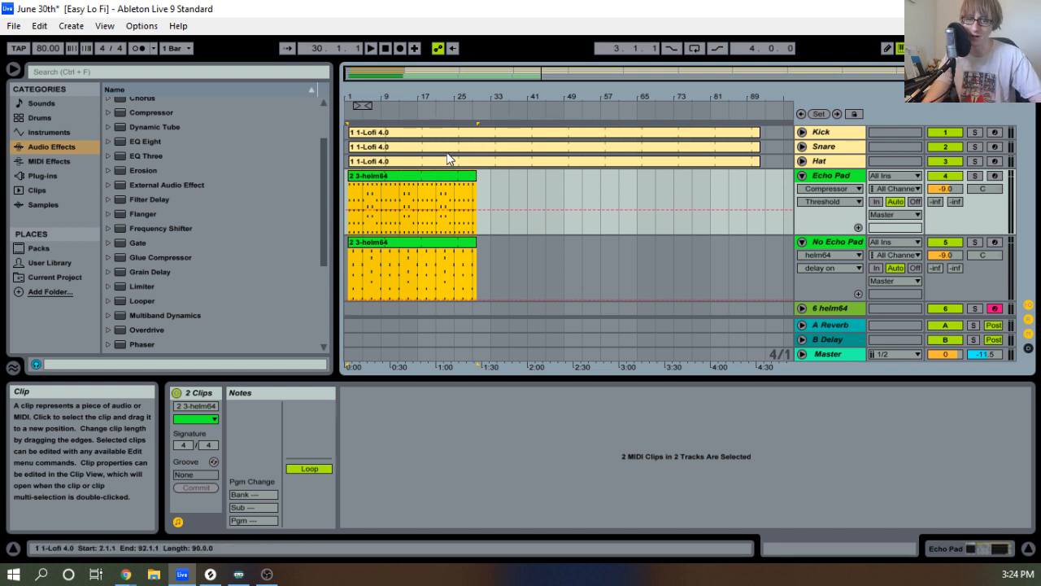
pyautogui.moveTo(474, 175); pyautogui.dragTo(418, 150)
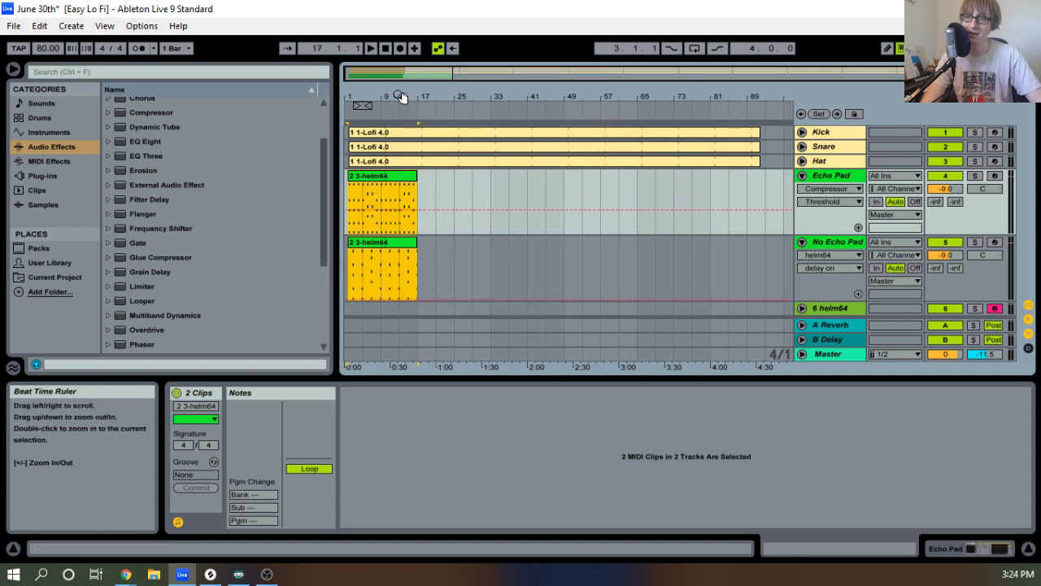
pyautogui.moveTo(400, 98); pyautogui.dragTo(402, 167)
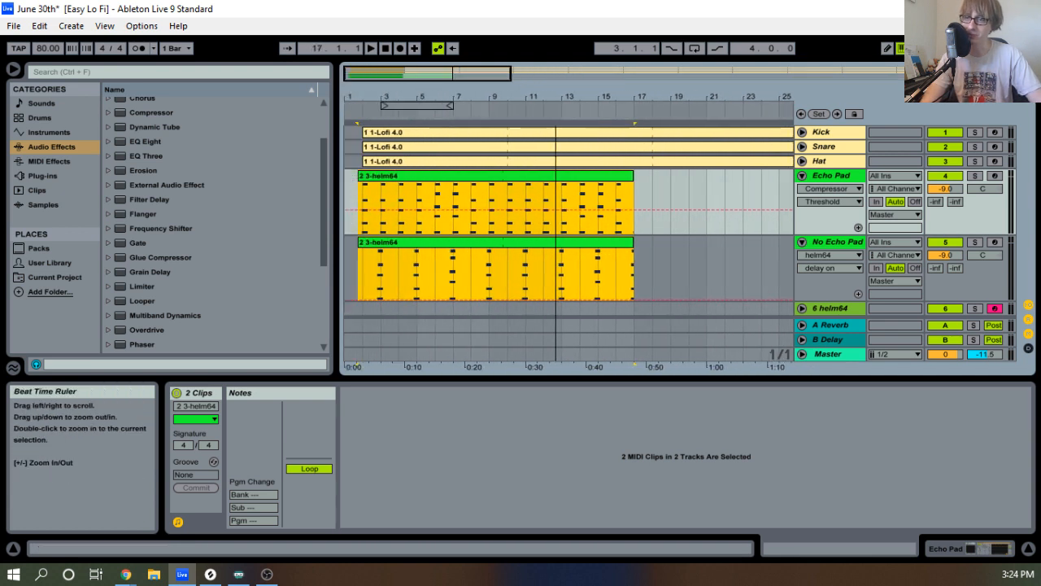
# Return to 1.1.1 and play the arrangement to check the looped pad clips against the drums.
pyautogui.click(382, 51)
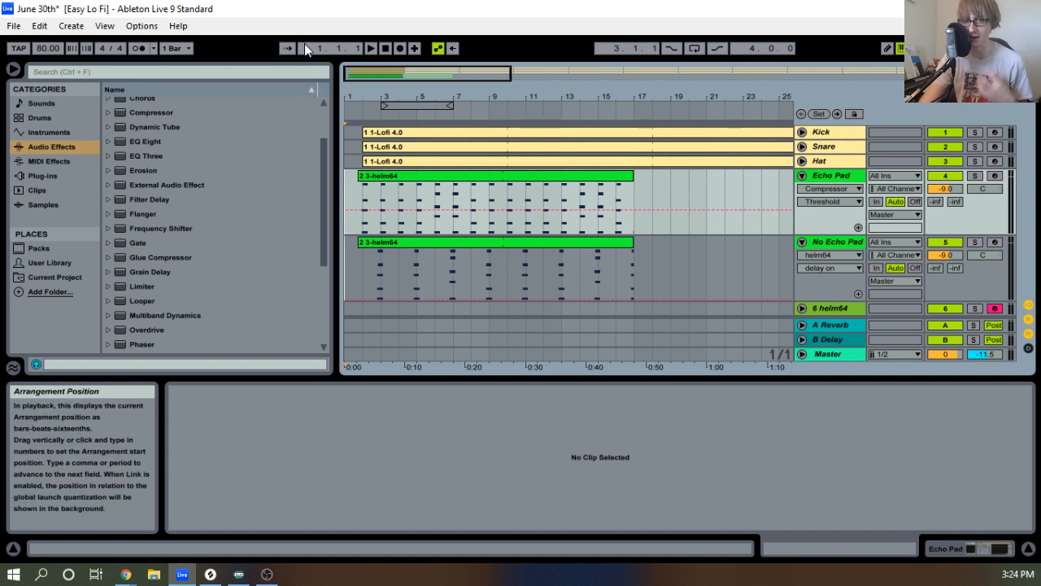
pyautogui.moveTo(364, 99)
pyautogui.mouseDown()
pyautogui.moveTo(365, 142)
pyautogui.moveTo(423, 62)
pyautogui.mouseUp()
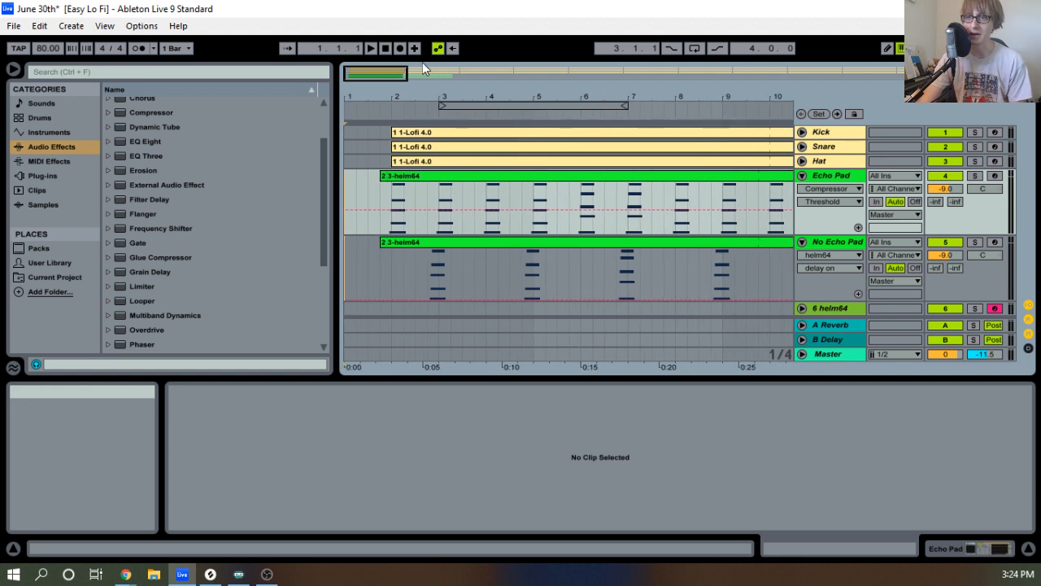
pyautogui.click(370, 48)
pyautogui.moveTo(404, 97); pyautogui.dragTo(404, 82)
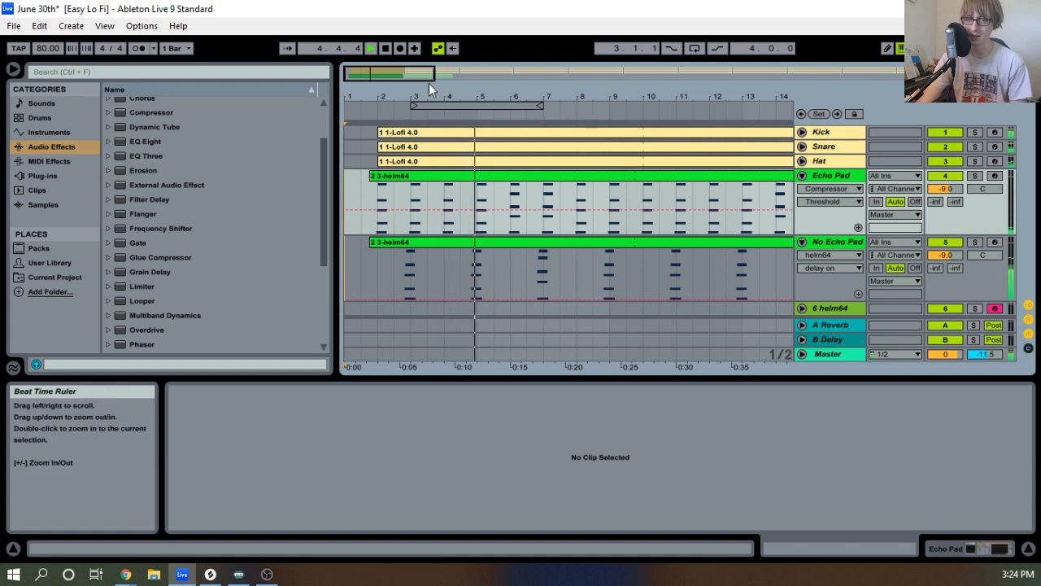
pyautogui.moveTo(429, 83); pyautogui.dragTo(414, 94)
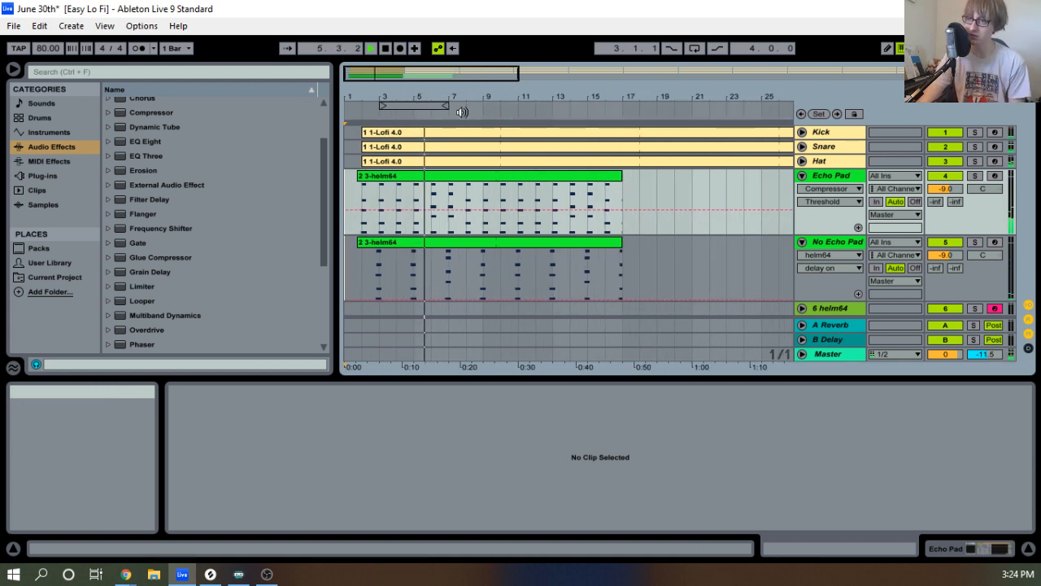
pyautogui.moveTo(543, 95); pyautogui.dragTo(504, 83)
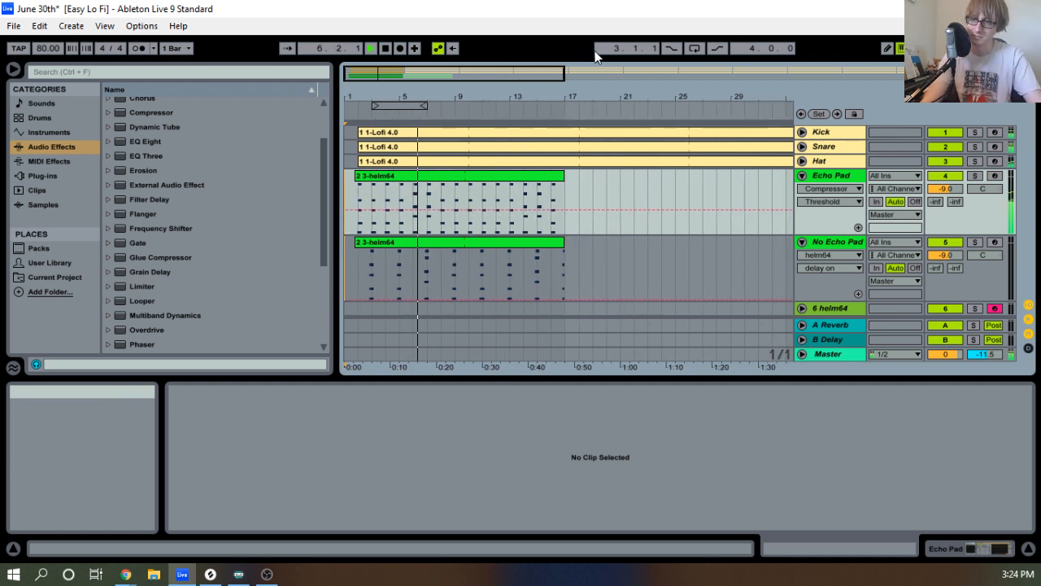
# Stop playback and extend the Echo Pad and No Echo Pad clips together so they end at 17.4.1.
pyautogui.click(549, 178)
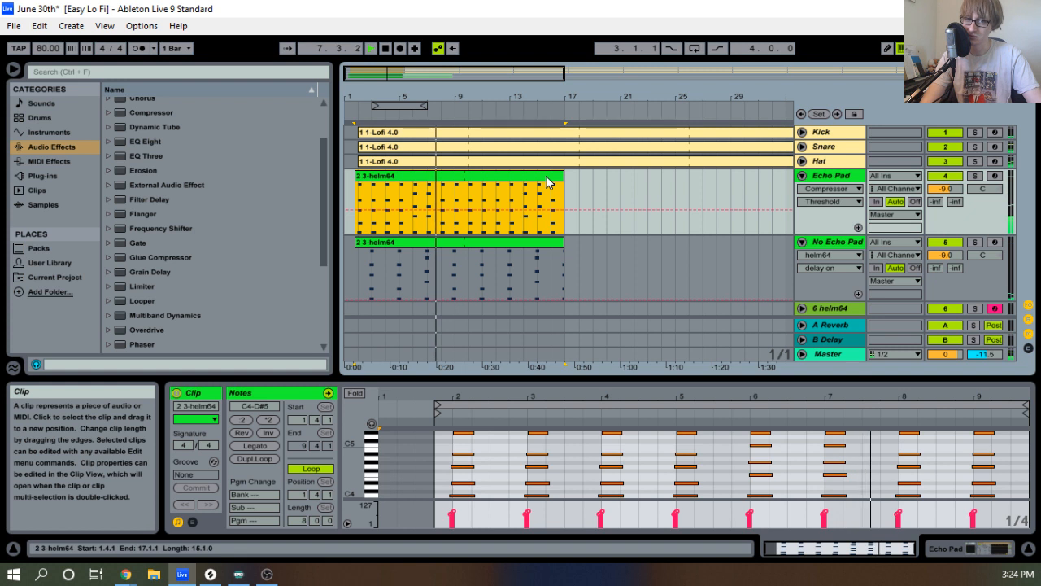
pyautogui.keyDown('shift'); pyautogui.click(553, 243); pyautogui.keyUp('shift')
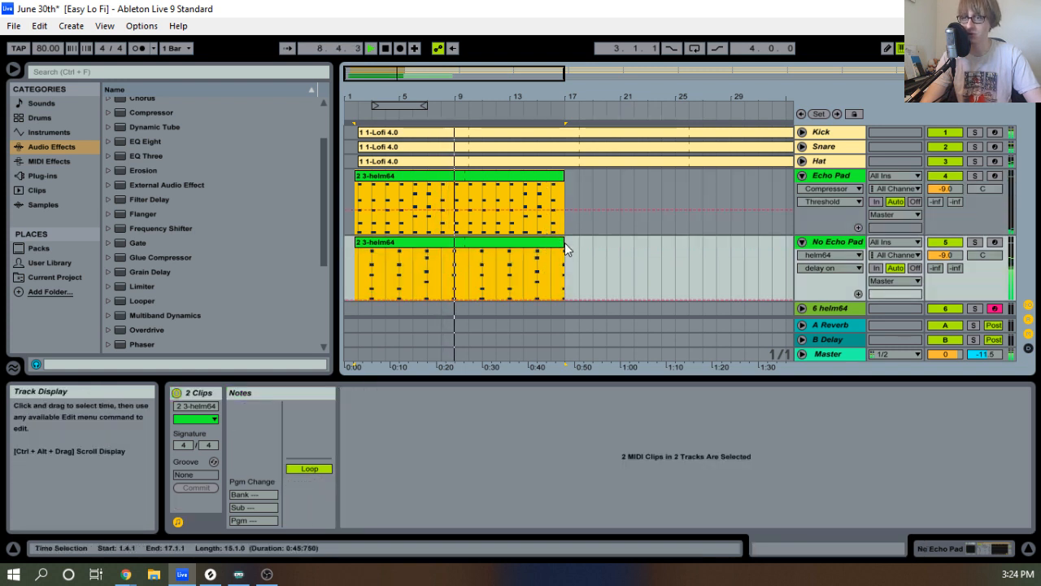
pyautogui.moveTo(563, 243); pyautogui.dragTo(551, 214)
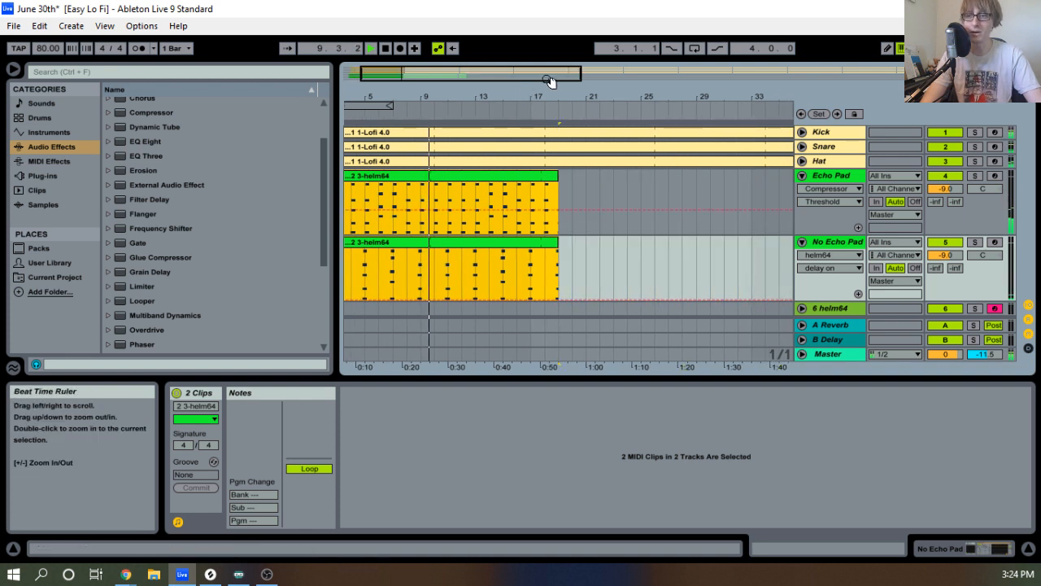
pyautogui.press('space')
pyautogui.moveTo(550, 93); pyautogui.dragTo(554, 123)
pyautogui.moveTo(574, 177); pyautogui.dragTo(542, 187)
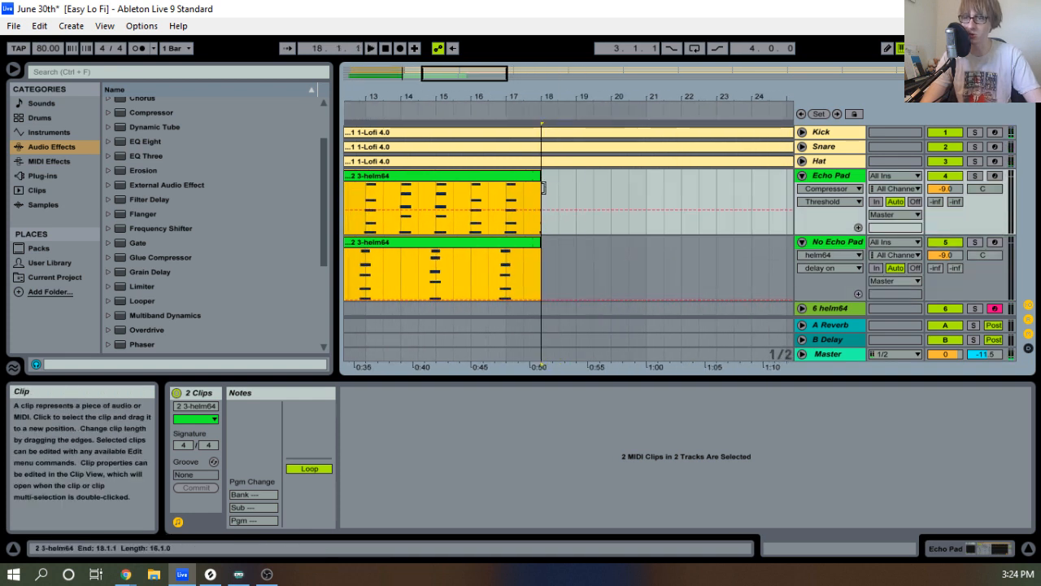
pyautogui.moveTo(541, 97); pyautogui.dragTo(526, 179)
pyautogui.moveTo(535, 98); pyautogui.dragTo(443, 88)
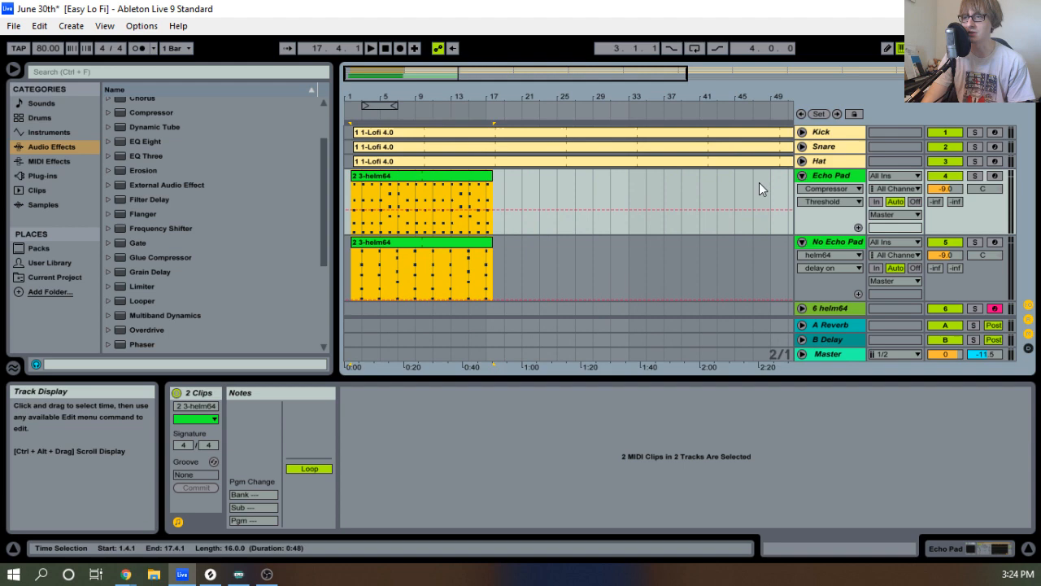
# Collapse the Echo Pad and No Echo Pad tracks, then expand the helm64 lead track and show its device chain.
pyautogui.click(802, 177)
pyautogui.click(802, 190)
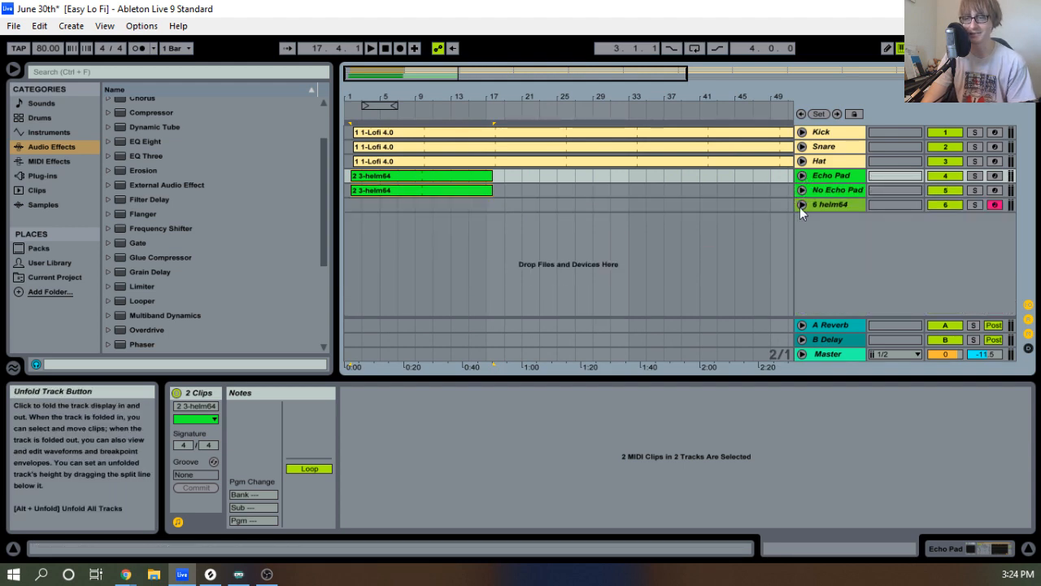
pyautogui.click(803, 204)
pyautogui.click(826, 207)
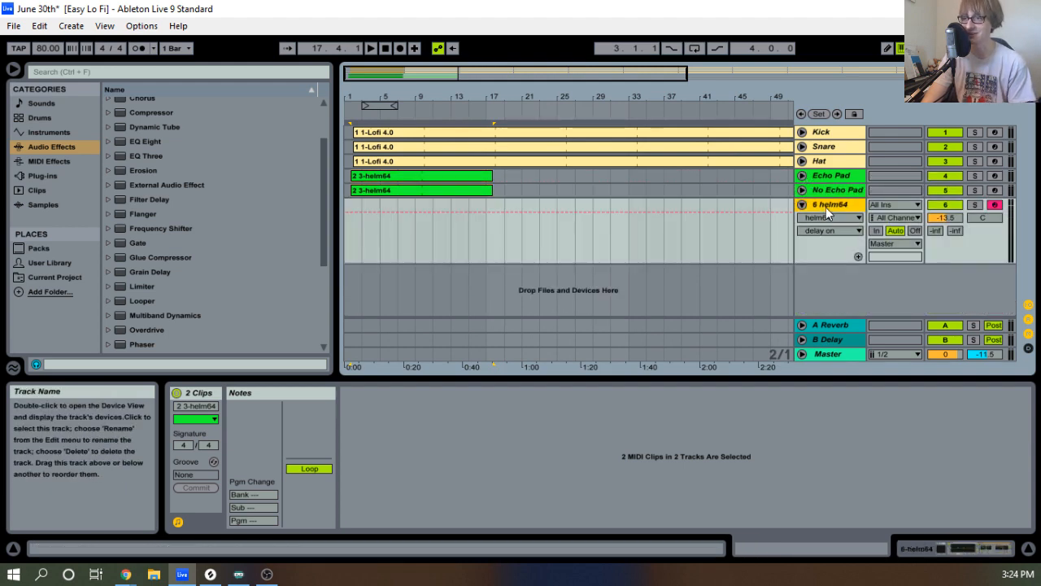
pyautogui.doubleClick(826, 207)
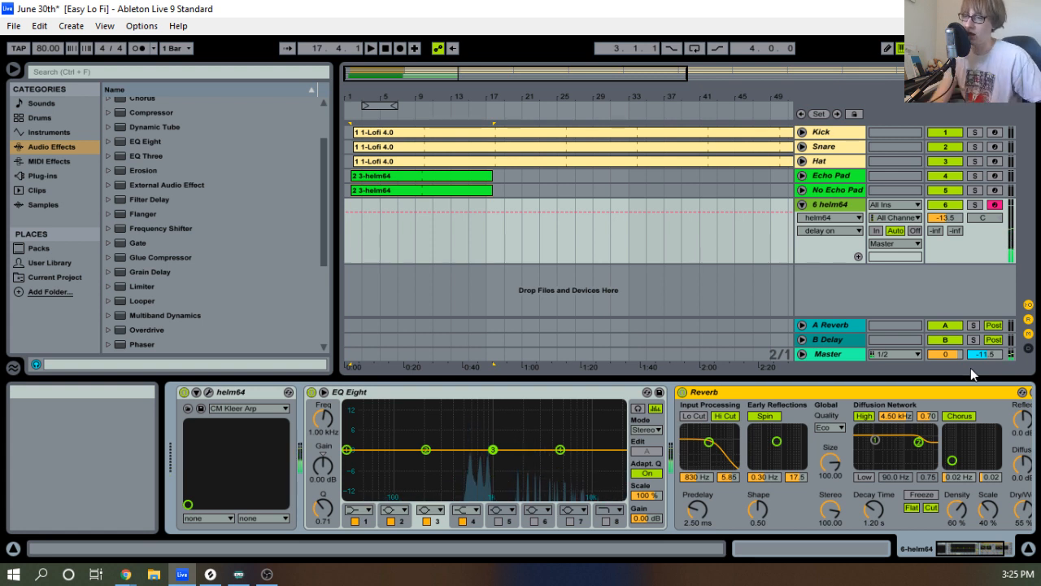
# Remove the Reverb from the helm64 track and insert the Cathedral hall reverb preset ahead of EQ Eight.
pyautogui.scroll(-2, 947, 393)
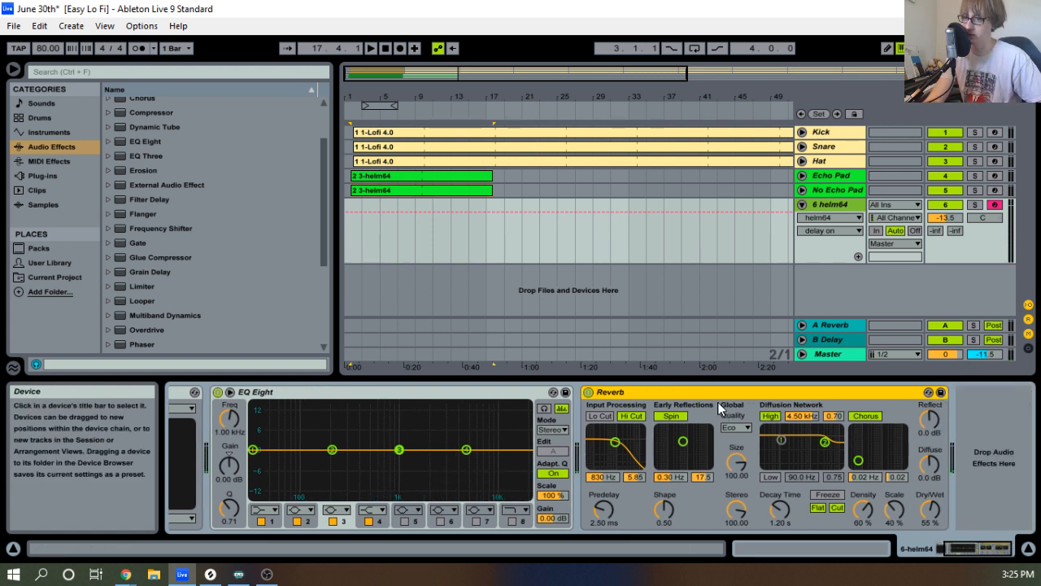
pyautogui.hotkey('ctrl', 'z')
pyautogui.scroll(-3, 227, 288)
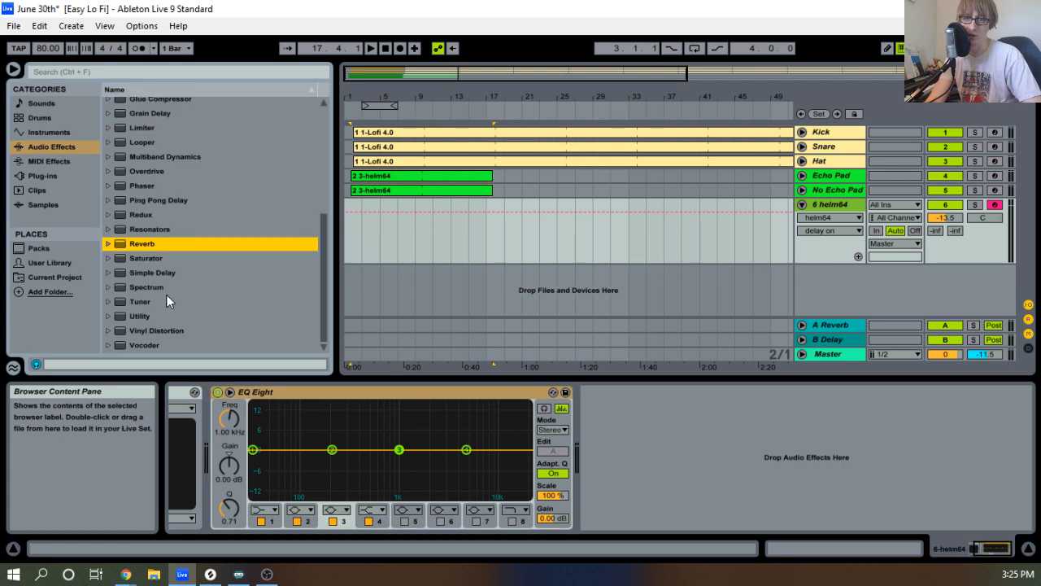
pyautogui.click(114, 245)
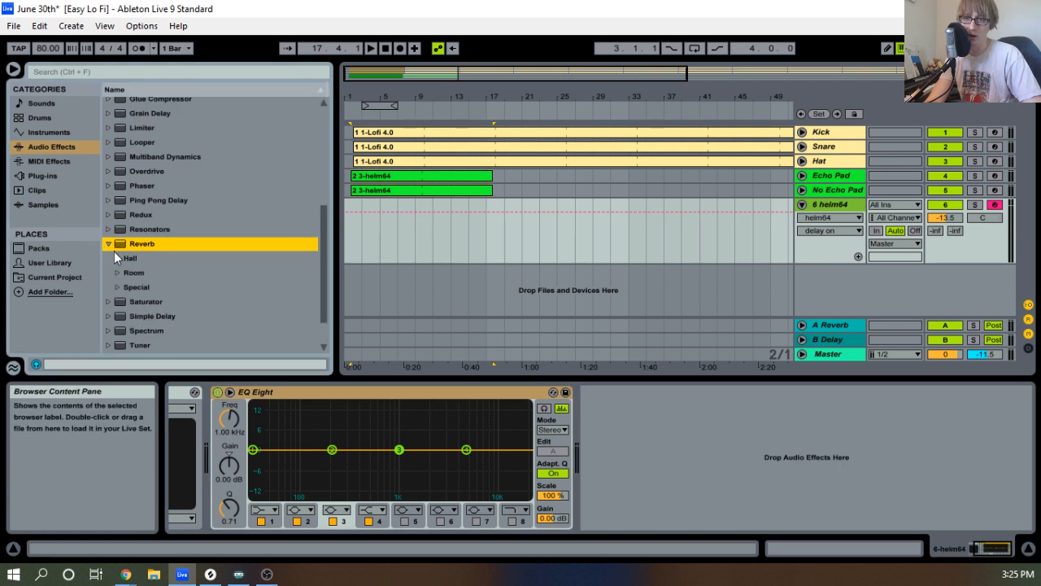
pyautogui.scroll(1, 173, 195)
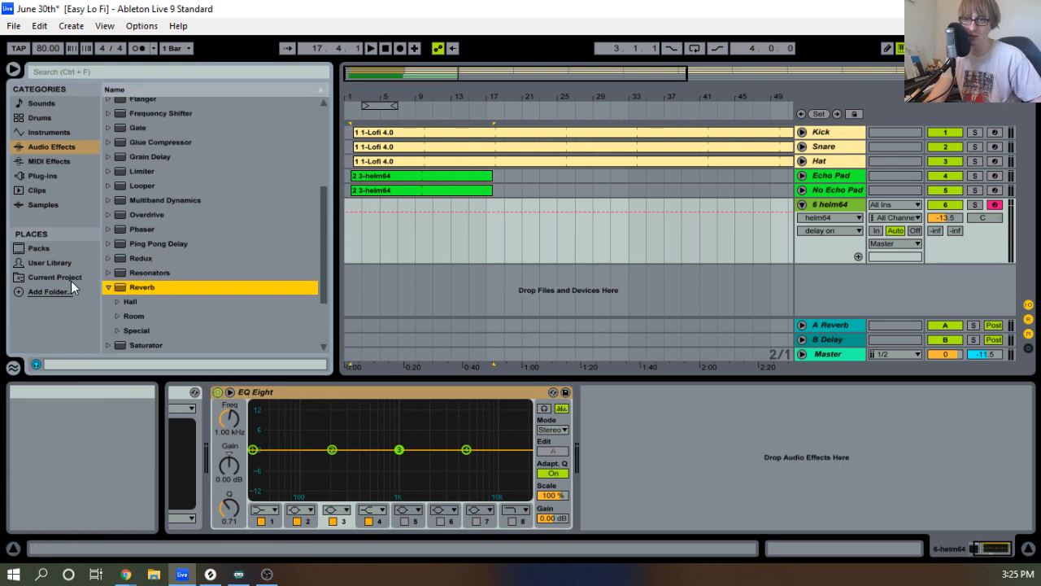
pyautogui.click(124, 302)
pyautogui.moveTo(158, 328); pyautogui.dragTo(210, 399)
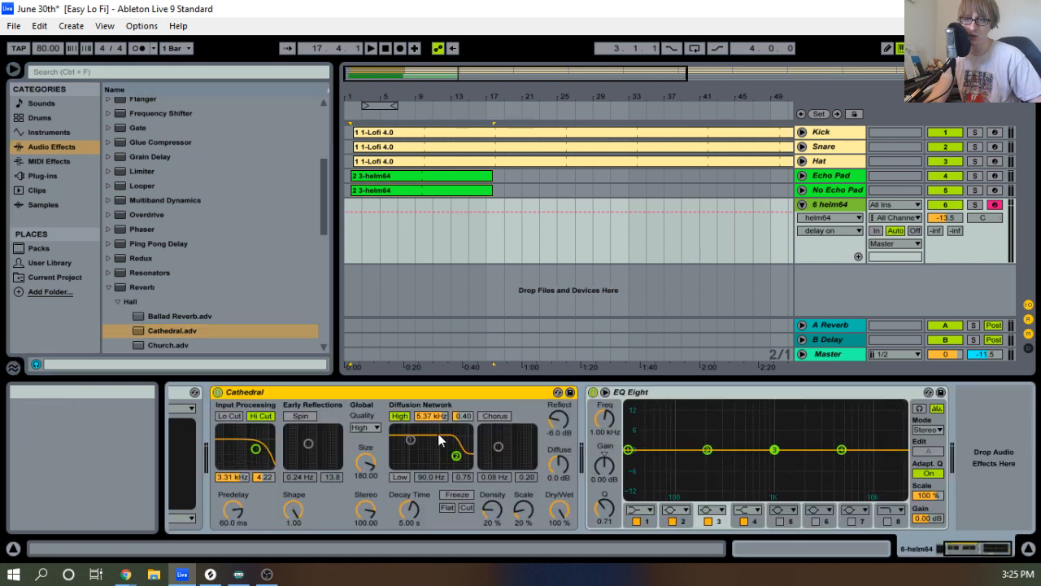
# Enable band 8 of the helm64 track's EQ Eight as a high cut at about 1.02 kHz with Q about 2.61.
pyautogui.click(887, 521)
pyautogui.click(888, 521)
pyautogui.moveTo(895, 449); pyautogui.dragTo(822, 449)
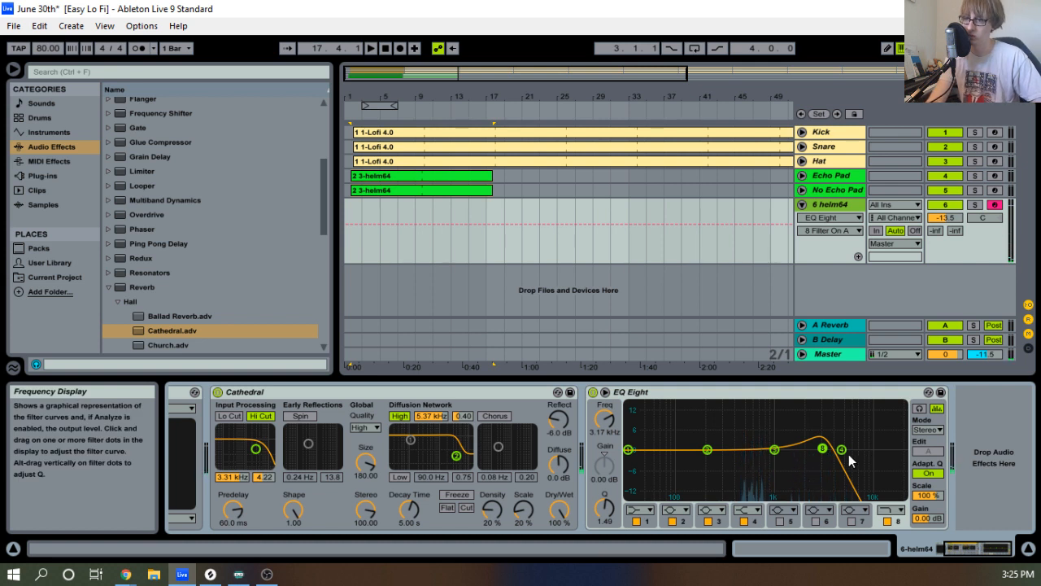
pyautogui.moveTo(824, 460); pyautogui.dragTo(773, 443)
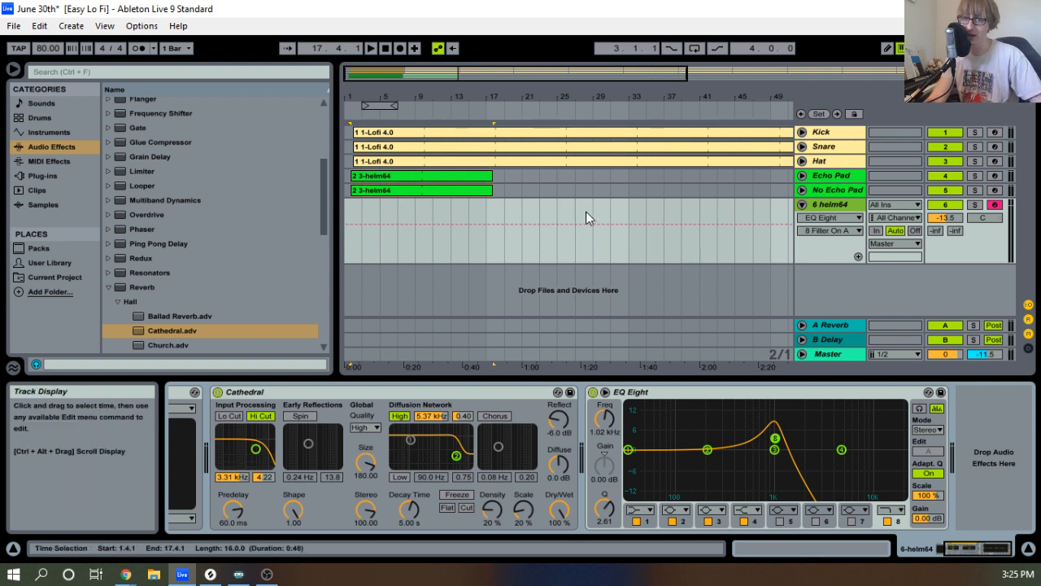
# Raise the helm64 track's volume in the mixer and show its device chain in the Session view.
pyautogui.press('Tab')
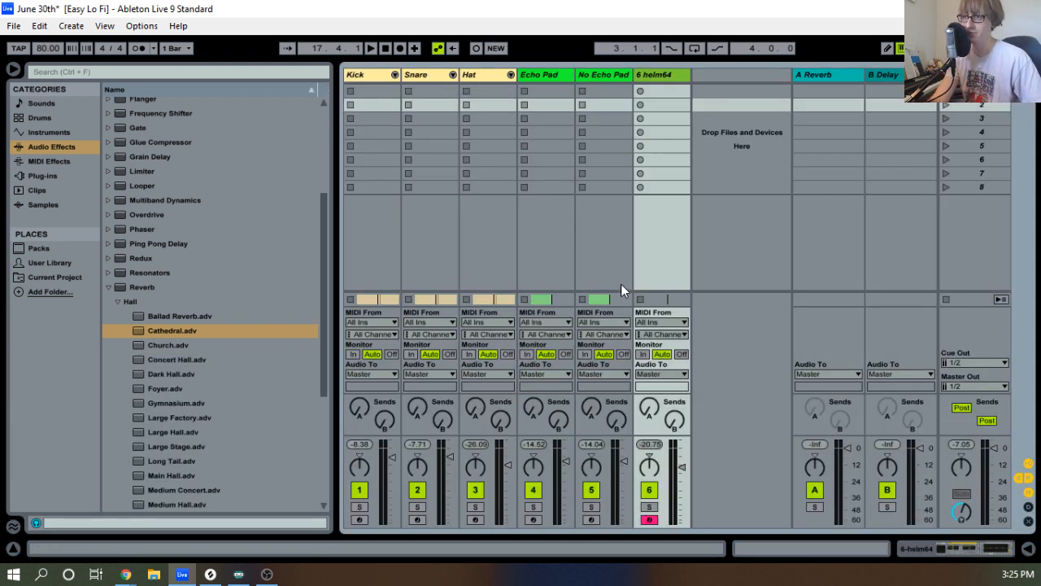
pyautogui.press('Tab')
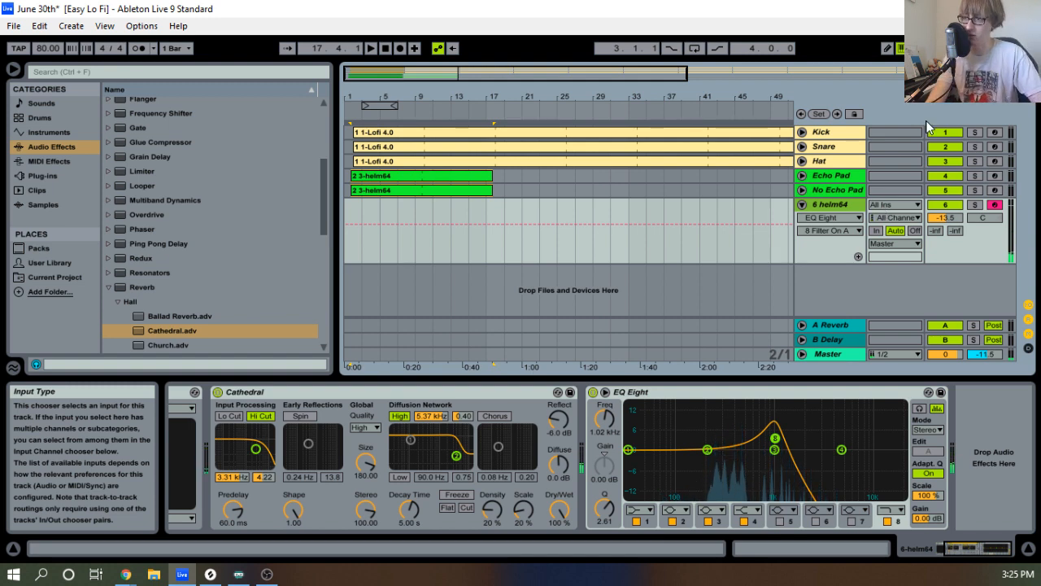
pyautogui.press('Tab')
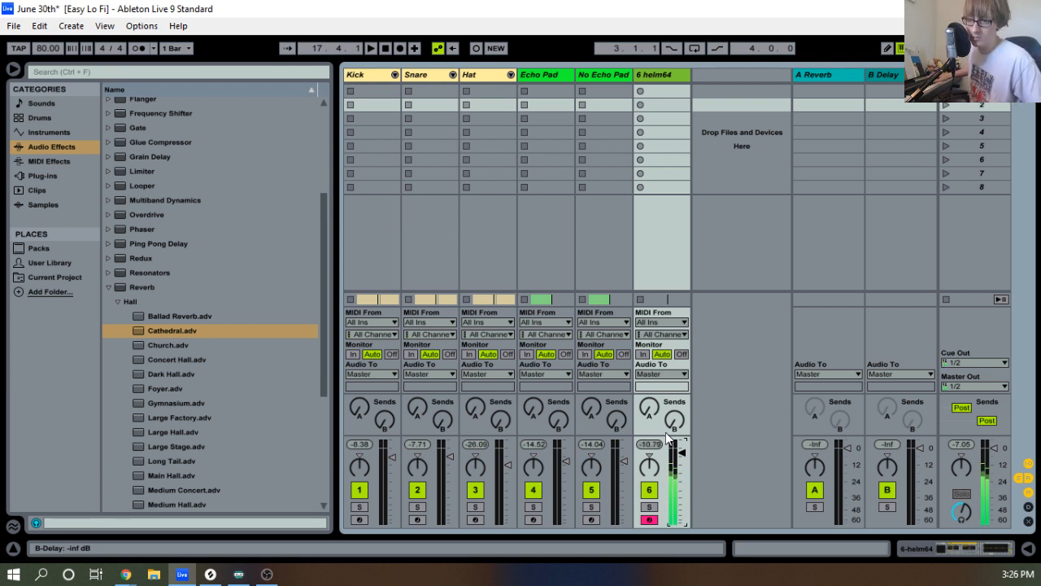
pyautogui.doubleClick(648, 74)
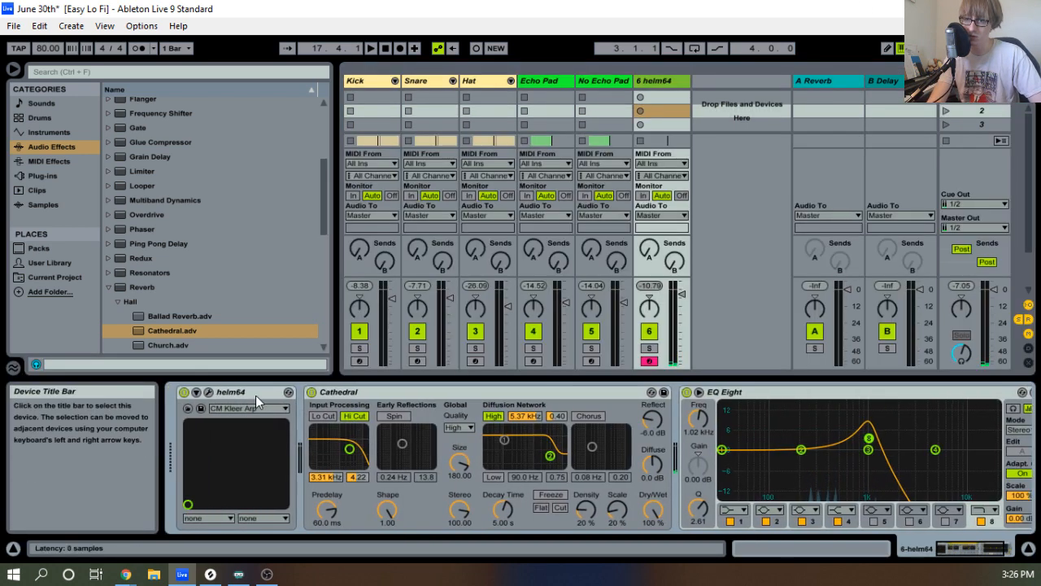
# Open the helm64 synth's editor and try its built-in delay with feedback about 71% and frequency 1/8.
pyautogui.click(209, 394)
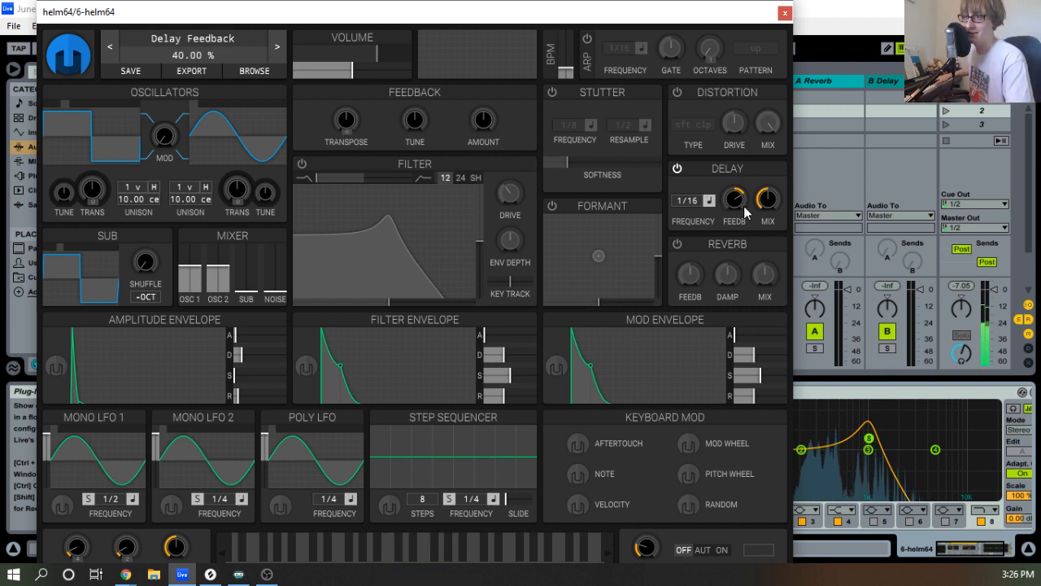
pyautogui.moveTo(732, 200); pyautogui.dragTo(732, 202)
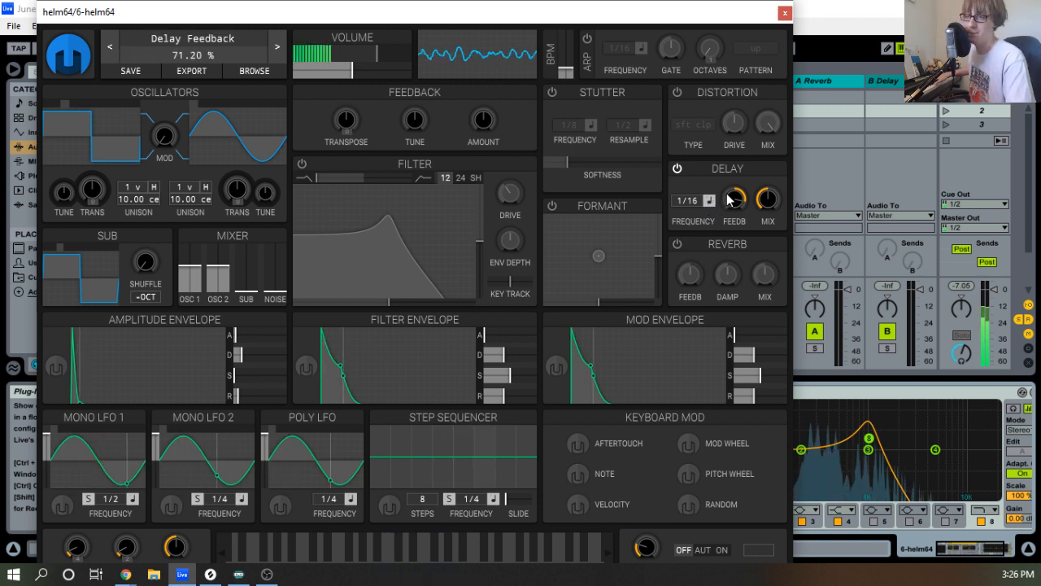
pyautogui.moveTo(730, 200); pyautogui.dragTo(689, 193)
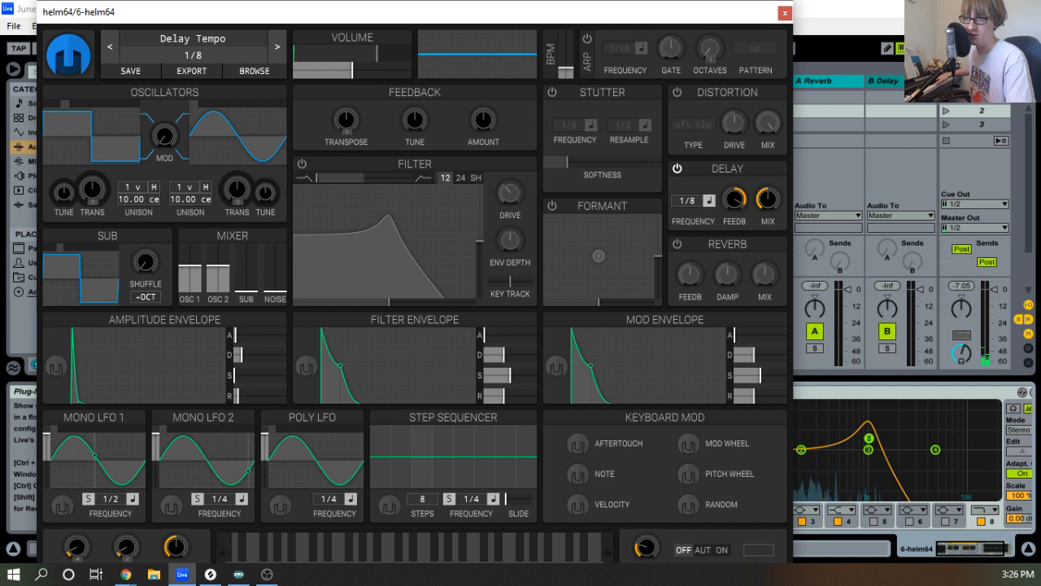
# Try the Tempo Dotted and Tempo Triplets sync modes on helm's delay, return it to Tempo, and switch the delay off.
pyautogui.click(707, 202)
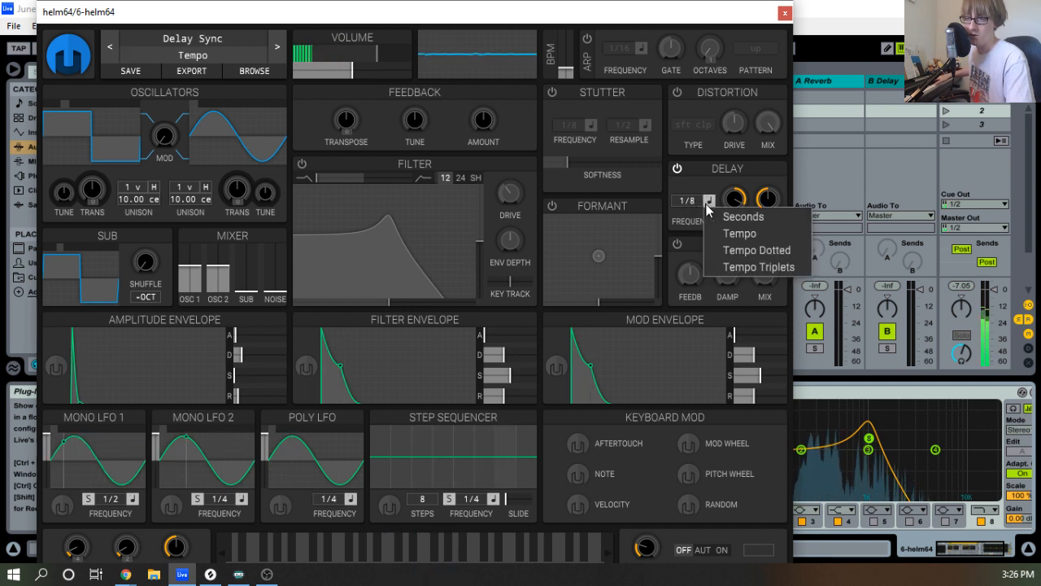
pyautogui.click(713, 248)
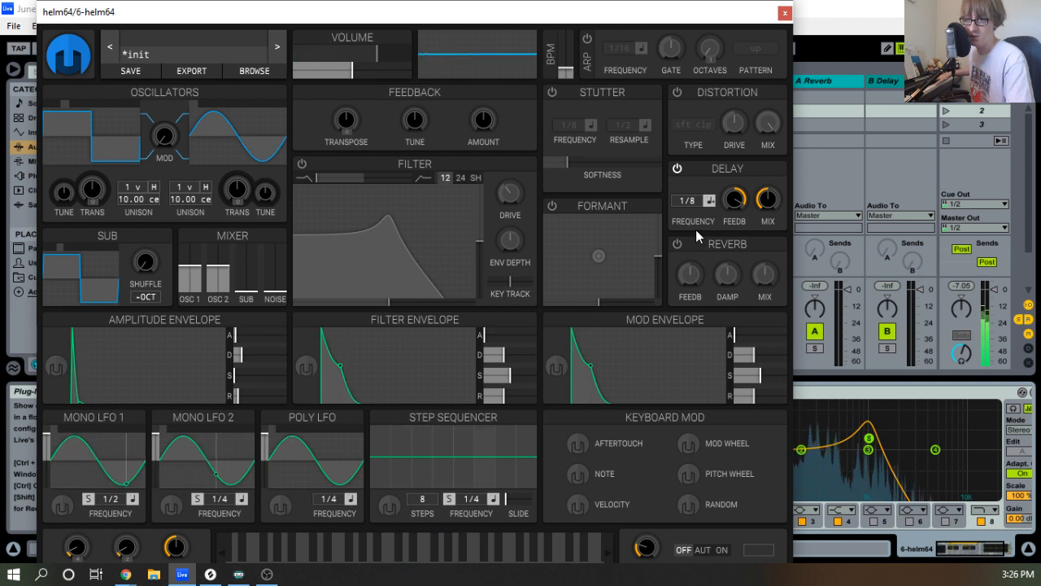
pyautogui.click(708, 201)
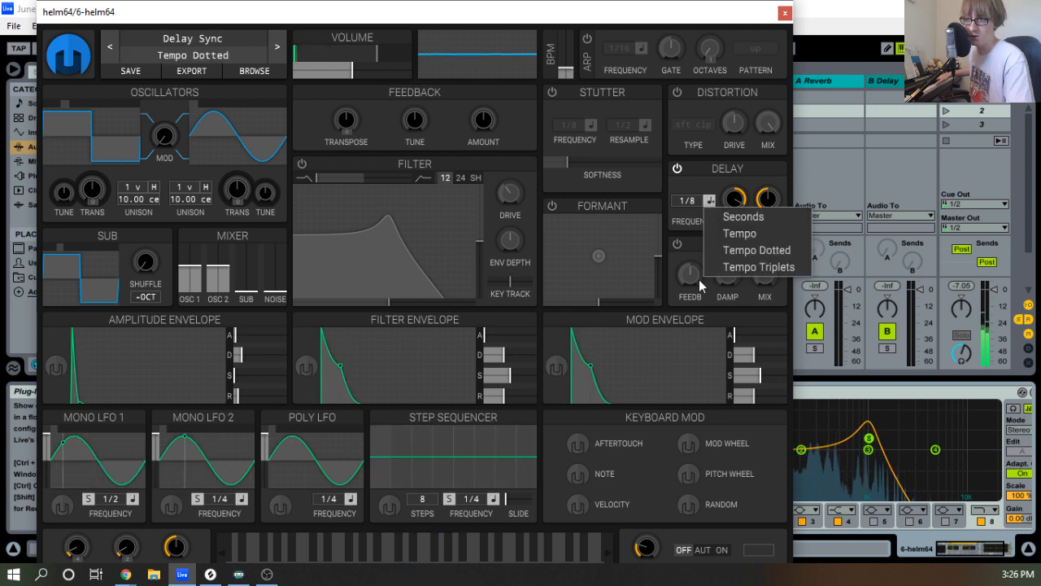
pyautogui.click(716, 266)
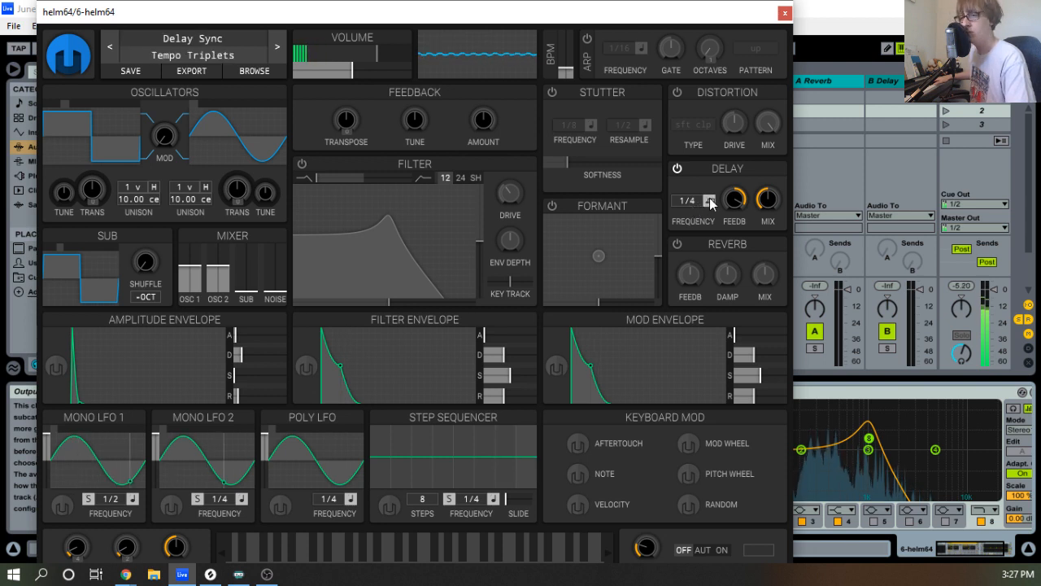
pyautogui.click(709, 200)
pyautogui.click(721, 236)
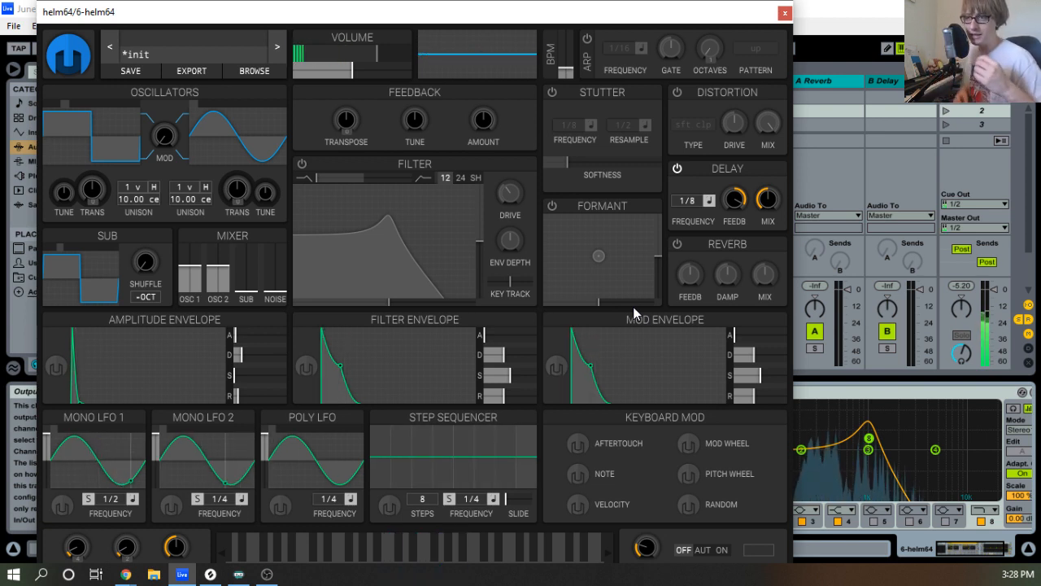
pyautogui.click(678, 169)
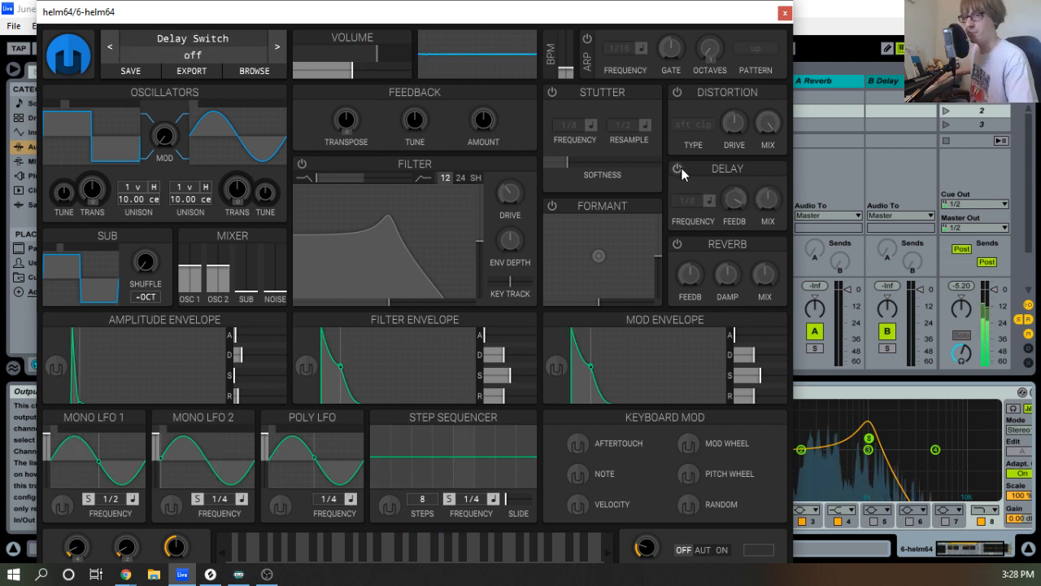
# Try helm's stutter effect with frequency 1/64 and resample 1/32, switch it off, and close the synth editor.
pyautogui.click(552, 92)
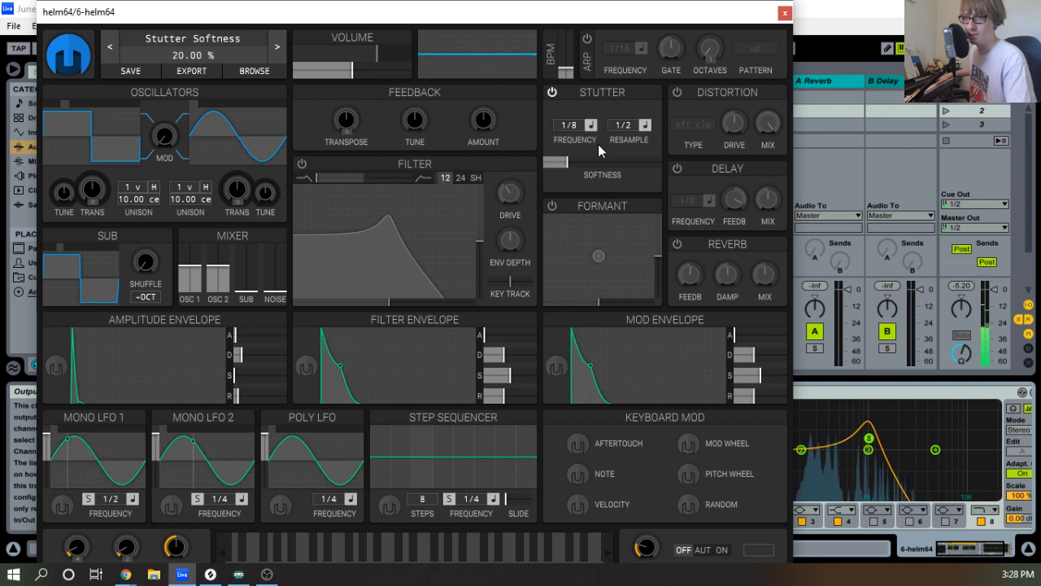
pyautogui.moveTo(571, 126); pyautogui.dragTo(573, 96)
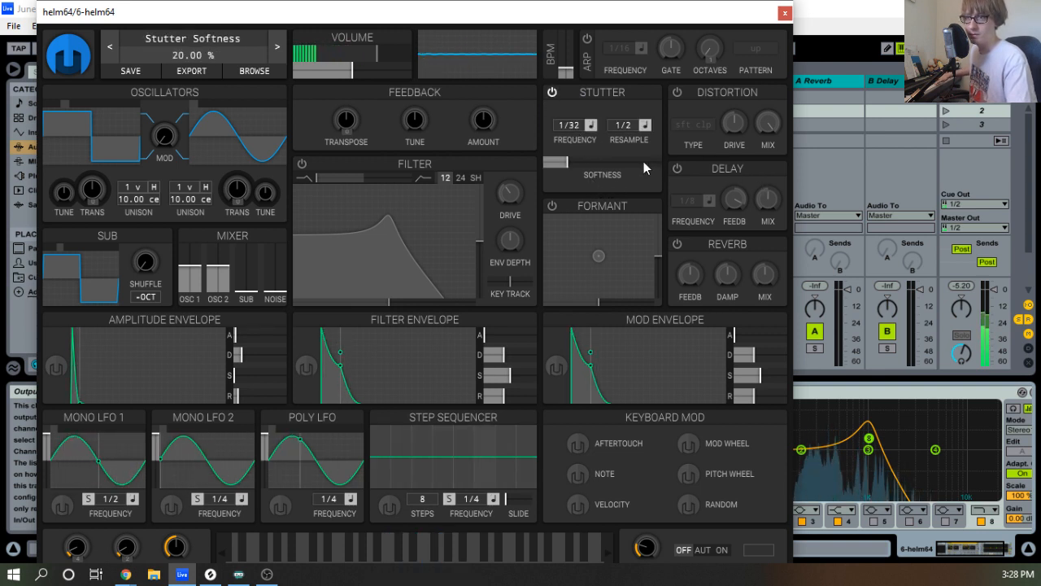
pyautogui.moveTo(626, 130)
pyautogui.mouseDown()
pyautogui.moveTo(626, 110)
pyautogui.moveTo(627, 122)
pyautogui.mouseUp()
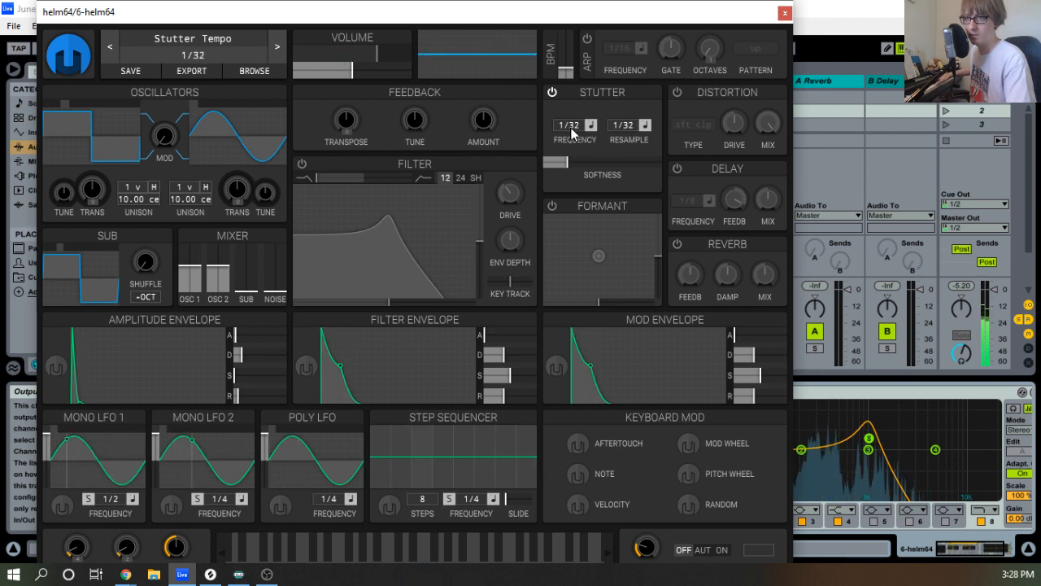
pyautogui.moveTo(572, 129); pyautogui.dragTo(570, 134)
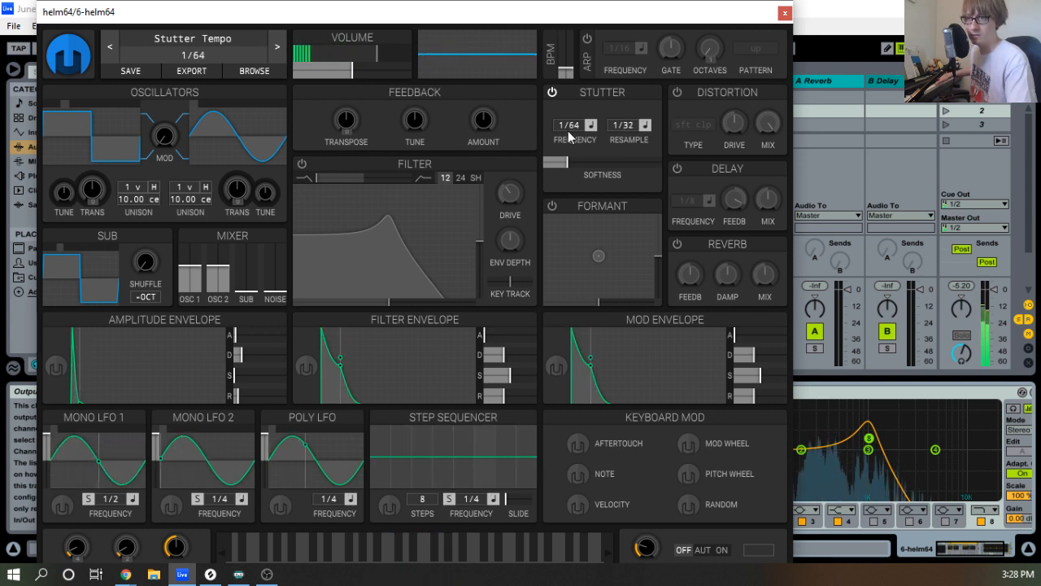
pyautogui.click(552, 93)
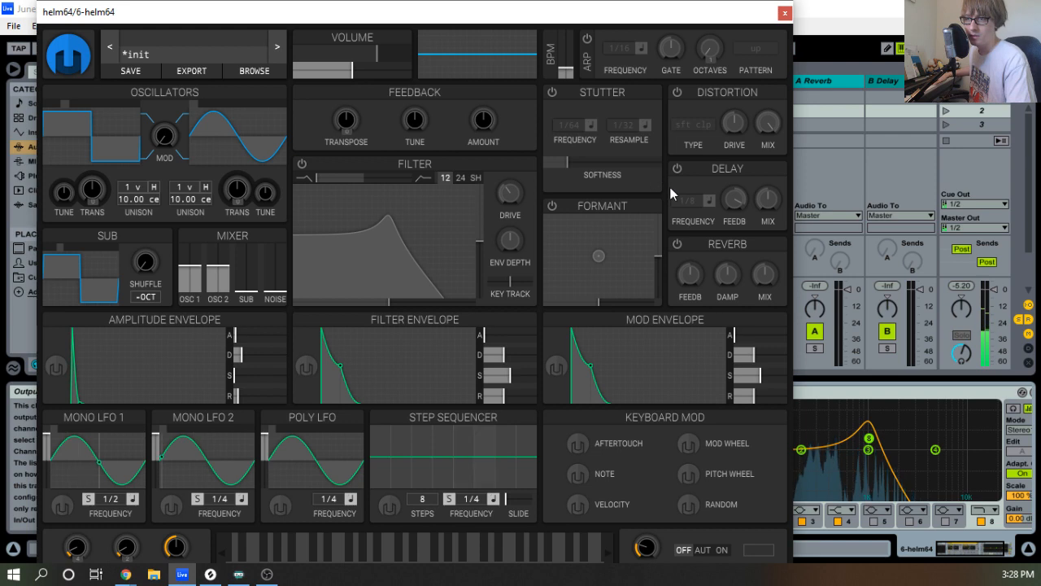
pyautogui.click(784, 13)
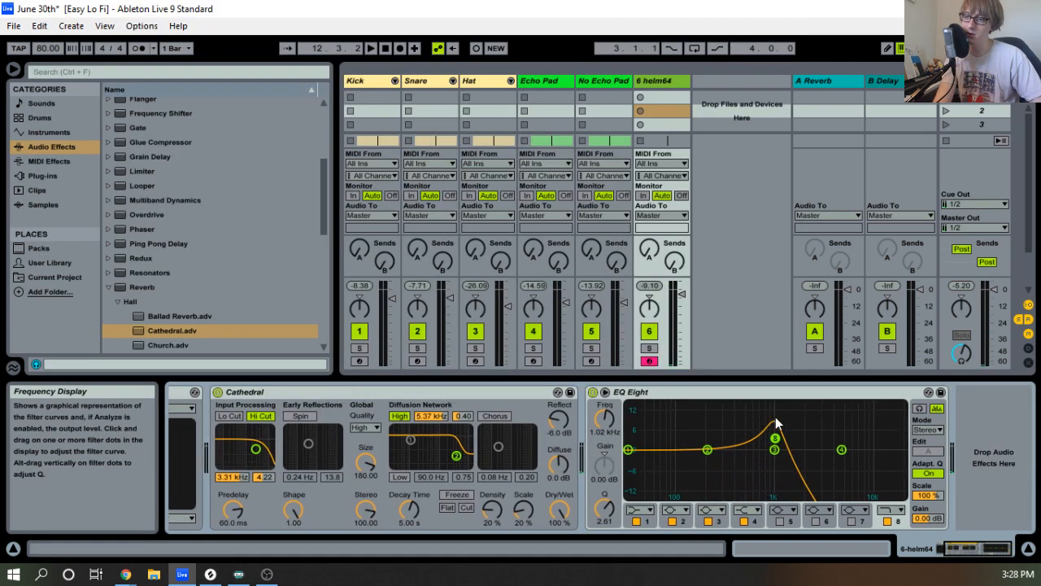
# Insert a Ping Pong Delay after EQ Eight on the helm64 track and start playback in the Arrangement view.
pyautogui.scroll(-3, 206, 270)
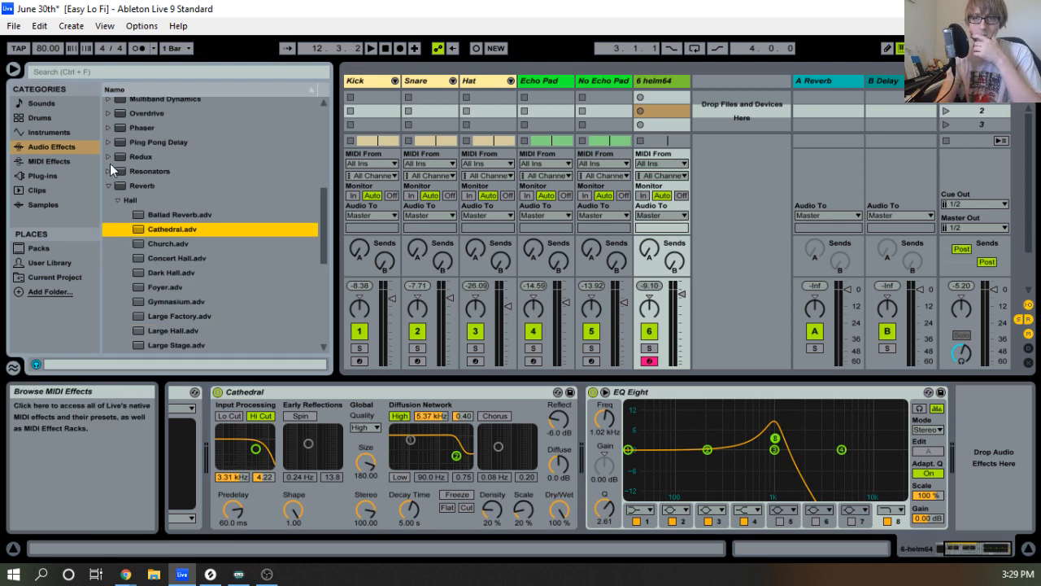
pyautogui.moveTo(126, 141); pyautogui.dragTo(996, 443)
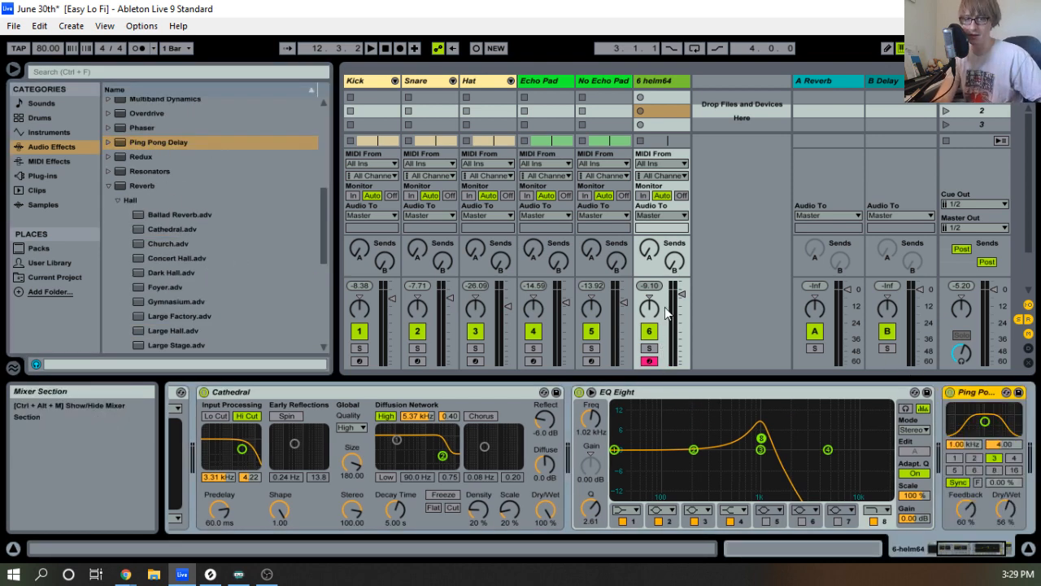
pyautogui.press('space')
pyautogui.press('Tab')
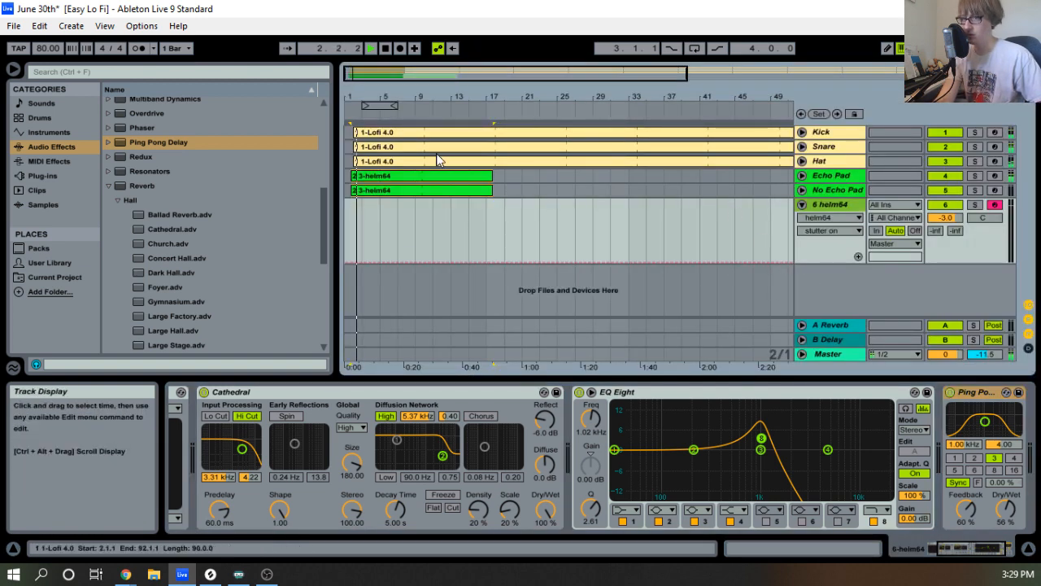
# Extend the Echo Pad and No Echo Pad clips to about bar 90, close to the end of the drum clips.
pyautogui.click(475, 193)
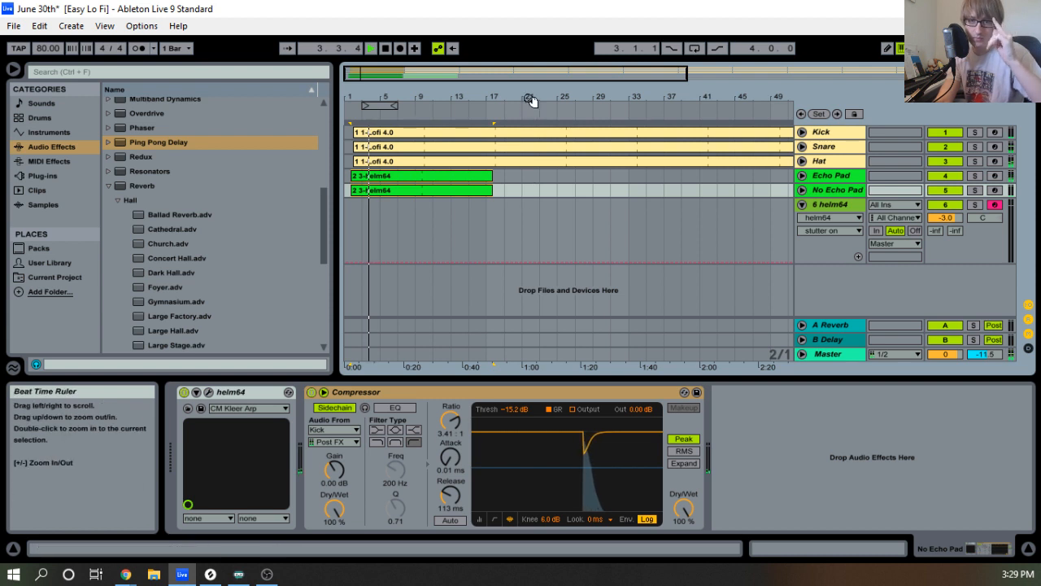
pyautogui.moveTo(524, 96); pyautogui.dragTo(520, 57)
pyautogui.moveTo(420, 190); pyautogui.dragTo(721, 202)
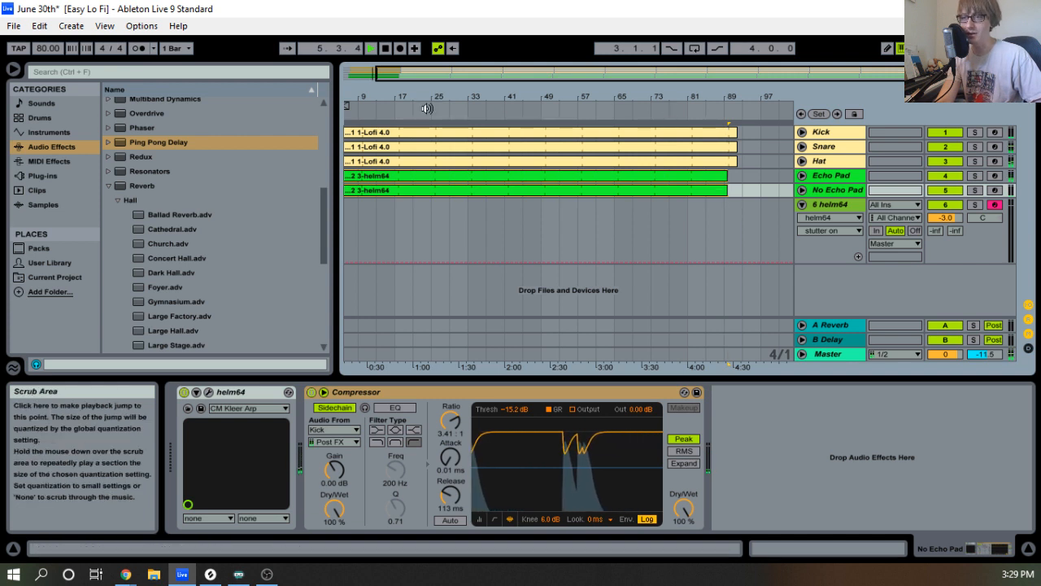
pyautogui.moveTo(384, 100); pyautogui.dragTo(467, 97)
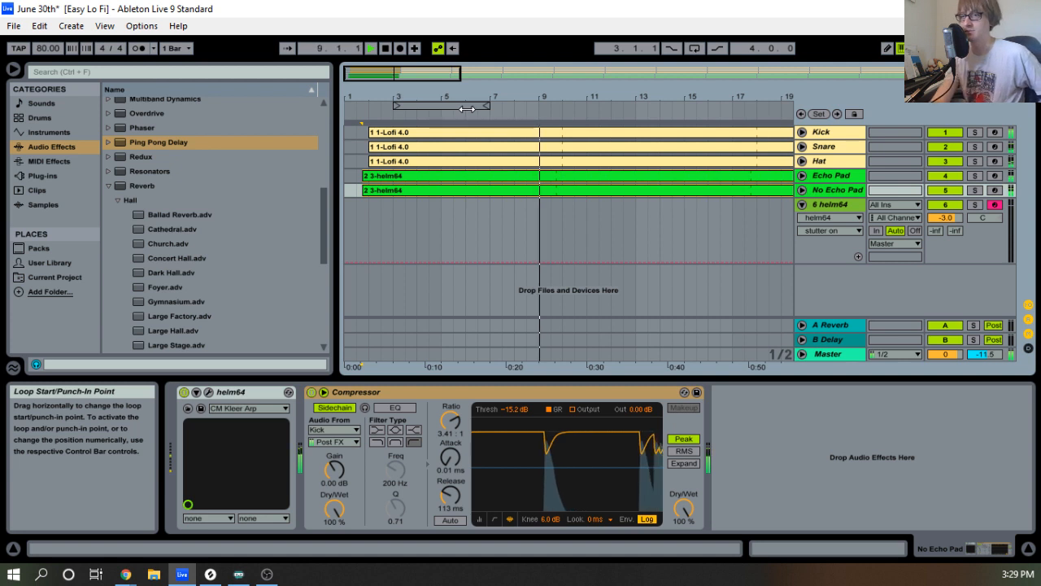
pyautogui.moveTo(643, 96); pyautogui.dragTo(643, 69)
pyautogui.moveTo(512, 94)
pyautogui.mouseDown()
pyautogui.moveTo(513, 75)
pyautogui.moveTo(514, 94)
pyautogui.mouseUp()
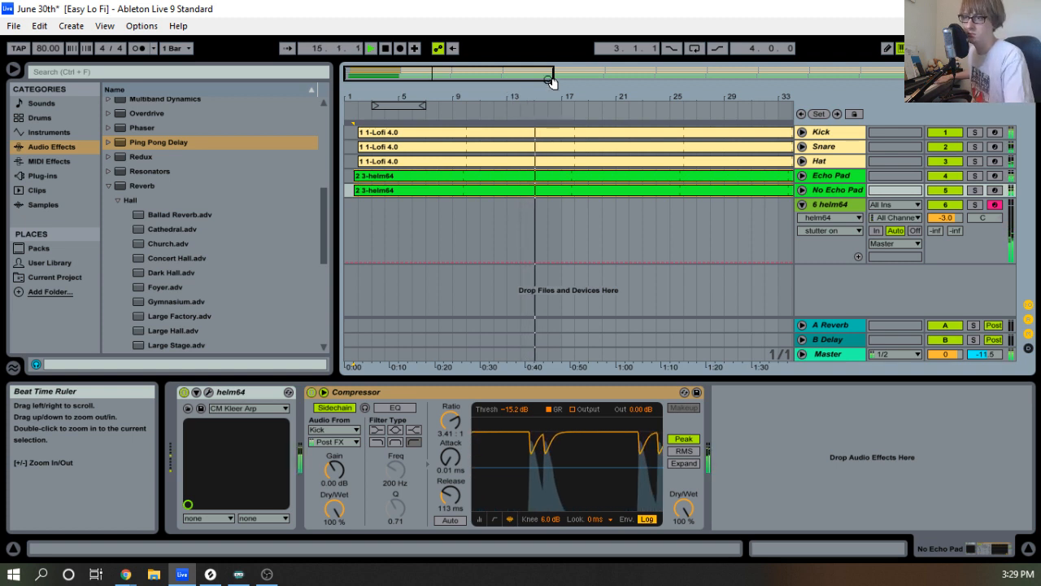
# Set the helm64 track's Ping Pong Delay to beat division 1 and its bandpass filter to 520 Hz with width 7.20.
pyautogui.click(821, 191)
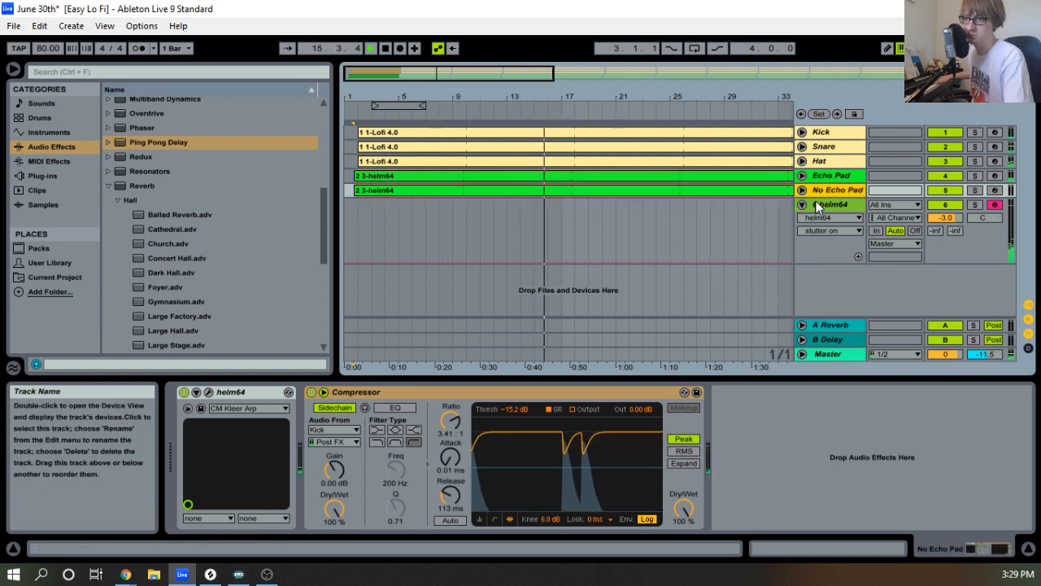
pyautogui.click(816, 203)
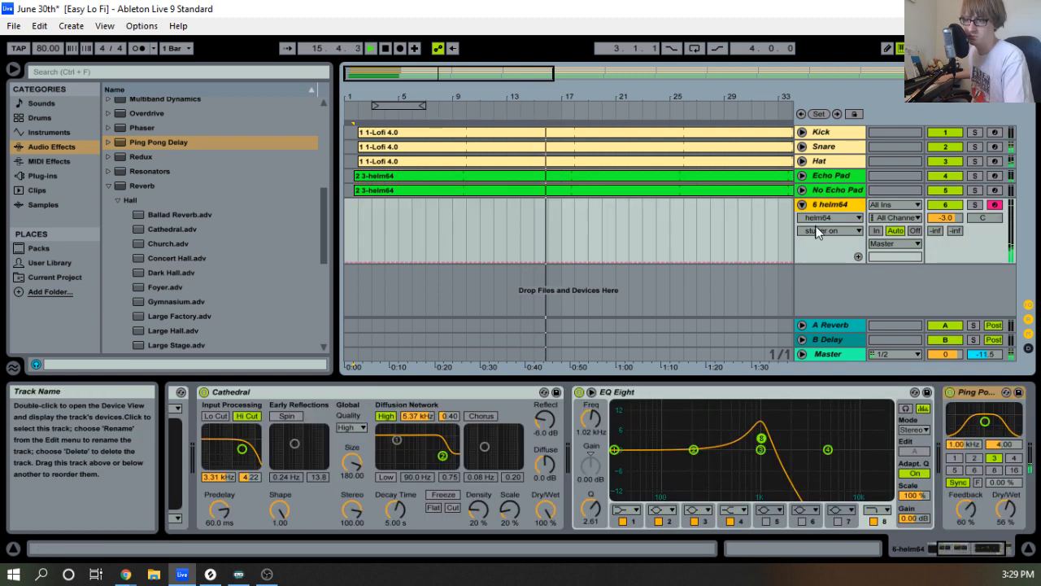
pyautogui.click(956, 459)
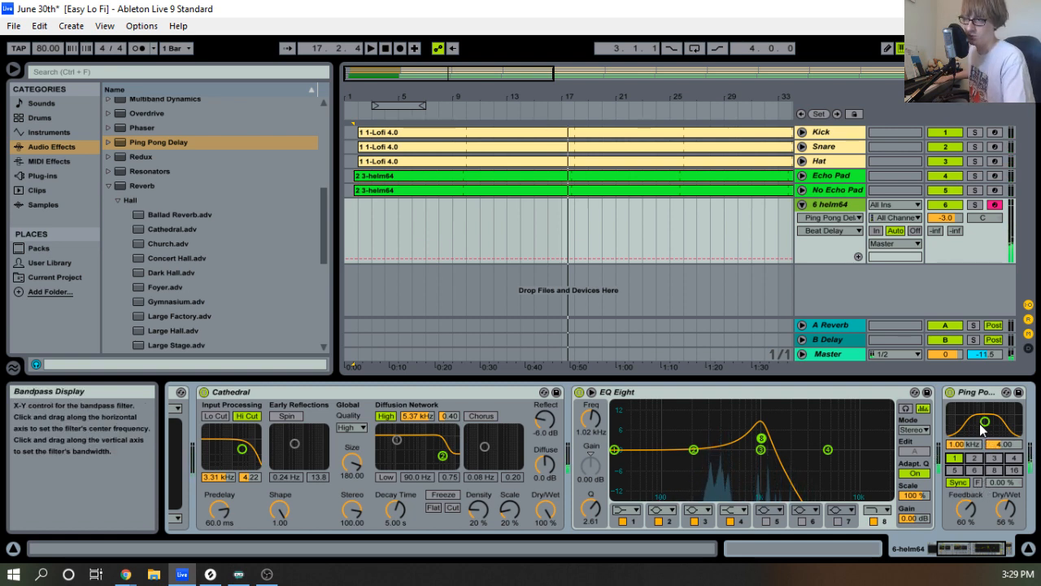
pyautogui.moveTo(985, 422); pyautogui.dragTo(980, 417)
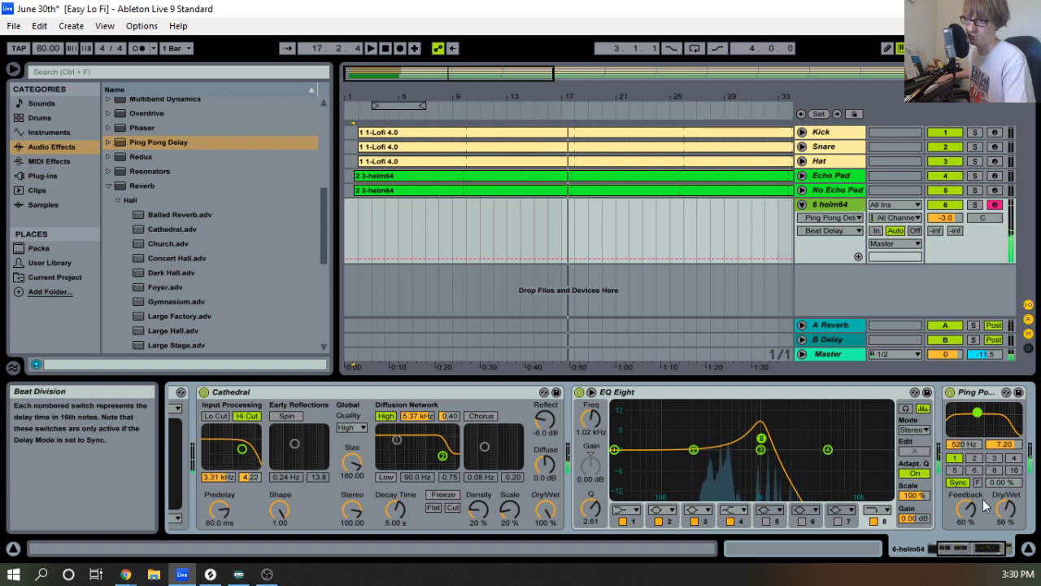
# Set the Ping Pong Delay's feedback to 48% and dry/wet to 41%, and compare it bypassed and active during playback.
pyautogui.moveTo(966, 509); pyautogui.dragTo(994, 509)
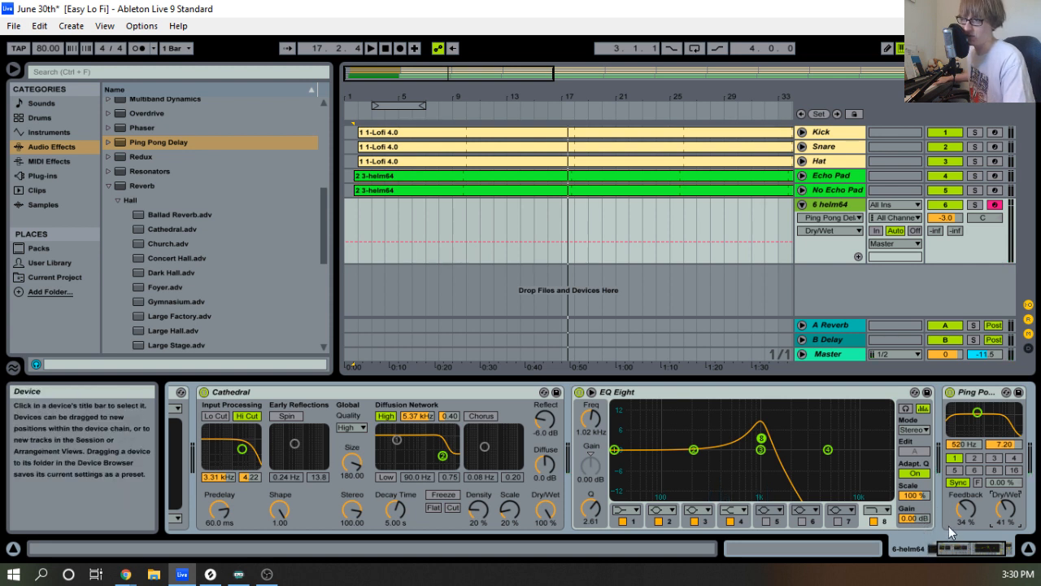
pyautogui.click(963, 511)
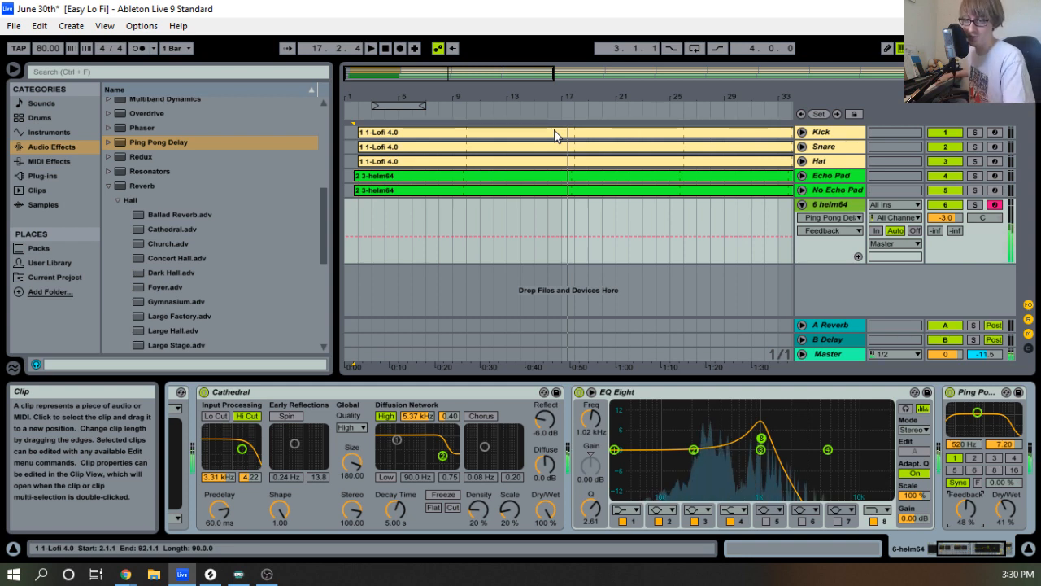
pyautogui.press('space')
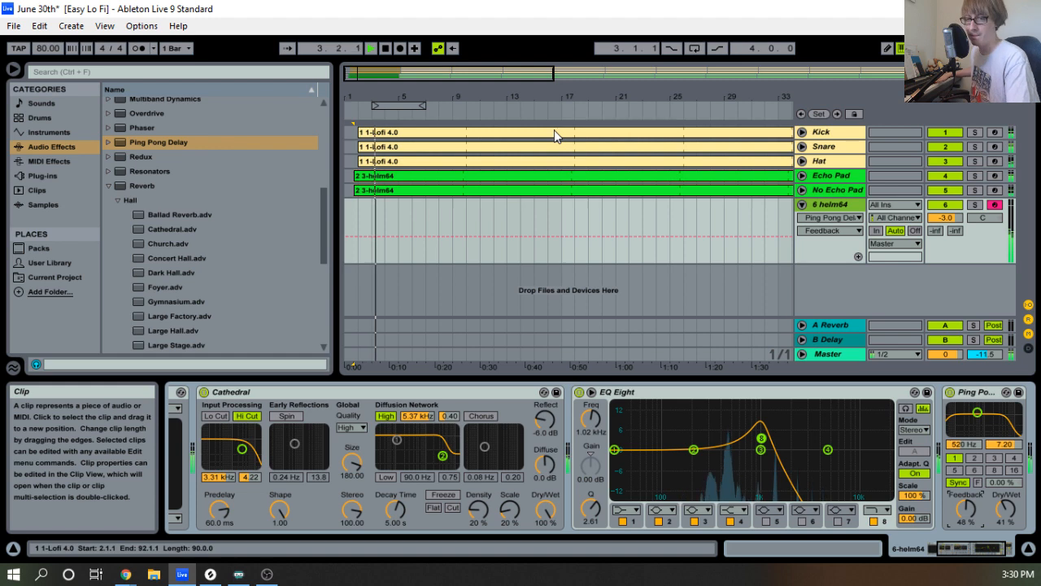
pyautogui.click(949, 393)
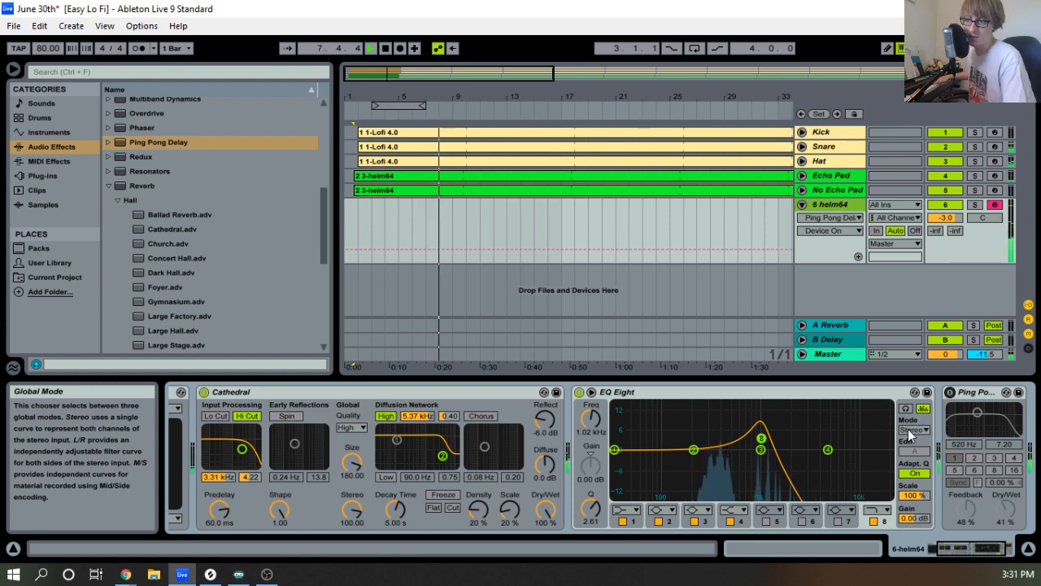
pyautogui.click(948, 393)
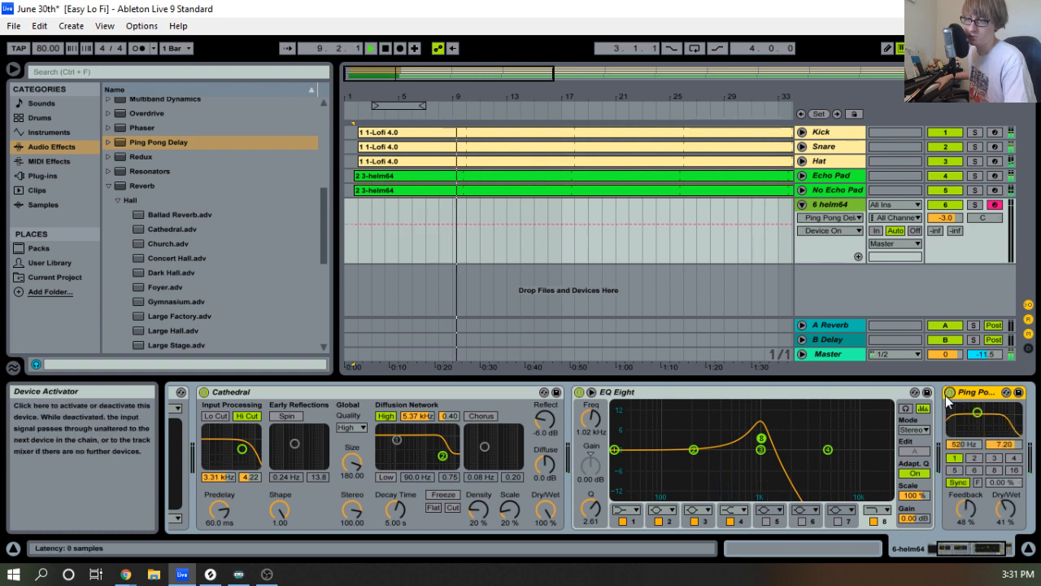
# Set the Ping Pong Delay's beat division to 4 and feedback to 75%, and start recording the helm64 track in the arrangement.
pyautogui.click(973, 459)
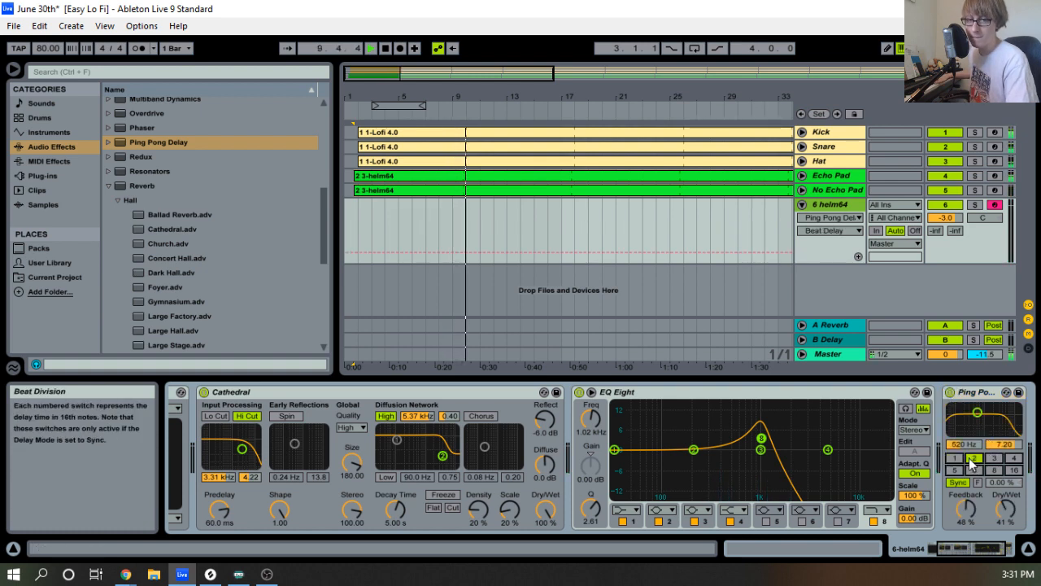
pyautogui.click(1012, 459)
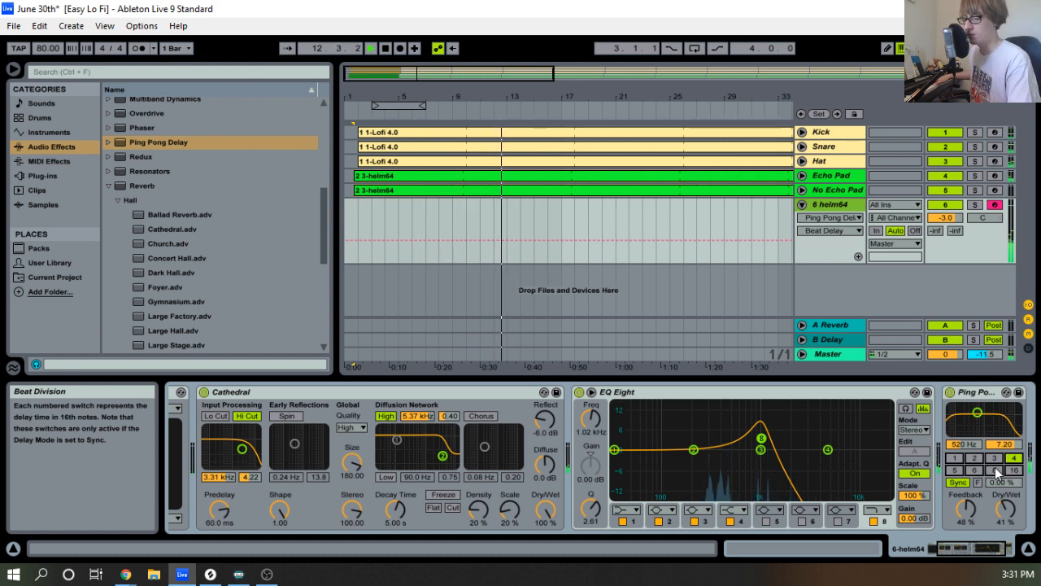
pyautogui.click(964, 511)
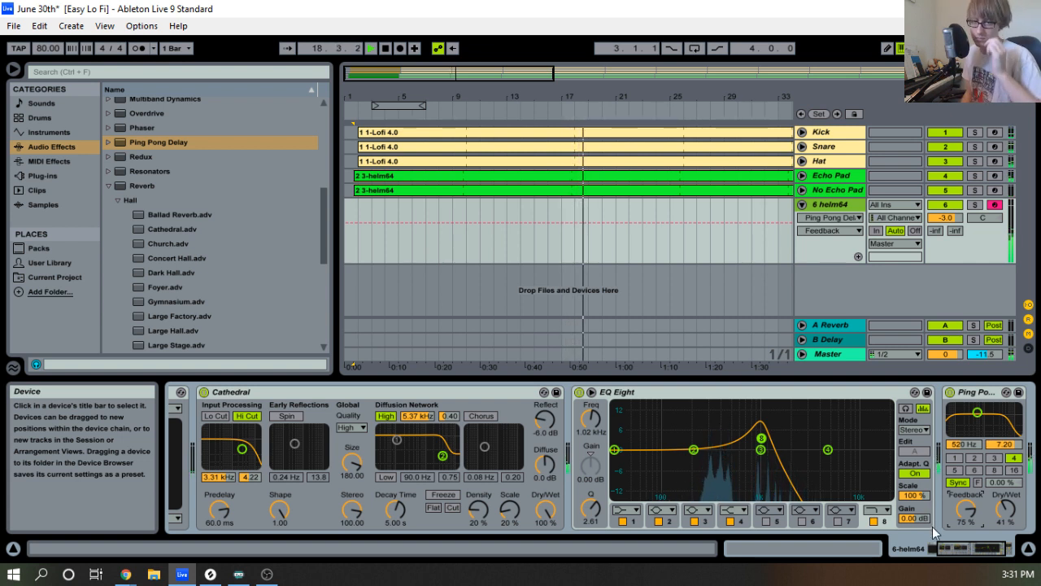
pyautogui.press('F9')
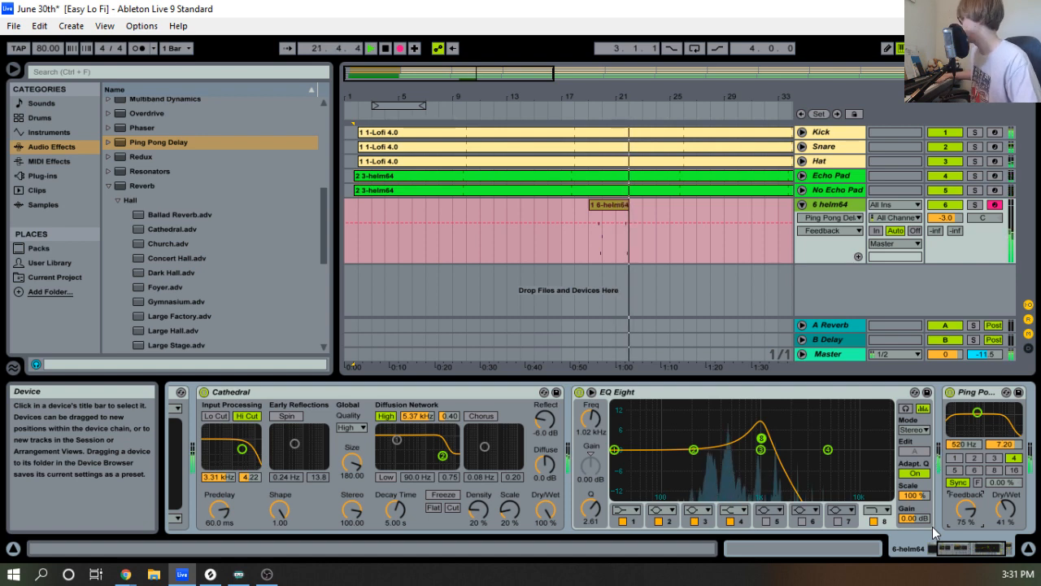
# Stop recording, delete the recorded helm64 clip at bars 19 to 22, and return the song position to the start.
pyautogui.press('space')
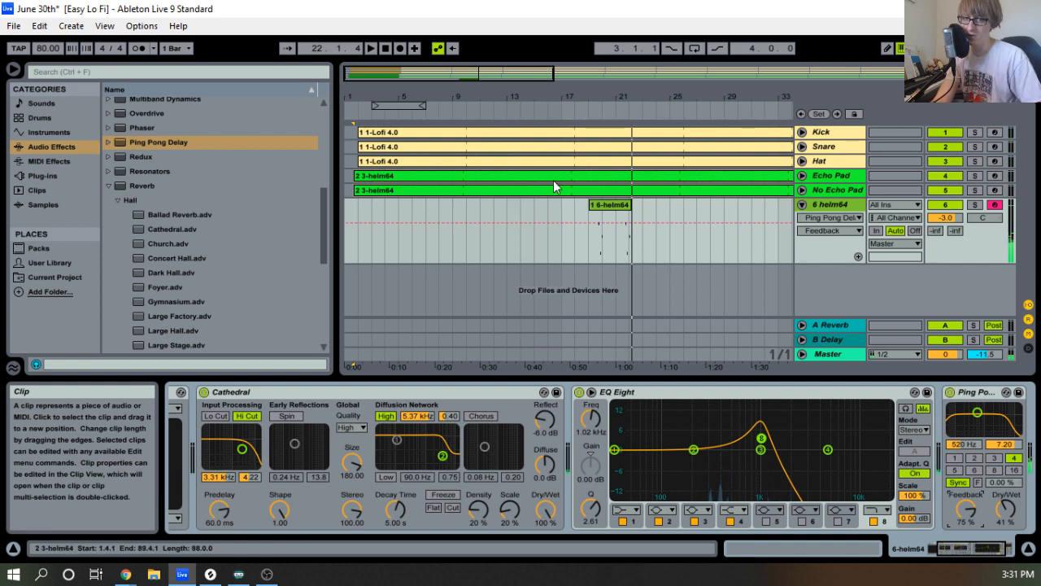
pyautogui.click(606, 204)
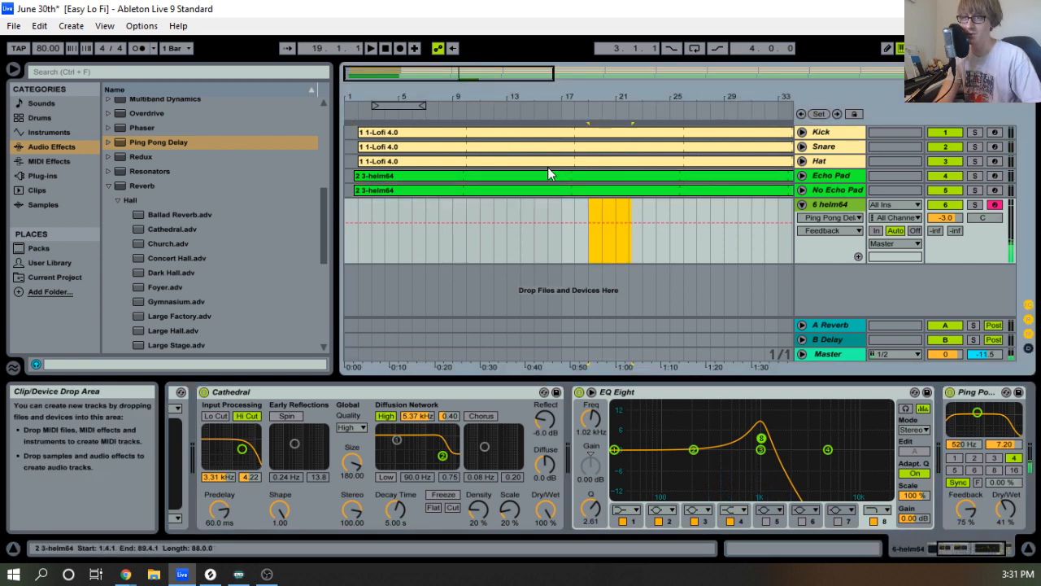
pyautogui.click(390, 53)
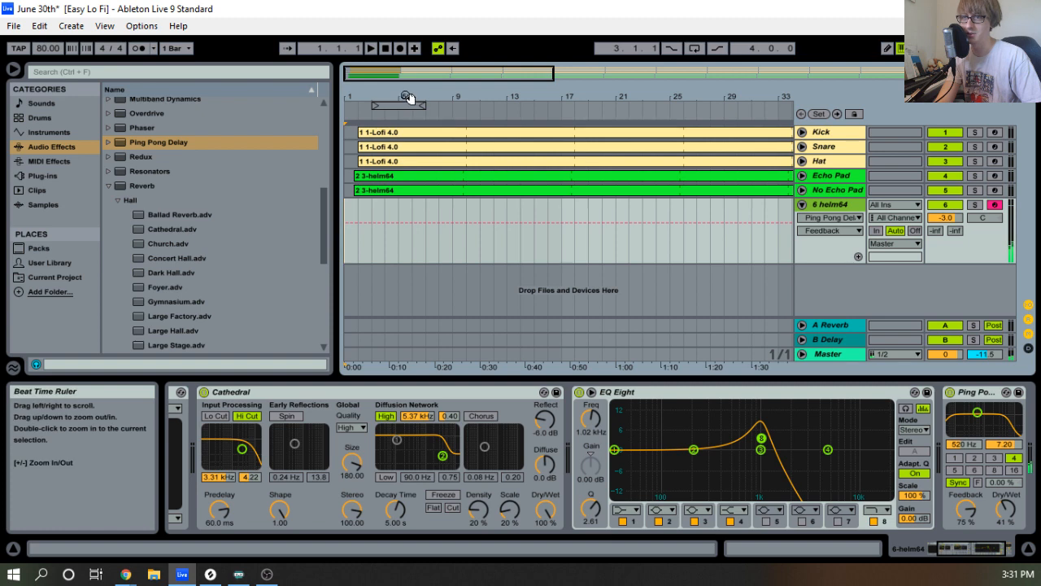
pyautogui.moveTo(409, 97); pyautogui.dragTo(437, 96)
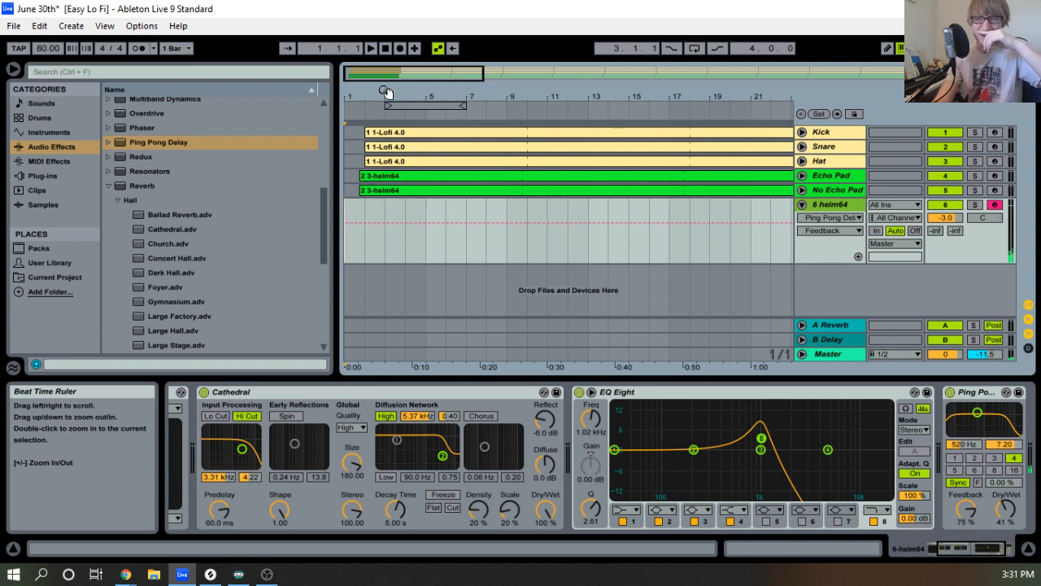
pyautogui.moveTo(367, 91); pyautogui.dragTo(368, 101)
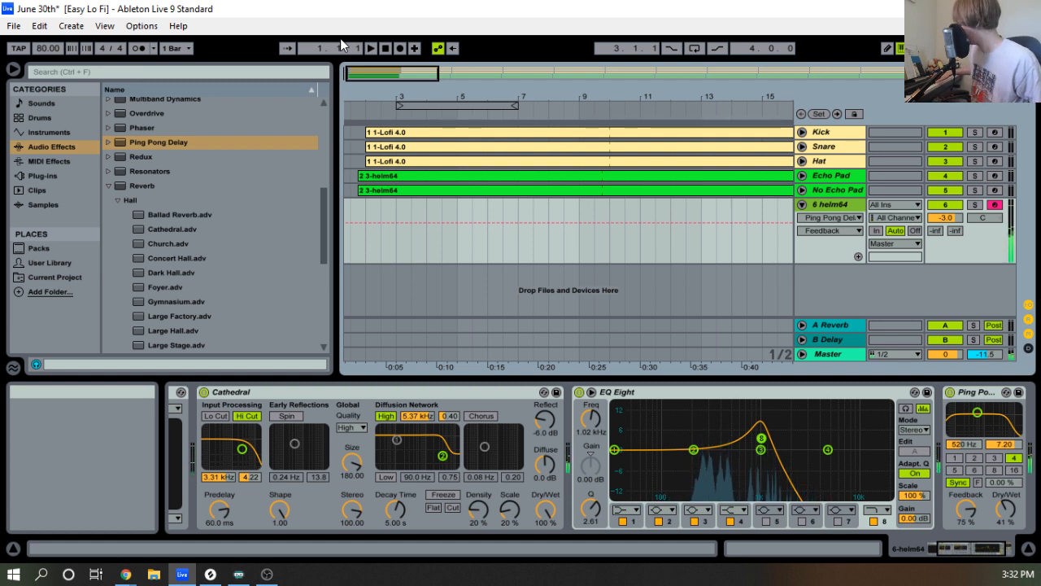
# Play the arrangement from the start to rehearse the helm64 lead over the drums and pads.
pyautogui.press('space')
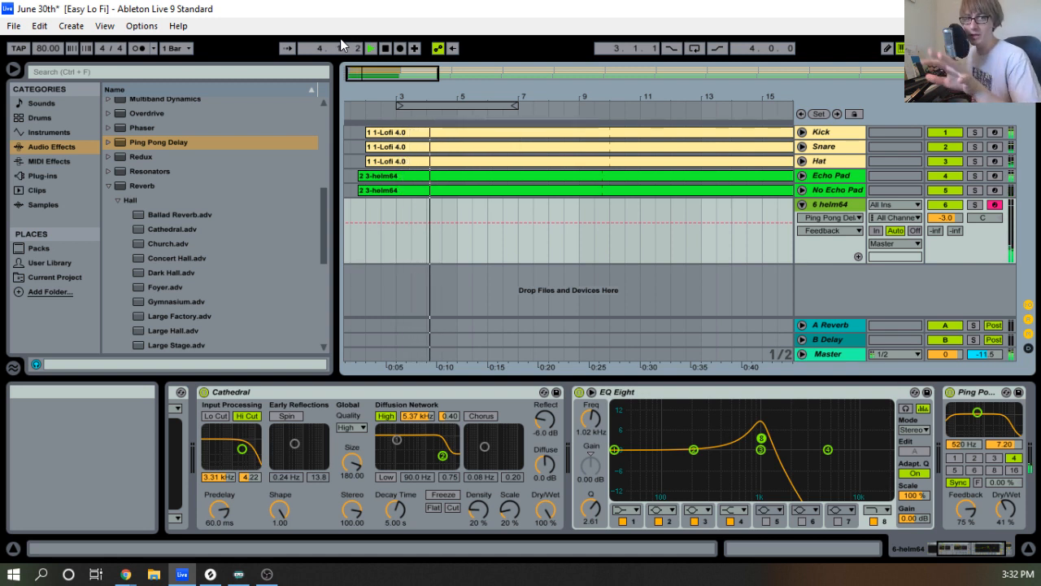
pyautogui.press('space')
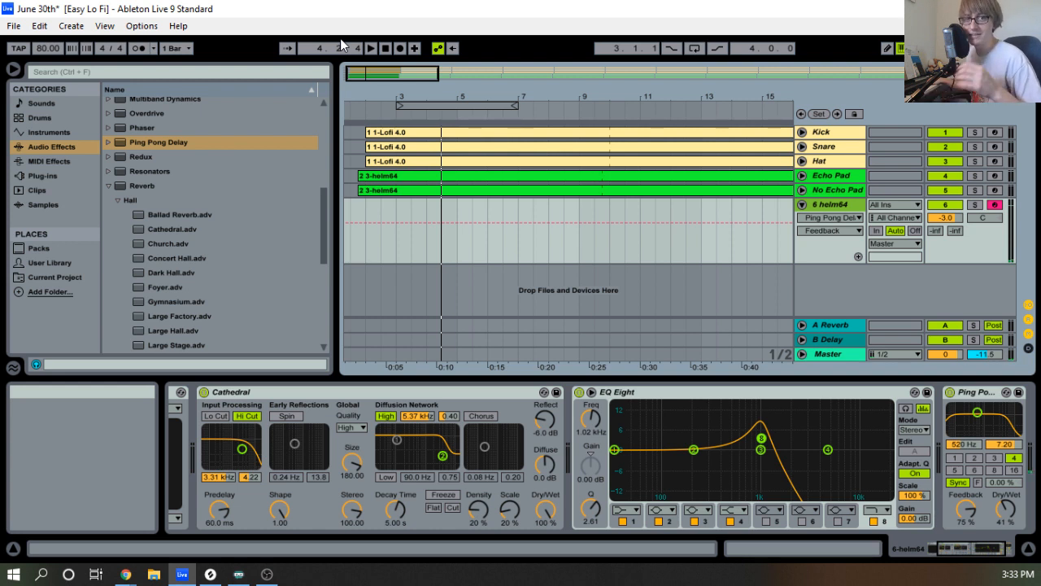
pyautogui.press('space')
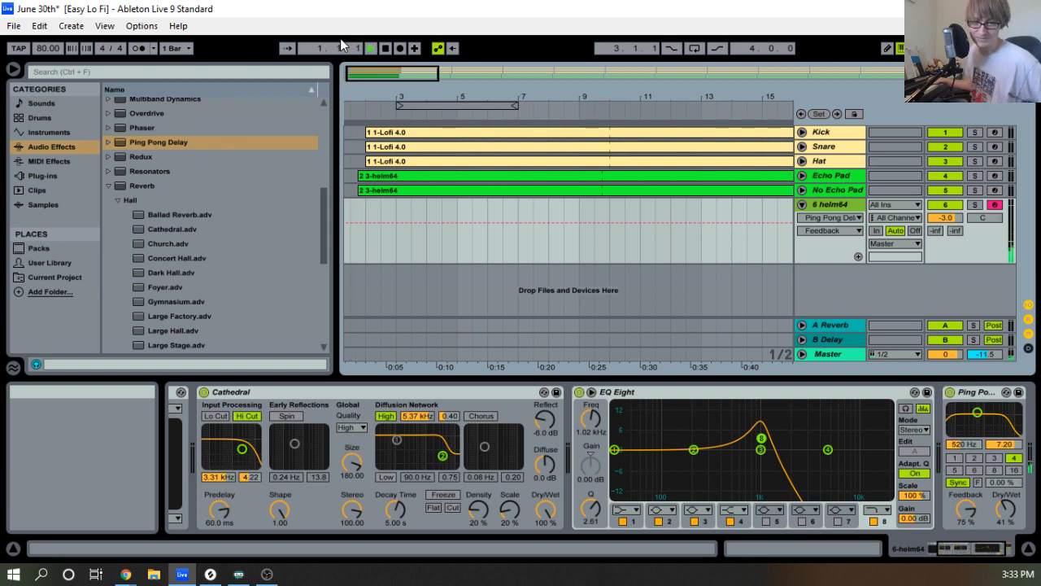
pyautogui.press('space')
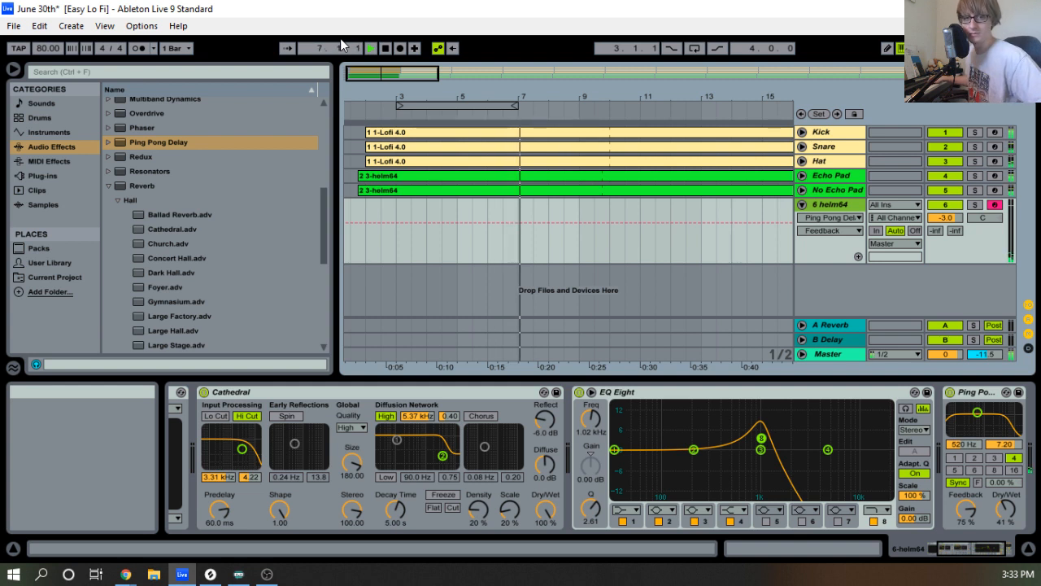
# Record a helm64 take from about bar 7 to bar 18 and set the Ping Pong Delay's feedback to 47%.
pyautogui.press('F9')
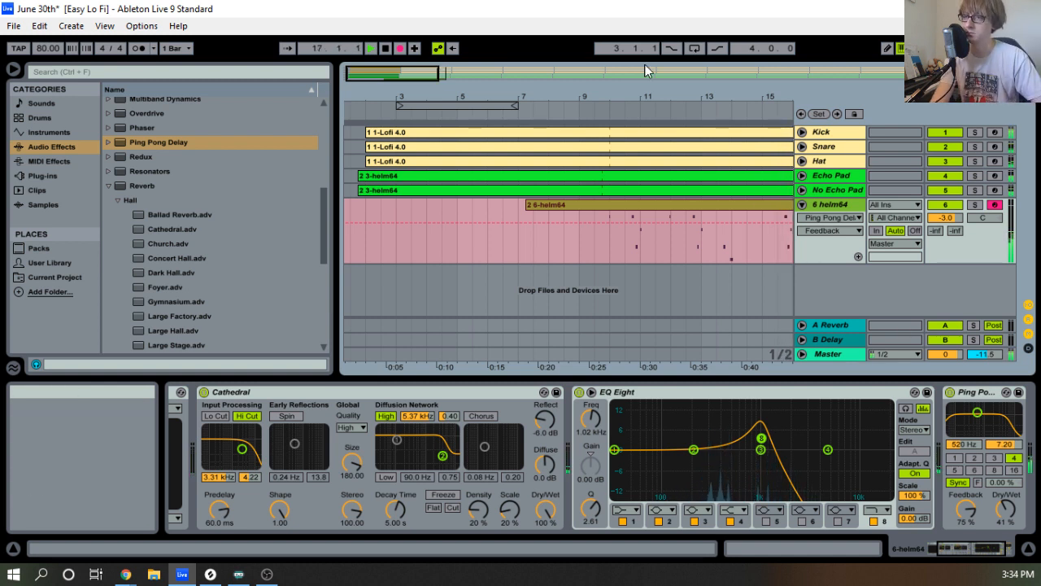
pyautogui.moveTo(649, 95); pyautogui.dragTo(519, 99)
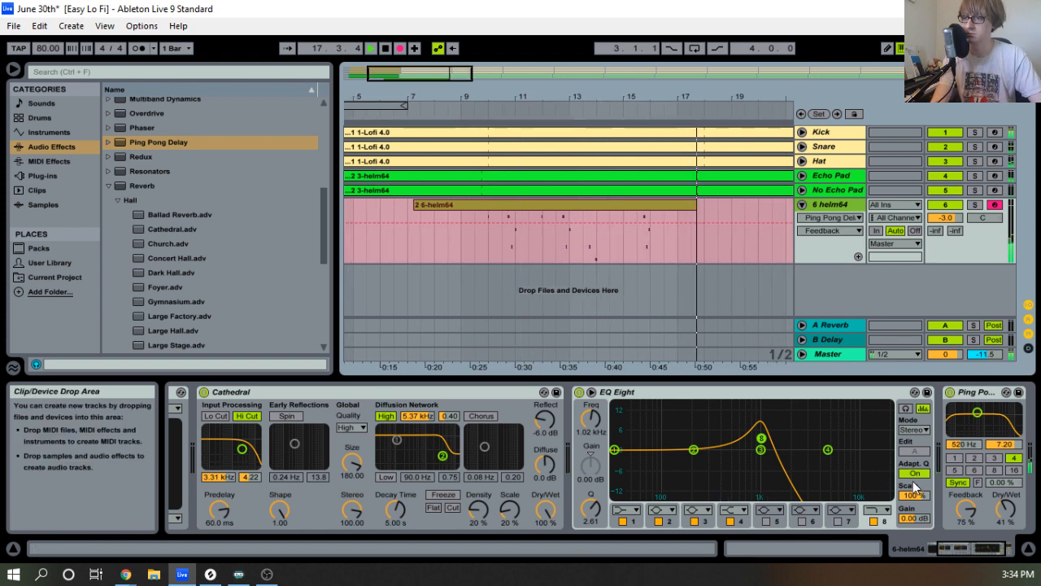
pyautogui.press('space')
pyautogui.moveTo(967, 514); pyautogui.dragTo(968, 520)
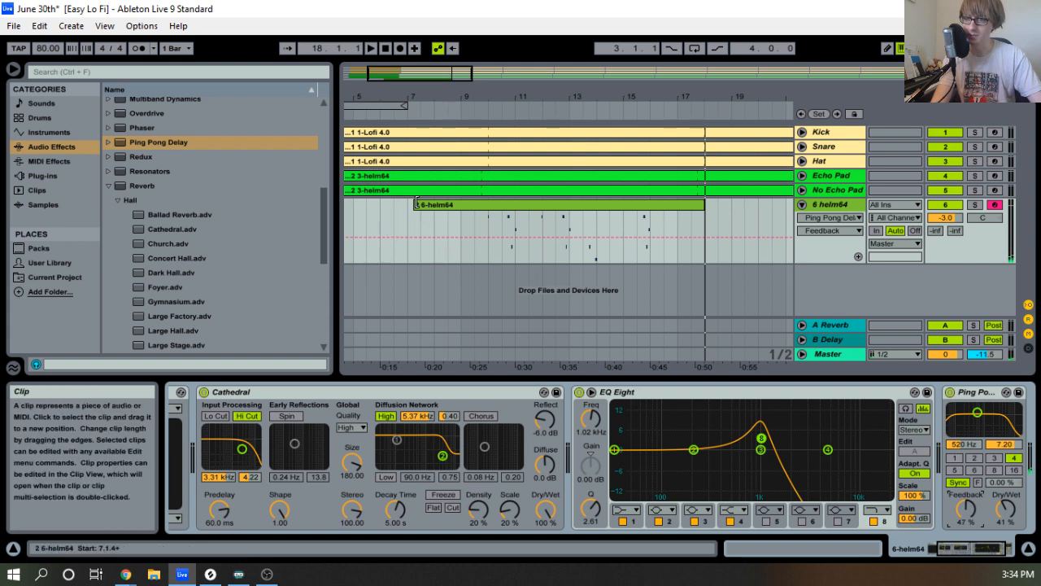
# Trim the helm64 clip to run from bar 15 to bar 17, auditioning the remaining phrase.
pyautogui.press('space')
pyautogui.moveTo(418, 206); pyautogui.dragTo(621, 218)
pyautogui.press('space')
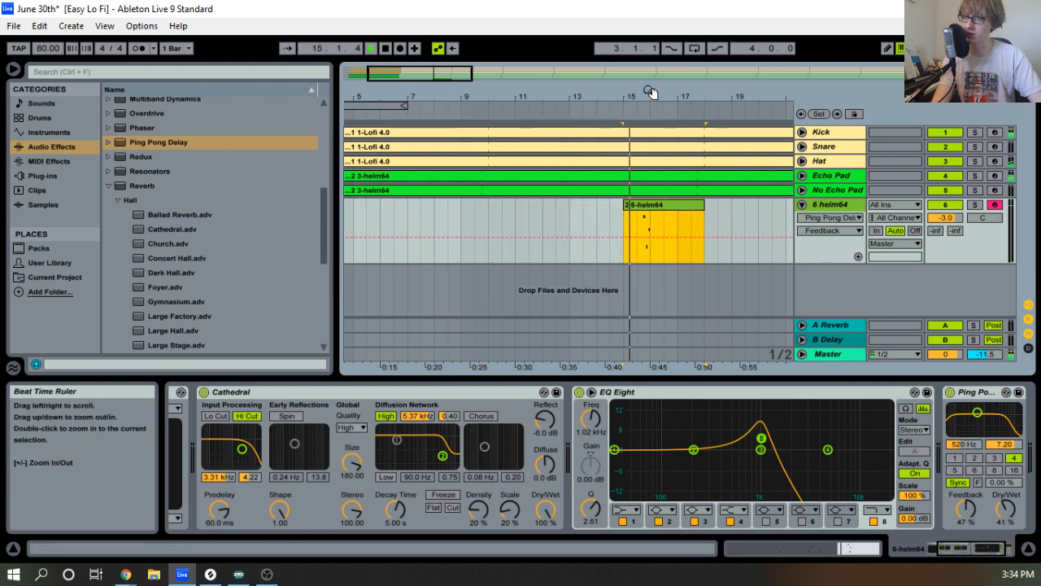
pyautogui.moveTo(648, 94); pyautogui.dragTo(646, 127)
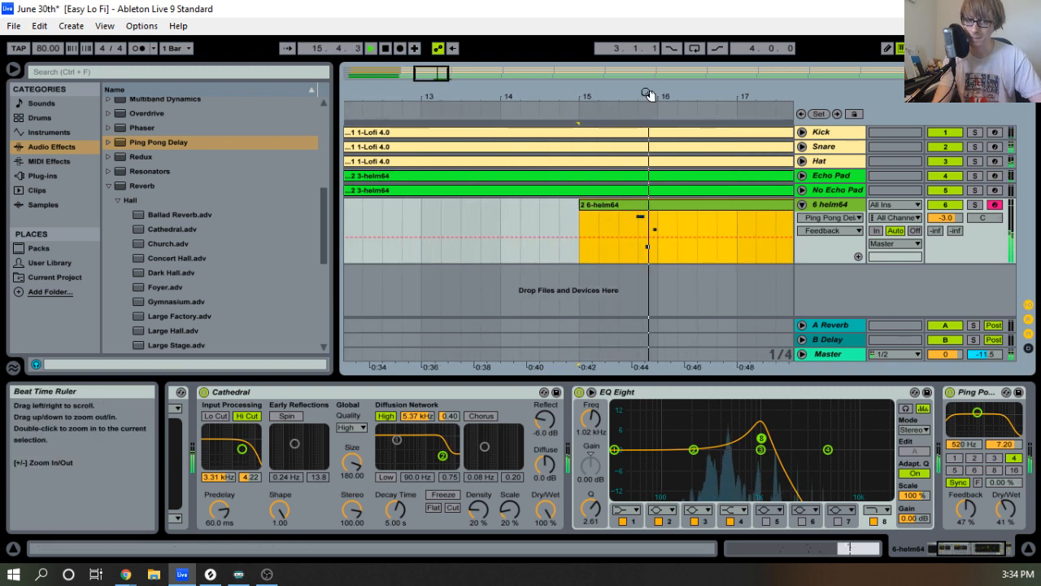
pyautogui.press('space')
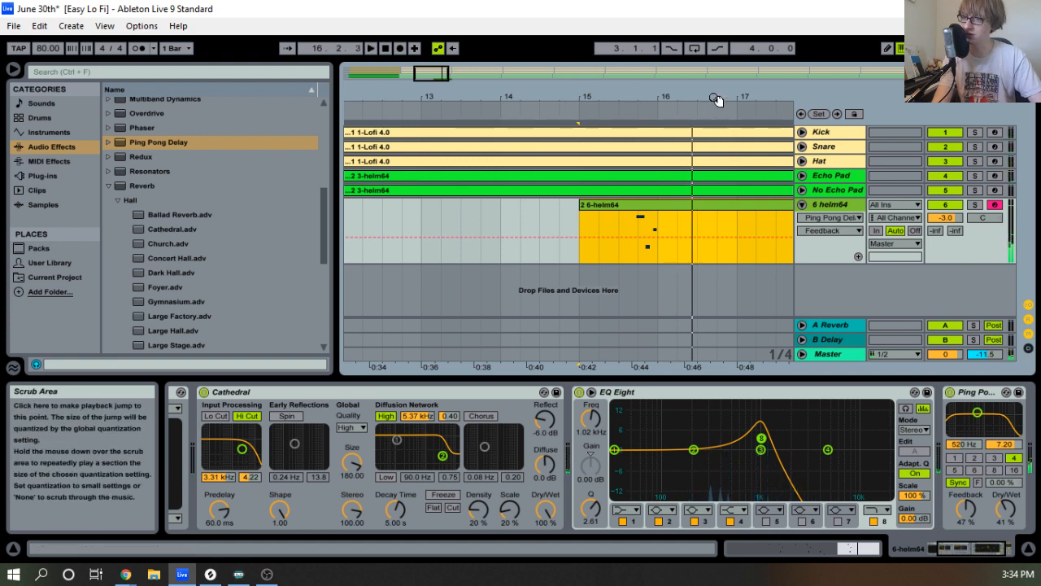
pyautogui.moveTo(713, 98); pyautogui.dragTo(714, 80)
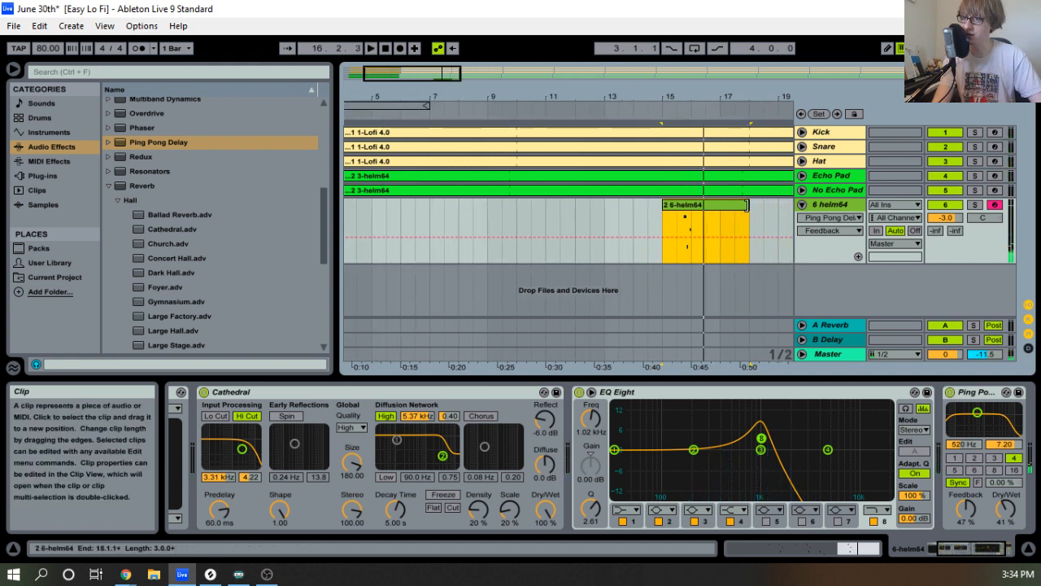
pyautogui.moveTo(747, 210); pyautogui.dragTo(720, 204)
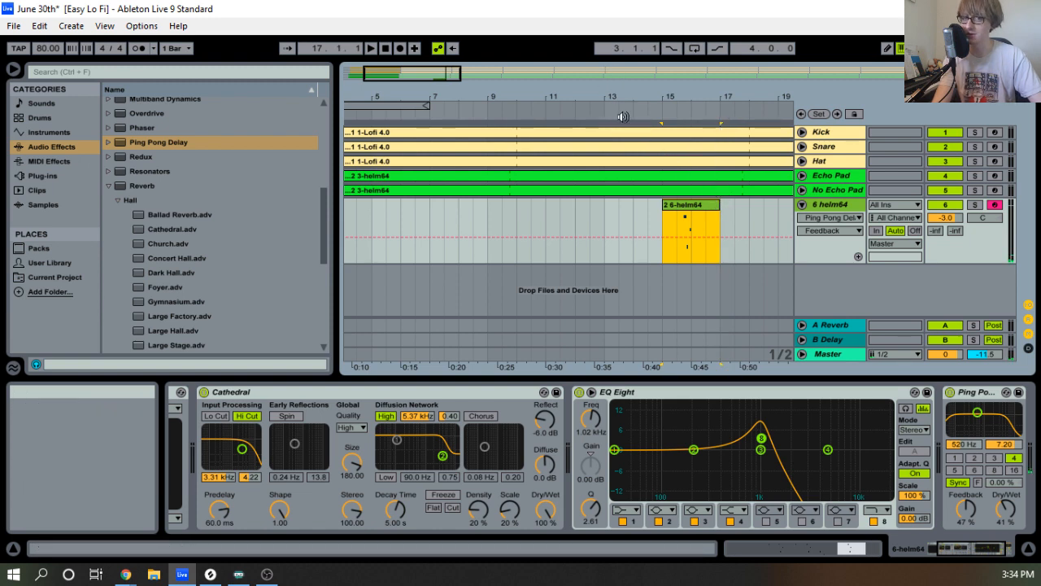
# Play back the trimmed helm64 clip from bar 15 to check the timing of its phrase.
pyautogui.moveTo(727, 96)
pyautogui.mouseDown()
pyautogui.moveTo(728, 139)
pyautogui.moveTo(681, 71)
pyautogui.mouseUp()
pyautogui.press('space')
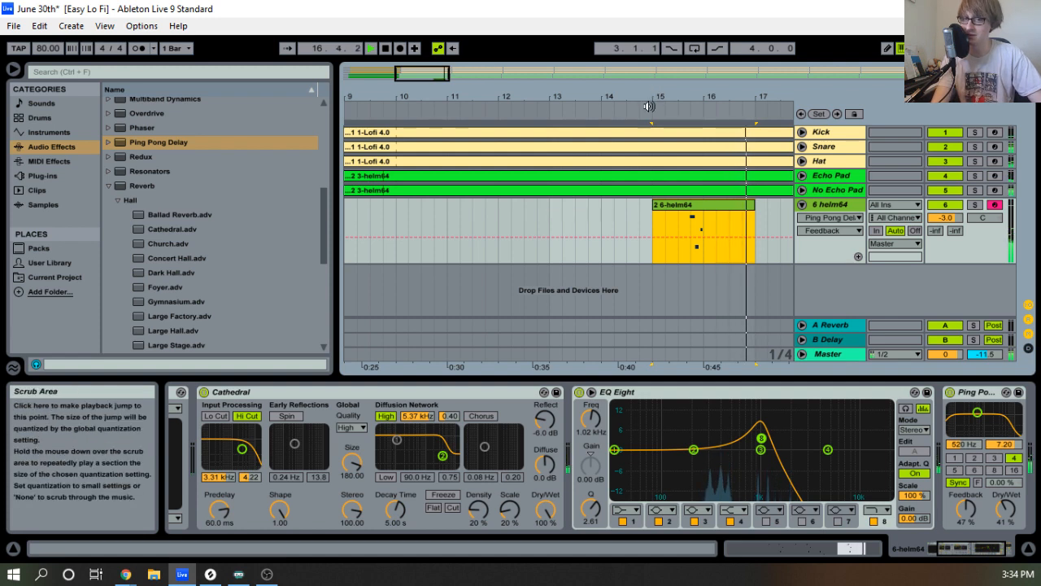
pyautogui.press('space')
pyautogui.moveTo(684, 93); pyautogui.dragTo(629, 59)
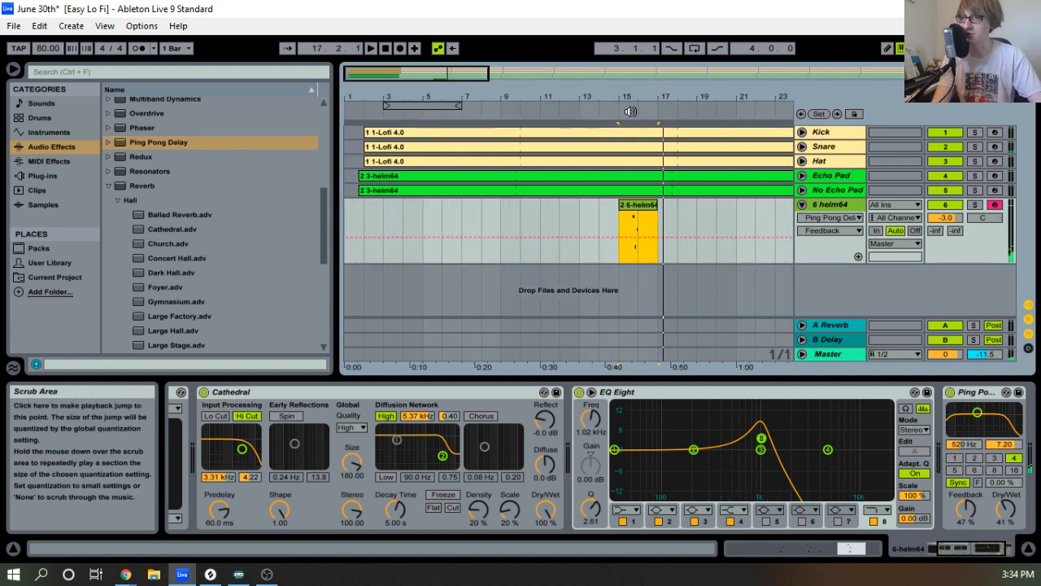
pyautogui.click(621, 111)
pyautogui.moveTo(643, 93); pyautogui.dragTo(681, 118)
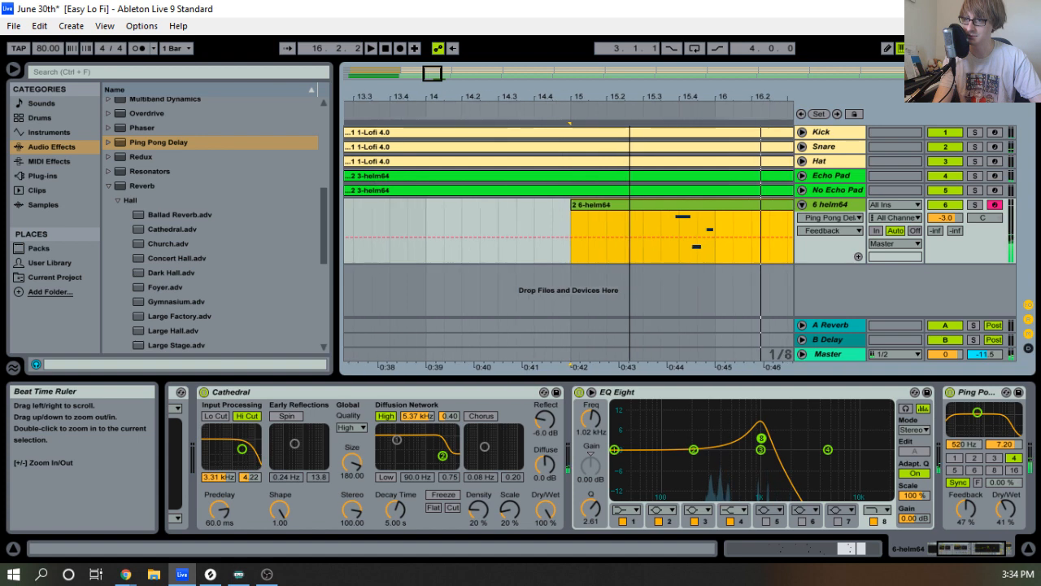
# Open the helm64 clip's notes in an enlarged editor, nudge the A#3 note to 9.4.1 and the D#3 note to 9.4.3, and audition them.
pyautogui.click(693, 203)
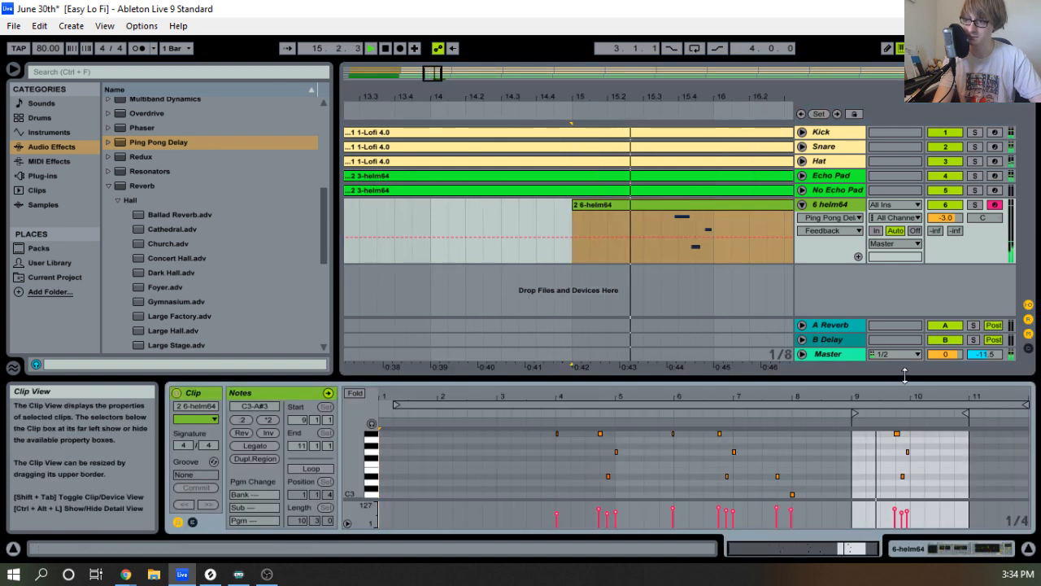
pyautogui.moveTo(873, 379); pyautogui.dragTo(724, 180)
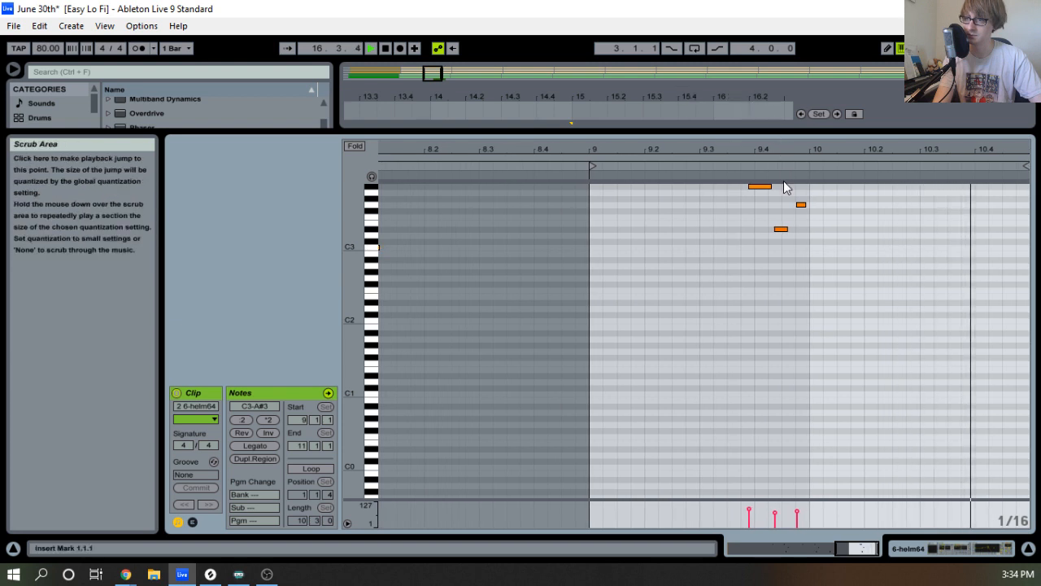
pyautogui.press('space')
pyautogui.scroll(1, 757, 232)
pyautogui.moveTo(736, 289); pyautogui.dragTo(769, 207)
pyautogui.moveTo(755, 288); pyautogui.dragTo(787, 272)
pyautogui.press('Right')
pyautogui.press('space')
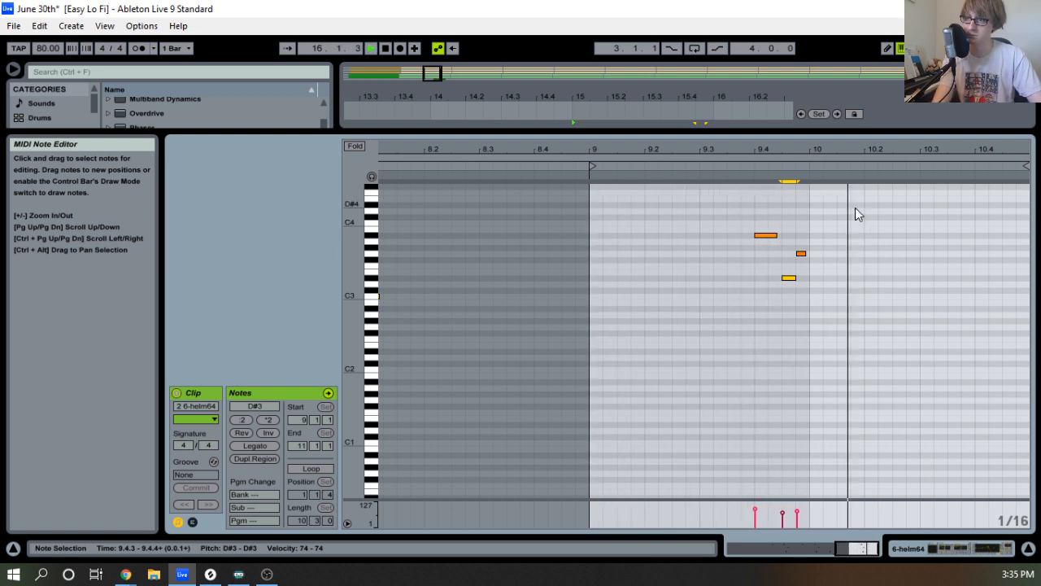
# Try the G3 note at 10.1.1, then shift all three notes a sixteenth earlier so the A#3 starts at 9.3.4, and audition them.
pyautogui.press('space')
pyautogui.moveTo(830, 228); pyautogui.dragTo(802, 255)
pyautogui.press('Right')
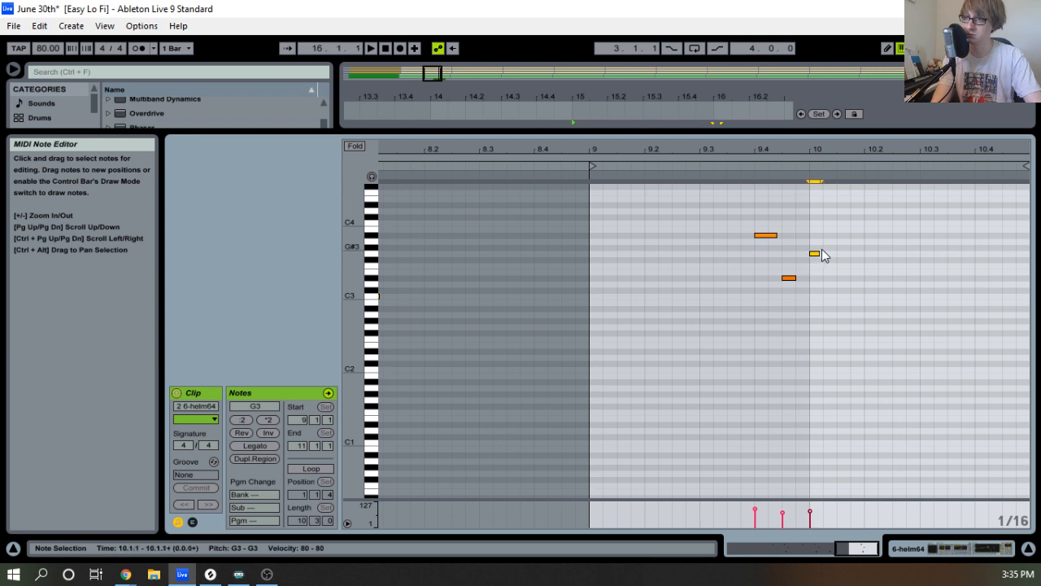
pyautogui.press('Left')
pyautogui.moveTo(792, 294); pyautogui.dragTo(776, 214)
pyautogui.press('Left')
pyautogui.press('Left')
pyautogui.press('space')
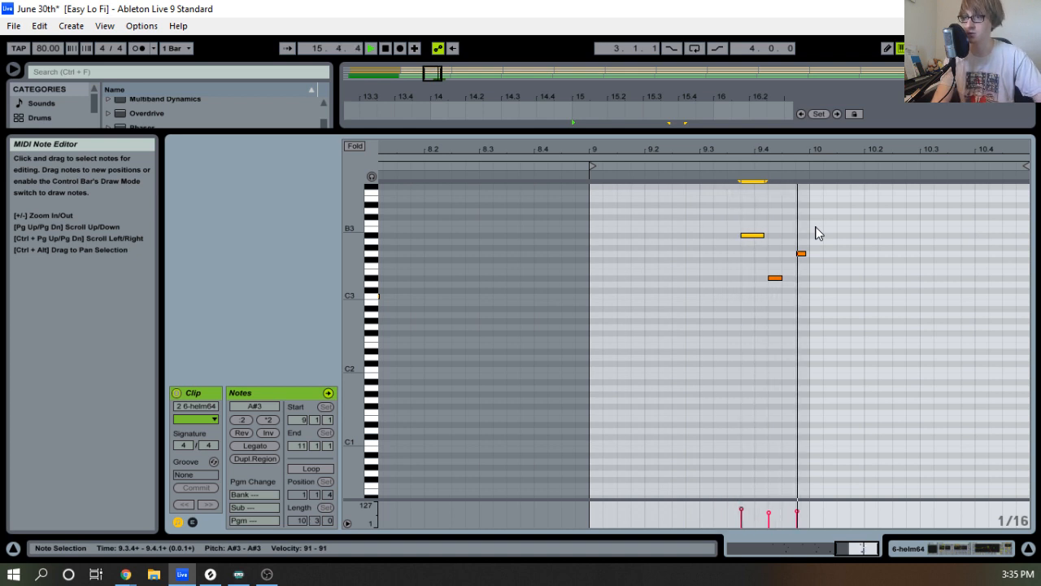
# Shift the three notes together a sixteenth later so the phrase starts at 9.4.1, and play it back.
pyautogui.click(740, 299)
pyautogui.press('space')
pyautogui.moveTo(741, 301); pyautogui.dragTo(825, 196)
pyautogui.press('Right')
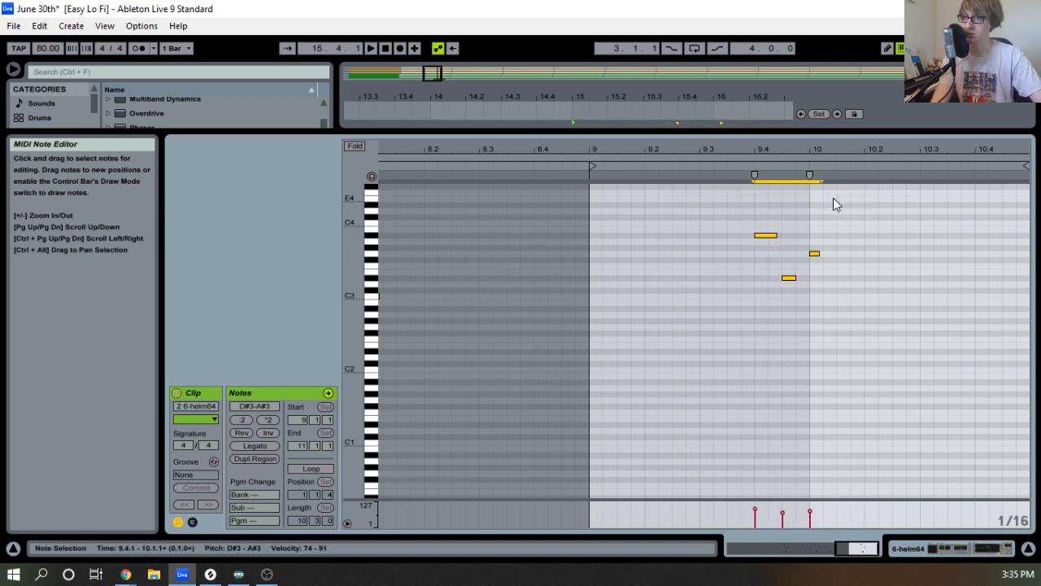
pyautogui.press('space')
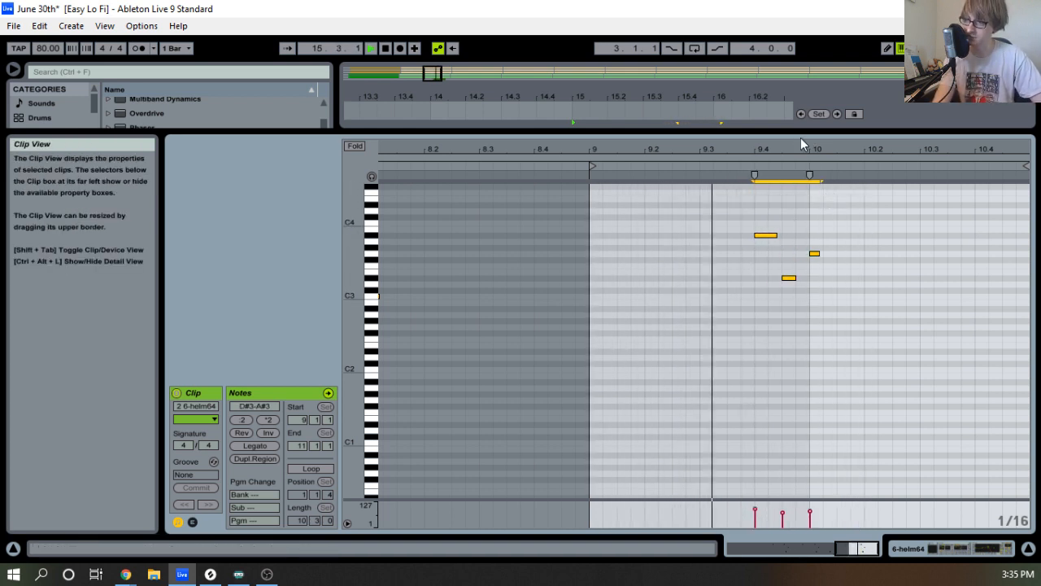
pyautogui.press('space')
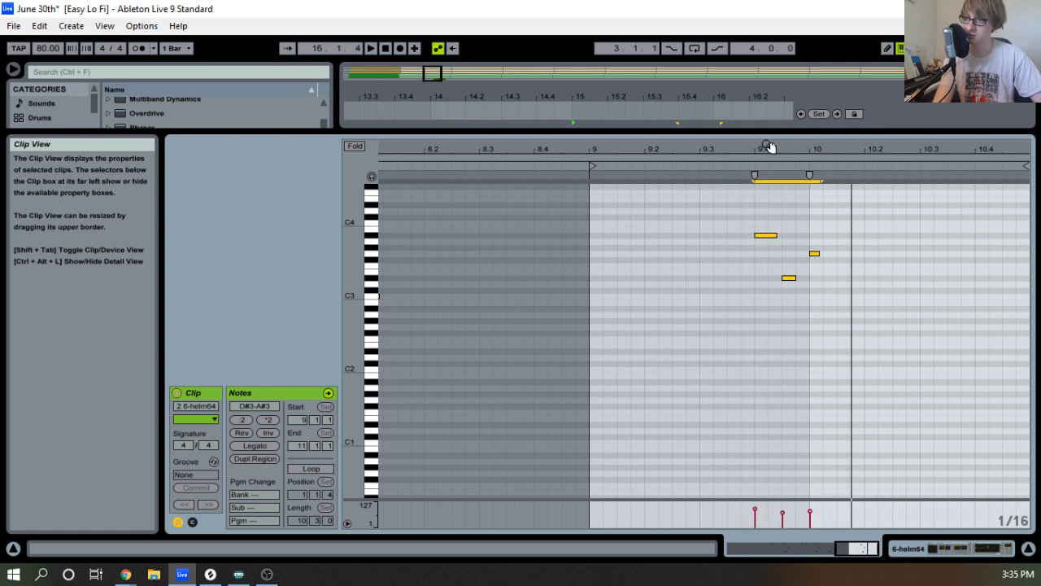
# Nudge the three notes slightly ahead of 9.4, play the phrase, and restore the full arrangement view.
pyautogui.moveTo(758, 148); pyautogui.dragTo(783, 111)
pyautogui.press('space')
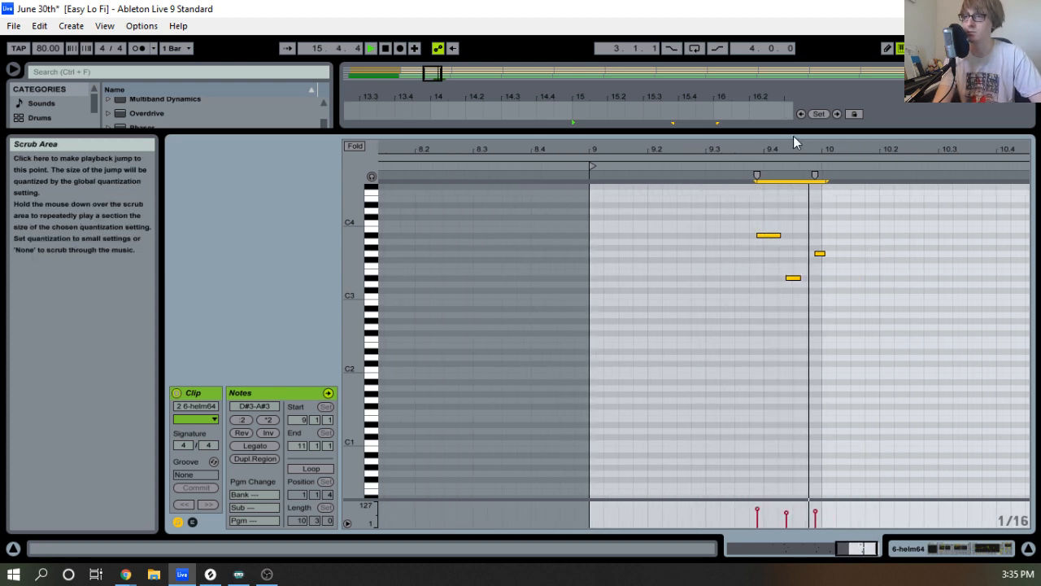
pyautogui.moveTo(814, 132); pyautogui.dragTo(815, 376)
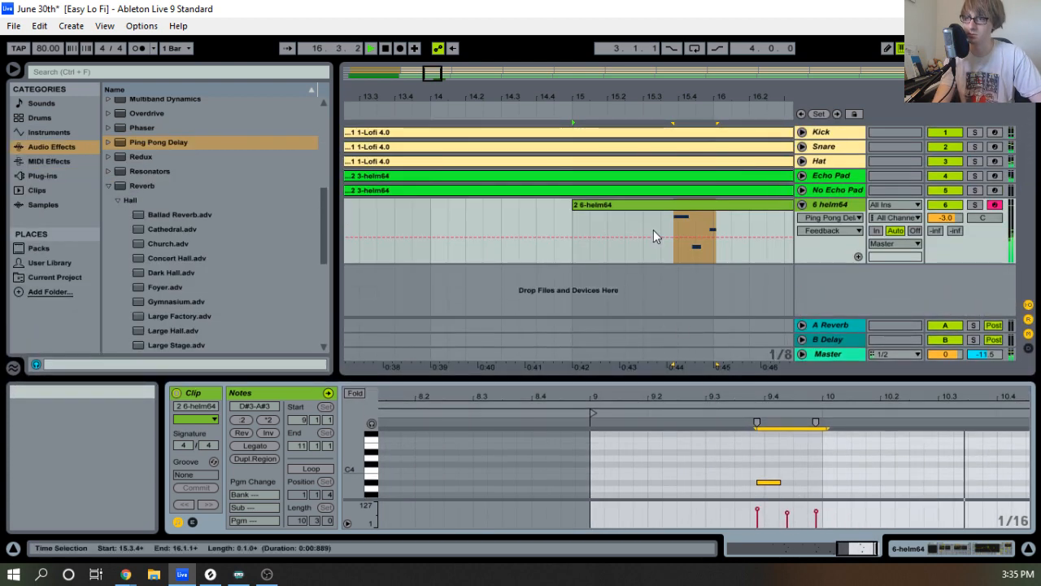
pyautogui.moveTo(676, 96); pyautogui.dragTo(599, 92)
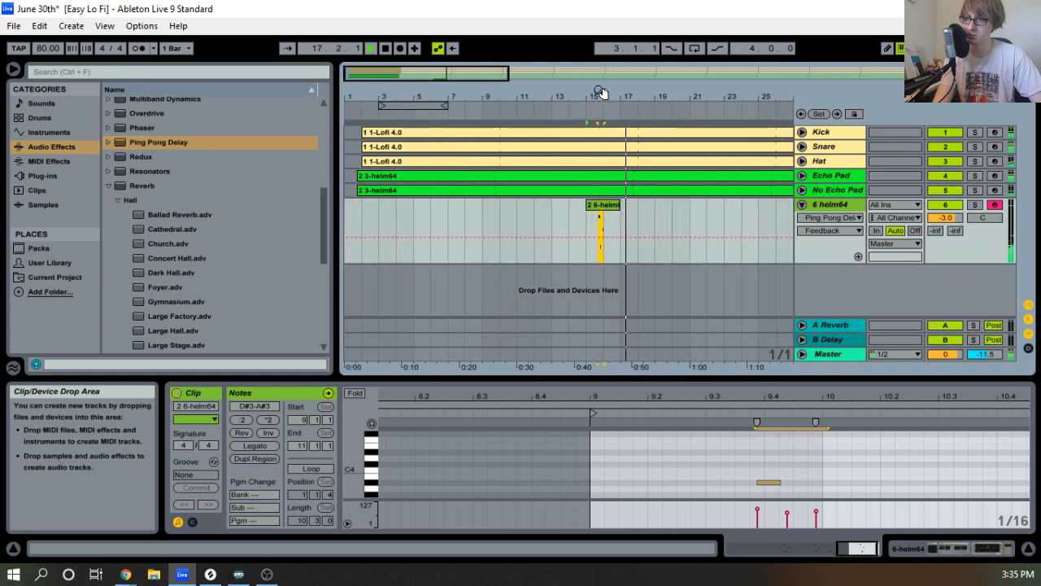
# Stop playback, return the song position to the start, and delete the trimmed helm64 clip.
pyautogui.press('space')
pyautogui.doubleClick(387, 49)
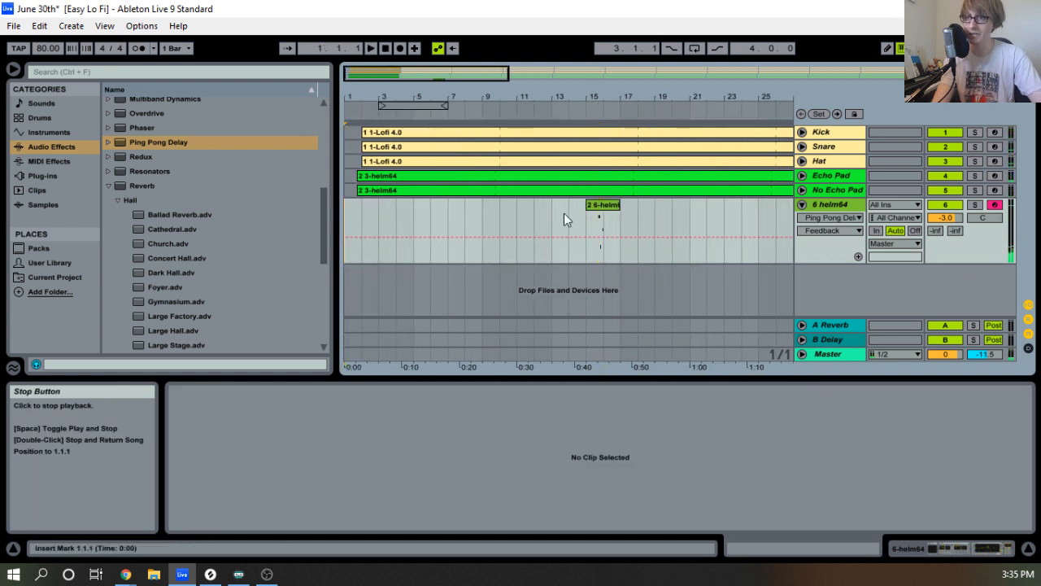
pyautogui.moveTo(581, 213); pyautogui.dragTo(739, 213)
pyautogui.press('Delete')
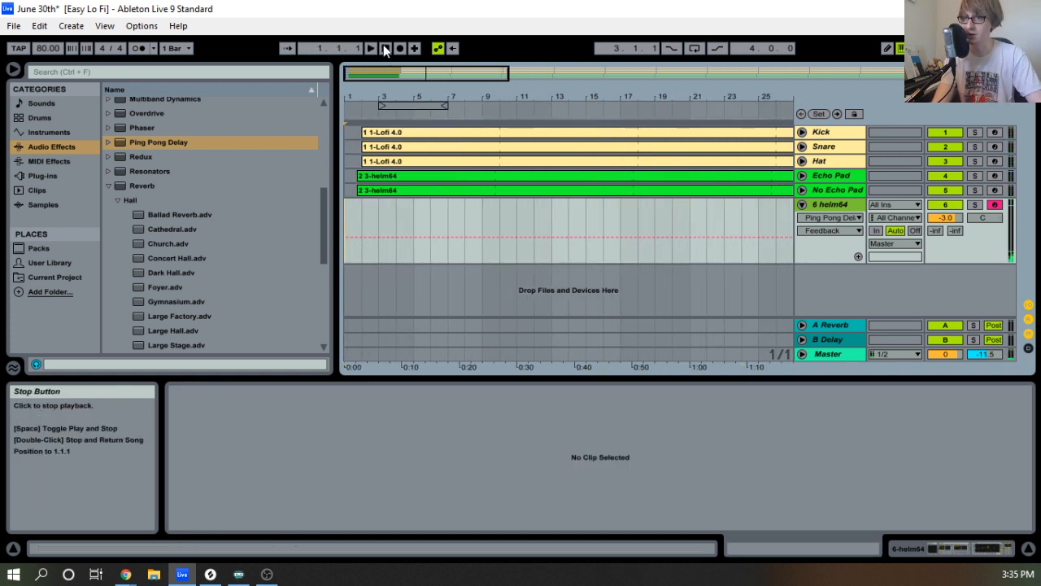
# Record a new helm64 take from the start of the arrangement to about bar 25.
pyautogui.click(400, 48)
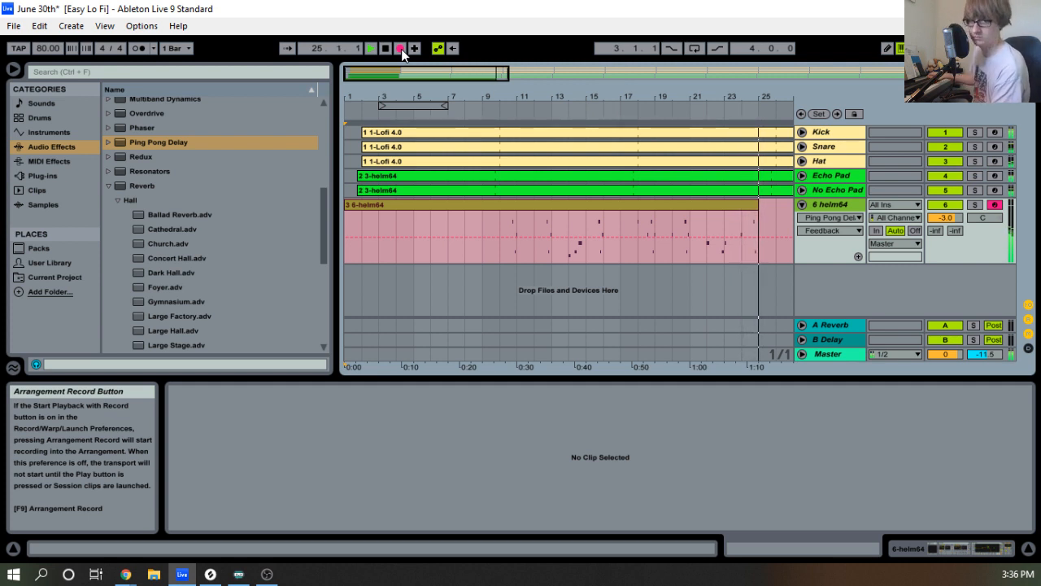
pyautogui.press('space')
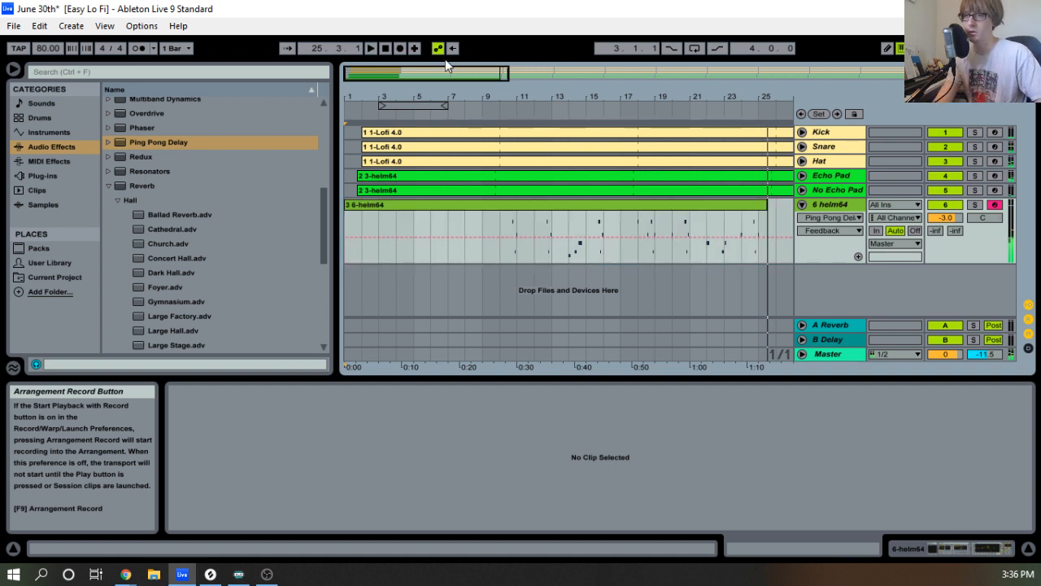
# Delete the existing helm64 take and record a new one from the start of the arrangement to about bar 25.
pyautogui.click(589, 204)
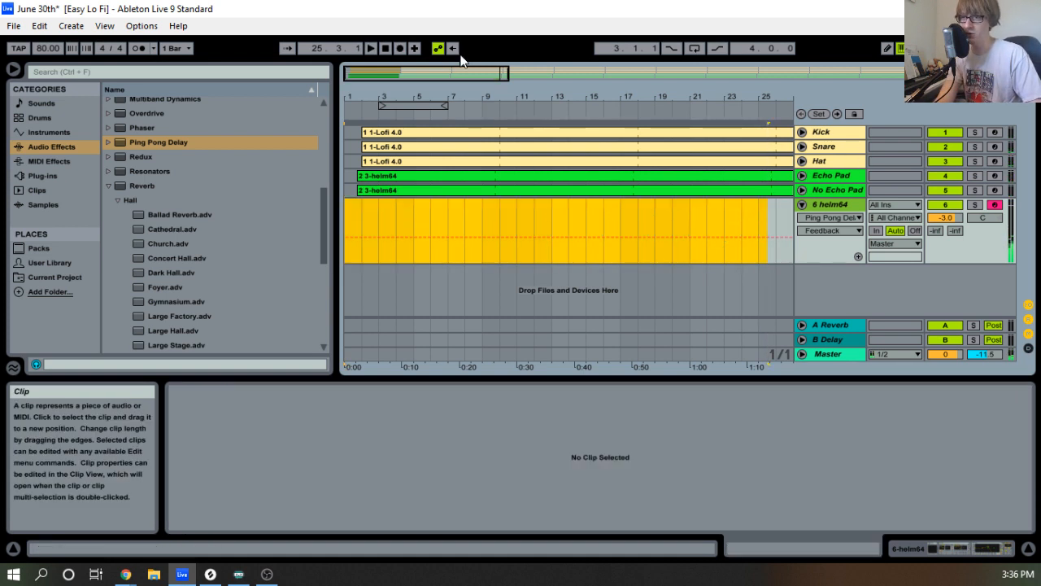
pyautogui.click(399, 49)
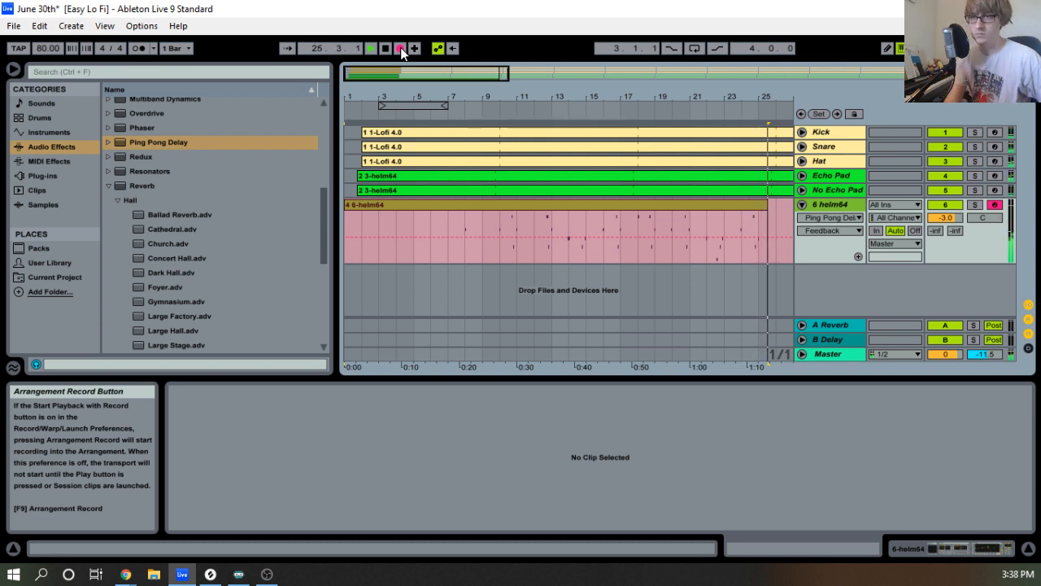
pyautogui.press('space')
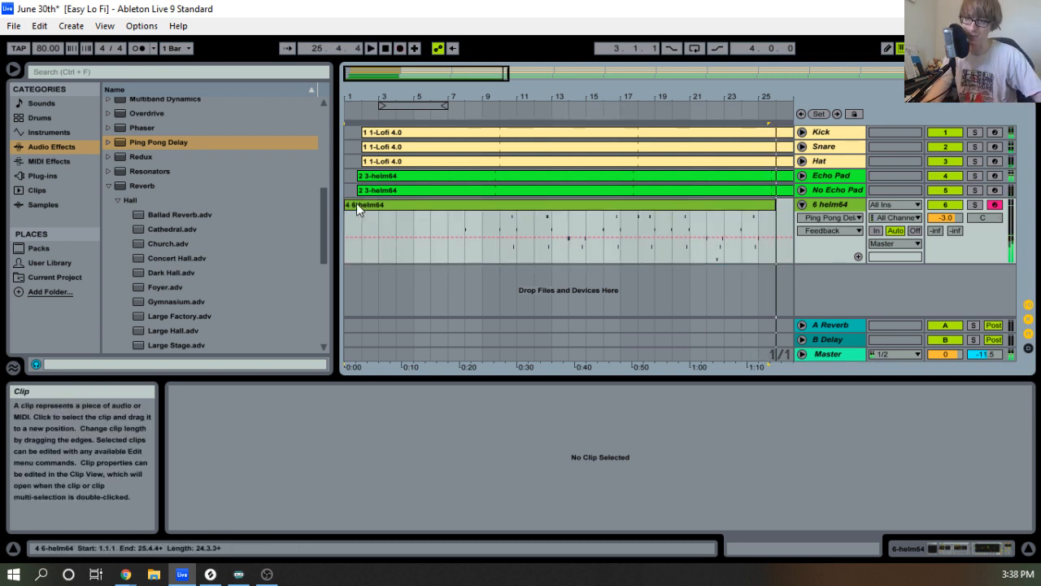
# Trim the start of the new helm64 clip to 21.1.1 and play back the remaining phrase.
pyautogui.moveTo(346, 206); pyautogui.dragTo(697, 192)
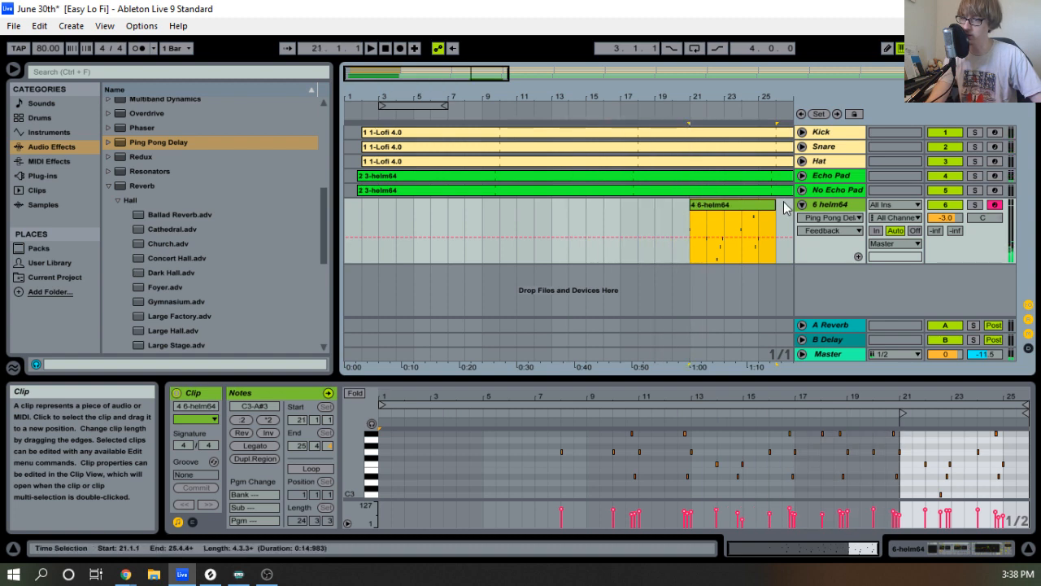
pyautogui.click(782, 210)
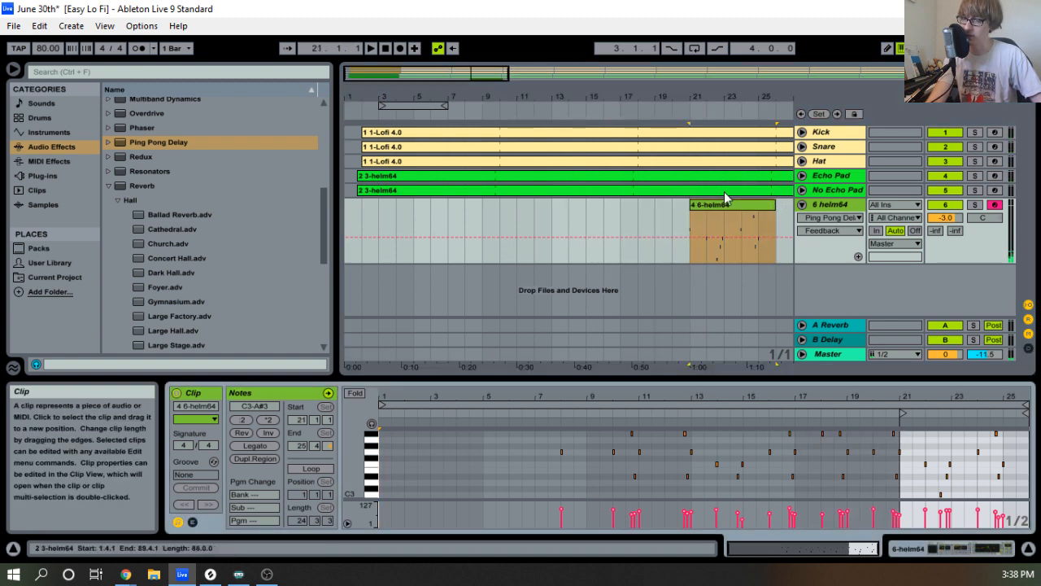
pyautogui.press('space')
pyautogui.moveTo(701, 96); pyautogui.dragTo(703, 285)
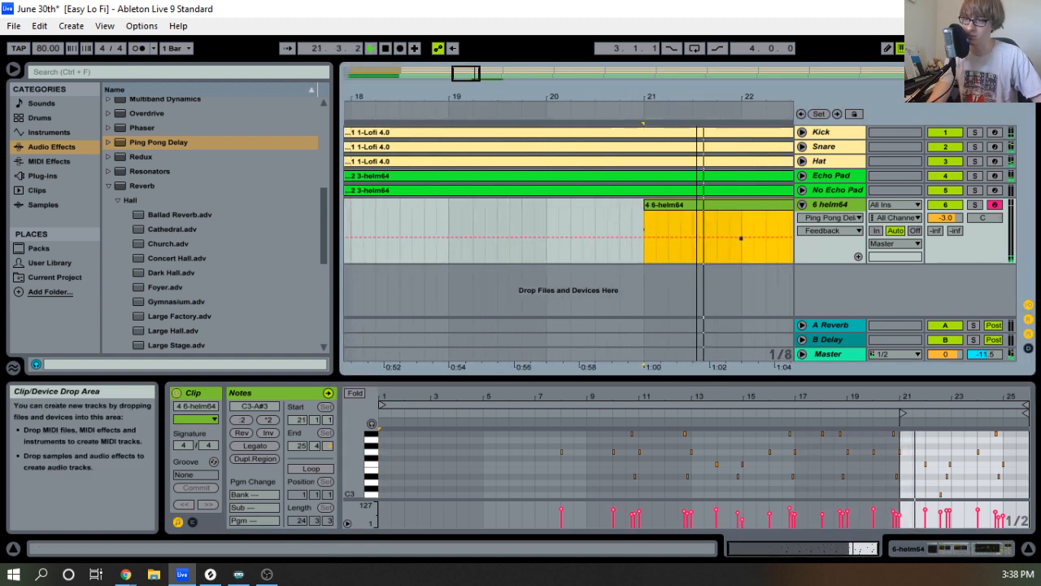
pyautogui.click(590, 237)
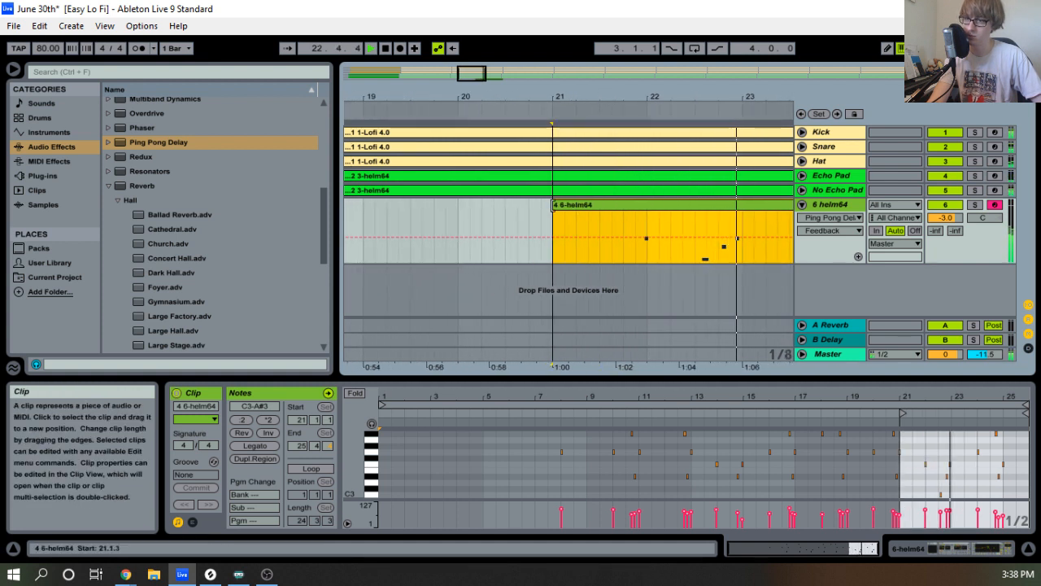
pyautogui.press('space')
pyautogui.moveTo(604, 96); pyautogui.dragTo(430, 53)
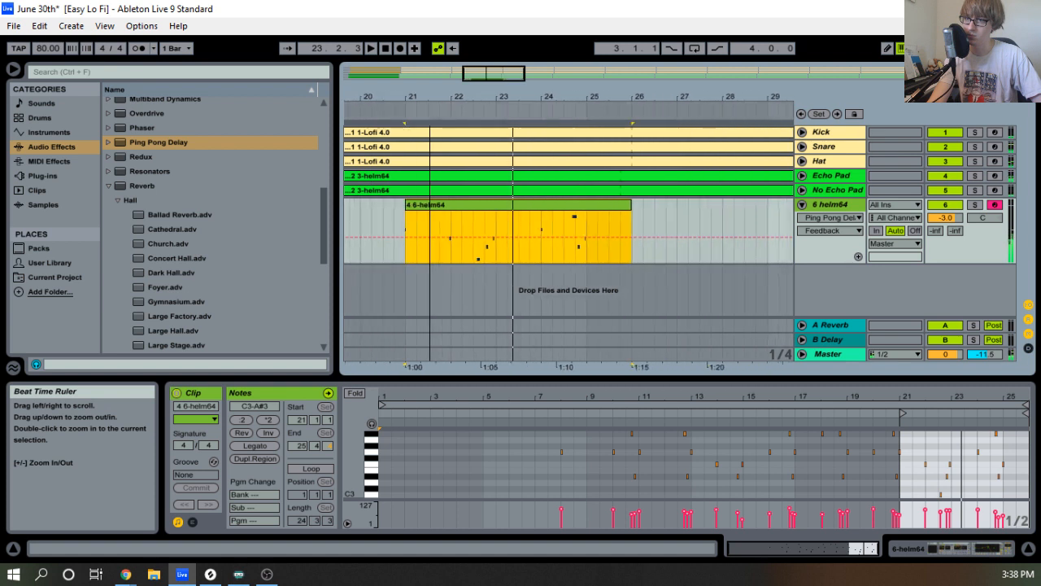
# Trim the end of the helm64 clip to about 25.3.4 and crop the clip to its remaining length.
pyautogui.moveTo(630, 204); pyautogui.dragTo(614, 202)
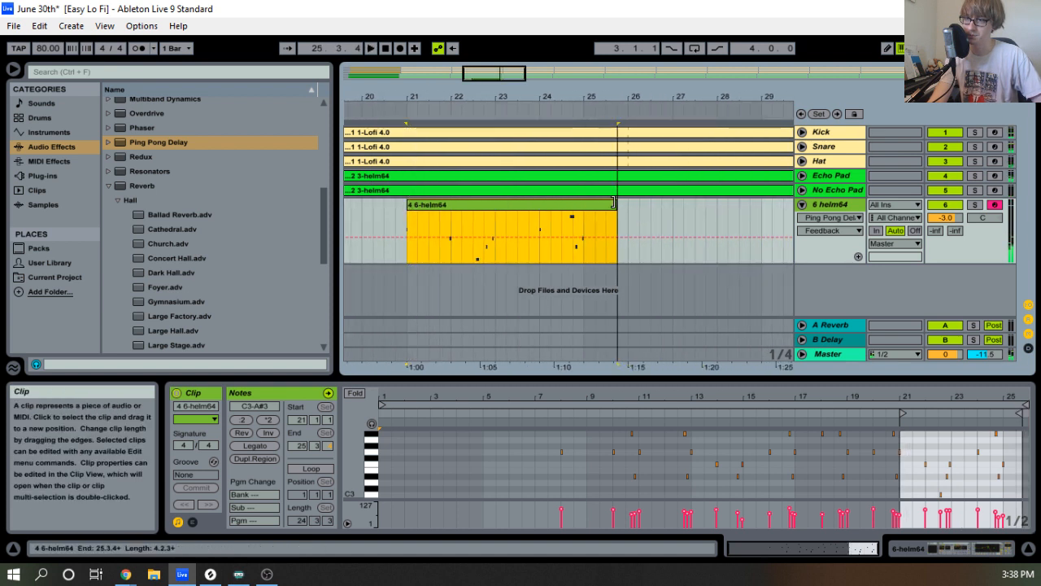
pyautogui.rightClick(583, 202)
pyautogui.click(627, 321)
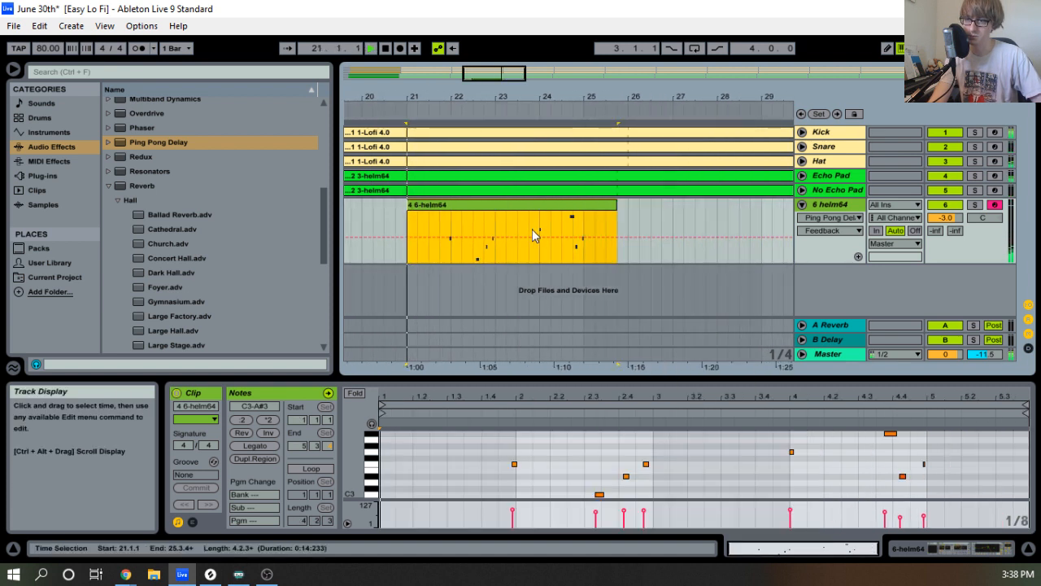
# Enlarge the note editor, nudge the G3 note near bar 4 slightly earlier to 3.4.4, and play the phrase.
pyautogui.moveTo(539, 98); pyautogui.dragTo(571, 117)
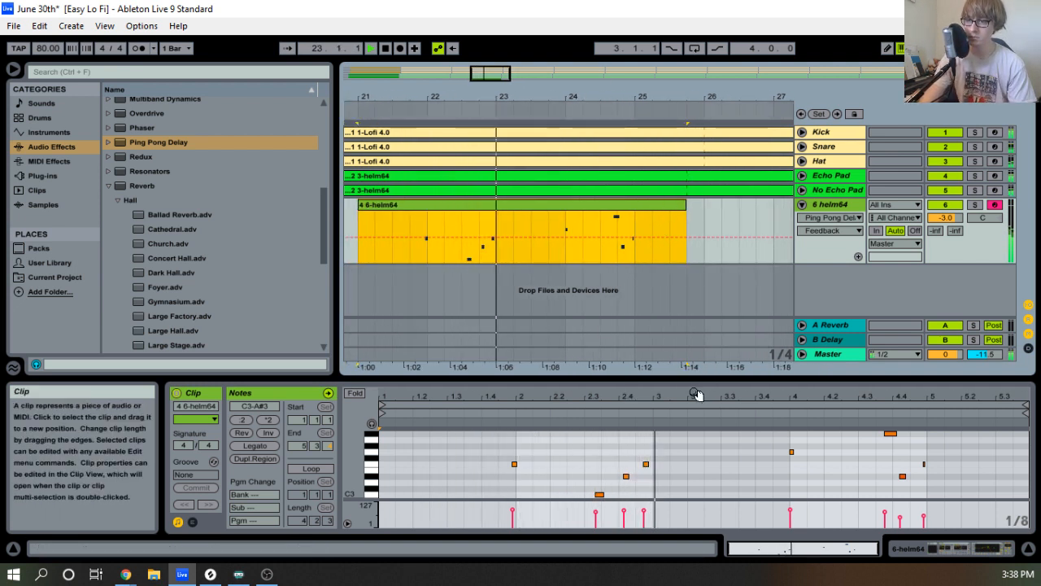
pyautogui.moveTo(680, 378); pyautogui.dragTo(716, 172)
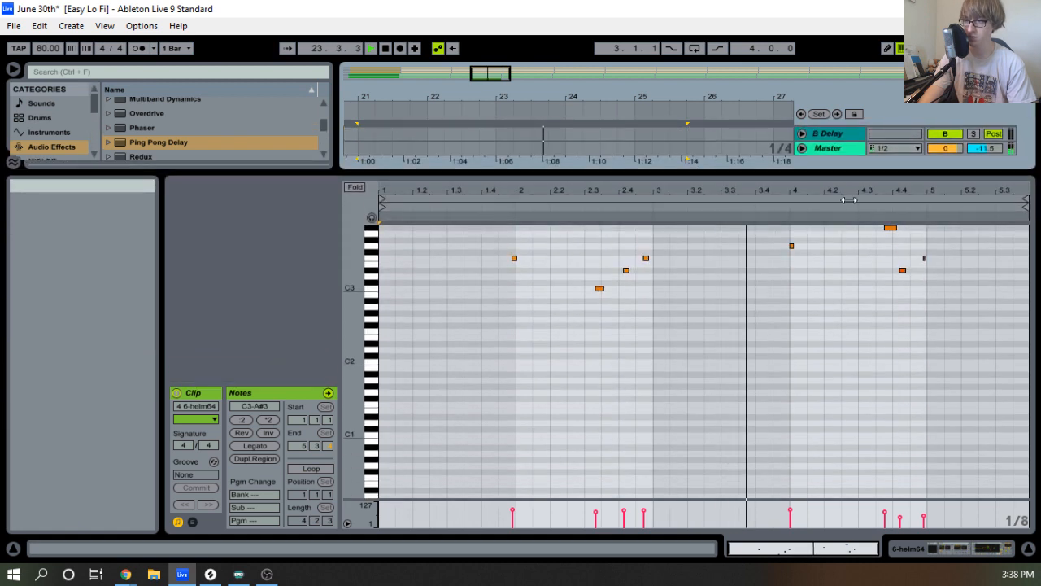
pyautogui.moveTo(848, 199); pyautogui.dragTo(848, 214)
pyautogui.press('space')
pyautogui.scroll(2, 762, 304)
pyautogui.moveTo(791, 288)
pyautogui.mouseDown()
pyautogui.moveTo(814, 271)
pyautogui.moveTo(795, 254)
pyautogui.mouseUp()
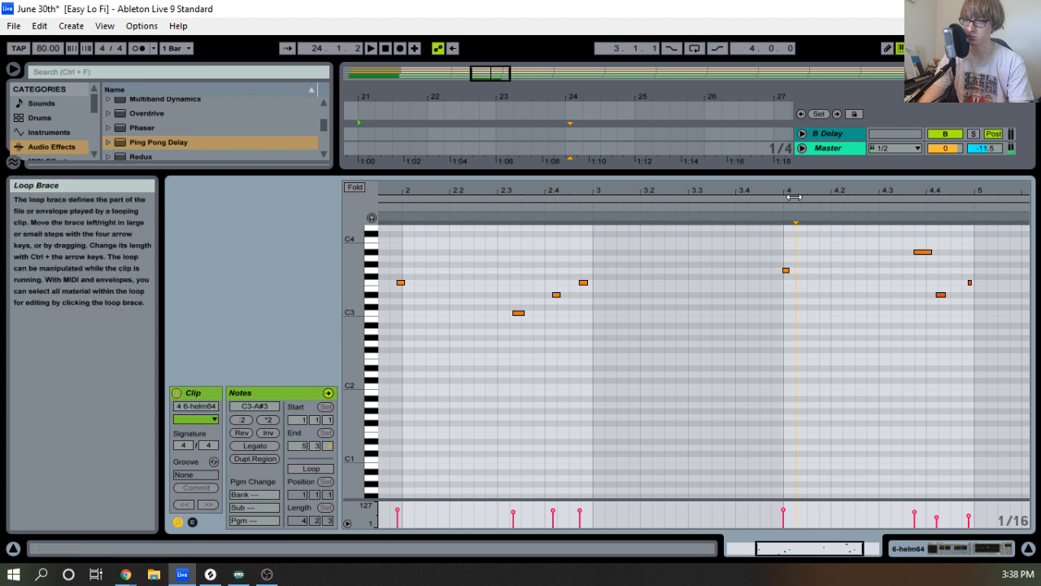
pyautogui.moveTo(794, 193); pyautogui.dragTo(787, 226)
pyautogui.moveTo(761, 284); pyautogui.dragTo(814, 239)
pyautogui.press('Left')
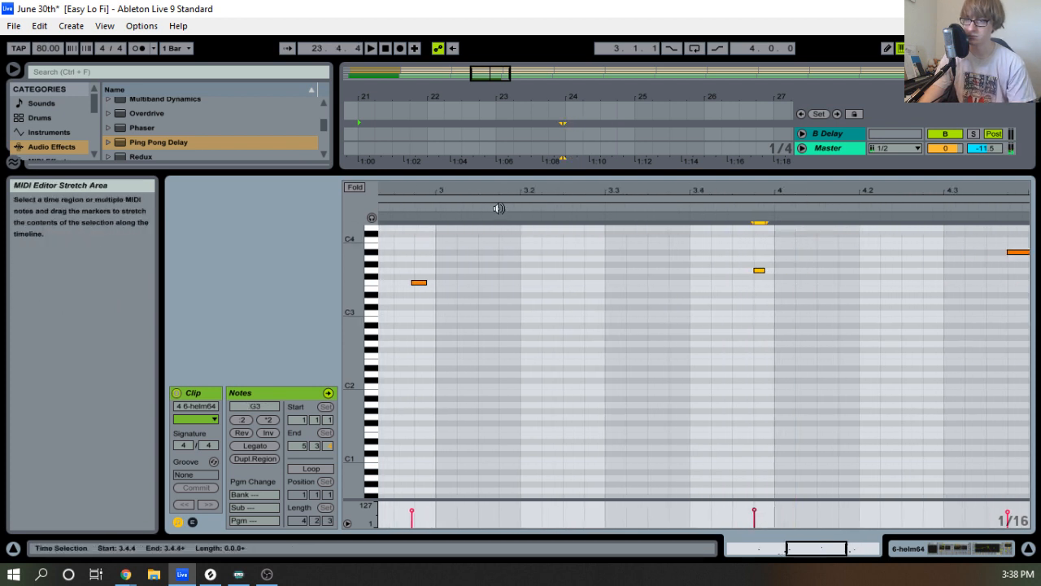
pyautogui.moveTo(693, 195); pyautogui.dragTo(739, 186)
pyautogui.press('space')
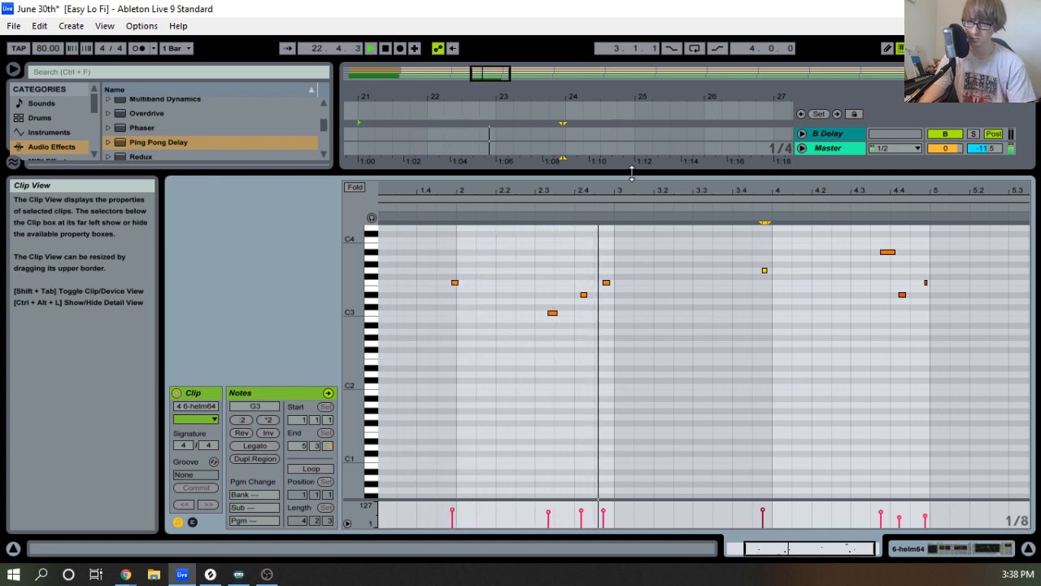
# Shift the D#3 note slightly earlier to beat 2.4 and play the phrase back.
pyautogui.moveTo(442, 191); pyautogui.dragTo(543, 192)
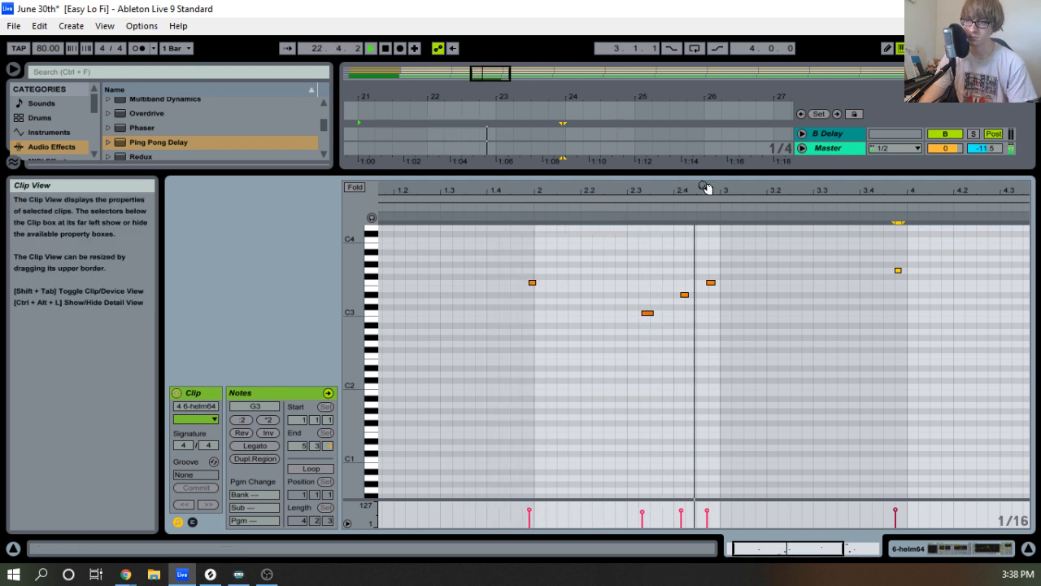
pyautogui.click(684, 296)
pyautogui.press('Left')
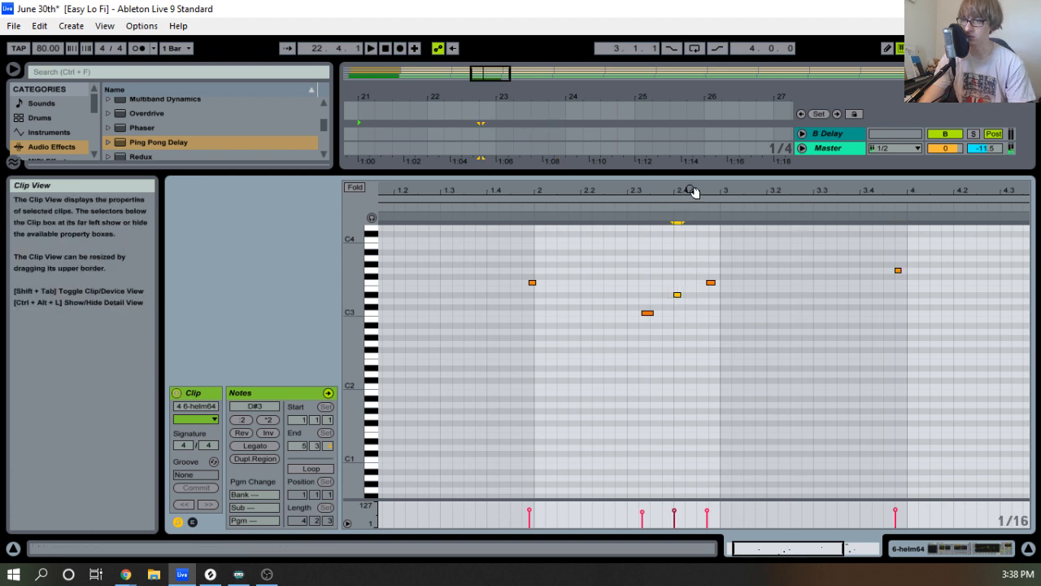
pyautogui.moveTo(690, 194); pyautogui.dragTo(686, 199)
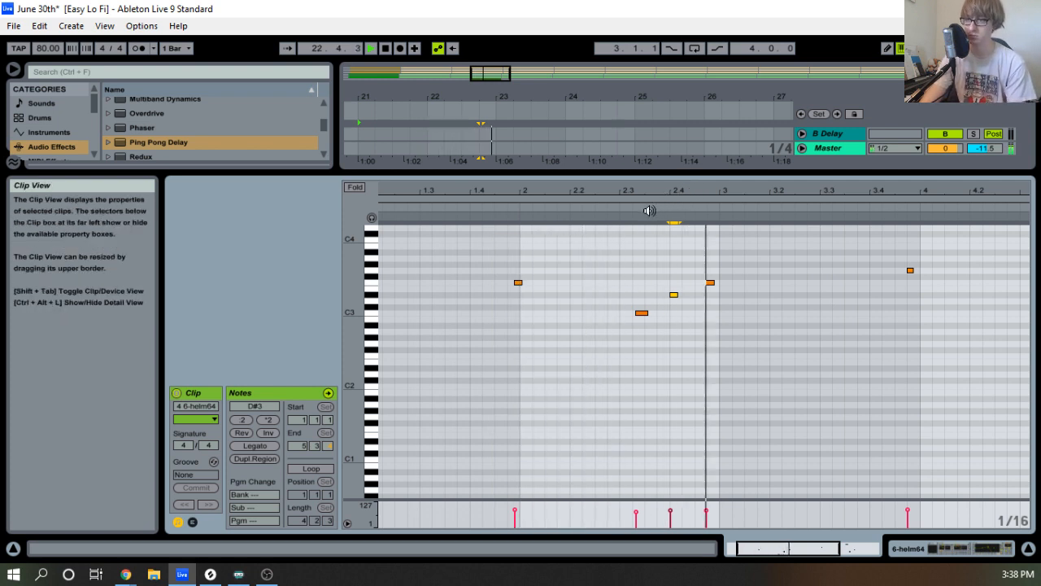
# Raise the short last note just before bar 5 to G3 and play the phrase back.
pyautogui.moveTo(886, 194); pyautogui.dragTo(650, 193)
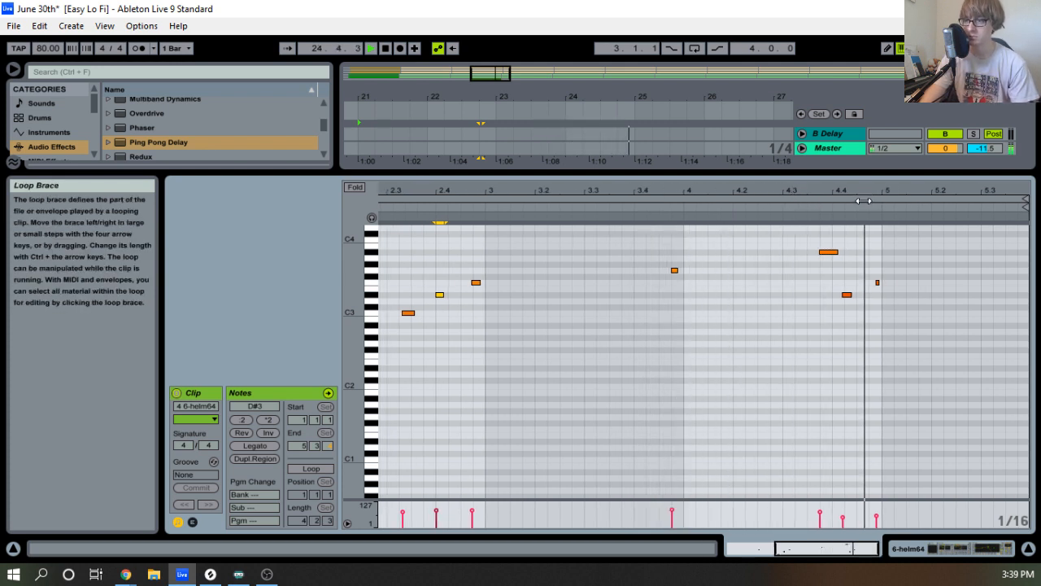
pyautogui.press('space')
pyautogui.moveTo(877, 282); pyautogui.dragTo(895, 270)
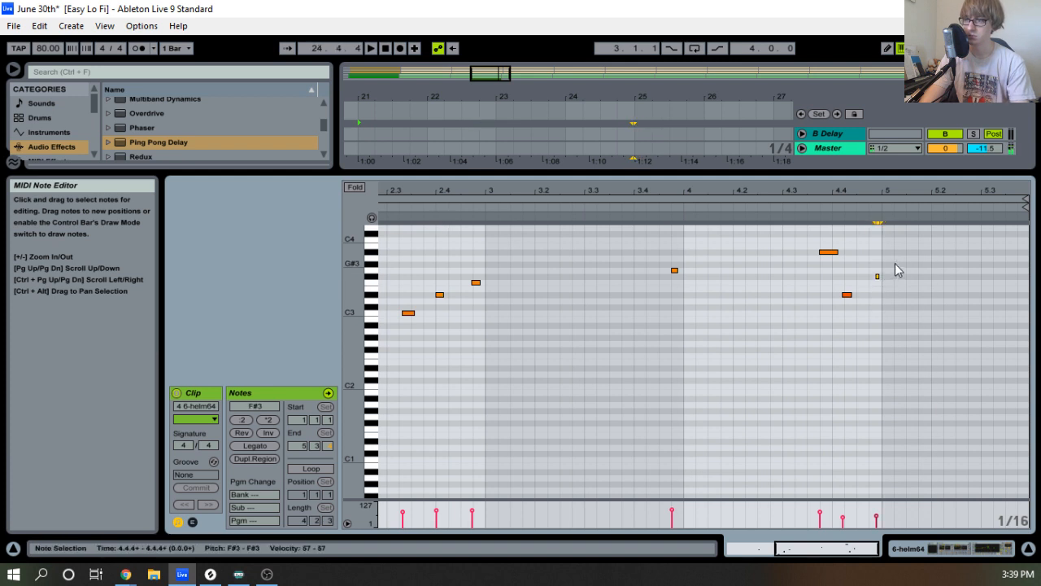
pyautogui.click(791, 196)
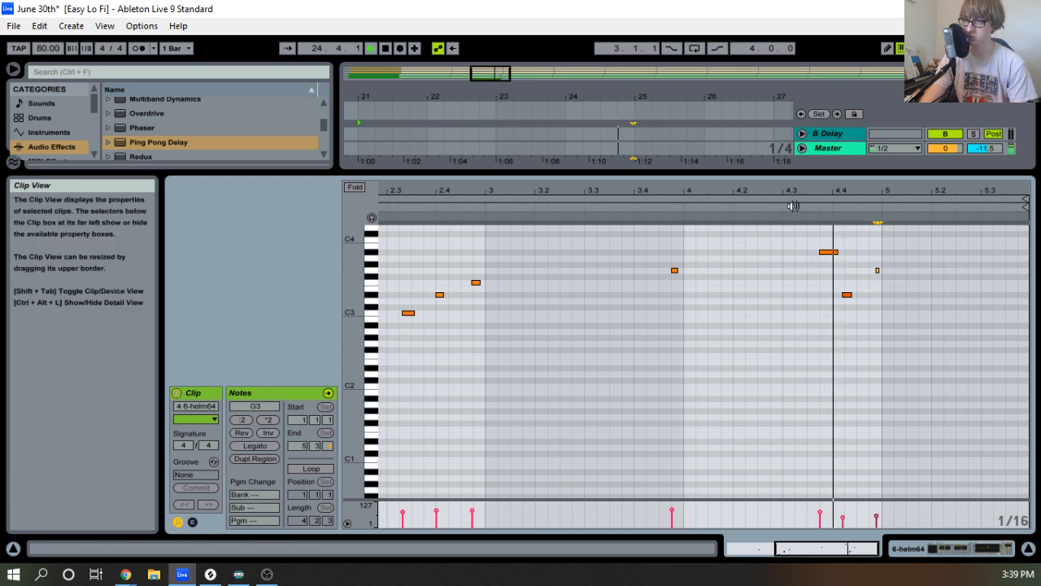
pyautogui.moveTo(847, 188); pyautogui.dragTo(841, 191)
pyautogui.press('space')
pyautogui.press('space')
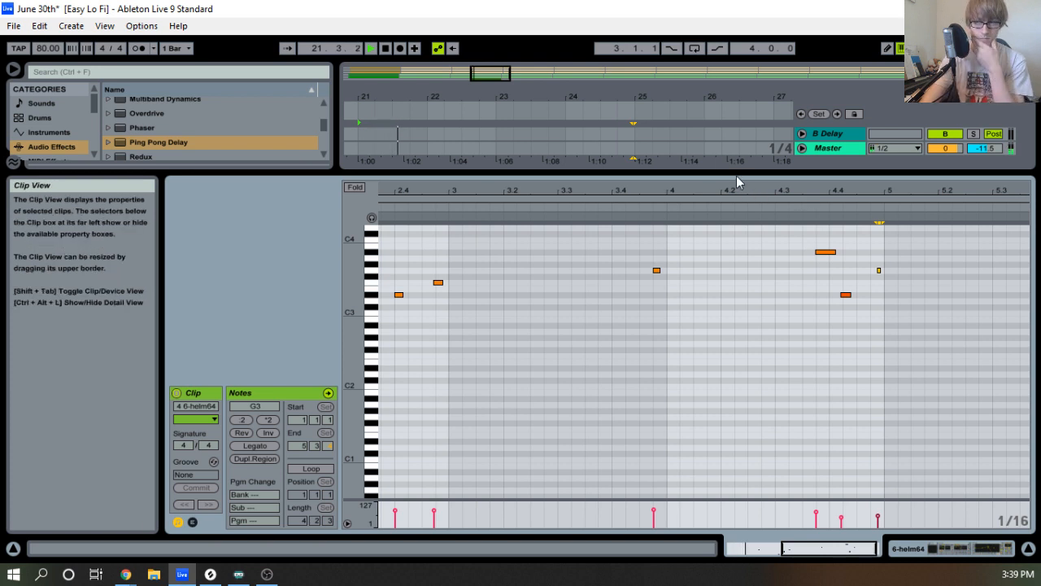
# Restore the full arrangement view and duplicate the last two bars of the helm64 clip directly after its end.
pyautogui.moveTo(741, 169); pyautogui.dragTo(742, 377)
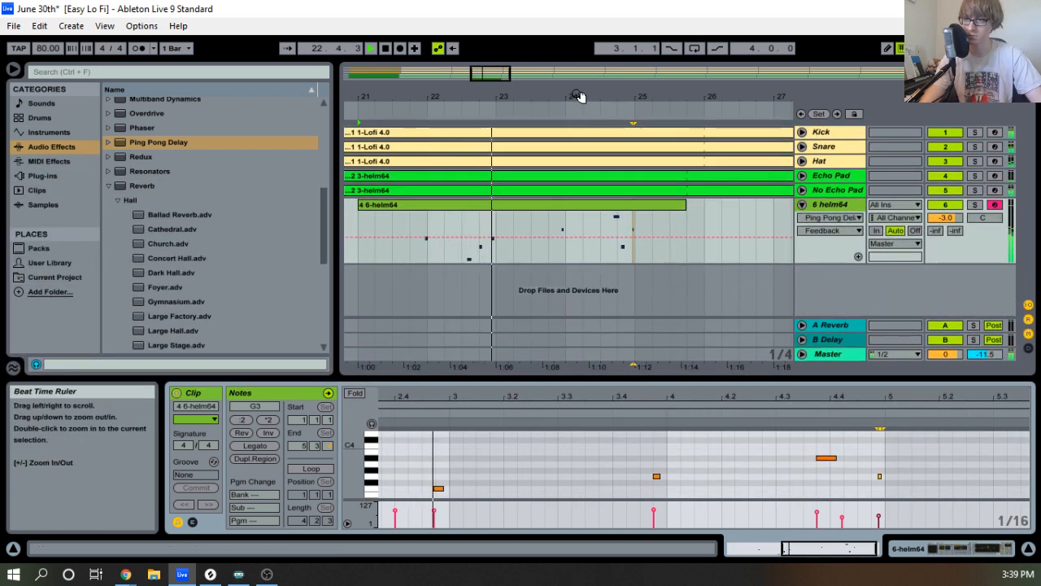
pyautogui.moveTo(581, 96); pyautogui.dragTo(638, 78)
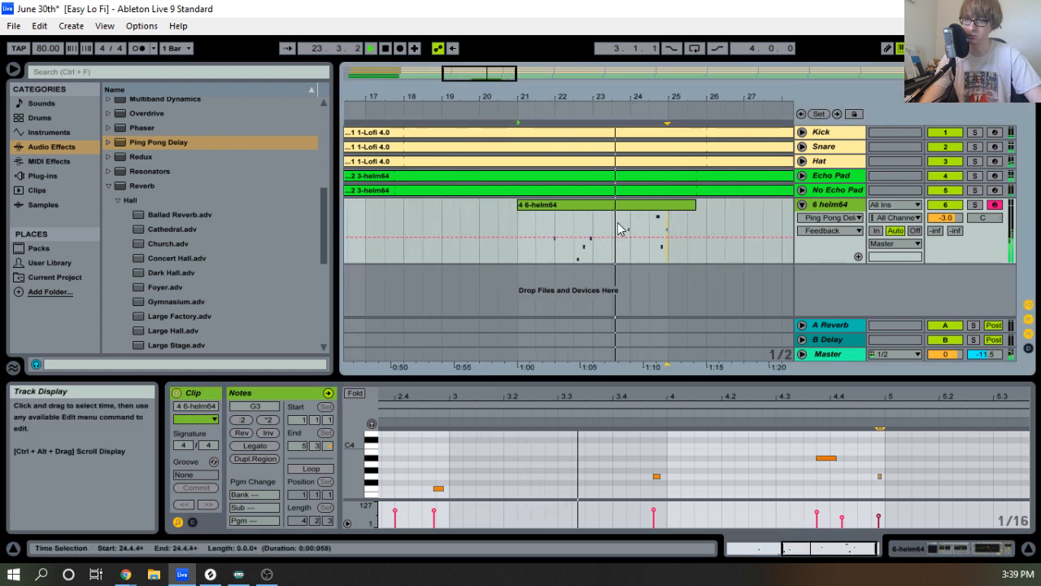
pyautogui.moveTo(619, 232); pyautogui.dragTo(709, 216)
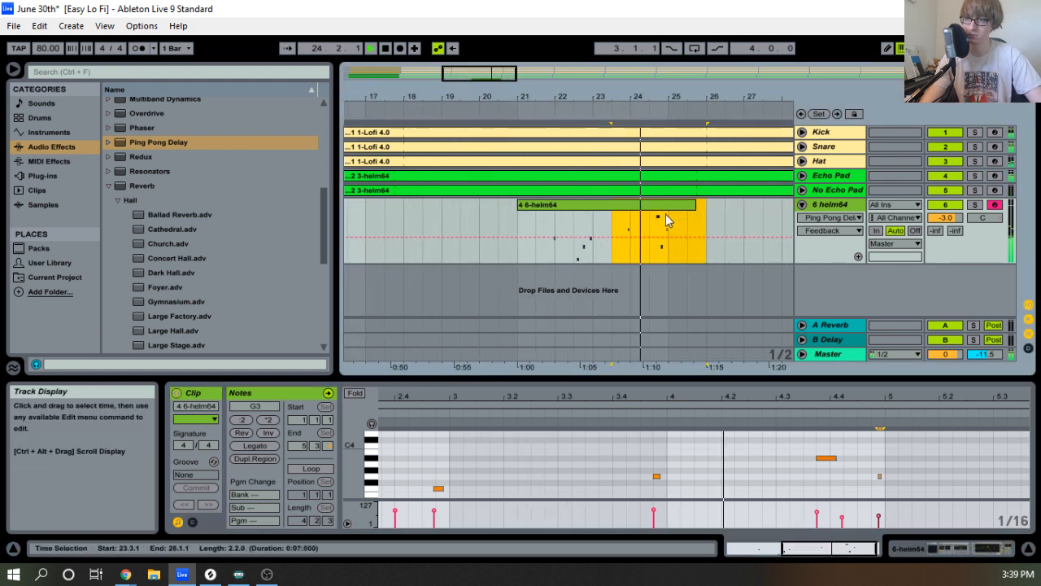
pyautogui.moveTo(633, 226); pyautogui.dragTo(706, 220)
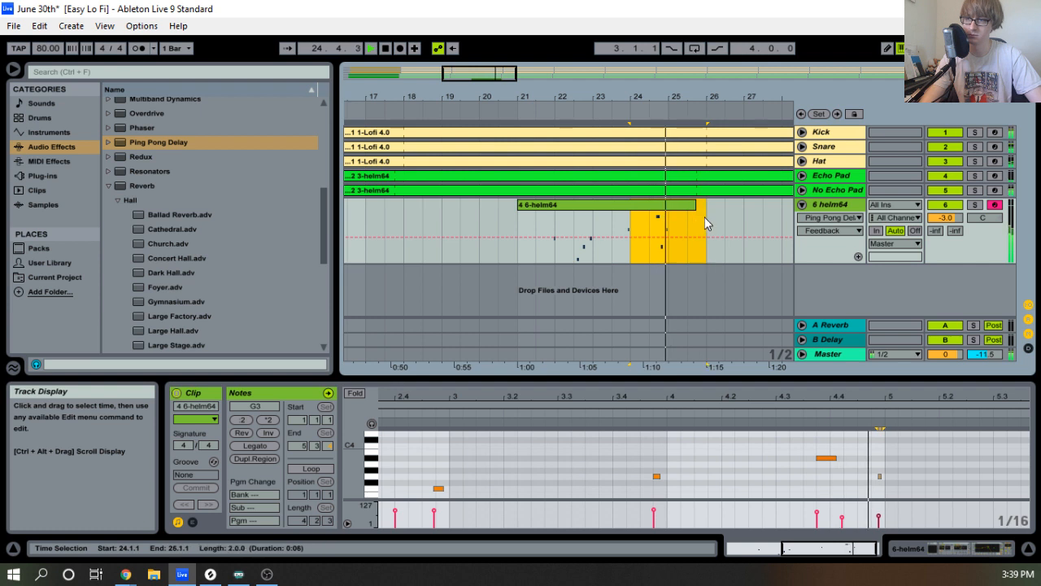
pyautogui.moveTo(644, 96); pyautogui.dragTo(546, 121)
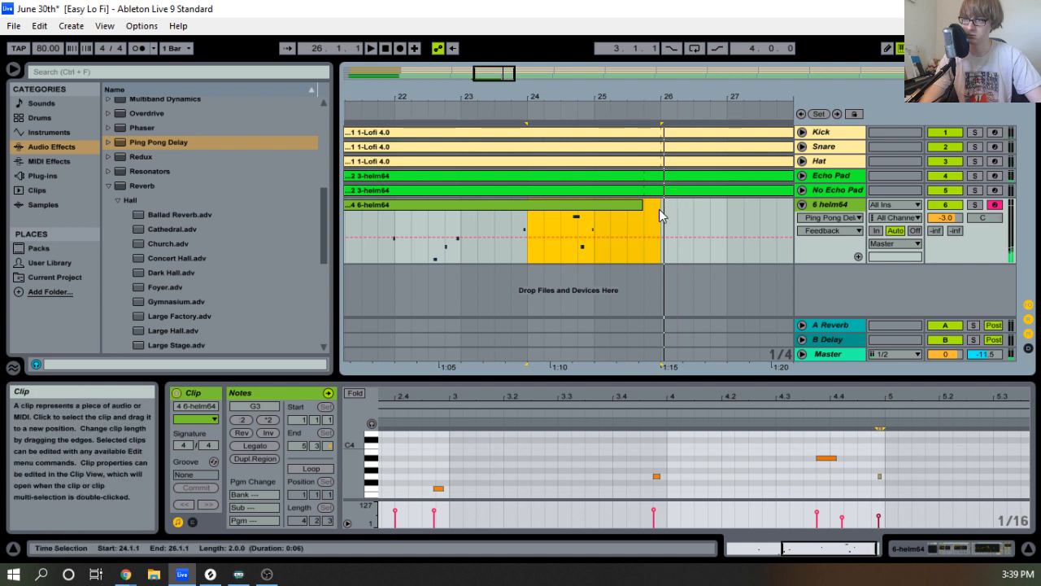
pyautogui.hotkey('ctrl', 'd')
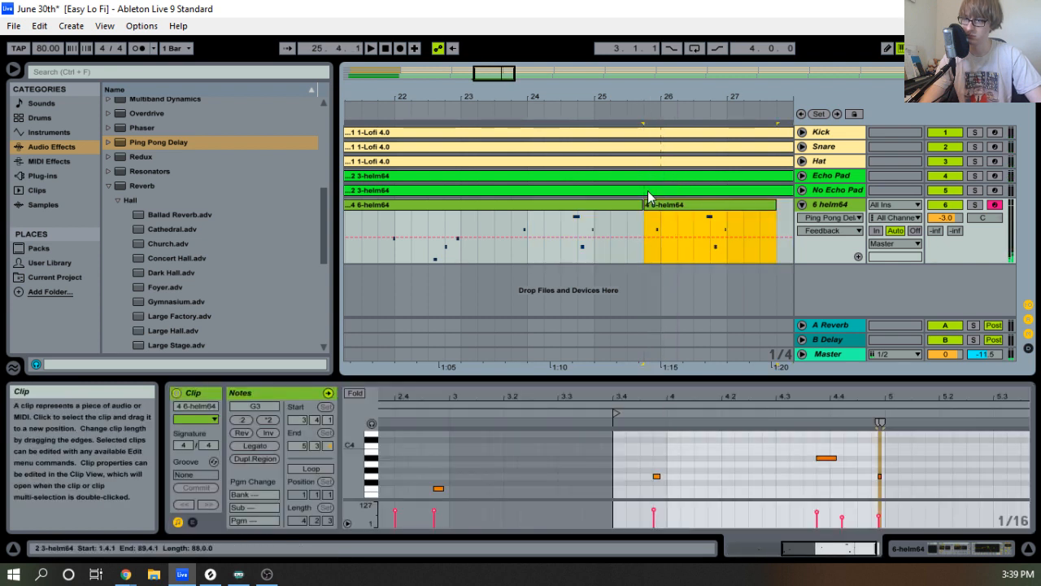
# Extend the start of the duplicated helm64 clip back to 25.3.3 while playing from around bar 24.
pyautogui.click(492, 110)
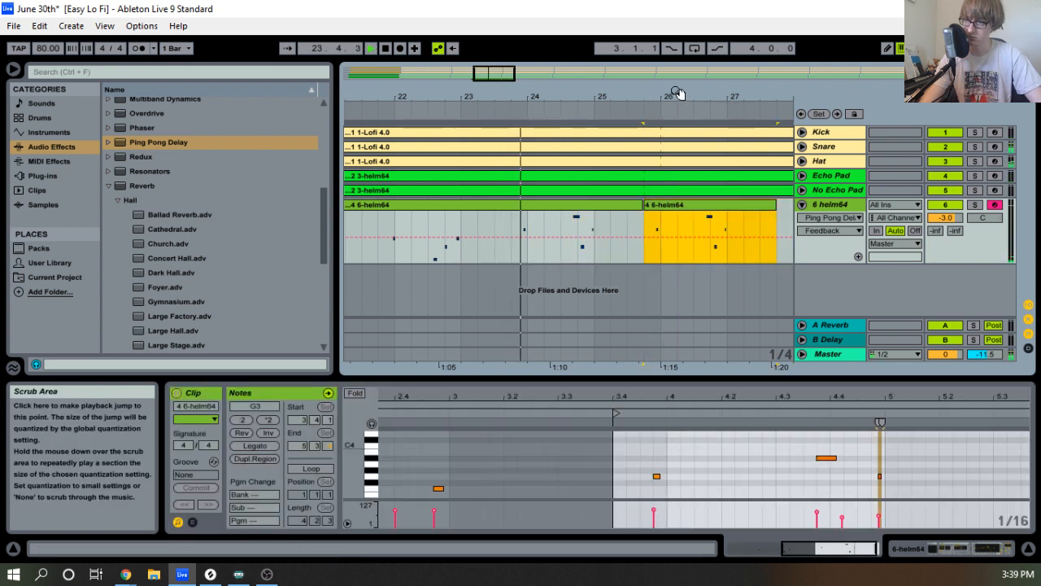
pyautogui.moveTo(678, 93); pyautogui.dragTo(678, 133)
pyautogui.moveTo(605, 204); pyautogui.dragTo(590, 202)
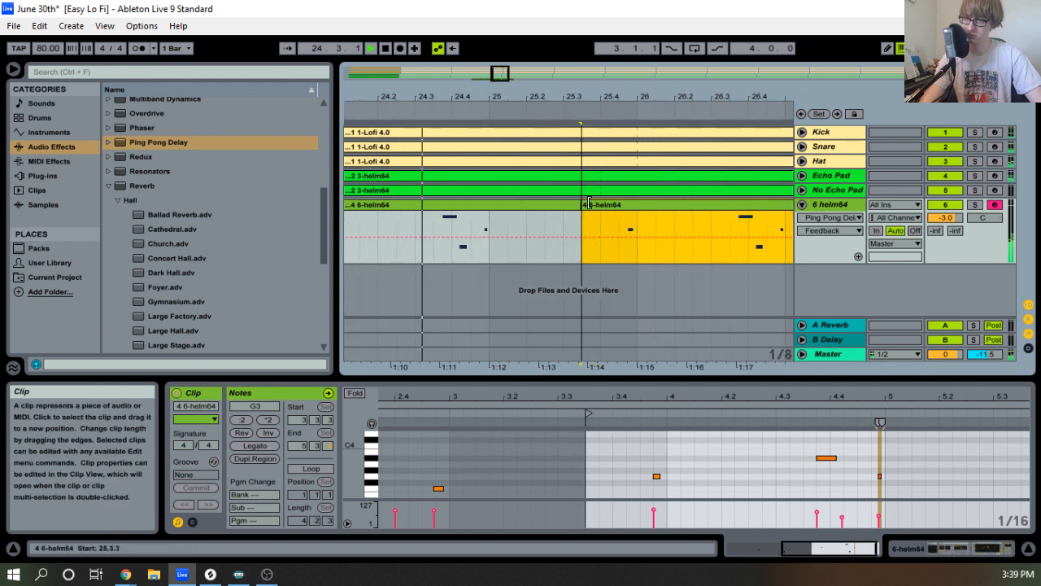
pyautogui.moveTo(660, 97); pyautogui.dragTo(660, 75)
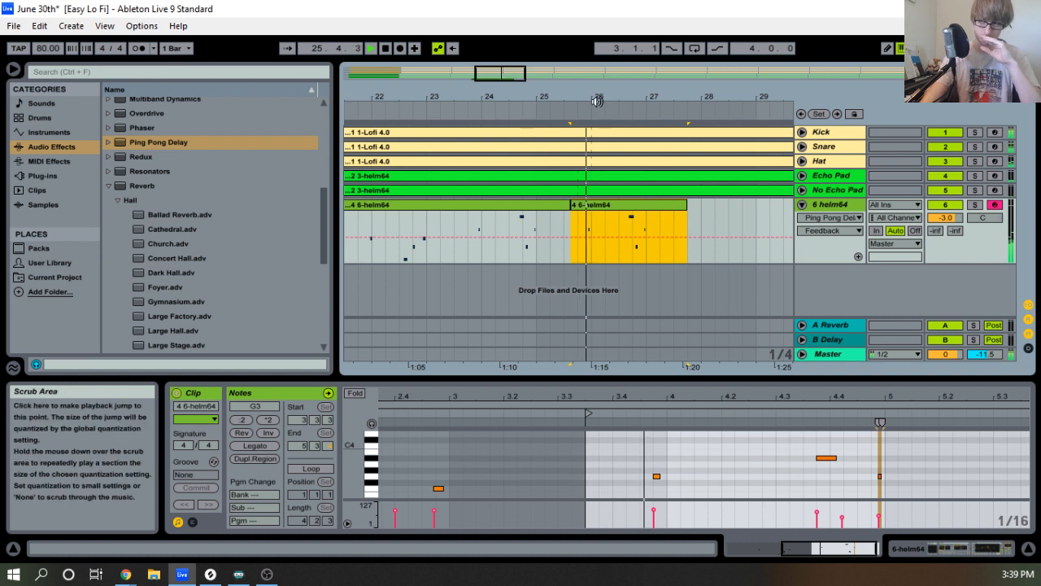
# Listen to the duplicated helm64 phrase over the pads and drums between about bars 26 and 28.
pyautogui.doubleClick(662, 205)
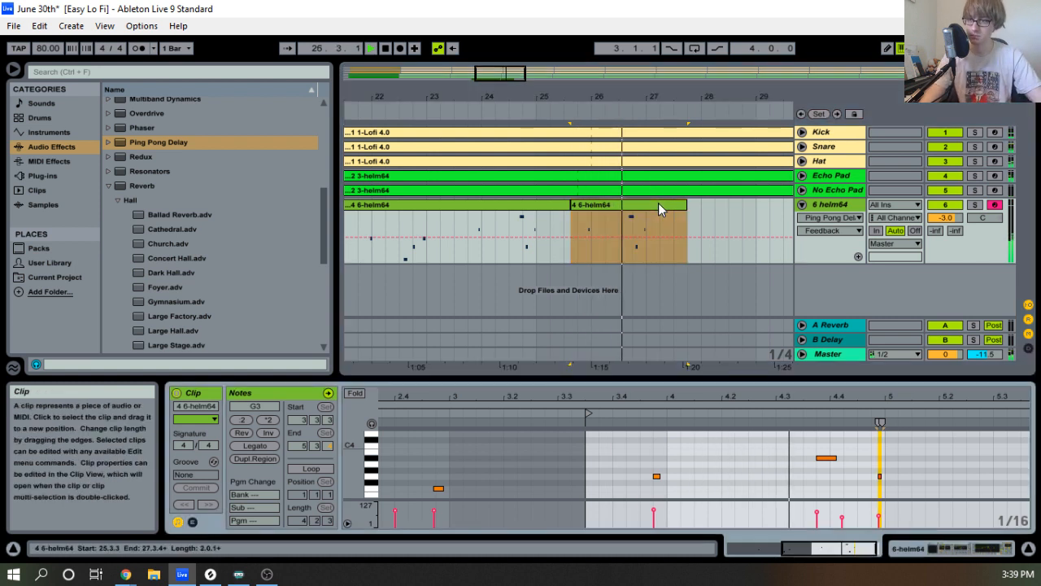
pyautogui.moveTo(682, 97); pyautogui.dragTo(656, 79)
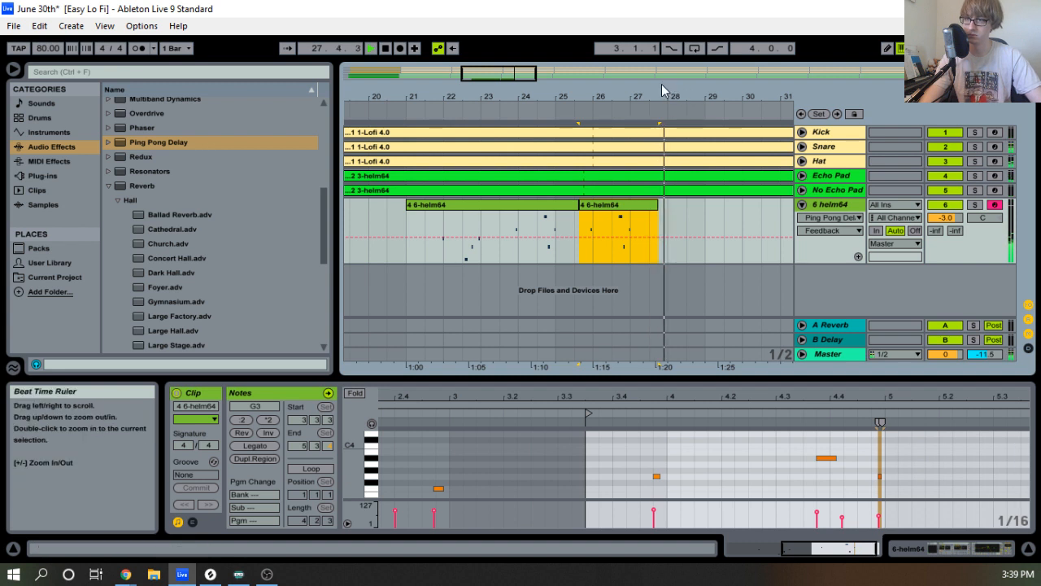
pyautogui.moveTo(616, 96); pyautogui.dragTo(569, 109)
pyautogui.press('space')
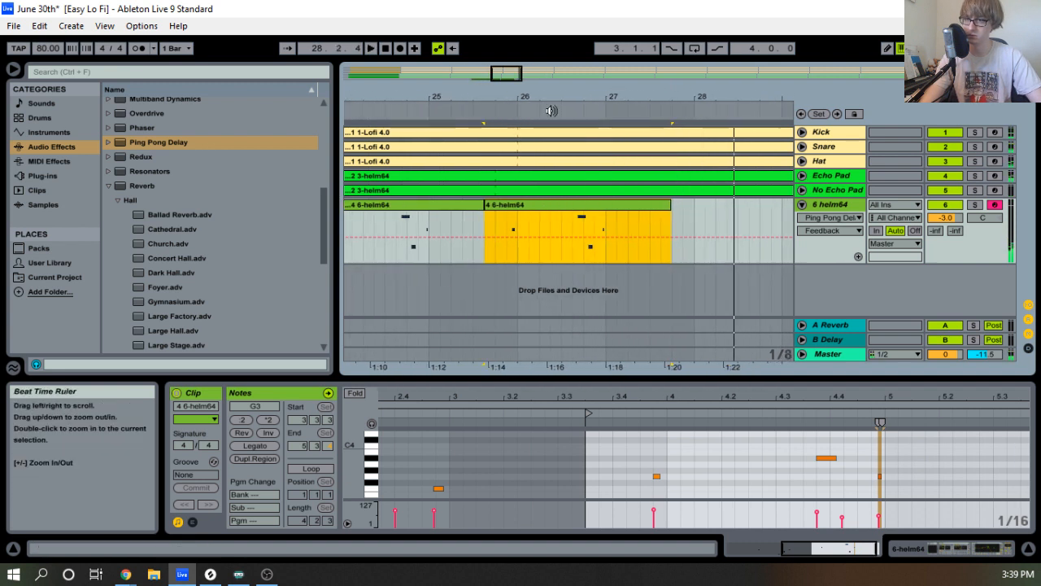
pyautogui.click(693, 219)
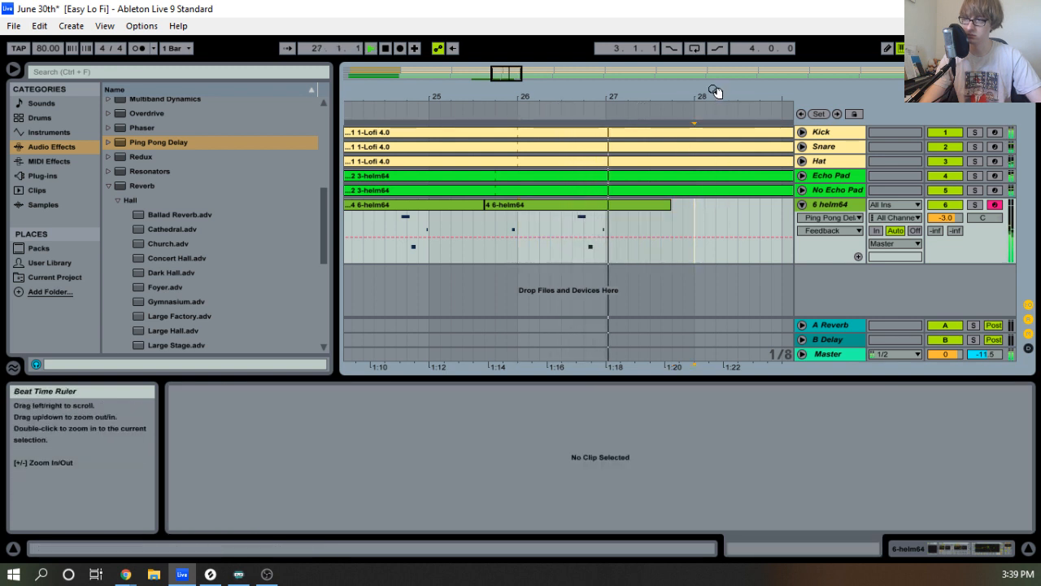
# Paste another copy of the helm64 phrase after the last clip, with its start at 27.4.1, and play it through.
pyautogui.moveTo(708, 93); pyautogui.dragTo(618, 95)
pyautogui.hotkey('ctrl', 'v')
pyautogui.moveTo(605, 203); pyautogui.dragTo(583, 202)
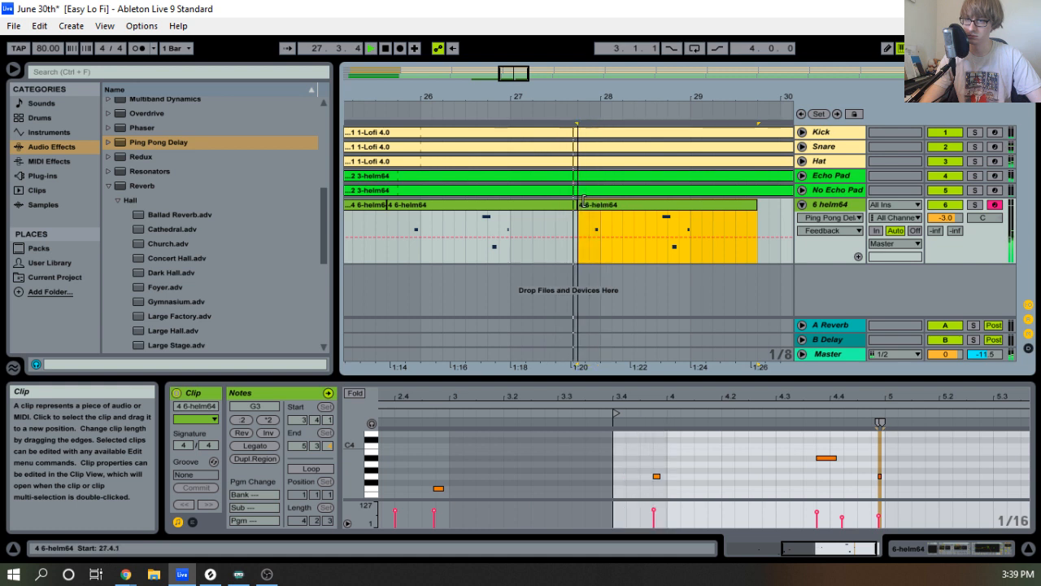
pyautogui.moveTo(746, 92); pyautogui.dragTo(733, 60)
pyautogui.press('space')
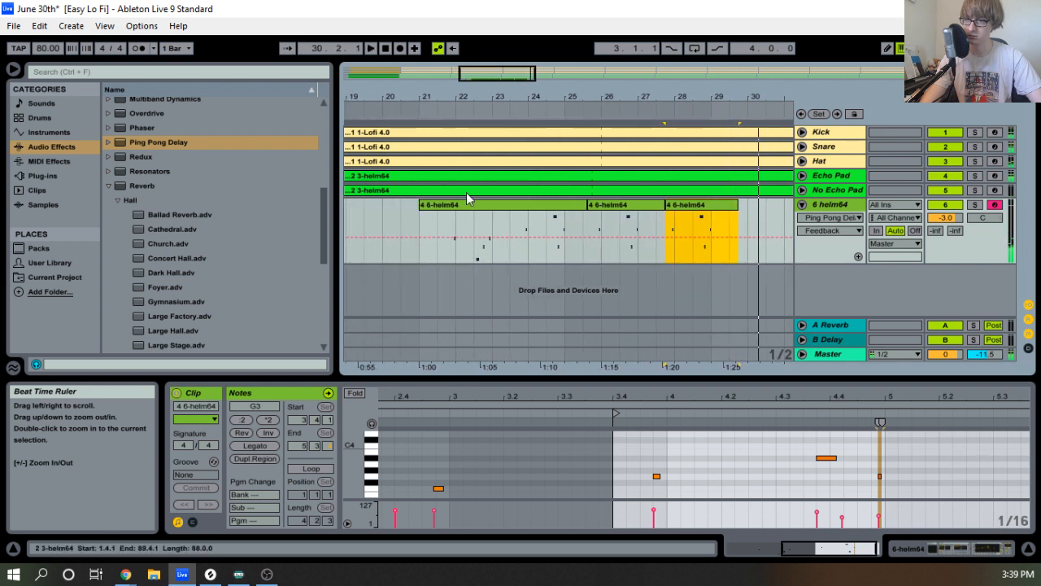
# Trim the first helm64 clip's start to 21.3.1 and the last helm64 clip's end to 29.3.1.
pyautogui.moveTo(421, 205); pyautogui.dragTo(439, 209)
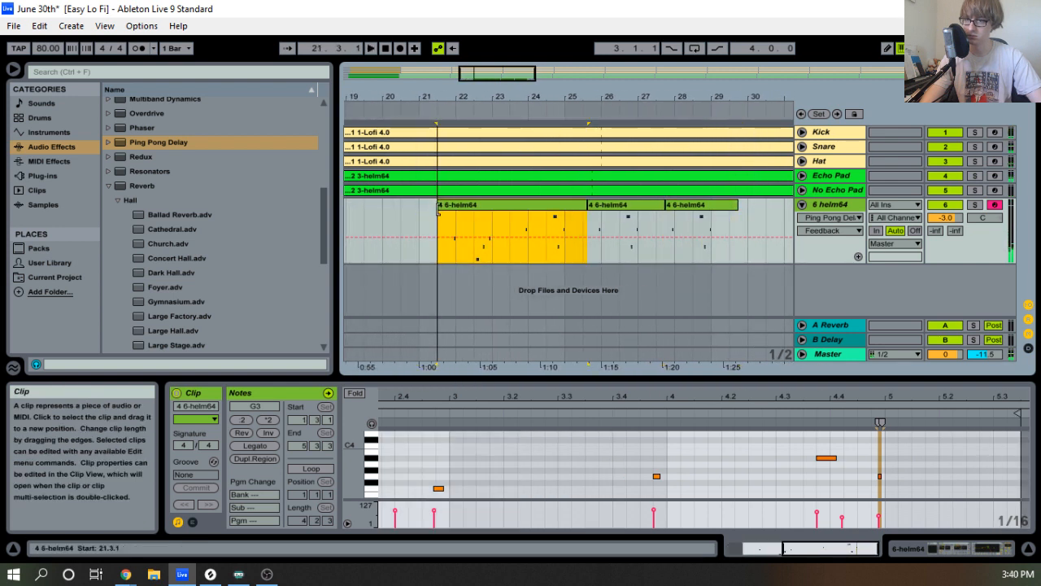
pyautogui.click(733, 207)
pyautogui.moveTo(749, 205); pyautogui.dragTo(730, 205)
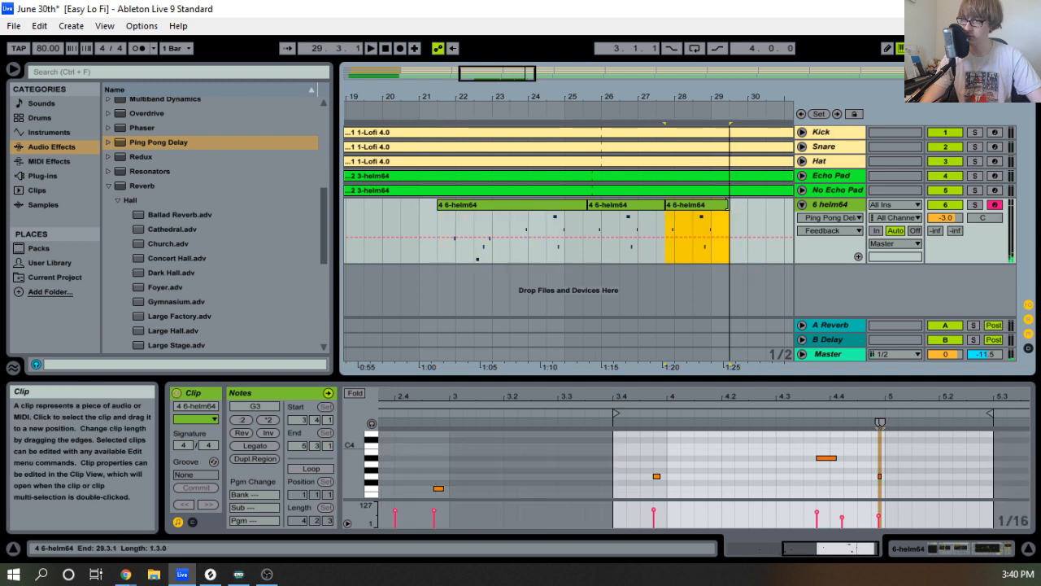
# Consolidate the three adjacent helm64 clips between 21.3.1 and 29.3.1 into a single clip.
pyautogui.click(514, 215)
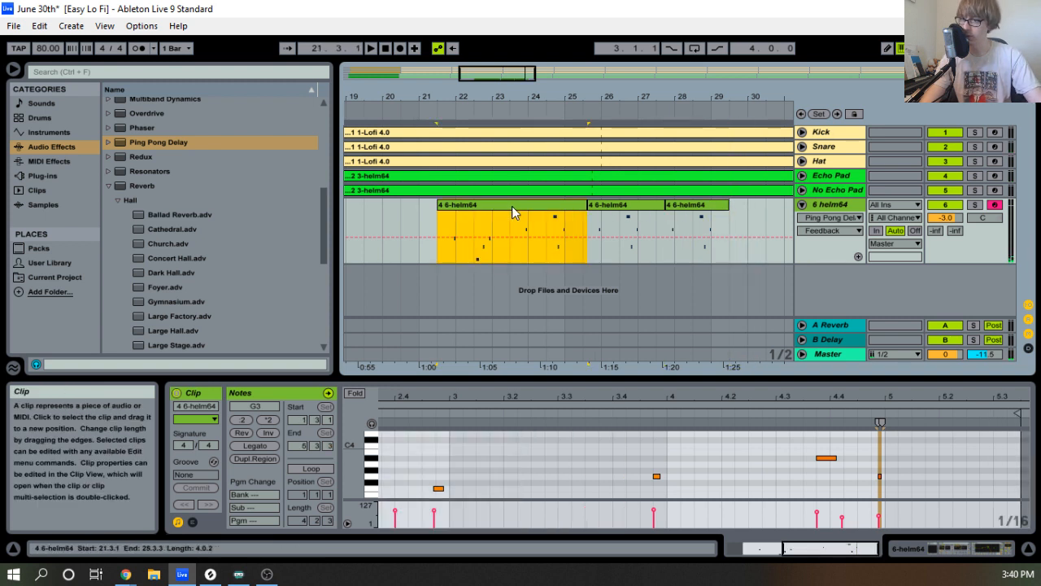
pyautogui.keyDown('shift'); pyautogui.click(699, 204); pyautogui.keyUp('shift')
pyautogui.rightClick(699, 203)
pyautogui.click(732, 297)
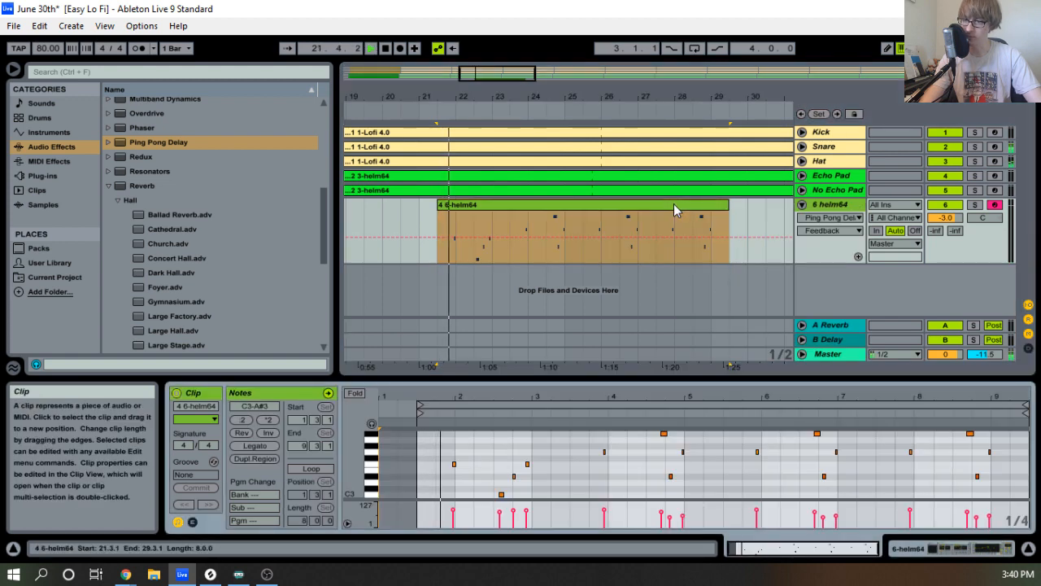
# Enable looping on the consolidated helm64 clip and extend its start back to bar 10.
pyautogui.click(311, 468)
pyautogui.moveTo(440, 97); pyautogui.dragTo(744, 152)
pyautogui.moveTo(663, 98); pyautogui.dragTo(542, 100)
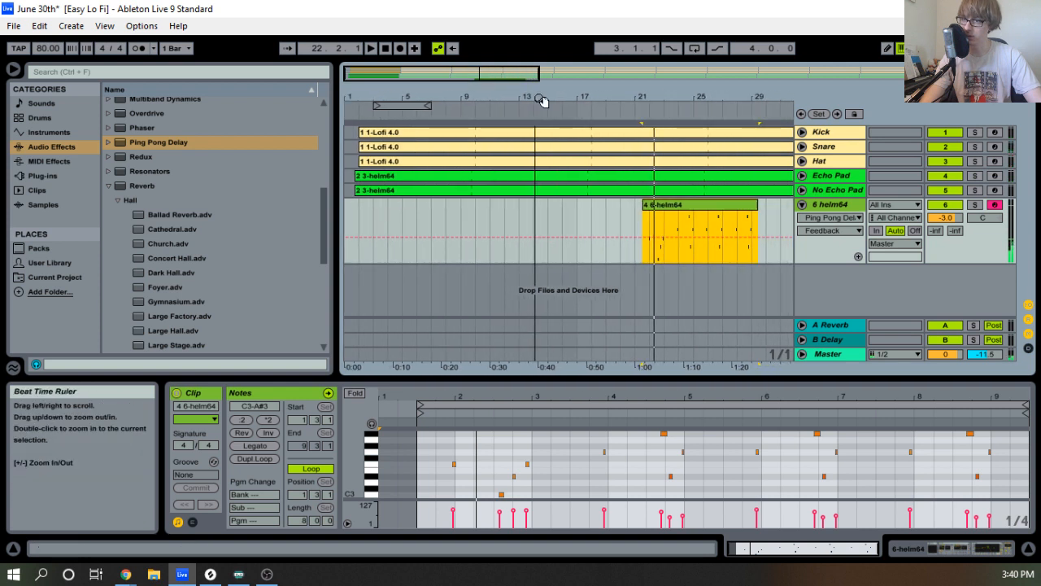
pyautogui.moveTo(573, 201); pyautogui.dragTo(459, 204)
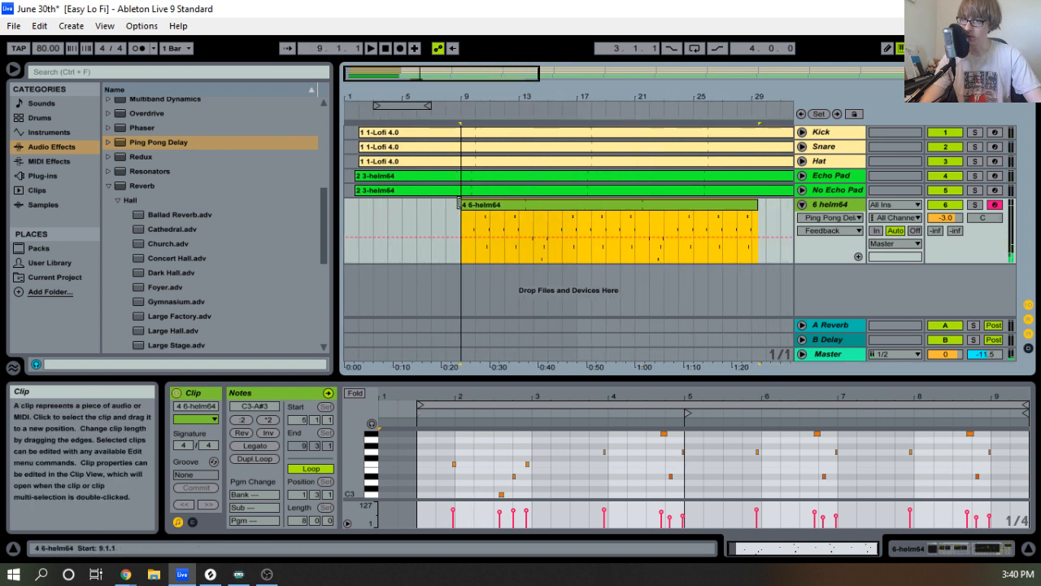
# Play the arrangement from bar 1 and expand the Snare and Kick tracks to examine their notes around bars 8 to 12.
pyautogui.press('space')
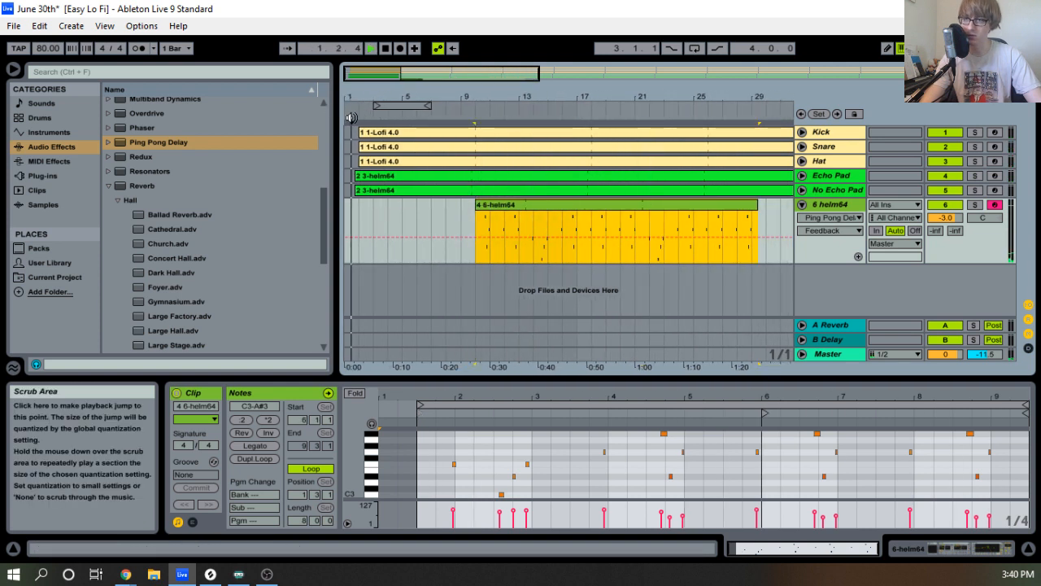
pyautogui.click(802, 146)
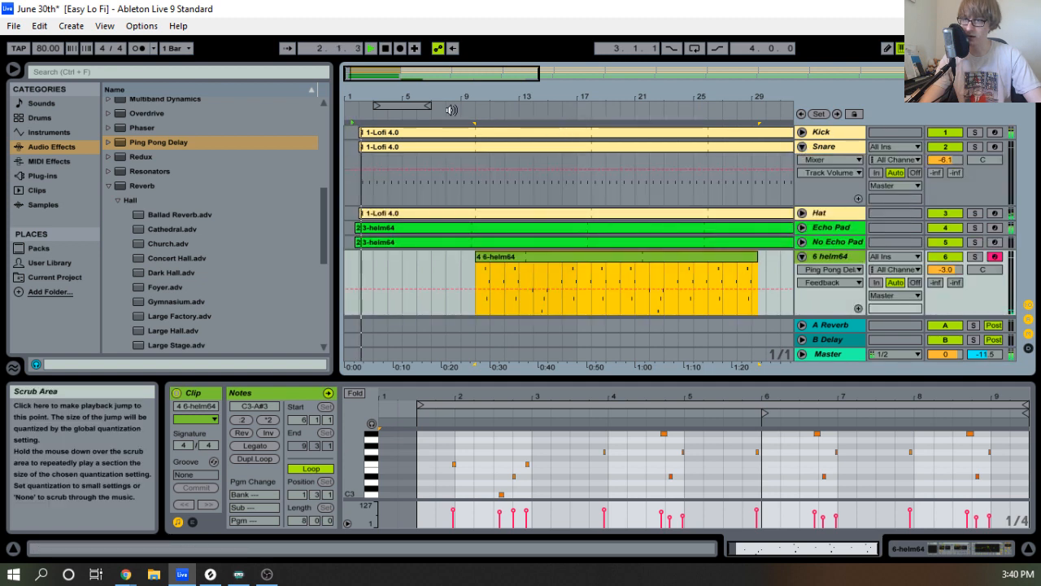
pyautogui.moveTo(467, 98)
pyautogui.mouseDown()
pyautogui.moveTo(467, 146)
pyautogui.moveTo(485, 144)
pyautogui.mouseUp()
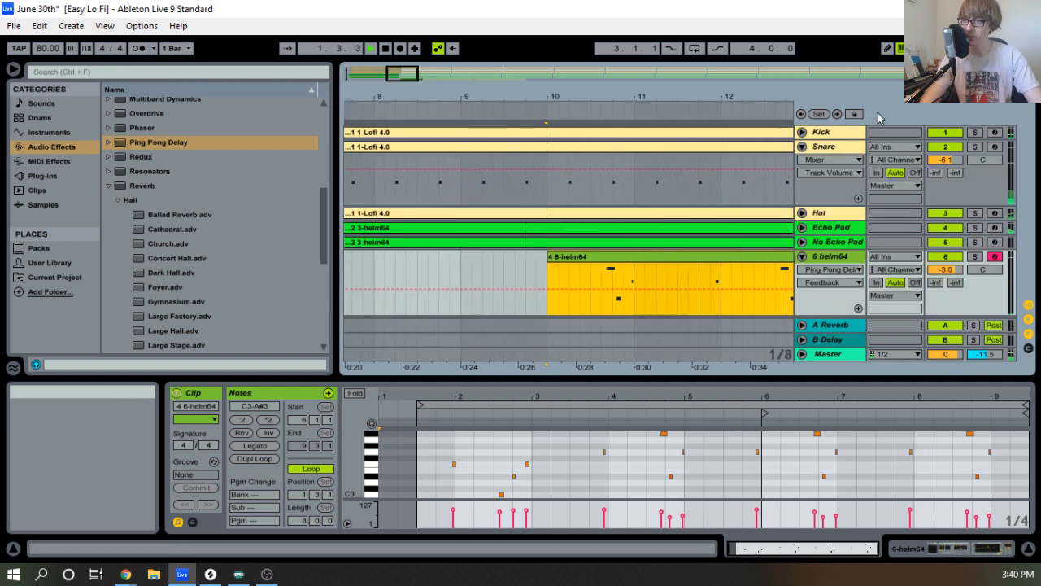
pyautogui.click(802, 132)
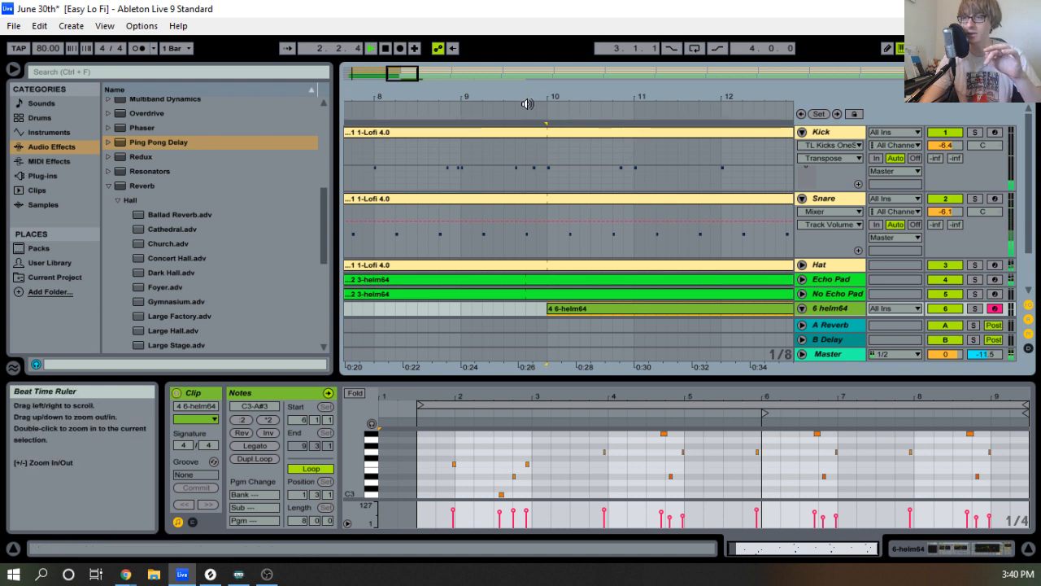
# Unfold the Hat track and delete the Kick, Snare and Hat material between 9.4.2 and 10.1.1.
pyautogui.moveTo(525, 96); pyautogui.dragTo(584, 141)
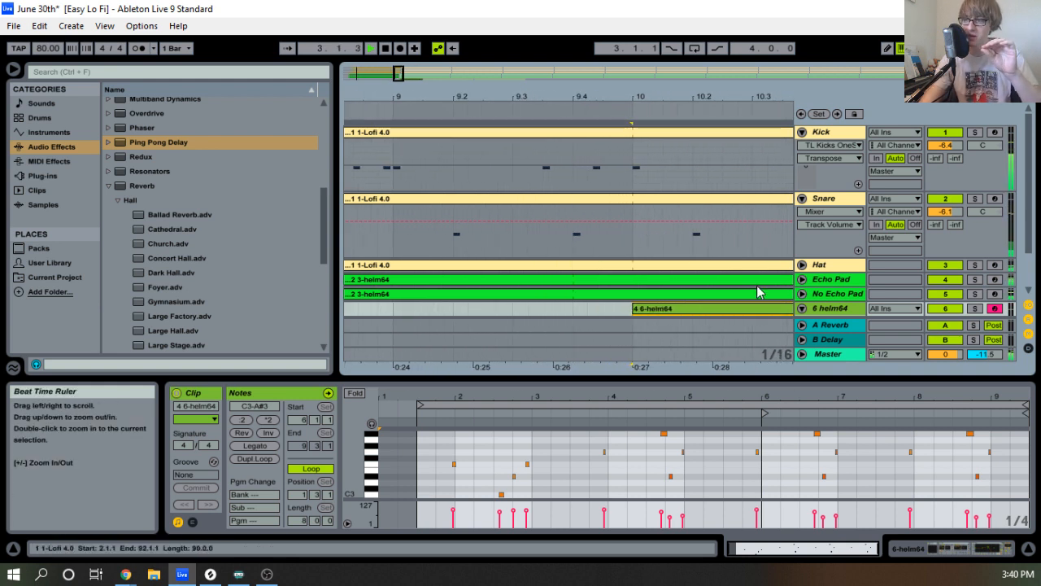
pyautogui.click(803, 265)
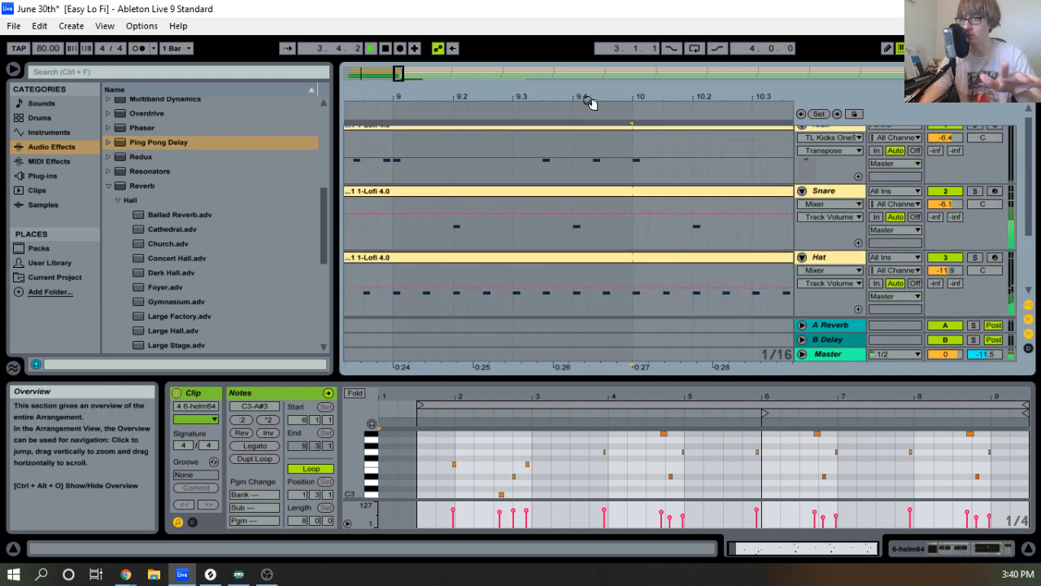
pyautogui.moveTo(593, 98); pyautogui.dragTo(504, 113)
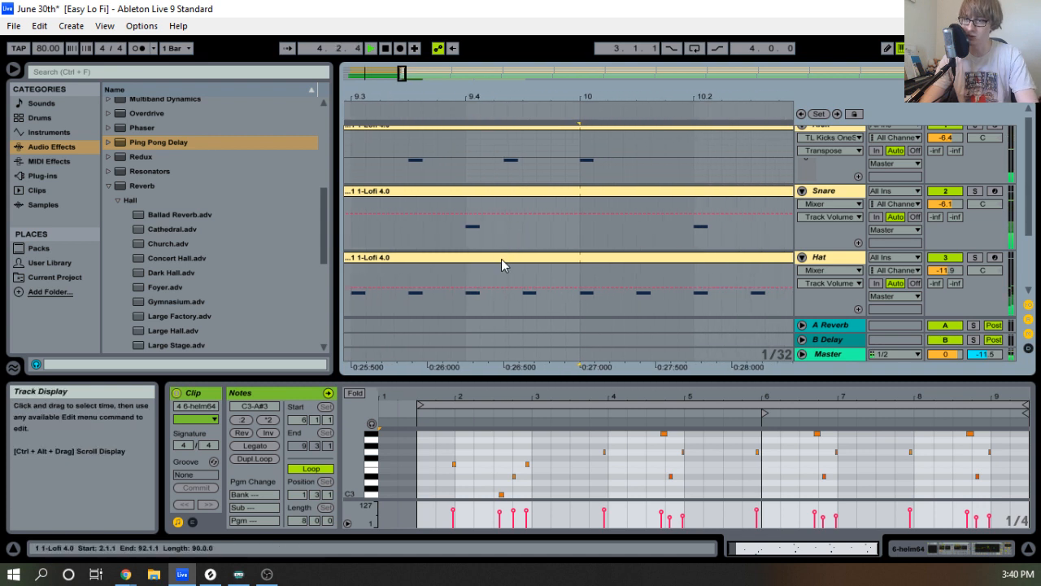
pyautogui.moveTo(492, 277); pyautogui.dragTo(580, 149)
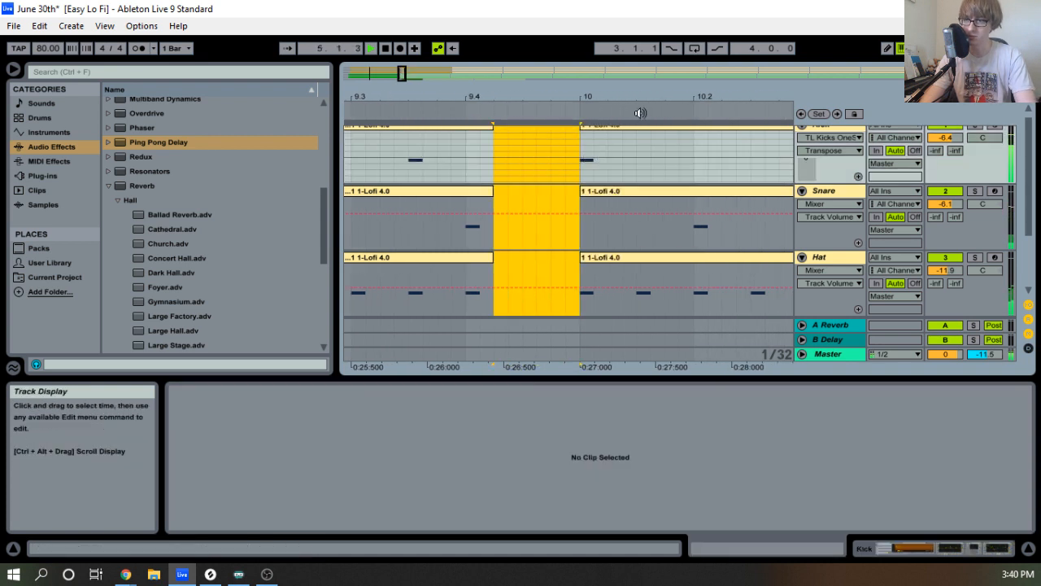
# Fold the Kick, Snare and Hat tracks and play back the drum break leading into bar 10.
pyautogui.moveTo(580, 99); pyautogui.dragTo(606, 75)
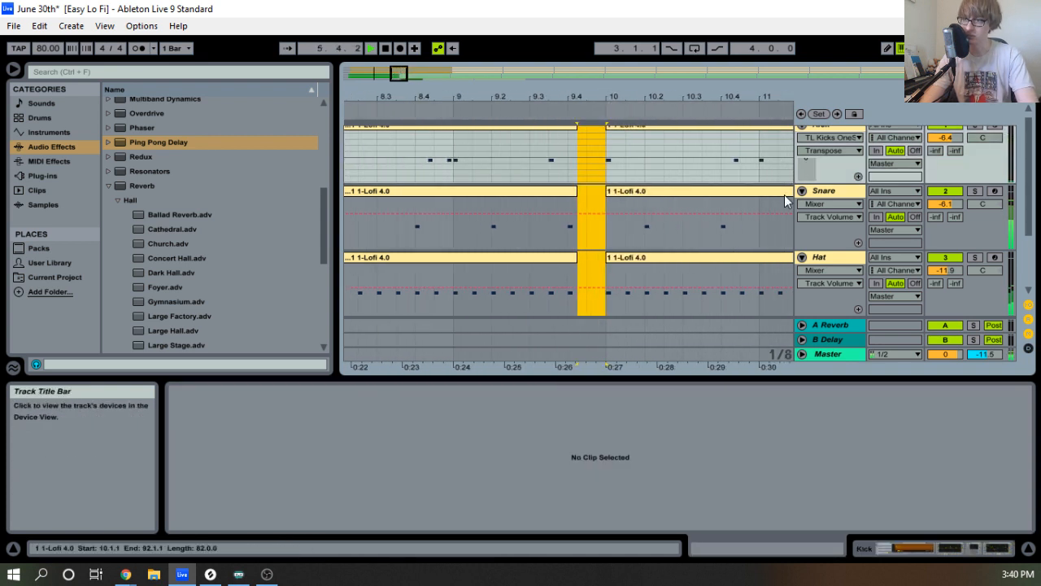
pyautogui.scroll(1, 786, 175)
pyautogui.click(802, 131)
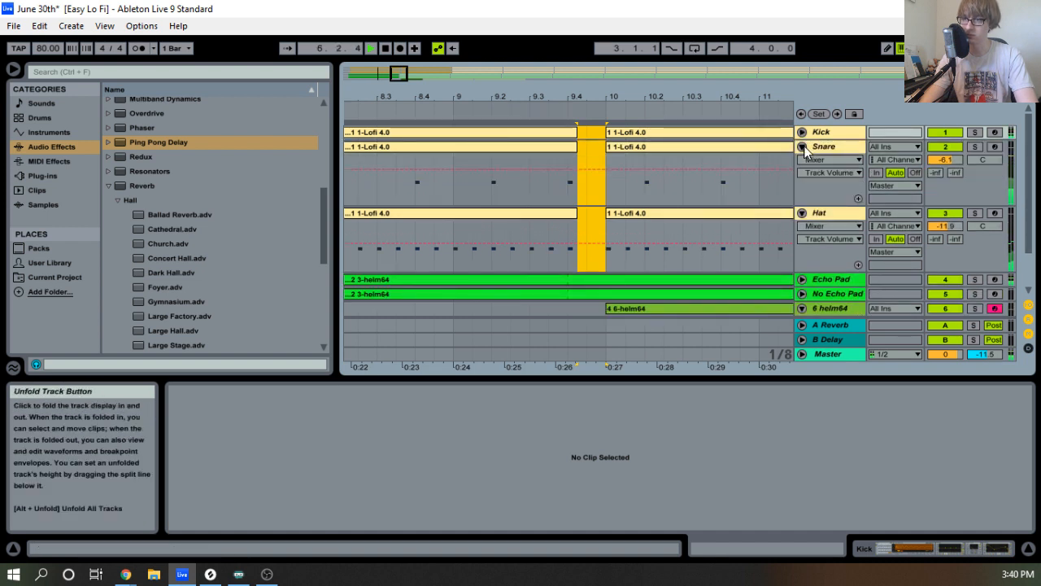
pyautogui.click(803, 146)
pyautogui.click(802, 162)
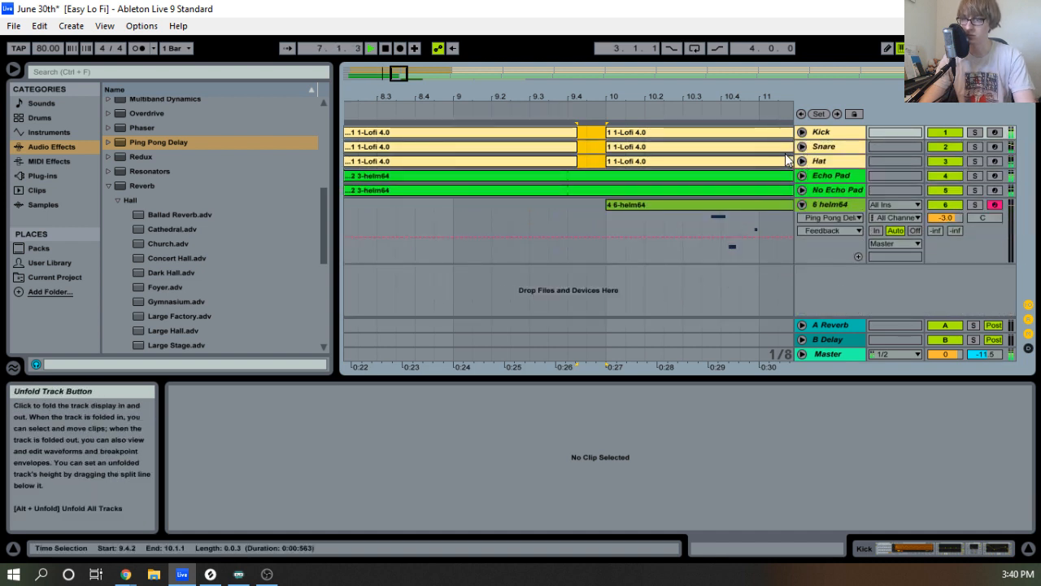
pyautogui.moveTo(623, 98); pyautogui.dragTo(623, 88)
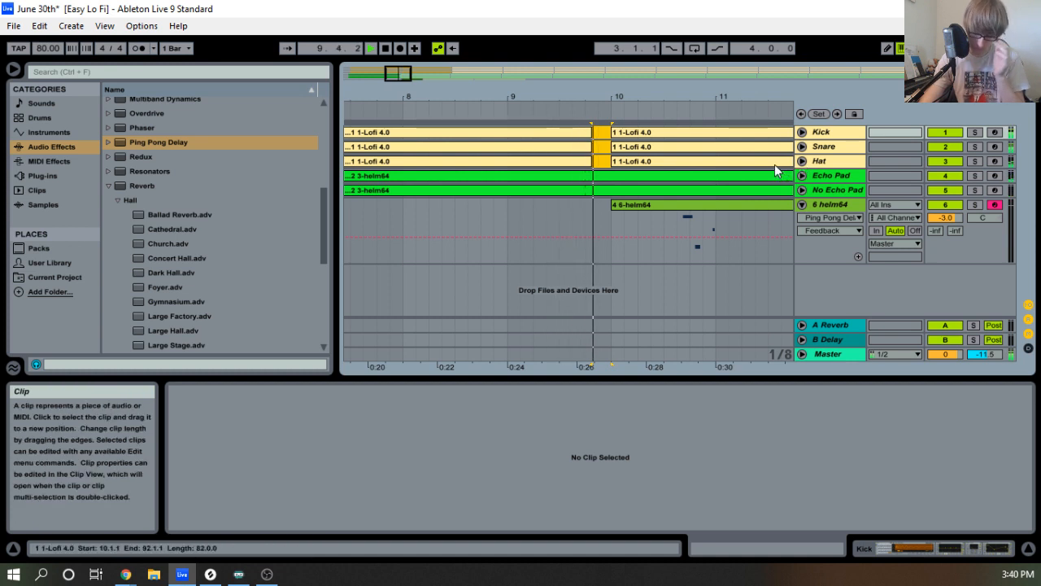
pyautogui.press('space')
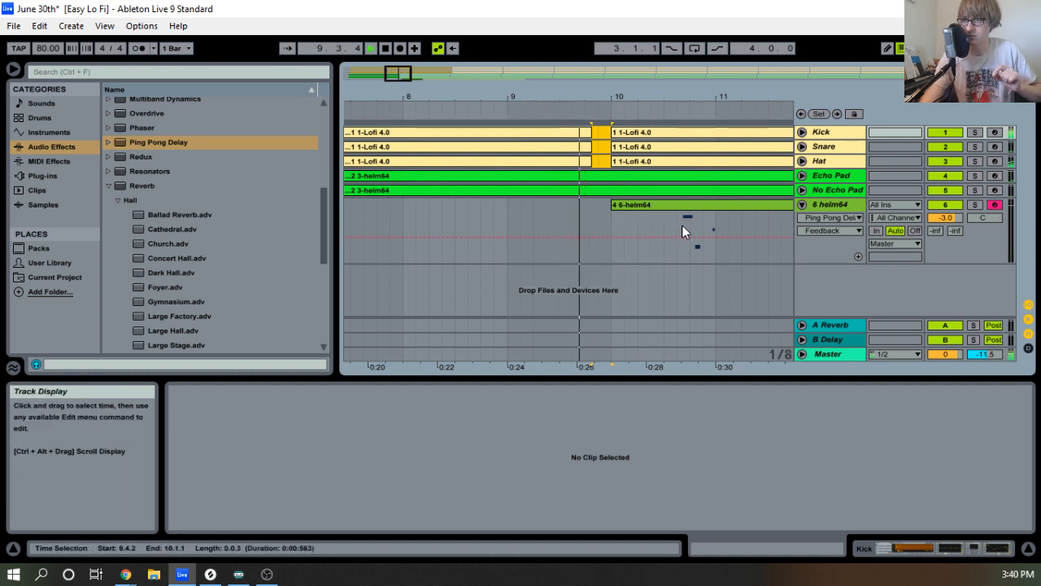
# Extend the start of the 6-helm64 clip back to 9.3.1 and play it in the arrangement.
pyautogui.moveTo(612, 205); pyautogui.dragTo(559, 204)
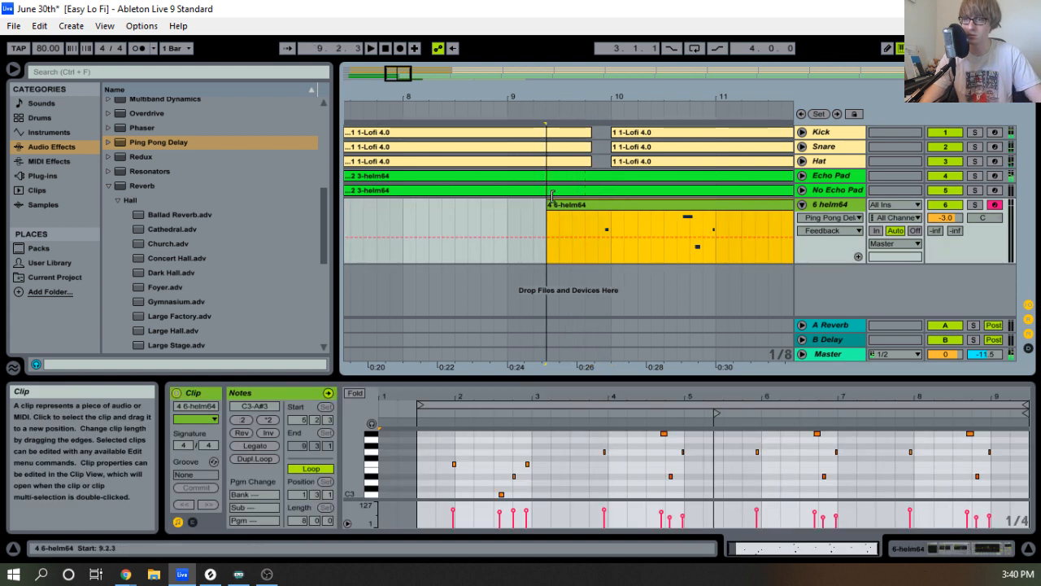
pyautogui.click(540, 112)
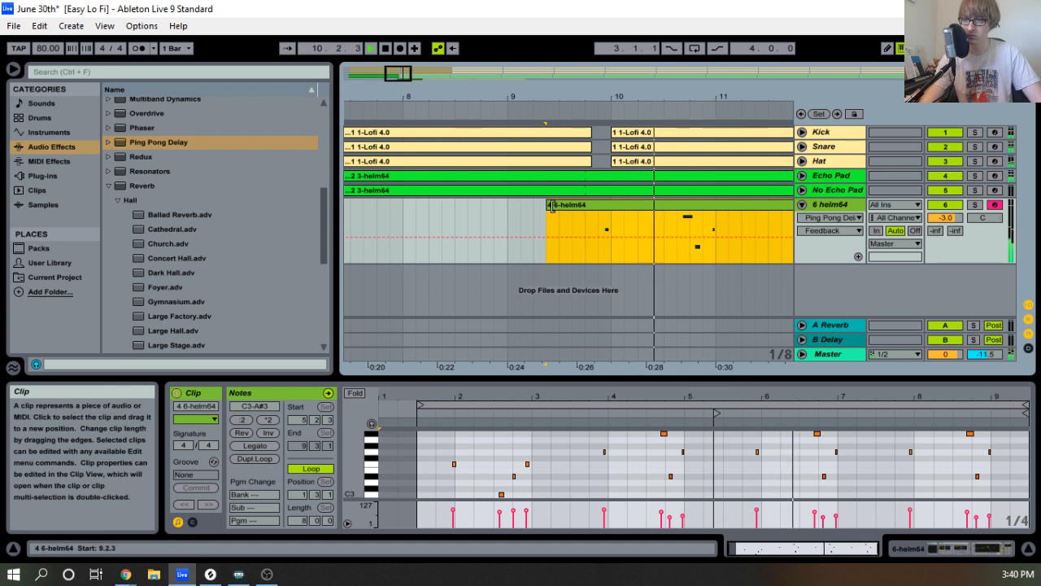
pyautogui.moveTo(547, 205)
pyautogui.mouseDown()
pyautogui.moveTo(302, 194)
pyautogui.moveTo(560, 203)
pyautogui.mouseUp()
pyautogui.moveTo(680, 97); pyautogui.dragTo(587, 52)
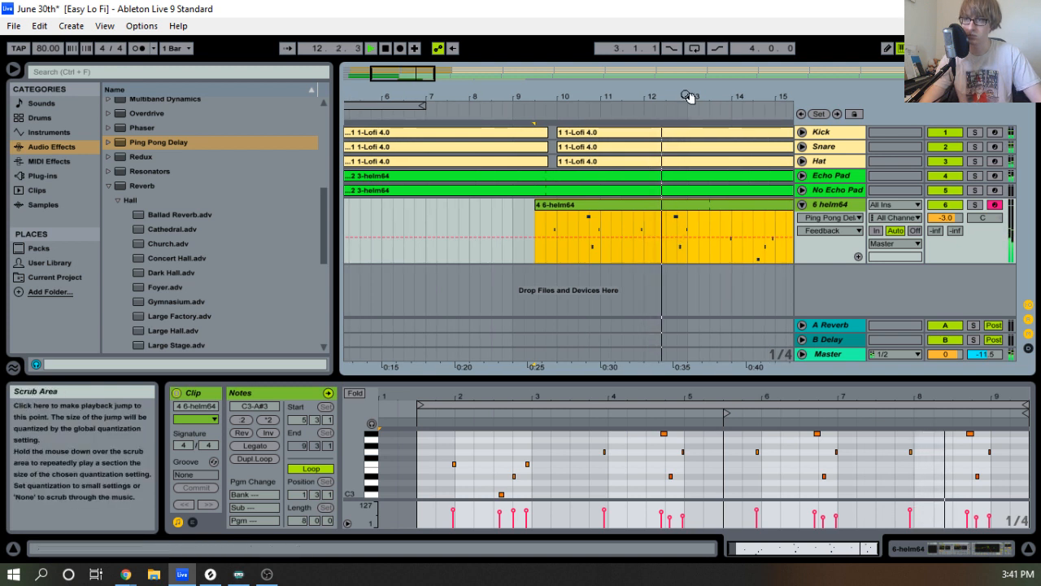
pyautogui.moveTo(692, 97); pyautogui.dragTo(590, 98)
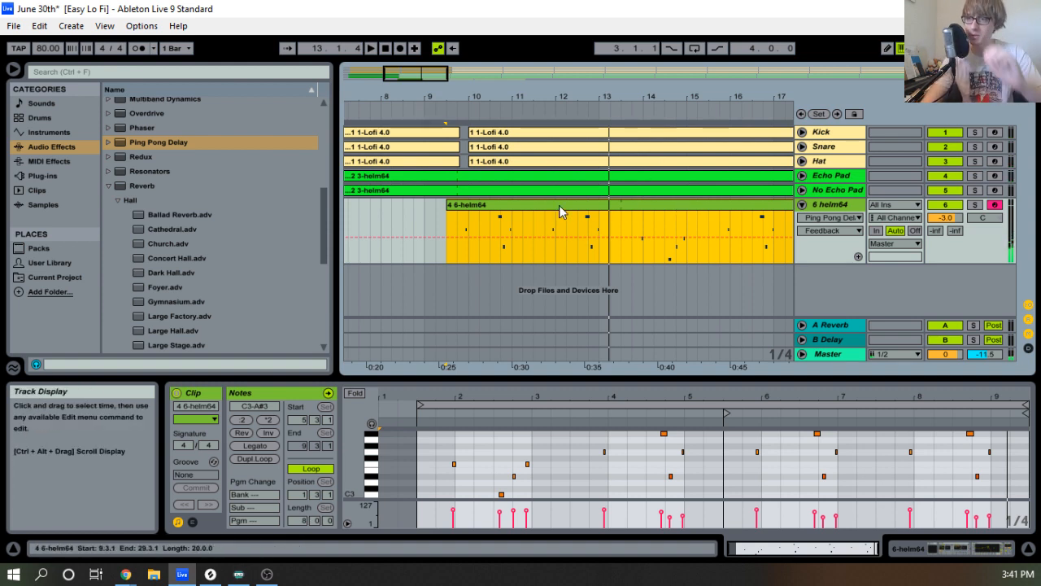
# Show the 6-helm64 clip in an enlarged note editor and paste a copy of its first four notes just before bar 4.
pyautogui.doubleClick(652, 206)
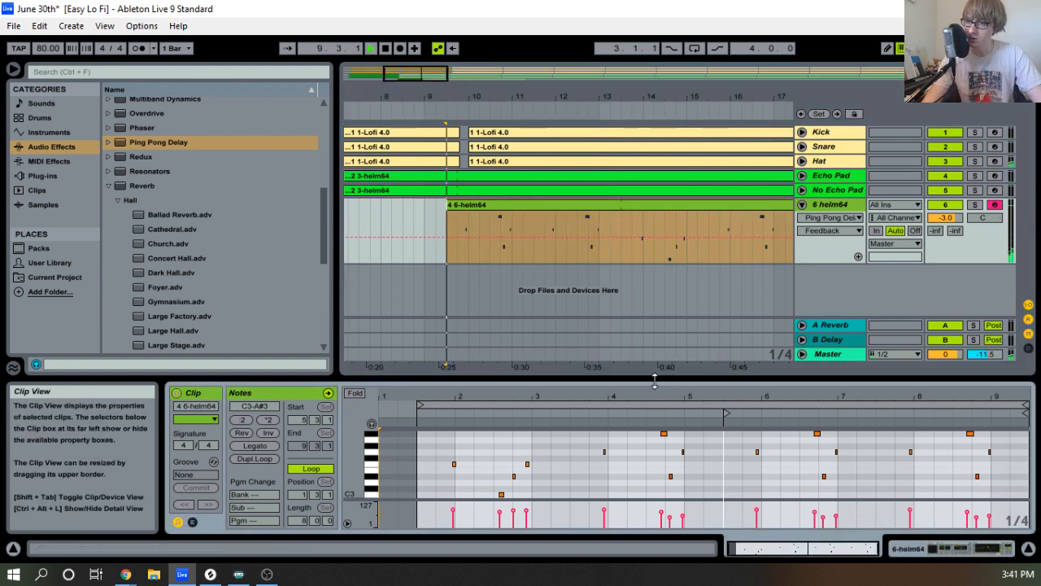
pyautogui.moveTo(654, 381); pyautogui.dragTo(646, 258)
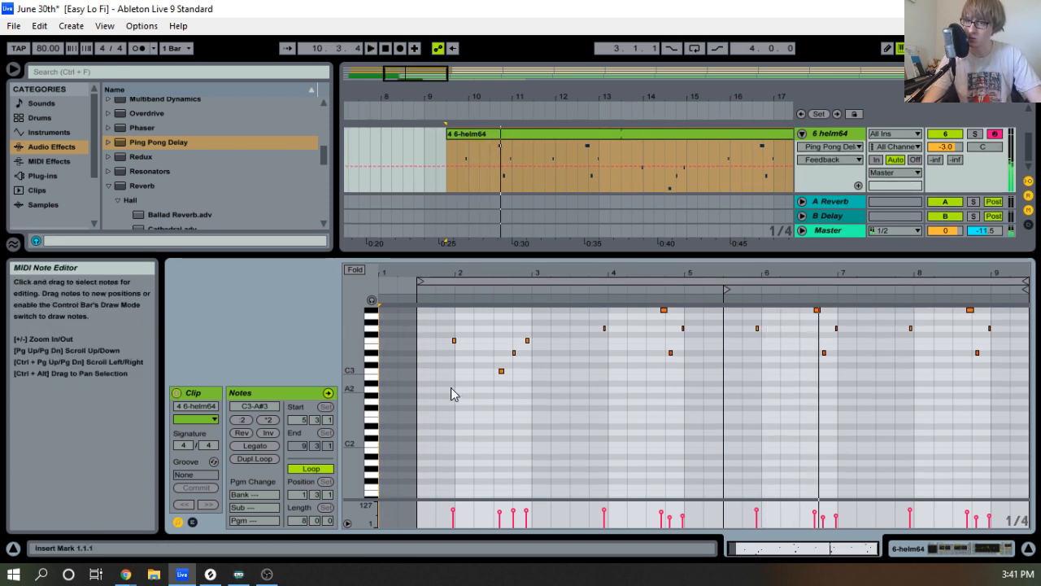
pyautogui.moveTo(452, 400); pyautogui.dragTo(529, 333)
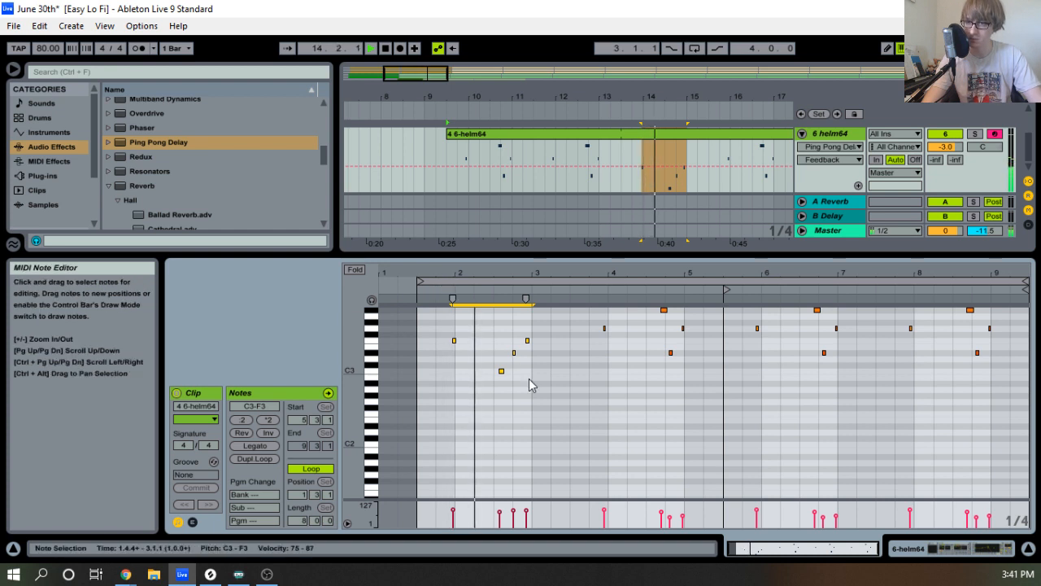
pyautogui.moveTo(550, 275); pyautogui.dragTo(579, 305)
pyautogui.press('space')
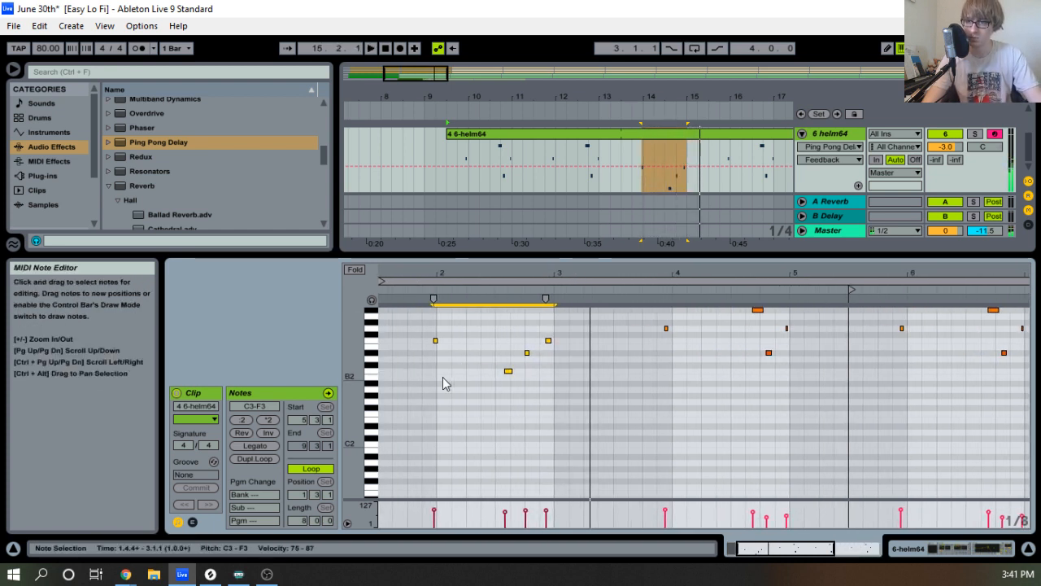
pyautogui.moveTo(435, 385); pyautogui.dragTo(590, 298)
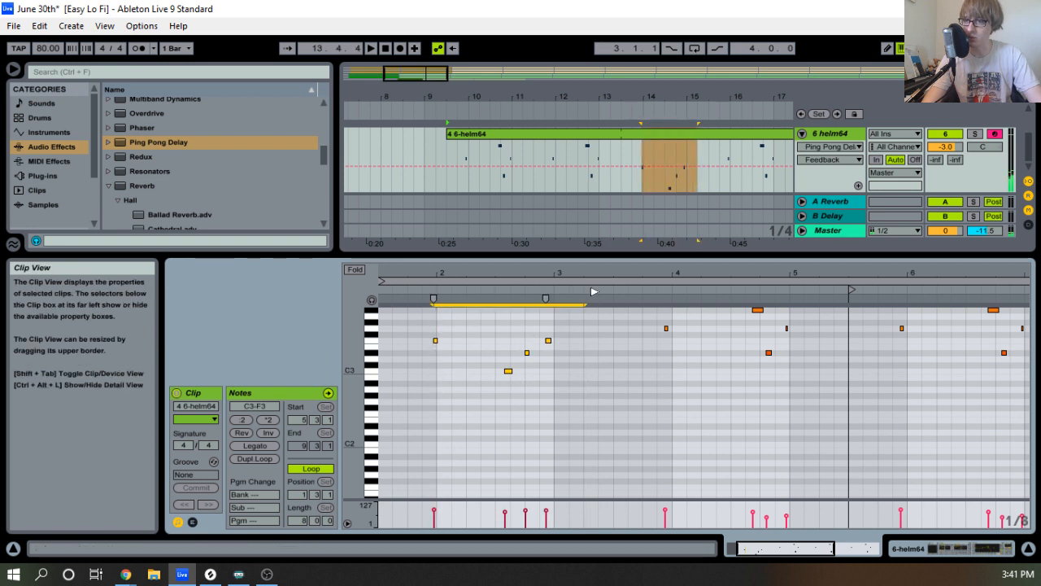
pyautogui.moveTo(689, 278)
pyautogui.mouseDown()
pyautogui.moveTo(640, 291)
pyautogui.moveTo(664, 253)
pyautogui.moveTo(651, 330)
pyautogui.mouseUp()
pyautogui.click(651, 332)
pyautogui.hotkey('ctrl', 'v')
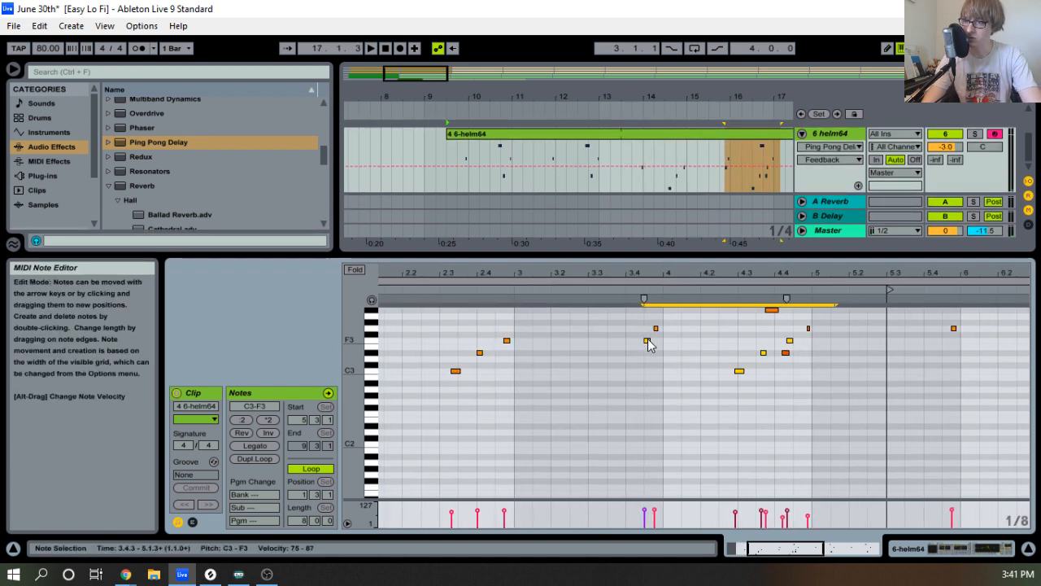
# Move the four pasted notes so the group starts at about 3.4.4, just ahead of bar 4.
pyautogui.moveTo(648, 342); pyautogui.dragTo(667, 345)
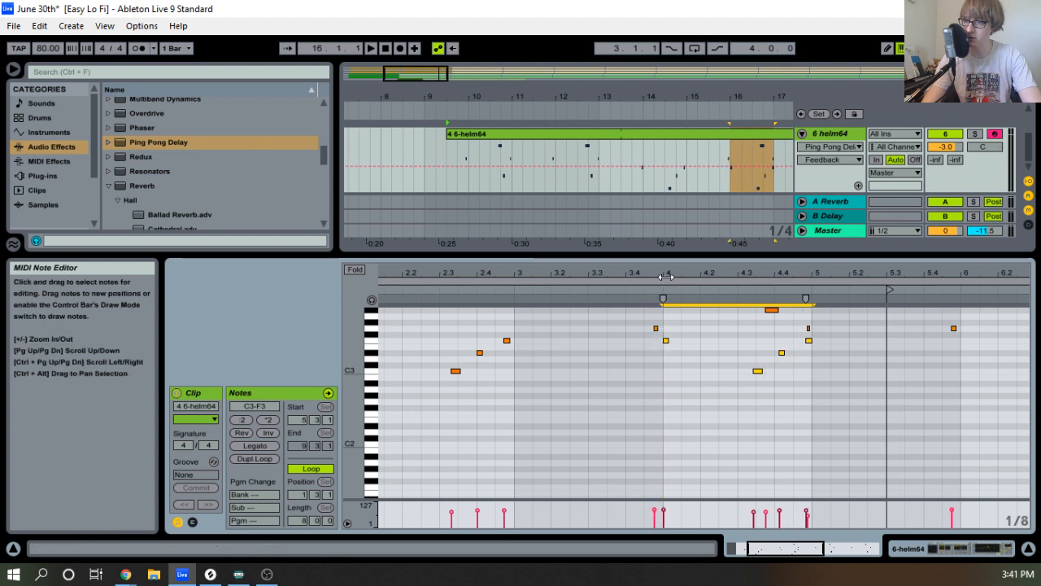
pyautogui.moveTo(667, 274); pyautogui.dragTo(610, 273)
pyautogui.press('Left')
pyautogui.press('Right')
# Shift the A#3 note in bar 4 earlier to about 4.3.2, lining it up with the pasted C3 note.
pyautogui.scroll(1, 794, 377)
pyautogui.scroll(1, 775, 352)
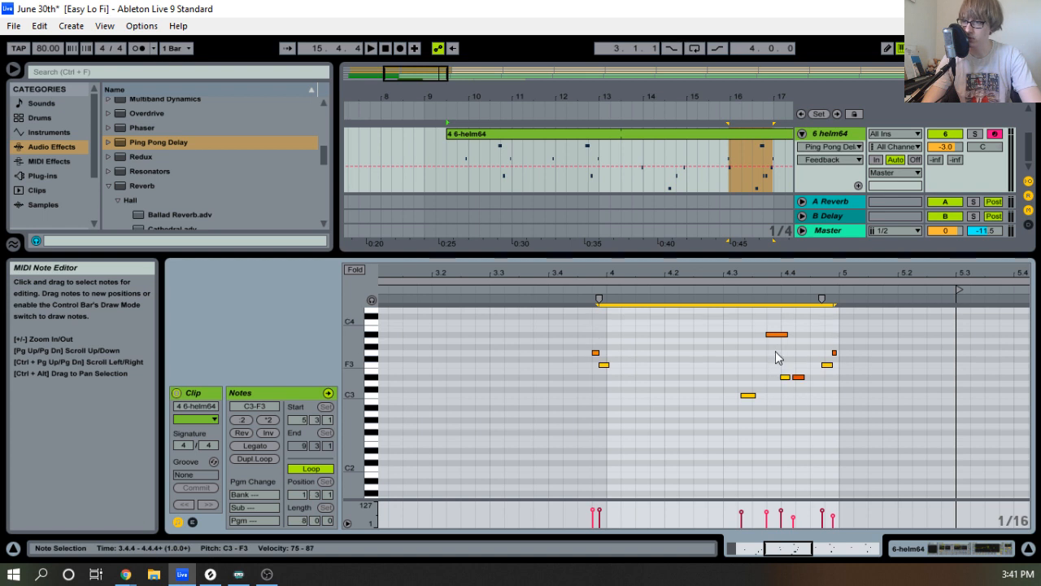
pyautogui.click(776, 334)
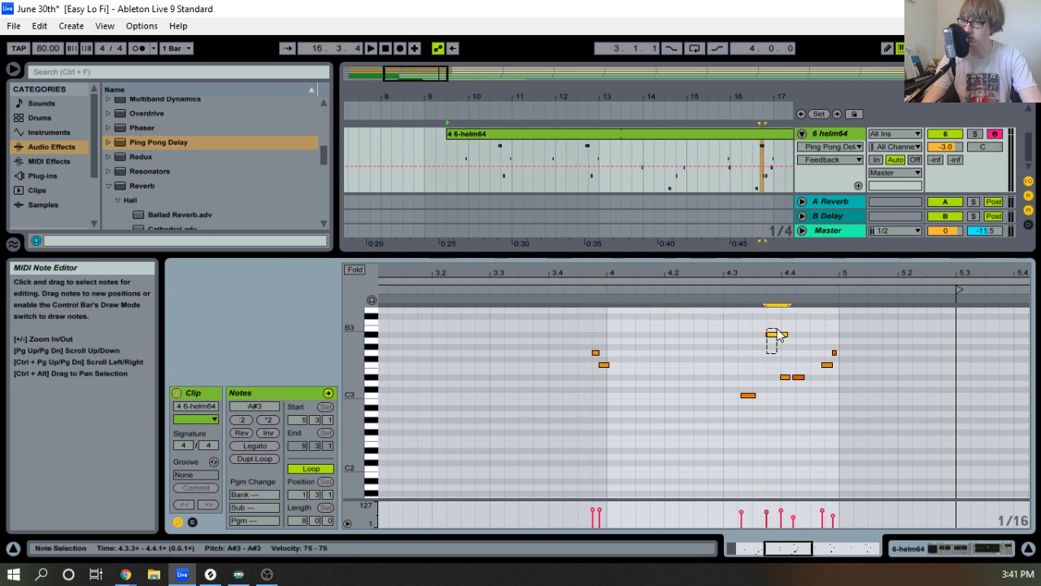
pyautogui.press('Left')
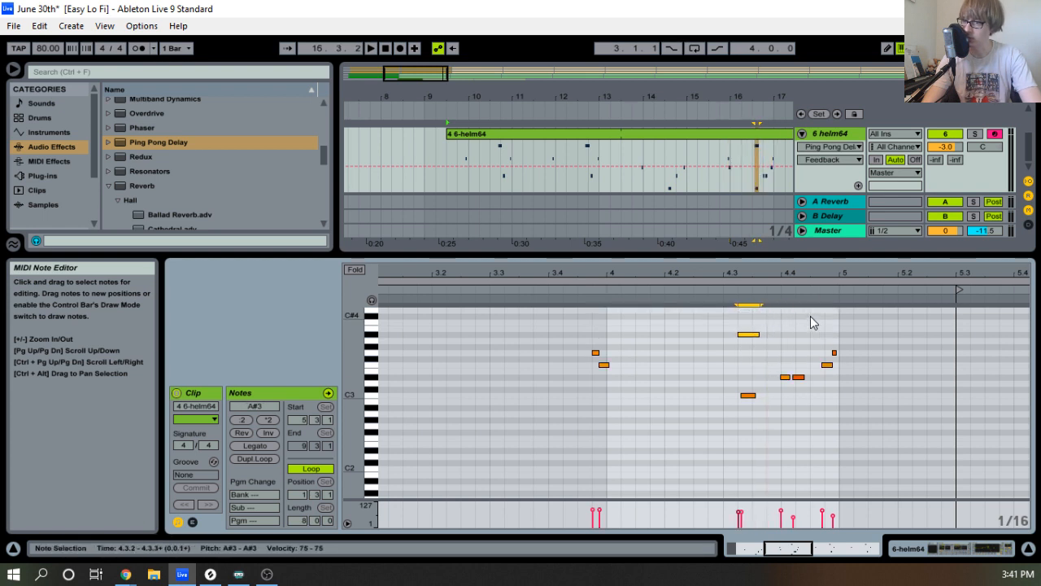
pyautogui.moveTo(772, 274); pyautogui.dragTo(772, 313)
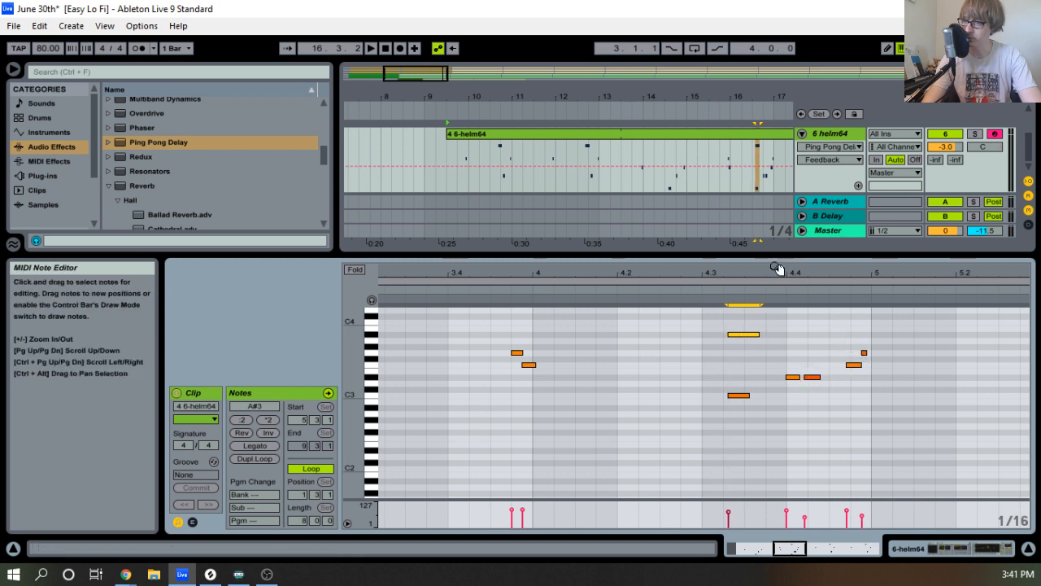
# Shift the G3 note at the end of bar 4 to about 4.4.3, lining it up with the pasted F3 note.
pyautogui.moveTo(773, 272); pyautogui.dragTo(773, 233)
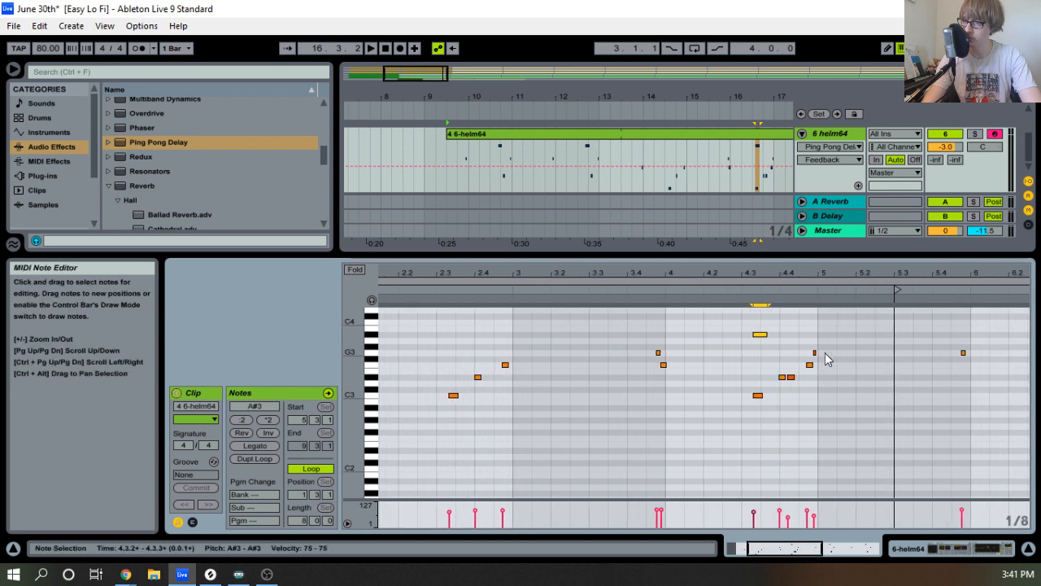
pyautogui.moveTo(811, 273); pyautogui.dragTo(811, 334)
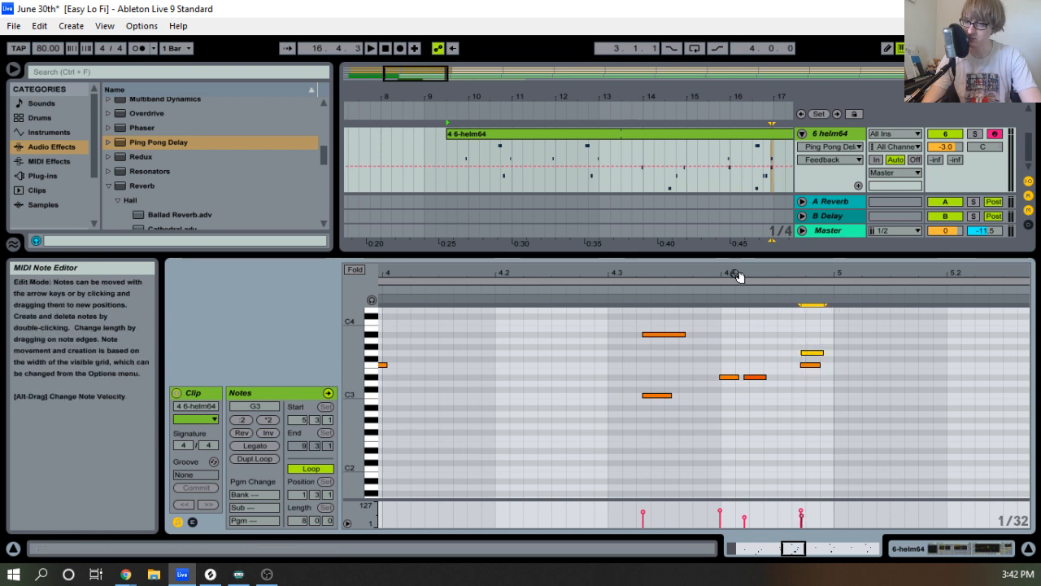
pyautogui.moveTo(739, 276); pyautogui.dragTo(766, 217)
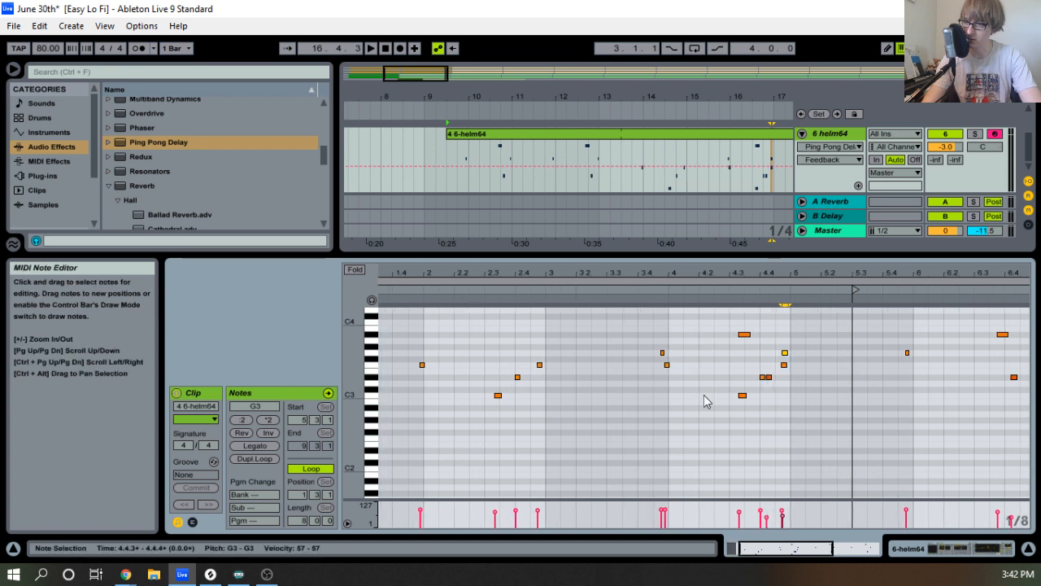
# Delete the second D#3 note and the pasted C3 and closing F3 notes in bar 4, and start playback.
pyautogui.moveTo(773, 293); pyautogui.dragTo(767, 372)
pyautogui.click(768, 379)
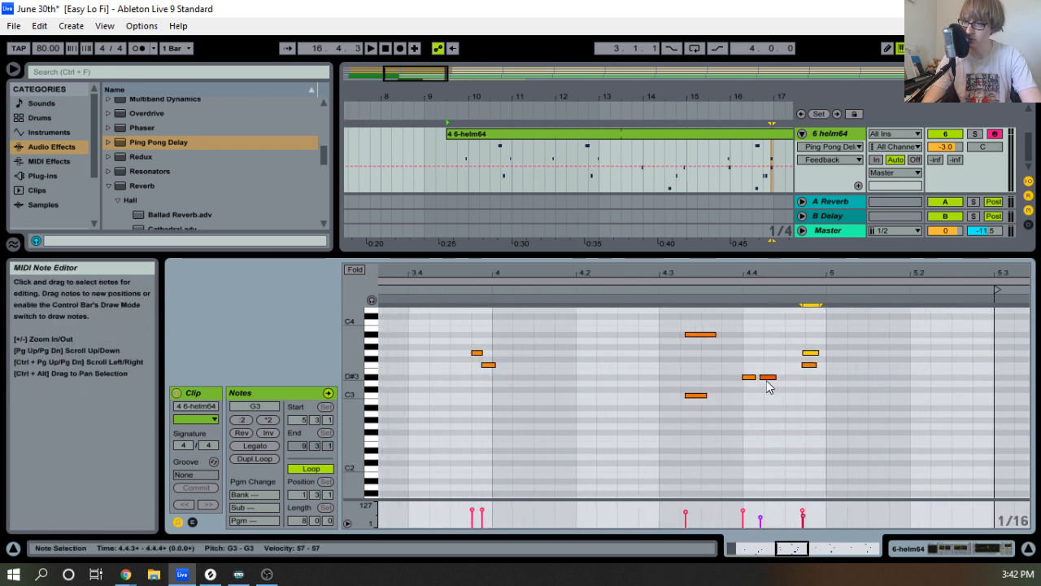
pyautogui.click(765, 377)
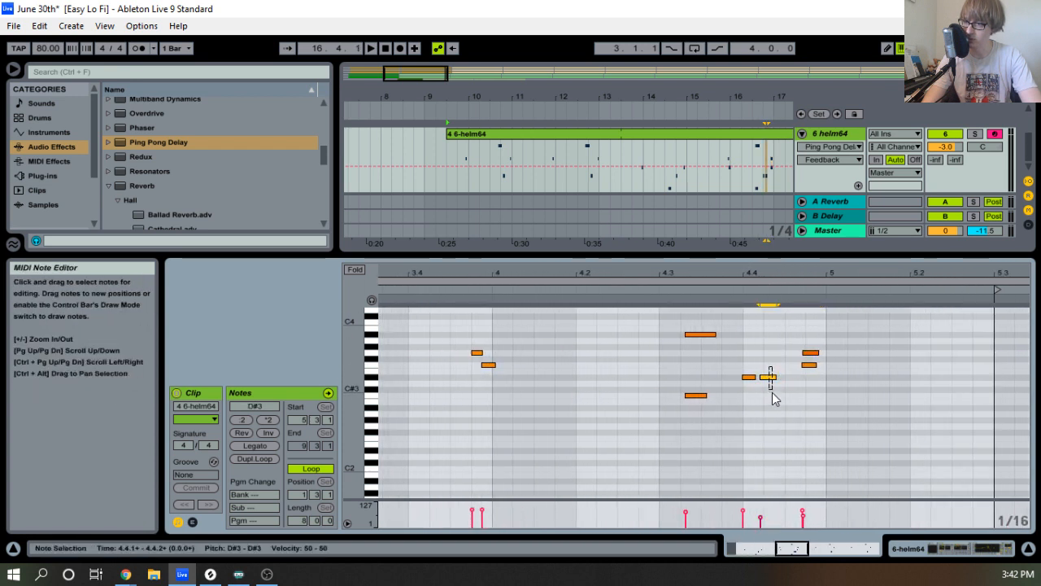
pyautogui.click(692, 396)
pyautogui.press('space')
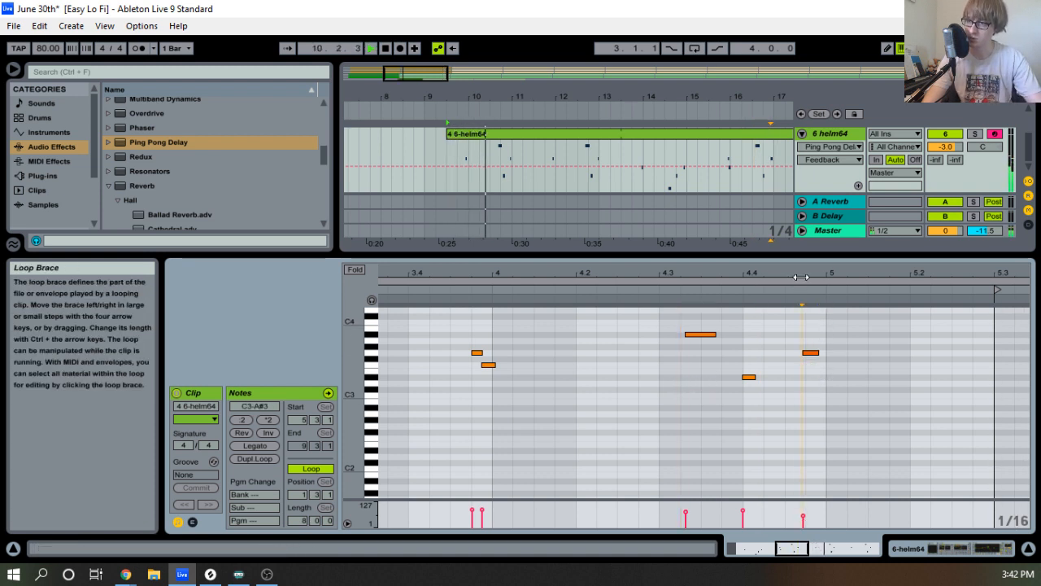
# Delete the G3 note just before bar 4, raise the adjacent F3 note to G3, and play the melody back.
pyautogui.moveTo(802, 276); pyautogui.dragTo(910, 237)
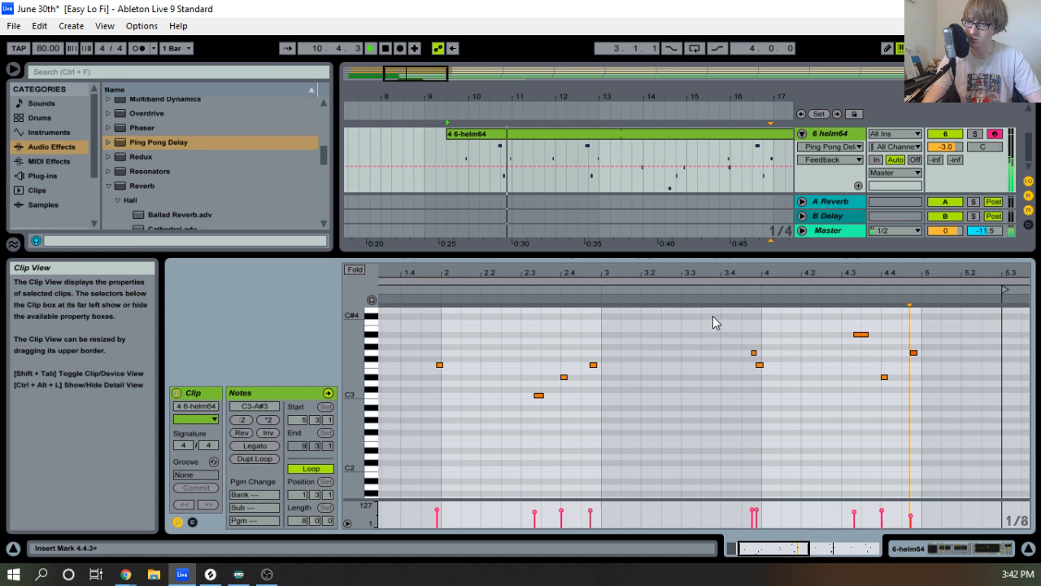
pyautogui.click(760, 364)
pyautogui.click(753, 352)
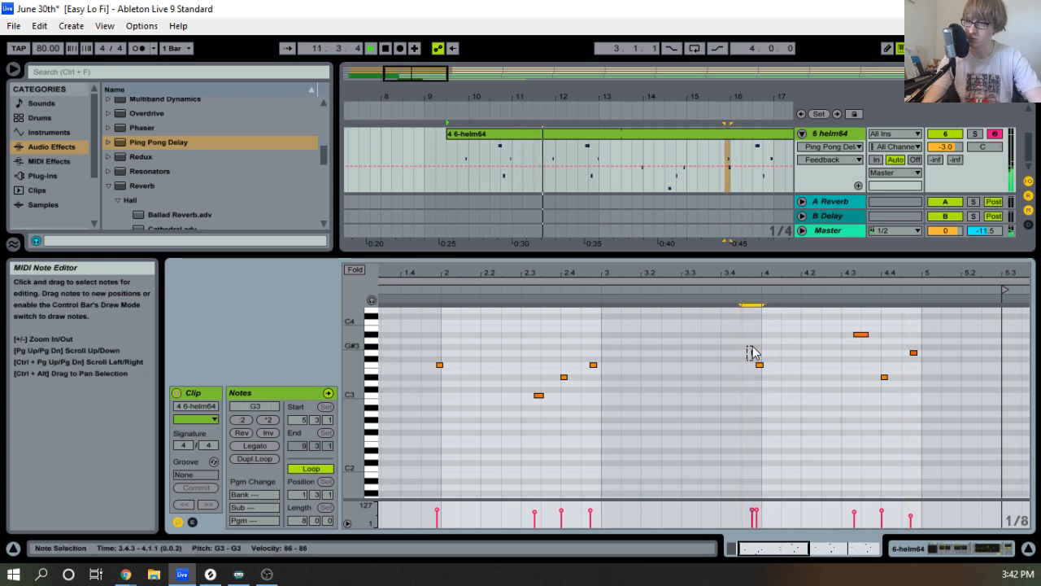
pyautogui.press('Delete')
pyautogui.moveTo(755, 374); pyautogui.dragTo(769, 354)
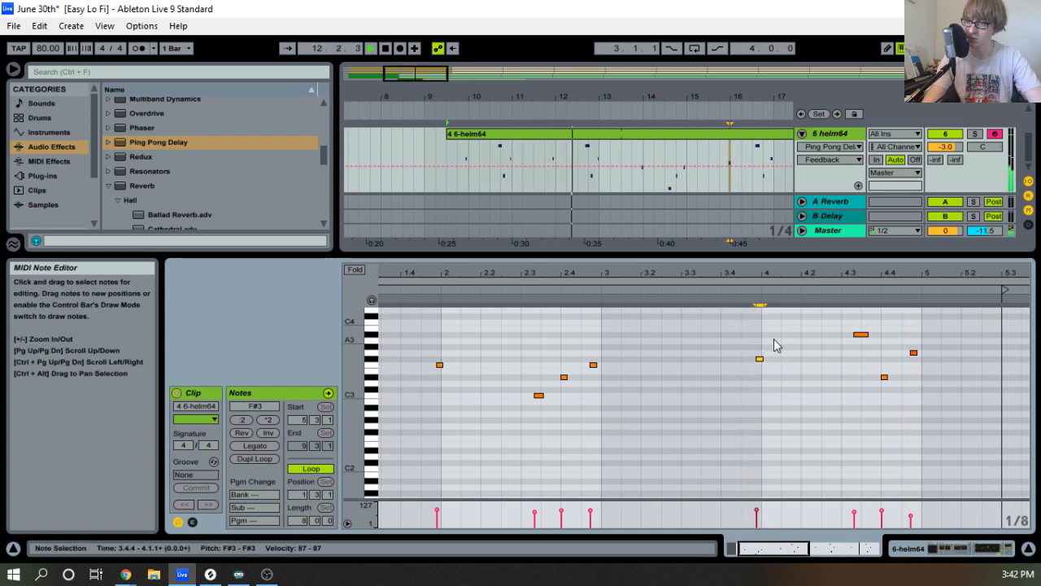
pyautogui.press('Up')
pyautogui.press('space')
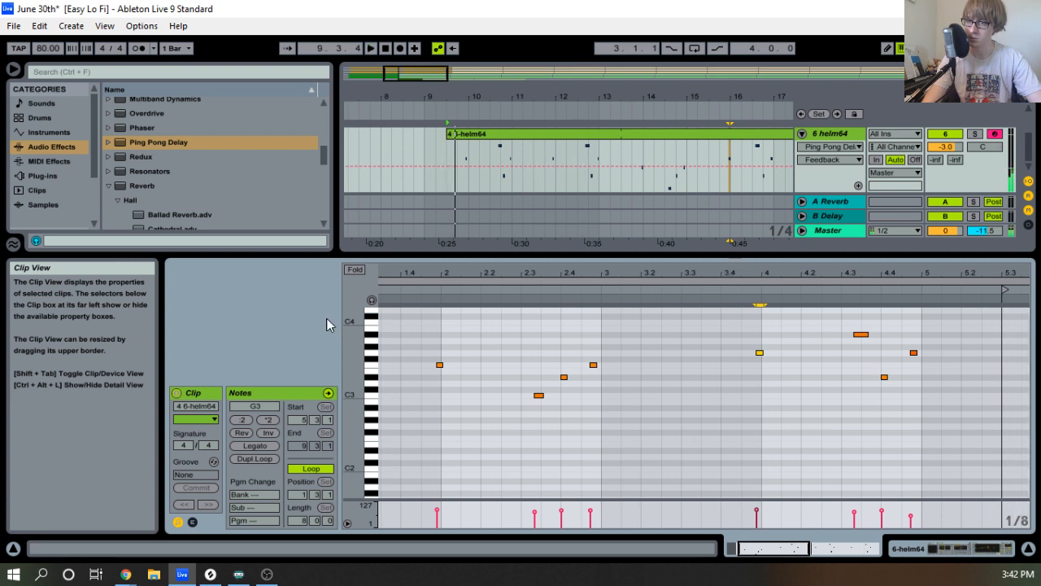
pyautogui.click(395, 289)
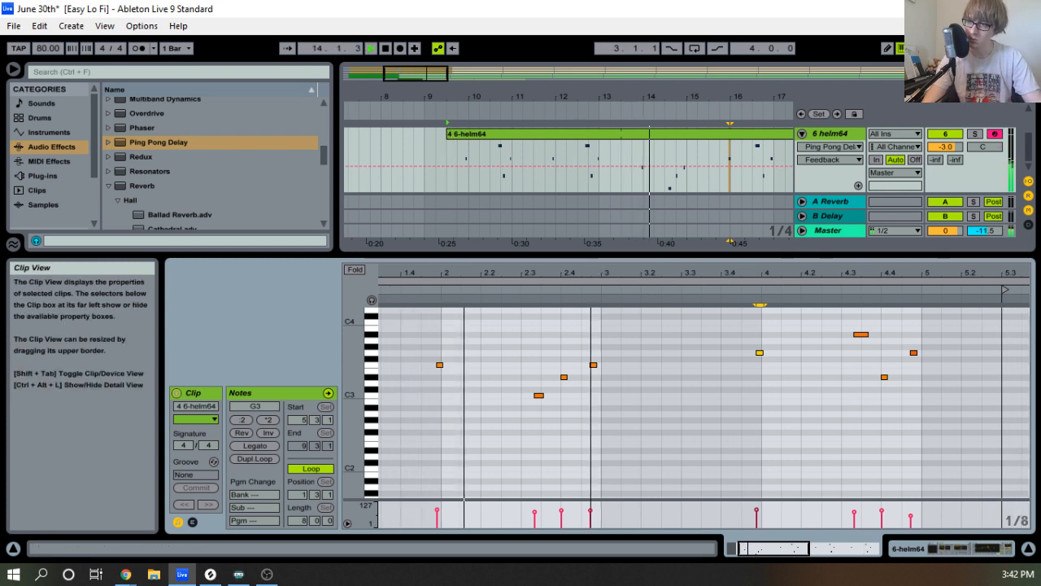
# Trim the start of the helm64 melody clip to 13.3.1 in the arrangement and play it from there.
pyautogui.moveTo(395, 275); pyautogui.dragTo(386, 257)
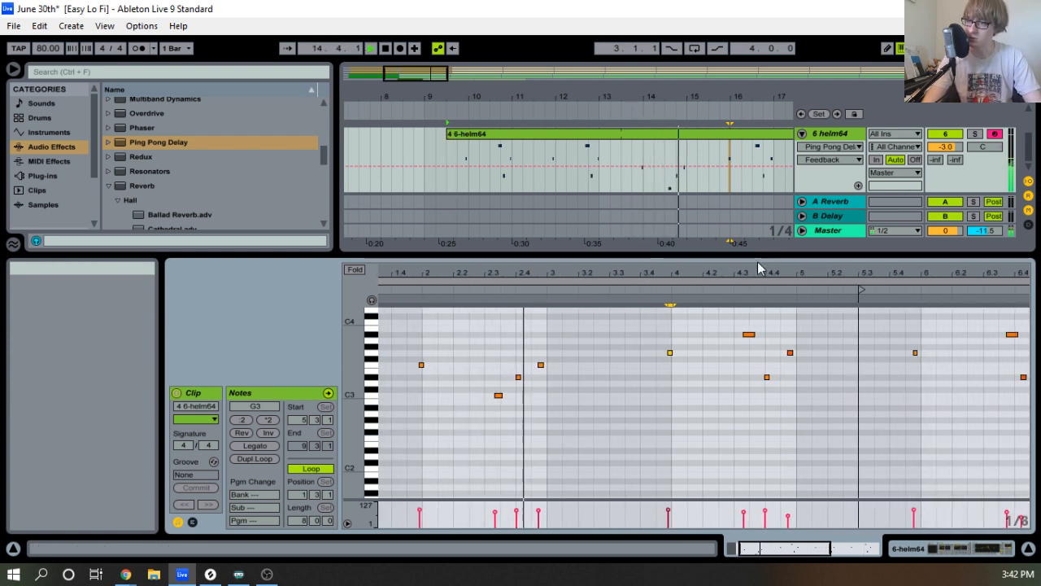
pyautogui.moveTo(804, 274); pyautogui.dragTo(752, 382)
pyautogui.moveTo(758, 96); pyautogui.dragTo(672, 96)
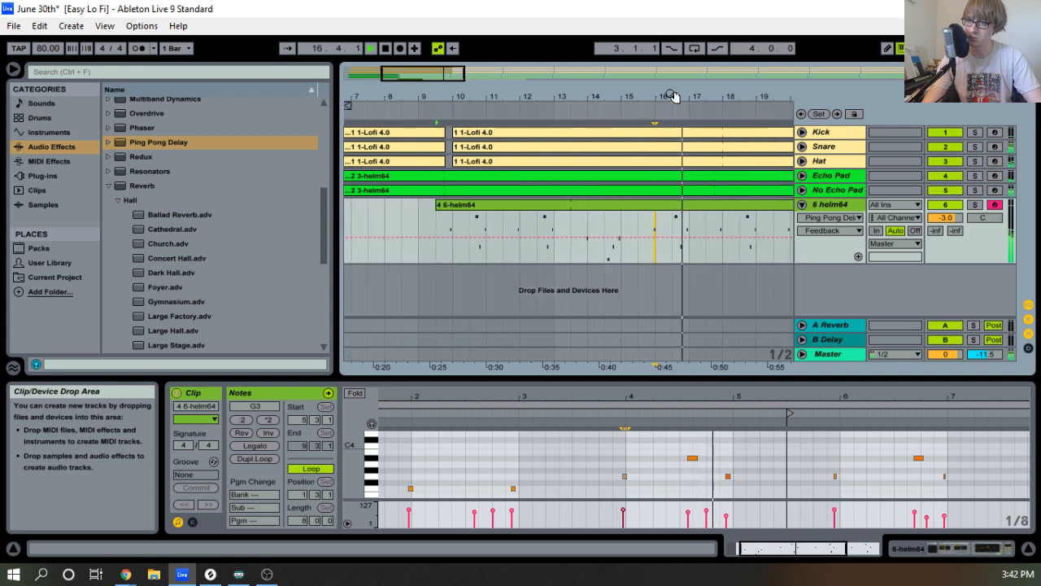
pyautogui.press('space')
pyautogui.moveTo(437, 205); pyautogui.dragTo(611, 210)
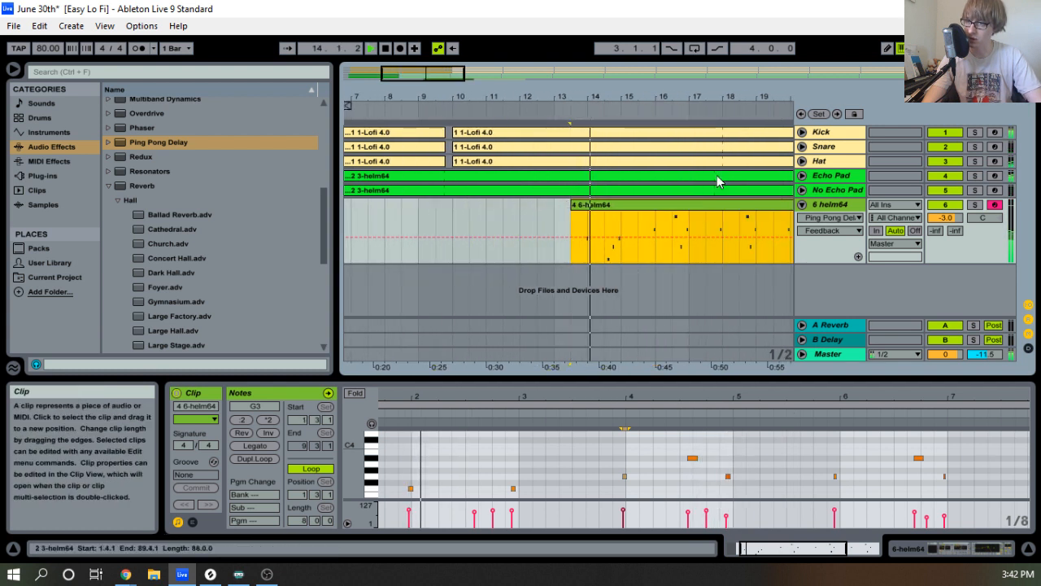
# Examine the melody's note timing around bars 4 to 6 of the clip during playback, then stop playback.
pyautogui.moveTo(698, 379); pyautogui.dragTo(503, 308)
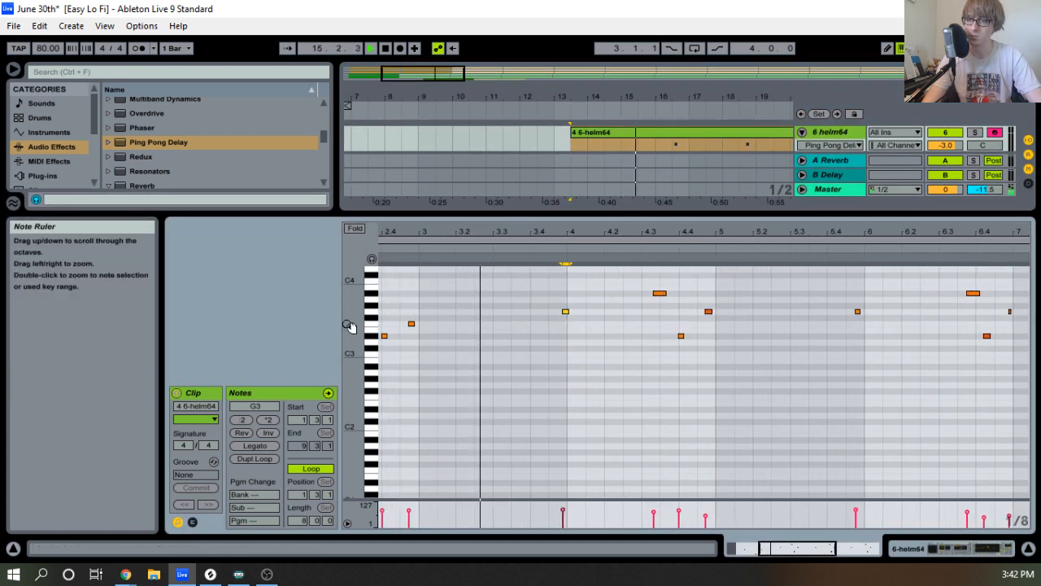
pyautogui.moveTo(350, 326); pyautogui.dragTo(399, 330)
pyautogui.scroll(3, 635, 341)
pyautogui.moveTo(666, 235); pyautogui.dragTo(667, 268)
pyautogui.scroll(-2, 697, 296)
pyautogui.scroll(2, 704, 296)
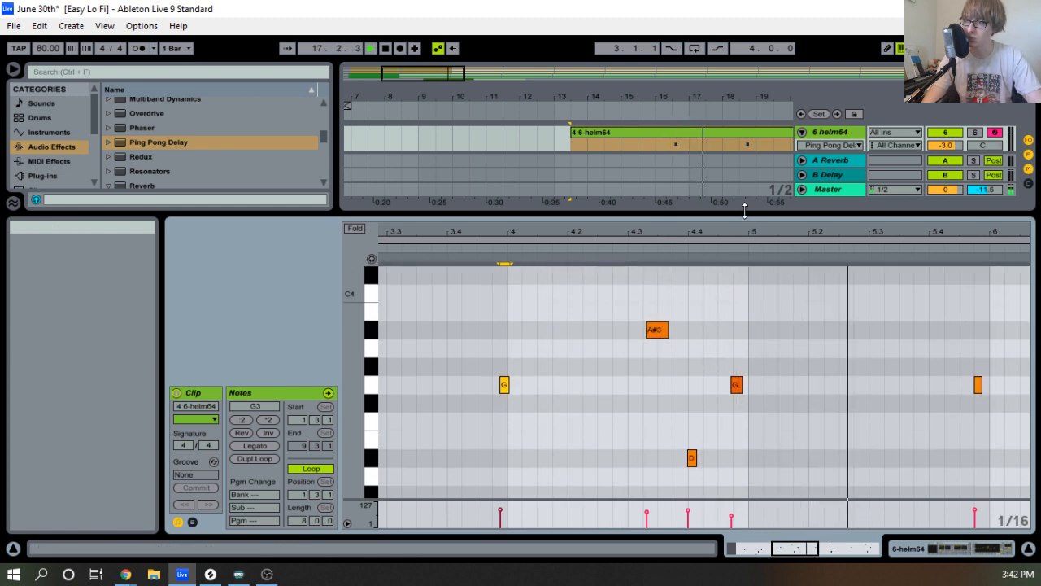
pyautogui.moveTo(744, 210); pyautogui.dragTo(720, 376)
pyautogui.moveTo(714, 93); pyautogui.dragTo(641, 272)
pyautogui.press('space')
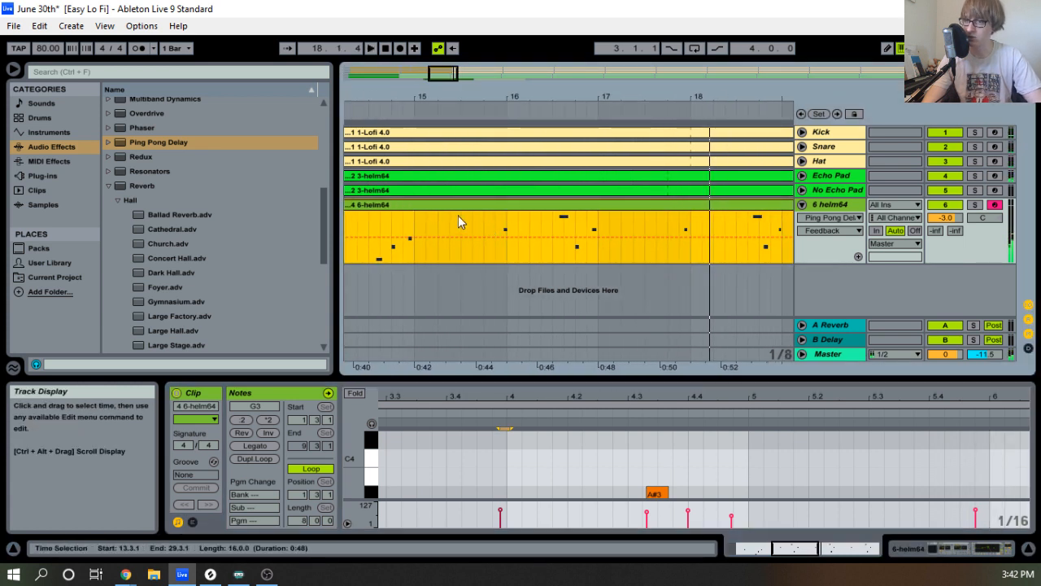
# Copy the two-bar melody phrase starting at 15.4.1 and paste it at 17.4.1 and 19.4.1 on the helm64 track.
pyautogui.moveTo(461, 223); pyautogui.dragTo(575, 235)
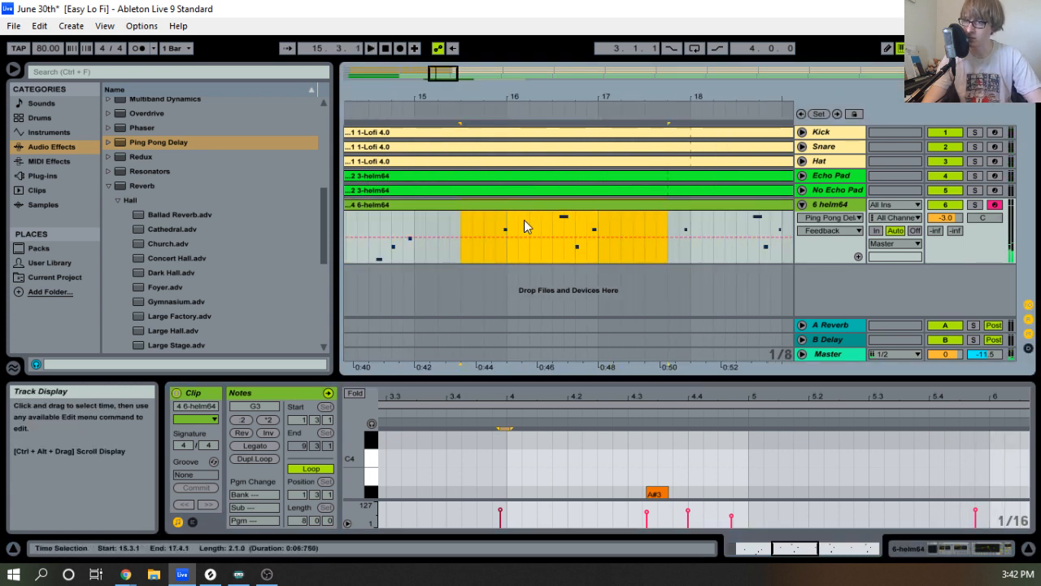
pyautogui.moveTo(486, 226); pyautogui.dragTo(619, 237)
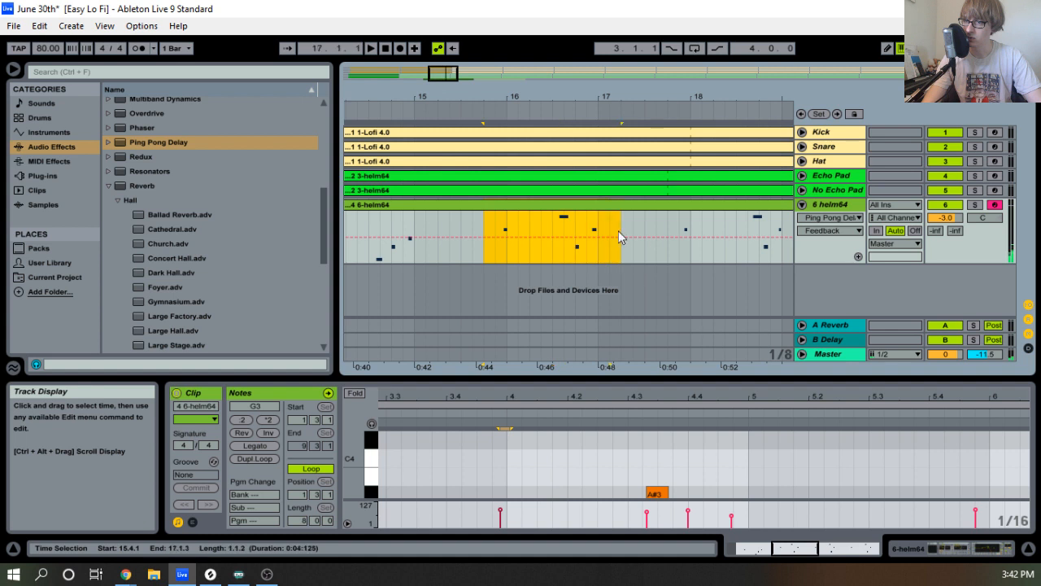
pyautogui.click(668, 226)
pyautogui.hotkey('ctrl', 'v')
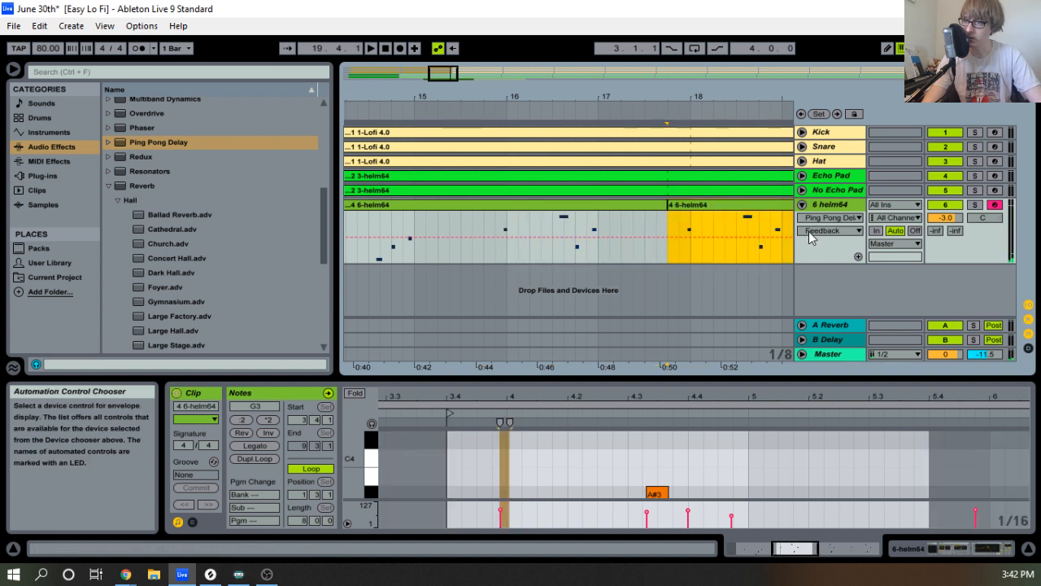
pyautogui.moveTo(736, 90); pyautogui.dragTo(423, 94)
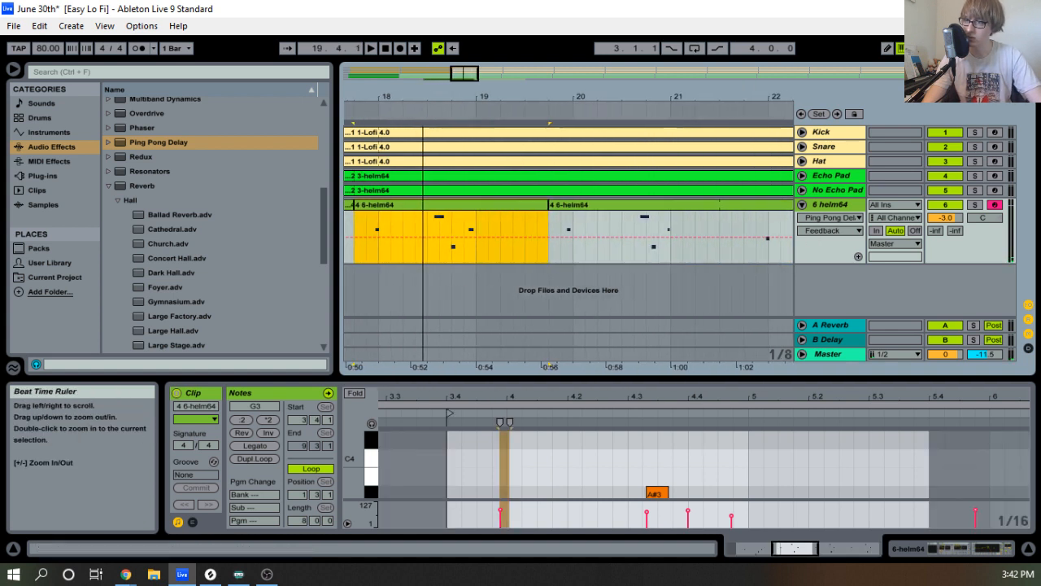
pyautogui.click(556, 233)
pyautogui.hotkey('ctrl', 'v')
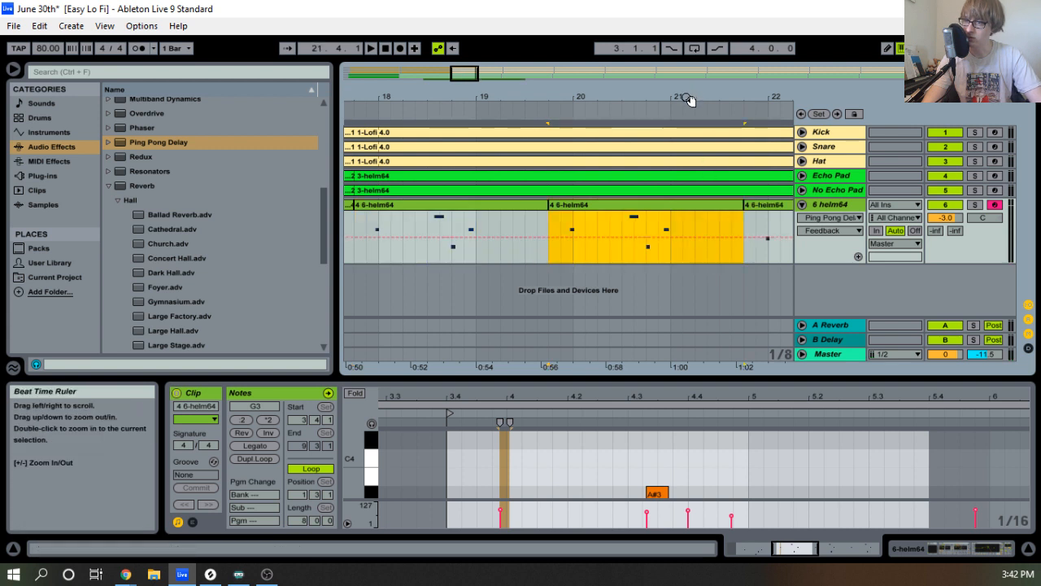
# Delete the leftover helm64 clip starting at 21.4.1 and trim the preceding clip's end to 21.3.1 during playback.
pyautogui.moveTo(685, 101); pyautogui.dragTo(653, 55)
pyautogui.click(484, 218)
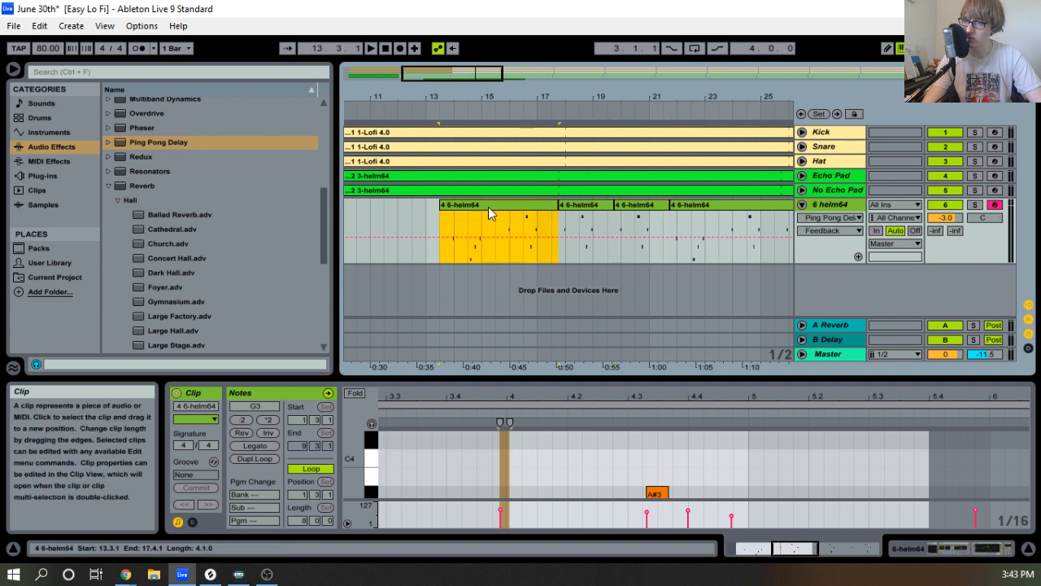
pyautogui.press('space')
pyautogui.click(693, 204)
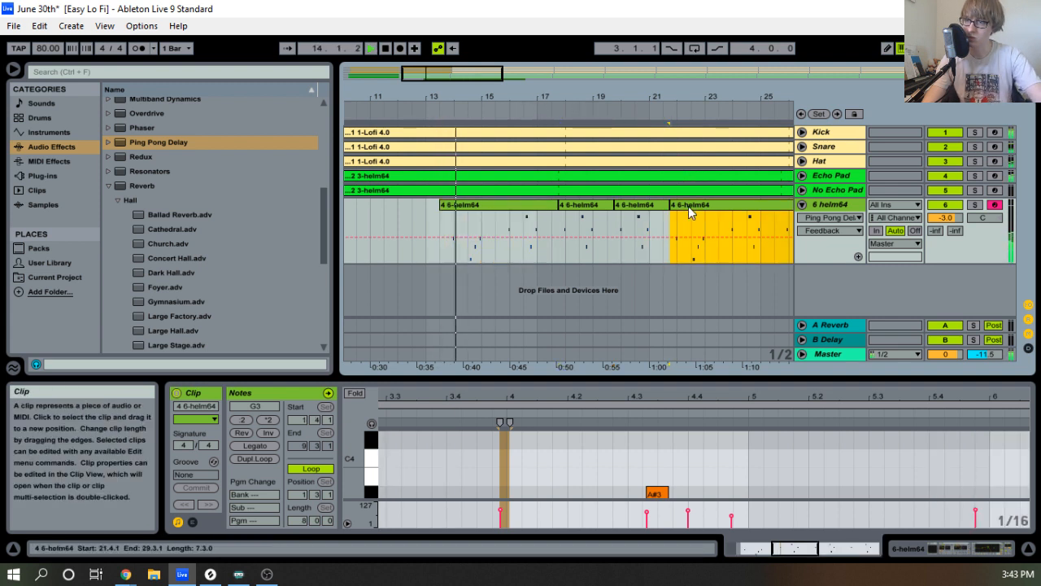
pyautogui.press('Delete')
pyautogui.moveTo(619, 98); pyautogui.dragTo(633, 114)
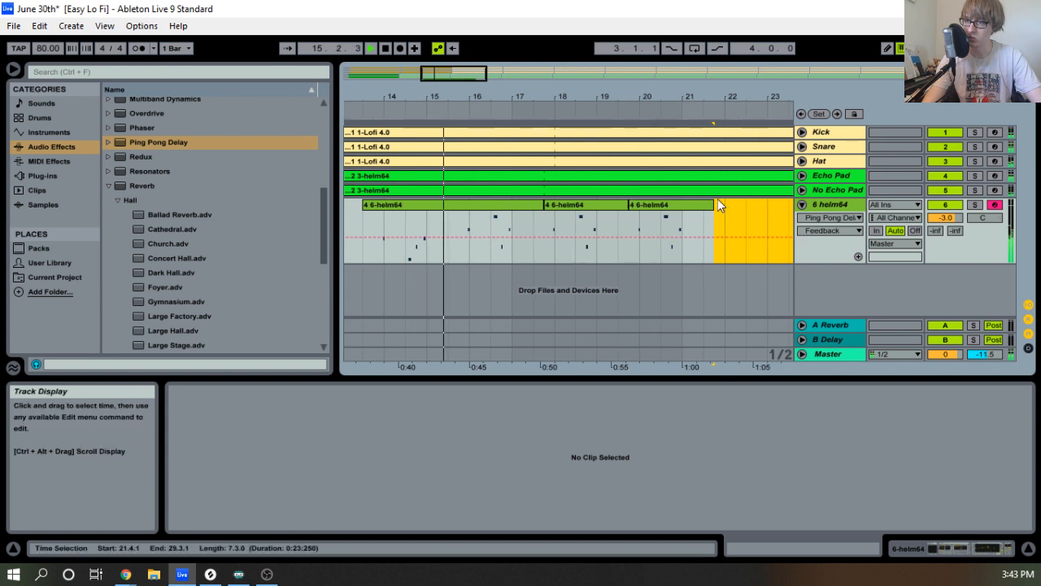
pyautogui.moveTo(718, 204); pyautogui.dragTo(705, 206)
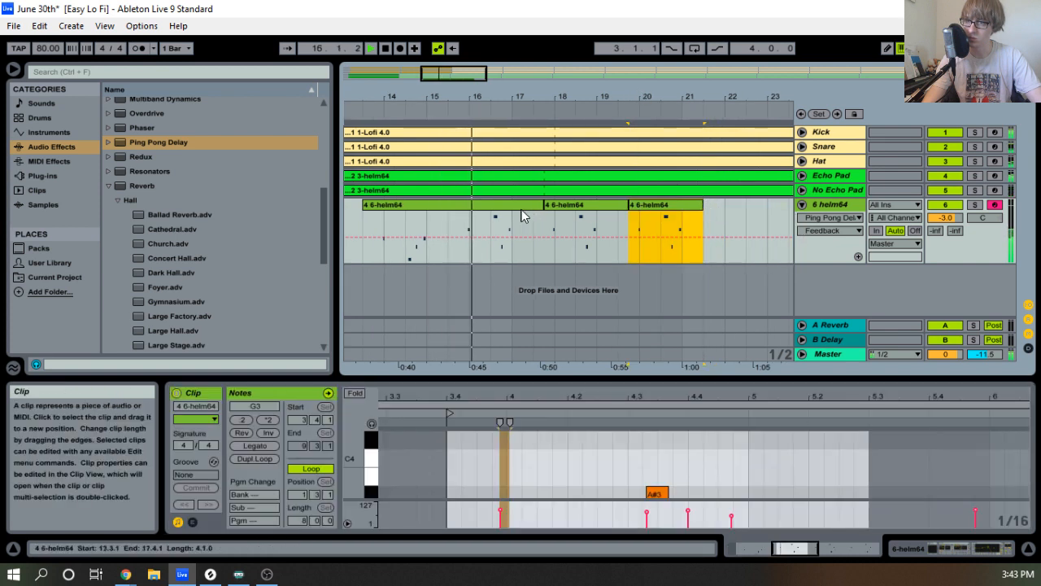
# Consolidate the three helm64 melody clips into one clip and turn on its loop.
pyautogui.click(495, 209)
pyautogui.keyDown('shift'); pyautogui.click(665, 212); pyautogui.keyUp('shift')
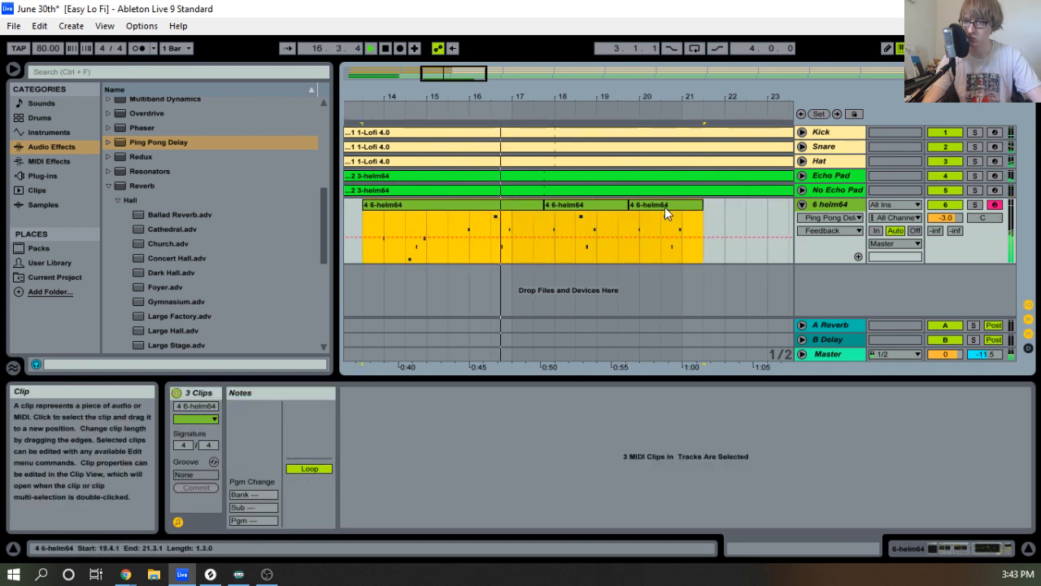
pyautogui.rightClick(674, 214)
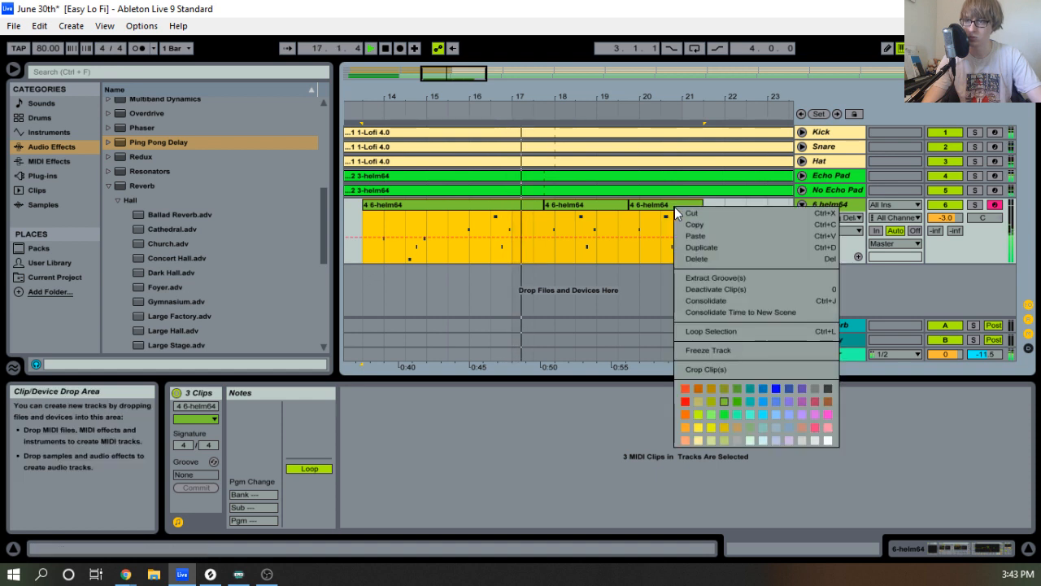
pyautogui.click(723, 301)
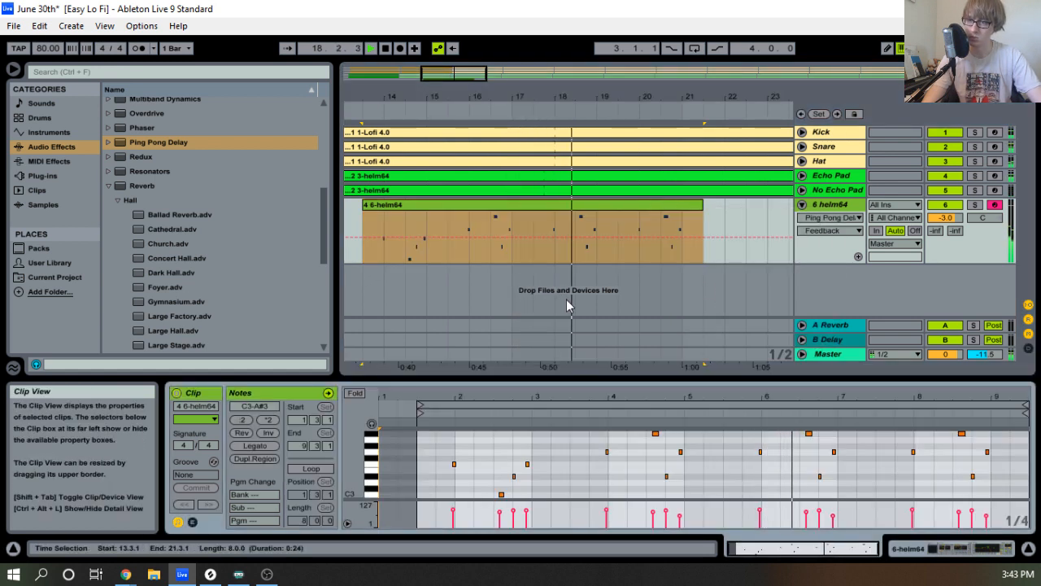
pyautogui.click(312, 467)
# Extend the start of the looped melody clip back to 9.4.3, just ahead of the drums' re-entry.
pyautogui.moveTo(417, 97); pyautogui.dragTo(719, 131)
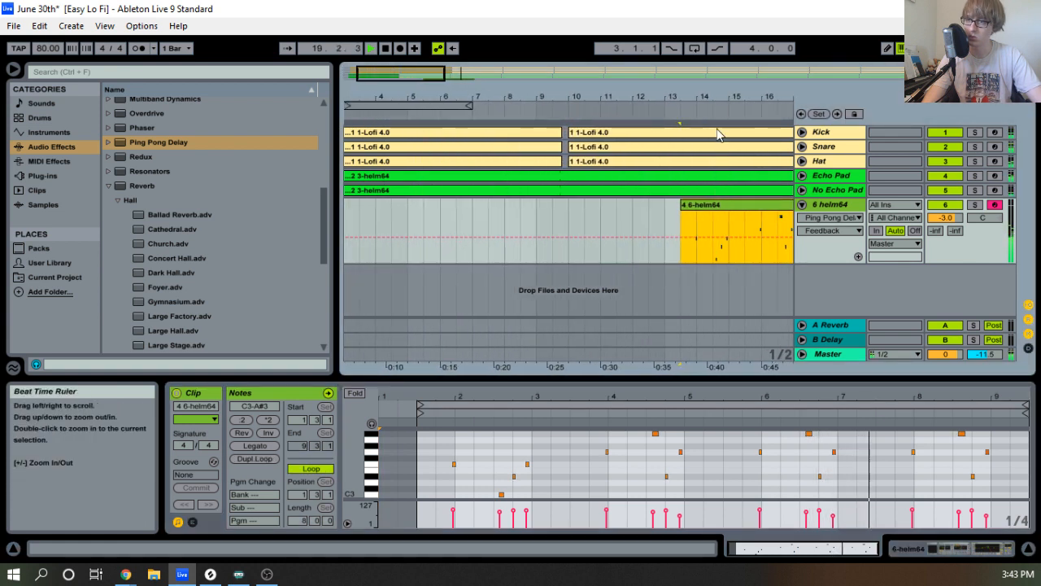
pyautogui.moveTo(682, 208); pyautogui.dragTo(571, 208)
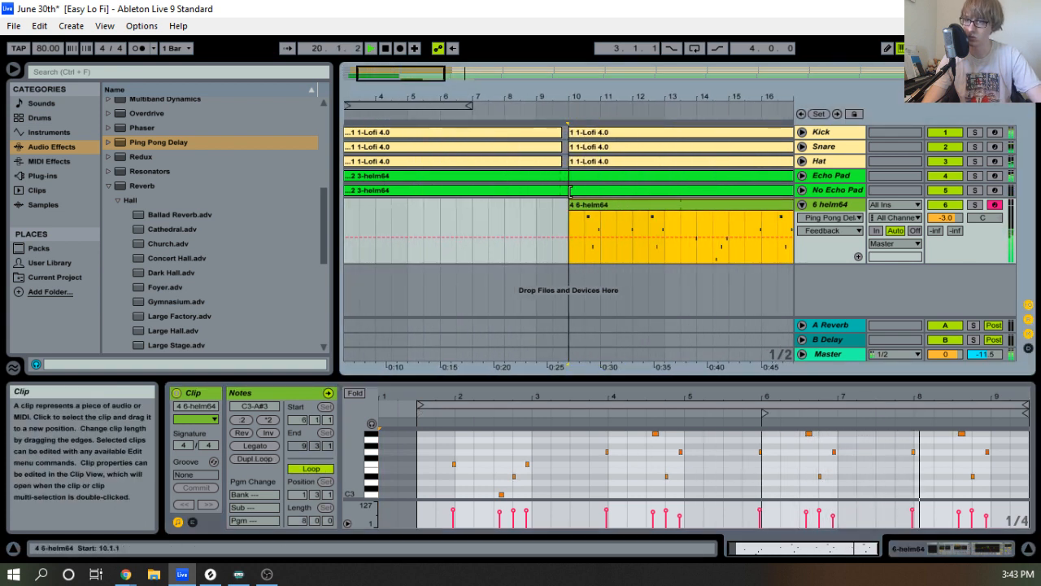
pyautogui.moveTo(584, 96); pyautogui.dragTo(584, 145)
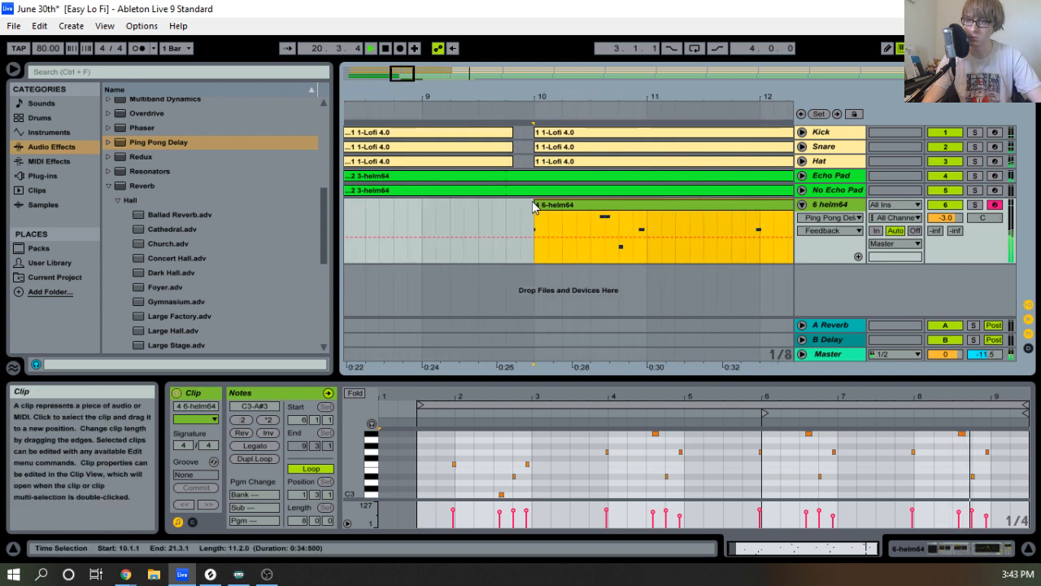
pyautogui.moveTo(537, 204); pyautogui.dragTo(526, 202)
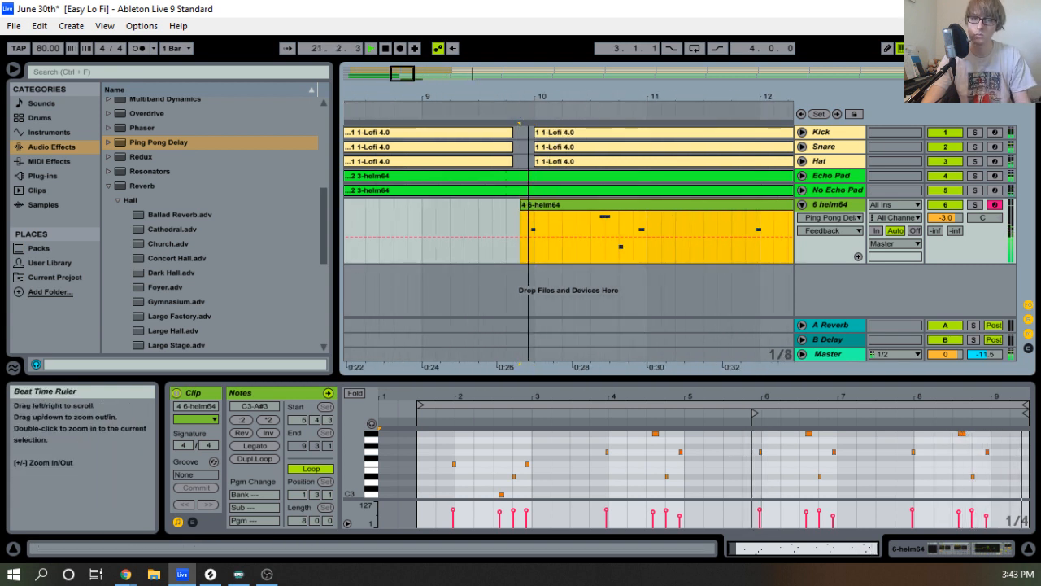
# Extend the end of the looped melody clip to 92.3.1 and collapse the helm64 track.
pyautogui.moveTo(529, 97); pyautogui.dragTo(530, 82)
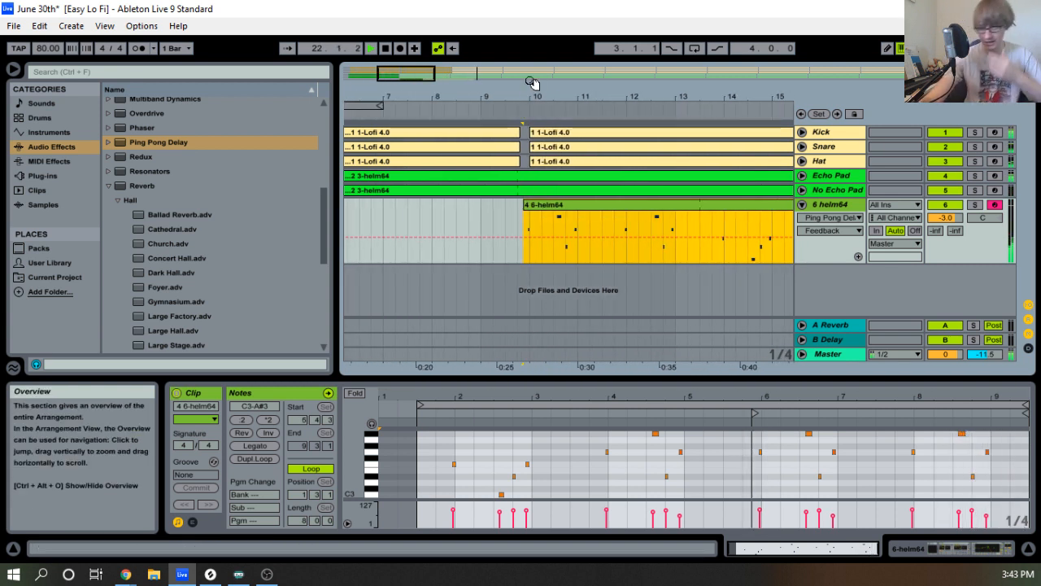
pyautogui.moveTo(539, 97); pyautogui.dragTo(539, 61)
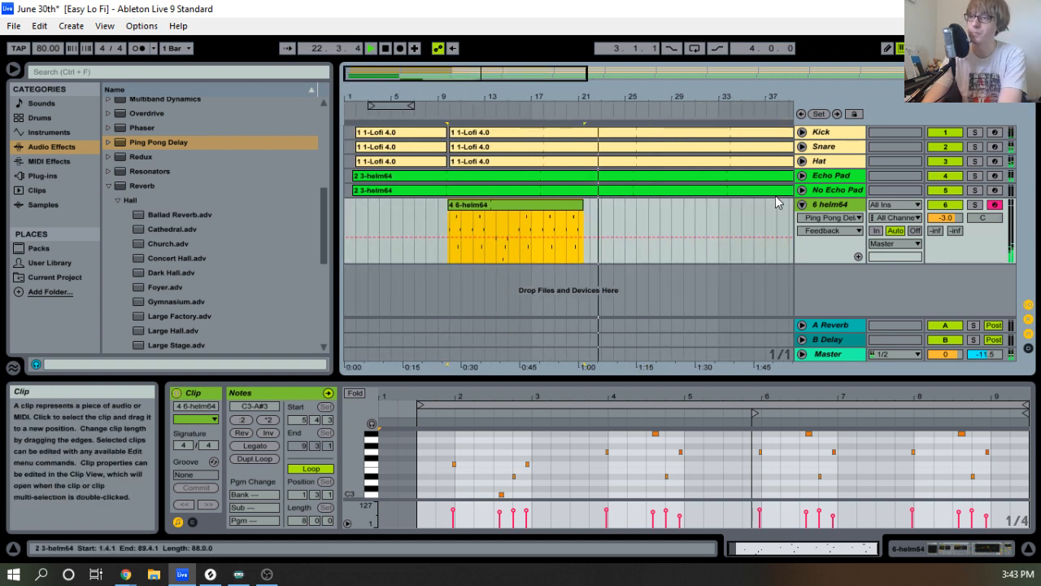
pyautogui.moveTo(583, 205); pyautogui.dragTo(846, 205)
pyautogui.moveTo(675, 97); pyautogui.dragTo(654, 71)
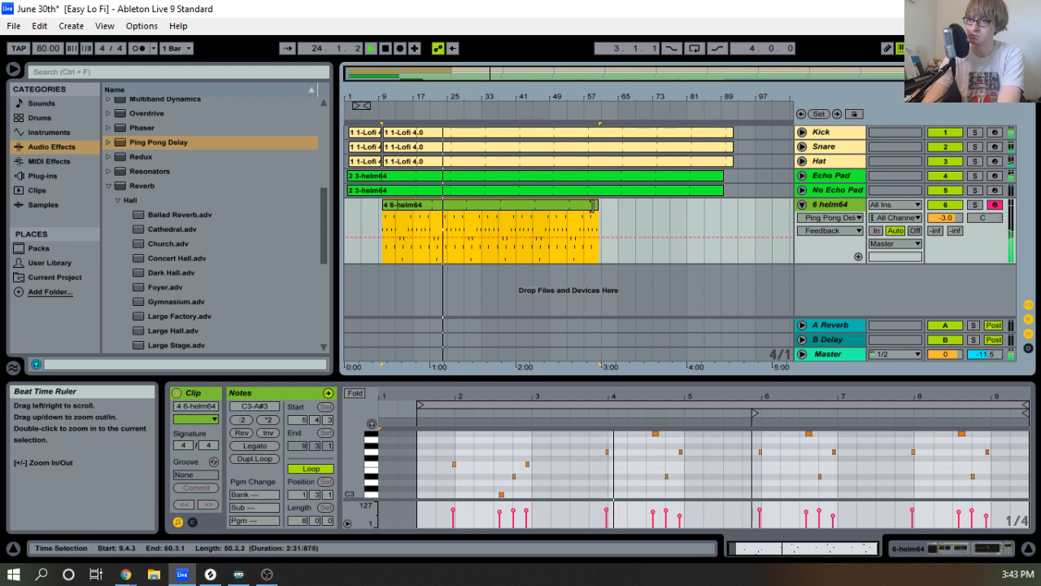
pyautogui.moveTo(598, 205); pyautogui.dragTo(735, 220)
pyautogui.click(802, 204)
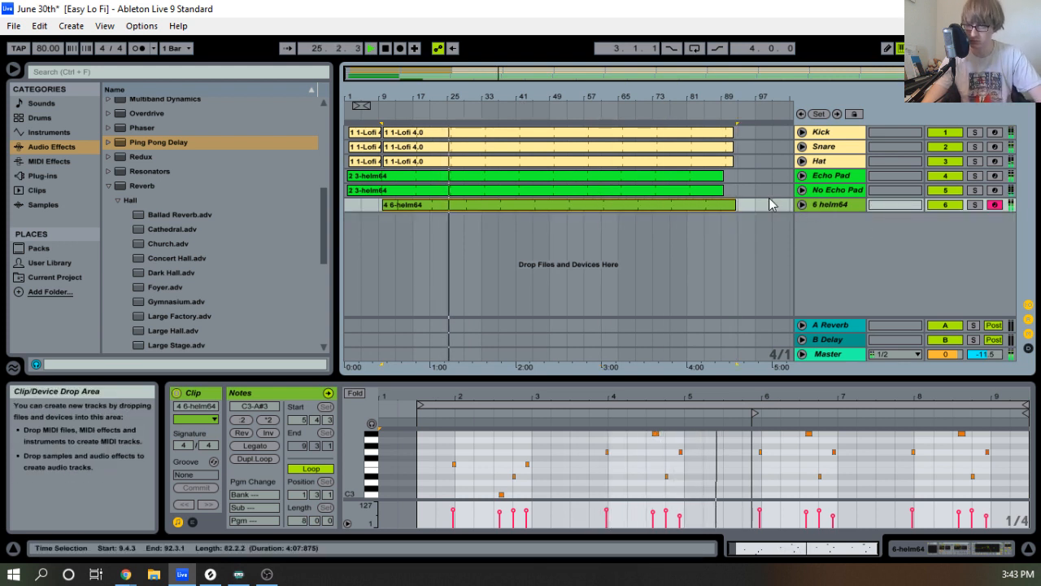
# Stop playback, return to the start of the song and save the Live Set.
pyautogui.click(386, 48)
pyautogui.click(386, 48)
pyautogui.click(20, 33)
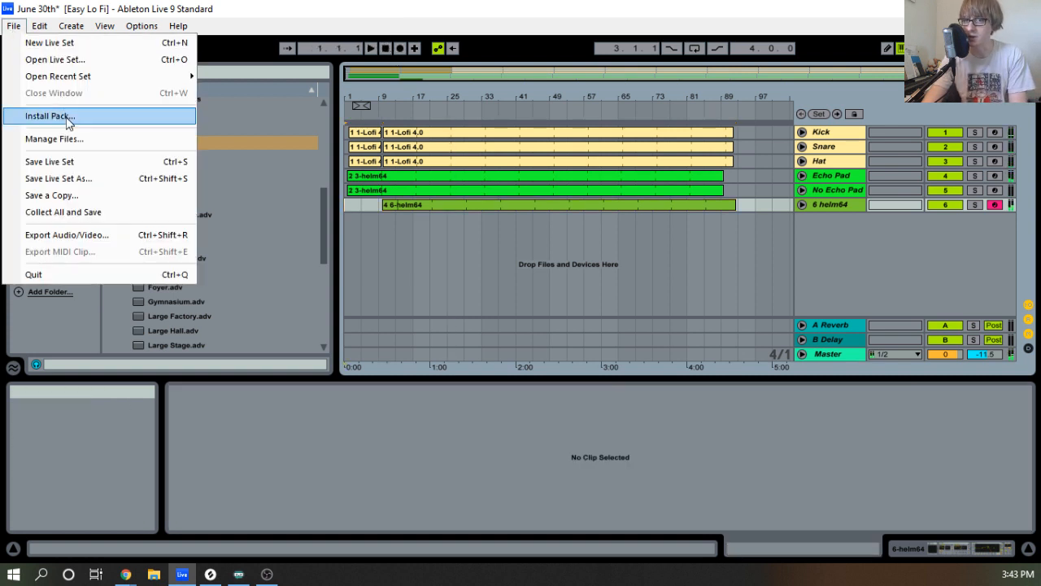
pyautogui.click(110, 161)
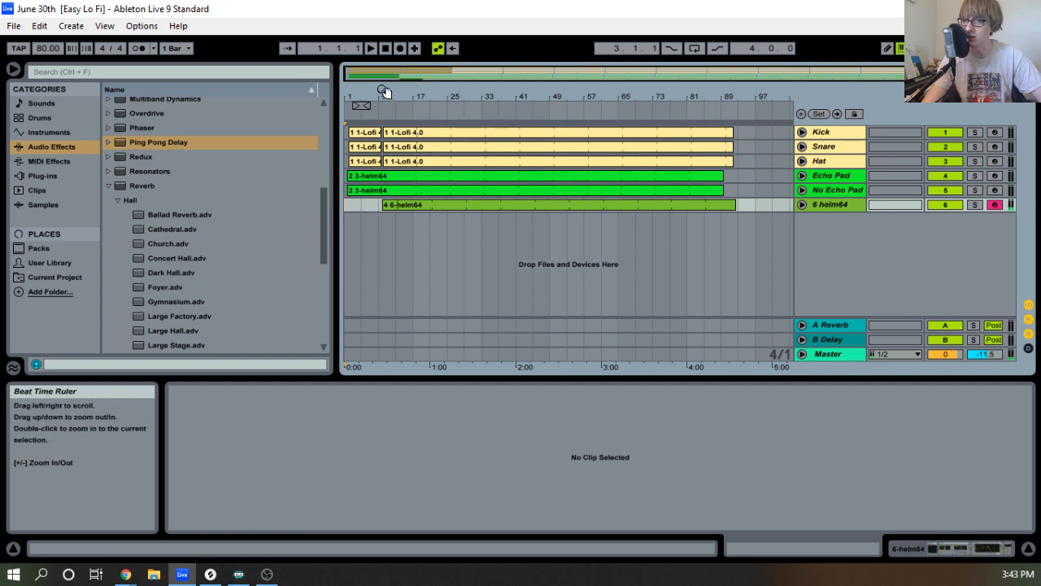
# Add the helm64 plug-in on a new MIDI track and move its window so the top controls are reachable.
pyautogui.moveTo(360, 95); pyautogui.dragTo(359, 142)
pyautogui.click(163, 142)
pyautogui.scroll(3, 153, 157)
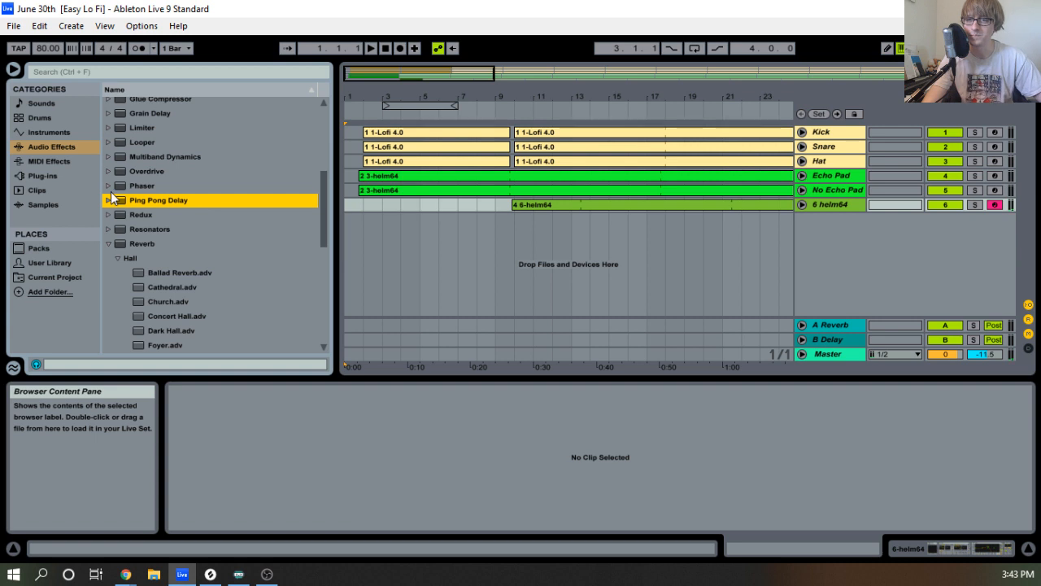
pyautogui.click(53, 161)
pyautogui.click(57, 175)
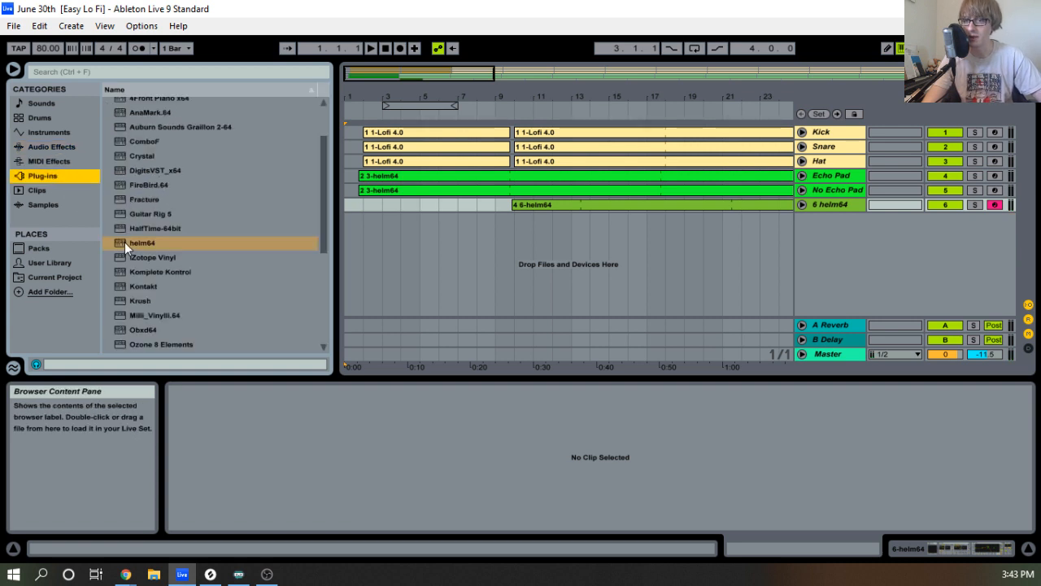
pyautogui.moveTo(125, 242); pyautogui.dragTo(626, 277)
pyautogui.moveTo(848, 269); pyautogui.dragTo(848, 269)
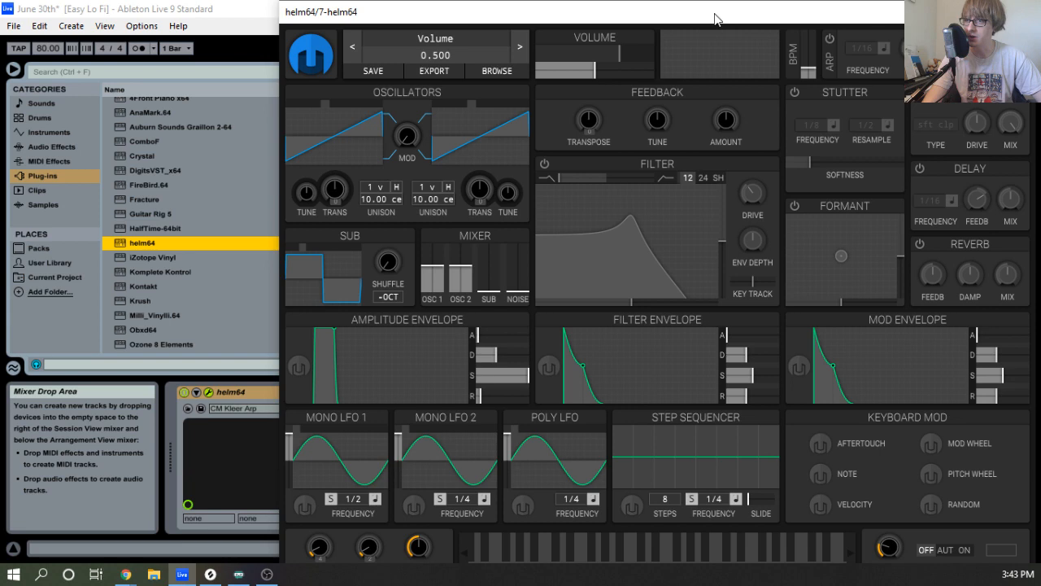
pyautogui.moveTo(715, 18); pyautogui.dragTo(573, 76)
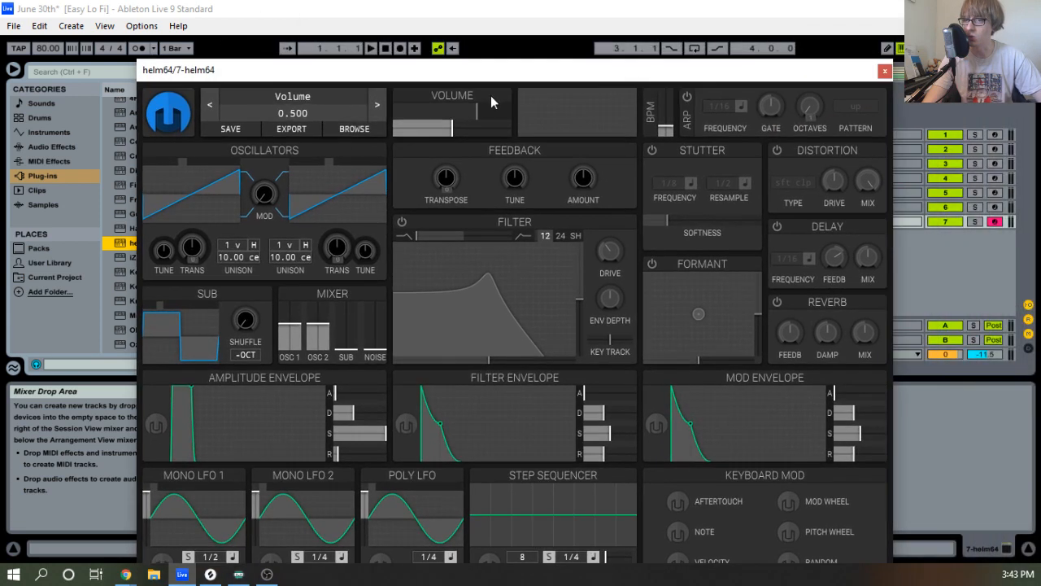
# Load the CM Subsine patch from helm's Bass presets and lower the amplitude envelope's sustain to minimum with a slightly longer decay.
pyautogui.click(320, 97)
pyautogui.click(350, 168)
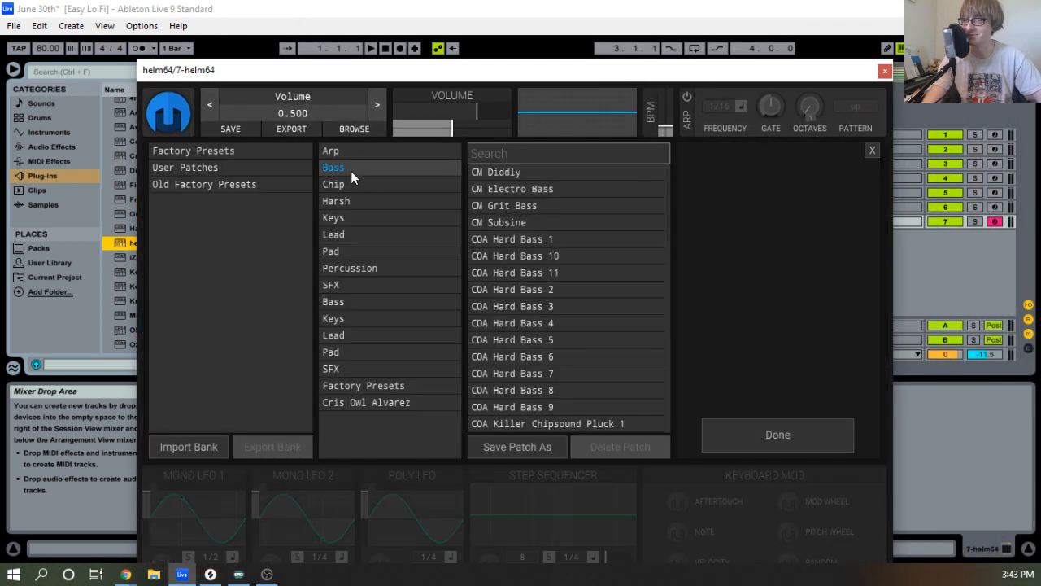
pyautogui.click(500, 223)
pyautogui.click(767, 438)
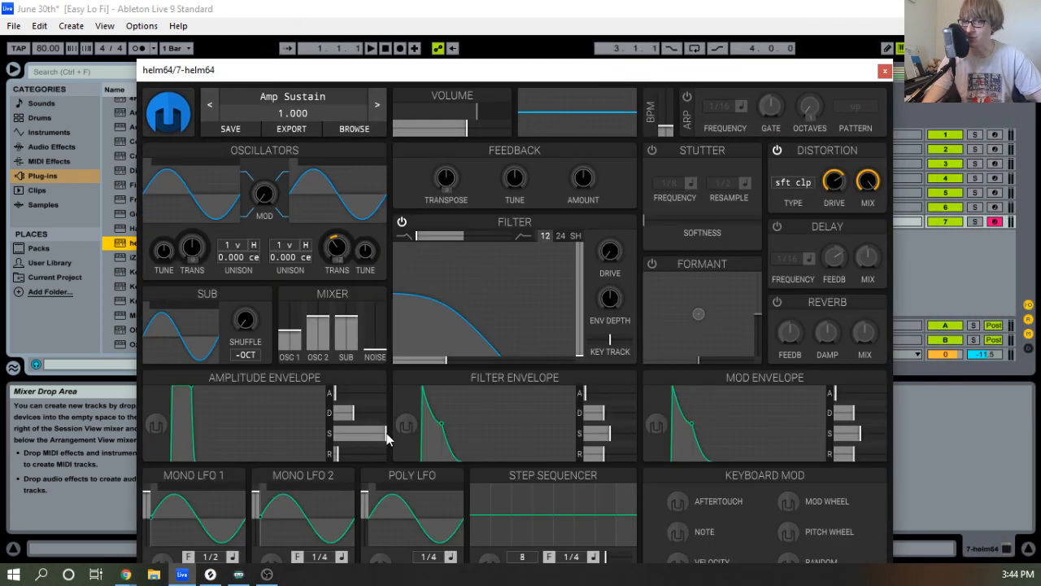
pyautogui.moveTo(353, 413); pyautogui.dragTo(353, 412)
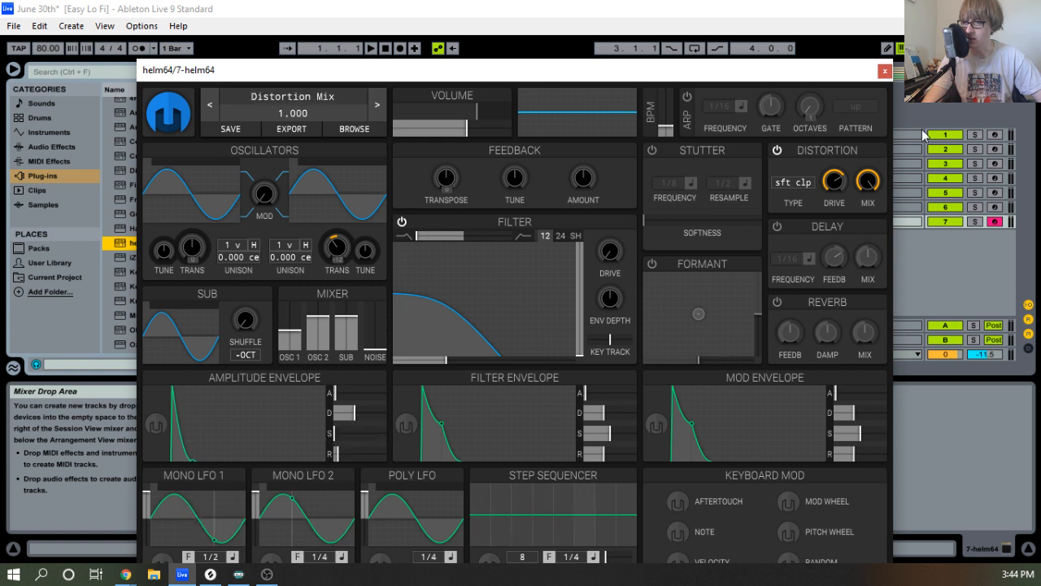
# Close the helm window, set the new helm64 track's volume to about -9.7 dB, and play the song in the arrangement.
pyautogui.click(884, 73)
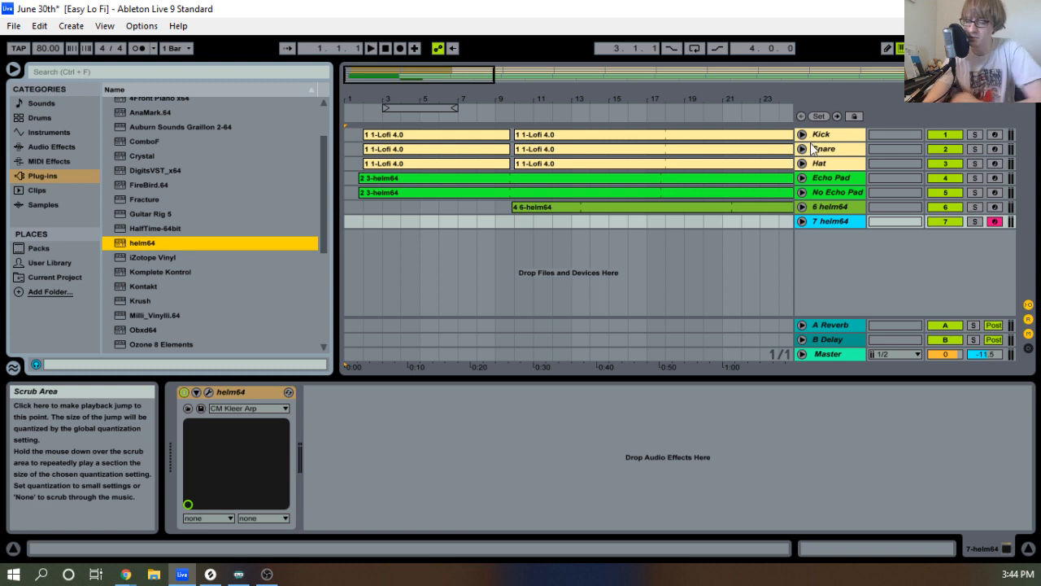
pyautogui.press('Tab')
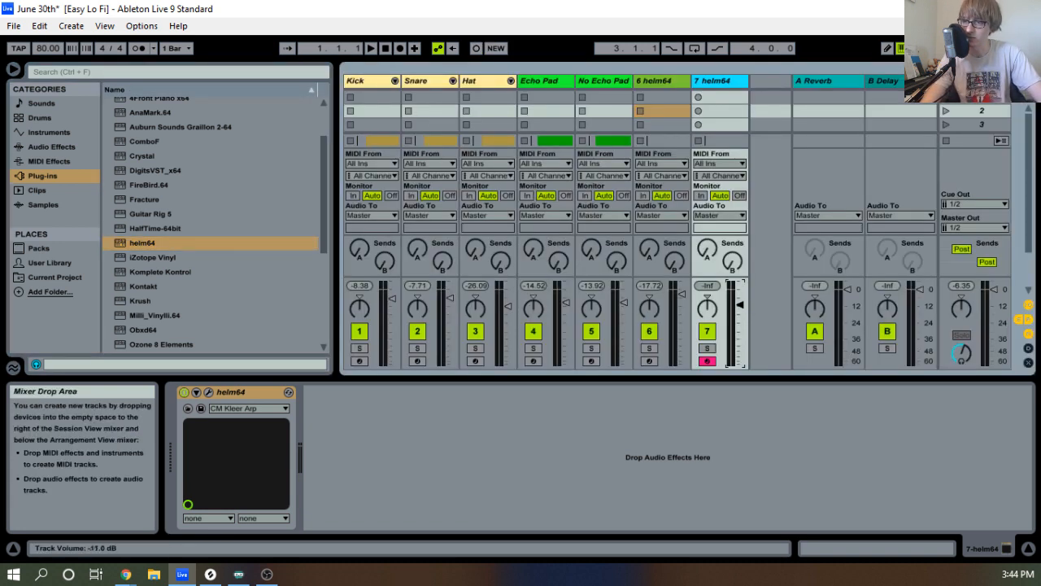
pyautogui.moveTo(741, 304); pyautogui.dragTo(742, 306)
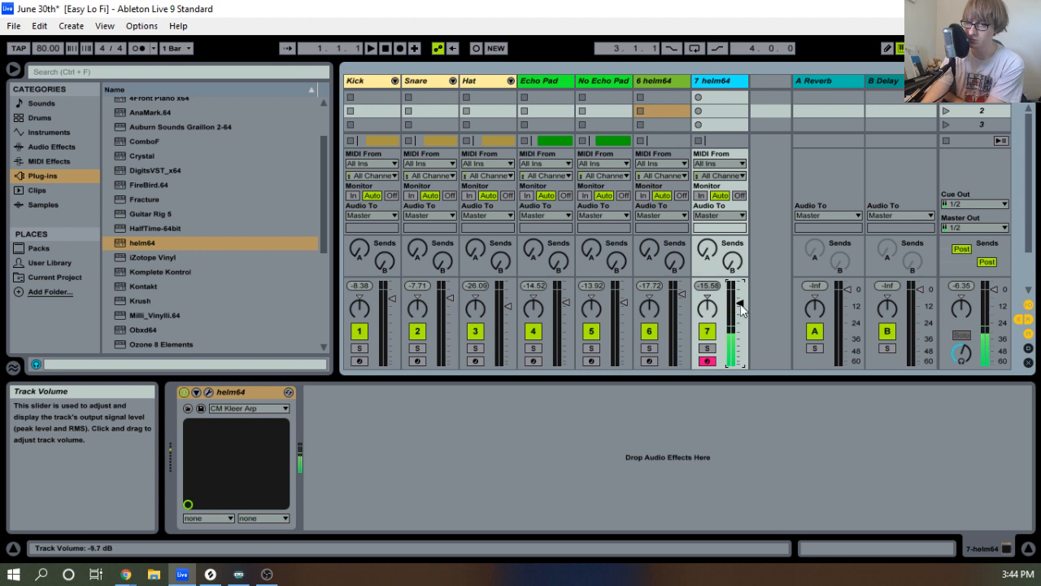
pyautogui.press('space')
pyautogui.press('Tab')
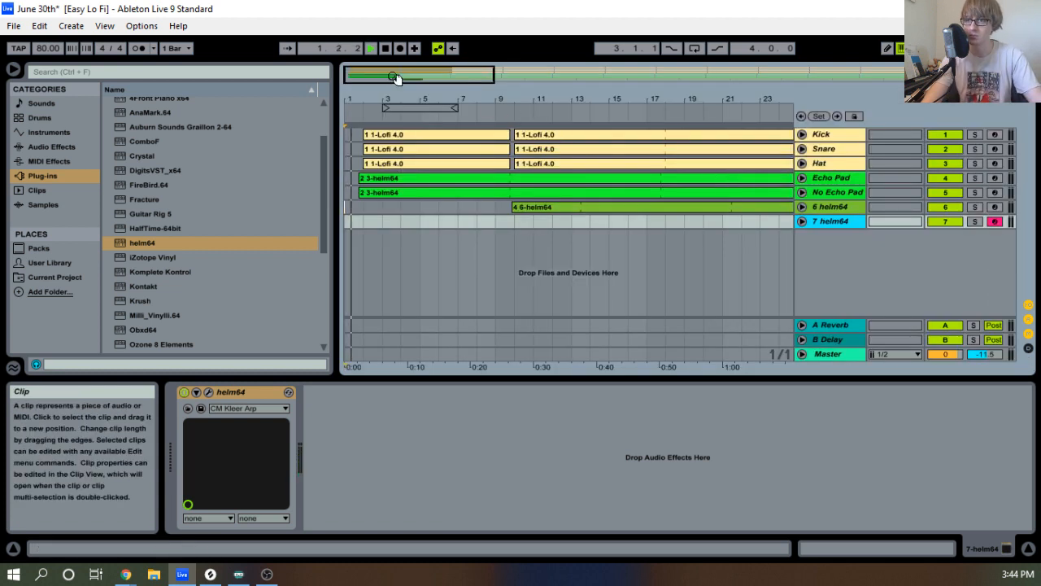
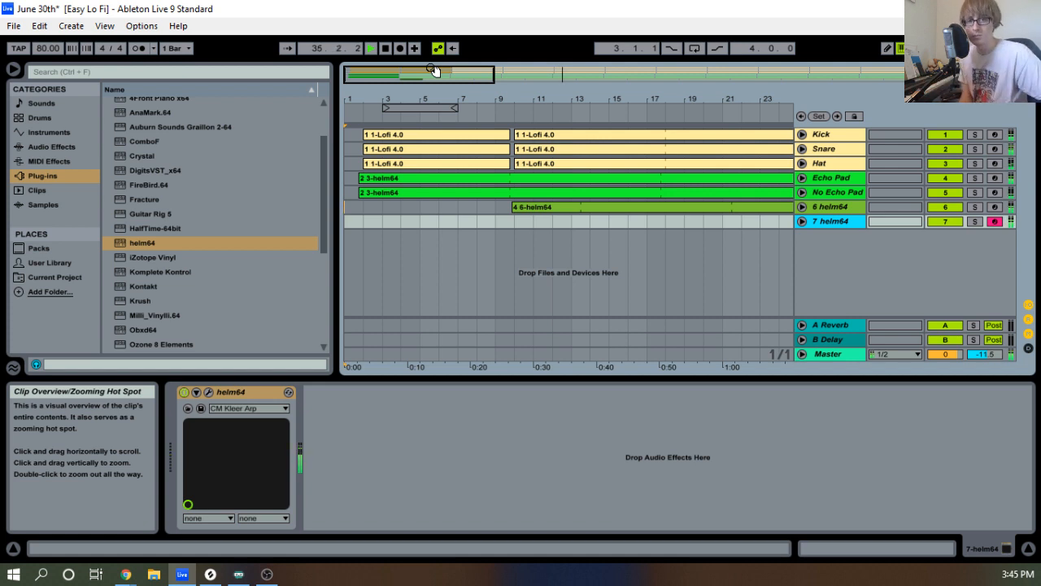
# Record a short MIDI clip on the new helm64 track starting at 10.1.1.
pyautogui.click(515, 238)
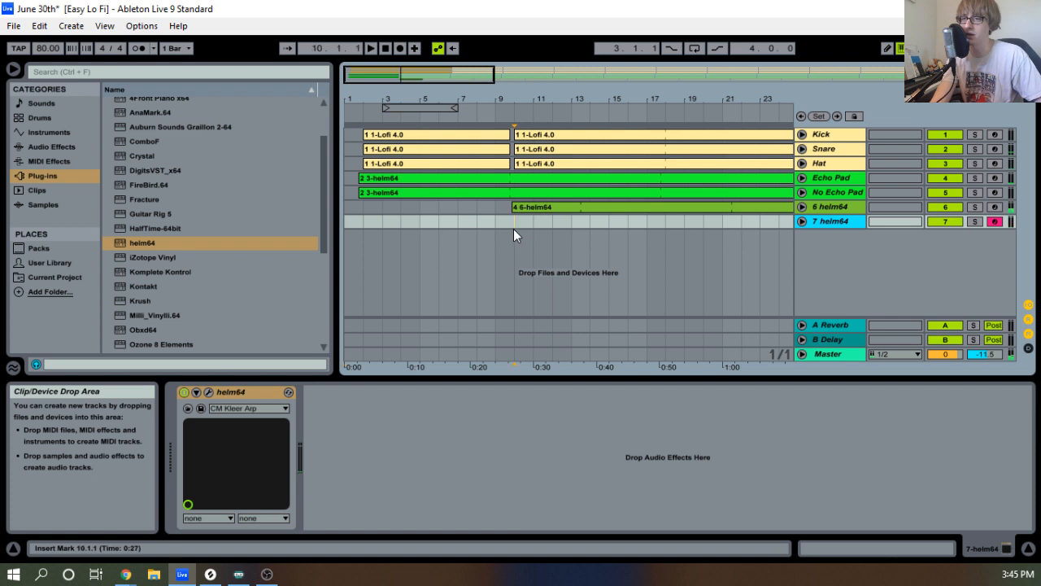
pyautogui.click(401, 48)
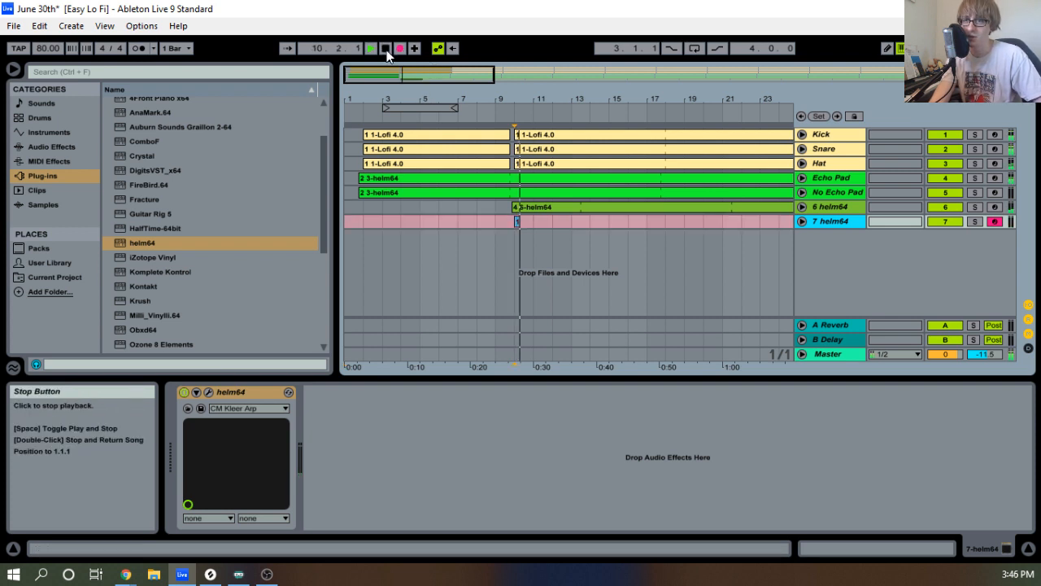
pyautogui.click(387, 51)
# Extend the new helm64 clip's end to 18.1.1 and enable looping with an eight-bar loop length.
pyautogui.moveTo(522, 95); pyautogui.dragTo(505, 126)
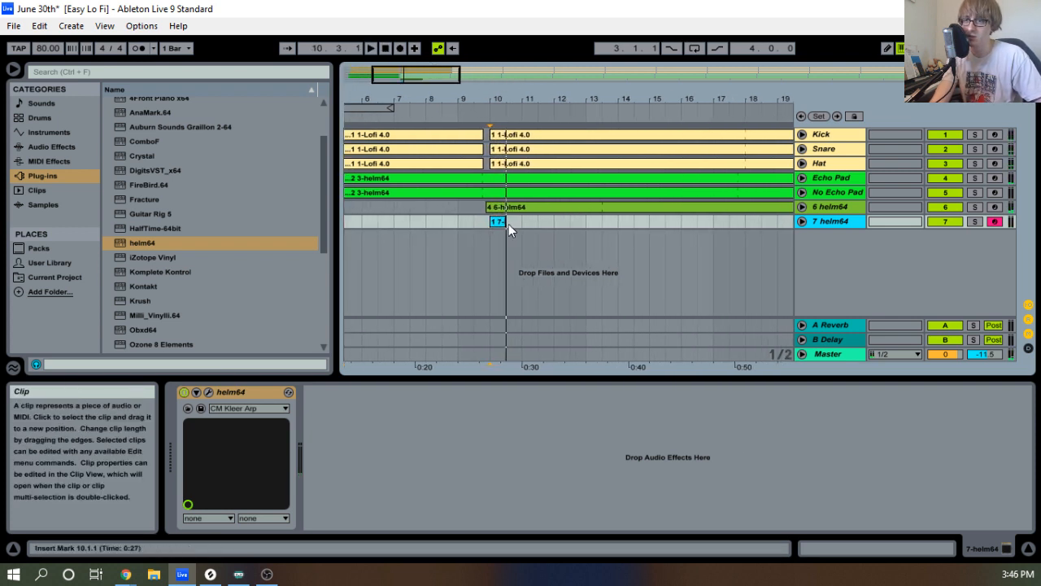
pyautogui.moveTo(502, 226); pyautogui.dragTo(750, 226)
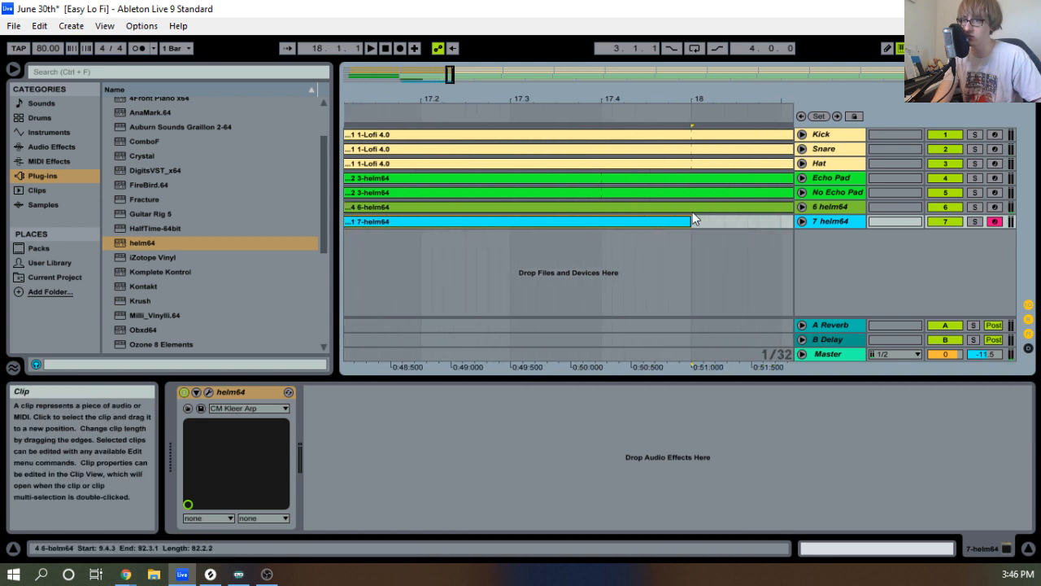
pyautogui.moveTo(750, 234); pyautogui.dragTo(691, 232)
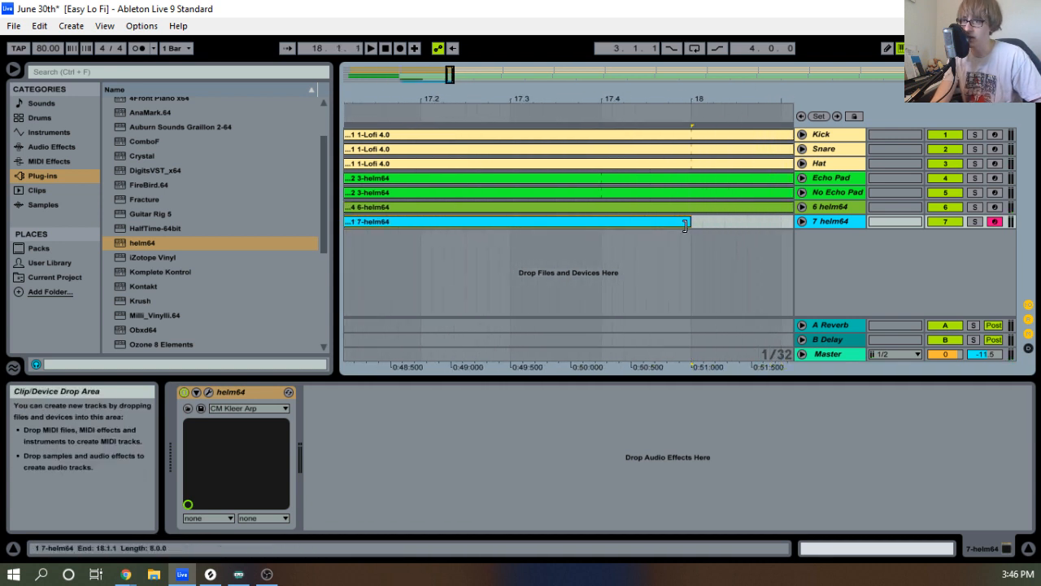
pyautogui.rightClick(688, 227)
pyautogui.click(731, 343)
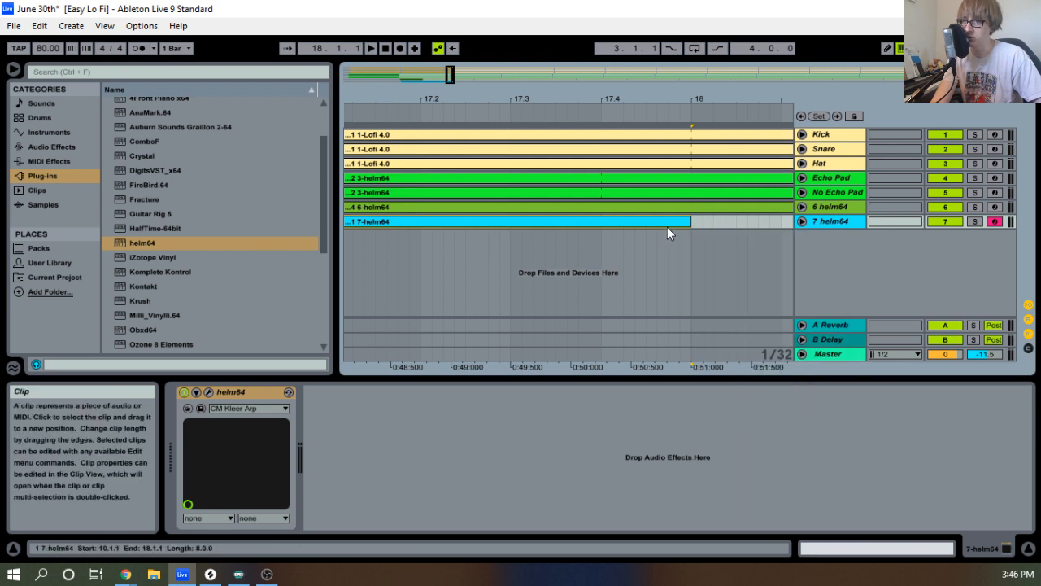
pyautogui.doubleClick(667, 223)
pyautogui.click(315, 469)
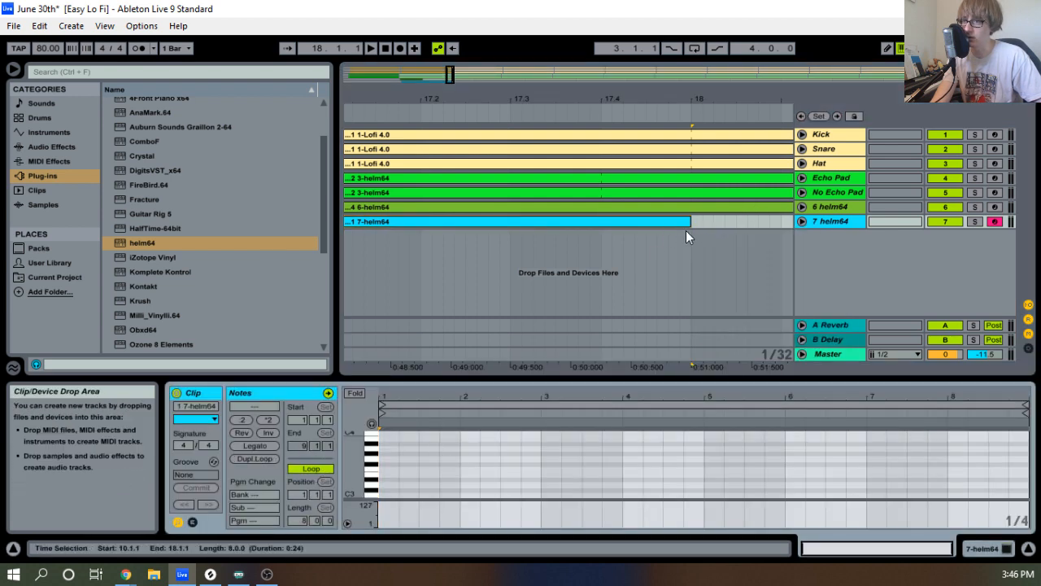
# Extend the looped sub-bass clip across the arrangement to about bar 79.
pyautogui.moveTo(690, 224); pyautogui.dragTo(1027, 224)
pyautogui.press('space')
pyautogui.moveTo(701, 100); pyautogui.dragTo(653, 31)
pyautogui.moveTo(684, 99); pyautogui.dragTo(509, 41)
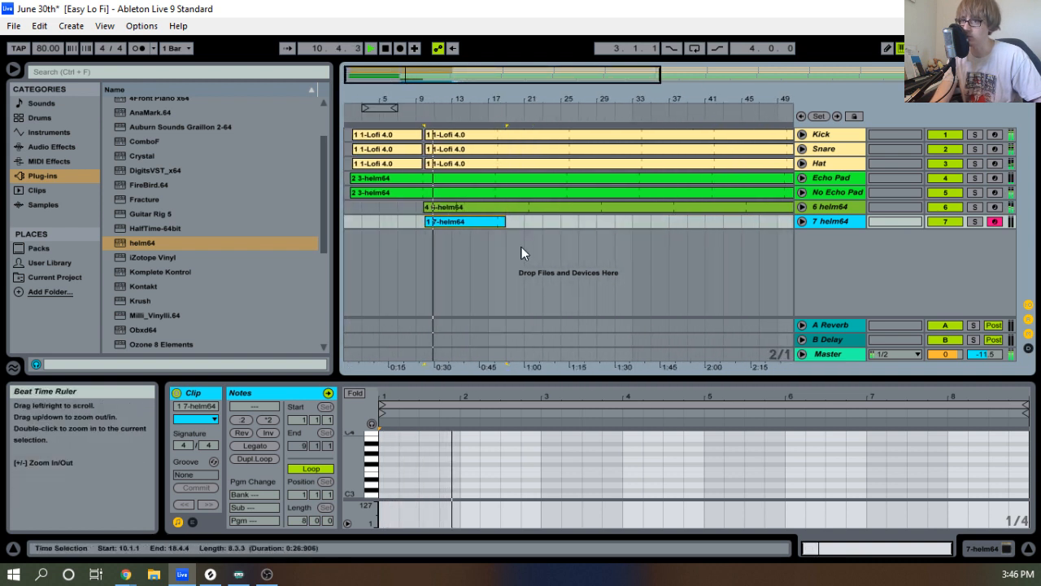
pyautogui.press('space')
pyautogui.moveTo(508, 224); pyautogui.dragTo(1039, 183)
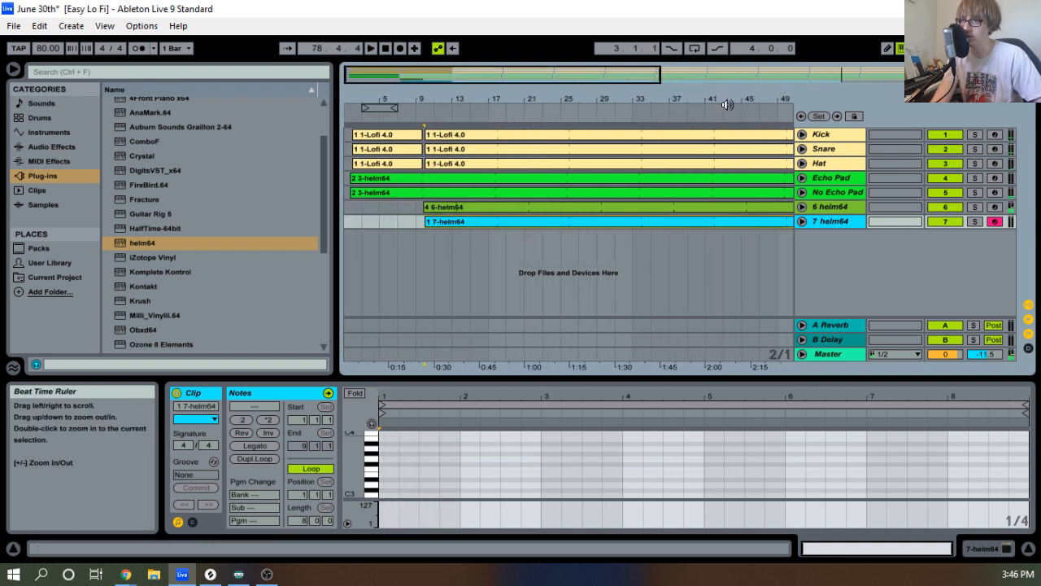
pyautogui.moveTo(715, 99); pyautogui.dragTo(695, 211)
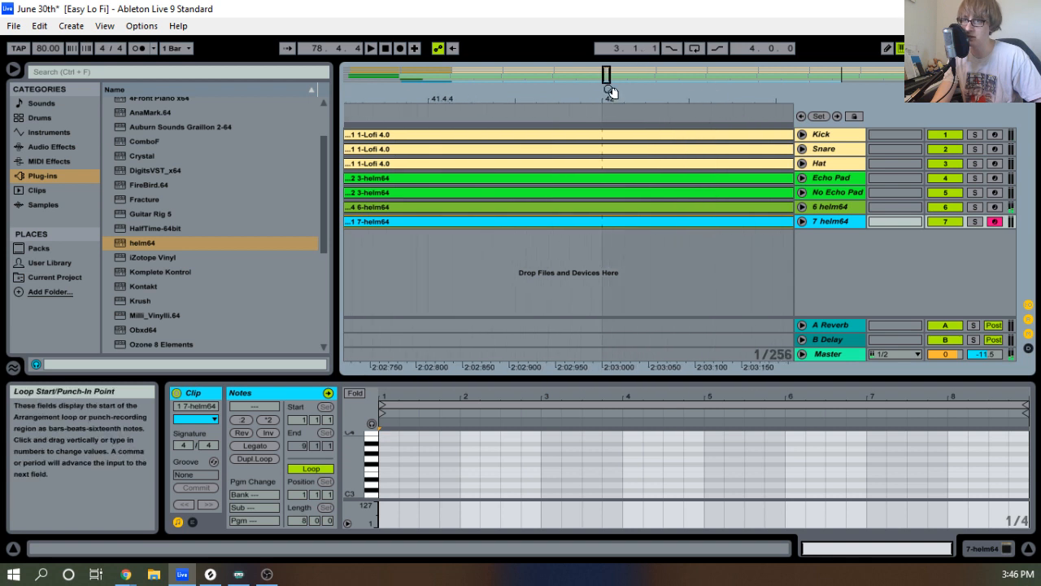
pyautogui.moveTo(608, 97); pyautogui.dragTo(523, 94)
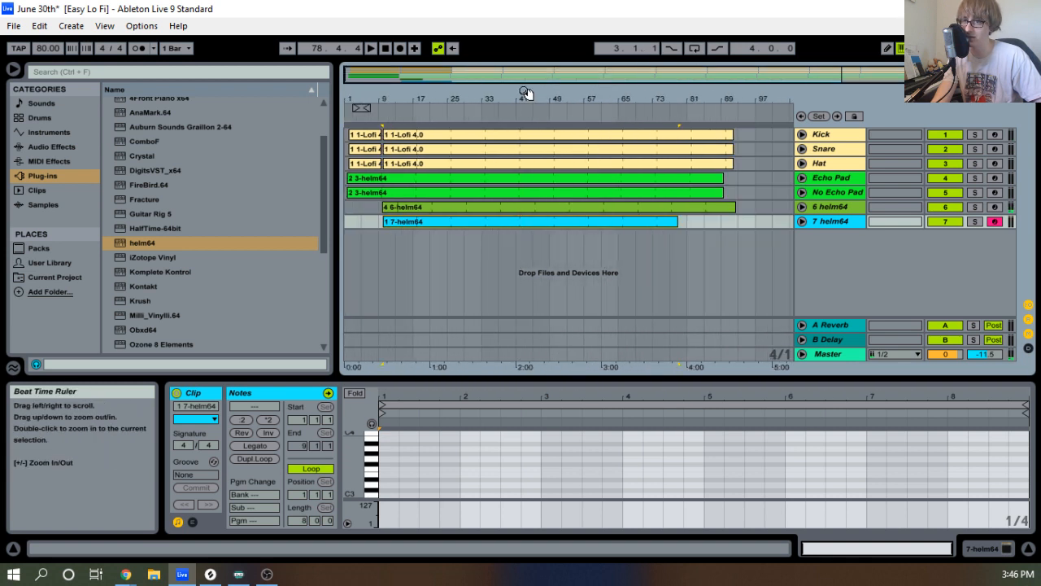
# Try a one-bar C2 note at the start of the sub-bass clip, play it back, and delete it.
pyautogui.moveTo(584, 374); pyautogui.dragTo(630, 144)
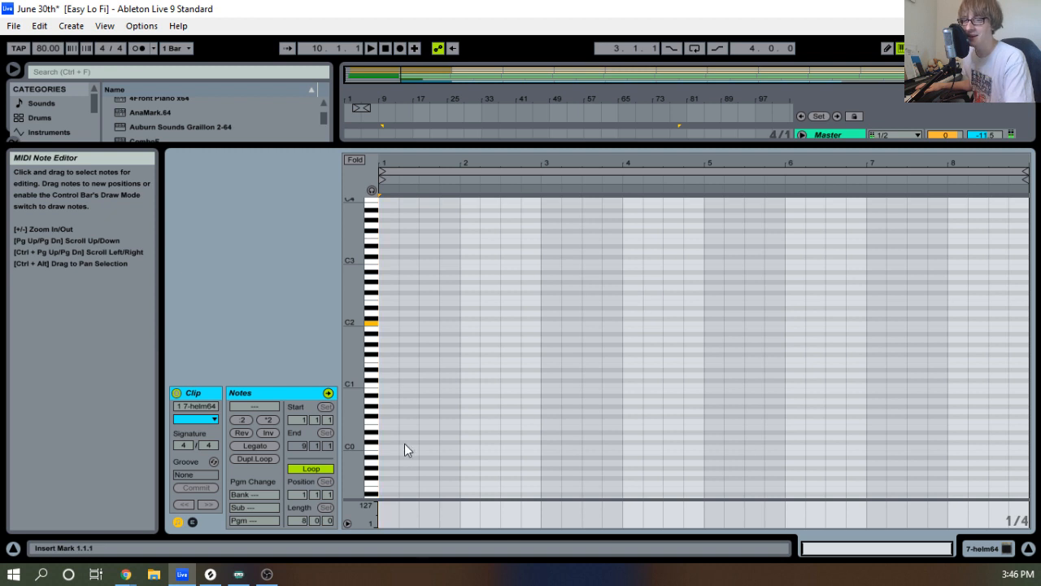
pyautogui.click(387, 325)
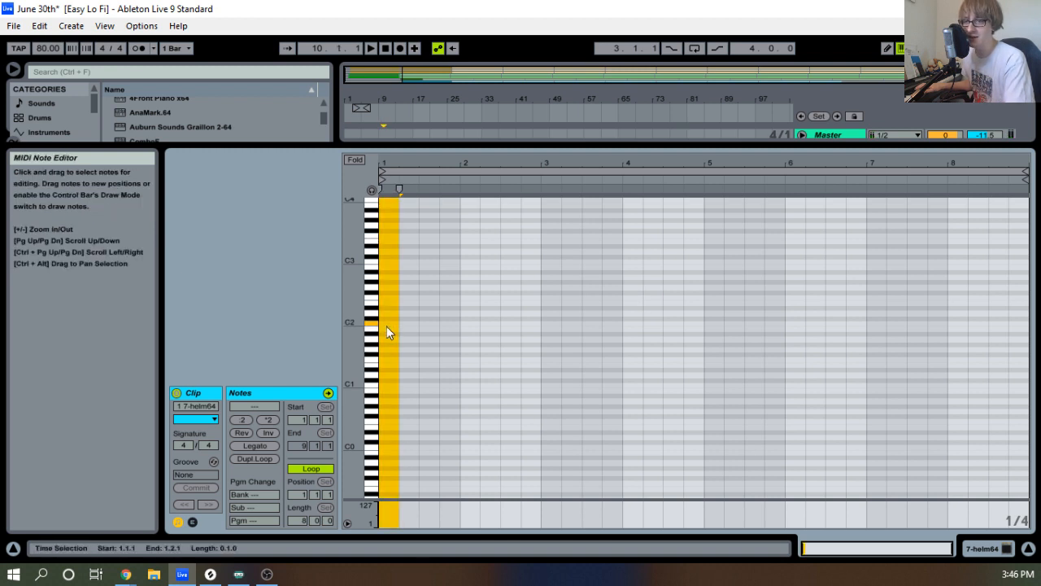
pyautogui.doubleClick(386, 326)
pyautogui.press('space')
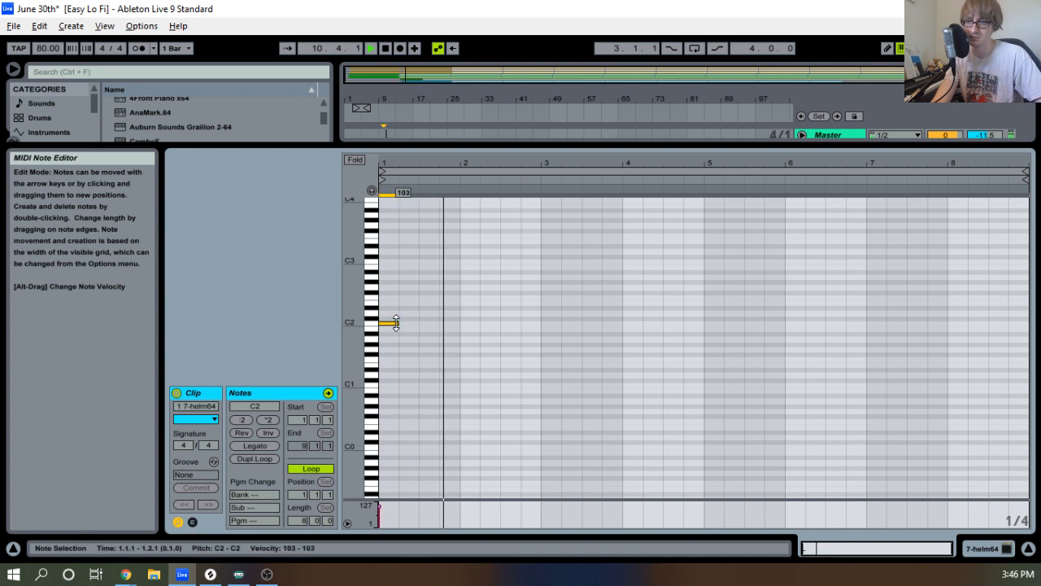
pyautogui.press('space')
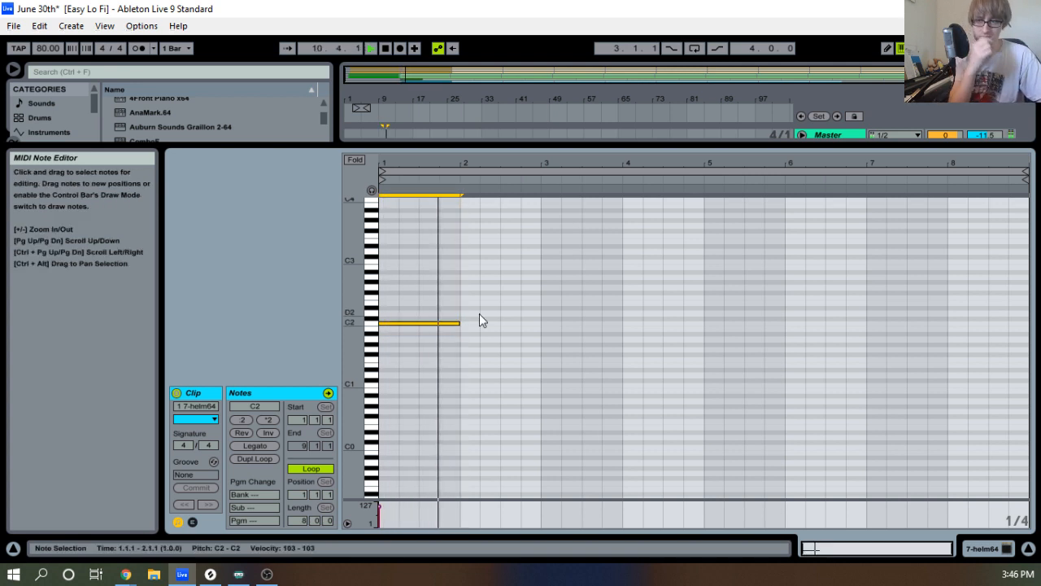
pyautogui.press('space')
pyautogui.moveTo(453, 164); pyautogui.dragTo(549, 171)
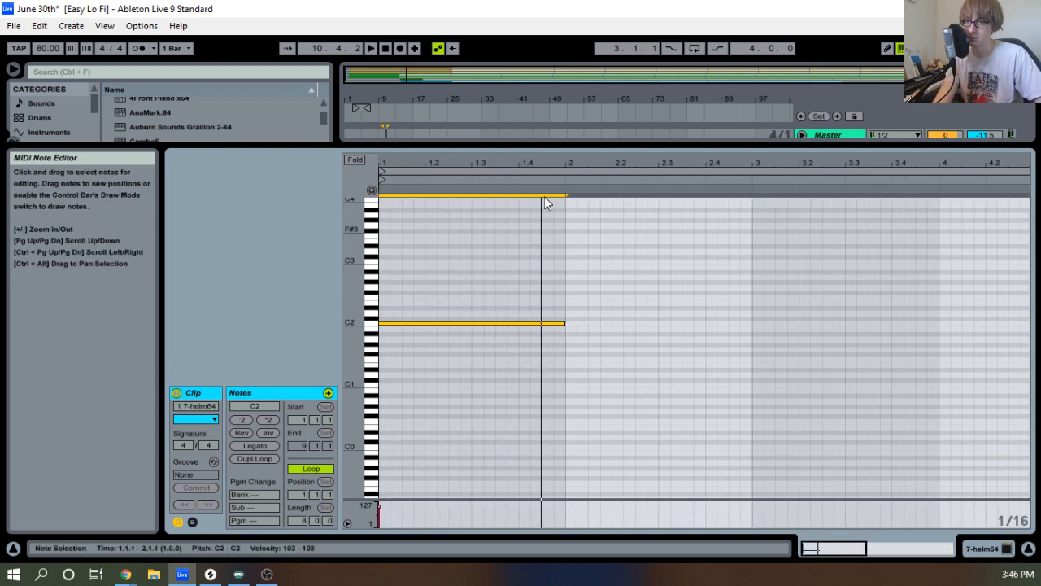
pyautogui.moveTo(502, 360); pyautogui.dragTo(501, 362)
pyautogui.press('Delete')
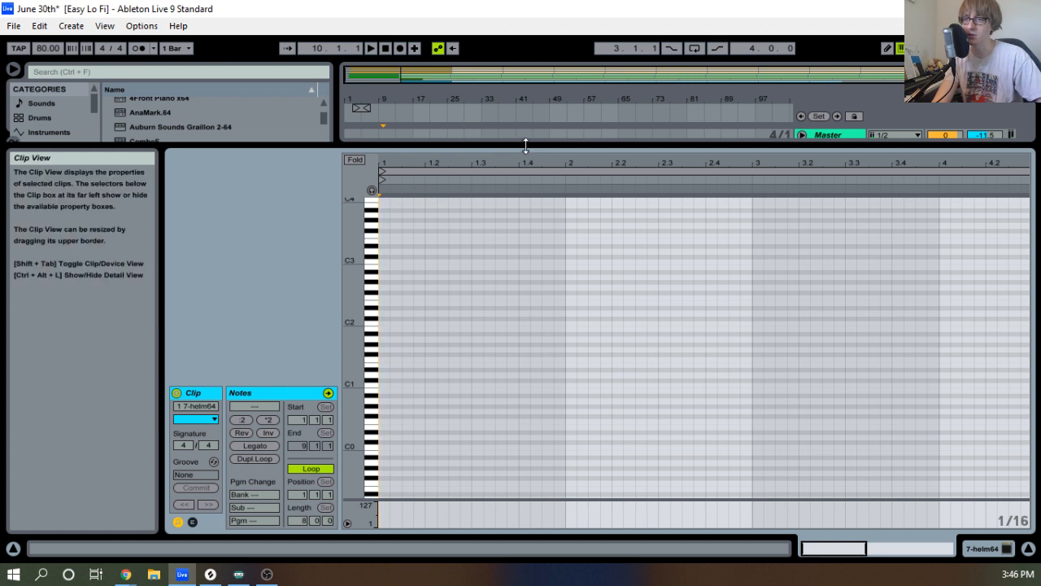
# Copy all the notes of the long Kick clip into the empty sub-bass clip on the new helm64 track.
pyautogui.moveTo(525, 144); pyautogui.dragTo(498, 392)
pyautogui.click(482, 138)
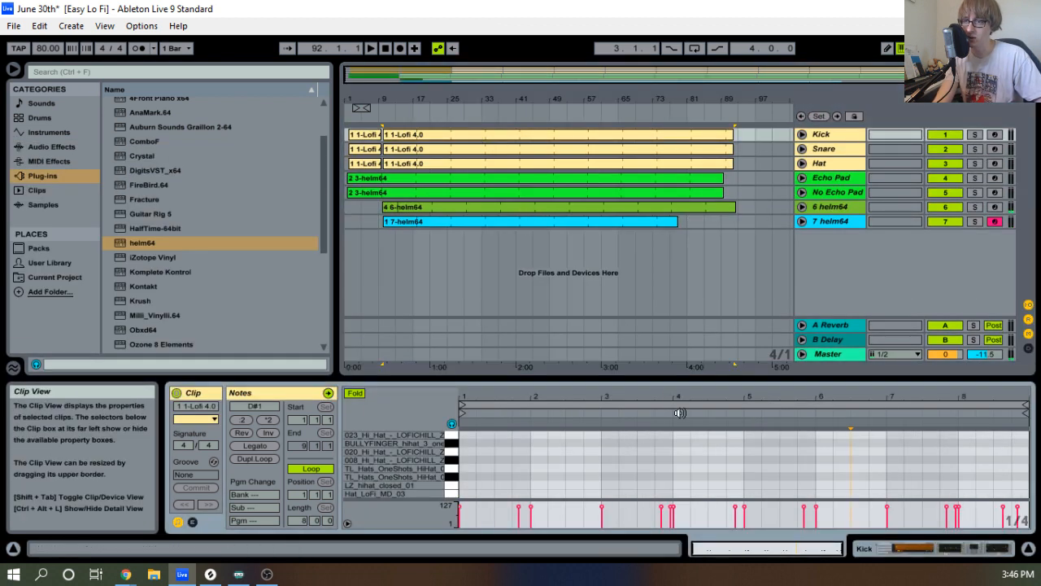
pyautogui.moveTo(632, 376); pyautogui.dragTo(636, 199)
pyautogui.click(668, 324)
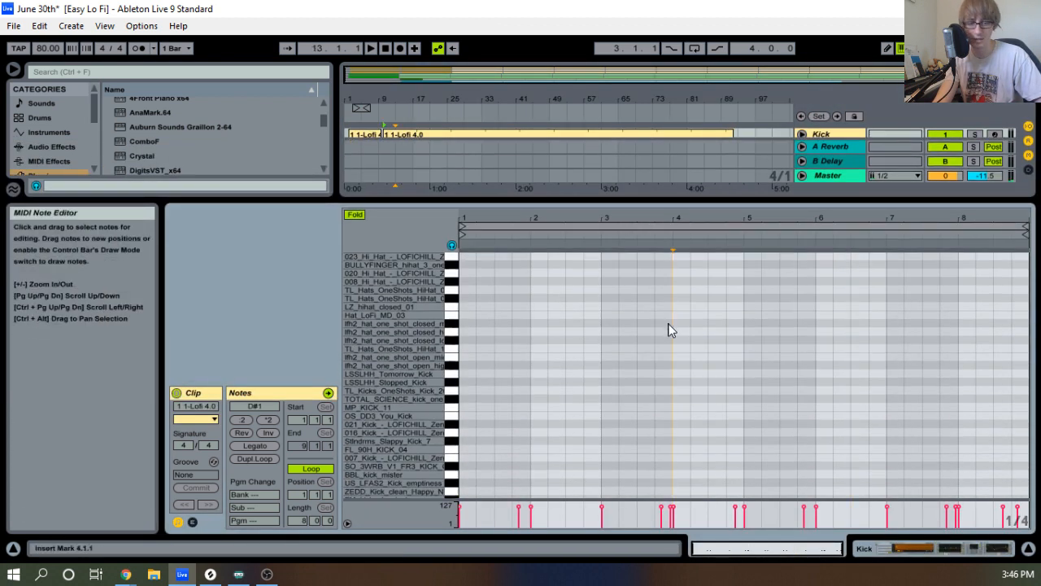
pyautogui.hotkey('ctrl', 'a')
pyautogui.moveTo(611, 197); pyautogui.dragTo(600, 150)
pyautogui.click(534, 220)
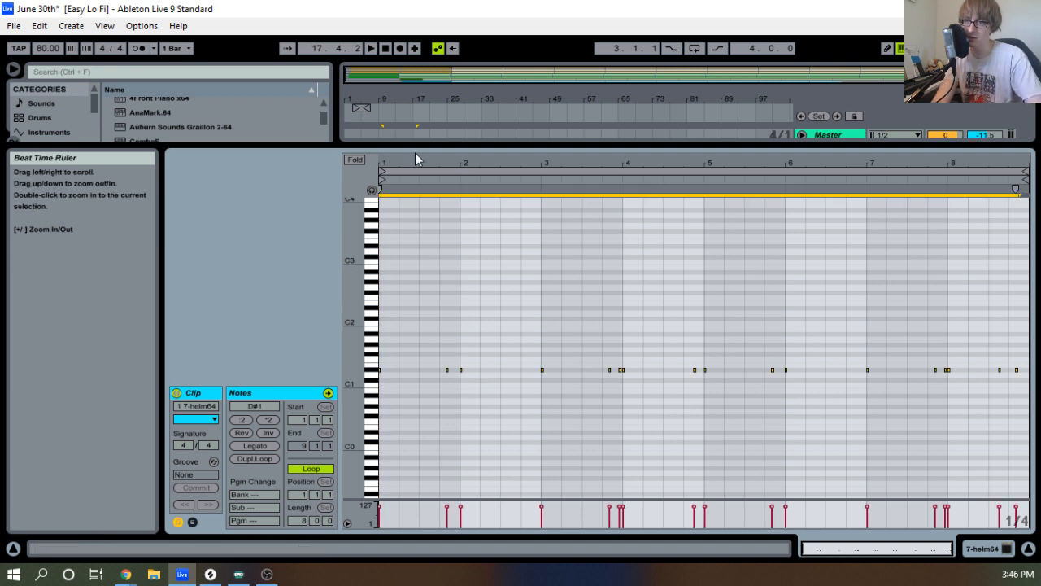
# Transpose all the pasted kick-pattern notes in the sub-bass clip to C2 and audition them.
pyautogui.moveTo(460, 165)
pyautogui.mouseDown()
pyautogui.moveTo(459, 228)
pyautogui.moveTo(460, 164)
pyautogui.mouseUp()
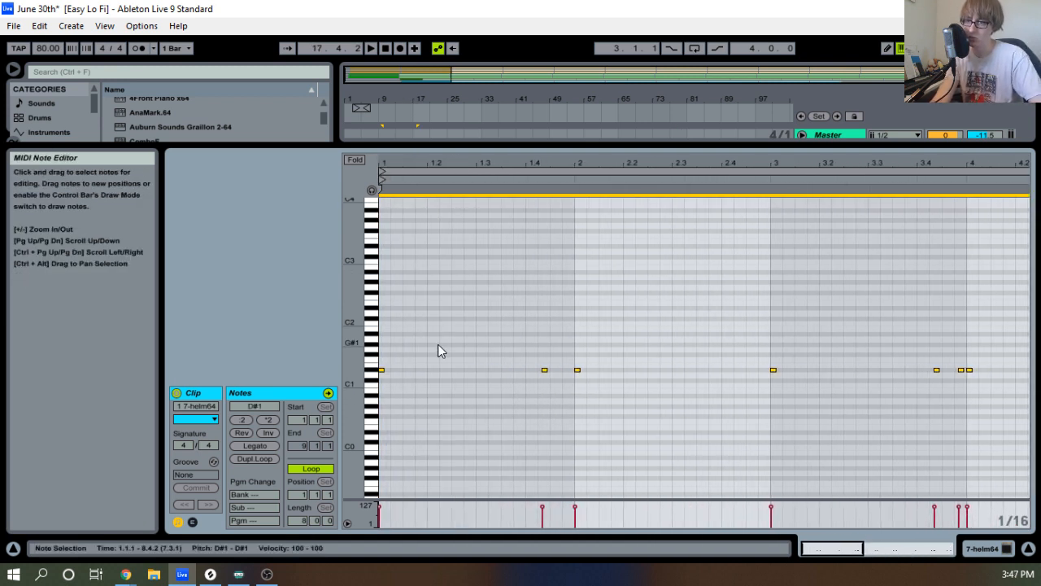
pyautogui.press('Down')
pyautogui.press('Down')
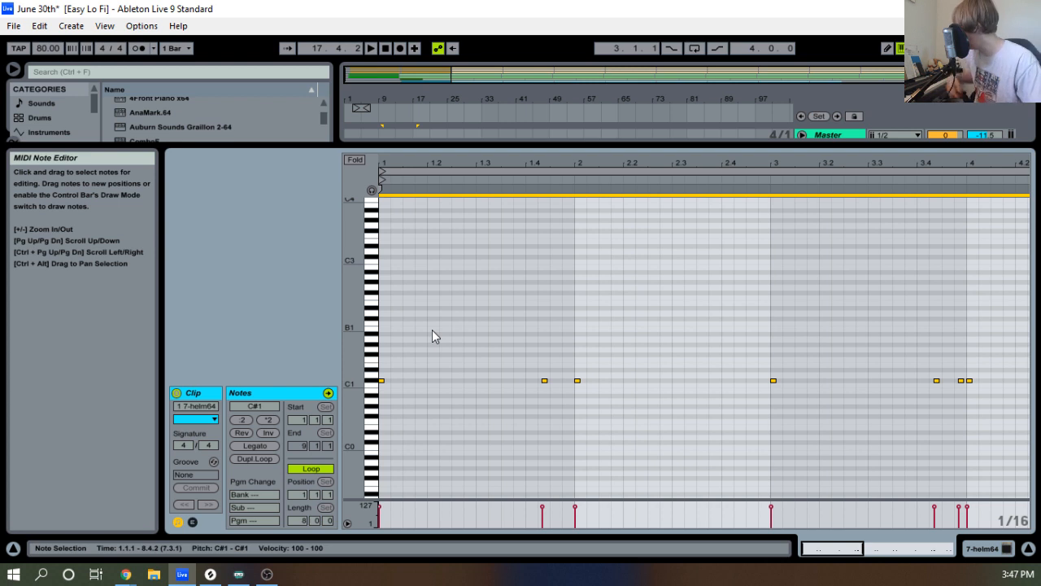
pyautogui.press('Up')
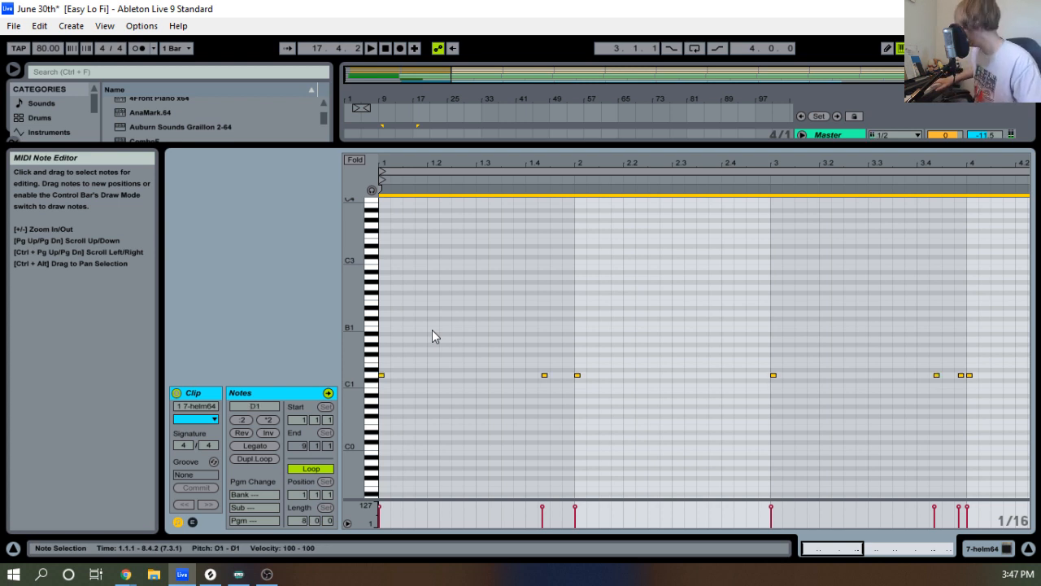
pyautogui.press('Up')
pyautogui.press('Up')
pyautogui.press('Up')
pyautogui.press('Up')
pyautogui.press('Up')
pyautogui.press('Up')
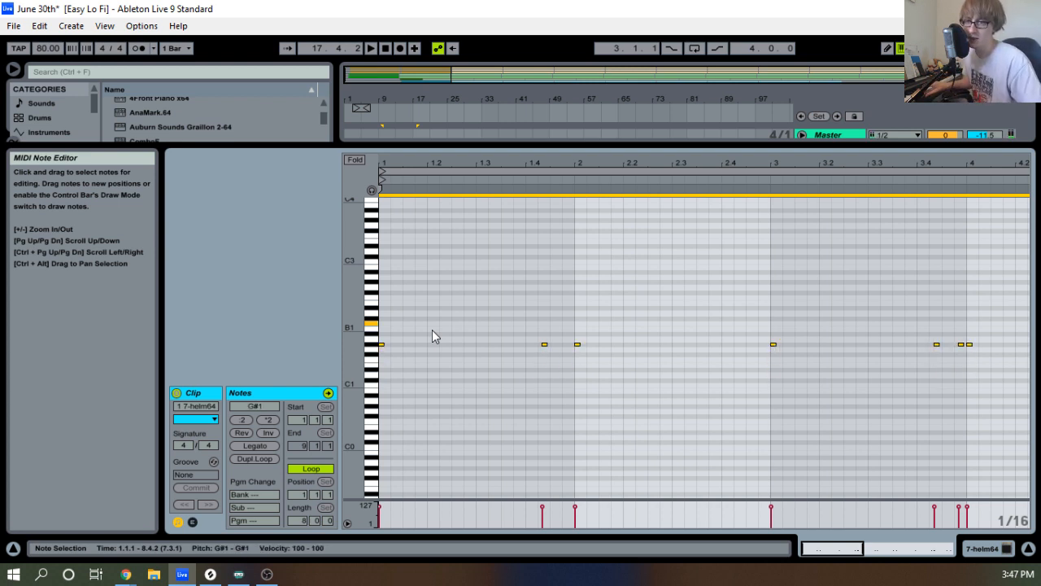
pyautogui.press('Up')
pyautogui.press('Up')
pyautogui.press('Up')
pyautogui.press('Up')
pyautogui.press('space')
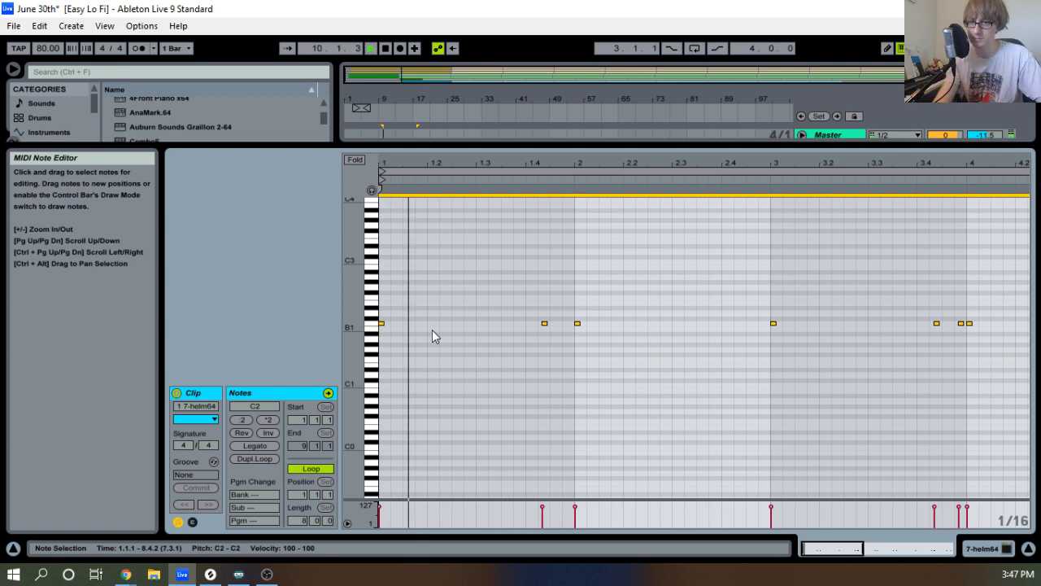
pyautogui.press('space')
pyautogui.press('space')
pyautogui.press('space')
# Lengthen all the C2 notes so each one reaches the start of the next, and play the result.
pyautogui.moveTo(486, 165); pyautogui.dragTo(486, 122)
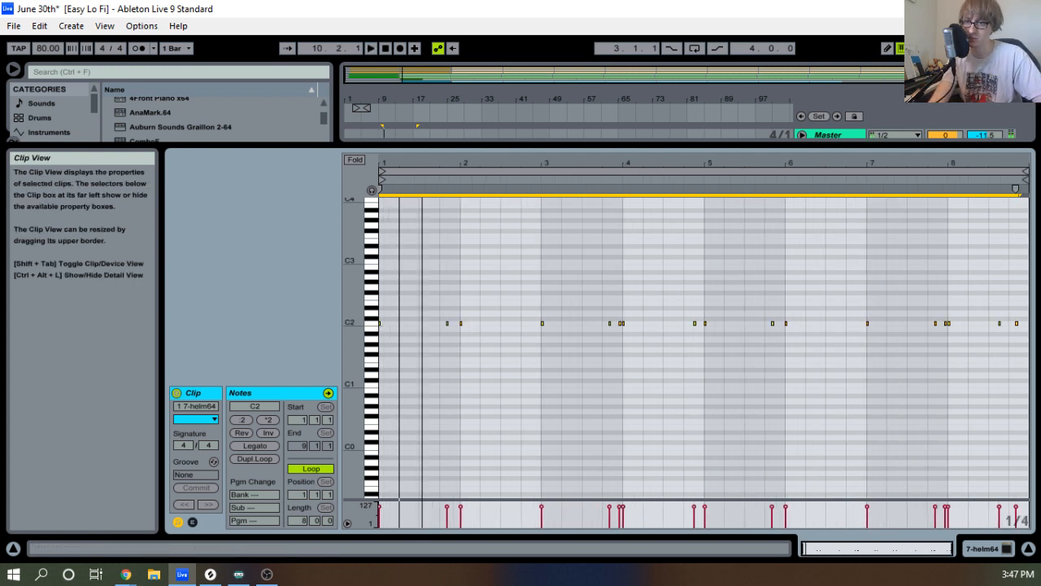
pyautogui.moveTo(422, 122); pyautogui.dragTo(479, 166)
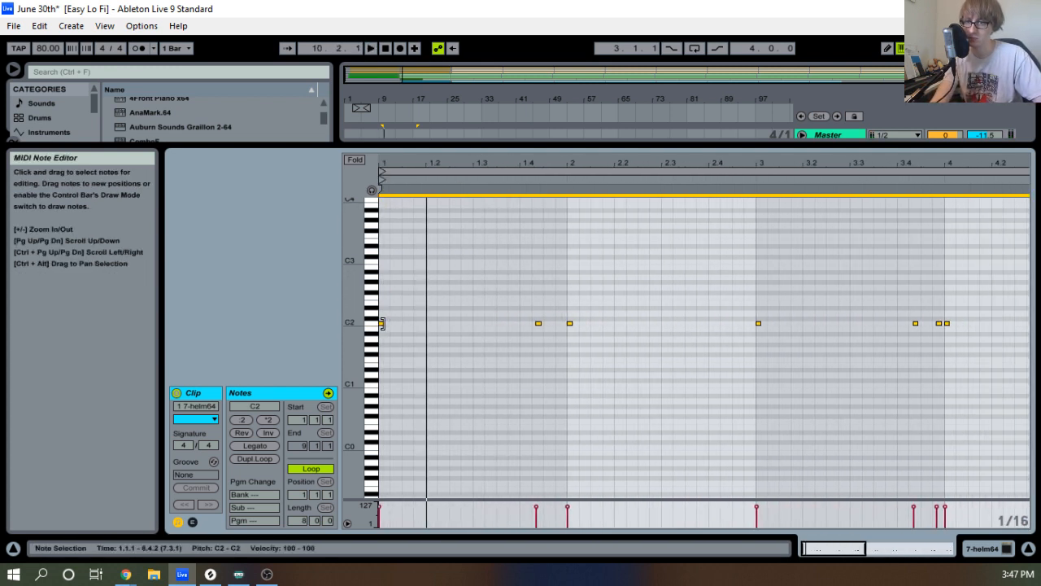
pyautogui.moveTo(382, 324); pyautogui.dragTo(626, 326)
pyautogui.click(630, 279)
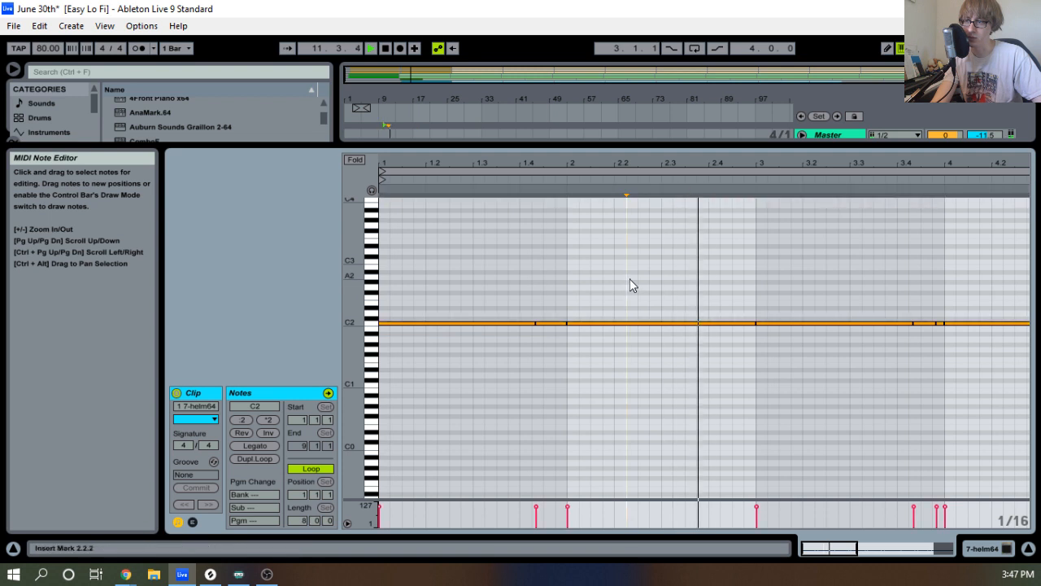
pyautogui.press('space')
# Lower the short sub-bass note from 1.4.2 to 2.1.1 to A#1 and play the clip.
pyautogui.moveTo(551, 284); pyautogui.dragTo(550, 353)
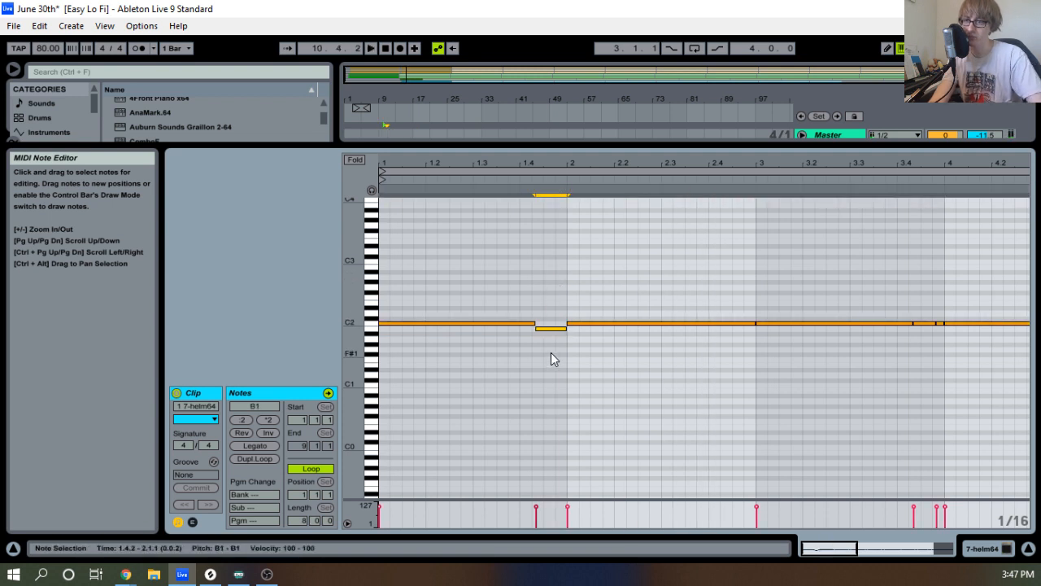
pyautogui.press('Down')
pyautogui.press('Down')
pyautogui.press('space')
pyautogui.moveTo(545, 163); pyautogui.dragTo(547, 190)
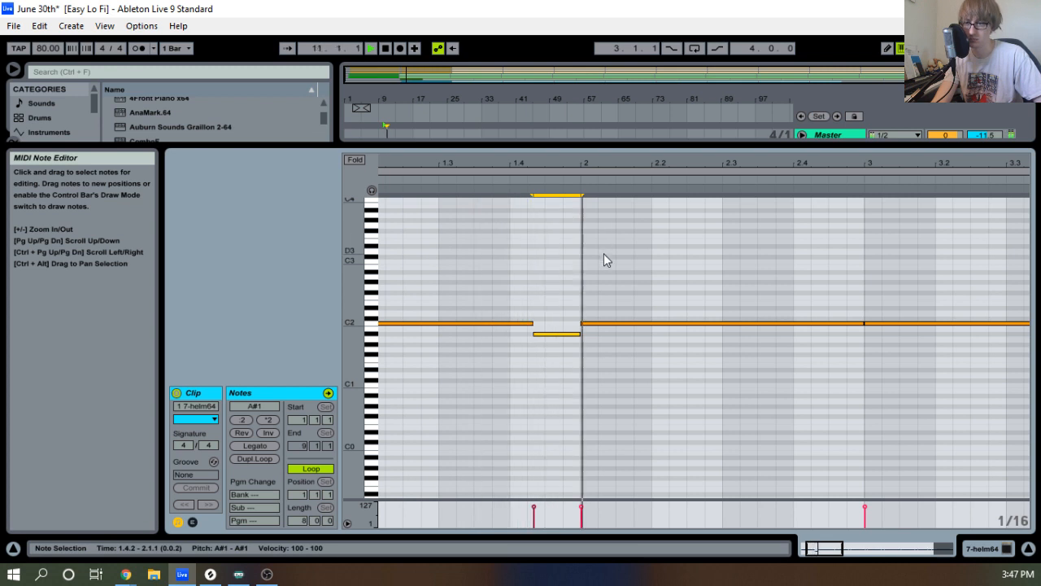
# Shorten the A#1 note at 1.4.2 to leave a gap before bar 2, auditioning its length.
pyautogui.press('space')
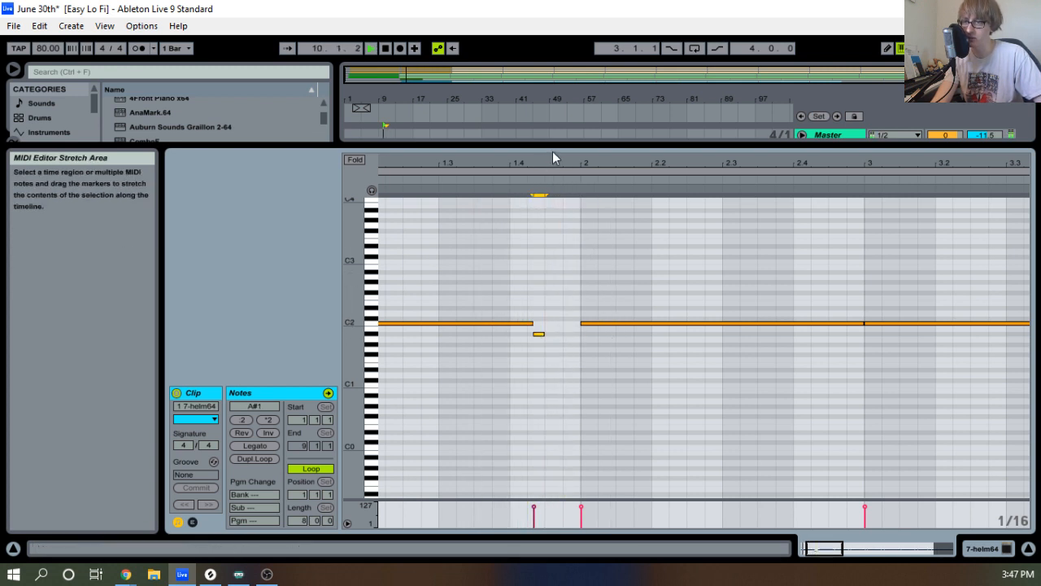
pyautogui.moveTo(553, 163); pyautogui.dragTo(553, 189)
pyautogui.press('space')
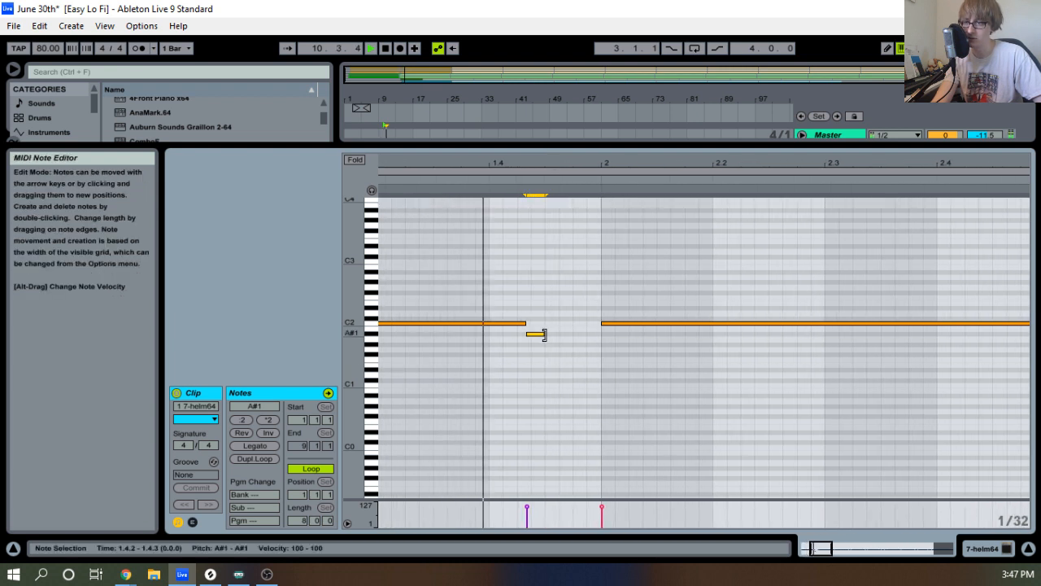
pyautogui.moveTo(544, 334); pyautogui.dragTo(580, 334)
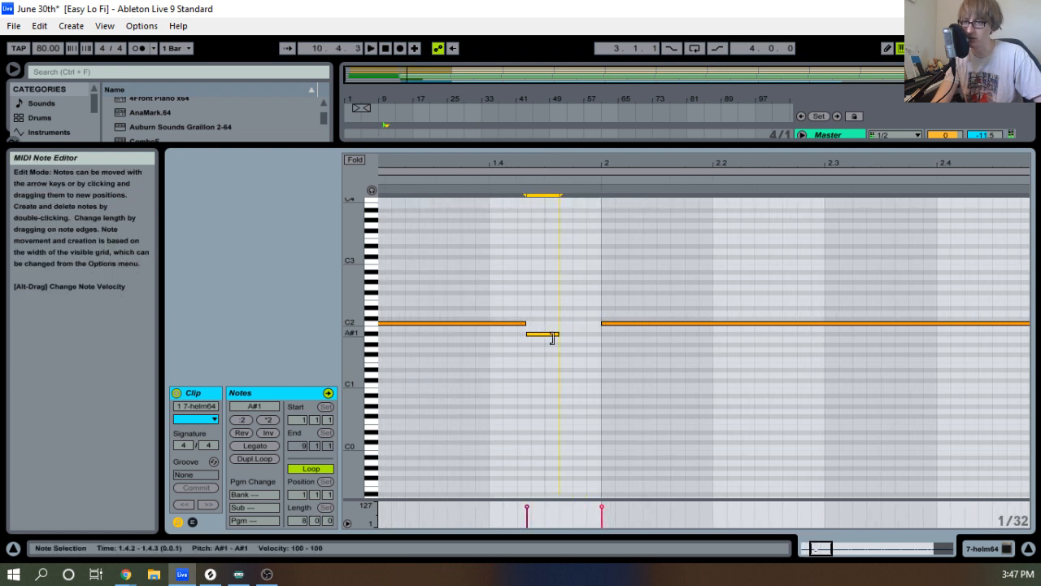
pyautogui.moveTo(585, 163); pyautogui.dragTo(584, 153)
pyautogui.press('space')
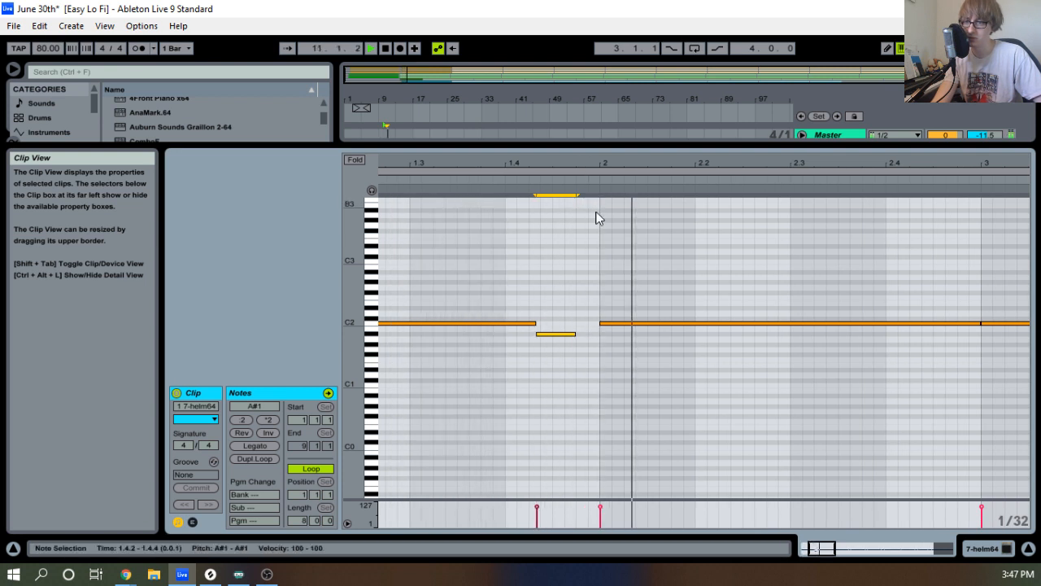
pyautogui.press('space')
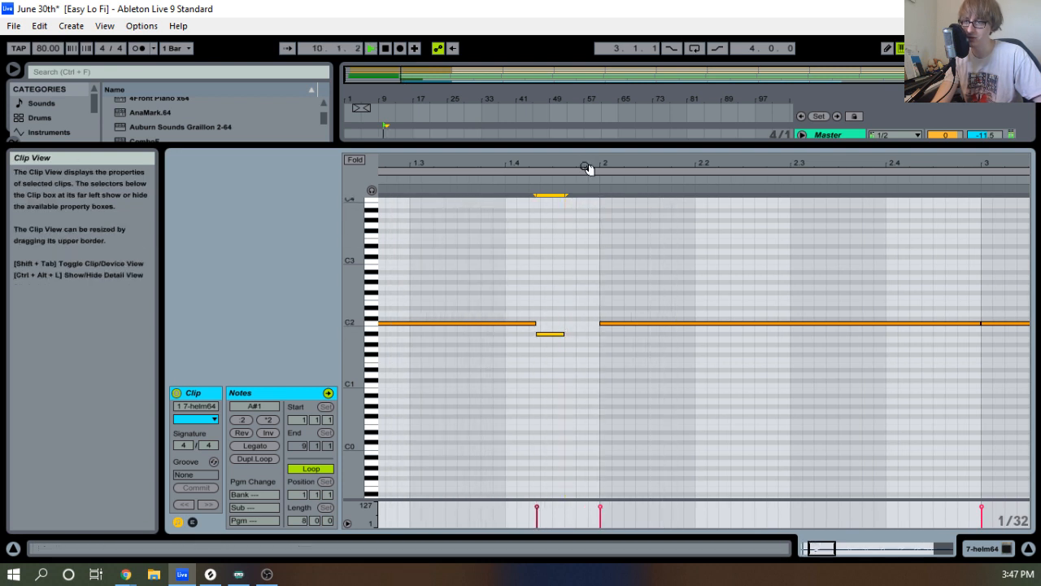
# Lower the C2 note at 3.4.2 to A#1 and shorten it to end at 3.4.3.
pyautogui.moveTo(585, 165); pyautogui.dragTo(245, 156)
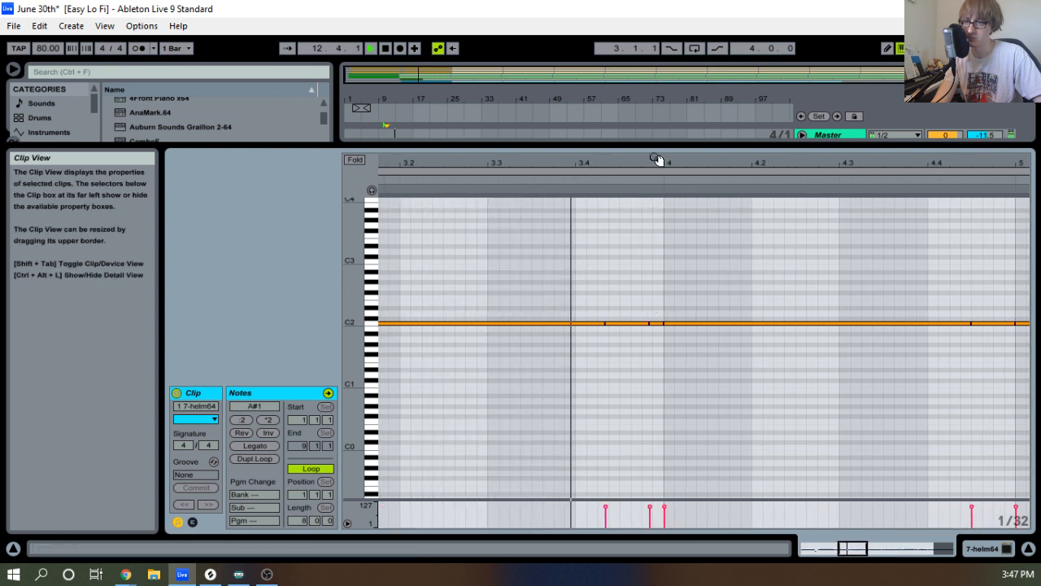
pyautogui.moveTo(655, 162); pyautogui.dragTo(644, 205)
pyautogui.click(616, 323)
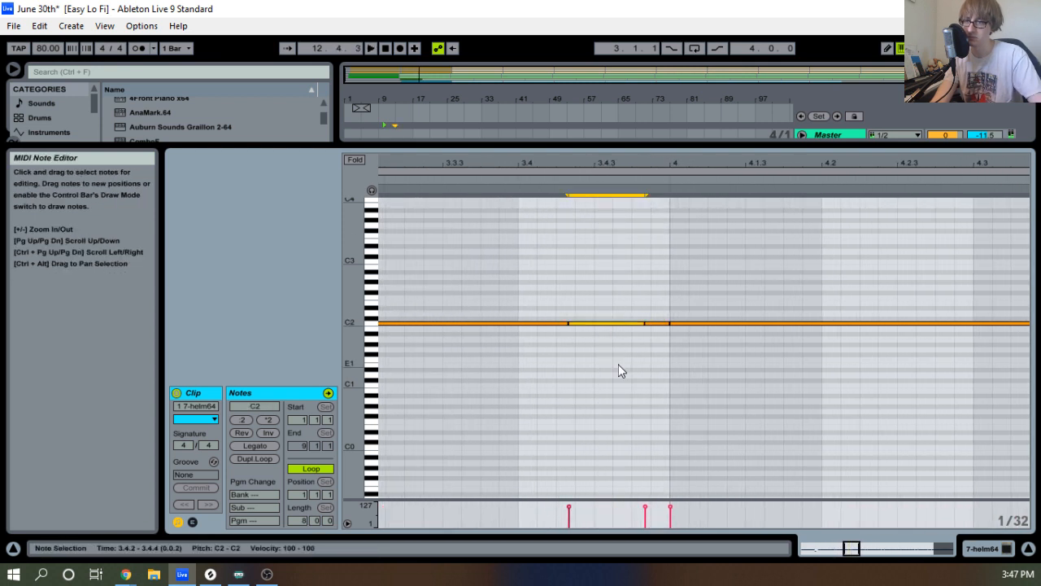
pyautogui.moveTo(621, 158); pyautogui.dragTo(623, 123)
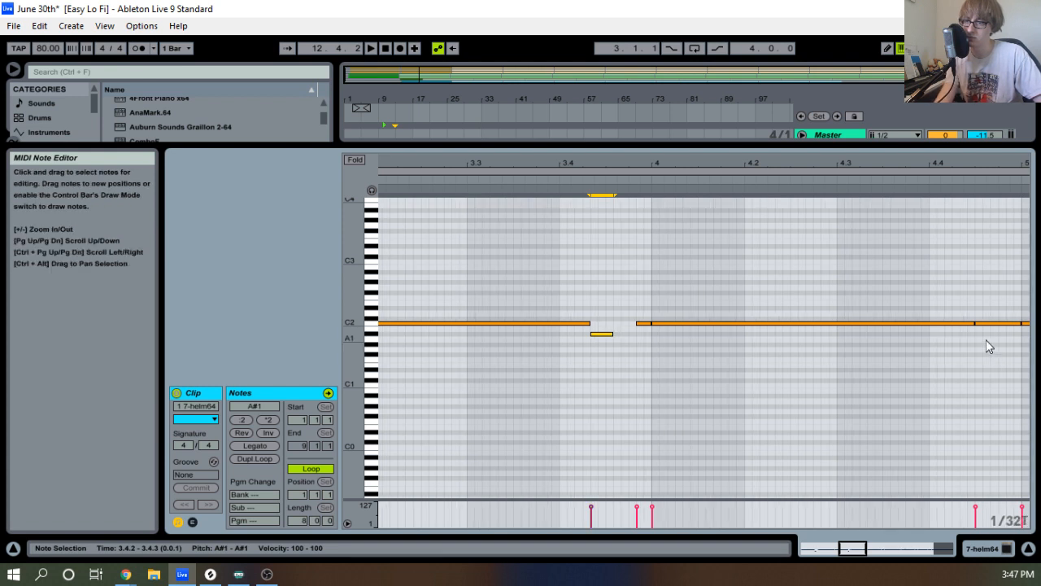
pyautogui.moveTo(623, 160); pyautogui.dragTo(623, 134)
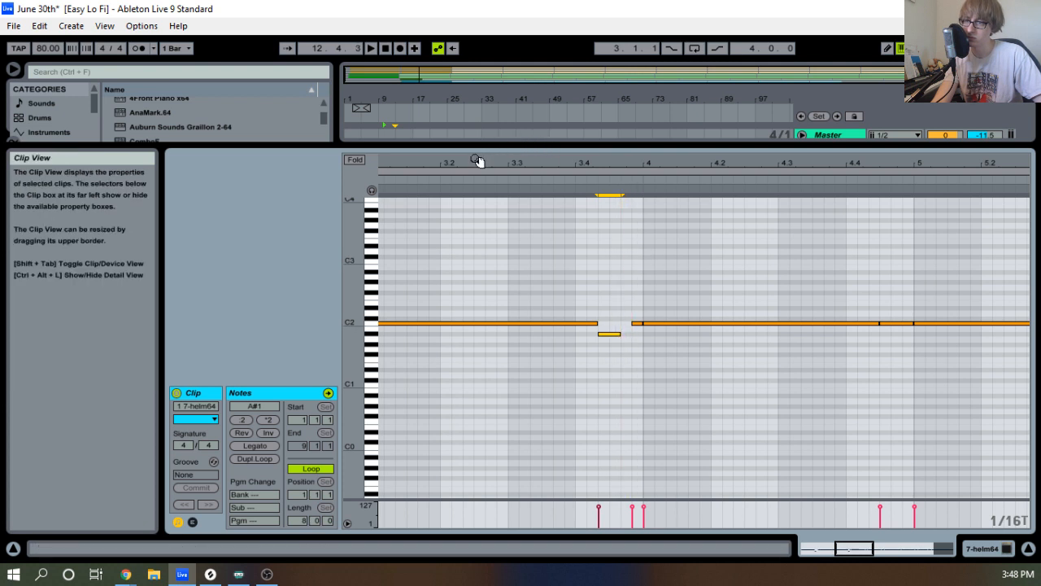
# Extend the end of the A#1 note at 1.4.2 slightly and play the clip from the start.
pyautogui.moveTo(477, 160); pyautogui.dragTo(1017, 157)
pyautogui.press('space')
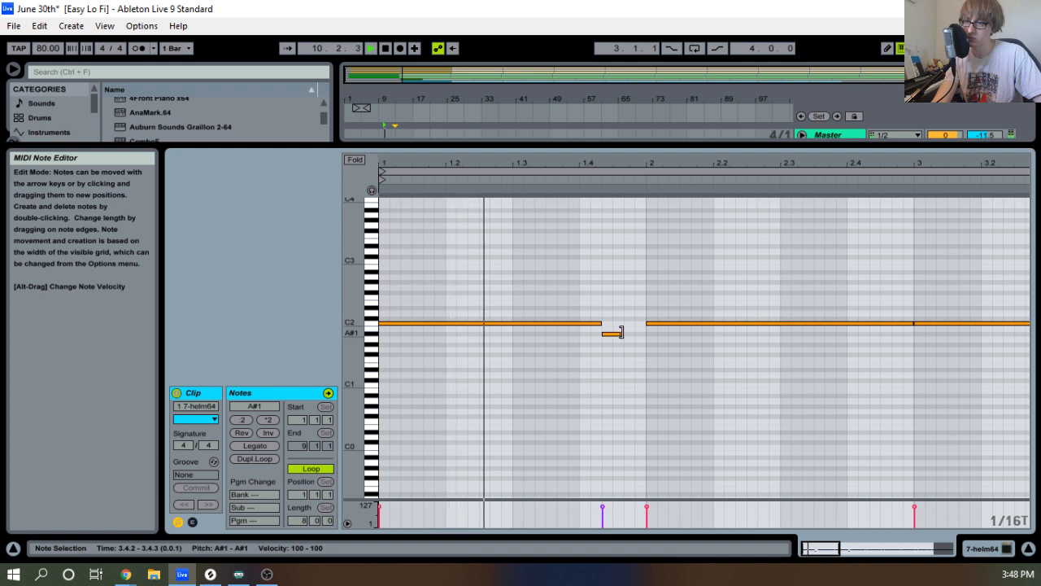
pyautogui.moveTo(620, 333); pyautogui.dragTo(625, 334)
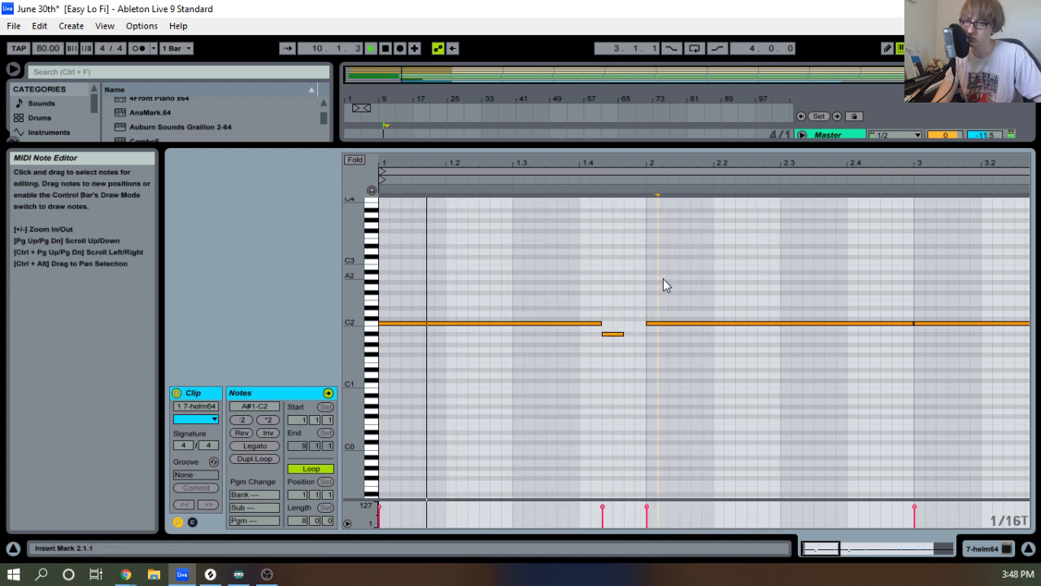
pyautogui.click(727, 266)
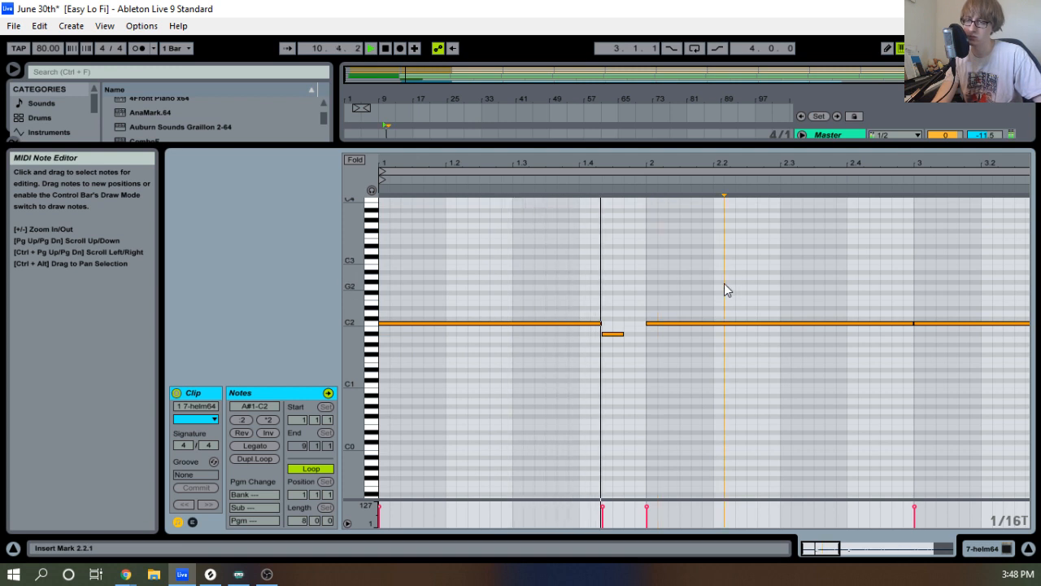
# Lower the very short C2 note at 3.4.4, just before bar 4, to A#1.
pyautogui.moveTo(772, 164); pyautogui.dragTo(616, 190)
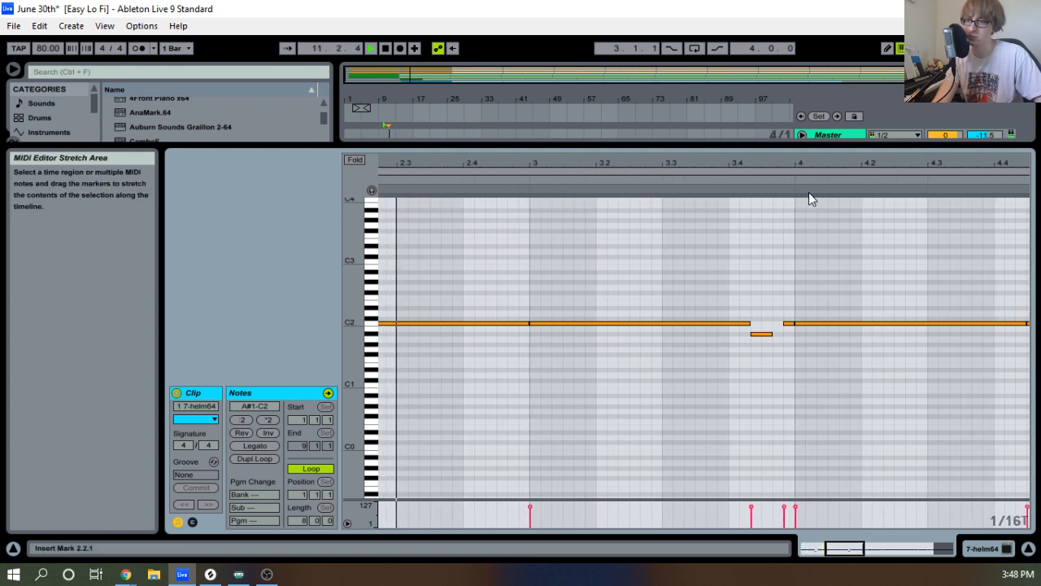
pyautogui.moveTo(804, 161); pyautogui.dragTo(802, 170)
pyautogui.moveTo(771, 298); pyautogui.dragTo(779, 326)
pyautogui.press('Down')
pyautogui.press('Down')
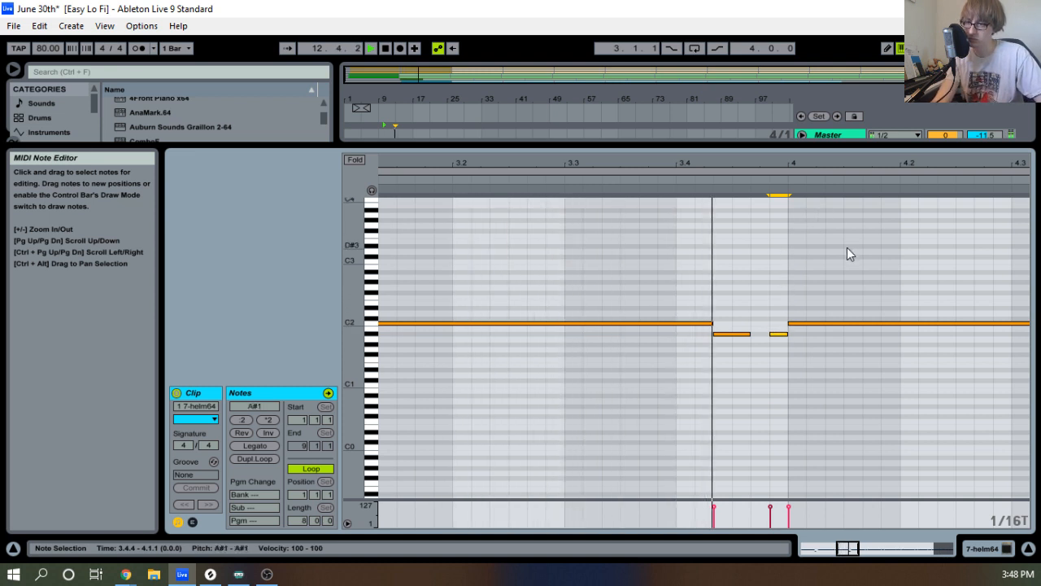
# Try the short note from 4.4.3 to 5.1.1 at A#1 and audition it.
pyautogui.moveTo(867, 163); pyautogui.dragTo(405, 137)
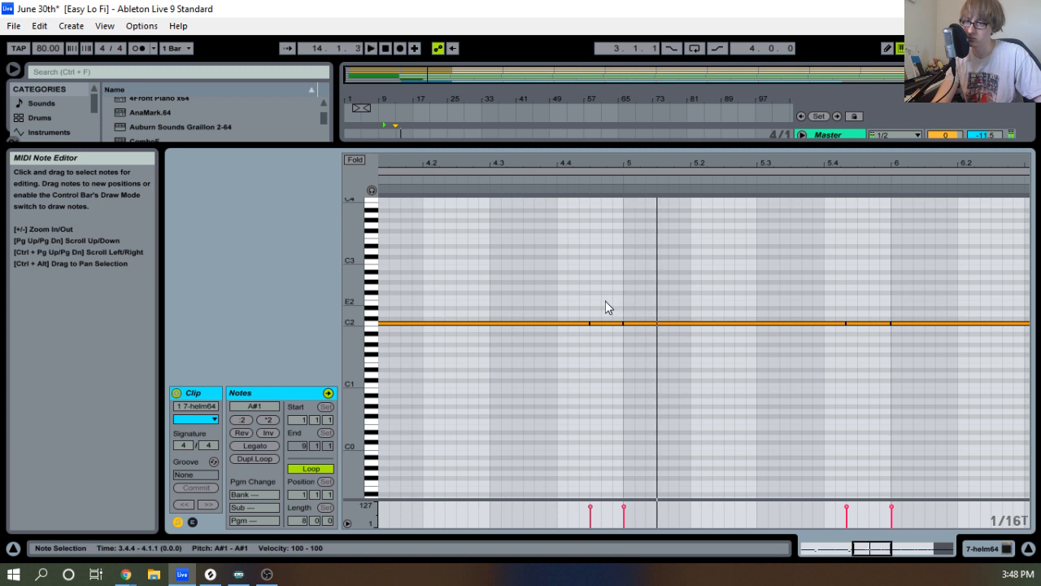
pyautogui.press('space')
pyautogui.moveTo(605, 301); pyautogui.dragTo(607, 326)
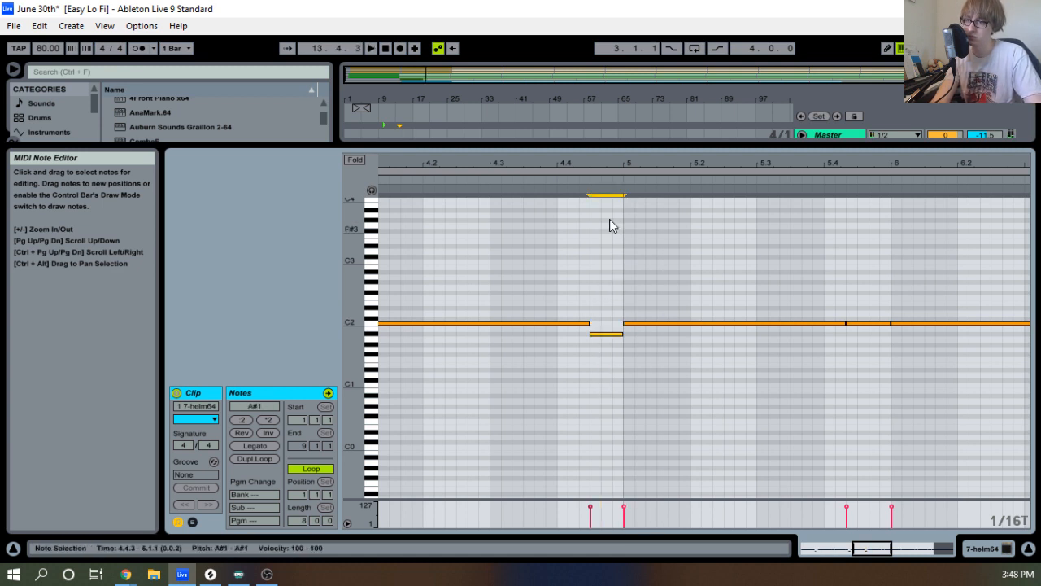
pyautogui.press('space')
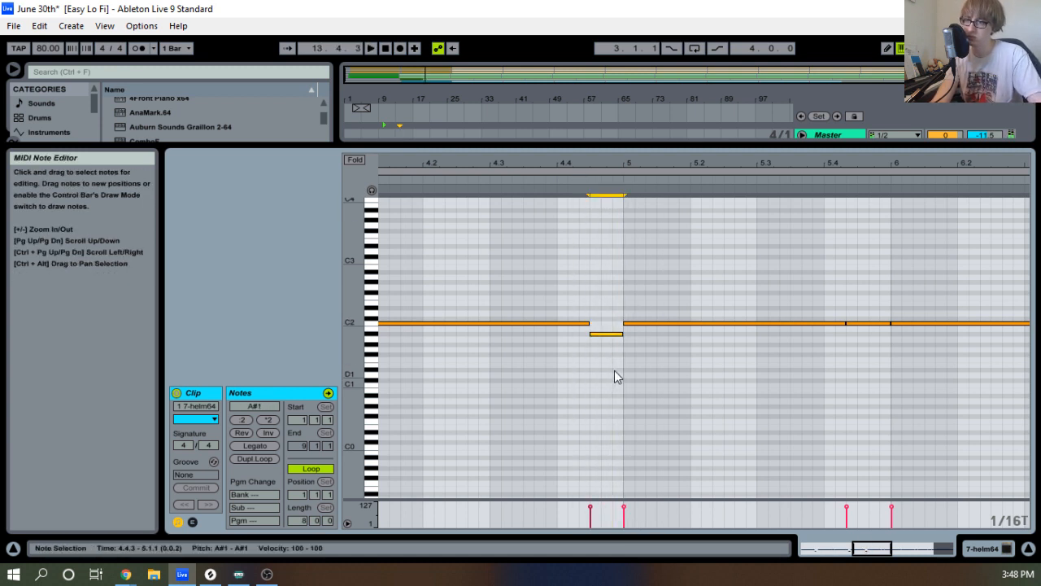
# Raise the short note at 4.4.3 to D2 and the long note at 5.1.1 to F2.
pyautogui.press('Up')
pyautogui.press('Up')
pyautogui.press('Up')
pyautogui.press('Up')
pyautogui.click(676, 304)
pyautogui.click(677, 322)
pyautogui.press('Up')
pyautogui.press('Up')
pyautogui.press('Up')
pyautogui.press('Up')
pyautogui.press('Up')
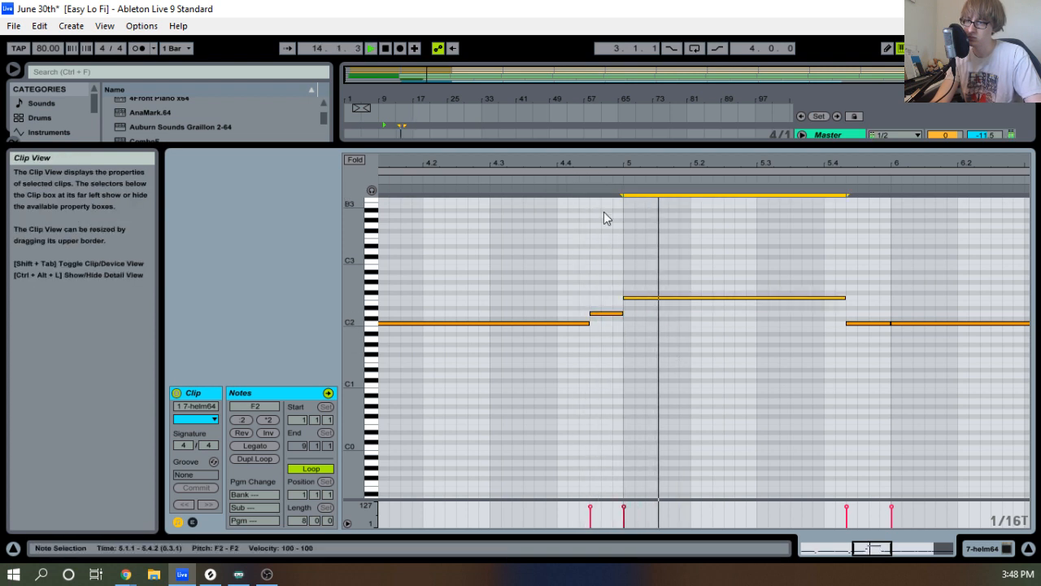
# Raise the short note at 4.4.3 to D#2 and play it leading into bar 5.
pyautogui.click(600, 314)
pyautogui.press('space')
pyautogui.press('Up')
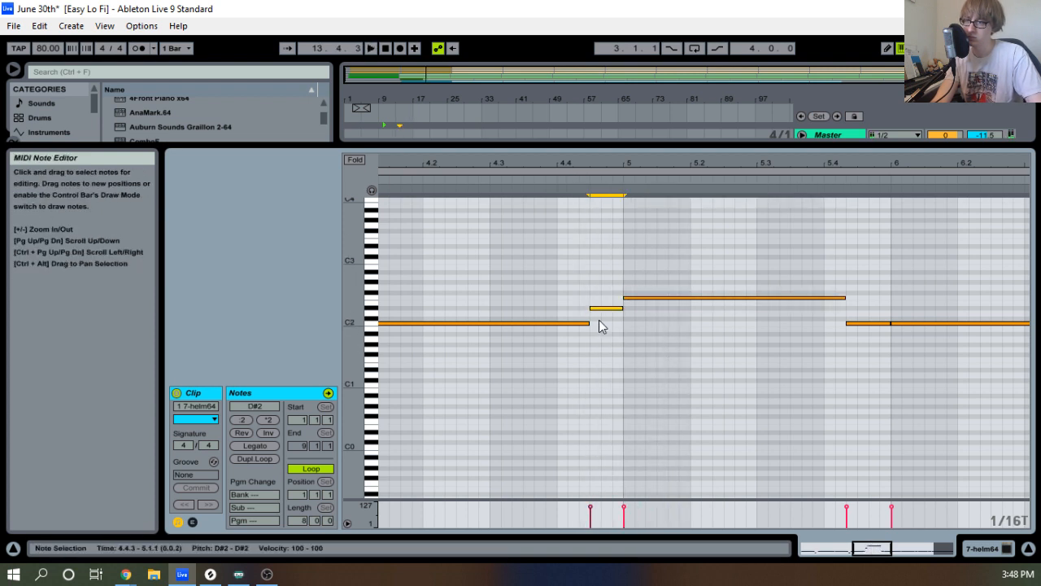
pyautogui.click(567, 180)
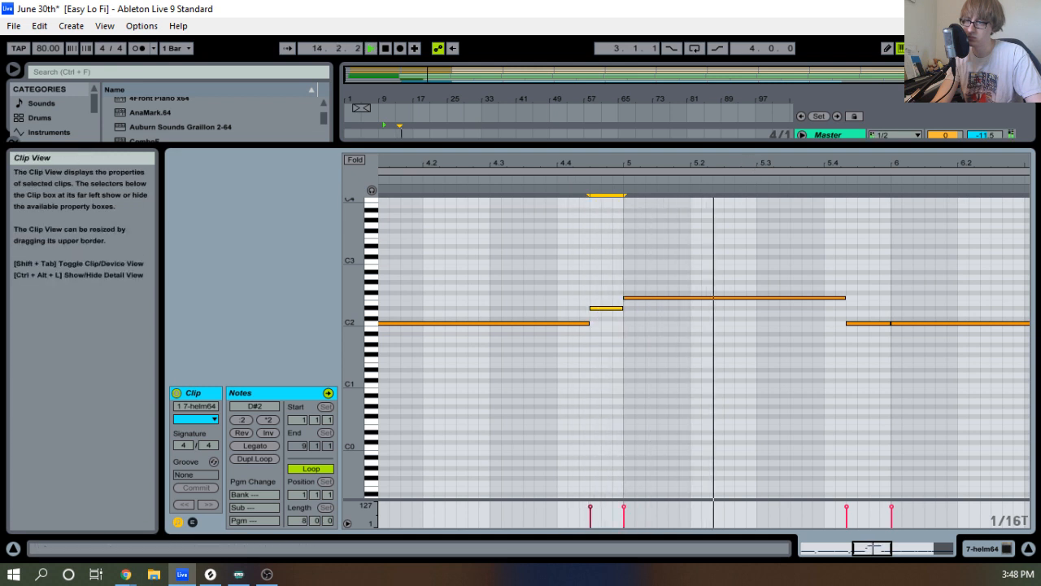
pyautogui.press('space')
# Raise the short C2 note at 5.4.2 to D#2 and the long C2 note at 6.1.1 to F2.
pyautogui.moveTo(690, 269); pyautogui.dragTo(690, 360)
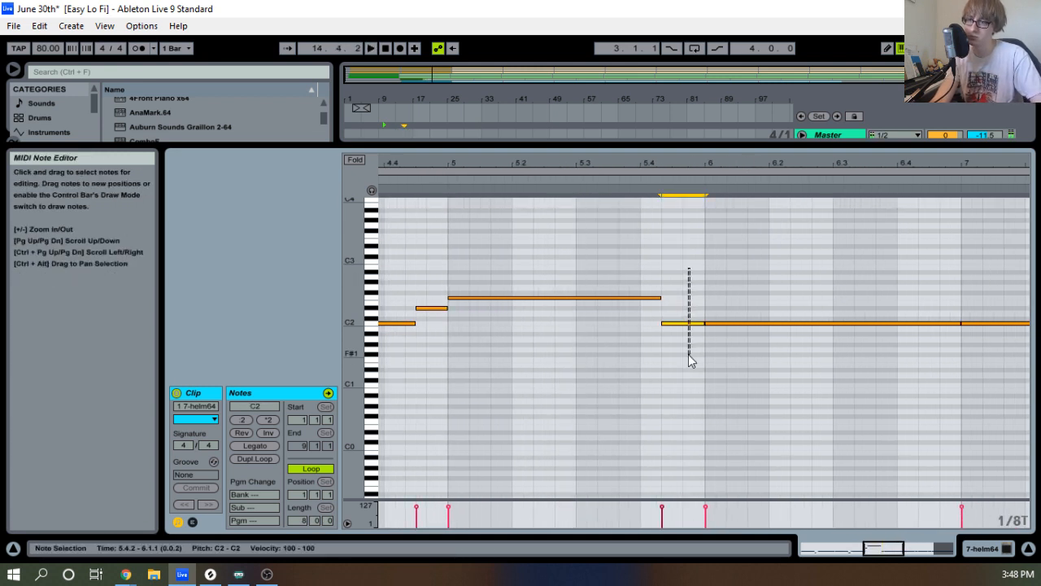
pyautogui.moveTo(742, 323); pyautogui.dragTo(749, 303)
pyautogui.moveTo(689, 165); pyautogui.dragTo(705, 285)
pyautogui.click(705, 285)
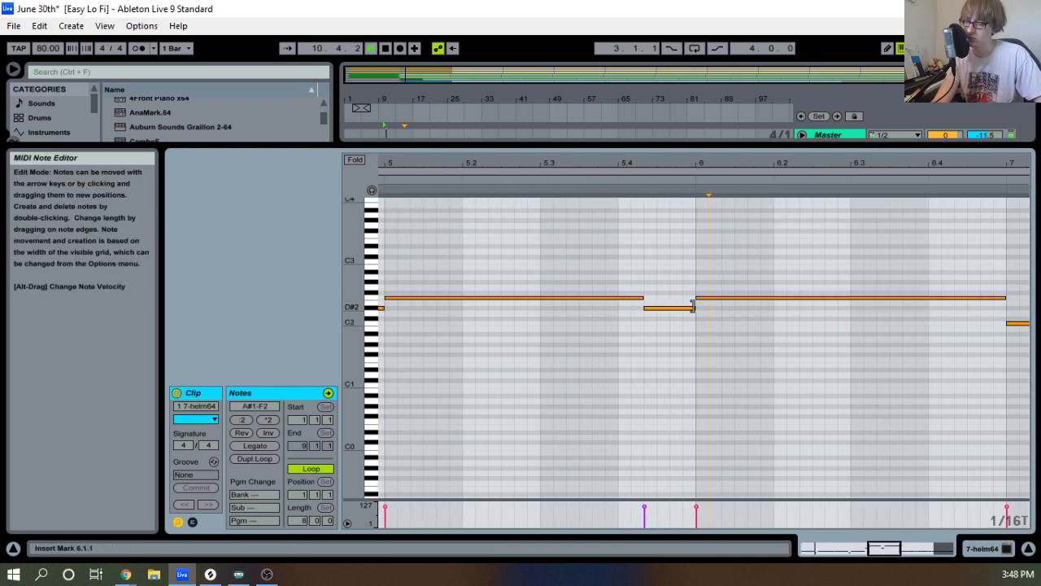
# Shorten the D#2 note at 5.4.2 to end at 5.4.3, leaving a gap before bar 6.
pyautogui.moveTo(691, 166); pyautogui.dragTo(912, 115)
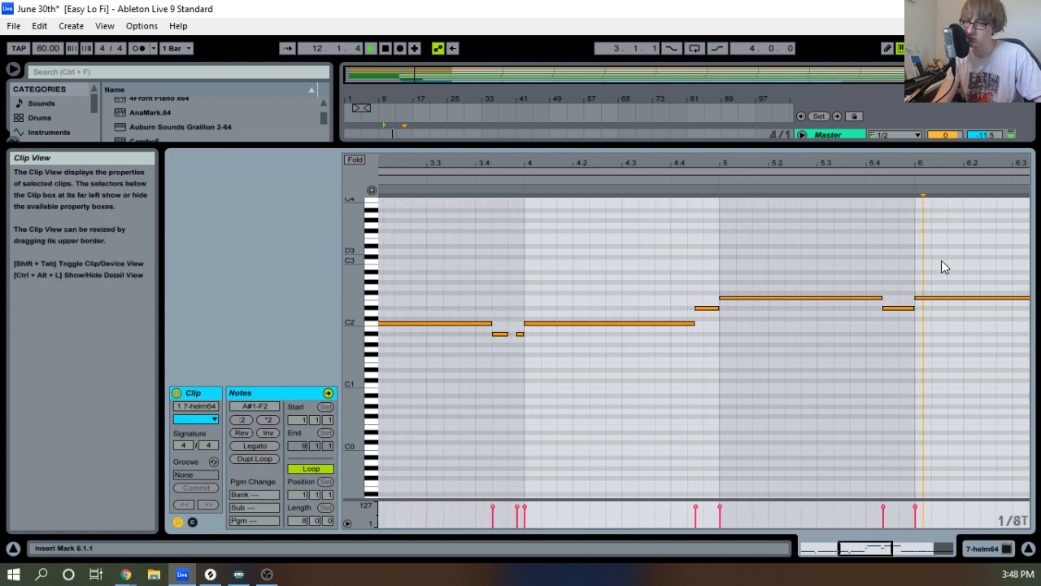
pyautogui.click(898, 308)
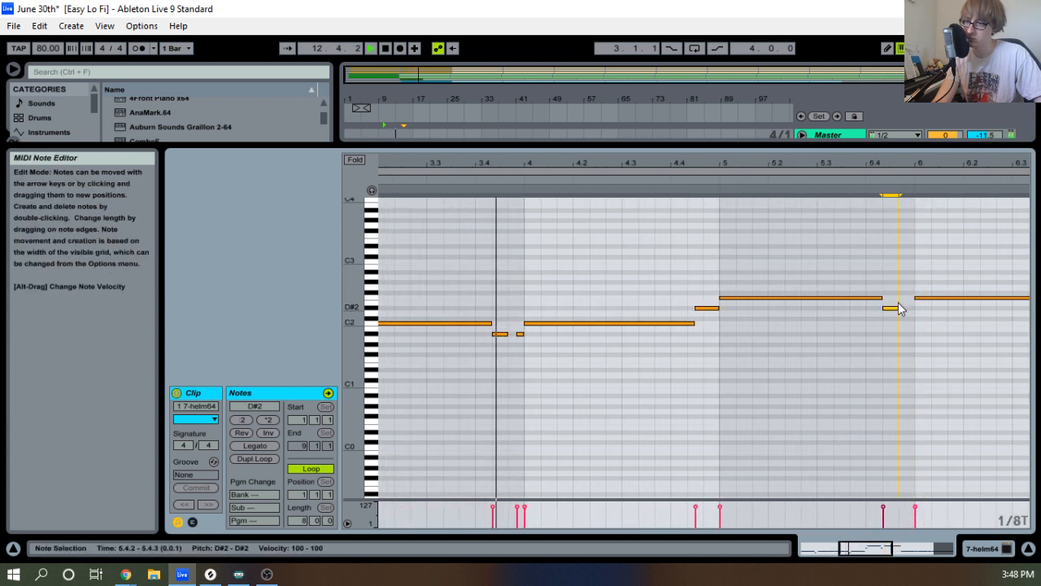
pyautogui.click(916, 251)
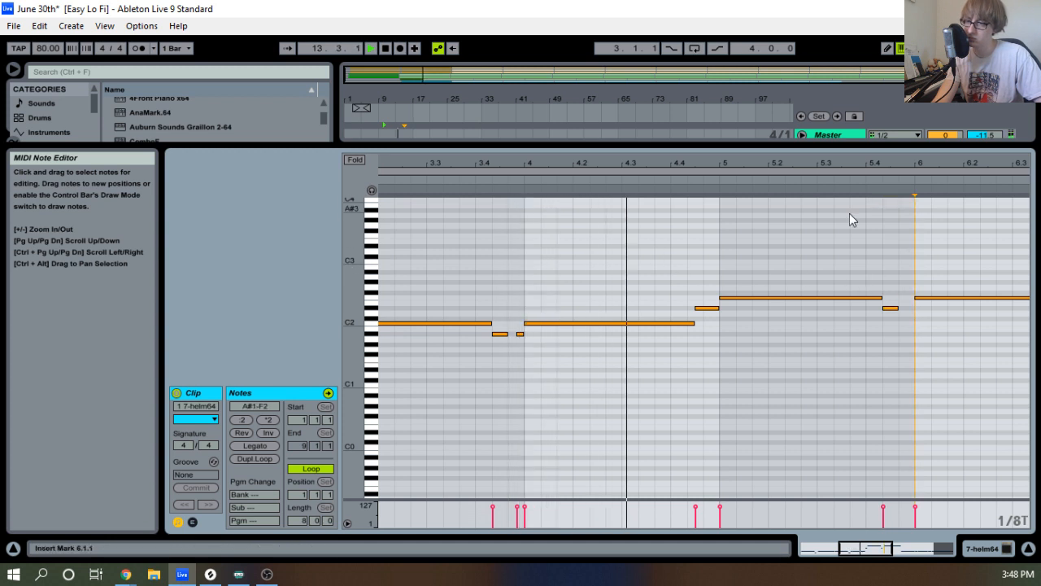
# Lower the two short C2 notes at the end of bar 7, just before bar 8, to A#1.
pyautogui.moveTo(950, 162); pyautogui.dragTo(603, 161)
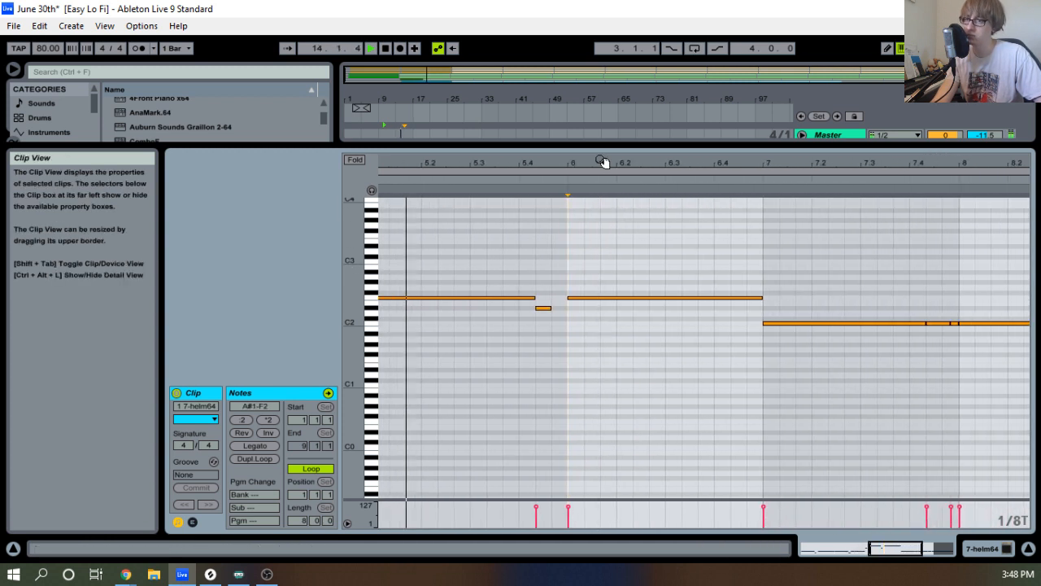
pyautogui.moveTo(813, 165); pyautogui.dragTo(761, 165)
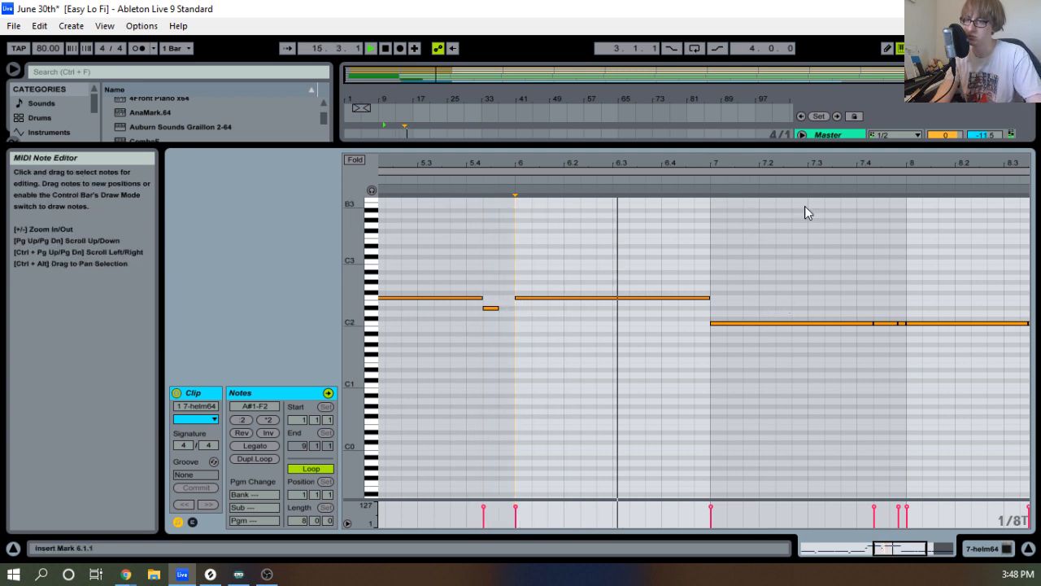
pyautogui.moveTo(860, 165); pyautogui.dragTo(740, 165)
pyautogui.moveTo(759, 307); pyautogui.dragTo(783, 338)
pyautogui.press('Down')
pyautogui.press('Down')
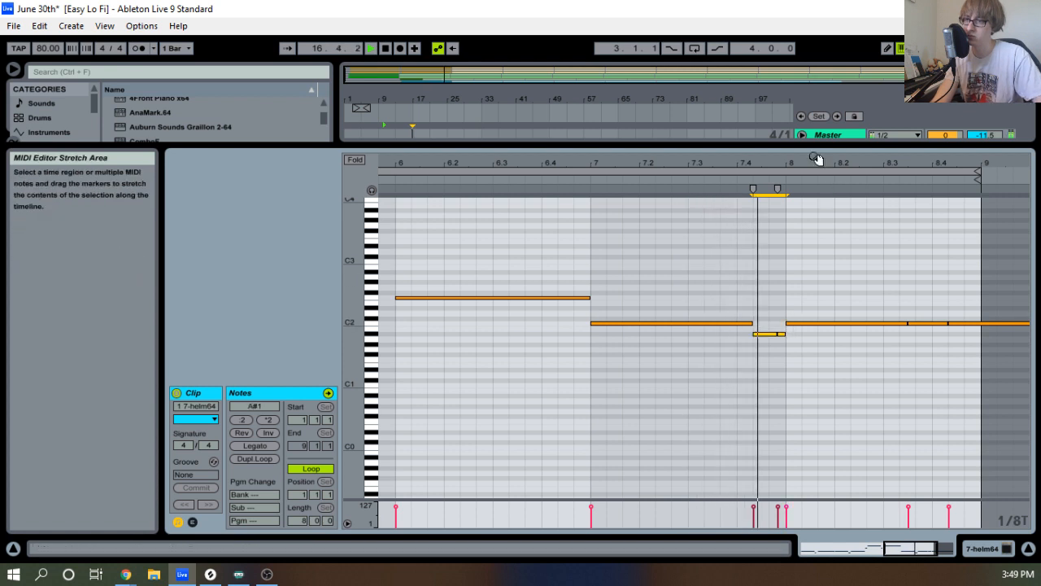
# Shorten the A#1 note at 7.4.2 to end at 7.4.3 and play the result.
pyautogui.moveTo(815, 163); pyautogui.dragTo(694, 164)
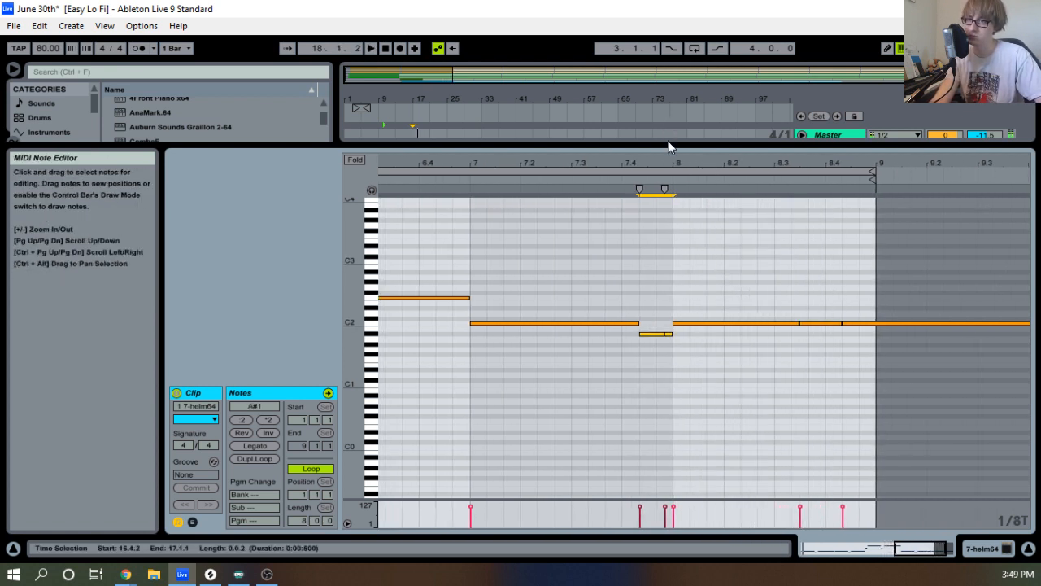
pyautogui.moveTo(658, 167); pyautogui.dragTo(658, 195)
pyautogui.click(681, 327)
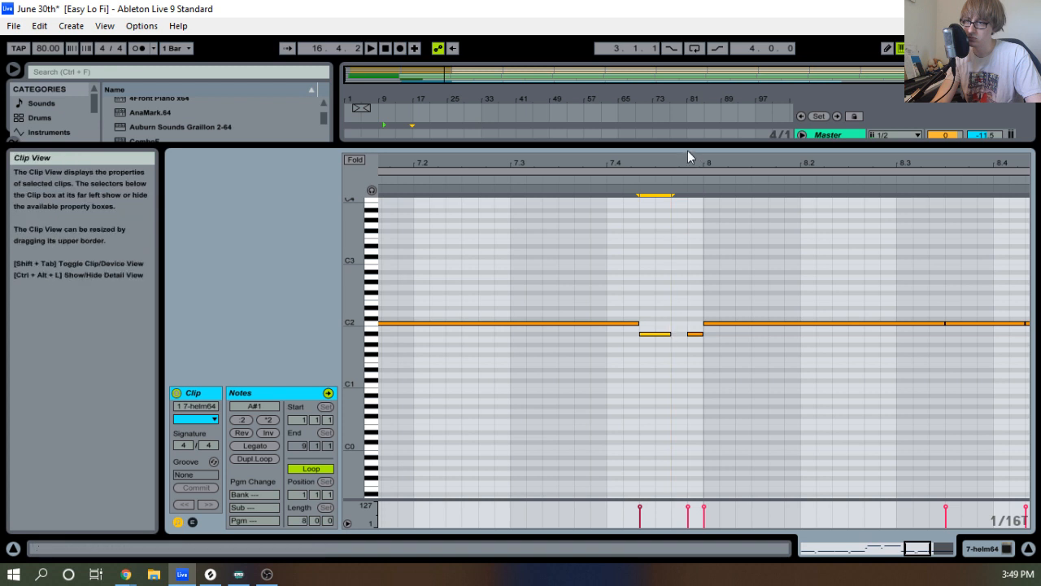
pyautogui.moveTo(690, 157); pyautogui.dragTo(694, 124)
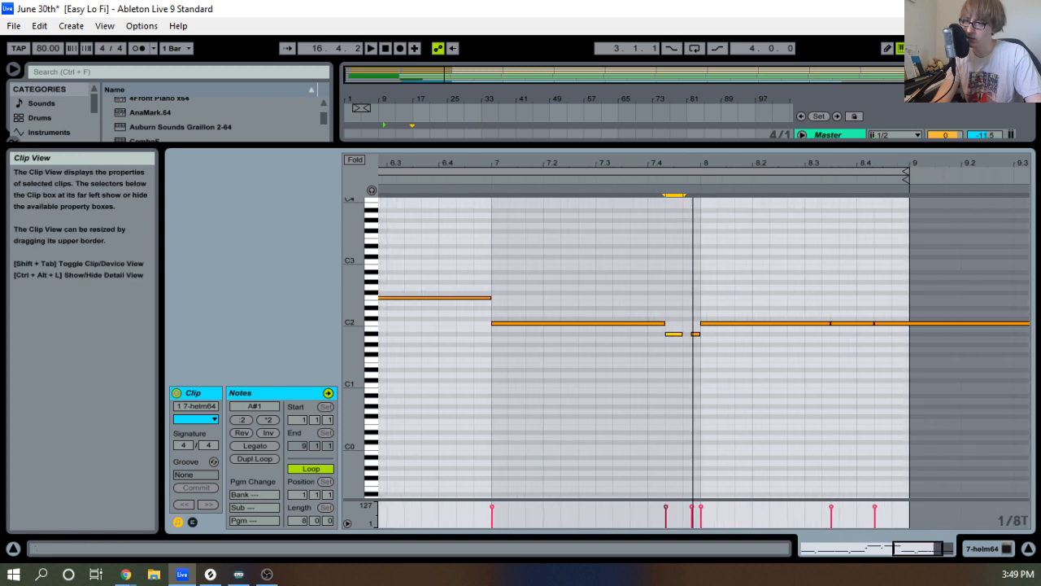
pyautogui.click(705, 208)
pyautogui.press('space')
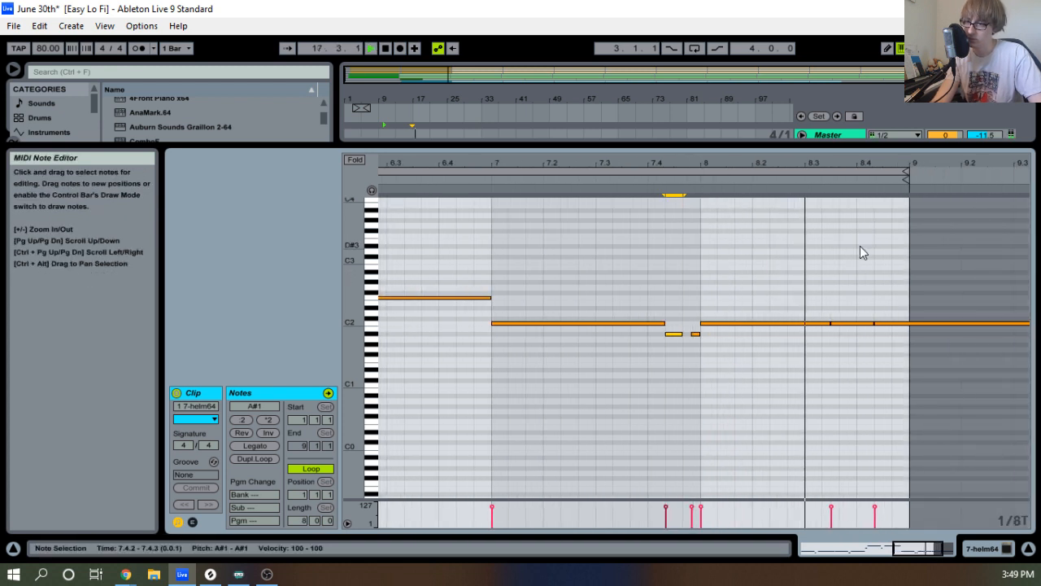
pyautogui.press('space')
# Trim the final C2 note at 8.4.2 to end at bar 9 and lower the last two notes of bar 8 to A#1.
pyautogui.click(963, 279)
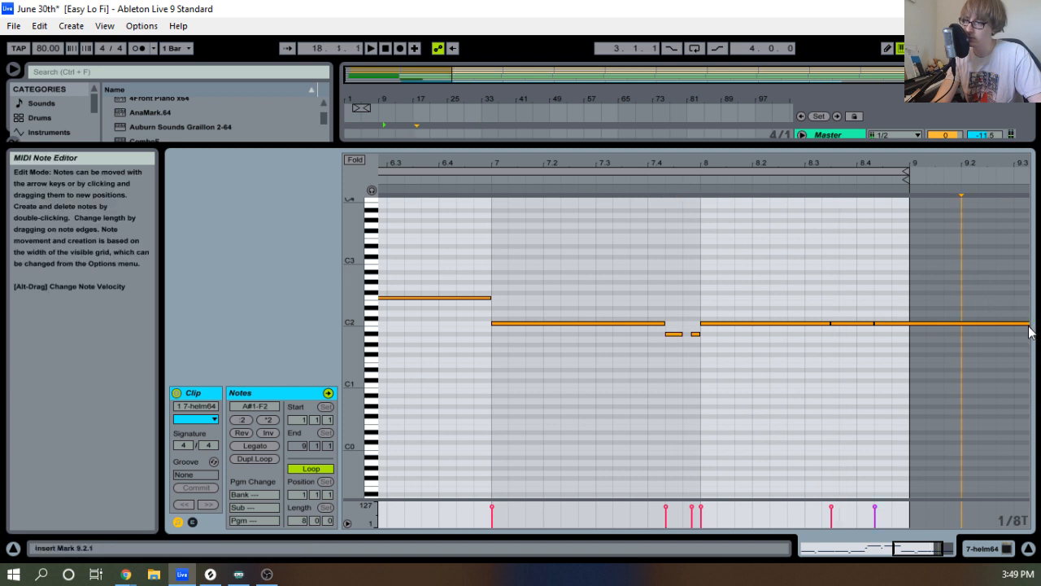
pyautogui.moveTo(917, 163); pyautogui.dragTo(802, 163)
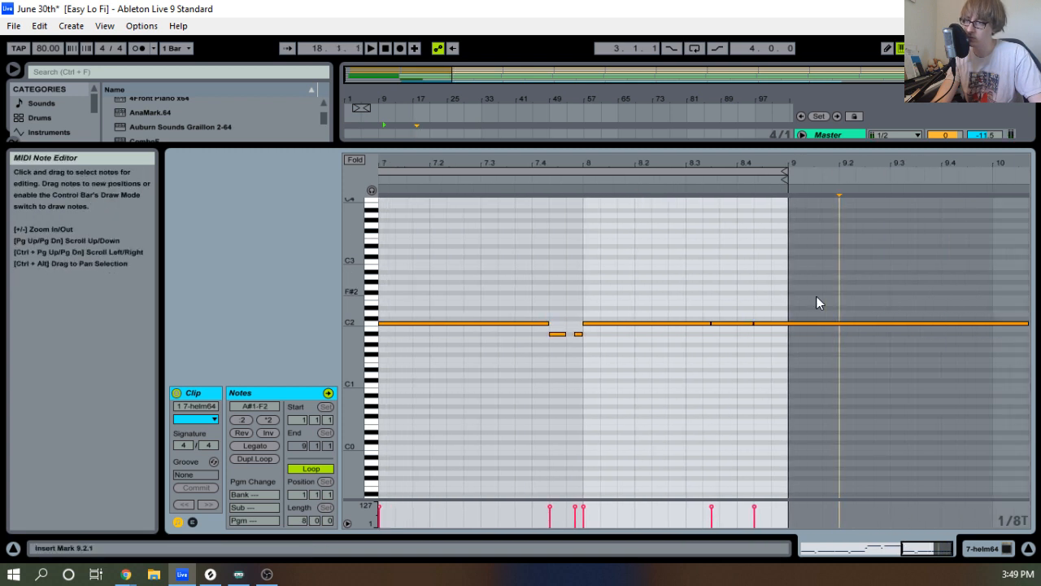
pyautogui.moveTo(839, 296); pyautogui.dragTo(843, 358)
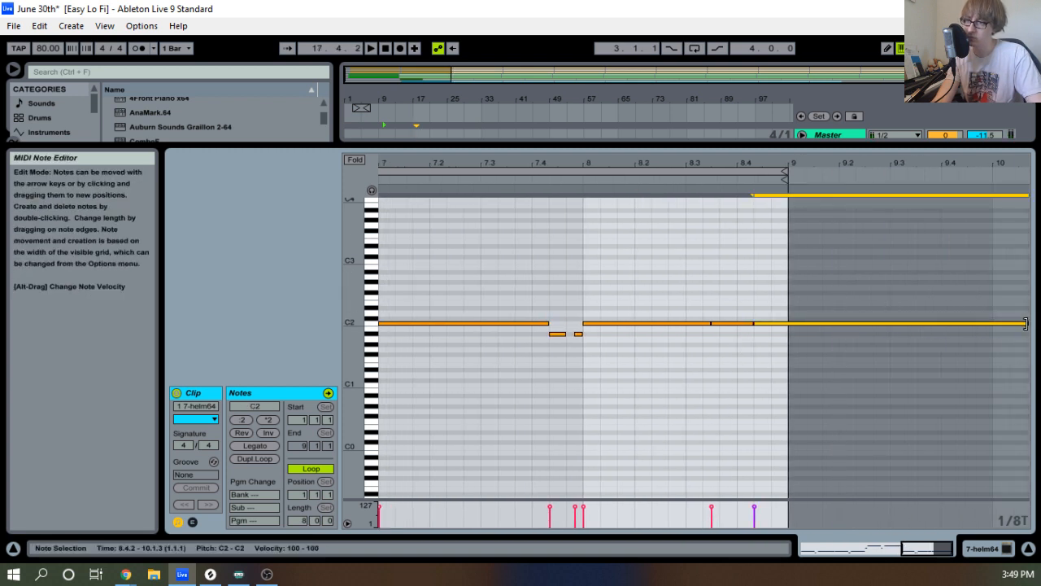
pyautogui.moveTo(1030, 324); pyautogui.dragTo(787, 324)
pyautogui.moveTo(730, 352); pyautogui.dragTo(773, 312)
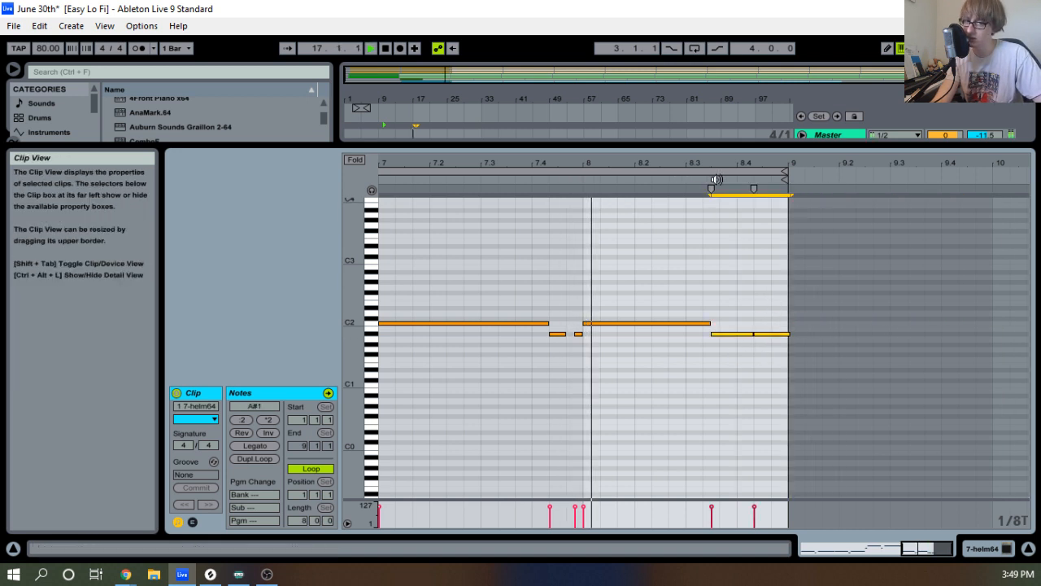
# Shorten the A#1 note at 8.3.3 to end at 8.3.4, trim the final A#1 note to leave a gap before bar 9, and play.
pyautogui.click(774, 298)
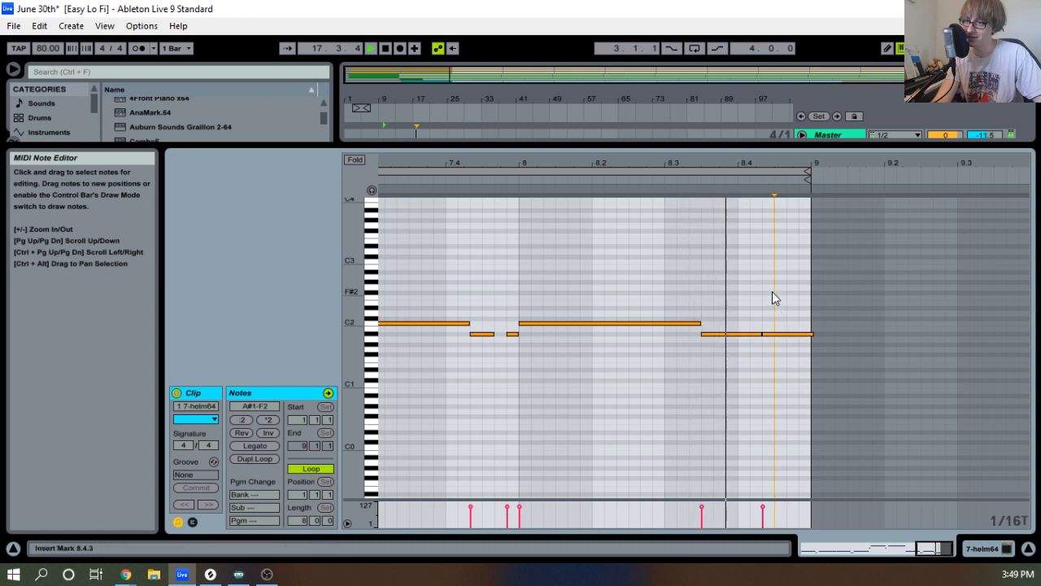
pyautogui.moveTo(758, 163); pyautogui.dragTo(797, 152)
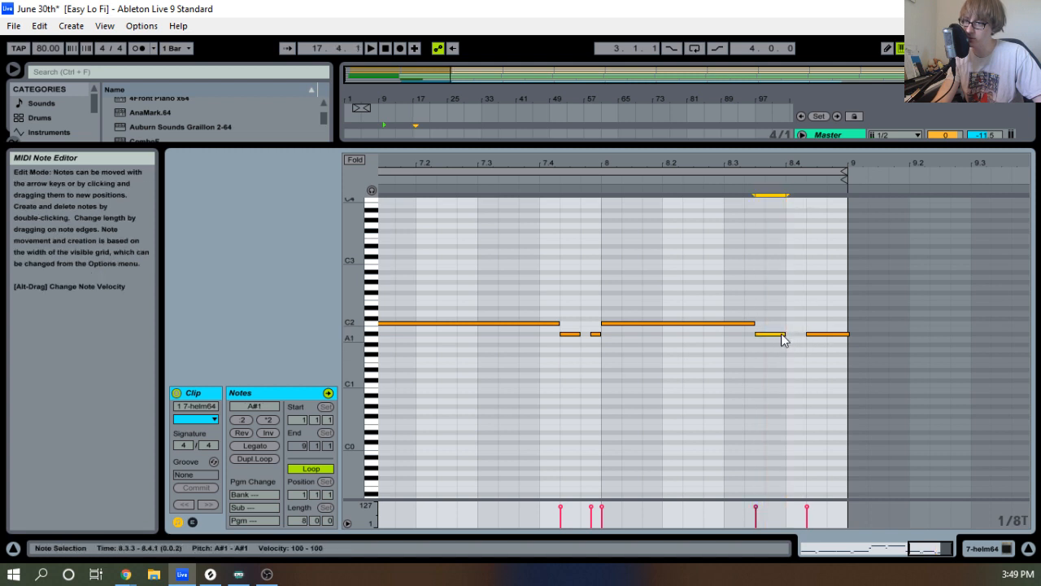
pyautogui.moveTo(786, 168); pyautogui.dragTo(786, 179)
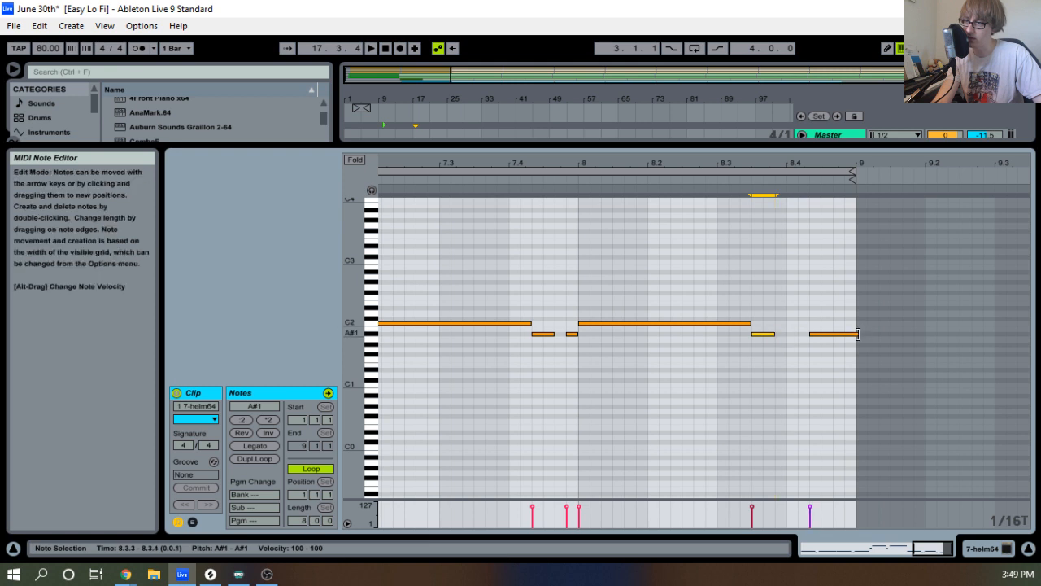
pyautogui.click(822, 288)
pyautogui.press('space')
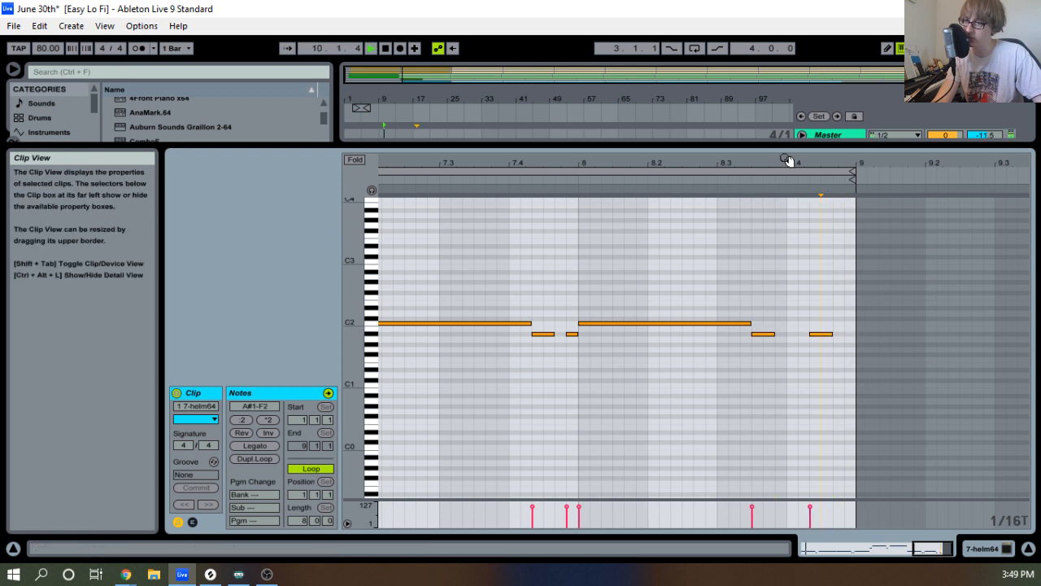
# Hide the clip view and rename the 7 helm64 track Bass.
pyautogui.moveTo(787, 162)
pyautogui.mouseDown()
pyautogui.moveTo(814, 142)
pyautogui.moveTo(911, 161)
pyautogui.mouseUp()
pyautogui.hotkey('ctrl', 'alt', 'l')
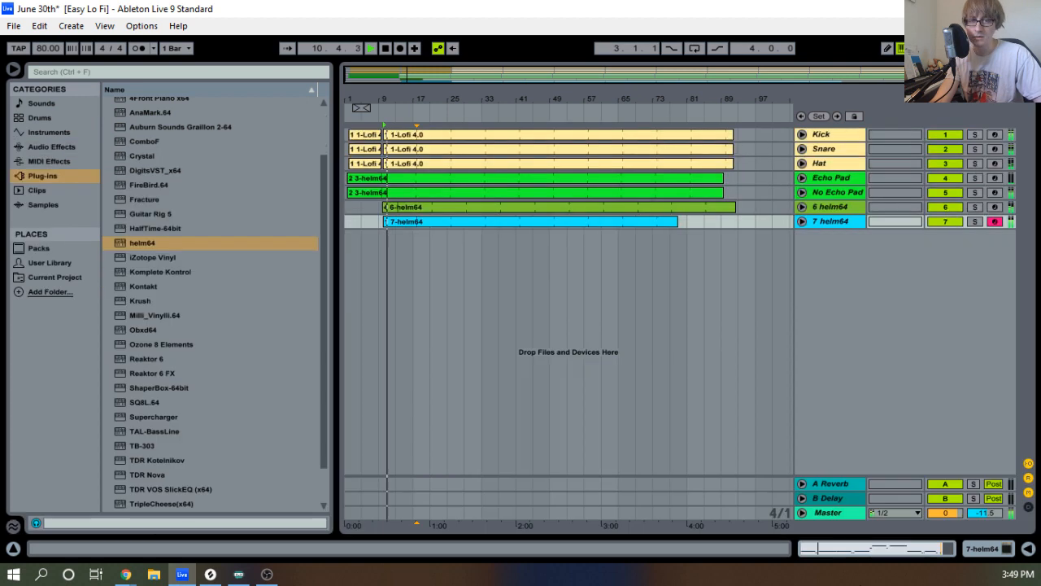
pyautogui.rightClick(839, 222)
pyautogui.click(897, 281)
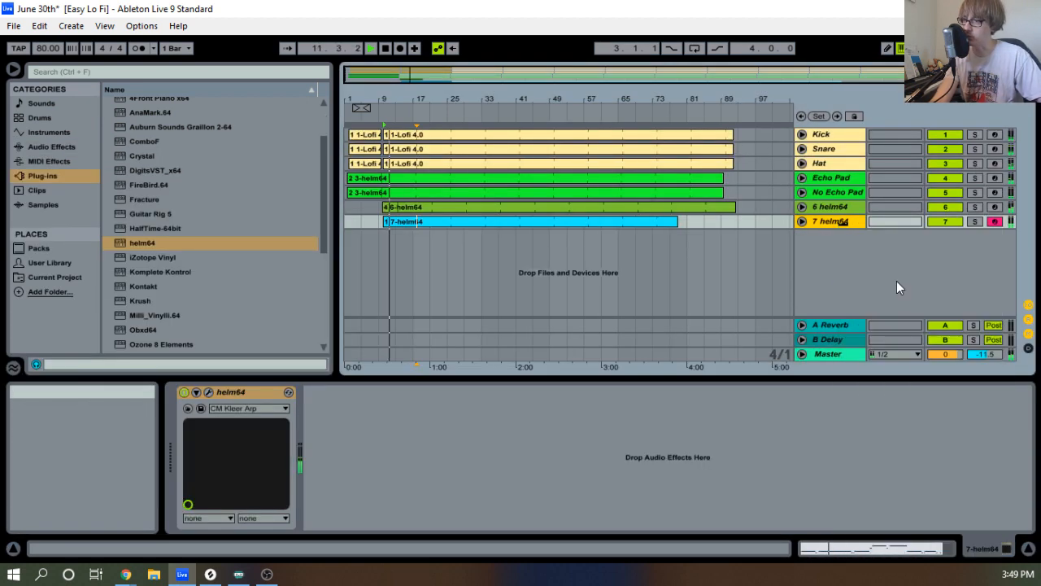
pyautogui.write('Bass')
# Copy the kick-sidechained Compressor from the Echo Pad track onto the Bass track after helm64.
pyautogui.click(838, 181)
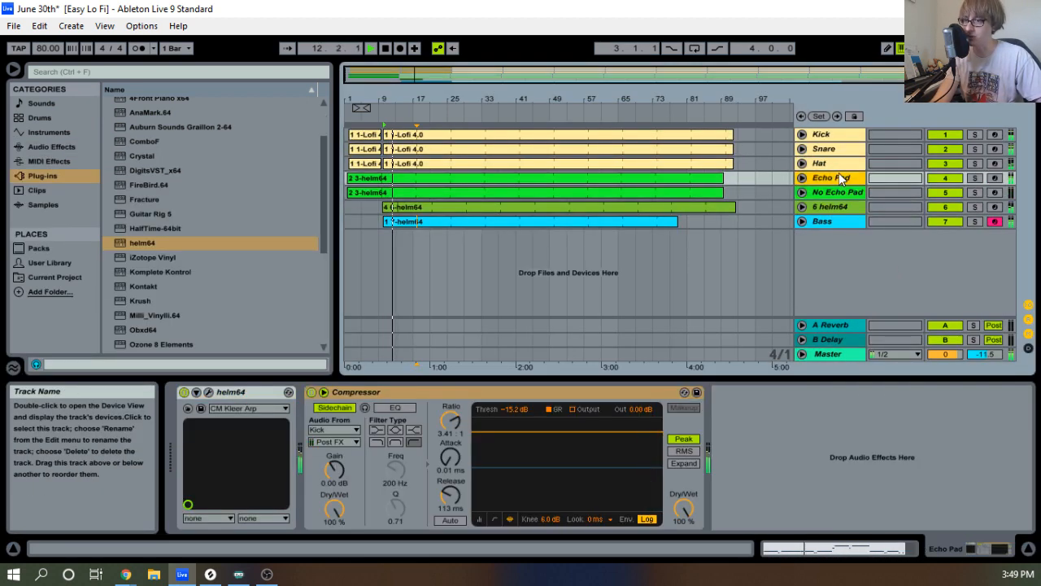
pyautogui.click(574, 394)
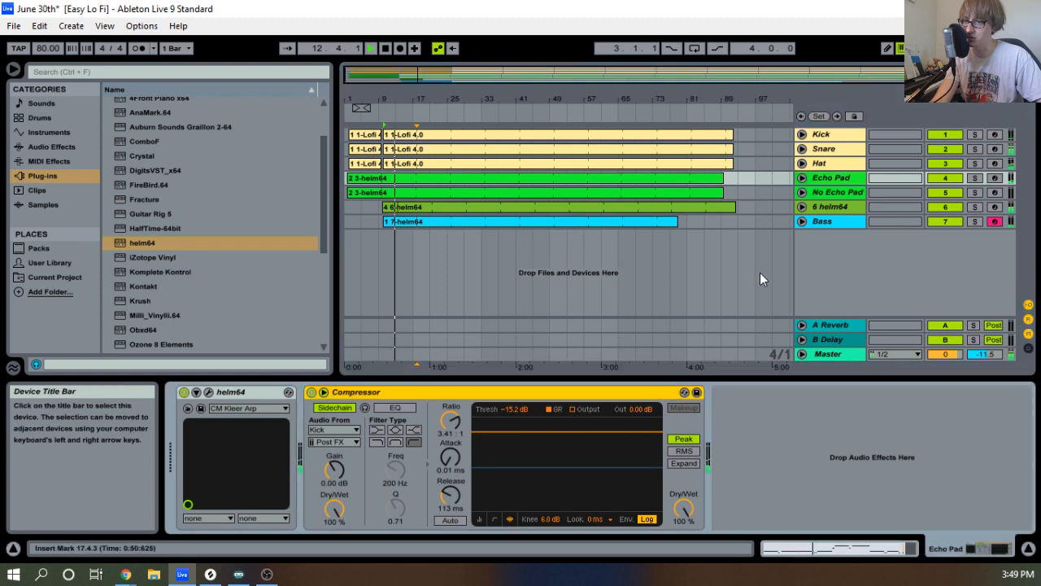
pyautogui.click(834, 223)
pyautogui.click(842, 488)
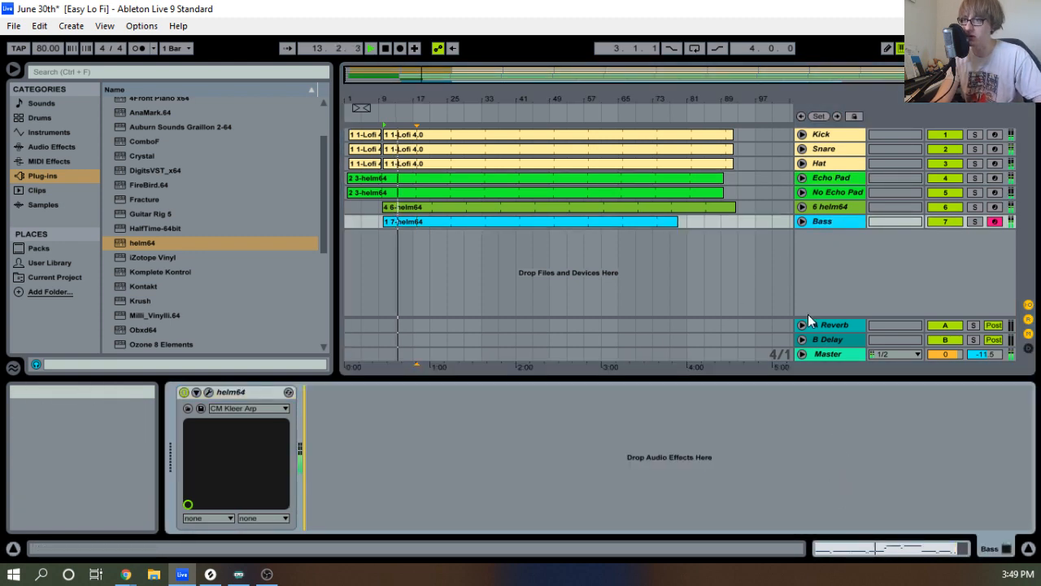
pyautogui.hotkey('ctrl', 'v')
# Raise the Bass track's mixer volume to -5.1 dB and return to the arrangement.
pyautogui.press('Tab')
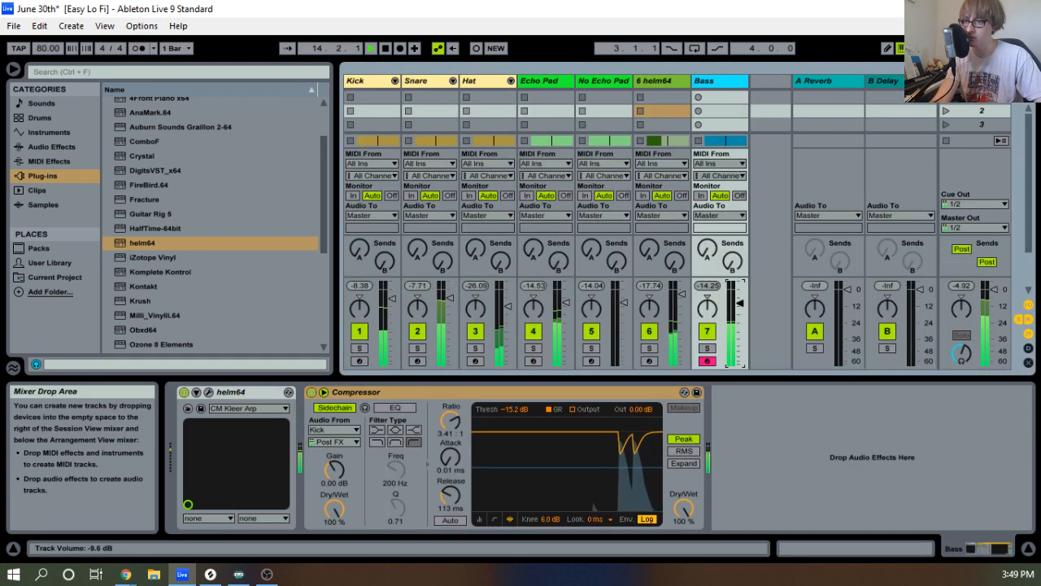
pyautogui.moveTo(740, 301); pyautogui.dragTo(740, 298)
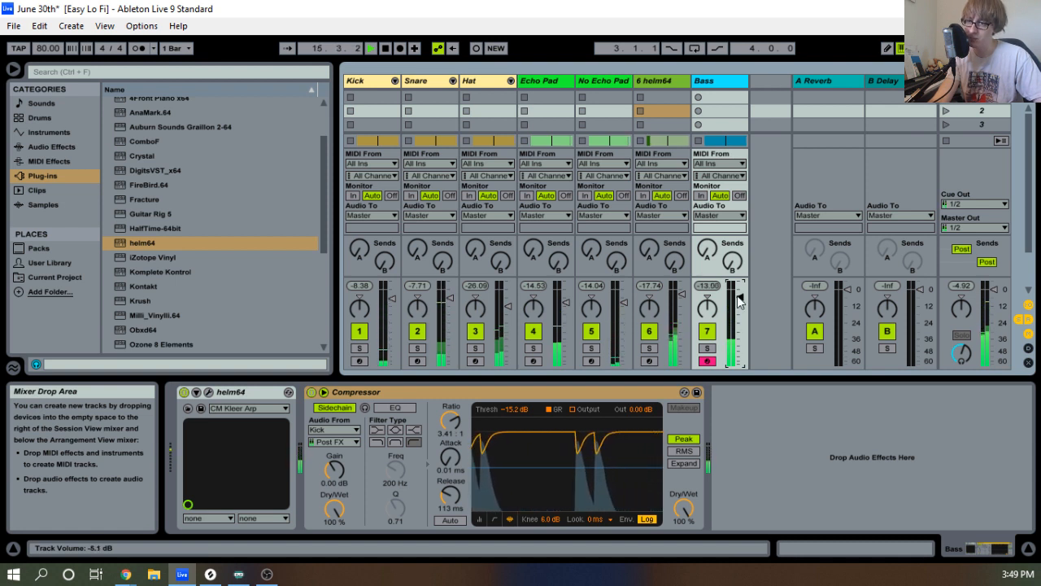
pyautogui.press('Tab')
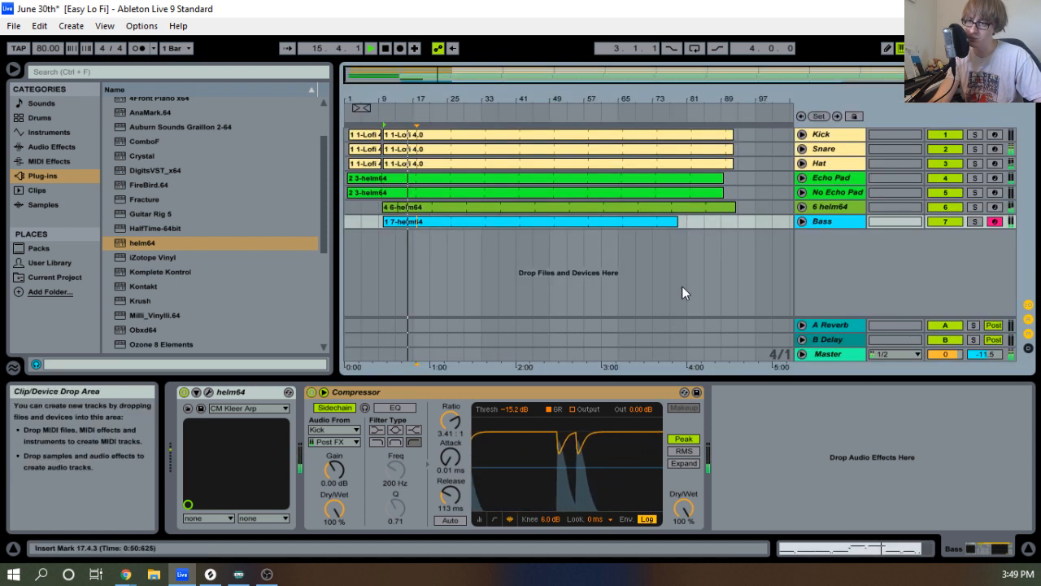
# Show the Bass track's devices and browse the audio effects from the beginning of the list.
pyautogui.doubleClick(596, 220)
pyautogui.click(837, 221)
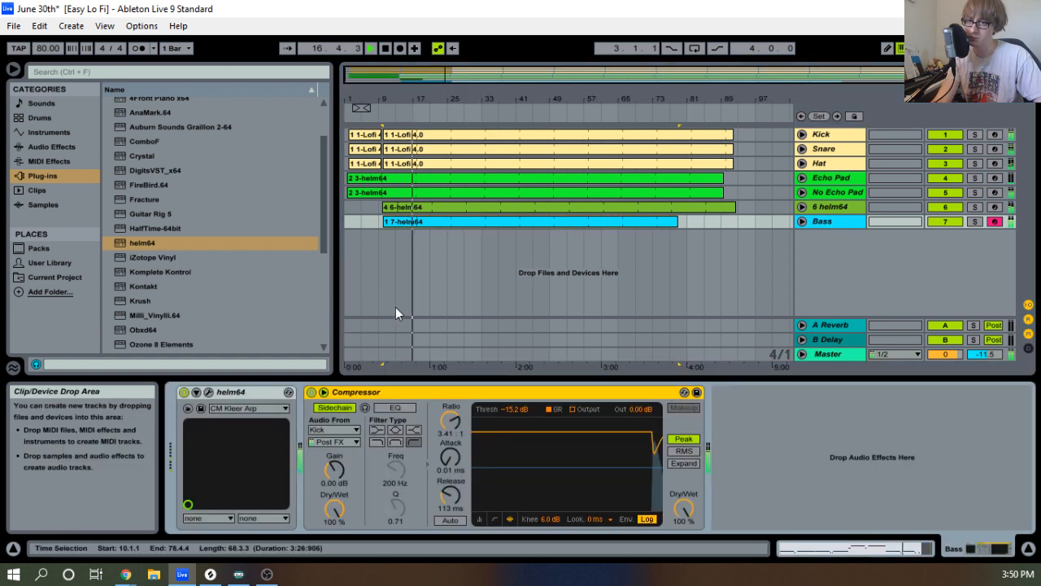
pyautogui.click(57, 145)
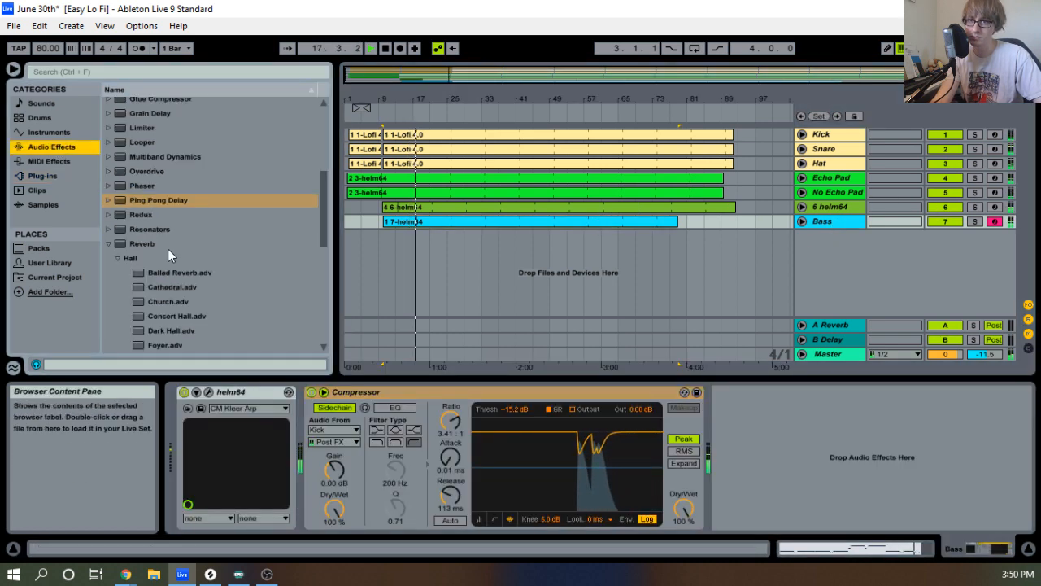
pyautogui.scroll(5, 167, 248)
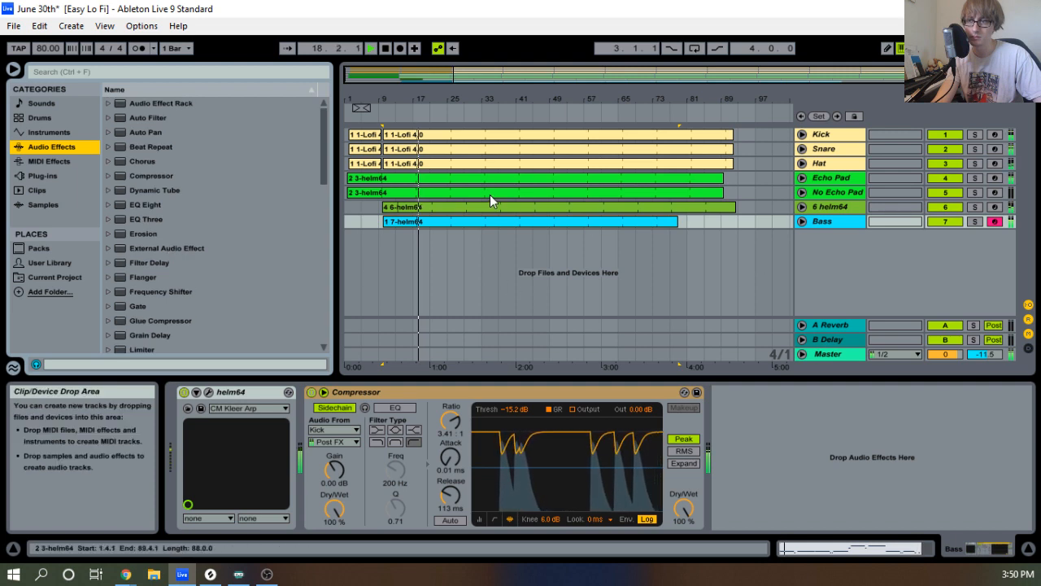
# Delete the two short A#1 notes at the end of bar 8 in the bass clip.
pyautogui.click(502, 224)
pyautogui.moveTo(745, 378); pyautogui.dragTo(720, 146)
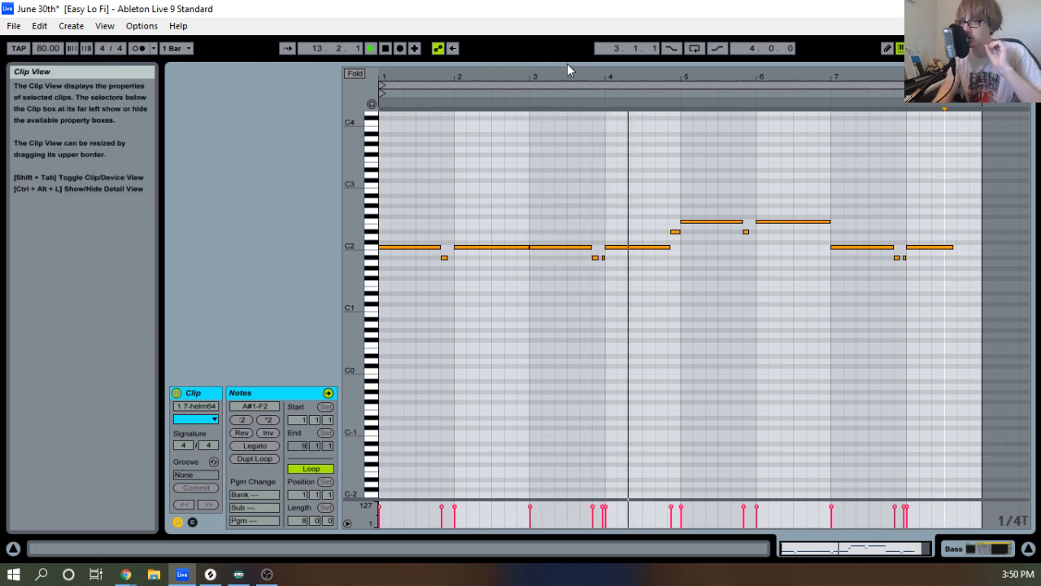
pyautogui.moveTo(565, 57); pyautogui.dragTo(558, 547)
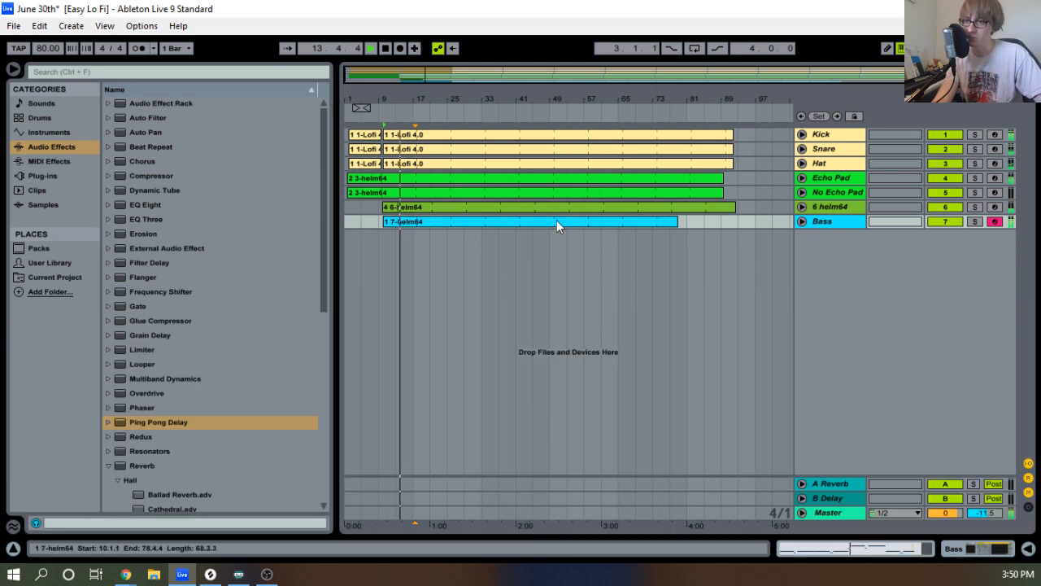
# Layer a copy of all the bass clip's notes one octave lower, spanning A#0 to F1, and play it.
pyautogui.doubleClick(507, 221)
pyautogui.moveTo(618, 374); pyautogui.dragTo(566, 95)
pyautogui.press('space')
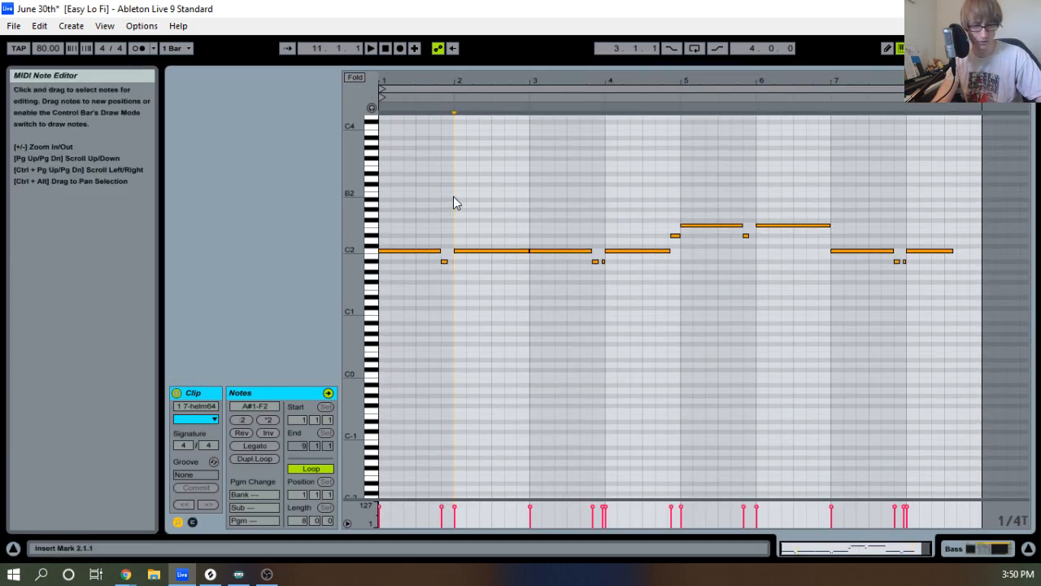
pyautogui.hotkey('ctrl', 'a')
pyautogui.click(389, 218)
pyautogui.hotkey('ctrl', 'a')
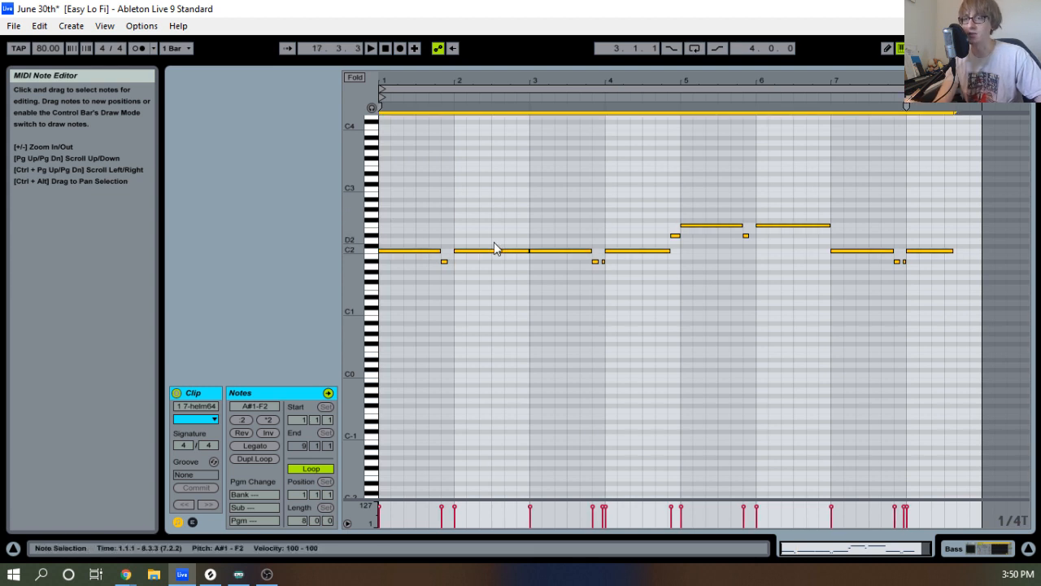
pyautogui.hotkey('shift', 'Down')
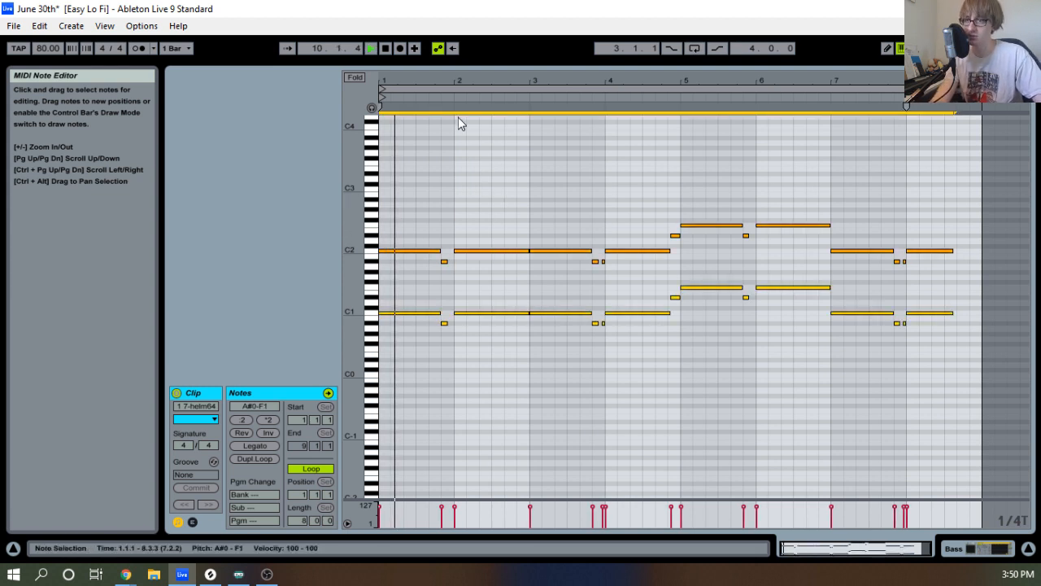
# Solo the Bass track and inspect its helm64 synth settings.
pyautogui.moveTo(464, 63); pyautogui.dragTo(476, 280)
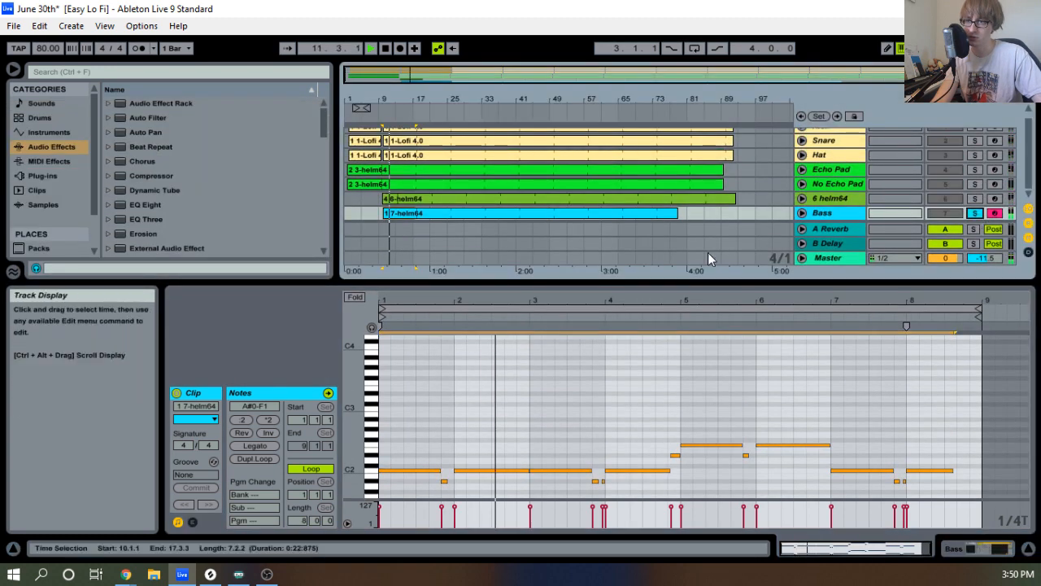
pyautogui.click(822, 213)
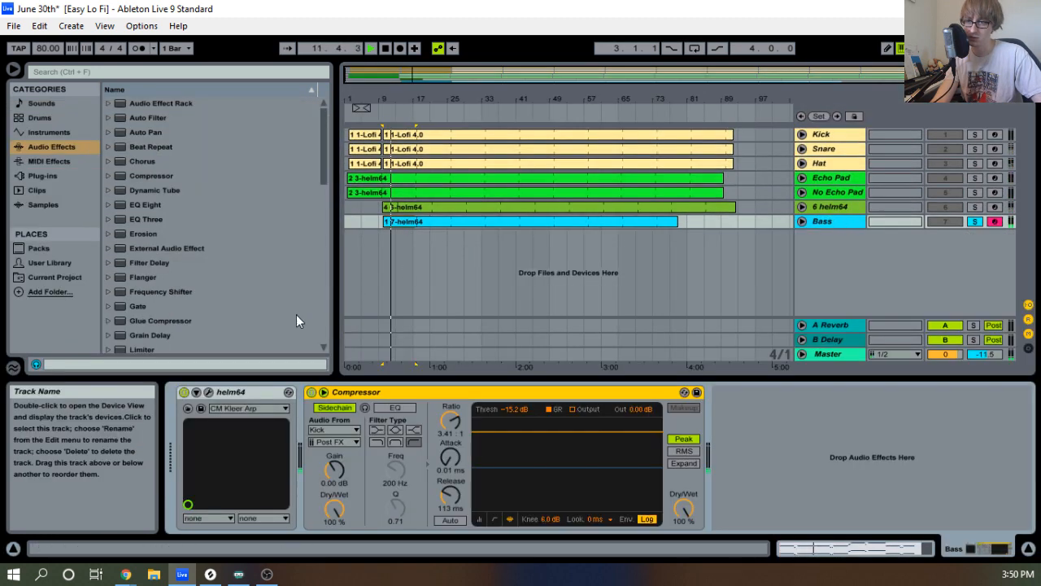
pyautogui.click(208, 393)
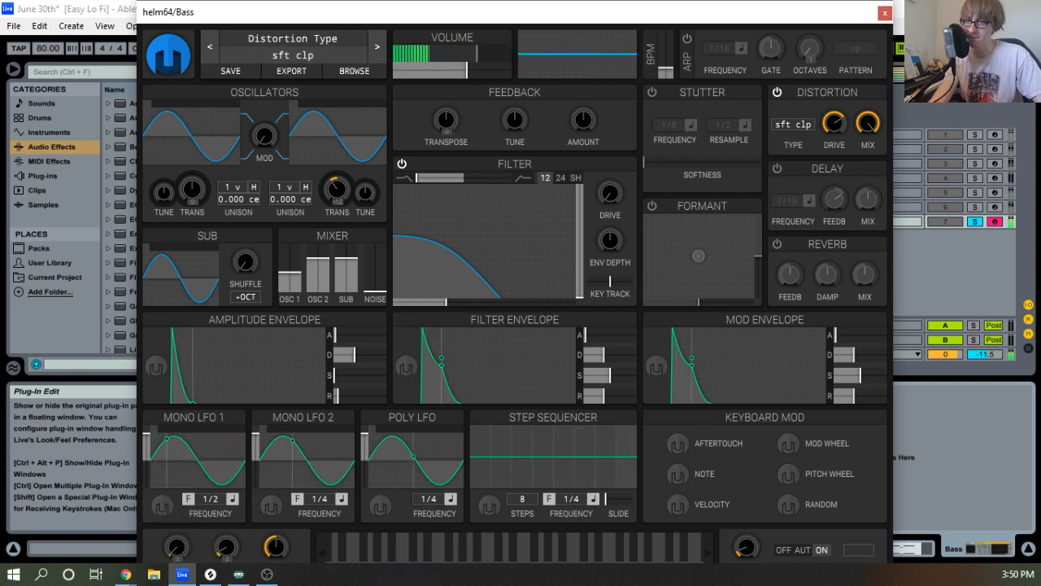
pyautogui.click(885, 14)
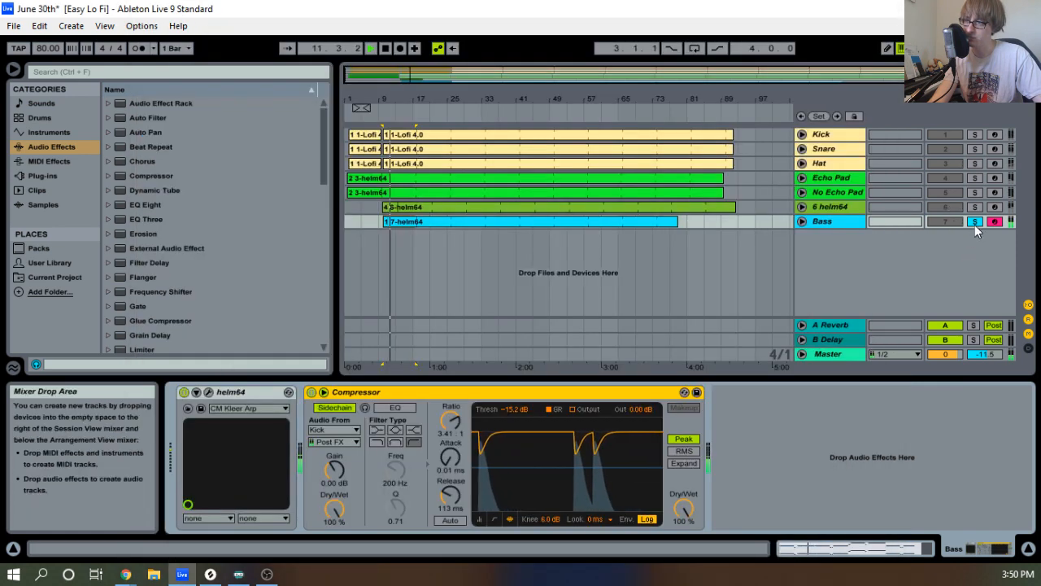
# Unsolo the Bass track and add an EQ Eight after its Compressor.
pyautogui.moveTo(120, 204)
pyautogui.mouseDown()
pyautogui.moveTo(783, 468)
pyautogui.moveTo(718, 451)
pyautogui.mouseUp()
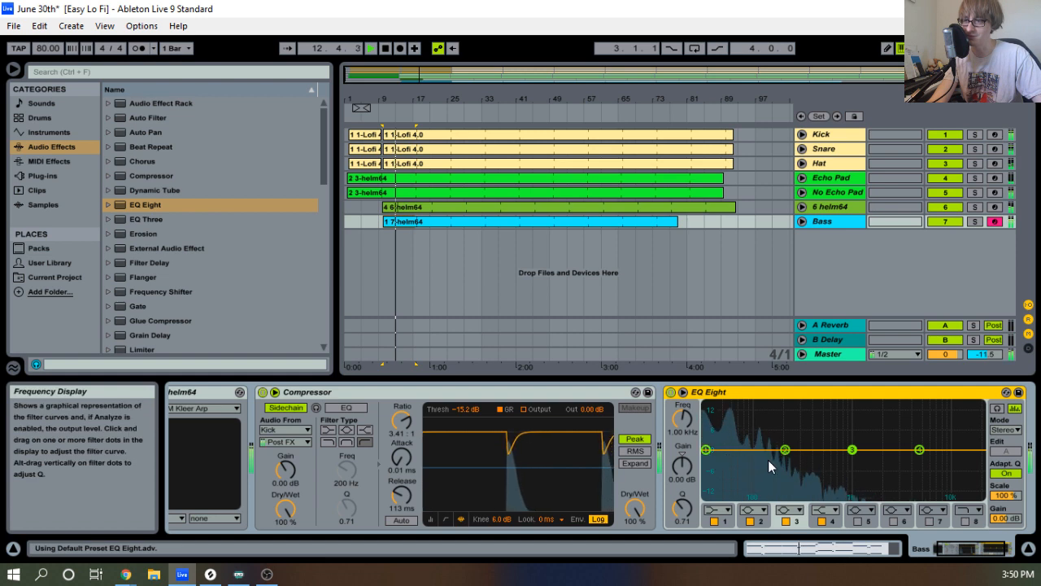
# Delete the lower-octave layer of notes, A#0 to F1, from the bass clip.
pyautogui.doubleClick(655, 218)
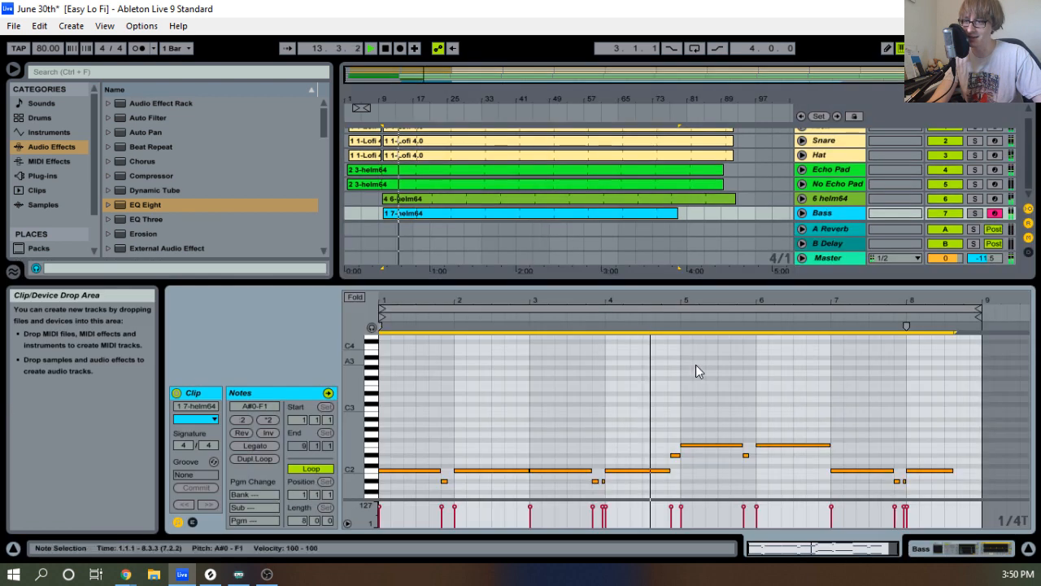
pyautogui.moveTo(670, 279); pyautogui.dragTo(586, 14)
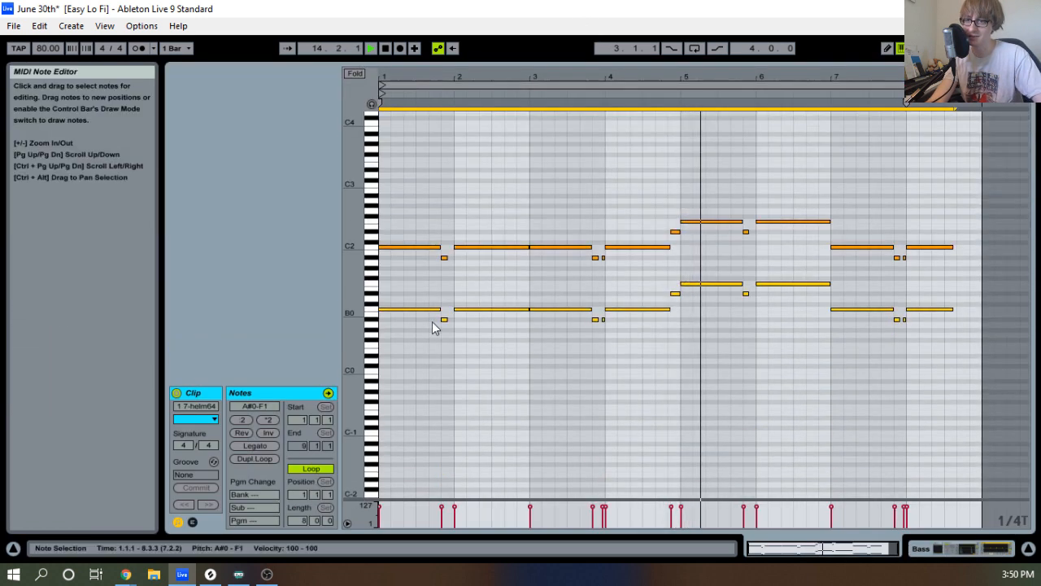
pyautogui.moveTo(434, 358); pyautogui.dragTo(1027, 292)
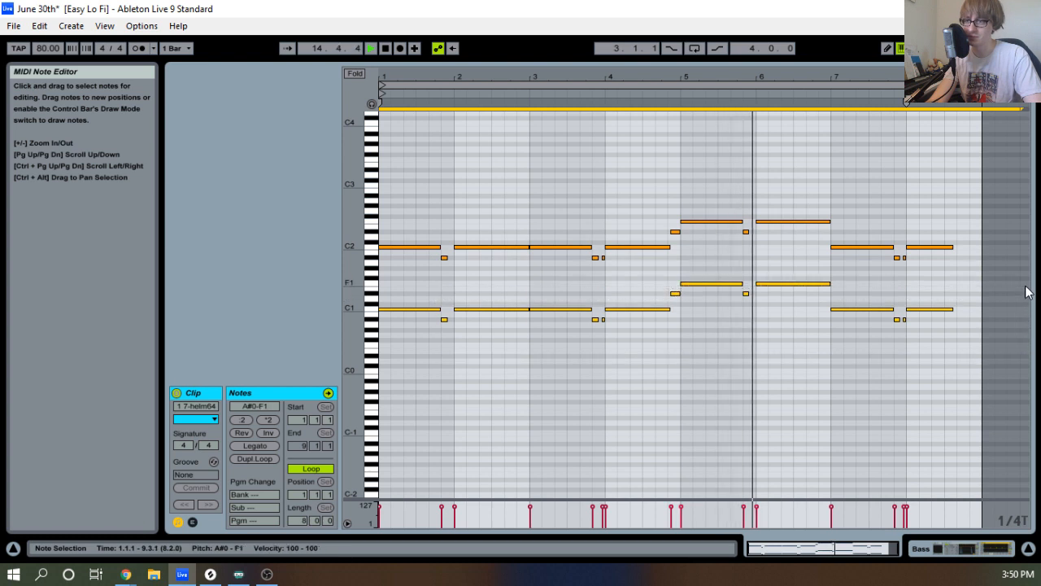
pyautogui.press('Delete')
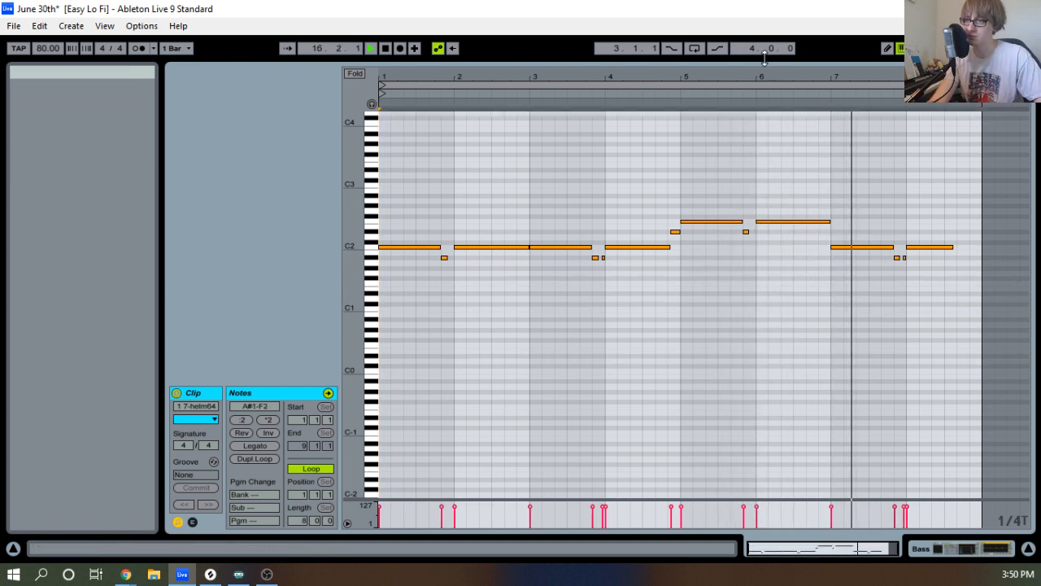
# Boost band 2 of the Bass track's EQ Eight by 5.58 dB at 67 Hz.
pyautogui.moveTo(771, 62); pyautogui.dragTo(775, 335)
pyautogui.press('Tab')
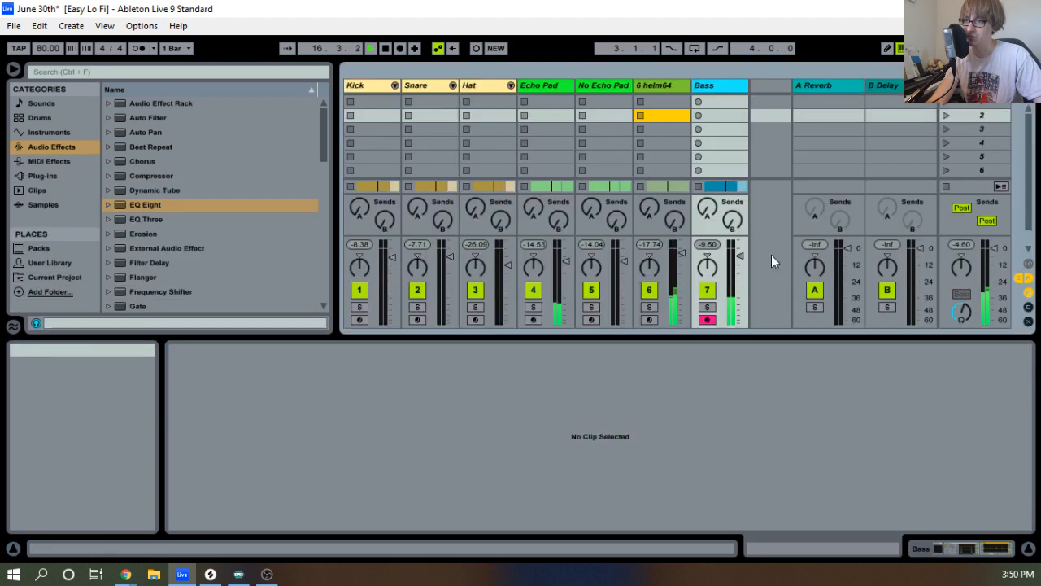
pyautogui.click(707, 85)
pyautogui.moveTo(783, 452); pyautogui.dragTo(740, 433)
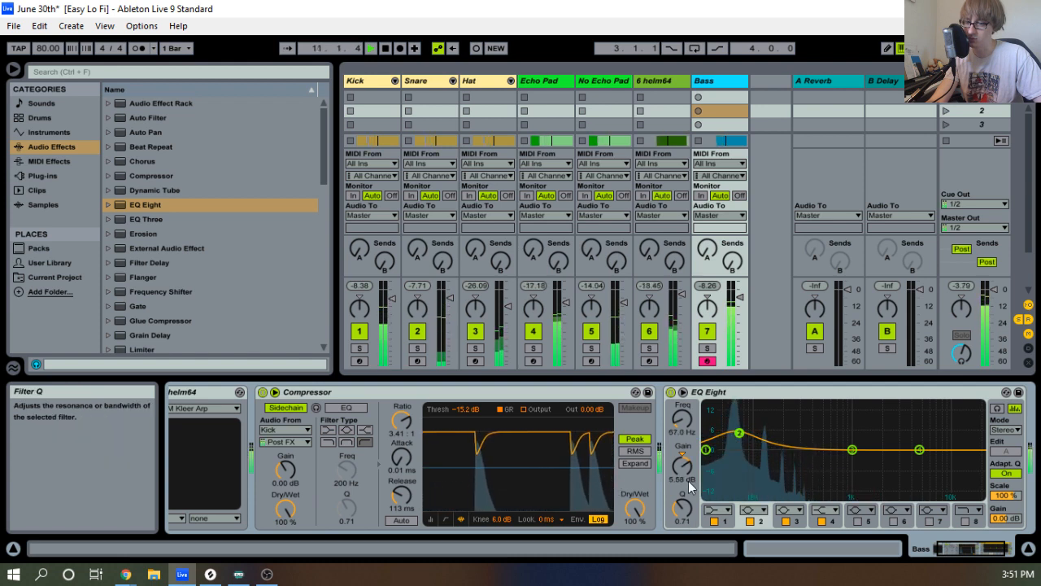
# Widen the bass EQ's band 2 to Q 0.25 and roll off the highs by lowering band 4 and enabling the band 8 high cut.
pyautogui.moveTo(681, 506); pyautogui.dragTo(681, 535)
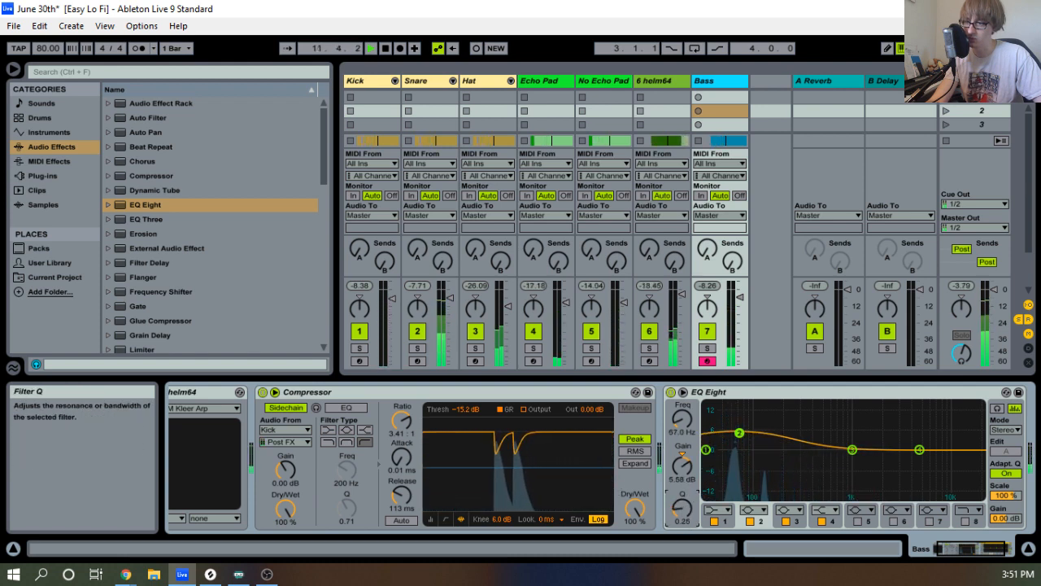
pyautogui.moveTo(920, 454); pyautogui.dragTo(925, 459)
pyautogui.click(967, 519)
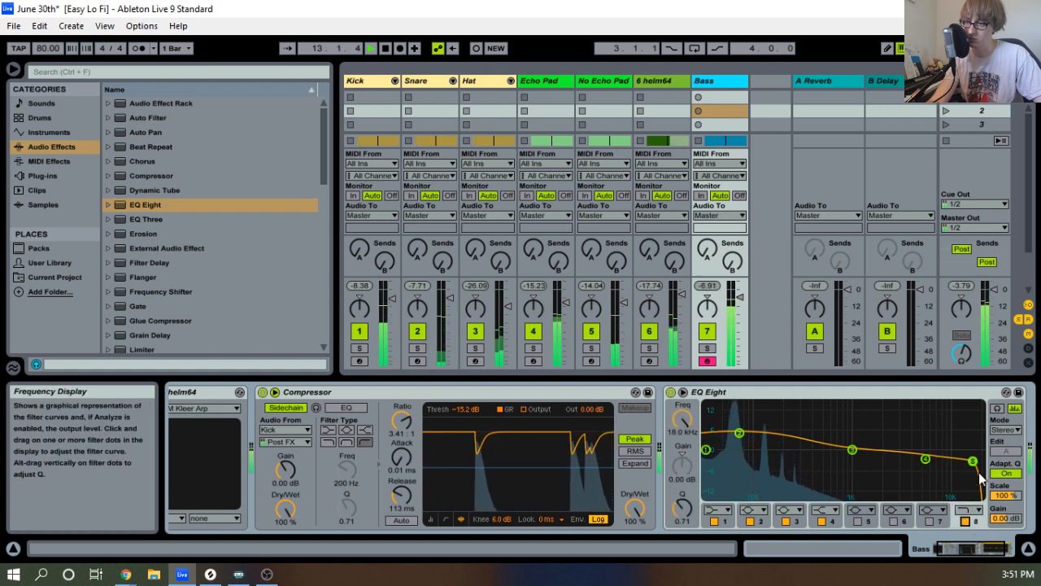
pyautogui.moveTo(908, 462); pyautogui.dragTo(914, 461)
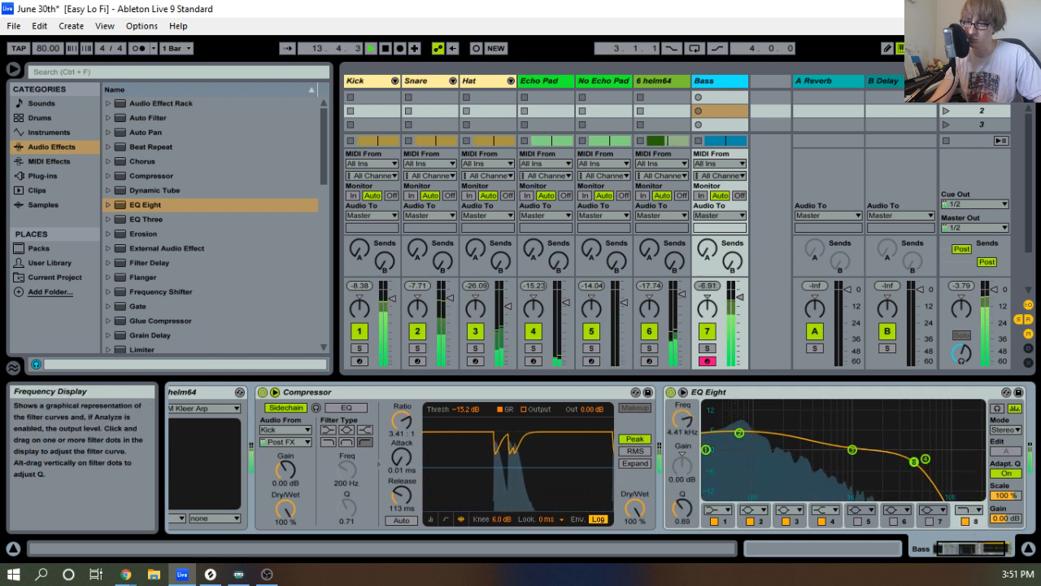
# Cut band 3 by 2.36 dB at 329 Hz and set the band 8 high cut to 2.74 kHz with Q 1.11.
pyautogui.click(706, 450)
pyautogui.moveTo(851, 450); pyautogui.dragTo(822, 455)
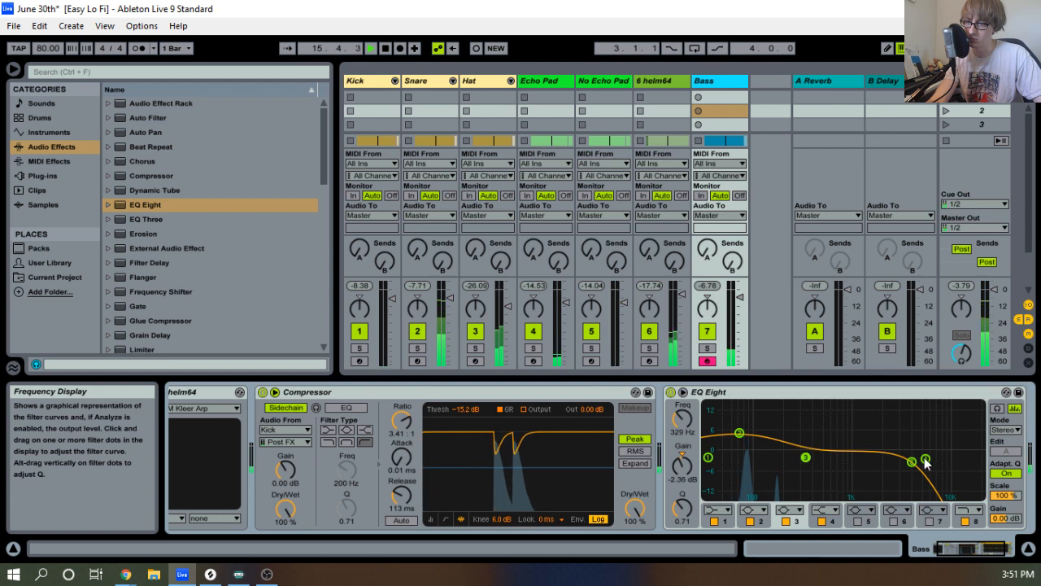
pyautogui.moveTo(912, 461); pyautogui.dragTo(886, 450)
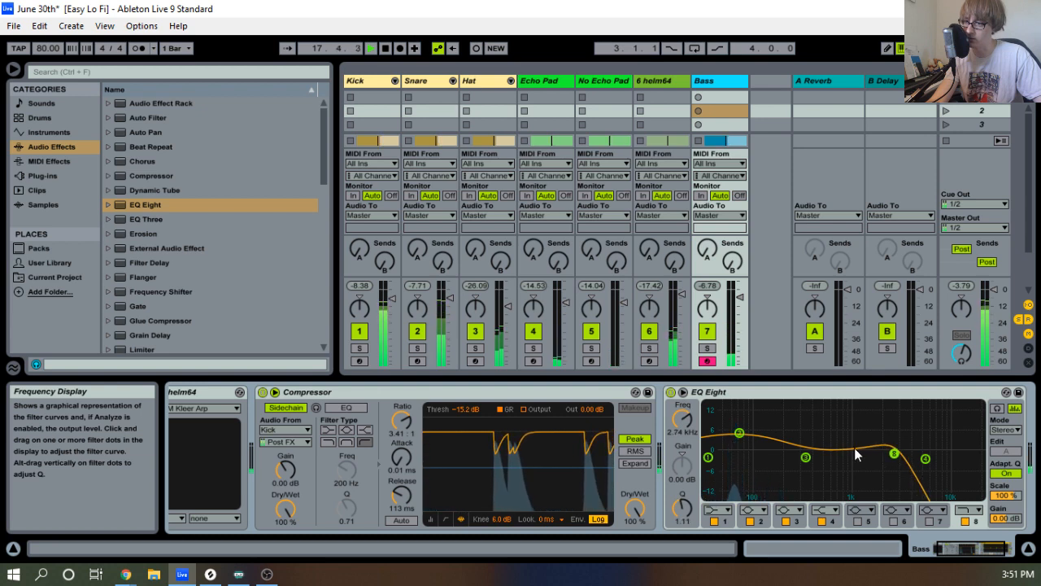
# Change EQ band 1 to a low-cut filter and reposition band 2 to 79 Hz and band 3 to -1.36 dB at 491 Hz.
pyautogui.click(716, 511)
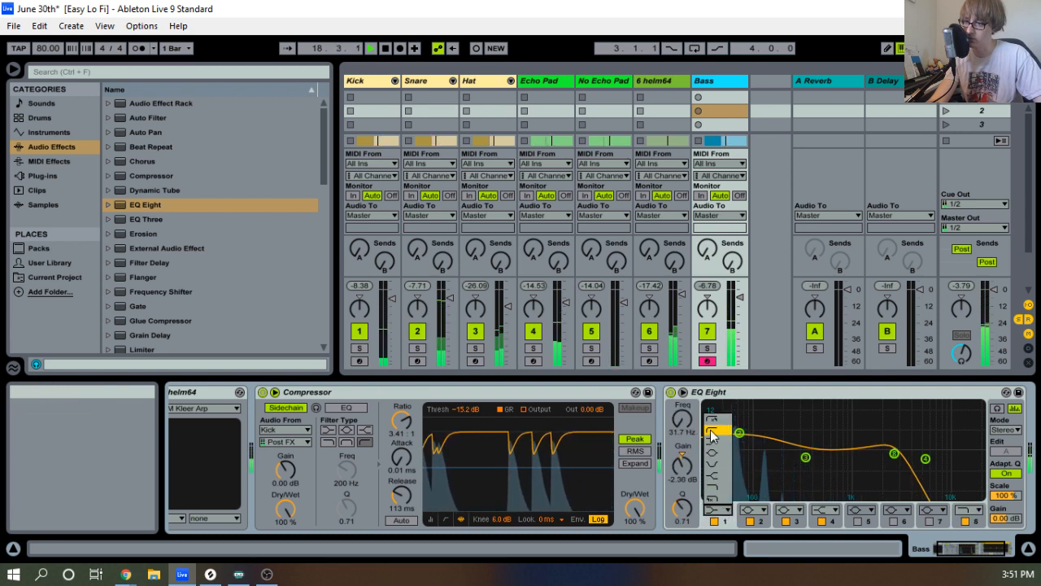
pyautogui.click(713, 424)
pyautogui.moveTo(716, 465); pyautogui.dragTo(717, 467)
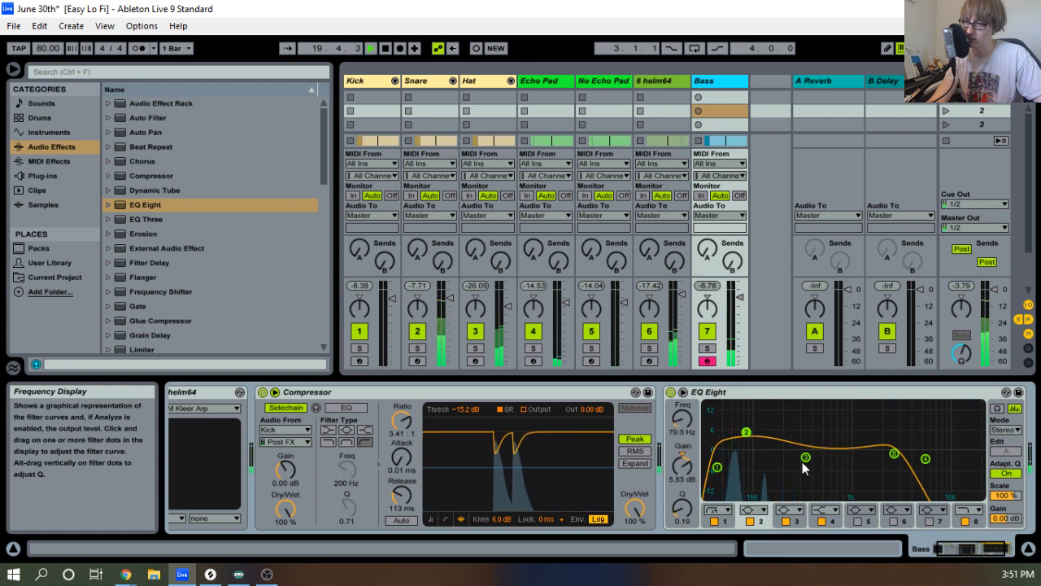
pyautogui.moveTo(803, 463); pyautogui.dragTo(810, 463)
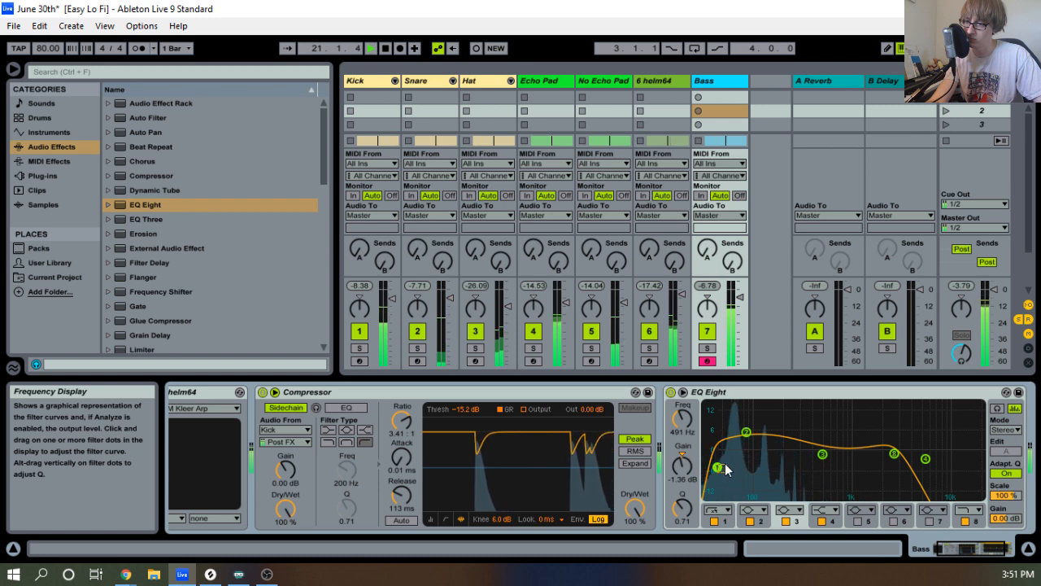
# Fine-tune the band 1 low cut to 42.5 Hz with Q 0.69 and set band 2's gain to 5.58 dB.
pyautogui.moveTo(718, 468); pyautogui.dragTo(719, 460)
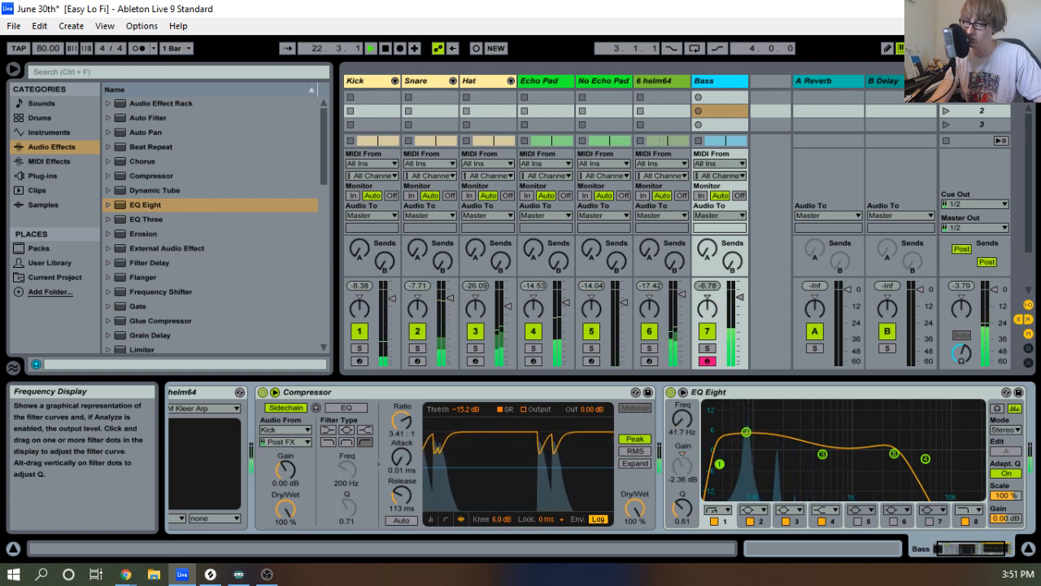
pyautogui.click(746, 435)
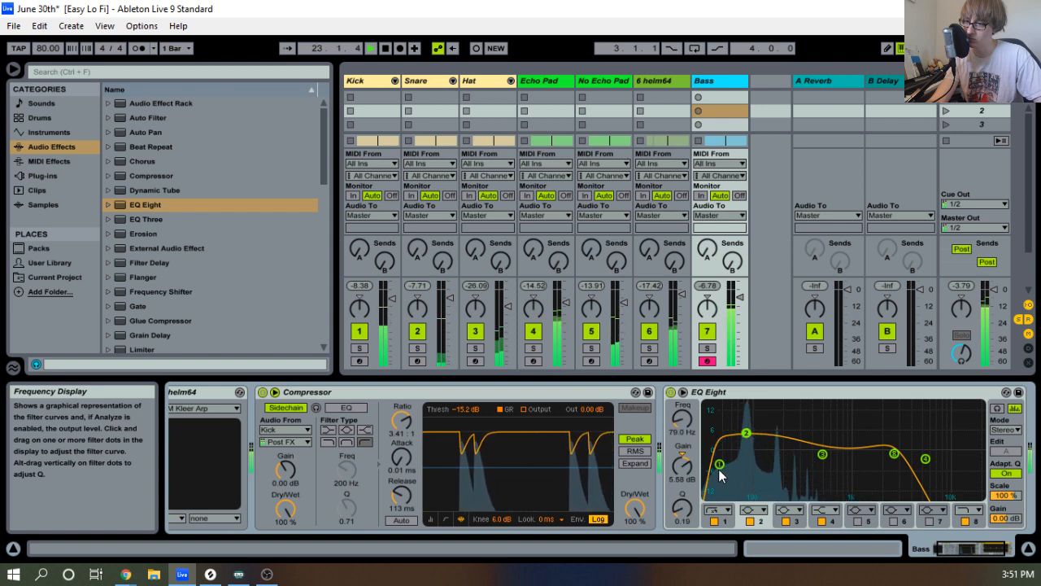
pyautogui.moveTo(719, 465); pyautogui.dragTo(719, 460)
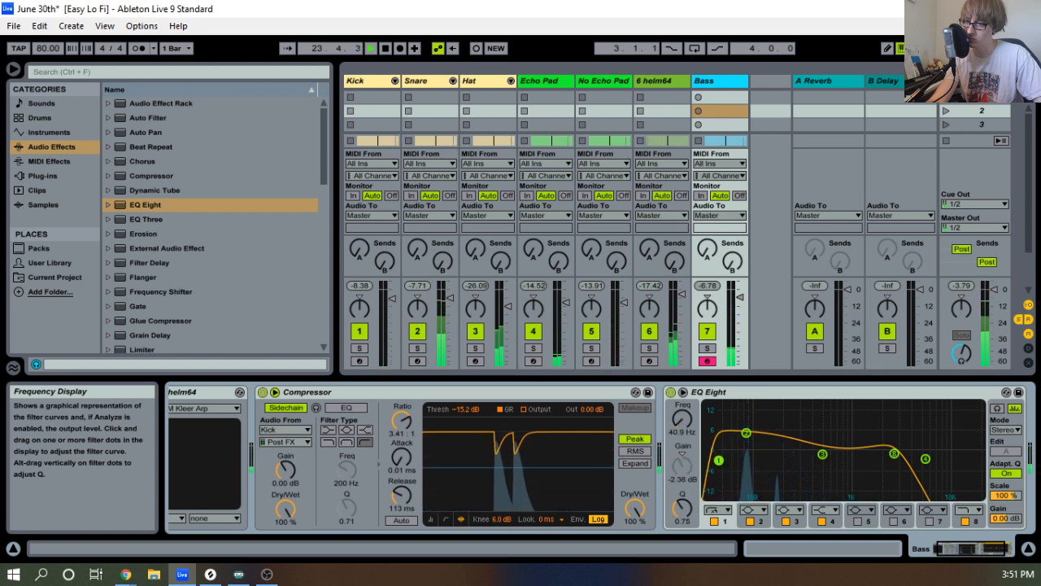
pyautogui.moveTo(719, 460); pyautogui.dragTo(720, 462)
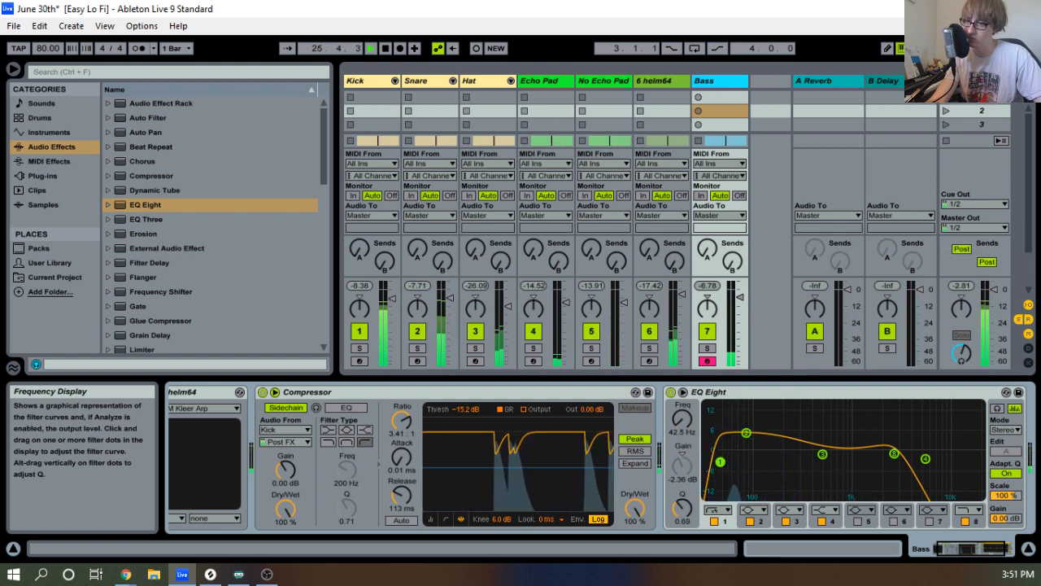
# Stop playback in the arrangement, return to the song start and save the Live set.
pyautogui.moveTo(739, 379); pyautogui.dragTo(716, 556)
pyautogui.press('Tab')
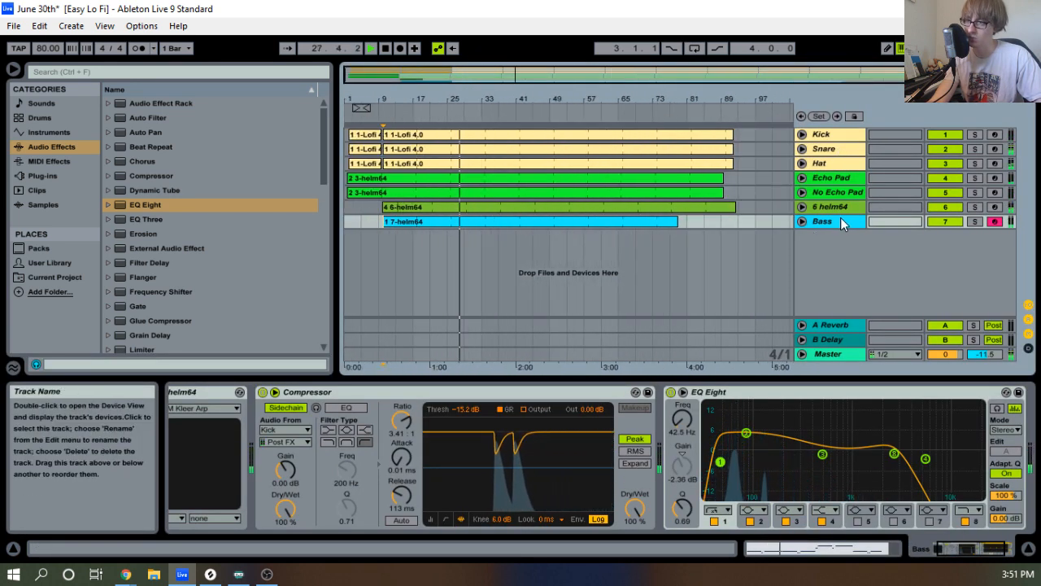
pyautogui.doubleClick(382, 51)
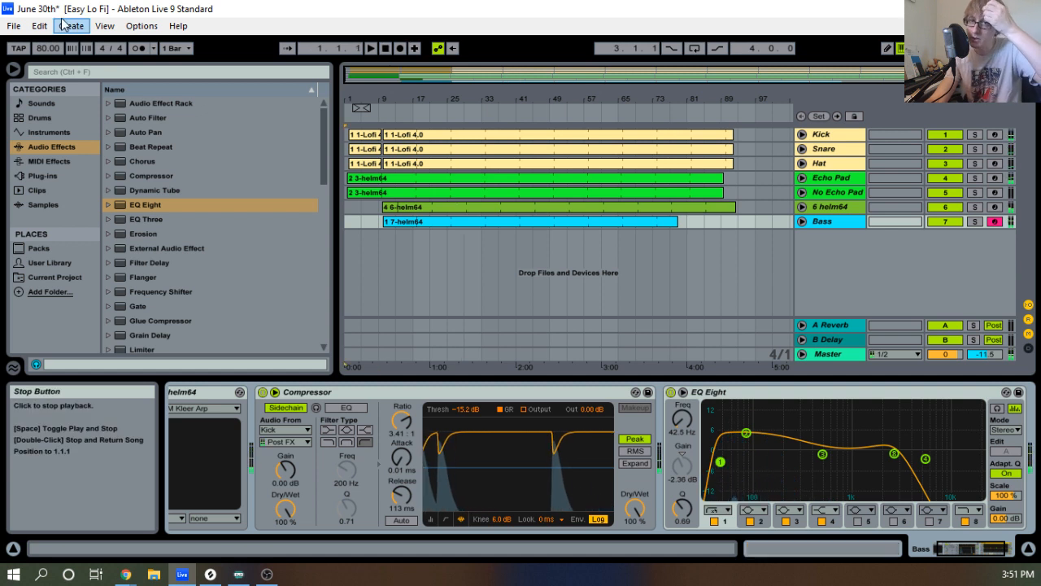
pyautogui.click(14, 26)
pyautogui.click(85, 159)
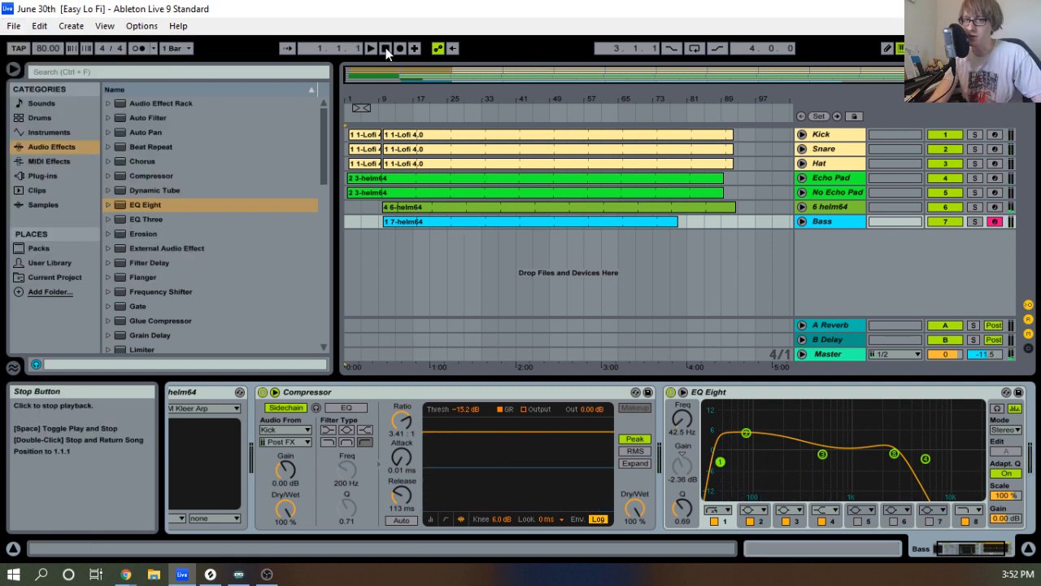
# Play the arrangement from the start and listen to the intro and the entry of the tracks.
pyautogui.moveTo(393, 100); pyautogui.dragTo(581, 273)
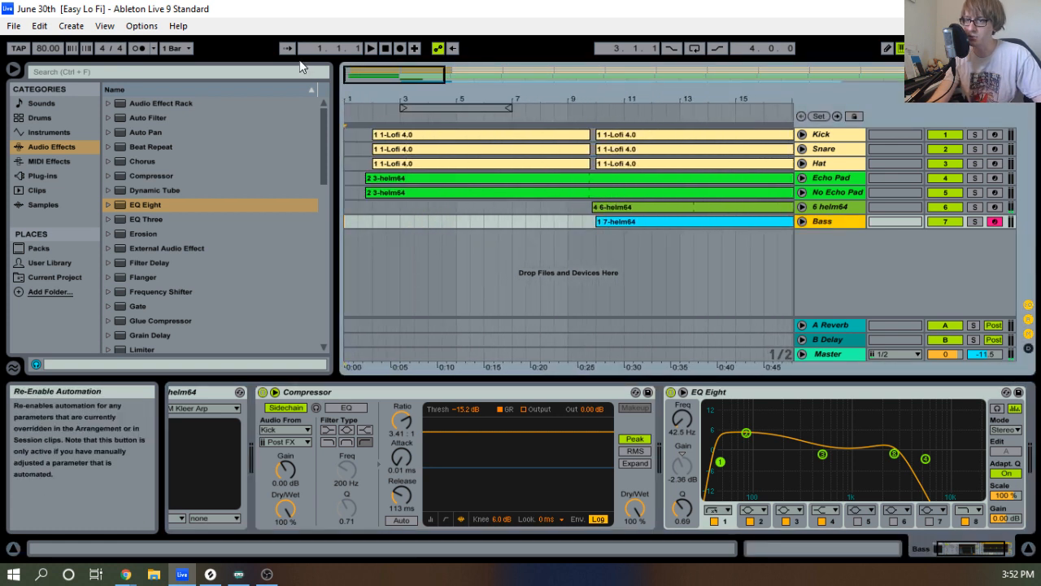
pyautogui.click(367, 51)
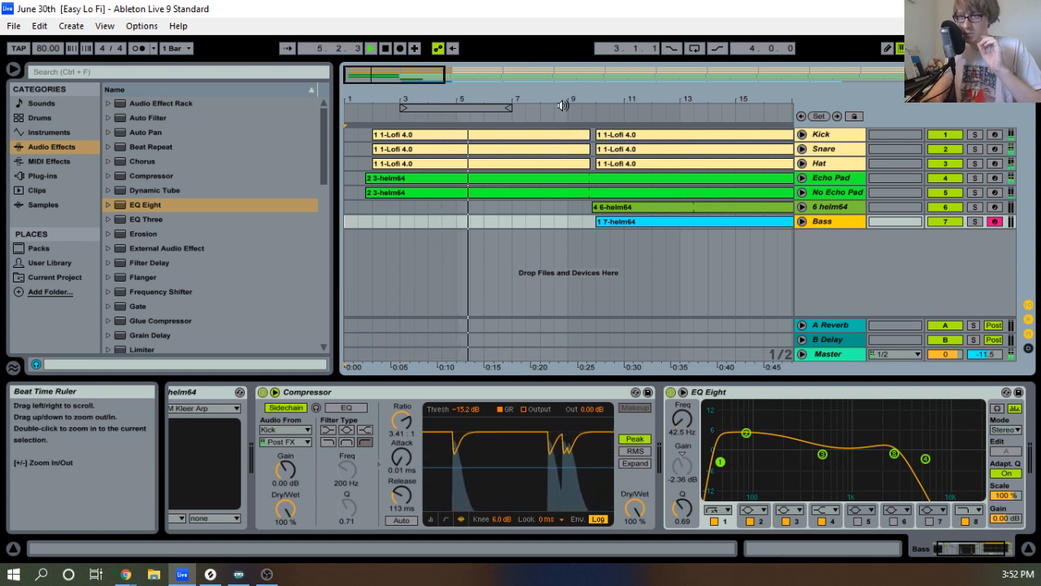
pyautogui.moveTo(571, 99); pyautogui.dragTo(446, 81)
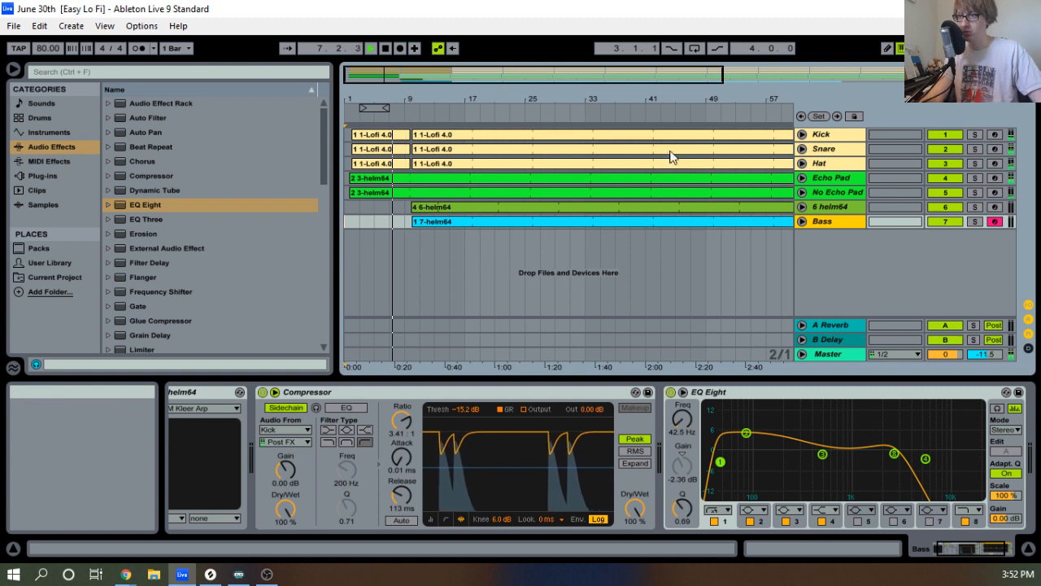
# Replace the Reverb device on return track A with the Cathedral hall reverb preset.
pyautogui.press('Tab')
pyautogui.click(835, 82)
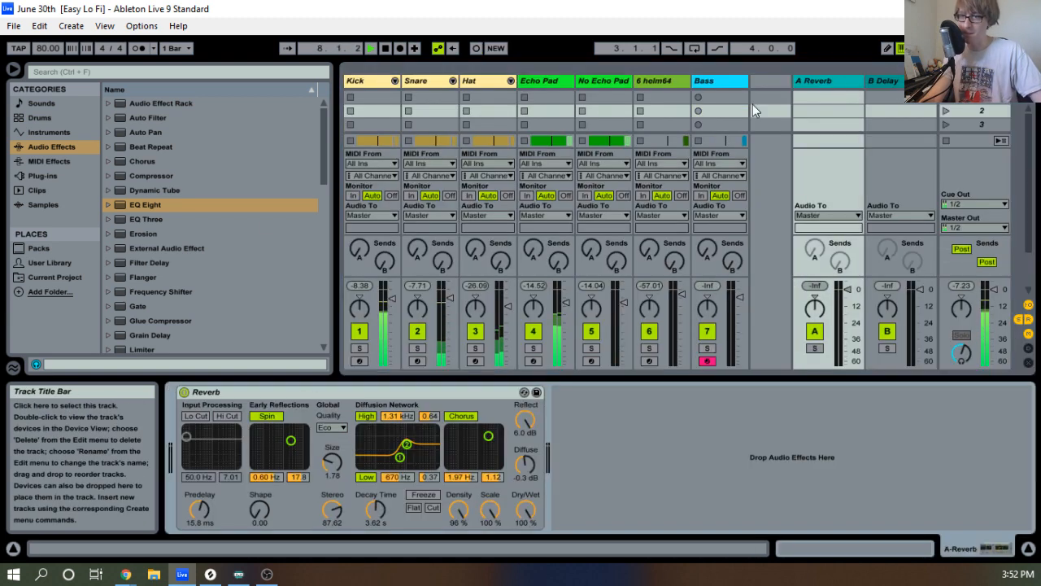
pyautogui.click(296, 391)
pyautogui.press('Delete')
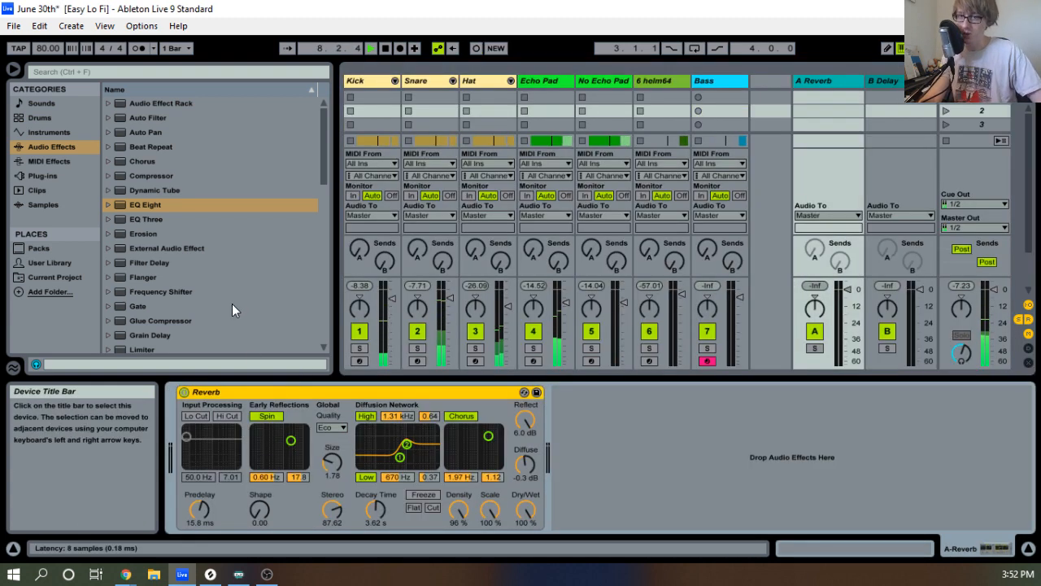
pyautogui.scroll(-4, 218, 315)
pyautogui.scroll(-6, 179, 301)
pyautogui.scroll(2, 146, 281)
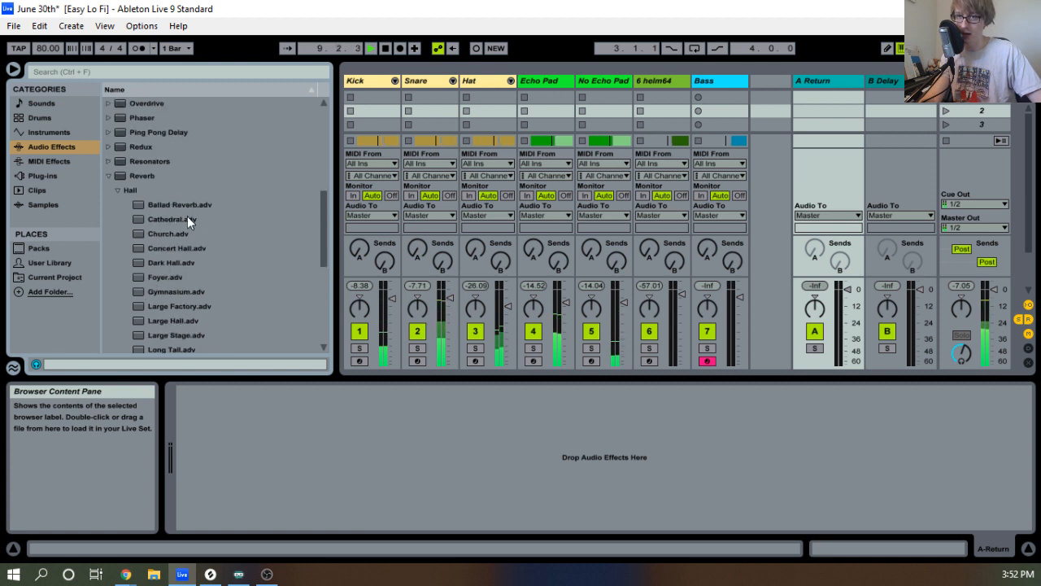
pyautogui.moveTo(187, 219); pyautogui.dragTo(436, 457)
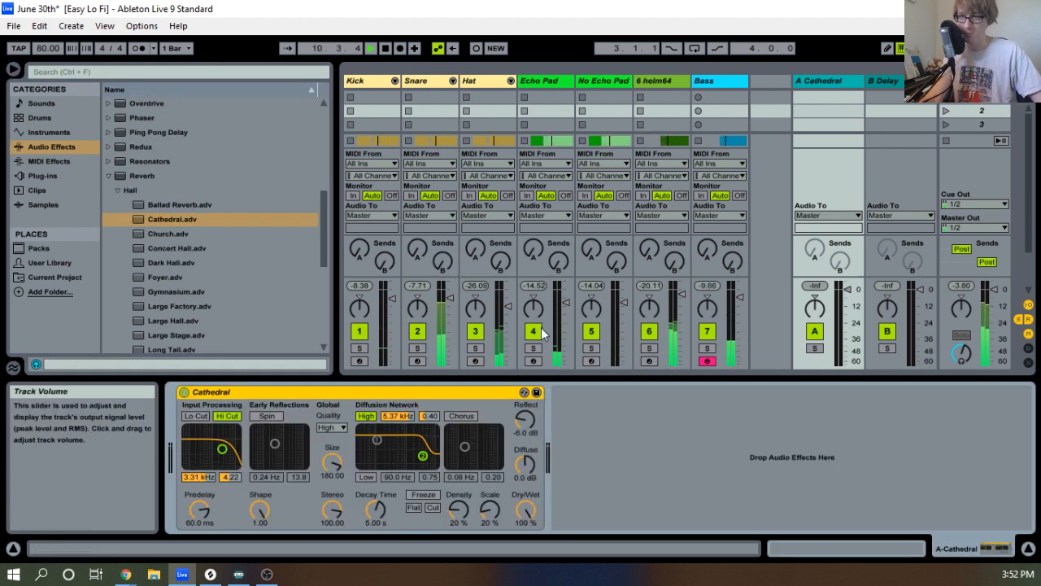
# Raise the Echo Pad and No Echo Pad tracks' sends to the Cathedral return to about -10 dB.
pyautogui.moveTo(536, 258)
pyautogui.mouseDown()
pyautogui.moveTo(536, 240)
pyautogui.moveTo(536, 258)
pyautogui.mouseUp()
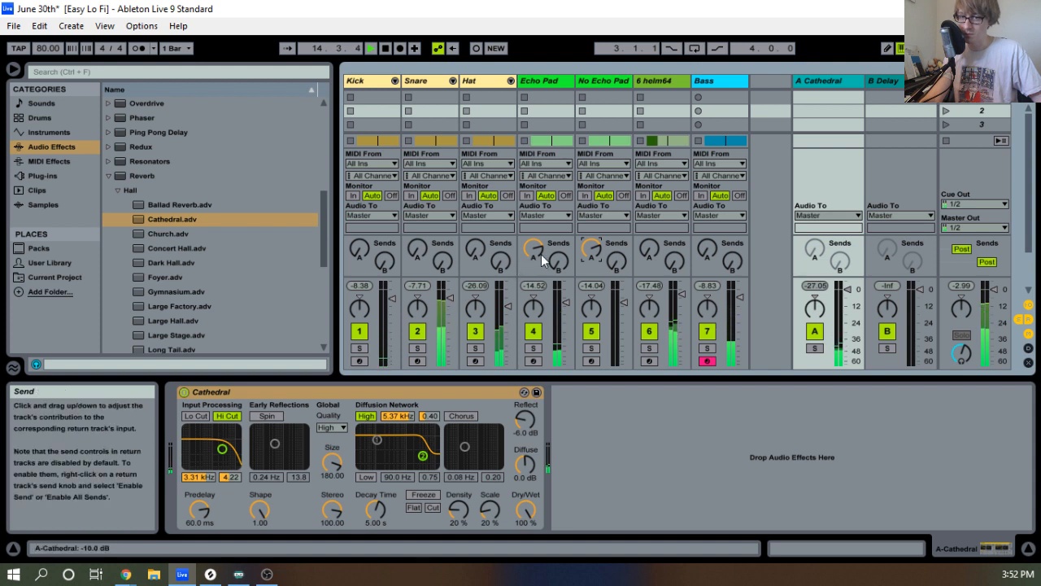
pyautogui.moveTo(592, 249); pyautogui.dragTo(592, 250)
pyautogui.press('Tab')
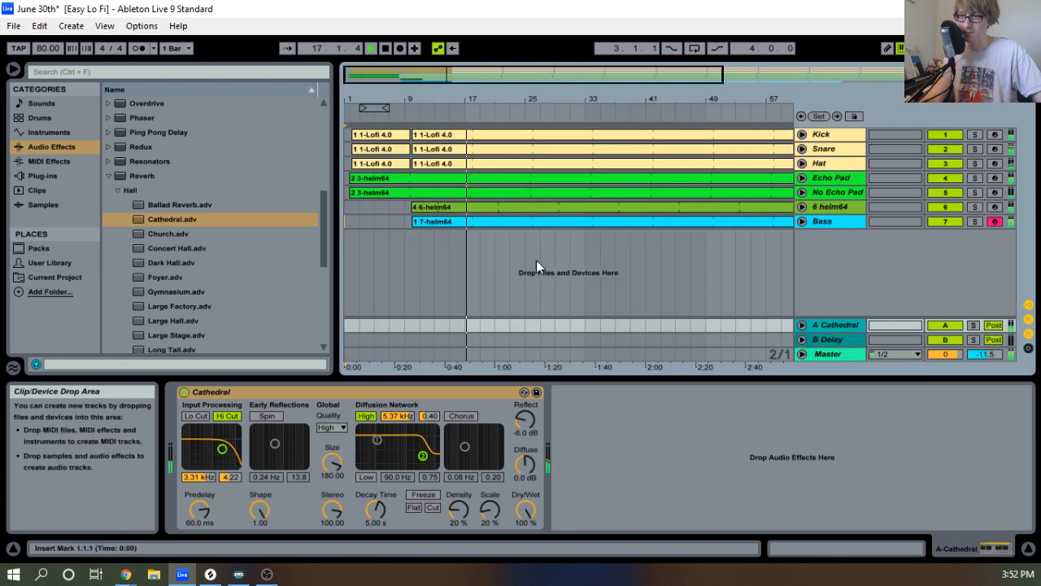
# Stop playback and mark bars 9 to 17 across the 6 helm64 and Bass tracks in the arrangement.
pyautogui.click(619, 256)
pyautogui.moveTo(491, 100); pyautogui.dragTo(485, 157)
pyautogui.press('space')
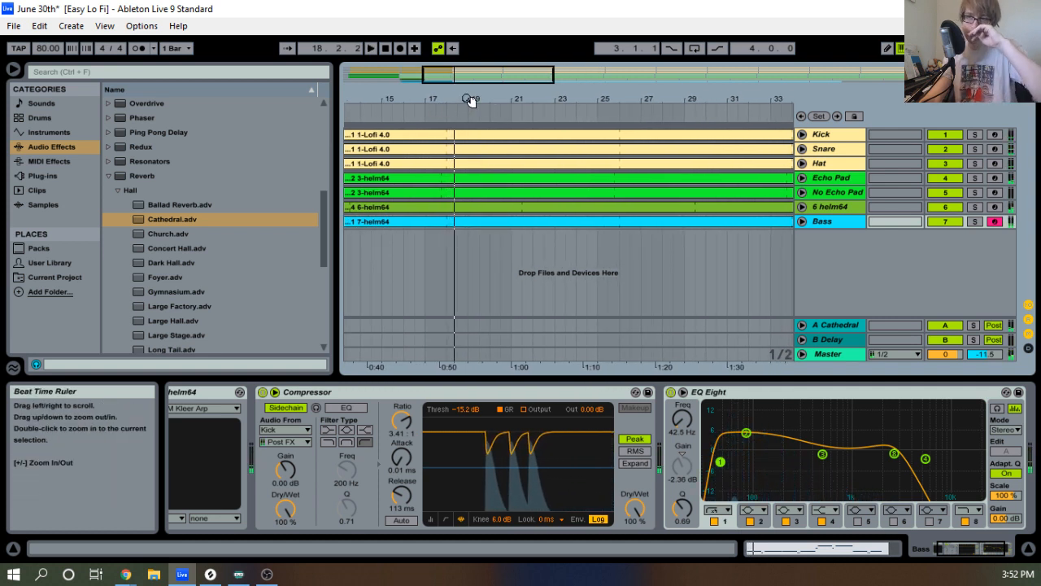
pyautogui.moveTo(473, 99); pyautogui.dragTo(533, 80)
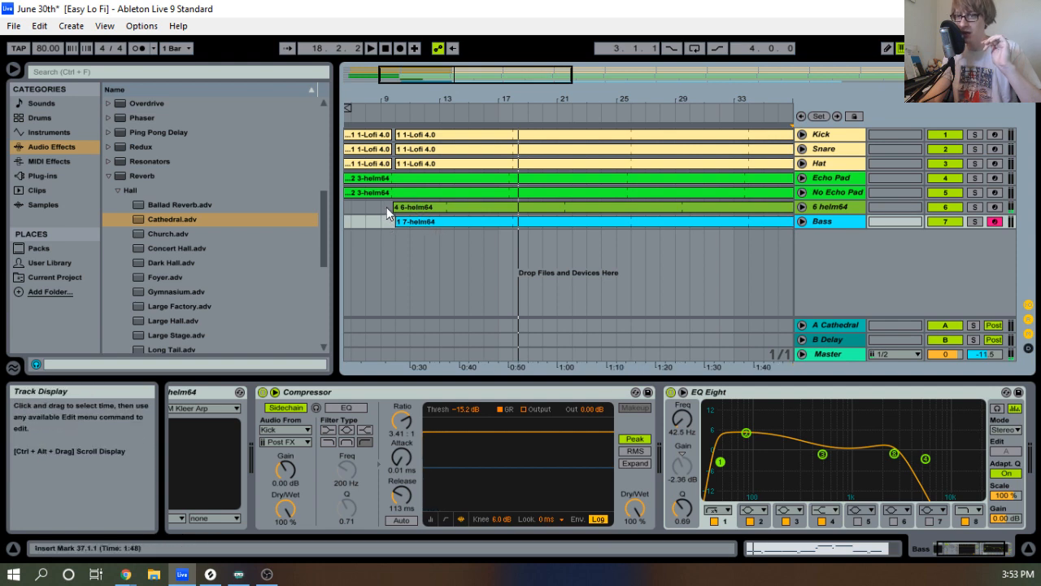
pyautogui.moveTo(388, 212); pyautogui.dragTo(391, 222)
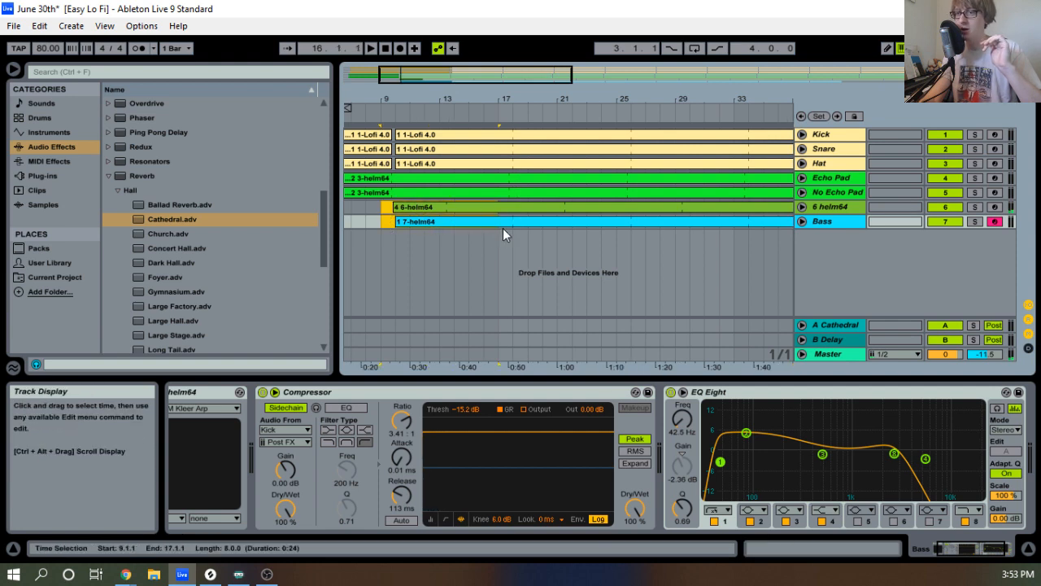
# Unfold the 6 helm64 track, play from the start of its clip and audition the track briefly in solo.
pyautogui.click(802, 206)
pyautogui.click(551, 213)
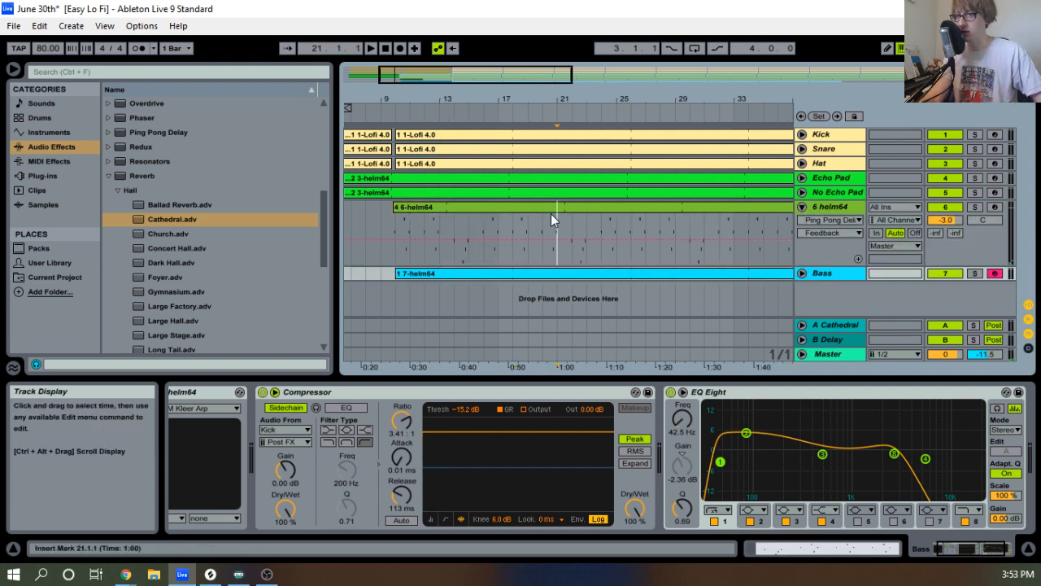
pyautogui.click(550, 213)
pyautogui.press('space')
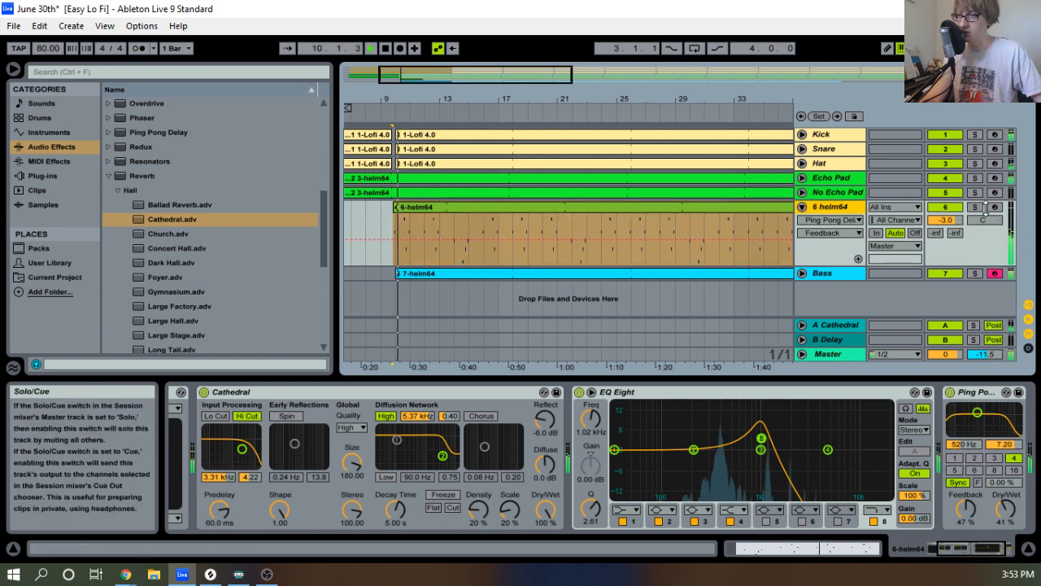
pyautogui.click(976, 208)
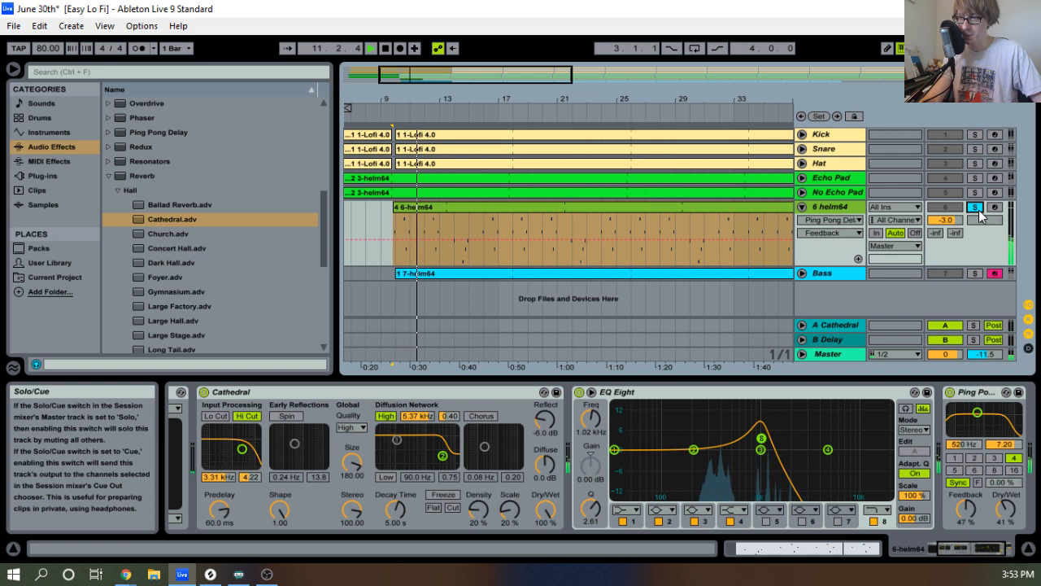
pyautogui.click(976, 208)
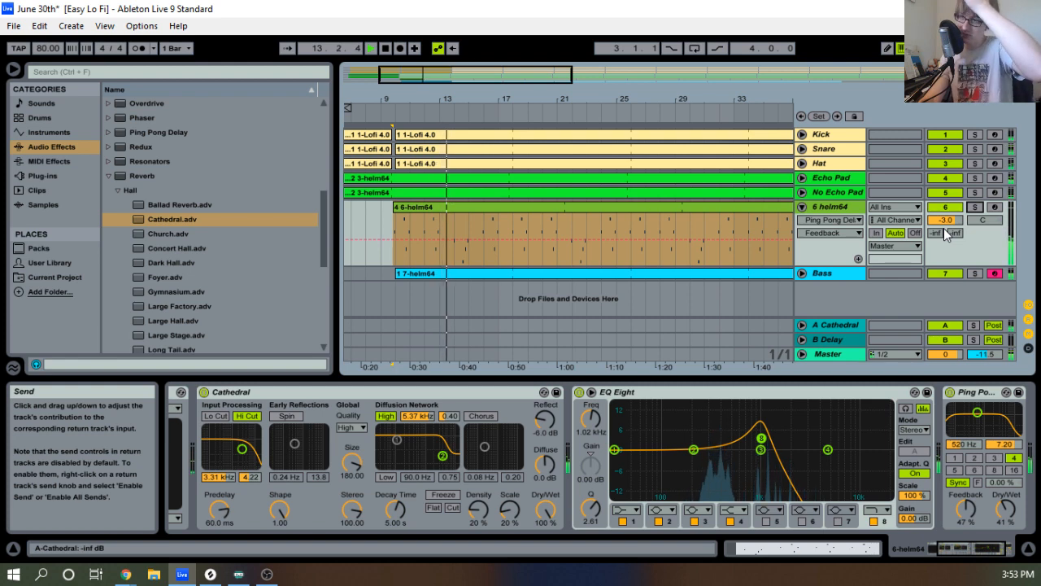
# Rename the 6 helm64 track to "Verb Melody".
pyautogui.rightClick(846, 208)
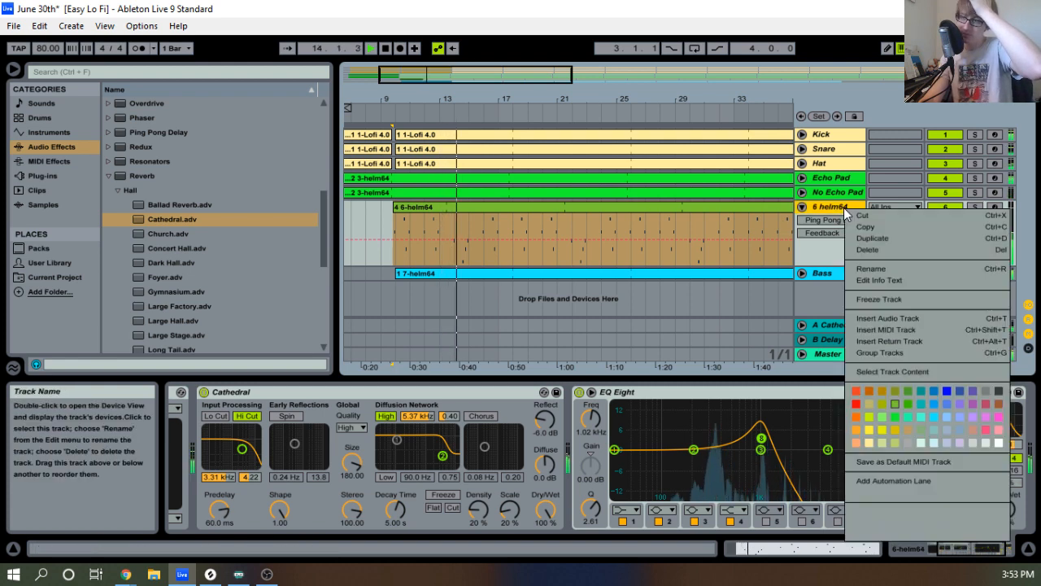
pyautogui.click(884, 269)
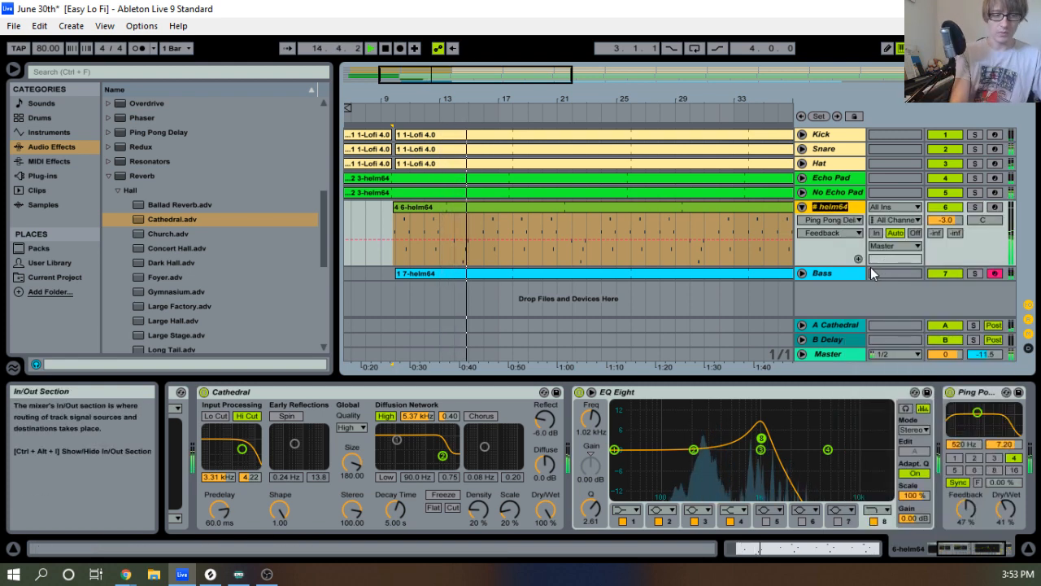
pyautogui.write('Verb Melody')
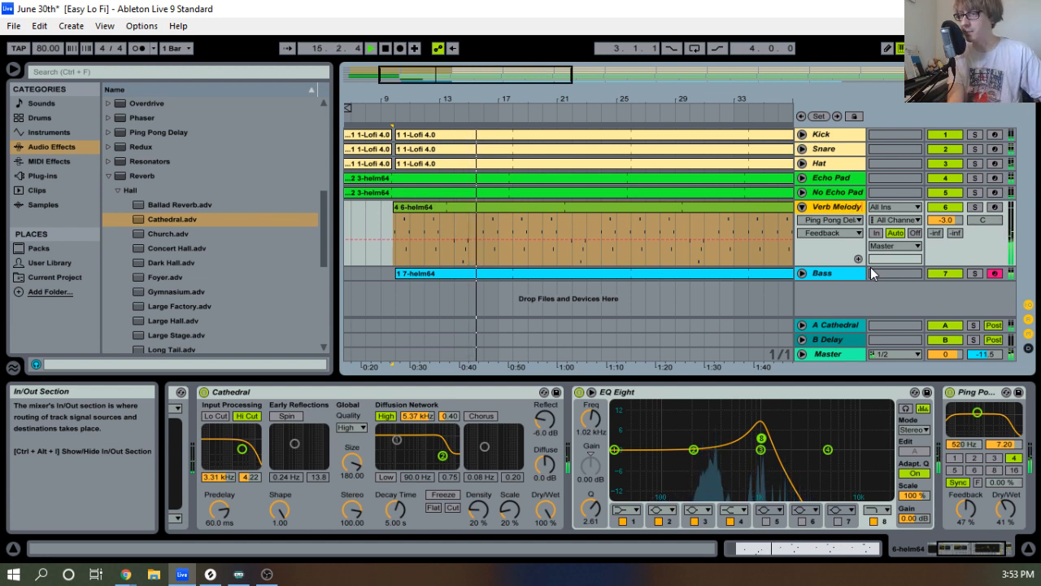
pyautogui.press('Return')
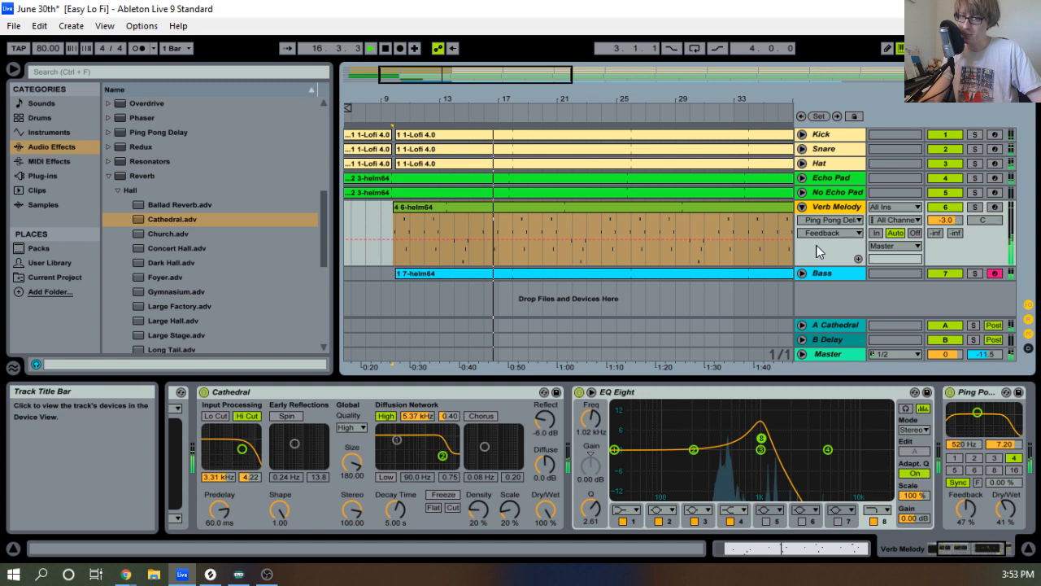
# Fold the Verb Melody track and load the ComboF plug-in onto a new track below the Bass track.
pyautogui.click(802, 206)
pyautogui.moveTo(511, 97); pyautogui.dragTo(541, 95)
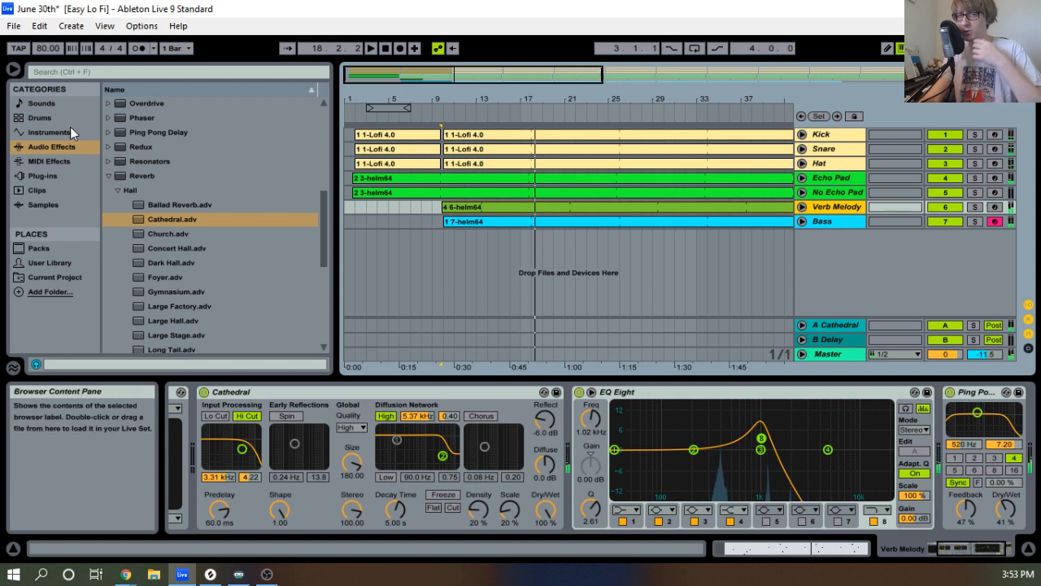
pyautogui.click(47, 175)
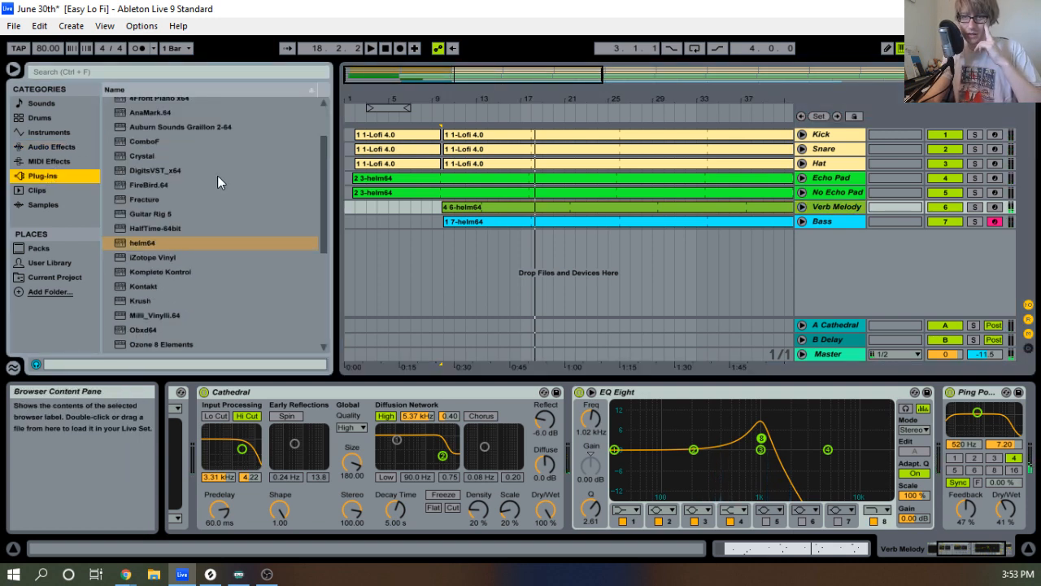
pyautogui.scroll(2, 217, 176)
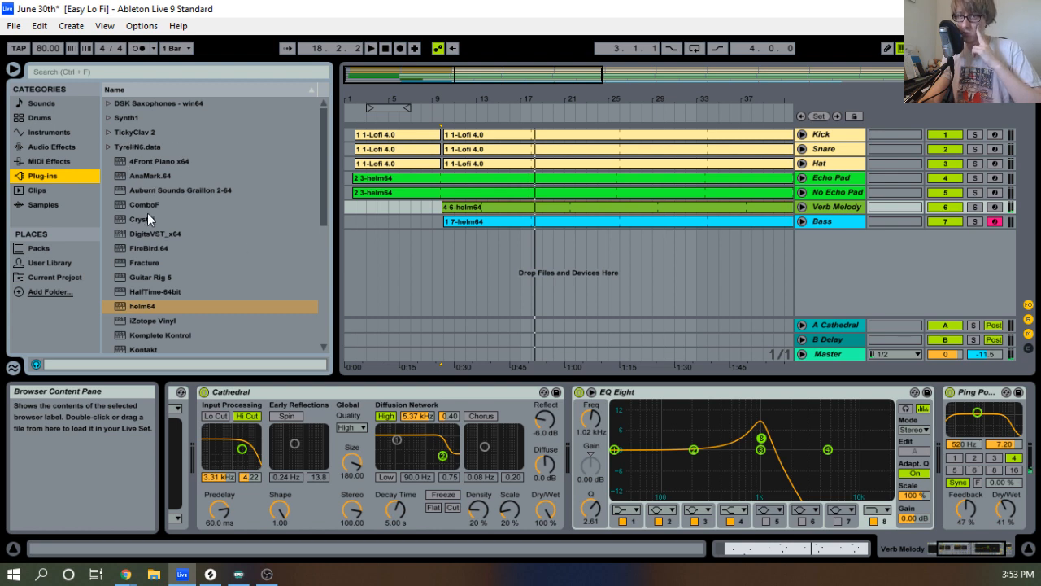
pyautogui.moveTo(146, 205); pyautogui.dragTo(875, 279)
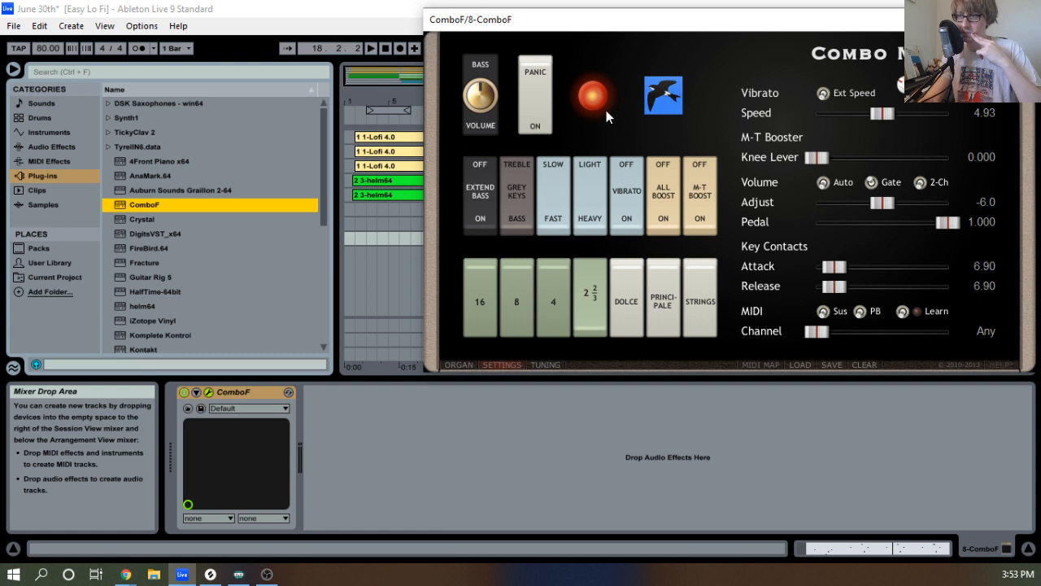
# Turn on ComboF's vibrato, set it to Heavy and close the plug-in window.
pyautogui.click(633, 207)
pyautogui.click(579, 208)
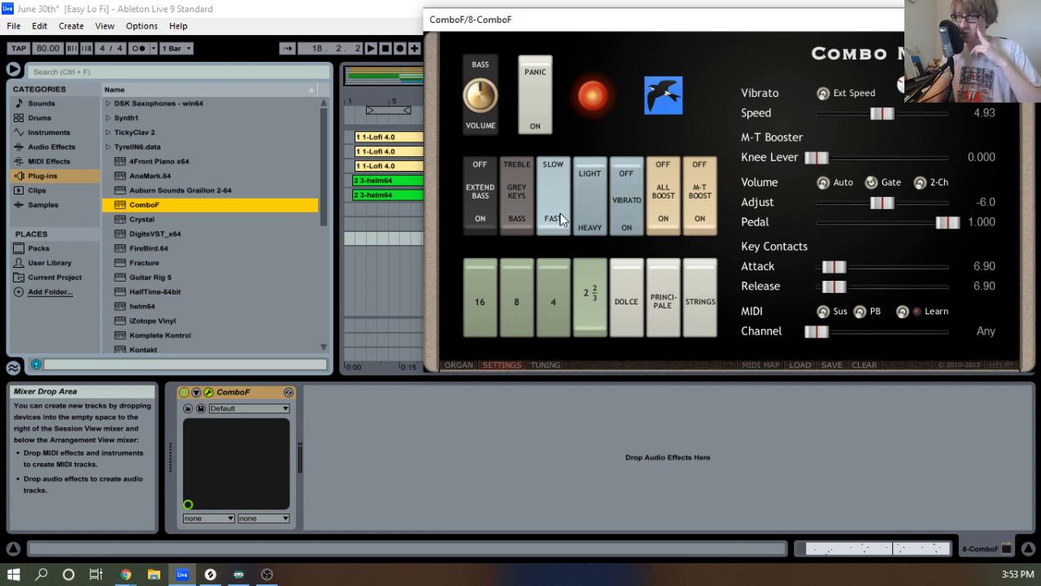
pyautogui.click(1022, 20)
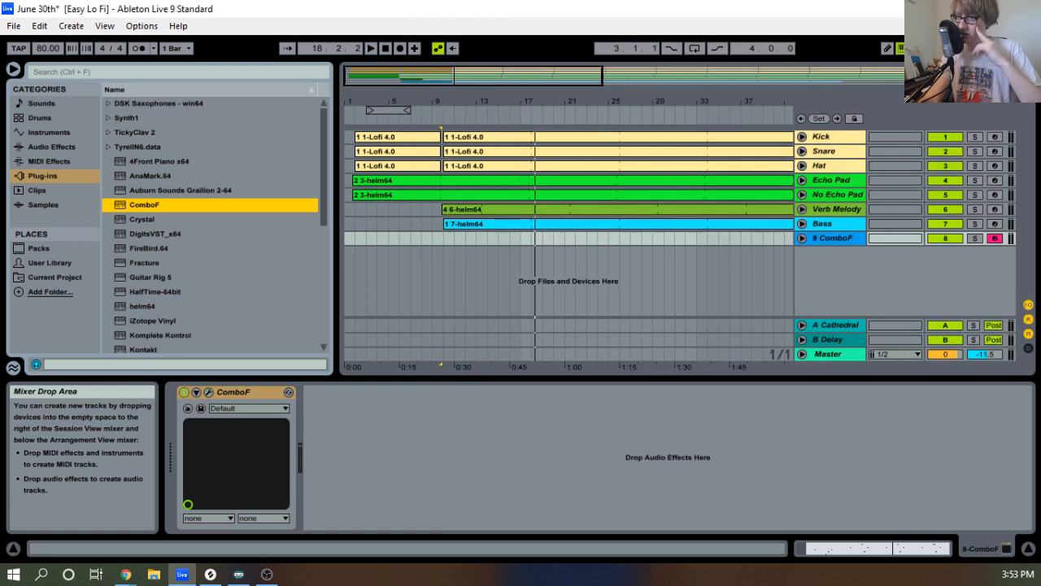
# Add an EQ Eight after ComboF, set band 1 to a low cut and enable the band 8 high cut.
pyautogui.click(67, 147)
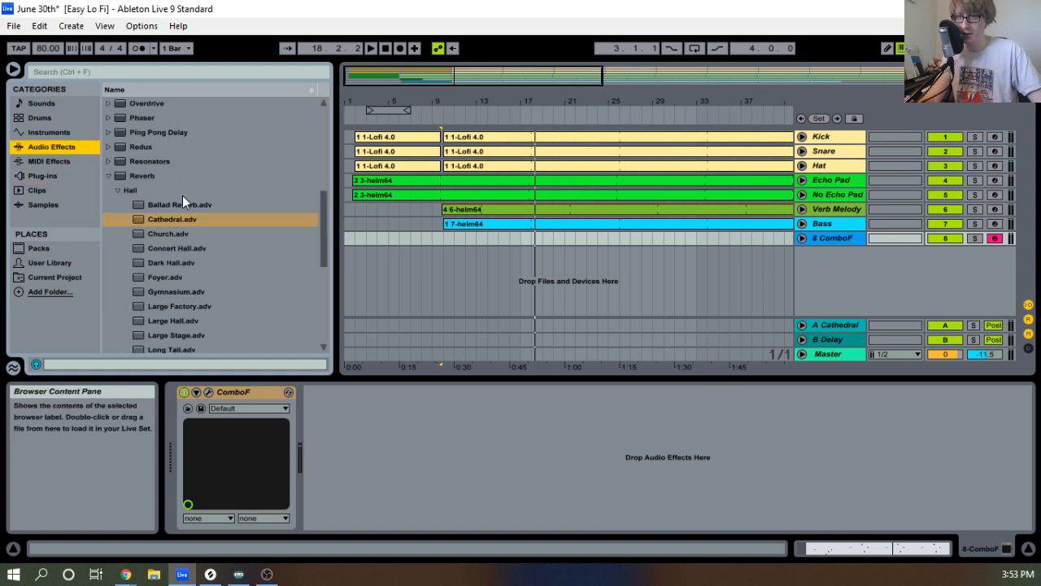
pyautogui.scroll(10, 176, 199)
pyautogui.moveTo(155, 204); pyautogui.dragTo(533, 453)
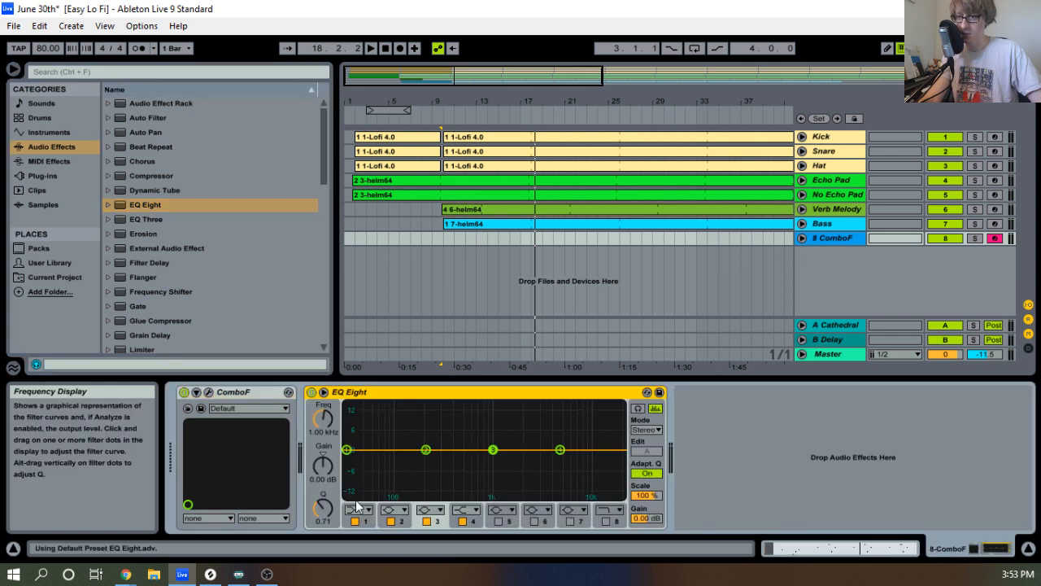
pyautogui.click(358, 510)
pyautogui.click(361, 424)
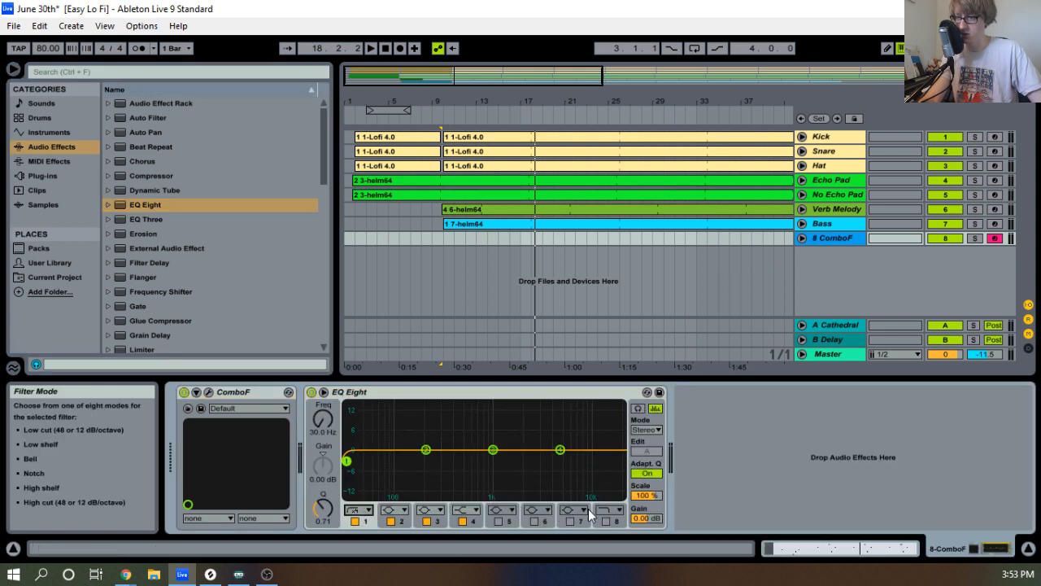
pyautogui.click(607, 522)
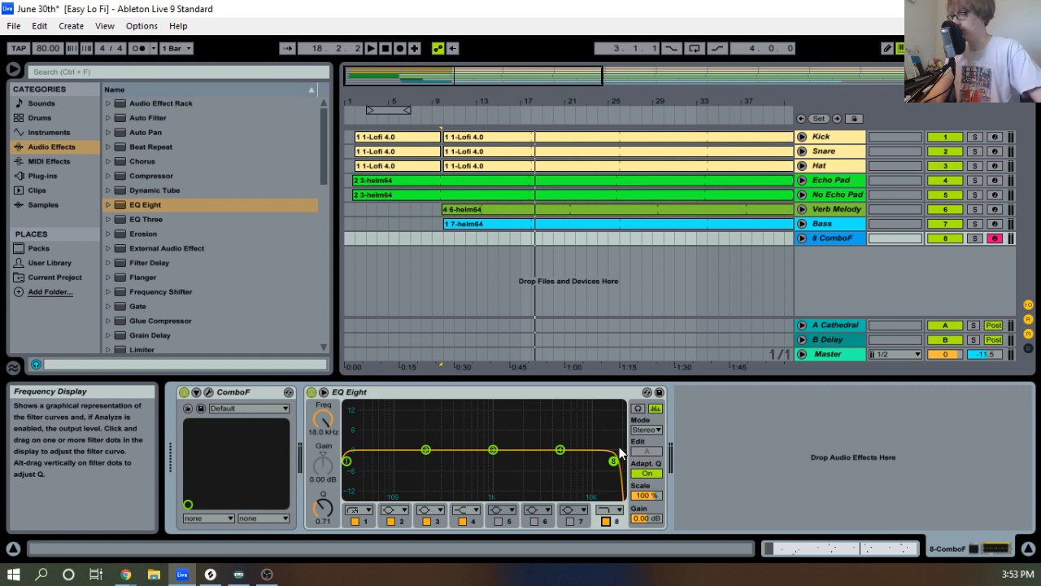
# Raise the ComboF track's send to the Cathedral return and lower its track volume in the mixer.
pyautogui.press('Tab')
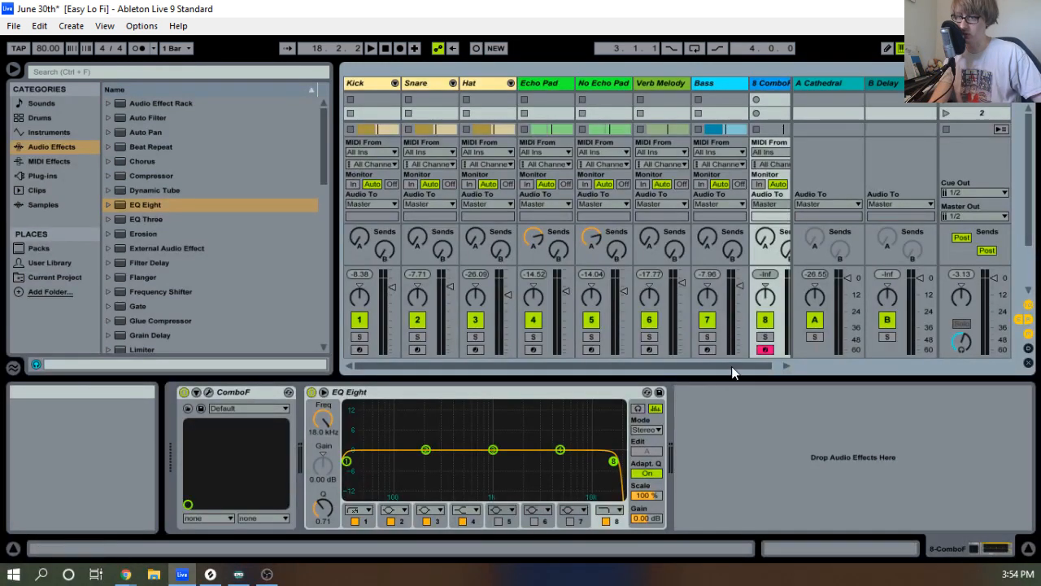
pyautogui.moveTo(732, 366); pyautogui.dragTo(757, 366)
pyautogui.moveTo(755, 239); pyautogui.dragTo(754, 179)
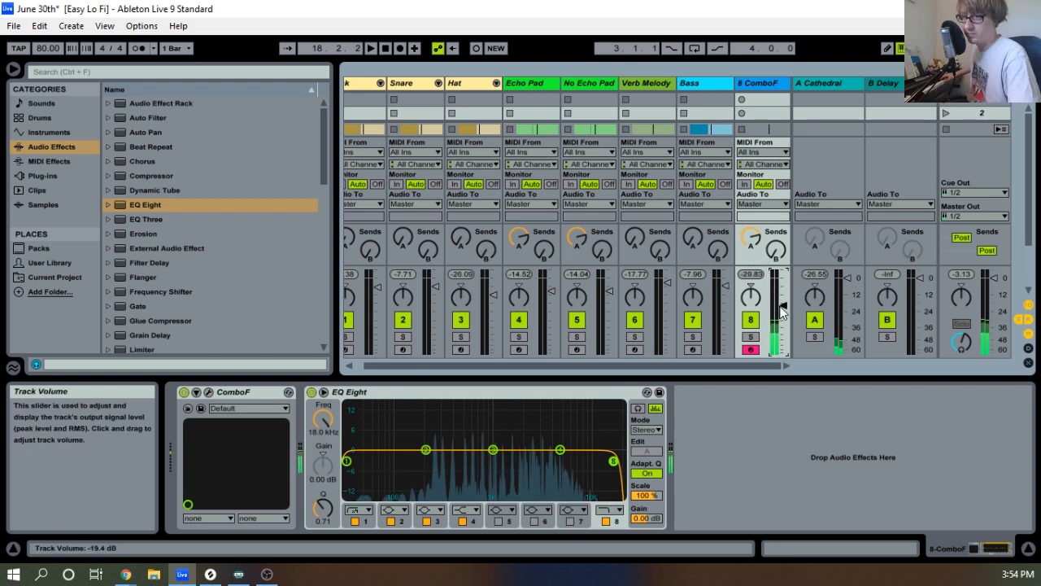
pyautogui.moveTo(782, 307); pyautogui.dragTo(782, 306)
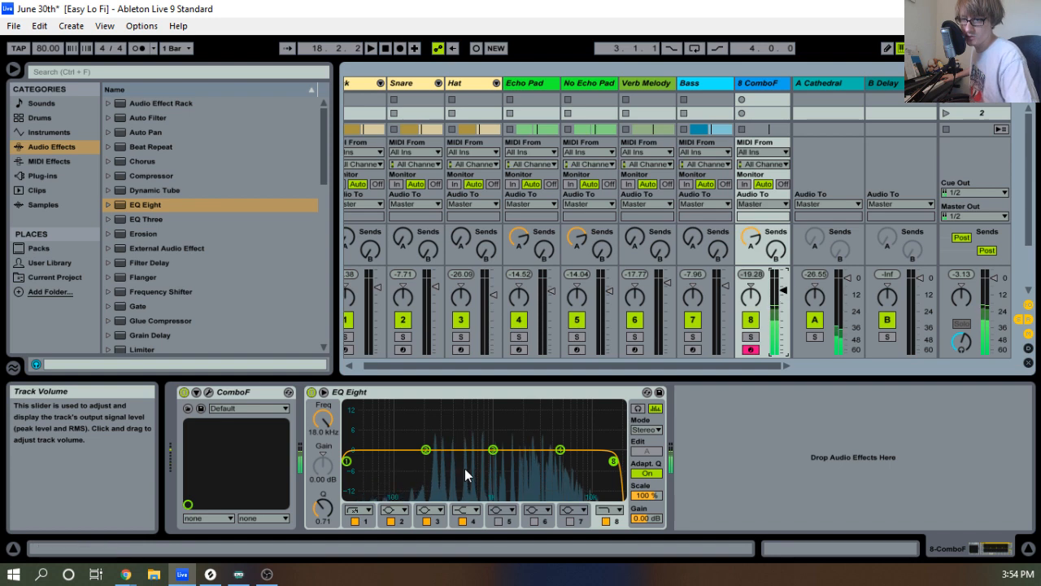
# Set the ComboF EQ's low cut to about 548 Hz and high cut to about 1.77 kHz, then audition it with the song.
pyautogui.moveTo(347, 461); pyautogui.dragTo(468, 454)
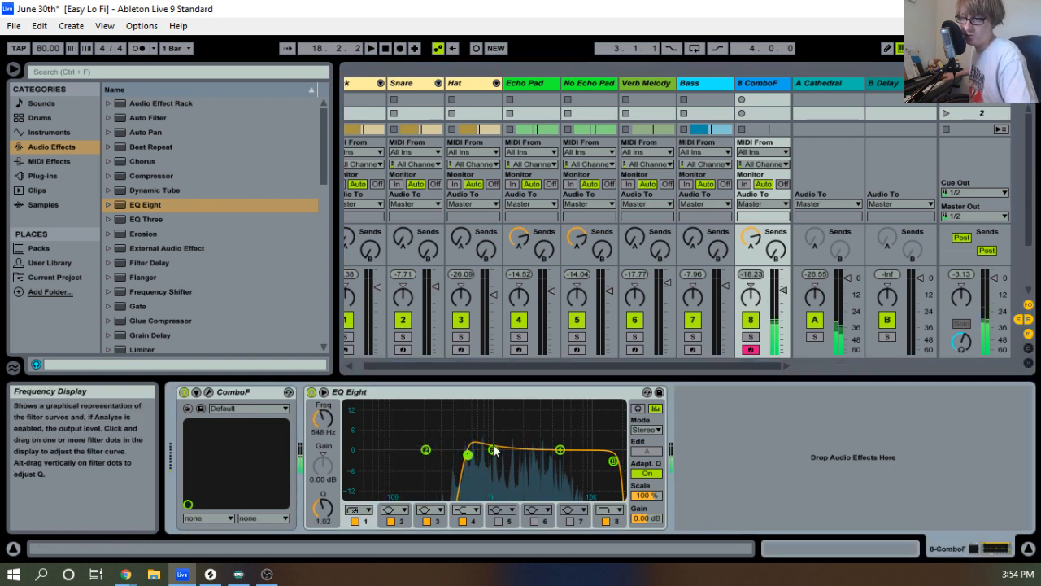
pyautogui.moveTo(612, 461); pyautogui.dragTo(518, 453)
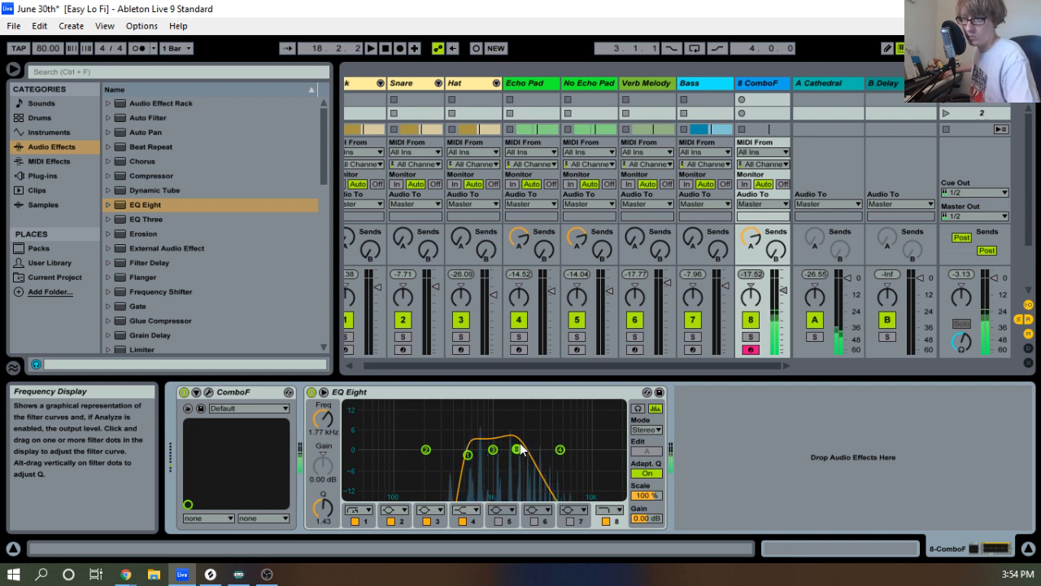
pyautogui.press('space')
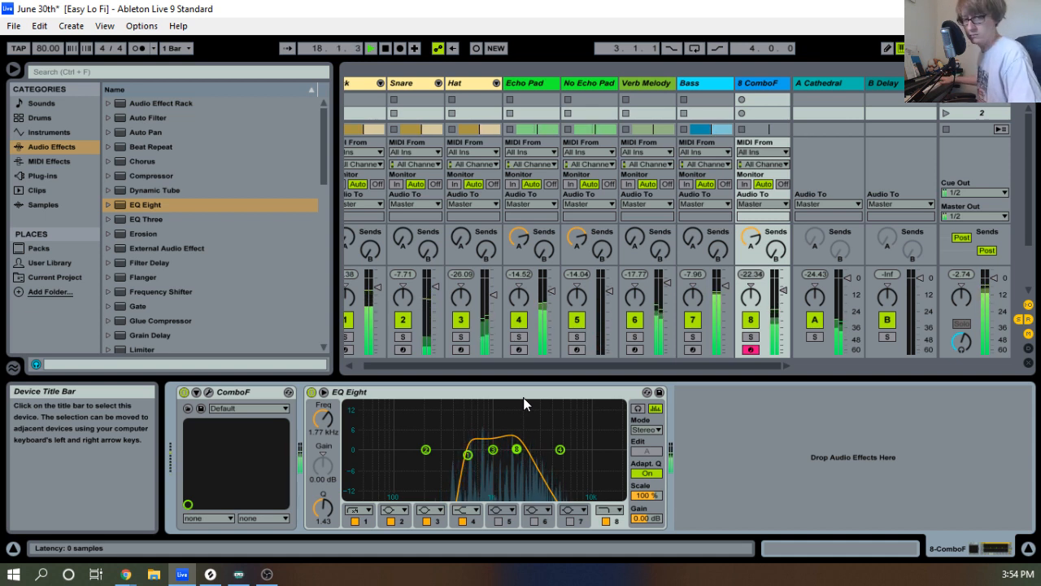
pyautogui.press('space')
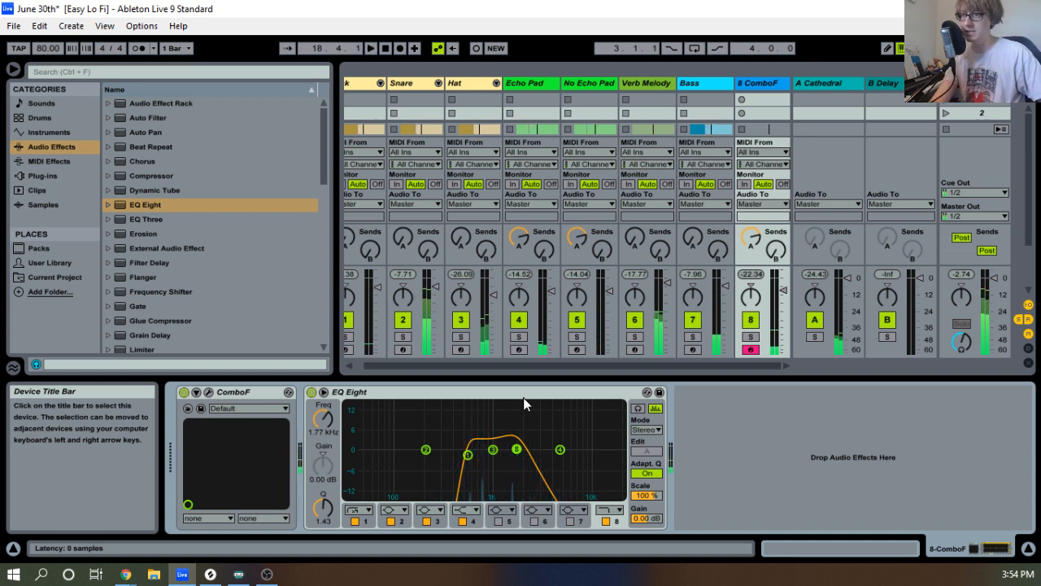
# Copy the Echo Pad's Kick-sidechained Compressor to the end of the Verb Melody track's device chain, after Ping Pong Delay.
pyautogui.click(651, 113)
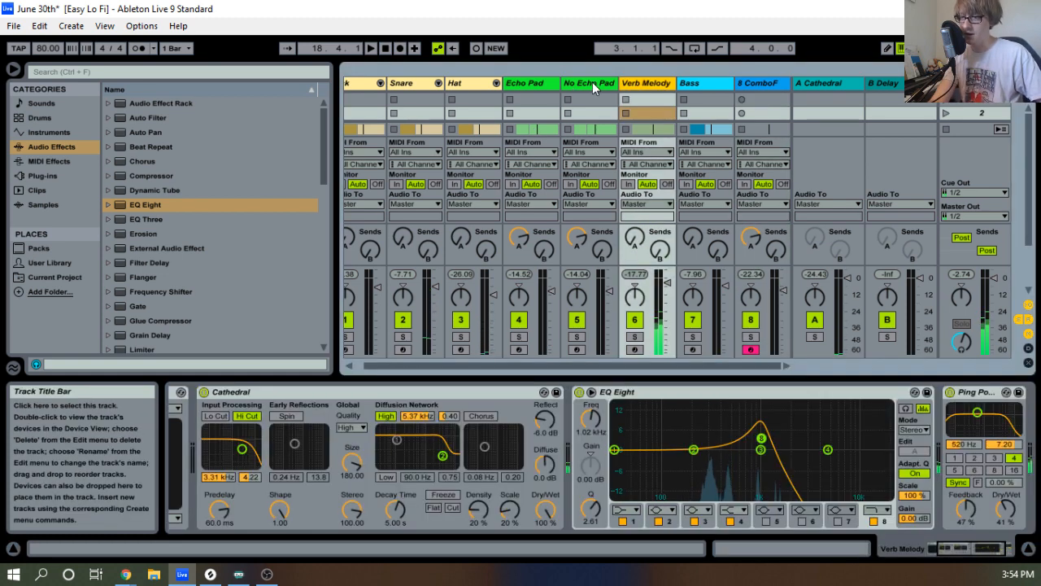
pyautogui.scroll(2, 468, 390)
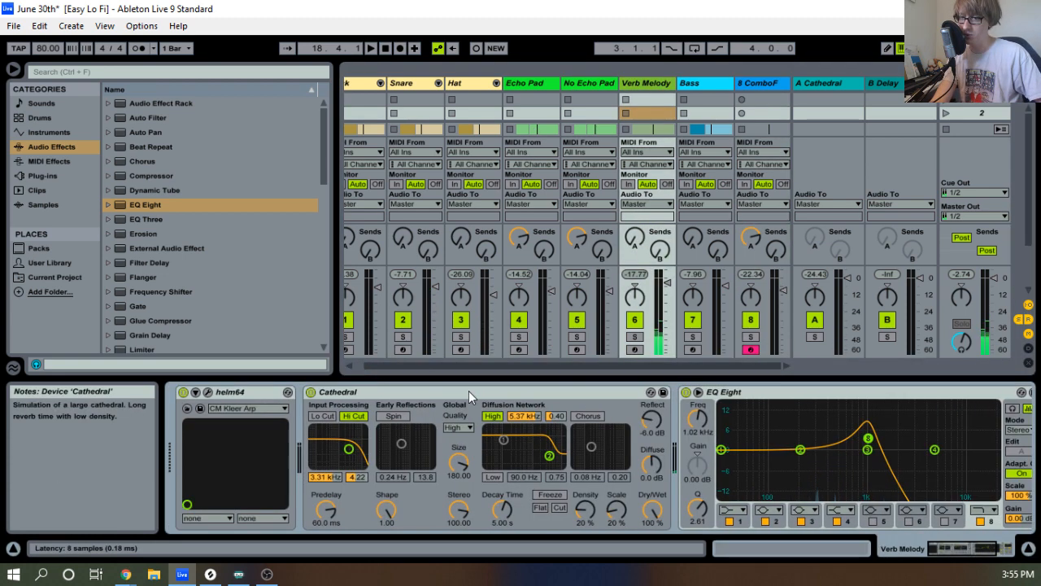
pyautogui.scroll(-4, 470, 392)
pyautogui.scroll(-1, 472, 391)
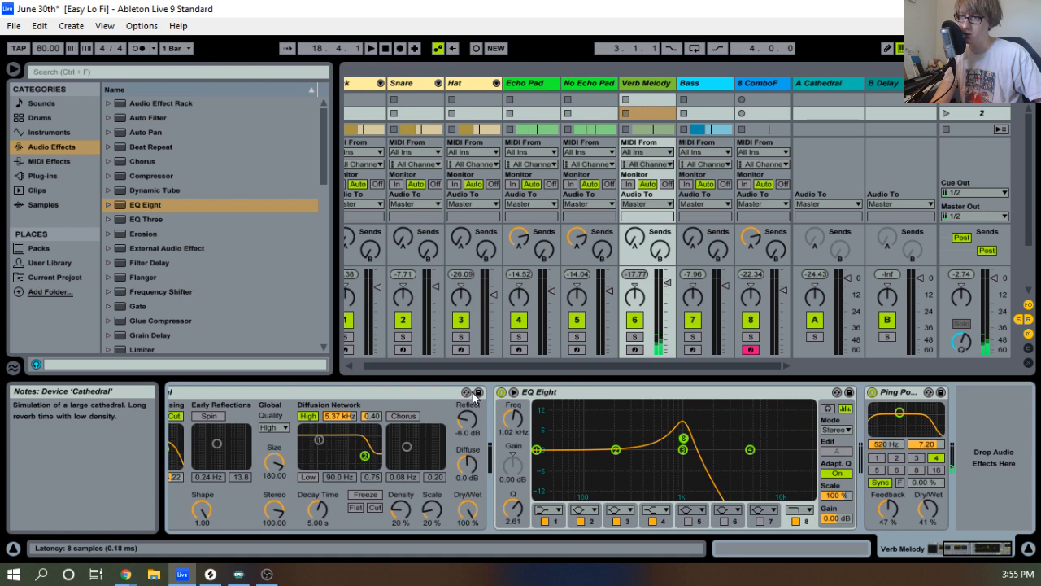
pyautogui.scroll(3, 607, 404)
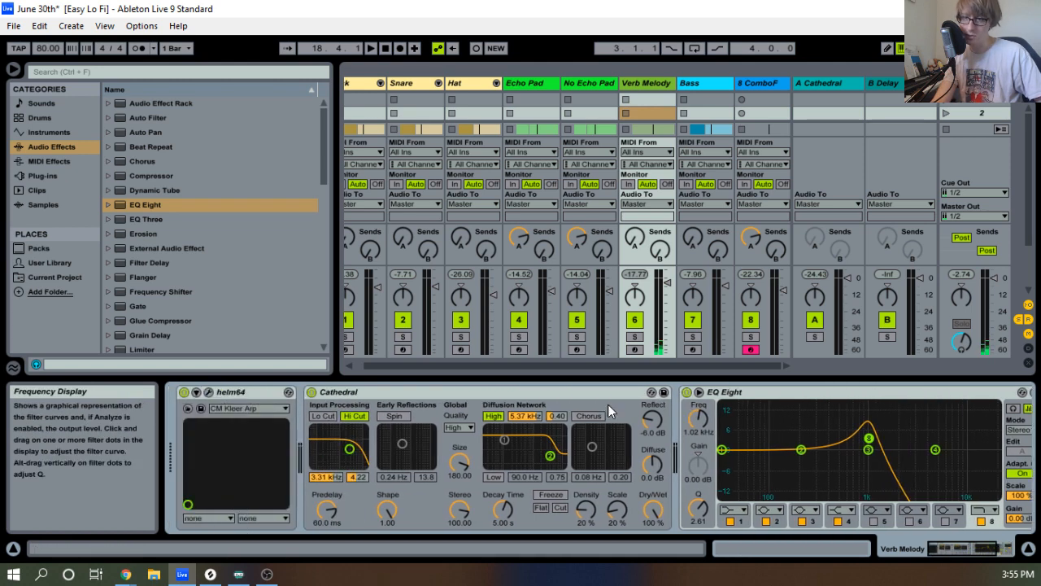
pyautogui.scroll(-4, 607, 404)
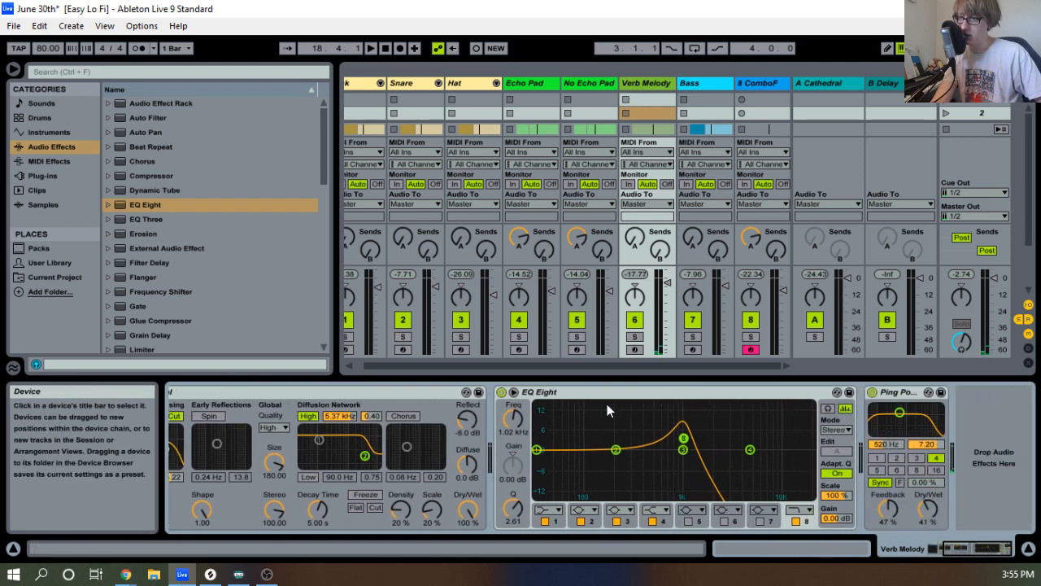
pyautogui.click(530, 84)
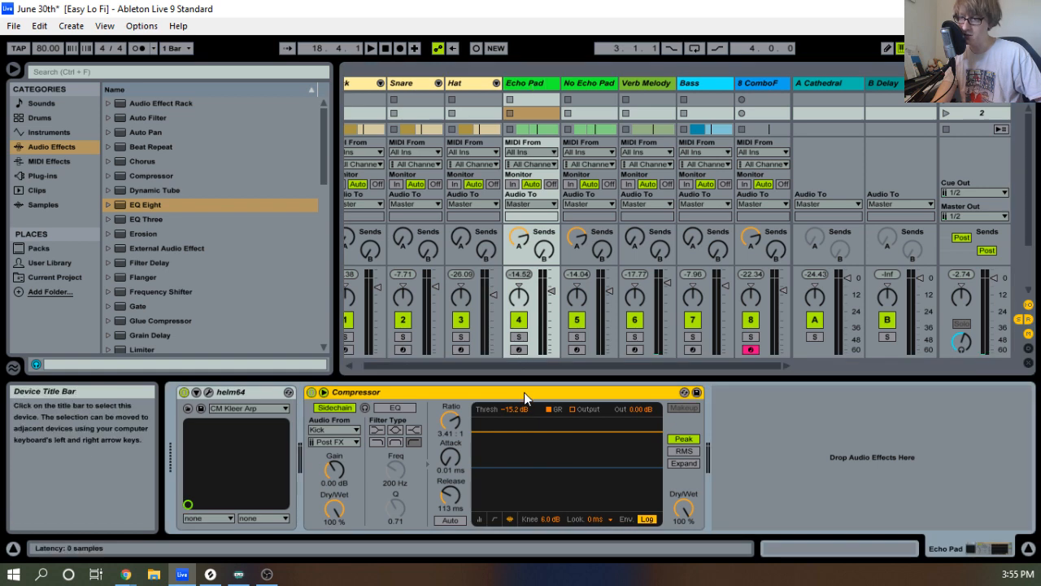
pyautogui.doubleClick(524, 392)
pyautogui.doubleClick(313, 436)
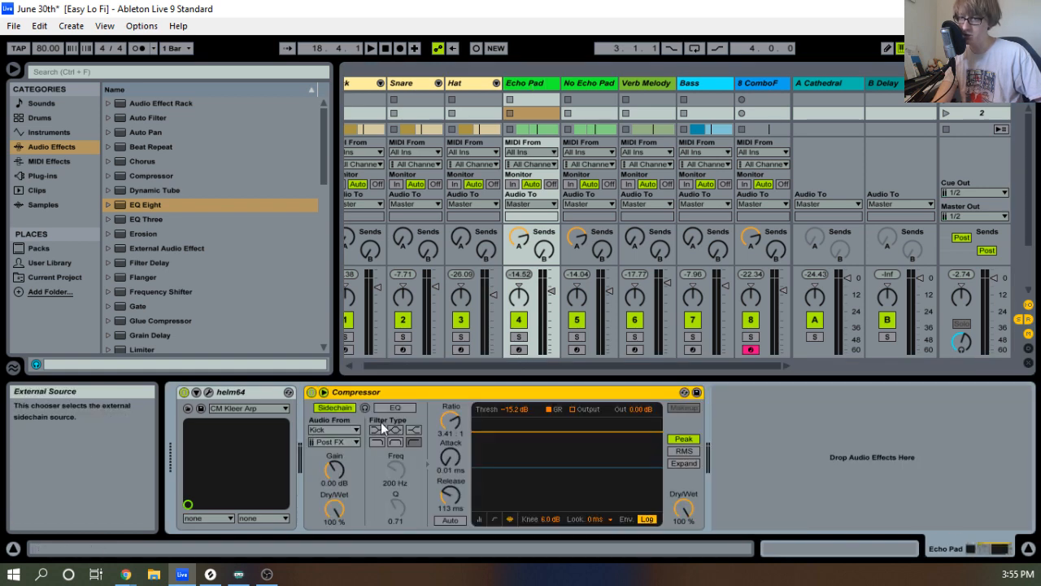
pyautogui.click(654, 83)
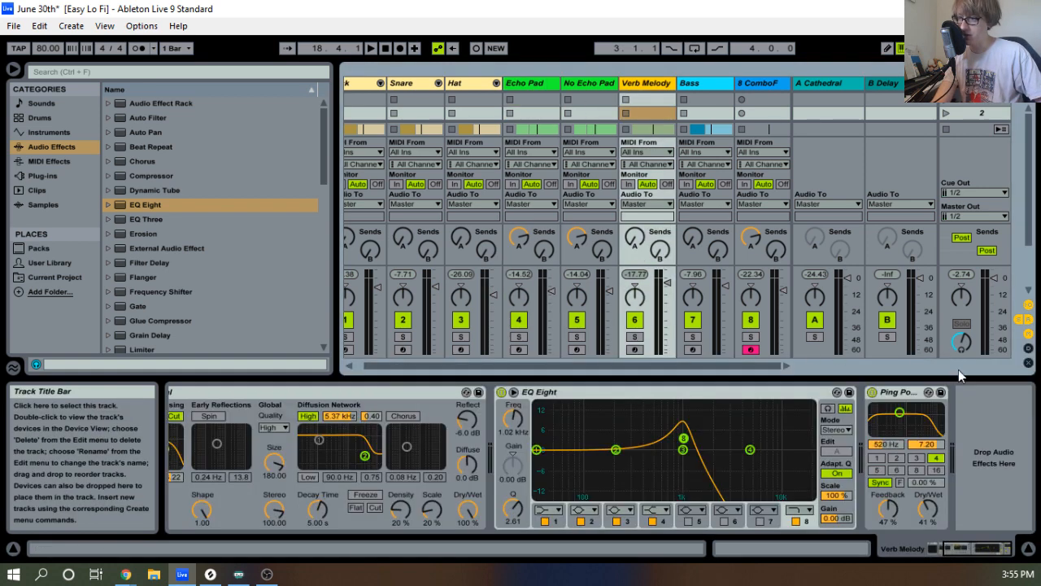
pyautogui.rightClick(1008, 441)
pyautogui.click(997, 445)
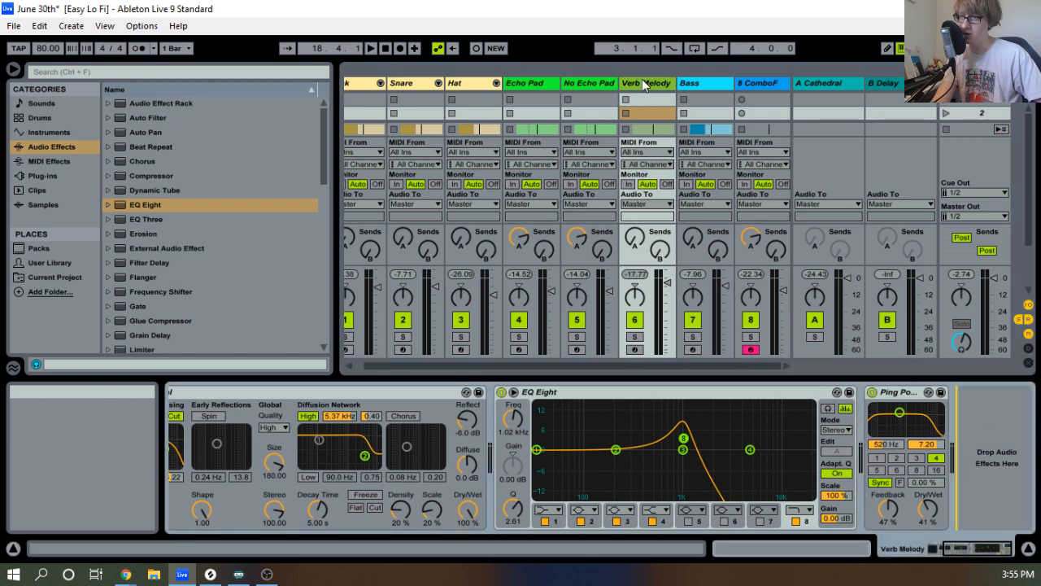
# Audition the Verb Melody track with its volume raised to about -0.4 dB, stop playback and lower the fader again.
pyautogui.press('Tab')
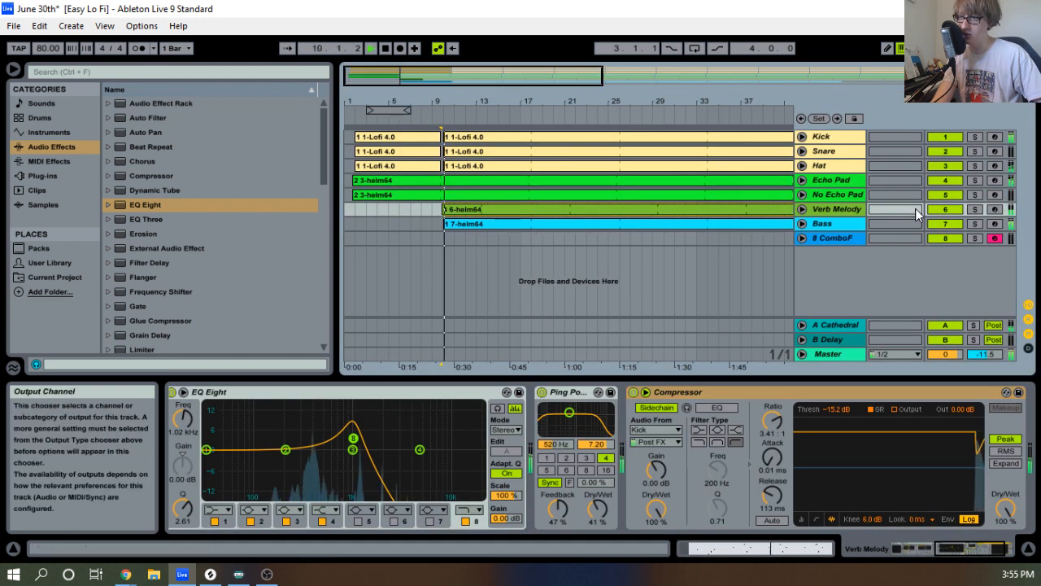
pyautogui.press('Tab')
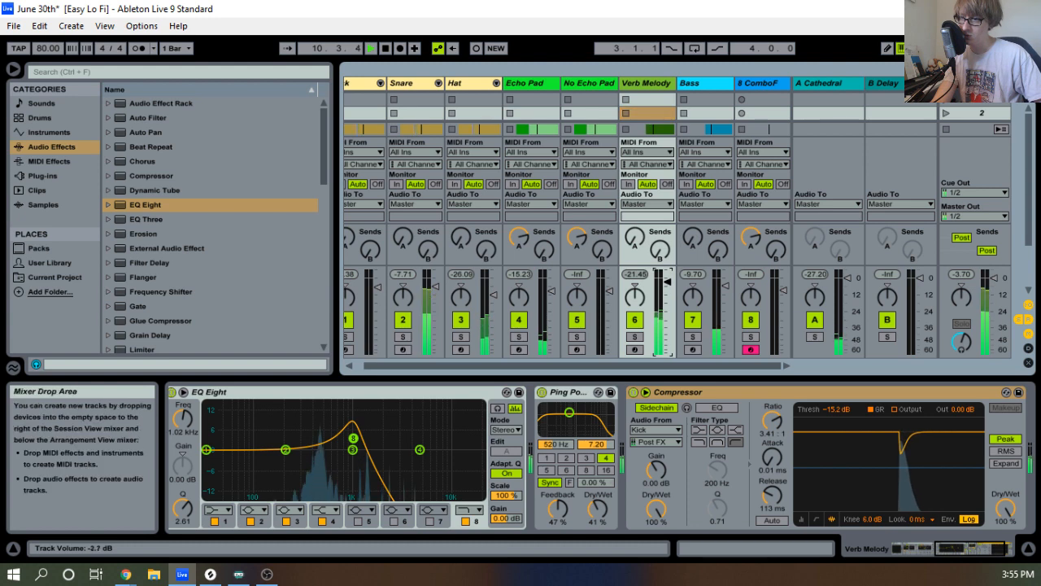
pyautogui.moveTo(667, 282); pyautogui.dragTo(667, 279)
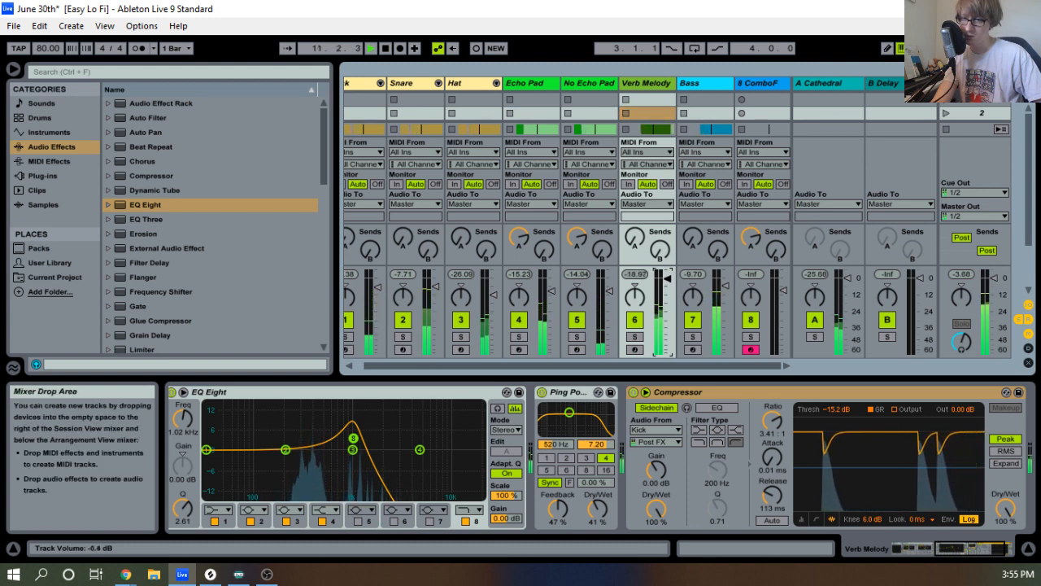
pyautogui.press('space')
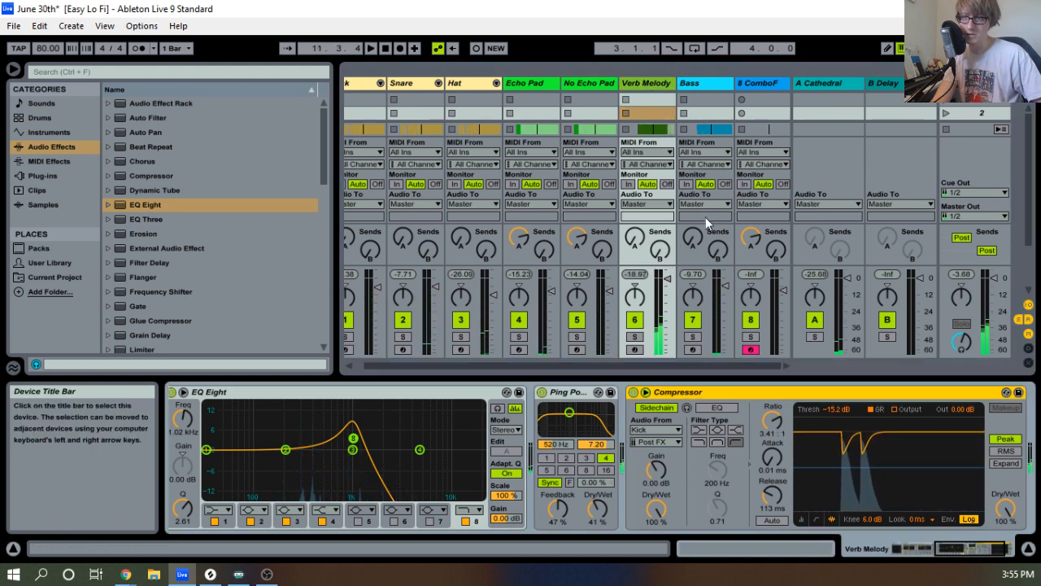
pyautogui.moveTo(668, 279); pyautogui.dragTo(668, 284)
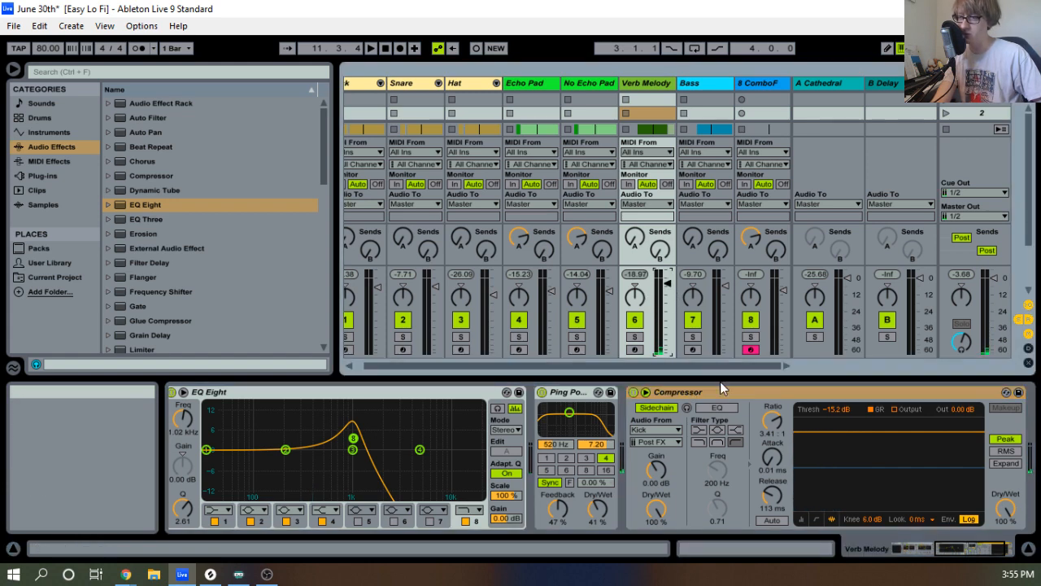
# Collapse the Reverb presets and insert a Utility effect between helm64 and Cathedral on the Verb Melody track.
pyautogui.scroll(-4, 134, 290)
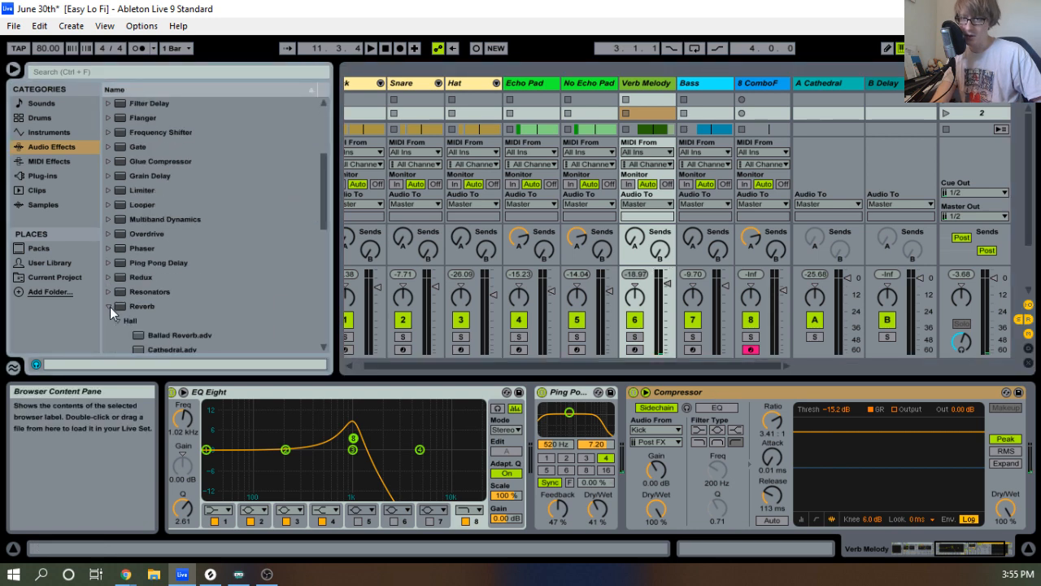
pyautogui.click(109, 307)
pyautogui.moveTo(122, 314); pyautogui.dragTo(182, 312)
pyautogui.scroll(4, 333, 389)
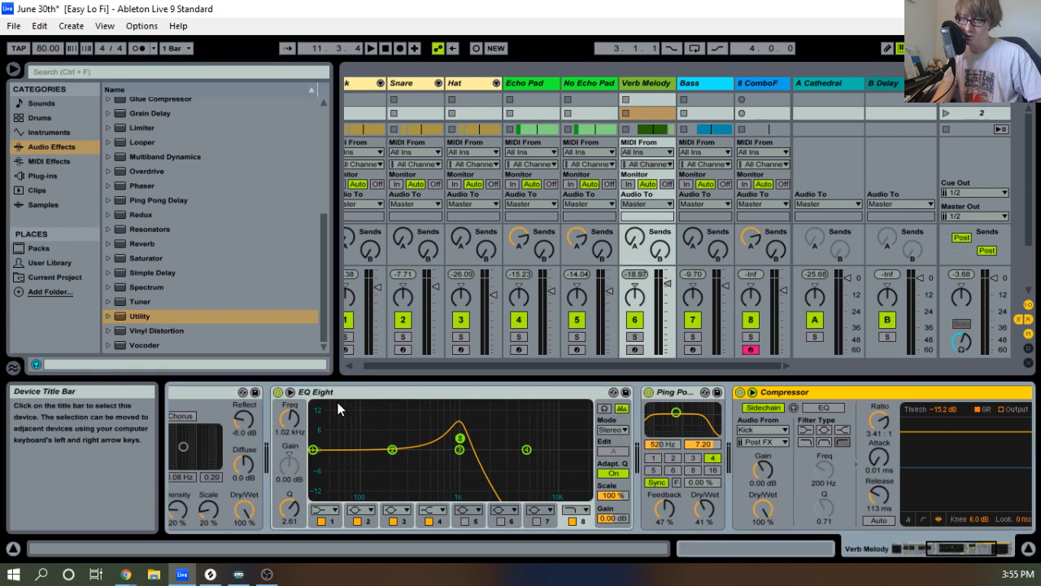
pyautogui.scroll(1, 334, 388)
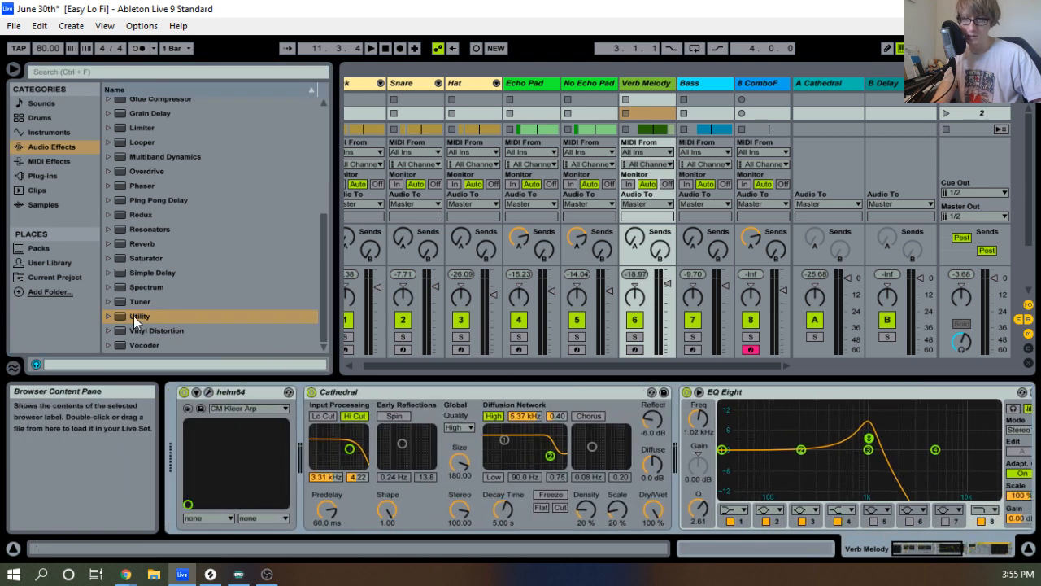
pyautogui.moveTo(134, 315); pyautogui.dragTo(310, 428)
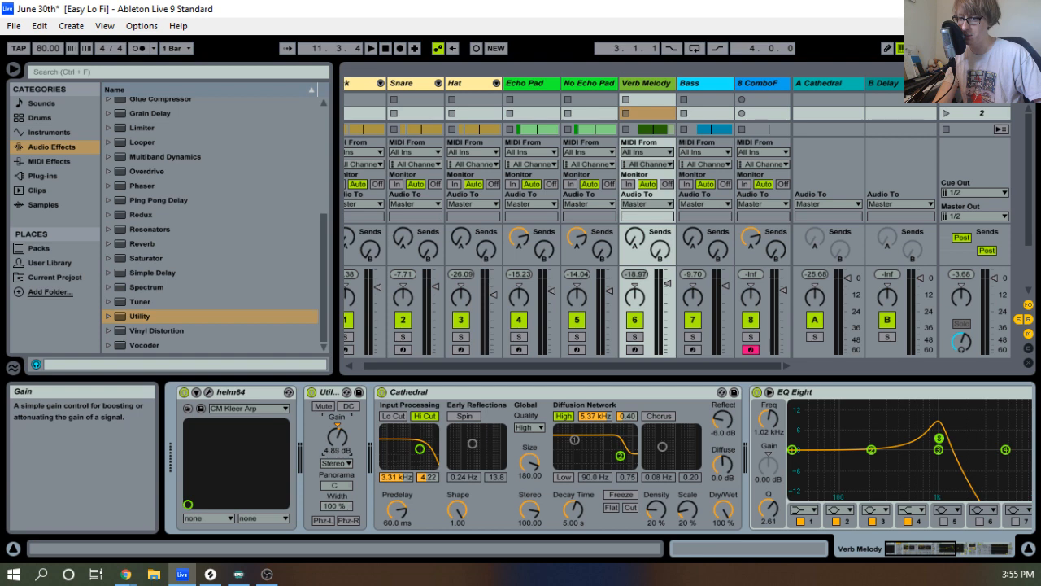
# Audition the song with the Utility effect active and adjust the Verb Melody track's volume.
pyautogui.press('space')
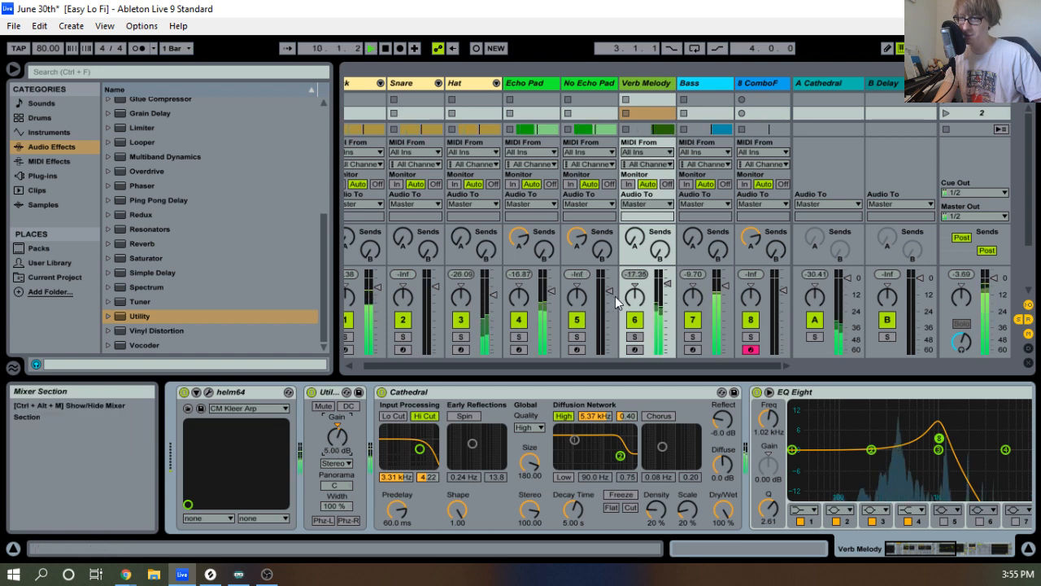
pyautogui.click(669, 286)
pyautogui.moveTo(669, 286); pyautogui.dragTo(669, 297)
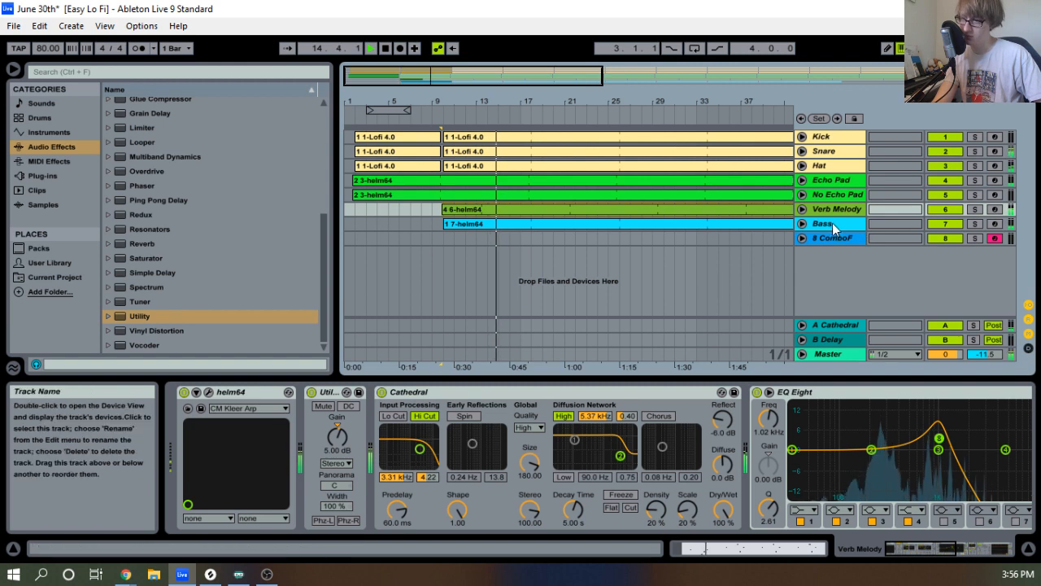
# Review the Verb Melody track's Compressor, set the Bass track's Compressor threshold to about -17 dB and audition it.
pyautogui.click(811, 394)
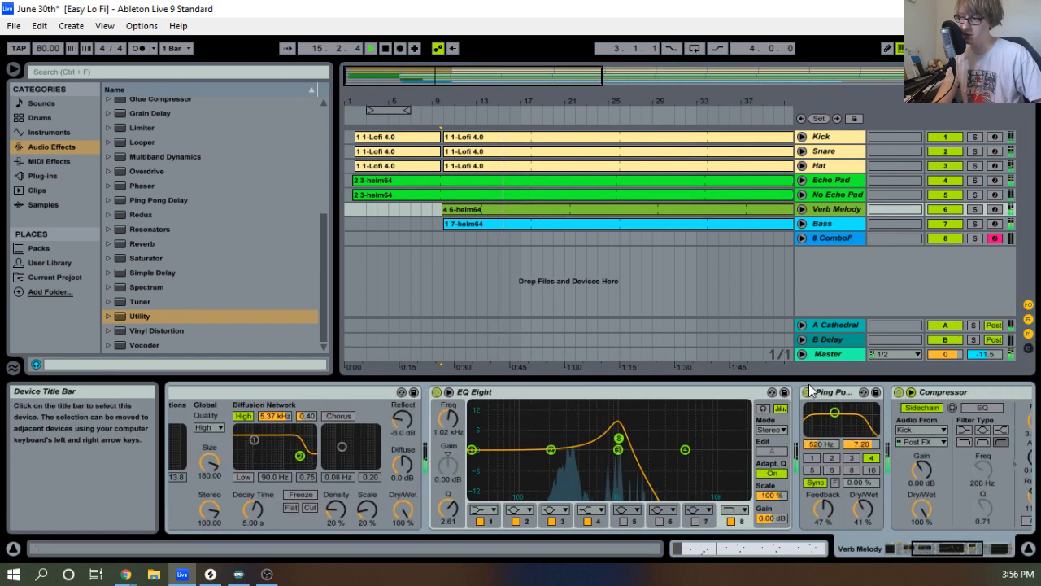
pyautogui.click(948, 394)
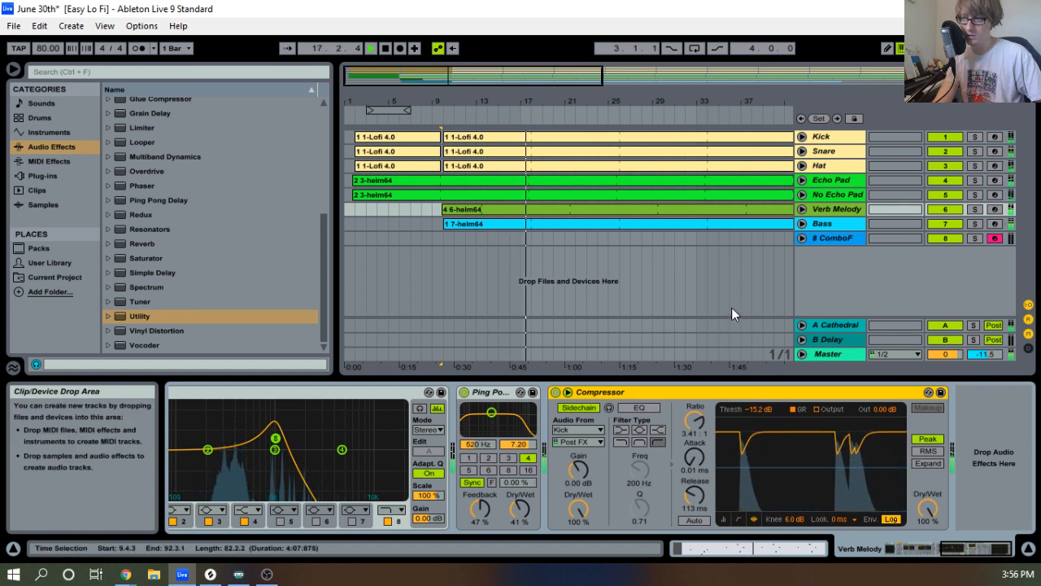
pyautogui.click(829, 236)
pyautogui.click(830, 227)
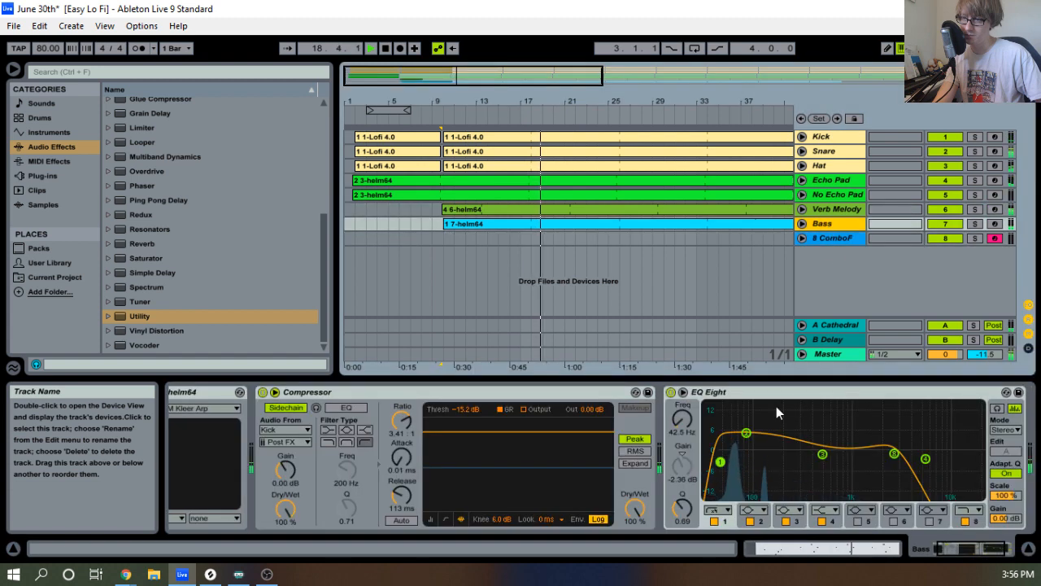
pyautogui.moveTo(467, 410)
pyautogui.mouseDown()
pyautogui.moveTo(466, 444)
pyautogui.moveTo(466, 392)
pyautogui.mouseUp()
pyautogui.press('space')
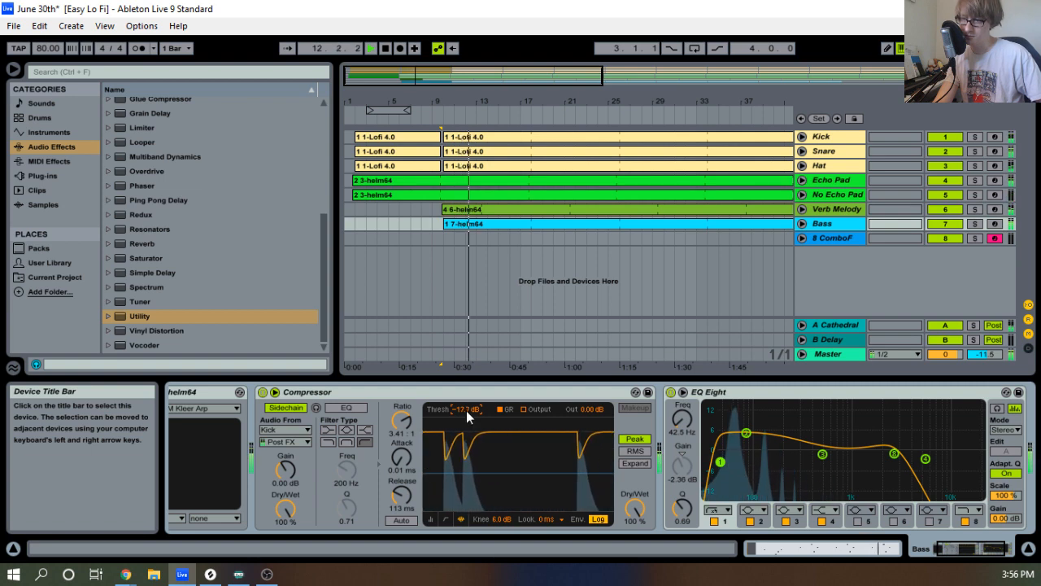
# Paste the Kick-sidechained Compressor after EQ Eight on the ComboF track.
pyautogui.click(824, 239)
pyautogui.click(819, 472)
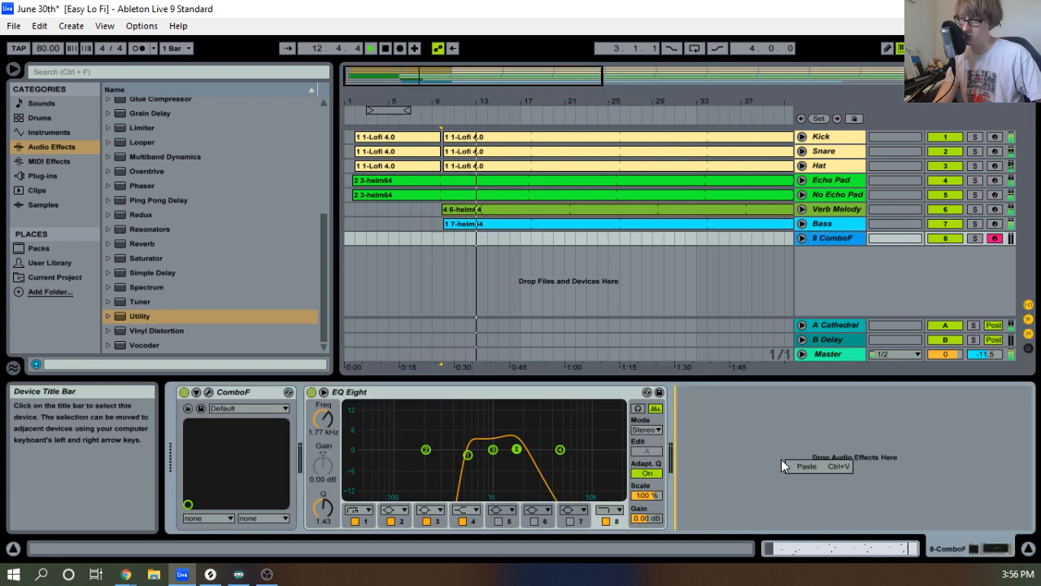
pyautogui.hotkey('ctrl', 'v')
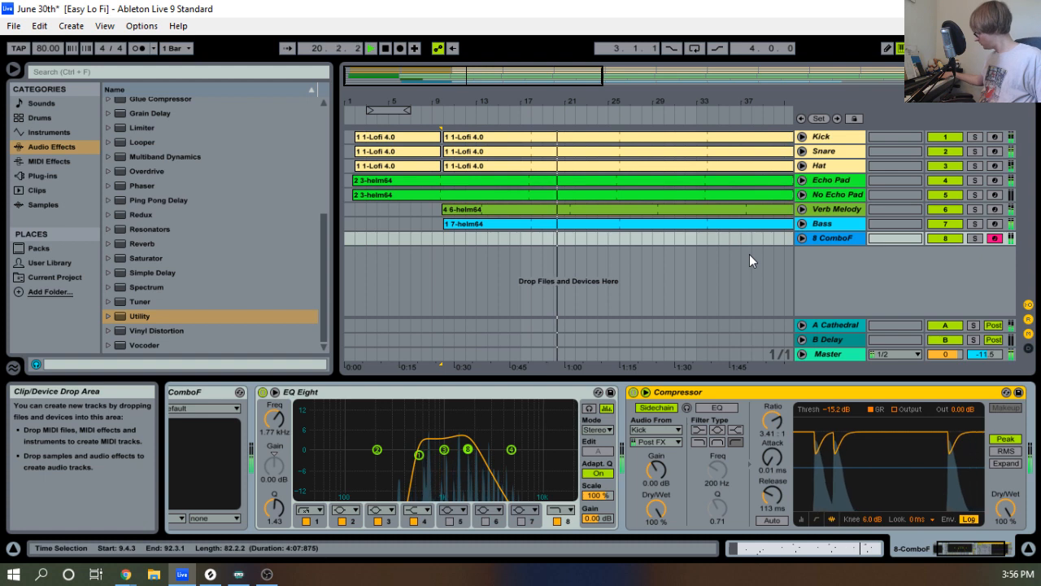
# Lower the ComboF track's volume to -16.0 dB while the song plays, then stop playback.
pyautogui.press('Tab')
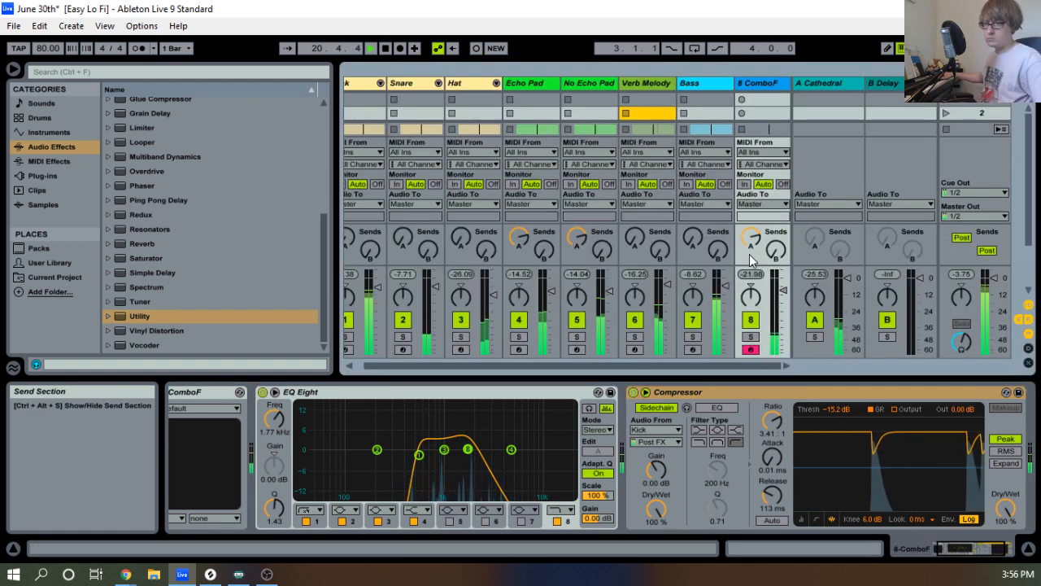
pyautogui.click(784, 291)
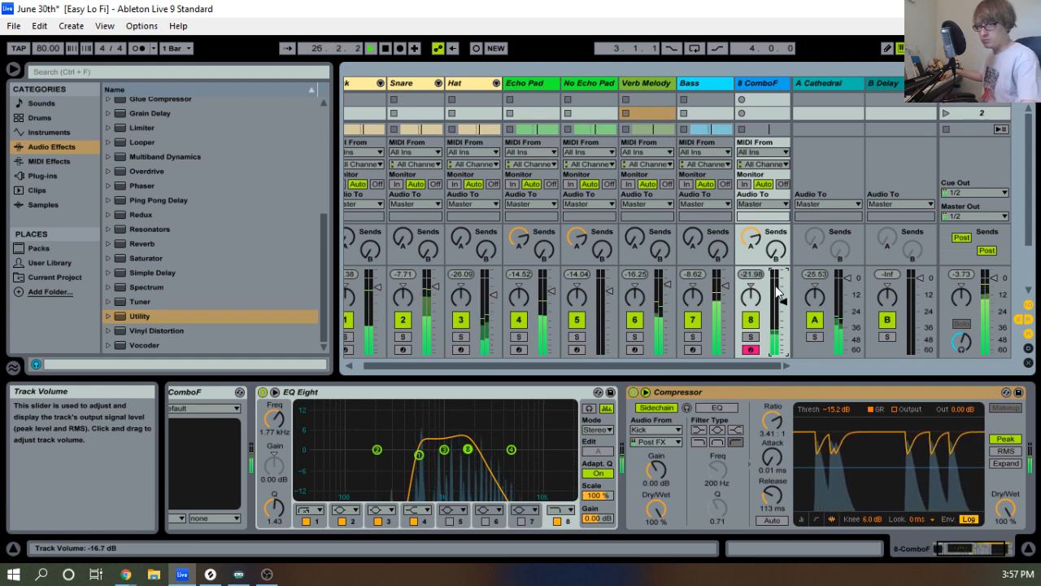
pyautogui.press('space')
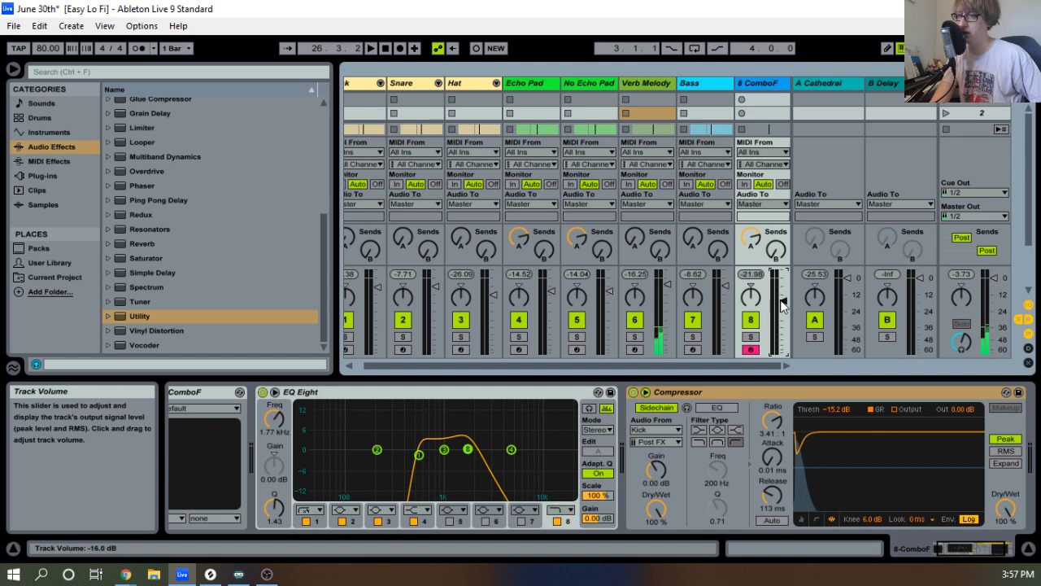
# Show the arrangement and set its loop brace to start at bar 18 with a length of 15 bars.
pyautogui.press('Tab')
pyautogui.click(444, 136)
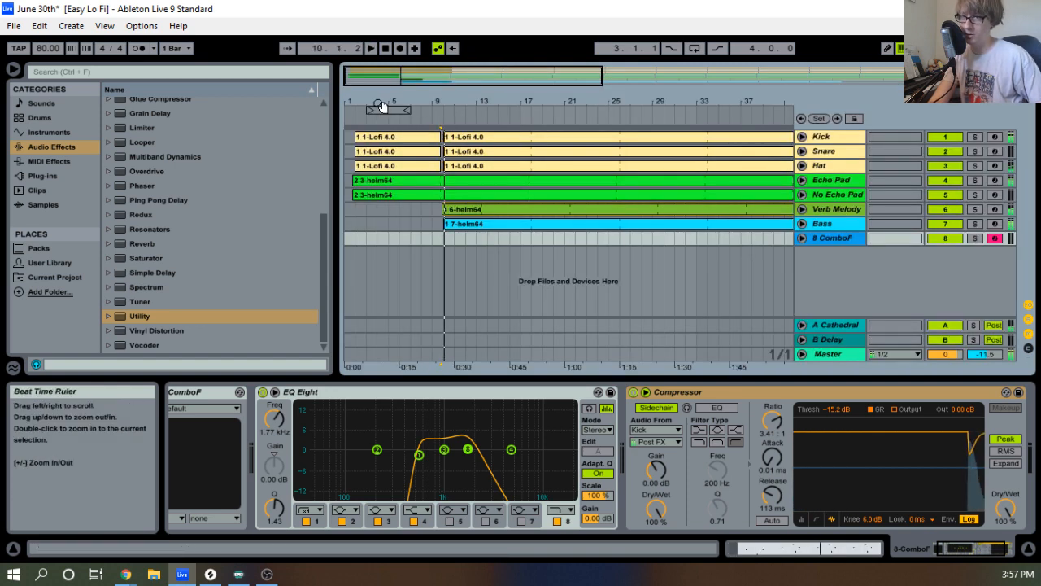
pyautogui.click(355, 146)
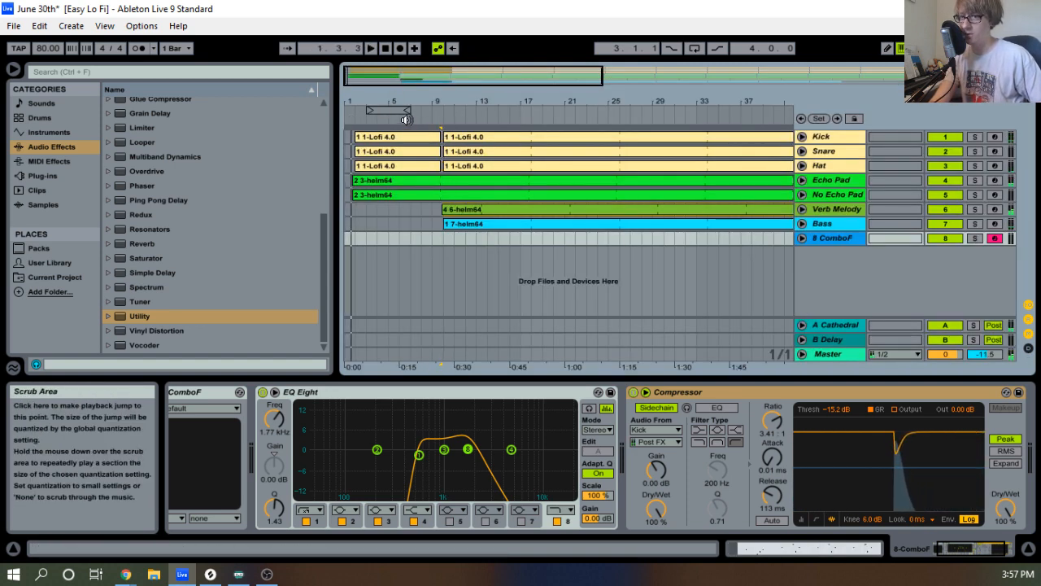
pyautogui.moveTo(410, 111); pyautogui.dragTo(530, 110)
pyautogui.moveTo(452, 109); pyautogui.dragTo(606, 120)
pyautogui.moveTo(541, 102); pyautogui.dragTo(525, 104)
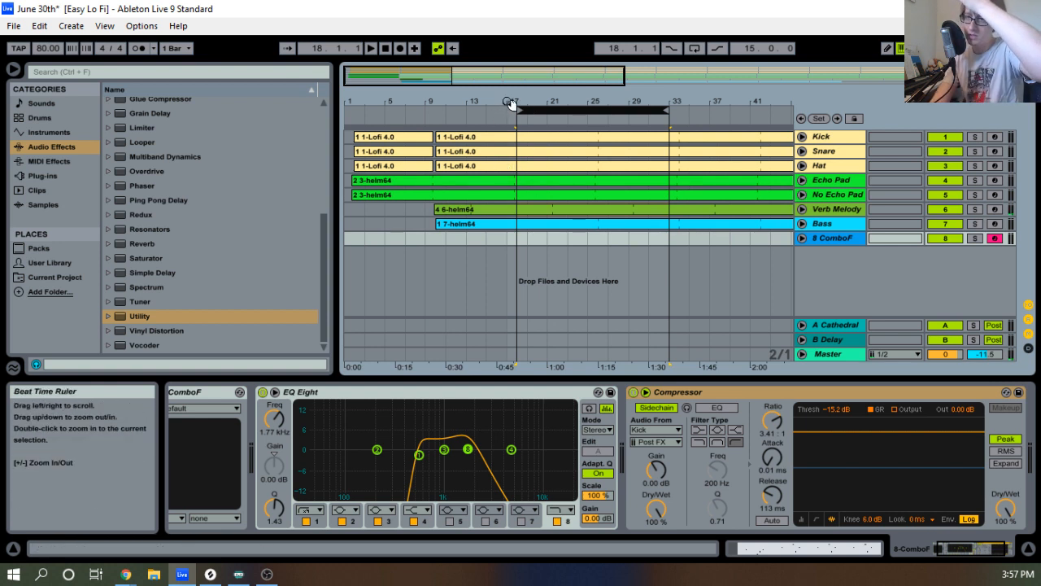
pyautogui.moveTo(511, 104); pyautogui.dragTo(575, 106)
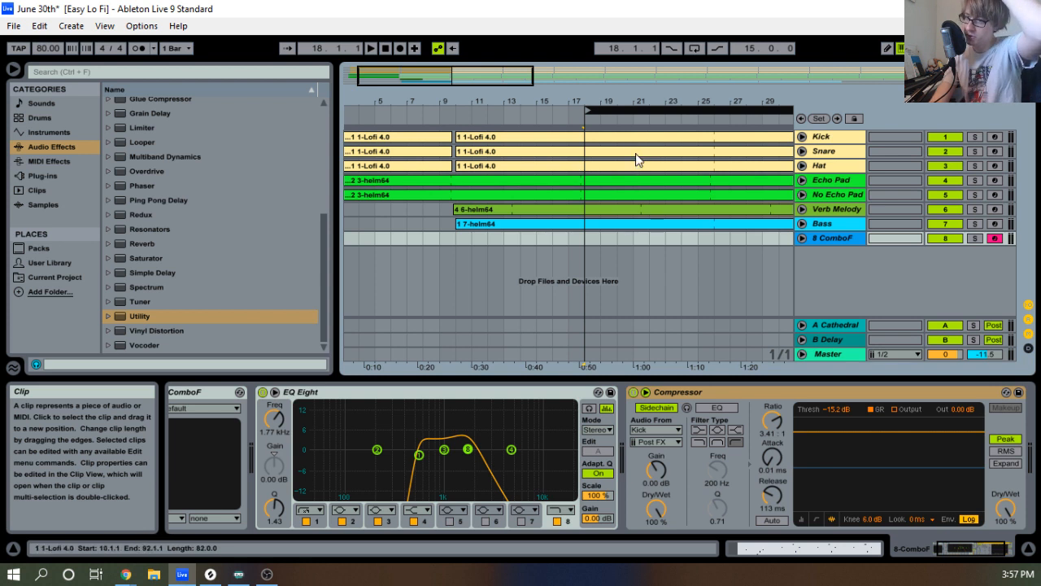
# Unfold the Kick, Snare and Hat tracks and delete their clip content from 18.1.3 to 18.3.1.
pyautogui.click(371, 48)
pyautogui.moveTo(601, 106); pyautogui.dragTo(601, 130)
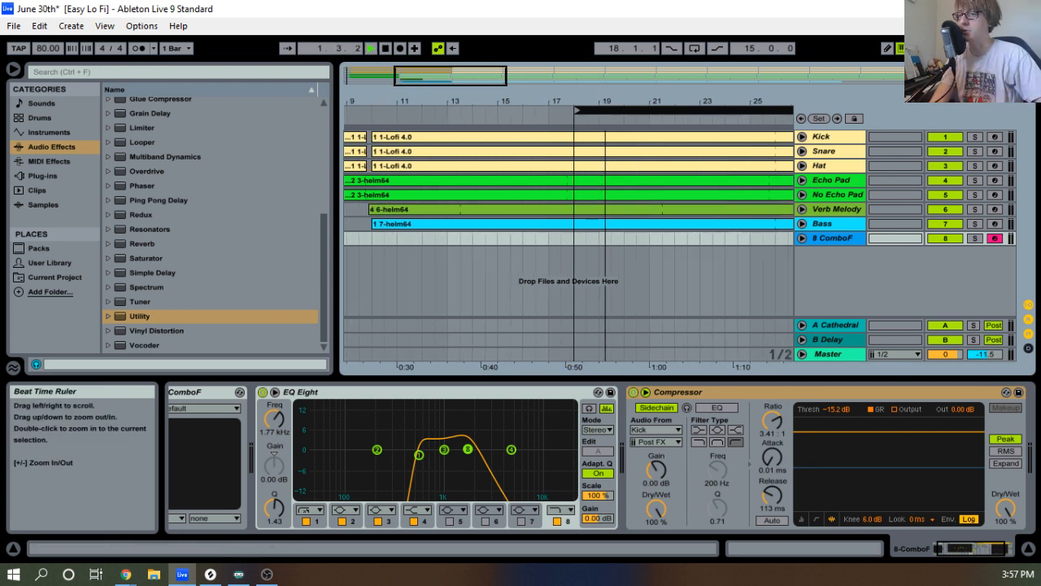
pyautogui.click(802, 136)
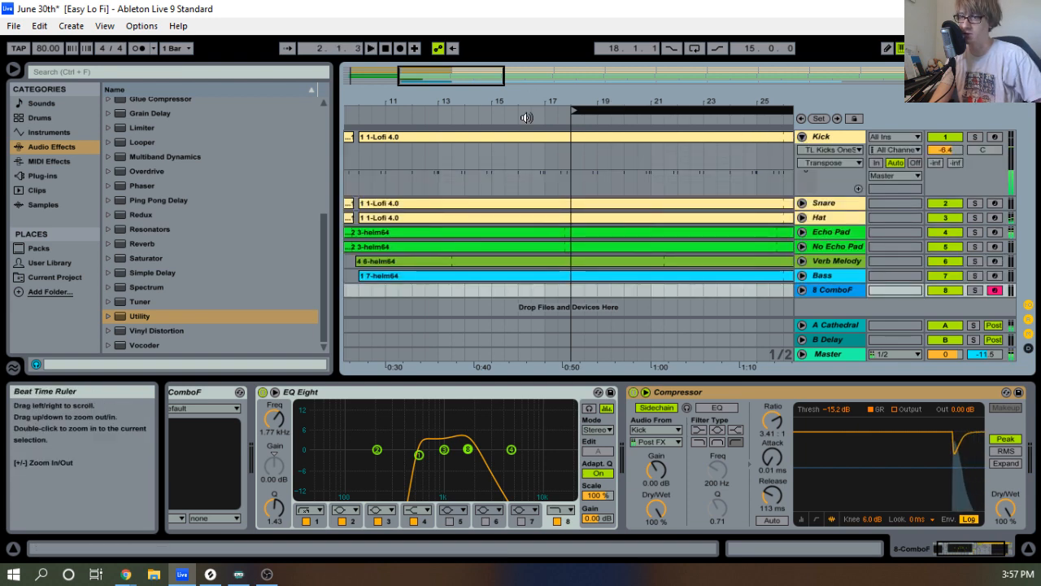
pyautogui.click(527, 118)
pyautogui.moveTo(577, 102); pyautogui.dragTo(586, 135)
pyautogui.click(802, 203)
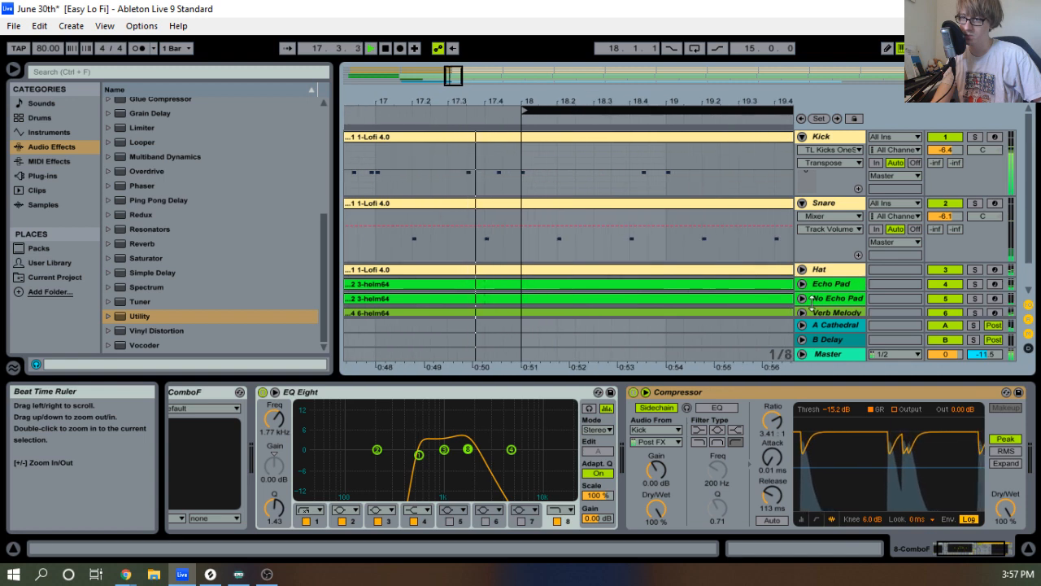
pyautogui.click(803, 269)
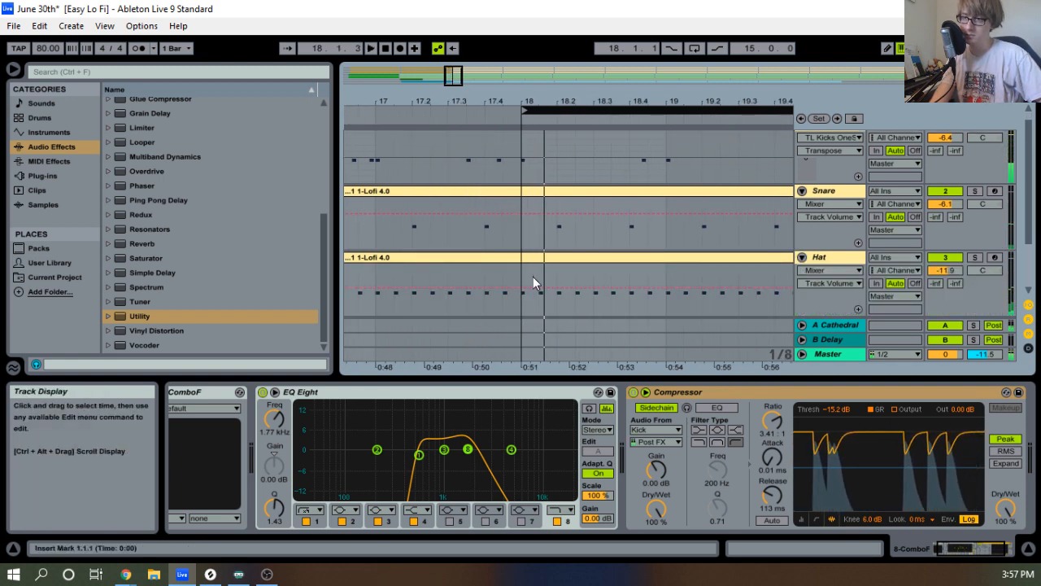
pyautogui.moveTo(536, 268); pyautogui.dragTo(598, 152)
pyautogui.hotkey('ctrl', 'e')
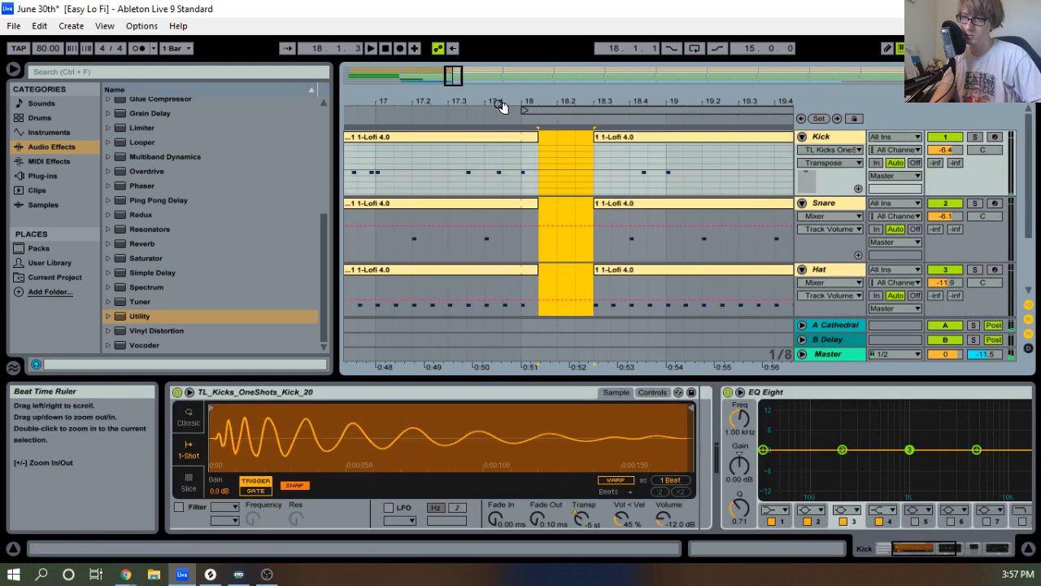
# Audition the drum break and trim the Hat clip after the gap so that it starts at bar 19.
pyautogui.press('space')
pyautogui.scroll(-3, 600, 196)
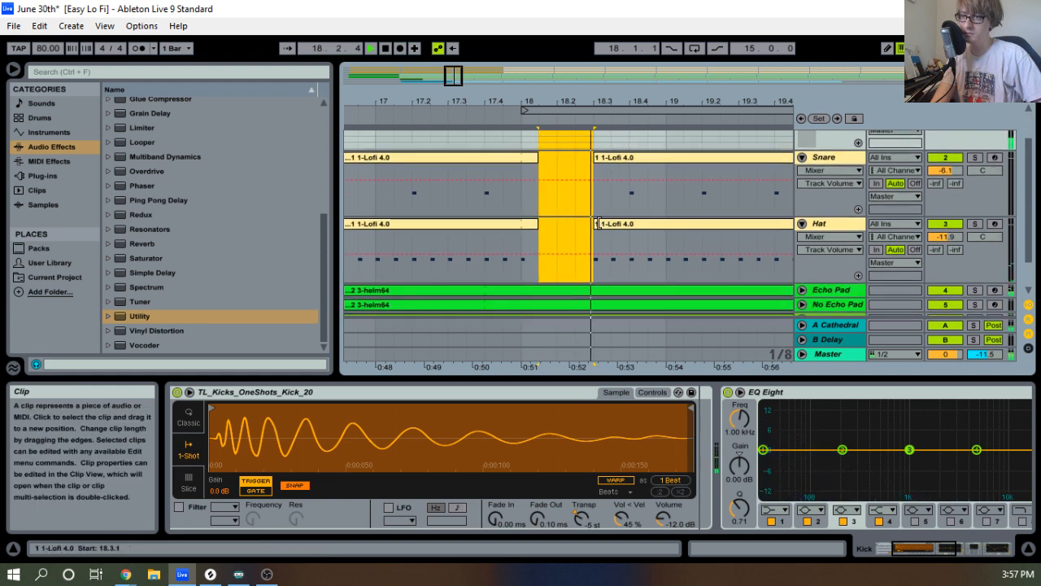
pyautogui.click(606, 224)
pyautogui.scroll(2, 589, 189)
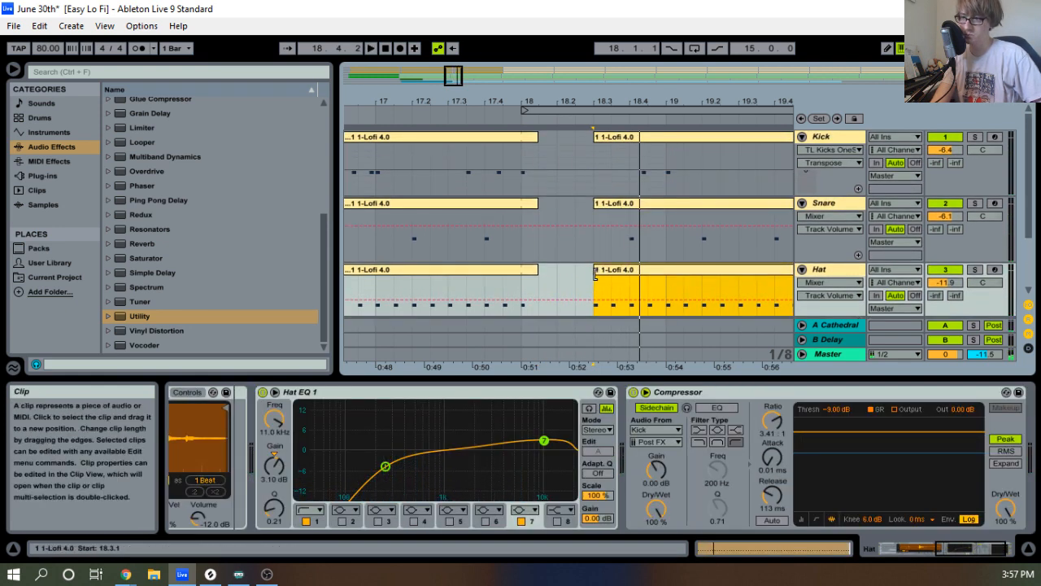
pyautogui.moveTo(596, 279); pyautogui.dragTo(655, 279)
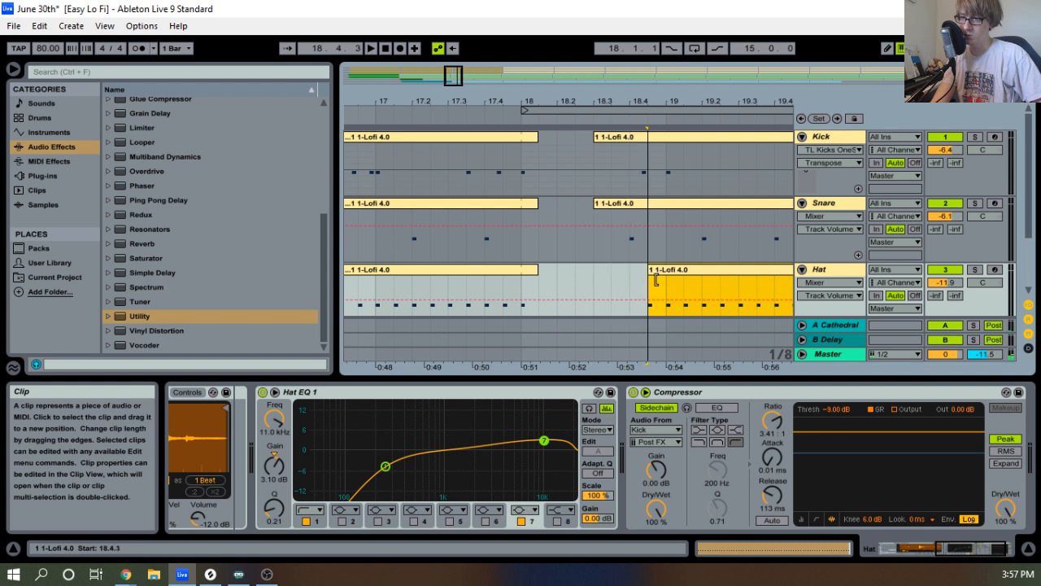
pyautogui.click(449, 101)
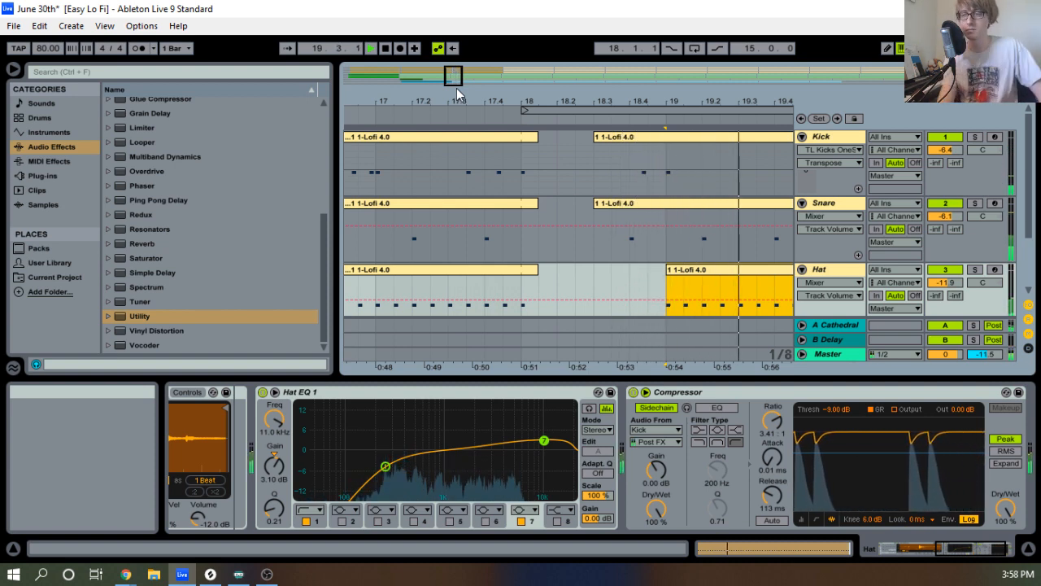
pyautogui.moveTo(609, 102); pyautogui.dragTo(598, 48)
pyautogui.press('space')
# Fold the Kick, Snare and Hat tracks and audition the song from the beginning up to bar 34.
pyautogui.click(802, 137)
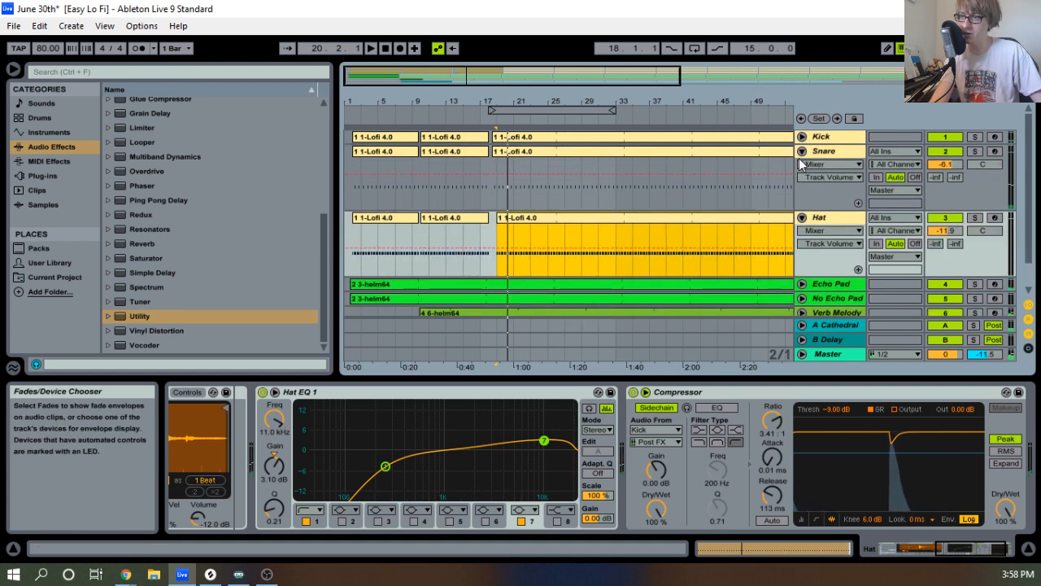
pyautogui.click(803, 151)
pyautogui.click(802, 166)
pyautogui.moveTo(514, 99); pyautogui.dragTo(516, 103)
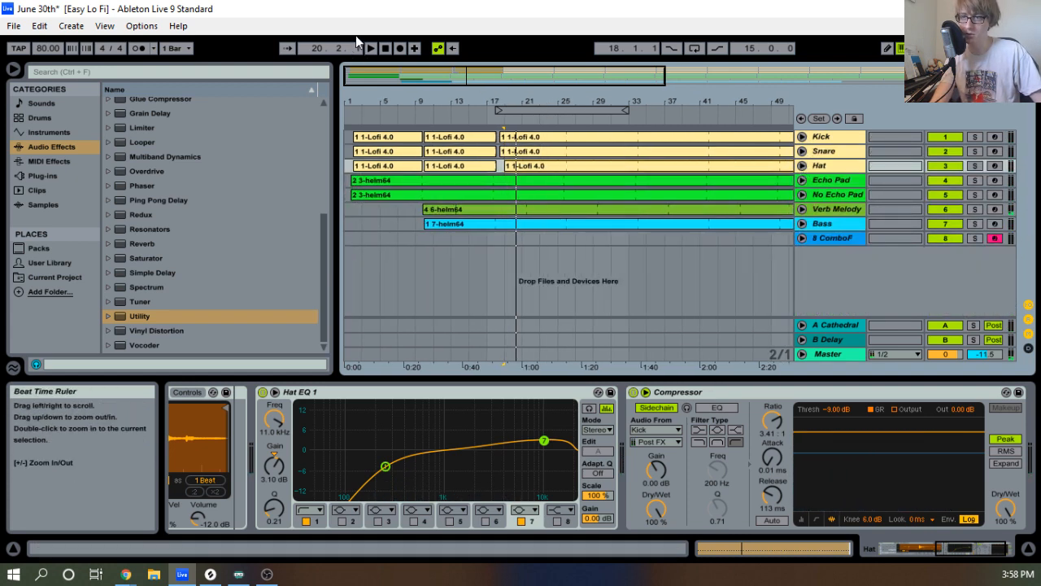
pyautogui.click(386, 48)
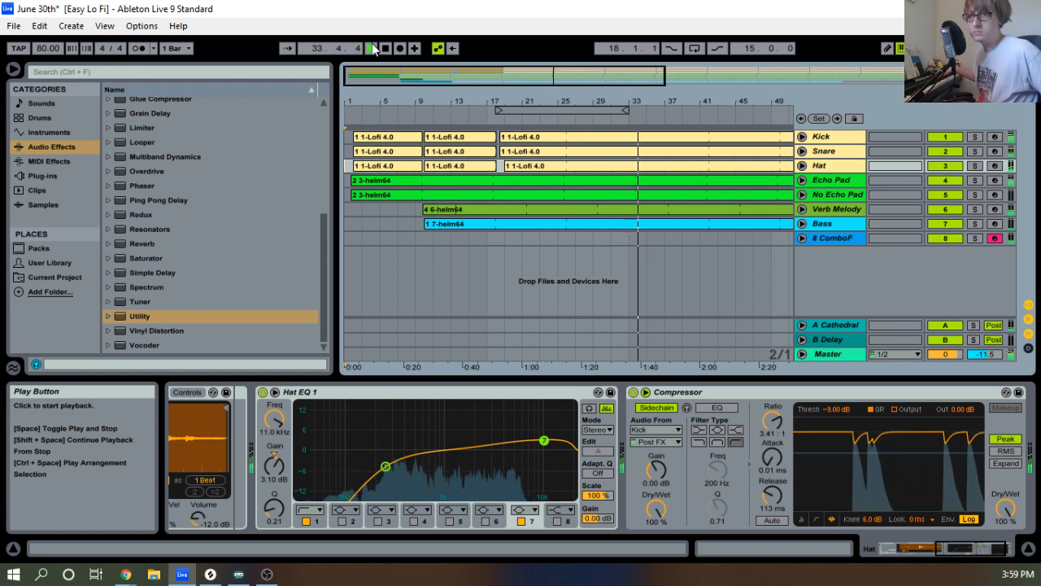
pyautogui.press('space')
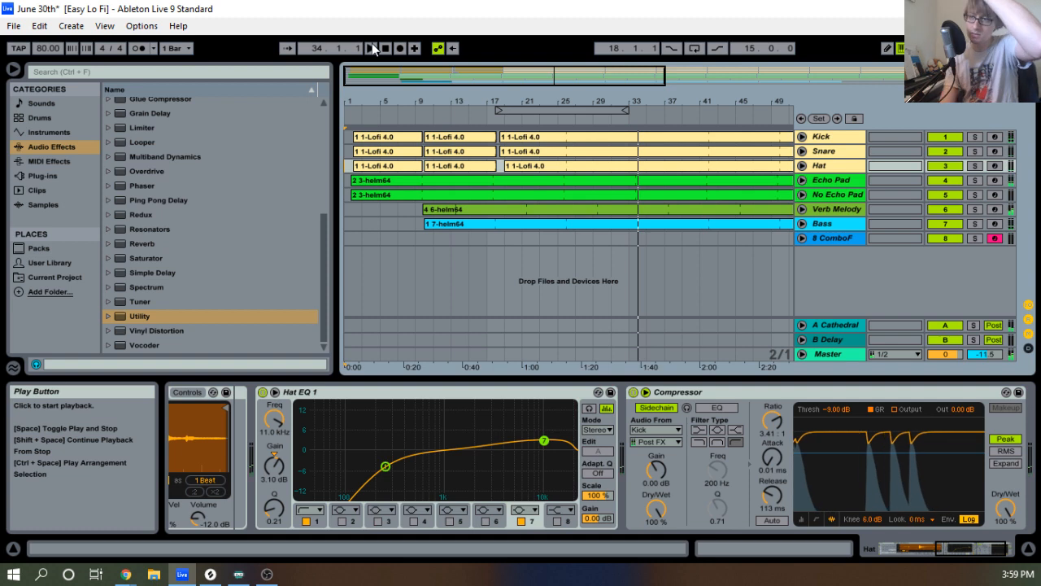
# Delete the Kick, Snare and Hat clip content from bar 34 to 37.3.1 to make a longer drum break.
pyautogui.moveTo(641, 105); pyautogui.dragTo(673, 199)
pyautogui.click(803, 137)
pyautogui.hotkey('ctrl', 'e')
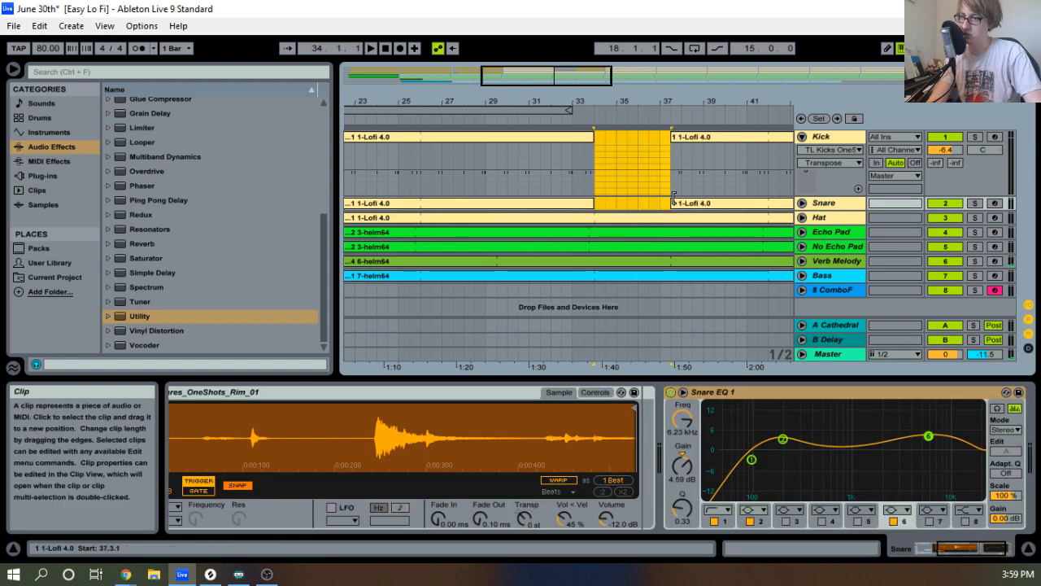
pyautogui.press('Delete')
pyautogui.click(603, 166)
pyautogui.moveTo(594, 151); pyautogui.dragTo(664, 201)
pyautogui.moveTo(640, 101); pyautogui.dragTo(473, 298)
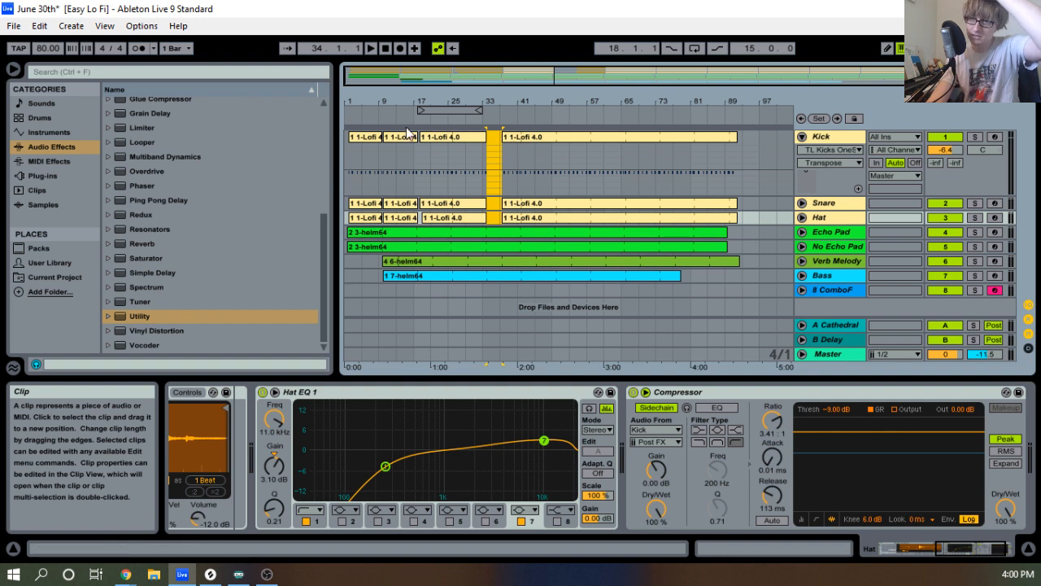
# Look over the arrangement around the drum breaks and play the song from the beginning.
pyautogui.moveTo(423, 102); pyautogui.dragTo(481, 105)
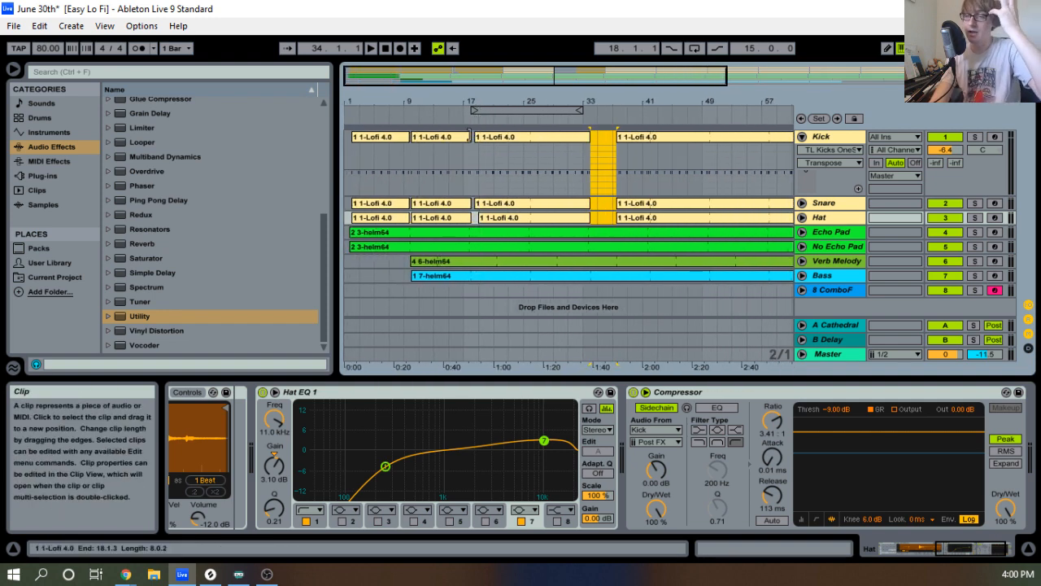
pyautogui.moveTo(484, 98); pyautogui.dragTo(486, 95)
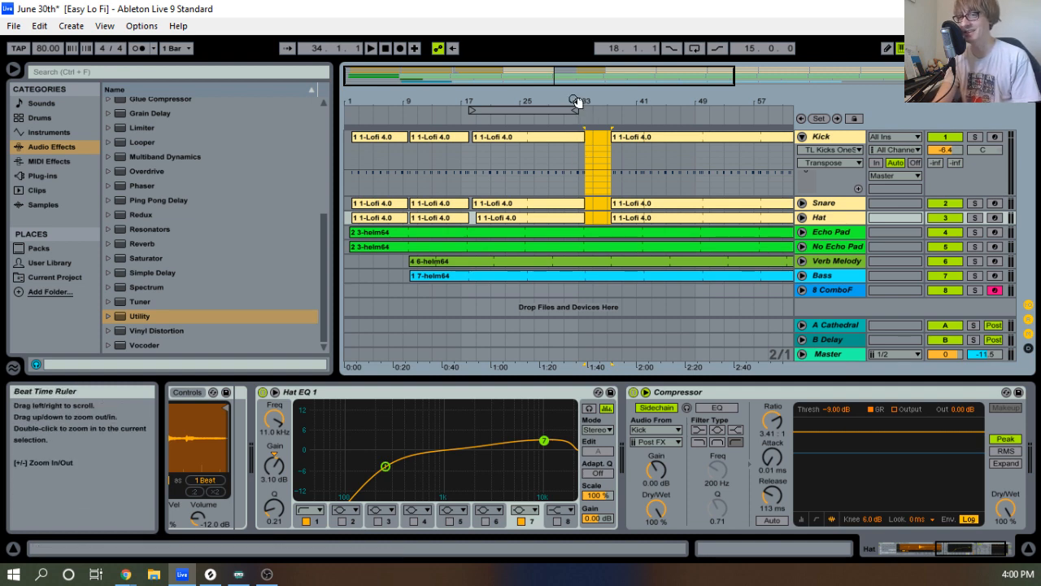
pyautogui.moveTo(581, 101); pyautogui.dragTo(581, 113)
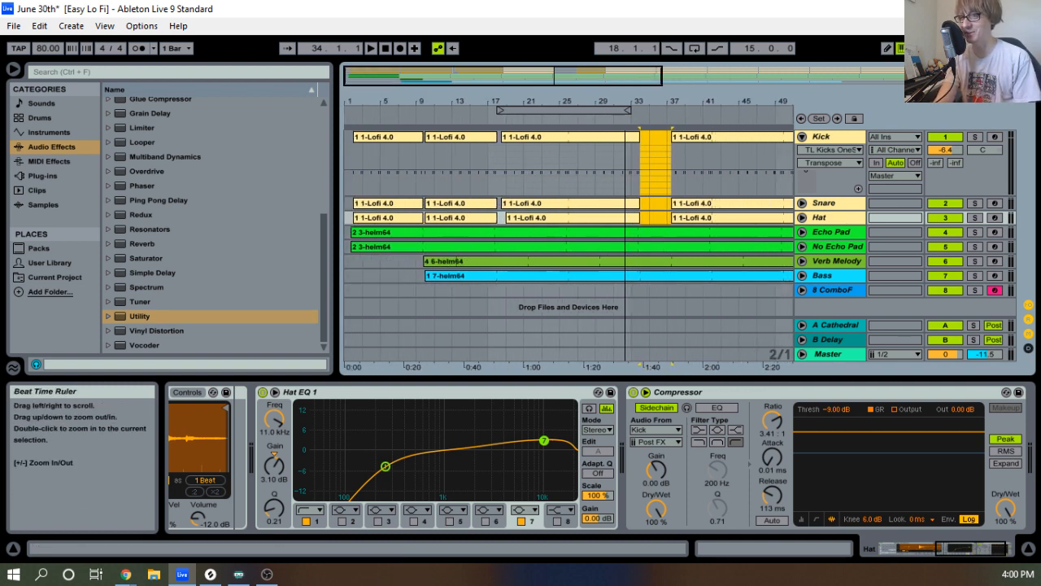
pyautogui.click(387, 51)
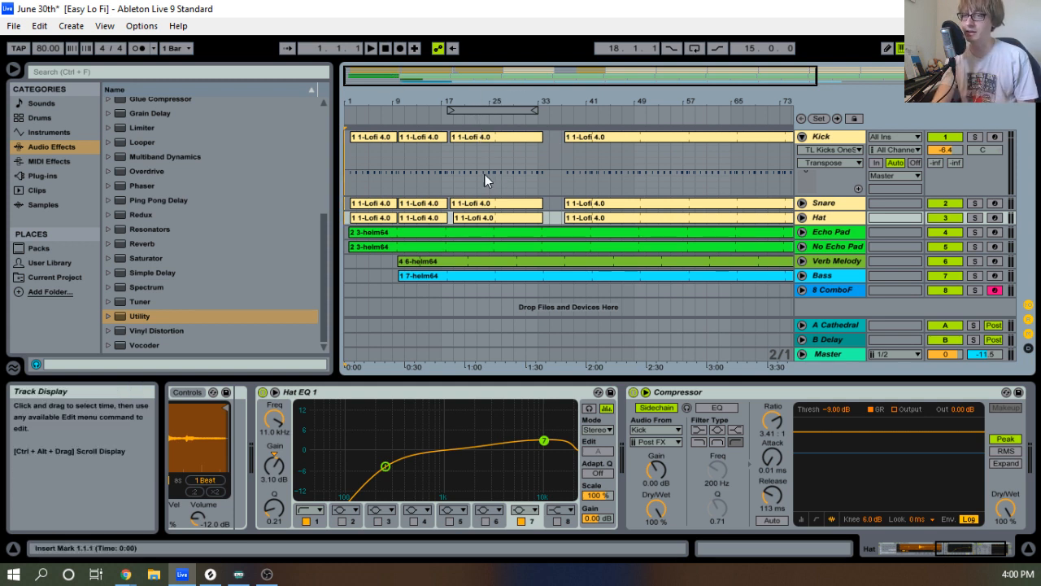
pyautogui.click(368, 51)
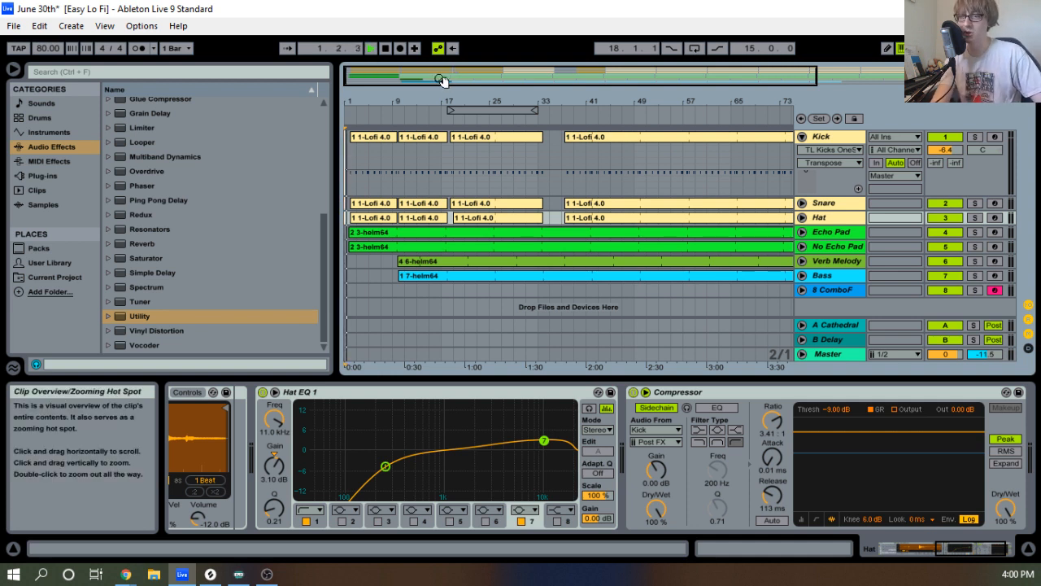
# Extend the ComboF clip near the beginning of the song so that it ends at bar 11.
pyautogui.click(399, 48)
pyautogui.moveTo(381, 100); pyautogui.dragTo(412, 82)
pyautogui.press('space')
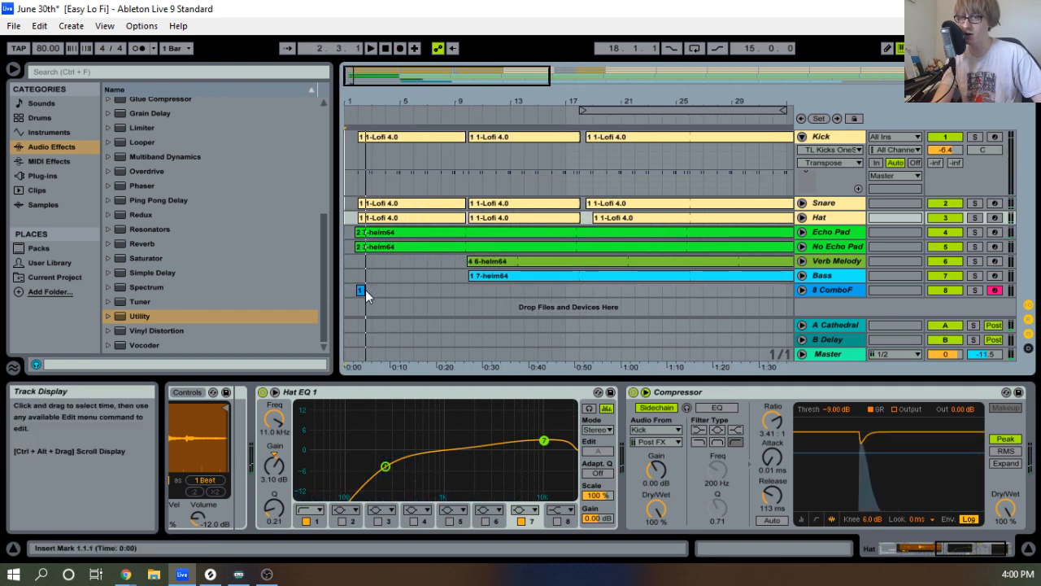
pyautogui.moveTo(366, 290); pyautogui.dragTo(480, 290)
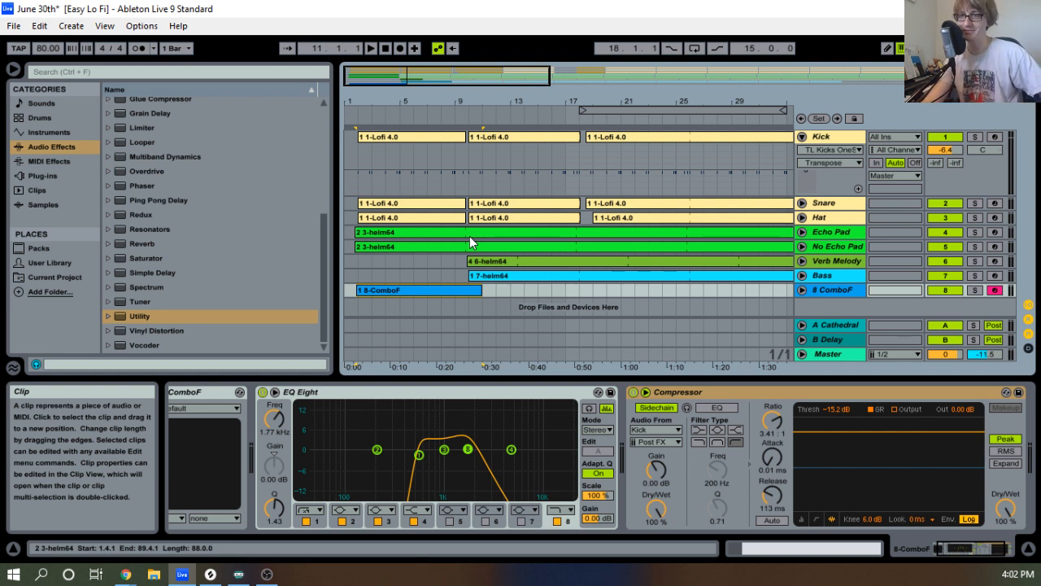
# Audition the song from the beginning, move the ComboF clip to bar 13 and play from bar 10.
pyautogui.click(383, 49)
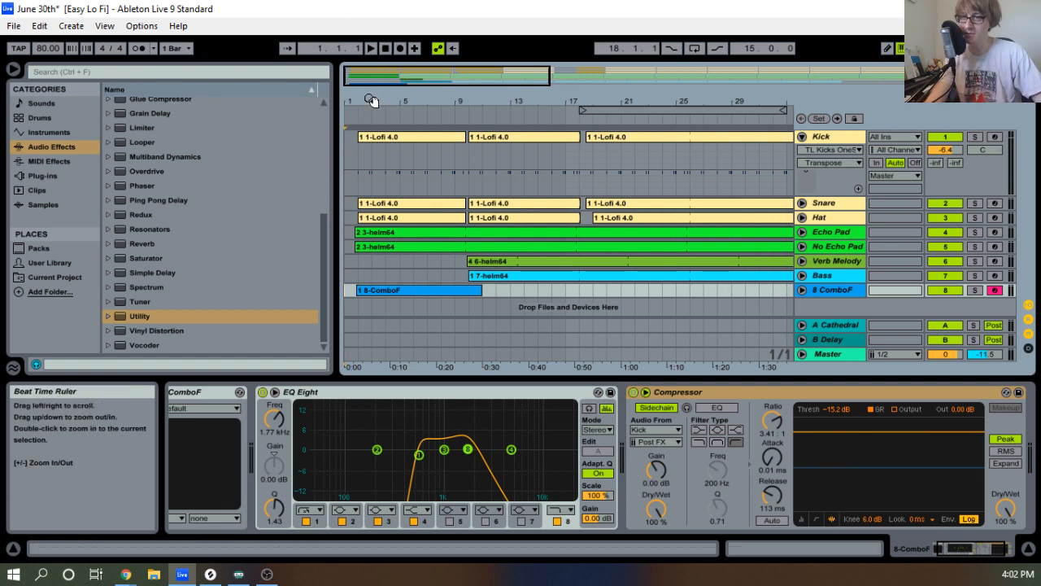
pyautogui.press('space')
pyautogui.moveTo(371, 101); pyautogui.dragTo(394, 123)
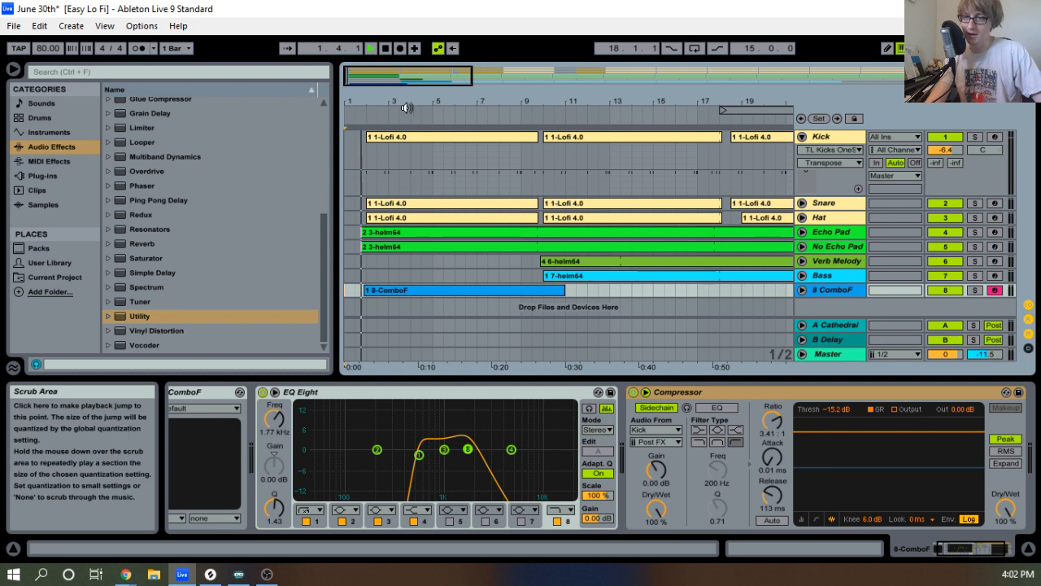
pyautogui.press('space')
pyautogui.moveTo(401, 291); pyautogui.dragTo(641, 294)
pyautogui.moveTo(600, 97); pyautogui.dragTo(454, 88)
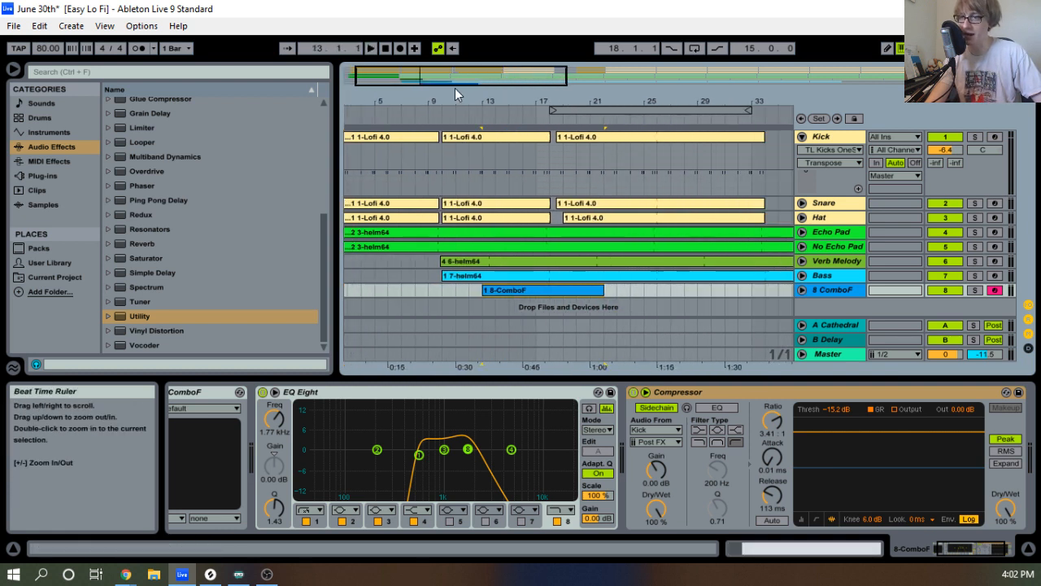
pyautogui.click(438, 109)
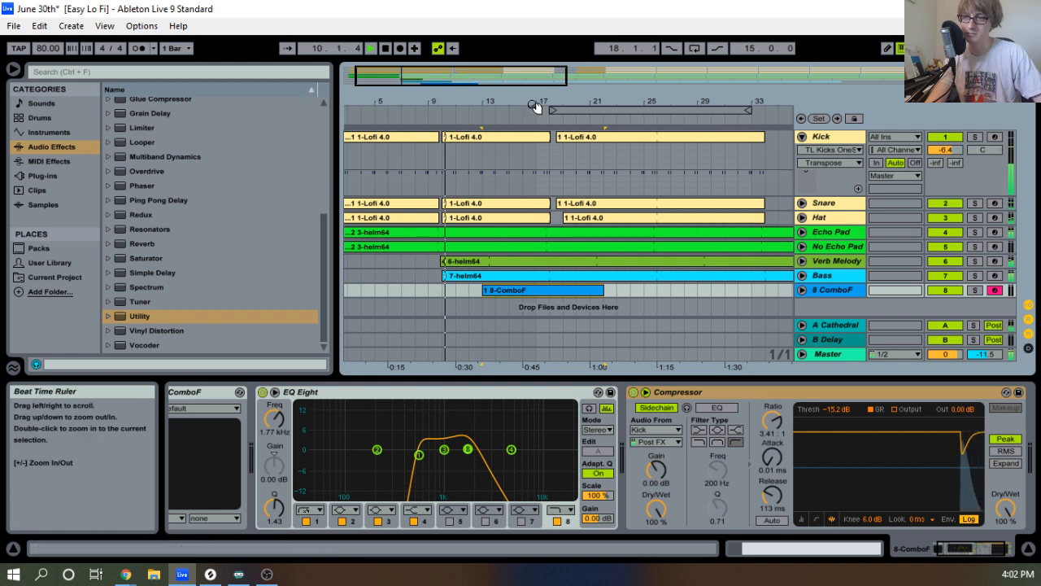
# Move the ComboF clip to start at bar 18 at the first drum break and audition from bar 17.
pyautogui.press('space')
pyautogui.moveTo(508, 290); pyautogui.dragTo(584, 298)
pyautogui.moveTo(561, 107); pyautogui.dragTo(506, 106)
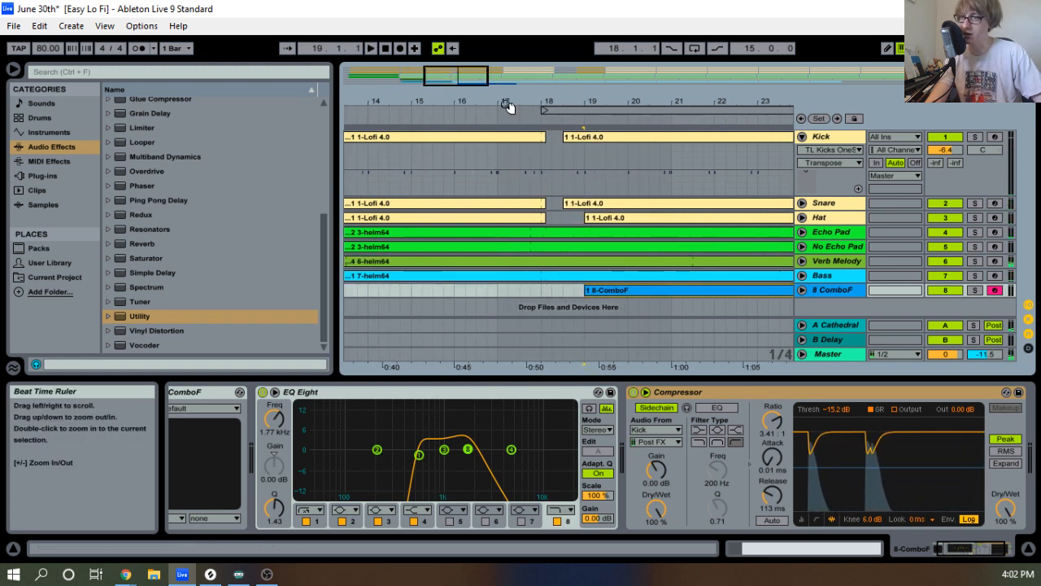
pyautogui.click(480, 117)
pyautogui.moveTo(597, 289); pyautogui.dragTo(564, 288)
pyautogui.moveTo(639, 103); pyautogui.dragTo(539, 90)
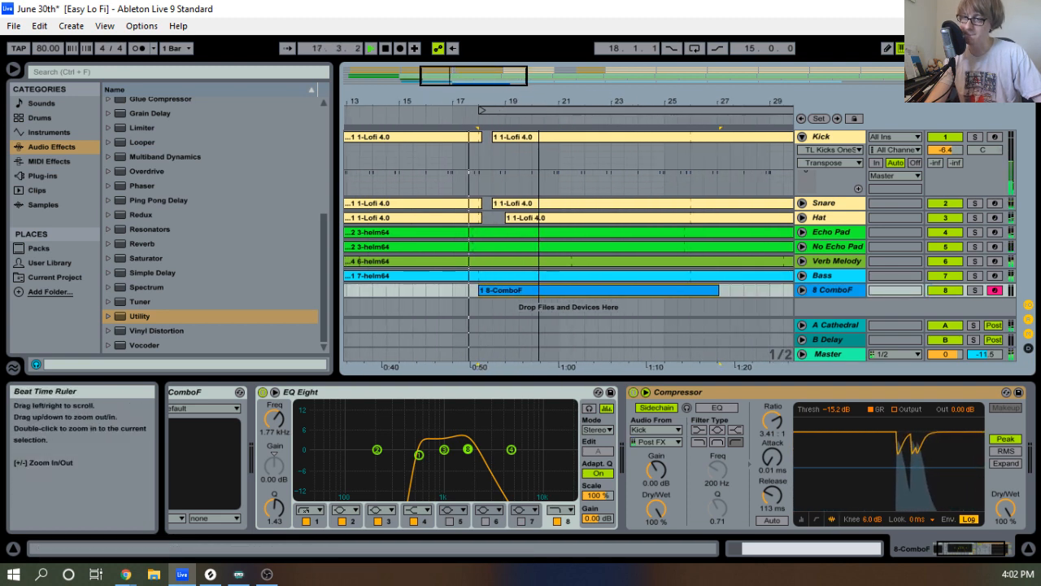
# Make the ComboF clip's content run from 1.1.1 to 10.1.1 and enlarge its note editor.
pyautogui.click(635, 290)
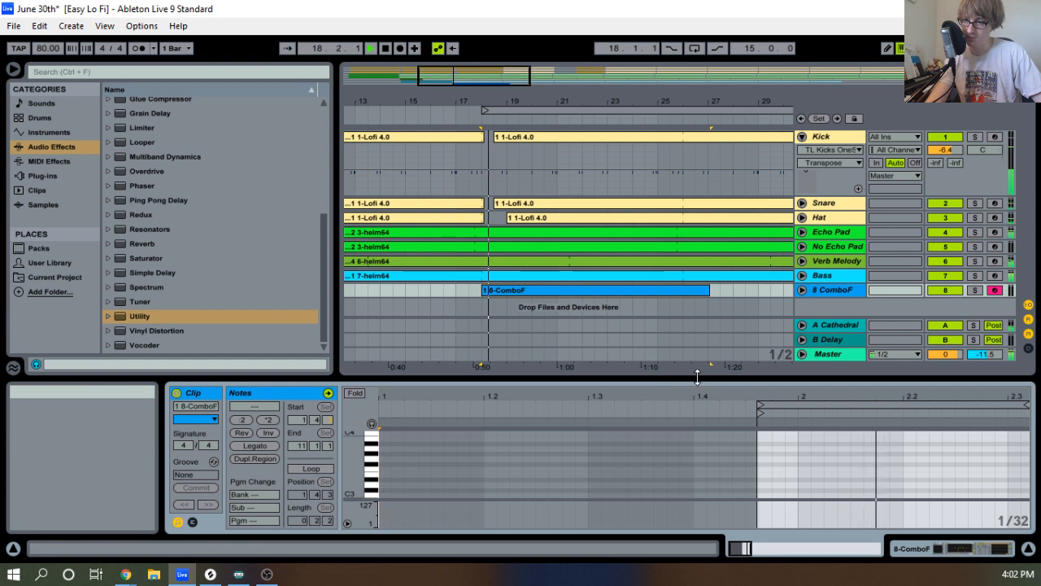
pyautogui.rightClick(526, 289)
pyautogui.click(572, 397)
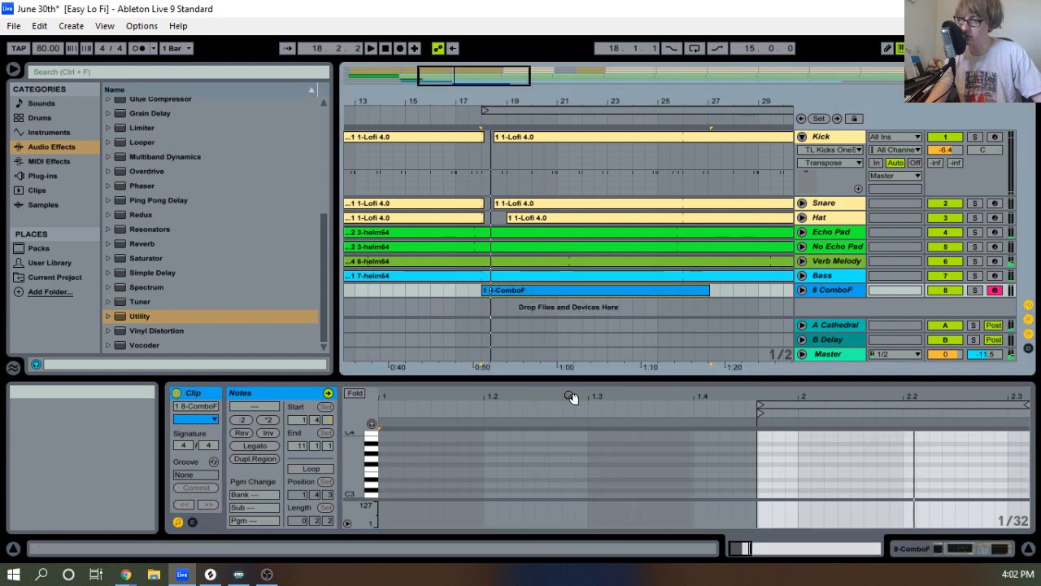
pyautogui.moveTo(501, 375); pyautogui.dragTo(527, 102)
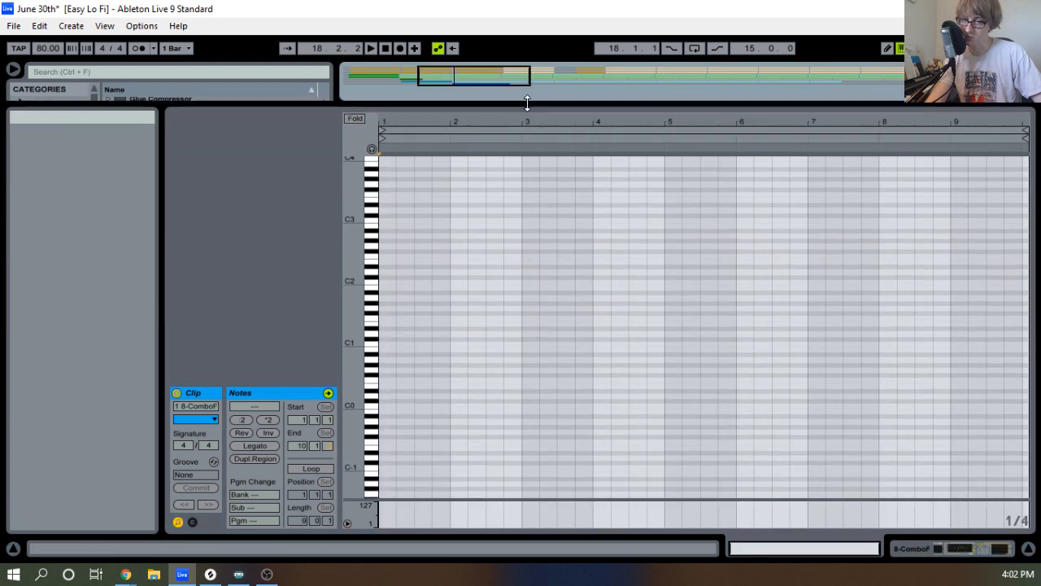
pyautogui.scroll(3, 471, 289)
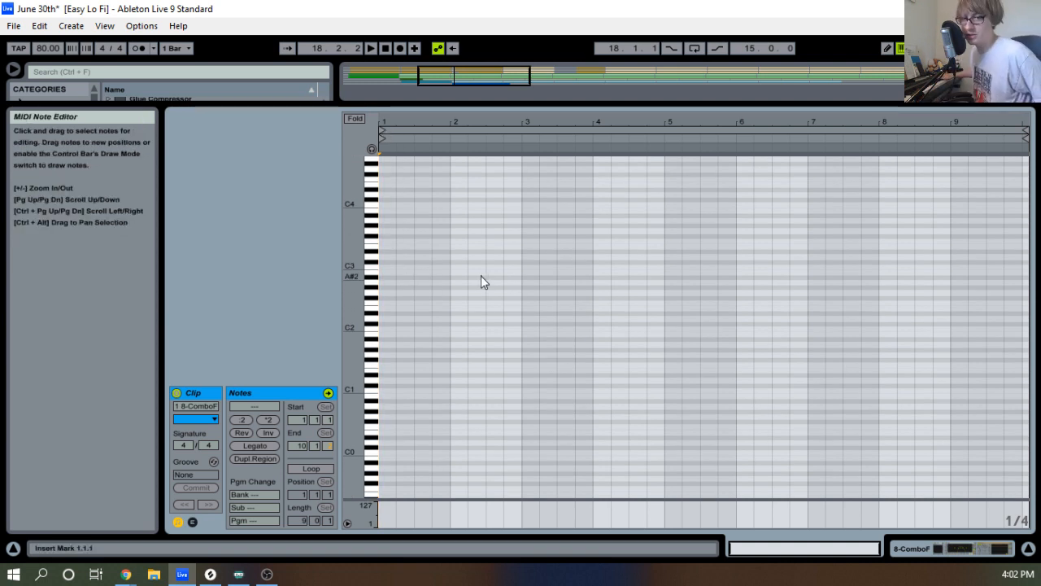
# Audition the drum break and add a three-beat G4 note at the start of the ComboF clip.
pyautogui.press('space')
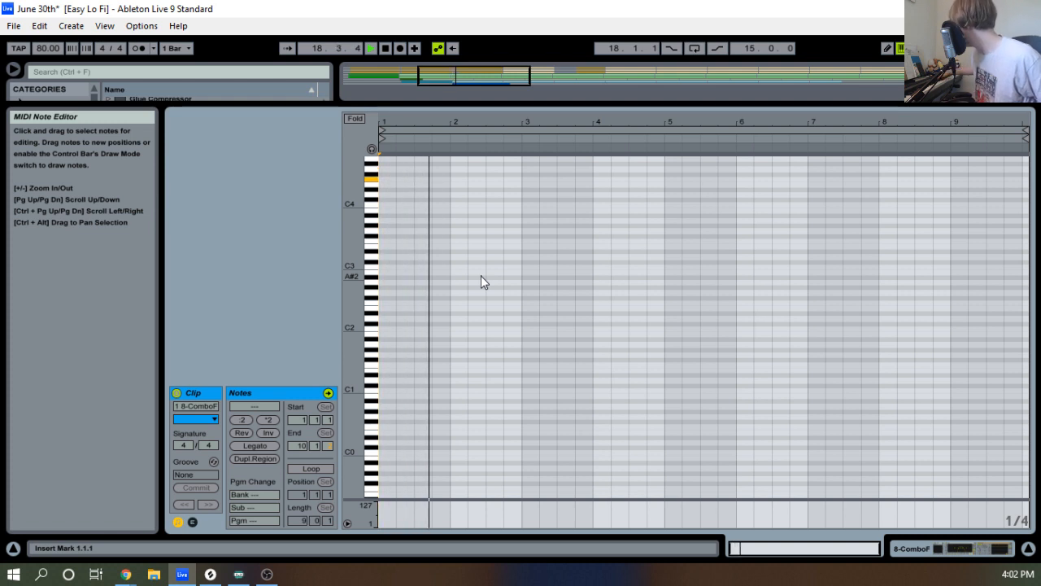
pyautogui.press('space')
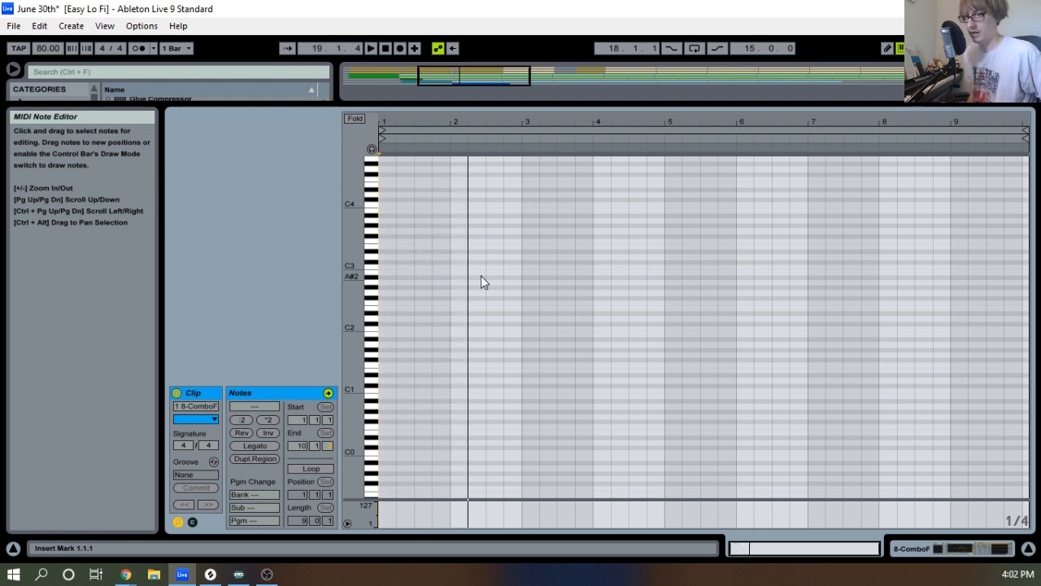
pyautogui.scroll(1, 418, 205)
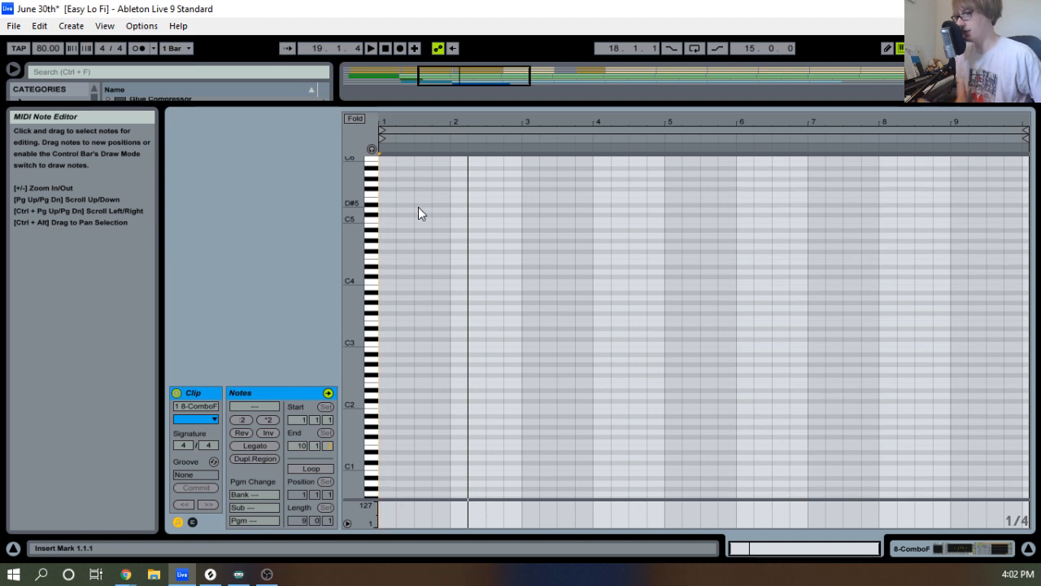
pyautogui.press('space')
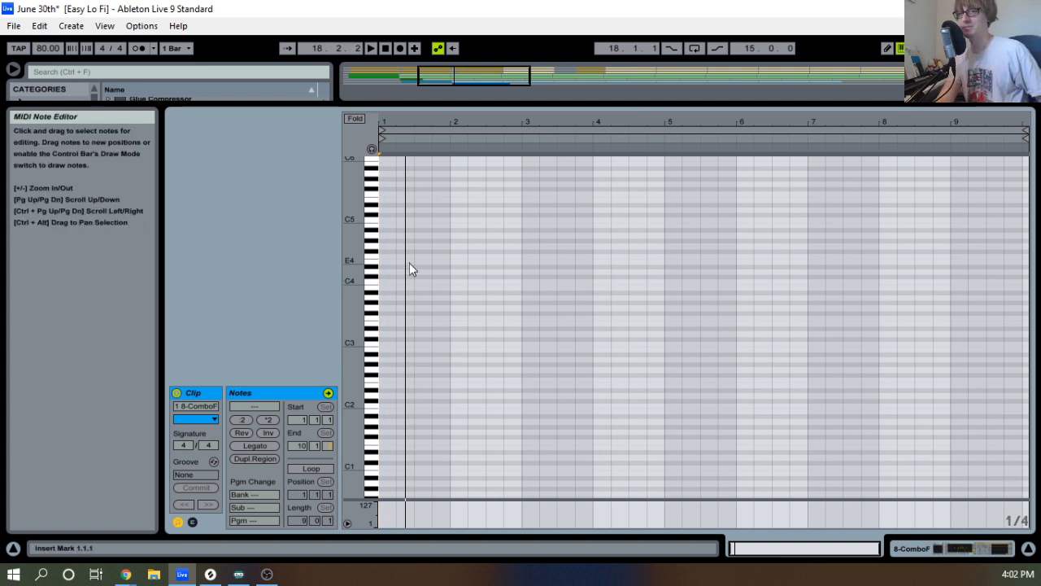
pyautogui.doubleClick(383, 246)
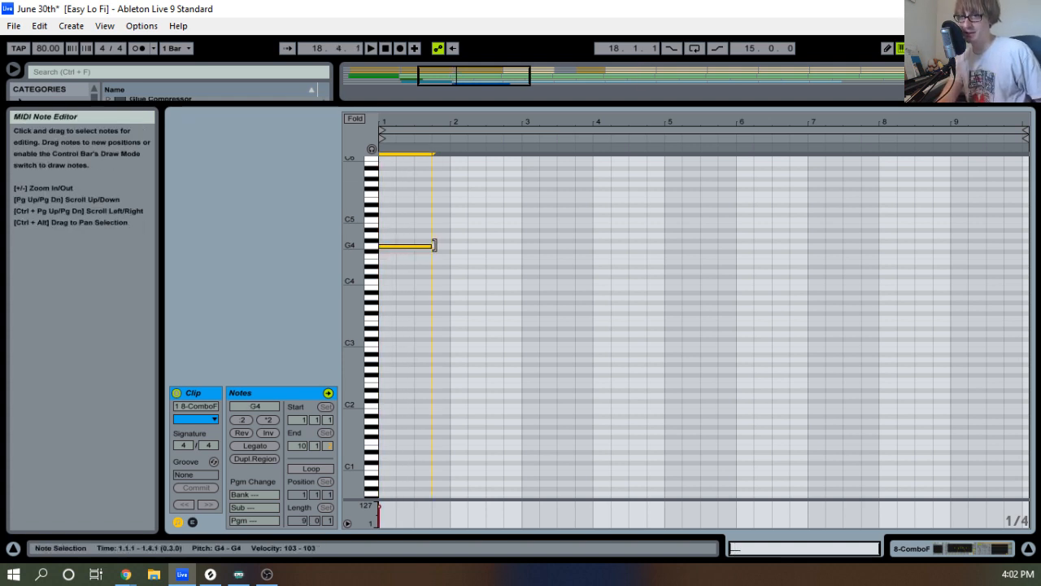
pyautogui.click(423, 263)
pyautogui.press('space')
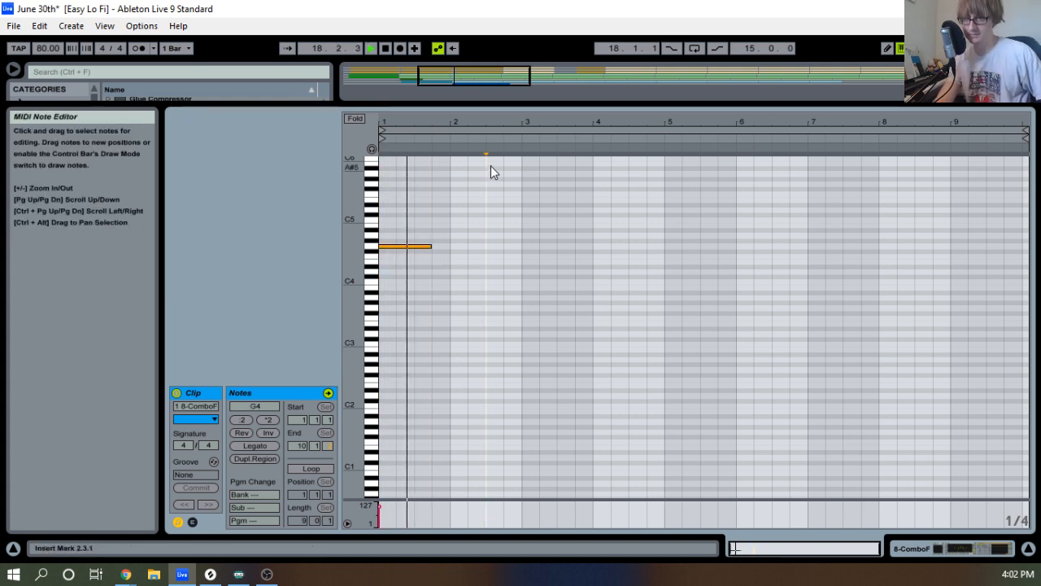
# Switch the note grid to quarter-note triplets and shorten the G4 note to end at 1.3.3.
pyautogui.press('space')
pyautogui.moveTo(422, 120); pyautogui.dragTo(449, 122)
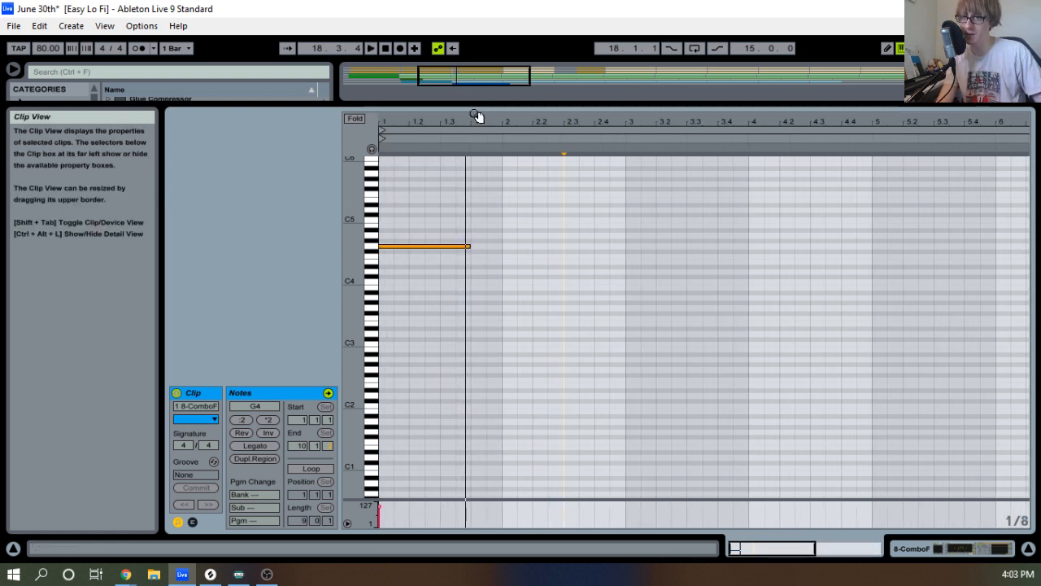
pyautogui.hotkey('ctrl', '3')
pyautogui.moveTo(475, 121); pyautogui.dragTo(449, 107)
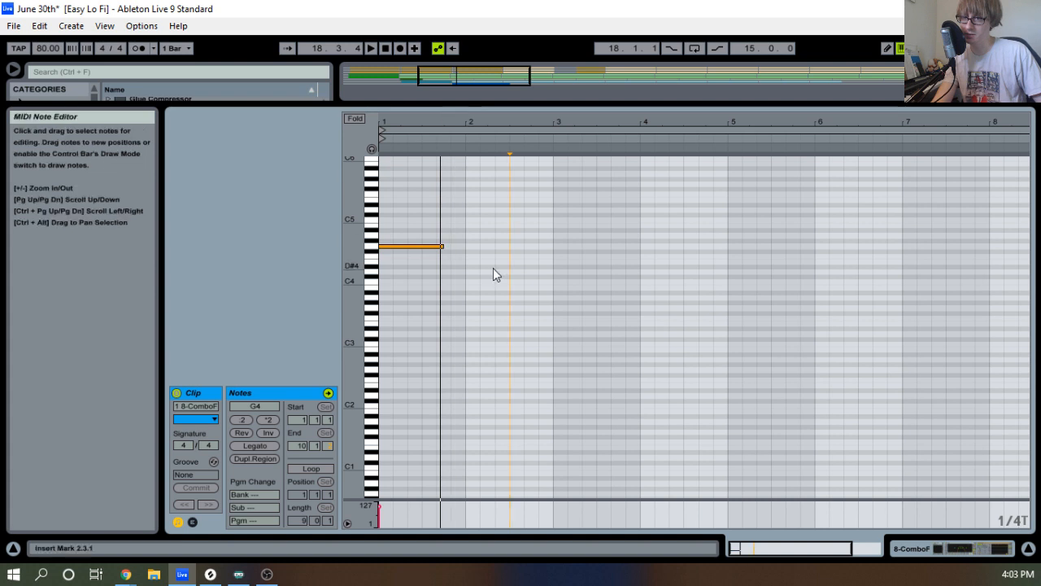
pyautogui.moveTo(443, 246); pyautogui.dragTo(431, 246)
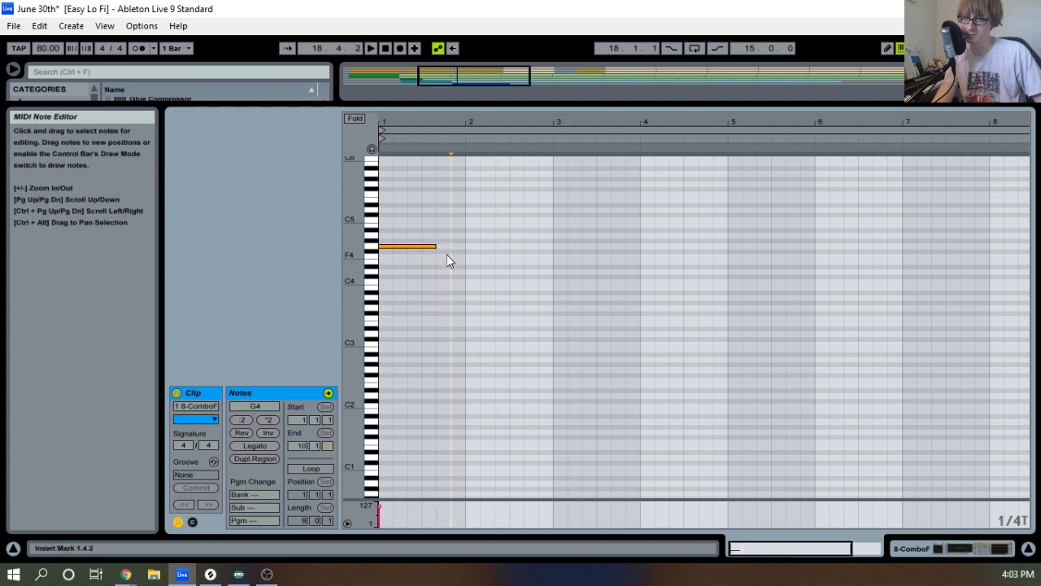
# Add a short F4 note at 1.3.3, enable note preview and audition the phrase.
pyautogui.doubleClick(447, 256)
pyautogui.click(372, 149)
pyautogui.press('space')
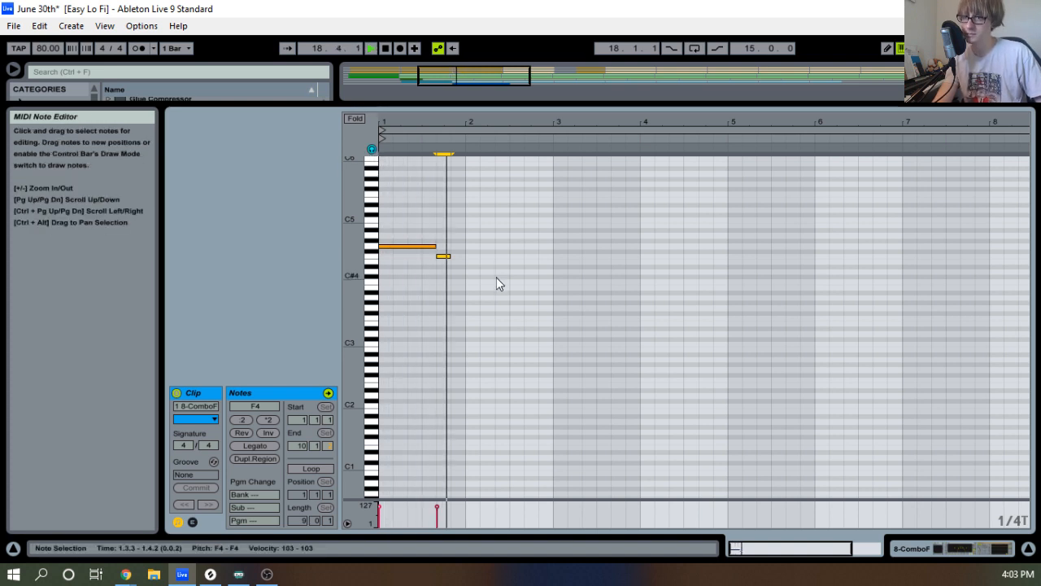
pyautogui.moveTo(454, 134); pyautogui.dragTo(498, 190)
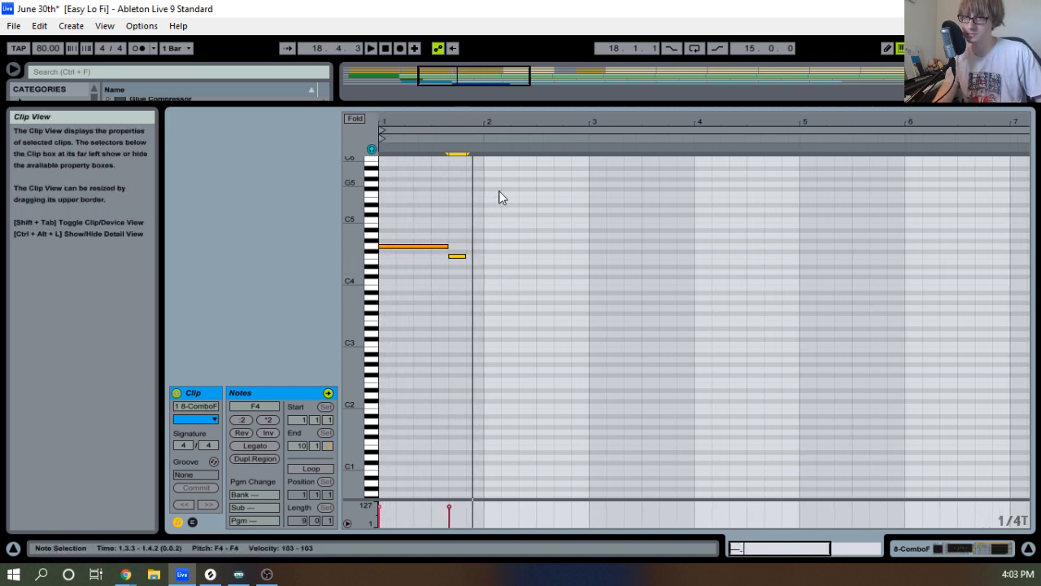
# Add a D#4 note at 1.4.2 and a D4 note from 2.1.1 to 3.1.1, and play the phrase.
pyautogui.doubleClick(474, 261)
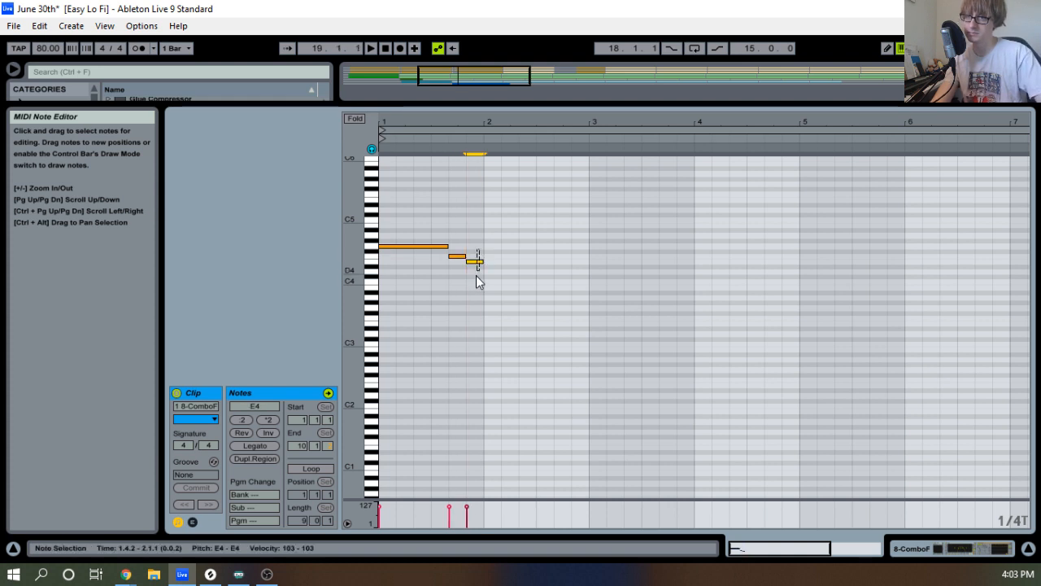
pyautogui.press('Down')
pyautogui.doubleClick(493, 271)
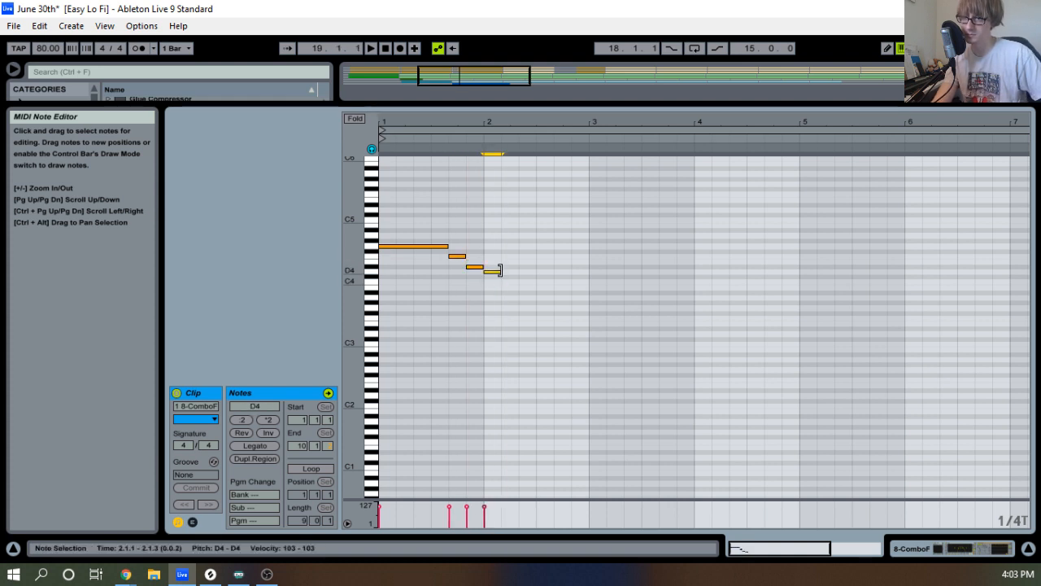
pyautogui.moveTo(502, 271); pyautogui.dragTo(589, 272)
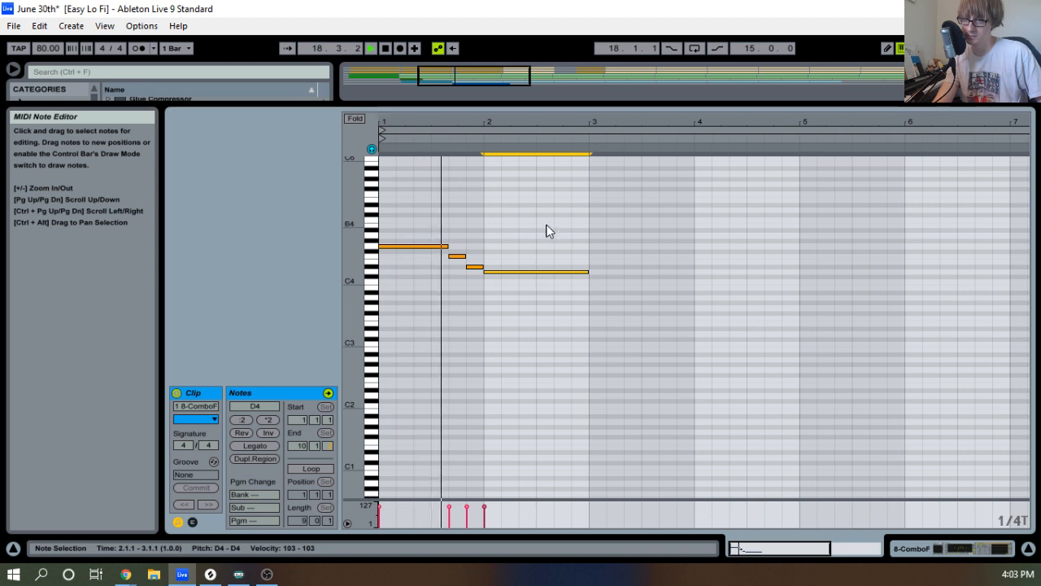
pyautogui.moveTo(479, 124); pyautogui.dragTo(480, 167)
pyautogui.press('space')
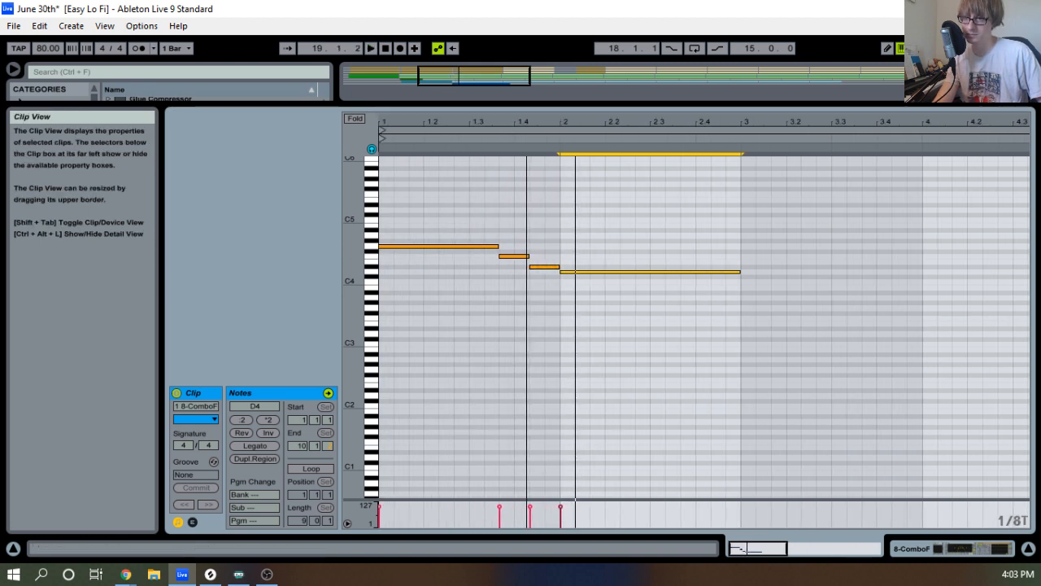
# Shrink the note editor to bring back the arrangement around bar 18 and unfold the Snare track.
pyautogui.moveTo(526, 105); pyautogui.dragTo(505, 310)
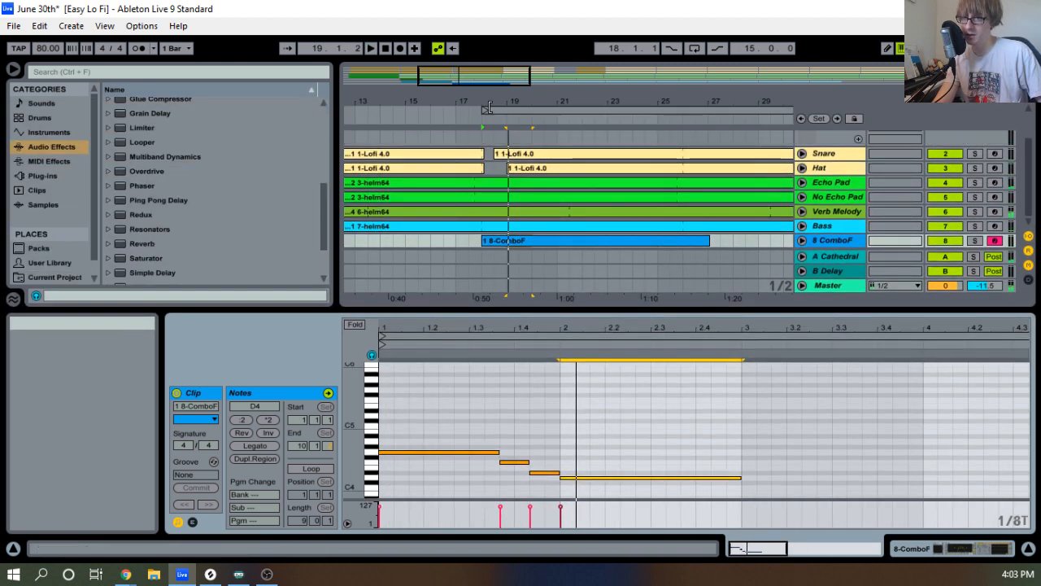
pyautogui.moveTo(485, 103); pyautogui.dragTo(511, 154)
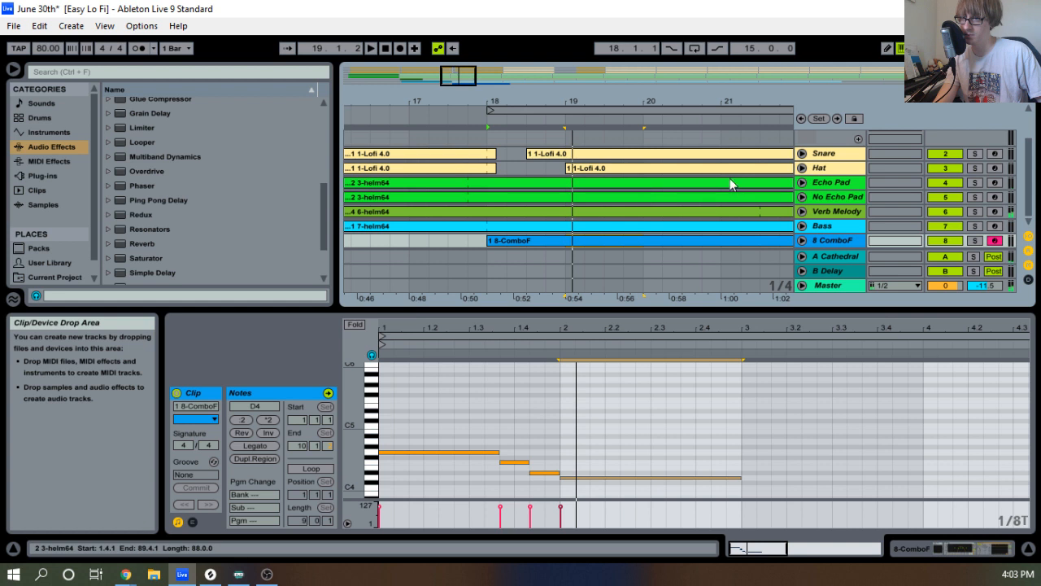
pyautogui.click(802, 154)
pyautogui.scroll(2, 691, 169)
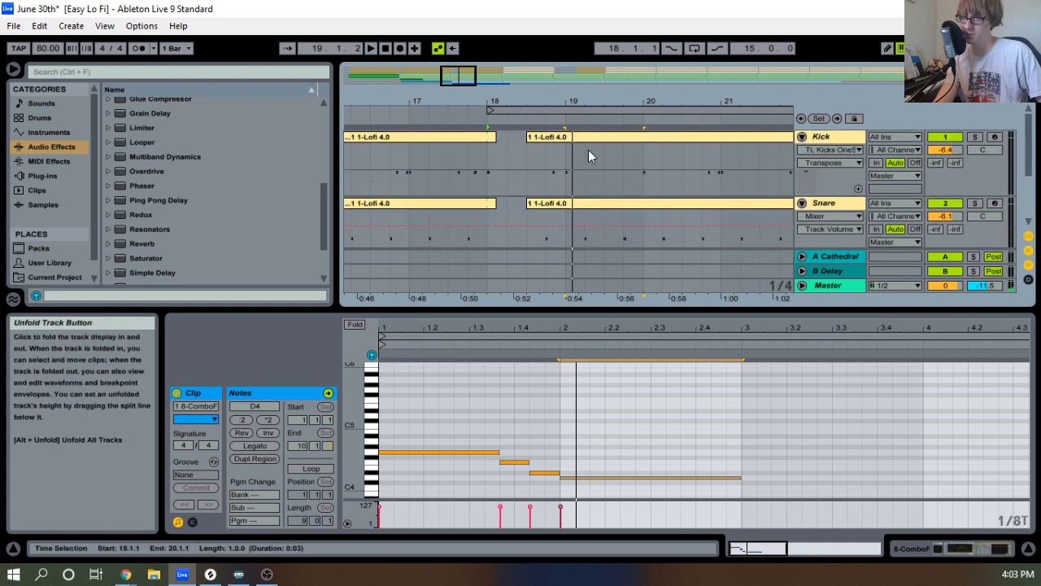
pyautogui.scroll(-4, 669, 174)
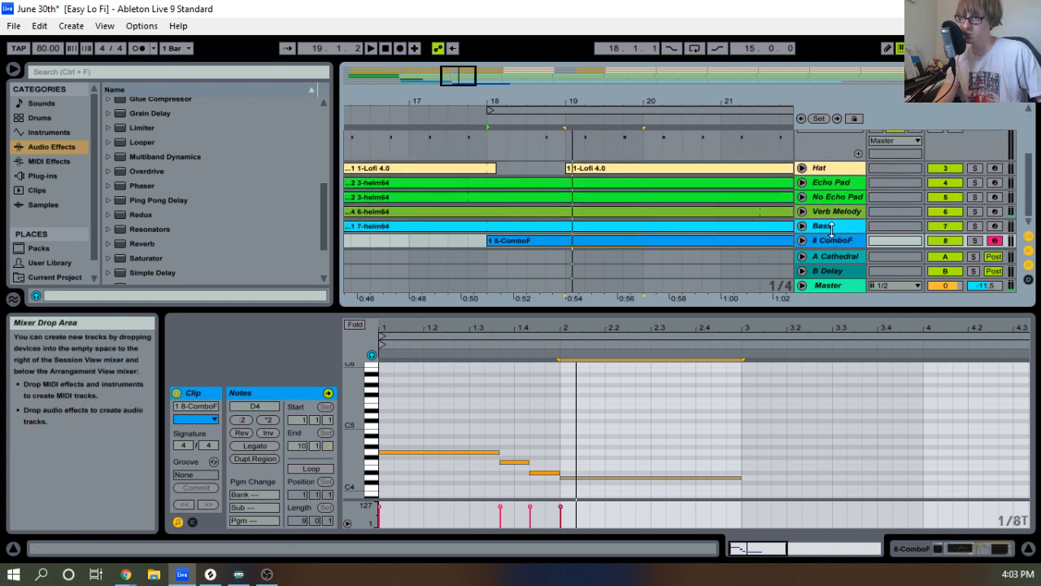
# Move the ComboF track above the Kick track and give the arrangement more height.
pyautogui.scroll(4, 838, 138)
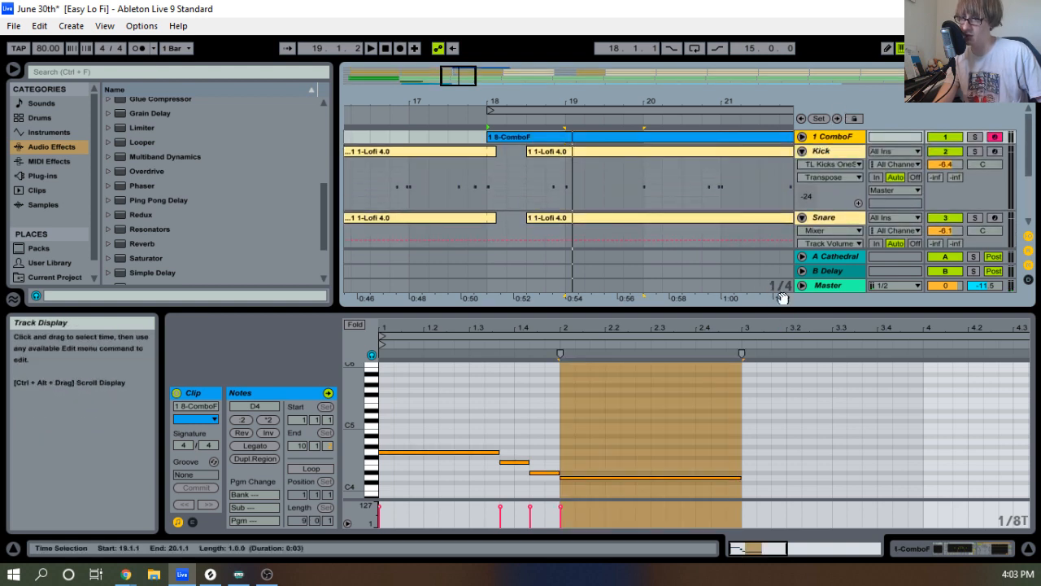
pyautogui.scroll(-2, 655, 423)
pyautogui.moveTo(682, 310); pyautogui.dragTo(687, 349)
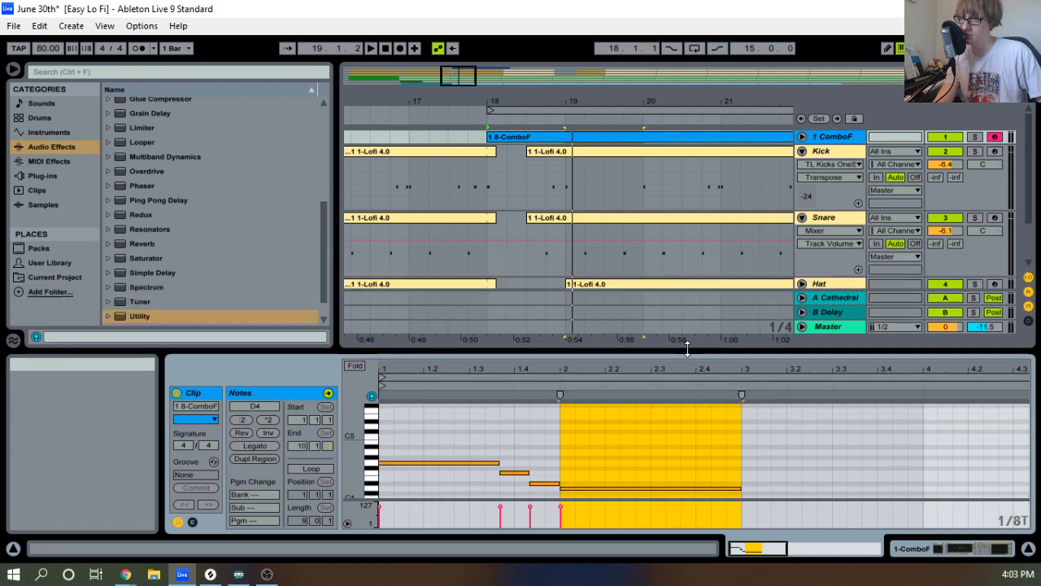
pyautogui.scroll(-1, 651, 445)
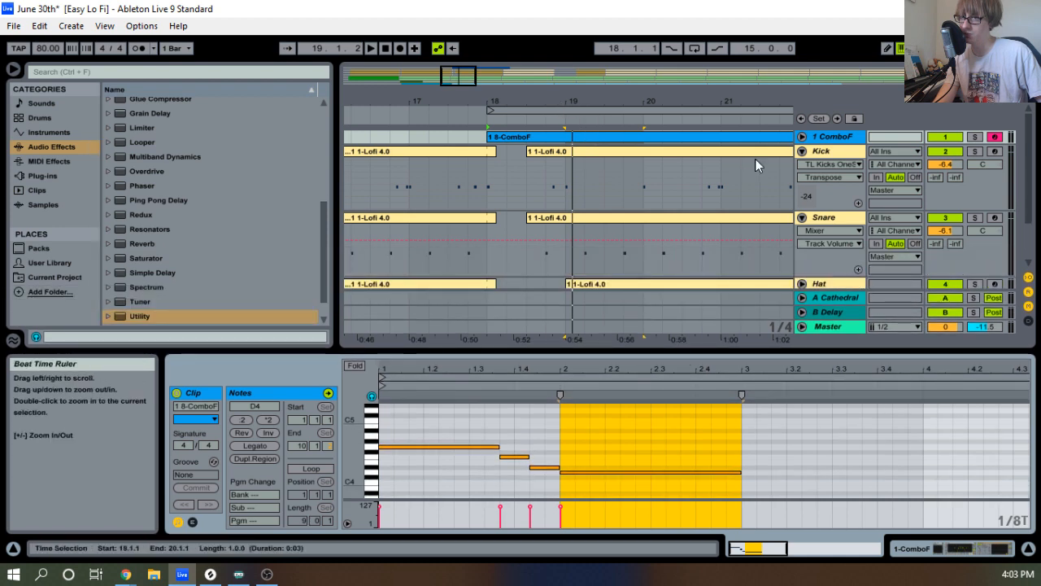
# Unfold the ComboF track and compare its notes with the Kick and Snare hits around bars 18 to 19.
pyautogui.click(803, 137)
pyautogui.moveTo(541, 91); pyautogui.dragTo(542, 98)
pyautogui.scroll(-2, 626, 192)
pyautogui.scroll(1, 627, 191)
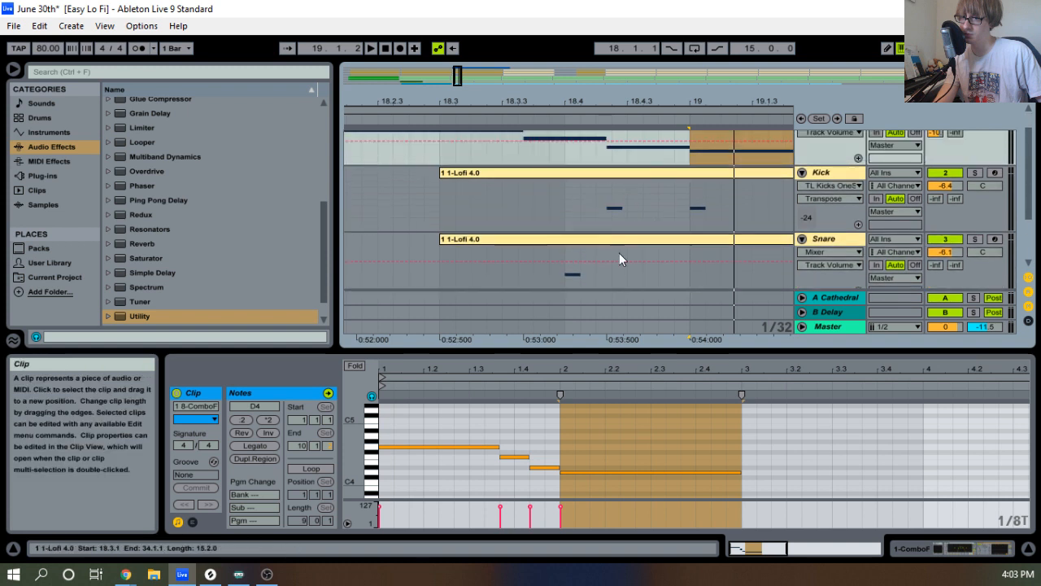
# Try starting the F4 note at 1.4.1 and extending the G4 note to meet it, and play the phrase with the drums.
pyautogui.moveTo(513, 454); pyautogui.dragTo(529, 457)
pyautogui.press('space')
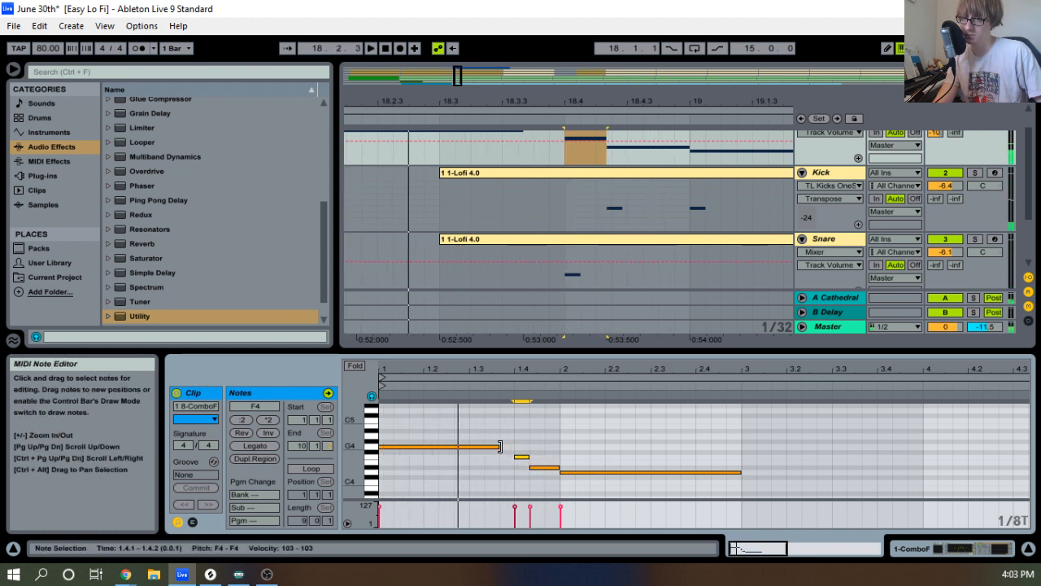
pyautogui.press('space')
pyautogui.moveTo(499, 447); pyautogui.dragTo(512, 445)
pyautogui.click(620, 454)
pyautogui.press('space')
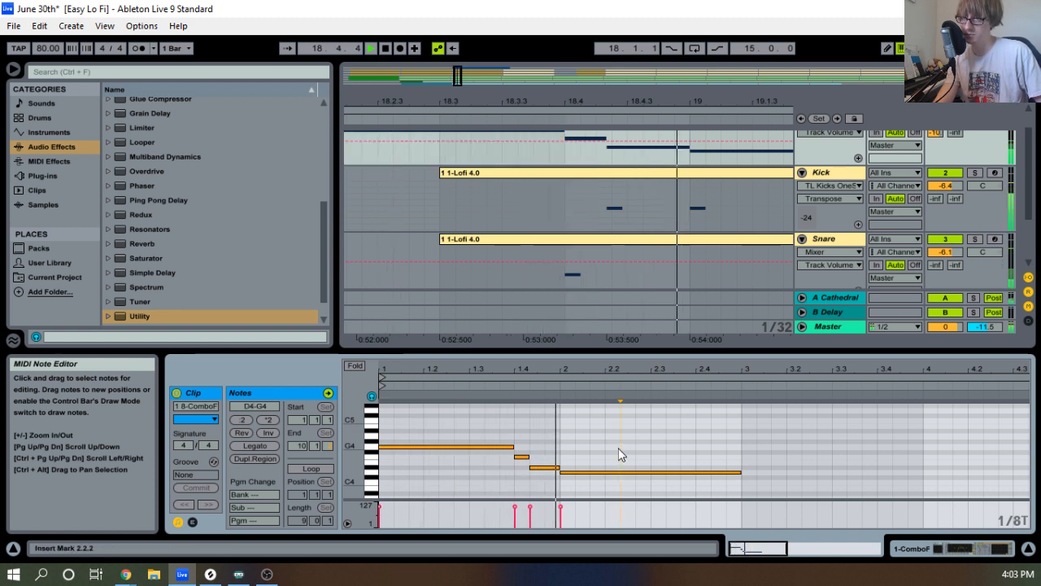
pyautogui.press('space')
pyautogui.moveTo(537, 367); pyautogui.dragTo(527, 365)
pyautogui.press('space')
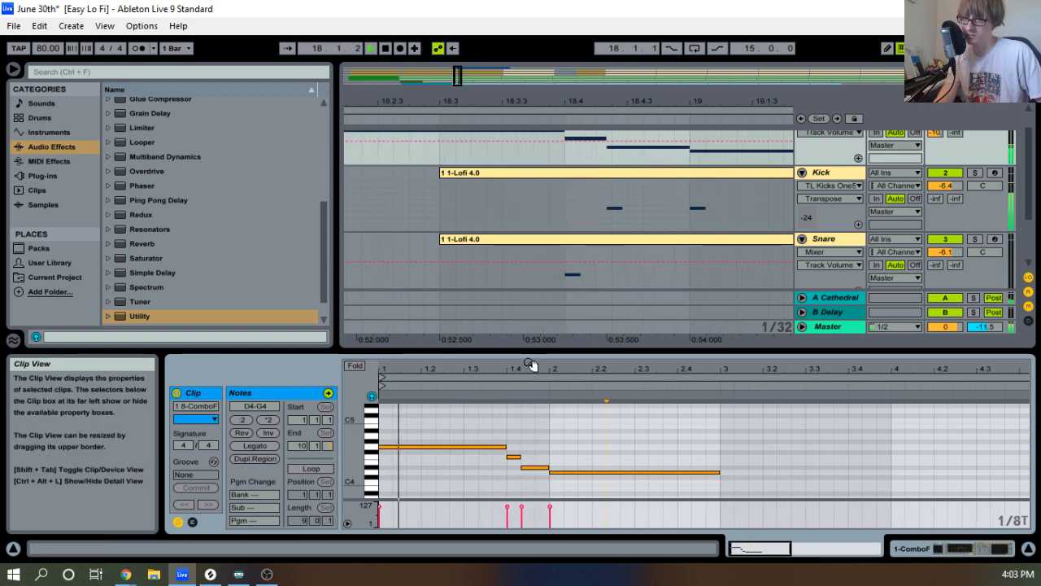
pyautogui.press('space')
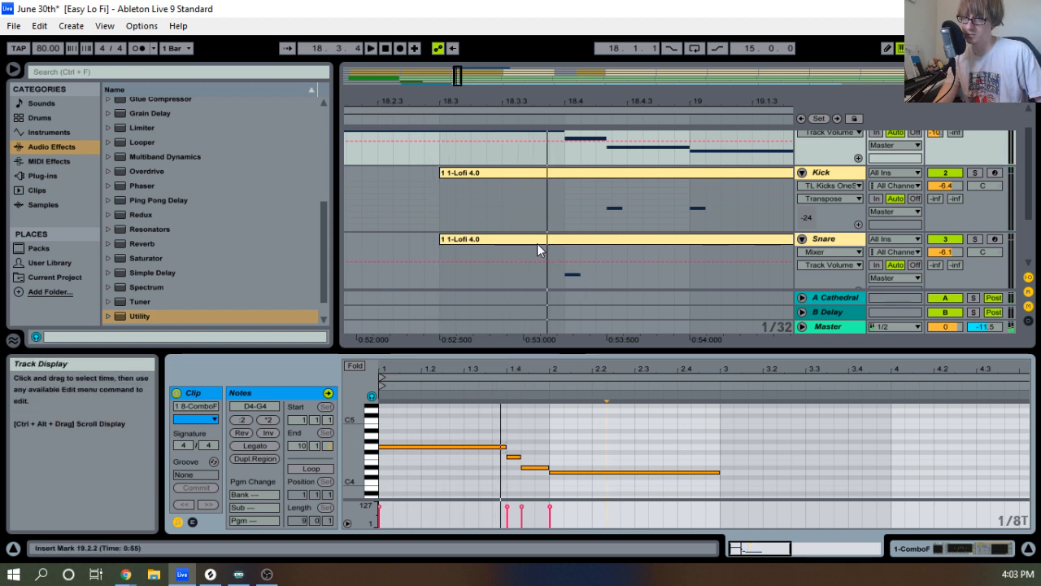
# Undo the timing changes to the F4 and G4 notes and play the phrase again.
pyautogui.moveTo(581, 101); pyautogui.dragTo(674, 70)
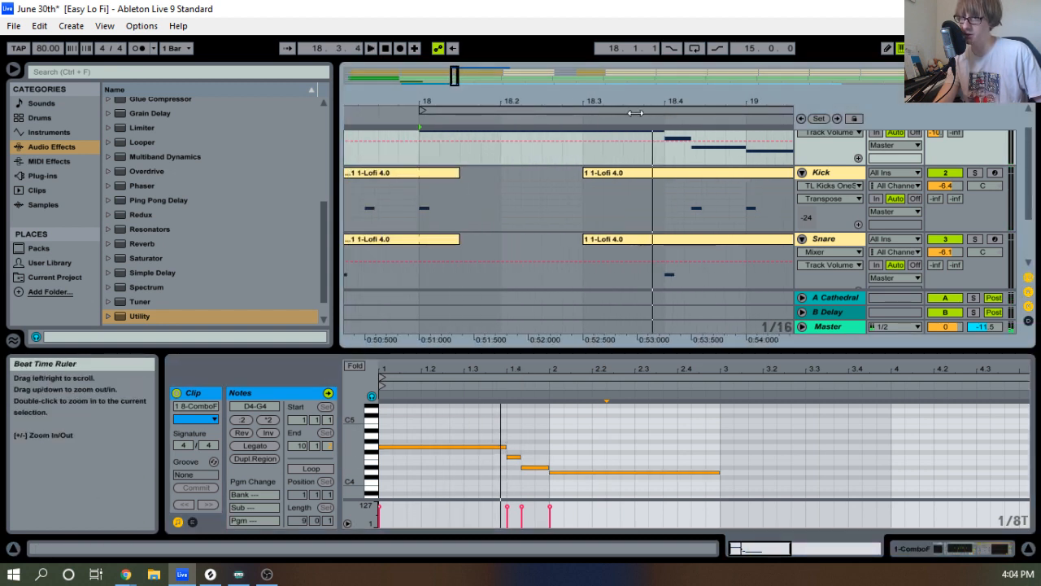
pyautogui.hotkey('ctrl', 'z')
pyautogui.hotkey('ctrl', 'z')
pyautogui.hotkey('ctrl', 'z')
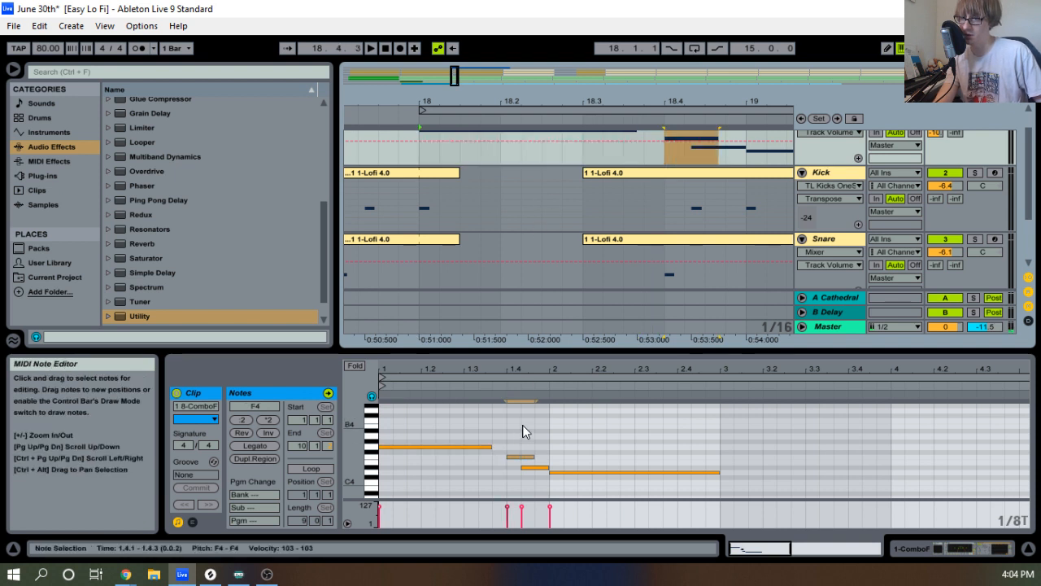
pyautogui.press('space')
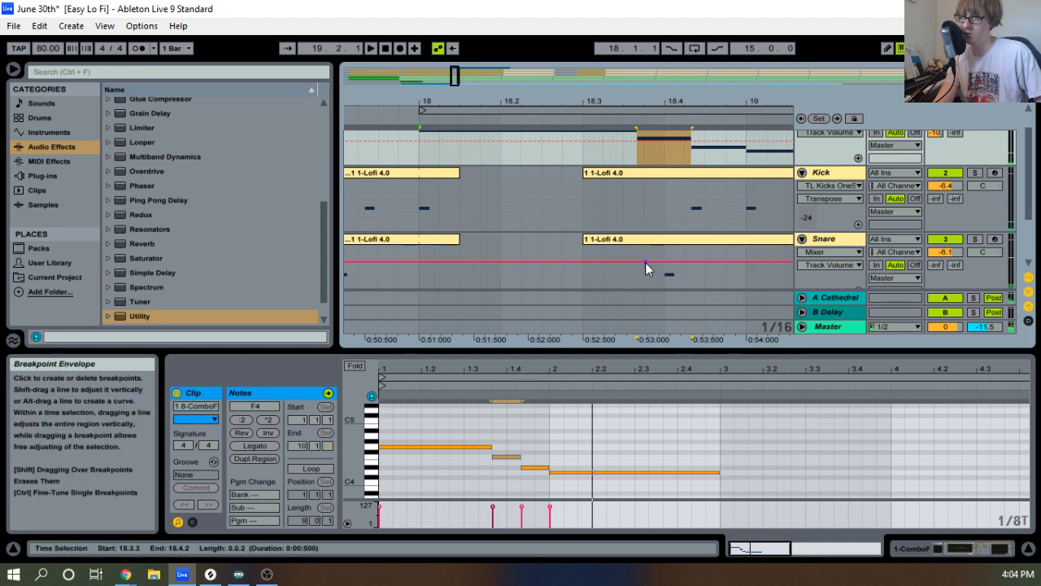
# Try shifting the Snare section between 18.3.4 and 19.1.1 a sixteenth earlier, undo the shift and replay the phrase.
pyautogui.moveTo(646, 262); pyautogui.dragTo(731, 276)
pyautogui.press('space')
pyautogui.moveTo(678, 235); pyautogui.dragTo(658, 235)
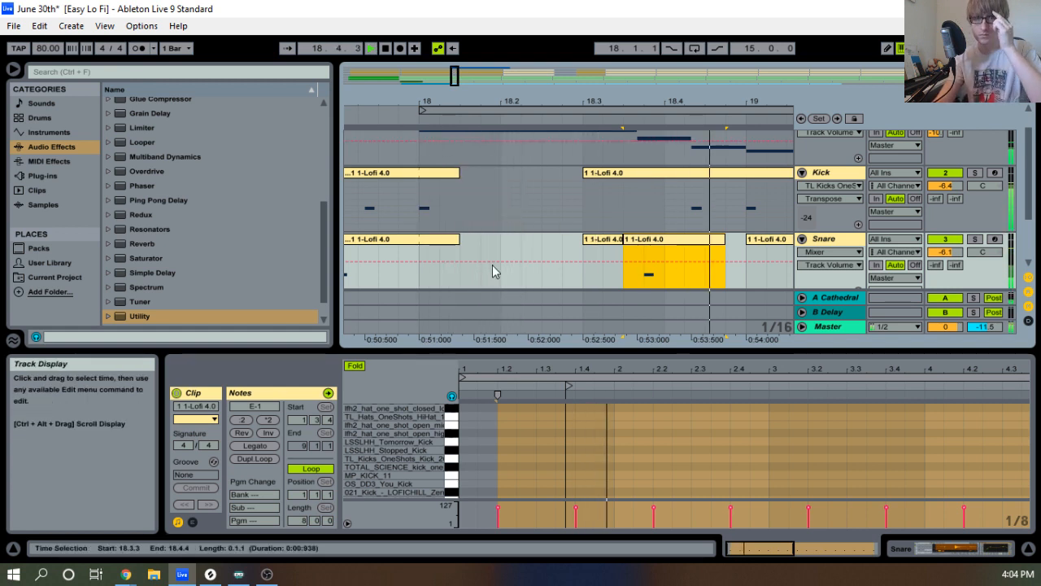
pyautogui.press('space')
pyautogui.hotkey('ctrl', 'z')
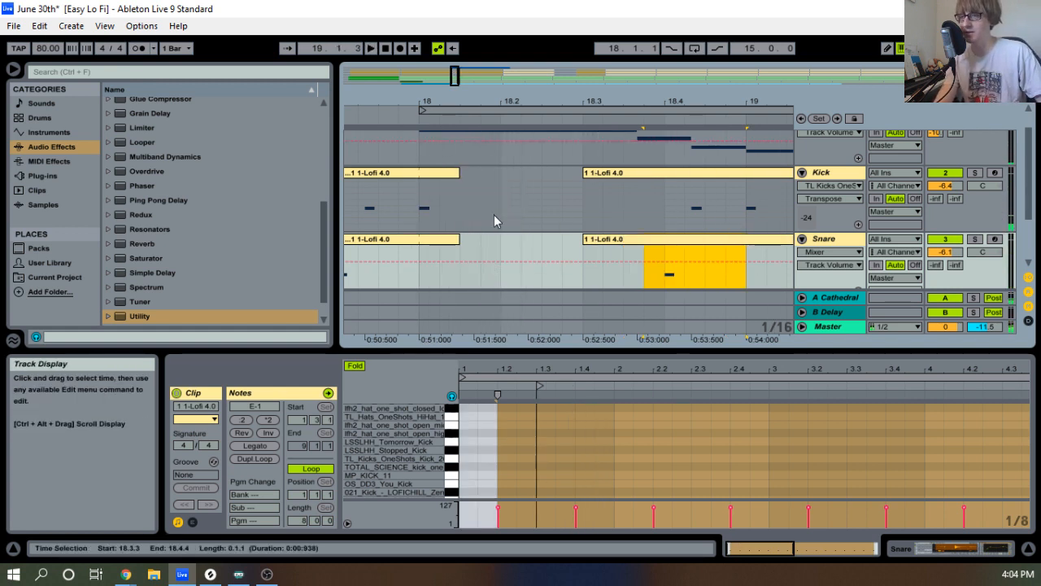
pyautogui.click(465, 187)
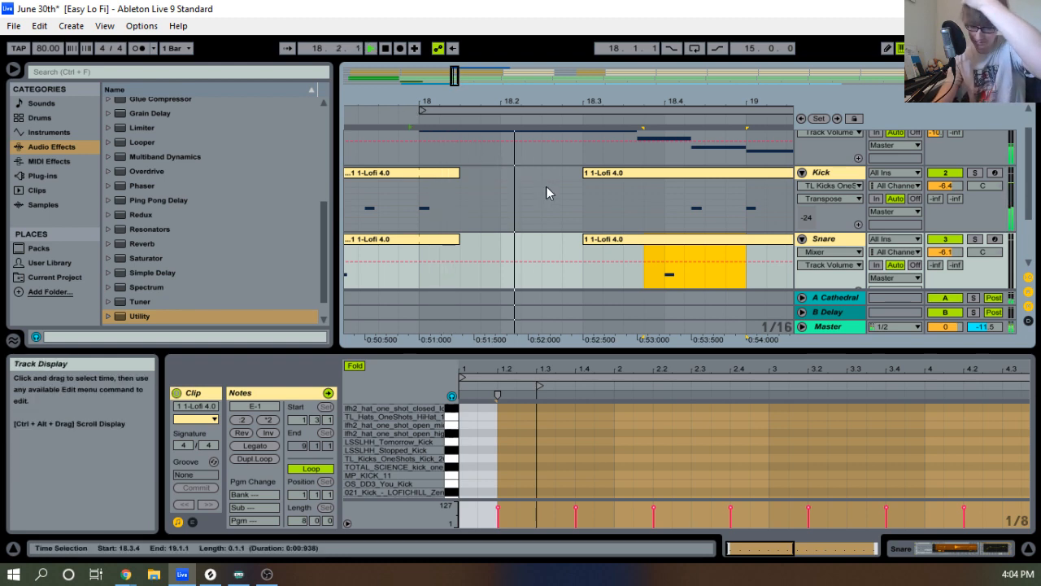
pyautogui.press('space')
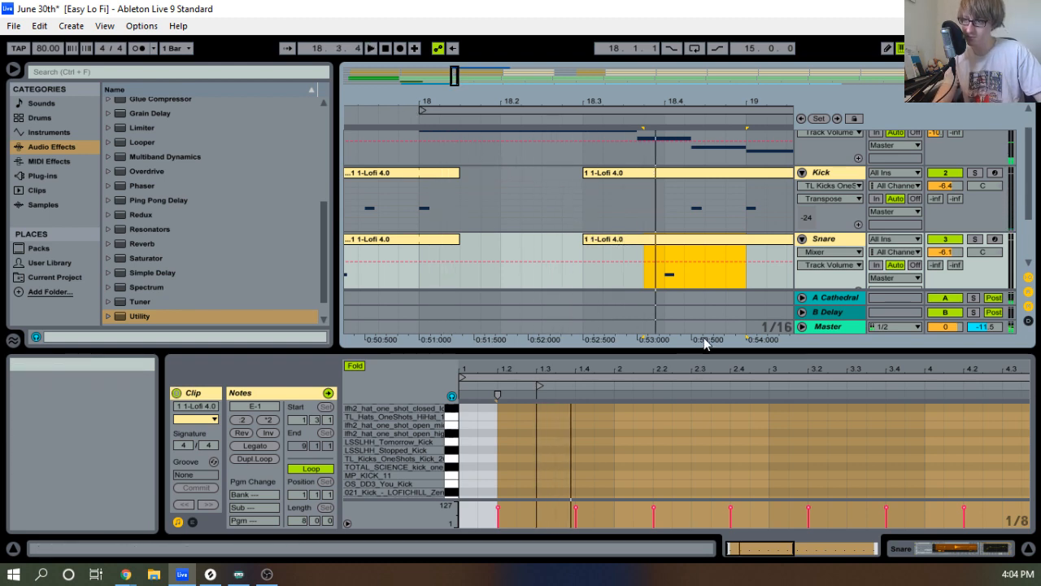
# Open the ComboF clip at bar 18 and enlarge its note editor.
pyautogui.moveTo(699, 352); pyautogui.dragTo(685, 440)
pyautogui.scroll(3, 590, 226)
pyautogui.click(552, 141)
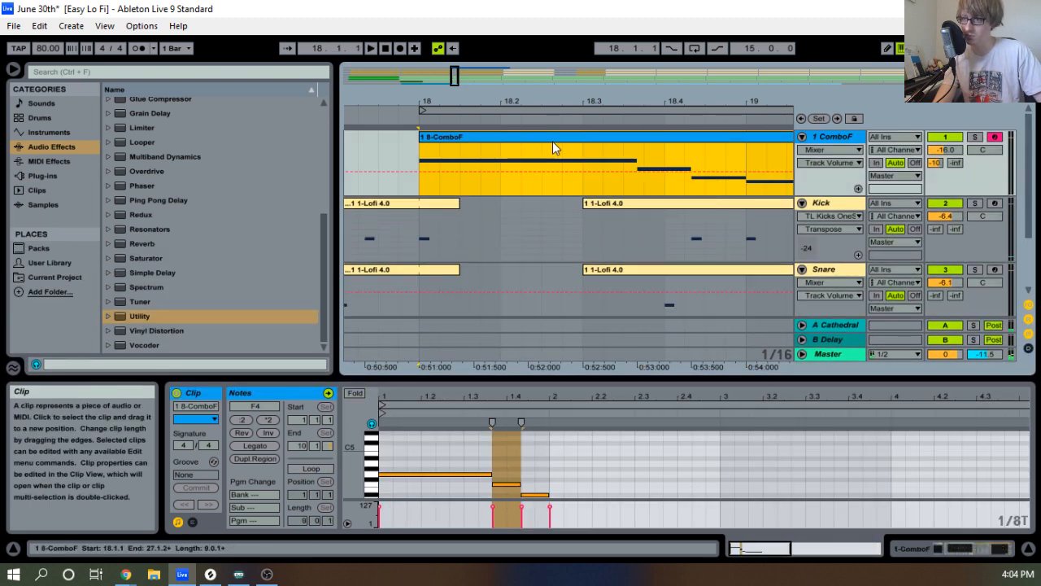
pyautogui.moveTo(494, 379); pyautogui.dragTo(496, 270)
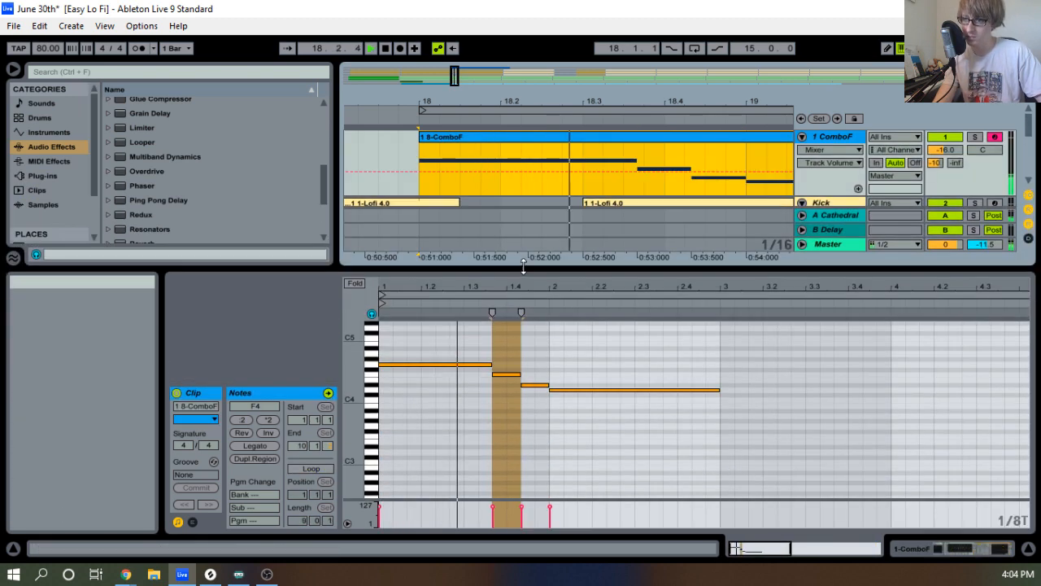
# Try moving the F4 note to 1.3.1 and extending it to 1.4.2, and play the phrase.
pyautogui.click(504, 377)
pyautogui.press('Left')
pyautogui.press('Left')
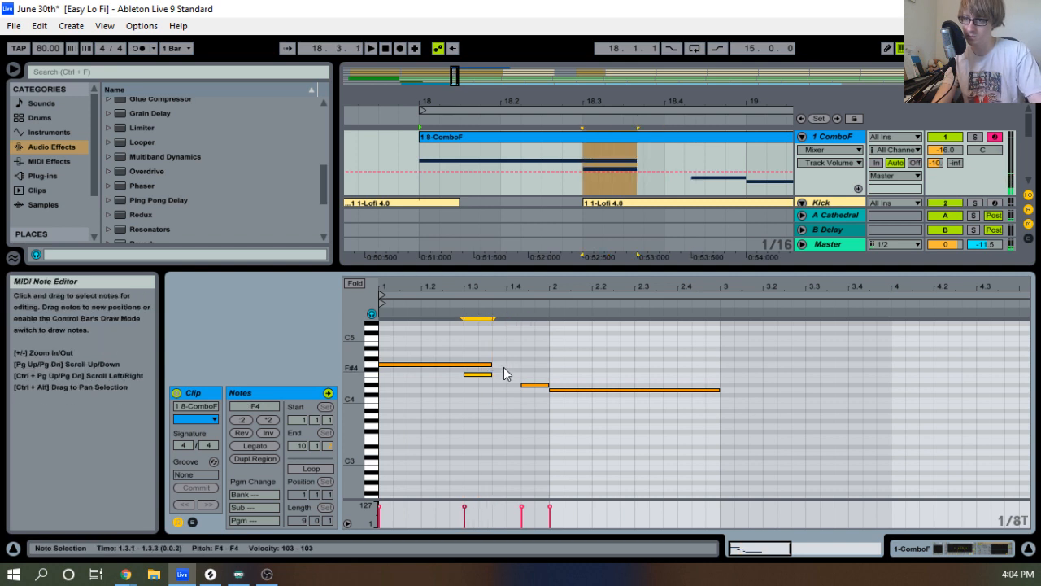
pyautogui.moveTo(491, 376); pyautogui.dragTo(521, 378)
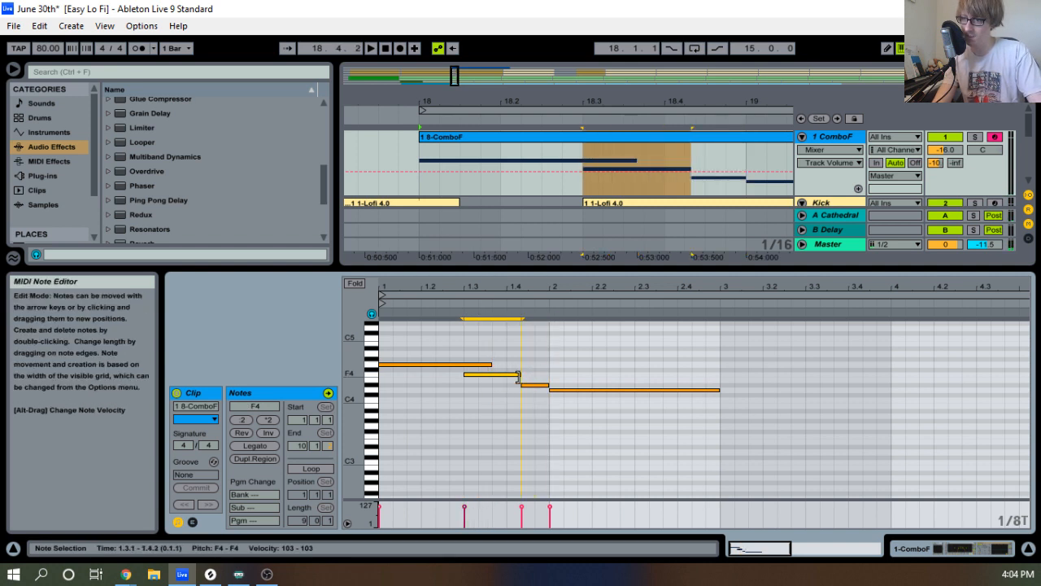
pyautogui.click(524, 403)
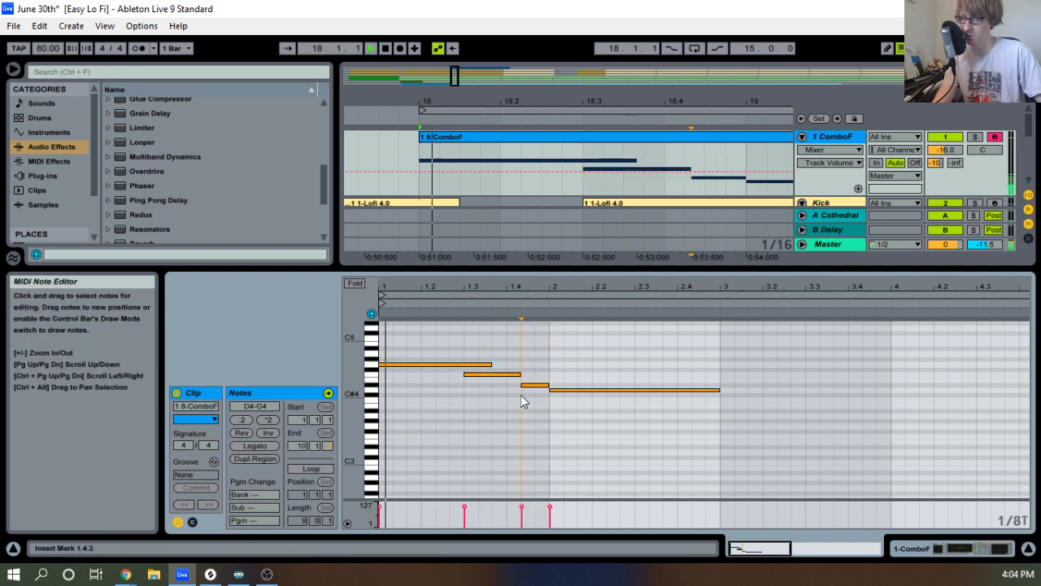
pyautogui.press('space')
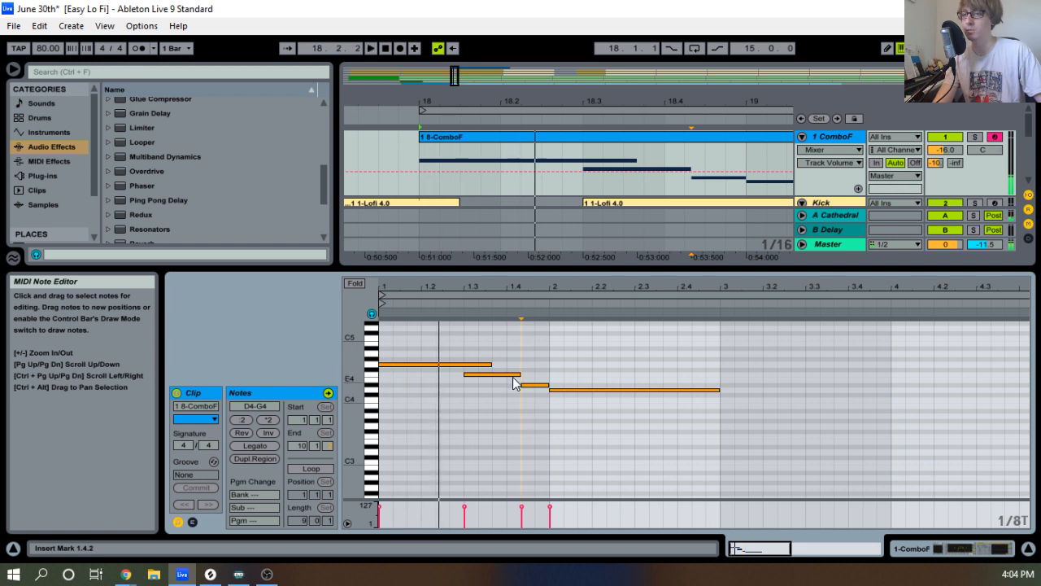
# Shorten the G4 note to end at 1.3.1 where the F4 note begins, and play the phrase.
pyautogui.click(510, 299)
pyautogui.click(572, 358)
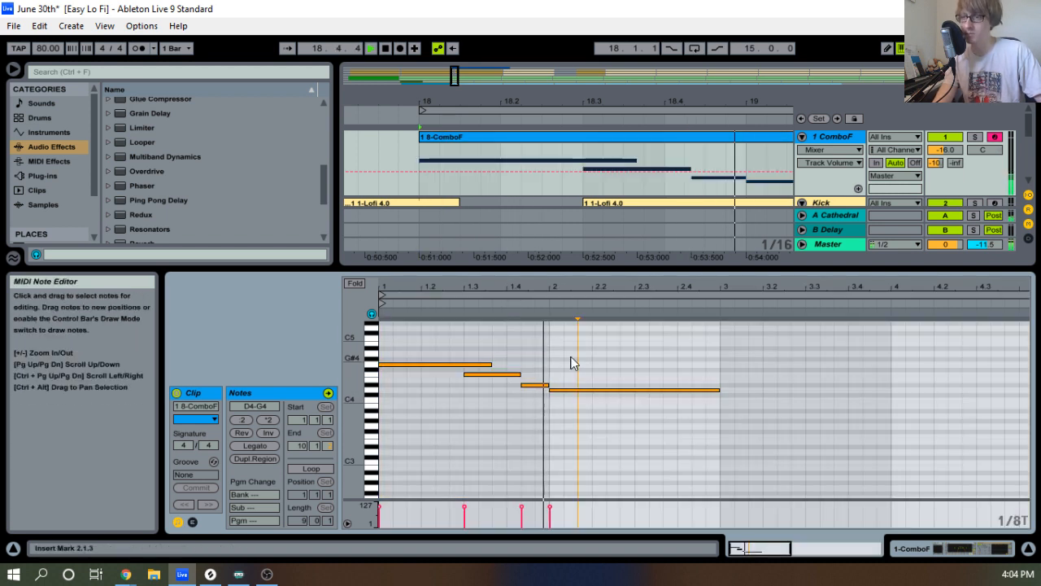
pyautogui.click(492, 370)
pyautogui.moveTo(493, 363); pyautogui.dragTo(464, 363)
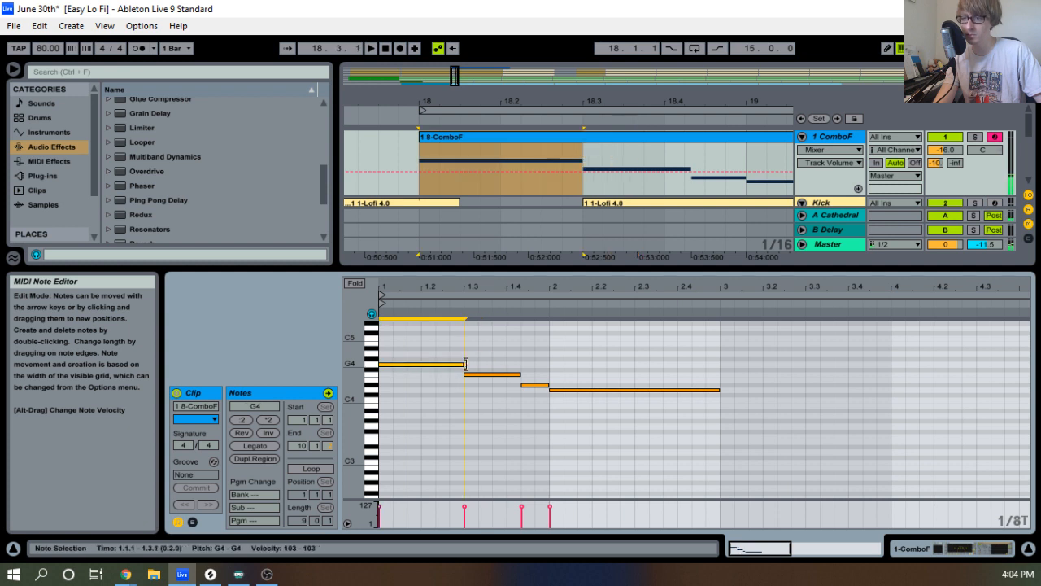
pyautogui.click(491, 350)
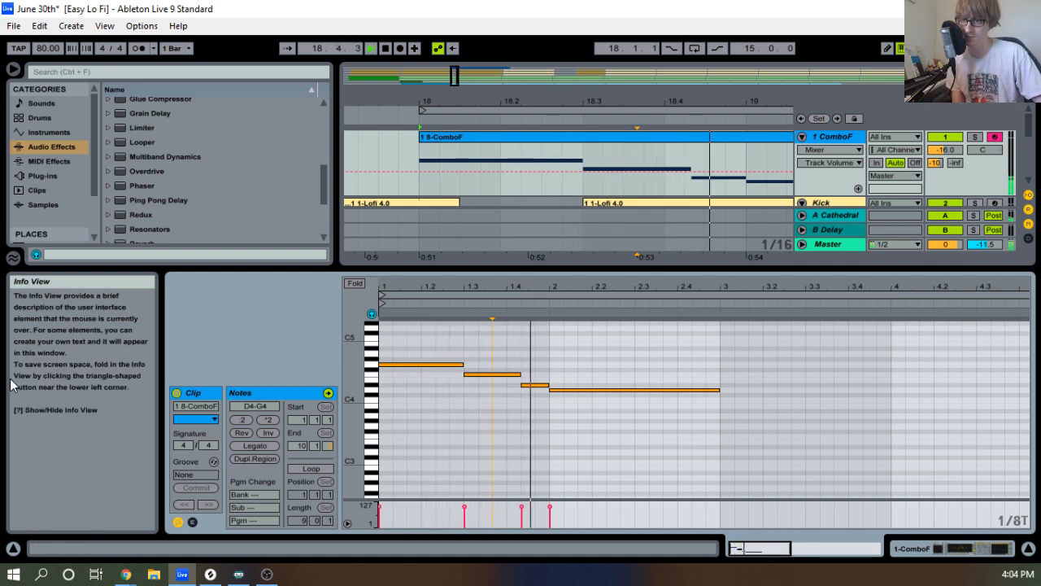
# Return the F4 note's start to 1.3.3 and the G4 note's end to meet it, and play the phrase.
pyautogui.press('space')
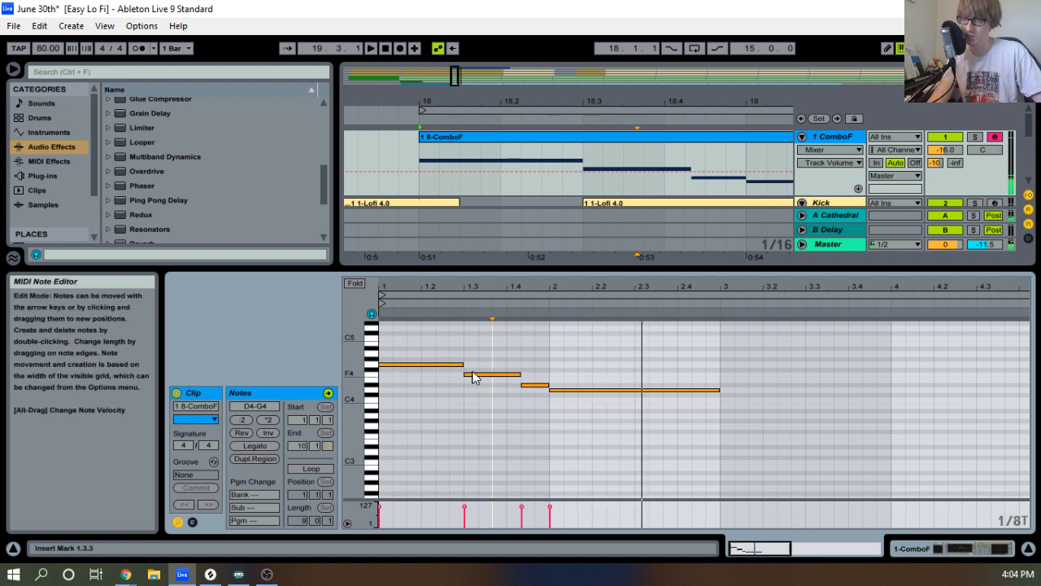
pyautogui.moveTo(466, 375); pyautogui.dragTo(491, 369)
pyautogui.click(506, 340)
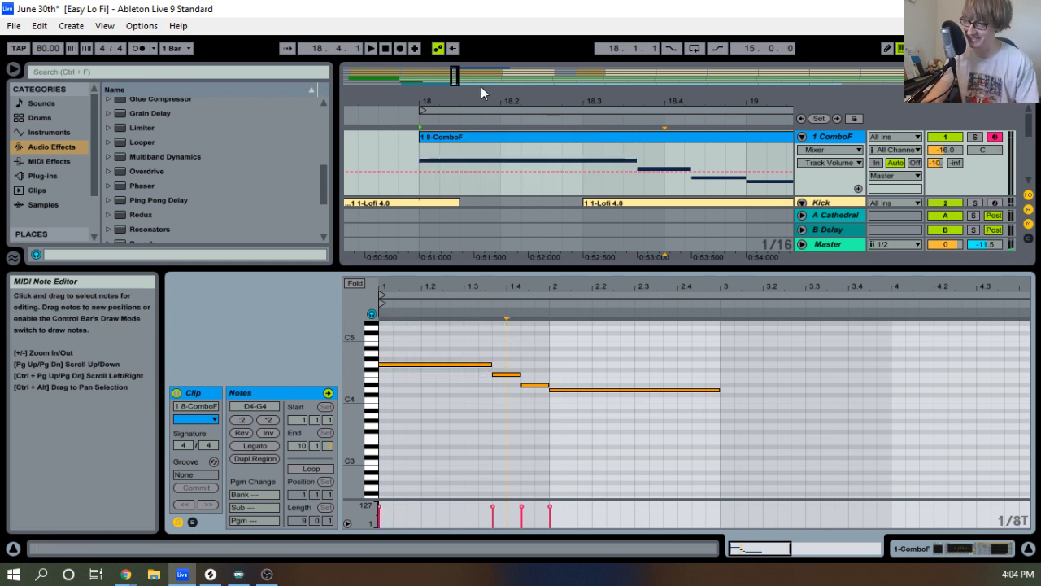
pyautogui.press('space')
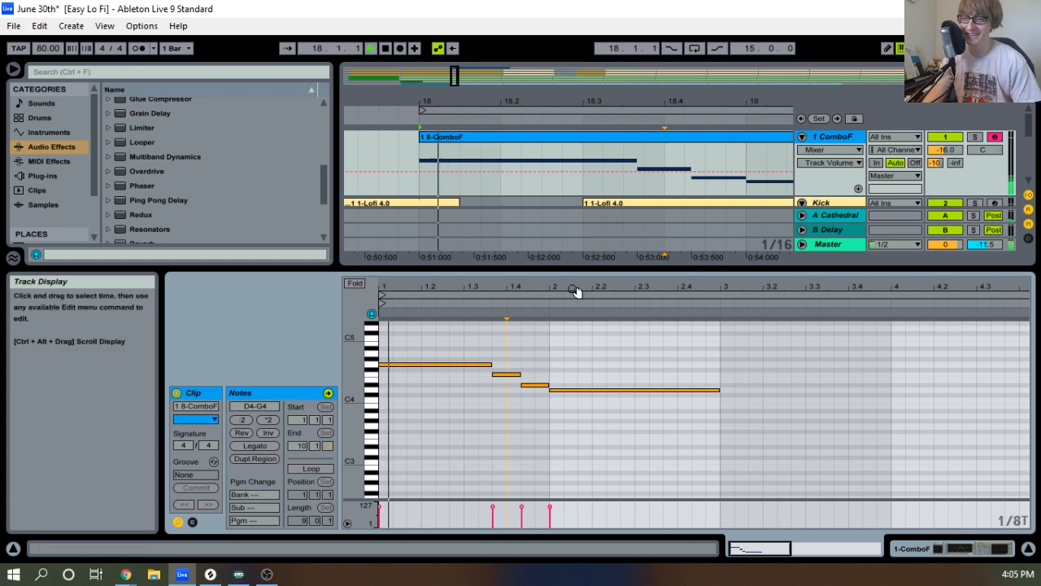
pyautogui.moveTo(574, 291); pyautogui.dragTo(575, 274)
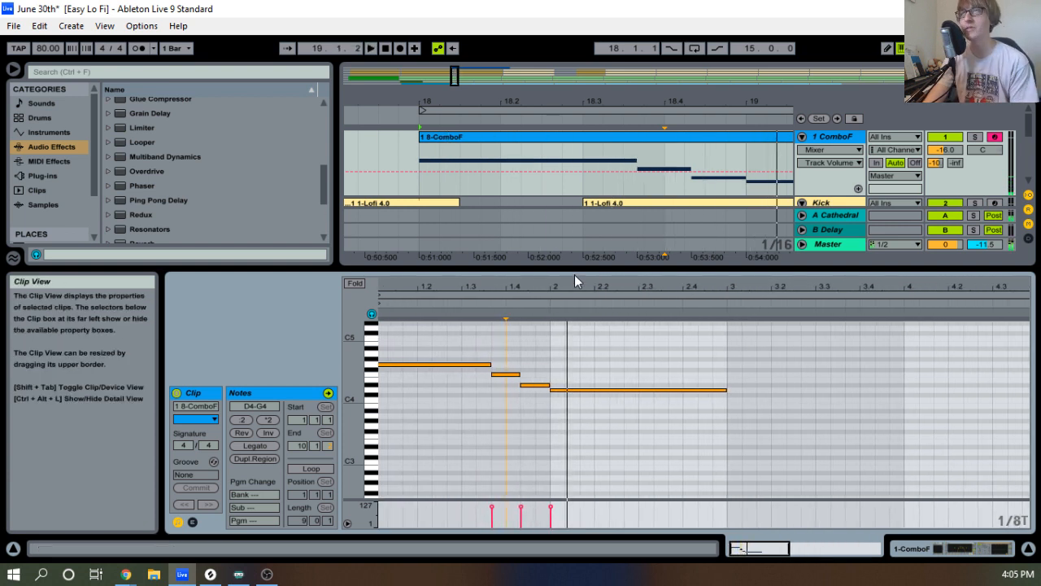
pyautogui.press('space')
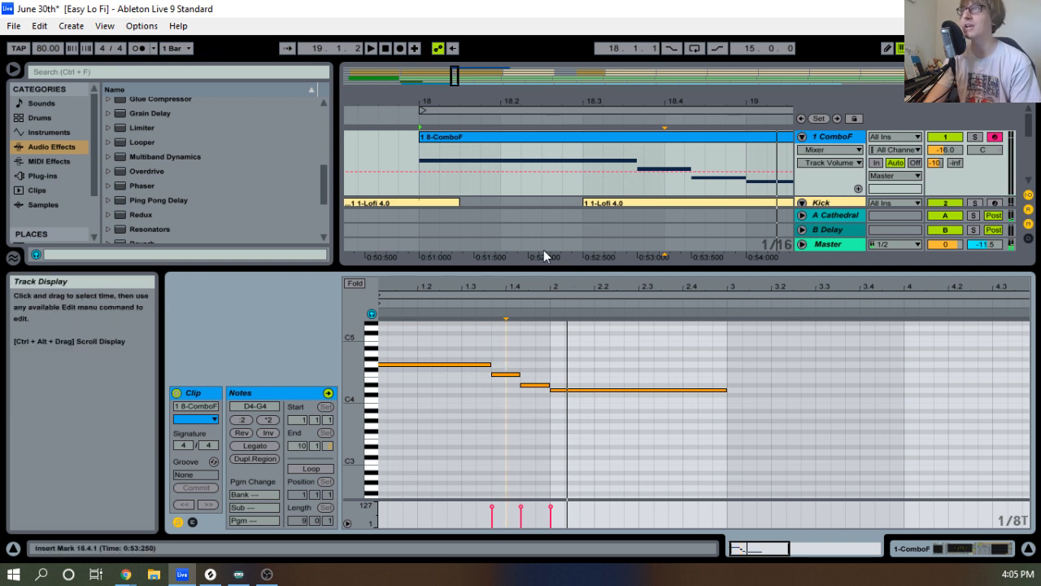
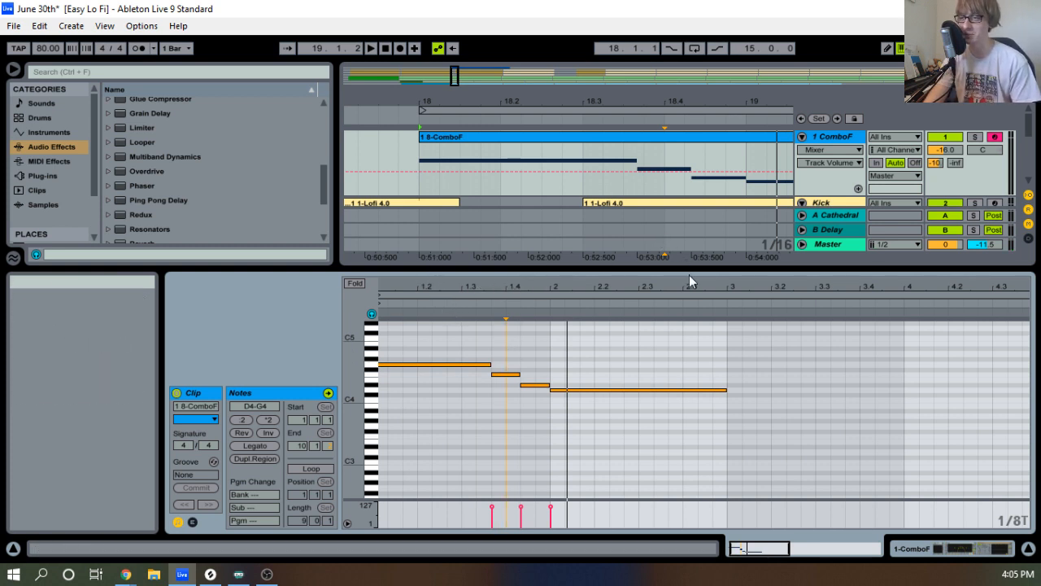
# Play the phrase against the Kick and Snare tracks with the note editor collapsed and the arrangement showing bars 18 to 23.
pyautogui.moveTo(690, 269); pyautogui.dragTo(631, 375)
pyautogui.press('space')
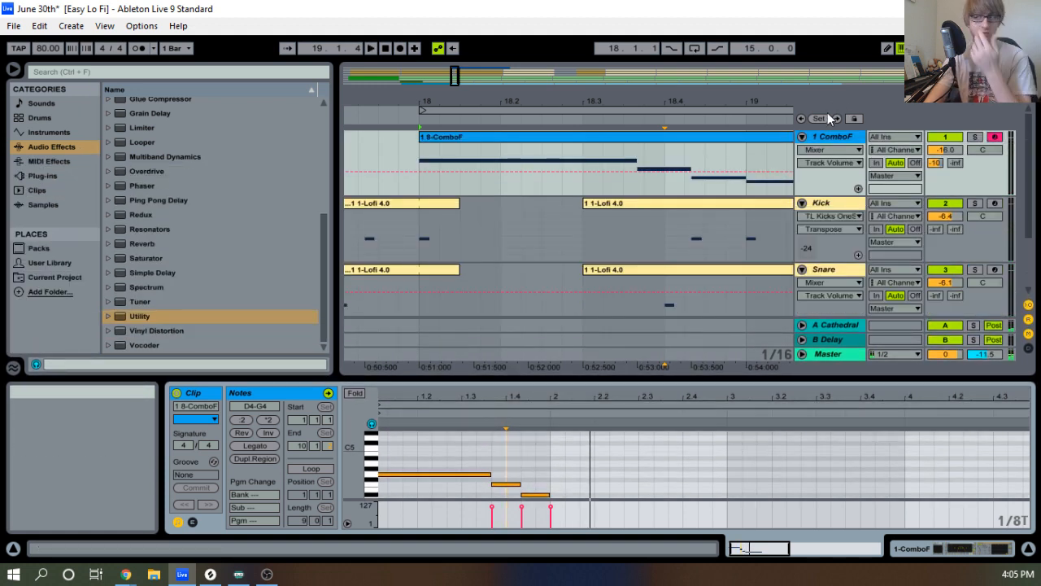
pyautogui.press('space')
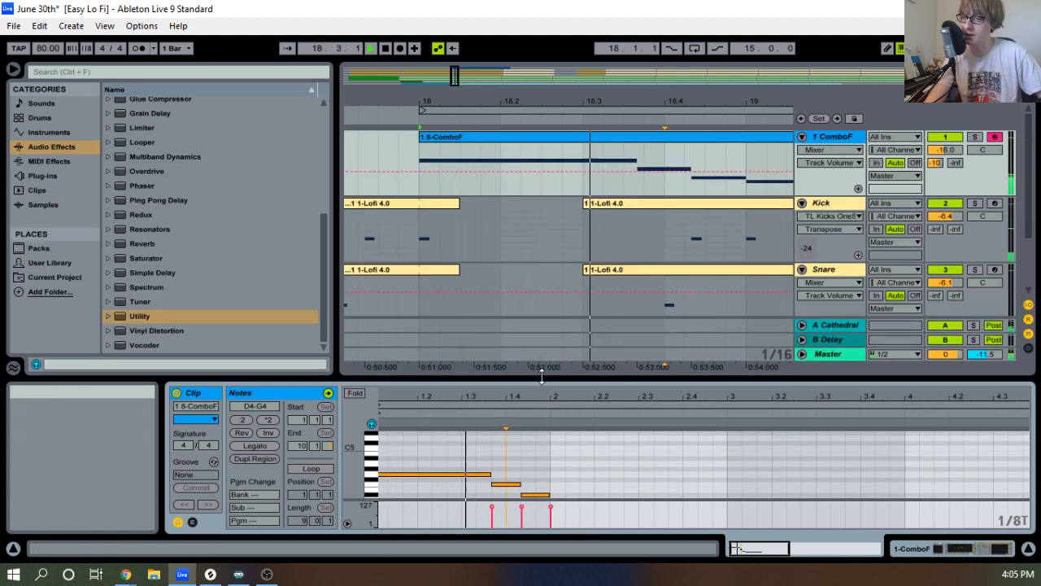
pyautogui.moveTo(576, 376); pyautogui.dragTo(497, 470)
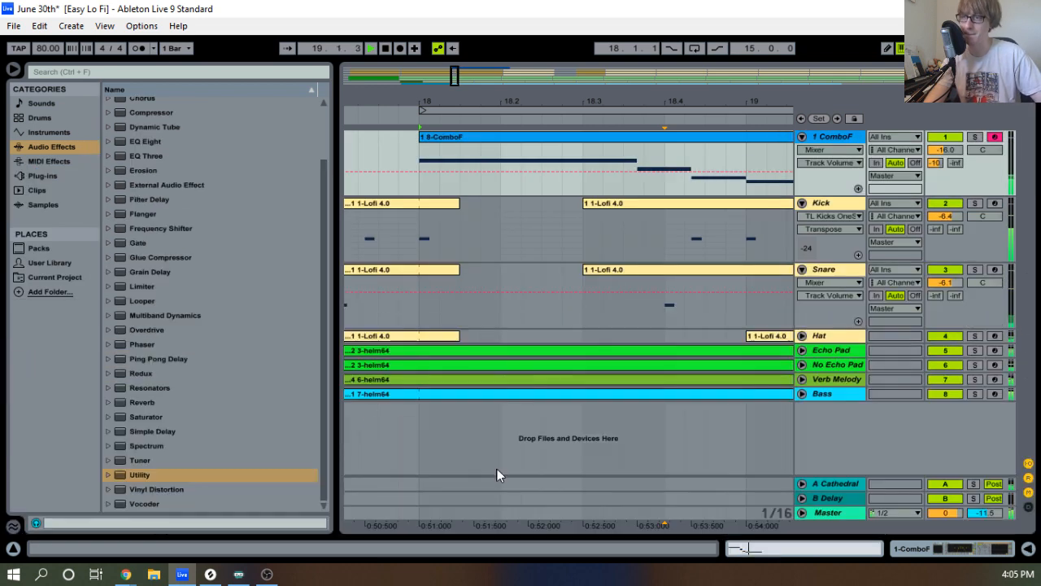
pyautogui.moveTo(667, 108); pyautogui.dragTo(661, 90)
pyautogui.click(545, 144)
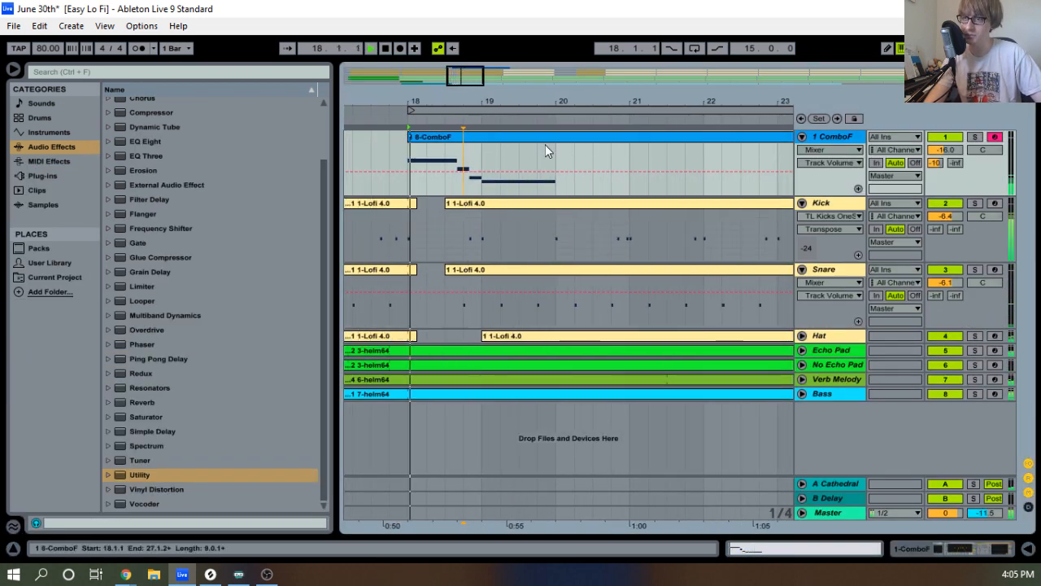
# Reopen the ComboF clip, shorten the D4 note to end at 2.2.2 and add a C4 note at 2.2.2.
pyautogui.doubleClick(551, 139)
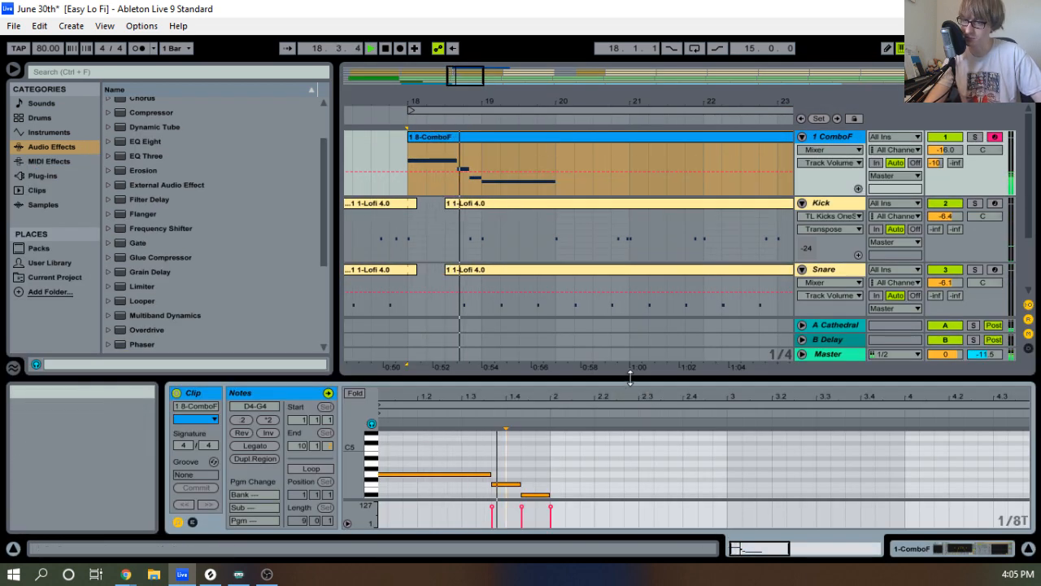
pyautogui.moveTo(664, 375); pyautogui.dragTo(664, 171)
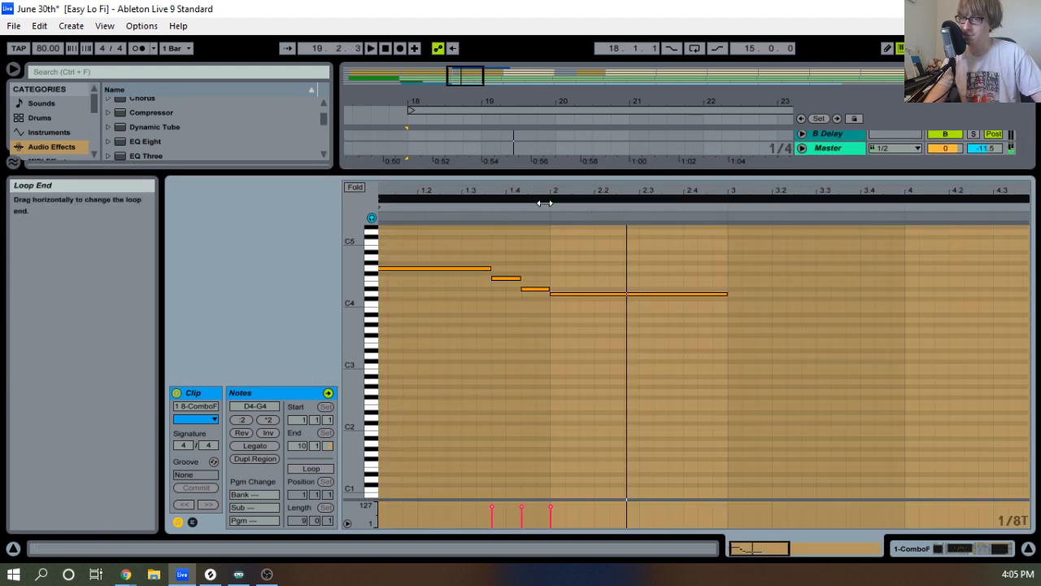
pyautogui.click(544, 213)
pyautogui.click(752, 288)
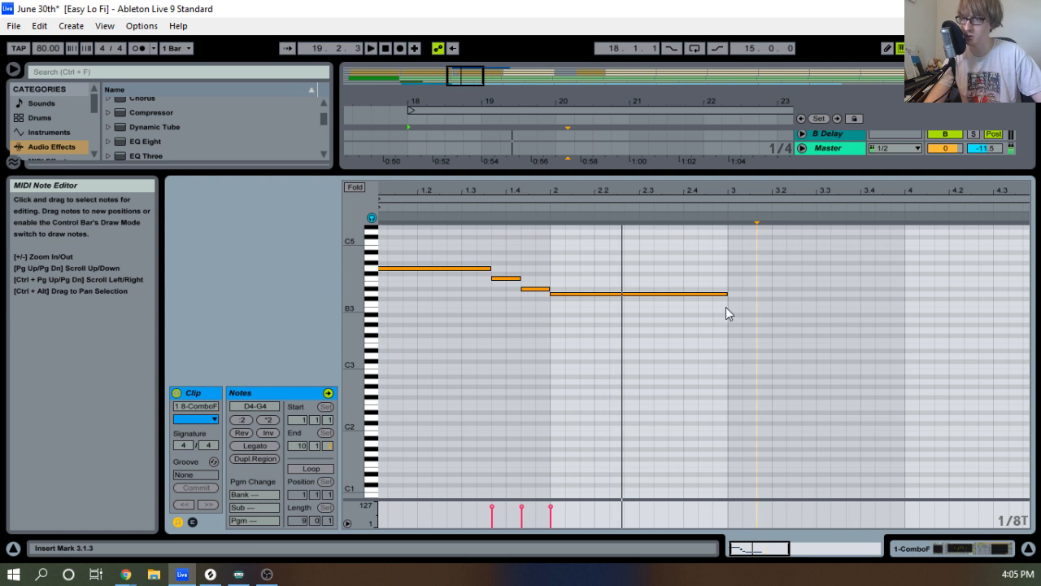
pyautogui.moveTo(727, 293); pyautogui.dragTo(625, 291)
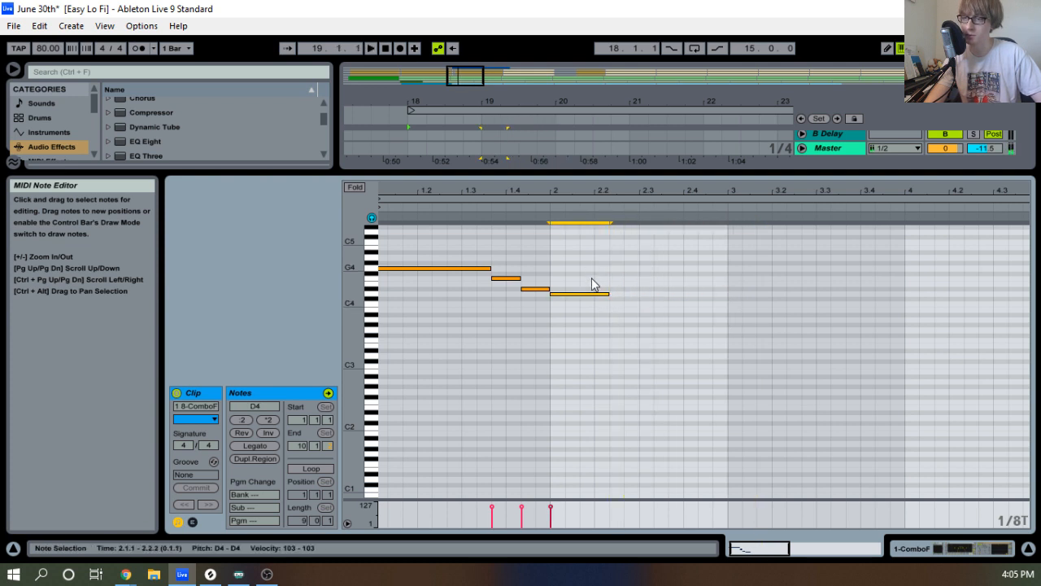
pyautogui.doubleClick(616, 309)
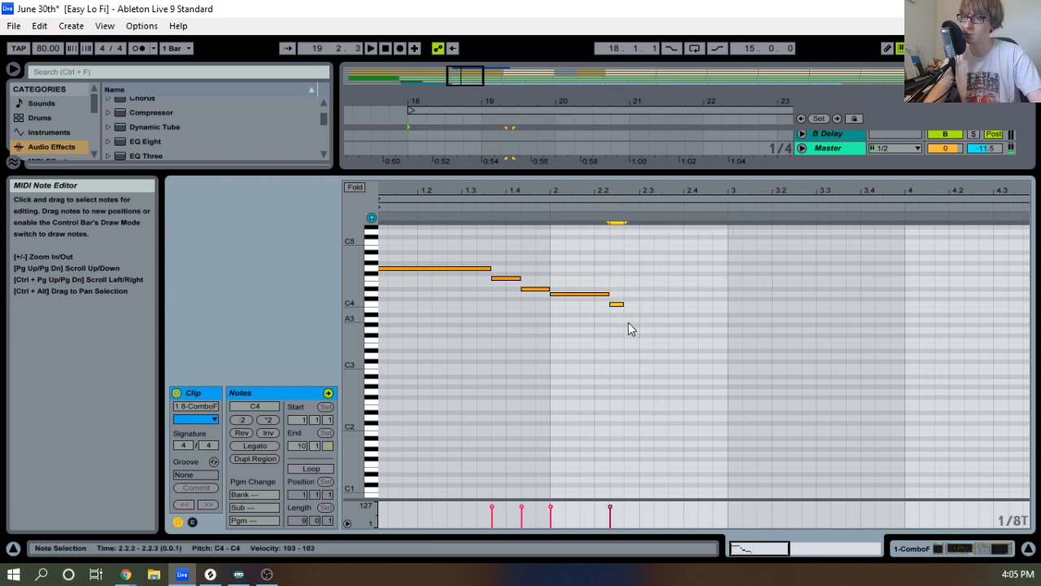
# Lower the C4 note at 2.2.2 to A#3 and play the phrase.
pyautogui.press('Up')
pyautogui.press('Up')
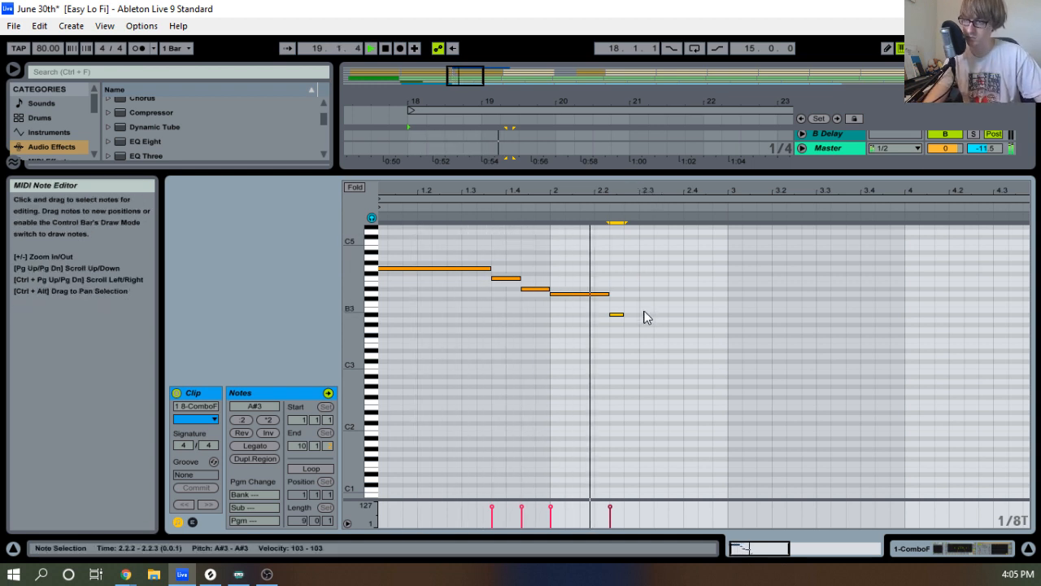
pyautogui.press('space')
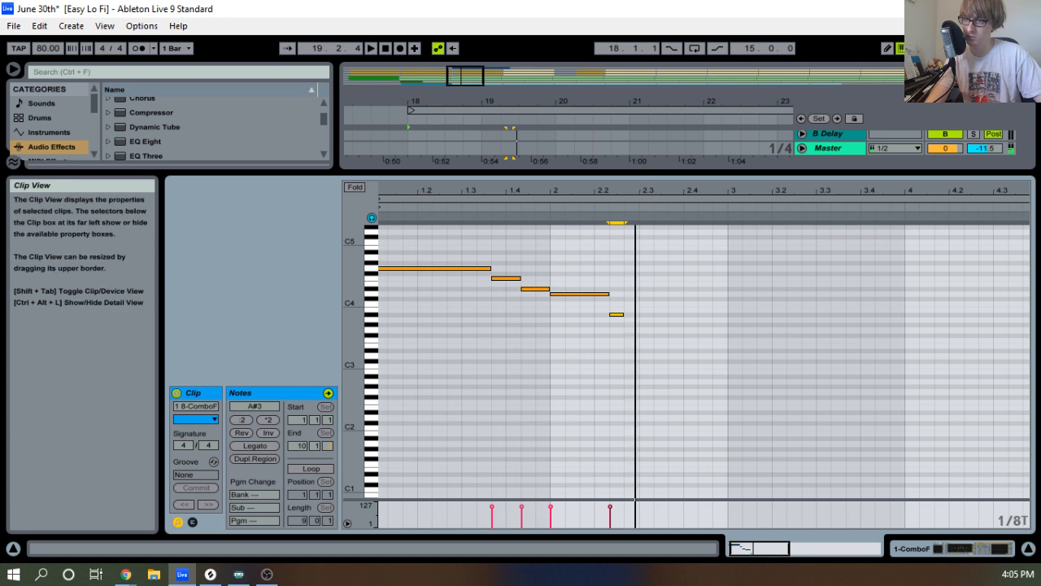
pyautogui.moveTo(646, 187); pyautogui.dragTo(645, 192)
pyautogui.click(617, 314)
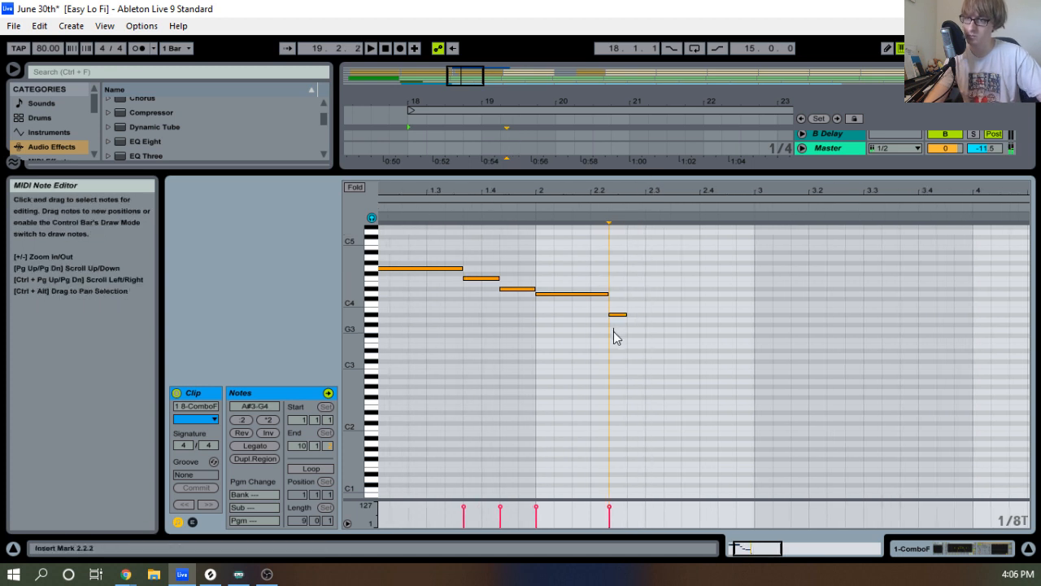
# Add a G3 note from 2.3.1 to 3.1.1, shift the A#3 note and D4's end to 2.2.3, and play the phrase.
pyautogui.doubleClick(656, 320)
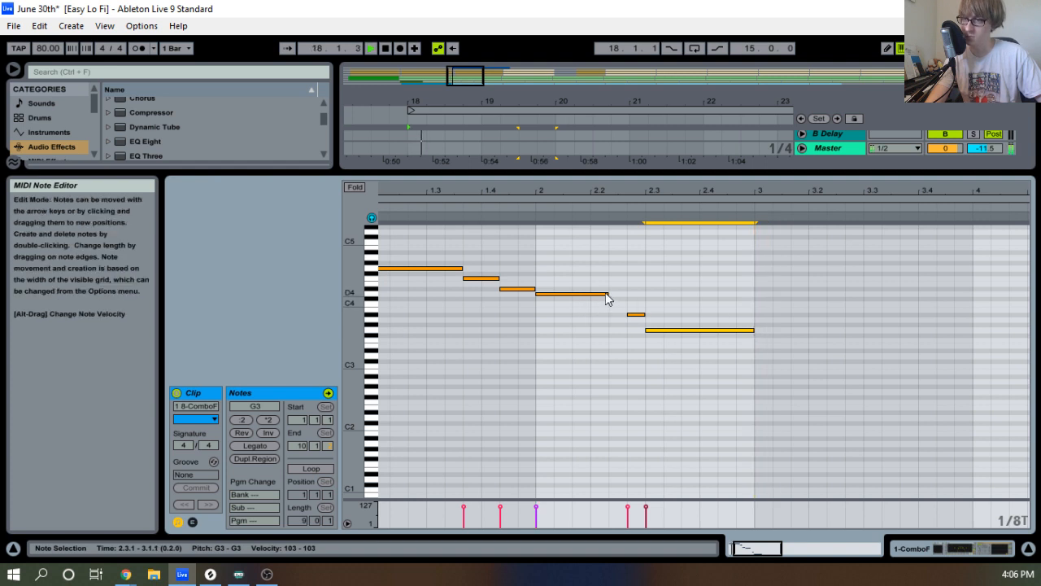
pyautogui.press('space')
pyautogui.click(736, 311)
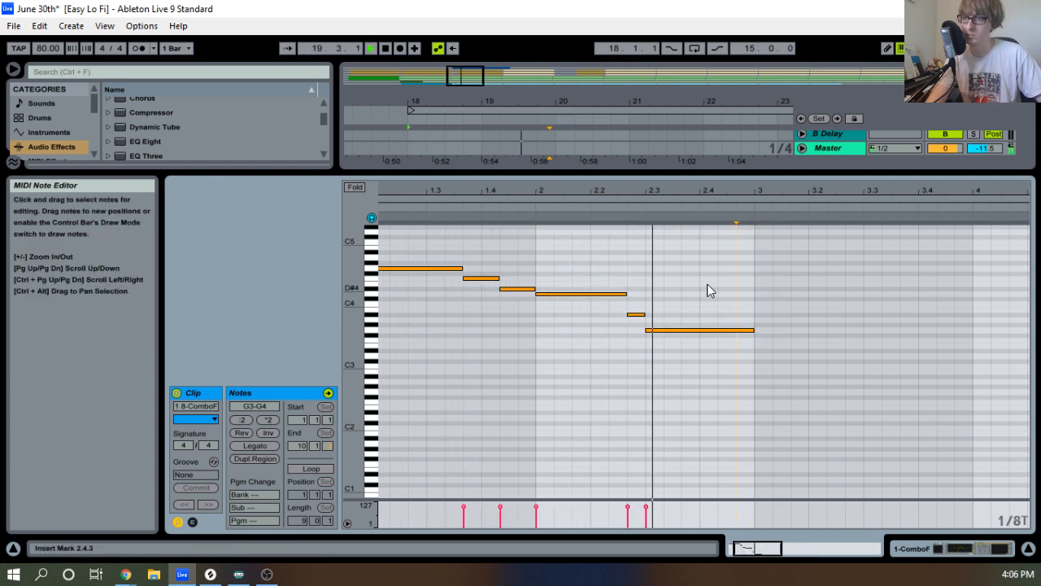
# Switch the note editor's grid from triplets to straight divisions.
pyautogui.hotkey('ctrl', '3')
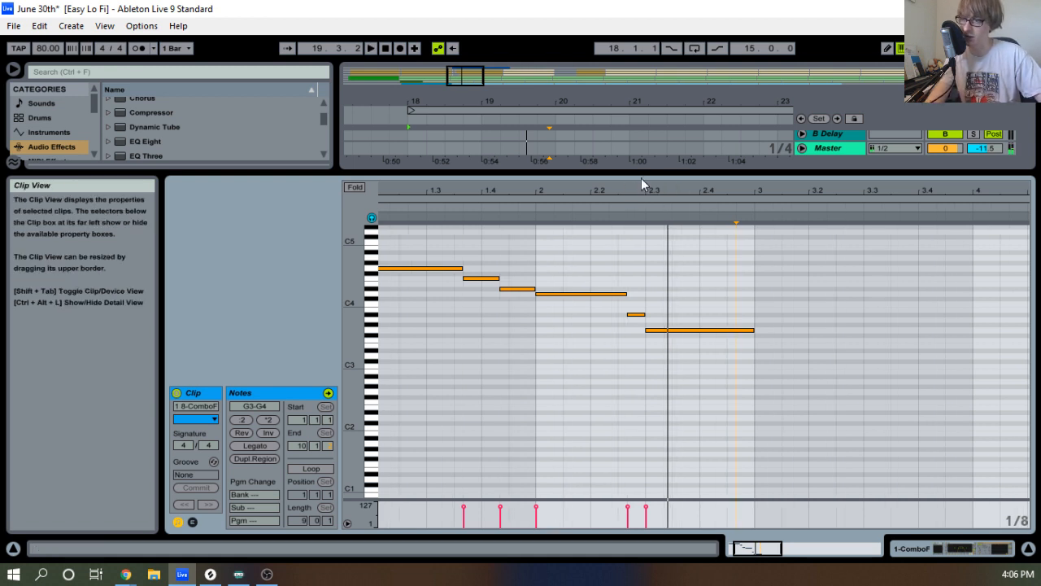
pyautogui.moveTo(663, 201); pyautogui.dragTo(663, 189)
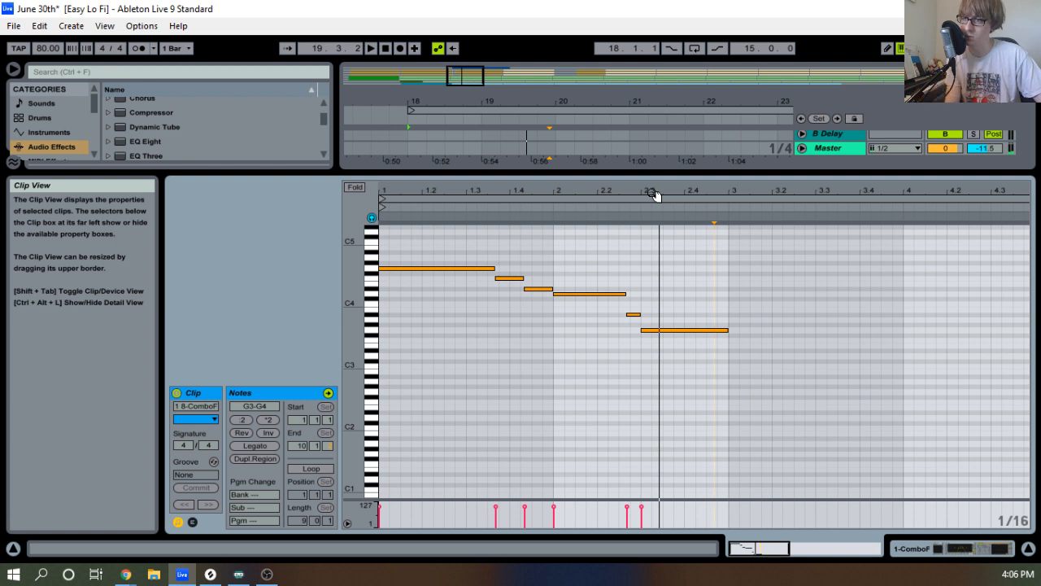
pyautogui.hotkey('ctrl', '3')
pyautogui.moveTo(647, 189); pyautogui.dragTo(657, 185)
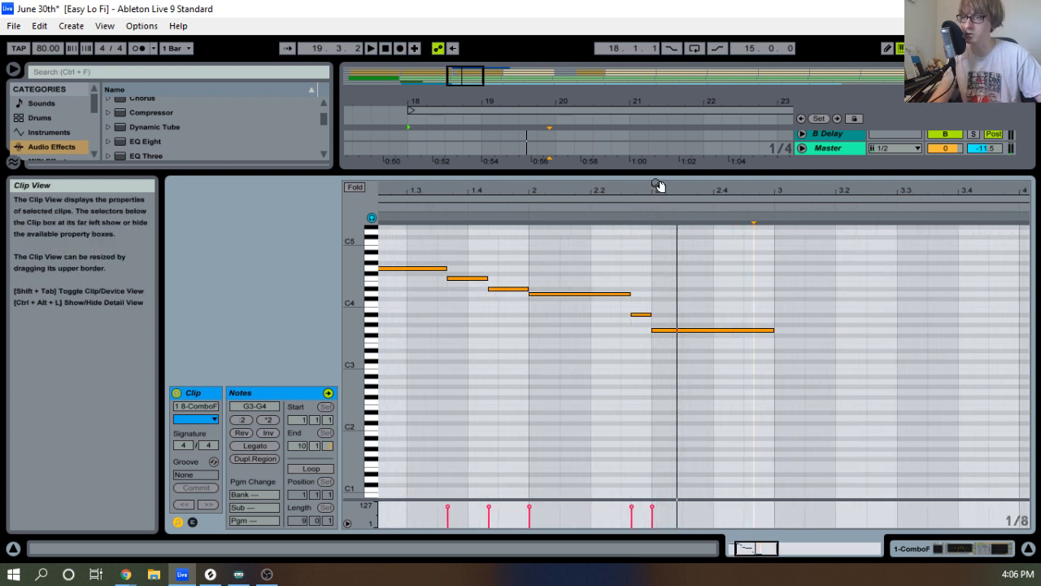
# Fit the notes to the 1/16 grid: D4 ending at 2.2.3, A#3 from 2.2.3 to 2.2.4, G3 starting at 2.2.4.
pyautogui.press('space')
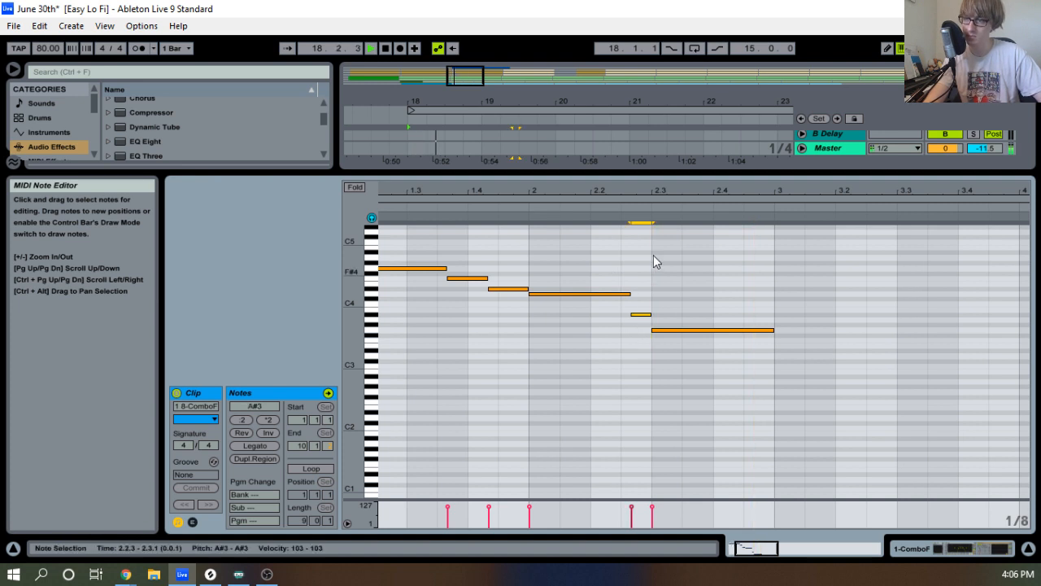
pyautogui.moveTo(681, 195); pyautogui.dragTo(681, 188)
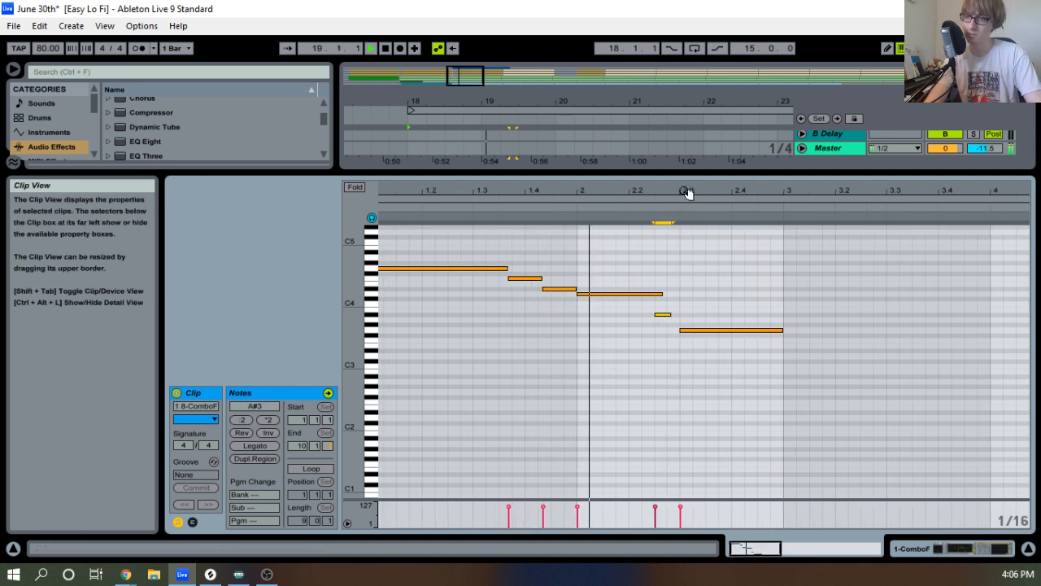
pyautogui.click(714, 330)
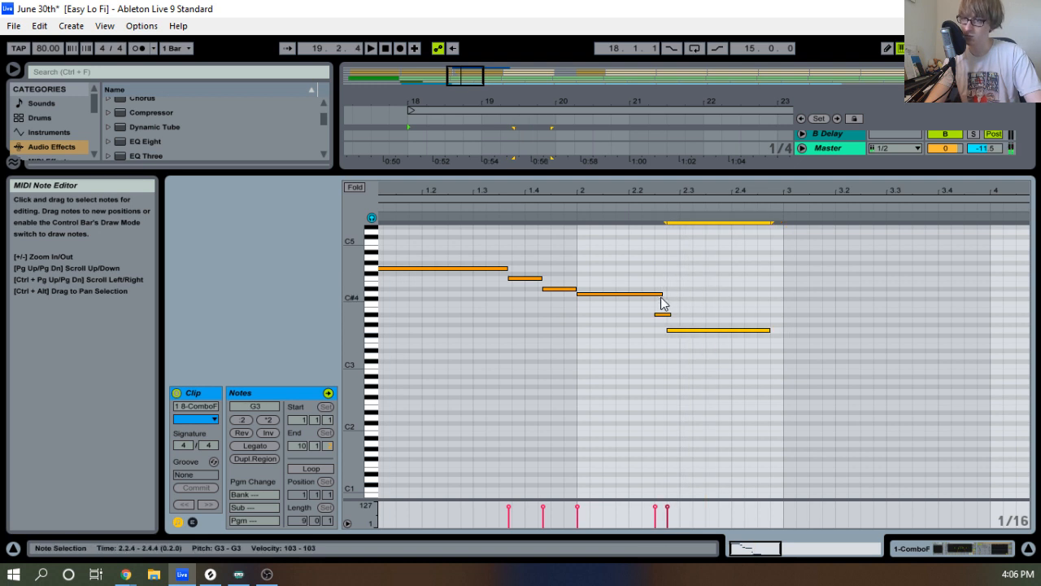
pyautogui.moveTo(661, 296)
pyautogui.mouseDown()
pyautogui.moveTo(651, 293)
pyautogui.moveTo(663, 314)
pyautogui.mouseUp()
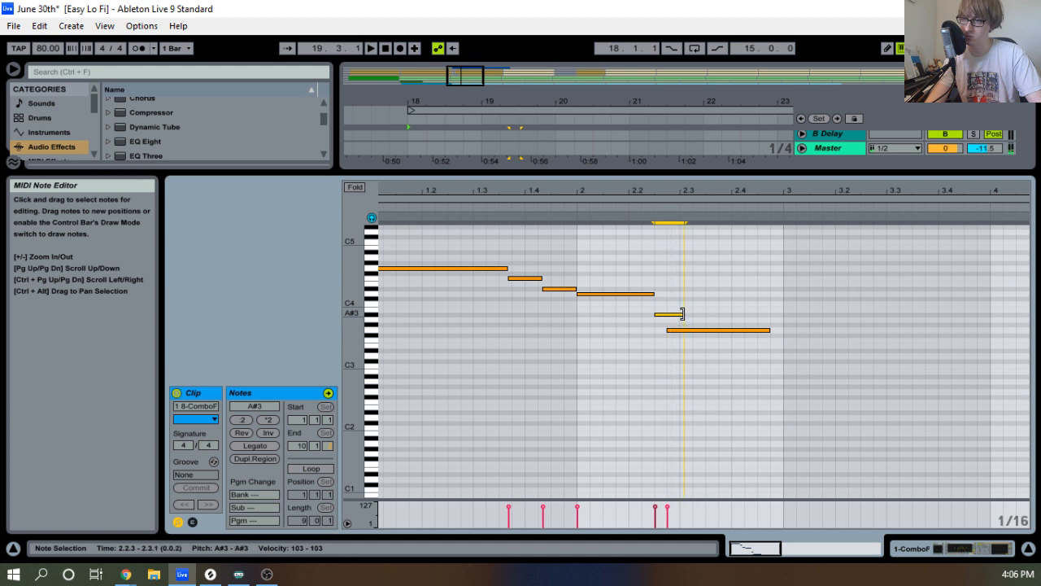
pyautogui.press('space')
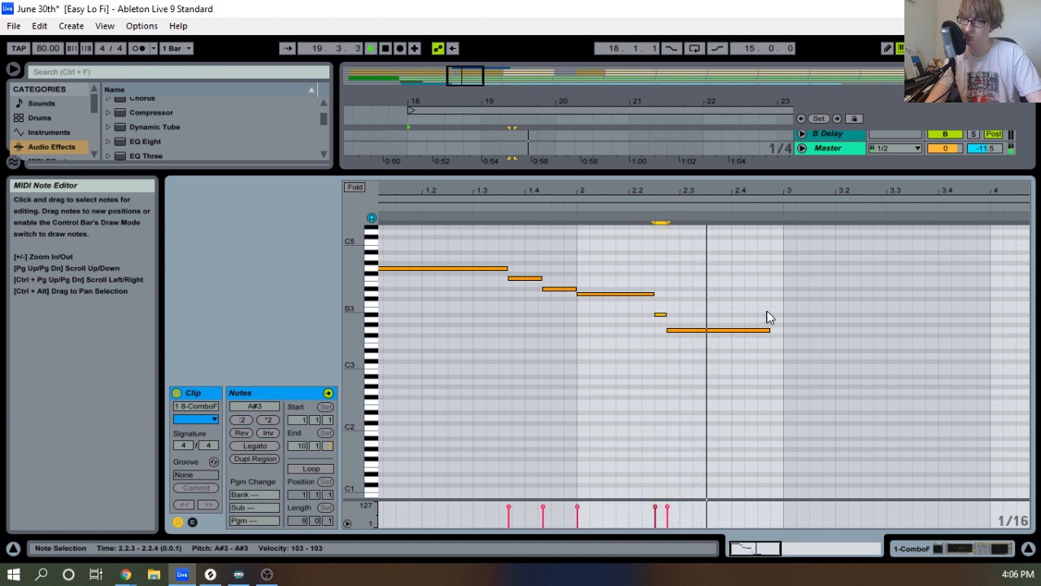
# Shorten the G3 note to end at 2.4.1 and play the phrase from the start.
pyautogui.click(729, 291)
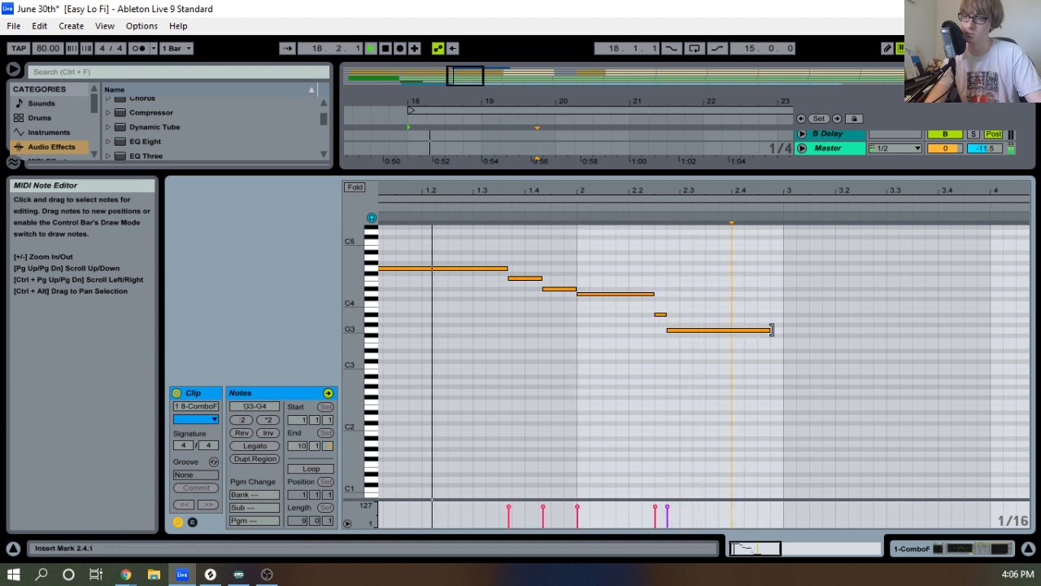
pyautogui.moveTo(770, 330); pyautogui.dragTo(728, 330)
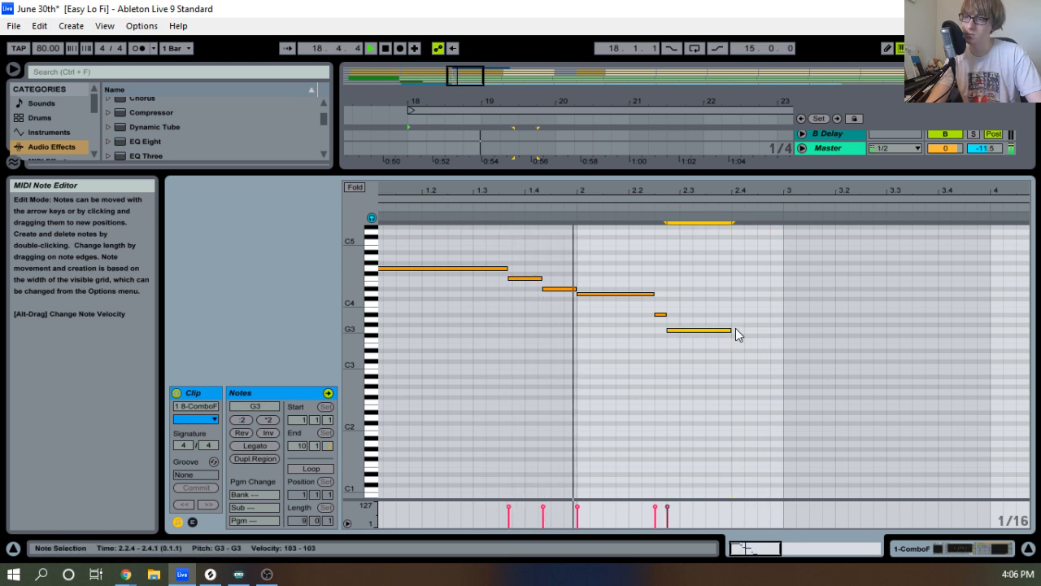
pyautogui.click(771, 289)
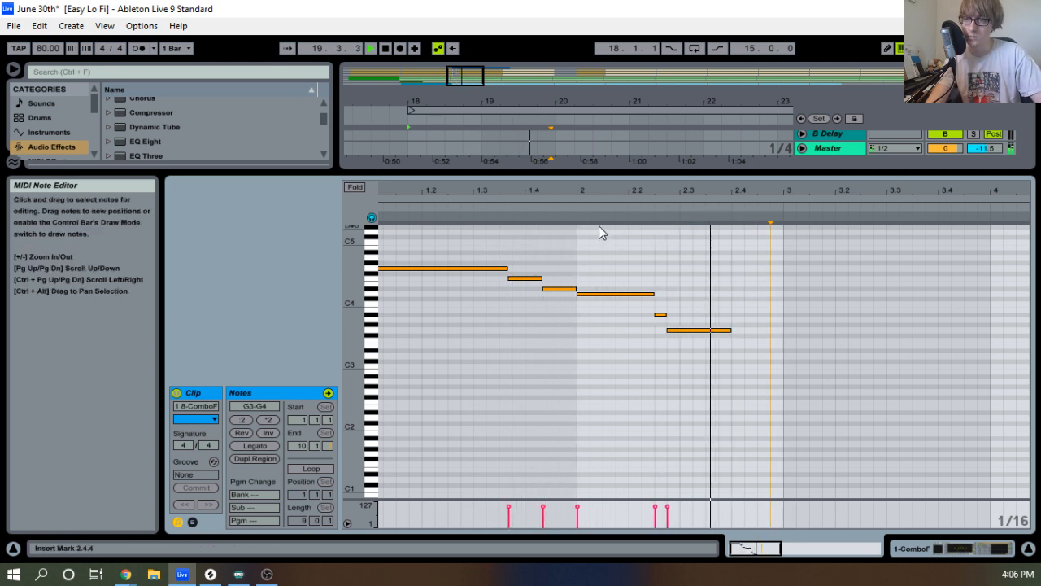
pyautogui.press('space')
pyautogui.press('space')
pyautogui.moveTo(502, 194); pyautogui.dragTo(510, 194)
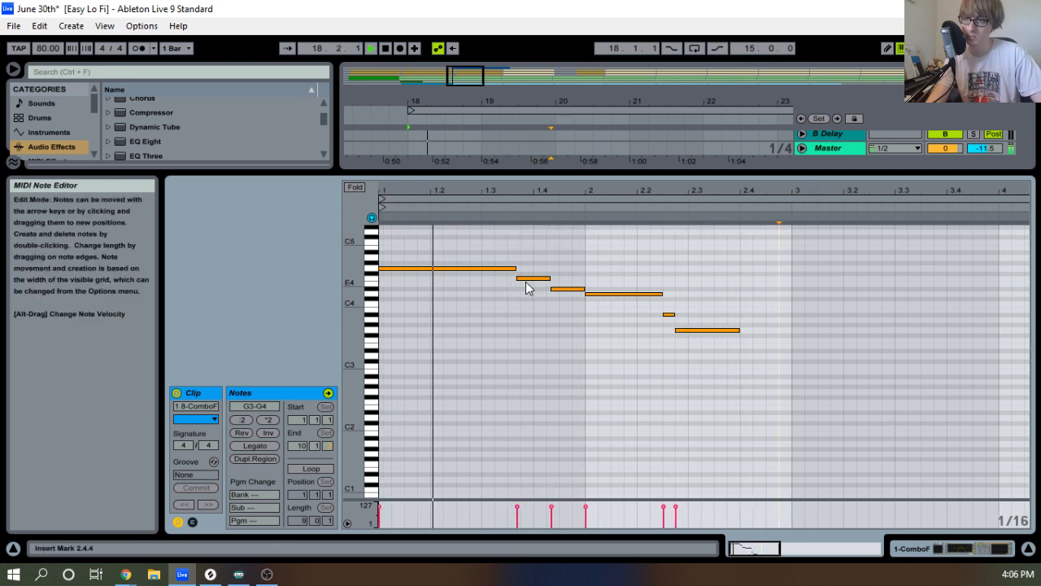
pyautogui.press('space')
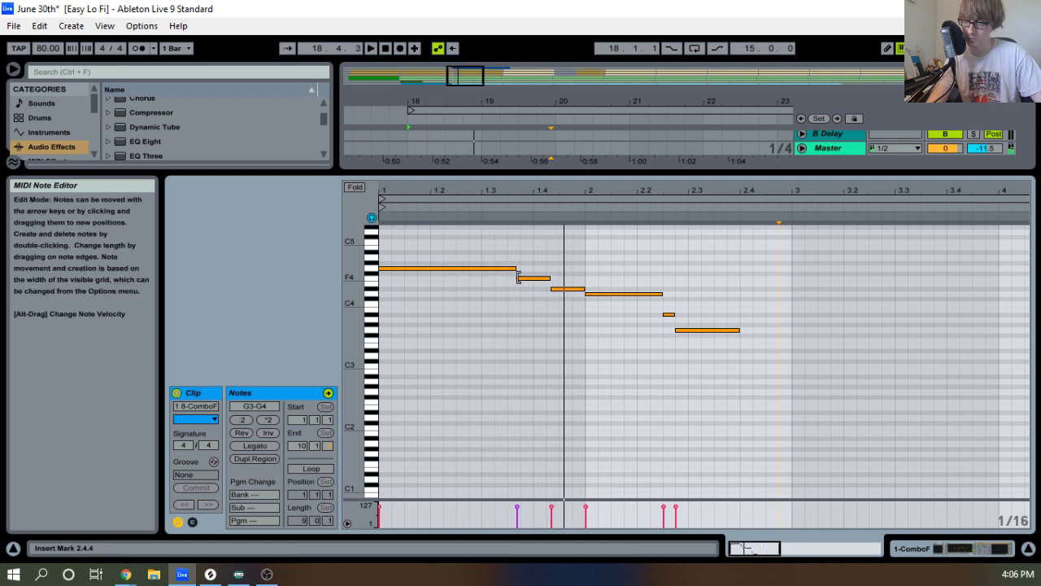
pyautogui.press('space')
# Play the phrase with the ComboF and Kick clips in view, the arrangement showing bars 18 and 19 up close.
pyautogui.moveTo(553, 193); pyautogui.dragTo(513, 287)
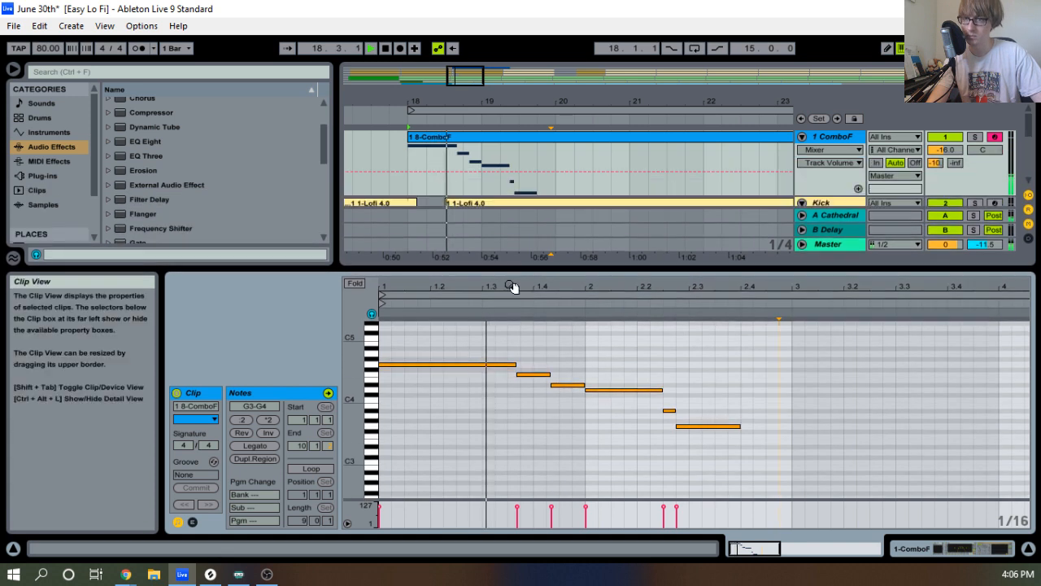
pyautogui.moveTo(482, 99); pyautogui.dragTo(601, 166)
pyautogui.press('space')
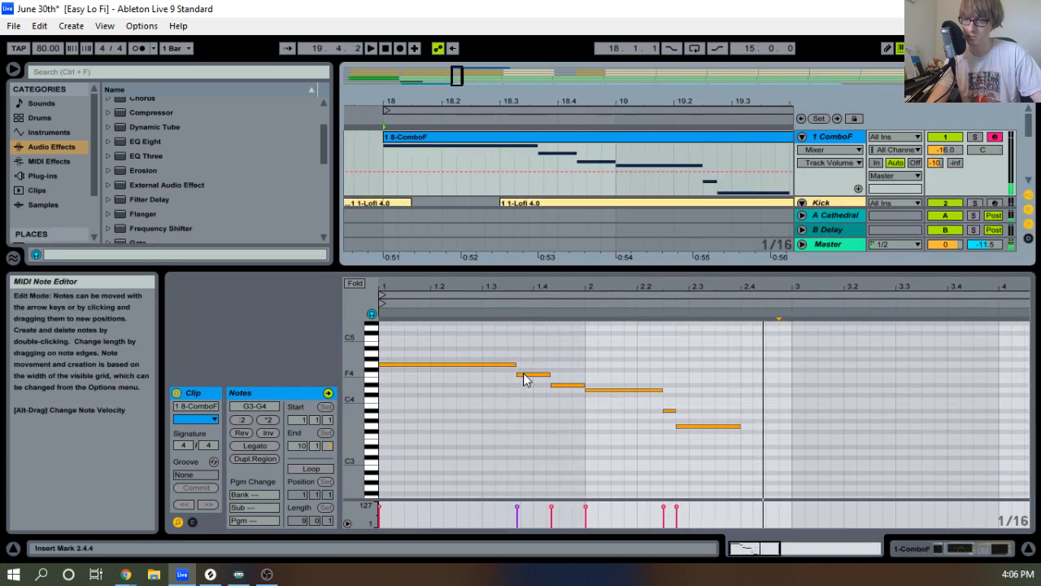
pyautogui.press('space')
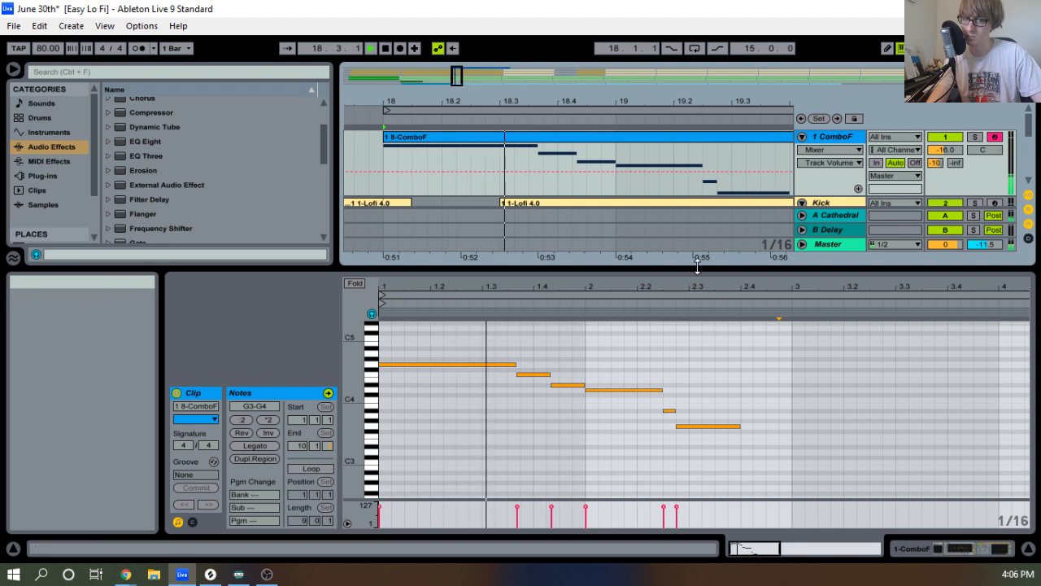
# Enlarge the note editor and replay the end of the phrase from around clip bar 2.
pyautogui.moveTo(689, 285); pyautogui.dragTo(511, 294)
pyautogui.press('space')
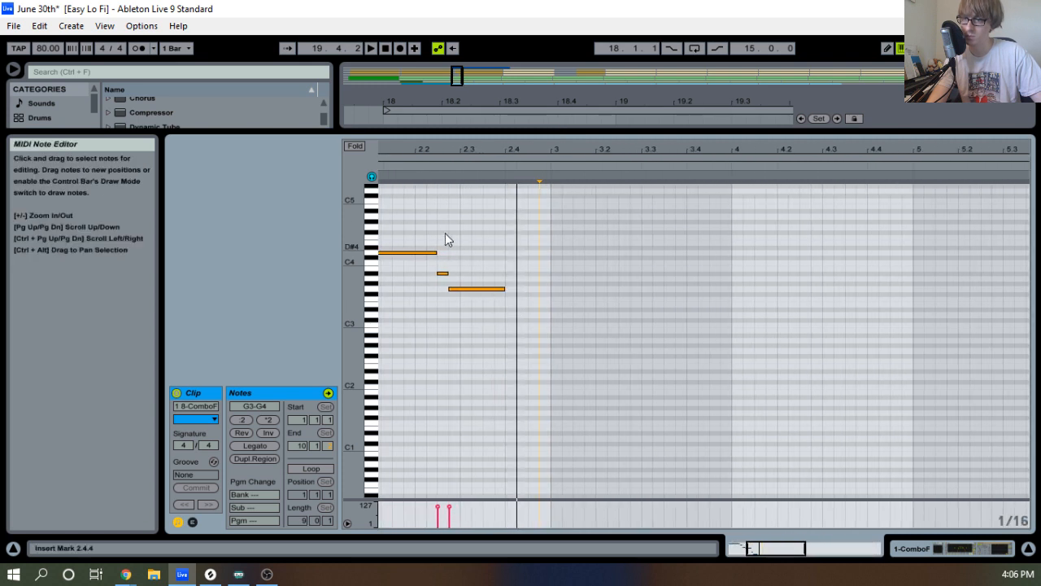
pyautogui.click(416, 172)
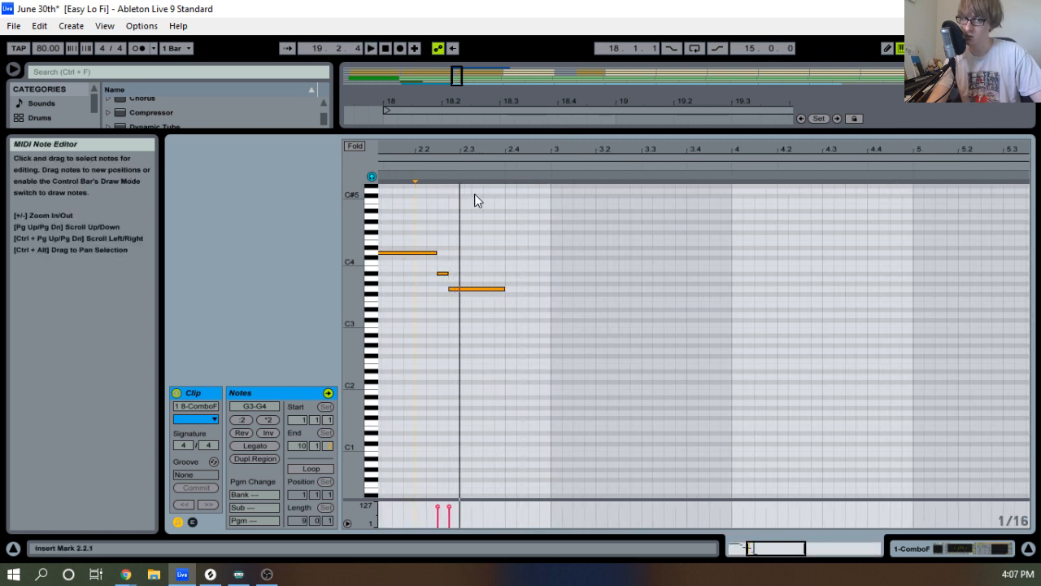
pyautogui.moveTo(433, 152); pyautogui.dragTo(594, 153)
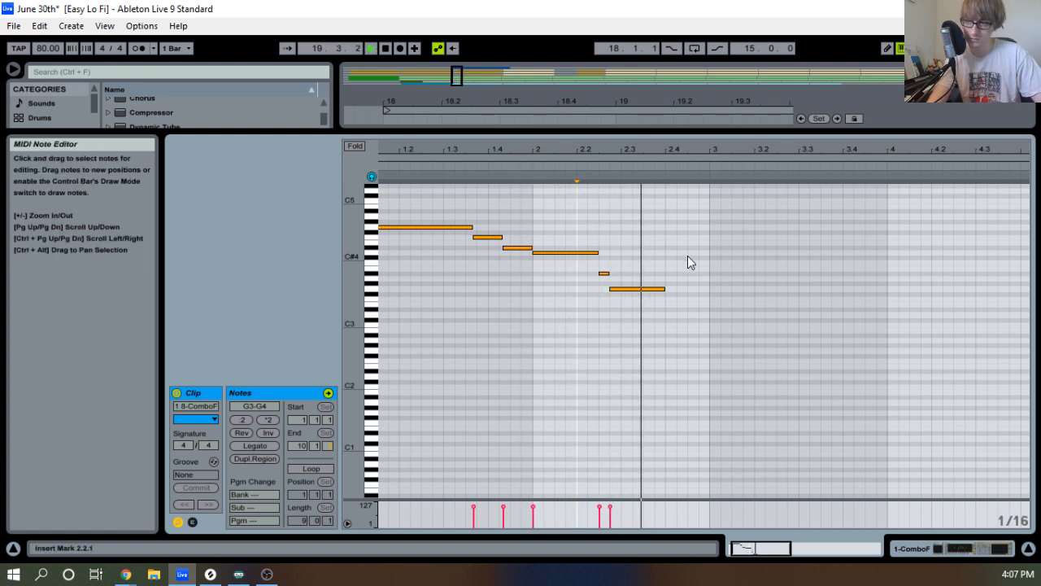
pyautogui.press('space')
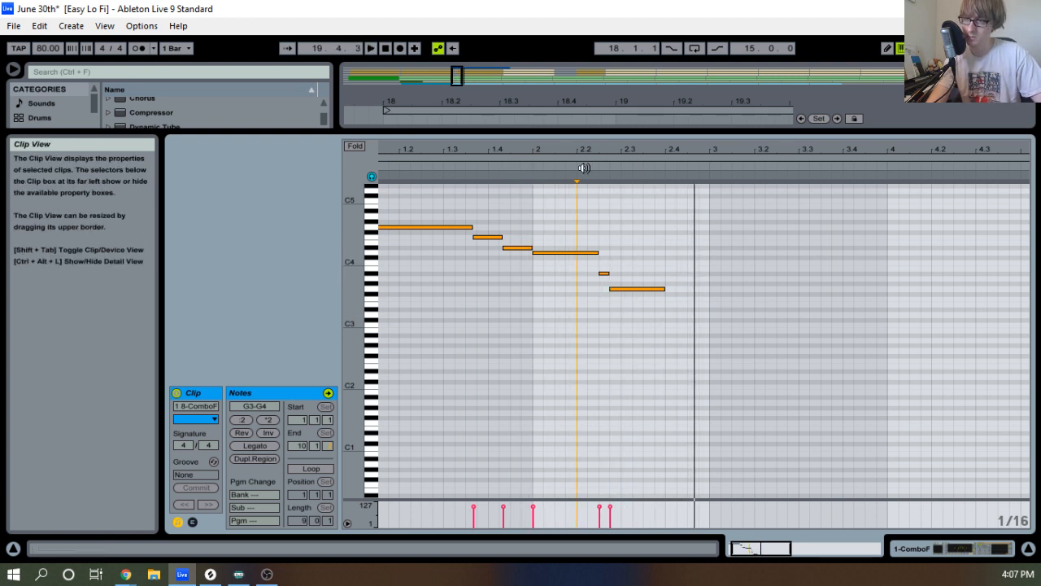
pyautogui.click(524, 167)
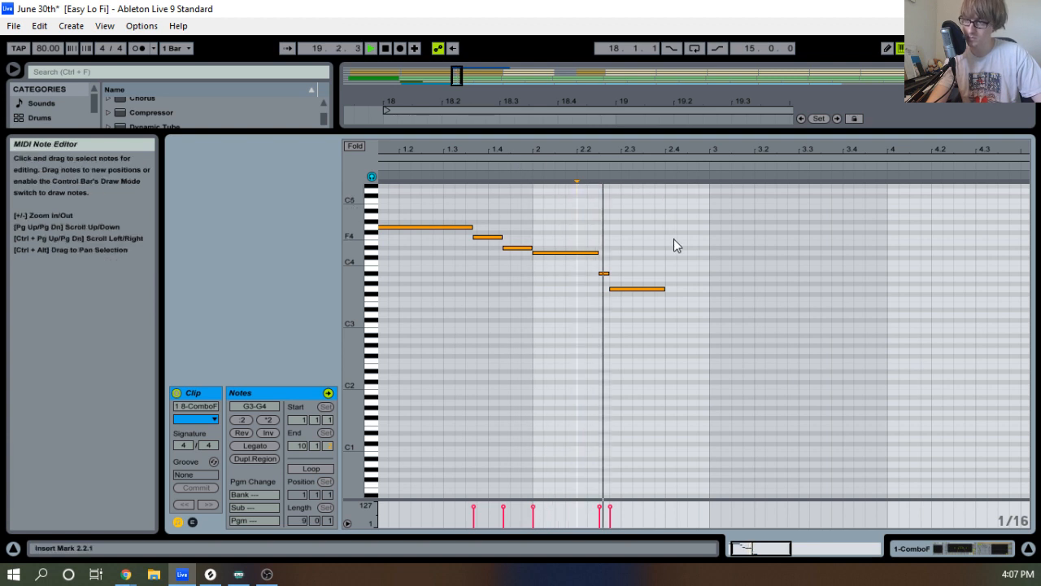
pyautogui.press('space')
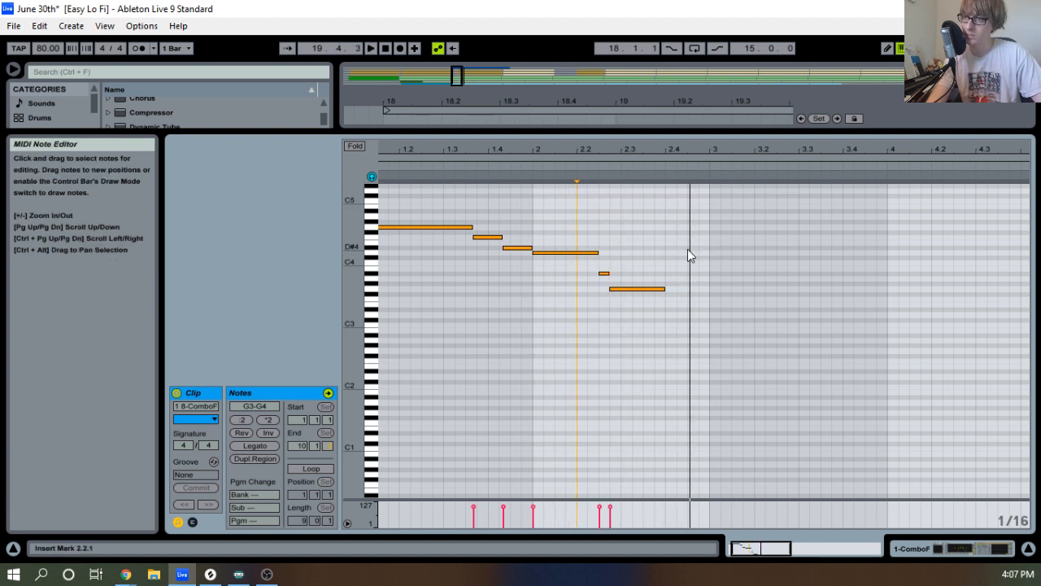
# Add a D#4 note at 2.4.3, extend it to 3.1.1 and play the phrase.
pyautogui.doubleClick(690, 253)
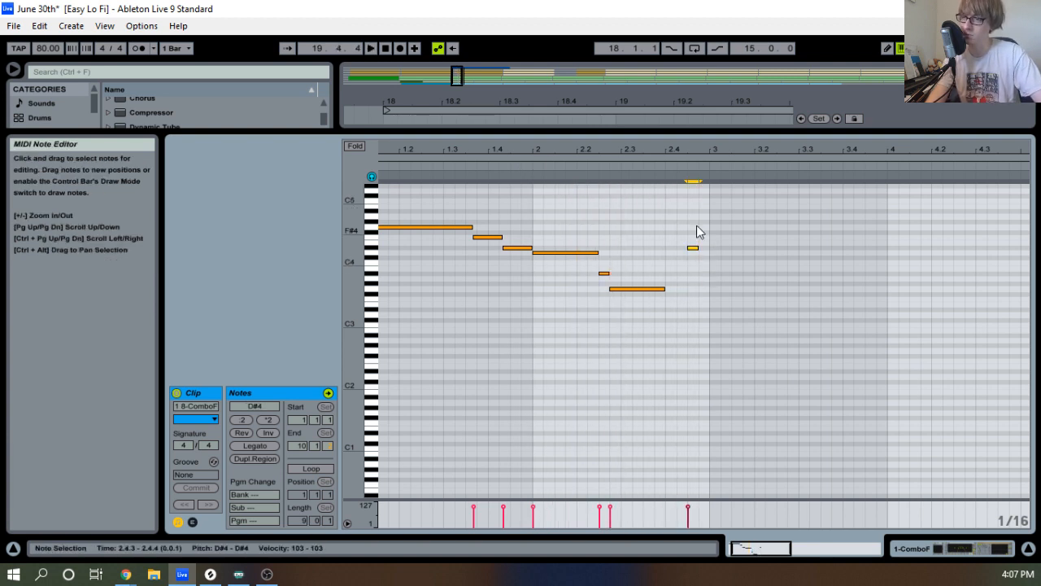
pyautogui.click(502, 167)
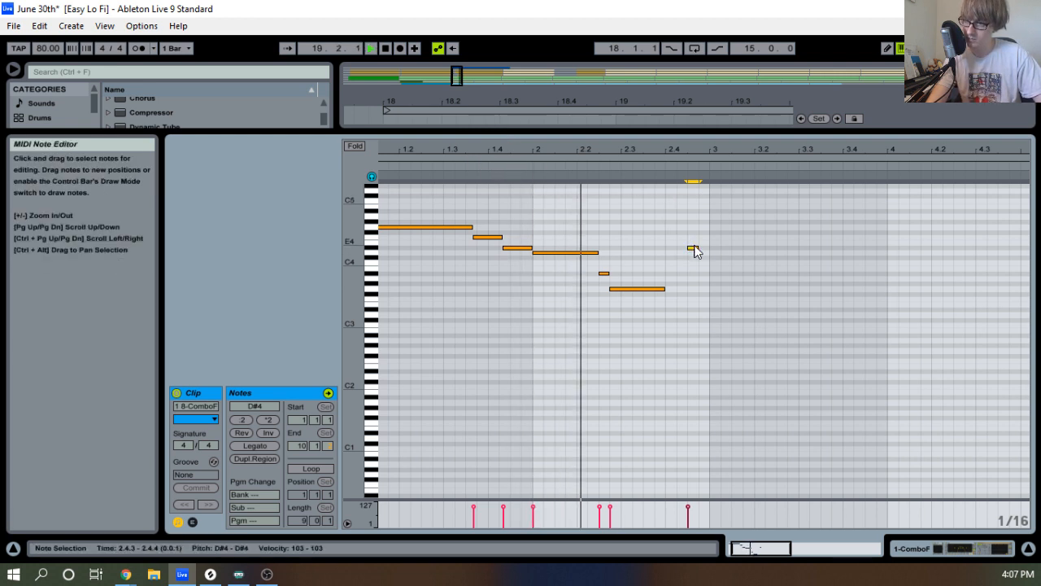
pyautogui.moveTo(696, 249); pyautogui.dragTo(709, 249)
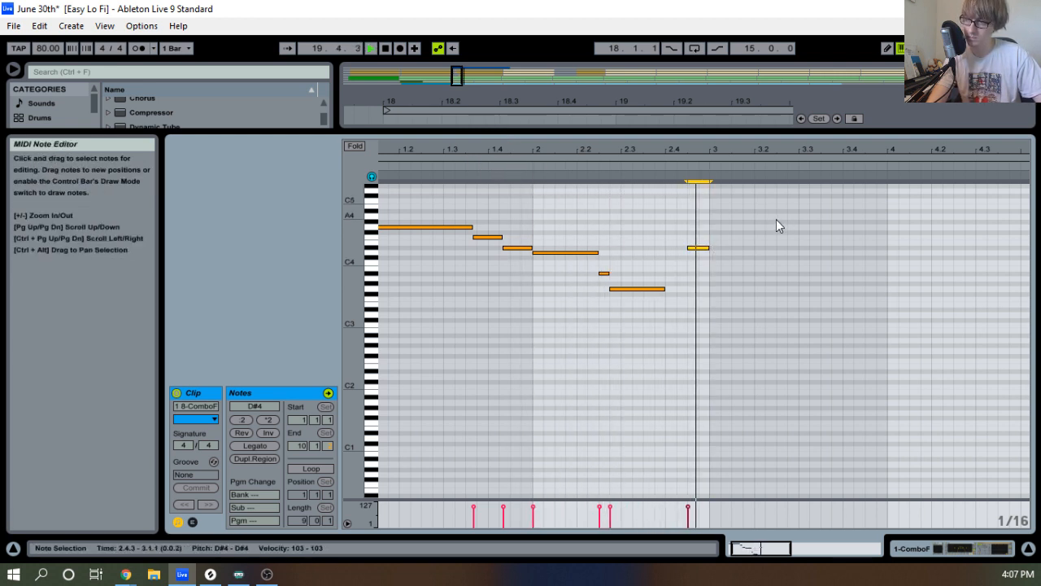
pyautogui.press('space')
# Duplicate the D#4 note to 3.1.1, lower the copy to D4 and extend it to 3.2.3 during playback.
pyautogui.hotkey('ctrl', 'd')
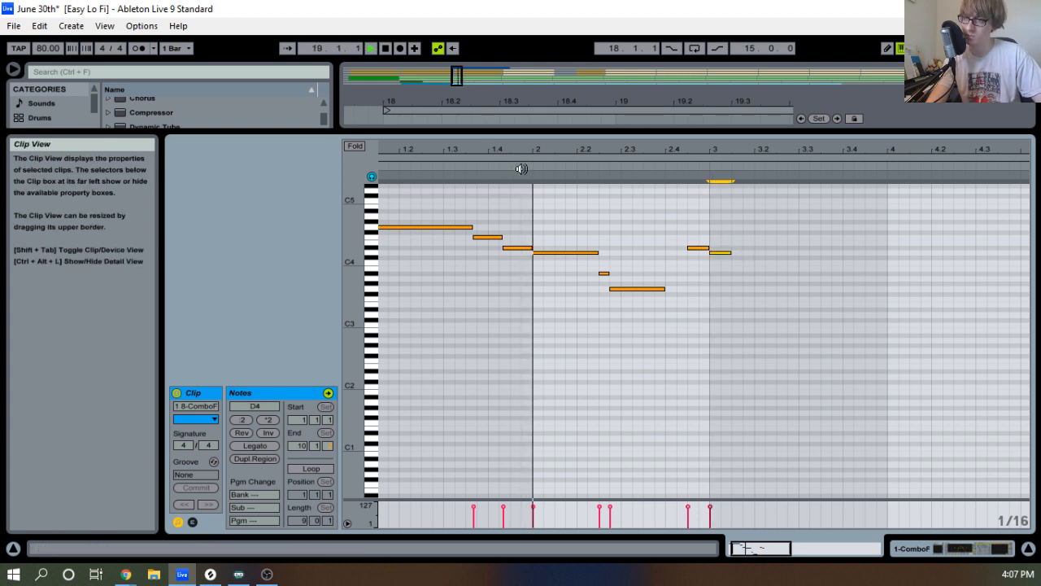
pyautogui.click(521, 168)
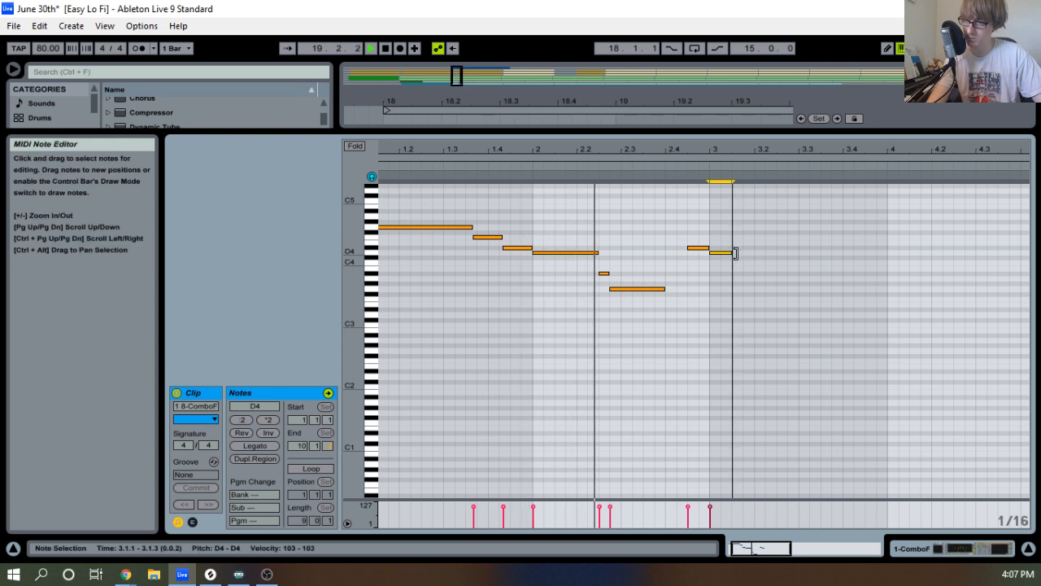
pyautogui.moveTo(735, 253); pyautogui.dragTo(776, 253)
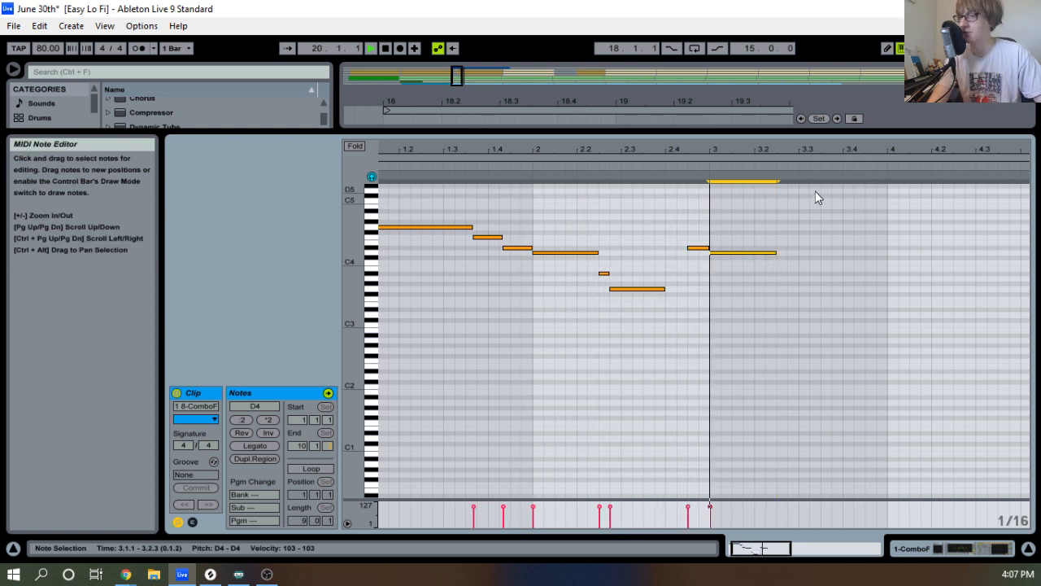
# Stop playback and add a C4 note at 3.2.3, right after the D4 note.
pyautogui.click(769, 262)
pyautogui.press('space')
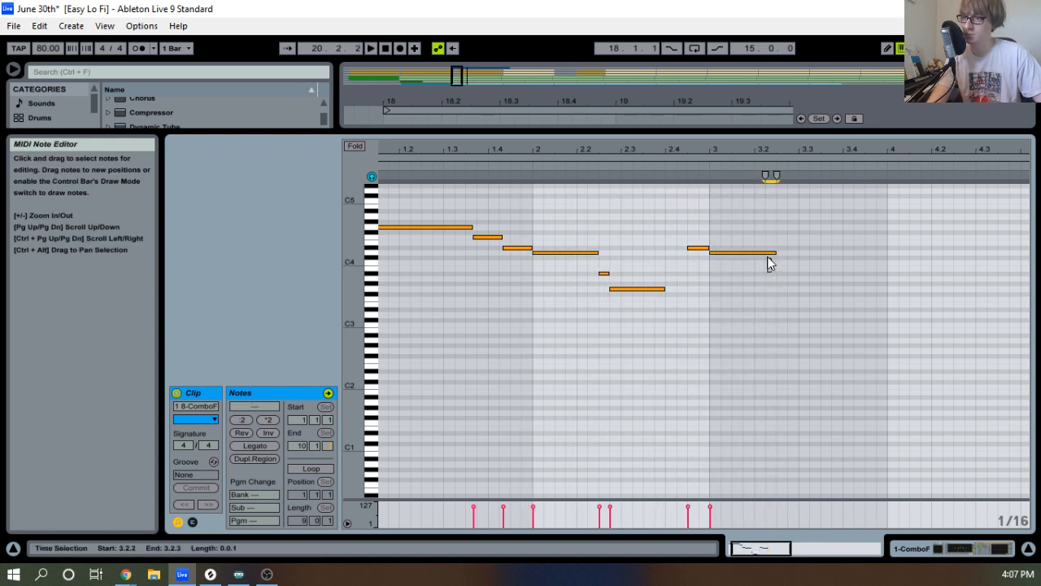
pyautogui.click(771, 253)
pyautogui.doubleClick(781, 263)
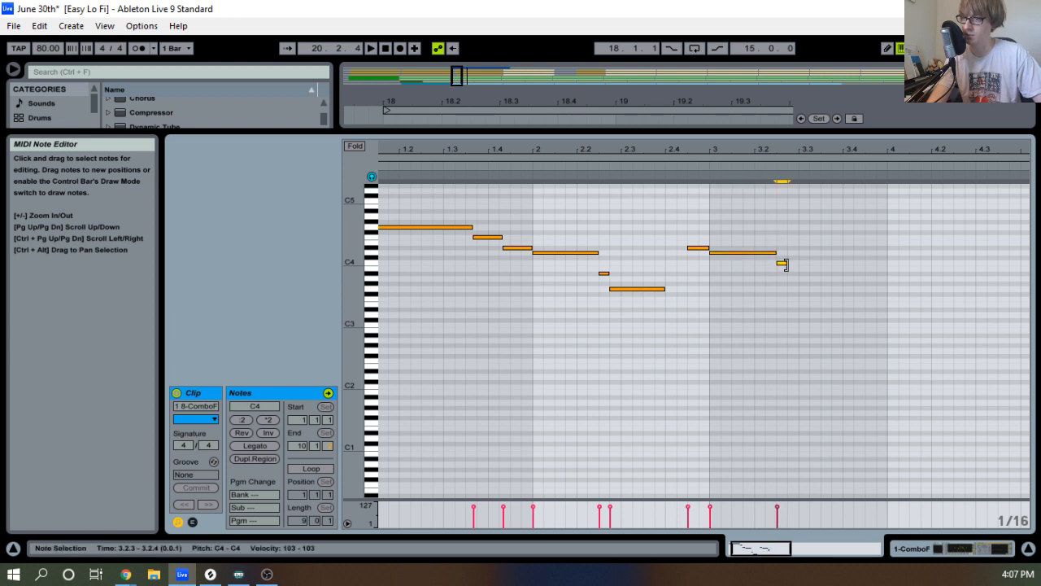
# Audition the phrase ending, duplicate the D4 note at 3.1.1 to 3.2.4, right after the C4 note, and play the copy.
pyautogui.press('space')
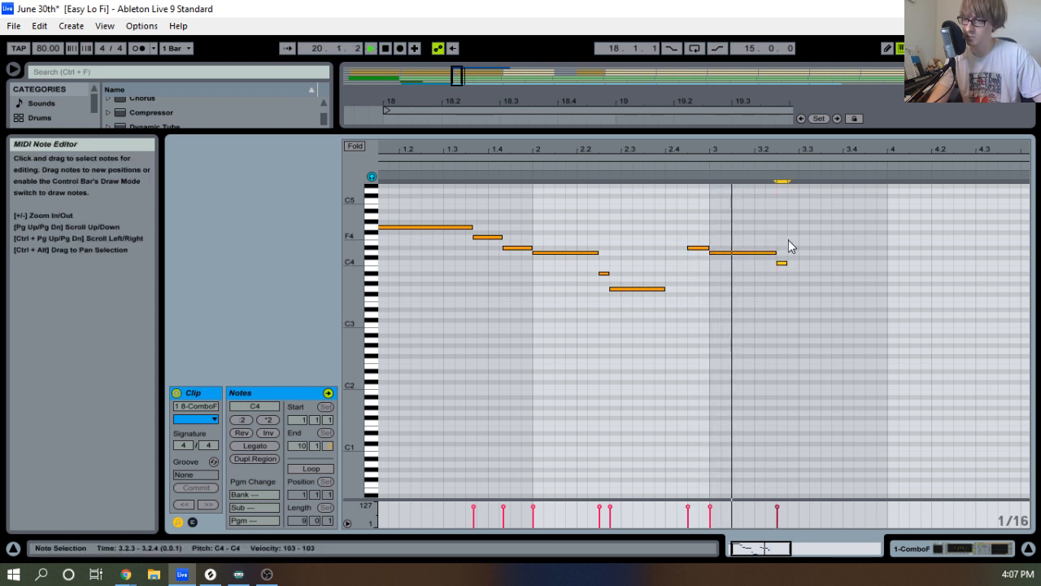
pyautogui.press('space')
pyautogui.click(756, 252)
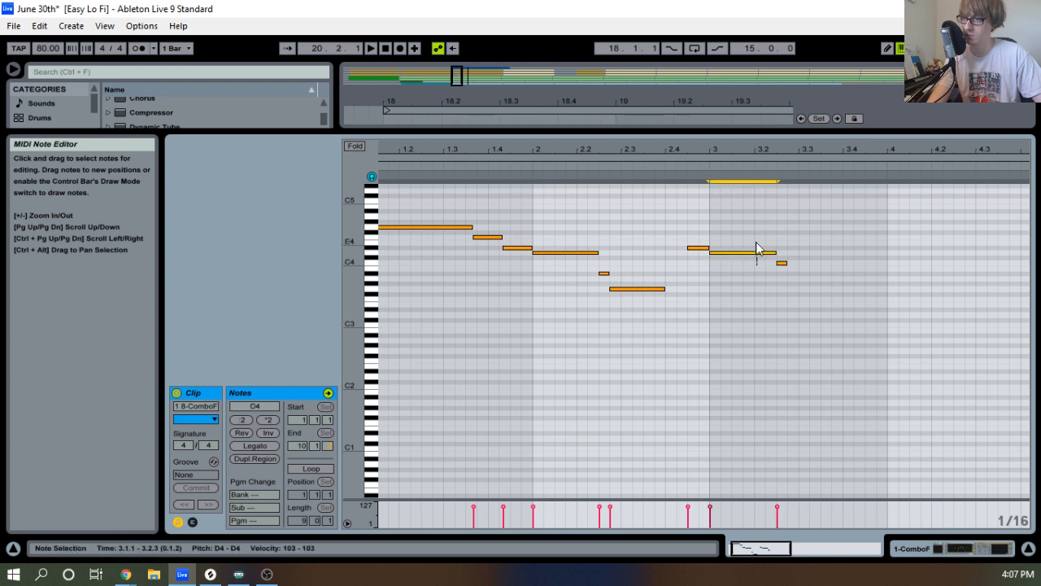
pyautogui.hotkey('ctrl', 'd')
pyautogui.click(708, 169)
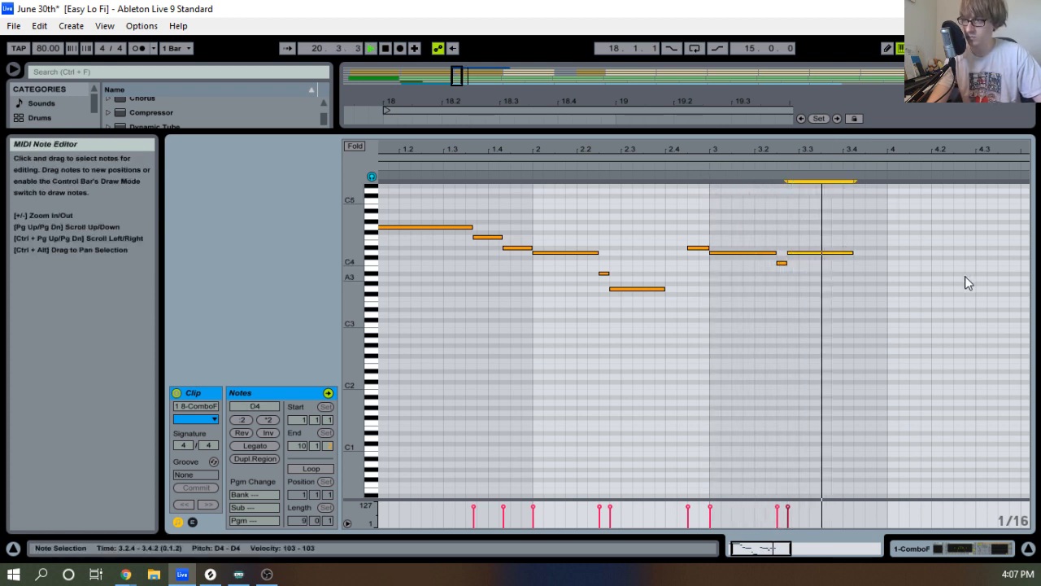
# Add a C4 note at 3.4.1, shorten the preceding D4 note to end there, and replay the ending.
pyautogui.press('space')
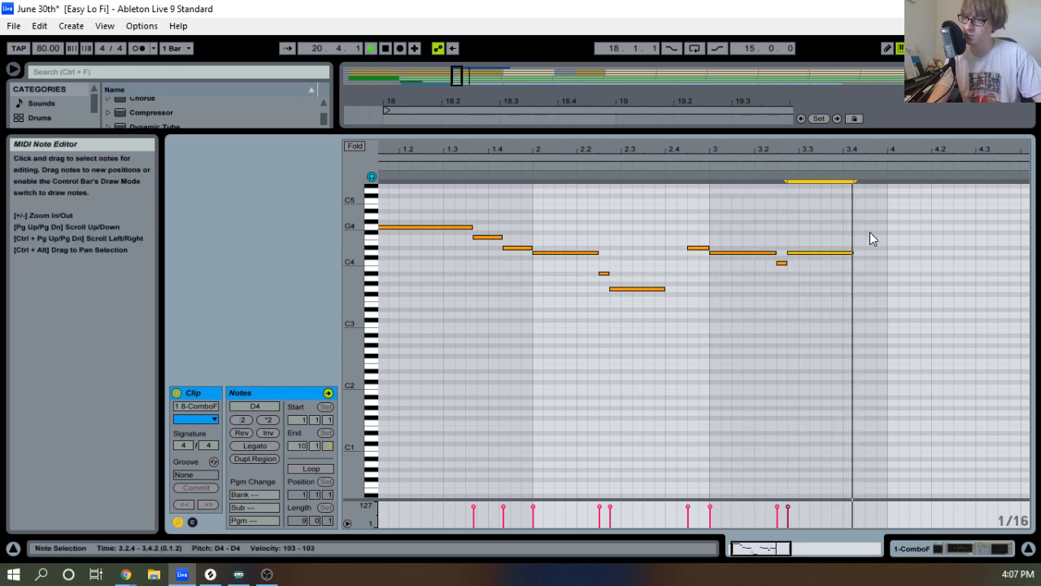
pyautogui.doubleClick(849, 263)
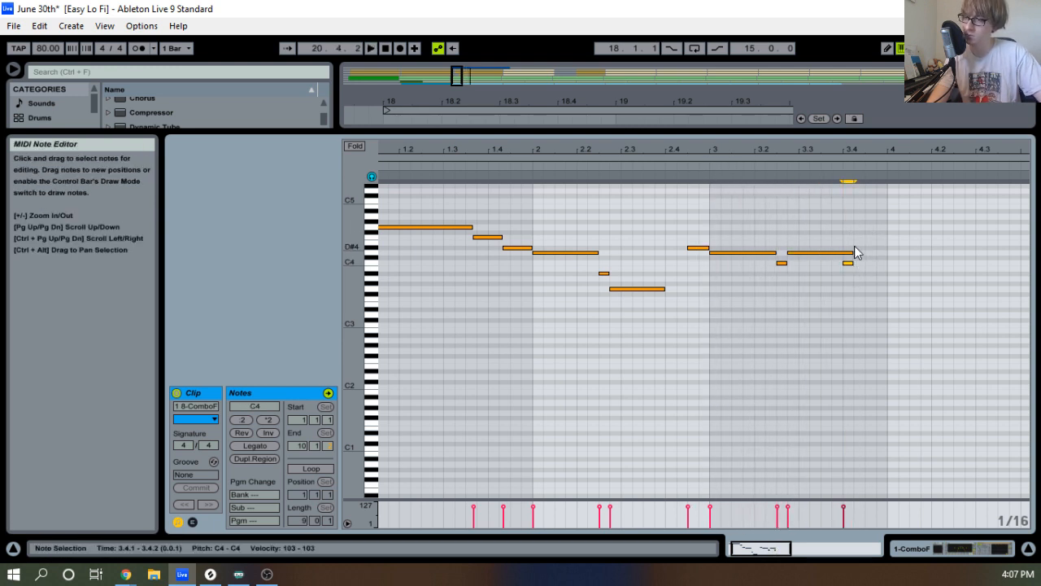
pyautogui.press('space')
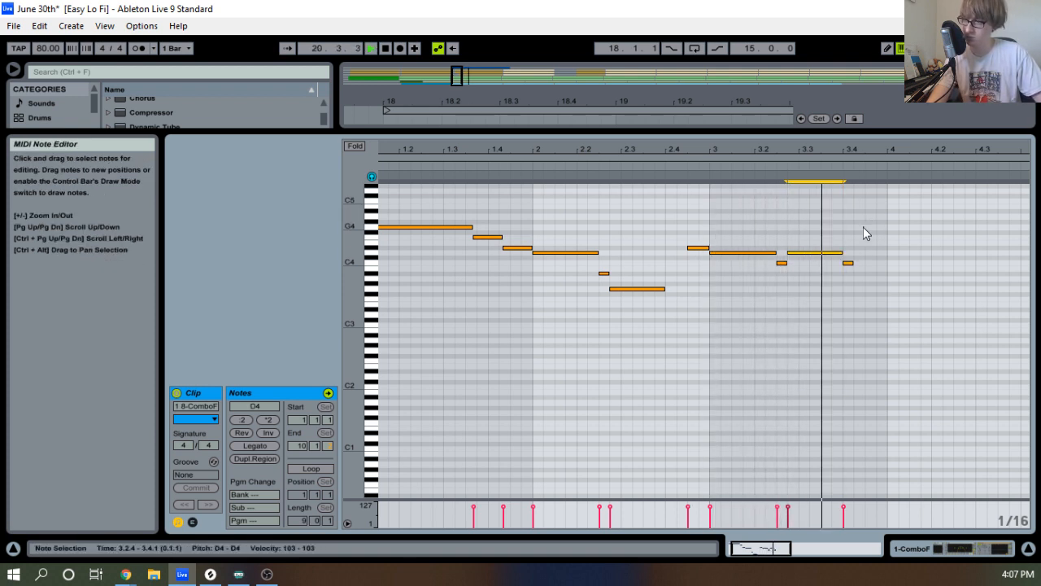
pyautogui.click(848, 263)
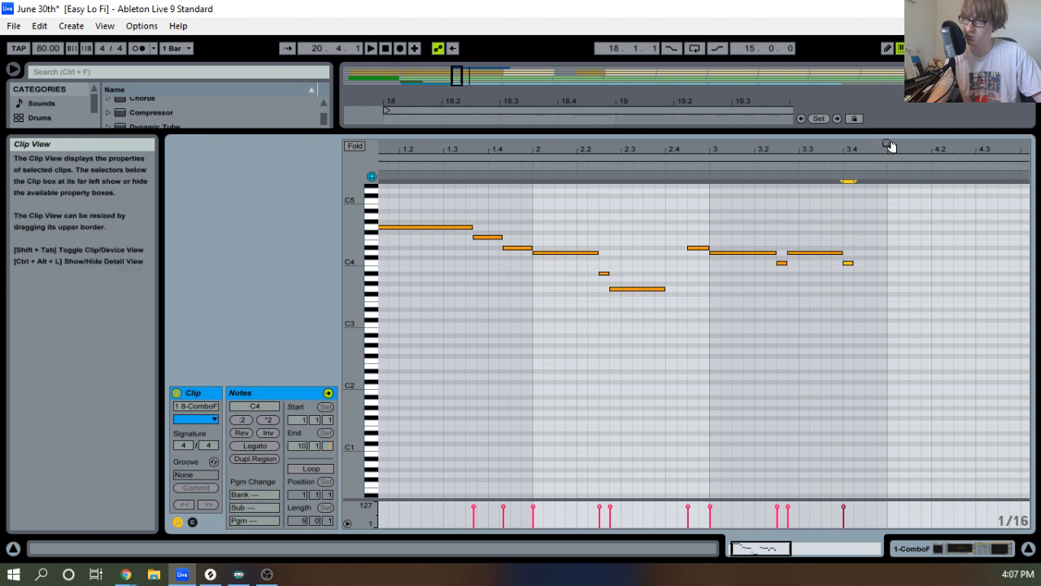
# Replay from the clip's beginning, nudge the F4 note near 1.3.3 slightly later, and lengthen the opening G4 note to meet it.
pyautogui.moveTo(884, 149); pyautogui.dragTo(850, 149)
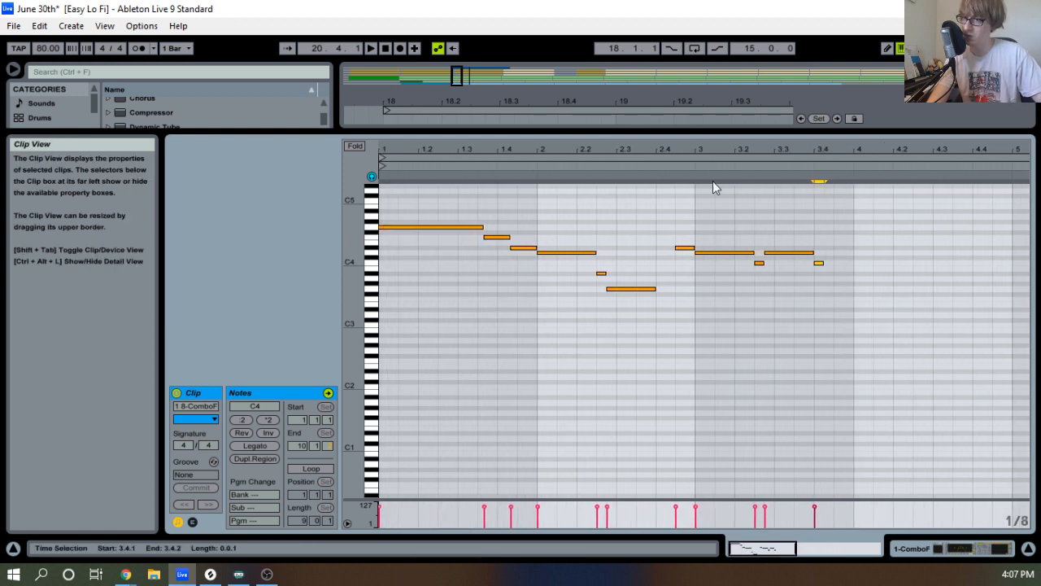
pyautogui.click(497, 255)
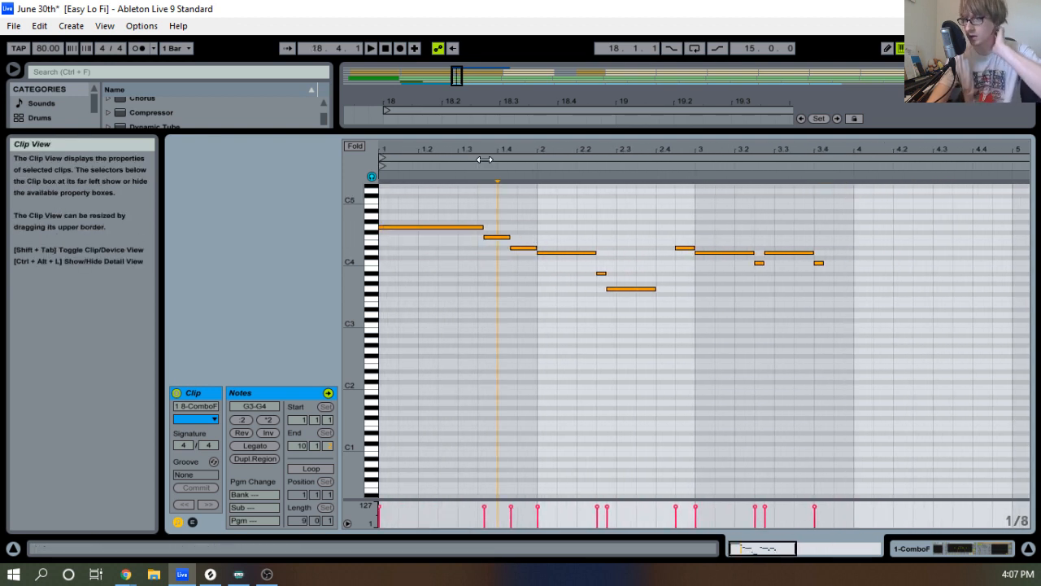
pyautogui.moveTo(493, 149); pyautogui.dragTo(551, 148)
pyautogui.press('space')
pyautogui.click(553, 237)
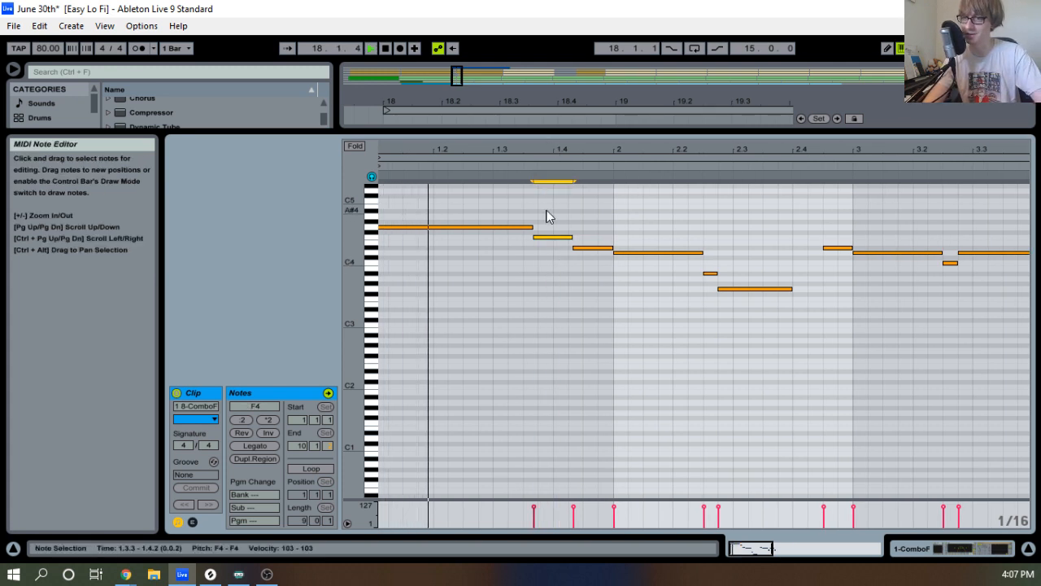
pyautogui.moveTo(531, 226); pyautogui.dragTo(537, 227)
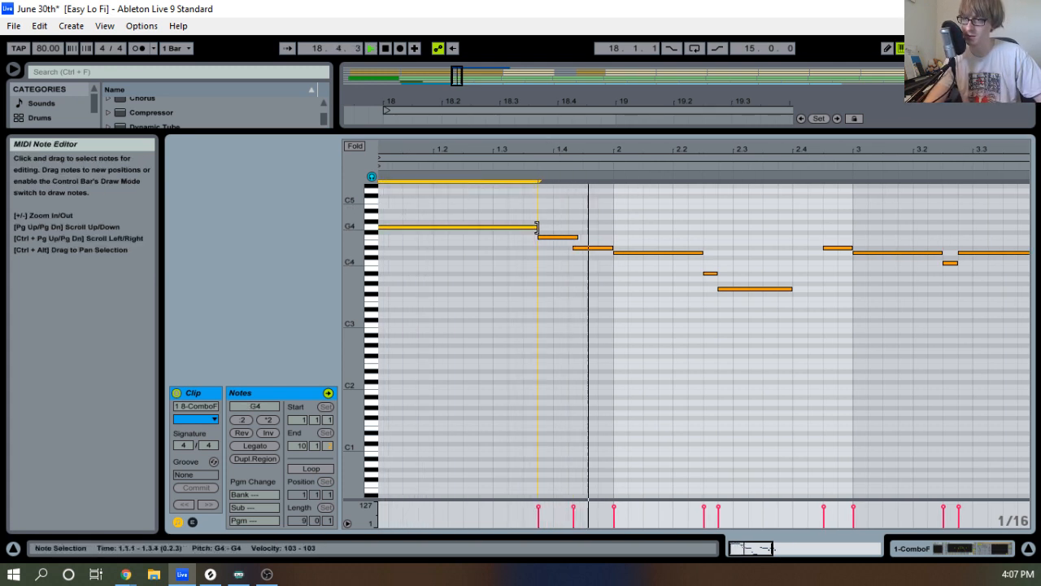
pyautogui.click(573, 237)
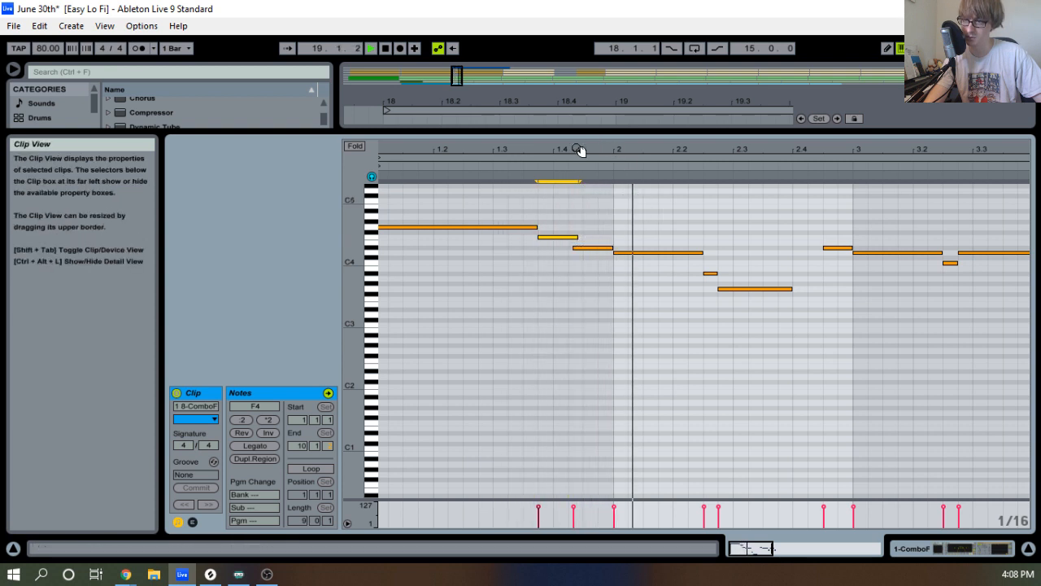
# Adjust the F4 note just before 1.4 so it ends exactly where the following D#4 note starts.
pyautogui.moveTo(581, 151); pyautogui.dragTo(664, 153)
pyautogui.press('space')
pyautogui.moveTo(649, 237); pyautogui.dragTo(646, 237)
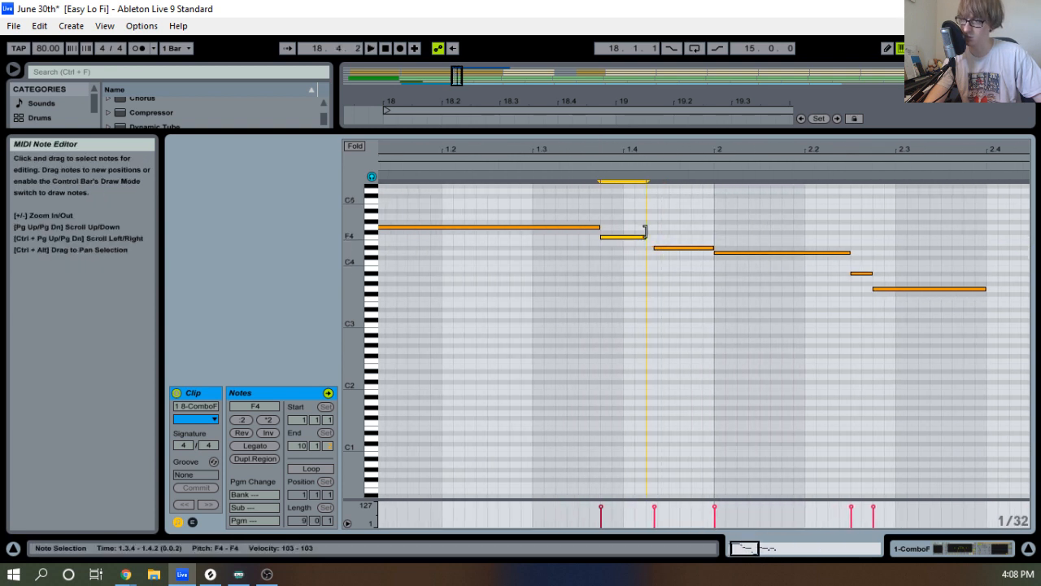
pyautogui.hotkey('ctrl', '3')
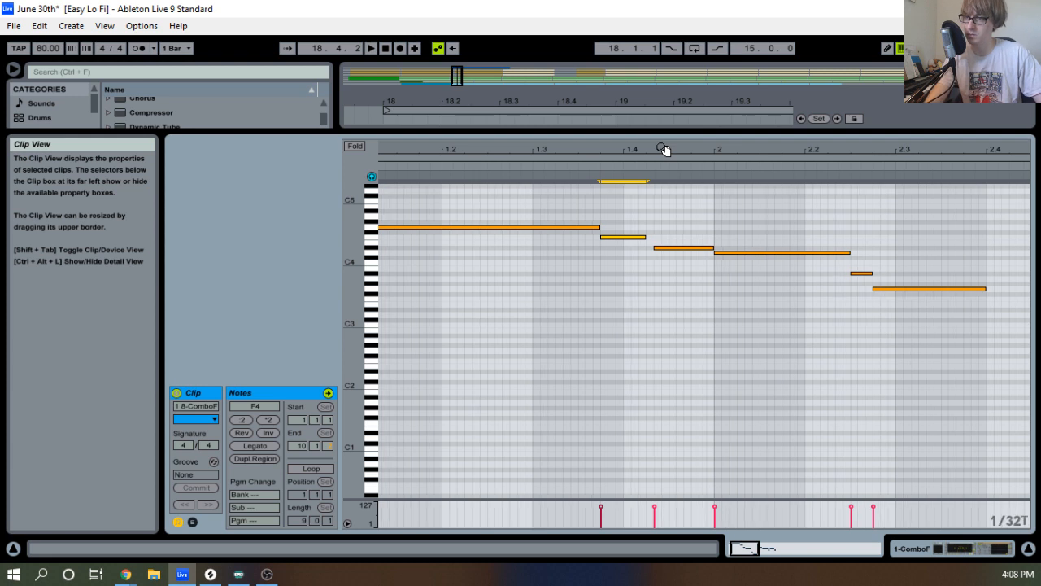
pyautogui.press('-')
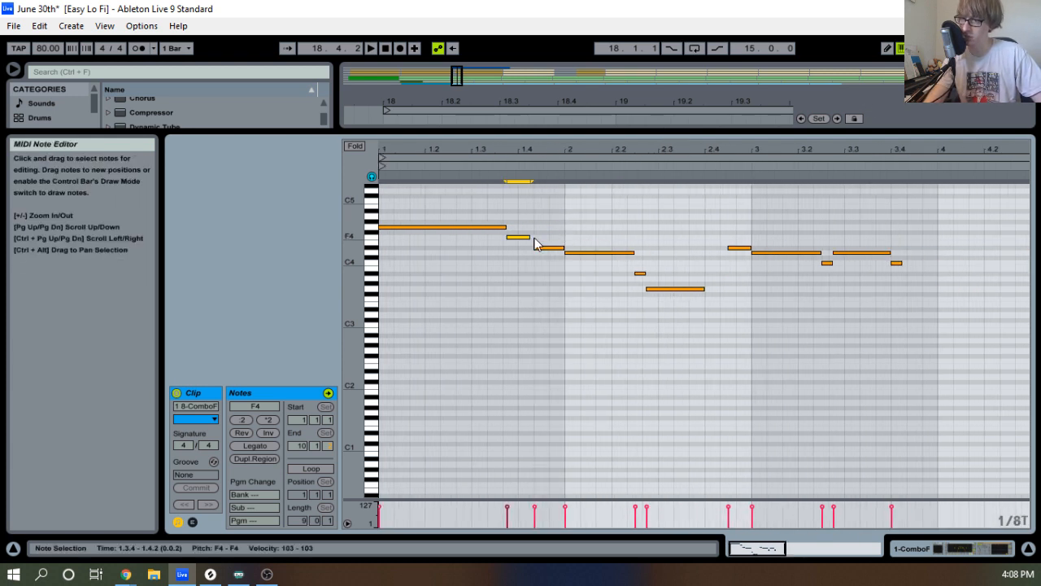
# Play back the ComboF melody through its last C4 note at 3.4 and replay the arrangement from its beginning.
pyautogui.press('space')
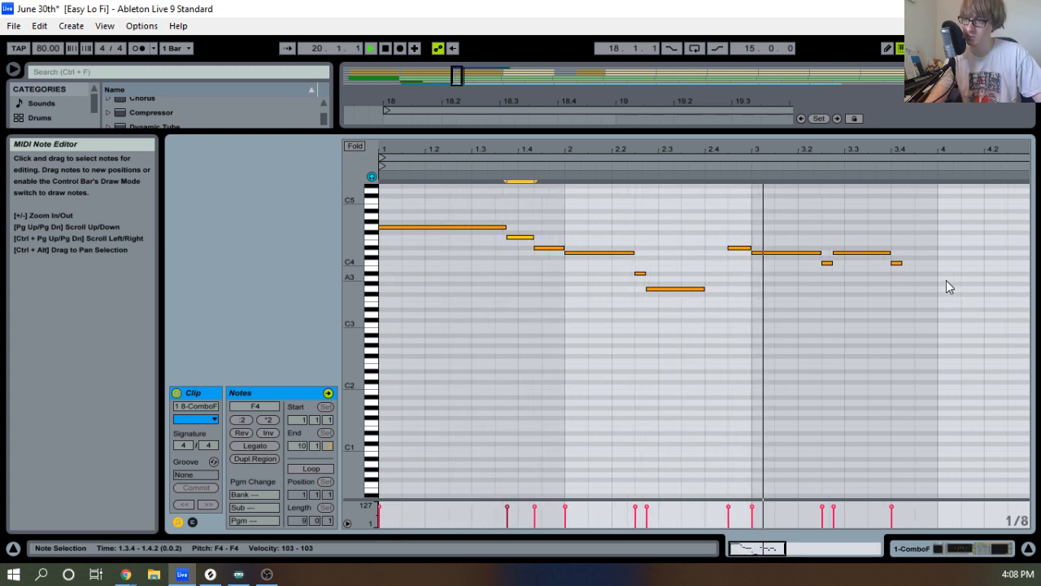
pyautogui.moveTo(878, 155); pyautogui.dragTo(765, 155)
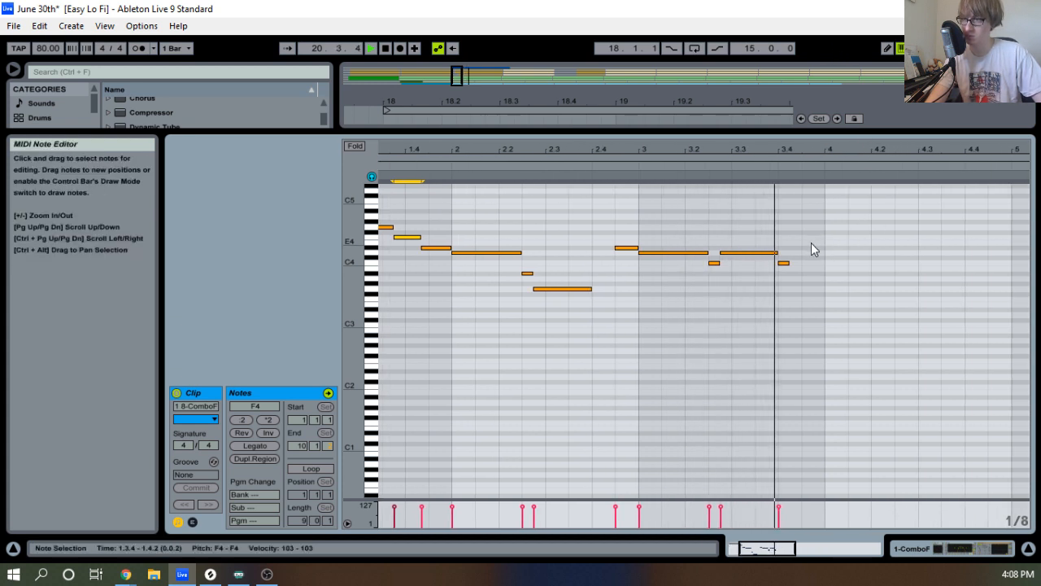
pyautogui.press('space')
pyautogui.moveTo(778, 301); pyautogui.dragTo(808, 248)
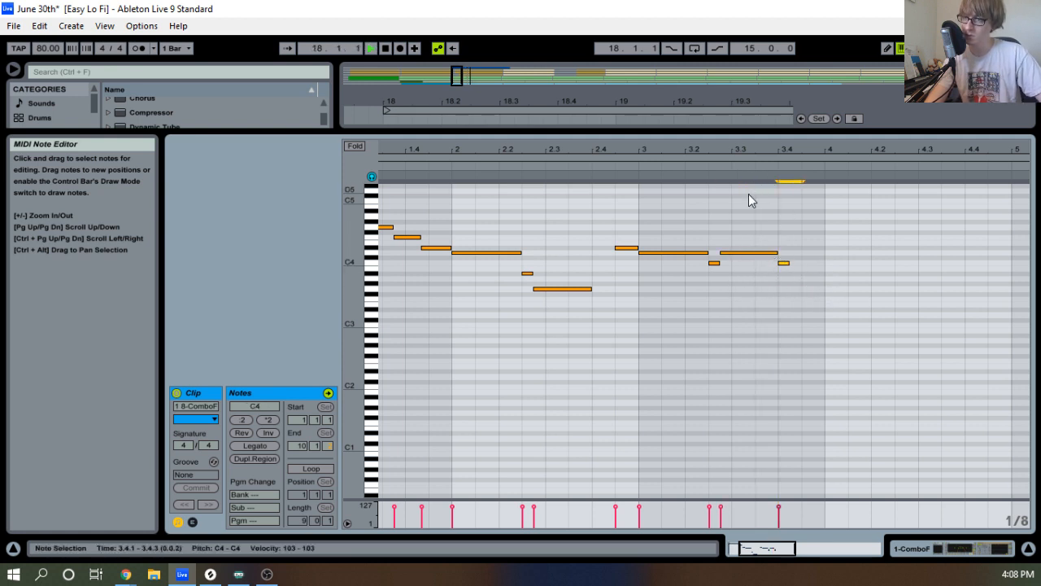
pyautogui.press('space')
pyautogui.moveTo(750, 131); pyautogui.dragTo(772, 424)
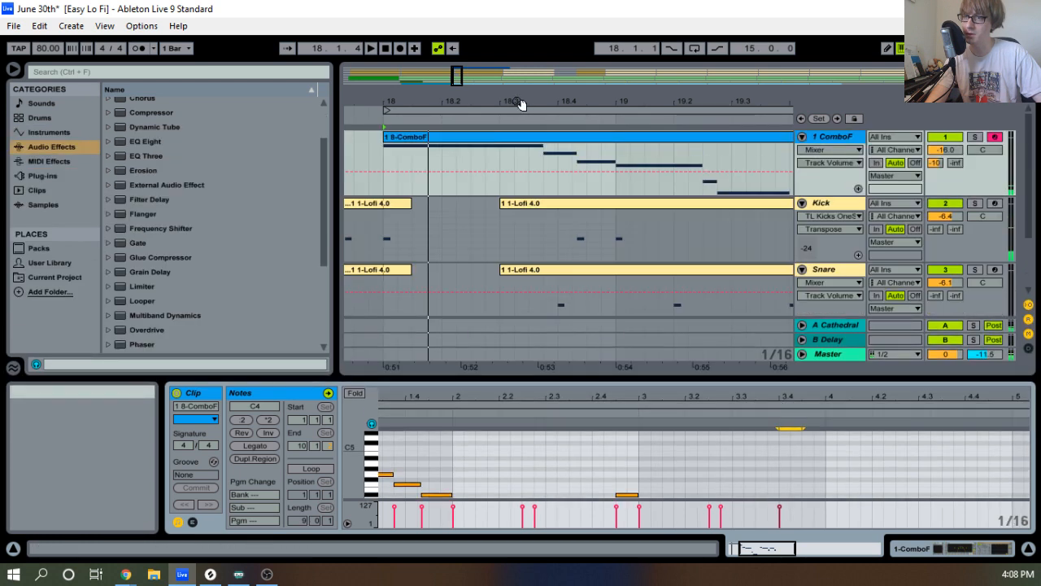
pyautogui.click(386, 53)
pyautogui.click(373, 50)
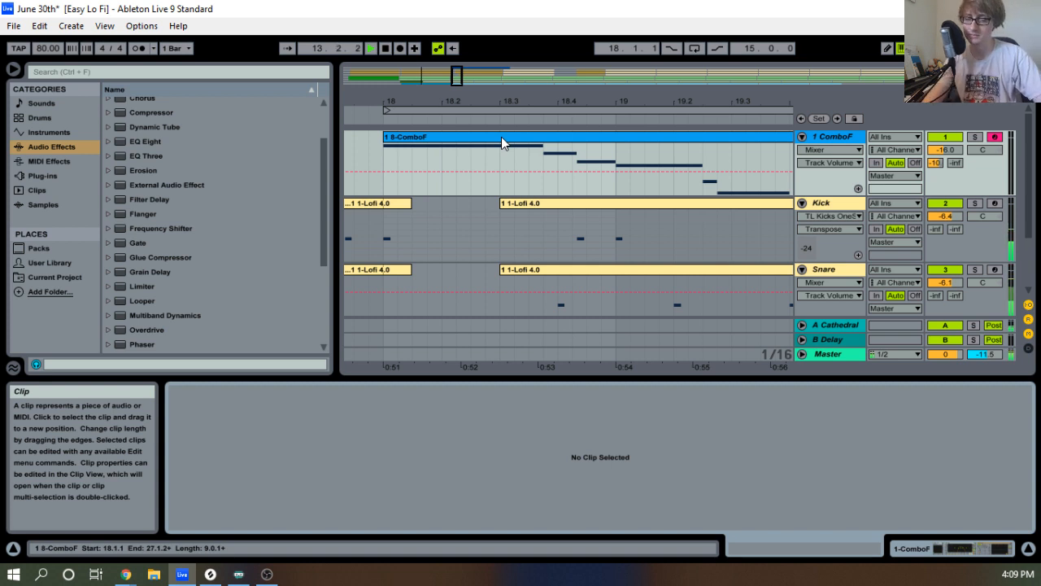
# Fold the ComboF, Kick and Snare tracks so all arrangement tracks fit in view.
pyautogui.moveTo(560, 98)
pyautogui.mouseDown()
pyautogui.moveTo(367, 102)
pyautogui.moveTo(573, 96)
pyautogui.mouseUp()
pyautogui.click(801, 136)
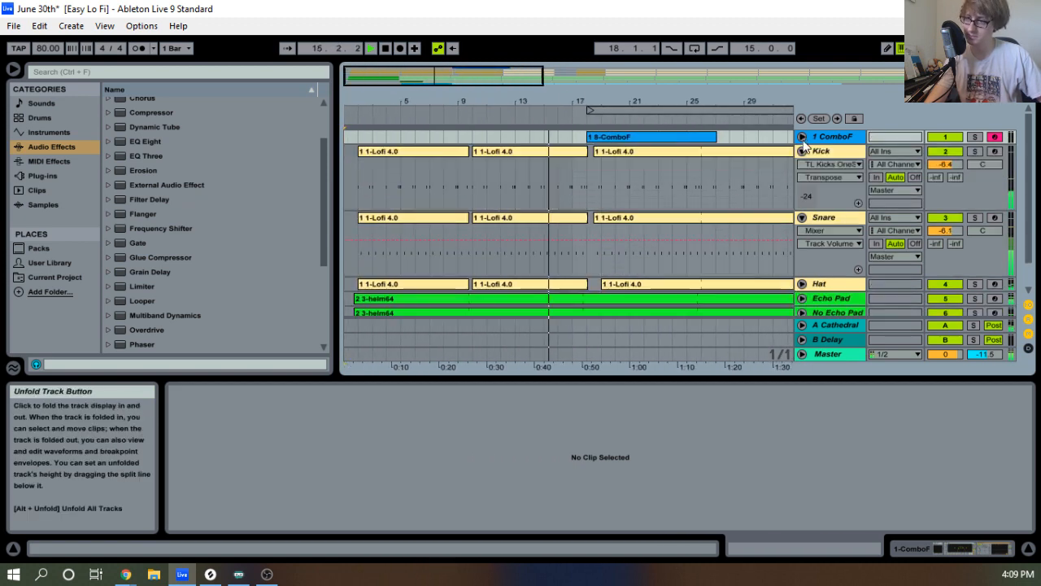
pyautogui.click(802, 152)
pyautogui.click(802, 165)
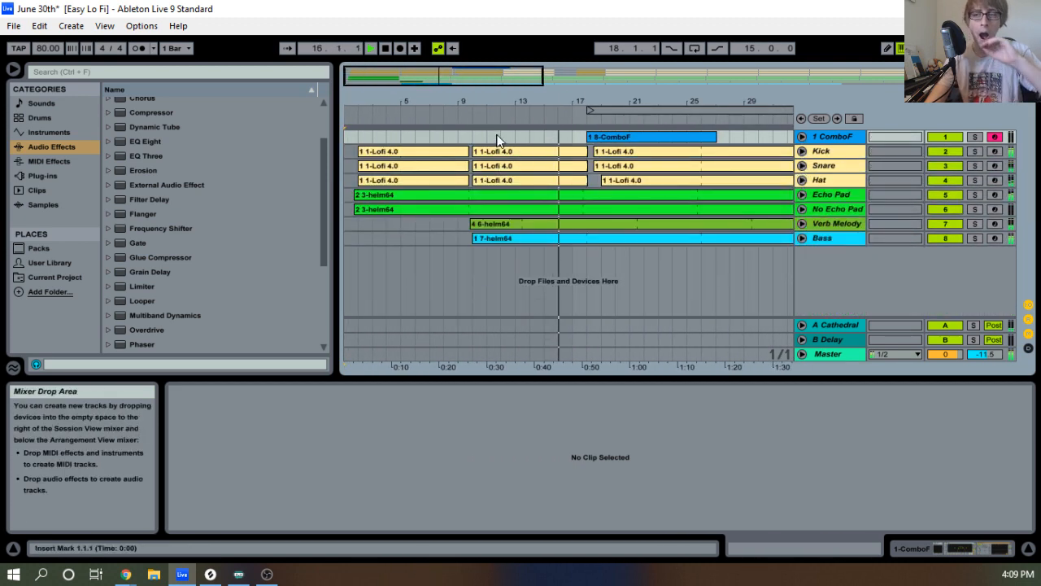
pyautogui.moveTo(592, 100); pyautogui.dragTo(586, 134)
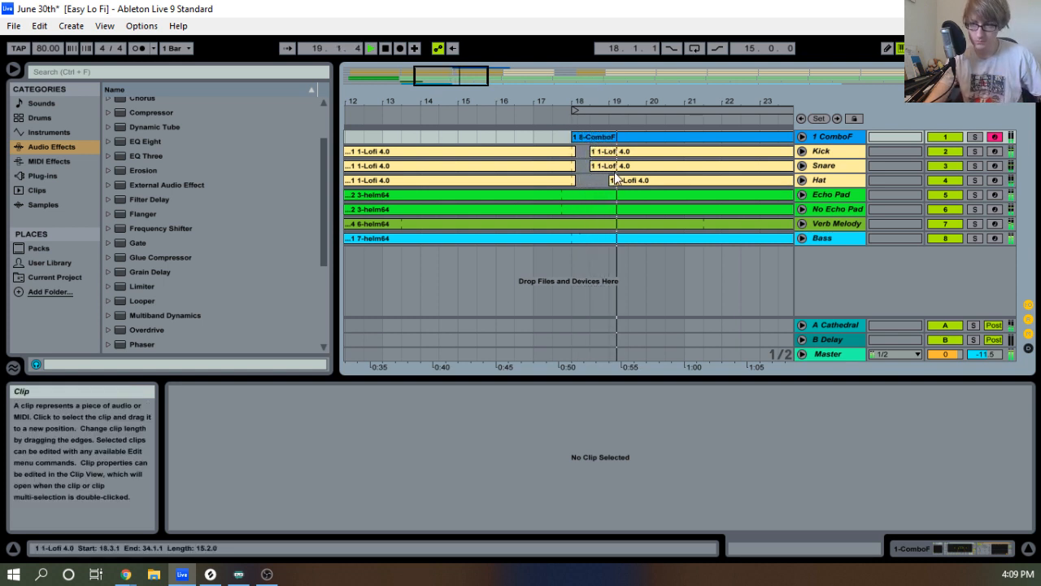
# Open the 8-ComboF clip in an enlarged note editor and play it from 2.4.2.
pyautogui.click(657, 136)
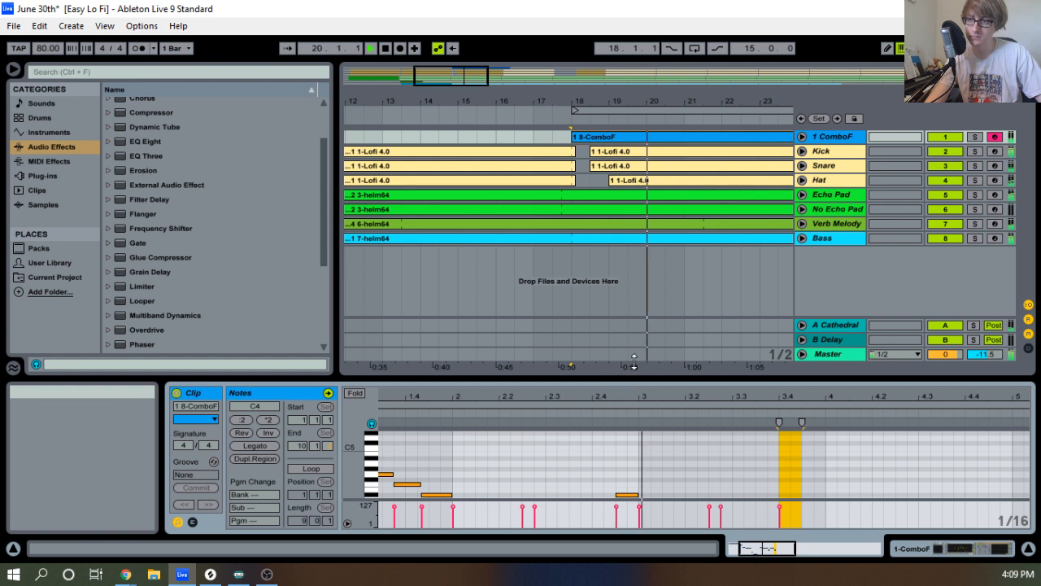
pyautogui.moveTo(633, 384); pyautogui.dragTo(725, 245)
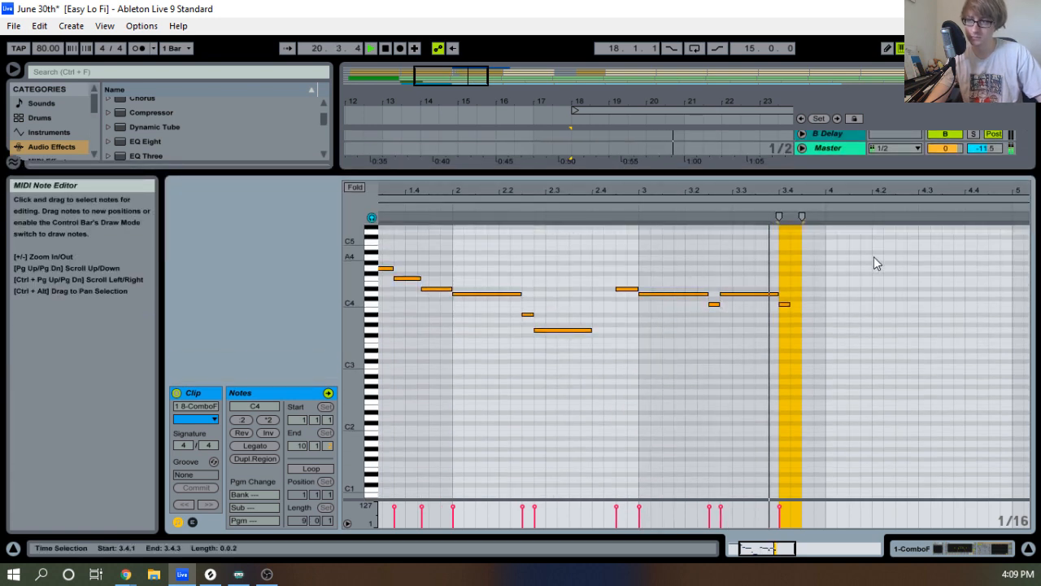
pyautogui.press('space')
pyautogui.moveTo(806, 192)
pyautogui.mouseDown()
pyautogui.moveTo(797, 231)
pyautogui.moveTo(765, 202)
pyautogui.mouseUp()
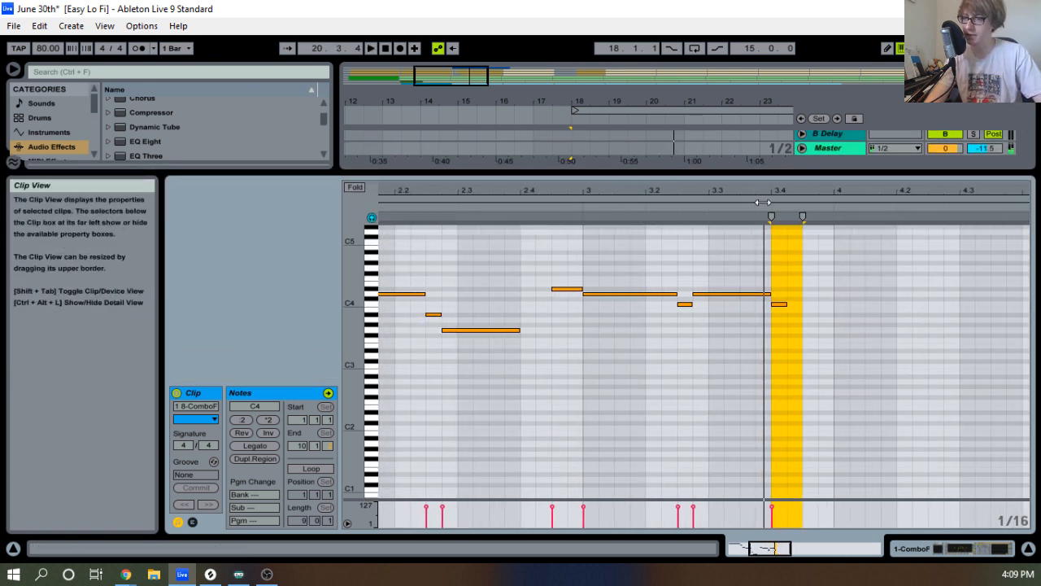
pyautogui.click(541, 219)
pyautogui.press('space')
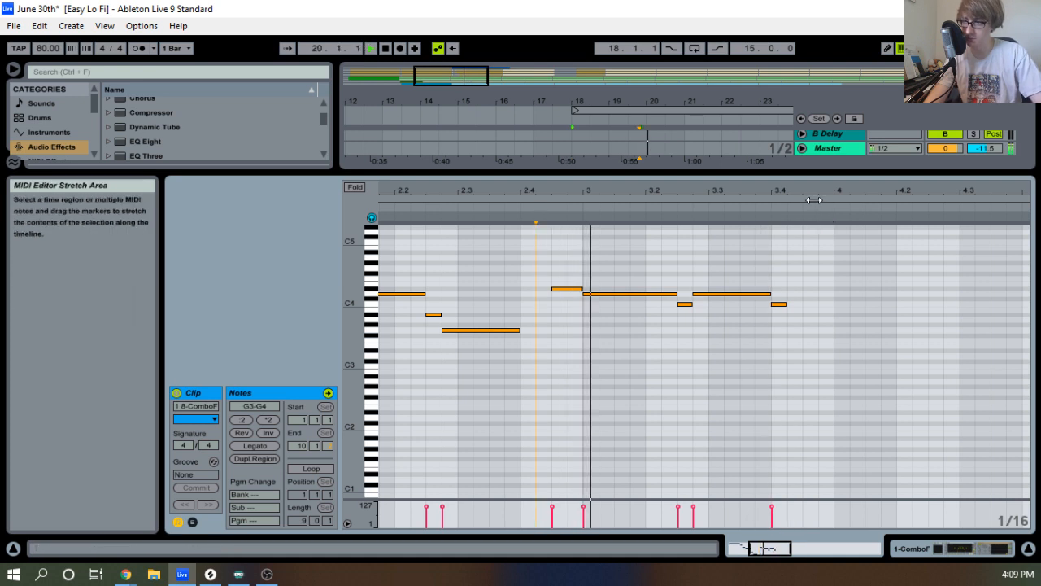
# Transpose the last melody note at 3.4 from C4 up to F4 and listen to it in playback.
pyautogui.moveTo(832, 193); pyautogui.dragTo(746, 195)
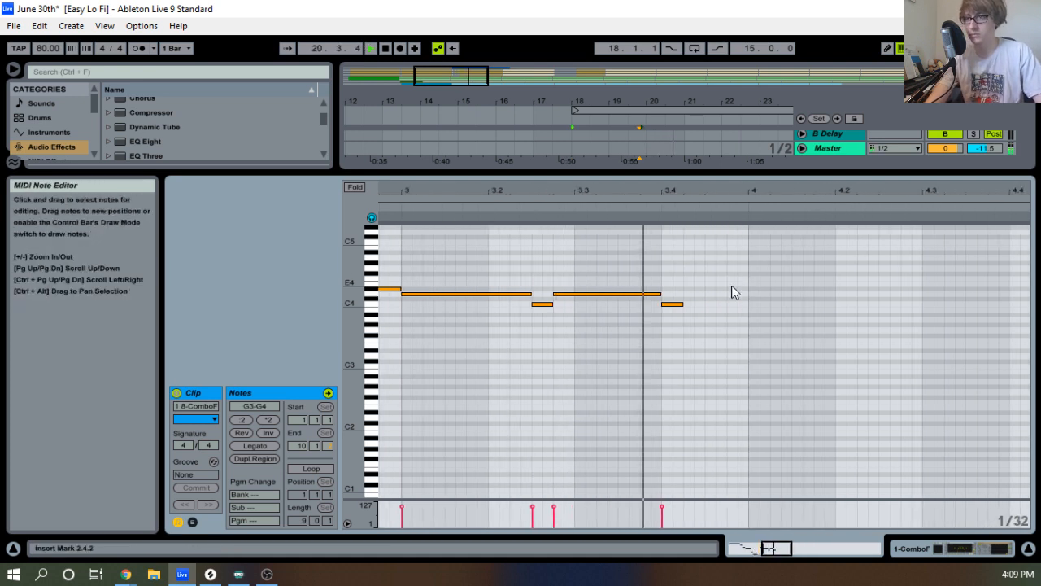
pyautogui.moveTo(696, 279); pyautogui.dragTo(671, 324)
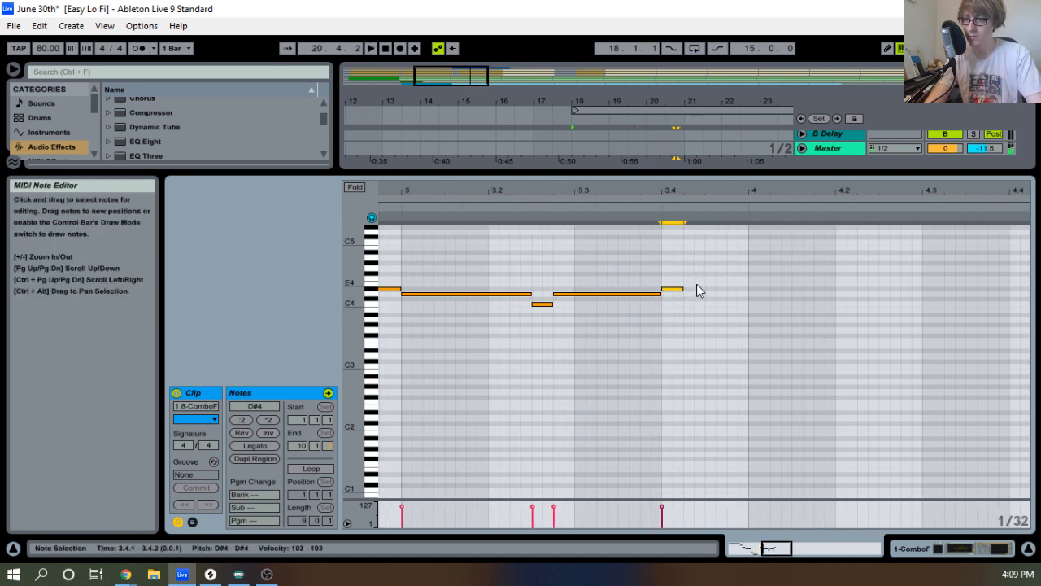
pyautogui.press('Up')
pyautogui.press('Up')
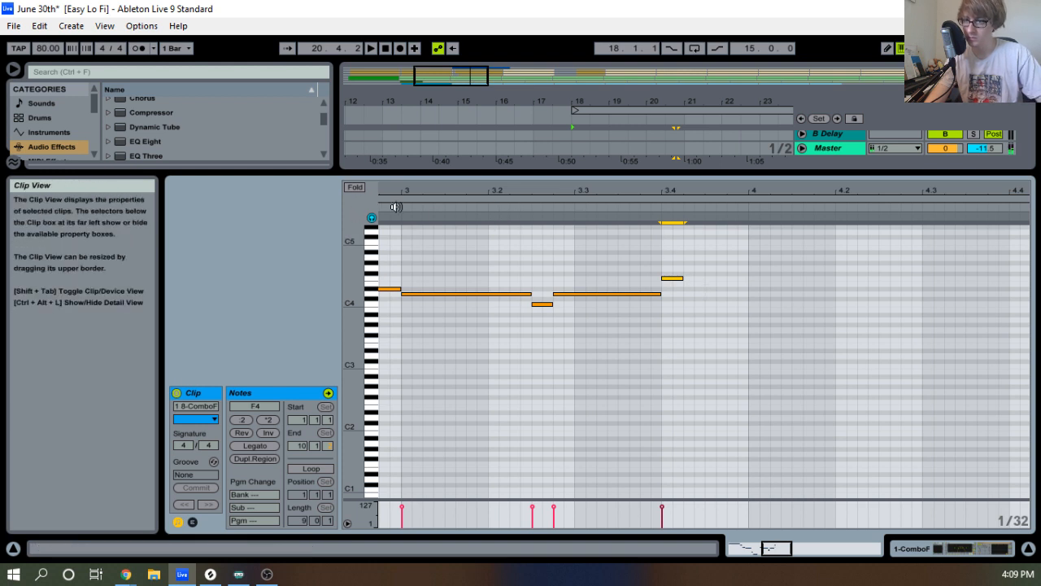
pyautogui.press('space')
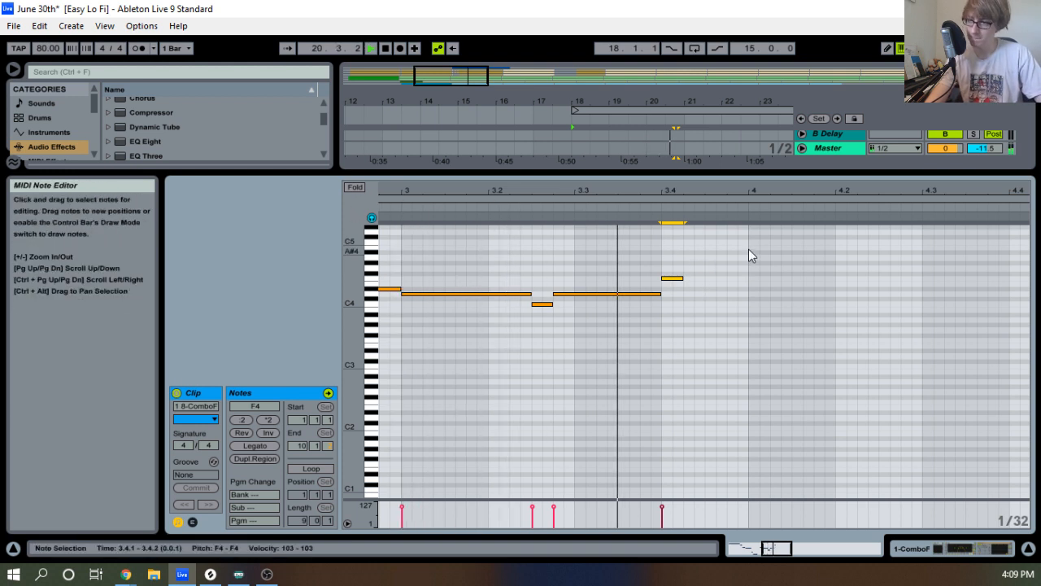
pyautogui.press('space')
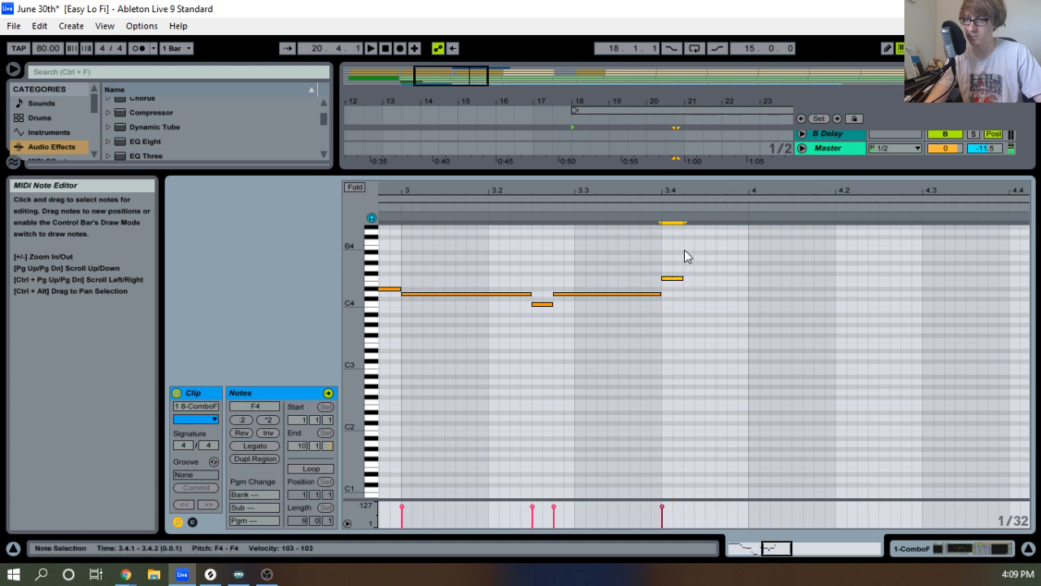
# Unfold the ComboF and Kick tracks and examine how the melody lines up with the kick hits around 20.4.
pyautogui.moveTo(713, 172); pyautogui.dragTo(677, 365)
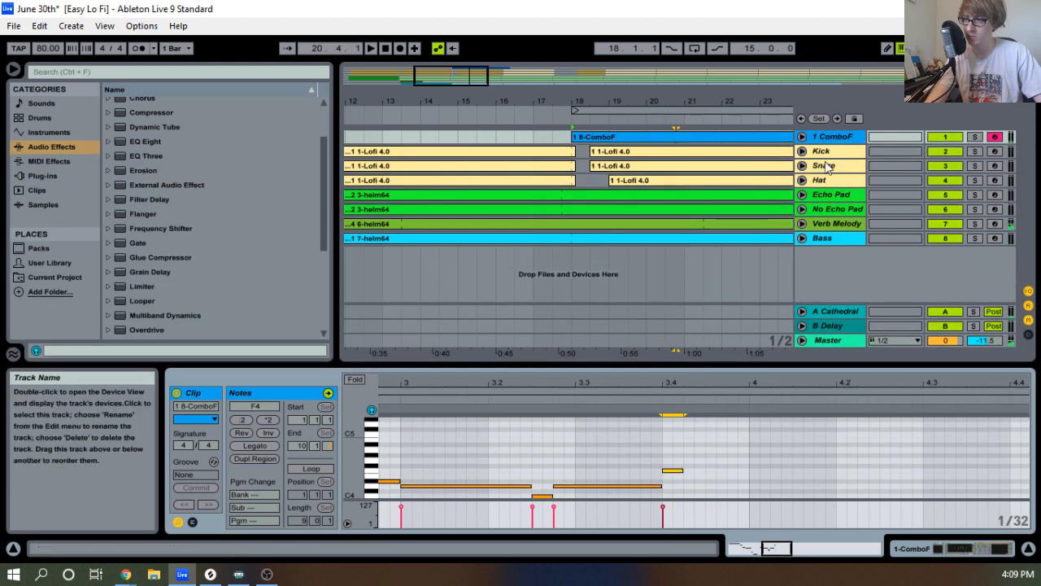
pyautogui.click(801, 137)
pyautogui.click(801, 202)
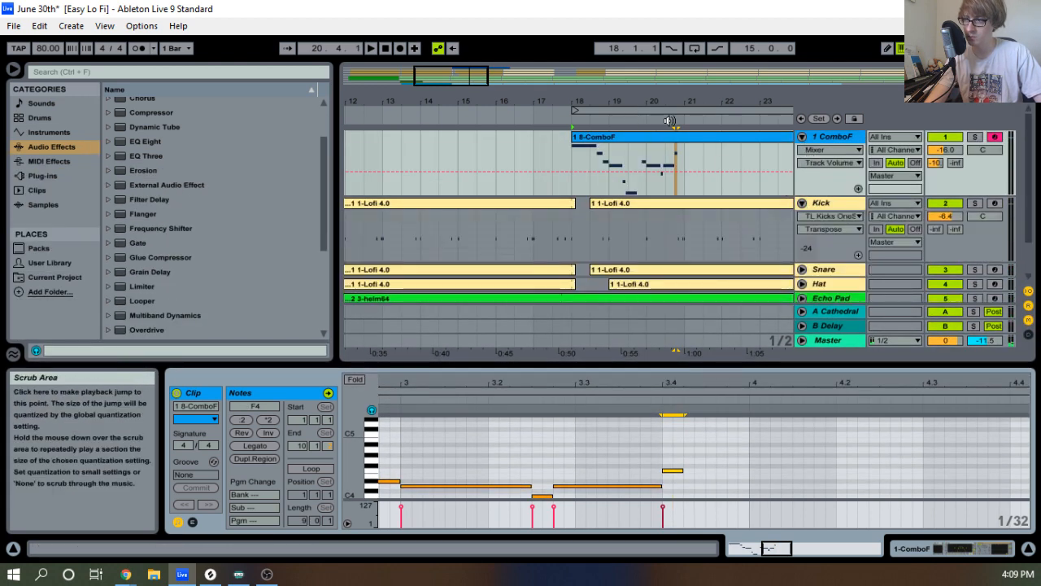
pyautogui.moveTo(669, 104); pyautogui.dragTo(669, 175)
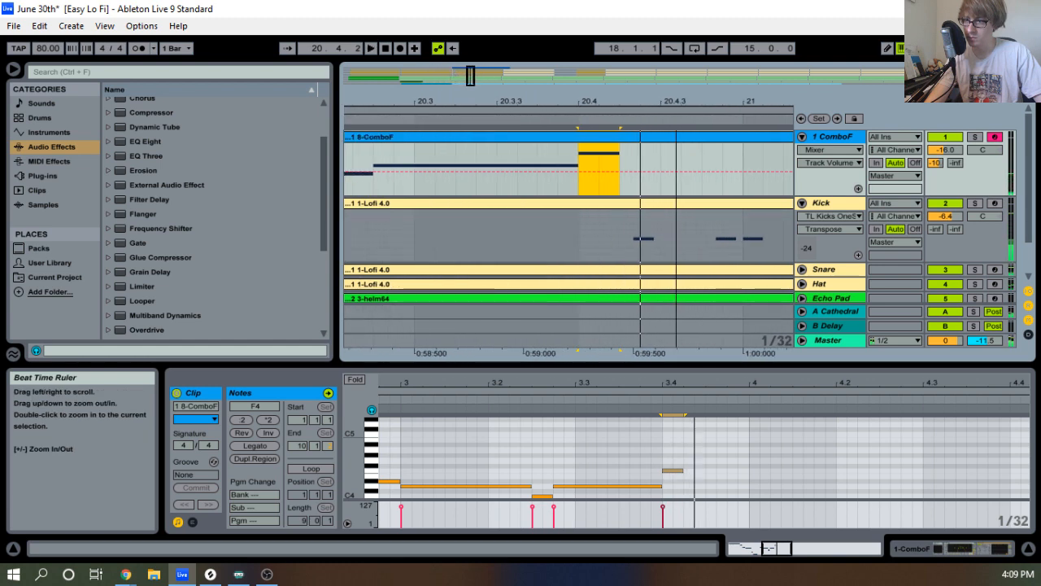
# Add a short D#4 note at 3.4.2 after the last F4 note and quantize it to the triplet grid.
pyautogui.moveTo(711, 365); pyautogui.dragTo(711, 251)
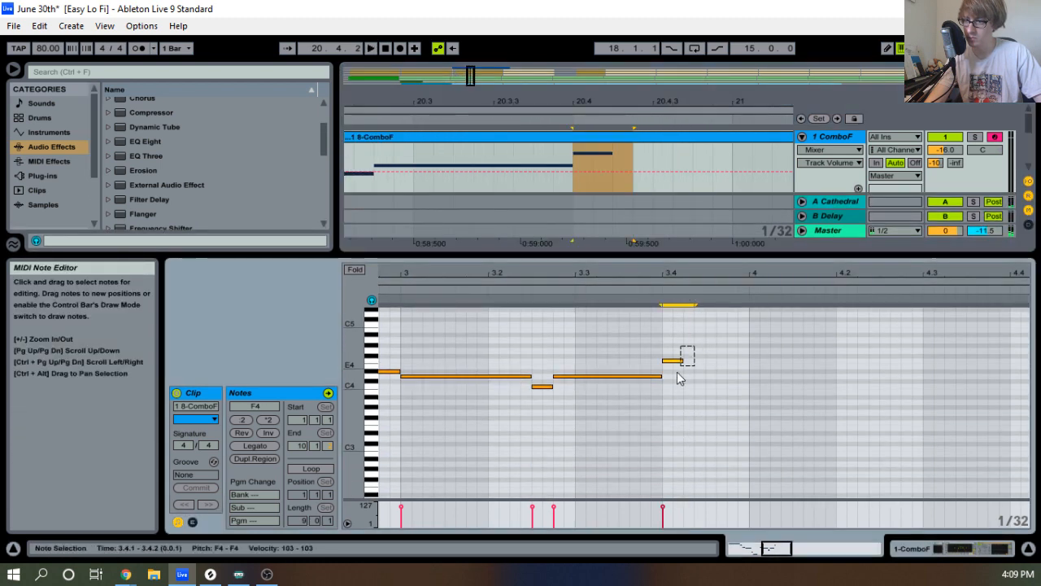
pyautogui.click(694, 372)
pyautogui.doubleClick(696, 371)
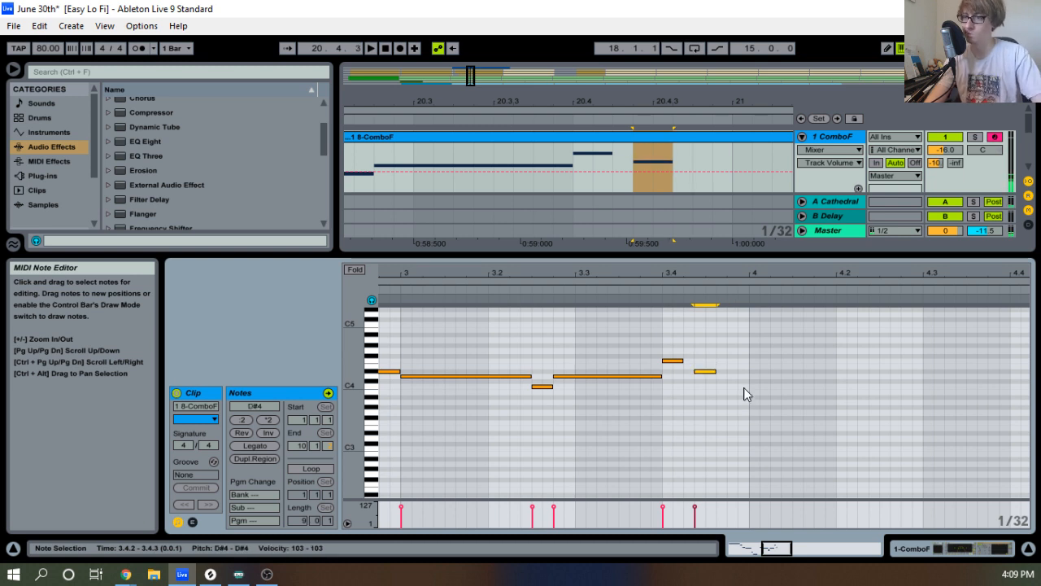
pyautogui.hotkey('ctrl', '3')
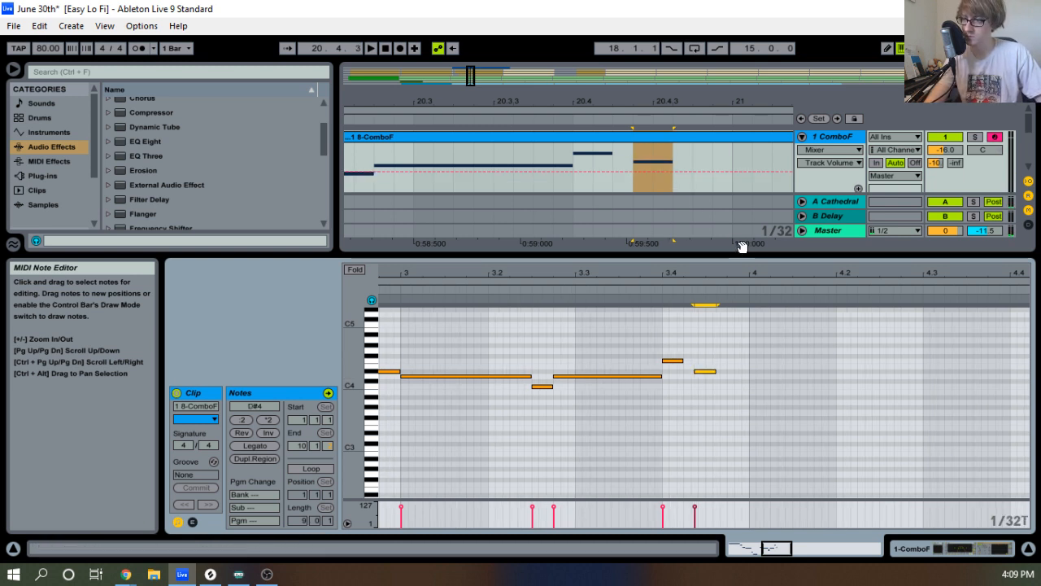
pyautogui.moveTo(718, 273); pyautogui.dragTo(718, 258)
pyautogui.moveTo(705, 400); pyautogui.dragTo(735, 365)
pyautogui.hotkey('ctrl', 'u')
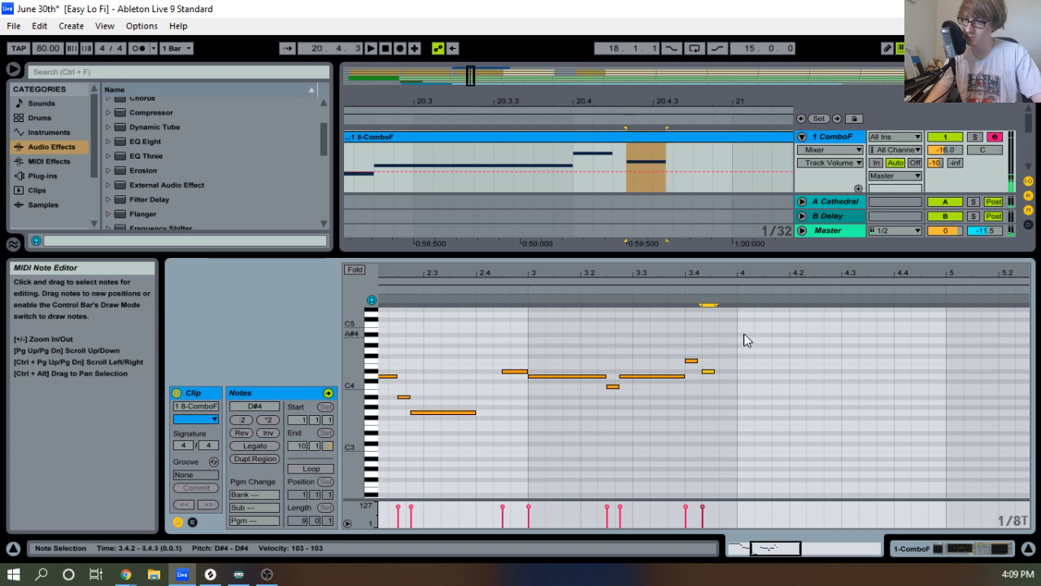
# Lengthen the new D#4 note to 4.1.1 and extend the F4 note at 3.4 until it meets it.
pyautogui.click(659, 284)
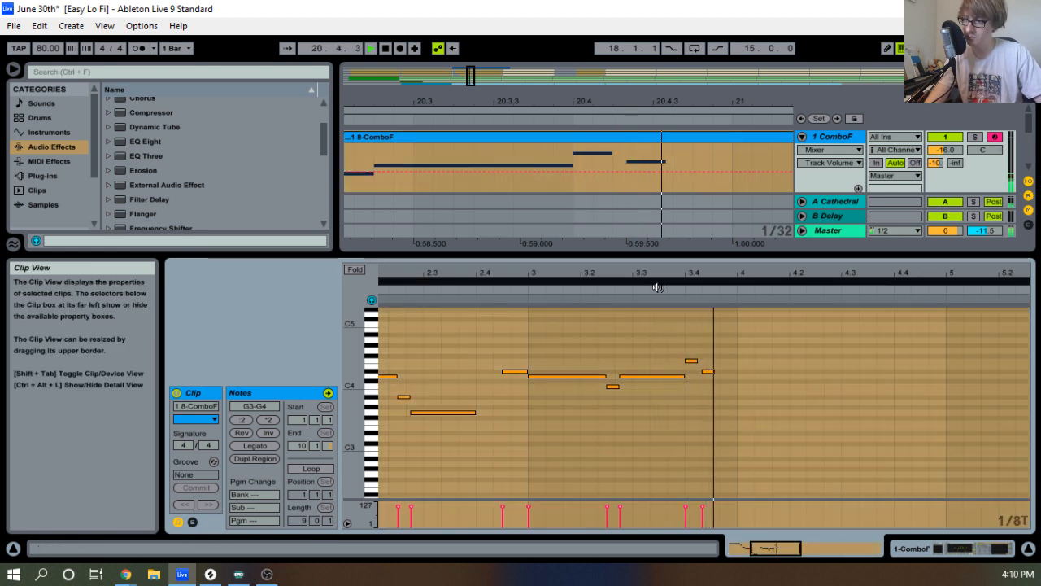
pyautogui.click(722, 388)
pyautogui.press('space')
pyautogui.click(712, 371)
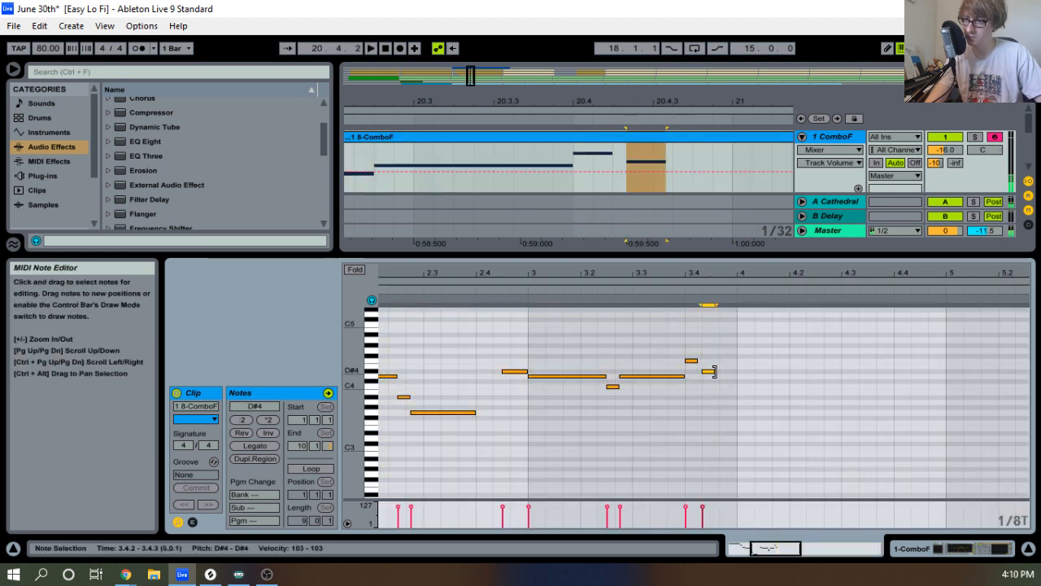
pyautogui.moveTo(715, 371); pyautogui.dragTo(737, 371)
pyautogui.press('space')
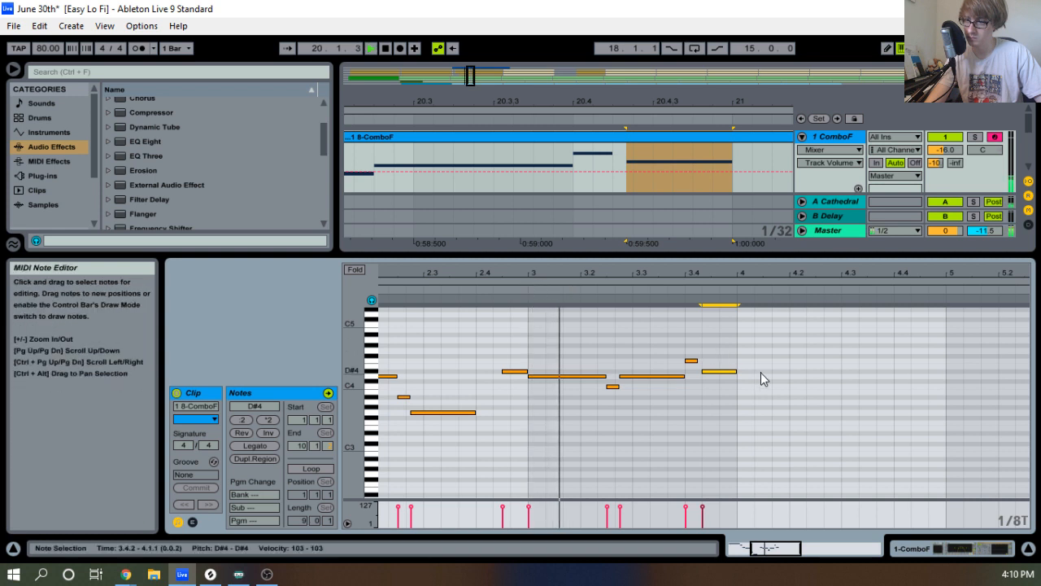
pyautogui.click(717, 363)
pyautogui.moveTo(697, 360); pyautogui.dragTo(704, 360)
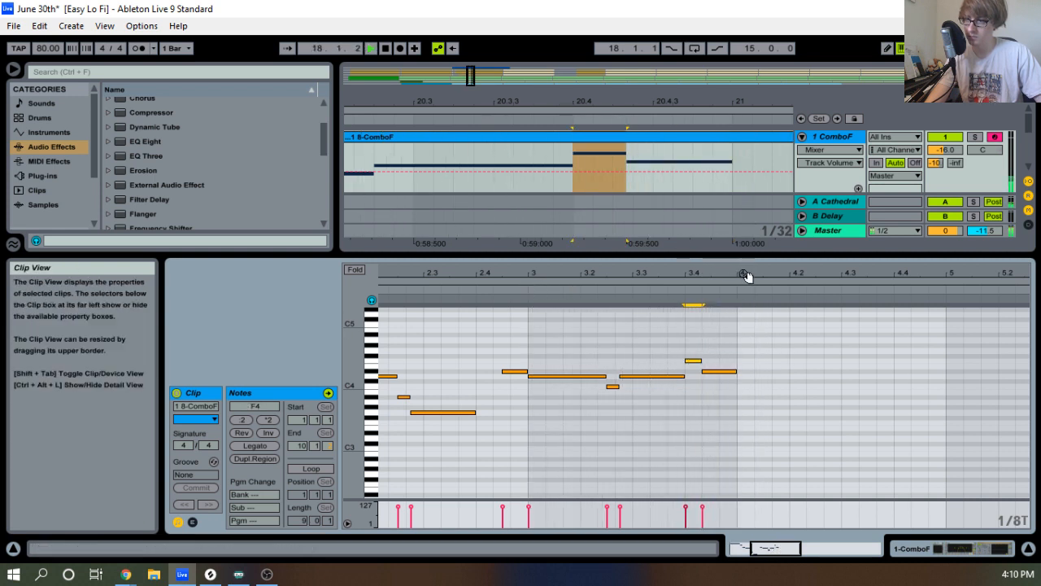
# Move the start of the first F4 note back to 1.3.3 and trim the opening G4 note to end there.
pyautogui.moveTo(623, 271); pyautogui.dragTo(556, 271)
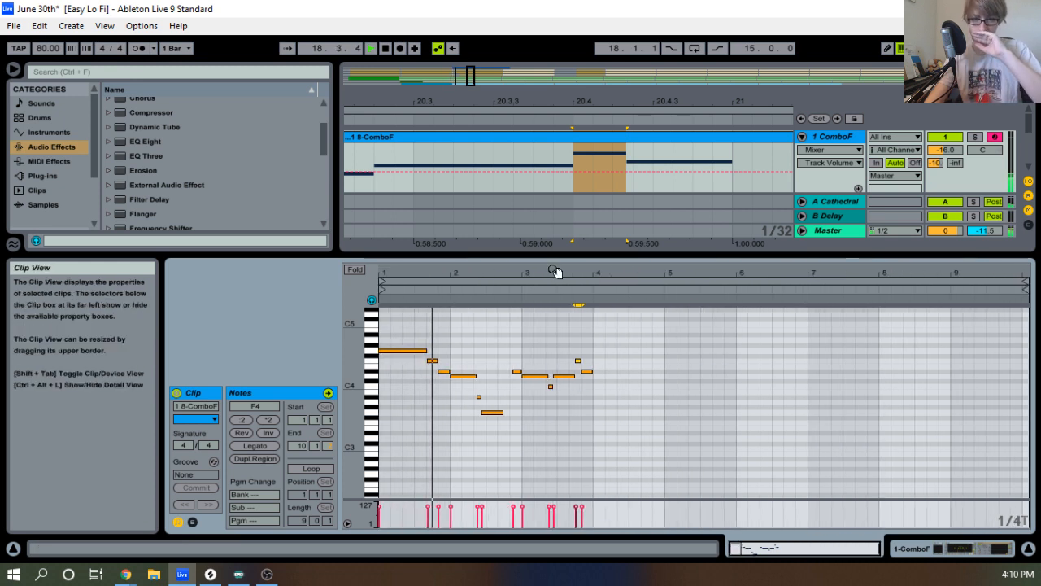
pyautogui.moveTo(427, 274); pyautogui.dragTo(516, 320)
pyautogui.press('space')
pyautogui.press('space')
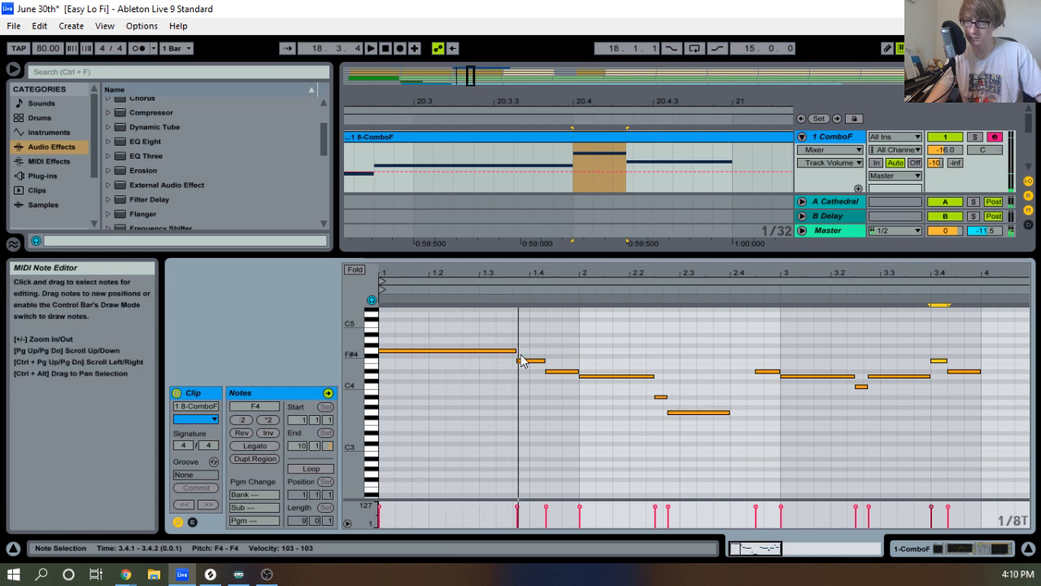
pyautogui.click(519, 361)
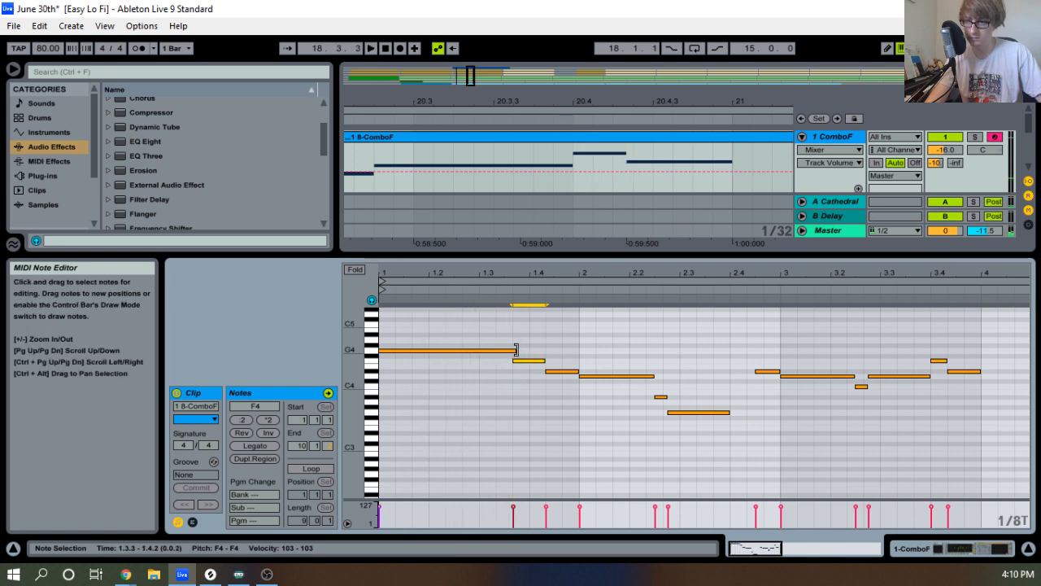
pyautogui.click(504, 350)
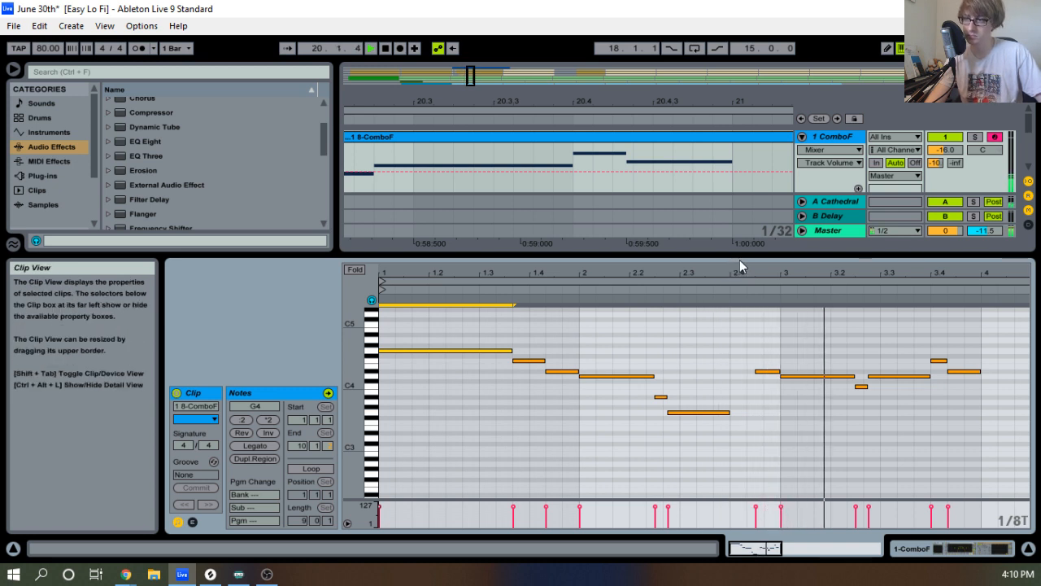
# Add a D4 note from 4.1.1 to 4.2.3 right after the last D#4 note and play back the phrase.
pyautogui.moveTo(902, 272); pyautogui.dragTo(586, 274)
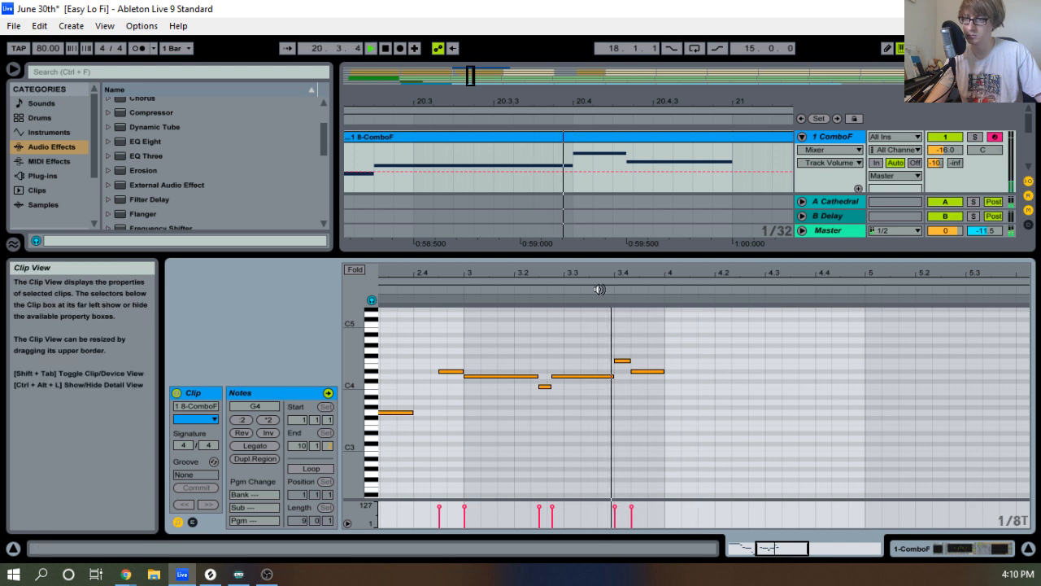
pyautogui.press('space')
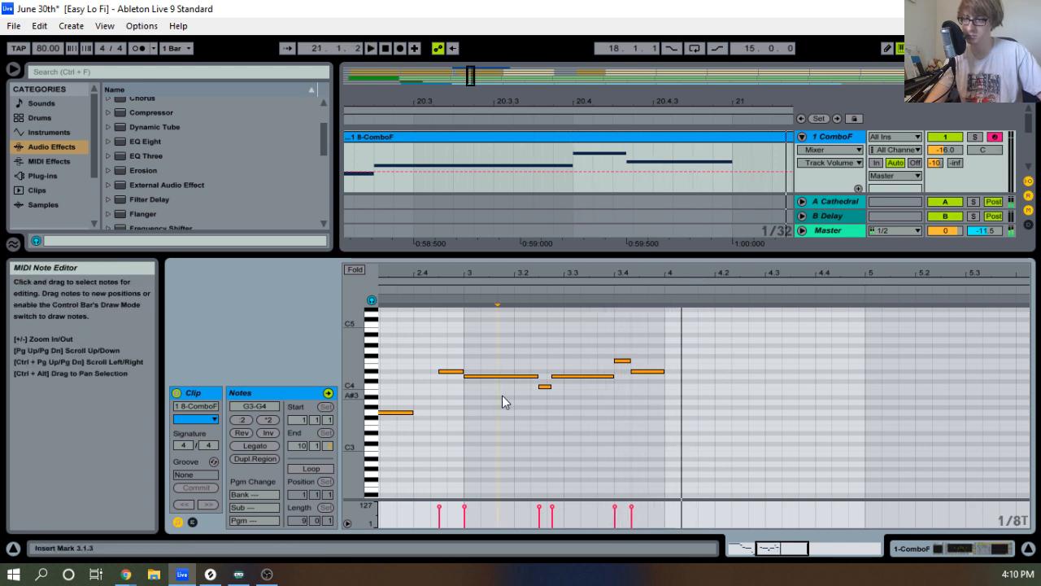
pyautogui.doubleClick(679, 376)
pyautogui.click(598, 293)
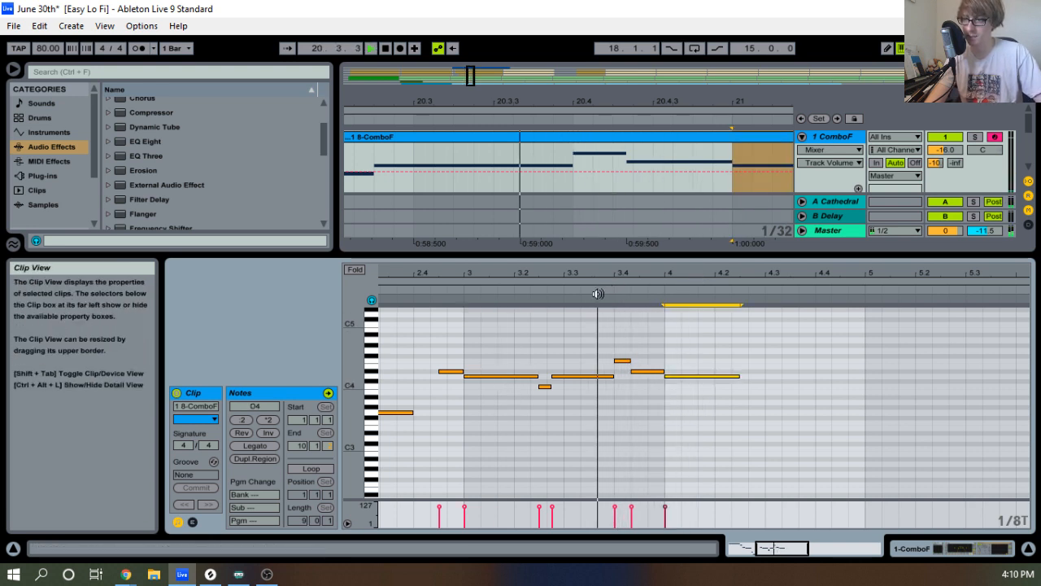
pyautogui.moveTo(813, 273); pyautogui.dragTo(718, 267)
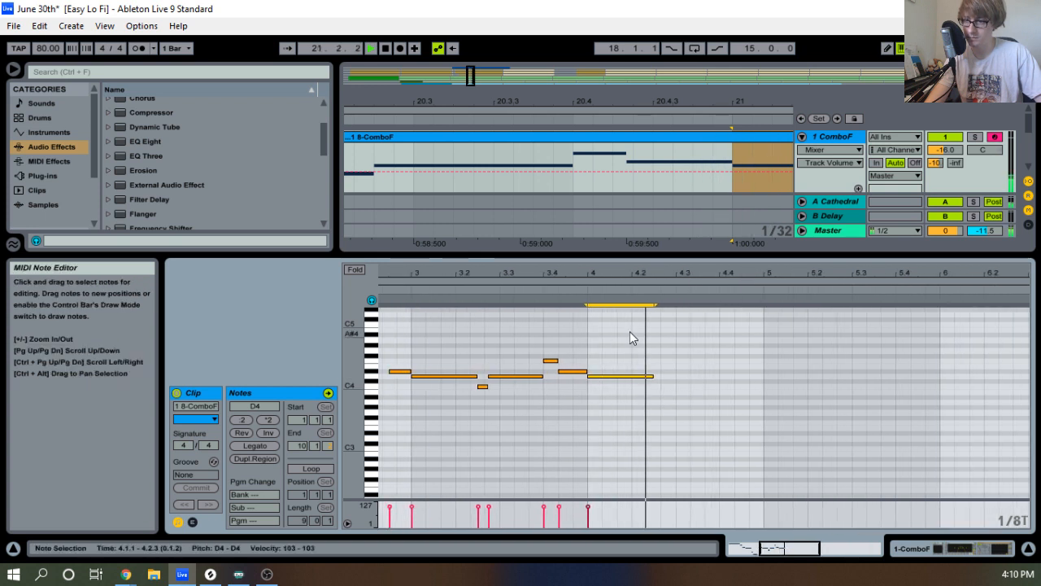
pyautogui.click(581, 291)
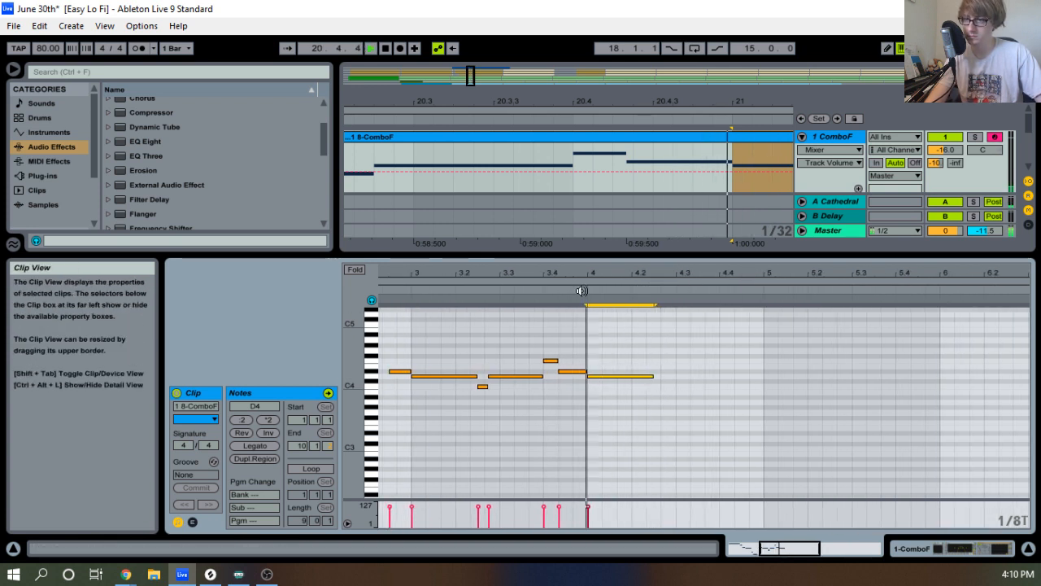
pyautogui.press('space')
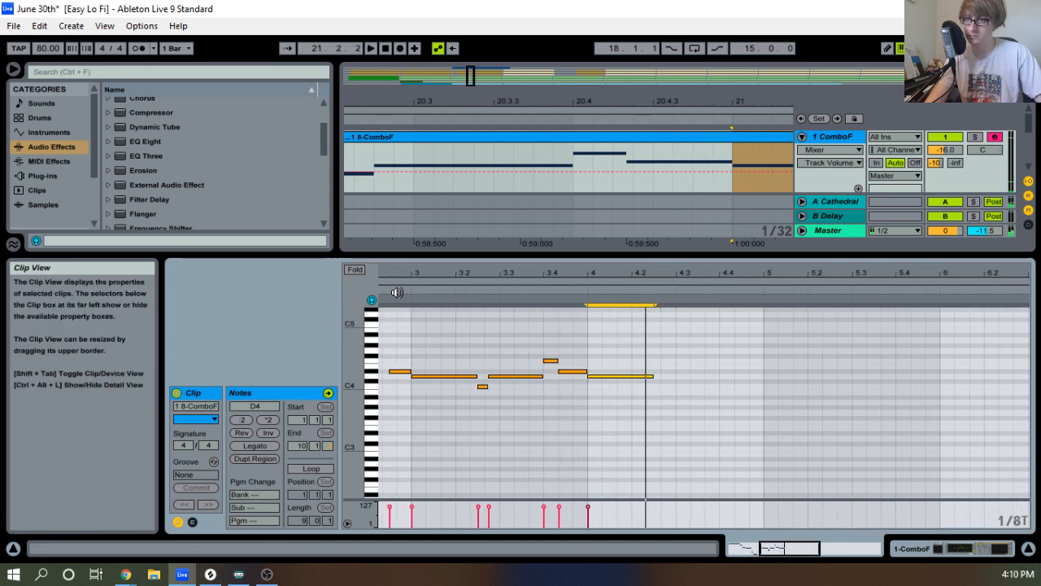
pyautogui.click(396, 292)
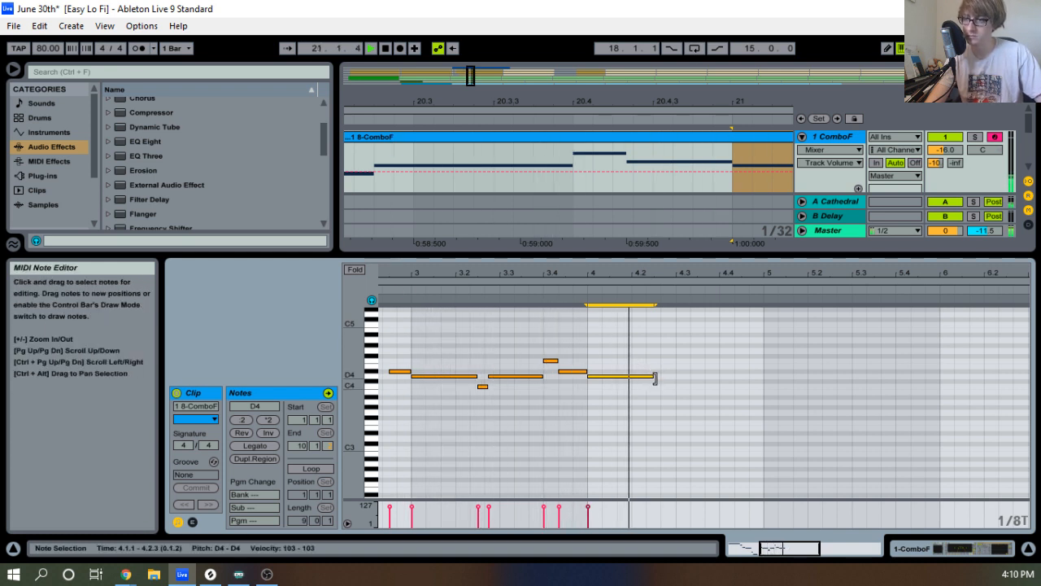
# Shorten the D4 note at 4.1.1 to end at 4.2.1 and play back the phrase.
pyautogui.moveTo(656, 377); pyautogui.dragTo(632, 377)
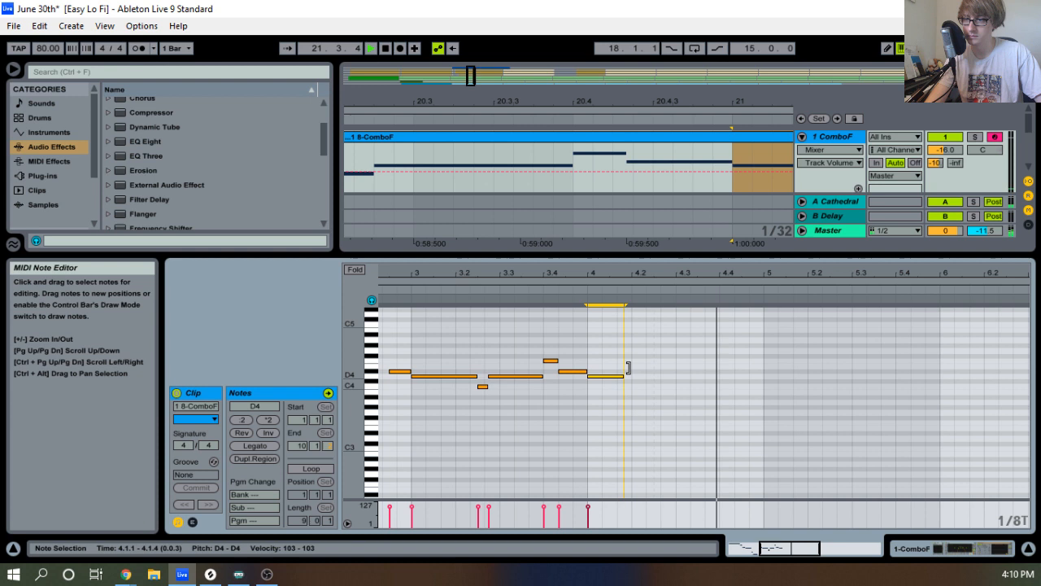
pyautogui.click(573, 289)
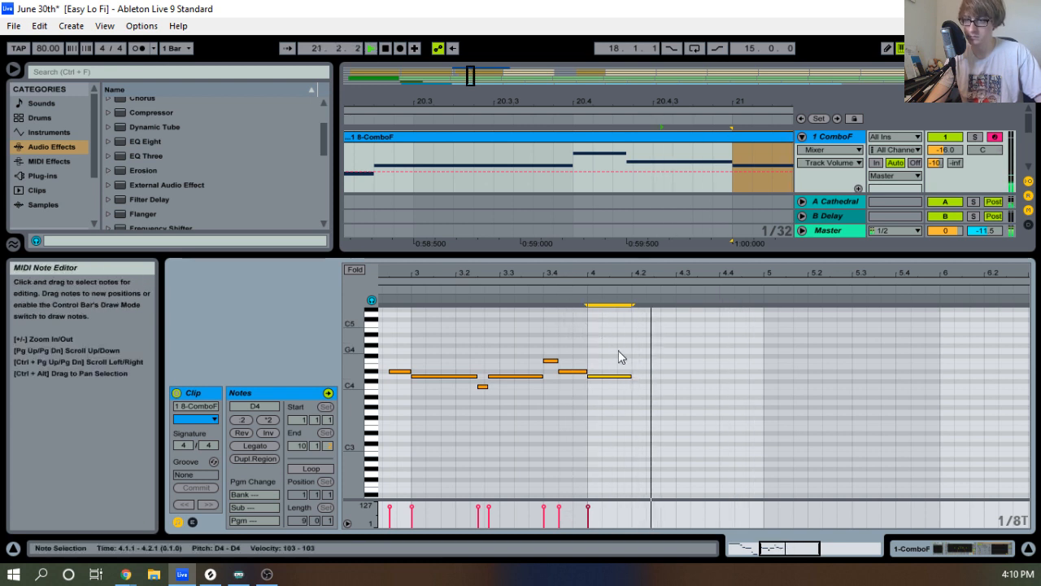
pyautogui.moveTo(618, 271); pyautogui.dragTo(680, 203)
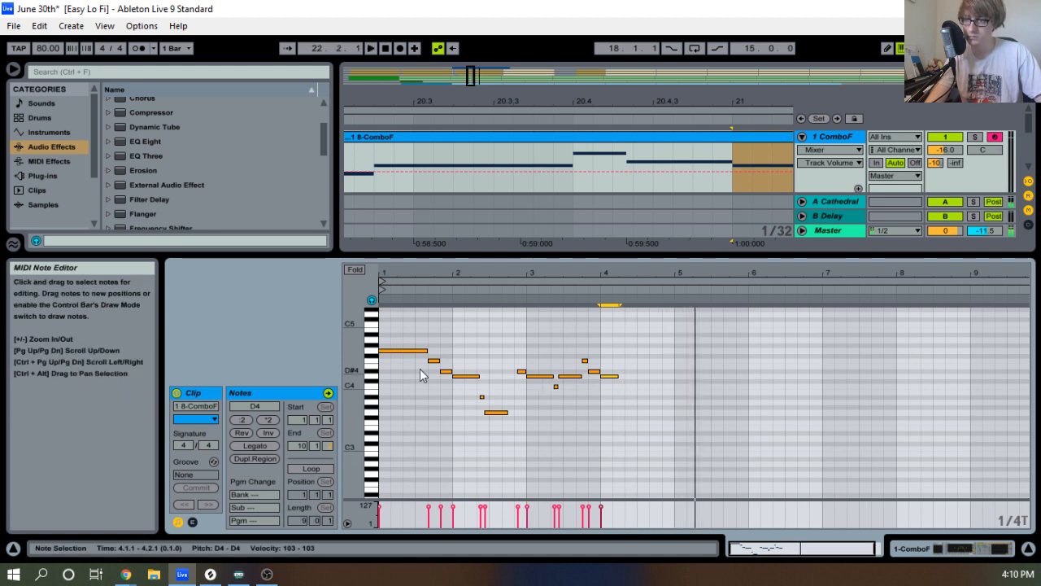
# Add an F4 note from 5.1.1 to 5.3.1, enlarge the note editor and play back the new note.
pyautogui.doubleClick(682, 360)
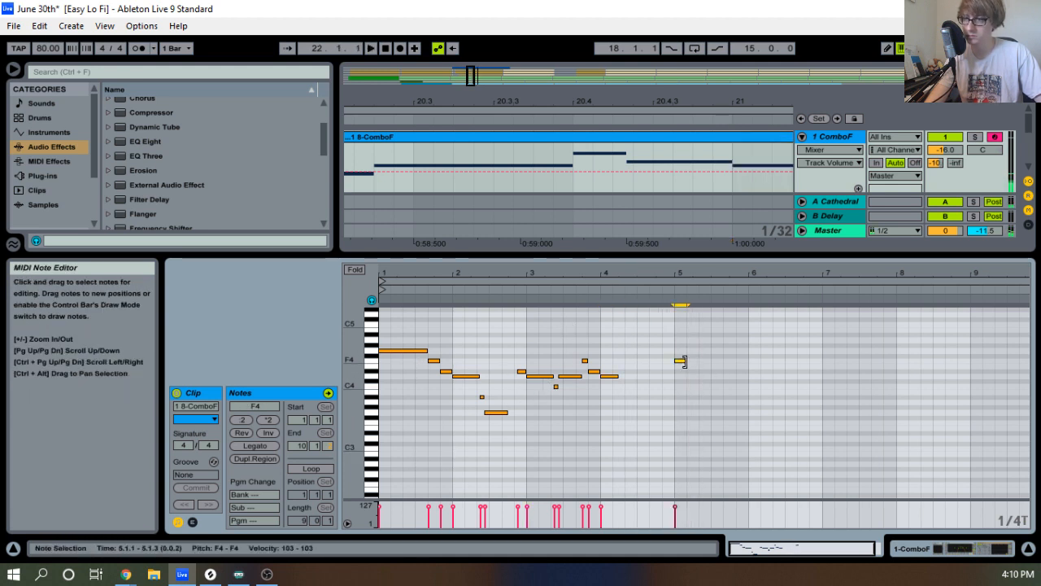
pyautogui.click(682, 286)
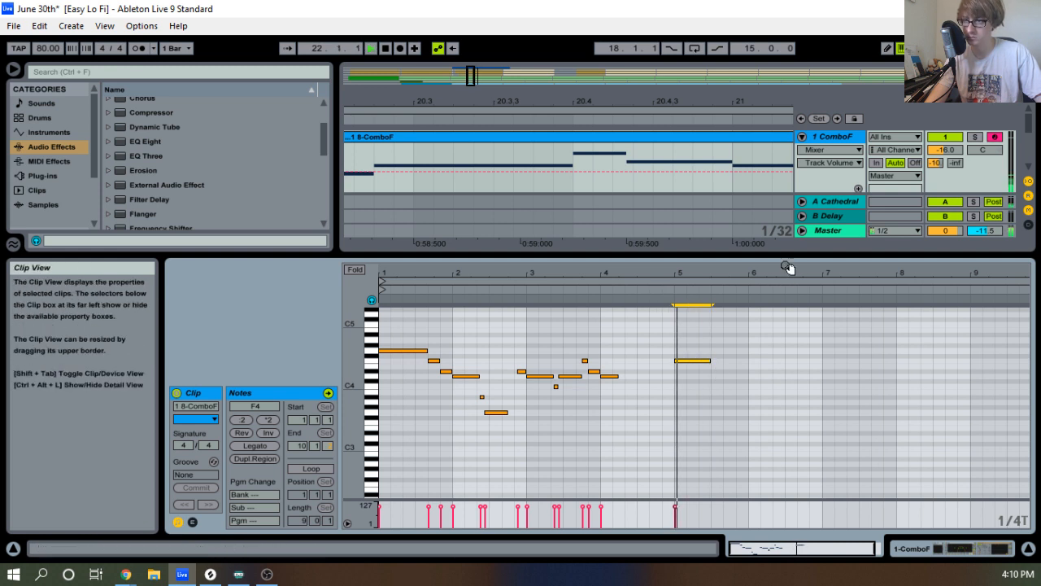
pyautogui.moveTo(785, 267); pyautogui.dragTo(772, 275)
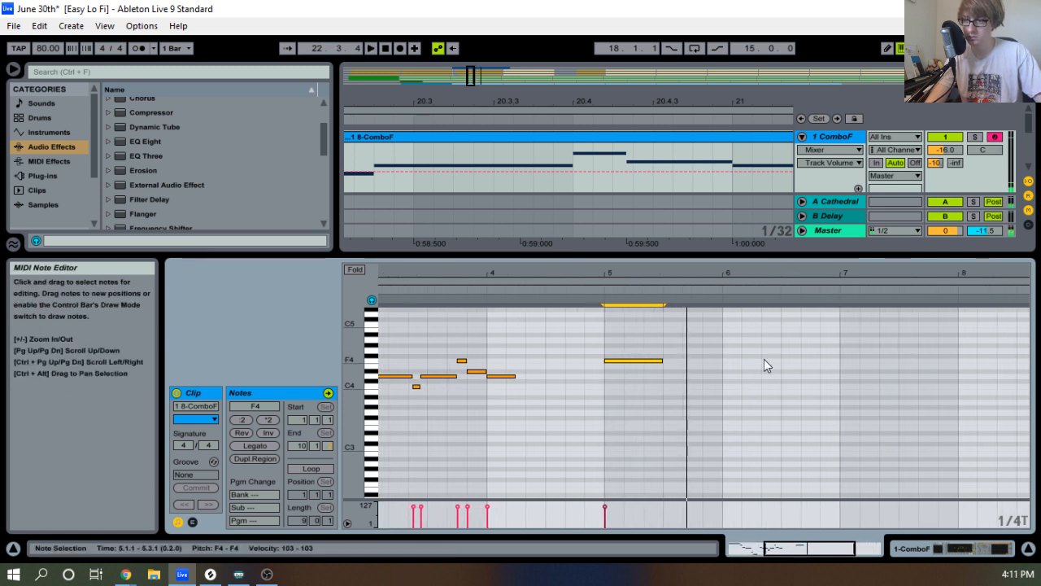
pyautogui.moveTo(684, 278); pyautogui.dragTo(676, 279)
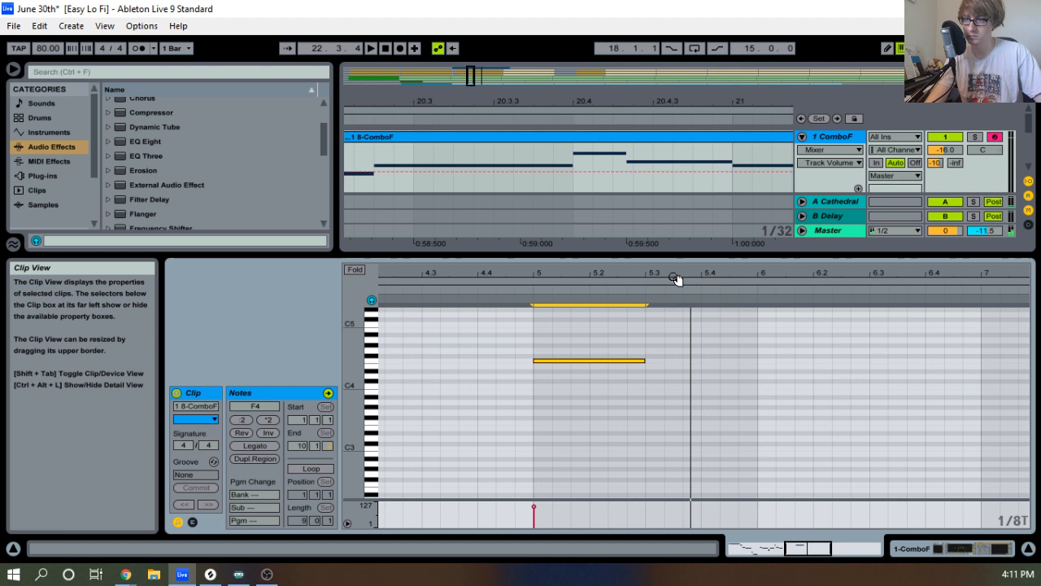
pyautogui.click(498, 288)
pyautogui.moveTo(521, 260); pyautogui.dragTo(697, 205)
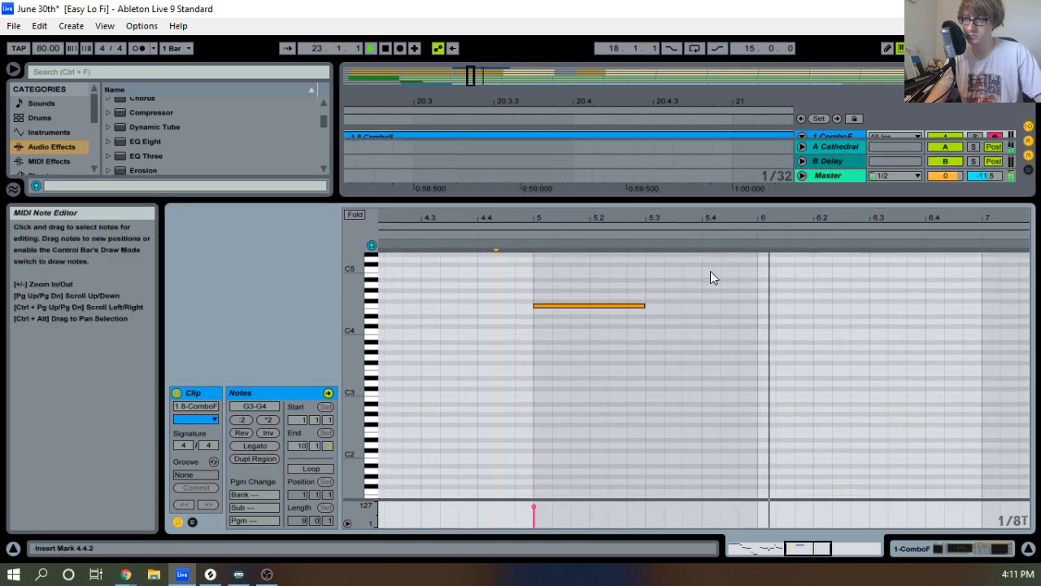
pyautogui.press('space')
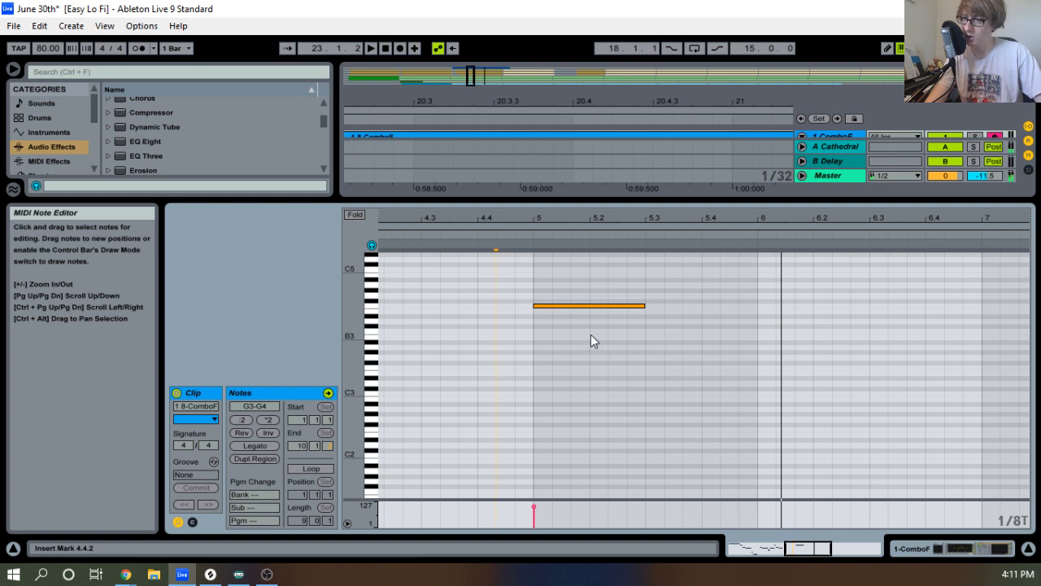
# Add a short note at 5.4.2 after the long F4 note and raise it from B3 to D#4.
pyautogui.click(602, 306)
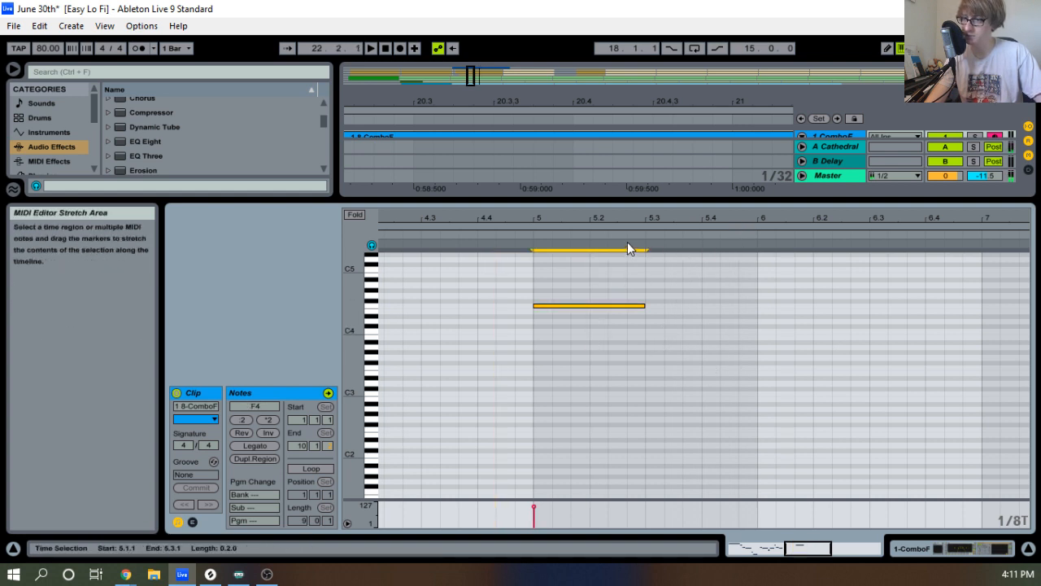
pyautogui.doubleClick(726, 337)
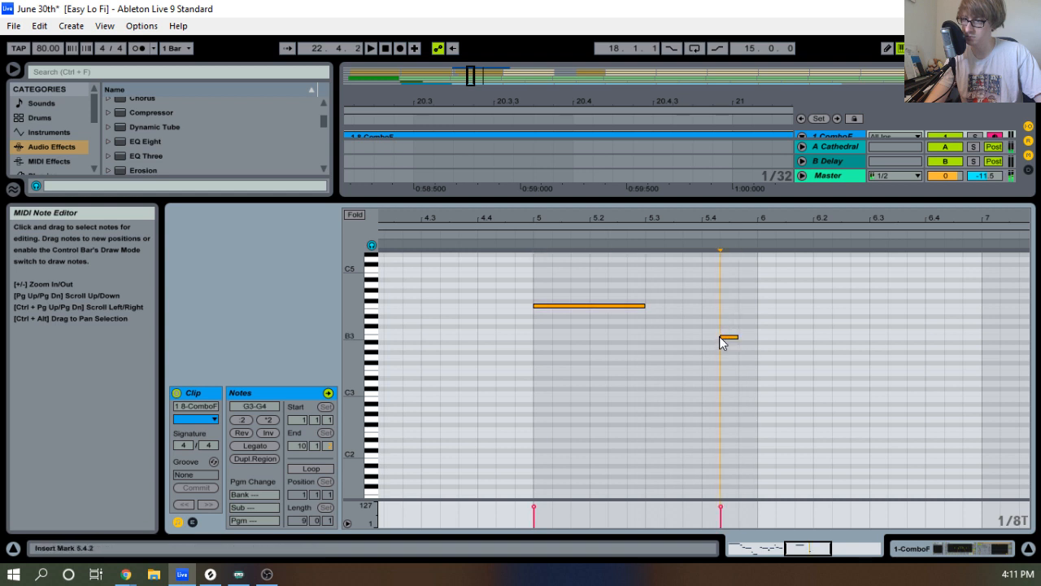
pyautogui.click(727, 337)
pyautogui.moveTo(733, 336); pyautogui.dragTo(731, 323)
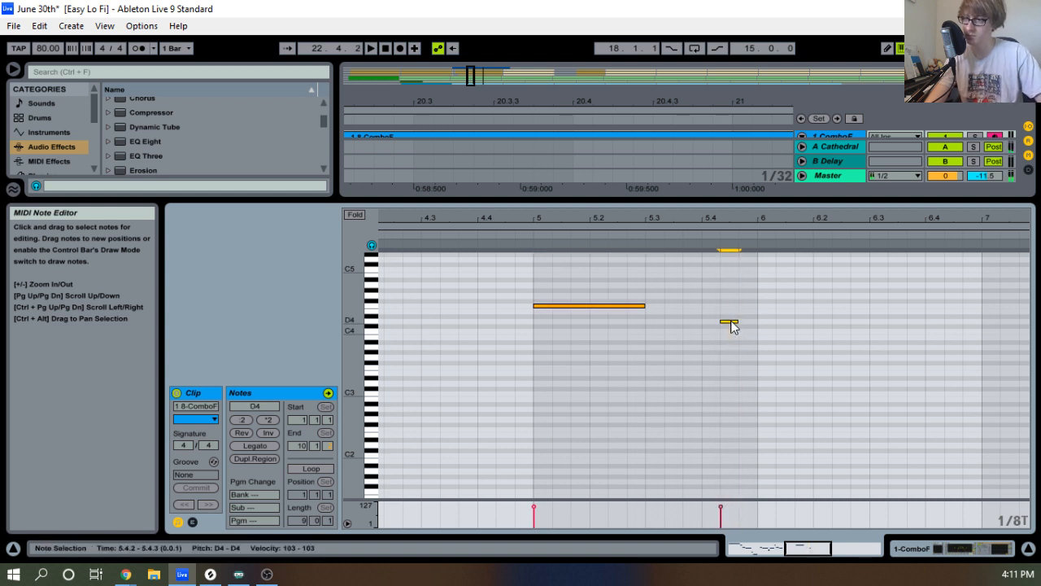
pyautogui.press('space')
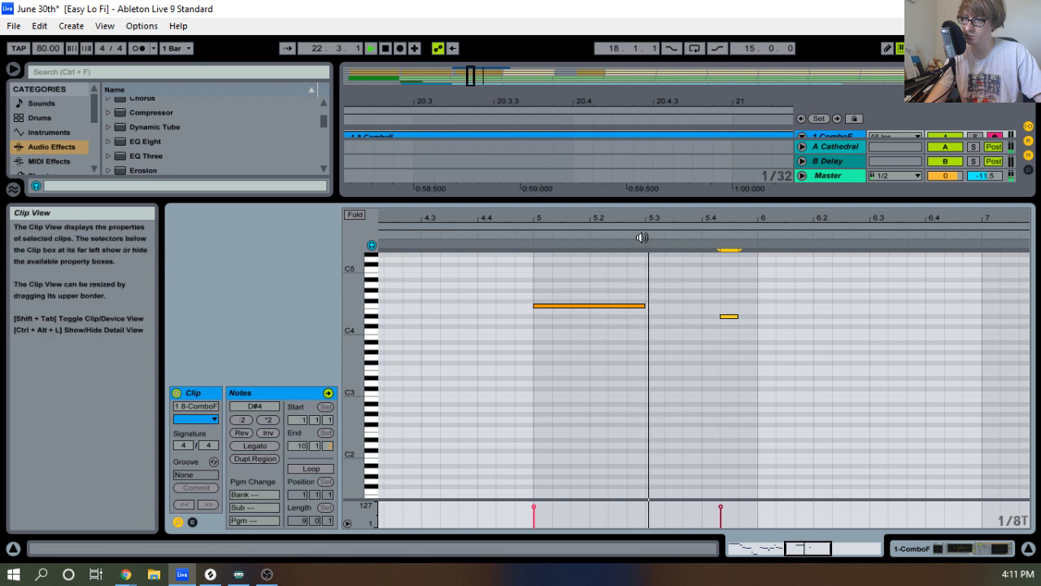
# Add an F4 note from 6.1.1 to 6.2.1 and play back from the start of bar 5.
pyautogui.doubleClick(768, 306)
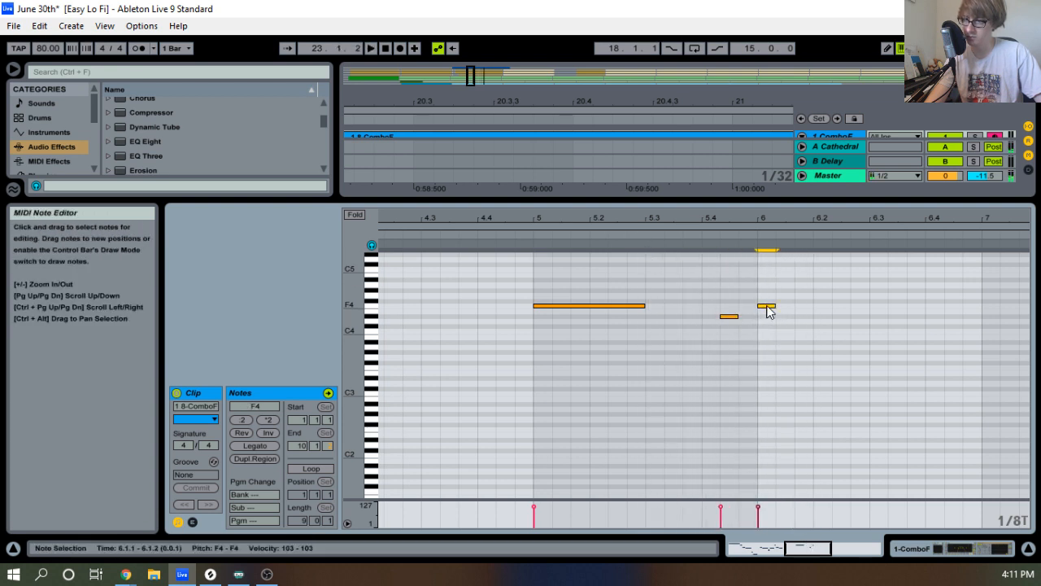
pyautogui.moveTo(777, 305); pyautogui.dragTo(868, 316)
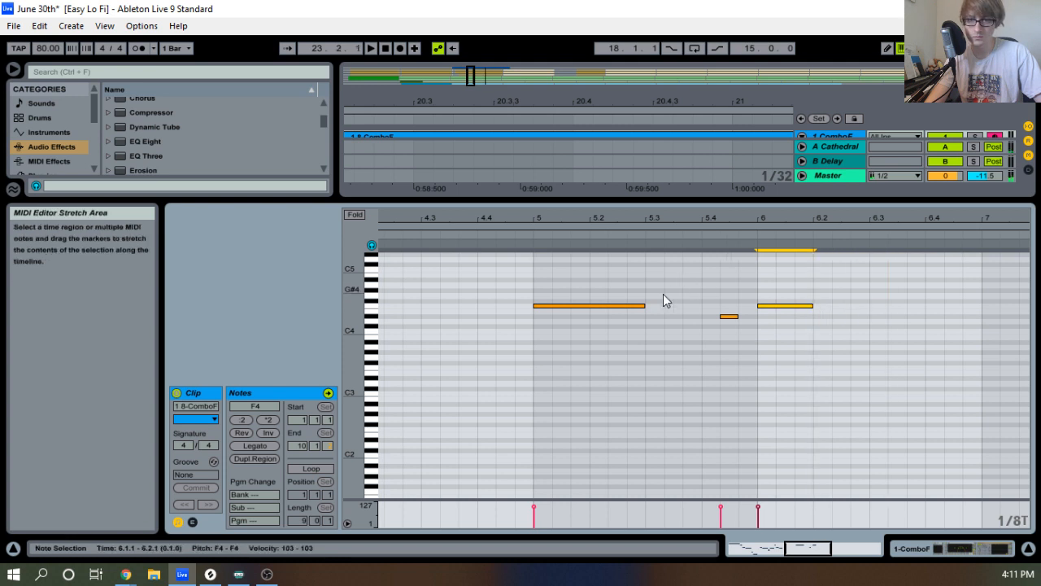
pyautogui.click(525, 235)
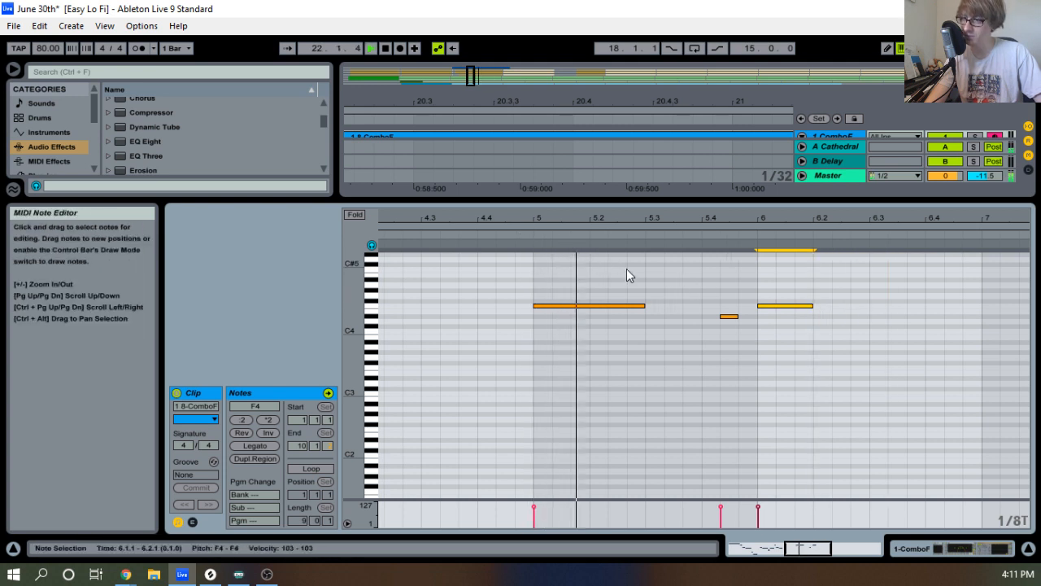
# Add a short C4 note at 5.3.3 before the D#4 note and play back bar 5.
pyautogui.click(691, 329)
pyautogui.doubleClick(691, 323)
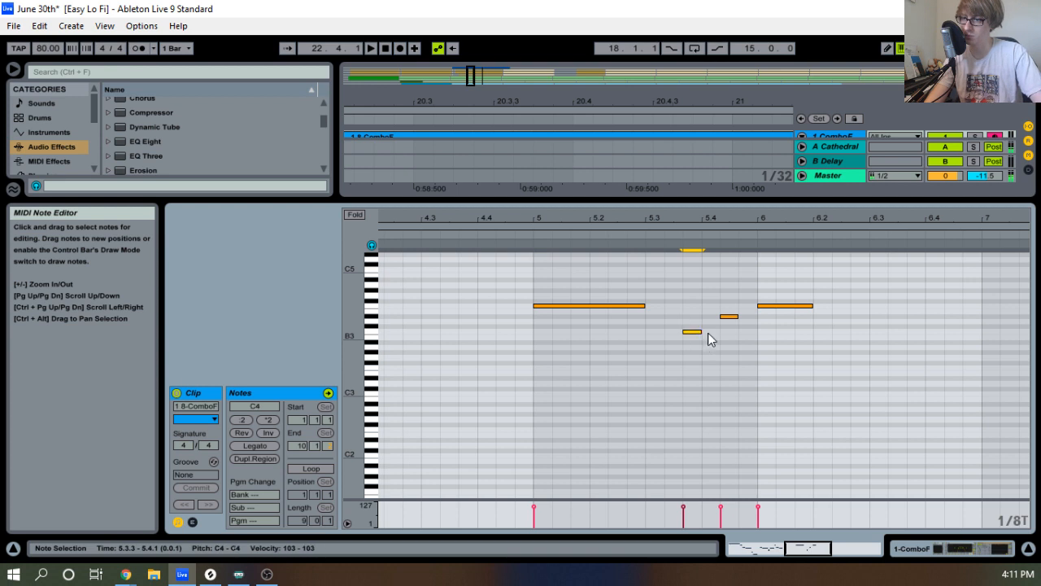
pyautogui.click(533, 241)
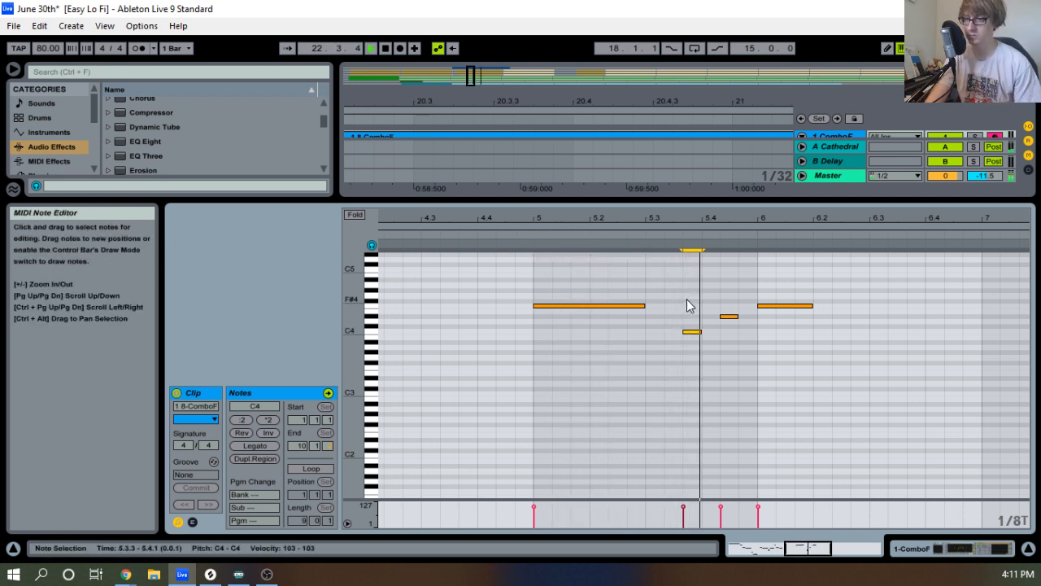
# Shift the C4 note at 5.3.3 slightly earlier, lengthen it into 5.4.2 and play back the melody.
pyautogui.press('space')
pyautogui.click(631, 237)
pyautogui.press('space')
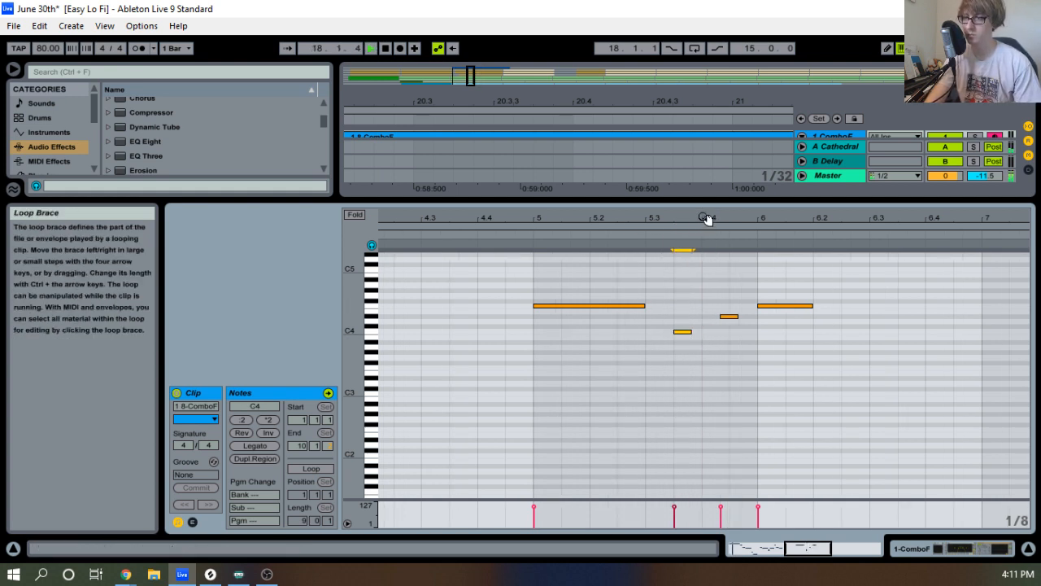
pyautogui.moveTo(707, 218)
pyautogui.mouseDown()
pyautogui.moveTo(707, 192)
pyautogui.moveTo(707, 219)
pyautogui.mouseUp()
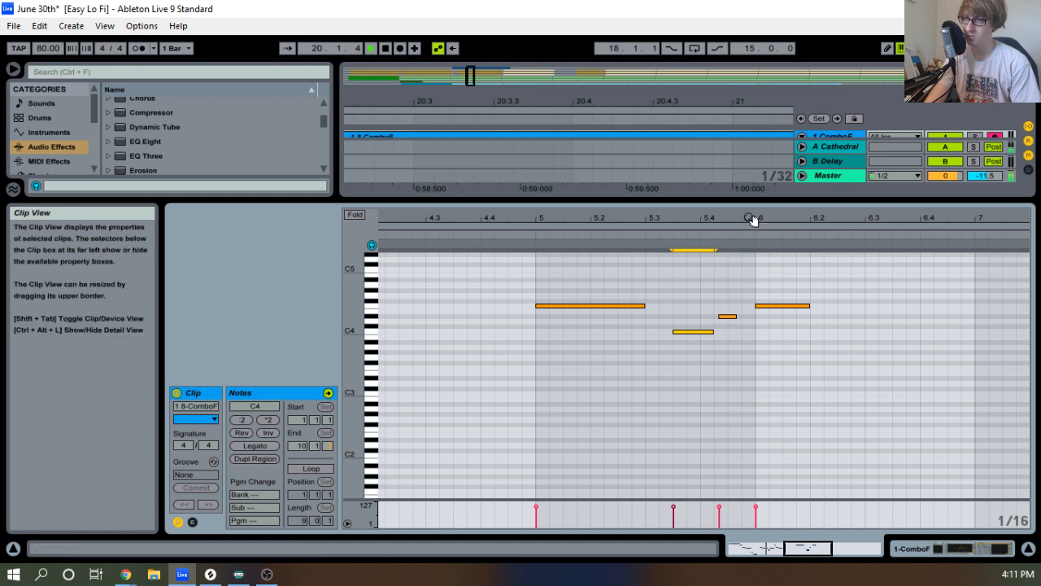
pyautogui.moveTo(741, 221)
pyautogui.mouseDown()
pyautogui.moveTo(741, 203)
pyautogui.moveTo(741, 227)
pyautogui.mouseUp()
pyautogui.moveTo(544, 213); pyautogui.dragTo(544, 224)
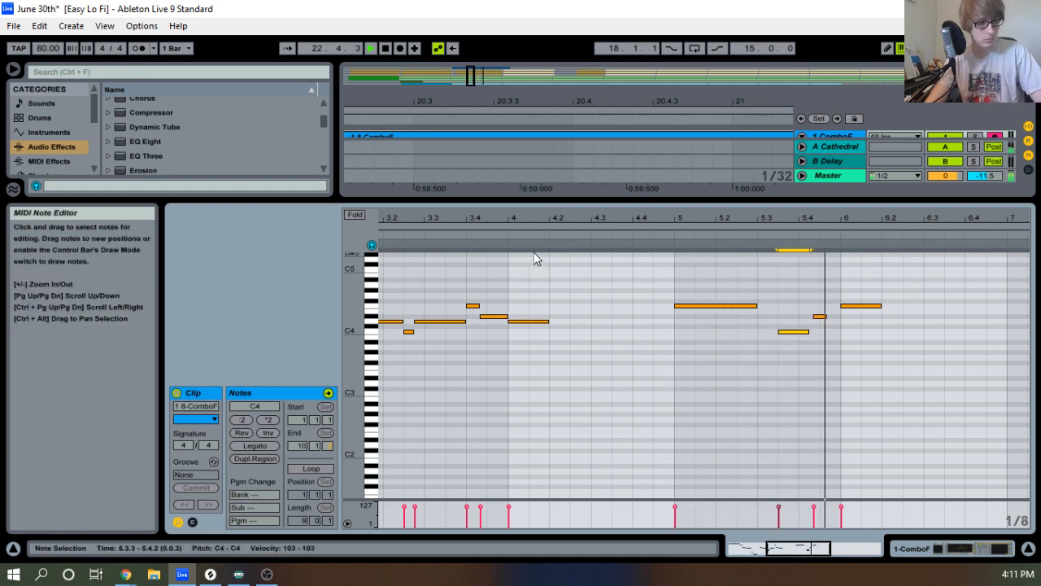
# Lengthen the D#4 note at 5.4.2 to meet the F4 note at 6.1.1 and replay the phrase.
pyautogui.click(823, 317)
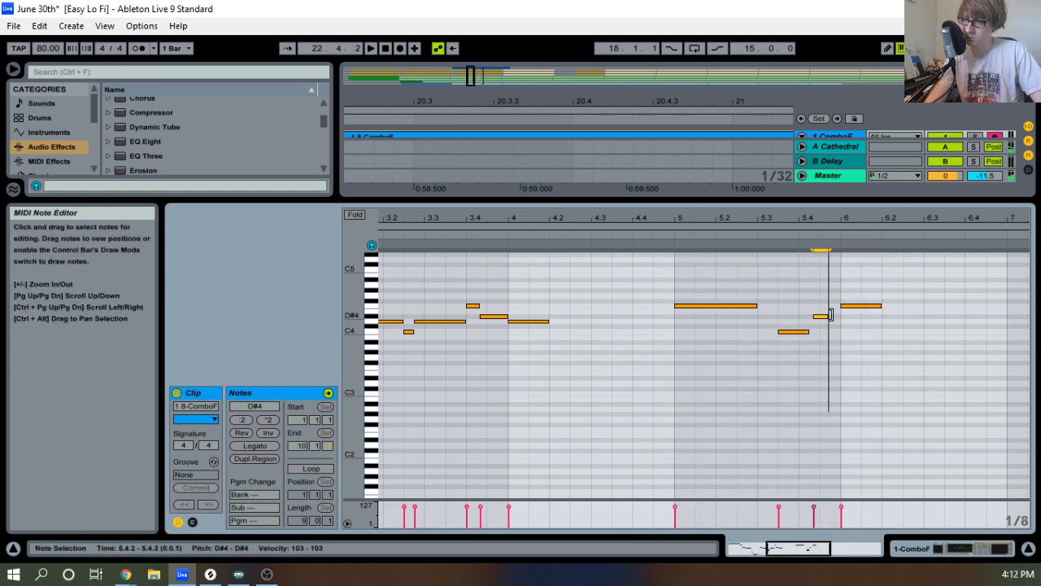
pyautogui.click(744, 236)
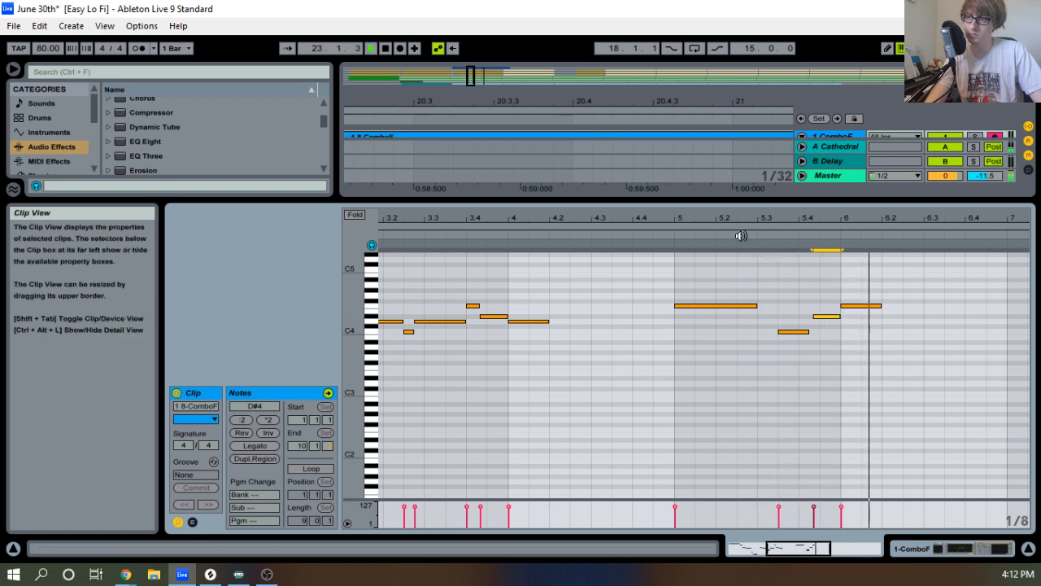
pyautogui.press('space')
pyautogui.click(761, 247)
pyautogui.press('space')
# Extend the end of the C4 note at 5.3.3 until it meets the following D#4 note.
pyautogui.moveTo(830, 218); pyautogui.dragTo(830, 271)
pyautogui.press('space')
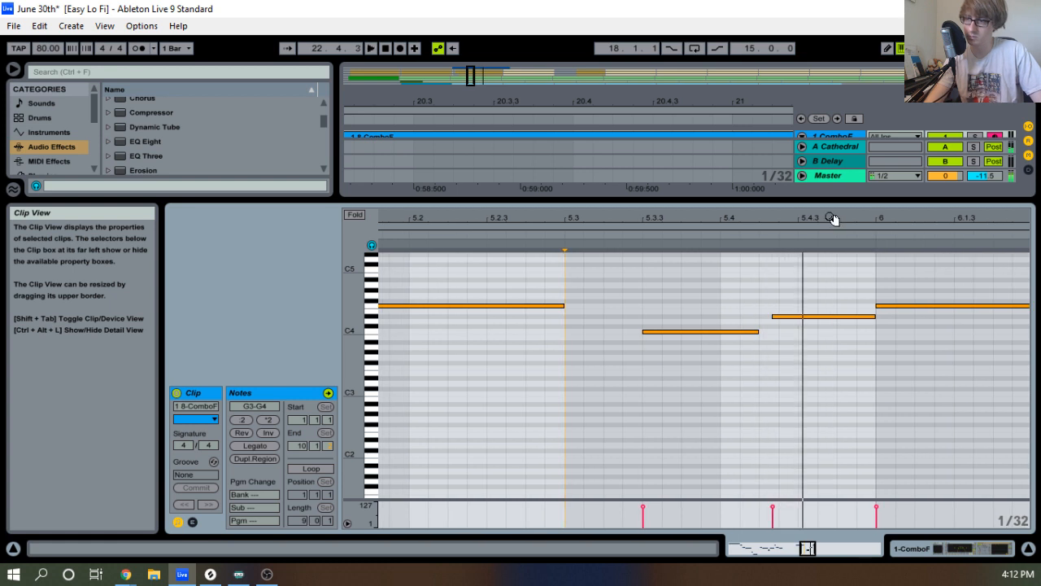
pyautogui.click(757, 332)
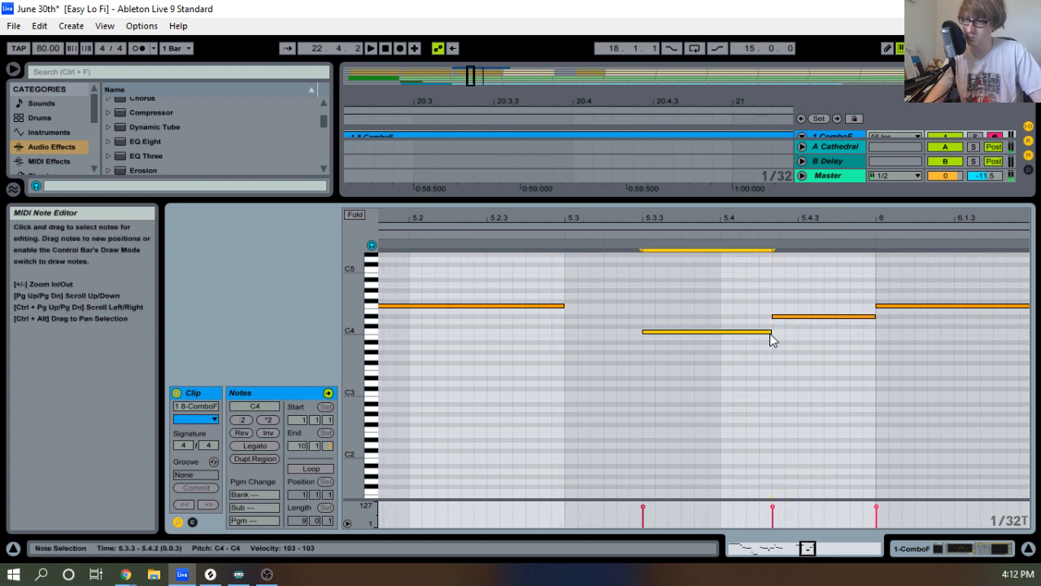
pyautogui.click(631, 276)
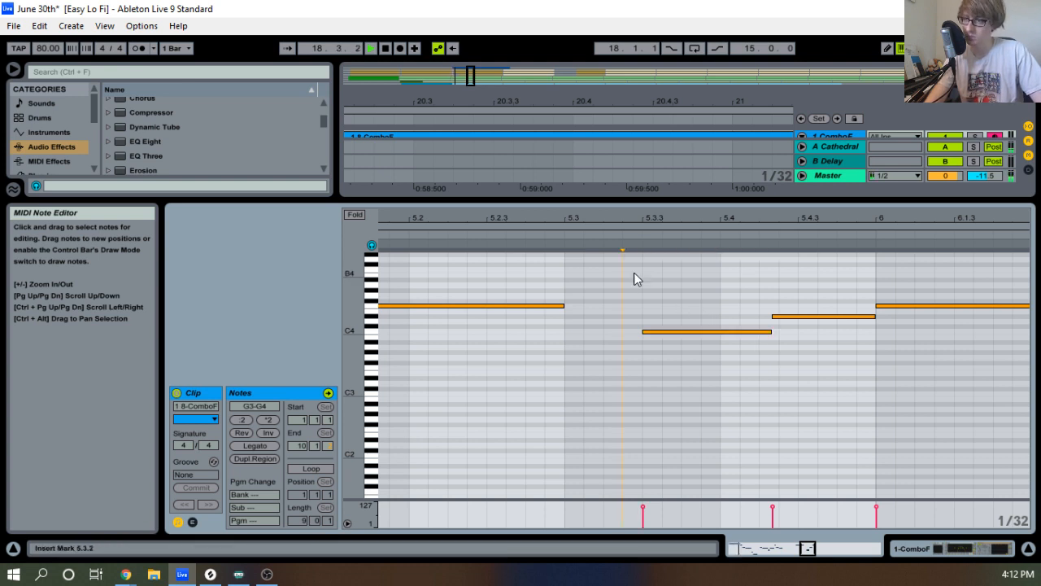
# Enlarge the note editor and add a short A#3 note at 3.1.3 beneath the long D4 note.
pyautogui.moveTo(672, 214); pyautogui.dragTo(301, 197)
pyautogui.moveTo(461, 198); pyautogui.dragTo(553, 178)
pyautogui.click(555, 177)
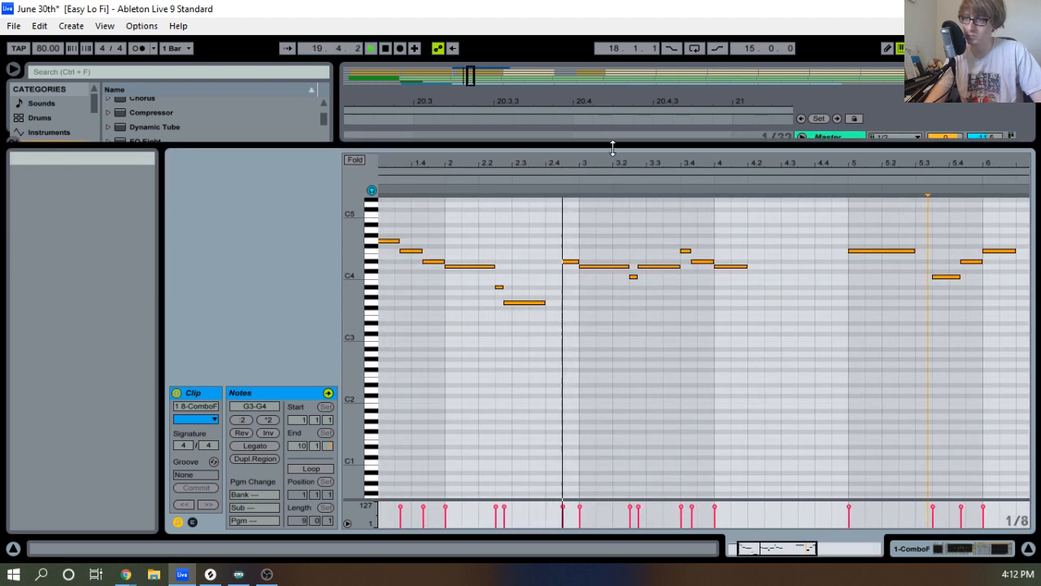
pyautogui.moveTo(612, 162); pyautogui.dragTo(610, 181)
pyautogui.press('space')
pyautogui.click(598, 288)
pyautogui.doubleClick(596, 283)
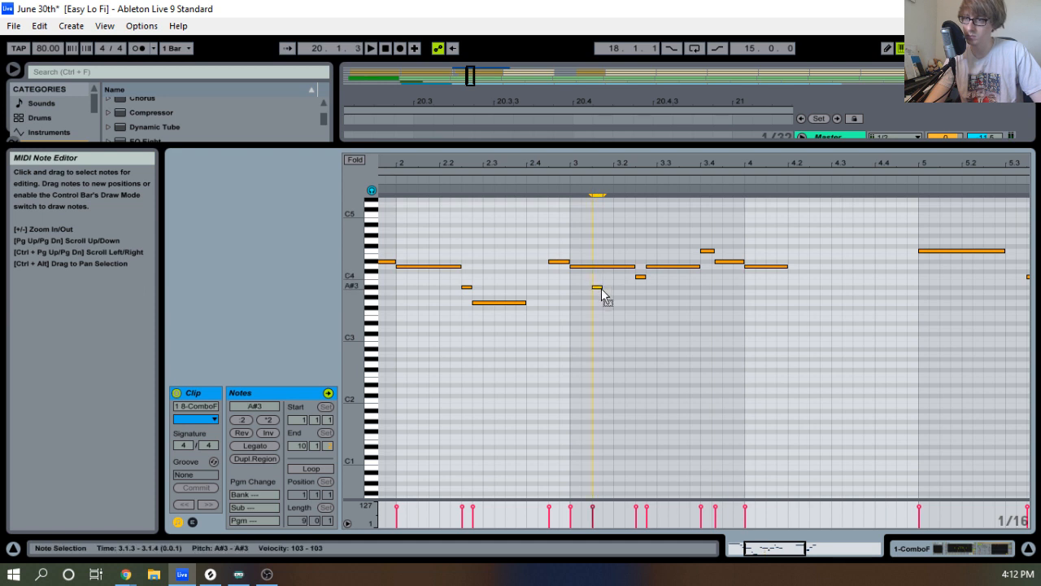
# Try extending the A#3 note at 3.1.3 to 3.2.3 and cutting the D4 note above it short at 3.1.3, playing back the change.
pyautogui.click(537, 193)
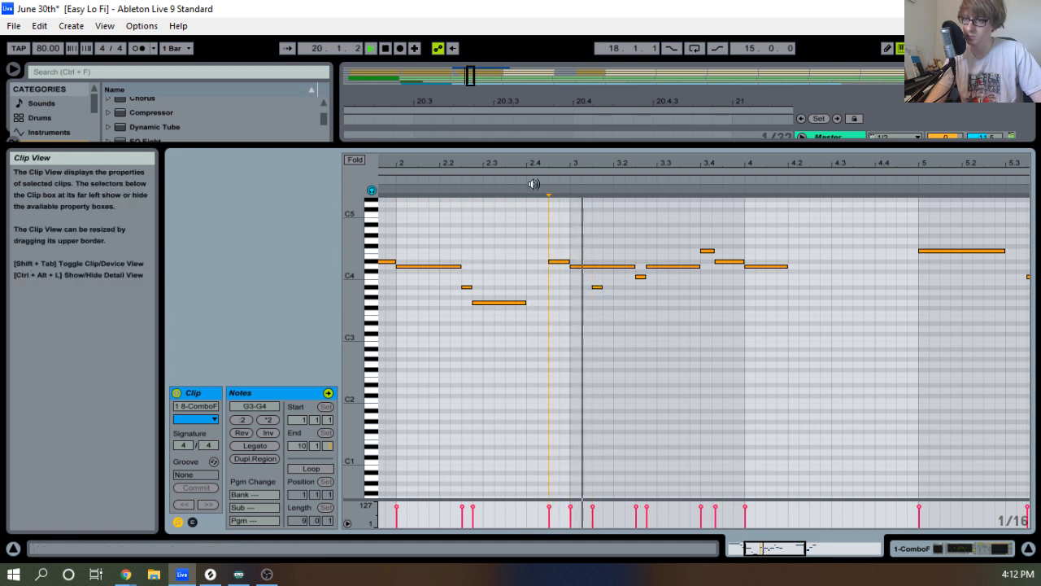
pyautogui.press('space')
pyautogui.moveTo(600, 164); pyautogui.dragTo(656, 181)
pyautogui.click(656, 287)
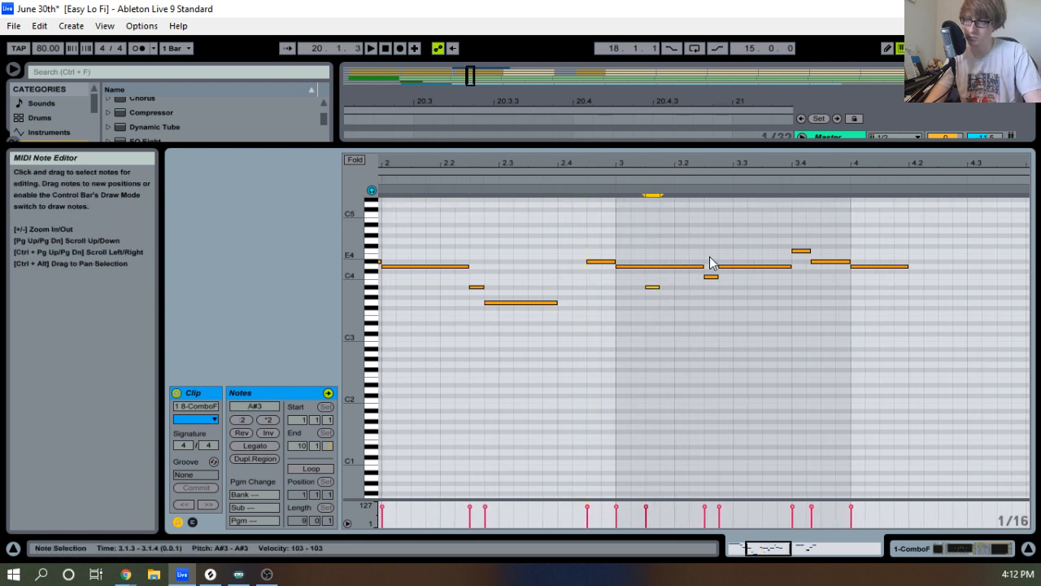
pyautogui.moveTo(701, 268)
pyautogui.mouseDown()
pyautogui.moveTo(652, 264)
pyautogui.moveTo(704, 288)
pyautogui.mouseUp()
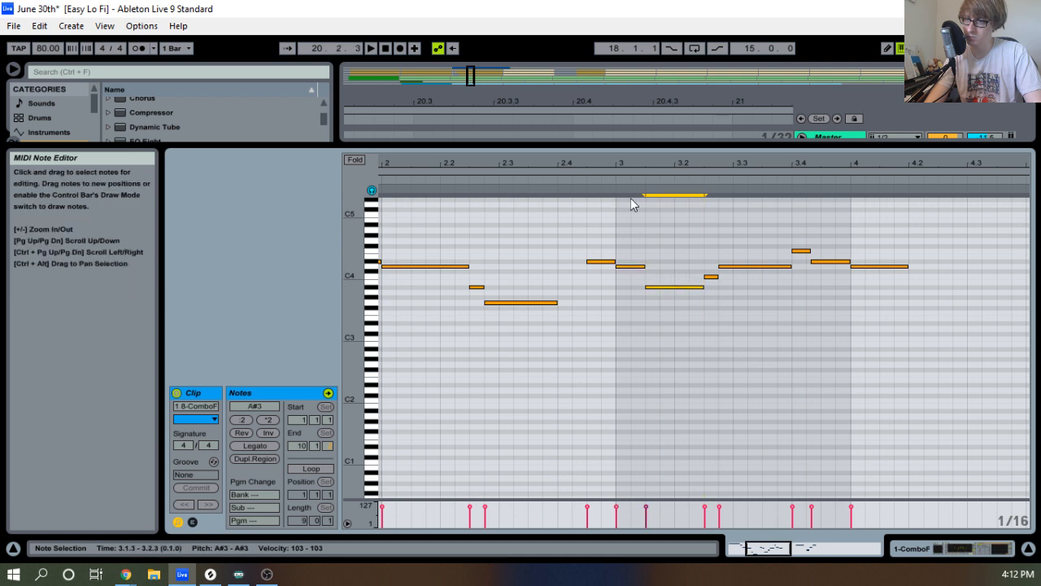
pyautogui.click(564, 178)
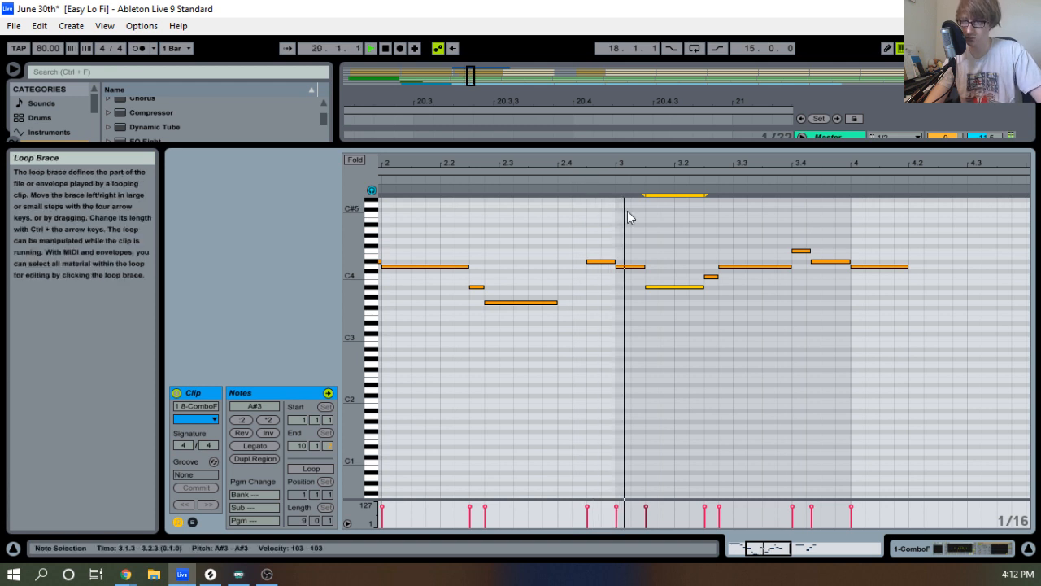
pyautogui.press('space')
# Shorten the A#3 note at 3.1.3 to end at 3.2.1, move the following C4 and D4 pair to start there, and replay.
pyautogui.click(686, 287)
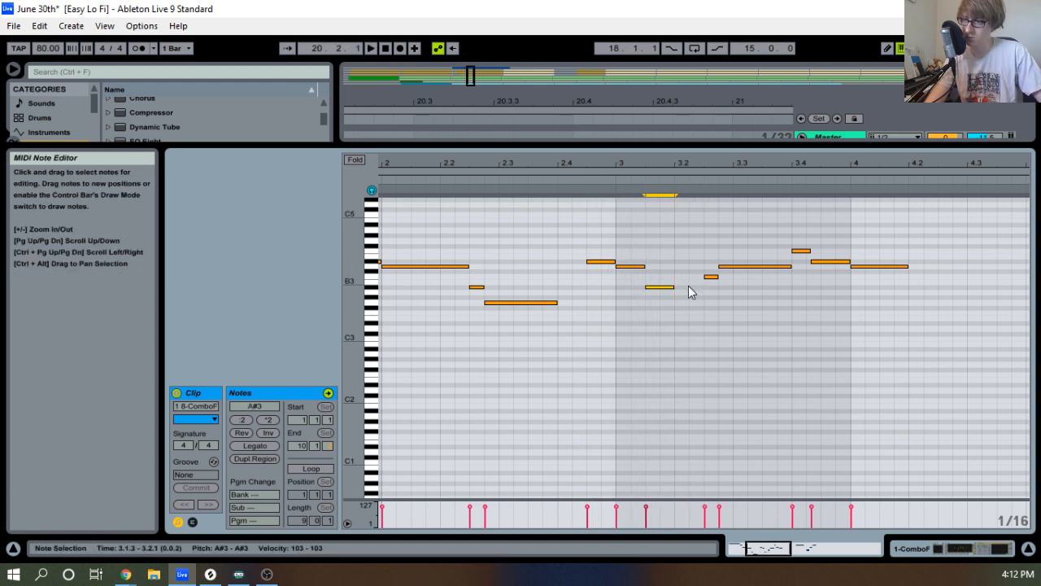
pyautogui.moveTo(694, 291); pyautogui.dragTo(731, 259)
pyautogui.click(562, 177)
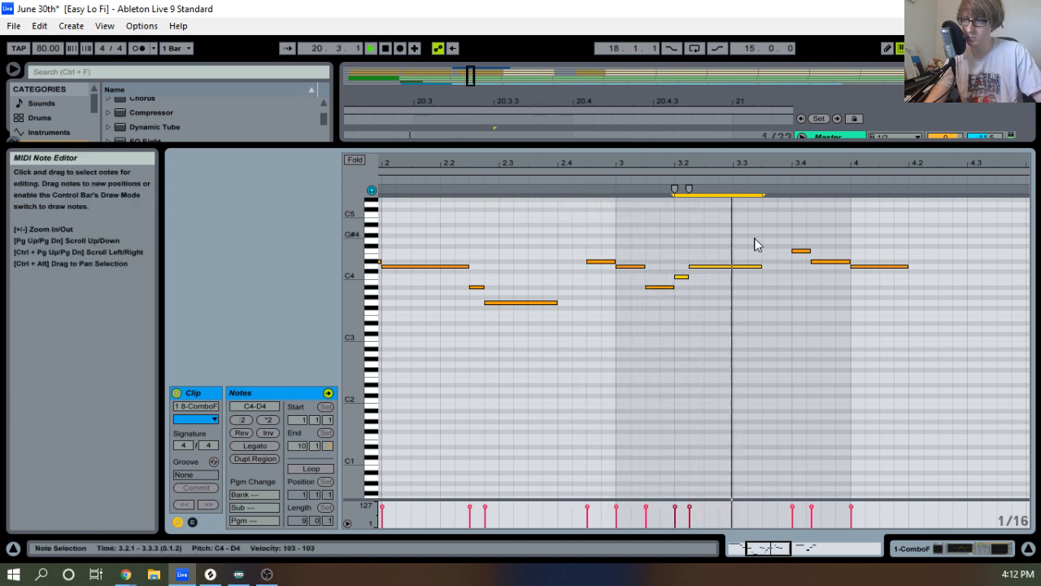
pyautogui.click(720, 289)
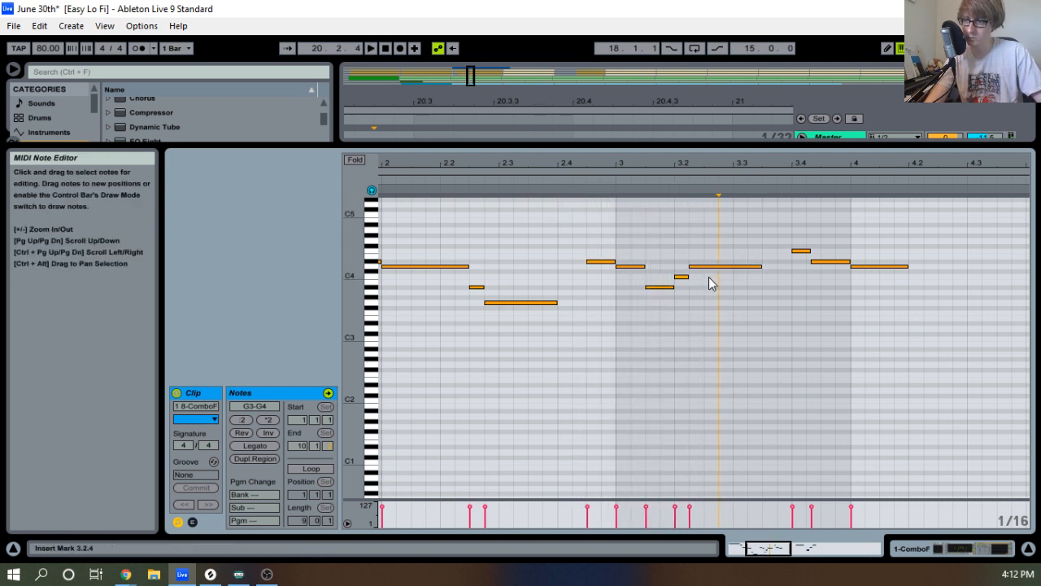
pyautogui.click(560, 192)
pyautogui.moveTo(686, 166); pyautogui.dragTo(696, 145)
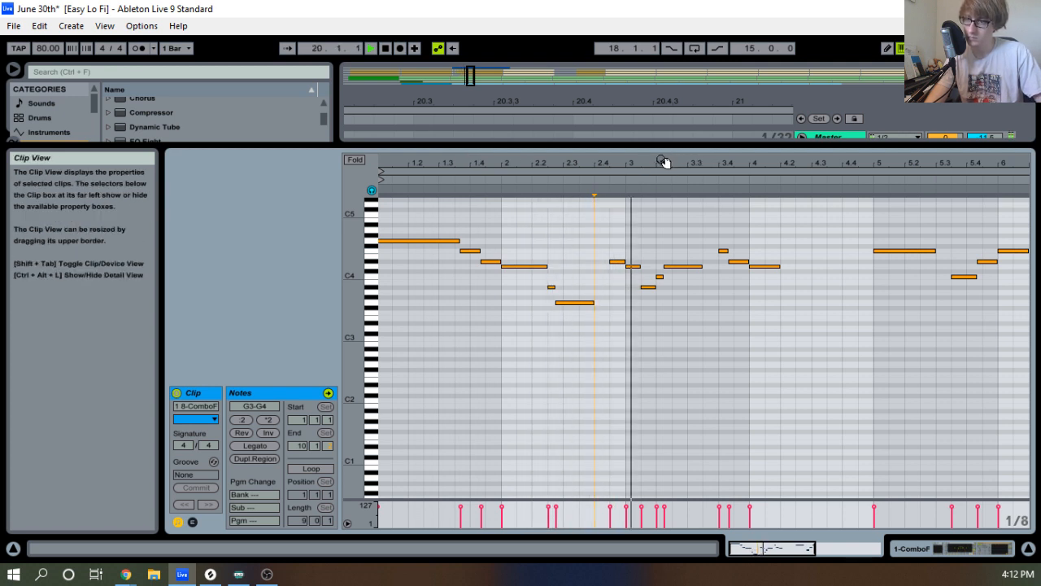
pyautogui.press('space')
pyautogui.press('space')
# Shift the short A#3 note after the D4 note in bar 2 slightly later and play back the melody.
pyautogui.moveTo(561, 162); pyautogui.dragTo(573, 194)
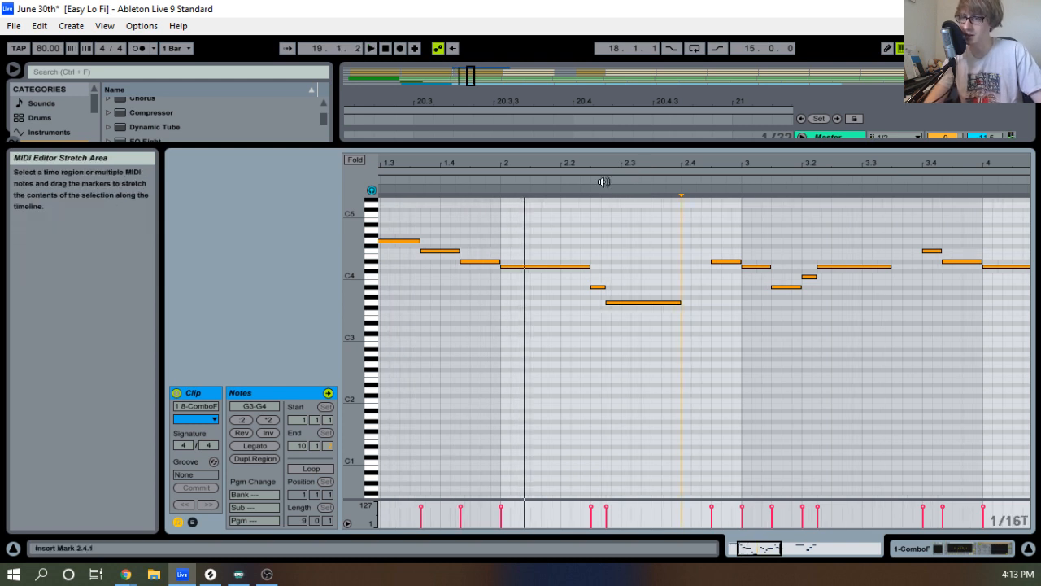
pyautogui.moveTo(612, 165); pyautogui.dragTo(612, 152)
pyautogui.moveTo(599, 287); pyautogui.dragTo(609, 286)
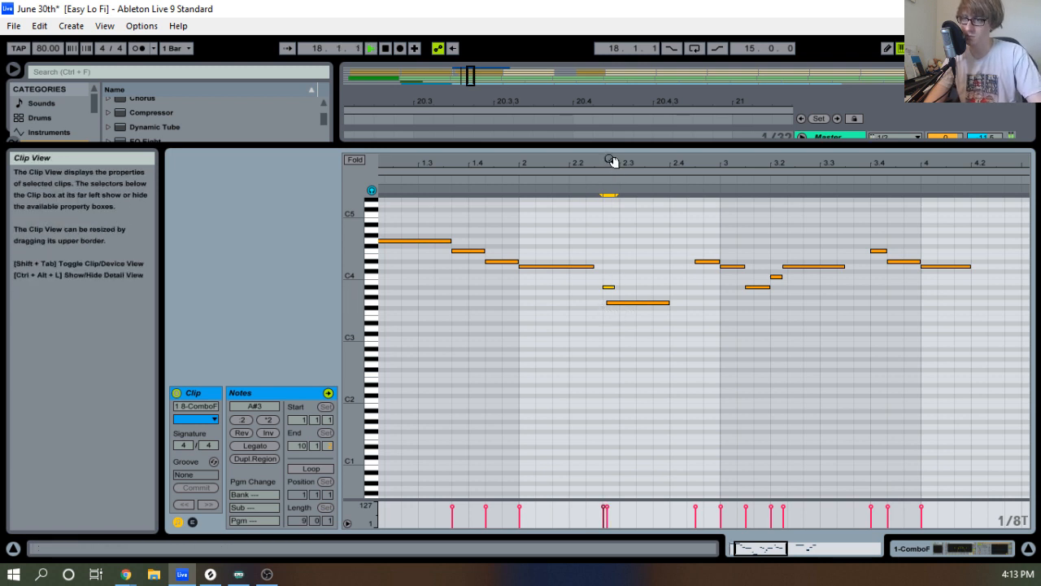
pyautogui.moveTo(613, 160)
pyautogui.mouseDown()
pyautogui.moveTo(613, 175)
pyautogui.moveTo(615, 160)
pyautogui.mouseUp()
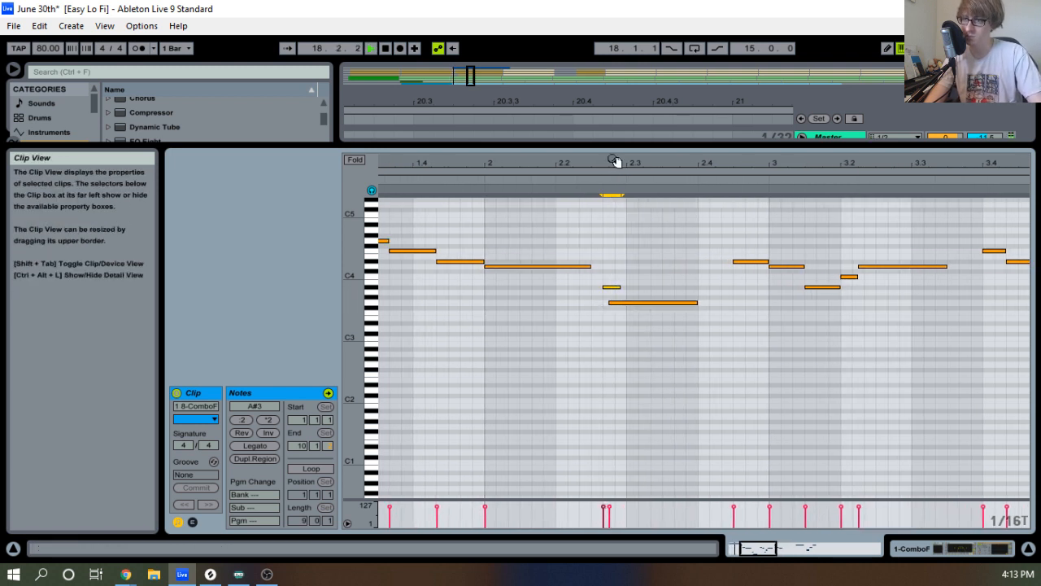
# Move the short A#3 note back to the end of bar 2's D4 note and nudge the following G3 note slightly earlier.
pyautogui.press('Left')
pyautogui.click(645, 303)
pyautogui.press('Left')
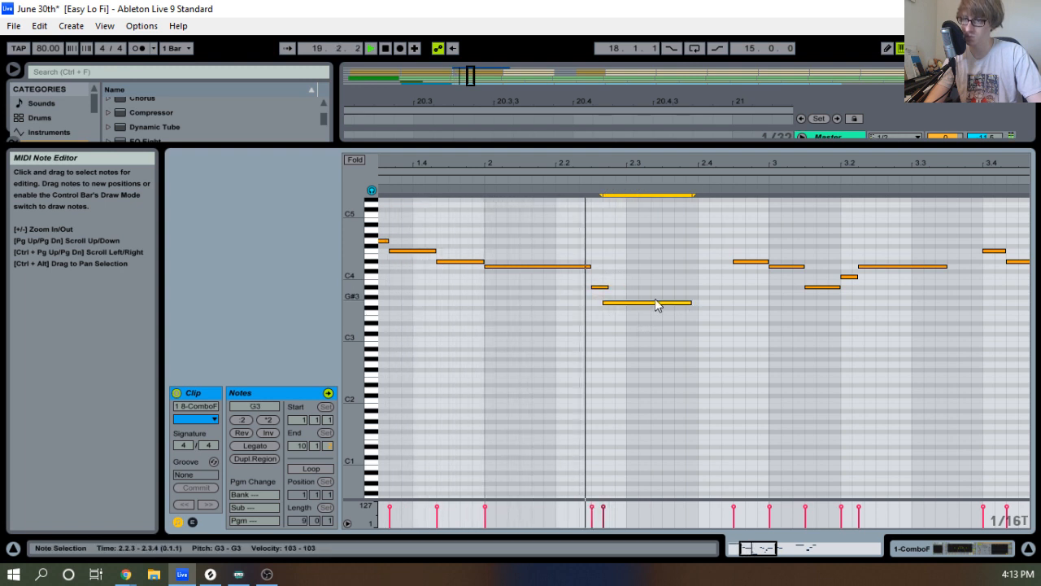
pyautogui.press('space')
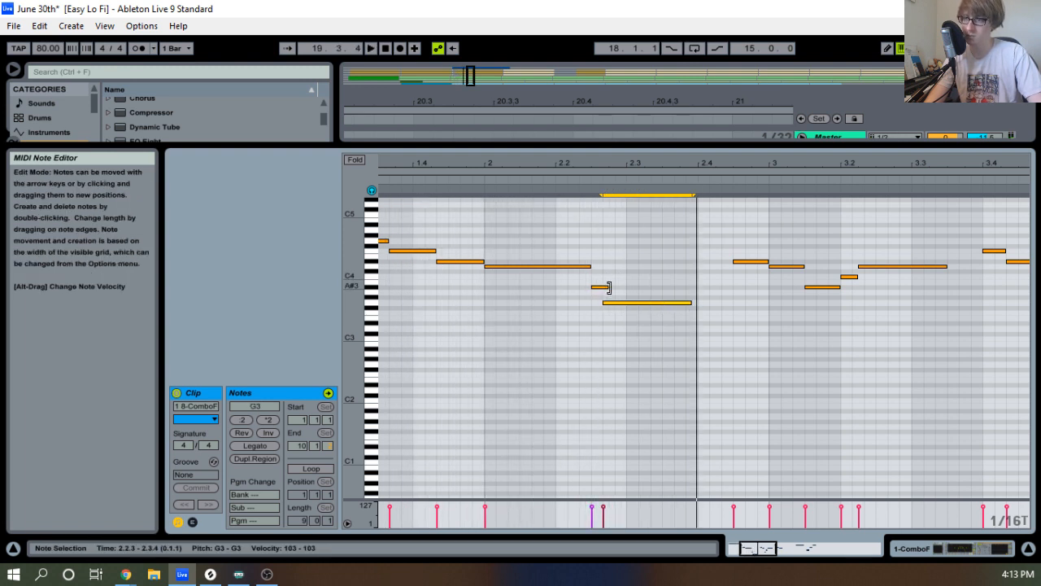
# Shorten the A#3 note at 2.2.3 to end where the G3 note starts and replay the phrase.
pyautogui.click(600, 286)
pyautogui.moveTo(602, 287); pyautogui.dragTo(628, 299)
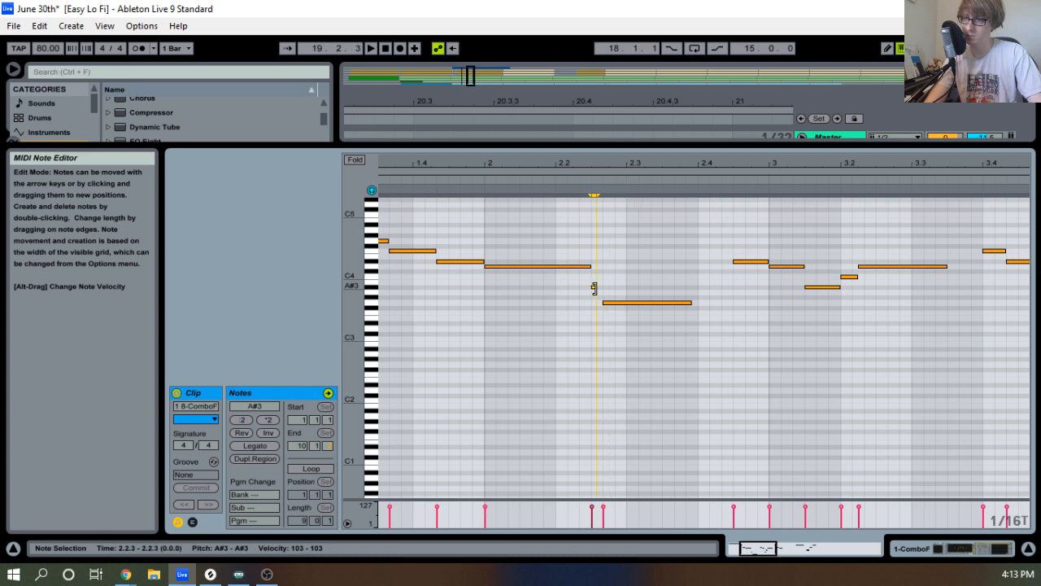
pyautogui.press('space')
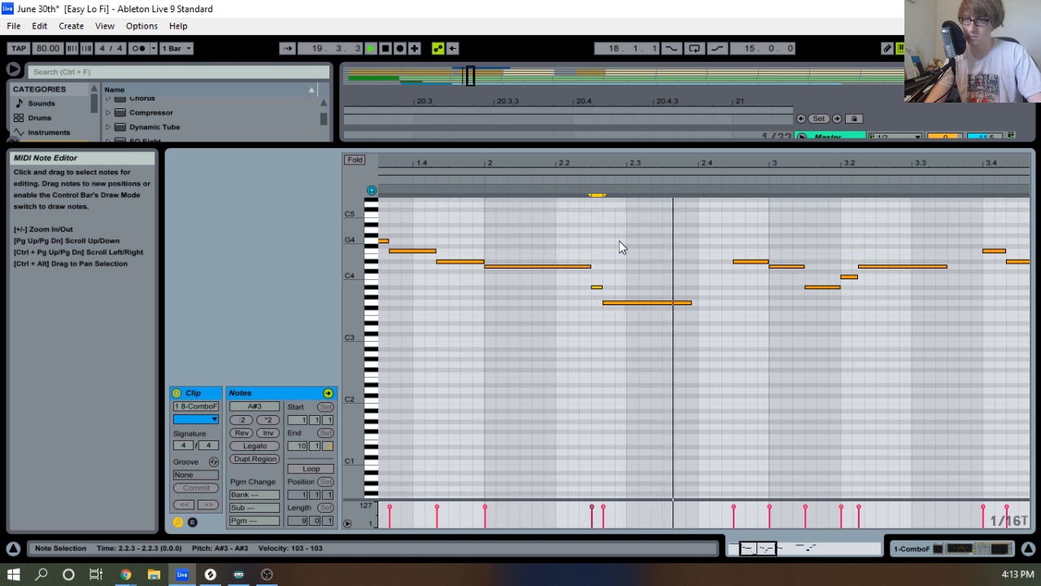
pyautogui.press('space')
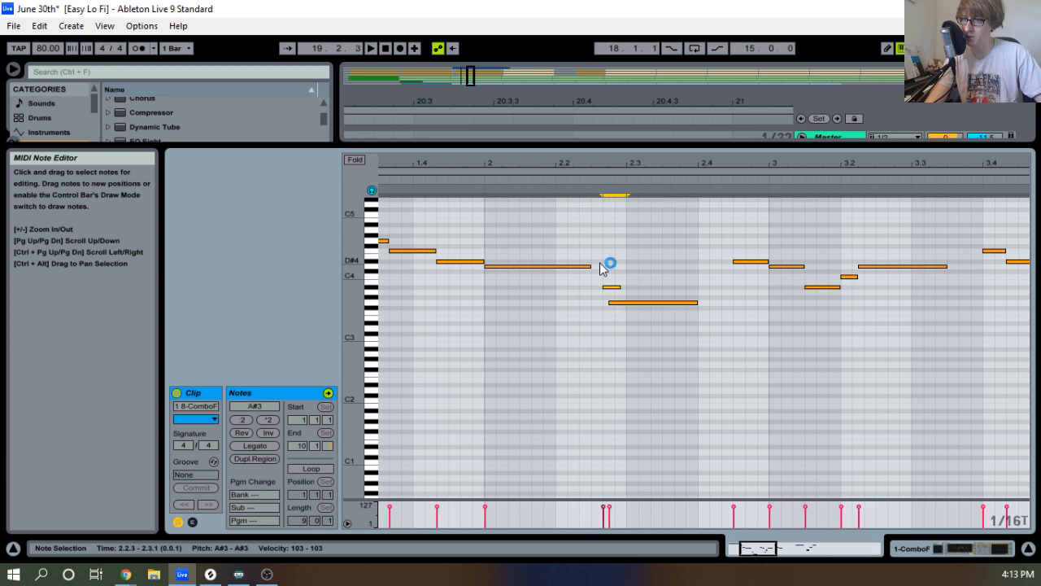
# Undo the A#3 and G3 timing changes in bar 2 and replay with bar 3's C4 and D4 pair moved to 3.2.2.
pyautogui.hotkey('ctrl', 'z')
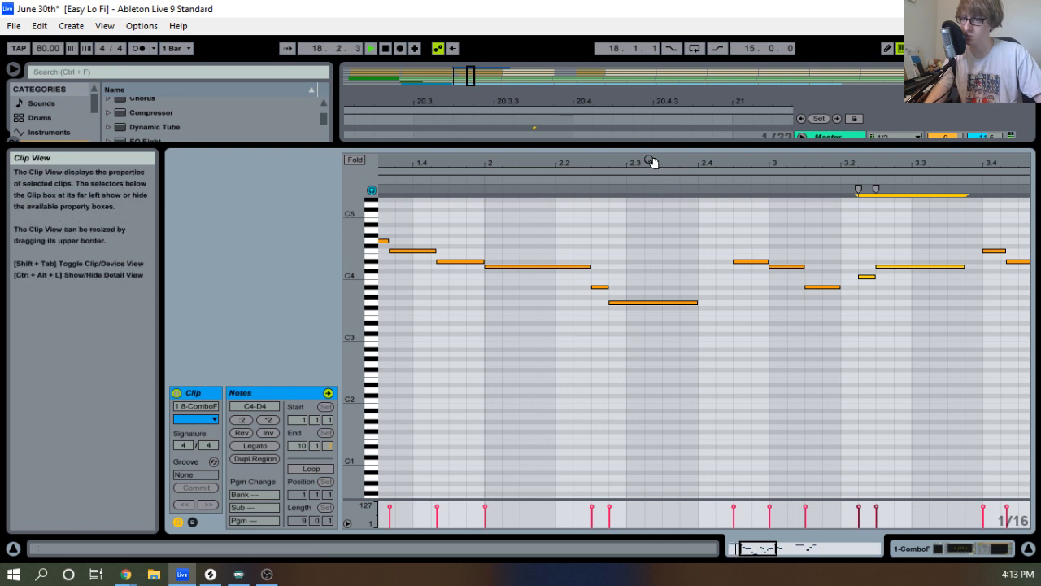
pyautogui.moveTo(651, 161)
pyautogui.mouseDown()
pyautogui.moveTo(651, 153)
pyautogui.moveTo(549, 154)
pyautogui.mouseUp()
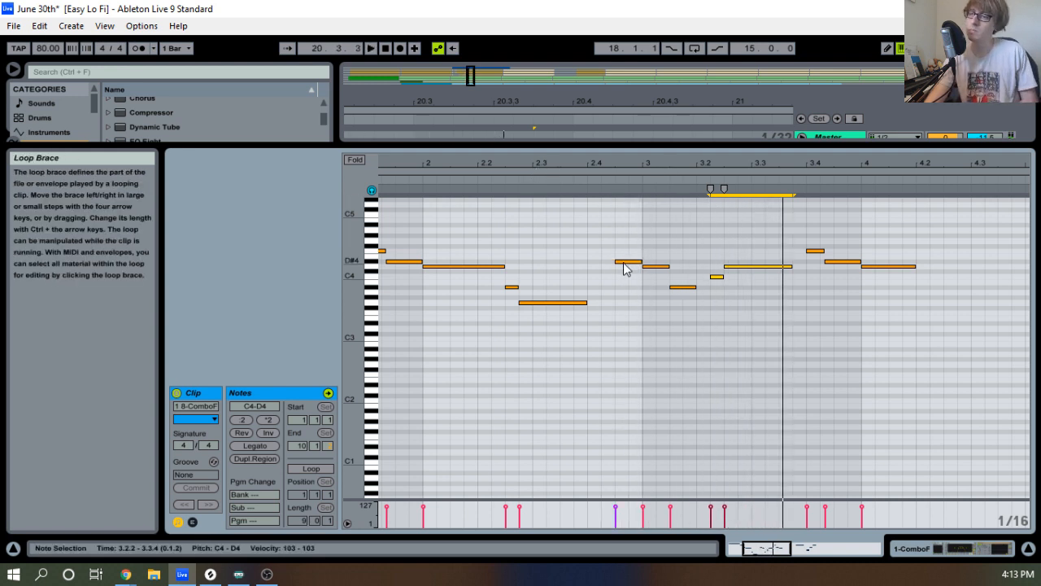
# Delete the A#3 note at 3.1.3 and extend the D4 note at 3.1.1 to end at 3.2.2.
pyautogui.click(687, 286)
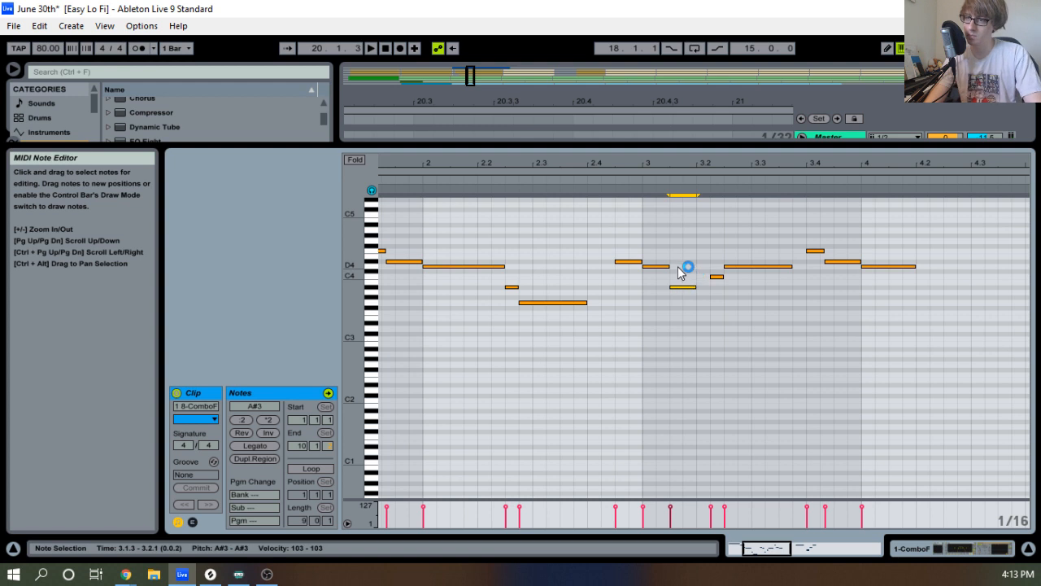
pyautogui.moveTo(679, 267); pyautogui.dragTo(669, 266)
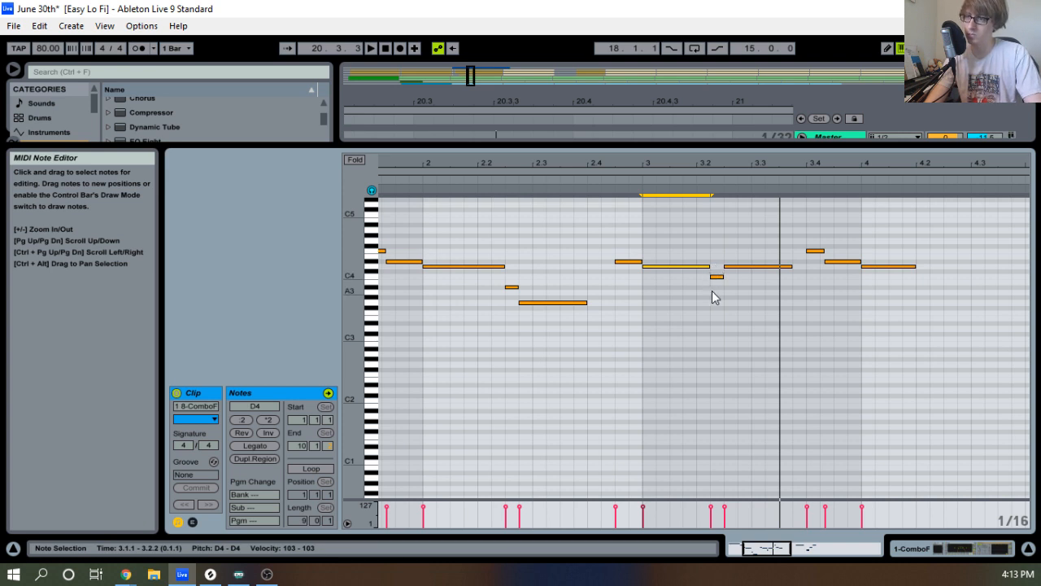
# Lengthen the D4 note at 3.1.1 to 3.2.3, place the C4 and D4 pair directly after it, and play back.
pyautogui.moveTo(712, 298); pyautogui.dragTo(760, 255)
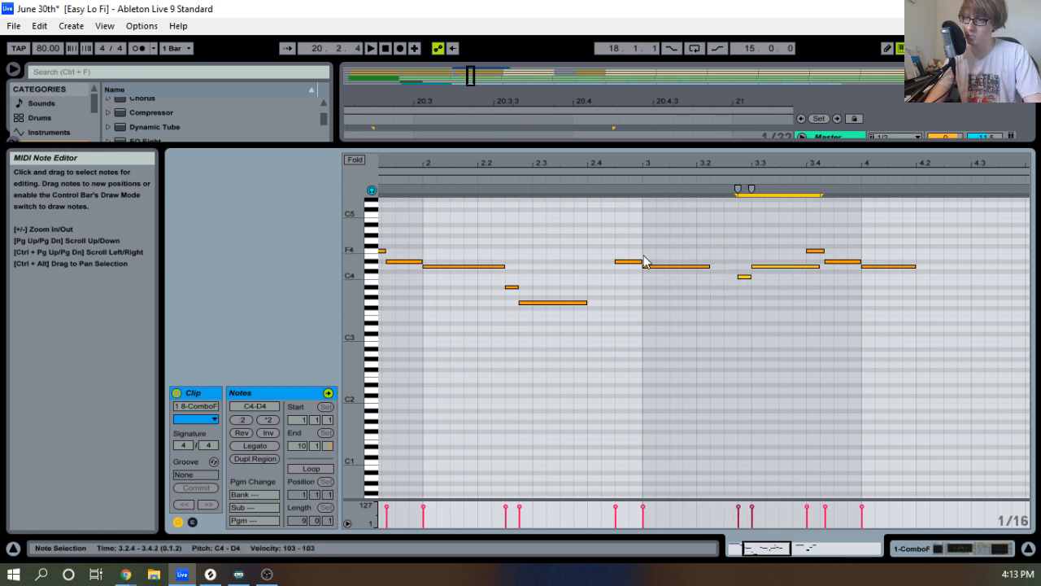
pyautogui.click(709, 266)
pyautogui.moveTo(709, 266); pyautogui.dragTo(775, 255)
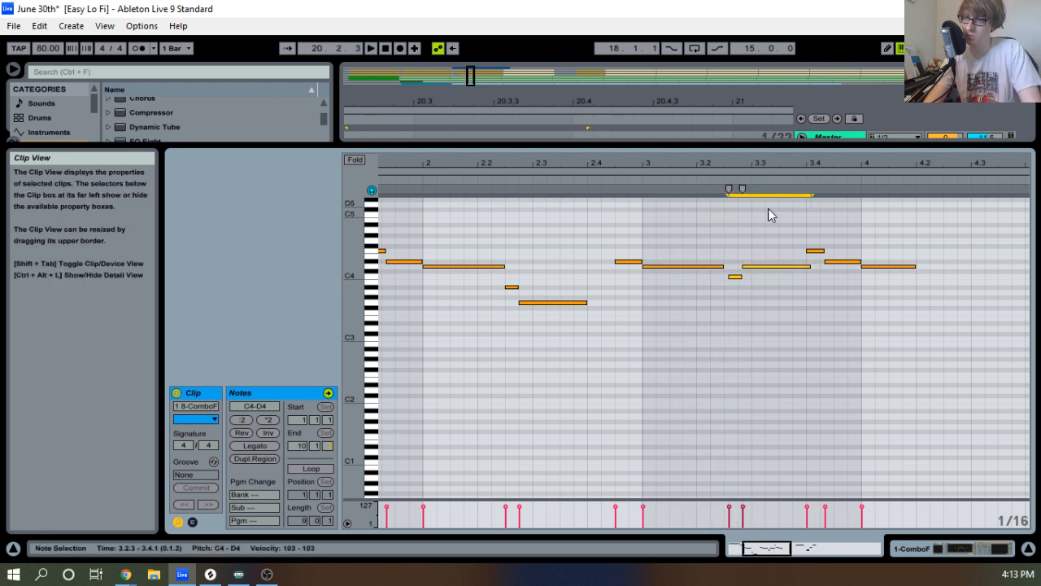
pyautogui.press('Left')
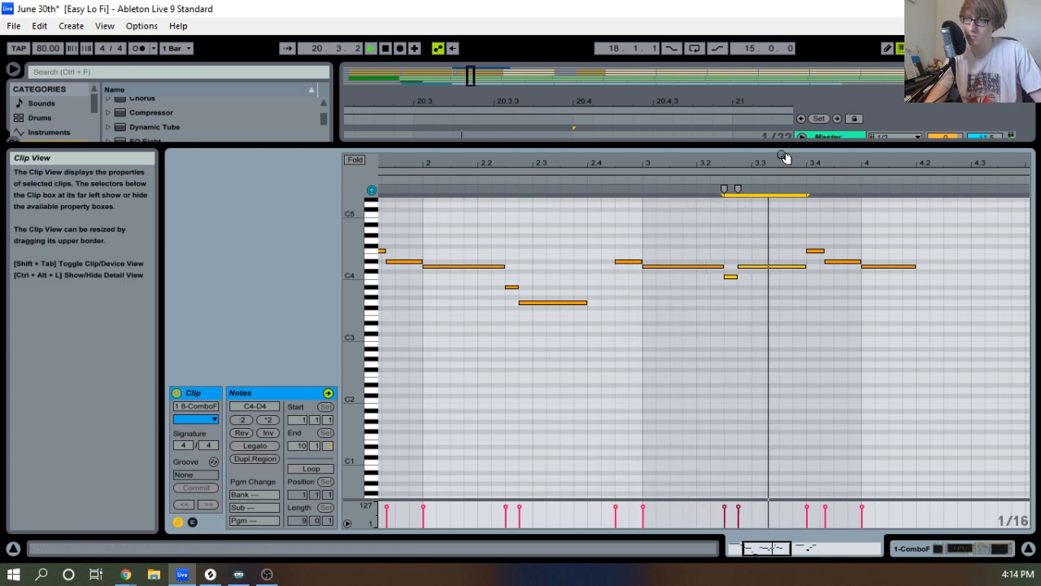
pyautogui.press('space')
pyautogui.moveTo(813, 163); pyautogui.dragTo(727, 168)
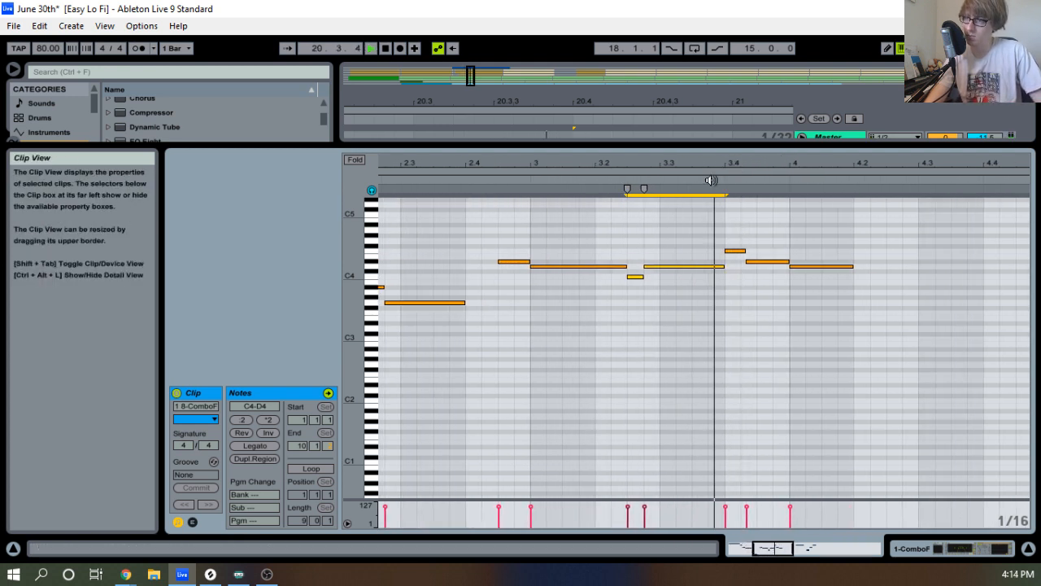
pyautogui.press('space')
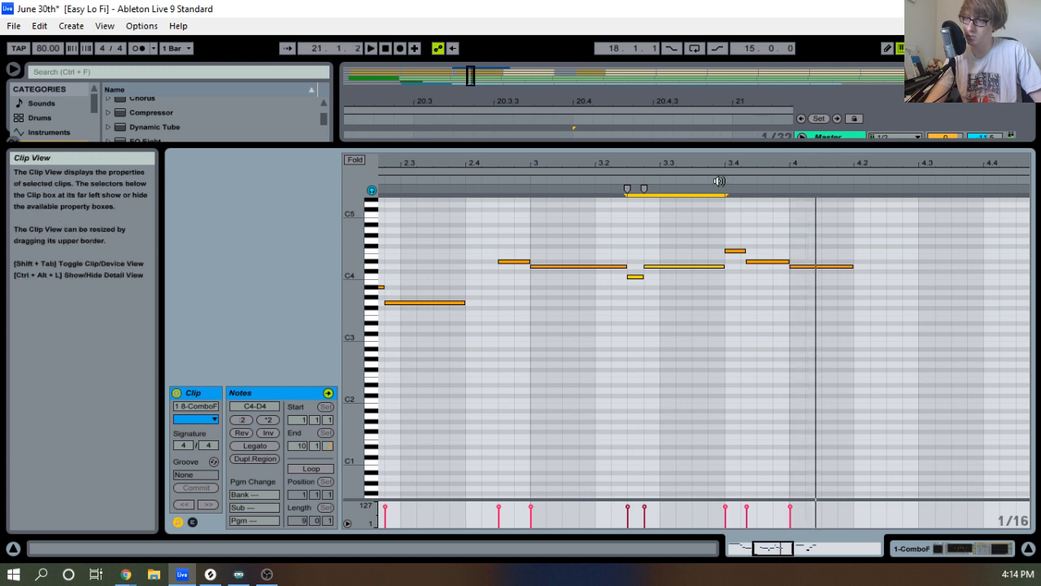
# Lengthen the D4 note at 4.1.1 to end at 4.4.1 while replaying the phrase.
pyautogui.press('space')
pyautogui.moveTo(848, 163); pyautogui.dragTo(721, 155)
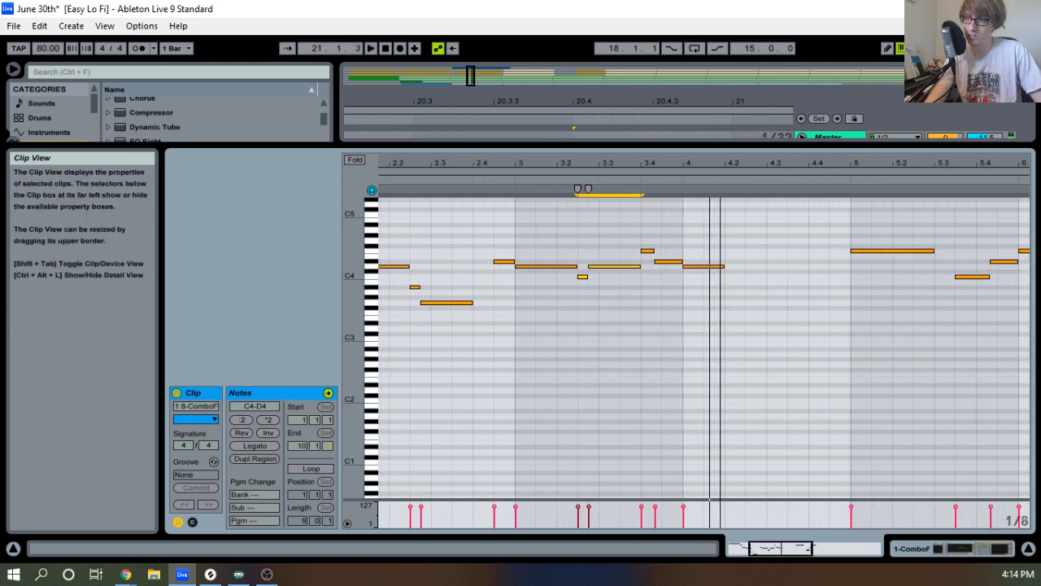
pyautogui.press('space')
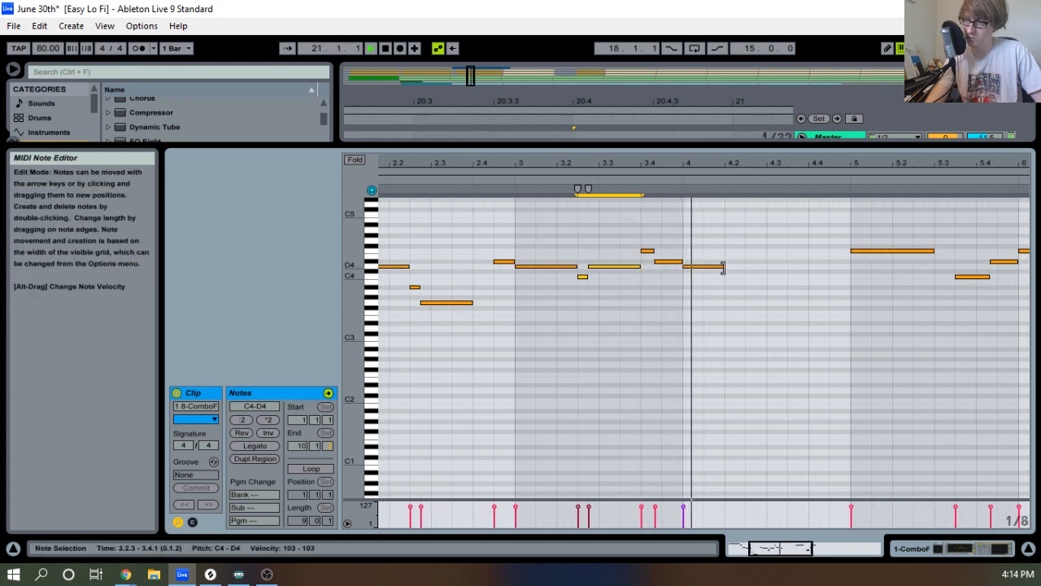
pyautogui.moveTo(724, 266); pyautogui.dragTo(816, 266)
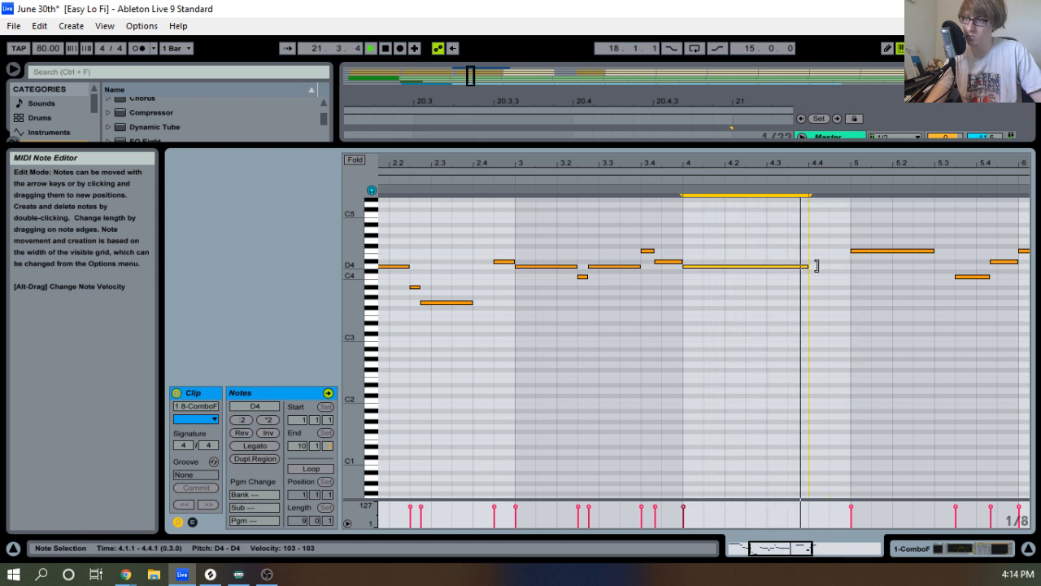
pyautogui.press('space')
# Enlarge the note rows and shorten the D#4 note just before bar 4 to end at 3.4.4.
pyautogui.moveTo(537, 166); pyautogui.dragTo(544, 134)
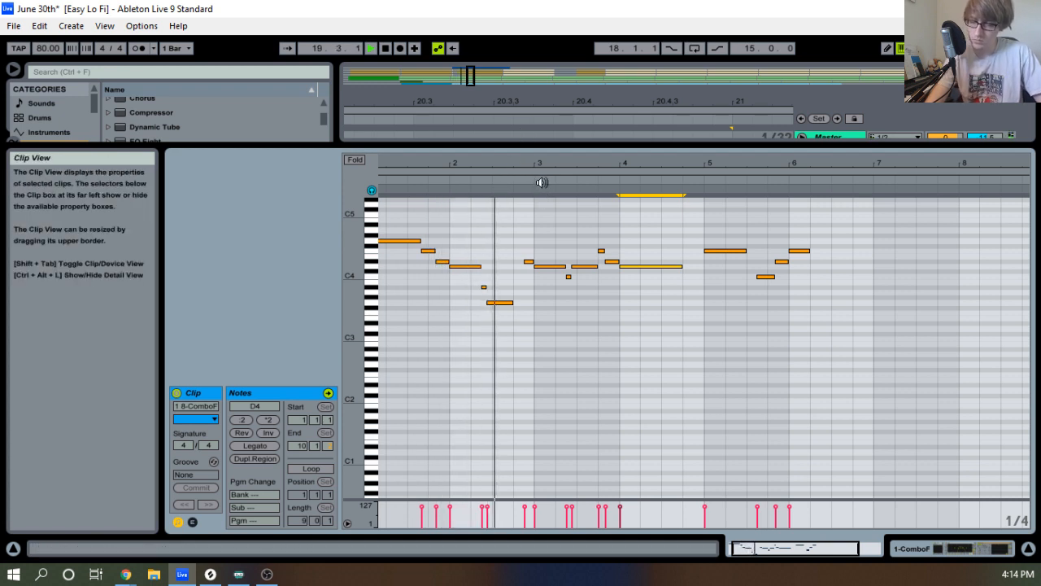
pyautogui.moveTo(690, 159); pyautogui.dragTo(690, 172)
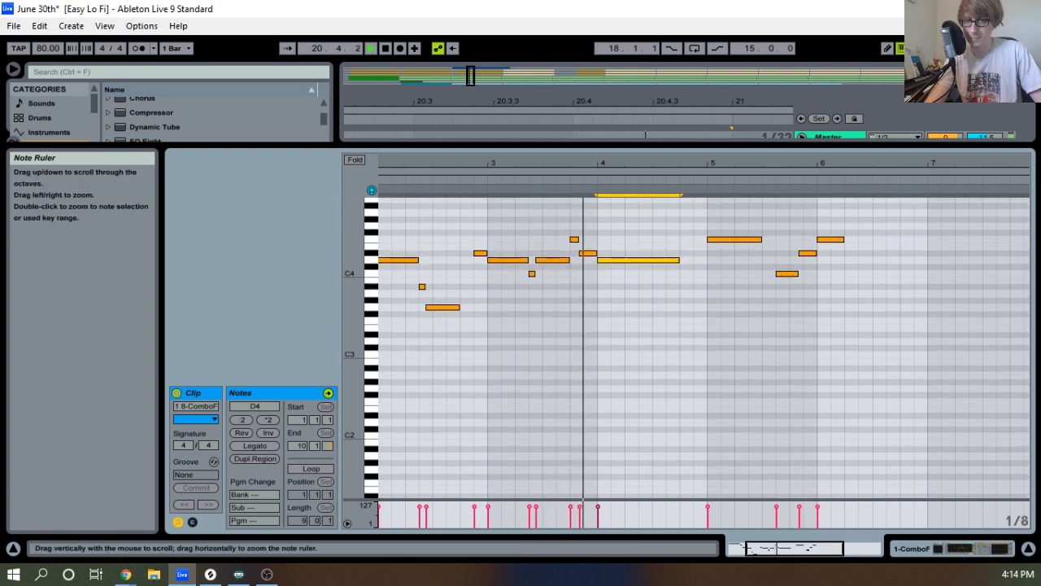
pyautogui.moveTo(352, 290); pyautogui.dragTo(458, 274)
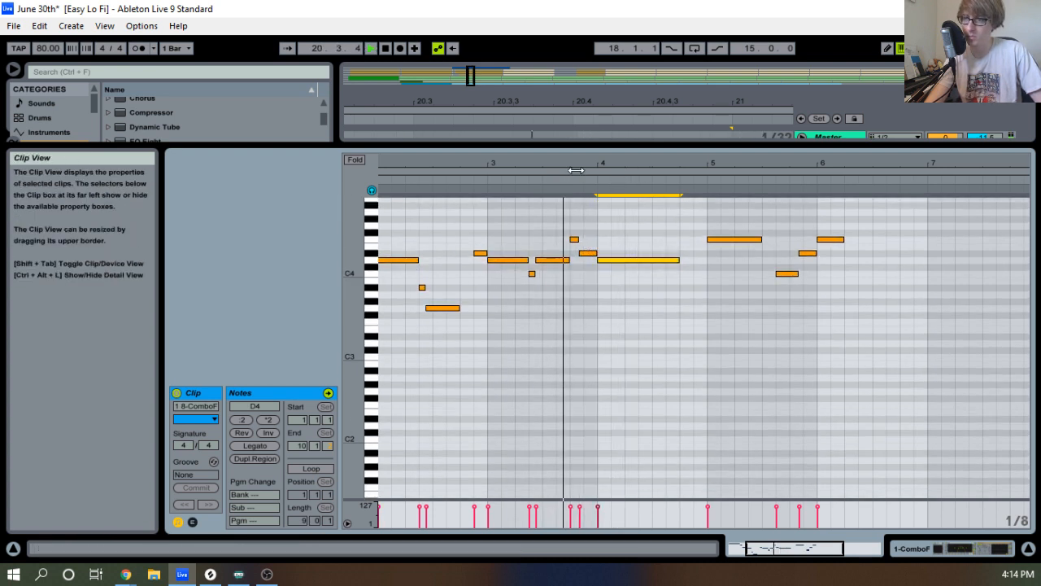
pyautogui.moveTo(600, 165); pyautogui.dragTo(619, 242)
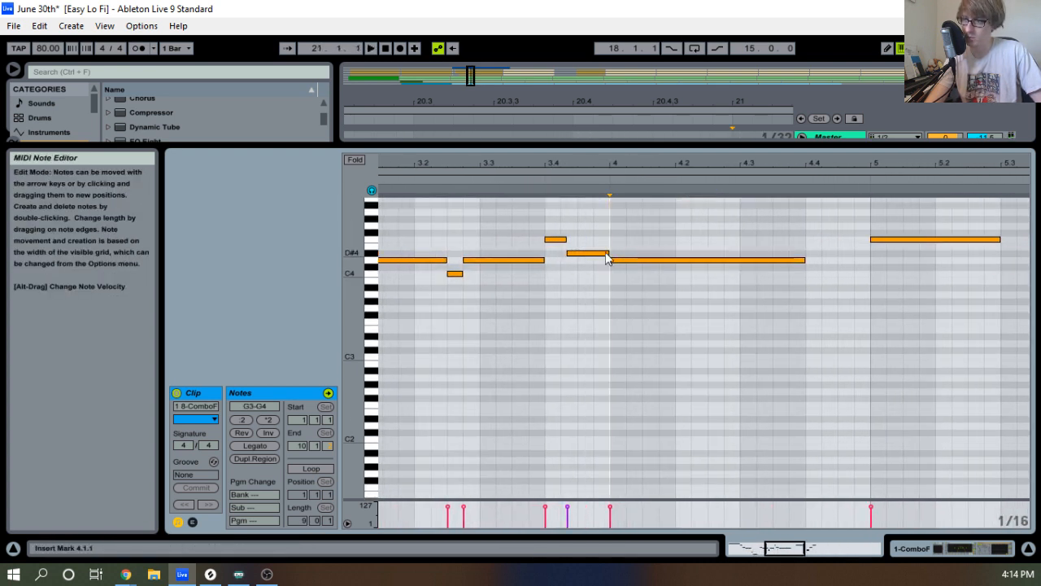
pyautogui.click(607, 252)
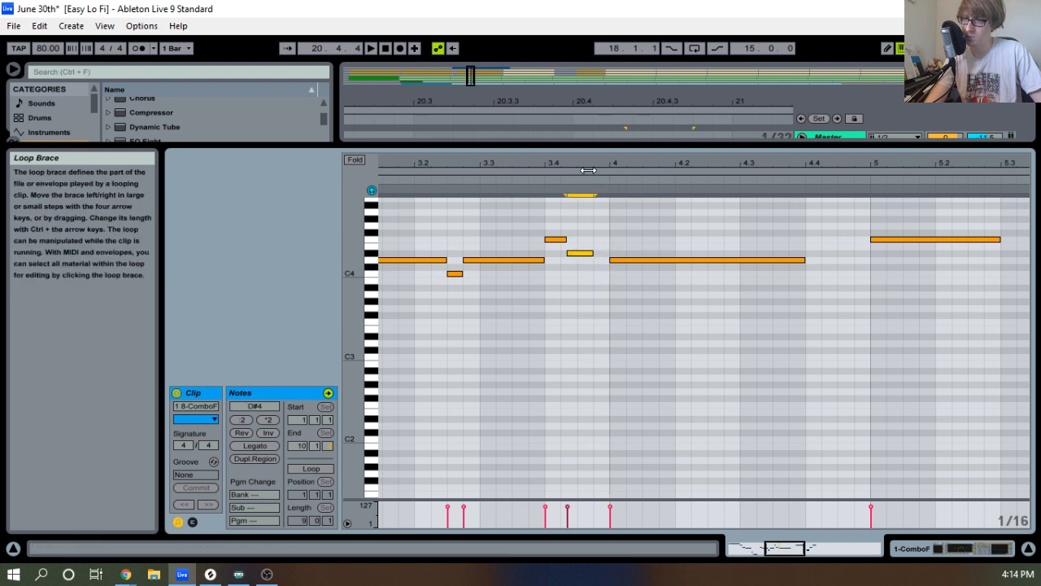
# Trim the end of the D#4 note before bar 4 slightly further on a 1/16 triplet grid and replay the phrase.
pyautogui.moveTo(583, 167); pyautogui.dragTo(618, 153)
pyautogui.hotkey('ctrl', '3')
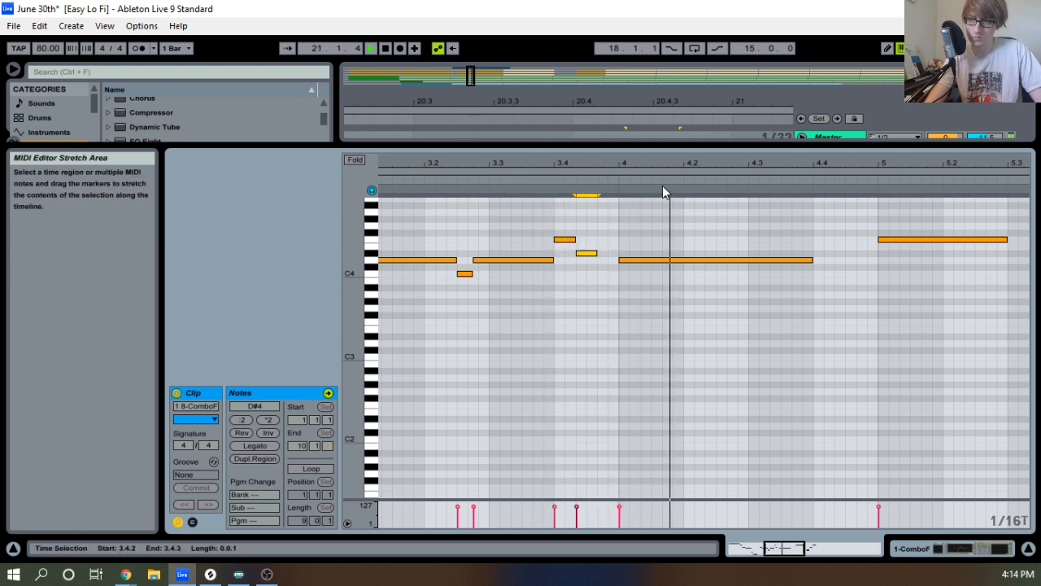
pyautogui.moveTo(756, 162); pyautogui.dragTo(746, 169)
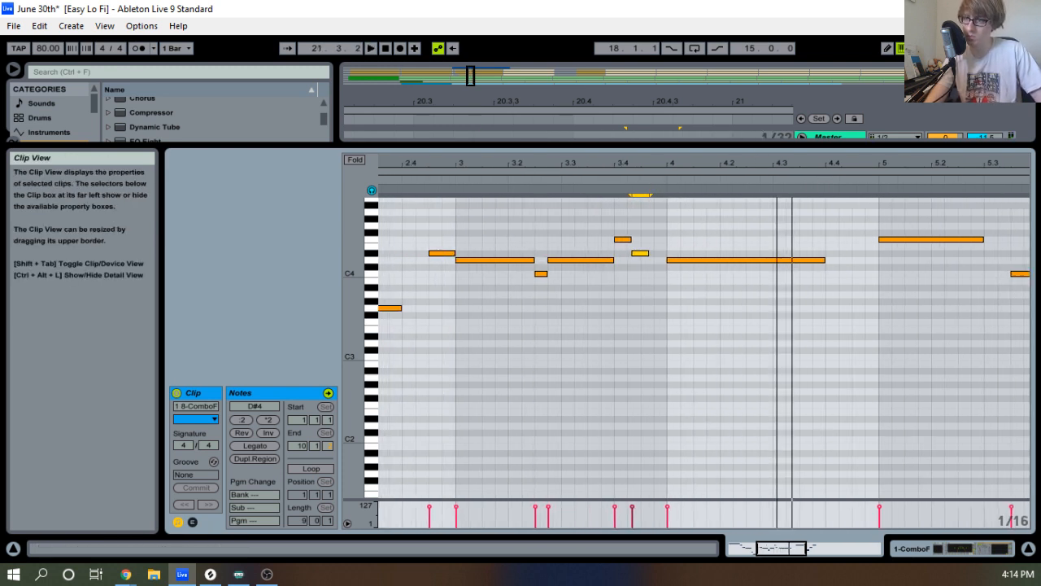
# Duplicate bar 3's D4–C4–D4 figure to bar 4, spanning 4.1.1 to 4.4.1, and play back the phrase.
pyautogui.moveTo(492, 291); pyautogui.dragTo(567, 246)
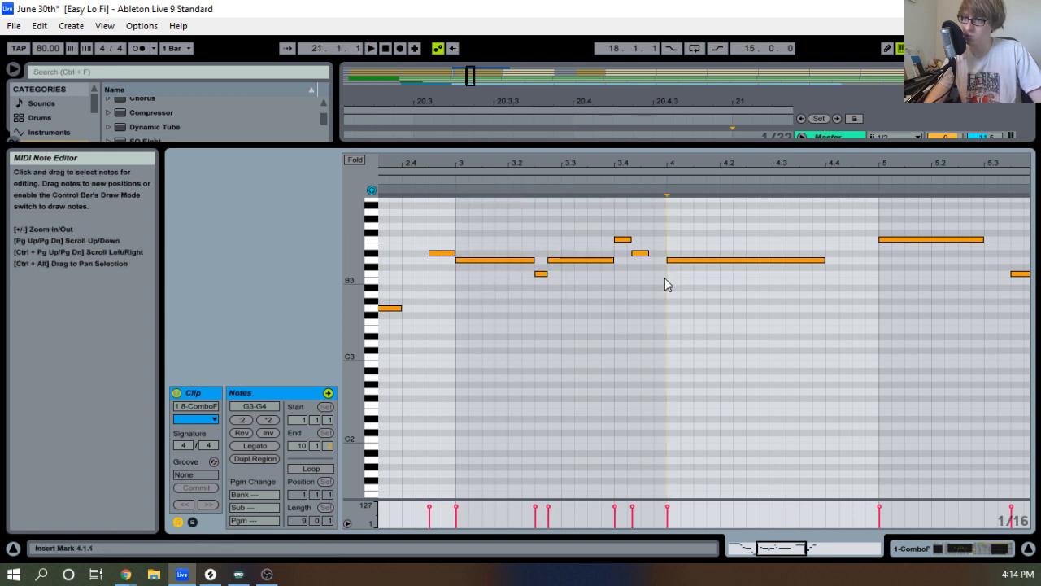
pyautogui.hotkey('ctrl', 'd')
pyautogui.click(668, 177)
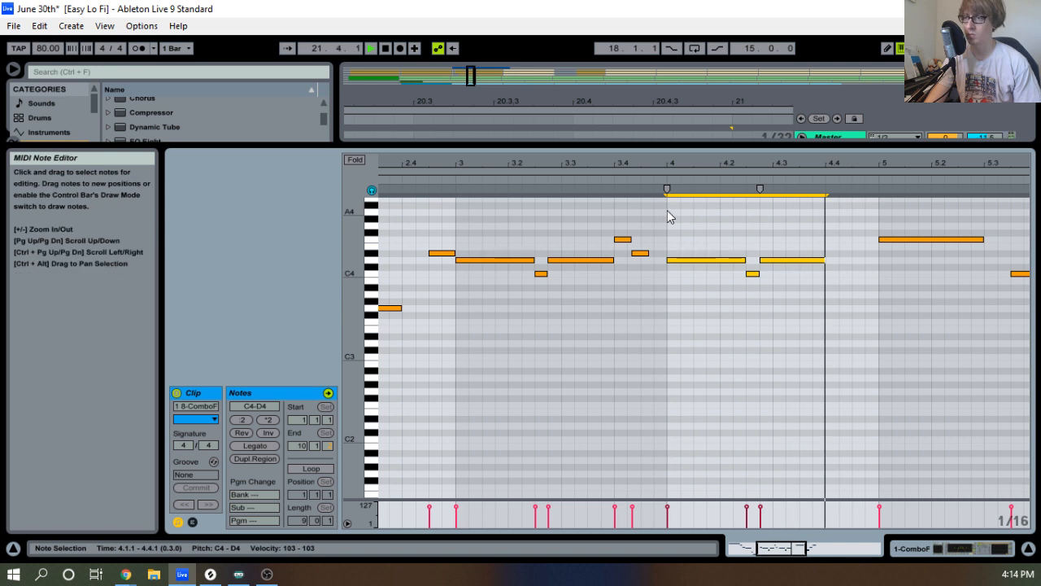
pyautogui.moveTo(782, 163); pyautogui.dragTo(685, 153)
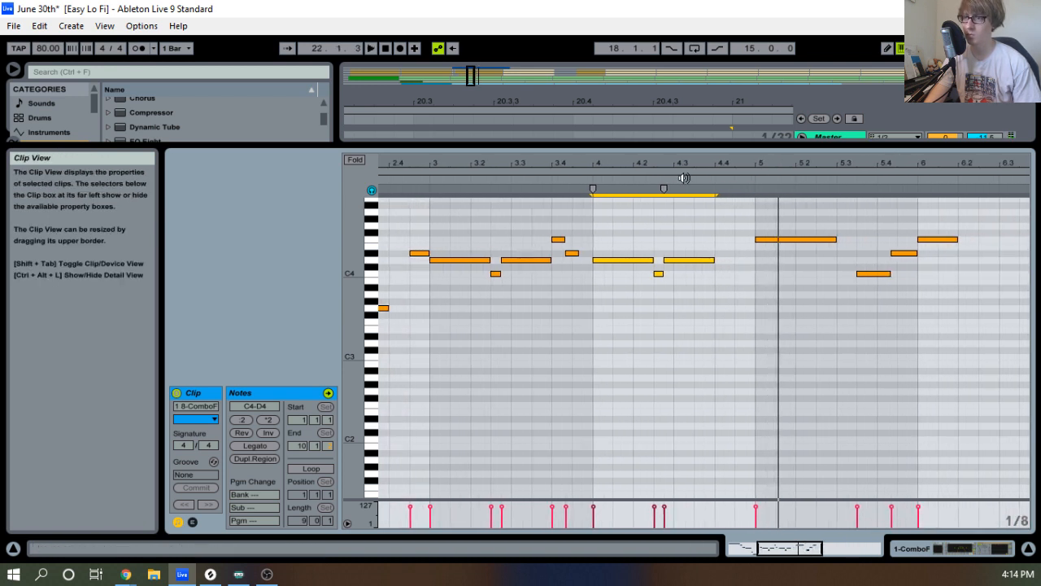
pyautogui.click(584, 177)
pyautogui.moveTo(775, 164)
pyautogui.mouseDown()
pyautogui.moveTo(767, 175)
pyautogui.moveTo(767, 163)
pyautogui.mouseUp()
pyautogui.press('space')
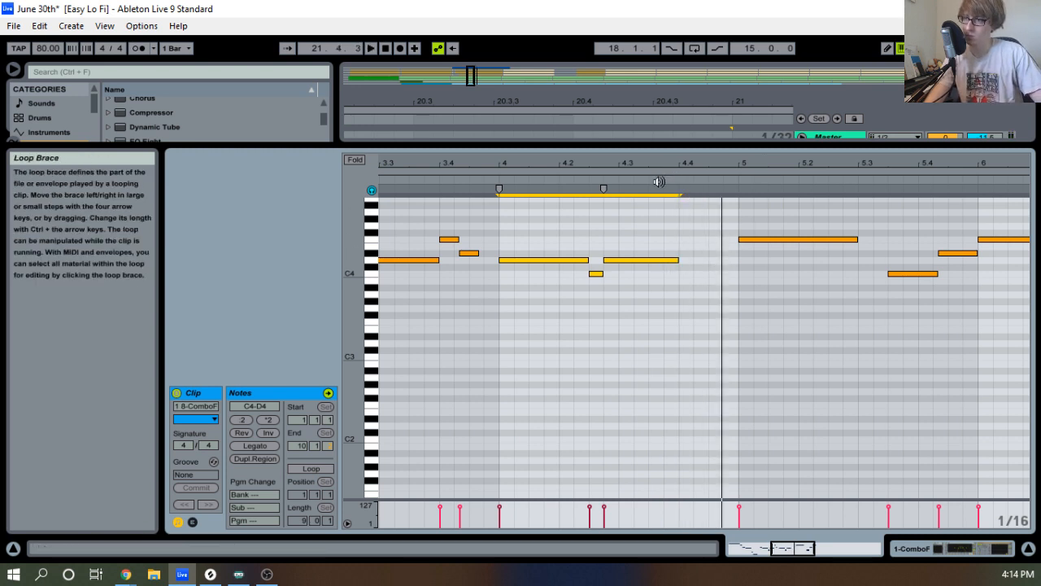
# Add a D#4 note from 4.4.3 to 5.1.1 leading into bar 5 and replay the melody.
pyautogui.click(657, 183)
pyautogui.doubleClick(717, 254)
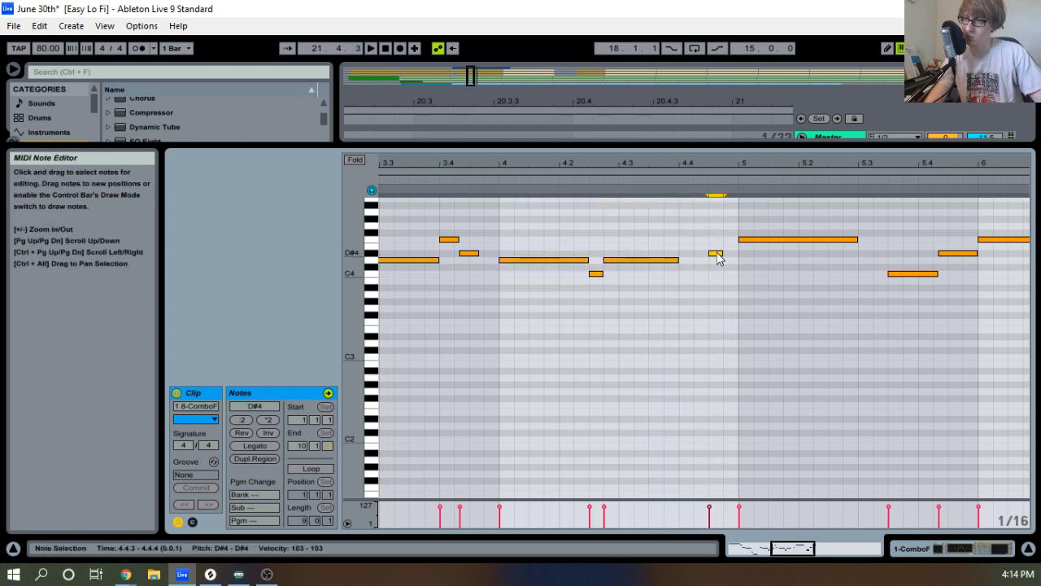
pyautogui.moveTo(720, 253); pyautogui.dragTo(737, 253)
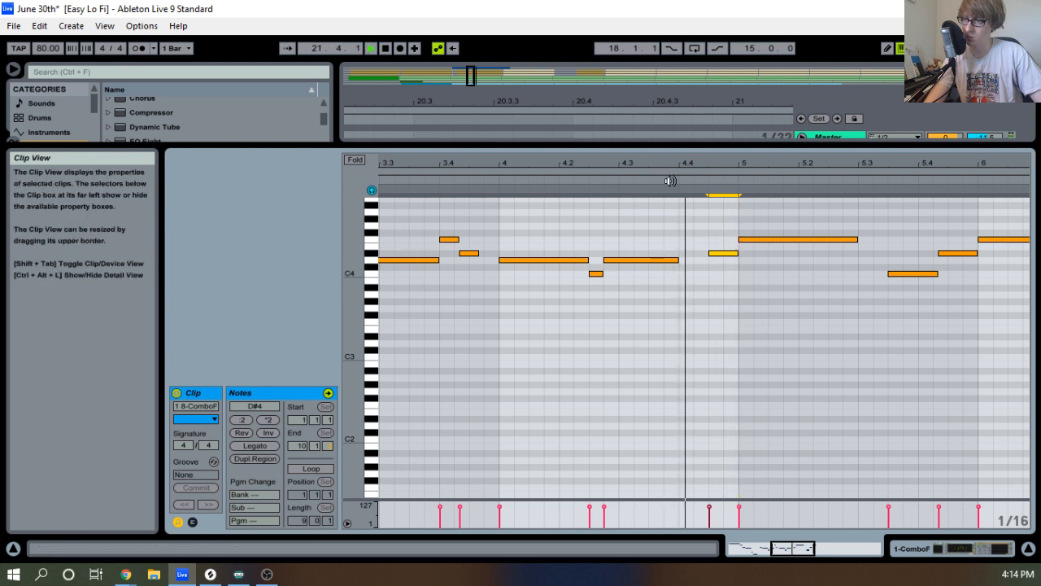
pyautogui.moveTo(720, 157); pyautogui.dragTo(690, 163)
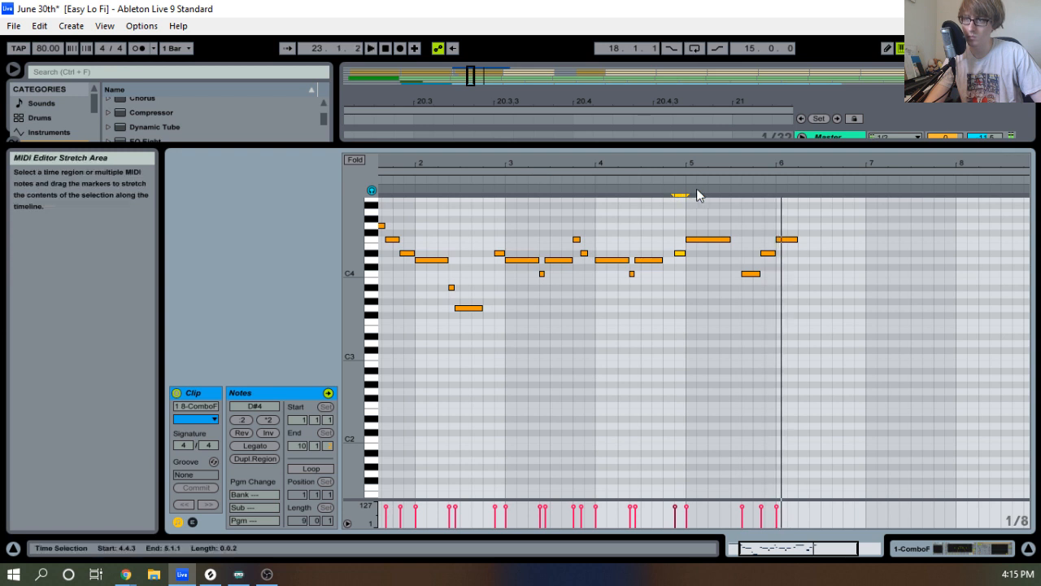
pyautogui.click(657, 180)
pyautogui.moveTo(780, 163); pyautogui.dragTo(690, 172)
pyautogui.press('space')
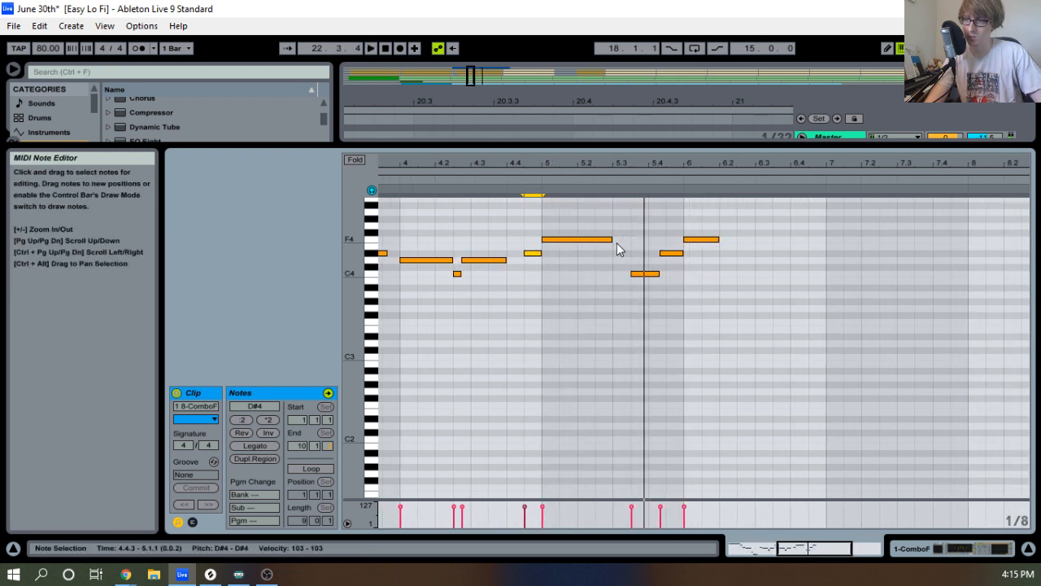
# Lengthen the F4 note at 5.1.1 to meet the following C4 note and replay bar 5.
pyautogui.moveTo(610, 240); pyautogui.dragTo(627, 238)
pyautogui.click(531, 194)
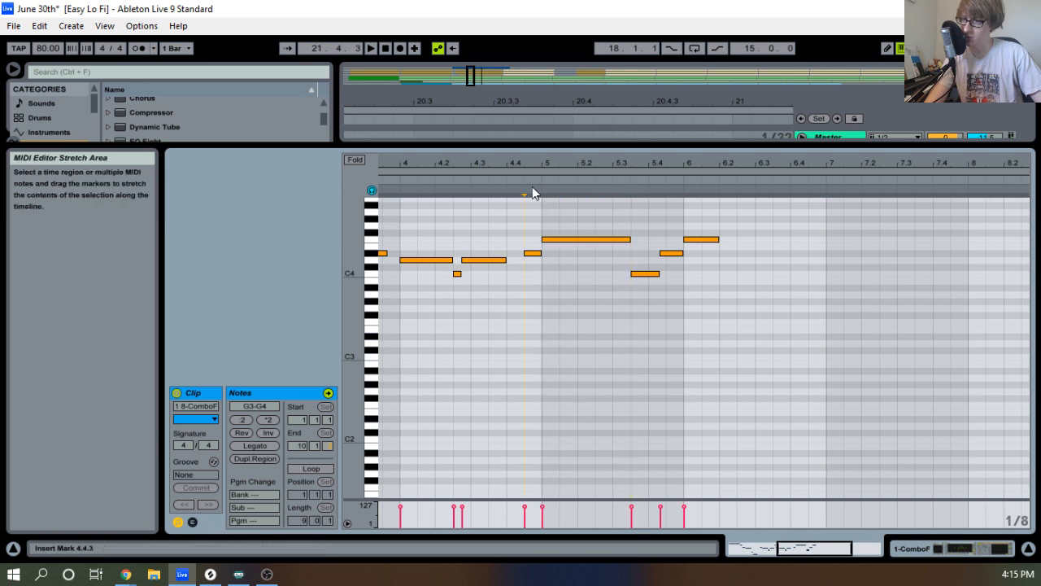
pyautogui.click(546, 180)
pyautogui.click(644, 222)
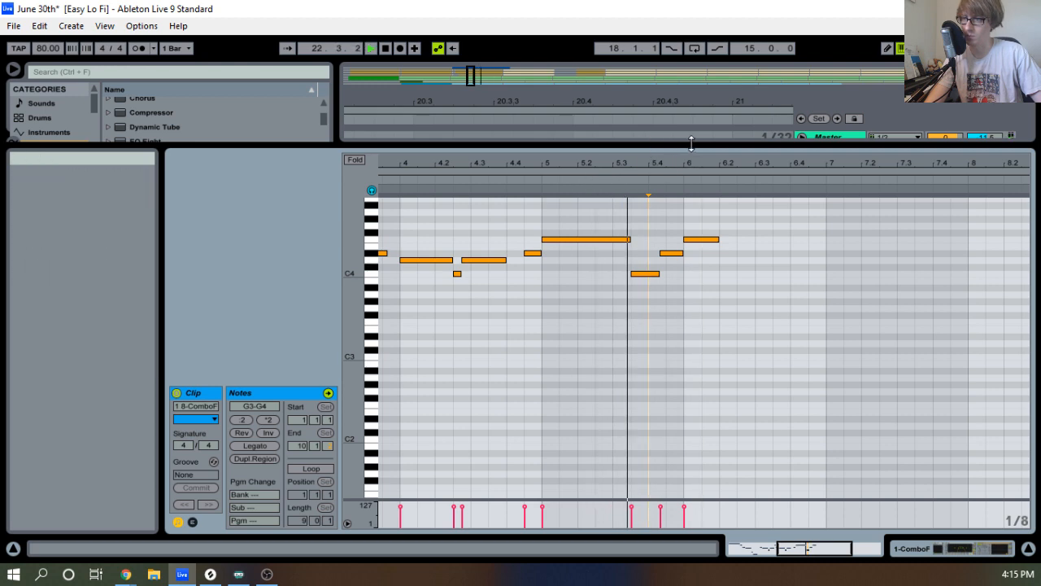
# Open the Kick track's clip starting at 18.3.1 in an enlarged note editor while playing the section.
pyautogui.moveTo(690, 159); pyautogui.dragTo(682, 364)
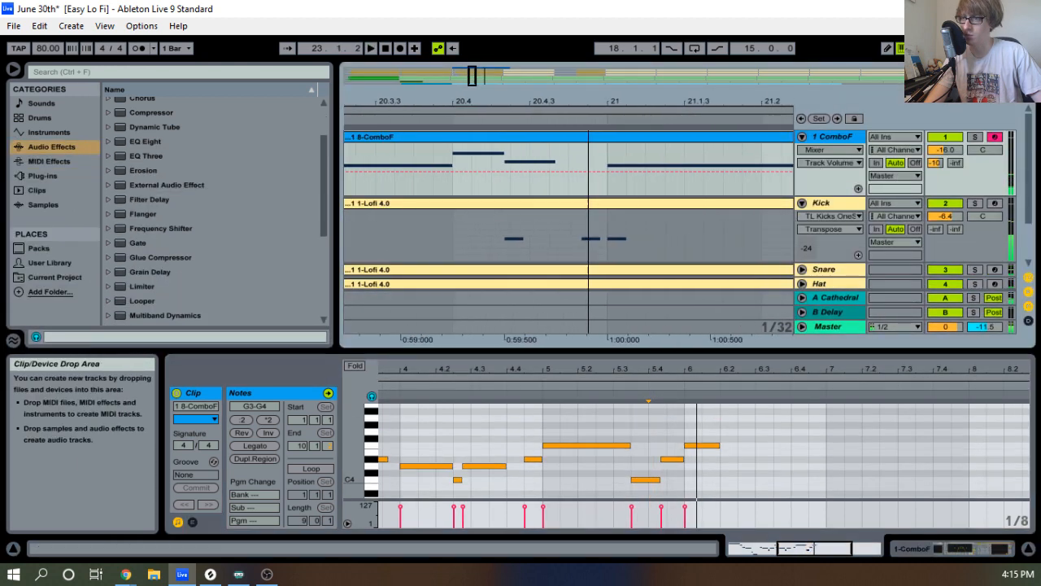
pyautogui.moveTo(692, 353); pyautogui.dragTo(607, 374)
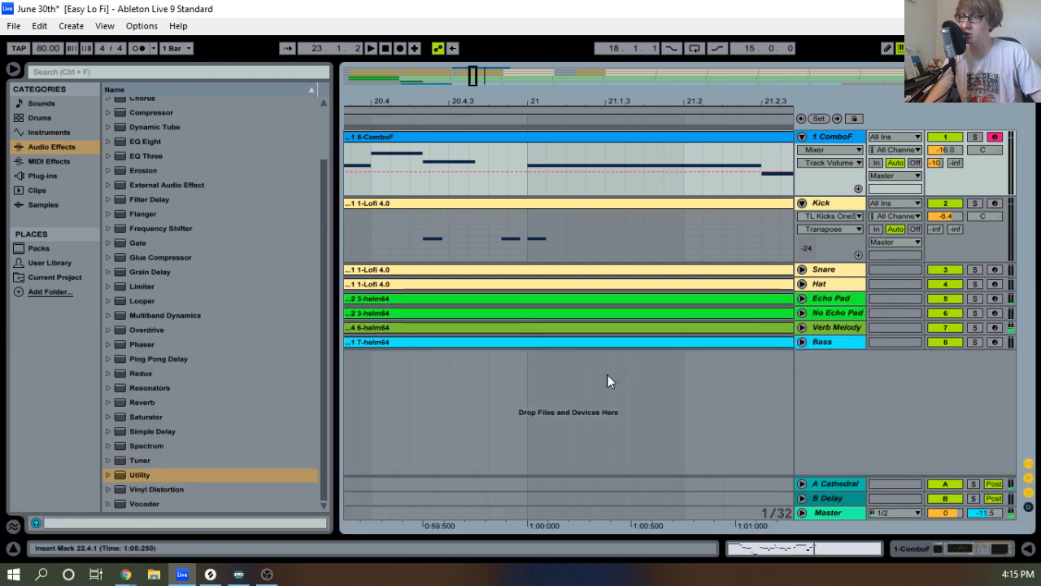
pyautogui.moveTo(600, 98); pyautogui.dragTo(645, 34)
pyautogui.doubleClick(561, 203)
pyautogui.press('space')
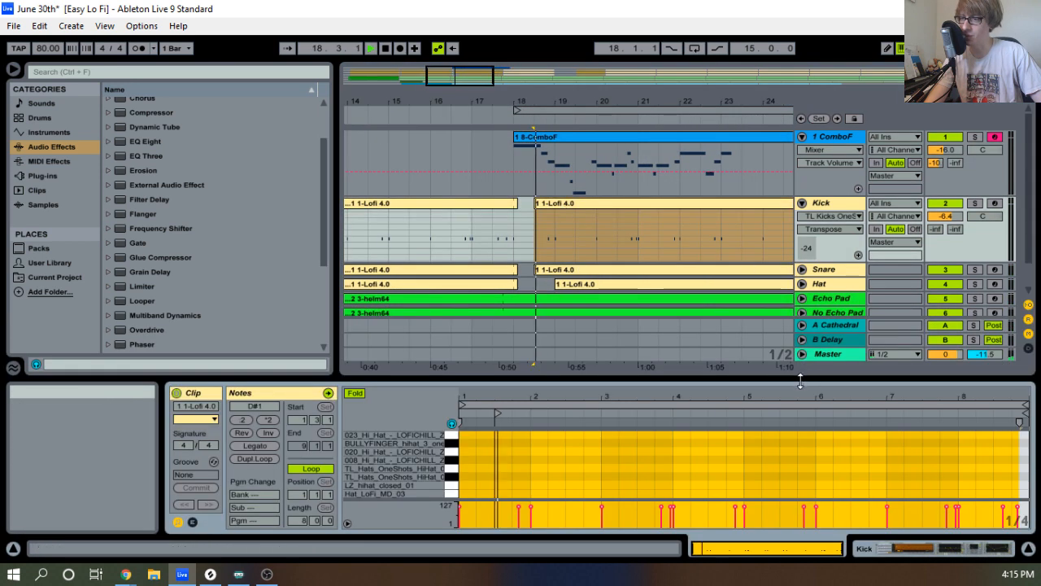
pyautogui.moveTo(773, 366); pyautogui.dragTo(720, 225)
# Copy the kick note at 5.4.2 to 5.3.3 in the Kick clip and play back the section.
pyautogui.scroll(-3, 745, 244)
pyautogui.scroll(-2, 760, 255)
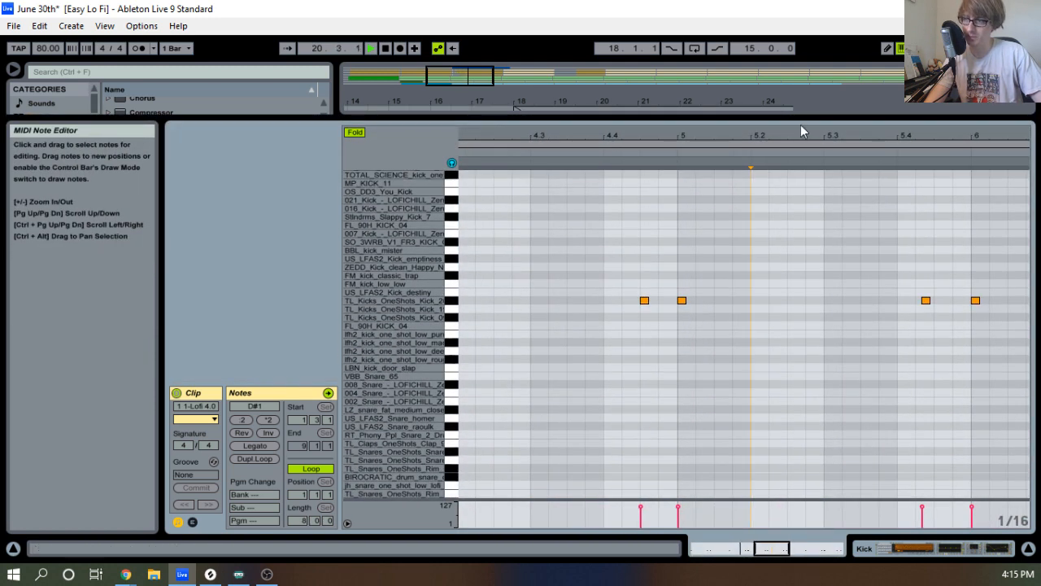
pyautogui.moveTo(796, 131)
pyautogui.mouseDown()
pyautogui.moveTo(776, 91)
pyautogui.moveTo(778, 132)
pyautogui.mouseUp()
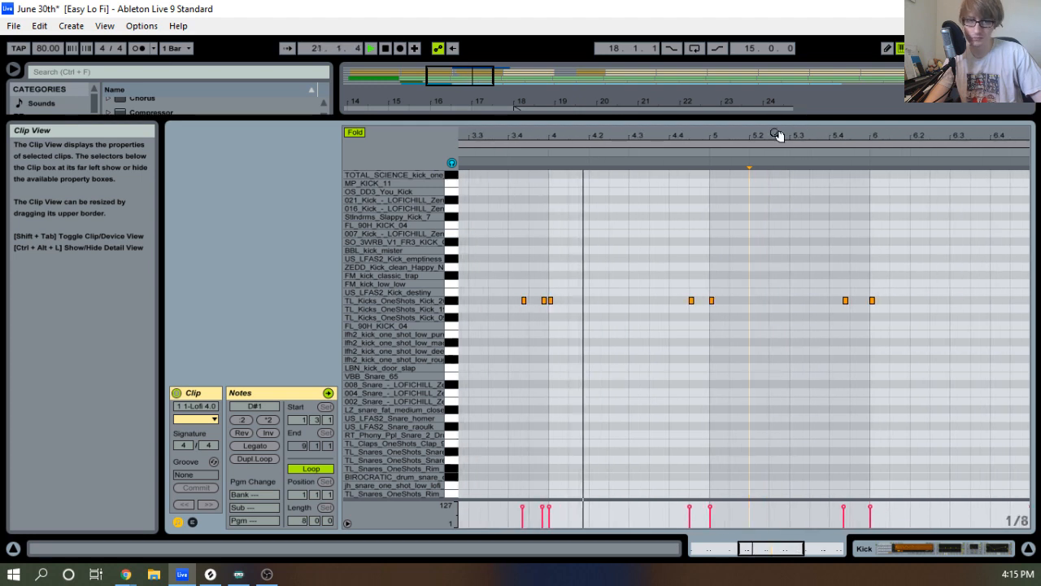
pyautogui.moveTo(848, 135); pyautogui.dragTo(700, 162)
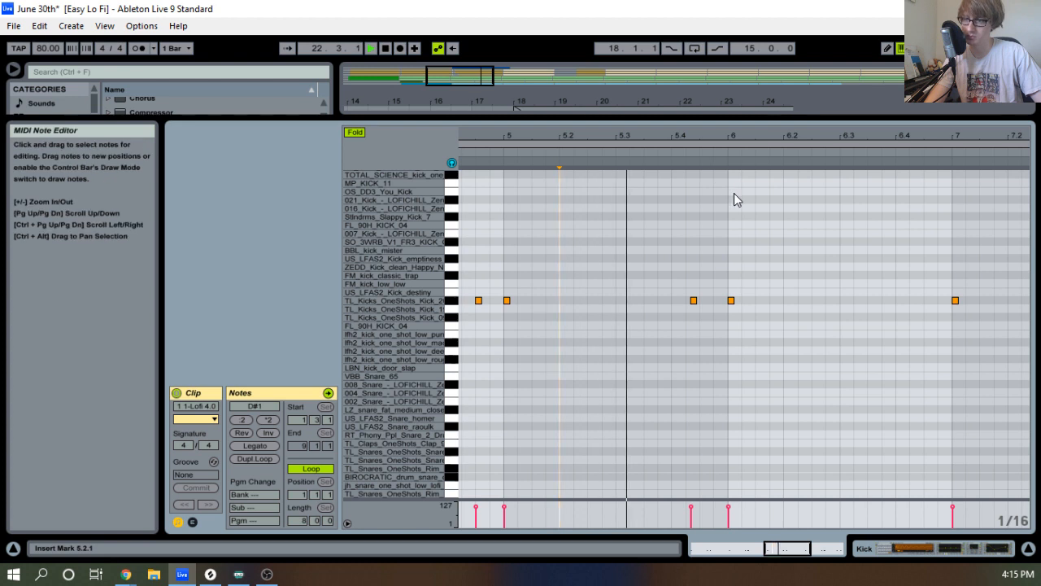
pyautogui.press('space')
pyautogui.moveTo(696, 318); pyautogui.dragTo(665, 296)
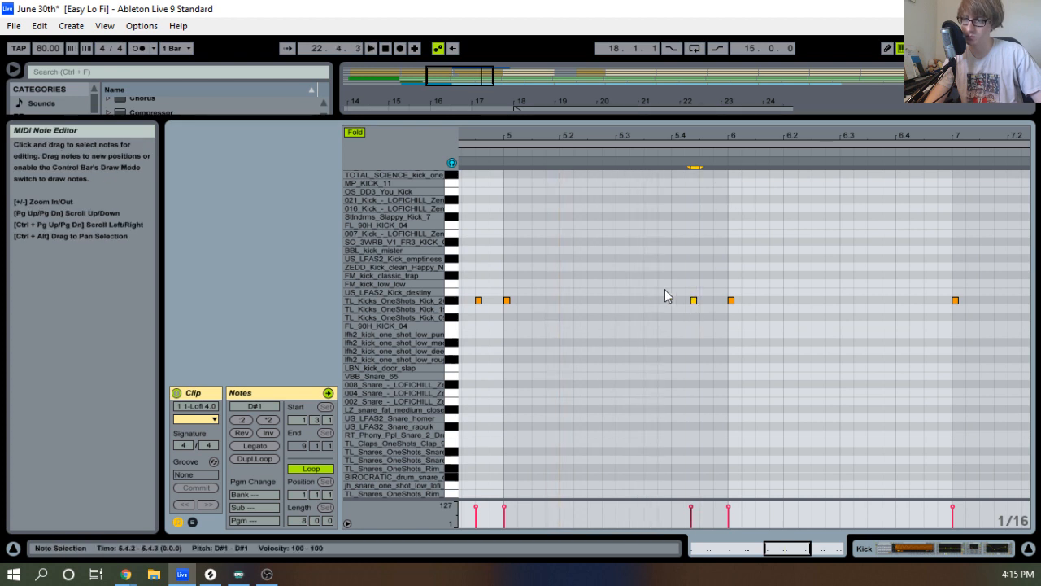
pyautogui.hotkey('ctrl', 'v')
pyautogui.click(599, 155)
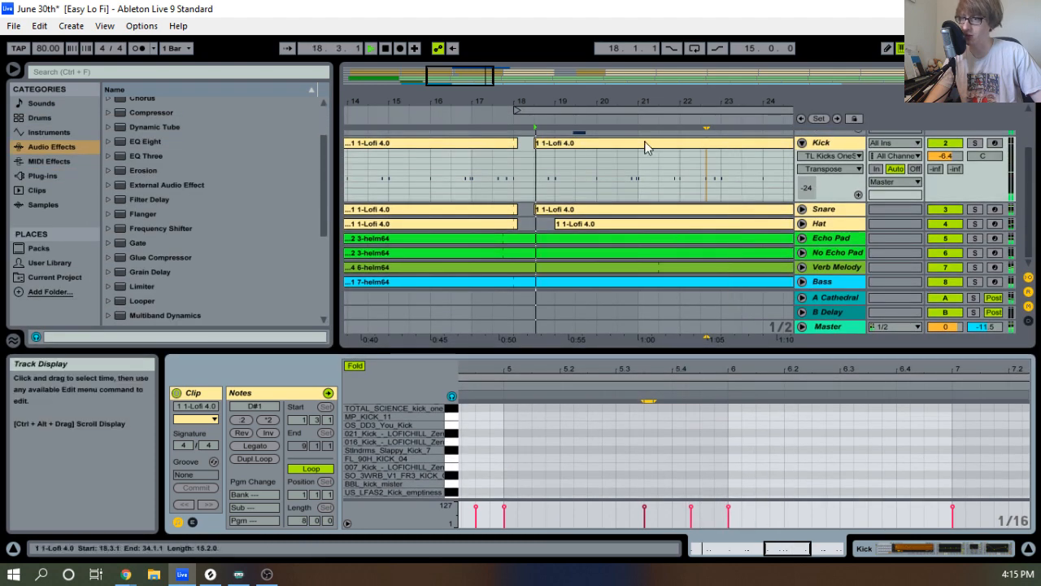
# Open the Bass track's clip in an enlarged note editor around bar 5.
pyautogui.moveTo(672, 102); pyautogui.dragTo(450, 63)
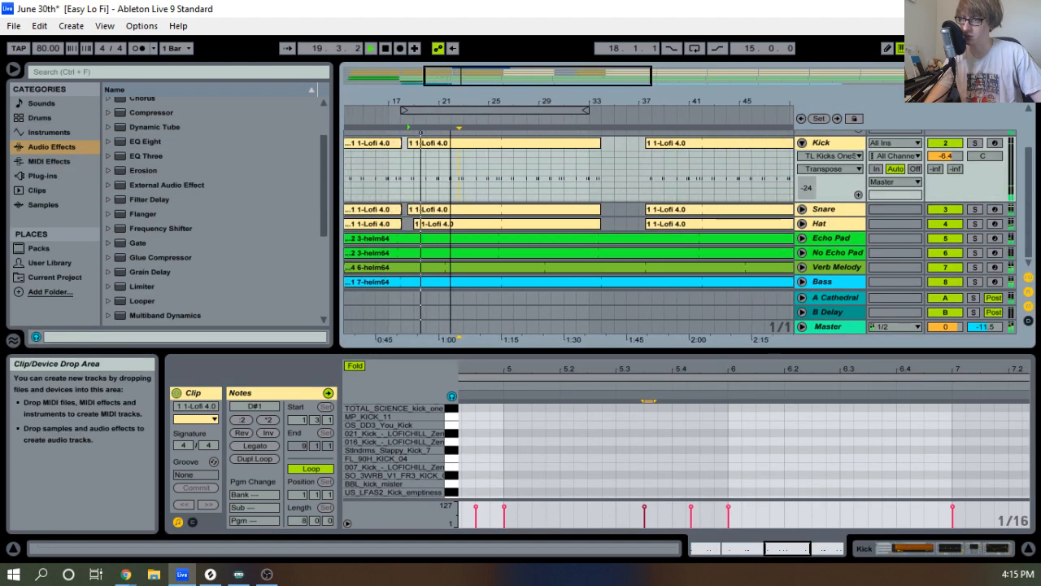
pyautogui.scroll(1, 658, 205)
pyautogui.scroll(-1, 588, 244)
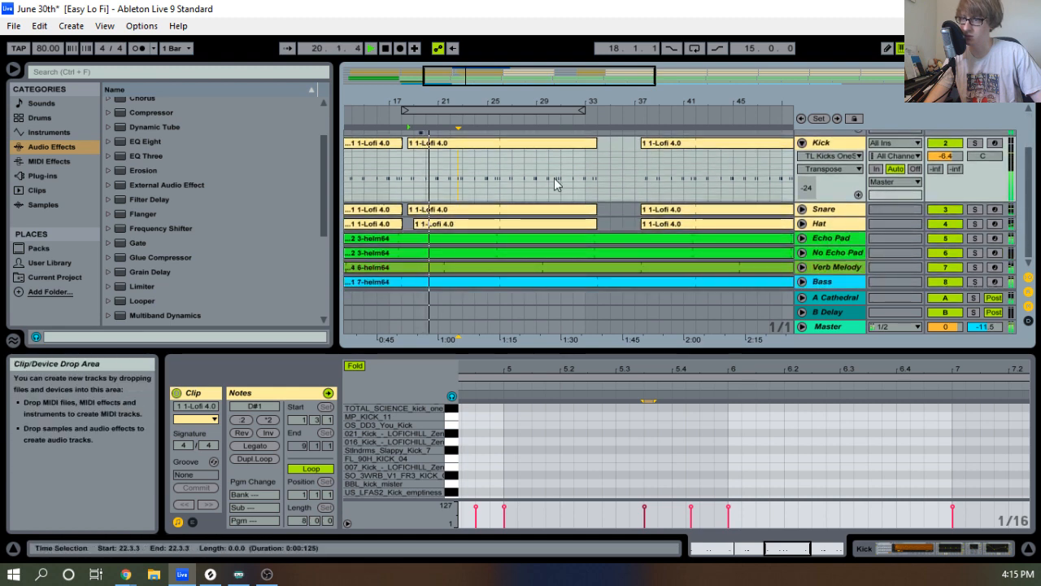
pyautogui.moveTo(437, 99); pyautogui.dragTo(489, 114)
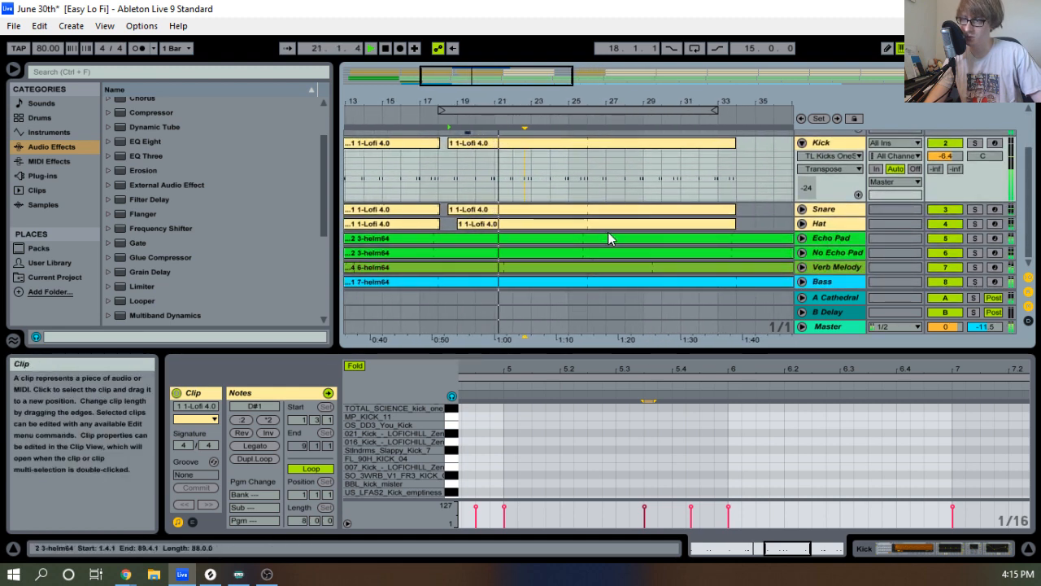
pyautogui.click(613, 285)
pyautogui.moveTo(688, 352); pyautogui.dragTo(728, 187)
pyautogui.press('space')
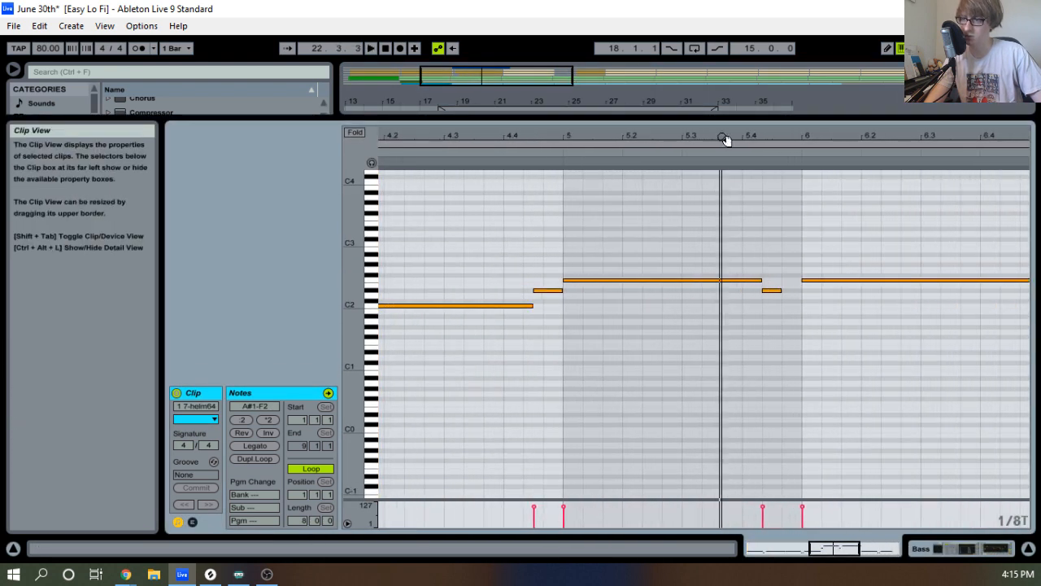
# Shorten the F2 bass note at 5.1.1 to end at 5.3.3 and replay bar 5.
pyautogui.click(759, 280)
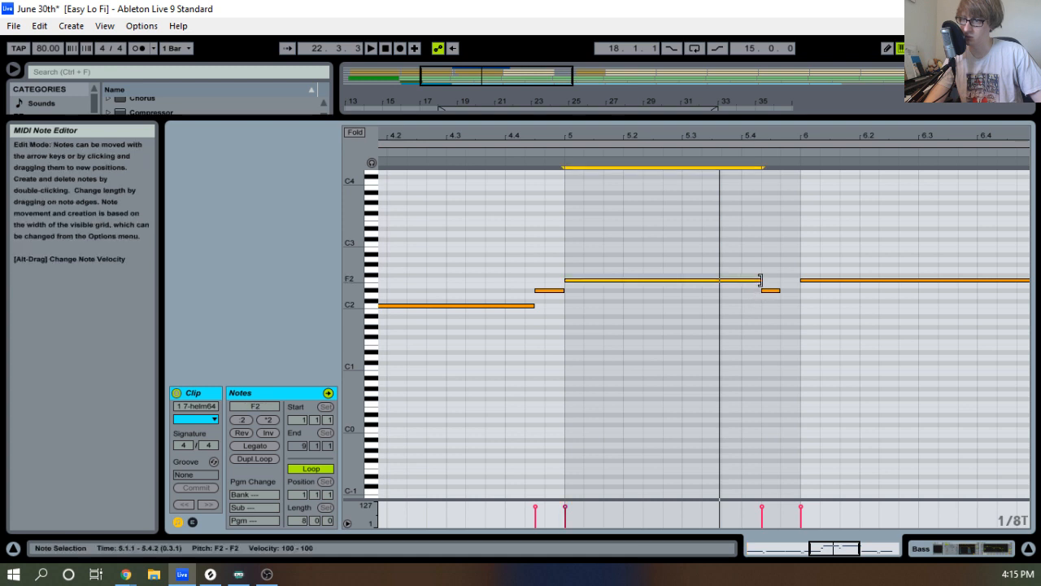
pyautogui.click(666, 151)
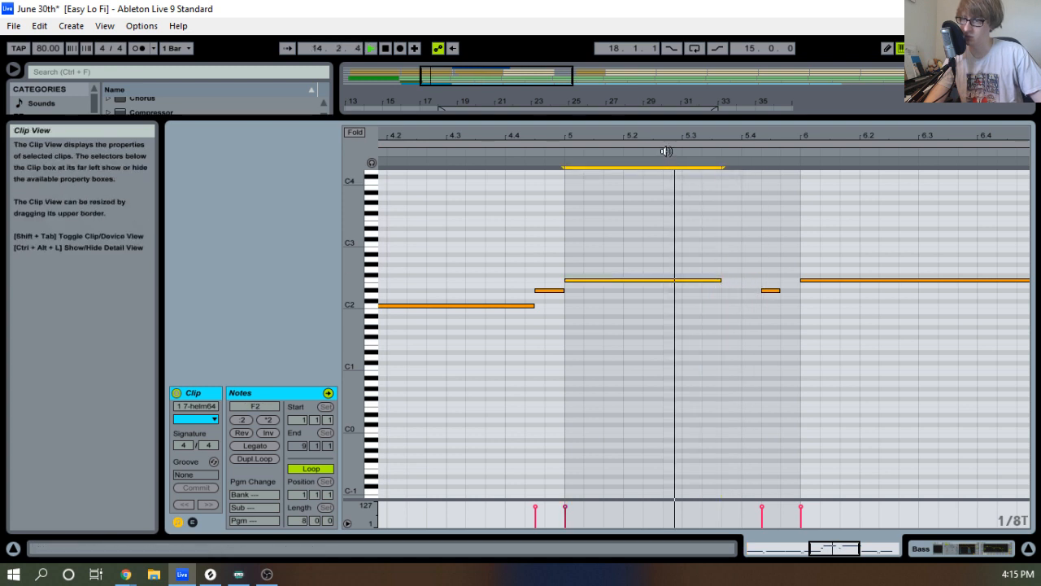
pyautogui.press('space')
pyautogui.click(547, 152)
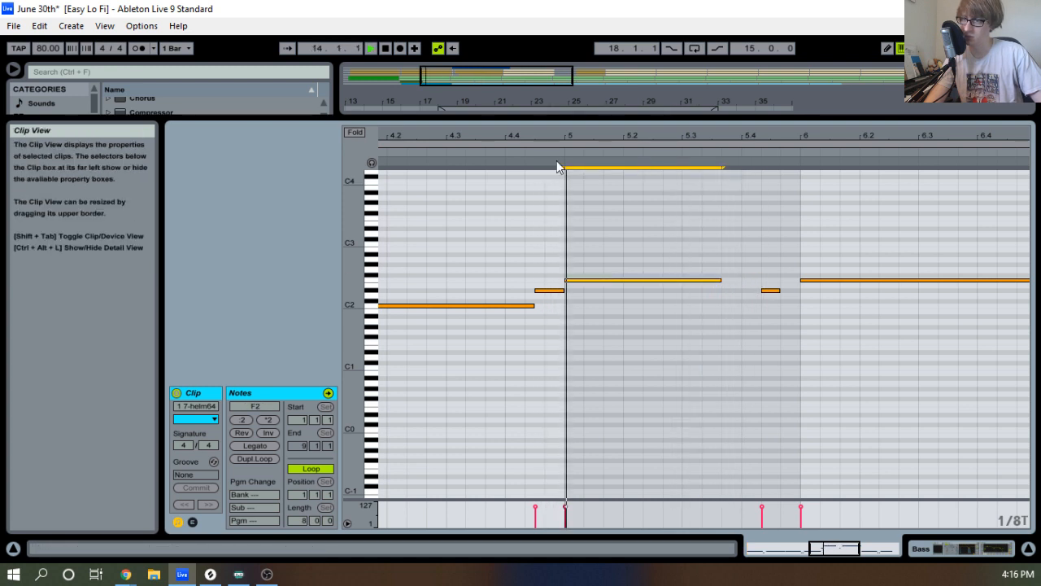
pyautogui.press('space')
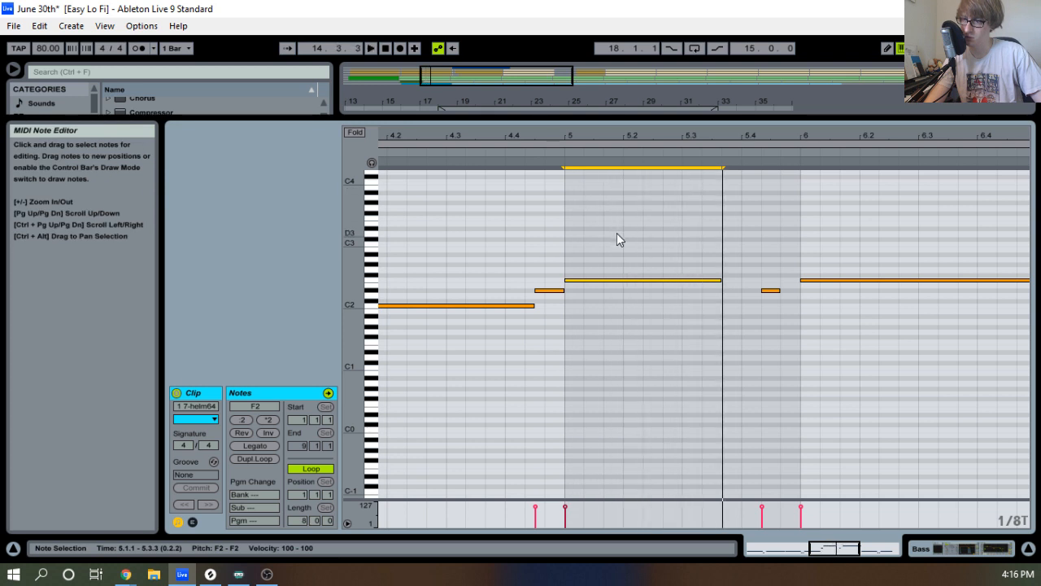
pyautogui.click(673, 152)
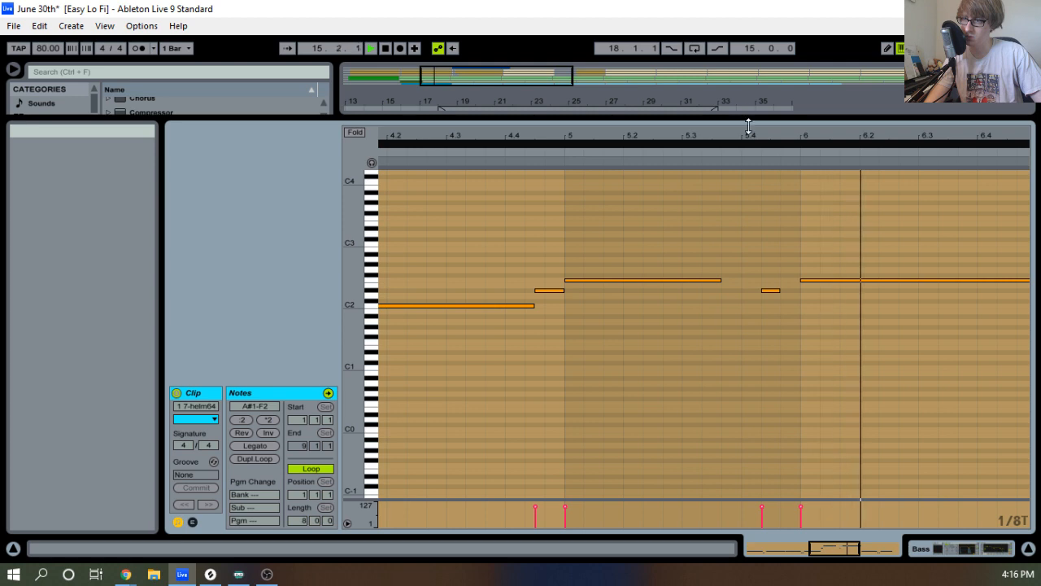
pyautogui.press('space')
# Play the arrangement from bar 18 and reopen the Kick clip to review the kicks around bar 5.
pyautogui.moveTo(747, 120); pyautogui.dragTo(732, 391)
pyautogui.click(438, 118)
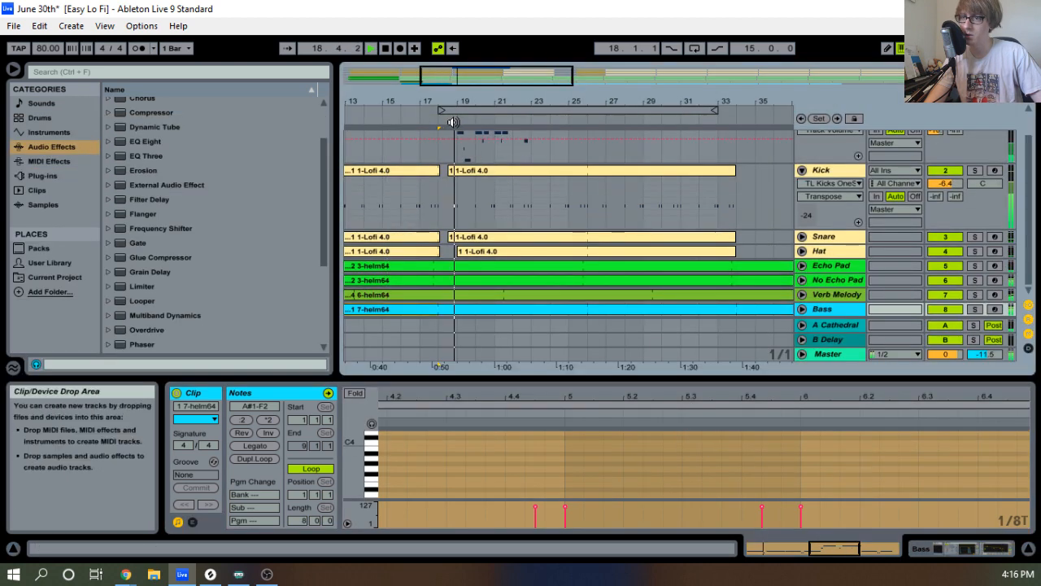
pyautogui.scroll(2, 510, 153)
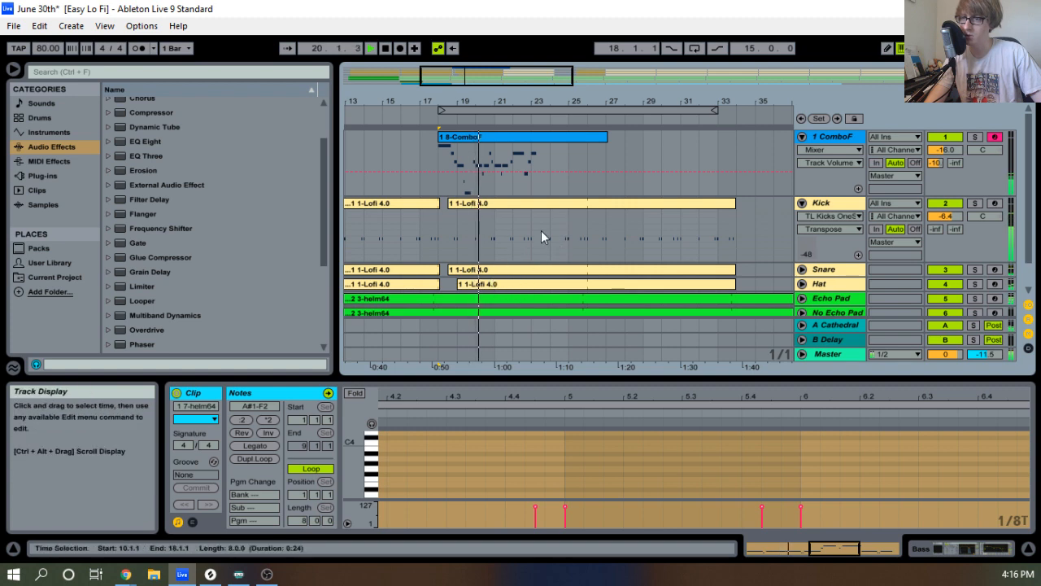
pyautogui.click(518, 203)
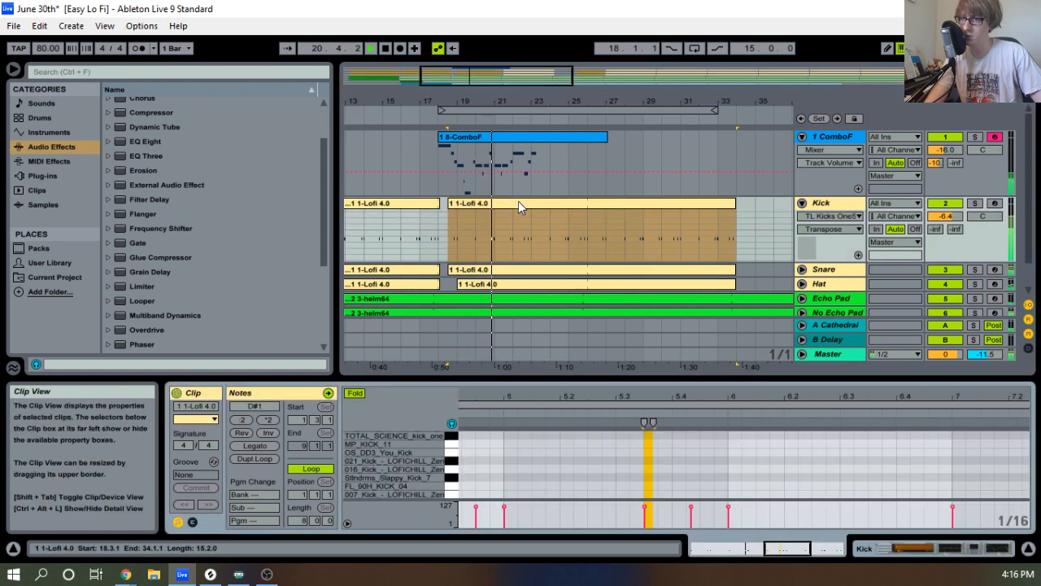
pyautogui.moveTo(735, 377); pyautogui.dragTo(645, 366)
pyautogui.press('space')
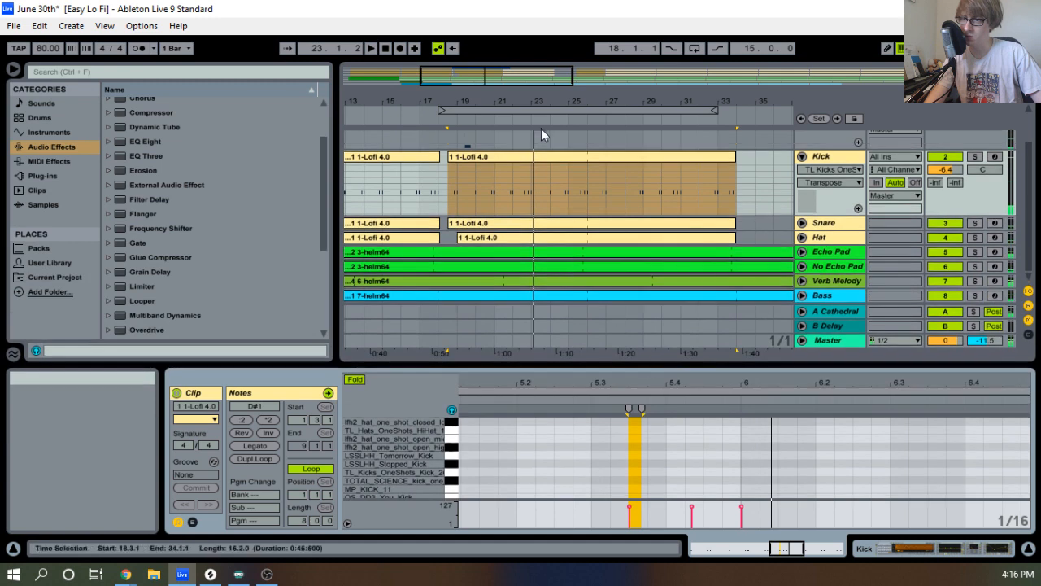
# Reopen the Bass clip in an enlarged note editor, place the insert mark at 5.3.3 and replay bar 5.
pyautogui.click(541, 128)
pyautogui.click(611, 295)
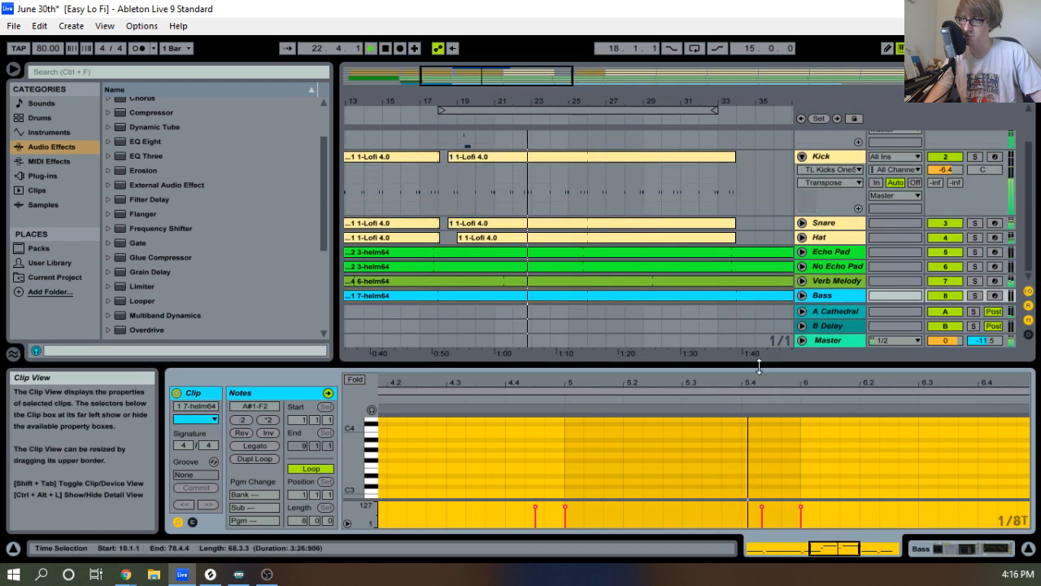
pyautogui.moveTo(774, 358); pyautogui.dragTo(744, 105)
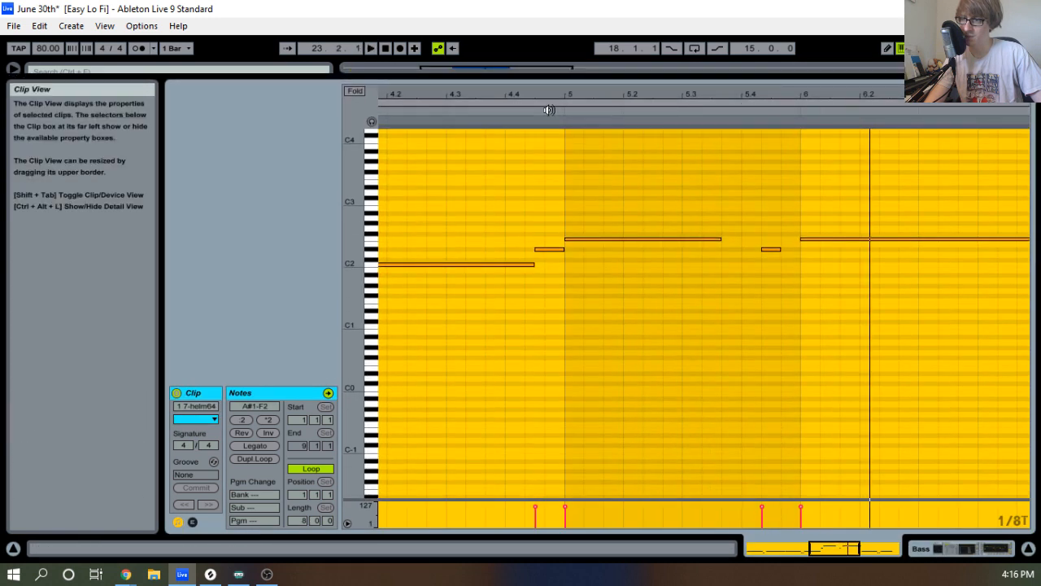
pyautogui.click(721, 281)
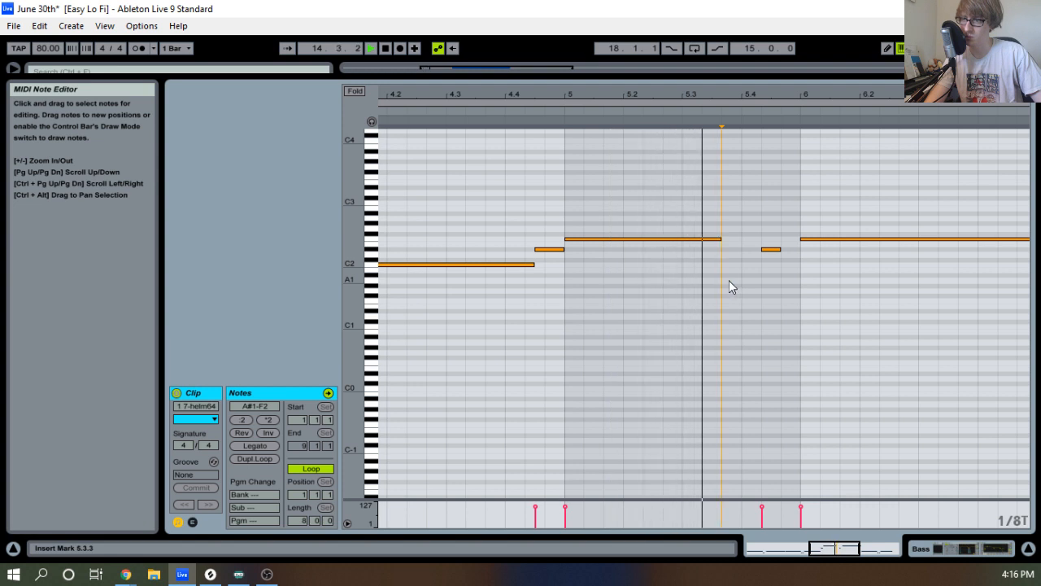
pyautogui.press('space')
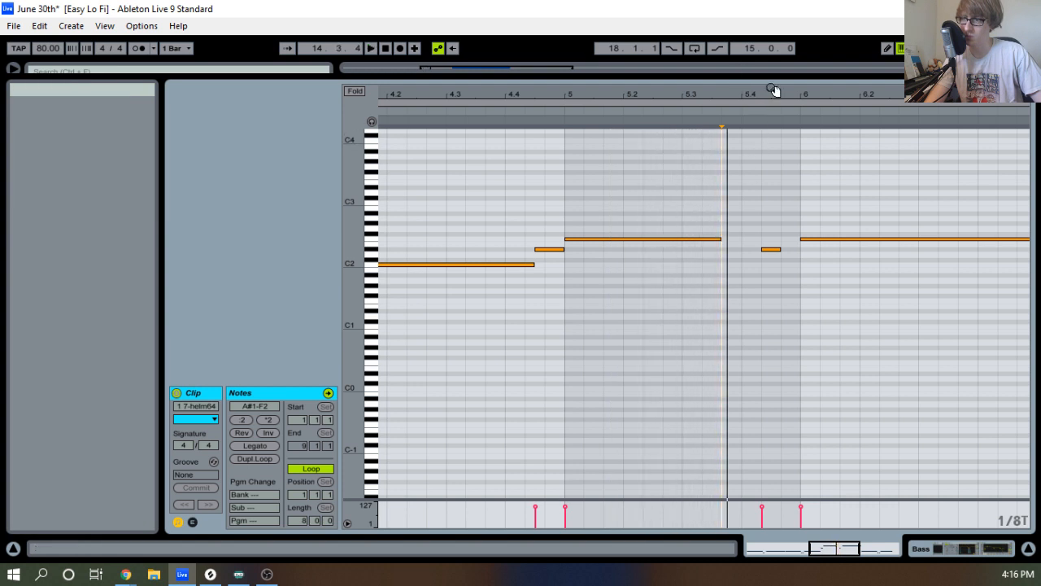
# Copy a section of the Kick clip from bar 20 over the earlier Kick clip and extend it to span 10.1.1 to 18.1.1.
pyautogui.moveTo(774, 89); pyautogui.dragTo(772, 378)
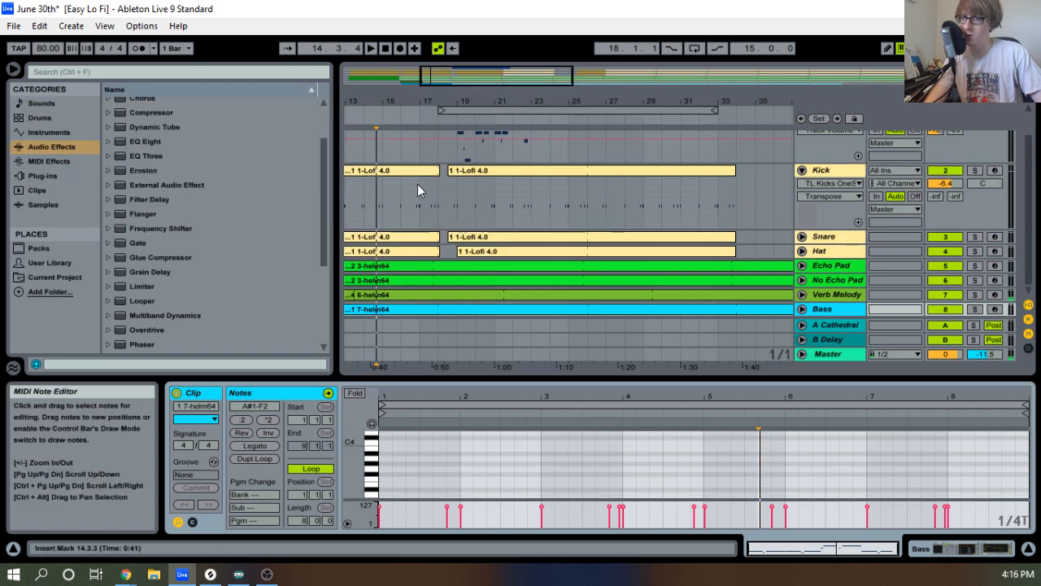
pyautogui.moveTo(451, 100); pyautogui.dragTo(692, 117)
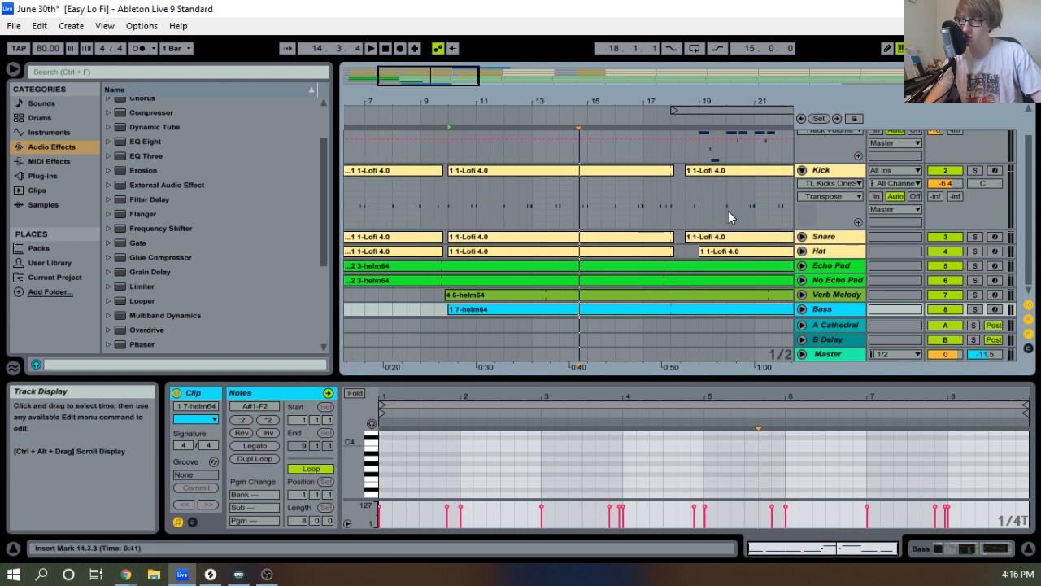
pyautogui.click(728, 215)
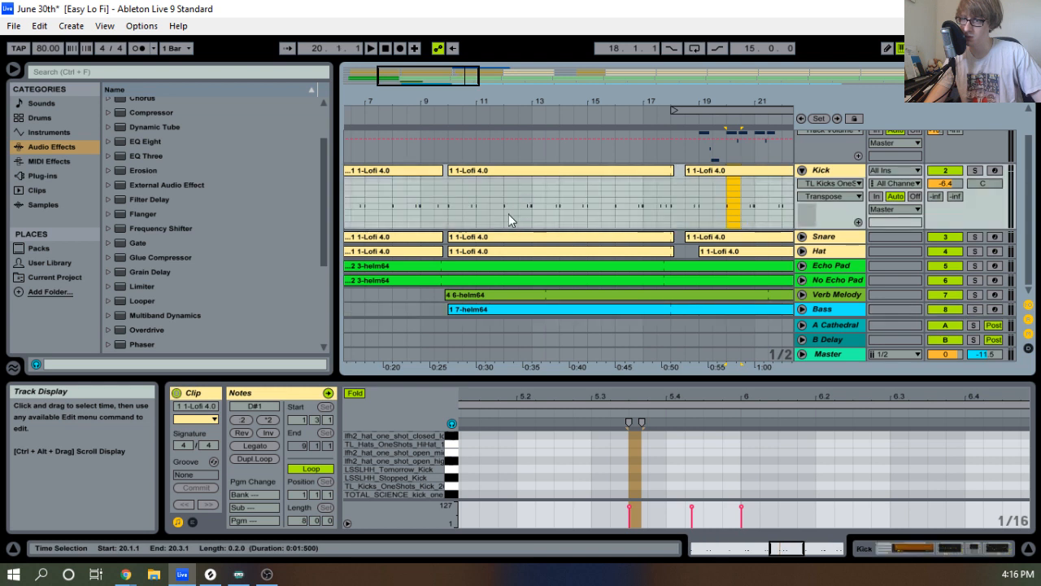
pyautogui.click(508, 215)
pyautogui.hotkey('ctrl', 'v')
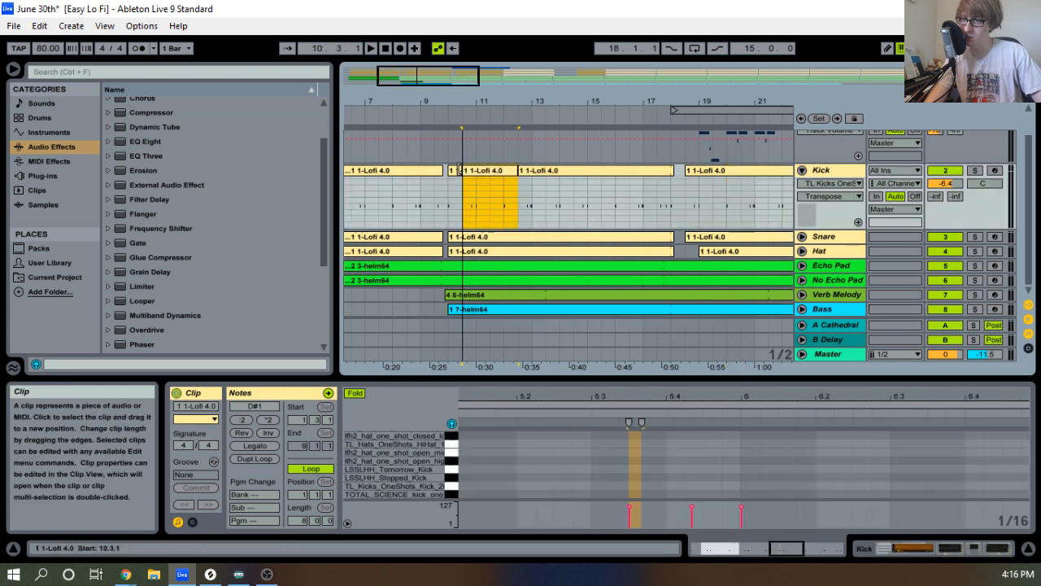
pyautogui.moveTo(459, 170); pyautogui.dragTo(449, 170)
pyautogui.press('space')
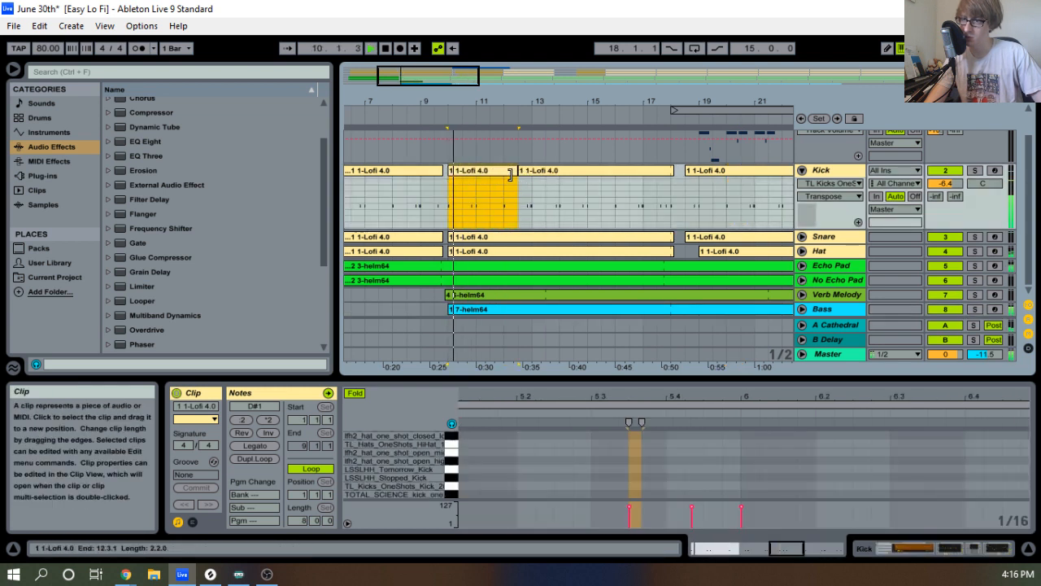
pyautogui.moveTo(521, 171); pyautogui.dragTo(672, 171)
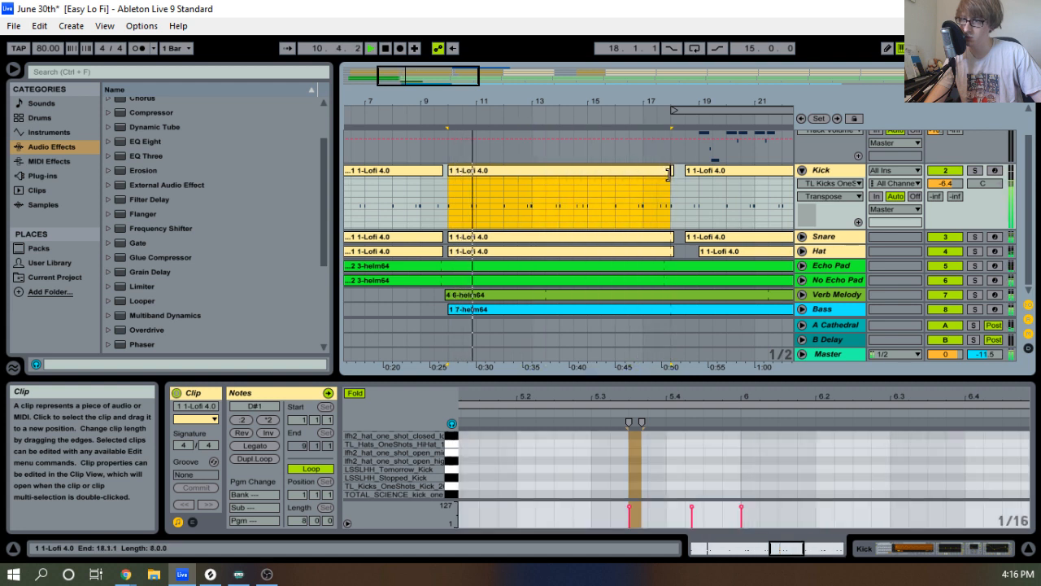
# Copy the Kick section from 10.1.1 to 11.3.1 to the first Kick clip at 2.1.1 and extend it to 9.4.2.
pyautogui.moveTo(449, 99); pyautogui.dragTo(591, 96)
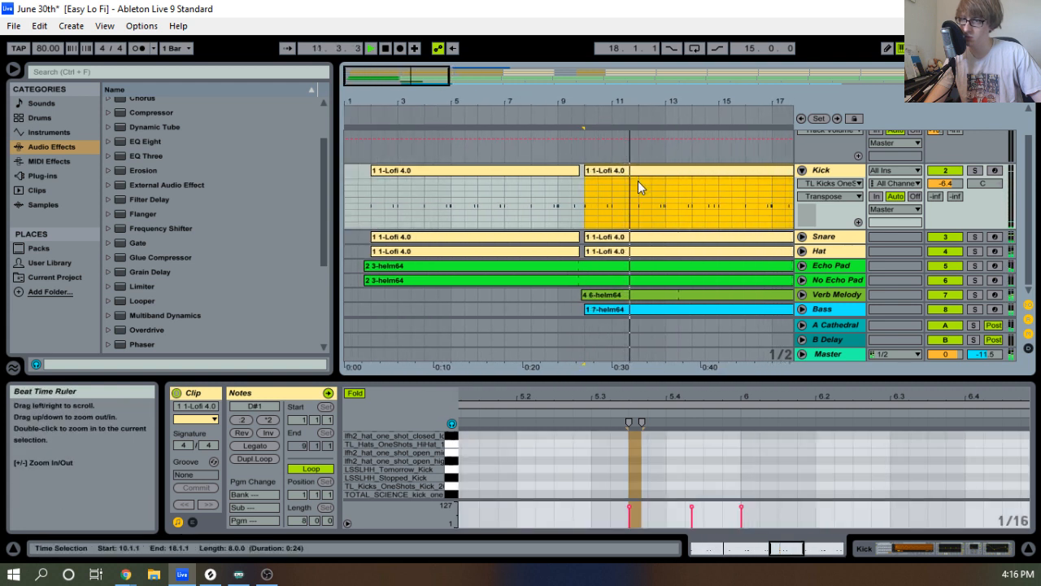
pyautogui.click(591, 202)
pyautogui.moveTo(591, 202); pyautogui.dragTo(620, 205)
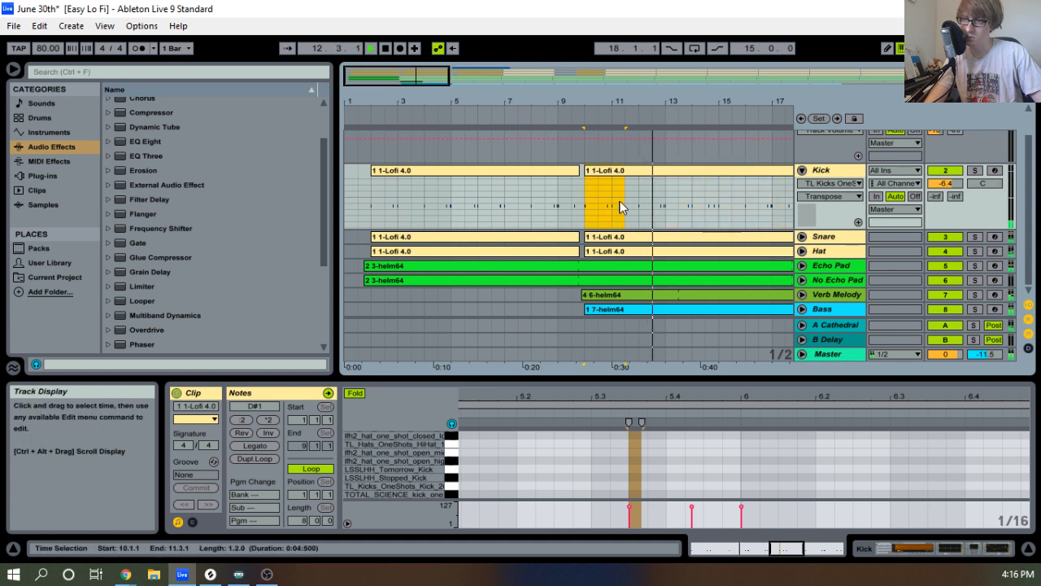
pyautogui.click(374, 193)
pyautogui.hotkey('ctrl', 'v')
pyautogui.moveTo(397, 172); pyautogui.dragTo(579, 176)
pyautogui.moveTo(582, 101); pyautogui.dragTo(490, 100)
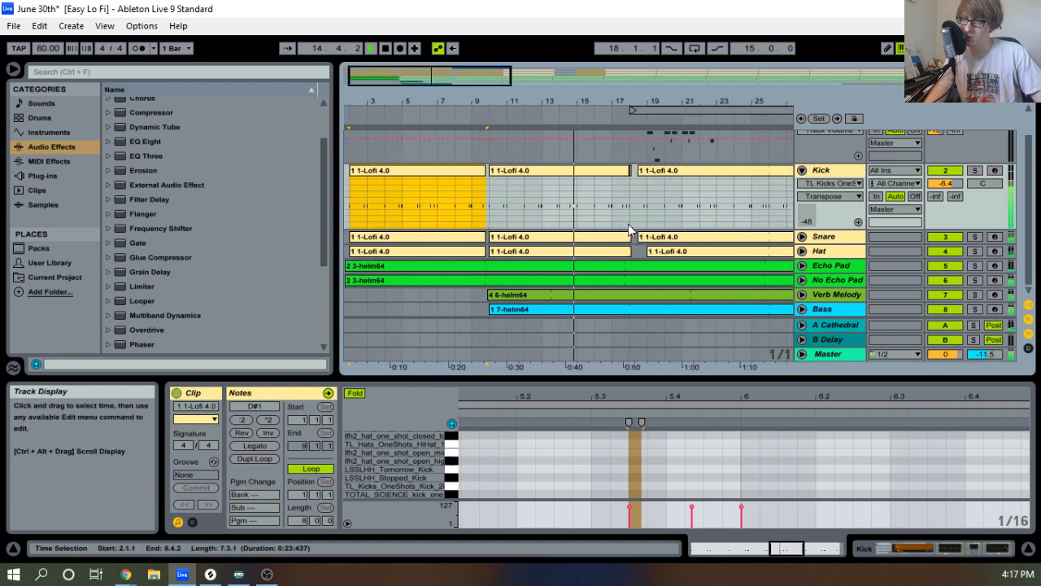
# Reopen the Bass clip in an enlarged note editor around bar 5 and play the passage.
pyautogui.click(583, 311)
pyautogui.press('space')
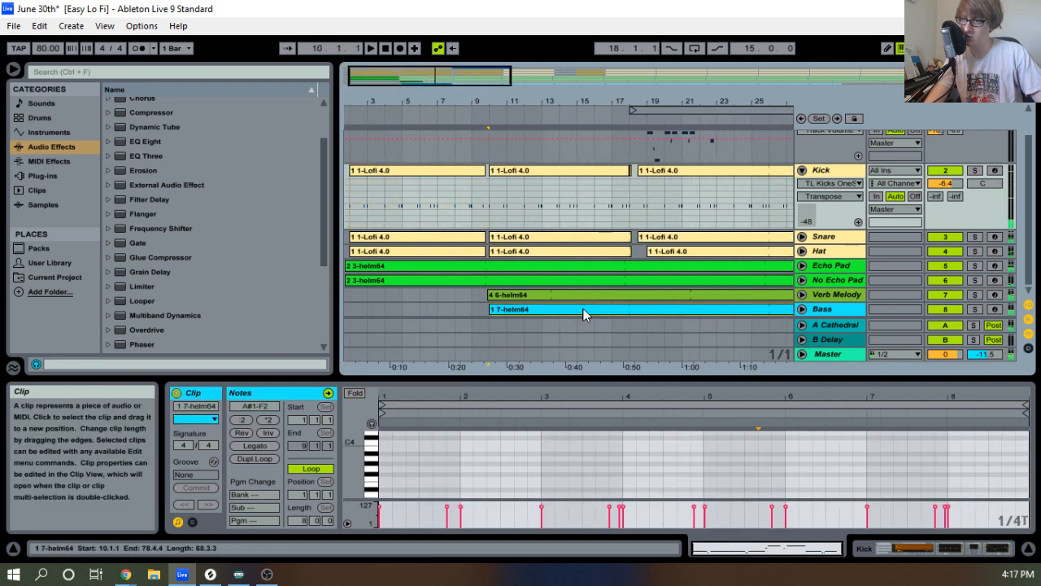
pyautogui.doubleClick(584, 312)
pyautogui.press('space')
pyautogui.moveTo(726, 379); pyautogui.dragTo(719, 138)
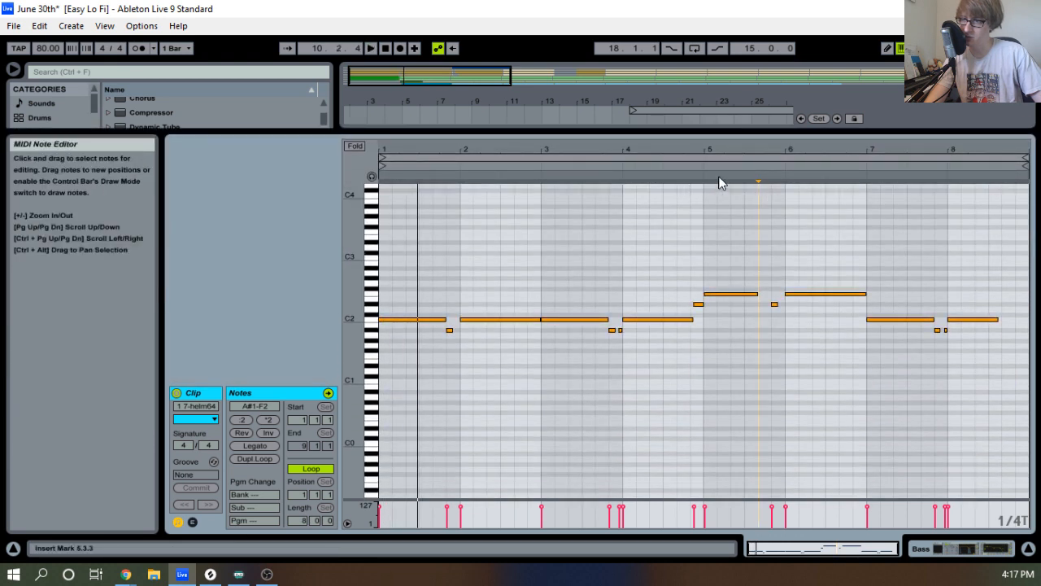
pyautogui.moveTo(690, 177); pyautogui.dragTo(759, 297)
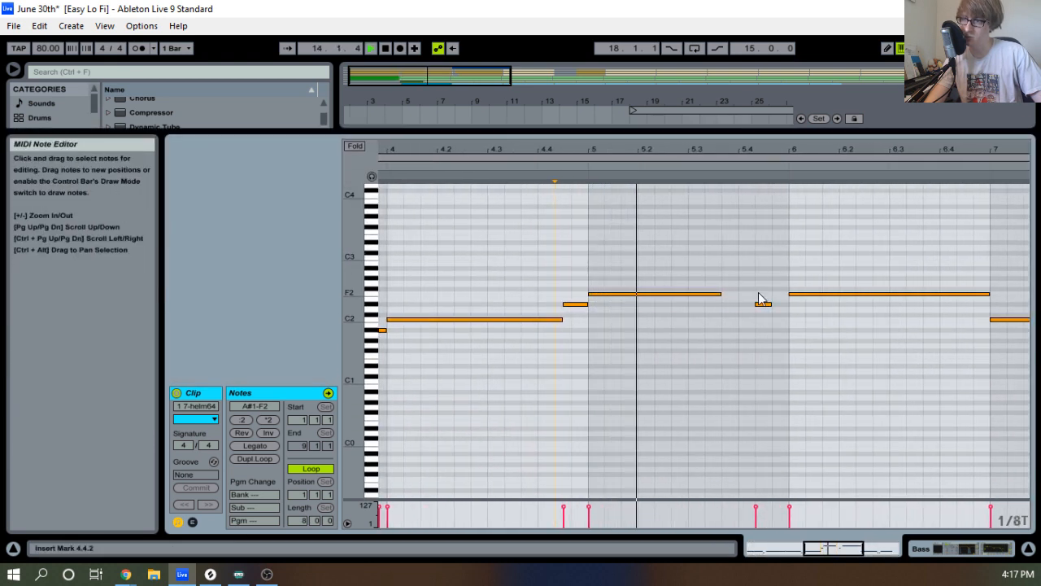
# Replay the bass around 5.3.3 and place the insert mark at the short D#2 note's start at 5.4.2.
pyautogui.press('space')
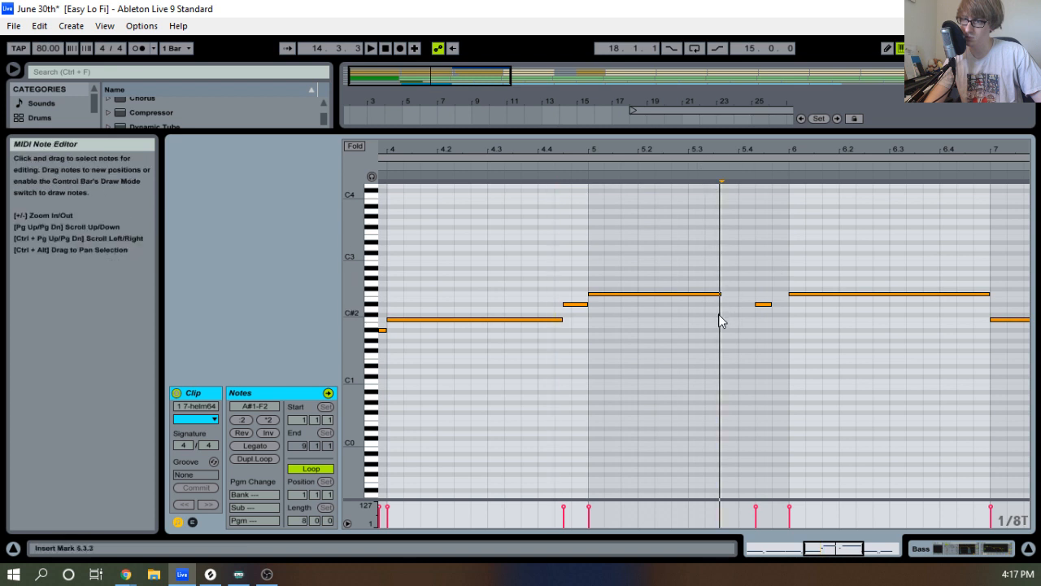
pyautogui.press('space')
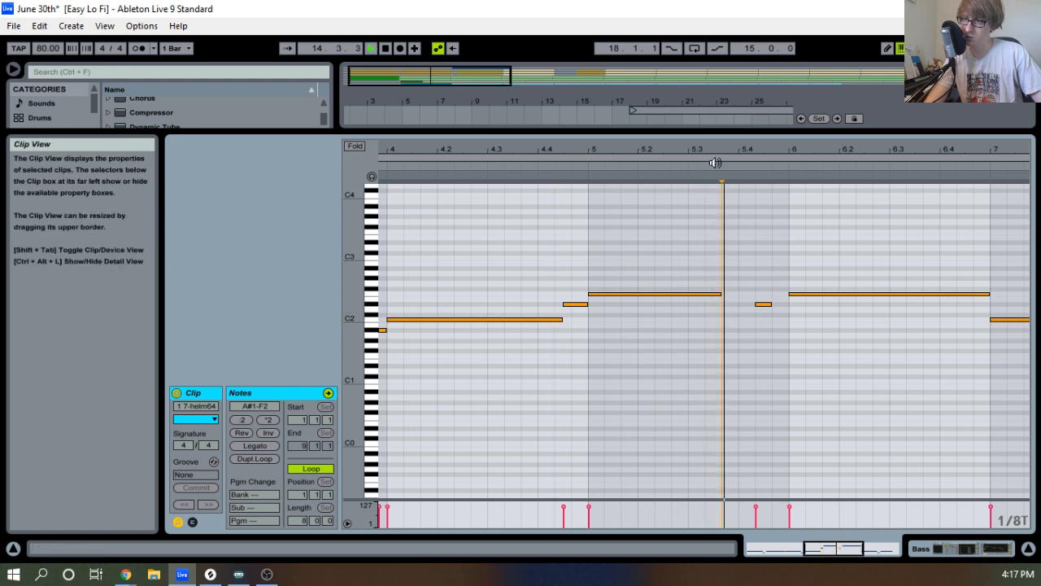
pyautogui.press('space')
pyautogui.click(702, 159)
pyautogui.click(699, 165)
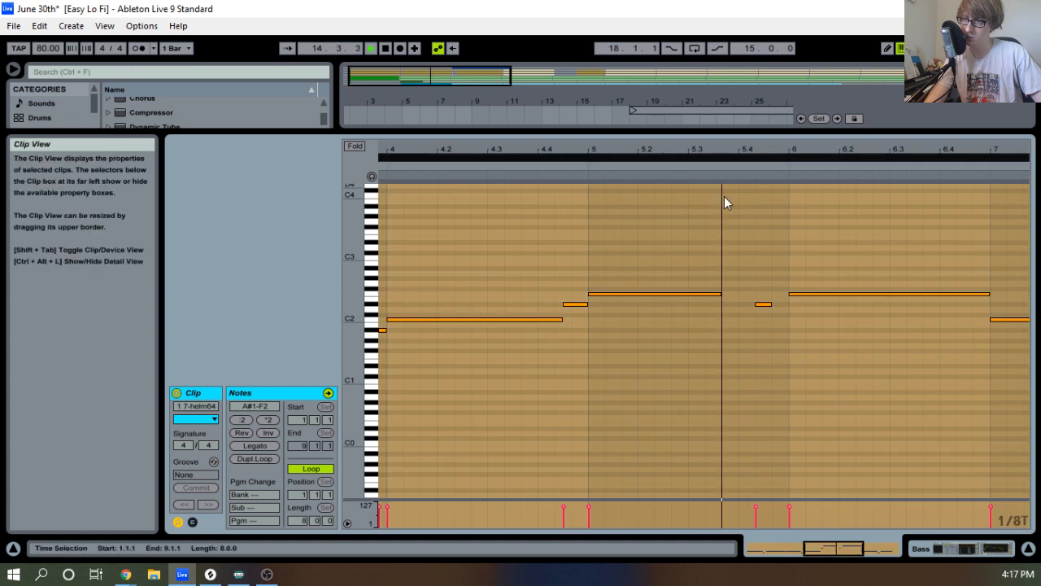
pyautogui.click(746, 192)
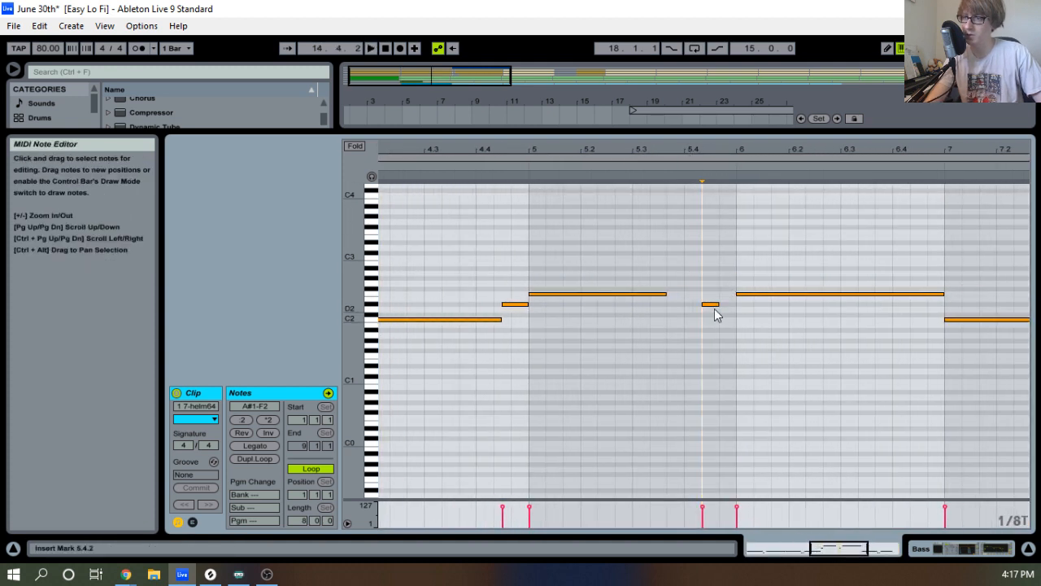
# Switch off the triplet grid, trim the bar 5 F2 note, and paste a copy of the short D#2 at 5.3.3, lowered to C2.
pyautogui.hotkey('ctrl', '3')
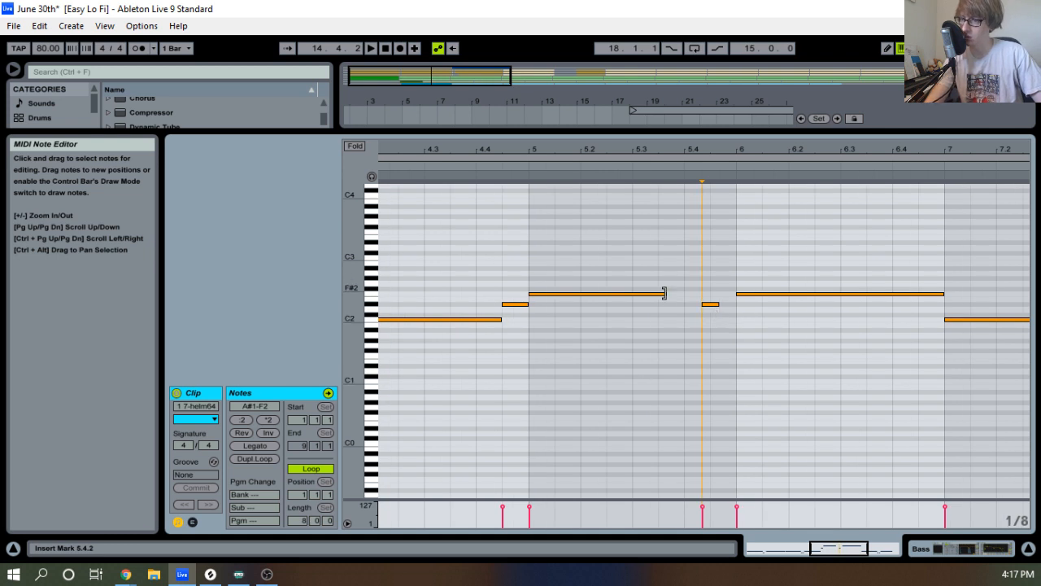
pyautogui.moveTo(665, 294); pyautogui.dragTo(660, 294)
pyautogui.moveTo(716, 328); pyautogui.dragTo(713, 284)
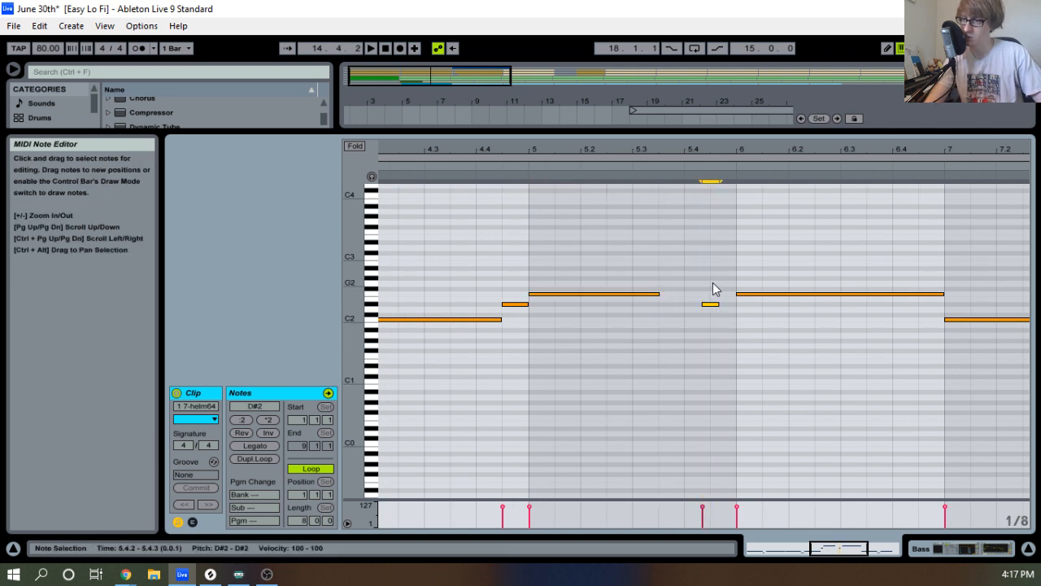
pyautogui.hotkey('ctrl', 'c')
pyautogui.click(660, 320)
pyautogui.hotkey('ctrl', 'v')
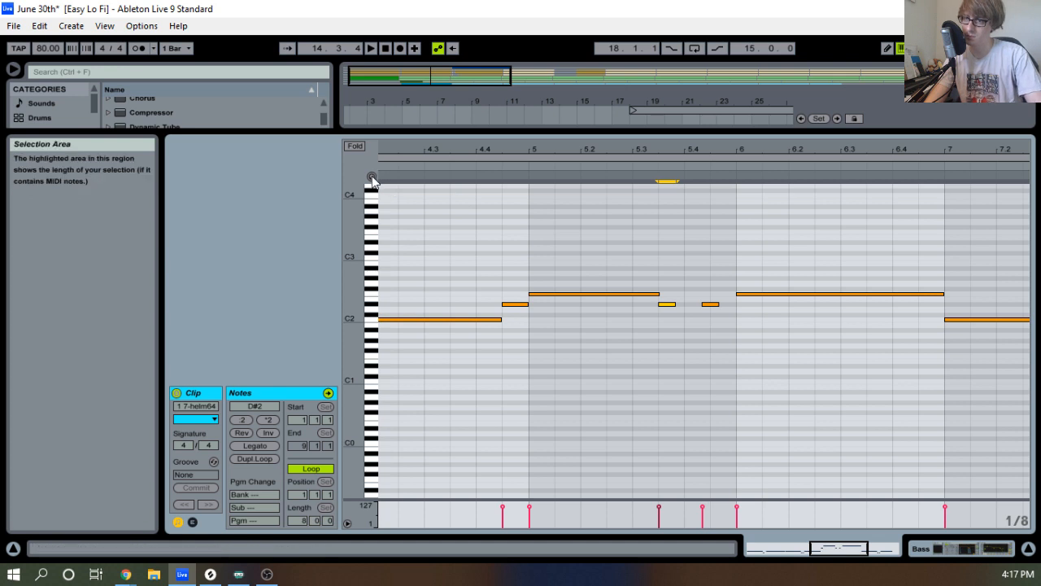
pyautogui.press('Down')
pyautogui.press('Down')
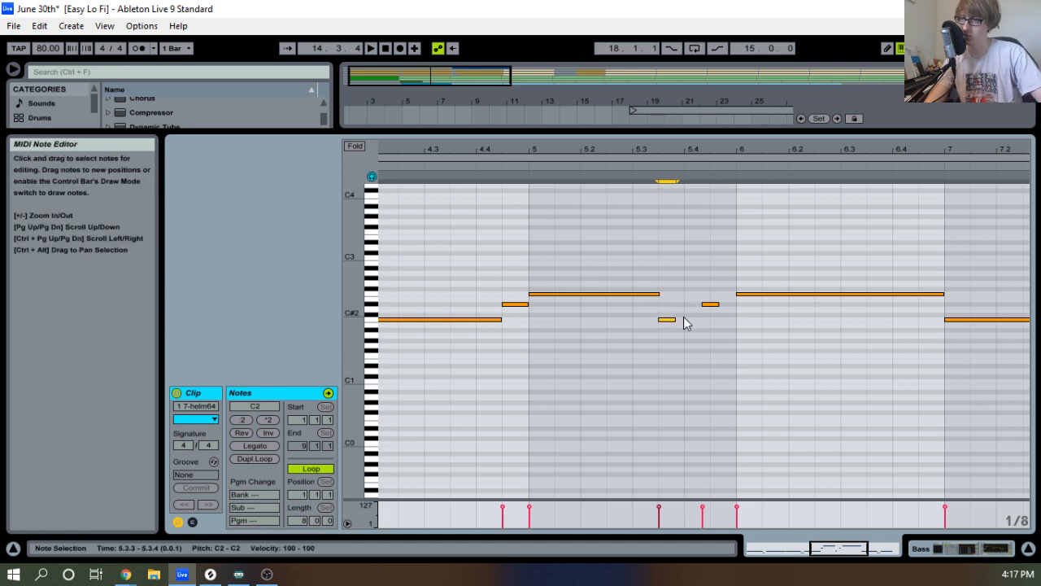
# Lengthen the C2 note at 5.3.3 to end at 5.4.1 and replay the bass from the end of bar 4.
pyautogui.press('space')
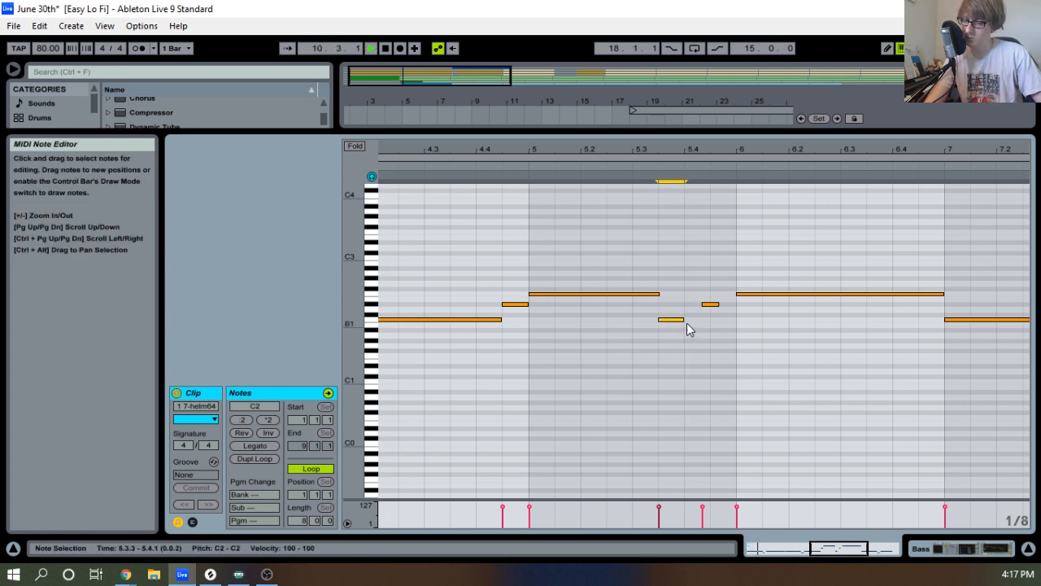
pyautogui.press('space')
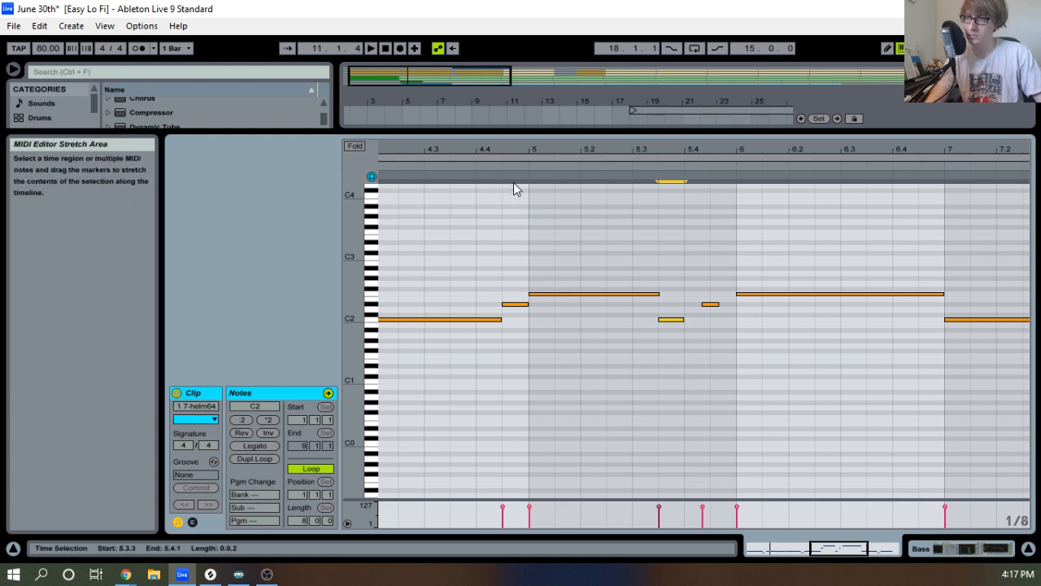
pyautogui.click(472, 159)
pyautogui.press('space')
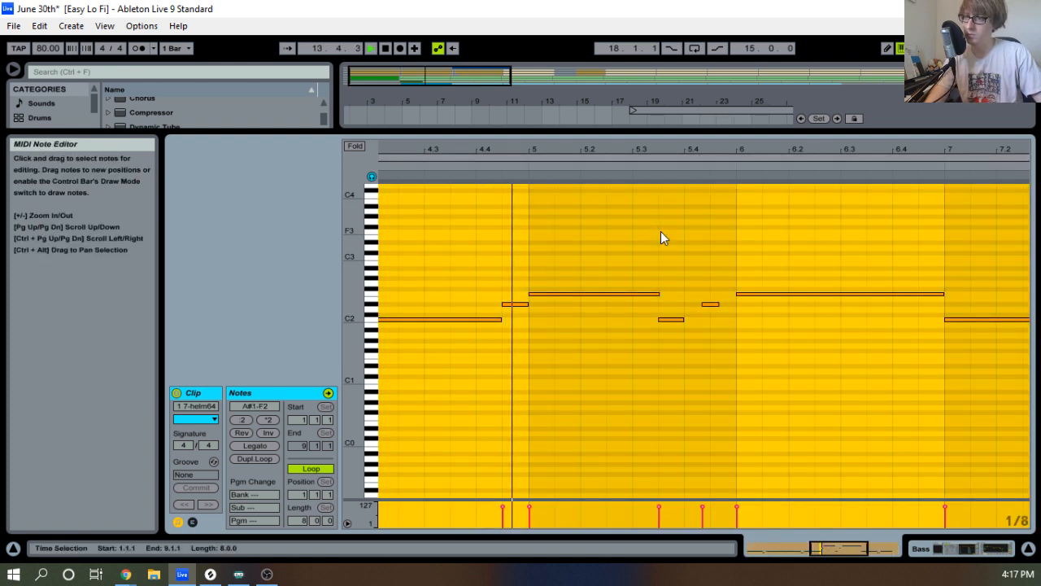
pyautogui.click(713, 250)
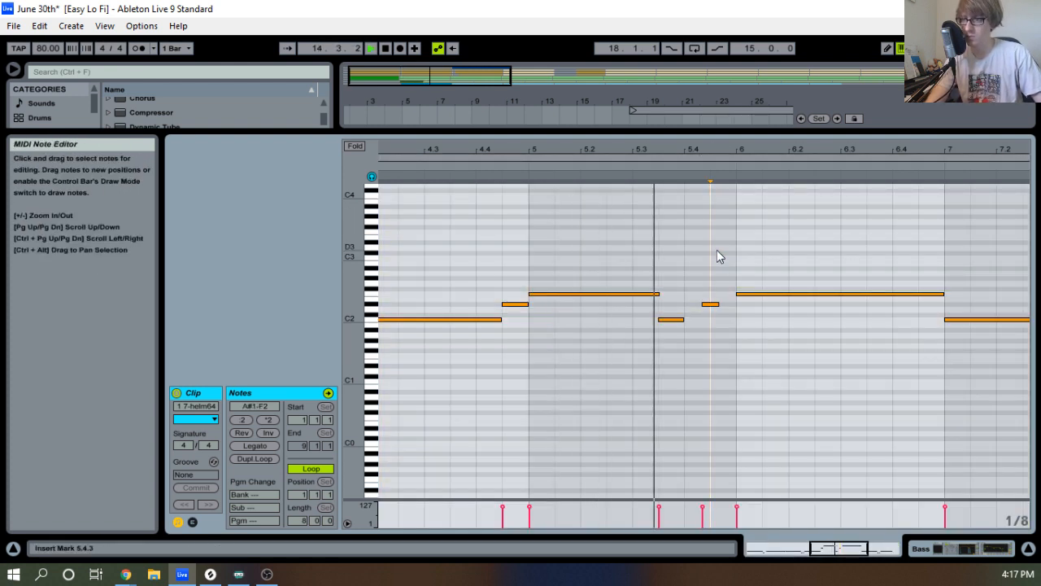
pyautogui.press('space')
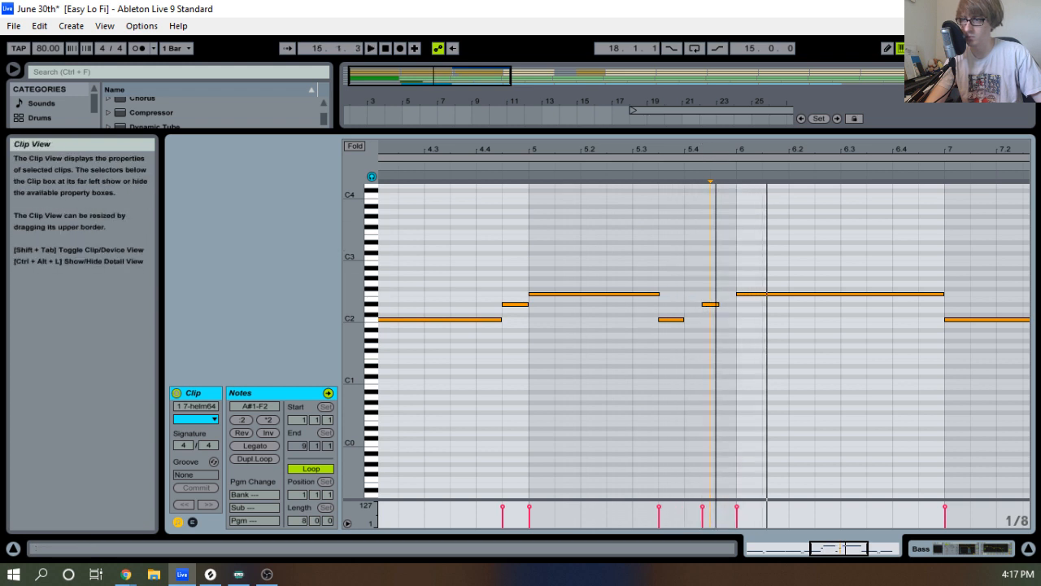
# Lengthen the C2 note at 5.3.3 to end at 5.4.2, using a triplet grid, and replay bar 5.
pyautogui.moveTo(713, 152); pyautogui.dragTo(713, 183)
pyautogui.moveTo(659, 320); pyautogui.dragTo(696, 330)
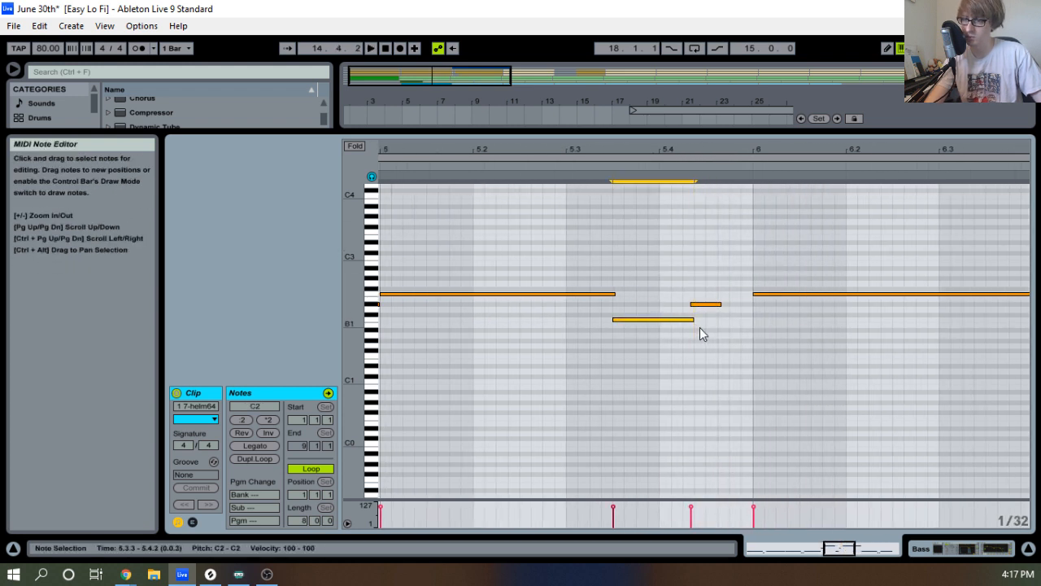
pyautogui.hotkey('ctrl', '3')
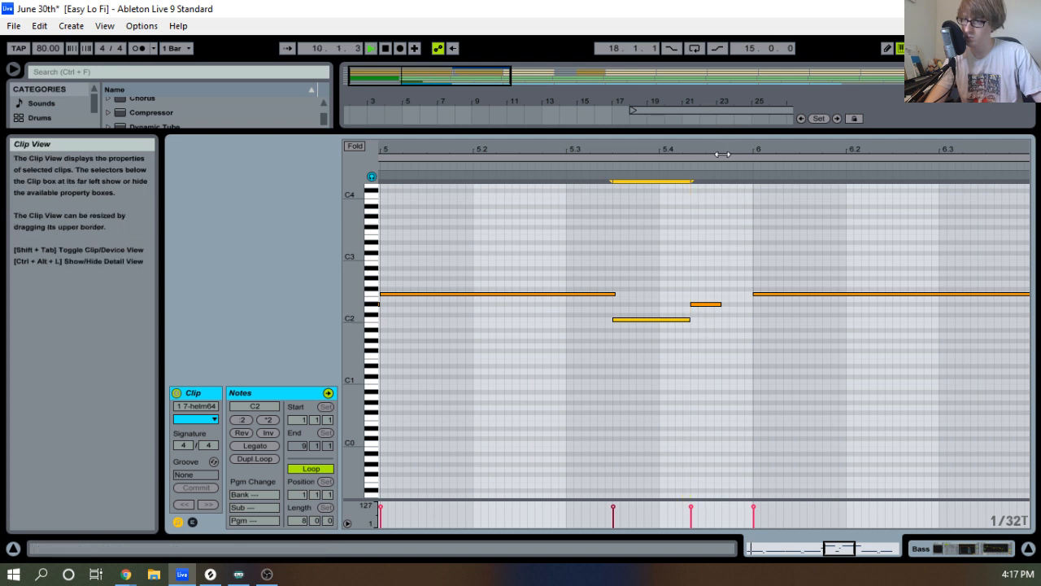
pyautogui.moveTo(722, 151); pyautogui.dragTo(750, 177)
pyautogui.press('space')
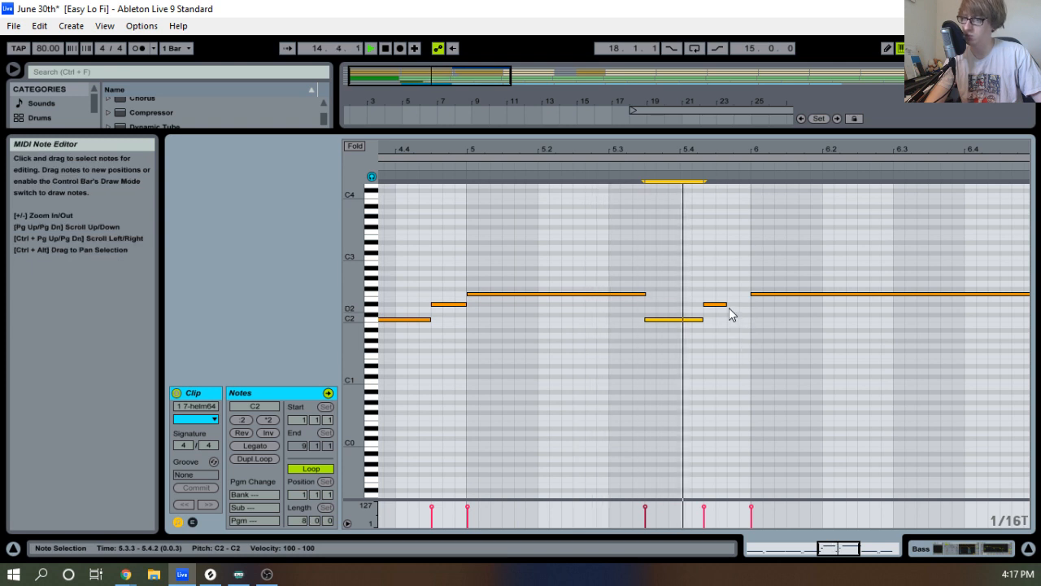
# Lengthen the D#2 note at 5.4.2 to end at 6.1.1 and replay from the end of bar 4.
pyautogui.moveTo(726, 305); pyautogui.dragTo(740, 307)
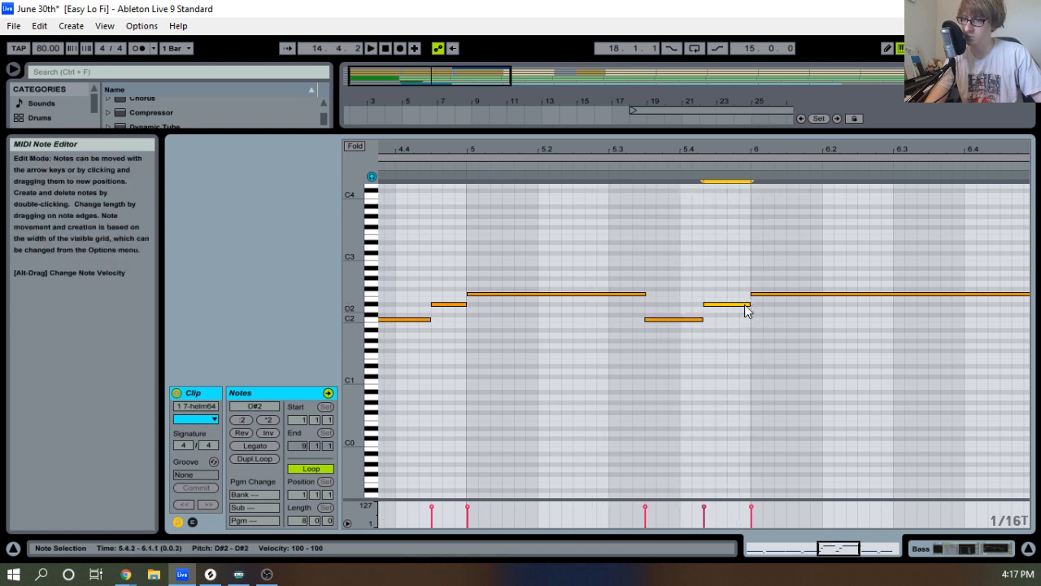
pyautogui.click(457, 165)
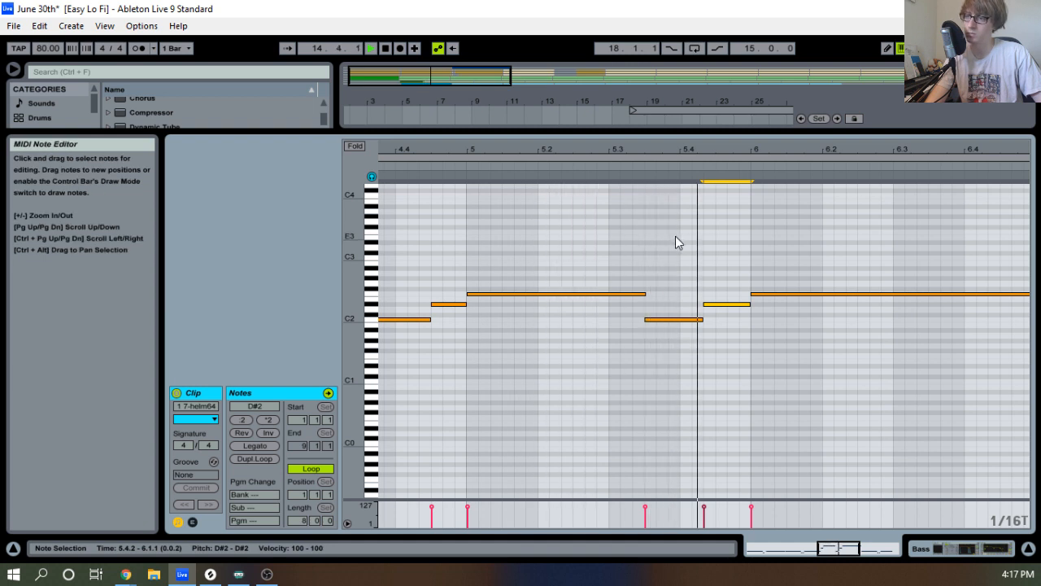
pyautogui.moveTo(734, 147); pyautogui.dragTo(586, 163)
pyautogui.click(562, 164)
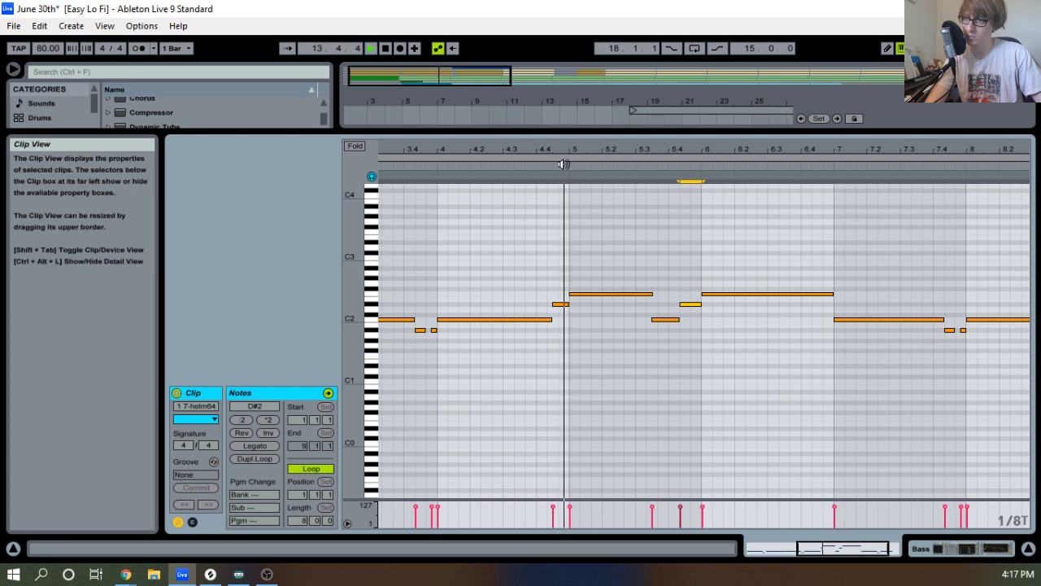
# Shorten the C2 note to end at 5.4.1 and the D#2 note to end at 5.4.3, and replay bar 5.
pyautogui.moveTo(678, 146); pyautogui.dragTo(675, 187)
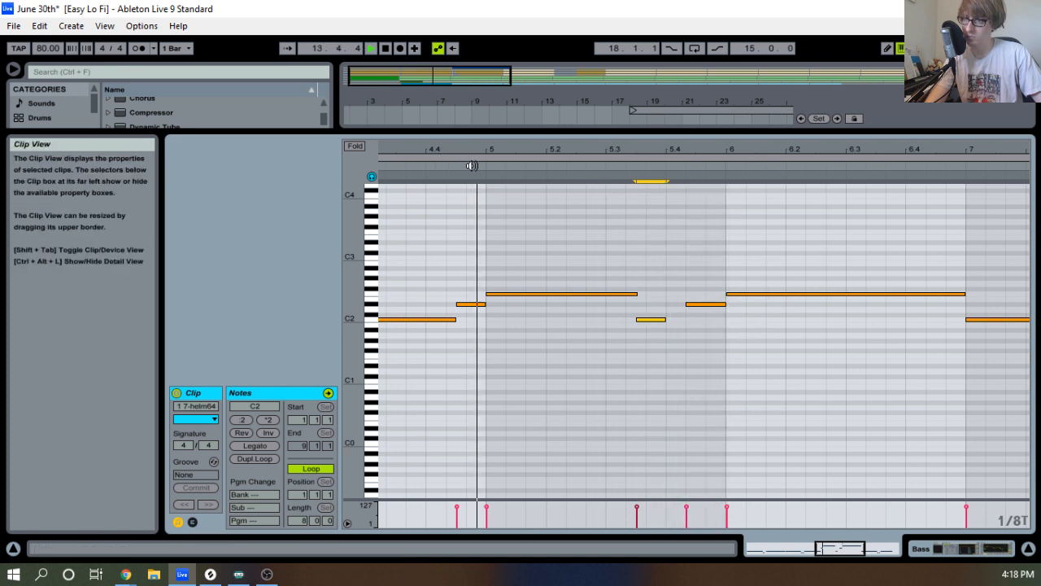
pyautogui.moveTo(730, 151); pyautogui.dragTo(729, 167)
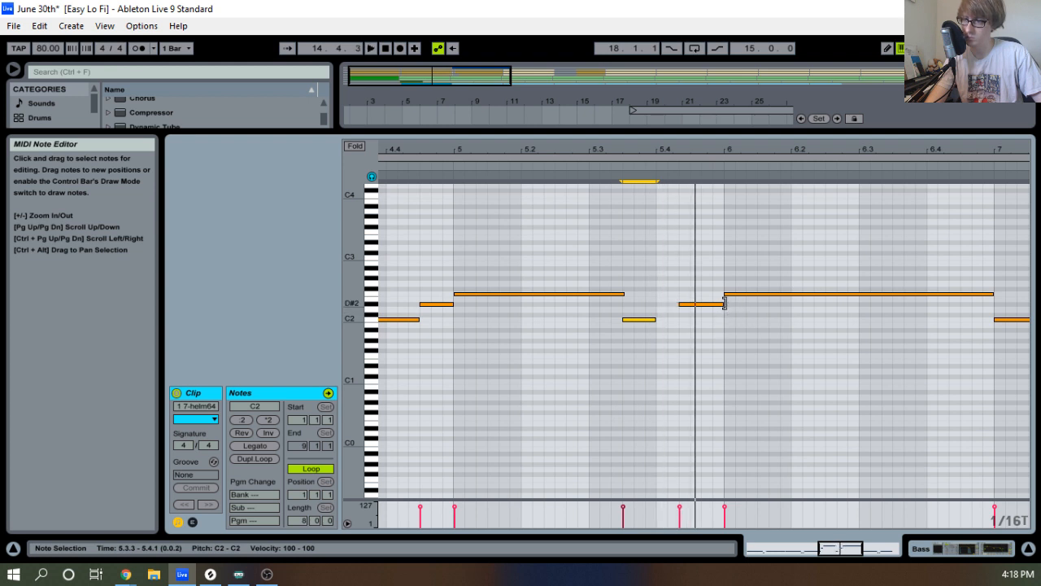
pyautogui.moveTo(724, 303); pyautogui.dragTo(704, 305)
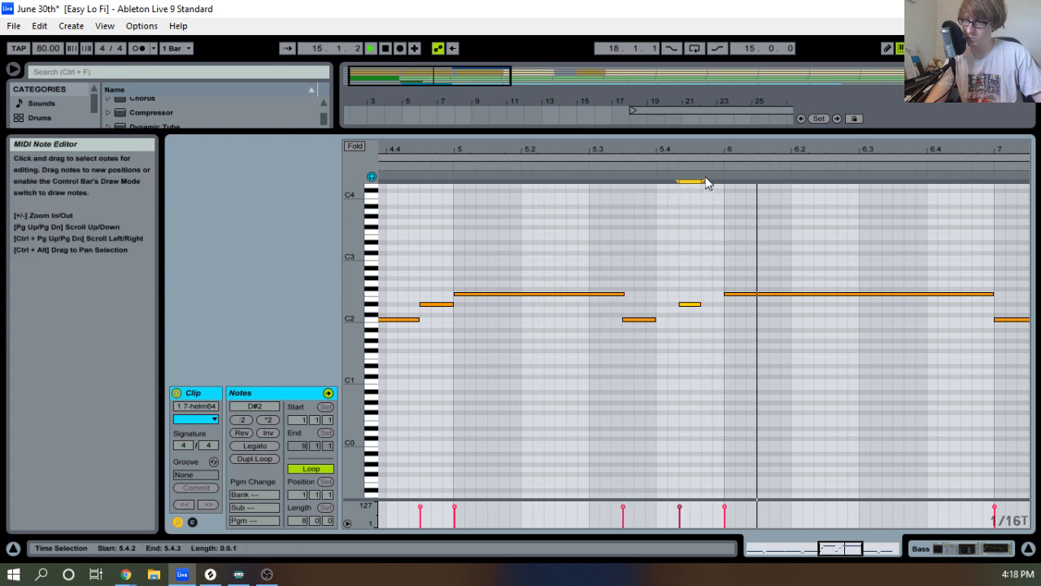
pyautogui.press('space')
pyautogui.moveTo(698, 145); pyautogui.dragTo(786, 142)
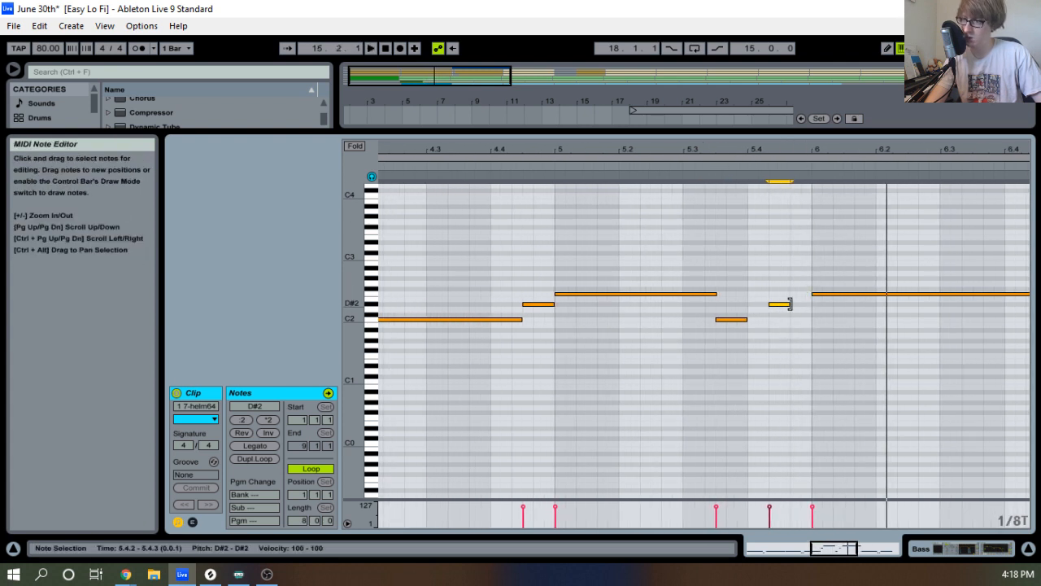
# Lengthen the bass's D#2 note at 5.4.2 to end at 6.1.1 and replay the phrase from before bar 5.
pyautogui.moveTo(790, 304); pyautogui.dragTo(812, 304)
pyautogui.click(801, 181)
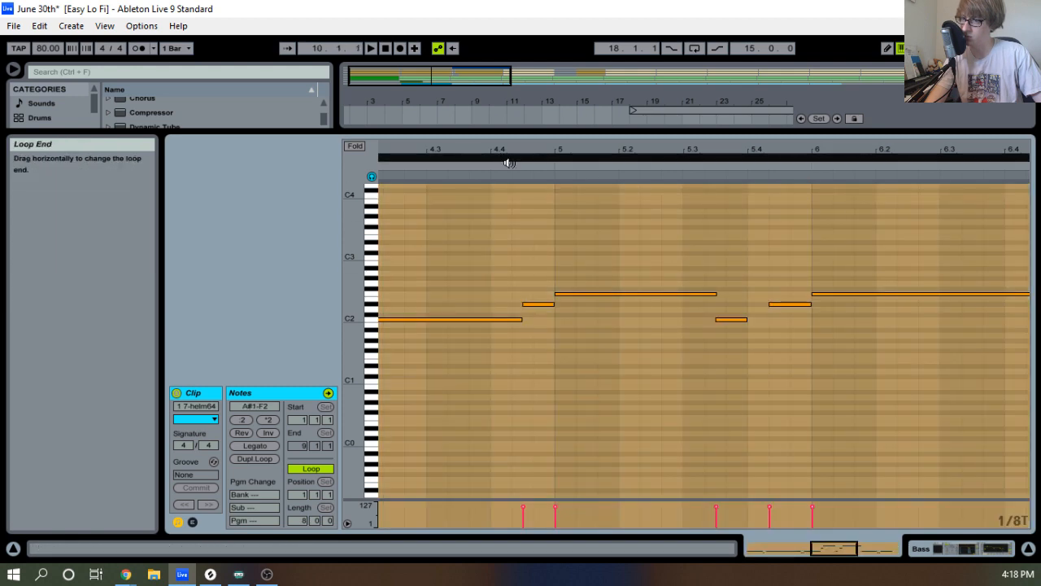
pyautogui.press('space')
pyautogui.click(810, 274)
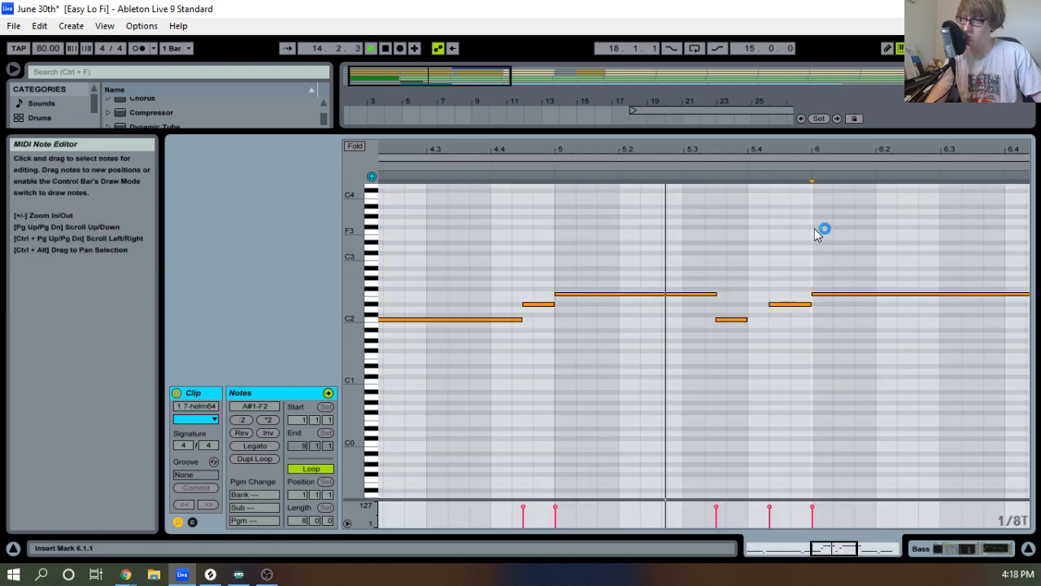
# Return to the full arrangement and extend the Kick clip ending at bar 18 so it ends at 18.1.3.
pyautogui.press('Tab')
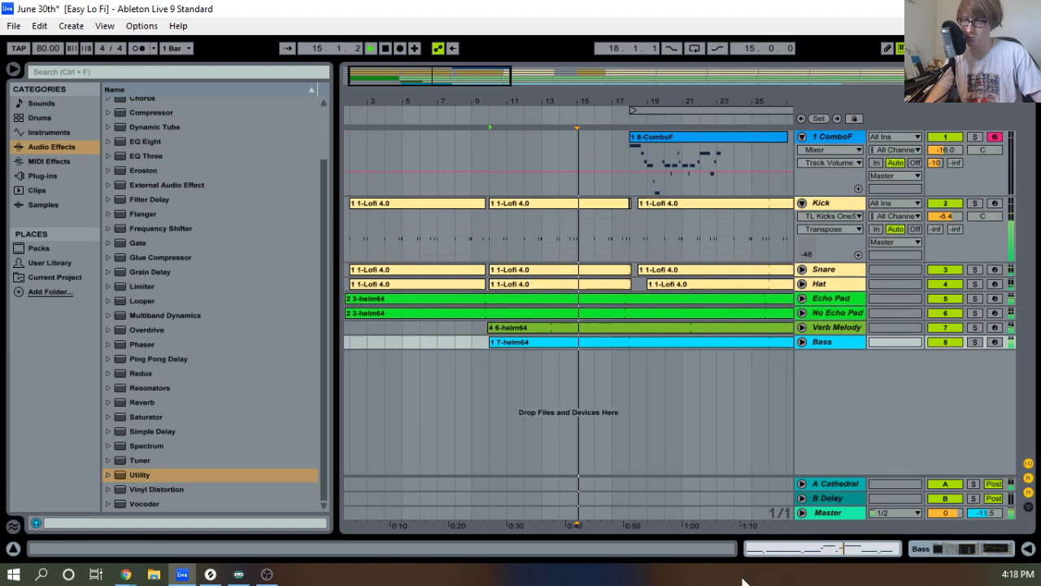
pyautogui.moveTo(661, 110); pyautogui.dragTo(653, 108)
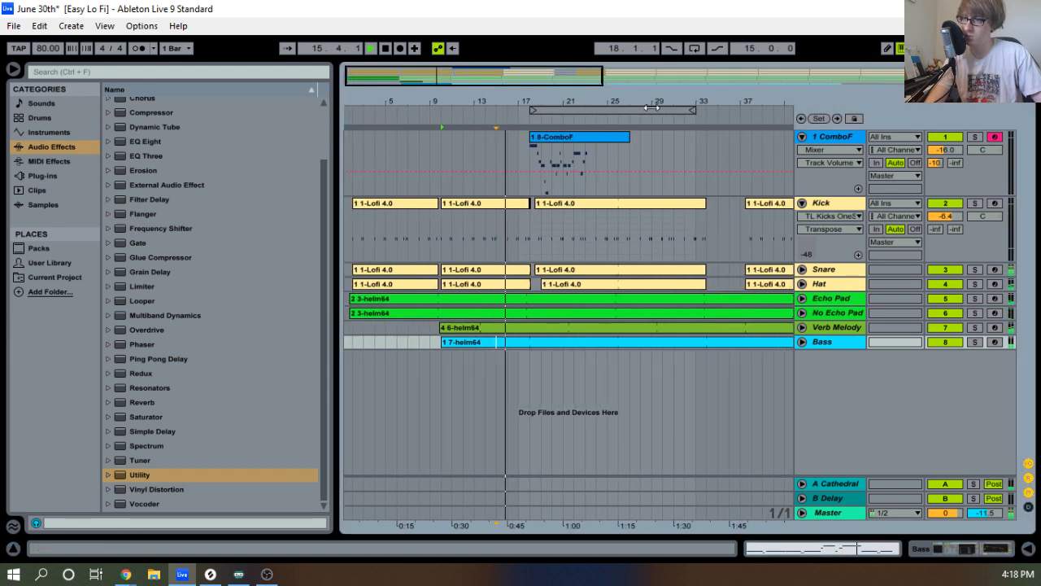
pyautogui.click(802, 342)
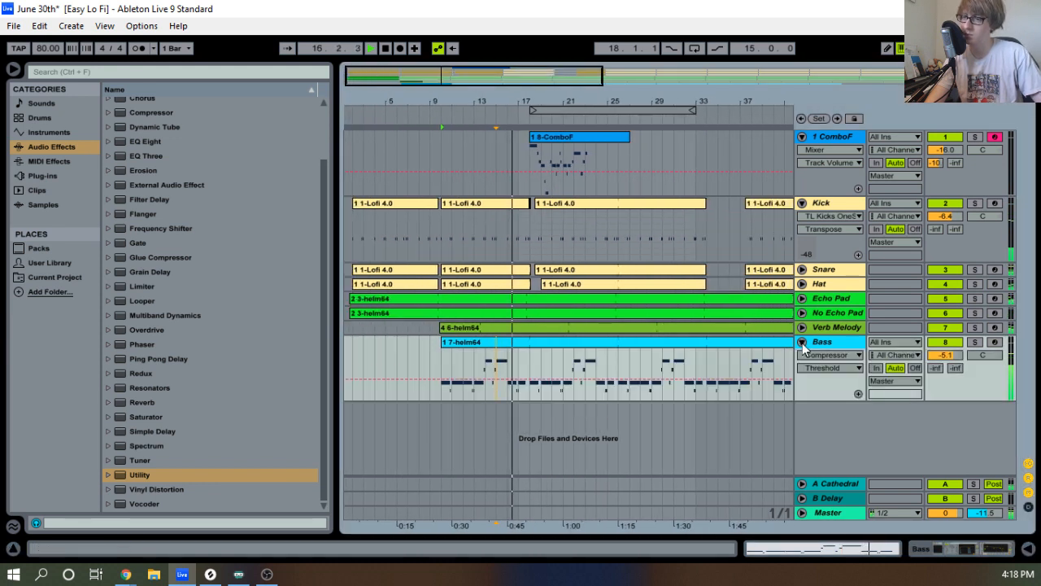
pyautogui.click(802, 343)
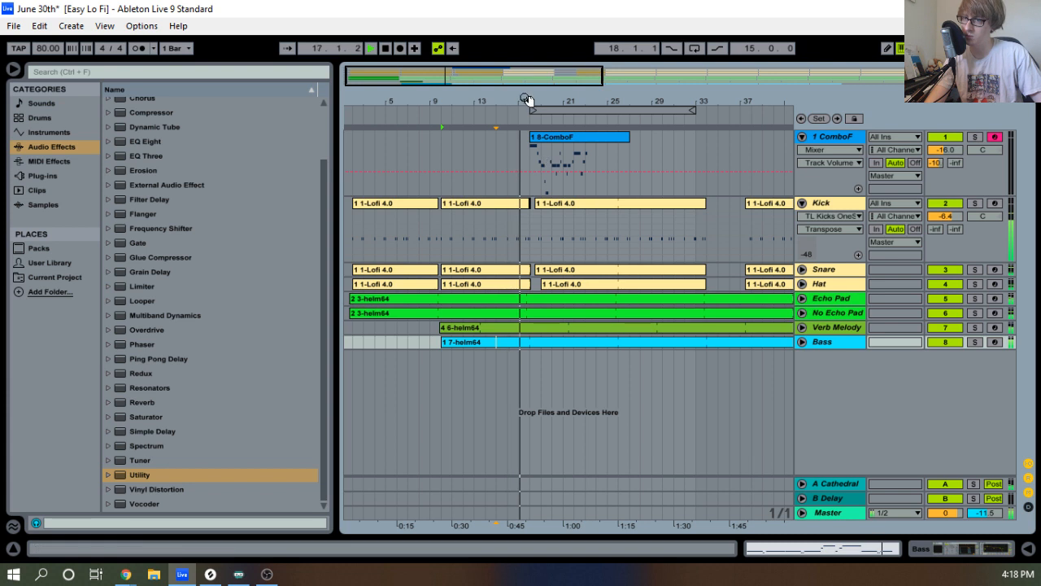
pyautogui.moveTo(527, 100); pyautogui.dragTo(545, 126)
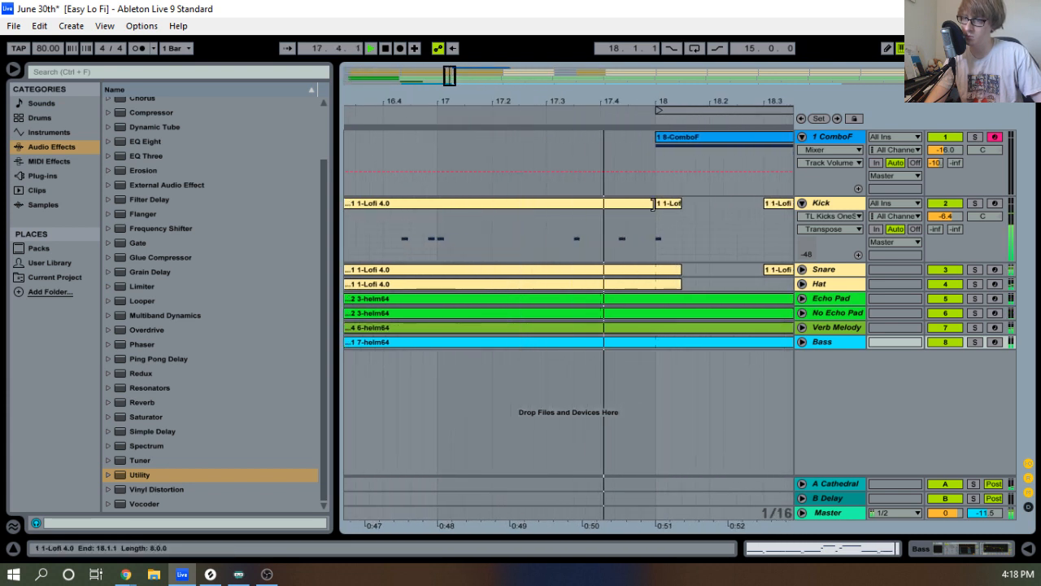
pyautogui.click(653, 204)
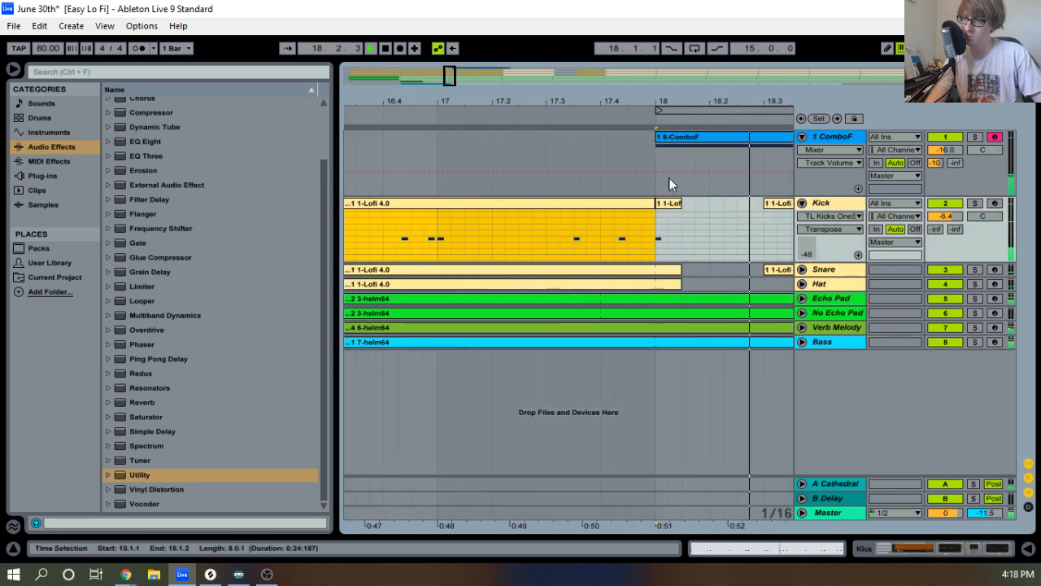
pyautogui.moveTo(654, 203); pyautogui.dragTo(682, 203)
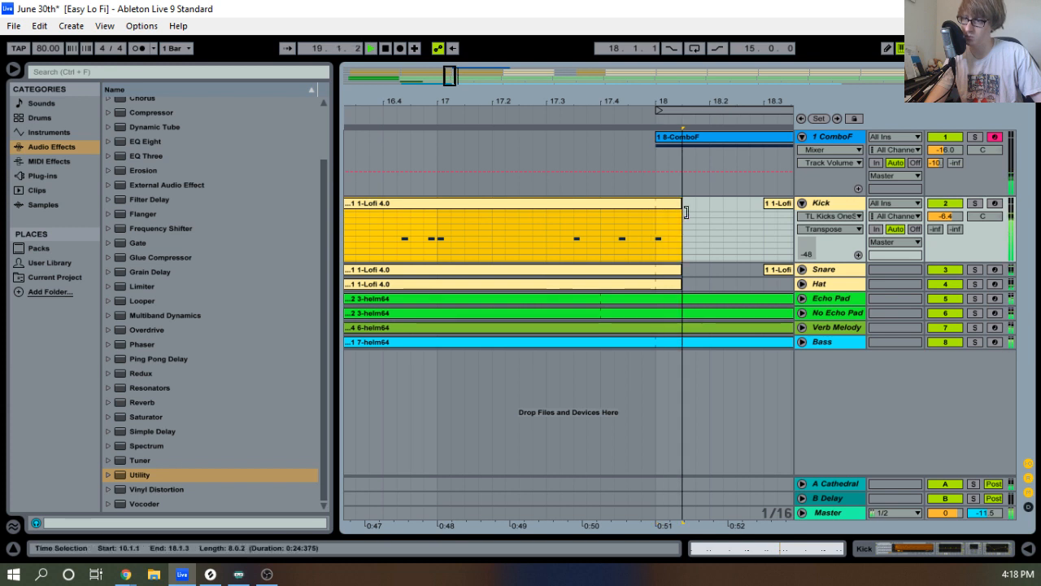
# Open the ComboF clip's notes in an enlarged editor and replay the melody from the end of bar 4.
pyautogui.moveTo(768, 99); pyautogui.dragTo(405, 101)
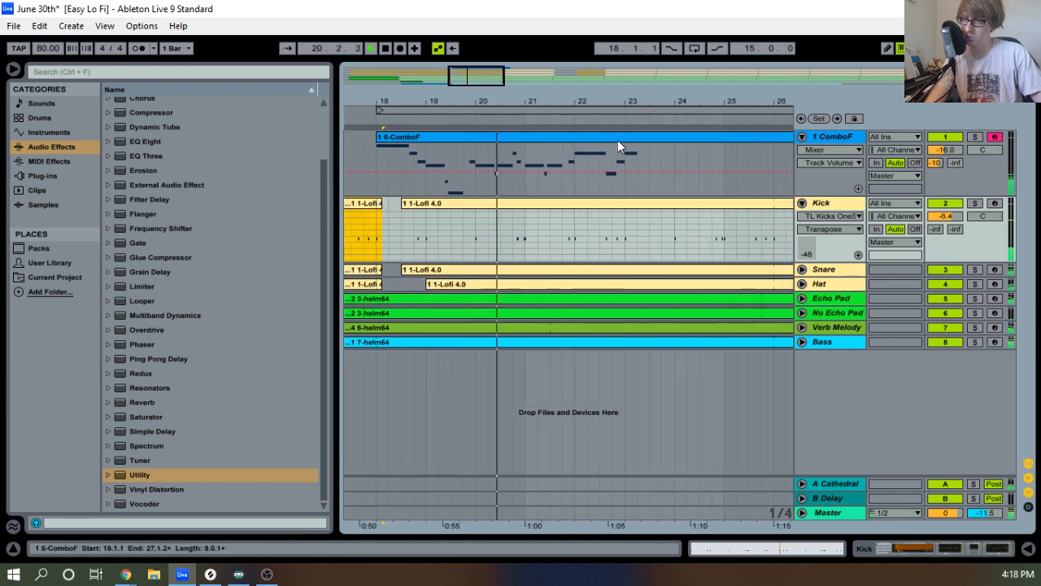
pyautogui.moveTo(616, 94); pyautogui.dragTo(624, 140)
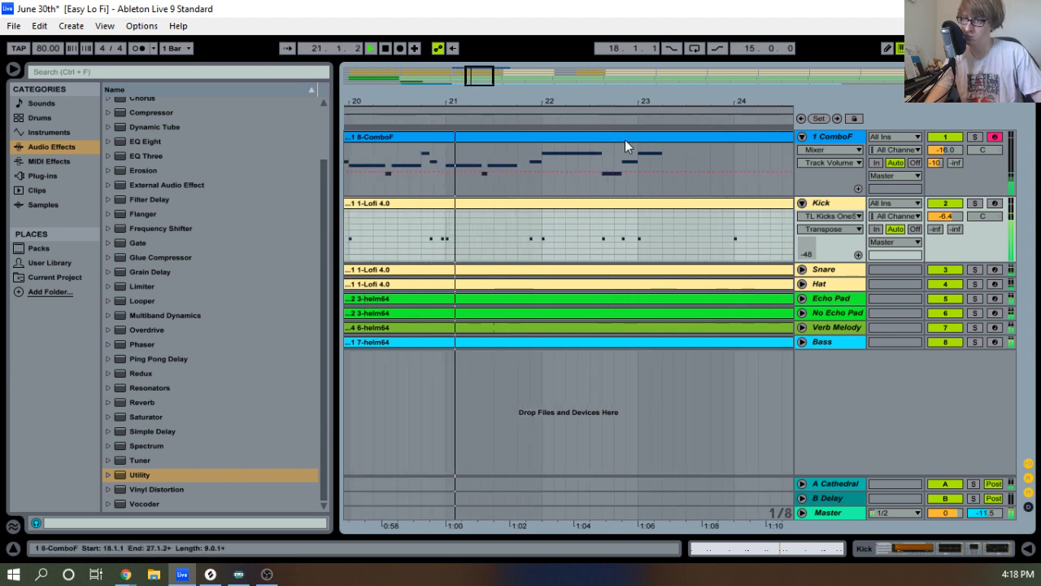
pyautogui.doubleClick(614, 136)
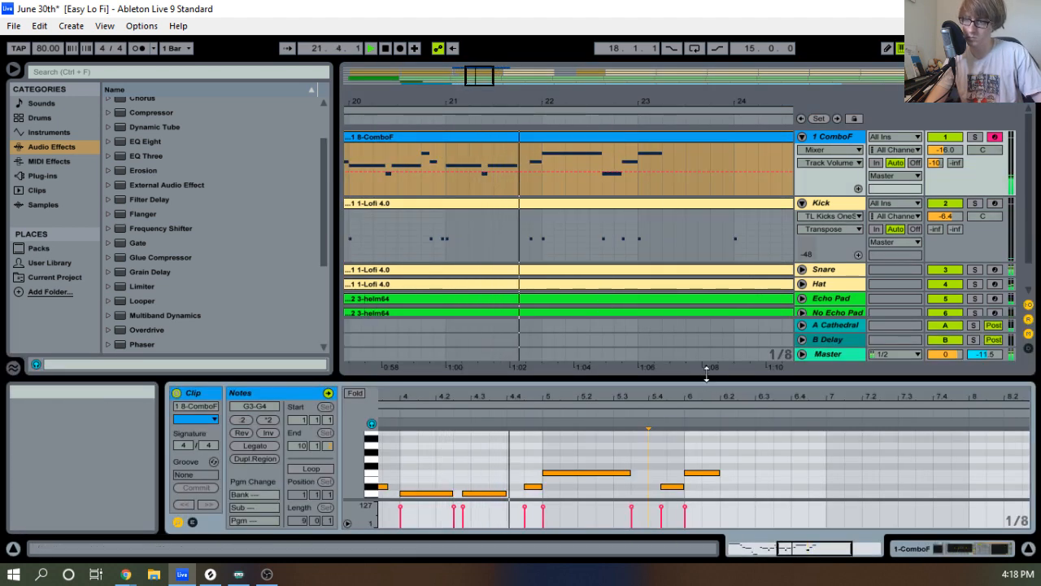
pyautogui.moveTo(694, 368); pyautogui.dragTo(687, 230)
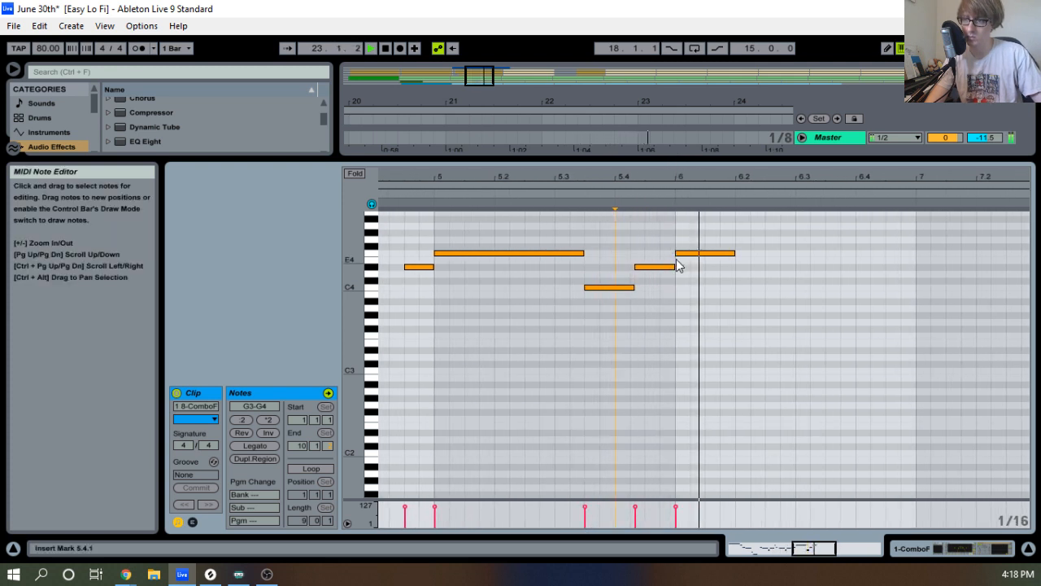
pyautogui.scroll(3, 710, 302)
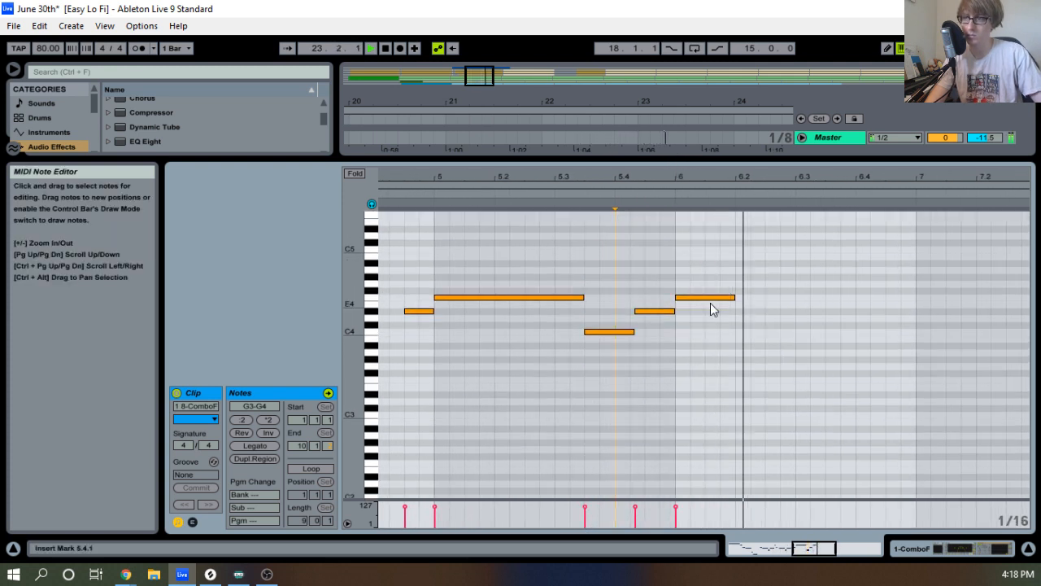
pyautogui.click(415, 208)
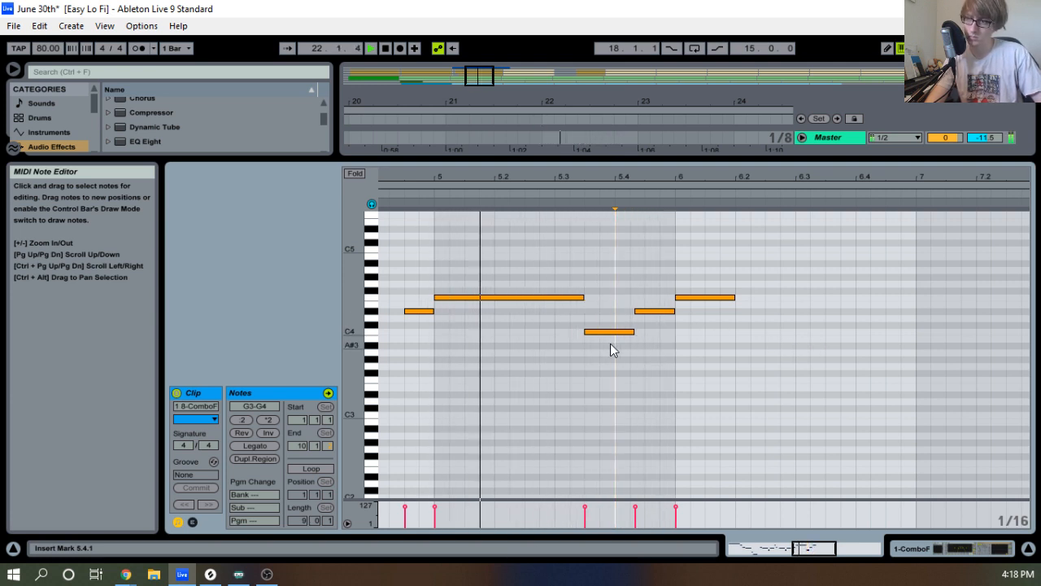
pyautogui.moveTo(621, 363); pyautogui.dragTo(653, 360)
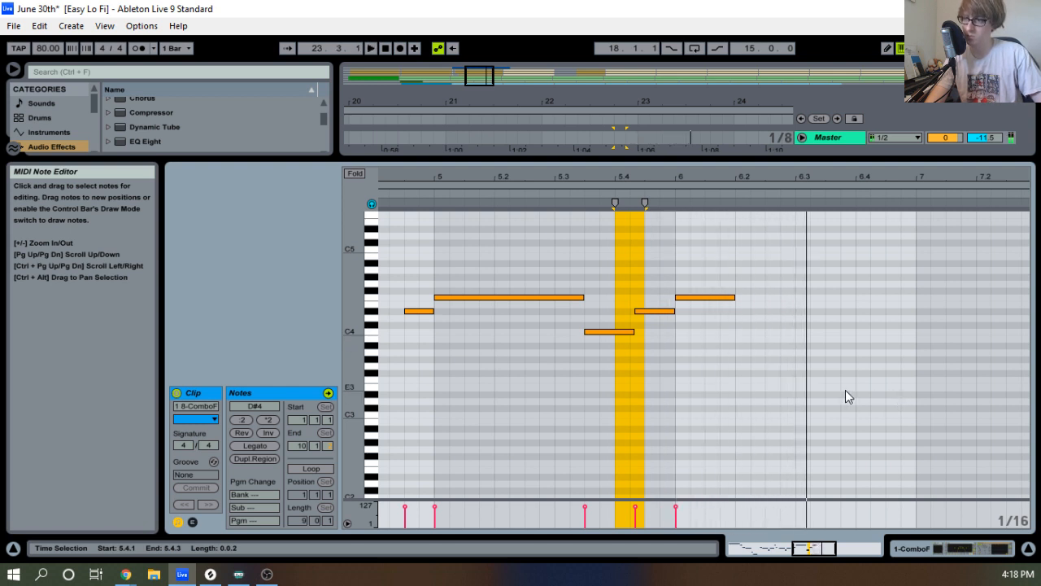
pyautogui.click(607, 242)
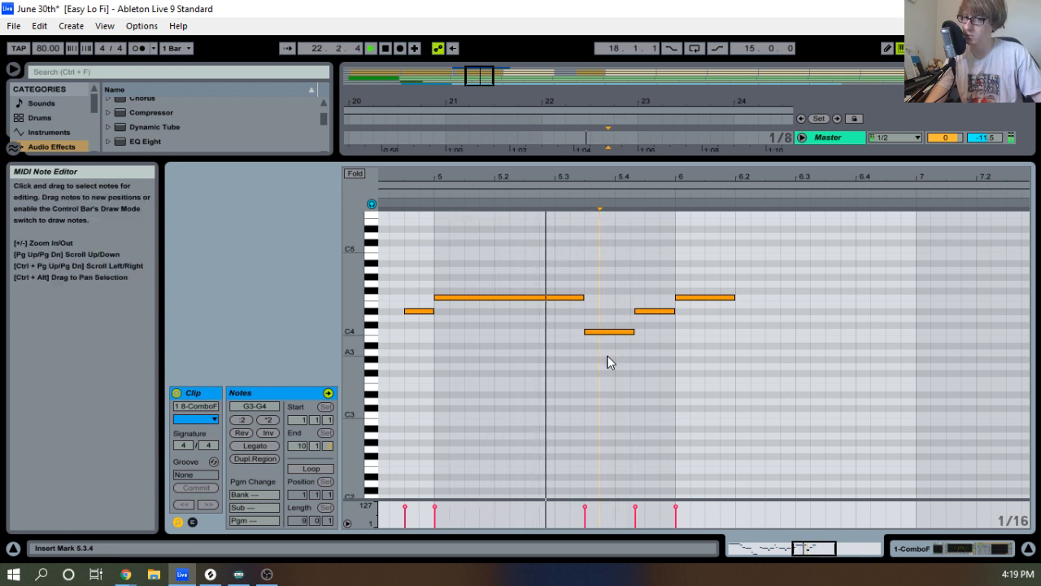
# Add rising 1/16 notes C4 at 6.2.3, D#4 at 6.2.4 and F4 at 6.3.1, and replay the melody.
pyautogui.doubleClick(773, 345)
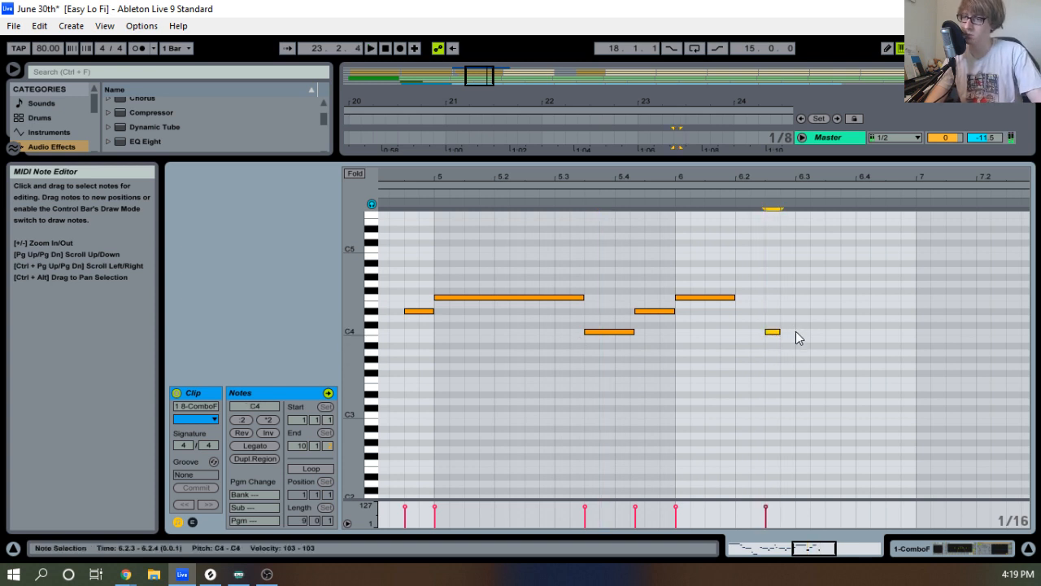
pyautogui.doubleClick(787, 319)
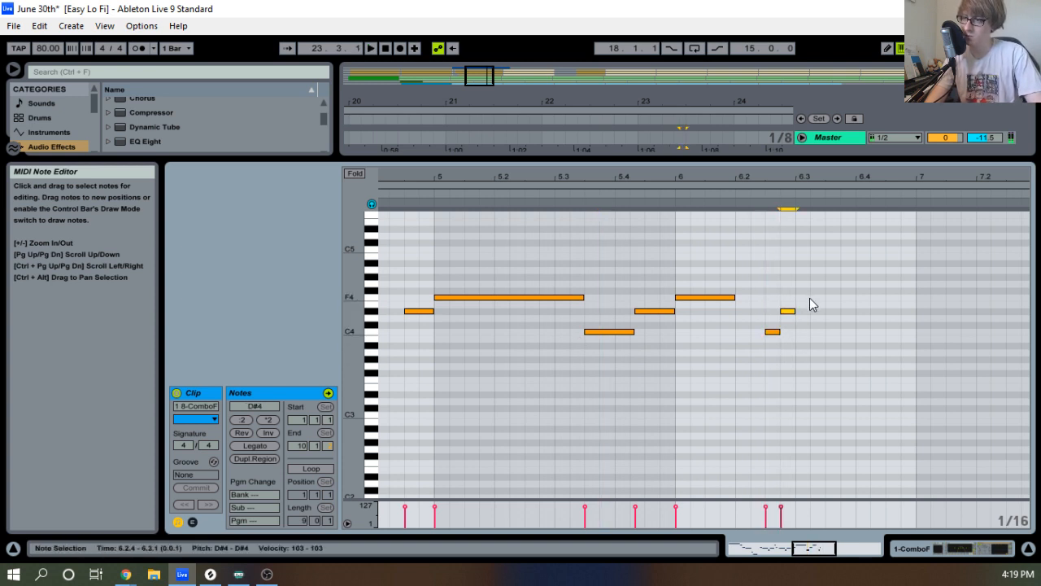
pyautogui.doubleClick(804, 298)
pyautogui.press('space')
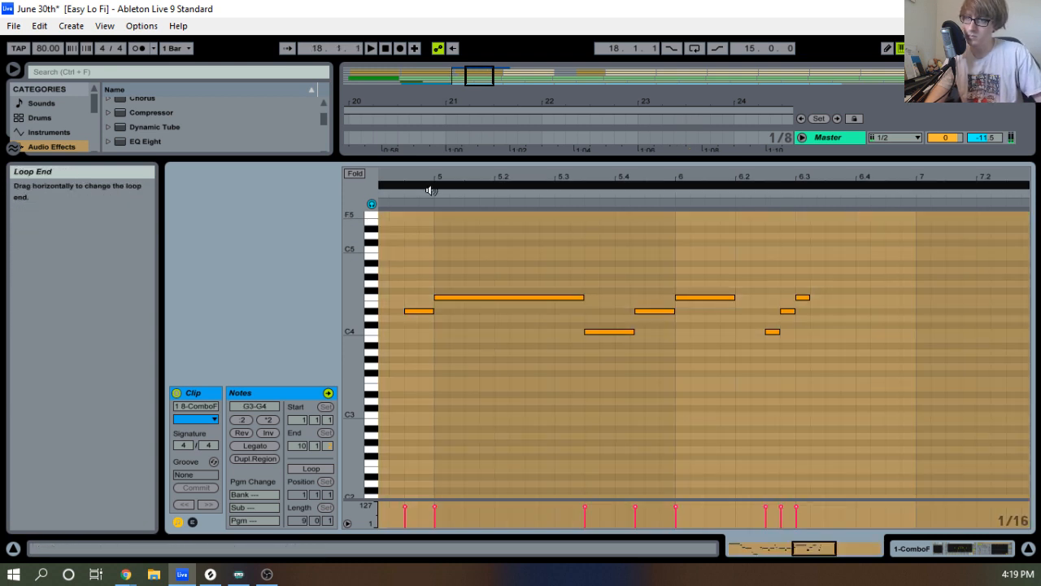
pyautogui.click(432, 190)
pyautogui.click(763, 237)
pyautogui.moveTo(803, 179)
pyautogui.mouseDown()
pyautogui.moveTo(802, 195)
pyautogui.moveTo(761, 177)
pyautogui.mouseUp()
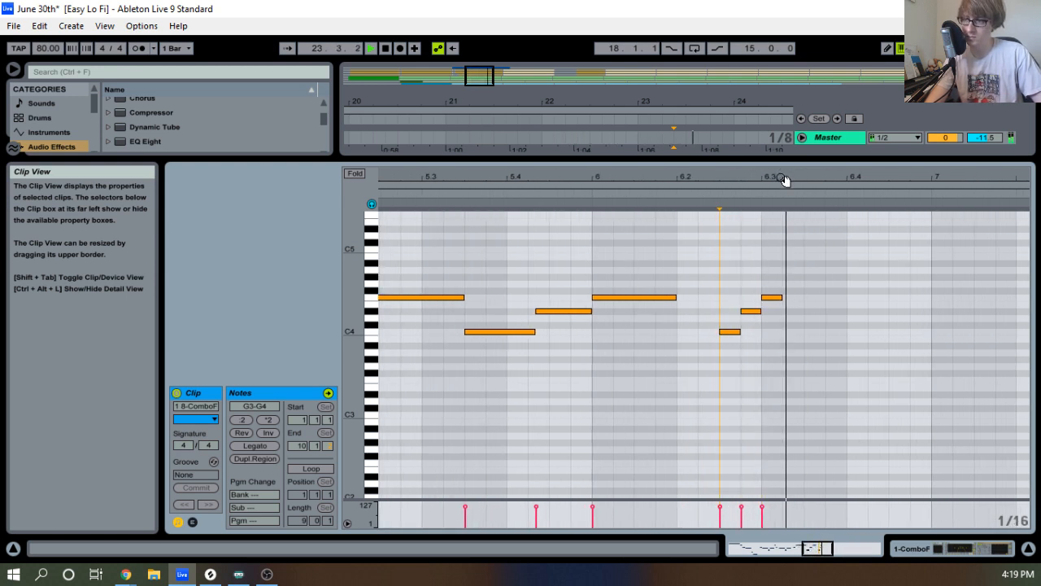
# Duplicate the three-note C4, D#4, F4 run to start at 6.3.3 and replay from bar 6.
pyautogui.moveTo(735, 351); pyautogui.dragTo(780, 294)
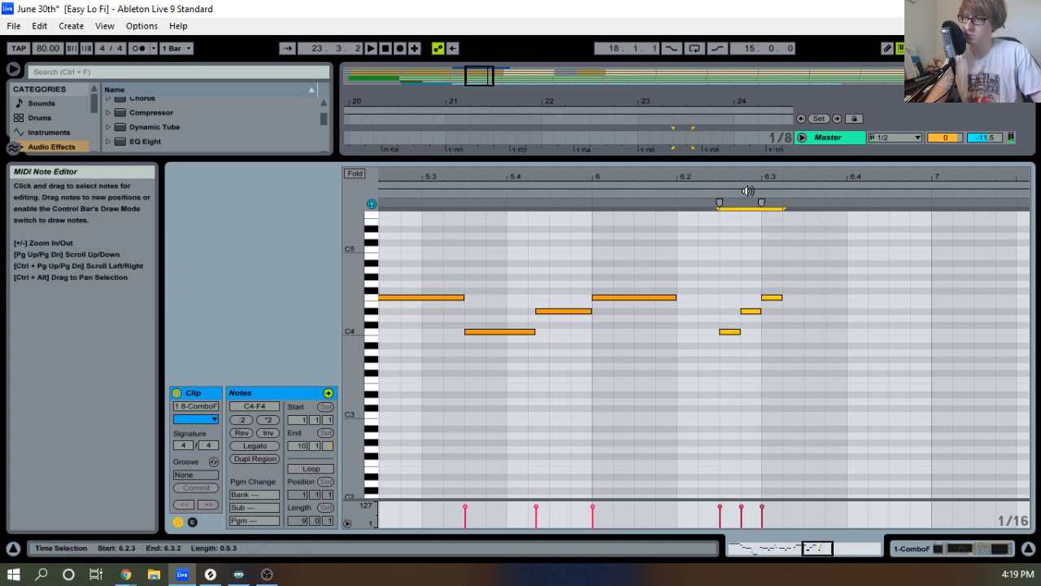
pyautogui.click(671, 195)
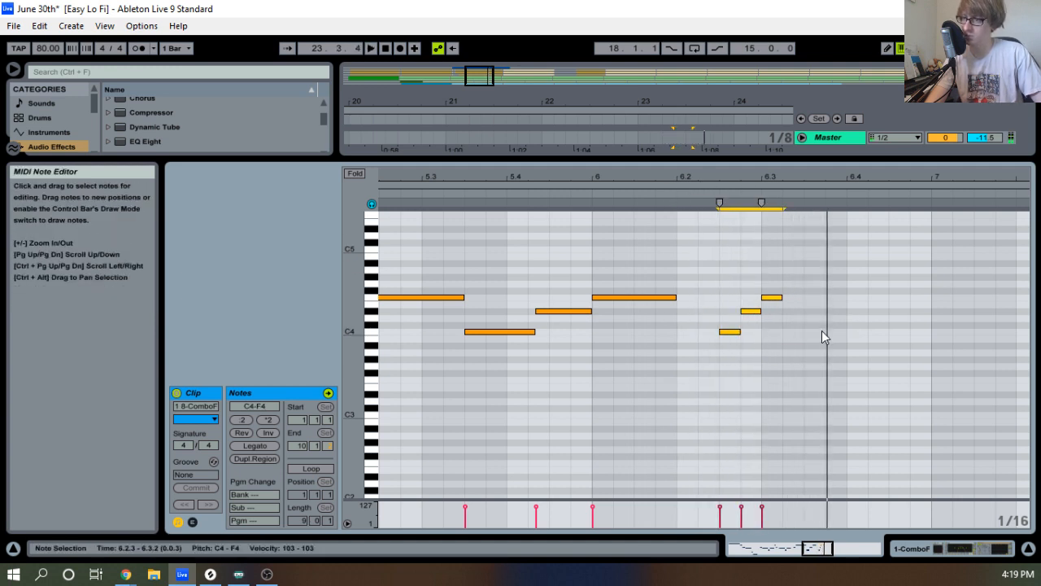
pyautogui.hotkey('ctrl', 'd')
pyautogui.click(671, 192)
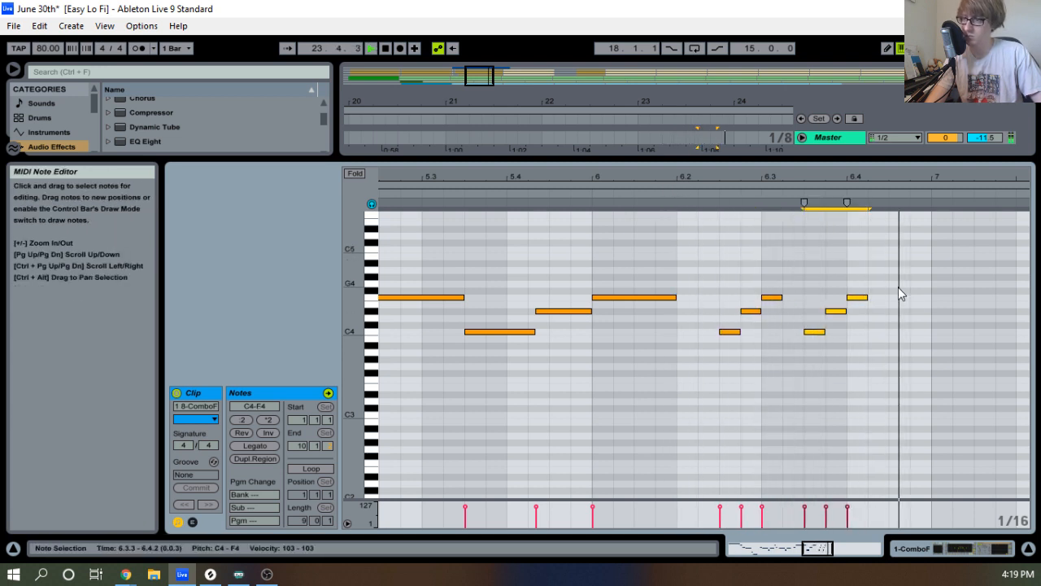
# Add a 1/16 C4 note at 6.4.3 and replay from bar 6.
pyautogui.click(902, 313)
pyautogui.doubleClick(902, 311)
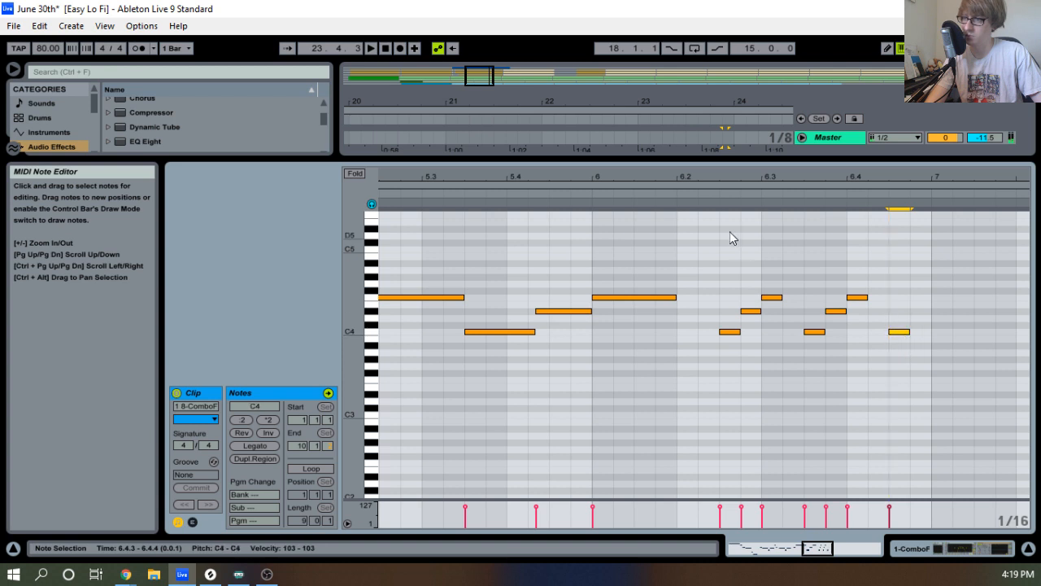
pyautogui.click(676, 195)
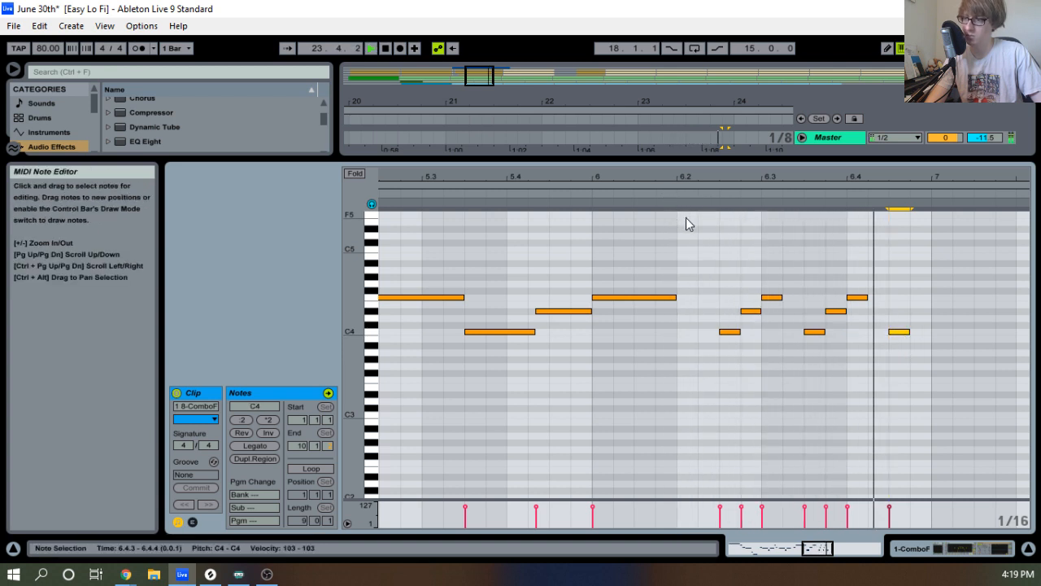
pyautogui.press('space')
# Add a G4 note at 7.1.1, lengthen it to end at 8.1.1, and play the melody from its start.
pyautogui.moveTo(880, 279); pyautogui.dragTo(861, 306)
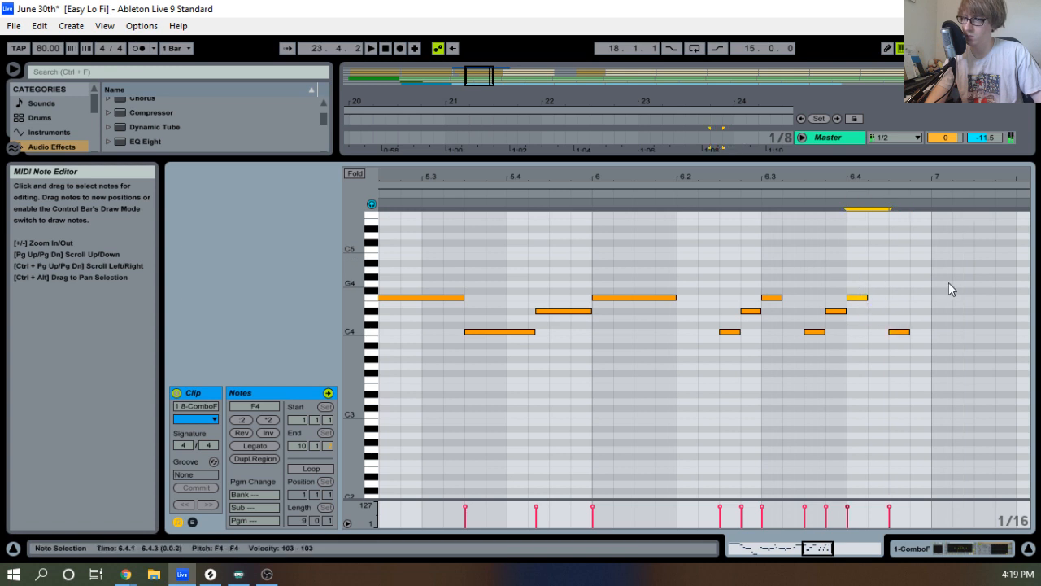
pyautogui.hotkey('ctrl', 'd')
pyautogui.press('space')
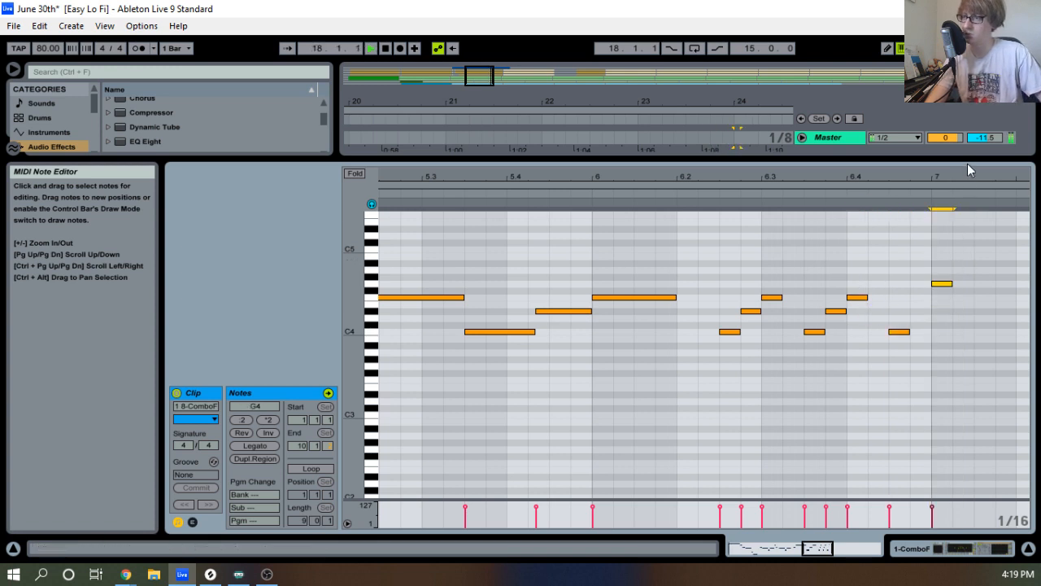
pyautogui.moveTo(969, 173); pyautogui.dragTo(969, 105)
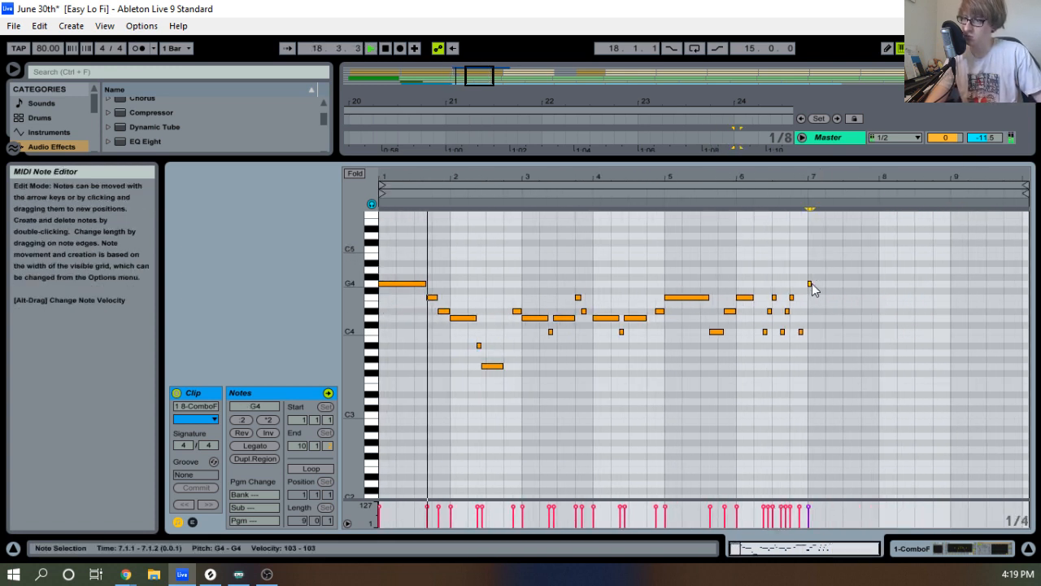
pyautogui.moveTo(812, 284); pyautogui.dragTo(879, 295)
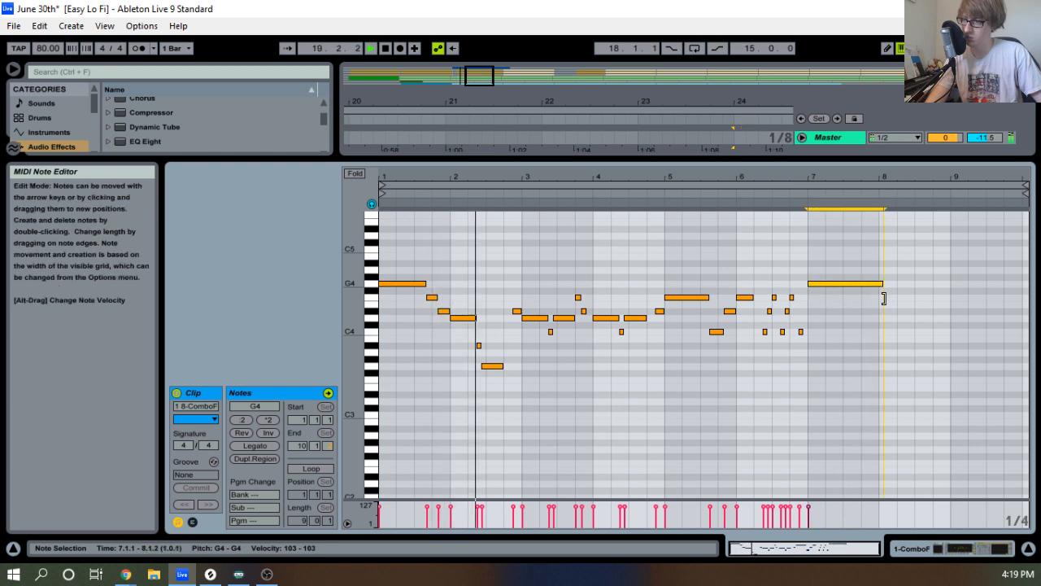
pyautogui.click(898, 359)
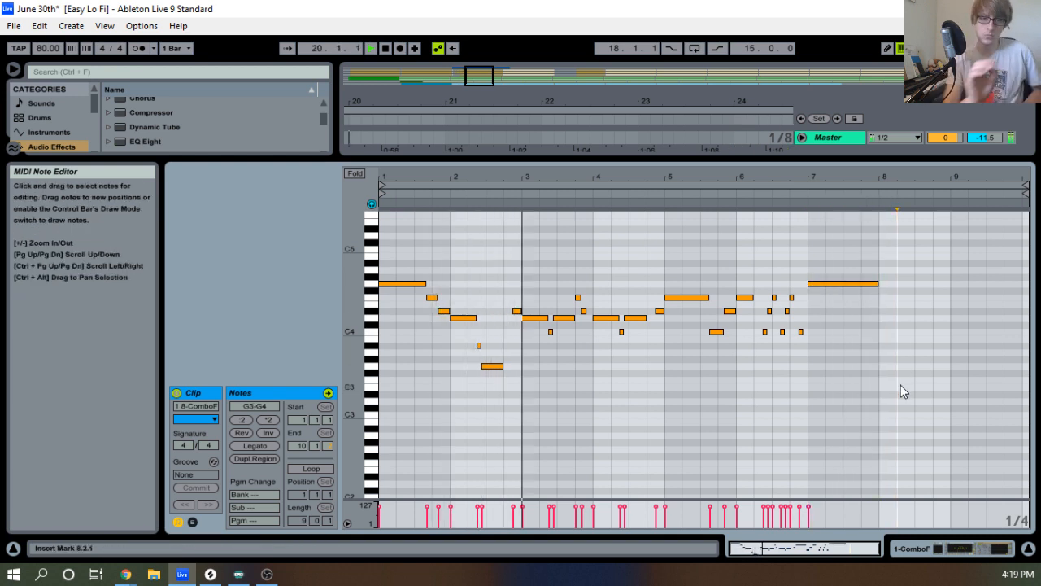
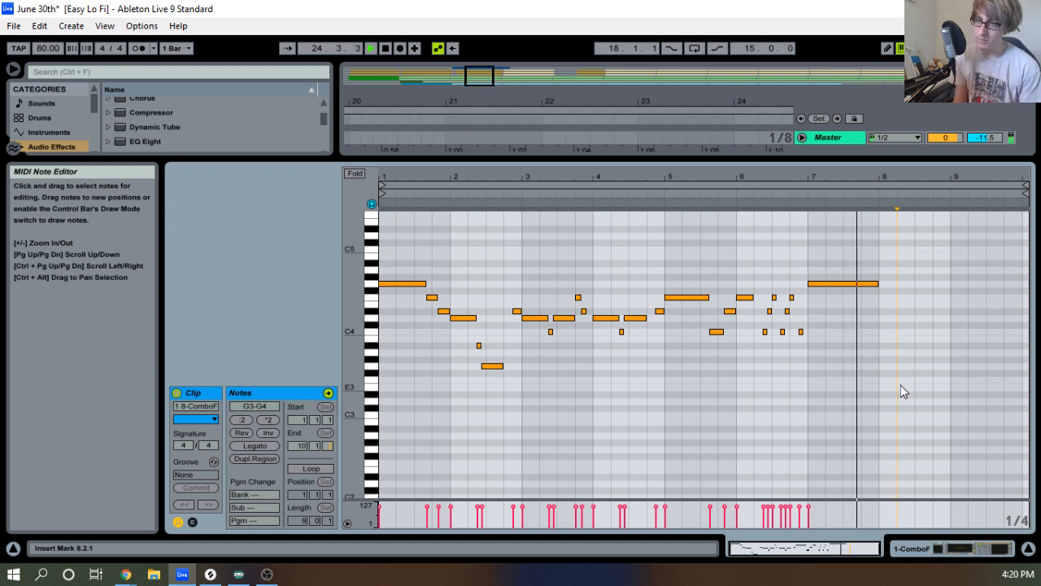
# Replay the end of the ComboF melody from just before bar 7.
pyautogui.press('space')
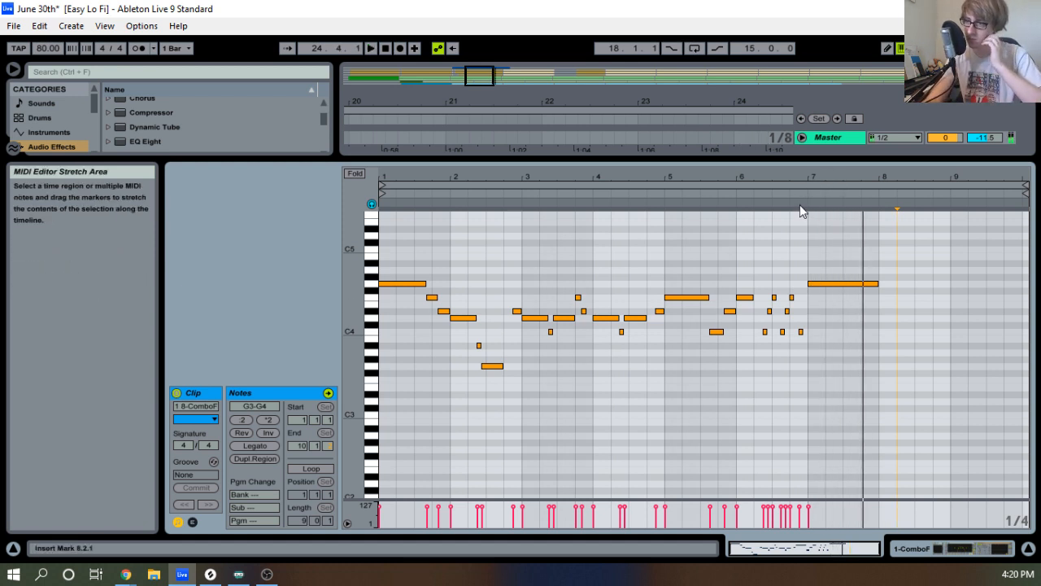
pyautogui.moveTo(887, 179); pyautogui.dragTo(864, 179)
pyautogui.press('space')
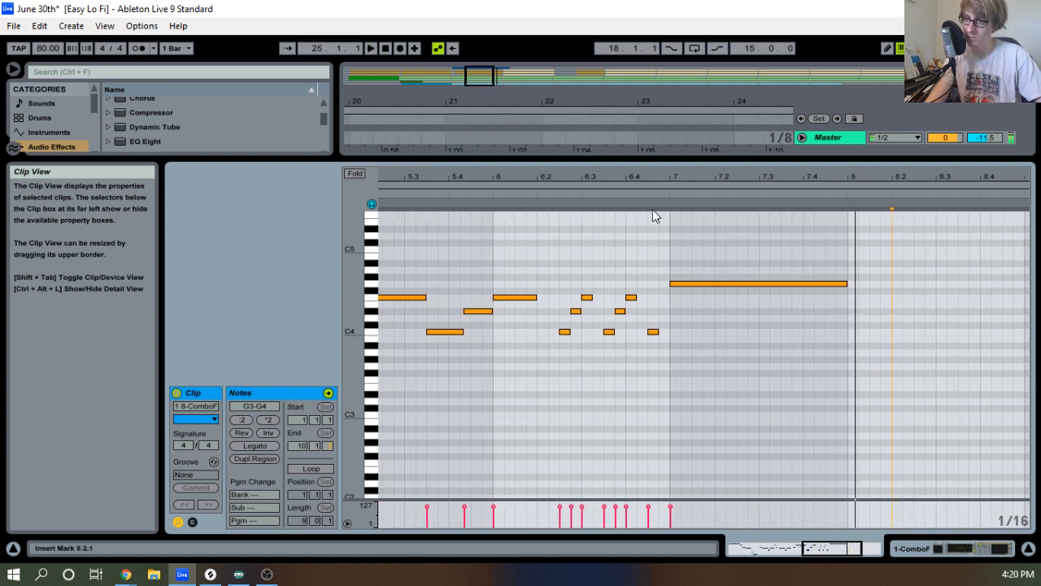
pyautogui.click(665, 193)
pyautogui.moveTo(816, 179); pyautogui.dragTo(819, 152)
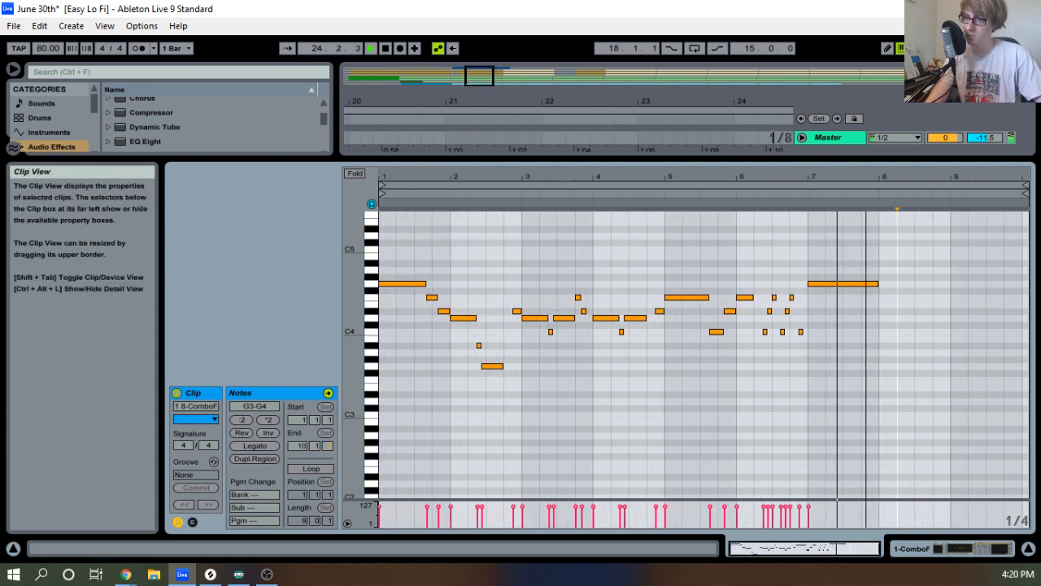
# Copy the opening G4, F4, D#4 phrase from bar 1 to 7.1.1 in place of the long G4, and play it.
pyautogui.click(403, 263)
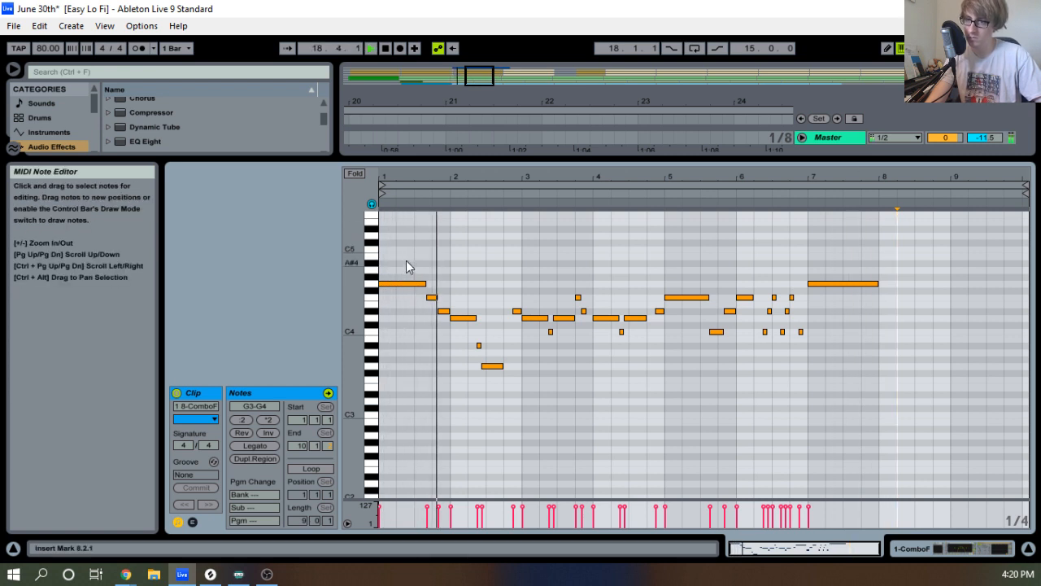
pyautogui.press('space')
pyautogui.moveTo(406, 261); pyautogui.dragTo(451, 337)
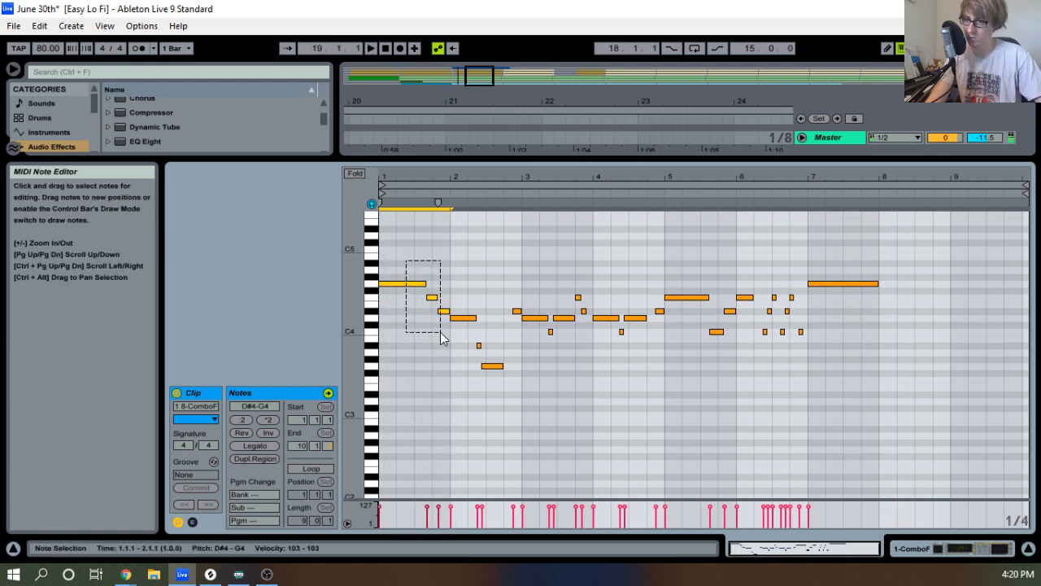
pyautogui.click(820, 283)
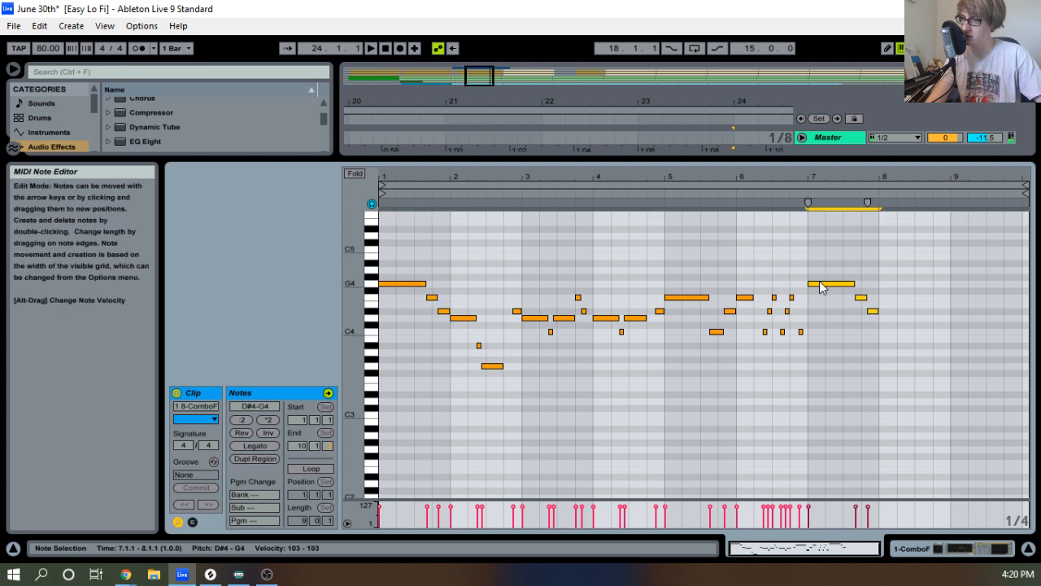
pyautogui.press('space')
pyautogui.moveTo(880, 176); pyautogui.dragTo(878, 216)
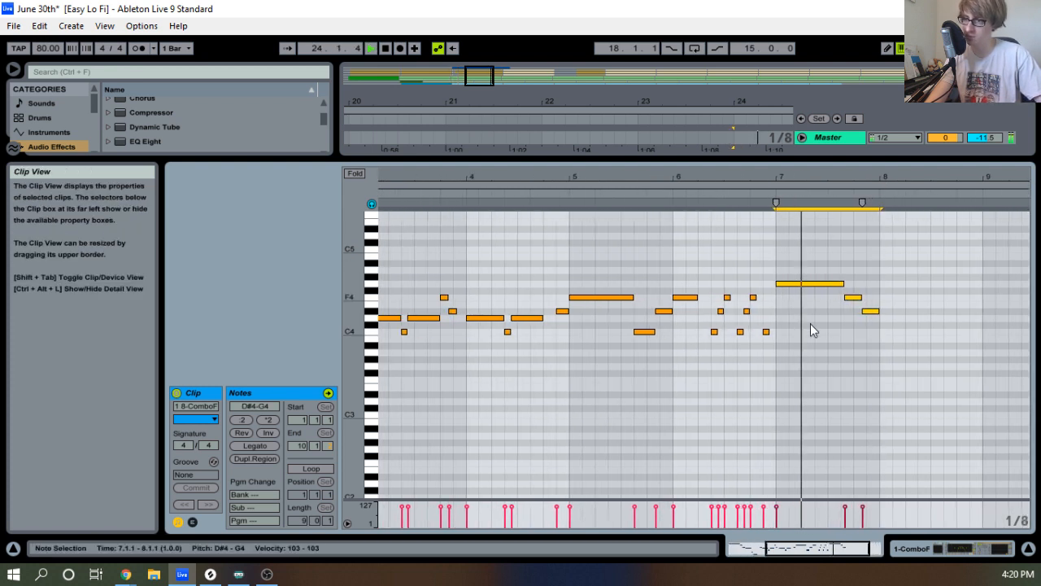
# Raise the second note of the bar 7 phrase, starting at 7.3.3, to A#4.
pyautogui.press('space')
pyautogui.moveTo(855, 307); pyautogui.dragTo(860, 260)
pyautogui.press('Up')
pyautogui.press('Up')
pyautogui.press('Up')
pyautogui.press('Up')
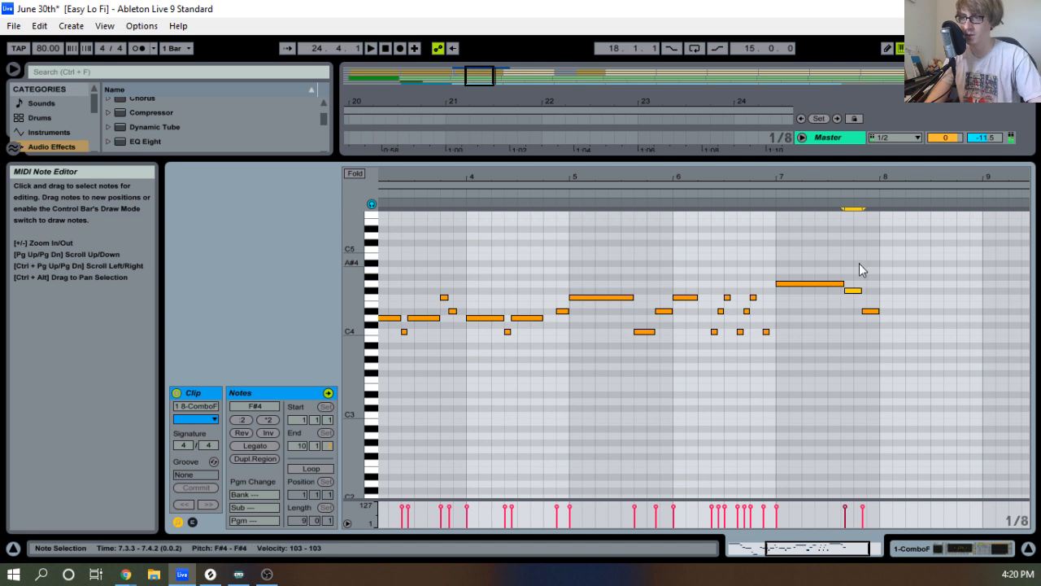
pyautogui.press('Up')
# Raise the last note of bar 7, starting at 7.4.2, to G#4 and replay the melody from bar 7.
pyautogui.click(871, 311)
pyautogui.press('Up')
pyautogui.press('Up')
pyautogui.press('Up')
pyautogui.press('Up')
pyautogui.press('Up')
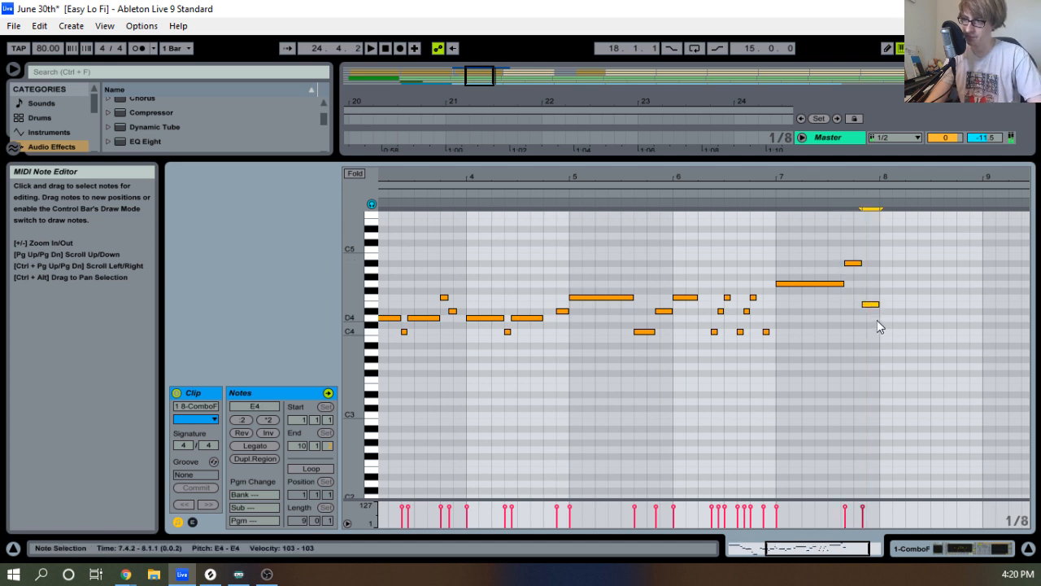
pyautogui.click(777, 204)
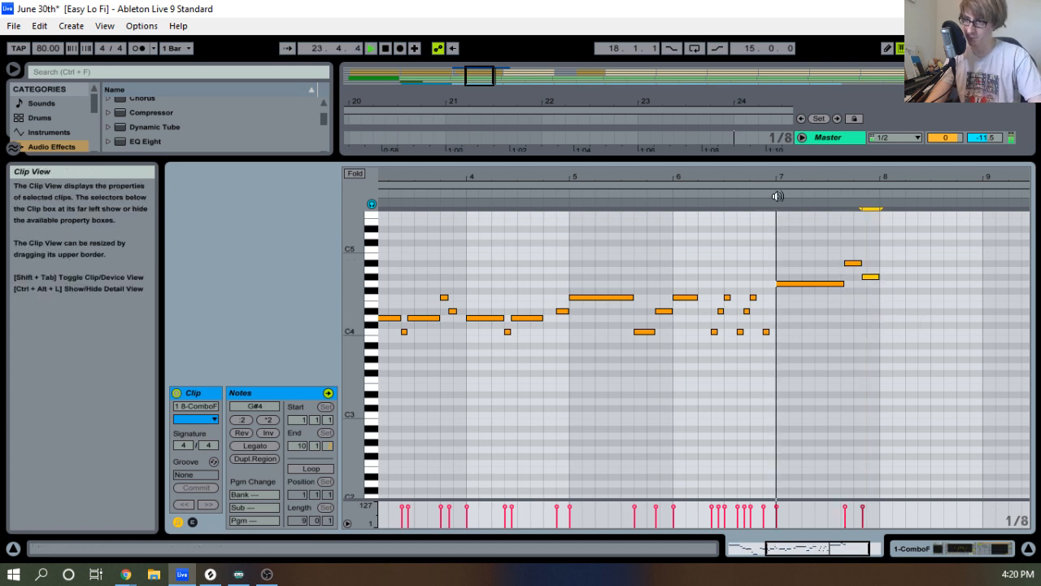
# Duplicate the long G4 note of bar 7 to 8.1.1 and play the melody from its start.
pyautogui.click(826, 283)
pyautogui.hotkey('ctrl', 'd')
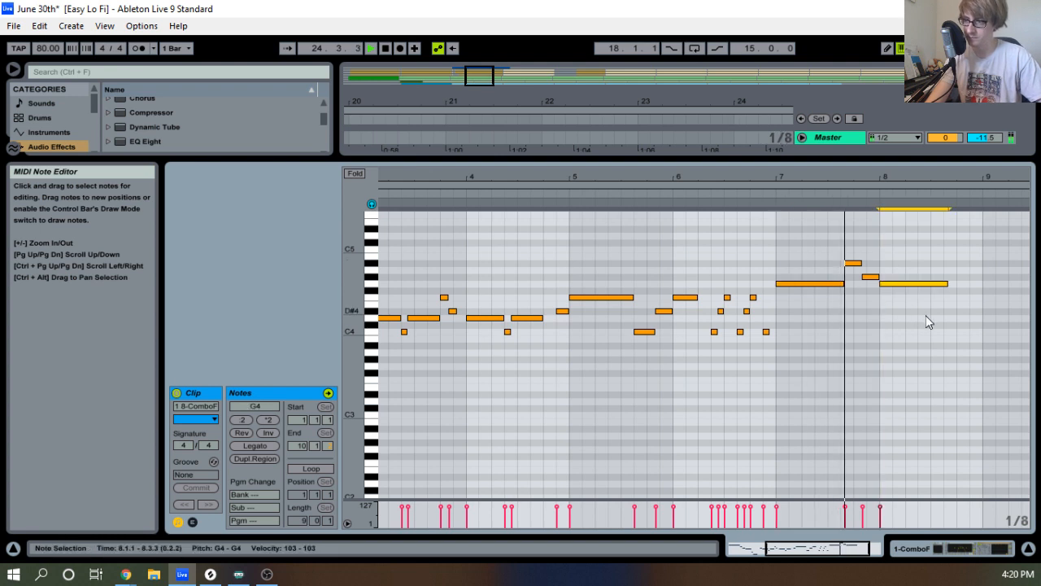
pyautogui.moveTo(897, 180); pyautogui.dragTo(900, 162)
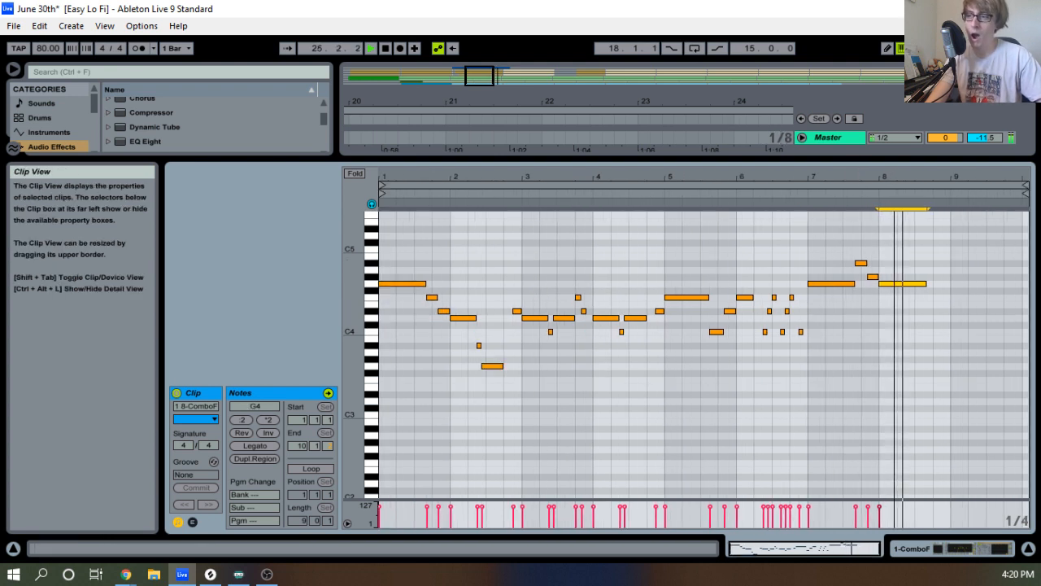
pyautogui.press('space')
pyautogui.press('space')
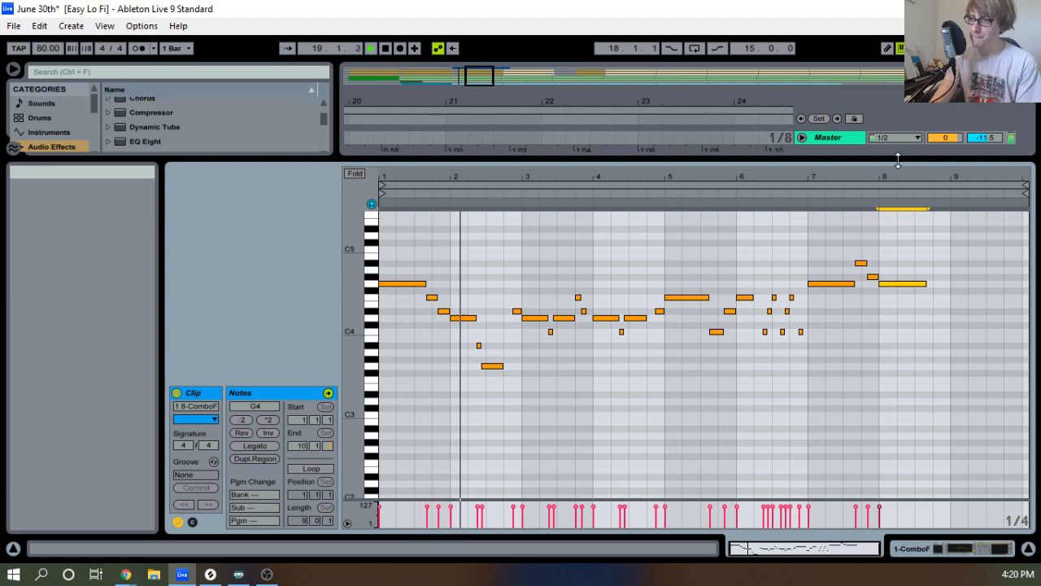
# Extend the ComboF clip in the arrangement to 16 bars, ending at 34.1.1.
pyautogui.moveTo(898, 160); pyautogui.dragTo(773, 393)
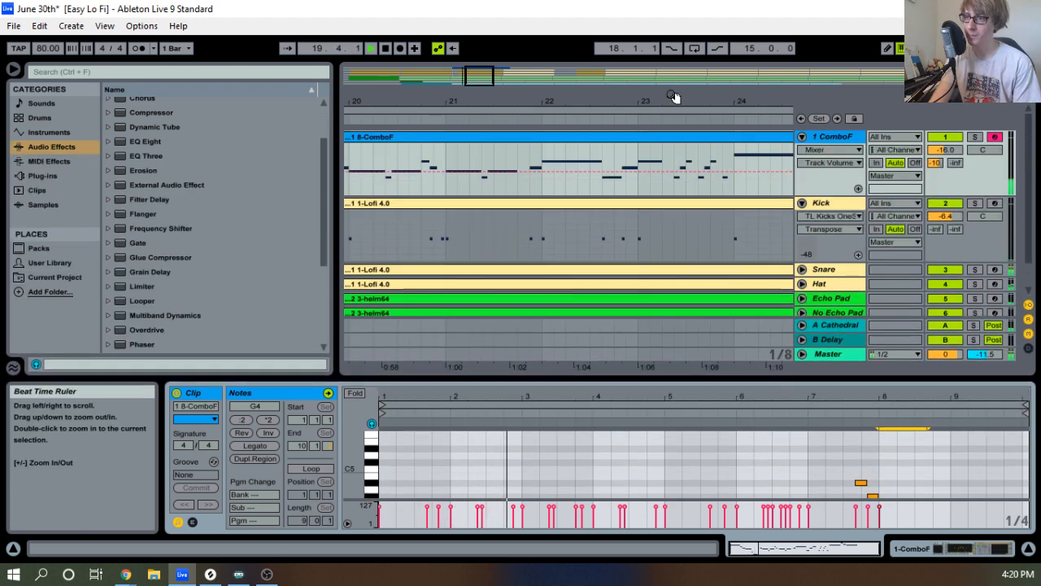
pyautogui.moveTo(676, 99); pyautogui.dragTo(671, 148)
pyautogui.moveTo(677, 106); pyautogui.dragTo(537, 106)
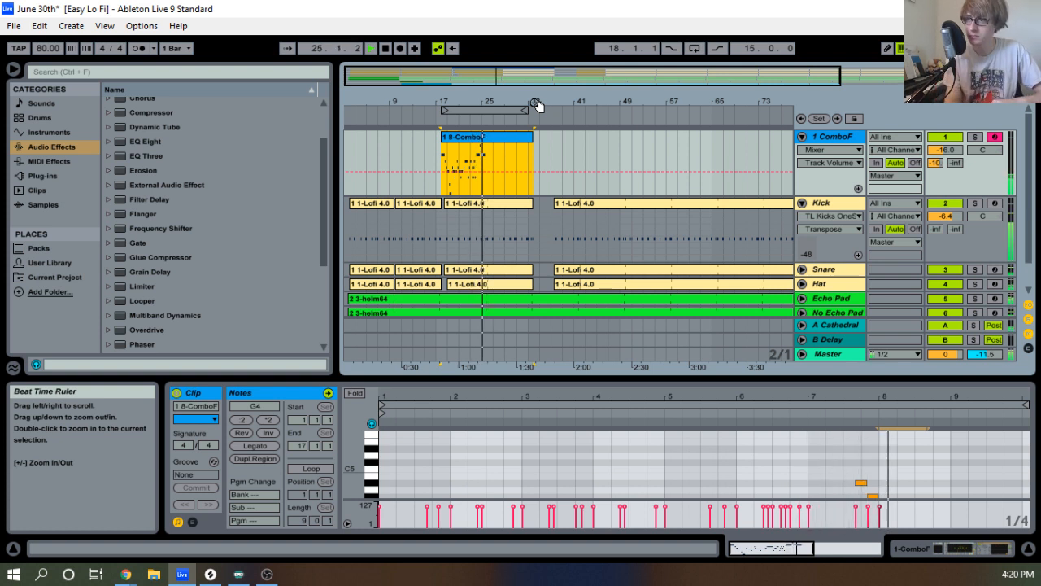
# Try the Auburn Sounds Graillon 2-64 plug-in right after the ComboF instrument, with its correction amount at about 57%, during playback.
pyautogui.click(832, 136)
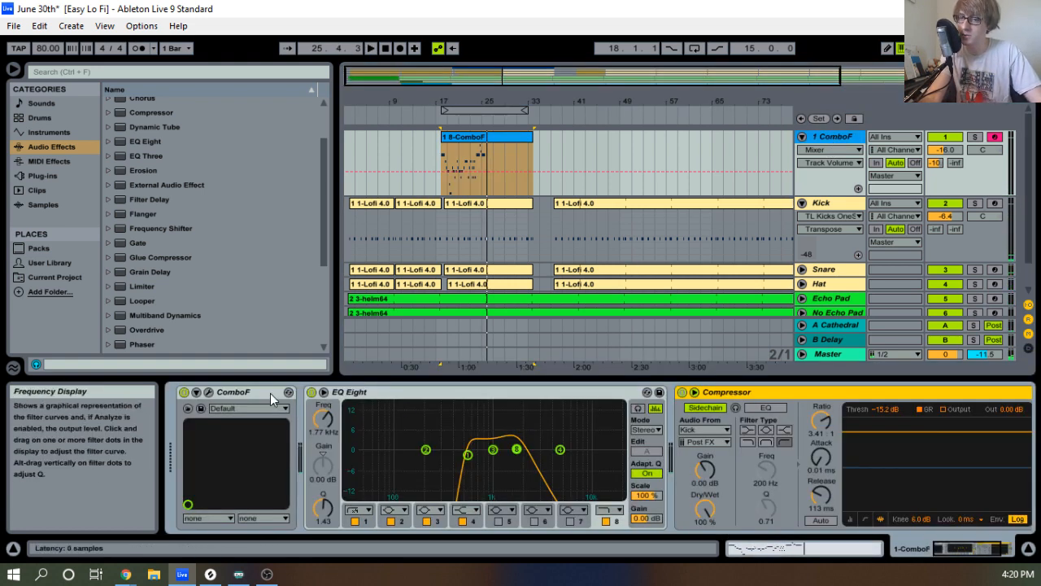
pyautogui.scroll(-4, 216, 240)
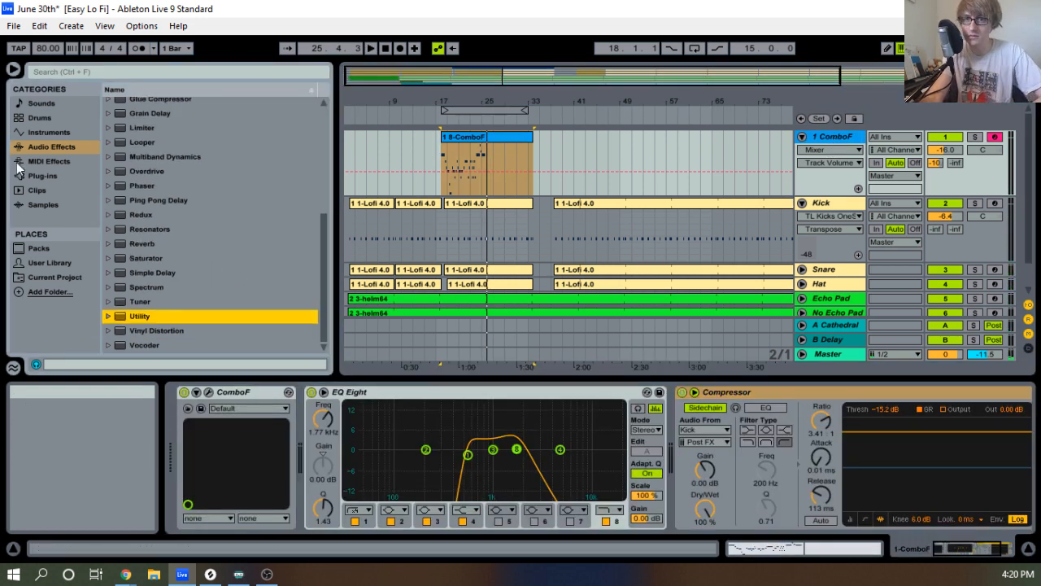
pyautogui.click(45, 175)
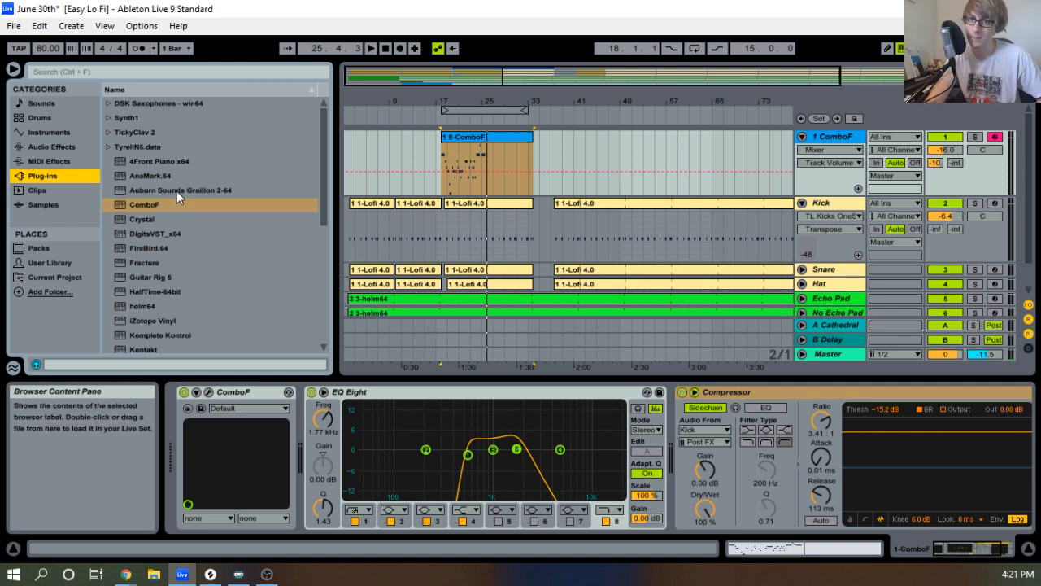
pyautogui.moveTo(176, 191); pyautogui.dragTo(300, 440)
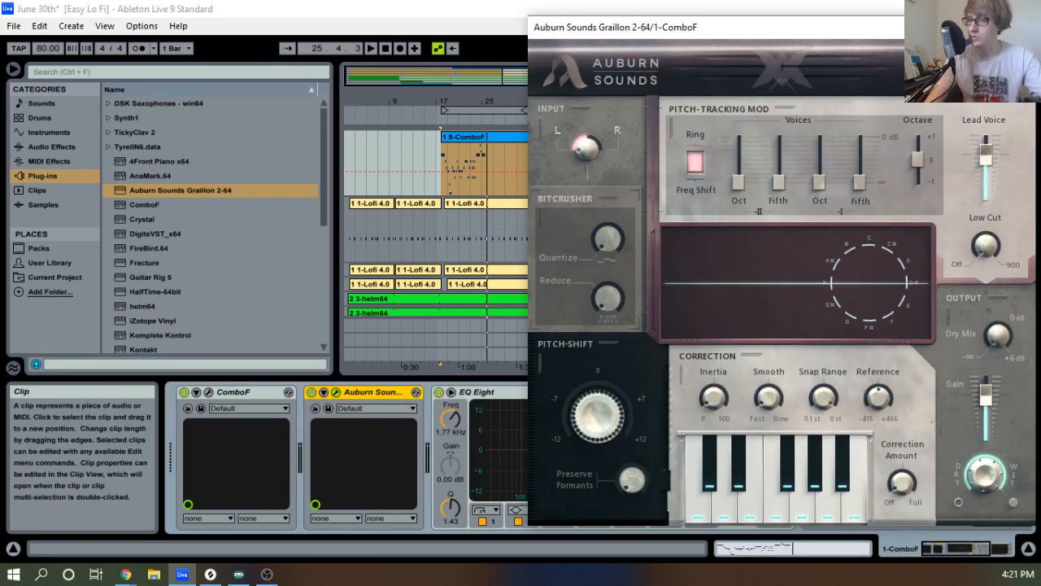
pyautogui.press('space')
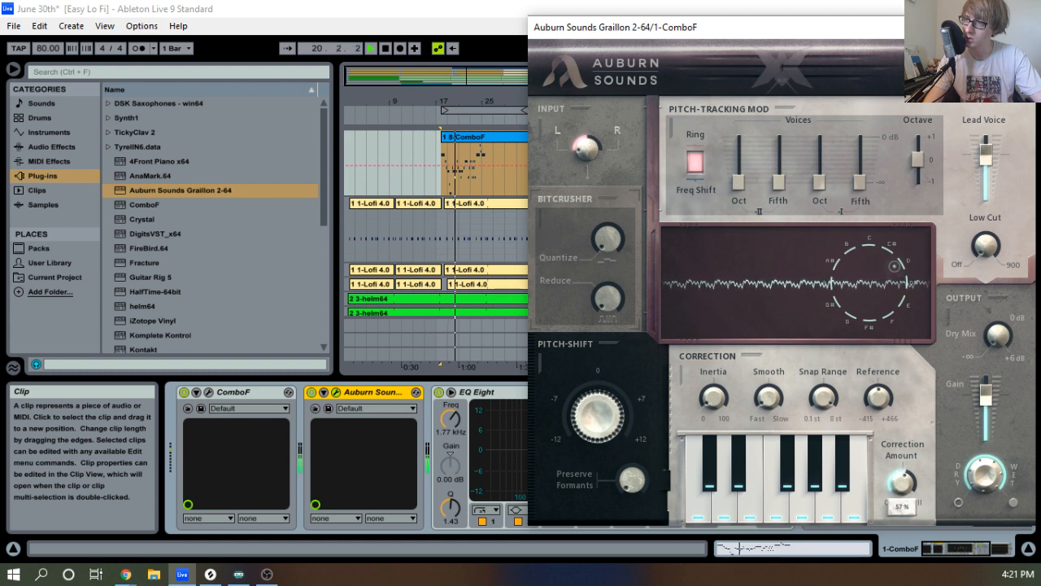
# Close and bypass the Graillon plug-in, and delete it from the ComboF track.
pyautogui.click(1023, 27)
pyautogui.click(312, 393)
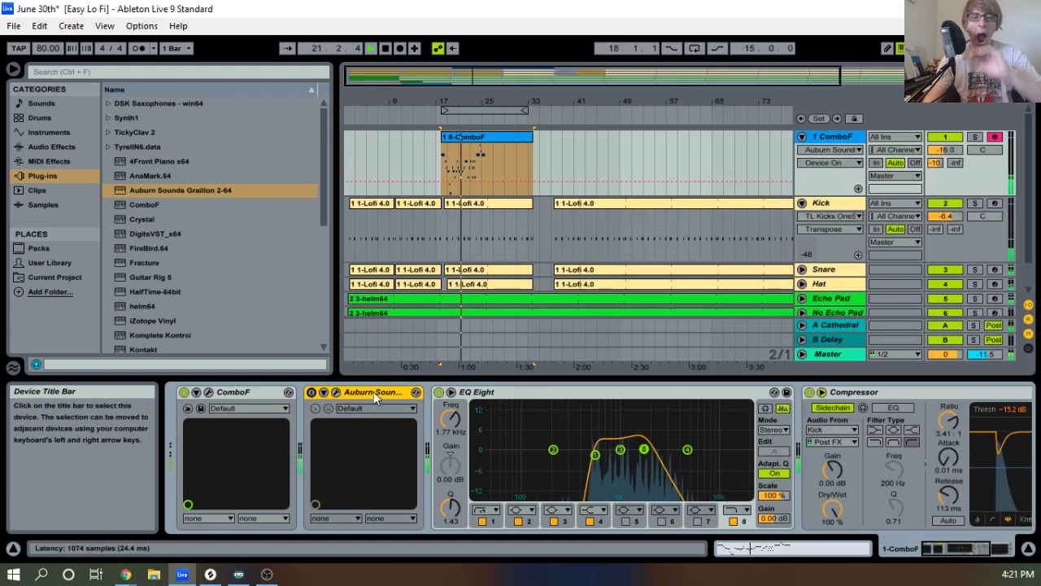
pyautogui.press('Delete')
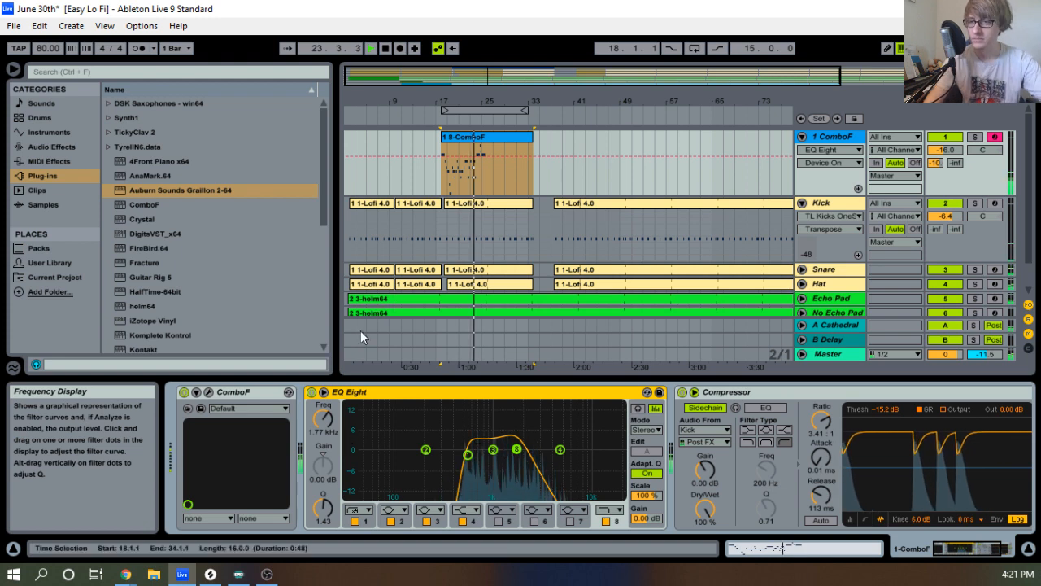
# Replay the end of the ComboF melody and reopen its clip in the note editor around bar 7.
pyautogui.moveTo(485, 107); pyautogui.dragTo(486, 98)
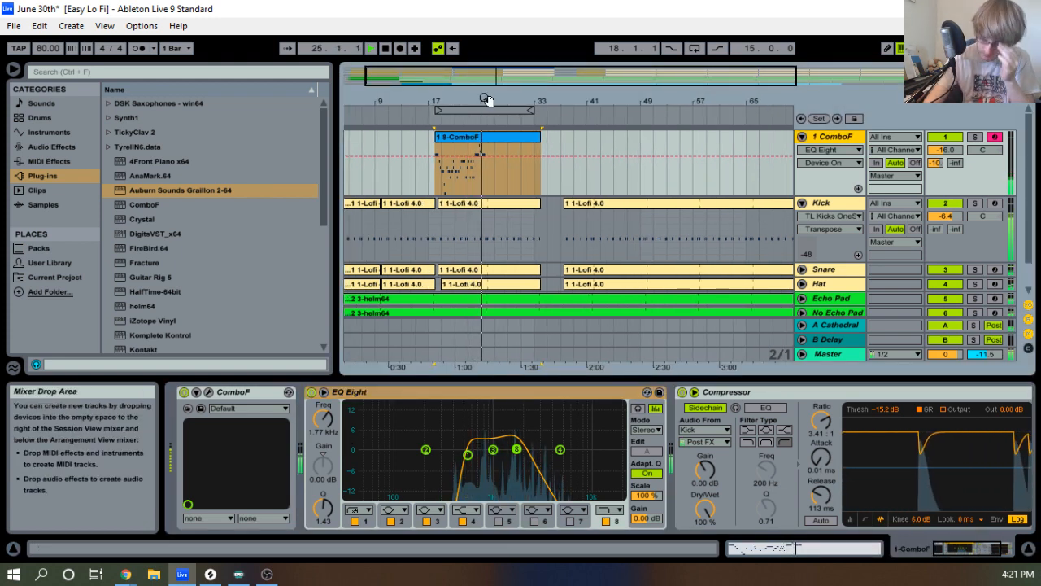
pyautogui.click(487, 145)
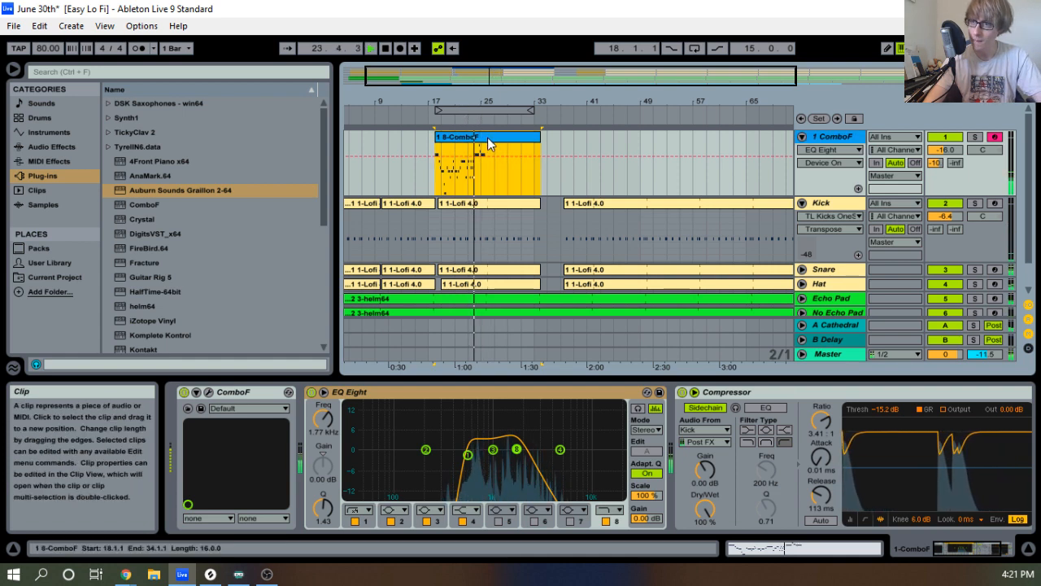
pyautogui.moveTo(864, 389); pyautogui.dragTo(879, 221)
pyautogui.press('space')
pyautogui.moveTo(742, 150); pyautogui.dragTo(728, 142)
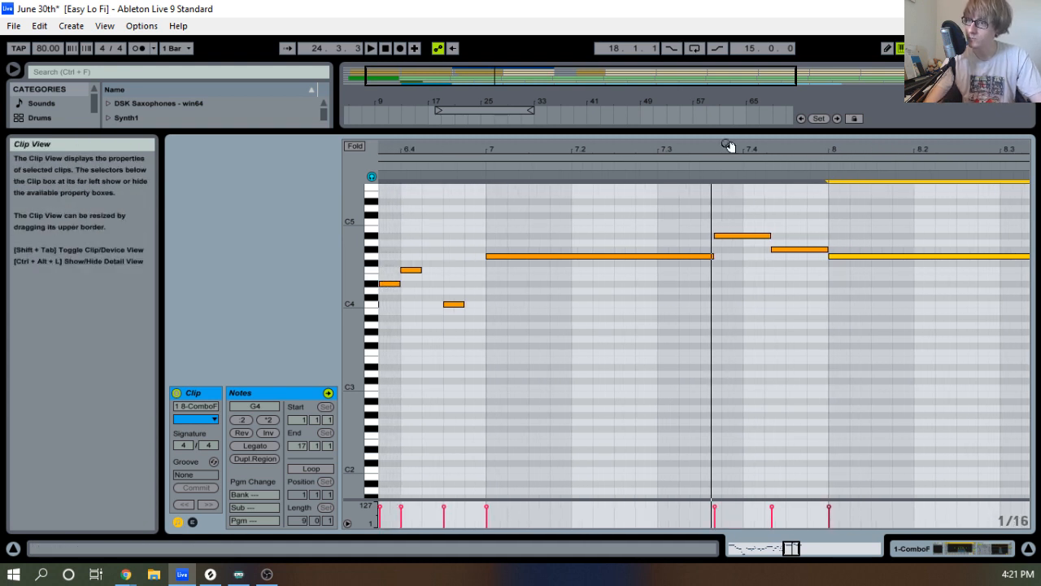
# Switch the note editor's grid from straight sixteenths to sixteenth-note triplets (1/16T).
pyautogui.click(759, 352)
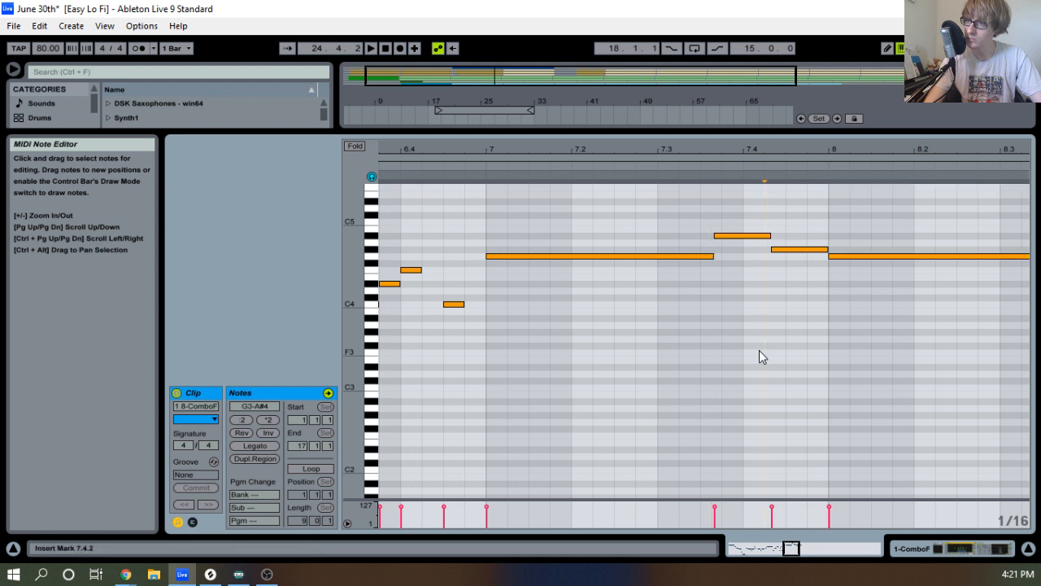
pyautogui.click(689, 337)
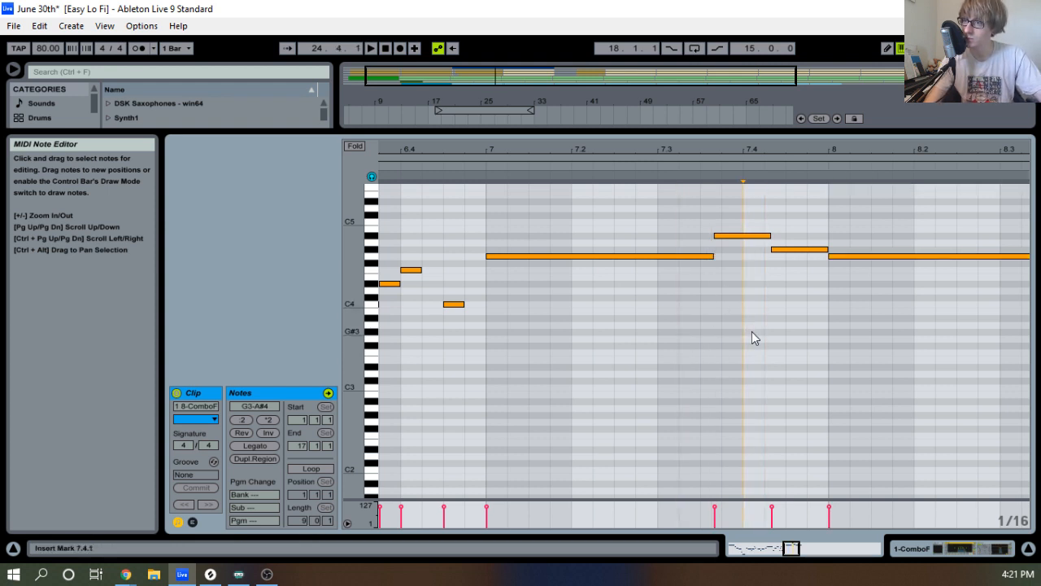
pyautogui.hotkey('ctrl', '3')
pyautogui.hotkey('ctrl', '3')
pyautogui.hotkey('ctrl', '3')
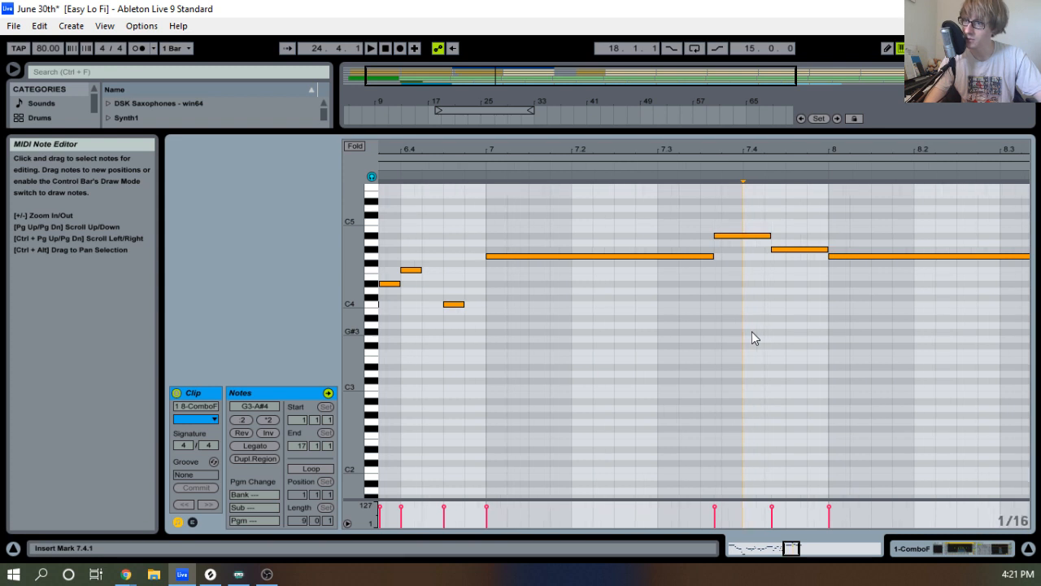
pyautogui.hotkey('ctrl', '3')
pyautogui.hotkey('ctrl', '3')
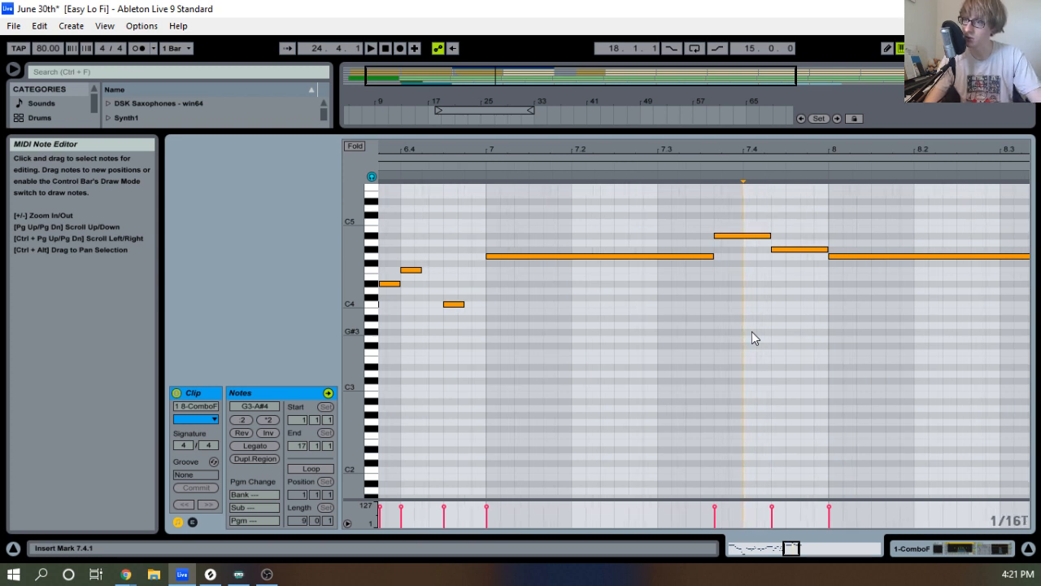
# Move the A#4 note in bar 7 one triplet step earlier and shorten the preceding G4 to end where it starts.
pyautogui.click(486, 167)
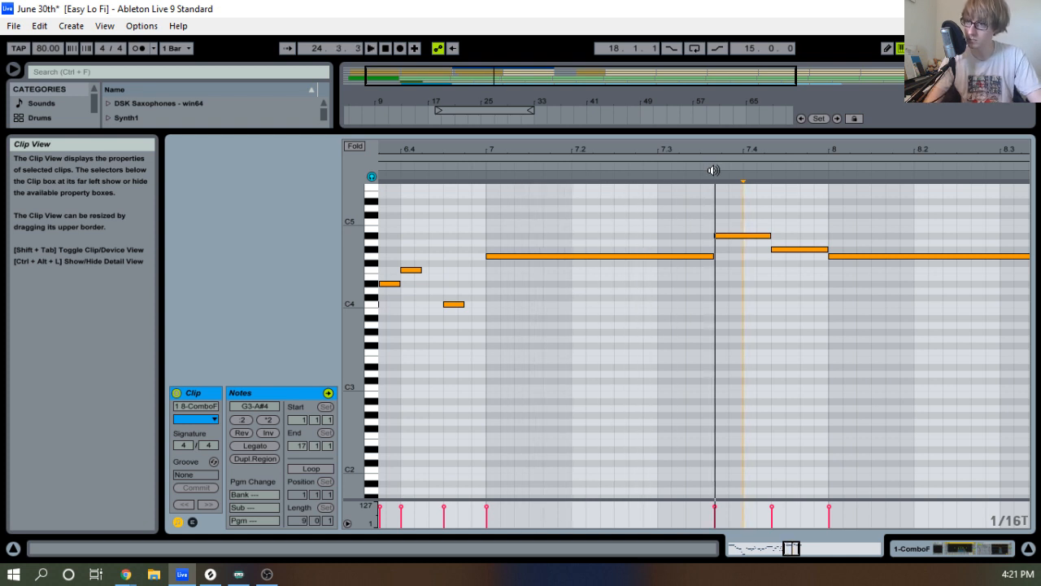
pyautogui.click(701, 243)
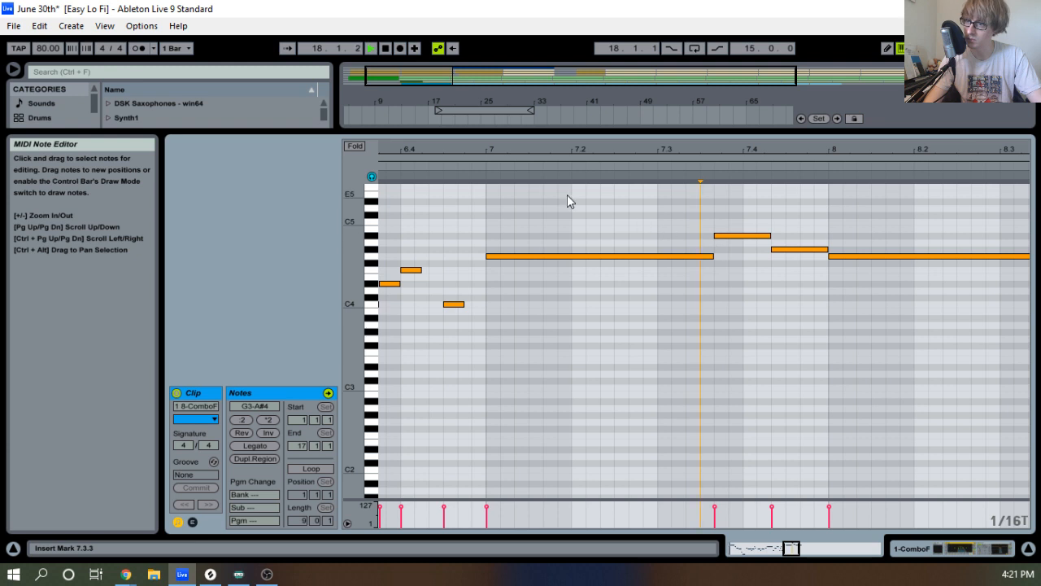
pyautogui.moveTo(735, 148)
pyautogui.mouseDown()
pyautogui.moveTo(737, 133)
pyautogui.moveTo(729, 142)
pyautogui.mouseUp()
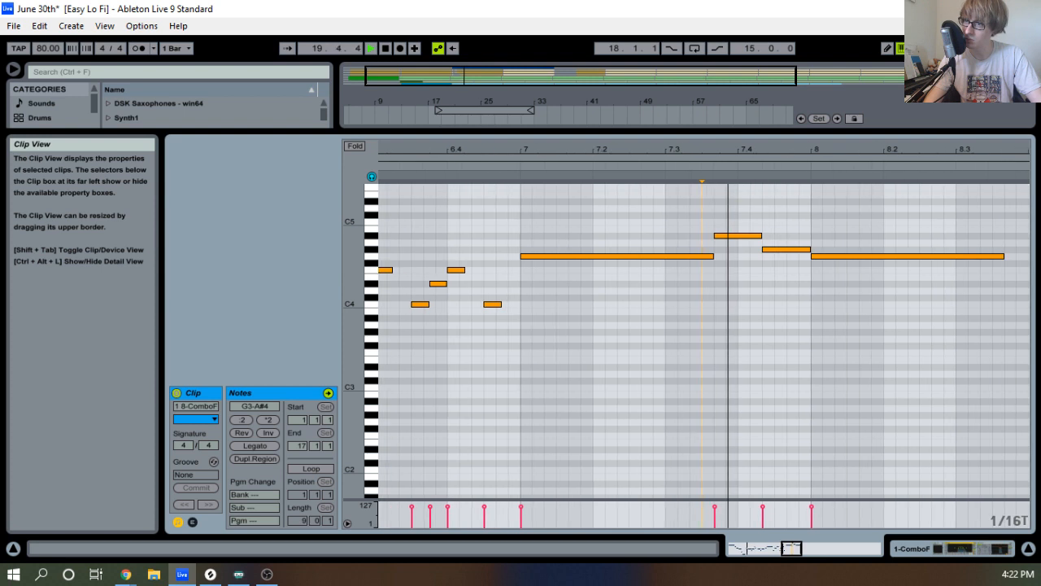
pyautogui.click(738, 236)
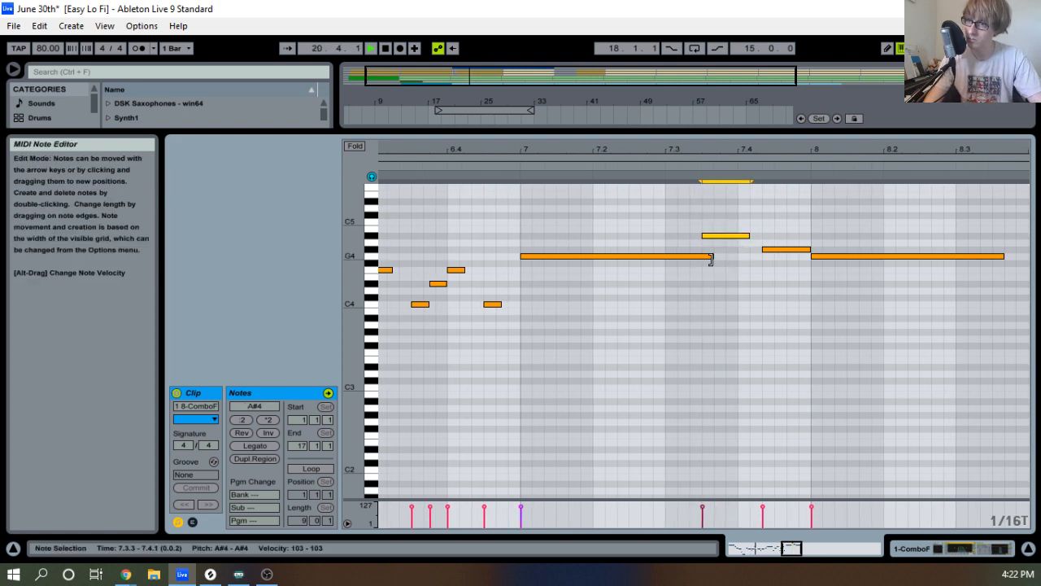
pyautogui.moveTo(713, 255); pyautogui.dragTo(702, 255)
pyautogui.press('space')
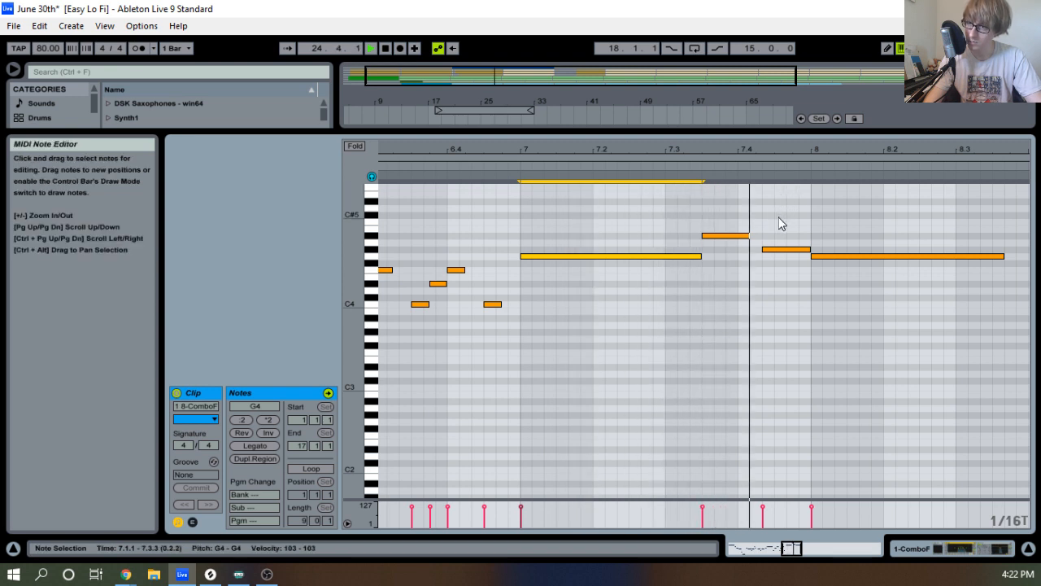
# Lengthen the A#4 note to reach the start of the following G#4 and replay bar 7.
pyautogui.press('space')
pyautogui.moveTo(748, 236); pyautogui.dragTo(758, 236)
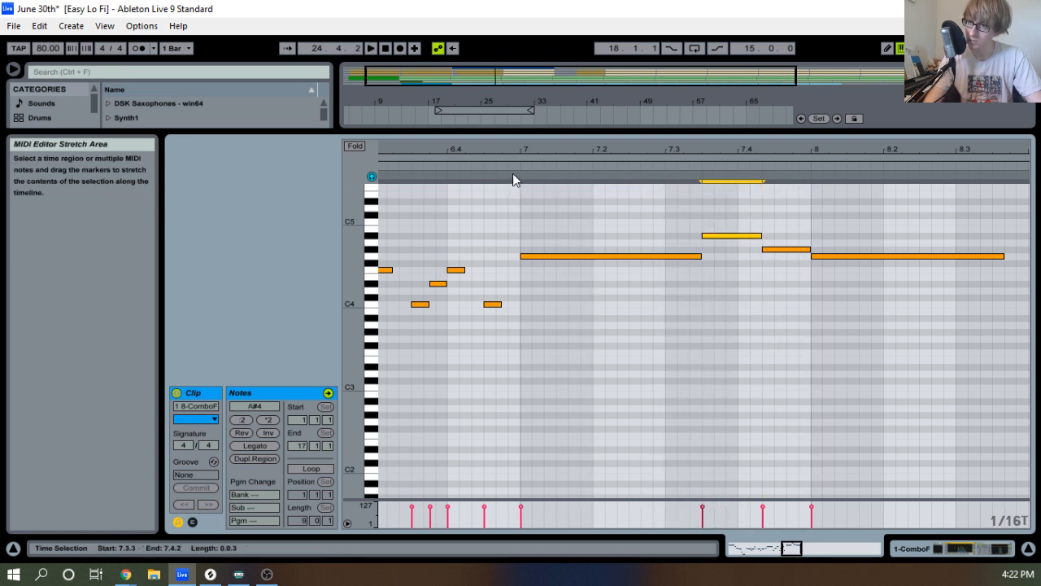
pyautogui.press('space')
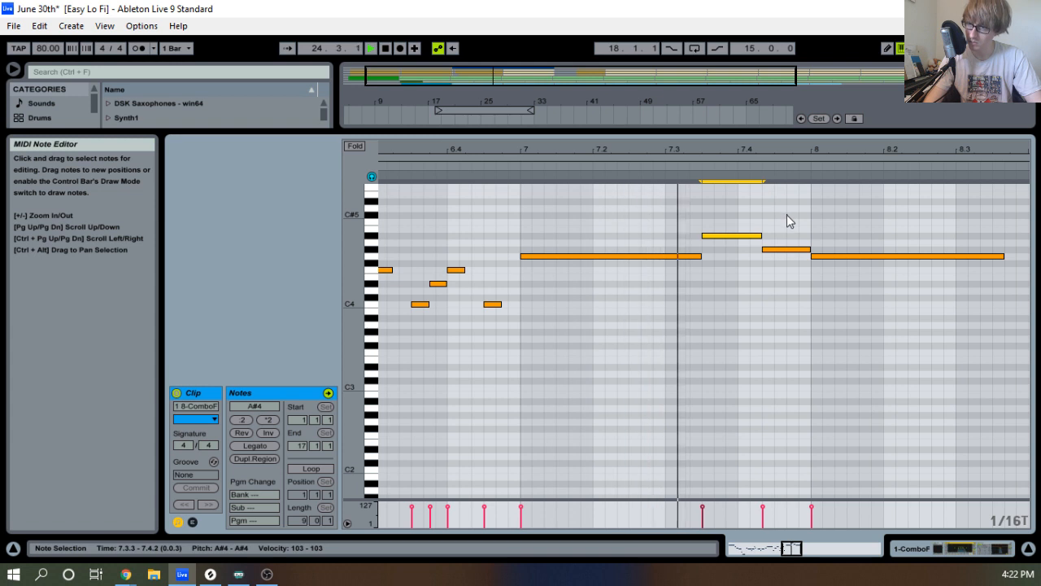
# Replay the ComboF melody from its start, focusing on the notes of bars 1 and 2.
pyautogui.moveTo(785, 148); pyautogui.dragTo(1013, 88)
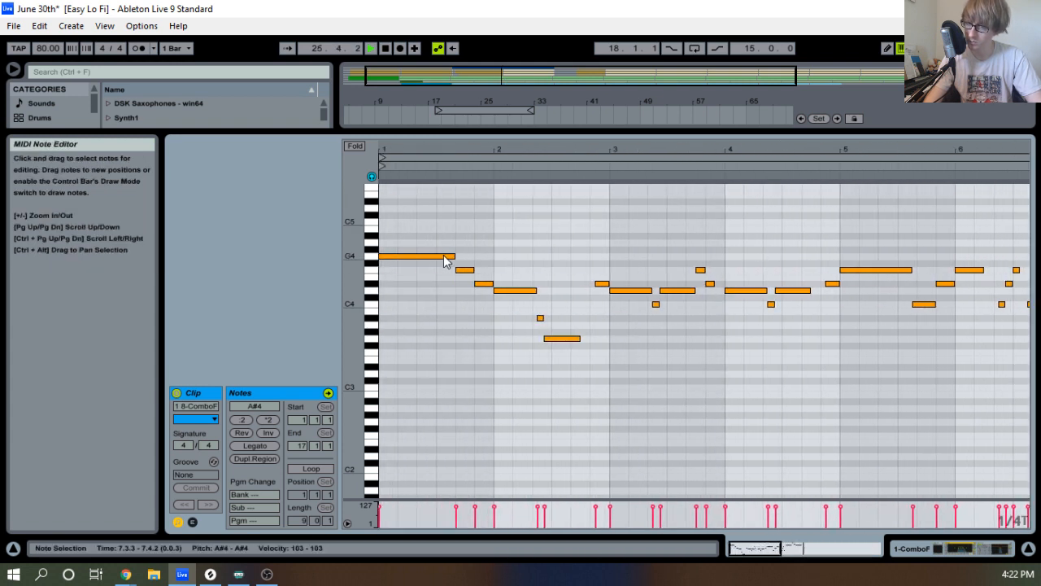
pyautogui.press('space')
pyautogui.moveTo(445, 148); pyautogui.dragTo(519, 197)
pyautogui.press('space')
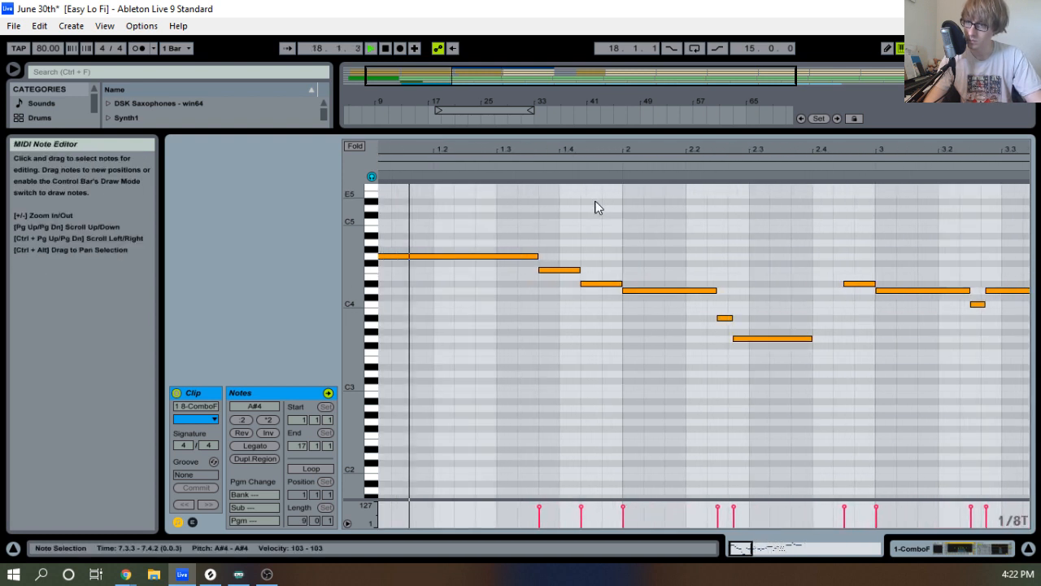
# Copy bar 7's G4, A#4 and G#4 notes and paste them at the start of bar 1.
pyautogui.press('space')
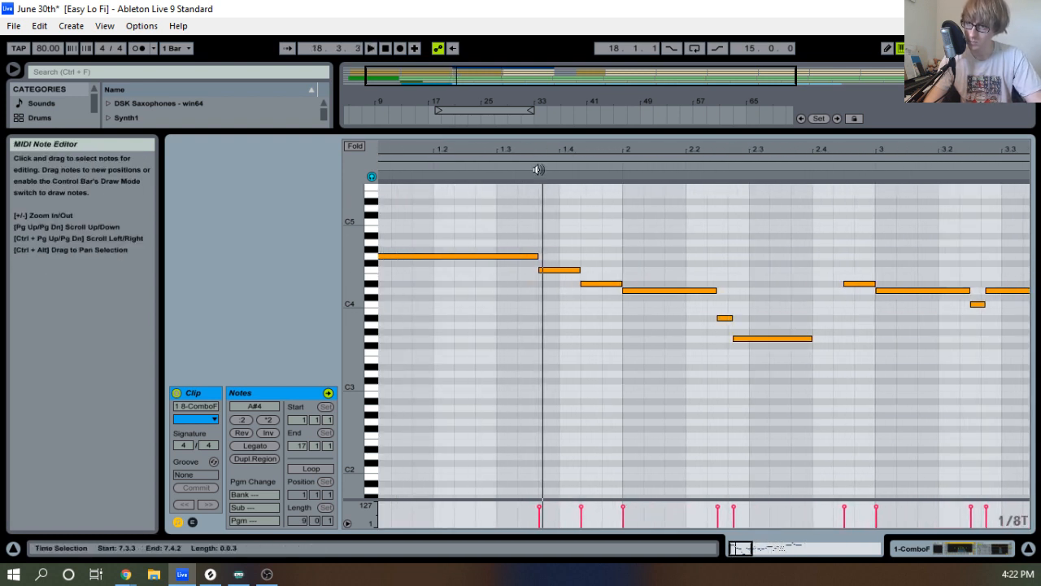
pyautogui.moveTo(537, 153); pyautogui.dragTo(577, 178)
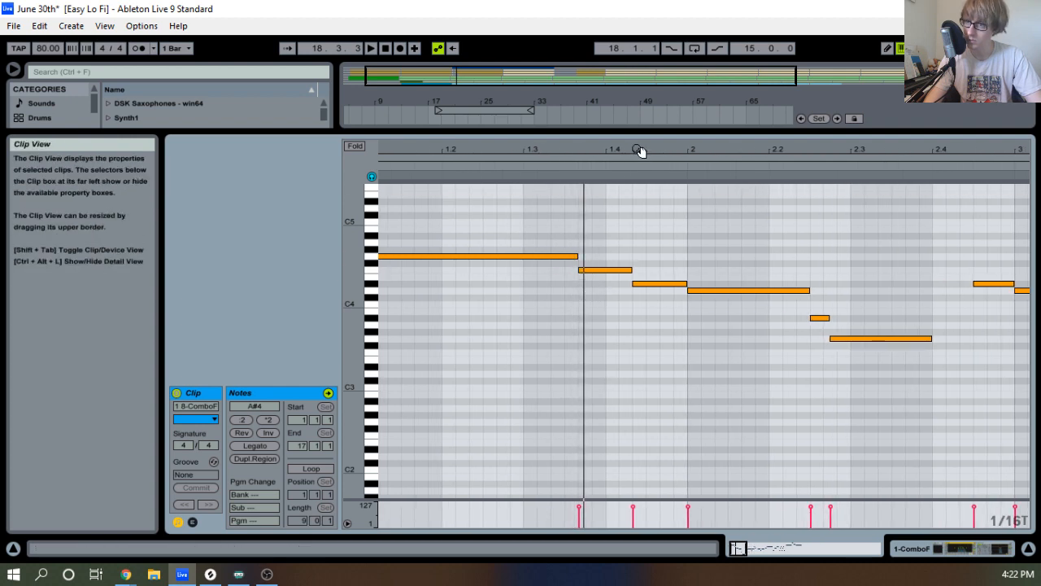
pyautogui.moveTo(641, 152); pyautogui.dragTo(431, 151)
pyautogui.moveTo(731, 283); pyautogui.dragTo(787, 240)
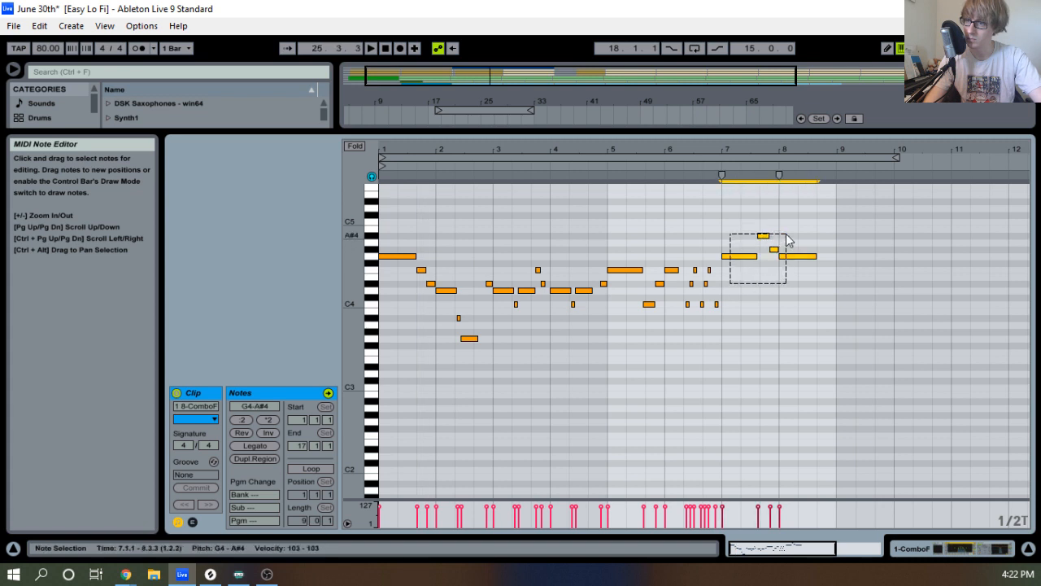
pyautogui.press('Delete')
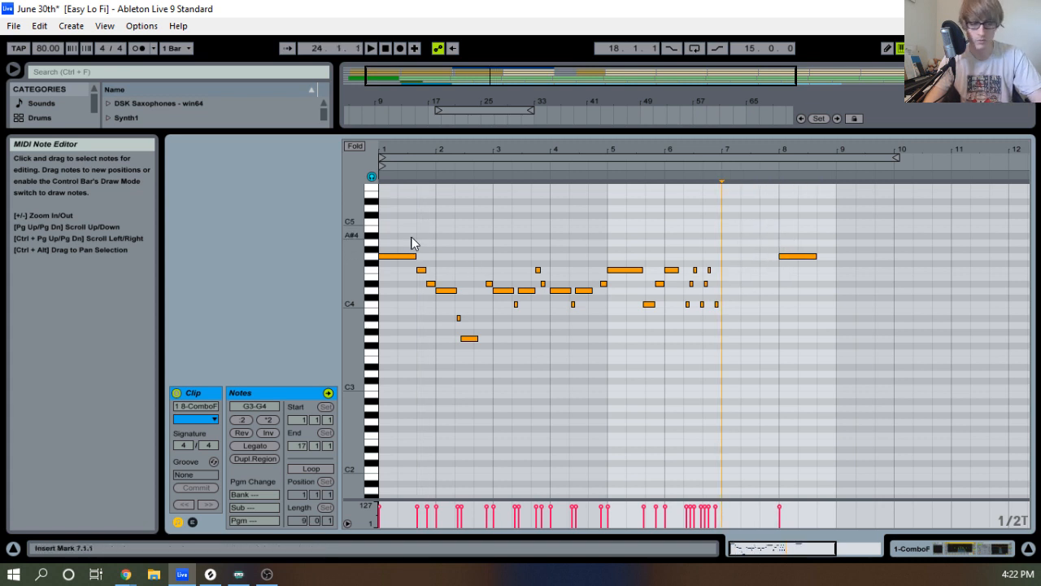
pyautogui.hotkey('ctrl', 'z')
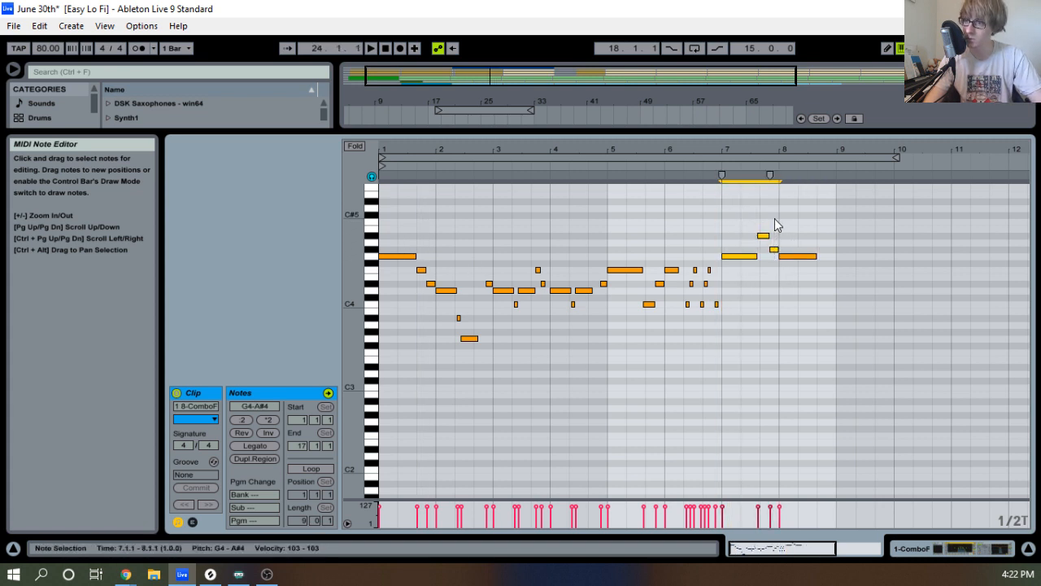
pyautogui.click(387, 230)
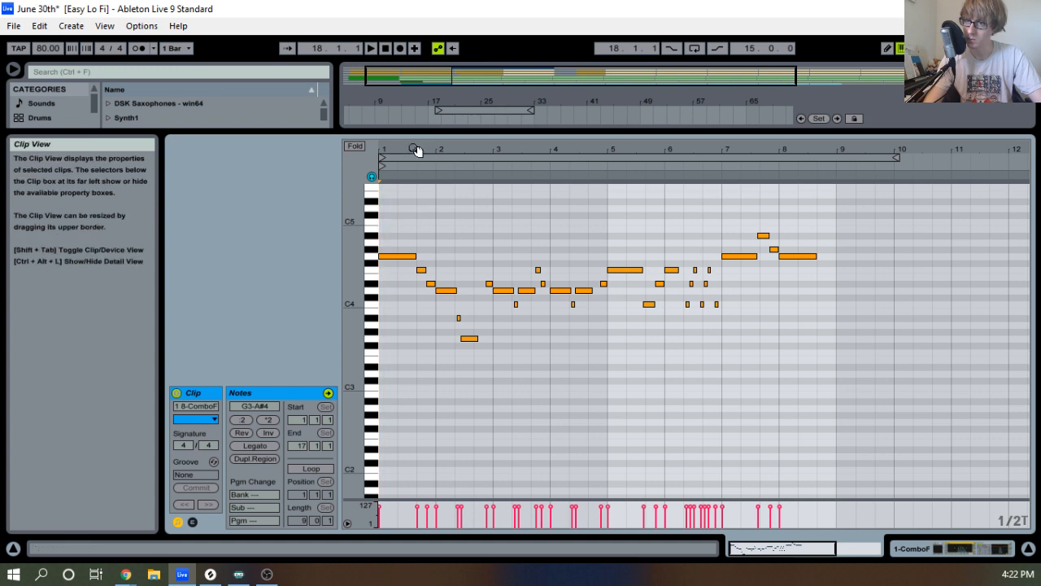
pyautogui.moveTo(417, 151); pyautogui.dragTo(521, 224)
pyautogui.hotkey('ctrl', 'v')
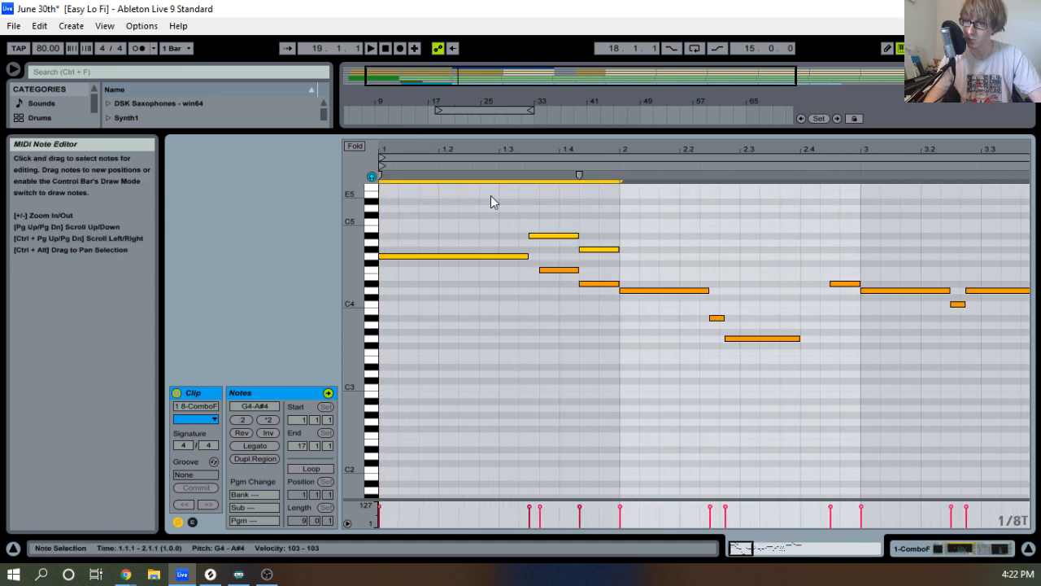
# Lower the pasted A#4 in bar 1 to F4, over the existing F4, and delete the pasted G#4.
pyautogui.click(554, 232)
pyautogui.click(554, 236)
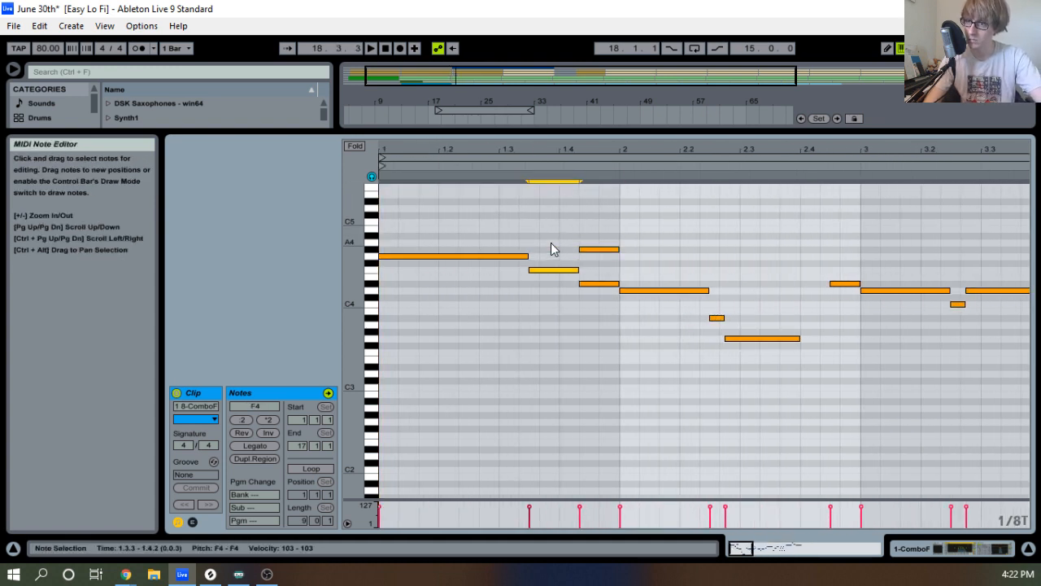
pyautogui.click(611, 234)
pyautogui.doubleClick(604, 252)
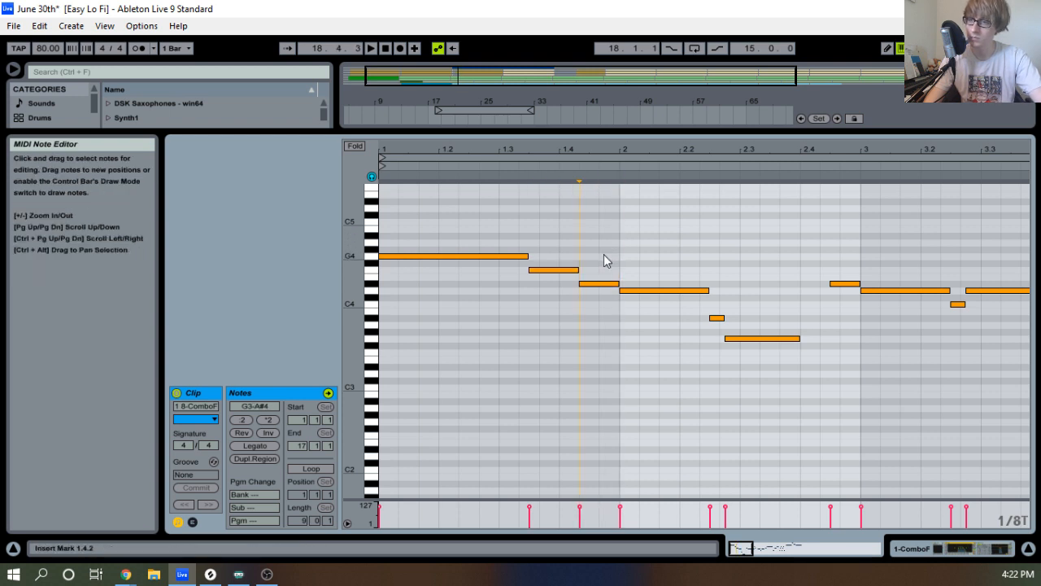
# Play the ComboF melody from its start through bar 8, following the notes along the clip.
pyautogui.click(762, 244)
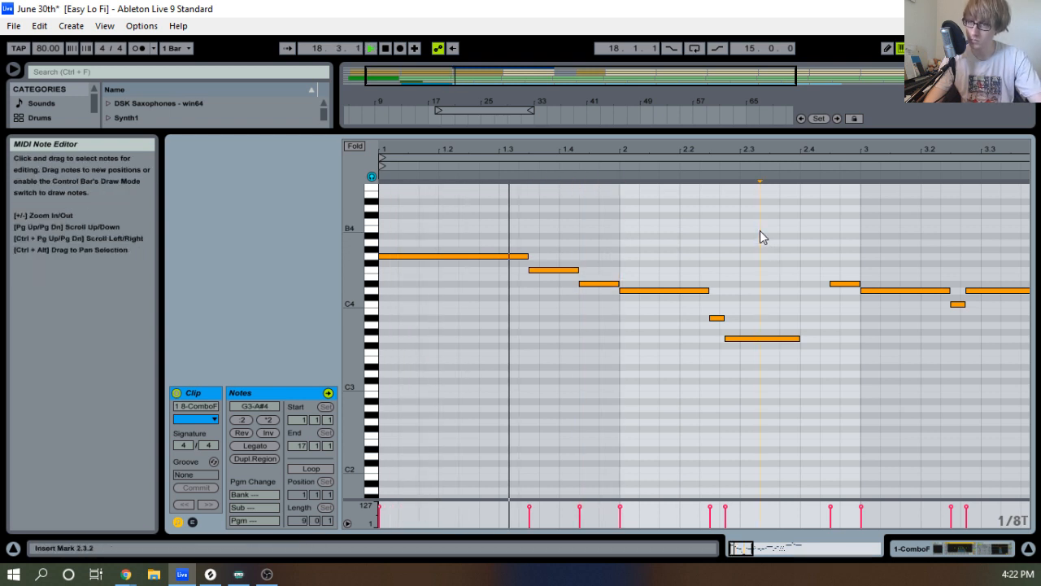
pyautogui.moveTo(556, 149); pyautogui.dragTo(524, 150)
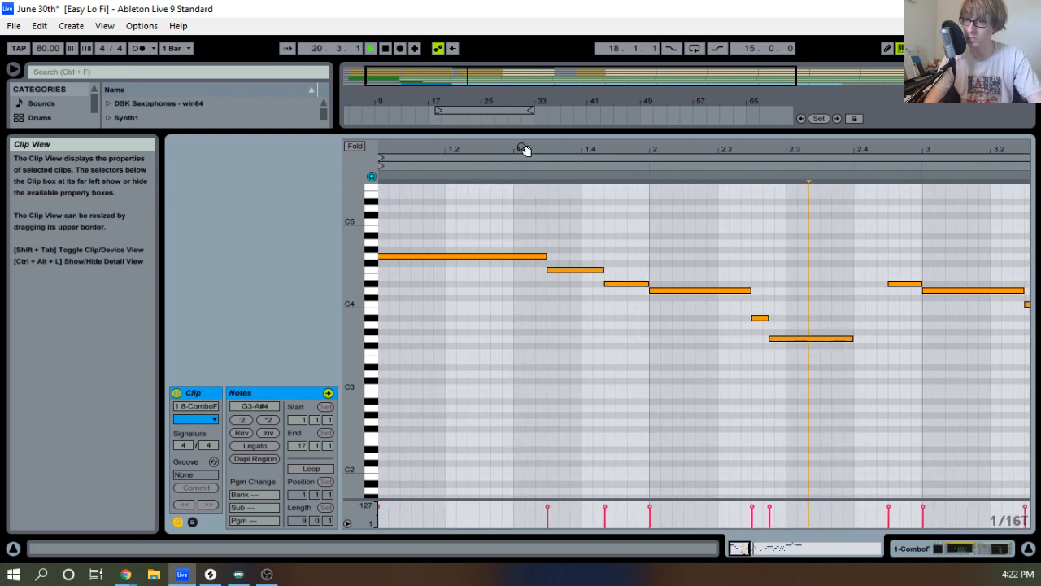
pyautogui.click(525, 150)
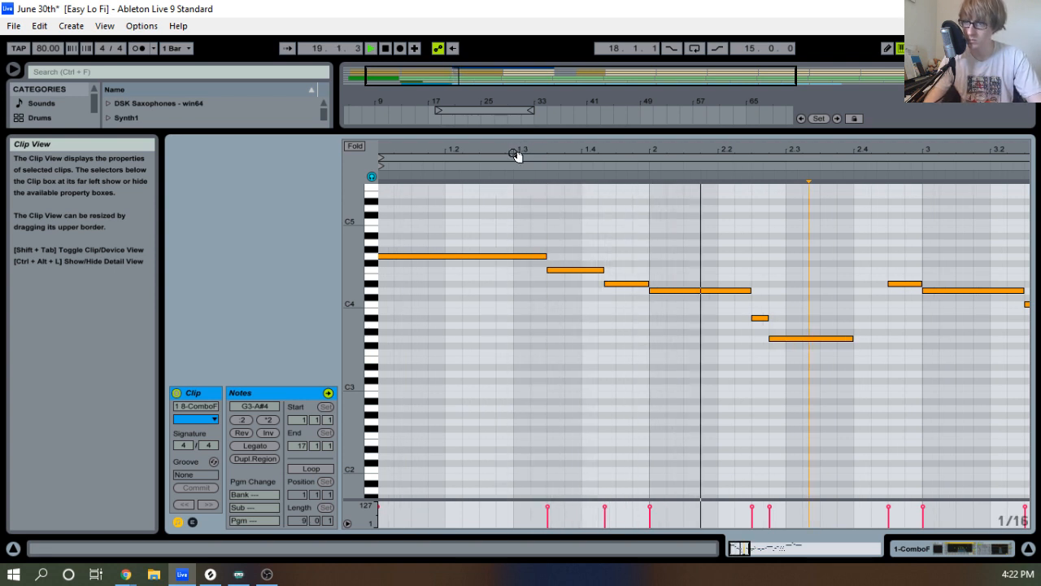
pyautogui.moveTo(637, 147); pyautogui.dragTo(561, 148)
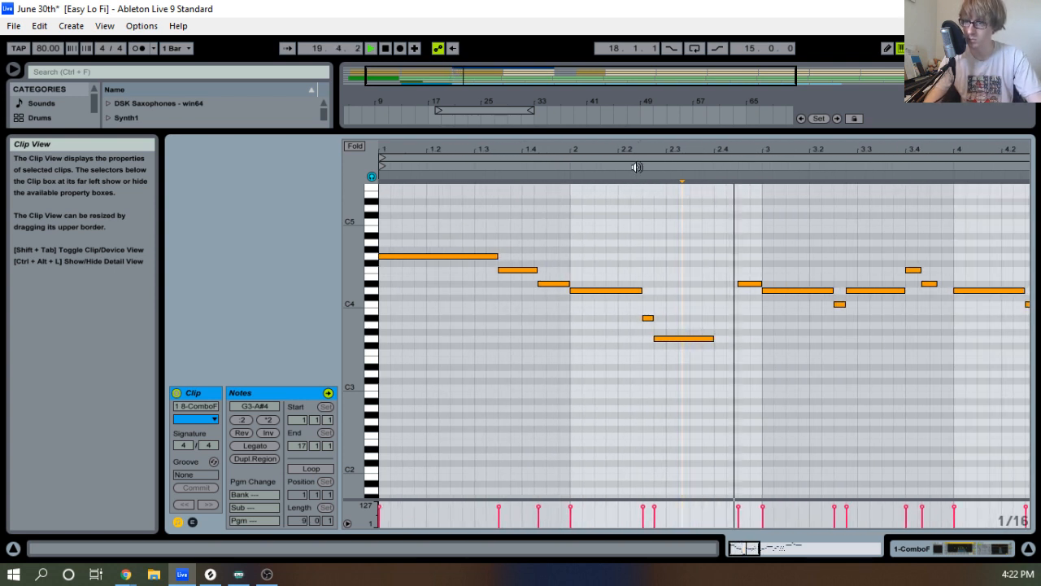
pyautogui.moveTo(790, 148); pyautogui.dragTo(329, 145)
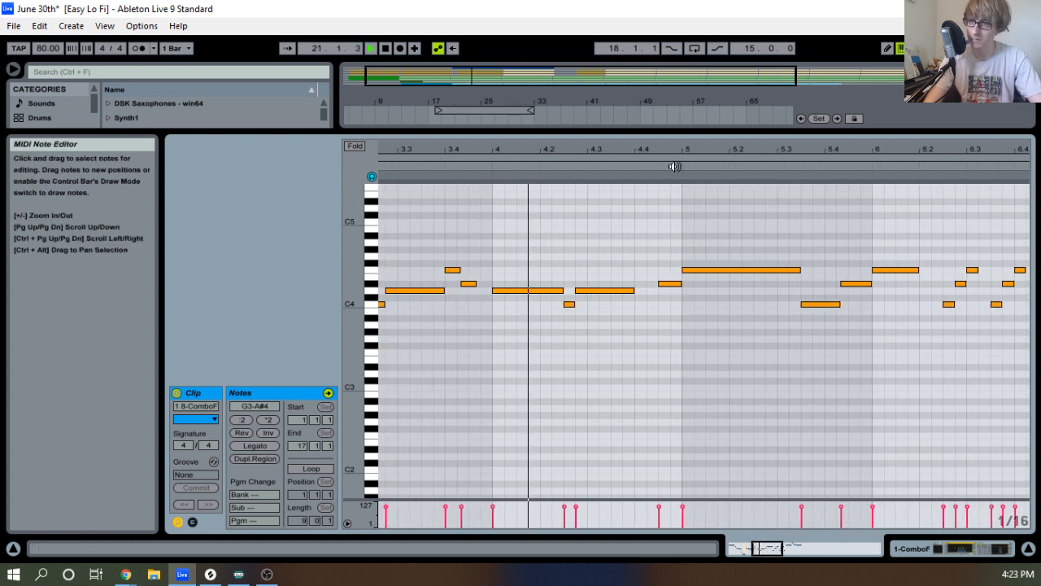
pyautogui.moveTo(719, 143); pyautogui.dragTo(750, 163)
pyautogui.click(543, 164)
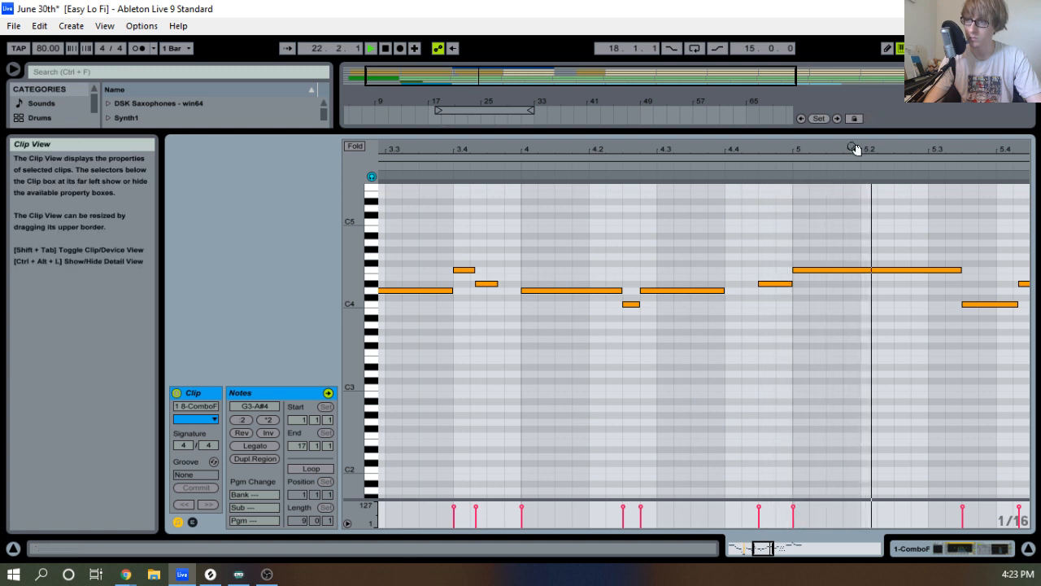
pyautogui.moveTo(853, 149); pyautogui.dragTo(414, 134)
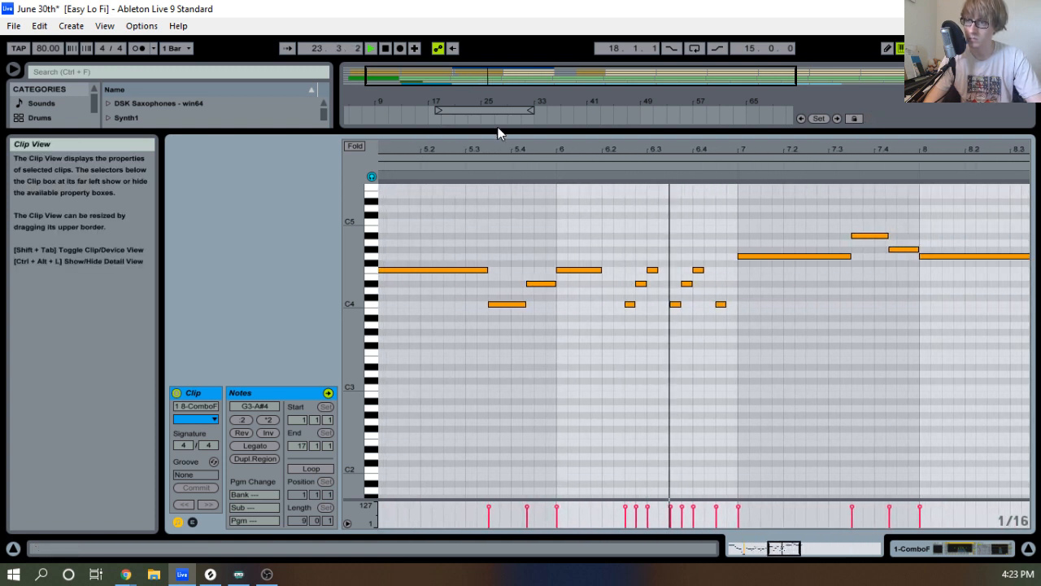
pyautogui.moveTo(782, 150); pyautogui.dragTo(554, 148)
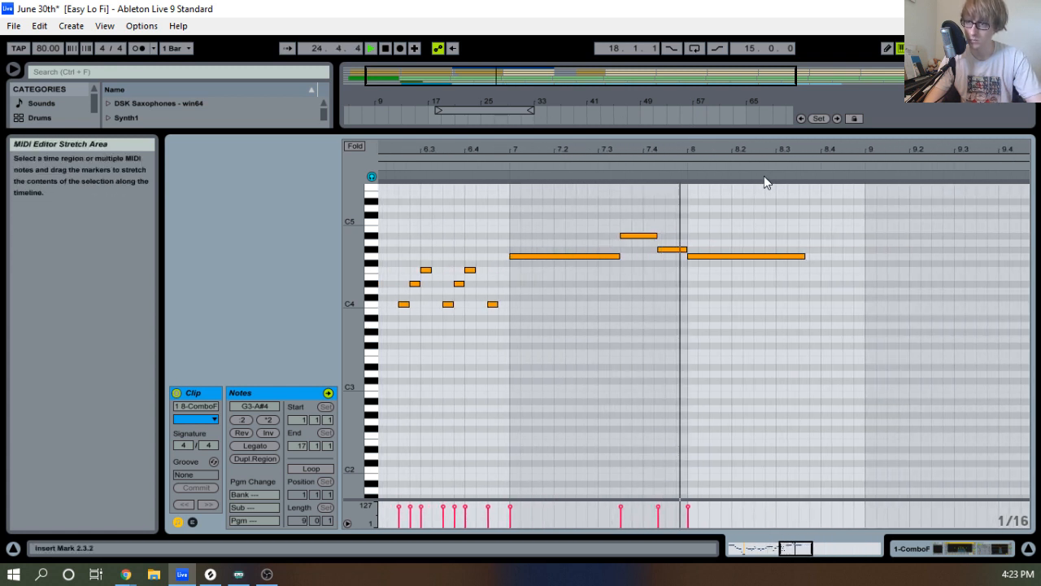
pyautogui.press('space')
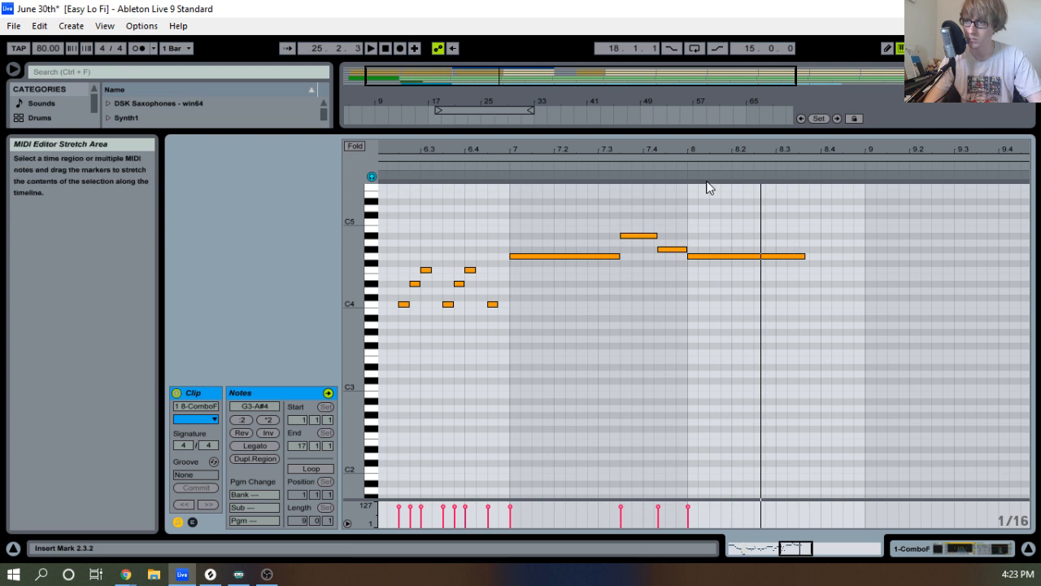
# Replay from bar 7 and shorten the G4 in bar 8 to half a bar, ending at 8.3.
pyautogui.click(686, 165)
pyautogui.moveTo(832, 148); pyautogui.dragTo(781, 136)
pyautogui.click(523, 168)
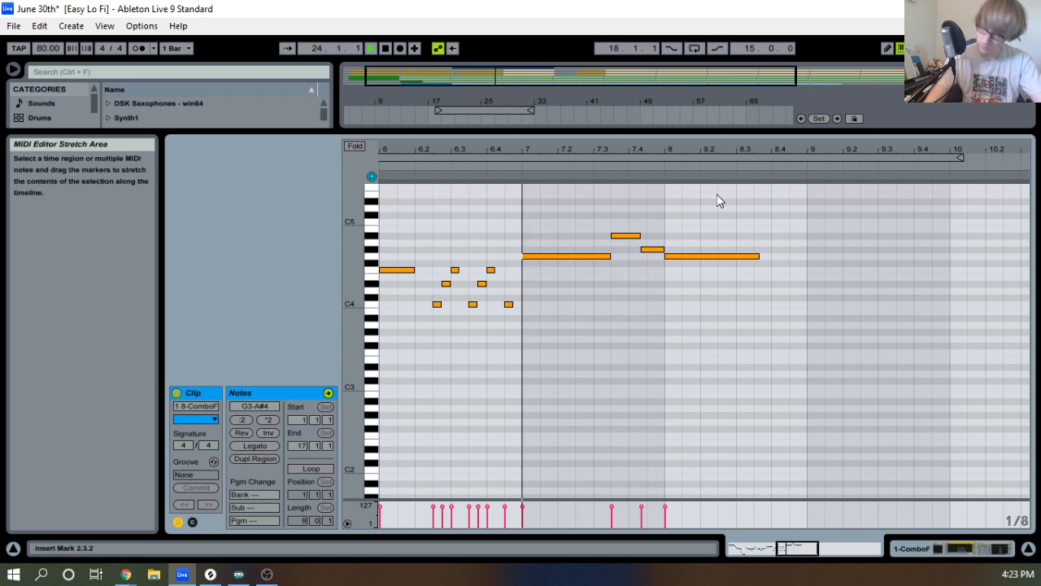
pyautogui.moveTo(779, 153); pyautogui.dragTo(730, 255)
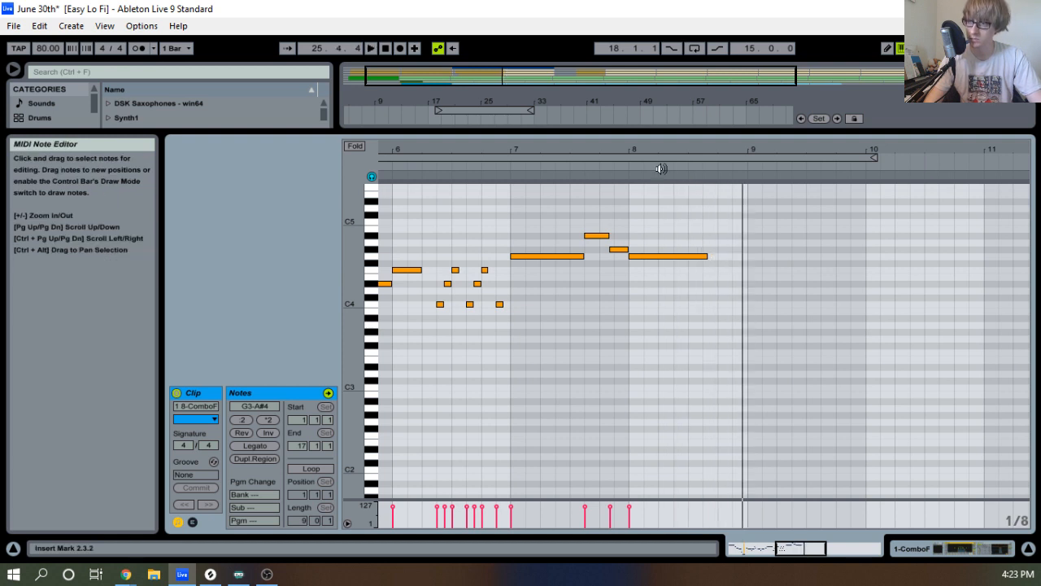
pyautogui.moveTo(707, 256); pyautogui.dragTo(693, 257)
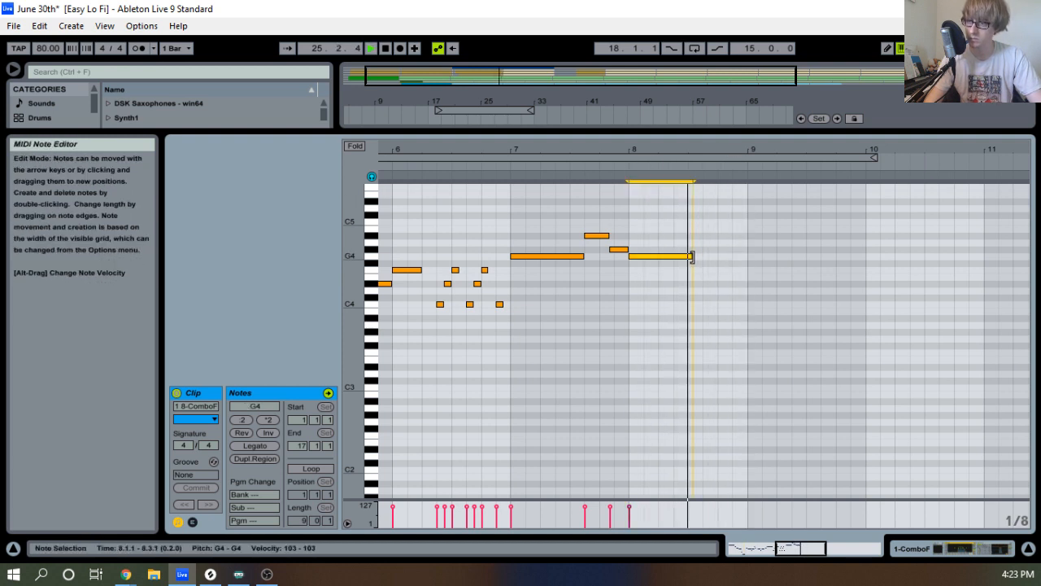
# Duplicate the whole eight-bar melody so the copy starts at bar 9.
pyautogui.moveTo(653, 153); pyautogui.dragTo(663, 74)
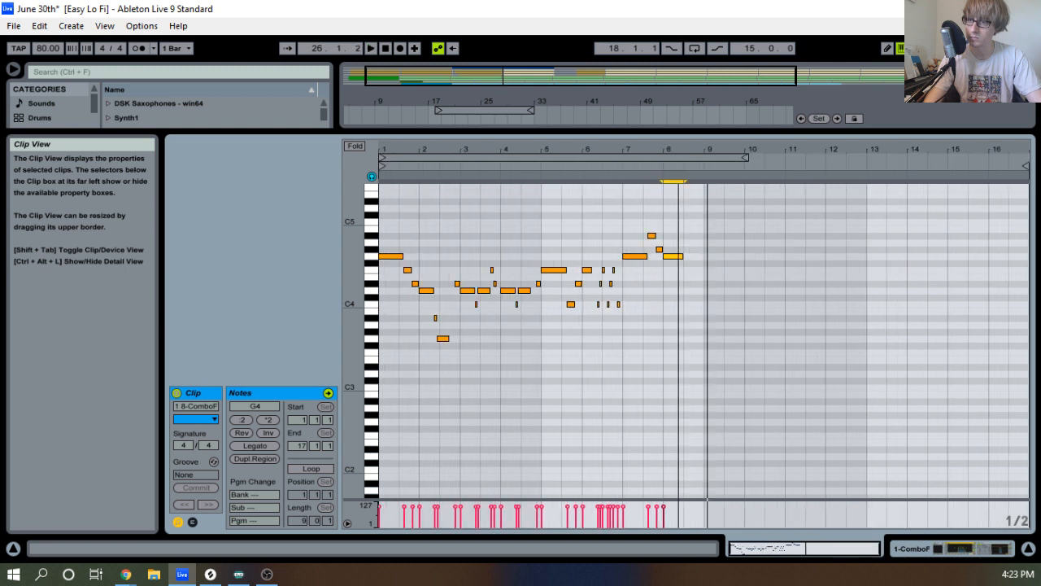
pyautogui.click(725, 298)
pyautogui.press('space')
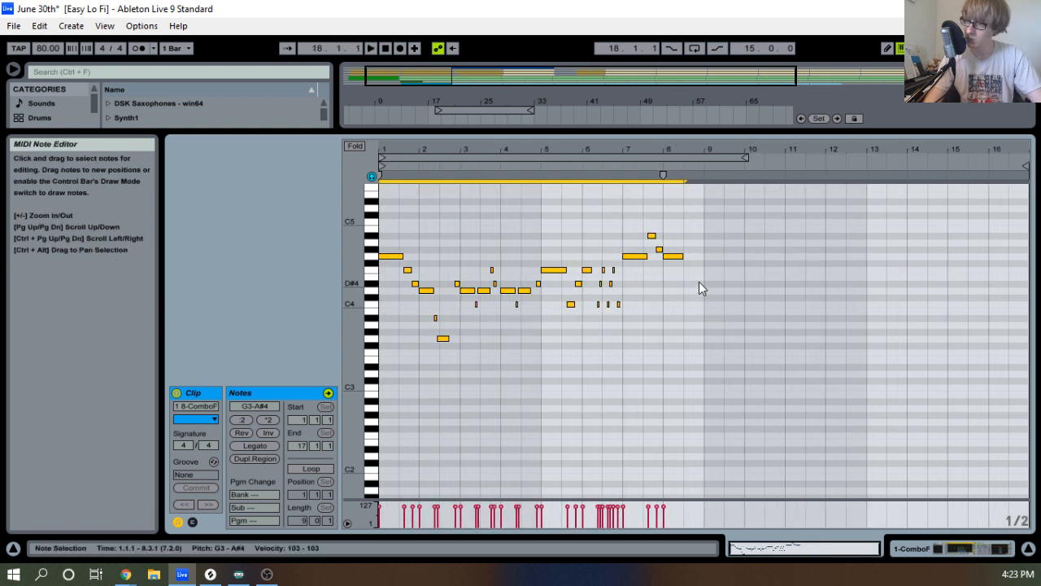
pyautogui.click(704, 282)
pyautogui.hotkey('ctrl', 'a')
pyautogui.hotkey('ctrl', 'd')
# Replay the melody from its start into the duplicated phrase in bar 9.
pyautogui.press('space')
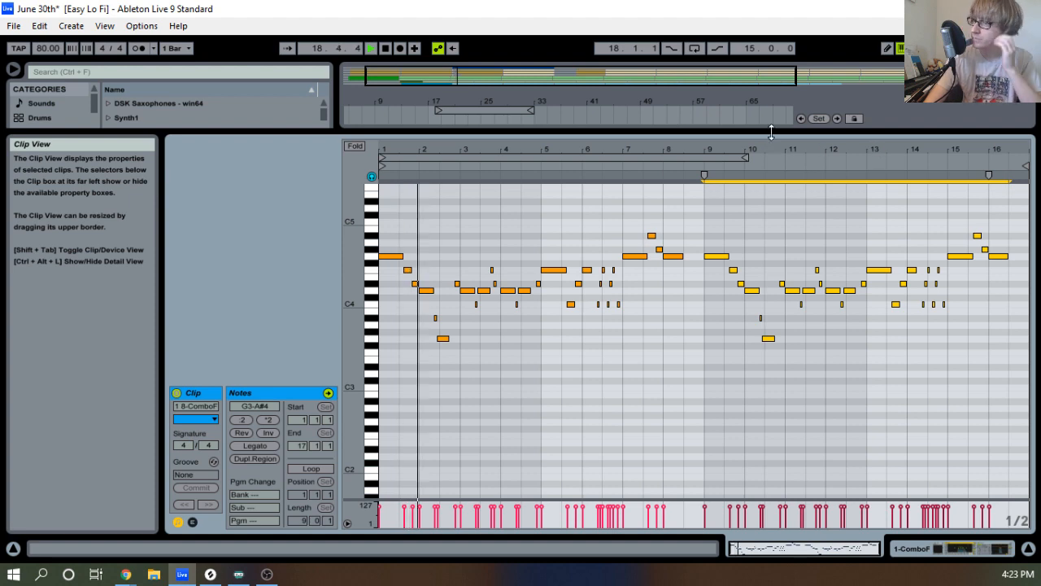
pyautogui.moveTo(774, 132); pyautogui.dragTo(749, 229)
pyautogui.moveTo(729, 145); pyautogui.dragTo(730, 145)
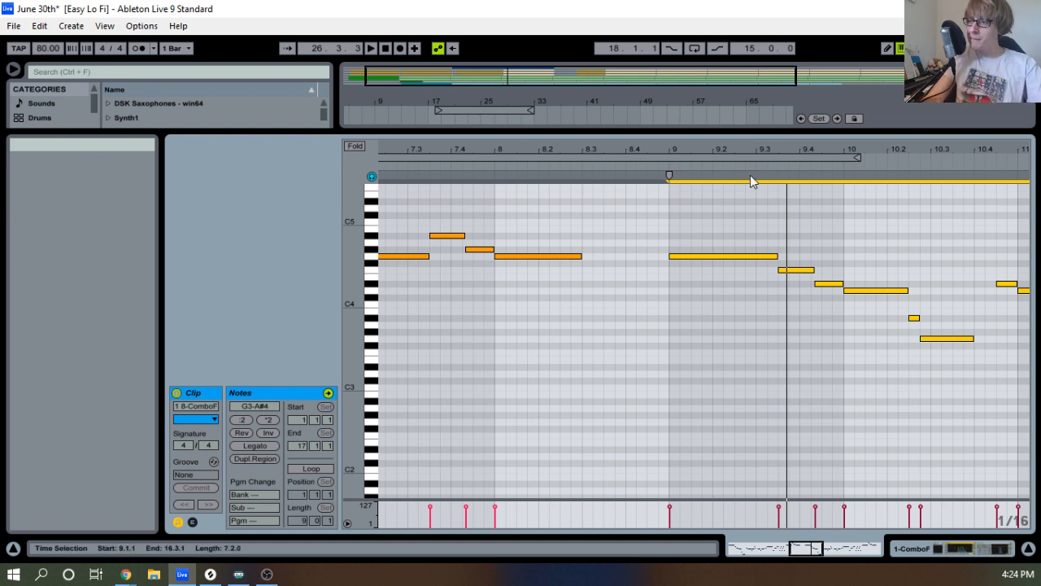
# Raise bar 9's F4 to A#4 and its D#4 to C5, and raise bar 10's opening D4 to G4.
pyautogui.click(796, 270)
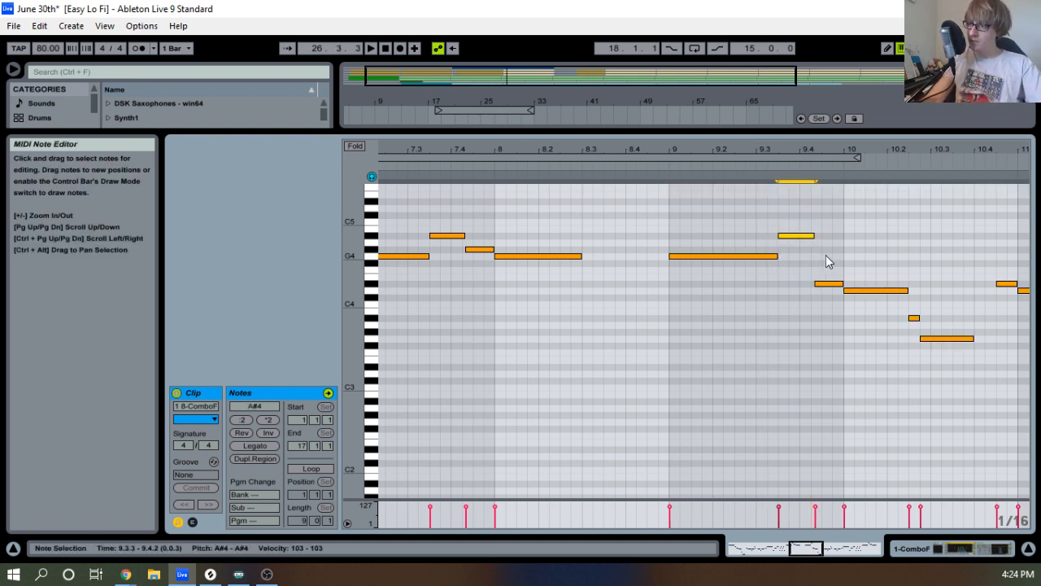
pyautogui.click(828, 284)
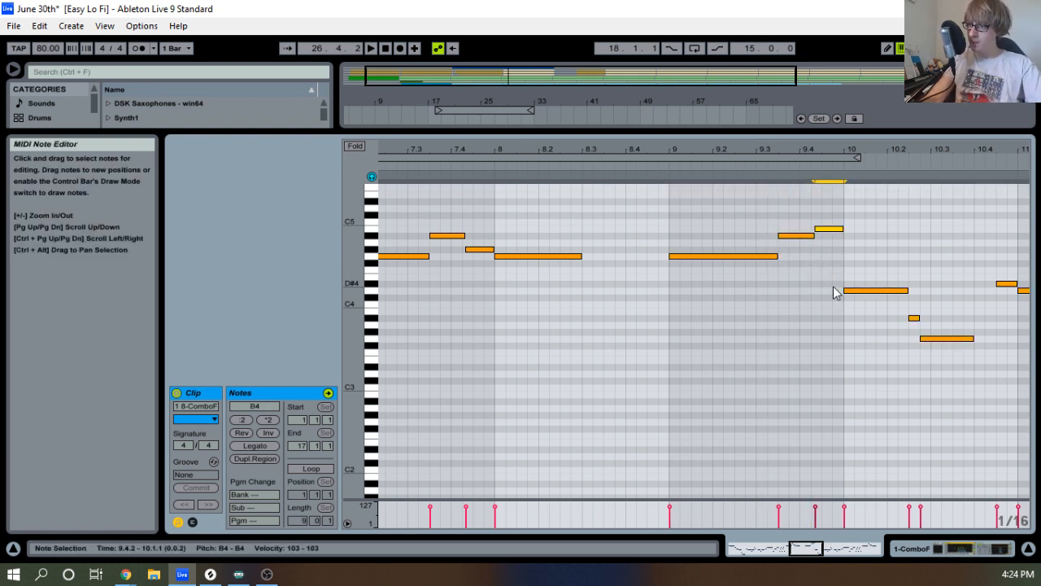
pyautogui.click(855, 291)
pyautogui.press('Up')
pyautogui.press('Up')
pyautogui.press('Up')
pyautogui.press('Up')
pyautogui.press('Up')
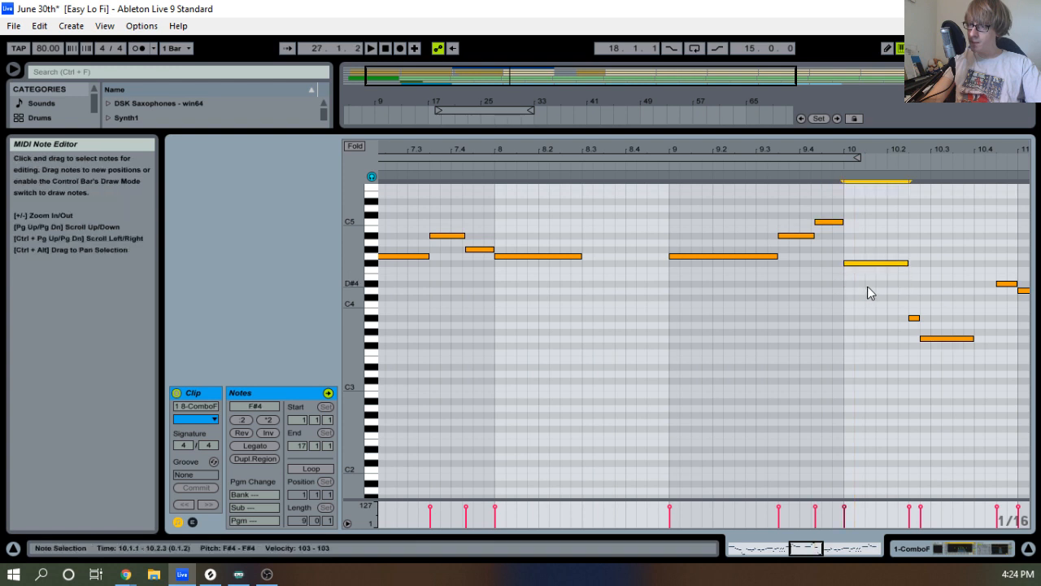
# Replay the clip from just before bar 9 to check the changed notes into bar 10.
pyautogui.click(662, 173)
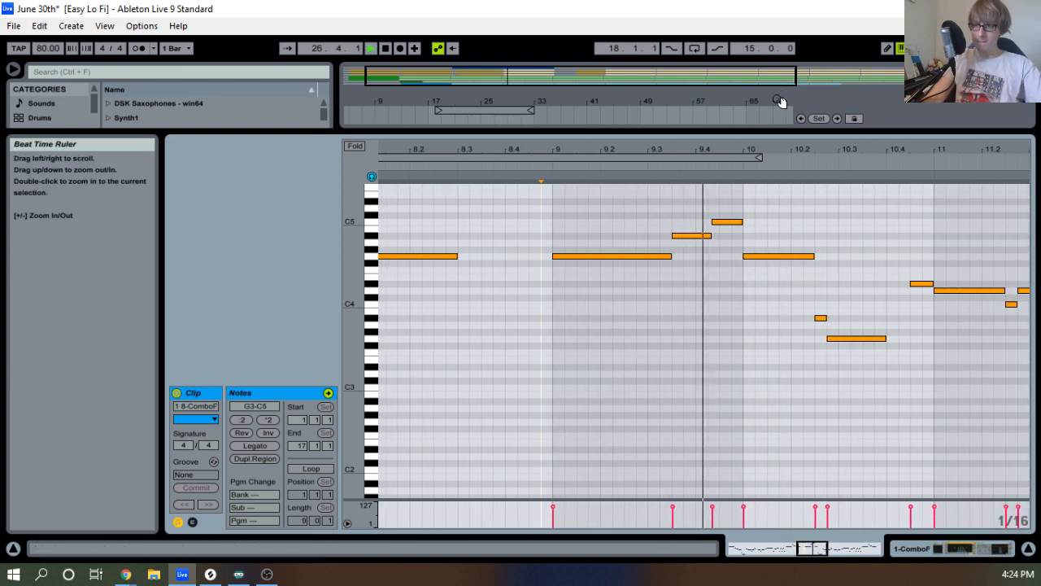
pyautogui.scroll(1, 841, 280)
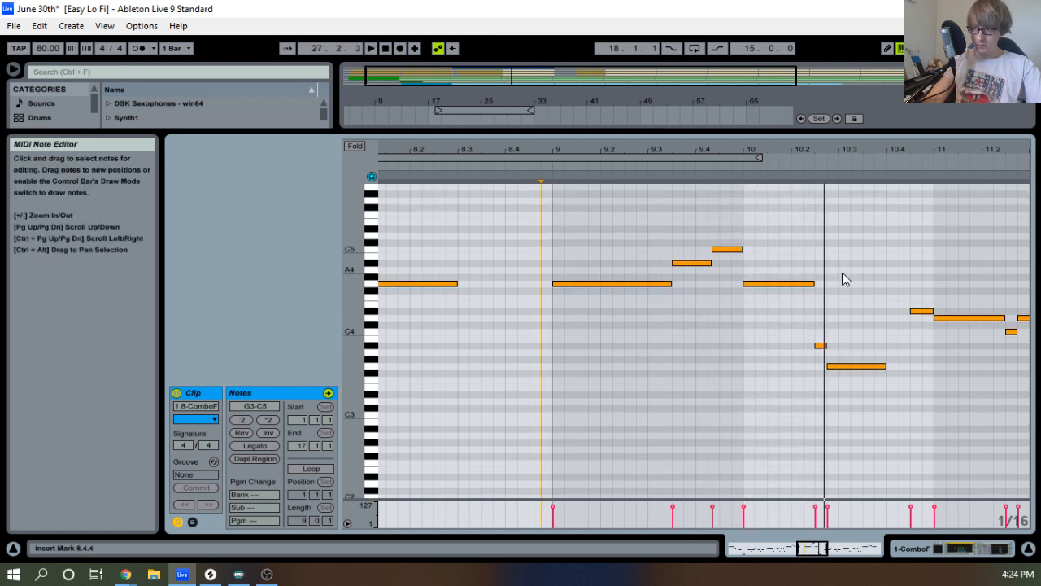
pyautogui.press('space')
# Raise the short A#3 note in bar 10 to C5.
pyautogui.moveTo(835, 291); pyautogui.dragTo(823, 359)
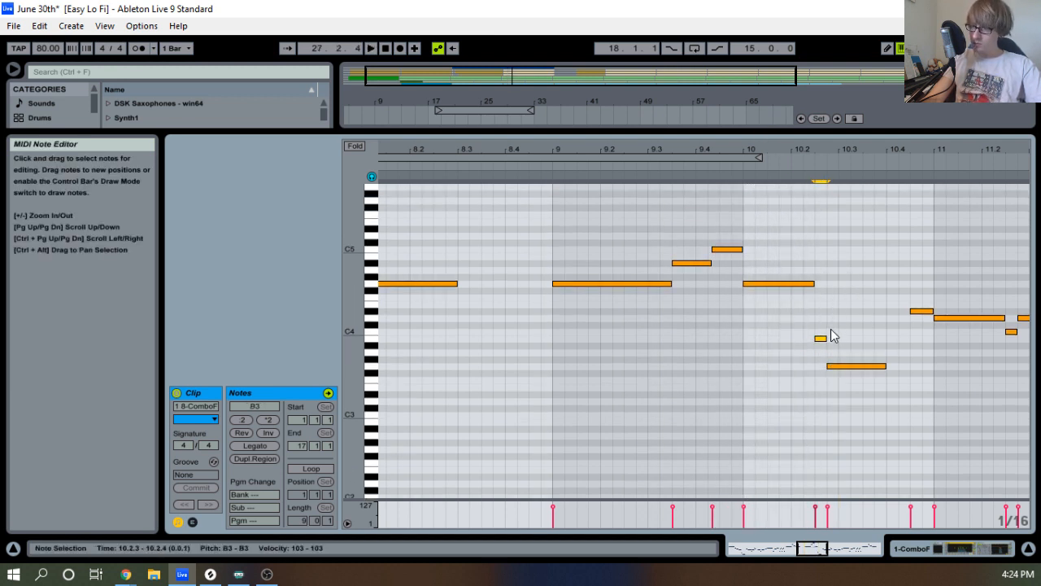
pyautogui.hotkey('shift', 'Up')
pyautogui.press('Up')
pyautogui.press('Up')
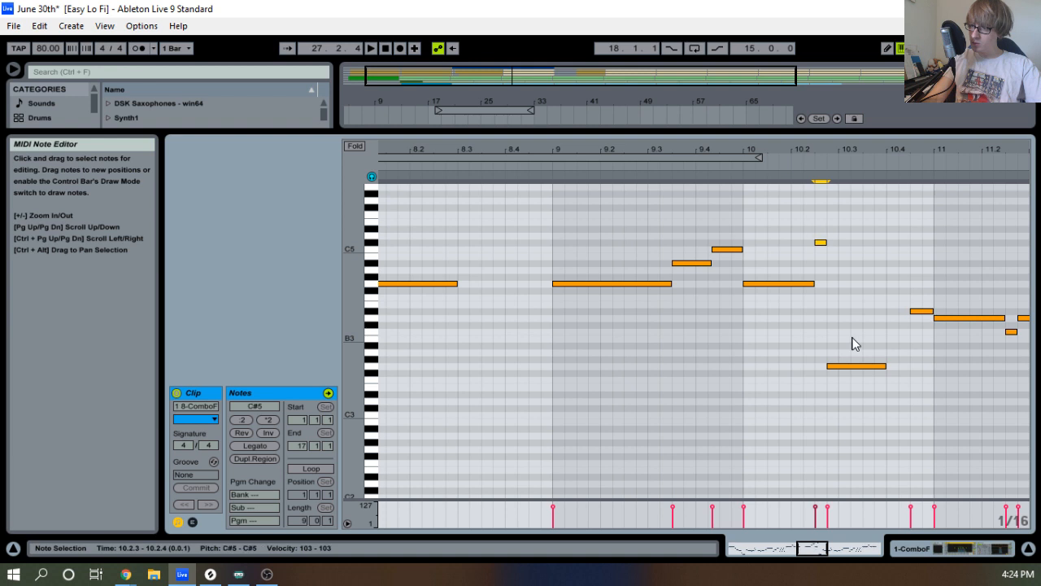
# Raise the G3 note in bar 10 to A#4 and replay the end of that bar.
pyautogui.moveTo(852, 337); pyautogui.dragTo(852, 380)
pyautogui.press('Up')
pyautogui.press('Up')
pyautogui.press('Up')
pyautogui.press('Up')
pyautogui.press('Up')
pyautogui.press('Up')
pyautogui.press('Up')
pyautogui.press('Up')
pyautogui.press('Up')
pyautogui.press('Up')
pyautogui.press('Up')
pyautogui.press('Up')
pyautogui.press('Up')
pyautogui.press('Up')
pyautogui.press('Up')
pyautogui.press('Up')
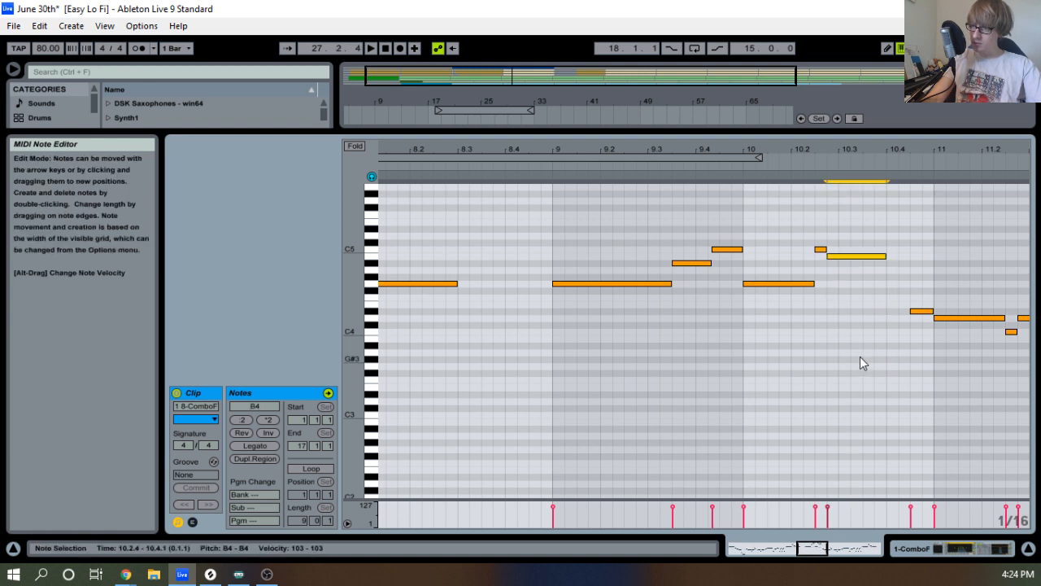
pyautogui.press('Down')
pyautogui.press('space')
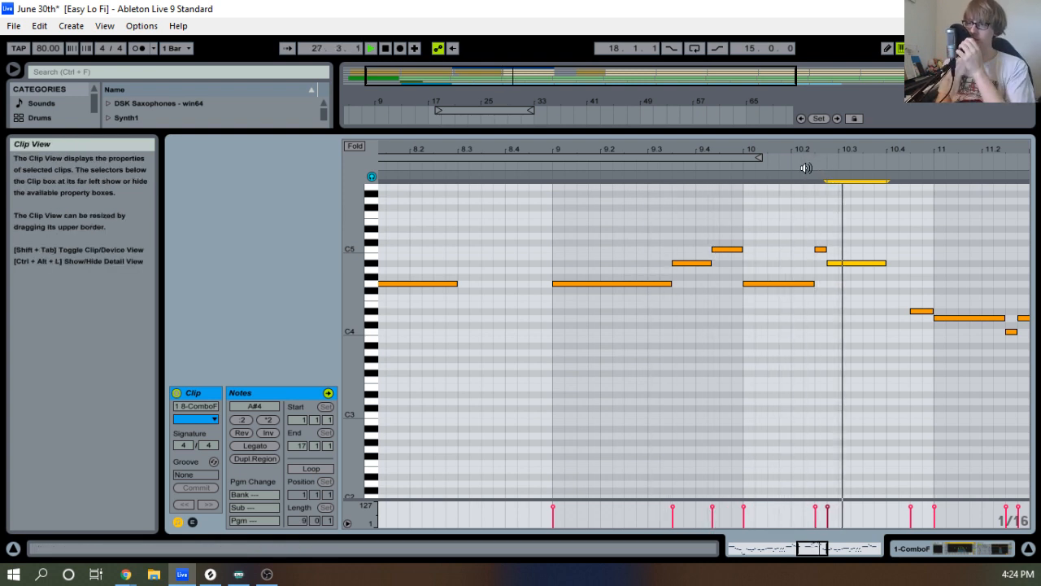
pyautogui.press('space')
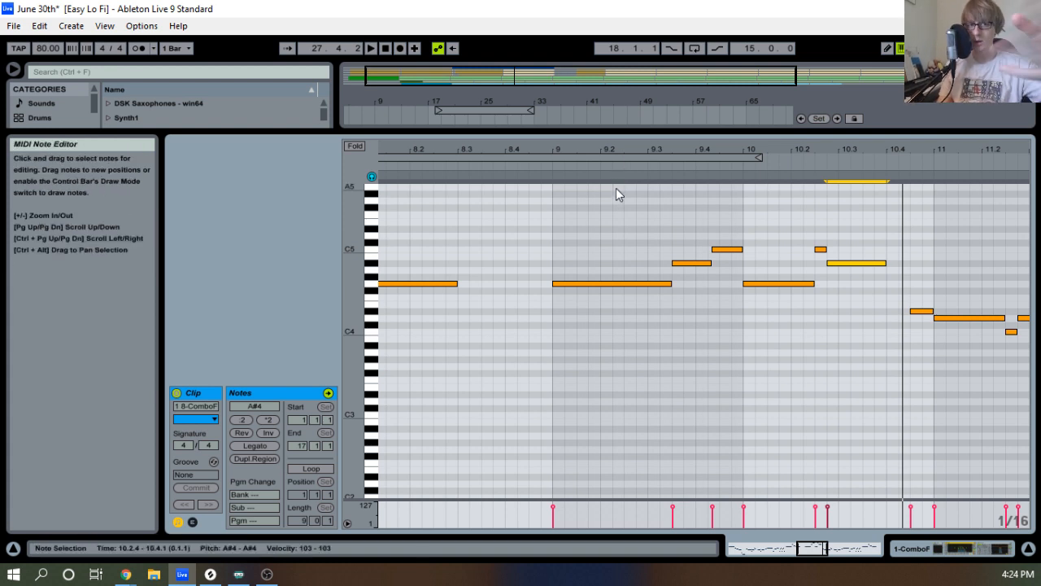
# Replay the melody from bar 9 into bar 10 to judge the raised notes.
pyautogui.click(540, 169)
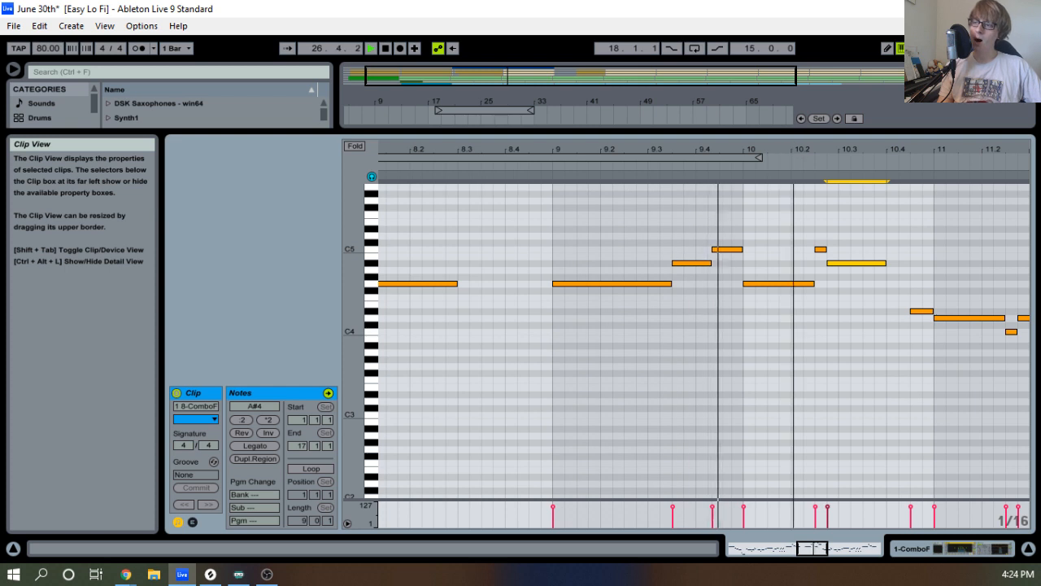
pyautogui.press('space')
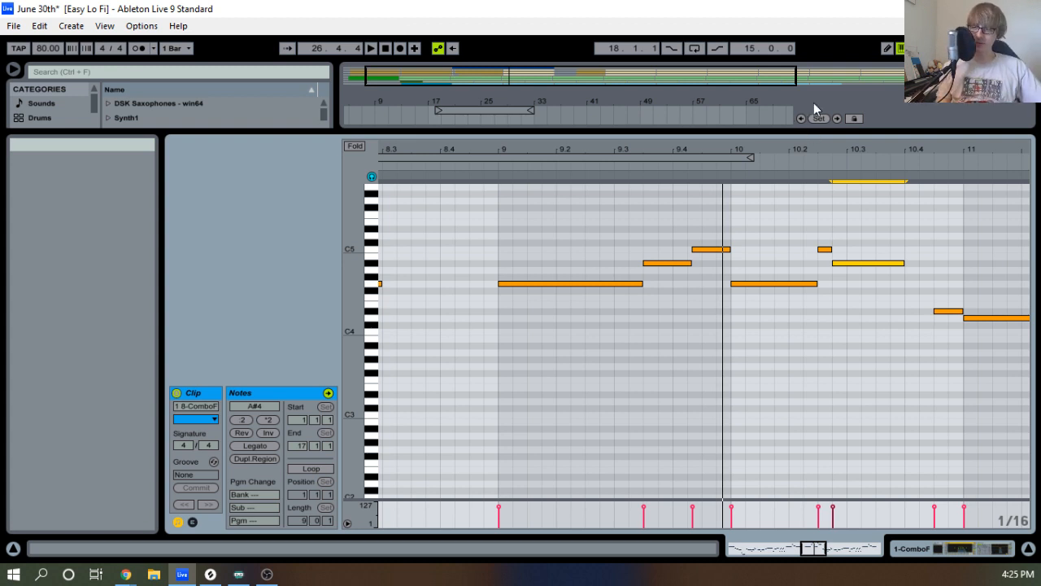
pyautogui.moveTo(595, 146); pyautogui.dragTo(638, 145)
pyautogui.press('space')
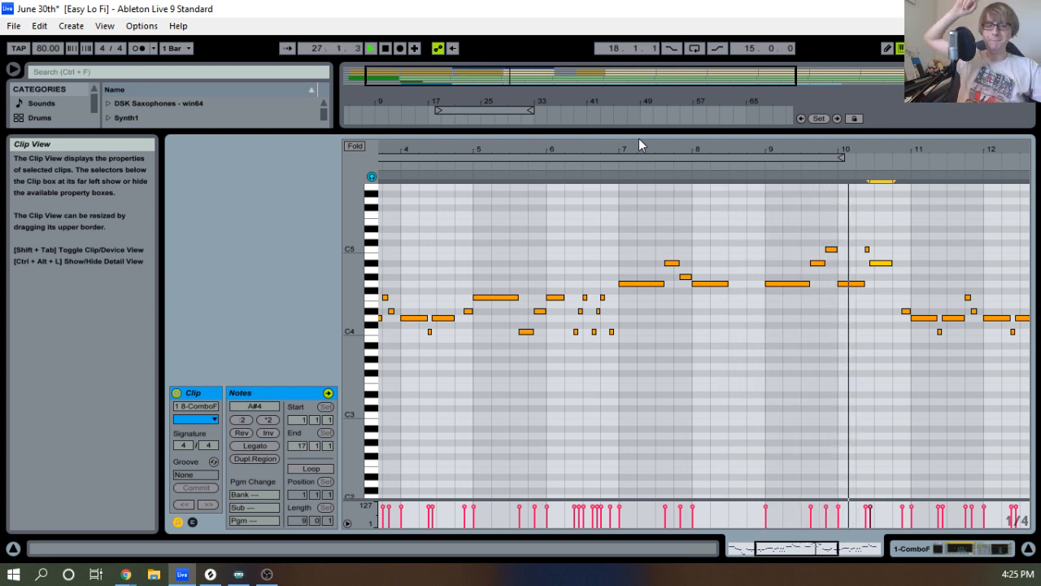
pyautogui.press('space')
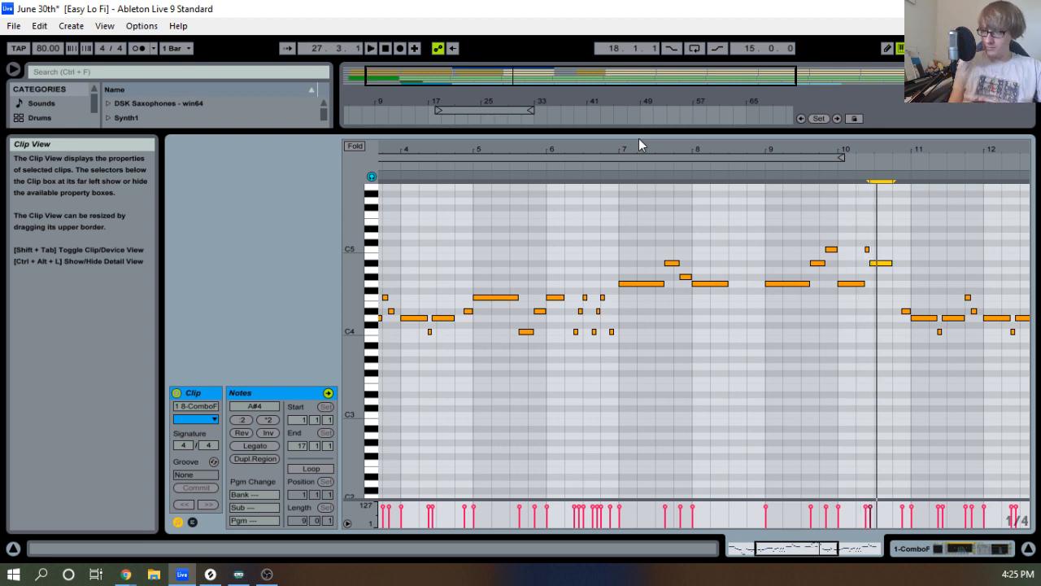
# Shorten bar 10's longer A#4 note to two sixteenths, ending at 10.3.2, and replay it.
pyautogui.click(767, 168)
pyautogui.moveTo(912, 146); pyautogui.dragTo(698, 218)
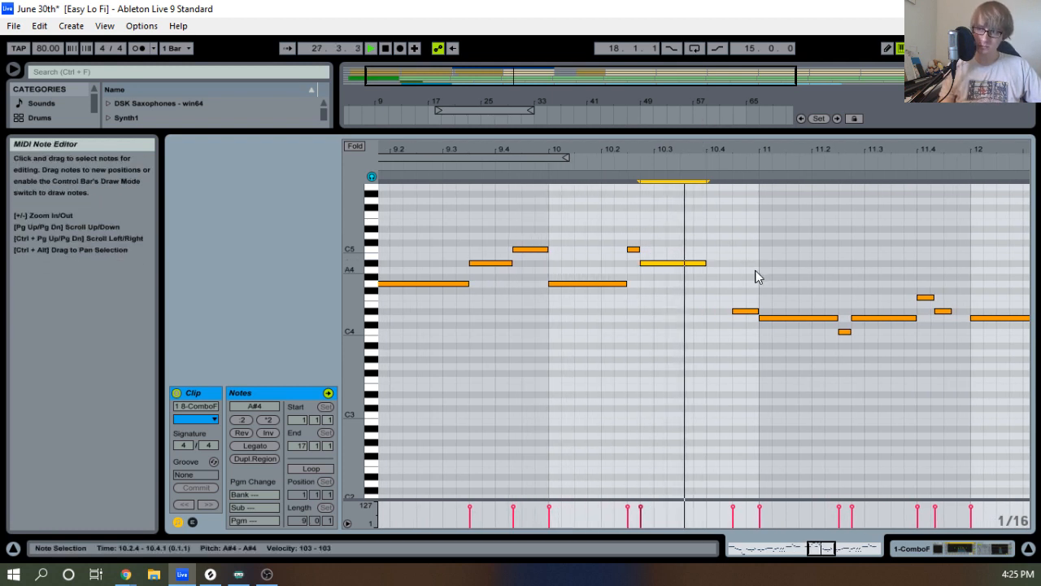
pyautogui.click(603, 163)
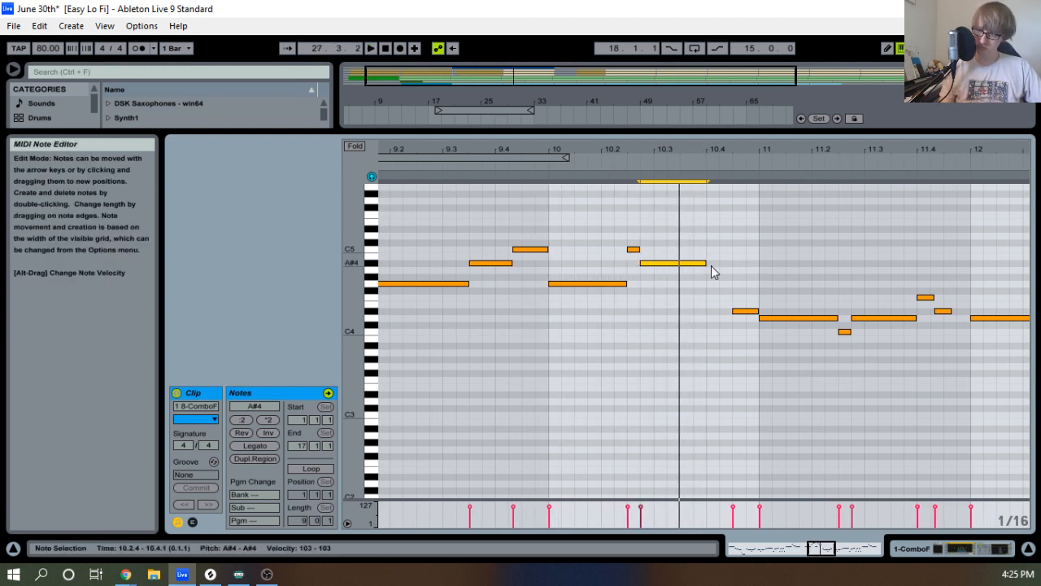
pyautogui.moveTo(705, 265); pyautogui.dragTo(667, 265)
pyautogui.click(617, 162)
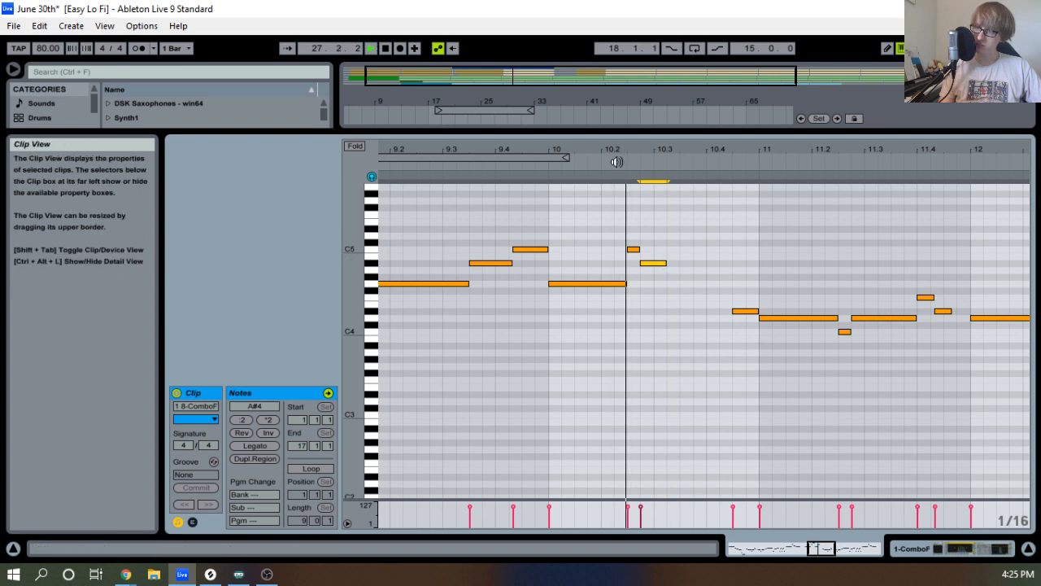
# Add a sixteenth-length D#5 note at 10.3.3 and play back bar 10.
pyautogui.doubleClick(687, 236)
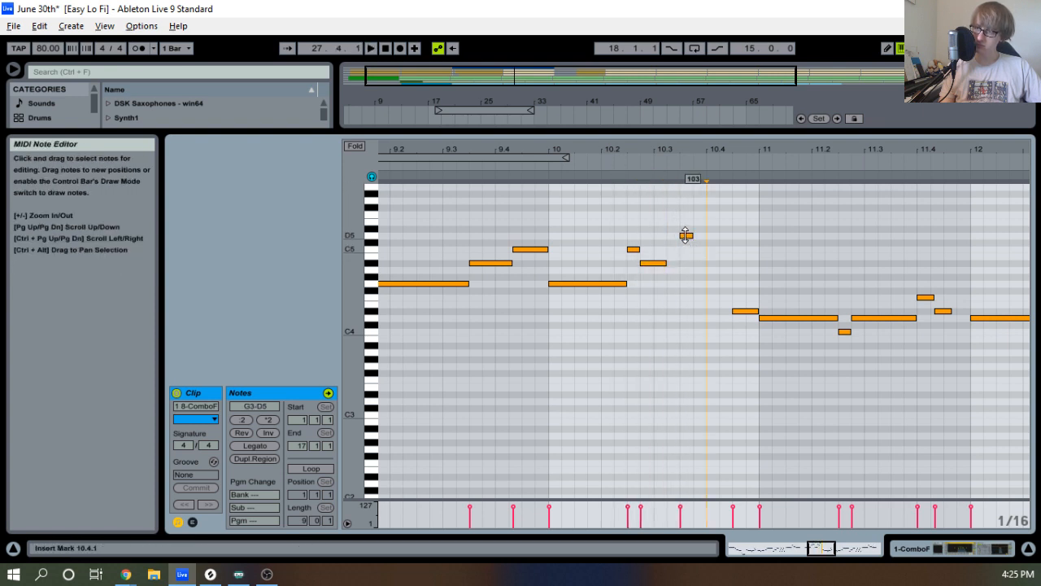
pyautogui.moveTo(687, 236); pyautogui.dragTo(688, 229)
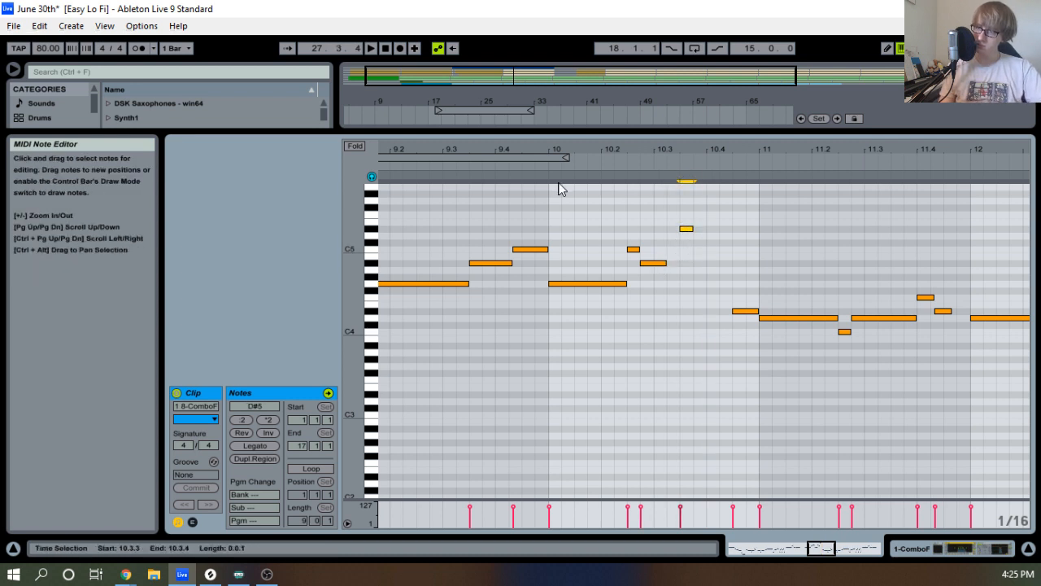
pyautogui.press('space')
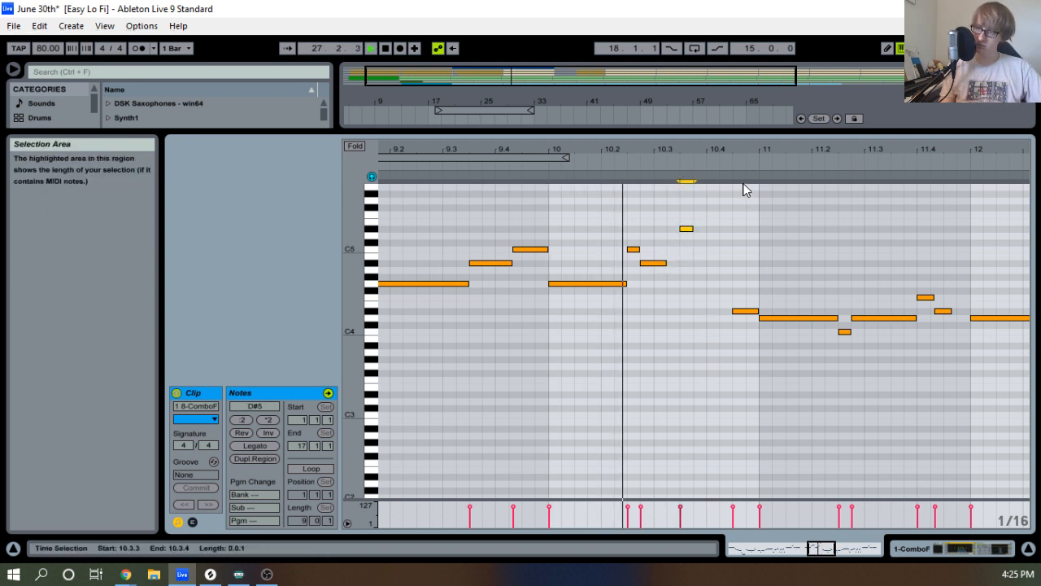
# Complete bar 10's descending run with sixteenth notes D5, A#4, G4 and D#4 from 10.4.1 to 10.4.4, and play it back.
pyautogui.doubleClick(712, 236)
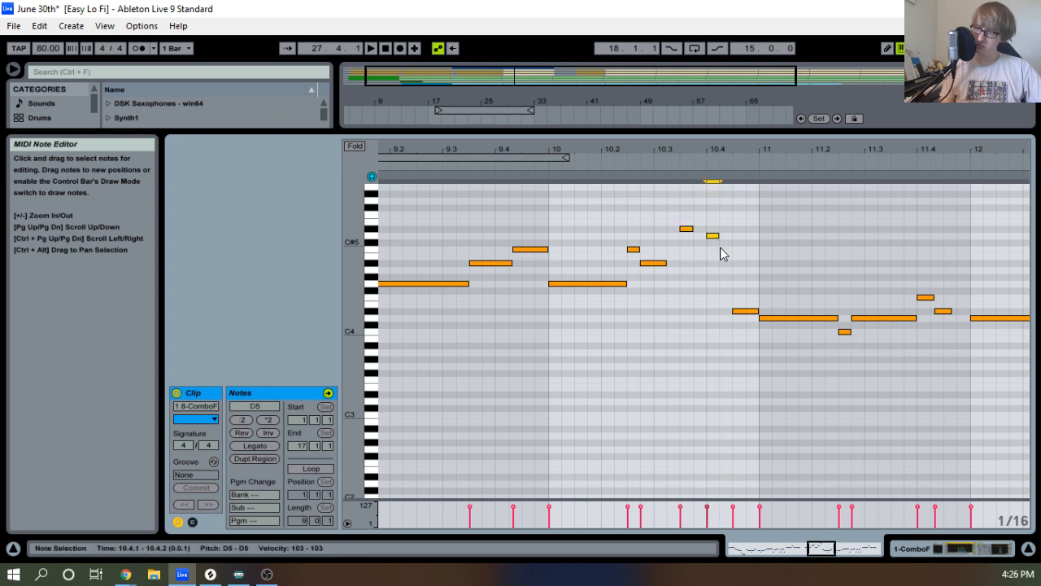
pyautogui.doubleClick(729, 263)
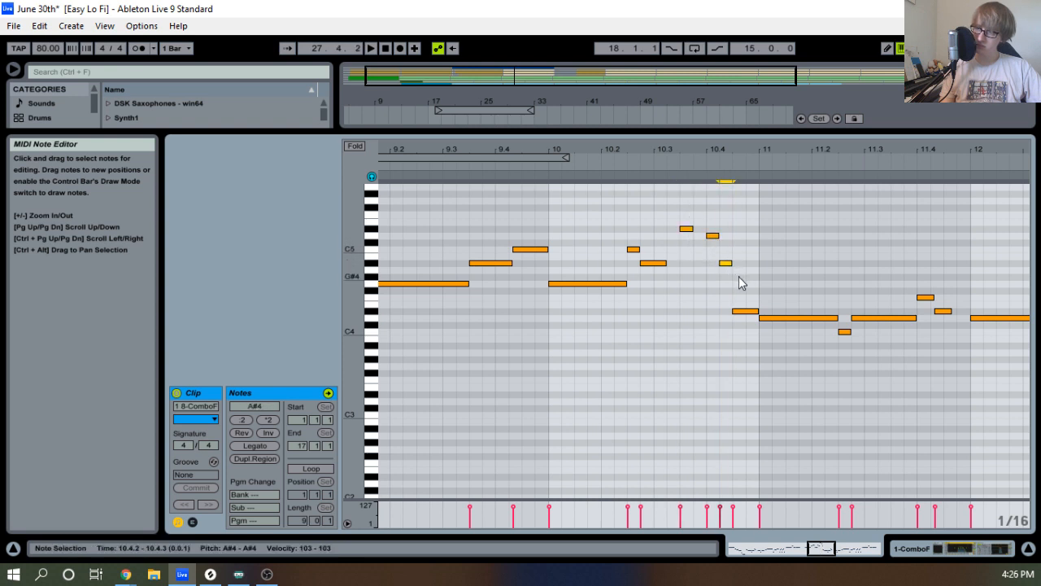
pyautogui.click(735, 294)
pyautogui.doubleClick(739, 285)
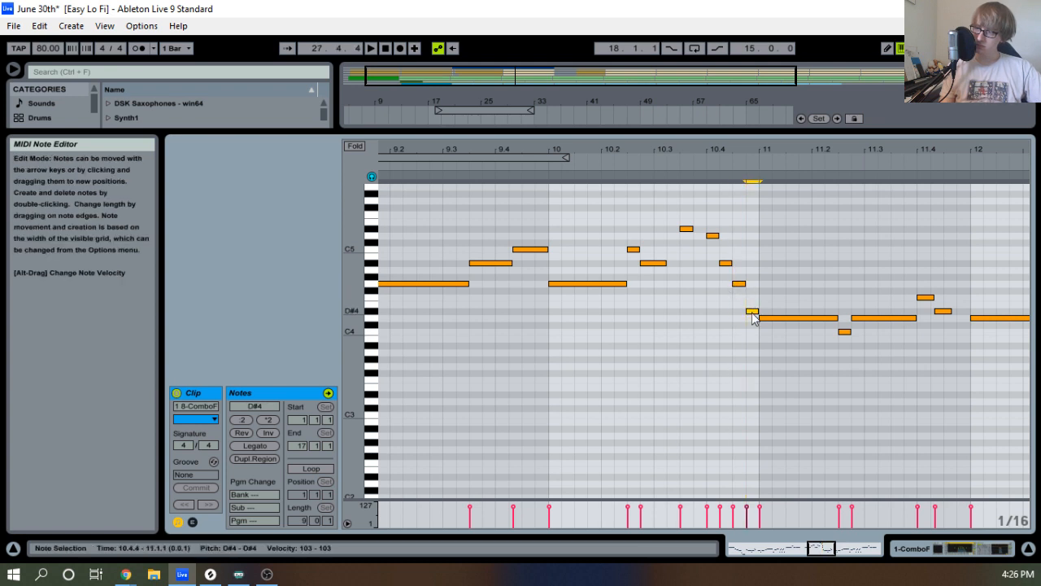
pyautogui.click(548, 169)
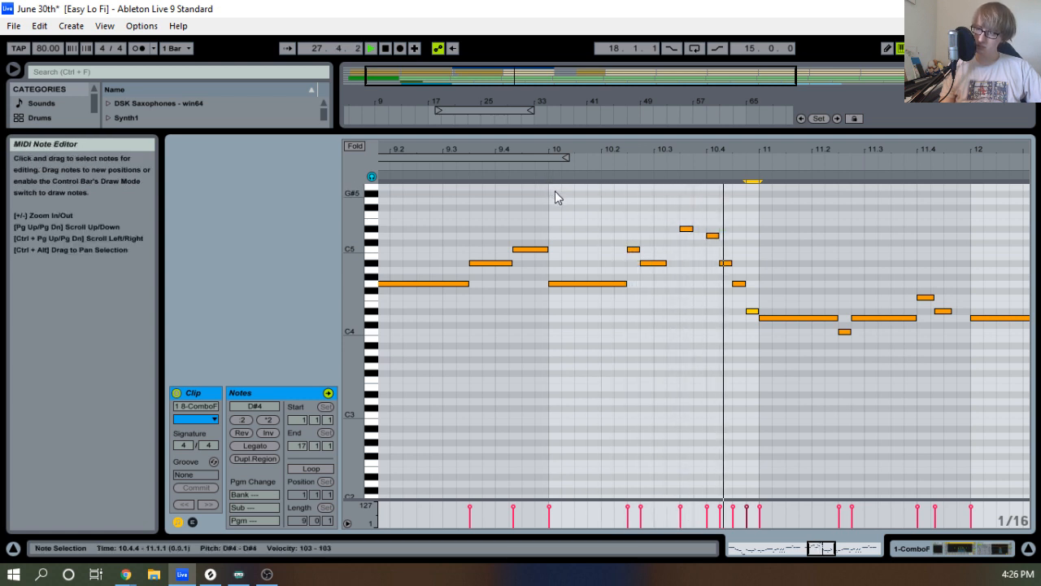
pyautogui.press('space')
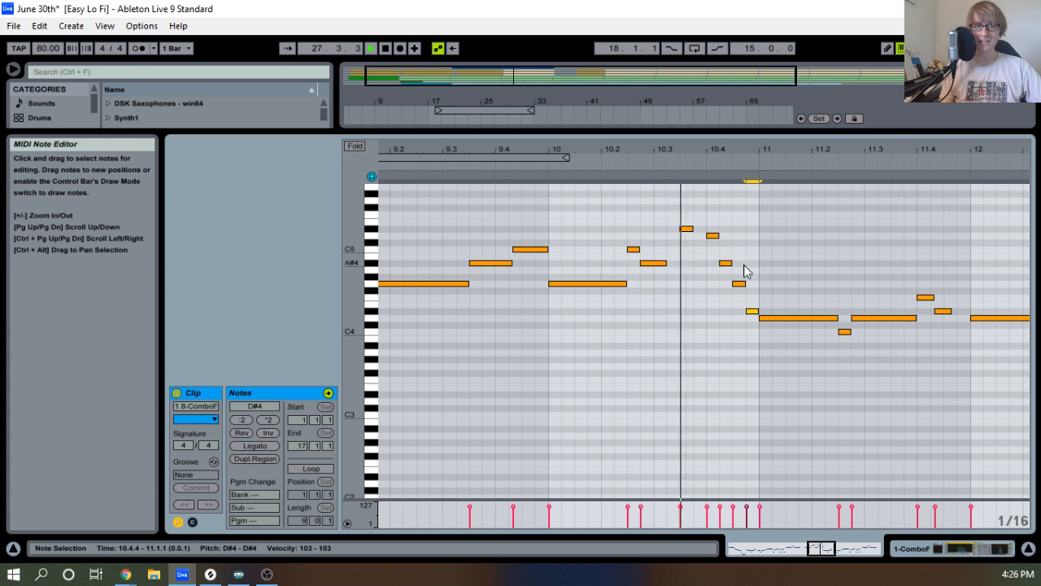
# Replay the phrase from the start of bar 9 and the descending run into bar 11.
pyautogui.click(543, 166)
pyautogui.moveTo(640, 153); pyautogui.dragTo(675, 151)
pyautogui.press('b')
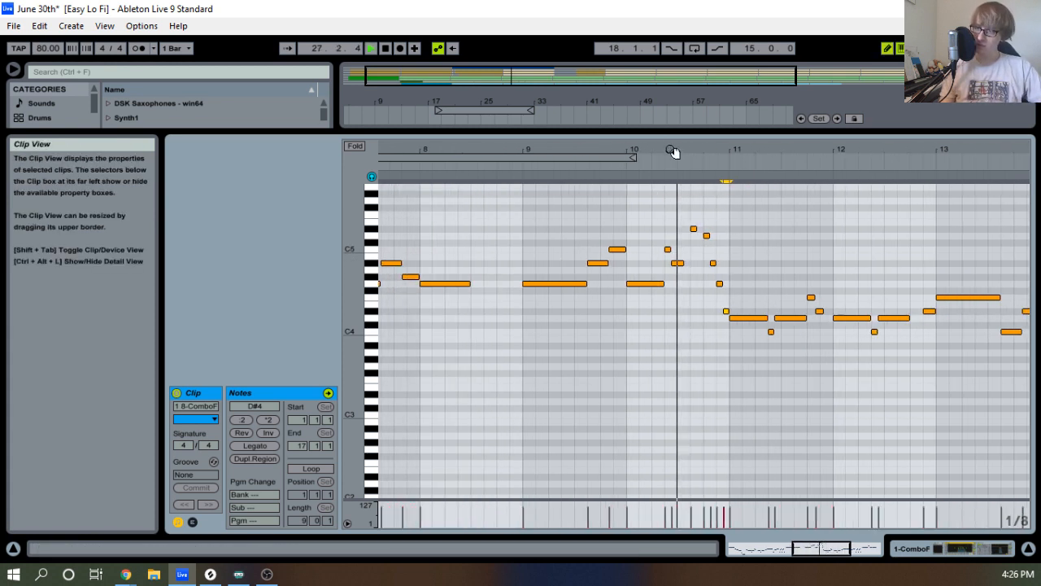
pyautogui.click(502, 166)
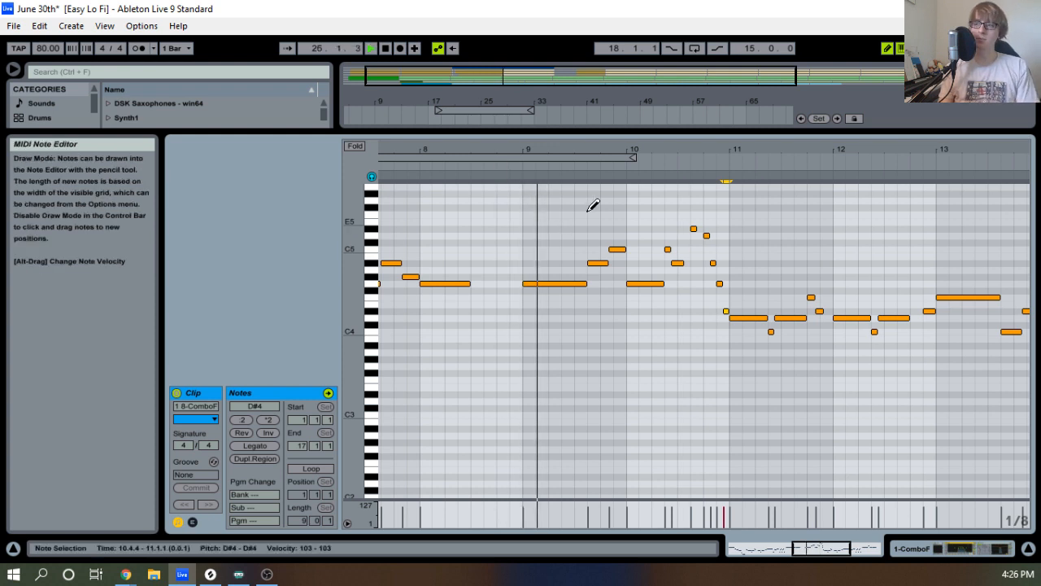
pyautogui.click(887, 49)
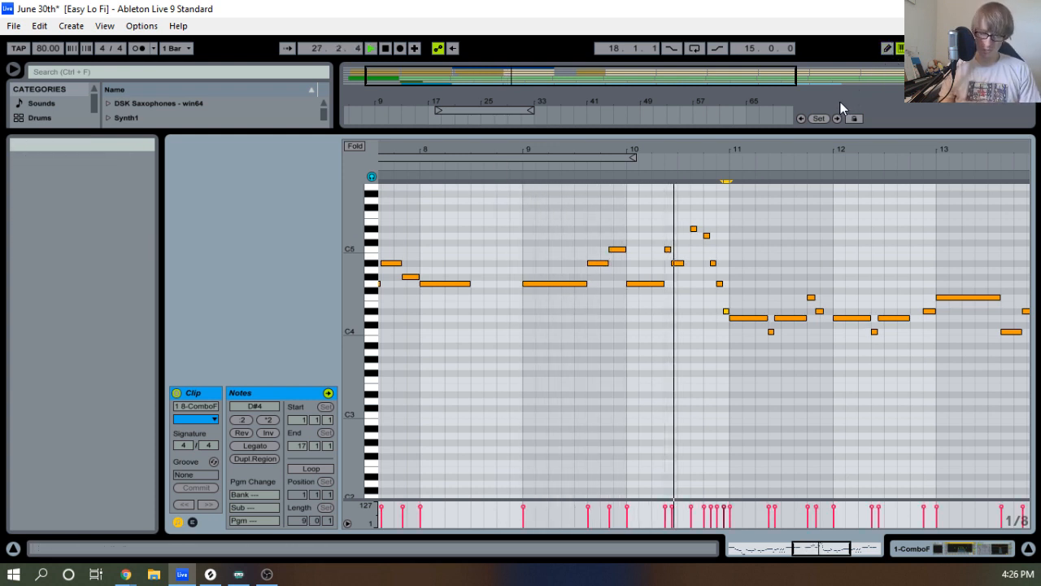
pyautogui.press('space')
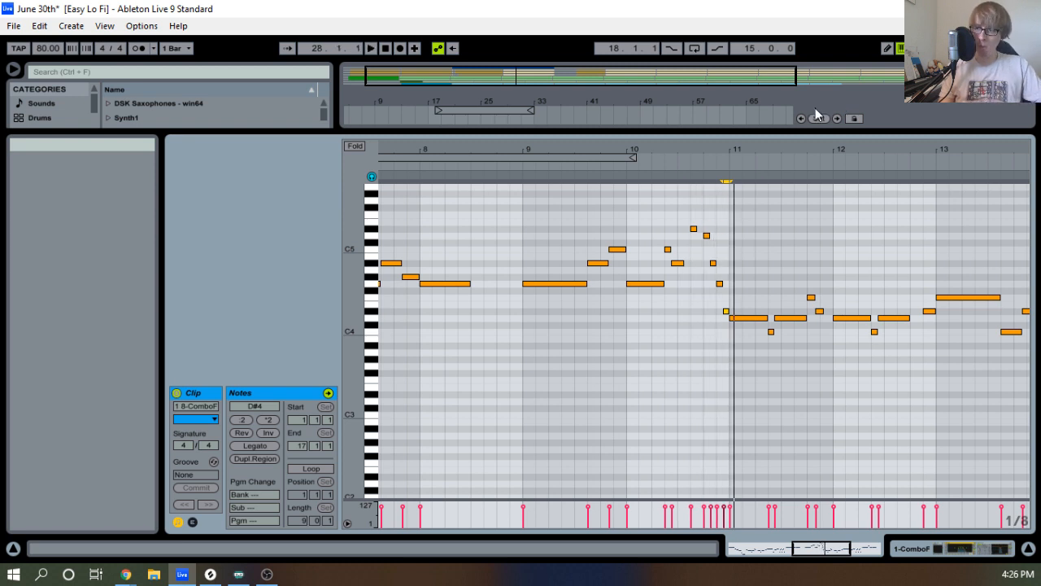
pyautogui.click(688, 170)
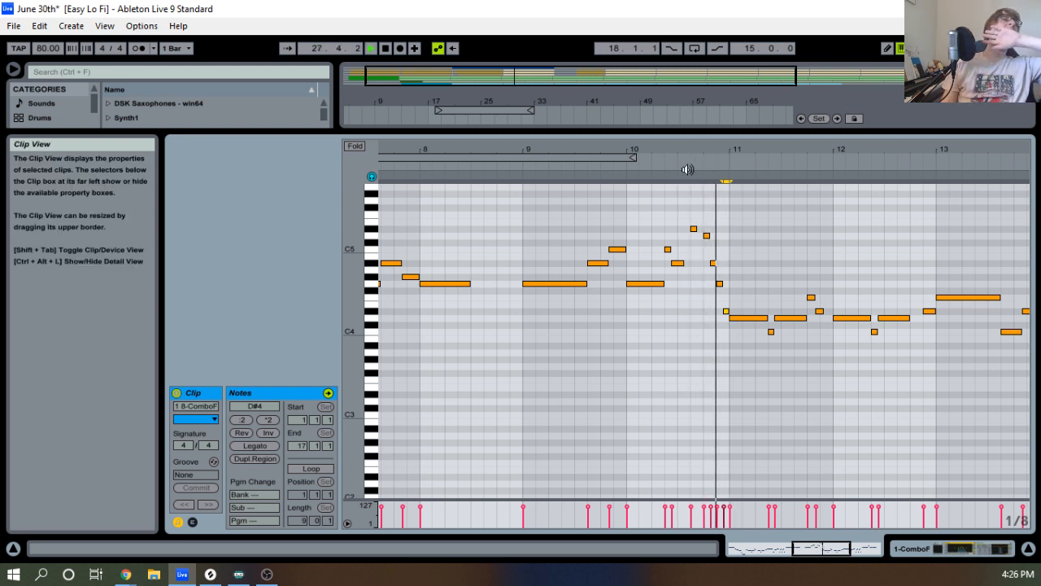
pyautogui.press('space')
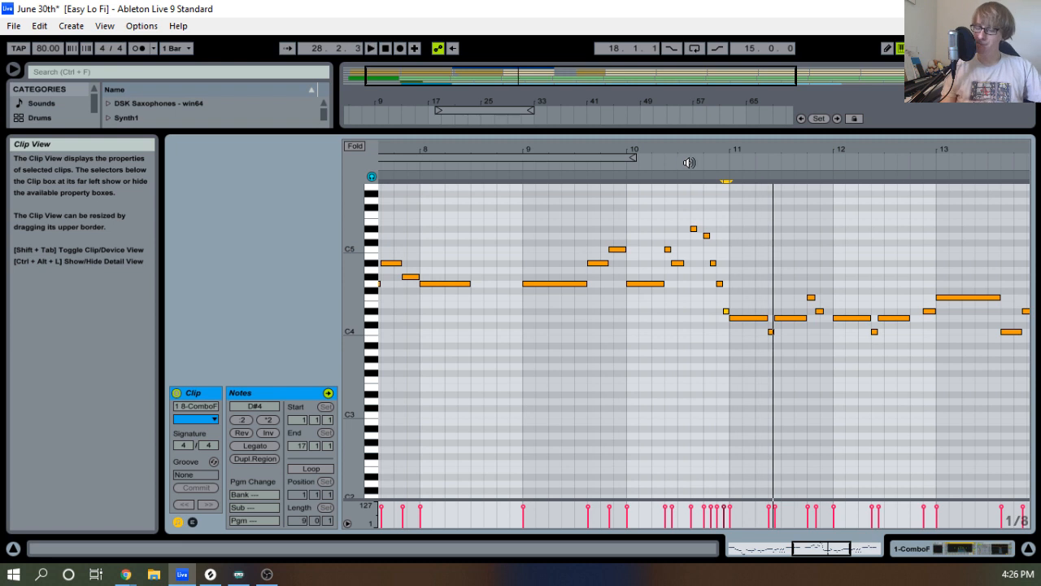
pyautogui.press('space')
# Shorten bar 11's second D4 to end at 11.3.3 and add sixteenth notes D#4 at 11.3.3 and F4 at 11.3.4.
pyautogui.moveTo(773, 153); pyautogui.dragTo(755, 205)
pyautogui.press('space')
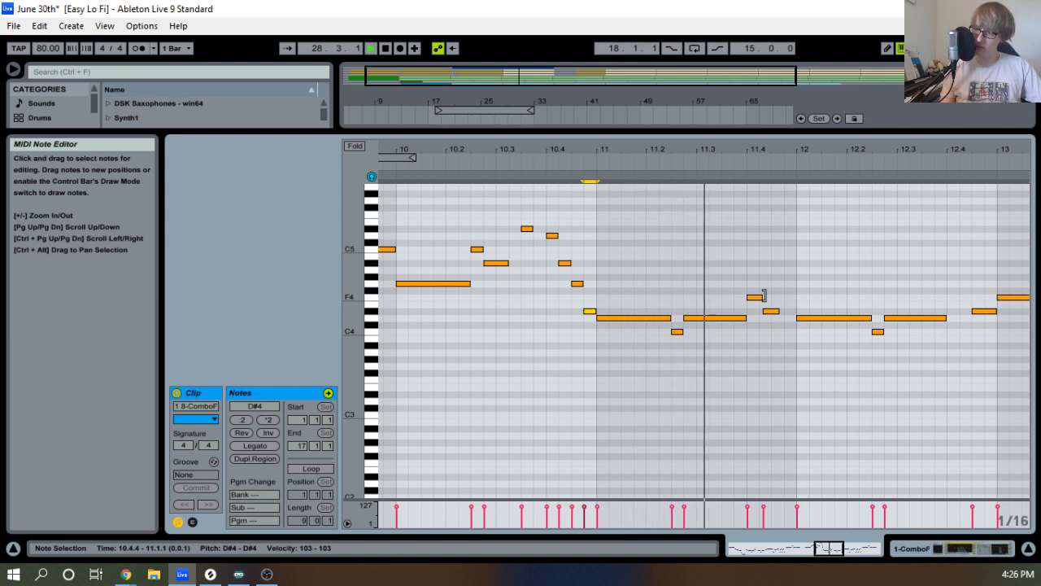
pyautogui.moveTo(744, 321); pyautogui.dragTo(721, 320)
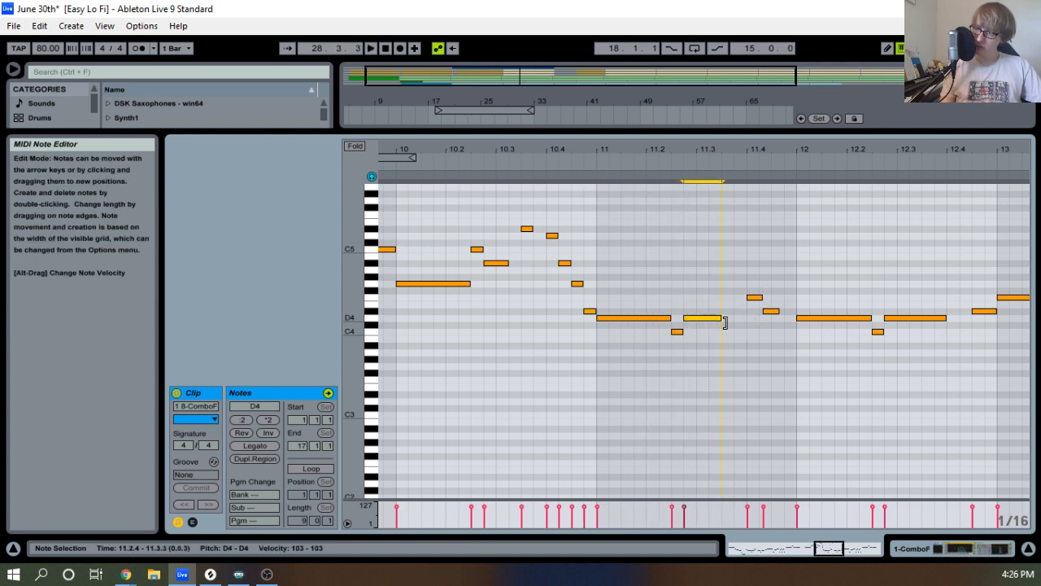
pyautogui.doubleClick(730, 311)
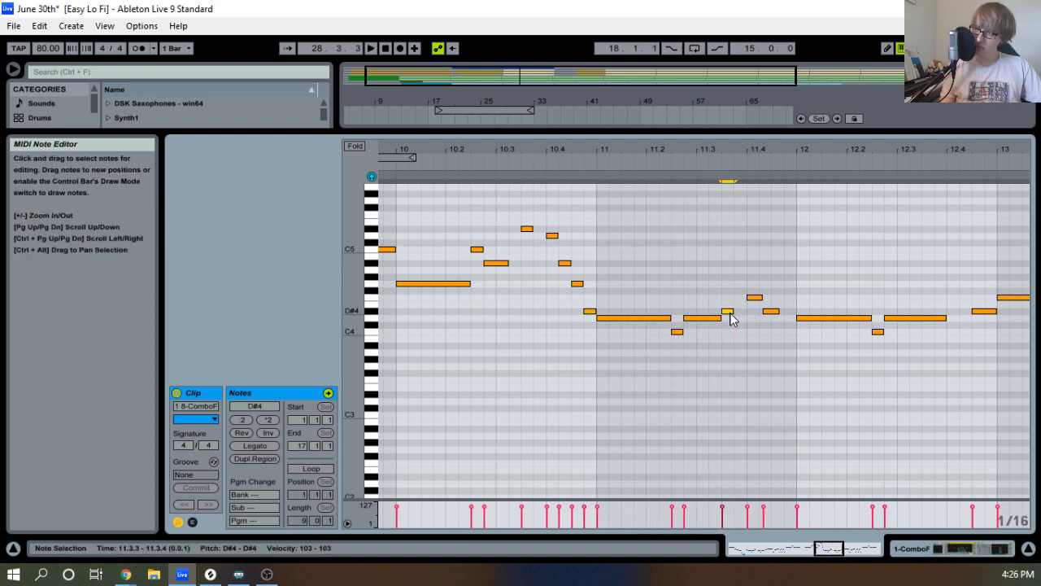
pyautogui.doubleClick(741, 298)
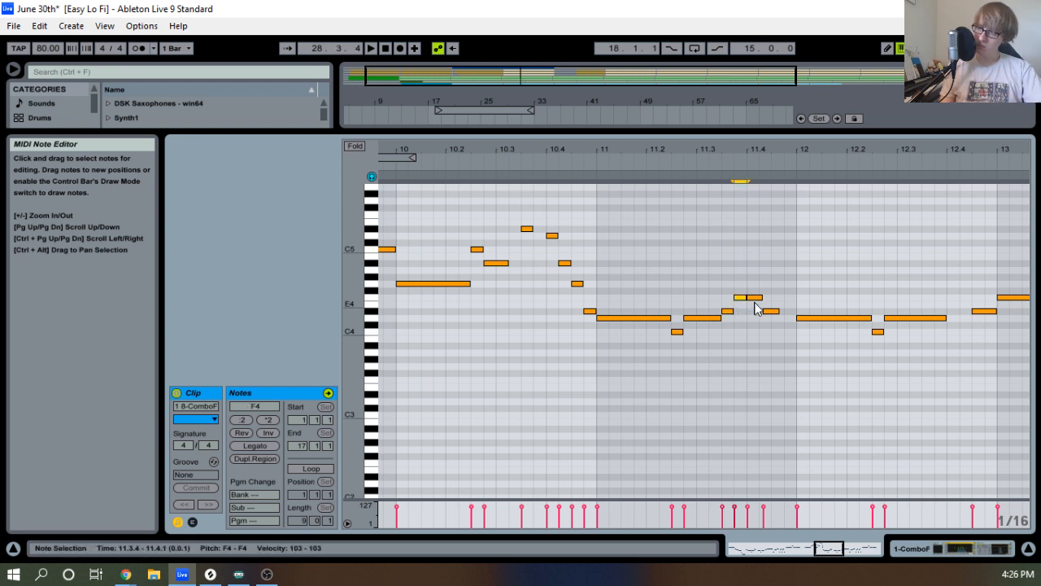
# Replace the F4 and D#4 at the end of bar 11 with sixteenth notes G4, F4, D4 and C4 from 11.4.1 to 11.4.4.
pyautogui.doubleClick(756, 299)
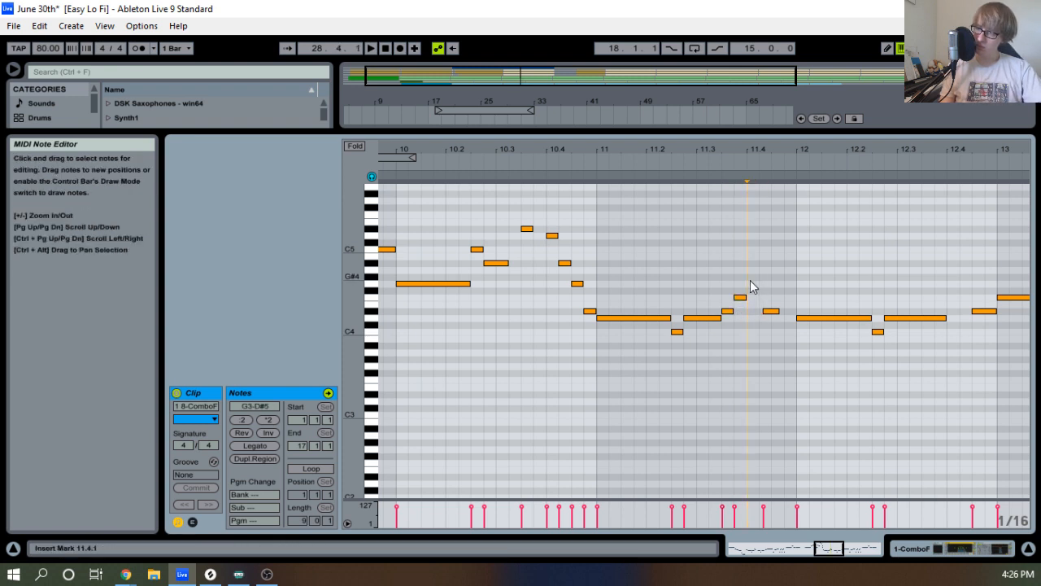
pyautogui.doubleClick(753, 277)
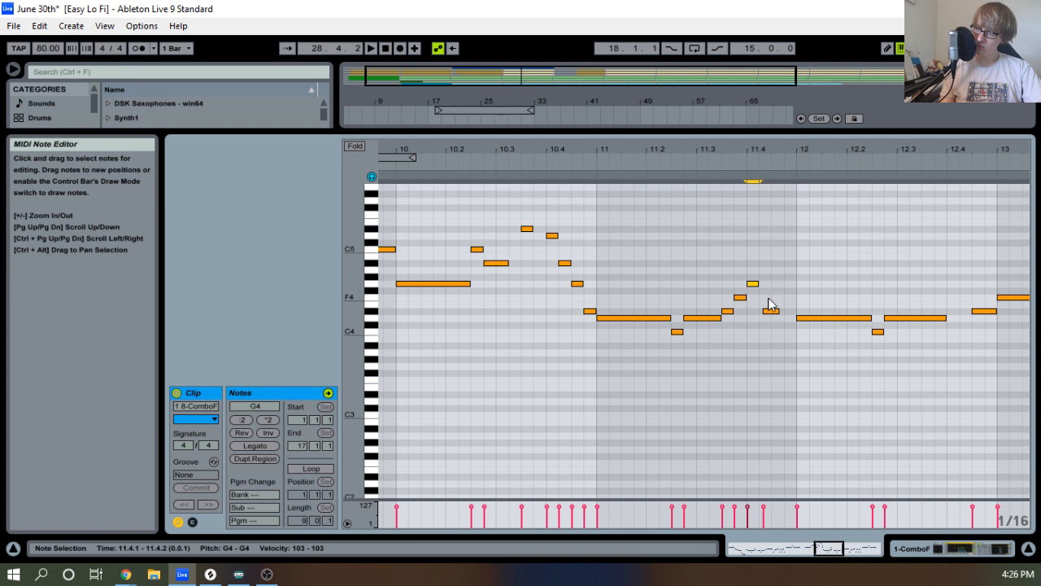
pyautogui.doubleClick(772, 313)
pyautogui.doubleClick(778, 312)
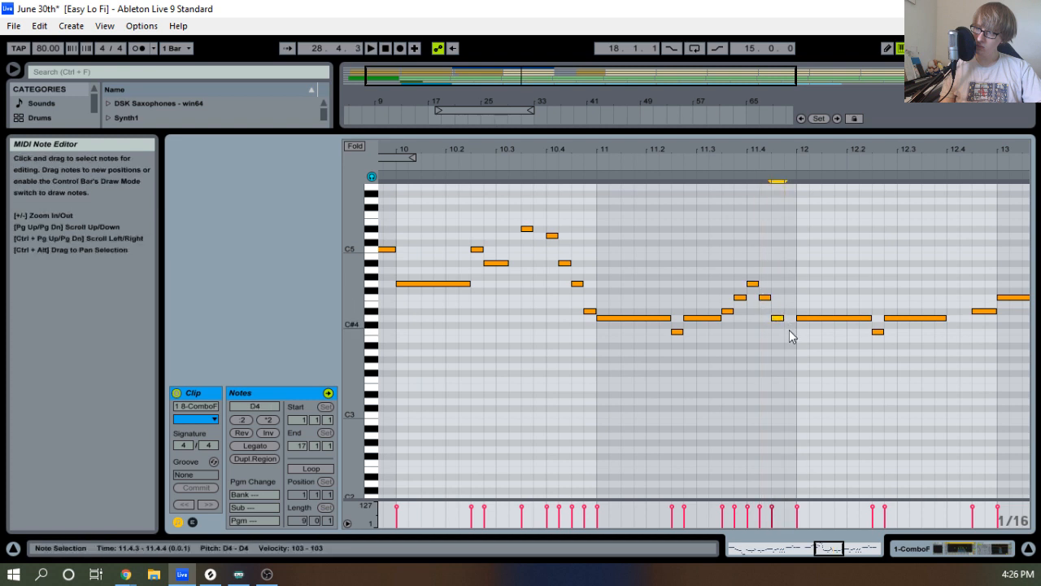
pyautogui.doubleClick(789, 332)
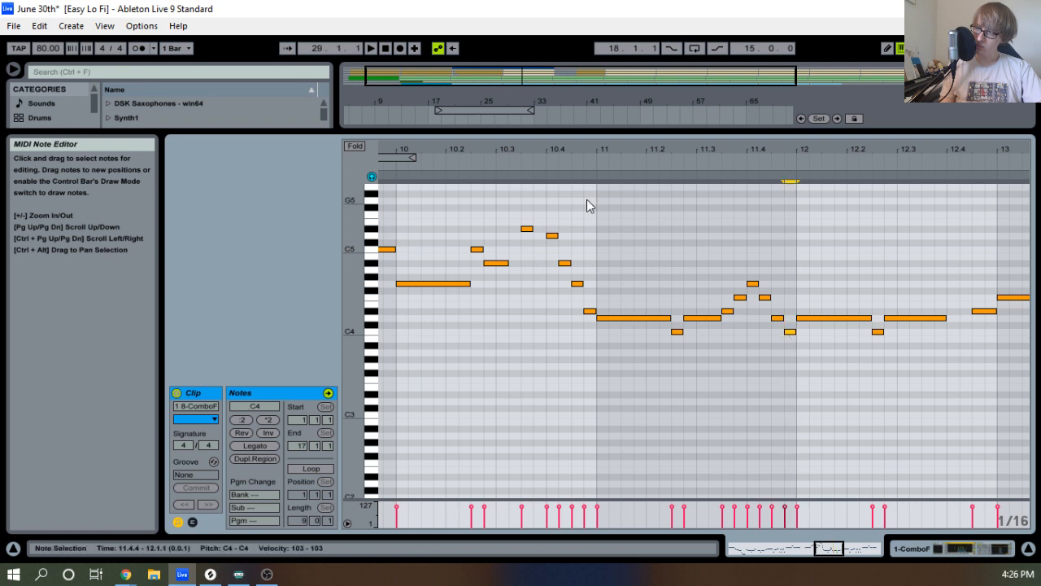
# Replay the melody from bars 9 and 10 through bar 11's new run into bar 12.
pyautogui.click(587, 168)
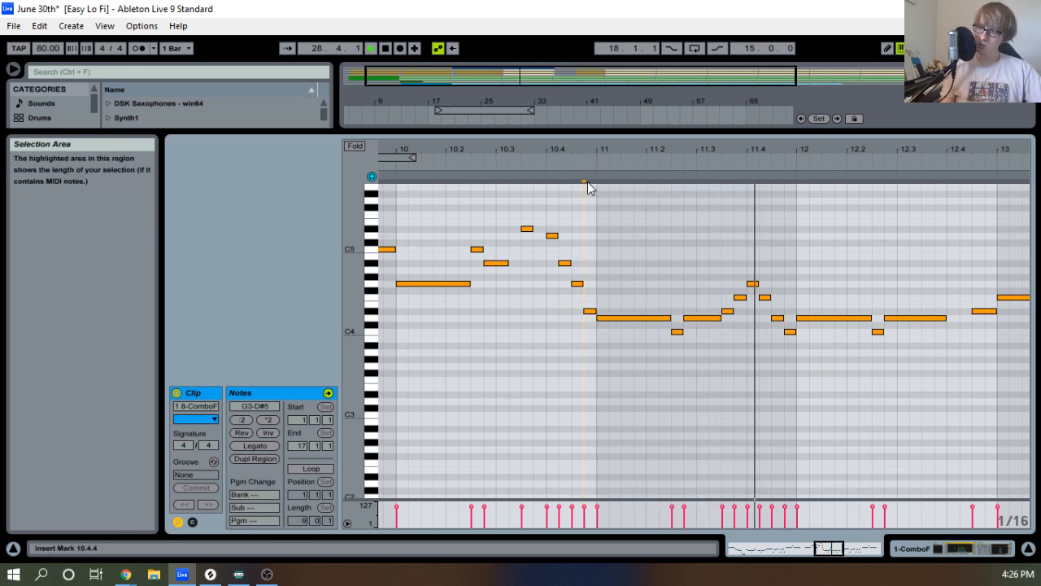
pyautogui.click(453, 167)
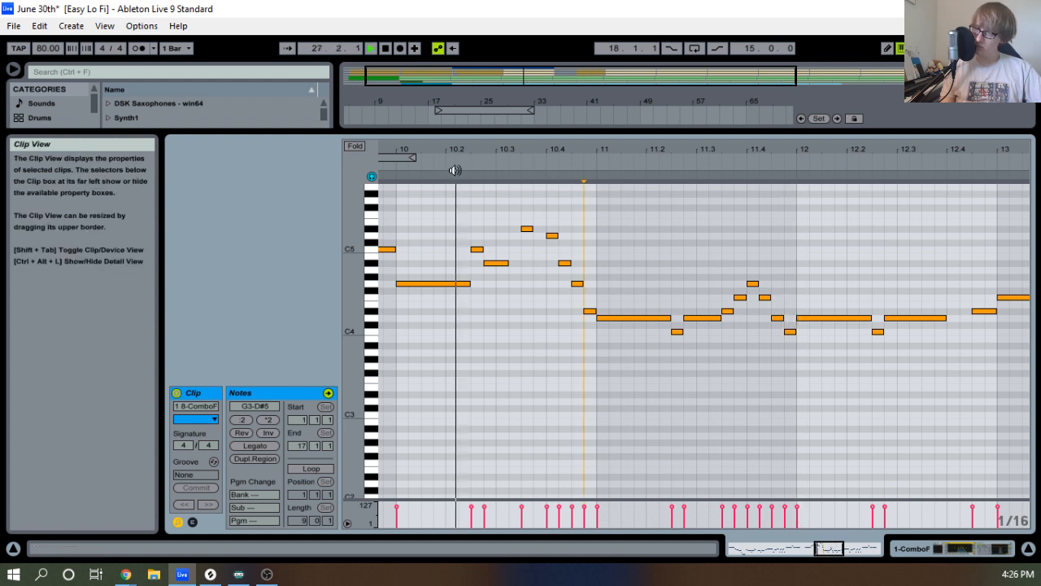
pyautogui.moveTo(453, 150); pyautogui.dragTo(622, 142)
pyautogui.click(410, 168)
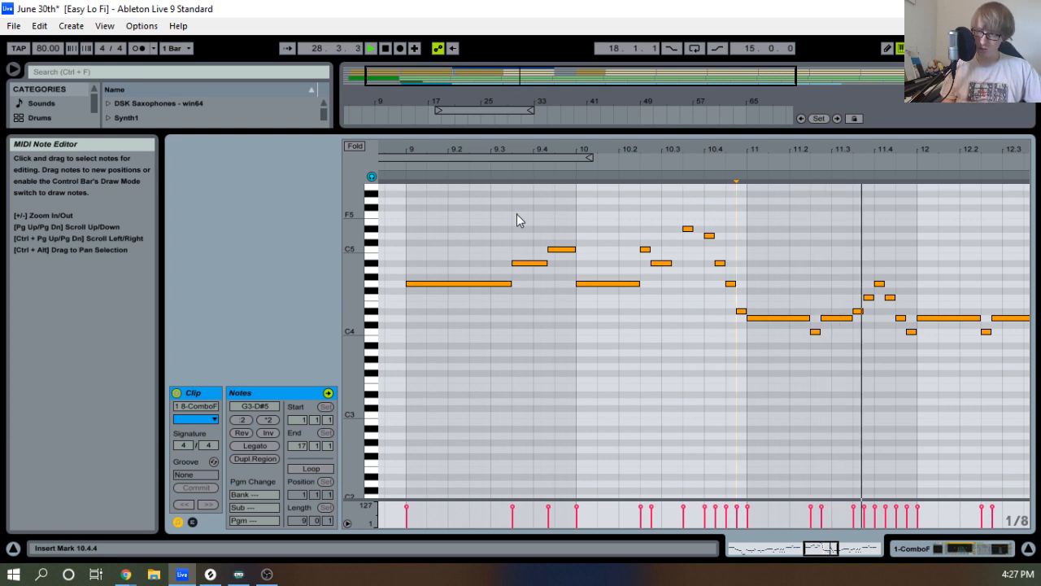
pyautogui.press('space')
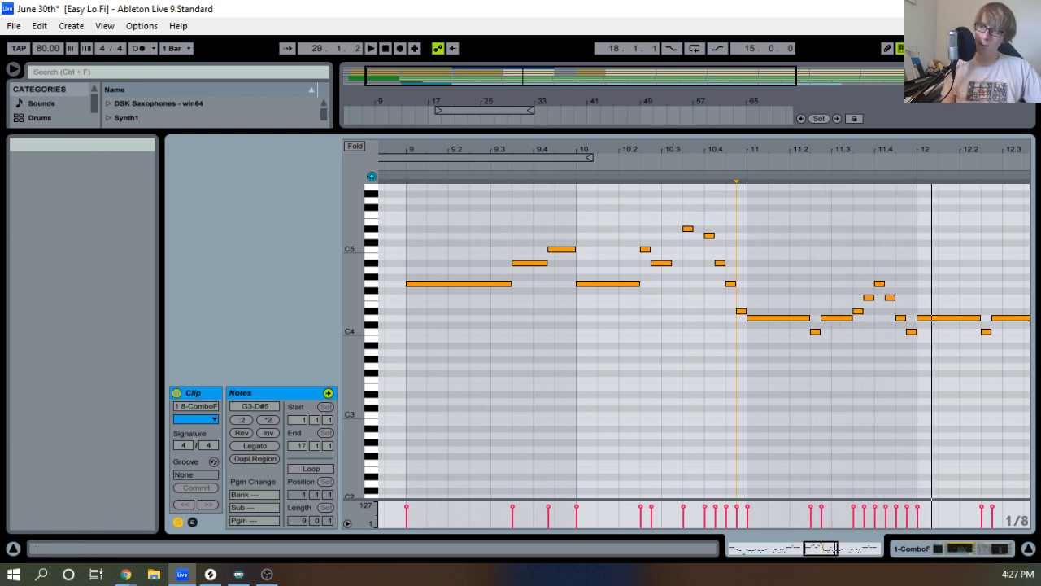
# Delete the F4 at 11.3.4 and move the G4 from 11.4.1 back to 11.3.4.
pyautogui.click(735, 168)
pyautogui.moveTo(860, 144); pyautogui.dragTo(731, 146)
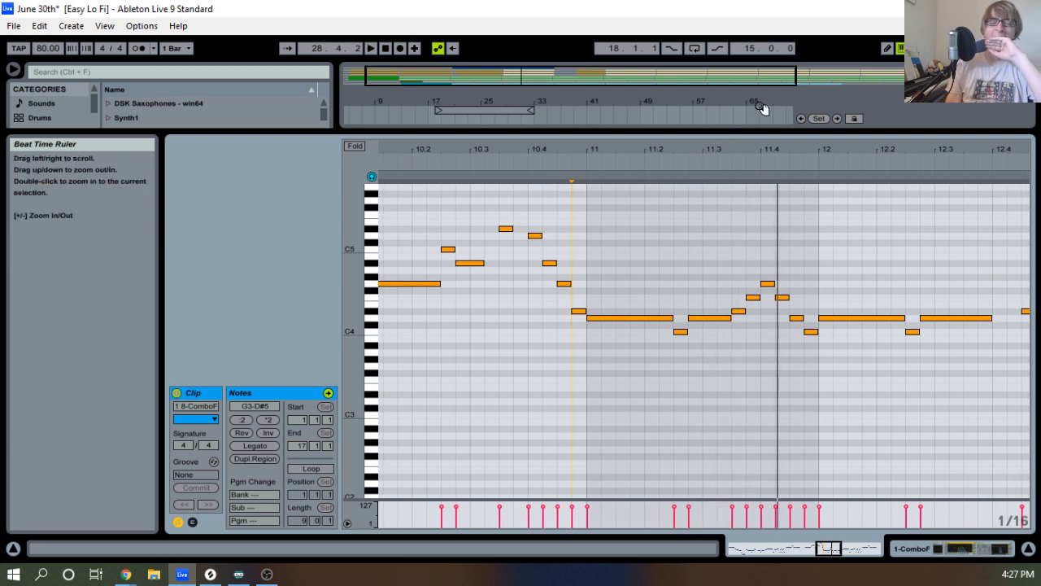
pyautogui.click(740, 312)
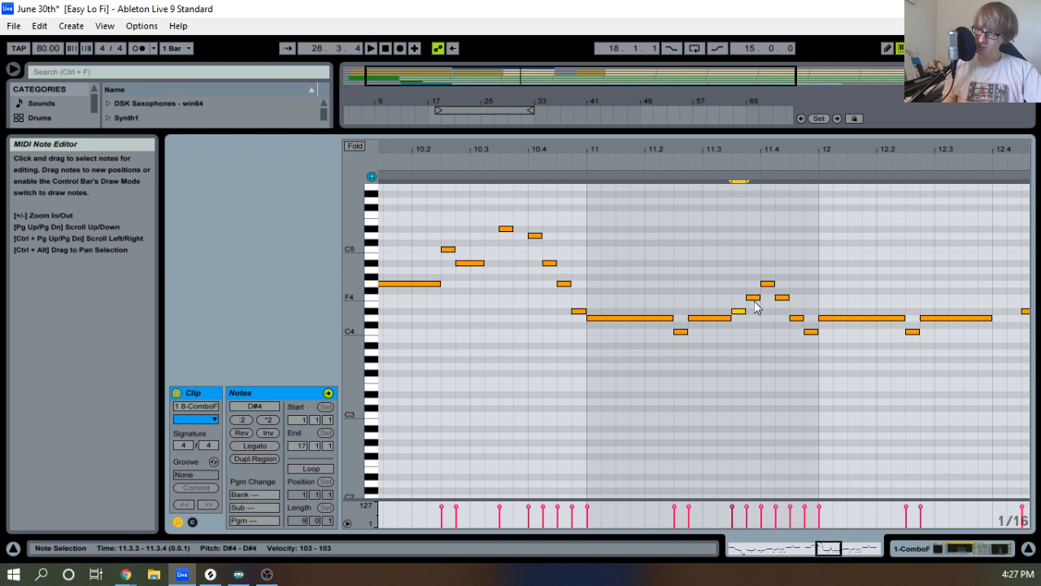
pyautogui.doubleClick(756, 297)
pyautogui.moveTo(768, 284); pyautogui.dragTo(753, 284)
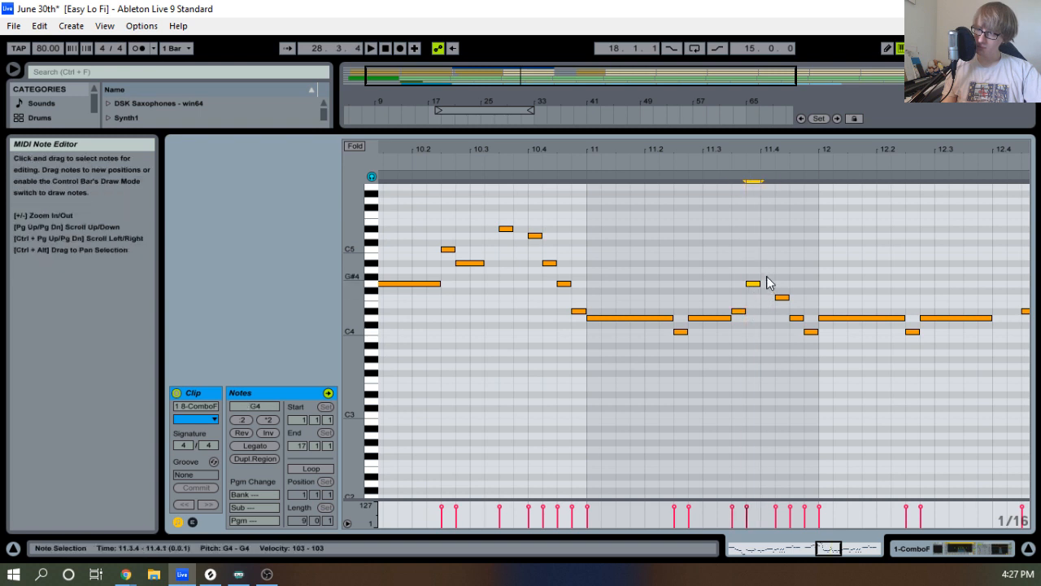
# Raise bar 11's last three sixteenth notes to A#4 at 11.4.2, G4 at 11.4.3 and D#4 at 11.4.4.
pyautogui.click(579, 161)
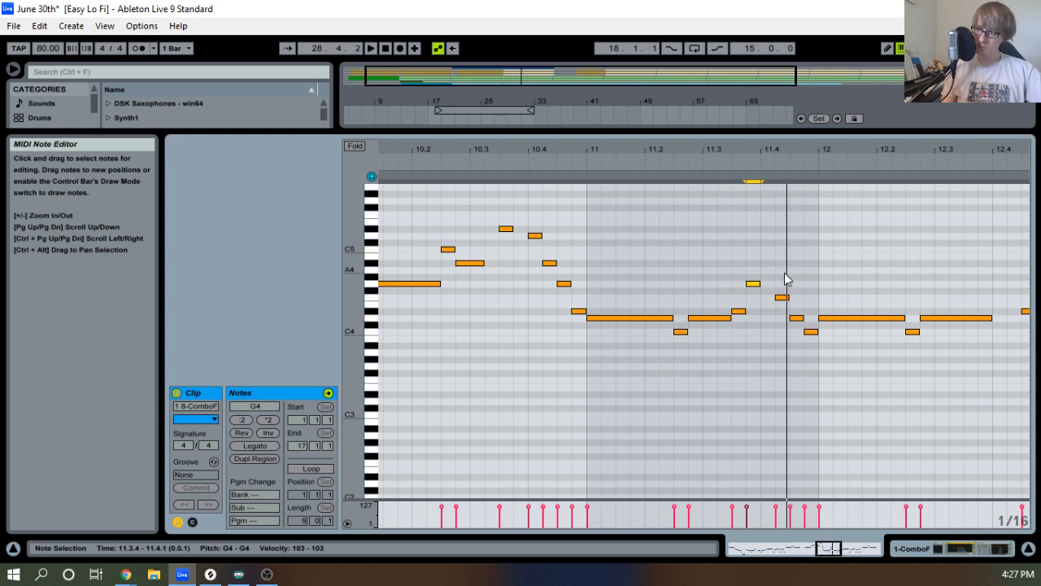
pyautogui.press('Up')
pyautogui.press('Up')
pyautogui.press('Up')
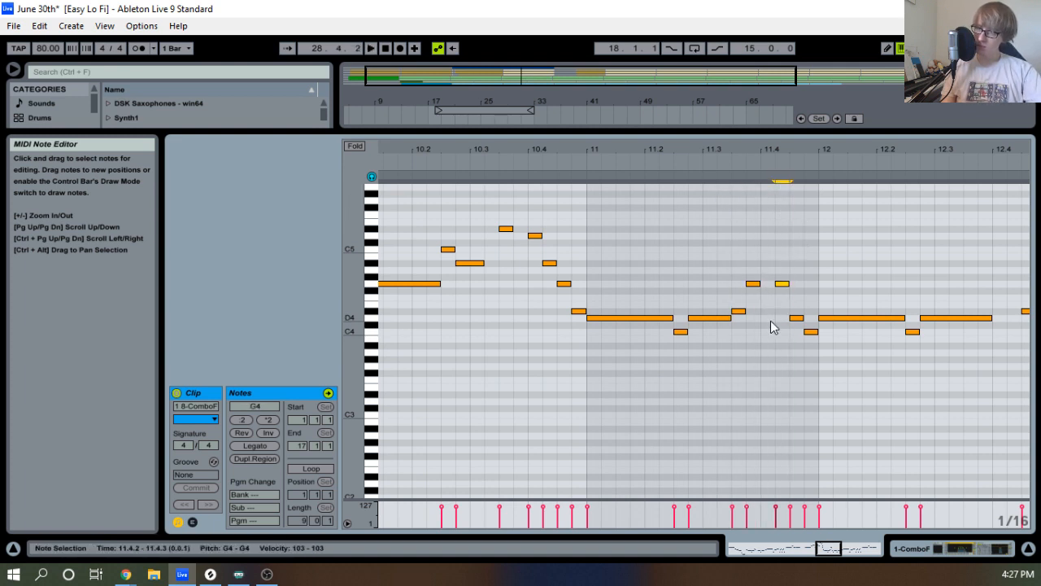
pyautogui.click(795, 318)
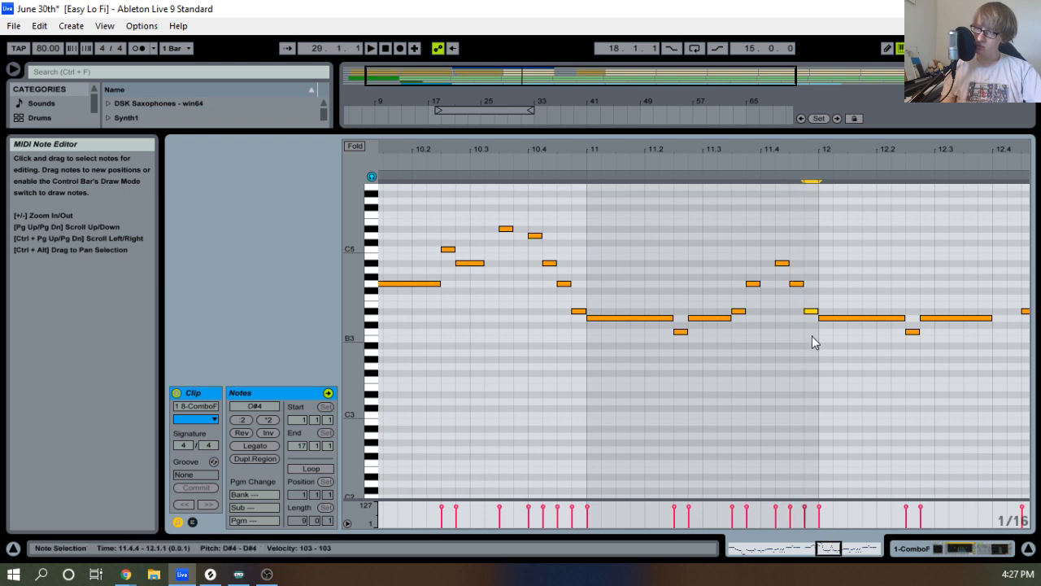
# Replay the phrase from bar 10 and delete the sixteenth G4 at 11.3.4.
pyautogui.click(575, 165)
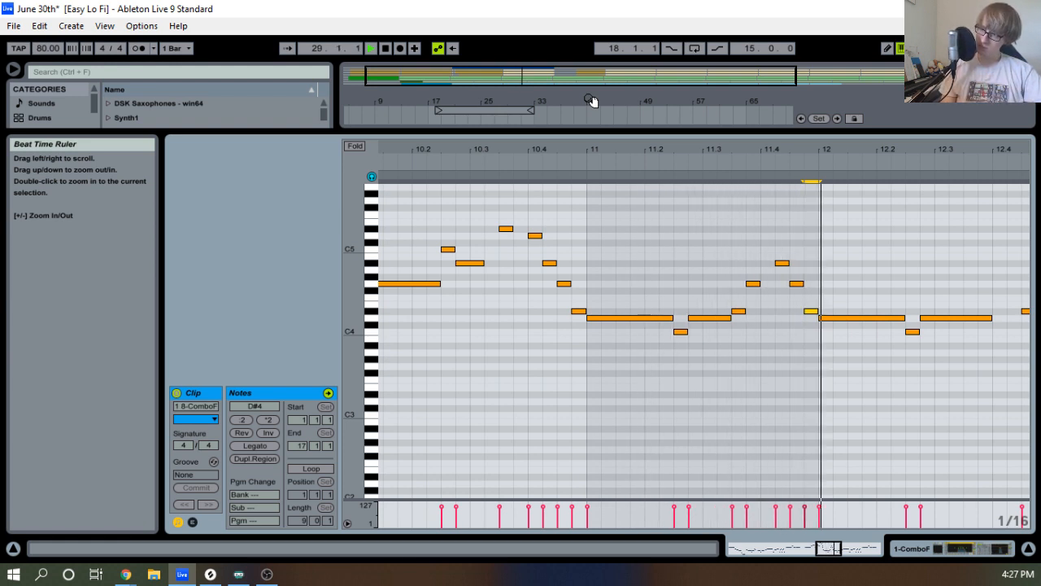
pyautogui.click(439, 181)
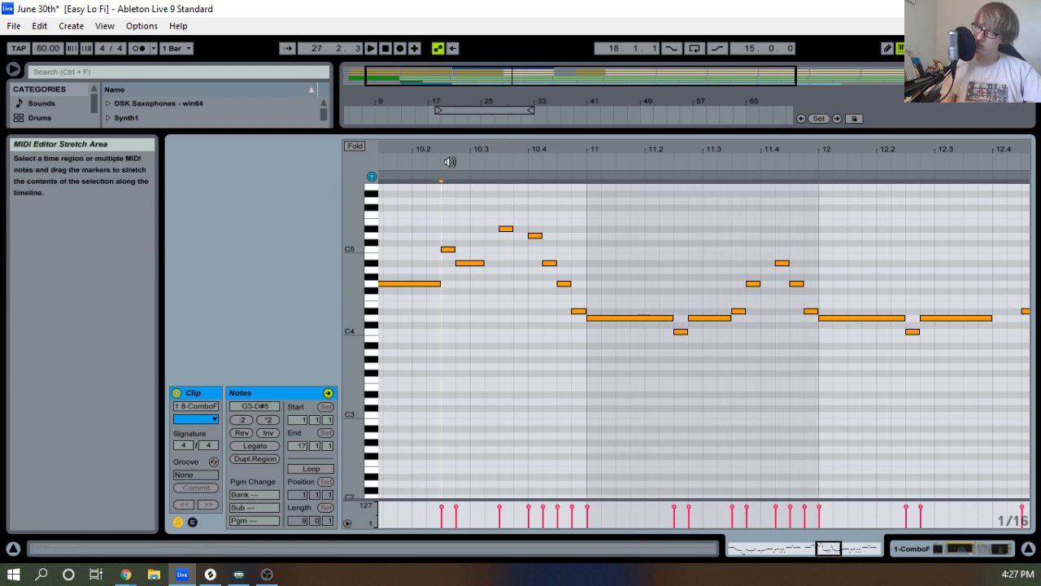
pyautogui.doubleClick(753, 283)
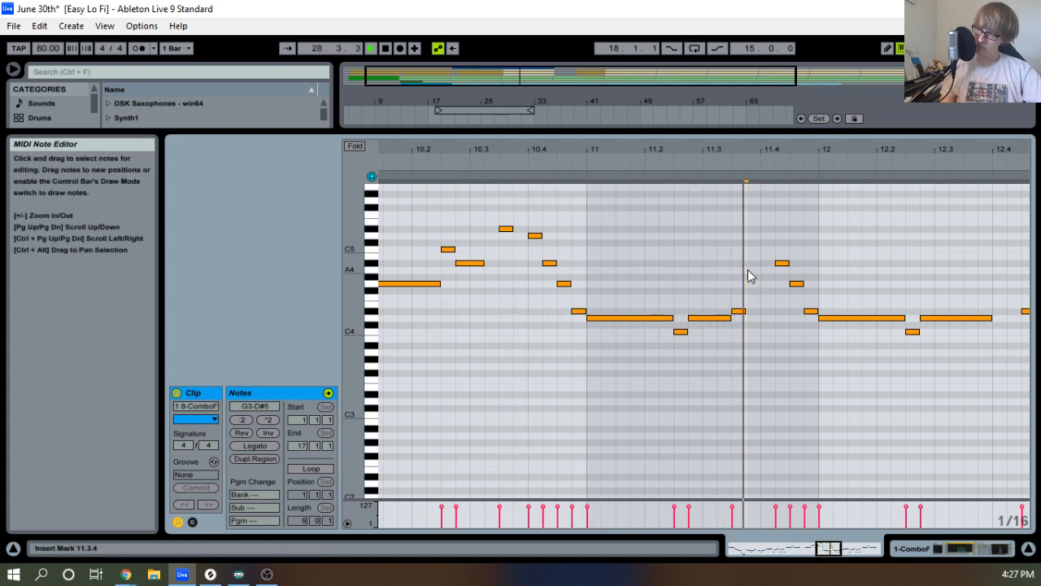
# Try the phrase without the D#4 at 11.3.3, replay it from bar 10, and restore the note.
pyautogui.doubleClick(739, 312)
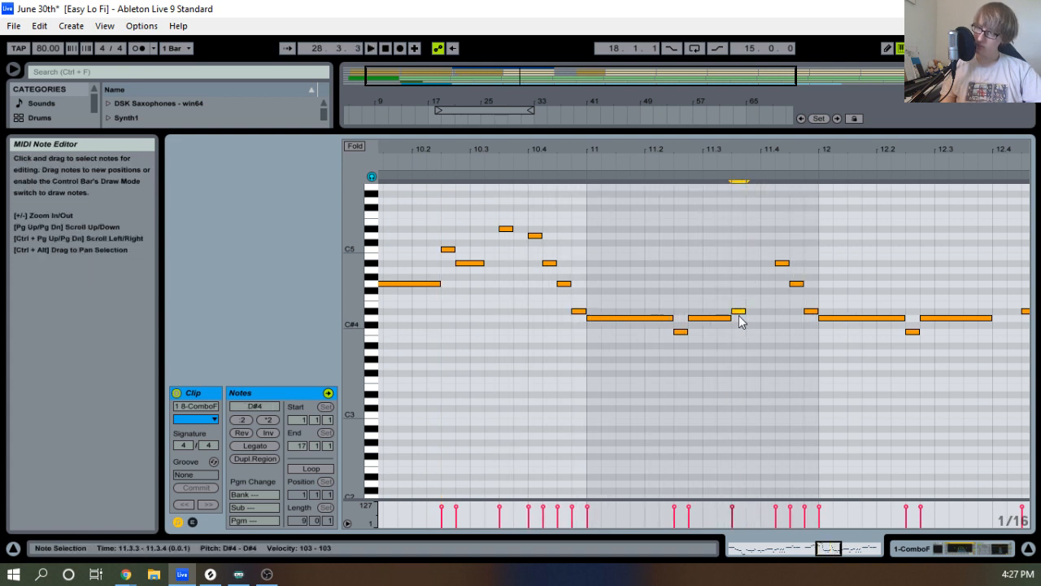
pyautogui.click(553, 162)
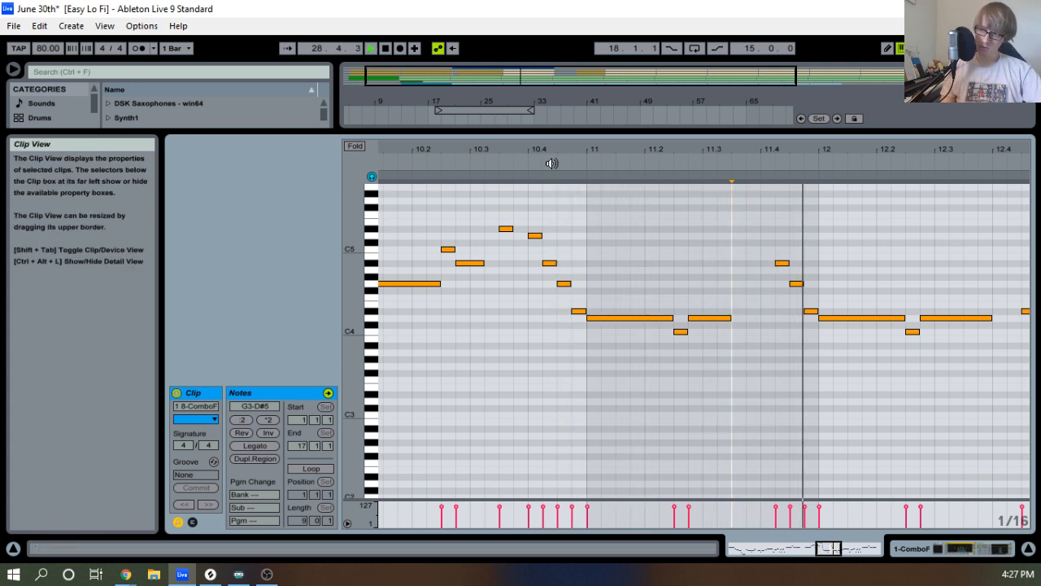
pyautogui.moveTo(448, 153); pyautogui.dragTo(467, 166)
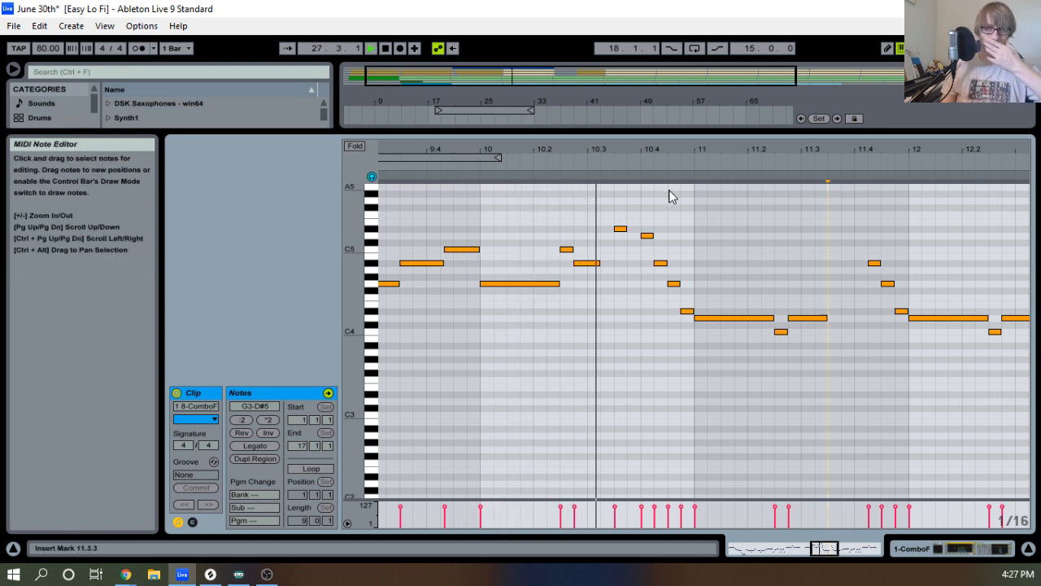
pyautogui.hotkey('ctrl', 'v')
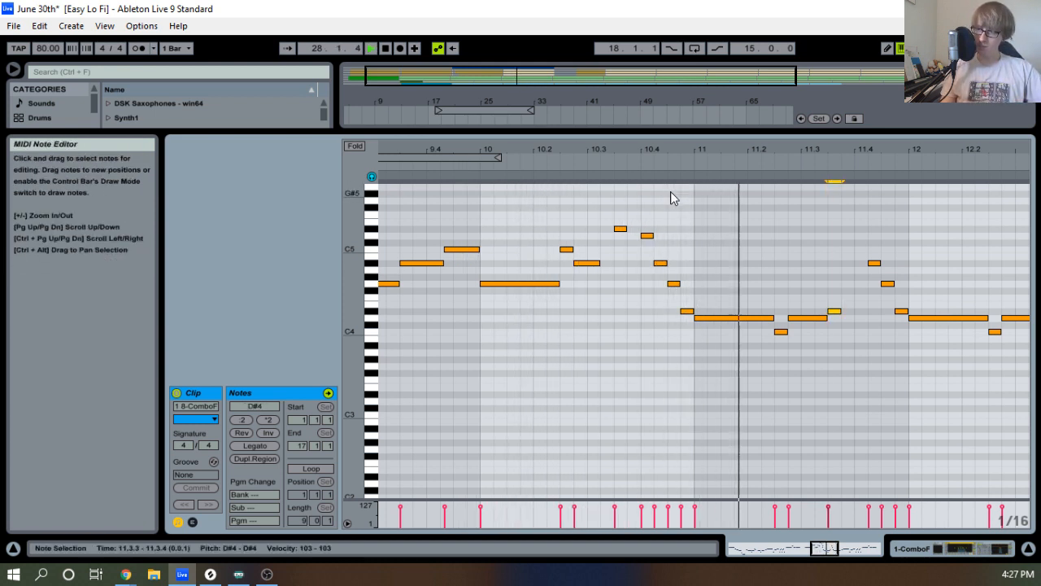
pyautogui.press('space')
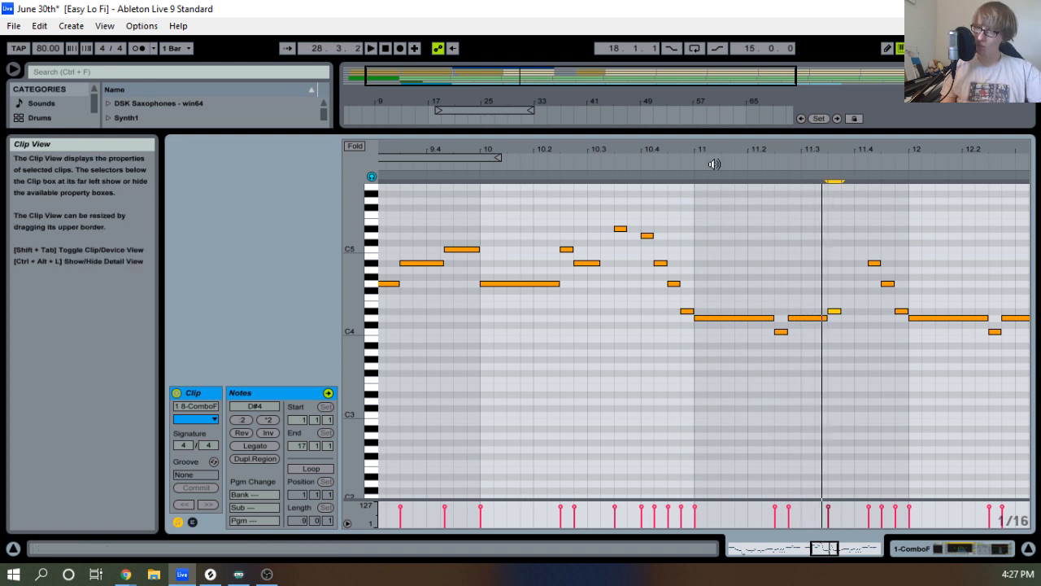
# Replay bars 10 and 11 and examine how the second D4 and the D#4 lead into bar 11's closing run.
pyautogui.moveTo(855, 152); pyautogui.dragTo(854, 172)
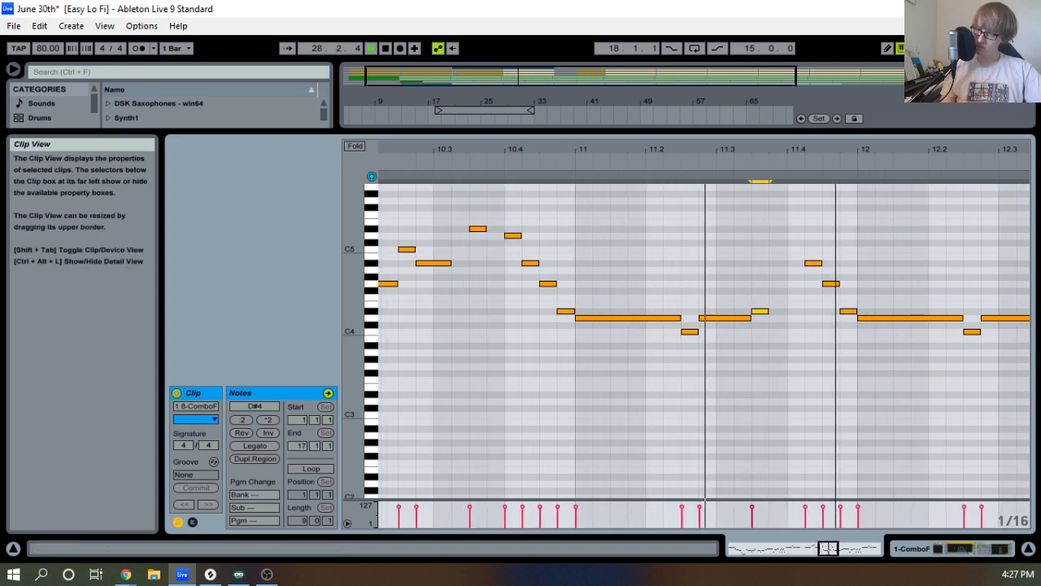
pyautogui.click(738, 318)
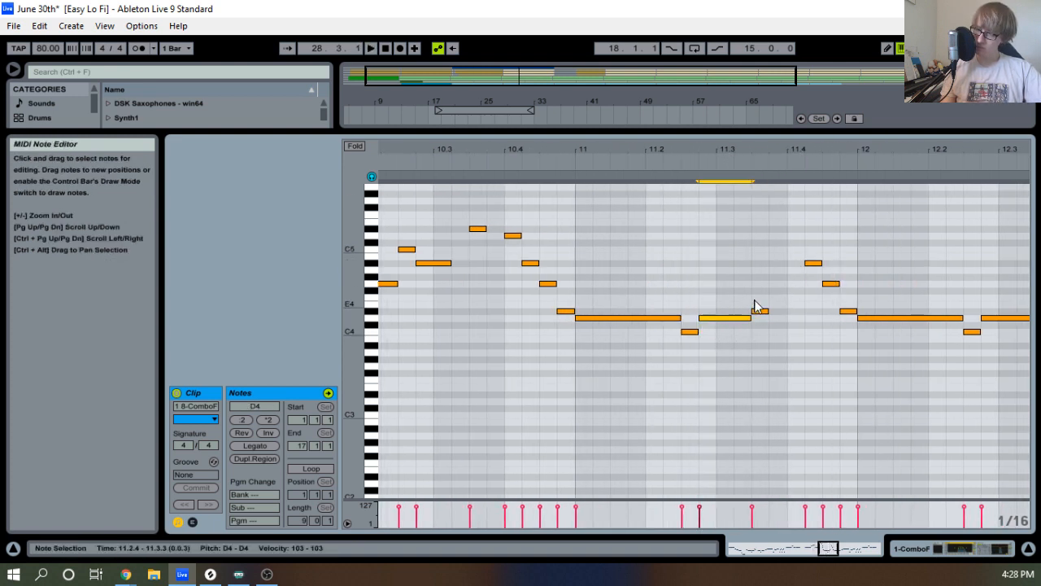
pyautogui.click(760, 310)
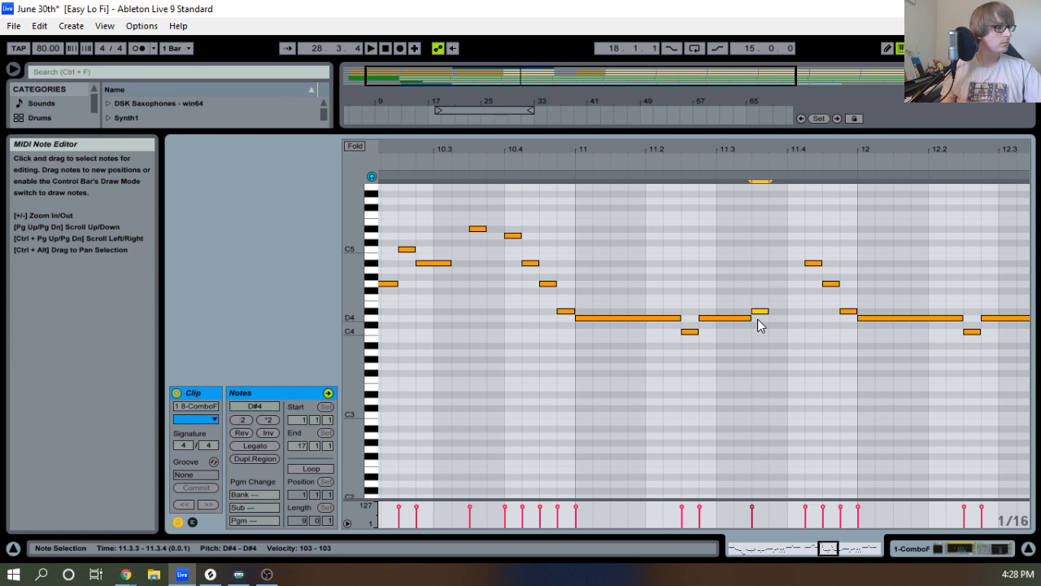
pyautogui.moveTo(577, 156); pyautogui.dragTo(639, 137)
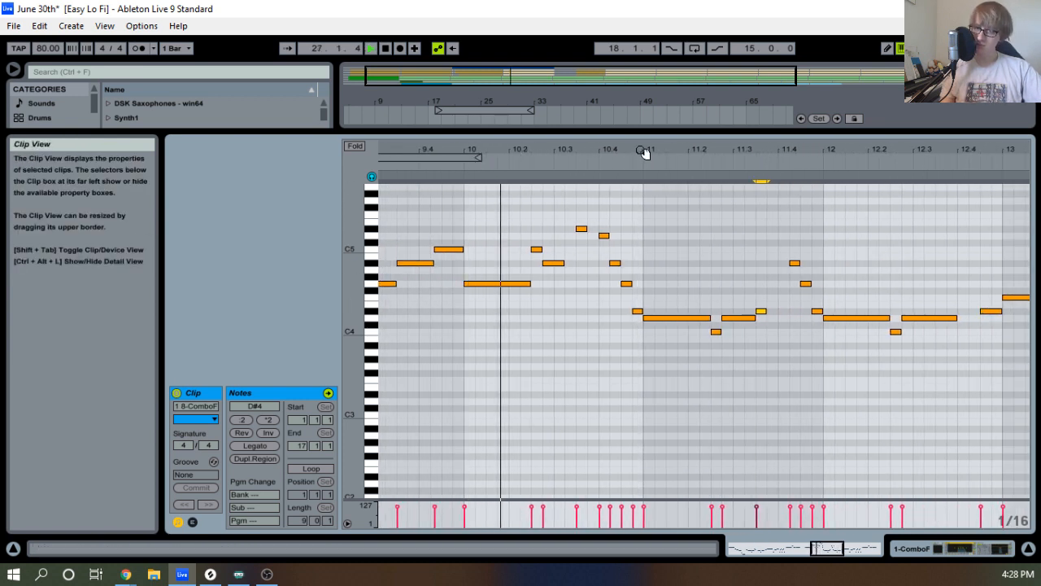
pyautogui.moveTo(669, 149); pyautogui.dragTo(571, 184)
pyautogui.moveTo(738, 153); pyautogui.dragTo(649, 124)
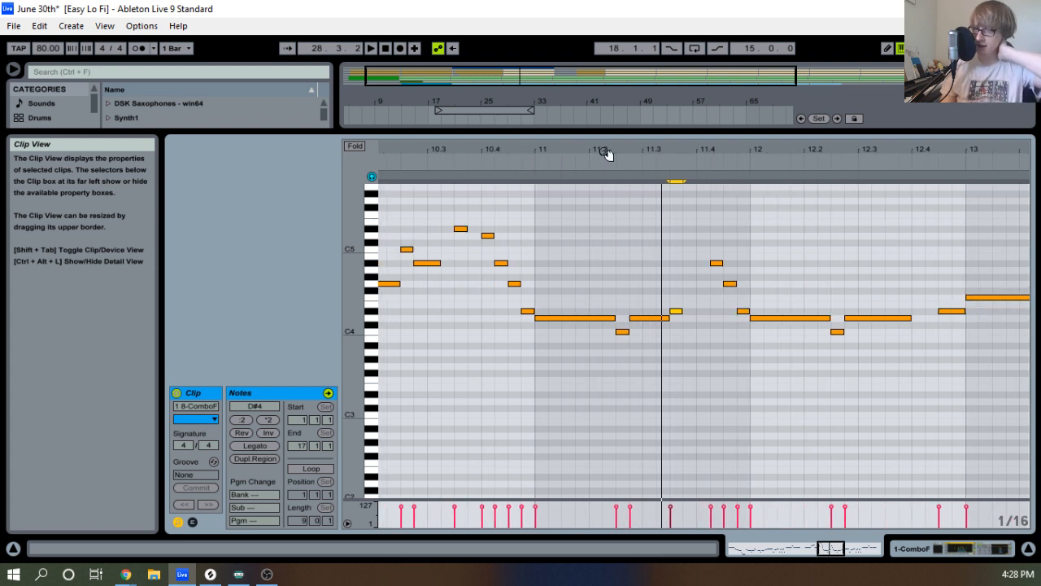
pyautogui.click(413, 161)
pyautogui.moveTo(507, 151); pyautogui.dragTo(515, 132)
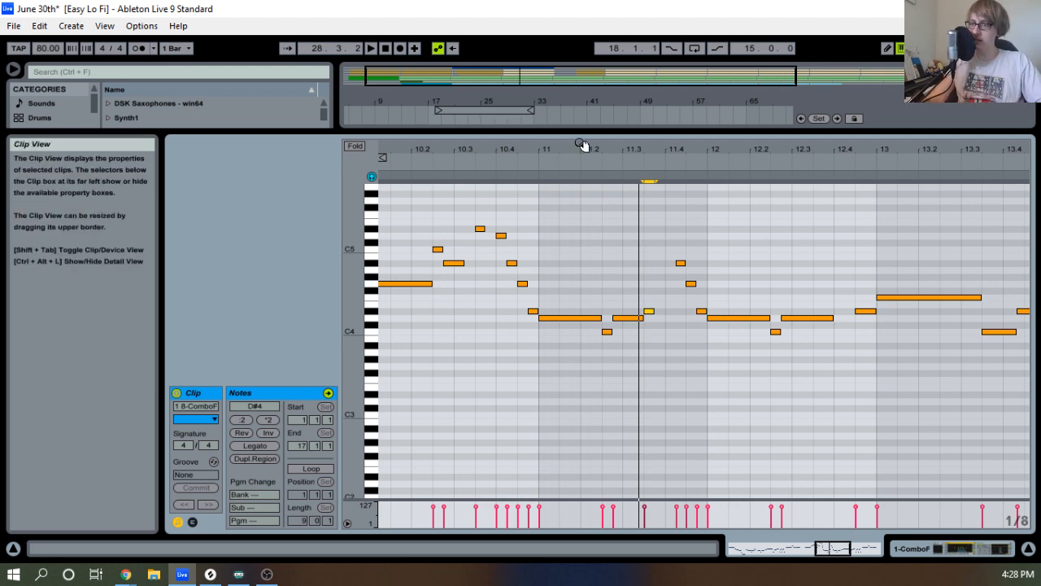
pyautogui.moveTo(583, 144); pyautogui.dragTo(583, 85)
pyautogui.moveTo(780, 86); pyautogui.dragTo(717, 146)
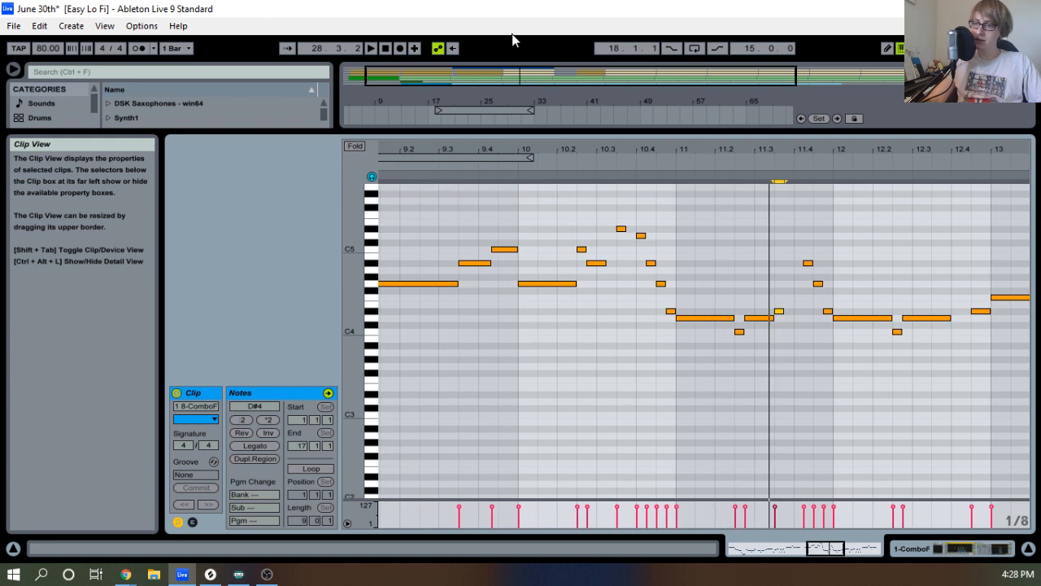
pyautogui.click(518, 171)
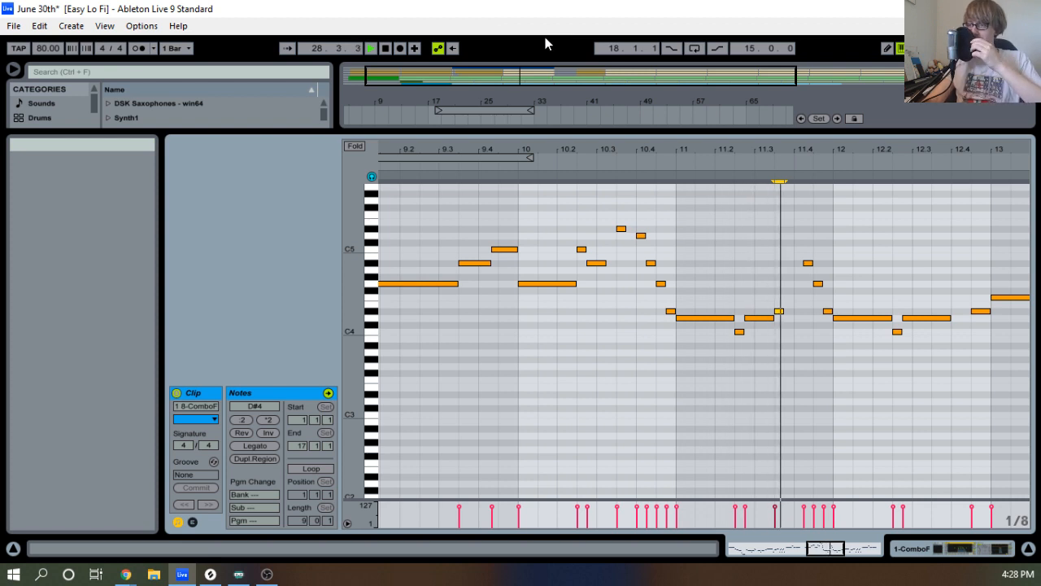
pyautogui.press('space')
# Shorten bar 11's second D4 to end at 11.3.2 and extend the following D#4 to start at 11.3.2.
pyautogui.click(672, 161)
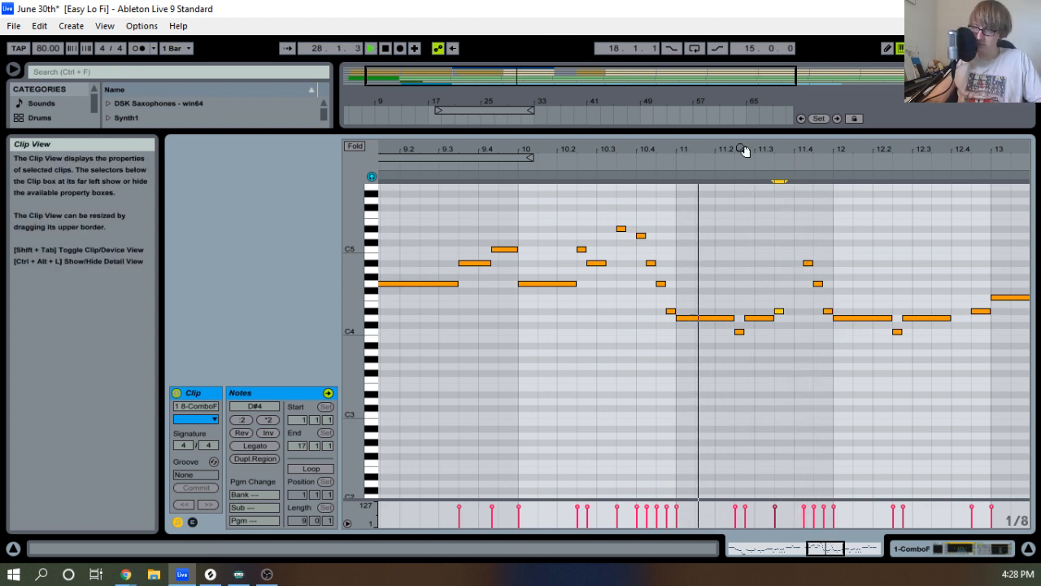
pyautogui.moveTo(742, 151); pyautogui.dragTo(598, 218)
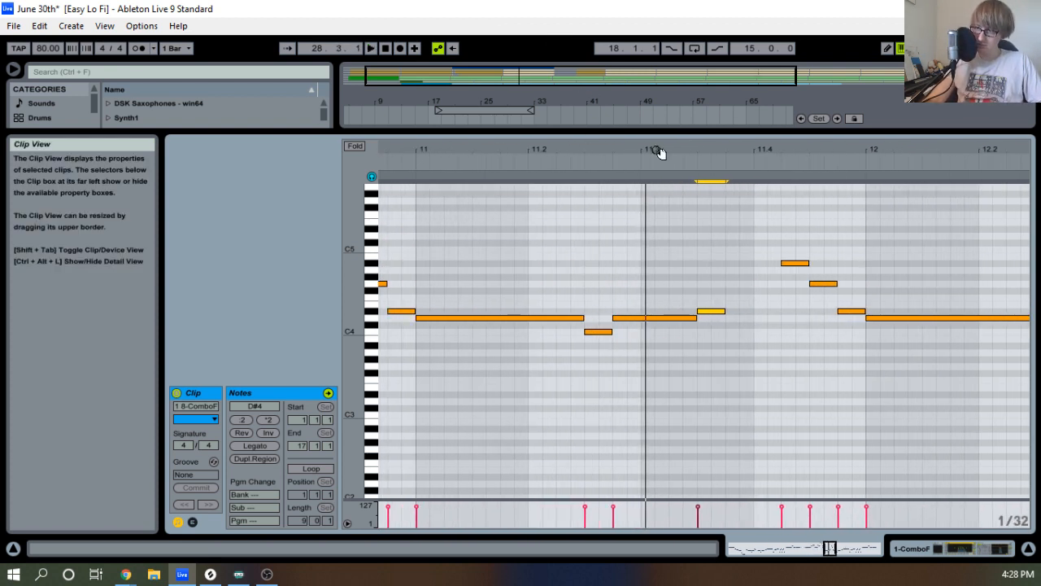
pyautogui.moveTo(661, 153); pyautogui.dragTo(661, 122)
pyautogui.click(512, 162)
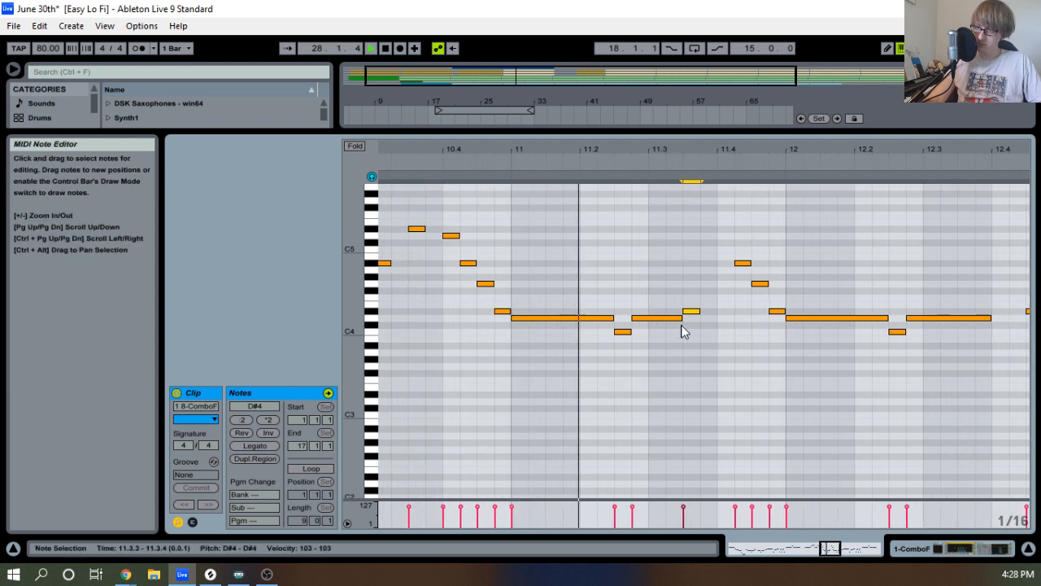
pyautogui.moveTo(682, 318); pyautogui.dragTo(669, 319)
pyautogui.press('space')
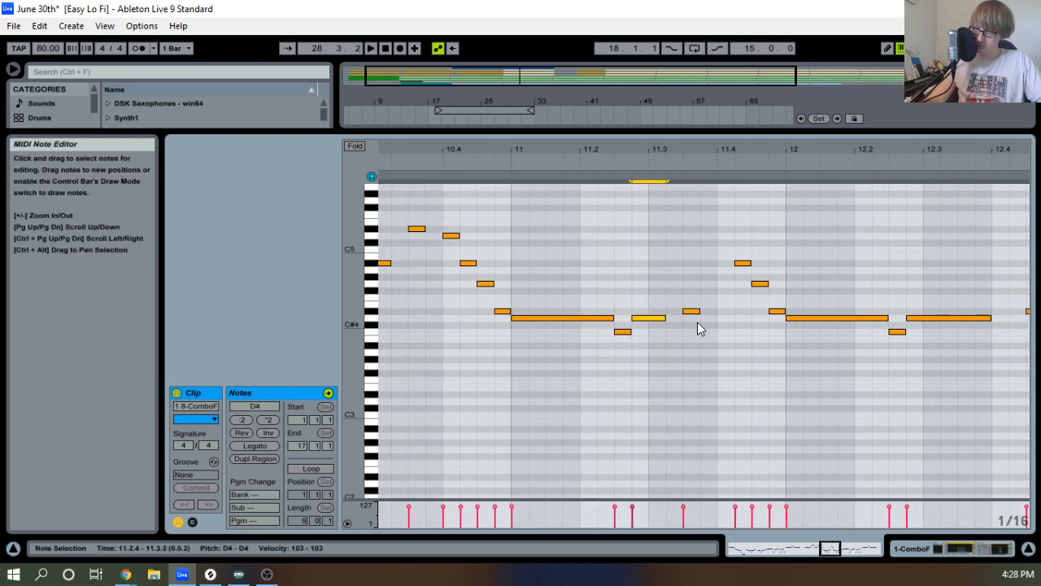
pyautogui.click(690, 311)
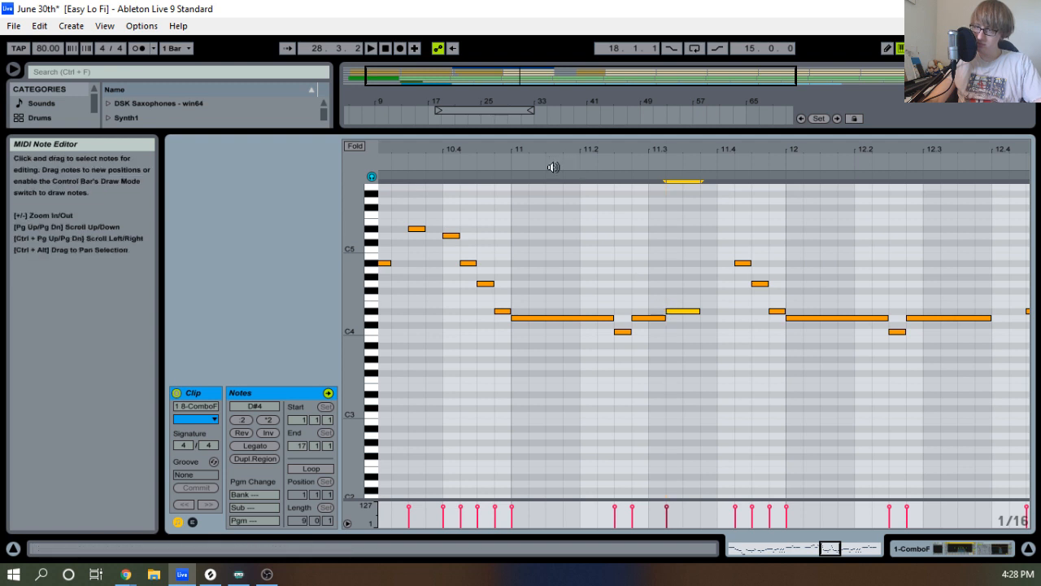
pyautogui.click(496, 160)
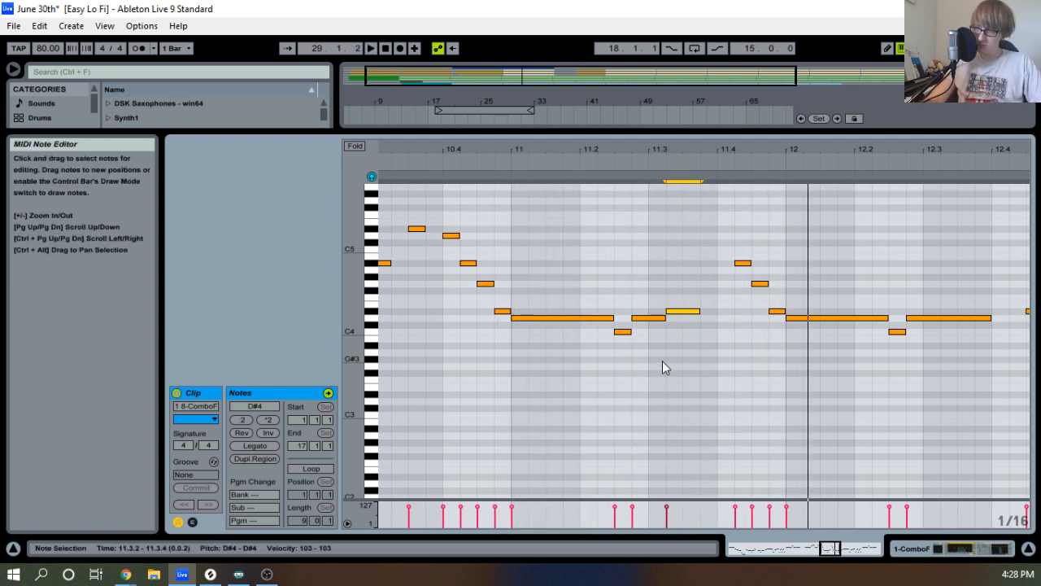
# Add a sixteenth-note D5 at 11.4.1 ahead of the descending run and replay the melody.
pyautogui.click(479, 166)
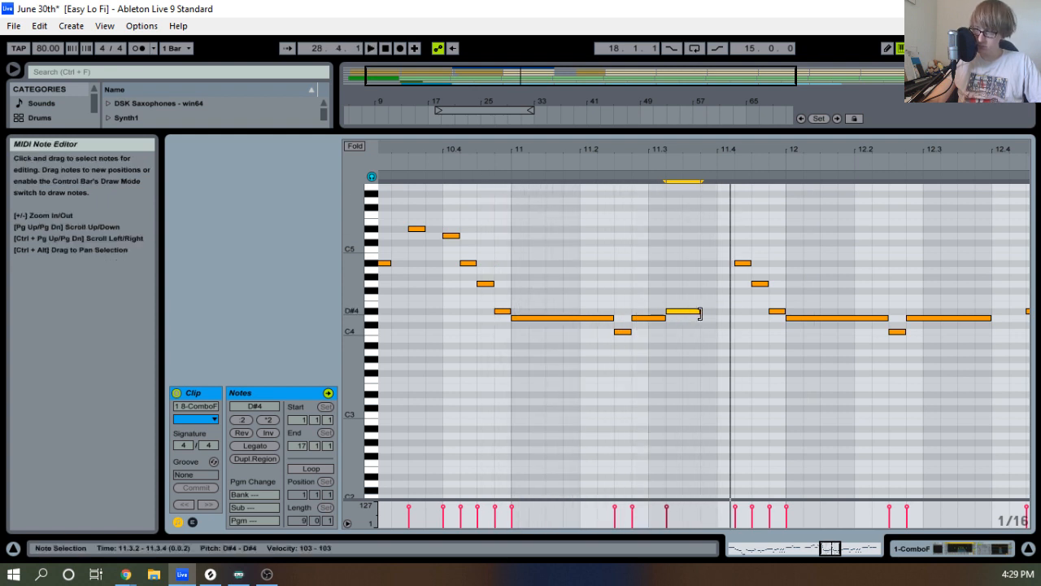
pyautogui.doubleClick(726, 237)
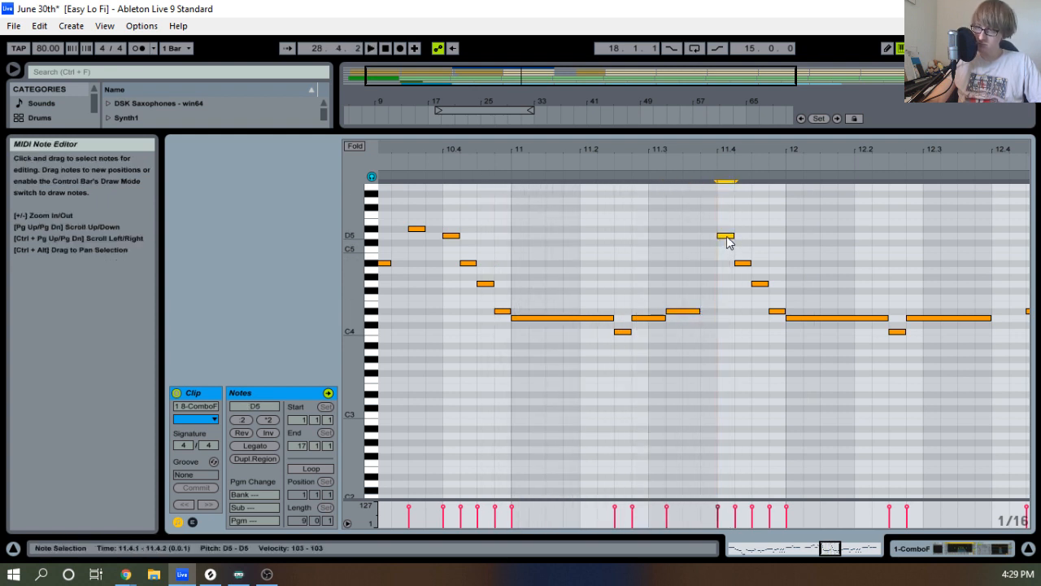
pyautogui.click(493, 161)
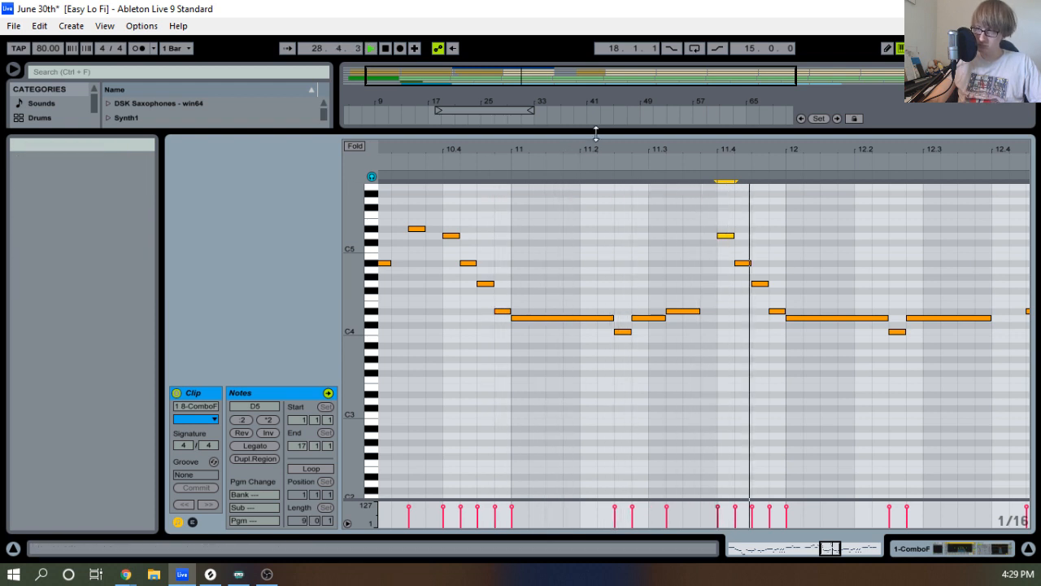
pyautogui.moveTo(667, 149); pyautogui.dragTo(737, 151)
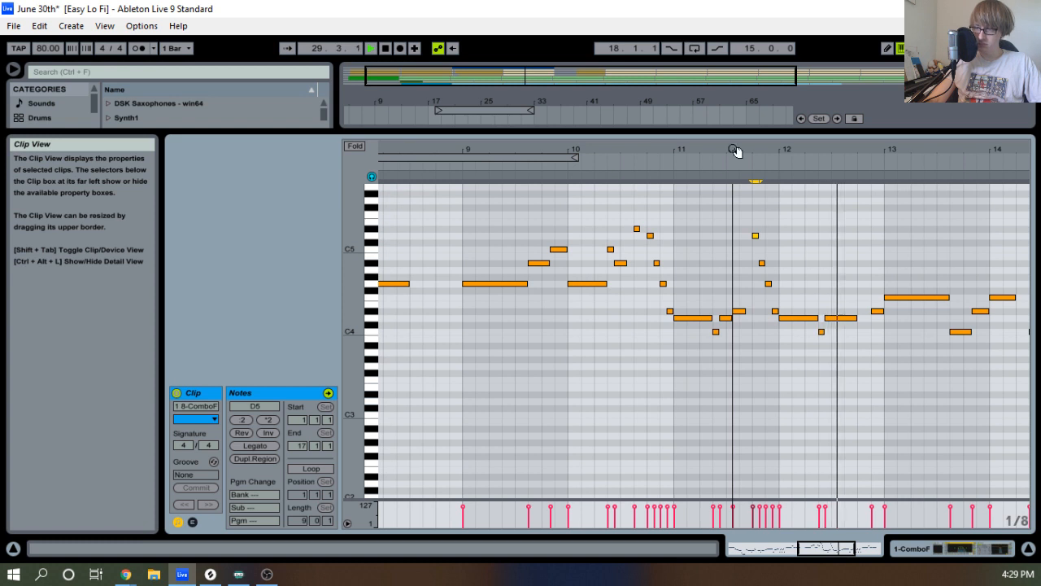
pyautogui.press('space')
pyautogui.press('space')
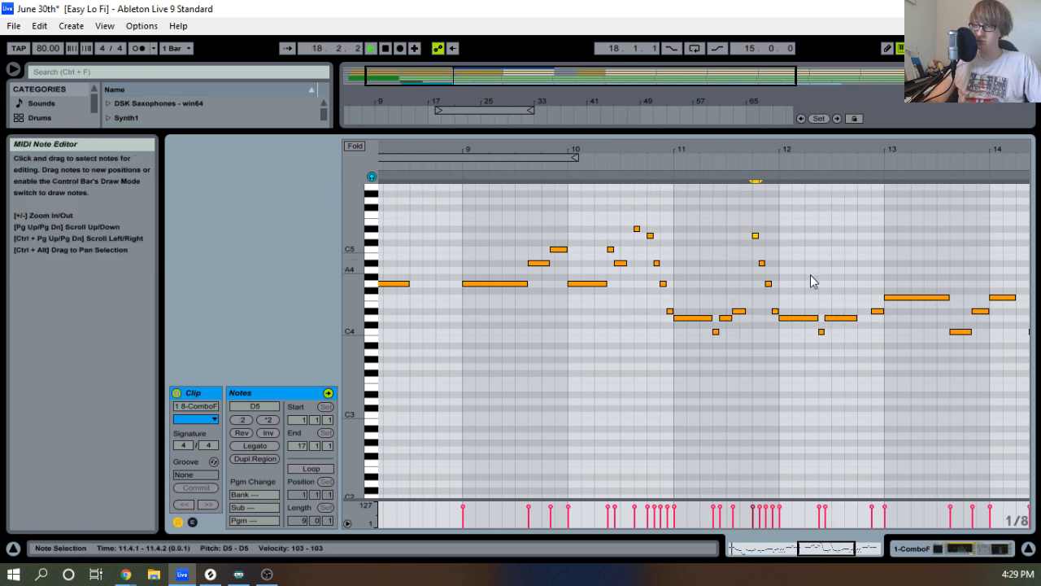
# Delete the first three notes of bar 12, D4, C4 and D4, keeping the D#4 at the bar's end.
pyautogui.moveTo(687, 336); pyautogui.dragTo(742, 303)
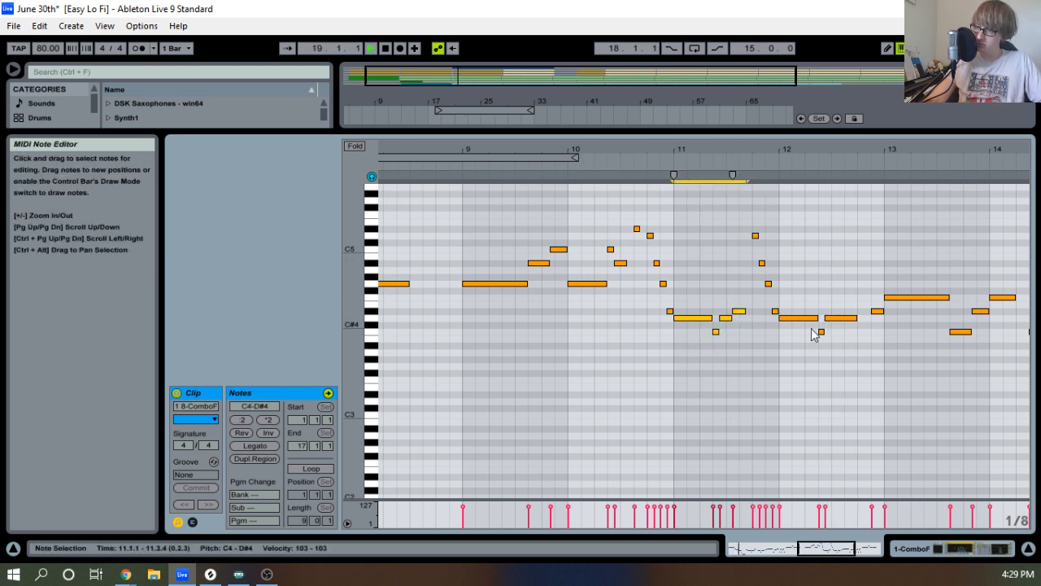
pyautogui.moveTo(828, 338); pyautogui.dragTo(801, 310)
pyautogui.press('Delete')
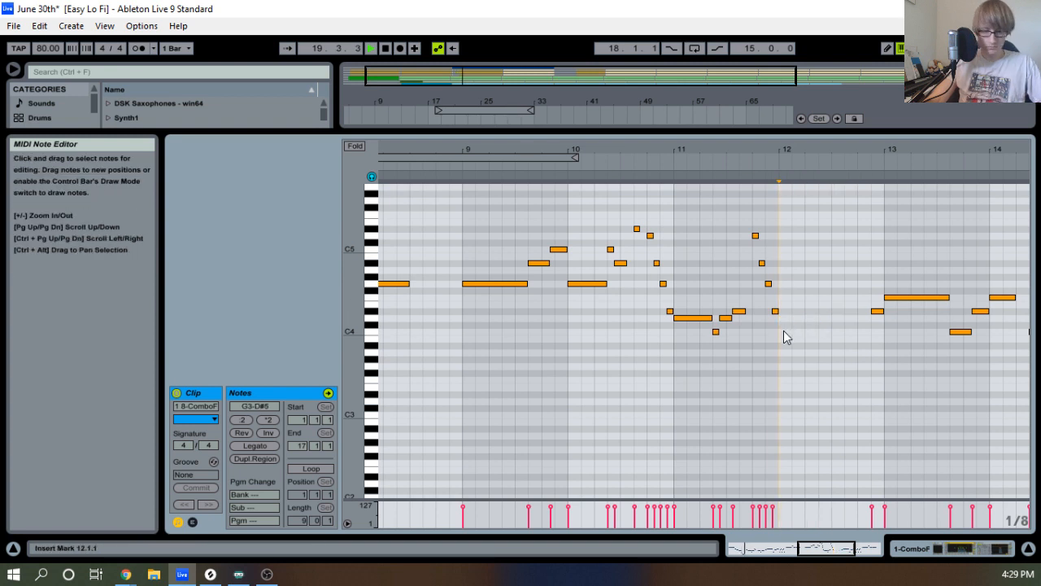
# Paste the copied D4, C4, D4, D#4 phrase at 12.1.1 and replay the melody from bar 6 through bar 12.
pyautogui.hotkey('ctrl', 'v')
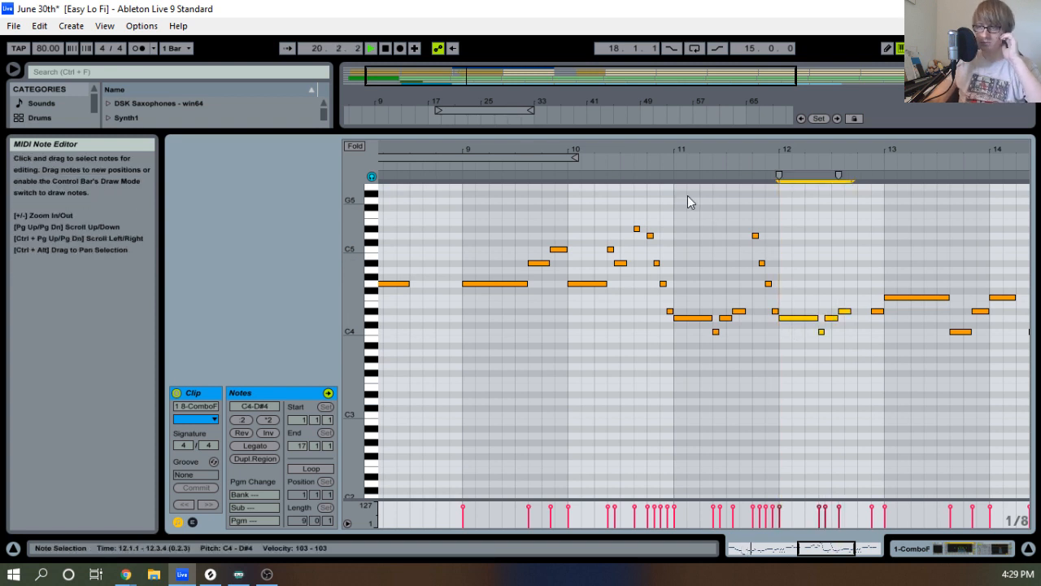
pyautogui.moveTo(677, 145); pyautogui.dragTo(729, 146)
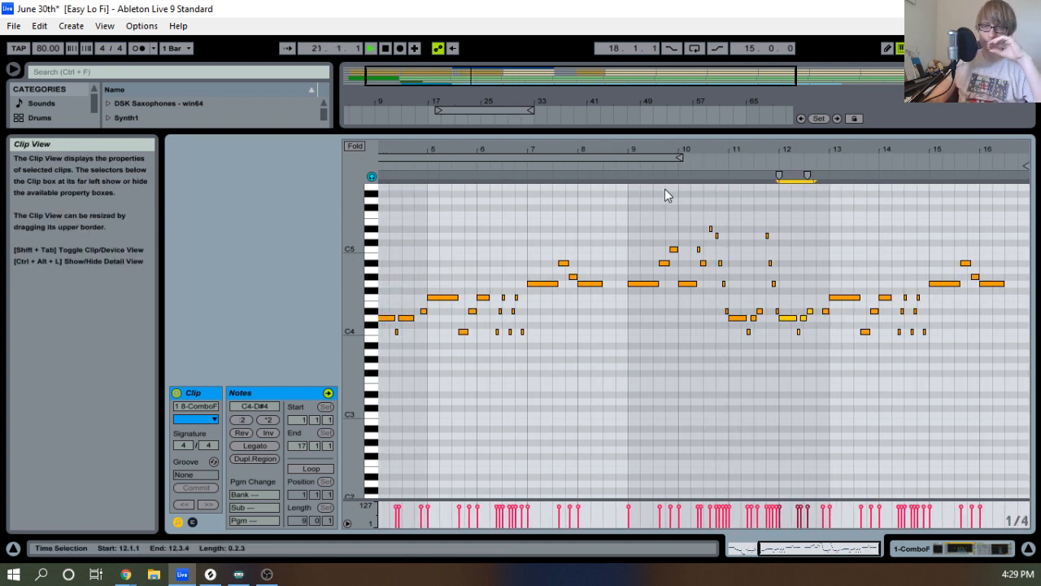
pyautogui.moveTo(471, 149); pyautogui.dragTo(472, 152)
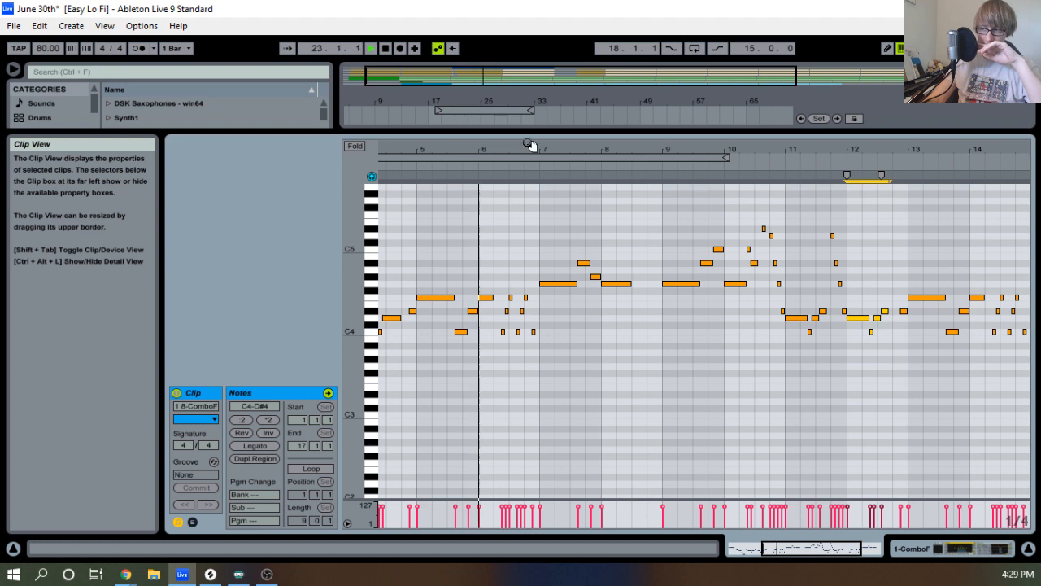
pyautogui.moveTo(667, 154); pyautogui.dragTo(628, 153)
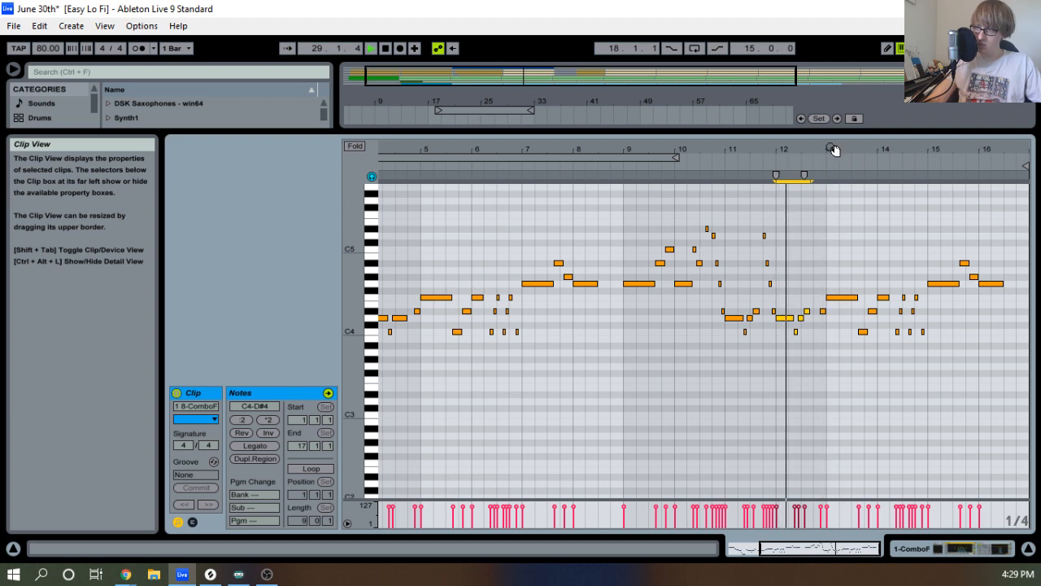
pyautogui.moveTo(833, 149); pyautogui.dragTo(826, 244)
pyautogui.press('space')
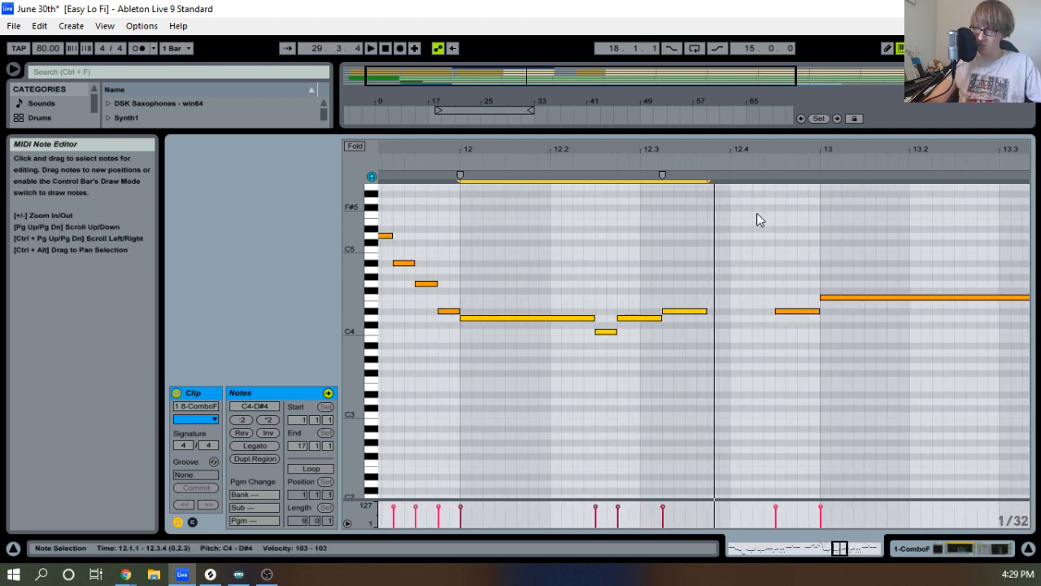
# Duplicate the D#4 at 12.3.2 and shorten the copy to a sixteenth note starting at 12.4.1.
pyautogui.click(681, 311)
pyautogui.moveTo(722, 147); pyautogui.dragTo(716, 143)
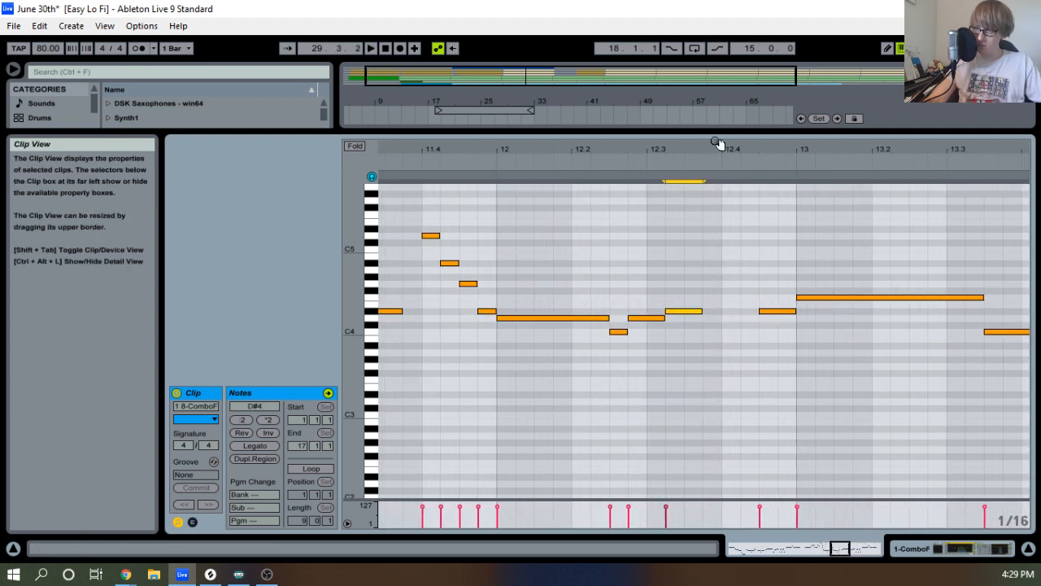
pyautogui.hotkey('ctrl', 'd')
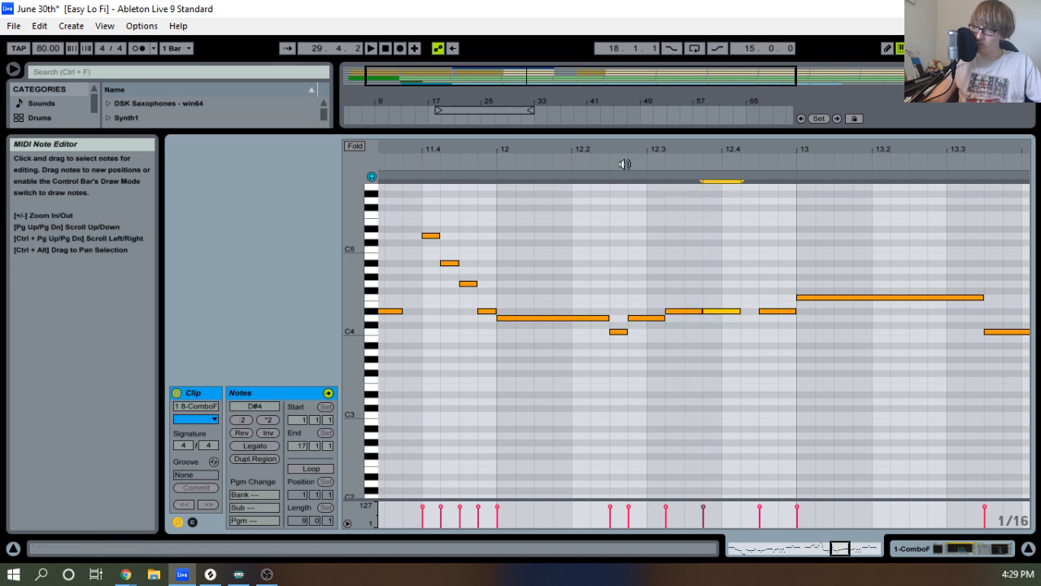
pyautogui.press('space')
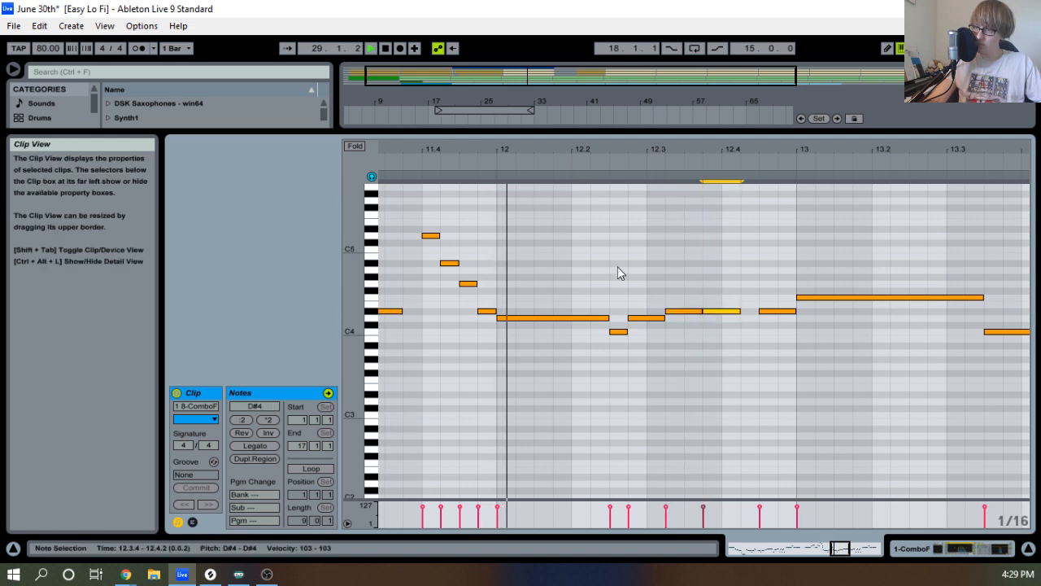
pyautogui.click(747, 333)
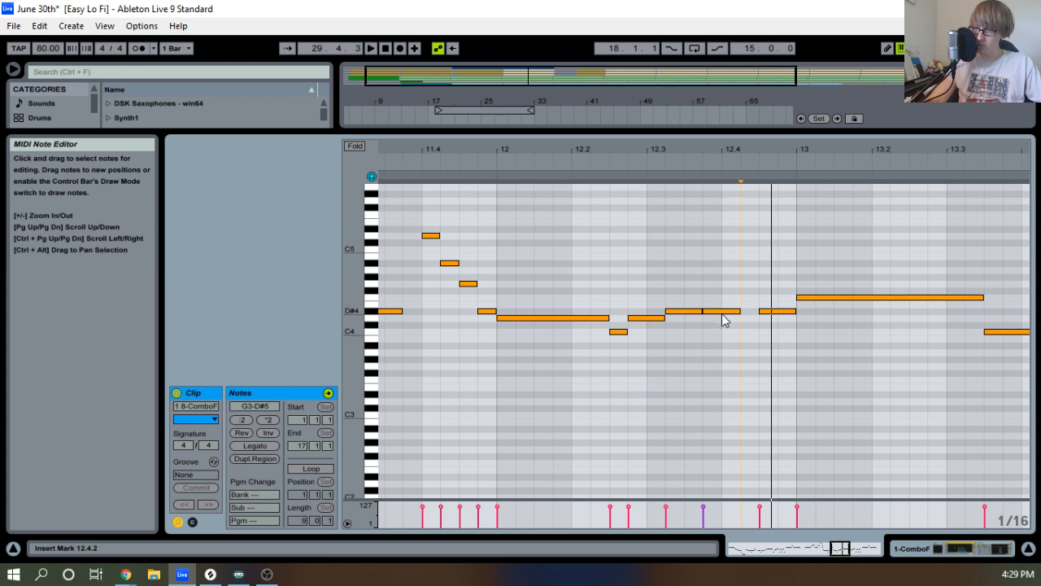
pyautogui.moveTo(740, 309); pyautogui.dragTo(719, 313)
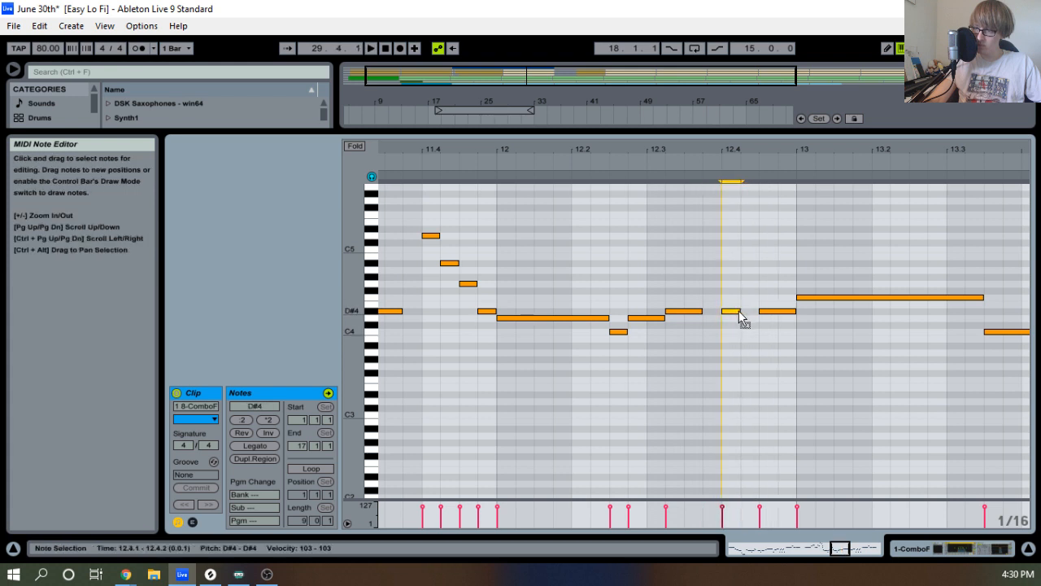
# Try the sixteenth note at 12.4.1 on C#4, F4 and G4 against playback, and delete it.
pyautogui.click(486, 175)
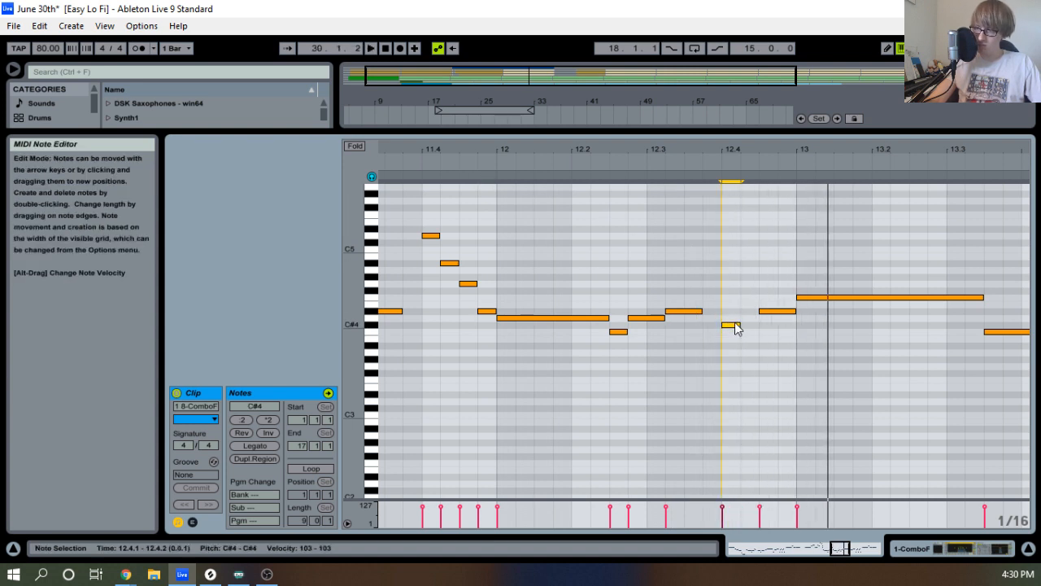
pyautogui.moveTo(738, 328); pyautogui.dragTo(738, 307)
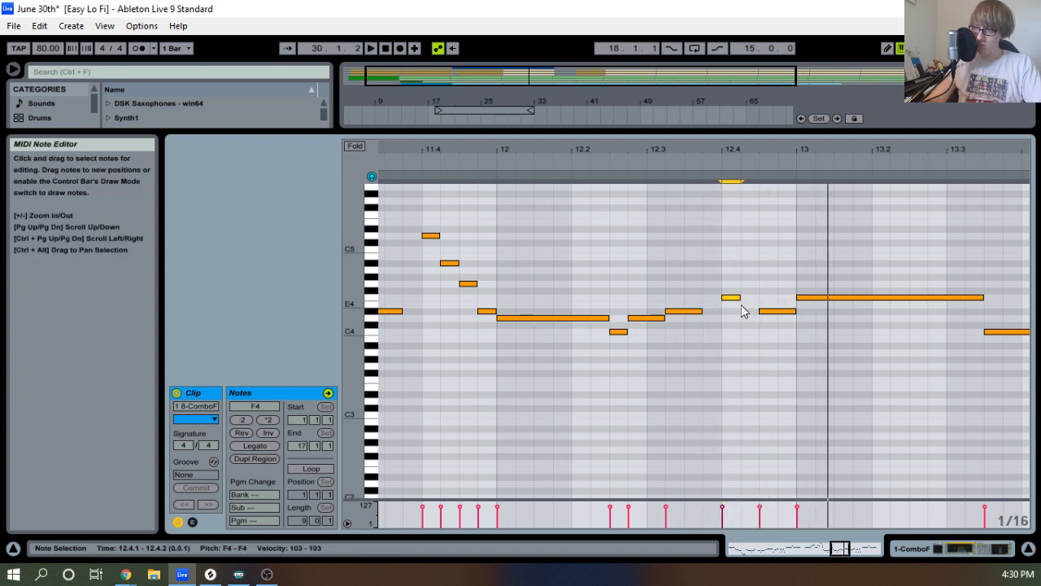
pyautogui.click(495, 161)
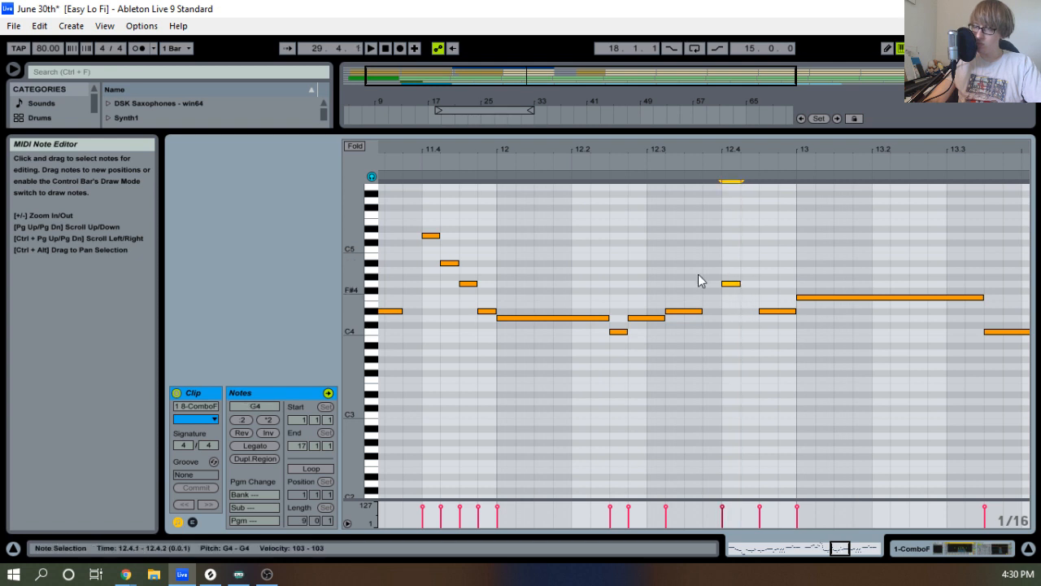
pyautogui.press('Delete')
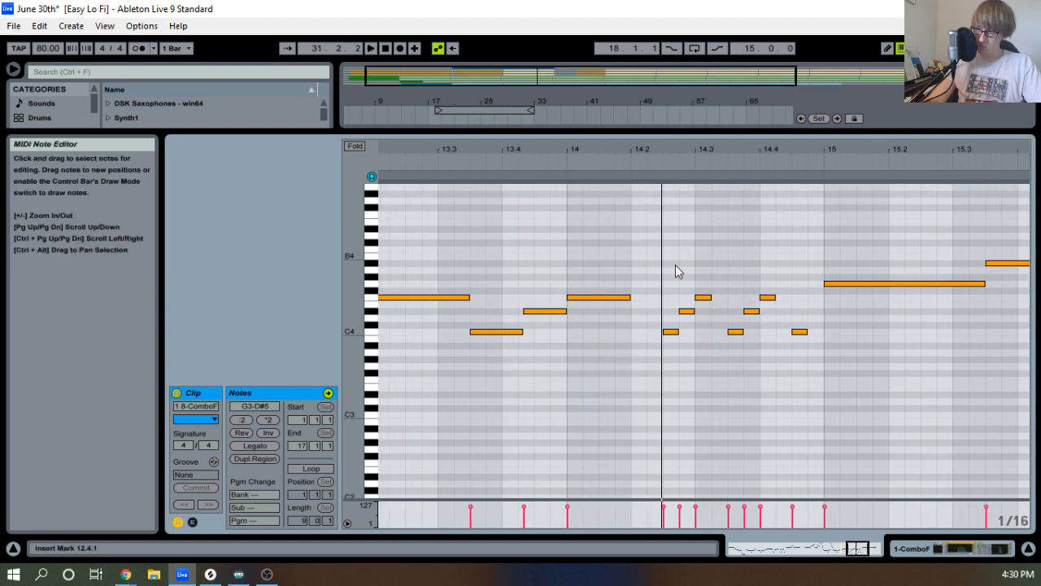
# Raise the sixteenth-note C4 at 14.2.3 to G#4.
pyautogui.click(669, 331)
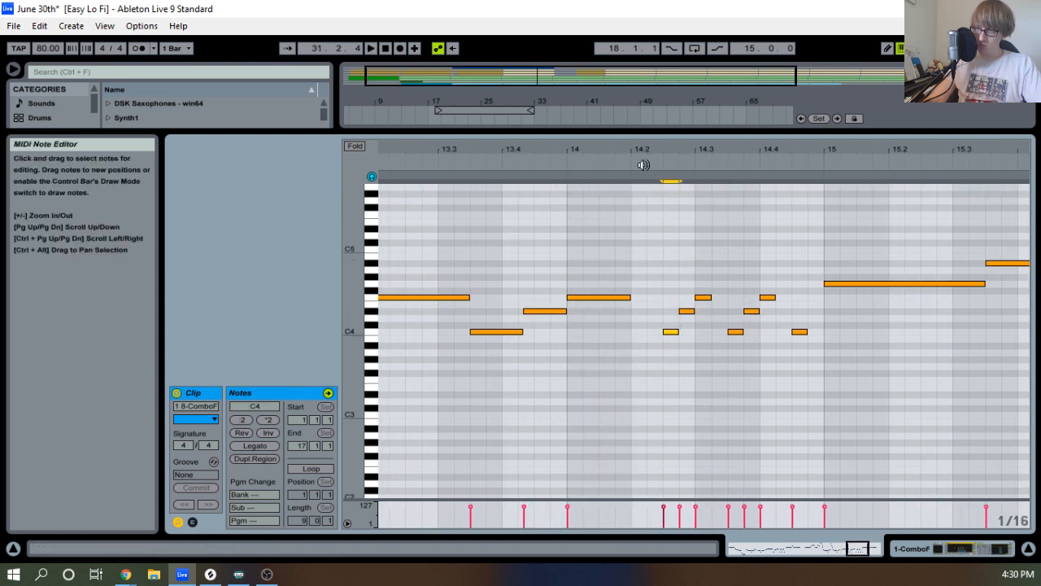
pyautogui.press('Up')
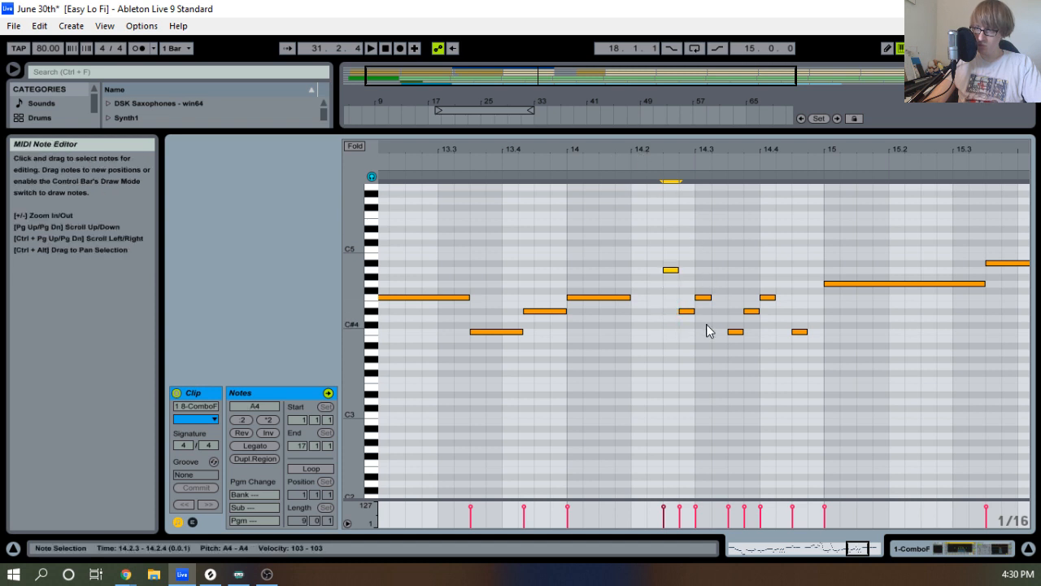
pyautogui.click(688, 324)
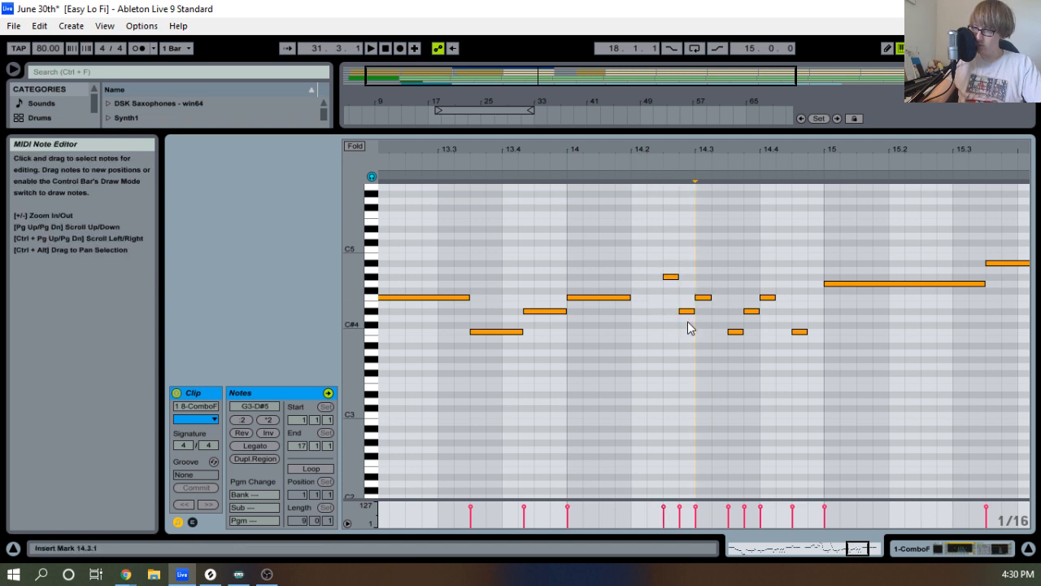
# Raise the D#4 at 14.2.4 to F4 and lengthen it to 14.3.2, replacing the F4 that follows.
pyautogui.click(688, 311)
pyautogui.click(711, 307)
pyautogui.click(704, 297)
pyautogui.click(688, 311)
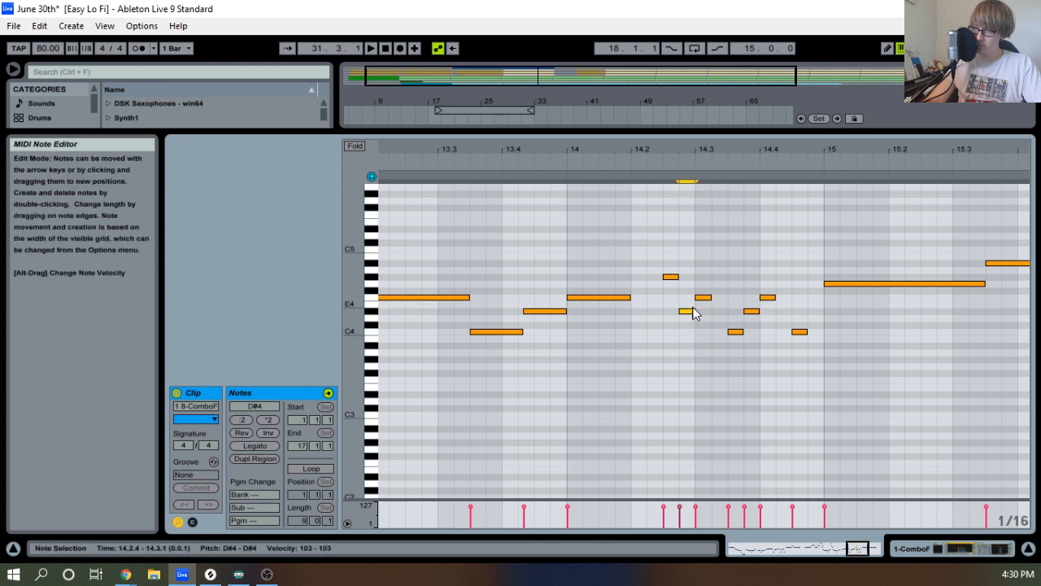
pyautogui.press('Up')
pyautogui.press('Up')
pyautogui.click(445, 159)
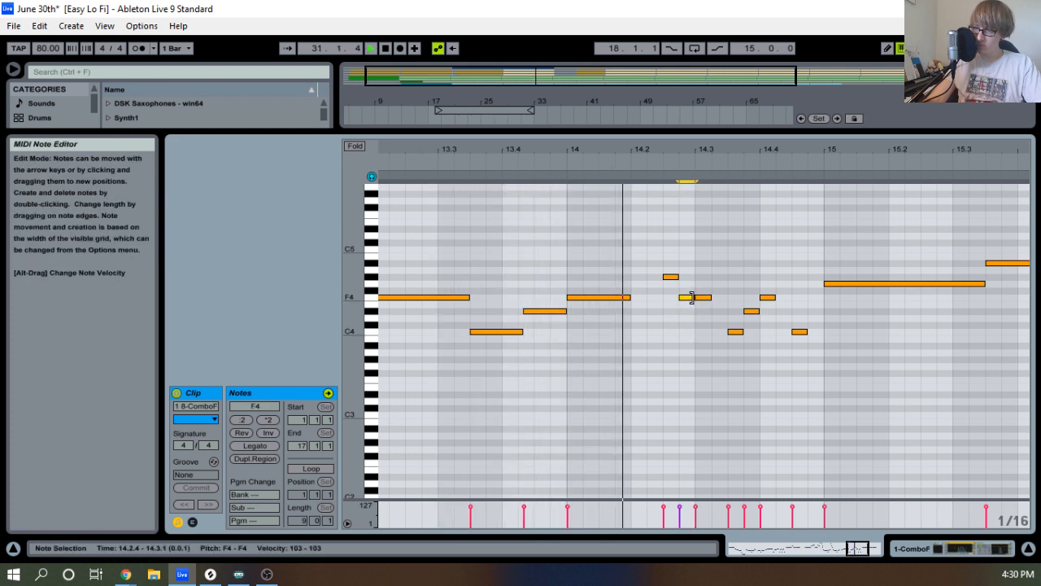
pyautogui.moveTo(694, 300); pyautogui.dragTo(716, 301)
pyautogui.press('space')
# Raise the note at 14.2.4 to G4 and replay bars 13 and 14.
pyautogui.click(669, 277)
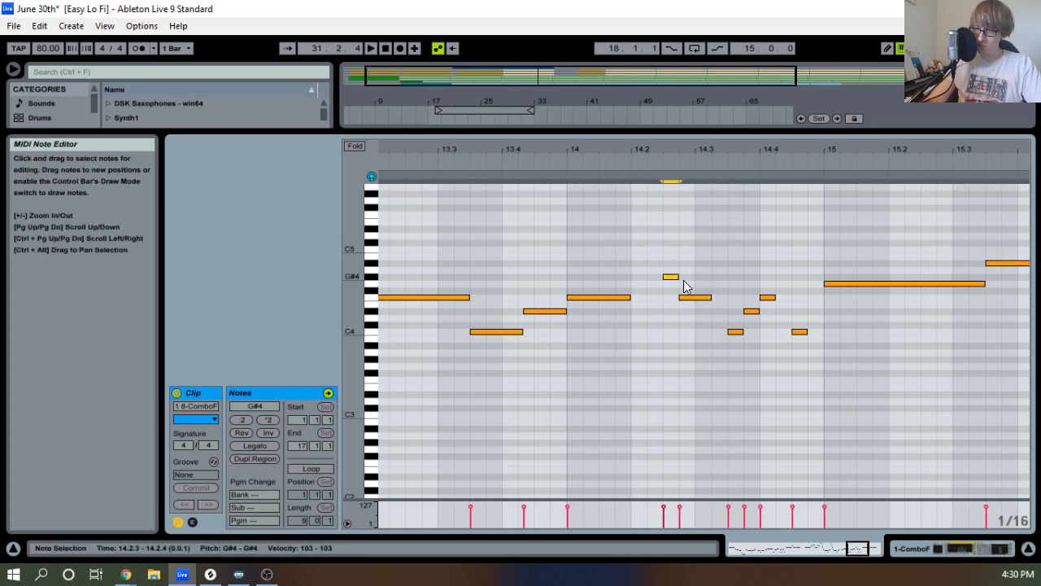
pyautogui.click(696, 297)
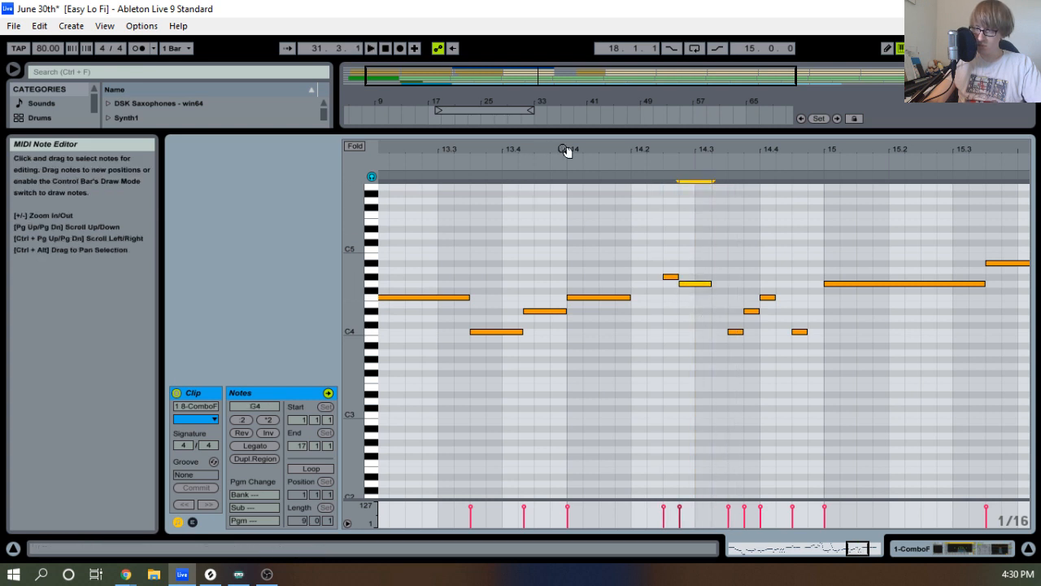
pyautogui.moveTo(567, 152); pyautogui.dragTo(589, 156)
pyautogui.click(404, 171)
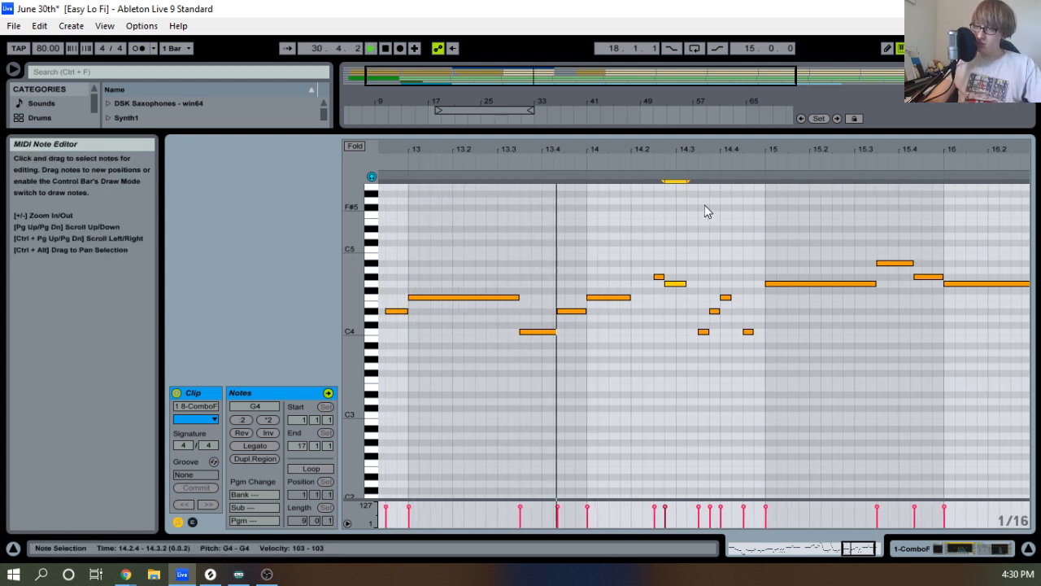
pyautogui.moveTo(697, 151); pyautogui.dragTo(654, 154)
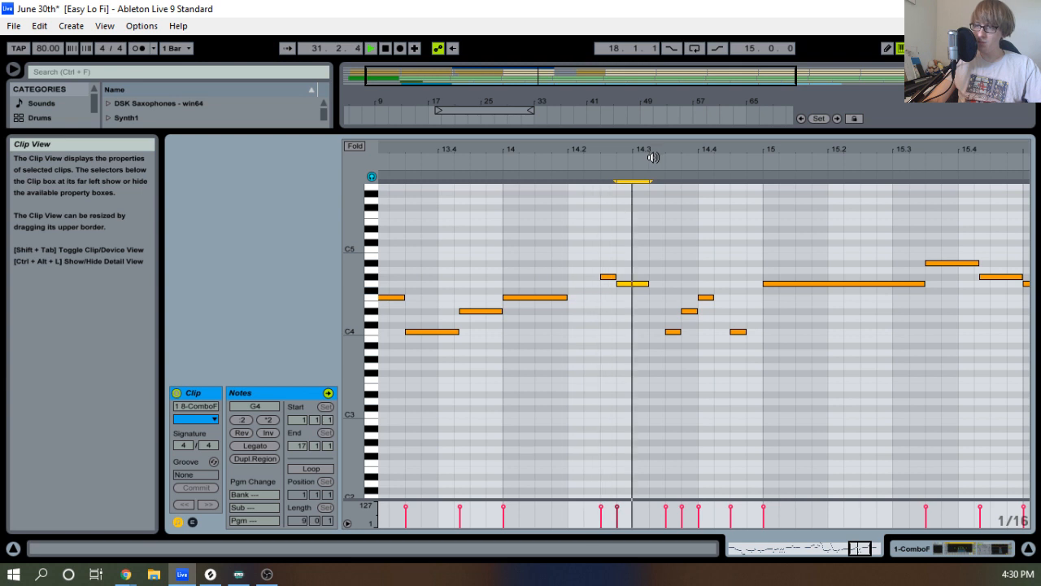
pyautogui.press('space')
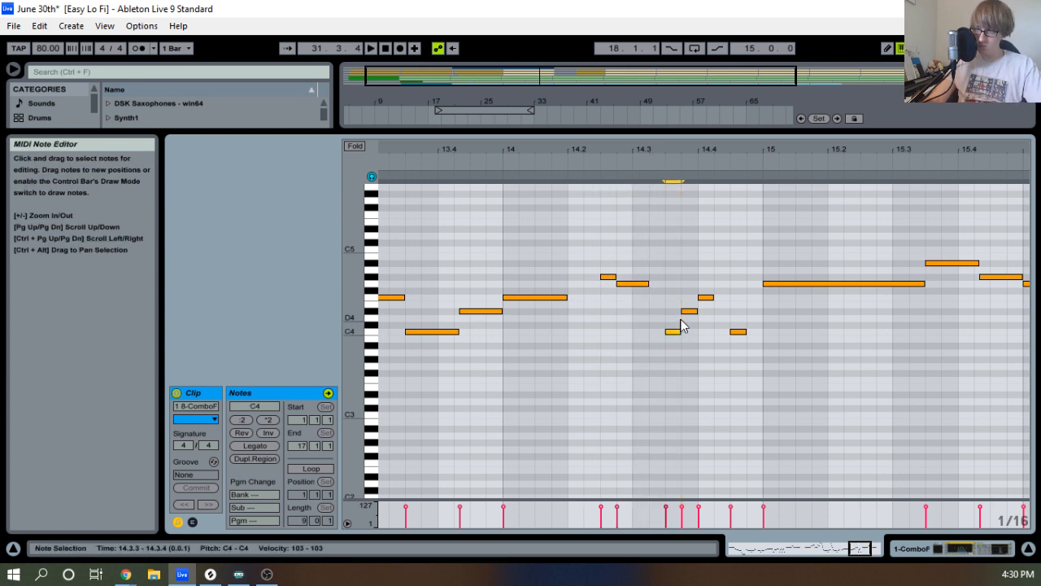
# Raise the C4 at 14.3.3 to A#4 and the D#4 at 14.3.4 to G#4, extending it to 14.4.2 over the deleted F4.
pyautogui.moveTo(676, 330); pyautogui.dragTo(692, 320)
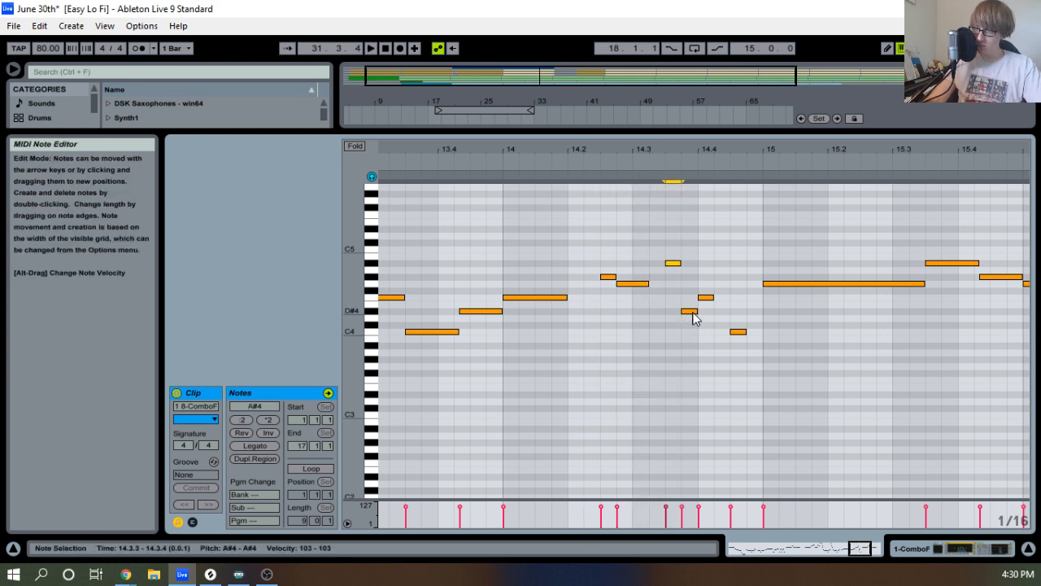
pyautogui.click(693, 311)
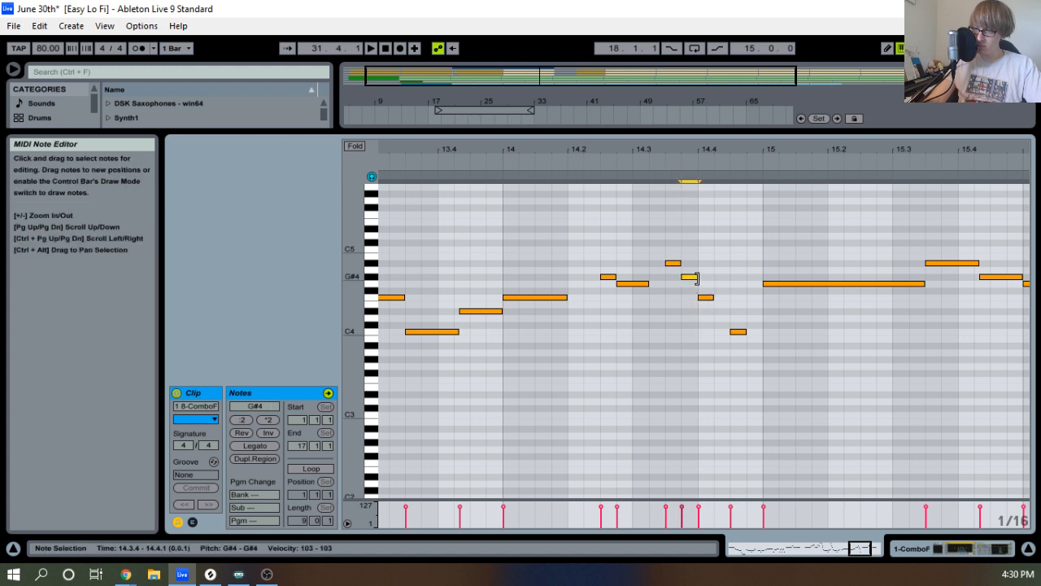
pyautogui.press('Delete')
# Raise bar 14's last C4 to C5 and bar 15's opening long G4 to A#4, and replay from bar 13.
pyautogui.click(740, 332)
pyautogui.press('Up')
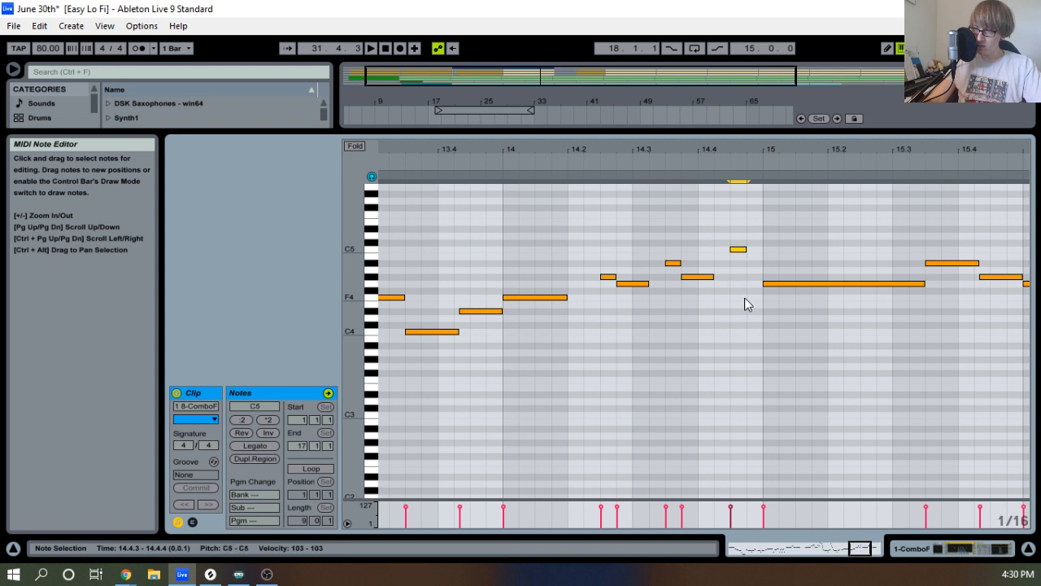
pyautogui.click(769, 284)
pyautogui.press('Up')
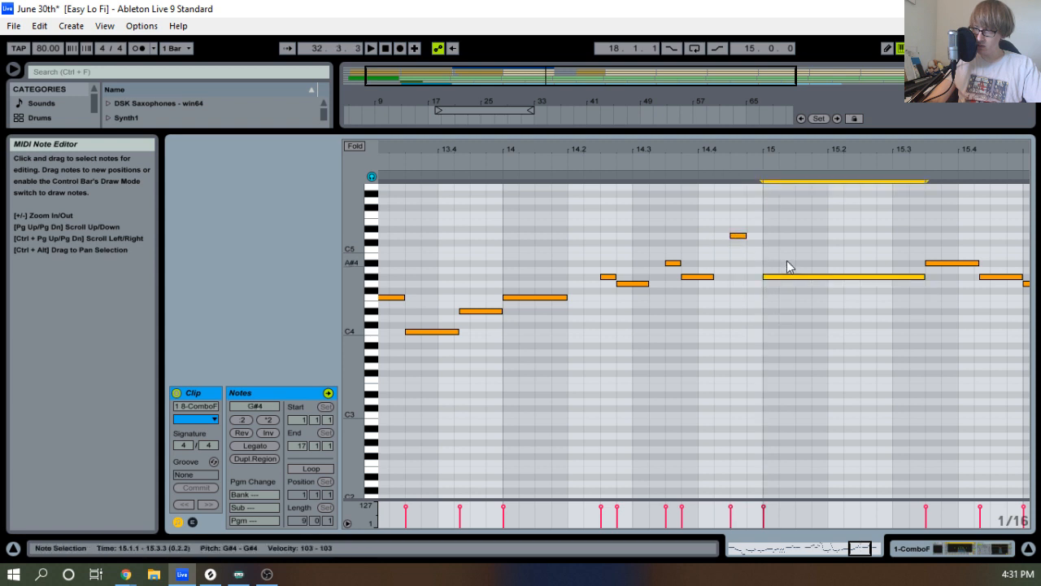
pyautogui.press('Up')
pyautogui.press('Up')
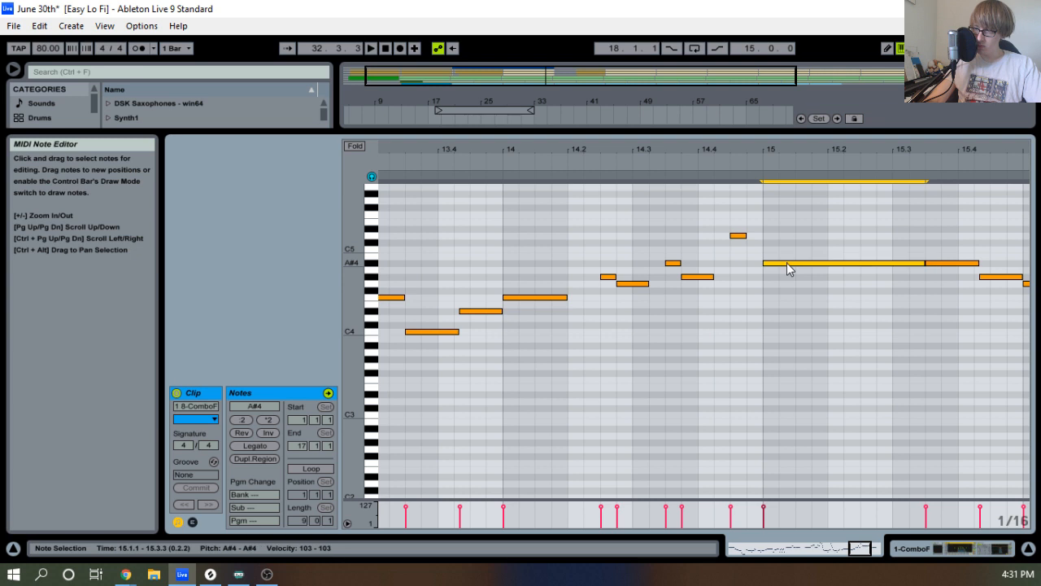
pyautogui.moveTo(738, 236); pyautogui.dragTo(740, 242)
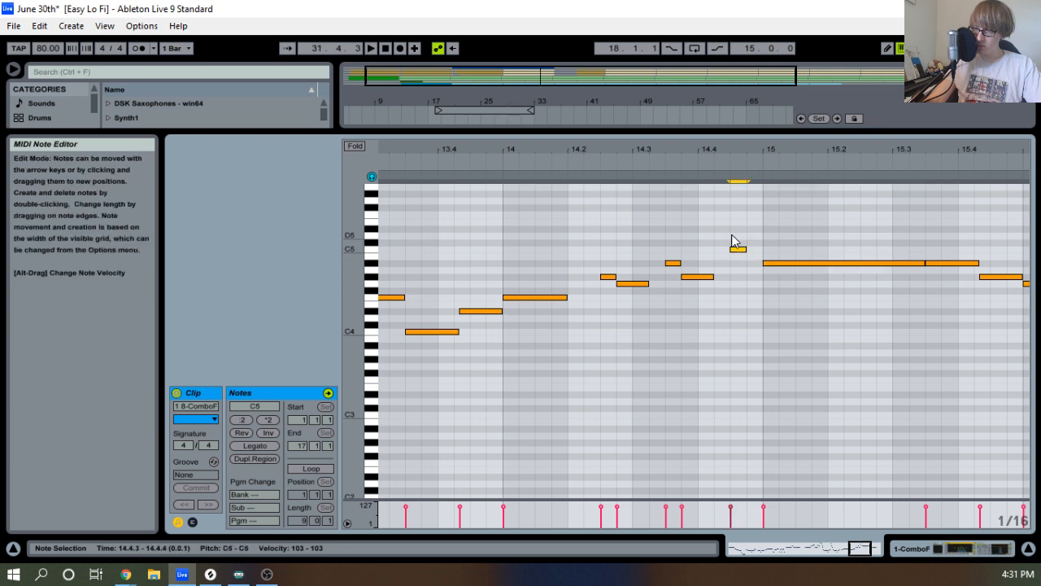
pyautogui.moveTo(542, 155)
pyautogui.mouseDown()
pyautogui.moveTo(431, 154)
pyautogui.moveTo(527, 154)
pyautogui.mouseUp()
pyautogui.click(487, 165)
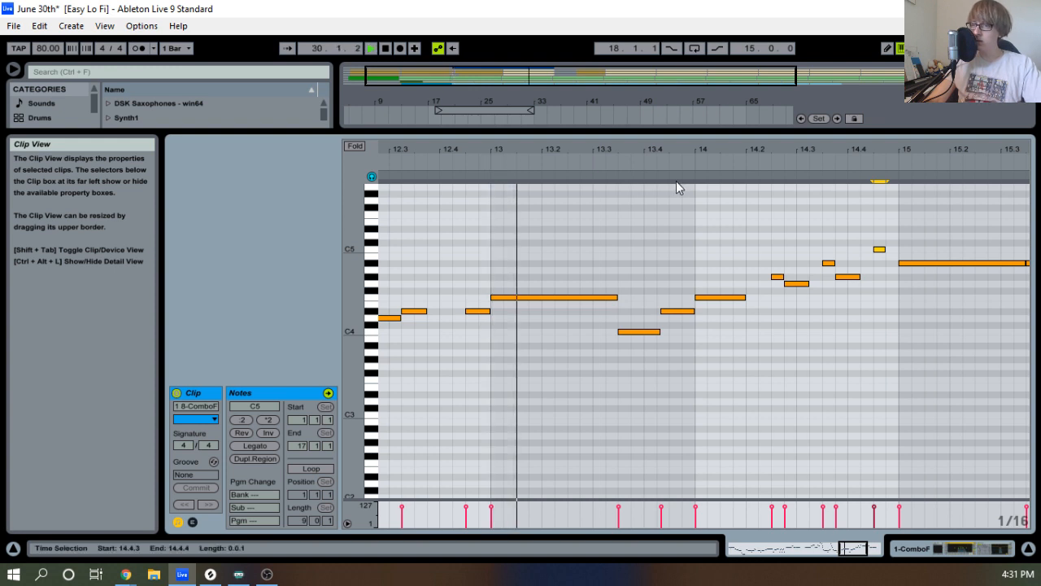
pyautogui.moveTo(731, 152); pyautogui.dragTo(570, 153)
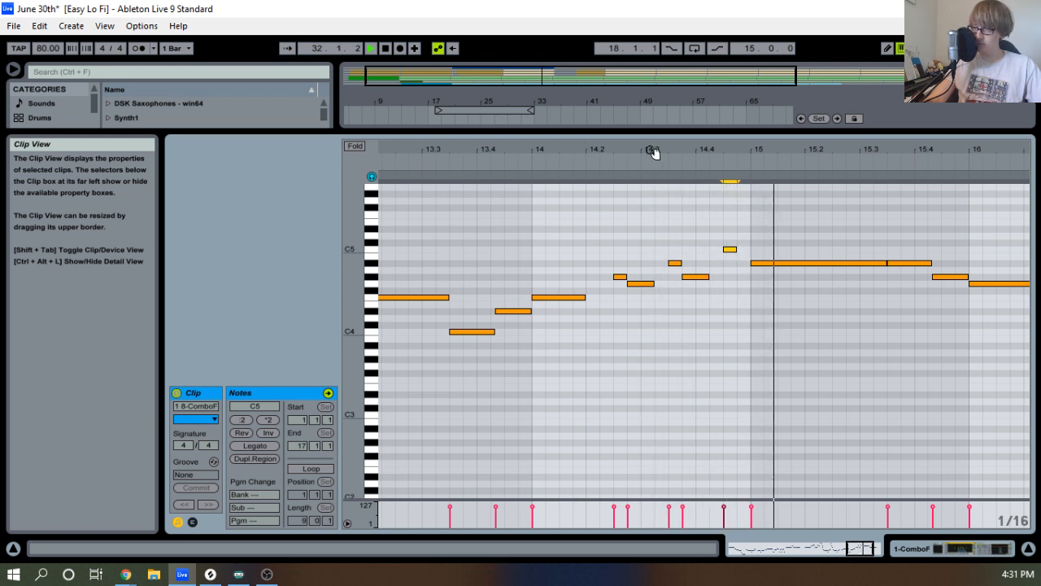
pyautogui.press('space')
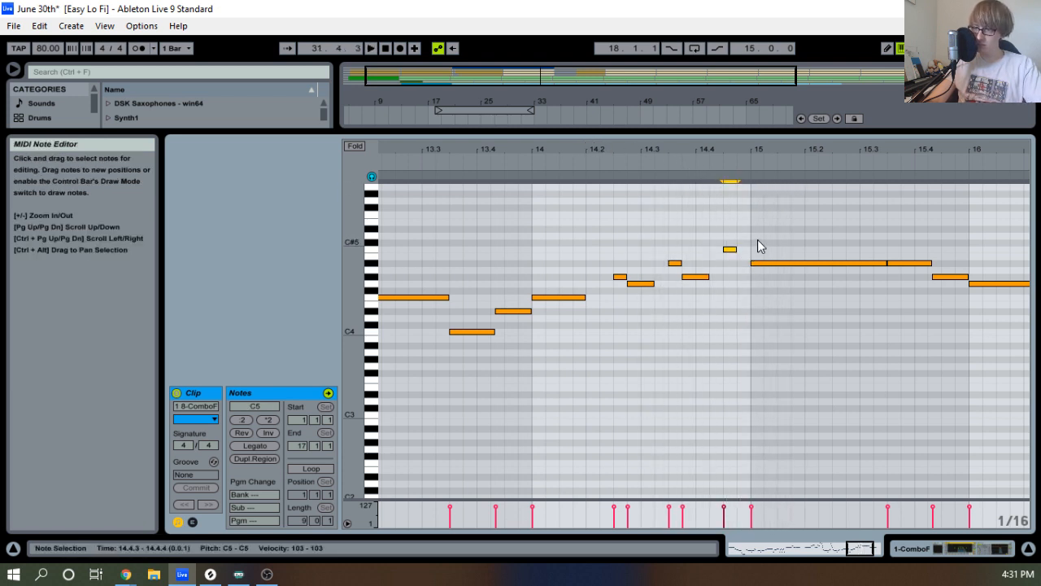
# Raise the sixteenth note at 14.4.3 to D#5 and the long note at 15.1.1 to D5, and replay the transition.
pyautogui.press('Up')
pyautogui.click(770, 263)
pyautogui.press('Up')
pyautogui.press('Up')
pyautogui.press('Up')
pyautogui.press('Up')
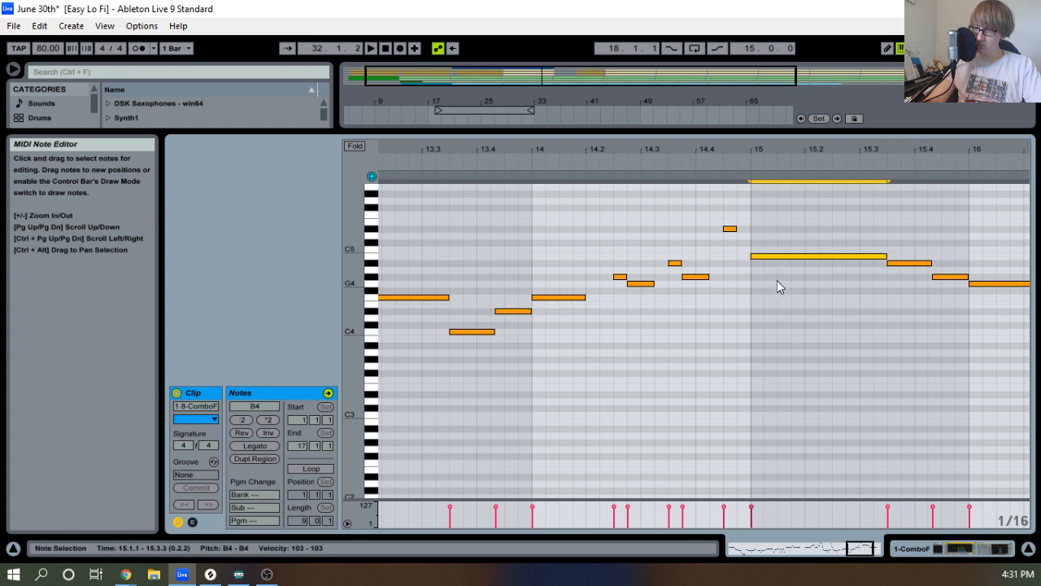
pyautogui.click(713, 164)
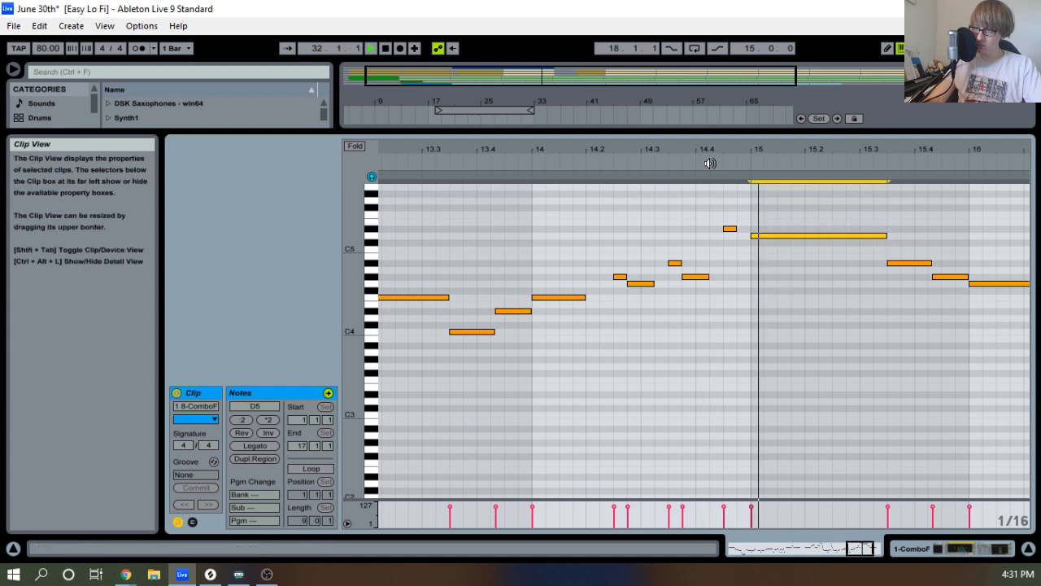
# Lower the notes at 14.4.3 and 15.1.1 together by two semitones to C#5 and C5, and replay the transition.
pyautogui.press('space')
pyautogui.keyDown('shift'); pyautogui.click(725, 230); pyautogui.keyUp('shift')
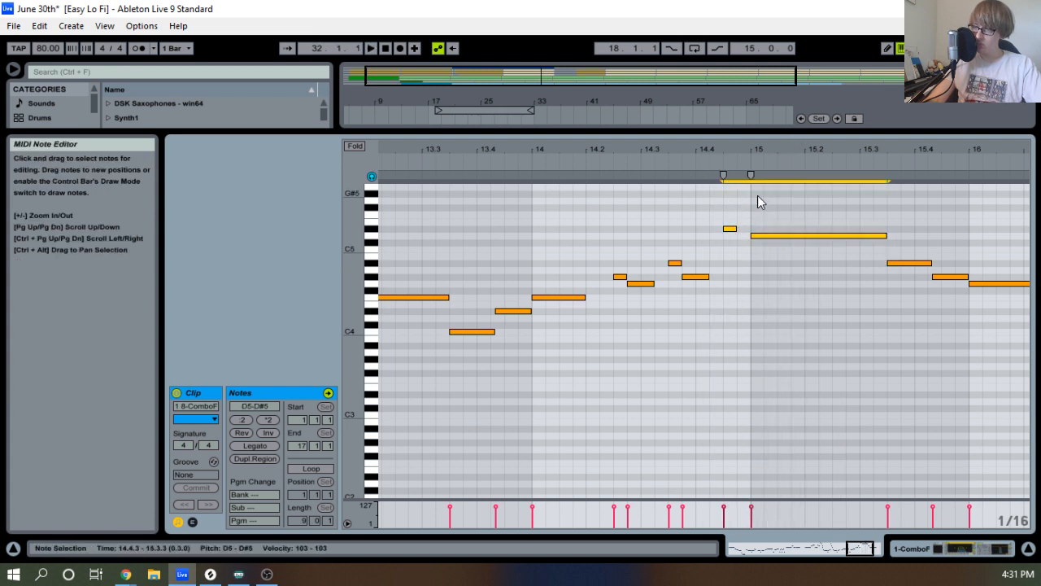
pyautogui.press('Down')
pyautogui.press('Down')
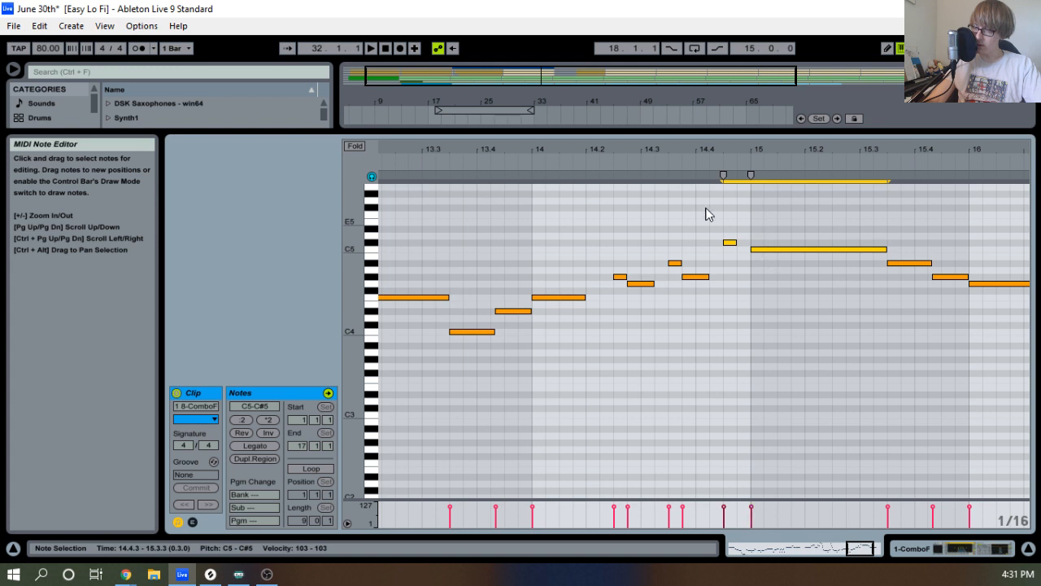
pyautogui.click(716, 168)
# Lower the long note at 15.1.1 to A#4, replay it from the end of bar 14, and lower it further to G4.
pyautogui.click(773, 249)
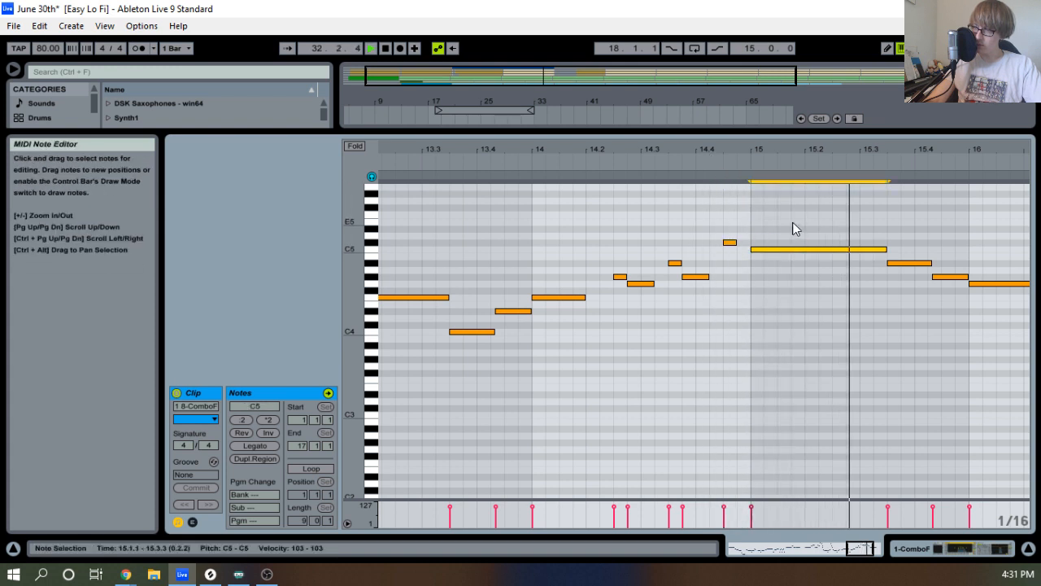
pyautogui.press('Down')
pyautogui.press('Down')
pyautogui.click(748, 162)
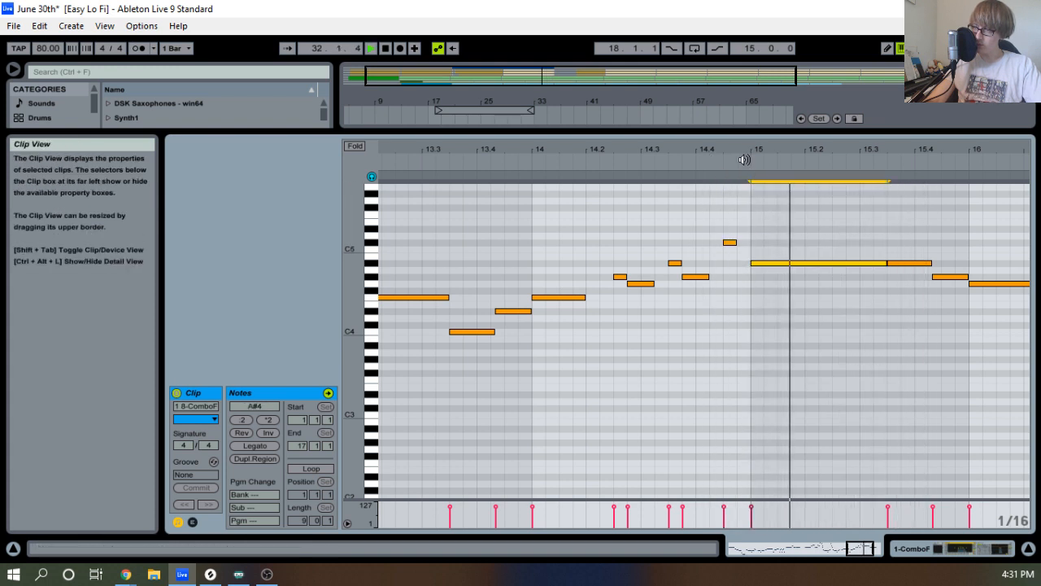
pyautogui.press('Down')
pyautogui.press('Down')
pyautogui.press('Down')
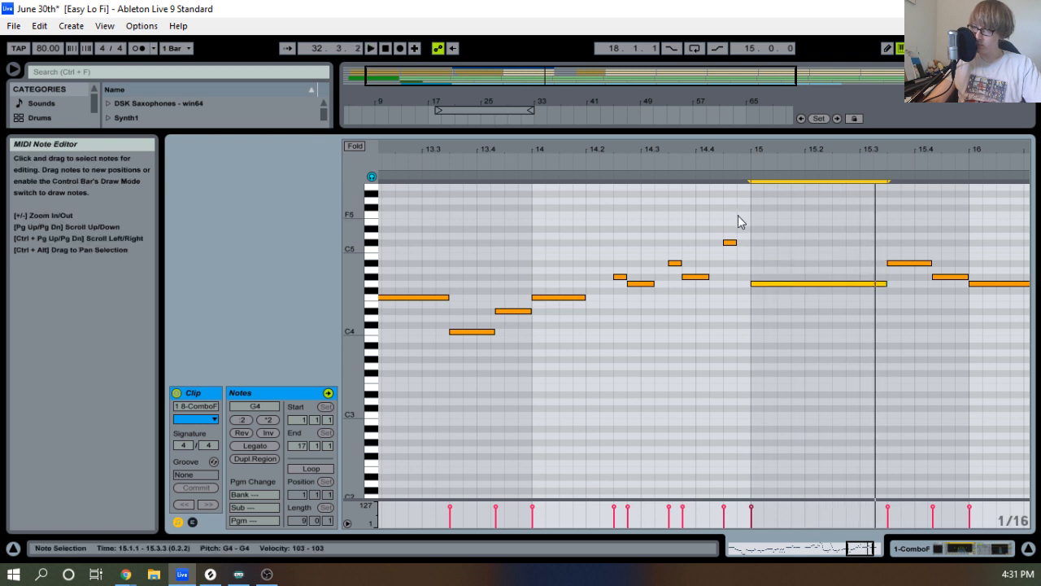
# Lower the sixteenth note at 14.4.3 to G#4 and replay the phrase from the end of bar 13.
pyautogui.click(731, 243)
pyautogui.press('space')
pyautogui.press('Down')
pyautogui.press('Down')
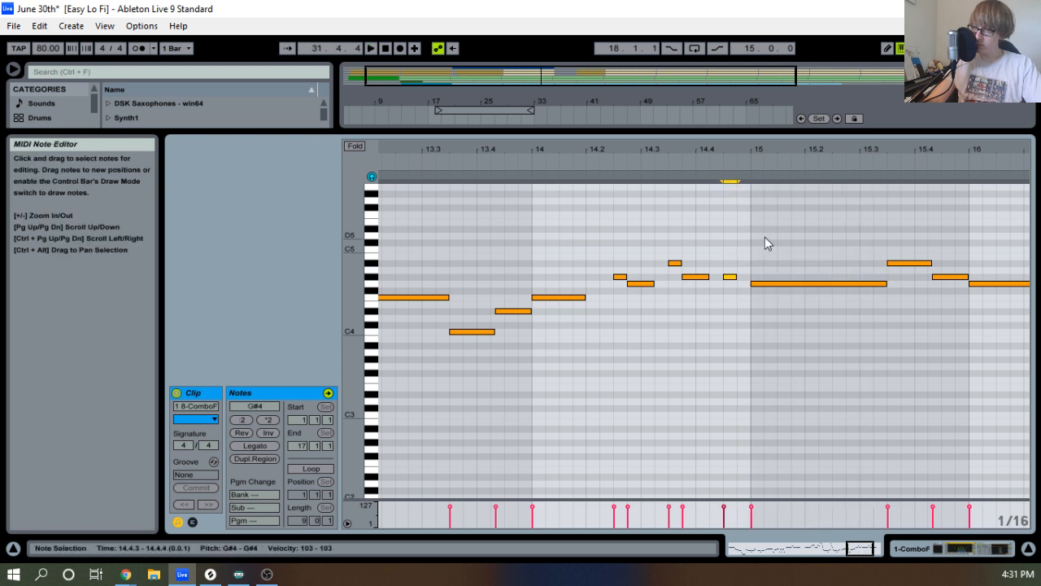
pyautogui.click(511, 166)
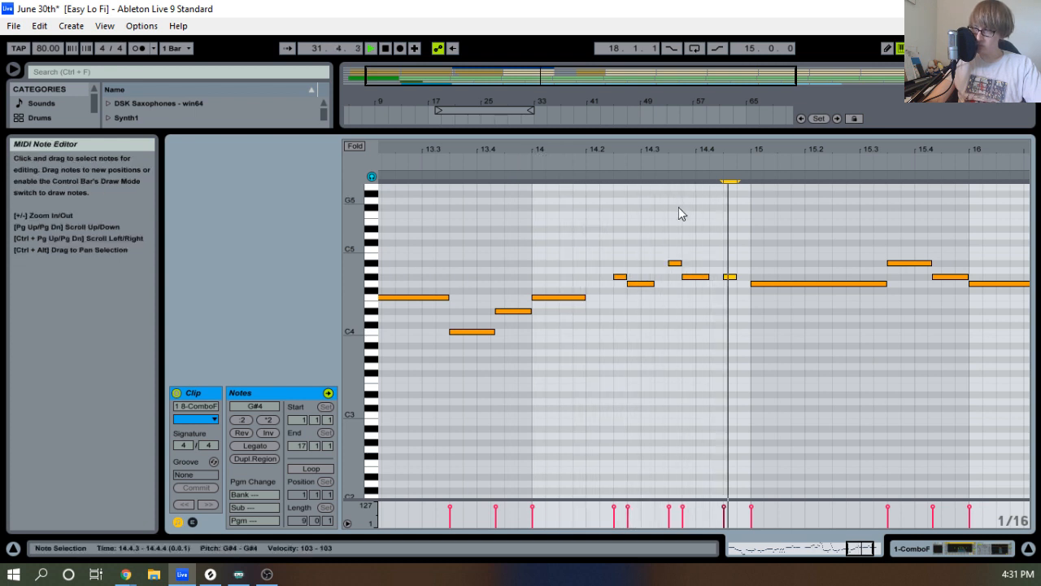
# Raise the sixteenth note at 14.4.3 to C5 and recheck it against the long note at 15.1.1.
pyautogui.press('space')
pyautogui.moveTo(741, 257); pyautogui.dragTo(731, 291)
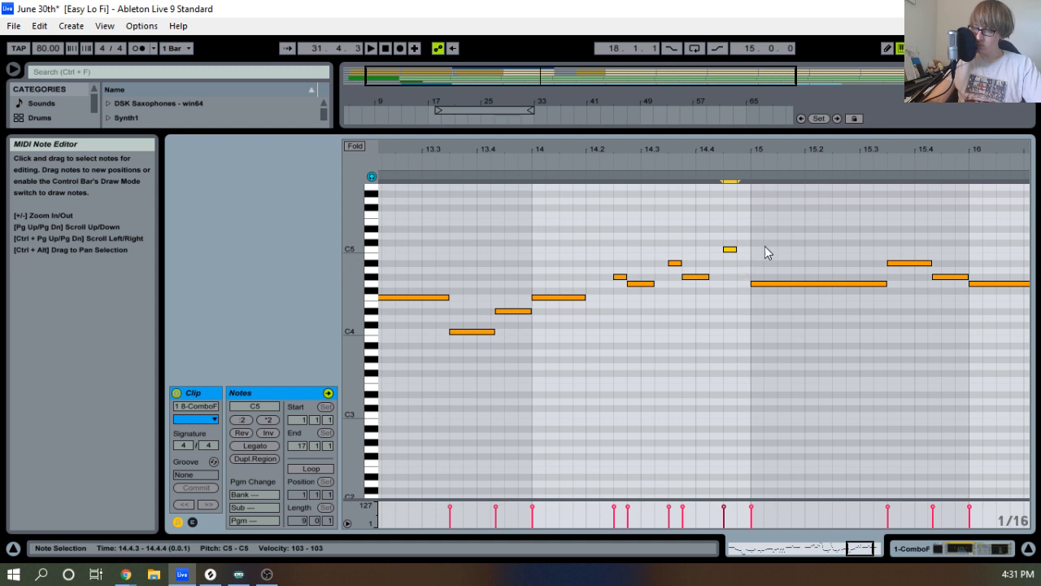
pyautogui.moveTo(767, 245); pyautogui.dragTo(780, 291)
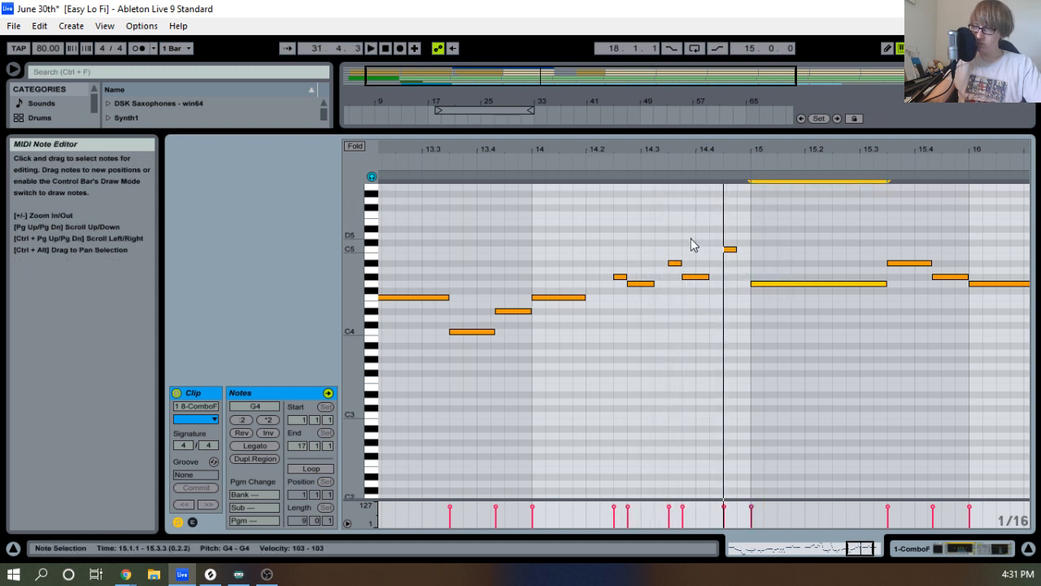
# Raise the note at 14.3.3 to C5 and the following note at 14.3.4 to A#4.
pyautogui.moveTo(685, 248); pyautogui.dragTo(673, 268)
pyautogui.press('space')
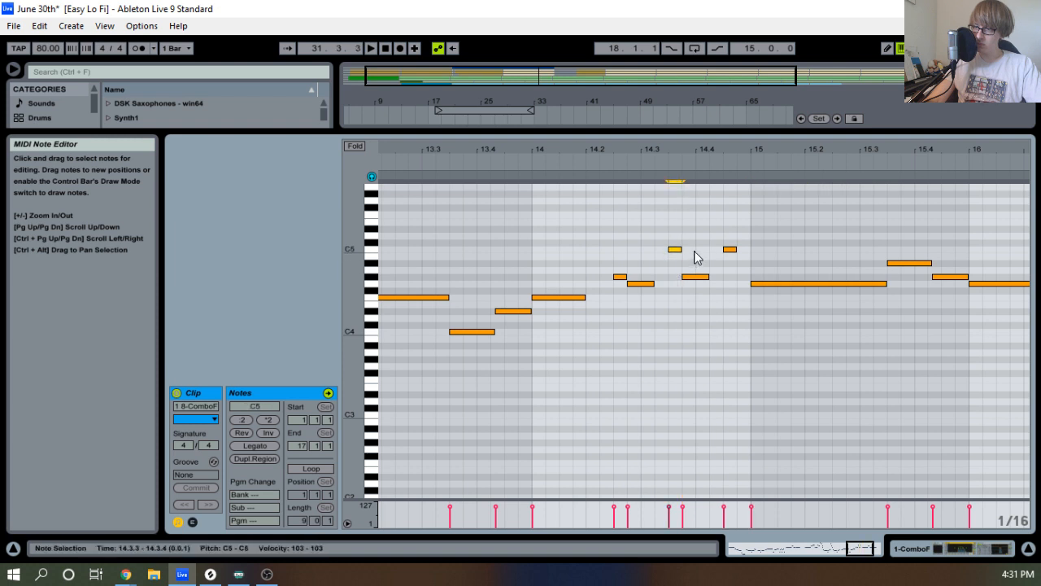
pyautogui.click(700, 277)
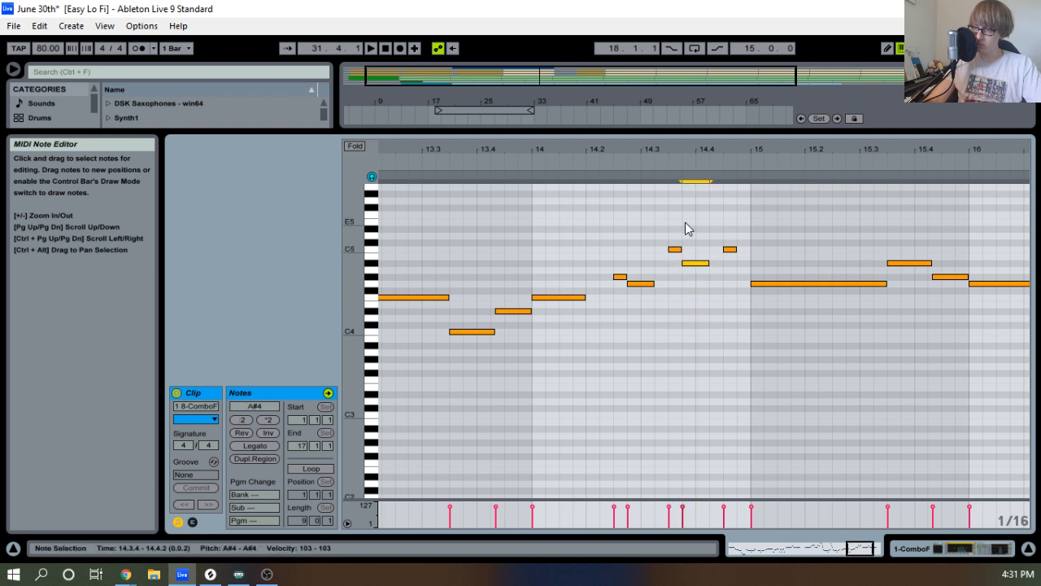
# Play the melody from 14.2 and raise the short note at 14.4.3 to D#5.
pyautogui.click(597, 154)
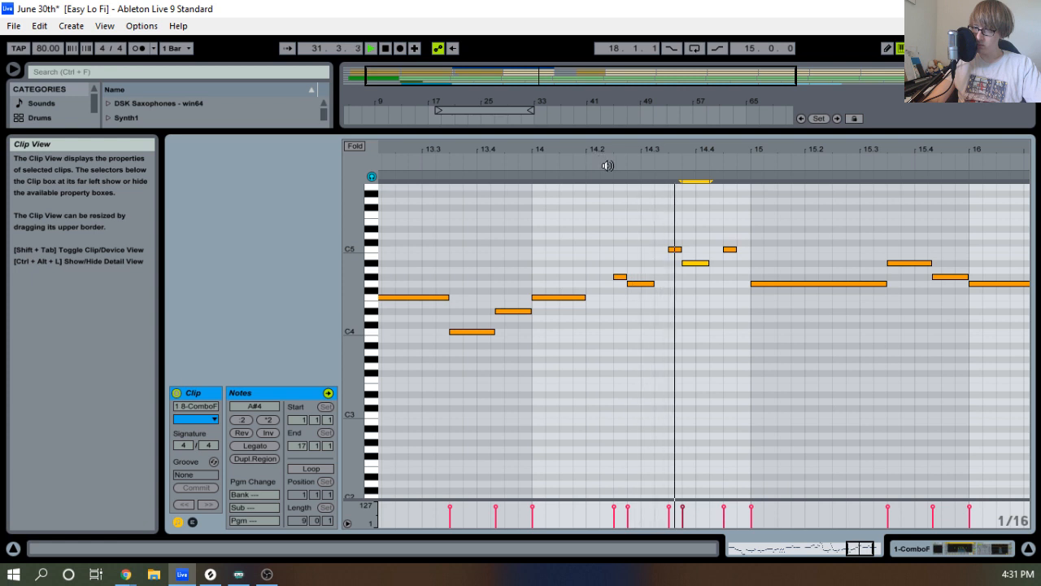
pyautogui.press('space')
pyautogui.click(730, 249)
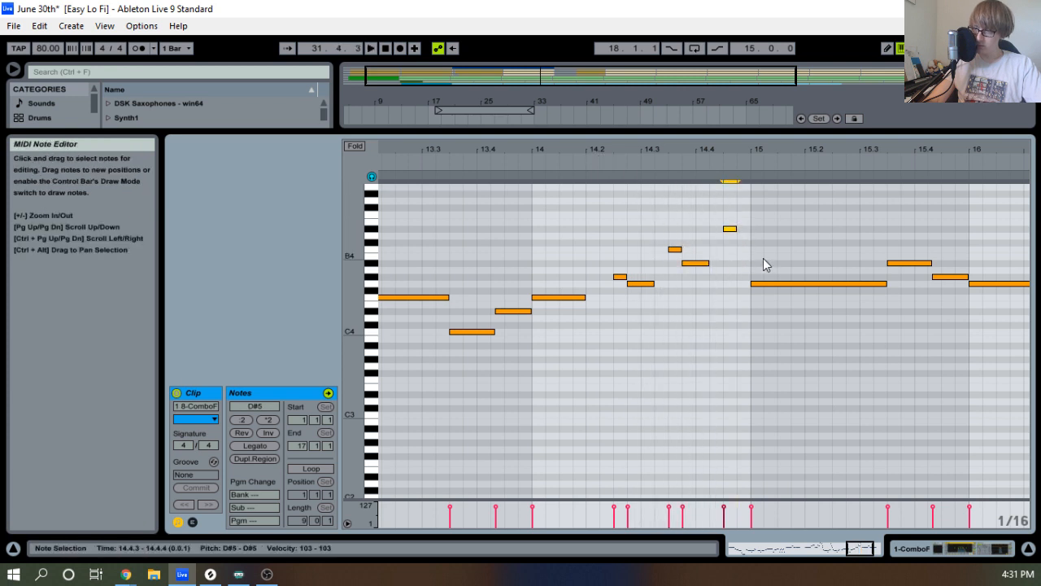
# Raise the long note starting at bar 15 to D5.
pyautogui.click(774, 283)
pyautogui.press('Up')
pyautogui.press('Up')
pyautogui.press('Up')
pyautogui.press('Up')
pyautogui.press('Up')
pyautogui.press('Up')
pyautogui.press('Up')
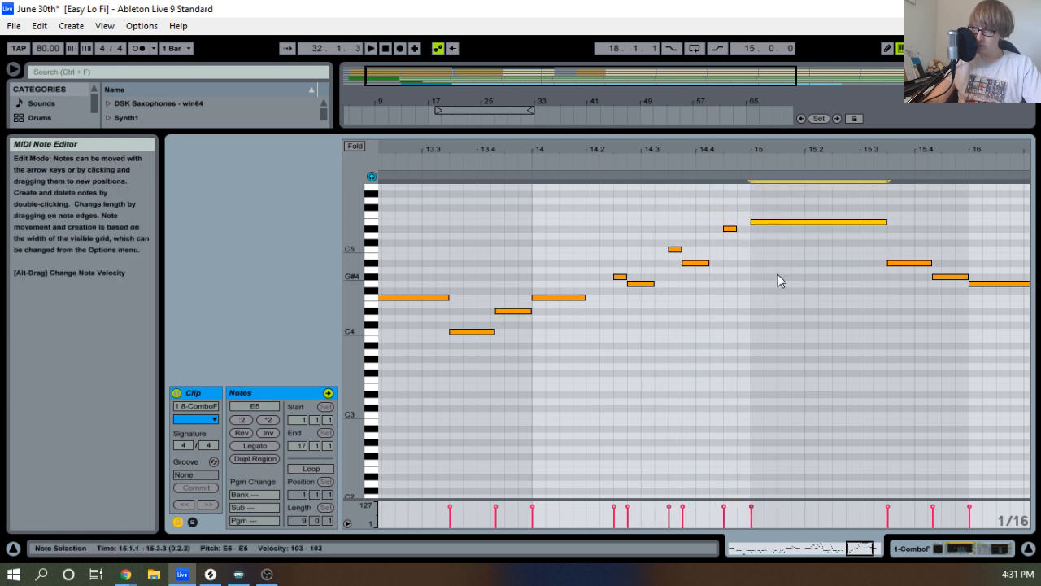
# Play back bars 13 to 15 of the melody to check how the raised notes sound.
pyautogui.scroll(-6, 745, 160)
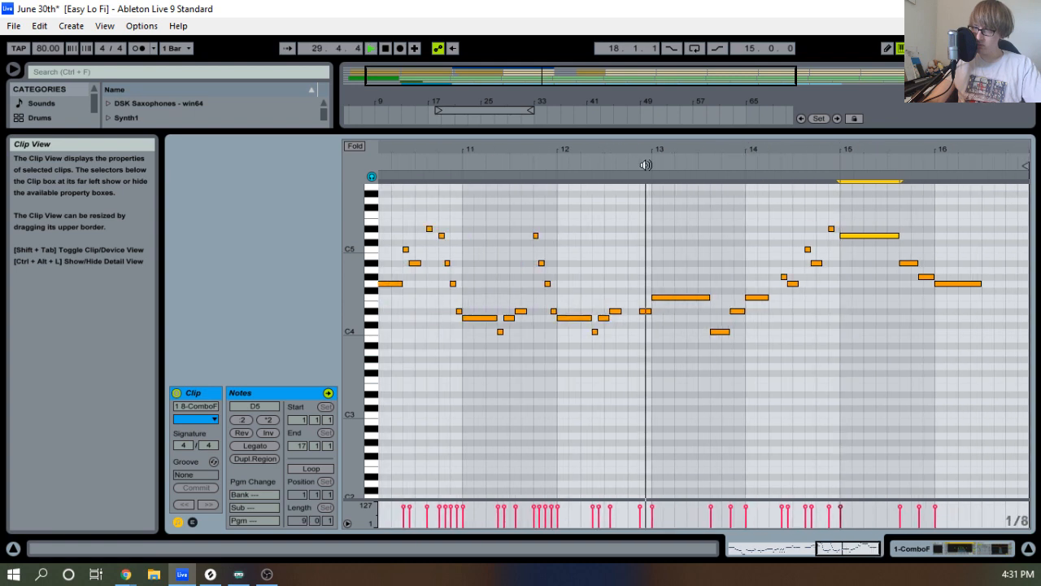
pyautogui.scroll(-4, 646, 165)
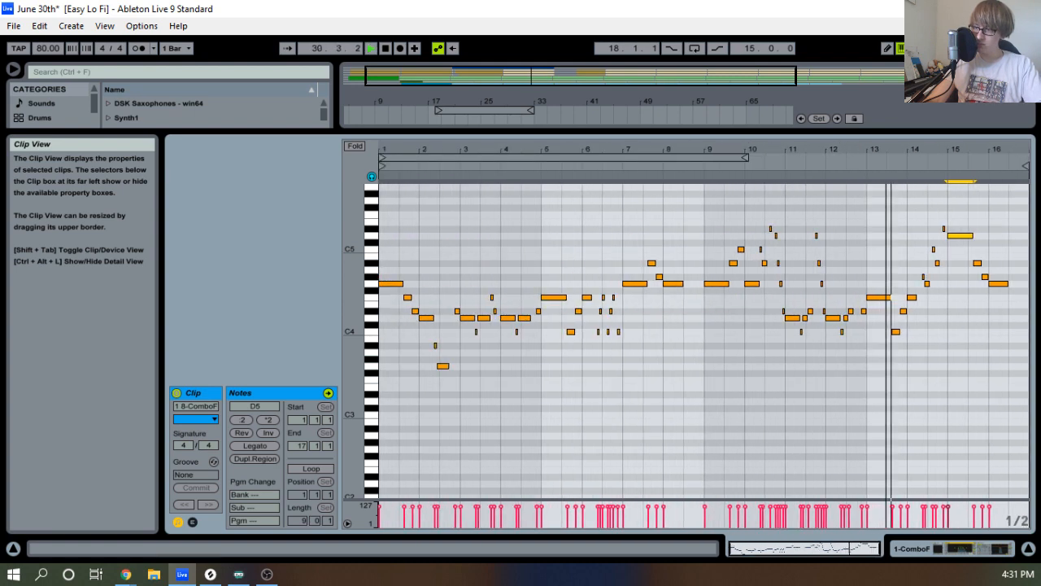
pyautogui.scroll(5, 689, 157)
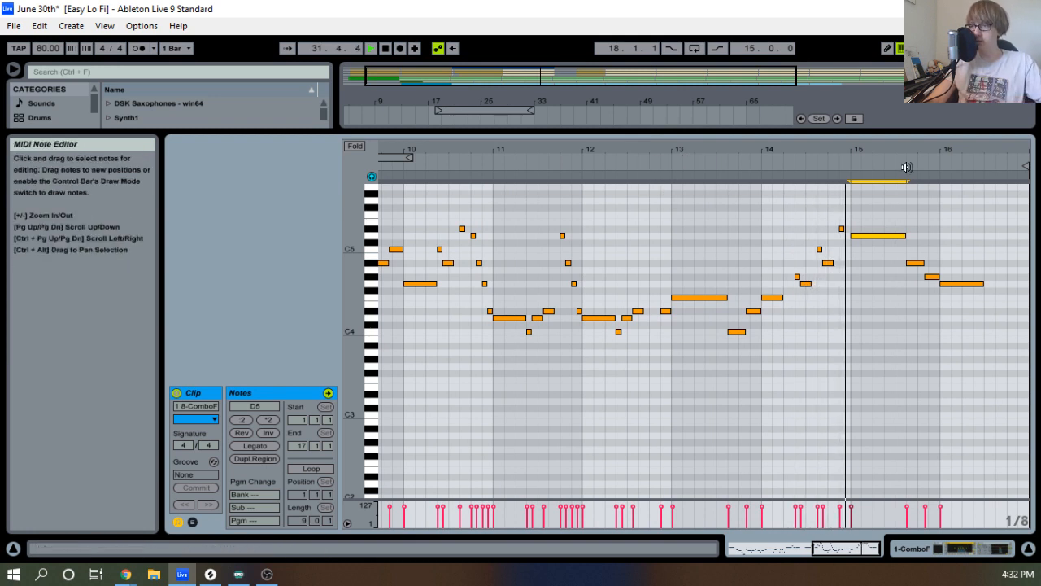
pyautogui.press('space')
pyautogui.moveTo(927, 148); pyautogui.dragTo(804, 172)
pyautogui.click(742, 159)
pyautogui.press('space')
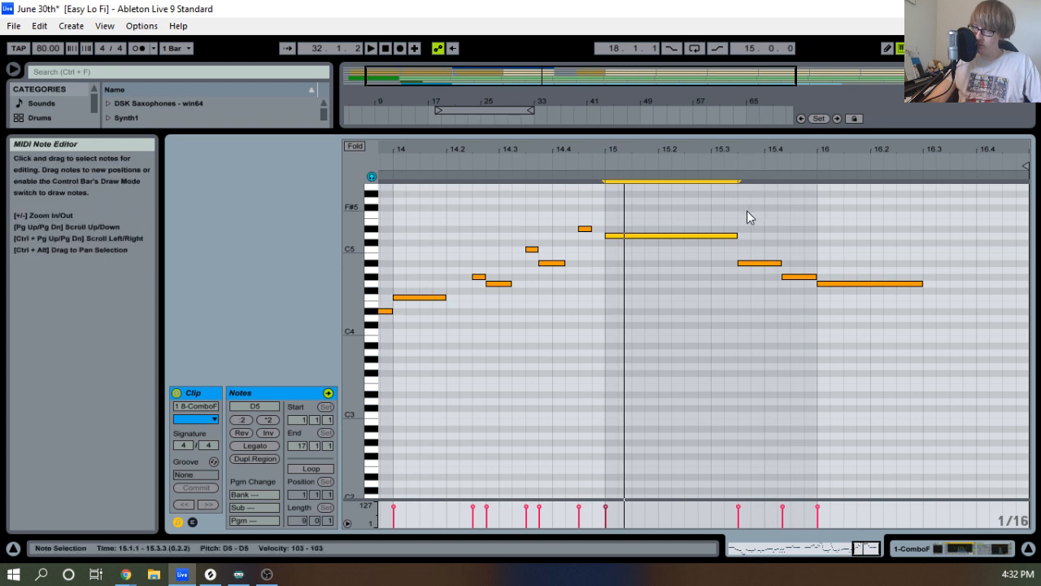
pyautogui.click(529, 163)
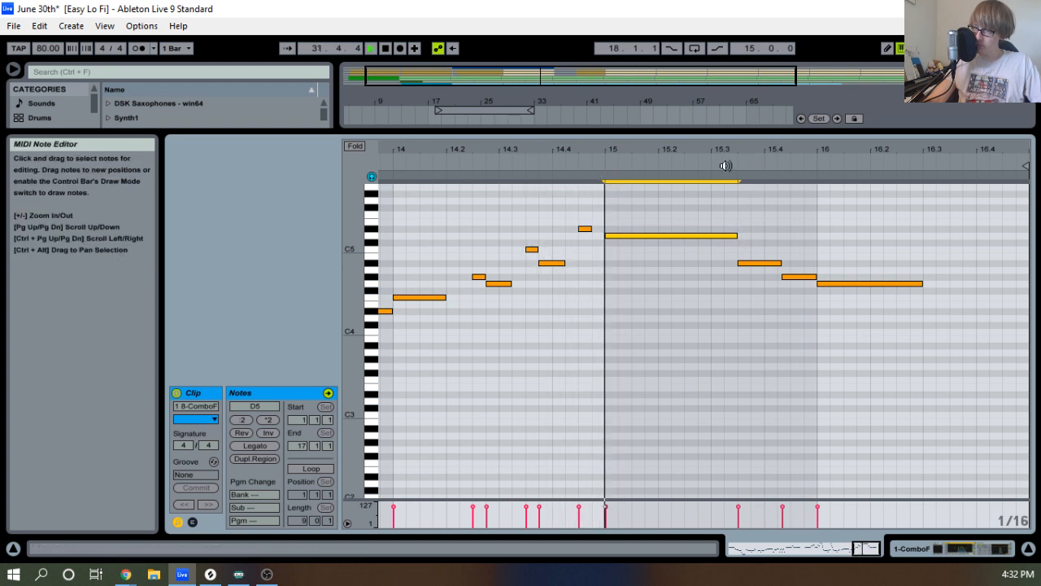
pyautogui.press('space')
pyautogui.moveTo(748, 151); pyautogui.dragTo(899, 149)
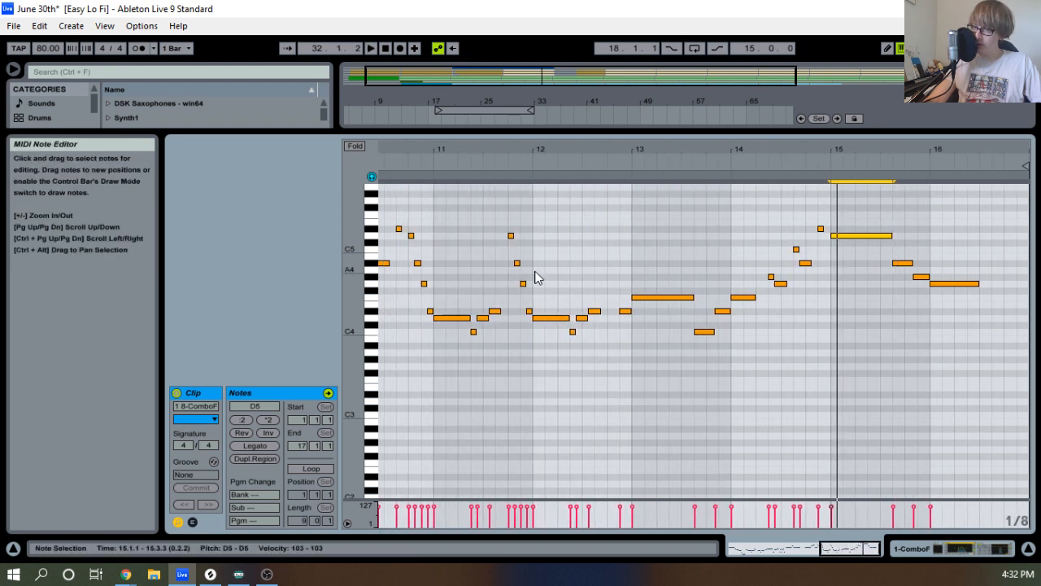
# Replace the notes from bar 15 onward with a copy of the four-note descending run at 11.4.1.
pyautogui.moveTo(513, 228); pyautogui.dragTo(524, 282)
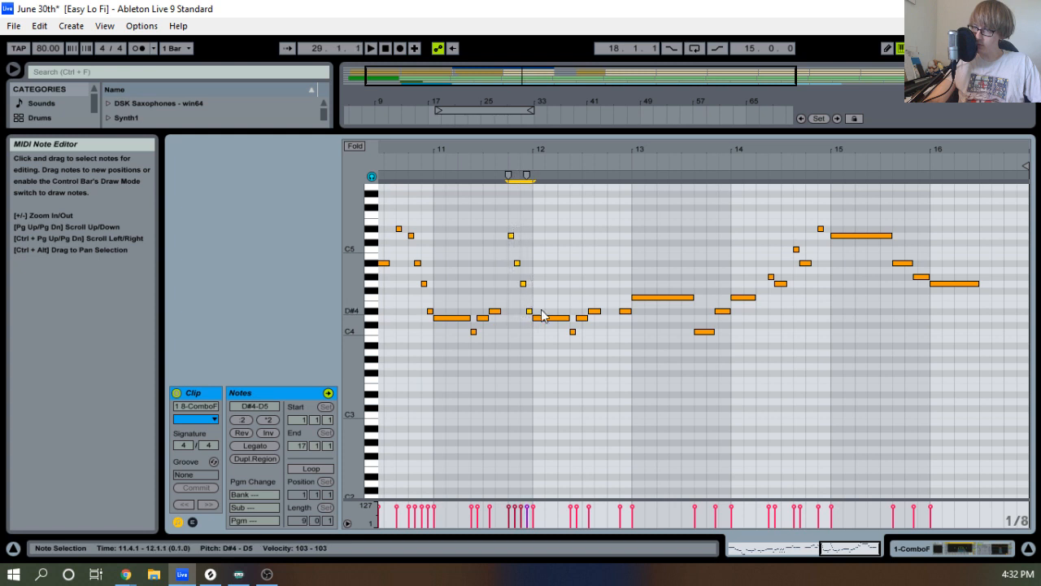
pyautogui.moveTo(863, 282); pyautogui.dragTo(995, 231)
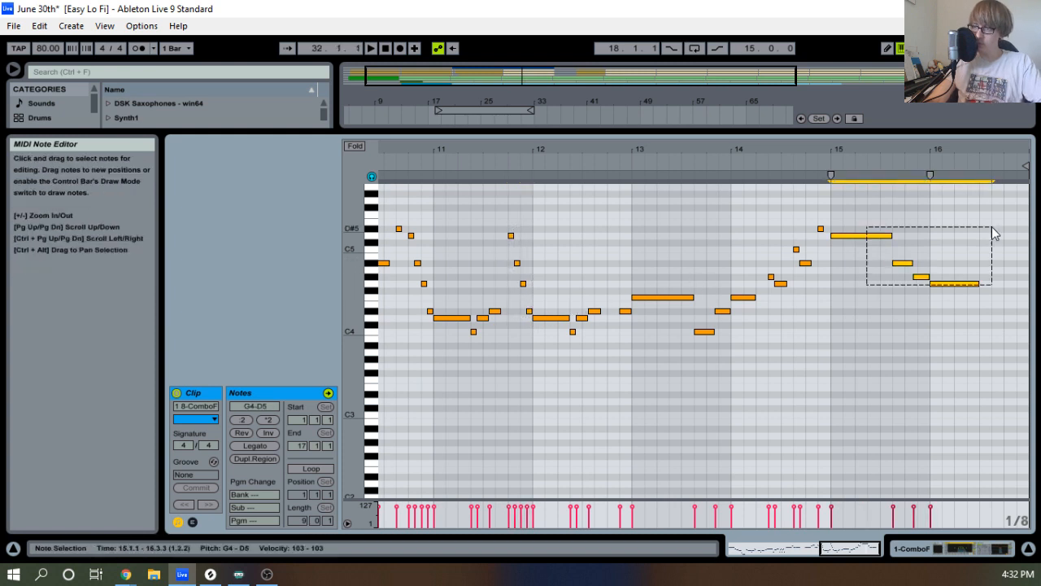
pyautogui.press('Delete')
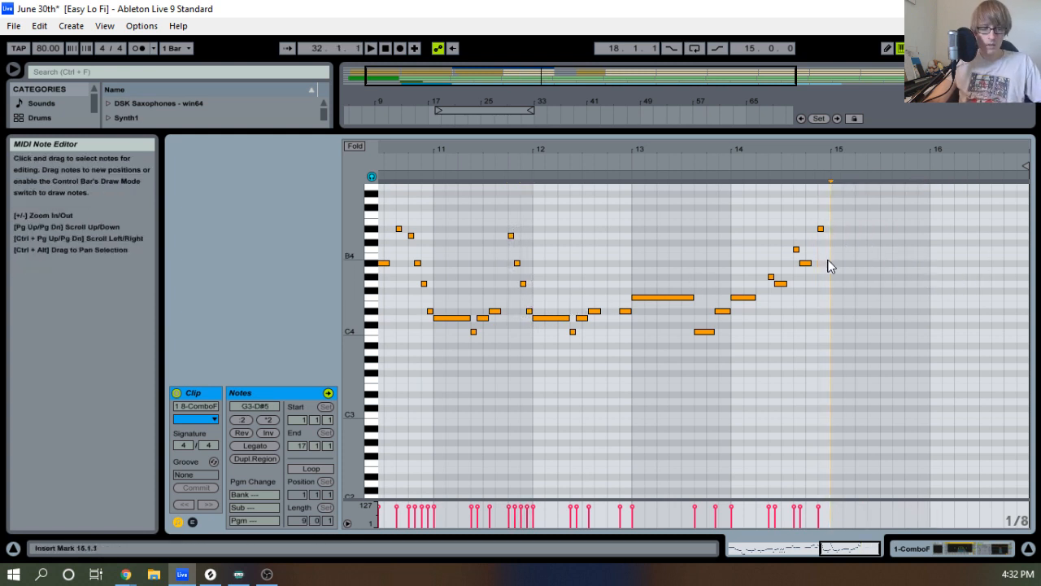
pyautogui.hotkey('ctrl', 'v')
# Audition the copied run and add a D4 note one beat long right after it at 15.2.1.
pyautogui.click(782, 164)
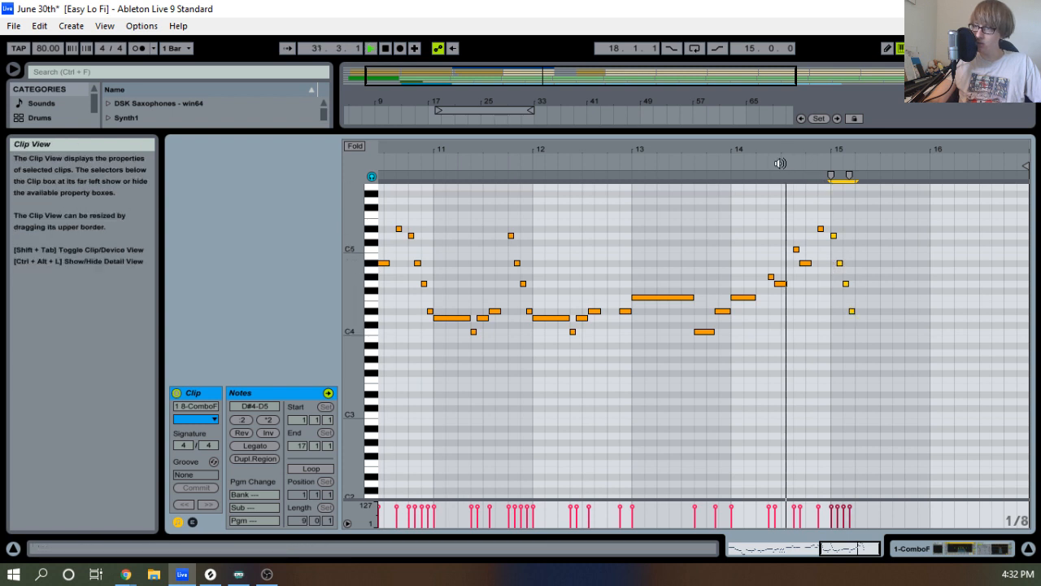
pyautogui.moveTo(865, 147); pyautogui.dragTo(848, 187)
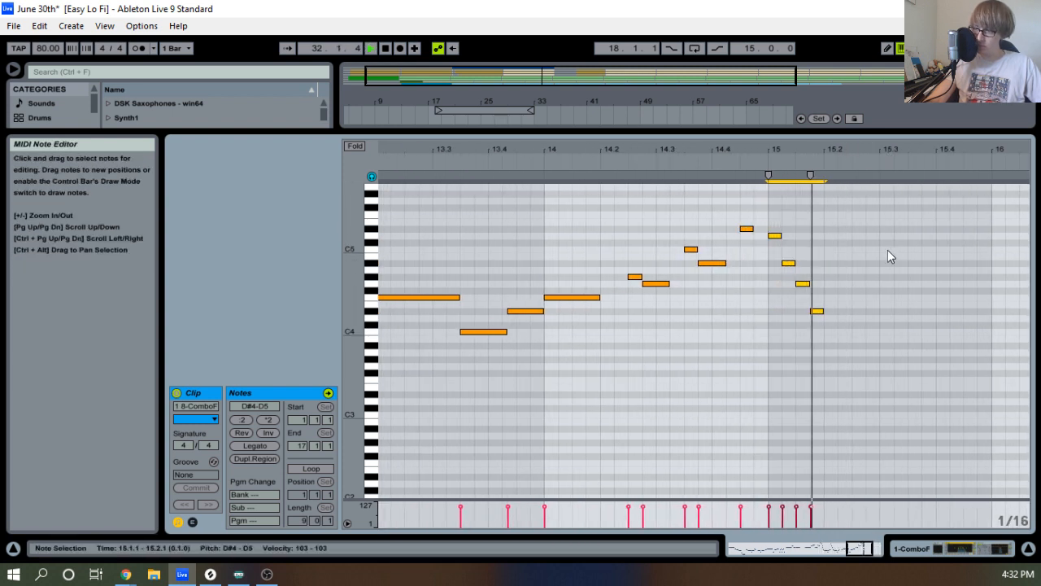
pyautogui.press('space')
pyautogui.click(833, 317)
pyautogui.doubleClick(833, 318)
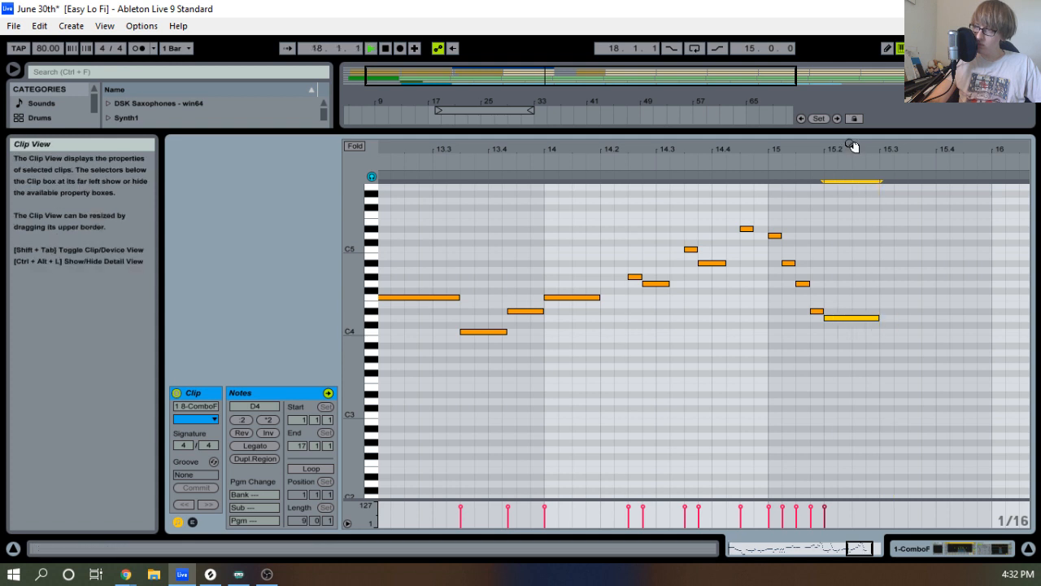
pyautogui.press('space')
# Replace the D4 note at 15.2.1 with a copy of the three-note D4–C4–D4 figure from bar 11.
pyautogui.moveTo(852, 145); pyautogui.dragTo(843, 122)
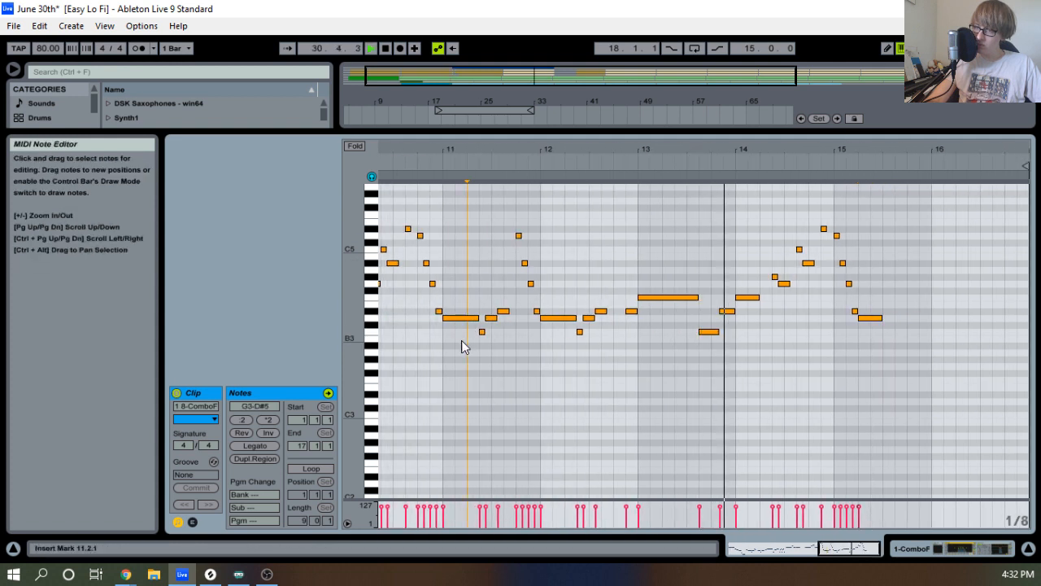
pyautogui.moveTo(462, 340); pyautogui.dragTo(501, 313)
pyautogui.doubleClick(869, 317)
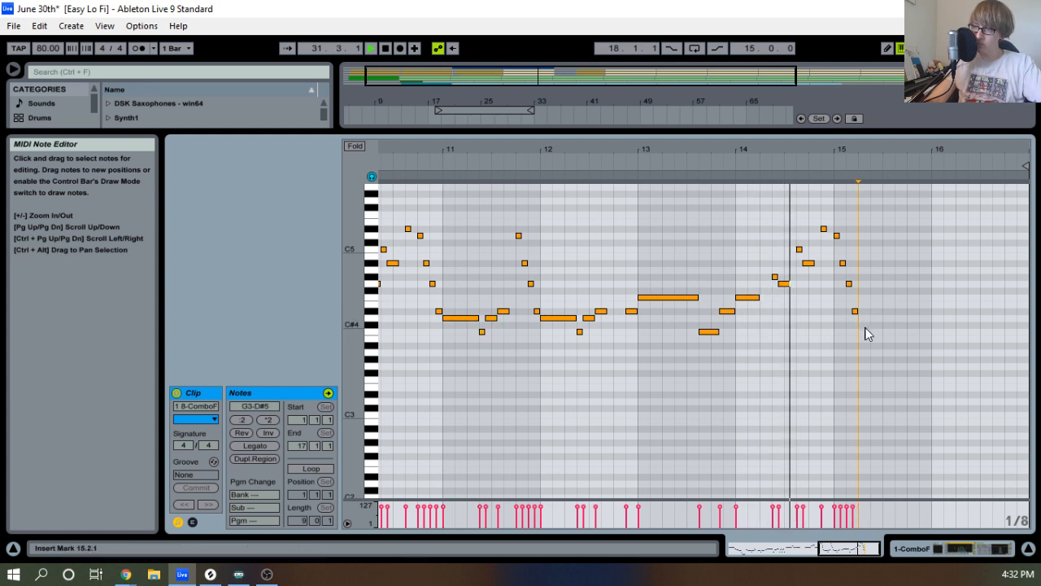
pyautogui.hotkey('ctrl', 'v')
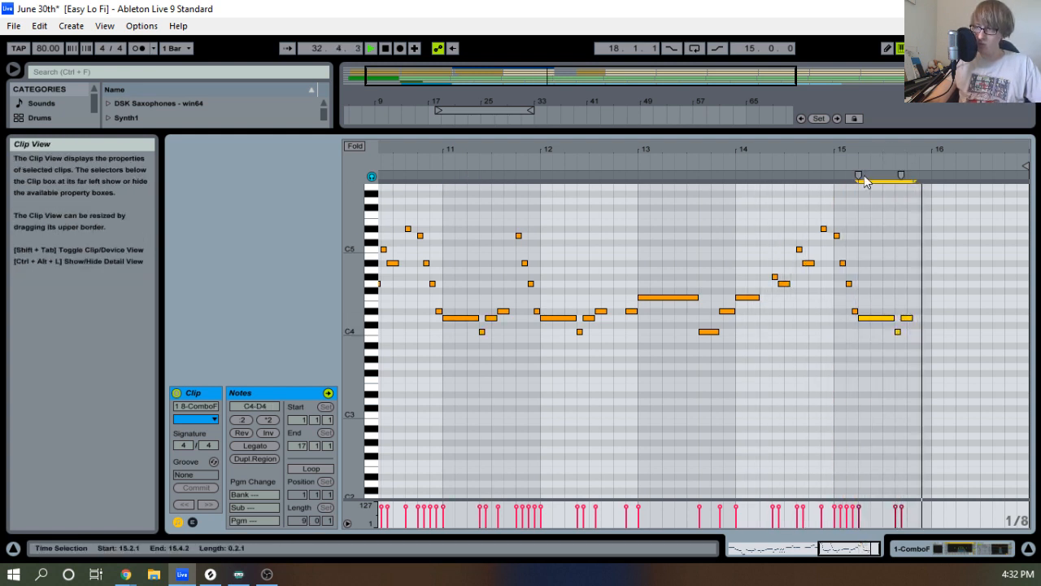
# Duplicate the phrase from the D#5 at 14.4.3 through the closing D4 so that it repeats from 15.4.3.
pyautogui.press('space')
pyautogui.moveTo(911, 152); pyautogui.dragTo(828, 157)
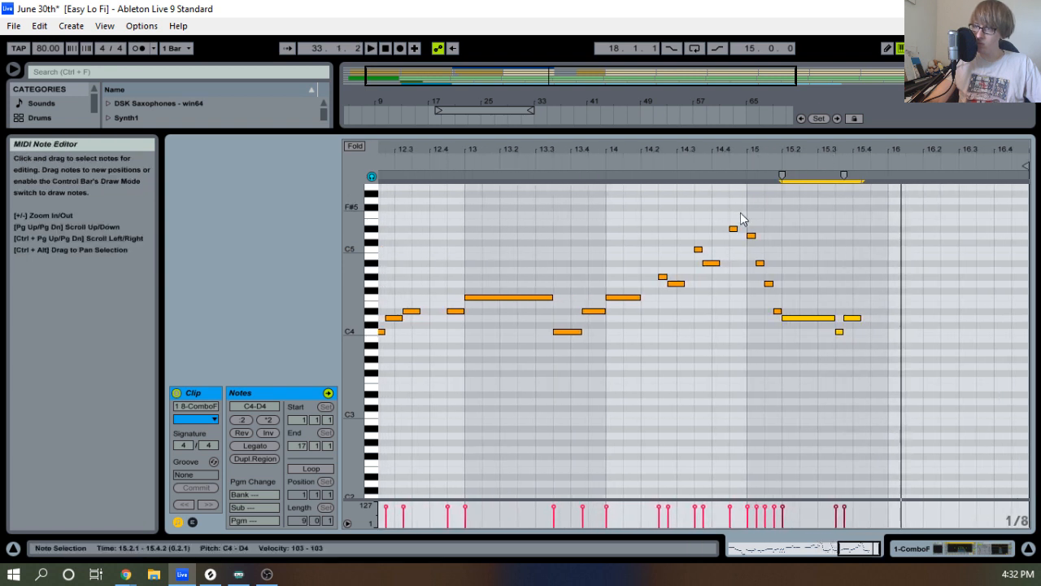
pyautogui.moveTo(740, 217); pyautogui.dragTo(869, 374)
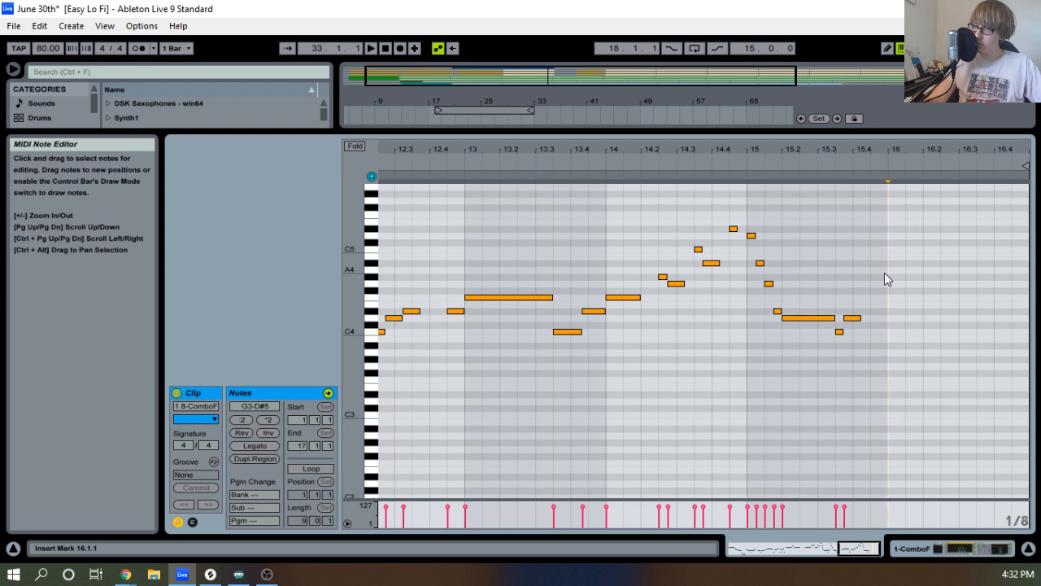
pyautogui.hotkey('ctrl', 'd')
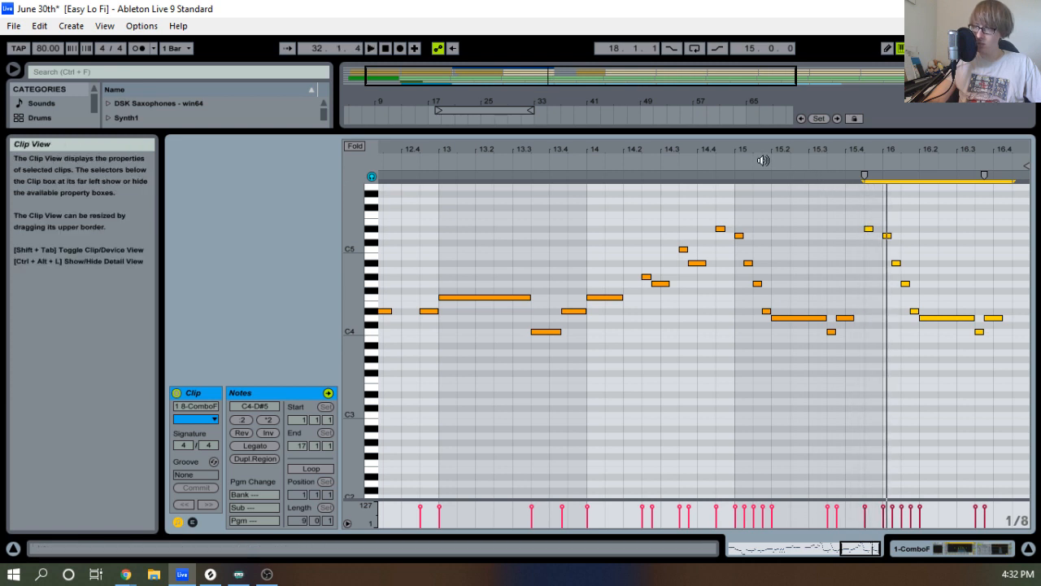
# Audition the repeated phrase and shorten the D4 note at 15.3.4 to one sixteenth.
pyautogui.click(871, 163)
pyautogui.moveTo(873, 150); pyautogui.dragTo(872, 175)
pyautogui.press('space')
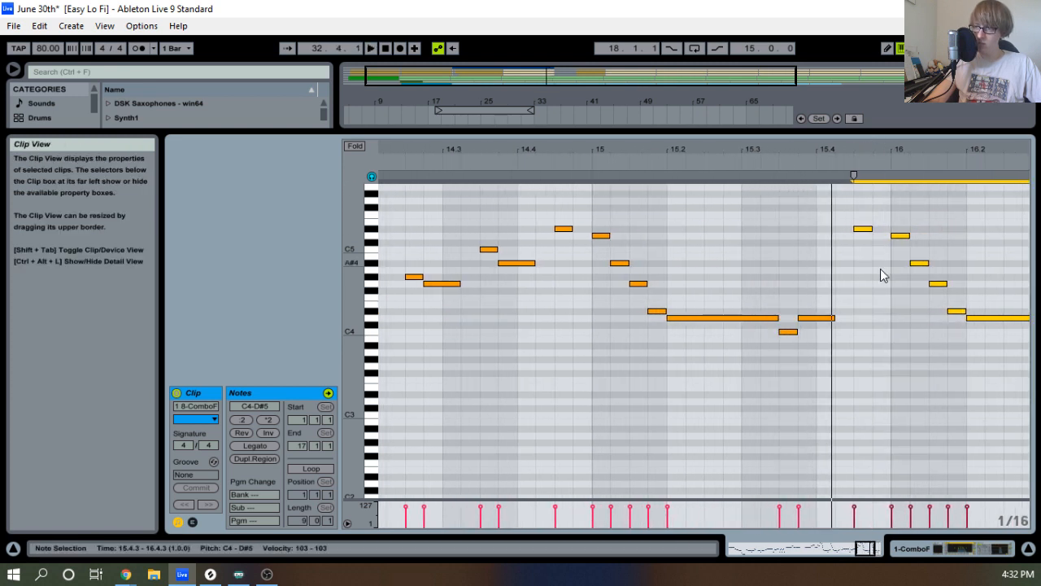
pyautogui.click(864, 334)
pyautogui.moveTo(834, 319); pyautogui.dragTo(818, 323)
# Try a D#4 sixteenth note at 15.4.2 leading into the repeated phrase, then remove it after listening.
pyautogui.doubleClick(841, 310)
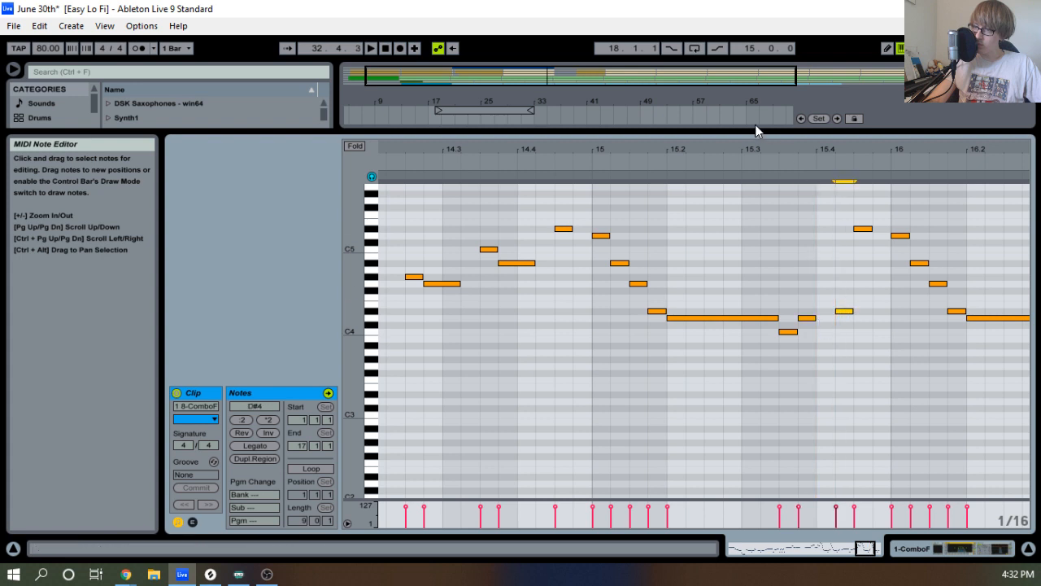
pyautogui.click(757, 164)
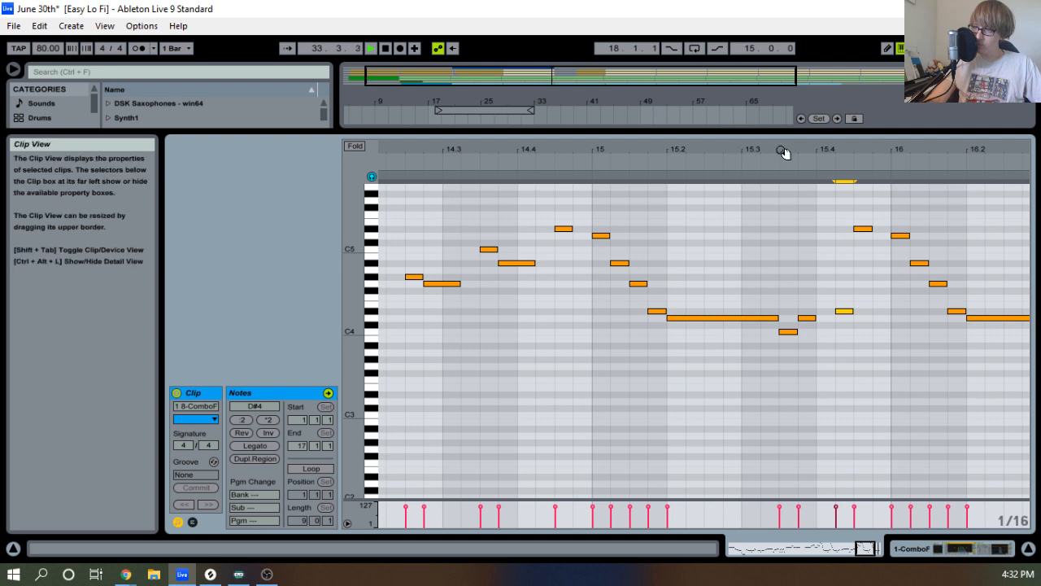
pyautogui.press('space')
pyautogui.moveTo(783, 152); pyautogui.dragTo(724, 139)
pyautogui.moveTo(757, 322); pyautogui.dragTo(779, 317)
pyautogui.press('Delete')
# Play the ending and shorten the clip's last D4 note at 16.3.4 to one sixteenth.
pyautogui.click(550, 150)
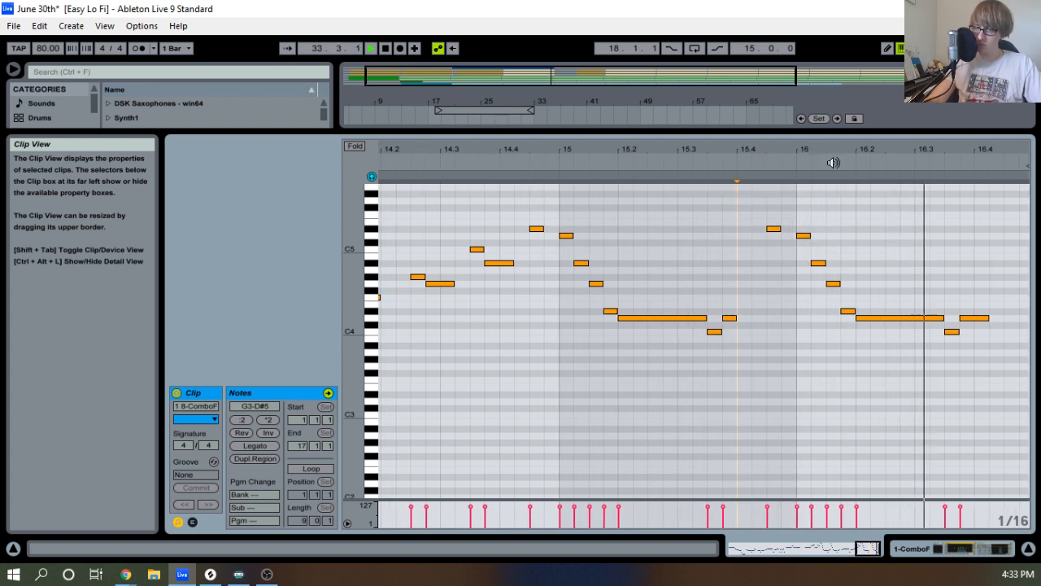
pyautogui.press('space')
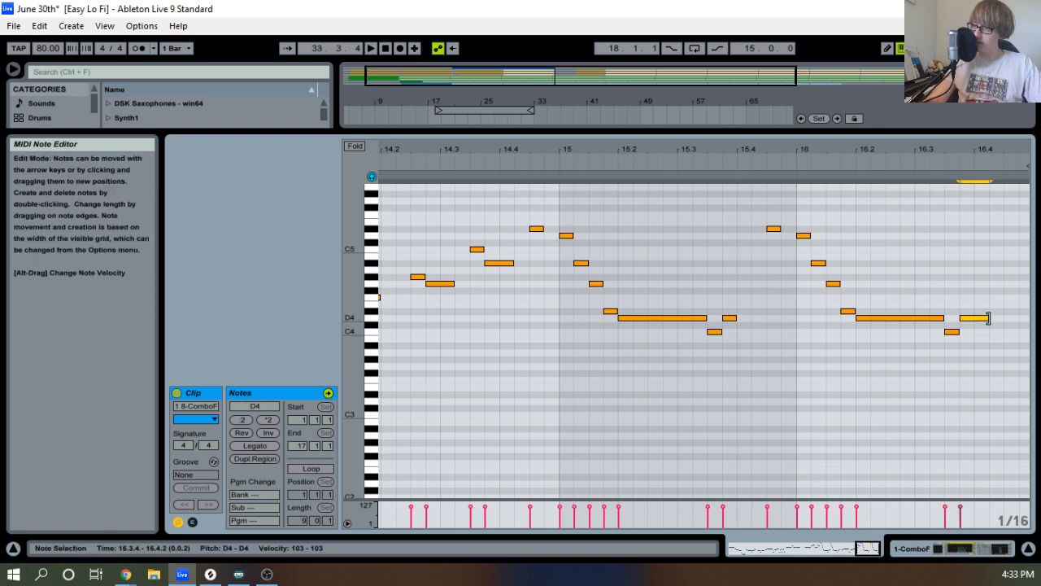
pyautogui.moveTo(986, 321); pyautogui.dragTo(975, 321)
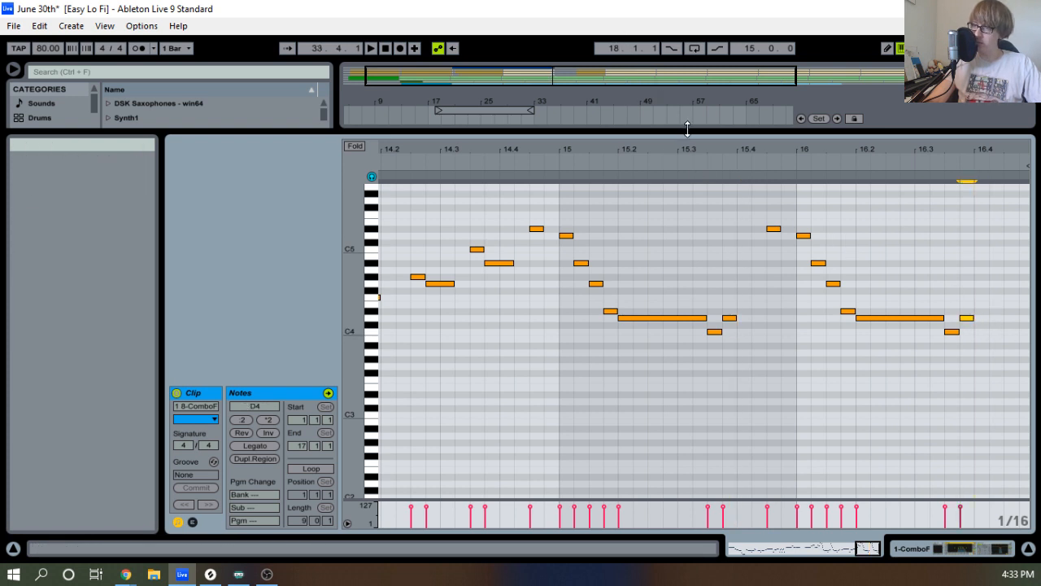
# Return to the full arrangement overview and play the song from the beginning.
pyautogui.moveTo(687, 131); pyautogui.dragTo(602, 423)
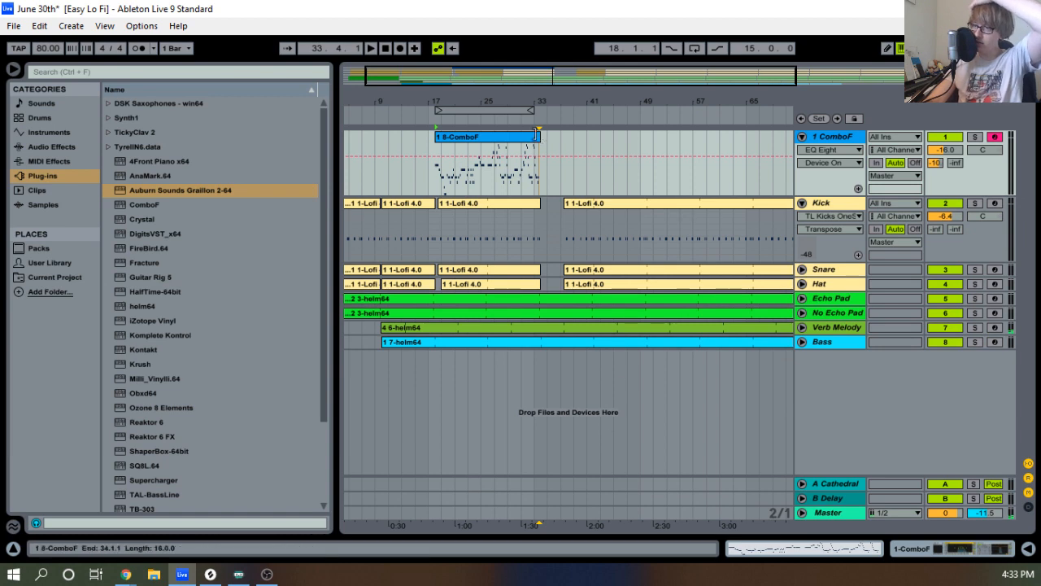
pyautogui.moveTo(545, 99); pyautogui.dragTo(549, 360)
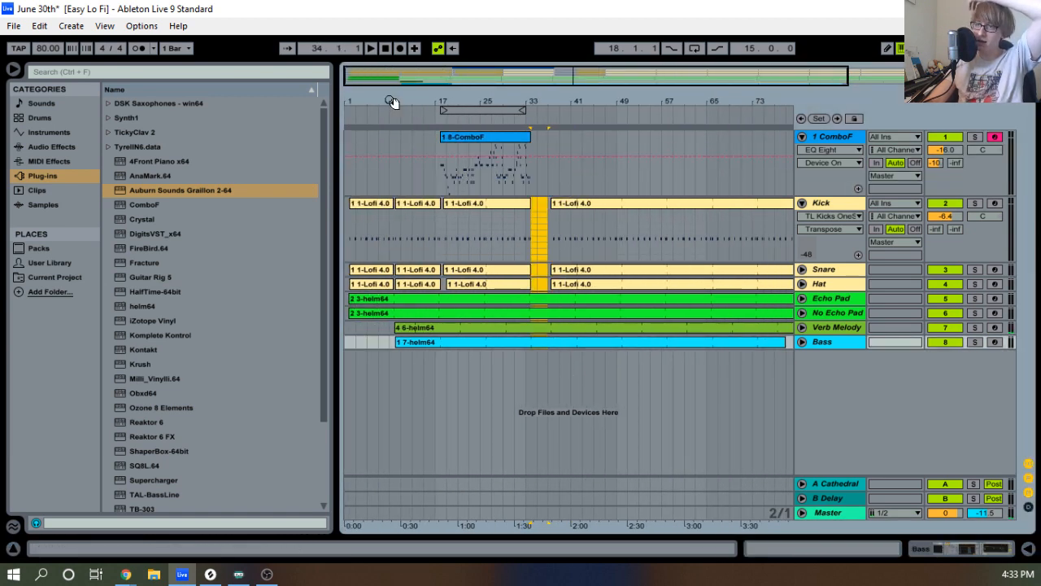
pyautogui.click(388, 51)
pyautogui.click(372, 49)
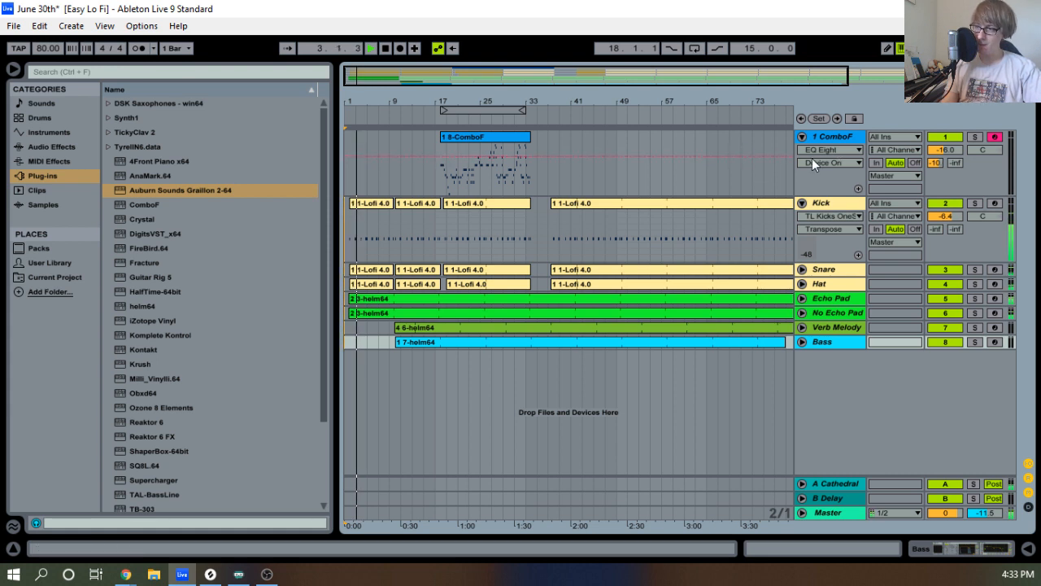
# Fold the ComboF track and rename it Organ.
pyautogui.click(802, 137)
pyautogui.rightClick(832, 137)
pyautogui.click(897, 195)
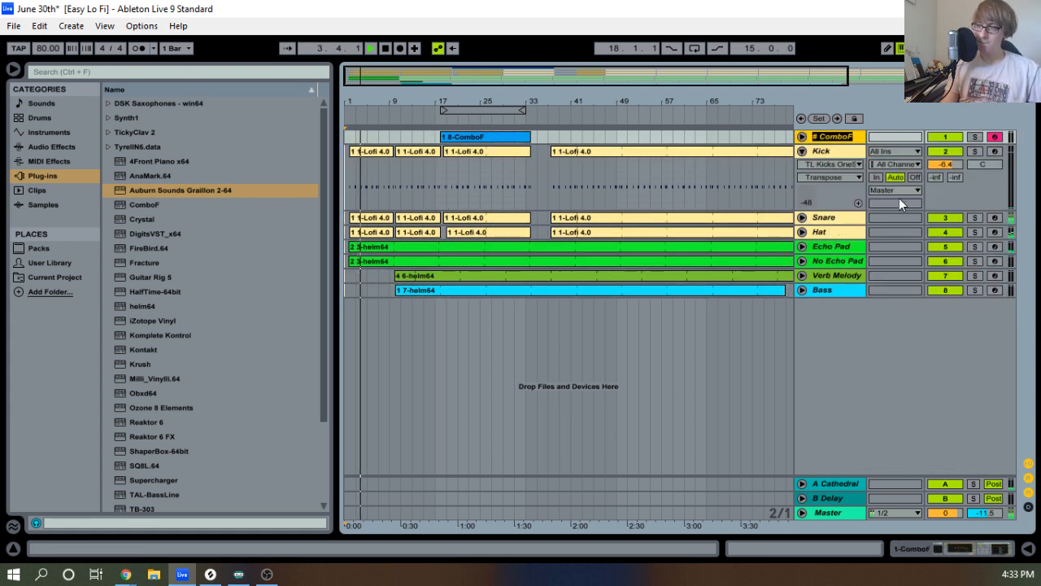
pyautogui.write('Organ')
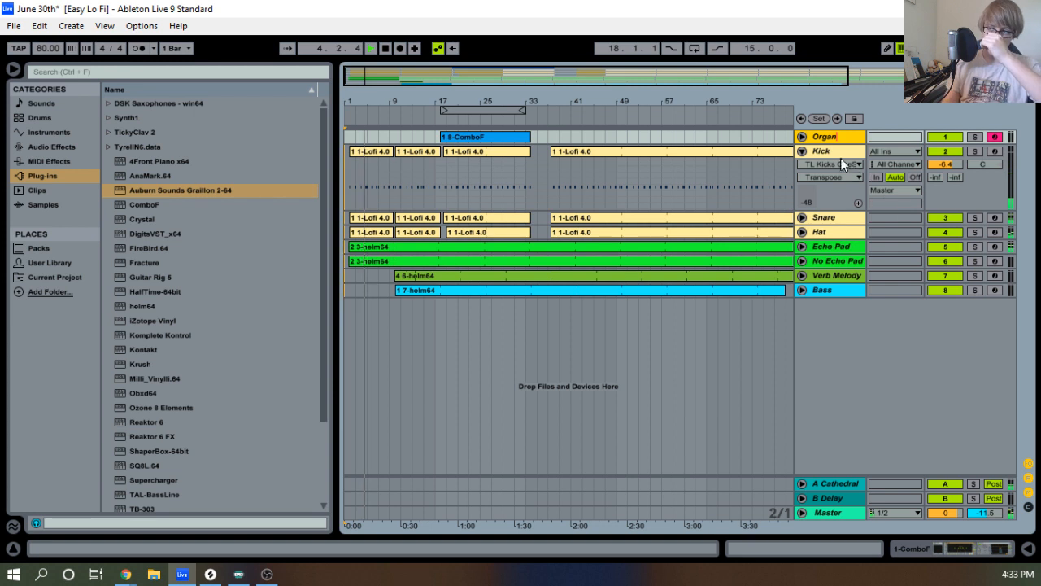
# Fold the Kick track and unfold the Echo Pad track around the drum gap before bar 37.
pyautogui.click(804, 152)
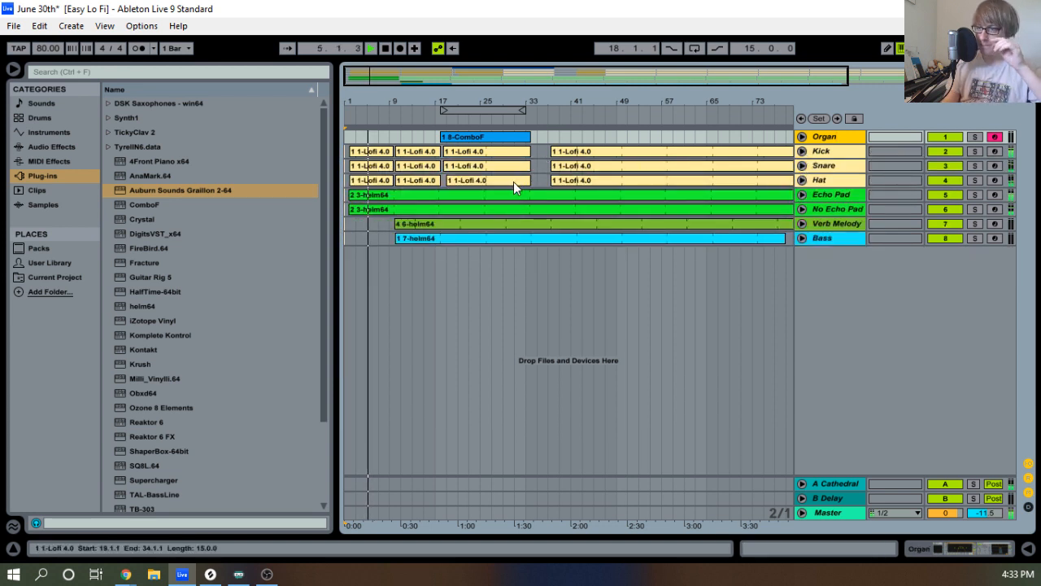
pyautogui.click(549, 166)
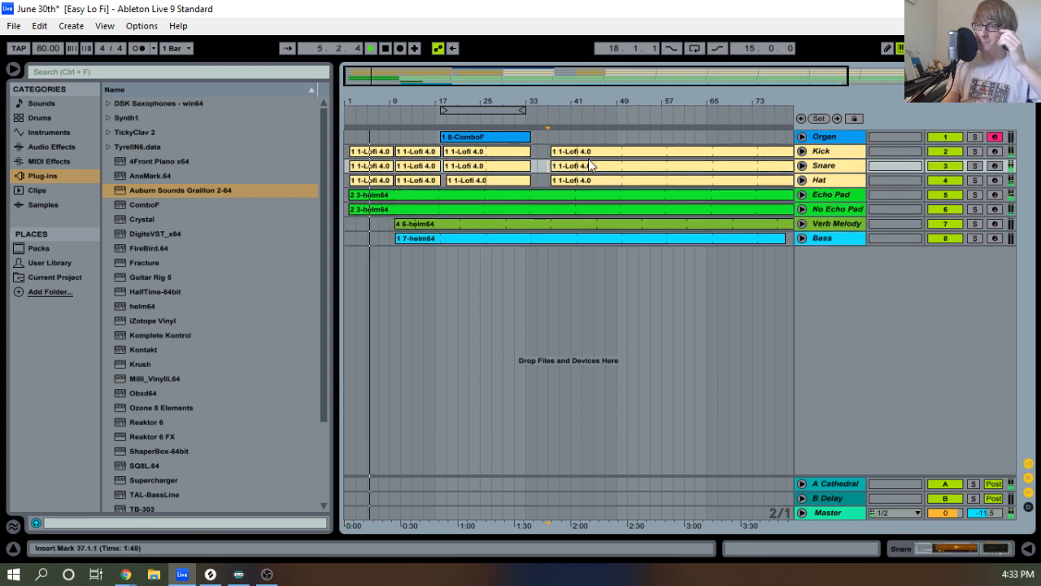
pyautogui.click(802, 196)
pyautogui.moveTo(528, 95); pyautogui.dragTo(528, 138)
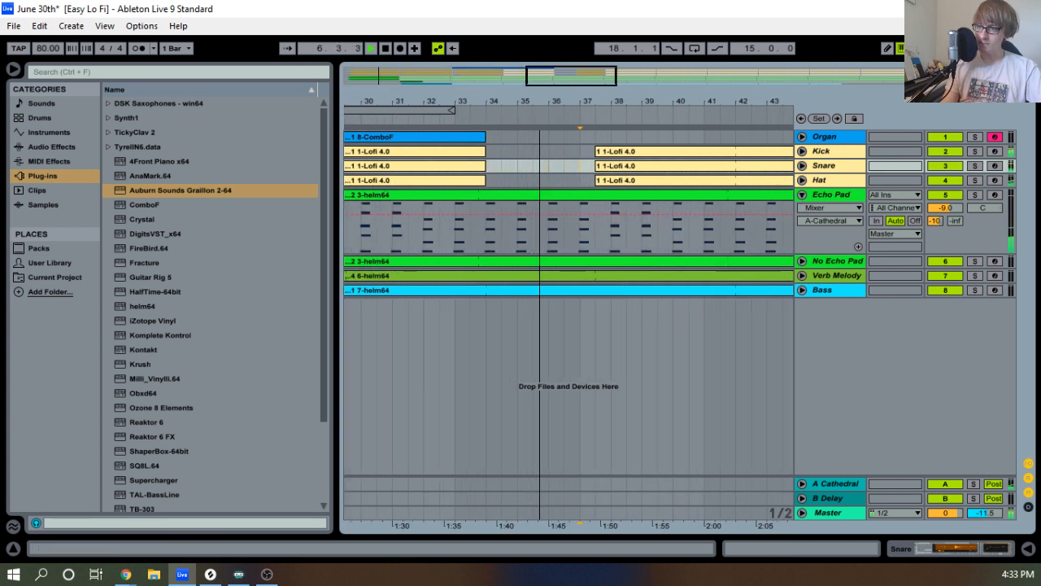
# Unfold the No Echo Pad track and split the Echo Pad and No Echo Pad clips at 33.4.1 and 38.1.1.
pyautogui.click(803, 261)
pyautogui.moveTo(513, 108); pyautogui.dragTo(458, 202)
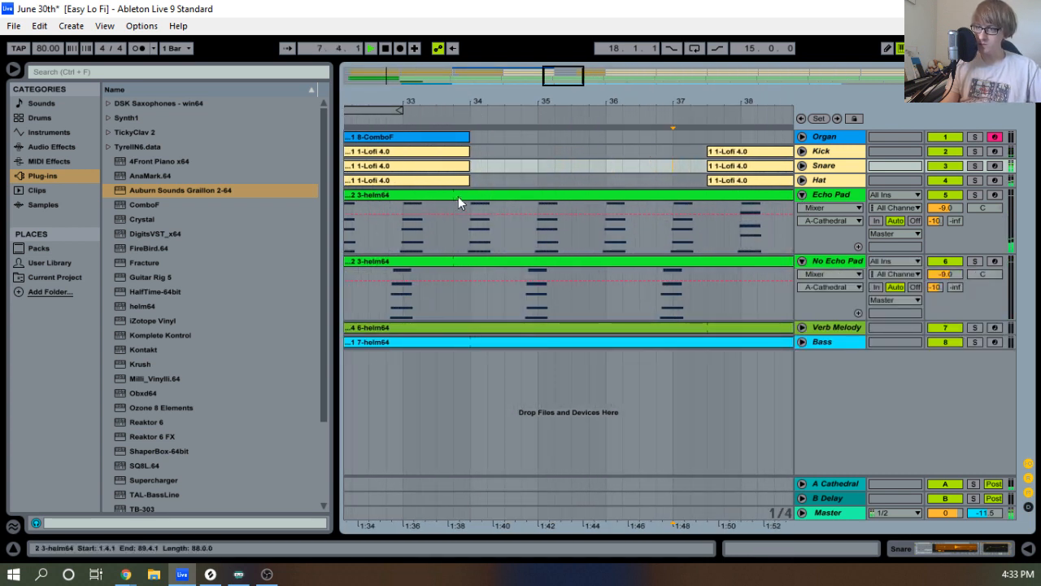
pyautogui.moveTo(457, 240); pyautogui.dragTo(738, 290)
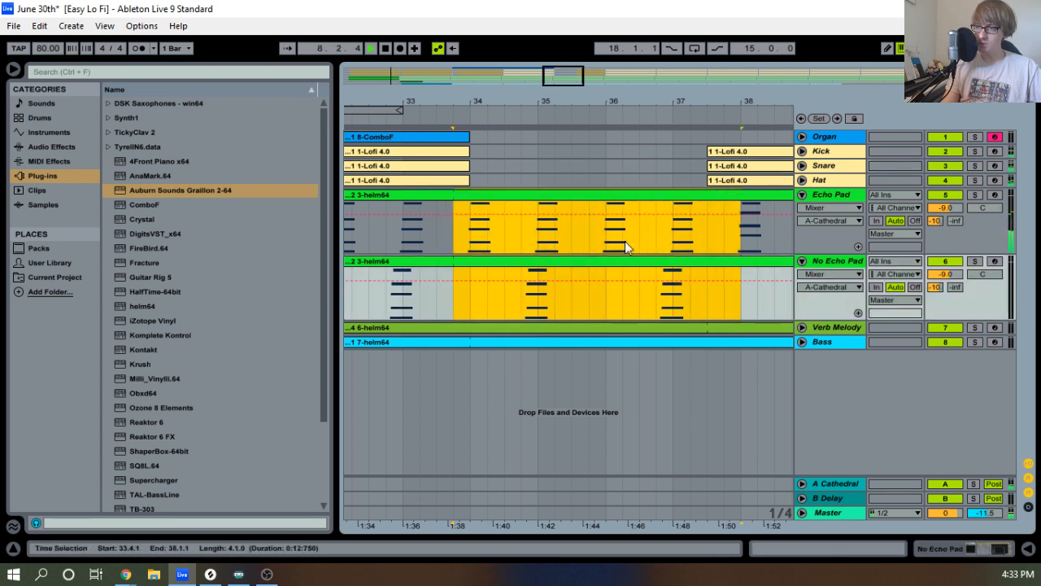
pyautogui.moveTo(534, 196)
pyautogui.mouseDown()
pyautogui.moveTo(550, 205)
pyautogui.moveTo(534, 196)
pyautogui.mouseUp()
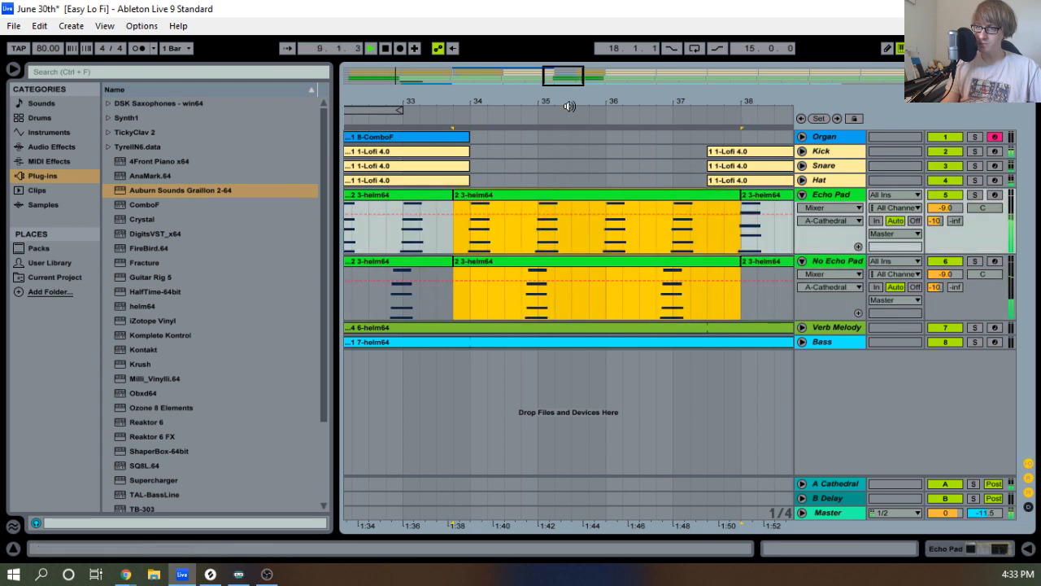
# Extend the Echo Pad and No Echo Pad clips that start at 33.4.1 so both end at 93.1.1.
pyautogui.moveTo(578, 103); pyautogui.dragTo(474, 8)
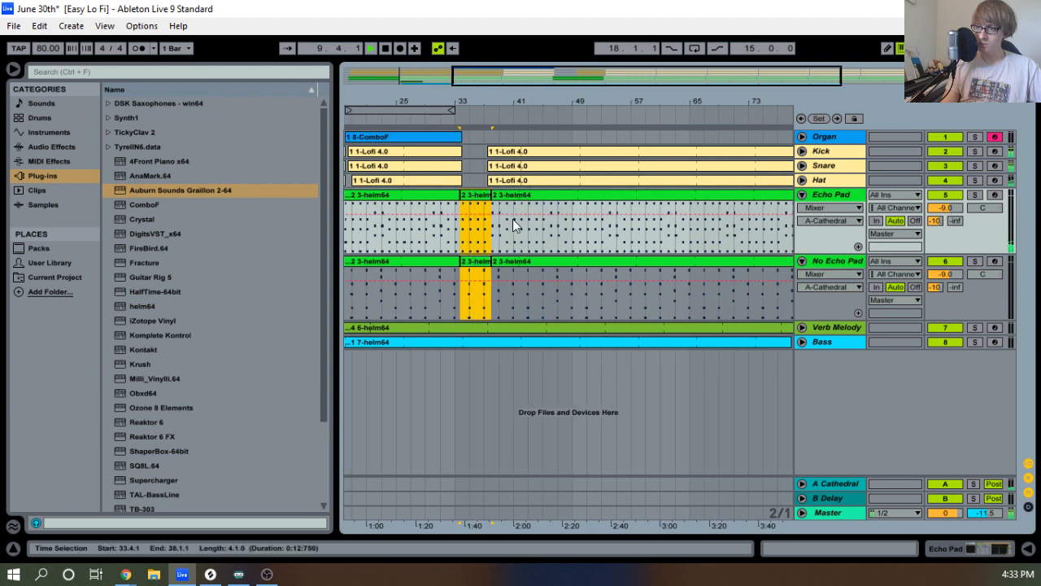
pyautogui.moveTo(490, 196); pyautogui.dragTo(740, 231)
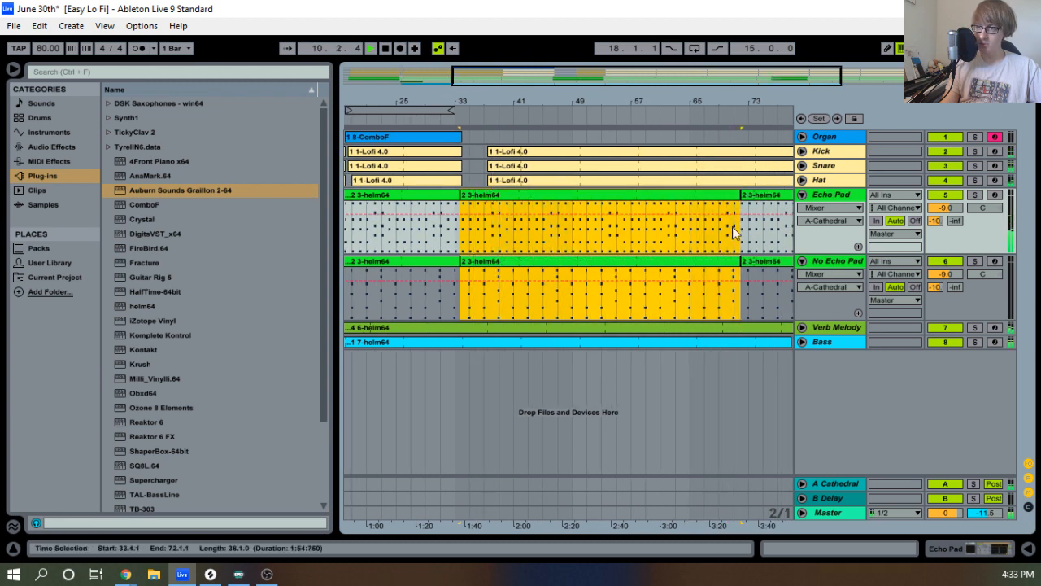
pyautogui.moveTo(676, 105); pyautogui.dragTo(618, 103)
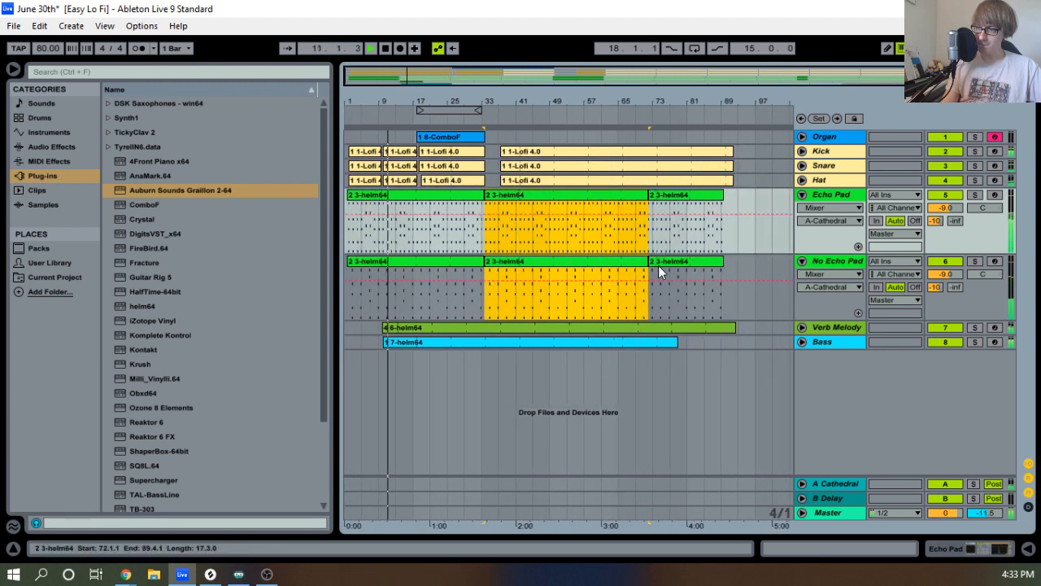
pyautogui.moveTo(642, 262); pyautogui.dragTo(738, 267)
# Split the Verb Melody clip at 33.4.1 and 37.1.1 and extend the middle piece to 97.1.1.
pyautogui.click(802, 327)
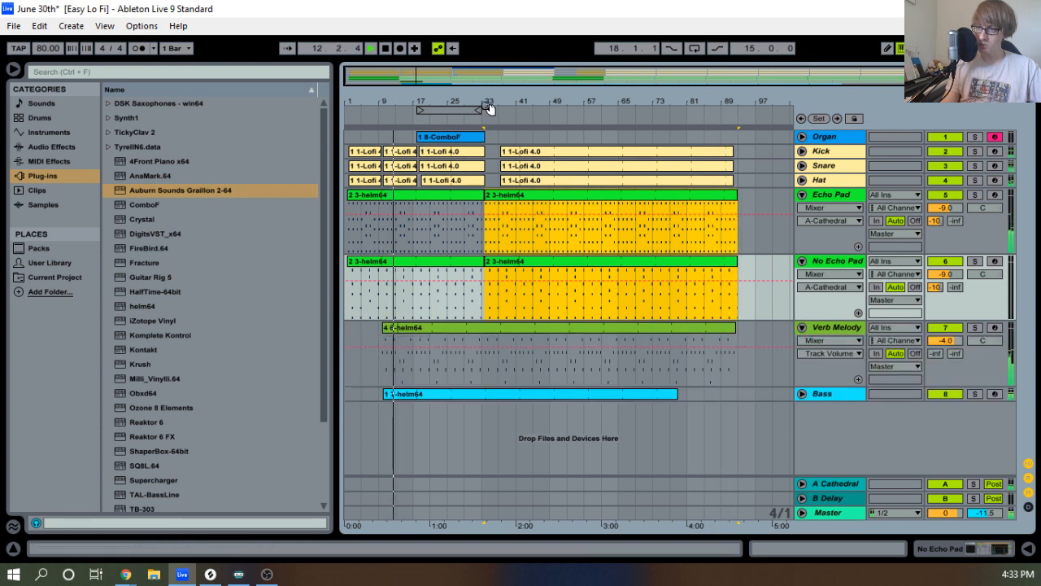
pyautogui.moveTo(488, 106); pyautogui.dragTo(570, 323)
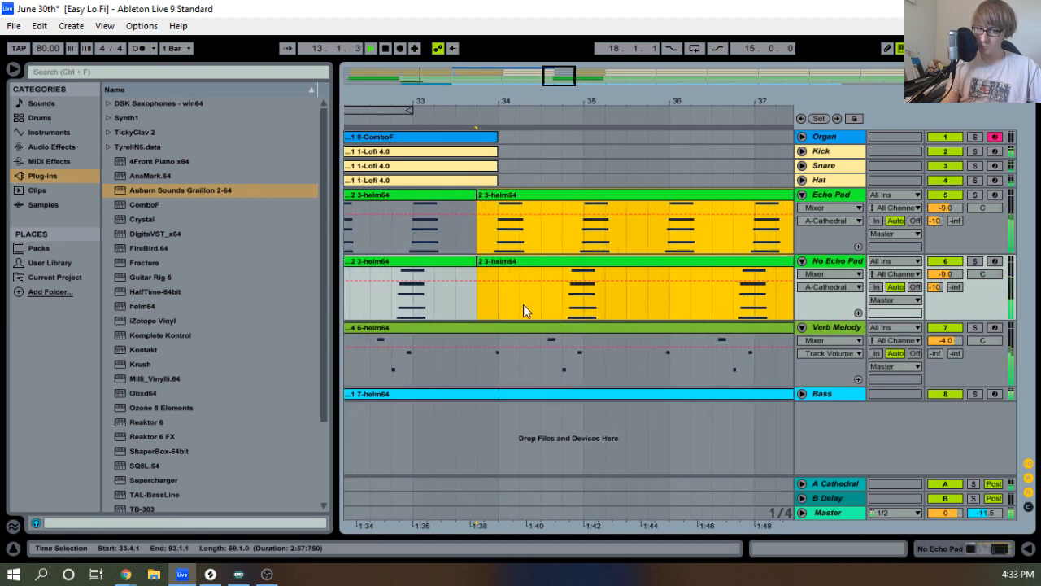
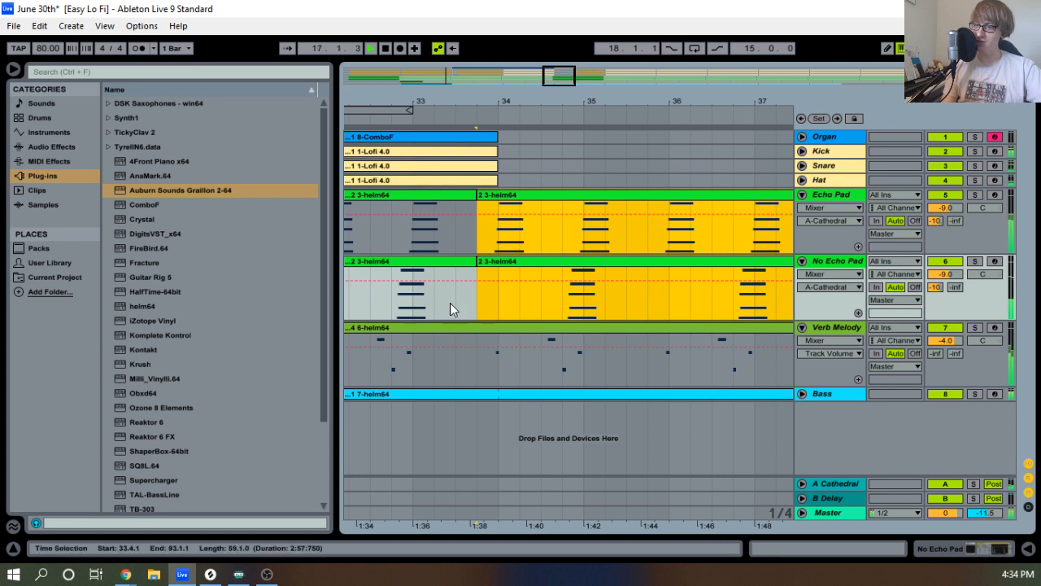
pyautogui.moveTo(498, 358); pyautogui.dragTo(755, 358)
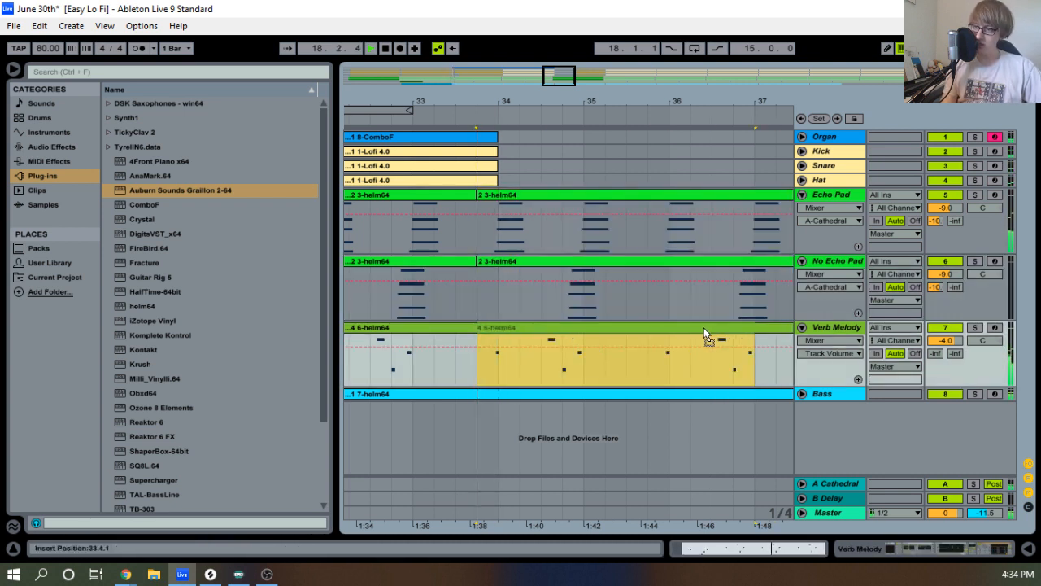
pyautogui.hotkey('ctrl', 'e')
pyautogui.moveTo(682, 101); pyautogui.dragTo(646, 68)
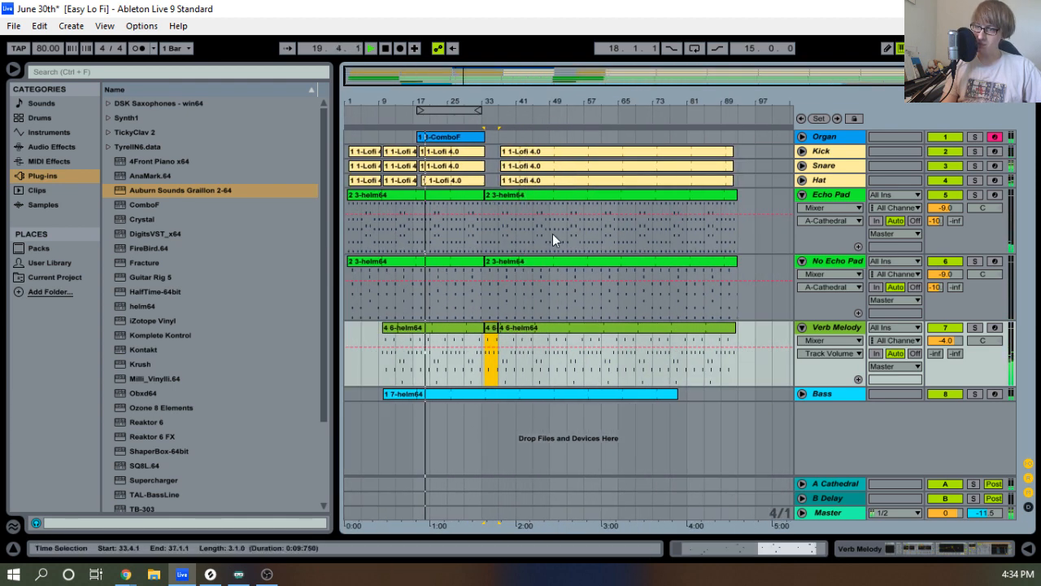
pyautogui.moveTo(497, 338); pyautogui.dragTo(746, 345)
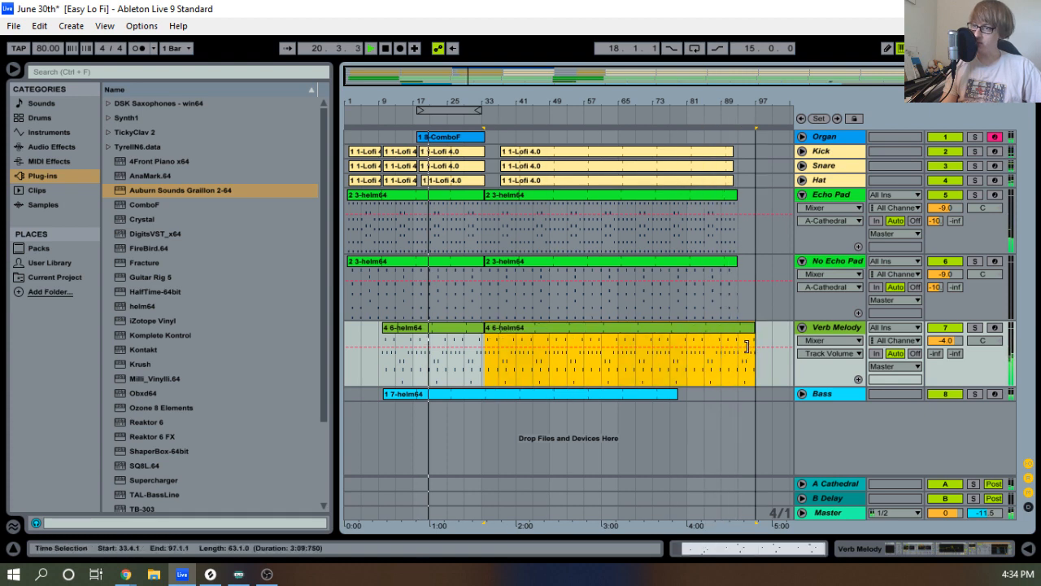
# Split the Bass clip at 34.1.1 and 48.3.1 and extend the middle piece to 87.1.1.
pyautogui.click(803, 393)
pyautogui.moveTo(489, 106); pyautogui.dragTo(514, 350)
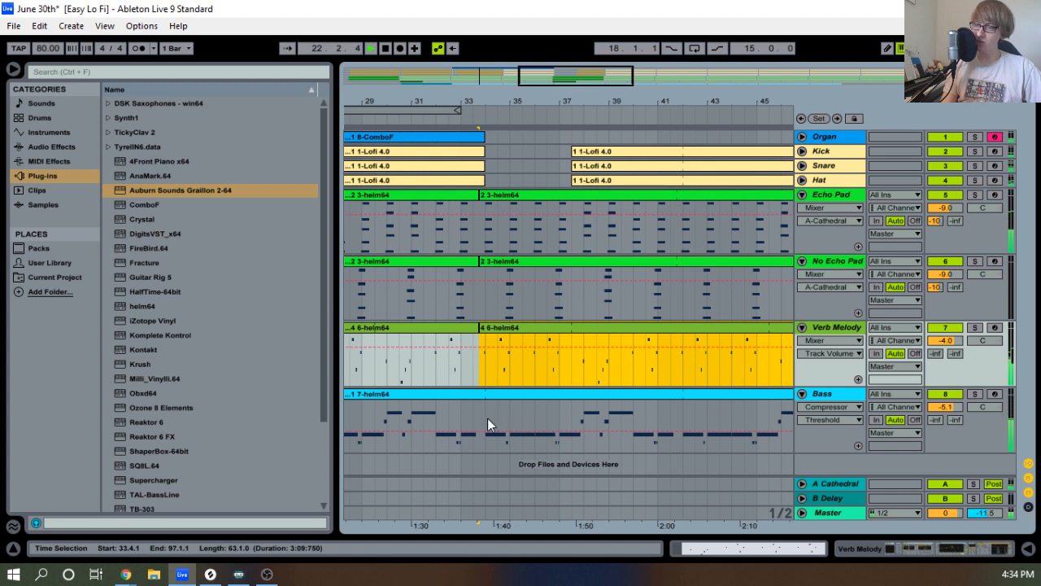
pyautogui.moveTo(487, 418); pyautogui.dragTo(802, 428)
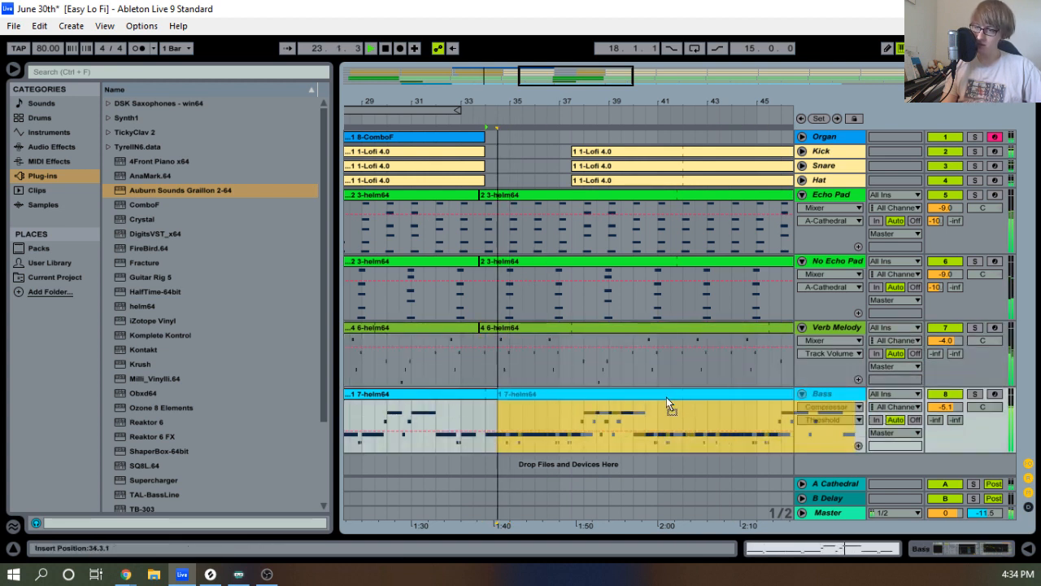
pyautogui.hotkey('ctrl', 'e')
pyautogui.moveTo(669, 106); pyautogui.dragTo(439, 25)
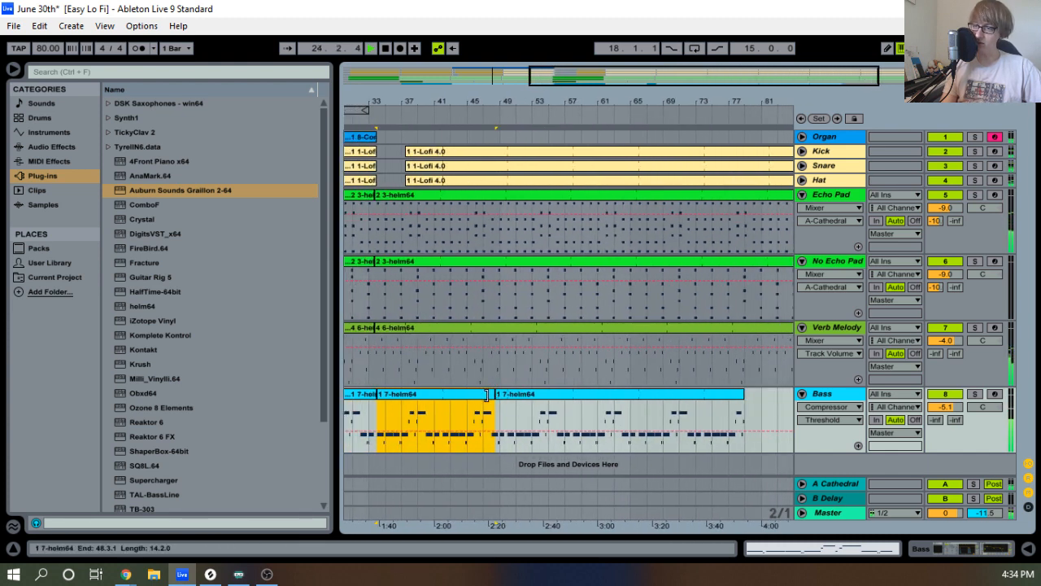
pyautogui.moveTo(555, 398); pyautogui.dragTo(806, 418)
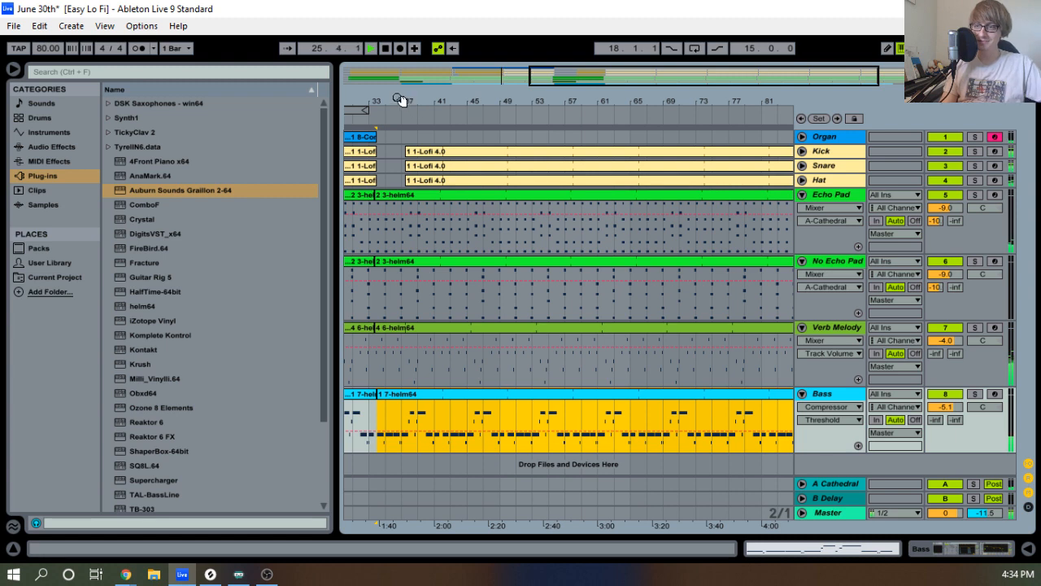
# Fold the Echo Pad, No Echo Pad and Bass tracks, leaving Verb Melody unfolded and selected.
pyautogui.moveTo(399, 99); pyautogui.dragTo(705, 150)
pyautogui.moveTo(600, 106); pyautogui.dragTo(473, 81)
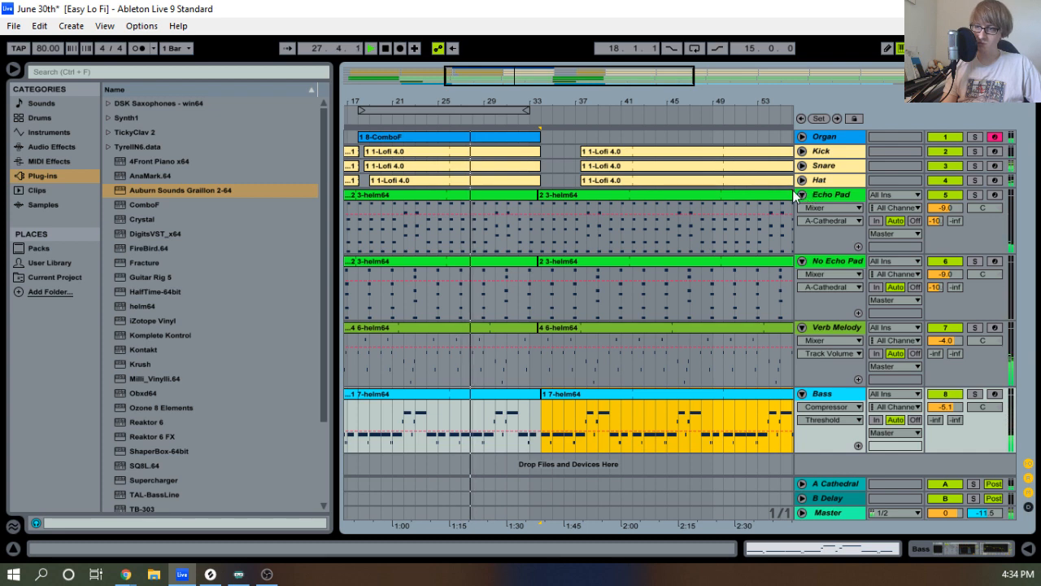
pyautogui.moveTo(463, 103); pyautogui.dragTo(605, 103)
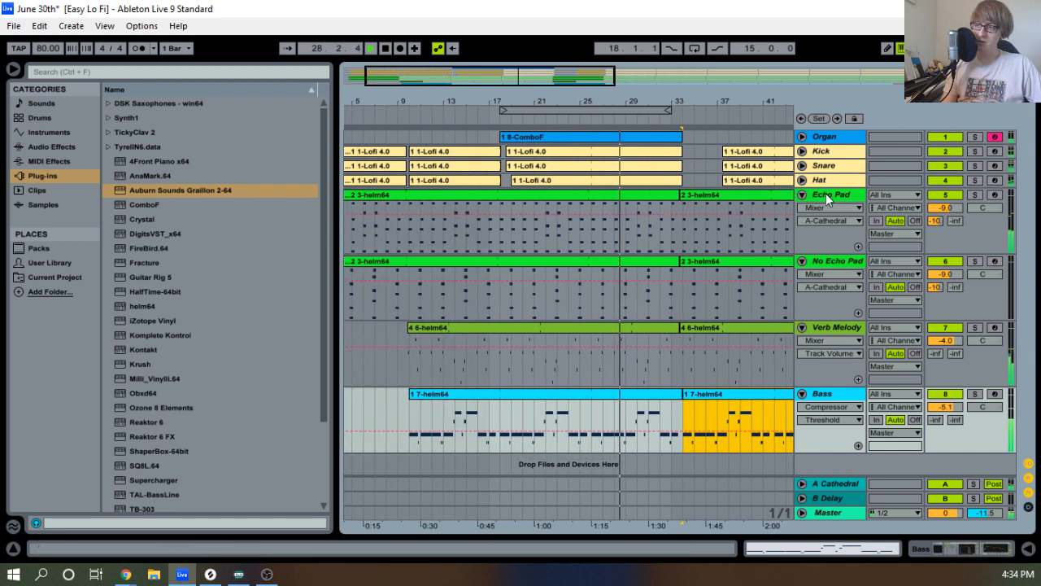
pyautogui.click(802, 195)
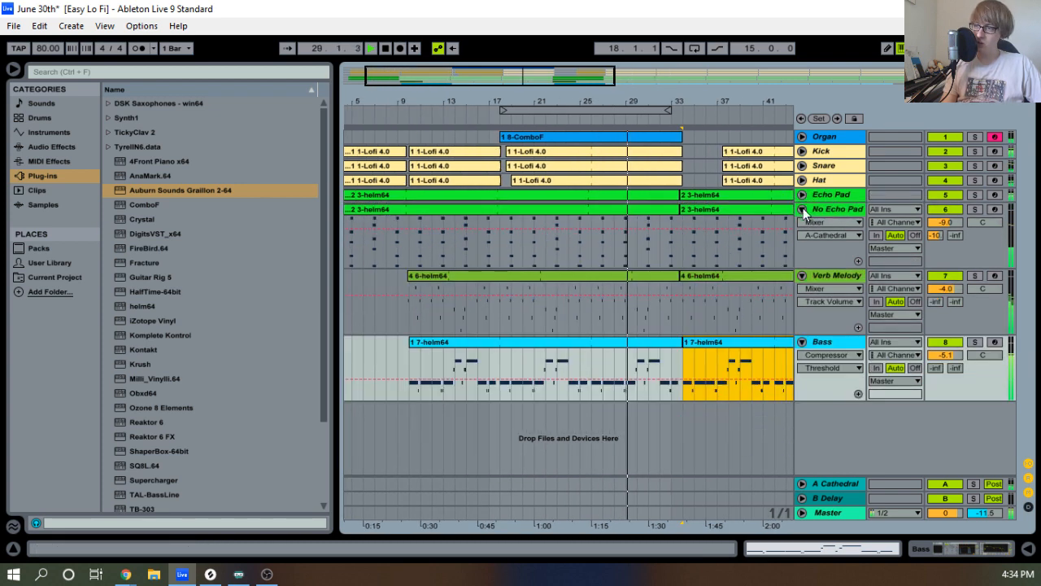
pyautogui.click(803, 210)
pyautogui.click(808, 226)
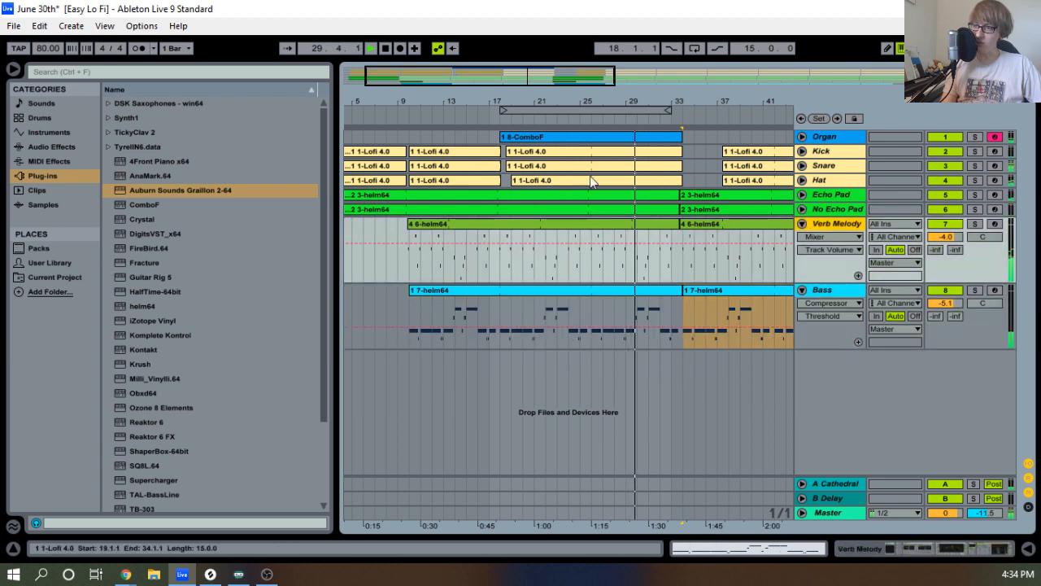
pyautogui.click(802, 290)
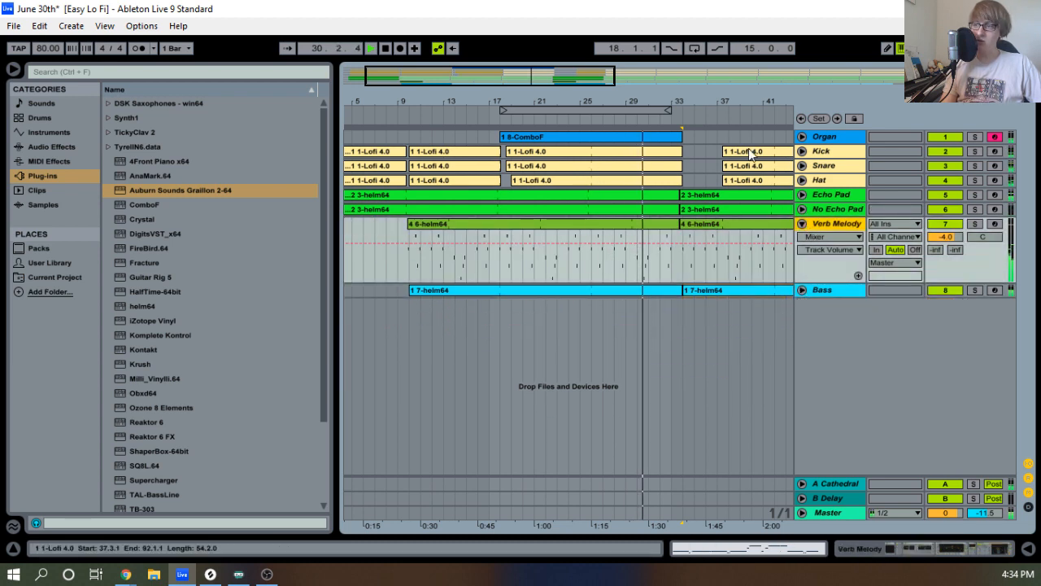
# Unfold the Snare and Hat tracks and shorten the Hat clip before the drum gap to end at 33.4.3.
pyautogui.moveTo(725, 99)
pyautogui.mouseDown()
pyautogui.moveTo(713, 151)
pyautogui.moveTo(723, 122)
pyautogui.moveTo(710, 99)
pyautogui.mouseUp()
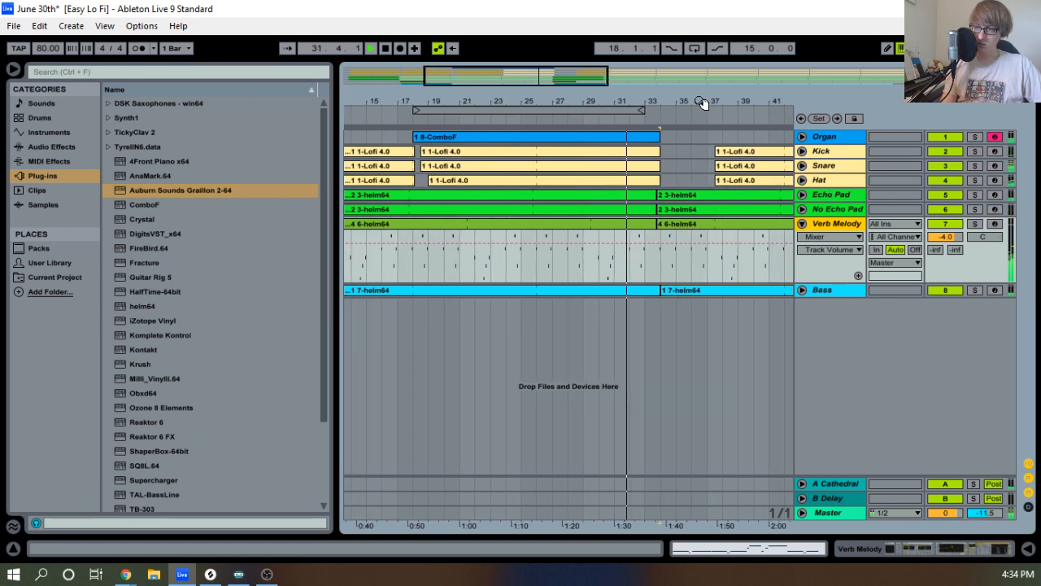
pyautogui.moveTo(703, 101); pyautogui.dragTo(576, 146)
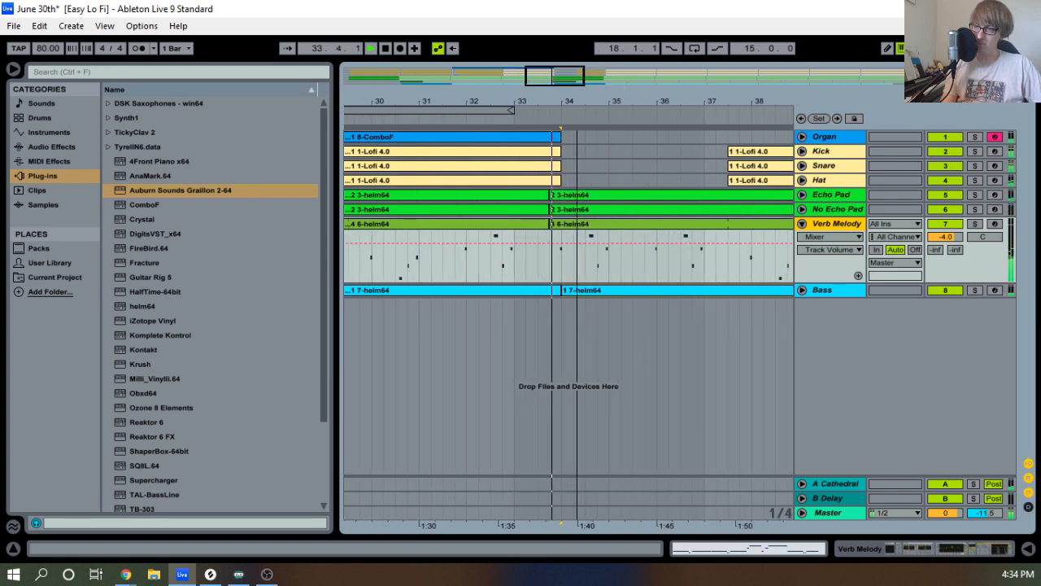
pyautogui.click(802, 166)
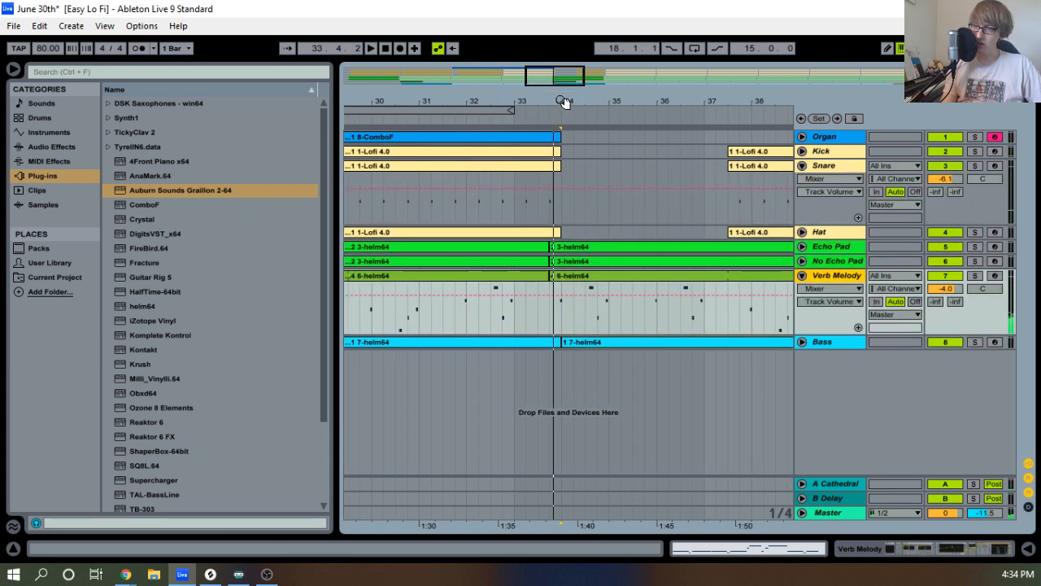
pyautogui.moveTo(565, 102); pyautogui.dragTo(565, 162)
pyautogui.click(802, 233)
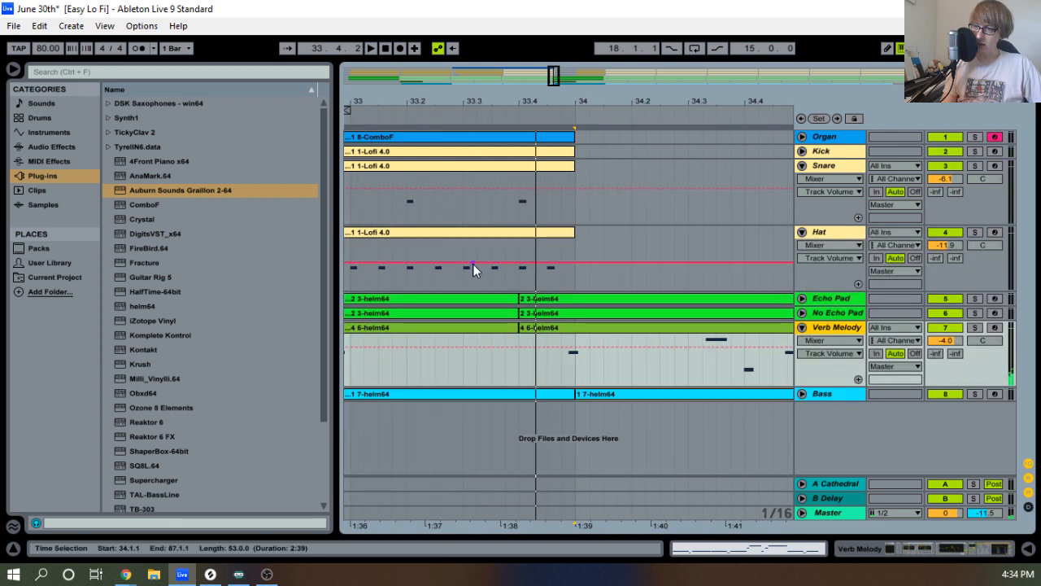
pyautogui.moveTo(567, 228); pyautogui.dragTo(545, 237)
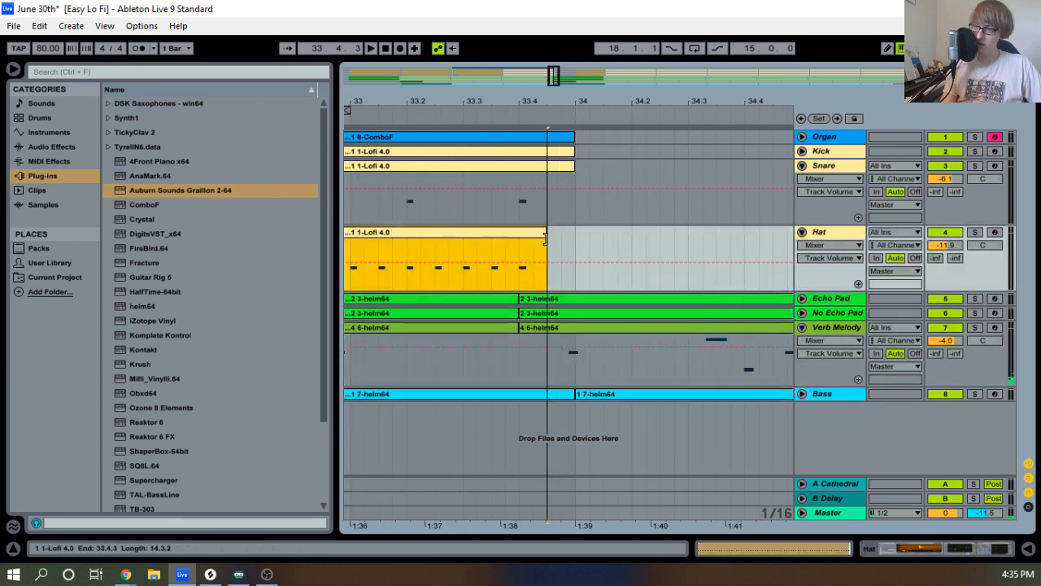
# Play bar 33 leading into the drum gap to check the shortened Hat ending.
pyautogui.click(460, 116)
pyautogui.press('space')
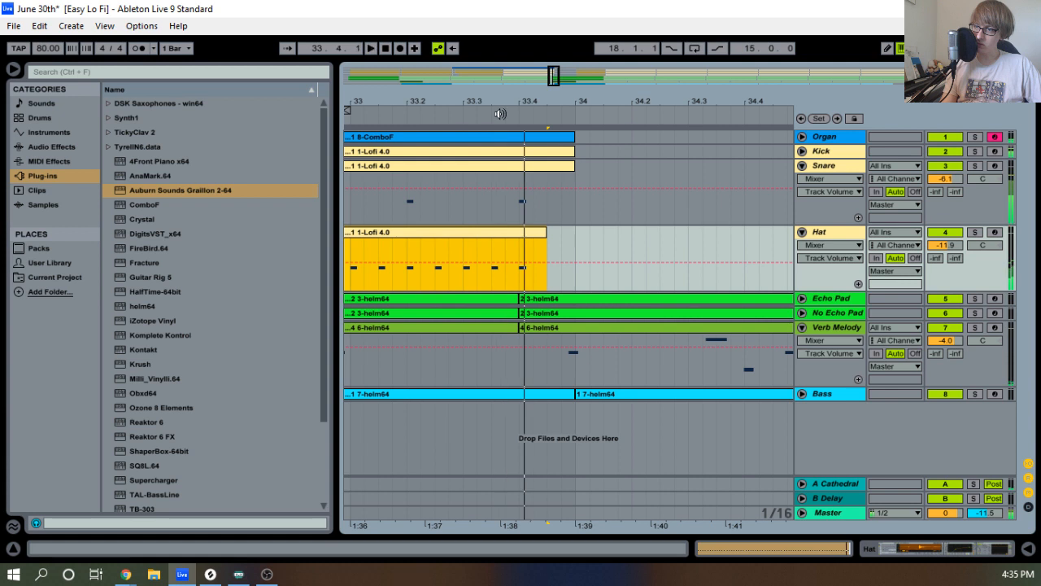
pyautogui.click(498, 114)
pyautogui.press('space')
pyautogui.click(409, 112)
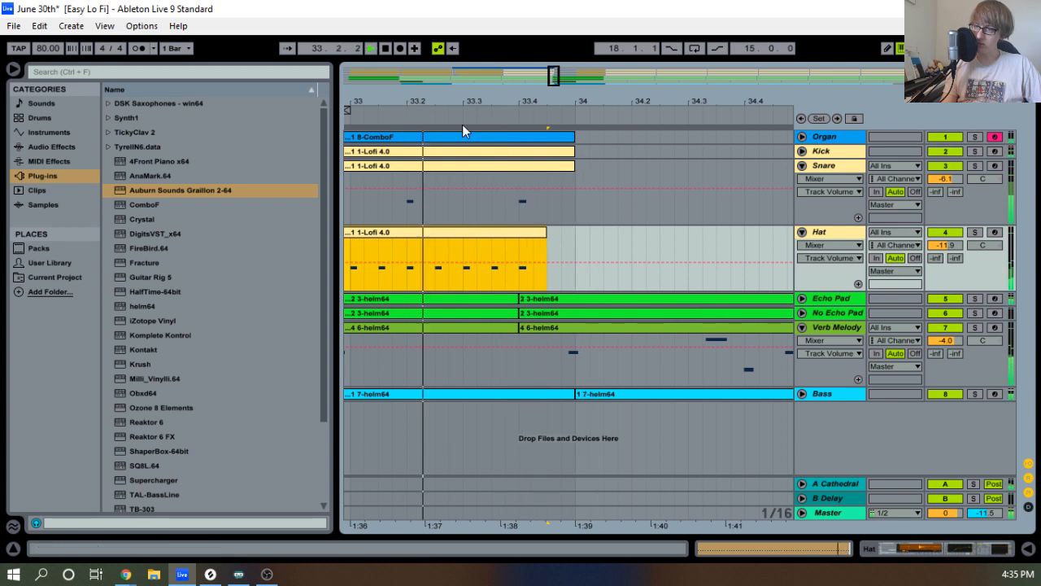
# Unfold the Kick track, shorten its clip before the drum gap to end at 33.4.1, and play the transition.
pyautogui.click(802, 151)
pyautogui.press('space')
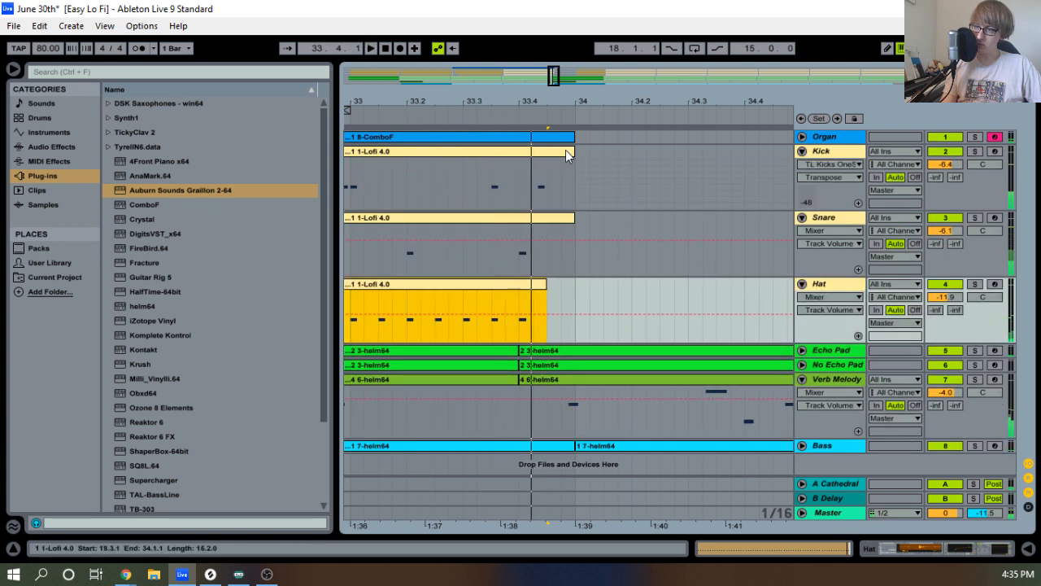
pyautogui.moveTo(570, 154); pyautogui.dragTo(518, 154)
pyautogui.press('space')
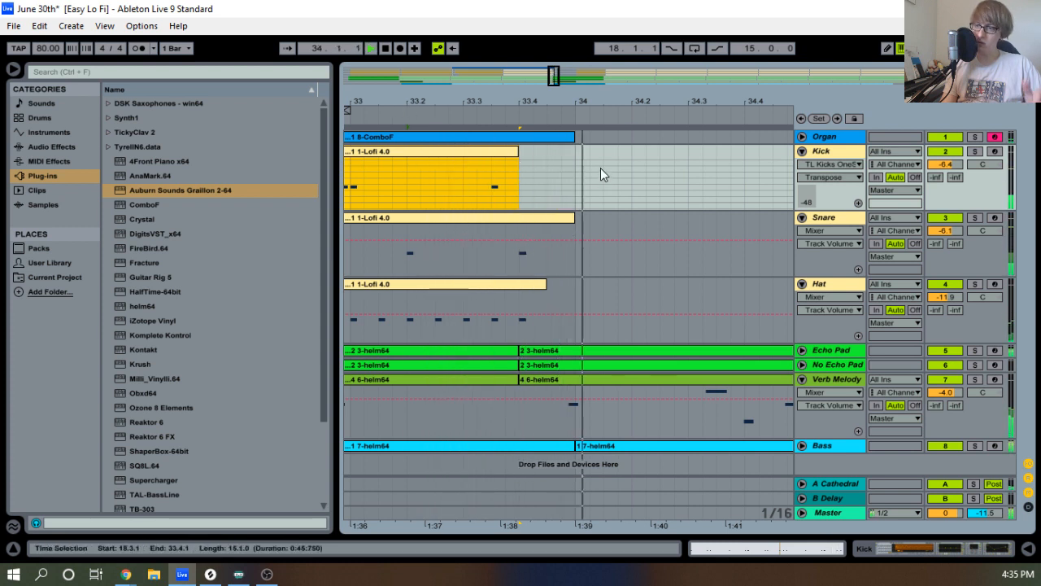
# Deactivate the Verb Melody clip starting at 33.4.1 and the Bass clip starting at 34.1.1.
pyautogui.moveTo(574, 87); pyautogui.dragTo(650, 312)
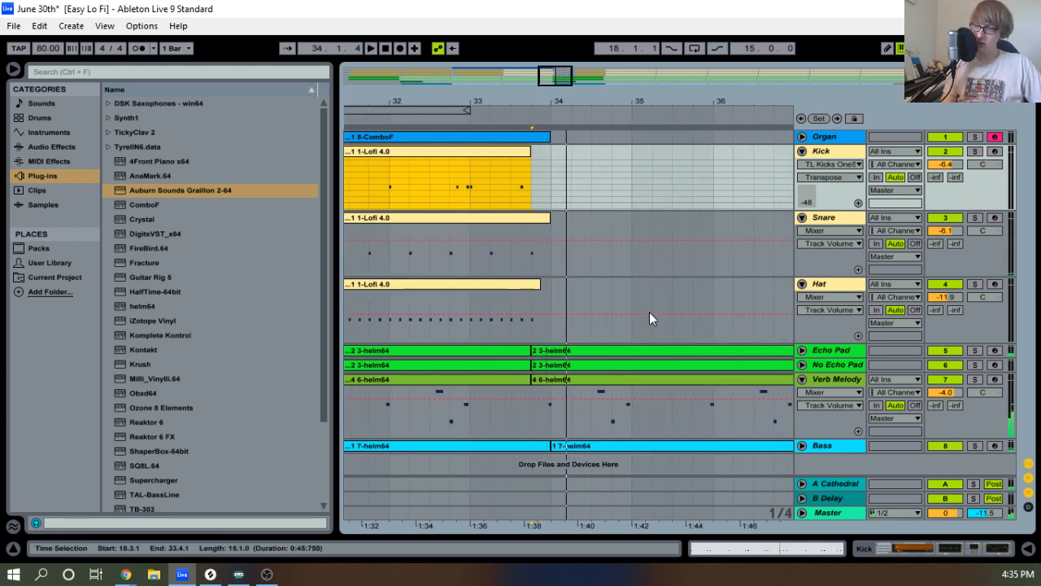
pyautogui.moveTo(566, 102); pyautogui.dragTo(558, 7)
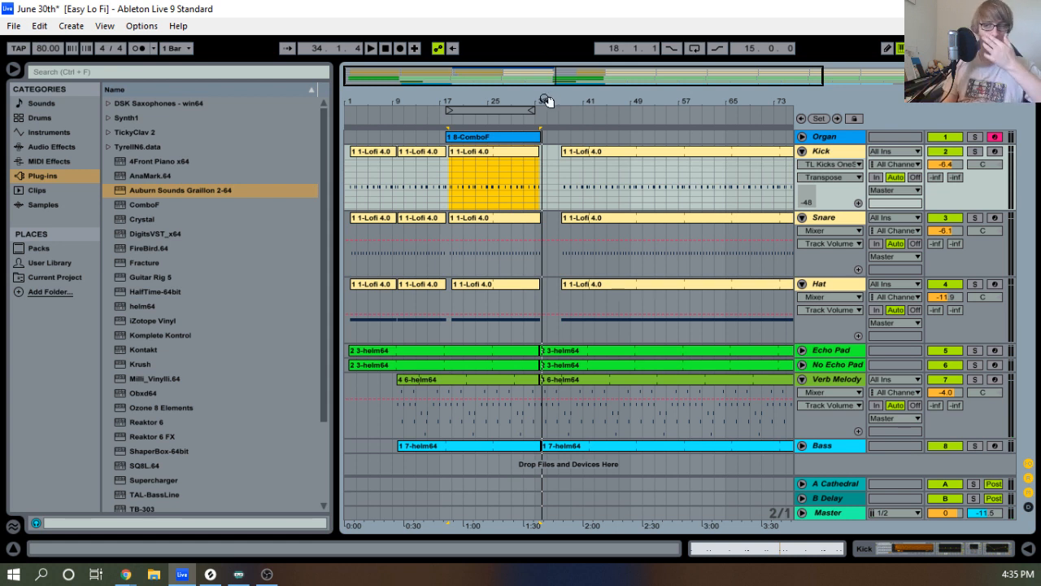
pyautogui.moveTo(547, 99)
pyautogui.mouseDown()
pyautogui.moveTo(546, 156)
pyautogui.moveTo(525, 94)
pyautogui.moveTo(547, 108)
pyautogui.mouseUp()
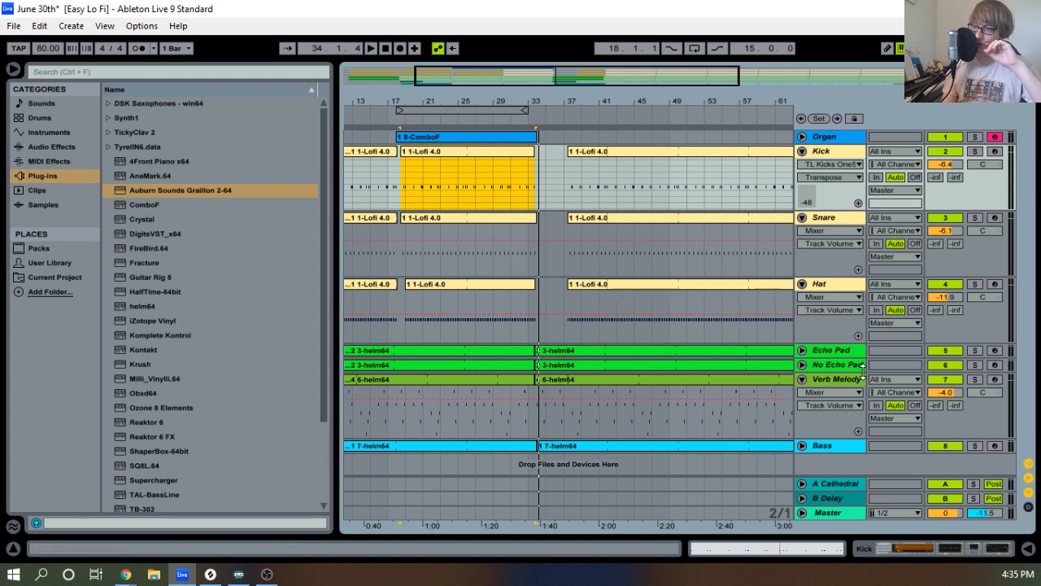
pyautogui.click(657, 381)
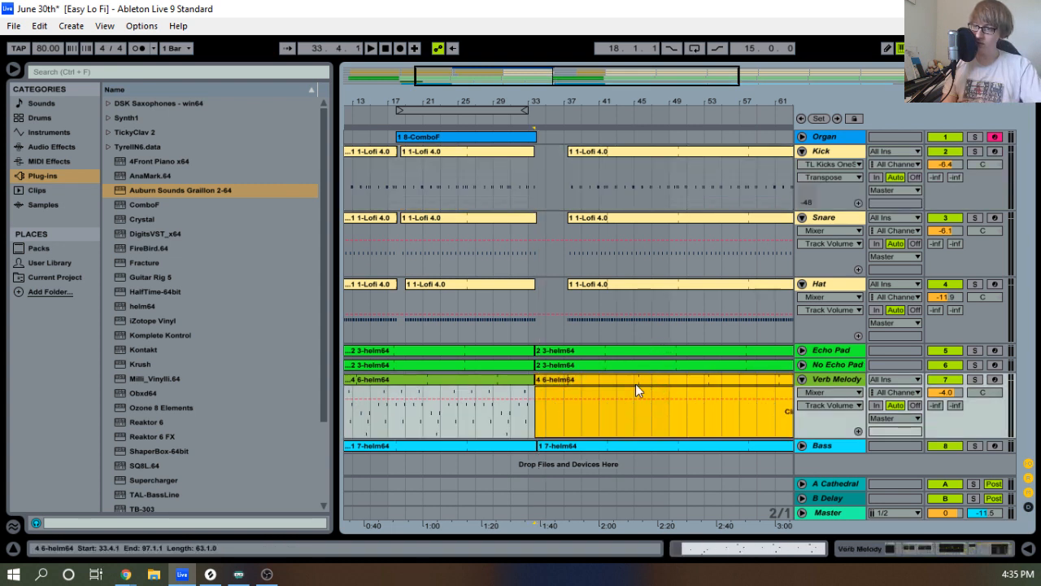
pyautogui.click(802, 446)
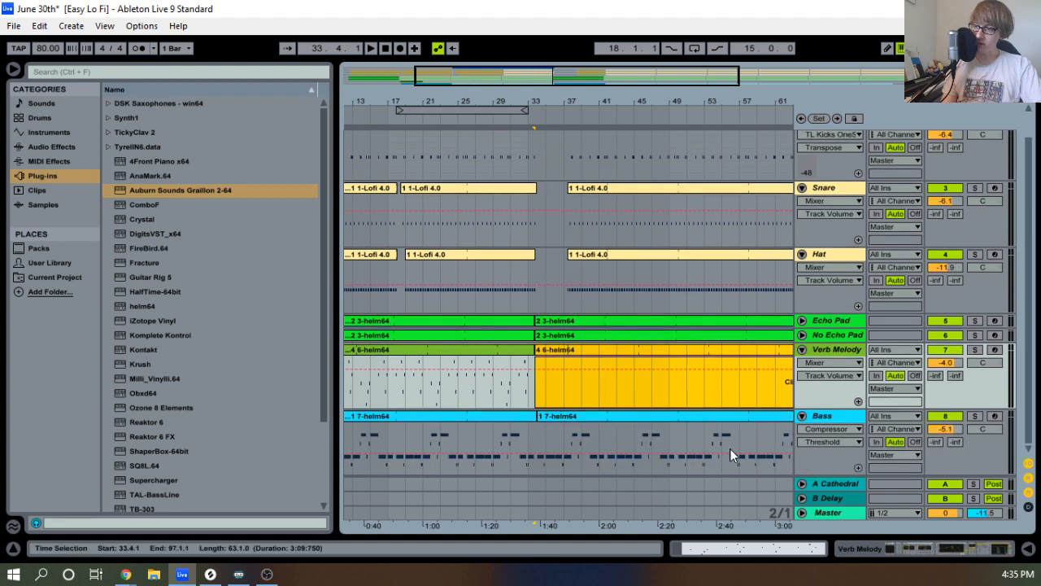
pyautogui.click(593, 419)
pyautogui.press('0')
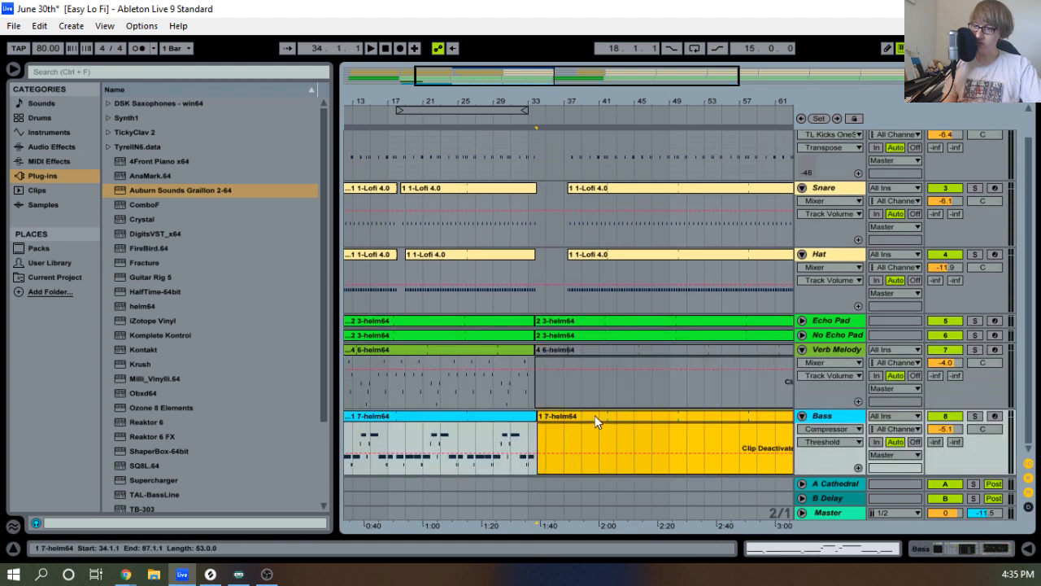
# Fold the Verb Melody and Bass tracks and play the drum gap from the Echo Pad clip at 33.4.1.
pyautogui.click(802, 351)
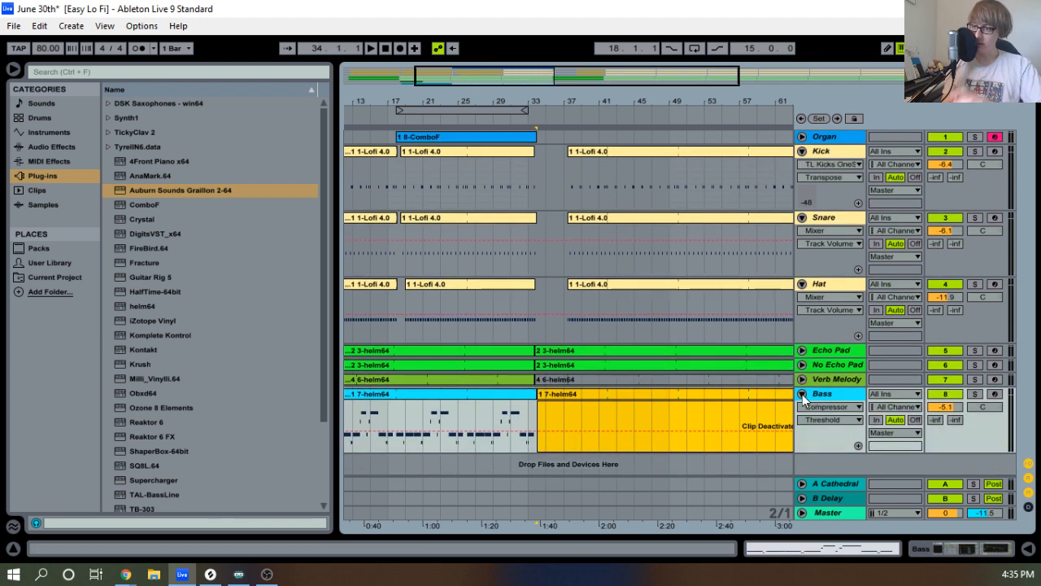
pyautogui.click(802, 394)
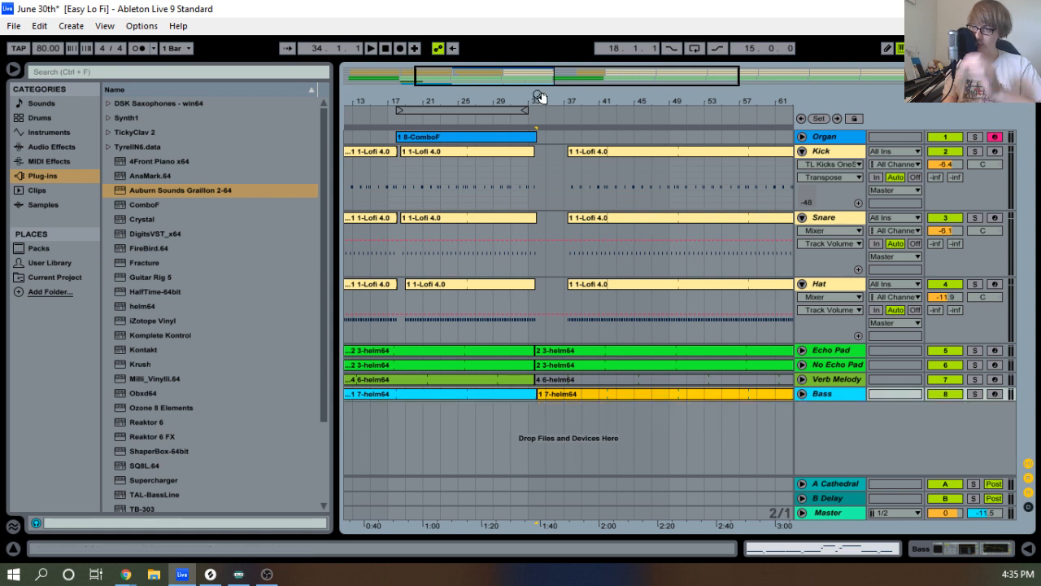
pyautogui.moveTo(537, 100); pyautogui.dragTo(537, 158)
pyautogui.click(614, 349)
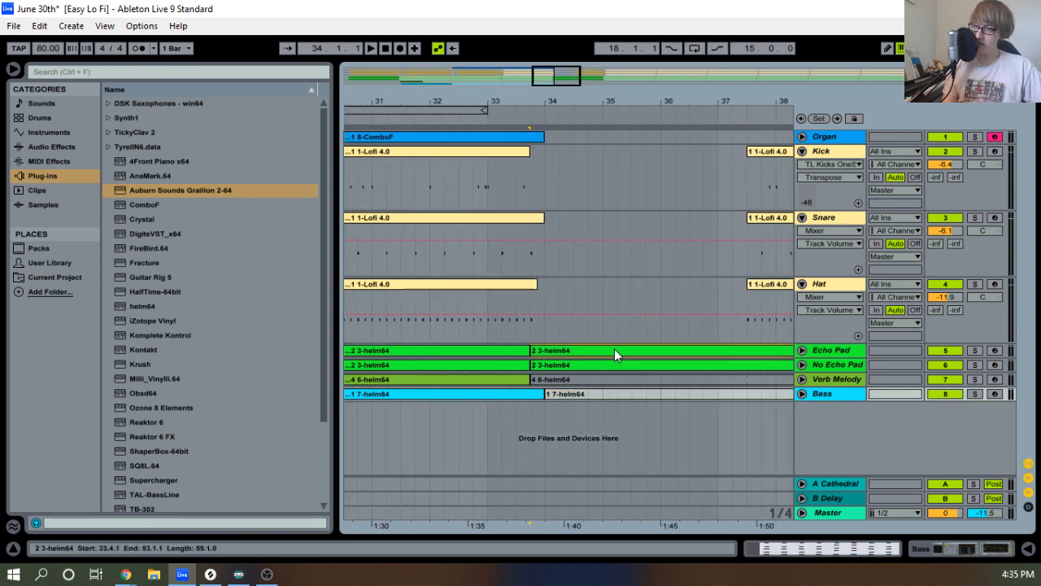
pyautogui.press('space')
# Unfold the Echo Pad track and extend the starts of the Kick, Snare and Hat clips after the gap back to 34.1.1.
pyautogui.moveTo(639, 104); pyautogui.dragTo(527, 103)
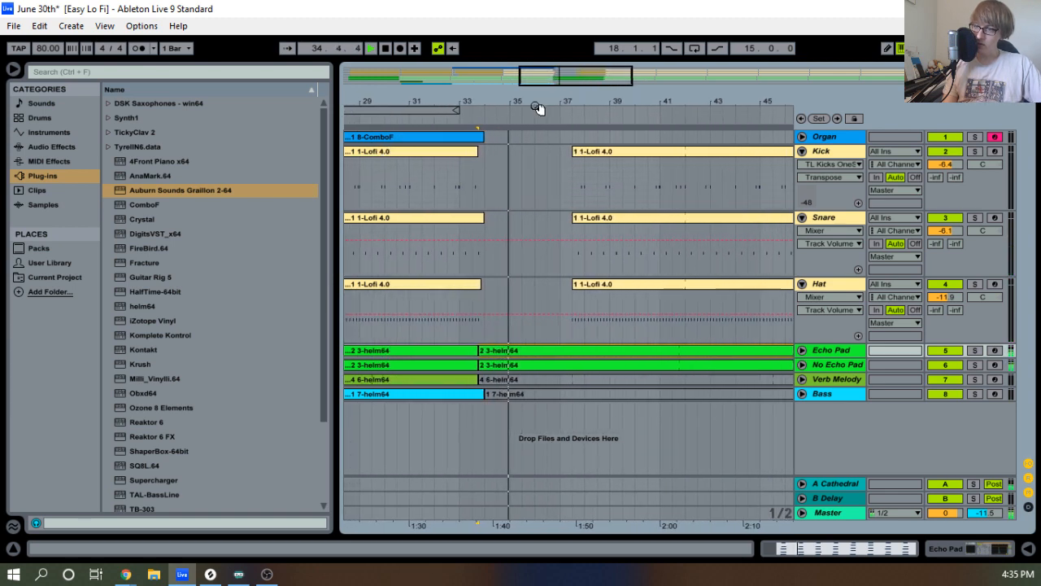
pyautogui.click(605, 151)
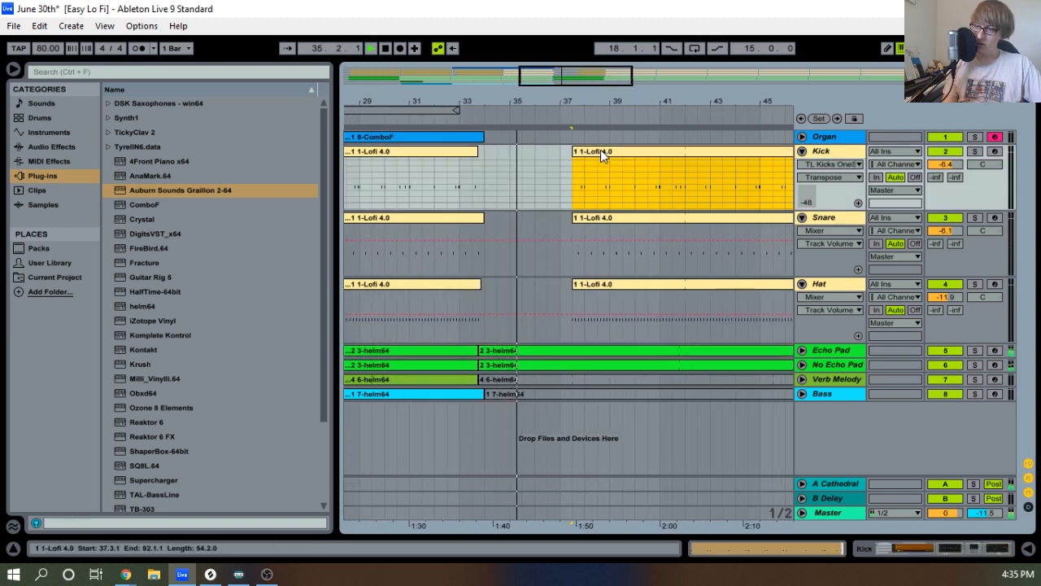
pyautogui.click(802, 350)
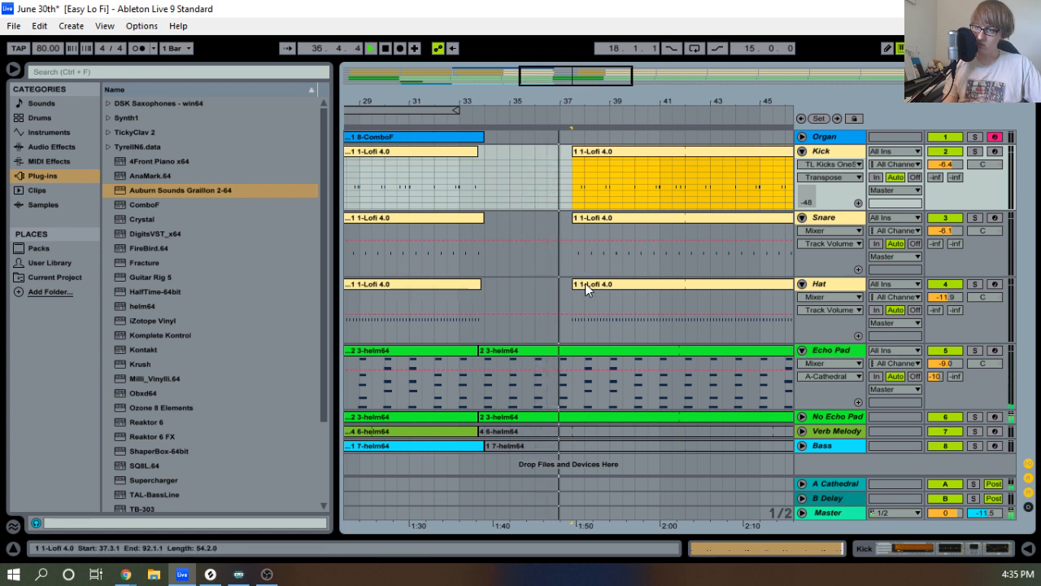
pyautogui.press('space')
pyautogui.keyDown('shift'); pyautogui.click(591, 283); pyautogui.keyUp('shift')
pyautogui.moveTo(573, 269); pyautogui.dragTo(489, 267)
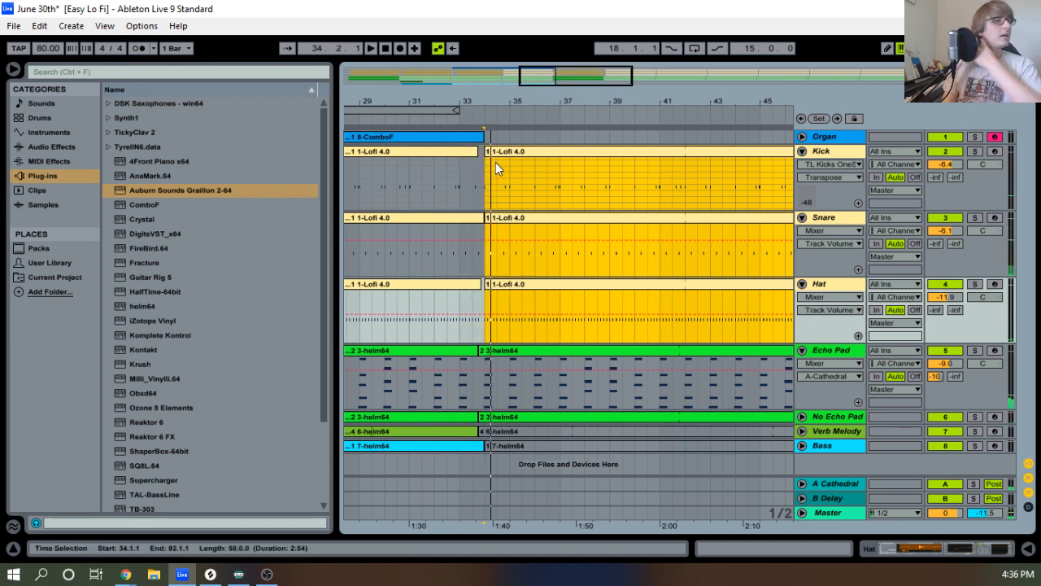
# Trim the starts of the Kick, Snare and Hat clips after the gap to about 40.3.
pyautogui.moveTo(487, 155); pyautogui.dragTo(486, 176)
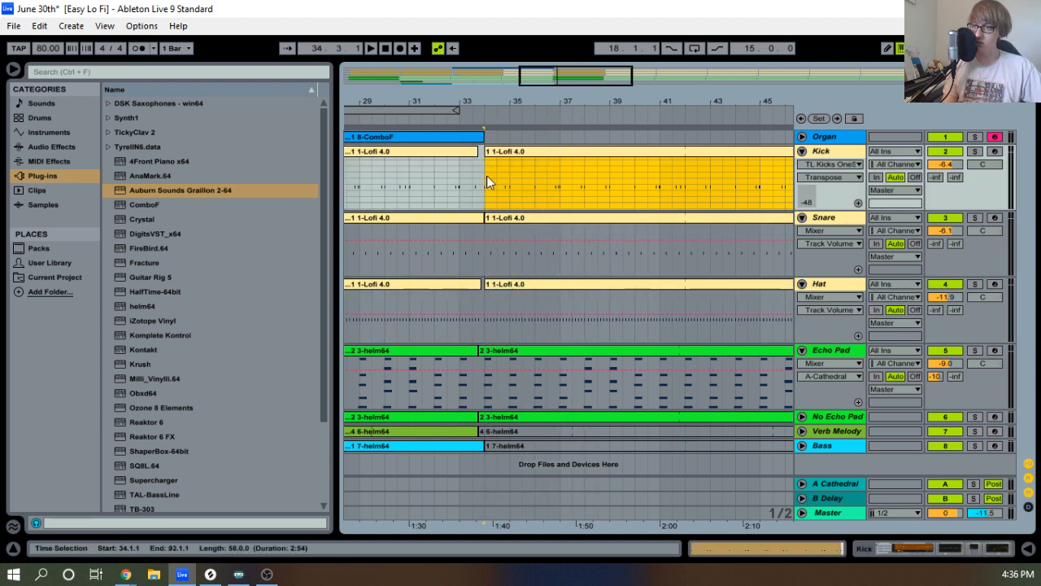
pyautogui.keyDown('shift'); pyautogui.click(511, 285); pyautogui.keyUp('shift')
pyautogui.moveTo(488, 288); pyautogui.dragTo(643, 290)
# Play the arrangement opening and the transitions around bars 9, 17 and 33 to compare the section changes.
pyautogui.moveTo(515, 106); pyautogui.dragTo(537, 103)
pyautogui.moveTo(358, 106); pyautogui.dragTo(358, 125)
pyautogui.click(352, 119)
pyautogui.press('space')
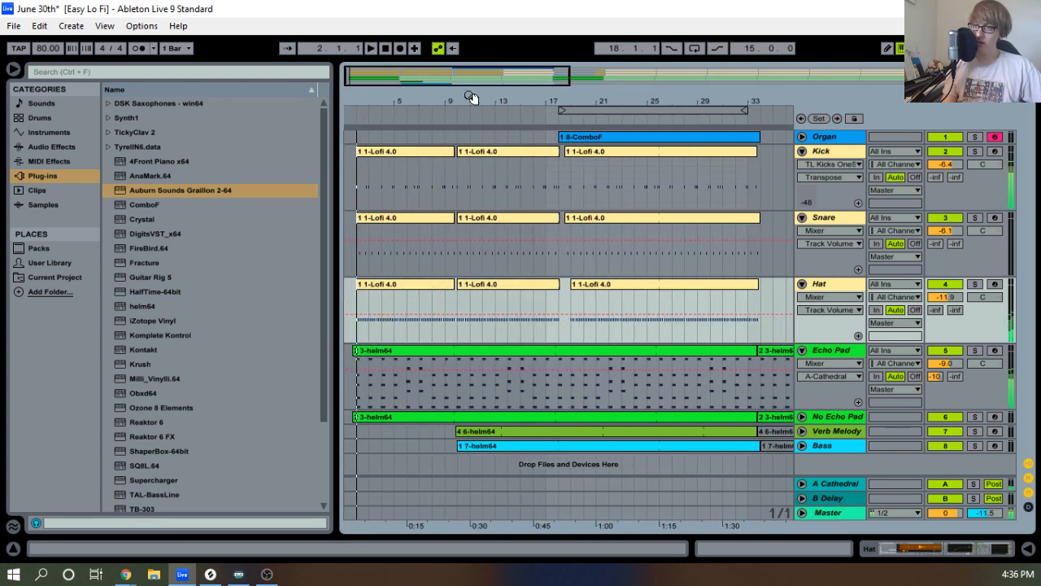
pyautogui.moveTo(472, 98); pyautogui.dragTo(553, 133)
pyautogui.click(461, 120)
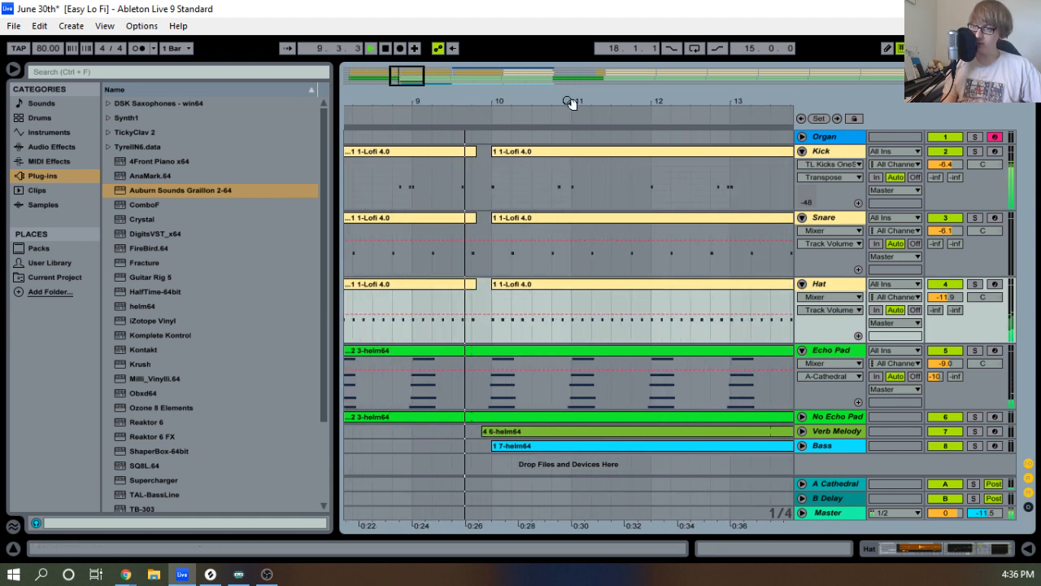
pyautogui.moveTo(586, 103); pyautogui.dragTo(351, 75)
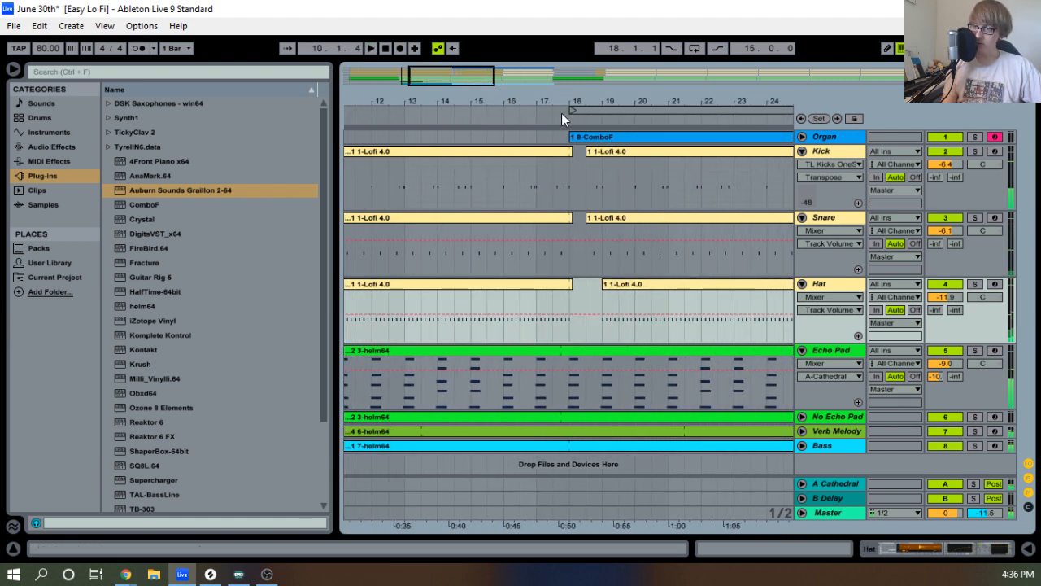
pyautogui.click(563, 118)
pyautogui.moveTo(649, 104); pyautogui.dragTo(519, 125)
pyautogui.click(426, 122)
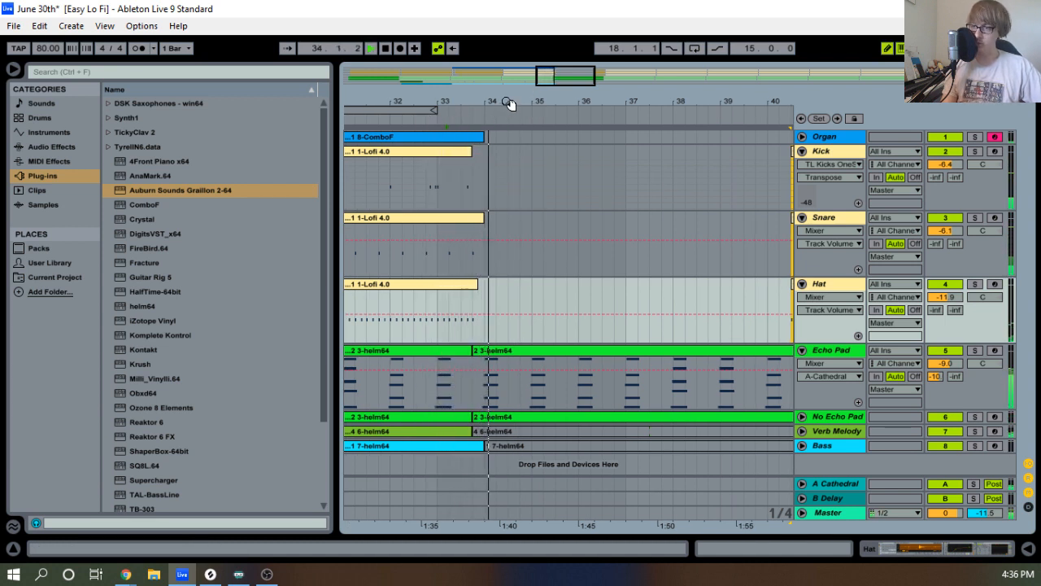
# Open the notes of the Echo Pad clip beginning at 33.4.1 and trim the clip's start to 34.1.1.
pyautogui.moveTo(510, 103); pyautogui.dragTo(516, 87)
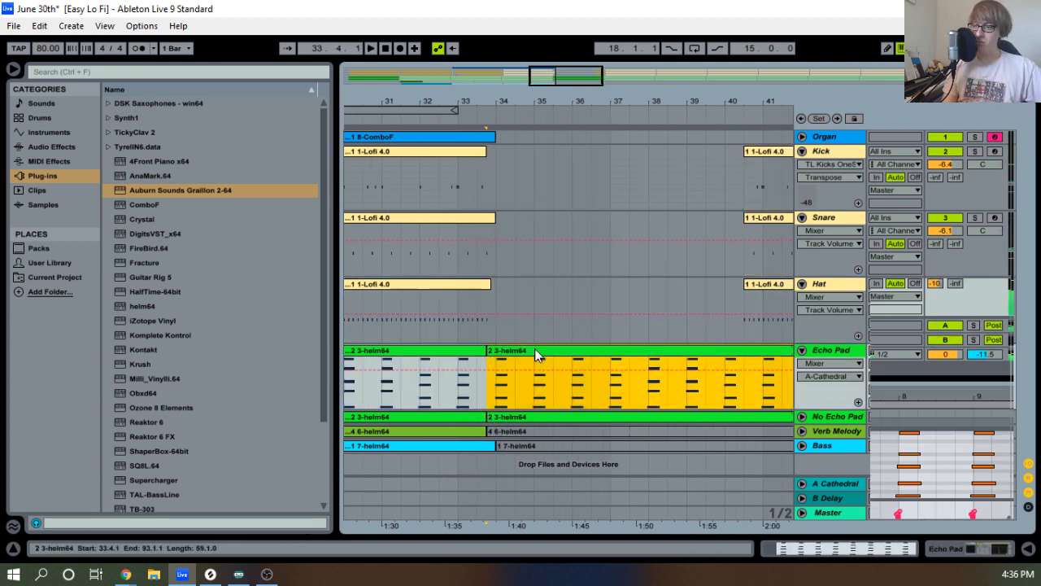
pyautogui.doubleClick(534, 348)
pyautogui.press('space')
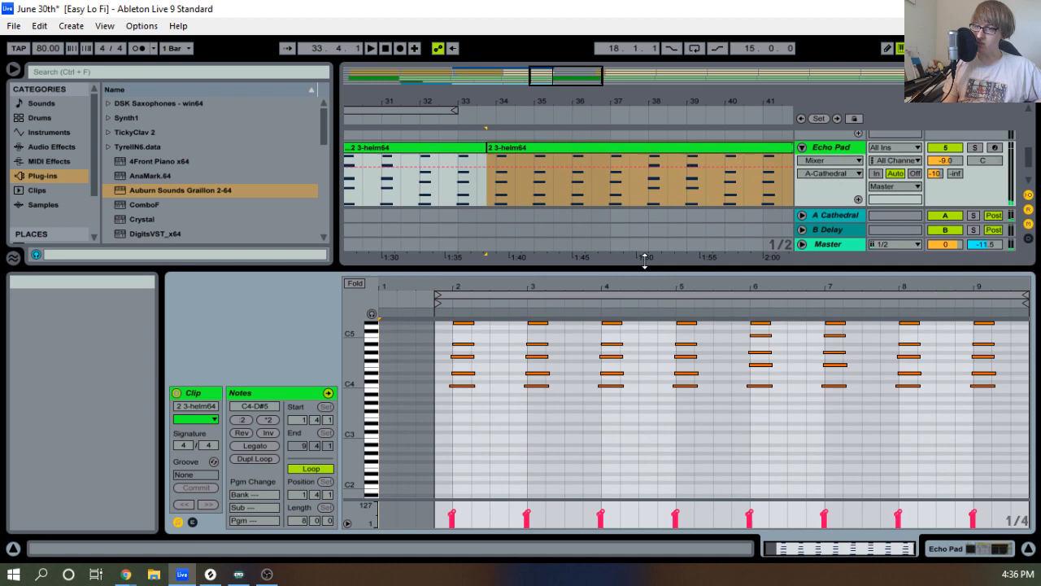
pyautogui.moveTo(644, 259); pyautogui.dragTo(630, 324)
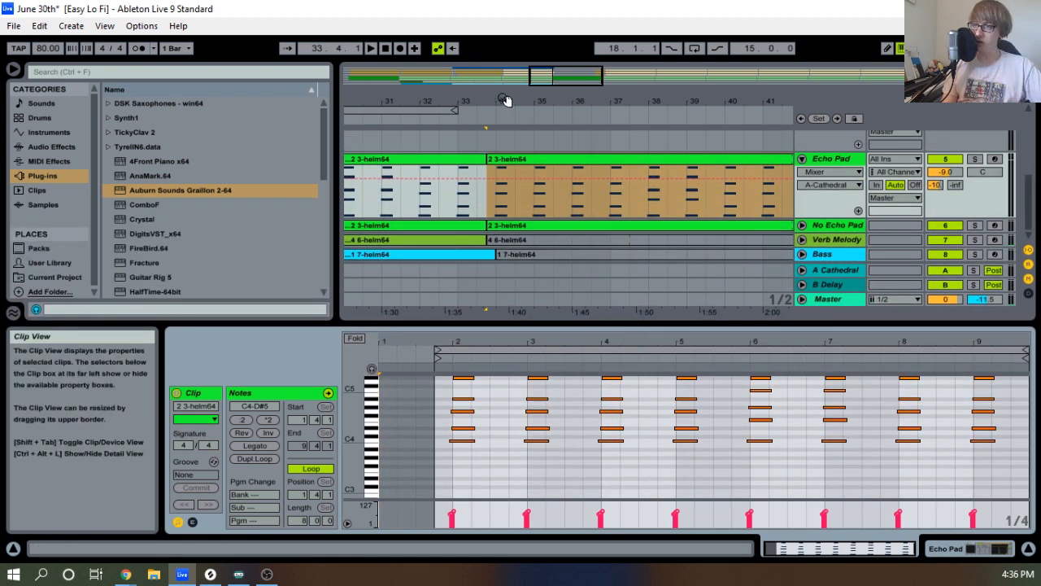
pyautogui.moveTo(509, 100); pyautogui.dragTo(504, 193)
pyautogui.scroll(2, 537, 194)
pyautogui.scroll(-1, 523, 165)
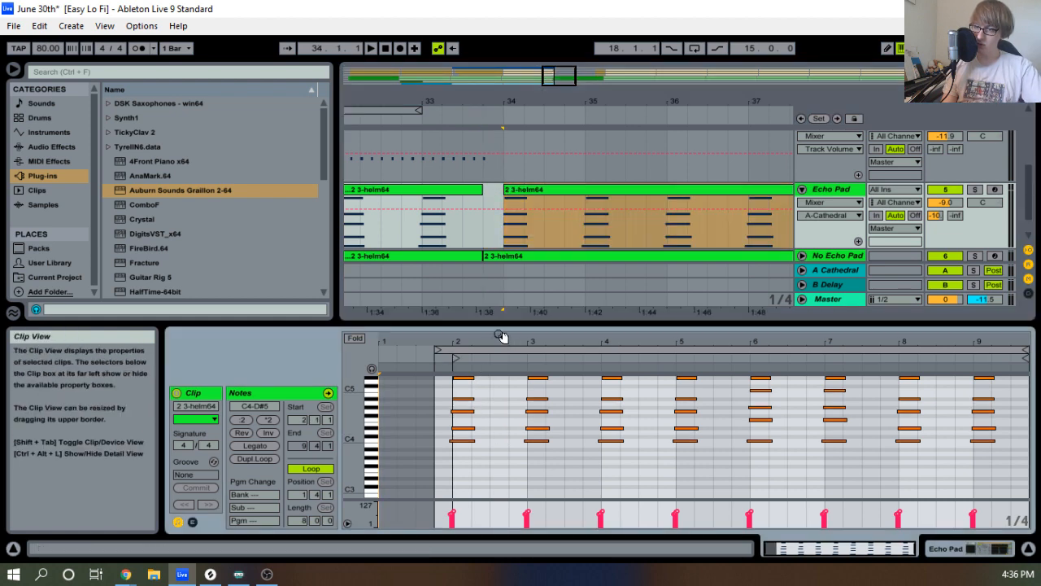
# Shift the first chord of the trimmed Echo Pad clip forward so its lowest note starts on bar 2 of the clip.
pyautogui.moveTo(500, 326); pyautogui.dragTo(610, 244)
pyautogui.scroll(1, 589, 345)
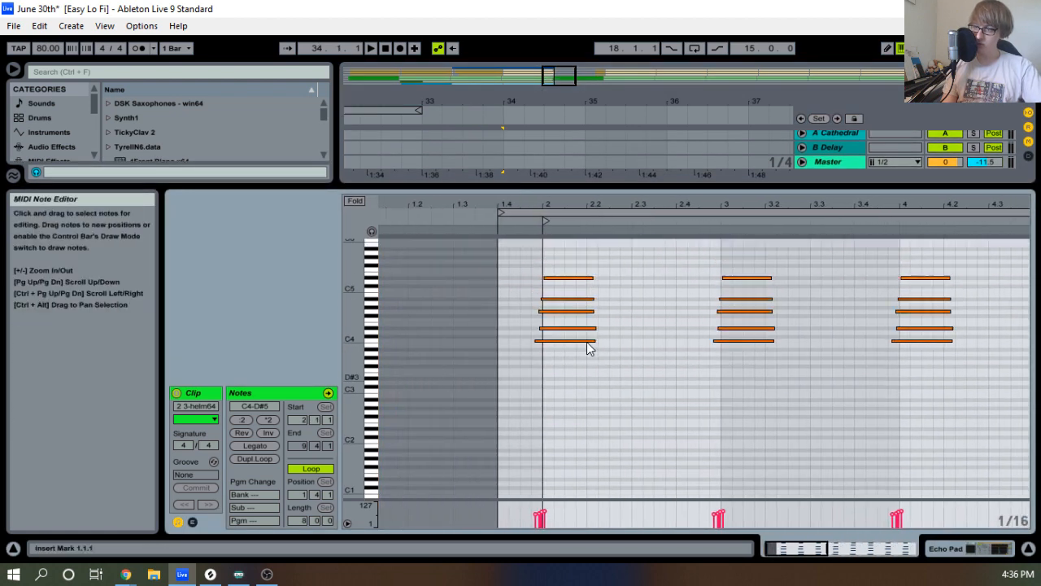
pyautogui.moveTo(539, 371); pyautogui.dragTo(581, 247)
pyautogui.press('Right')
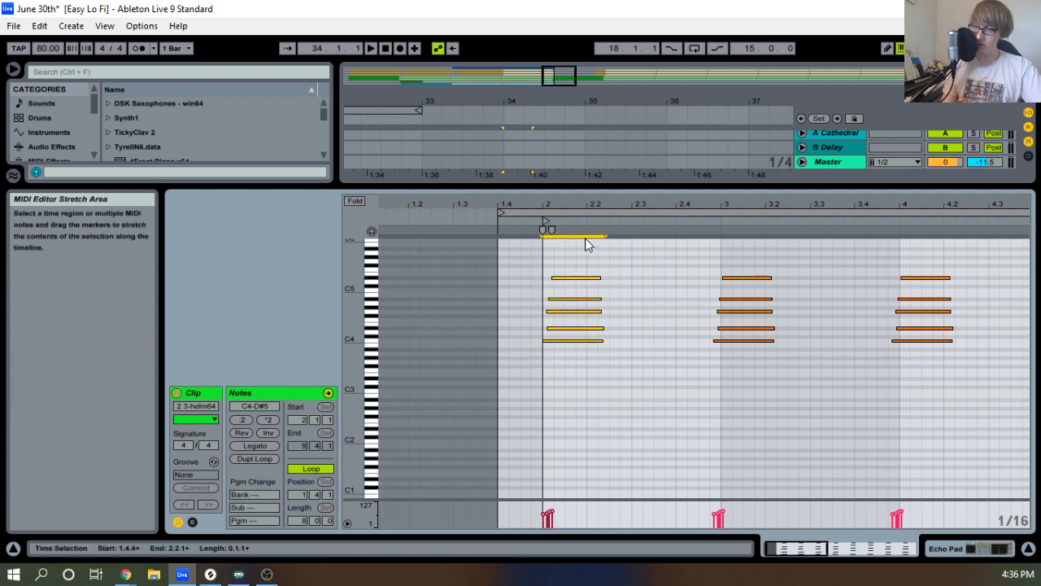
# Consolidate the Echo Pad clip from 34.1.1 to 93.1.1 and play its opening chord.
pyautogui.click(606, 186)
pyautogui.moveTo(610, 193); pyautogui.dragTo(582, 371)
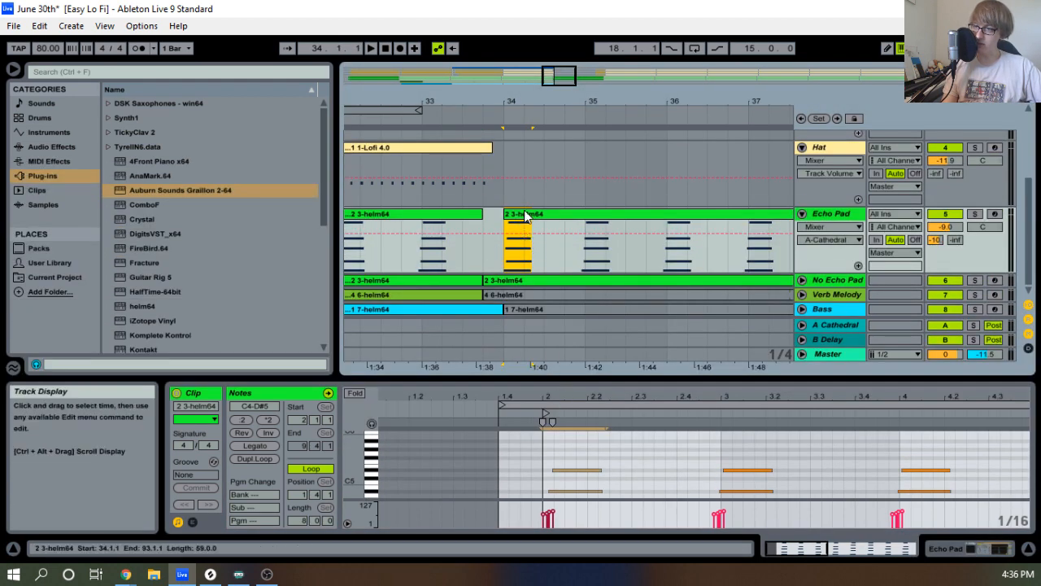
pyautogui.rightClick(534, 213)
pyautogui.click(569, 318)
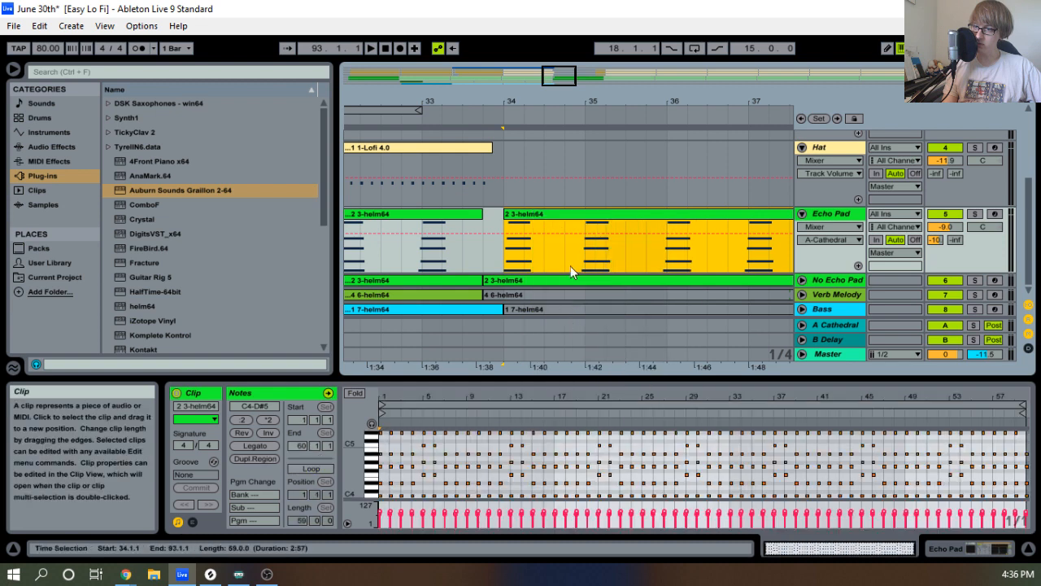
pyautogui.press('space')
pyautogui.moveTo(660, 102); pyautogui.dragTo(551, 78)
pyautogui.press('space')
# Mute and unmute the No Echo Pad track, and deactivate its clip starting at 33.4.1.
pyautogui.click(946, 280)
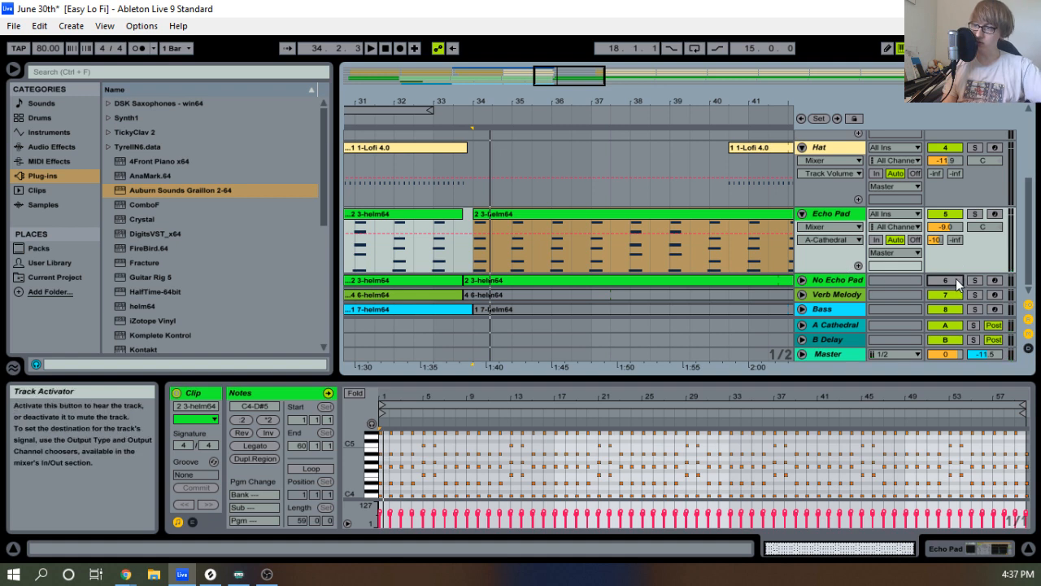
pyautogui.click(948, 281)
pyautogui.click(563, 280)
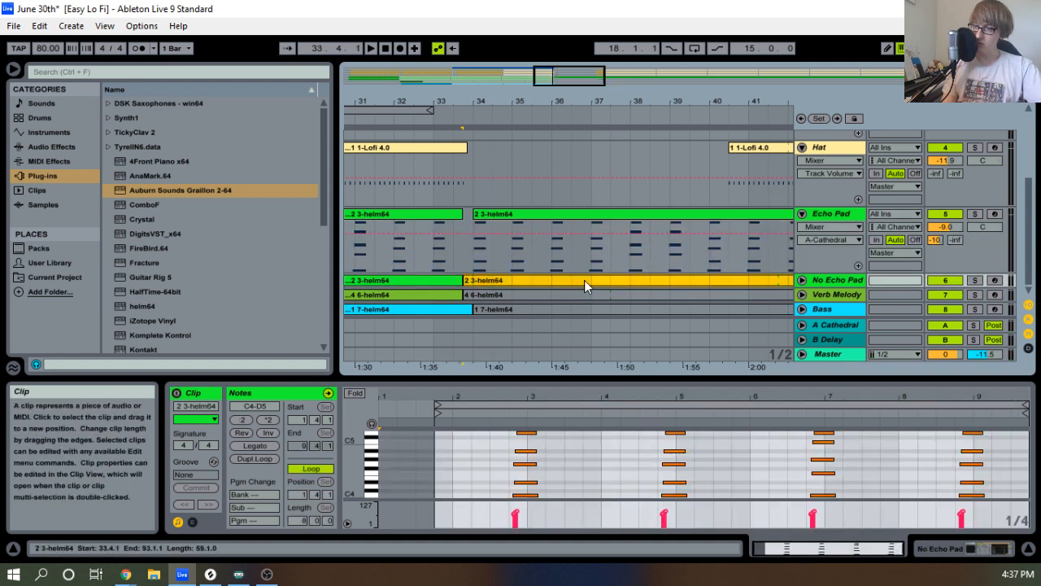
# Shorten the Echo Pad clip starting at 34.1.1 to end at 41.1.1 and play it.
pyautogui.click(580, 212)
pyautogui.moveTo(611, 103); pyautogui.dragTo(607, 100)
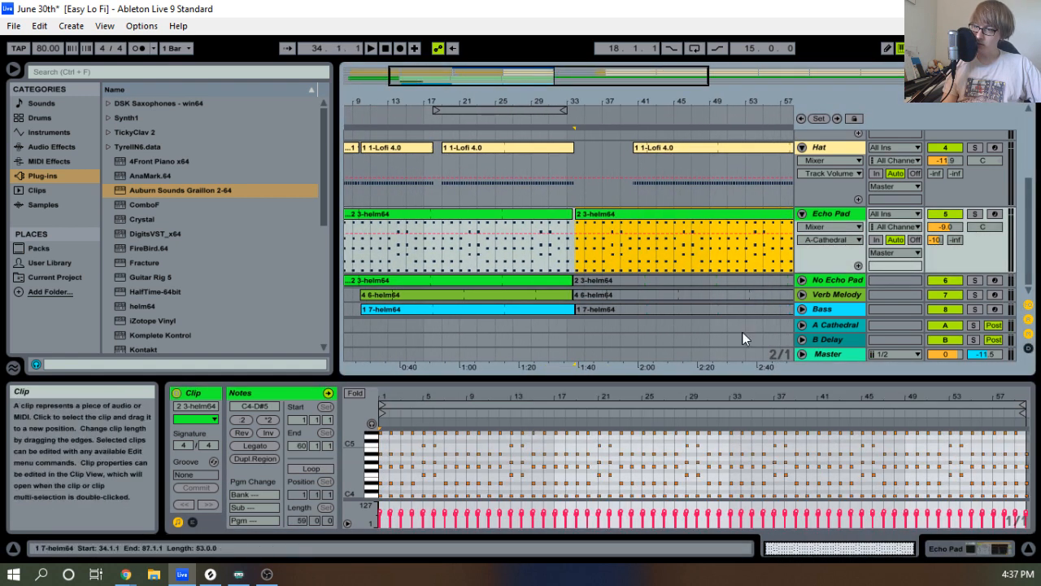
pyautogui.moveTo(725, 99); pyautogui.dragTo(561, 98)
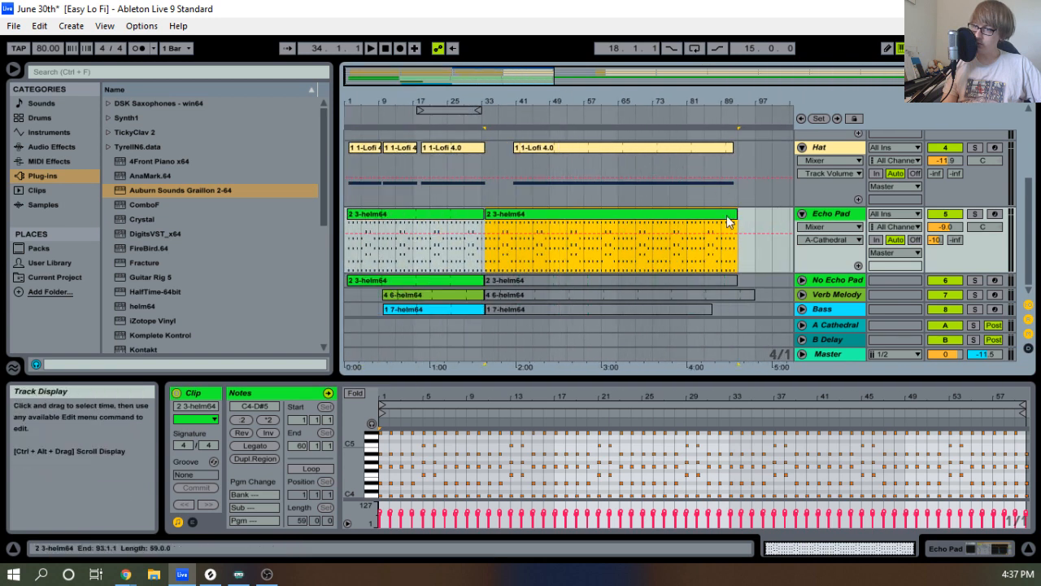
pyautogui.moveTo(737, 244); pyautogui.dragTo(515, 244)
pyautogui.press('space')
pyautogui.moveTo(495, 102); pyautogui.dragTo(503, 167)
pyautogui.scroll(2, 638, 148)
pyautogui.scroll(-2, 638, 152)
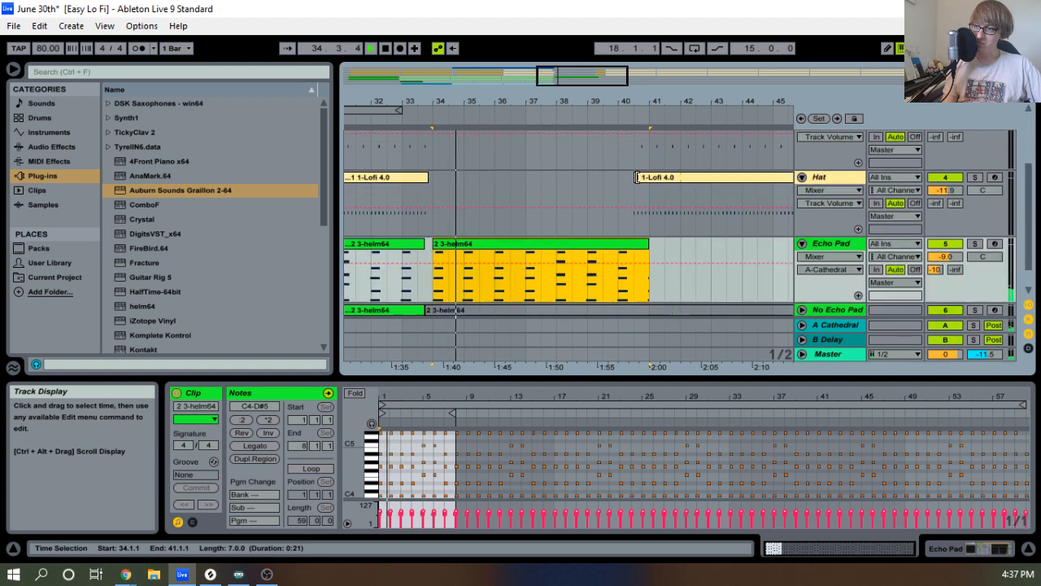
pyautogui.moveTo(596, 102); pyautogui.dragTo(599, 104)
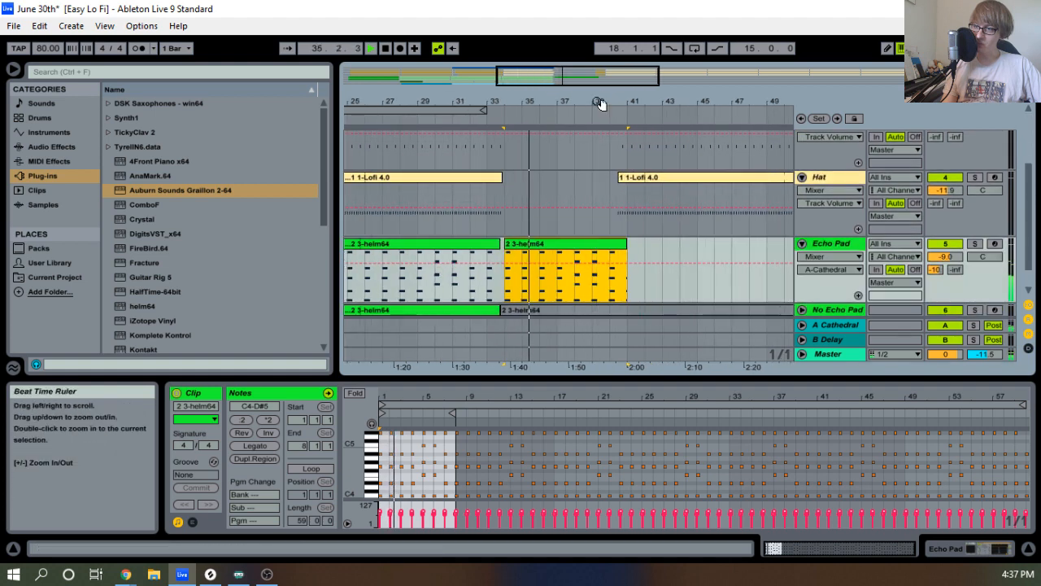
# Consolidate the shortened Echo Pad clip and delete every chord after its first one.
pyautogui.rightClick(616, 250)
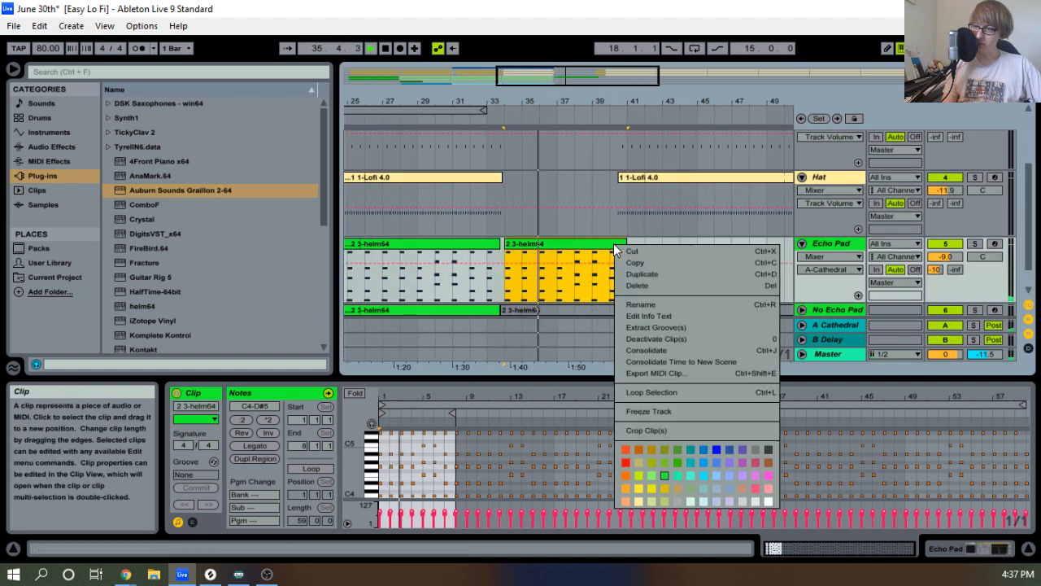
pyautogui.click(649, 350)
pyautogui.moveTo(982, 380); pyautogui.dragTo(982, 174)
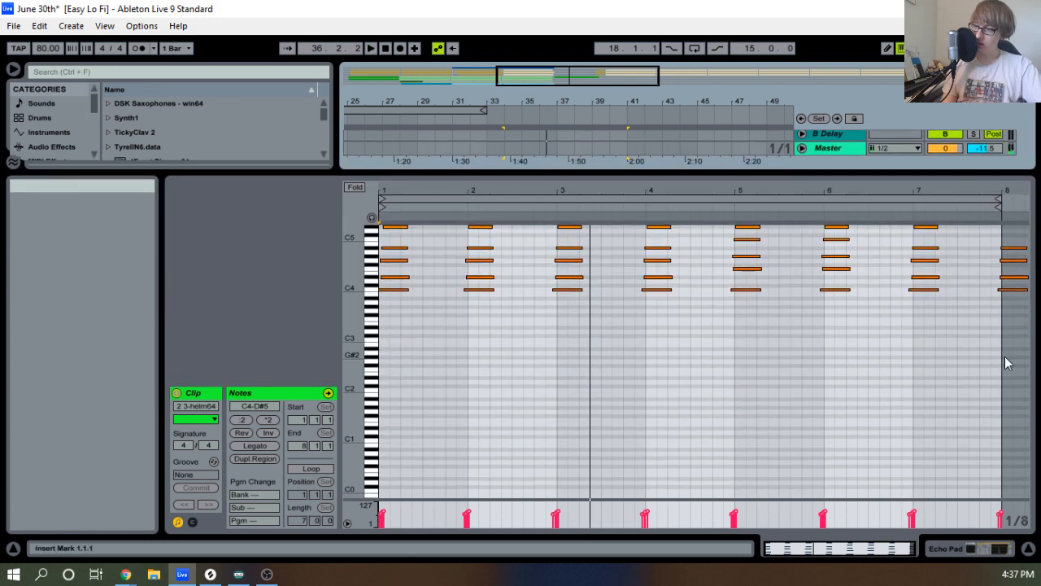
pyautogui.moveTo(466, 366); pyautogui.dragTo(1027, 273)
pyautogui.press('Delete')
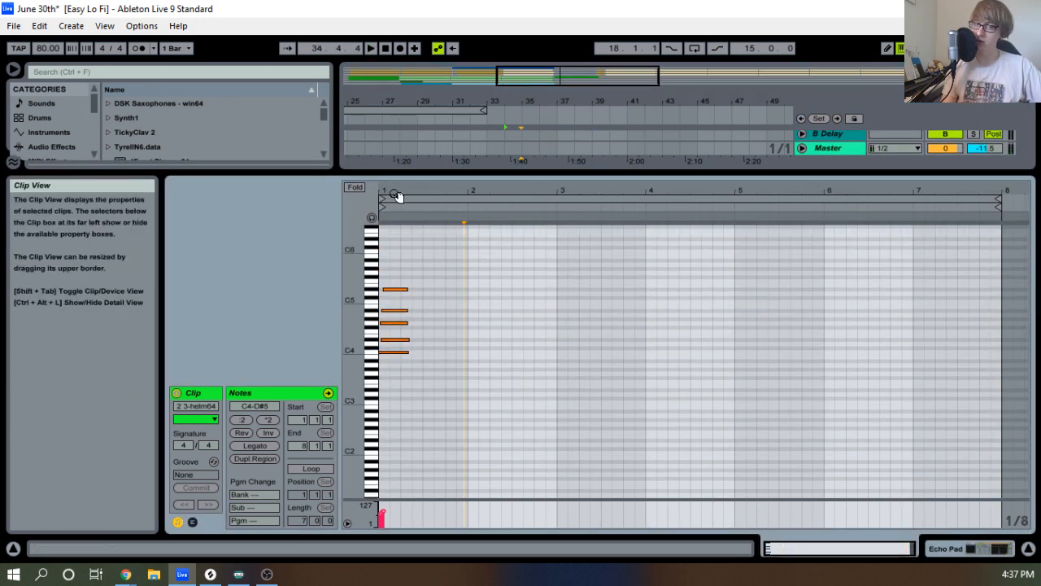
# Play the remaining opening chord of the Echo Pad clip starting at 34.1.1.
pyautogui.moveTo(397, 192); pyautogui.dragTo(398, 266)
pyautogui.press('space')
pyautogui.press('space')
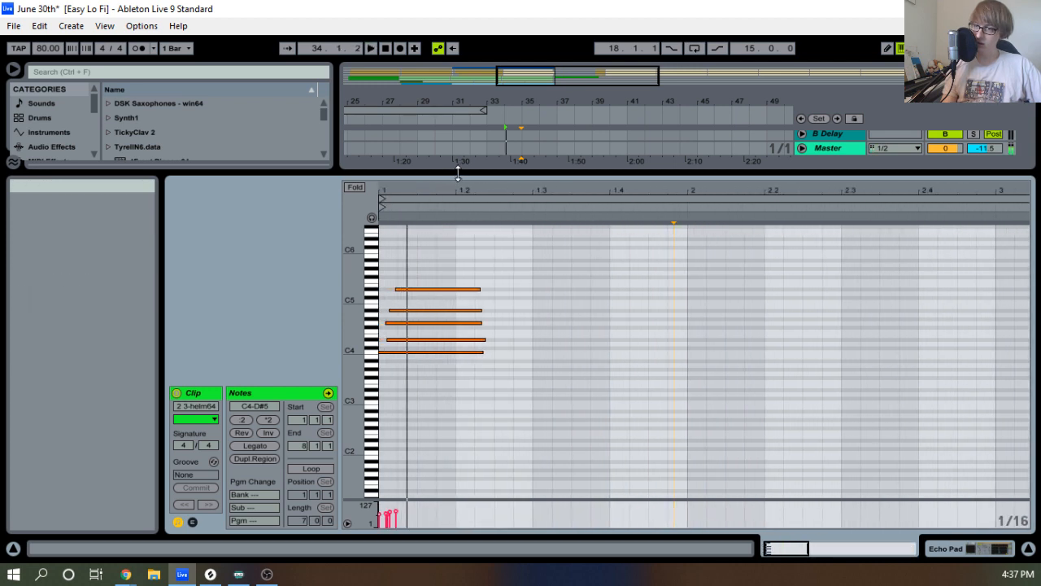
pyautogui.moveTo(456, 173); pyautogui.dragTo(458, 366)
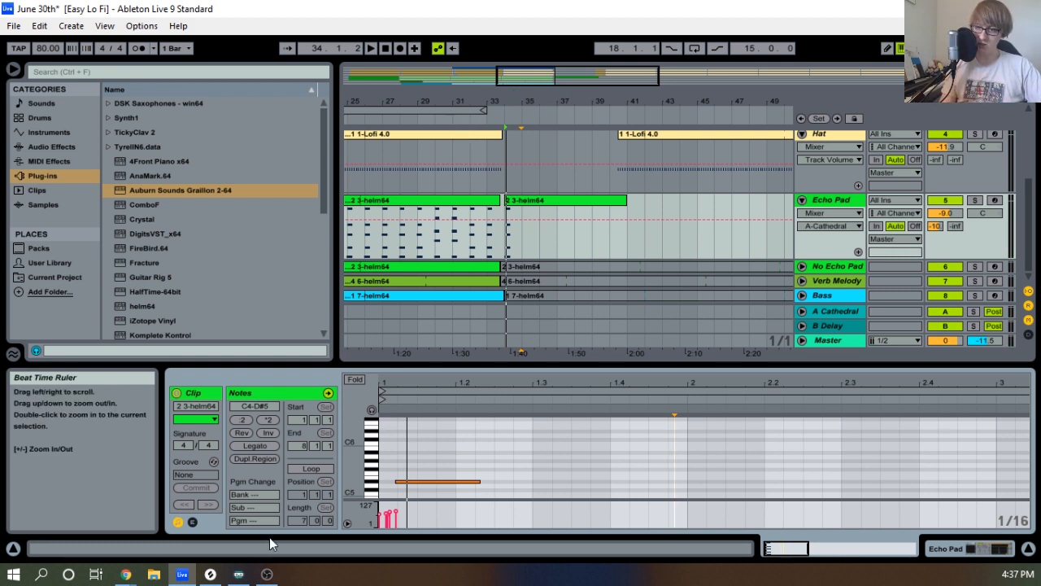
# Switch to Splice in Chrome, browse the recent sample packs, and return to Ableton Live.
pyautogui.moveTo(126, 573)
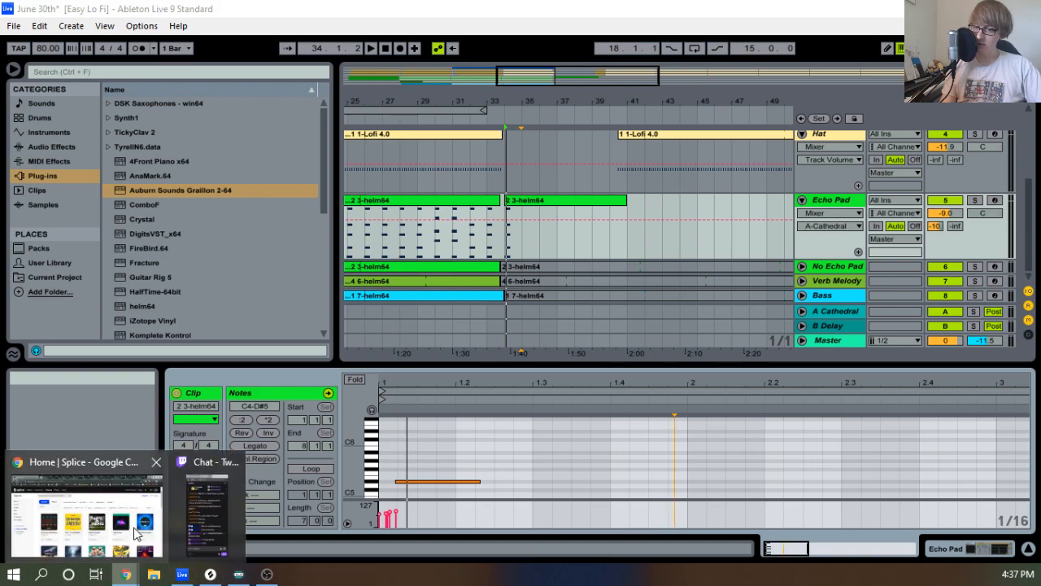
pyautogui.click(131, 521)
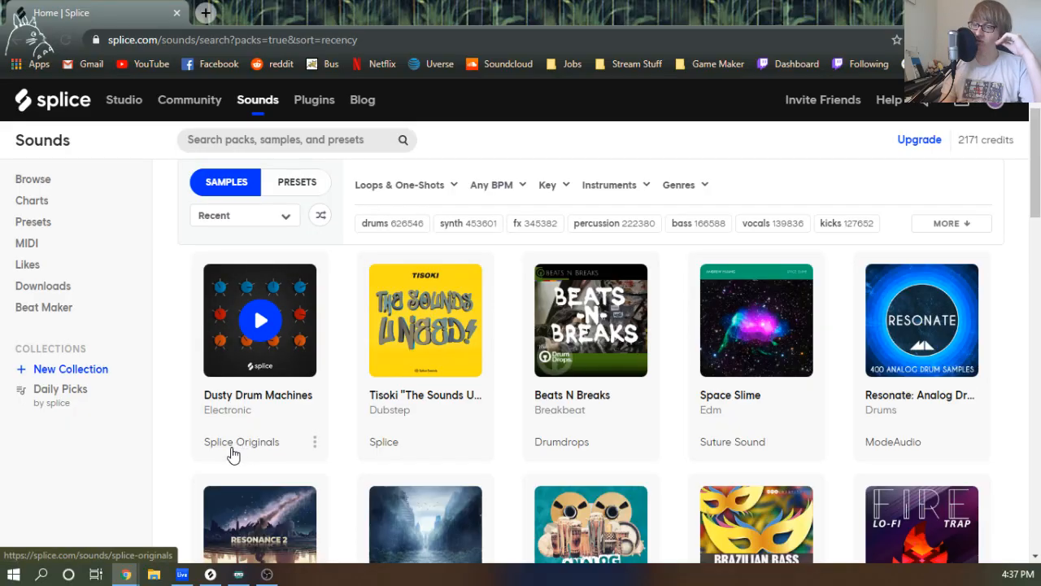
pyautogui.scroll(-5, 234, 456)
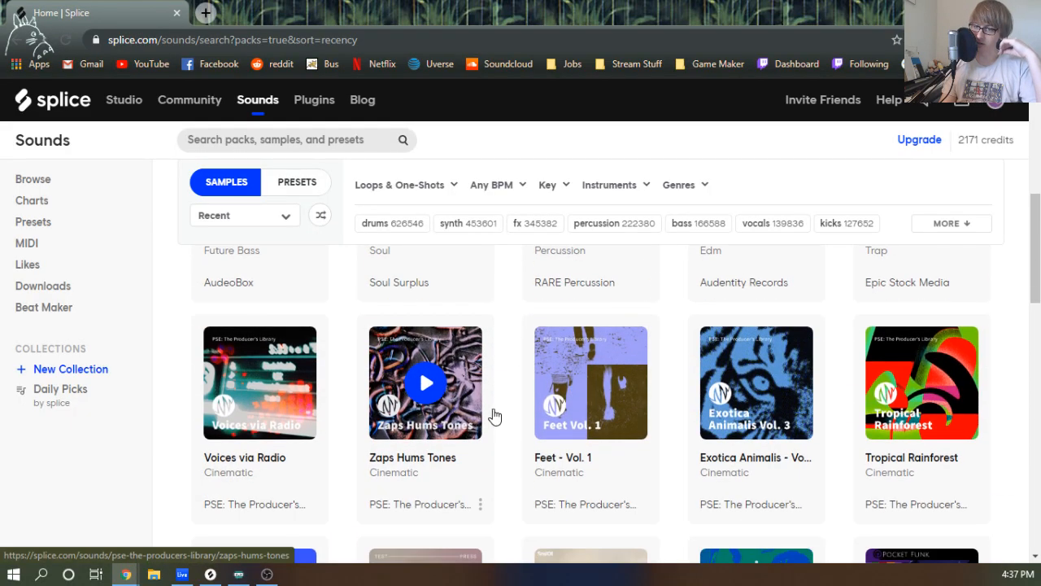
pyautogui.scroll(-1, 464, 429)
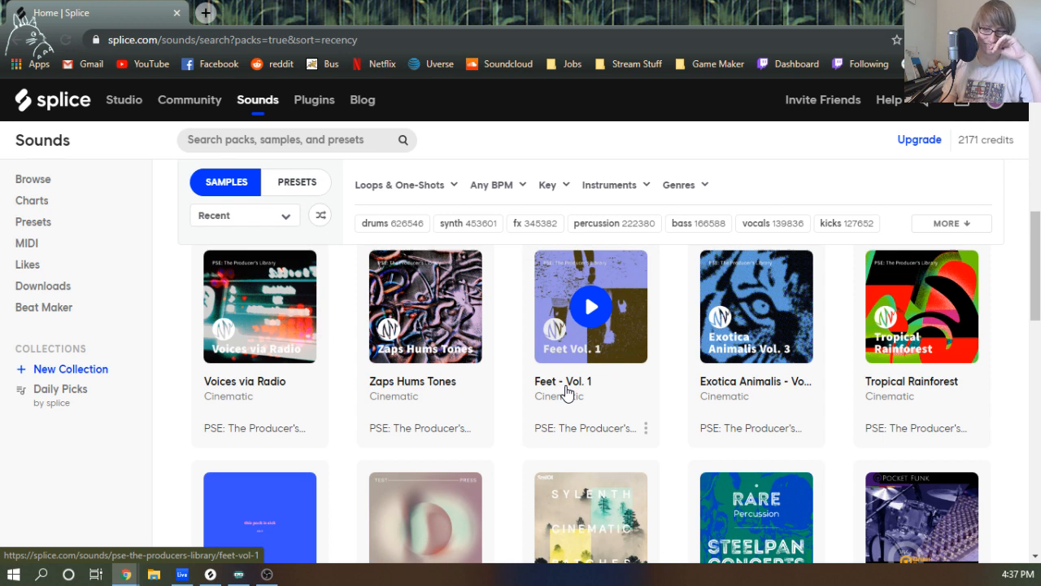
pyautogui.scroll(-3, 567, 392)
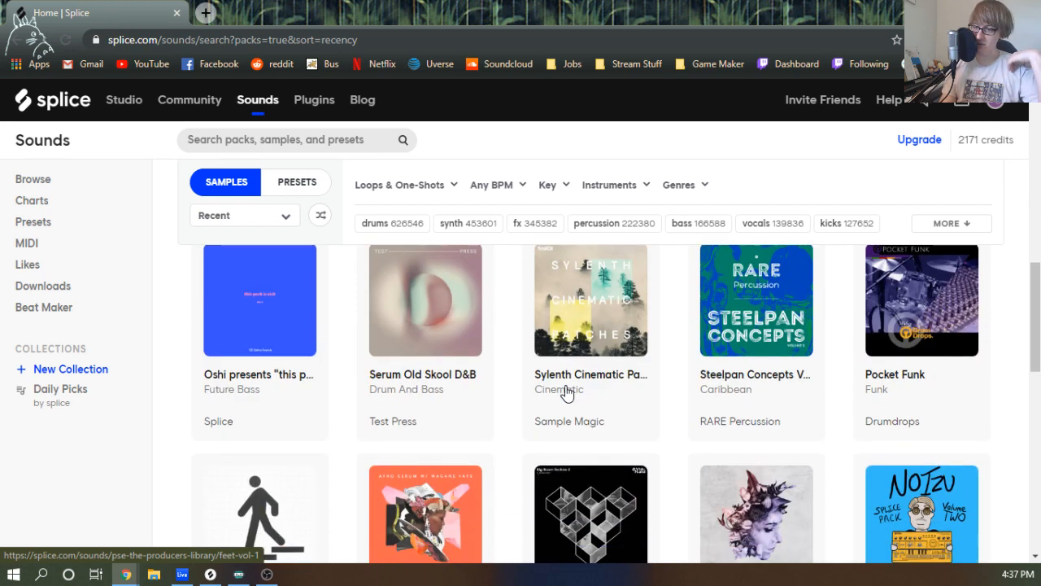
pyautogui.scroll(-1, 566, 386)
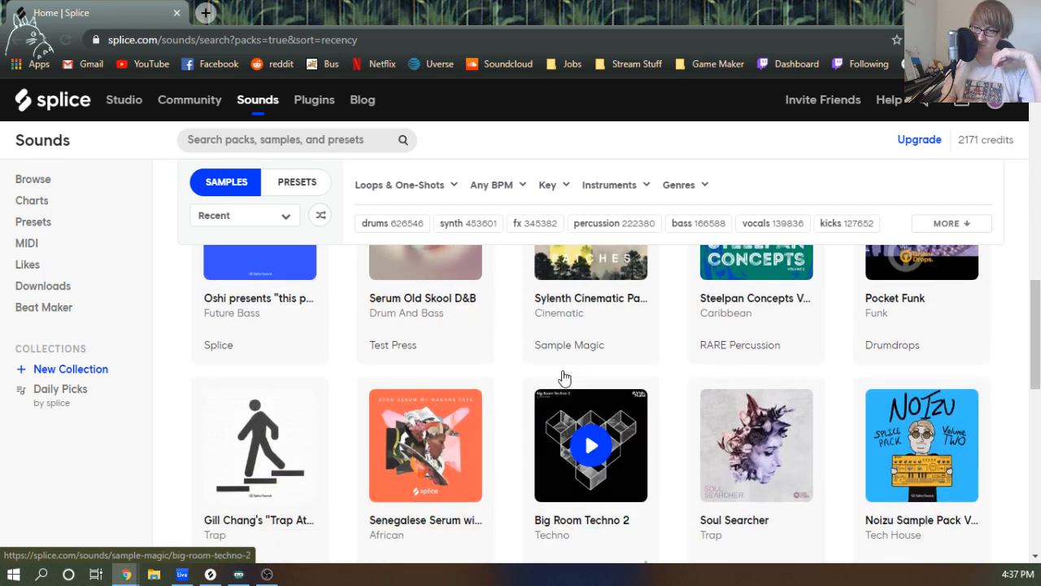
pyautogui.scroll(-3, 563, 368)
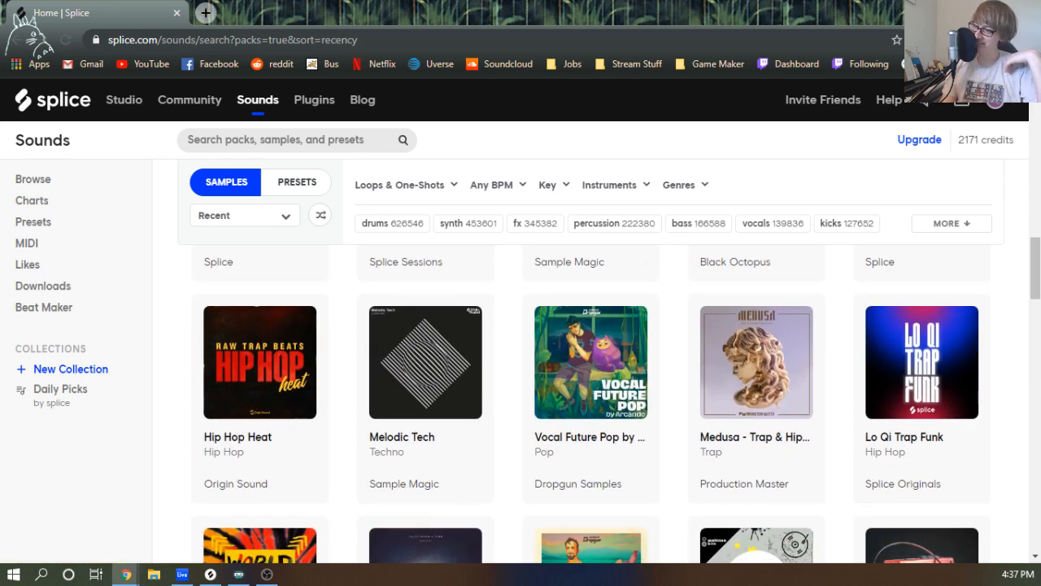
pyautogui.hotkey('alt', 'Tab')
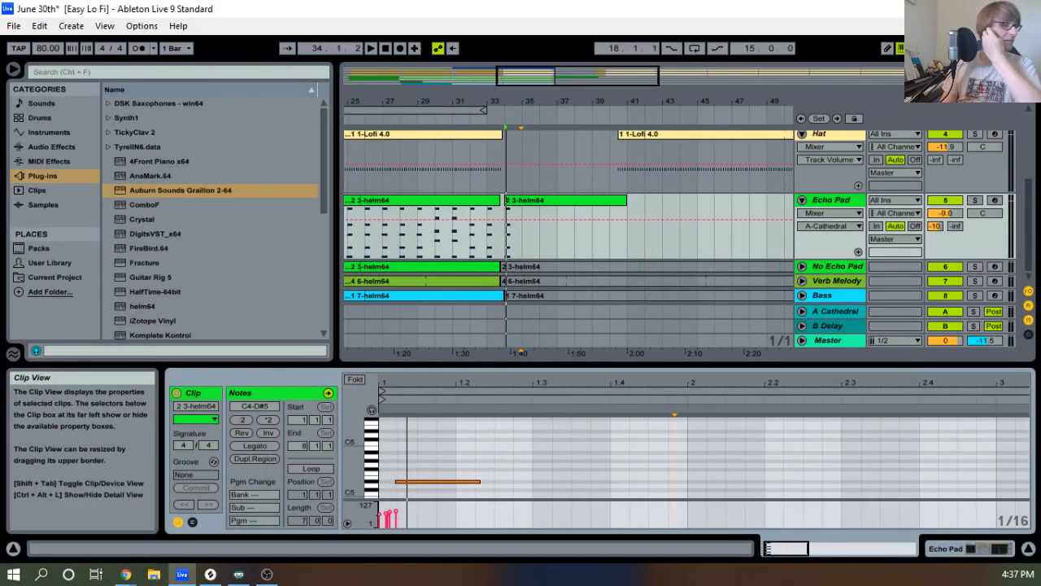
# Delete all notes of the remaining chord from the Echo Pad clip starting at 34.1.1.
pyautogui.click(558, 200)
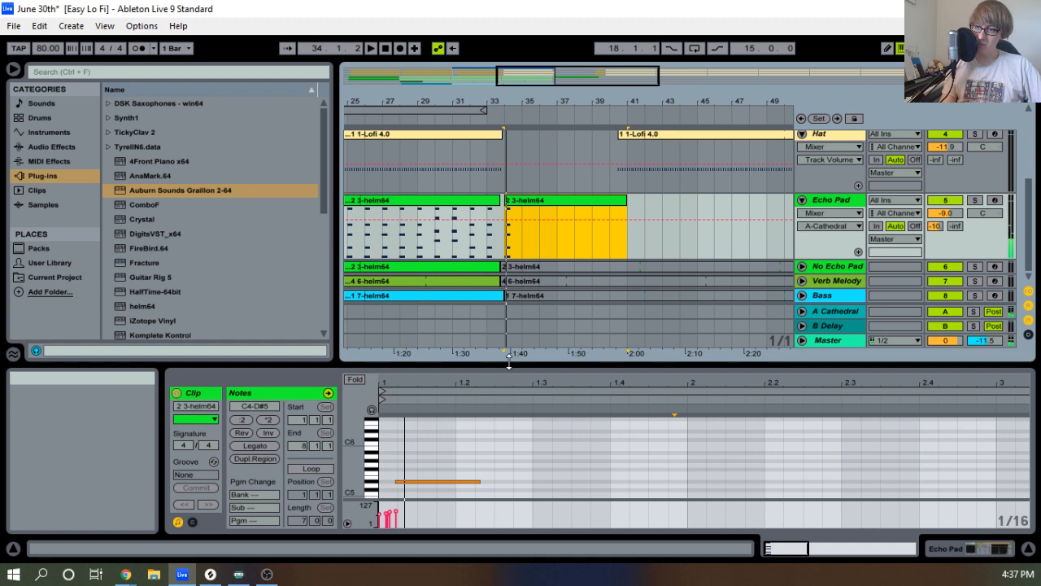
pyautogui.moveTo(511, 365); pyautogui.dragTo(603, 93)
pyautogui.press('space')
pyautogui.moveTo(471, 122); pyautogui.dragTo(598, 154)
pyautogui.moveTo(414, 344); pyautogui.dragTo(520, 175)
pyautogui.press('space')
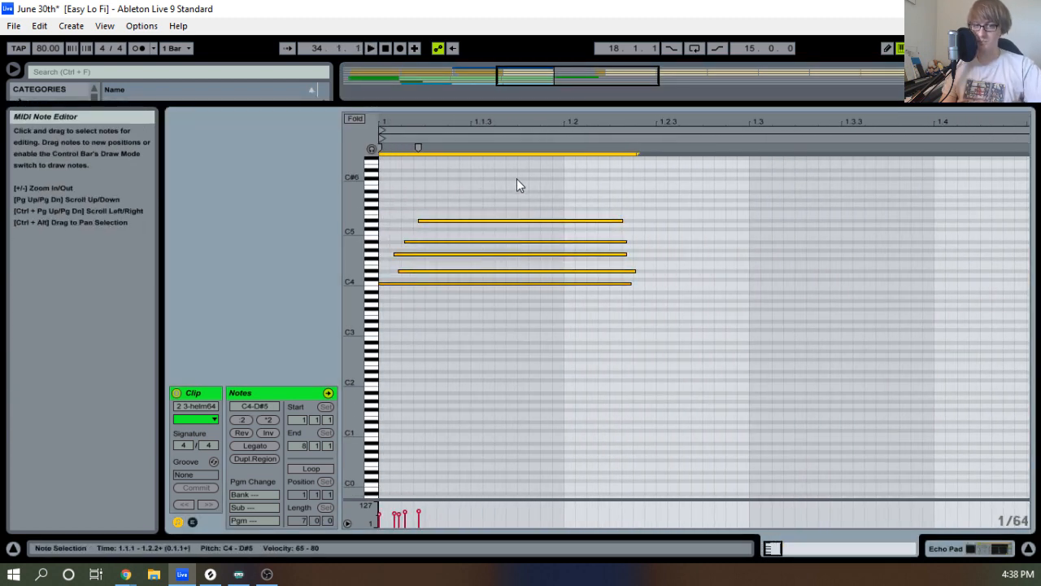
pyautogui.press('Delete')
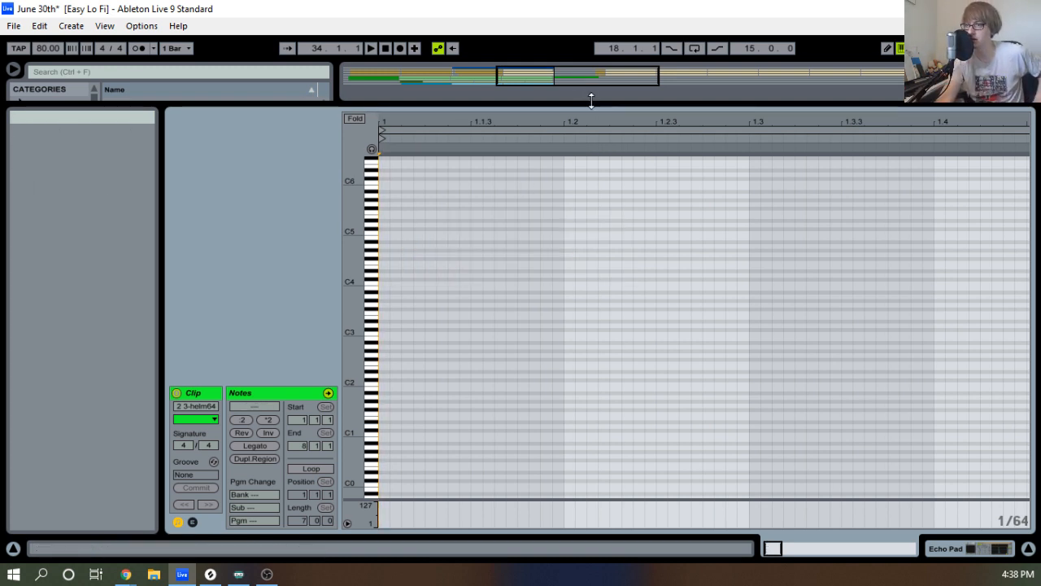
pyautogui.moveTo(593, 100); pyautogui.dragTo(586, 373)
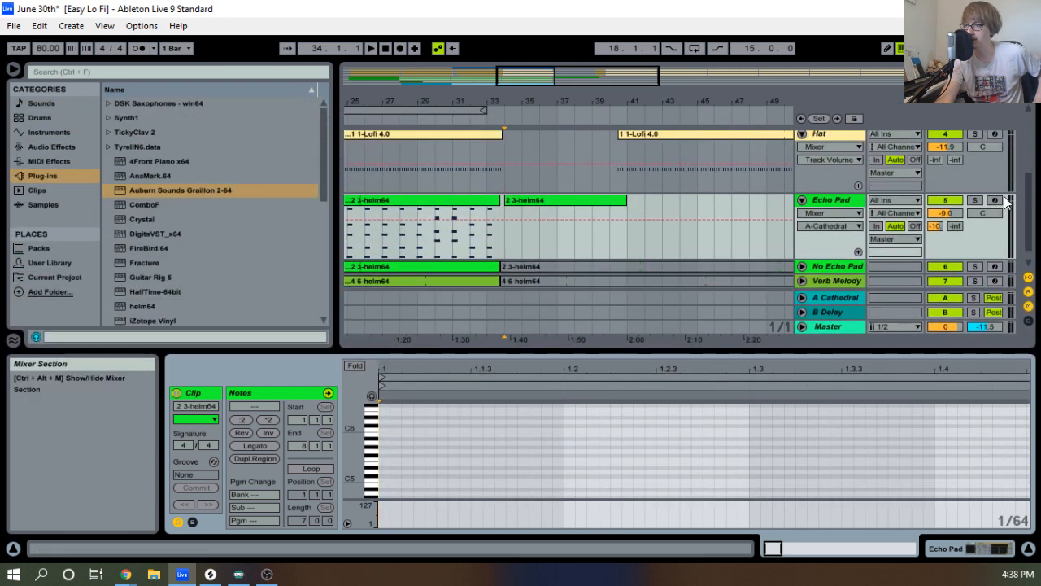
# Add a sixteenth-note C4 at 1.1.1 in the empty Echo Pad clip and turn on note preview.
pyautogui.moveTo(645, 346); pyautogui.dragTo(691, 100)
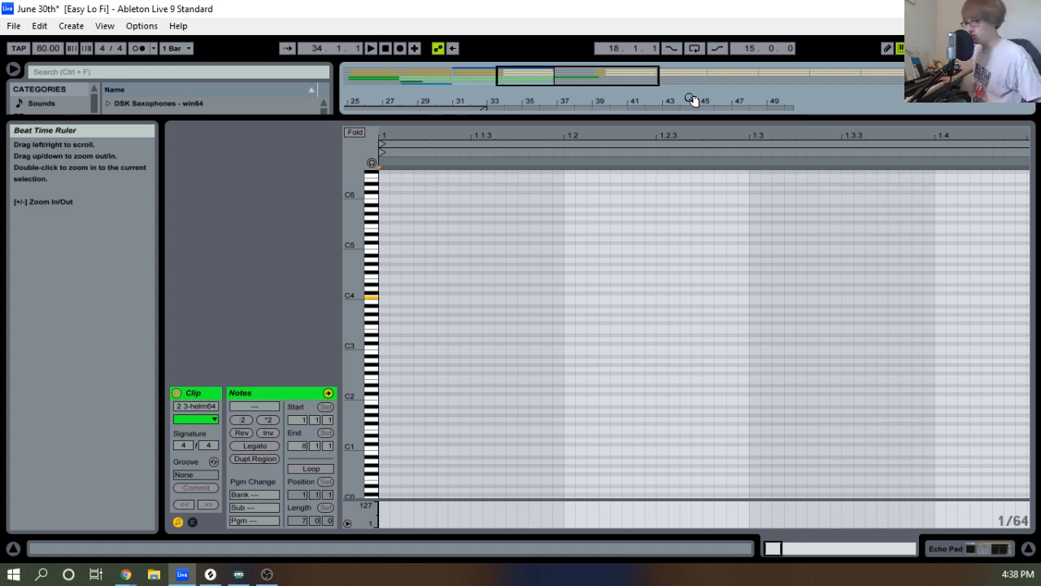
pyautogui.press('space')
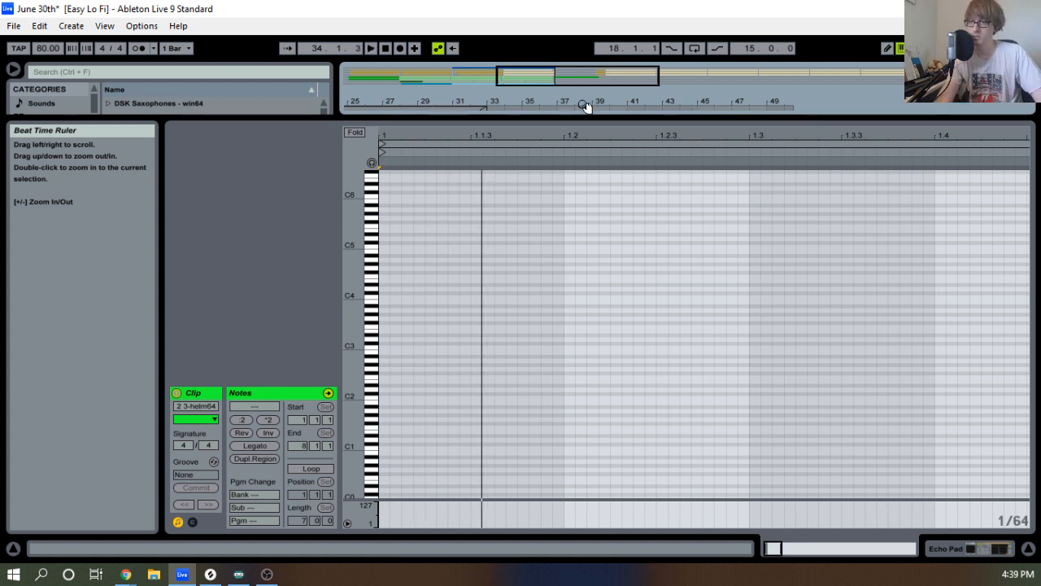
pyautogui.moveTo(585, 137); pyautogui.dragTo(401, 196)
pyautogui.press('space')
pyautogui.press('space')
pyautogui.press('space')
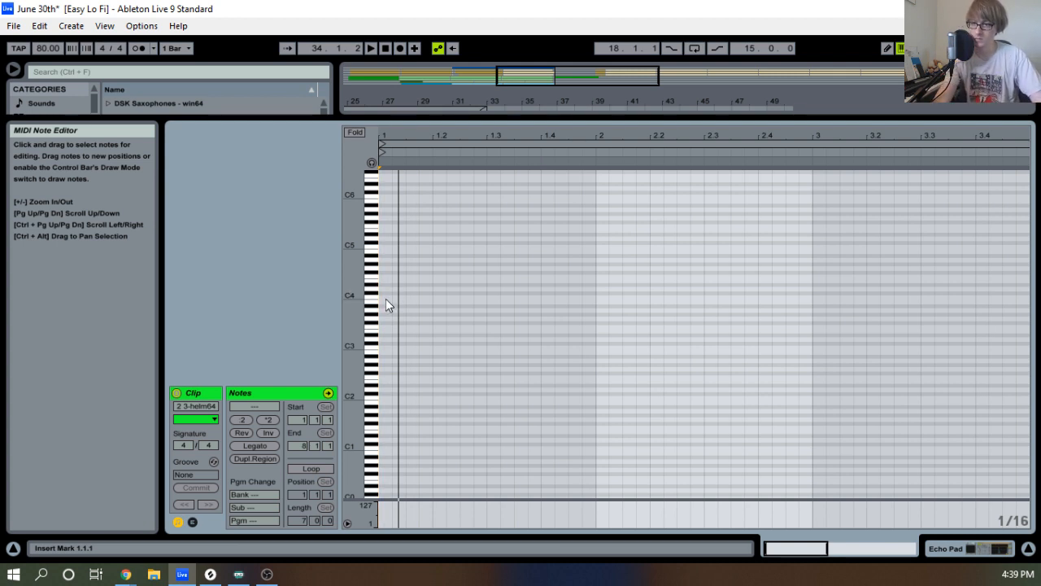
pyautogui.doubleClick(386, 299)
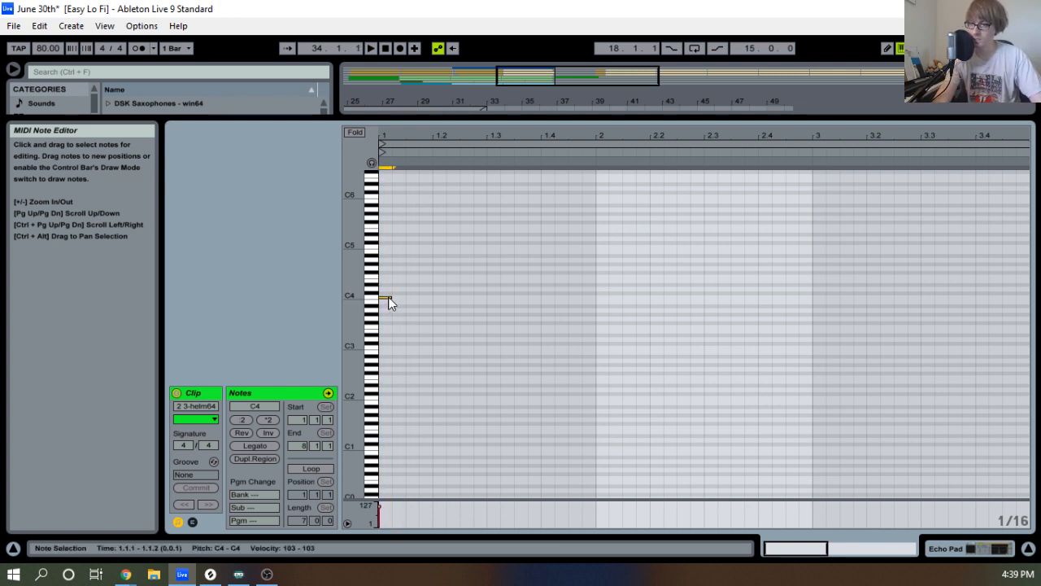
pyautogui.click(372, 164)
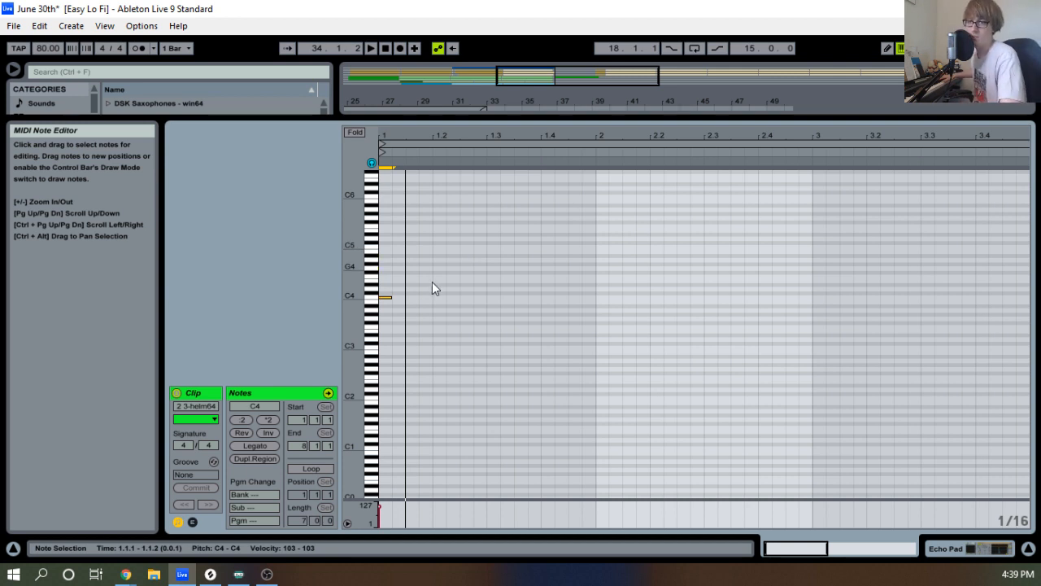
# Add sixteenth notes A#4 at 1.1.2, G4 at 1.1.3 and D#4 at 1.1.4.
pyautogui.doubleClick(399, 257)
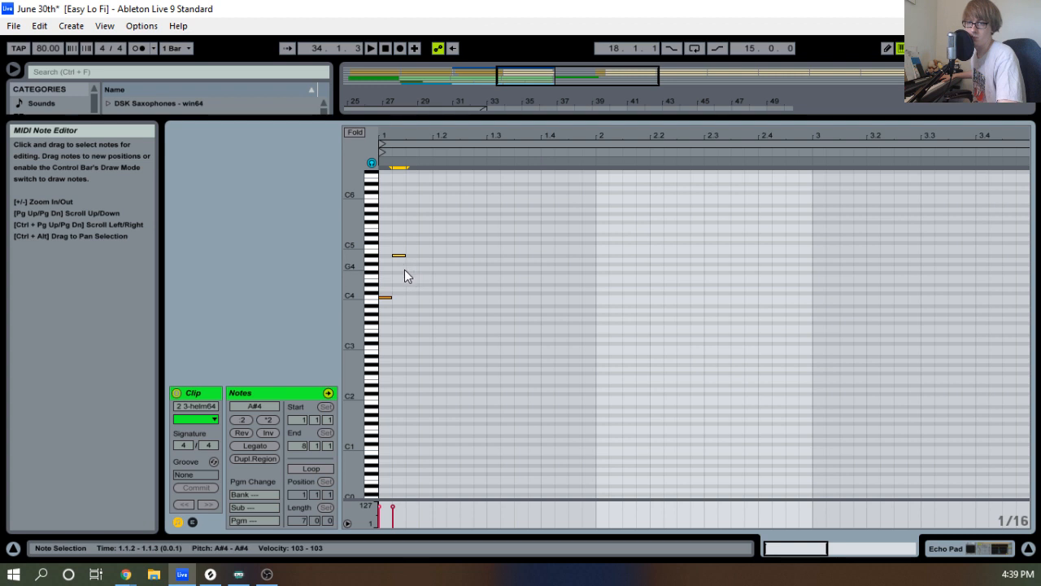
pyautogui.click(408, 274)
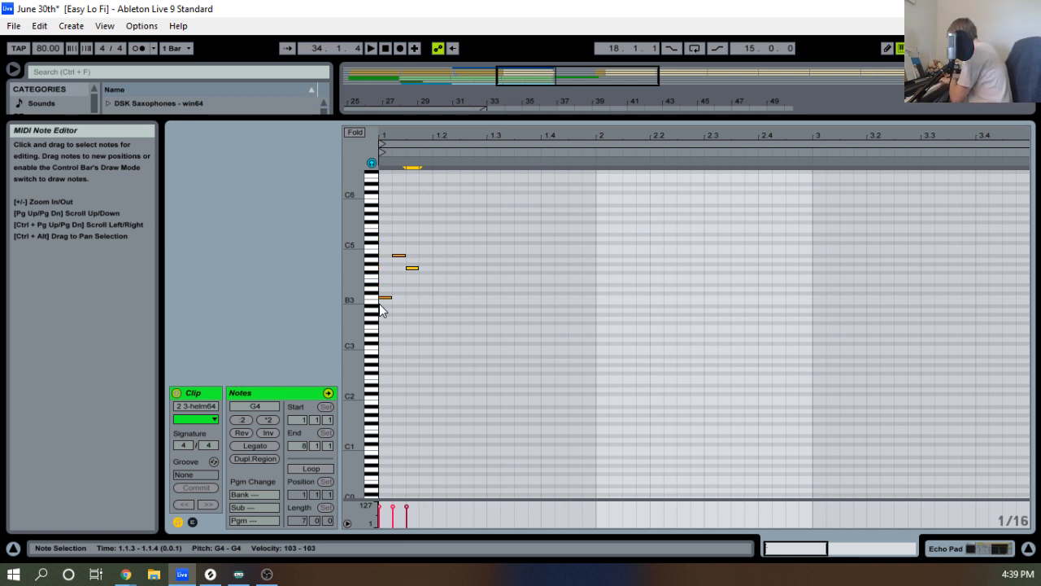
pyautogui.doubleClick(425, 284)
# Play the arrangement from around bar 30 into the break with the Echo Pad clip at 34.1.1 open for editing.
pyautogui.press('space')
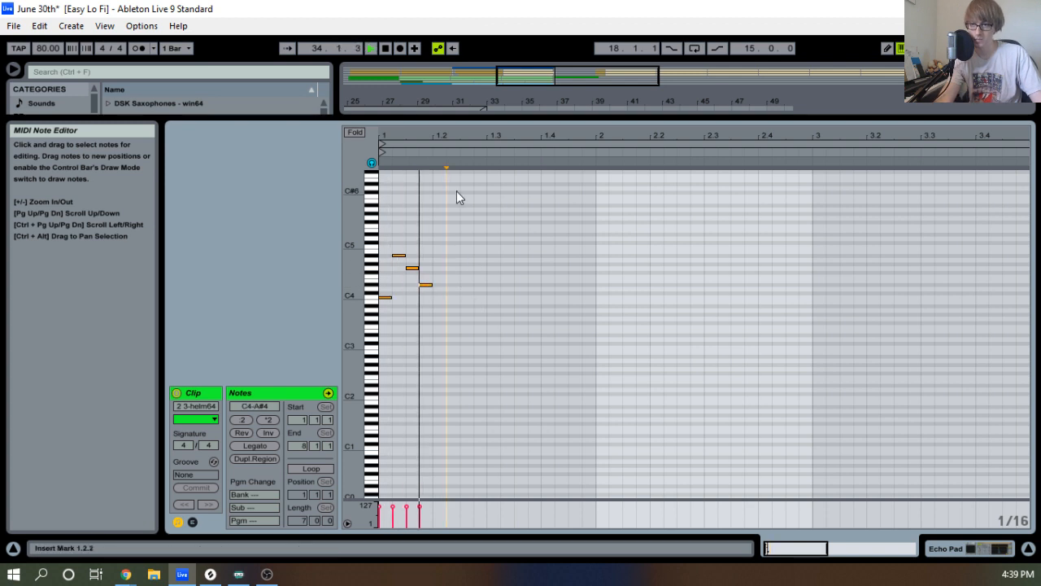
pyautogui.moveTo(453, 137); pyautogui.dragTo(480, 115)
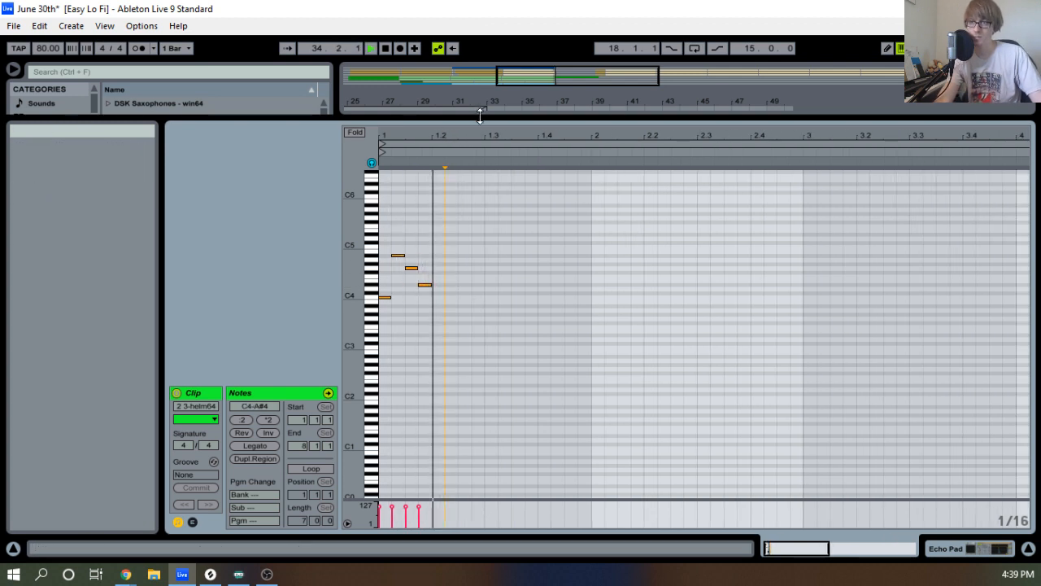
pyautogui.click(480, 116)
pyautogui.click(441, 123)
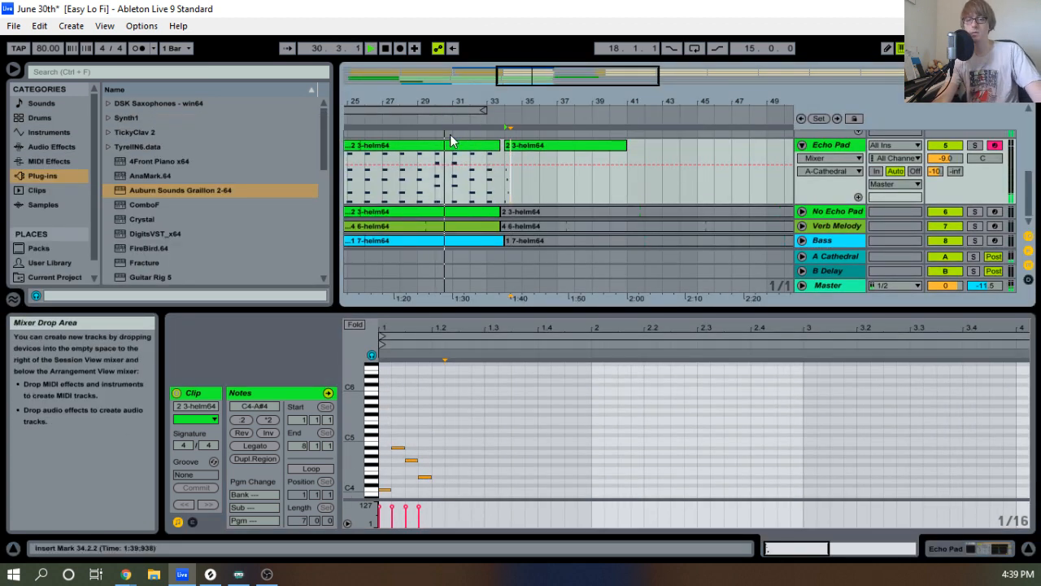
pyautogui.click(551, 143)
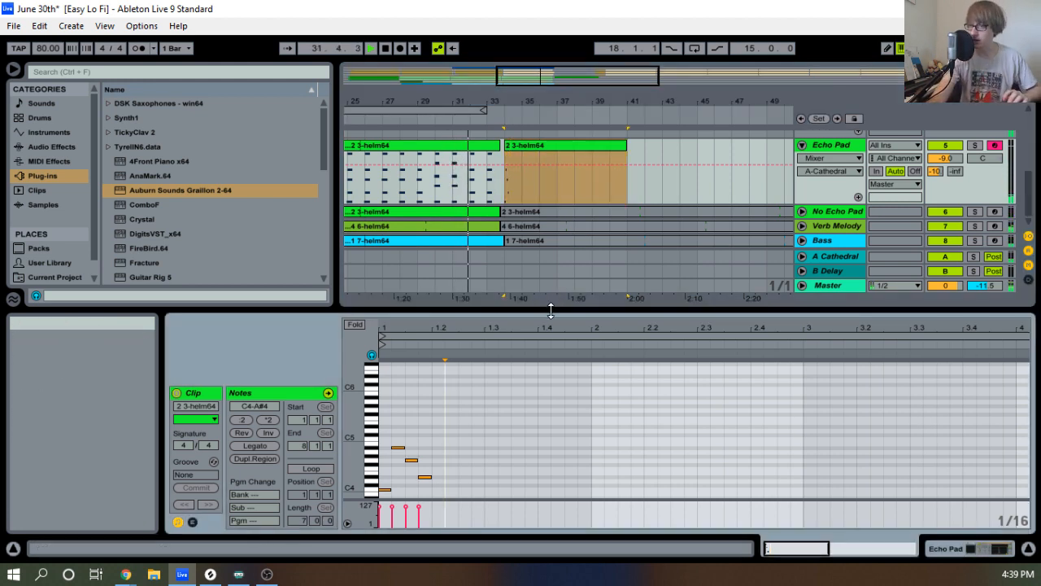
pyautogui.moveTo(551, 310); pyautogui.dragTo(565, 172)
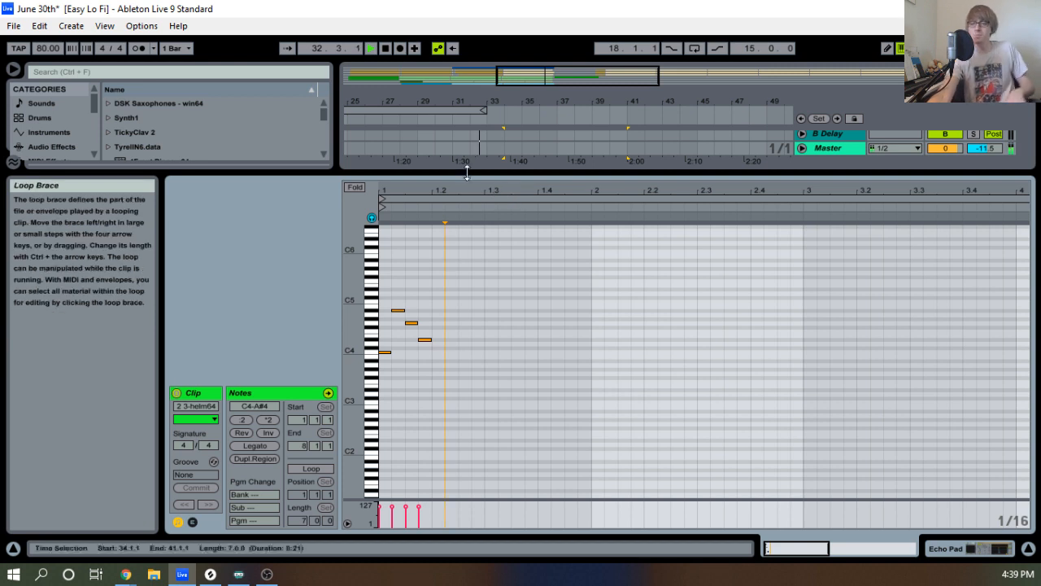
# Duplicate the four-note pattern twice so that it repeats at 1.2.1 and 1.3.1, and stop playback.
pyautogui.moveTo(477, 275); pyautogui.dragTo(381, 419)
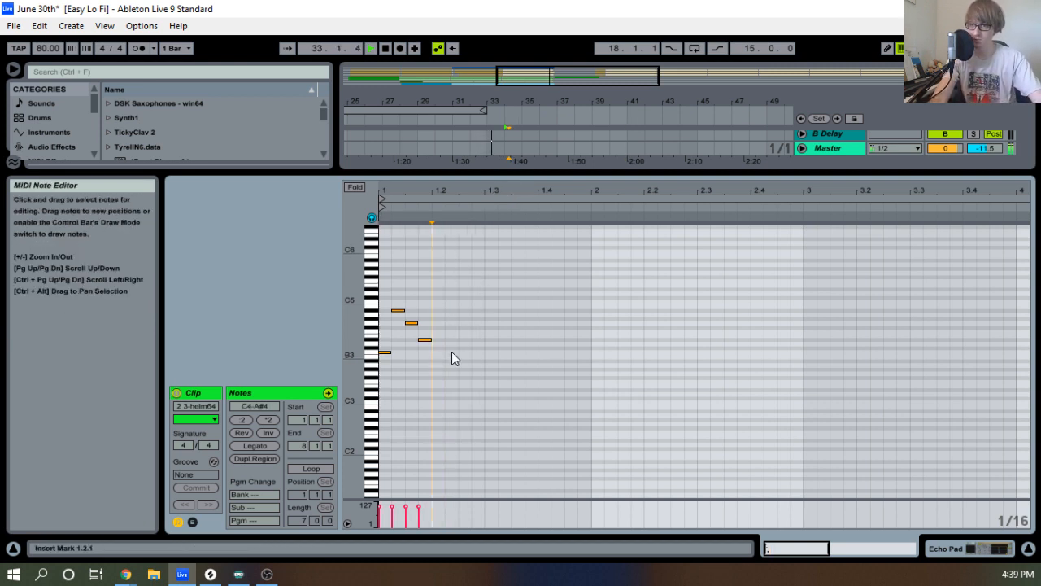
pyautogui.hotkey('ctrl', 'd')
pyautogui.hotkey('ctrl', 'd')
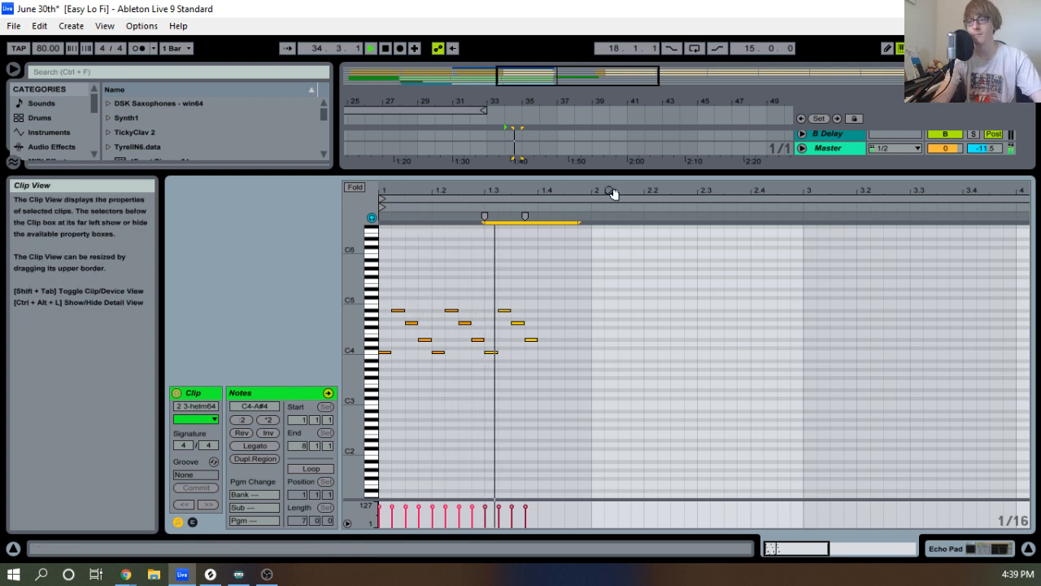
pyautogui.press('space')
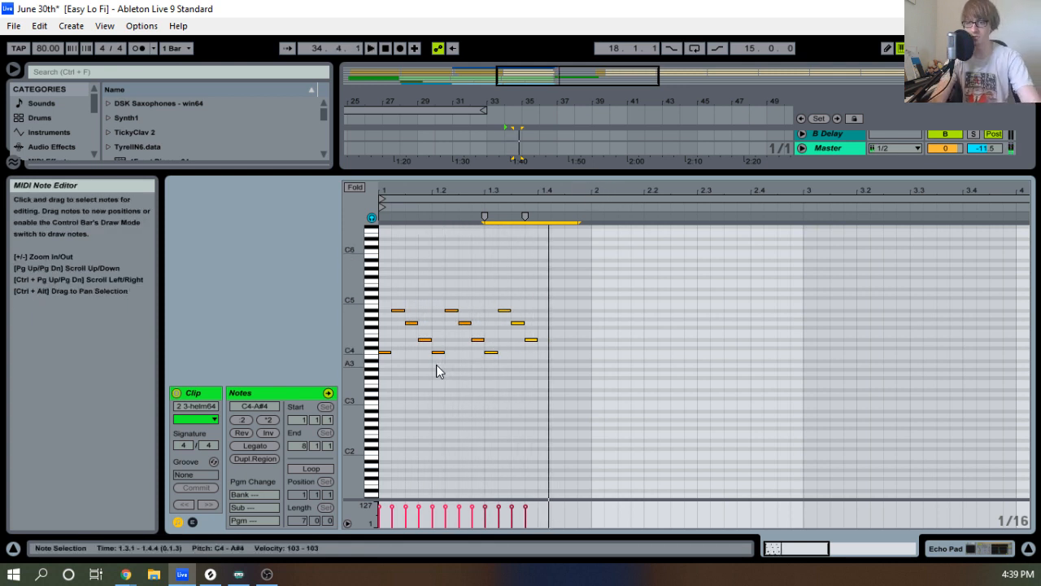
# Raise the Echo Pad note at 1.2.1, the first of the second pattern, to D5.
pyautogui.moveTo(436, 364); pyautogui.dragTo(642, 289)
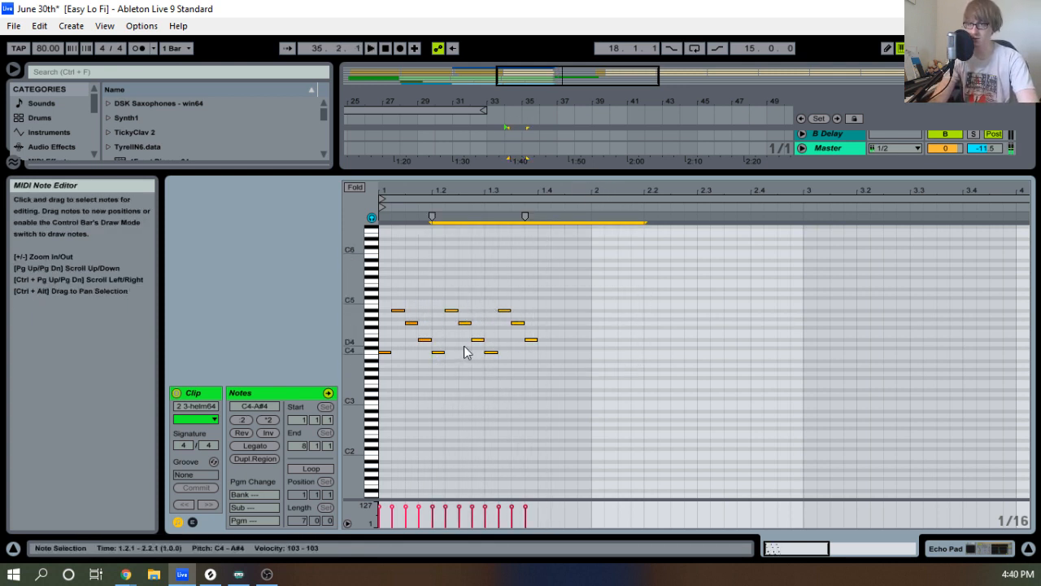
pyautogui.moveTo(445, 374); pyautogui.dragTo(559, 285)
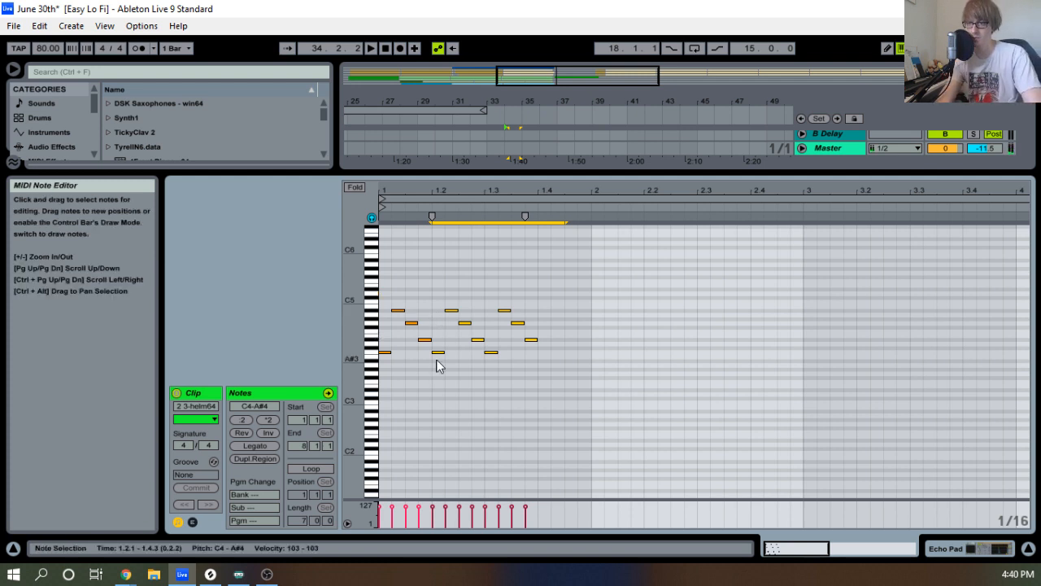
pyautogui.doubleClick(439, 307)
pyautogui.press('Up')
pyautogui.press('Up')
pyautogui.press('Up')
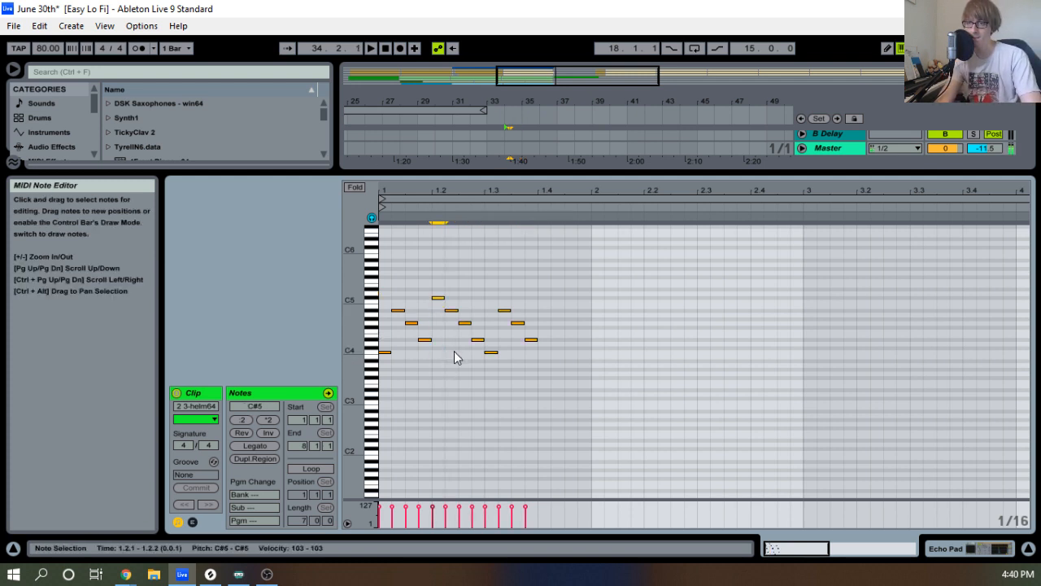
pyautogui.press('space')
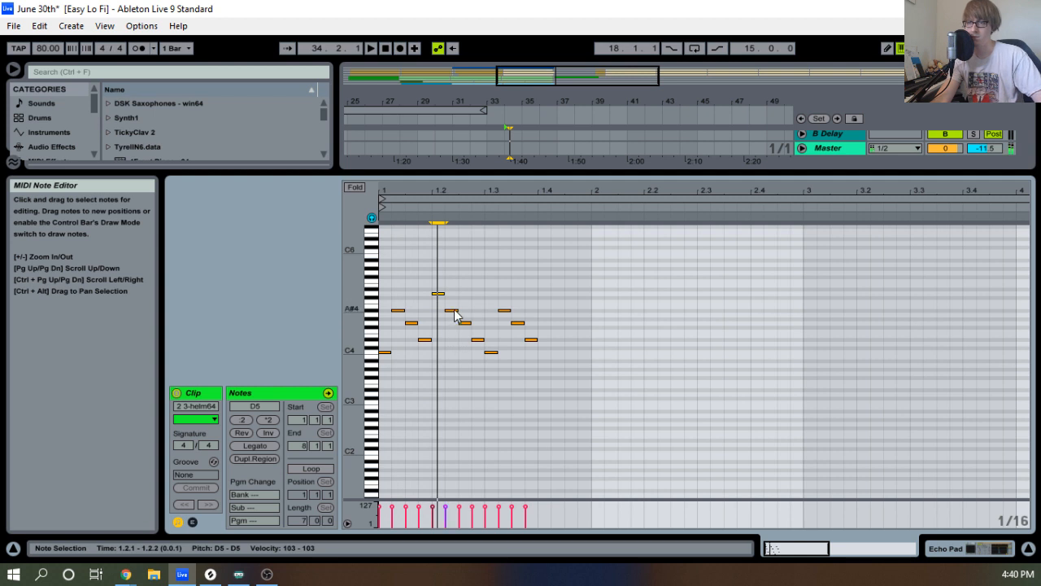
# Lower the note at 1.2.2 to G4 and raise the note at 1.2.3 to A4.
pyautogui.click(451, 311)
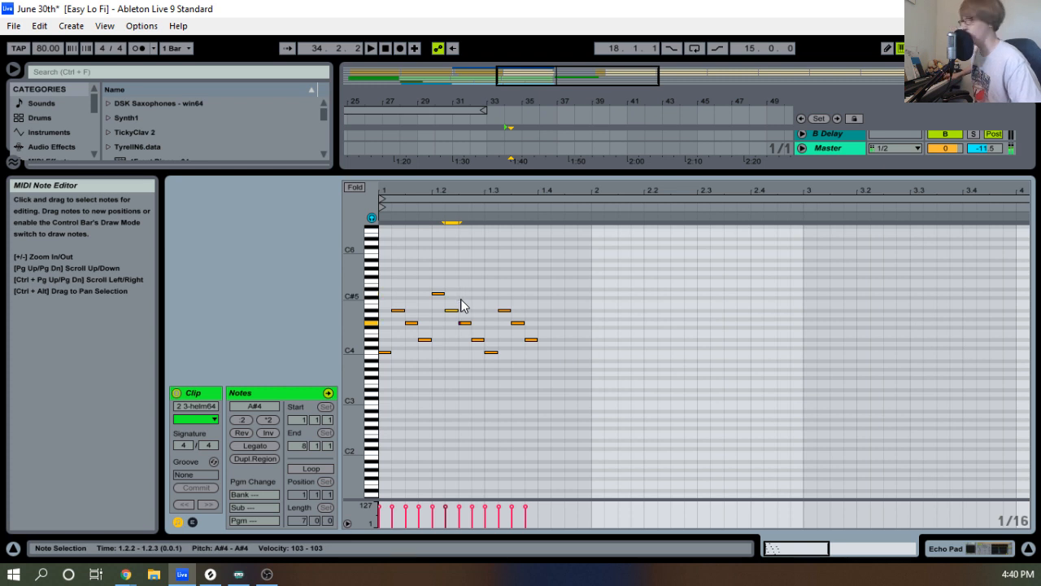
pyautogui.moveTo(454, 311)
pyautogui.mouseDown()
pyautogui.moveTo(458, 324)
pyautogui.moveTo(465, 319)
pyautogui.mouseUp()
pyautogui.press('Up')
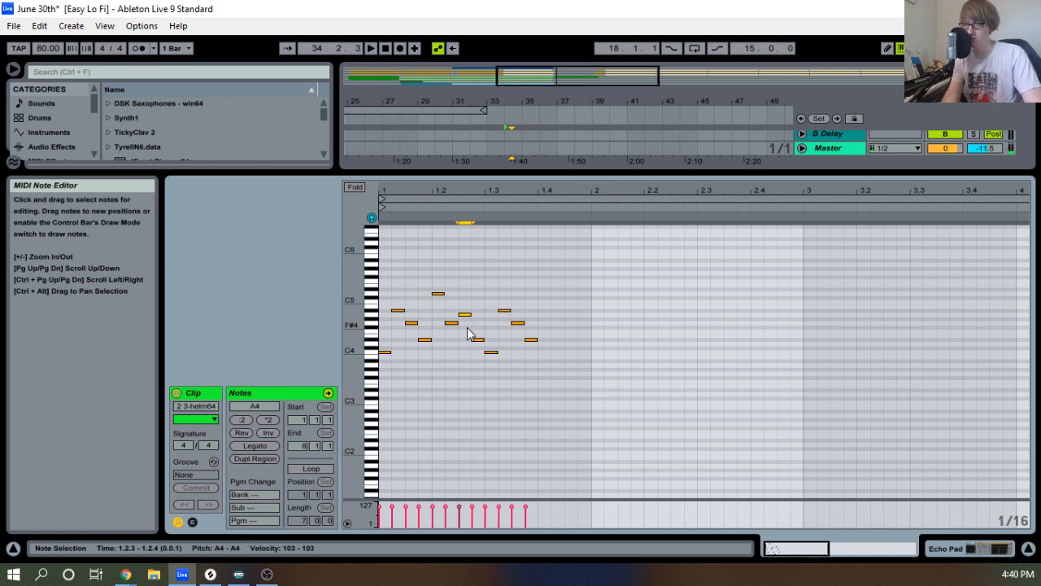
# Raise the Echo Pad note at 1.2.3 to A#4 and play the first two groups of the arpeggio.
pyautogui.press('Up')
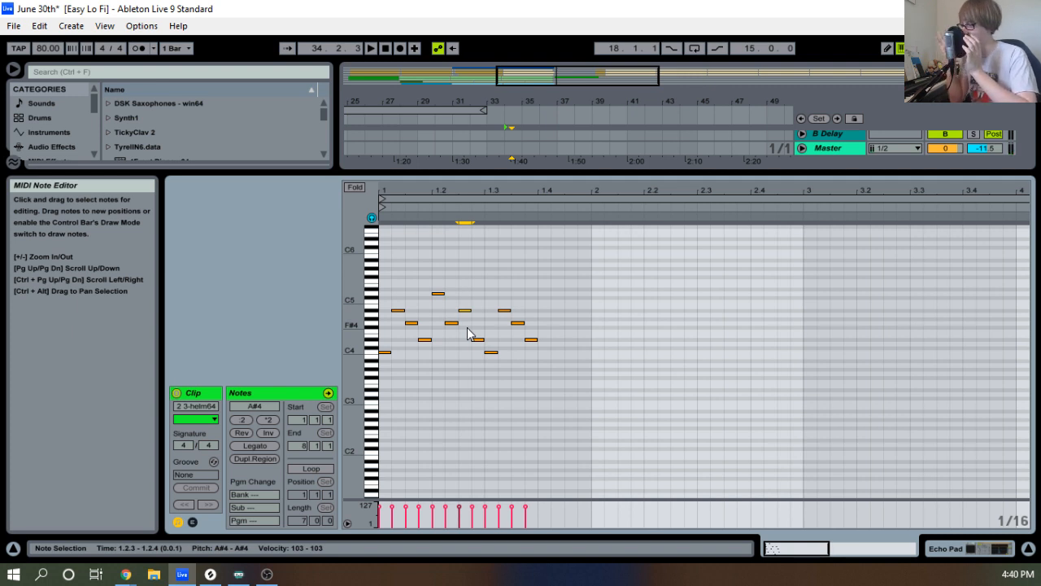
pyautogui.press('space')
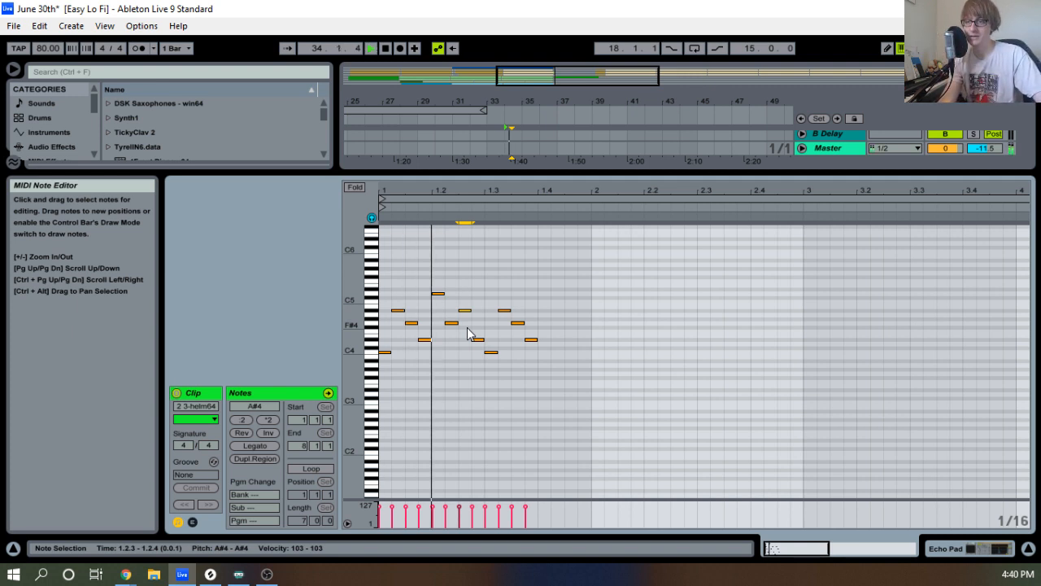
pyautogui.moveTo(495, 190); pyautogui.dragTo(504, 205)
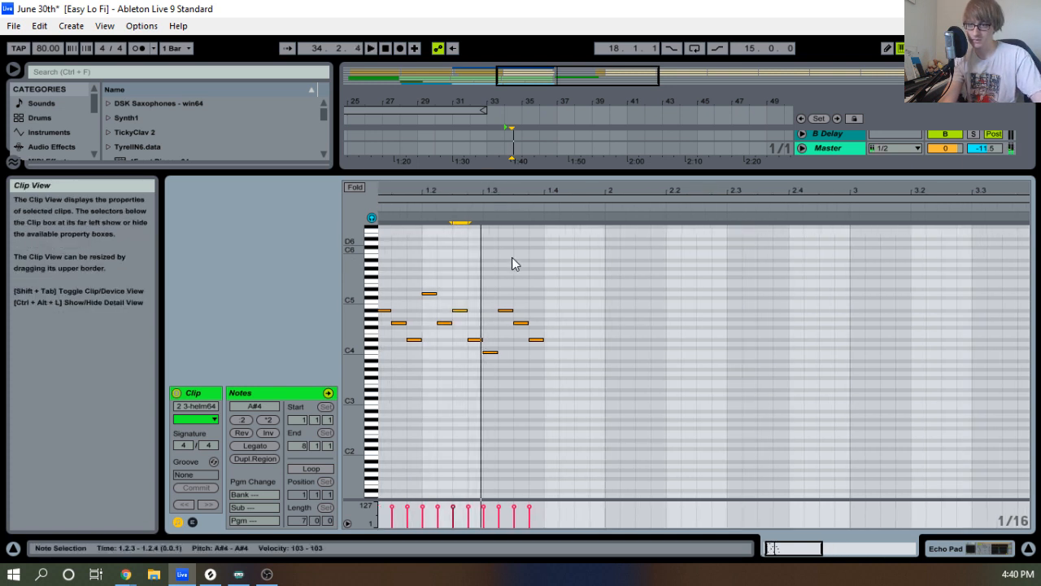
pyautogui.click(475, 339)
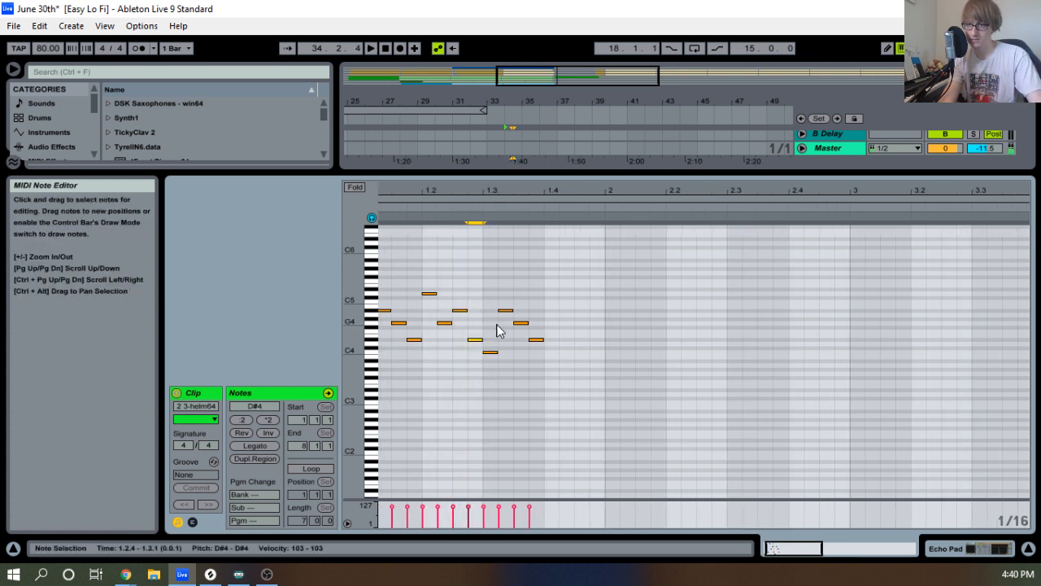
pyautogui.moveTo(488, 190); pyautogui.dragTo(489, 205)
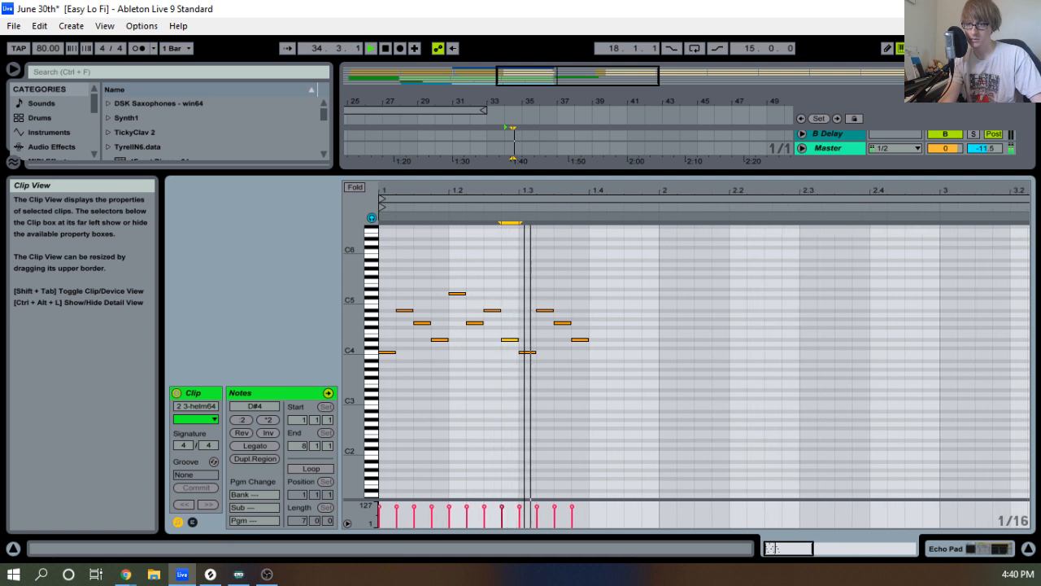
pyautogui.press('space')
# Delete the four notes from 1.3.1 onward and repeat the remaining eight-note pattern three times so it fills the clip up to bar 3.
pyautogui.moveTo(530, 378); pyautogui.dragTo(669, 262)
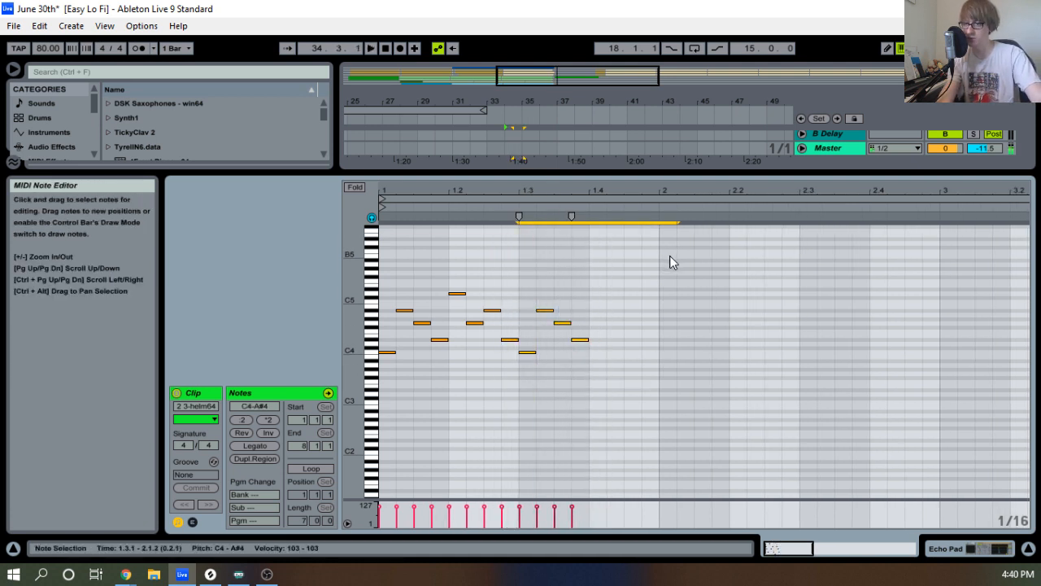
pyautogui.press('Delete')
pyautogui.hotkey('ctrl', 'a')
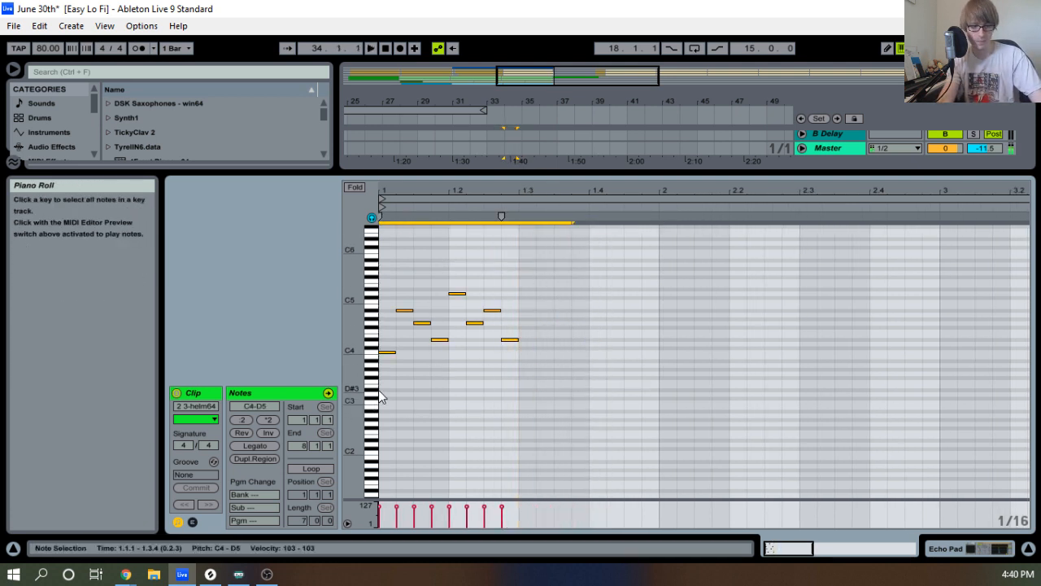
pyautogui.press('space')
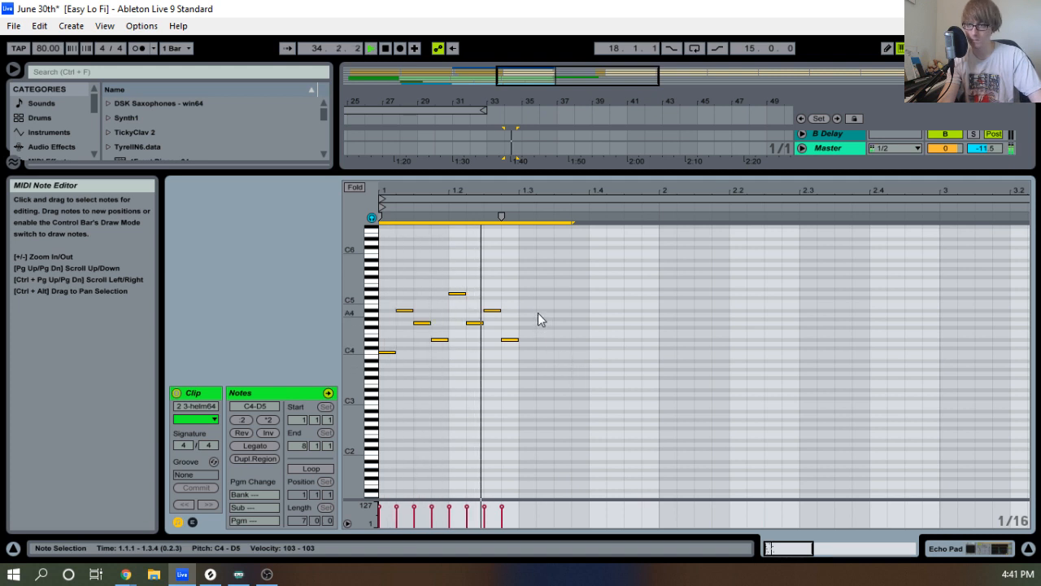
pyautogui.hotkey('ctrl', 'd')
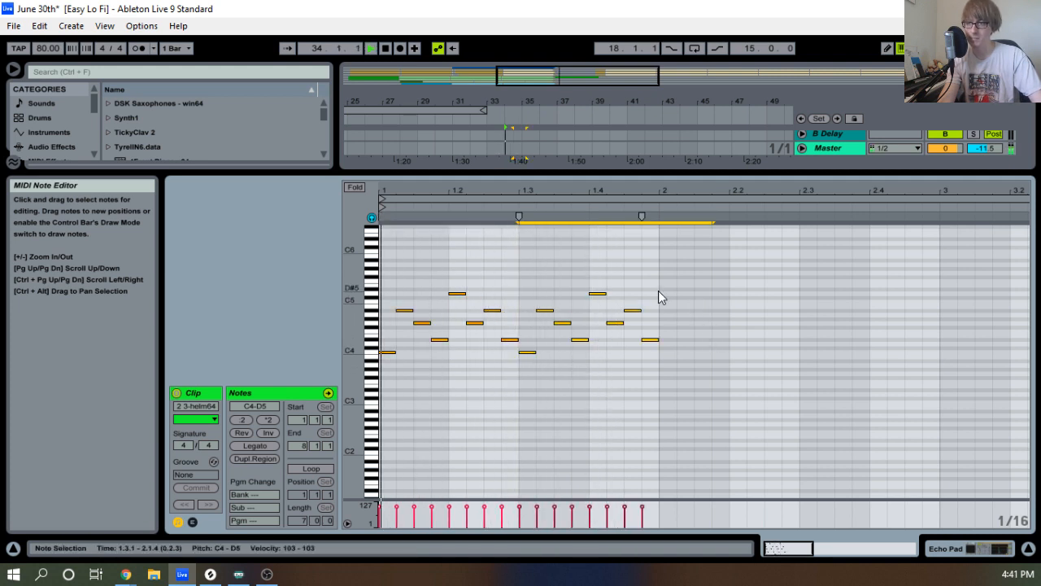
pyautogui.hotkey('ctrl', 'd')
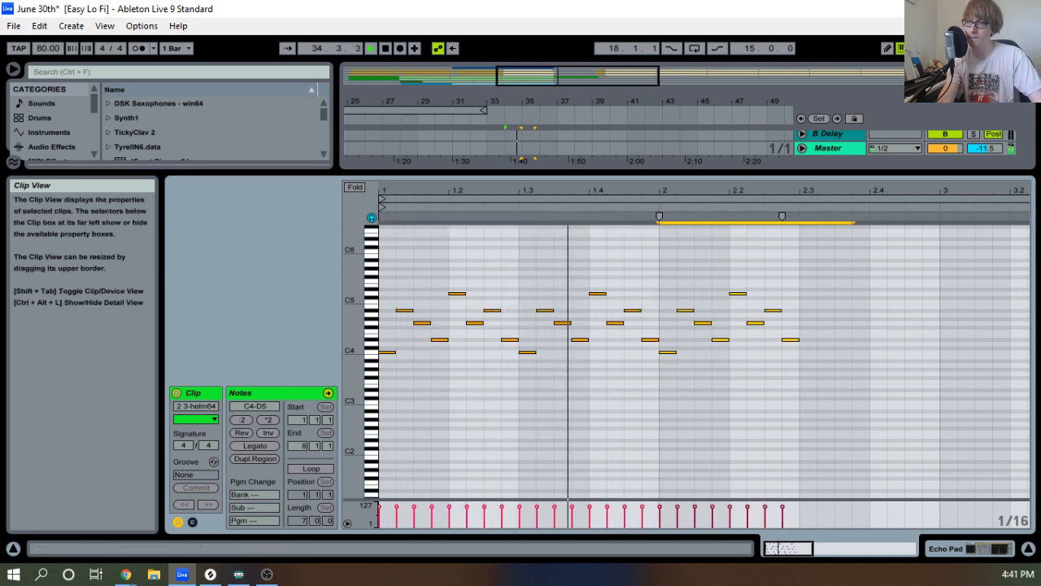
pyautogui.moveTo(622, 190); pyautogui.dragTo(622, 154)
pyautogui.click(618, 285)
pyautogui.hotkey('ctrl', 'v')
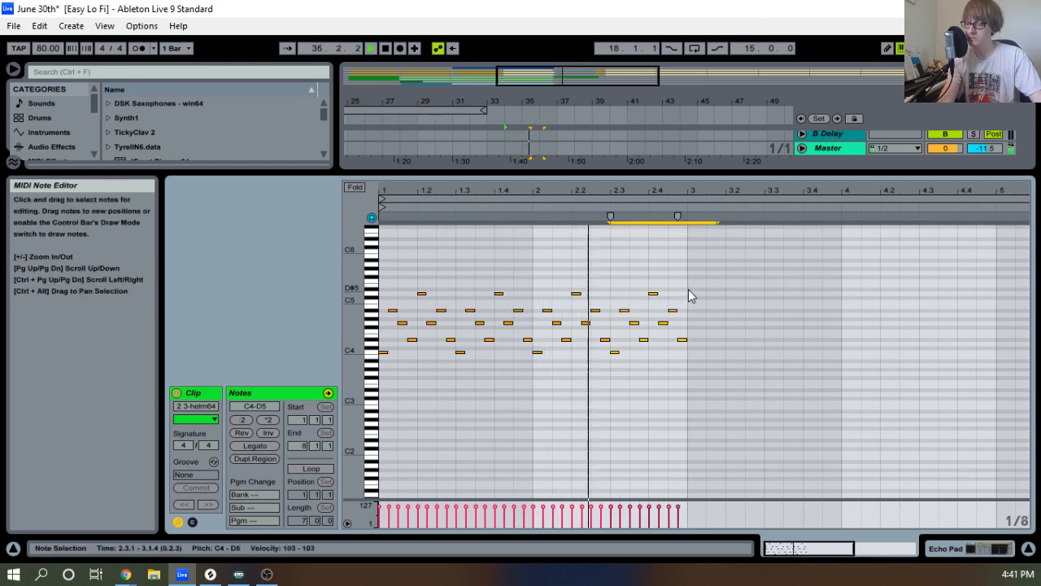
# Play the arrangement from just before the break through the repeated Echo Pad arpeggio, then stop playback with the clip open for editing.
pyautogui.moveTo(738, 192); pyautogui.dragTo(604, 353)
pyautogui.press('space')
pyautogui.click(478, 116)
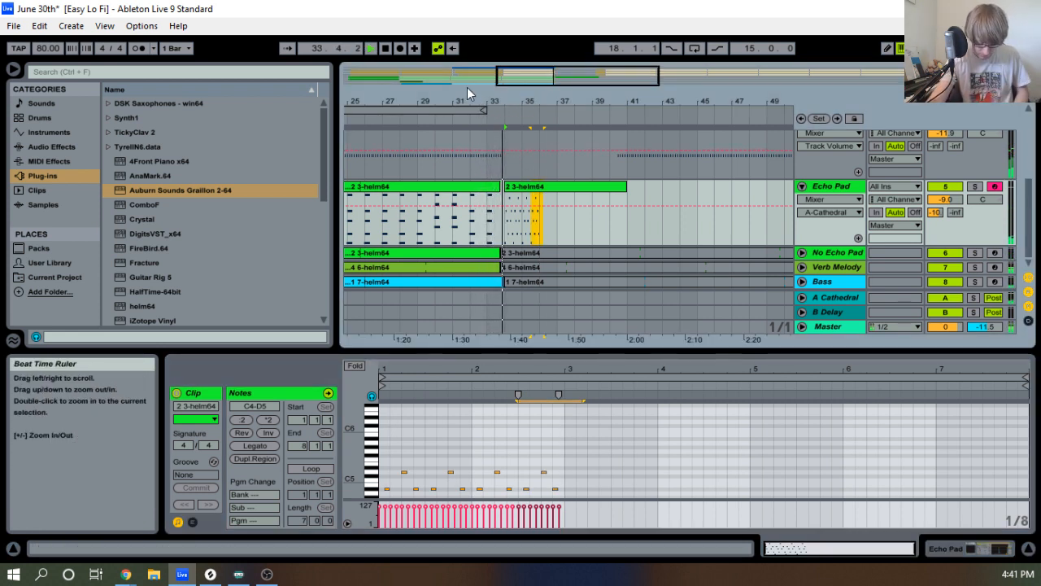
pyautogui.click(532, 187)
pyautogui.moveTo(594, 353); pyautogui.dragTo(595, 116)
pyautogui.moveTo(537, 138); pyautogui.dragTo(535, 179)
pyautogui.press('space')
# Paste the eight-note pattern at 3.1.1 and lower its first note to G#3.
pyautogui.click(588, 239)
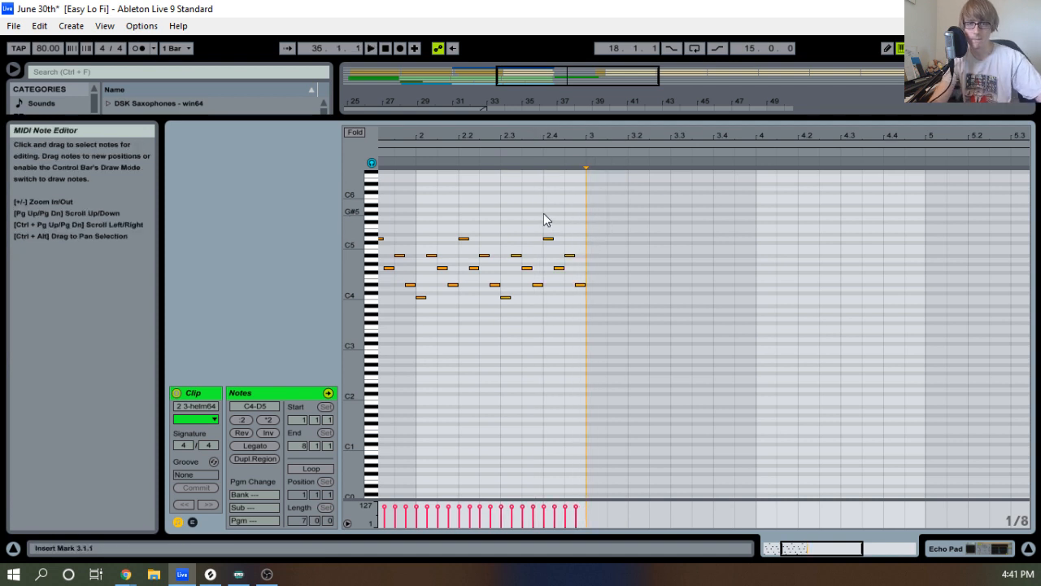
pyautogui.hotkey('ctrl', 'v')
pyautogui.moveTo(589, 335); pyautogui.dragTo(600, 298)
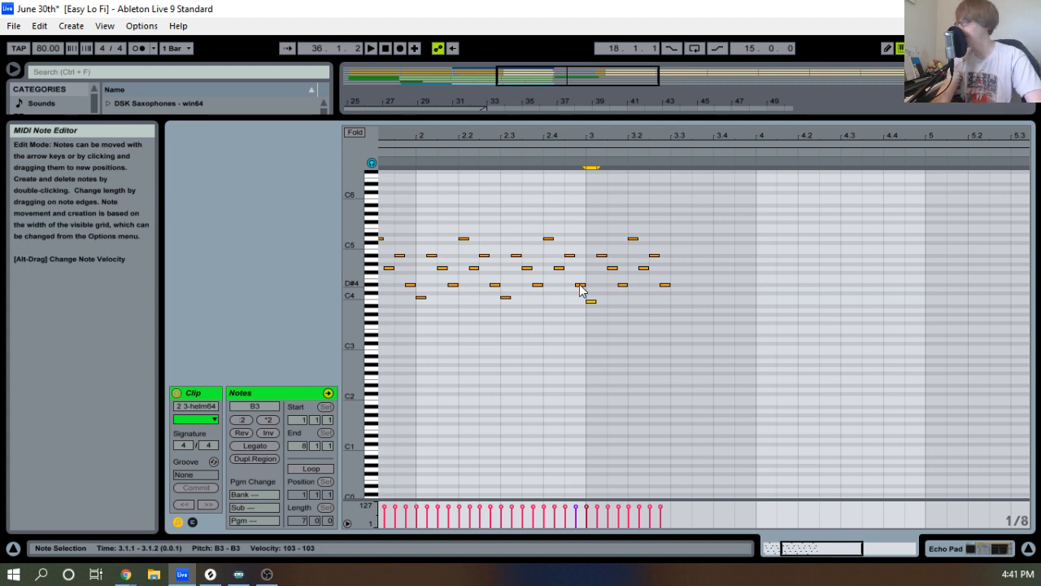
pyautogui.press('Down')
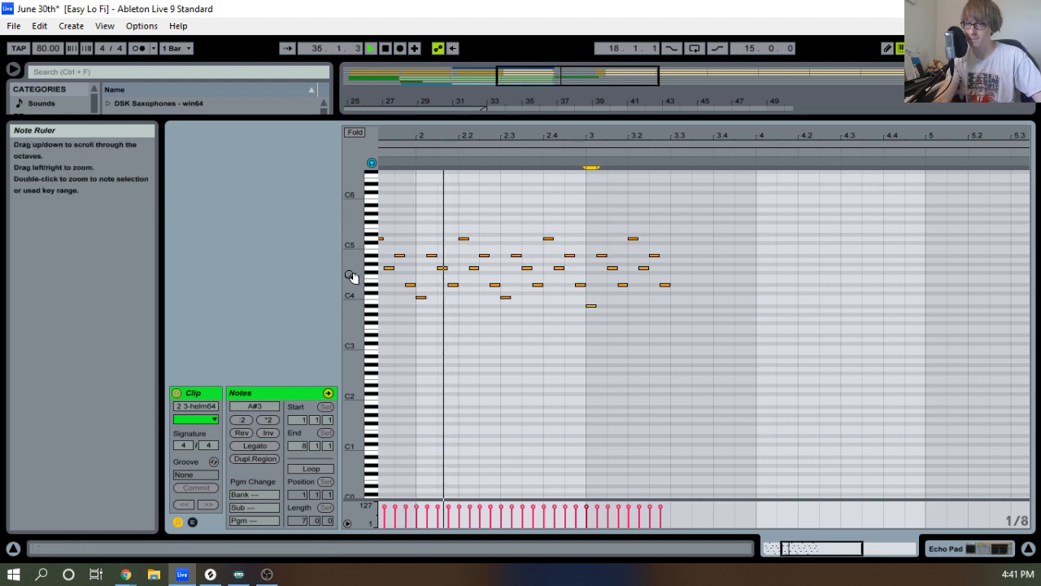
pyautogui.moveTo(353, 277); pyautogui.dragTo(369, 278)
pyautogui.moveTo(634, 129); pyautogui.dragTo(711, 125)
pyautogui.press('space')
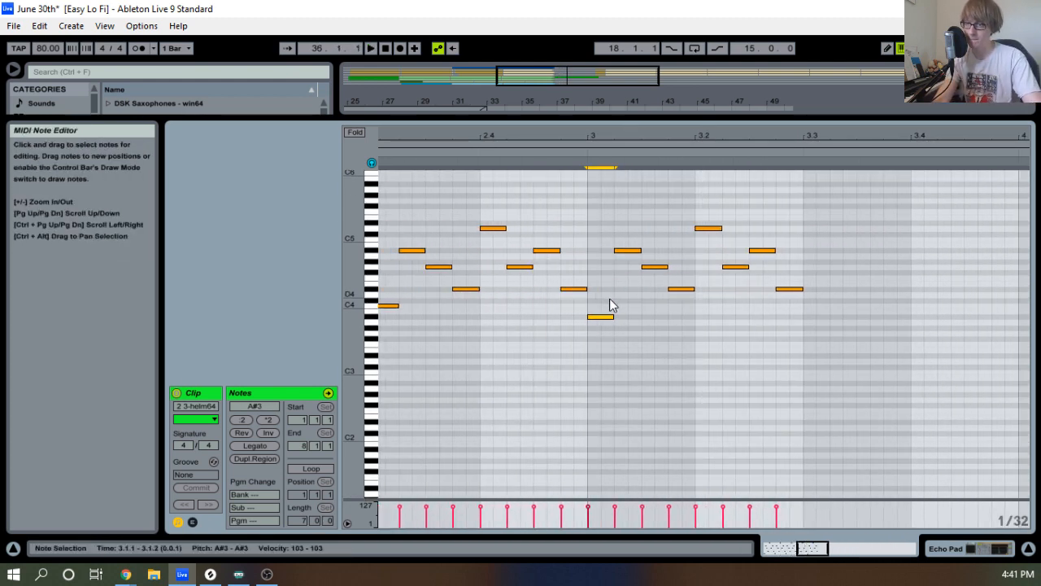
pyautogui.press('Down')
# Try lowering the notes at 3.1.2, 3.1.3 and 3.1.4 to G#4, F4 and D4, and play them back.
pyautogui.moveTo(615, 284); pyautogui.dragTo(688, 309)
pyautogui.press('Down')
pyautogui.press('Down')
pyautogui.press('Down')
pyautogui.press('Down')
pyautogui.press('Down')
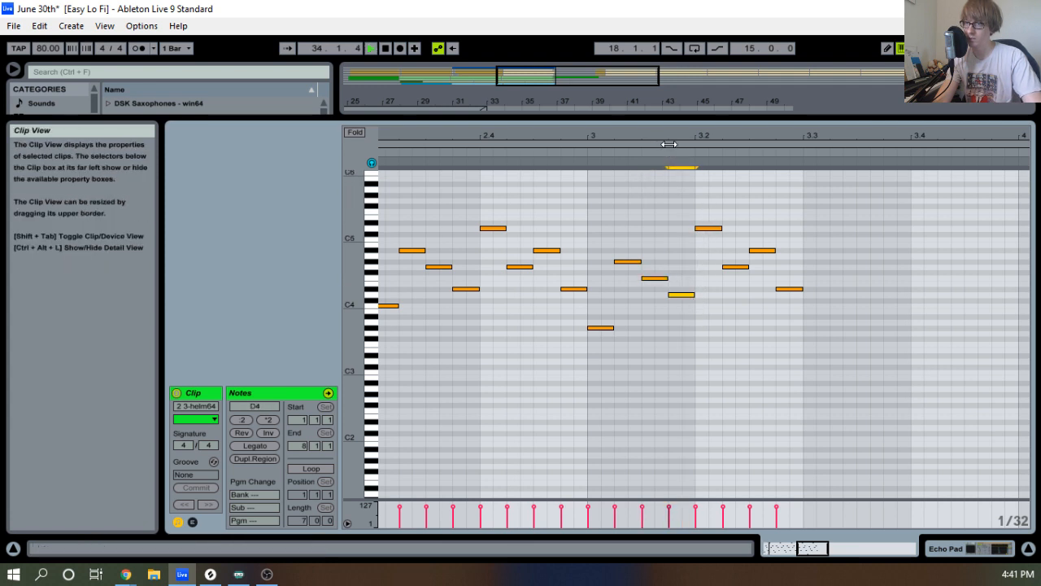
pyautogui.moveTo(665, 137); pyautogui.dragTo(666, 127)
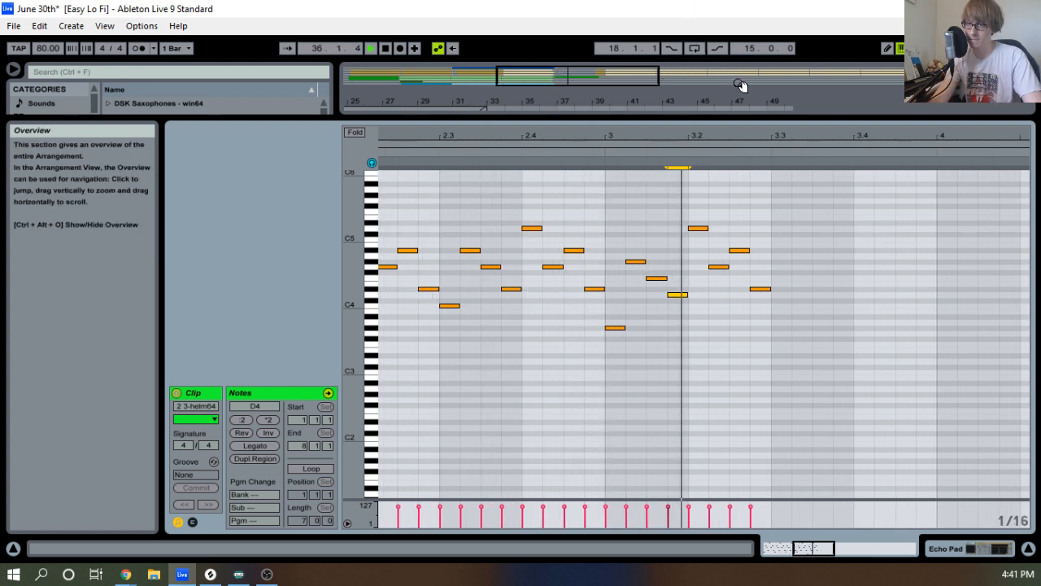
pyautogui.press('space')
# Raise the notes at 3.1.2 and 3.1.3 back to A#4 and G4, raise the one at 3.1.4 to F4, and play the change.
pyautogui.moveTo(616, 351); pyautogui.dragTo(626, 317)
pyautogui.moveTo(639, 279); pyautogui.dragTo(682, 299)
pyautogui.press('Up')
pyautogui.press('Up')
pyautogui.press('Up')
pyautogui.press('Up')
pyautogui.press('Up')
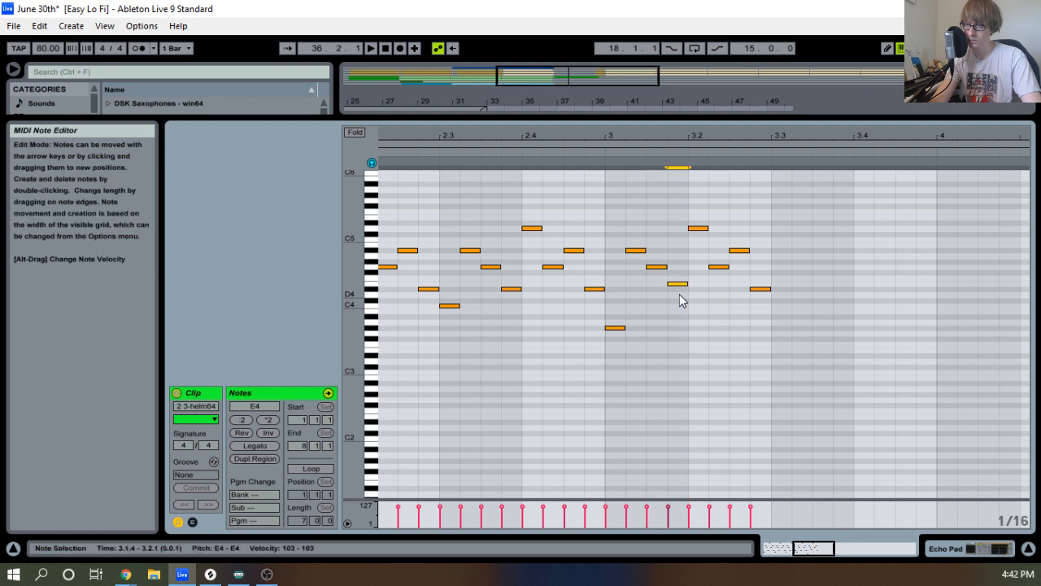
pyautogui.click(607, 156)
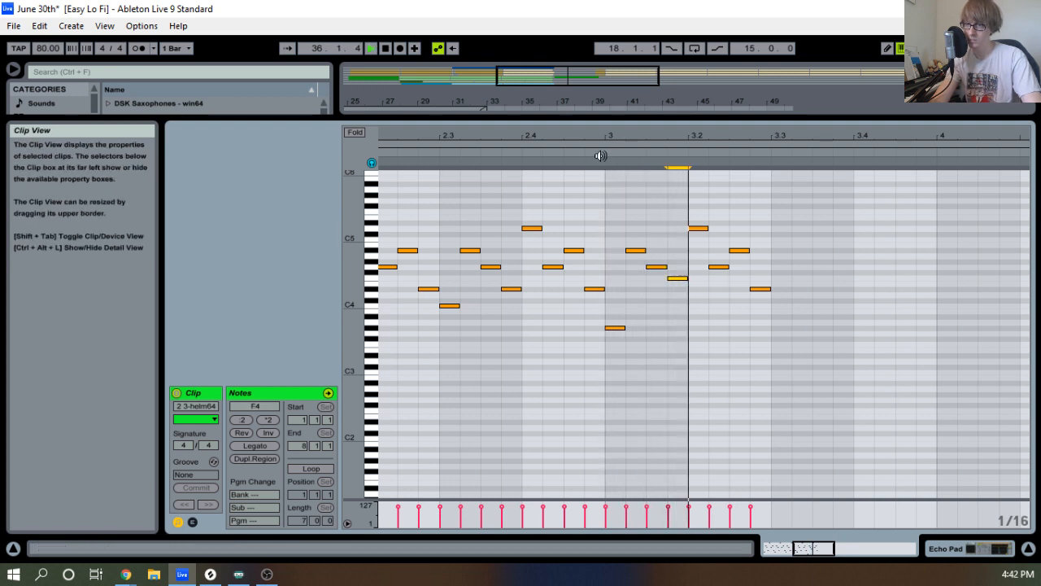
pyautogui.press('space')
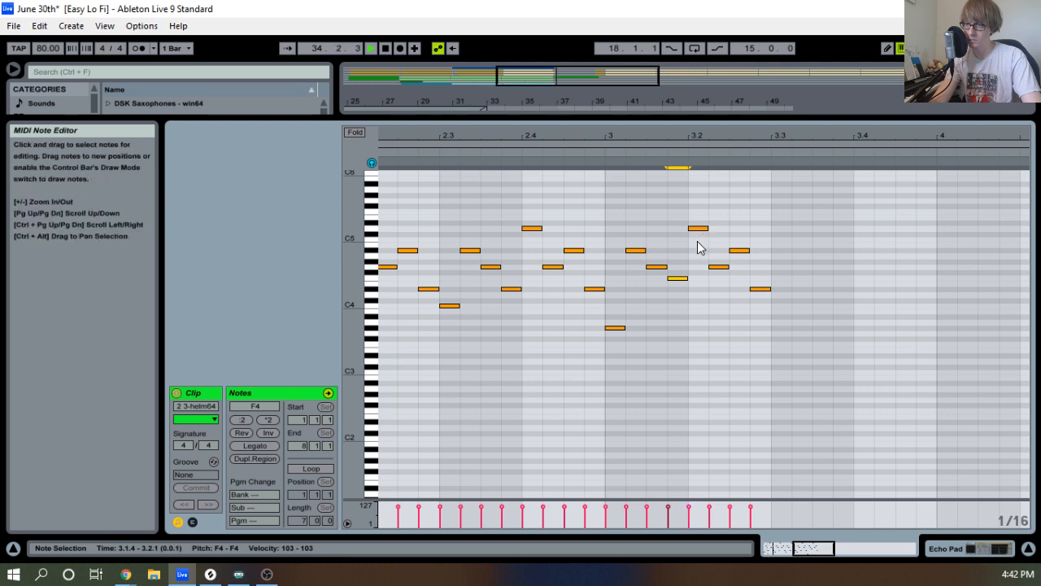
# Lower the note at 3.2.1 to C5.
pyautogui.click(699, 228)
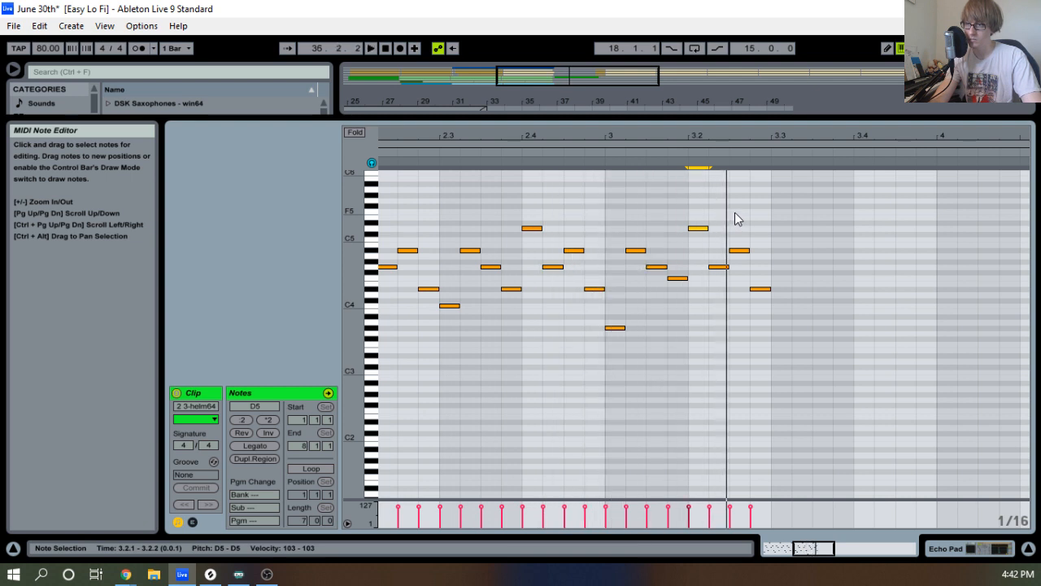
pyautogui.moveTo(614, 342); pyautogui.dragTo(696, 243)
pyautogui.press('Down')
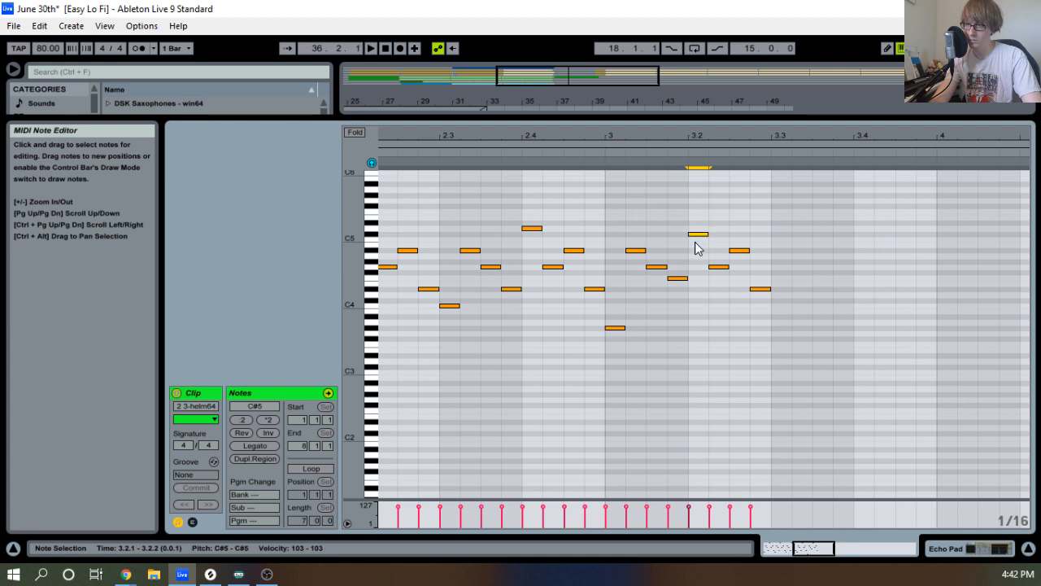
pyautogui.press('Down')
# Try the note at 3.2.2 at F4, then return it to G4.
pyautogui.click(712, 266)
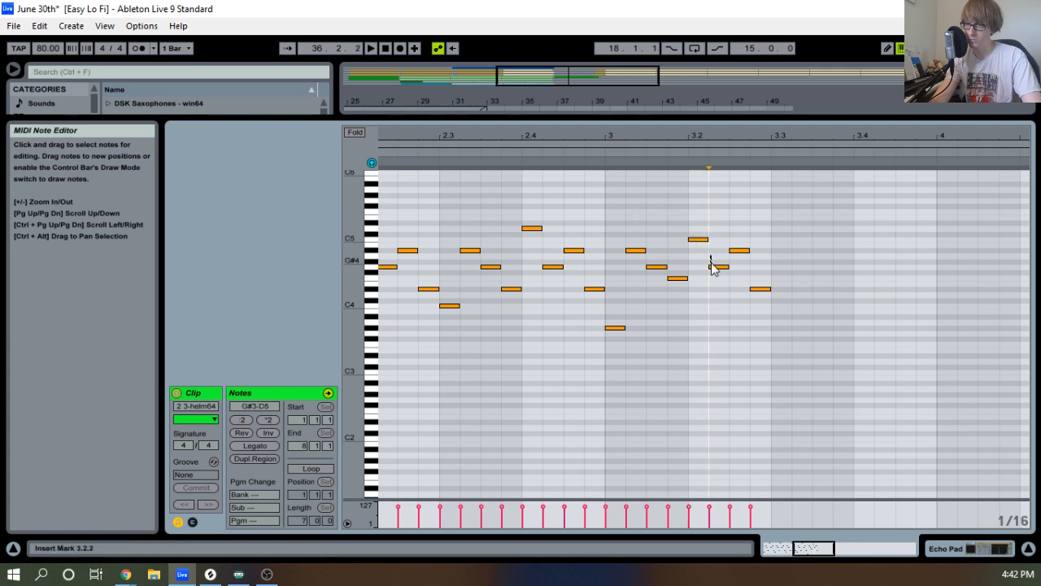
pyautogui.press('Down')
pyautogui.press('Down')
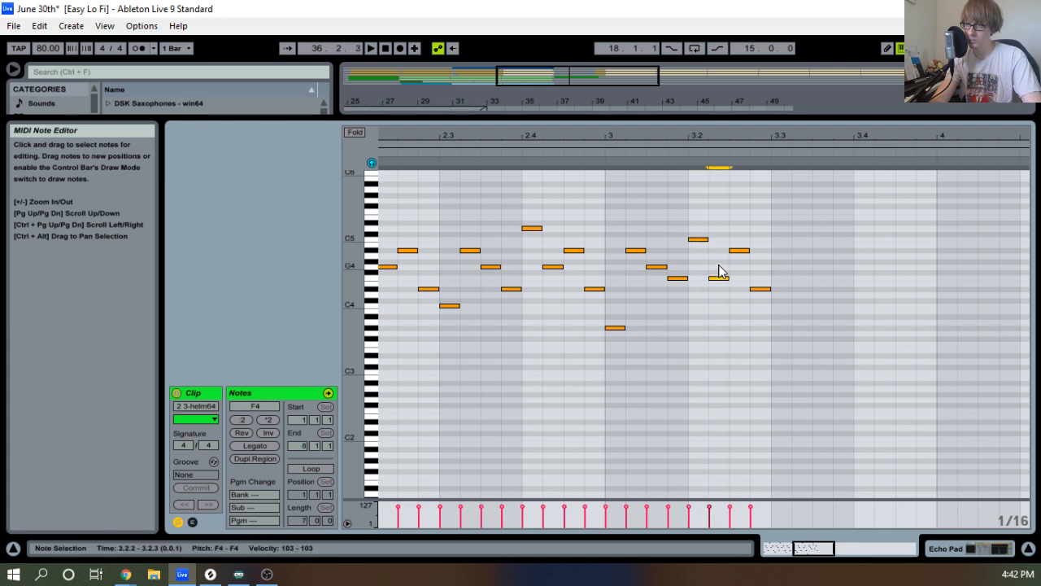
pyautogui.press('Up')
pyautogui.press('Up')
# Raise the note at 3.2.3 to C5 and play the pattern from bar 3.
pyautogui.moveTo(750, 230); pyautogui.dragTo(737, 257)
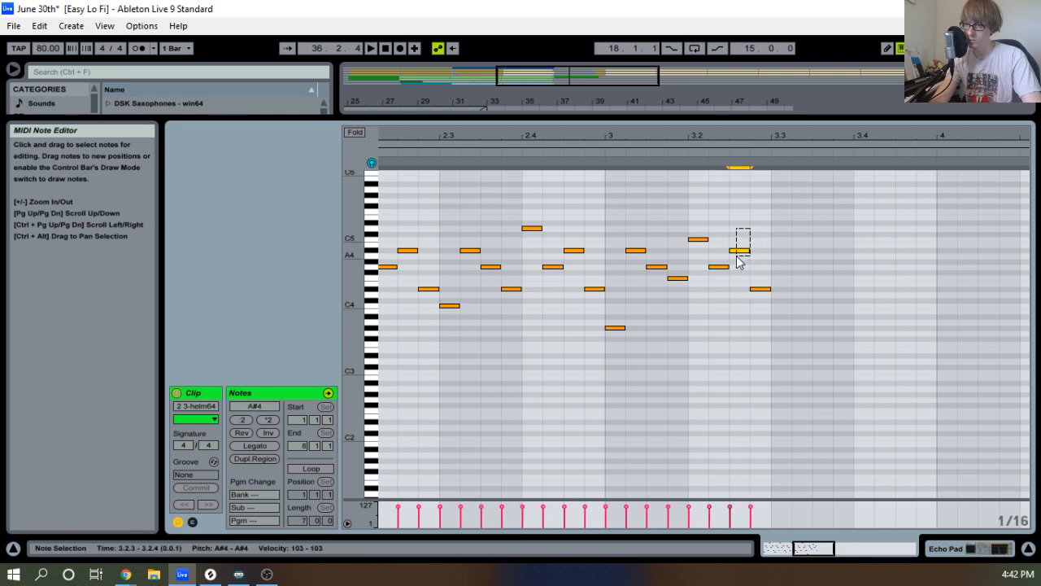
pyautogui.press('Up')
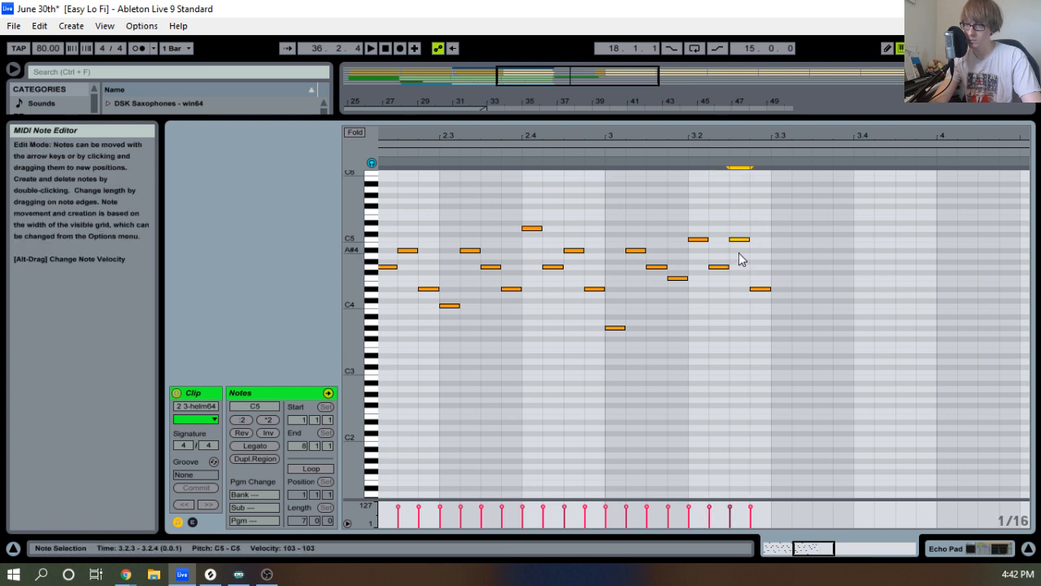
pyautogui.press('space')
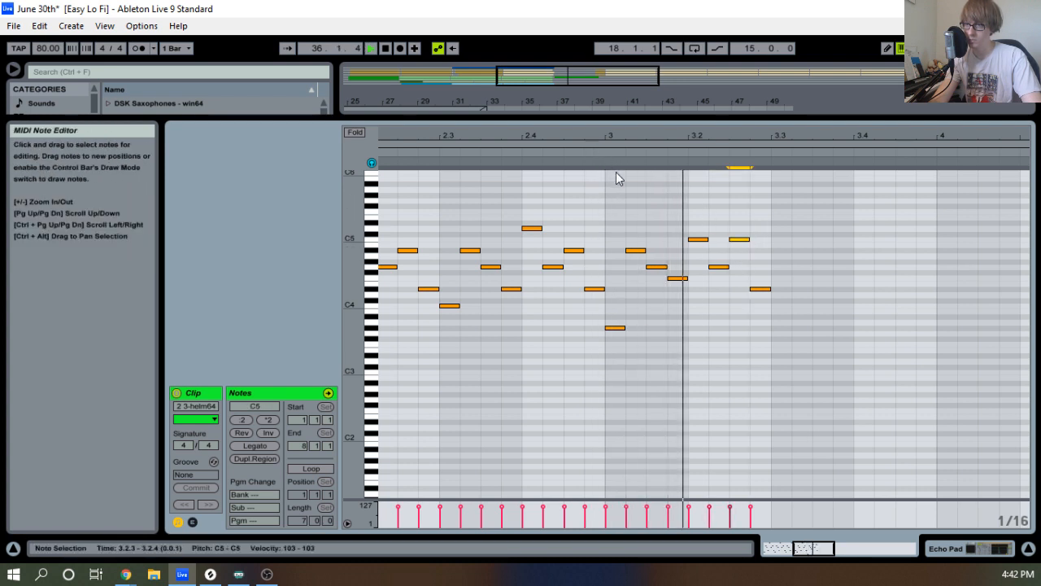
pyautogui.press('space')
# Raise the note at 3.2.4 to F4 and play the finished pattern from bar 3.
pyautogui.moveTo(770, 263); pyautogui.dragTo(763, 303)
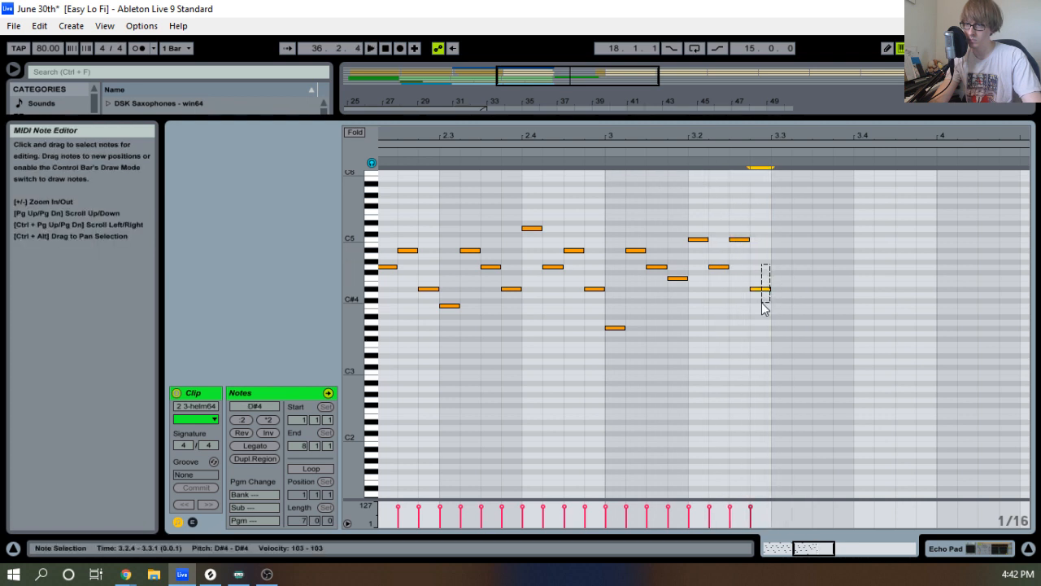
pyautogui.press('Up')
pyautogui.press('Up')
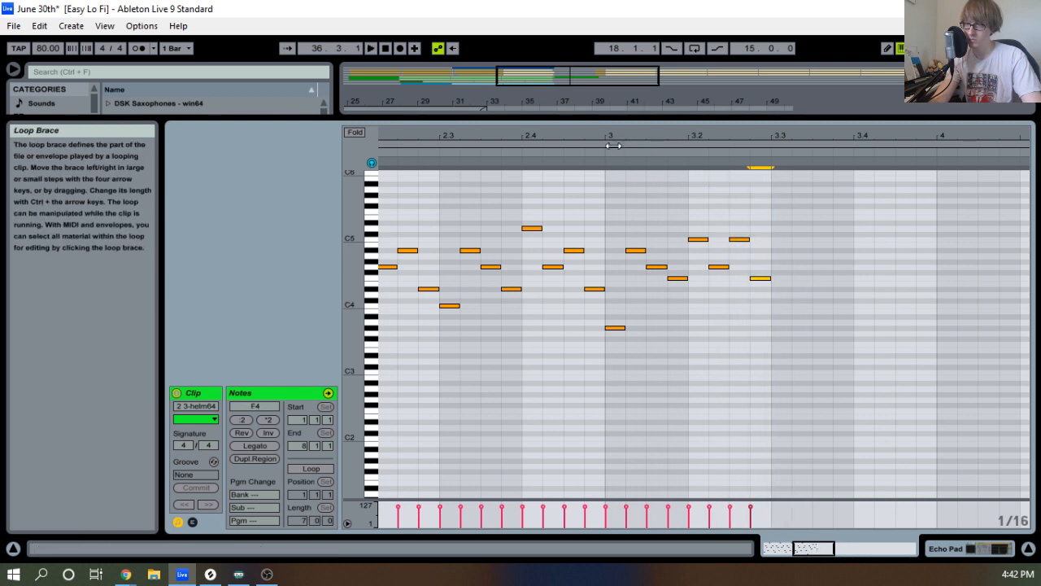
pyautogui.press('space')
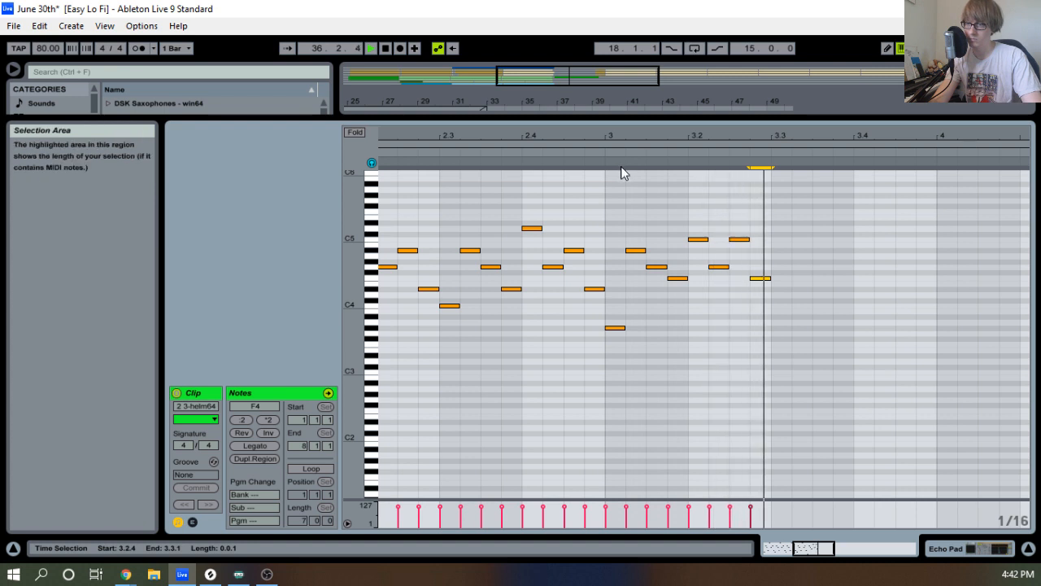
pyautogui.press('space')
# Repeat the edited eight-note pattern from 3.1.1 at 3.3.1, 4.1.1 and 4.3.1, and play the clip from its start.
pyautogui.moveTo(618, 346); pyautogui.dragTo(772, 240)
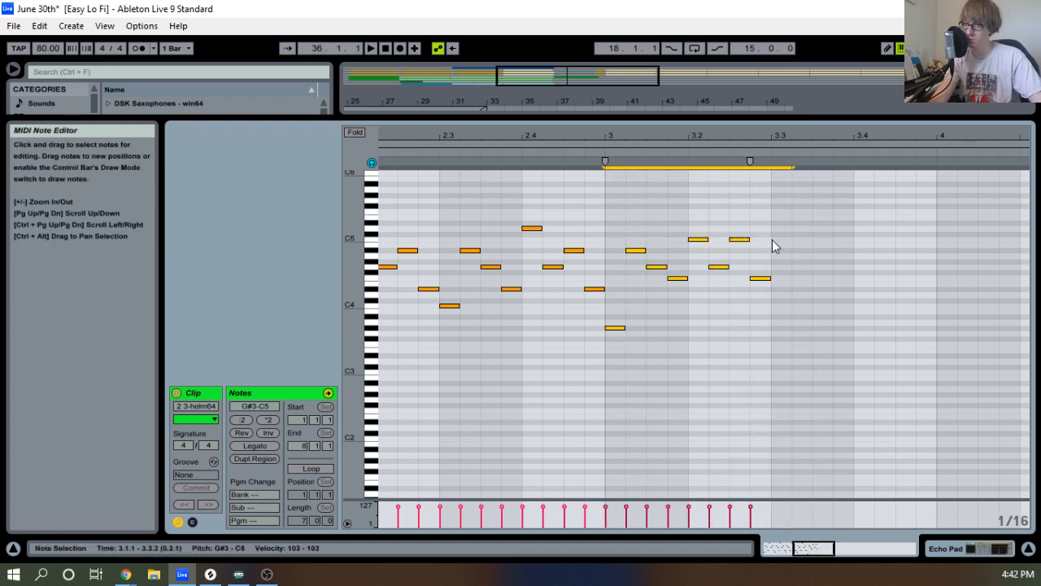
pyautogui.click(764, 244)
pyautogui.hotkey('ctrl', 'v')
pyautogui.press('space')
pyautogui.moveTo(818, 140); pyautogui.dragTo(822, 93)
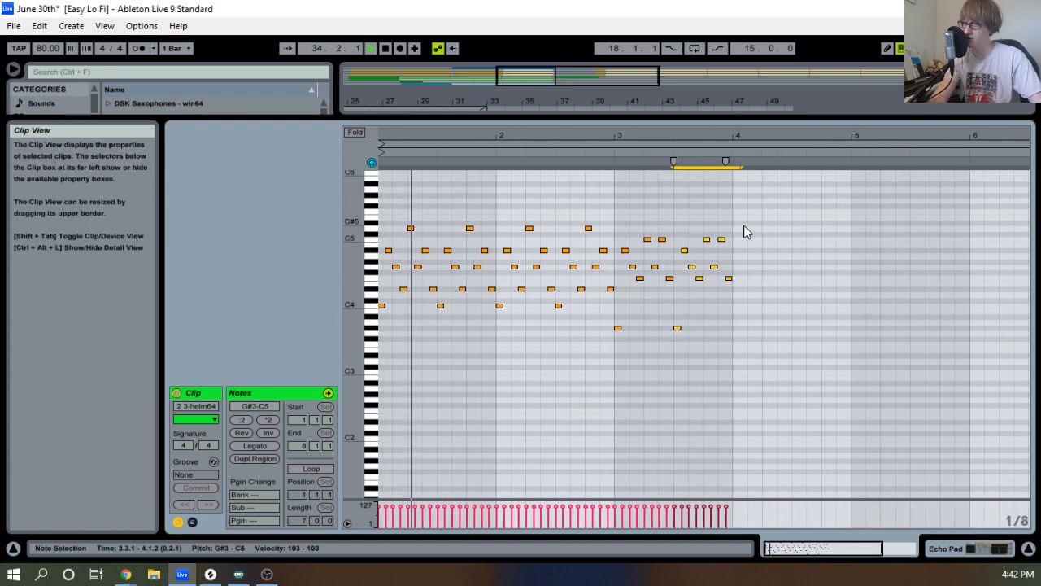
pyautogui.click(793, 244)
pyautogui.hotkey('ctrl', 'v')
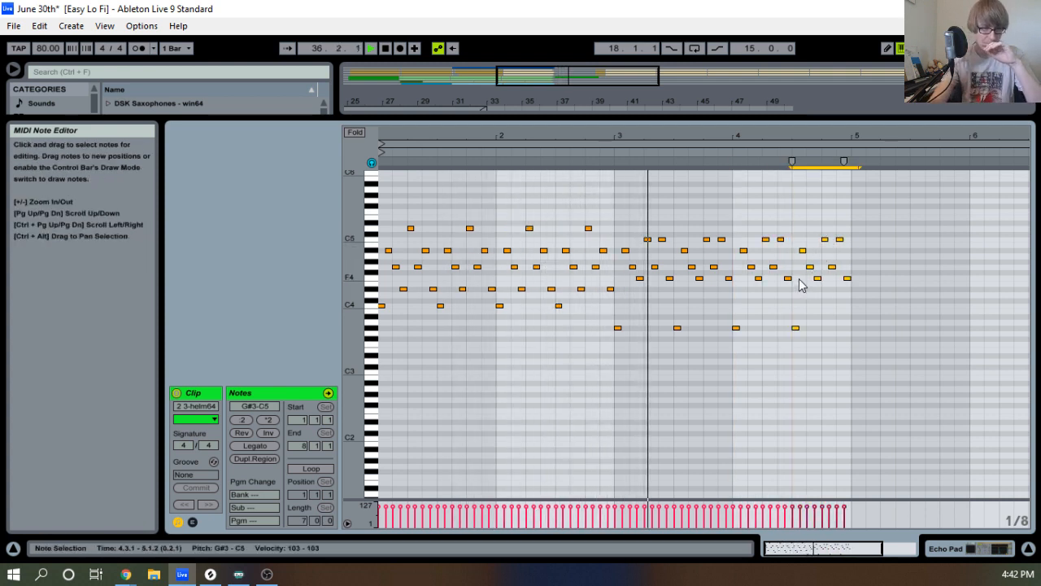
pyautogui.click(908, 227)
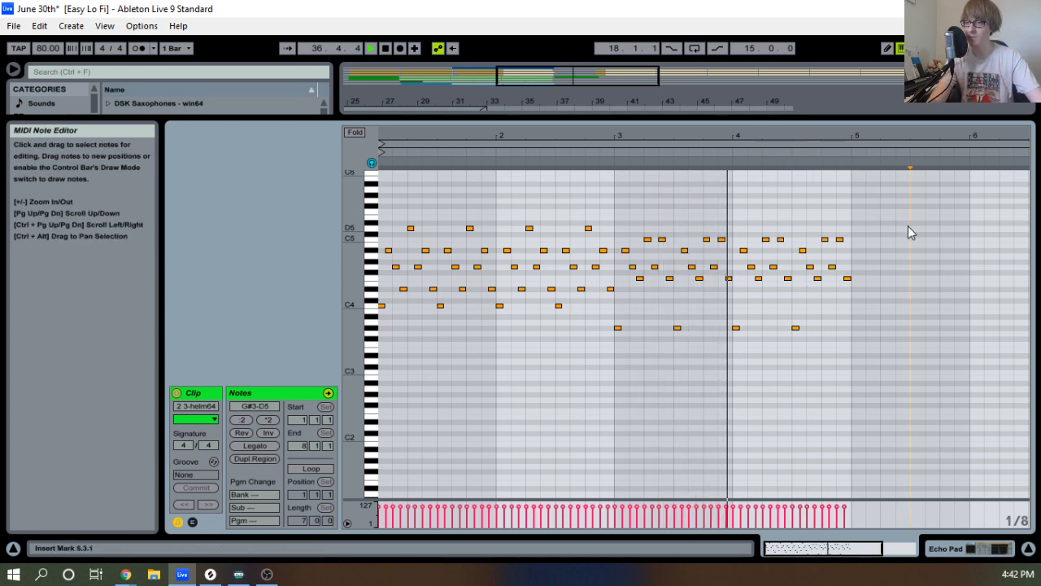
# Copy all notes of the four-bar arpeggio and paste them at 5.1.1 in the same clip.
pyautogui.hotkey('ctrl', 'a')
pyautogui.hotkey('ctrl', 'c')
pyautogui.click(849, 205)
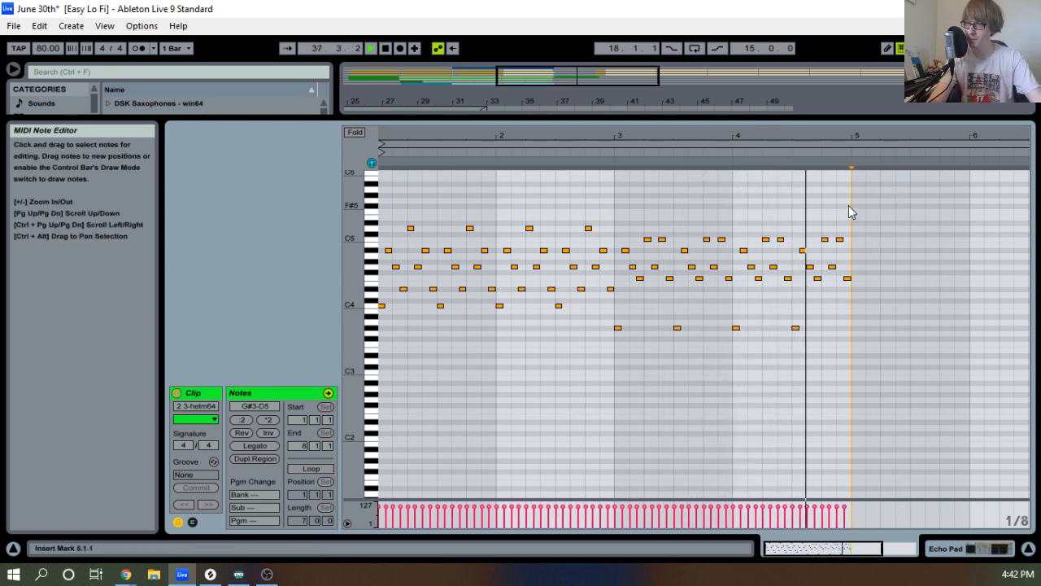
pyautogui.hotkey('ctrl', 'v')
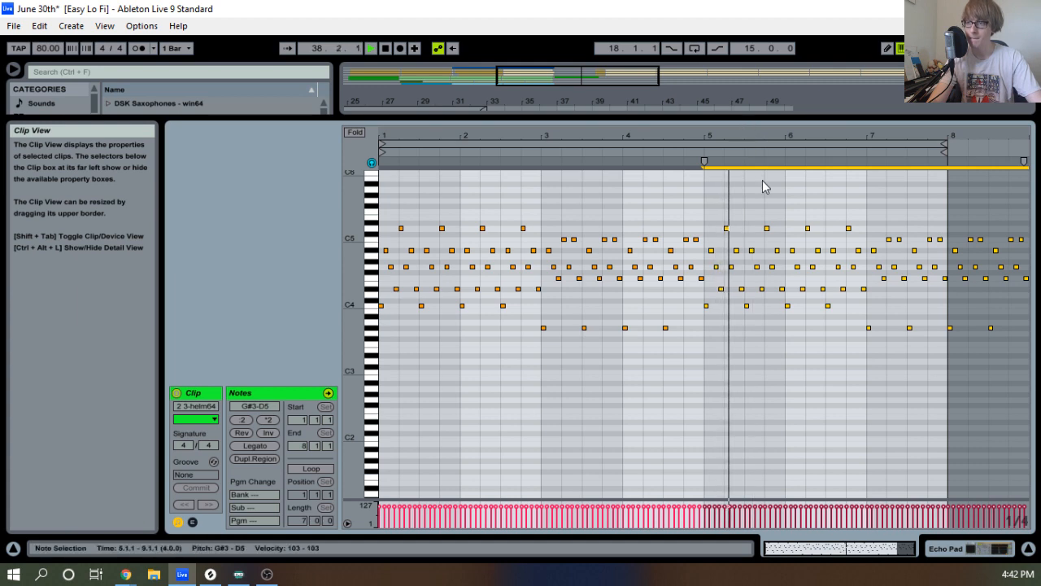
# Extend the Echo Pad arpeggio clip to end at 42.1.1 in the arrangement and consolidate it.
pyautogui.moveTo(736, 119); pyautogui.dragTo(674, 439)
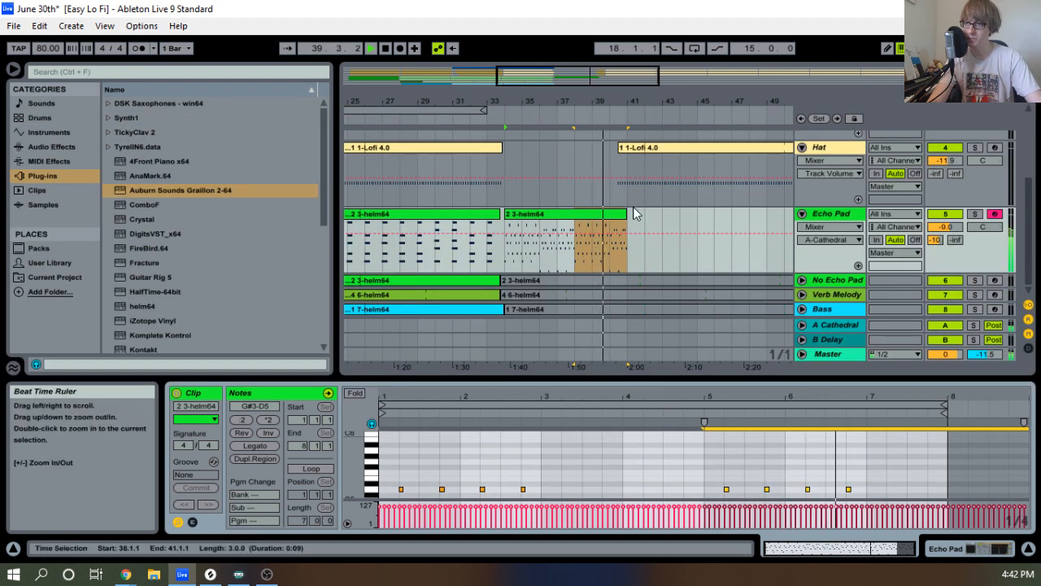
pyautogui.moveTo(626, 213); pyautogui.dragTo(648, 209)
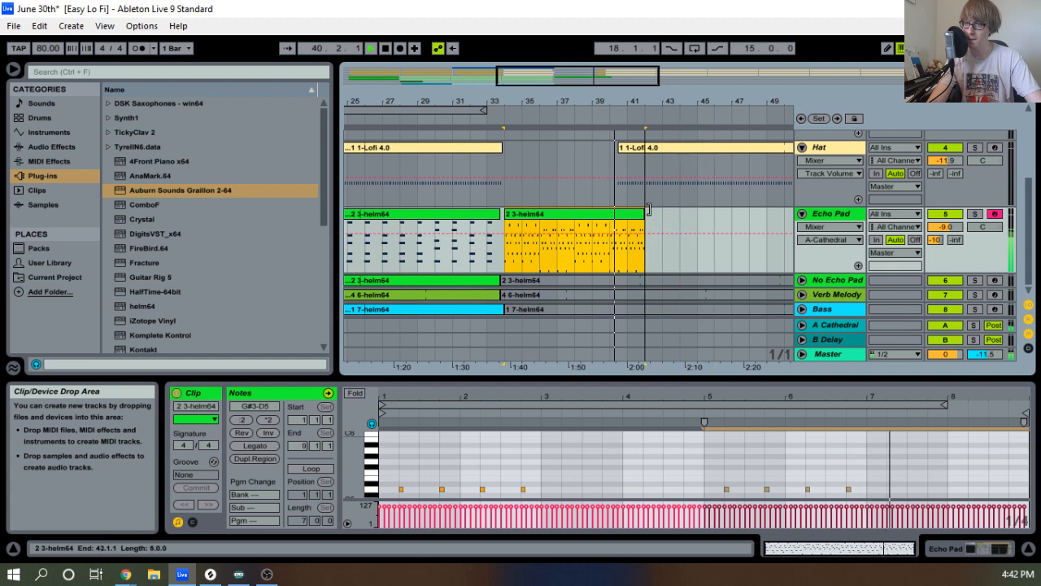
pyautogui.rightClick(636, 223)
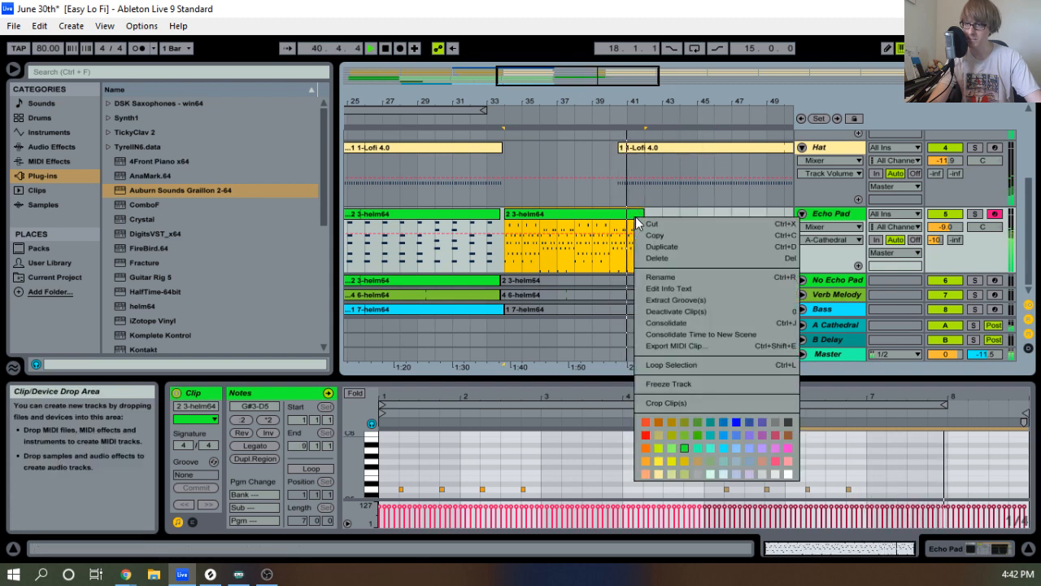
pyautogui.click(673, 317)
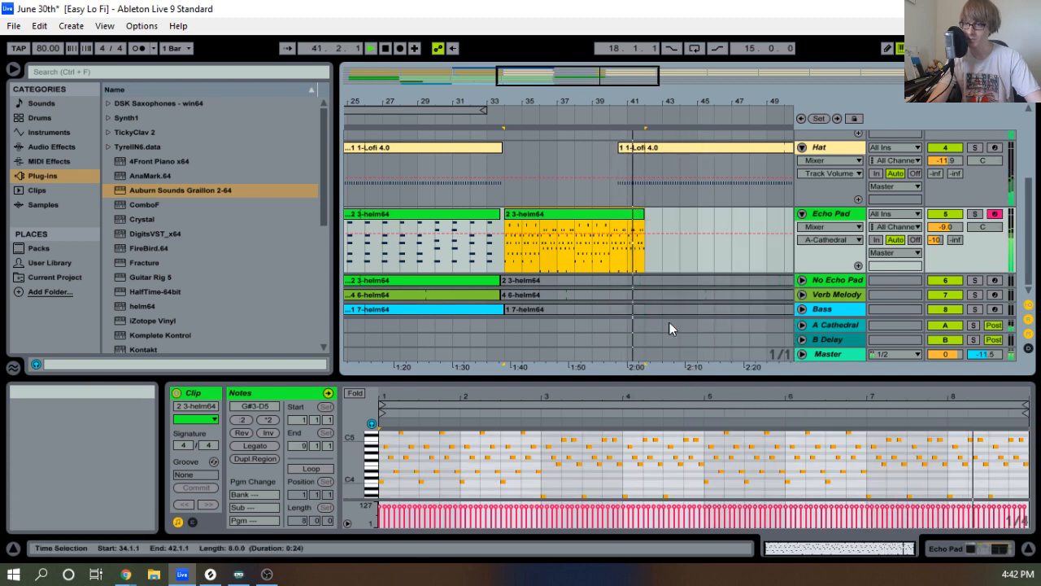
# Stop playback, turn on looping for the consolidated Echo Pad clip and extend it to bar 86.
pyautogui.doubleClick(602, 215)
pyautogui.click(315, 469)
pyautogui.press('space')
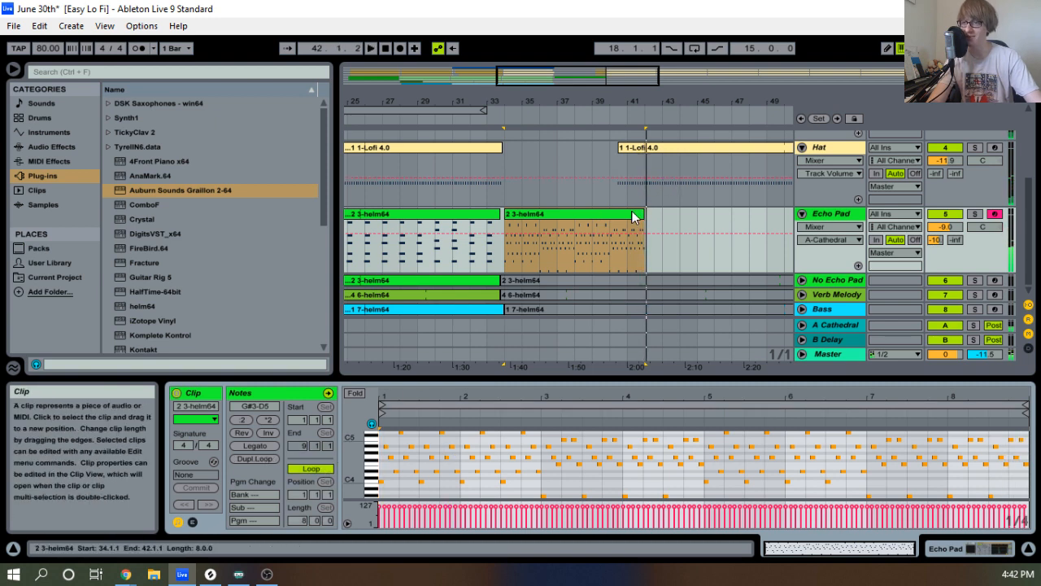
pyautogui.moveTo(642, 215); pyautogui.dragTo(853, 215)
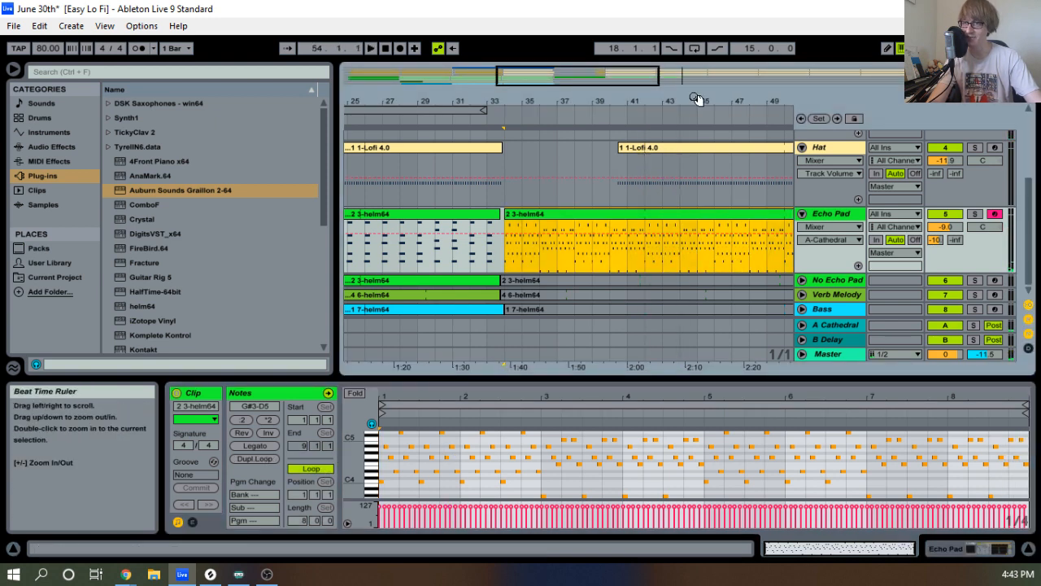
pyautogui.moveTo(700, 101); pyautogui.dragTo(700, 52)
pyautogui.moveTo(598, 215); pyautogui.dragTo(752, 215)
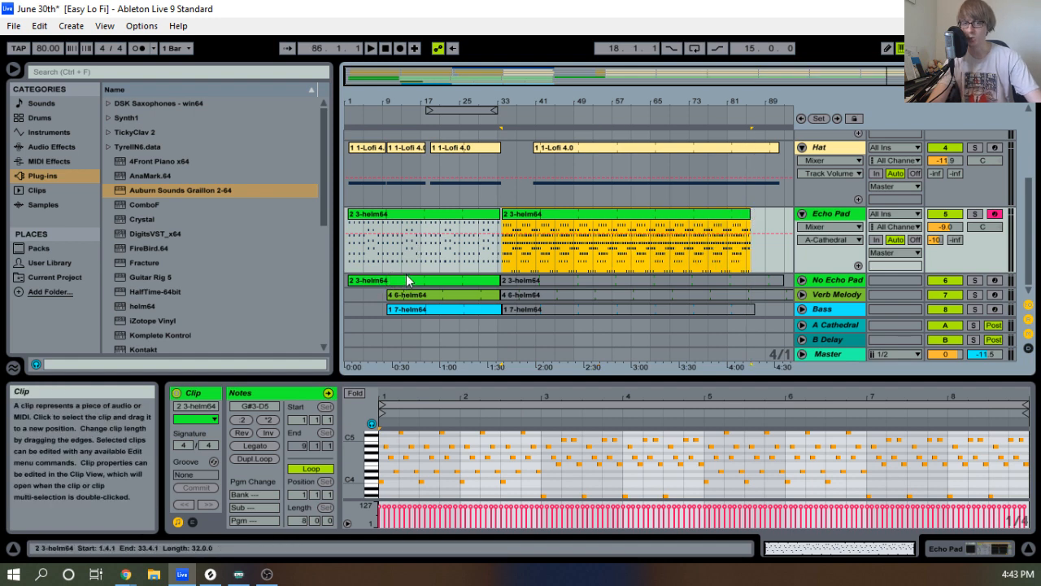
pyautogui.moveTo(507, 105)
pyautogui.mouseDown()
pyautogui.moveTo(506, 176)
pyautogui.moveTo(519, 104)
pyautogui.mouseUp()
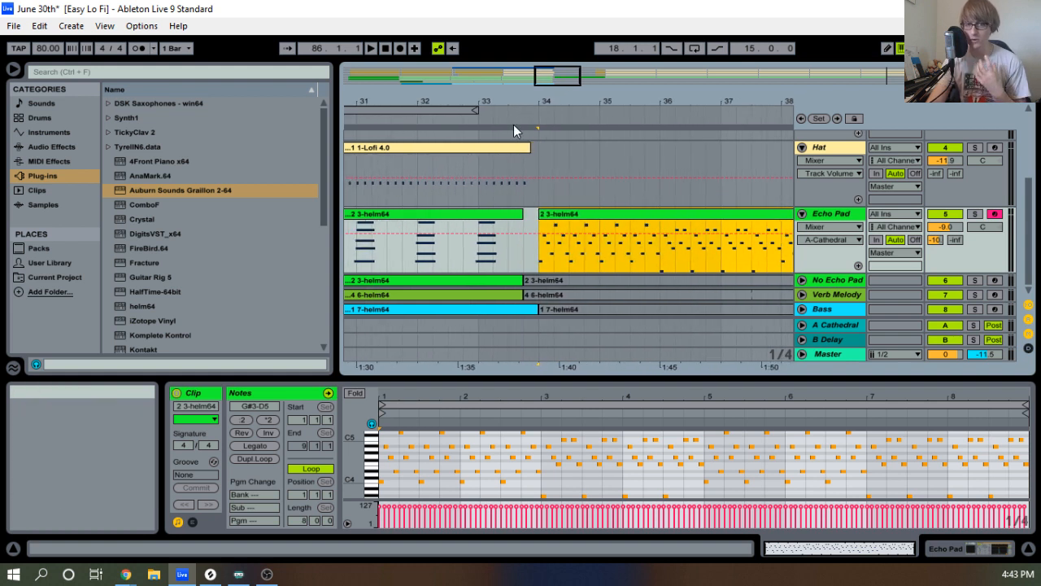
pyautogui.moveTo(545, 101); pyautogui.dragTo(544, 114)
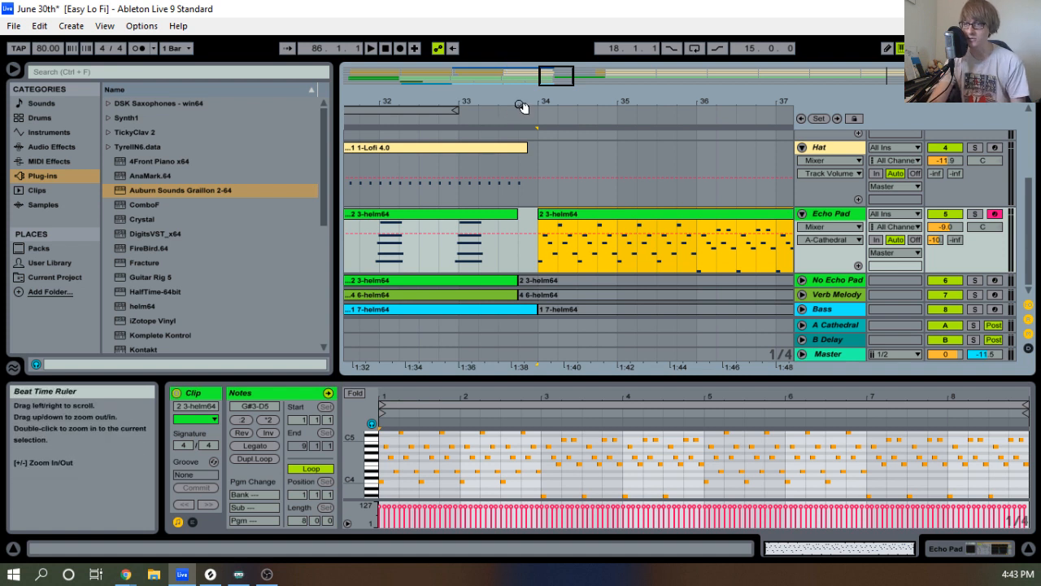
pyautogui.moveTo(512, 116); pyautogui.dragTo(525, 138)
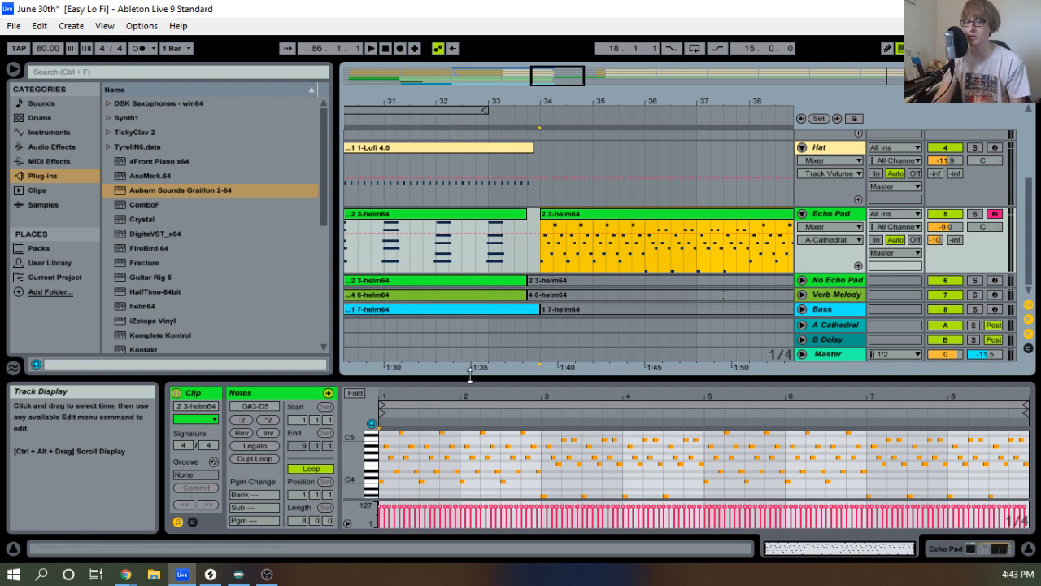
pyautogui.moveTo(540, 102); pyautogui.dragTo(674, 54)
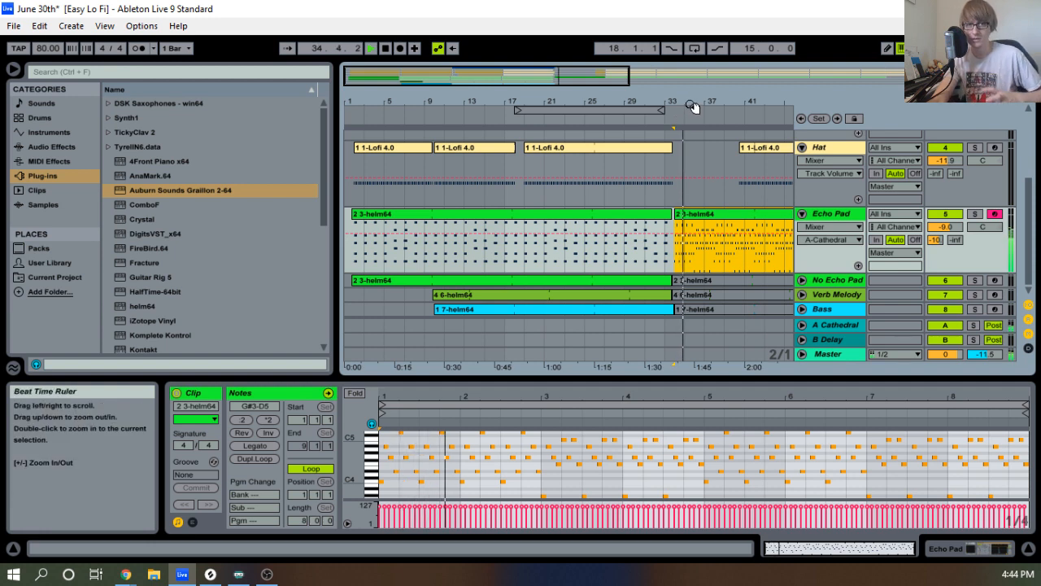
pyautogui.moveTo(693, 104); pyautogui.dragTo(536, 103)
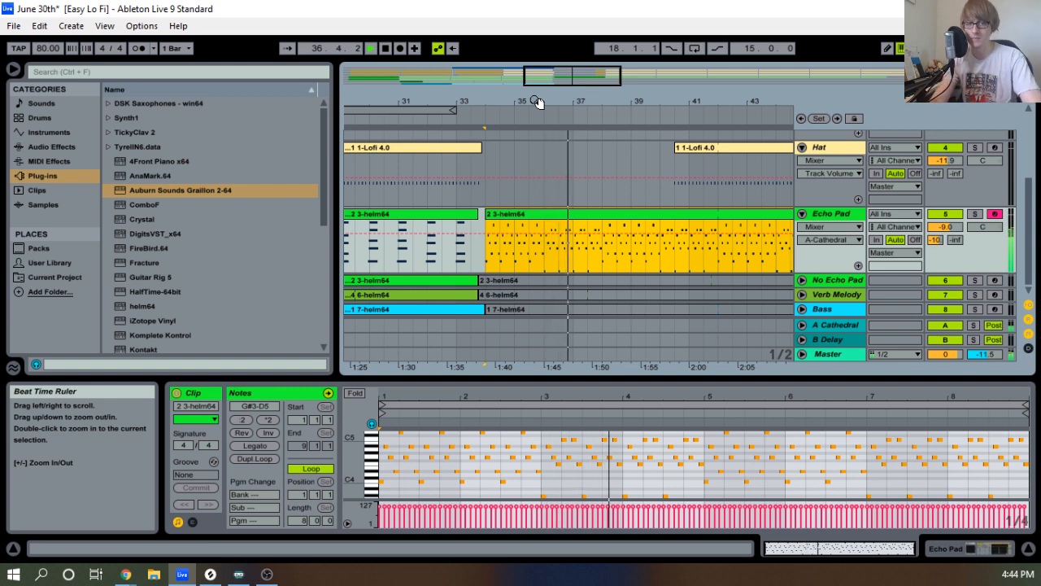
# Move the start of the second Kick, Snare and Hat clips together to 42.1.1.
pyautogui.moveTo(615, 102); pyautogui.dragTo(577, 138)
pyautogui.scroll(5, 619, 171)
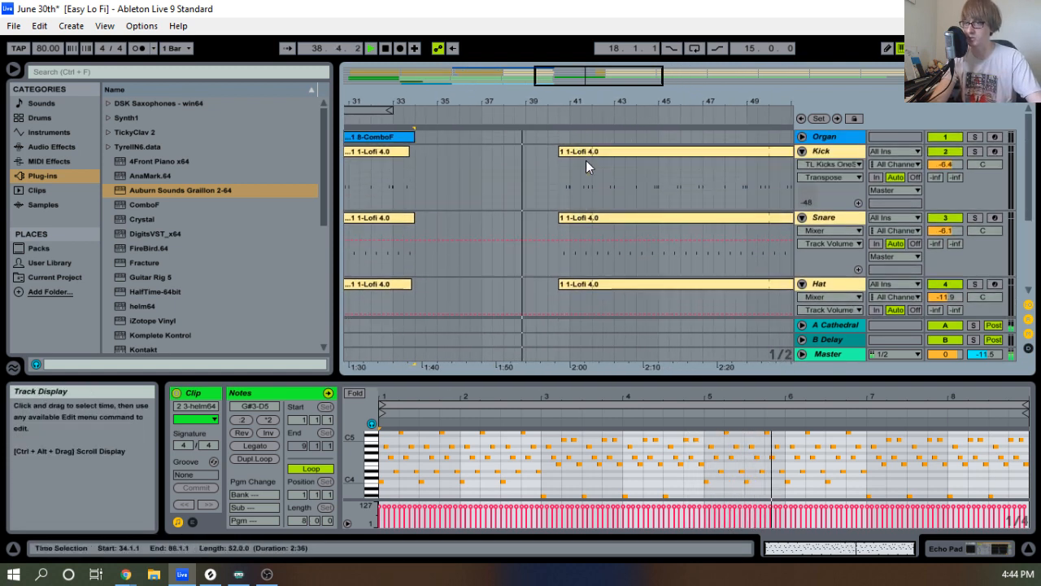
pyautogui.click(586, 152)
pyautogui.keyDown('shift'); pyautogui.click(571, 287); pyautogui.keyUp('shift')
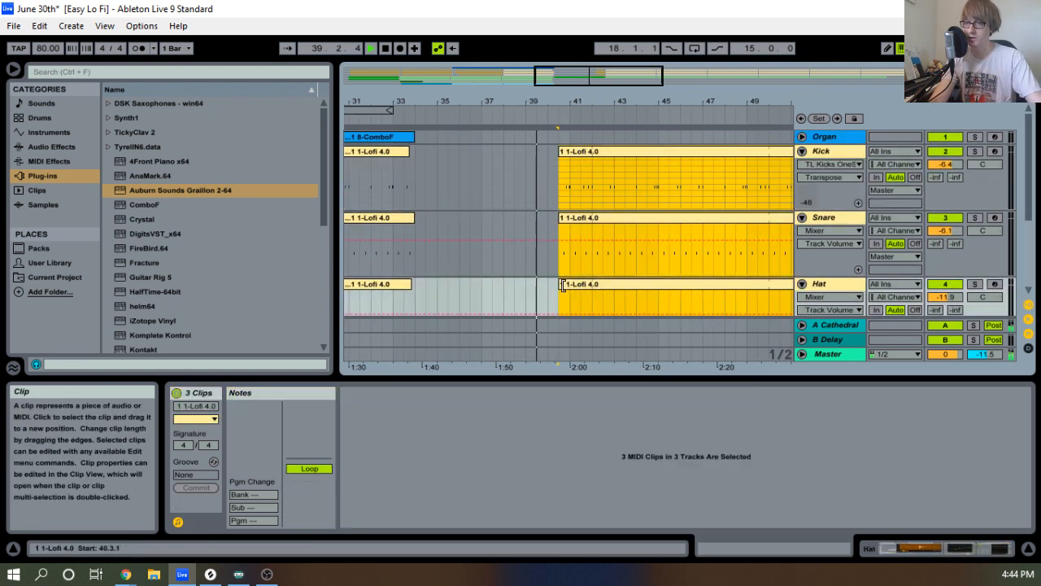
pyautogui.moveTo(570, 287); pyautogui.dragTo(585, 279)
pyautogui.scroll(-3, 584, 281)
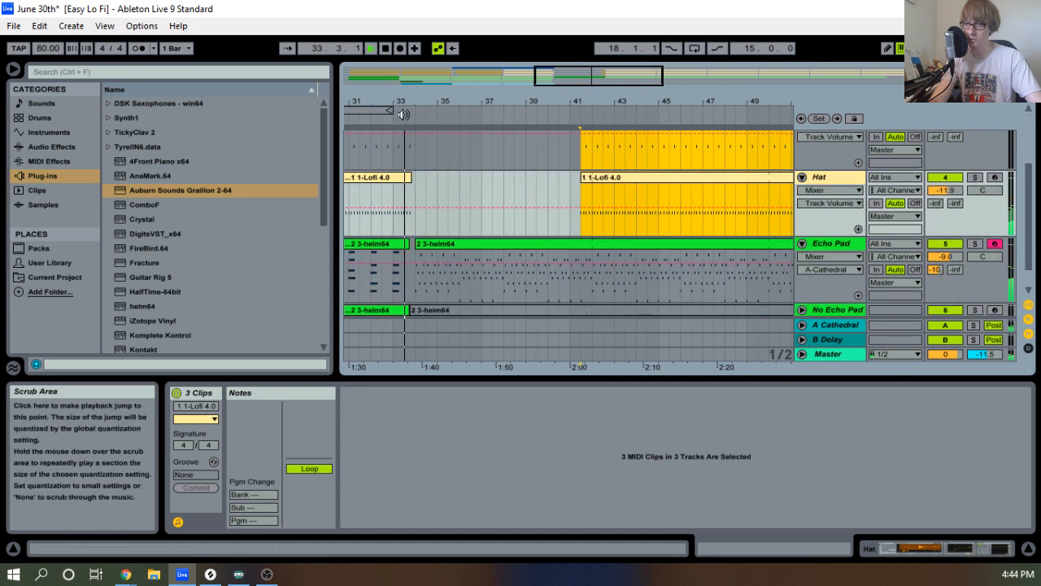
pyautogui.moveTo(583, 184); pyautogui.dragTo(595, 184)
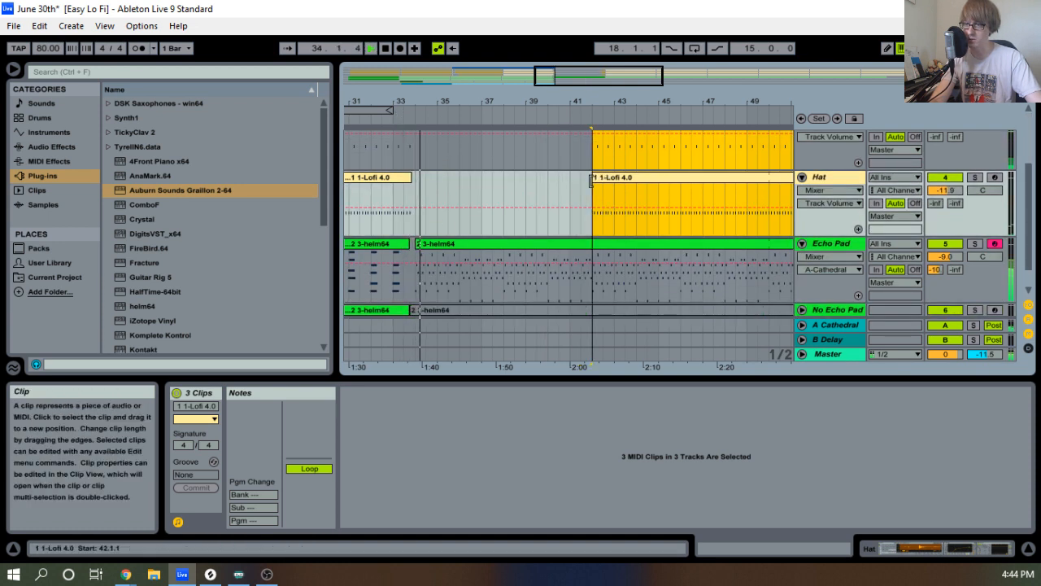
pyautogui.scroll(2, 590, 147)
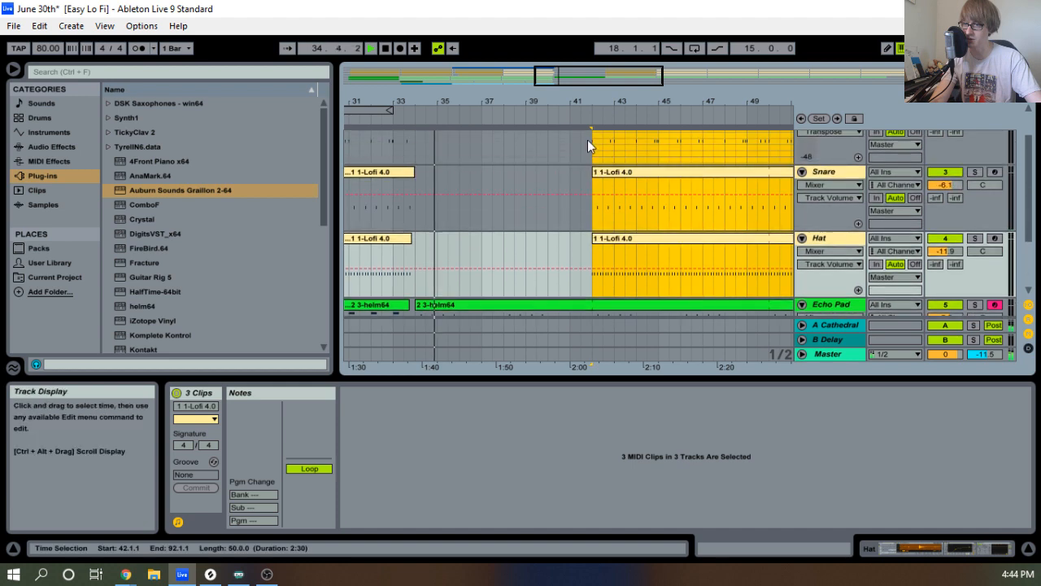
# Fold the Kick, Snare and Hat tracks.
pyautogui.moveTo(574, 98); pyautogui.dragTo(697, 106)
pyautogui.scroll(2, 777, 175)
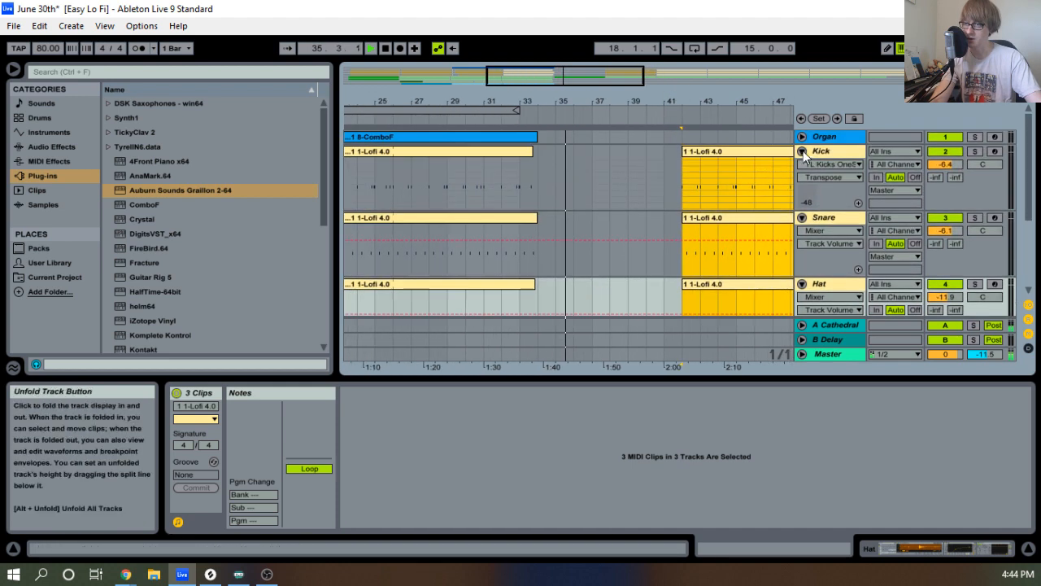
pyautogui.click(801, 151)
pyautogui.click(803, 166)
pyautogui.click(804, 181)
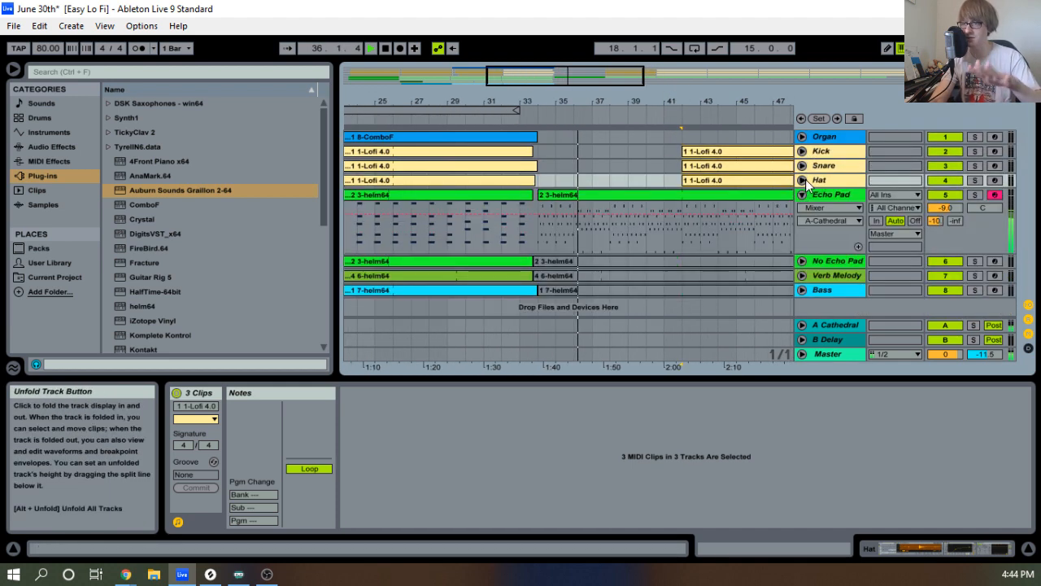
pyautogui.moveTo(693, 99); pyautogui.dragTo(587, 88)
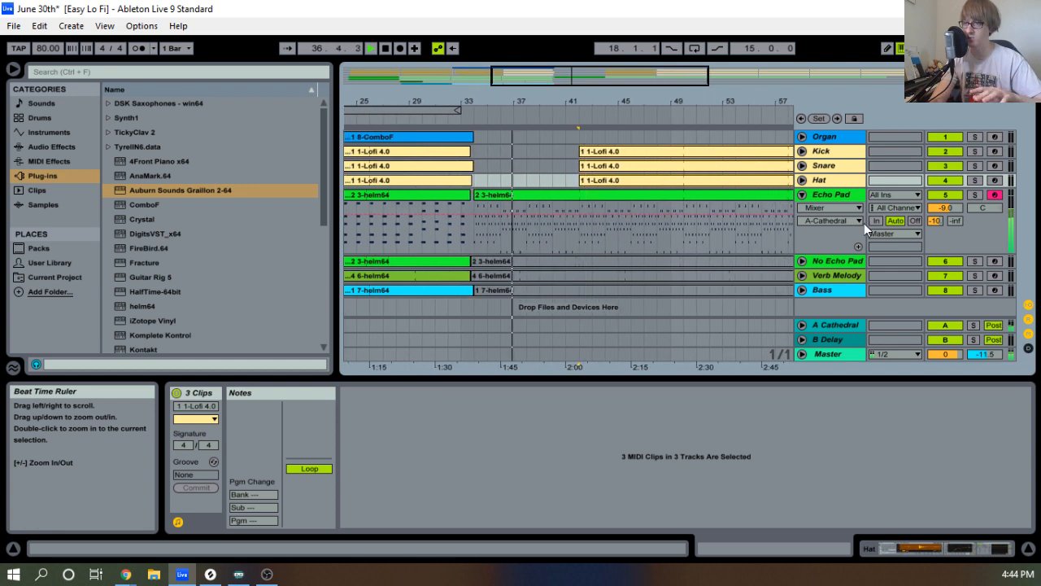
# Delete the deactivated No Echo Pad clip starting at 33.4.1, leaving the track folded.
pyautogui.click(829, 291)
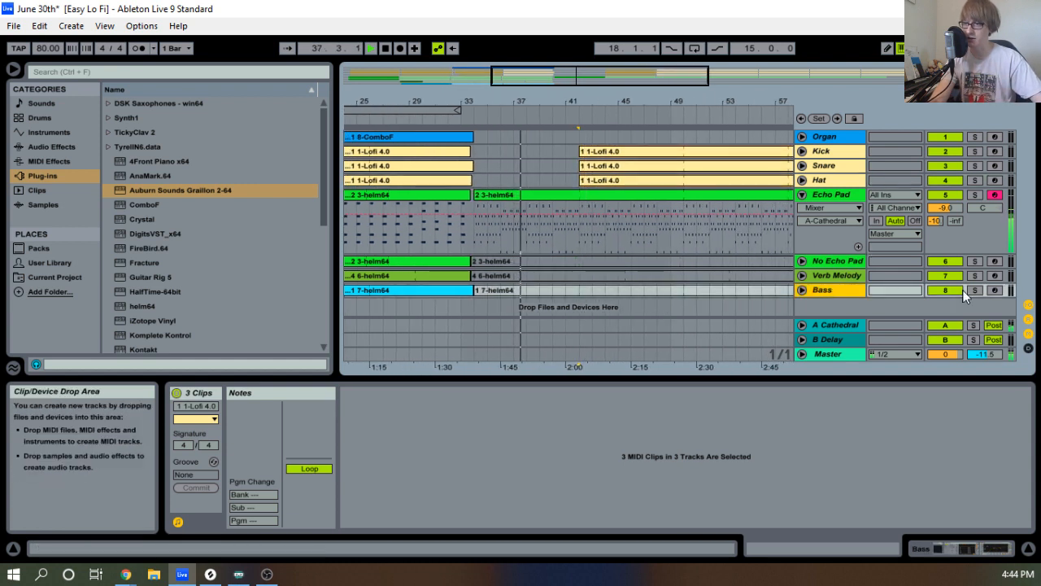
pyautogui.click(834, 263)
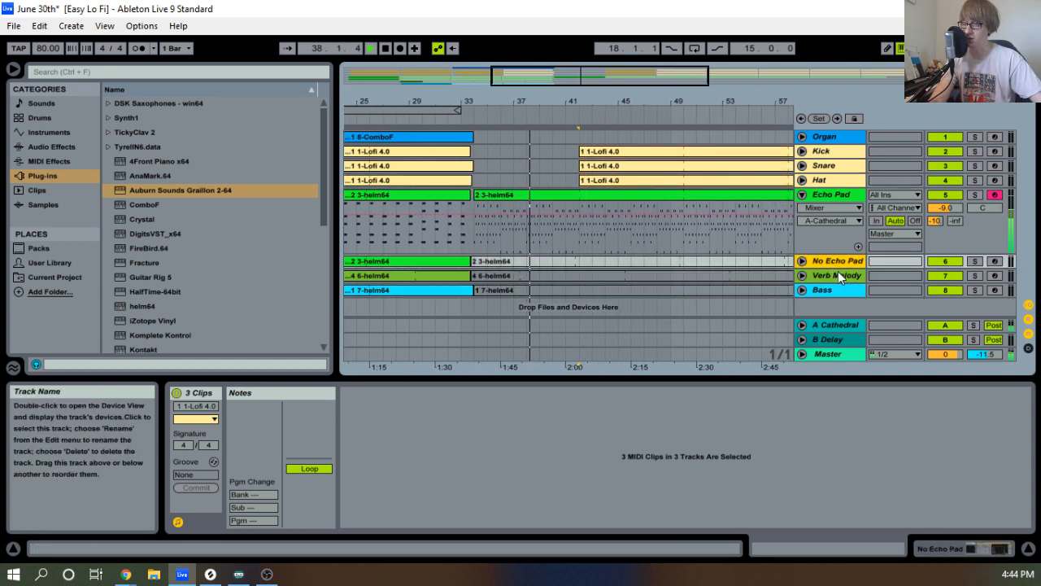
pyautogui.click(666, 262)
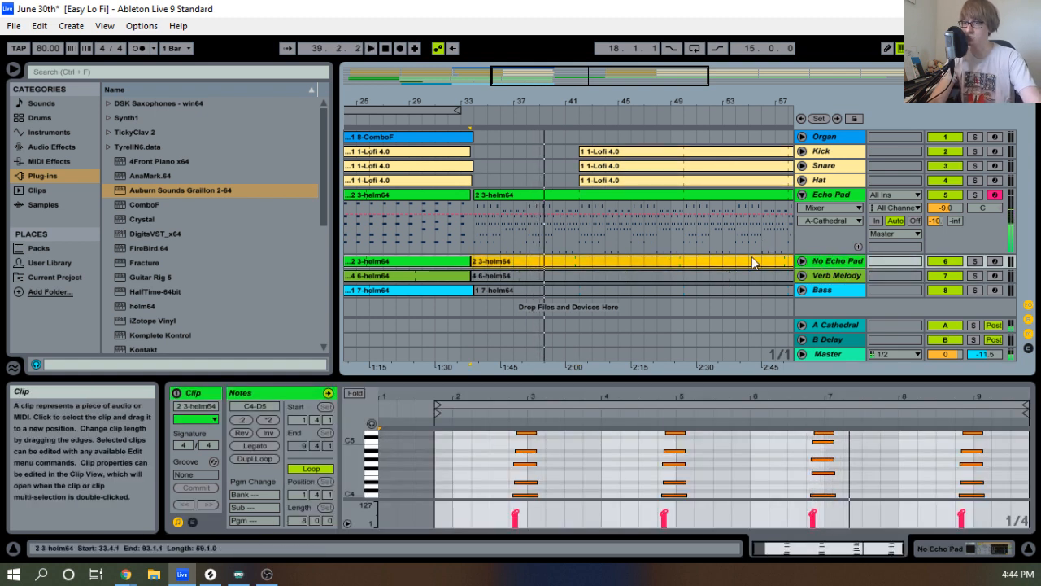
pyautogui.press('Delete')
pyautogui.moveTo(426, 102); pyautogui.dragTo(640, 102)
pyautogui.click(801, 260)
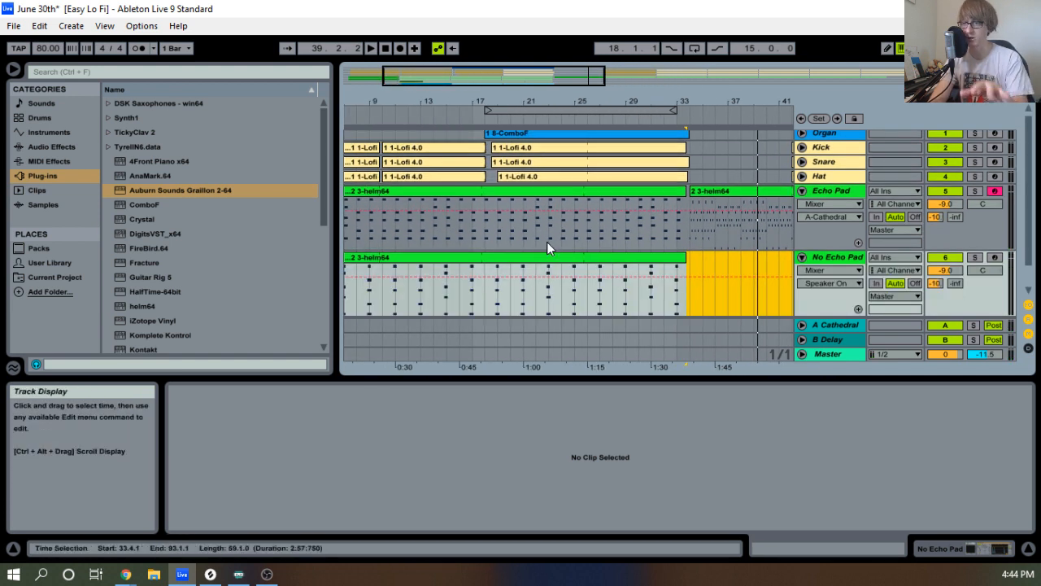
pyautogui.click(801, 257)
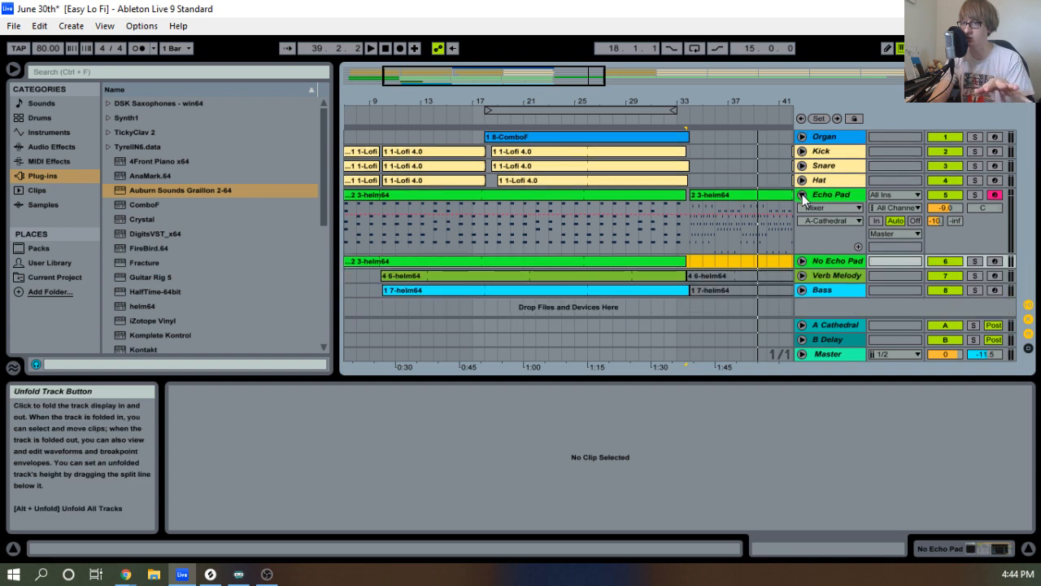
# Fold Echo Pad, unfold Verb Melody and activate the Verb Melody clip starting at 33.4.1.
pyautogui.click(803, 199)
pyautogui.click(801, 222)
pyautogui.click(744, 226)
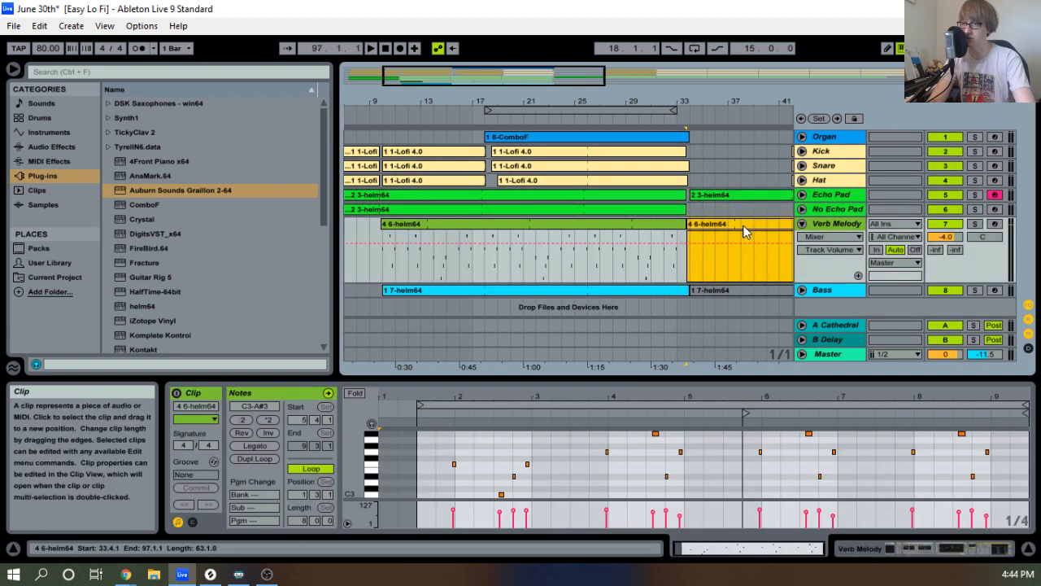
pyautogui.press('0')
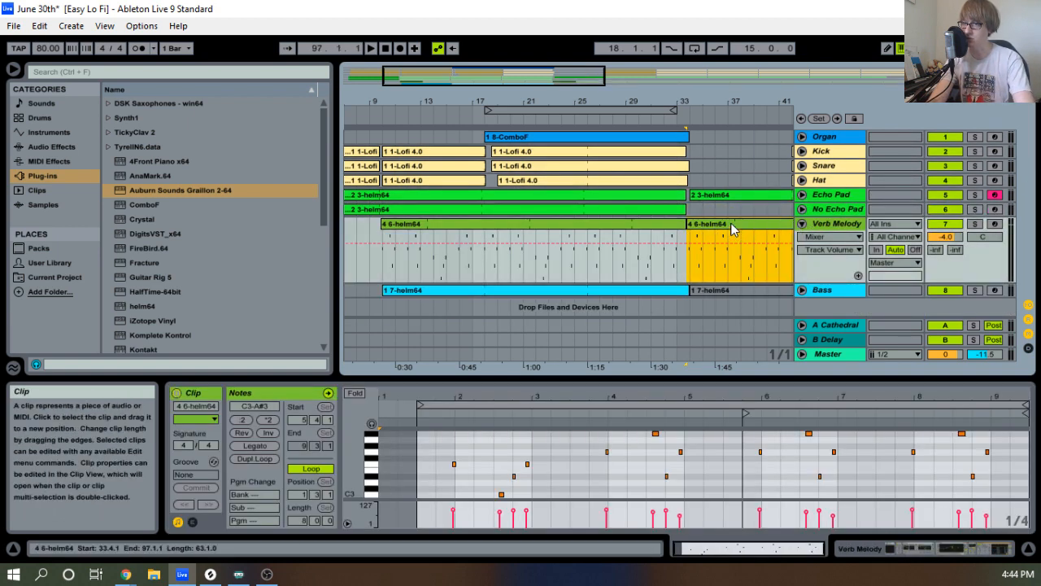
# Trim the start of the second Verb Melody clip to about bar 37 and move the clip to 34.1.1.
pyautogui.moveTo(709, 100); pyautogui.dragTo(577, 100)
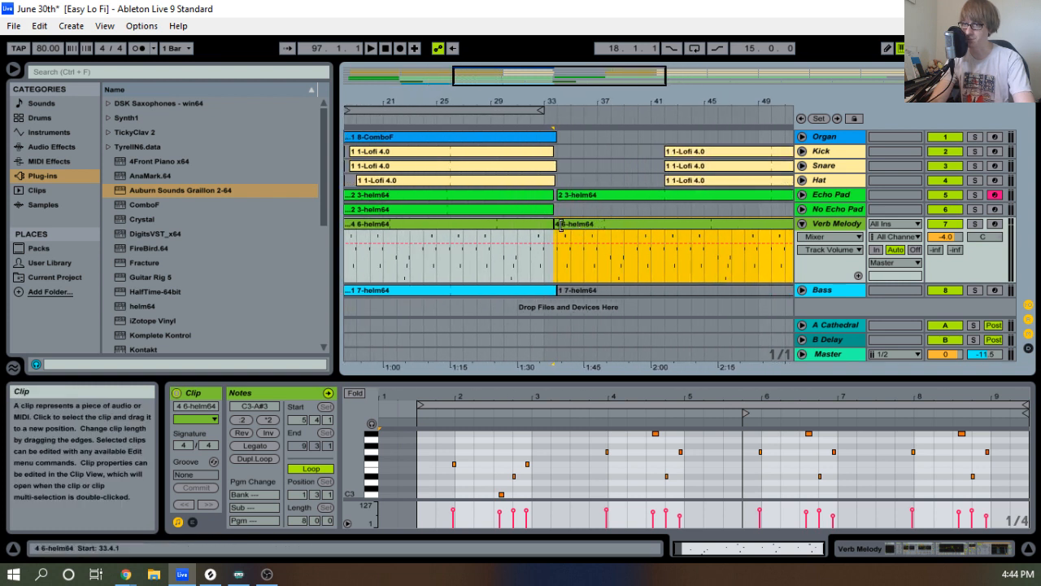
pyautogui.moveTo(560, 225); pyautogui.dragTo(613, 225)
pyautogui.moveTo(615, 100); pyautogui.dragTo(588, 77)
pyautogui.click(521, 244)
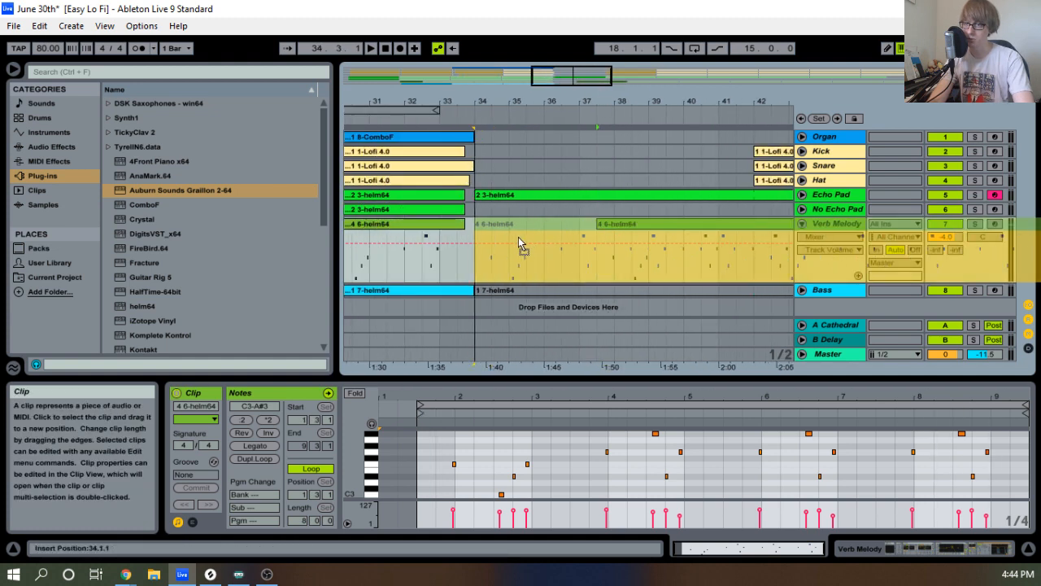
# Trim the end of the Verb Melody clip starting at 34.1.1 to 42.1.1 and consolidate it.
pyautogui.moveTo(654, 103); pyautogui.dragTo(510, 66)
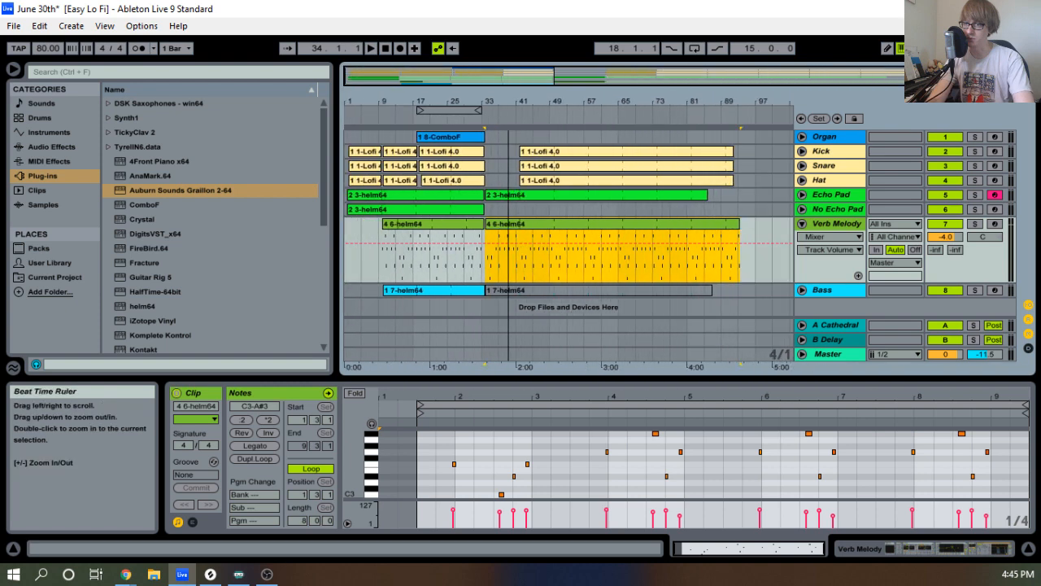
pyautogui.moveTo(486, 244); pyautogui.dragTo(529, 246)
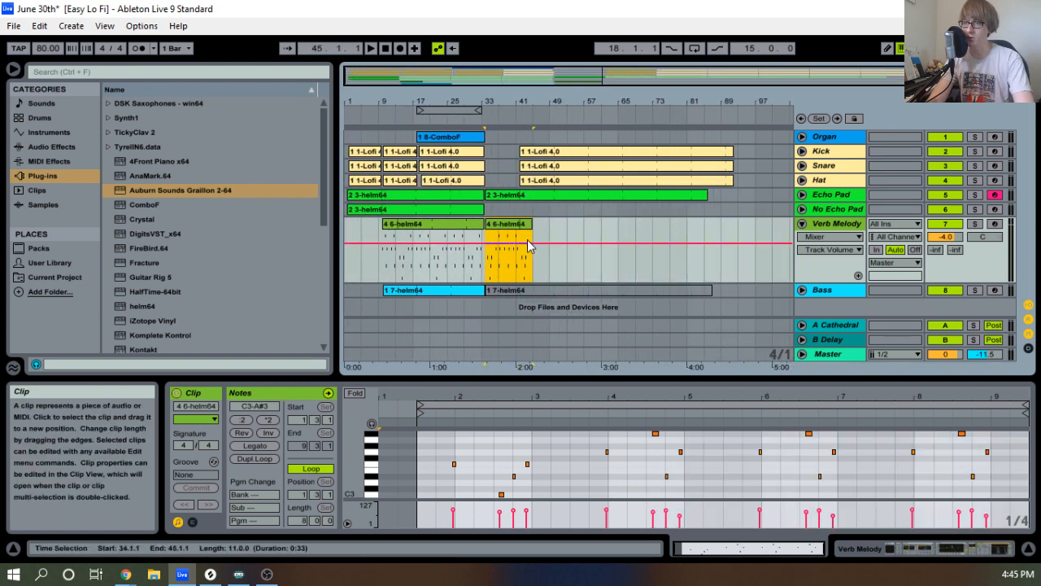
pyautogui.moveTo(518, 102); pyautogui.dragTo(637, 165)
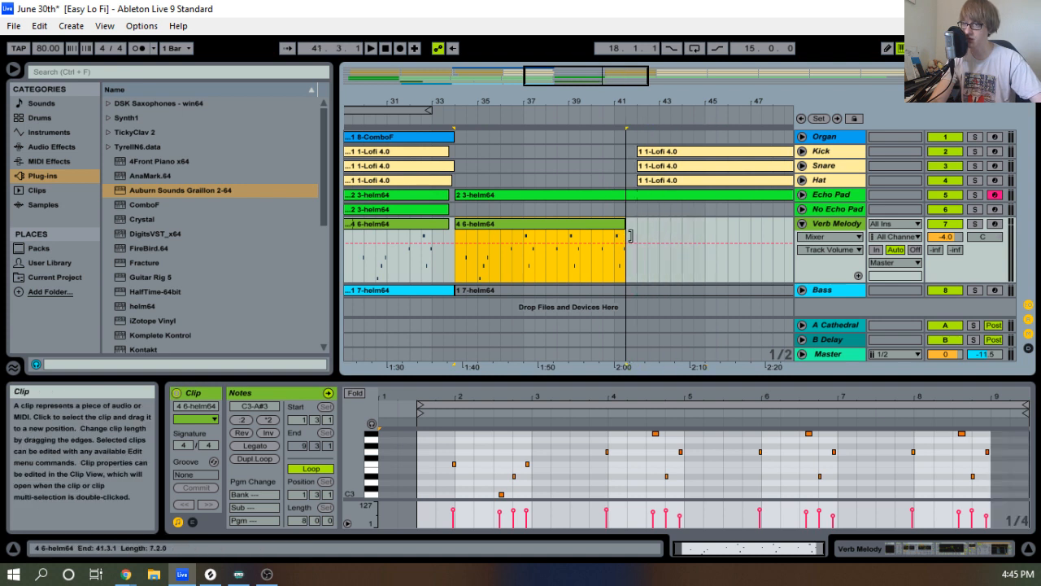
pyautogui.moveTo(637, 101); pyautogui.dragTo(751, 95)
pyautogui.rightClick(651, 226)
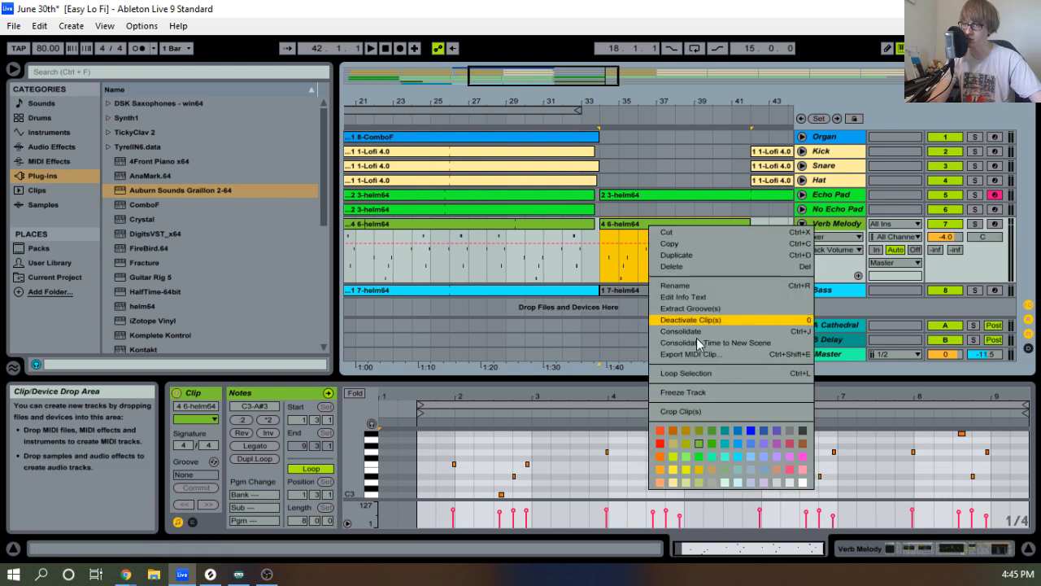
pyautogui.click(704, 330)
# Delete every note in the consolidated Verb Melody clip except the C3 near bar 2, and quantize that note.
pyautogui.moveTo(503, 384); pyautogui.dragTo(504, 242)
pyautogui.hotkey('ctrl', 'a')
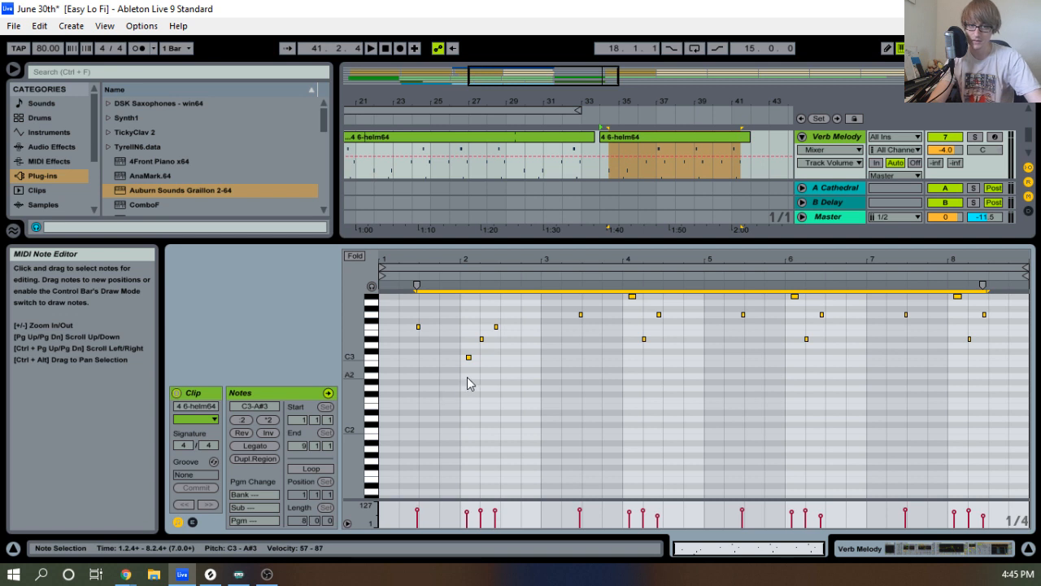
pyautogui.moveTo(450, 386); pyautogui.dragTo(499, 351)
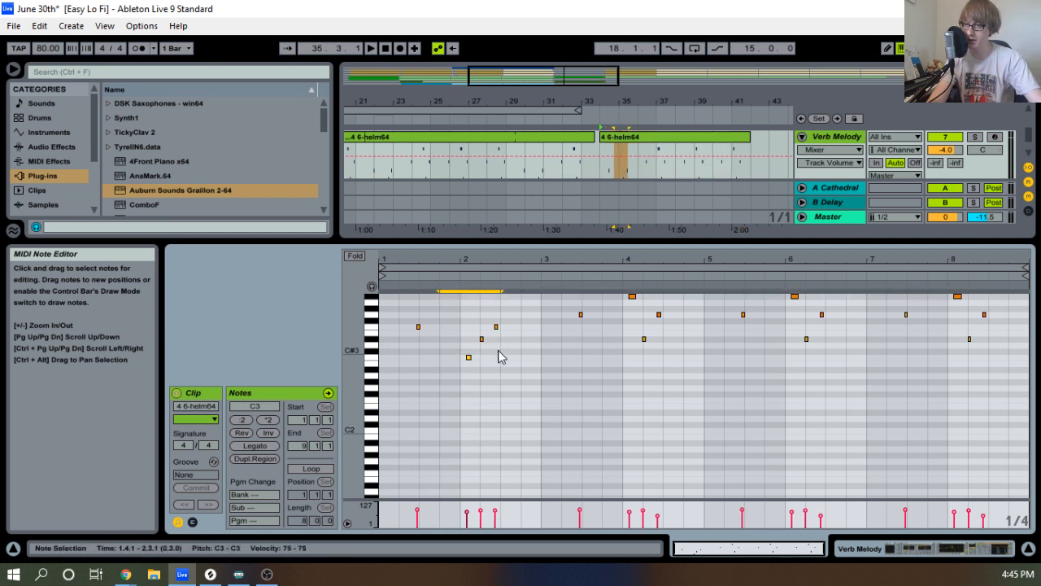
pyautogui.hotkey('ctrl', 'a')
pyautogui.moveTo(449, 376); pyautogui.dragTo(478, 345)
pyautogui.press('Delete')
pyautogui.hotkey('ctrl', 'u')
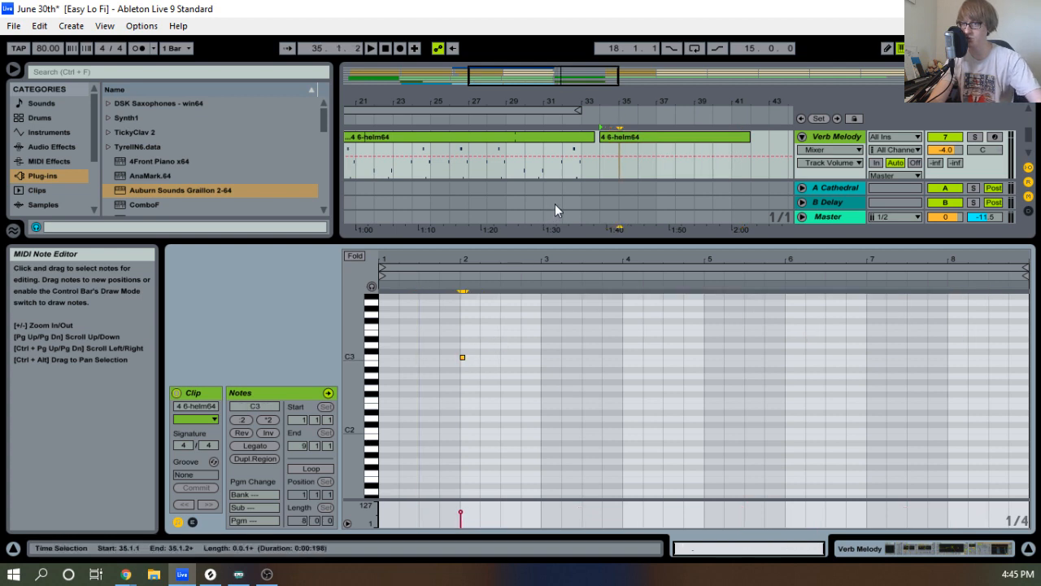
# Close the note editor, show the whole arrangement and play it from the start.
pyautogui.moveTo(576, 240); pyautogui.dragTo(579, 488)
pyautogui.moveTo(601, 101); pyautogui.dragTo(424, 97)
pyautogui.click(382, 48)
pyautogui.click(377, 45)
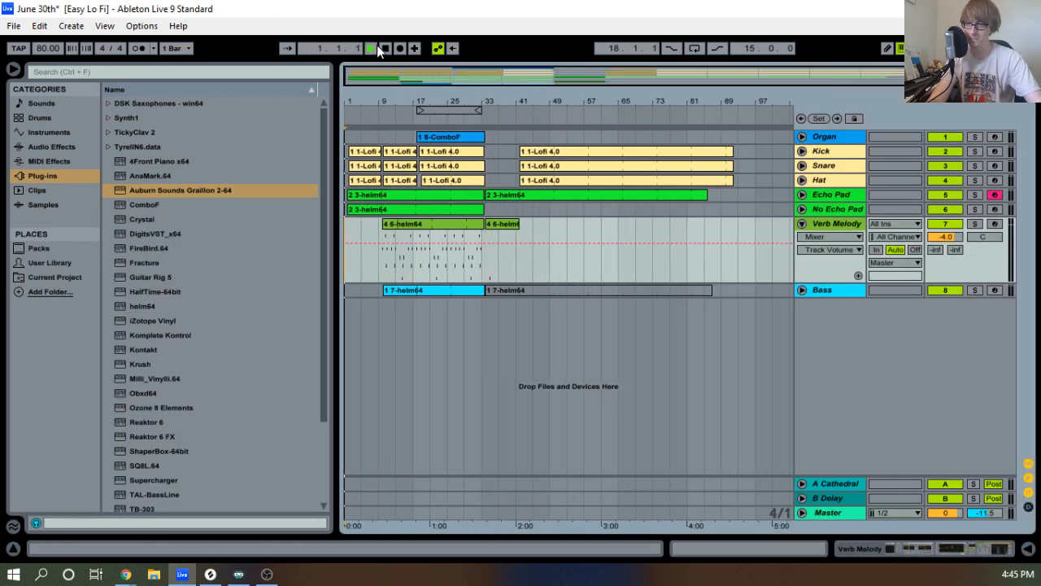
# Deactivate the Verb Melody clip spanning 34.1.1 to 42.1.1 while the arrangement plays.
pyautogui.click(502, 224)
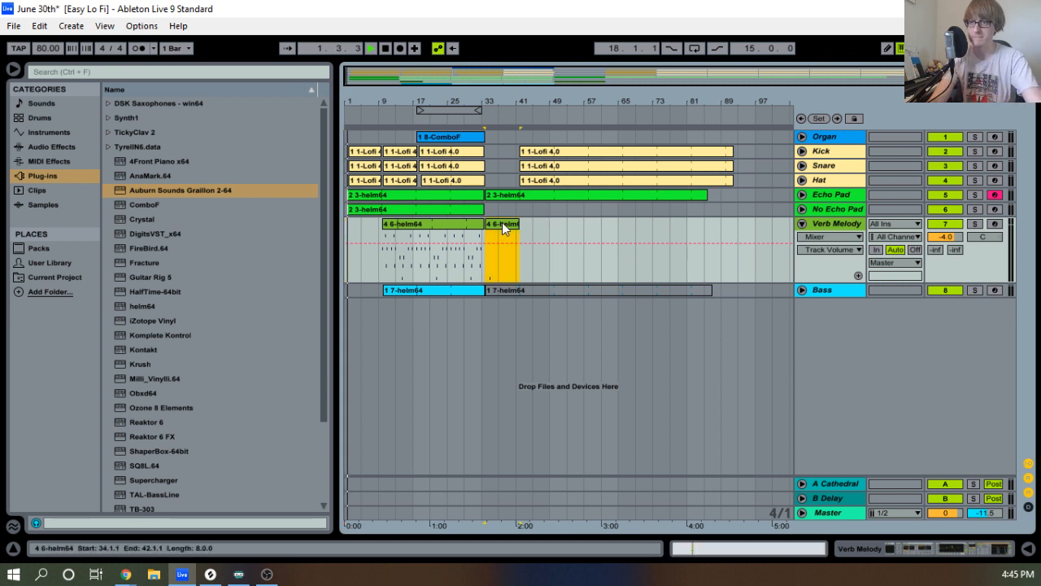
pyautogui.moveTo(422, 102); pyautogui.dragTo(474, 101)
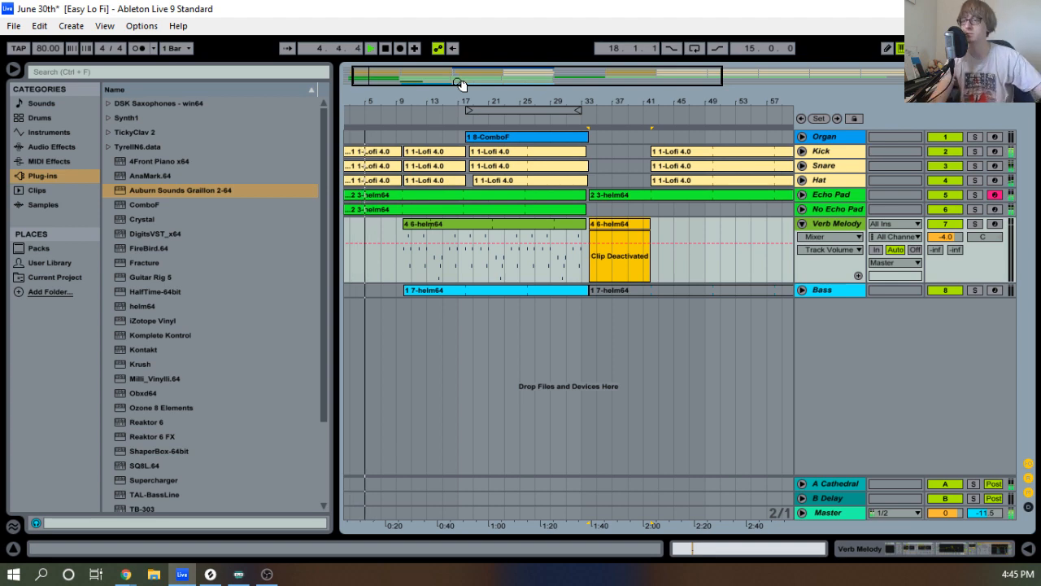
pyautogui.moveTo(566, 99); pyautogui.dragTo(566, 140)
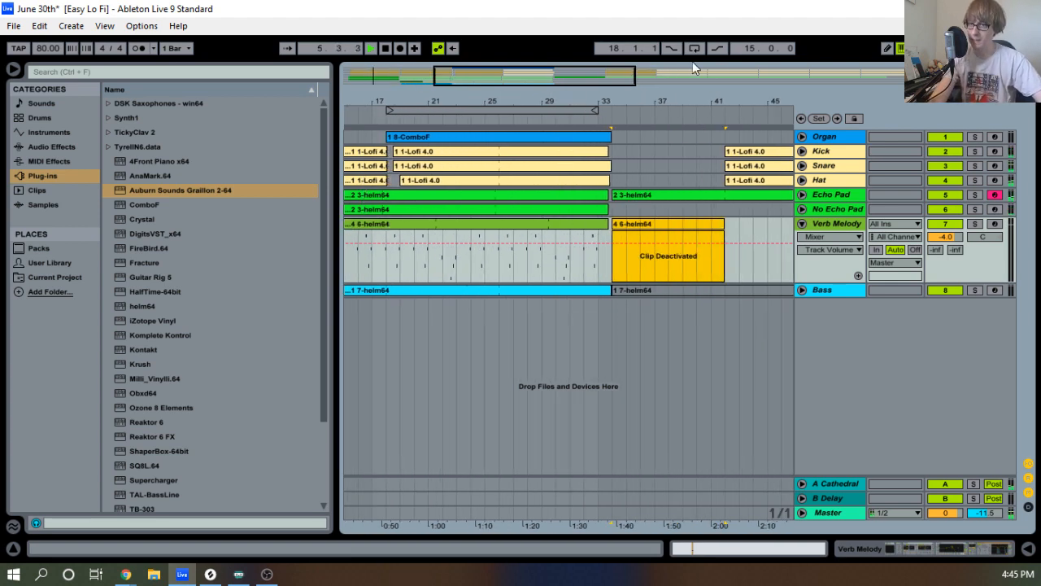
pyautogui.moveTo(704, 103); pyautogui.dragTo(514, 68)
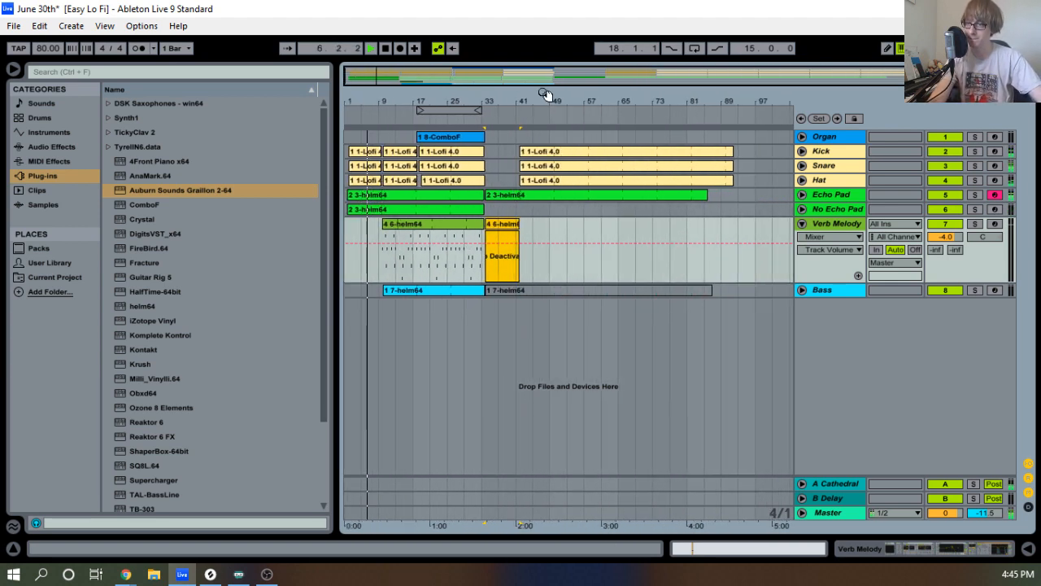
# Look through the Kick track's device chain, from the sample to Kick EQ 2, and close the device view.
pyautogui.doubleClick(838, 151)
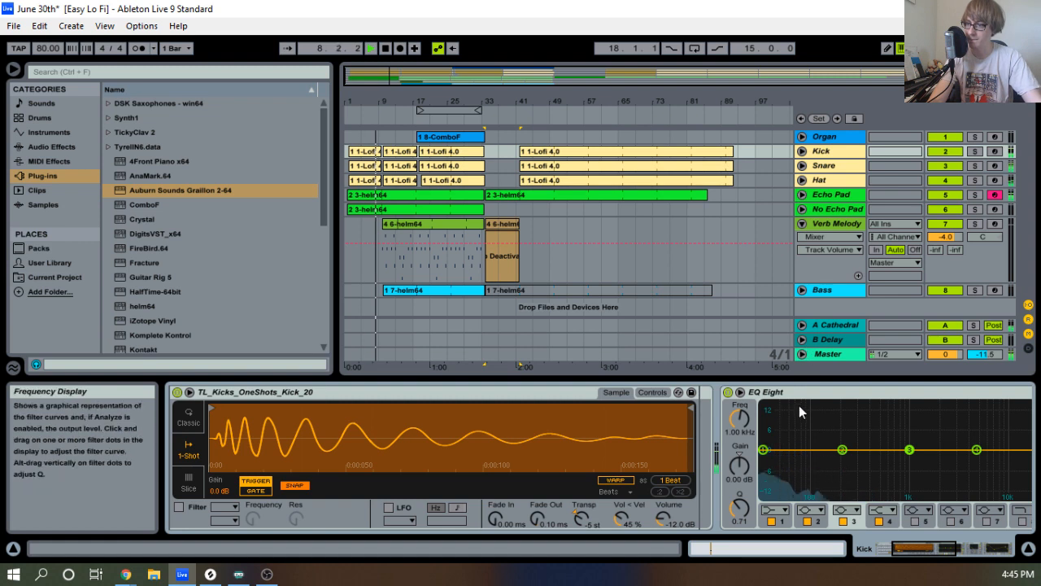
pyautogui.scroll(-10, 799, 405)
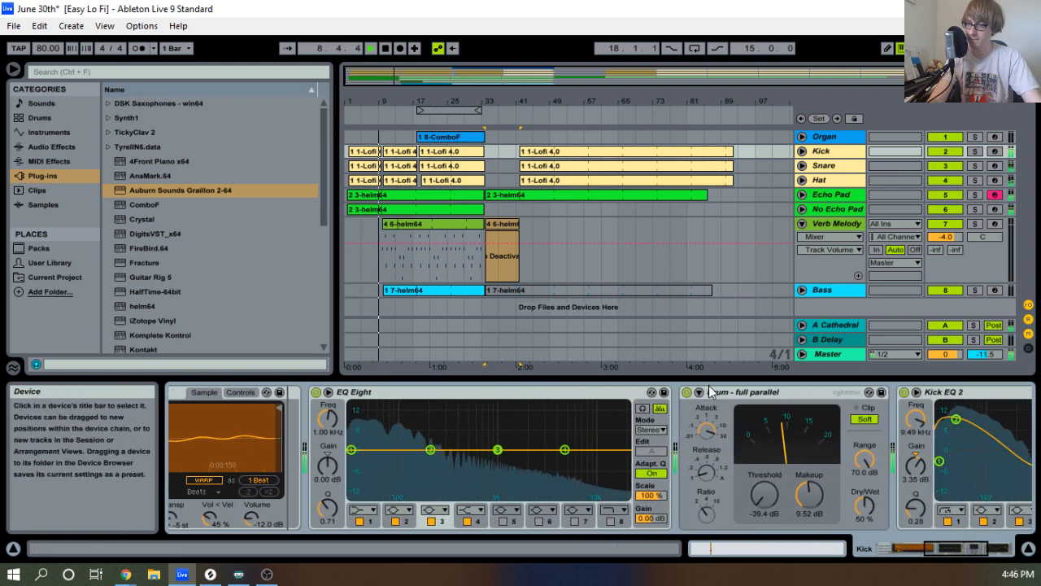
pyautogui.scroll(-3, 710, 392)
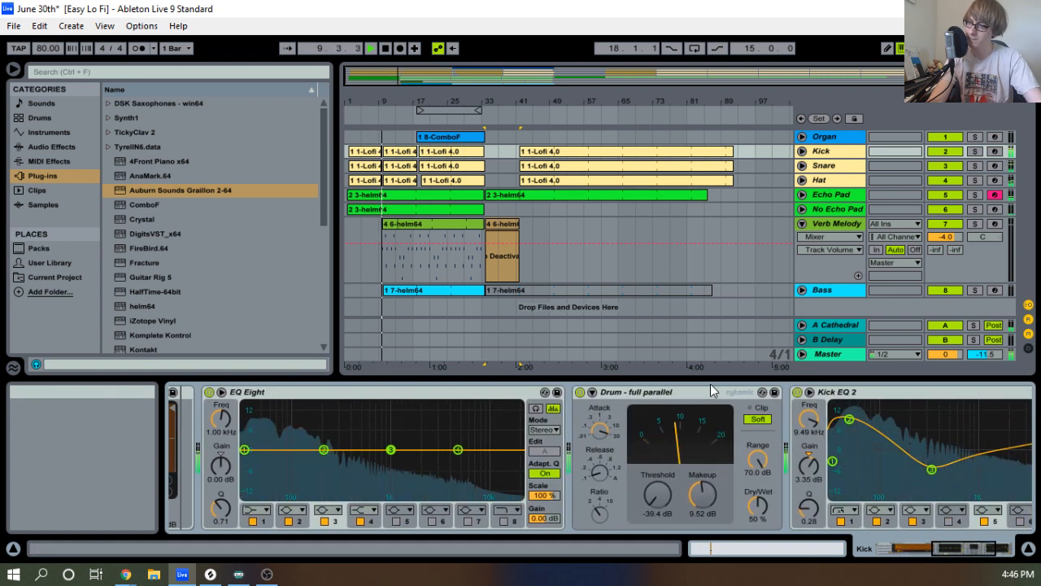
pyautogui.moveTo(772, 378); pyautogui.dragTo(689, 517)
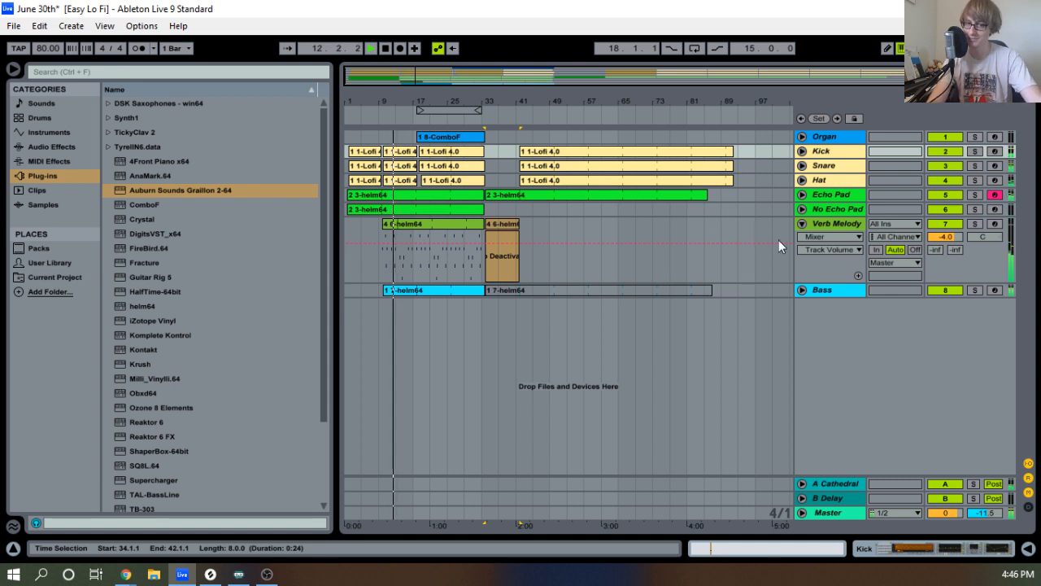
# Fold the Verb Melody track and examine the section leading into the bar 34 break during playback.
pyautogui.click(802, 223)
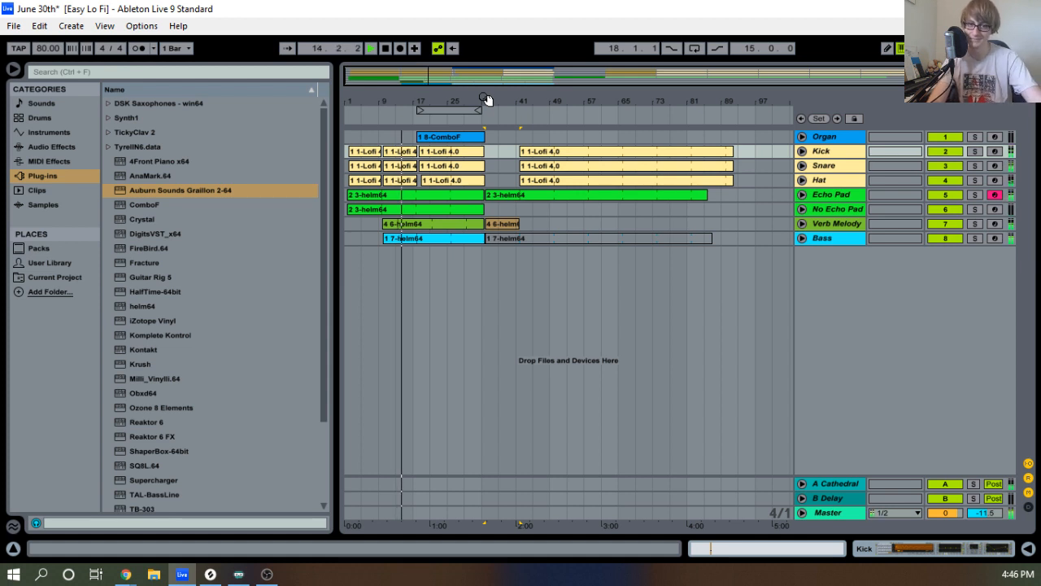
pyautogui.moveTo(486, 100); pyautogui.dragTo(625, 100)
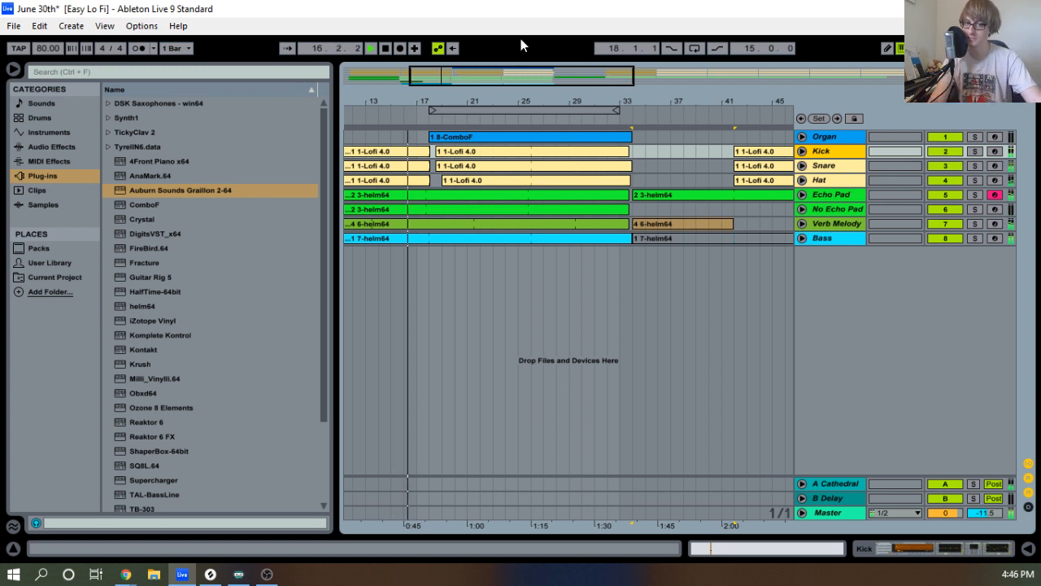
pyautogui.moveTo(525, 98)
pyautogui.mouseDown()
pyautogui.moveTo(514, 90)
pyautogui.moveTo(512, 104)
pyautogui.mouseUp()
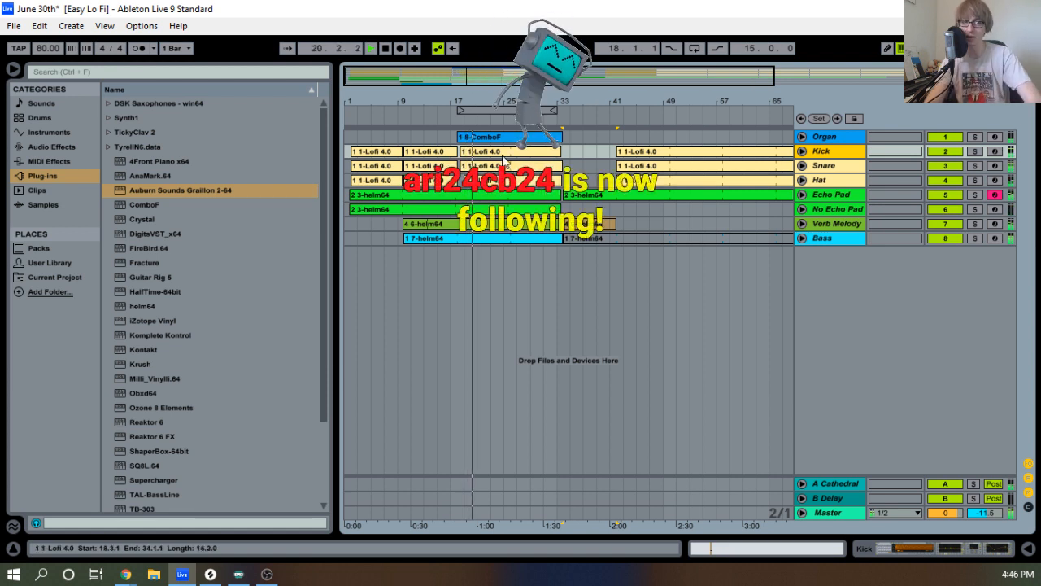
pyautogui.moveTo(527, 102); pyautogui.dragTo(471, 92)
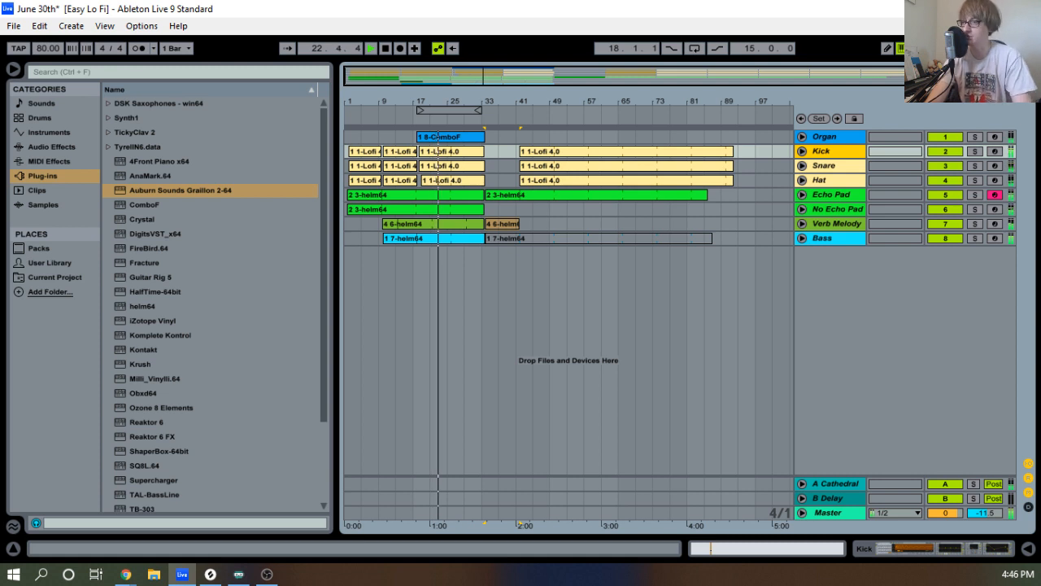
pyautogui.moveTo(458, 94); pyautogui.dragTo(466, 94)
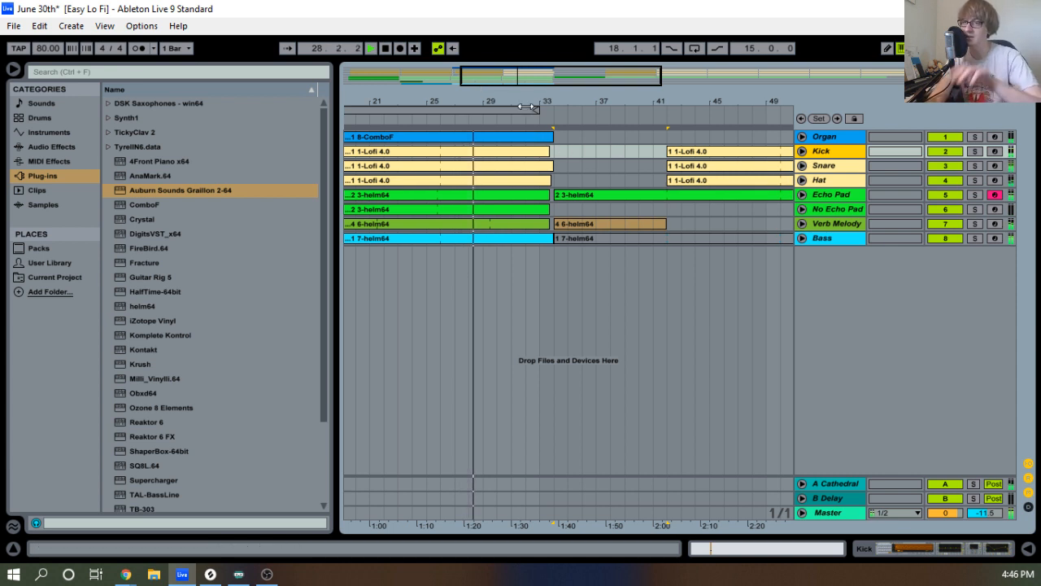
pyautogui.moveTo(529, 104); pyautogui.dragTo(535, 82)
pyautogui.moveTo(466, 263); pyautogui.dragTo(545, 149)
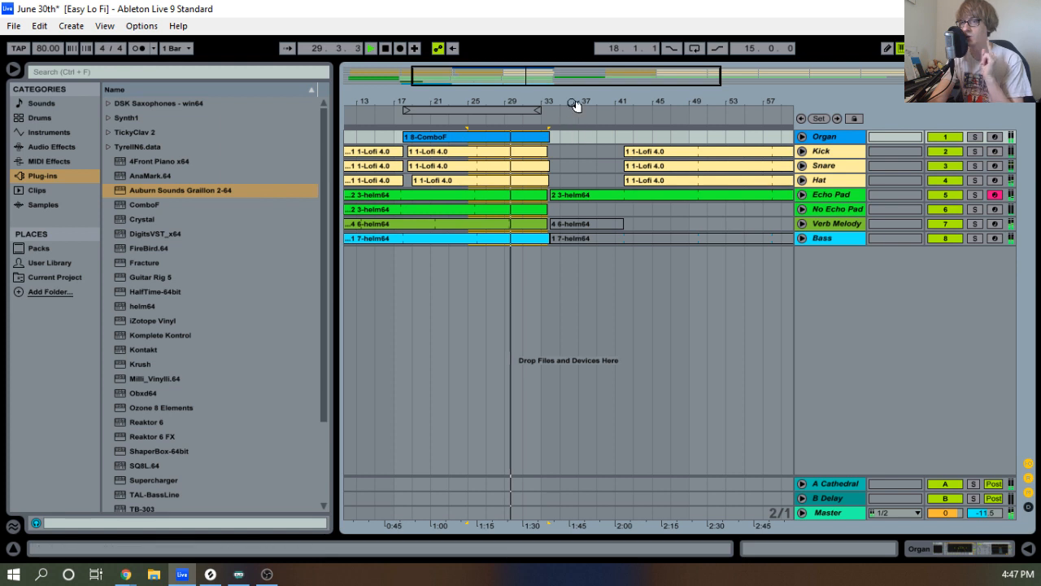
pyautogui.moveTo(575, 98); pyautogui.dragTo(579, 92)
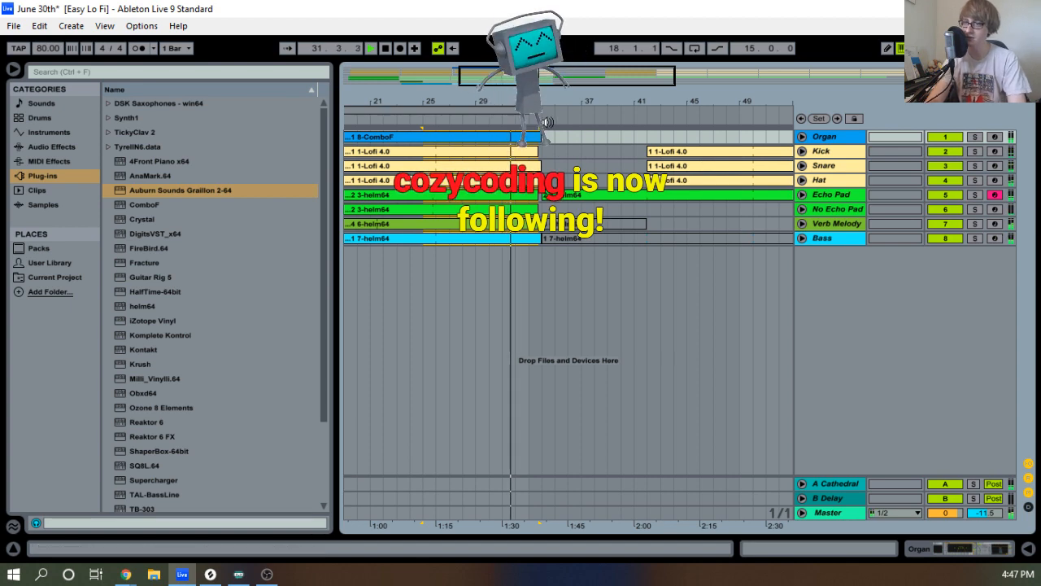
# Unfold the Organ track and place the insert marker in its empty area shortly after bar 34.
pyautogui.moveTo(556, 100); pyautogui.dragTo(559, 150)
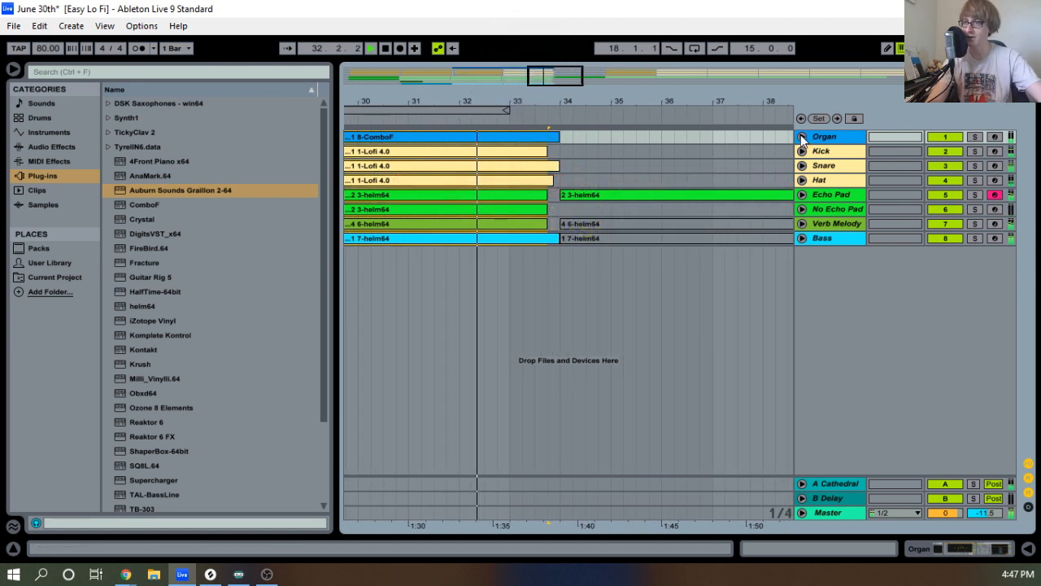
pyautogui.click(802, 137)
pyautogui.moveTo(585, 102); pyautogui.dragTo(664, 136)
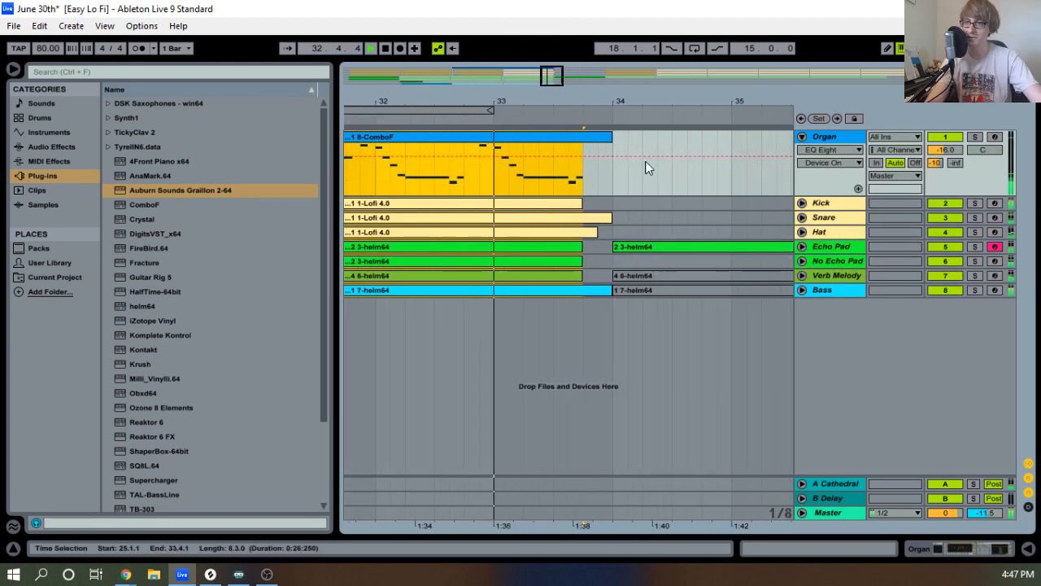
pyautogui.click(657, 161)
pyautogui.moveTo(695, 101)
pyautogui.mouseDown()
pyautogui.moveTo(521, 95)
pyautogui.moveTo(525, 79)
pyautogui.mouseUp()
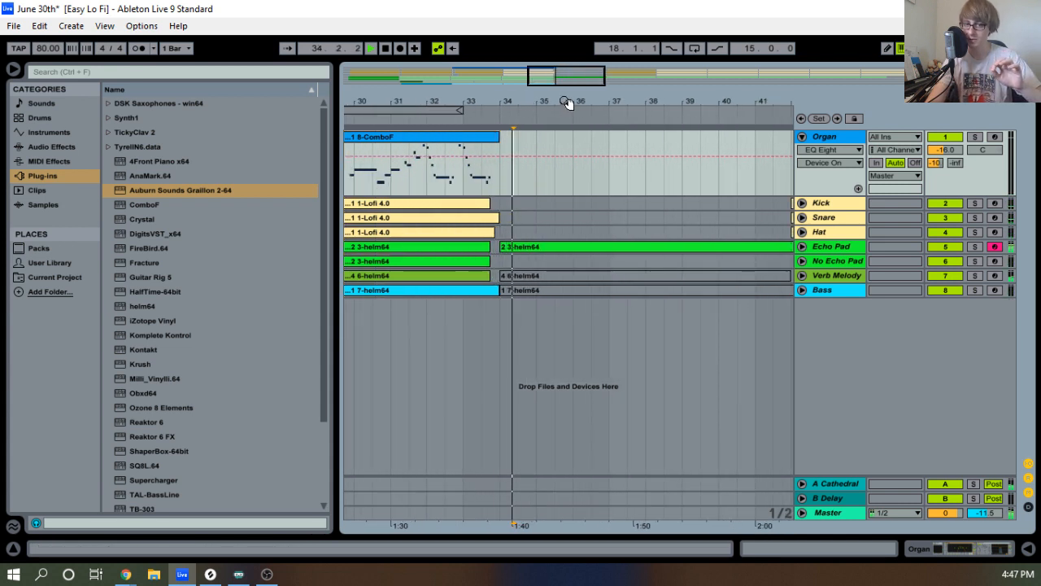
pyautogui.moveTo(581, 96); pyautogui.dragTo(533, 116)
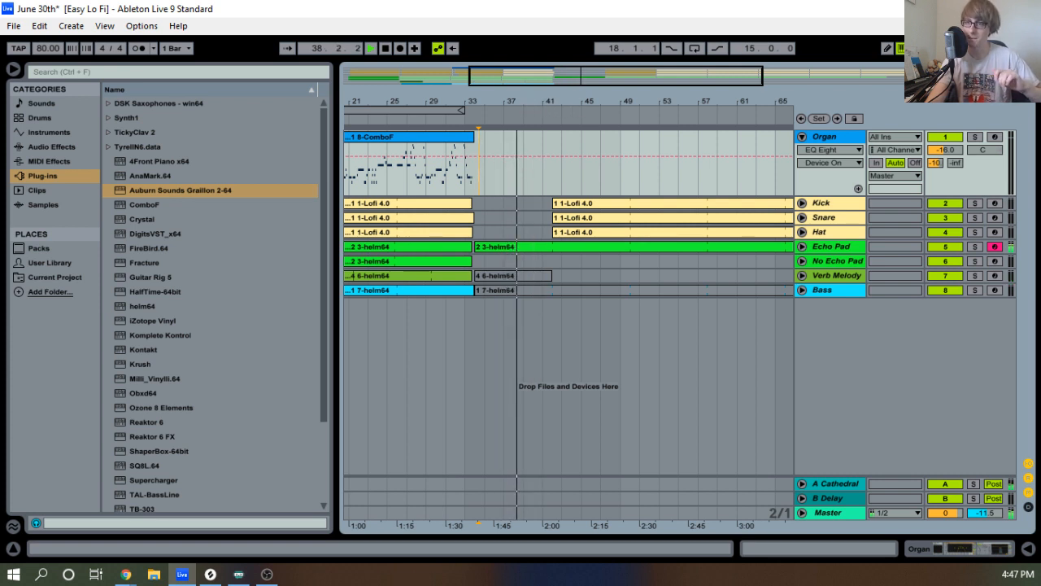
pyautogui.moveTo(534, 116); pyautogui.dragTo(545, 111)
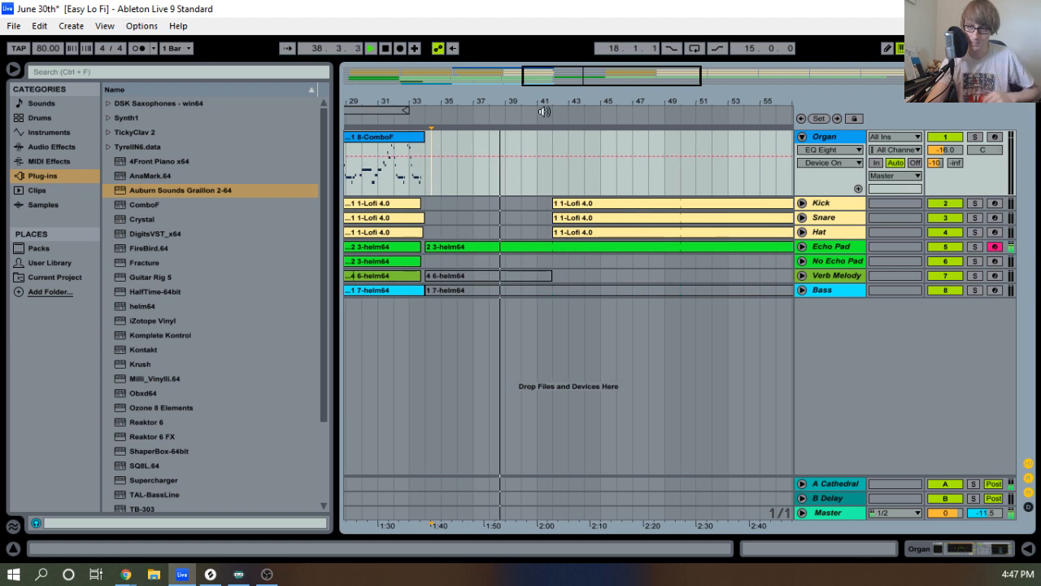
# Open the Echo Pad clip starting at 34.1.1 in an enlarged note editor and examine its arpeggio pattern.
pyautogui.doubleClick(544, 247)
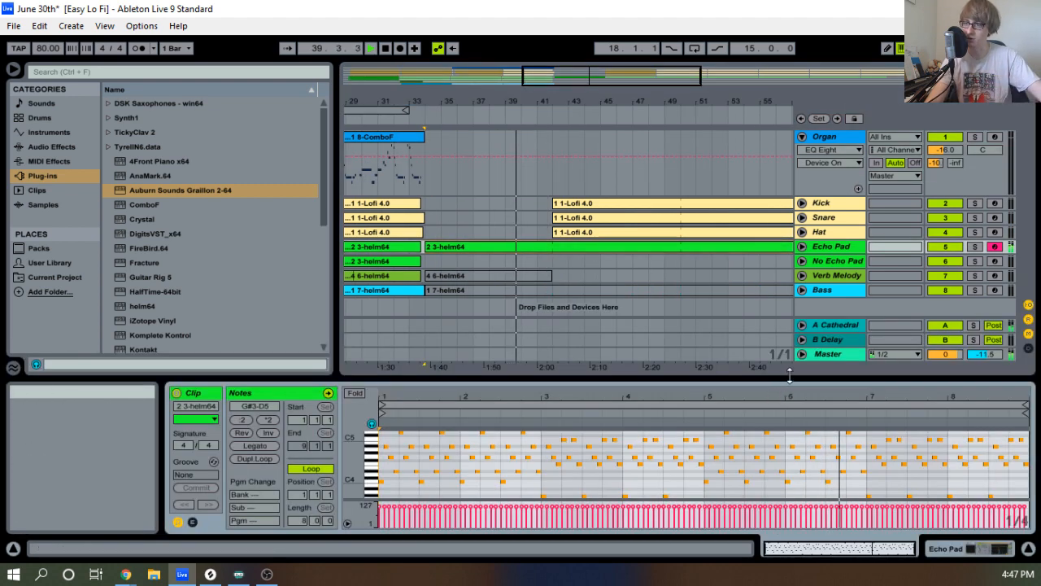
pyautogui.moveTo(802, 315); pyautogui.dragTo(804, 120)
pyautogui.scroll(2, 563, 233)
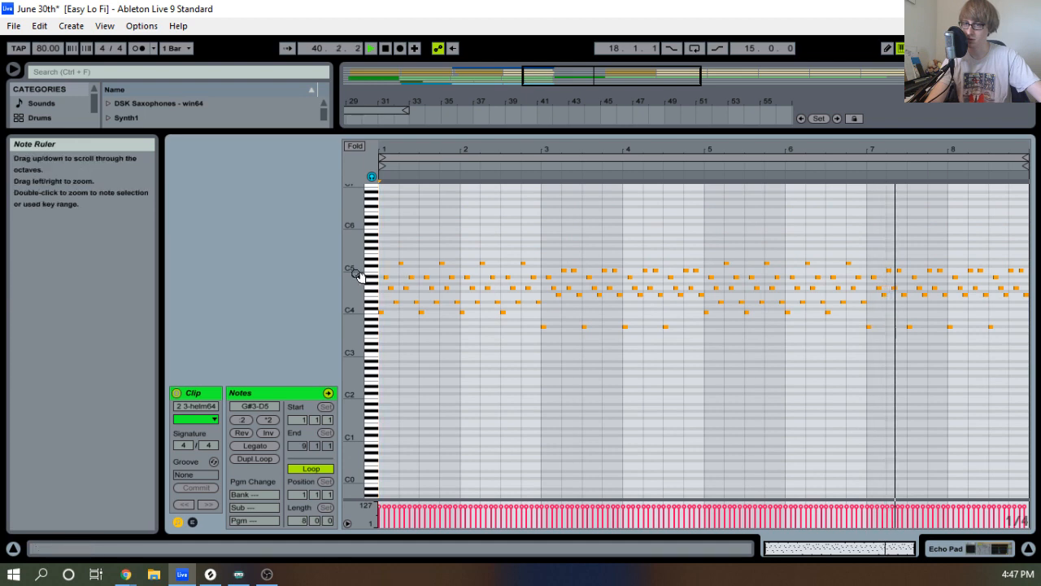
pyautogui.moveTo(353, 272)
pyautogui.mouseDown()
pyautogui.moveTo(399, 271)
pyautogui.moveTo(374, 272)
pyautogui.mouseUp()
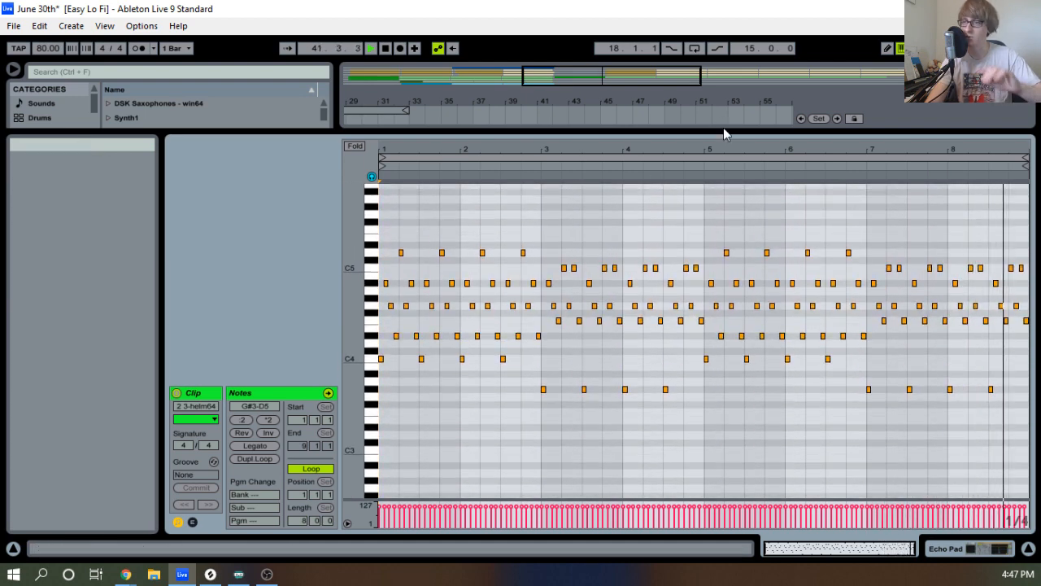
# Check the arrangement around bar 42, and enlarge the Echo Pad notes in clip bars 3 to 8 to show their names.
pyautogui.moveTo(730, 133); pyautogui.dragTo(709, 315)
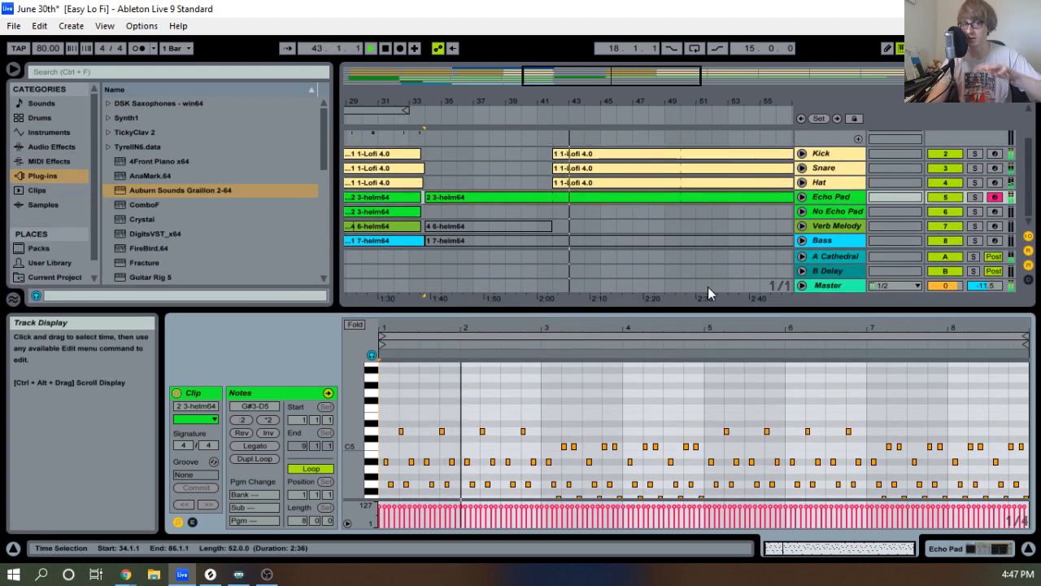
pyautogui.moveTo(560, 99)
pyautogui.mouseDown()
pyautogui.moveTo(741, 72)
pyautogui.moveTo(713, 101)
pyautogui.moveTo(544, 99)
pyautogui.mouseUp()
pyautogui.click(709, 249)
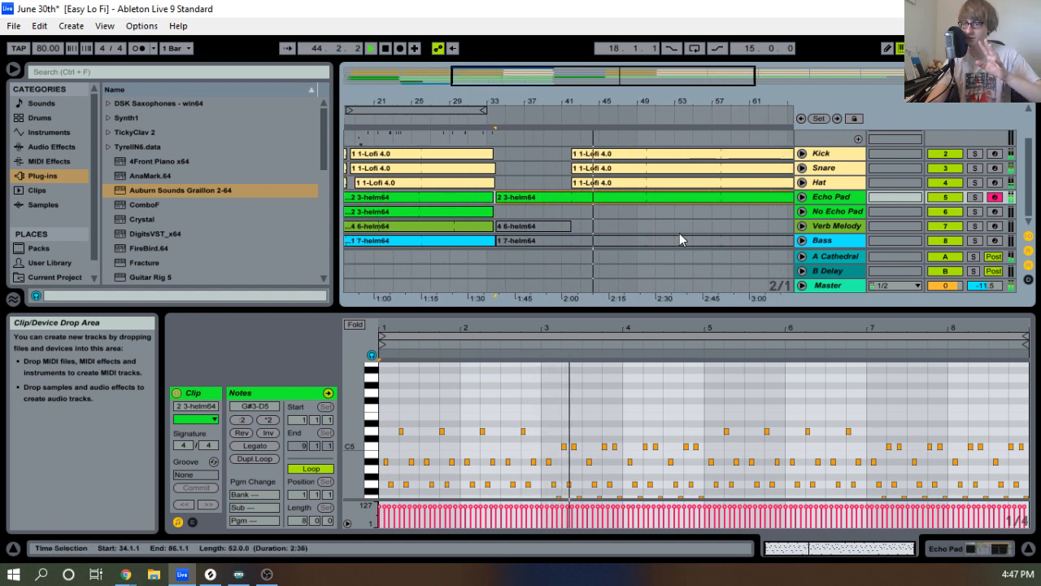
pyautogui.moveTo(657, 322); pyautogui.dragTo(755, 204)
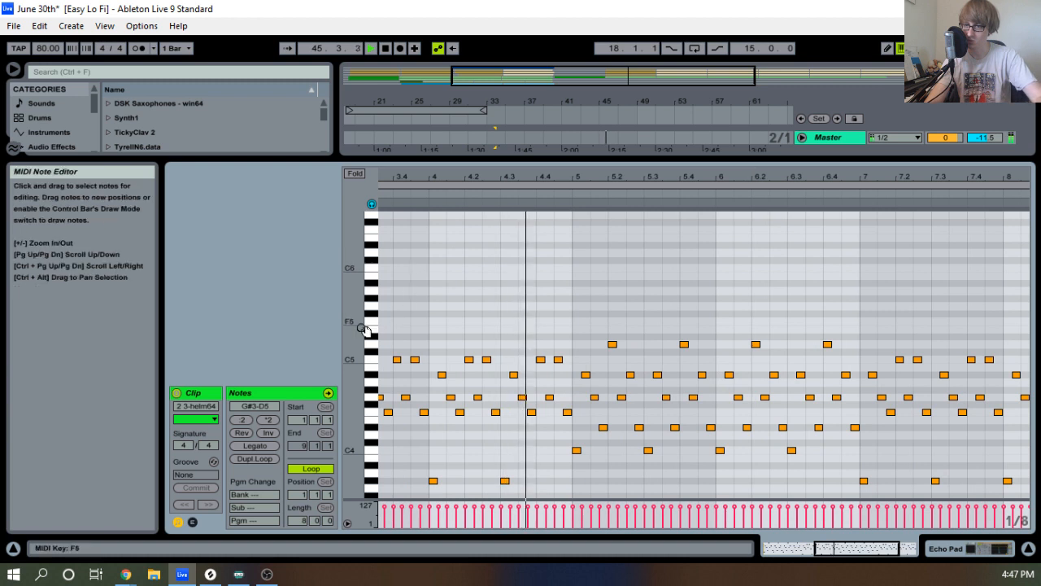
pyautogui.moveTo(355, 328); pyautogui.dragTo(383, 291)
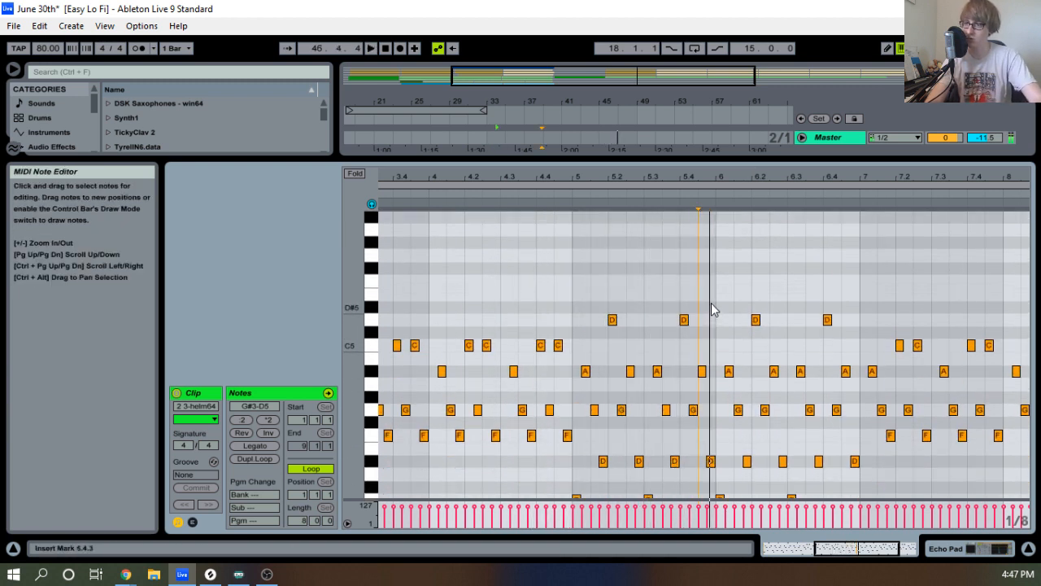
# Try raising the Echo Pad note at 5.4.1 to F5 and the note at 6.4.1 to D#5.
pyautogui.click(683, 319)
pyautogui.press('space')
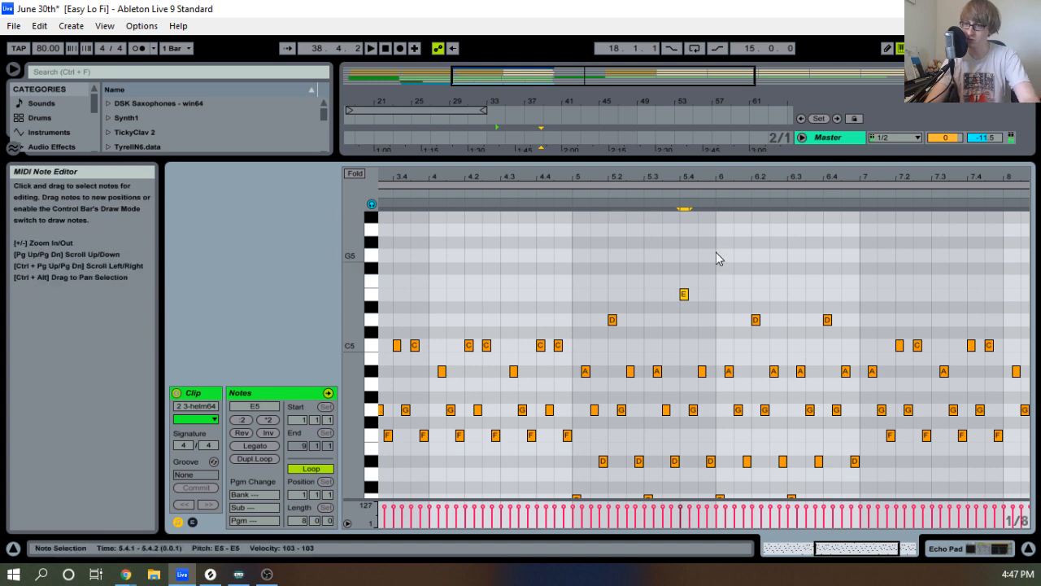
pyautogui.press('Up')
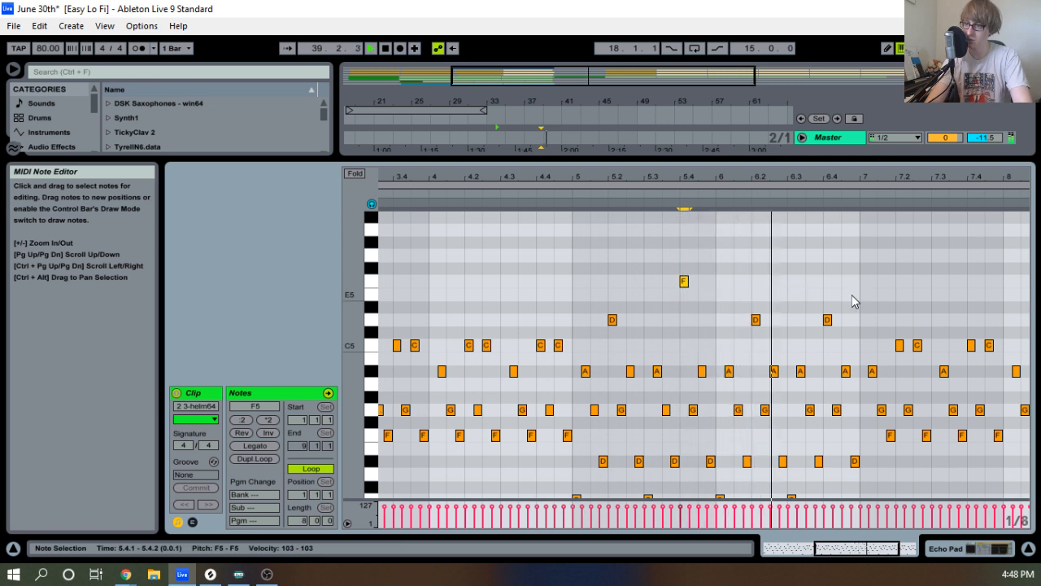
pyautogui.click(828, 318)
pyautogui.press('Up')
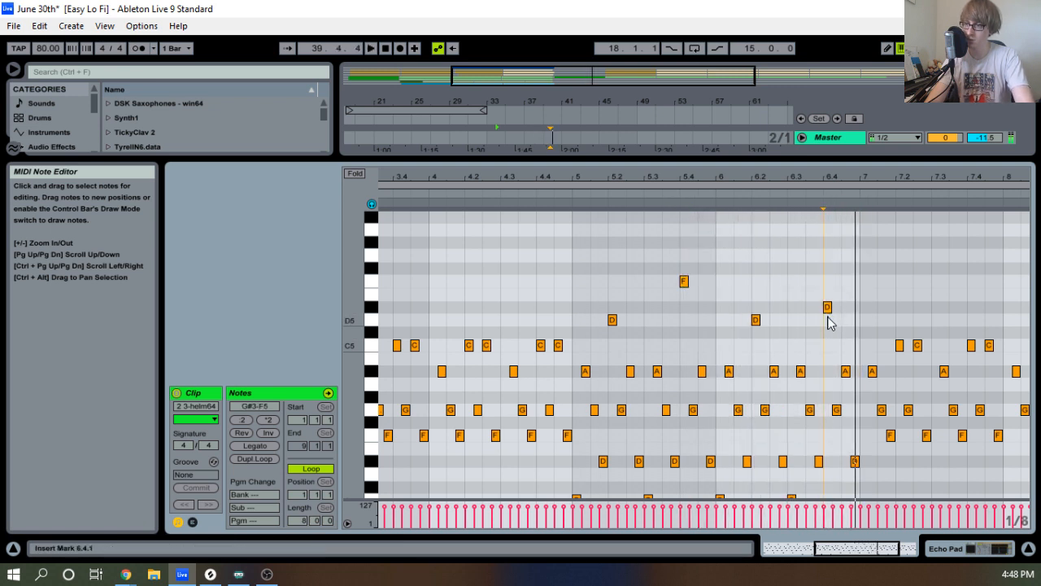
pyautogui.press('space')
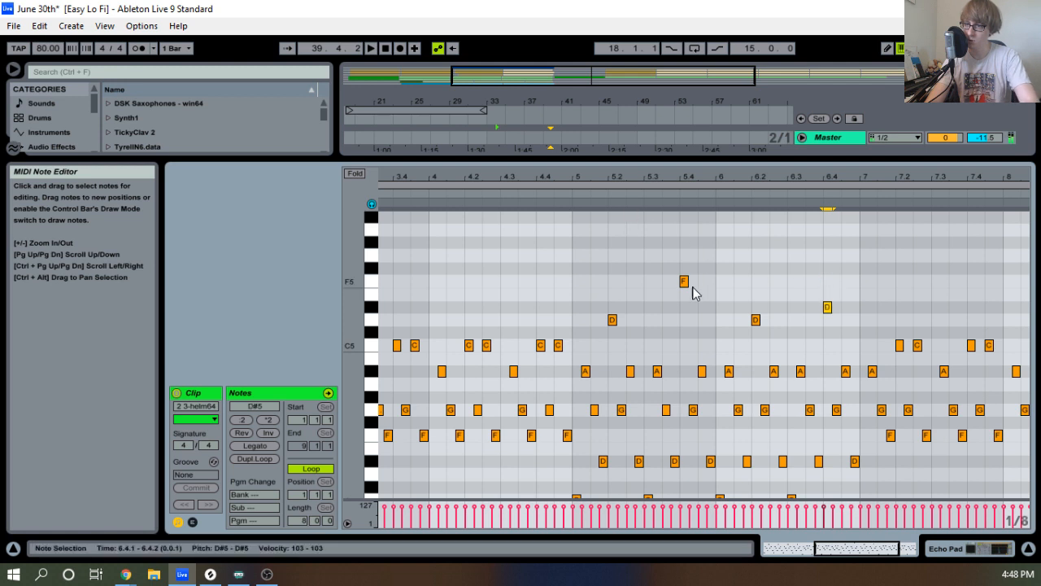
# Set the Echo Pad note at 5.4.1 to D#5 and play the change.
pyautogui.click(563, 202)
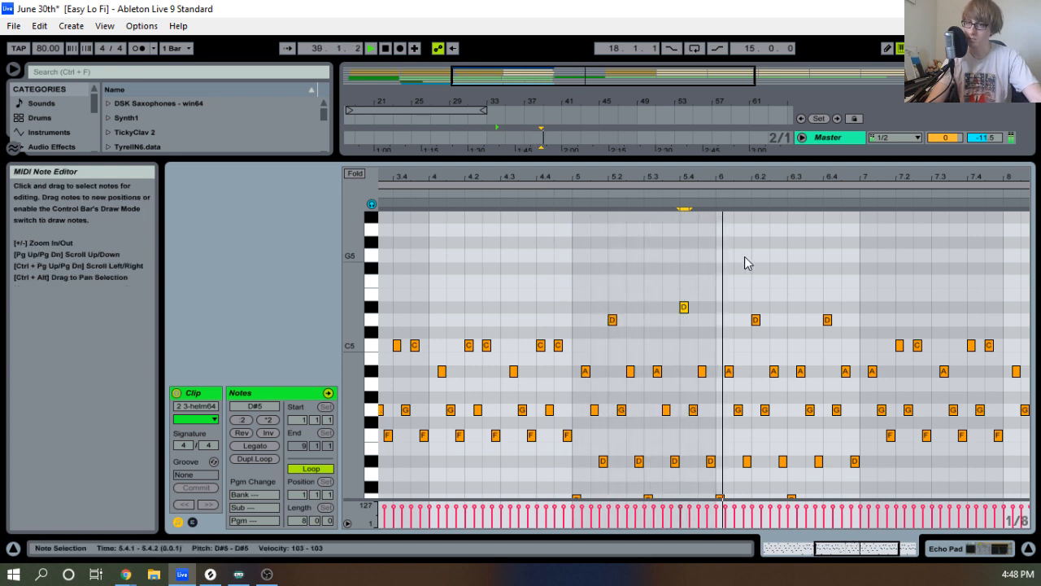
pyautogui.scroll(-5, 703, 274)
pyautogui.press('space')
pyautogui.scroll(3, 704, 268)
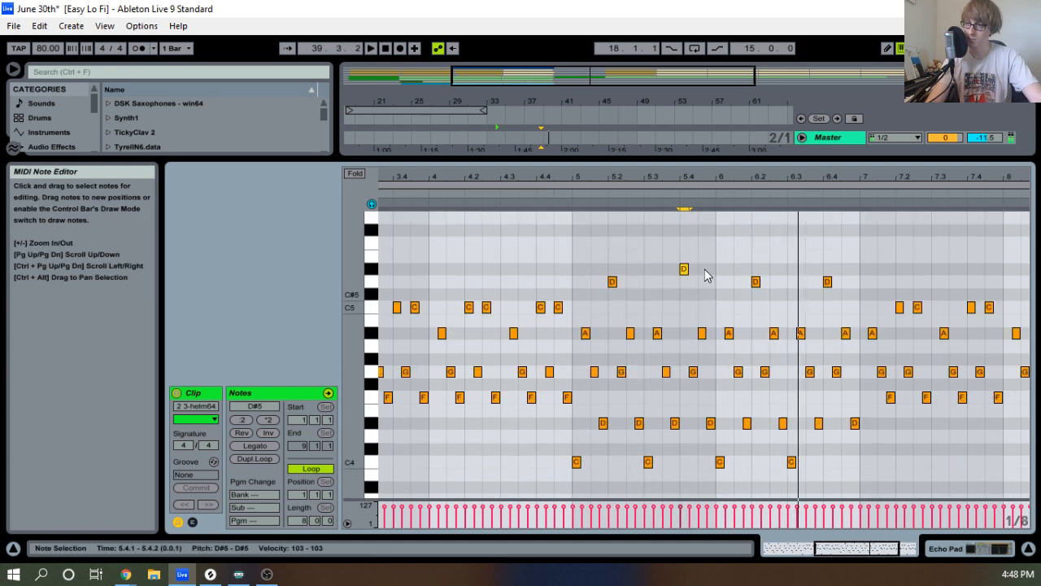
# Raise the Echo Pad note at 6.4.1 to F5 and play the clip.
pyautogui.click(828, 296)
pyautogui.press('Up')
pyautogui.press('Up')
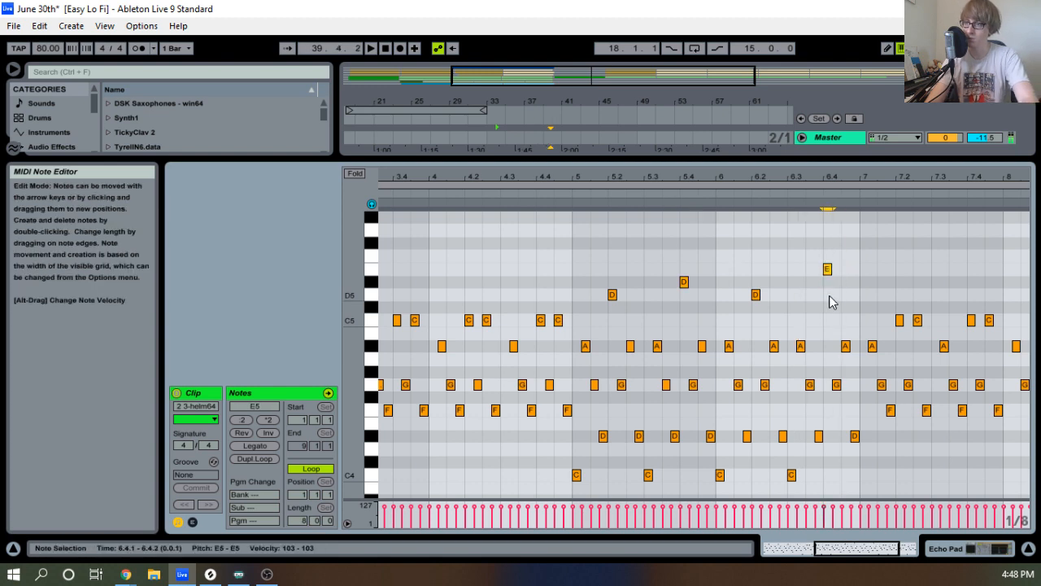
pyautogui.press('Up')
pyautogui.press('space')
pyautogui.moveTo(778, 177); pyautogui.dragTo(778, 122)
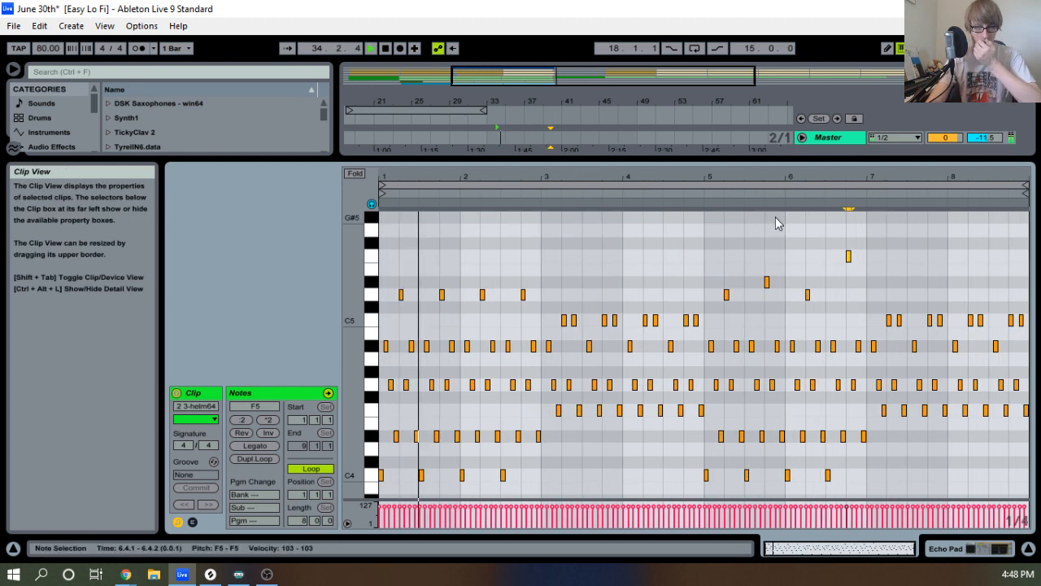
# Unfold the Kick track and show its clip starting at bar 42 in an enlarged note editor.
pyautogui.moveTo(700, 165); pyautogui.dragTo(685, 480)
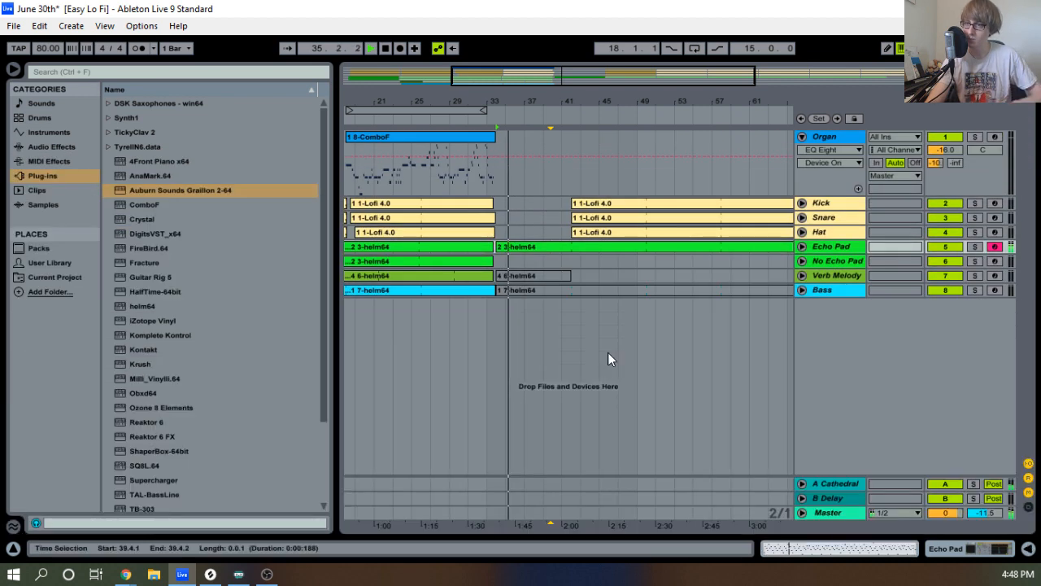
pyautogui.doubleClick(575, 203)
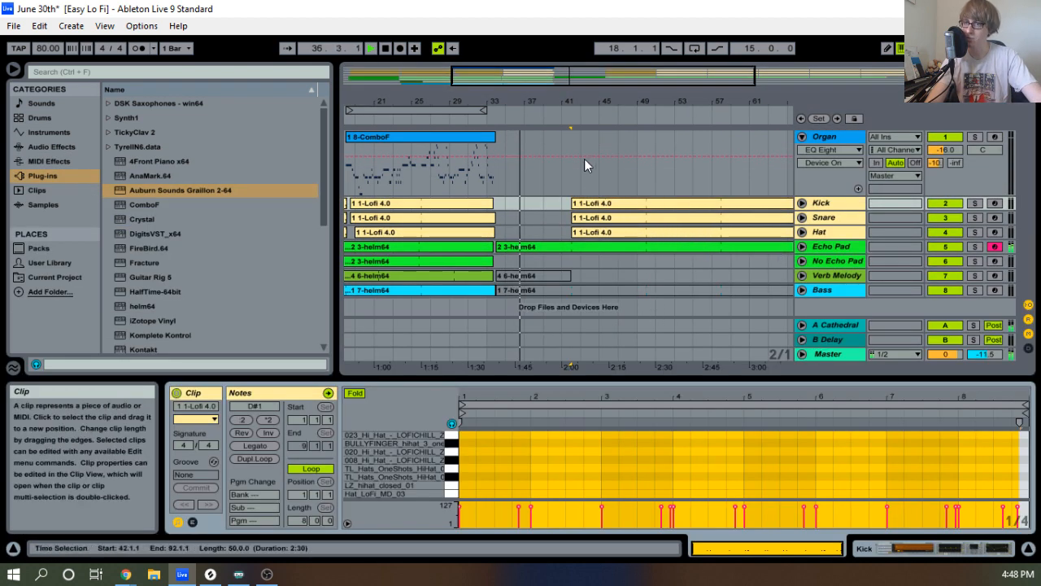
pyautogui.moveTo(585, 100); pyautogui.dragTo(586, 310)
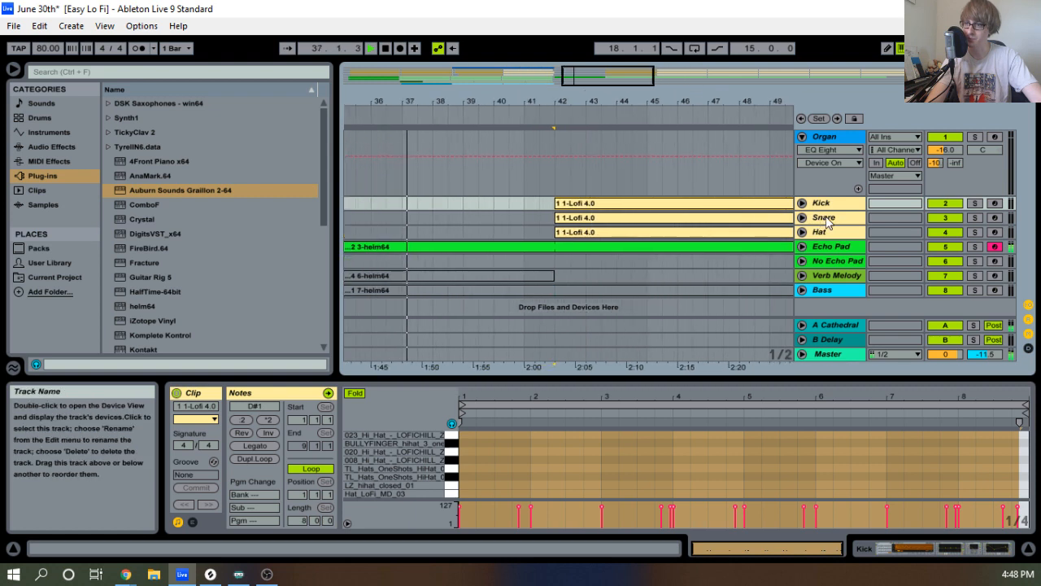
pyautogui.click(802, 202)
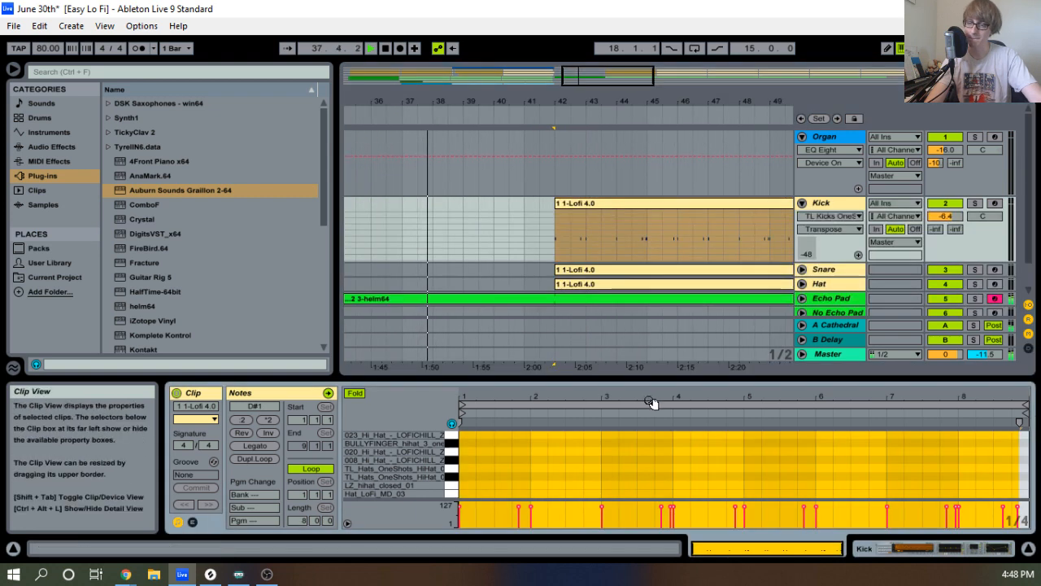
pyautogui.moveTo(644, 376); pyautogui.dragTo(551, 135)
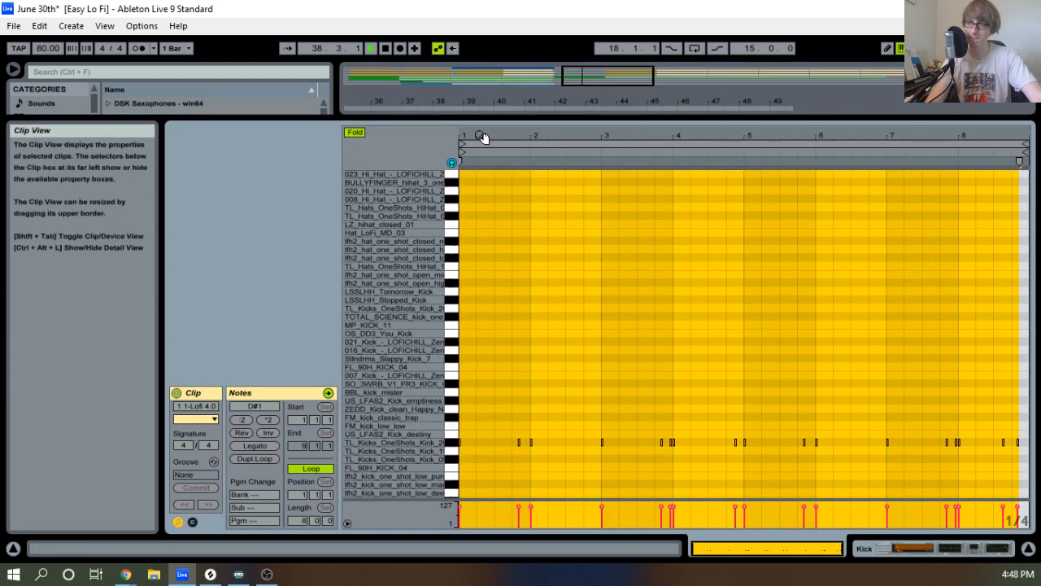
pyautogui.moveTo(482, 138); pyautogui.dragTo(488, 166)
pyautogui.click(523, 338)
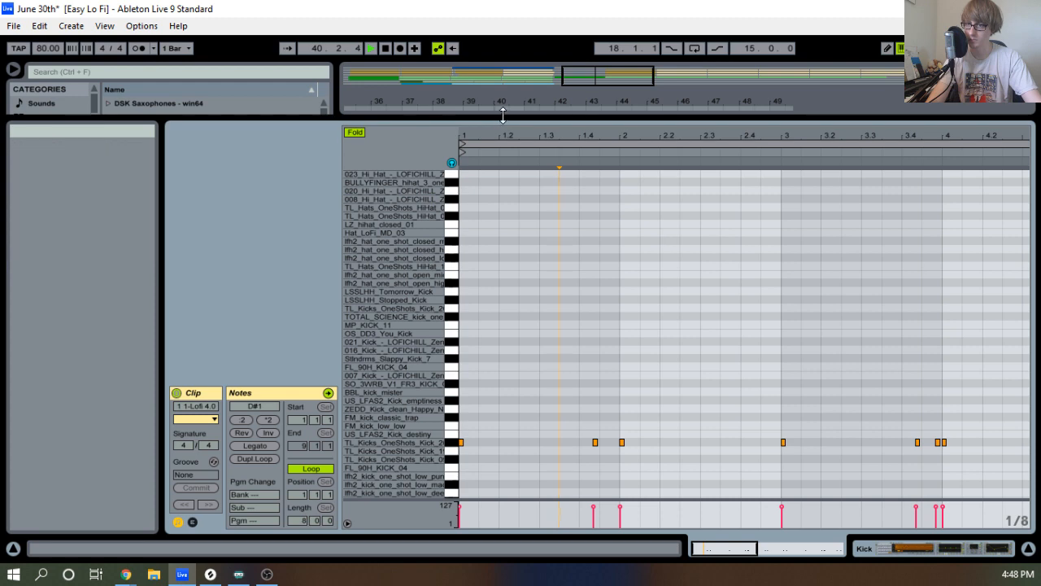
# Return to the Echo Pad clip, raise its last C5 note at 8.4.3 to D#5, and play the clip's ending.
pyautogui.moveTo(504, 120); pyautogui.dragTo(511, 355)
pyautogui.click(545, 242)
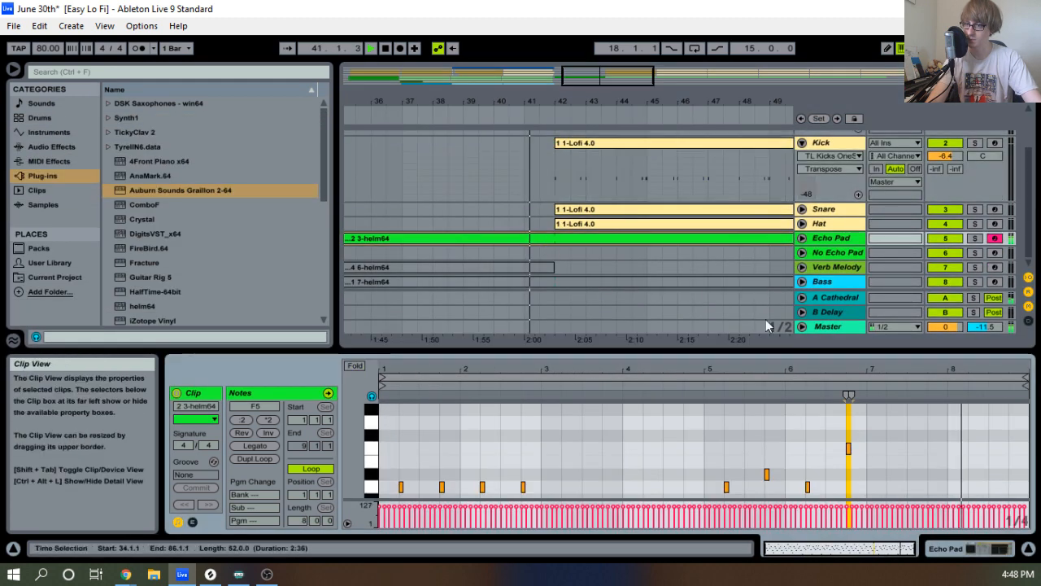
pyautogui.moveTo(870, 358); pyautogui.dragTo(909, 153)
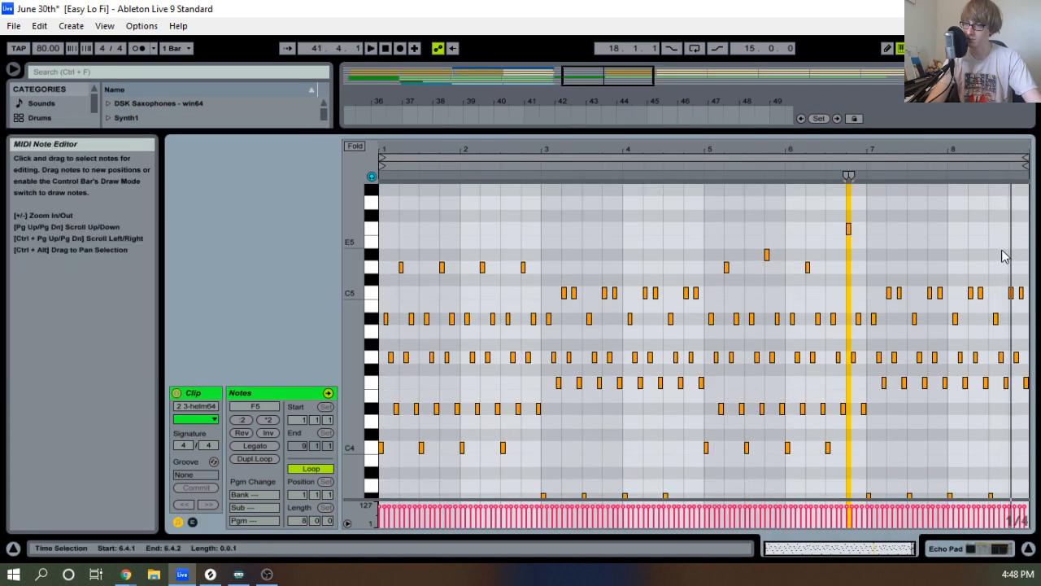
pyautogui.press('space')
pyautogui.click(1010, 295)
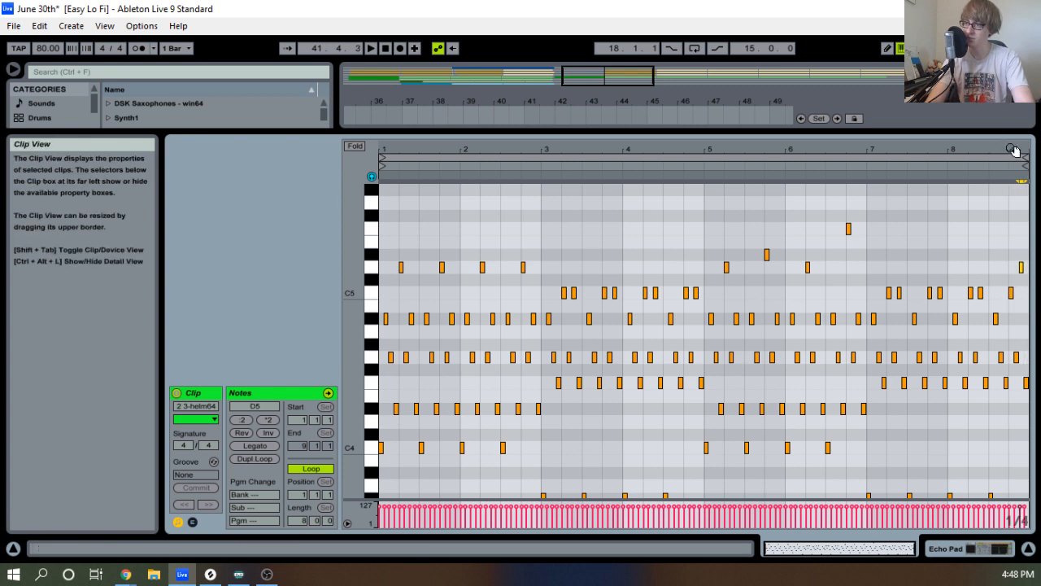
pyautogui.click(981, 176)
pyautogui.click(982, 170)
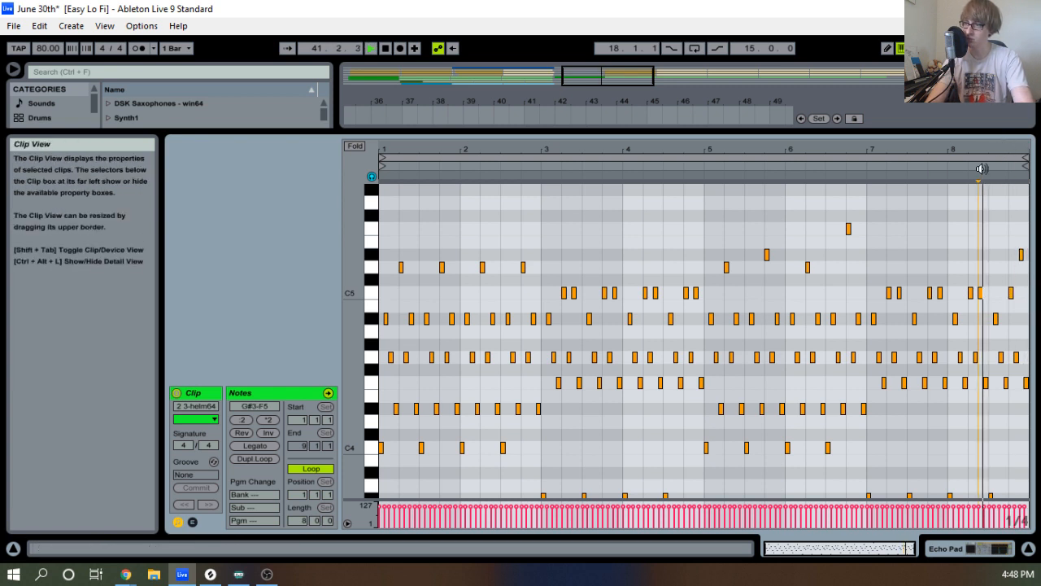
# Examine the Echo Pad notes around 8.4.1 up close and play the clip from its start.
pyautogui.moveTo(1019, 151)
pyautogui.mouseDown()
pyautogui.moveTo(1014, 173)
pyautogui.moveTo(1017, 150)
pyautogui.moveTo(985, 165)
pyautogui.mouseUp()
pyautogui.press('space')
pyautogui.moveTo(961, 267); pyautogui.dragTo(956, 308)
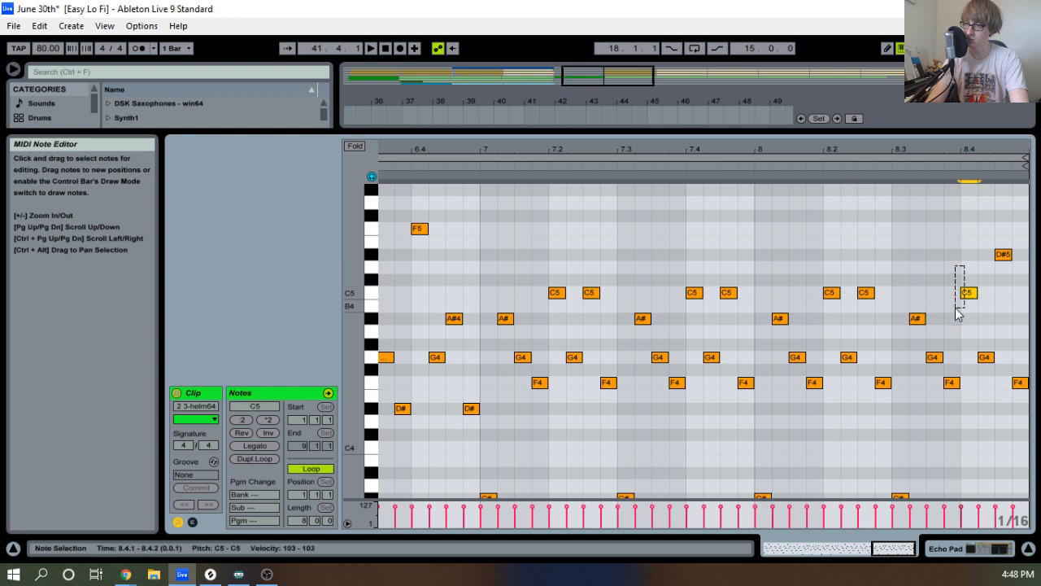
pyautogui.click(1017, 374)
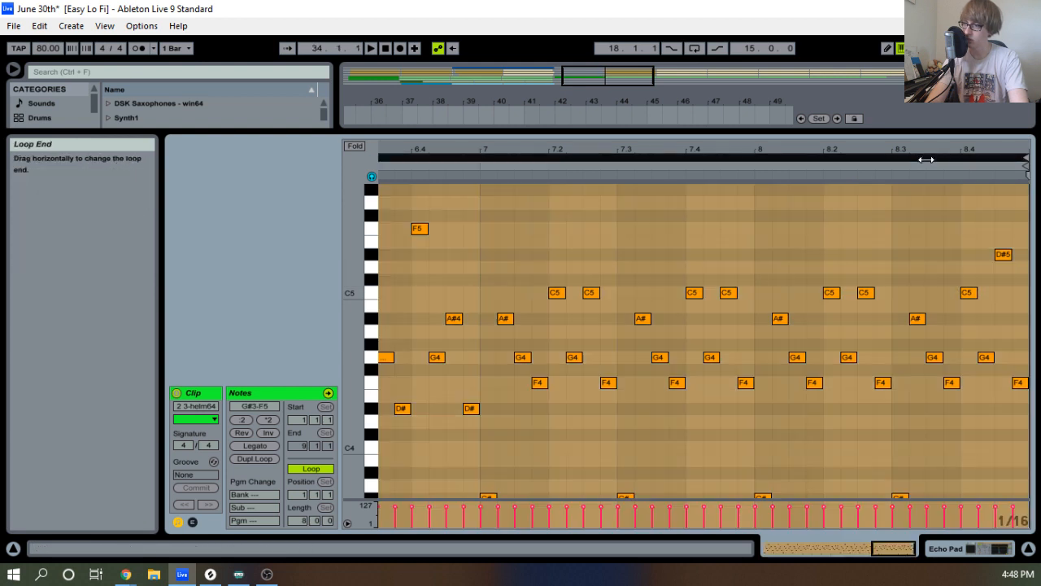
pyautogui.click(969, 209)
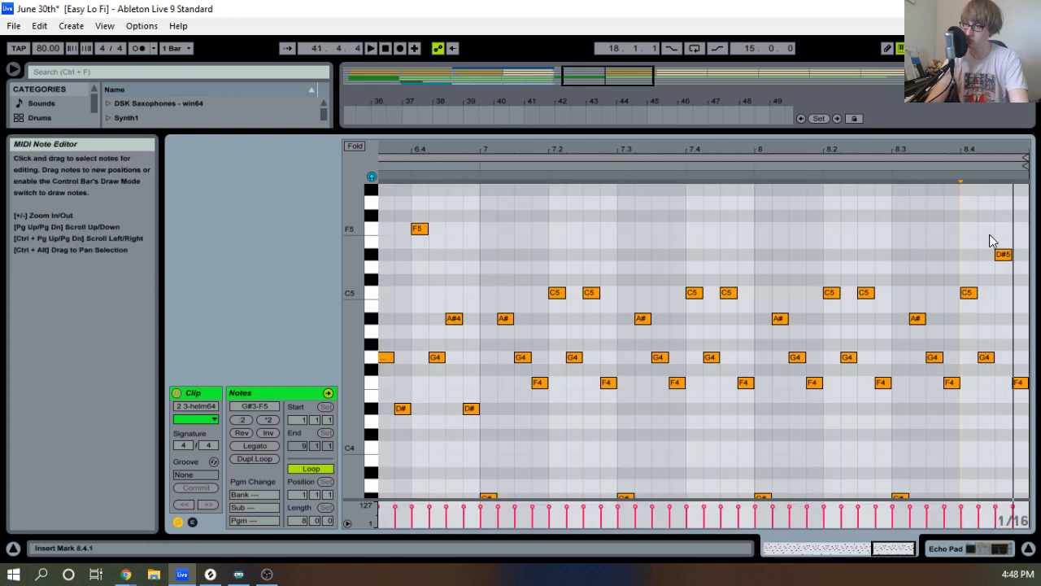
pyautogui.doubleClick(972, 154)
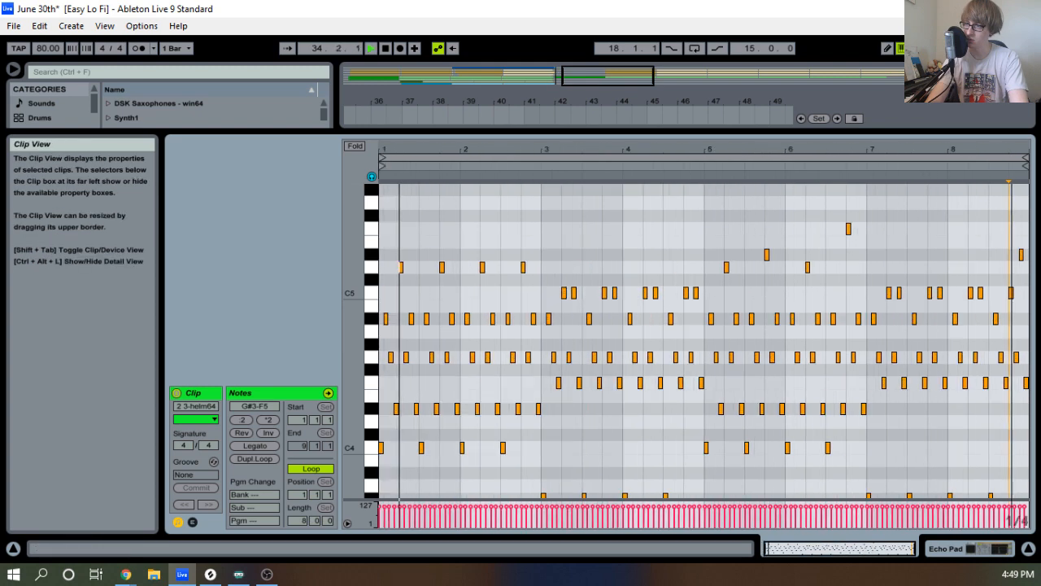
pyautogui.press('space')
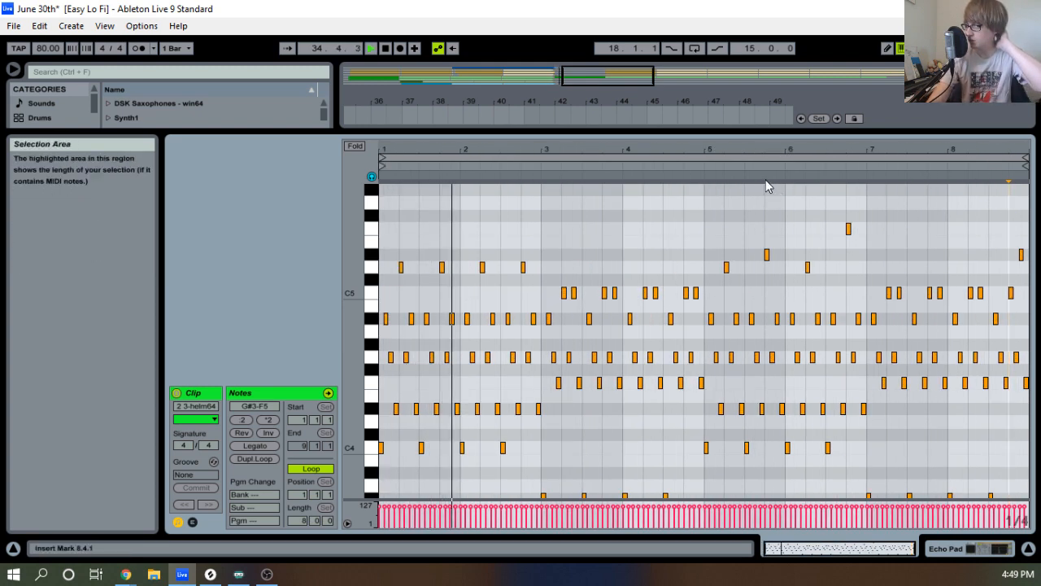
# Reopen the bar 42 Kick clip and enlarge its first bars in the note editor.
pyautogui.moveTo(847, 130); pyautogui.dragTo(656, 530)
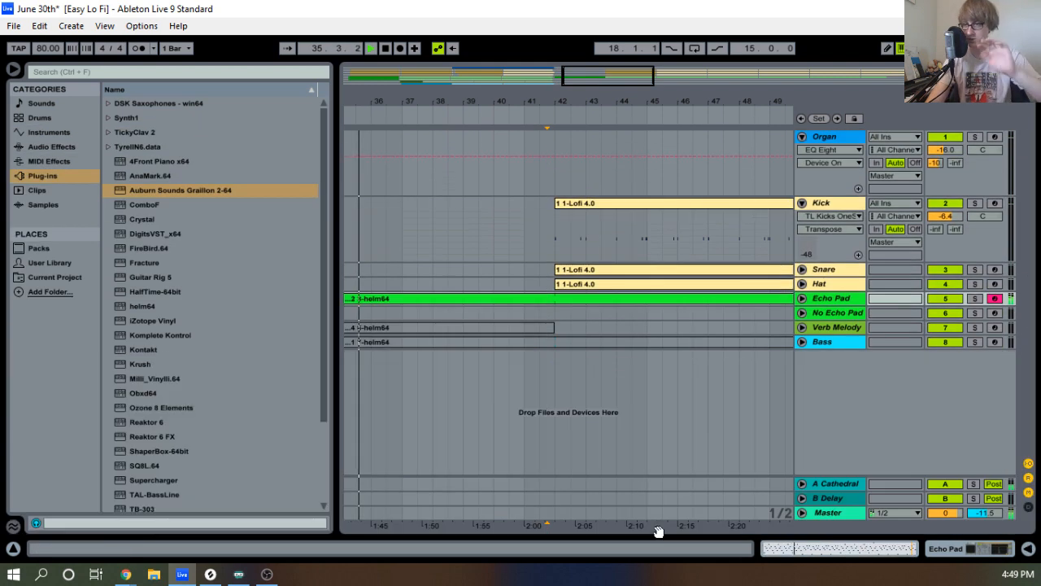
pyautogui.doubleClick(571, 205)
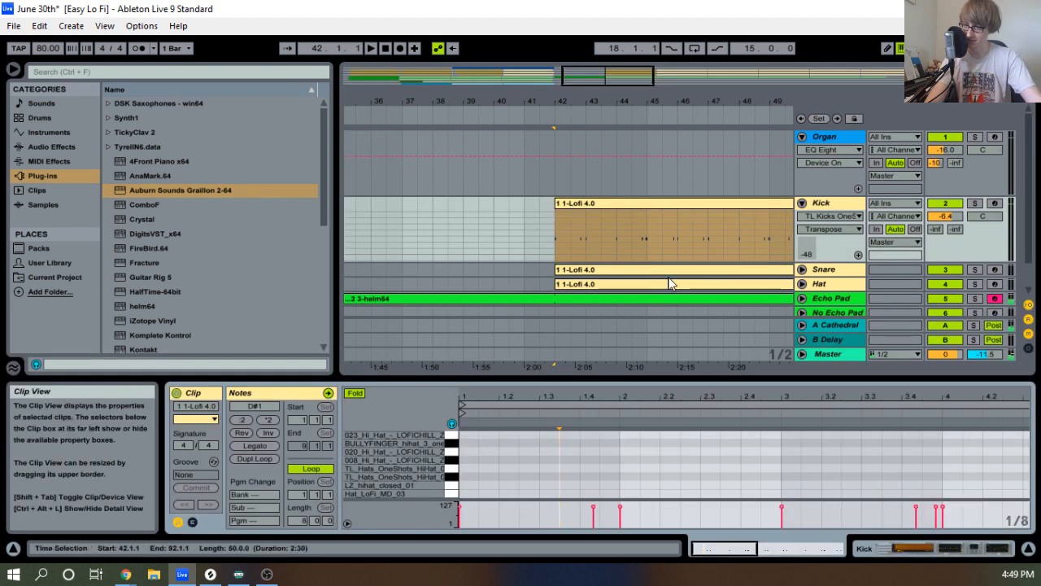
pyautogui.moveTo(710, 329); pyautogui.dragTo(655, 145)
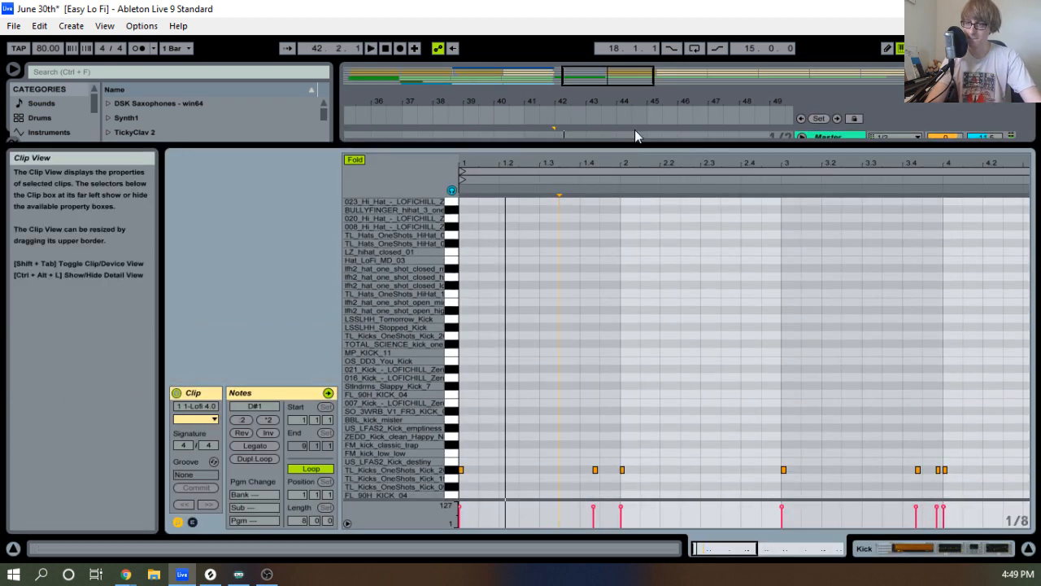
pyautogui.moveTo(500, 163); pyautogui.dragTo(528, 181)
pyautogui.press('space')
pyautogui.scroll(-5, 571, 349)
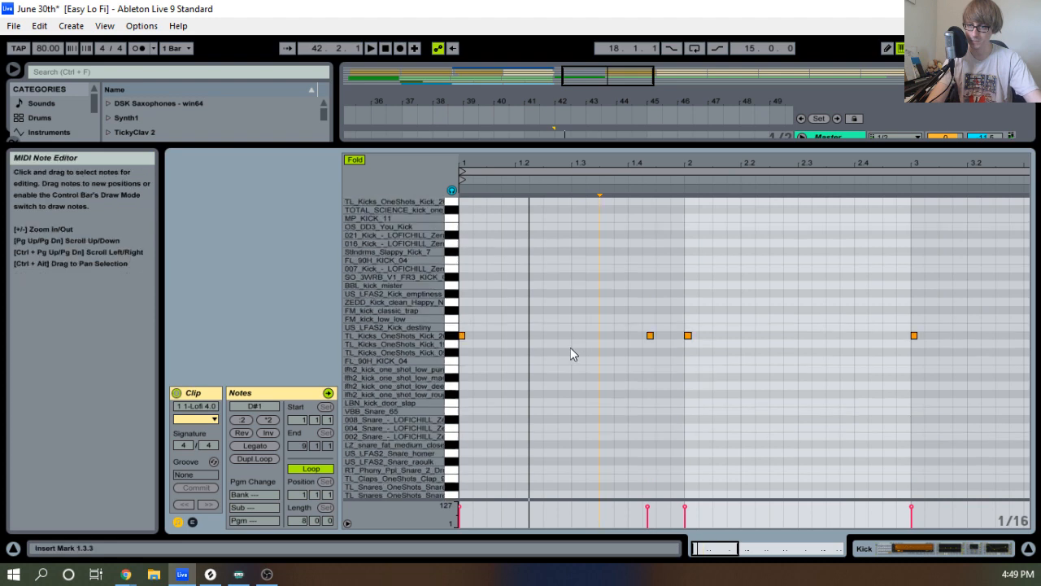
# Delete every kick note in the clip after the first one at 1.1.1.
pyautogui.scroll(2, 486, 328)
pyautogui.moveTo(621, 165); pyautogui.dragTo(621, 102)
pyautogui.moveTo(512, 404); pyautogui.dragTo(1028, 294)
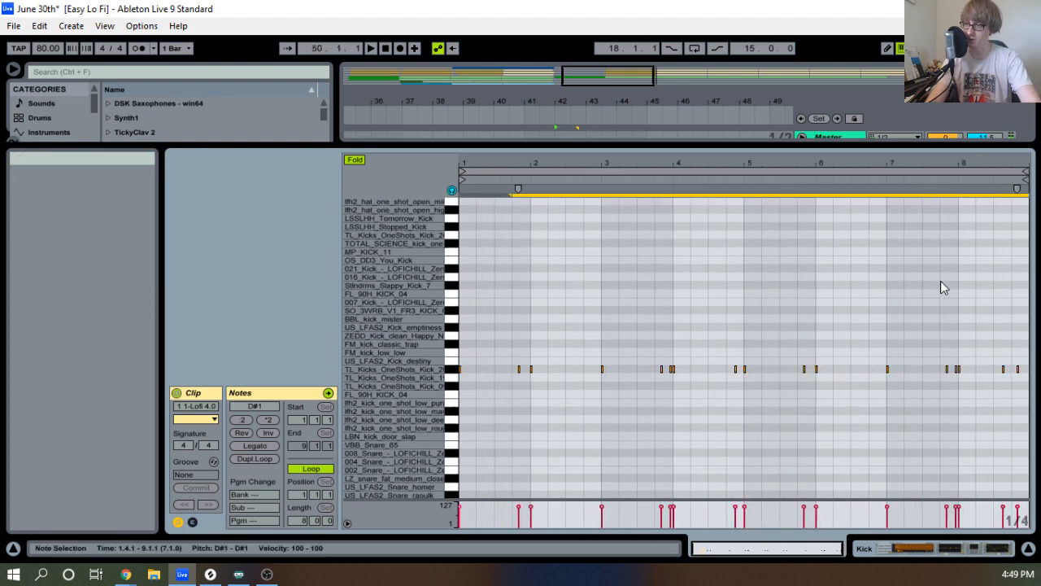
pyautogui.press('Delete')
# Select the kick note at 1.1.1 and play the clip's first bar to judge where the next kick should fall.
pyautogui.moveTo(488, 169); pyautogui.dragTo(488, 231)
pyautogui.press('space')
pyautogui.click(476, 367)
pyautogui.moveTo(477, 367); pyautogui.dragTo(479, 379)
pyautogui.hotkey('ctrl', 'a')
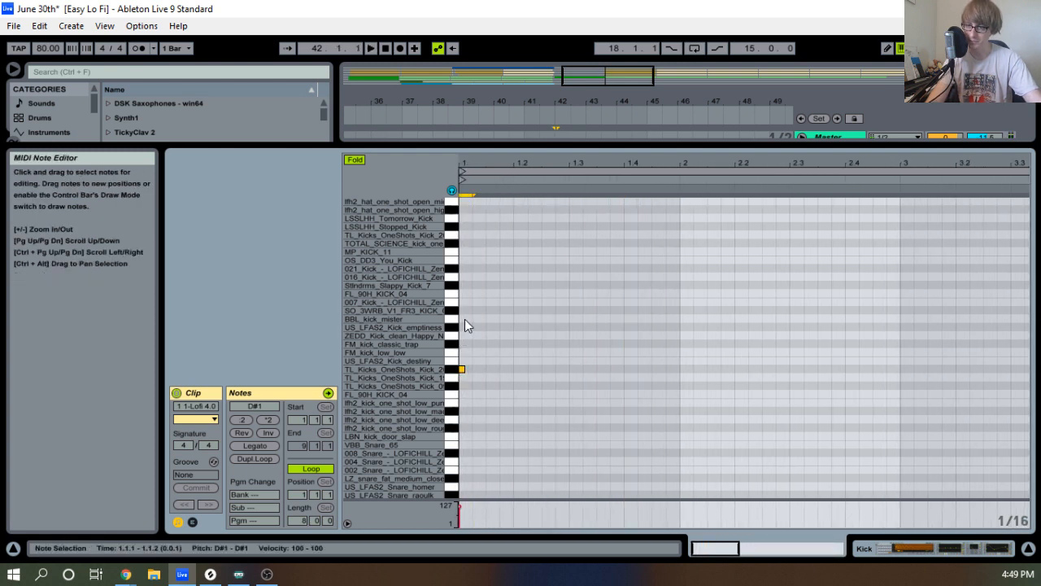
pyautogui.press('space')
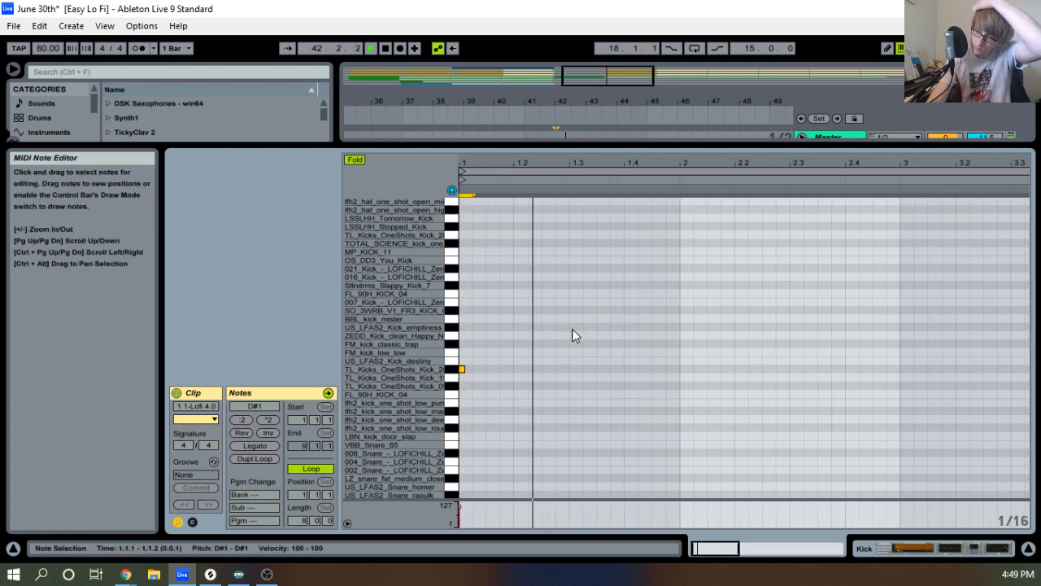
pyautogui.press('space')
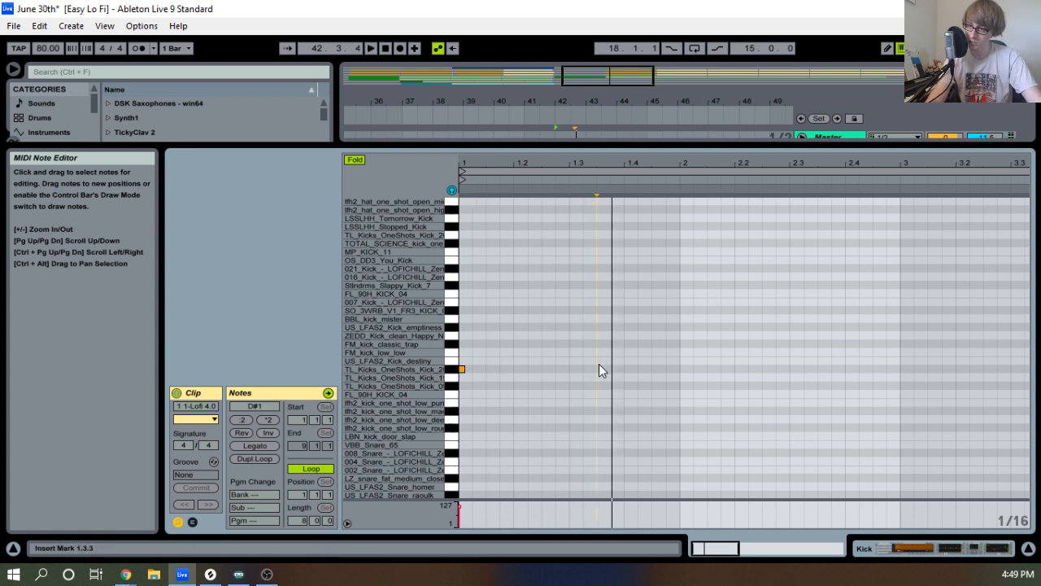
# Add a kick note at 1.3.3 on the same sample row as the first kick and play it.
pyautogui.doubleClick(602, 360)
pyautogui.press('Down')
pyautogui.click(661, 236)
pyautogui.press('space')
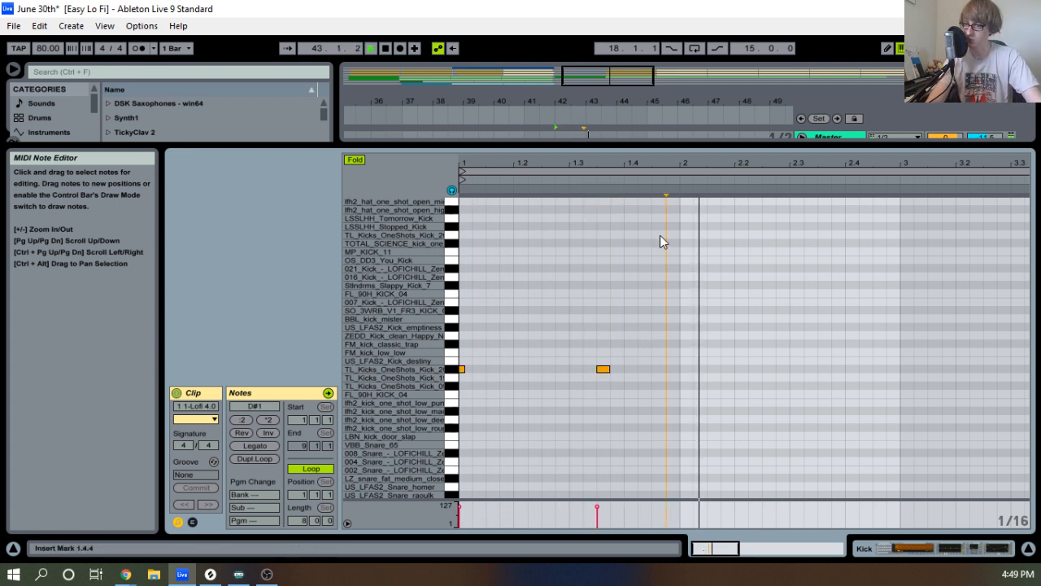
# Add another kick note on the same sample row at 2.3.3.
pyautogui.moveTo(660, 165); pyautogui.dragTo(660, 136)
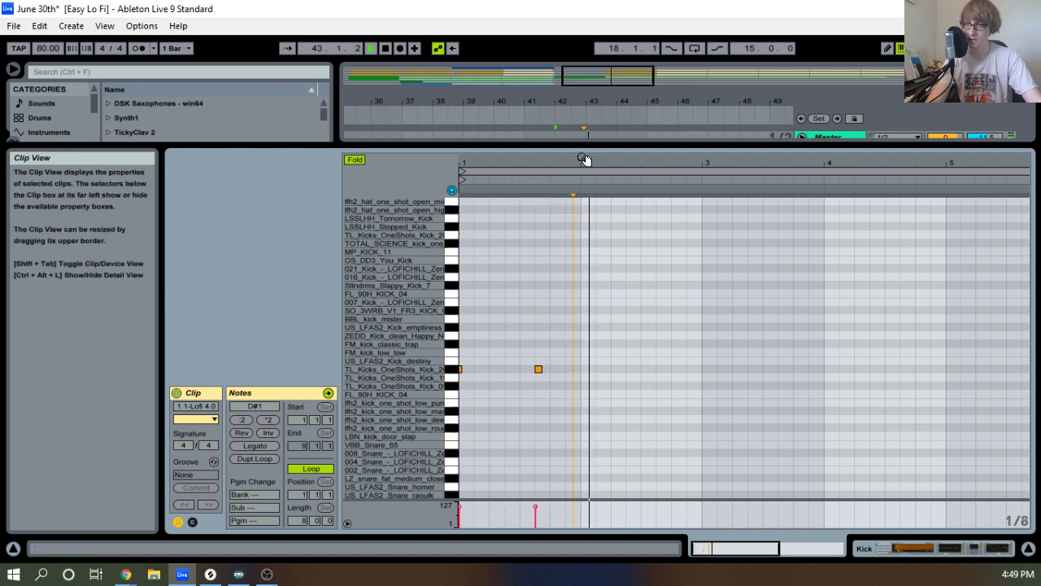
pyautogui.moveTo(581, 158); pyautogui.dragTo(660, 170)
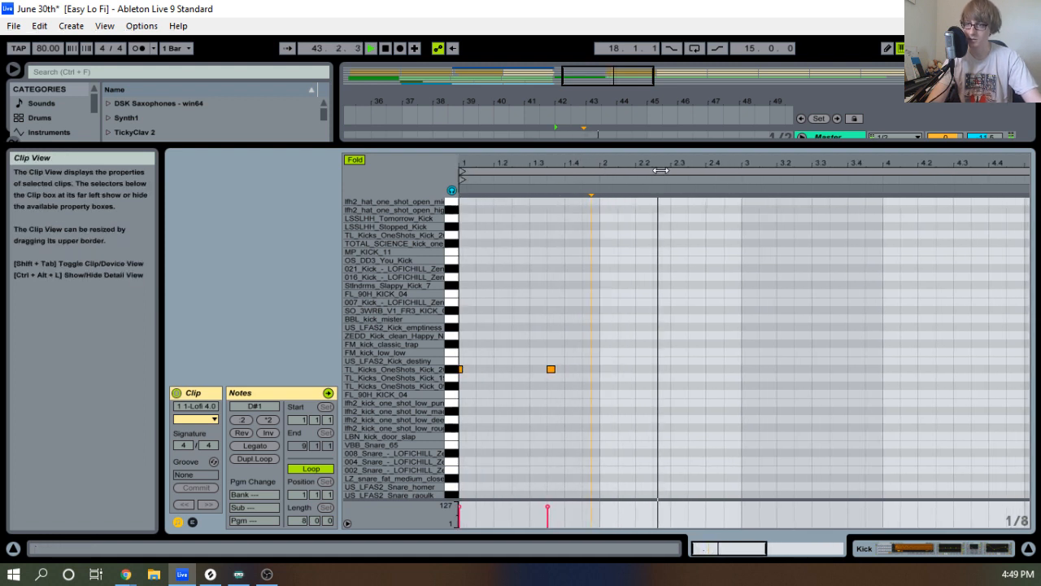
pyautogui.doubleClick(700, 370)
pyautogui.moveTo(811, 166); pyautogui.dragTo(713, 174)
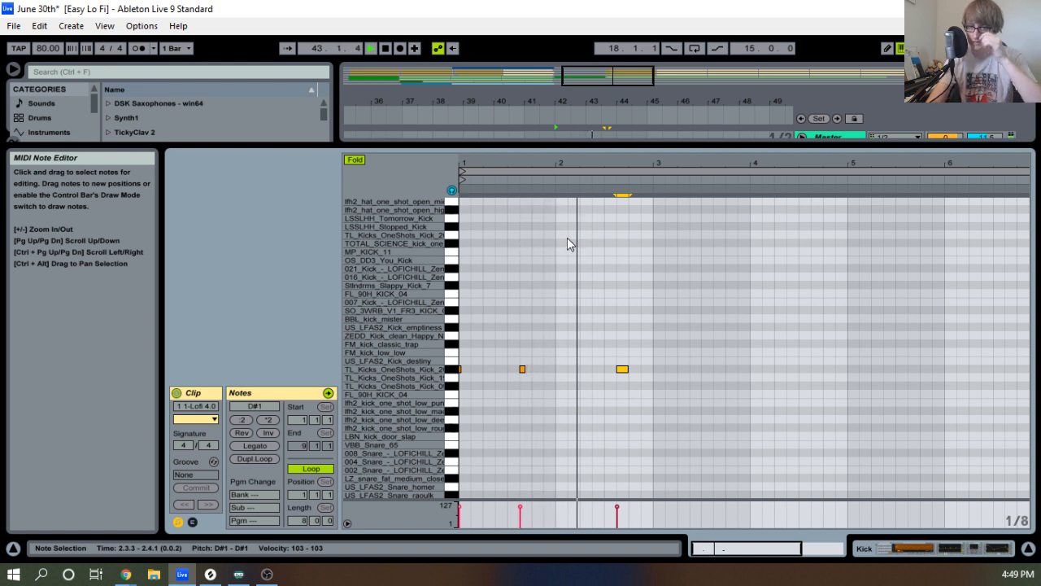
# Copy the three kick notes of bars 1 and 2 and paste them at the start of bar 3.
pyautogui.click(630, 325)
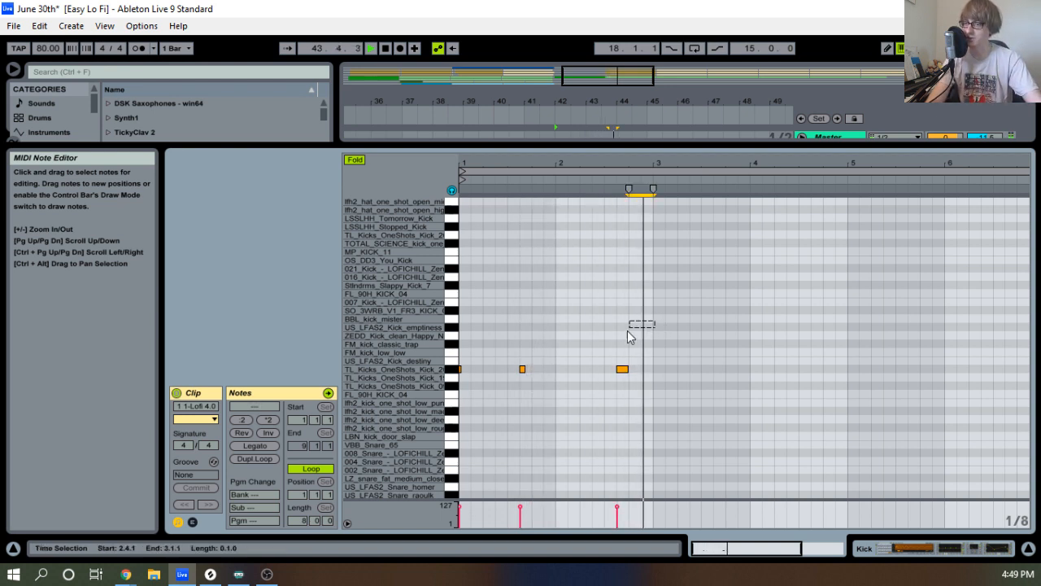
pyautogui.moveTo(627, 331); pyautogui.dragTo(433, 416)
pyautogui.hotkey('ctrl', 'c')
pyautogui.click(651, 365)
pyautogui.hotkey('ctrl', 'v')
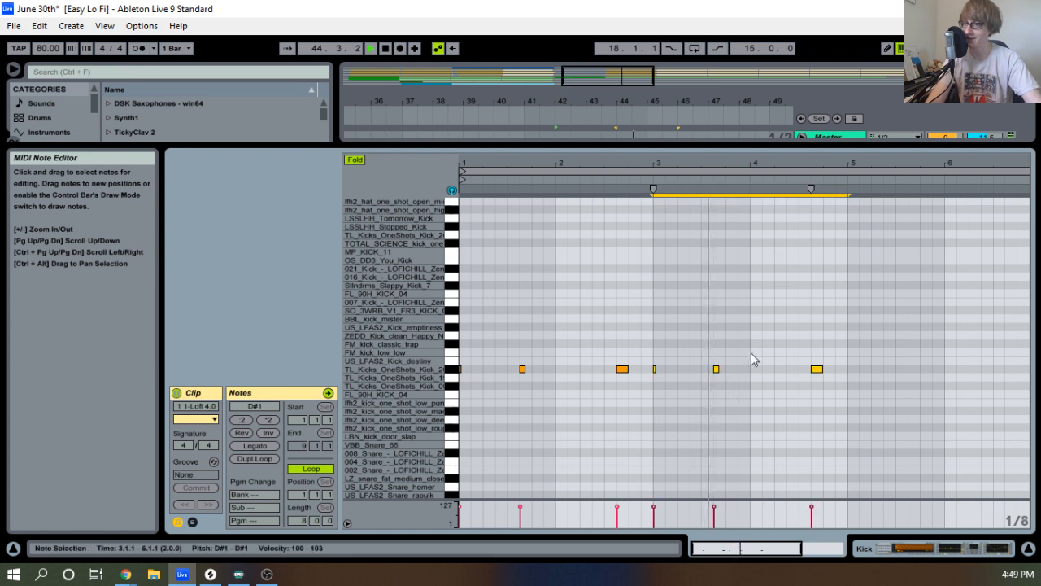
# Duplicate the four-bar kick pattern into bars 5 to 8.
pyautogui.press('-')
pyautogui.click(783, 365)
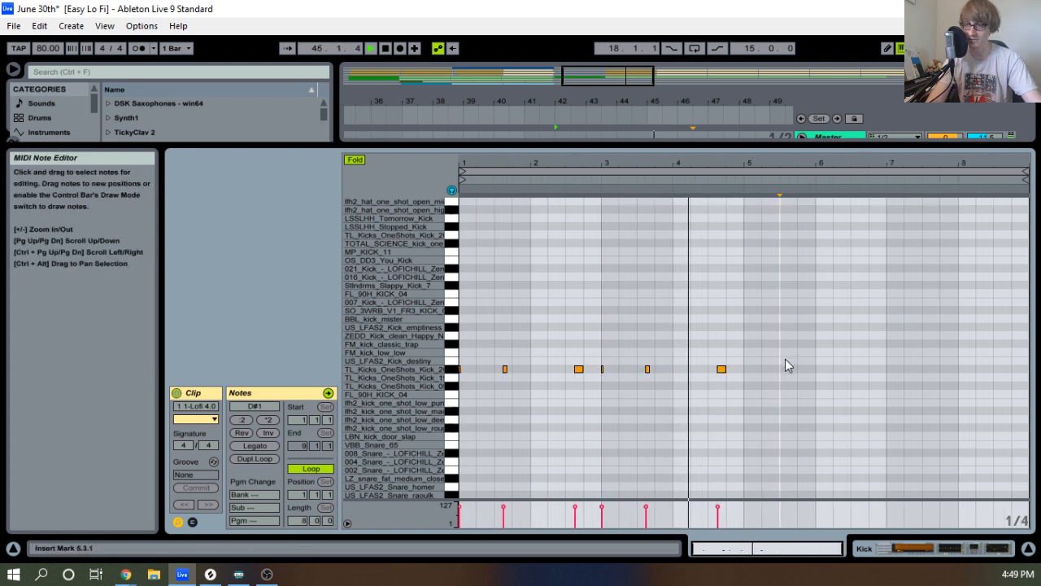
pyautogui.hotkey('ctrl', 'a')
pyautogui.hotkey('ctrl', 'd')
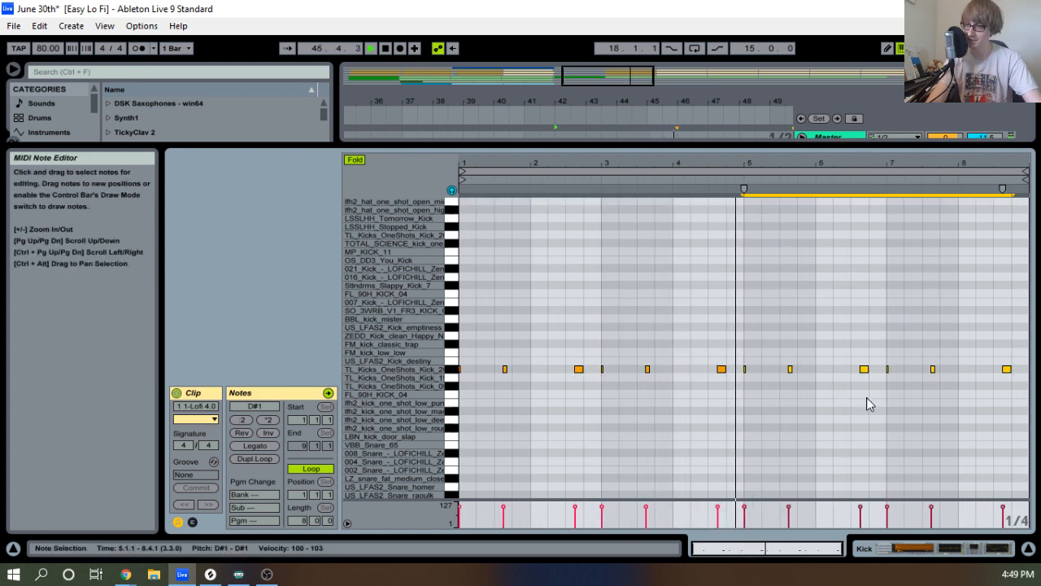
# Play the clip from its start and add a kick note at 2.1.1 on the same sample row.
pyautogui.press('+')
pyautogui.press('+')
pyautogui.press('+')
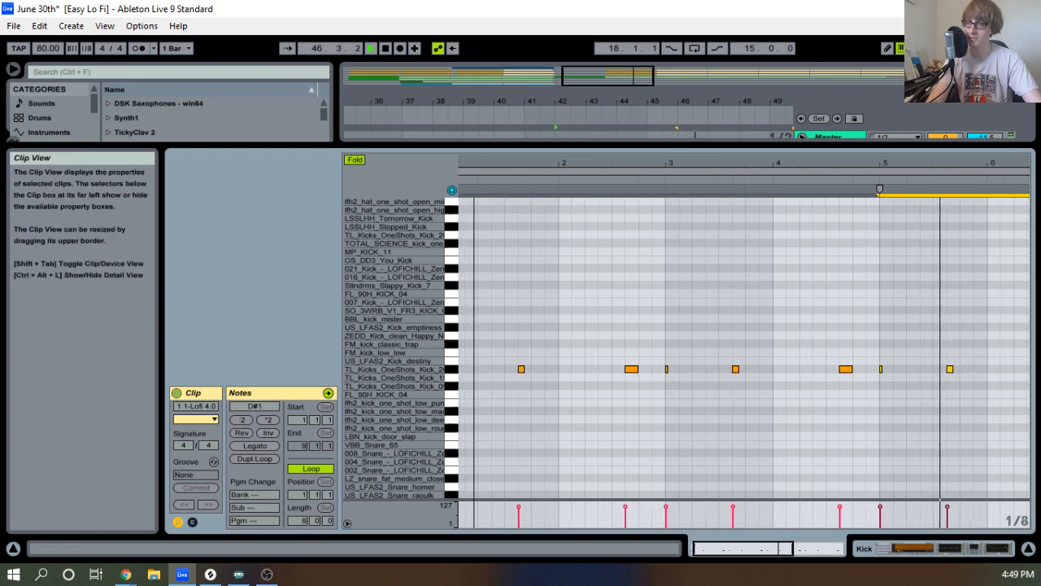
pyautogui.press('-')
pyautogui.press('-')
pyautogui.press('-')
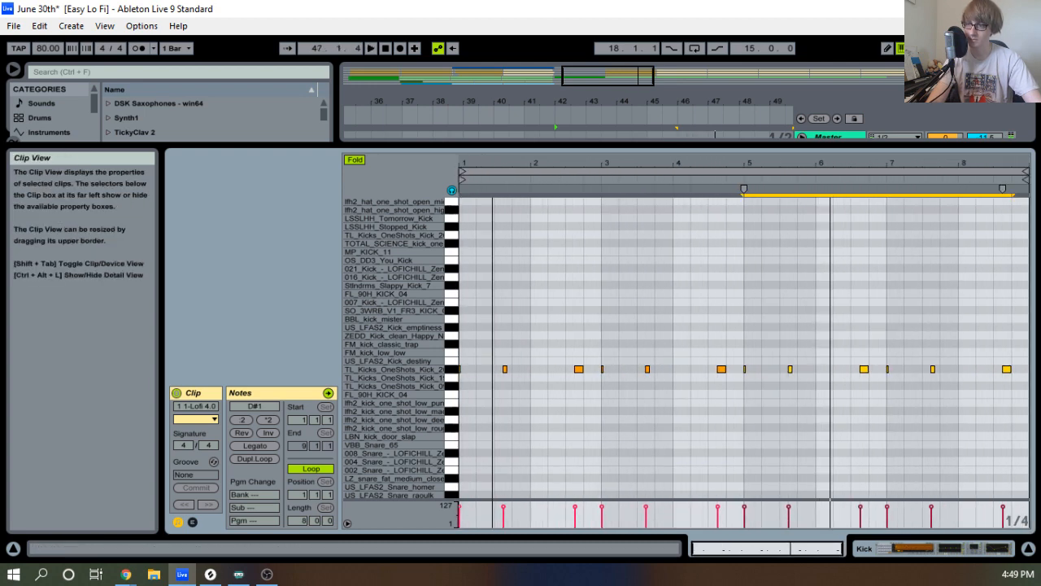
pyautogui.press('space')
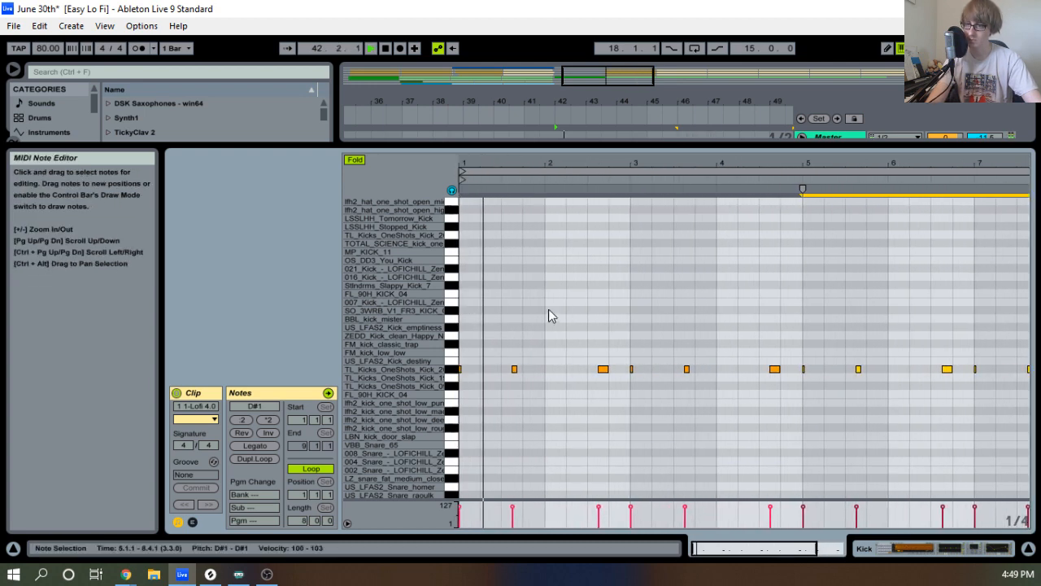
pyautogui.press('+')
pyautogui.press('+')
pyautogui.press('+')
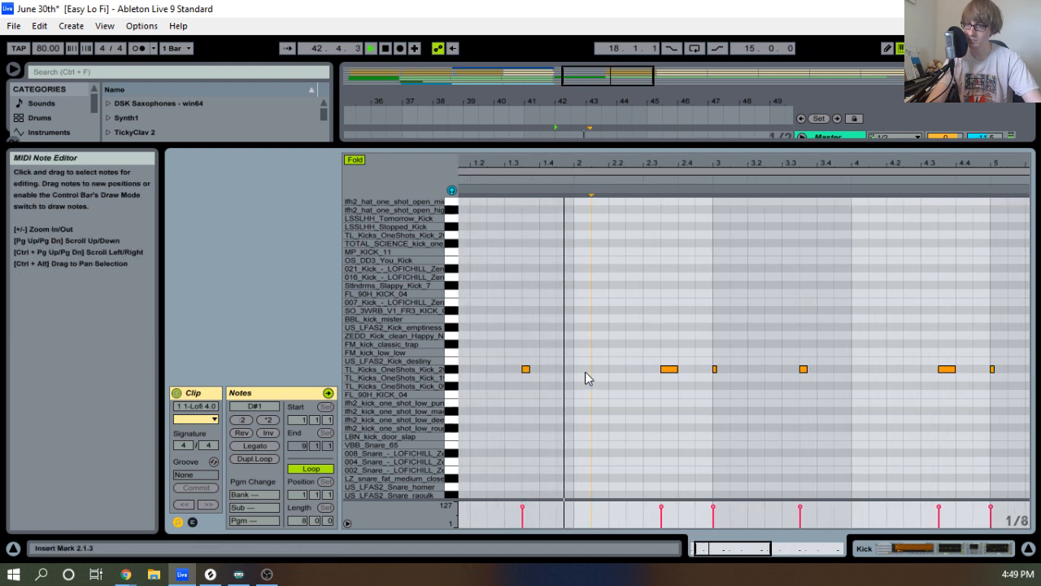
pyautogui.doubleClick(586, 372)
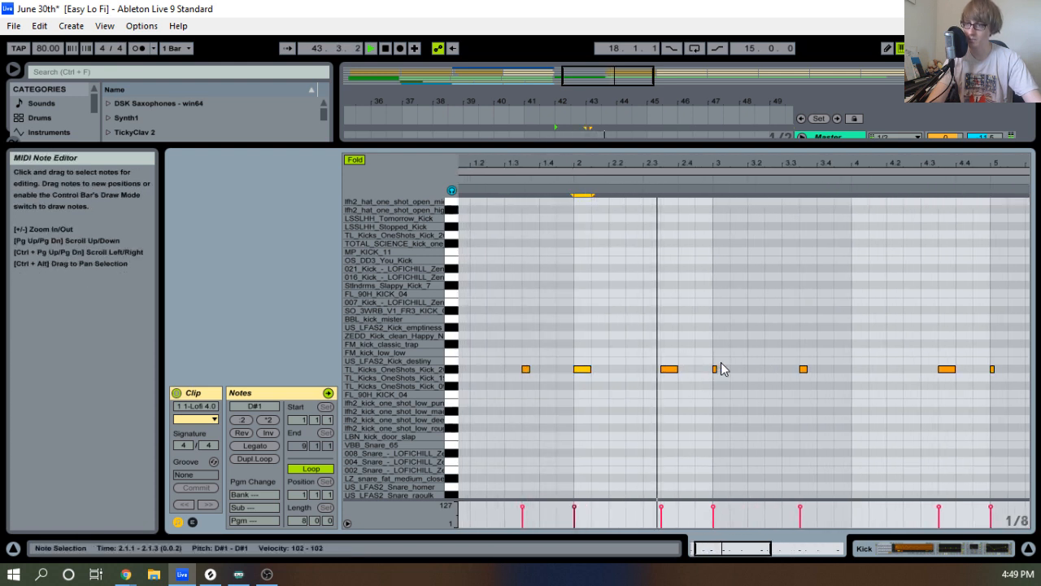
# Add a short kick note at 2.4.2 on the same sample row and play the result.
pyautogui.press('+')
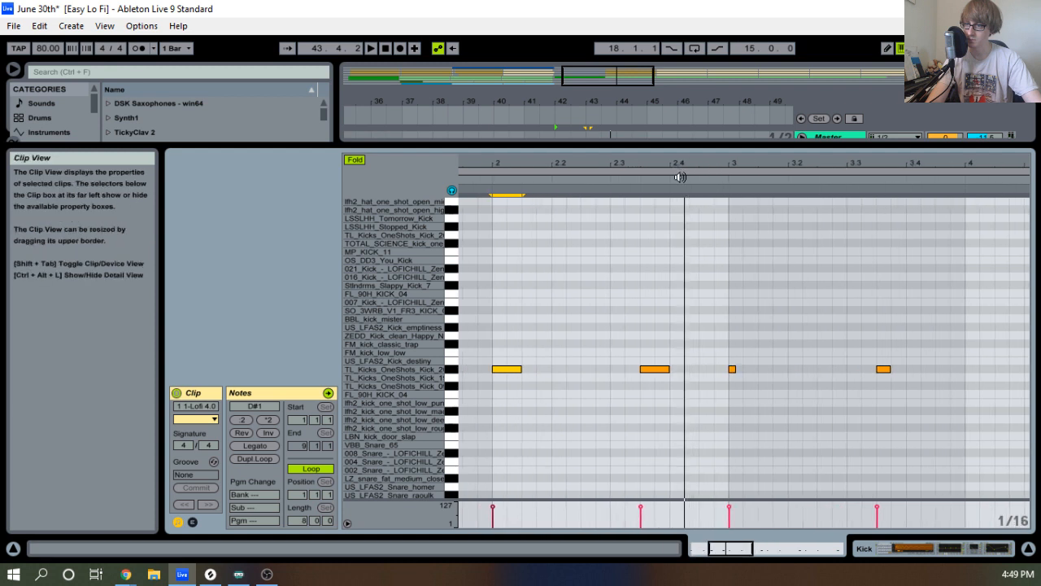
pyautogui.doubleClick(690, 369)
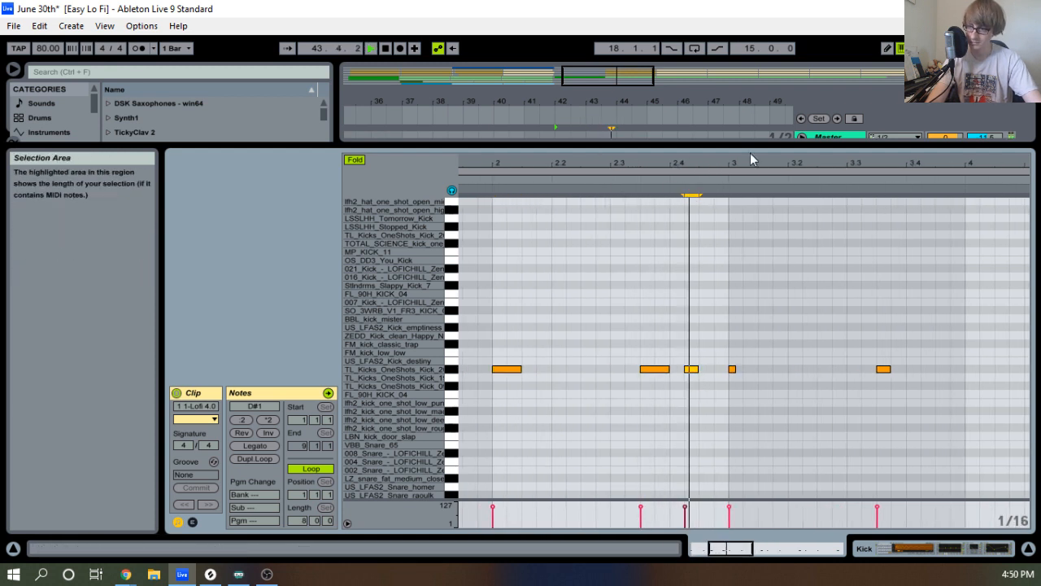
pyautogui.moveTo(786, 167); pyautogui.dragTo(737, 160)
pyautogui.press('space')
pyautogui.press('space')
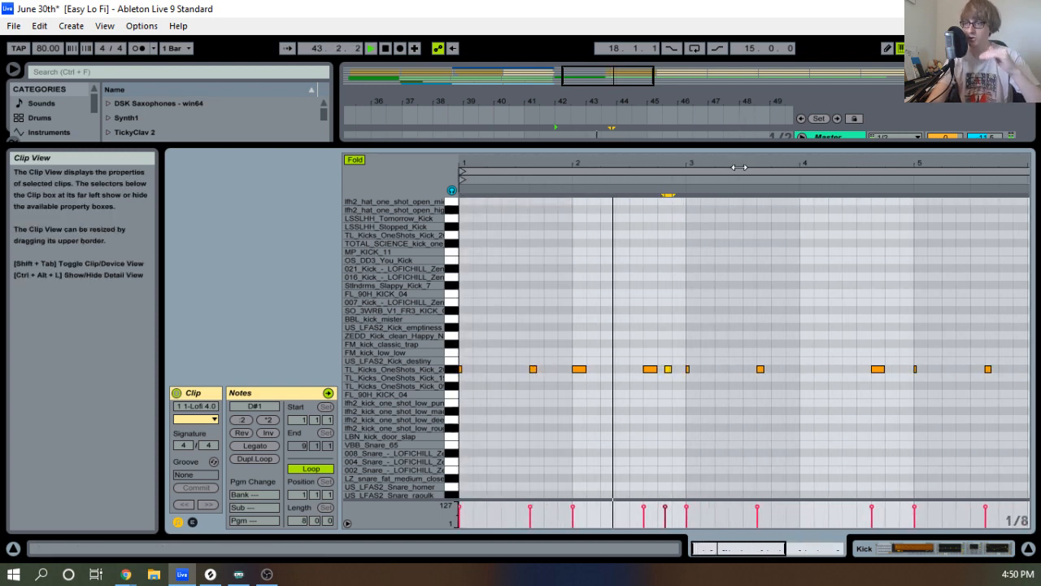
# Play through bars 2 to 4, add a kick note at 4.1.3 and replay it from bar 3.
pyautogui.moveTo(746, 166); pyautogui.dragTo(651, 164)
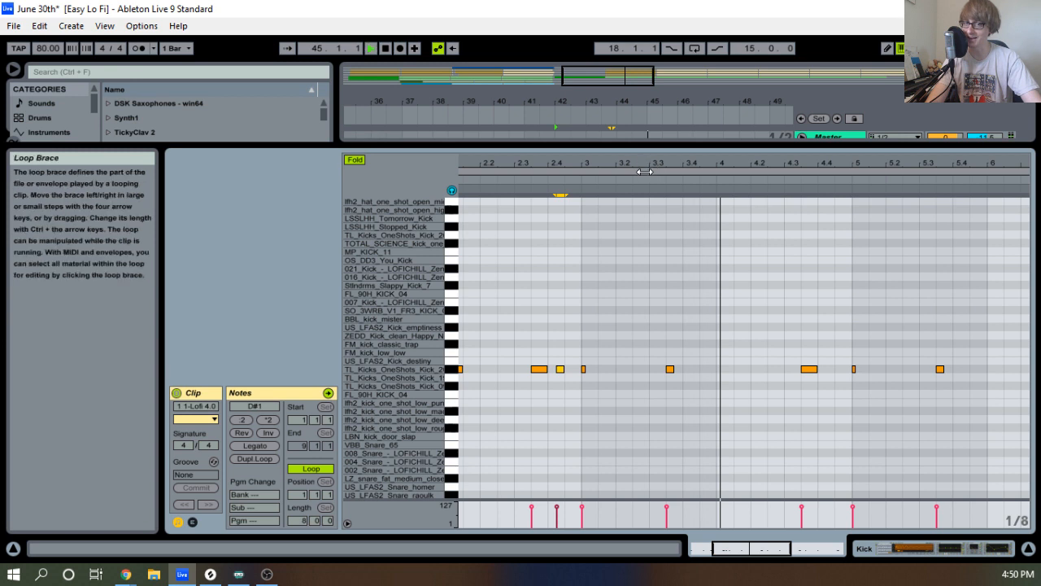
pyautogui.press('space')
pyautogui.moveTo(561, 165); pyautogui.dragTo(659, 167)
pyautogui.click(782, 273)
pyautogui.press('space')
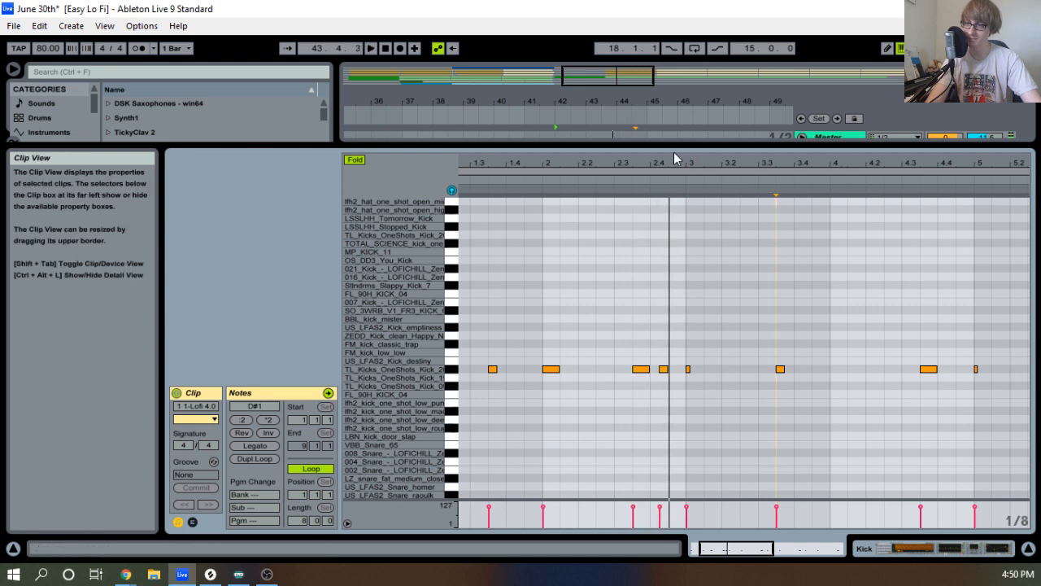
pyautogui.moveTo(709, 163); pyautogui.dragTo(598, 191)
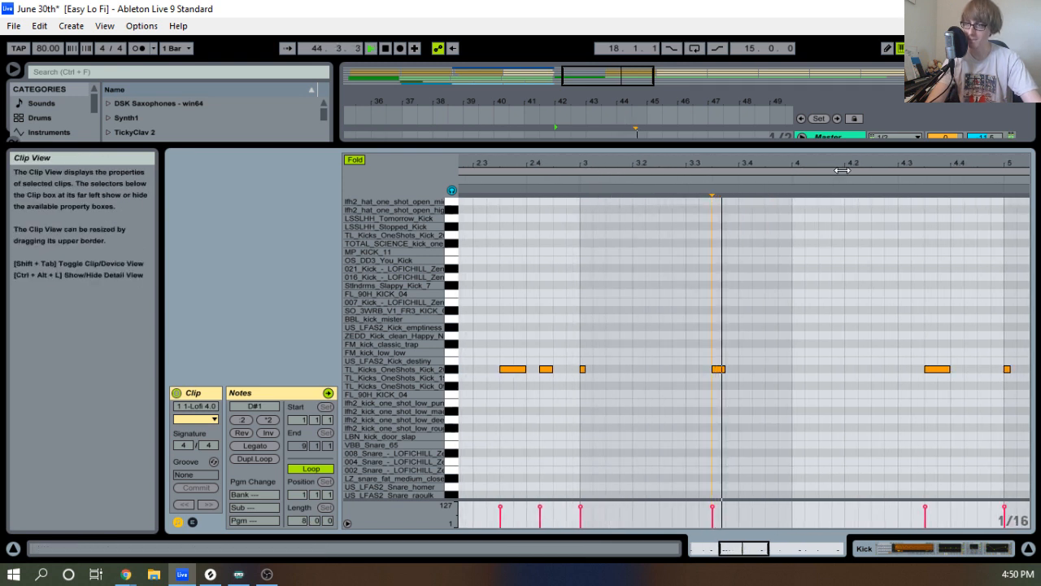
pyautogui.moveTo(842, 171); pyautogui.dragTo(729, 174)
pyautogui.press('space')
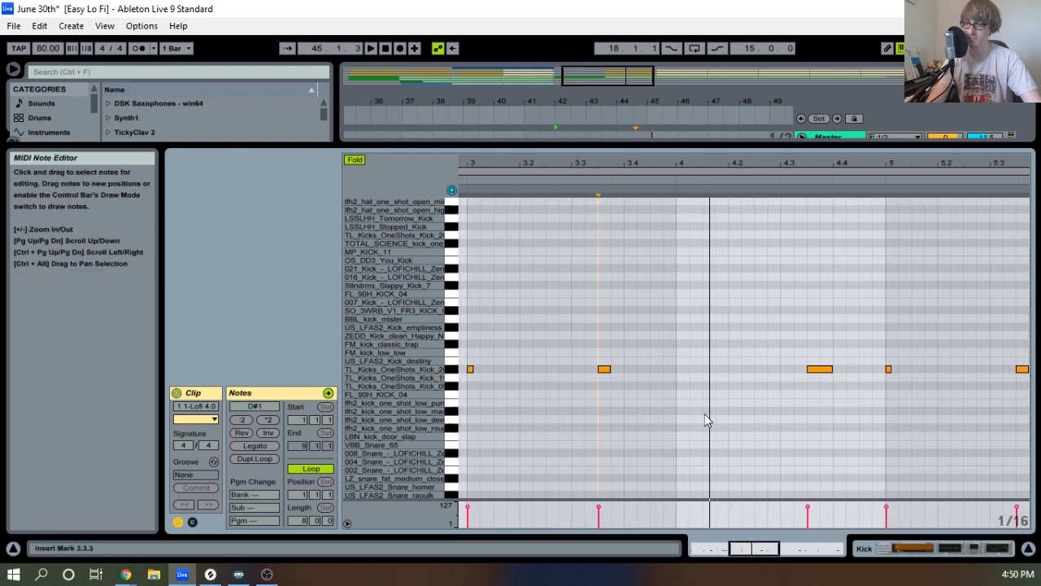
pyautogui.click(557, 173)
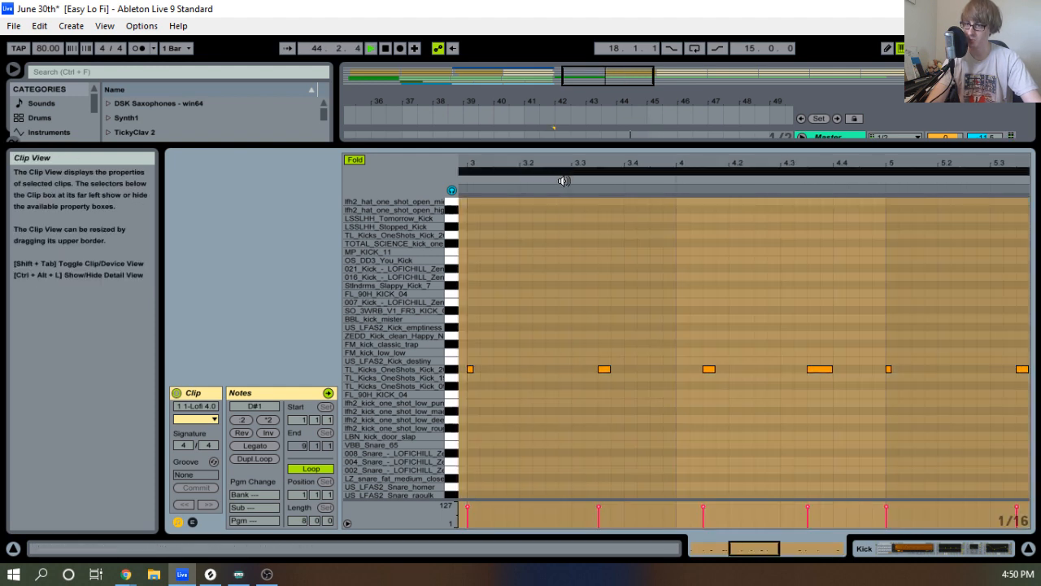
pyautogui.click(565, 179)
pyautogui.click(825, 316)
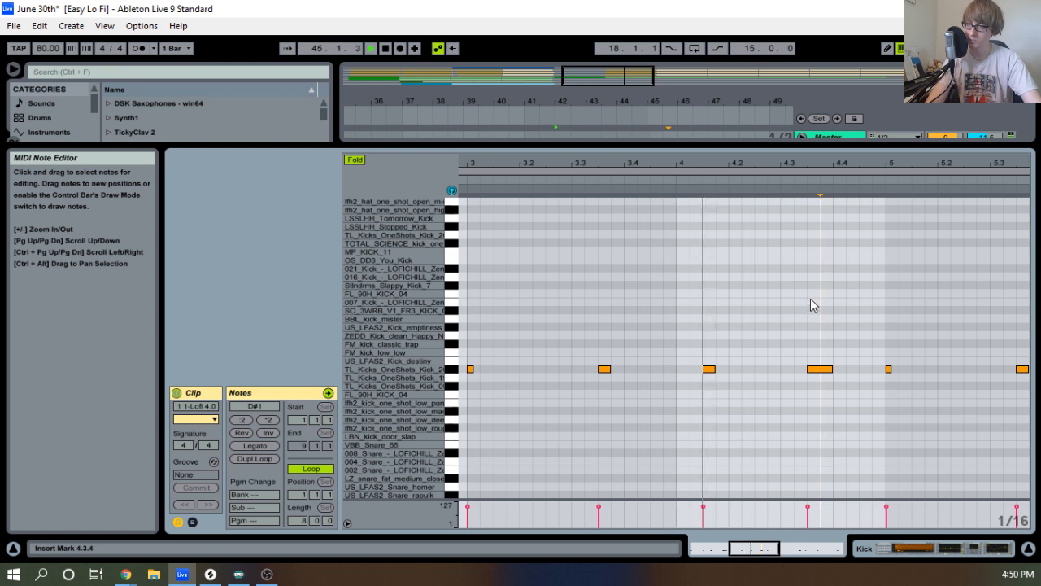
# Play the four-bar pattern, add a short kick note at 4.4.2 and listen to the result.
pyautogui.moveTo(895, 168); pyautogui.dragTo(781, 126)
pyautogui.press('space')
pyautogui.press('space')
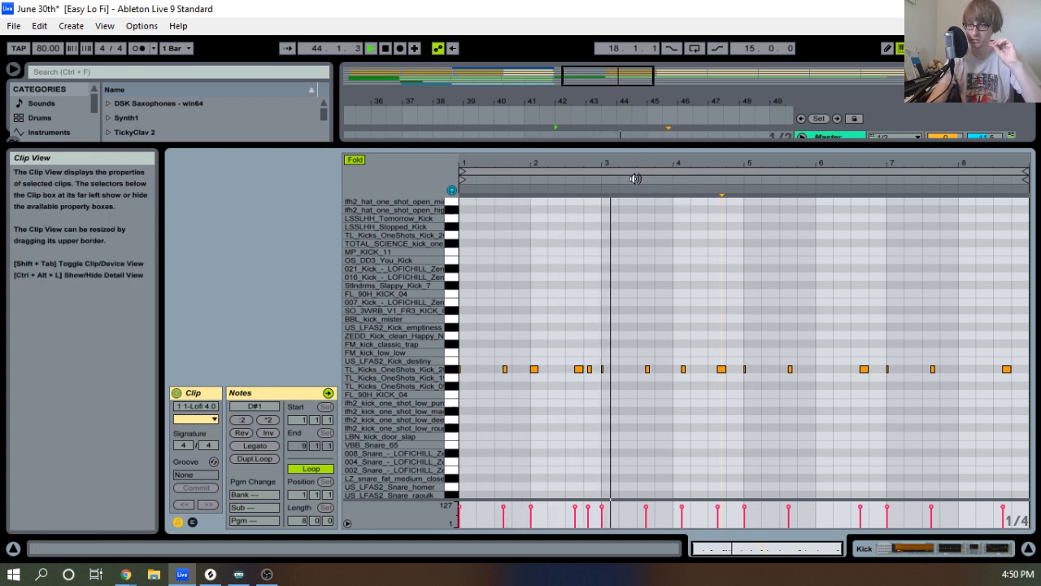
pyautogui.moveTo(757, 163); pyautogui.dragTo(757, 183)
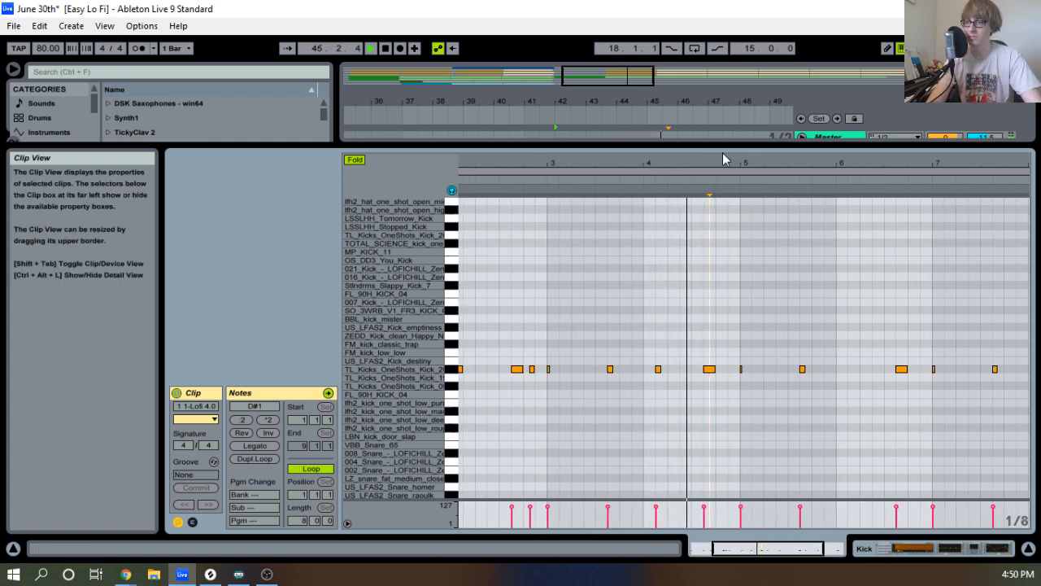
pyautogui.press('space')
pyautogui.moveTo(725, 162); pyautogui.dragTo(724, 191)
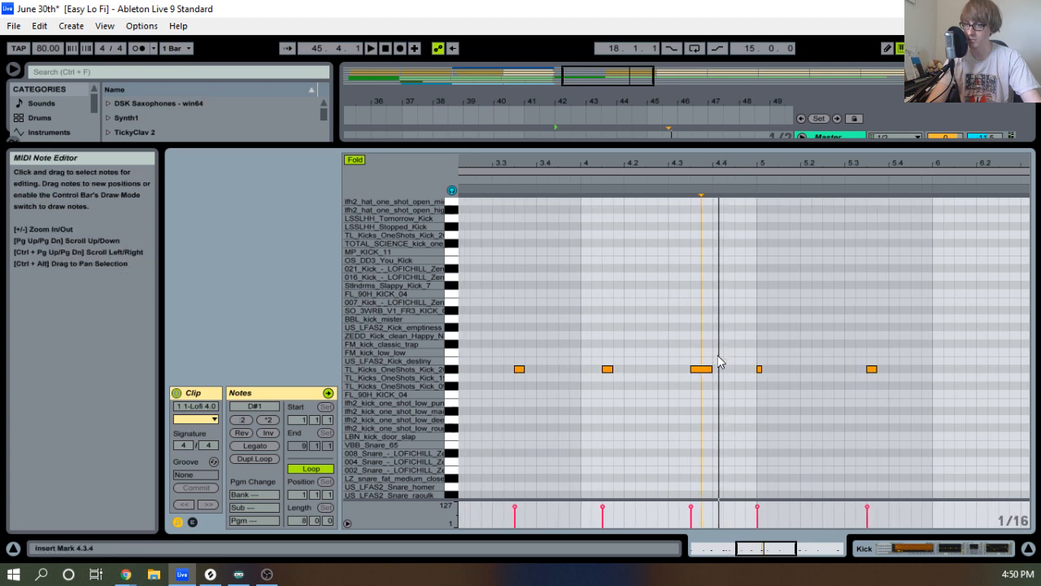
pyautogui.doubleClick(730, 370)
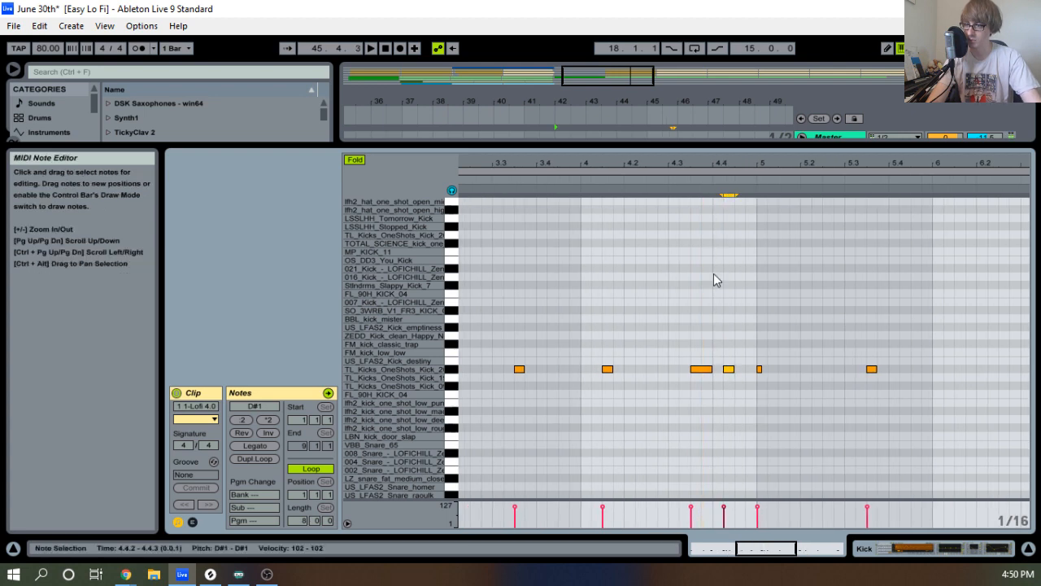
pyautogui.click(685, 194)
pyautogui.moveTo(816, 161); pyautogui.dragTo(728, 130)
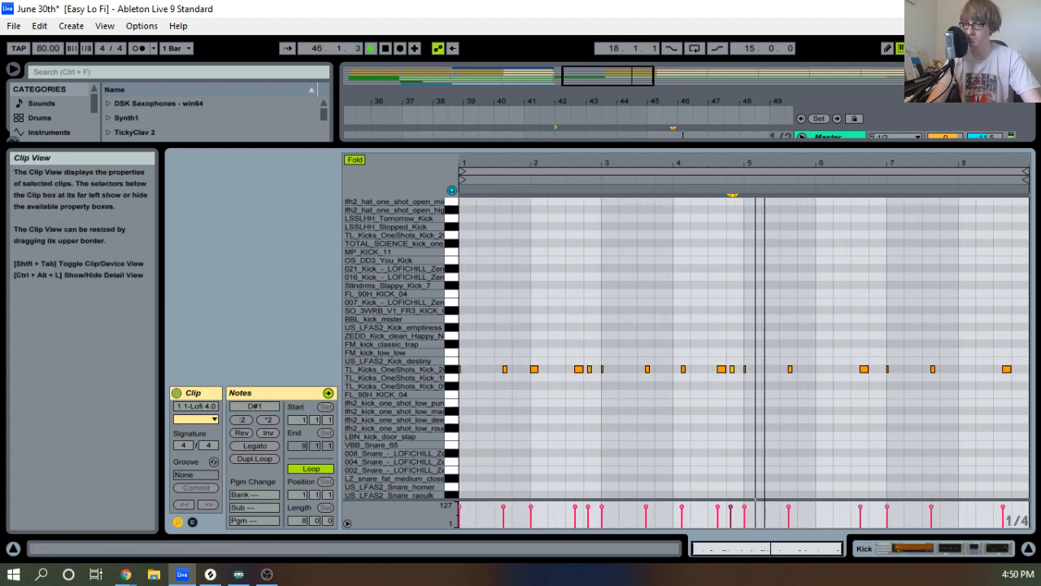
# Replace the kick notes in bars 5 to 8 with a duplicate of the revised first four bars and play the clip.
pyautogui.press('space')
pyautogui.moveTo(745, 348); pyautogui.dragTo(1026, 493)
pyautogui.press('Delete')
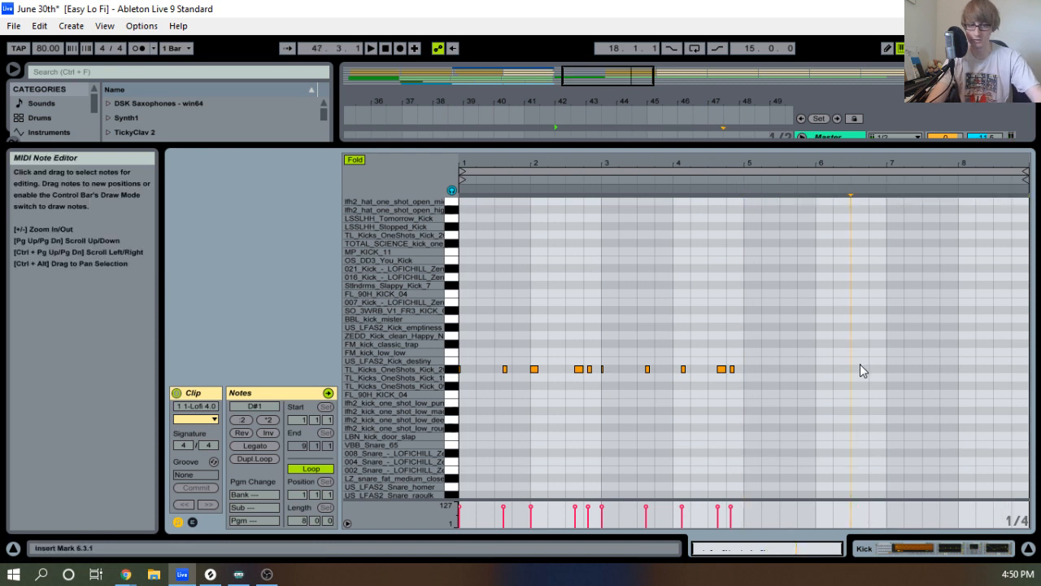
pyautogui.hotkey('ctrl', 'a')
pyautogui.hotkey('ctrl', 'd')
pyautogui.press('space')
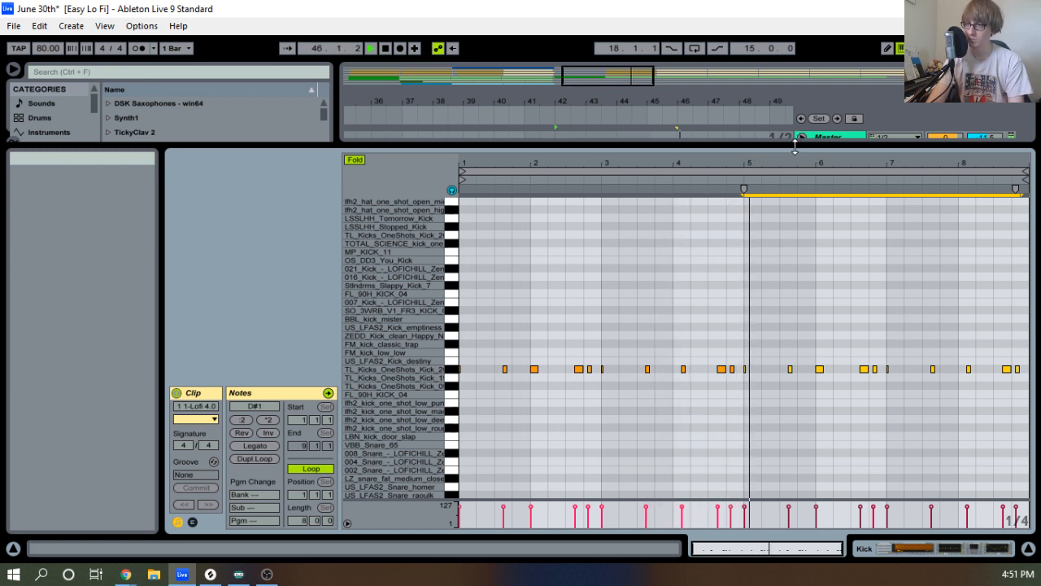
# Replace the kick at 8.1.3 with two sixteenth-note kicks at 8.1.1 and 8.1.2, then play them.
pyautogui.moveTo(880, 162); pyautogui.dragTo(833, 189)
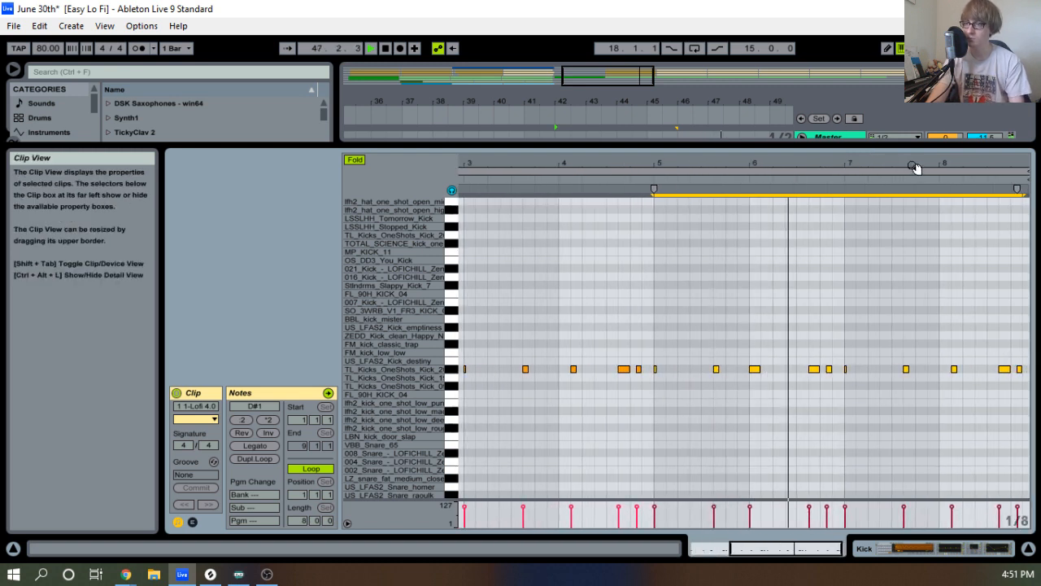
pyautogui.moveTo(919, 158); pyautogui.dragTo(701, 182)
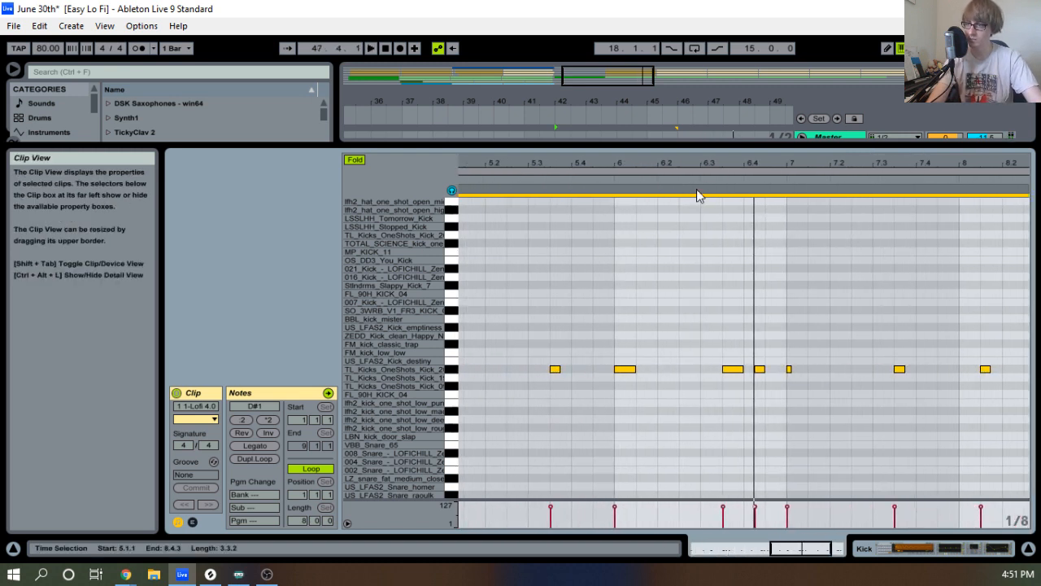
pyautogui.moveTo(912, 165); pyautogui.dragTo(810, 168)
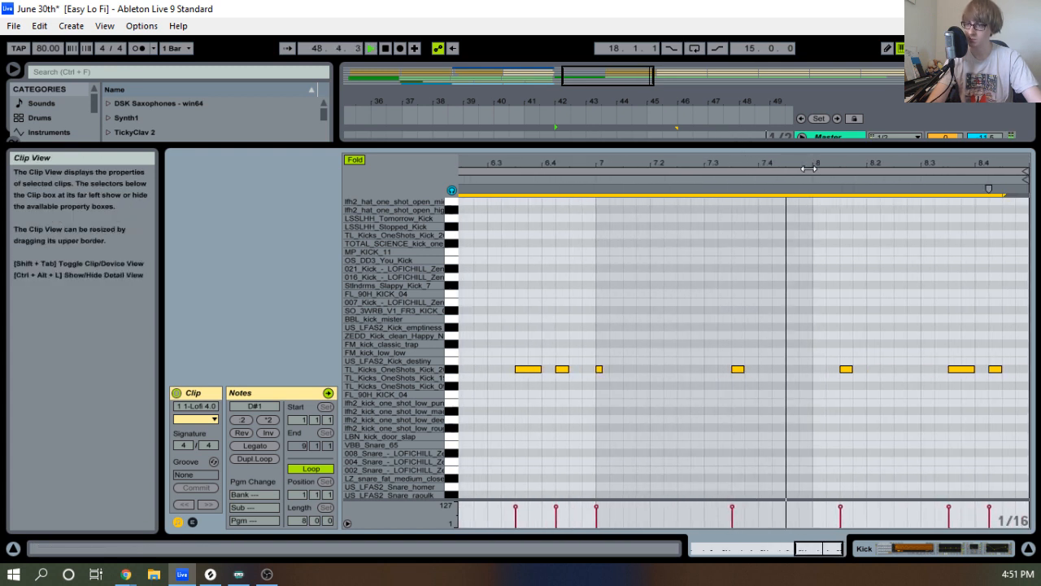
pyautogui.doubleClick(823, 370)
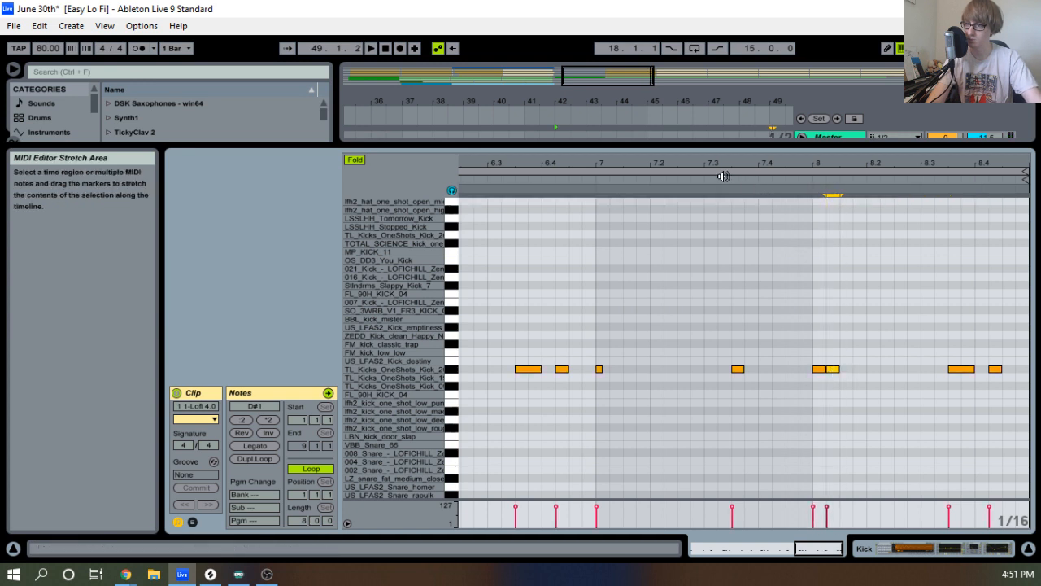
pyautogui.press('space')
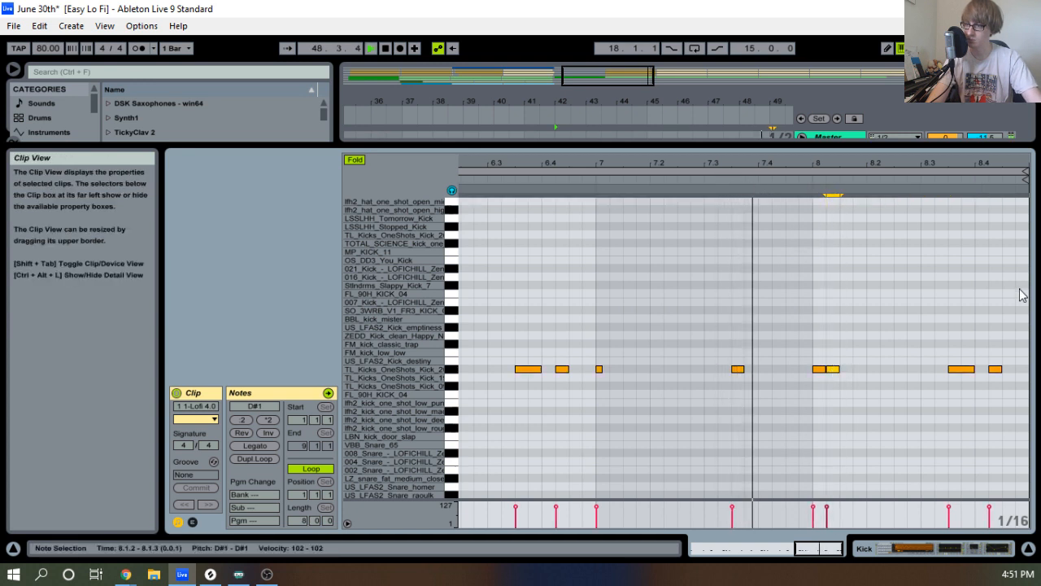
# Add a sixteenth-note kick at 8.1.4 and play the fill from bar 7.
pyautogui.press('space')
pyautogui.click(865, 372)
pyautogui.press('space')
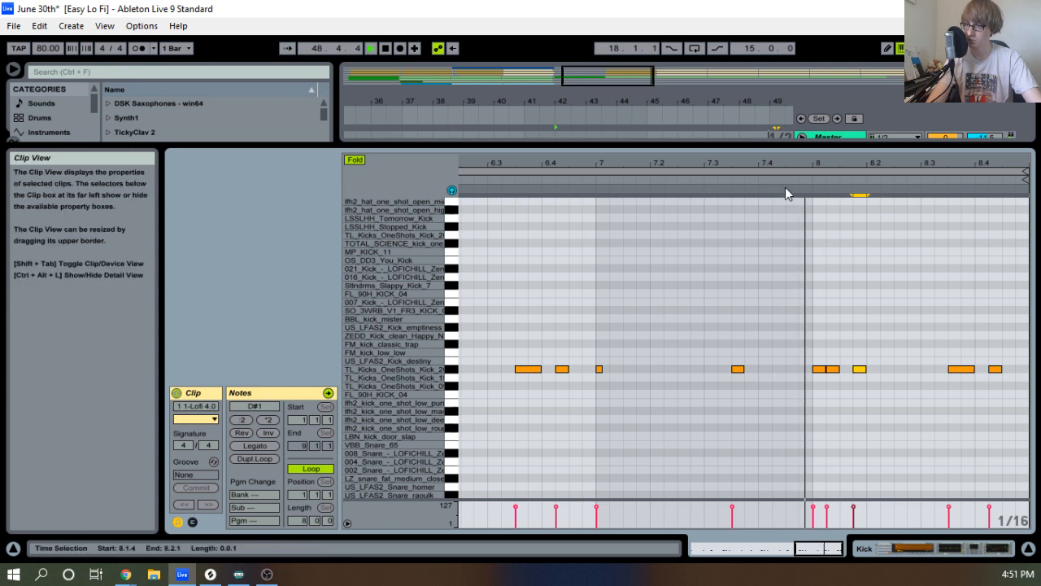
pyautogui.click(701, 183)
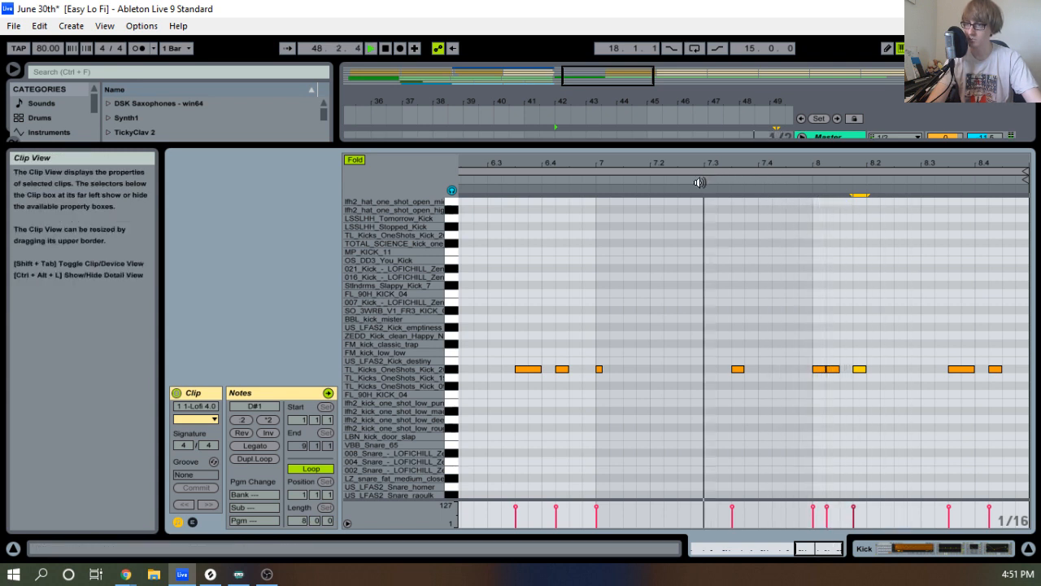
pyautogui.moveTo(890, 160); pyautogui.dragTo(890, 155)
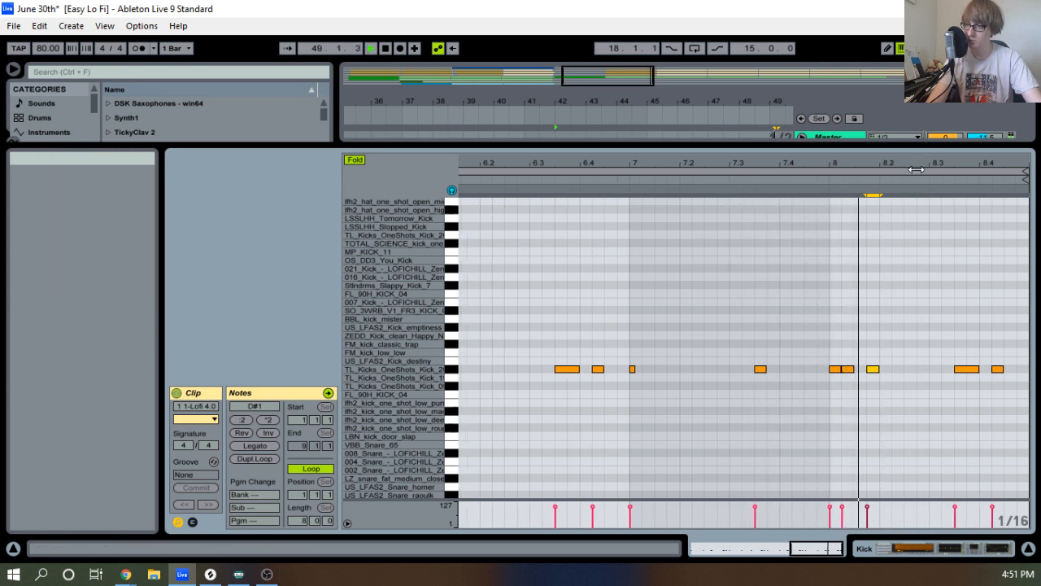
pyautogui.press('space')
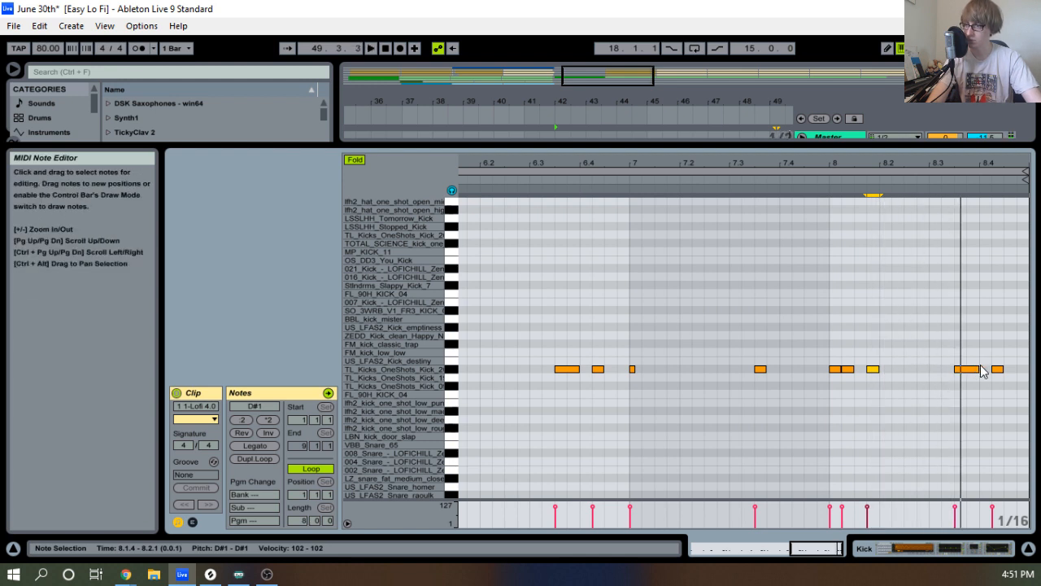
# Add a sixteenth-note kick at 8.3.4, delete the kick at 8.4.2 and play the end of the pattern.
pyautogui.doubleClick(974, 370)
pyautogui.click(997, 369)
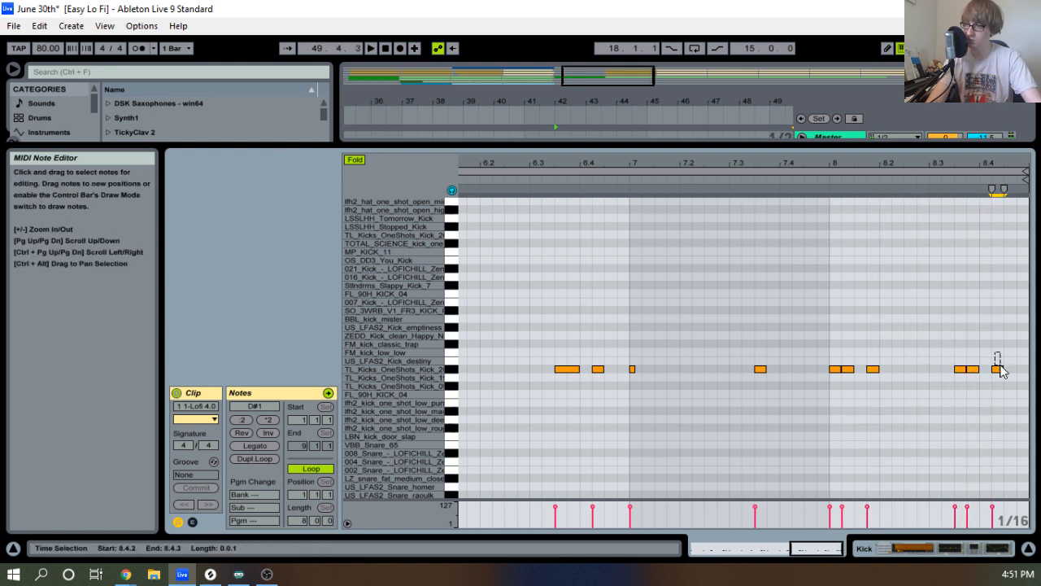
pyautogui.click(796, 178)
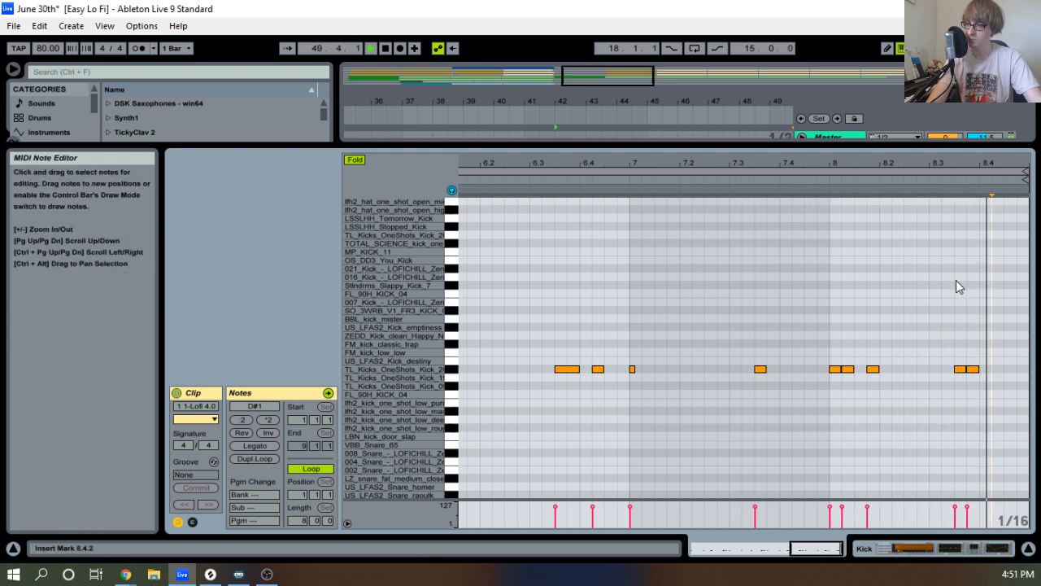
pyautogui.moveTo(933, 163); pyautogui.dragTo(933, 98)
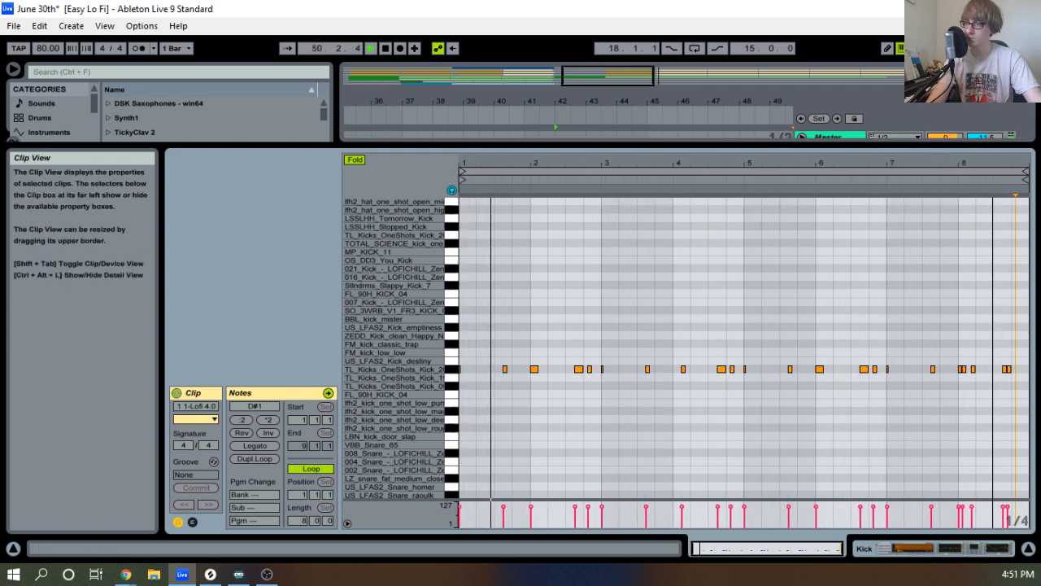
# Lower the Snare volume slightly and set the Kick track volume to -6.3 dB while the arrangement plays.
pyautogui.hotkey('ctrl', 'alt', 'l')
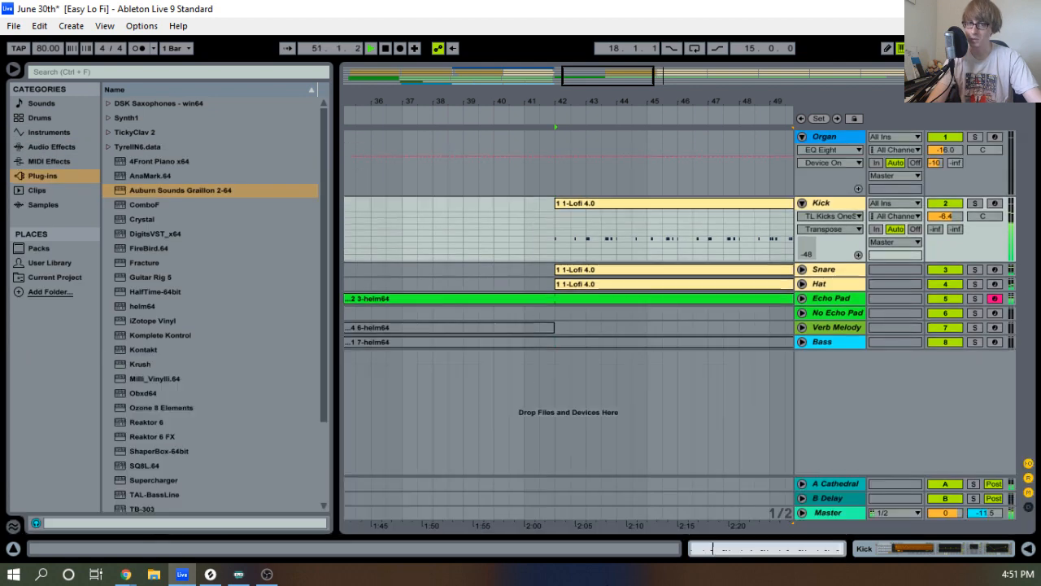
pyautogui.moveTo(633, 116); pyautogui.dragTo(633, 73)
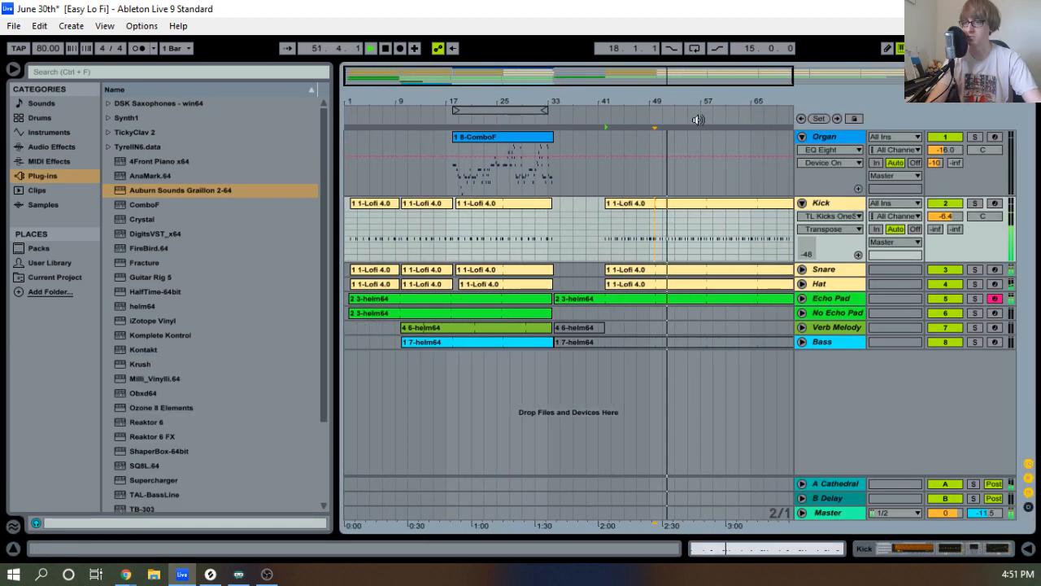
pyautogui.moveTo(705, 100); pyautogui.dragTo(614, 110)
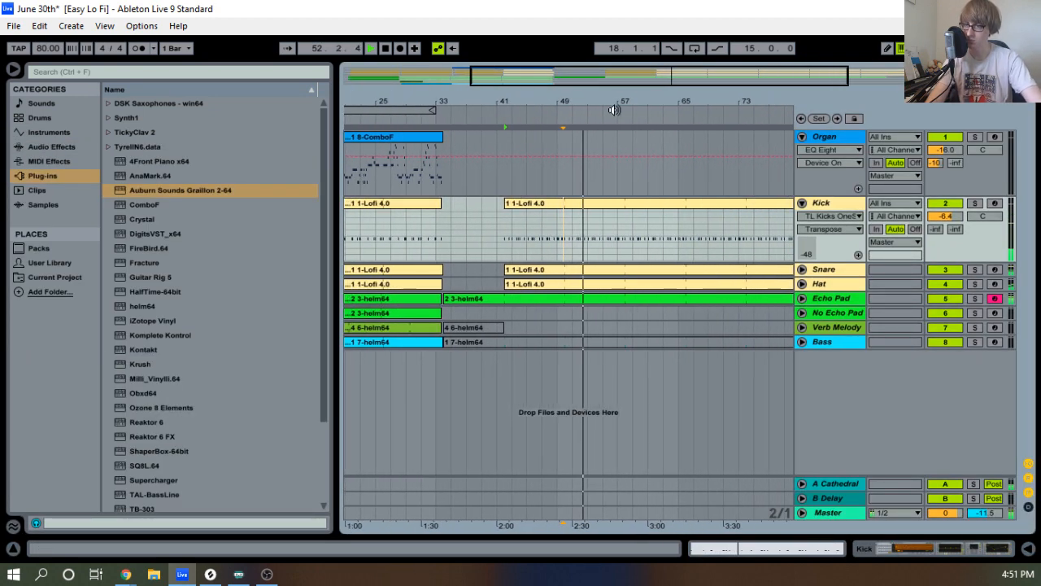
pyautogui.press('Tab')
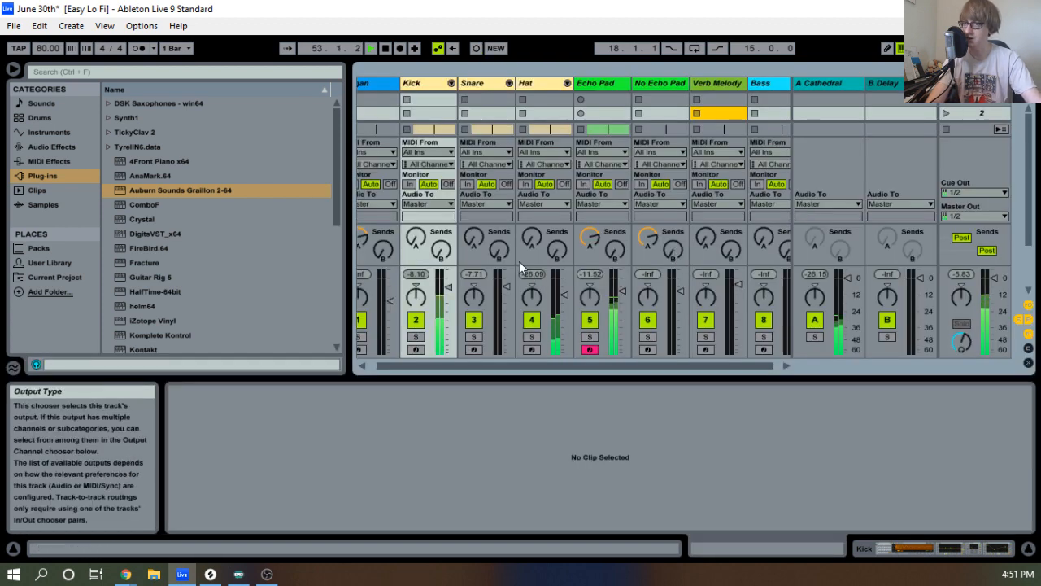
pyautogui.click(507, 288)
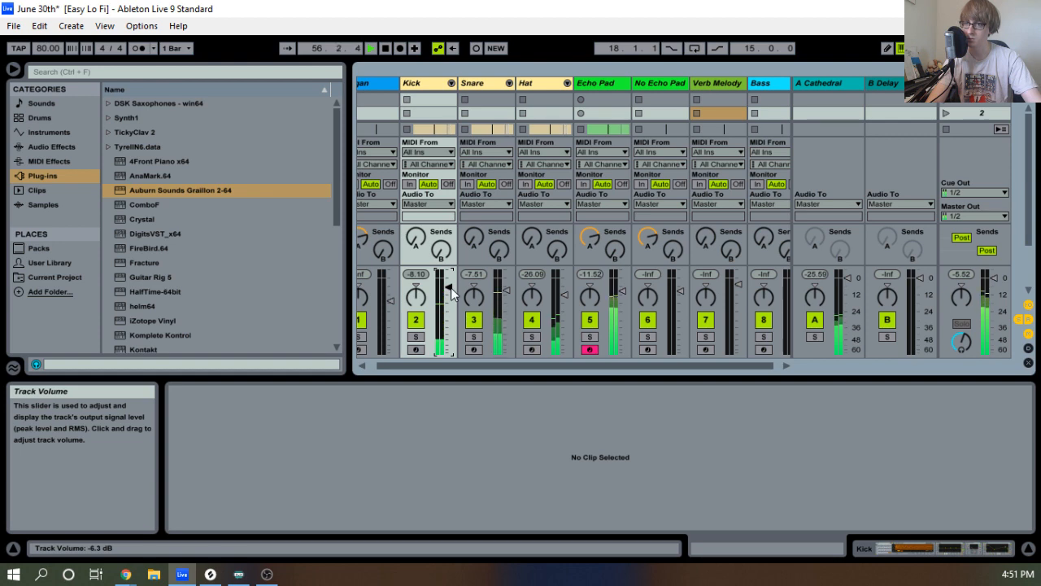
pyautogui.press('Tab')
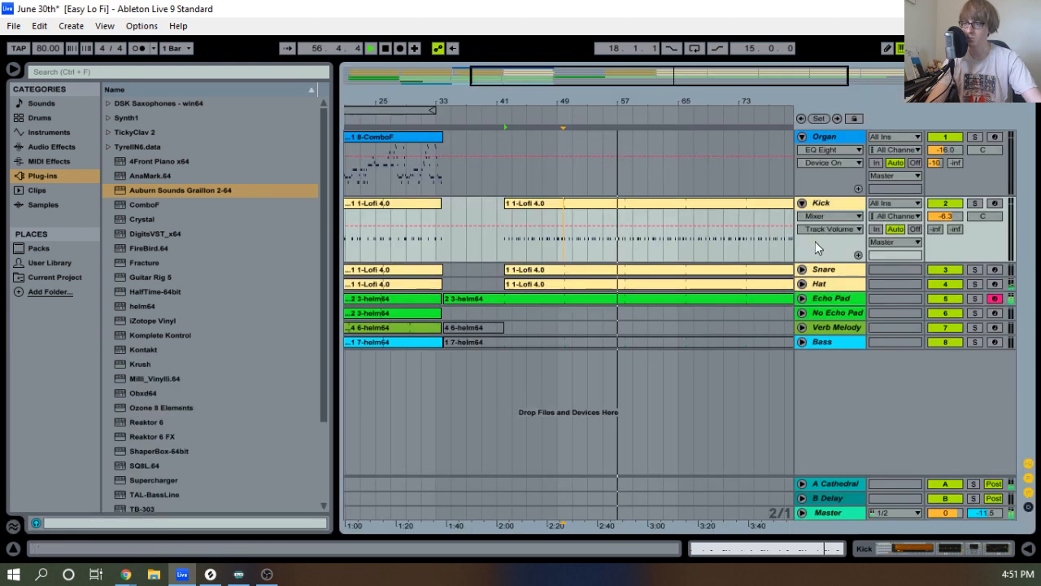
# Show the Echo Pad track's devices and fold the Kick track in the arrangement.
pyautogui.doubleClick(826, 299)
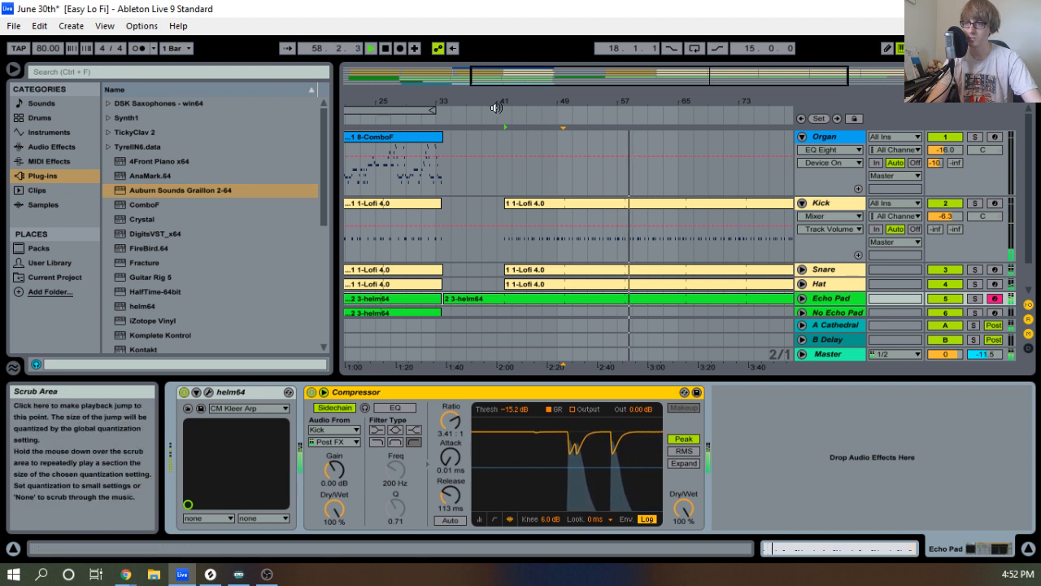
pyautogui.moveTo(513, 101); pyautogui.dragTo(519, 100)
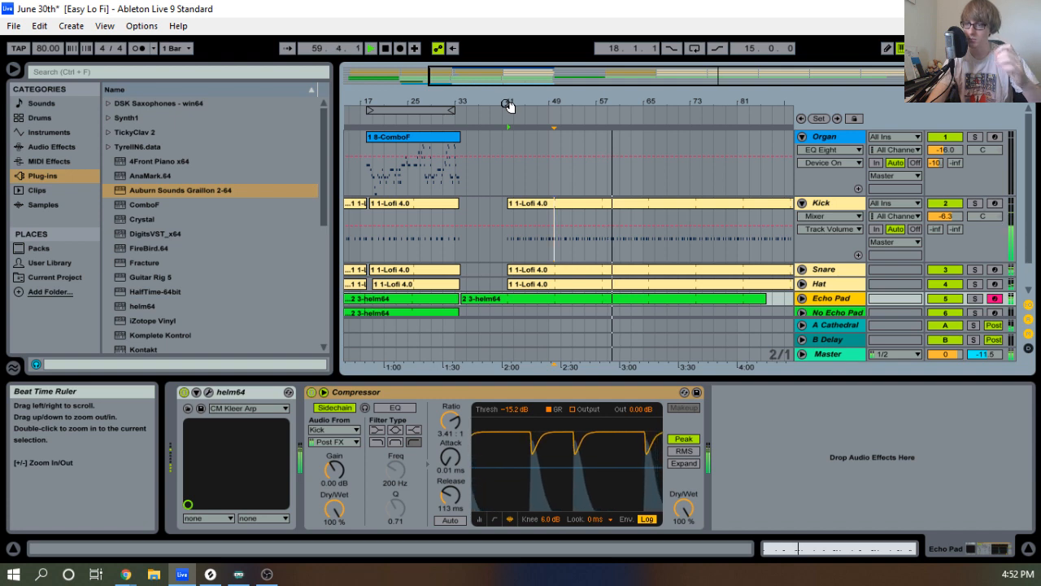
pyautogui.click(802, 203)
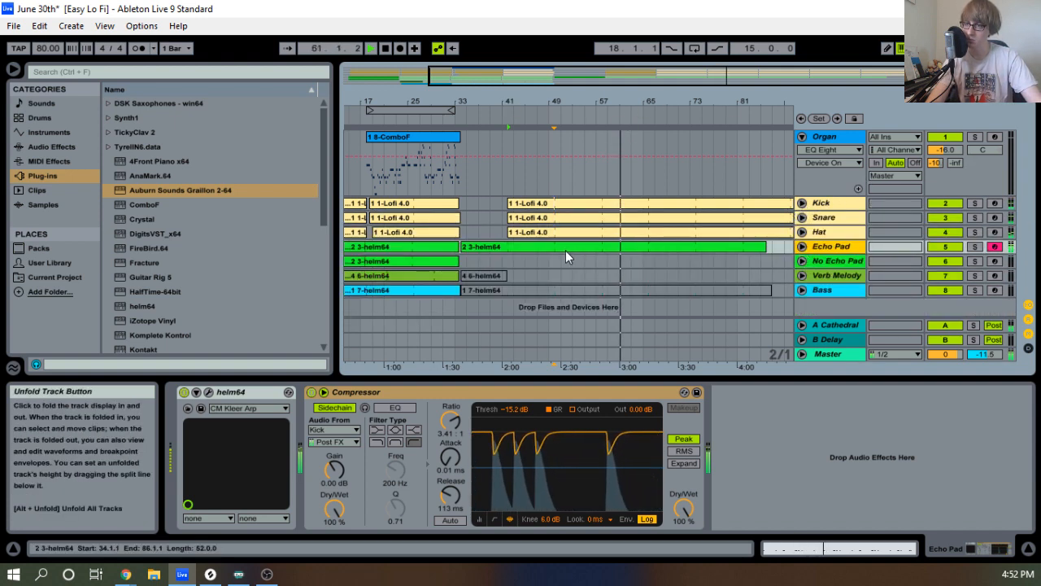
pyautogui.moveTo(482, 102)
pyautogui.mouseDown()
pyautogui.moveTo(493, 138)
pyautogui.moveTo(477, 103)
pyautogui.mouseUp()
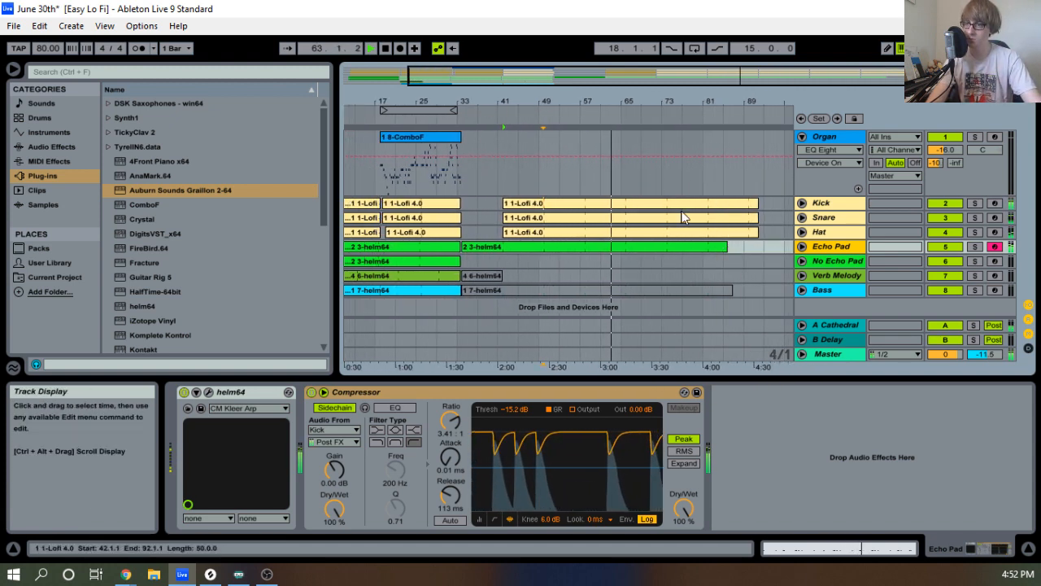
# Extend the Echo Pad clip that starts at bar 34 to end at bar 93 and stop playback.
pyautogui.moveTo(727, 247); pyautogui.dragTo(670, 260)
pyautogui.moveTo(647, 102)
pyautogui.mouseDown()
pyautogui.moveTo(648, 132)
pyautogui.moveTo(641, 102)
pyautogui.mouseUp()
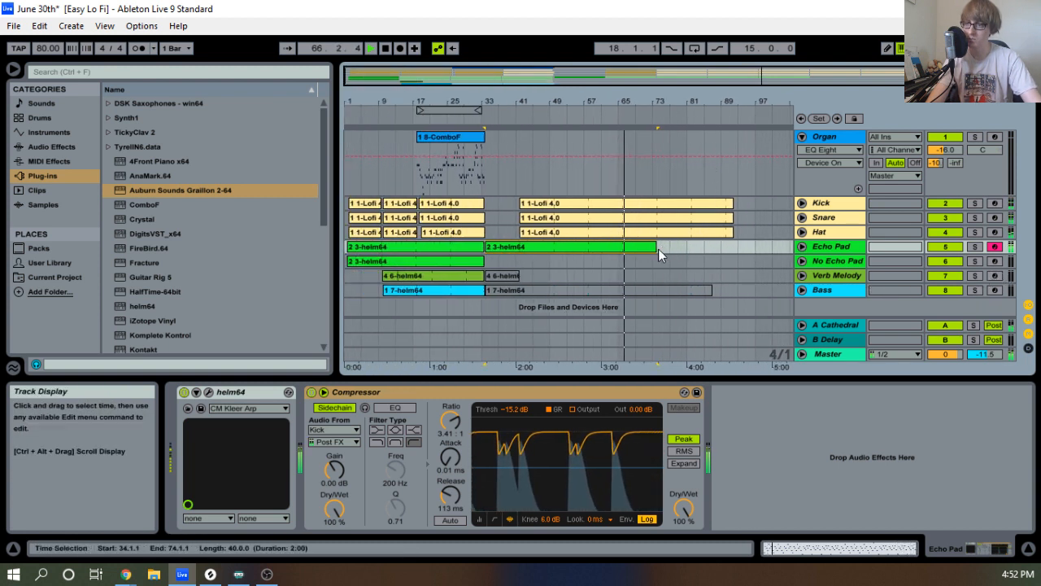
pyautogui.moveTo(654, 249); pyautogui.dragTo(737, 248)
pyautogui.press('space')
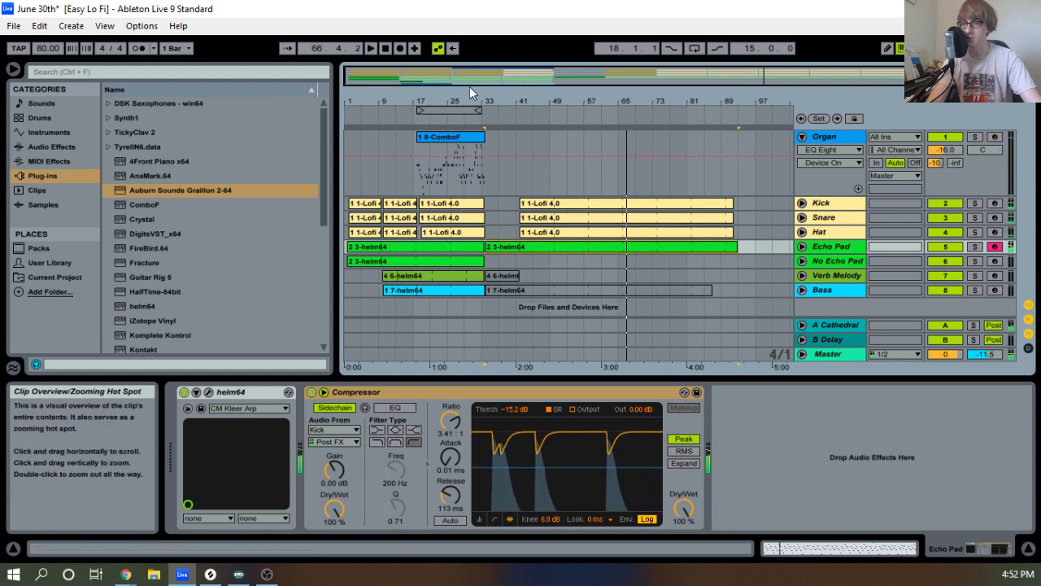
# Reactivate the Verb Melody clip spanning bars 34 to 42 and unfold its track.
pyautogui.moveTo(503, 102); pyautogui.dragTo(477, 104)
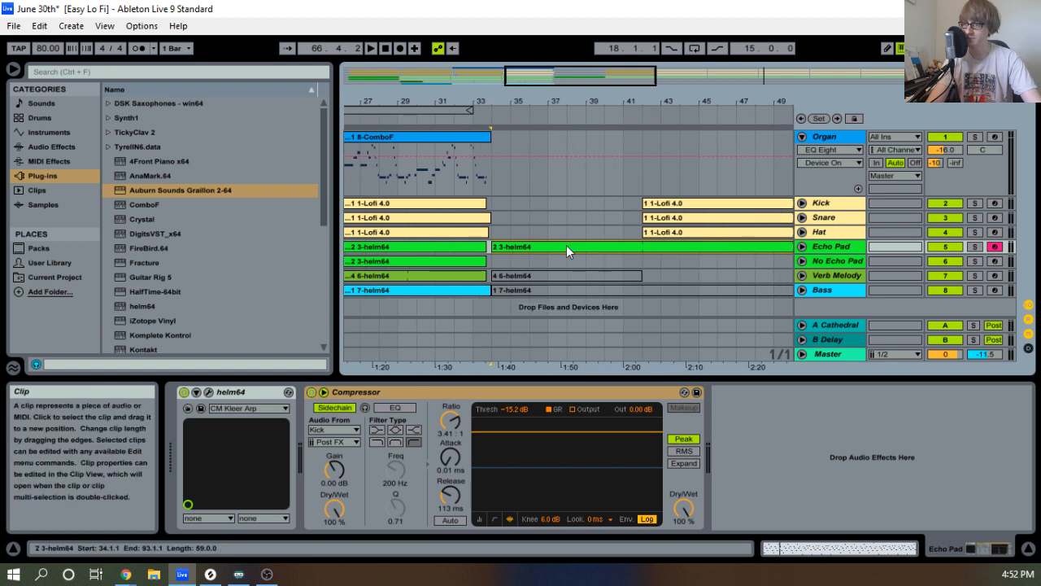
pyautogui.click(832, 252)
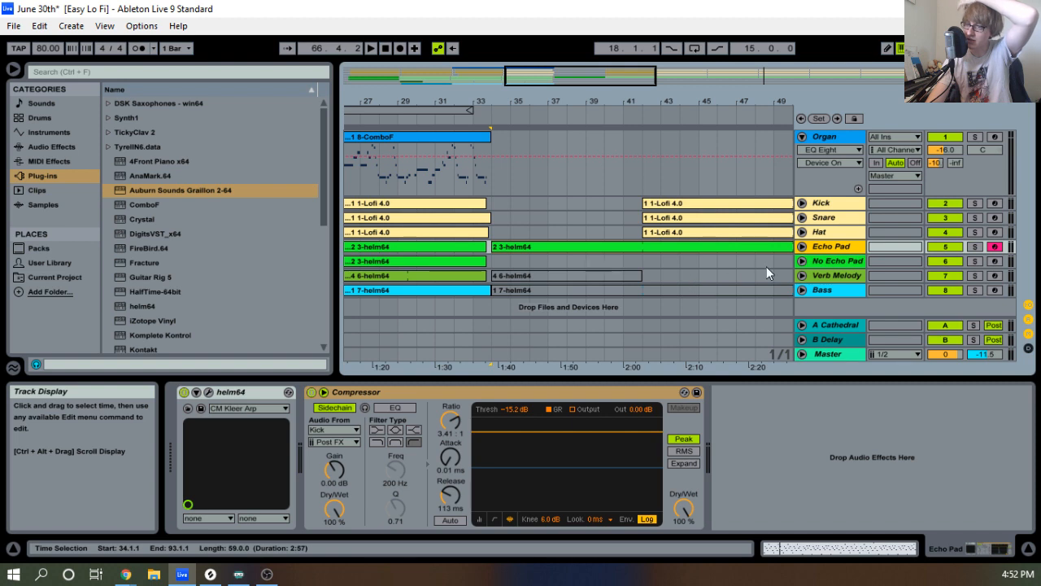
pyautogui.click(640, 275)
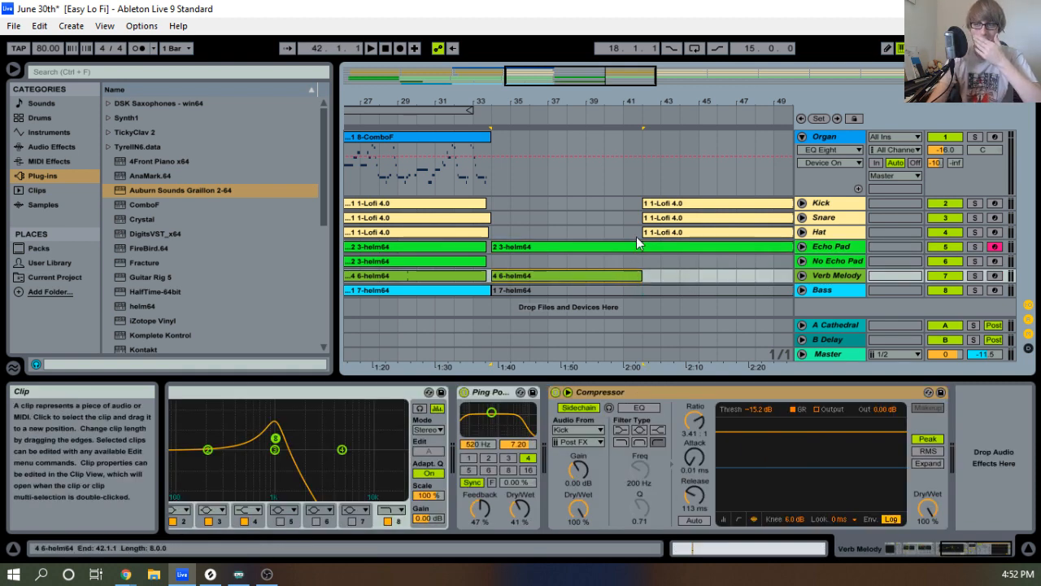
pyautogui.click(801, 275)
pyautogui.moveTo(592, 101); pyautogui.dragTo(592, 64)
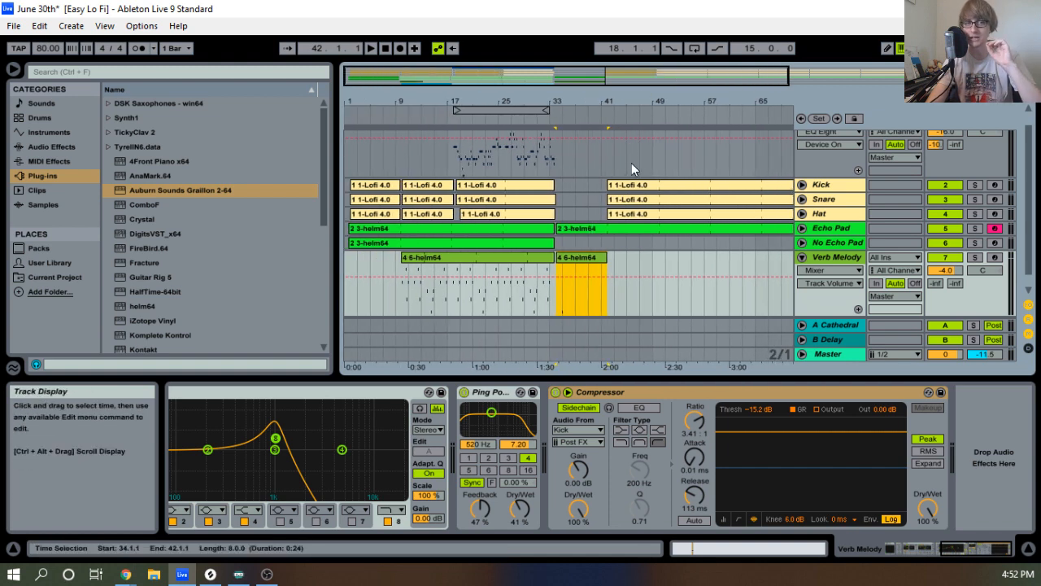
# Open the Verb Melody clip at bars 34 to 42 for note editing and delete its C3 note.
pyautogui.click(612, 229)
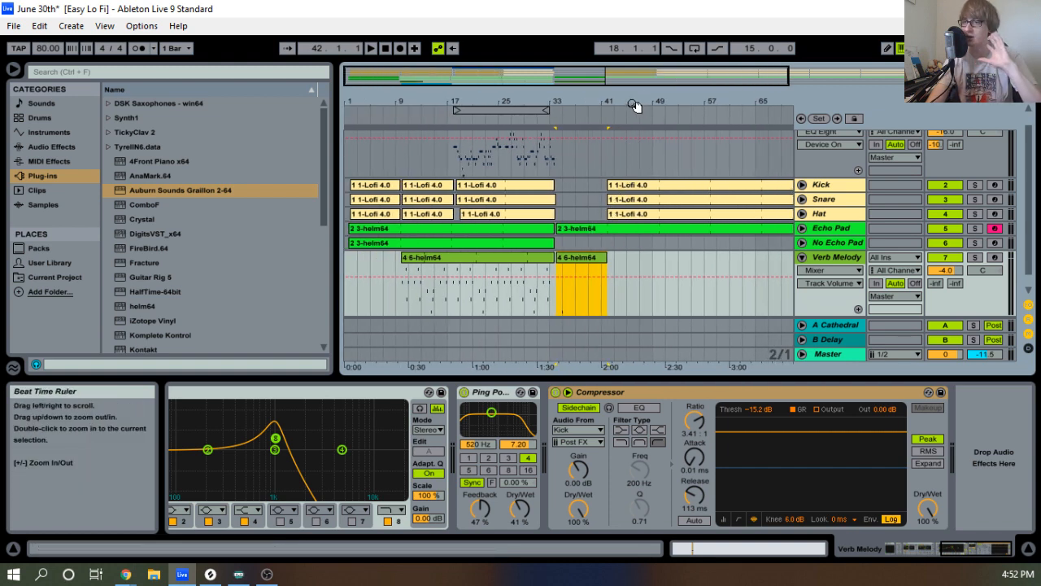
pyautogui.moveTo(609, 101); pyautogui.dragTo(761, 163)
pyautogui.moveTo(780, 101); pyautogui.dragTo(774, 97)
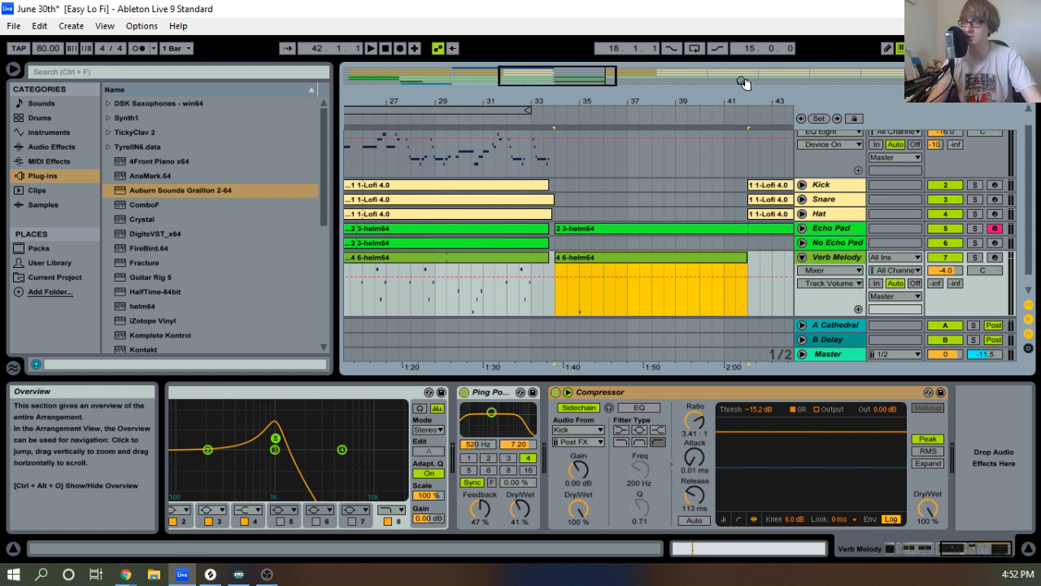
pyautogui.moveTo(737, 102); pyautogui.dragTo(734, 92)
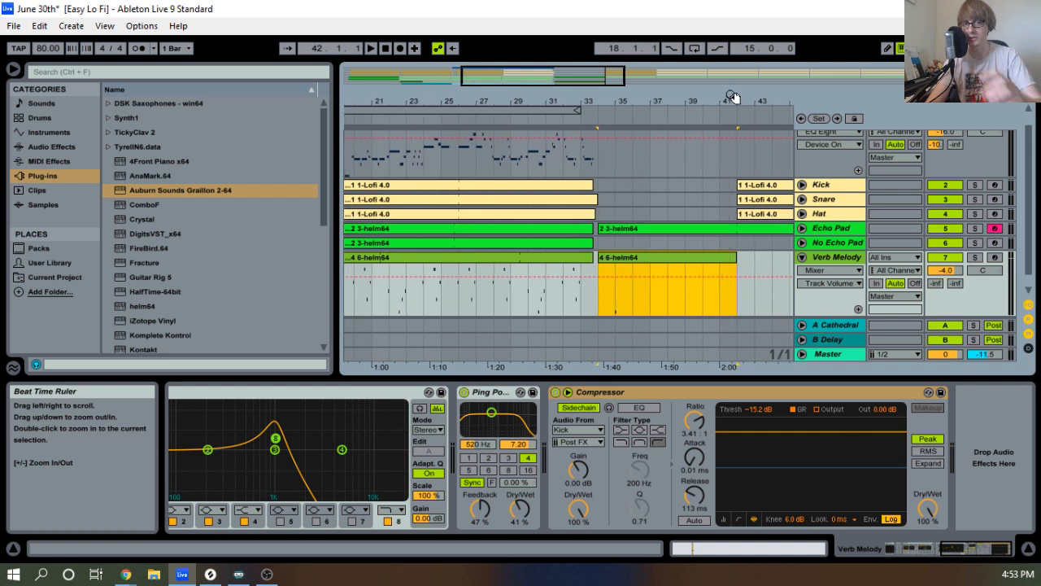
pyautogui.rightClick(714, 259)
pyautogui.click(753, 365)
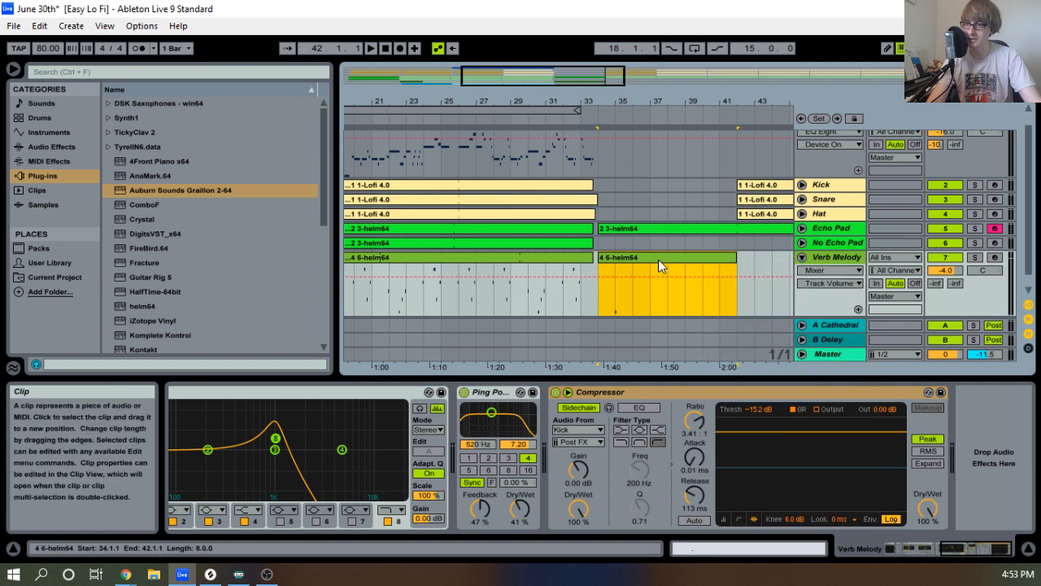
pyautogui.doubleClick(661, 263)
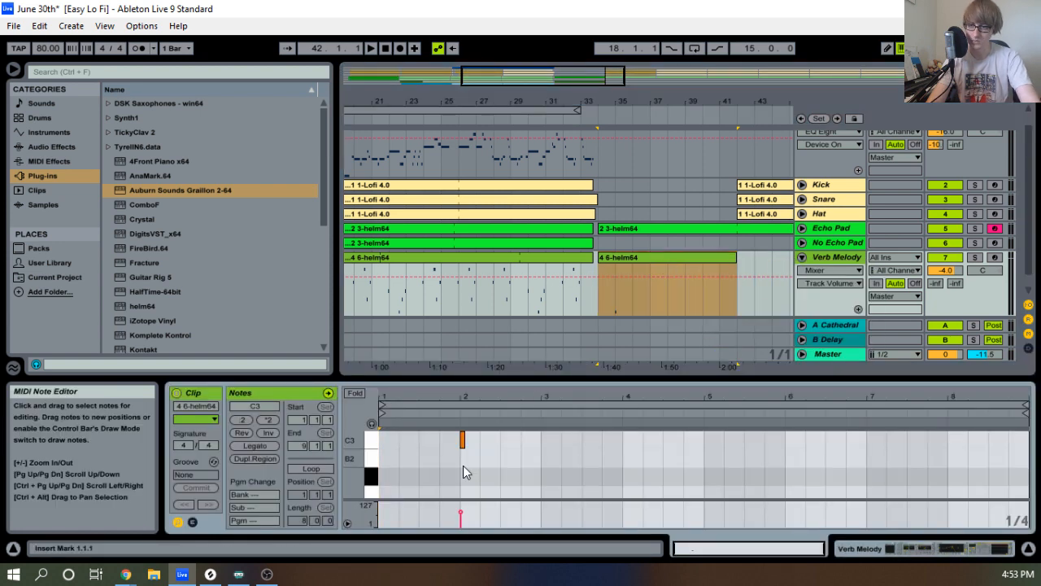
pyautogui.moveTo(420, 476); pyautogui.dragTo(492, 434)
pyautogui.press('Delete')
# Arm the Verb Melody track and play the break to try out melody ideas over the Echo Pad.
pyautogui.click(997, 257)
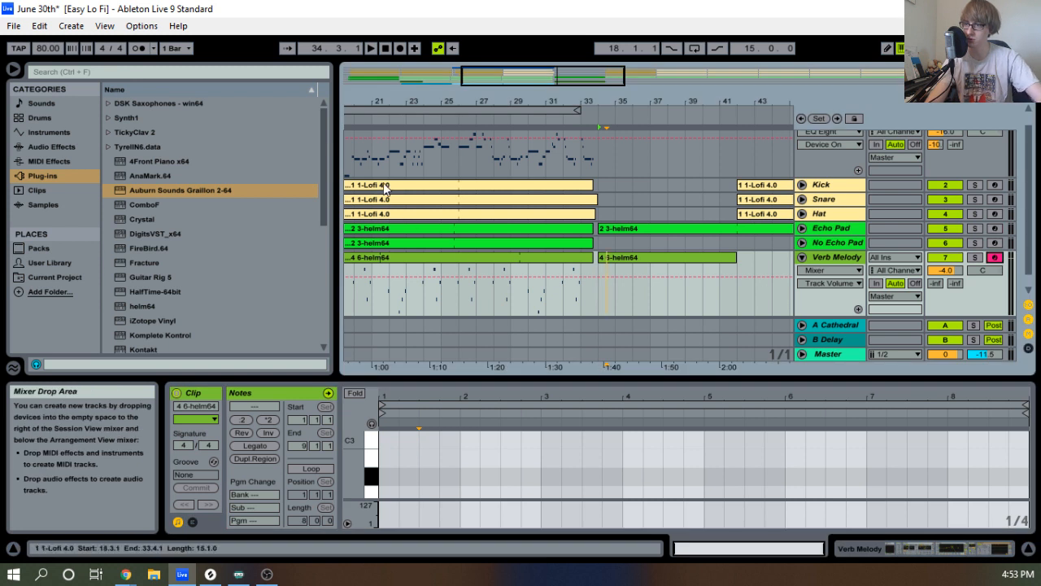
pyautogui.press('space')
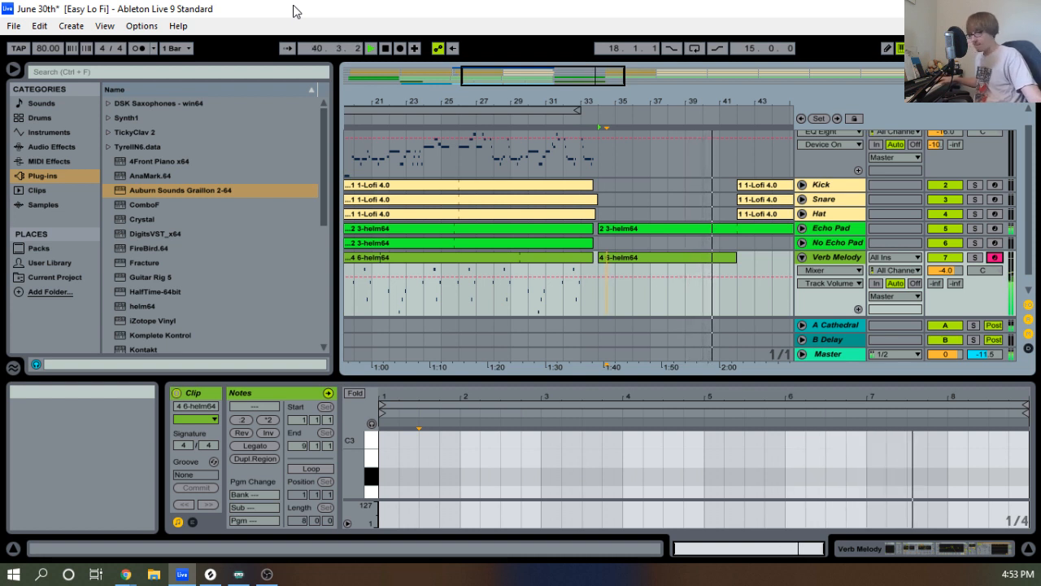
pyautogui.press('space')
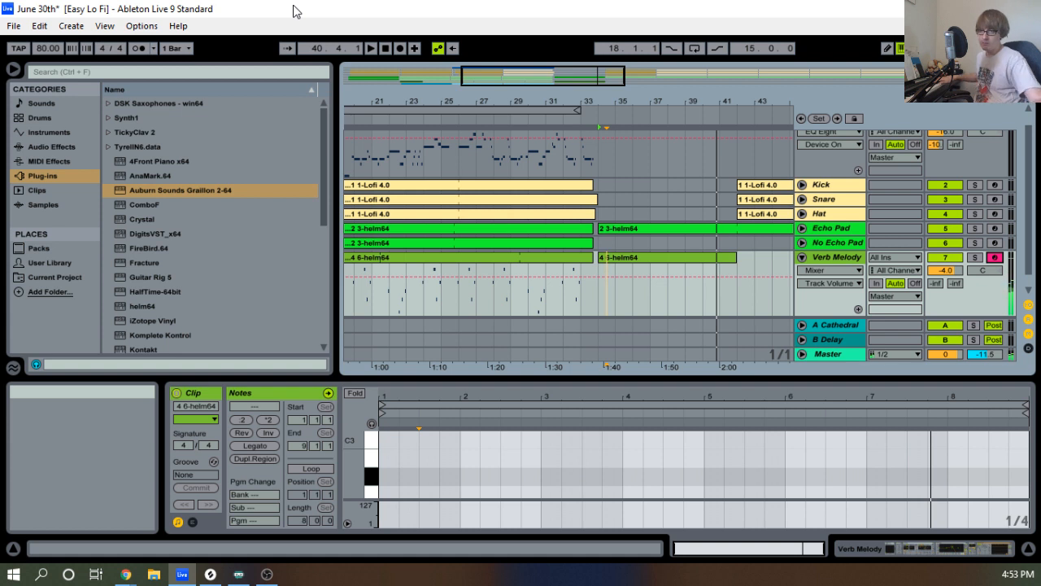
pyautogui.click(584, 121)
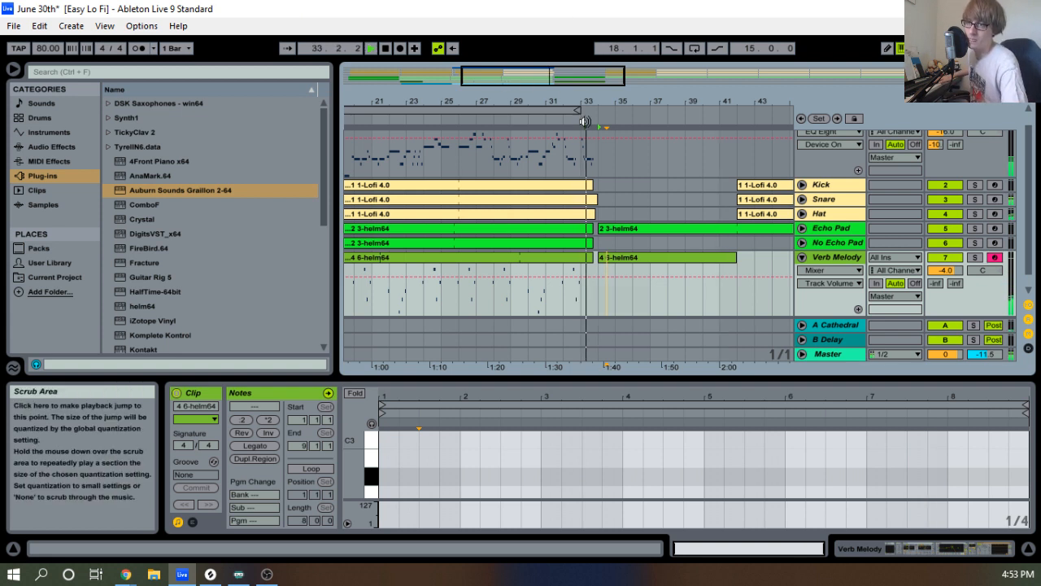
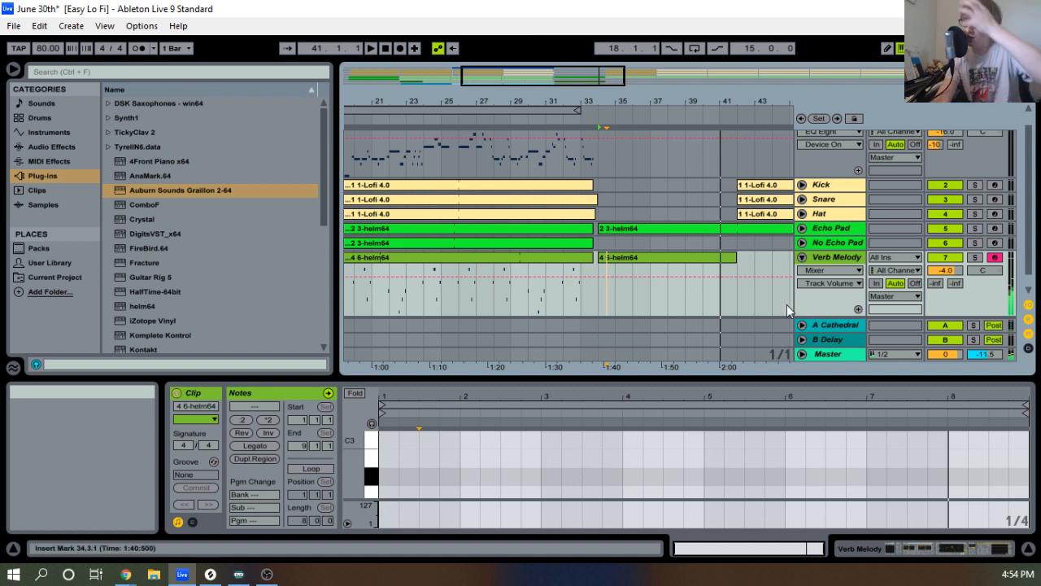
# Show the Verb Melody track's device chain and play the melody shortly before the break at bar 34.
pyautogui.click(831, 267)
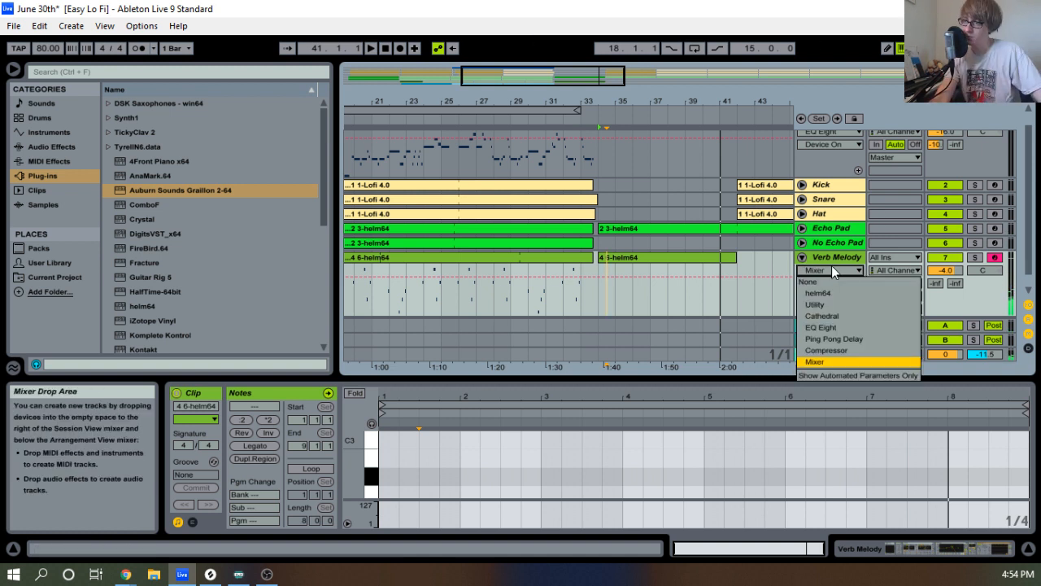
pyautogui.click(831, 265)
pyautogui.doubleClick(825, 253)
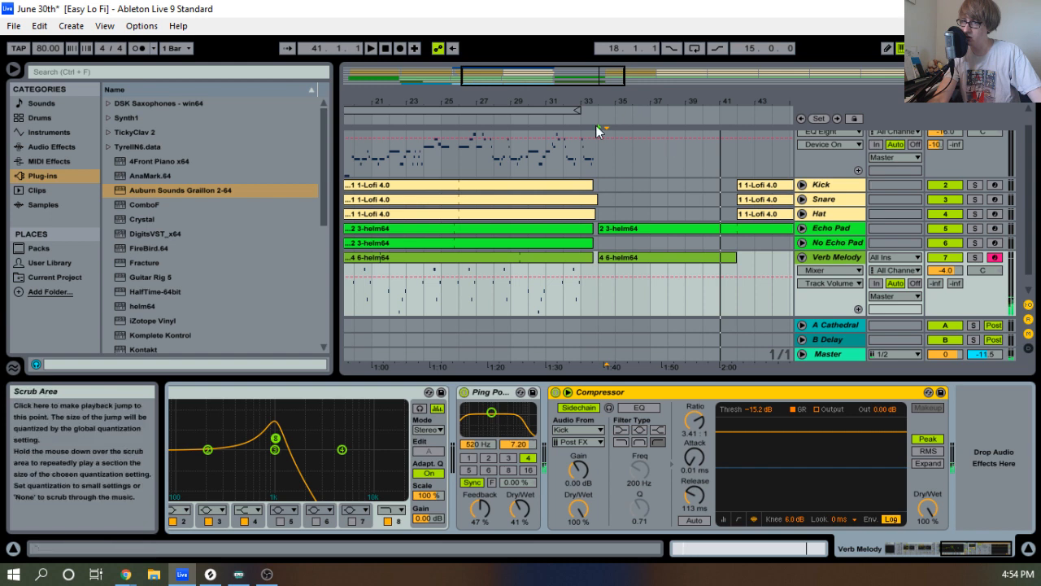
pyautogui.click(531, 127)
pyautogui.moveTo(614, 102); pyautogui.dragTo(612, 110)
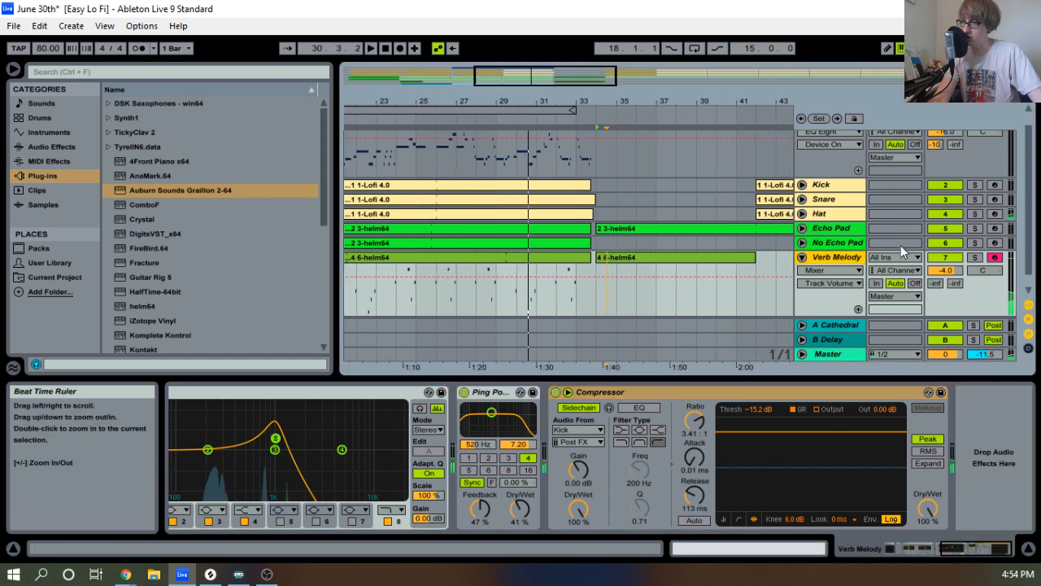
# Duplicate the Verb Melody track, then delete the break clip from the original and the clip before bar 34 from the duplicate.
pyautogui.rightClick(845, 260)
pyautogui.click(882, 261)
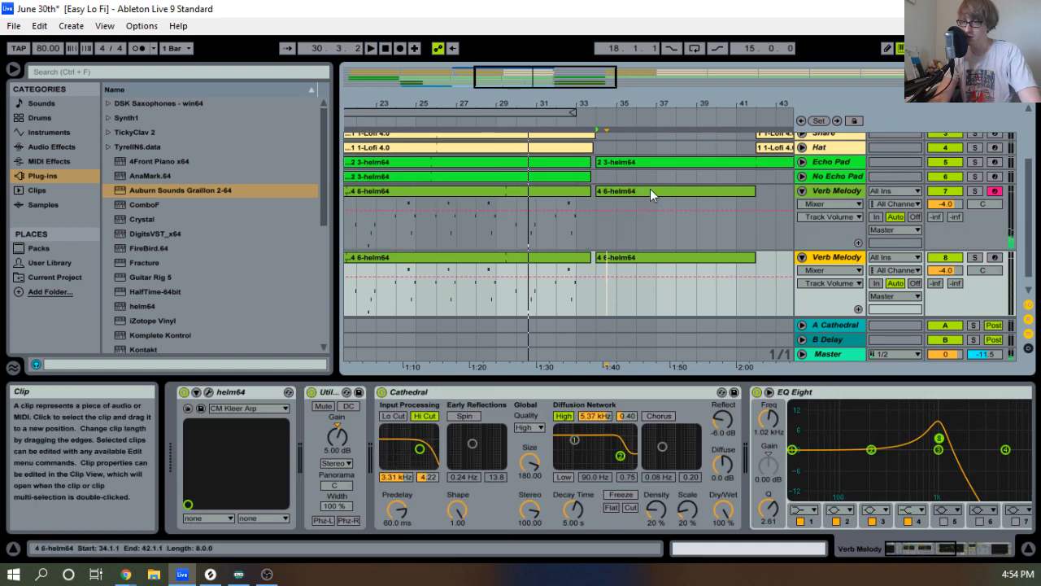
pyautogui.click(650, 192)
pyautogui.press('Delete')
pyautogui.click(565, 257)
pyautogui.press('Delete')
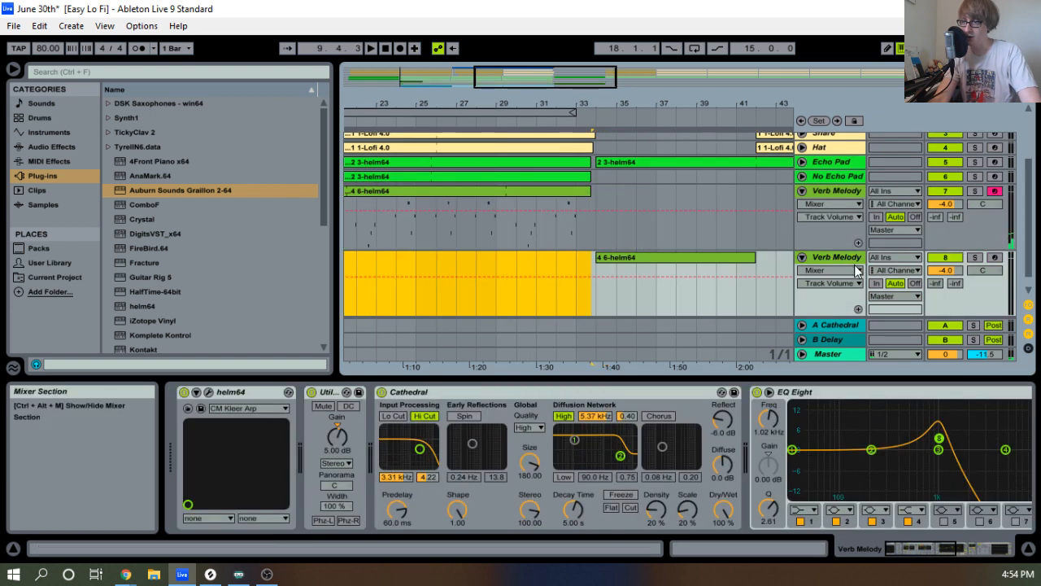
# Rename the duplicated Verb Melody track as Verb No Echo.
pyautogui.click(837, 257)
pyautogui.rightClick(837, 256)
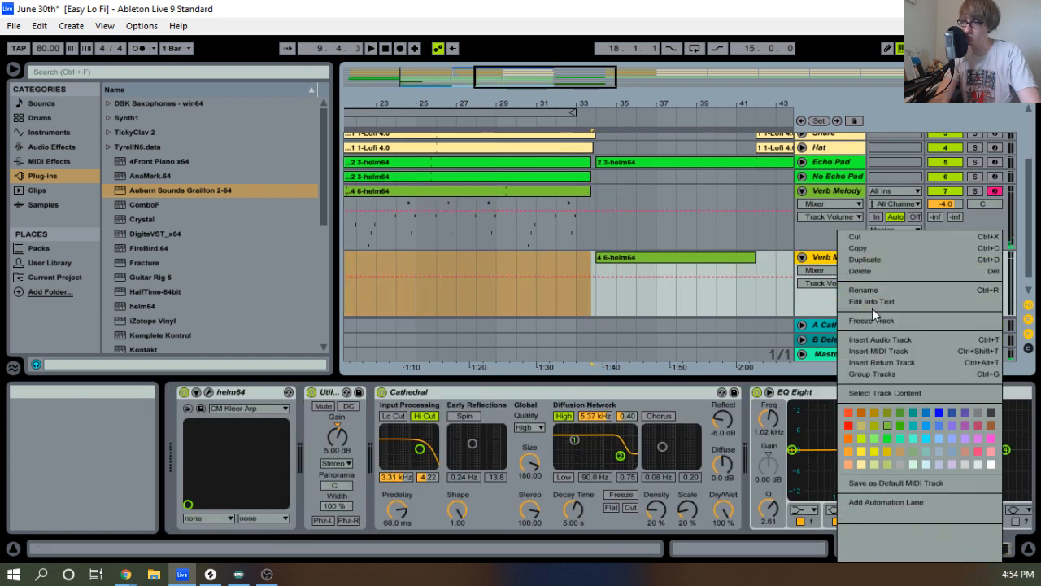
pyautogui.click(875, 291)
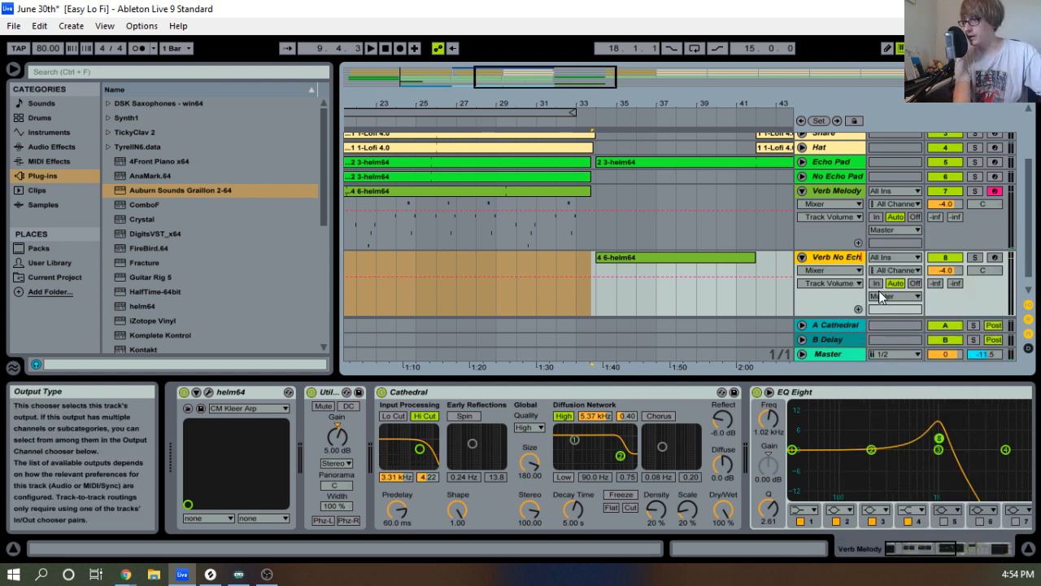
# Delete the Ping Pong Delay from the Verb No Echo track's device chain.
pyautogui.click(827, 192)
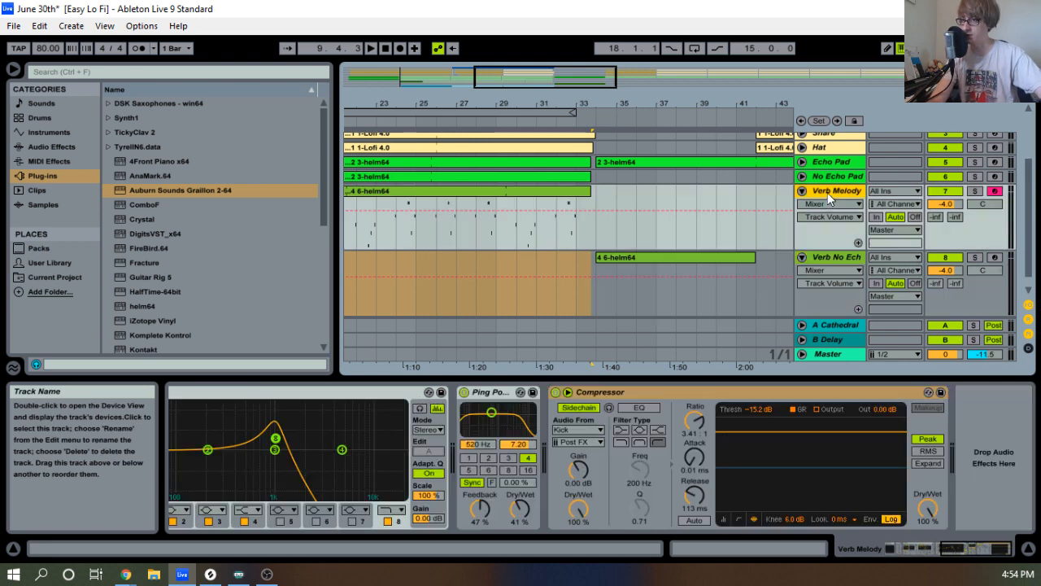
pyautogui.click(832, 265)
pyautogui.doubleClick(830, 259)
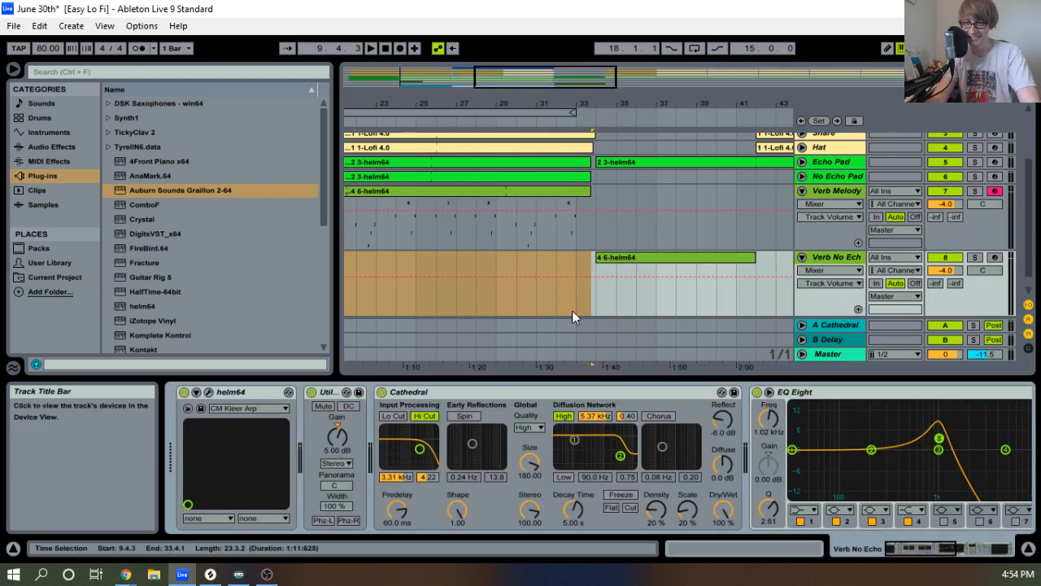
pyautogui.scroll(-10, 522, 398)
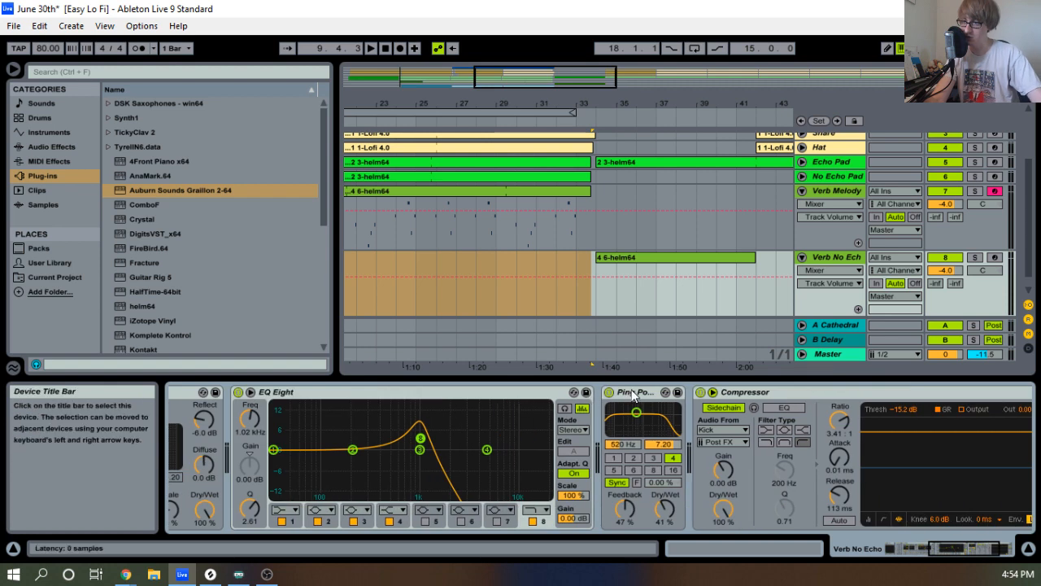
pyautogui.click(610, 393)
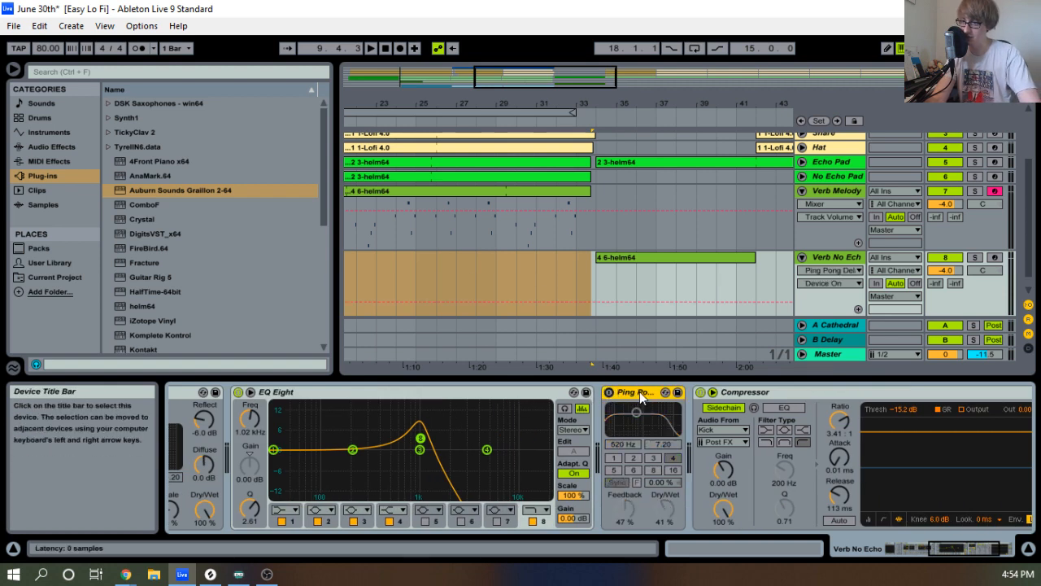
pyautogui.press('Delete')
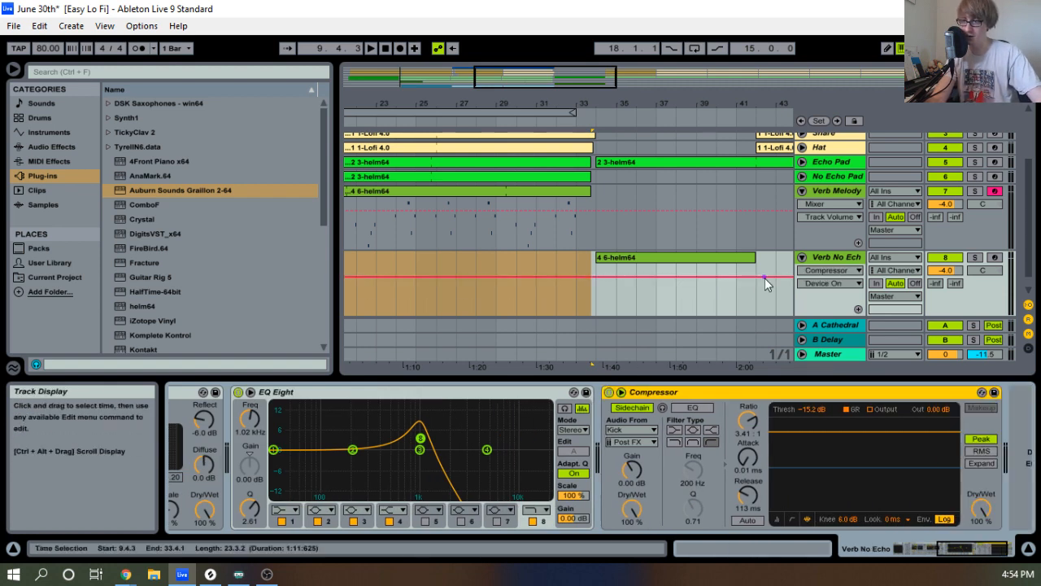
# Arm the Verb No Echo track and move the 15-bar loop region to start at bar 29.
pyautogui.click(632, 256)
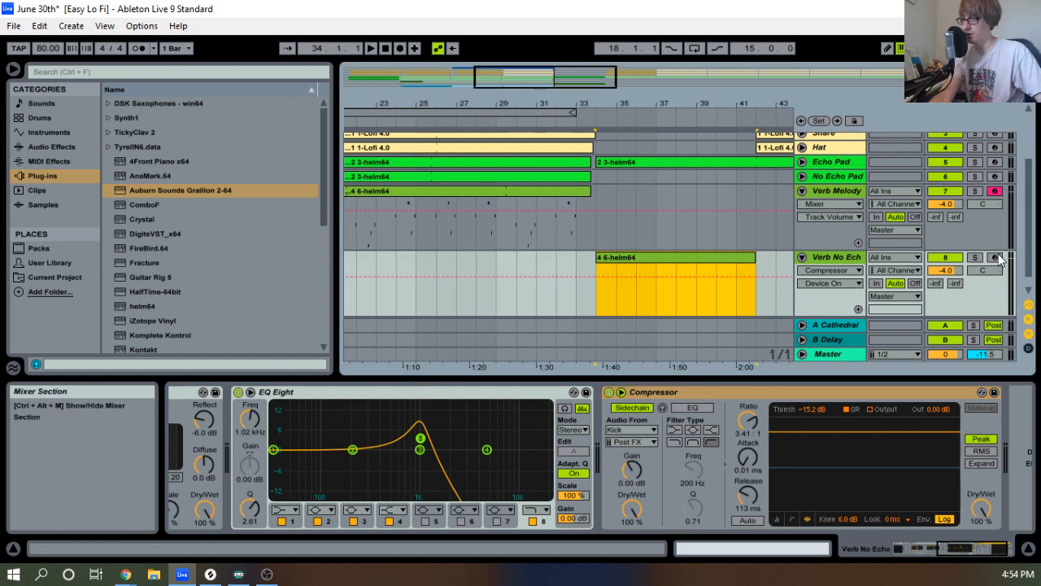
pyautogui.click(842, 259)
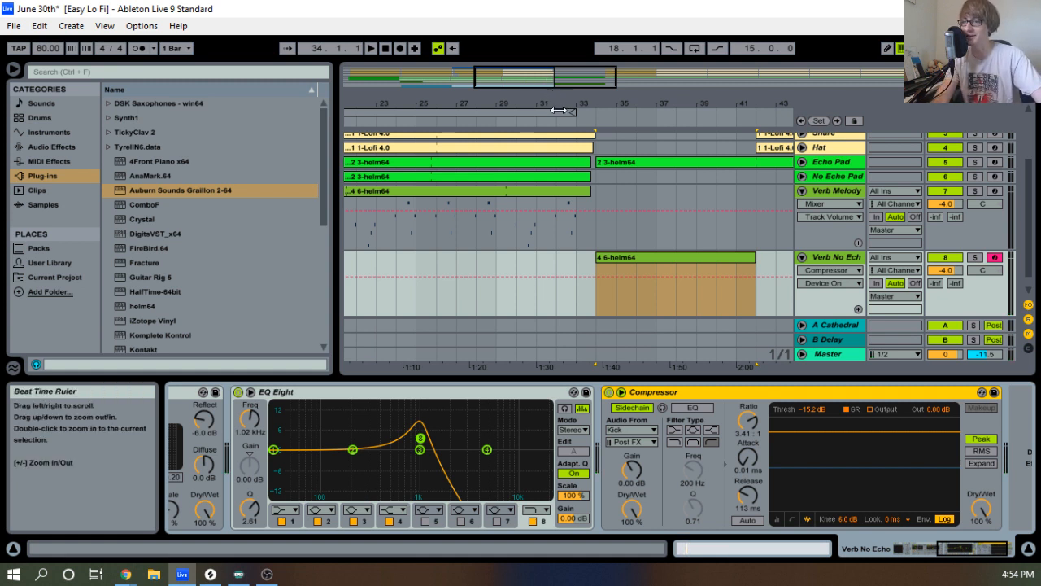
pyautogui.moveTo(578, 96); pyautogui.dragTo(579, 65)
pyautogui.moveTo(541, 114); pyautogui.dragTo(667, 102)
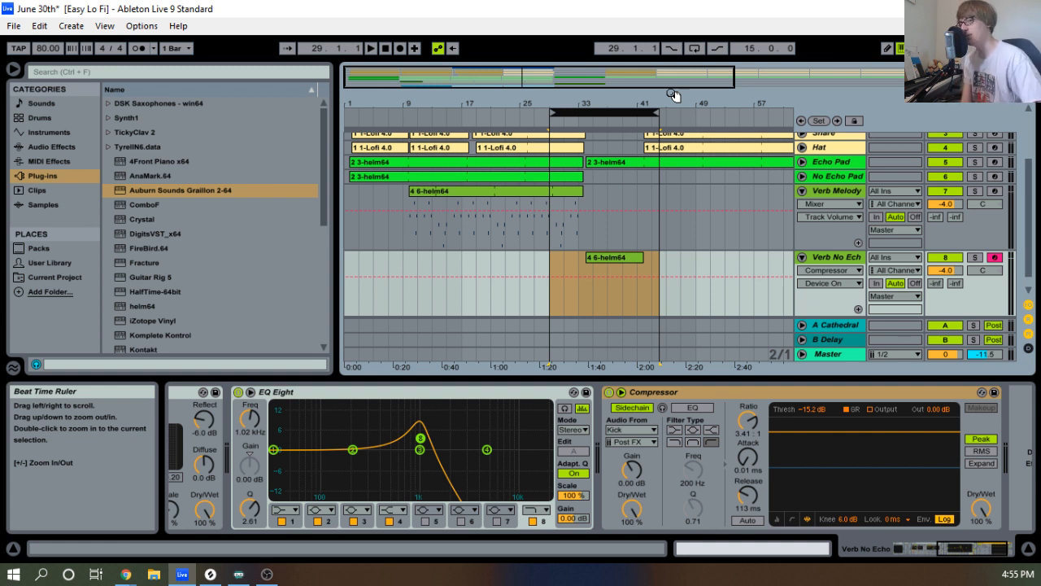
# Record a short melody take on Verb No Echo from about bar 41, then clear the track's clips between bars 31 and 45.
pyautogui.press('space')
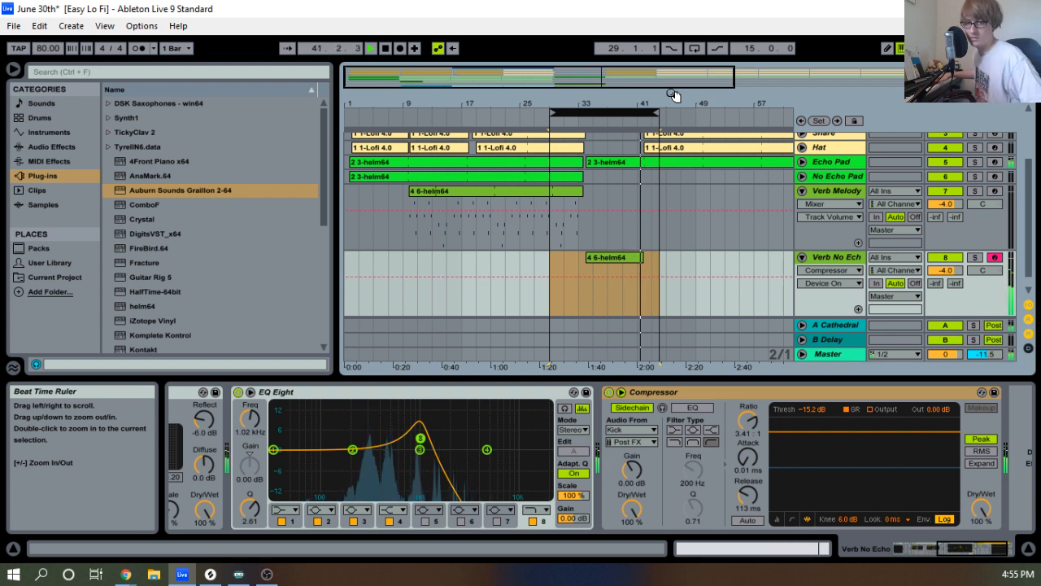
pyautogui.press('F9')
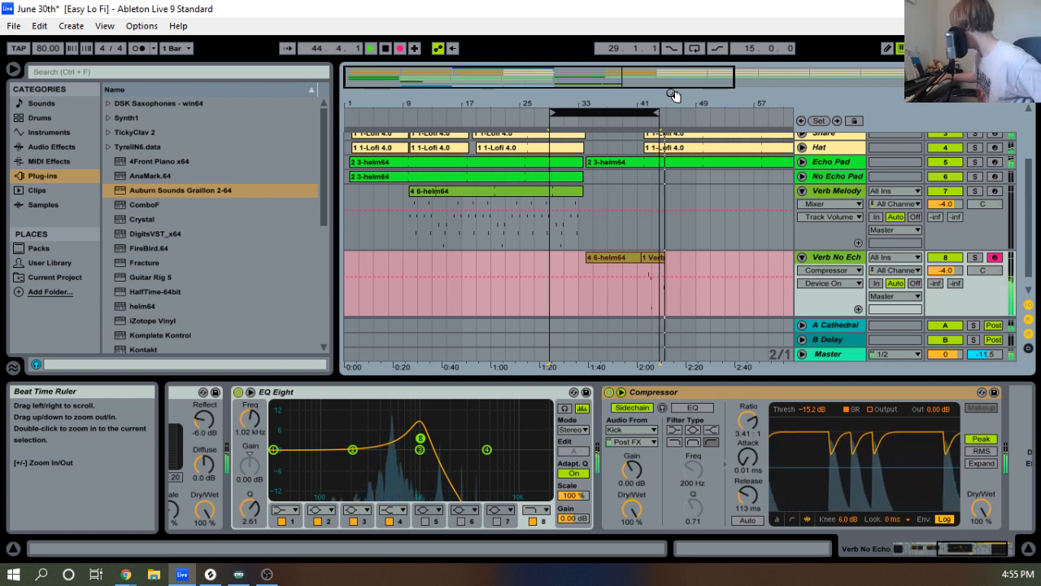
pyautogui.press('F9')
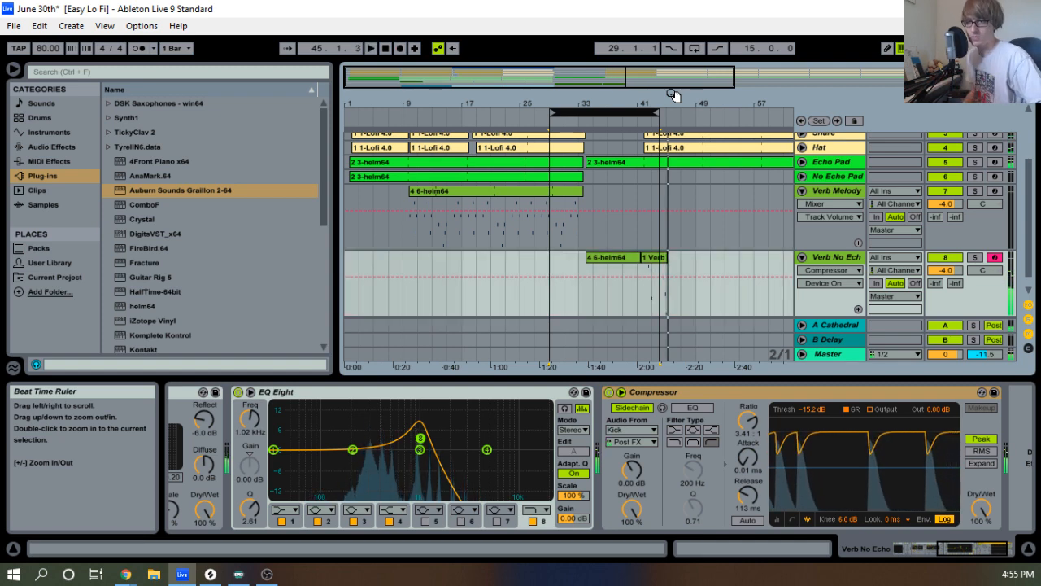
pyautogui.moveTo(694, 262); pyautogui.dragTo(569, 259)
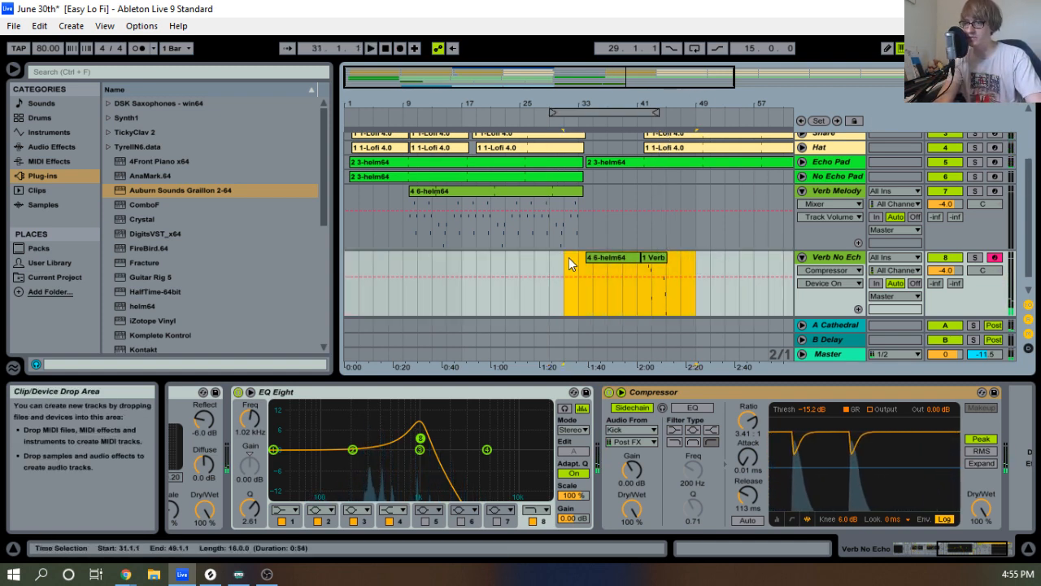
pyautogui.press('Delete')
# Try recording the melody on Verb No Echo from bar 29 to about bar 41, then delete that take.
pyautogui.click(602, 110)
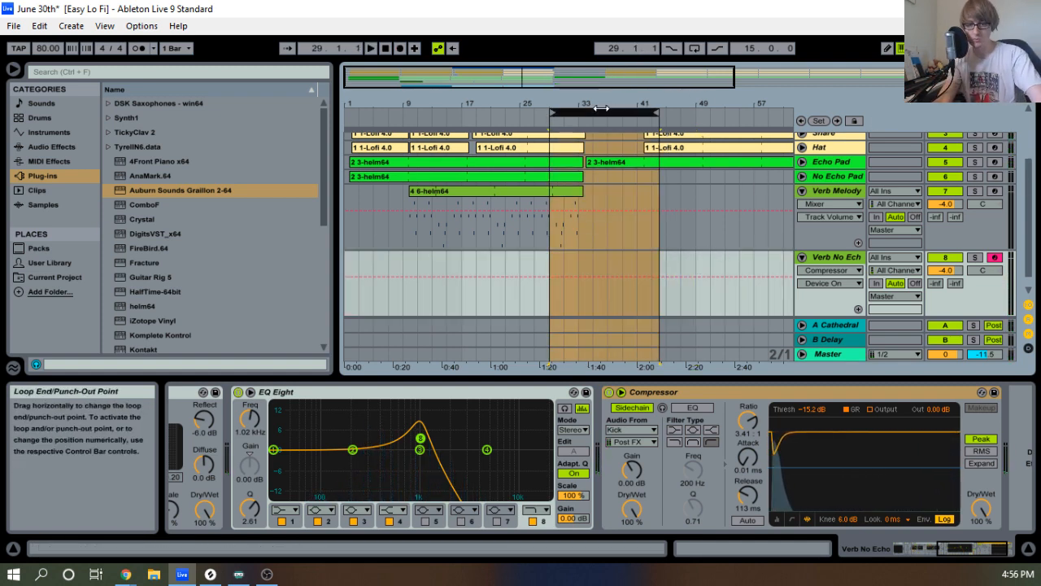
pyautogui.press('F9')
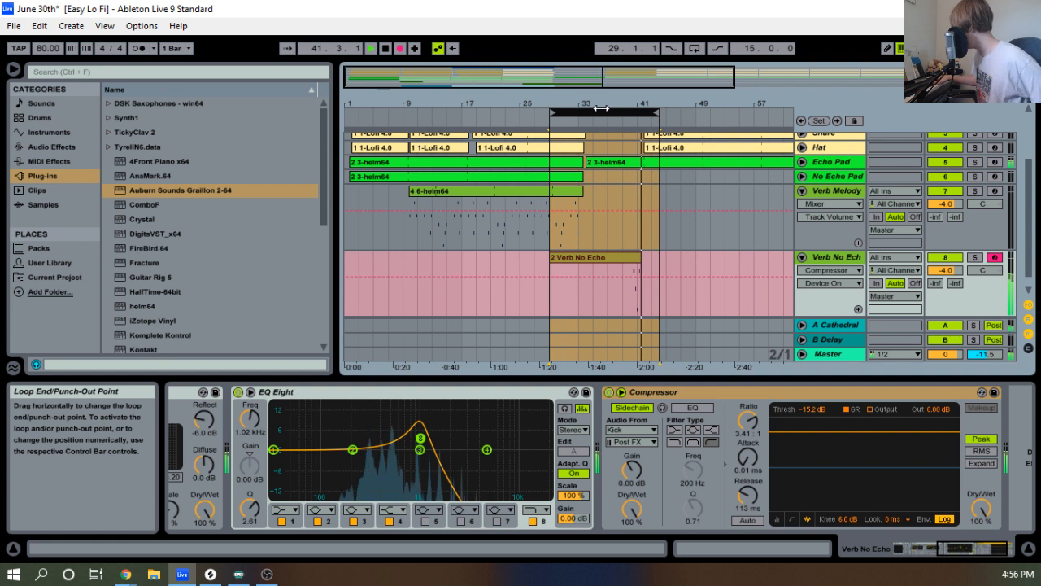
pyautogui.press('space')
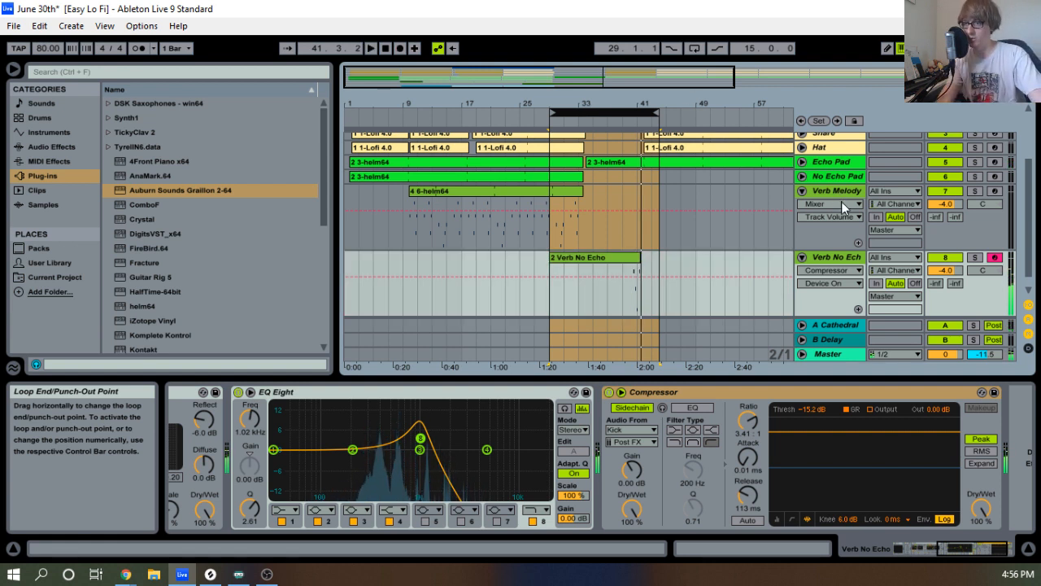
pyautogui.moveTo(542, 259); pyautogui.dragTo(739, 273)
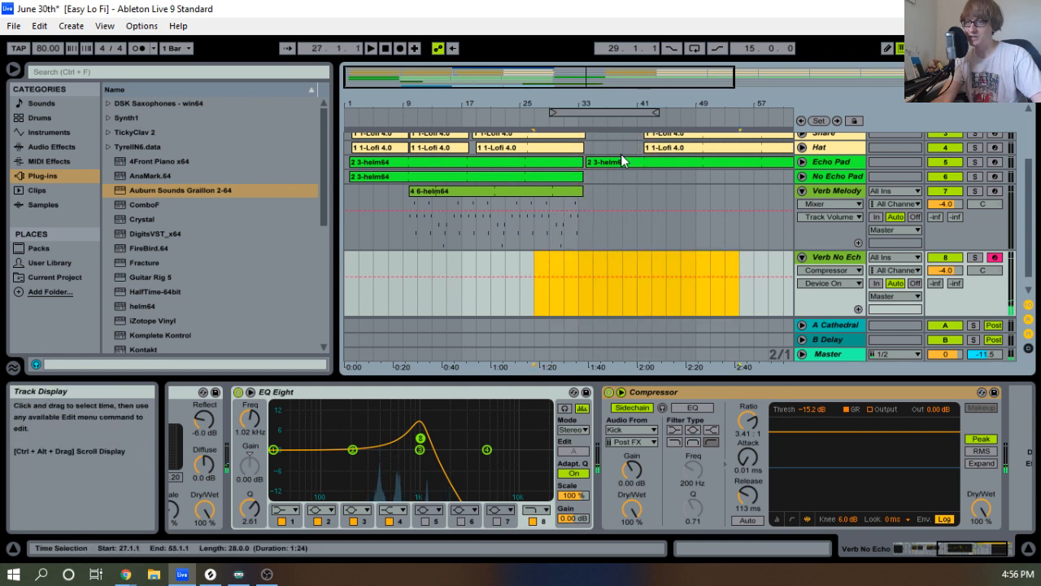
# Record another melody take on Verb No Echo from bar 29 to about bar 48, then briefly restart recording at bar 29.
pyautogui.click(589, 110)
pyautogui.press('F9')
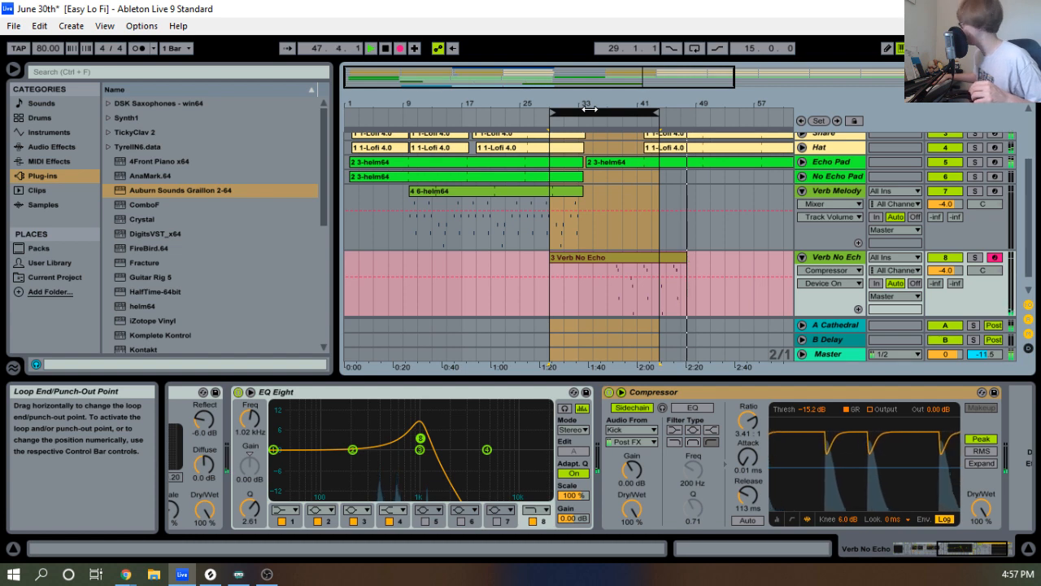
pyautogui.press('space')
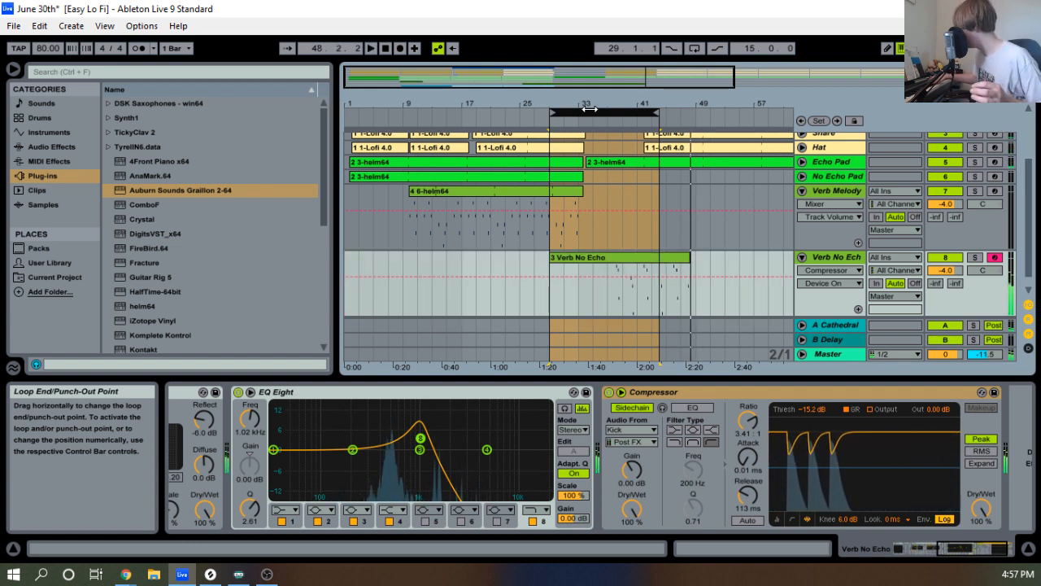
pyautogui.press('F9')
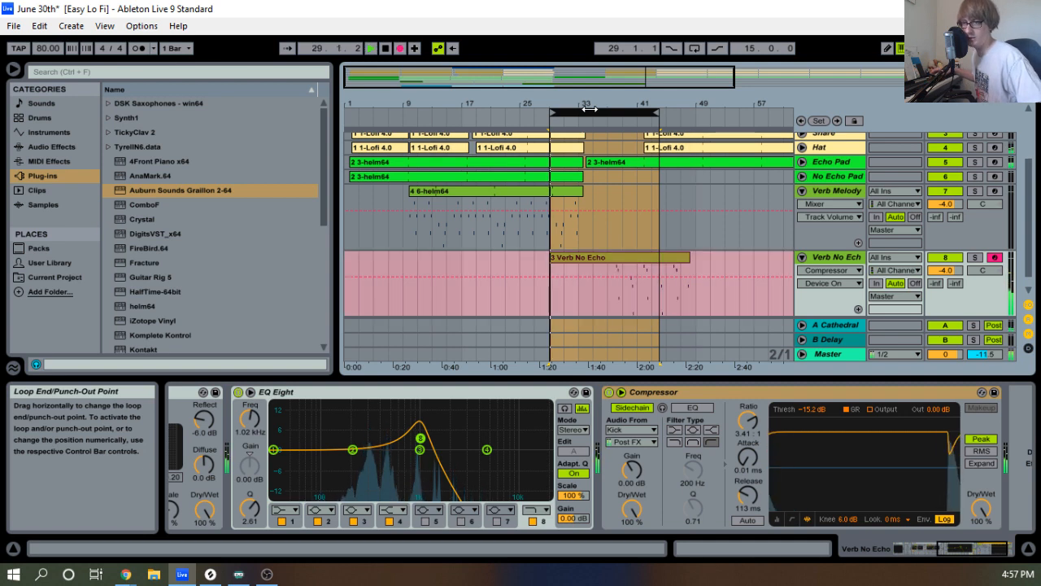
pyautogui.press('space')
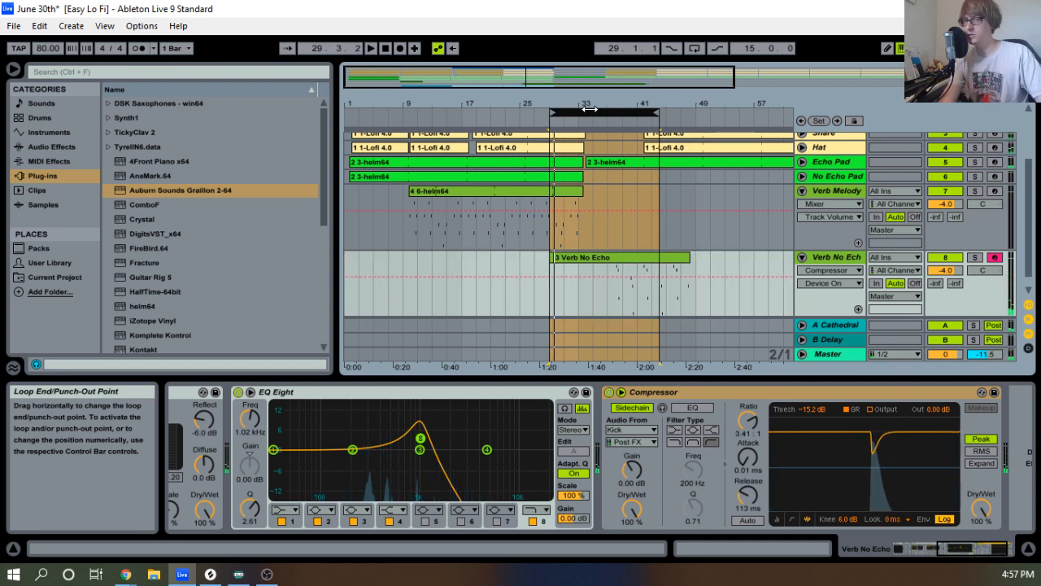
# Move the loop region to start at bar 34 and record a new melody take on Verb No Echo to about bar 50.
pyautogui.moveTo(589, 109); pyautogui.dragTo(628, 107)
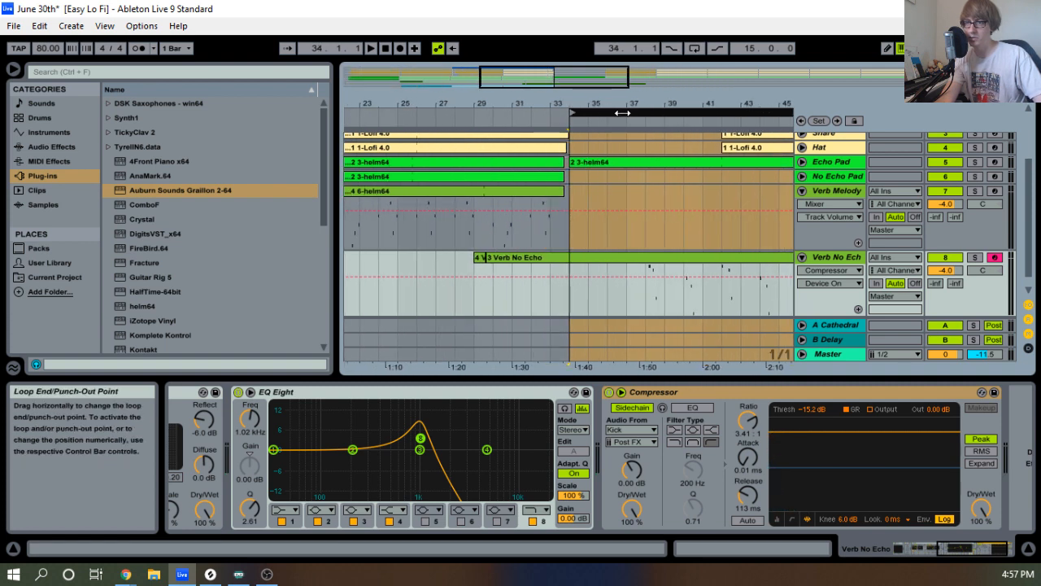
pyautogui.press('F9')
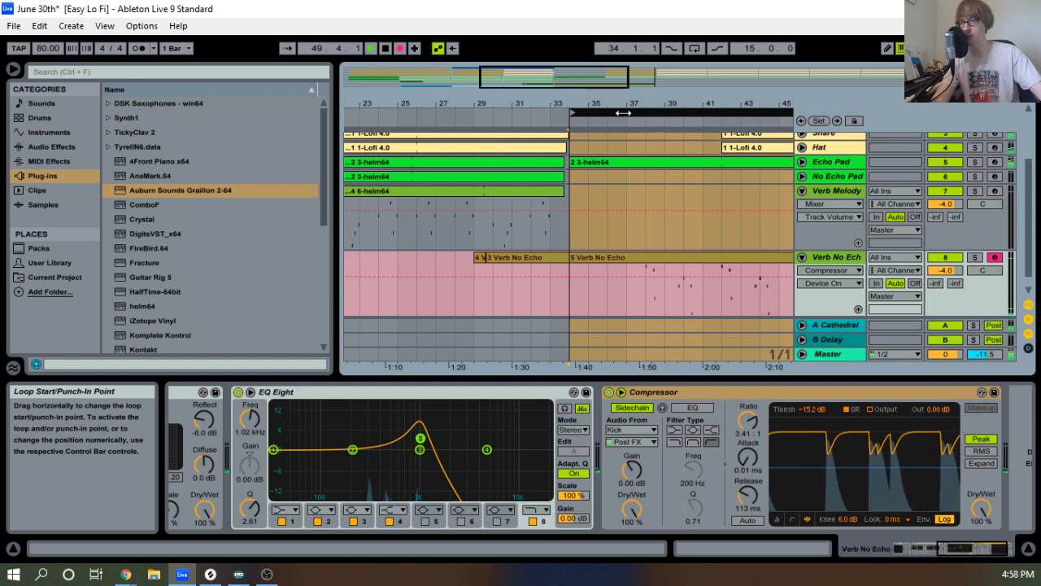
pyautogui.press('space')
# With the loop moved to bar 39, trim the new Verb No Echo take to start at bar 42 and delete the leftover take before bar 34.
pyautogui.moveTo(688, 104); pyautogui.dragTo(524, 96)
pyautogui.moveTo(423, 277); pyautogui.dragTo(556, 268)
pyautogui.moveTo(573, 112); pyautogui.dragTo(658, 111)
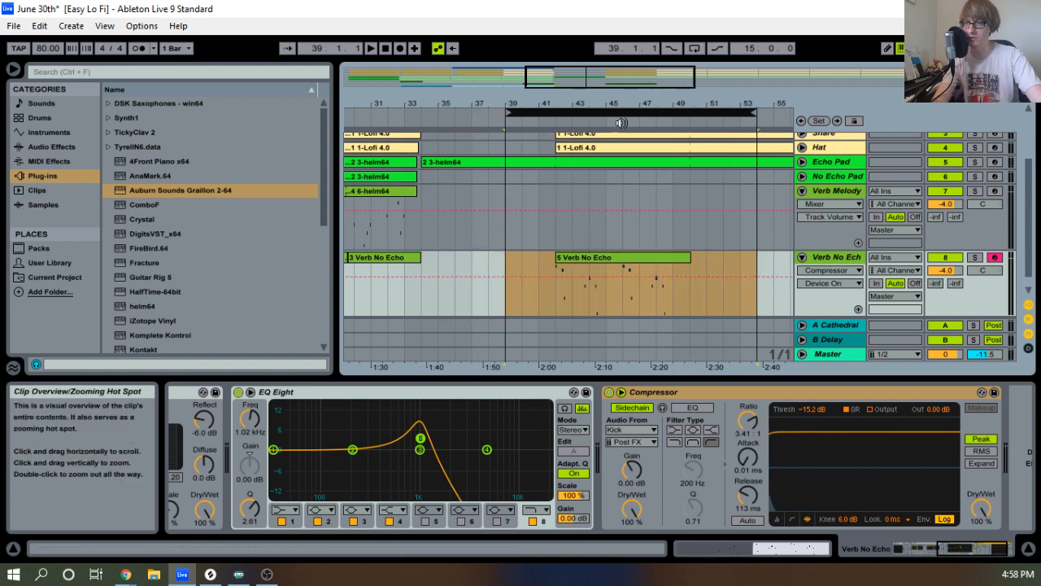
pyautogui.click(394, 259)
# Open the trimmed Verb No Echo take and examine its melody notes around clip bars 7 to 11.
pyautogui.doubleClick(626, 257)
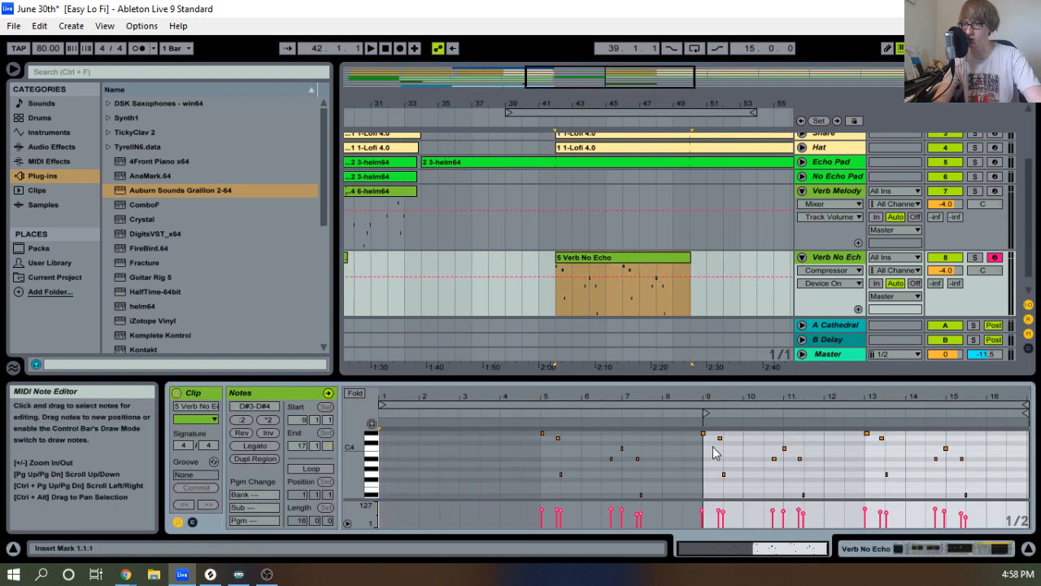
pyautogui.doubleClick(753, 459)
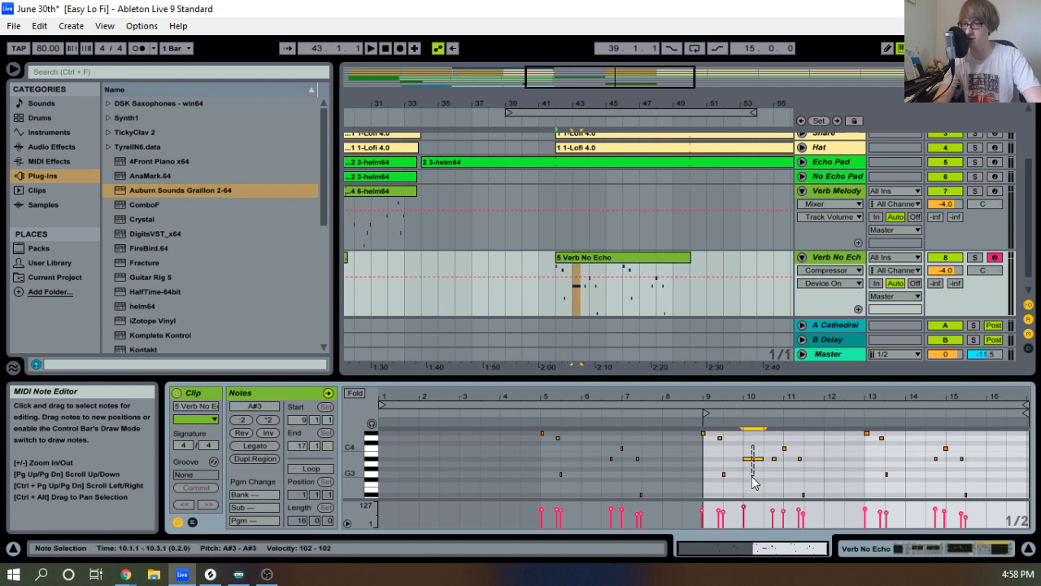
pyautogui.press('Delete')
pyautogui.moveTo(714, 397); pyautogui.dragTo(701, 447)
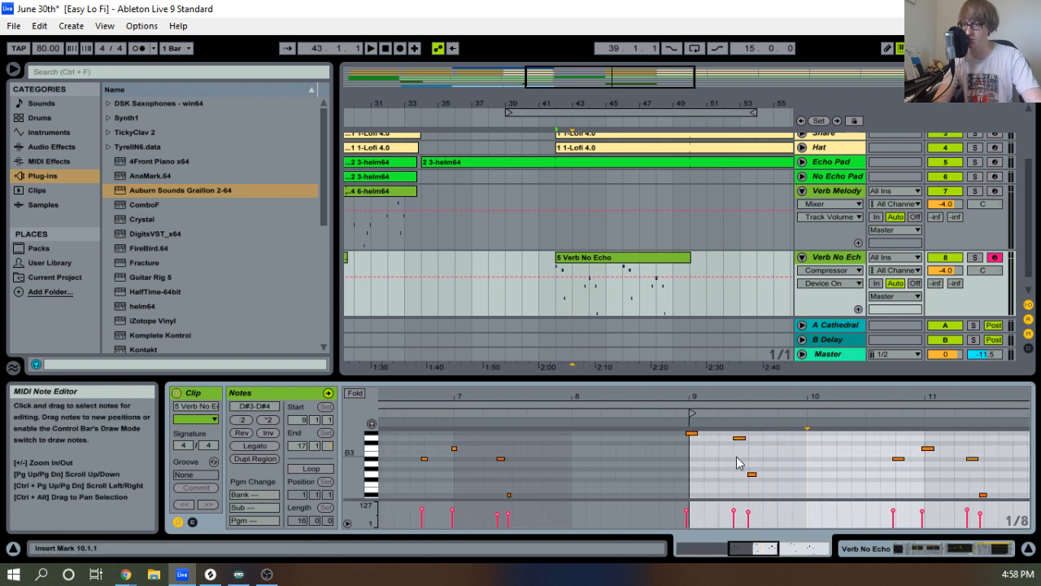
pyautogui.moveTo(767, 396); pyautogui.dragTo(742, 356)
# Show the Verb No Echo track's device chain and select its Cathedral reverb.
pyautogui.click(843, 261)
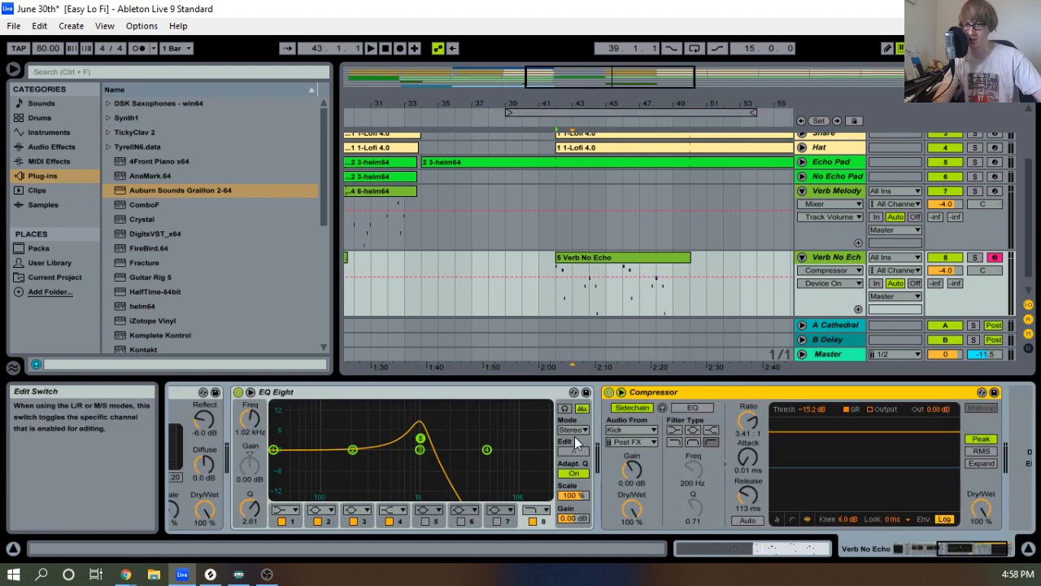
pyautogui.scroll(5, 454, 411)
pyautogui.scroll(5, 453, 415)
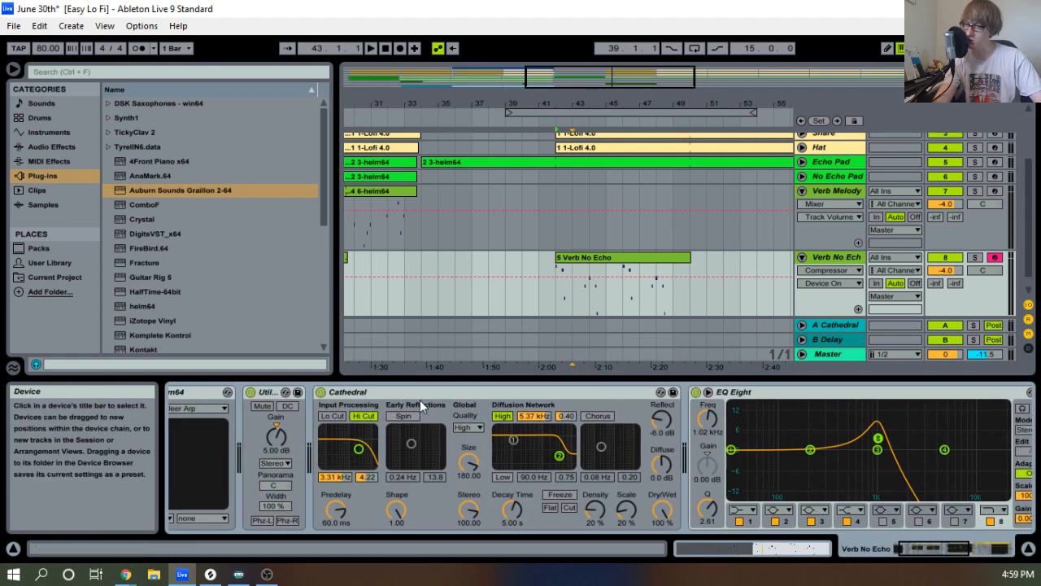
pyautogui.click(342, 394)
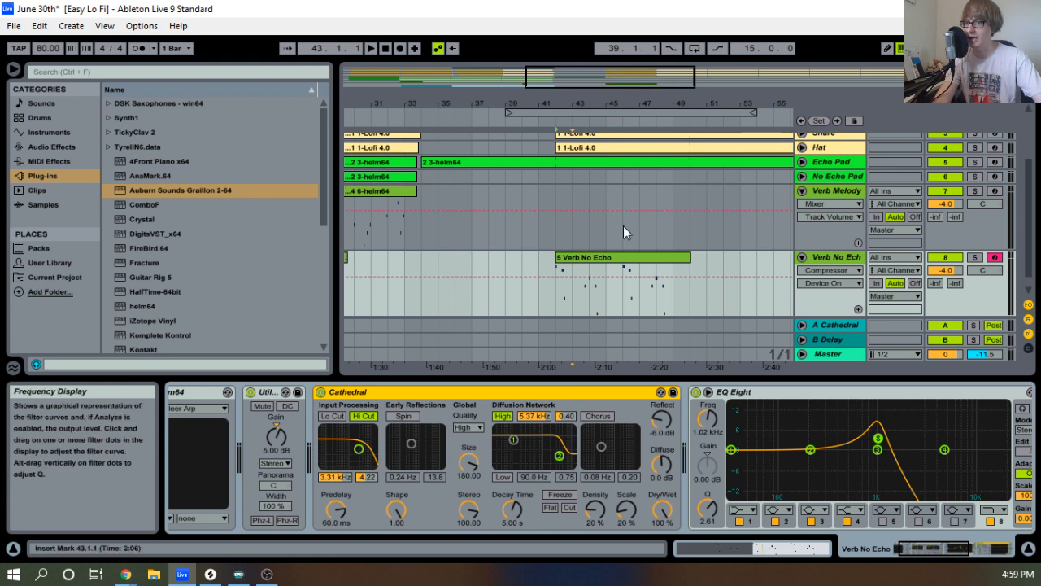
# Play back the Verb No Echo take, trim its start to 45.3.1 and show its notes.
pyautogui.click(574, 108)
pyautogui.moveTo(575, 108); pyautogui.dragTo(478, 155)
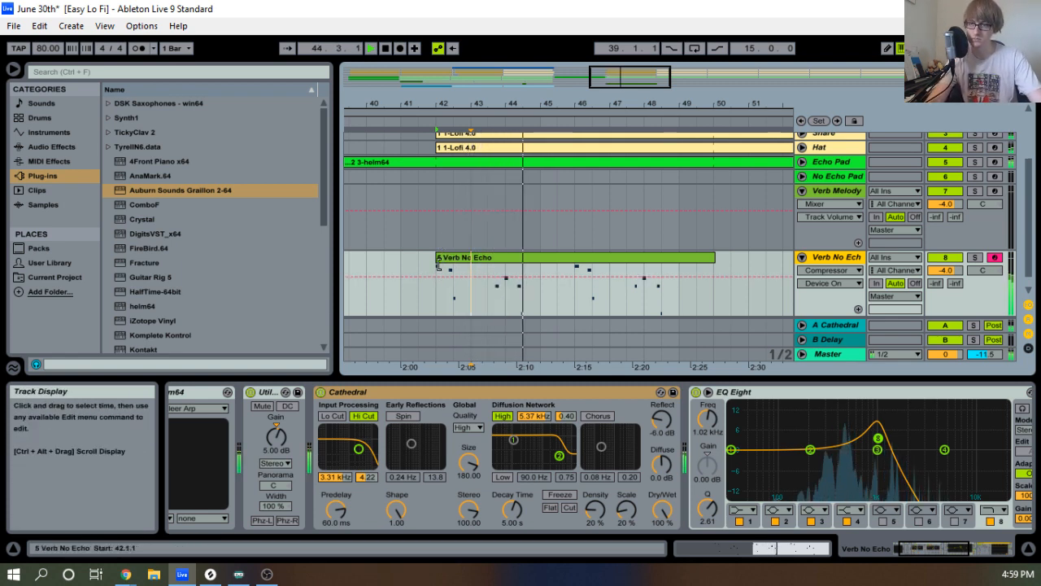
pyautogui.moveTo(437, 257); pyautogui.dragTo(558, 257)
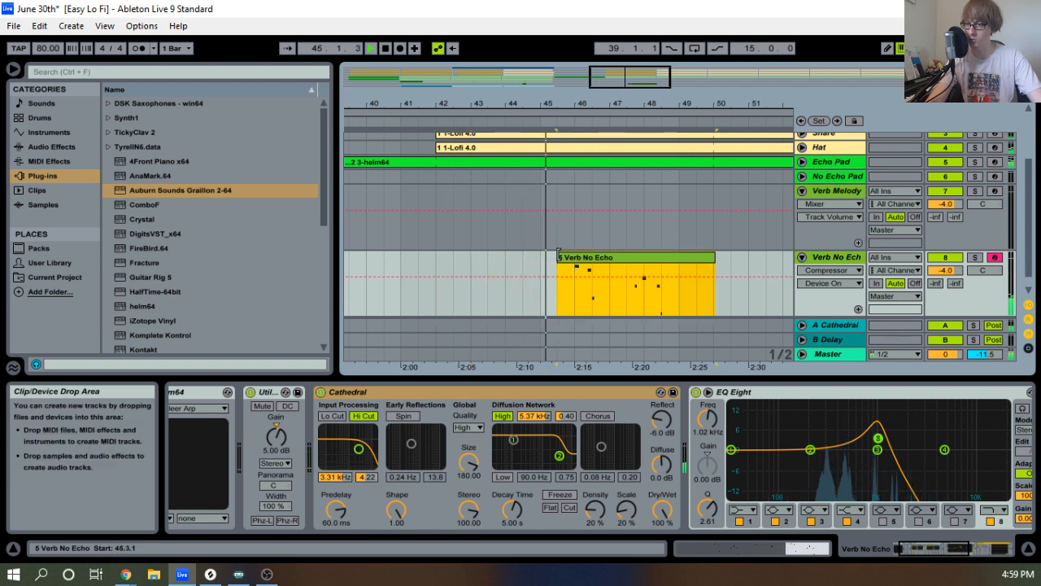
pyautogui.moveTo(593, 104); pyautogui.dragTo(593, 122)
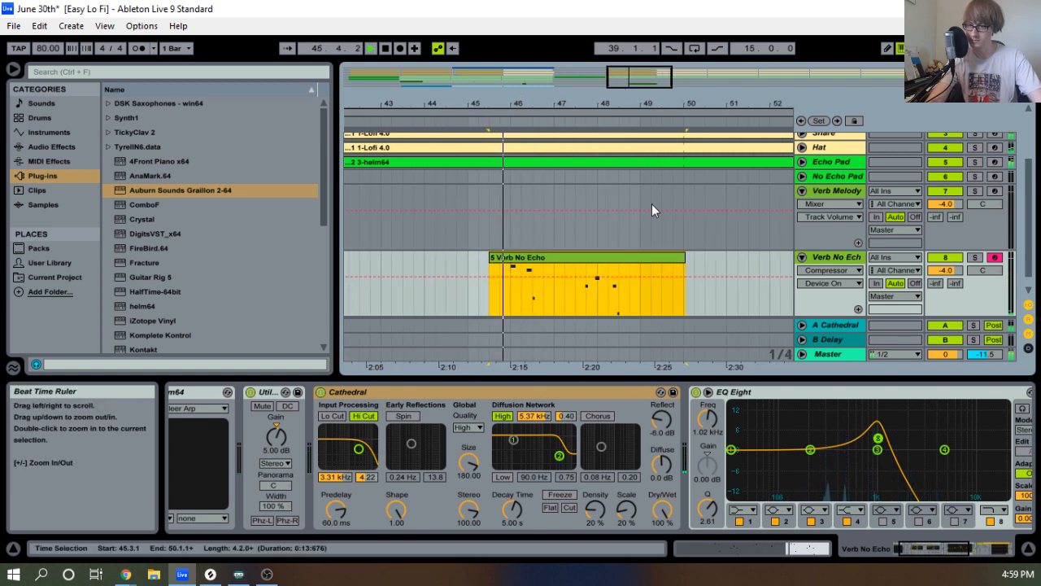
pyautogui.click(599, 257)
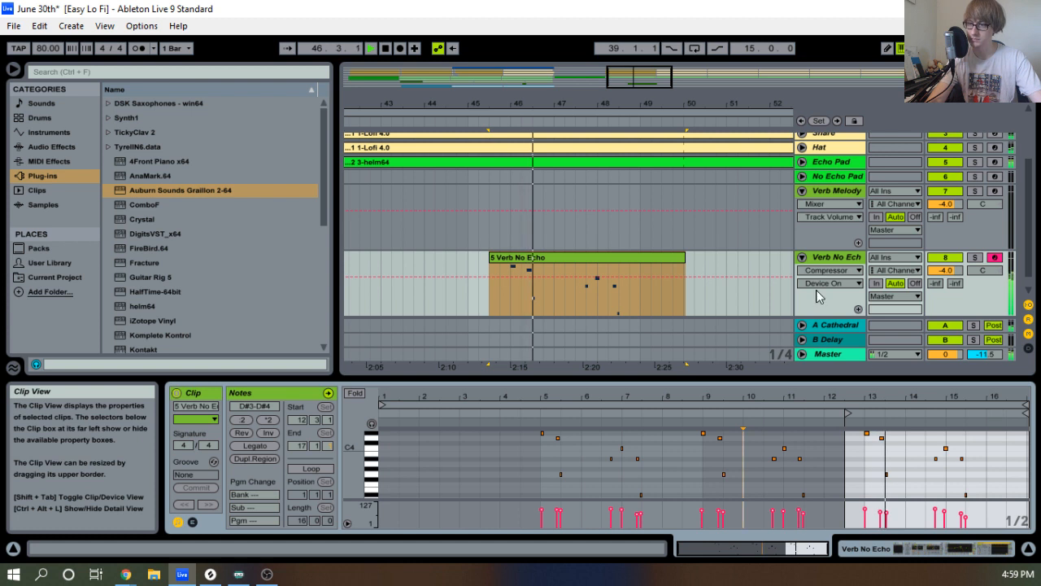
# Resize the Verb No Echo clip to run from 45.1.1 to 49.1.1, playing it back to check the bounds.
pyautogui.moveTo(494, 104); pyautogui.dragTo(494, 118)
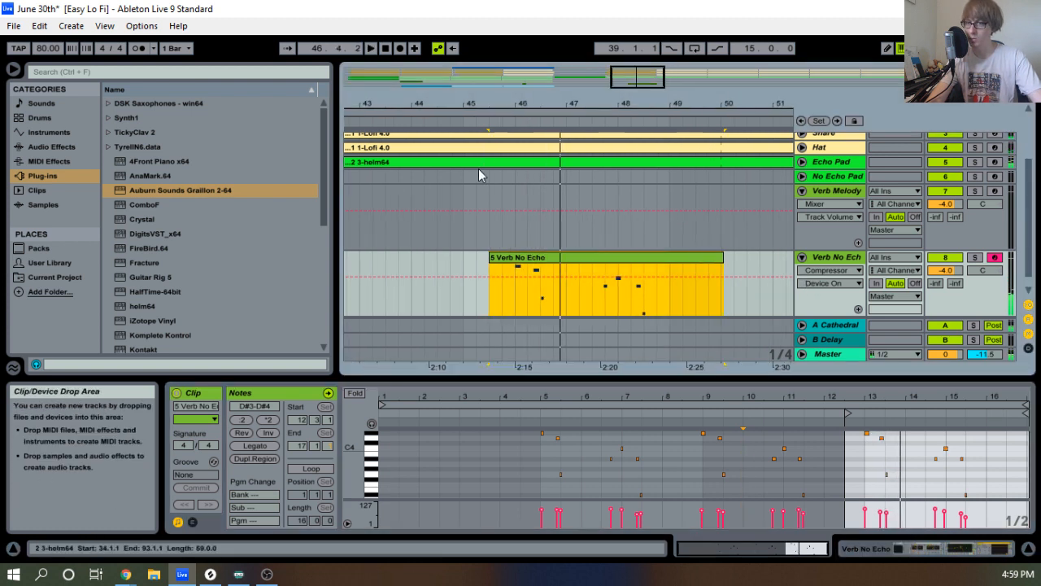
pyautogui.moveTo(488, 258); pyautogui.dragTo(465, 259)
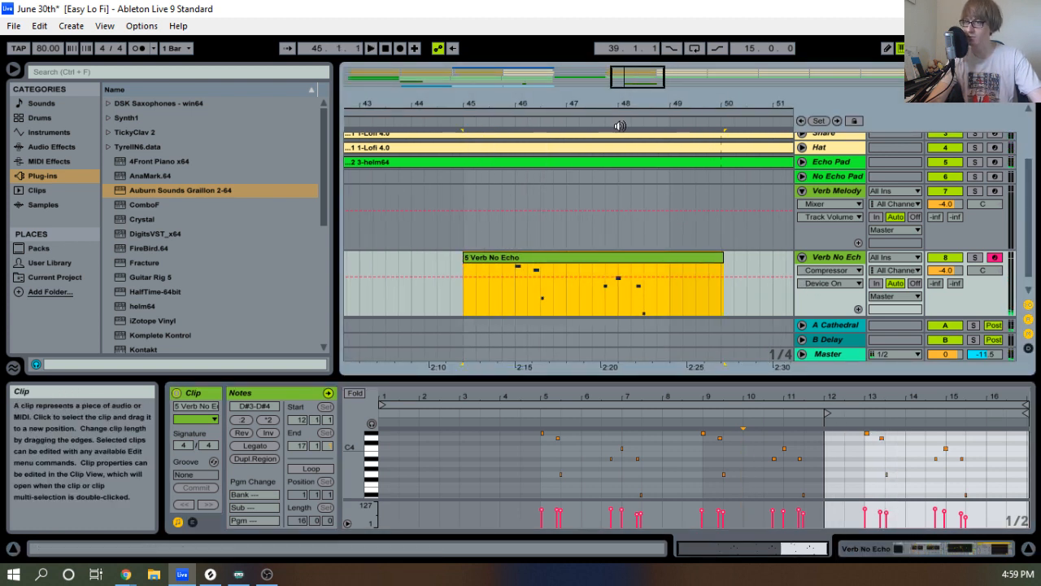
pyautogui.moveTo(651, 104); pyautogui.dragTo(637, 90)
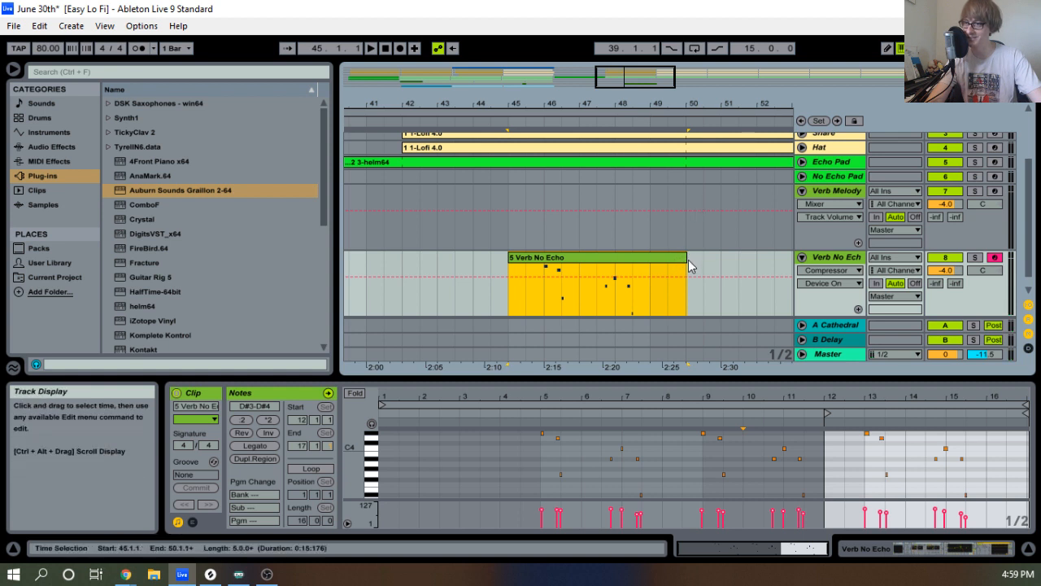
pyautogui.press('space')
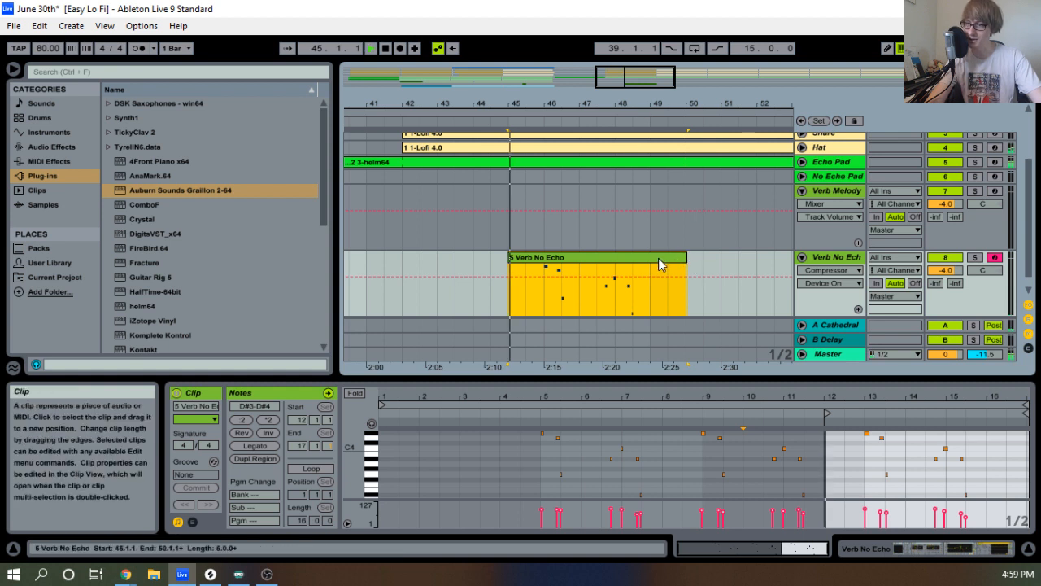
pyautogui.click(649, 281)
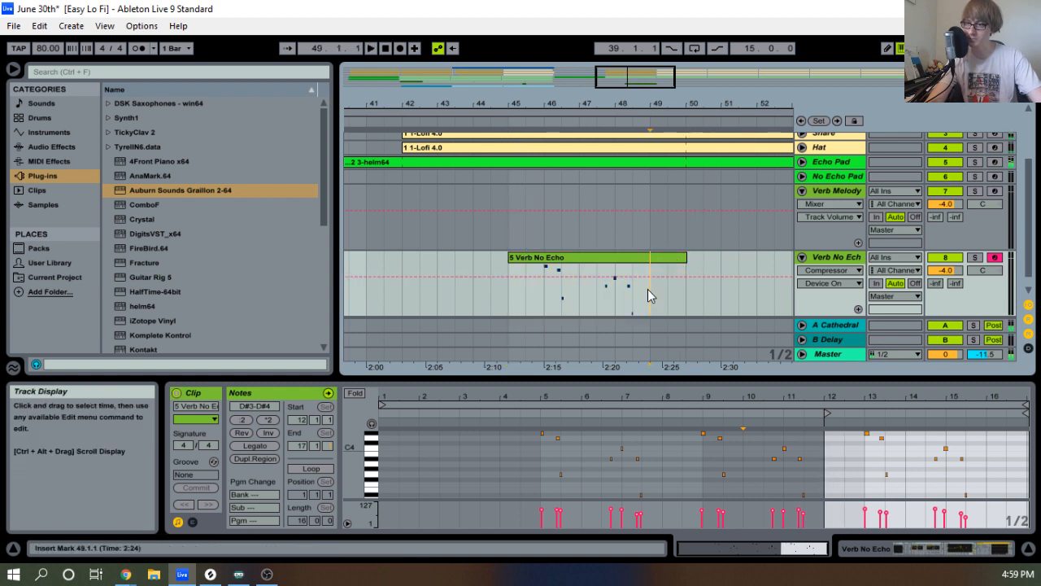
pyautogui.click(682, 259)
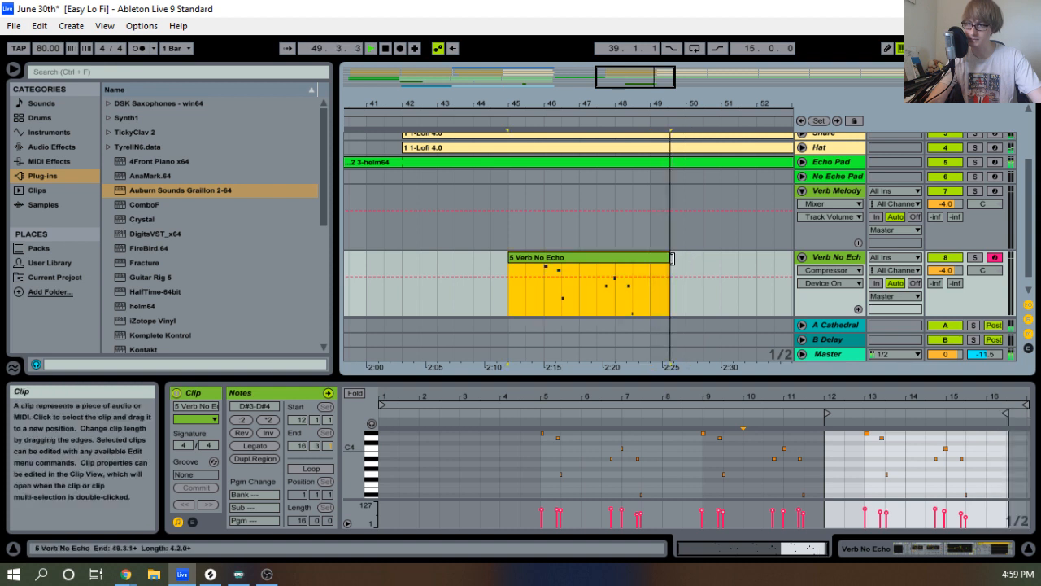
pyautogui.moveTo(679, 252); pyautogui.dragTo(650, 257)
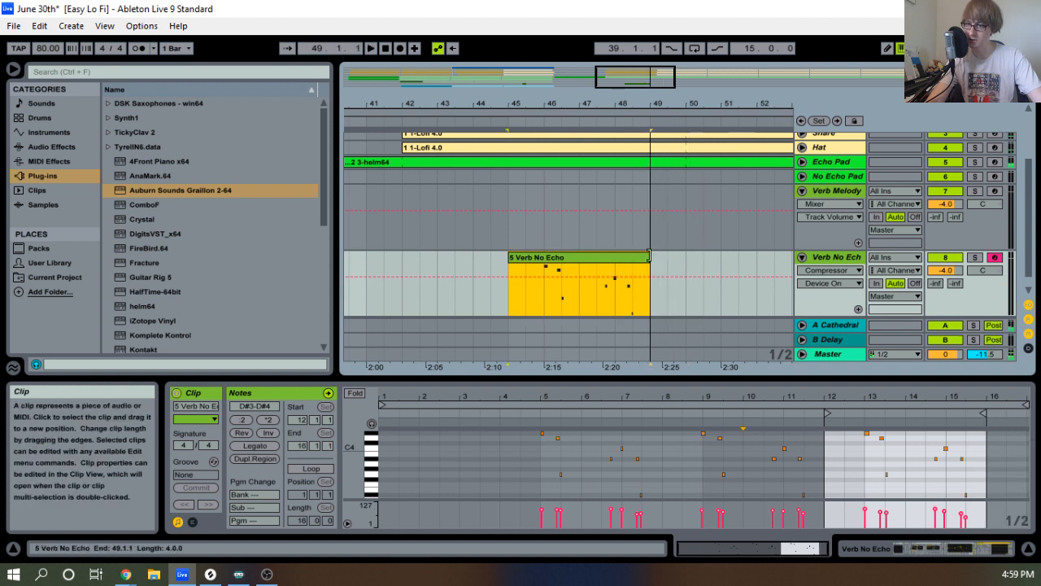
# Crop the Verb No Echo clip to its four bars, open its notes and enable clip looping.
pyautogui.rightClick(604, 256)
pyautogui.click(650, 367)
pyautogui.doubleClick(598, 258)
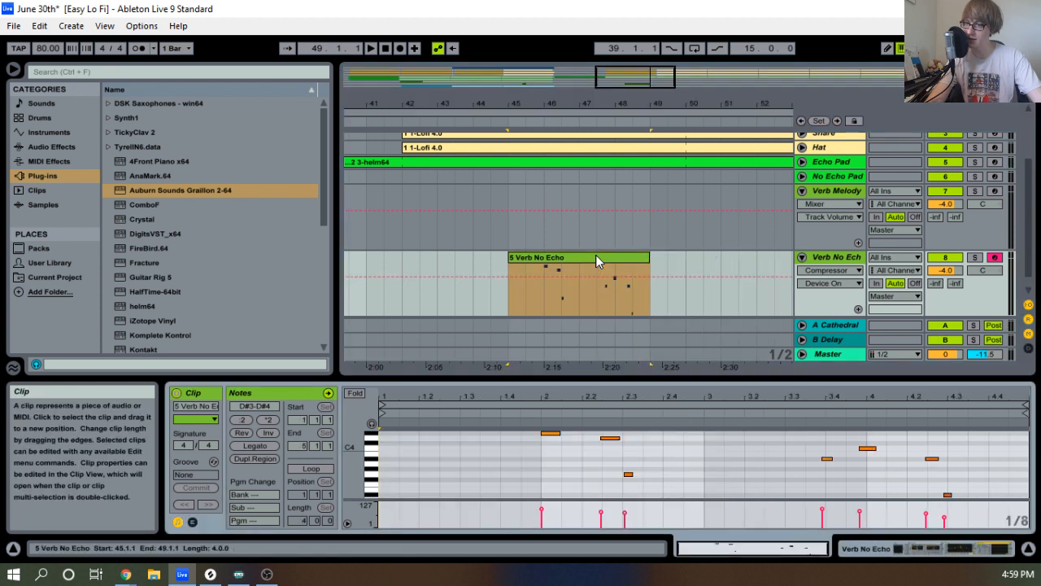
pyautogui.click(318, 470)
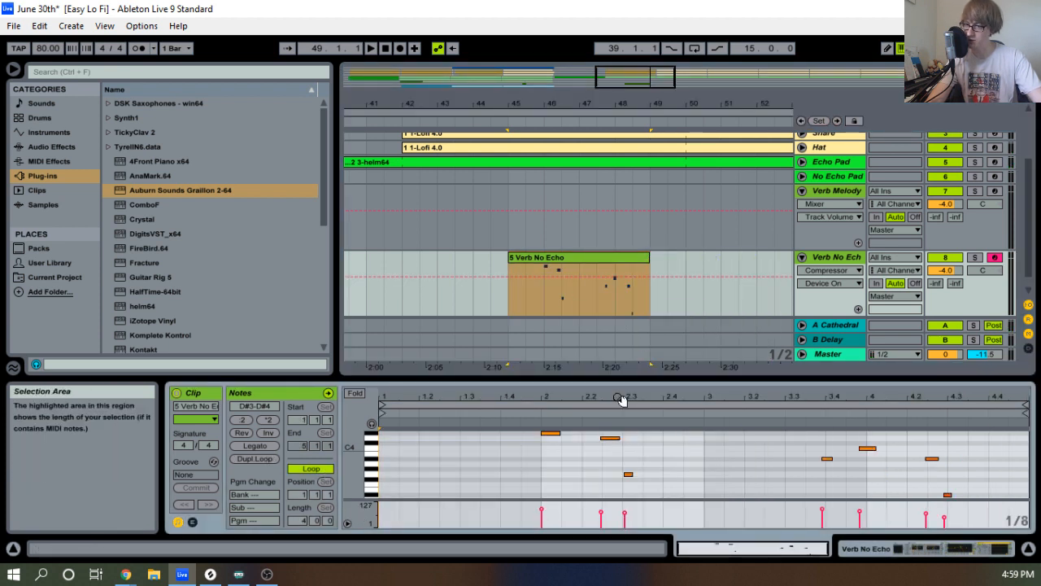
# In an enlarged note editor, nudge the G3 note slightly earlier to 2.3.1 and play the clip back.
pyautogui.press('space')
pyautogui.moveTo(621, 377); pyautogui.dragTo(672, 238)
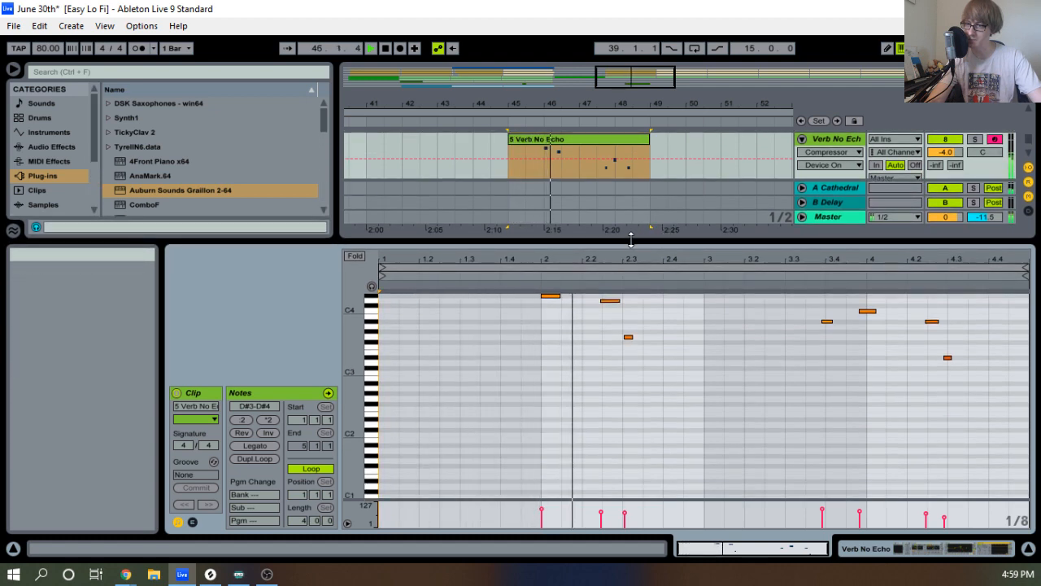
pyautogui.moveTo(627, 235); pyautogui.dragTo(622, 390)
pyautogui.scroll(5, 648, 290)
pyautogui.press('space')
pyautogui.scroll(-3, 627, 394)
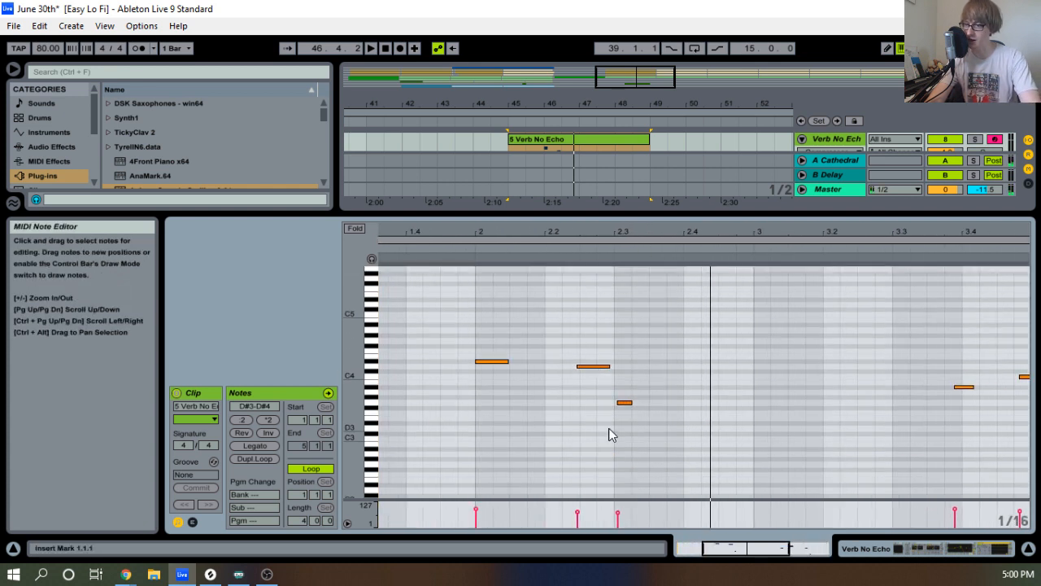
pyautogui.click(624, 401)
pyautogui.press('space')
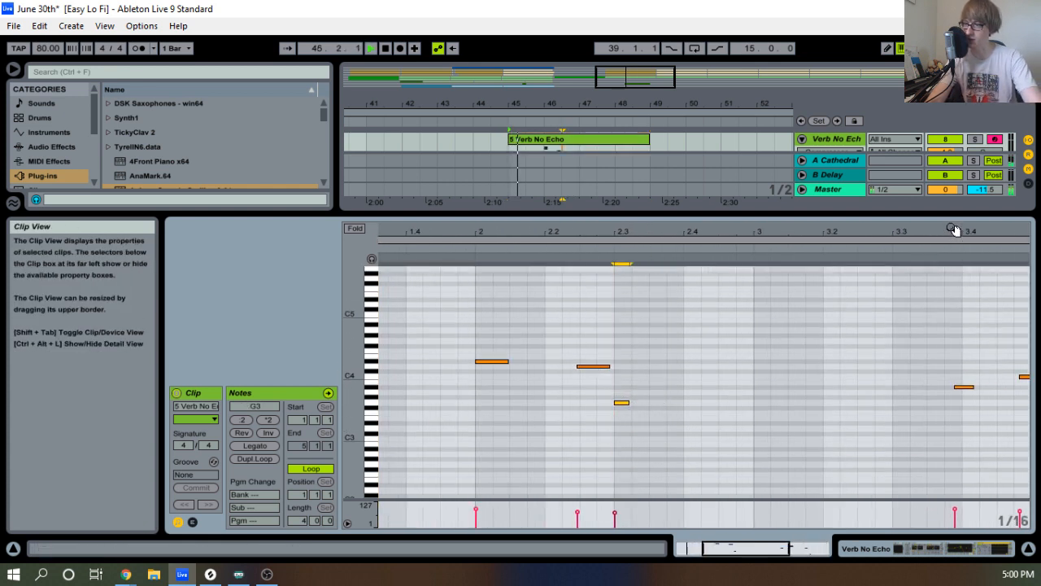
# Select the C4 note just before clip bar 4 and play back the surrounding notes to check its timing.
pyautogui.press('-')
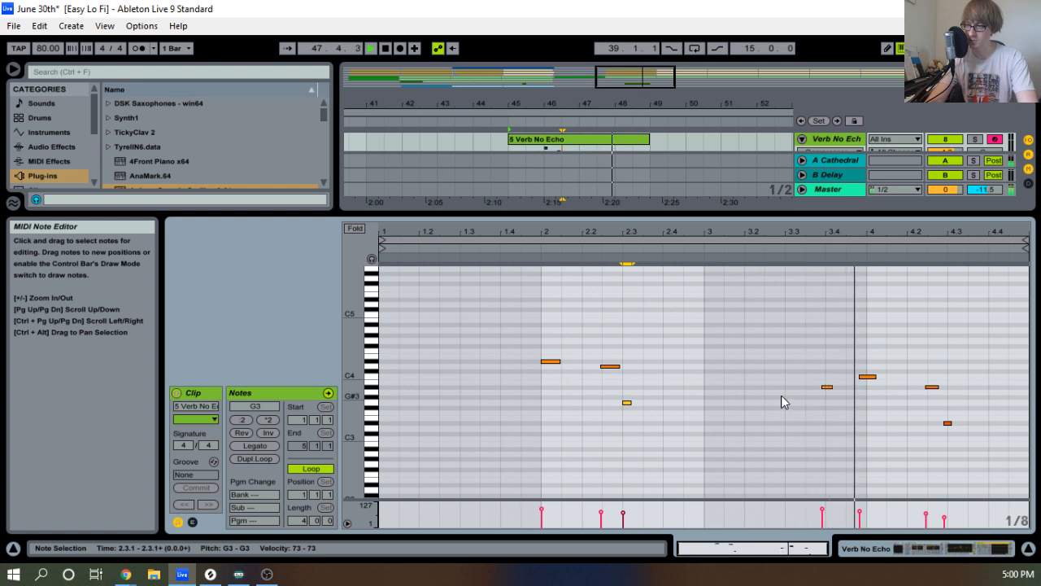
pyautogui.click(867, 376)
pyautogui.press('space')
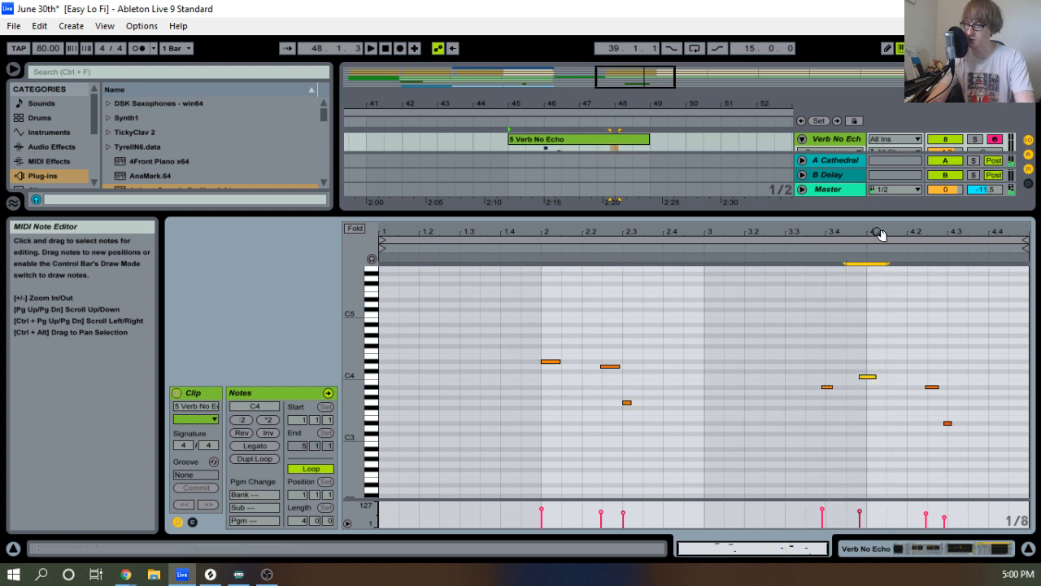
pyautogui.moveTo(879, 233)
pyautogui.mouseDown()
pyautogui.moveTo(852, 232)
pyautogui.moveTo(856, 254)
pyautogui.mouseUp()
pyautogui.click(835, 378)
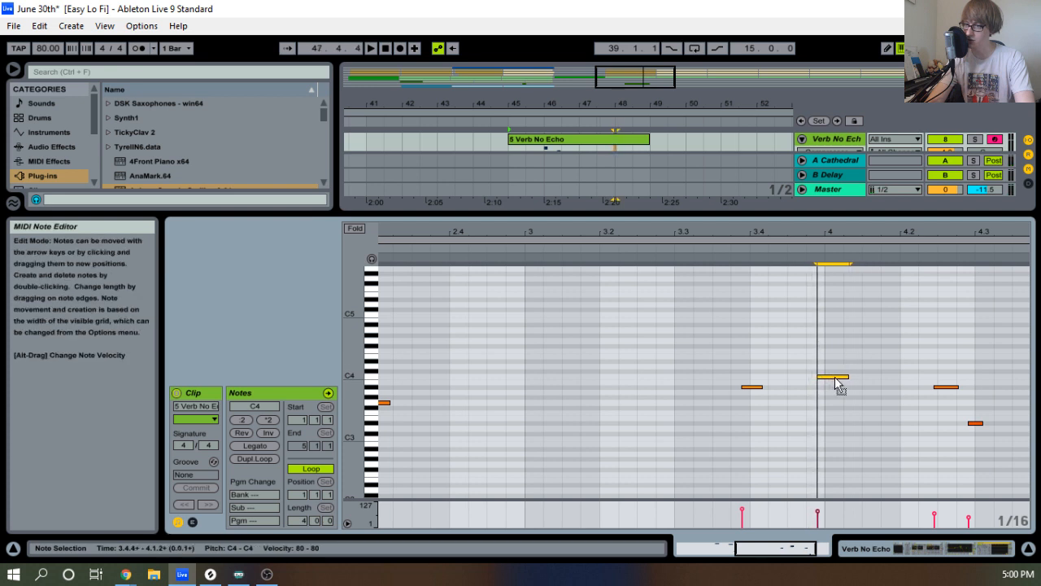
pyautogui.click(721, 250)
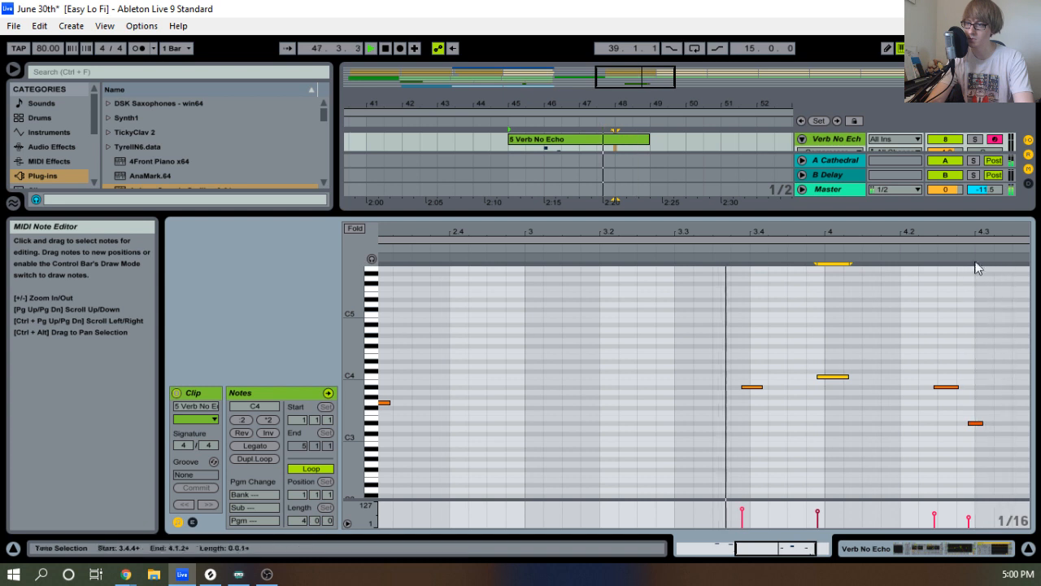
# Try nudging the last D#3 note, just before 4.3, slightly later and play the clip back.
pyautogui.moveTo(979, 227); pyautogui.dragTo(921, 215)
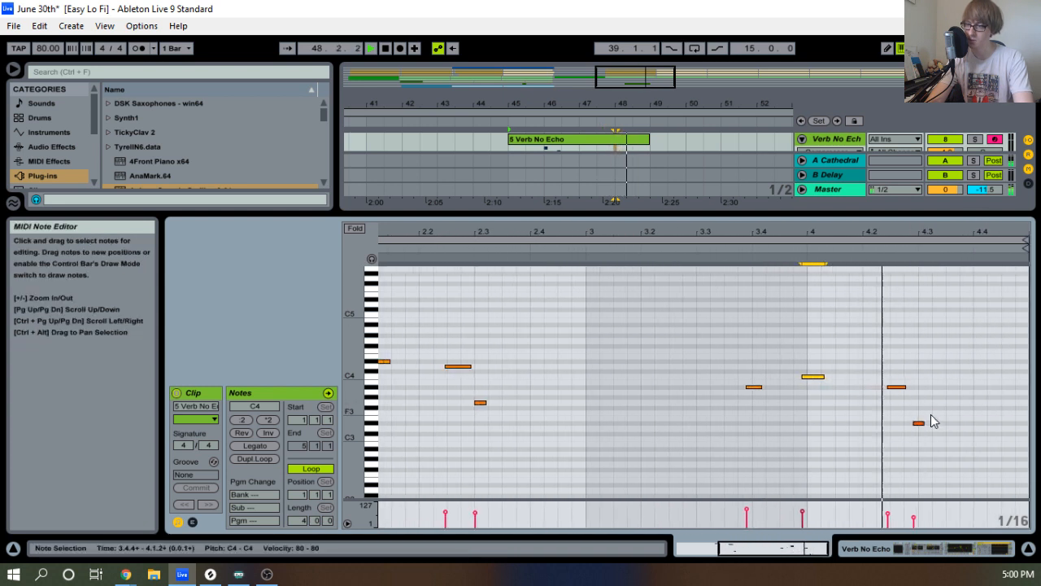
pyautogui.press('space')
pyautogui.moveTo(917, 423); pyautogui.dragTo(921, 423)
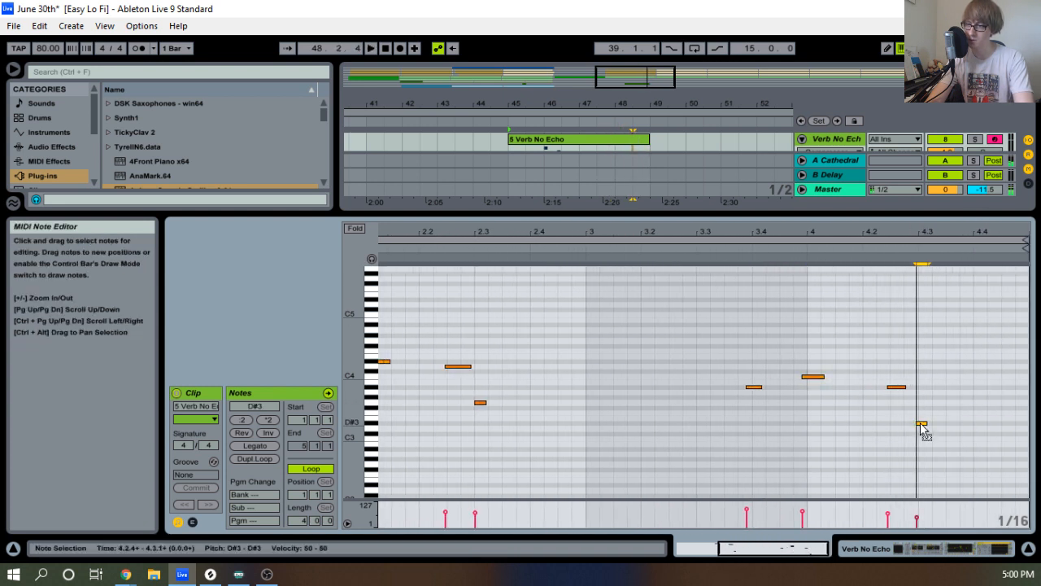
pyautogui.click(892, 258)
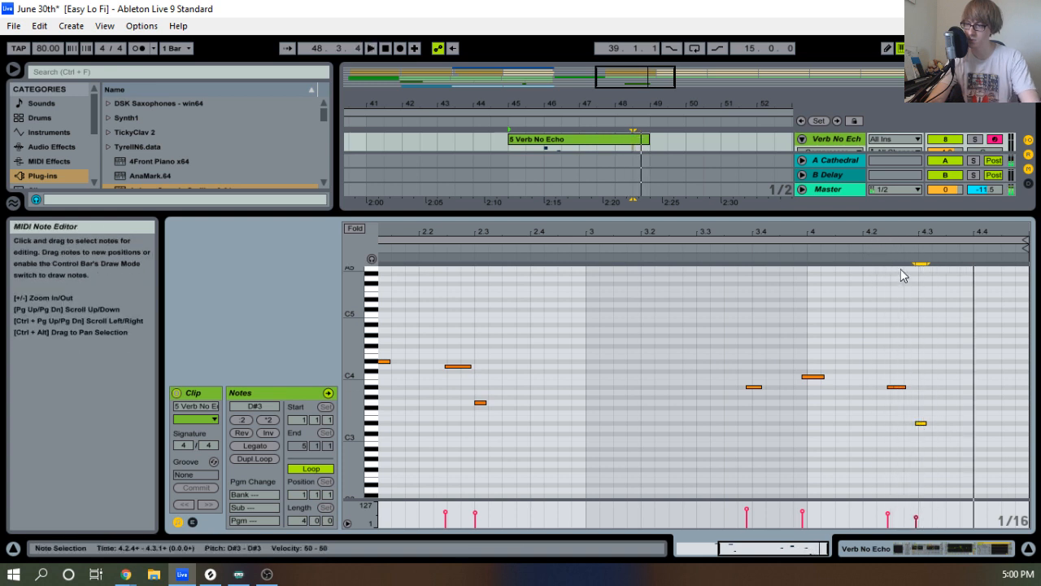
pyautogui.press('space')
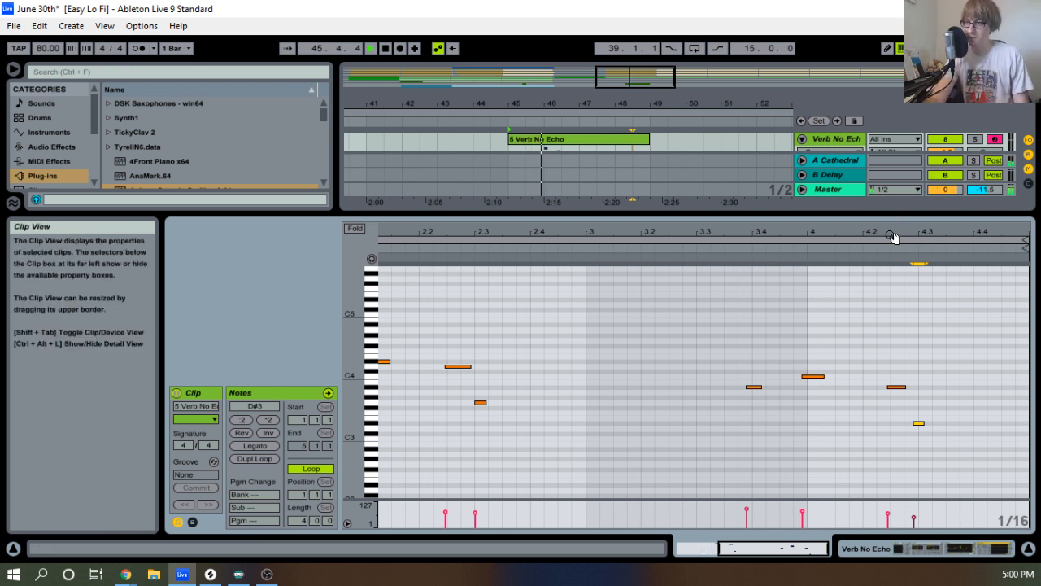
# Fine-tune the timing of the Verb No Echo clip's last two notes, A#3 and D#3, shifting the D#3 slightly later.
pyautogui.moveTo(895, 235); pyautogui.dragTo(936, 228)
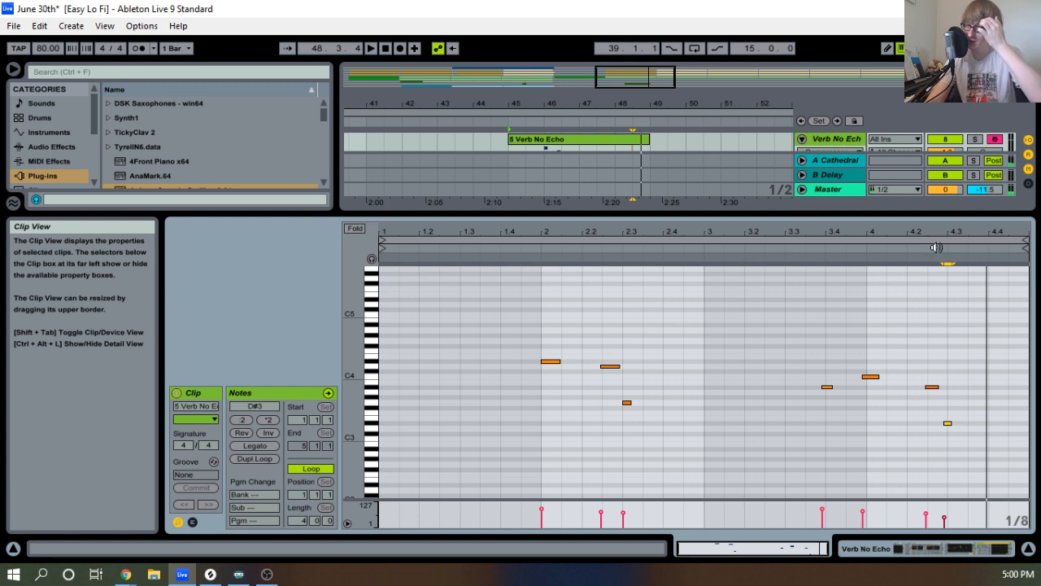
pyautogui.moveTo(934, 434); pyautogui.dragTo(983, 365)
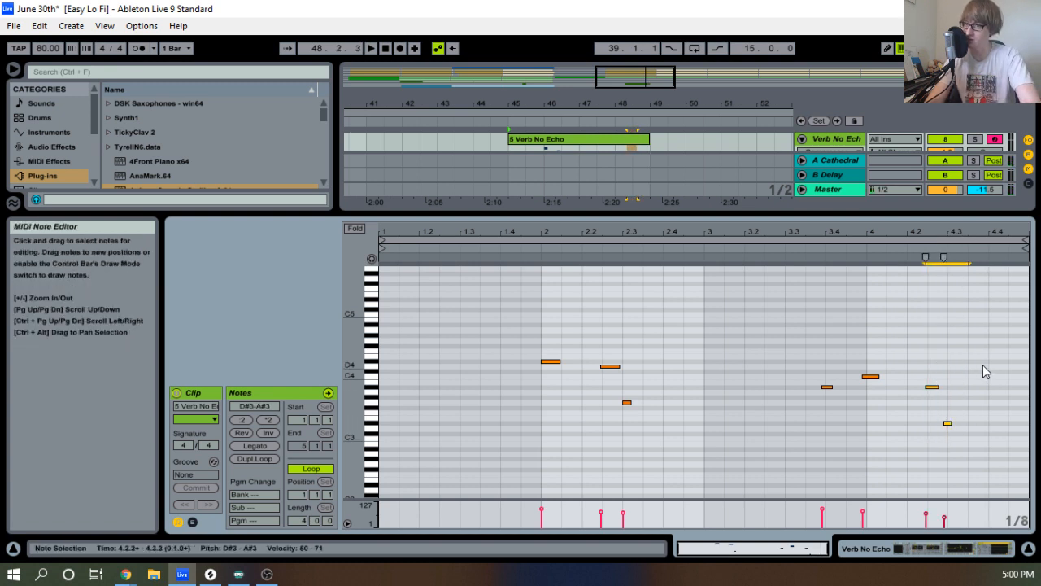
pyautogui.click(983, 235)
pyautogui.moveTo(983, 234); pyautogui.dragTo(983, 248)
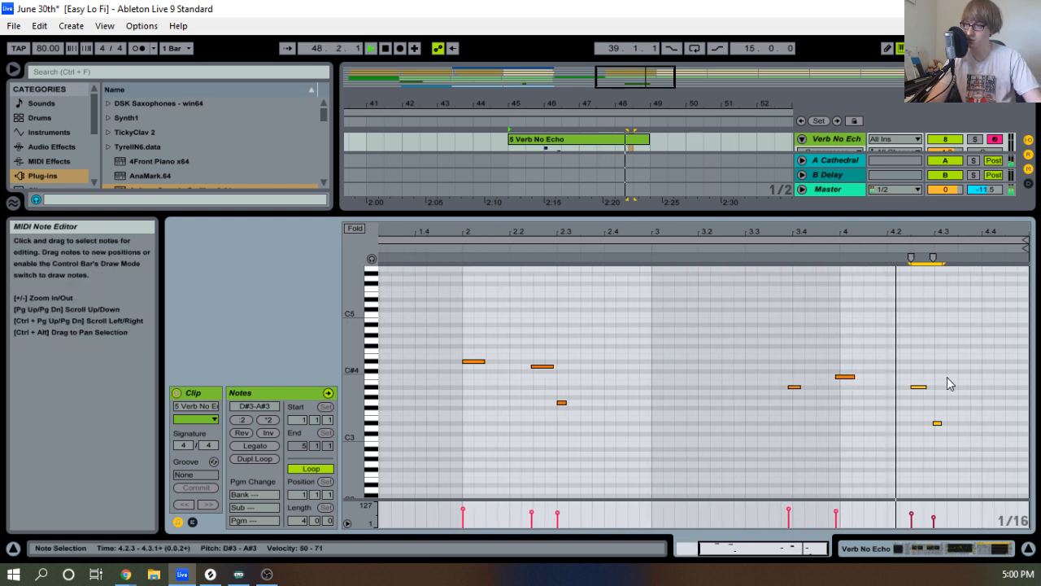
pyautogui.moveTo(934, 435); pyautogui.dragTo(968, 403)
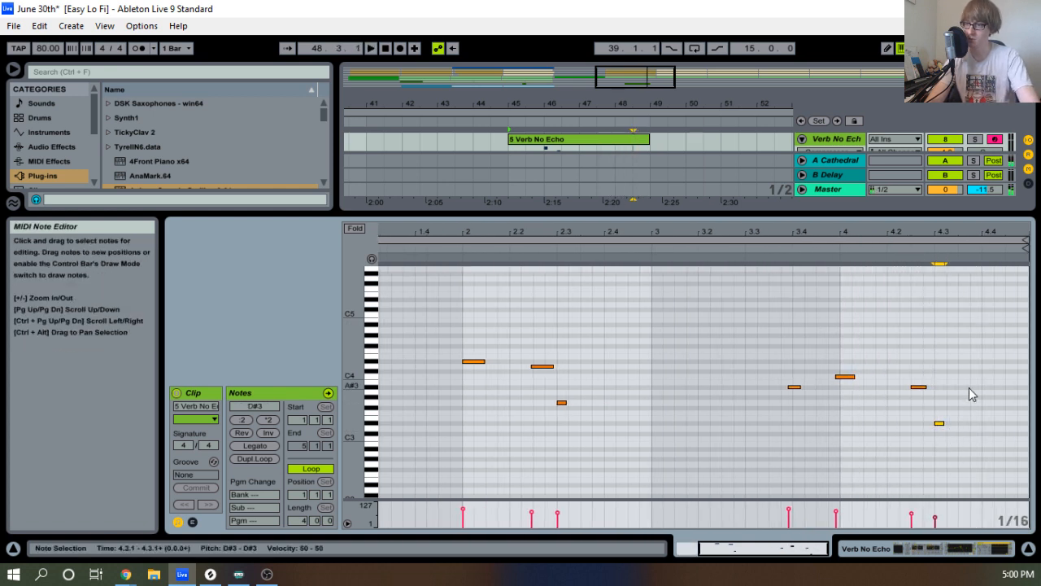
pyautogui.keyDown('shift'); pyautogui.click(920, 388); pyautogui.keyUp('shift')
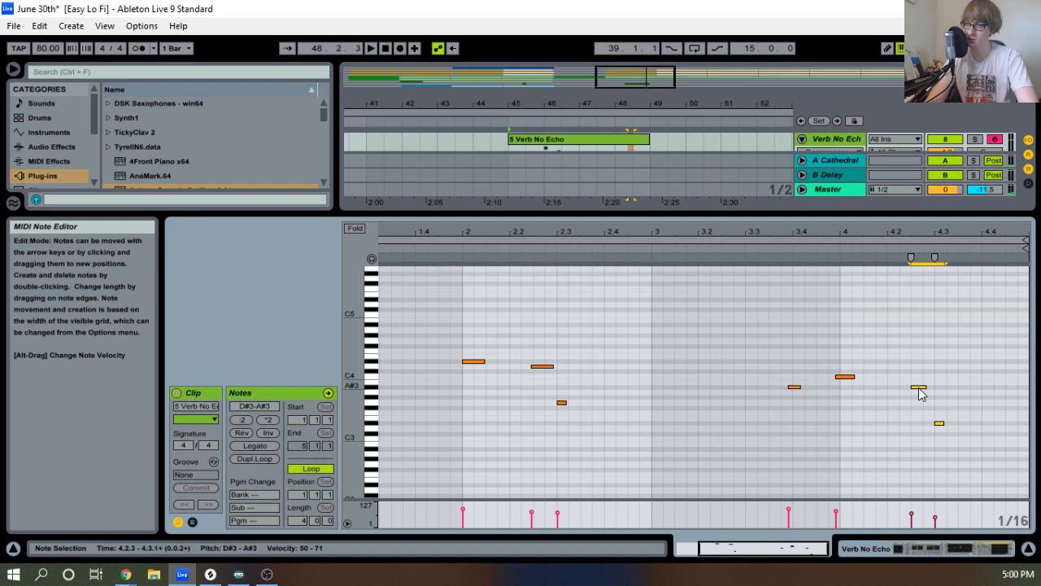
pyautogui.moveTo(920, 394); pyautogui.dragTo(917, 396)
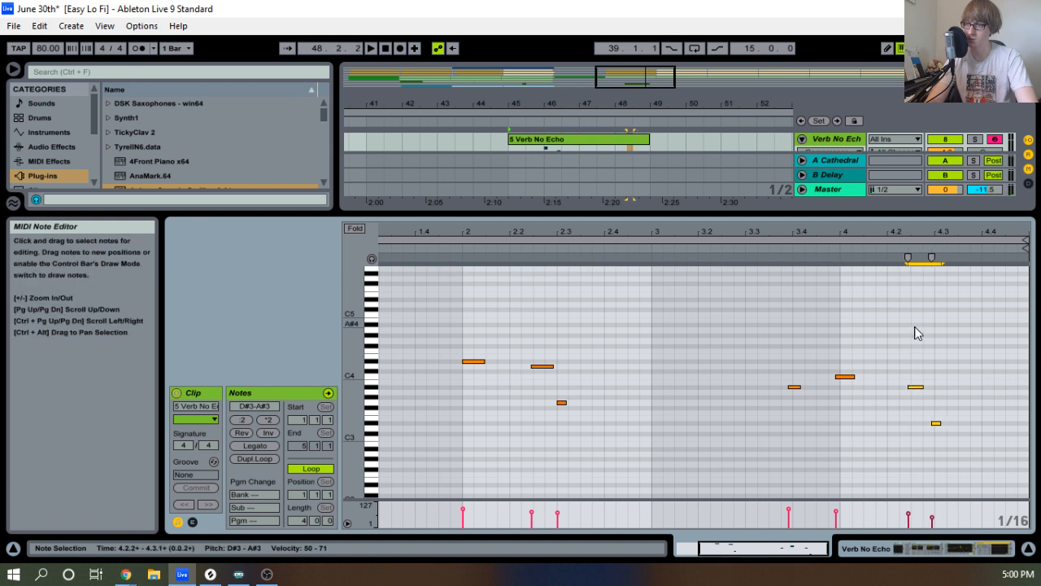
# Play back the end of the Verb No Echo clip to check the timing of its last notes.
pyautogui.click(816, 241)
pyautogui.click(807, 252)
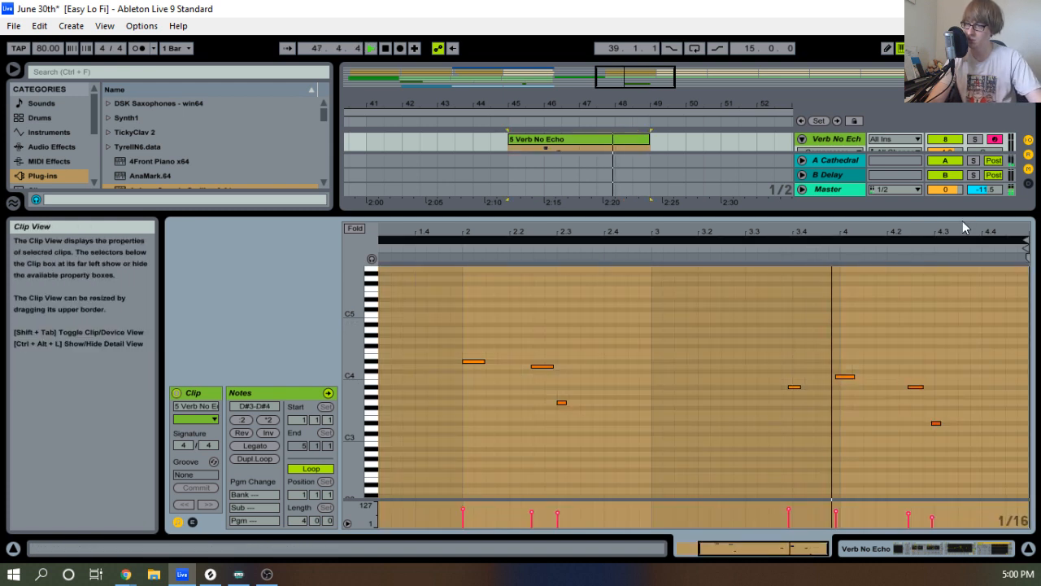
pyautogui.moveTo(963, 231); pyautogui.dragTo(901, 195)
pyautogui.click(894, 315)
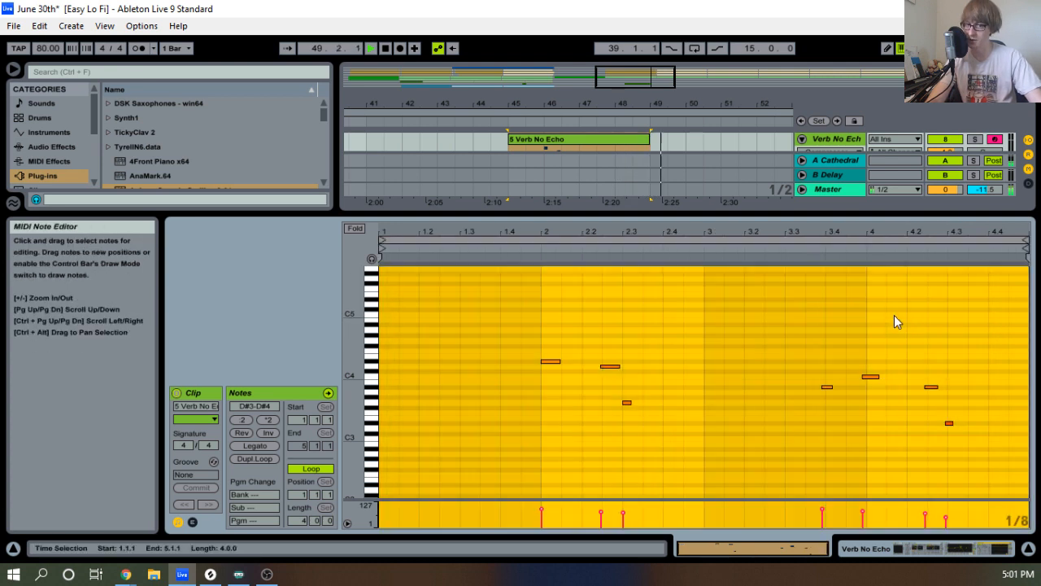
pyautogui.click(707, 398)
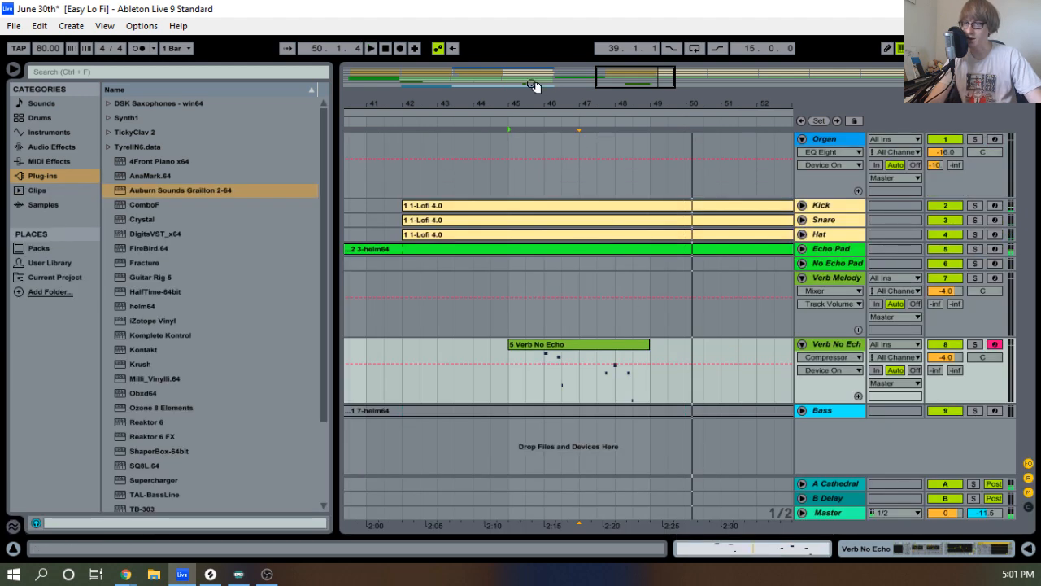
# Move the Verb No Echo clip earlier in the arrangement and trim it to run from bar 38 to bar 41.
pyautogui.moveTo(570, 102); pyautogui.dragTo(539, 47)
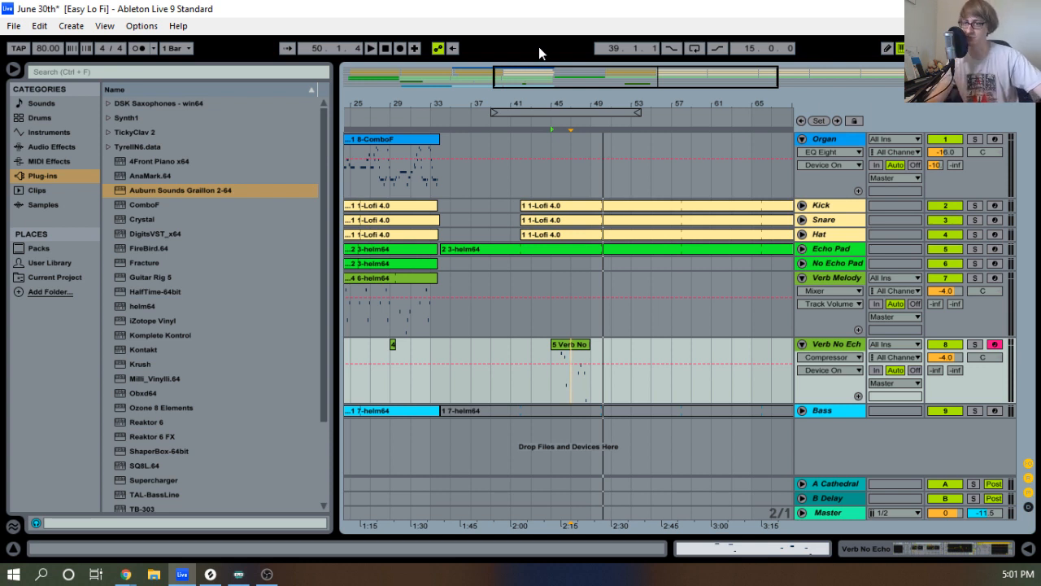
pyautogui.click(425, 119)
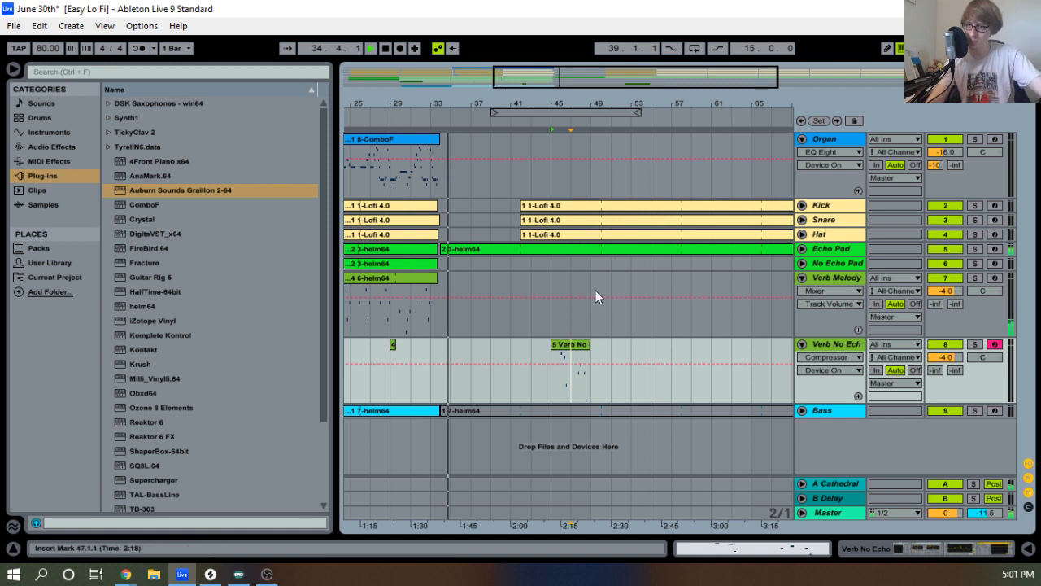
pyautogui.moveTo(518, 104); pyautogui.dragTo(618, 122)
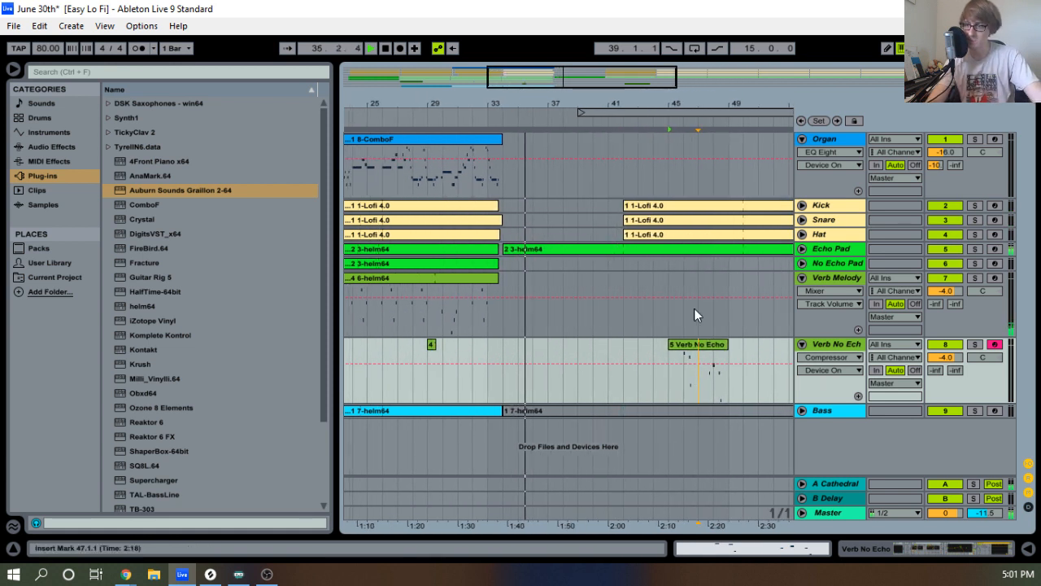
pyautogui.moveTo(671, 351); pyautogui.dragTo(576, 348)
pyautogui.press('space')
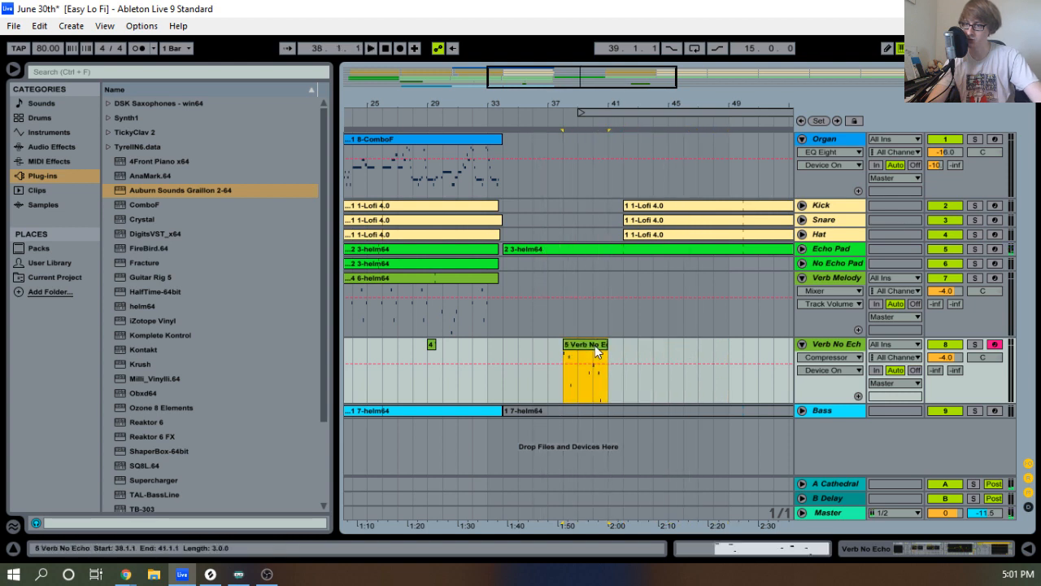
# Extend the looped Verb No Echo clip from bar 38 until it ends together with the Echo Pad clip.
pyautogui.doubleClick(595, 345)
pyautogui.press('space')
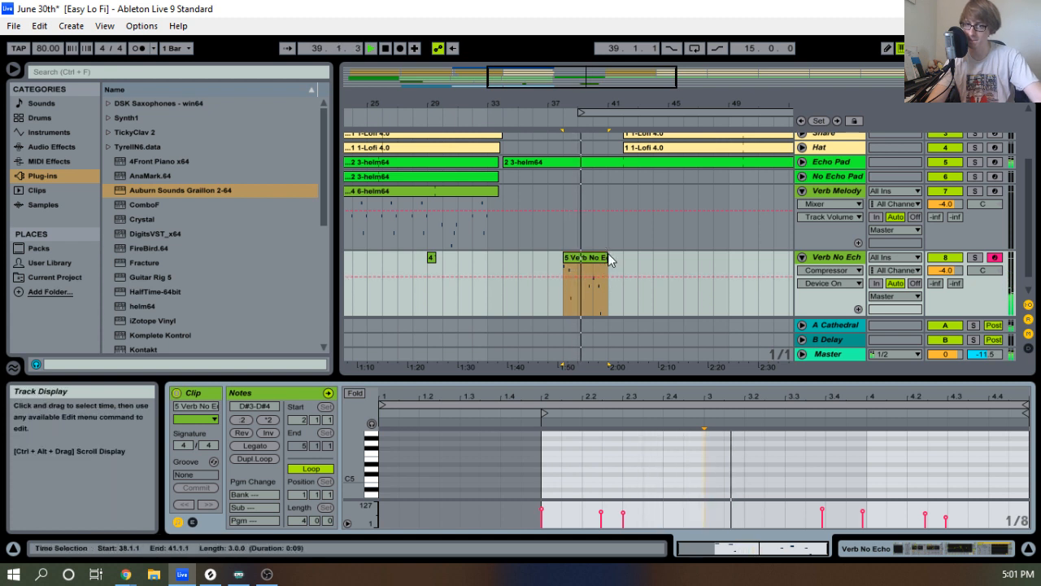
pyautogui.moveTo(608, 257); pyautogui.dragTo(794, 269)
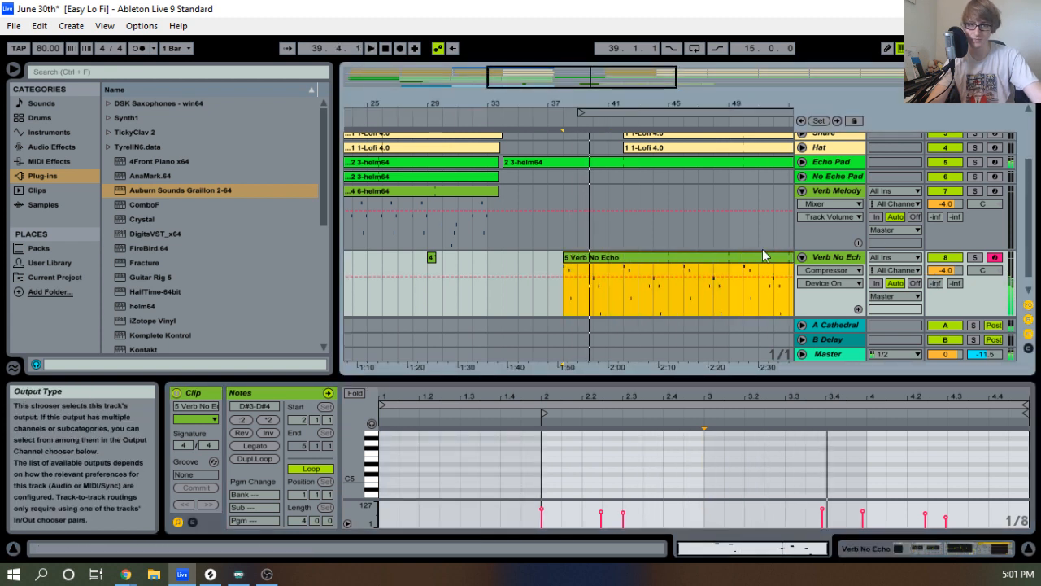
pyautogui.press('space')
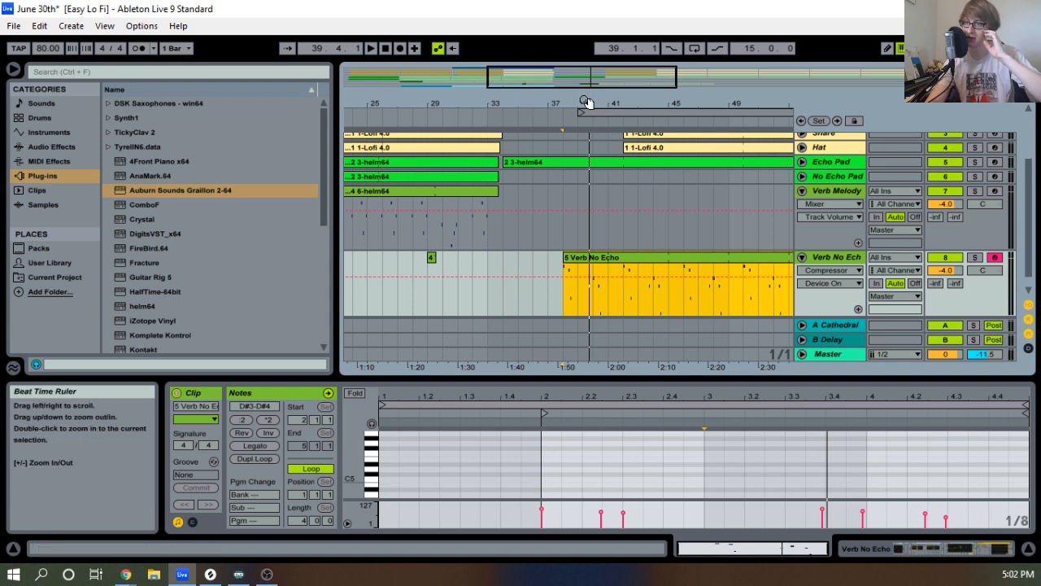
pyautogui.moveTo(587, 102); pyautogui.dragTo(530, 103)
pyautogui.click(528, 114)
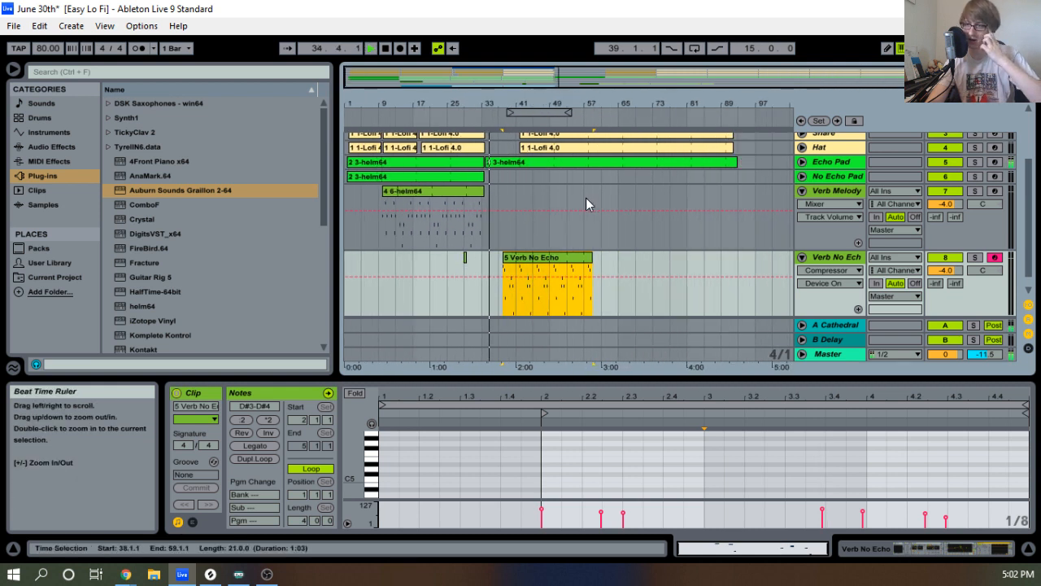
pyautogui.moveTo(592, 257); pyautogui.dragTo(738, 253)
pyautogui.press('space')
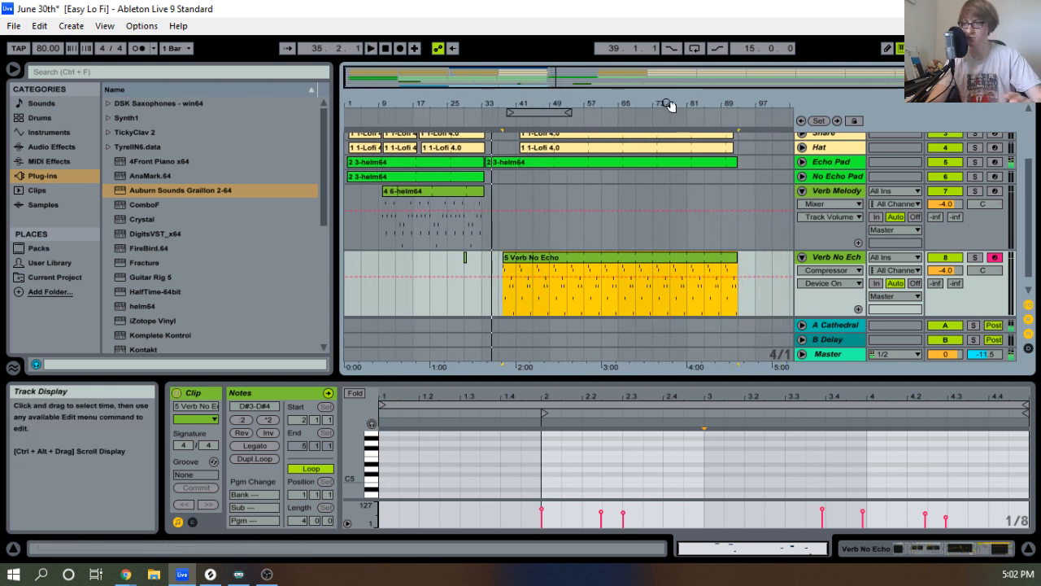
# Play the arrangement from about bar 33 to examine how the Verb No Echo melody enters at bar 38 and leads into the drums.
pyautogui.moveTo(521, 102)
pyautogui.mouseDown()
pyautogui.moveTo(521, 130)
pyautogui.moveTo(504, 108)
pyautogui.moveTo(520, 105)
pyautogui.mouseUp()
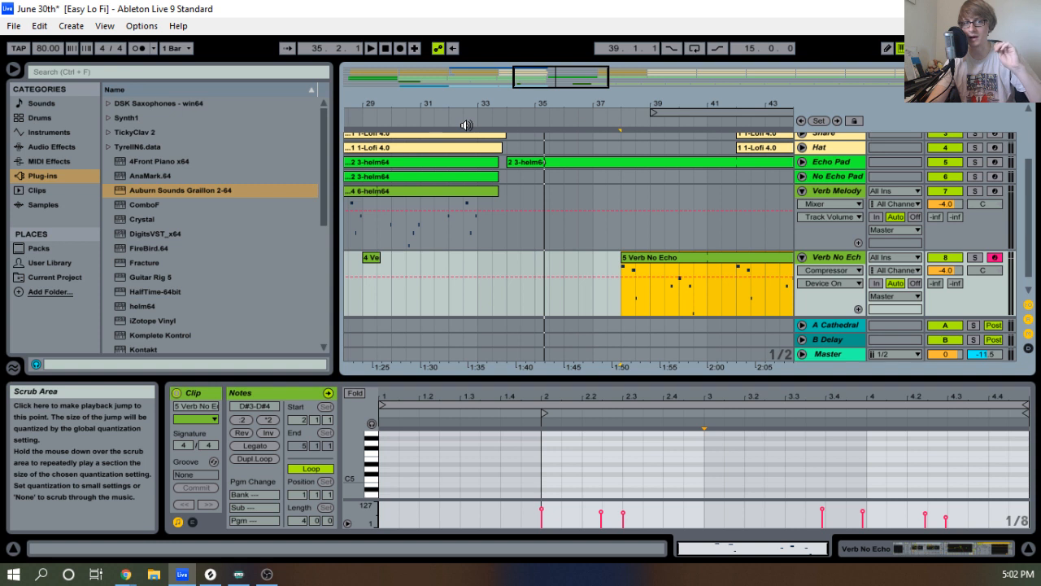
pyautogui.moveTo(493, 104); pyautogui.dragTo(550, 104)
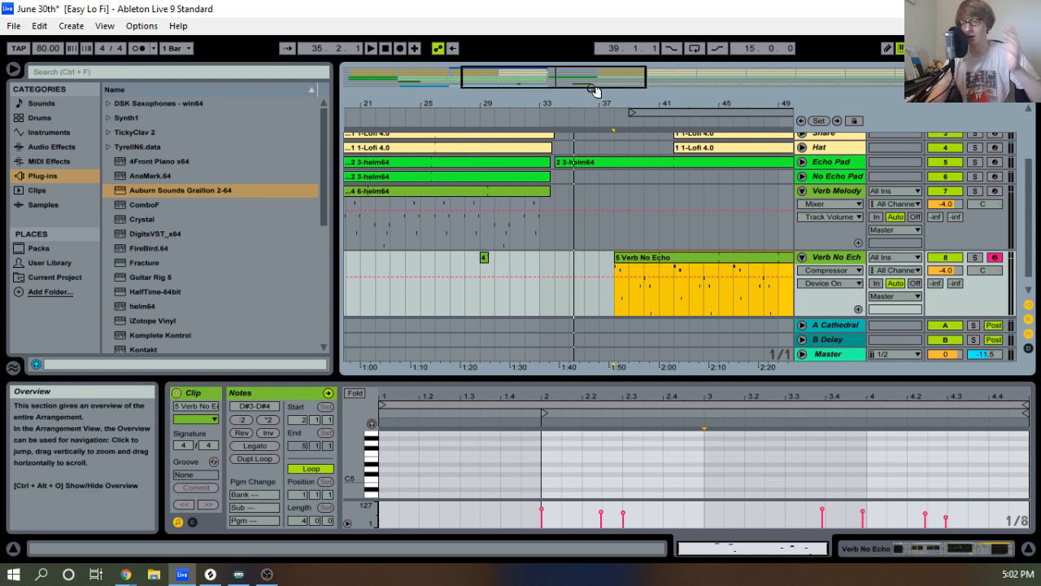
pyautogui.moveTo(547, 103); pyautogui.dragTo(575, 101)
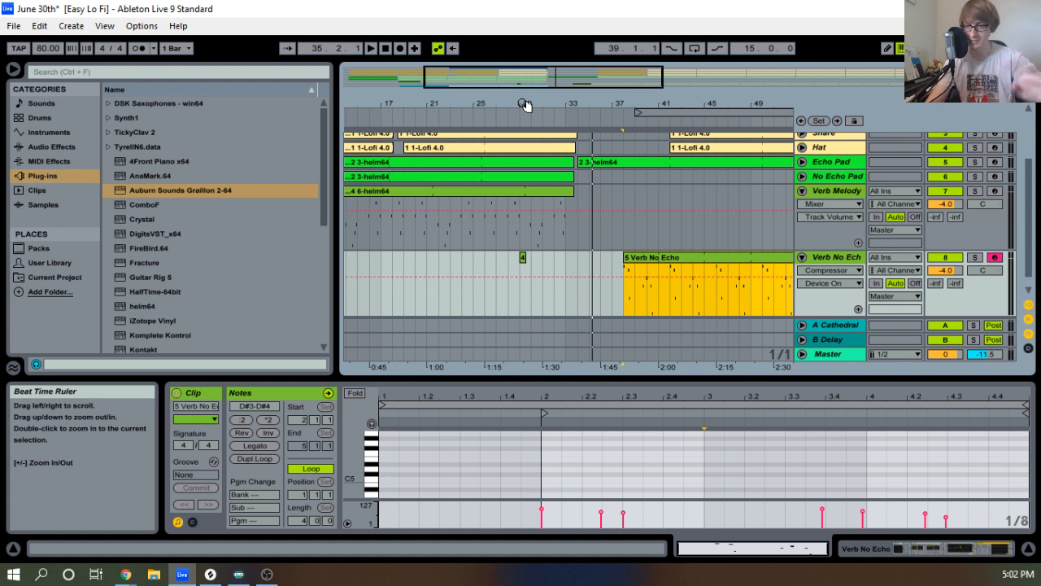
pyautogui.moveTo(521, 104)
pyautogui.mouseDown()
pyautogui.moveTo(521, 94)
pyautogui.moveTo(505, 101)
pyautogui.mouseUp()
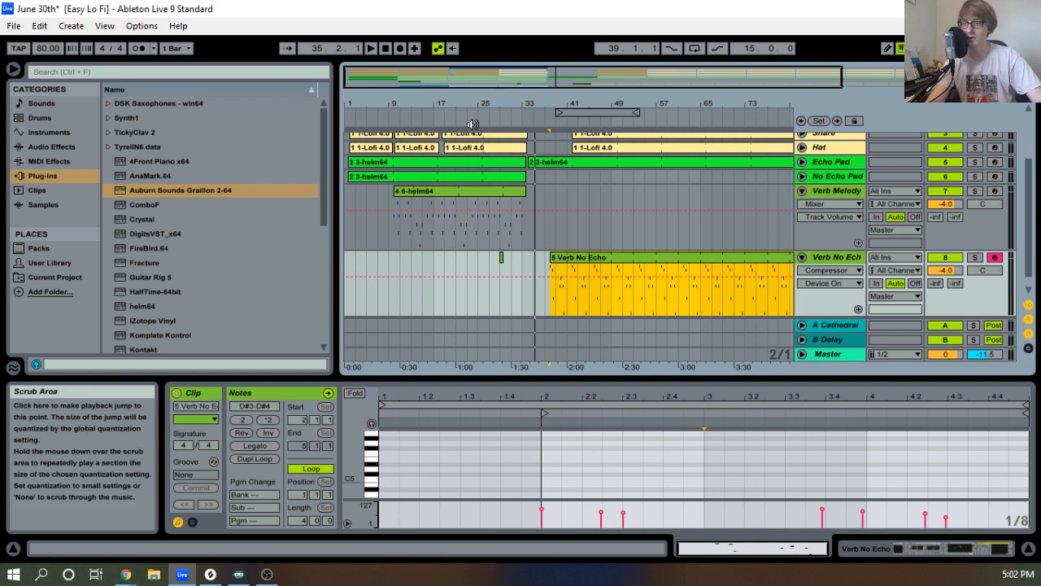
pyautogui.moveTo(531, 105); pyautogui.dragTo(526, 124)
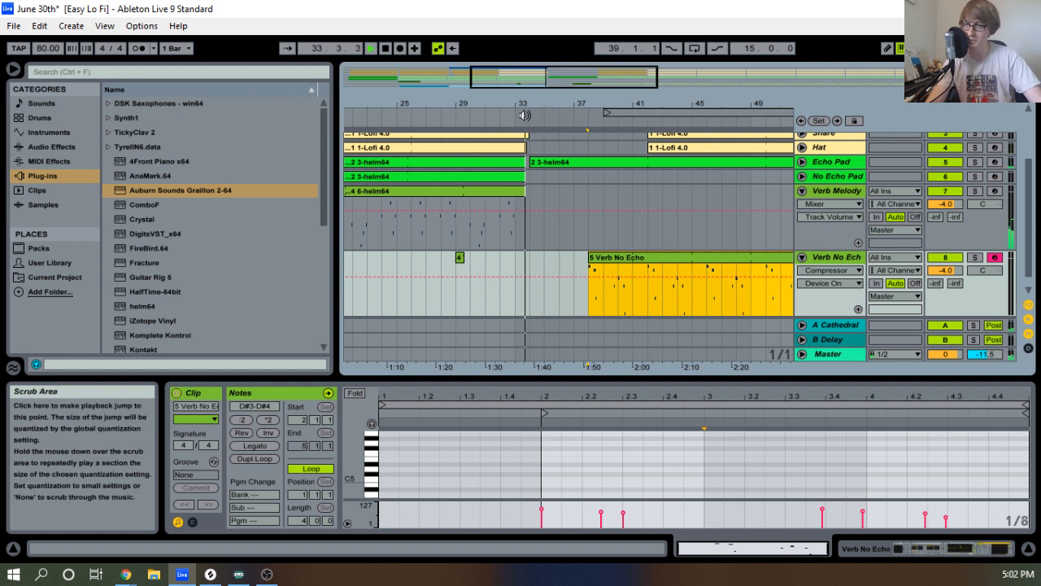
pyautogui.moveTo(546, 105); pyautogui.dragTo(542, 105)
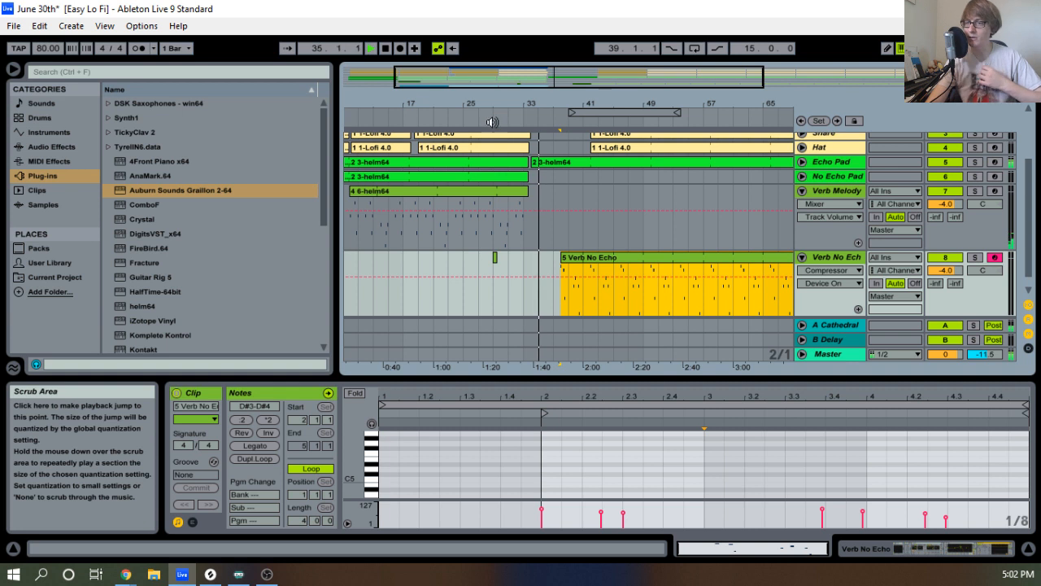
pyautogui.moveTo(565, 104); pyautogui.dragTo(564, 134)
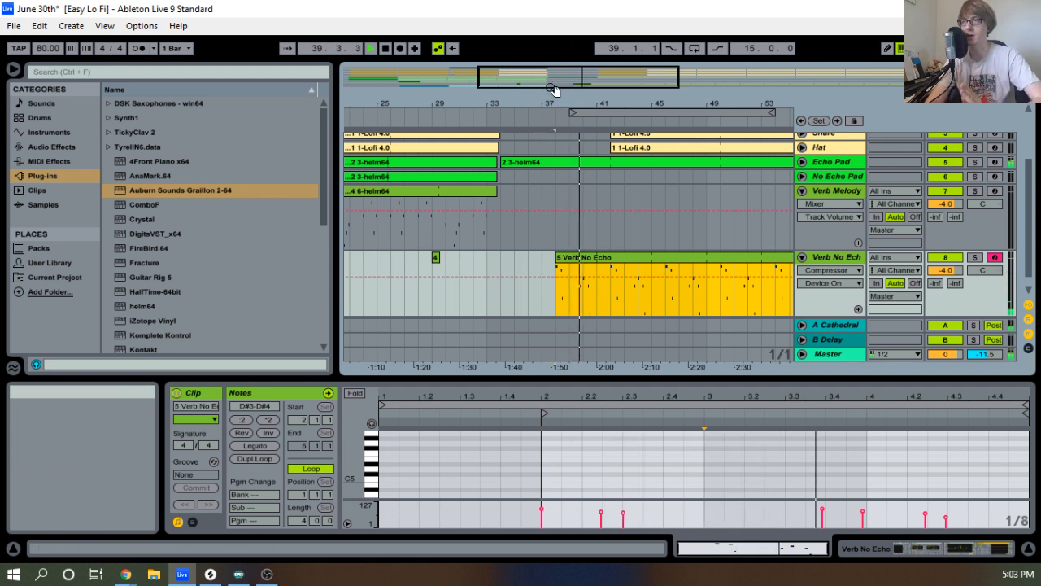
pyautogui.moveTo(577, 103)
pyautogui.mouseDown()
pyautogui.moveTo(576, 75)
pyautogui.moveTo(474, 74)
pyautogui.moveTo(475, 57)
pyautogui.moveTo(475, 90)
pyautogui.moveTo(550, 86)
pyautogui.mouseUp()
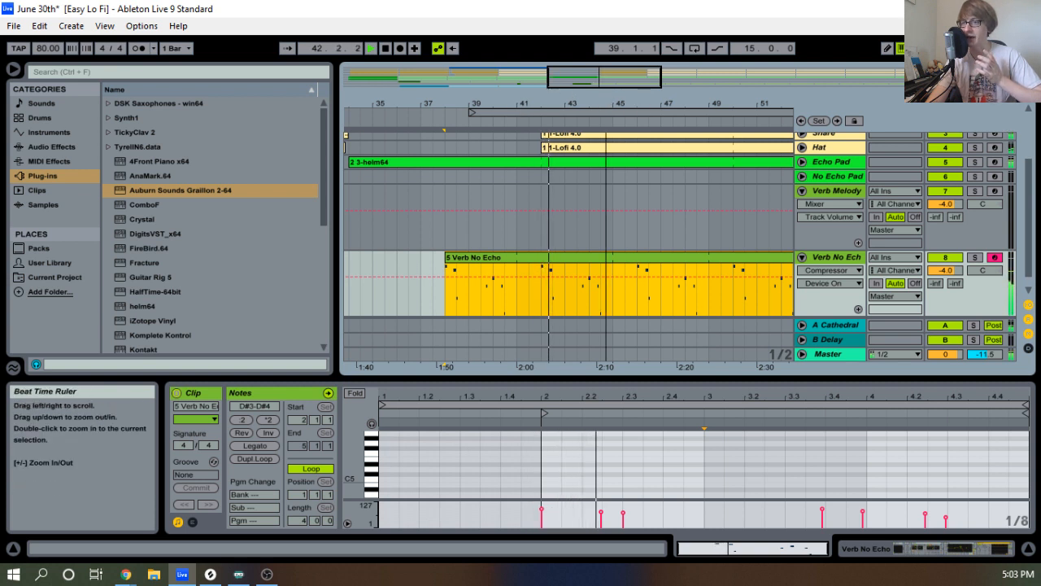
pyautogui.moveTo(607, 104); pyautogui.dragTo(612, 87)
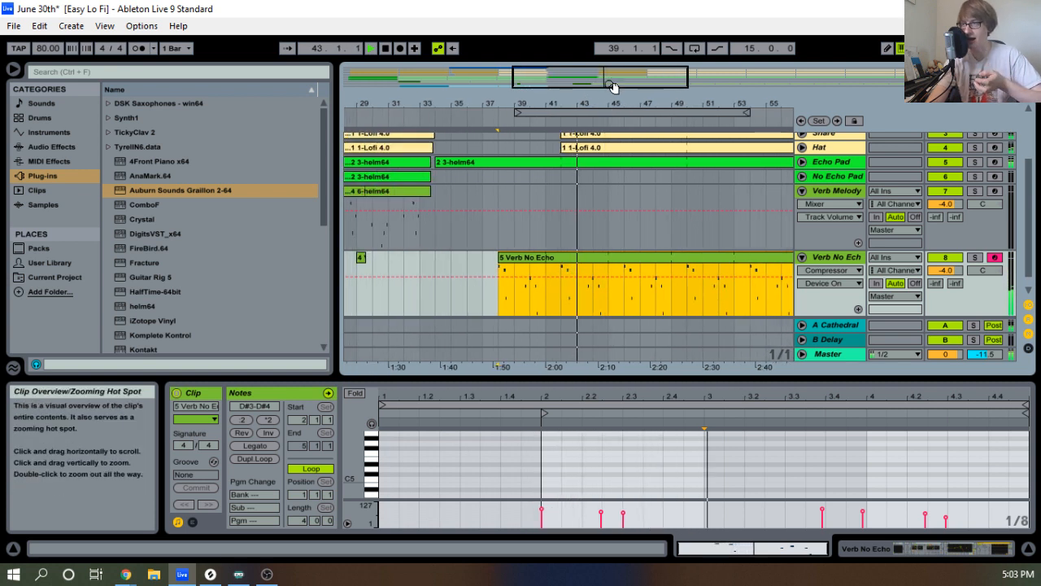
pyautogui.moveTo(612, 104); pyautogui.dragTo(649, 81)
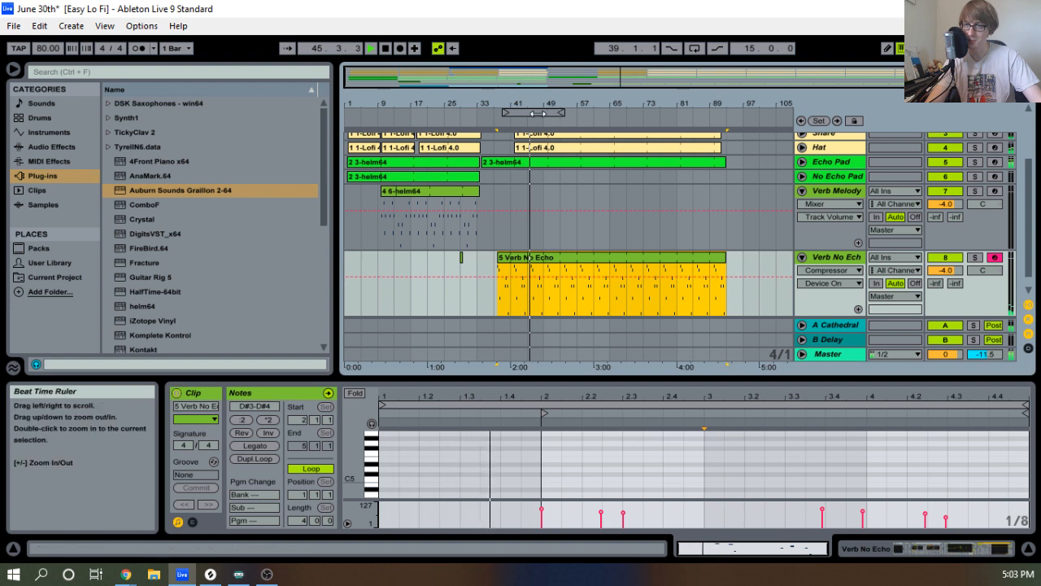
# Fold the Organ, Verb Melody and Verb No Echo tracks in the arrangement.
pyautogui.moveTo(712, 103); pyautogui.dragTo(713, 183)
pyautogui.scroll(3, 713, 183)
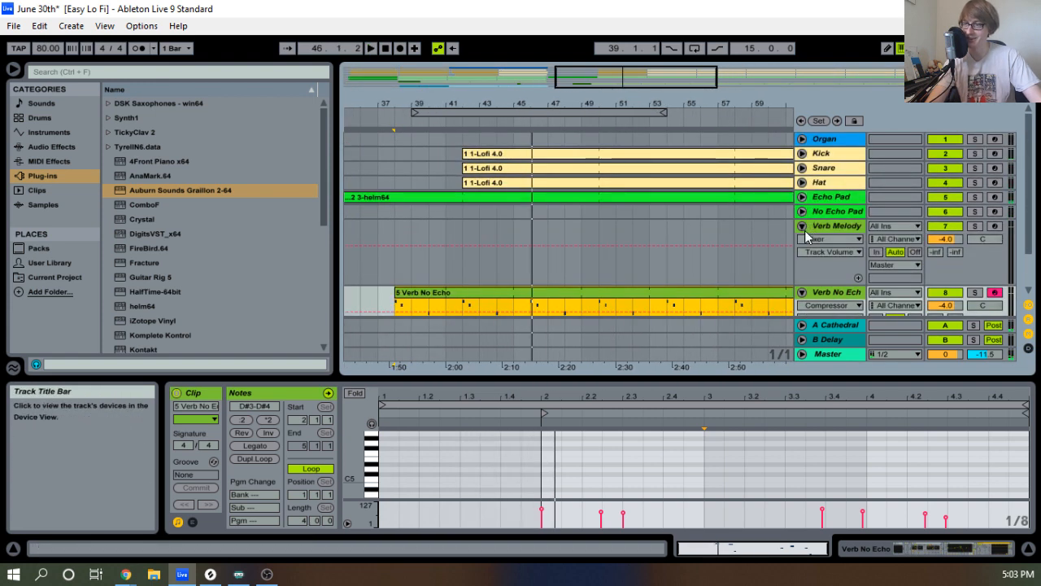
pyautogui.click(824, 225)
pyautogui.click(802, 225)
pyautogui.click(803, 240)
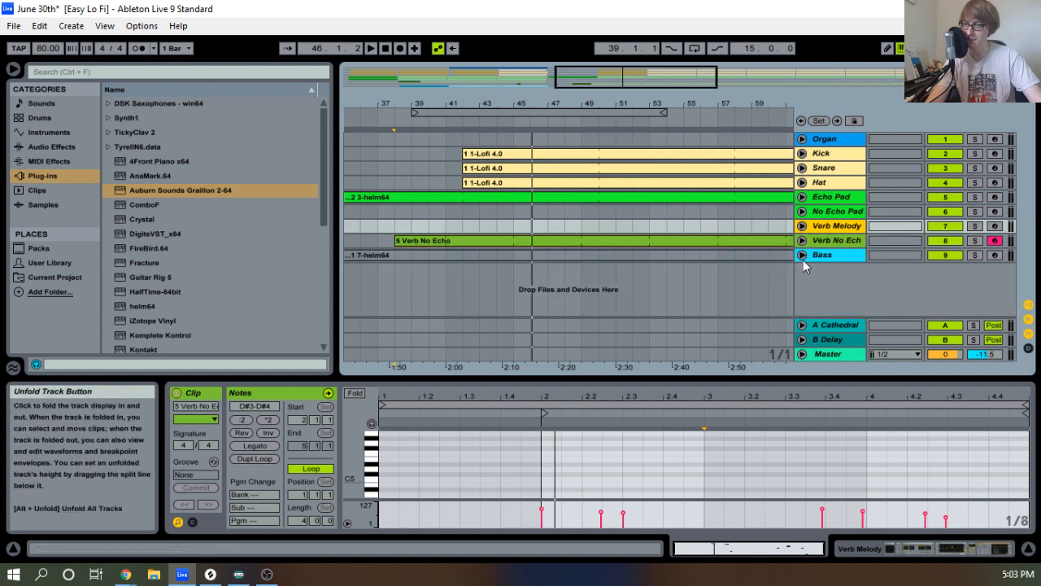
# Trim the start of the second Bass clip to bar 42, in line with the drum clips, and play the transition before it.
pyautogui.moveTo(540, 102); pyautogui.dragTo(584, 69)
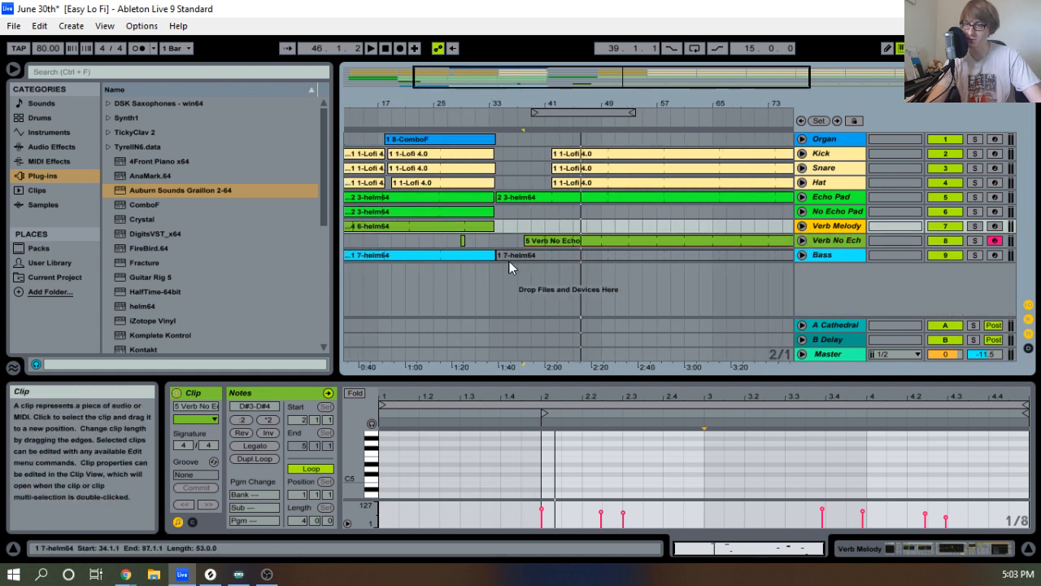
pyautogui.moveTo(498, 254); pyautogui.dragTo(553, 253)
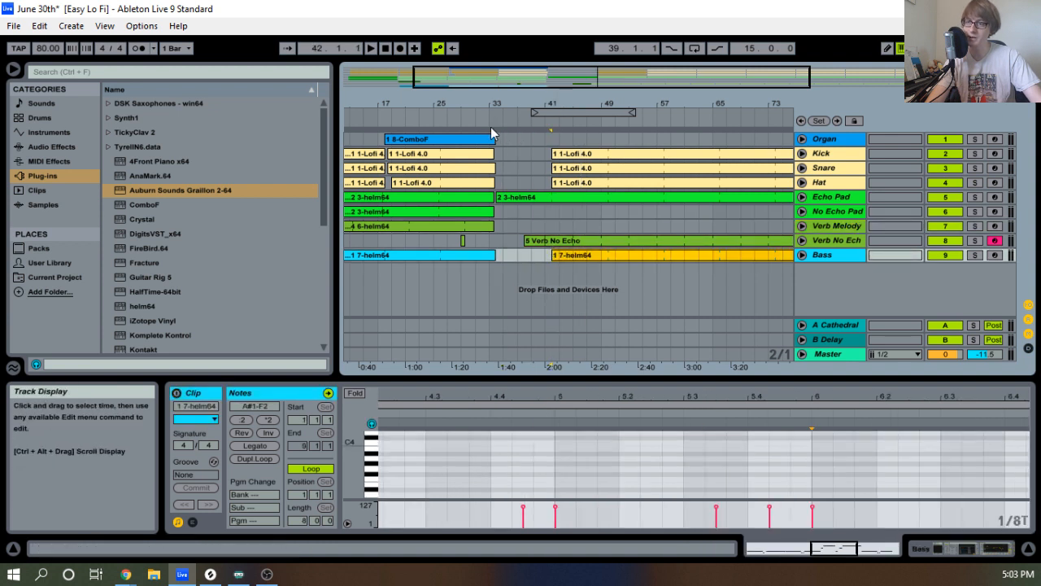
pyautogui.moveTo(524, 102); pyautogui.dragTo(531, 122)
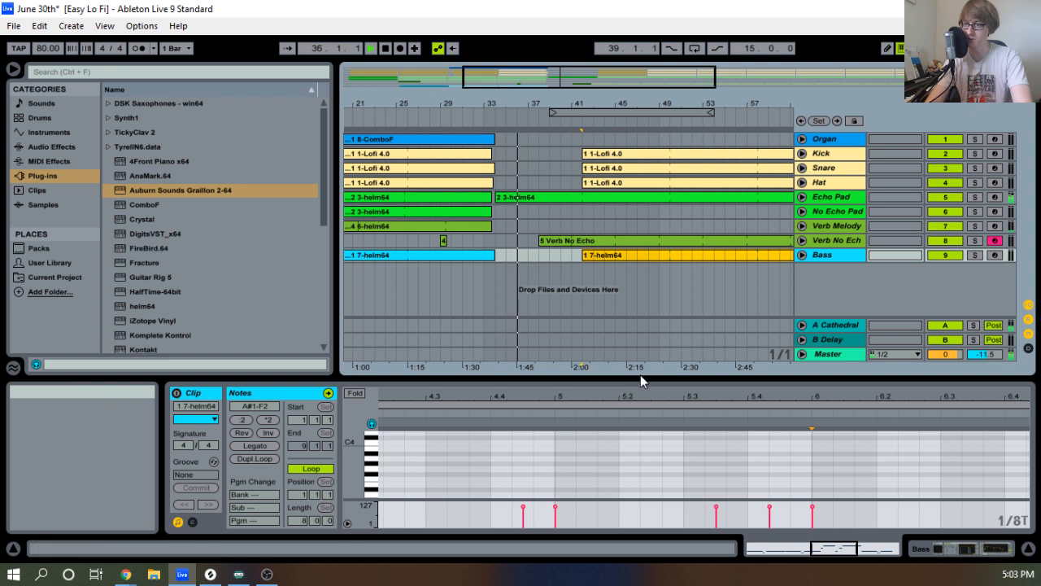
# Reactivate the second Bass clip and shorten it so that it runs from bar 42 to bar 50.
pyautogui.moveTo(640, 377); pyautogui.dragTo(640, 464)
pyautogui.moveTo(597, 105); pyautogui.dragTo(558, 233)
pyautogui.click(574, 254)
pyautogui.press('0')
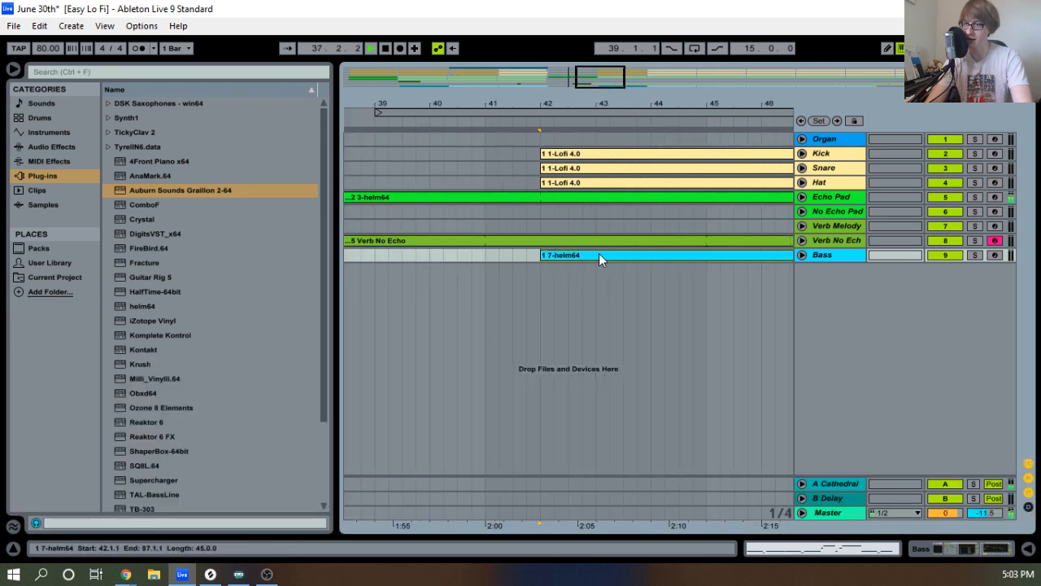
pyautogui.moveTo(579, 99); pyautogui.dragTo(561, 81)
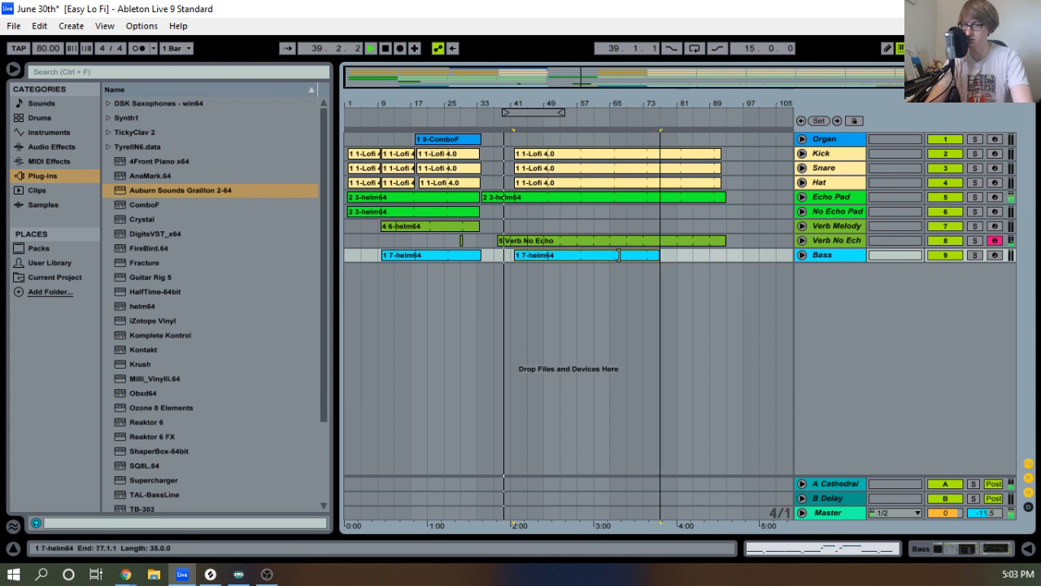
pyautogui.moveTo(618, 255); pyautogui.dragTo(563, 255)
pyautogui.moveTo(557, 104); pyautogui.dragTo(638, 130)
pyautogui.moveTo(659, 255); pyautogui.dragTo(604, 255)
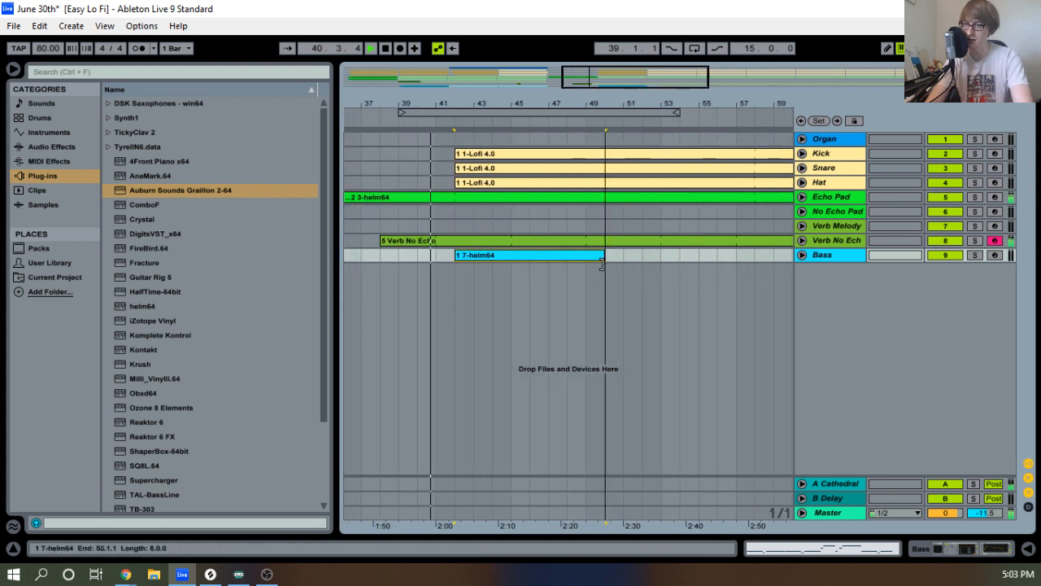
# Stop playback and delete all the notes in the shortened Bass clip.
pyautogui.doubleClick(526, 260)
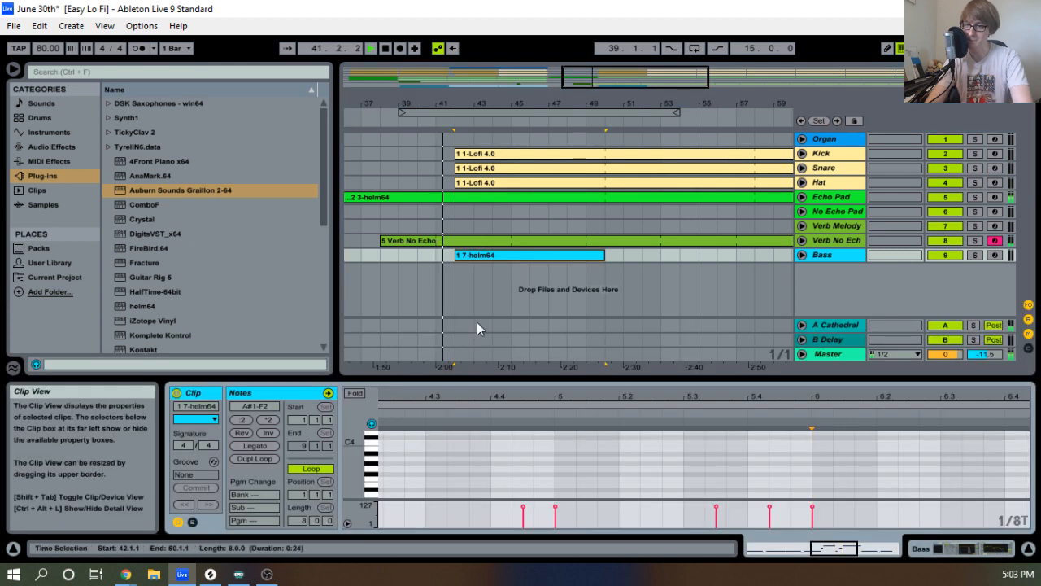
pyautogui.moveTo(495, 372); pyautogui.dragTo(693, 132)
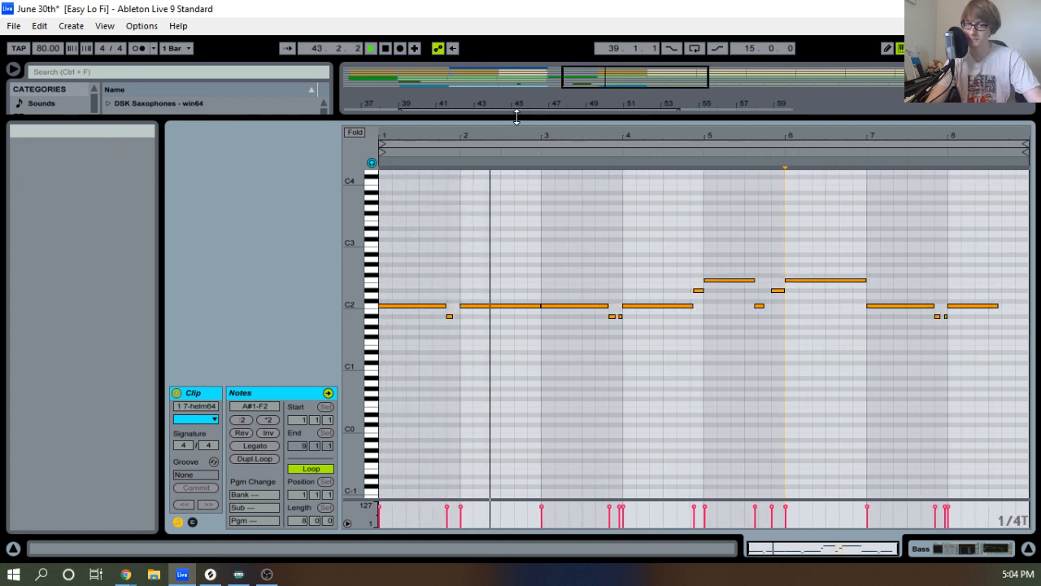
pyautogui.moveTo(478, 130); pyautogui.dragTo(477, 393)
pyautogui.press('space')
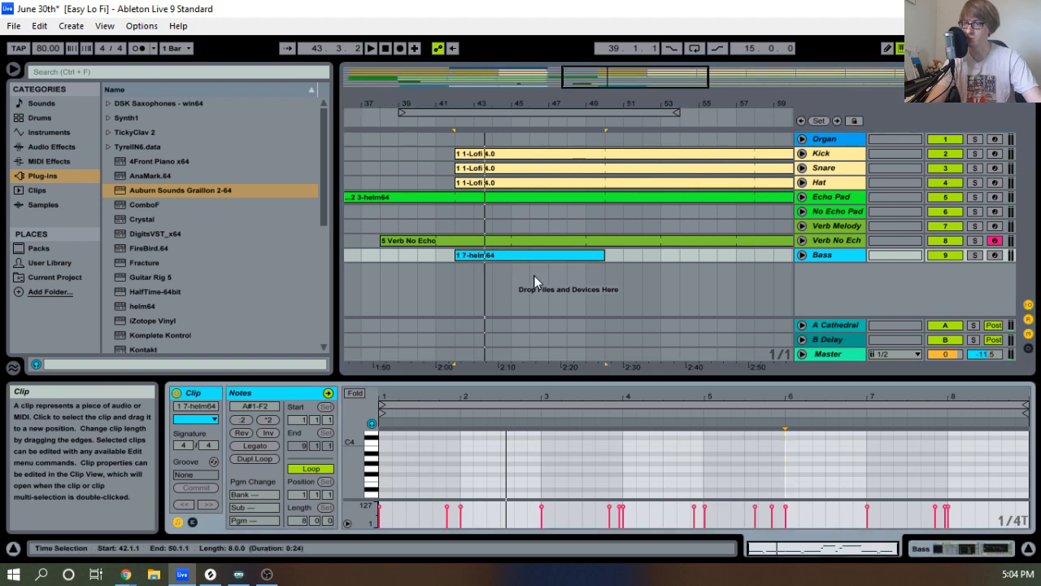
pyautogui.moveTo(571, 379); pyautogui.dragTo(576, 91)
pyautogui.click(586, 192)
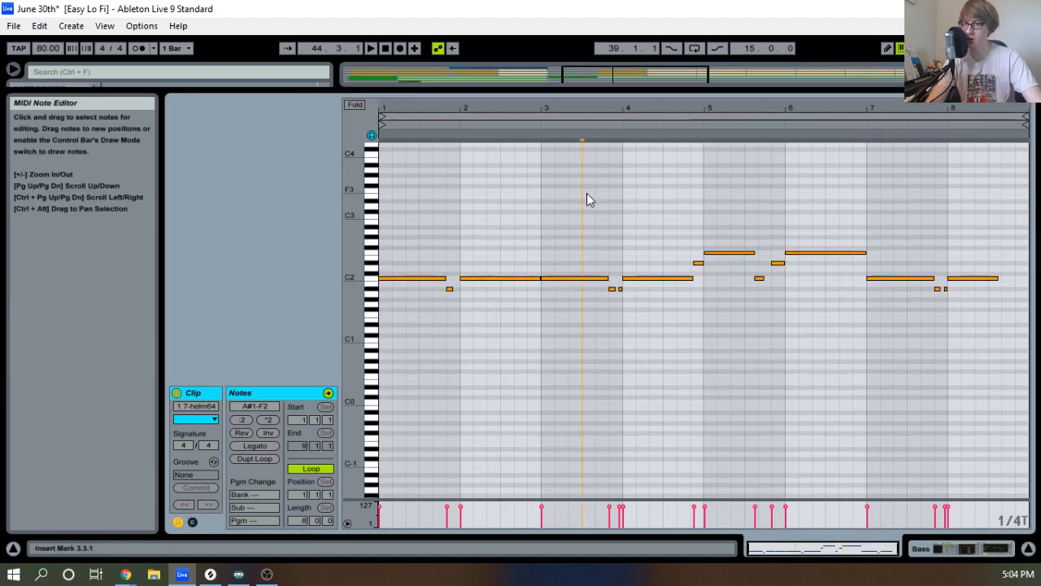
pyautogui.hotkey('ctrl', 'a')
pyautogui.press('Delete')
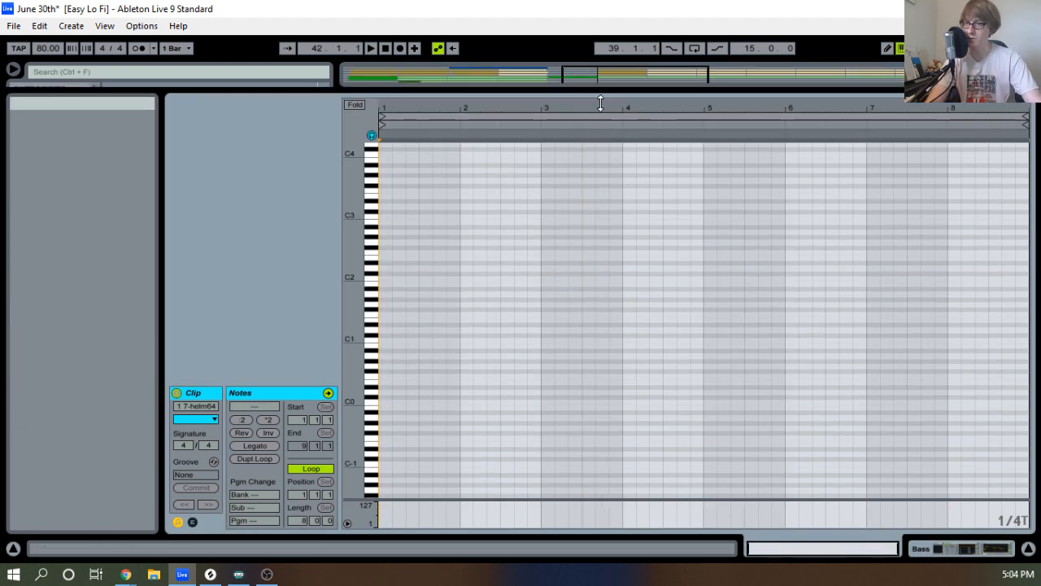
# Copy all the notes of the Kick clip that starts at bar 42, leaving the kick pattern in place.
pyautogui.moveTo(600, 93); pyautogui.dragTo(585, 337)
pyautogui.click(544, 156)
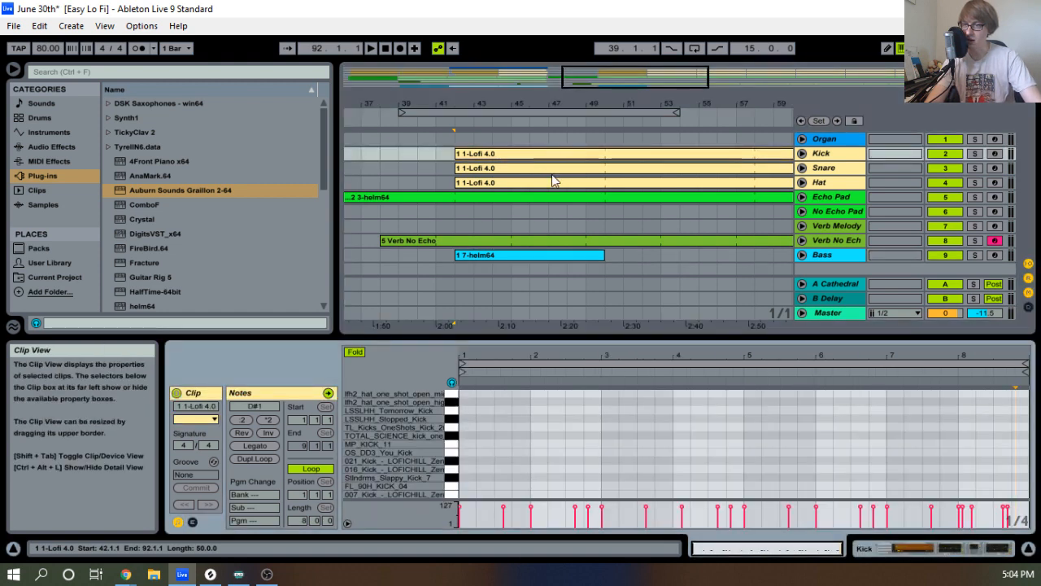
pyautogui.moveTo(661, 338); pyautogui.dragTo(663, 65)
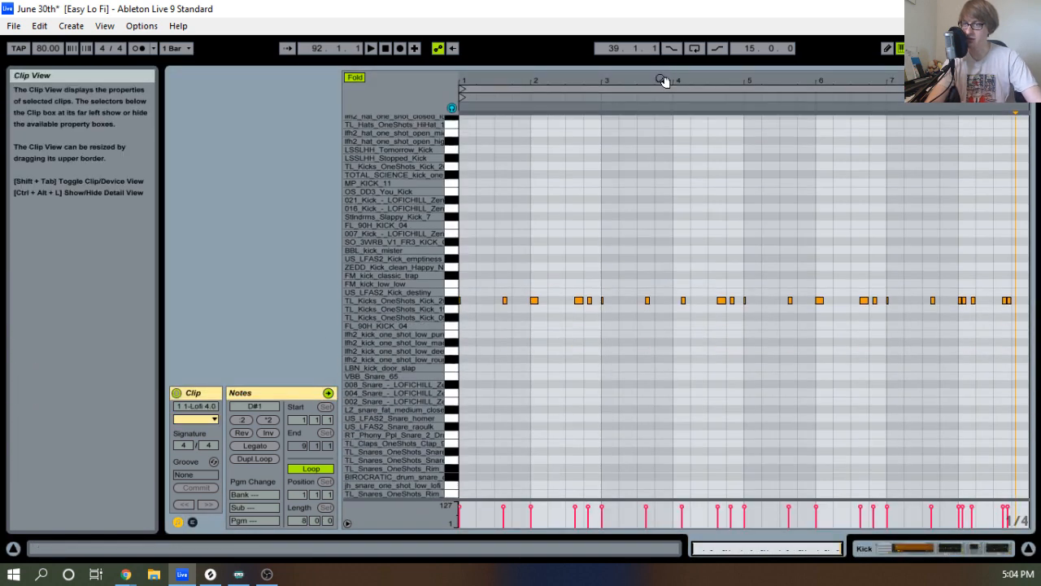
pyautogui.click(619, 187)
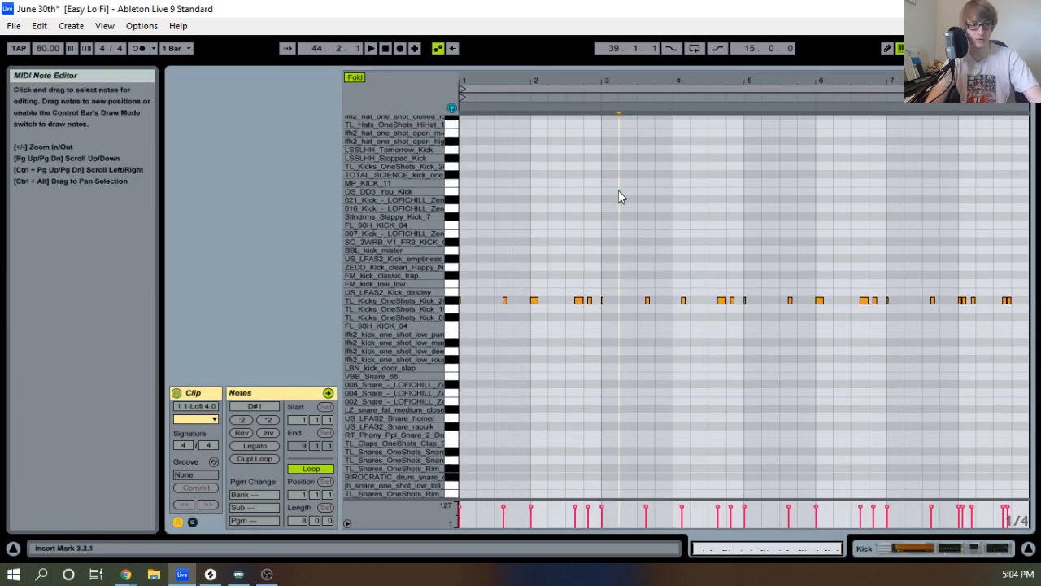
pyautogui.hotkey('ctrl', 'a')
pyautogui.press('Delete')
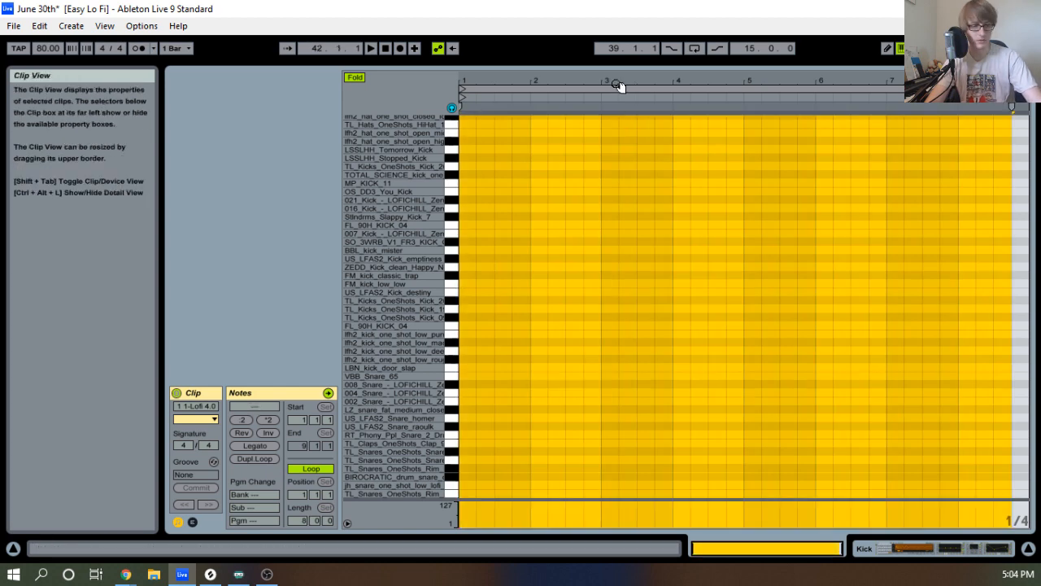
pyautogui.hotkey('ctrl', 'z')
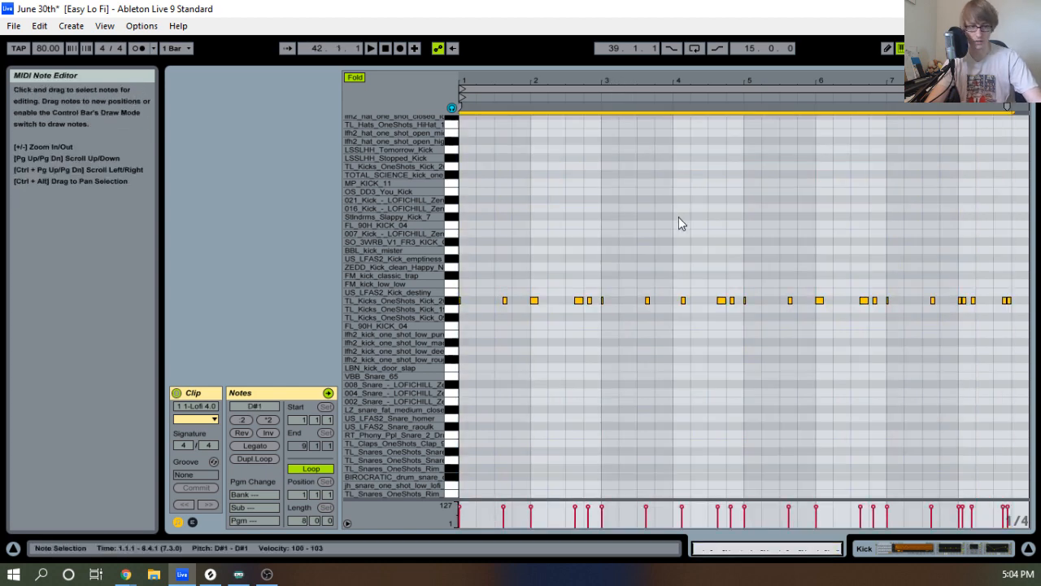
# Paste the copied kick notes at the start of the emptied Bass clip.
pyautogui.moveTo(637, 63); pyautogui.dragTo(535, 314)
pyautogui.doubleClick(531, 257)
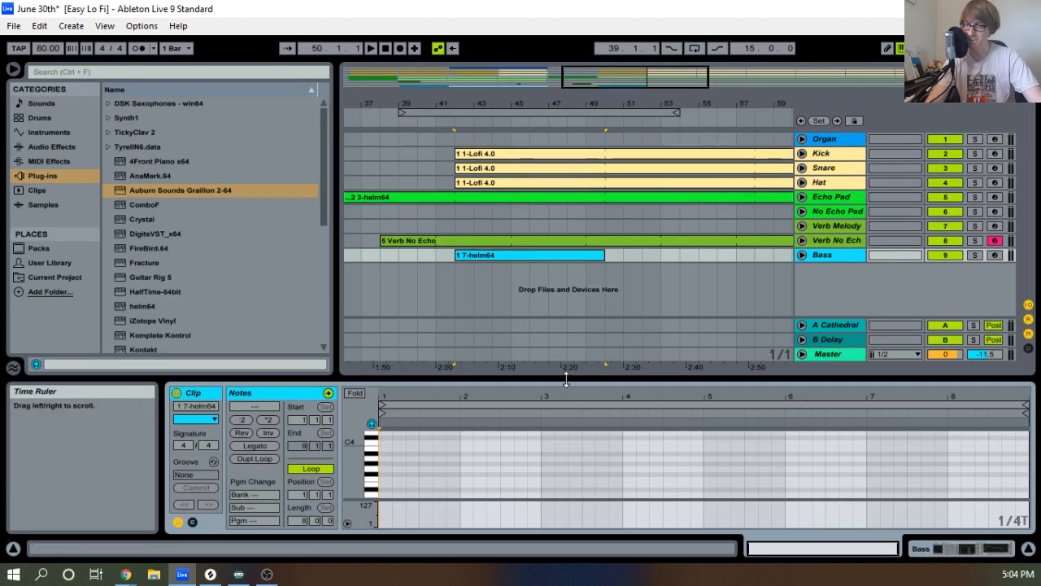
pyautogui.moveTo(565, 368); pyautogui.dragTo(598, 202)
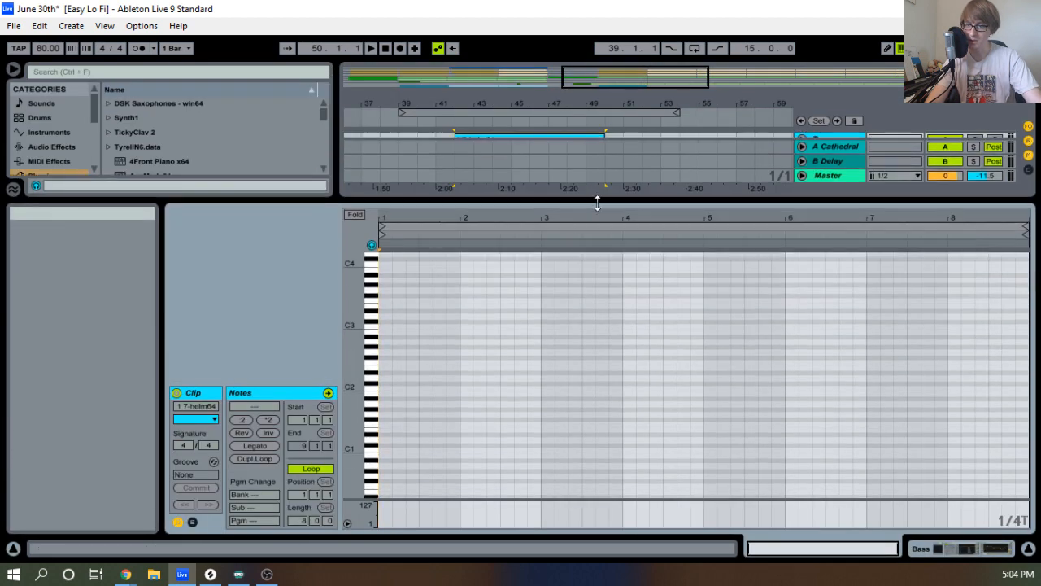
pyautogui.click(389, 309)
pyautogui.click(381, 315)
pyautogui.hotkey('ctrl', 'v')
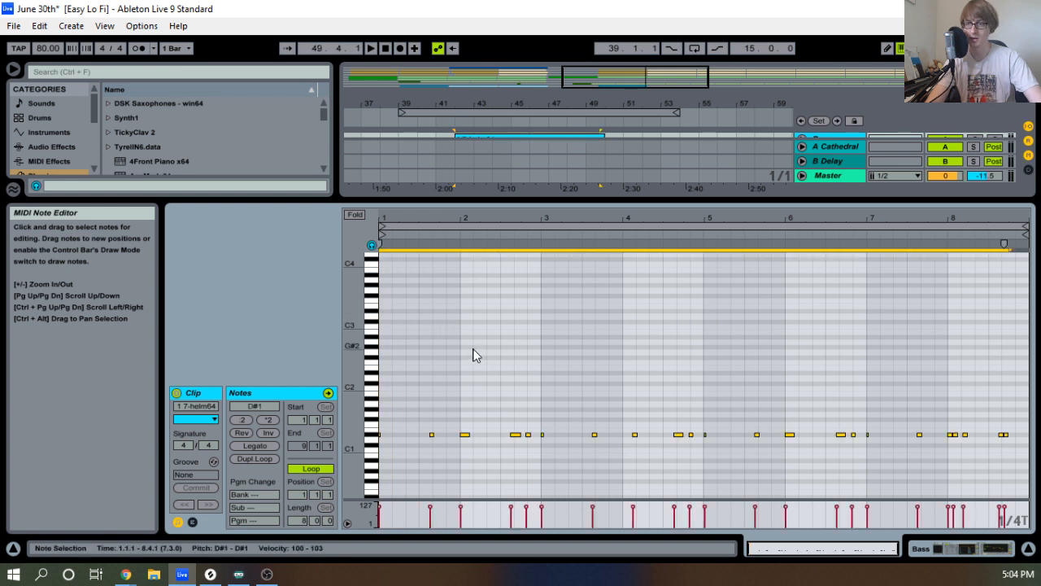
# Lengthen the pasted bass notes into a continuous legato line and transpose them to C2.
pyautogui.moveTo(465, 217); pyautogui.dragTo(470, 440)
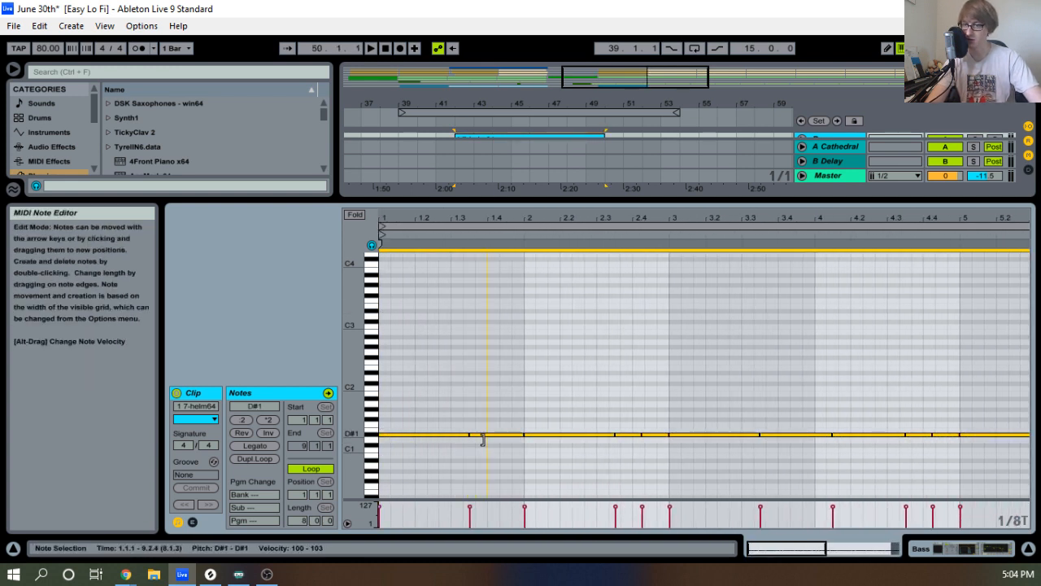
pyautogui.press('Down')
pyautogui.press('Down')
pyautogui.press('Down')
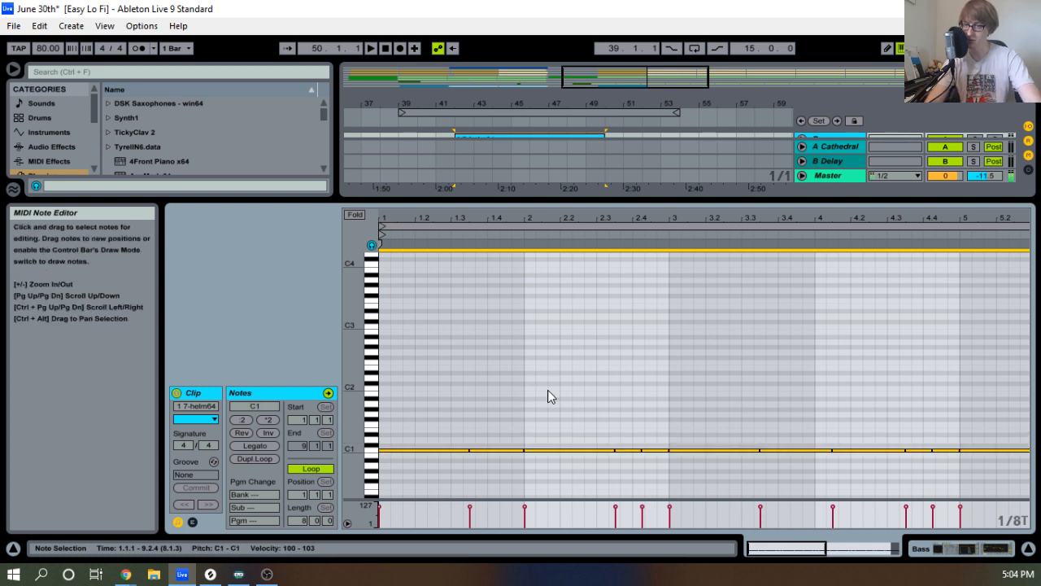
pyautogui.hotkey('shift', 'Up')
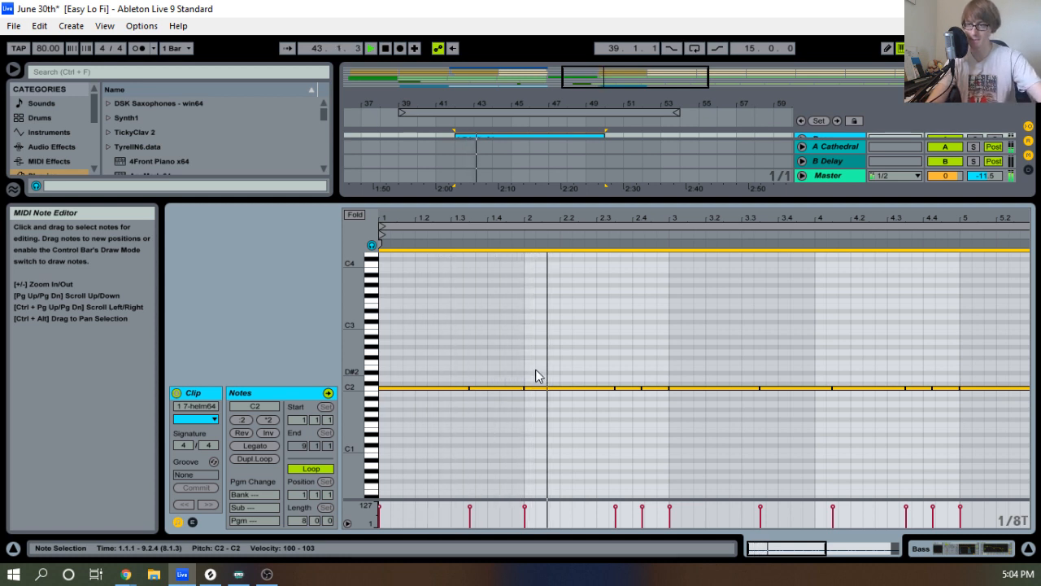
# Play the new bass line, then lower the first note of bar 3 in the clip to G#1.
pyautogui.moveTo(662, 217); pyautogui.dragTo(662, 193)
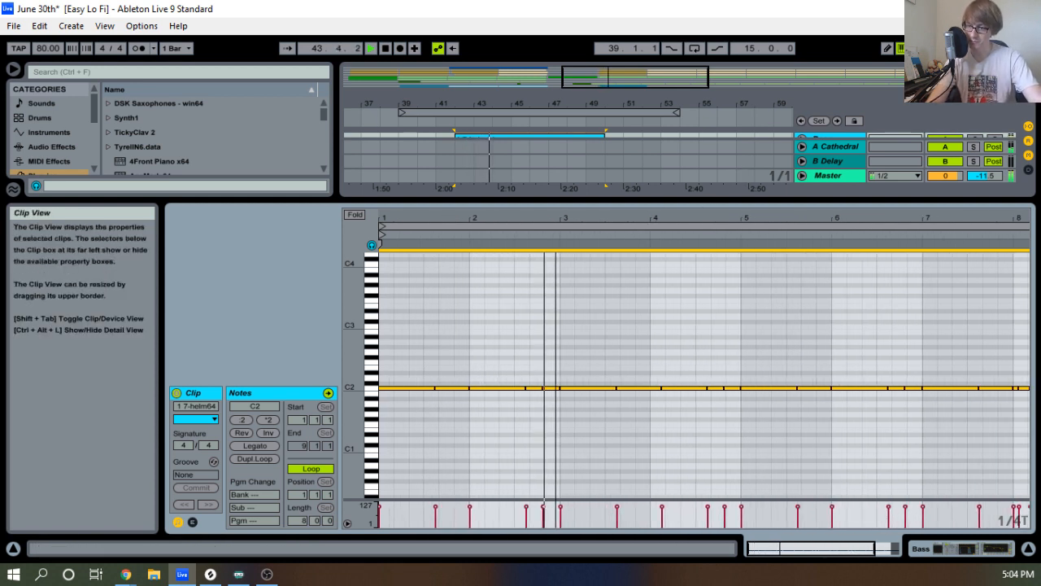
pyautogui.moveTo(556, 217); pyautogui.dragTo(529, 209)
pyautogui.press('space')
pyautogui.moveTo(571, 347); pyautogui.dragTo(578, 414)
pyautogui.press('Down')
pyautogui.press('Down')
pyautogui.press('Down')
pyautogui.press('Down')
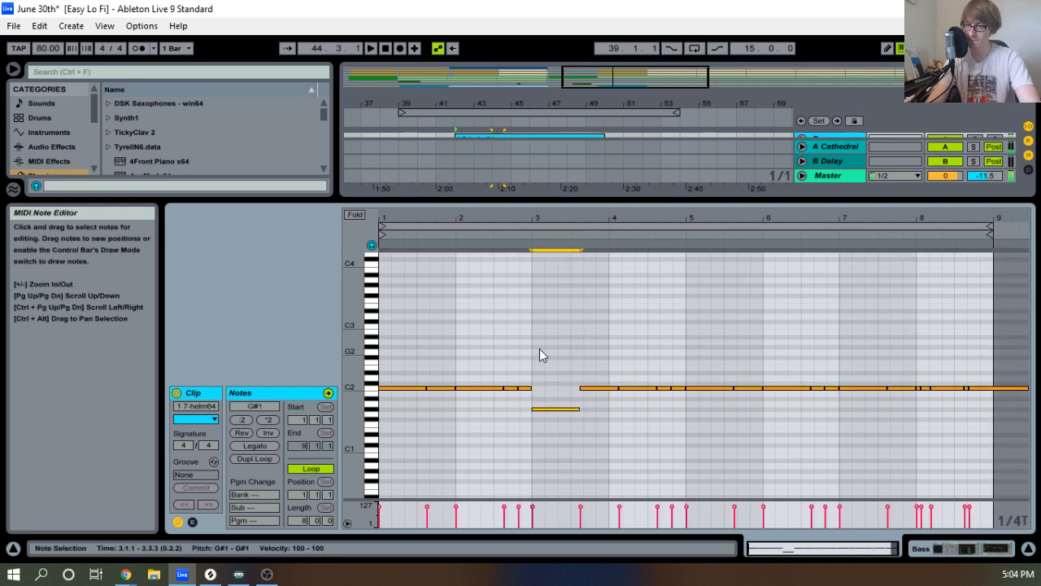
# Lower the remaining bass notes from 3.3.3 to the end of bar 4 to G#1.
pyautogui.press('space')
pyautogui.moveTo(587, 368); pyautogui.dragTo(682, 421)
pyautogui.press('Down')
pyautogui.press('Down')
pyautogui.press('Down')
pyautogui.press('Down')
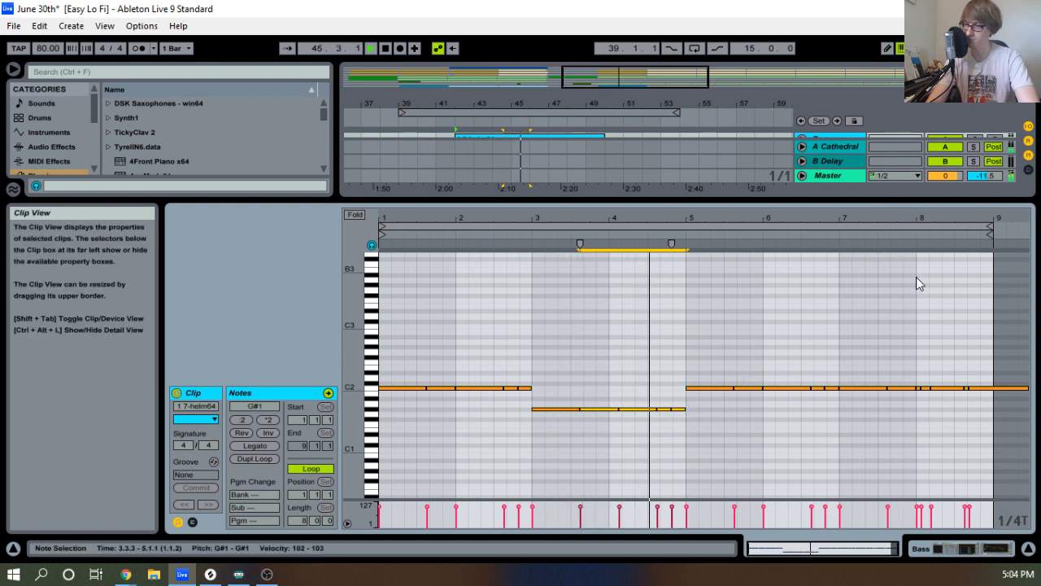
# Trim the last bass note to the clip's end at bar 9 and lower all notes in bars 7 and 8 to G#1.
pyautogui.click(1031, 387)
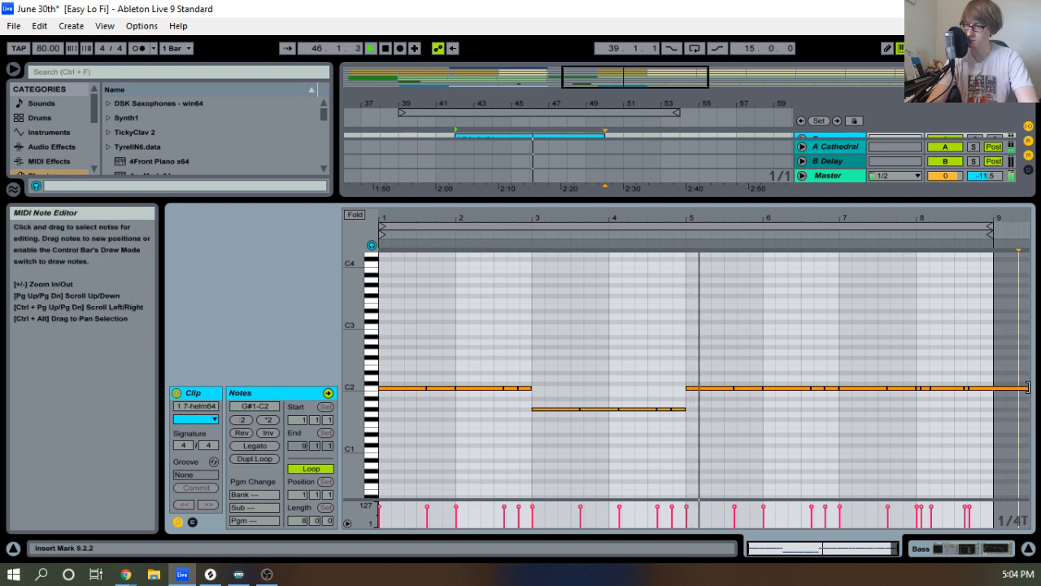
pyautogui.click(987, 390)
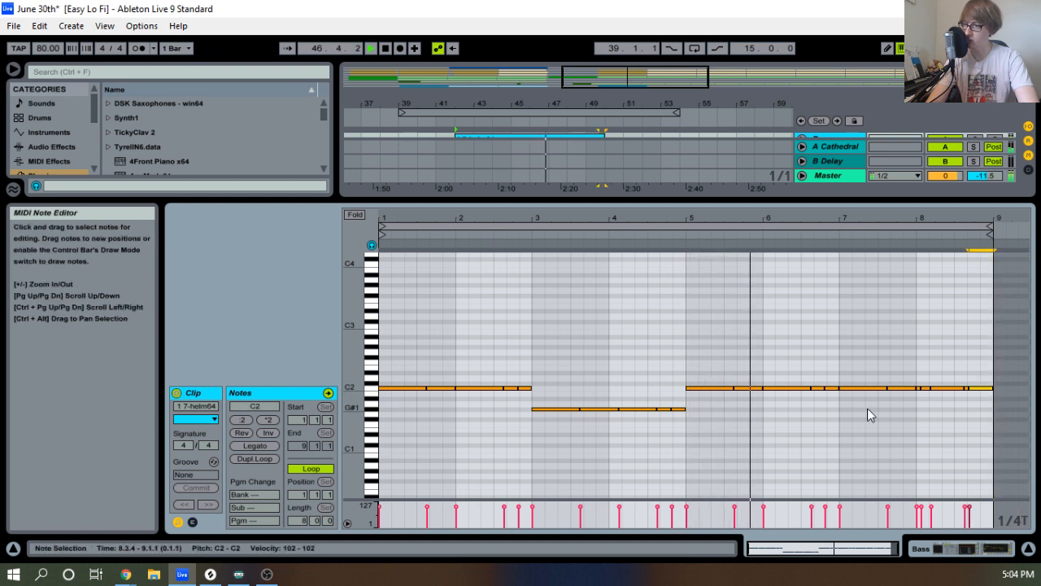
pyautogui.moveTo(867, 418); pyautogui.dragTo(998, 378)
pyautogui.press('Down')
pyautogui.press('Down')
pyautogui.press('Down')
pyautogui.press('Down')
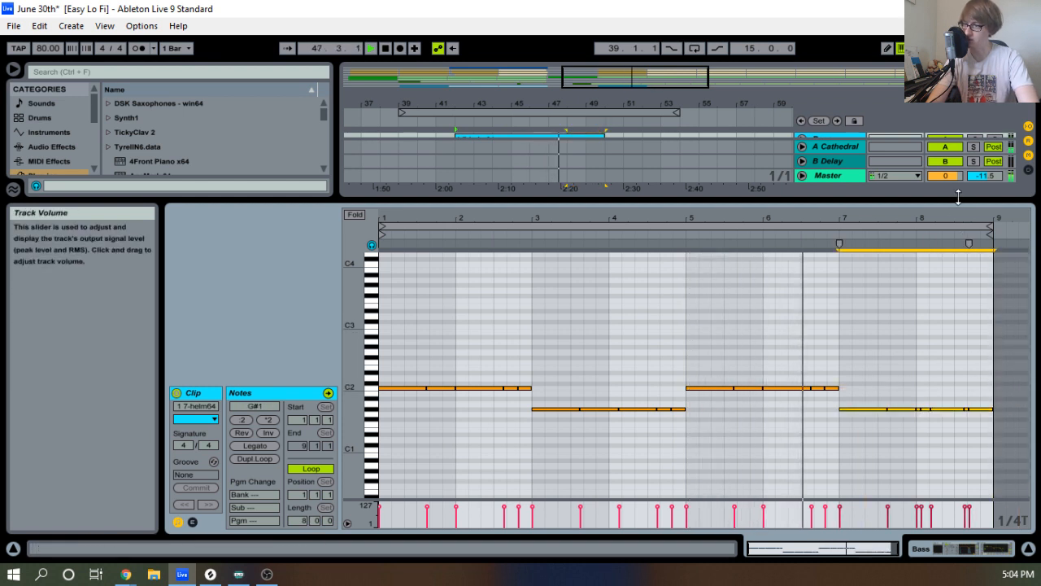
pyautogui.moveTo(984, 217)
pyautogui.mouseDown()
pyautogui.moveTo(984, 255)
pyautogui.moveTo(983, 219)
pyautogui.mouseUp()
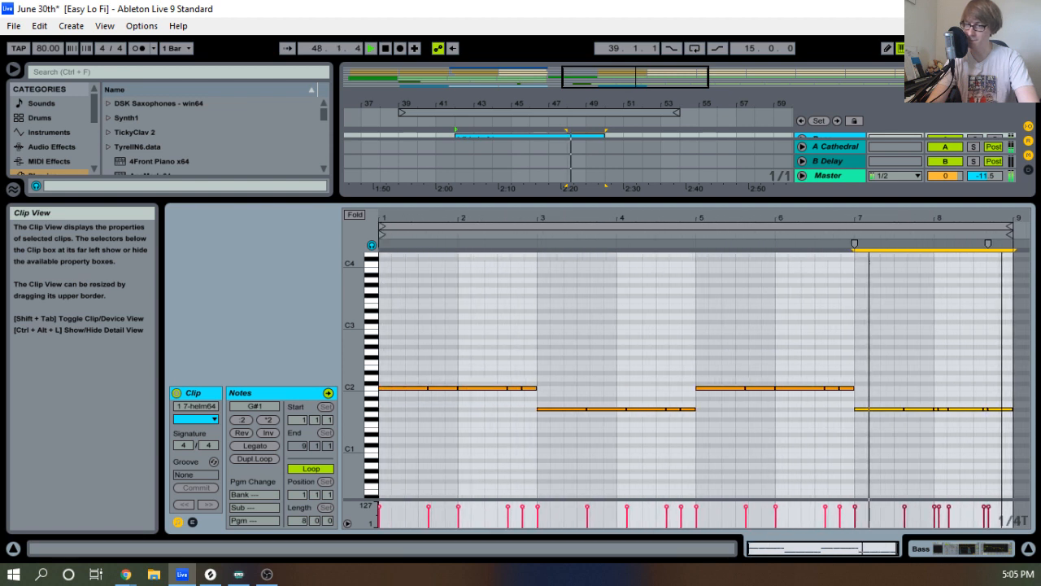
pyautogui.click(602, 290)
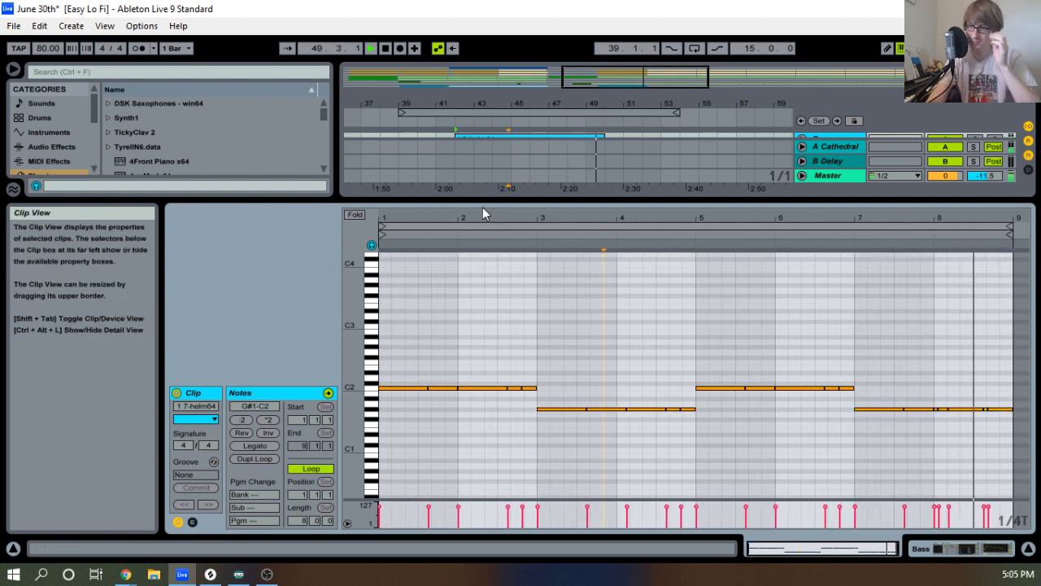
# Extend the looped Bass clip from bar 42 until it ends together with the Echo Pad and Verb No Echo clips.
pyautogui.moveTo(399, 214); pyautogui.dragTo(429, 376)
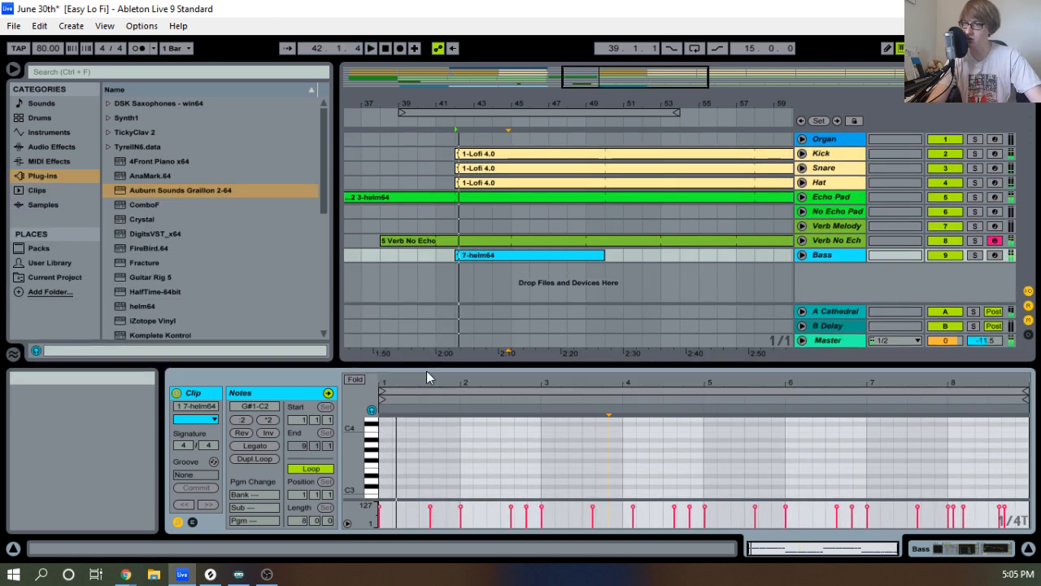
pyautogui.moveTo(604, 256); pyautogui.dragTo(980, 269)
pyautogui.press('space')
pyautogui.moveTo(669, 104); pyautogui.dragTo(563, 79)
pyautogui.press('space')
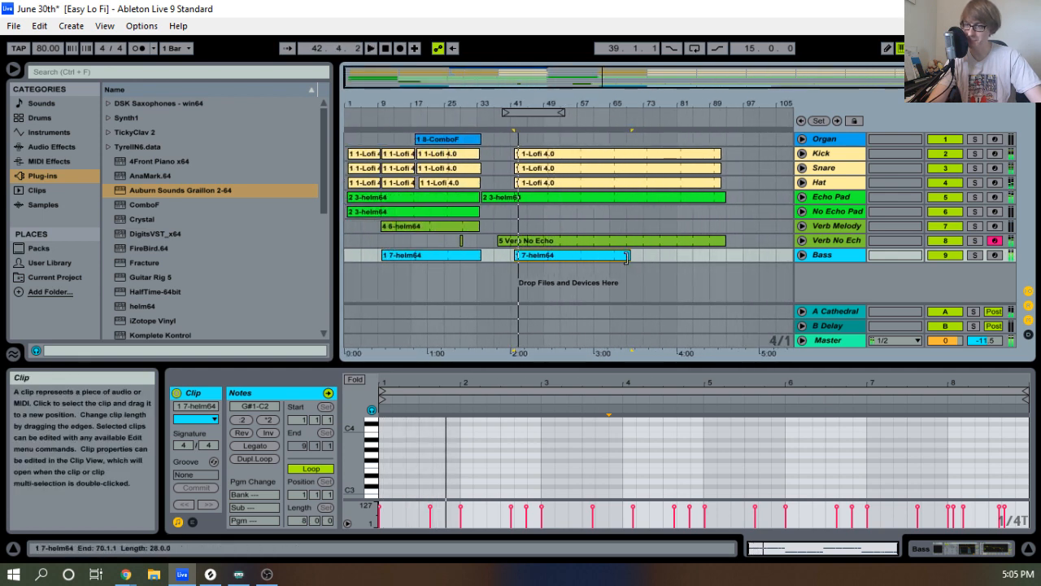
pyautogui.moveTo(626, 256); pyautogui.dragTo(728, 268)
pyautogui.press('space')
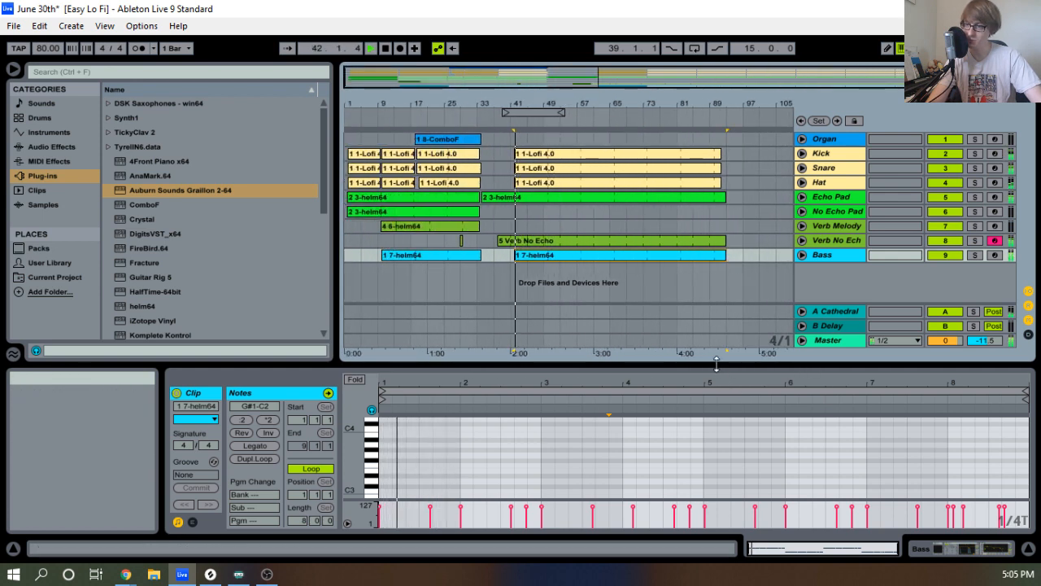
# Try the second bass note of bar 1 at A#1, play the opening bars, and return the note to C2.
pyautogui.moveTo(717, 364); pyautogui.dragTo(692, 169)
pyautogui.moveTo(461, 193); pyautogui.dragTo(505, 184)
pyautogui.press('space')
pyautogui.press('space')
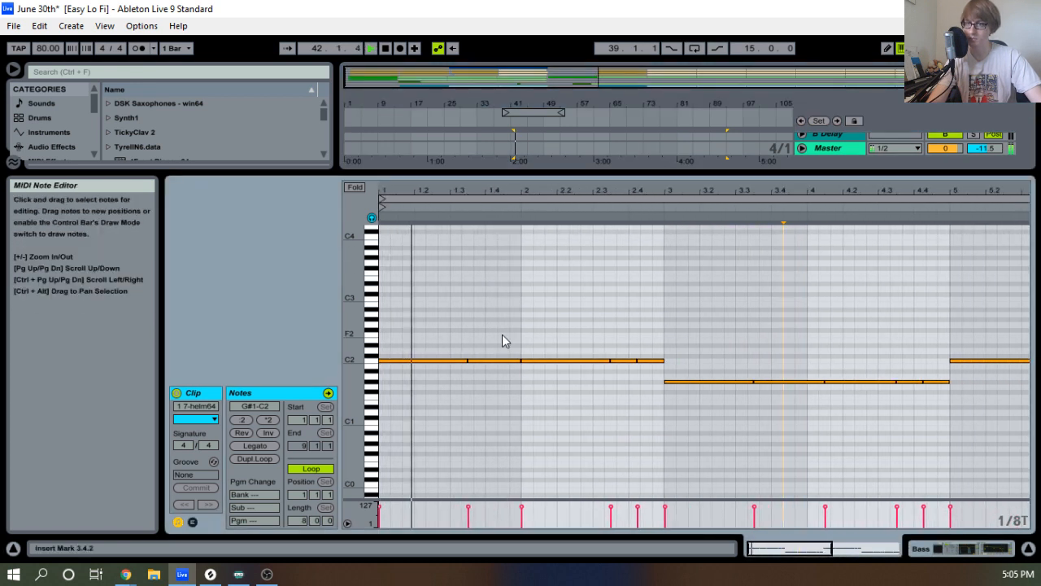
pyautogui.click(495, 360)
pyautogui.press('space')
pyautogui.press('Down')
pyautogui.press('Down')
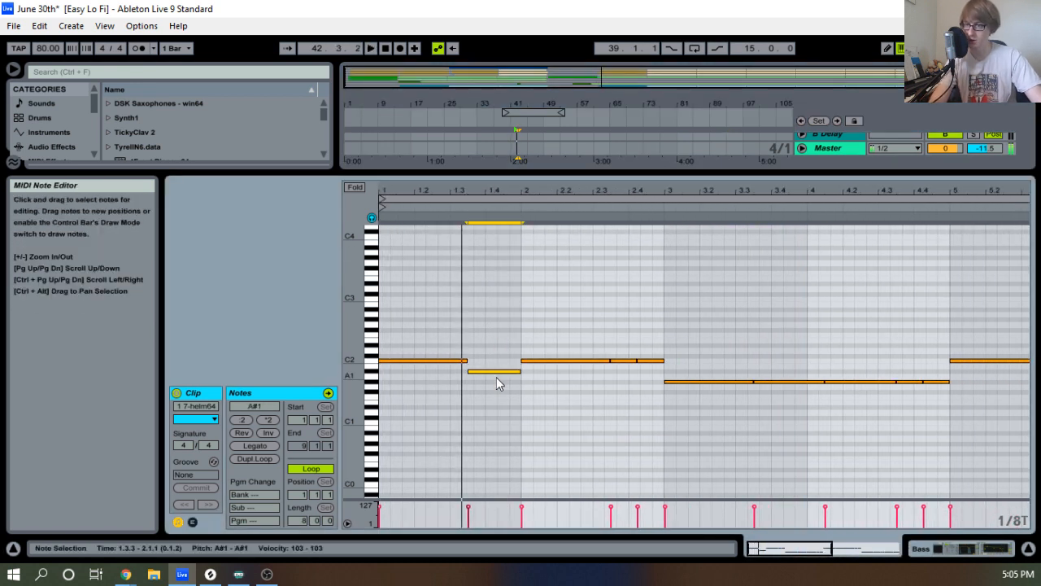
pyautogui.press('space')
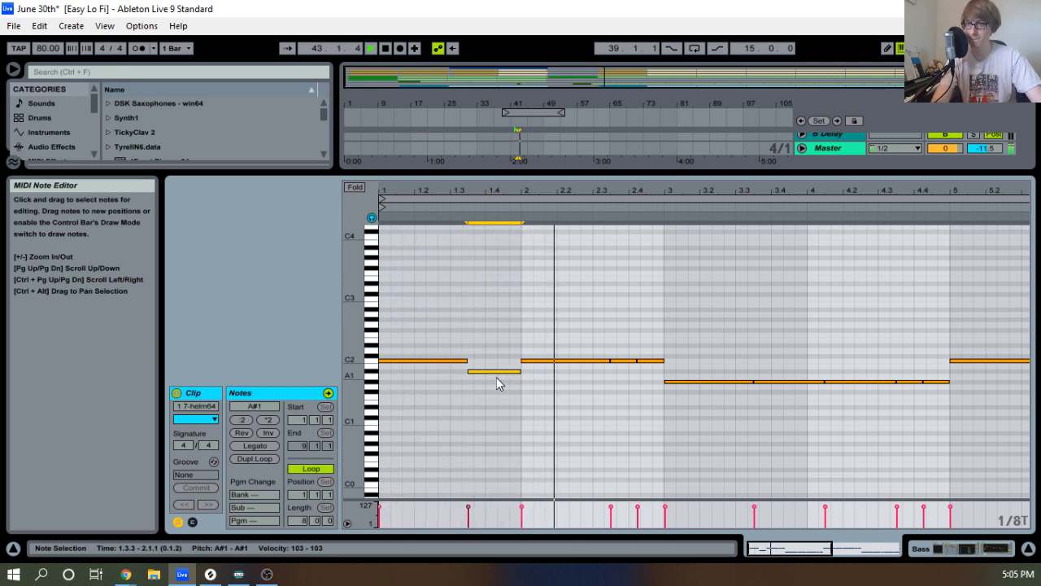
pyautogui.press('space')
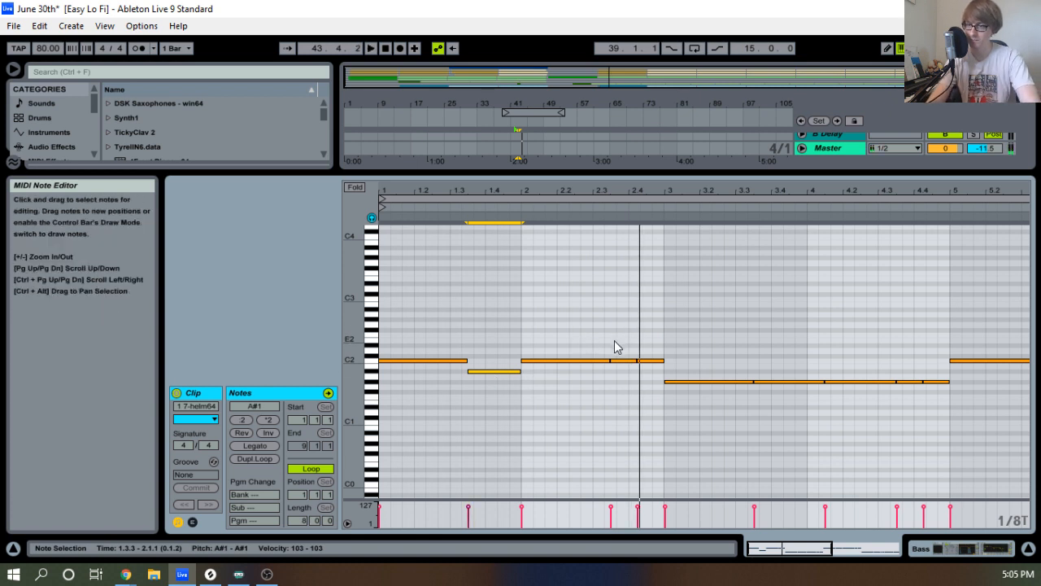
pyautogui.press('space')
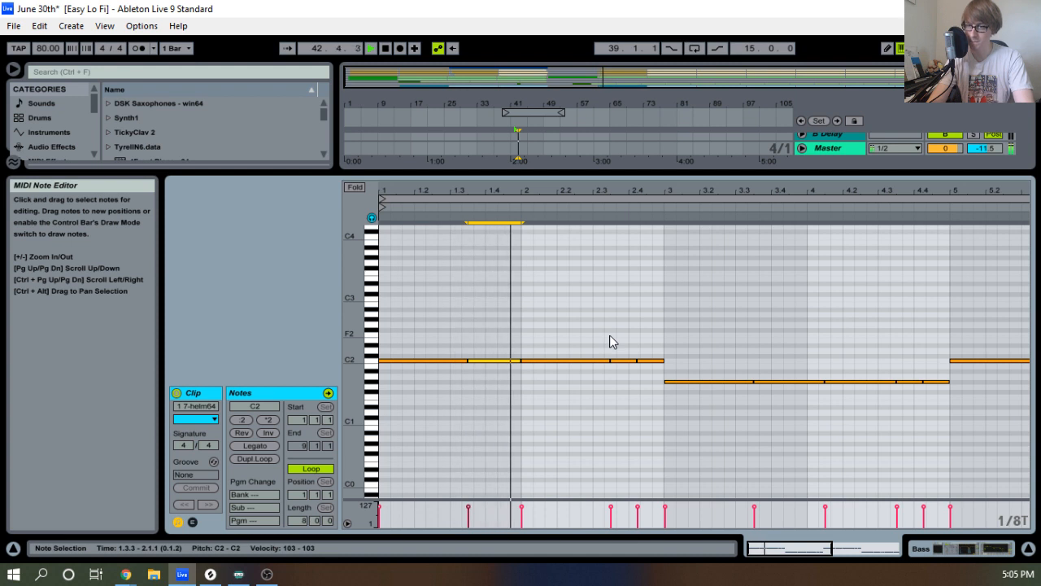
# Raise the second bass note of bar 1 to D#2 and lower the bass note at 2.4.2 to A#1.
pyautogui.press('space')
pyautogui.press('Up')
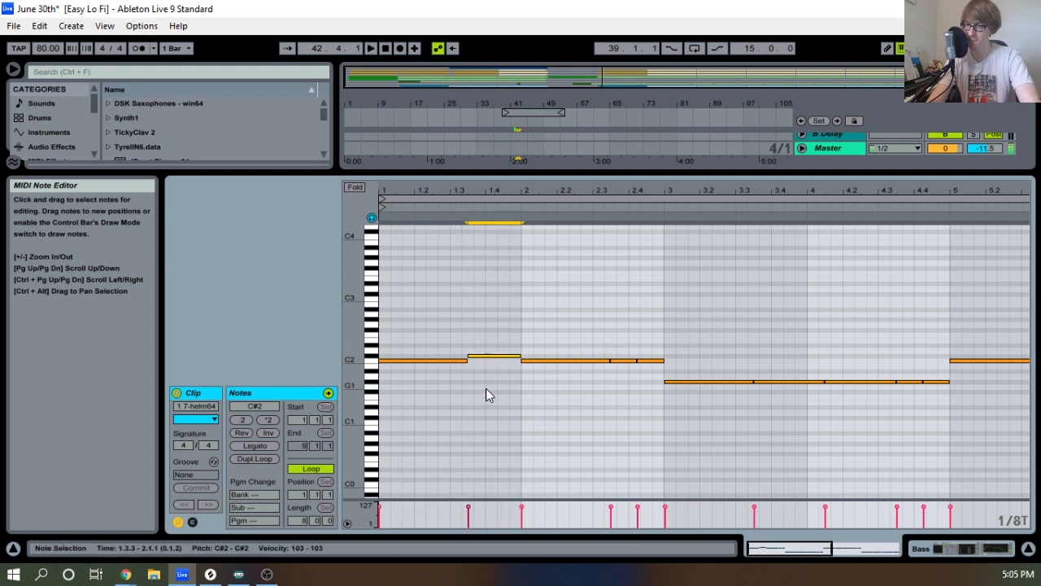
pyautogui.press('Up')
pyautogui.press('Up')
pyautogui.press('space')
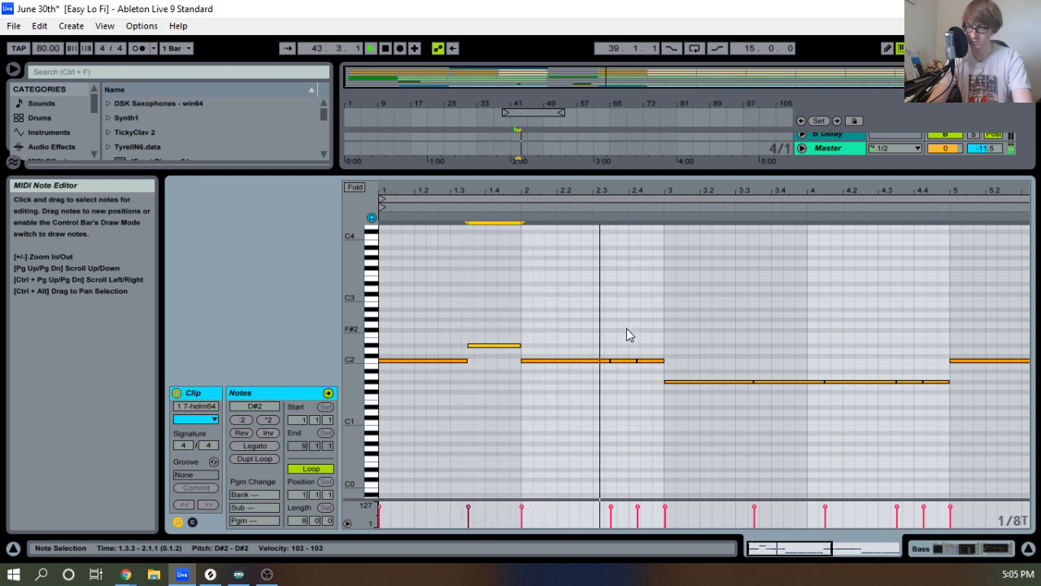
pyautogui.click(624, 360)
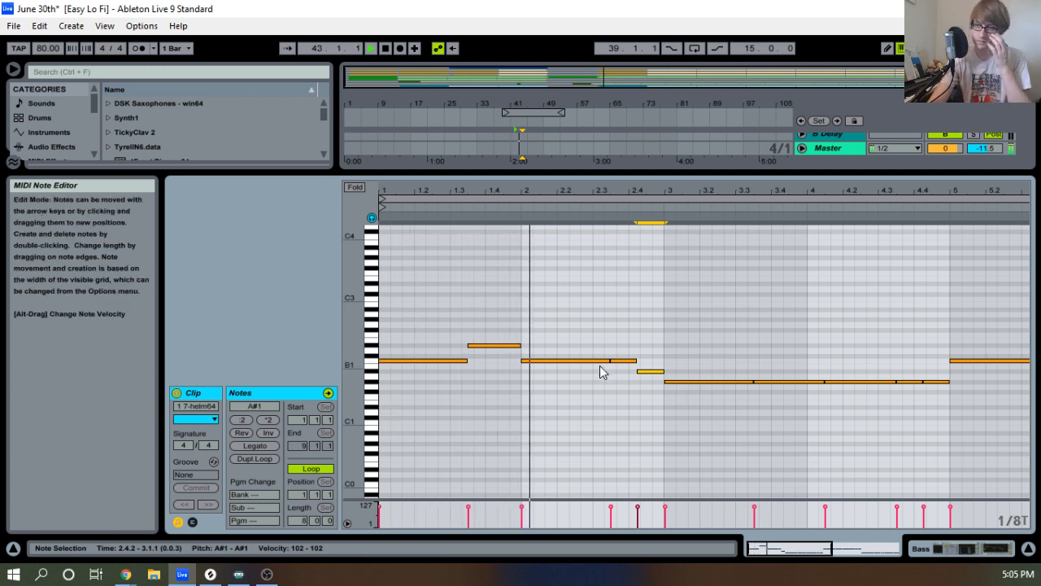
# Open the Kick clip starting at bar 42 and add a kick hit at 1.4.2.
pyautogui.moveTo(550, 178); pyautogui.dragTo(550, 351)
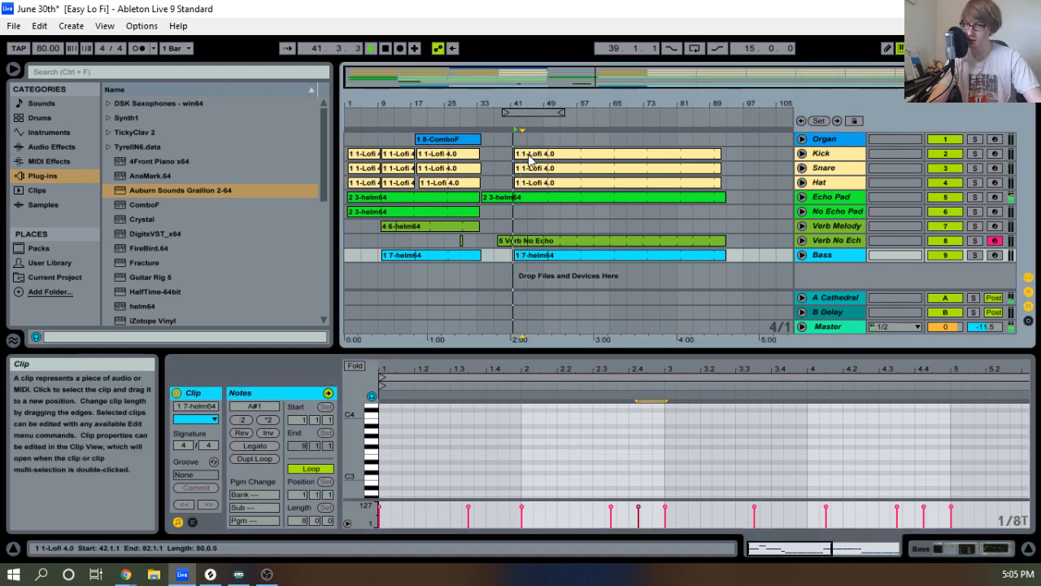
pyautogui.click(537, 153)
pyautogui.moveTo(584, 350); pyautogui.dragTo(530, 240)
pyautogui.click(590, 396)
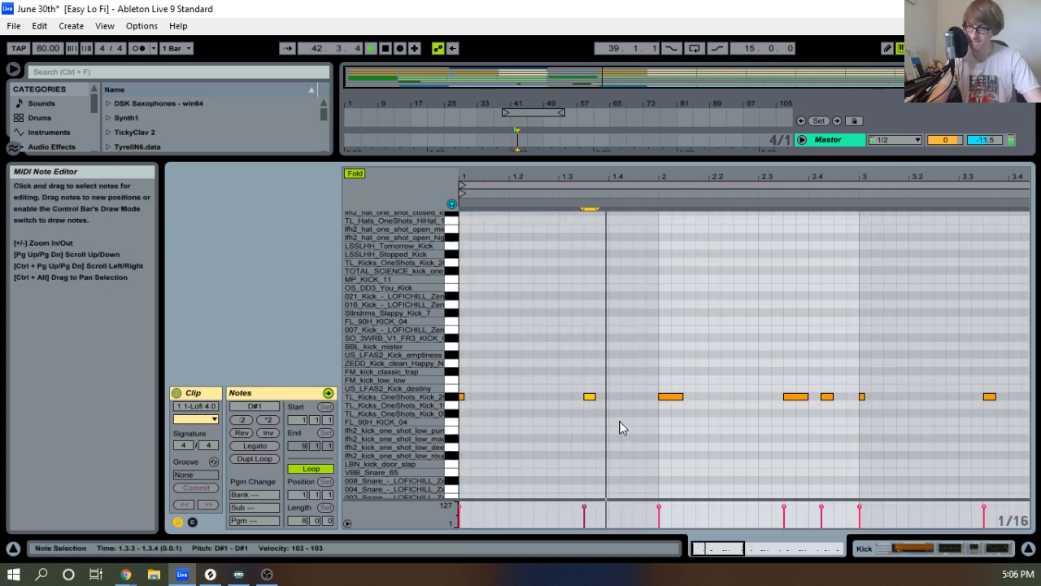
pyautogui.press('space')
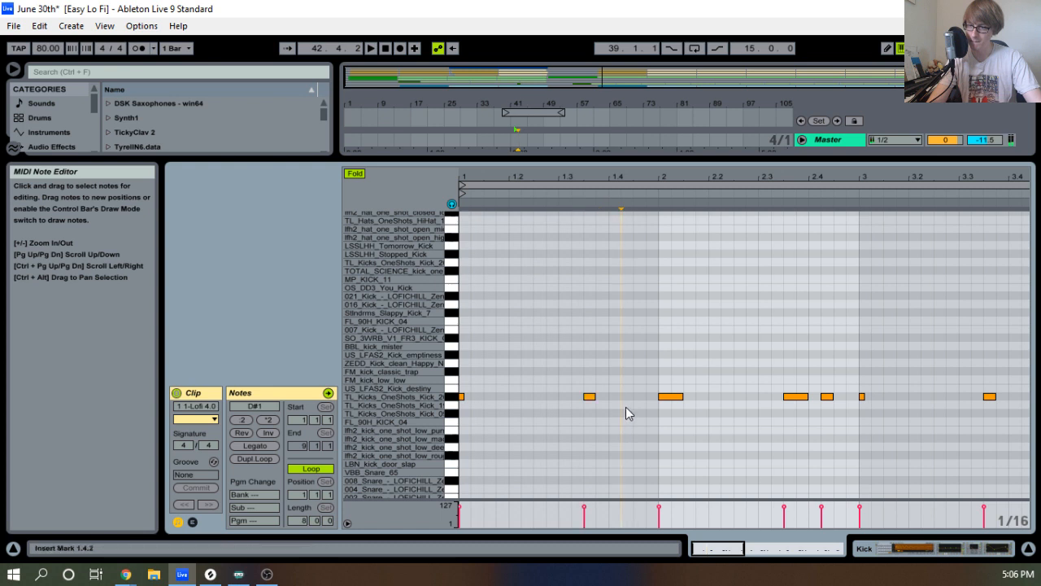
pyautogui.doubleClick(627, 396)
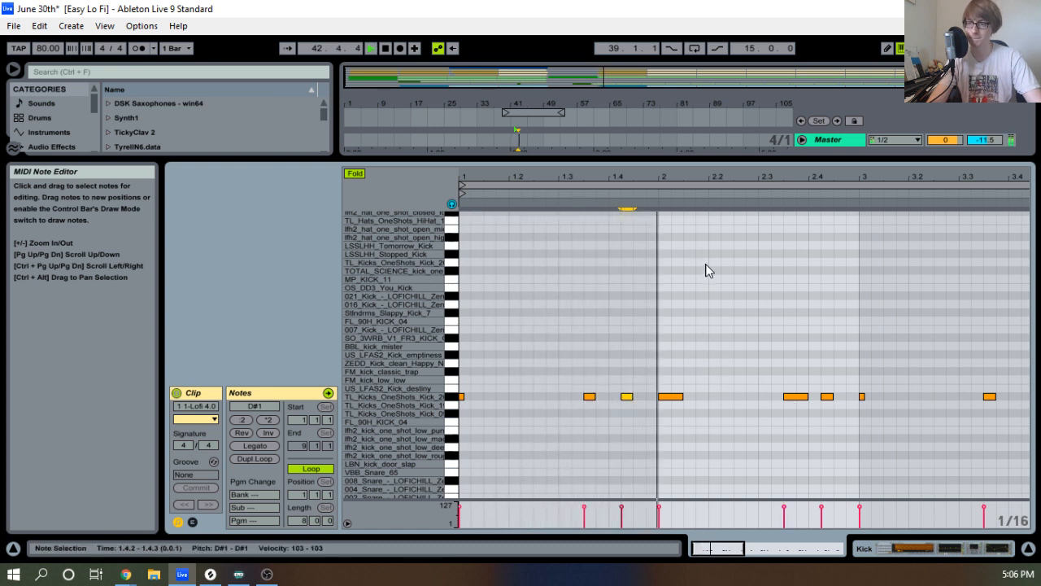
# Add a D2 note to the second Bass clip at 1.4.2, cutting the D#2 note short there, and extend it to bar 2.
pyautogui.moveTo(634, 157); pyautogui.dragTo(596, 429)
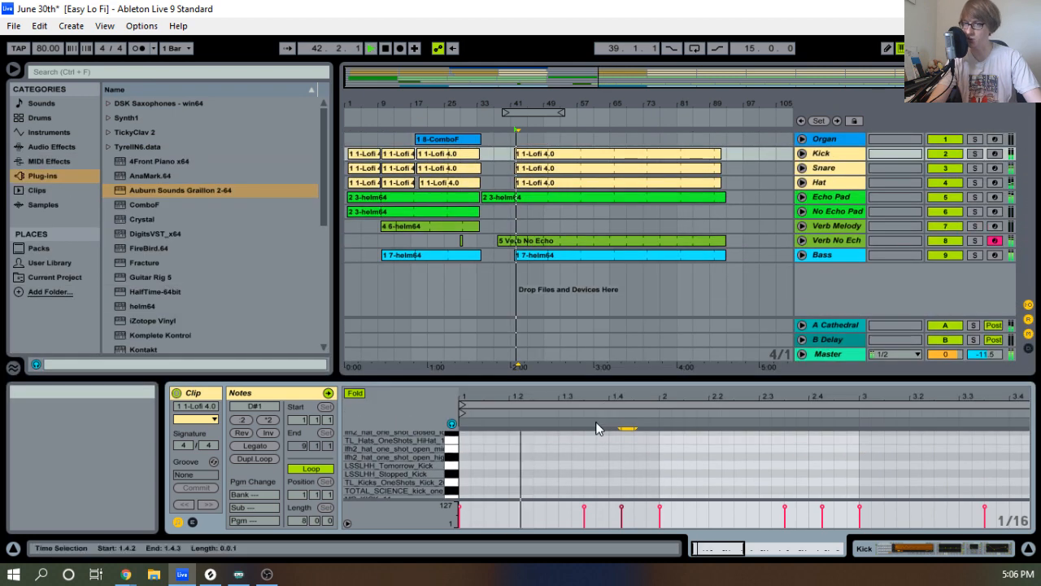
pyautogui.click(541, 168)
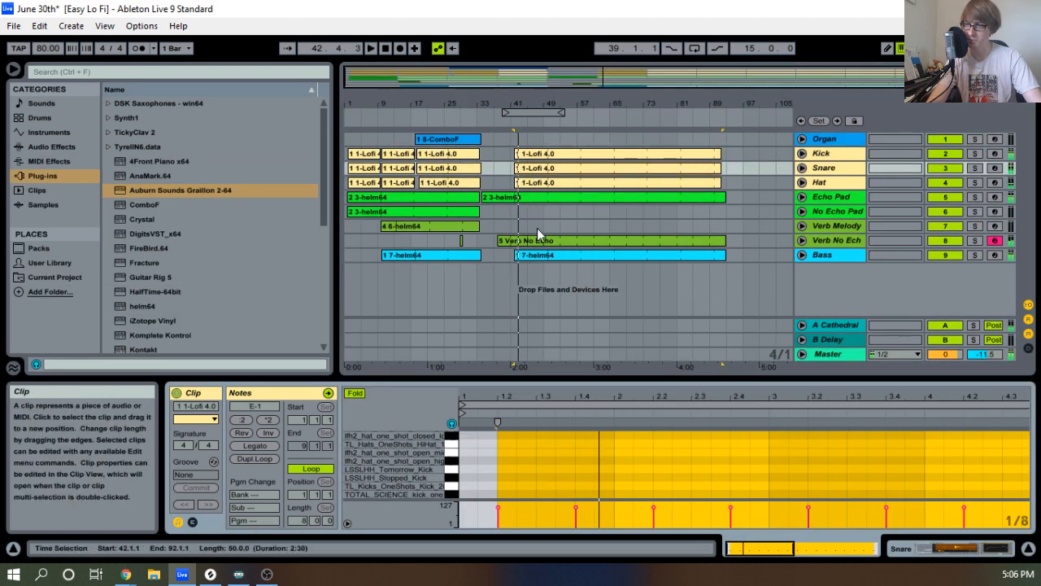
pyautogui.click(539, 255)
pyautogui.moveTo(625, 379); pyautogui.dragTo(624, 160)
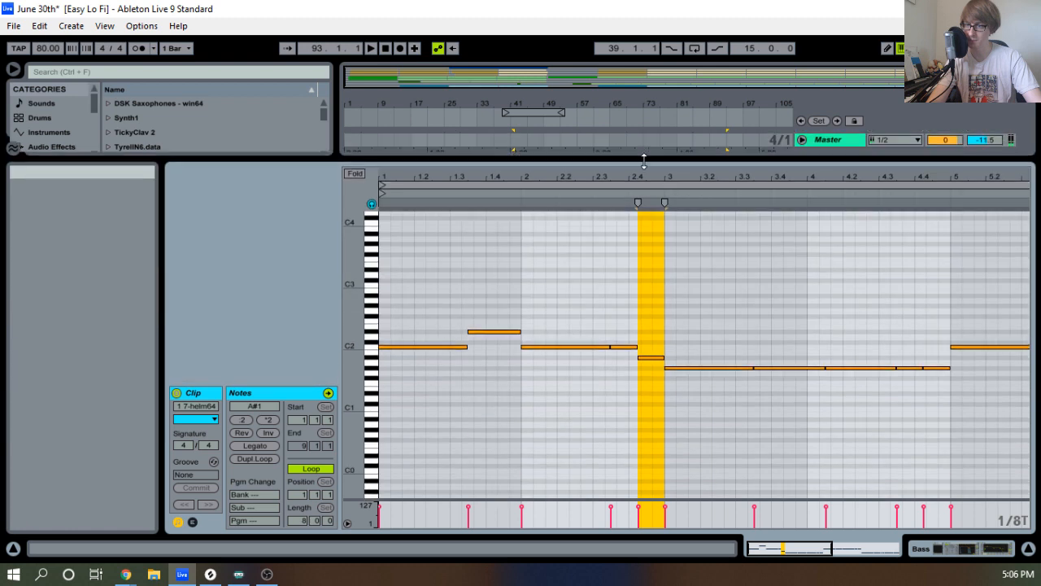
pyautogui.doubleClick(505, 338)
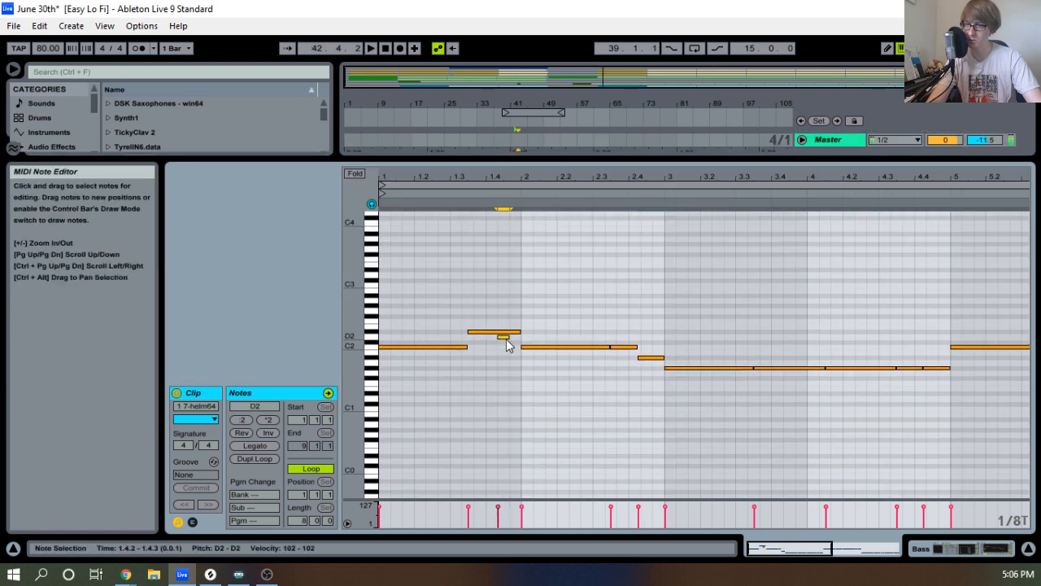
pyautogui.press('space')
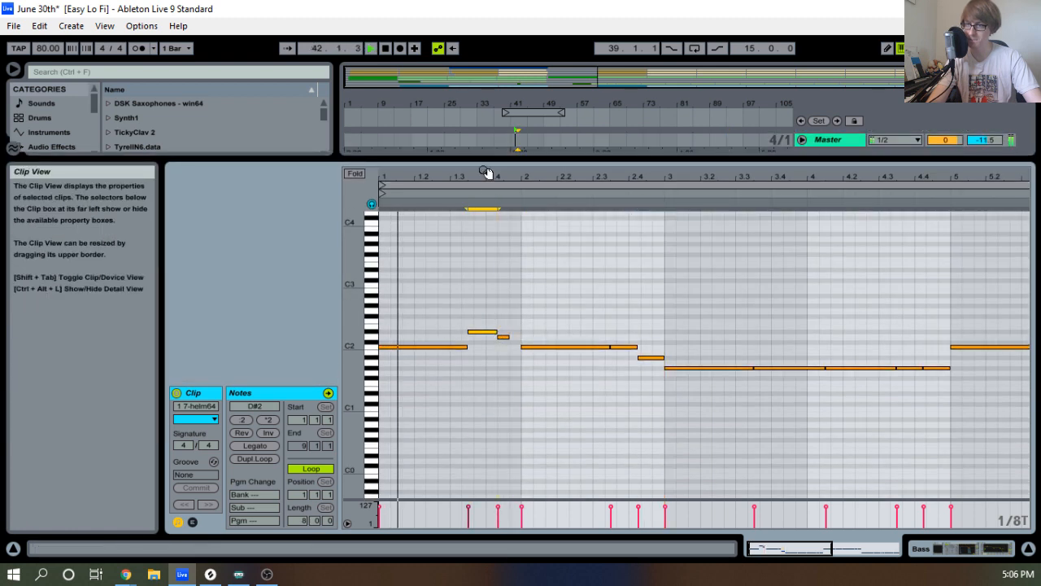
pyautogui.moveTo(489, 175); pyautogui.dragTo(497, 188)
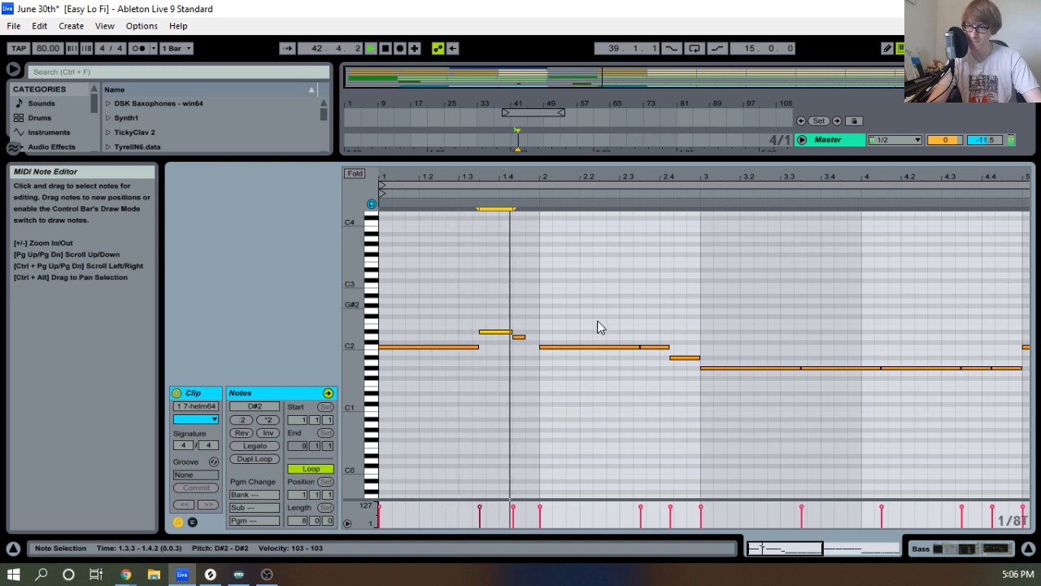
pyautogui.moveTo(523, 337); pyautogui.dragTo(540, 337)
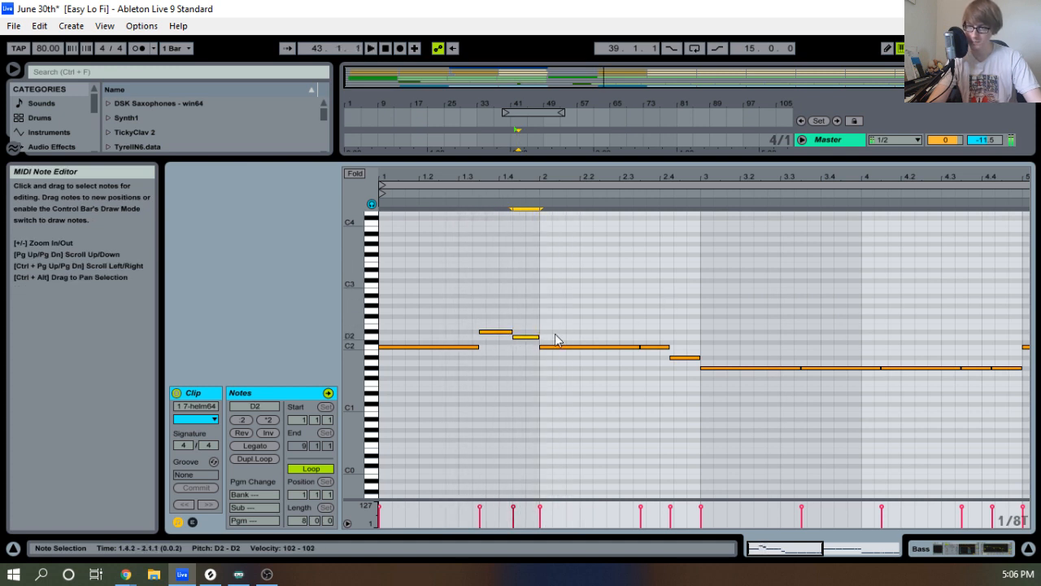
pyautogui.click(580, 316)
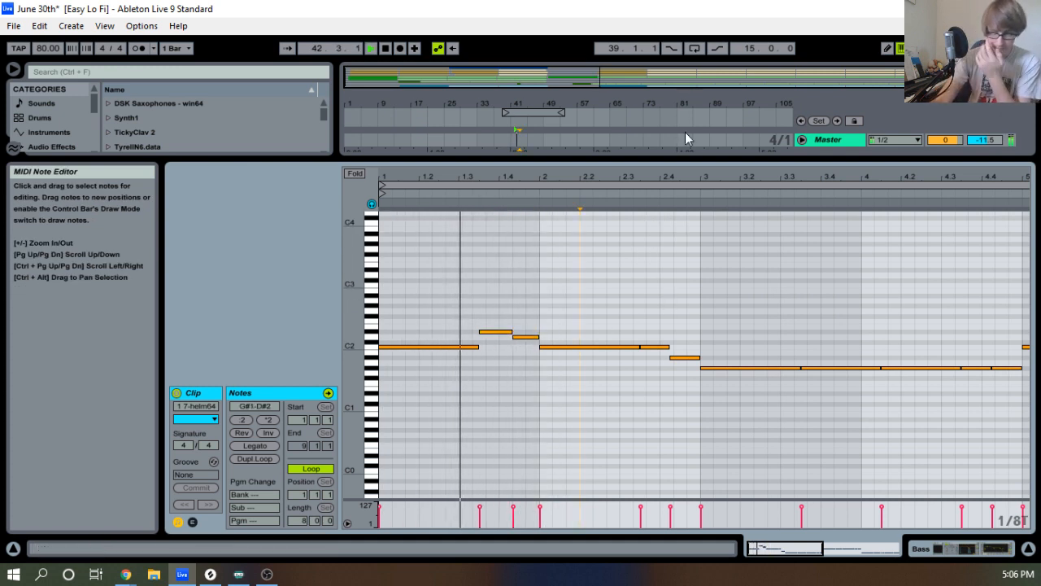
# Lower the bass note at 3.3.3 to F1 and play the opening bars.
pyautogui.moveTo(639, 185); pyautogui.dragTo(561, 213)
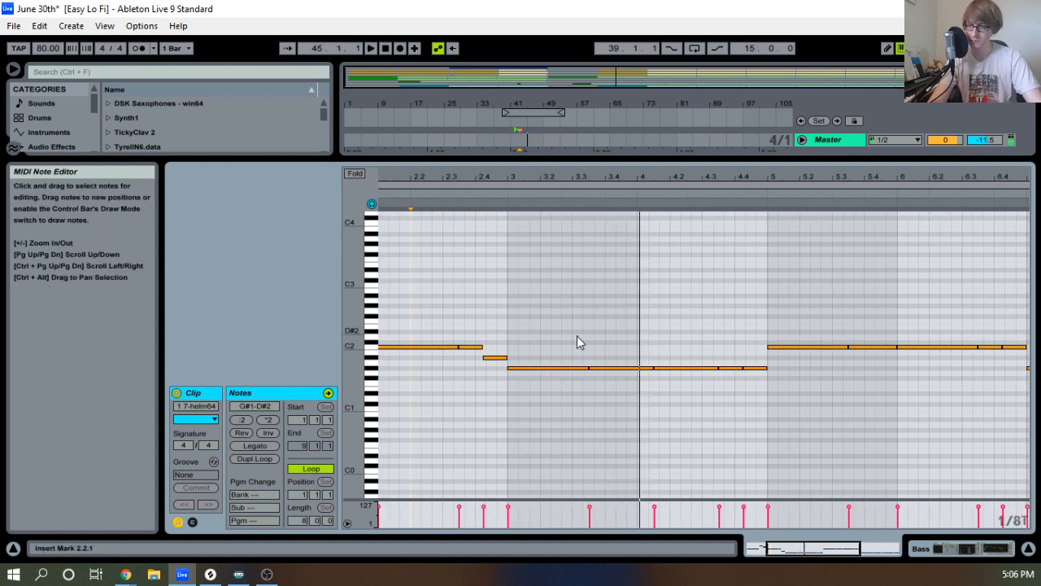
pyautogui.moveTo(555, 344); pyautogui.dragTo(545, 397)
pyautogui.moveTo(605, 344); pyautogui.dragTo(600, 383)
pyautogui.press('Down')
pyautogui.press('Down')
pyautogui.press('Down')
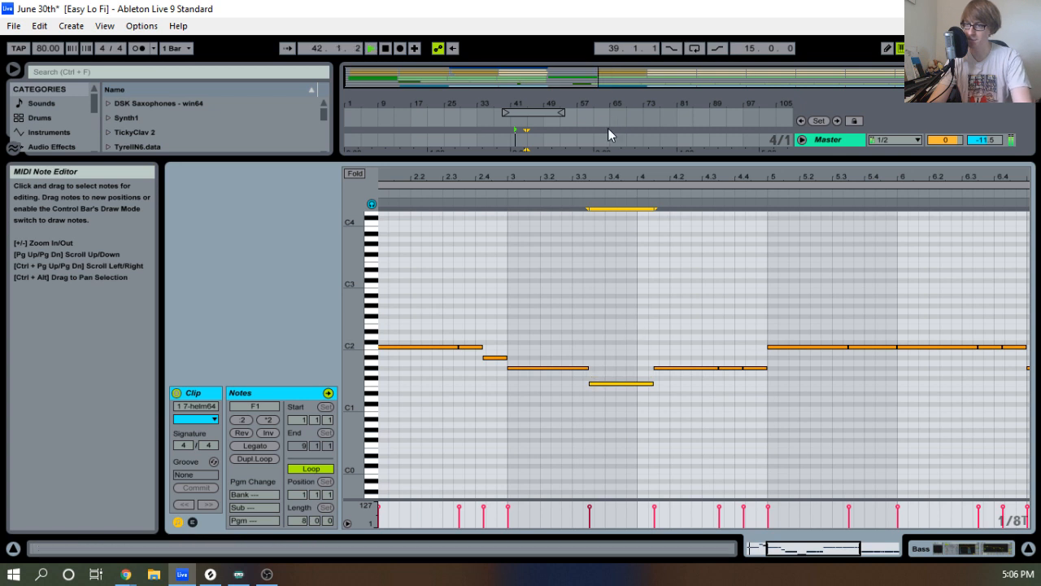
pyautogui.moveTo(608, 173); pyautogui.dragTo(608, 145)
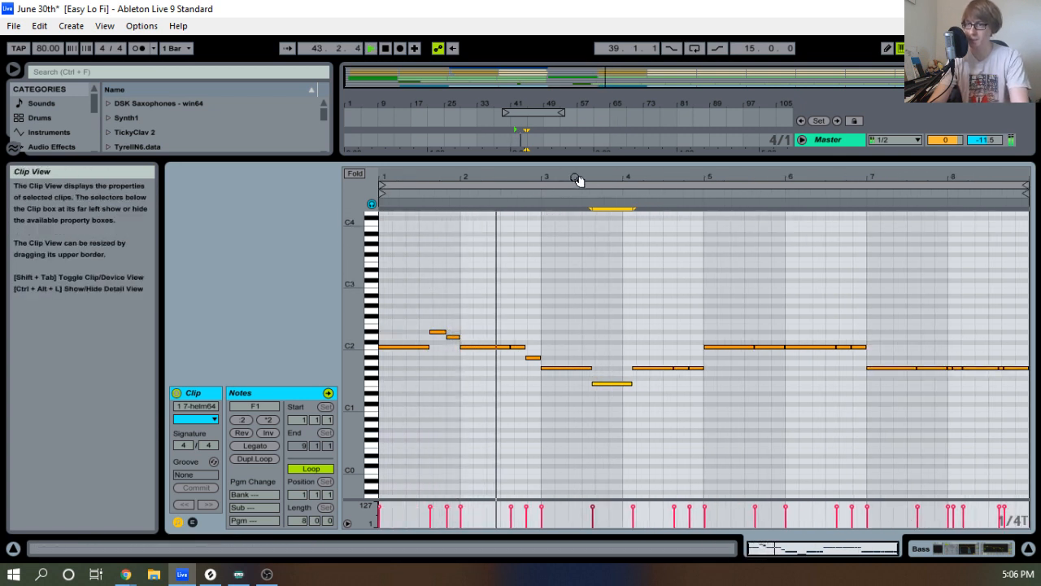
pyautogui.moveTo(577, 179); pyautogui.dragTo(579, 178)
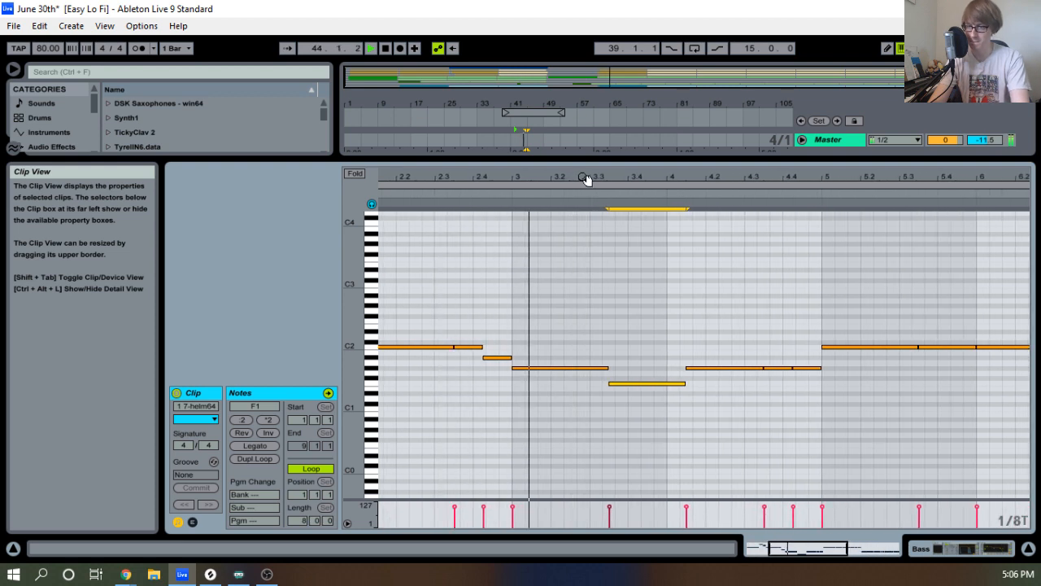
pyautogui.press('space')
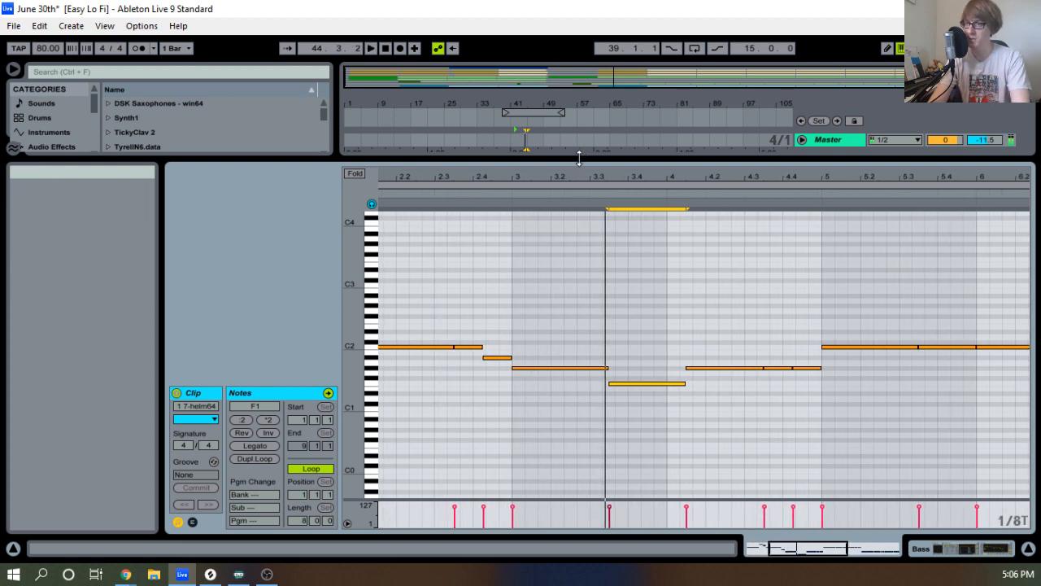
# Delete the kick hit at 2.4.2 from the Kick clip starting at bar 42.
pyautogui.moveTo(580, 157); pyautogui.dragTo(580, 301)
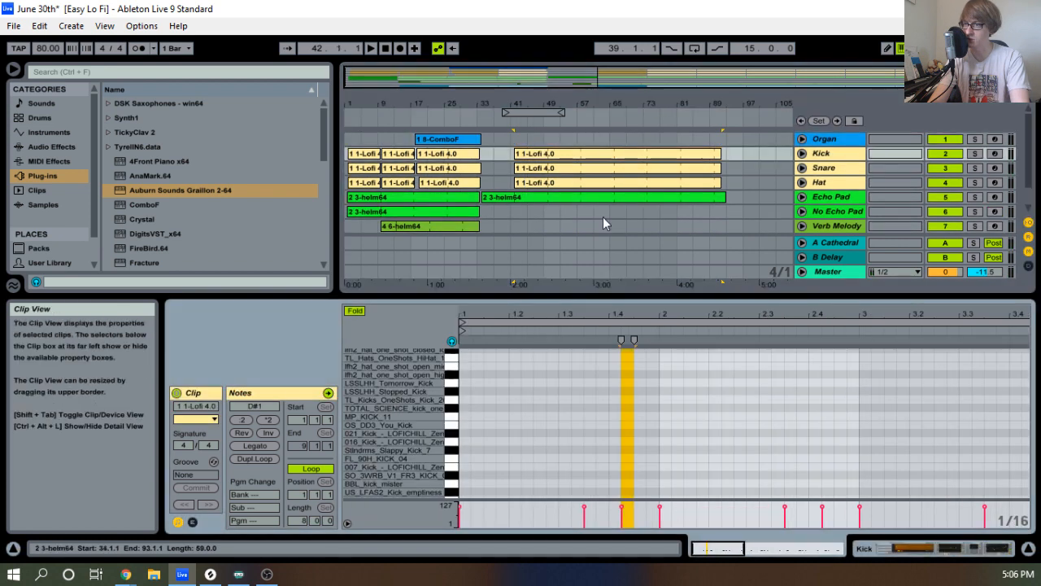
pyautogui.moveTo(638, 226); pyautogui.dragTo(621, 62)
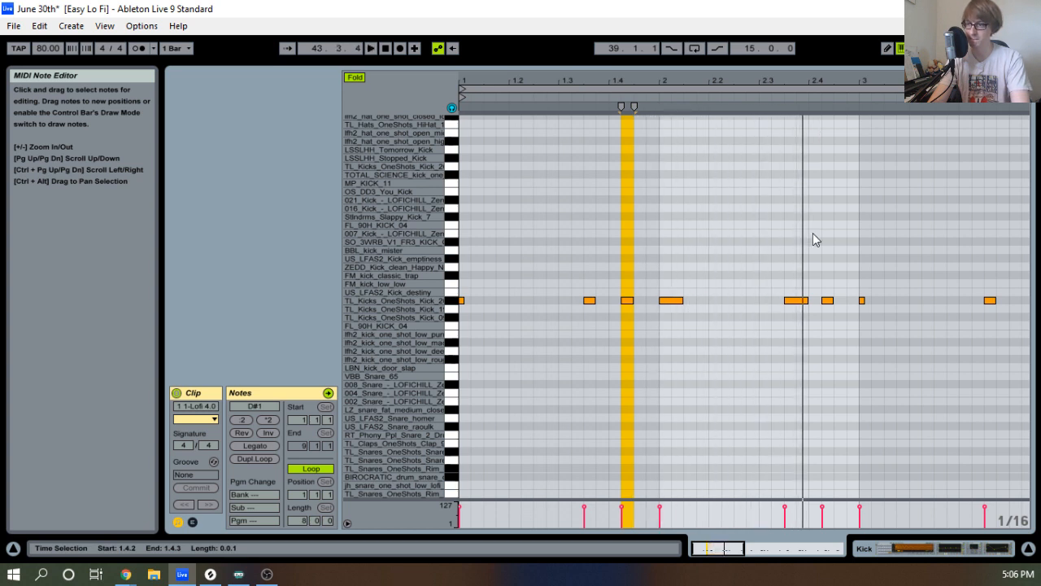
pyautogui.moveTo(820, 262); pyautogui.dragTo(828, 326)
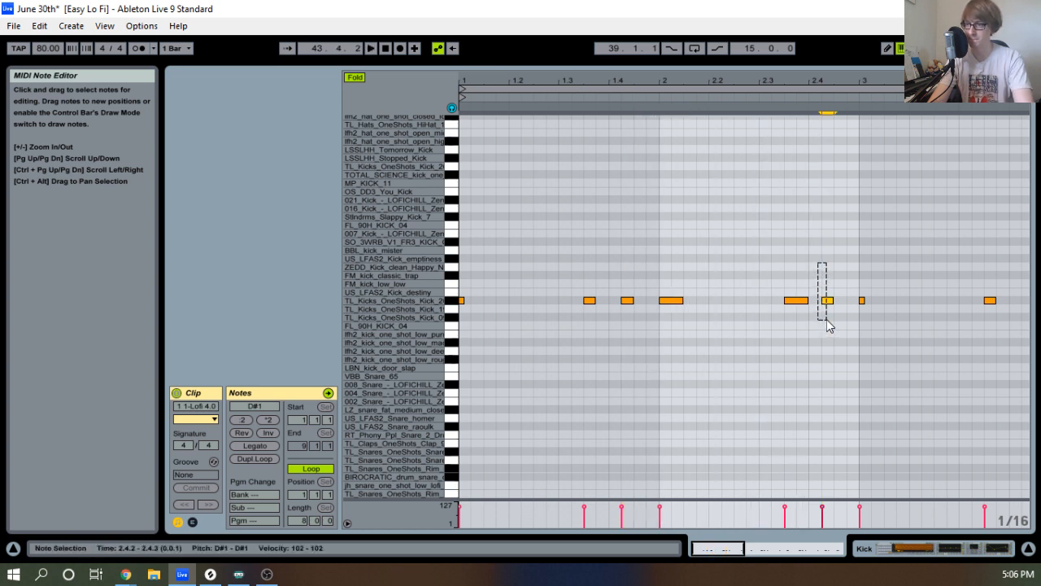
pyautogui.press('Delete')
pyautogui.press('space')
# Lower the bass note at 2.3.3 to A#1 and extend it over the following note to the start of bar 3.
pyautogui.moveTo(730, 65); pyautogui.dragTo(614, 438)
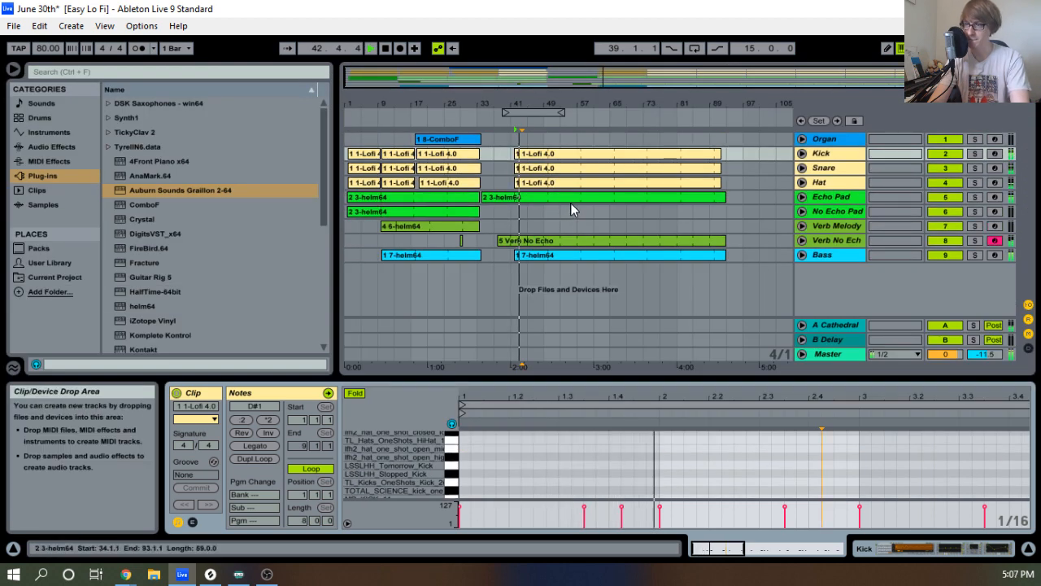
pyautogui.click(575, 256)
pyautogui.press('space')
pyautogui.moveTo(604, 392); pyautogui.dragTo(640, 122)
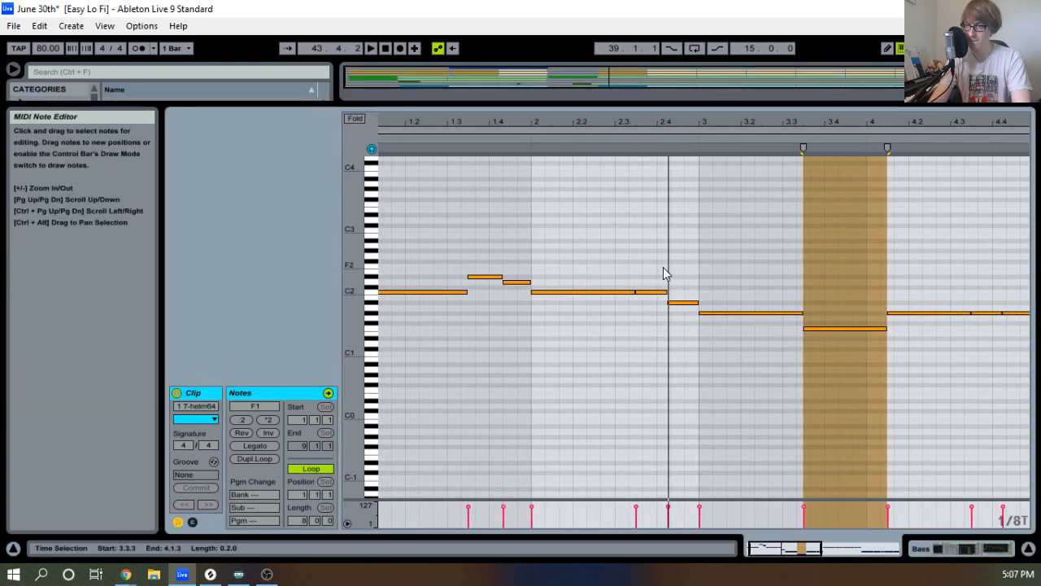
pyautogui.click(659, 293)
pyautogui.moveTo(665, 302); pyautogui.dragTo(696, 303)
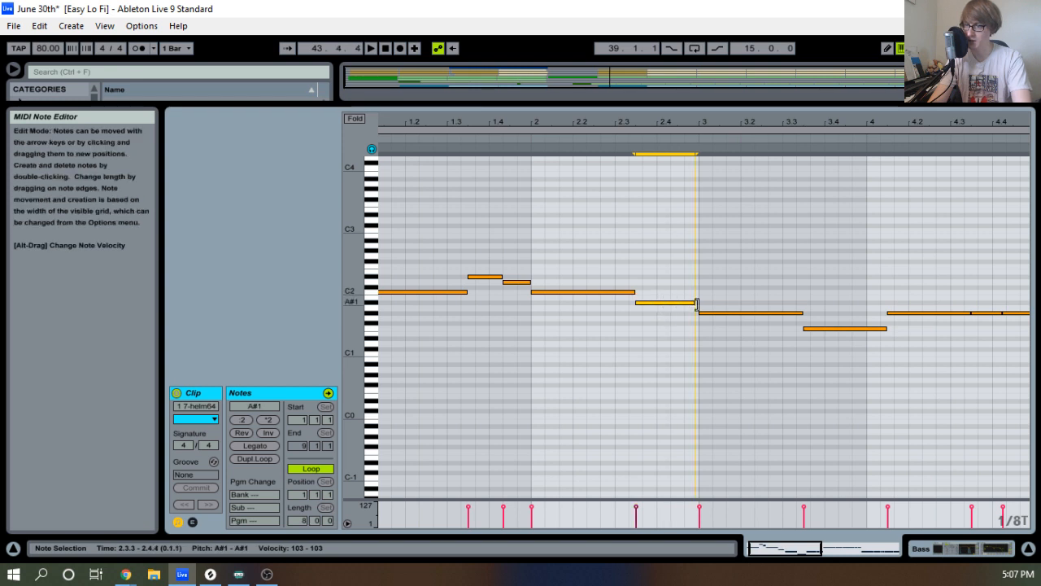
pyautogui.click(765, 274)
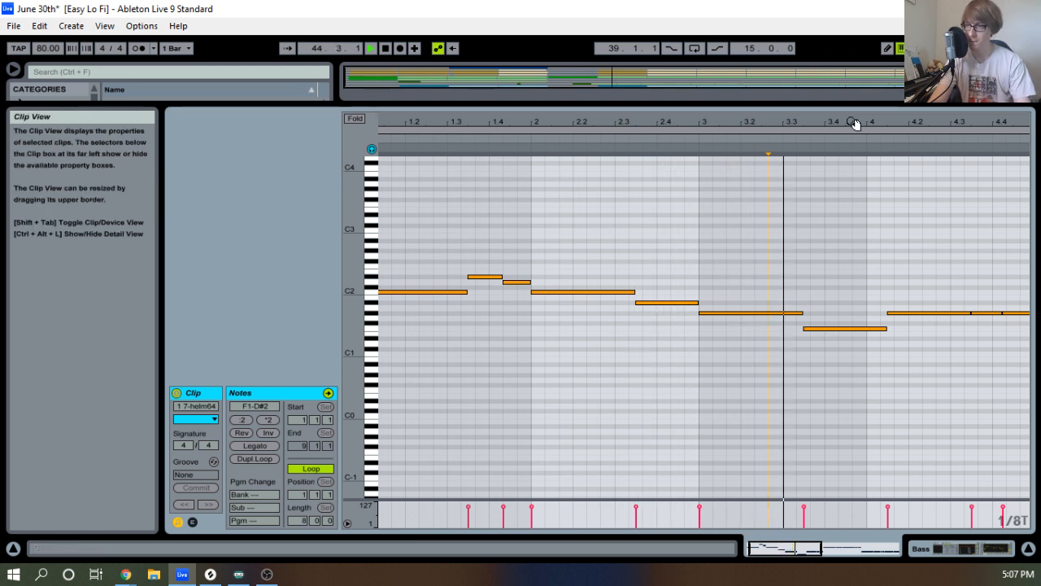
pyautogui.press('space')
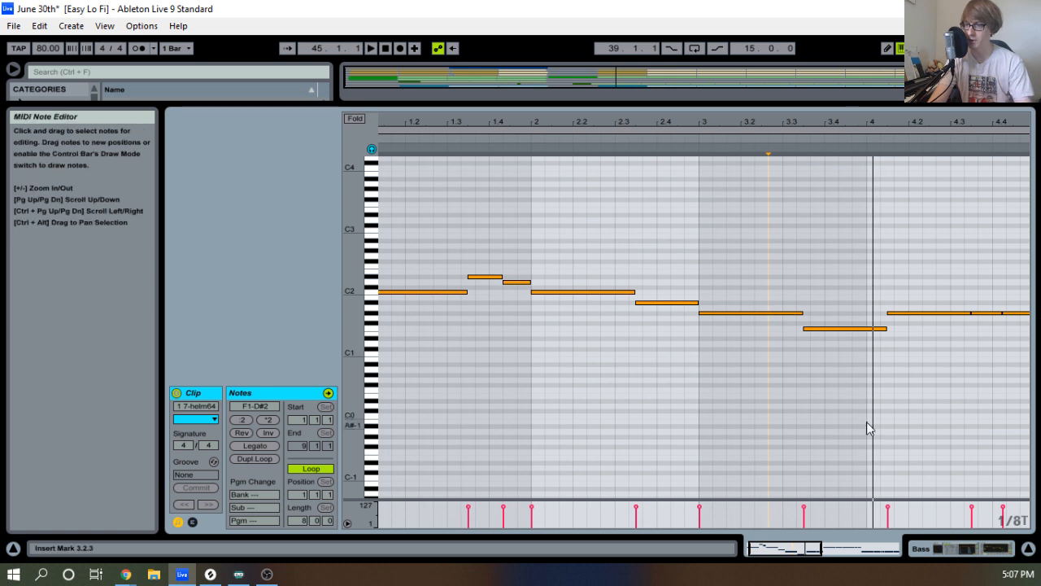
# Try the bass note at 3.3.3 at A#1 and play the opening bars.
pyautogui.click(843, 328)
pyautogui.press('Up')
pyautogui.press('Up')
pyautogui.press('Up')
pyautogui.press('Up')
pyautogui.press('Up')
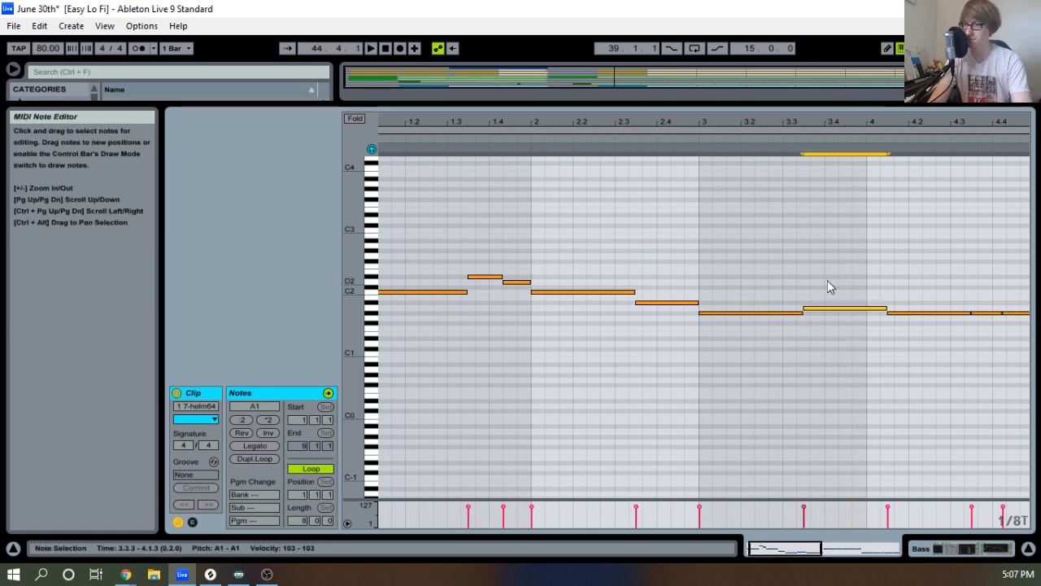
pyautogui.press('space')
pyautogui.moveTo(721, 121); pyautogui.dragTo(616, 118)
pyautogui.press('space')
# Play the first bars of the second section repeatedly to check the new bass line against the kick.
pyautogui.moveTo(598, 263); pyautogui.dragTo(654, 261)
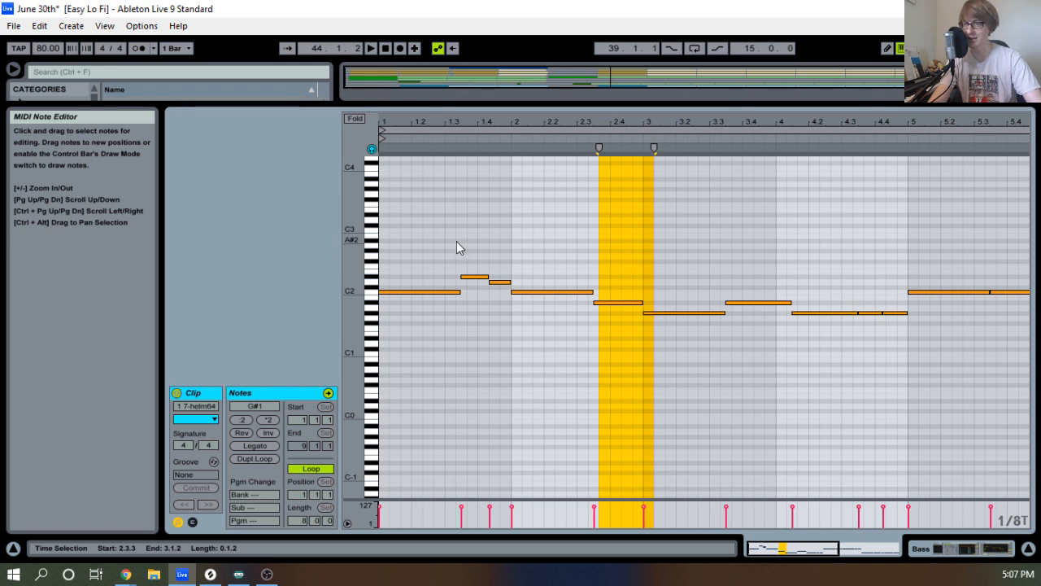
pyautogui.moveTo(456, 241); pyautogui.dragTo(509, 315)
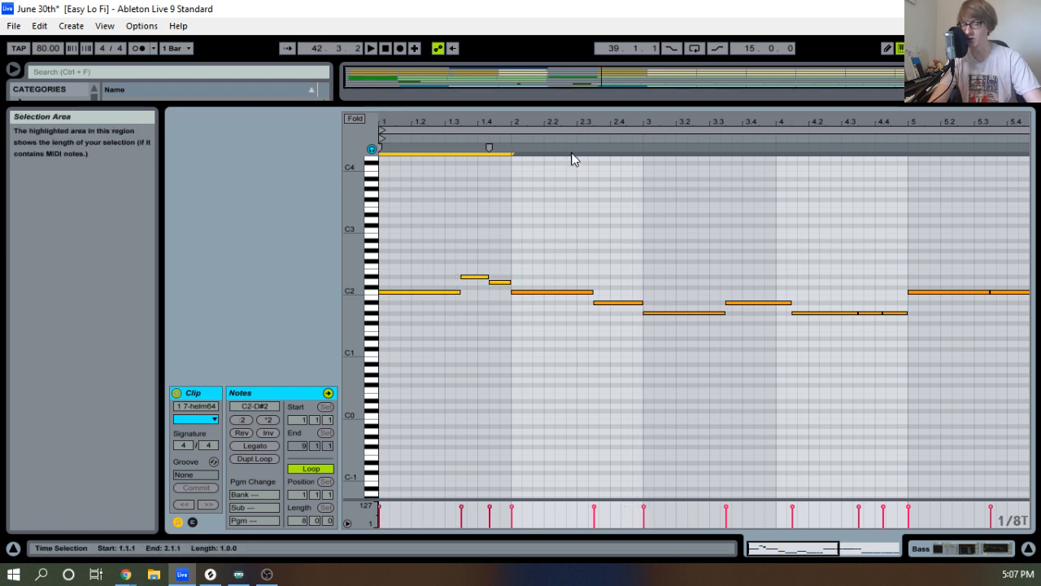
pyautogui.click(621, 152)
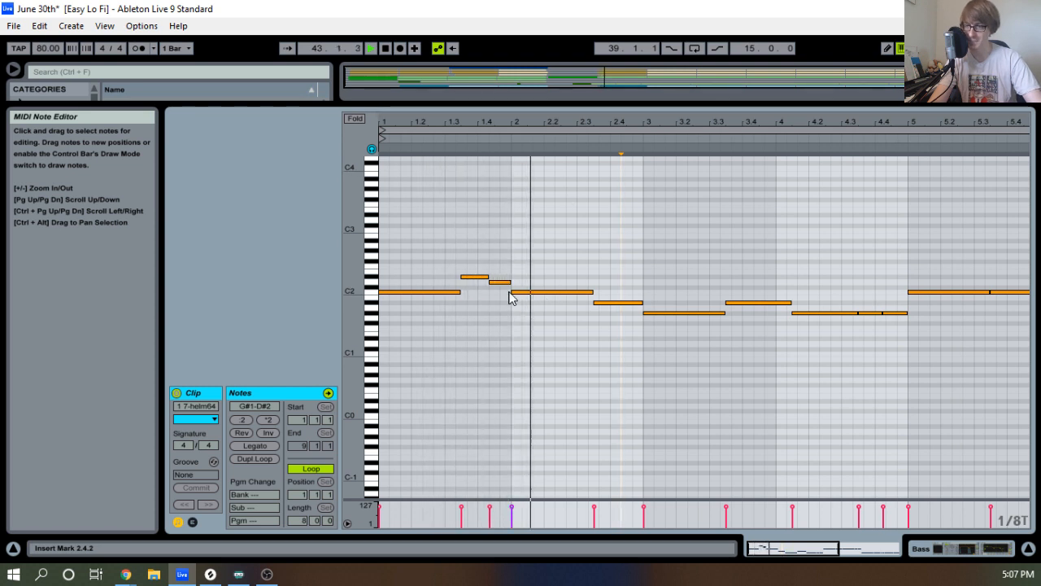
pyautogui.press('space')
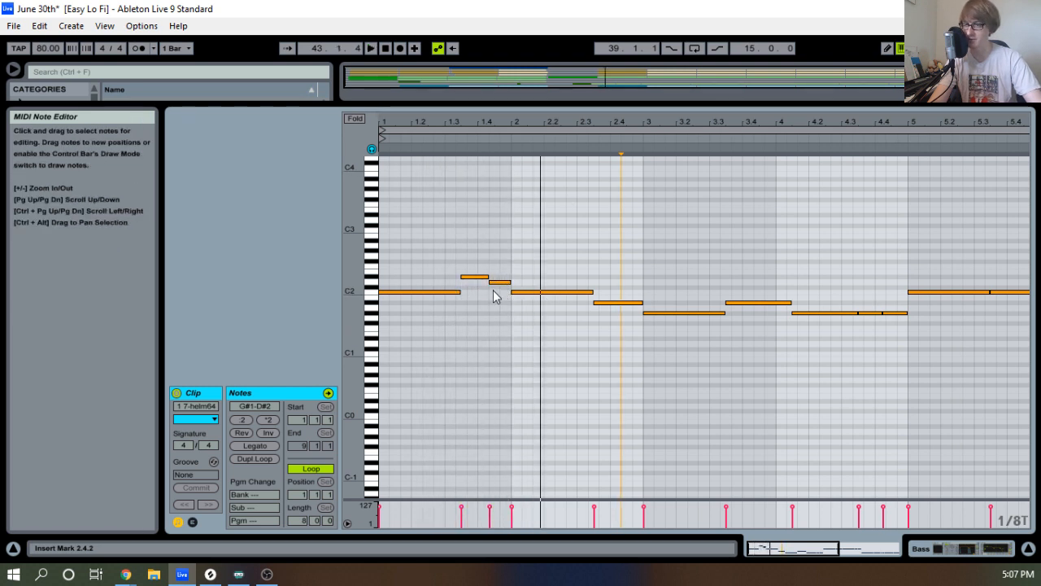
pyautogui.press('space')
pyautogui.moveTo(521, 118); pyautogui.dragTo(540, 175)
pyautogui.press('space')
pyautogui.press('space')
pyautogui.click(521, 352)
pyautogui.press('space')
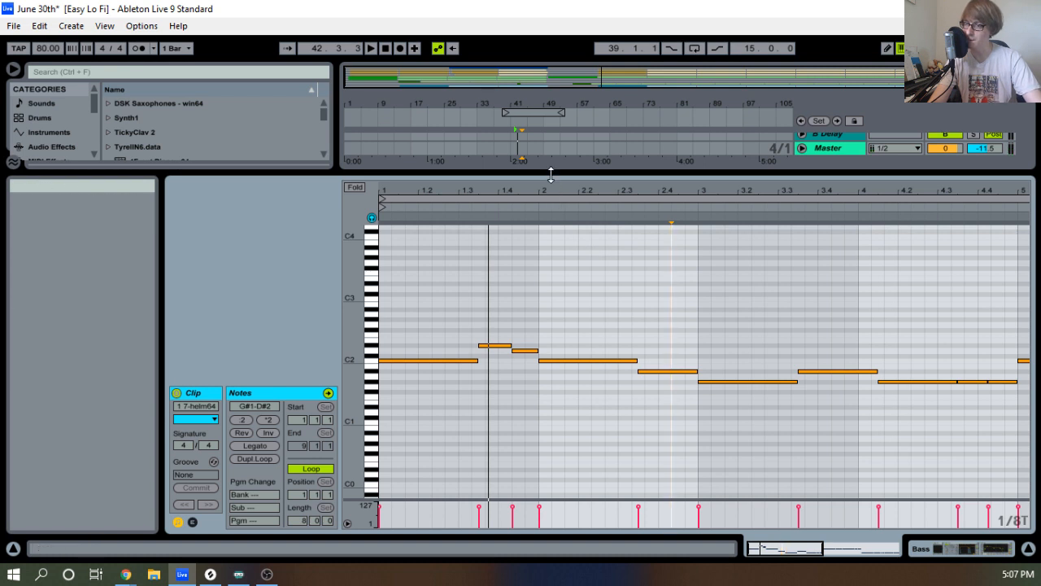
# Undo the pitch change of the bass note at 3.3.3 and the lengthening of the note at 2.3.3.
pyautogui.hotkey('ctrl', 'z')
pyautogui.hotkey('ctrl', 'z')
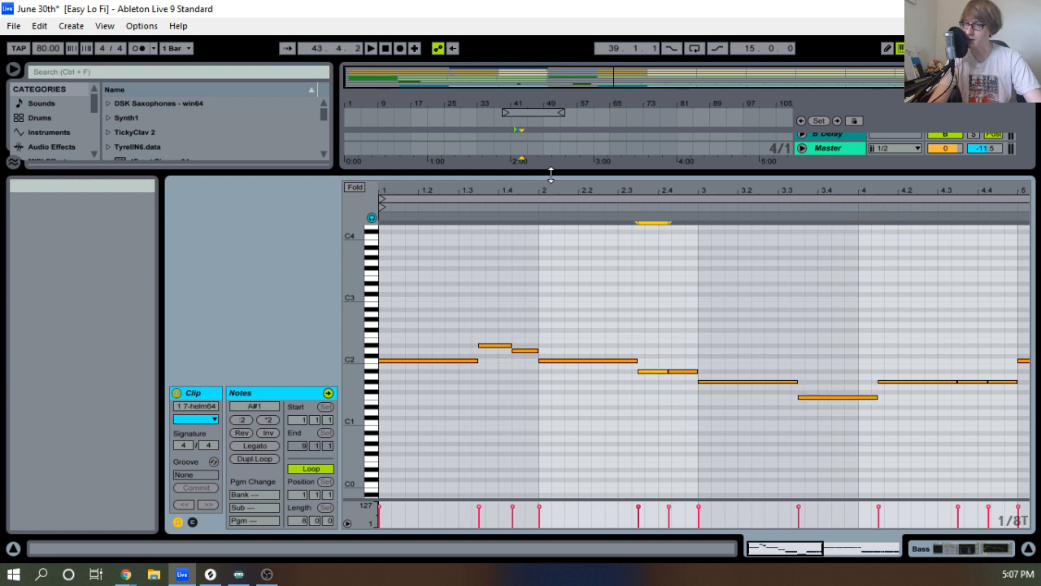
# Undo the recent bass note changes in bars 1 to 3, enlarge the note editor and stop playback.
pyautogui.hotkey('ctrl', 'z')
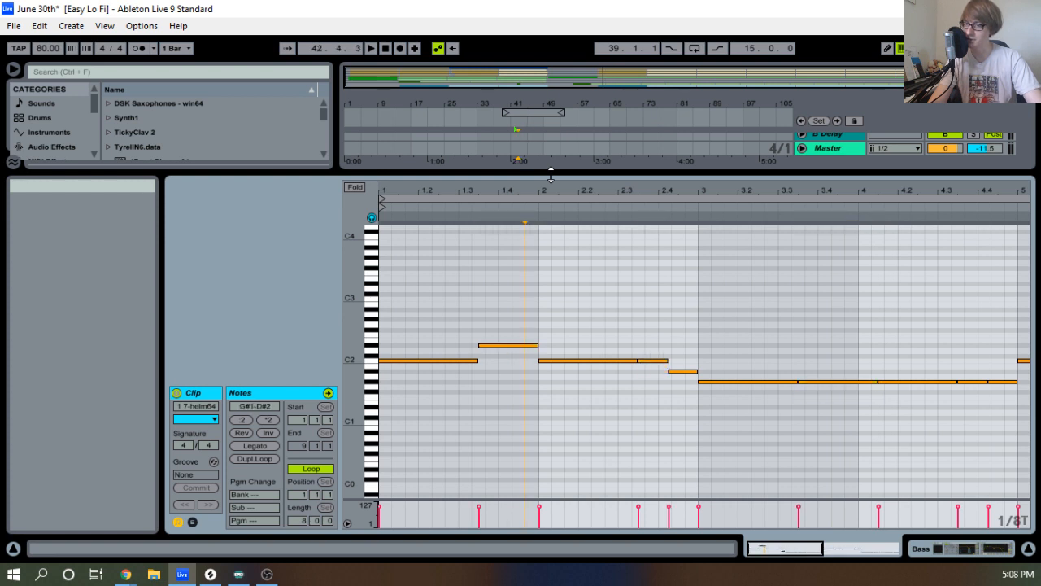
pyautogui.moveTo(551, 175); pyautogui.dragTo(592, 130)
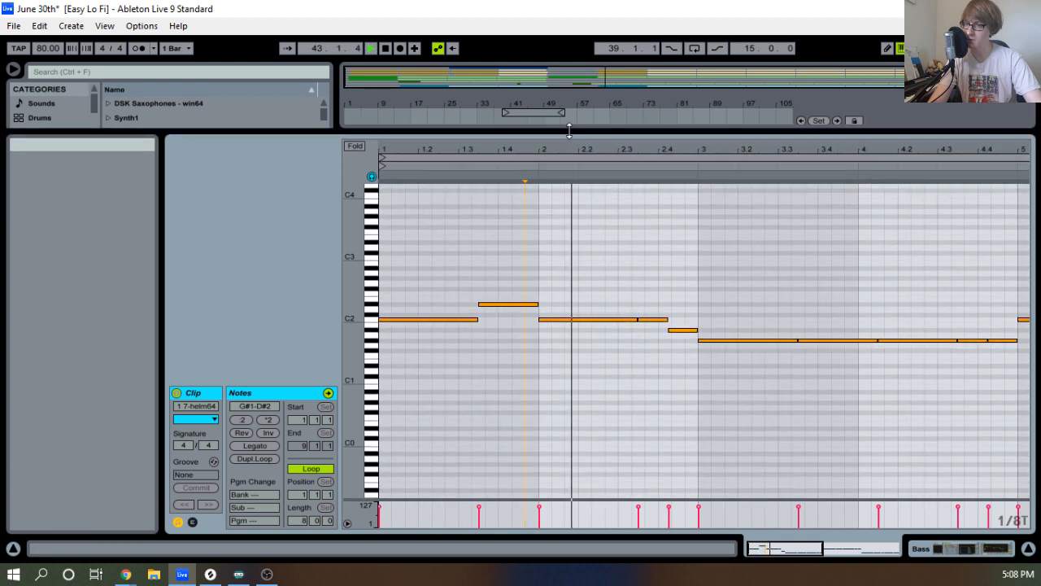
pyautogui.press('space')
# Raise the bass note at 2.3.3 to D#2 and the one at 2.4.2 to D2, and play the clip.
pyautogui.moveTo(684, 275); pyautogui.dragTo(652, 350)
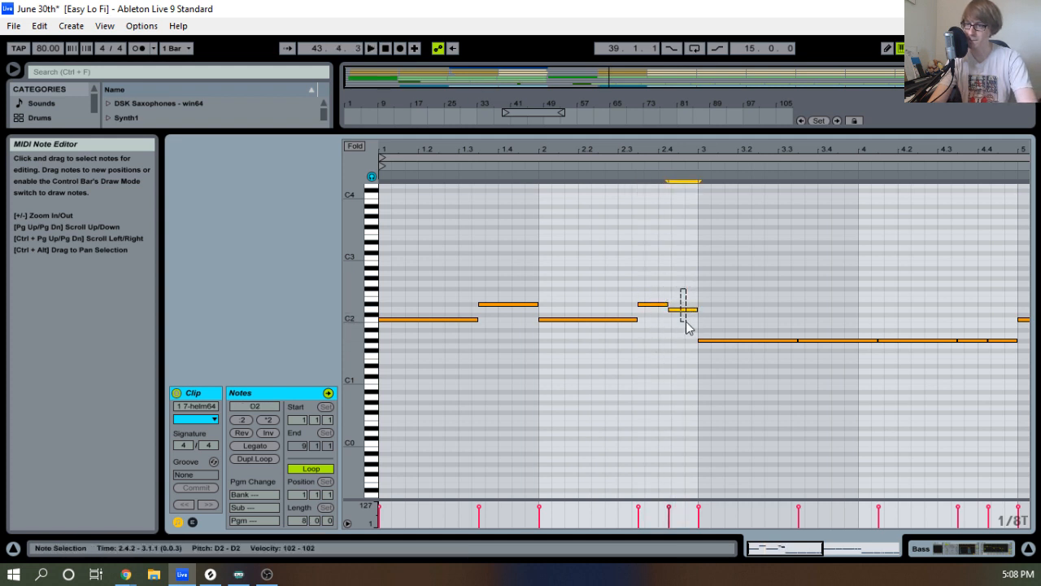
pyautogui.moveTo(717, 363); pyautogui.dragTo(741, 333)
pyautogui.press('space')
pyautogui.click(745, 224)
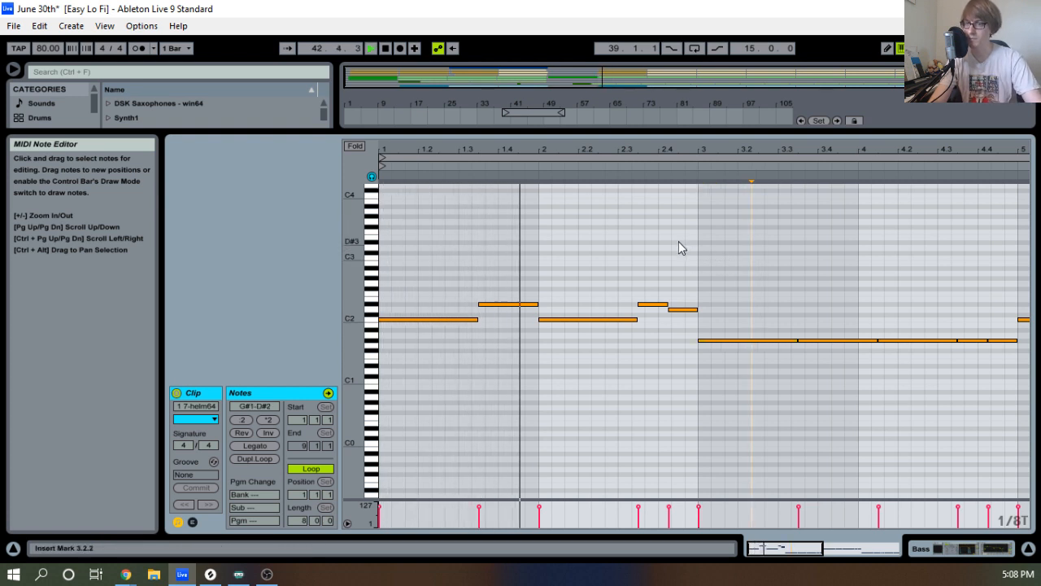
# Lower the bass note at 1.3.3 to A#1 and play the opening bars.
pyautogui.click(512, 290)
pyautogui.press('space')
pyautogui.click(512, 304)
pyautogui.press('Down')
pyautogui.press('Down')
pyautogui.press('Down')
pyautogui.press('Down')
pyautogui.press('Down')
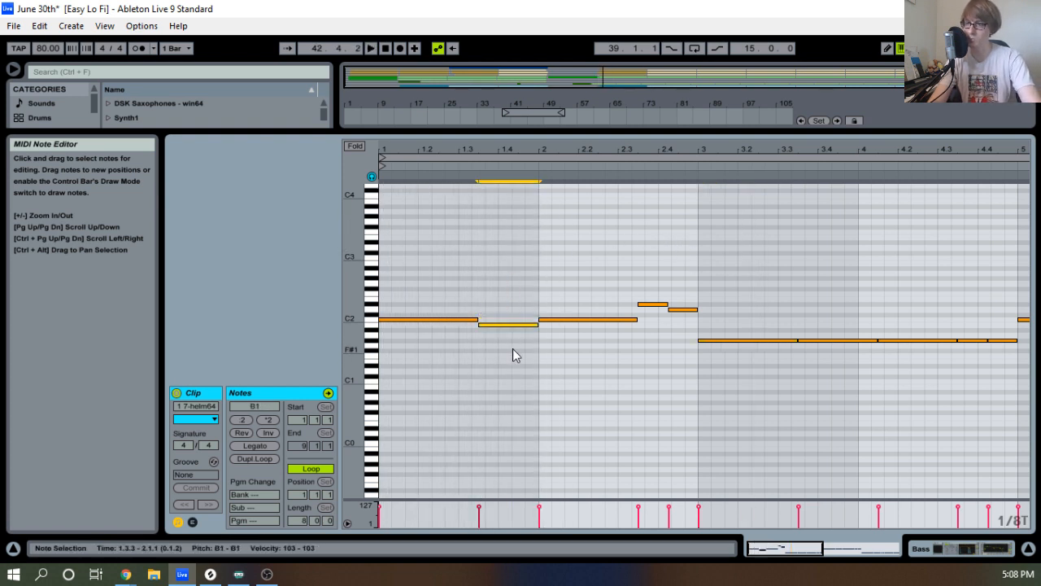
pyautogui.click(528, 285)
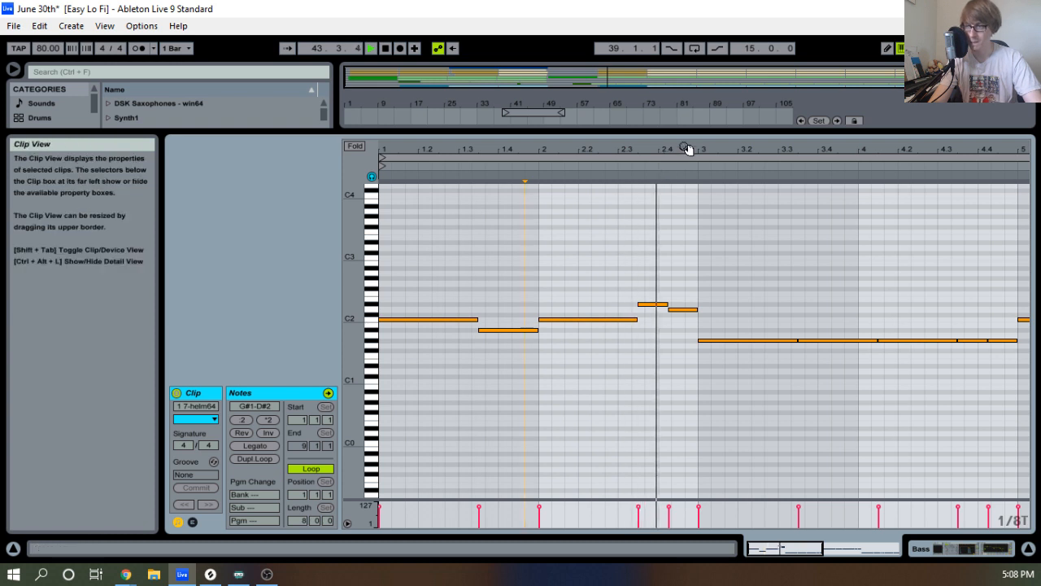
pyautogui.moveTo(542, 150); pyautogui.dragTo(578, 142)
pyautogui.press('space')
# Try the bass note at 3.3.3 at G1 and play from bar 3.
pyautogui.click(650, 341)
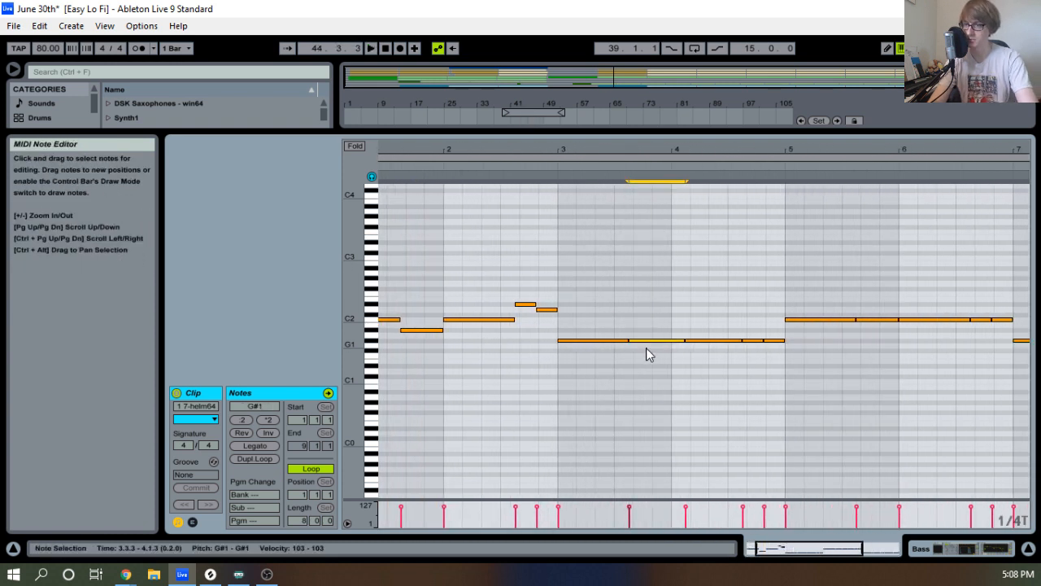
pyautogui.click(561, 188)
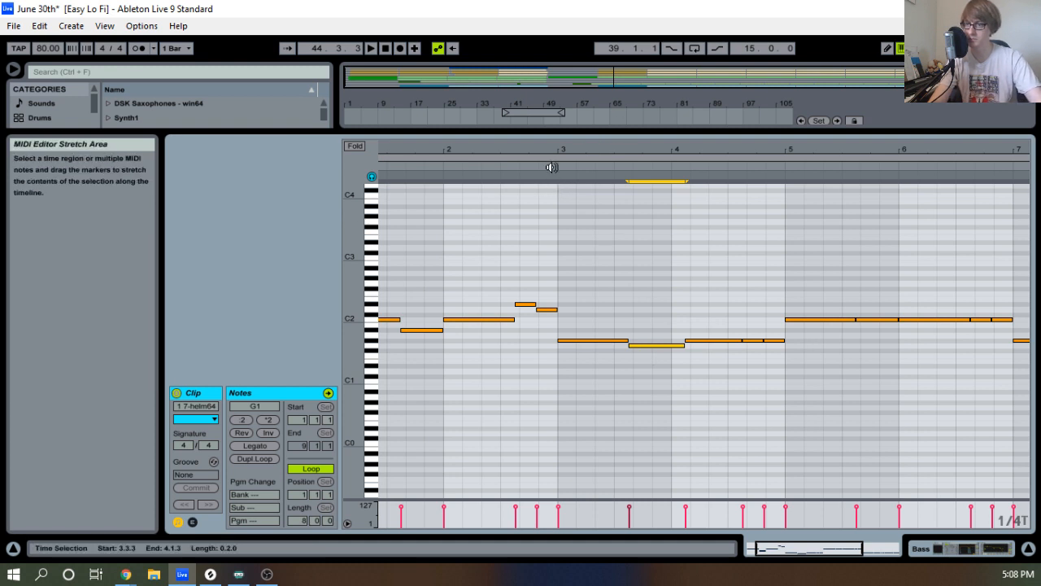
pyautogui.press('space')
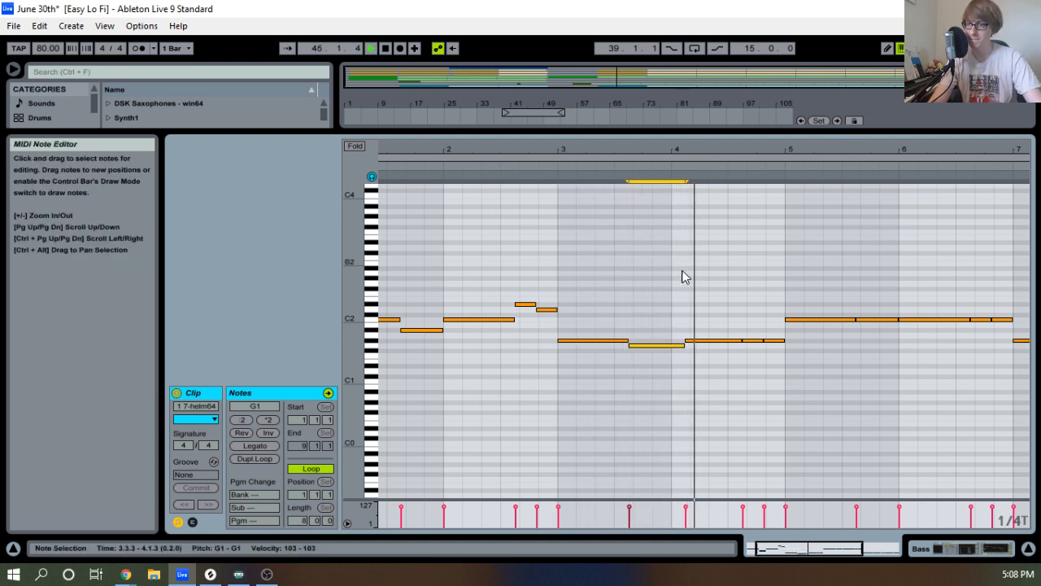
pyautogui.press('space')
# Try the bass note at 3.3.3 at A#1 and listen from bar 3.
pyautogui.click(666, 346)
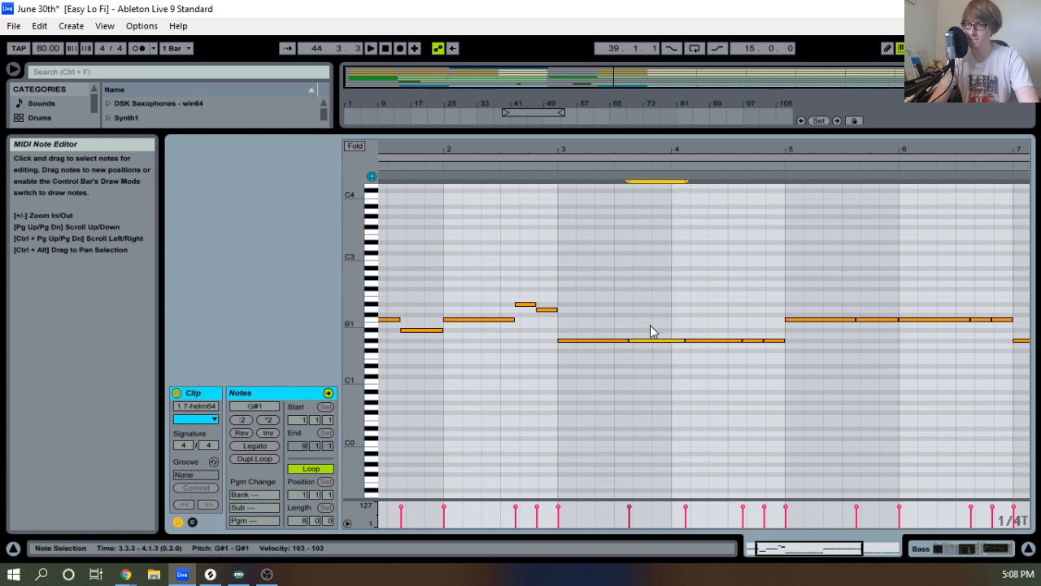
pyautogui.click(558, 168)
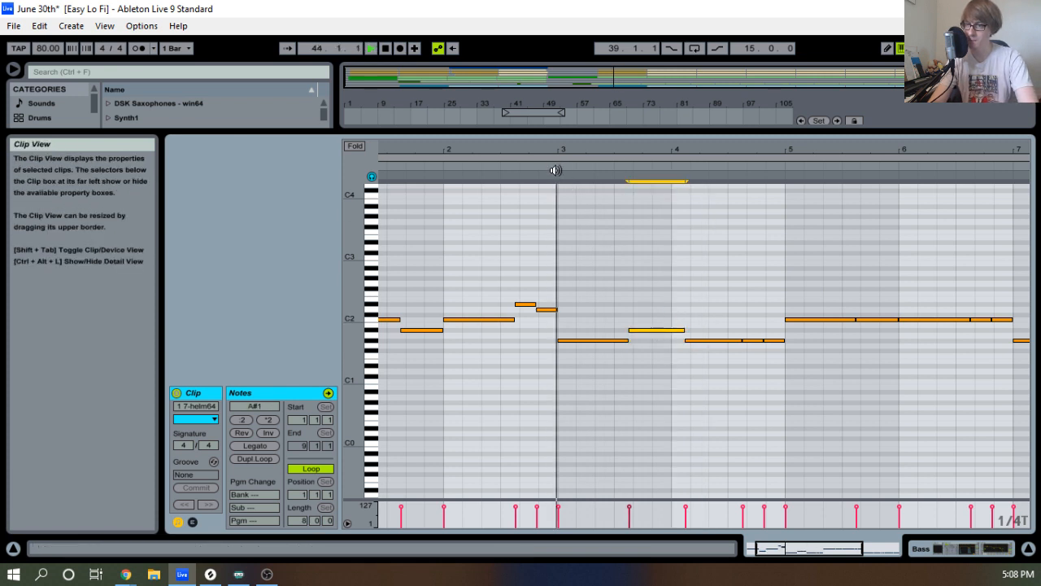
pyautogui.moveTo(697, 144); pyautogui.dragTo(667, 173)
pyautogui.press('space')
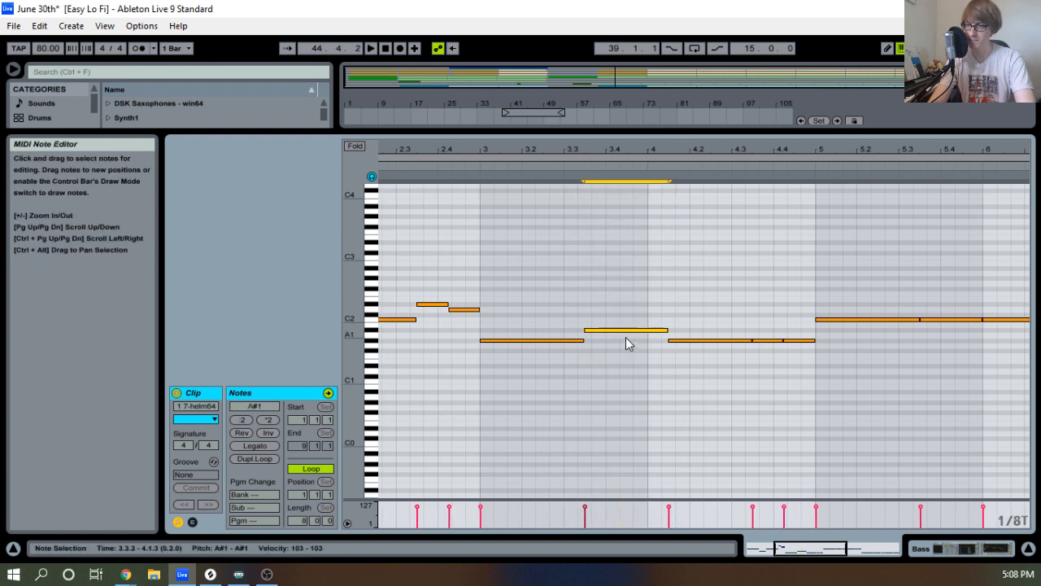
# Return the bass note at 3.3.3 to G#1 and play the passage.
pyautogui.press('Down')
pyautogui.press('Down')
pyautogui.press('space')
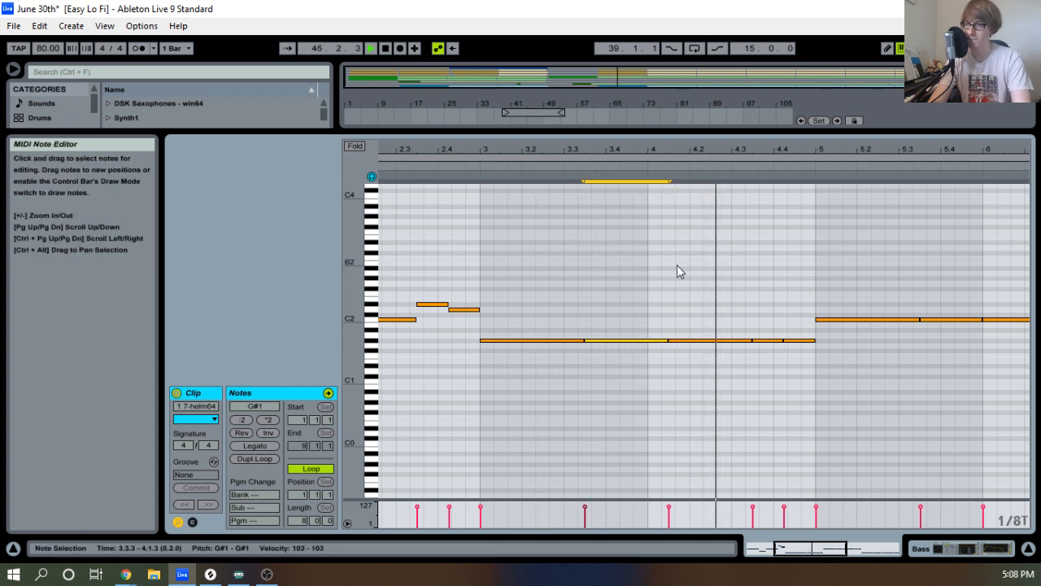
pyautogui.press('space')
# Delete the bass note at 3.3.3, extend the bar 3 note to 4.1.2 and play the passage.
pyautogui.moveTo(653, 294); pyautogui.dragTo(642, 345)
pyautogui.press('Delete')
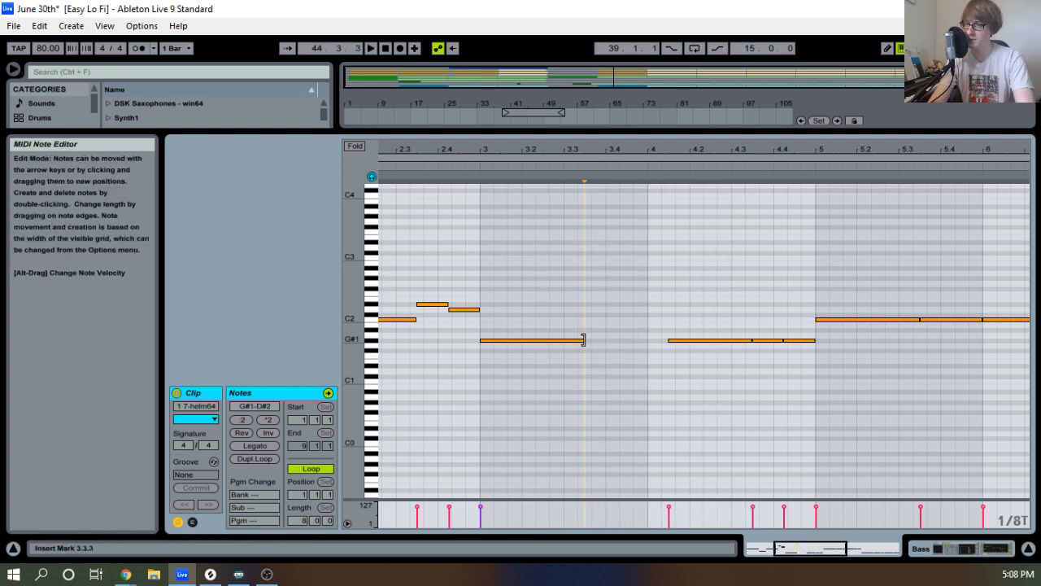
pyautogui.moveTo(581, 339); pyautogui.dragTo(629, 340)
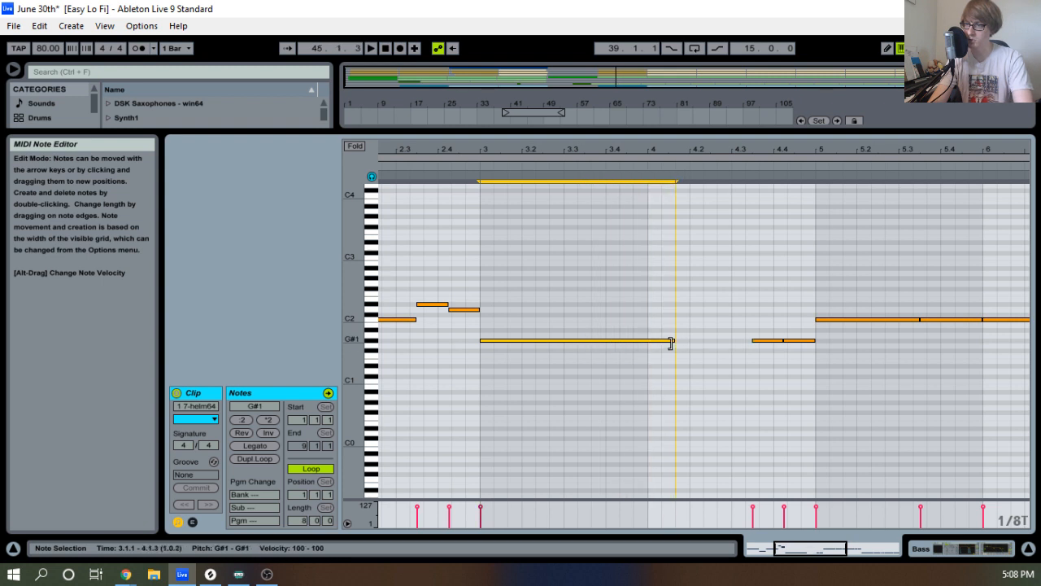
pyautogui.press('space')
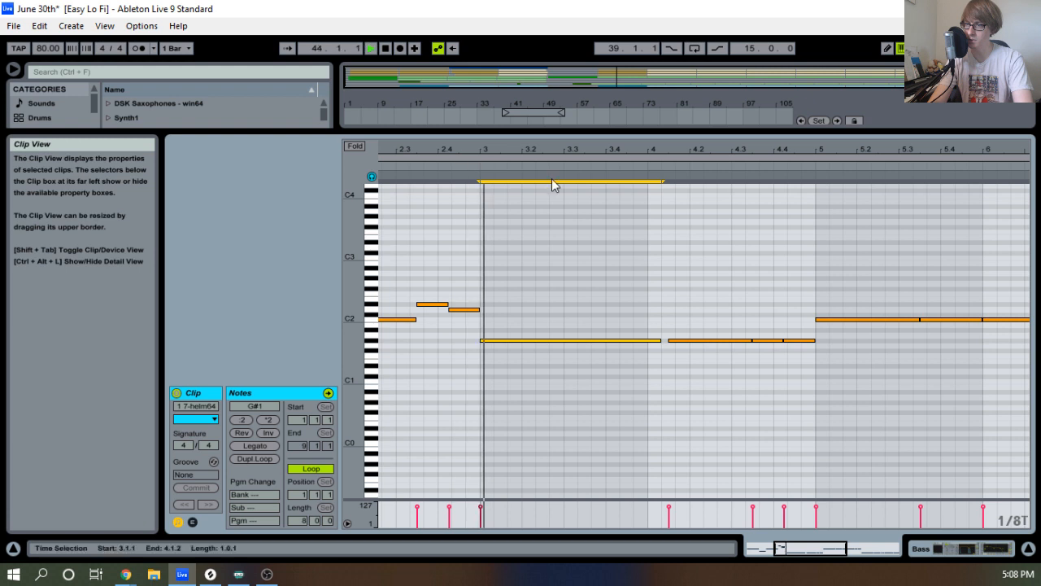
pyautogui.click(679, 161)
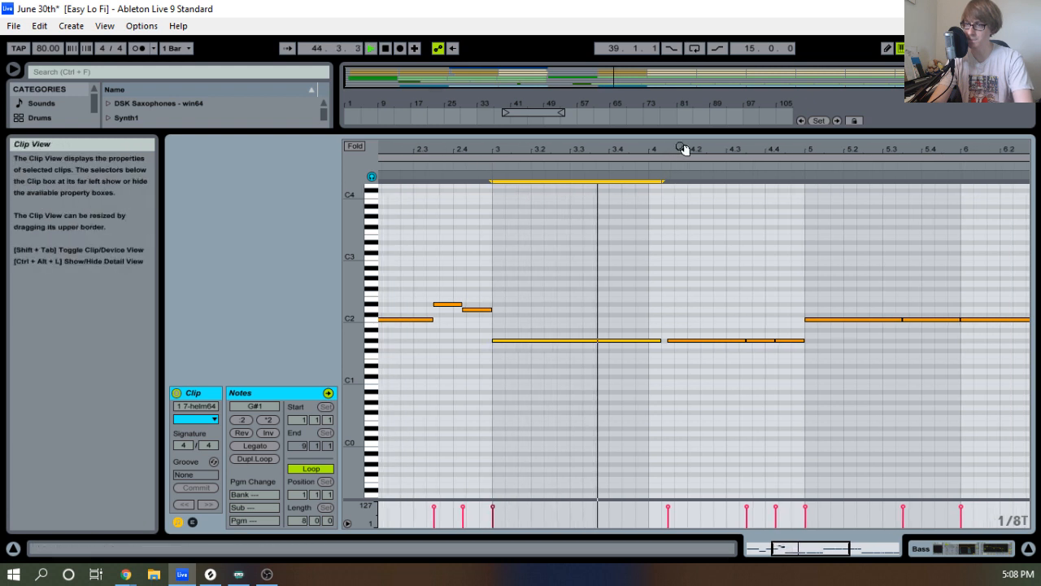
pyautogui.moveTo(688, 150); pyautogui.dragTo(687, 182)
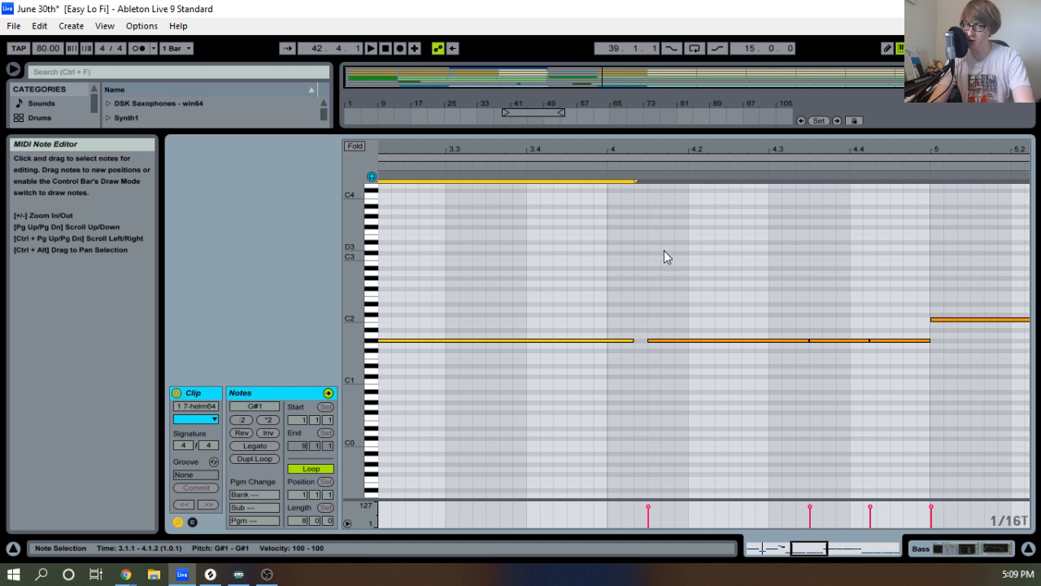
# Delete the bass note at 4.1.3 and extend the bar 3 note to the note at 4.3.3.
pyautogui.moveTo(671, 291); pyautogui.dragTo(686, 396)
pyautogui.press('Delete')
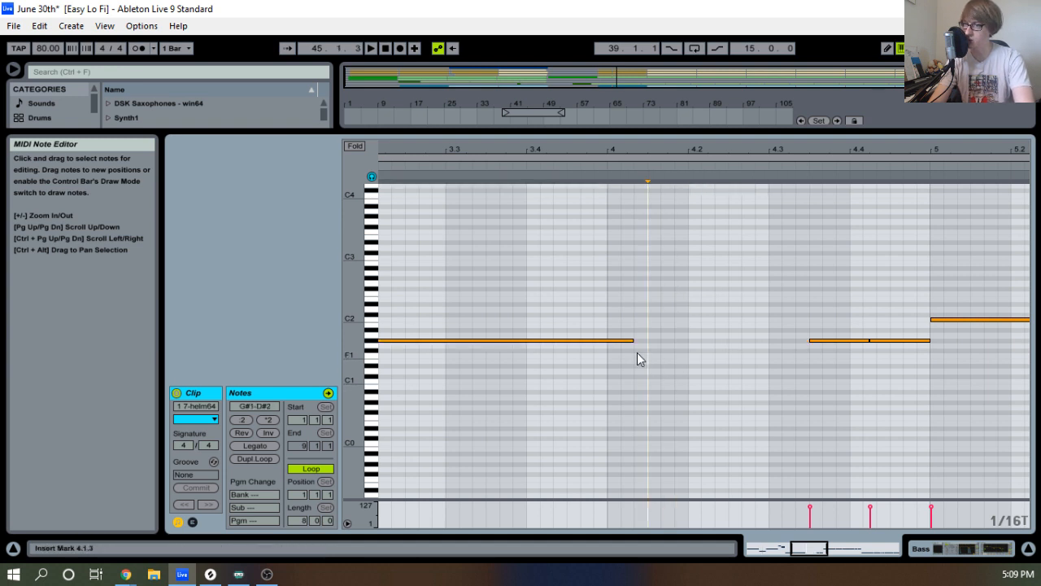
pyautogui.moveTo(631, 340); pyautogui.dragTo(759, 357)
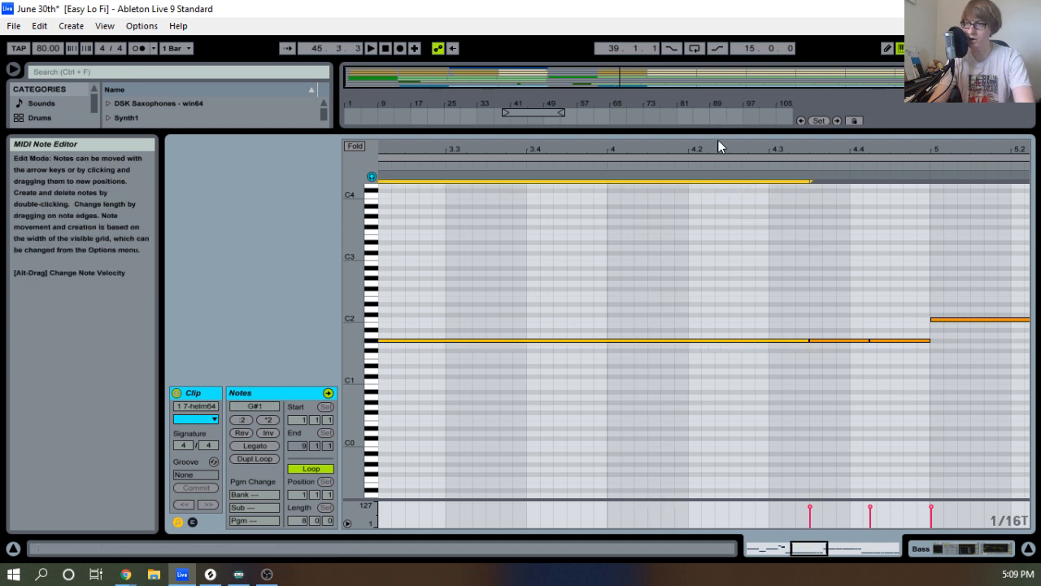
pyautogui.moveTo(718, 147); pyautogui.dragTo(718, 106)
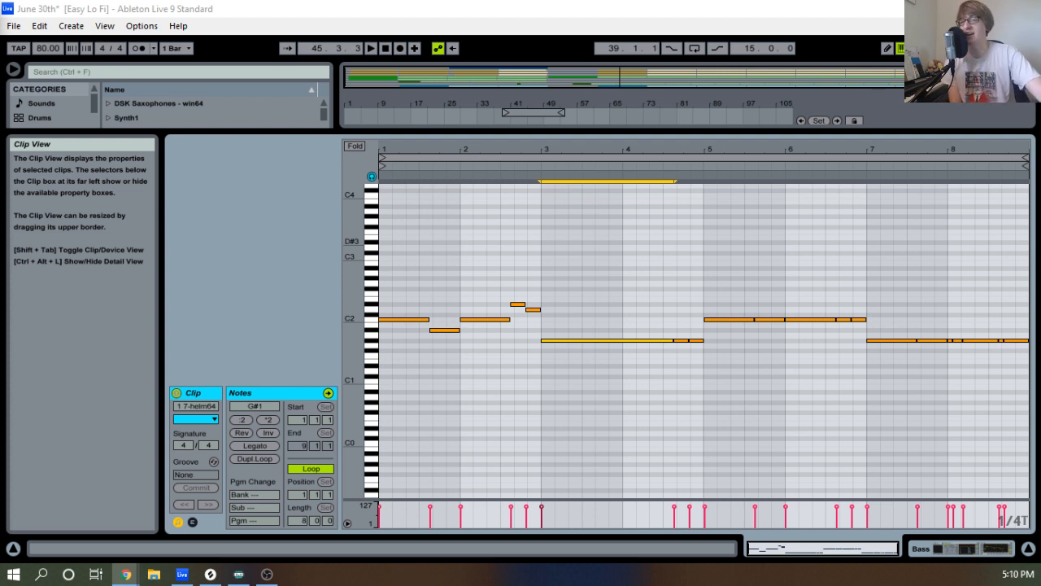
# Play the first four bars of the bass clip to check the long sustained G#1 note.
pyautogui.click(676, 169)
pyautogui.click(695, 244)
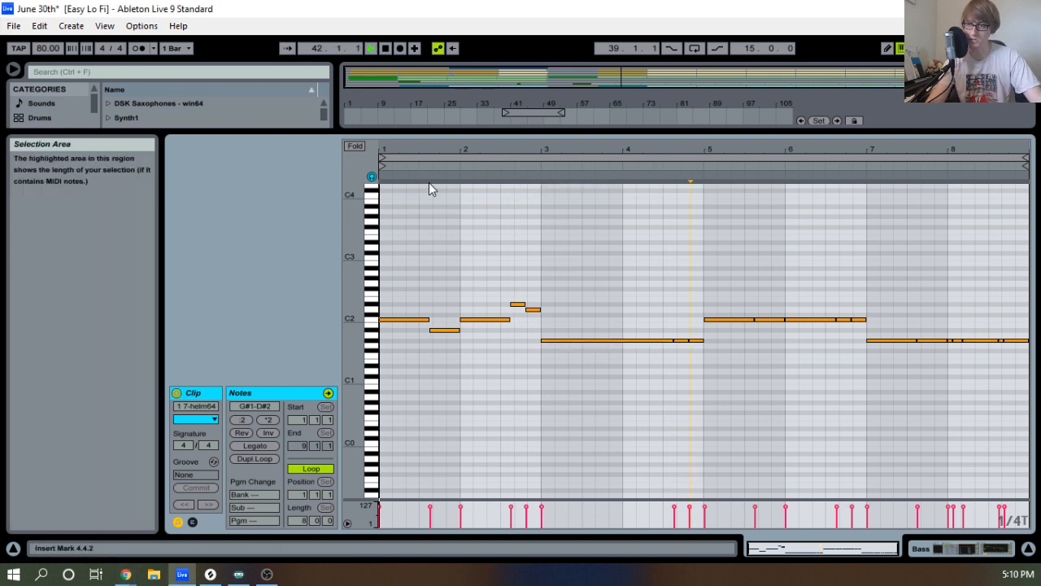
pyautogui.press('space')
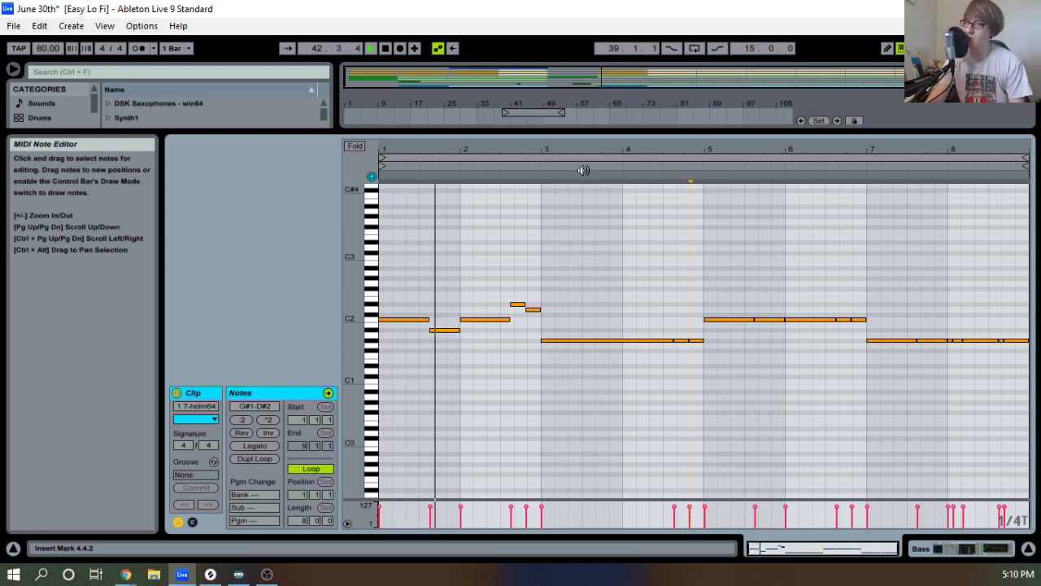
pyautogui.moveTo(562, 149); pyautogui.dragTo(557, 150)
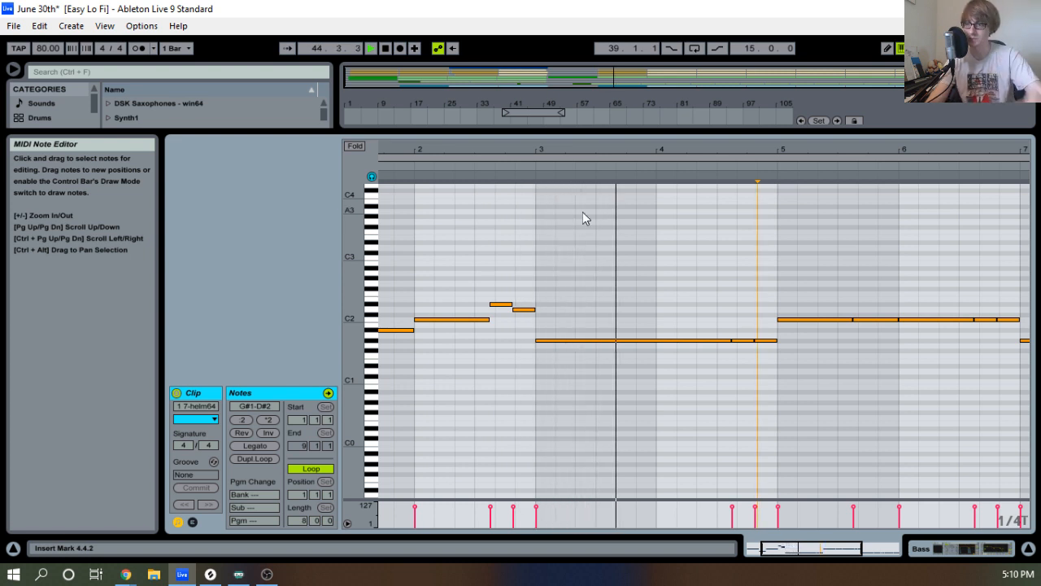
pyautogui.moveTo(656, 152); pyautogui.dragTo(624, 152)
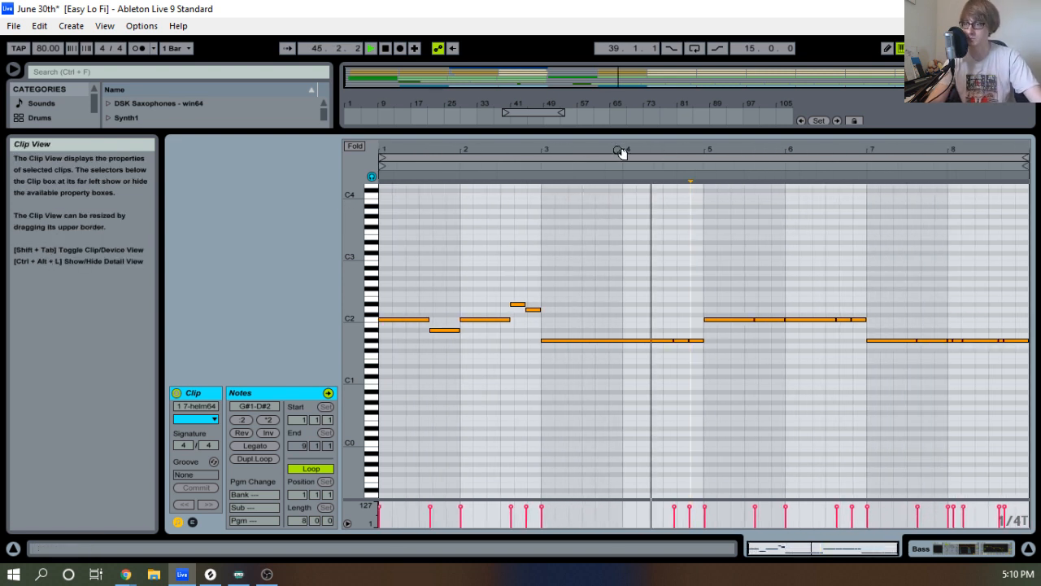
pyautogui.press('space')
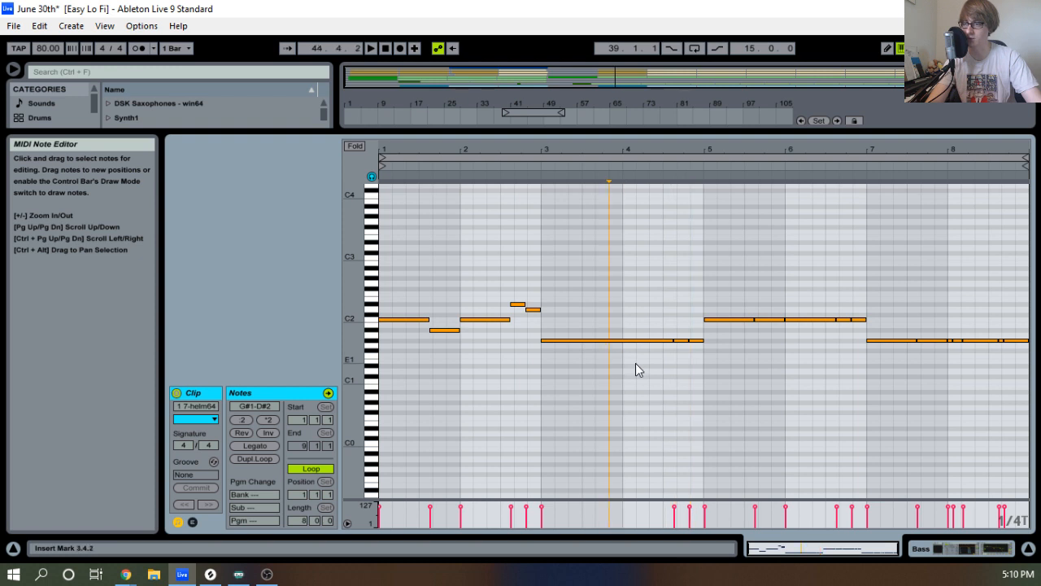
# Undo the deletion of the bass notes at 3.3.3 and 4.1.3 and the lengthening of the bar 3 note.
pyautogui.hotkey('ctrl', 'e')
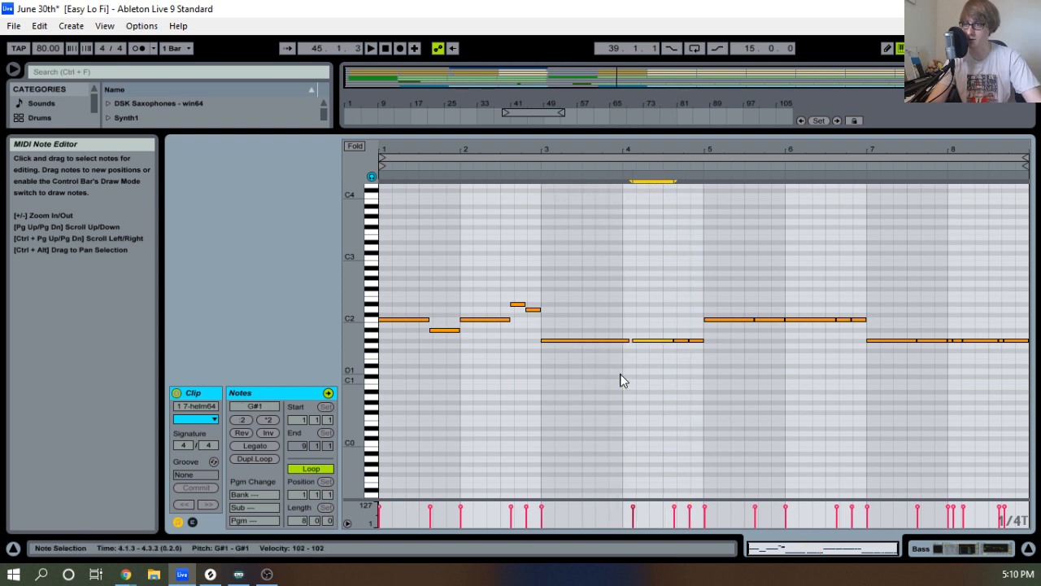
pyautogui.hotkey('ctrl', 'z')
pyautogui.hotkey('ctrl', 'z')
# Play the bass clip from the start and again from bar 3 to check the separate G#1 notes.
pyautogui.press('space')
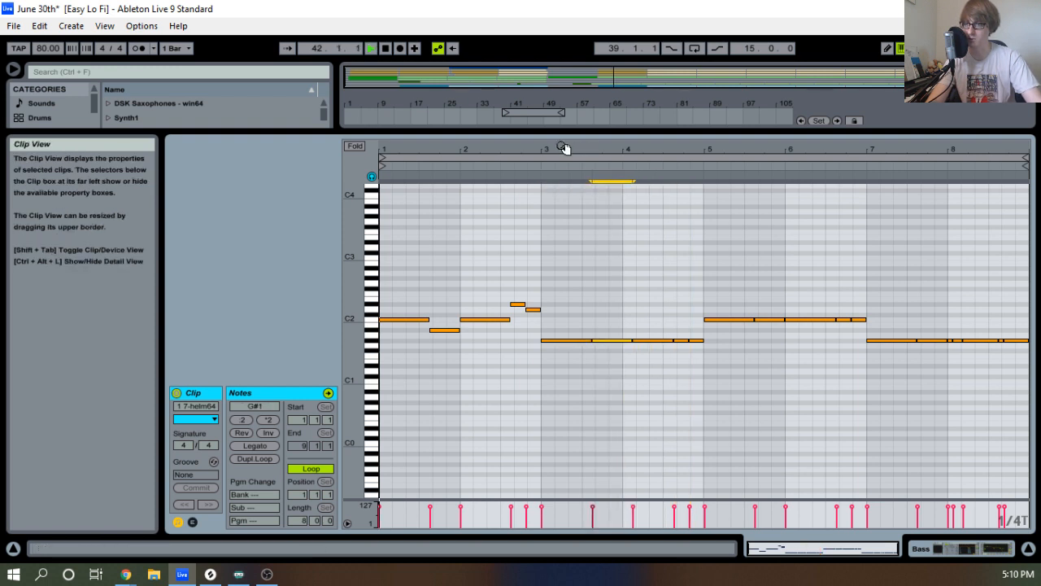
pyautogui.moveTo(561, 151); pyautogui.dragTo(560, 155)
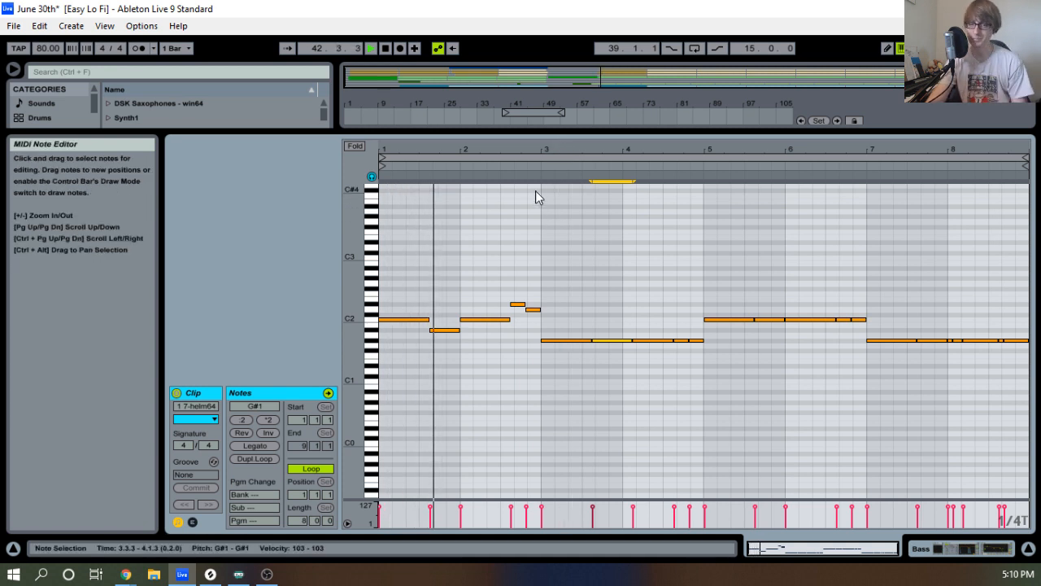
pyautogui.moveTo(558, 147); pyautogui.dragTo(564, 149)
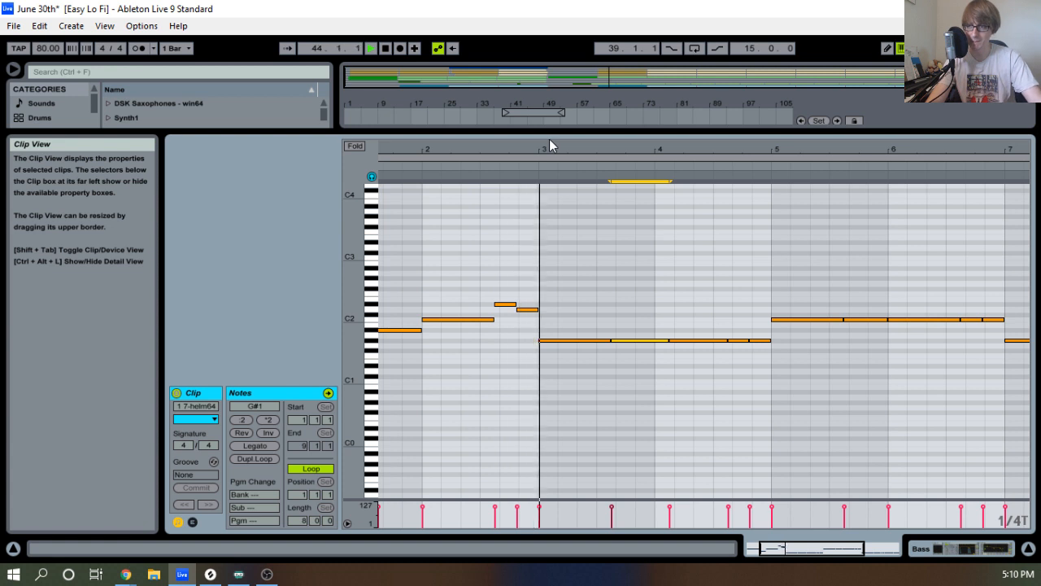
pyautogui.moveTo(632, 147); pyautogui.dragTo(626, 149)
pyautogui.press('space')
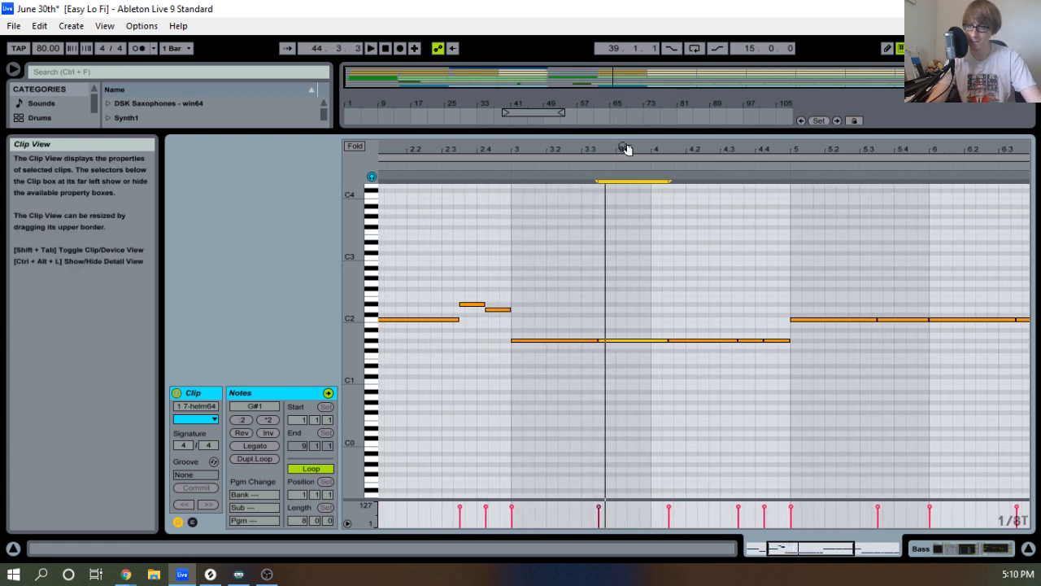
pyautogui.press('space')
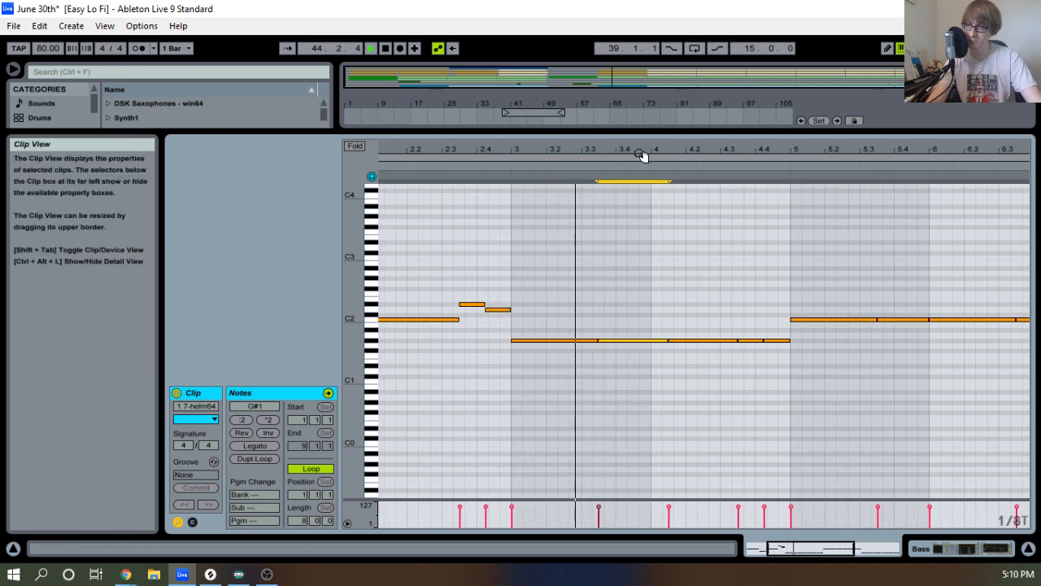
pyautogui.moveTo(647, 148); pyautogui.dragTo(639, 153)
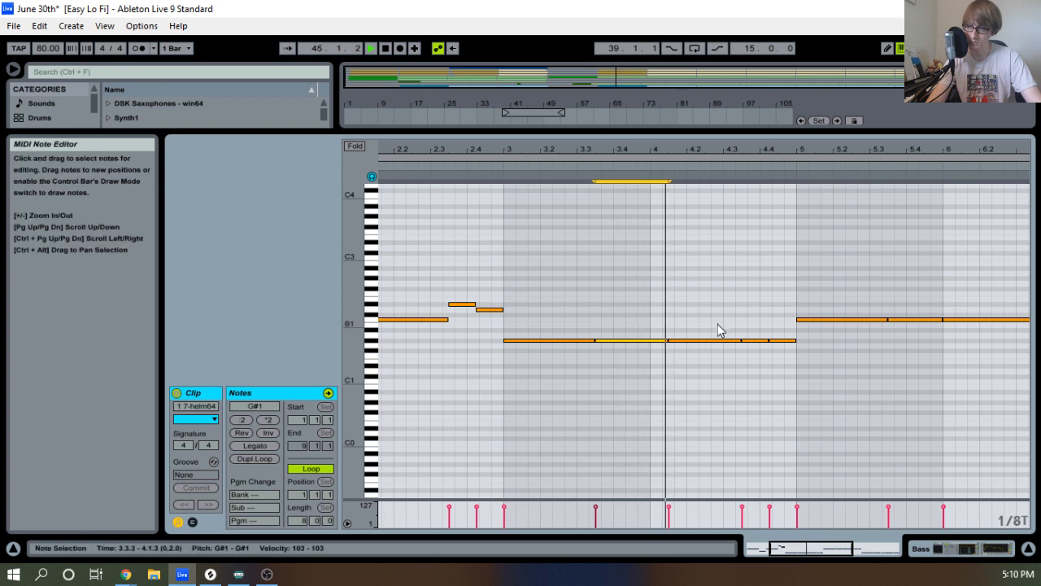
pyautogui.press('space')
# Try raising the bass note at 4.1.3 to A#1 and the one at 3.3.3 to C2, and play the result.
pyautogui.moveTo(718, 323); pyautogui.dragTo(632, 366)
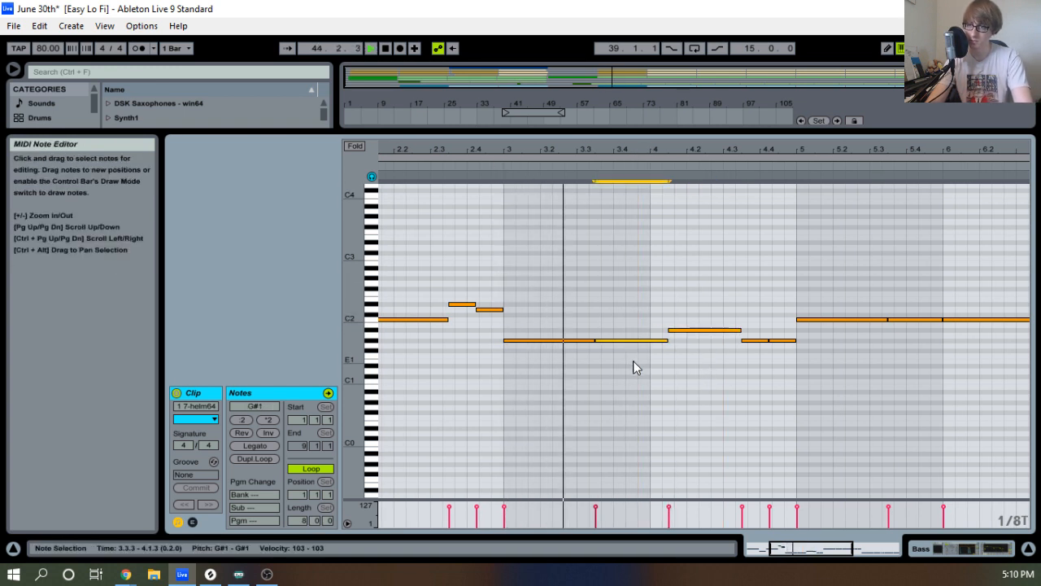
pyautogui.press('Up')
pyautogui.press('Up')
pyautogui.press('Up')
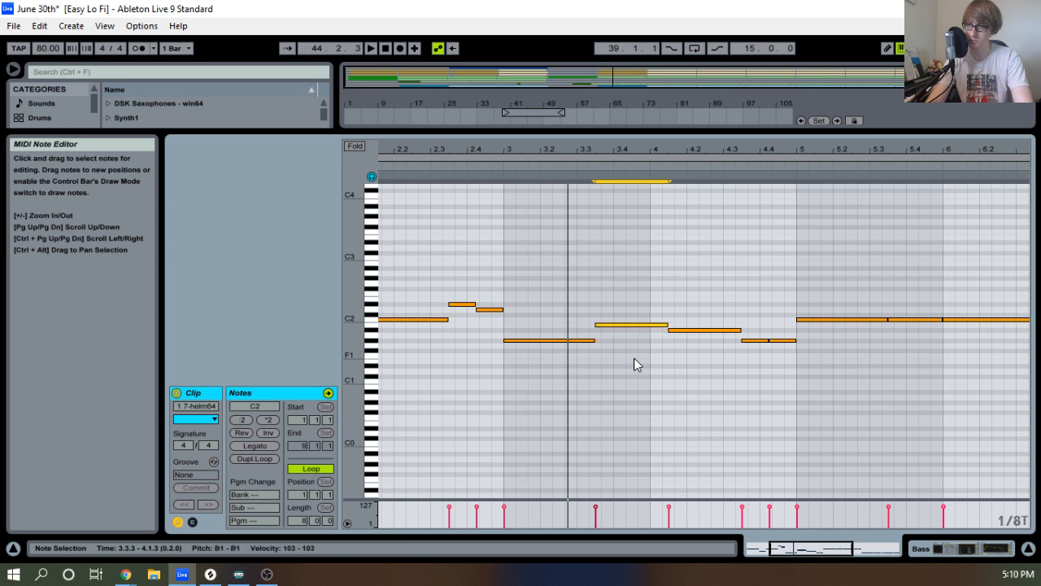
pyautogui.press('space')
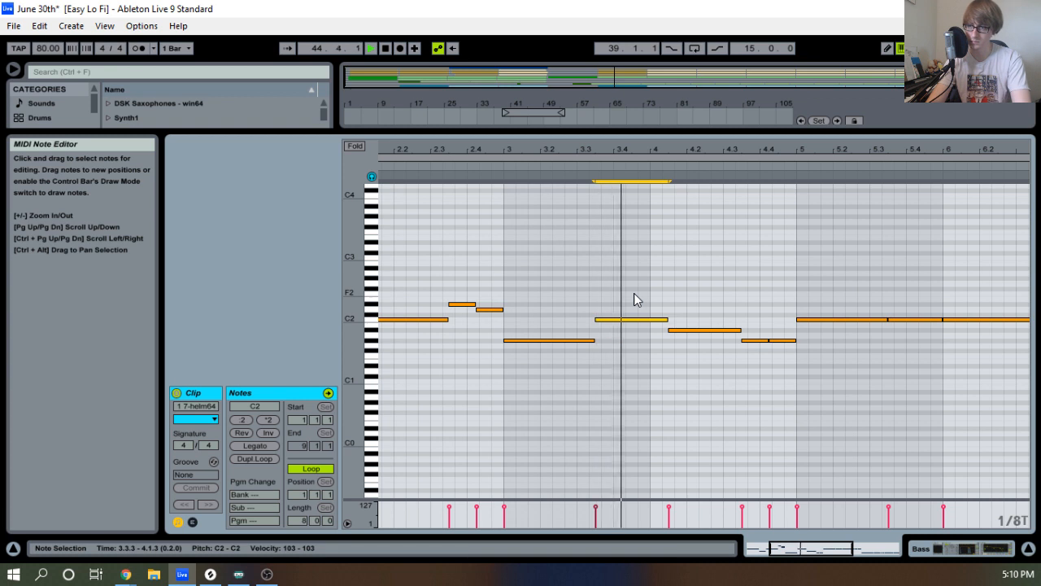
# Try raising the bass note at 4.1.3 to D2 and play the phrase from bar 3.
pyautogui.click(705, 330)
pyautogui.press('space')
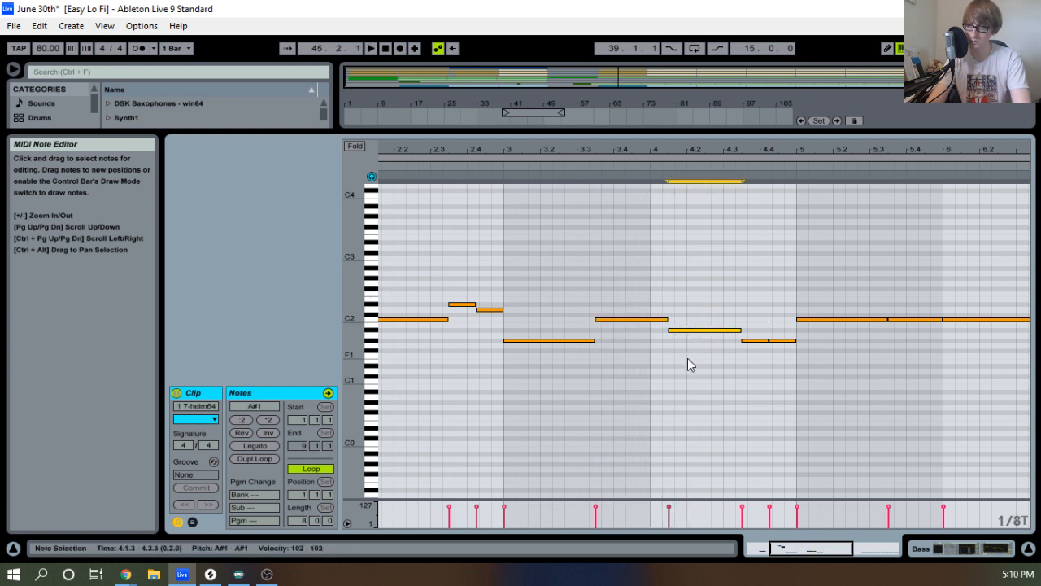
pyautogui.press('Up')
pyautogui.press('Up')
pyautogui.press('Up')
pyautogui.press('Up')
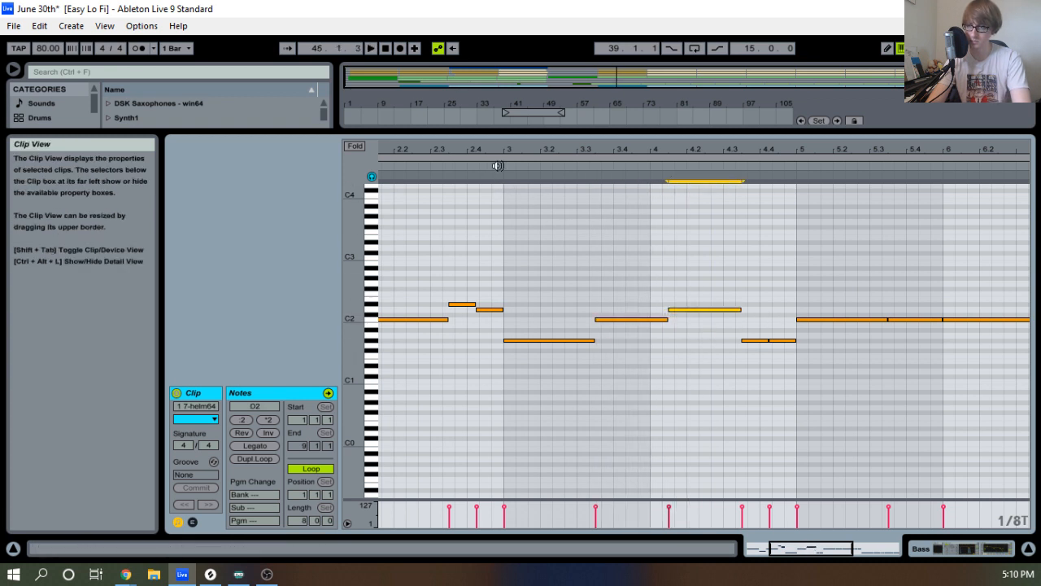
pyautogui.press('space')
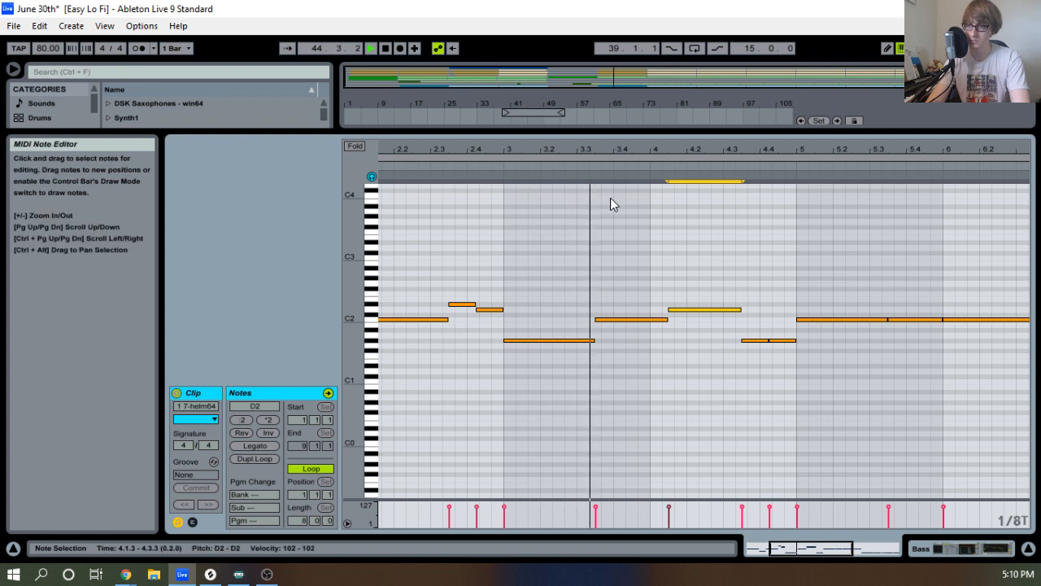
pyautogui.press('space')
pyautogui.press('space')
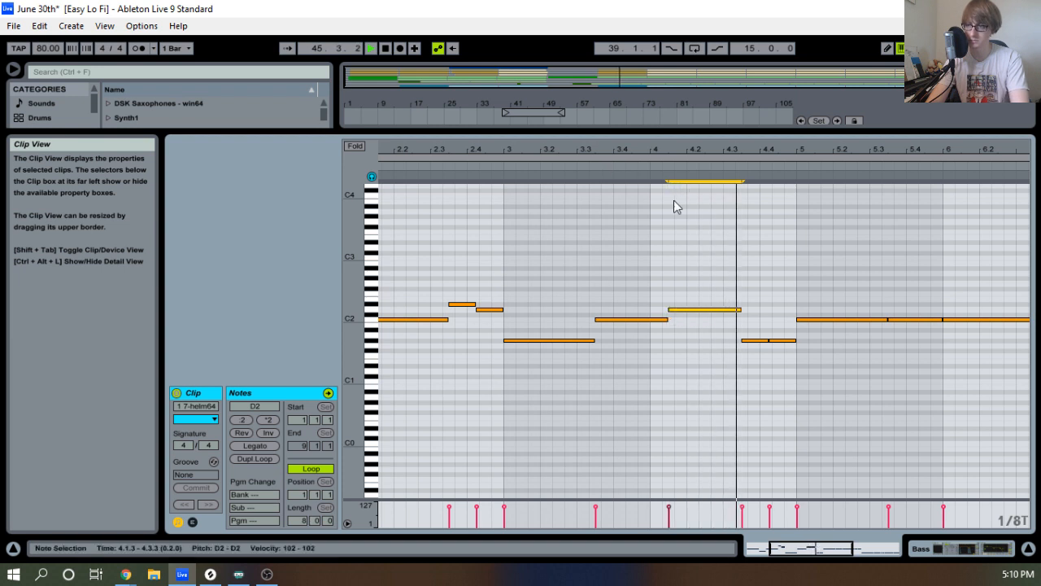
# Lower the bass note at 4.3.3 to G1, raise the one at 4.4.2 to A#1, and play from bar 3.
pyautogui.moveTo(883, 153); pyautogui.dragTo(868, 150)
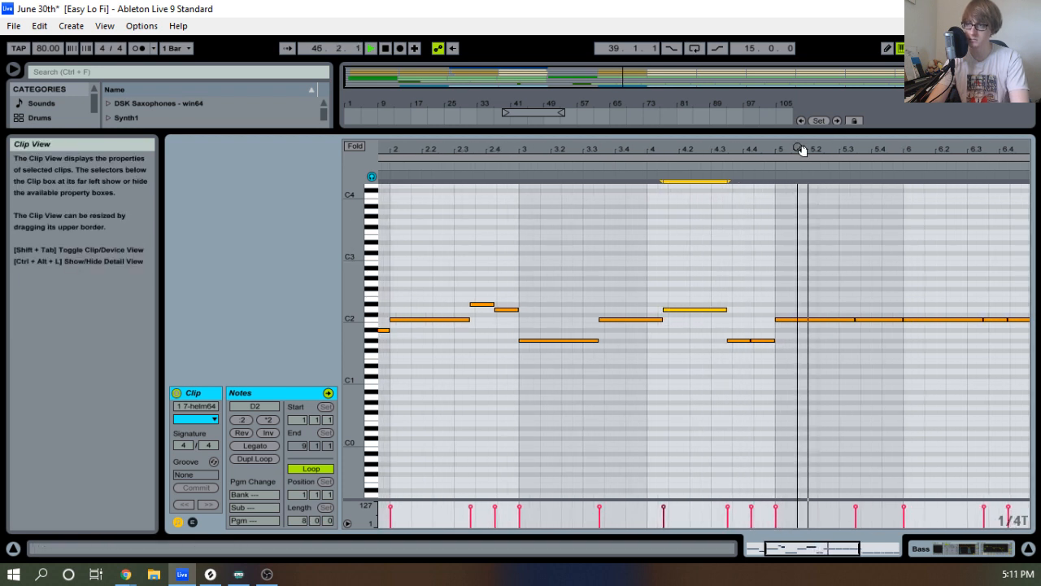
pyautogui.press('space')
pyautogui.moveTo(746, 320); pyautogui.dragTo(733, 370)
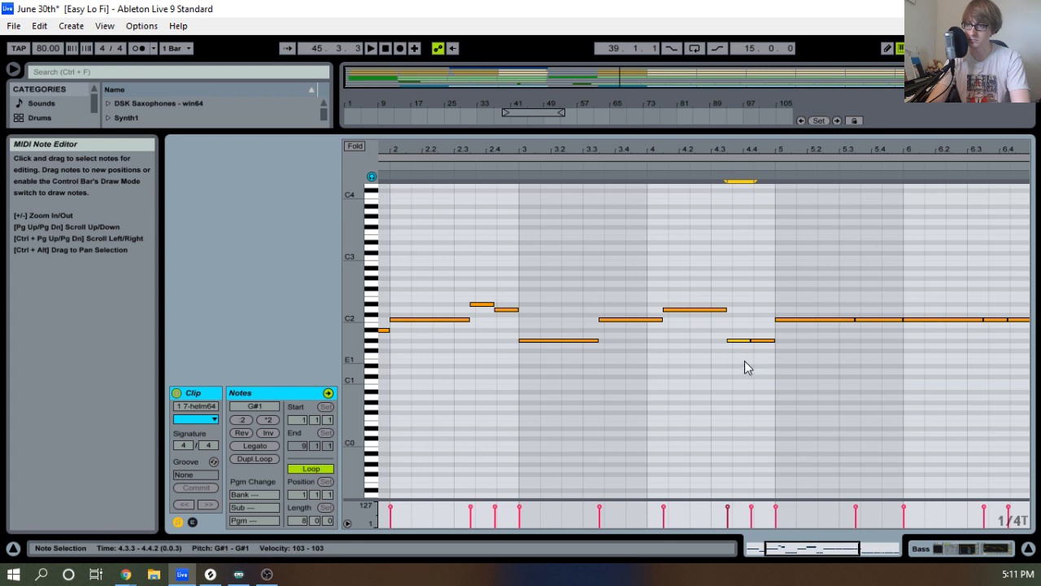
pyautogui.moveTo(766, 357); pyautogui.dragTo(766, 302)
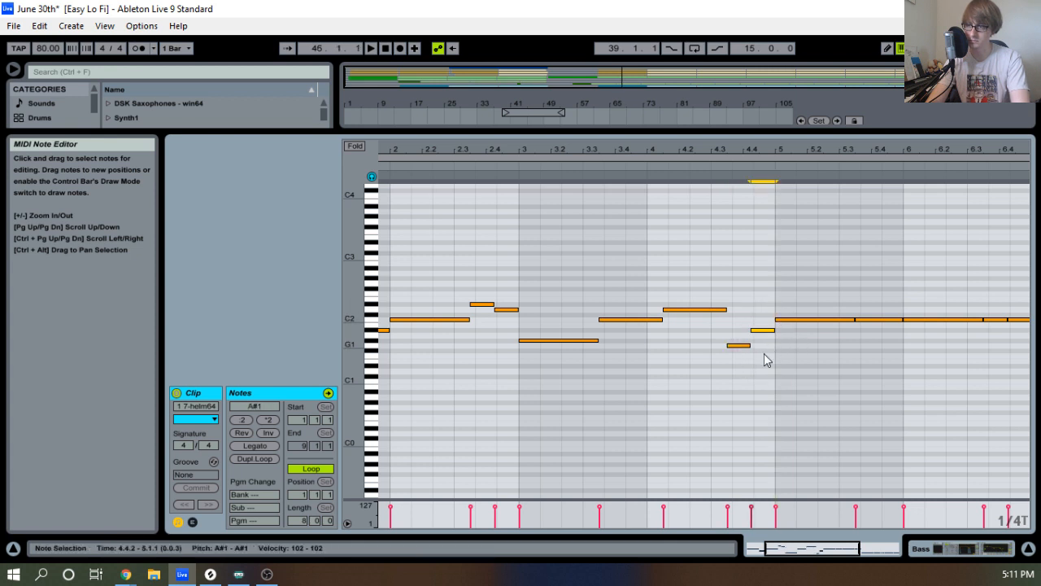
pyautogui.moveTo(738, 365); pyautogui.dragTo(786, 305)
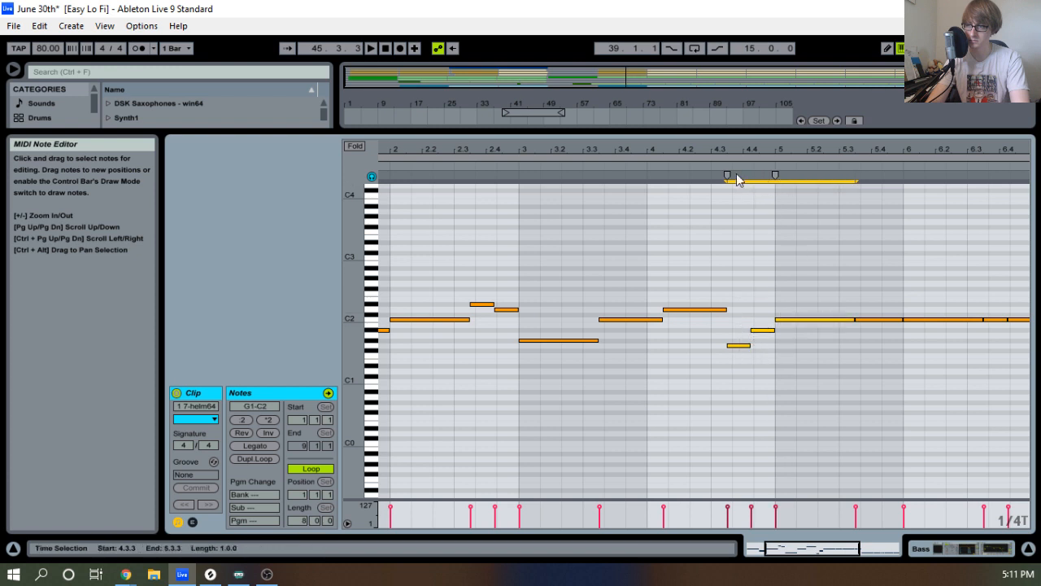
pyautogui.press('space')
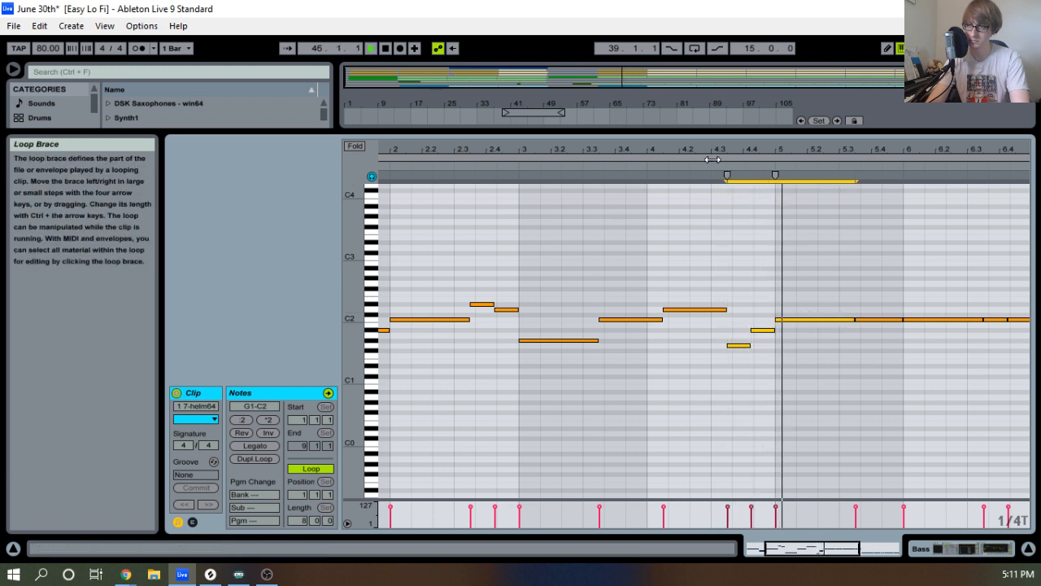
pyautogui.click(515, 166)
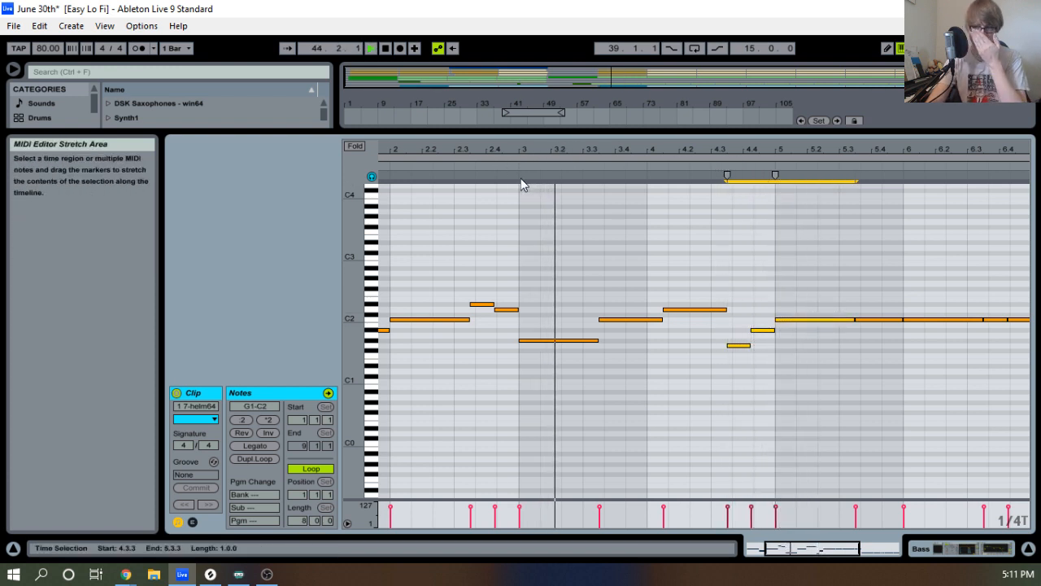
pyautogui.press('space')
# Lower the bass note at 3.3.3 to A#1 and play the clip from bar 3.
pyautogui.click(620, 321)
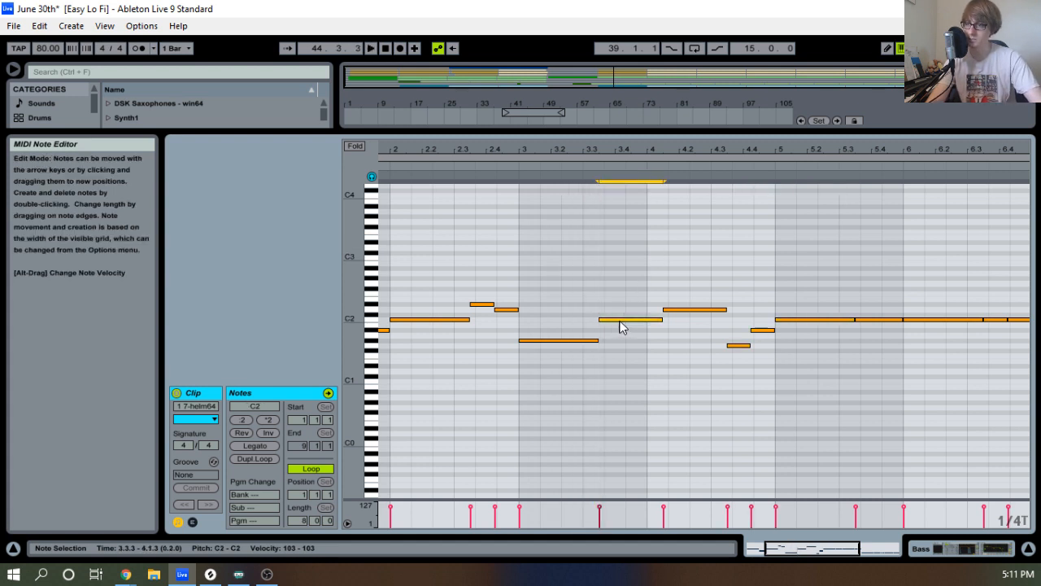
pyautogui.press('Down')
pyautogui.press('Down')
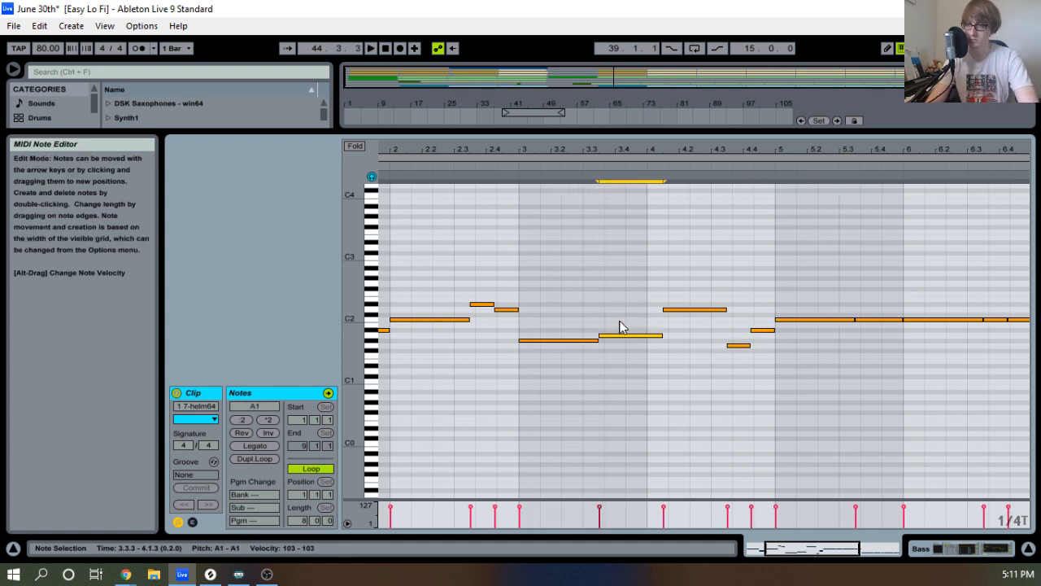
pyautogui.click(511, 170)
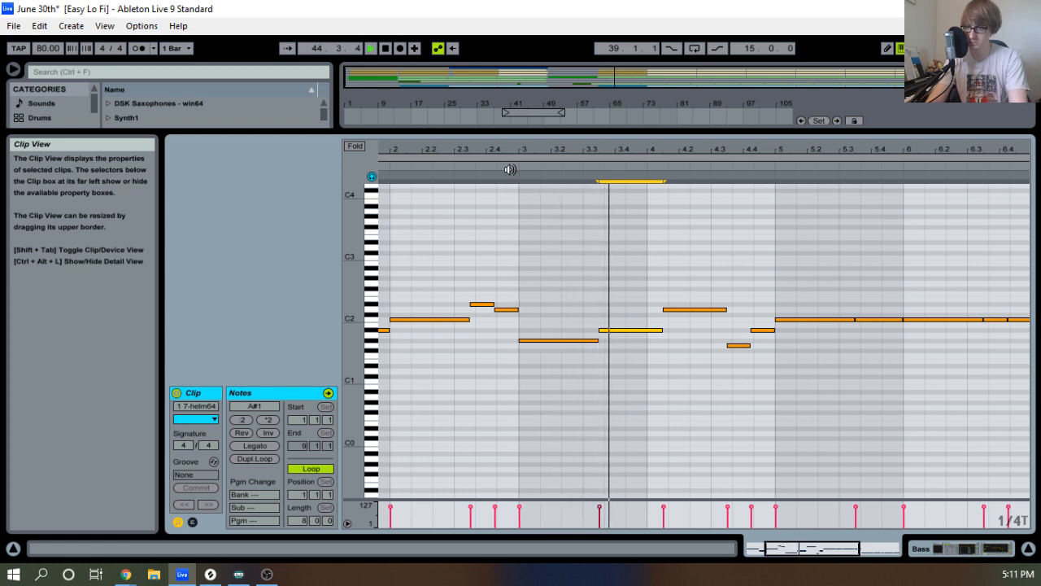
pyautogui.press('space')
# Lower the bass note at 4.1.3 to G#1.
pyautogui.moveTo(687, 326); pyautogui.dragTo(688, 293)
pyautogui.press('Down')
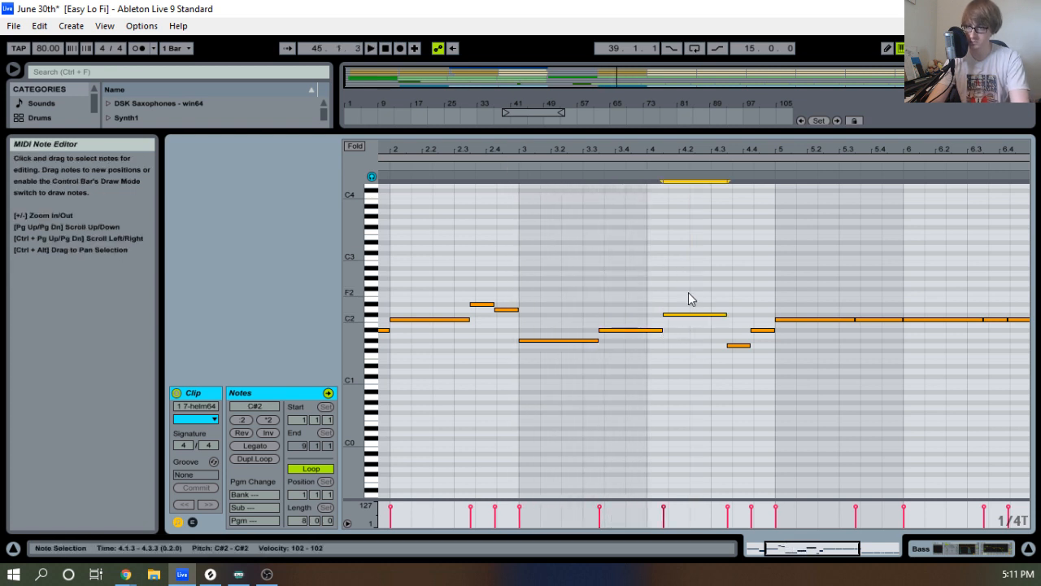
pyautogui.press('Down')
pyautogui.press('Down')
pyautogui.press('Down')
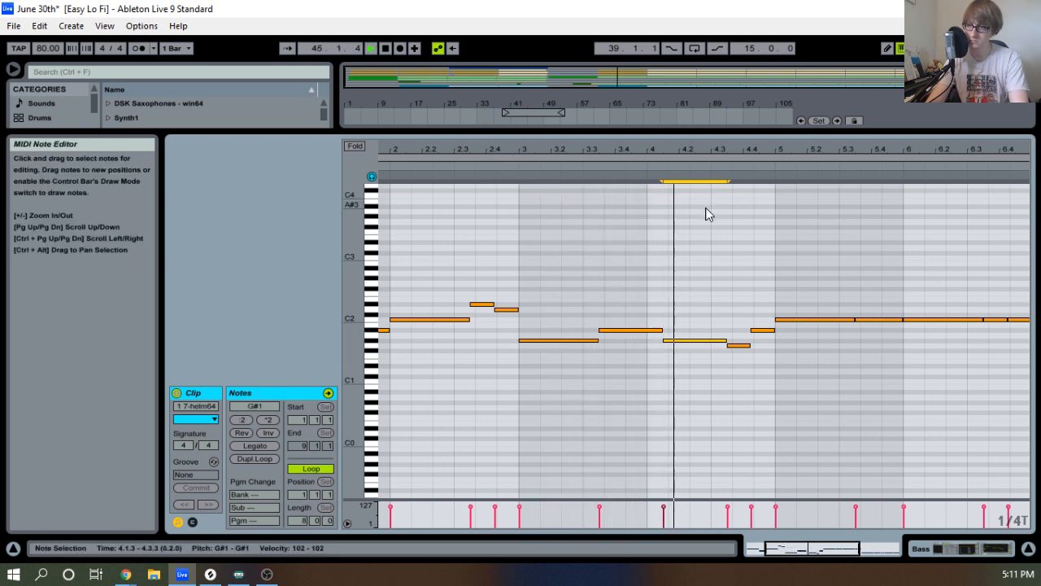
# Lower the bass note at 5.3.3 to A#1 and raise the notes at 6.3.3 and 6.4.2 to D#2 and D2.
pyautogui.moveTo(752, 150); pyautogui.dragTo(752, 101)
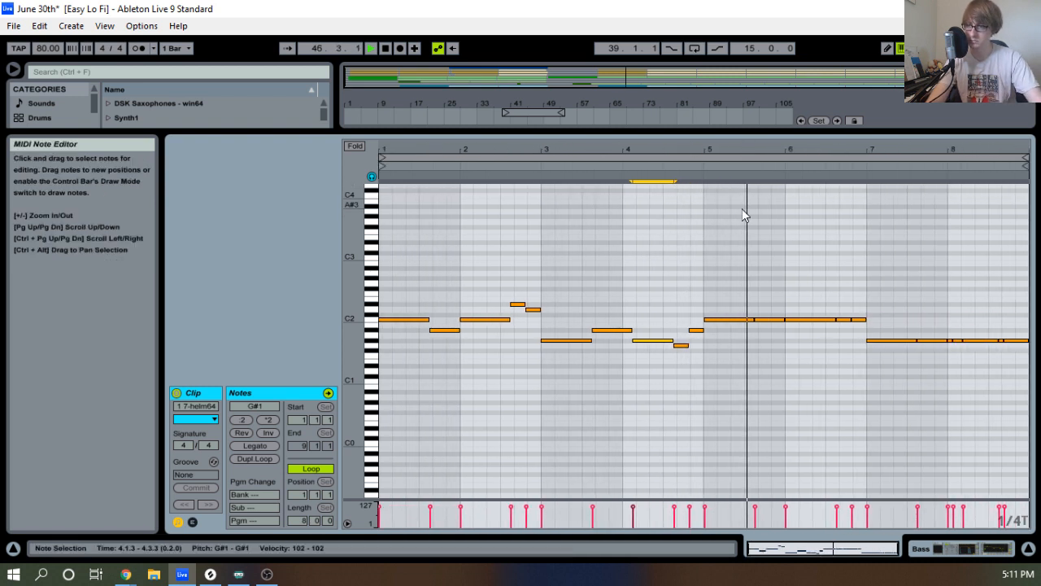
pyautogui.click(770, 319)
pyautogui.press('space')
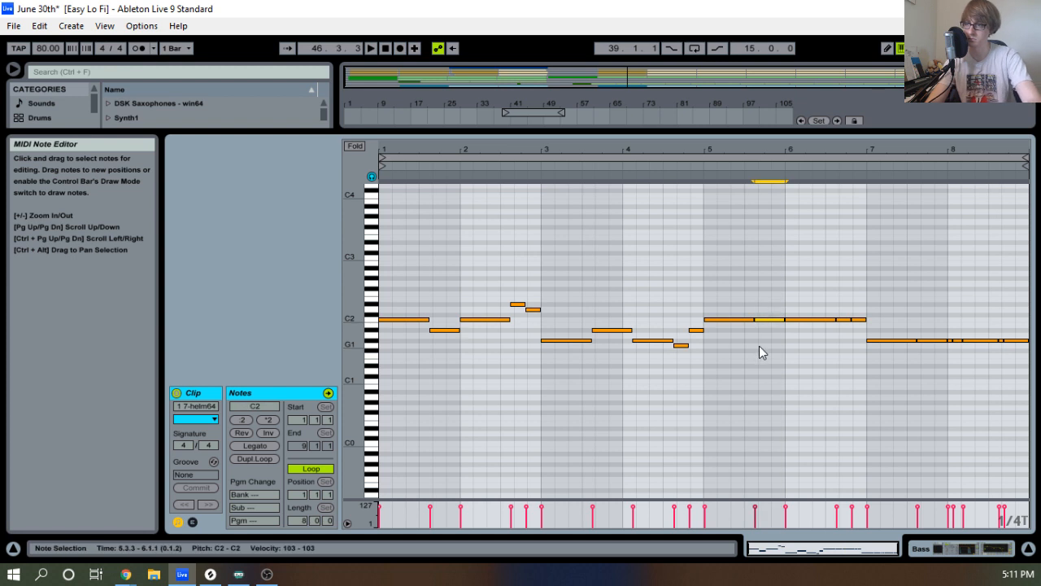
pyautogui.click(844, 319)
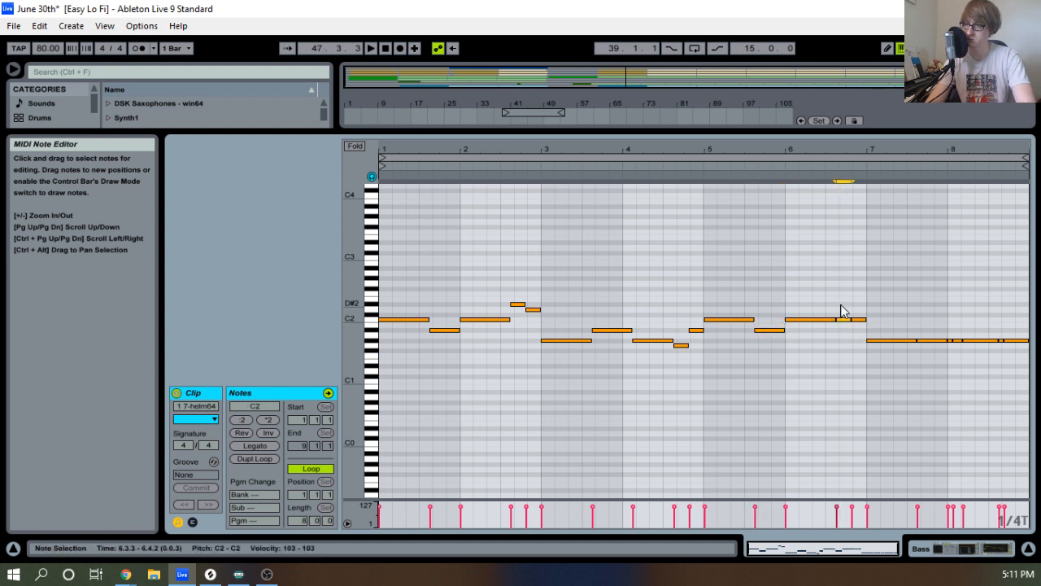
pyautogui.press('Up')
pyautogui.click(861, 320)
pyautogui.press('Up')
pyautogui.press('Up')
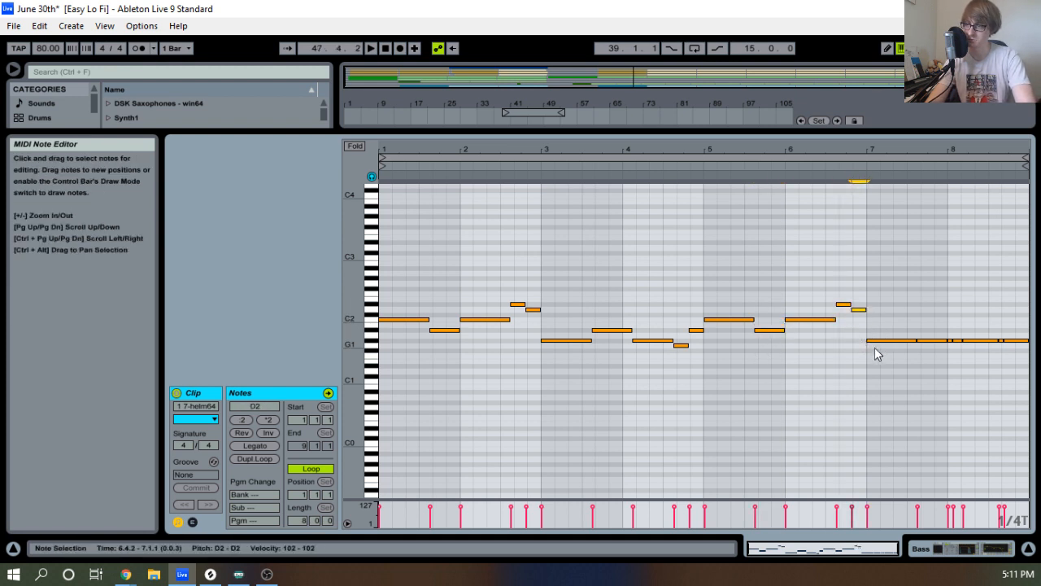
# Play the bass clip through to bar 8 to check the reworked pitches.
pyautogui.click(852, 267)
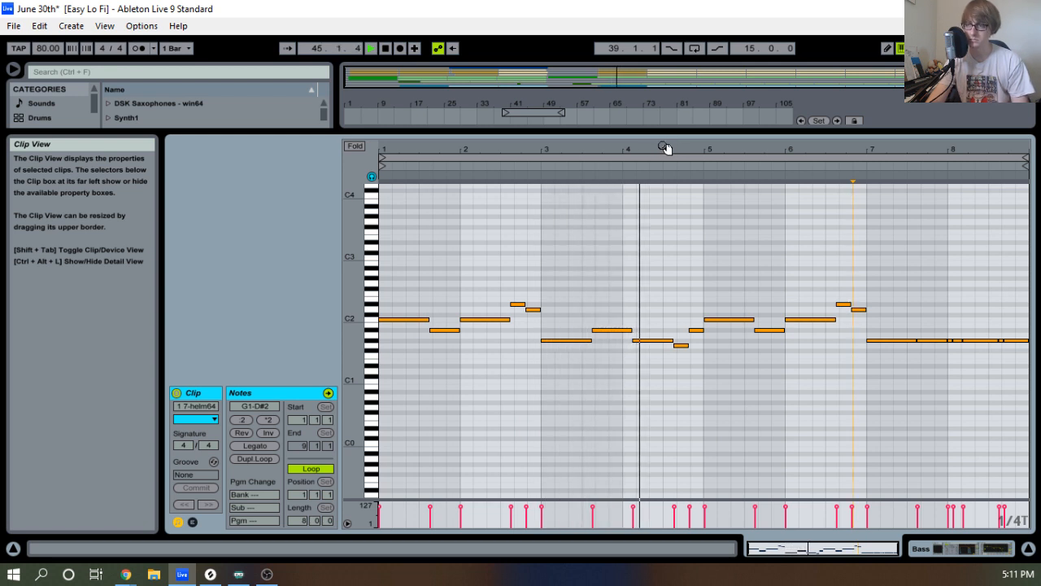
pyautogui.moveTo(659, 149); pyautogui.dragTo(656, 176)
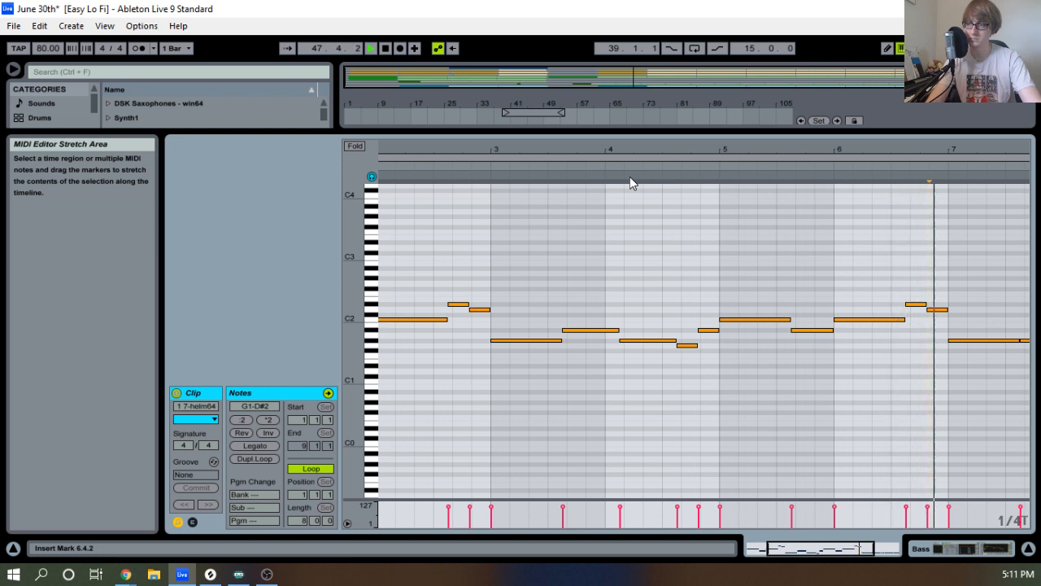
pyautogui.moveTo(895, 151); pyautogui.dragTo(749, 148)
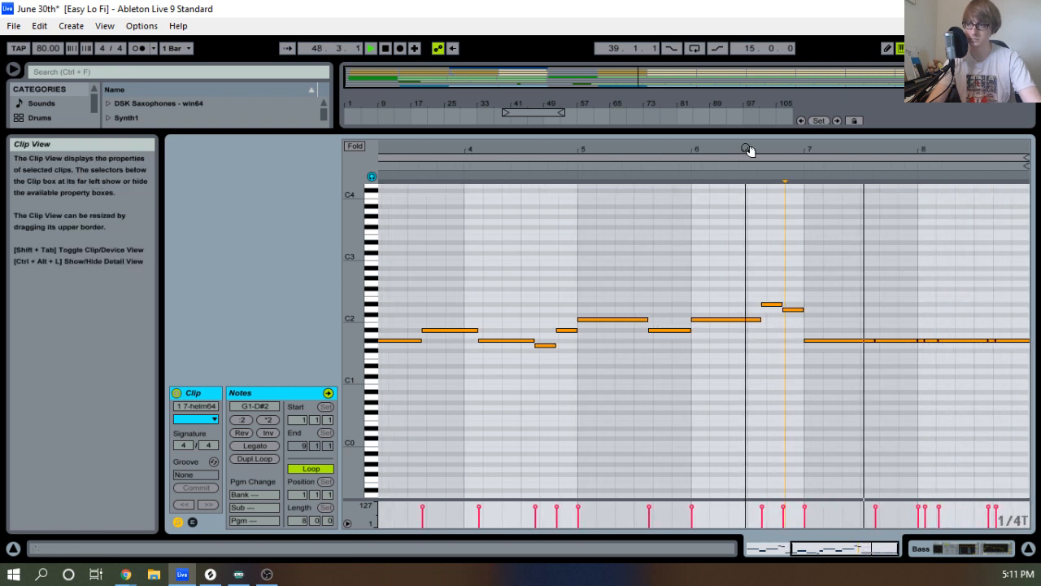
pyautogui.moveTo(914, 152); pyautogui.dragTo(920, 182)
pyautogui.press('space')
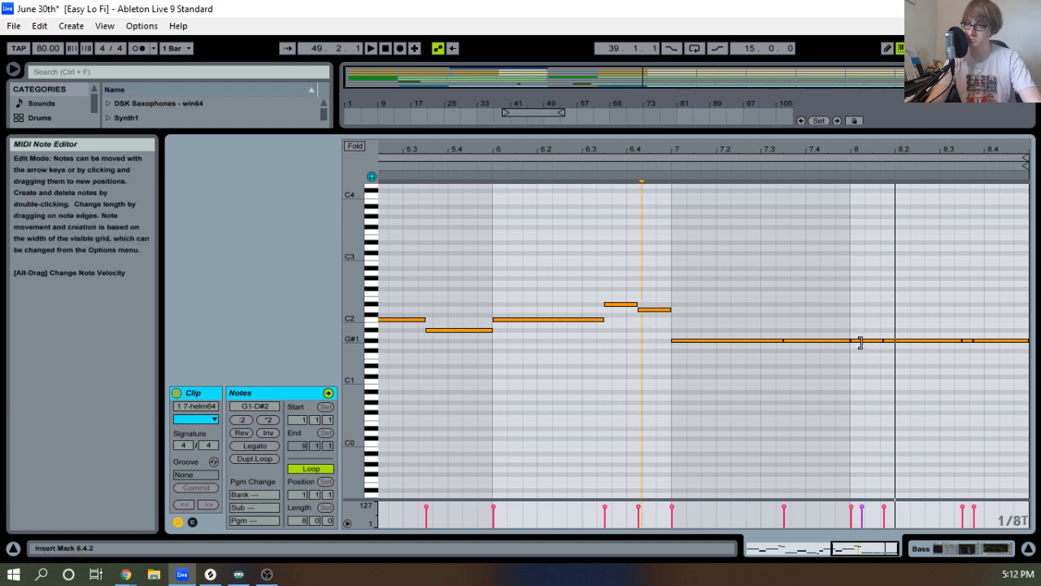
# Remove the short bass note just after 8.1.1, extend the 8.1.1 note to about 8.1.3, and play from bar 7.
pyautogui.moveTo(860, 343); pyautogui.dragTo(886, 353)
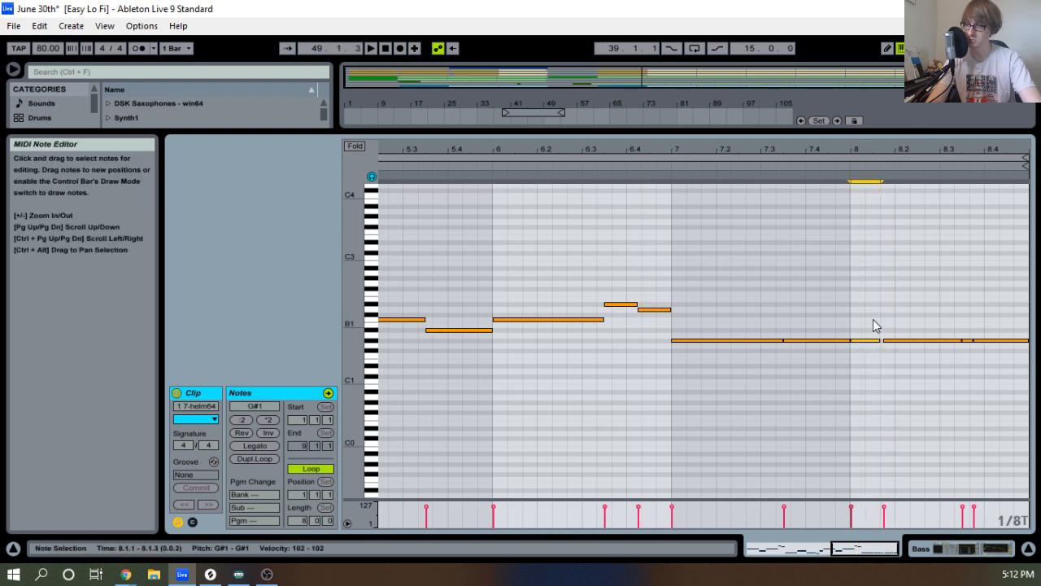
pyautogui.click(660, 169)
pyautogui.moveTo(923, 152); pyautogui.dragTo(836, 382)
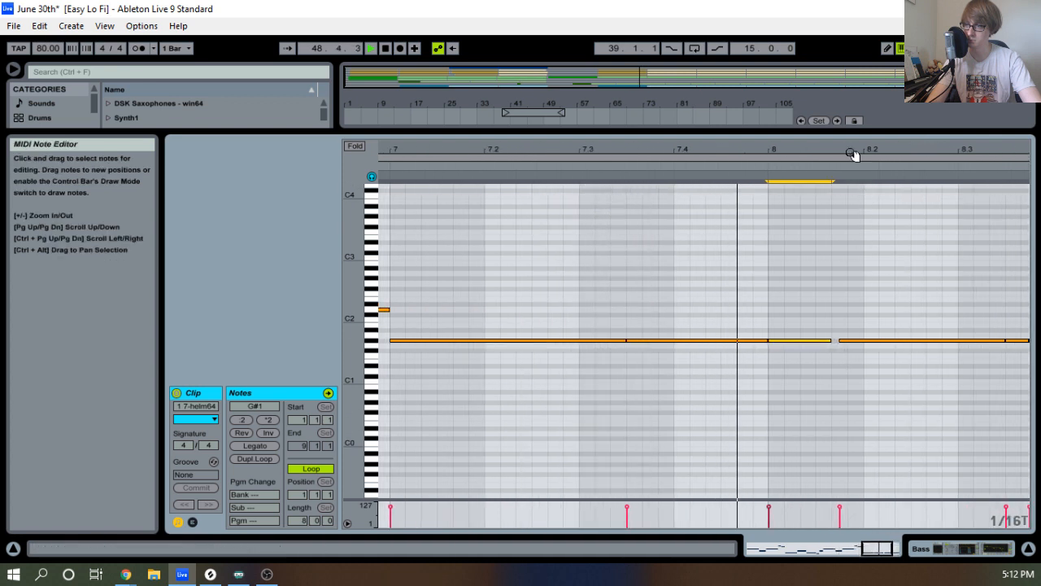
pyautogui.moveTo(851, 154); pyautogui.dragTo(946, 149)
pyautogui.press('space')
# Play the bass clip again through bars 3 and 4 to check the new note pattern.
pyautogui.press('space')
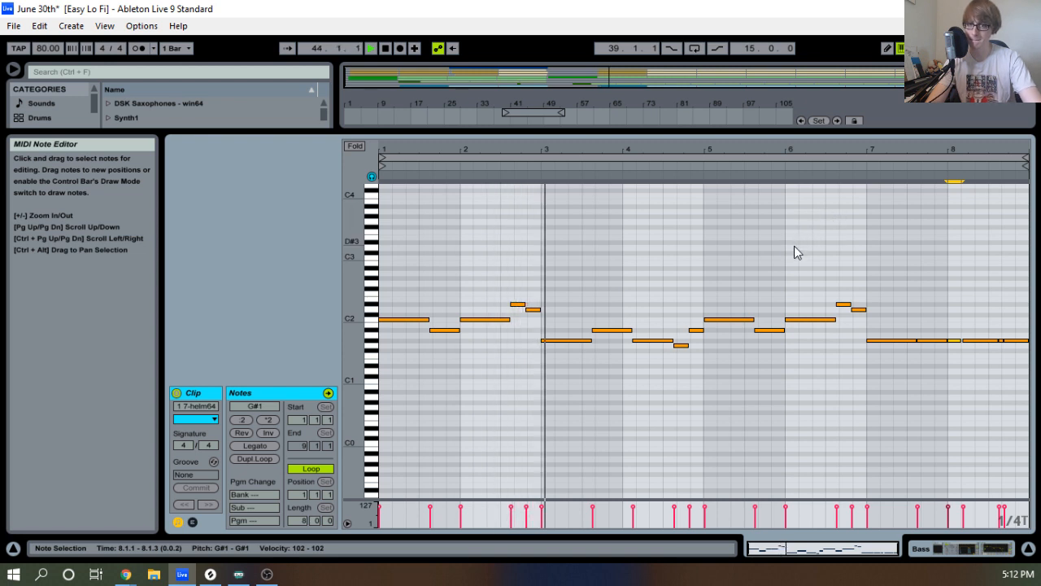
pyautogui.click(694, 265)
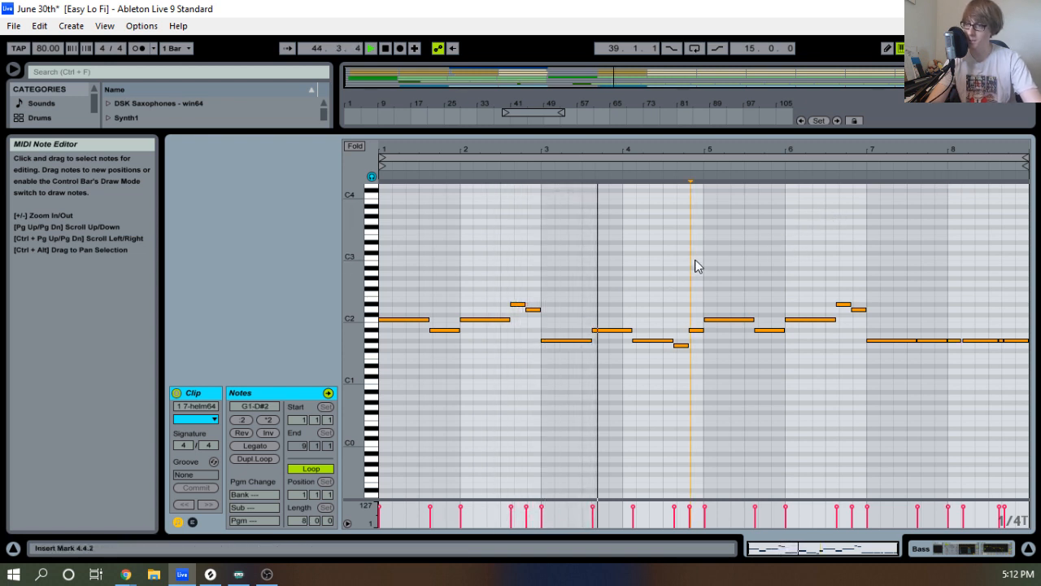
pyautogui.moveTo(600, 150); pyautogui.dragTo(646, 239)
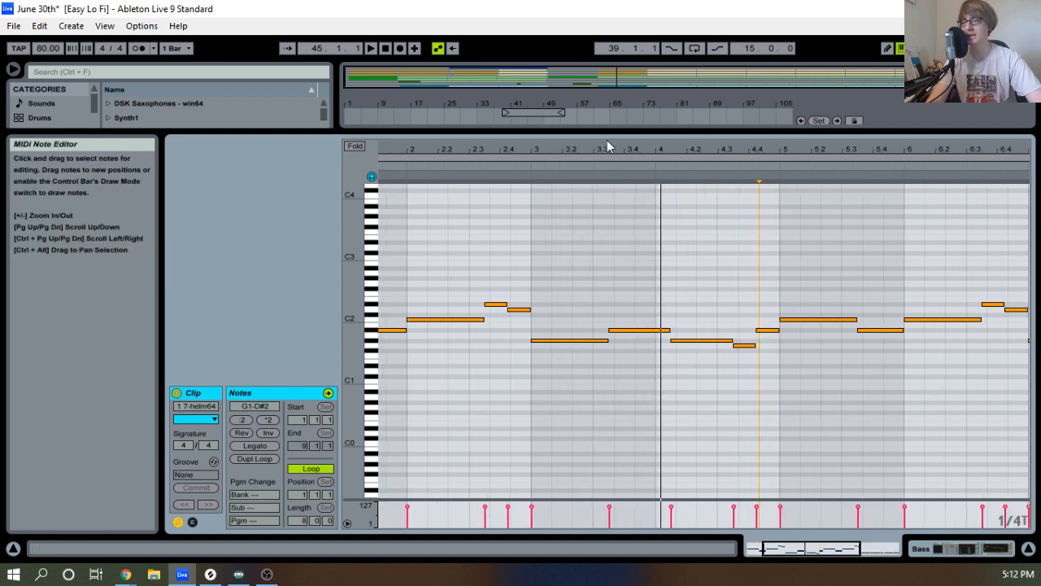
pyautogui.moveTo(606, 149)
pyautogui.mouseDown()
pyautogui.moveTo(606, 161)
pyautogui.moveTo(649, 166)
pyautogui.moveTo(590, 161)
pyautogui.moveTo(614, 153)
pyautogui.mouseUp()
pyautogui.press('space')
pyautogui.press('space')
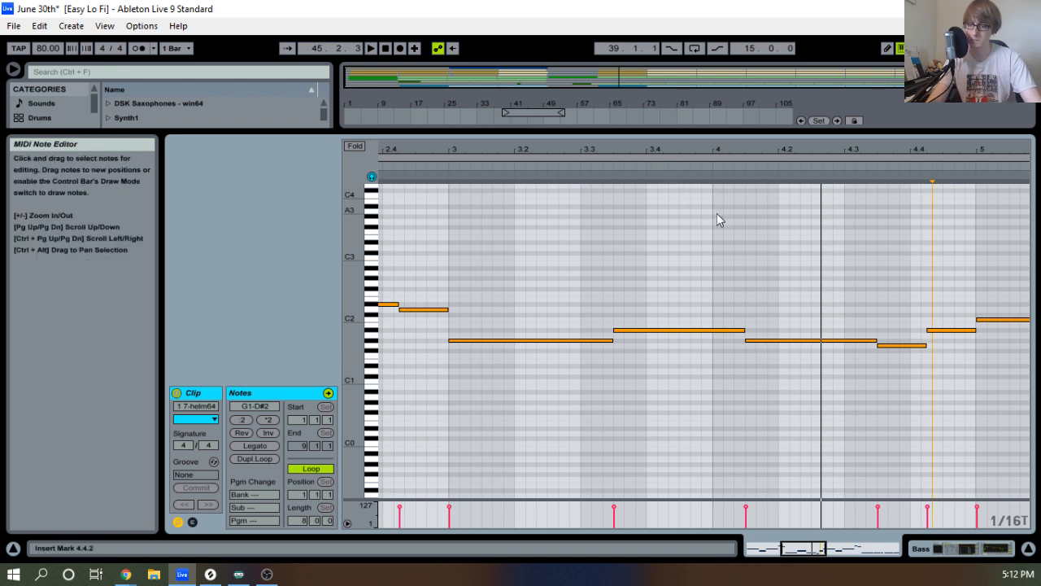
# Switch the note editor's grid from triplet to straight divisions and play the bass clip into bar 3.
pyautogui.hotkey('ctrl', '3')
pyautogui.press('space')
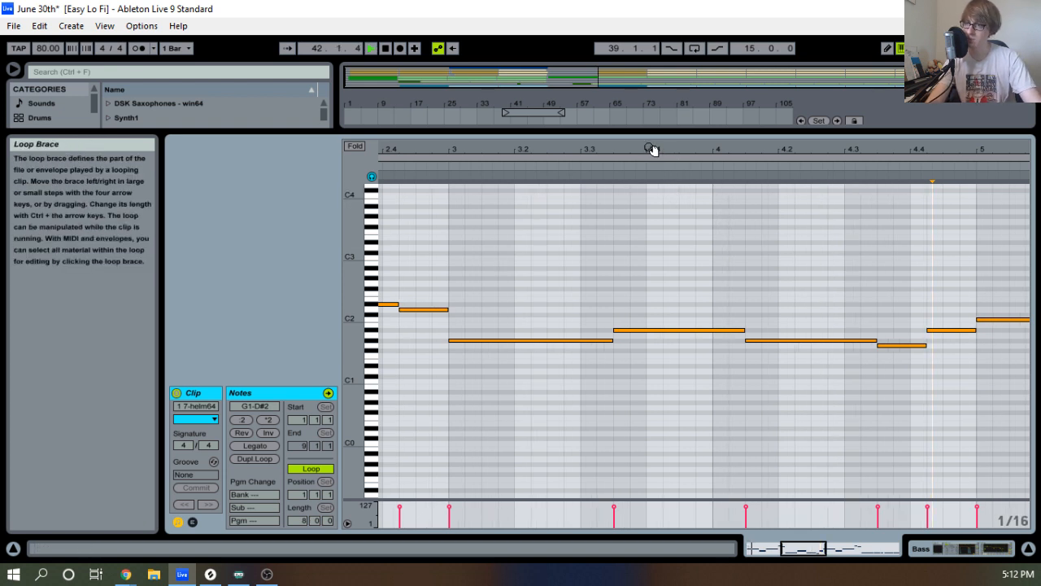
pyautogui.moveTo(650, 149); pyautogui.dragTo(654, 150)
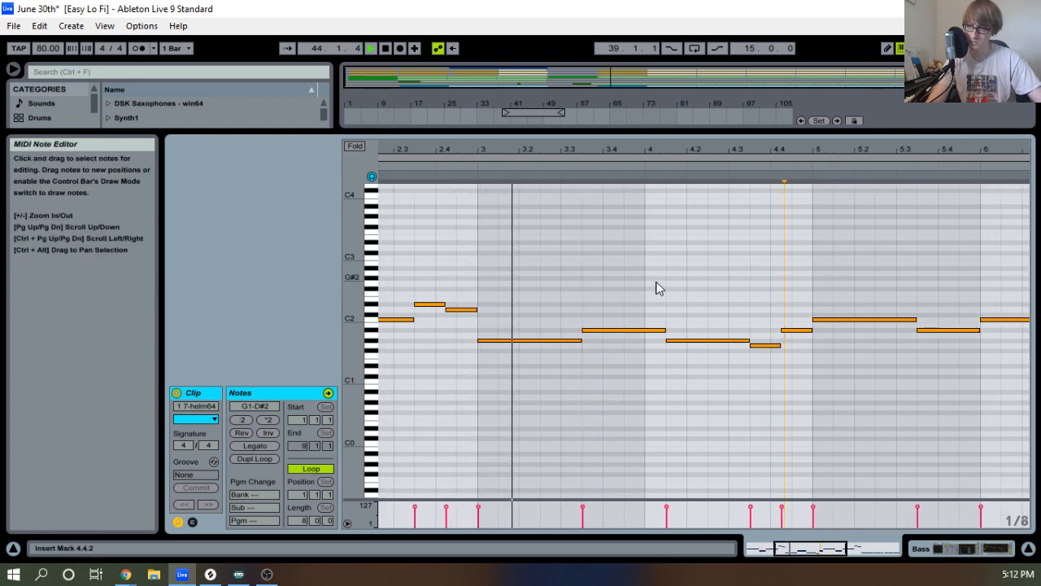
pyautogui.press('space')
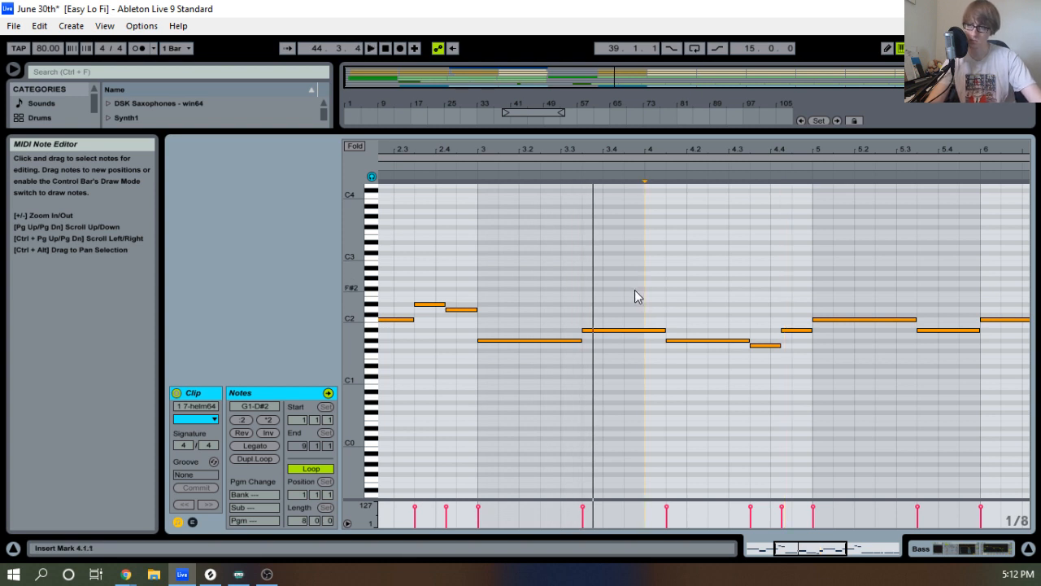
# Lower the bass note starting at 3.3.3 to G1 and play the clip from bar 3.
pyautogui.click(625, 330)
pyautogui.press('Down')
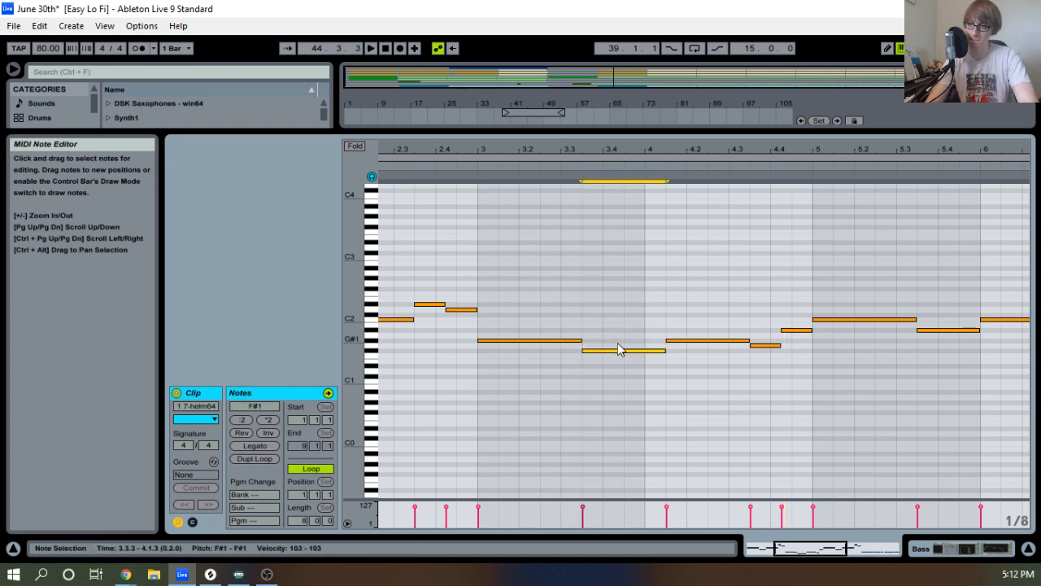
pyautogui.press('Down')
pyautogui.press('Up')
pyautogui.press('Up')
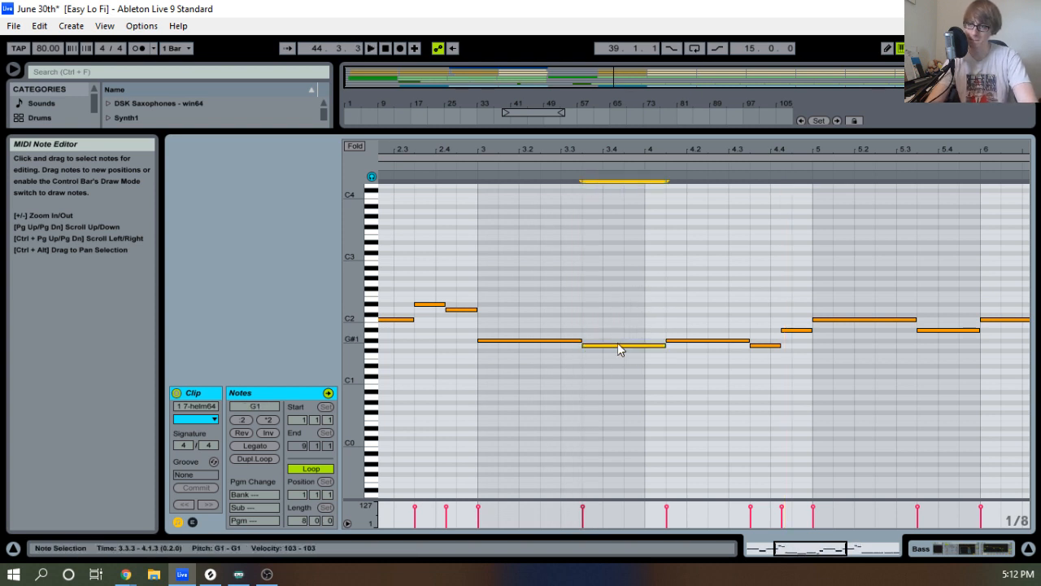
pyautogui.click(470, 160)
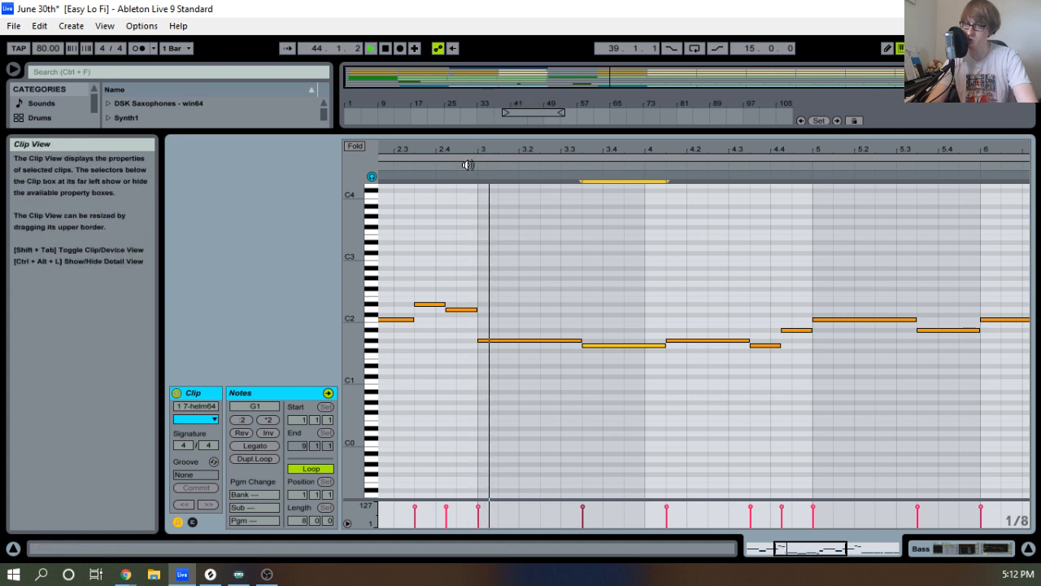
pyautogui.press('space')
pyautogui.click(473, 162)
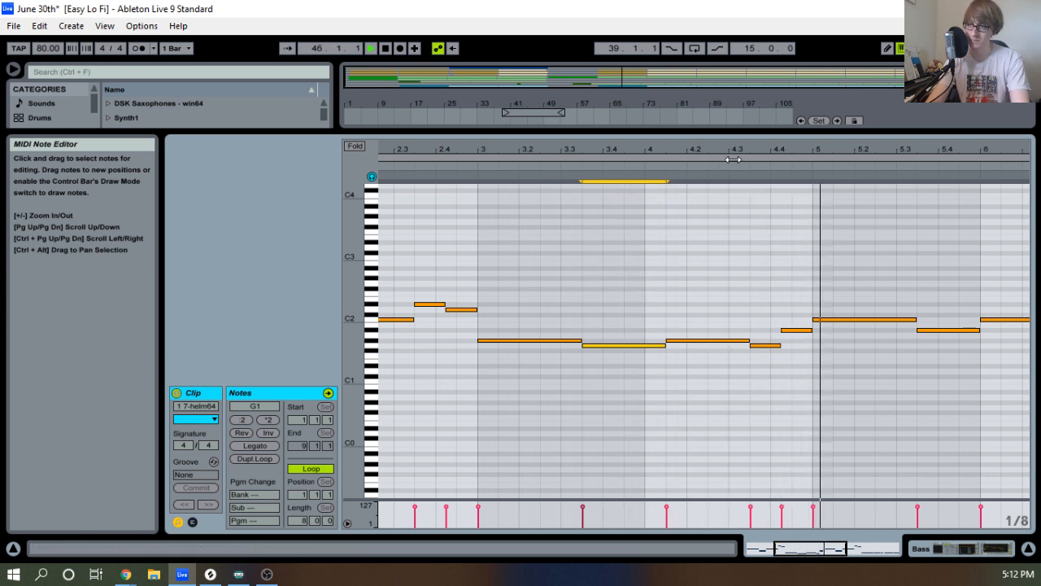
# Lower the bass note starting at 7.3.3 to G1 and play the clip through bar 8.
pyautogui.moveTo(747, 153); pyautogui.dragTo(601, 153)
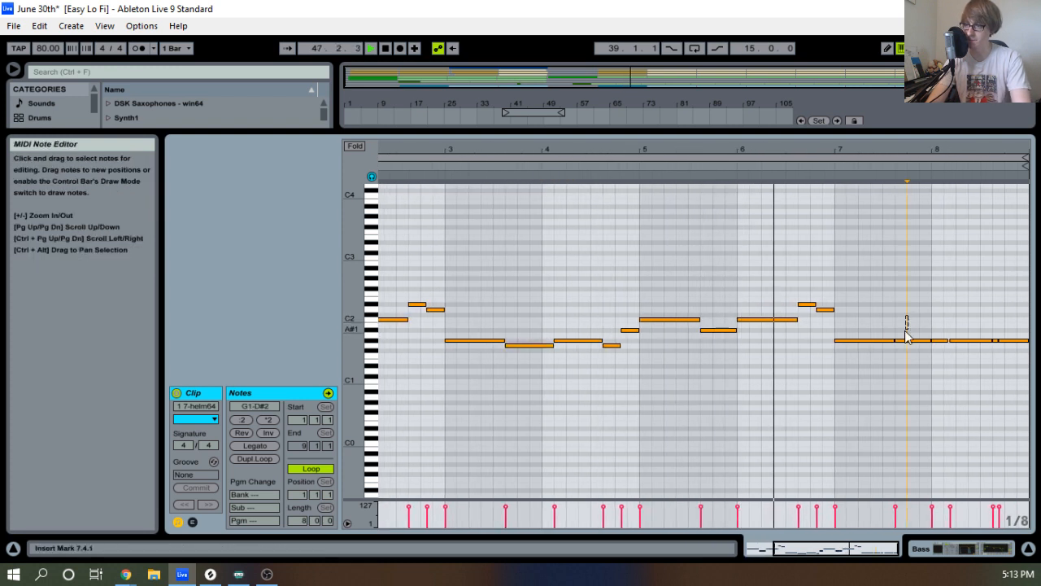
pyautogui.moveTo(910, 340); pyautogui.dragTo(910, 346)
pyautogui.moveTo(953, 152); pyautogui.dragTo(864, 198)
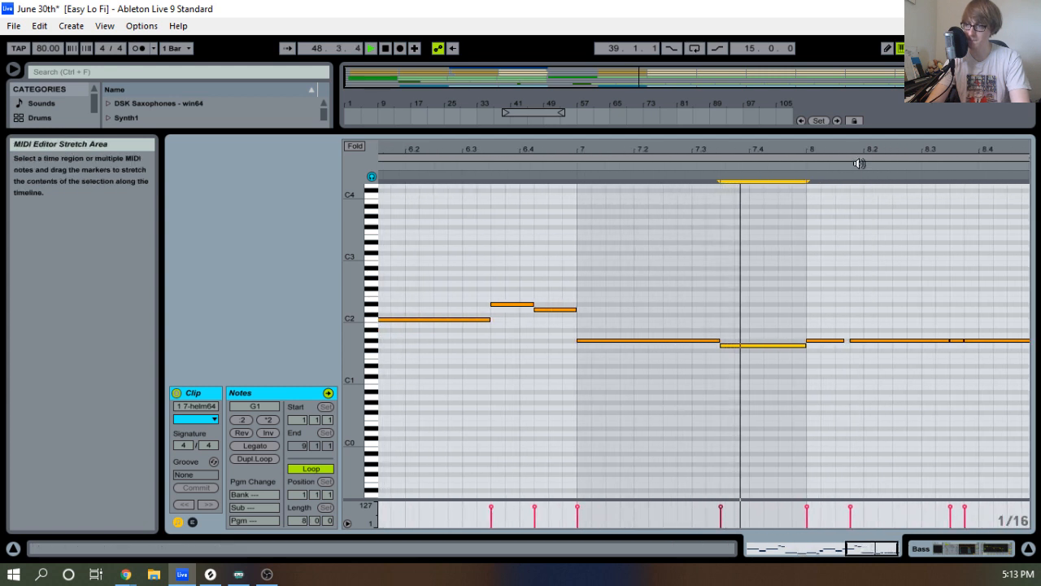
pyautogui.moveTo(921, 154); pyautogui.dragTo(889, 155)
pyautogui.press('space')
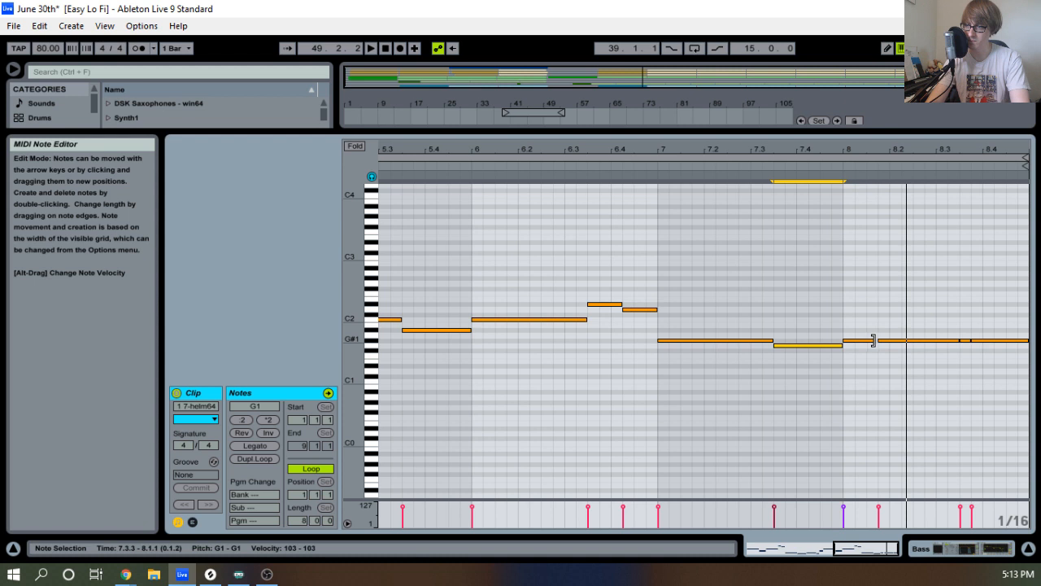
# Extend the 8.1.1 bass note to 8.1.4 to close the gap, and replay bars 7 and 8.
pyautogui.click(873, 340)
pyautogui.click(671, 164)
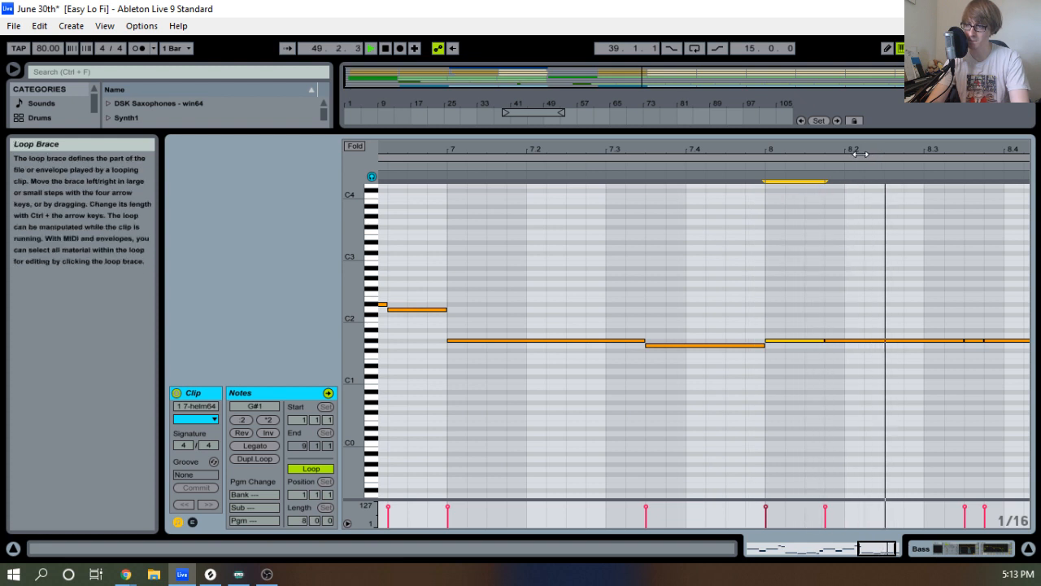
pyautogui.press('space')
pyautogui.moveTo(876, 313); pyautogui.dragTo(875, 356)
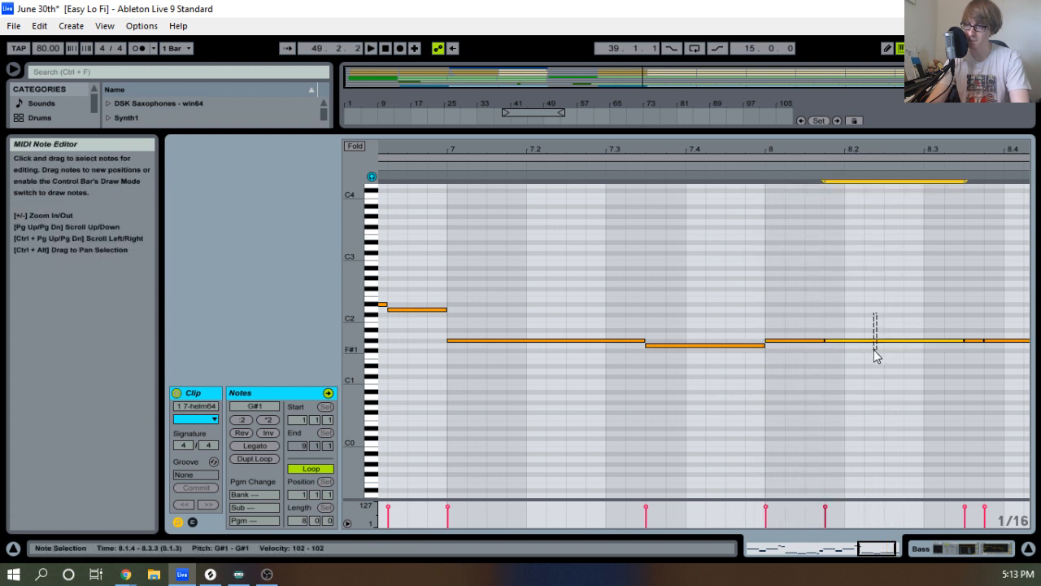
pyautogui.click(761, 167)
pyautogui.press('space')
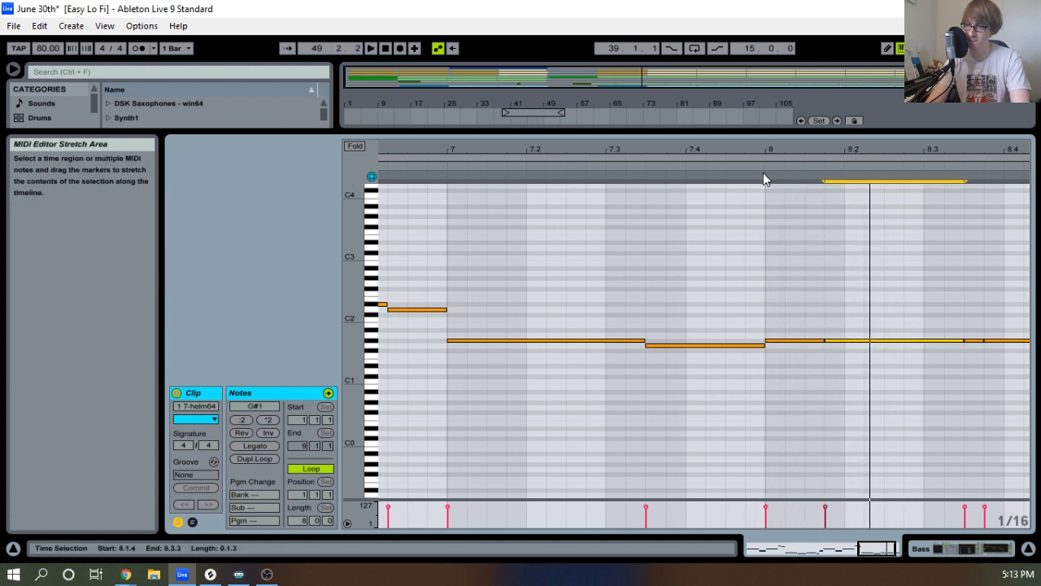
# Trim the start of the second bass note in bar 8 to 8.2.1 and raise it to A#1.
pyautogui.moveTo(825, 340)
pyautogui.mouseDown()
pyautogui.moveTo(841, 340)
pyautogui.moveTo(822, 340)
pyautogui.mouseUp()
pyautogui.click(844, 340)
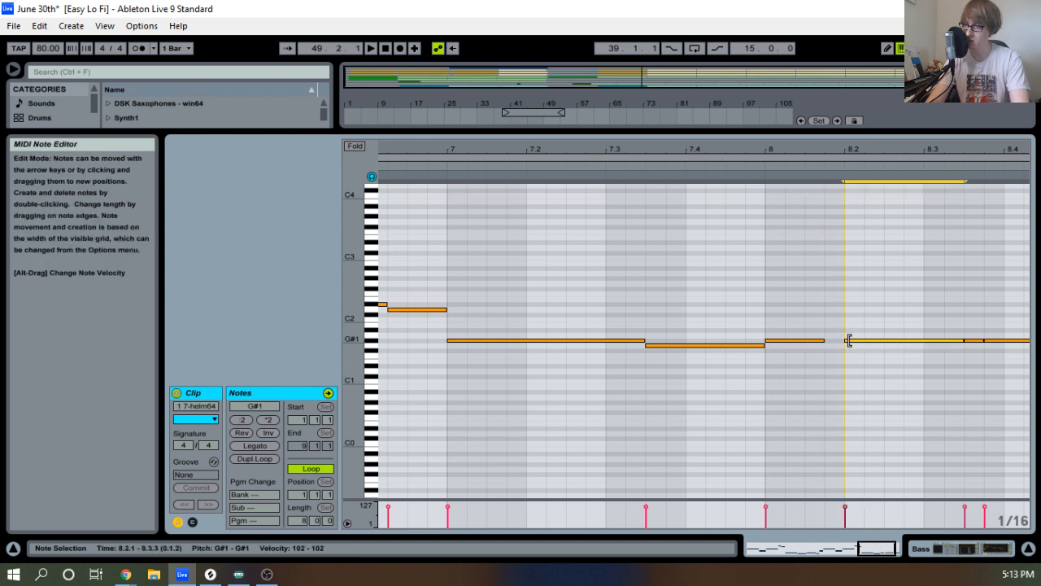
pyautogui.press('Up')
pyautogui.press('Up')
pyautogui.press('Up')
pyautogui.press('Down')
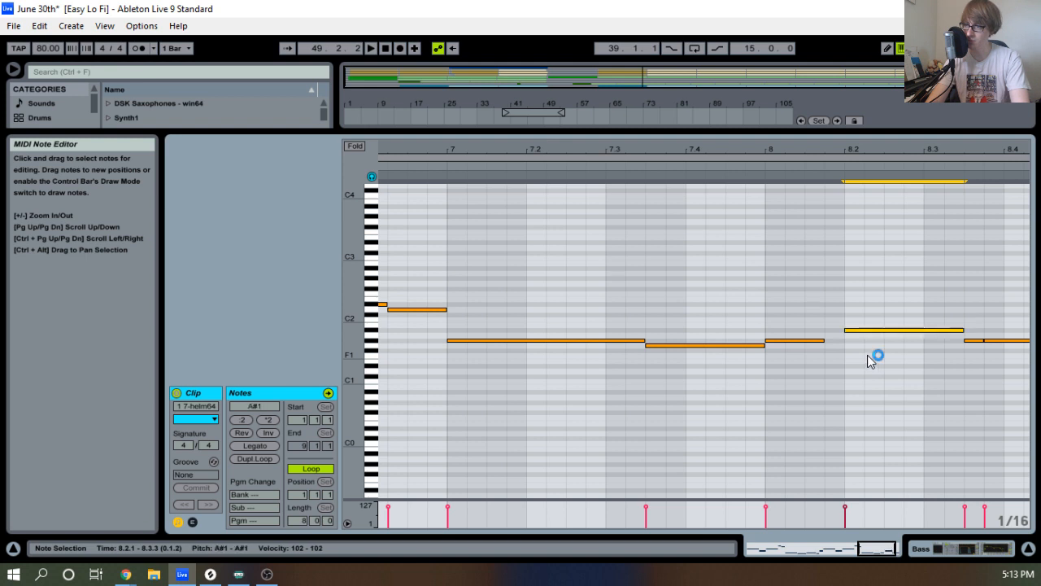
# Extend the 8.1.1 bass note to 8.2.1 and play the clip from bar 8.
pyautogui.moveTo(826, 342); pyautogui.dragTo(844, 341)
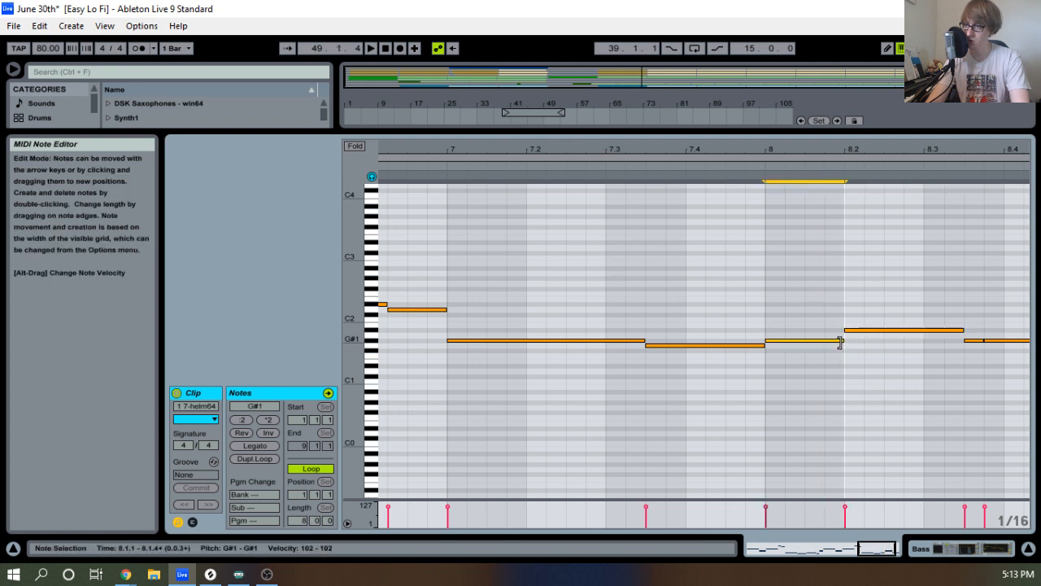
pyautogui.click(761, 169)
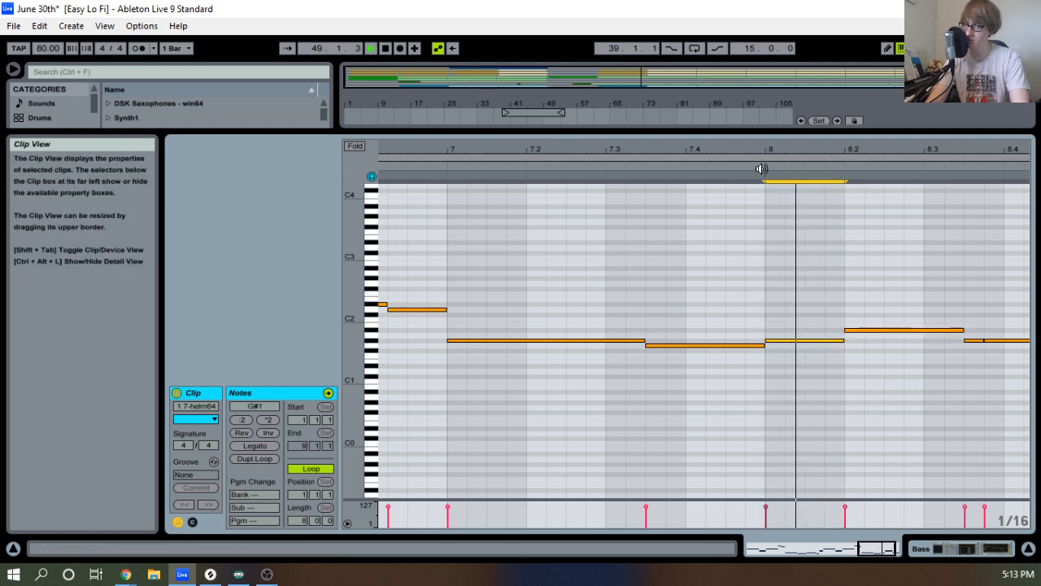
pyautogui.press('space')
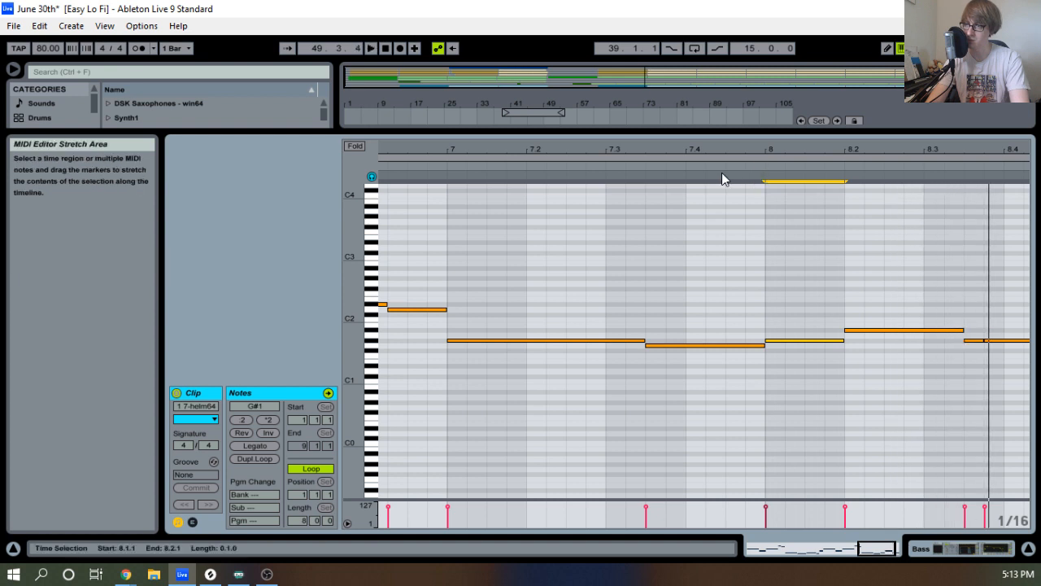
pyautogui.click(735, 169)
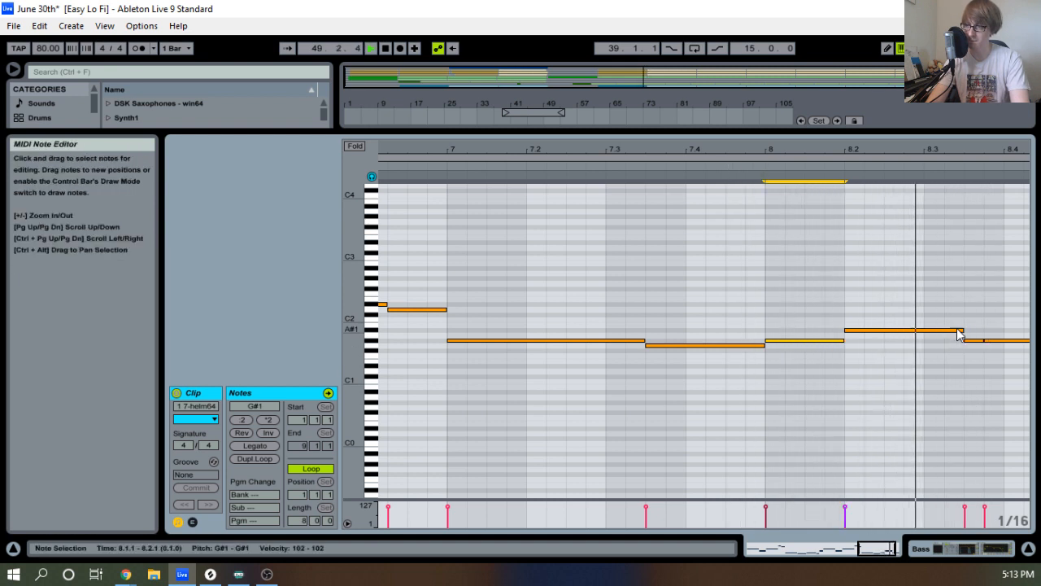
pyautogui.press('space')
# End the A#1 note at 8.3.1 and add a C2 note running from 8.3.1 to 8.4.1.
pyautogui.moveTo(963, 330); pyautogui.dragTo(925, 333)
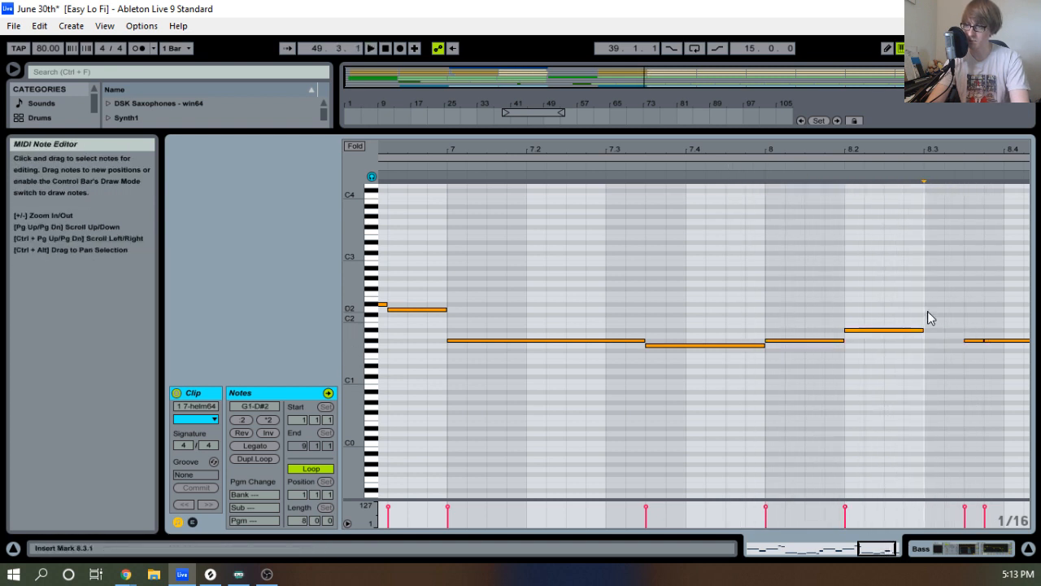
pyautogui.doubleClick(936, 323)
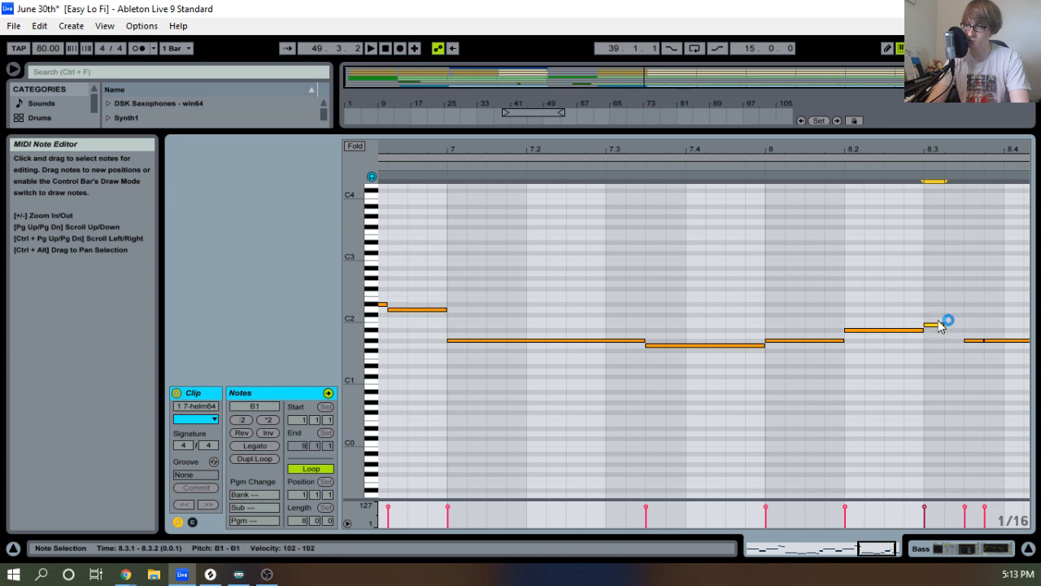
pyautogui.moveTo(944, 324); pyautogui.dragTo(948, 331)
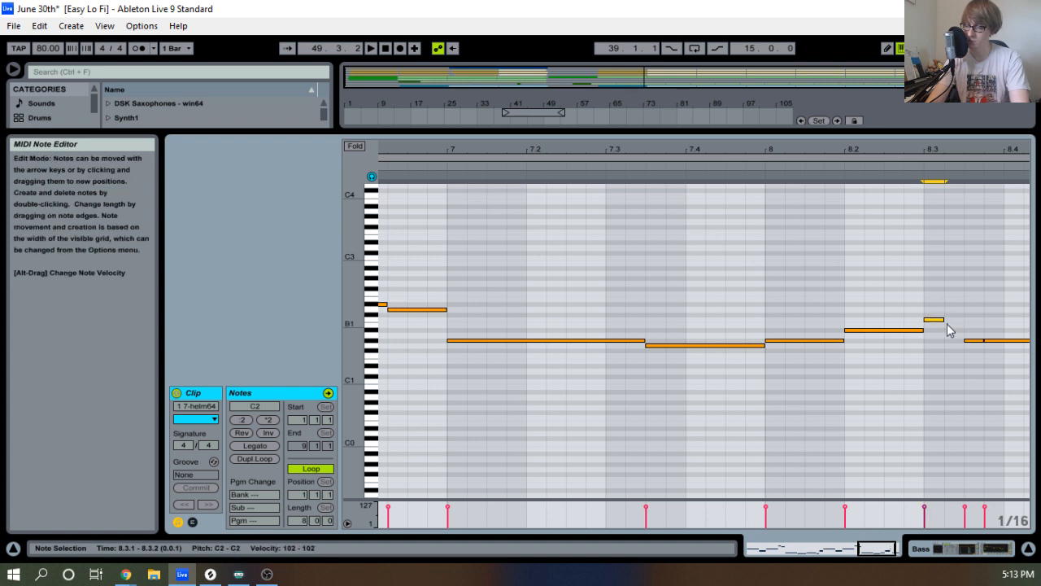
pyautogui.click(760, 174)
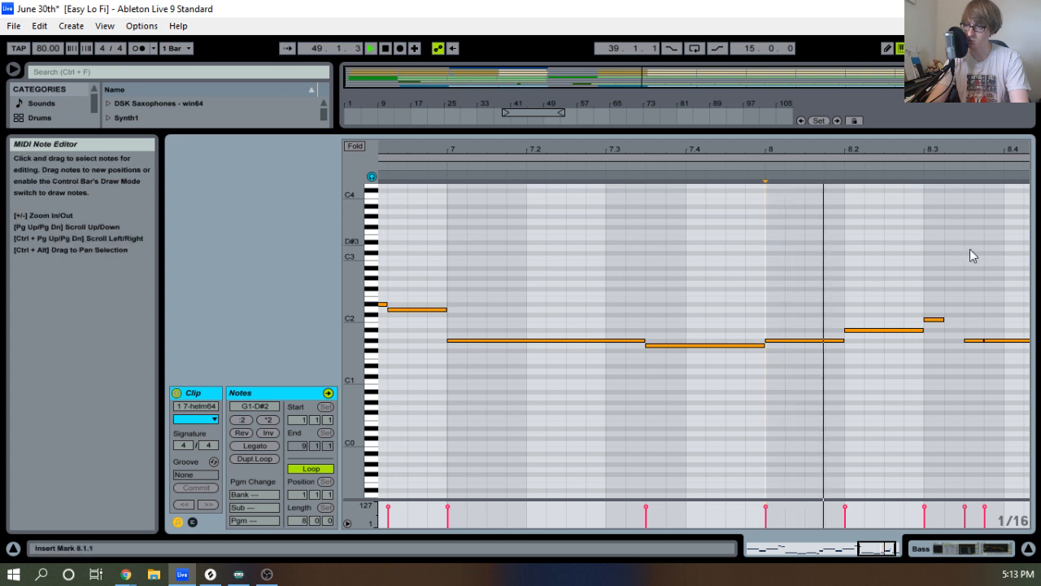
pyautogui.press('space')
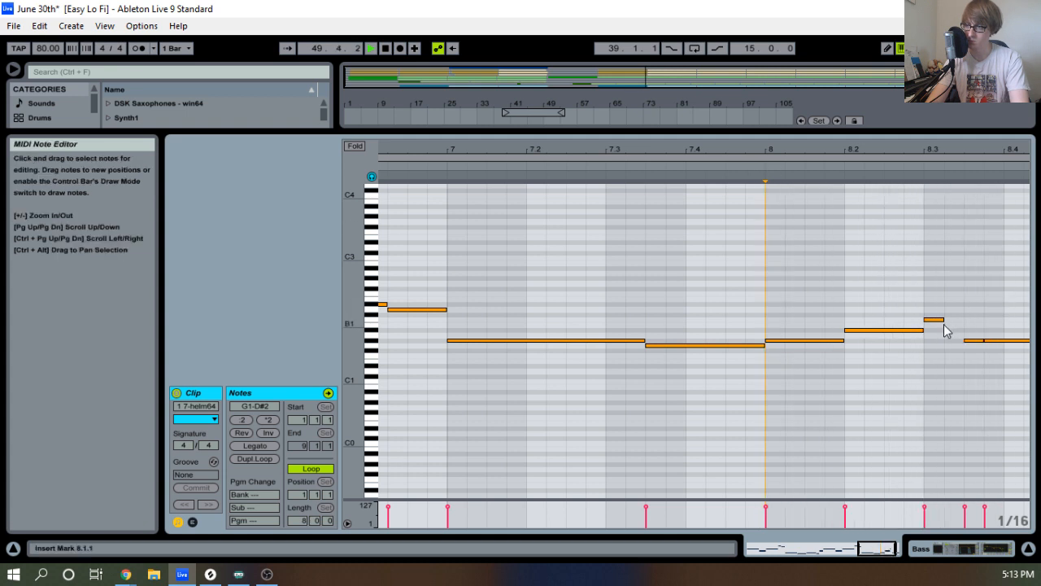
pyautogui.press('space')
pyautogui.moveTo(942, 318); pyautogui.dragTo(1000, 319)
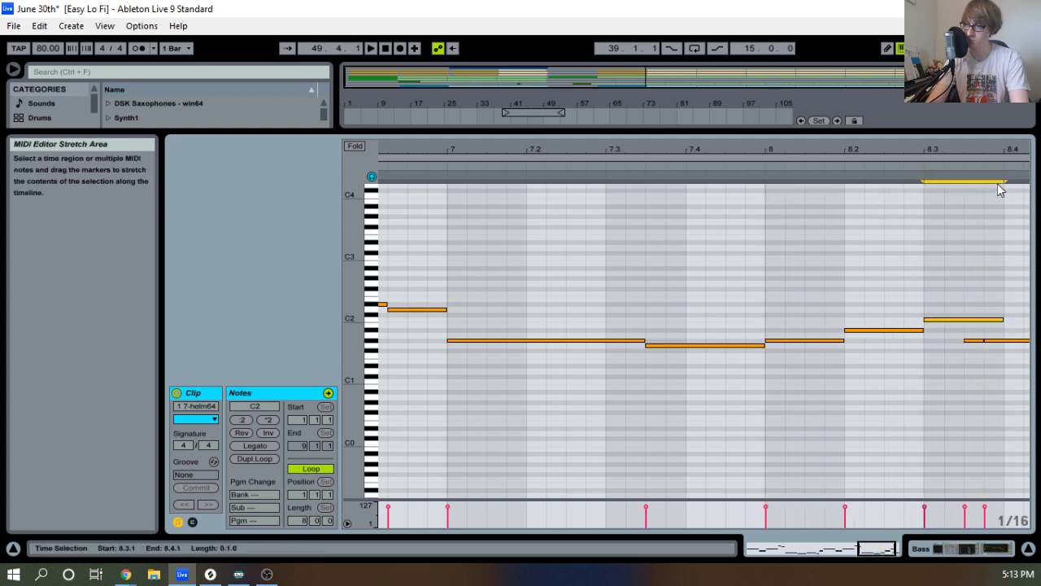
# Trim the start of the clip's last bass note to 8.4.1 and raise it to D#2.
pyautogui.moveTo(947, 149); pyautogui.dragTo(966, 132)
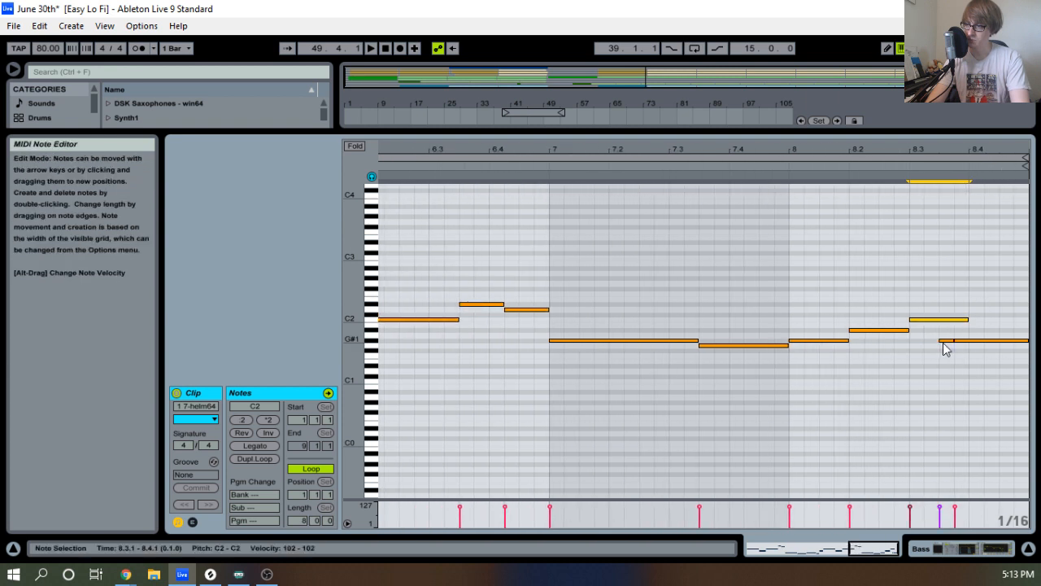
pyautogui.moveTo(956, 341); pyautogui.dragTo(970, 341)
pyautogui.press('Up')
pyautogui.press('Up')
pyautogui.press('Up')
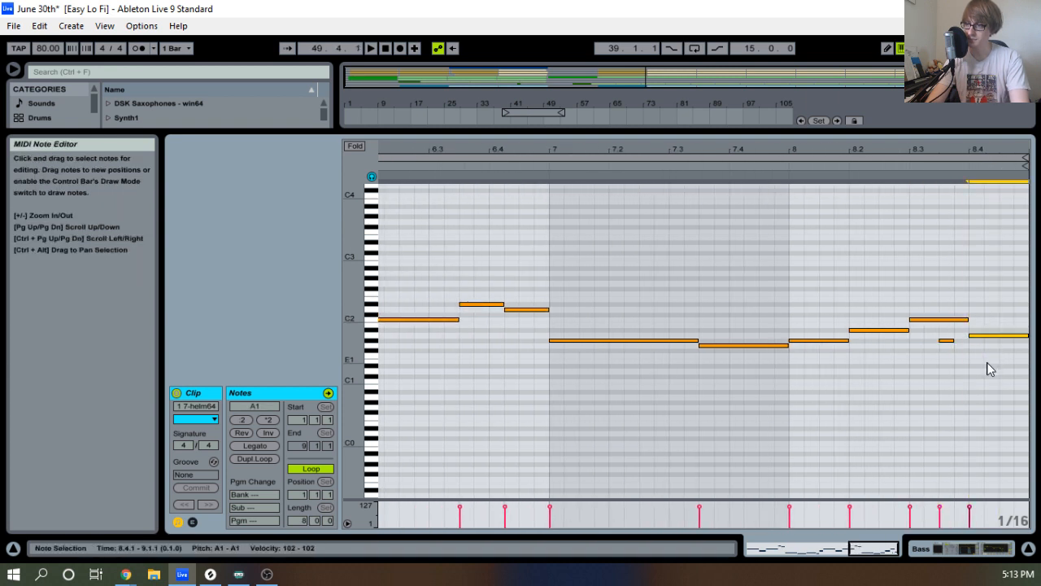
pyautogui.press('Up')
pyautogui.press('Up')
pyautogui.press('Up')
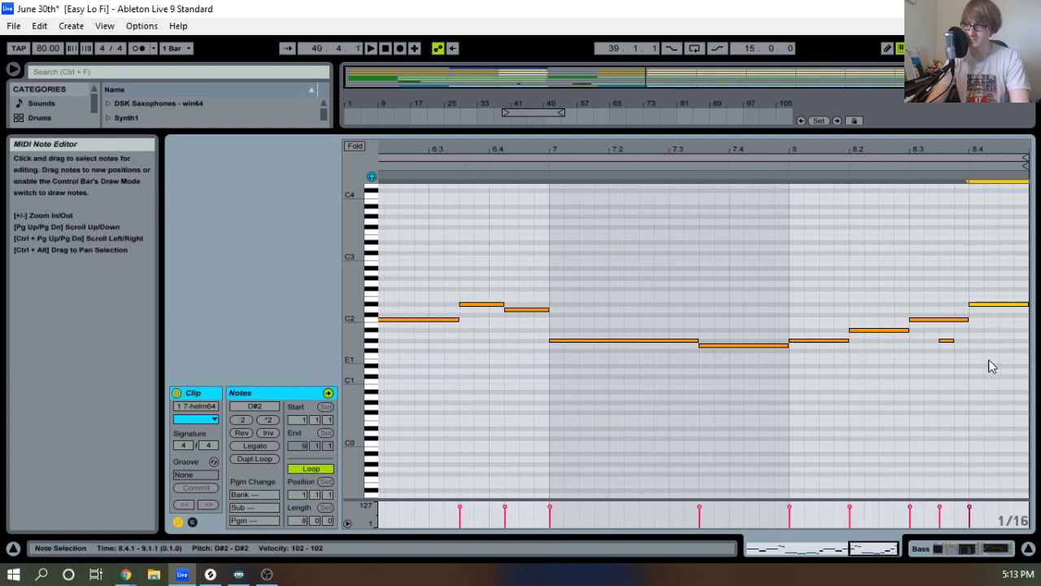
# Delete the leftover short G#1 note under the C2 note in bar 8 and play from about bar 7.
pyautogui.moveTo(885, 149); pyautogui.dragTo(980, 134)
pyautogui.moveTo(399, 290); pyautogui.dragTo(401, 321)
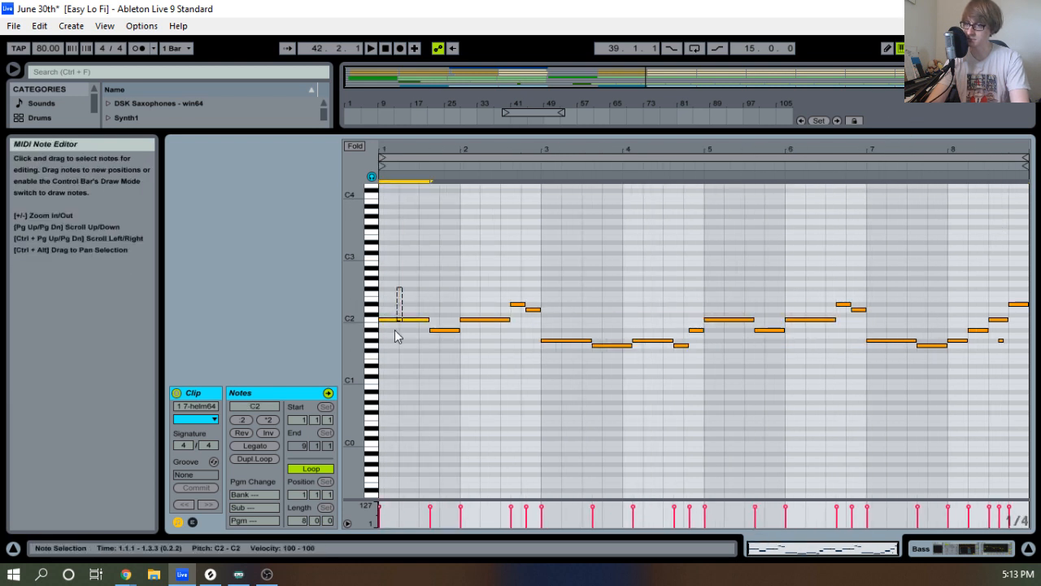
pyautogui.click(1003, 346)
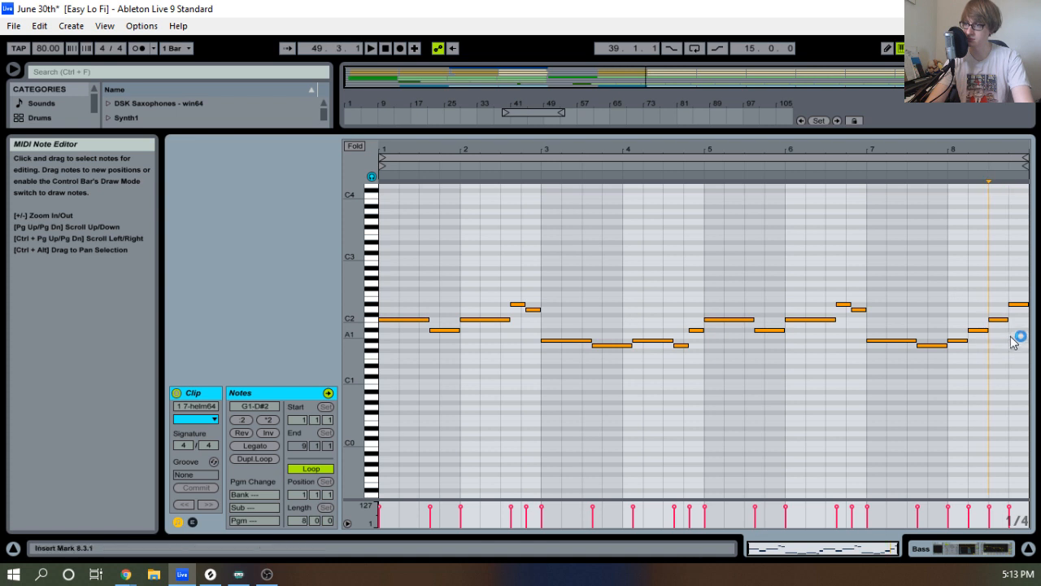
pyautogui.click(858, 173)
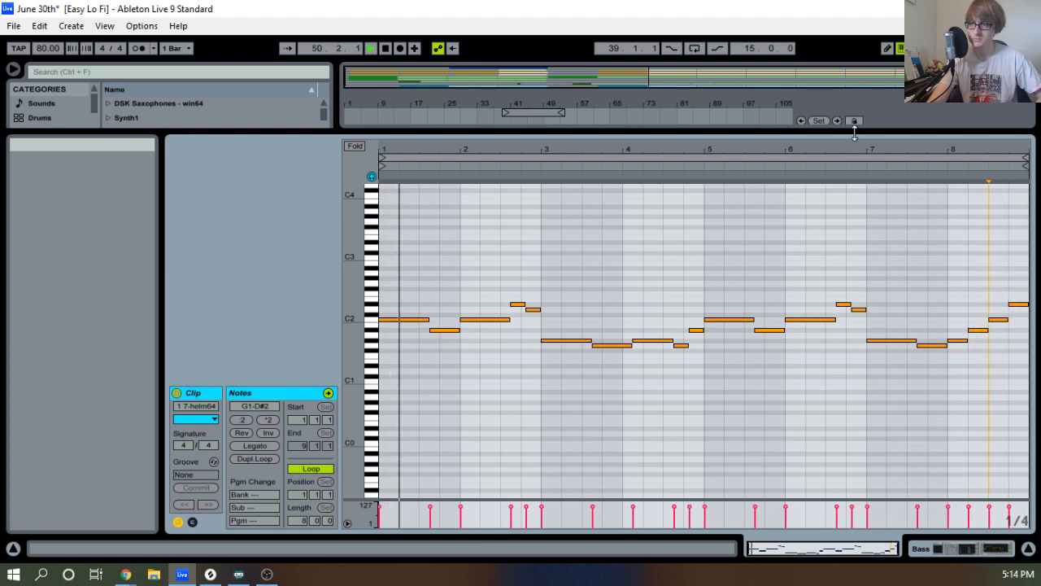
# Collapse the note editor to show the full arrangement and save the Live set.
pyautogui.moveTo(855, 132); pyautogui.dragTo(671, 576)
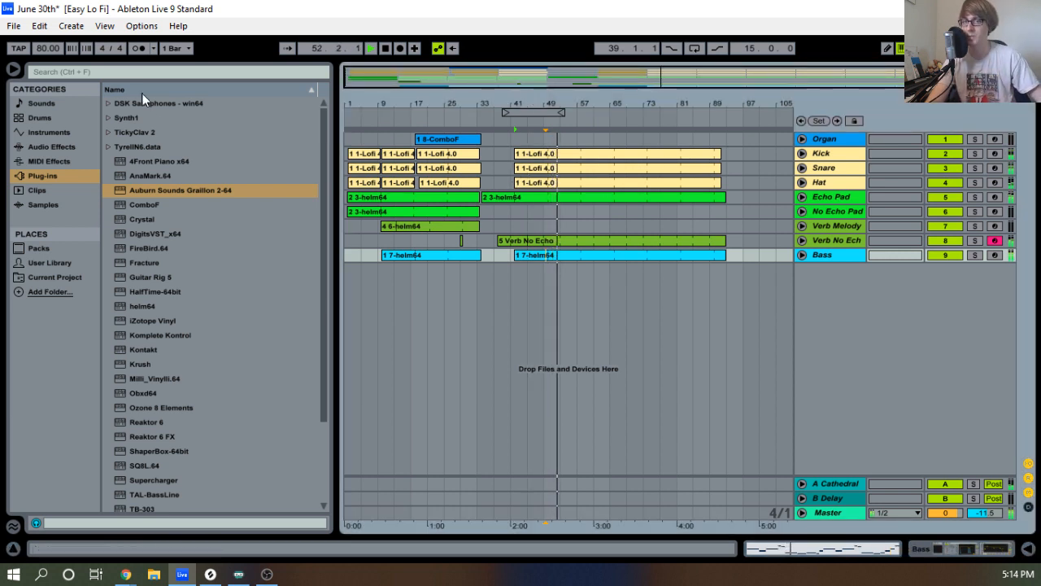
pyautogui.click(14, 25)
pyautogui.click(61, 166)
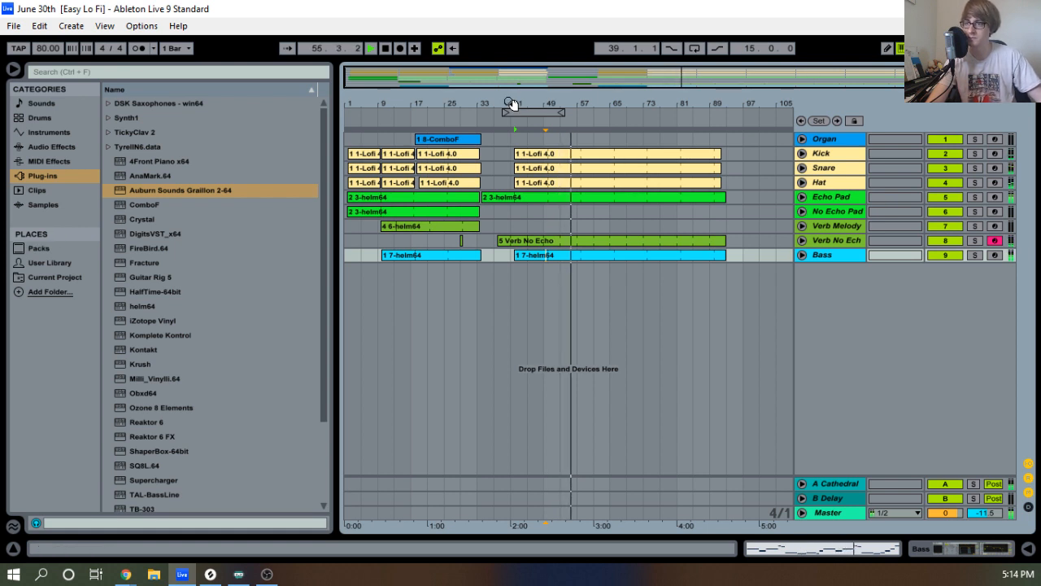
# Play the second section from about bar 39 and delete the short clip near bar 28 on the Verb No Echo track.
pyautogui.moveTo(511, 104)
pyautogui.mouseDown()
pyautogui.moveTo(511, 131)
pyautogui.moveTo(572, 128)
pyautogui.moveTo(509, 102)
pyautogui.mouseUp()
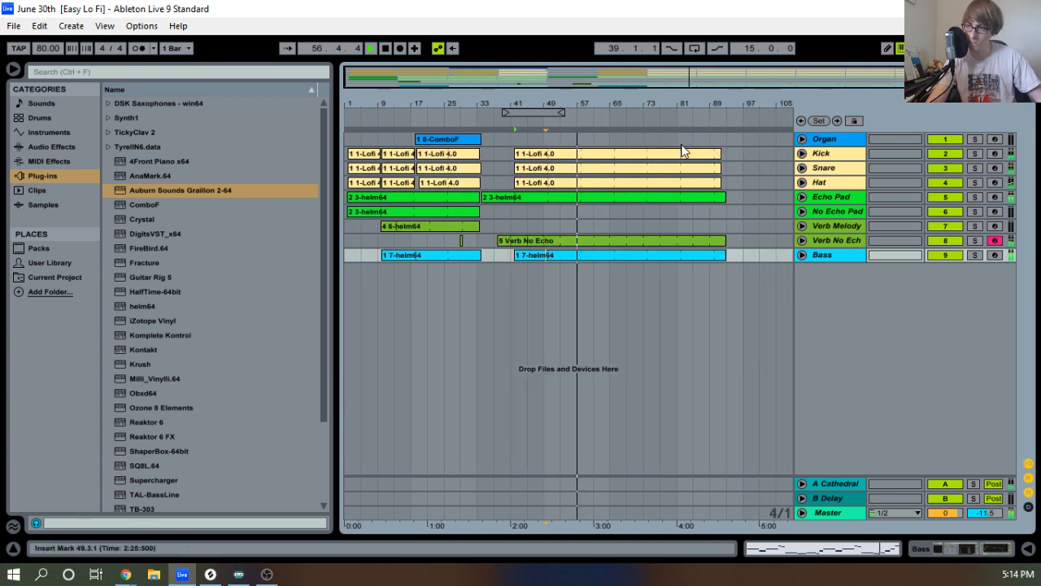
pyautogui.moveTo(502, 100)
pyautogui.mouseDown()
pyautogui.moveTo(503, 128)
pyautogui.moveTo(505, 101)
pyautogui.mouseUp()
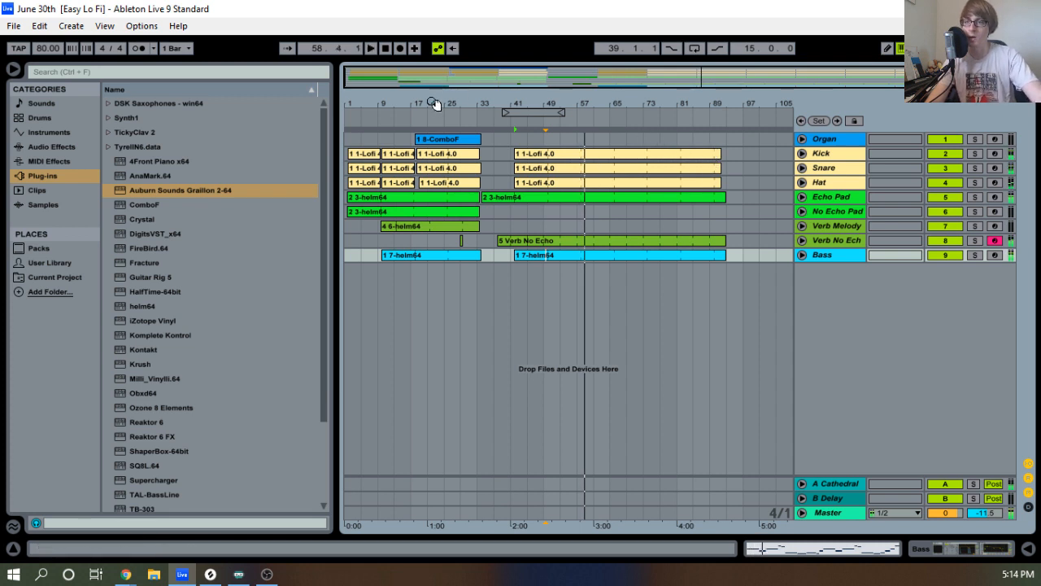
pyautogui.moveTo(434, 104); pyautogui.dragTo(564, 242)
pyautogui.press('Delete')
pyautogui.moveTo(542, 103); pyautogui.dragTo(468, 78)
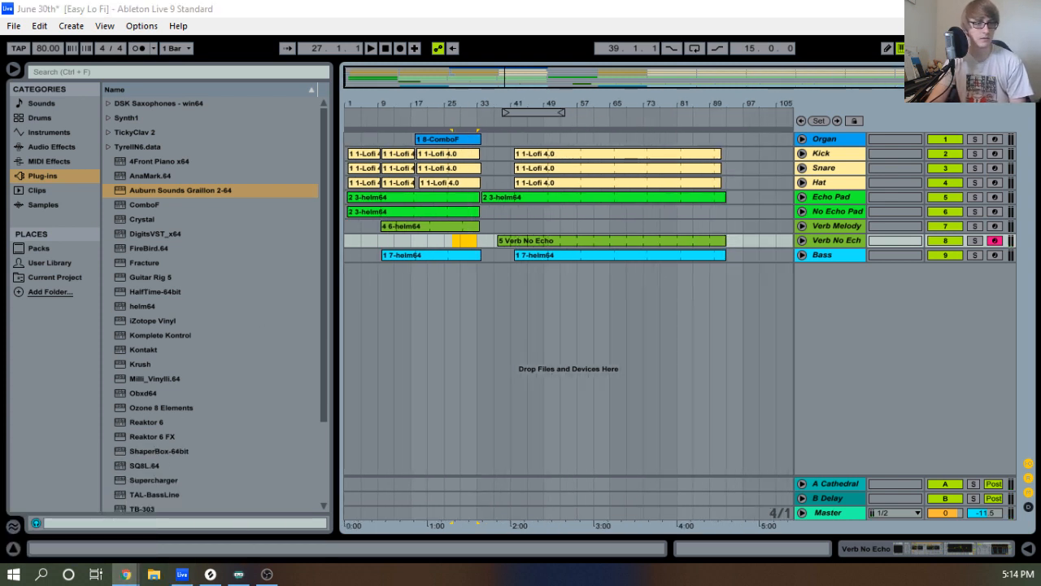
# Switch to Splice in the web browser and look through the recent sample packs.
pyautogui.click(126, 574)
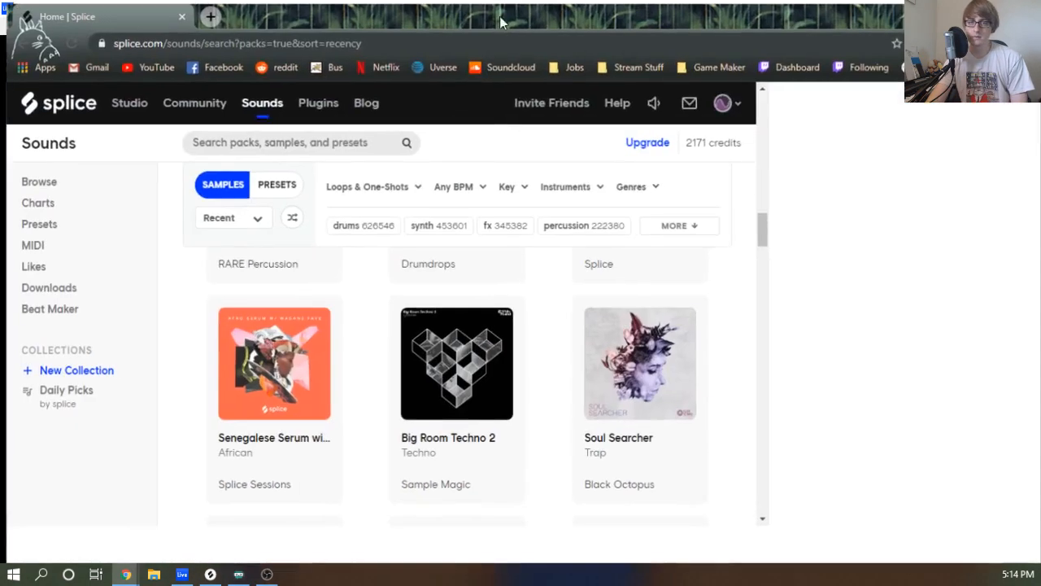
pyautogui.scroll(-8, 361, 337)
pyautogui.scroll(8, 345, 342)
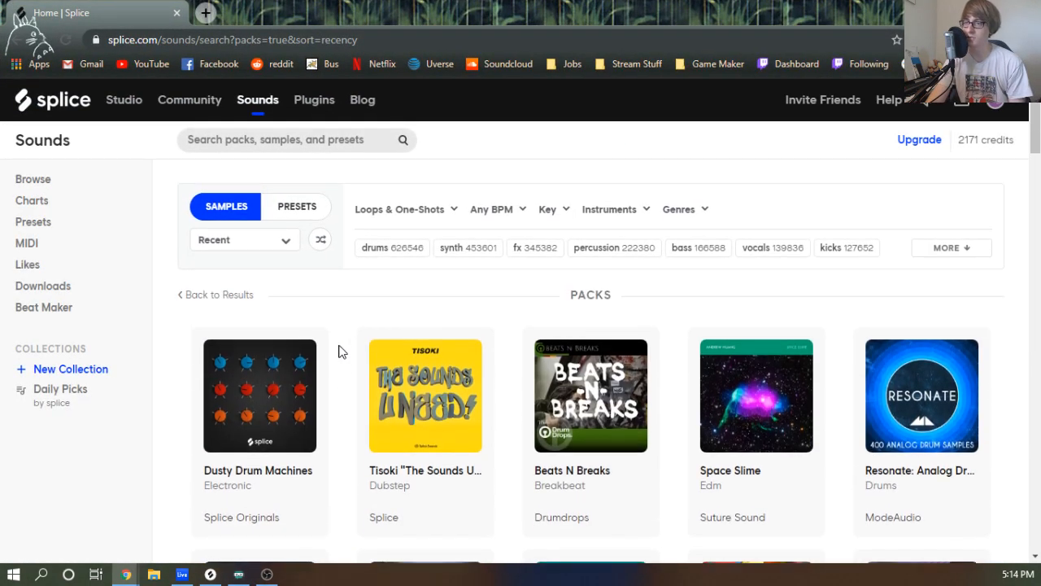
# Browse the Splice sounds by instrument and open the Brass & Woodwinds samples.
pyautogui.click(261, 106)
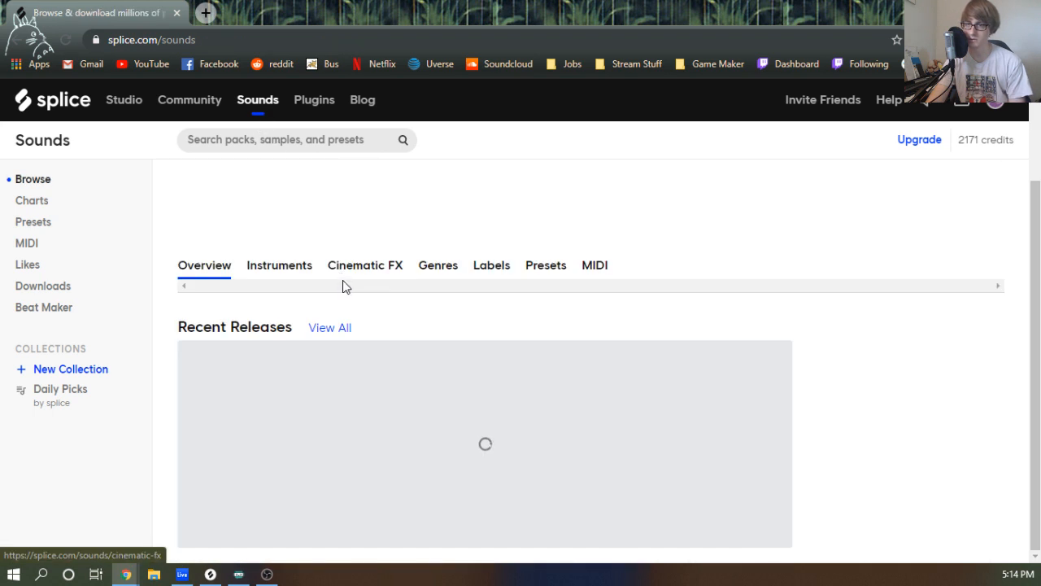
pyautogui.click(283, 279)
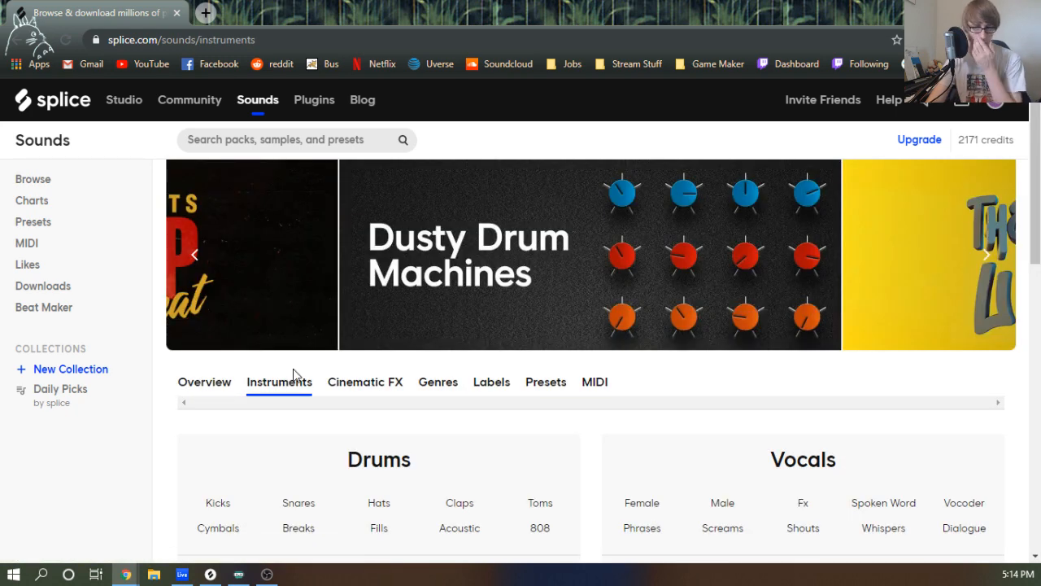
pyautogui.scroll(-8, 489, 407)
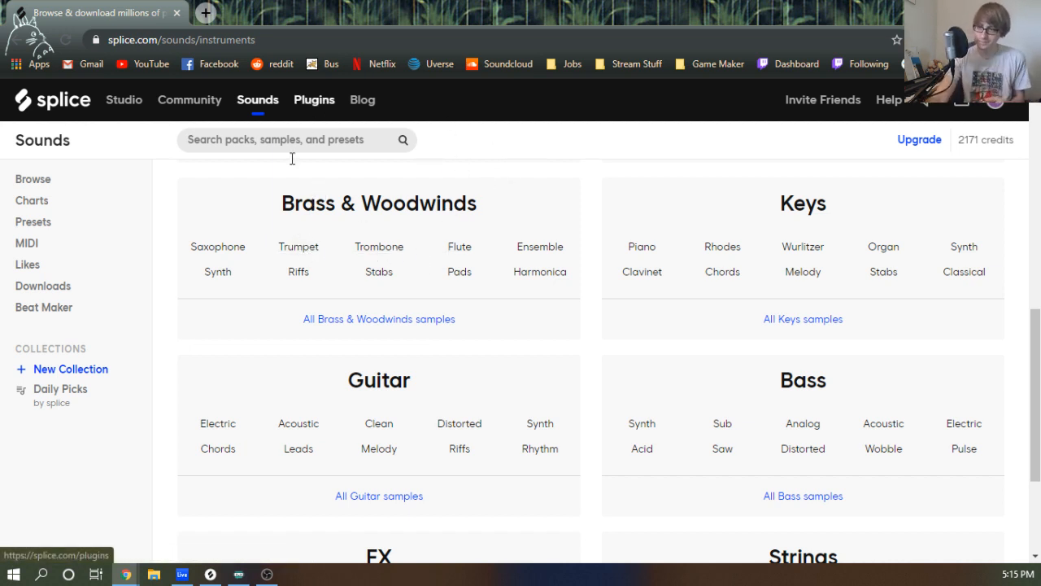
pyautogui.click(440, 204)
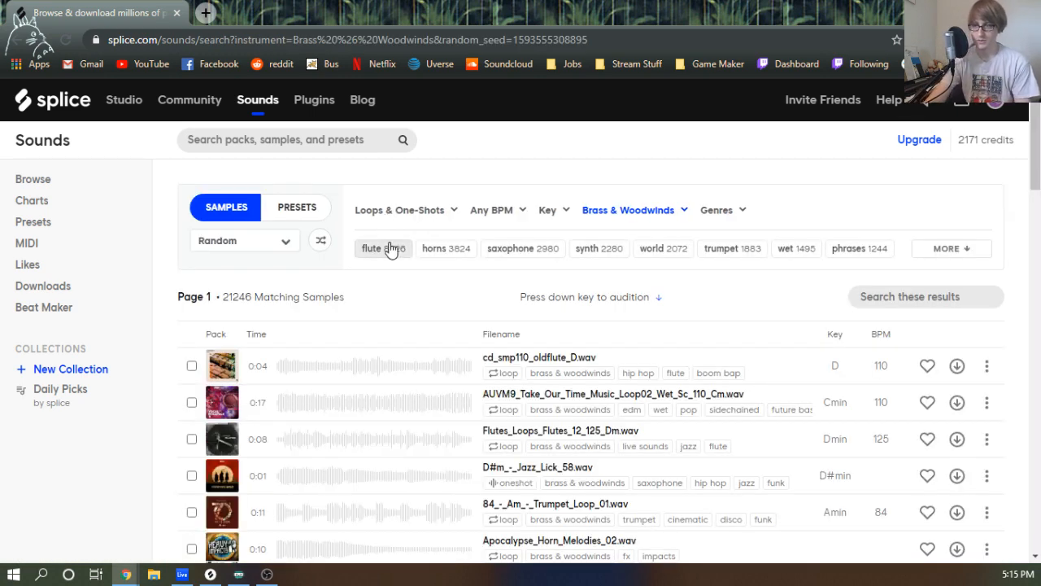
# Play the Live set from about bar 33 and audition the first Brass & Woodwinds samples in Splice over it.
pyautogui.moveTo(521, 8); pyautogui.dragTo(0, 325)
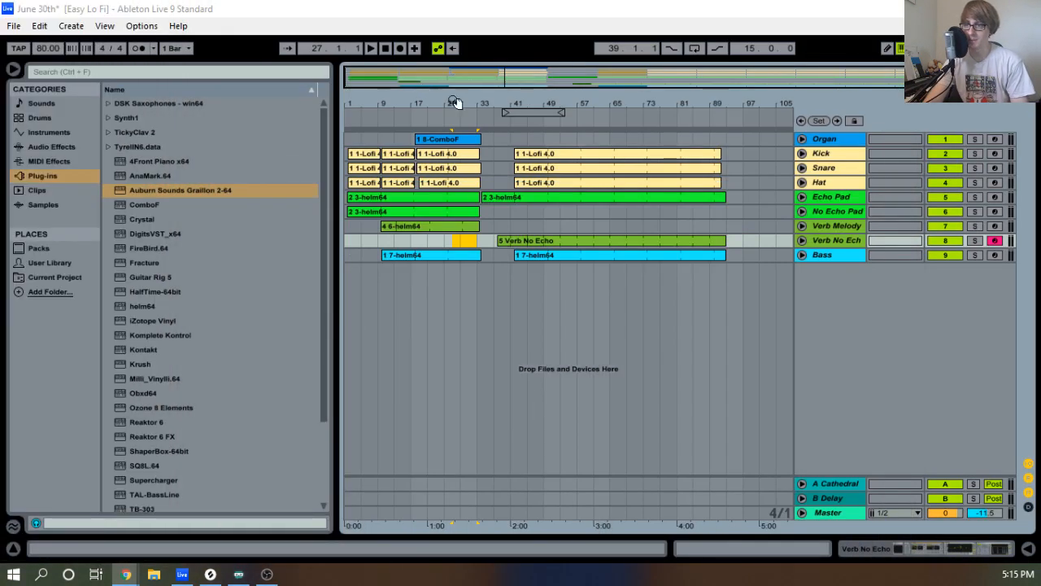
pyautogui.click(482, 123)
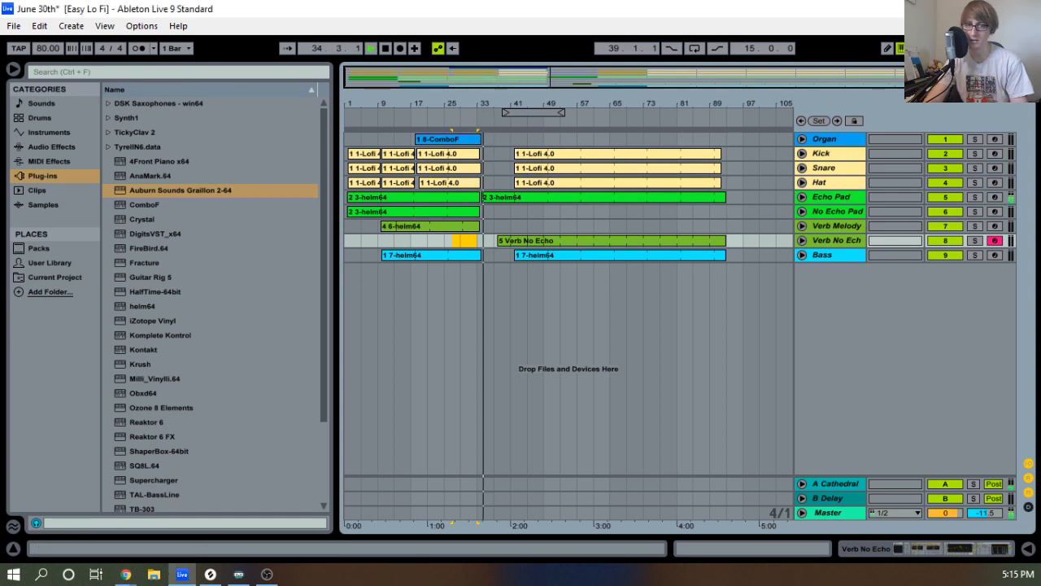
pyautogui.moveTo(0, 319); pyautogui.dragTo(537, 312)
pyautogui.click(730, 314)
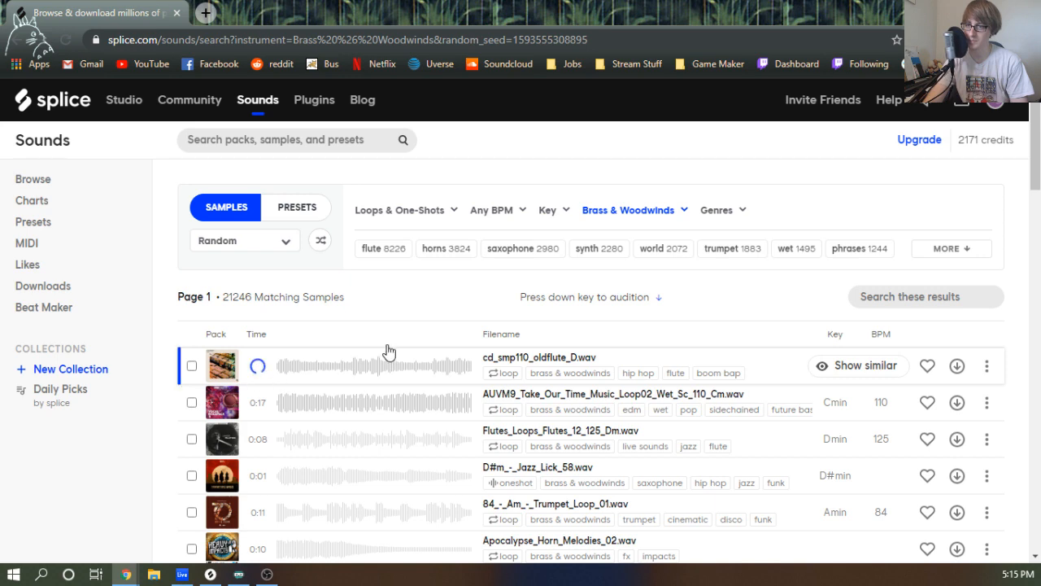
pyautogui.scroll(-2, 477, 263)
pyautogui.scroll(2, 476, 290)
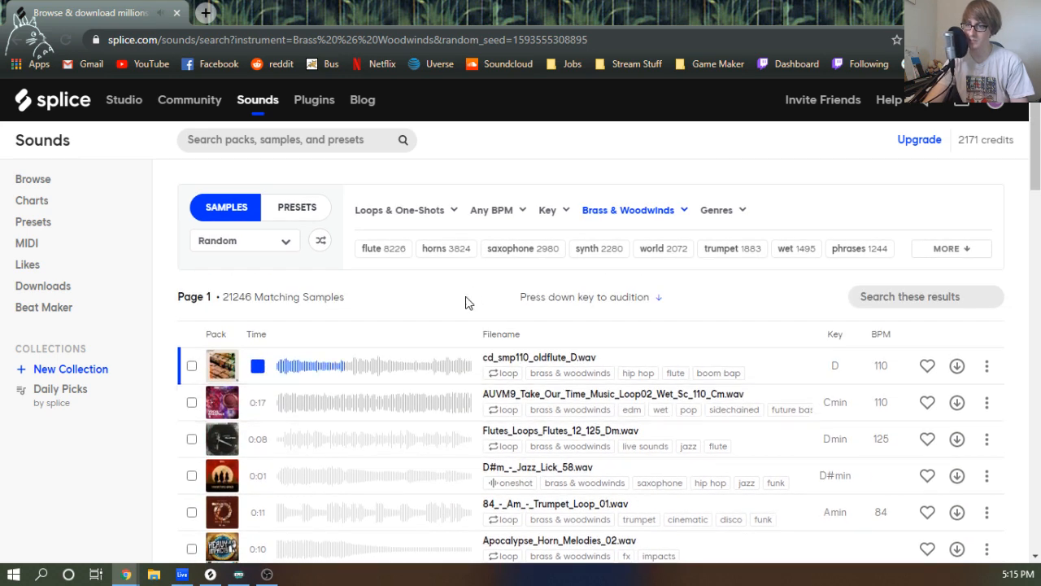
pyautogui.scroll(-1, 468, 303)
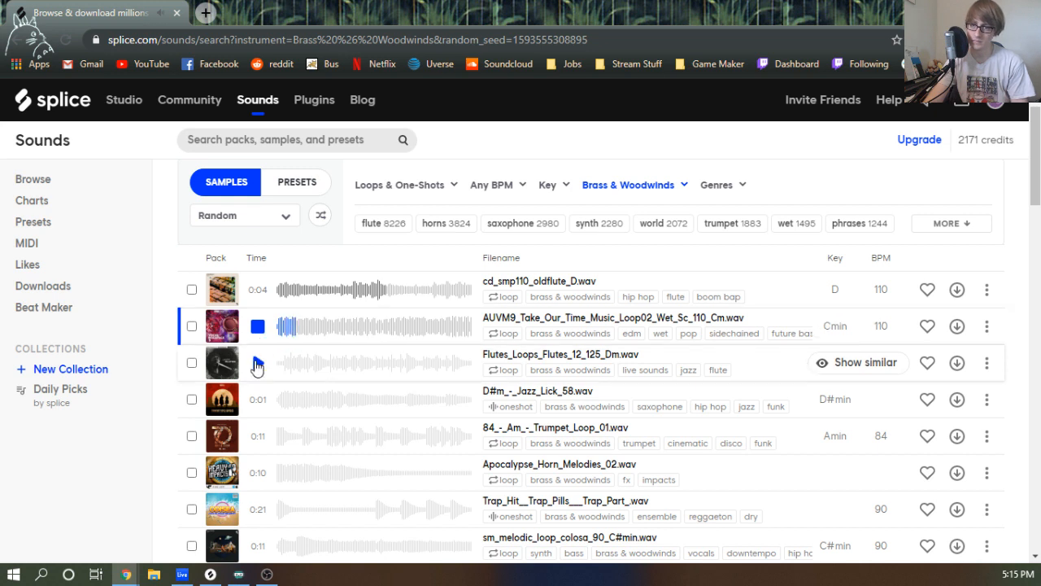
# Filter the samples by the horns tag, audition several results, and download SO_HBH_92_trumpet_solo_Am_05.wav.
pyautogui.click(453, 227)
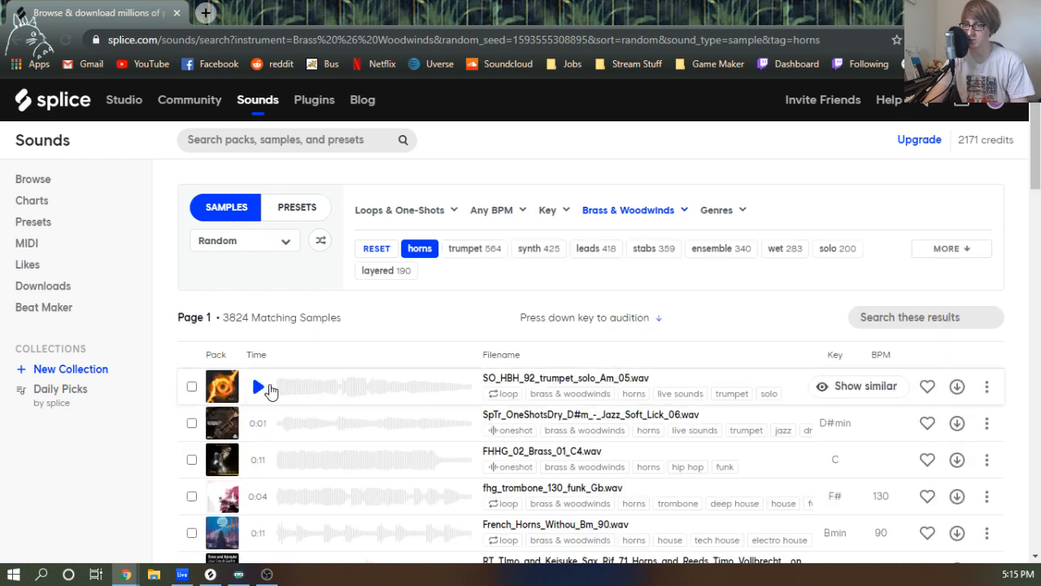
pyautogui.click(257, 387)
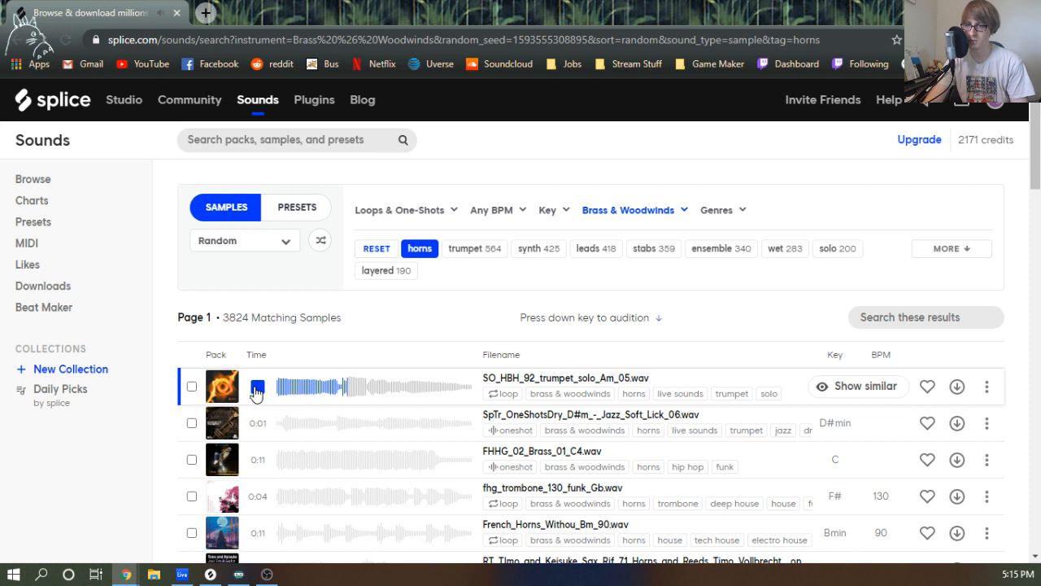
pyautogui.scroll(-1, 257, 435)
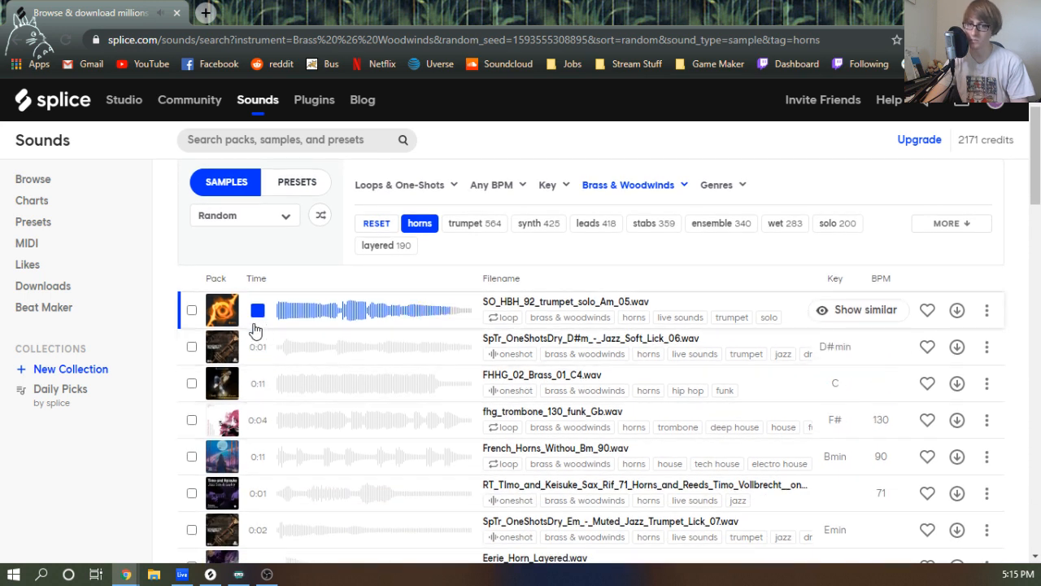
pyautogui.click(258, 311)
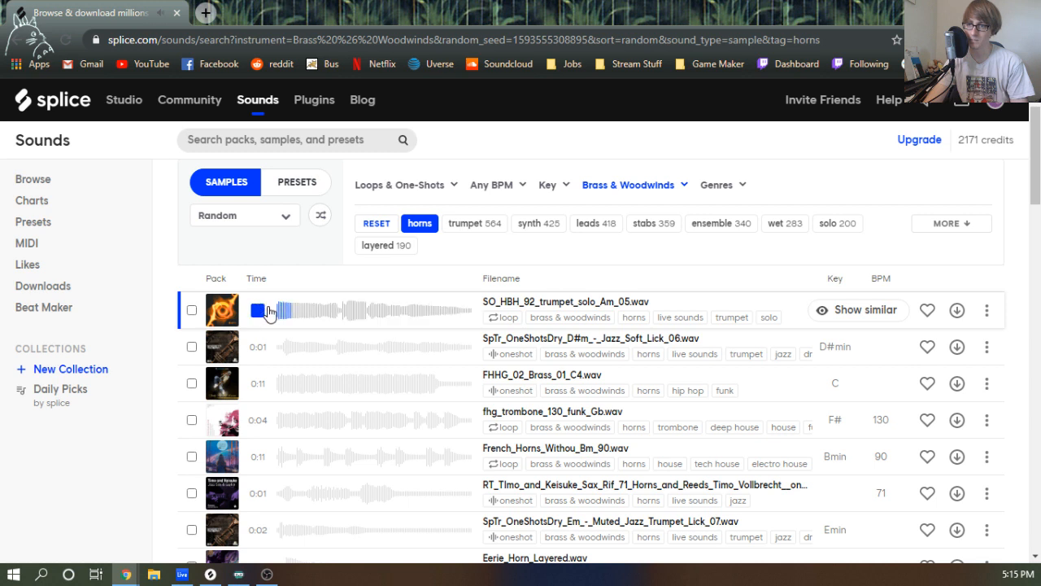
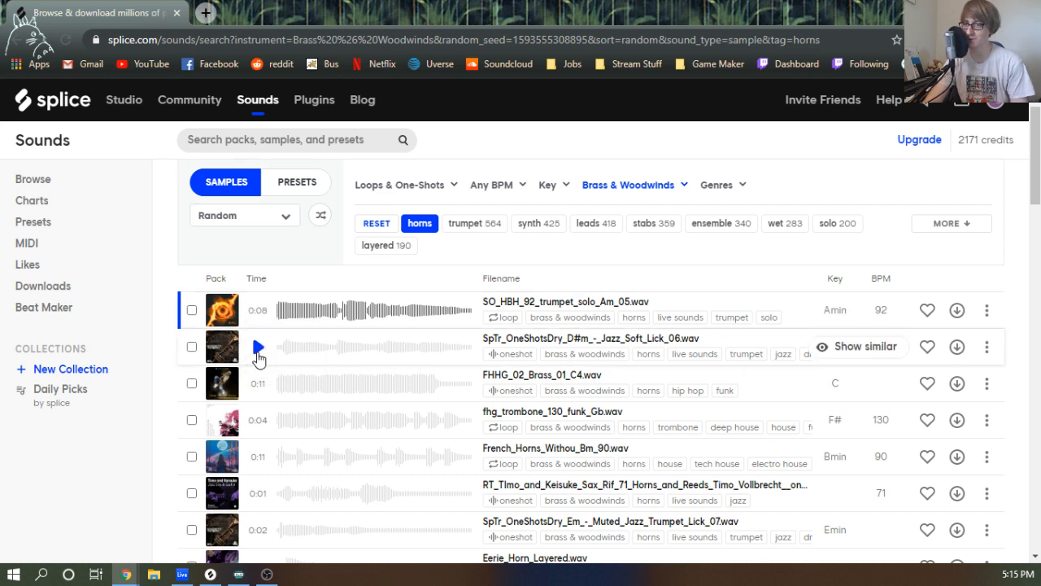
pyautogui.click(956, 310)
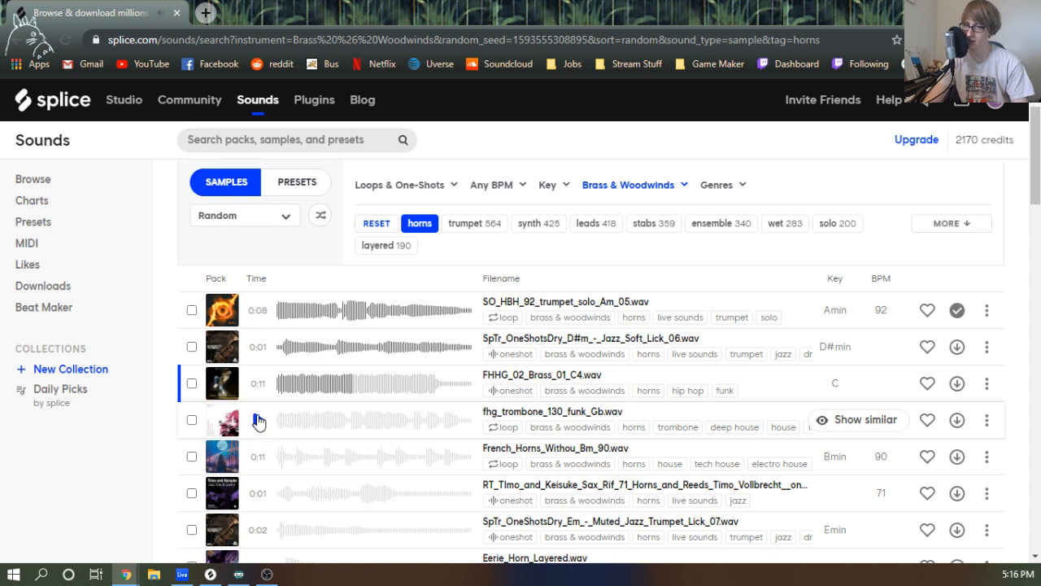
pyautogui.click(257, 421)
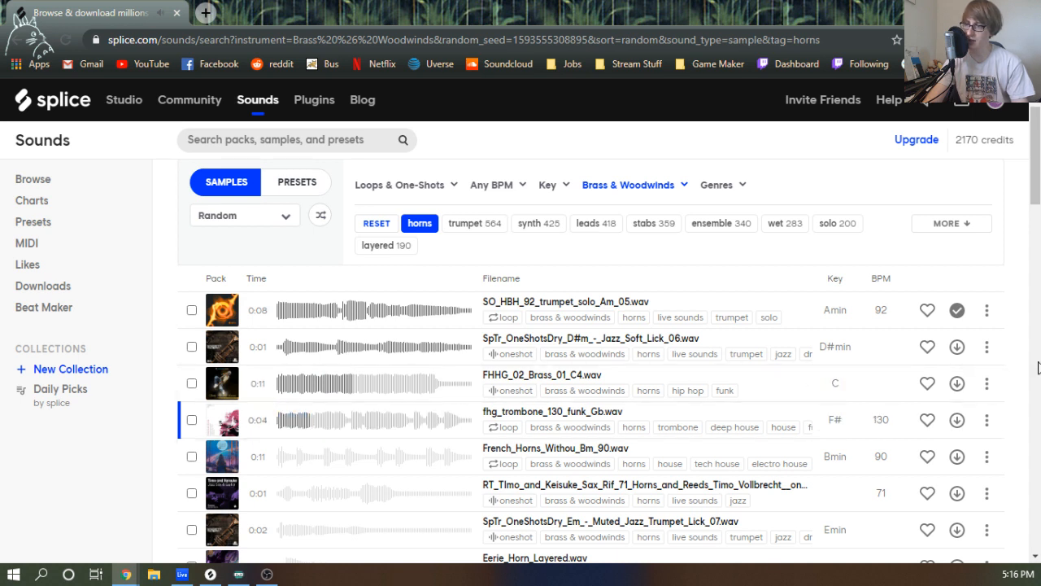
pyautogui.click(957, 383)
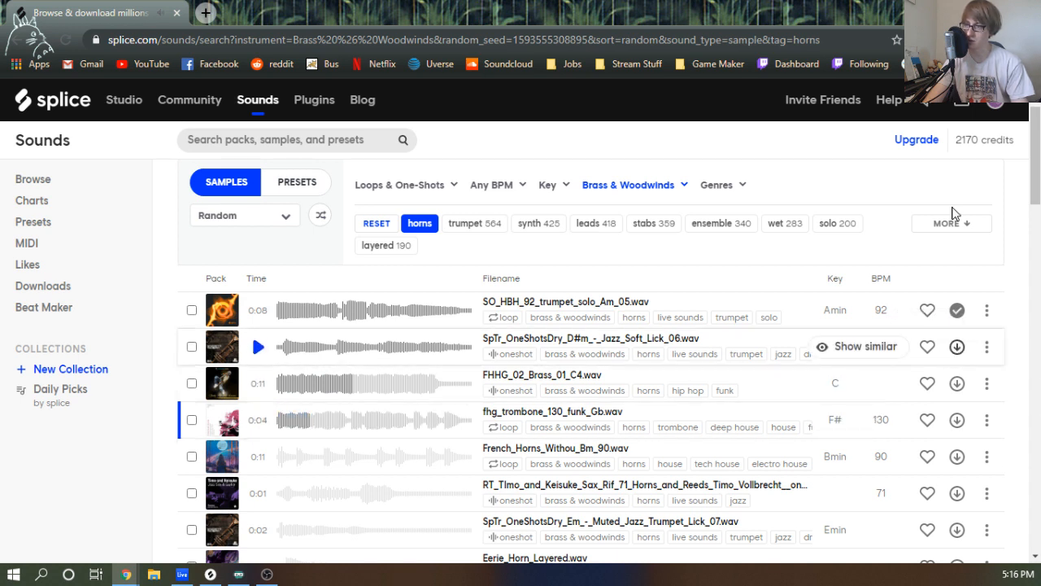
# Switch to Ableton Live, stop playback, add DSK Saxophones on a new track below Bass, and close the plug-in window.
pyautogui.hotkey('alt', 'Tab')
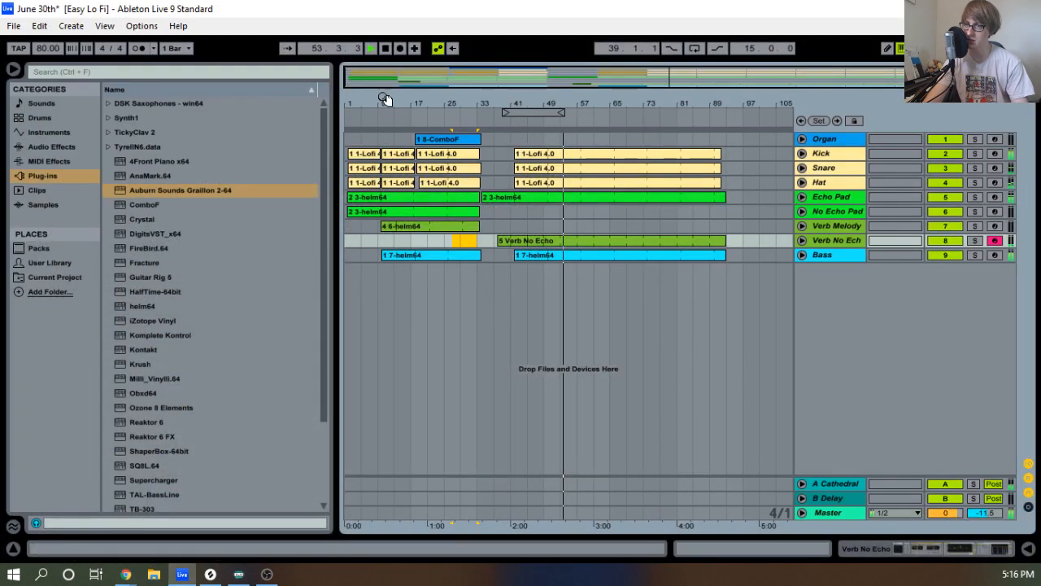
pyautogui.click(385, 49)
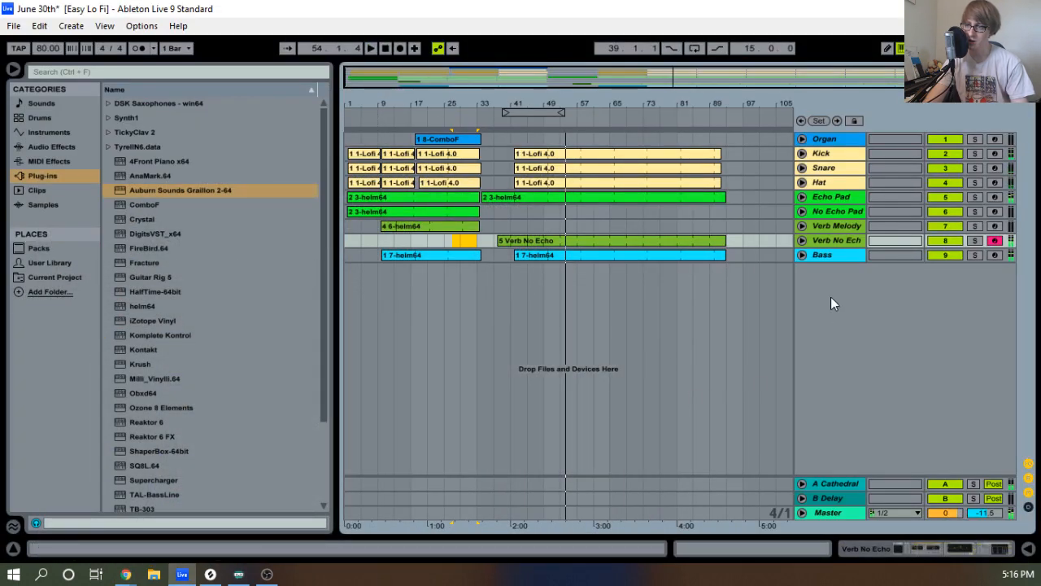
pyautogui.click(109, 104)
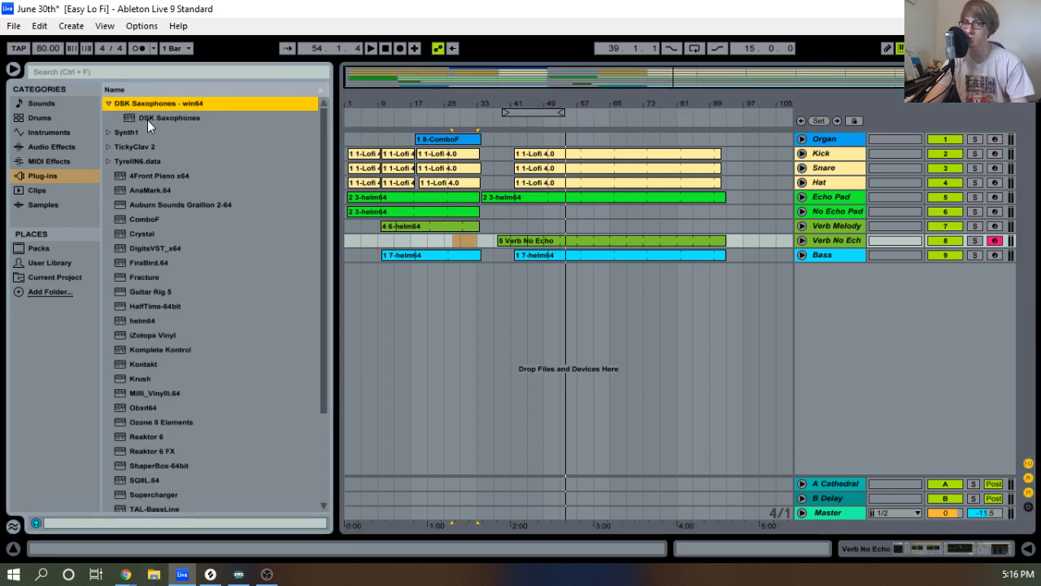
pyautogui.moveTo(147, 119); pyautogui.dragTo(864, 318)
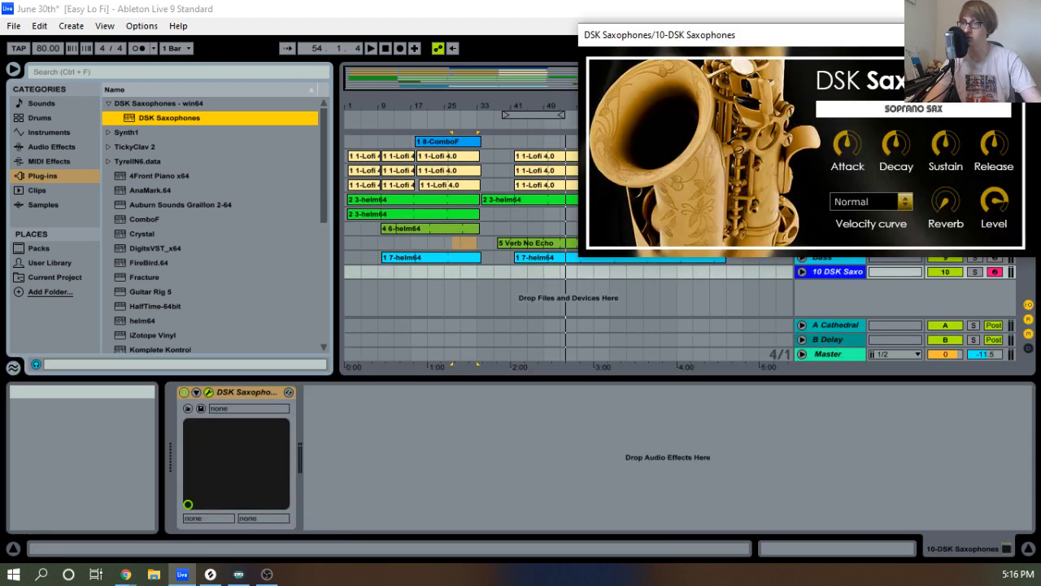
pyautogui.click(1021, 35)
# Raise send A on the DSK Saxophones track in the mixer and play the arrangement from about bar 27.
pyautogui.press('Tab')
pyautogui.moveTo(624, 529); pyautogui.dragTo(1021, 476)
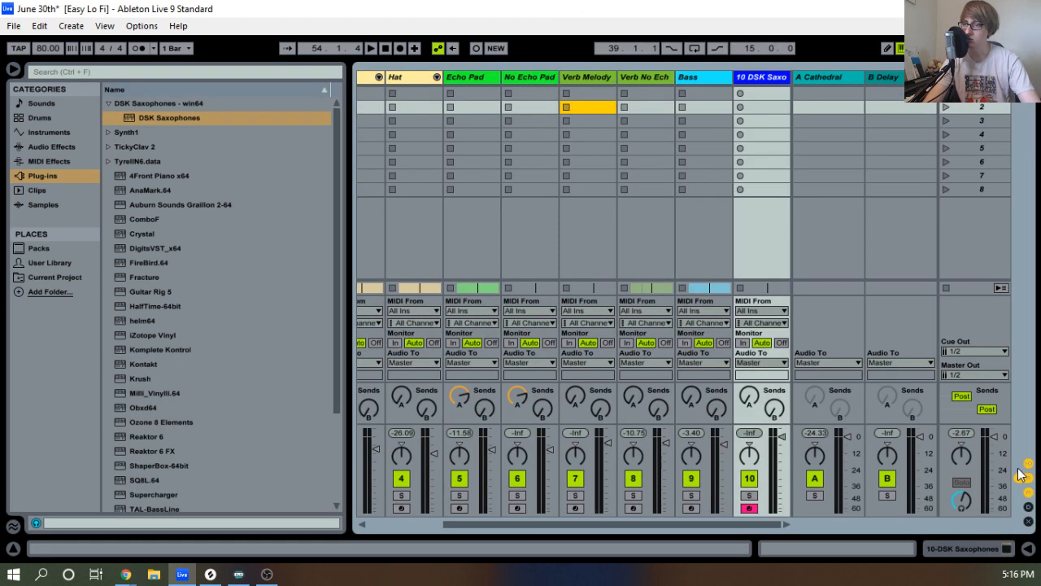
pyautogui.moveTo(750, 396); pyautogui.dragTo(751, 390)
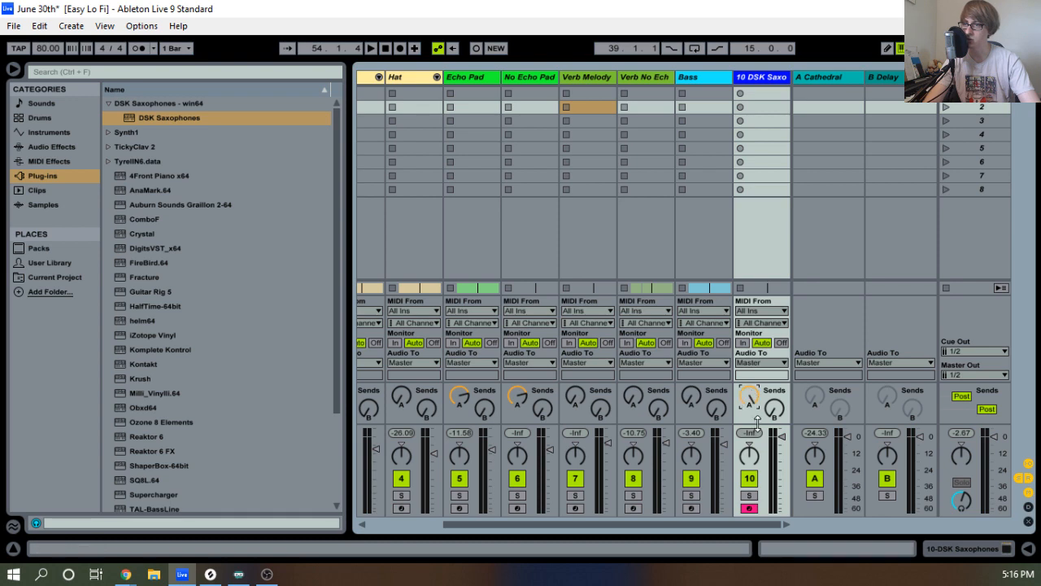
pyautogui.press('Tab')
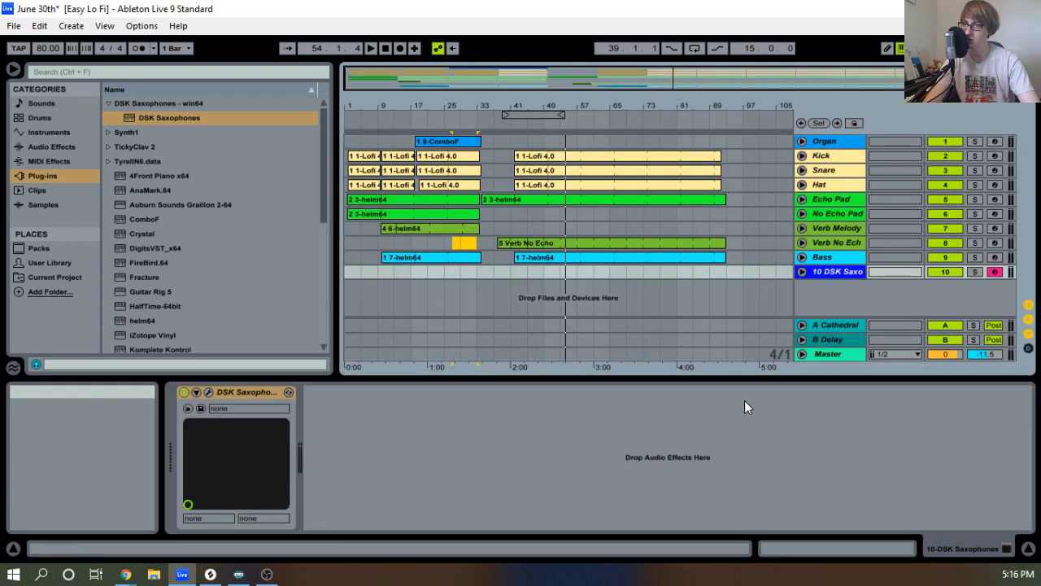
pyautogui.press('space')
pyautogui.press('Tab')
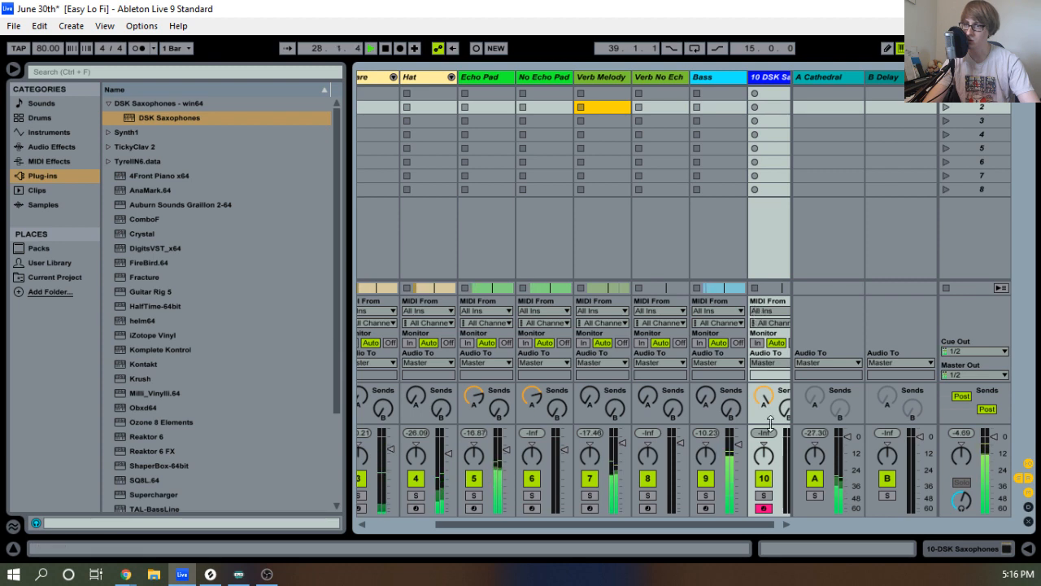
pyautogui.moveTo(674, 523); pyautogui.dragTo(720, 500)
pyautogui.press('Tab')
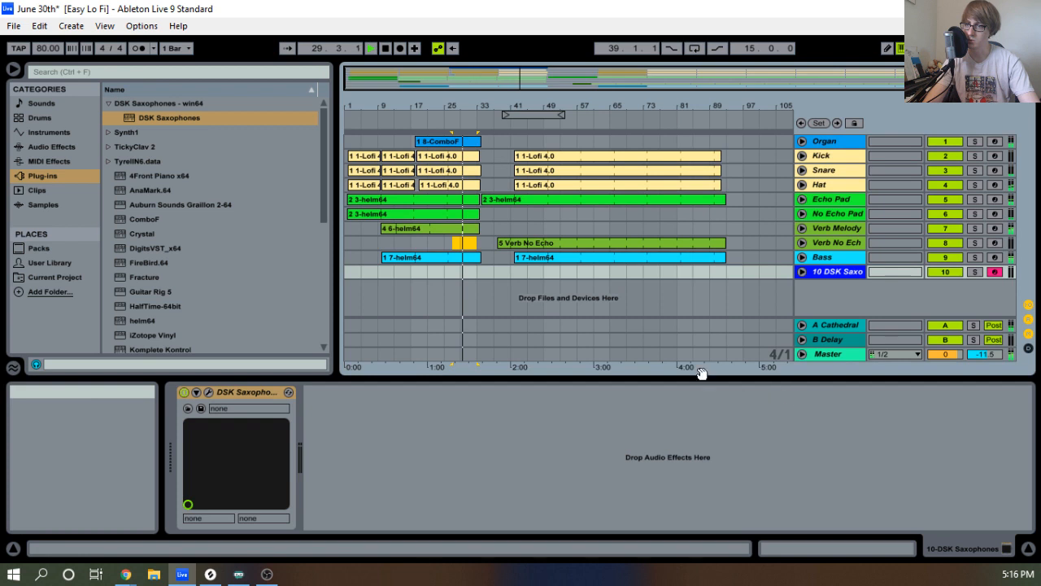
# Examine the device chains of the Bass, Echo Pad and DSK Saxophones tracks during playback.
pyautogui.click(496, 271)
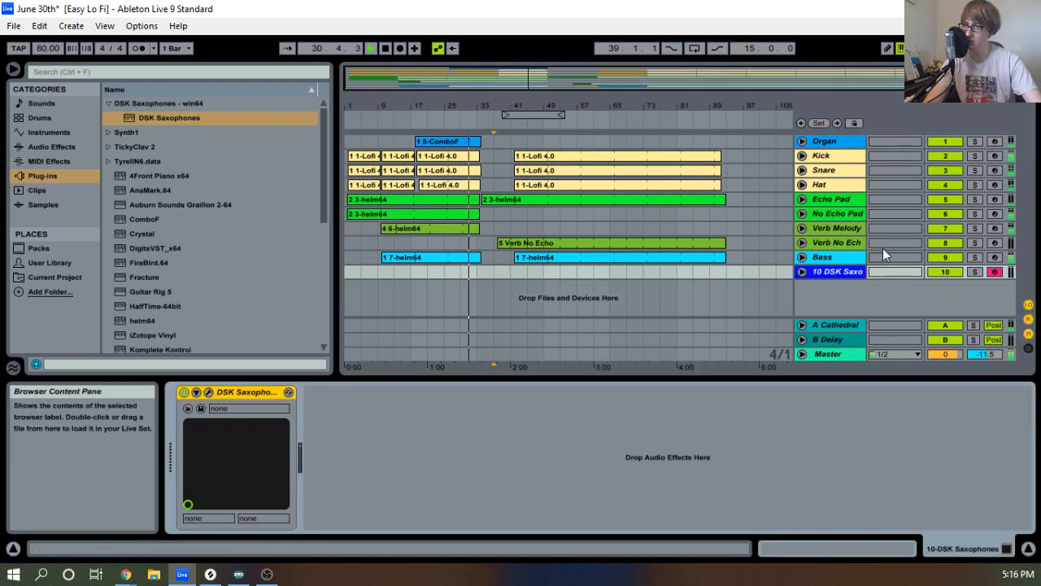
pyautogui.click(838, 257)
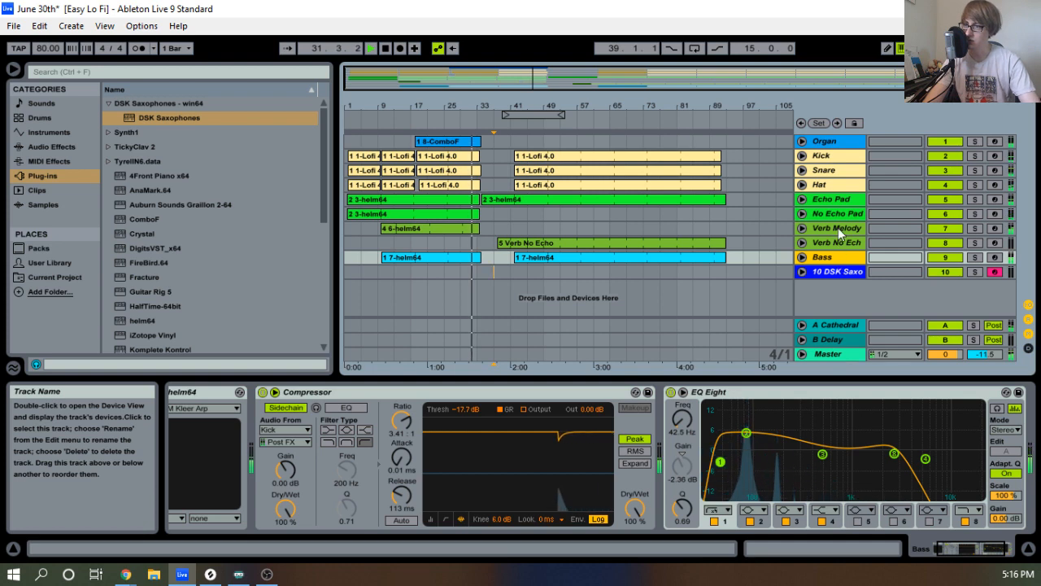
pyautogui.click(834, 197)
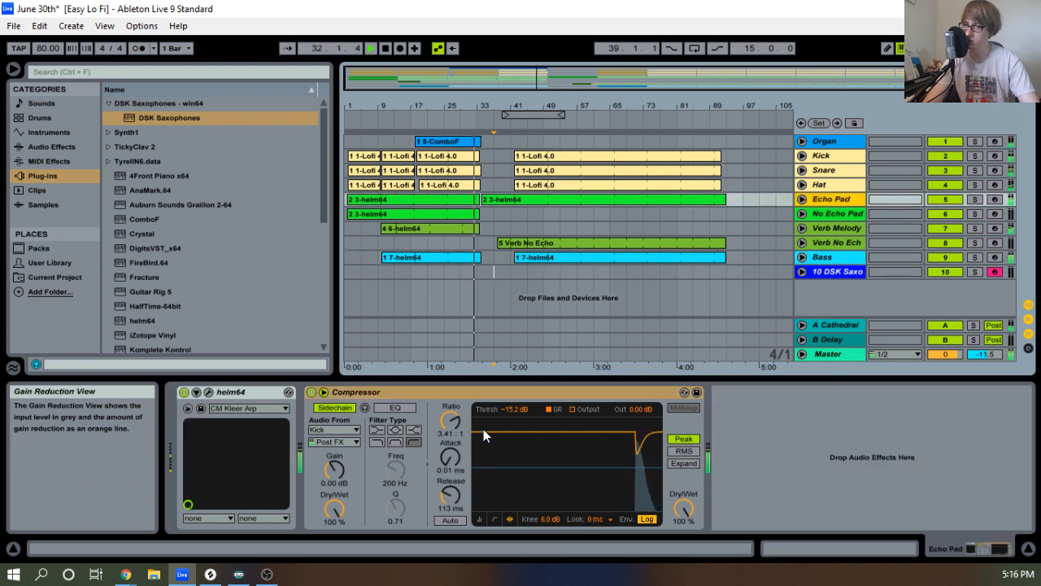
pyautogui.click(506, 389)
pyautogui.click(838, 272)
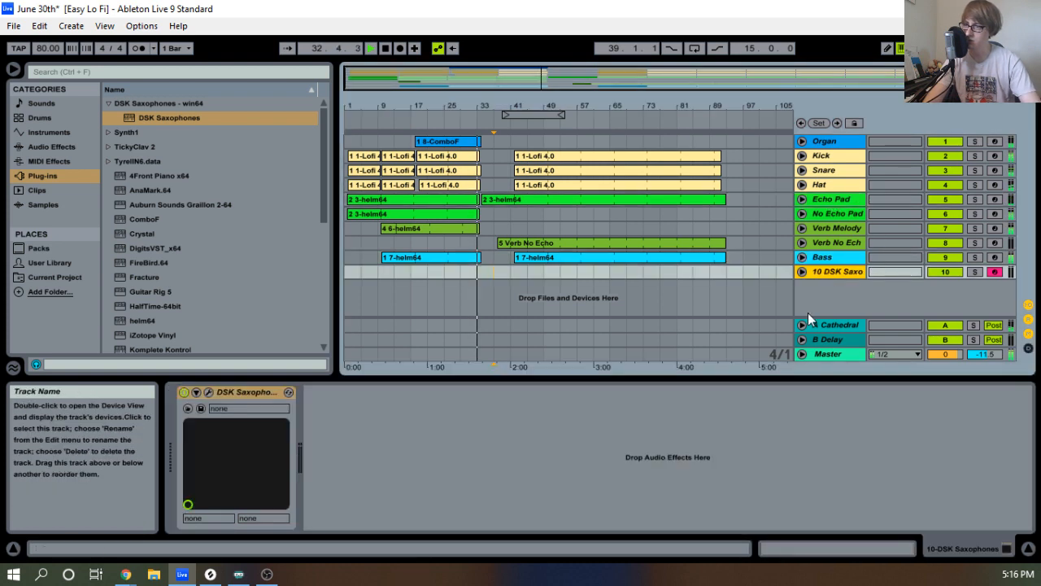
# Insert an EQ Eight between helm64 and the Compressor on the Echo Pad track.
pyautogui.click(832, 199)
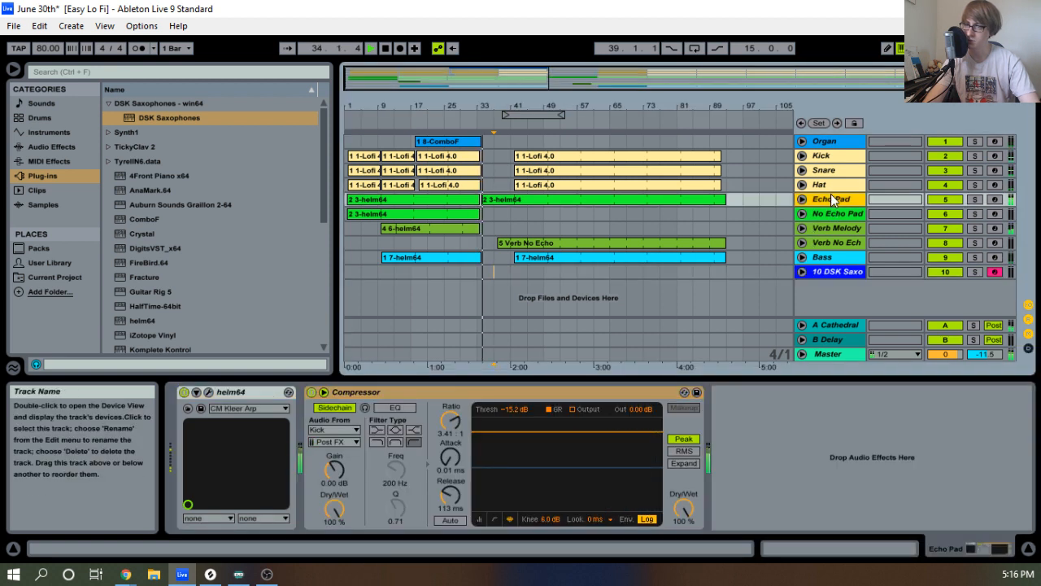
pyautogui.click(51, 146)
pyautogui.scroll(-5, 125, 168)
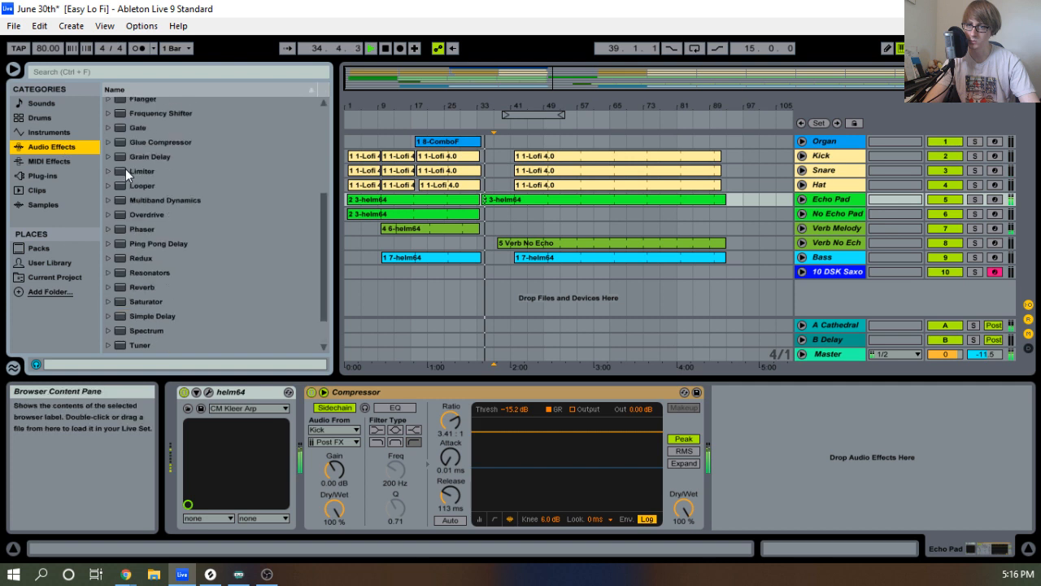
pyautogui.scroll(5, 135, 183)
pyautogui.click(150, 205)
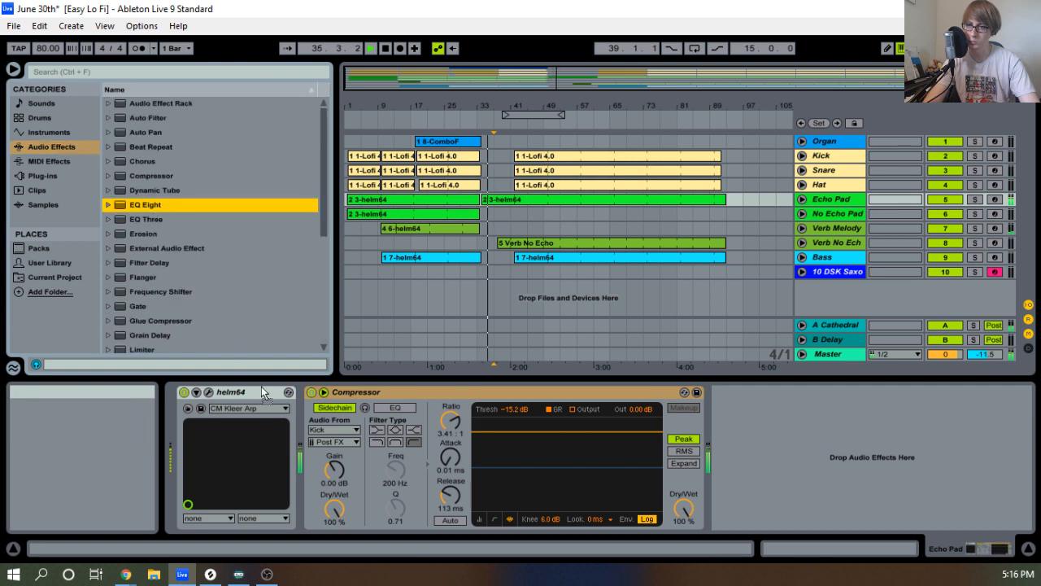
pyautogui.moveTo(261, 387); pyautogui.dragTo(311, 433)
pyautogui.moveTo(302, 391); pyautogui.dragTo(393, 429)
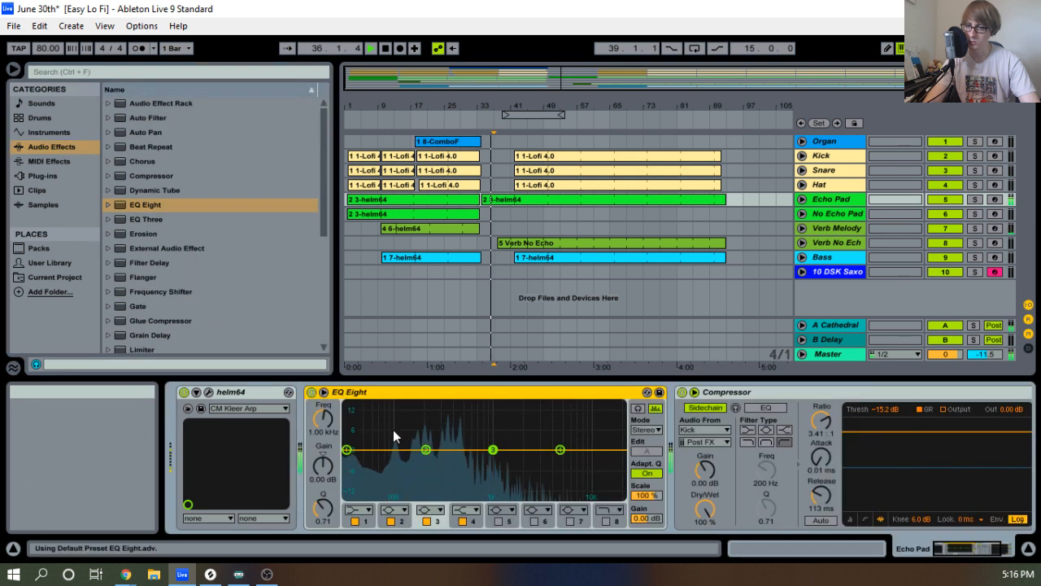
# Change EQ Eight's band 1 to a low-cut filter and set its frequency to about 86.6 Hz.
pyautogui.click(356, 511)
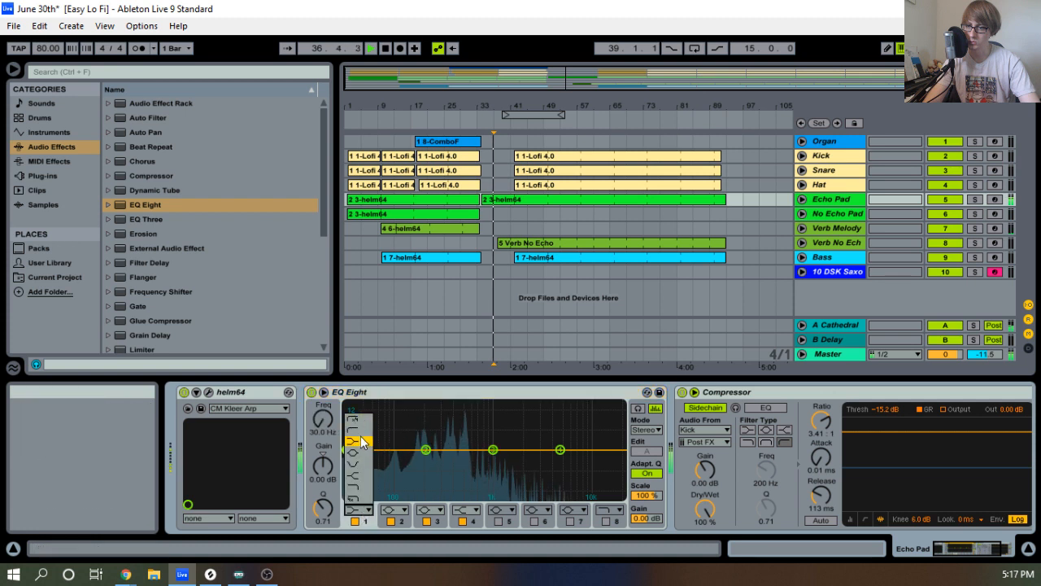
pyautogui.click(356, 419)
pyautogui.moveTo(349, 458); pyautogui.dragTo(391, 467)
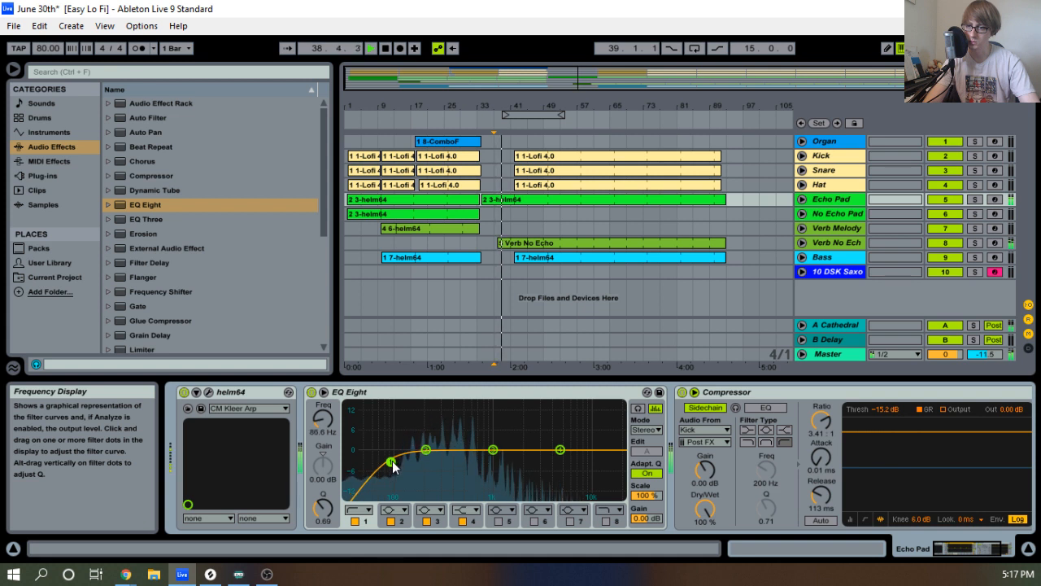
# Open the Verb No Echo clip from about bar 38 to view its notes.
pyautogui.moveTo(484, 380); pyautogui.dragTo(484, 533)
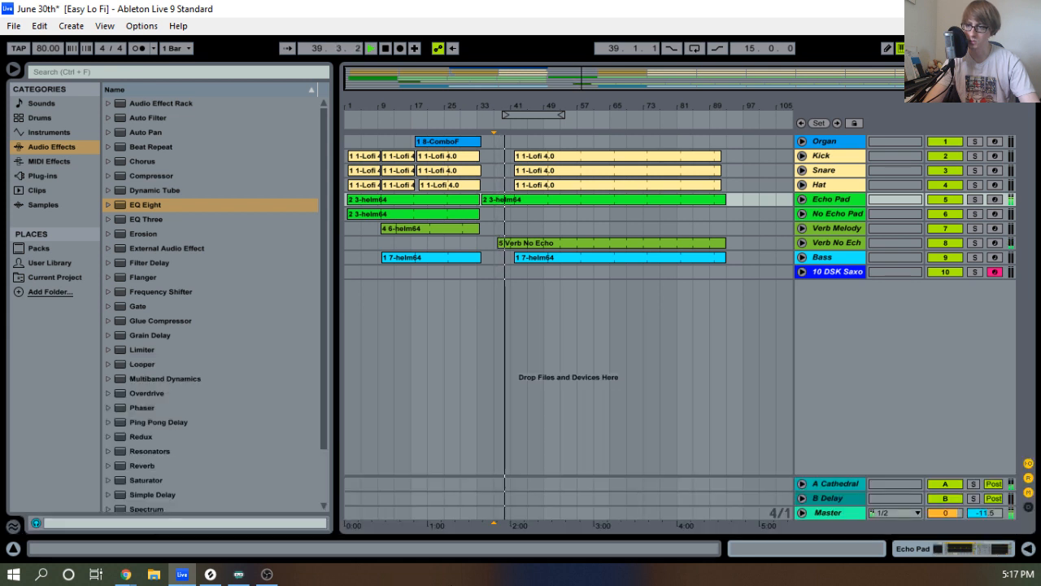
pyautogui.doubleClick(533, 248)
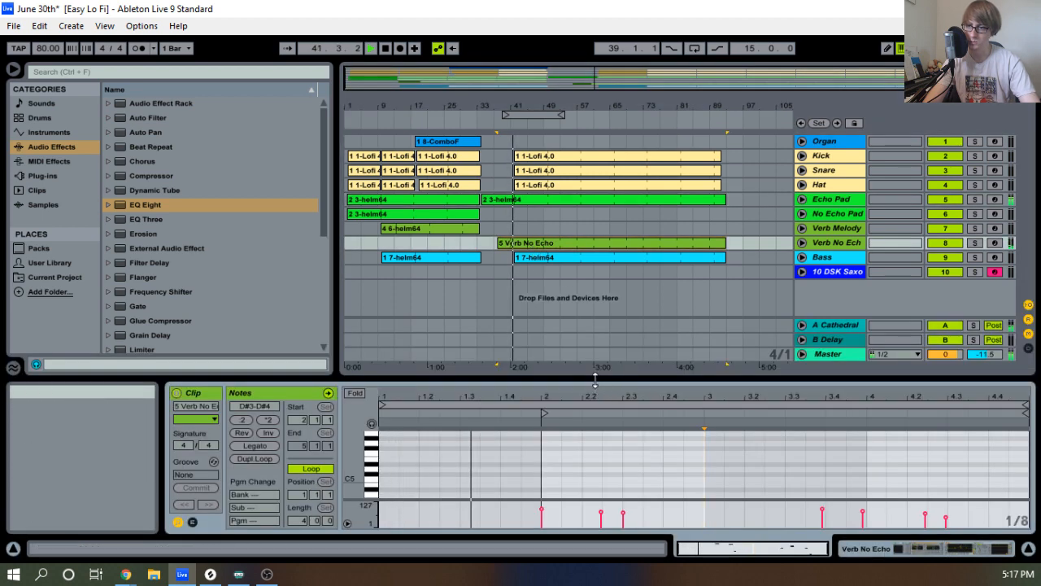
pyautogui.moveTo(593, 379)
pyautogui.mouseDown()
pyautogui.moveTo(593, 242)
pyautogui.moveTo(586, 358)
pyautogui.moveTo(584, 235)
pyautogui.moveTo(585, 384)
pyautogui.mouseUp()
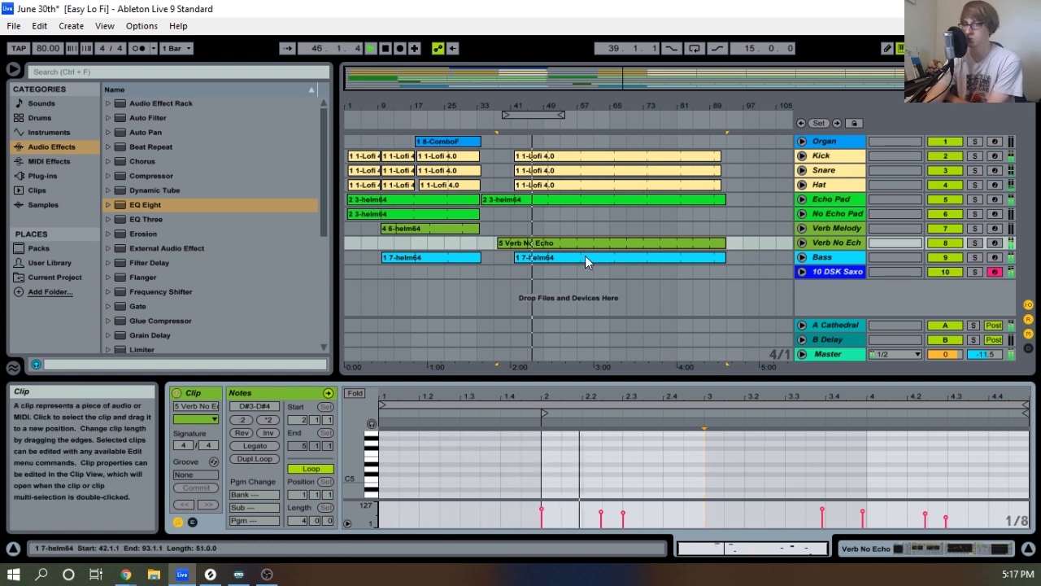
# Lower the DSK Saxophones track's volume to -14.0 dB in the mixer.
pyautogui.press('Tab')
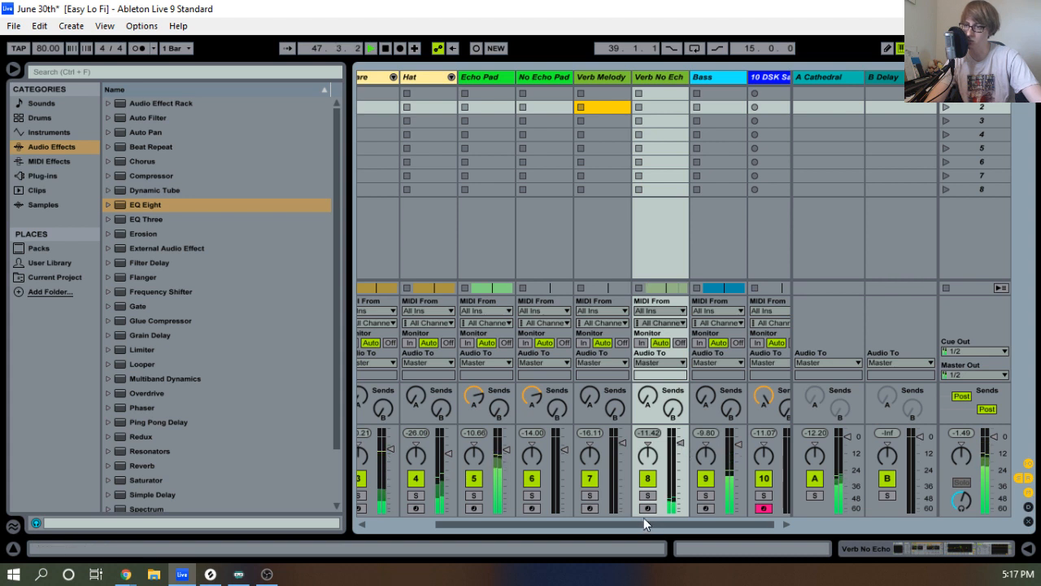
pyautogui.moveTo(646, 524); pyautogui.dragTo(793, 478)
pyautogui.moveTo(783, 437); pyautogui.dragTo(784, 455)
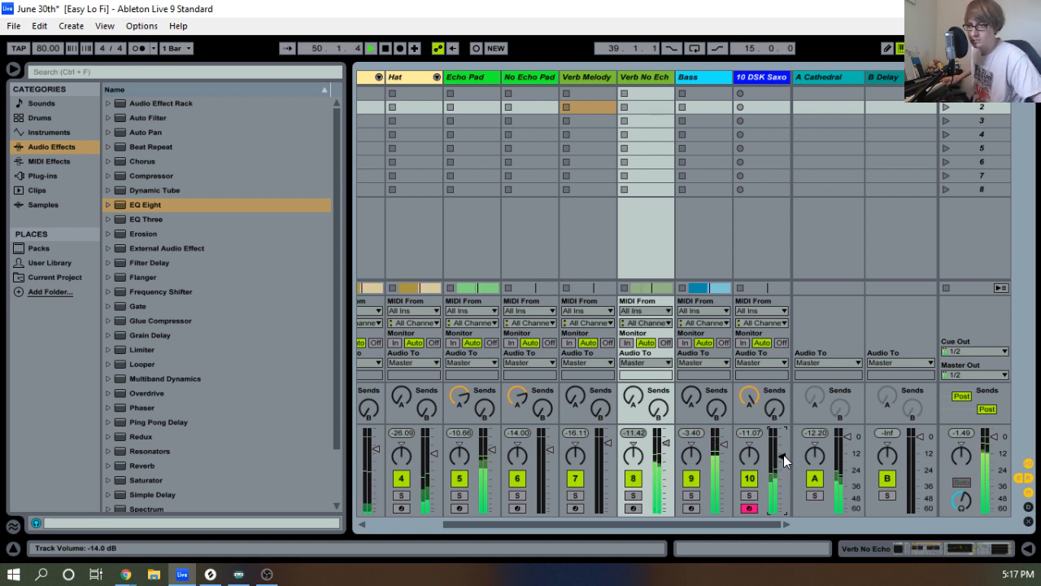
# Add the Kick-sidechained Compressor to the DSK Saxophones track and switch the plug-in's instrument to Tenor Sax.
pyautogui.doubleClick(757, 76)
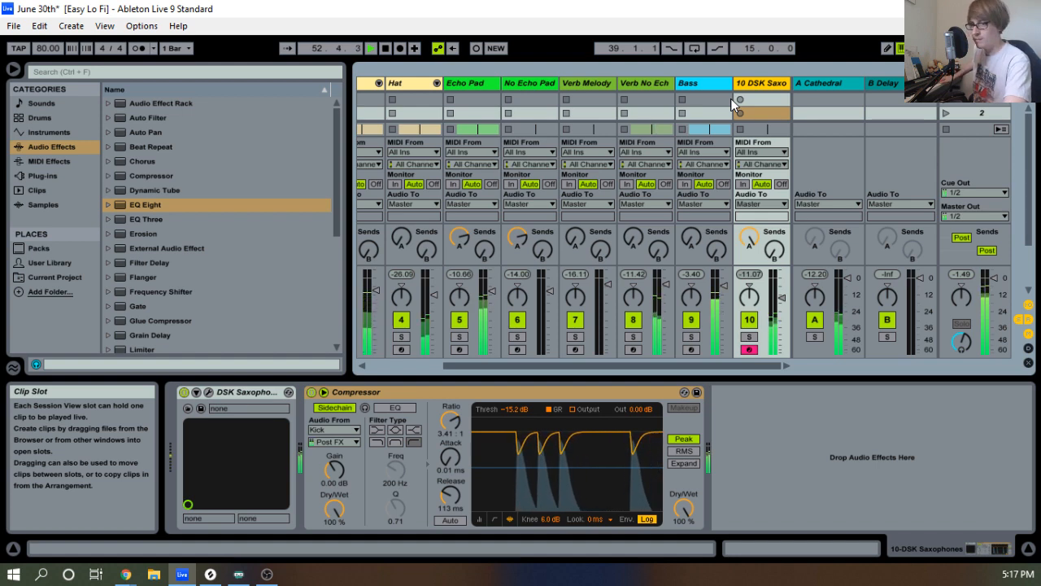
pyautogui.click(209, 392)
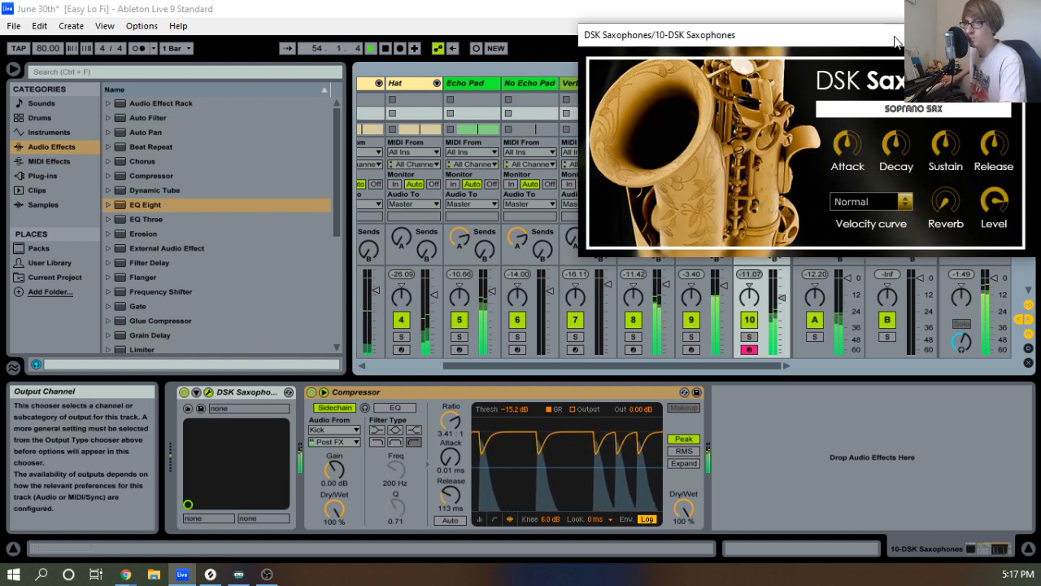
pyautogui.click(877, 112)
pyautogui.click(820, 152)
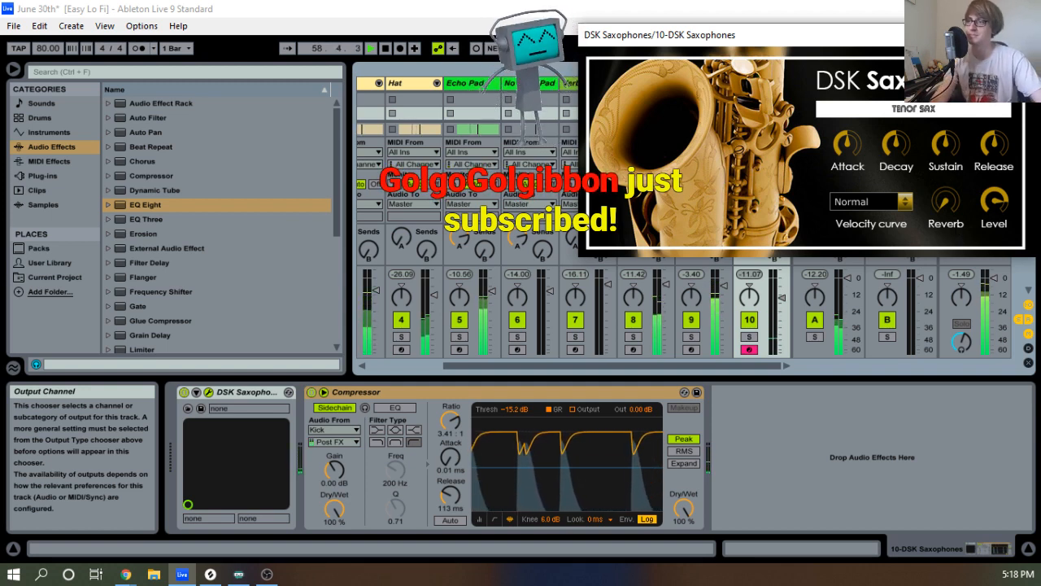
pyautogui.click(1021, 35)
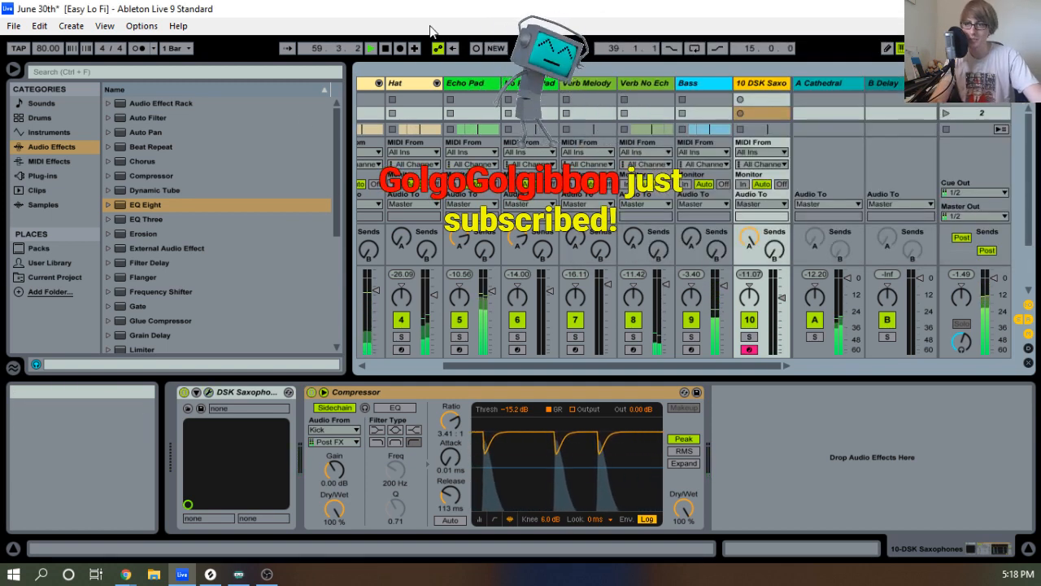
# Restart playback from just before bar 33 and check the DSK Saxophones level in the mixer.
pyautogui.click(389, 51)
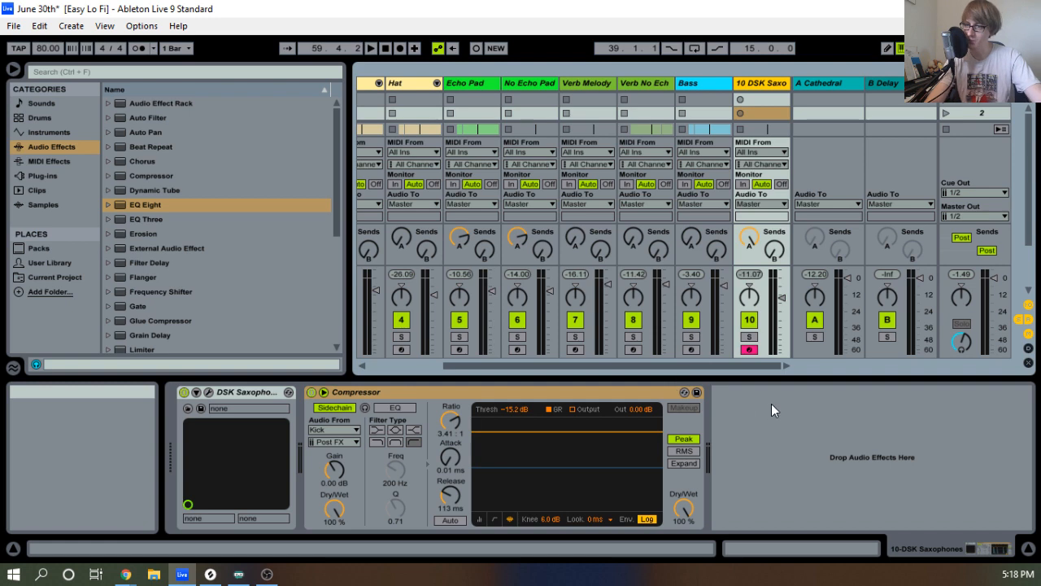
pyautogui.press('Tab')
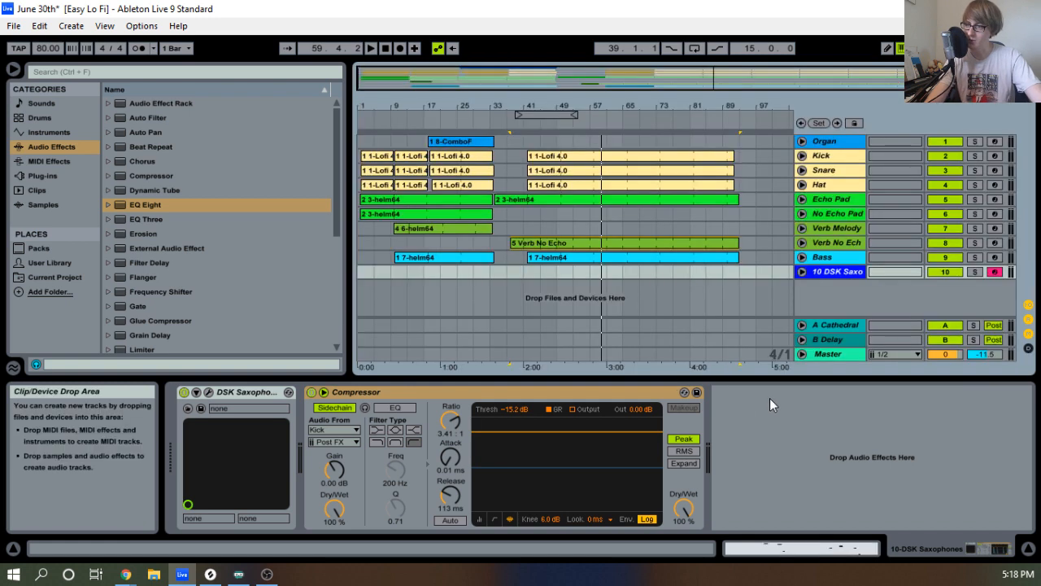
pyautogui.click(487, 122)
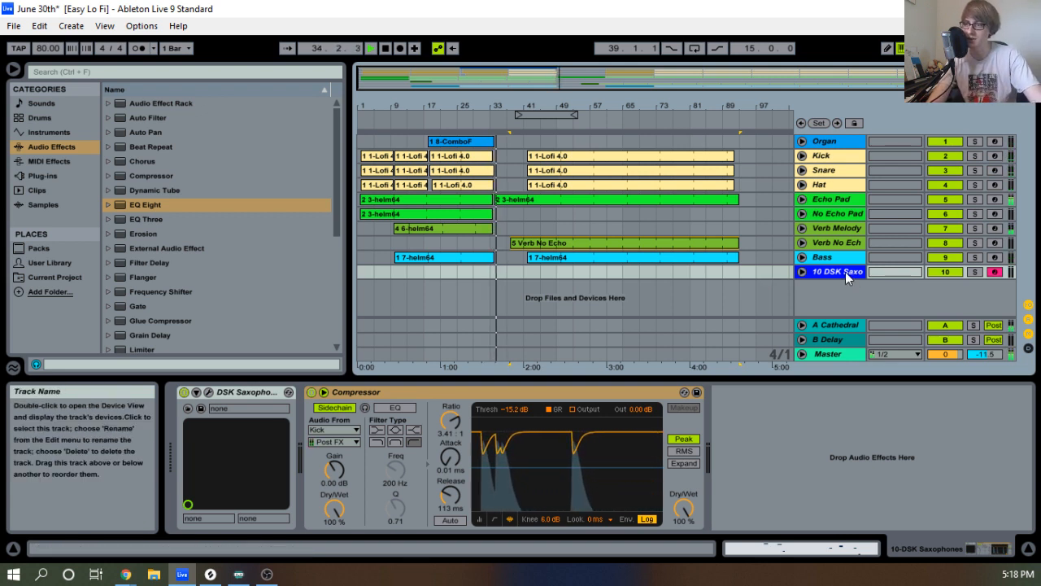
pyautogui.press('Tab')
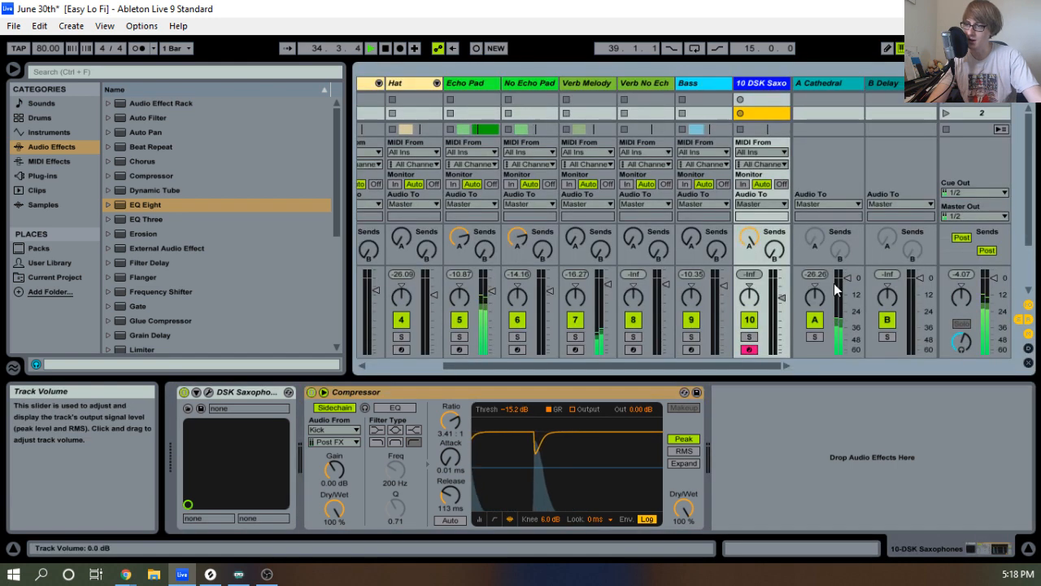
pyautogui.click(783, 299)
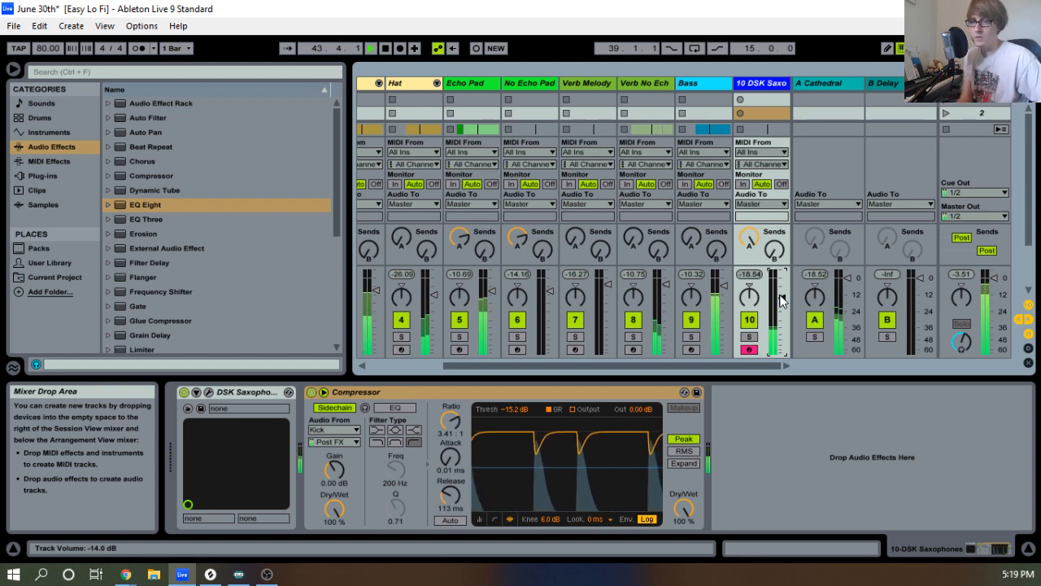
pyautogui.press('space')
# Raise the Attack in the DSK Saxophones plug-in, restart playback and close the plug-in window.
pyautogui.click(208, 392)
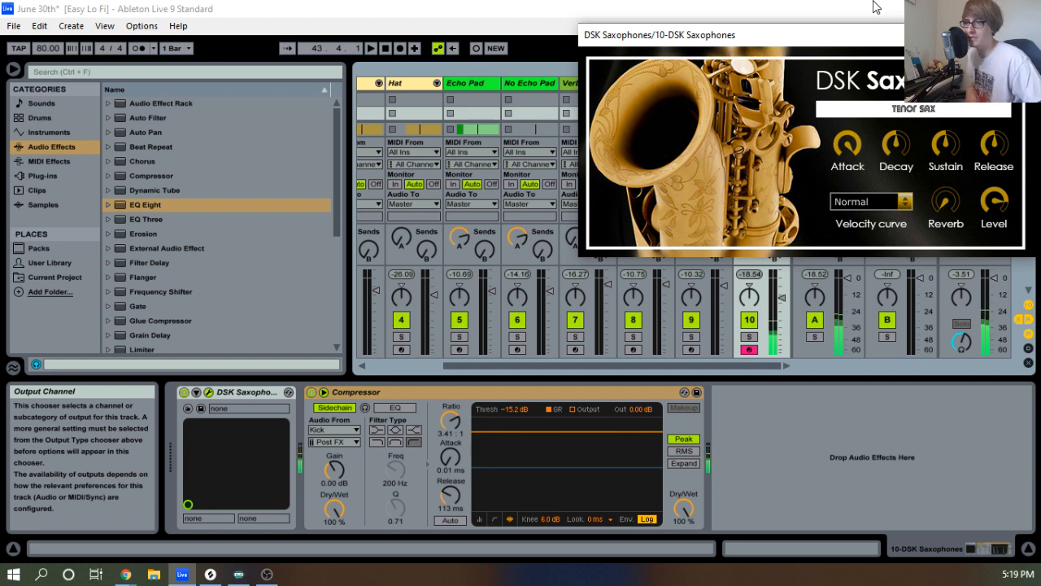
pyautogui.press('space')
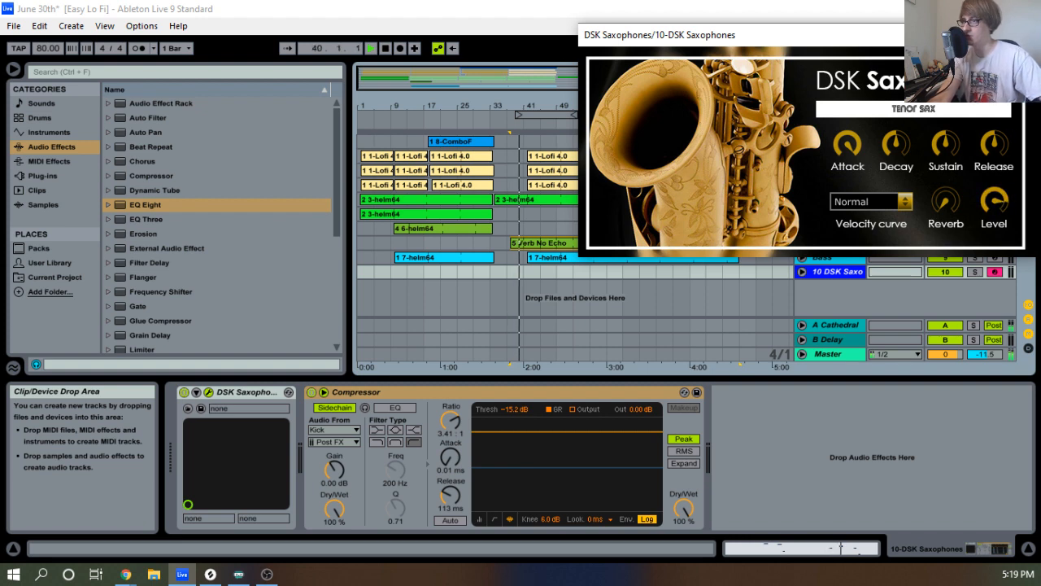
pyautogui.click(1010, 35)
# Try the DSK Saxophones track's volume at -18.0 dB during playback, and raise it again to balance the mix.
pyautogui.press('Tab')
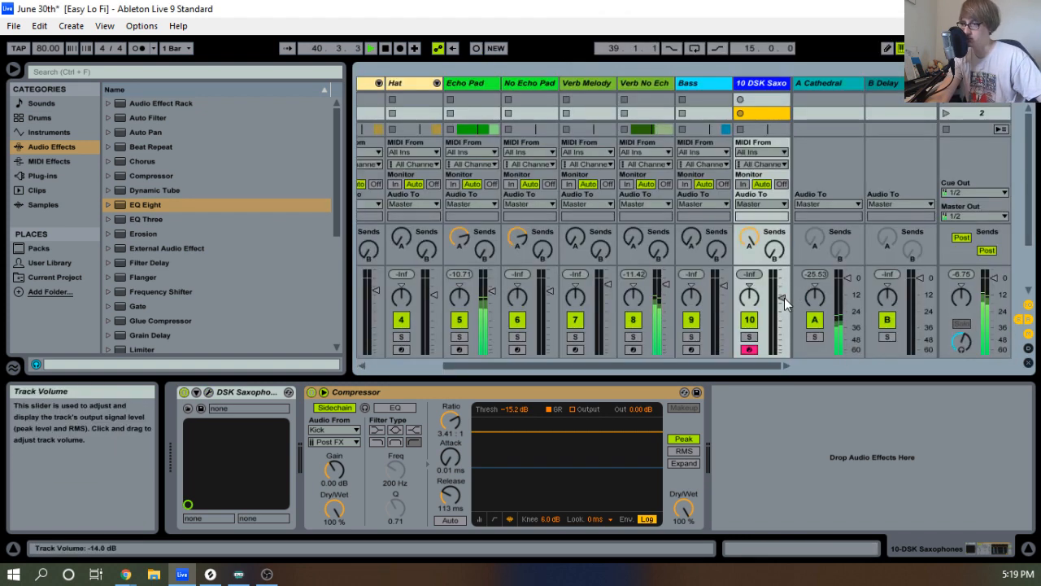
pyautogui.moveTo(785, 300); pyautogui.dragTo(785, 307)
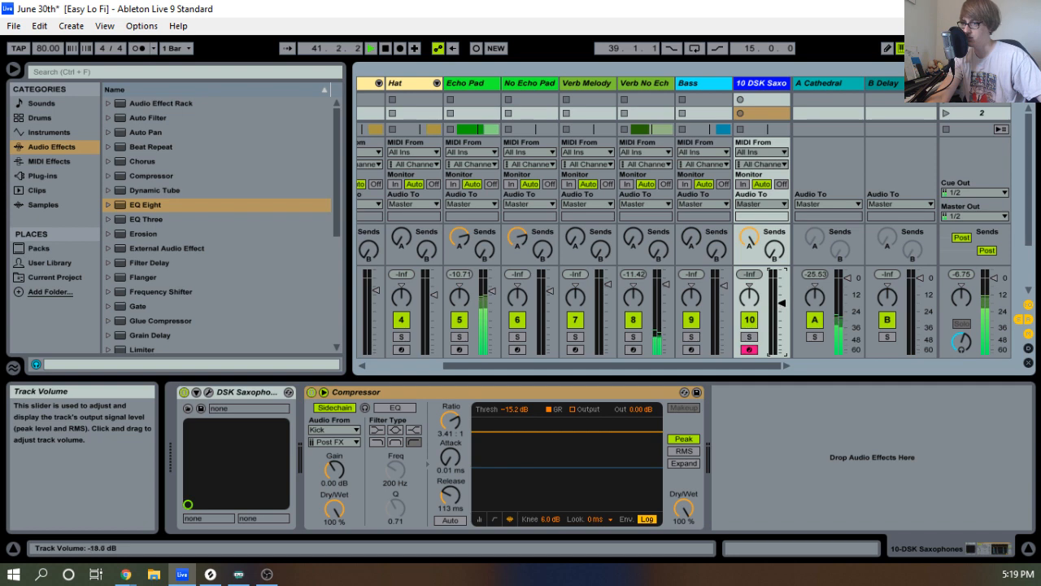
pyautogui.press('Tab')
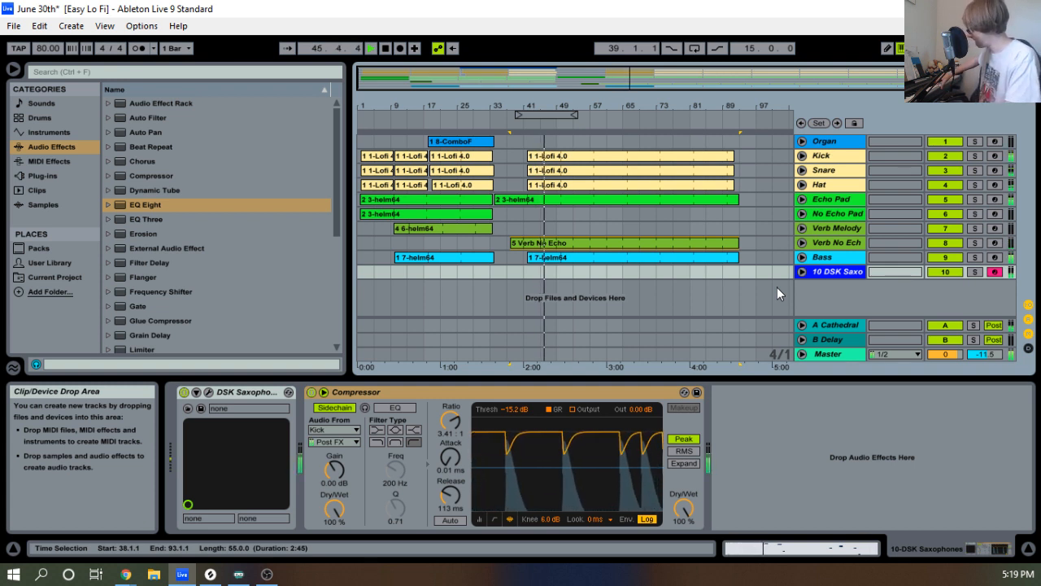
pyautogui.press('Tab')
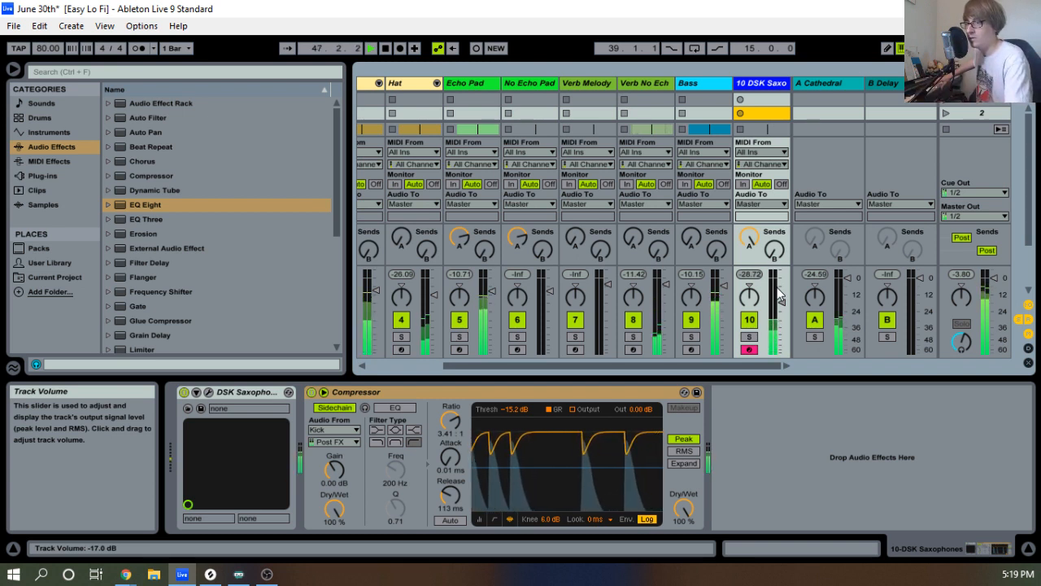
pyautogui.moveTo(782, 311); pyautogui.dragTo(781, 301)
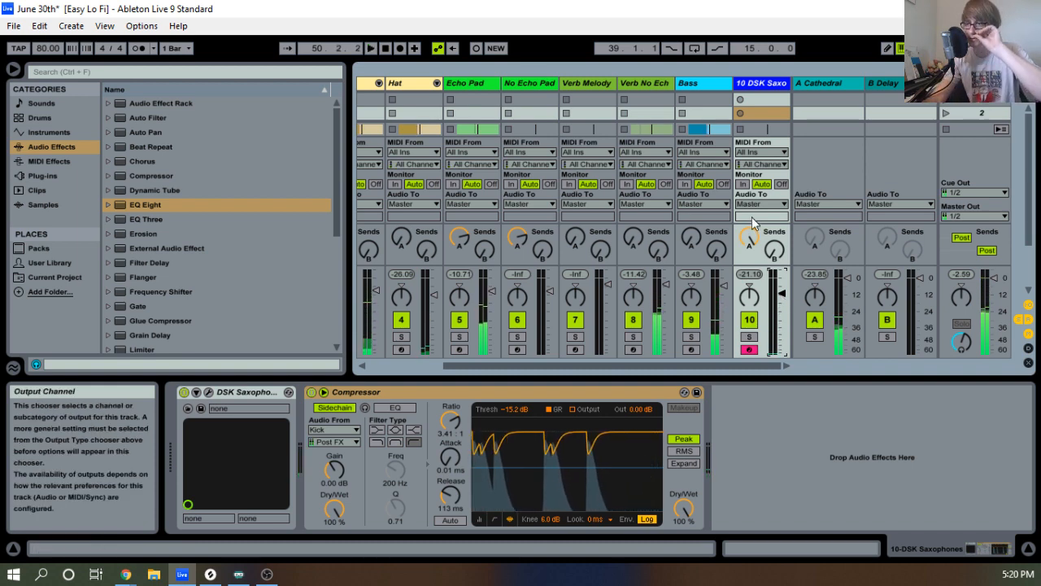
# Turn send A fully down on DSK Saxophones and copy return A's Cathedral reverb after its Compressor at 60% Dry/Wet.
pyautogui.moveTo(746, 243); pyautogui.dragTo(746, 341)
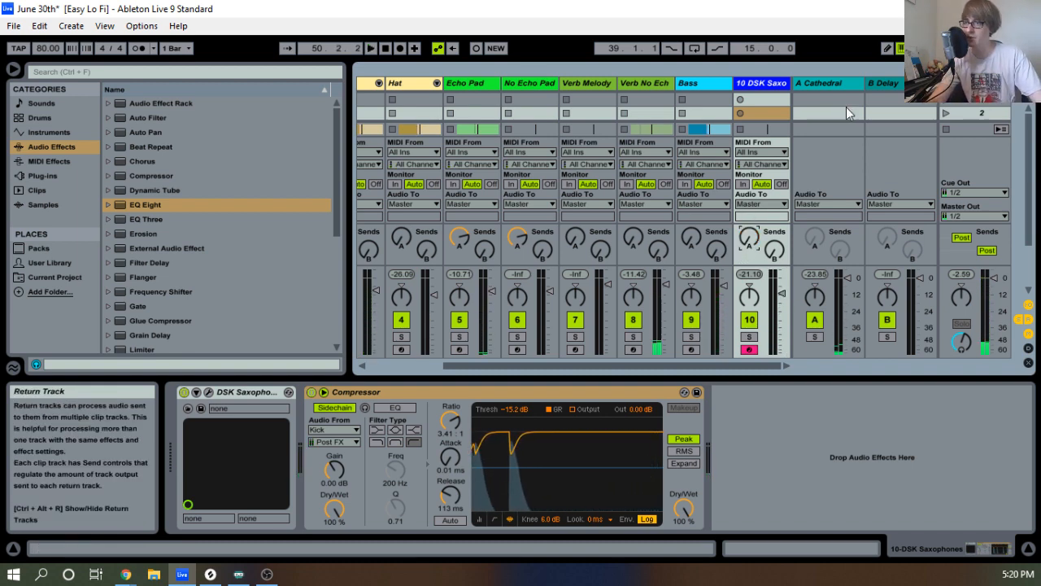
pyautogui.click(831, 81)
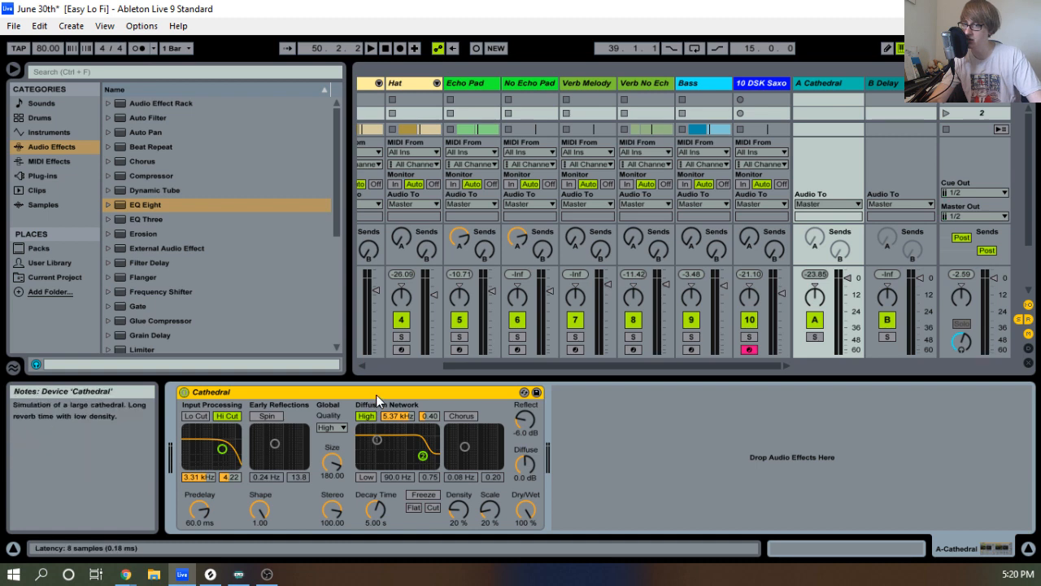
pyautogui.click(767, 84)
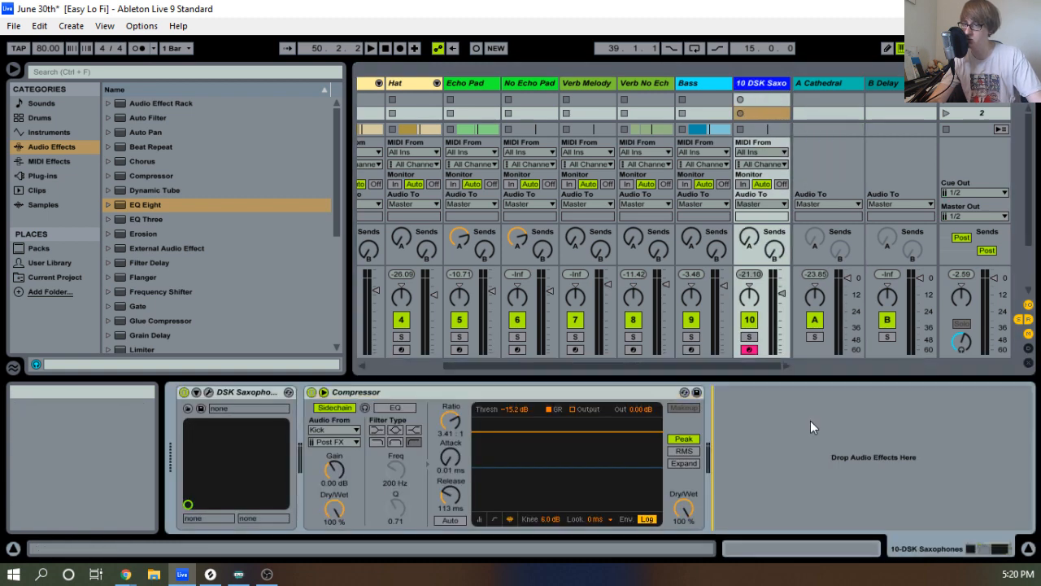
pyautogui.rightClick(811, 421)
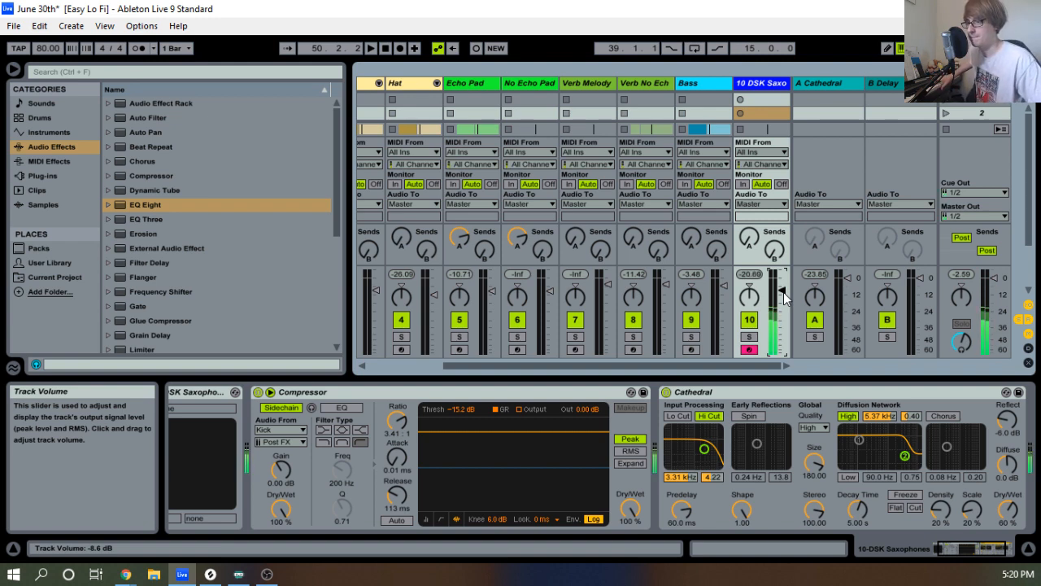
# Lower the DSK Saxophones track's volume slightly during playback and set Cathedral's Dry/Wet to 73%.
pyautogui.press('space')
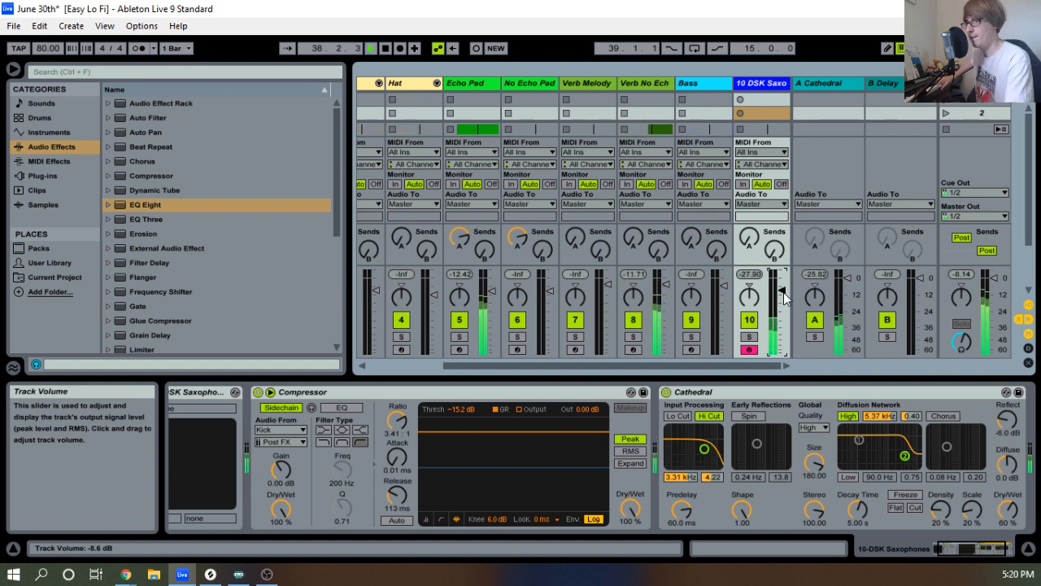
pyautogui.moveTo(784, 292); pyautogui.dragTo(783, 302)
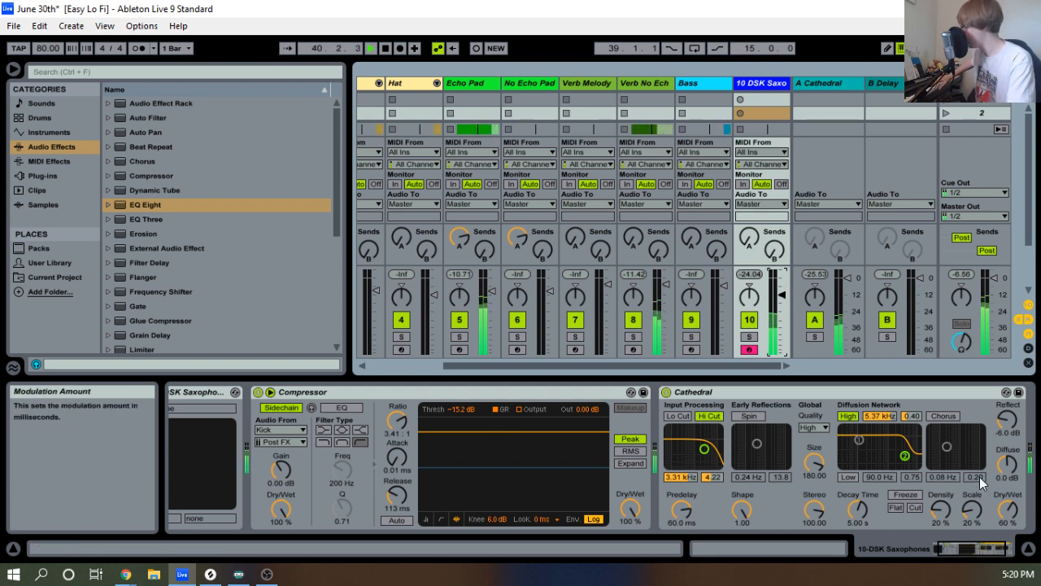
pyautogui.moveTo(1008, 509); pyautogui.dragTo(1008, 504)
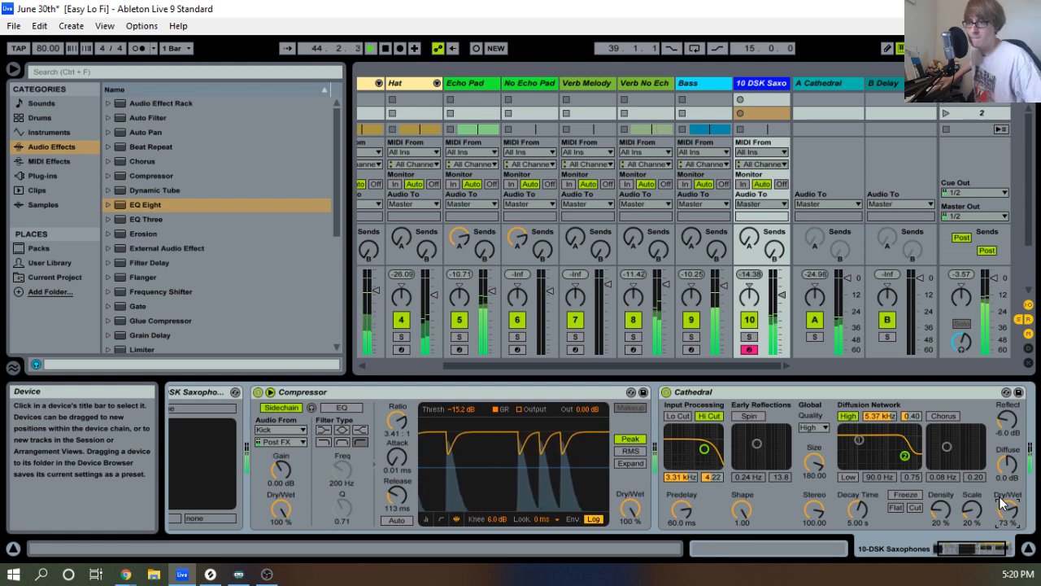
# Move the Cathedral reverb ahead of the Compressor on the DSK Saxophones track and open the DSK Saxophones plug-in window.
pyautogui.click(791, 395)
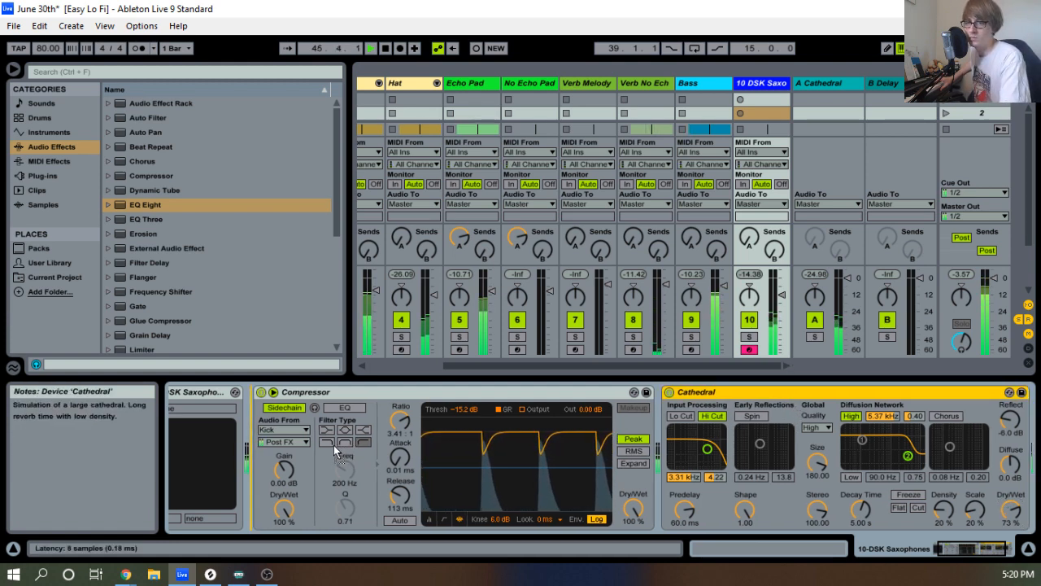
pyautogui.moveTo(313, 436); pyautogui.dragTo(315, 437)
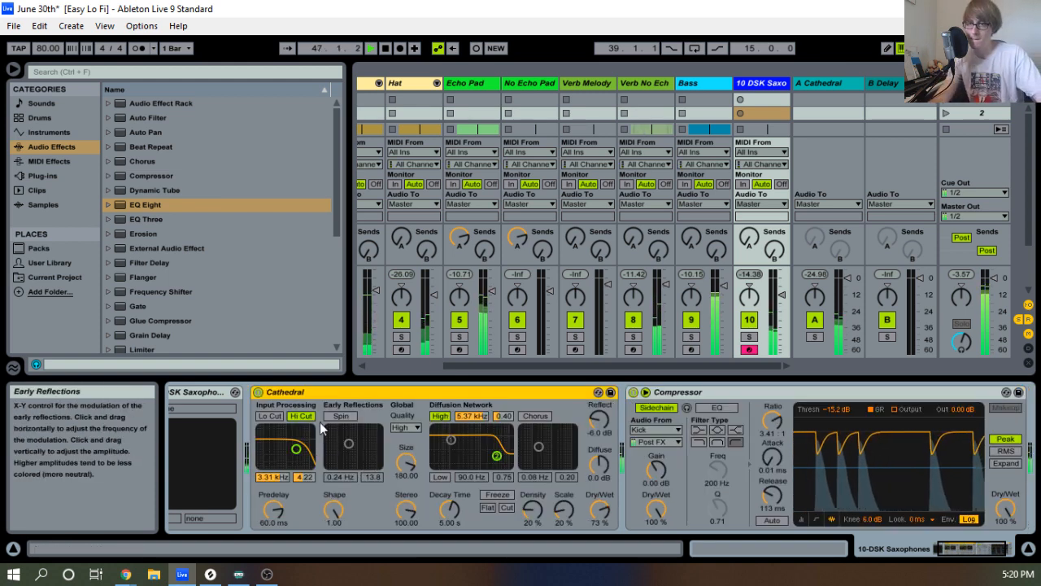
pyautogui.scroll(2, 359, 388)
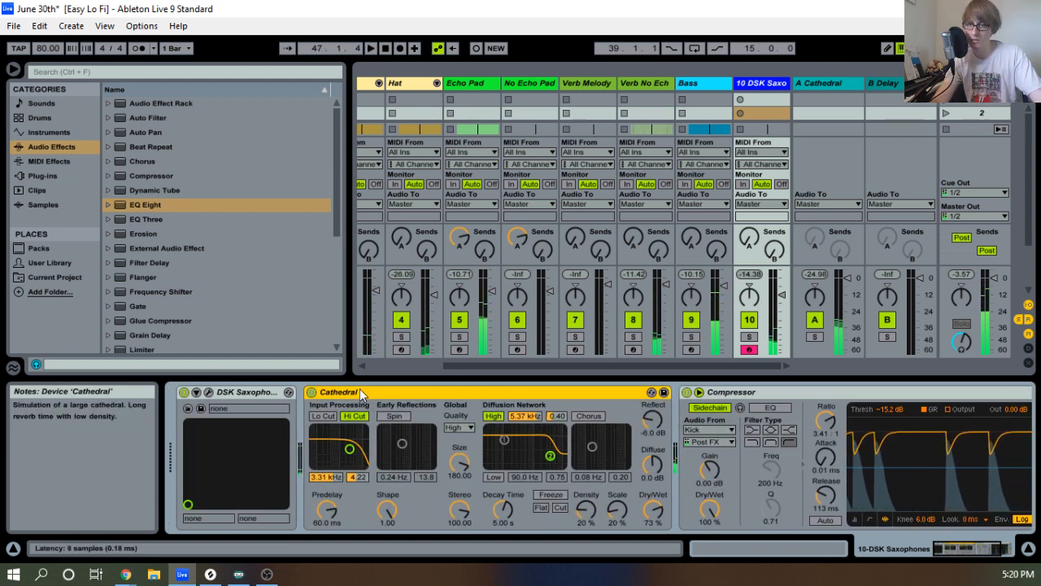
pyautogui.click(208, 392)
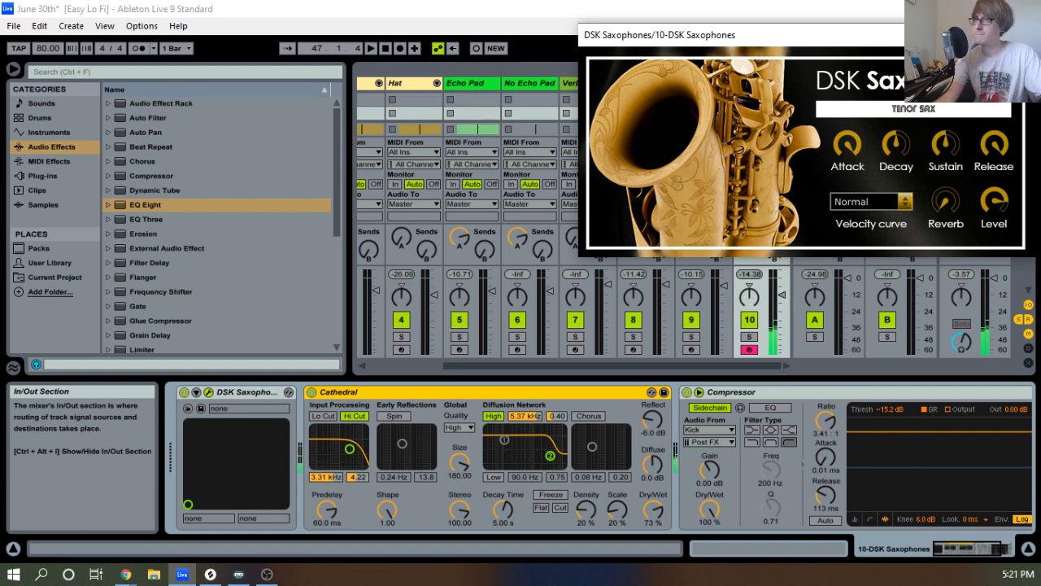
# Switch to the arrangement and record a short clip on the DSK Saxophones track around bar 38.
pyautogui.press('Tab')
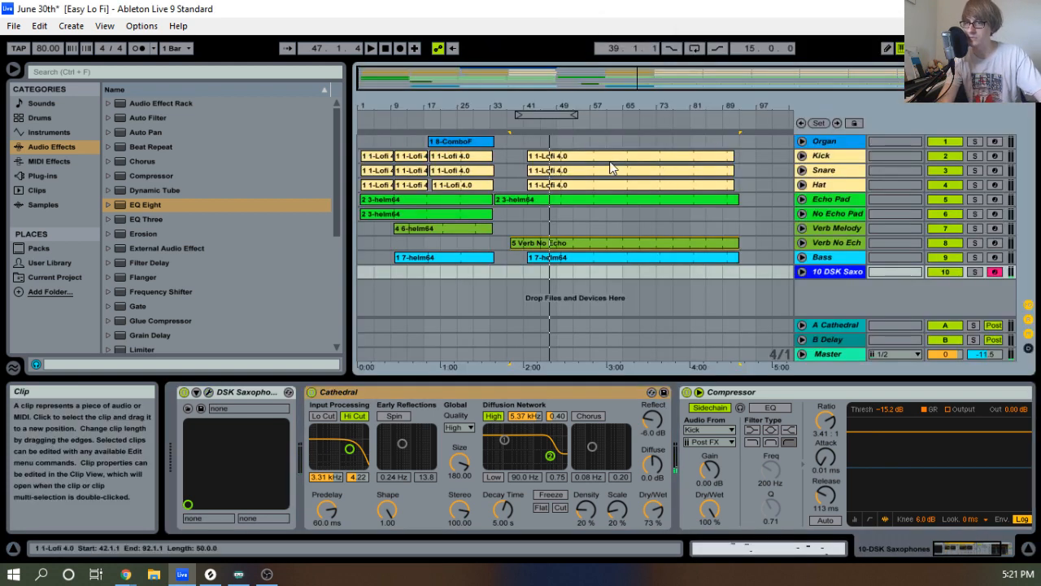
pyautogui.moveTo(533, 106); pyautogui.dragTo(533, 142)
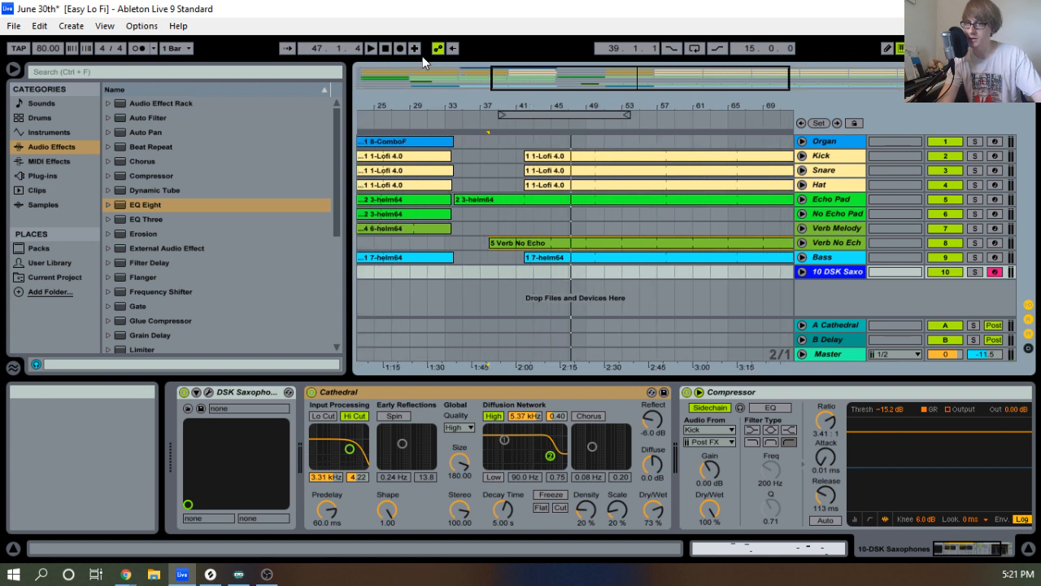
pyautogui.click(400, 48)
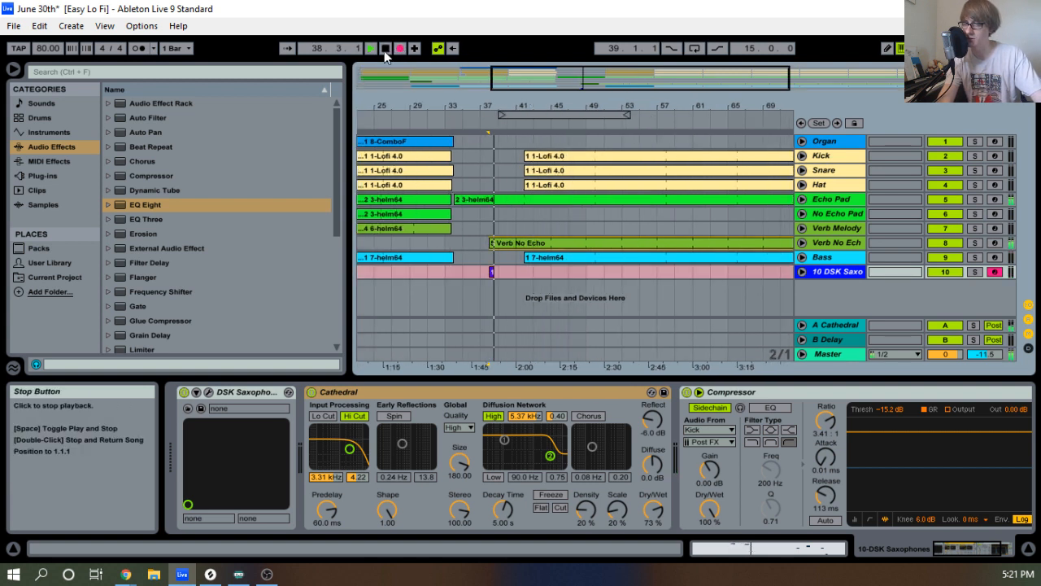
pyautogui.click(384, 49)
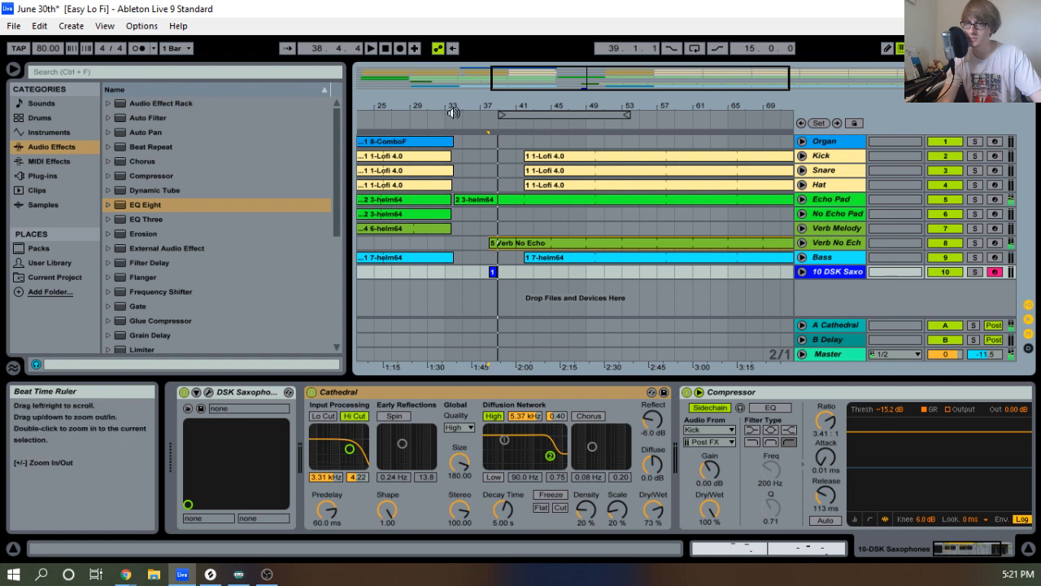
pyautogui.click(450, 276)
# Extend the short DSK Saxophones clip to two bars, ending at 40.1.1, and consolidate it.
pyautogui.moveTo(481, 107); pyautogui.dragTo(480, 146)
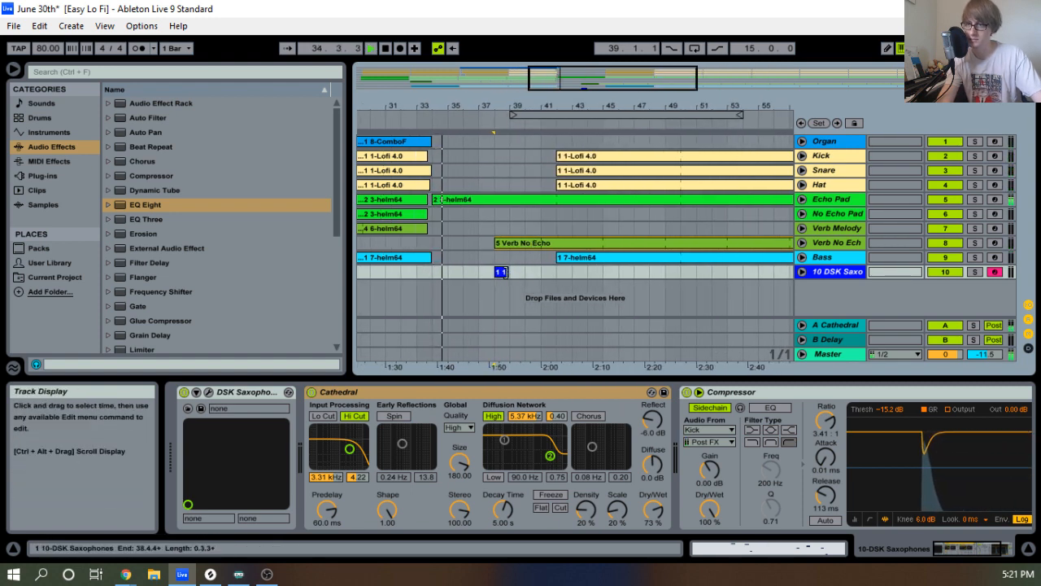
pyautogui.moveTo(508, 272)
pyautogui.mouseDown()
pyautogui.moveTo(583, 275)
pyautogui.moveTo(523, 272)
pyautogui.mouseUp()
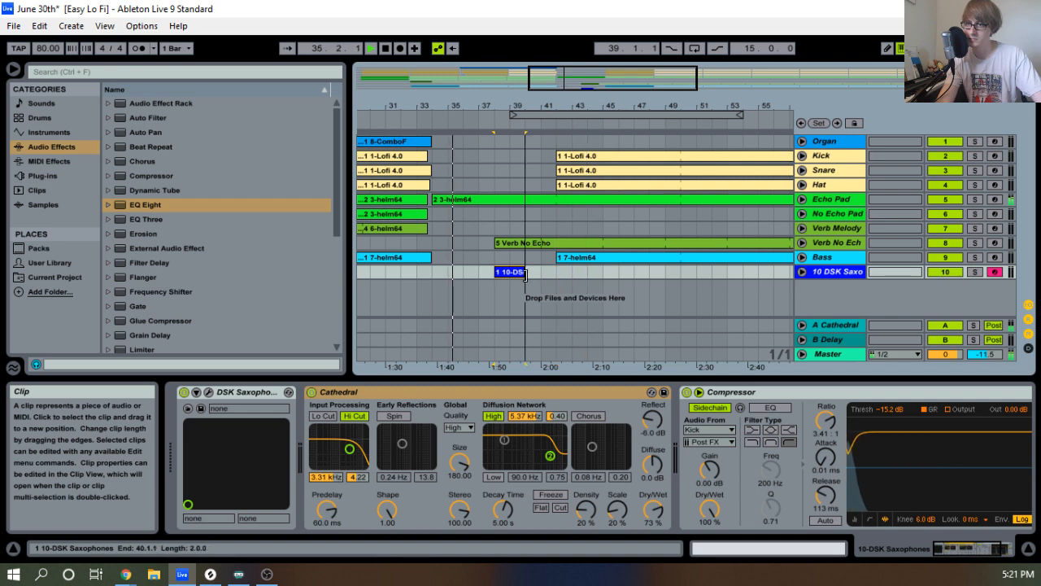
pyautogui.rightClick(513, 269)
pyautogui.click(564, 375)
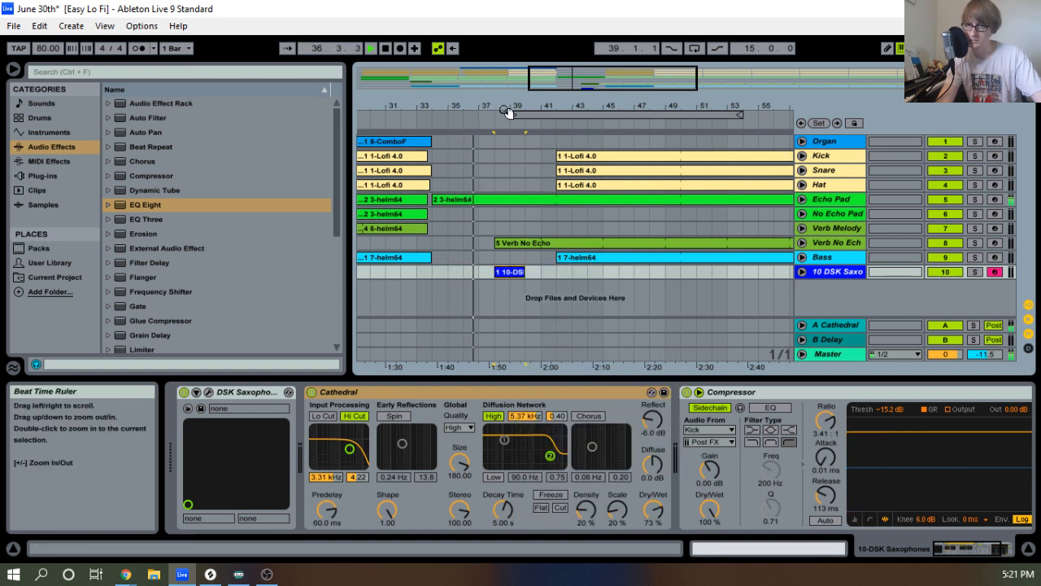
# Move the DSK Saxophones clip to bar 42, extend it to eight bars ending at 50.1.1, and consolidate it.
pyautogui.moveTo(508, 112)
pyautogui.mouseDown()
pyautogui.moveTo(508, 171)
pyautogui.moveTo(509, 130)
pyautogui.mouseUp()
pyautogui.moveTo(508, 270); pyautogui.dragTo(580, 281)
pyautogui.moveTo(587, 106); pyautogui.dragTo(479, 110)
pyautogui.moveTo(496, 271); pyautogui.dragTo(610, 277)
pyautogui.rightClick(590, 274)
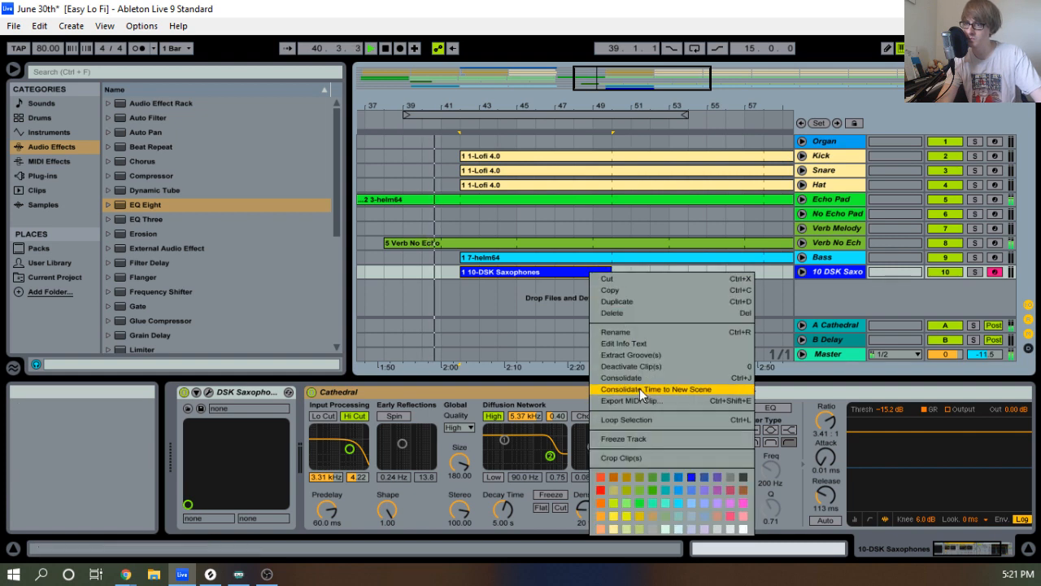
pyautogui.click(635, 378)
# Turn on Loop for the saxophone clip, extend it to 73.1.1 and enlarge its note editor.
pyautogui.doubleClick(580, 274)
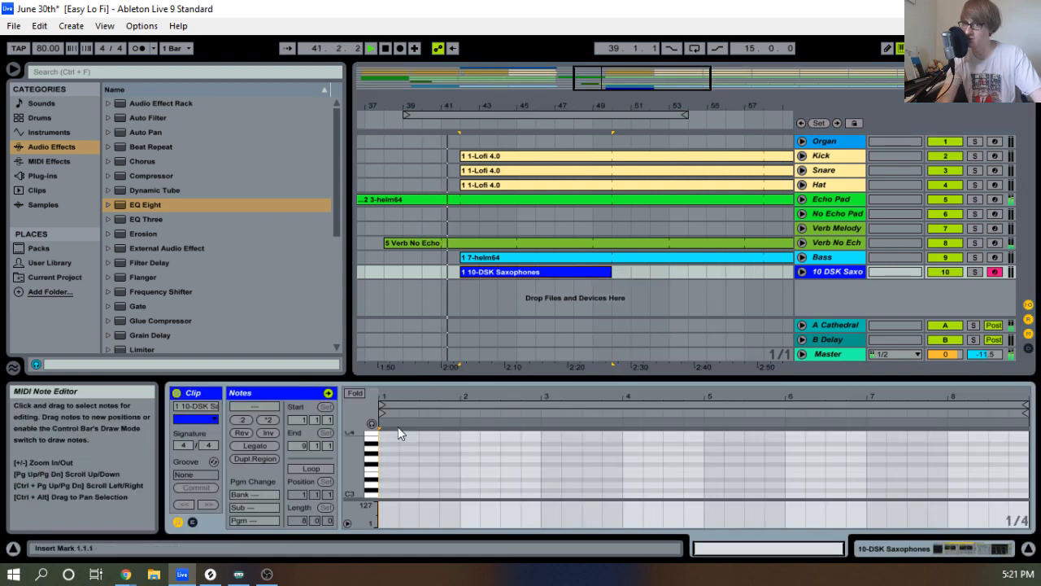
pyautogui.click(312, 468)
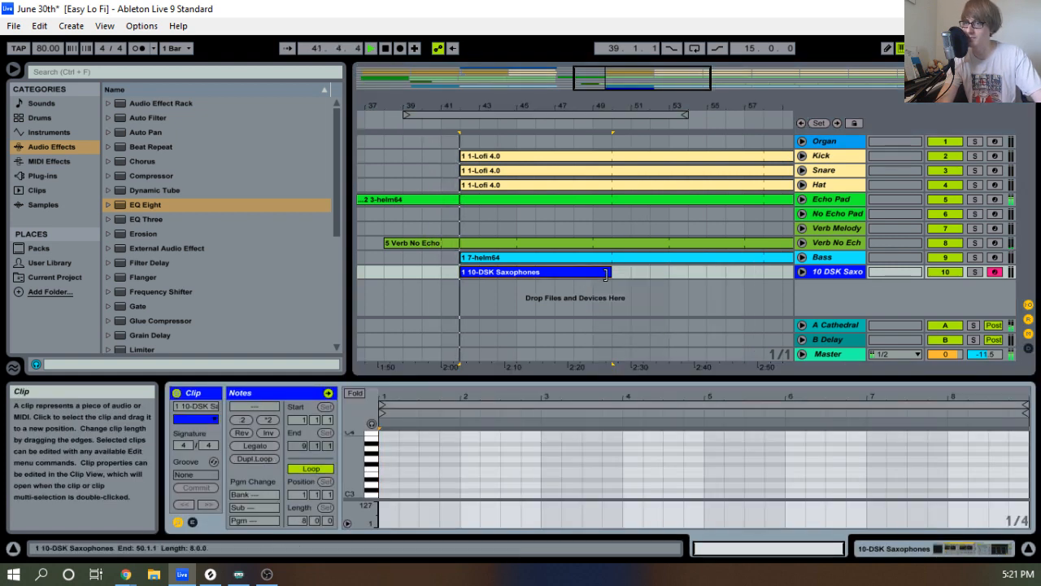
pyautogui.moveTo(634, 377); pyautogui.dragTo(639, 192)
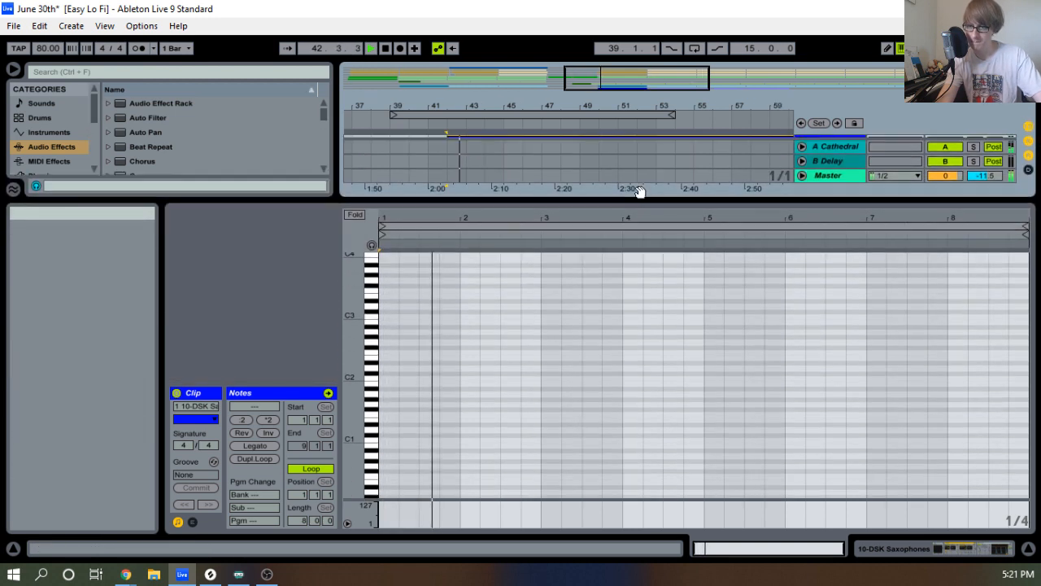
pyautogui.press('space')
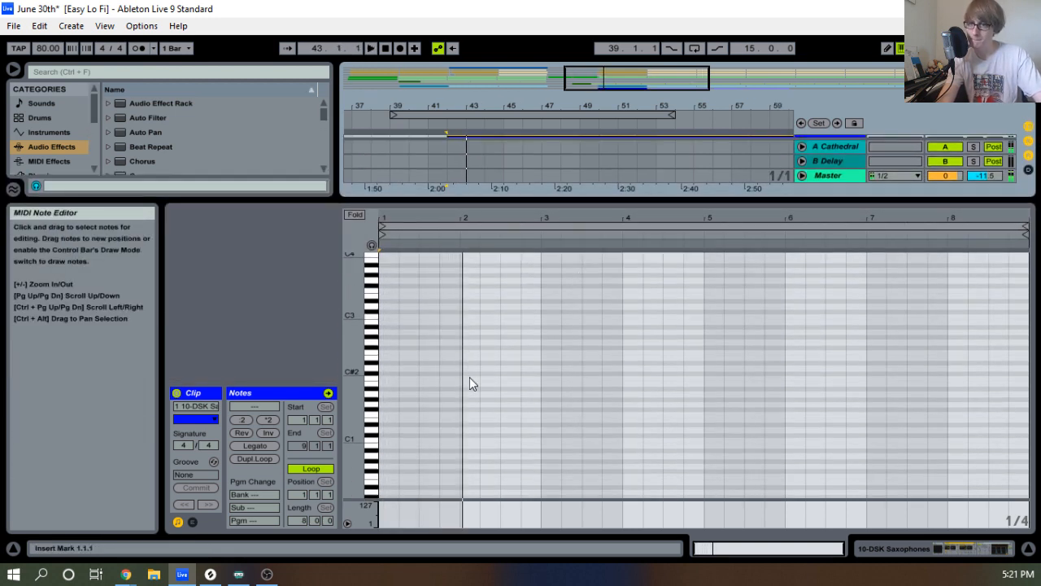
# Add C2 and D#2 notes at bar 2 of the clip, transpose them up an octave and lengthen both to one bar.
pyautogui.doubleClick(472, 367)
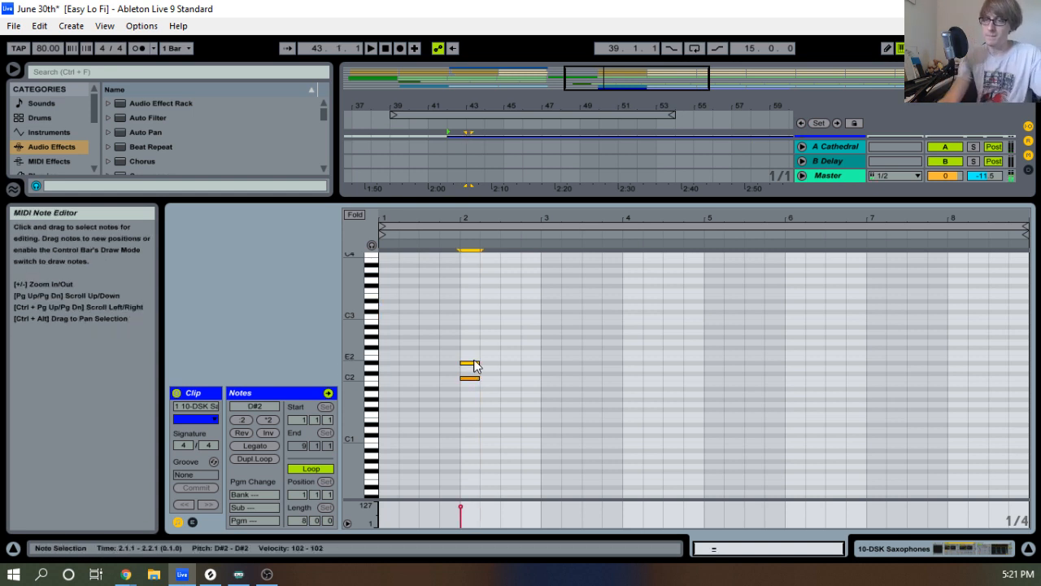
pyautogui.hotkey('shift', 'Up')
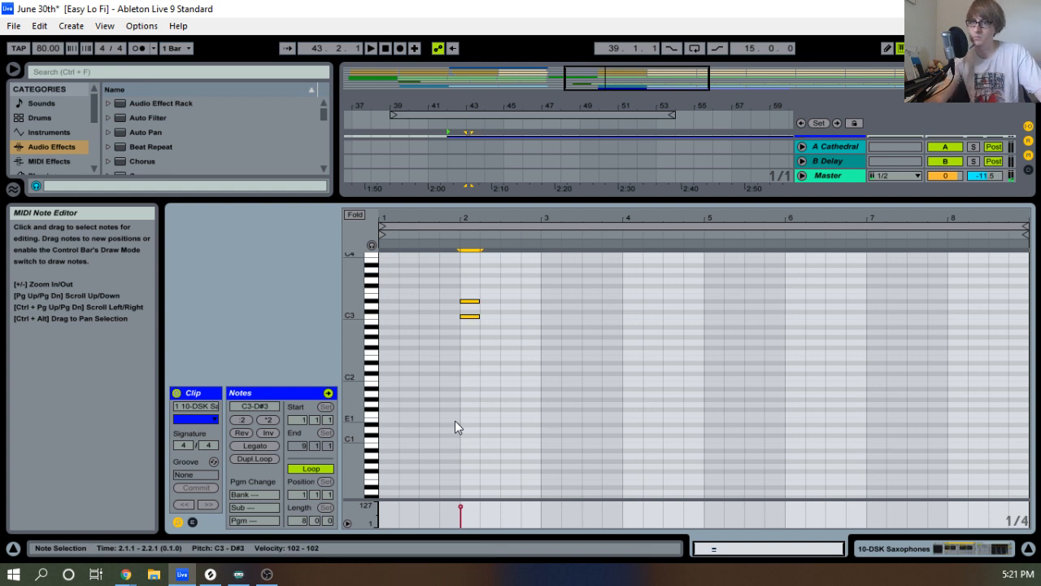
pyautogui.press('space')
pyautogui.moveTo(479, 316); pyautogui.dragTo(537, 314)
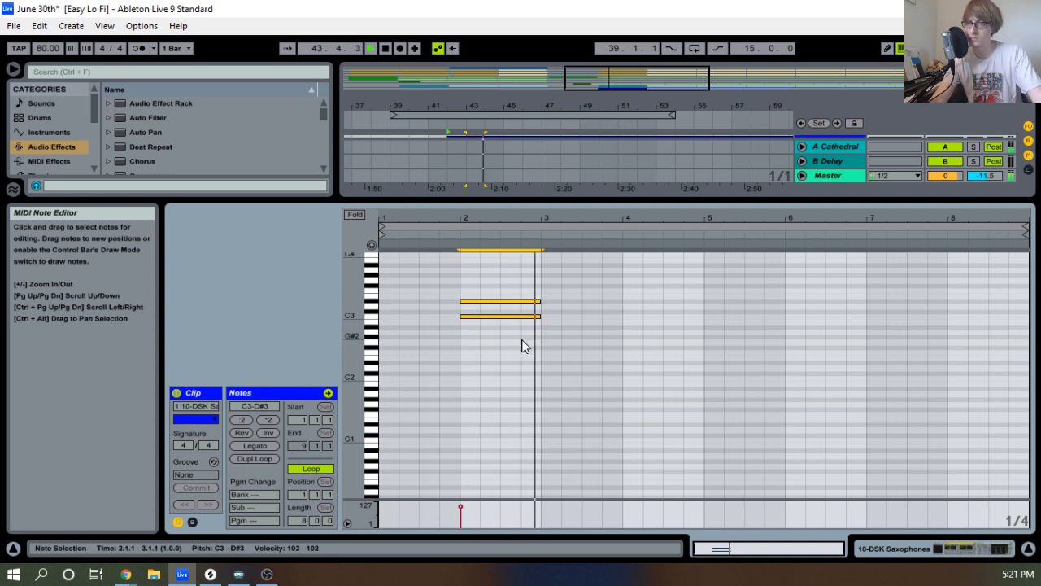
# Lower the velocity of the C3 and D#3 notes to 57 and restart playback.
pyautogui.moveTo(503, 355); pyautogui.dragTo(521, 313)
pyautogui.press('space')
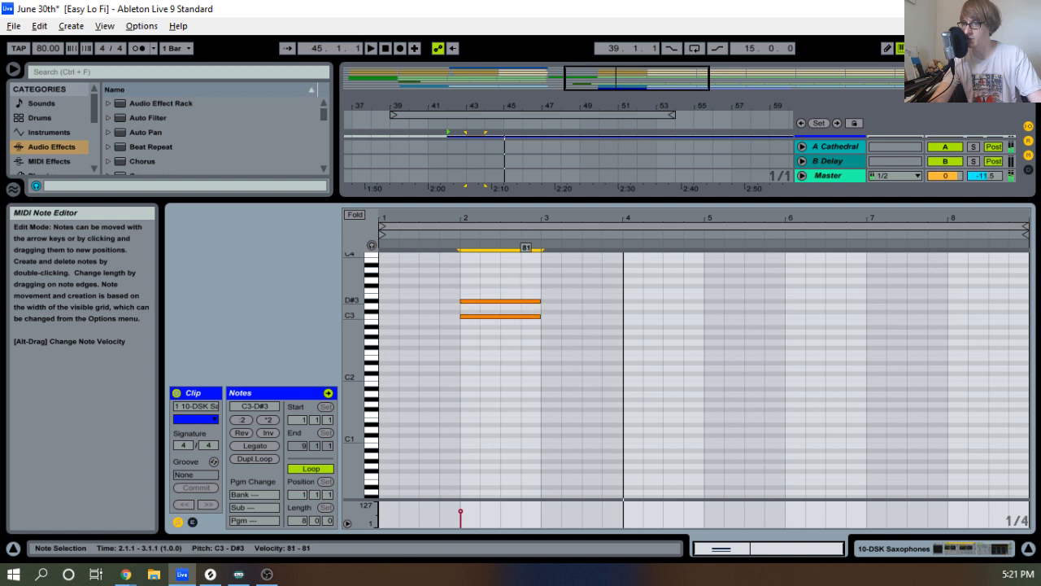
pyautogui.press('space')
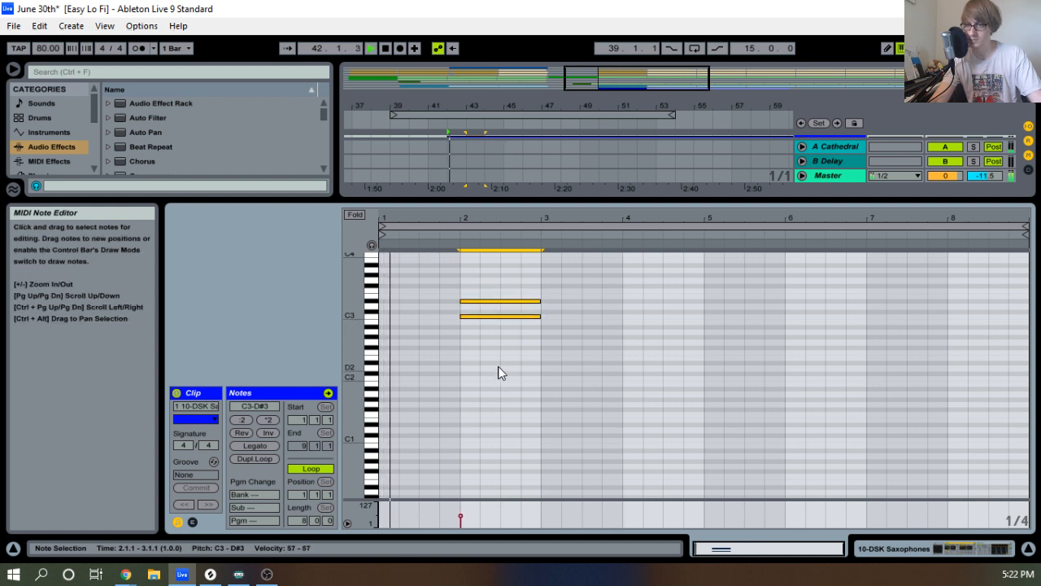
# Try shortening the C3 and D#3 notes to three beats, and restore them to a full bar.
pyautogui.click(512, 321)
pyautogui.moveTo(539, 301); pyautogui.dragTo(520, 301)
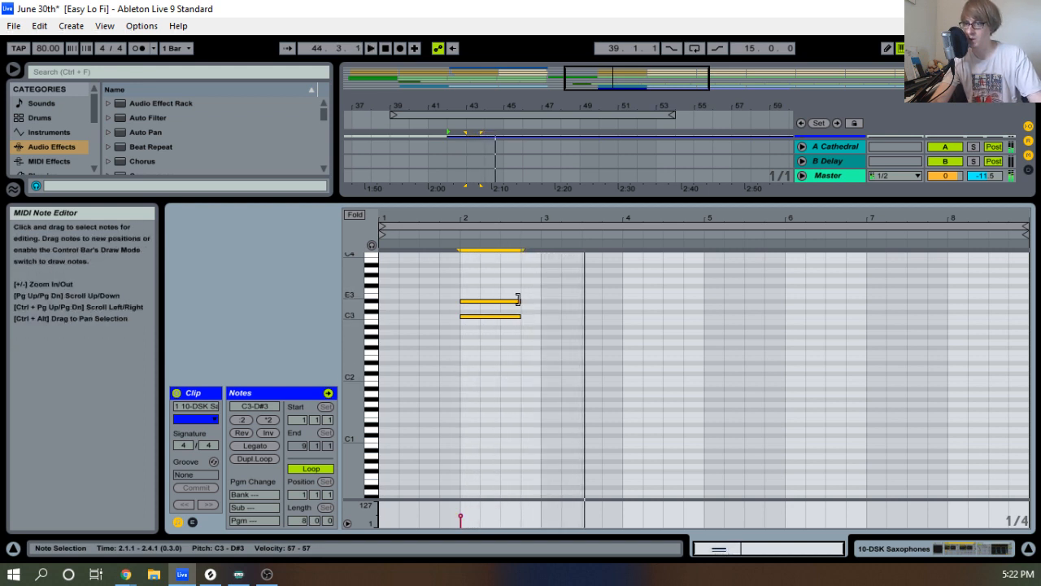
pyautogui.moveTo(517, 301); pyautogui.dragTo(540, 301)
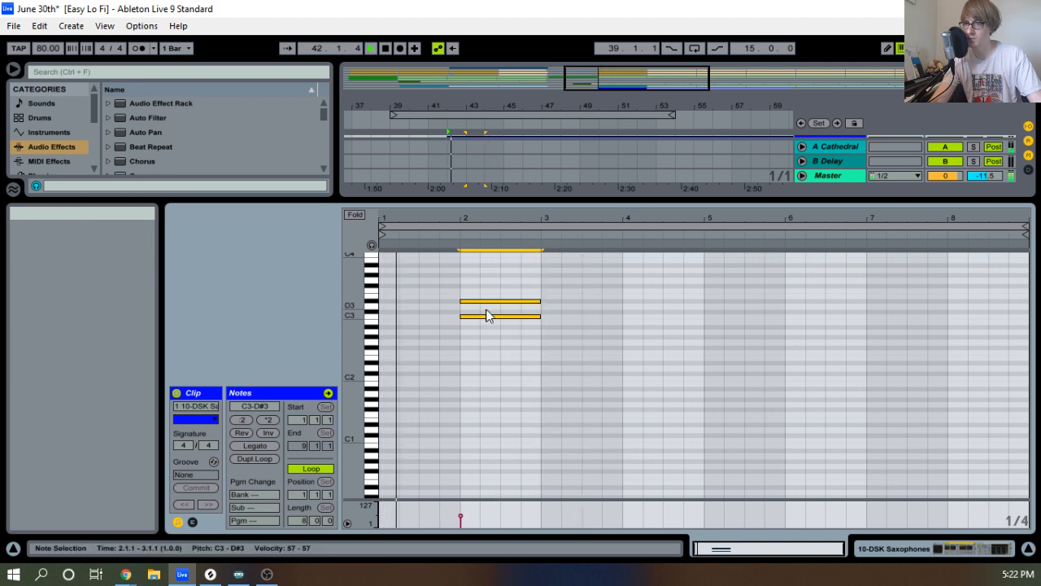
# Set Cathedral's Dry/Wet to 90% and the DSK Saxophones track volume to -12.2 dB during playback.
pyautogui.press('Tab')
pyautogui.moveTo(723, 198); pyautogui.dragTo(742, 365)
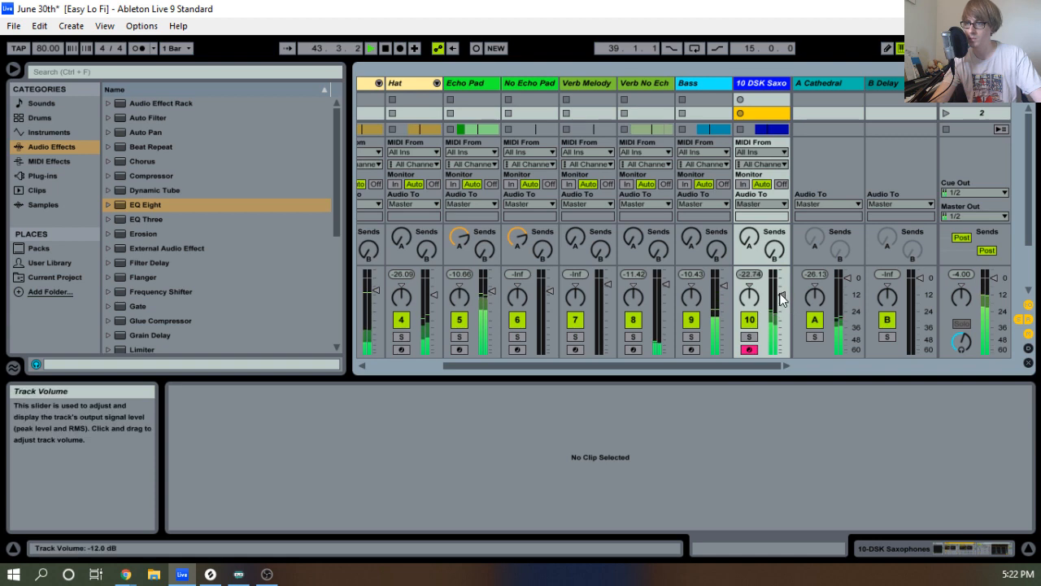
pyautogui.moveTo(781, 295); pyautogui.dragTo(781, 294)
pyautogui.press('Tab')
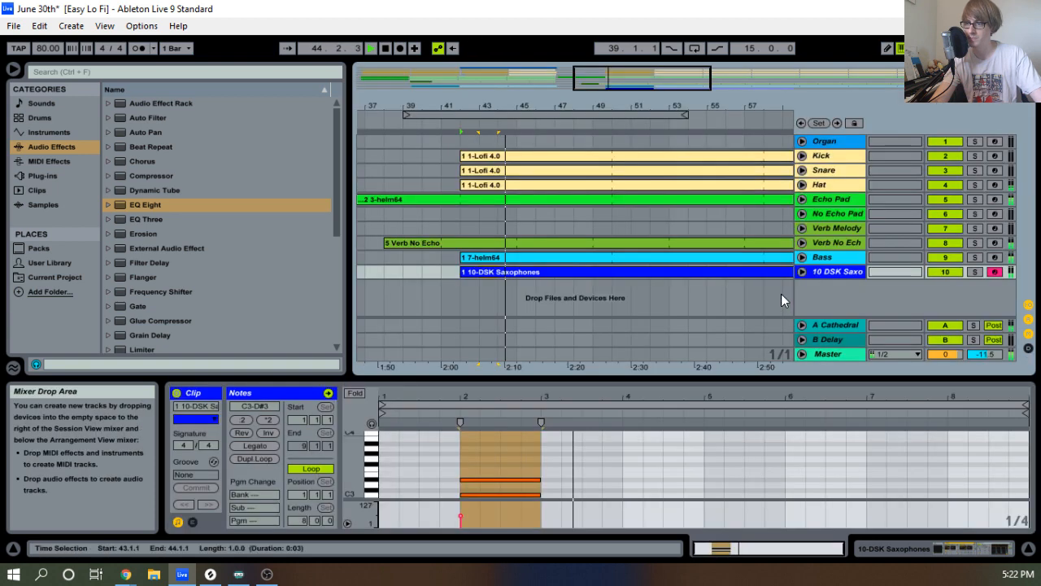
pyautogui.doubleClick(829, 272)
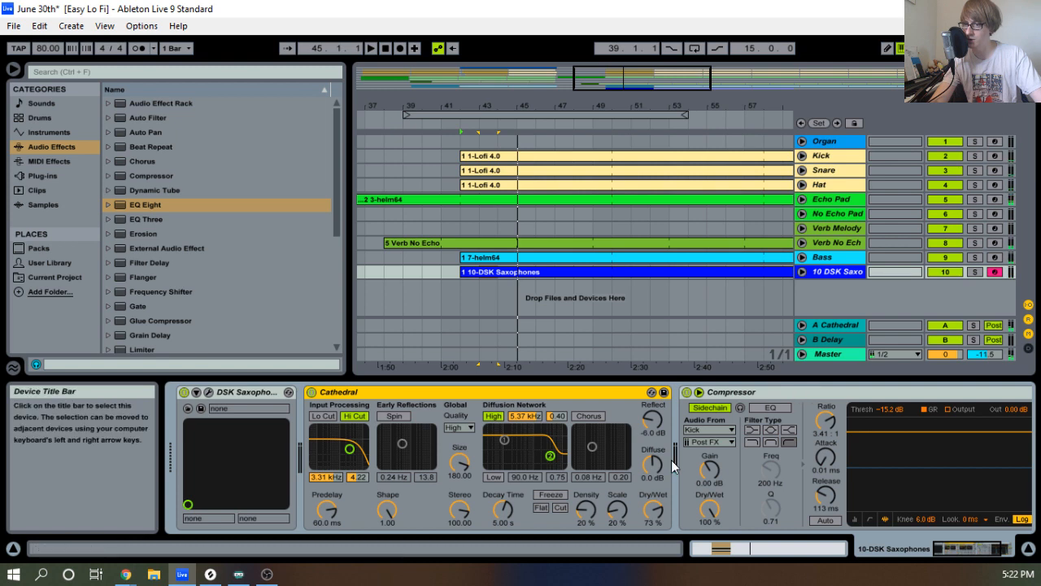
pyautogui.press('Tab')
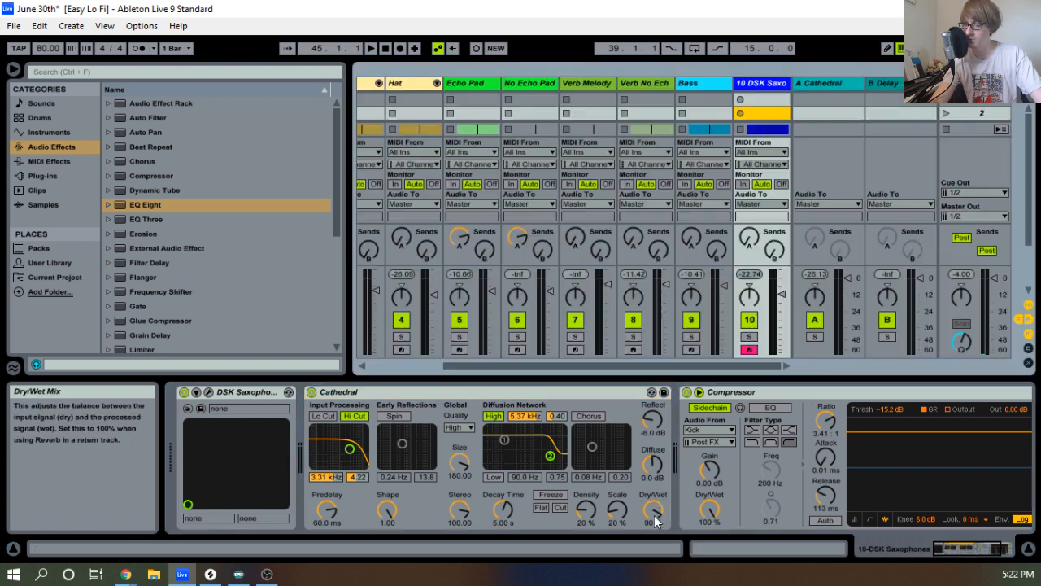
pyautogui.press('space')
pyautogui.moveTo(783, 294); pyautogui.dragTo(784, 295)
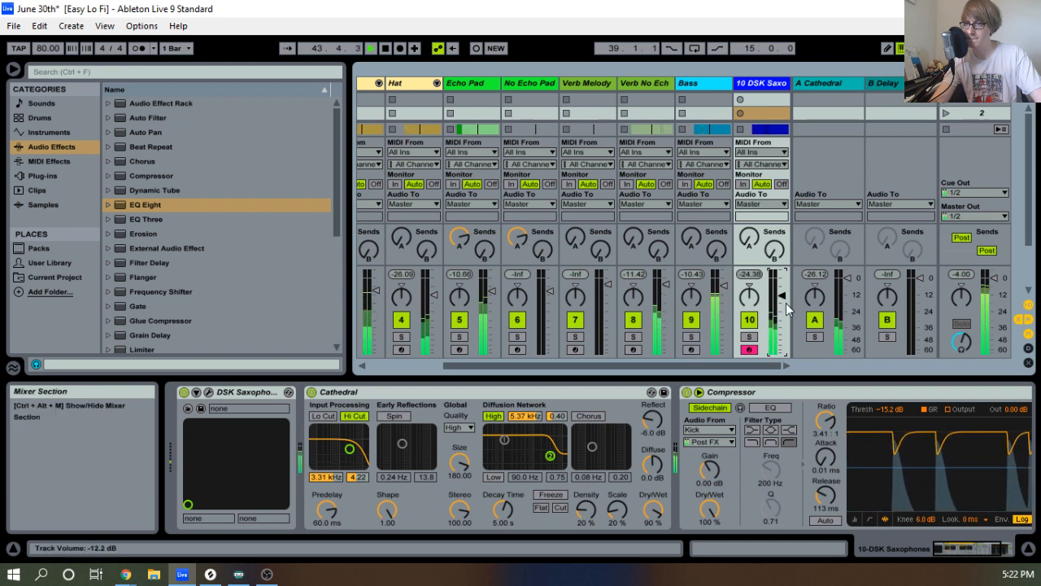
# Reopen the saxophone clip in the arrangement and copy the C3 and D#3 notes to bar 4.
pyautogui.press('Tab')
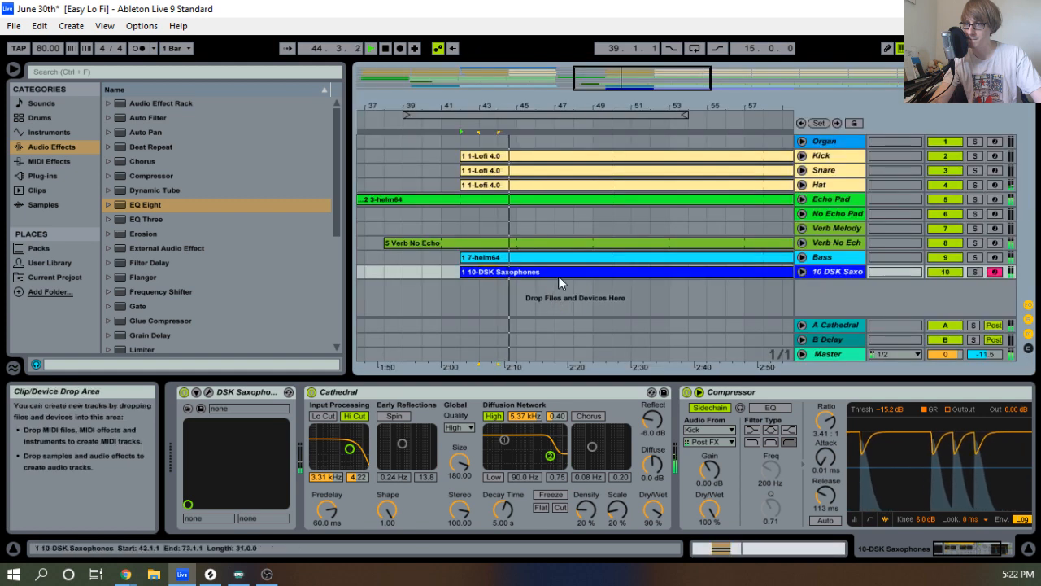
pyautogui.click(562, 273)
pyautogui.moveTo(645, 383); pyautogui.dragTo(553, 301)
pyautogui.click(625, 396)
pyautogui.hotkey('ctrl', 'v')
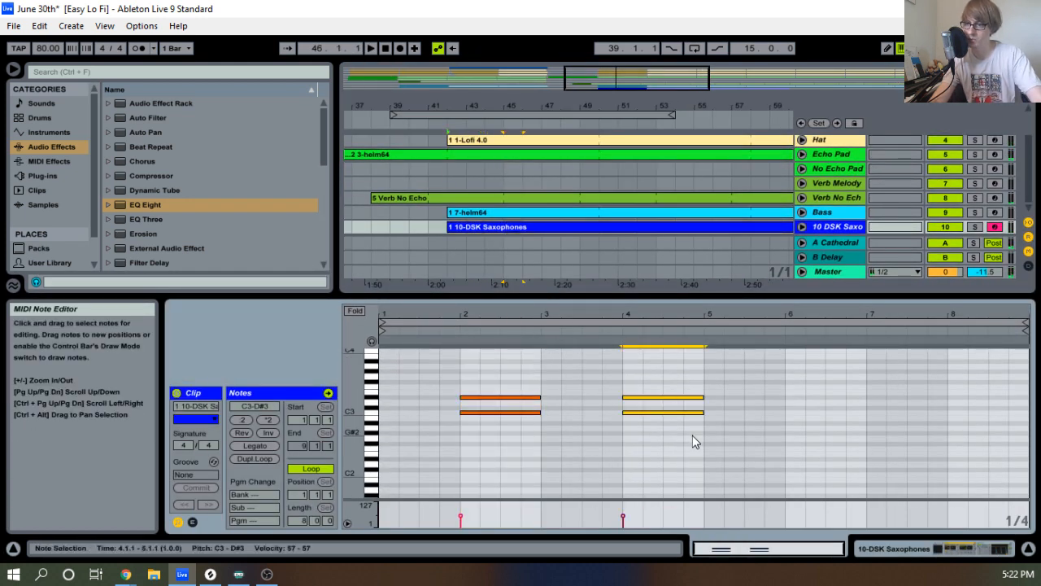
# Transpose the copied notes at bar 4 up five semitones to F3 and G#3.
pyautogui.press('Up')
pyautogui.press('Up')
pyautogui.press('Up')
pyautogui.press('Up')
pyautogui.press('Up')
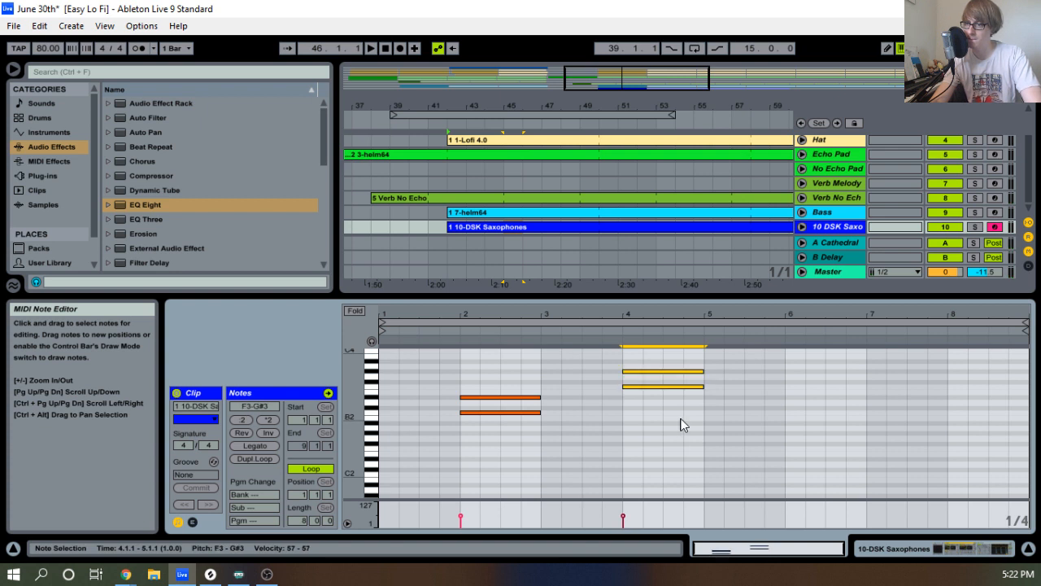
# Lower the G#3 note at bar 4 by an octave to G#2 during playback.
pyautogui.press('space')
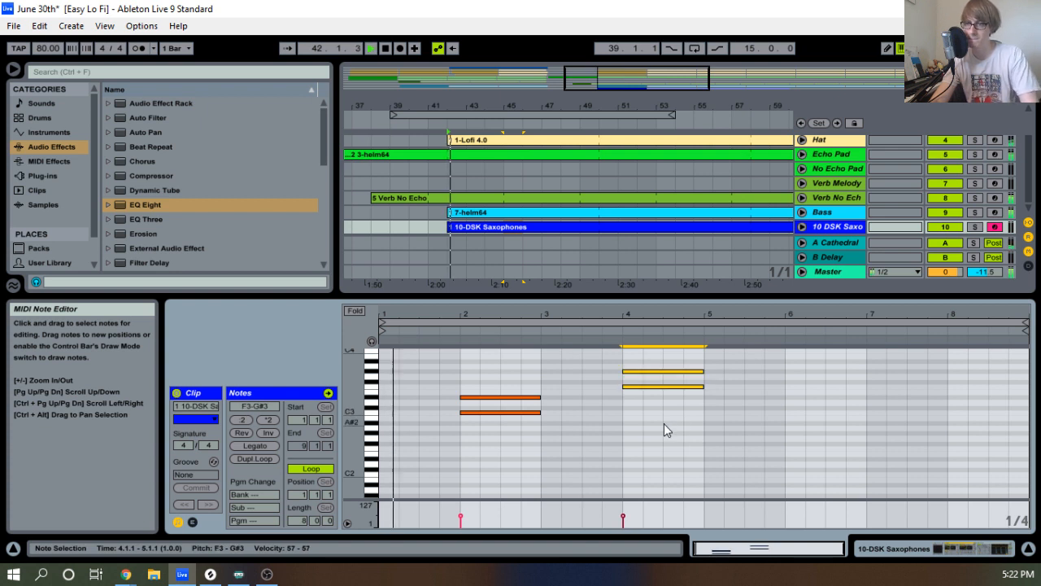
pyautogui.click(675, 371)
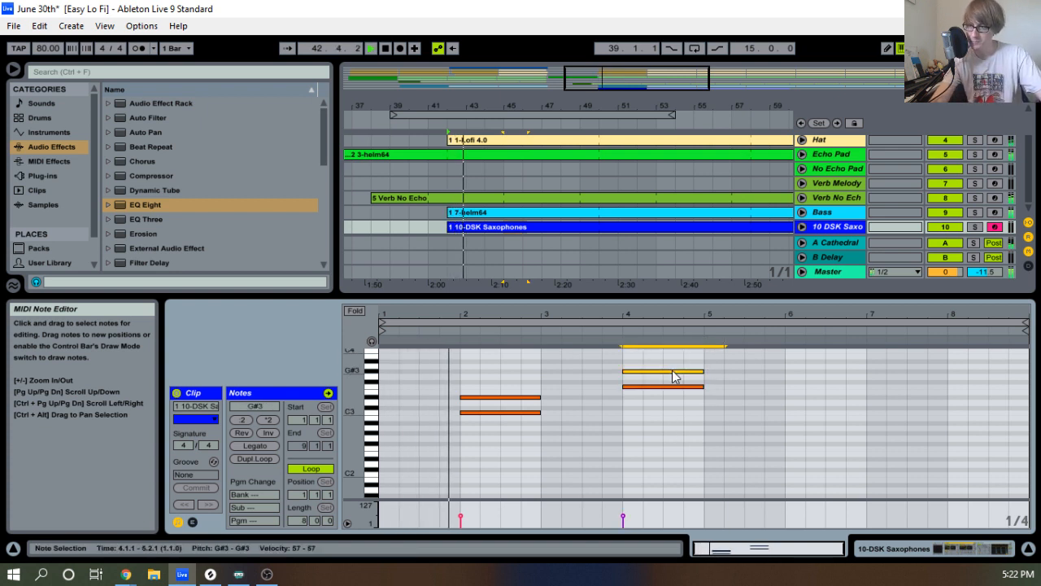
pyautogui.hotkey('shift', 'Down')
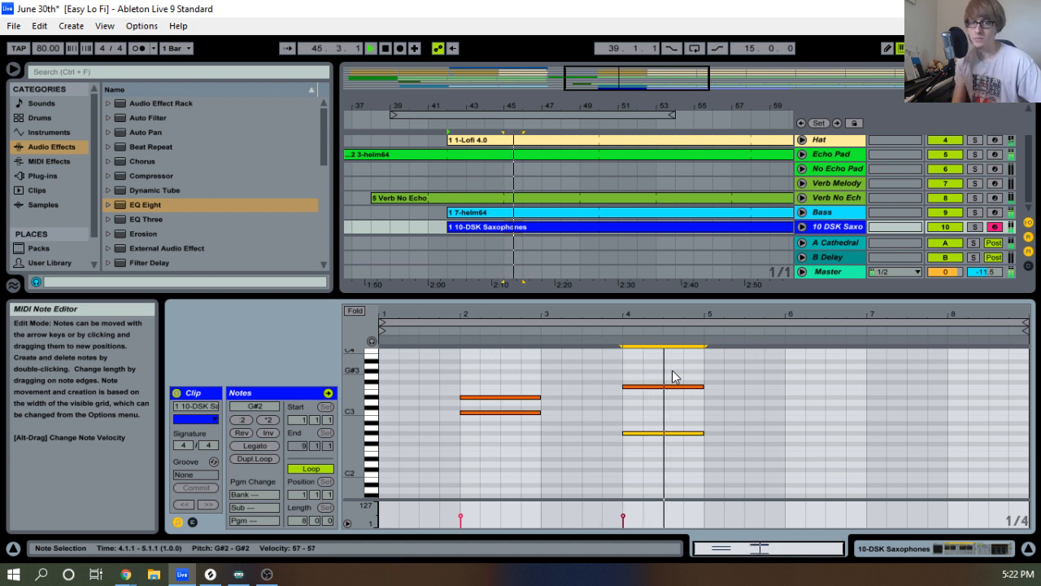
# Copy the note pairs at bars 2 and 4 to bars 6 and 8 of the saxophone clip.
pyautogui.moveTo(490, 453); pyautogui.dragTo(738, 351)
pyautogui.click(783, 409)
pyautogui.hotkey('ctrl', 'v')
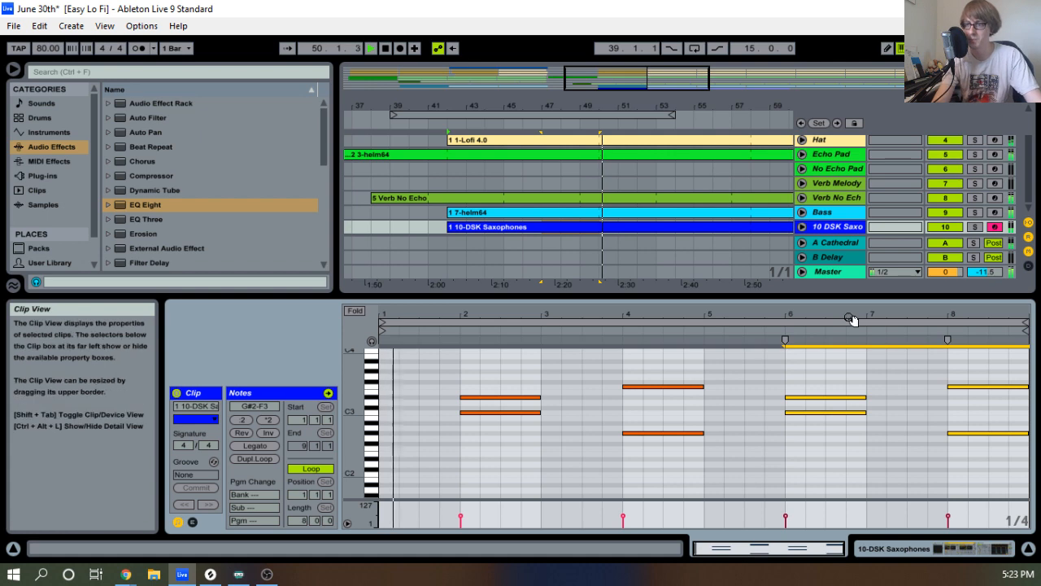
# Close the saxophone clip's note editor and rename the 10 DSK Saxophones track Sax.
pyautogui.moveTo(865, 296); pyautogui.dragTo(789, 488)
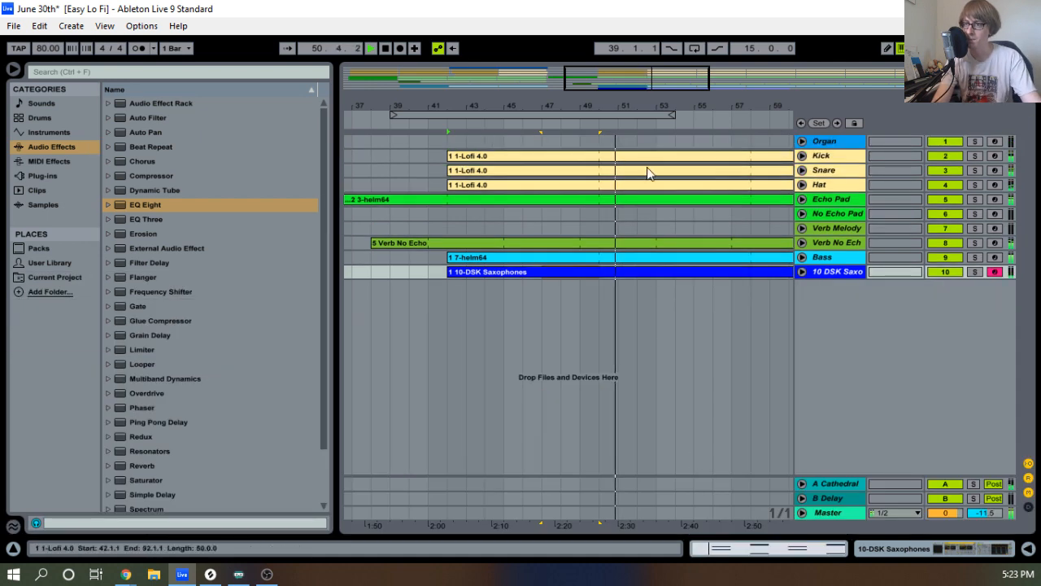
pyautogui.moveTo(672, 107); pyautogui.dragTo(598, 109)
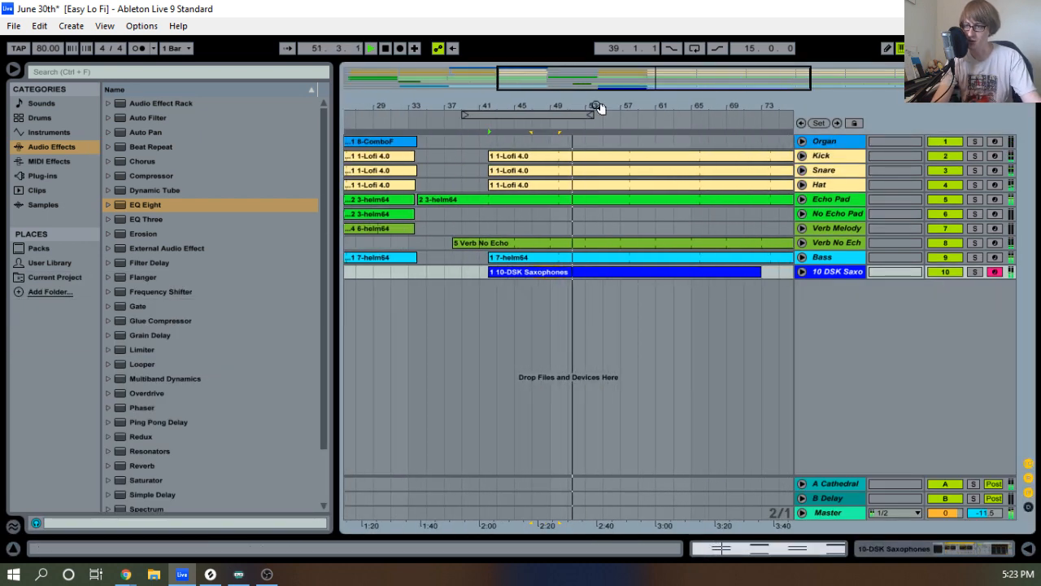
pyautogui.rightClick(825, 274)
pyautogui.click(889, 291)
pyautogui.write('Sax')
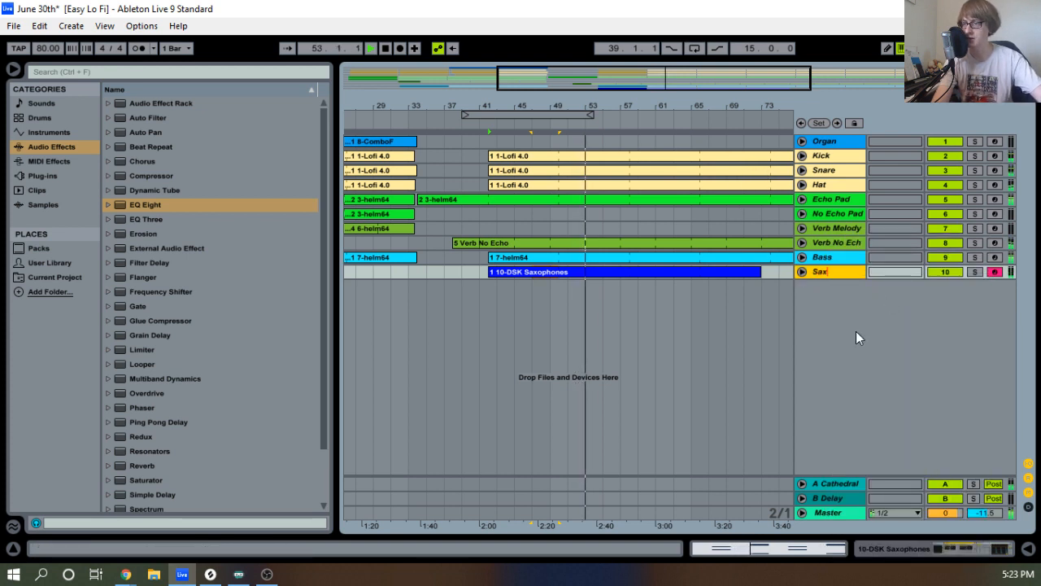
pyautogui.press('Return')
# Shorten the second-section Kick, Snare and Hat clips to end at 58.2.1.
pyautogui.moveTo(725, 103); pyautogui.dragTo(619, 89)
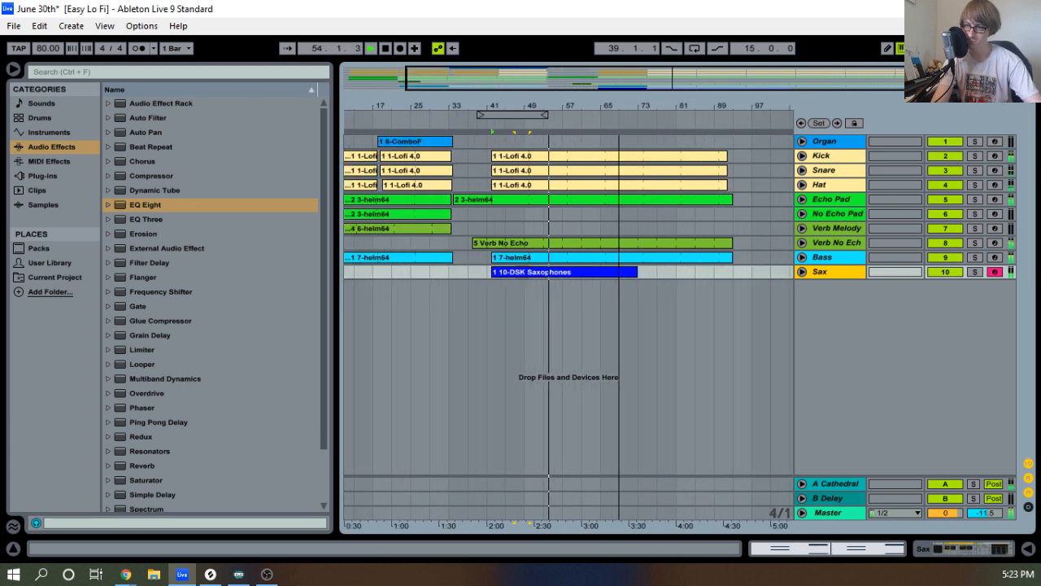
pyautogui.click(719, 185)
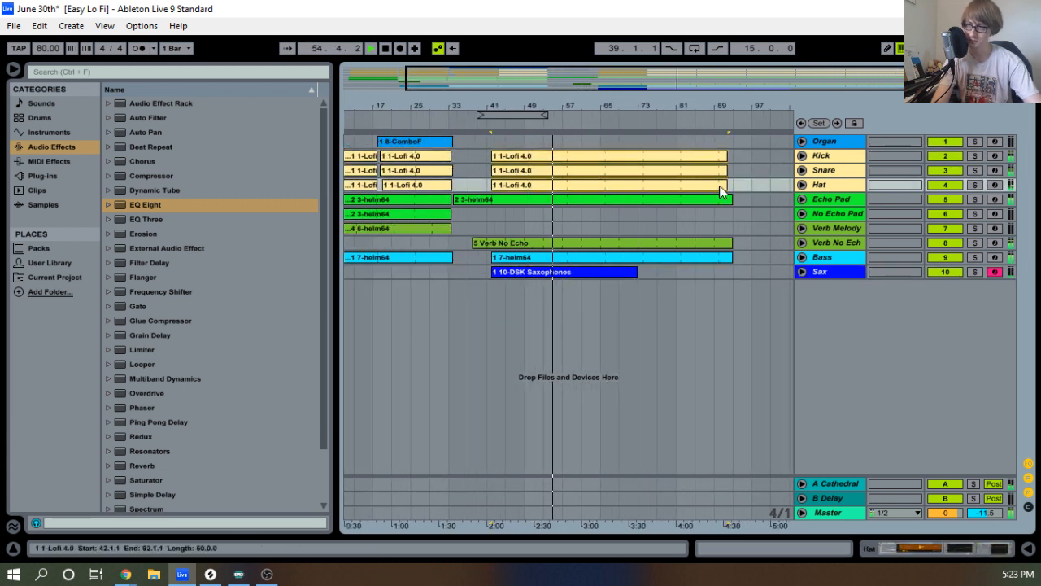
pyautogui.moveTo(723, 185); pyautogui.dragTo(599, 187)
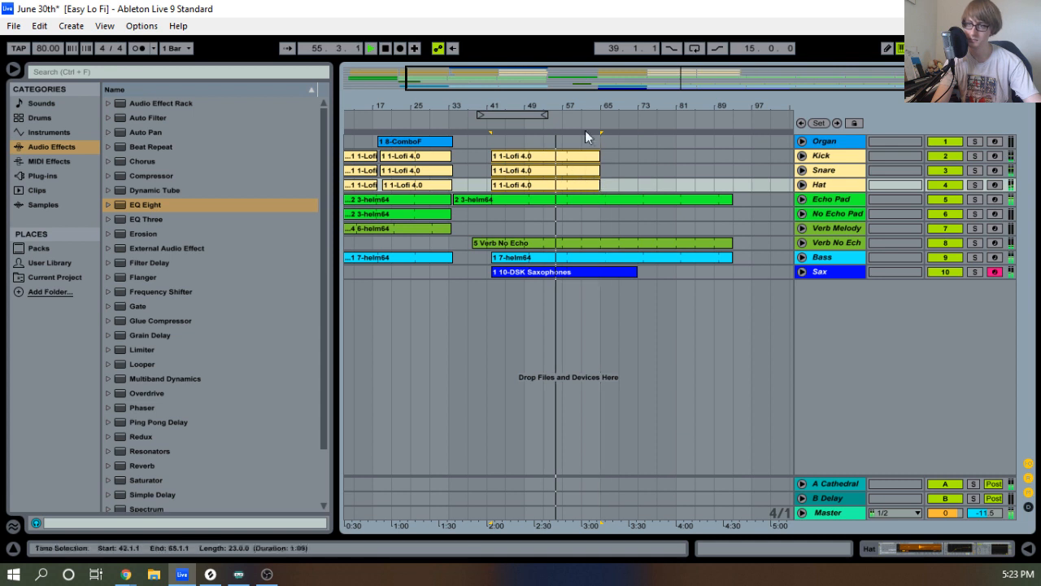
pyautogui.moveTo(577, 105); pyautogui.dragTo(635, 99)
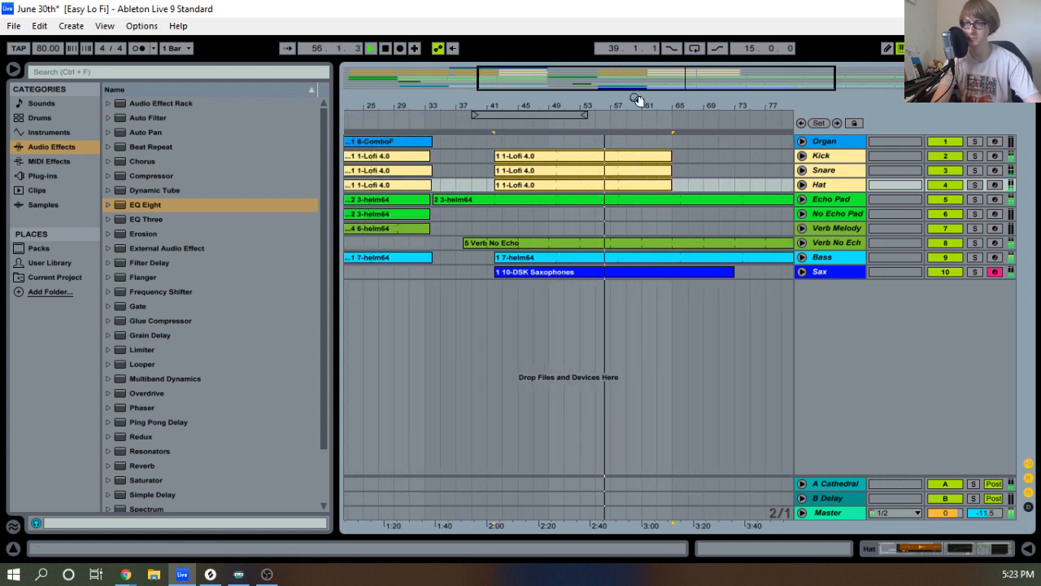
pyautogui.moveTo(672, 156); pyautogui.dragTo(625, 163)
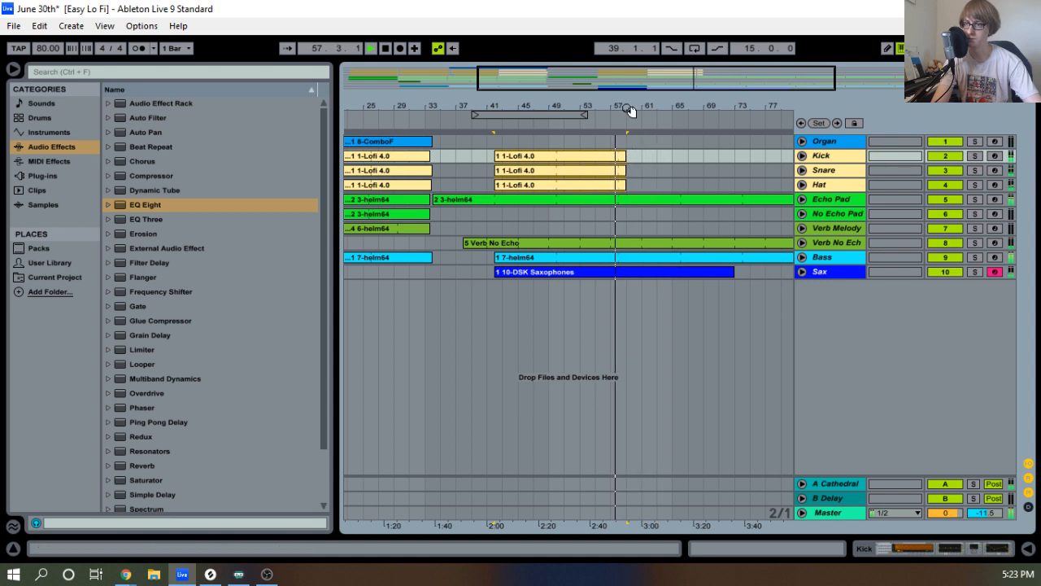
pyautogui.moveTo(627, 106); pyautogui.dragTo(598, 157)
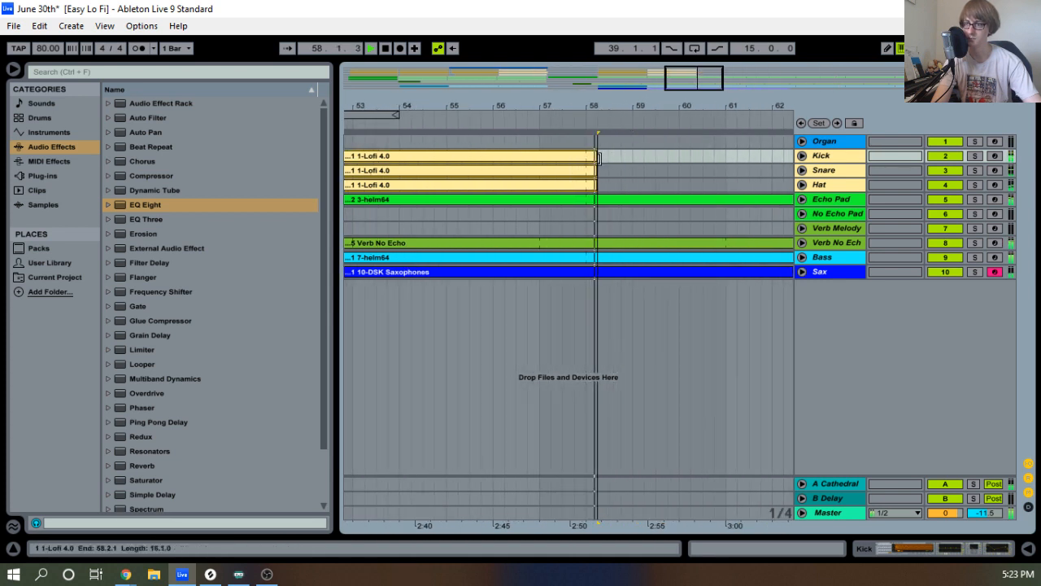
# Unfold the Kick, Snare and Hat tracks and trim the Hat clip to end at 58.1.3.
pyautogui.click(801, 156)
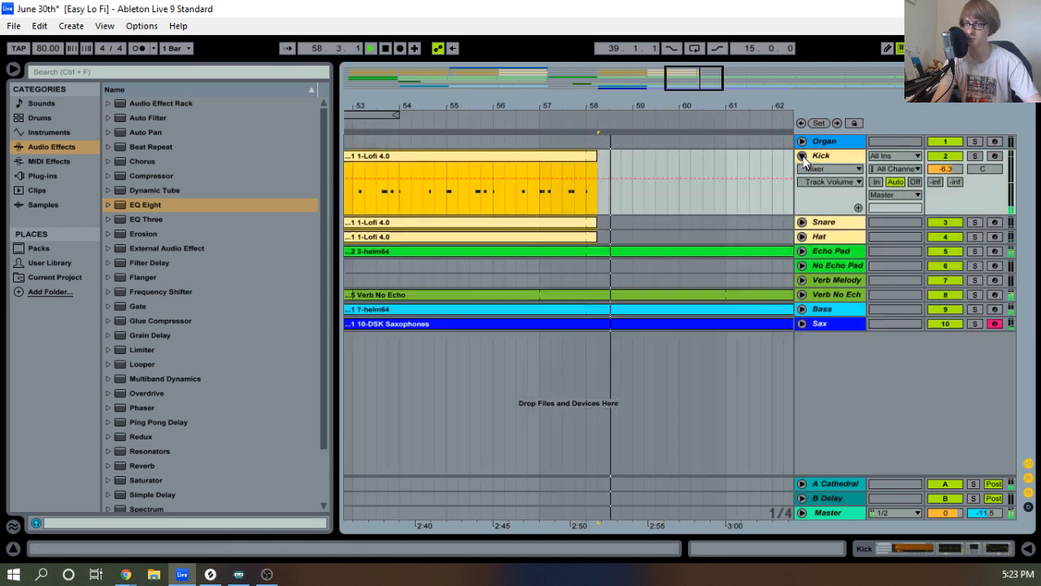
pyautogui.click(801, 221)
pyautogui.moveTo(619, 138); pyautogui.dragTo(616, 229)
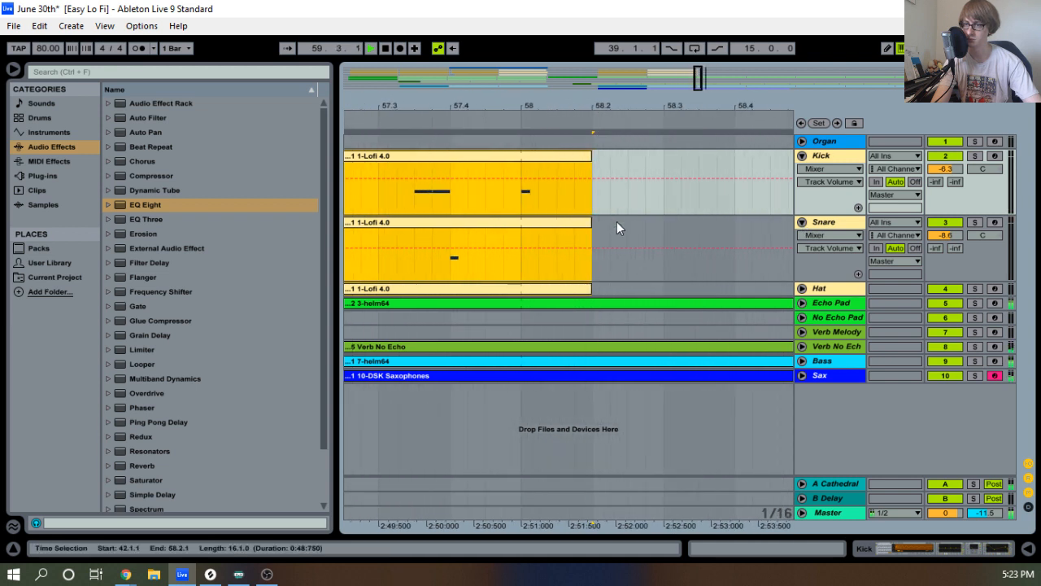
pyautogui.click(802, 292)
pyautogui.click(593, 269)
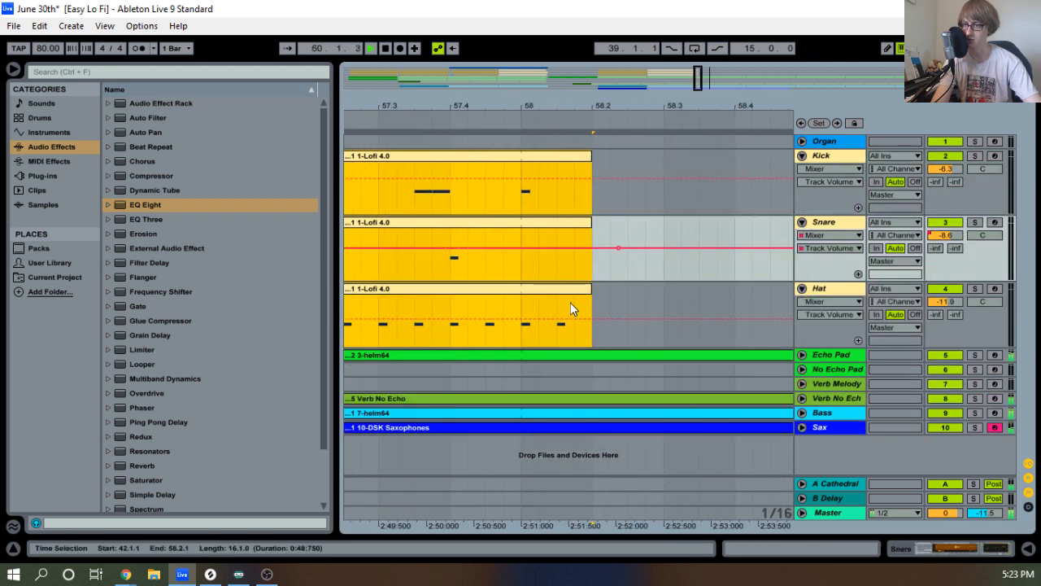
pyautogui.moveTo(621, 298); pyautogui.dragTo(557, 292)
# Unfold the Bass track and delete its clip content from 58.3.1 onward.
pyautogui.moveTo(716, 107); pyautogui.dragTo(604, 37)
pyautogui.click(802, 413)
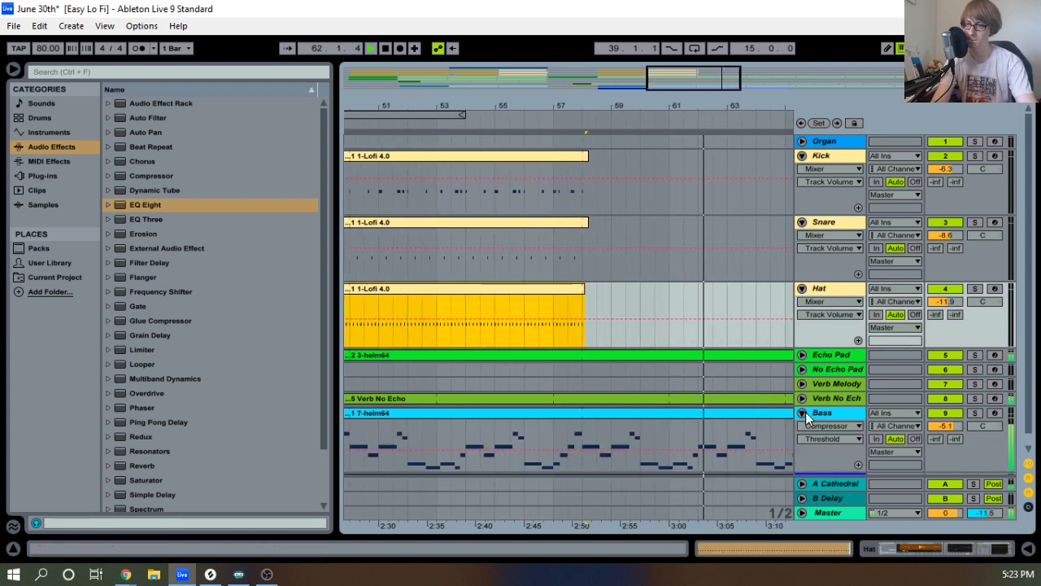
pyautogui.moveTo(601, 419); pyautogui.dragTo(754, 419)
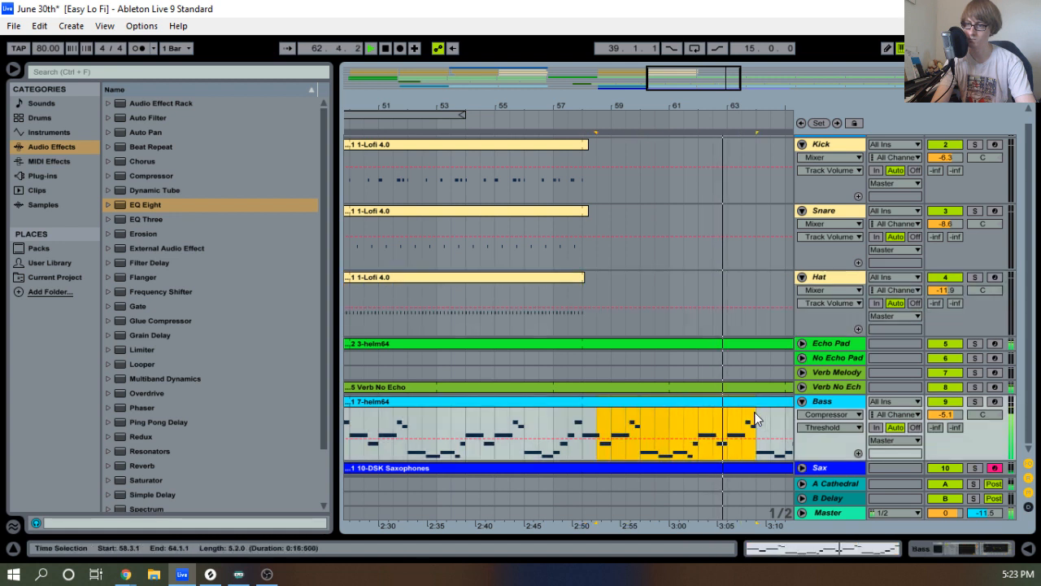
pyautogui.press('Delete')
pyautogui.click(766, 402)
pyautogui.press('Delete')
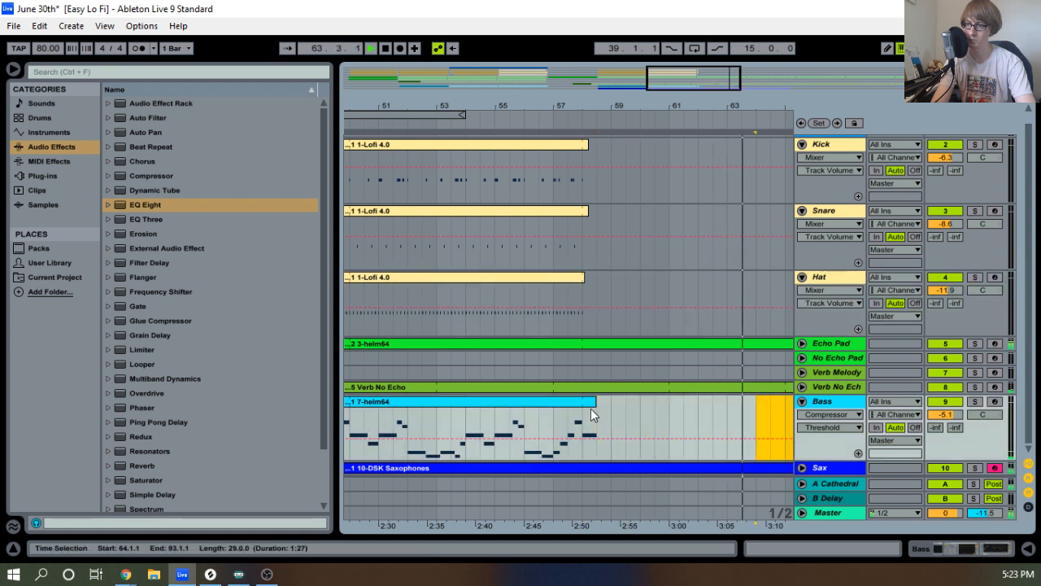
# Replay the drum ending from bar 57 and adjust the Bass clip to end at 58.3.3.
pyautogui.click(563, 122)
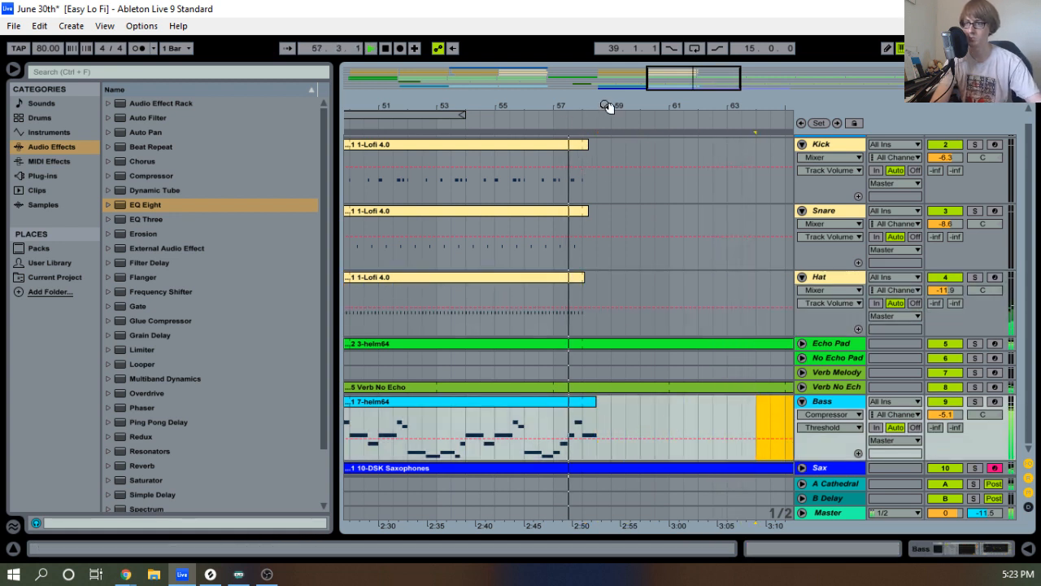
pyautogui.moveTo(609, 106); pyautogui.dragTo(593, 125)
pyautogui.moveTo(567, 402)
pyautogui.mouseDown()
pyautogui.moveTo(691, 405)
pyautogui.moveTo(585, 411)
pyautogui.mouseUp()
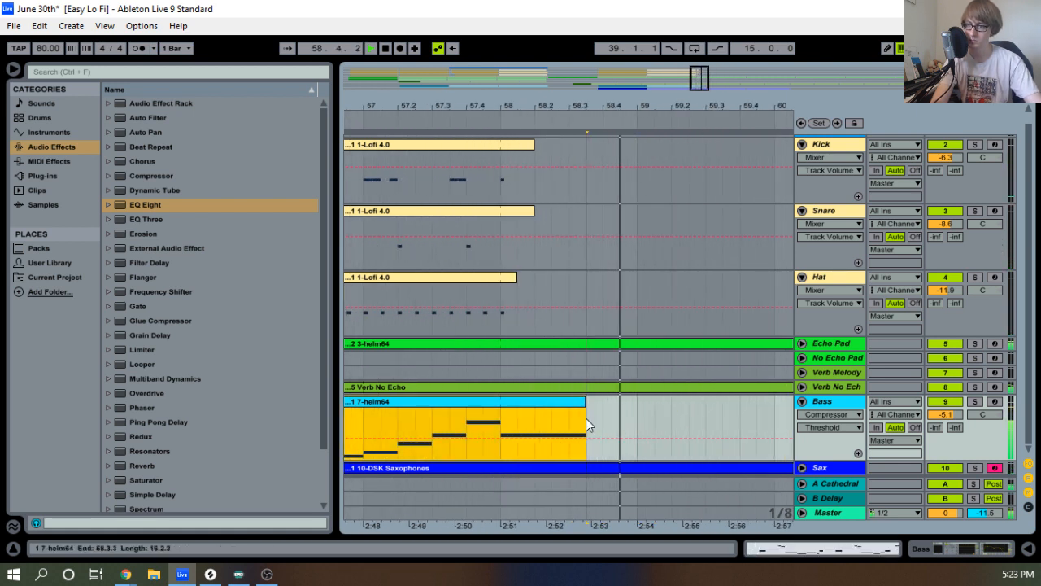
# Split the Bass clip at bar 58 and extend the new second clip to 60.4.1.
pyautogui.moveTo(502, 417); pyautogui.dragTo(615, 422)
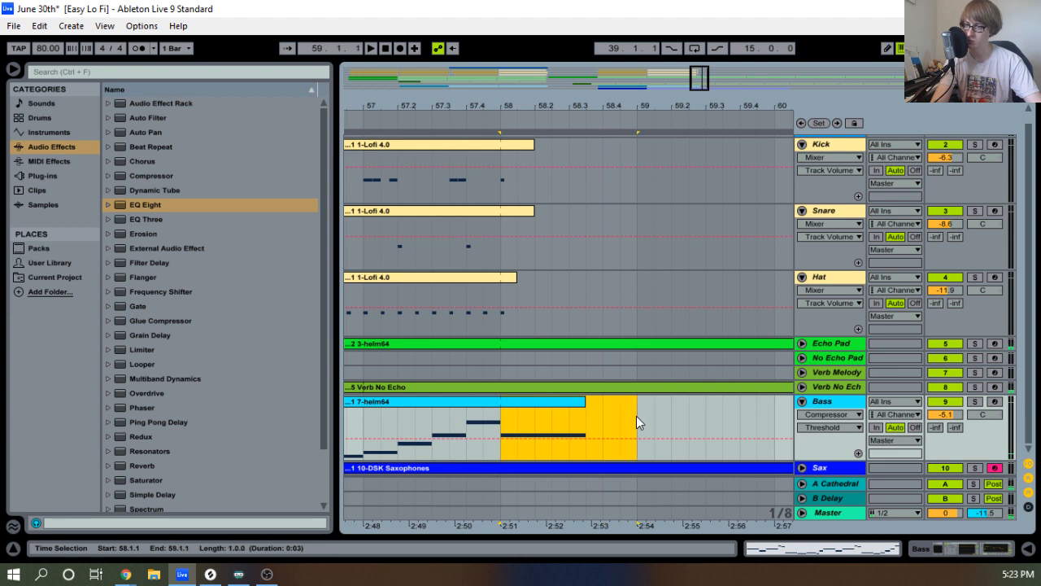
pyautogui.moveTo(537, 401); pyautogui.dragTo(745, 402)
pyautogui.click(597, 407)
# Replace all notes in the new Bass clip with one sustained C2 note lasting to the clip's end, and play it.
pyautogui.doubleClick(690, 407)
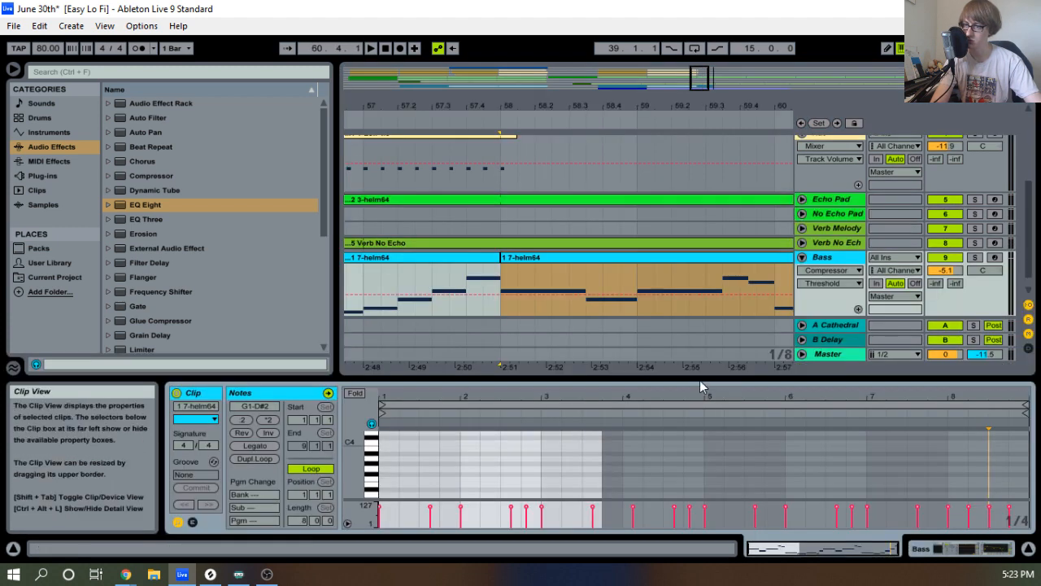
pyautogui.moveTo(701, 375); pyautogui.dragTo(683, 127)
pyautogui.scroll(-4, 542, 295)
pyautogui.click(485, 354)
pyautogui.hotkey('ctrl', 'a')
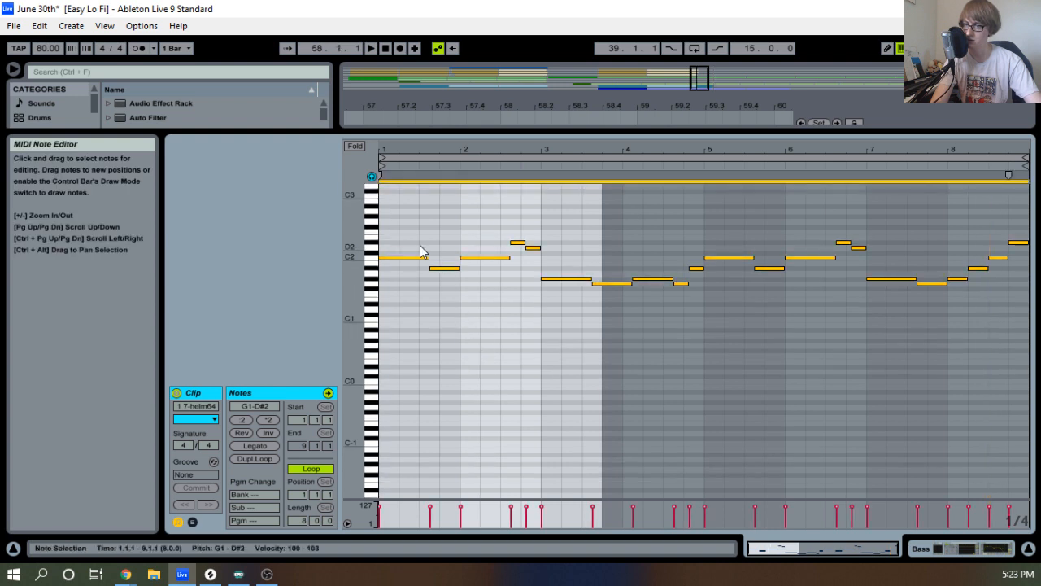
pyautogui.press('Delete')
pyautogui.moveTo(428, 258); pyautogui.dragTo(603, 278)
pyautogui.press('space')
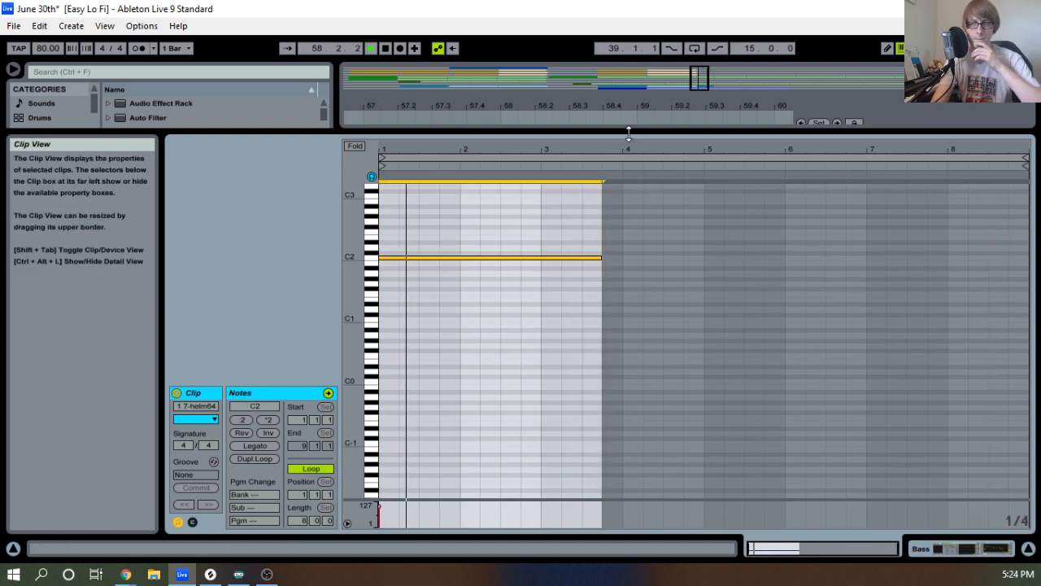
# Close the note editor, fold the Bass track, and shorten the Echo Pad and Verb No Echo clips to end at 67.1.1.
pyautogui.moveTo(627, 135); pyautogui.dragTo(560, 553)
pyautogui.moveTo(611, 112); pyautogui.dragTo(523, 8)
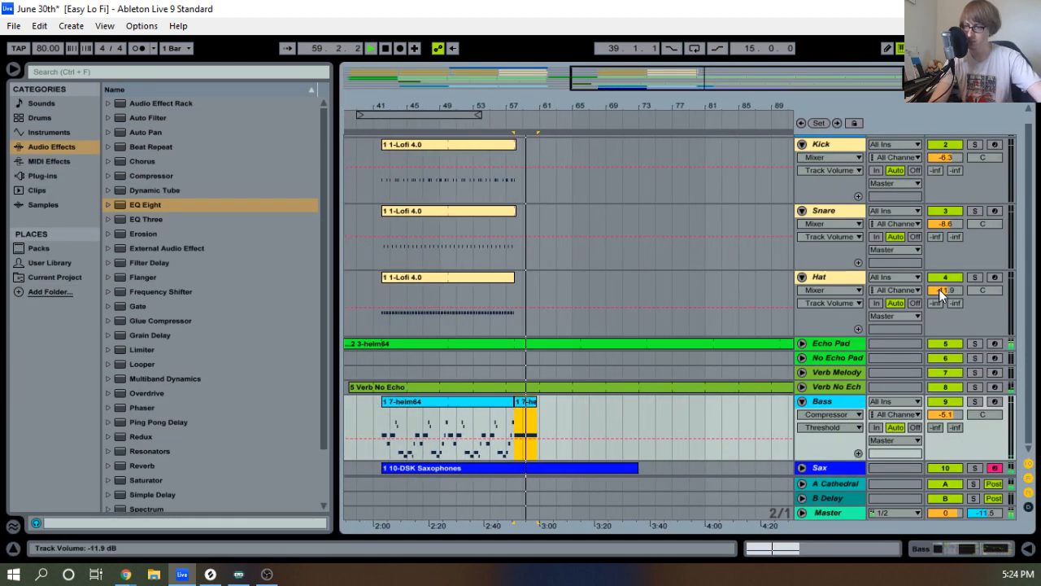
pyautogui.click(802, 402)
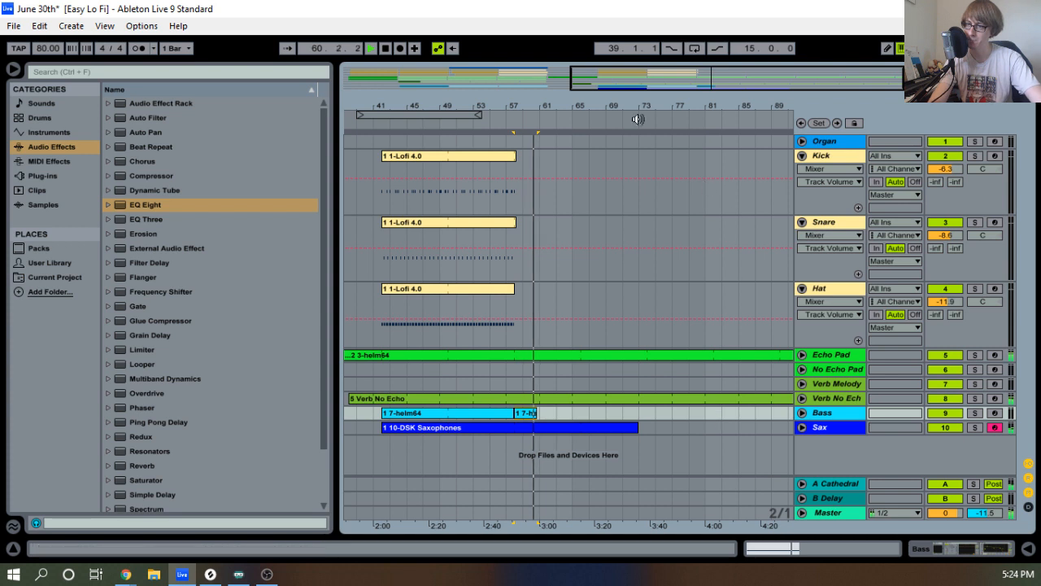
pyautogui.moveTo(757, 112); pyautogui.dragTo(718, 118)
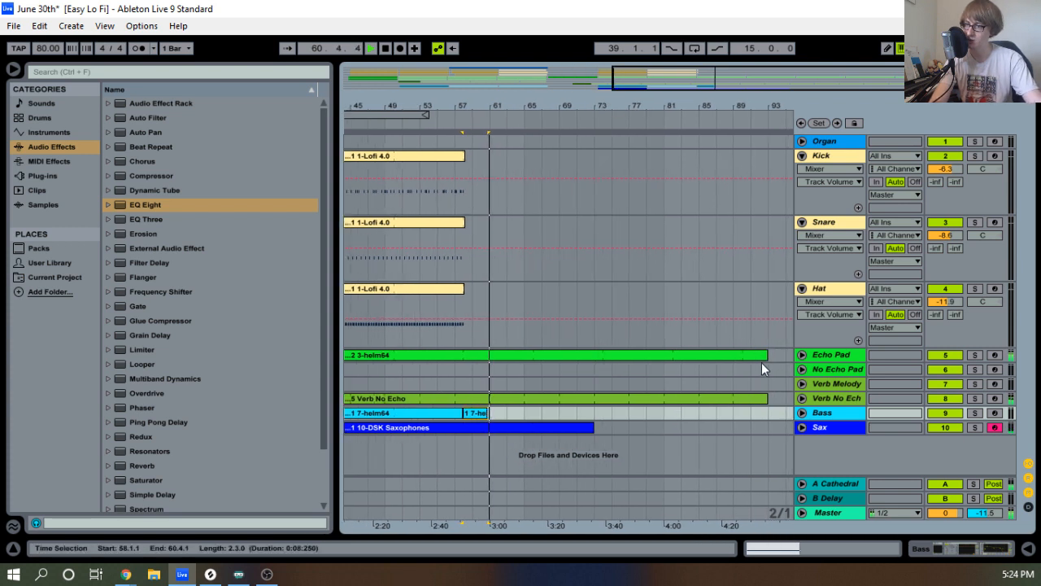
pyautogui.moveTo(762, 368); pyautogui.dragTo(542, 362)
pyautogui.click(751, 398)
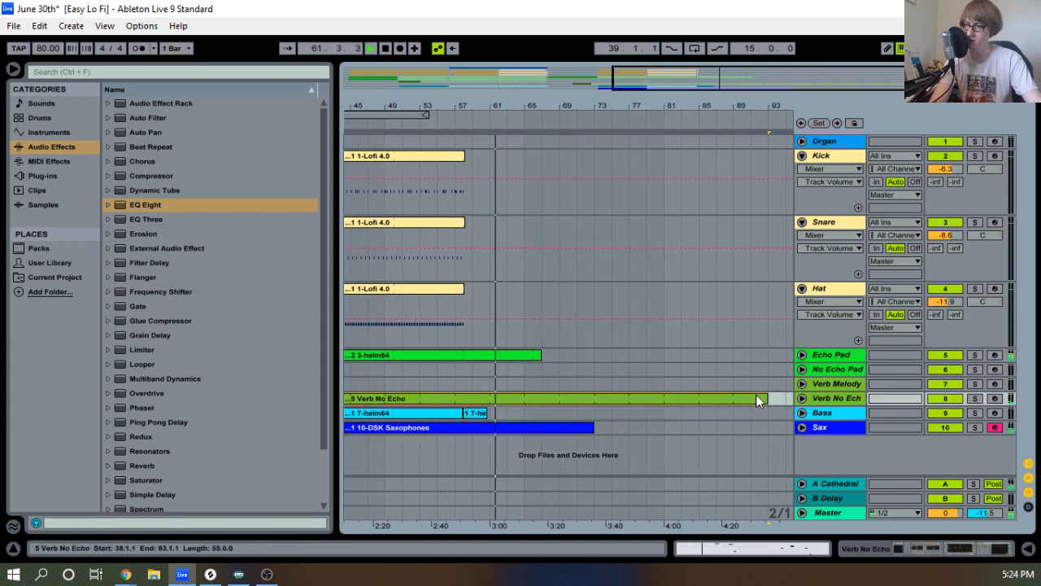
pyautogui.moveTo(756, 400); pyautogui.dragTo(542, 399)
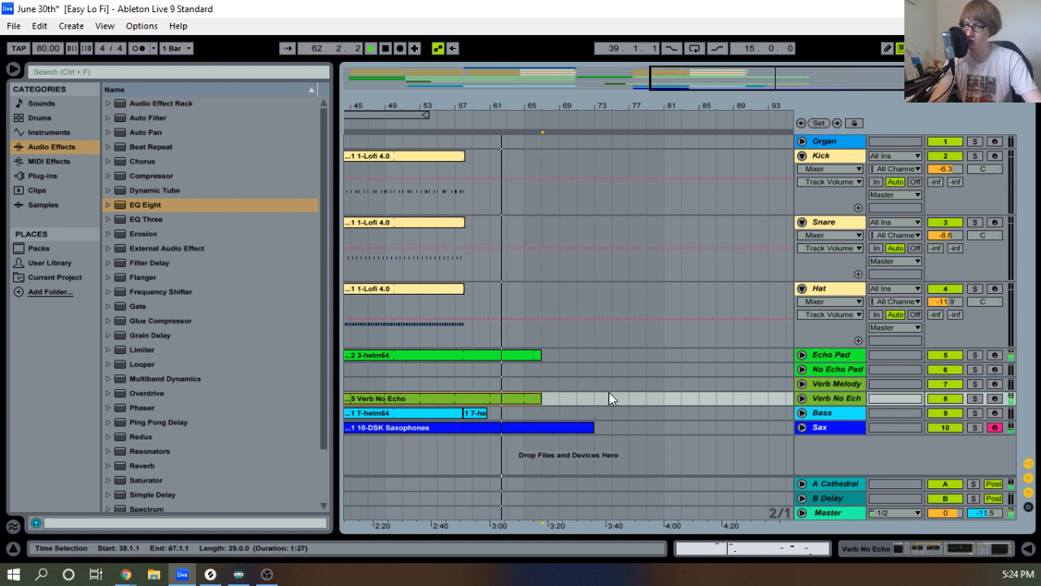
# Shorten the Sax clip to end at bar 66.
pyautogui.moveTo(546, 107); pyautogui.dragTo(597, 163)
pyautogui.moveTo(716, 427); pyautogui.dragTo(565, 427)
pyautogui.moveTo(560, 104); pyautogui.dragTo(561, 163)
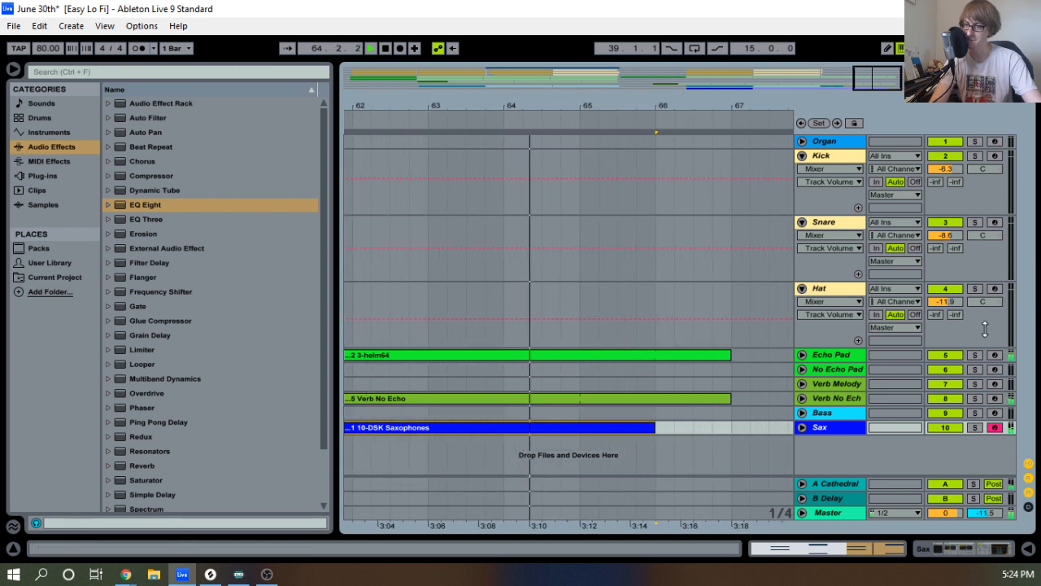
# Trim the Verb No Echo clip to end at 65.4.1 and the Echo Pad clip at 66.1.1, and replay the ending.
pyautogui.click(802, 399)
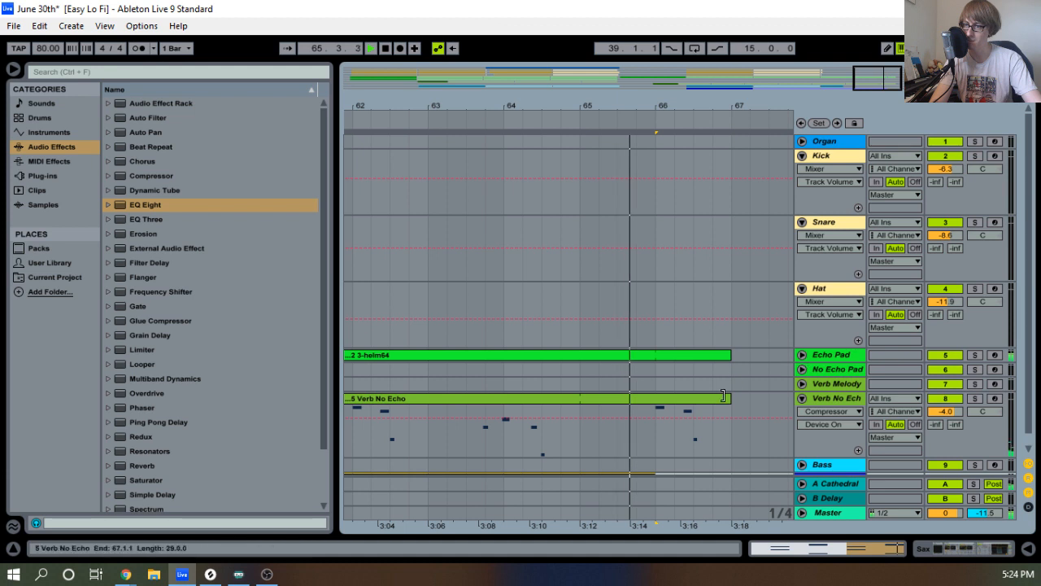
pyautogui.moveTo(730, 423); pyautogui.dragTo(636, 424)
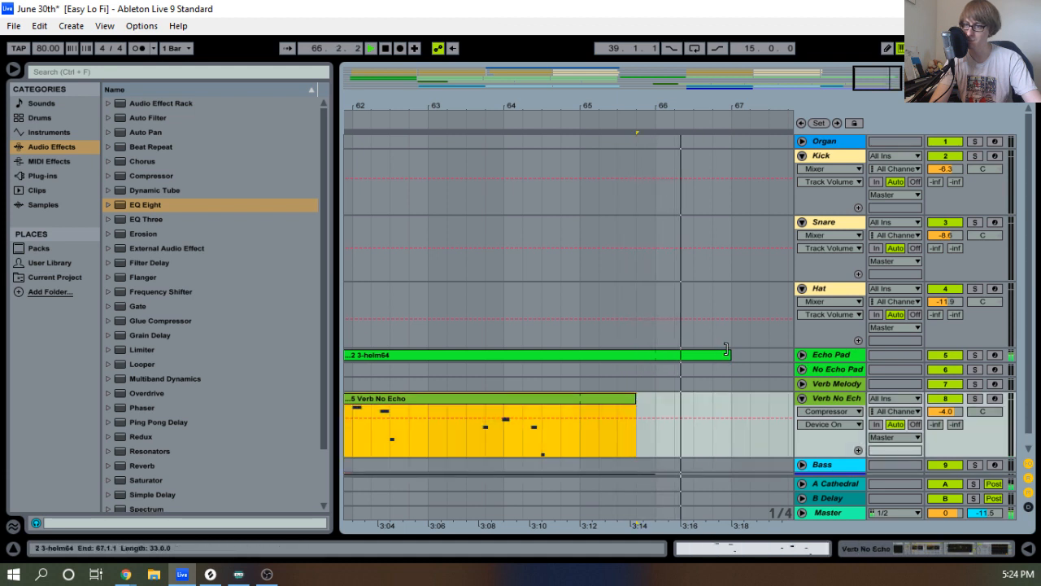
pyautogui.moveTo(730, 355); pyautogui.dragTo(655, 356)
pyautogui.click(602, 125)
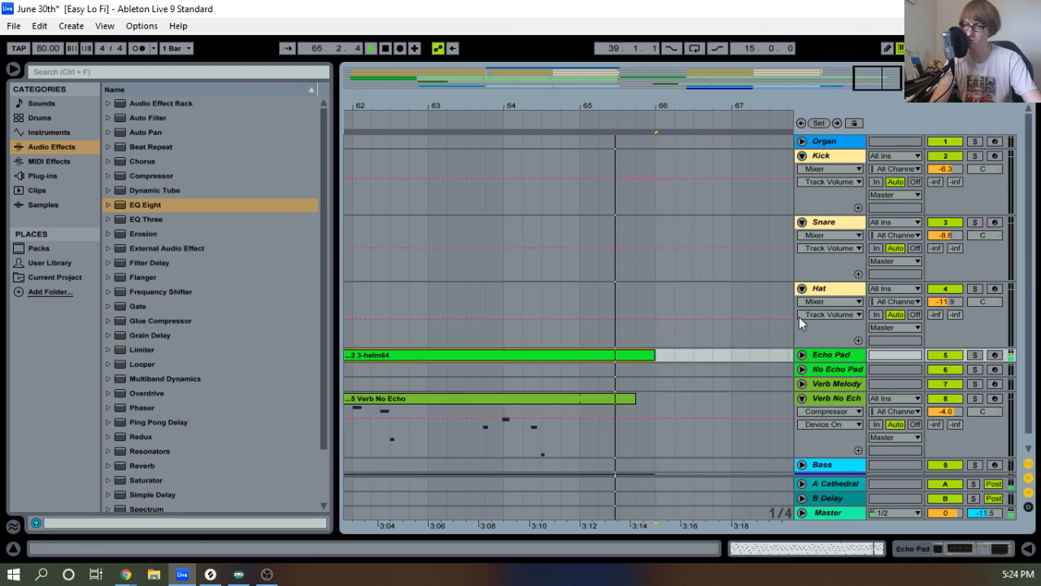
# Unfold the Echo Pad track, extend its clip to 66.1.3, and replay the final notes.
pyautogui.click(802, 354)
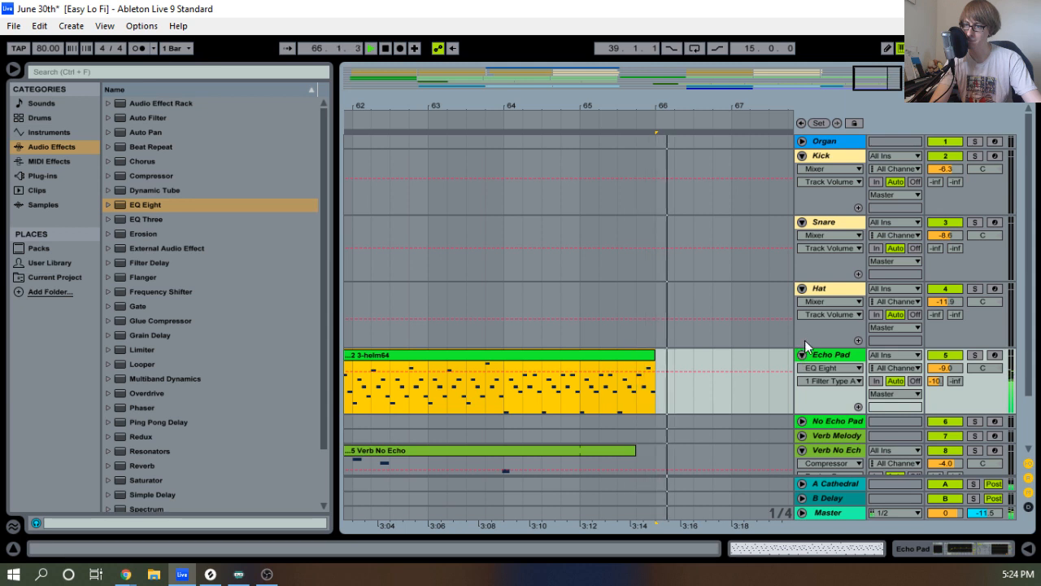
pyautogui.moveTo(657, 120); pyautogui.dragTo(668, 355)
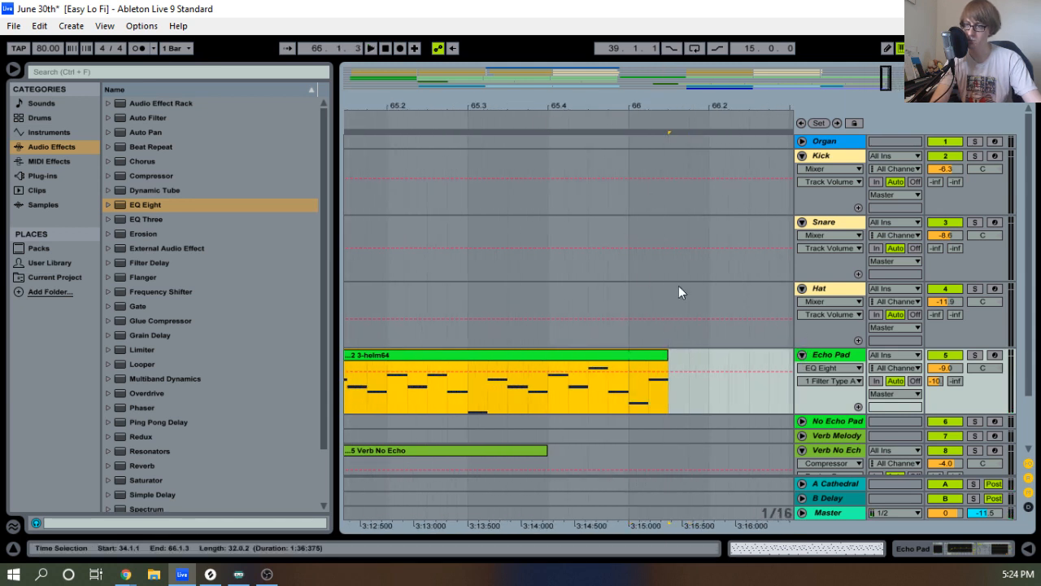
pyautogui.click(504, 113)
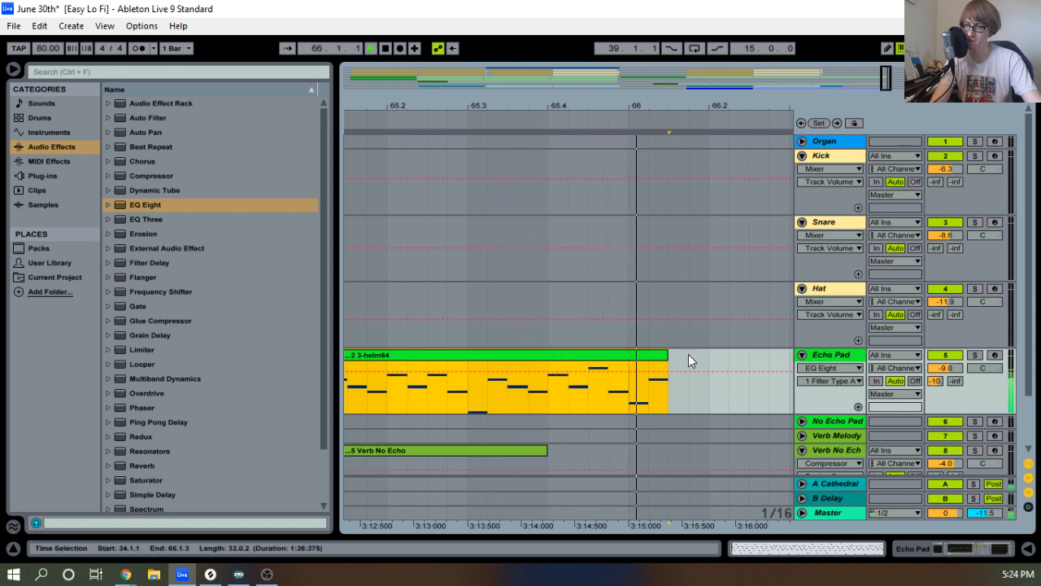
# Split off the Echo Pad's final note at bar 66 and delete the leftover fragment from 66.1.2 to 66.2.1.
pyautogui.press('space')
pyautogui.moveTo(666, 355); pyautogui.dragTo(629, 362)
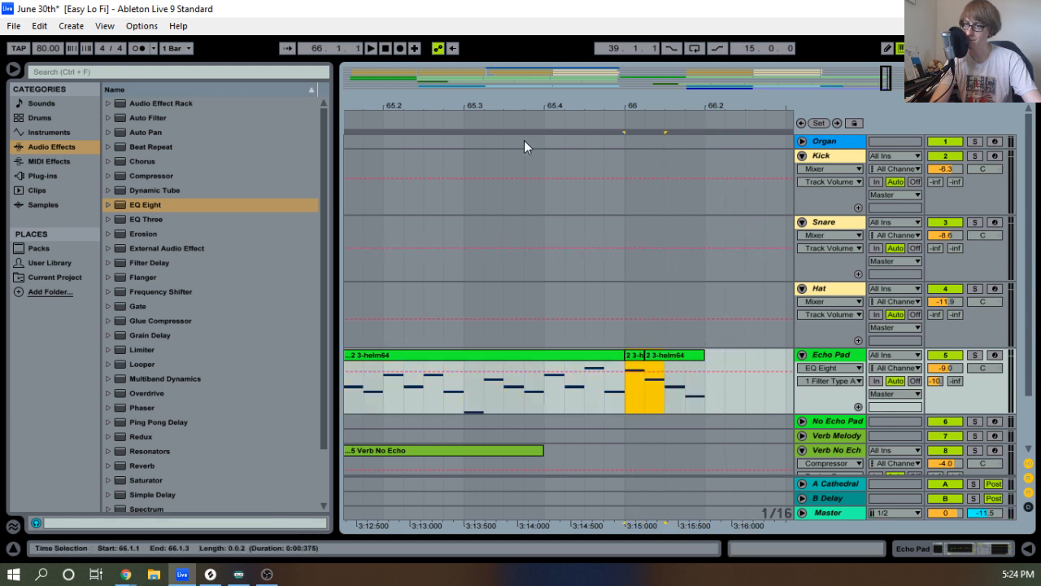
pyautogui.click(484, 124)
pyautogui.click(667, 357)
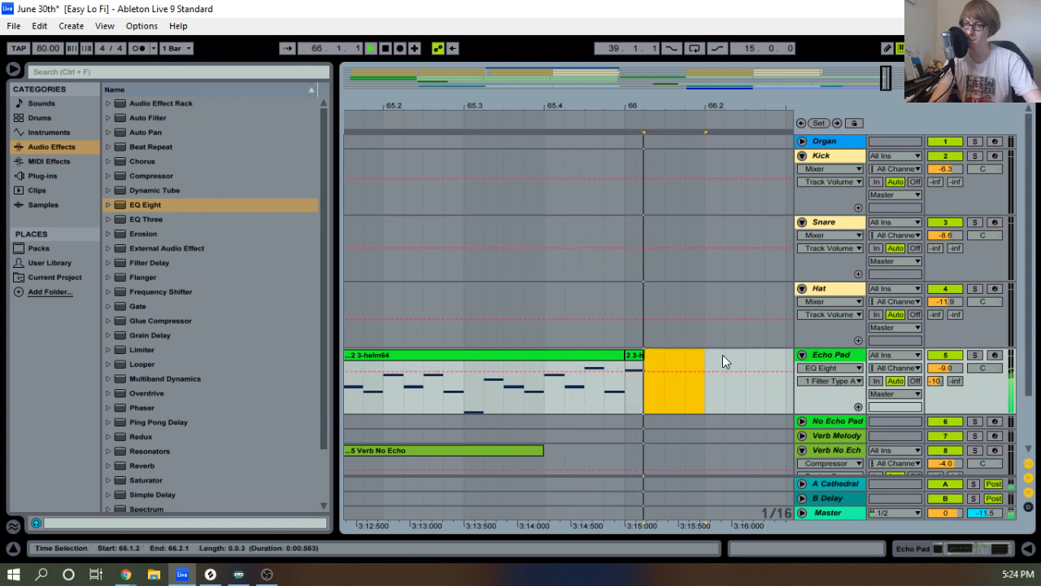
# Try restoring the deleted Echo Pad fragment, extending the clip to 66.1.2 and moving the final split note to follow it.
pyautogui.press('space')
pyautogui.hotkey('ctrl', 'z')
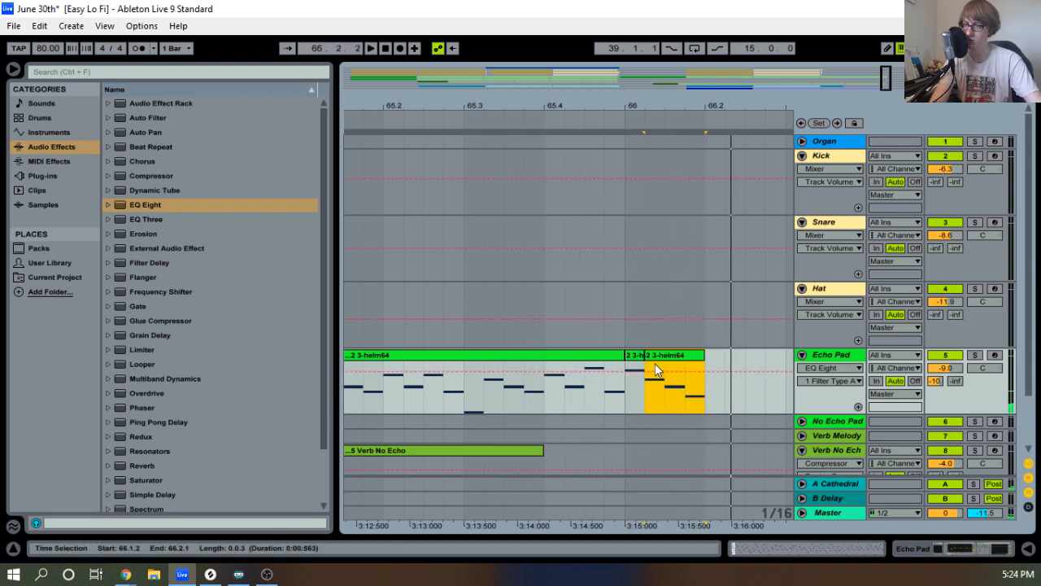
pyautogui.click(651, 361)
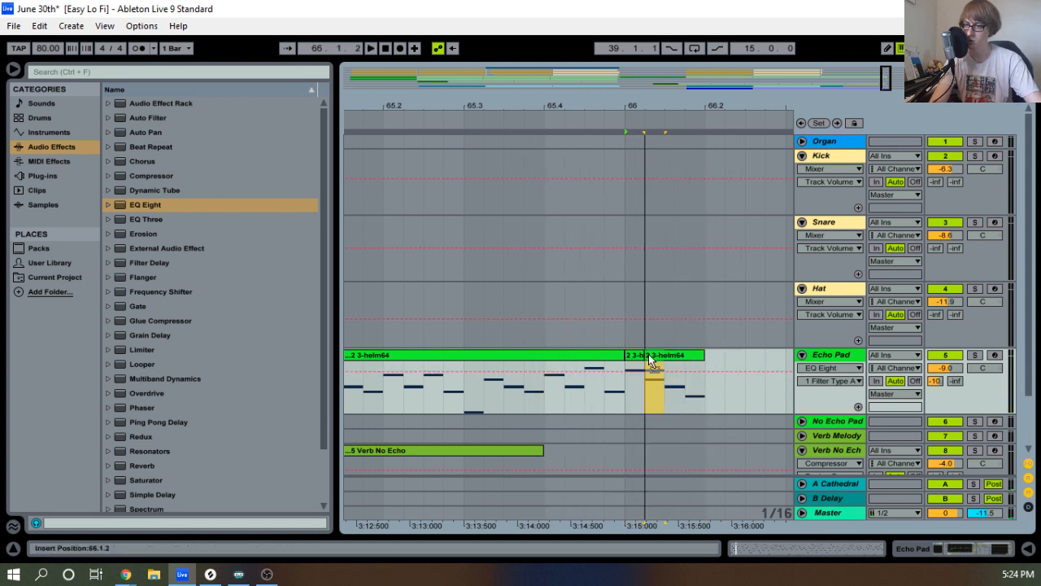
pyautogui.moveTo(651, 355); pyautogui.dragTo(644, 355)
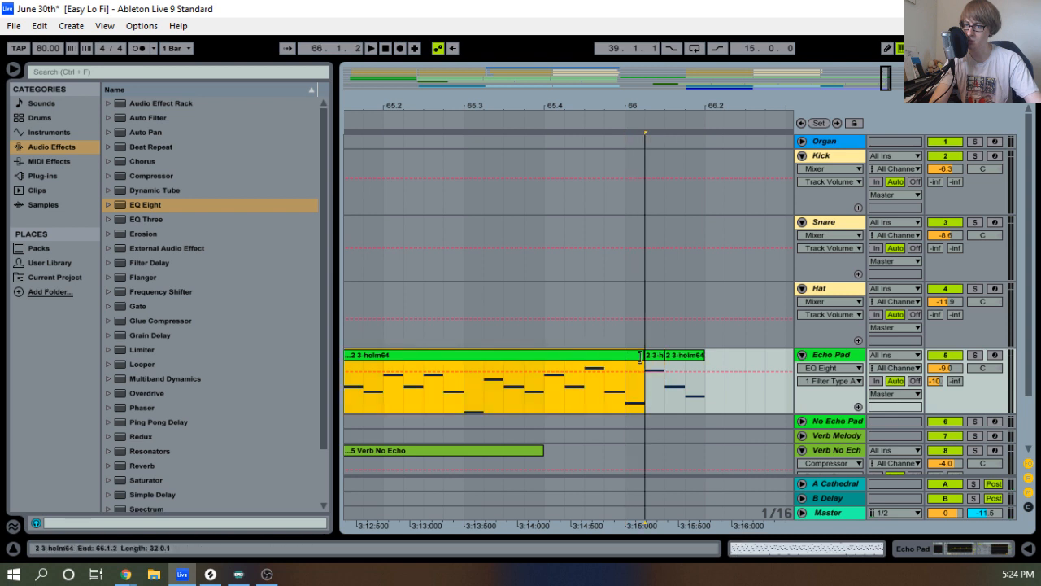
pyautogui.click(682, 362)
pyautogui.moveTo(553, 99); pyautogui.dragTo(571, 103)
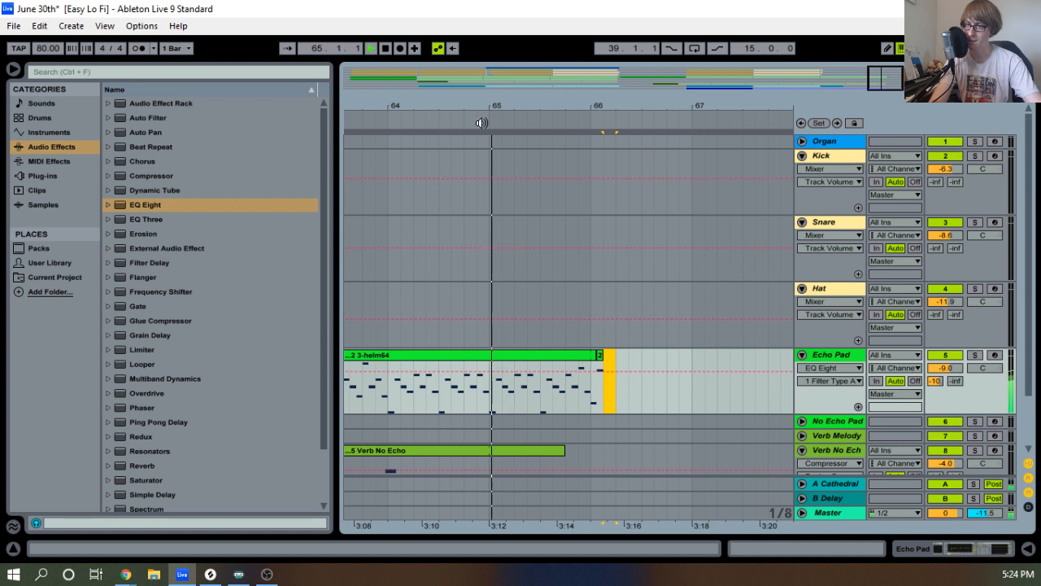
pyautogui.moveTo(599, 100); pyautogui.dragTo(597, 127)
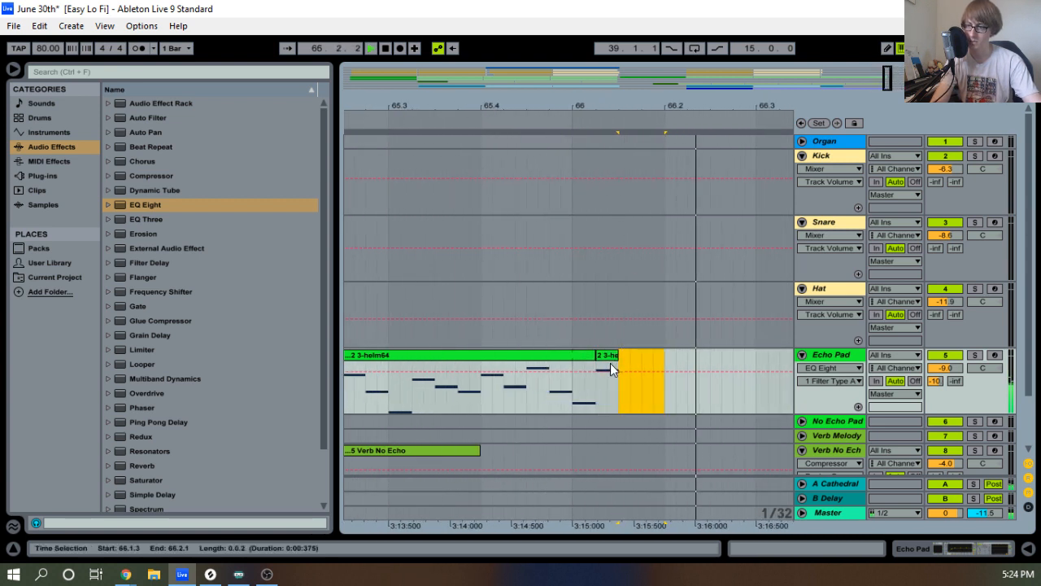
# Delete the Echo Pad fragment from 66.1.2 to 66.1.3, shorten the main clip to end at 66.1.1, and replay the ending.
pyautogui.press('space')
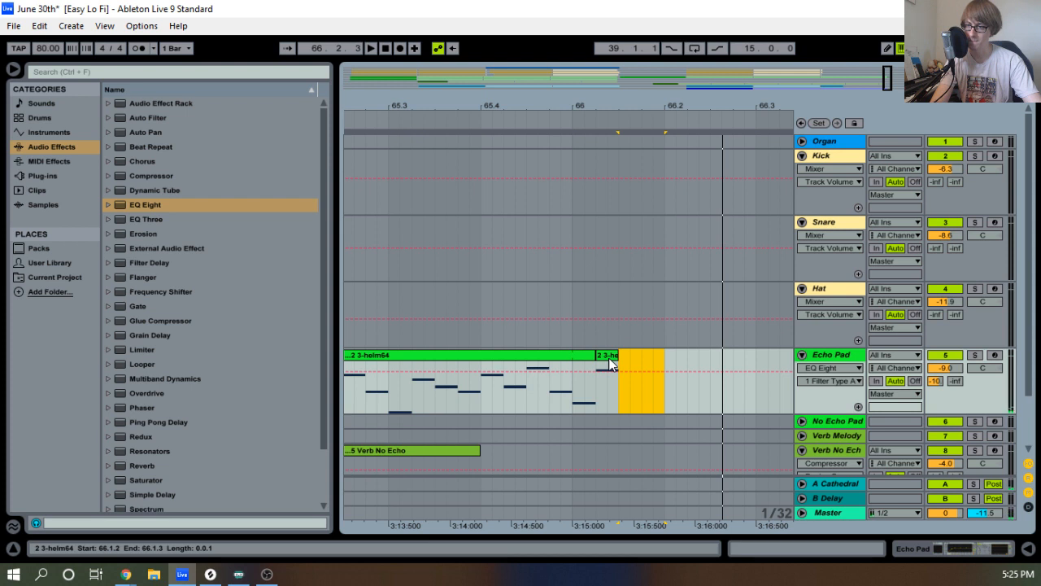
pyautogui.press('Delete')
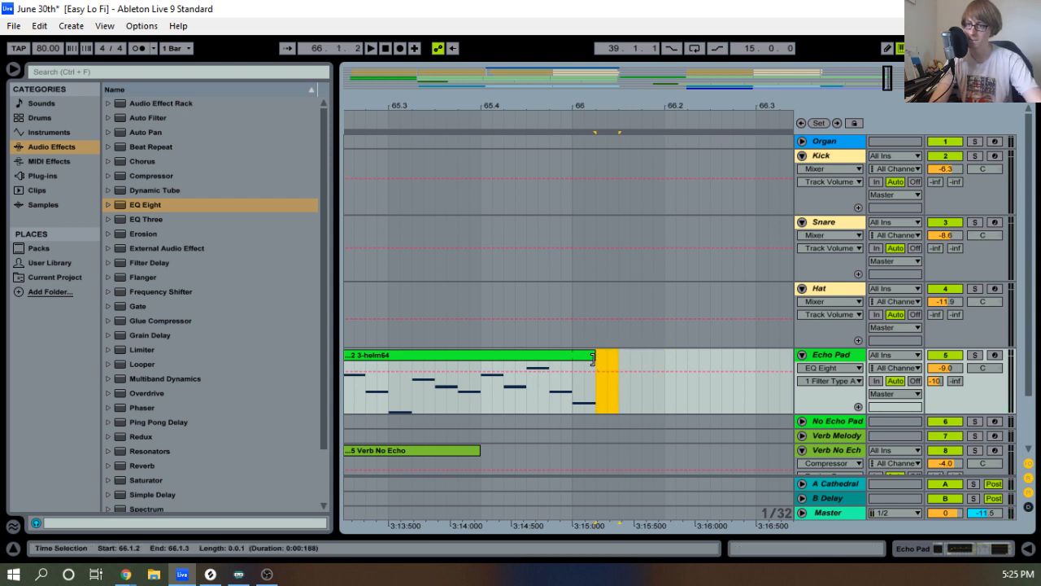
pyautogui.moveTo(593, 358); pyautogui.dragTo(571, 358)
pyautogui.moveTo(542, 110); pyautogui.dragTo(550, 104)
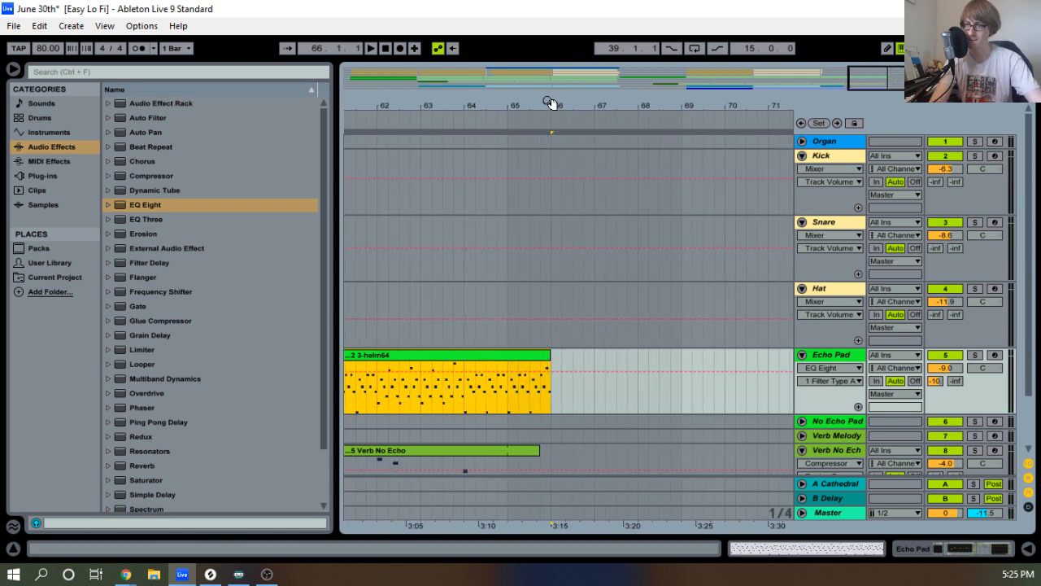
pyautogui.click(439, 124)
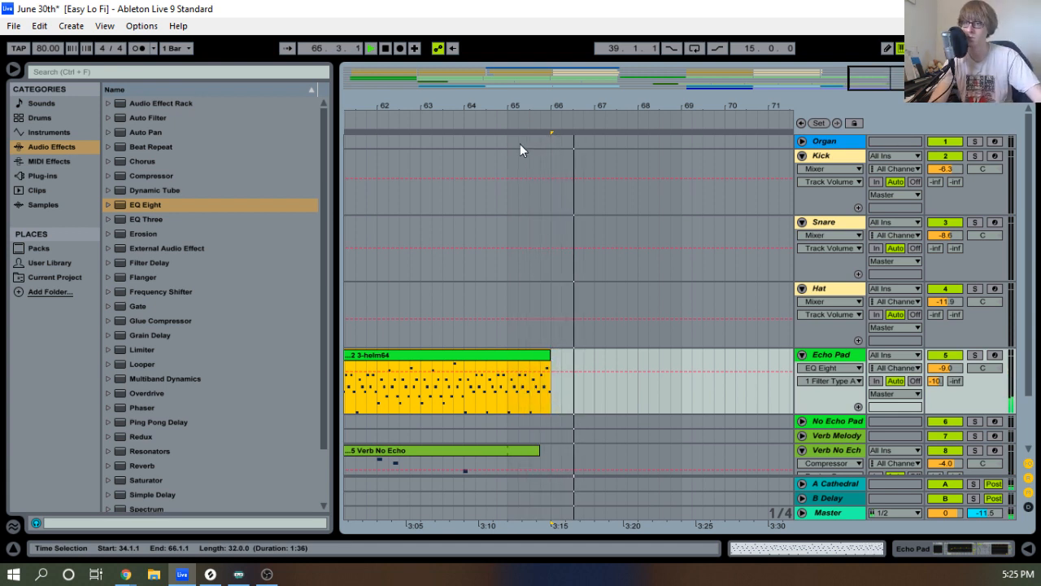
pyautogui.click(487, 121)
pyautogui.moveTo(532, 109); pyautogui.dragTo(538, 147)
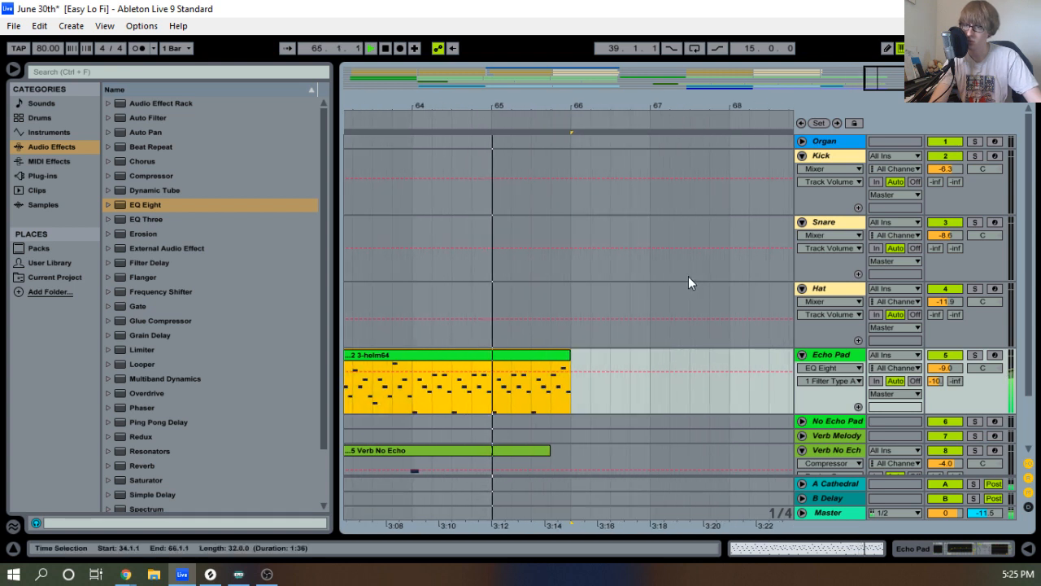
pyautogui.scroll(-2, 684, 309)
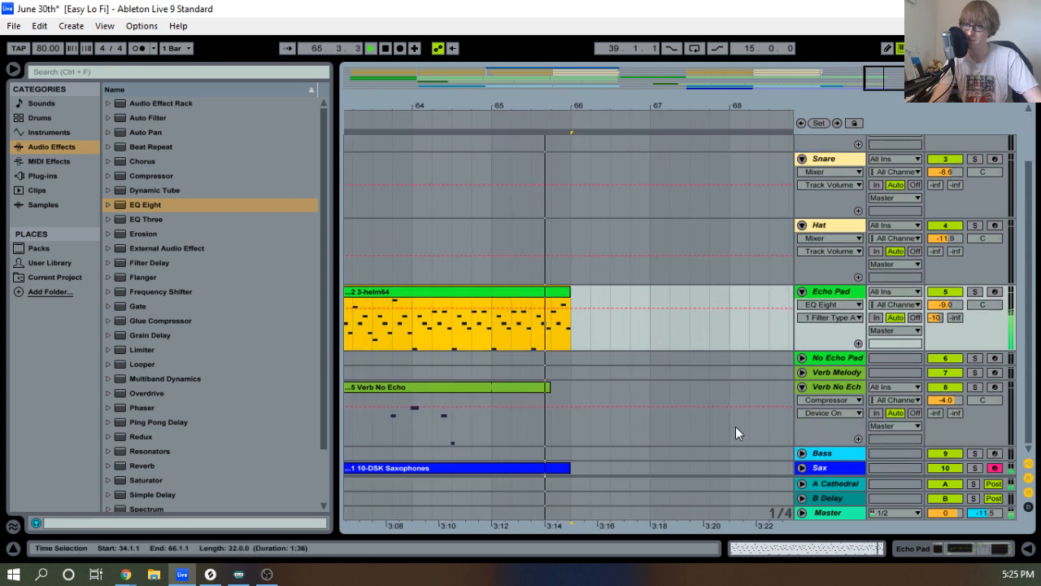
pyautogui.moveTo(546, 107); pyautogui.dragTo(625, 285)
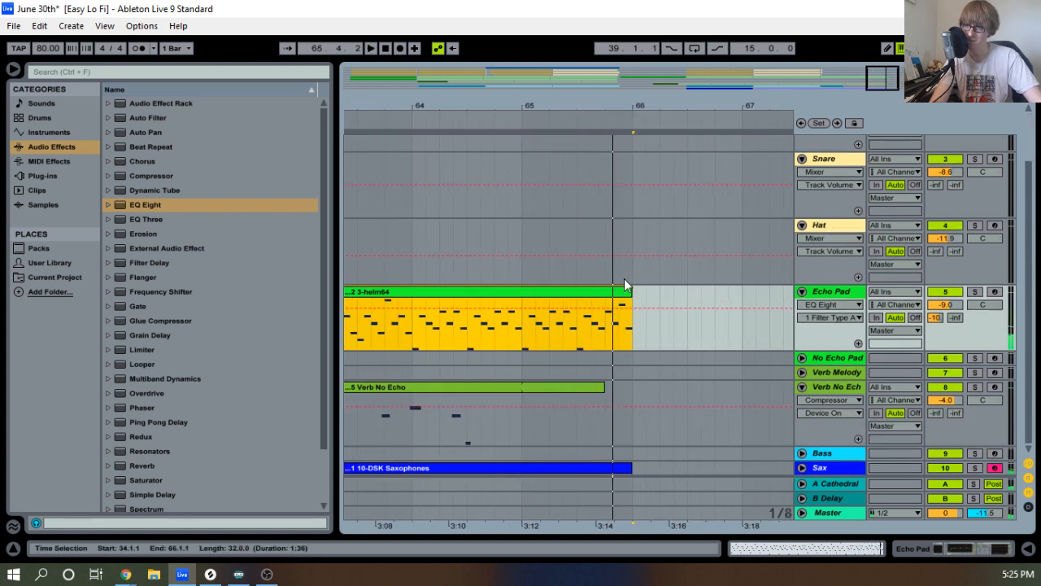
# Split the Echo Pad's last bar, from 65.1.1 to 66.1.1, into its own clip and show its notes in an enlarged editor.
pyautogui.doubleClick(618, 301)
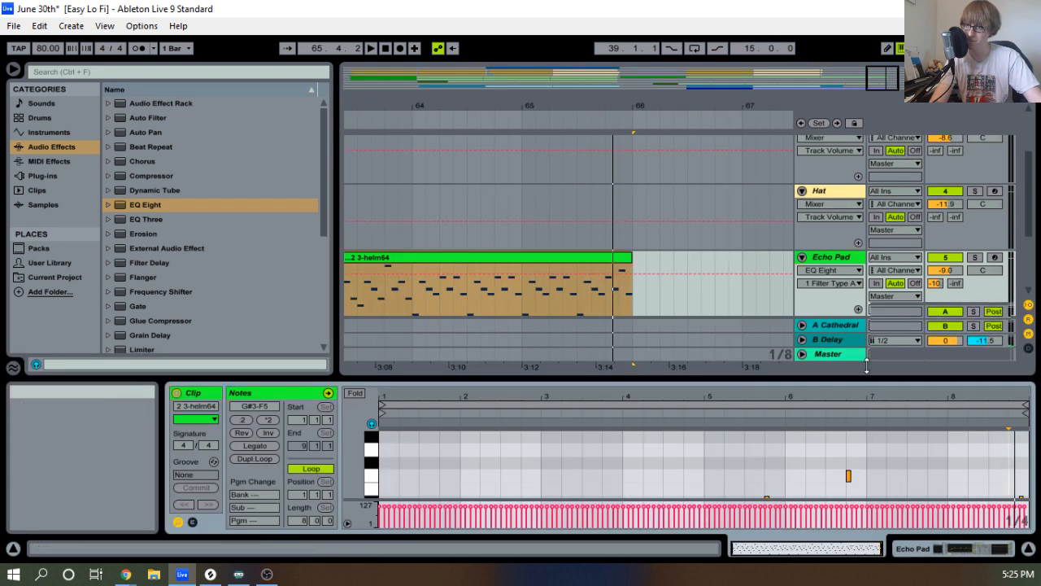
pyautogui.moveTo(521, 295); pyautogui.dragTo(586, 295)
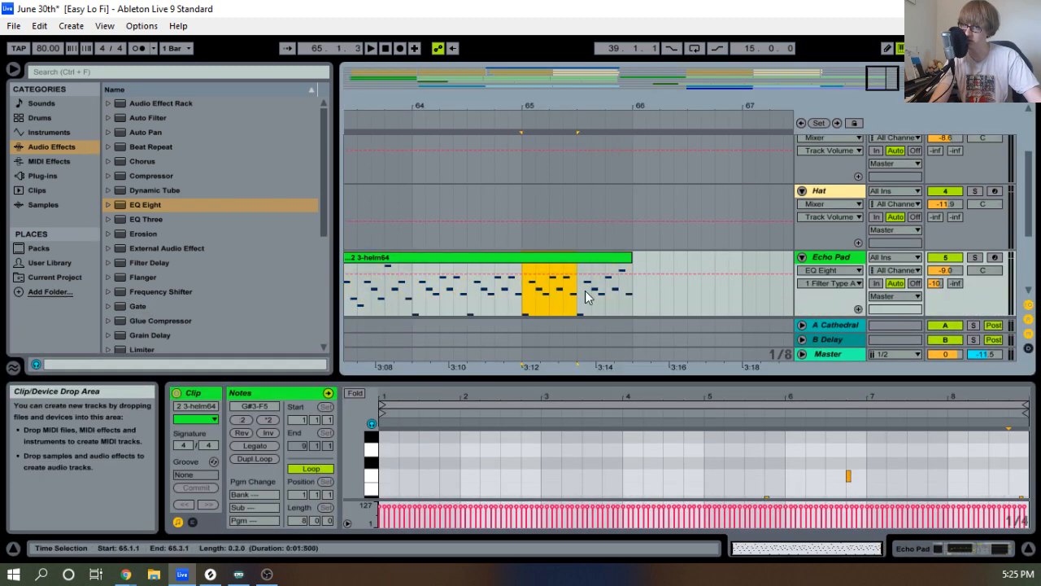
pyautogui.hotkey('ctrl', 'e')
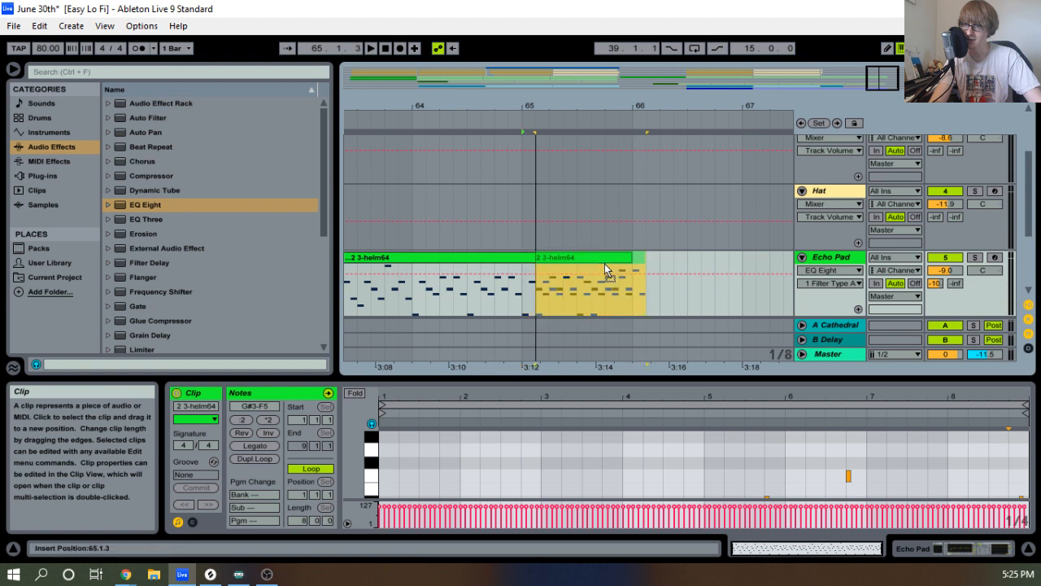
pyautogui.doubleClick(600, 262)
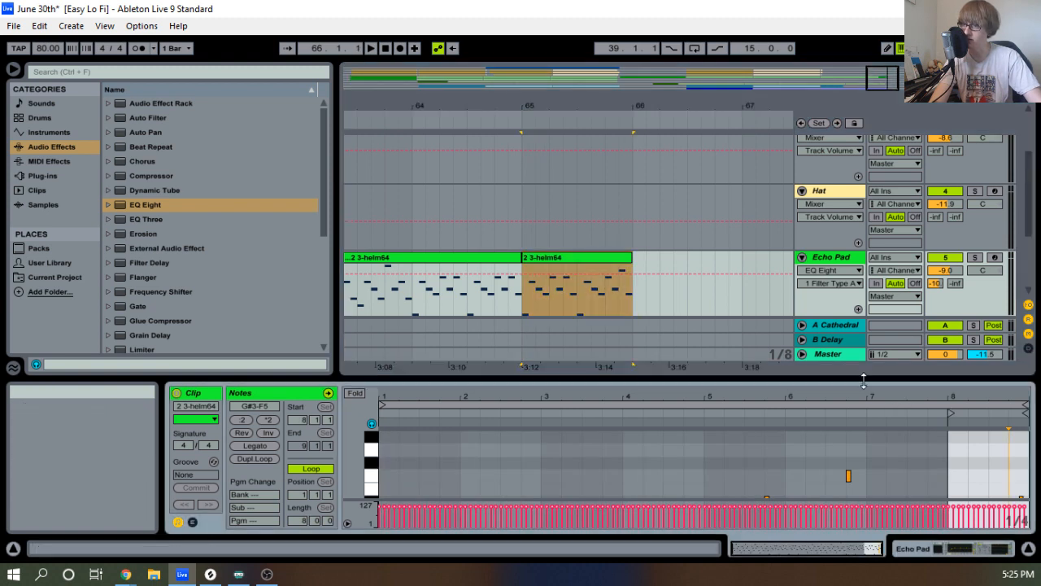
pyautogui.moveTo(865, 377); pyautogui.dragTo(866, 145)
pyautogui.moveTo(983, 168); pyautogui.dragTo(648, 195)
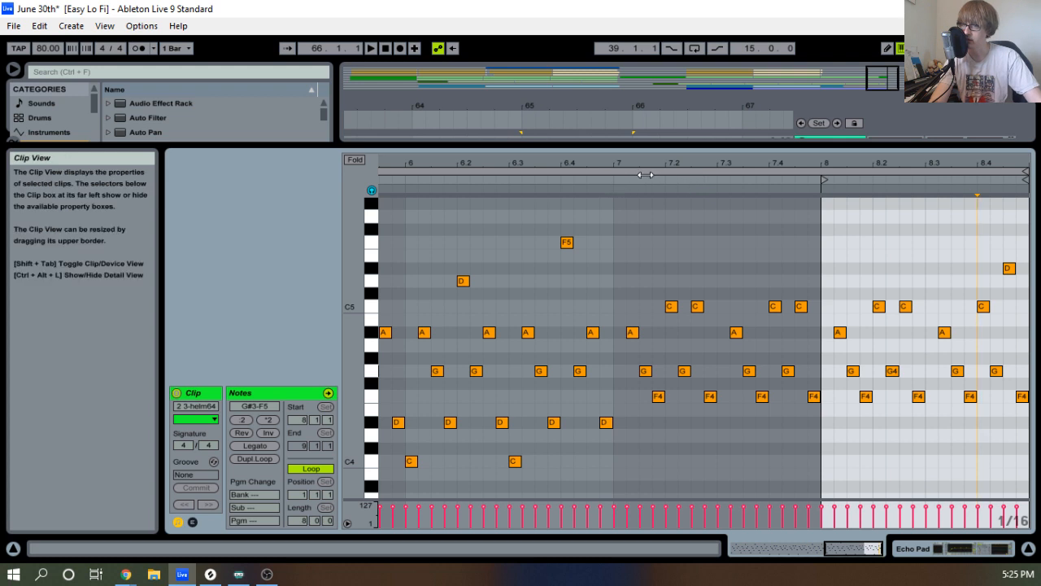
# Play the Echo Pad's last bar and try lowering its high note at 8.4.3 to C5.
pyautogui.press('space')
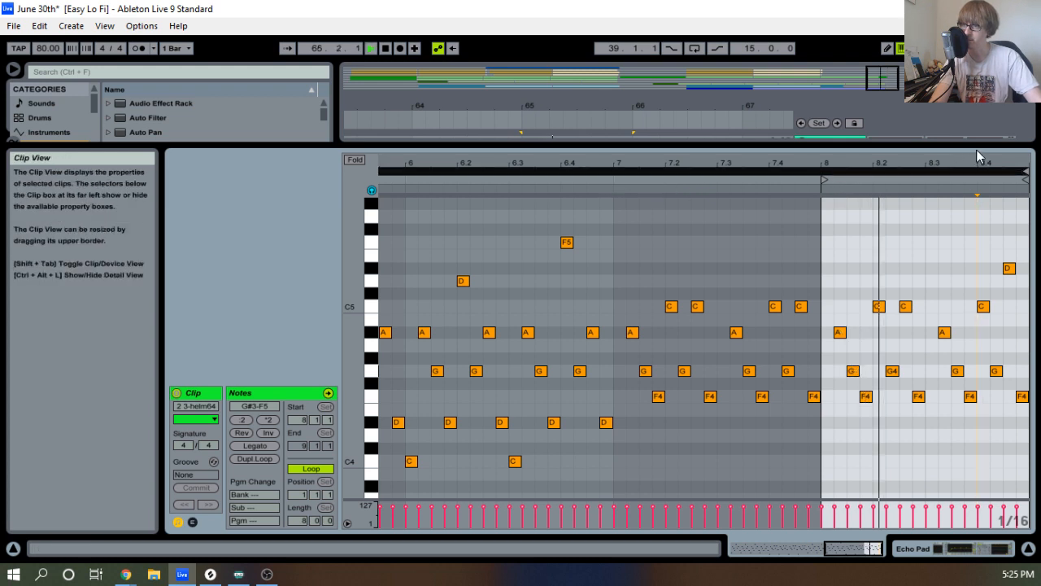
pyautogui.click(1009, 269)
pyautogui.press('Down')
pyautogui.press('Down')
pyautogui.press('Down')
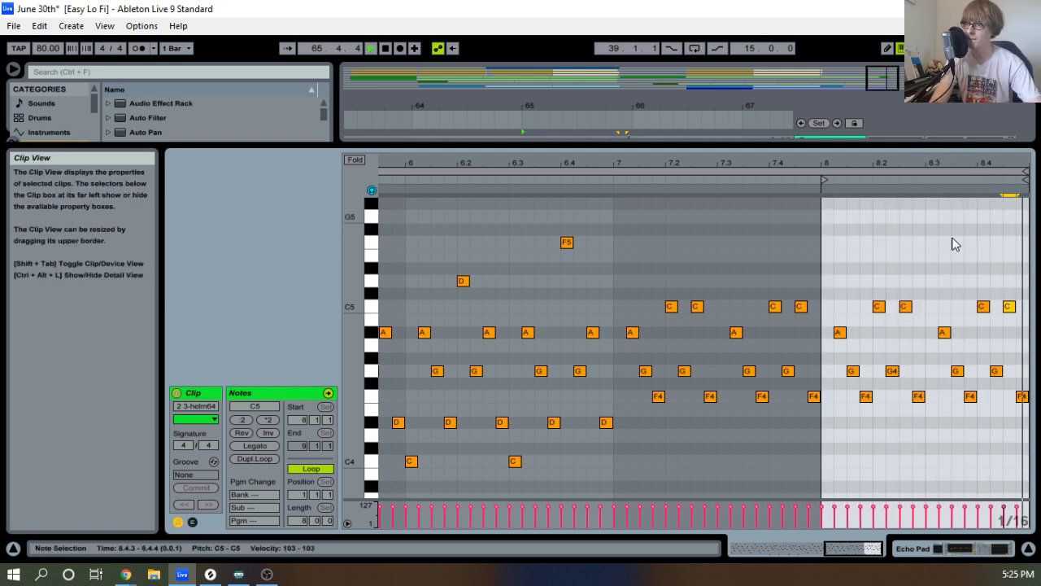
# Try D#5 and C5 for the note at 8.4.1 and D5 and C5 for the note at 8.4.3, replaying the bar.
pyautogui.press('Up')
pyautogui.press('Up')
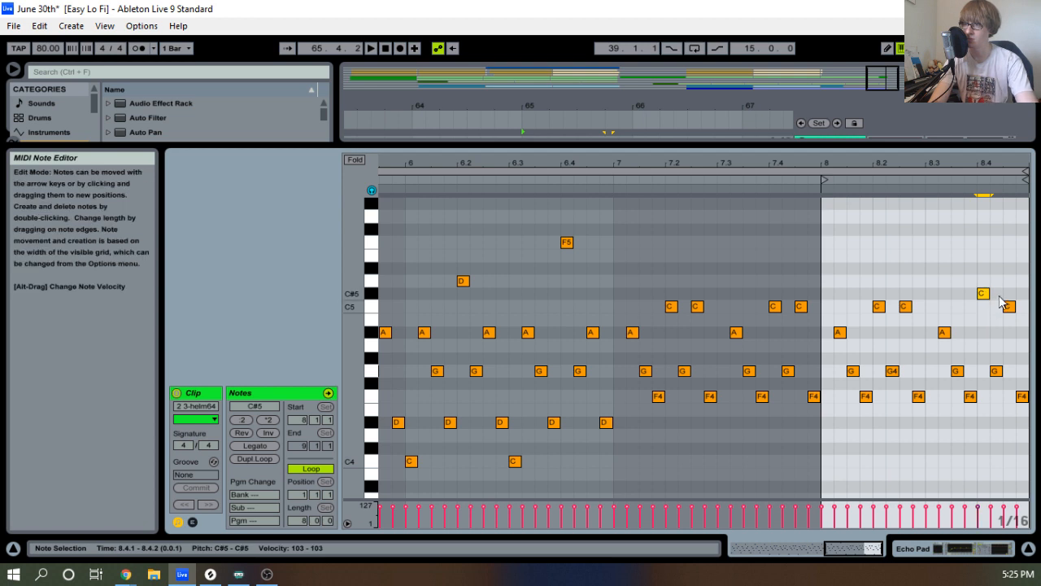
pyautogui.press('Up')
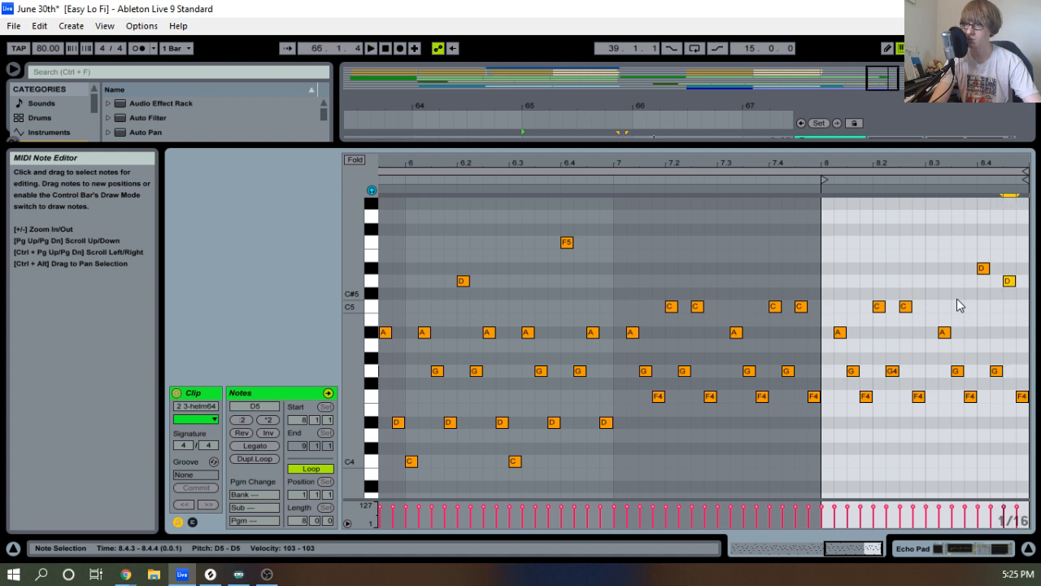
pyautogui.click(987, 267)
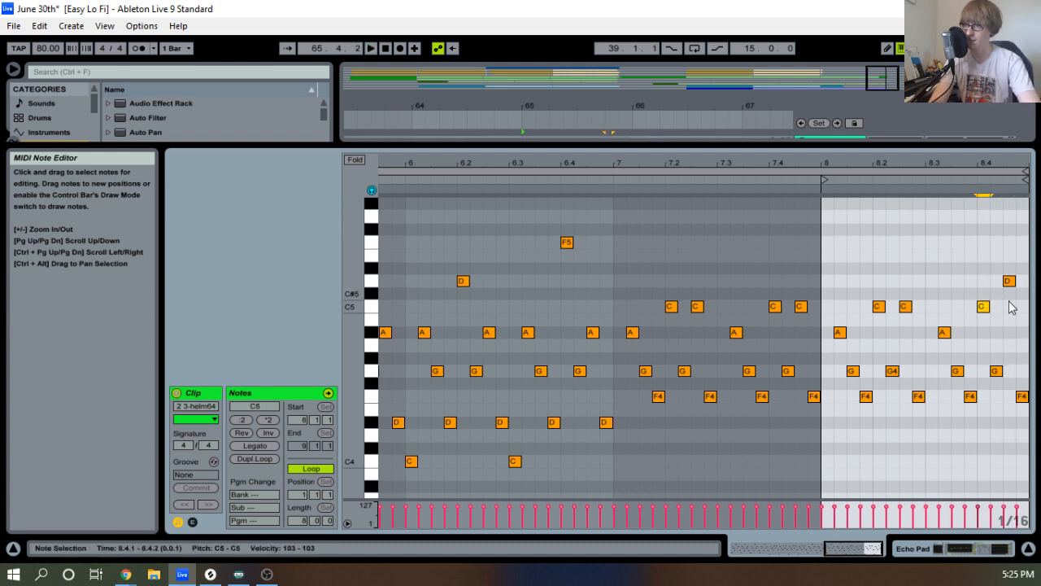
pyautogui.click(1011, 281)
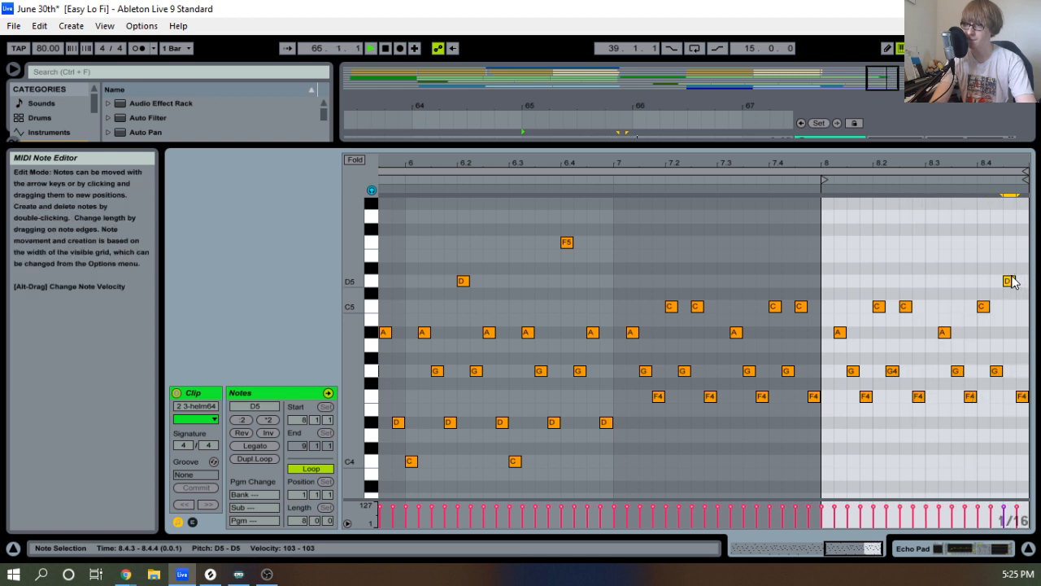
pyautogui.press('space')
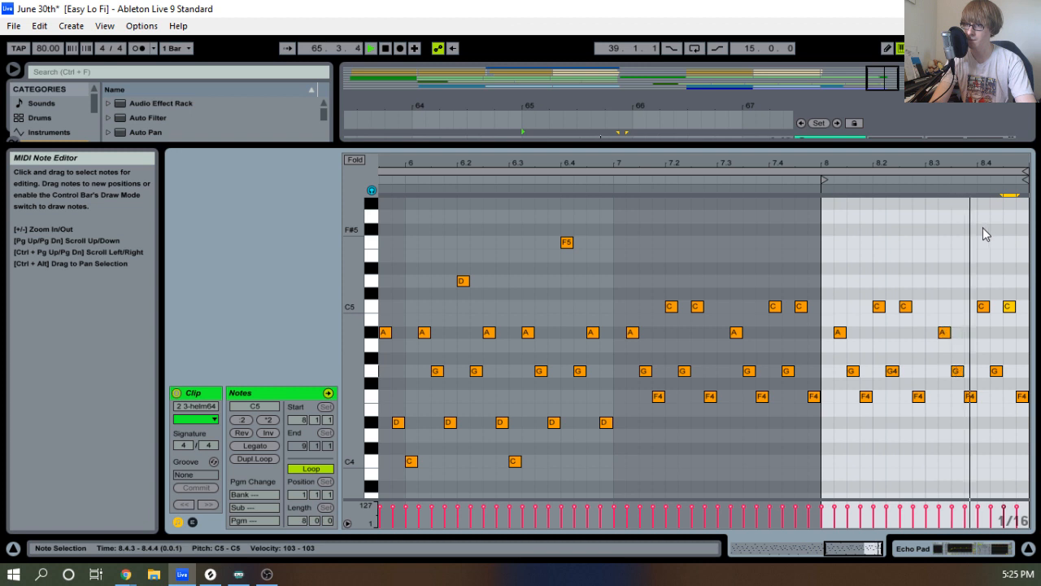
# Replace the split last bar by extending the original Echo Pad clip back to 66.1.1, and replay from bar 65.
pyautogui.moveTo(929, 144); pyautogui.dragTo(920, 303)
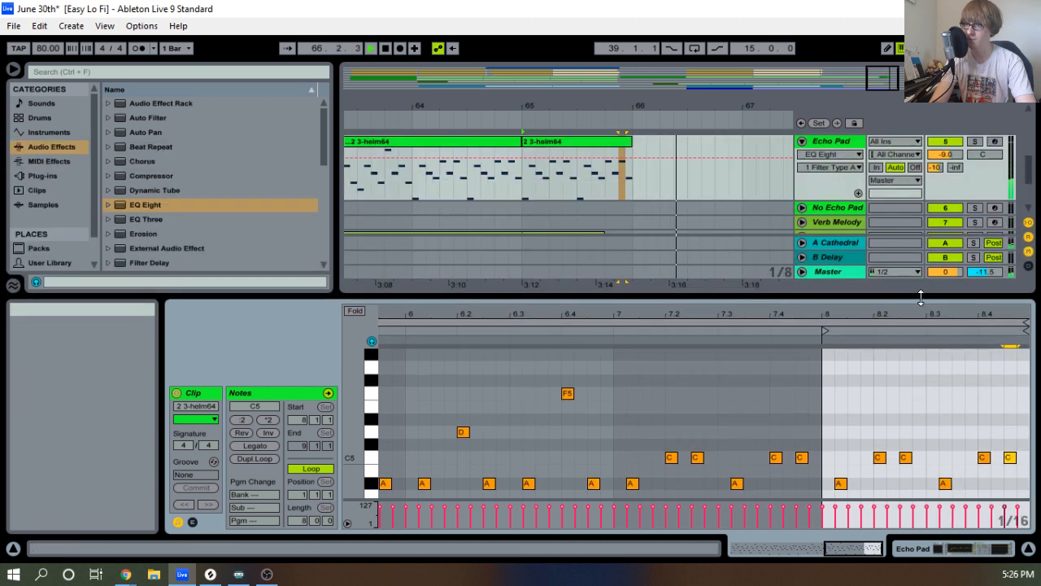
pyautogui.moveTo(520, 141); pyautogui.dragTo(632, 142)
pyautogui.click(502, 119)
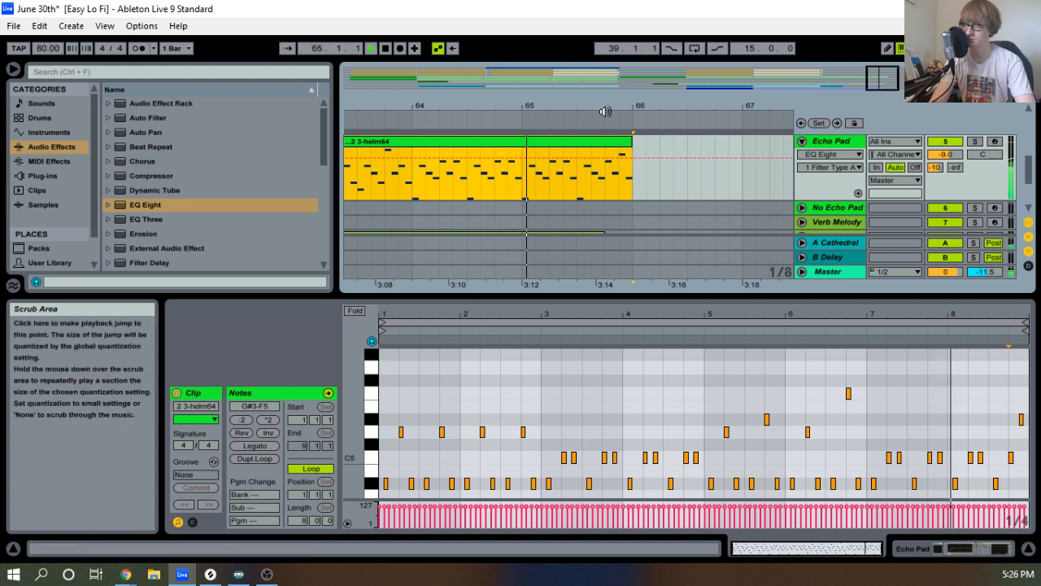
pyautogui.moveTo(606, 108); pyautogui.dragTo(606, 92)
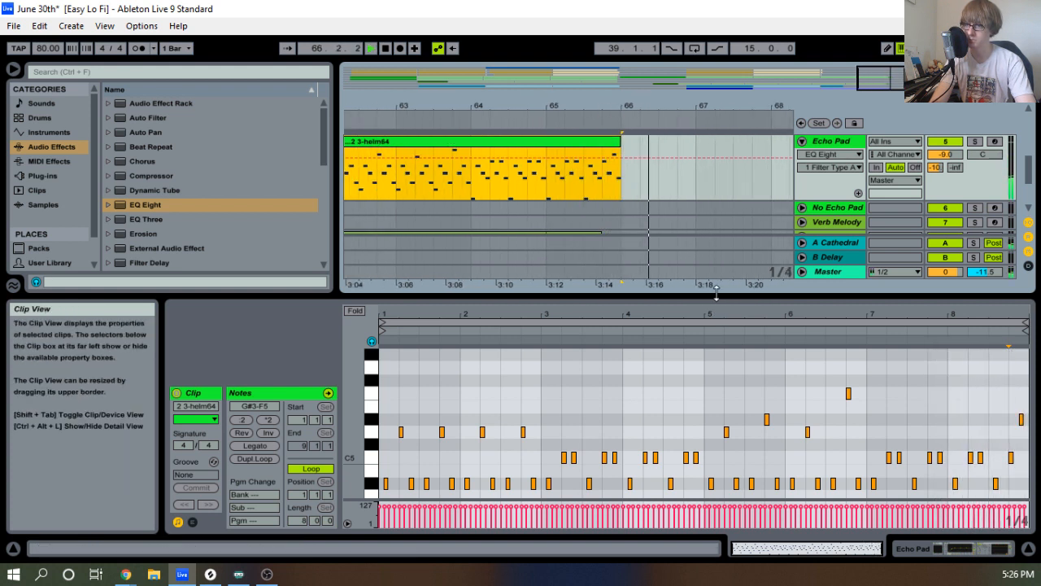
# Replay the Echo Pad's final bar and listen to how it rings out past bar 66.
pyautogui.click(570, 123)
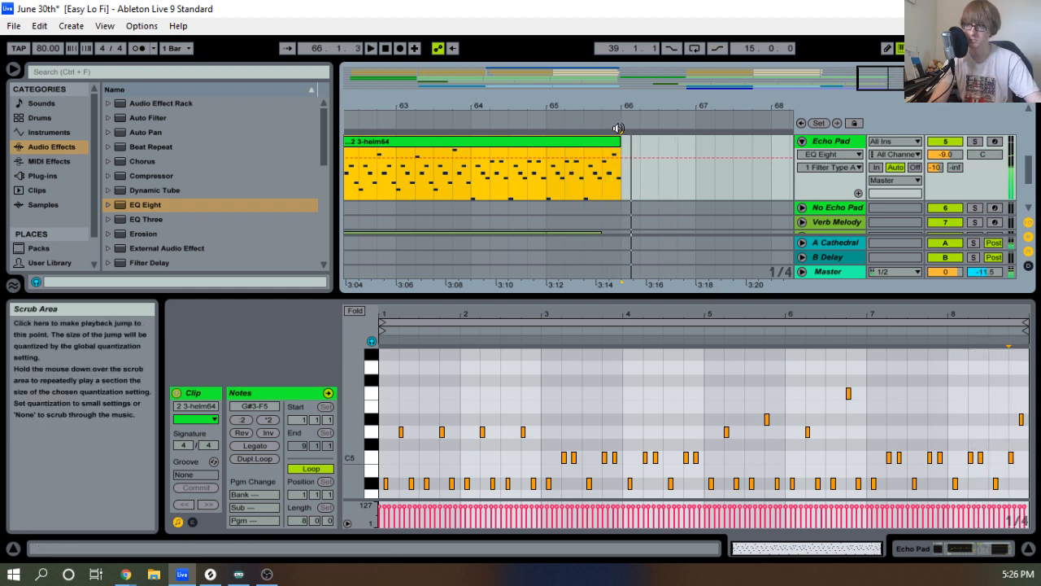
pyautogui.click(602, 121)
pyautogui.moveTo(627, 109); pyautogui.dragTo(628, 141)
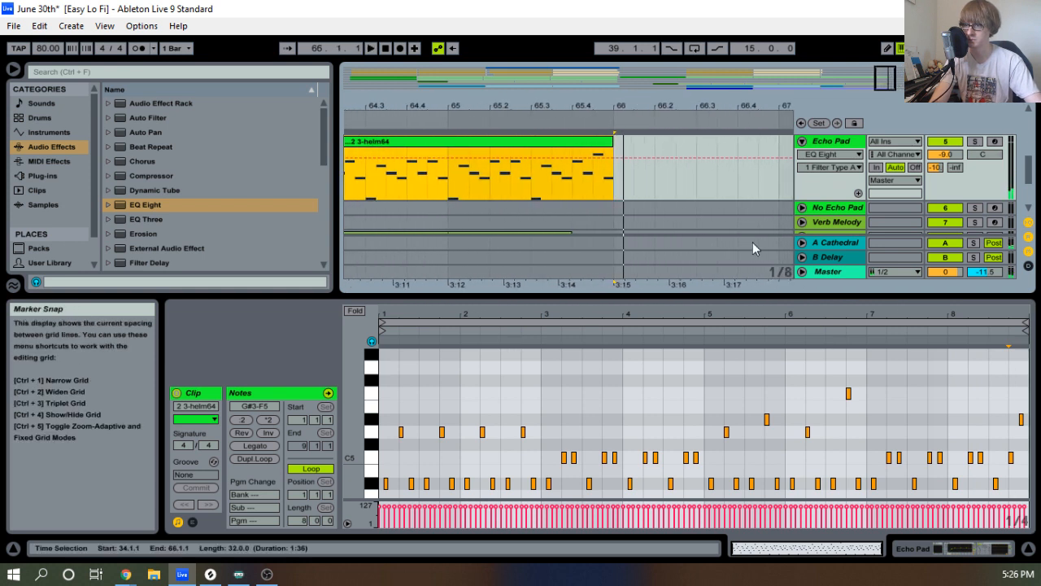
pyautogui.click(477, 121)
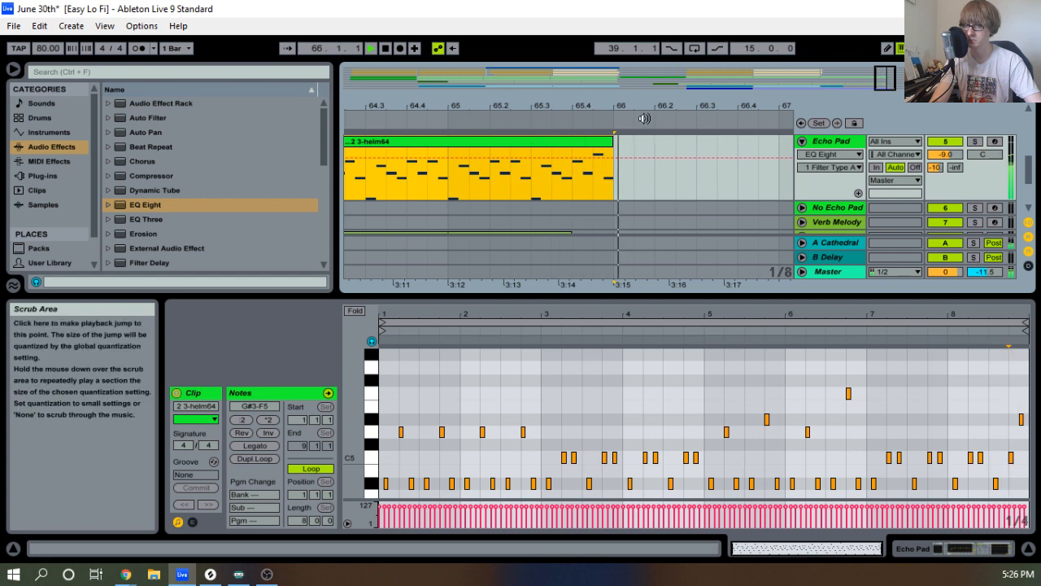
pyautogui.moveTo(637, 108); pyautogui.dragTo(672, 103)
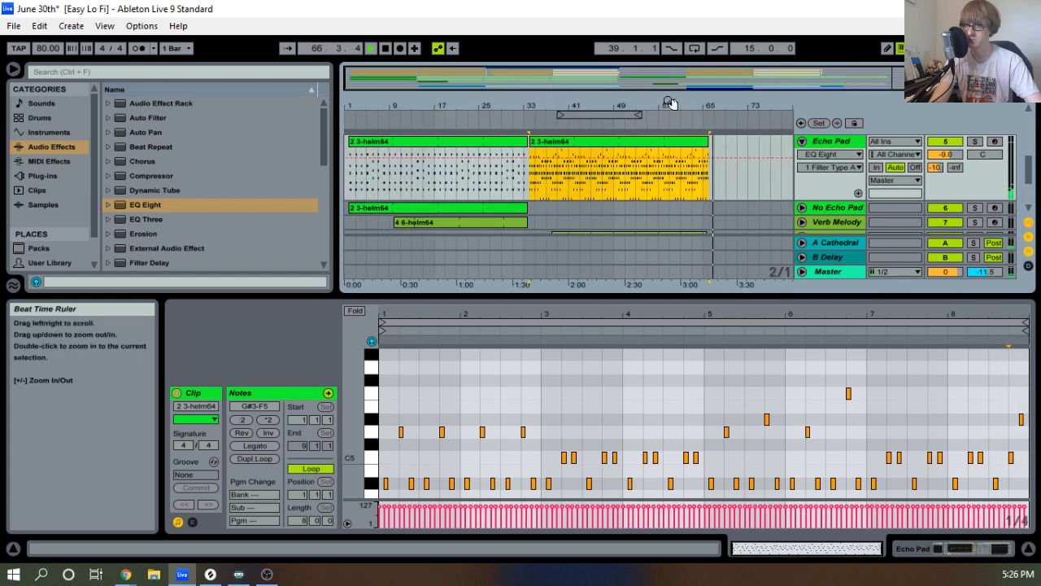
# Play the arrangement from bar 33, hide the clip editor, and fold the Kick, Snare, Hat and Echo Pad tracks.
pyautogui.press('space')
pyautogui.click(526, 115)
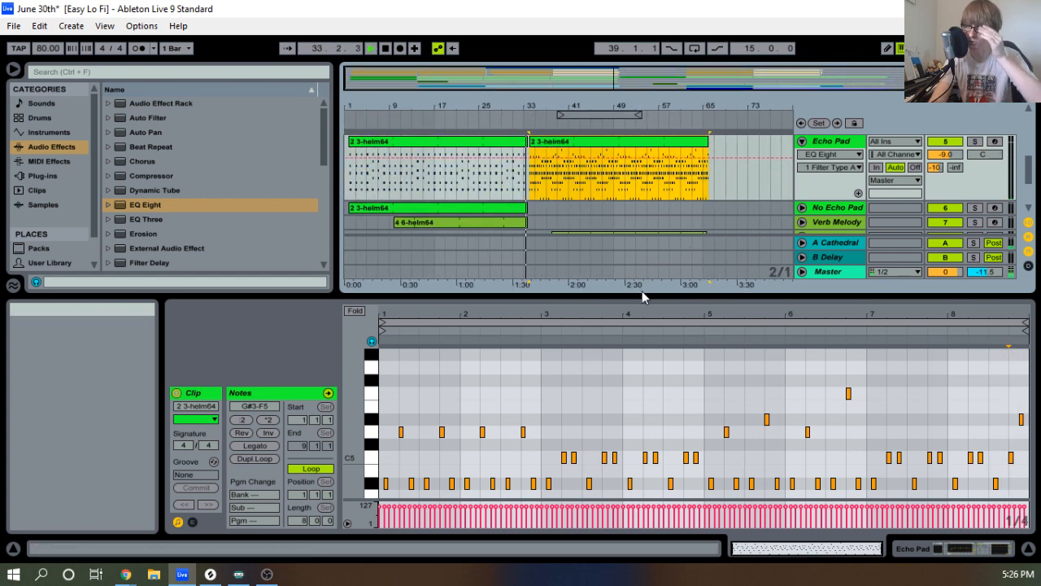
pyautogui.moveTo(643, 297); pyautogui.dragTo(648, 521)
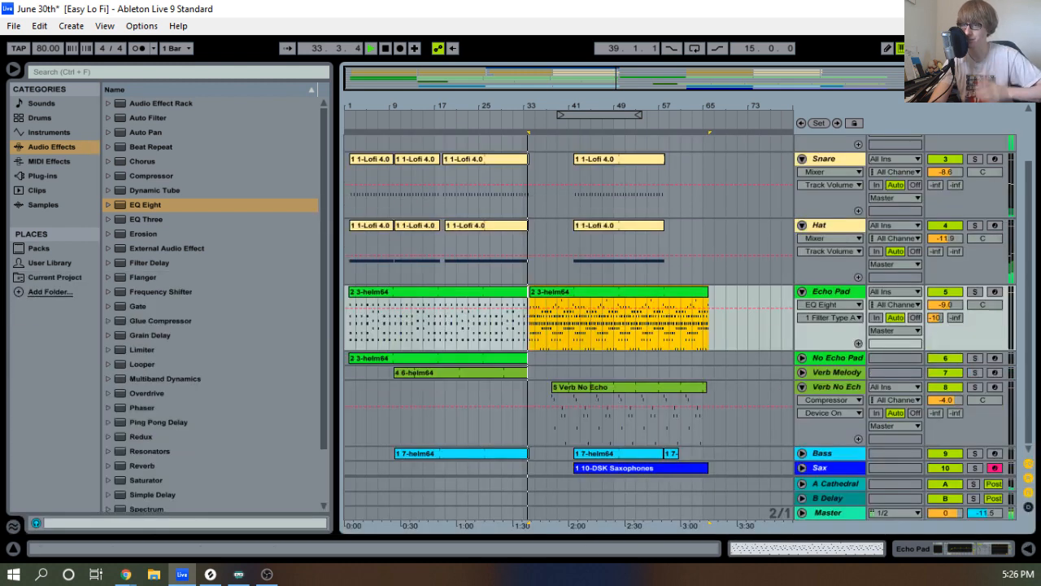
pyautogui.click(803, 161)
pyautogui.click(803, 156)
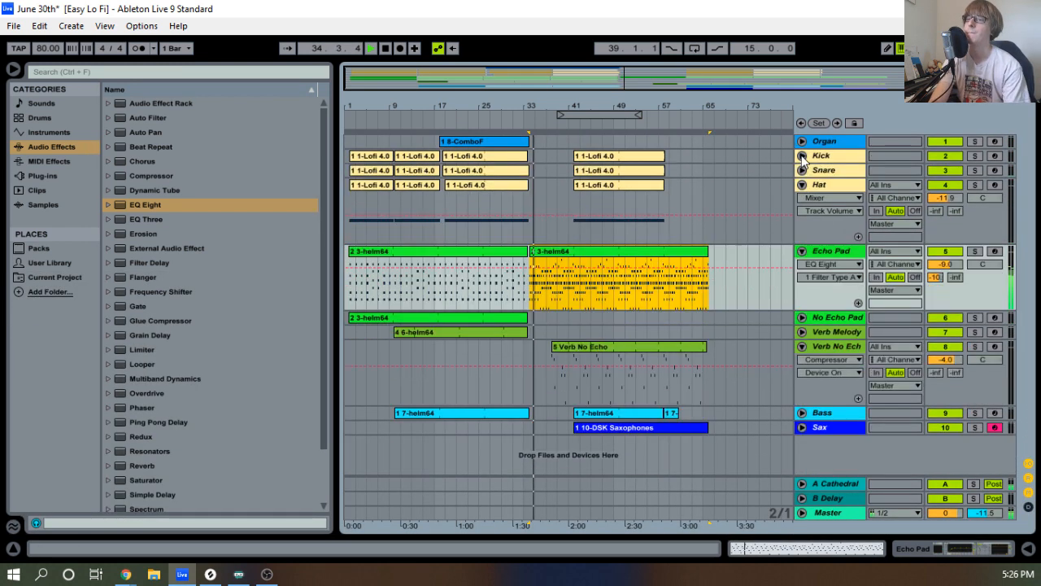
pyautogui.click(803, 185)
pyautogui.click(803, 200)
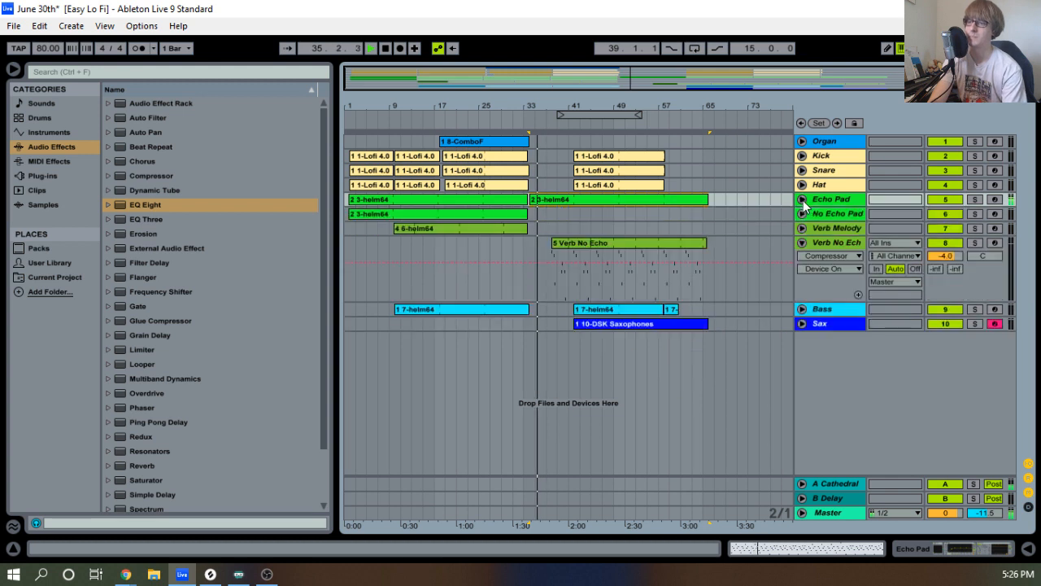
# Fold the Verb No Echo track while the section plays, and arm the Organ track.
pyautogui.click(802, 244)
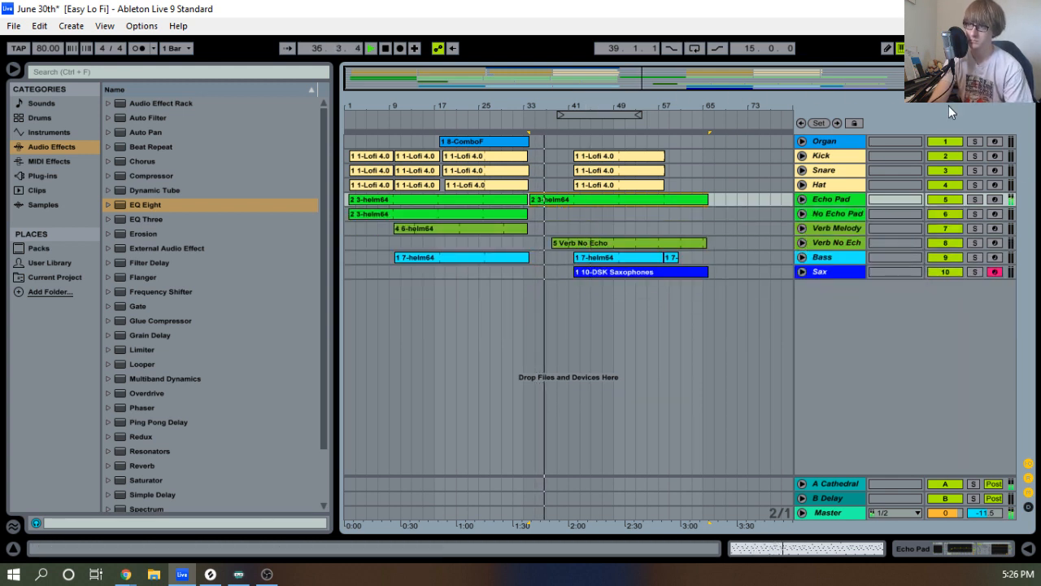
pyautogui.click(996, 141)
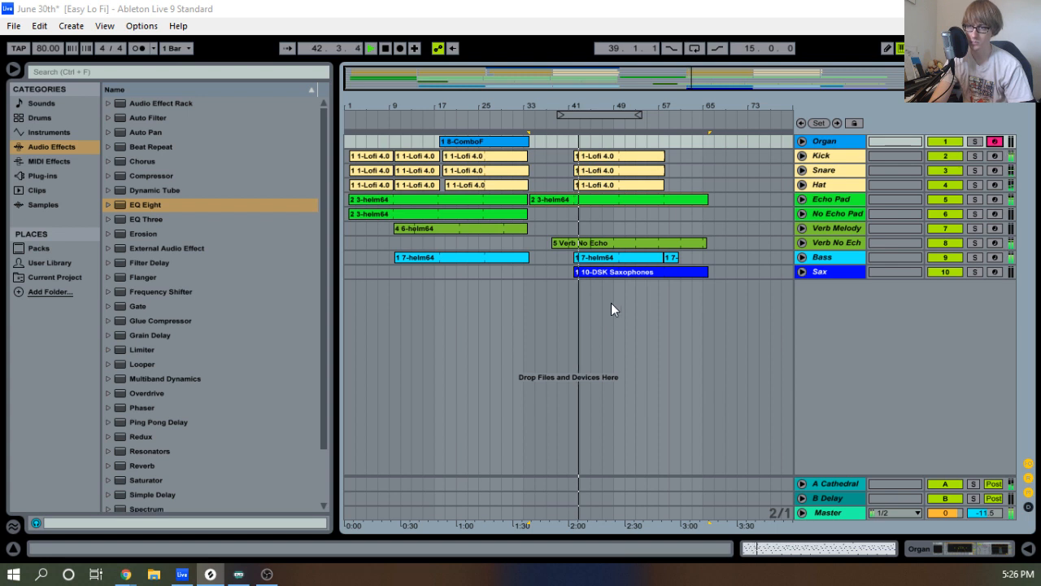
# Add the Splice sample SO_HBH_92_trumpet_solo_Am_05 at bar 47 on a new audio track, with volume -16 dB and Cathedral send -4.8 dB.
pyautogui.moveTo(616, 313)
pyautogui.mouseDown()
pyautogui.moveTo(622, 309)
pyautogui.moveTo(603, 307)
pyautogui.mouseUp()
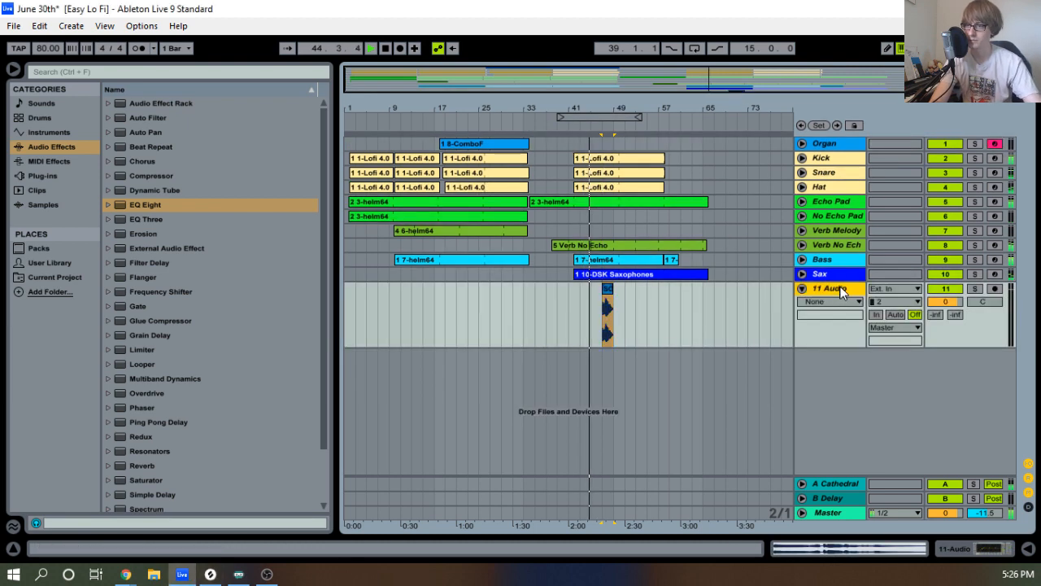
pyautogui.press('Tab')
pyautogui.moveTo(724, 367); pyautogui.dragTo(779, 364)
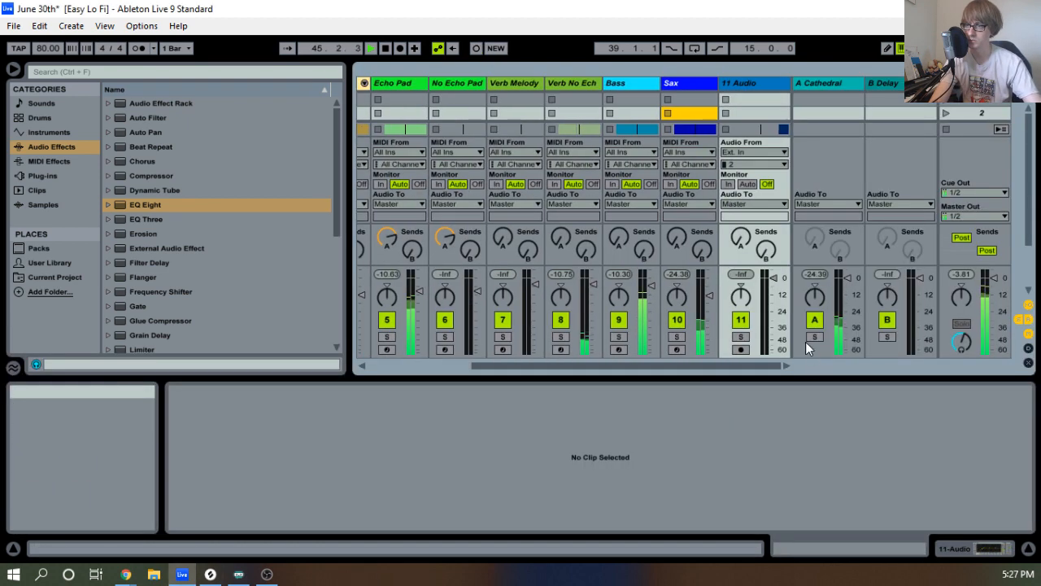
pyautogui.moveTo(777, 281); pyautogui.dragTo(773, 297)
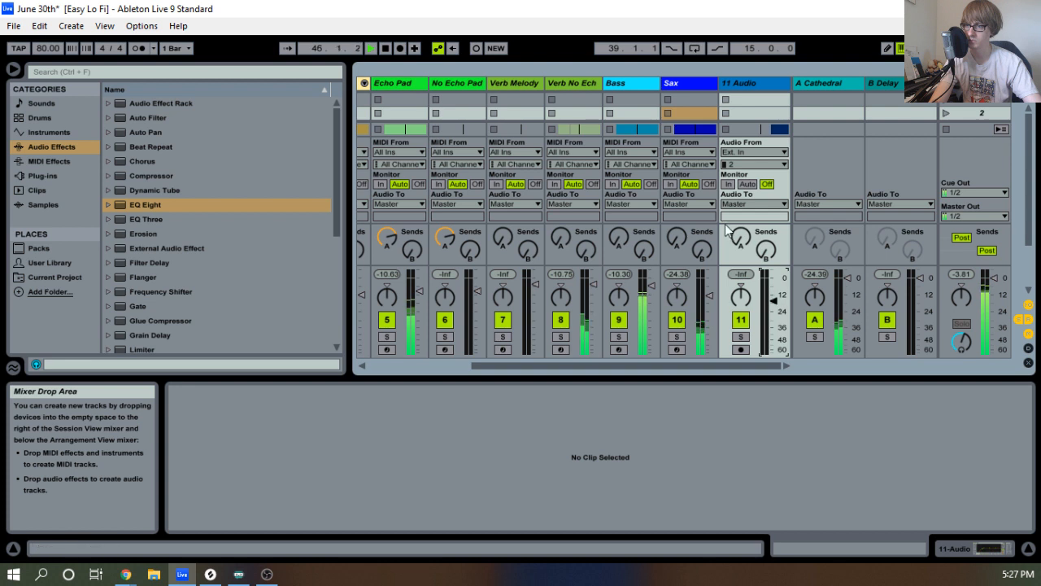
pyautogui.moveTo(740, 238)
pyautogui.mouseDown()
pyautogui.moveTo(741, 213)
pyautogui.moveTo(743, 244)
pyautogui.mouseUp()
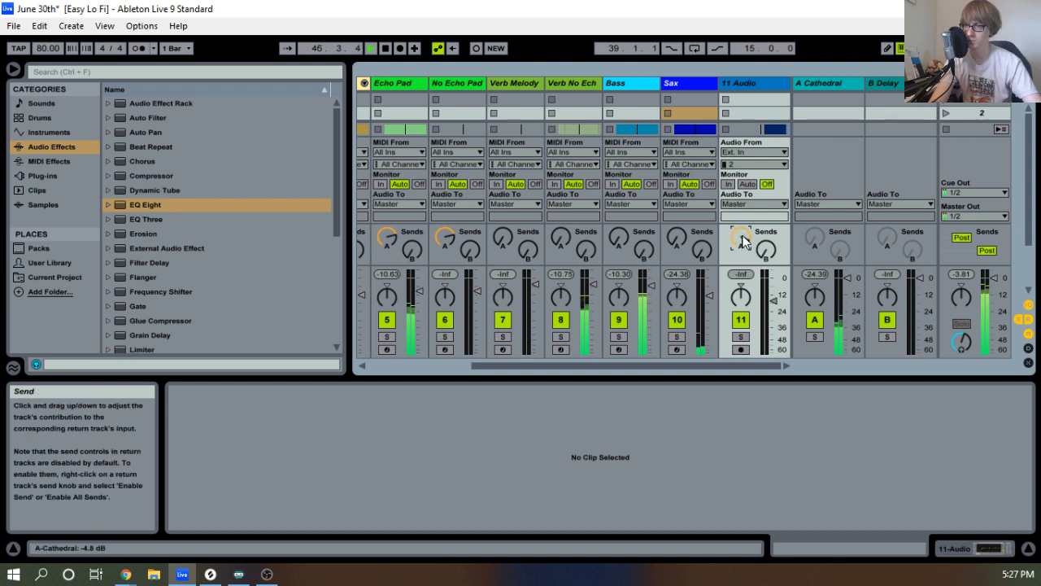
# Copy the Sax track's sidechain Compressor to the end of the trumpet track's device chain.
pyautogui.click(682, 83)
pyautogui.doubleClick(688, 84)
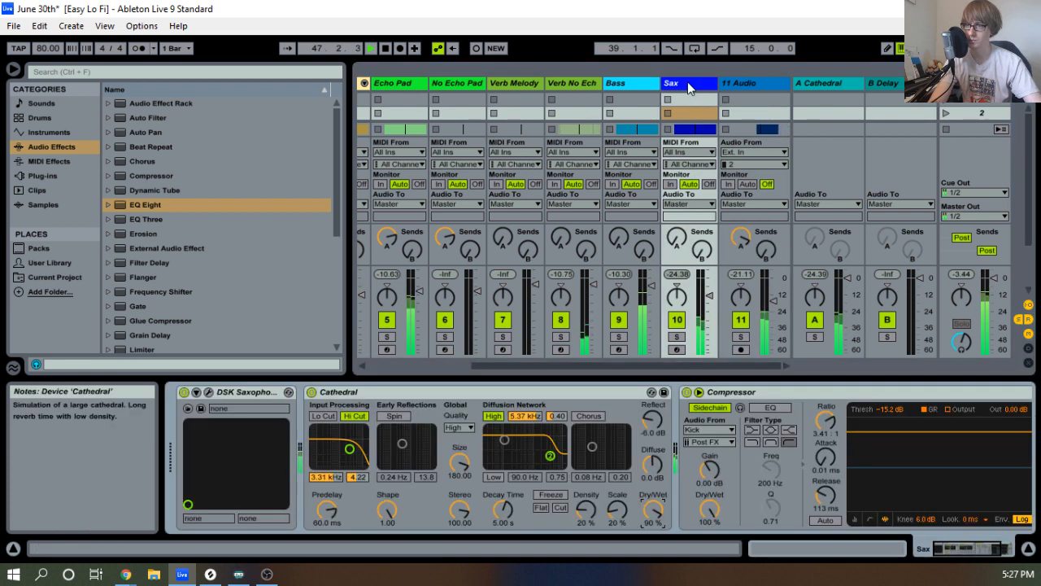
pyautogui.click(812, 392)
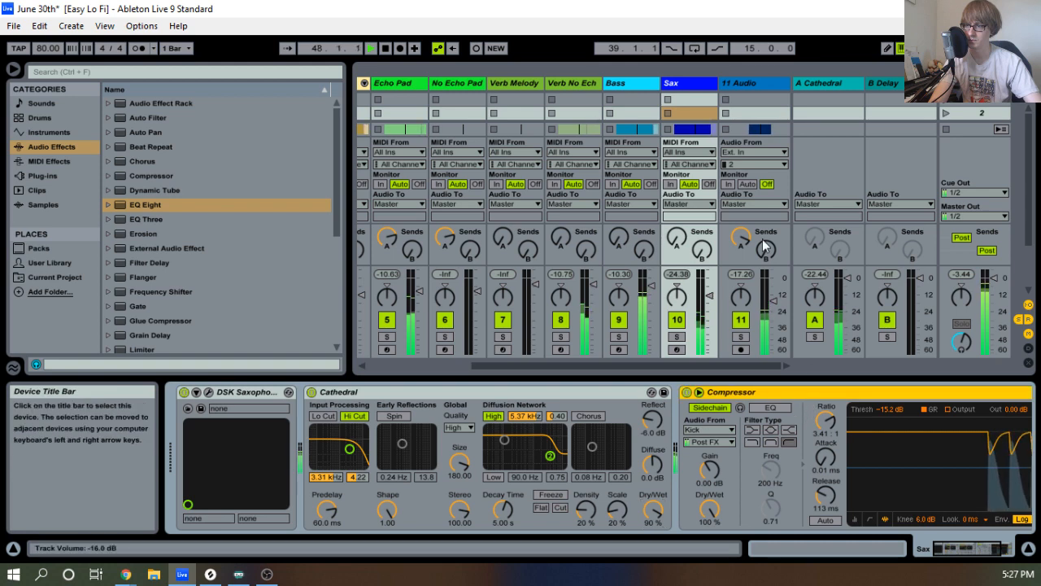
pyautogui.click(742, 93)
pyautogui.click(746, 411)
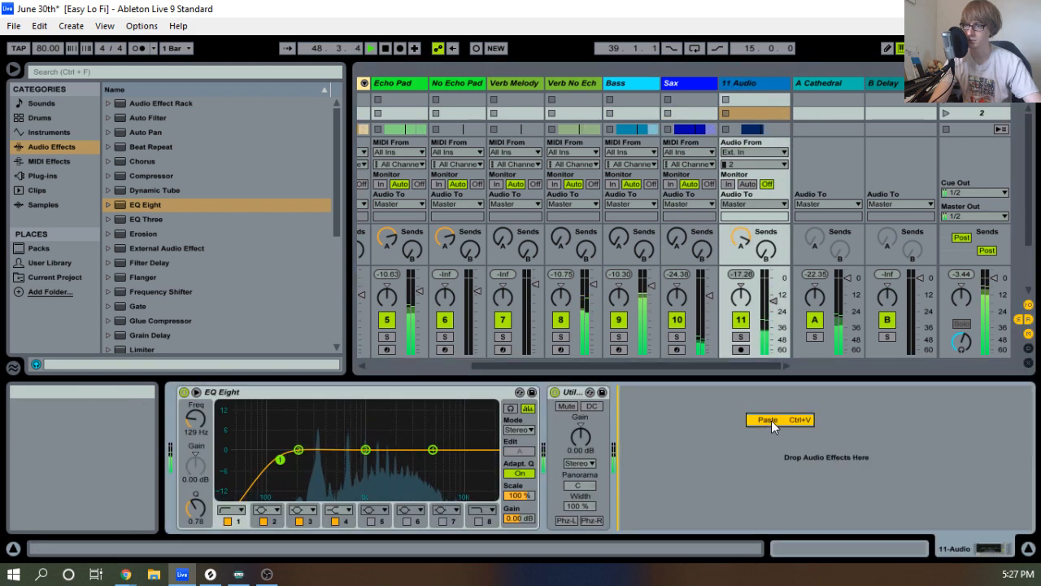
pyautogui.hotkey('ctrl', 'v')
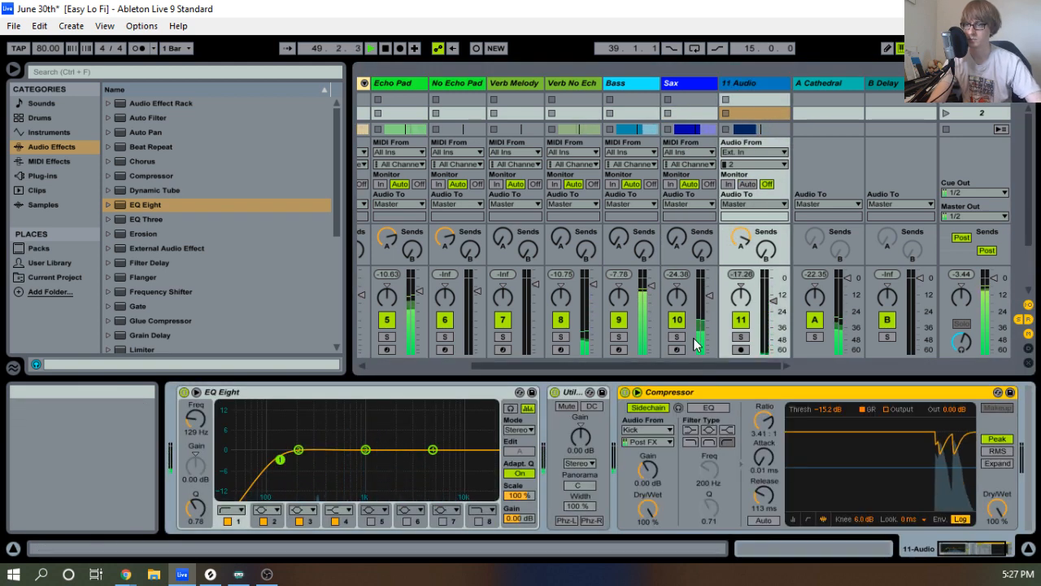
pyautogui.press('Tab')
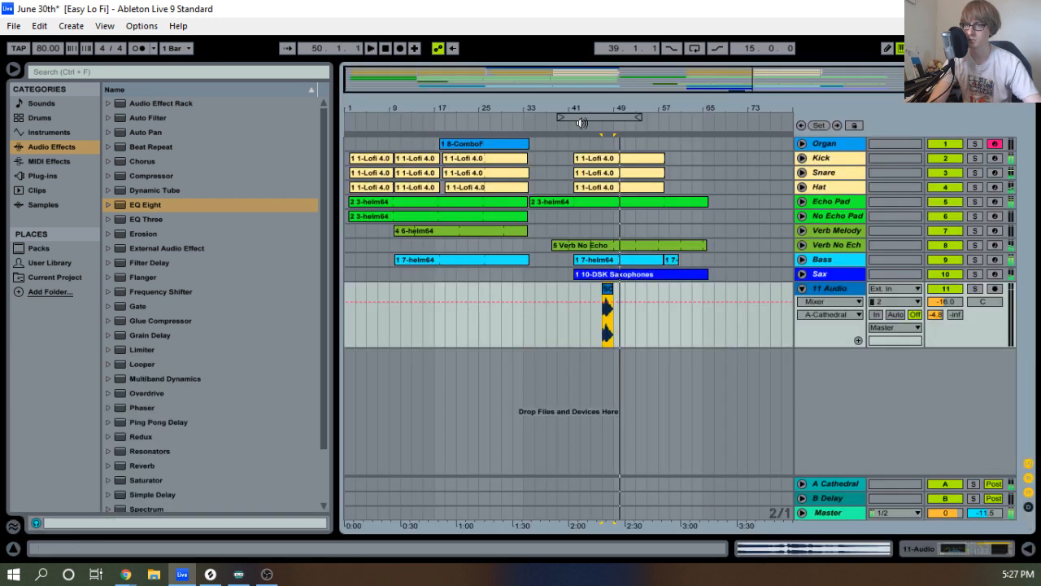
# Move the trumpet clip to start at bar 50 and play the arrangement from just before it.
pyautogui.click(584, 123)
pyautogui.moveTo(618, 110); pyautogui.dragTo(615, 192)
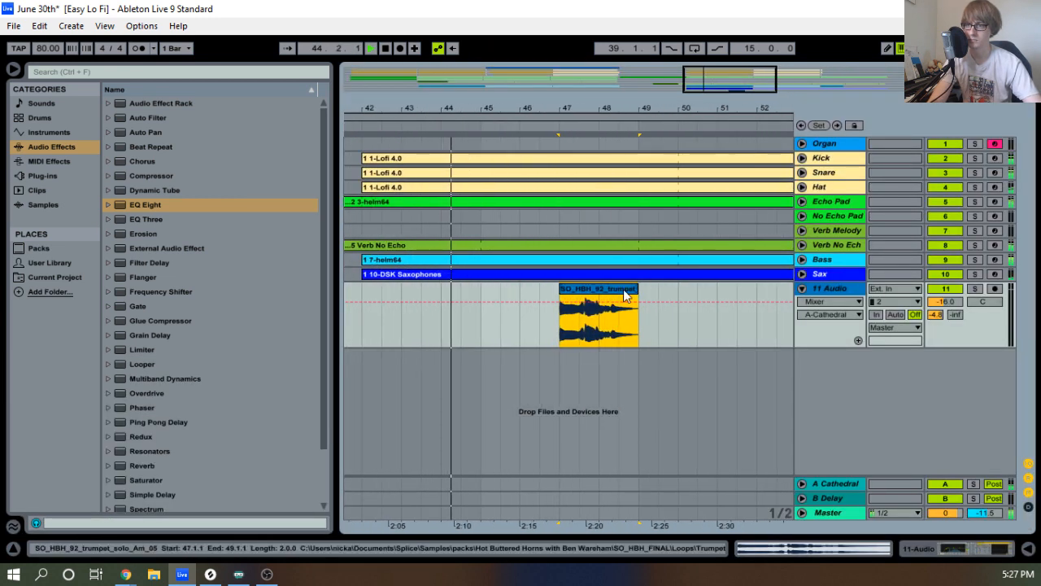
pyautogui.moveTo(620, 289); pyautogui.dragTo(720, 297)
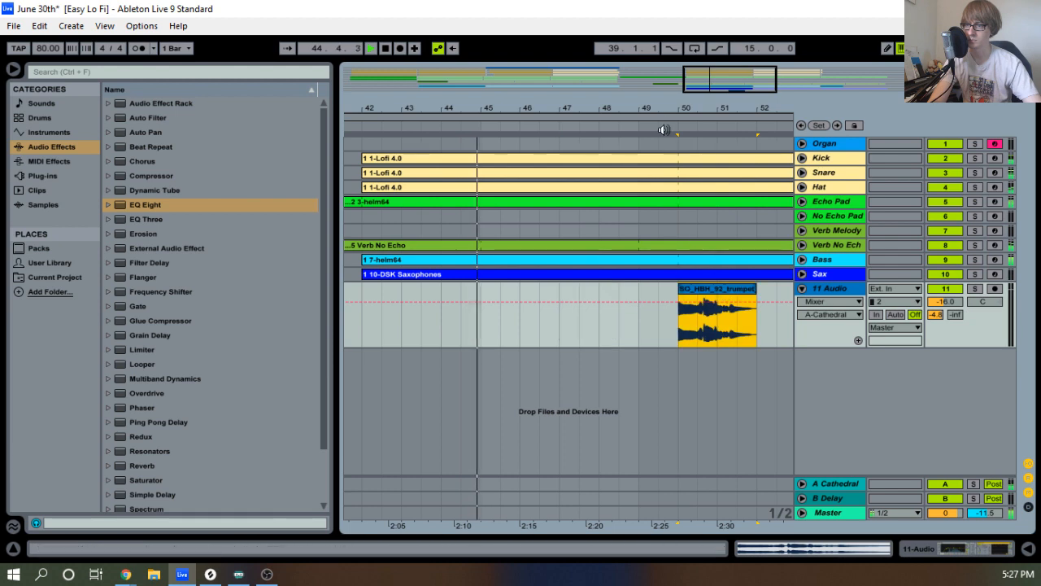
pyautogui.click(672, 120)
pyautogui.moveTo(688, 109); pyautogui.dragTo(576, 144)
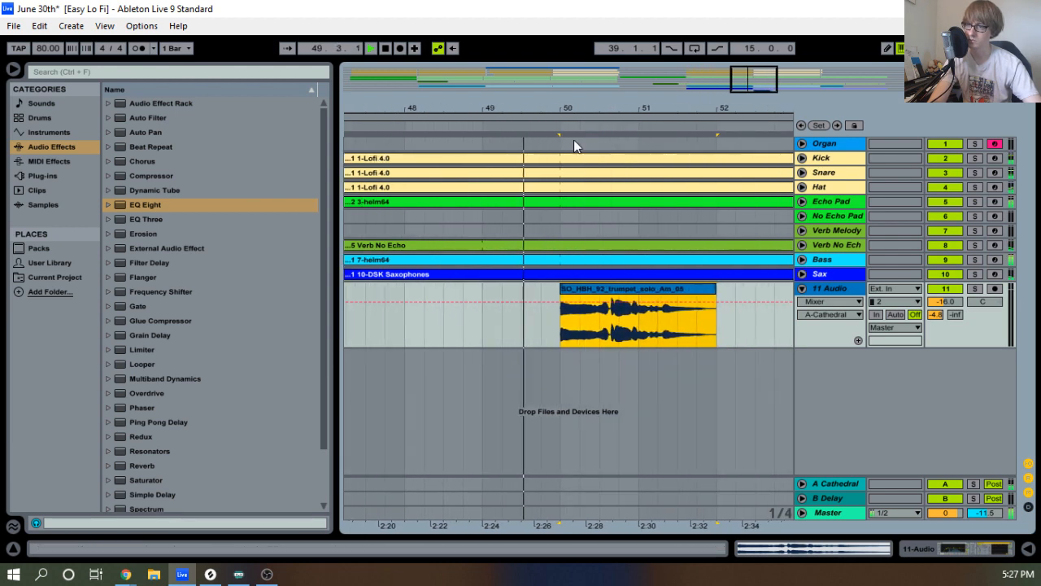
# Set the trumpet track's volume to -19.4 dB and its Cathedral send to 0 dB.
pyautogui.doubleClick(821, 289)
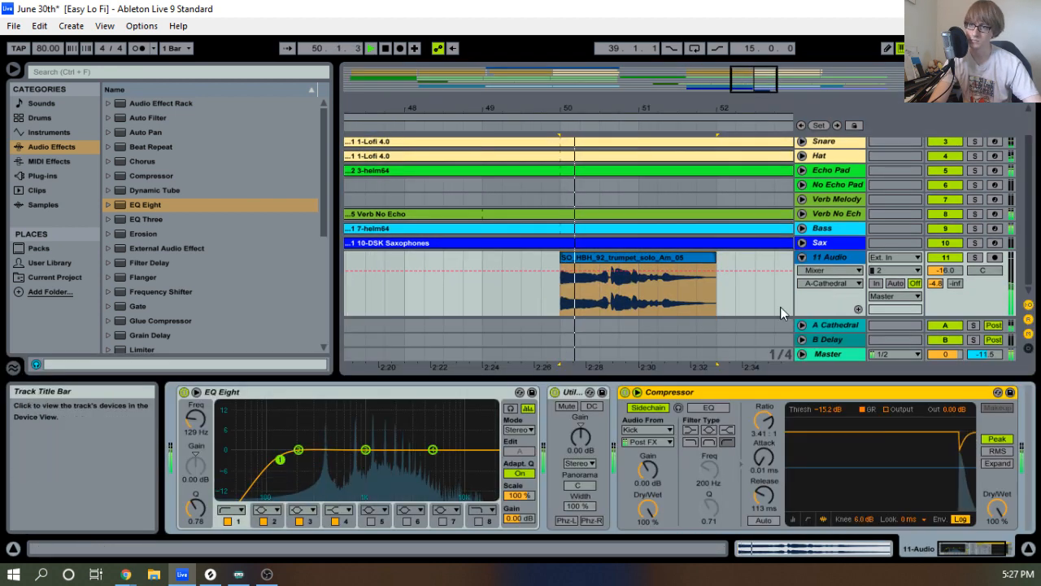
pyautogui.press('Tab')
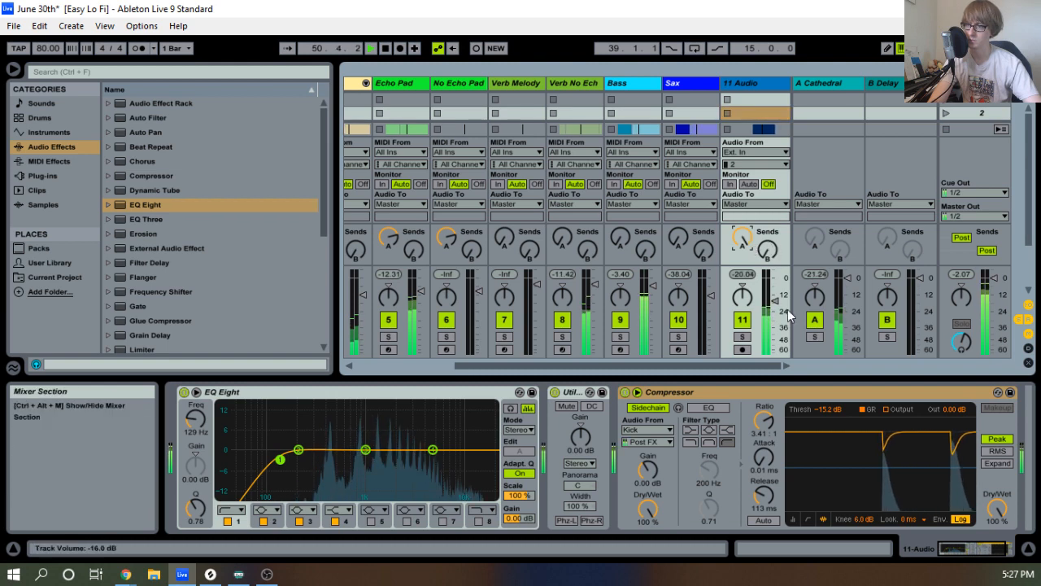
pyautogui.press('Tab')
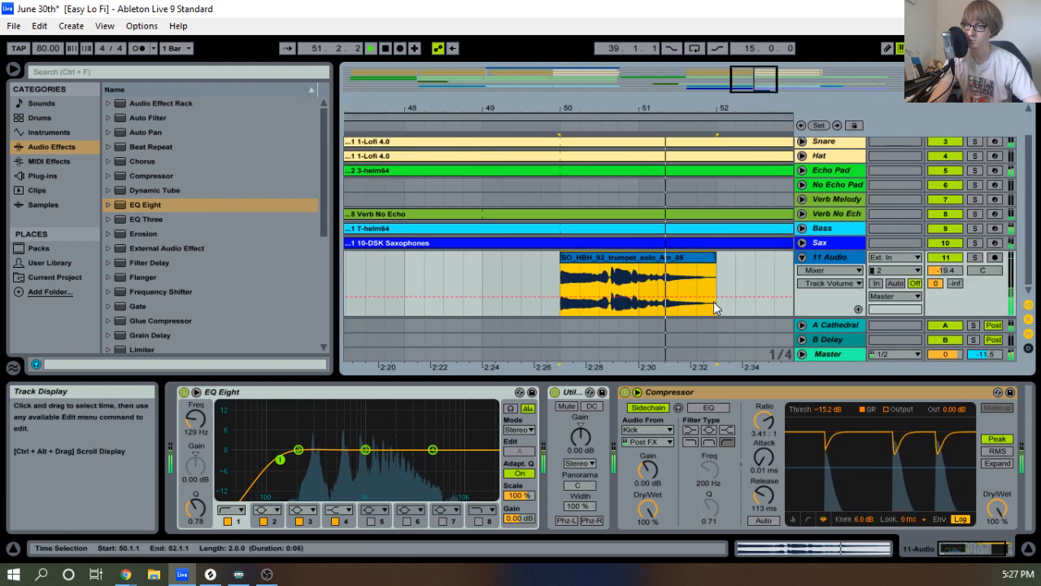
# Show the trumpet clip's sample and replay it from bar 50 to judge it in the mix.
pyautogui.click(684, 265)
pyautogui.press('space')
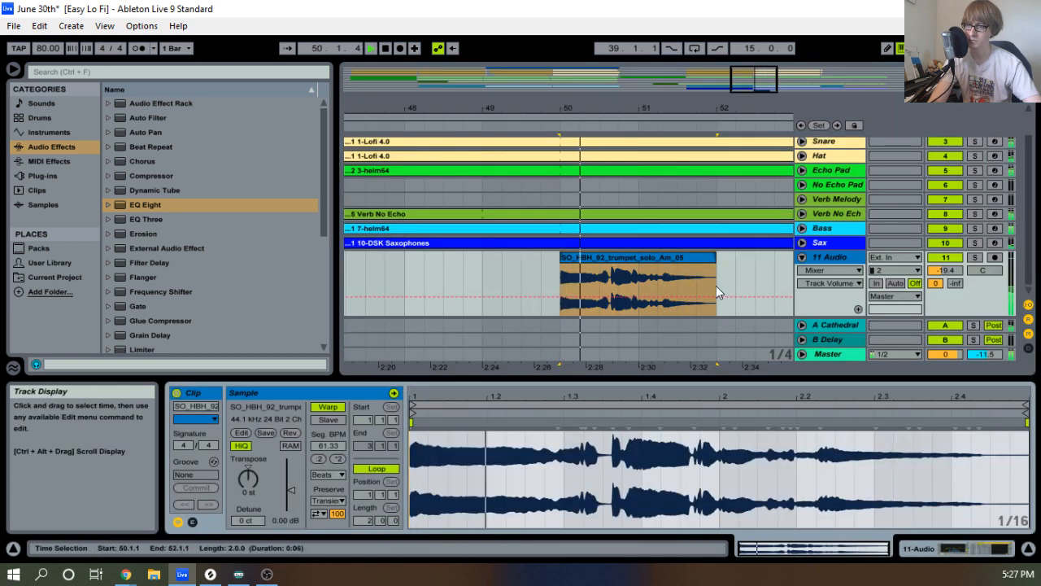
pyautogui.click(713, 257)
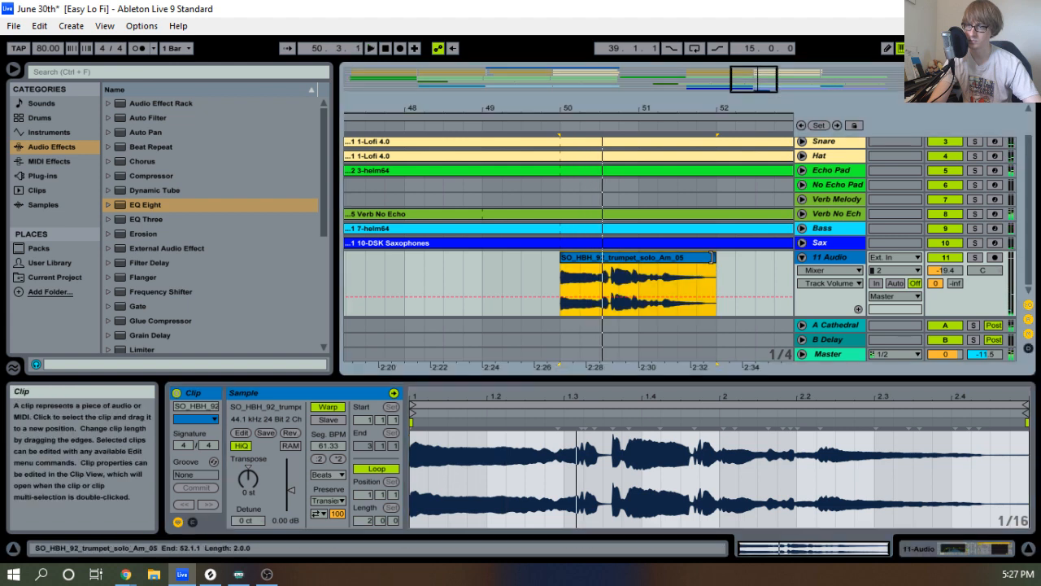
# Set the trumpet solo clip's warp mode to Complex Pro and start playback just before bar 50.
pyautogui.moveTo(600, 111); pyautogui.dragTo(644, 105)
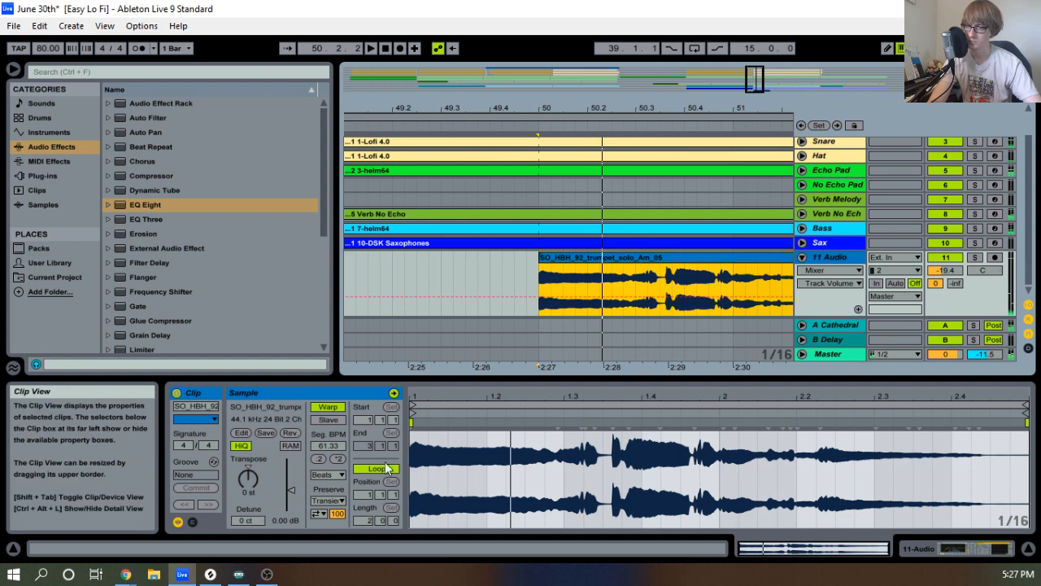
pyautogui.click(328, 475)
pyautogui.click(340, 542)
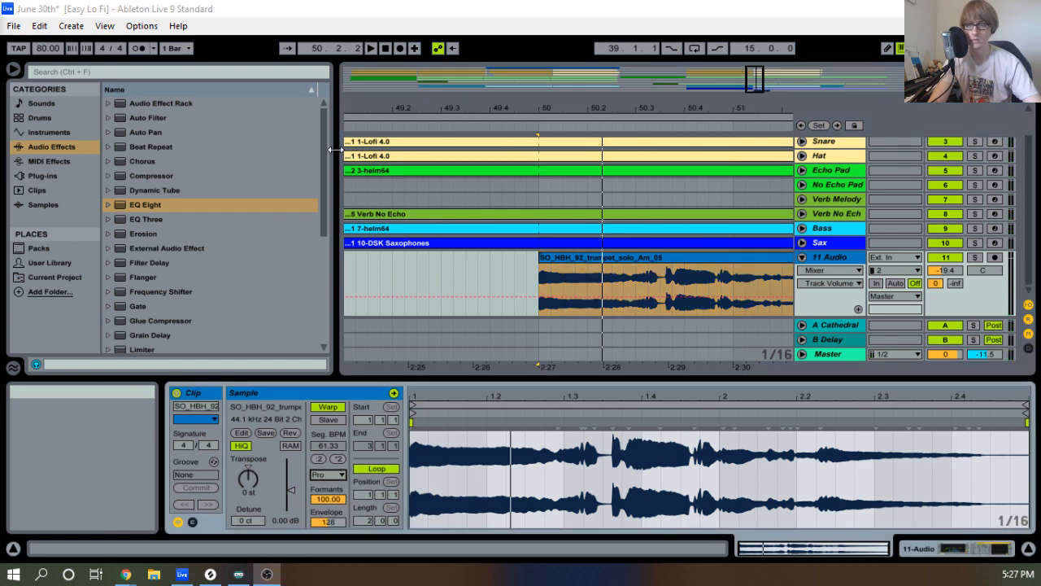
pyautogui.click(499, 122)
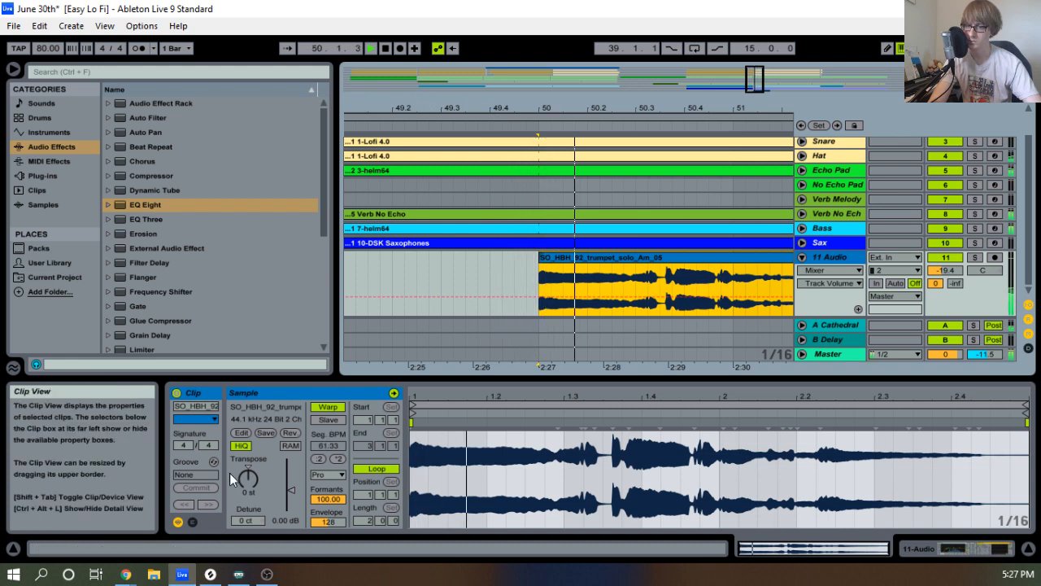
# Try a different transposition on the trumpet solo clip and play it back.
pyautogui.press('space')
pyautogui.moveTo(248, 479); pyautogui.dragTo(247, 490)
pyautogui.press('space')
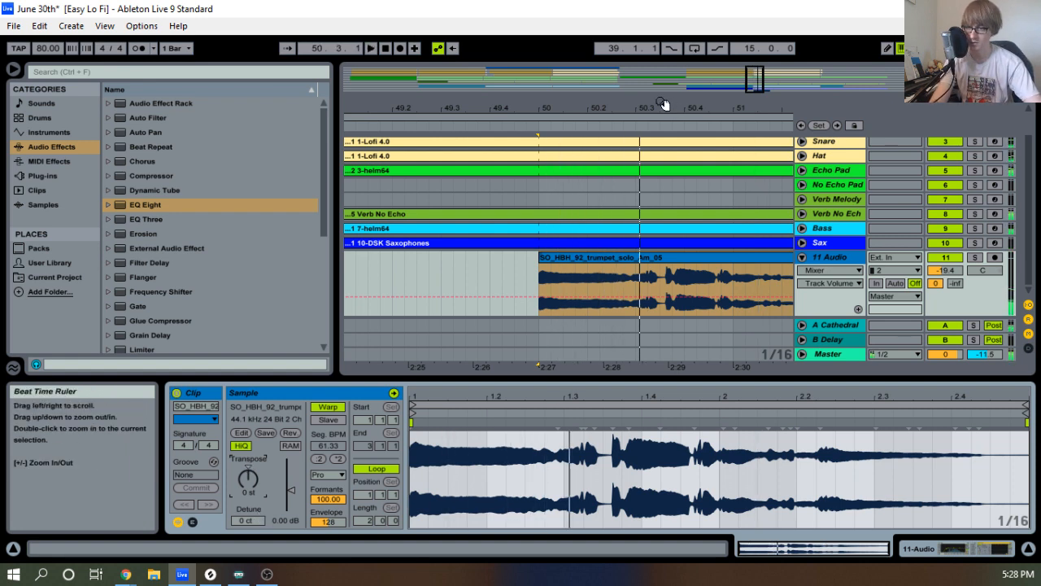
# Audition the trumpet clip soloed on track 11 Audio, and again together with the full mix.
pyautogui.moveTo(658, 101); pyautogui.dragTo(522, 108)
pyautogui.click(975, 257)
pyautogui.press('space')
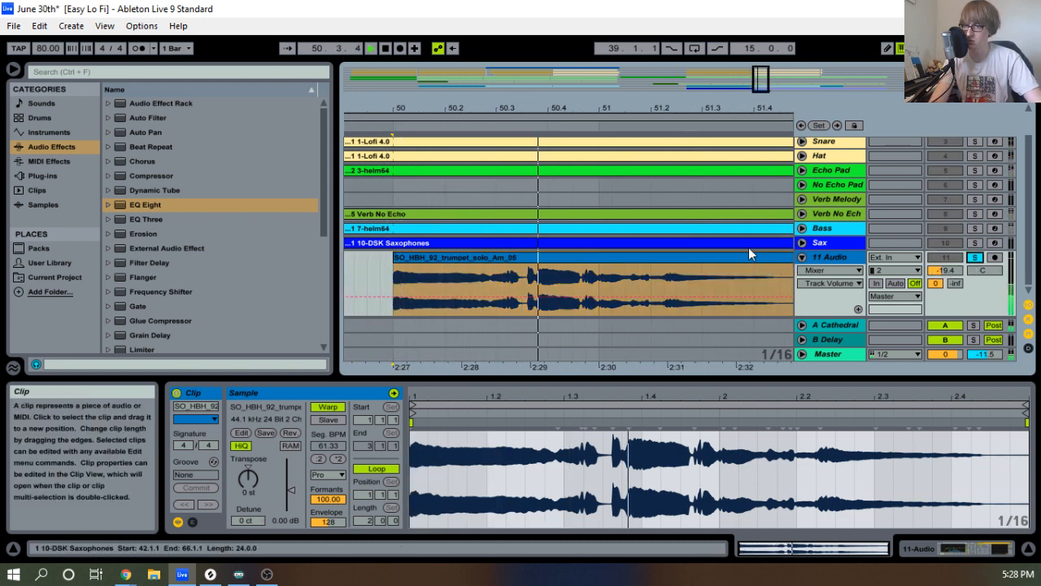
pyautogui.moveTo(589, 101); pyautogui.dragTo(589, 77)
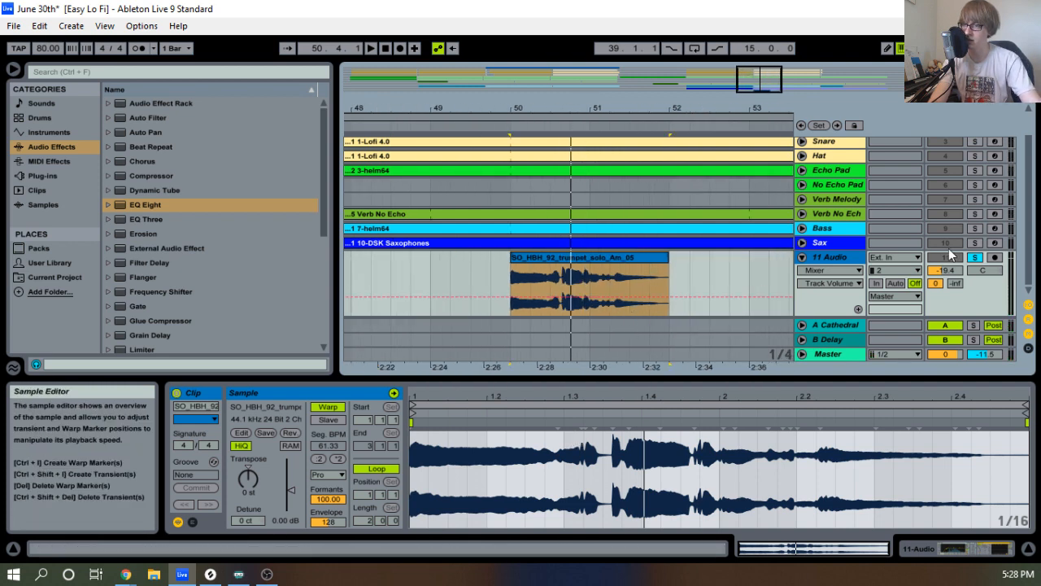
pyautogui.press('space')
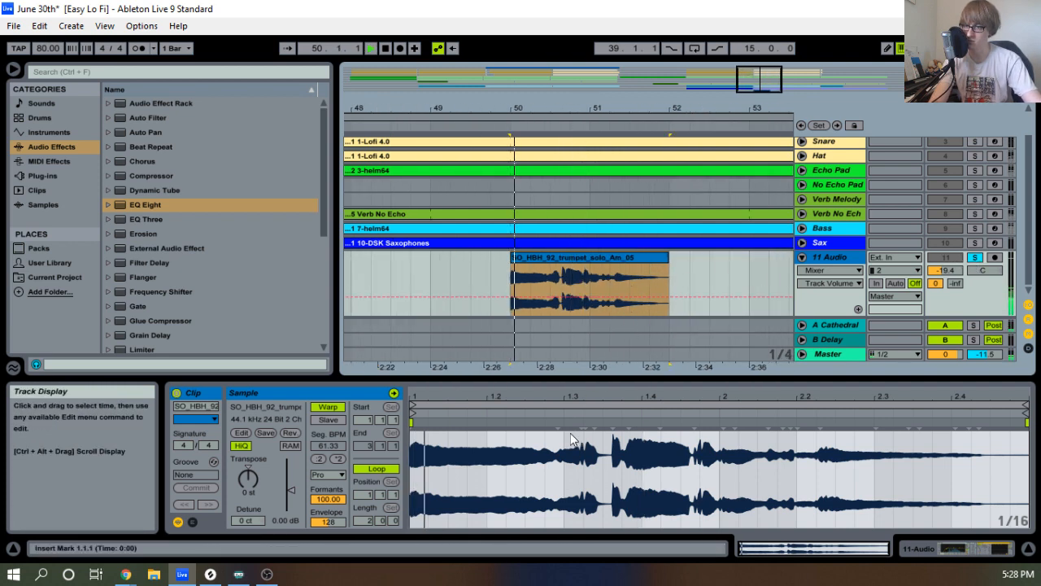
pyautogui.press('space')
pyautogui.click(975, 257)
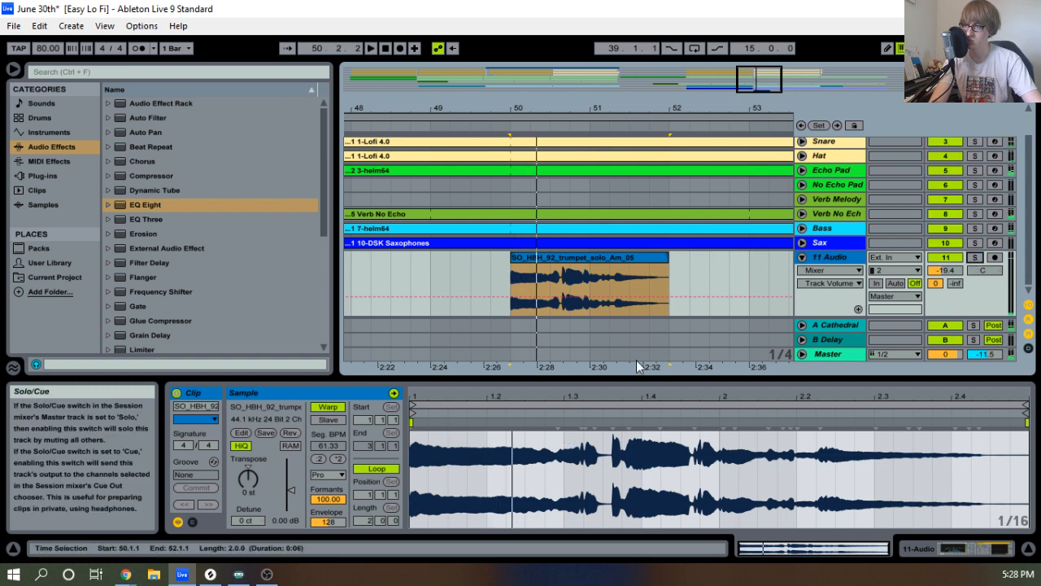
pyautogui.press('space')
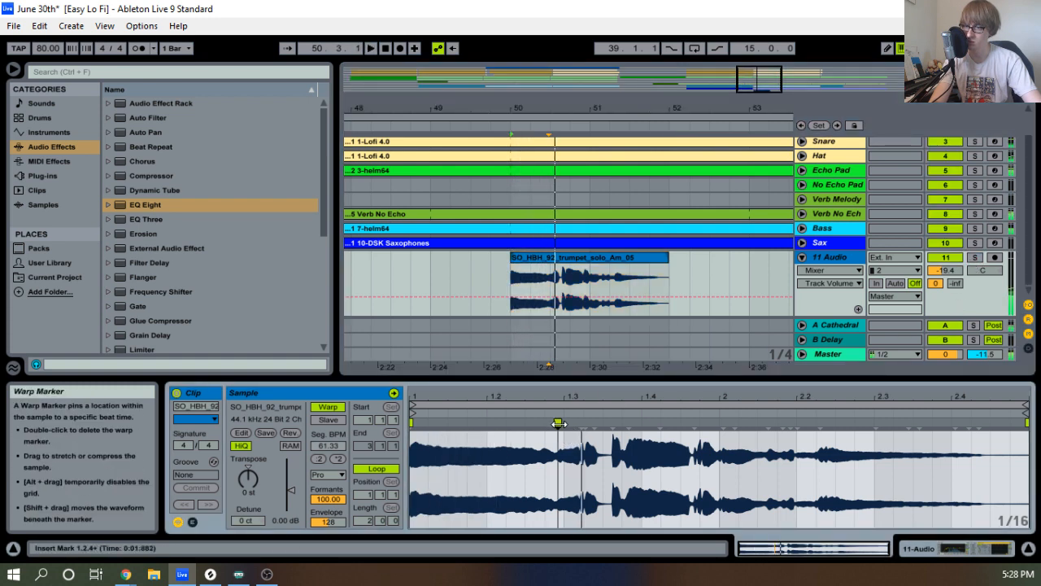
# Move the warp marker on the long first note to 1.4.1 and pin the loud note's onset with a marker at 2.1.1.
pyautogui.moveTo(559, 423); pyautogui.dragTo(622, 423)
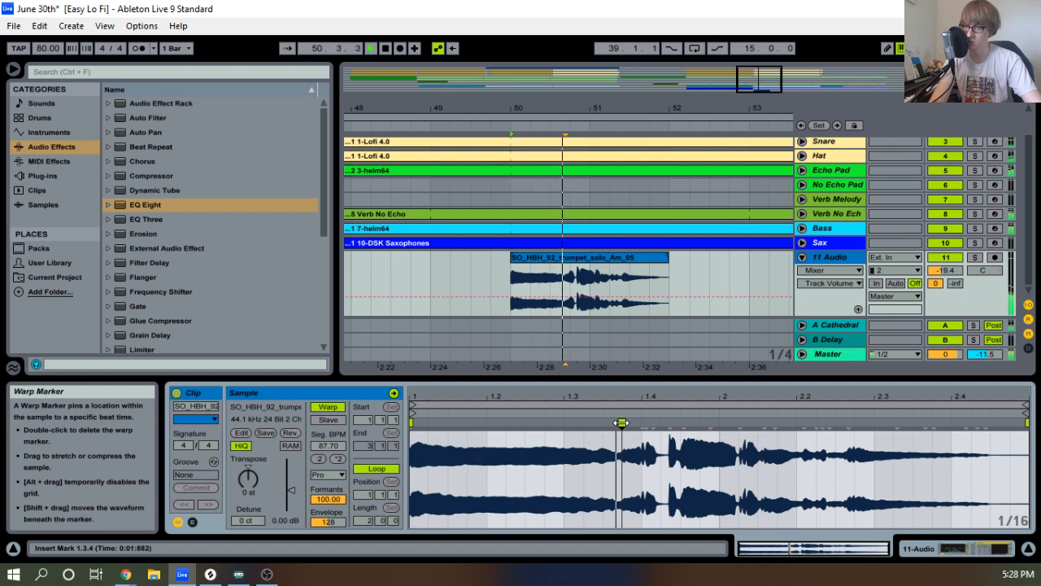
pyautogui.moveTo(621, 423); pyautogui.dragTo(642, 423)
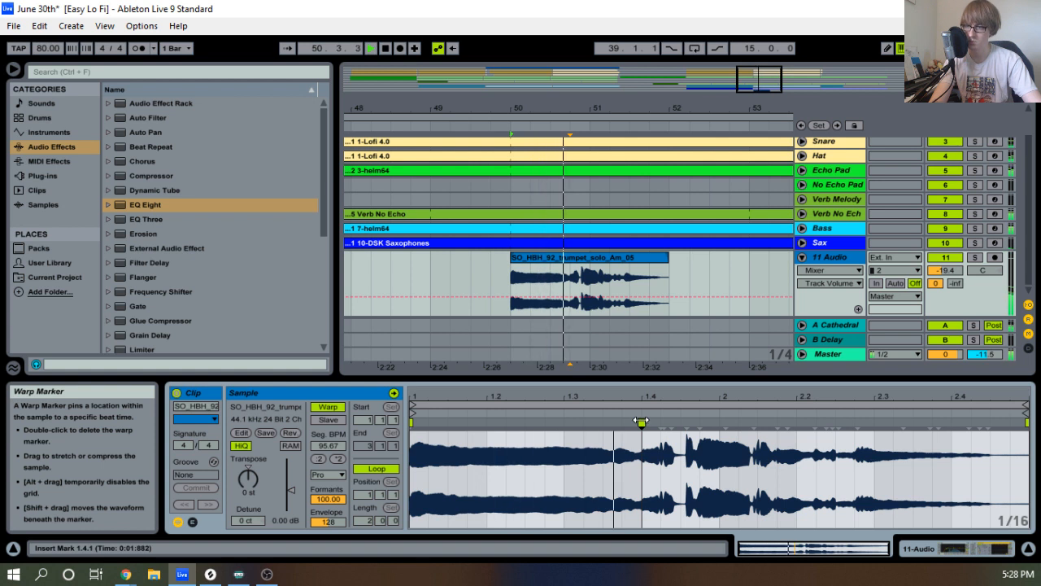
pyautogui.doubleClick(687, 424)
pyautogui.moveTo(687, 423); pyautogui.dragTo(719, 423)
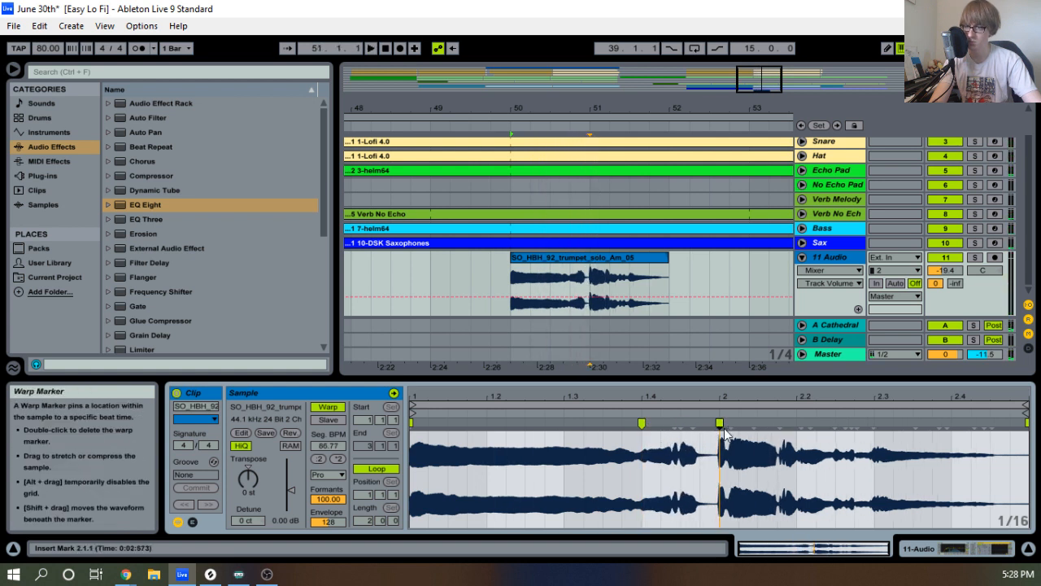
pyautogui.press('space')
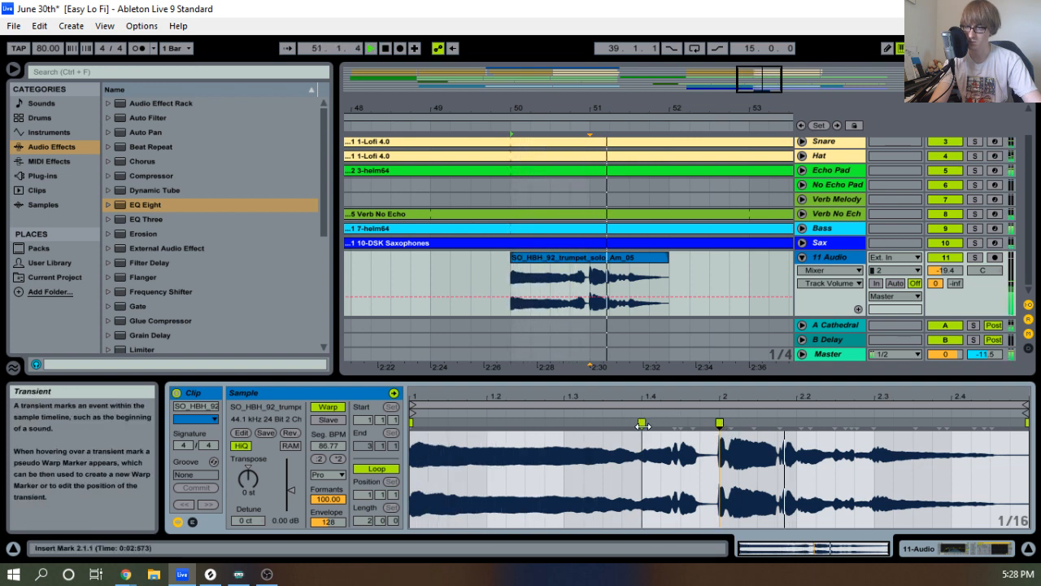
pyautogui.press('space')
# Compare the re-warped trumpet clip soloed and together with the other tracks.
pyautogui.click(976, 258)
pyautogui.press('space')
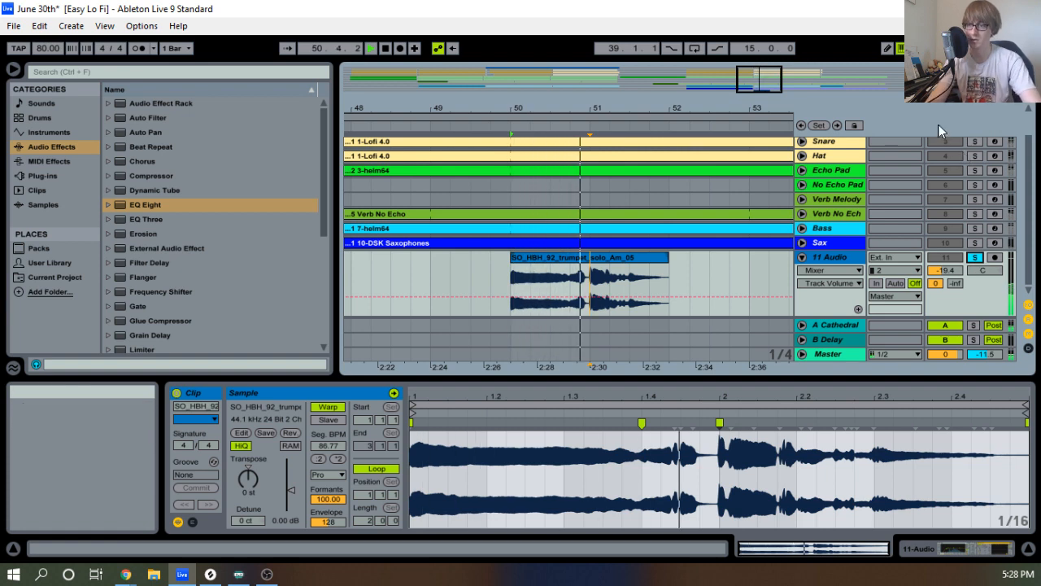
pyautogui.click(975, 258)
pyautogui.press('space')
pyautogui.press('space')
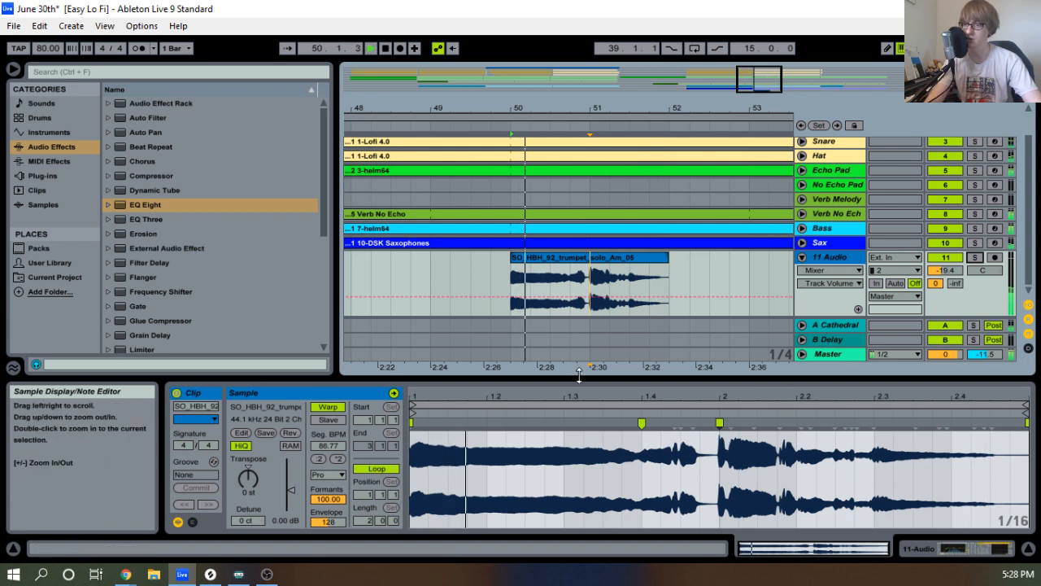
# Examine the trumpet waveform after the 2.1.1 warp marker while replaying the clip soloed and in the mix.
pyautogui.moveTo(651, 397); pyautogui.dragTo(578, 413)
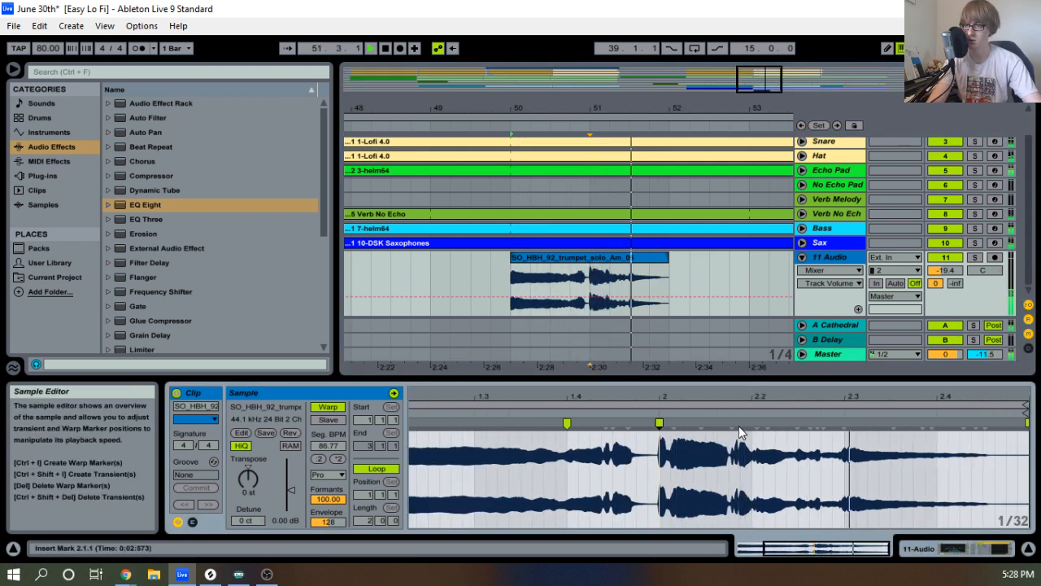
pyautogui.press('space')
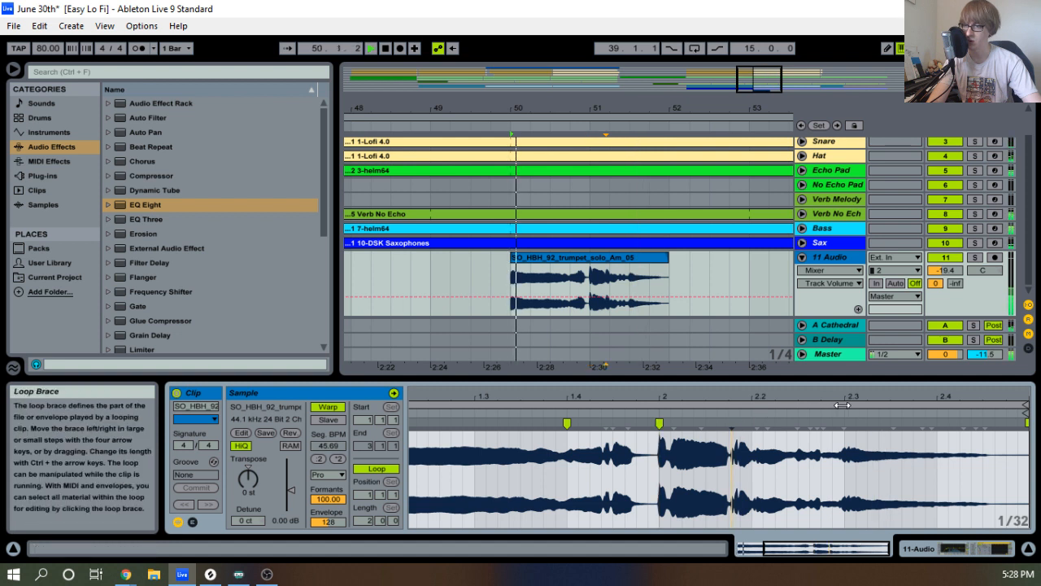
pyautogui.moveTo(766, 397); pyautogui.dragTo(736, 413)
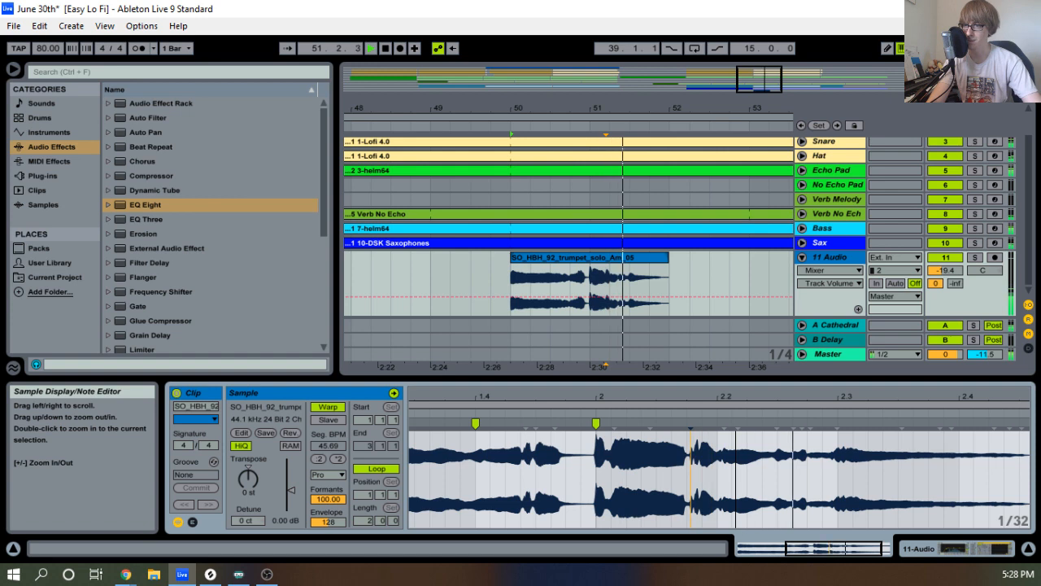
pyautogui.click(975, 258)
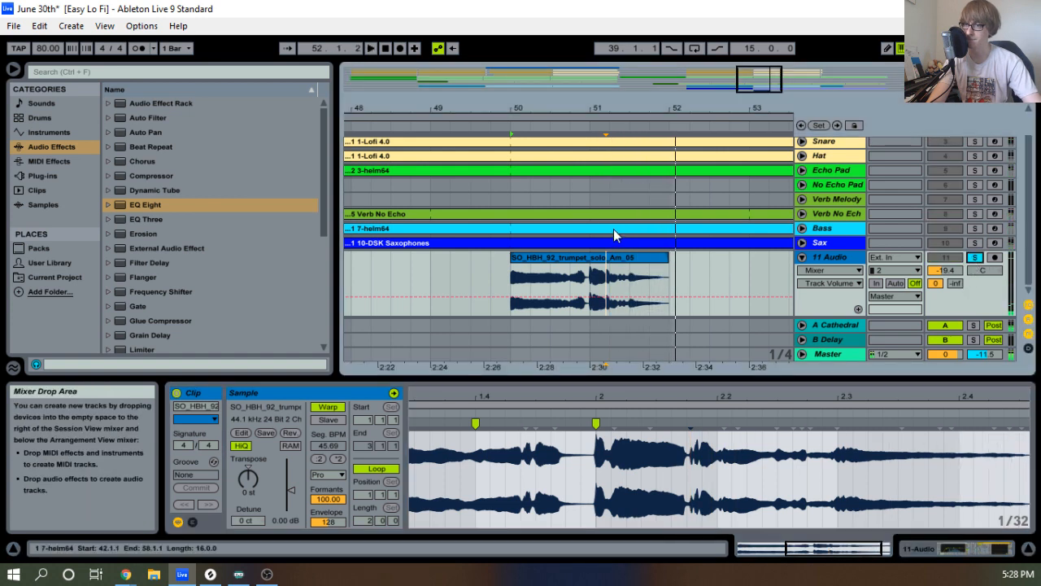
pyautogui.moveTo(609, 108); pyautogui.dragTo(599, 80)
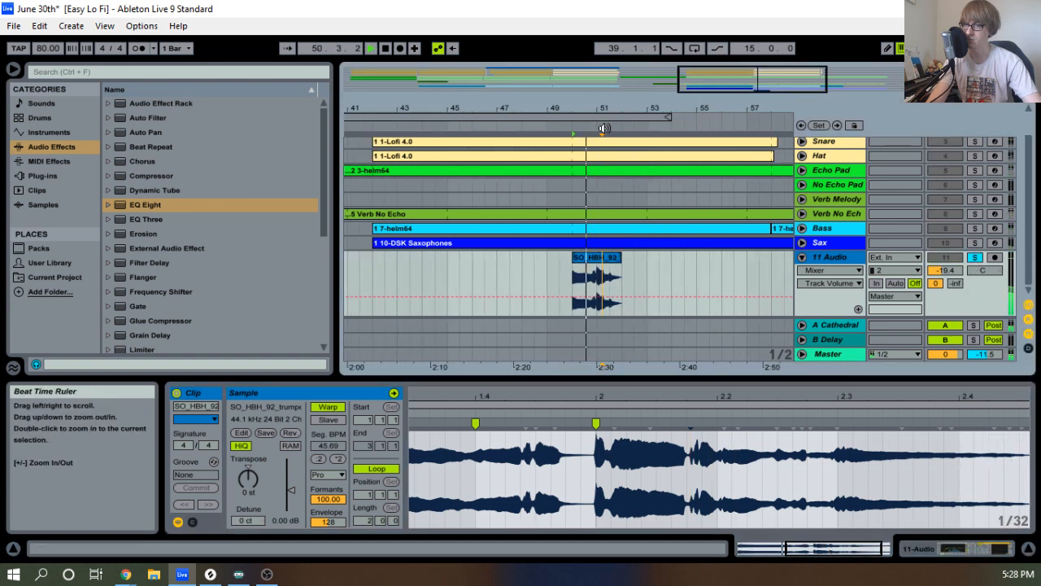
pyautogui.click(979, 259)
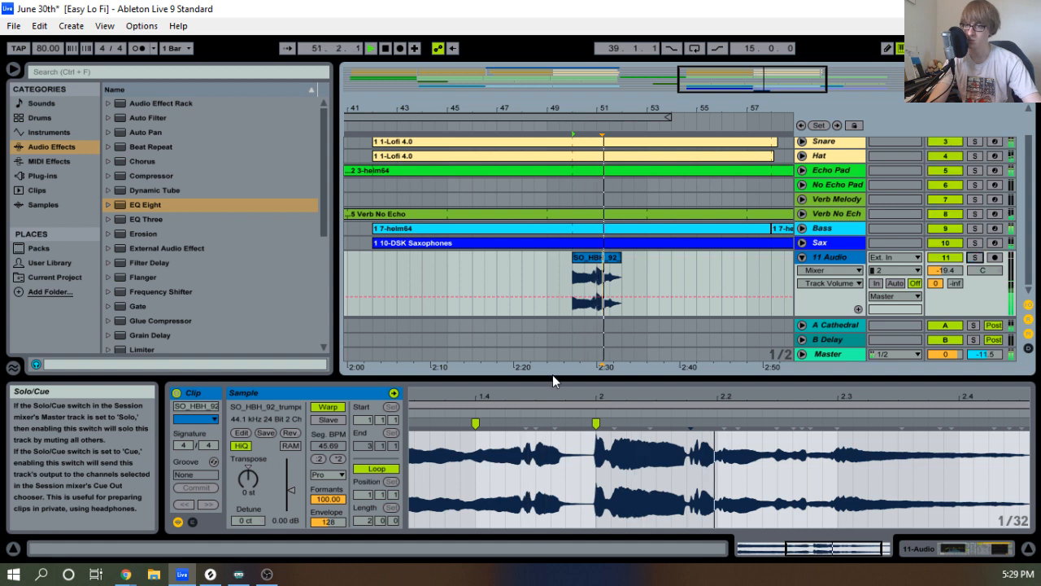
pyautogui.moveTo(633, 396); pyautogui.dragTo(633, 400)
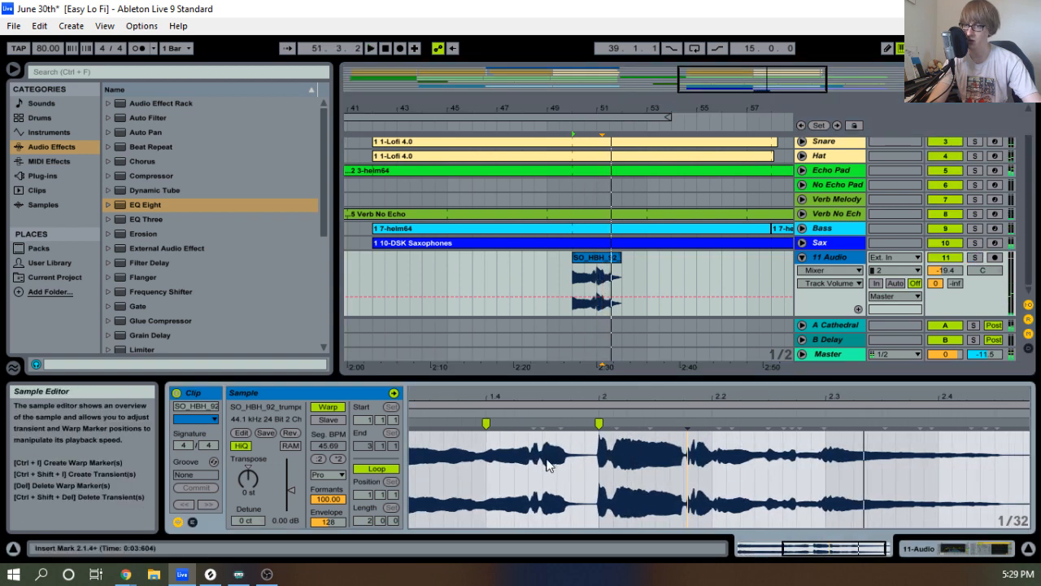
# Split the trumpet clip around its loud note, starting at 50.4.4, and extend the split-off part to bar 52.
pyautogui.moveTo(606, 105); pyautogui.dragTo(612, 175)
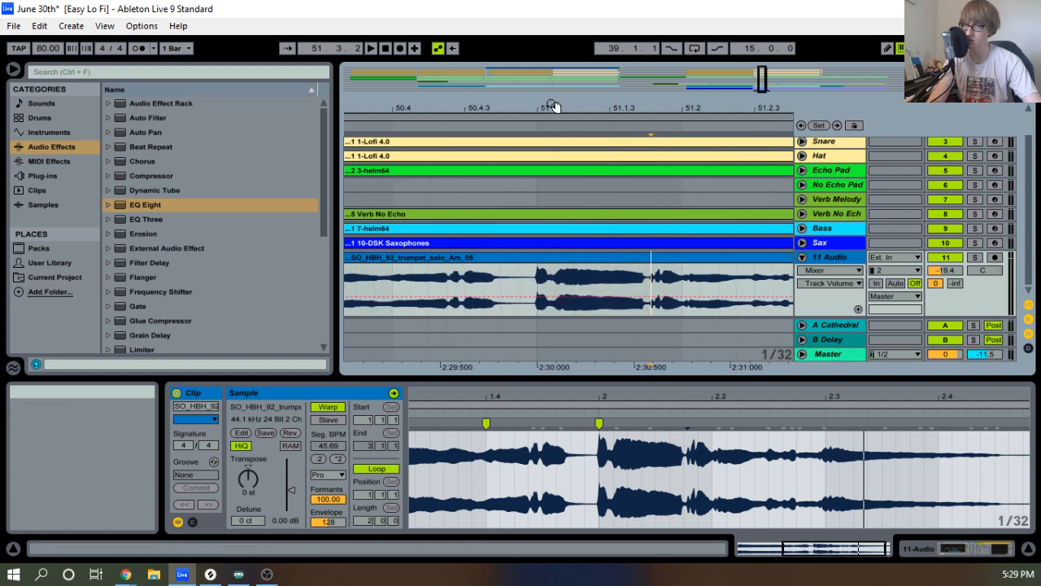
pyautogui.moveTo(550, 105); pyautogui.dragTo(526, 178)
pyautogui.moveTo(504, 293); pyautogui.dragTo(743, 277)
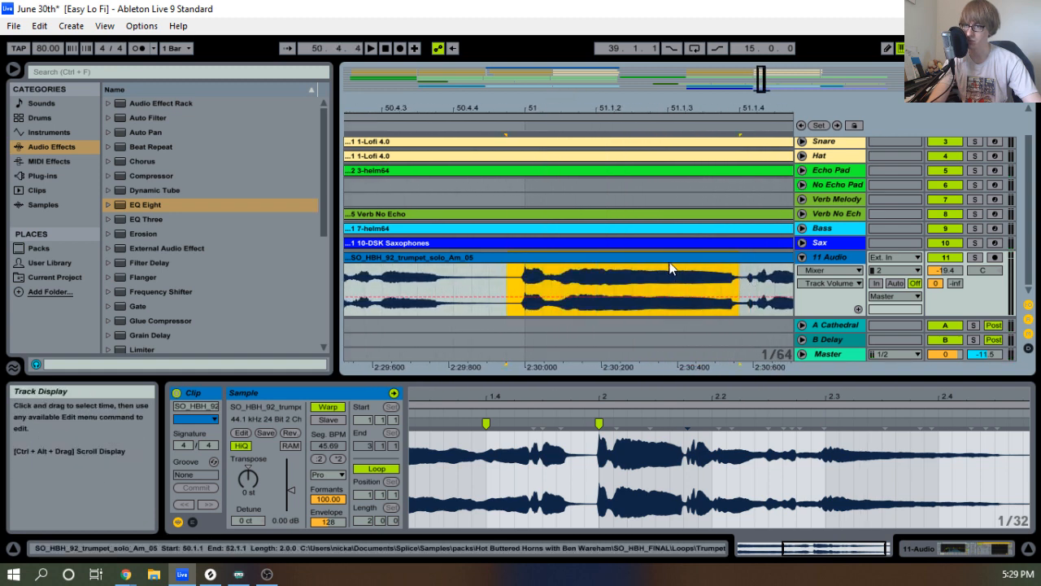
pyautogui.hotkey('ctrl', 'e')
pyautogui.moveTo(719, 109); pyautogui.dragTo(460, 108)
pyautogui.moveTo(456, 257); pyautogui.dragTo(716, 257)
# Try transposing the second trumpet clip to -2 st and play it back.
pyautogui.press('space')
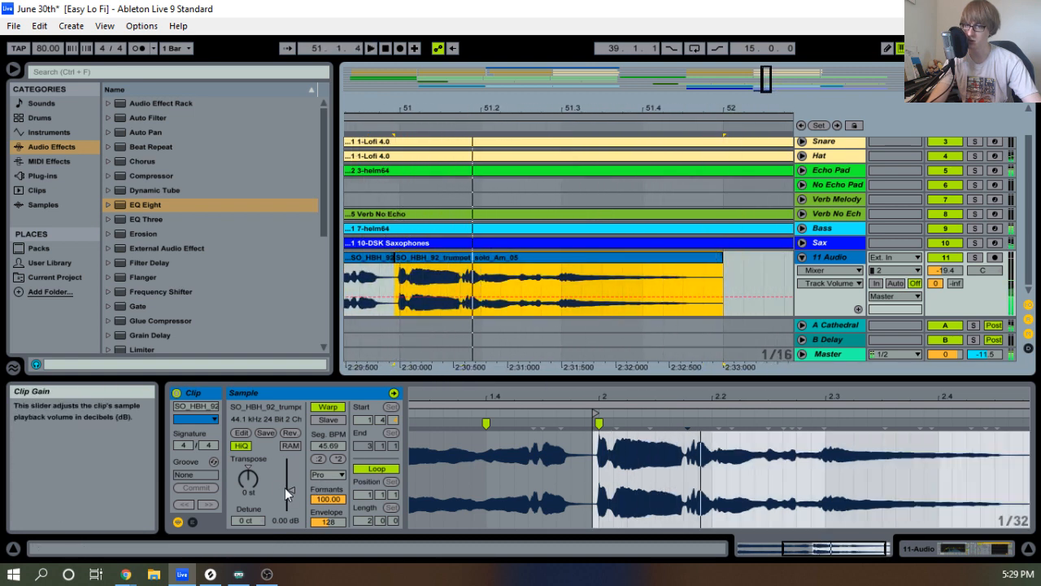
pyautogui.press('space')
pyautogui.press('space')
pyautogui.moveTo(251, 476); pyautogui.dragTo(251, 491)
pyautogui.press('space')
pyautogui.press('space')
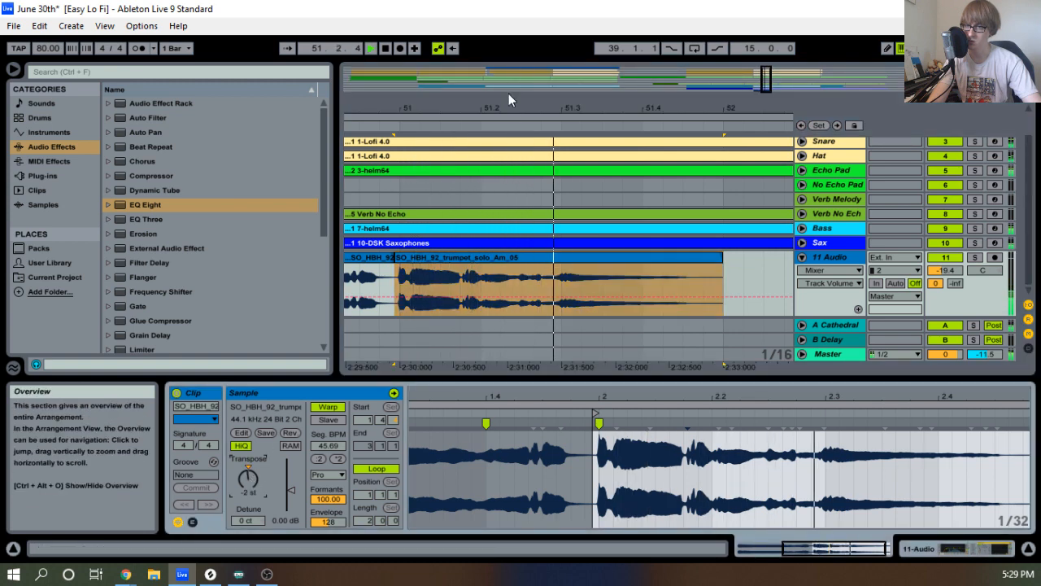
# Play back both trumpet clips from around bar 50 with the first one selected to judge how they fit the mix.
pyautogui.moveTo(509, 105); pyautogui.dragTo(667, 102)
pyautogui.press('space')
pyautogui.click(512, 257)
pyautogui.press('space')
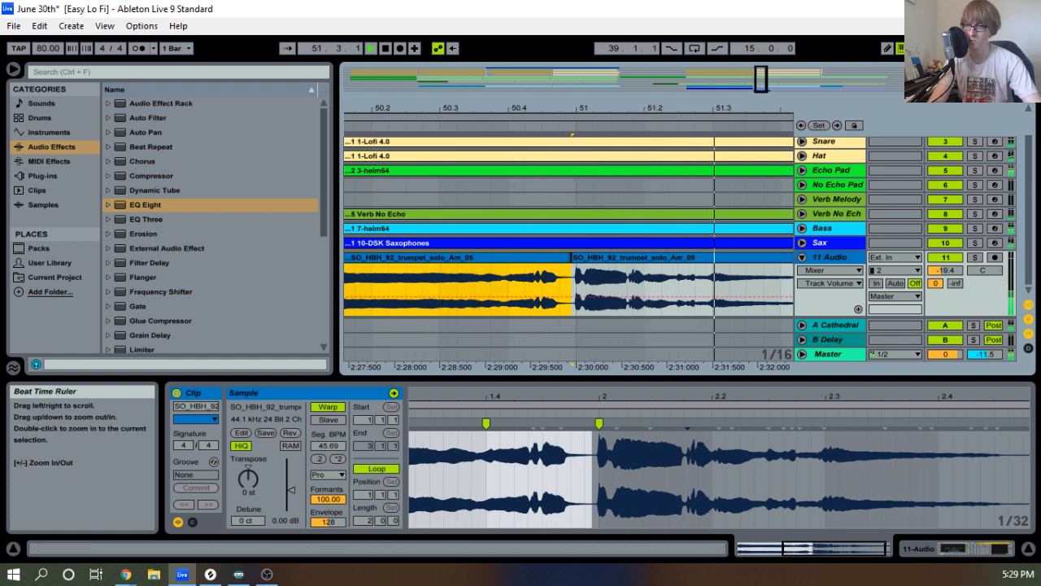
pyautogui.moveTo(648, 100); pyautogui.dragTo(649, 122)
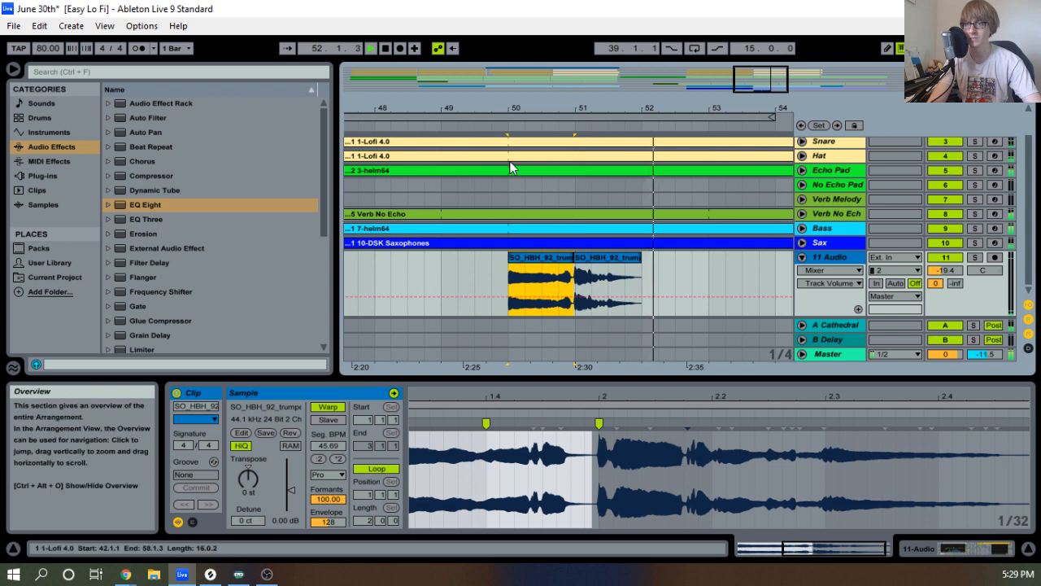
pyautogui.press('space')
pyautogui.click(490, 126)
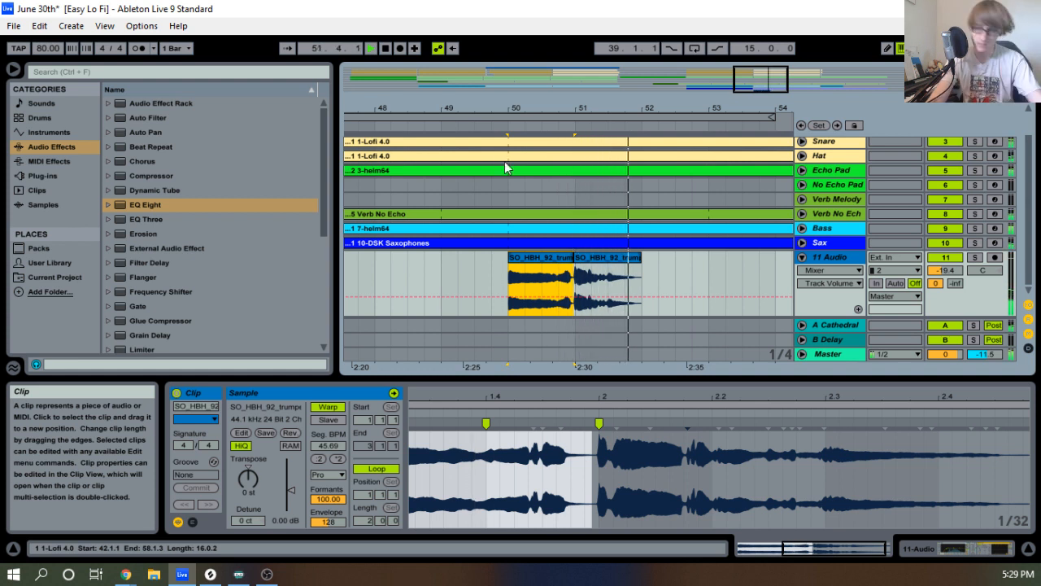
pyautogui.press('space')
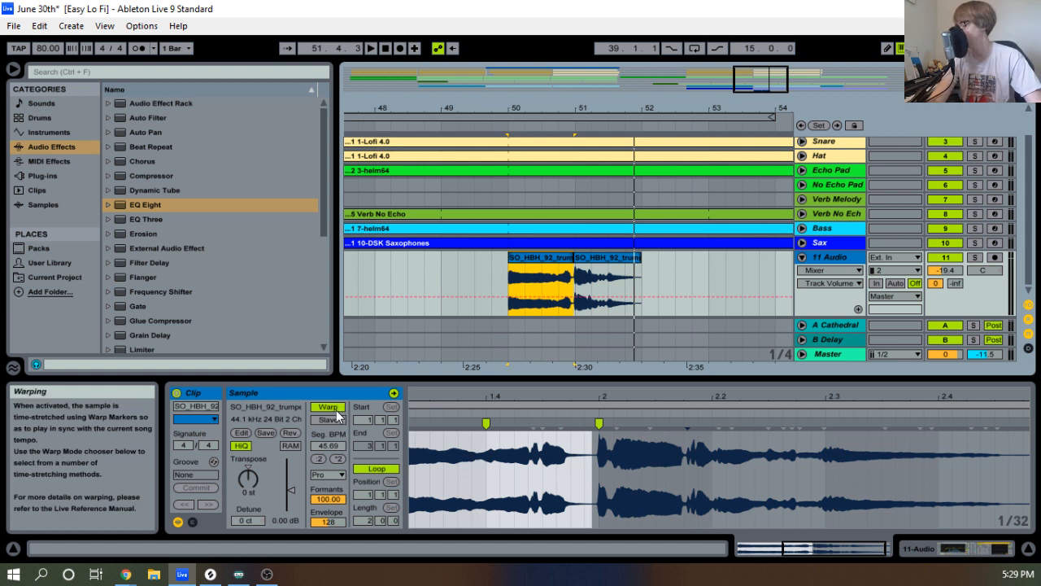
# Set the second trumpet clip's transposition to 2 st and play the phrase from the first clip.
pyautogui.click(604, 257)
pyautogui.click(248, 465)
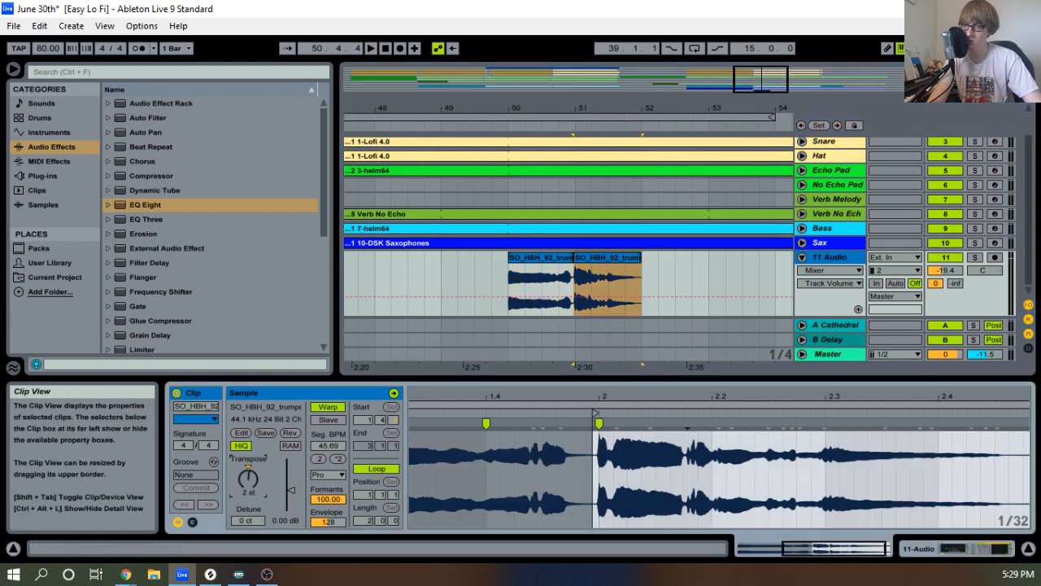
pyautogui.click(550, 261)
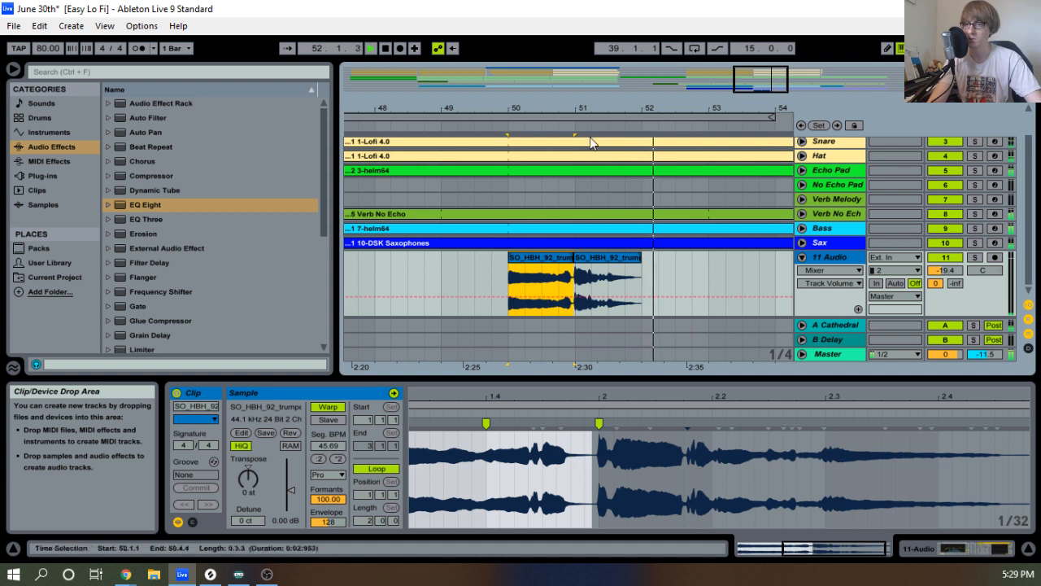
pyautogui.press('space')
pyautogui.press('space')
# Select both trumpet clips on track 11 Audio and play the passage from just before bar 50.
pyautogui.moveTo(602, 107); pyautogui.dragTo(604, 134)
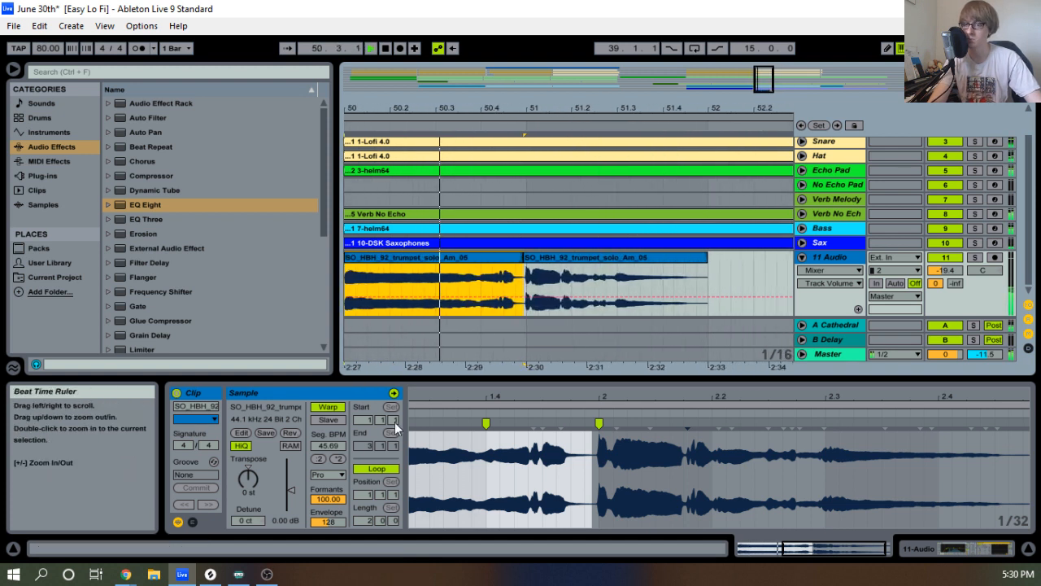
pyautogui.moveTo(540, 108); pyautogui.dragTo(543, 77)
pyautogui.press('space')
pyautogui.keyDown('shift'); pyautogui.click(572, 263); pyautogui.keyUp('shift')
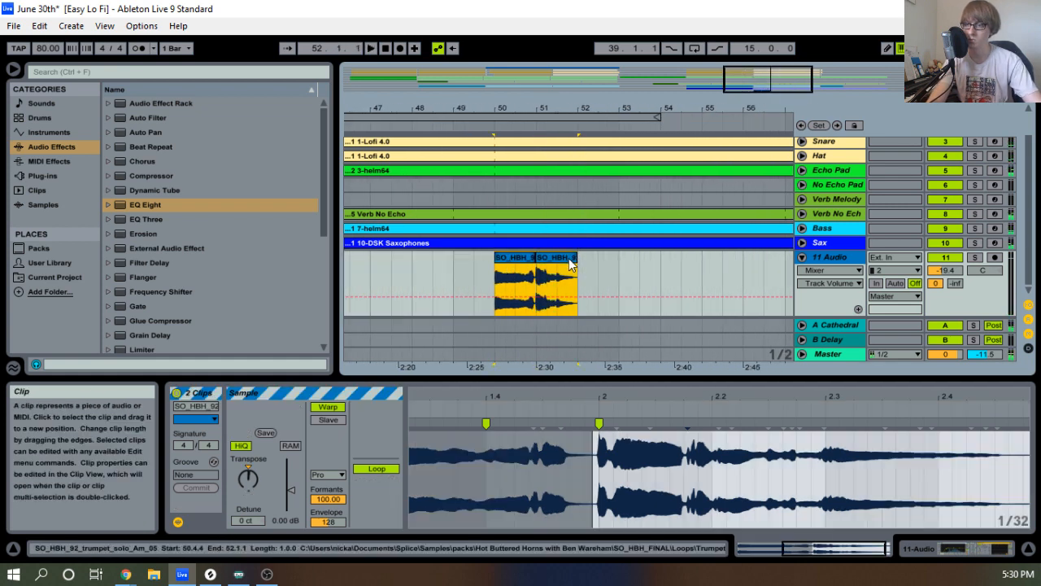
pyautogui.click(487, 126)
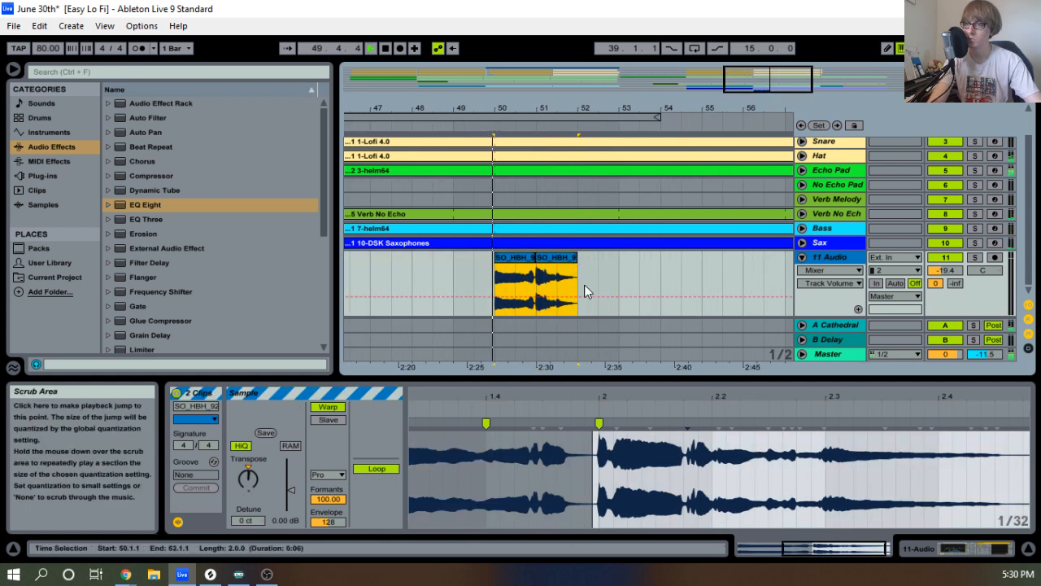
# Paste a copy of the two trumpet clips at bar 52 and set the first pasted clip's transposition to -2 st.
pyautogui.click(582, 281)
pyautogui.hotkey('ctrl', 'v')
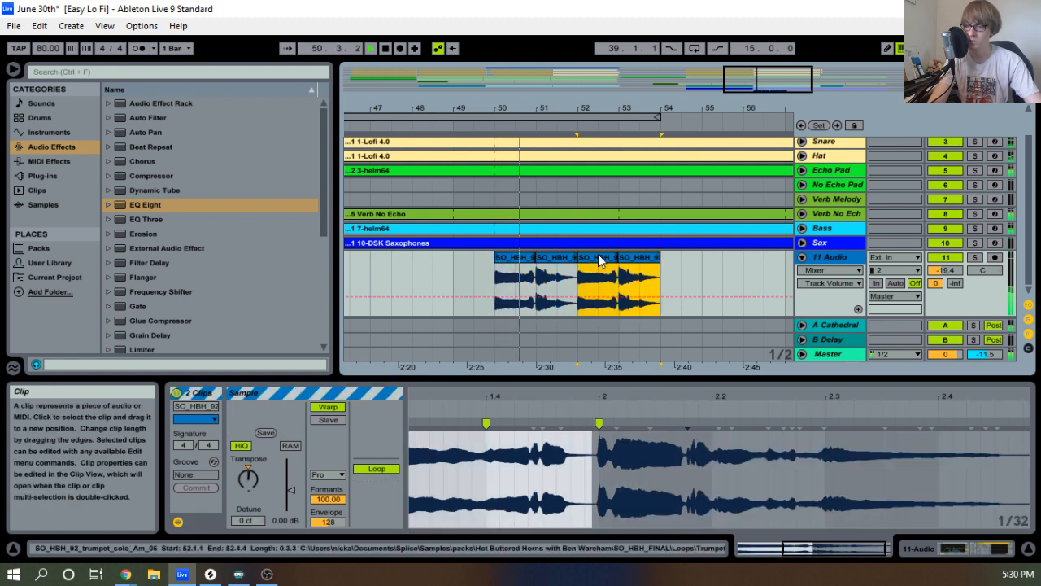
pyautogui.click(599, 257)
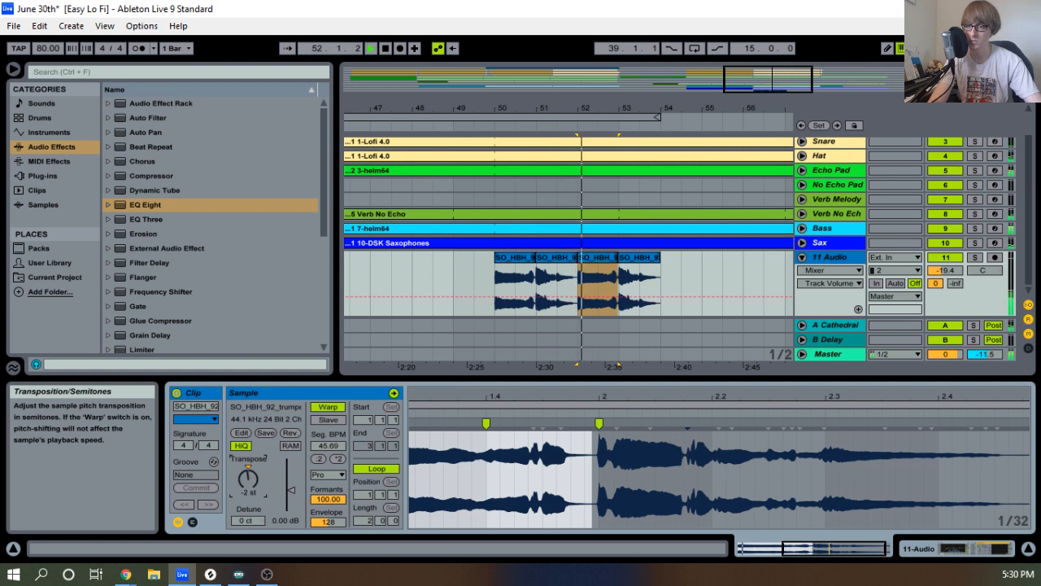
pyautogui.moveTo(627, 109); pyautogui.dragTo(627, 172)
# Select the last trumpet clip, near bar 53, and play it to judge its pitch against the mix.
pyautogui.click(639, 258)
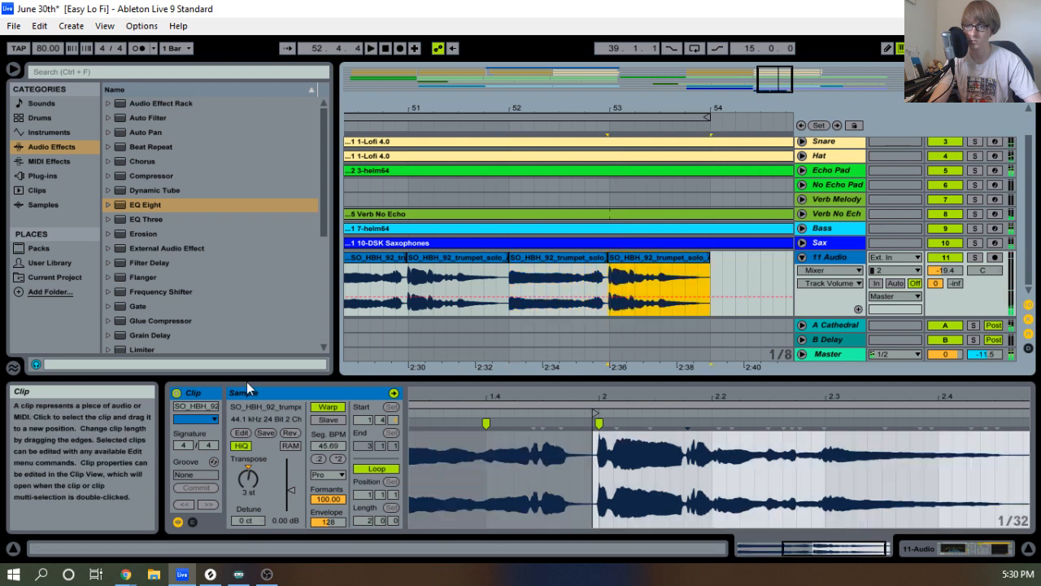
pyautogui.press('space')
pyautogui.click(251, 475)
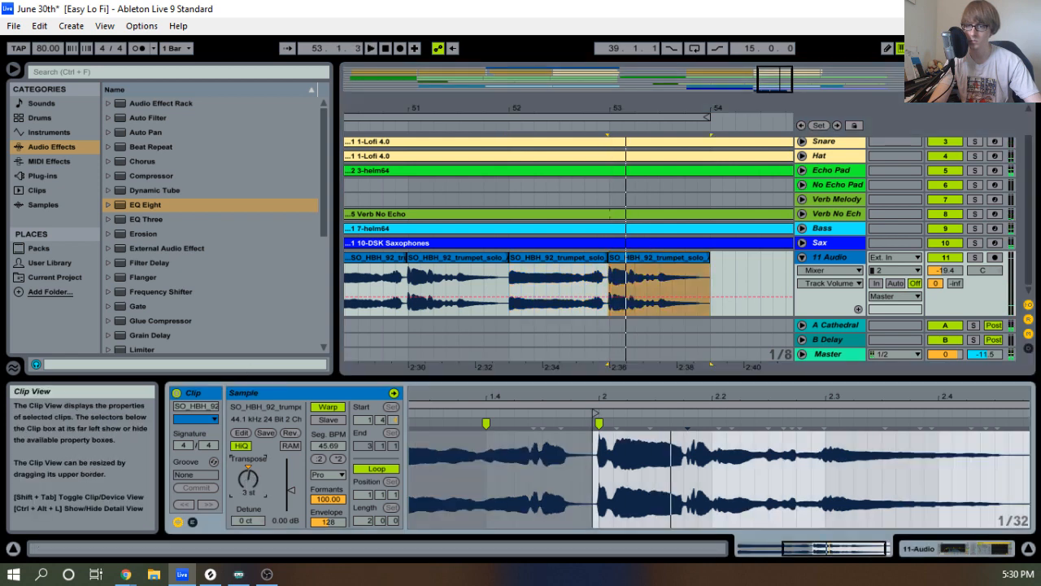
pyautogui.press('space')
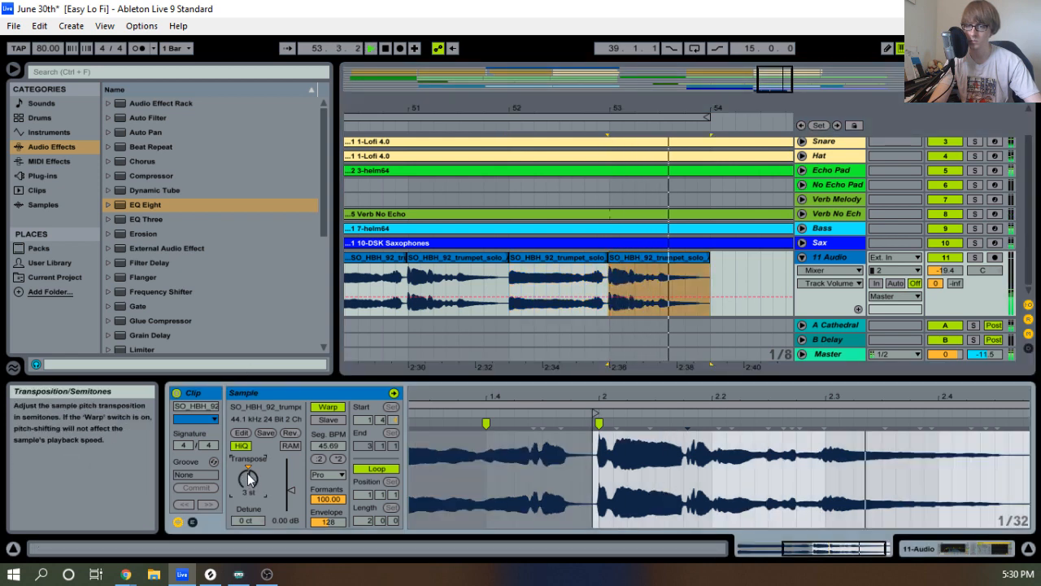
pyautogui.press('space')
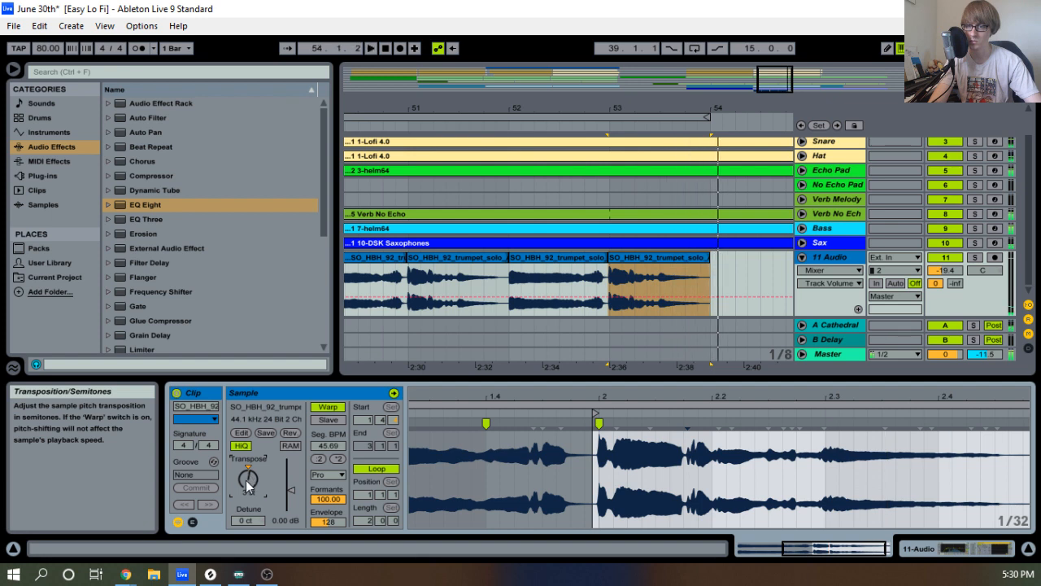
# Try transposing the second trumpet clip to -2 st while playing the phrase from the first clip.
pyautogui.click(379, 255)
pyautogui.press('space')
pyautogui.click(455, 258)
pyautogui.click(251, 478)
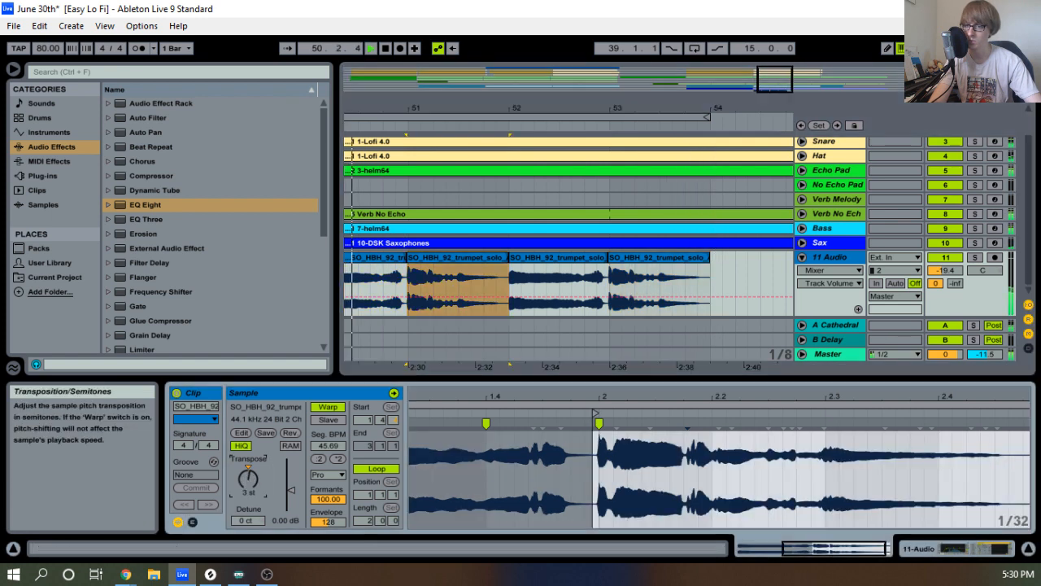
pyautogui.moveTo(248, 479); pyautogui.dragTo(248, 503)
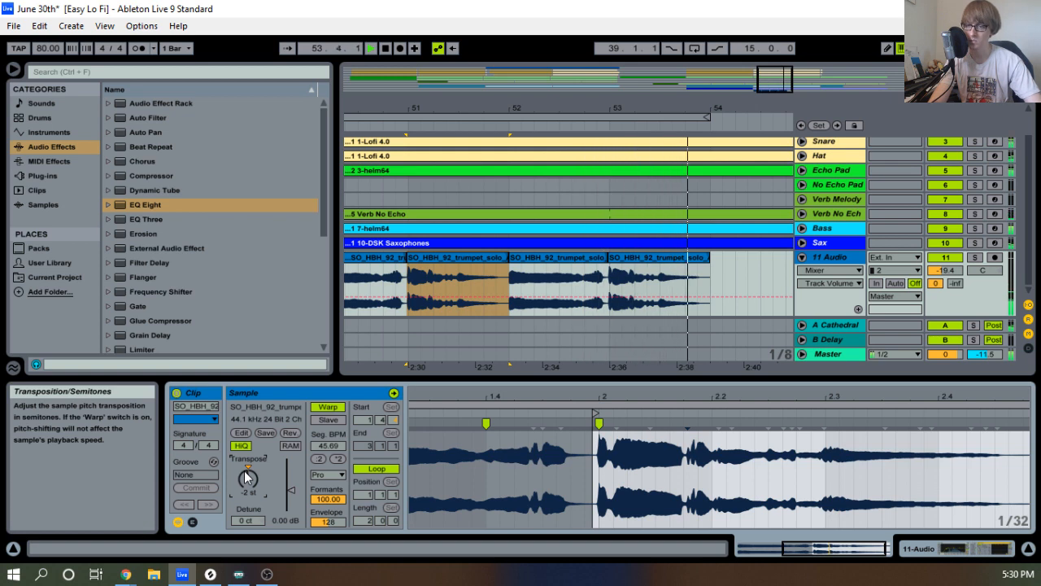
pyautogui.press('space')
# Set the second trumpet clip's transposition to 3 st and the fourth clip's to -2 st, and play from the first clip.
pyautogui.click(384, 256)
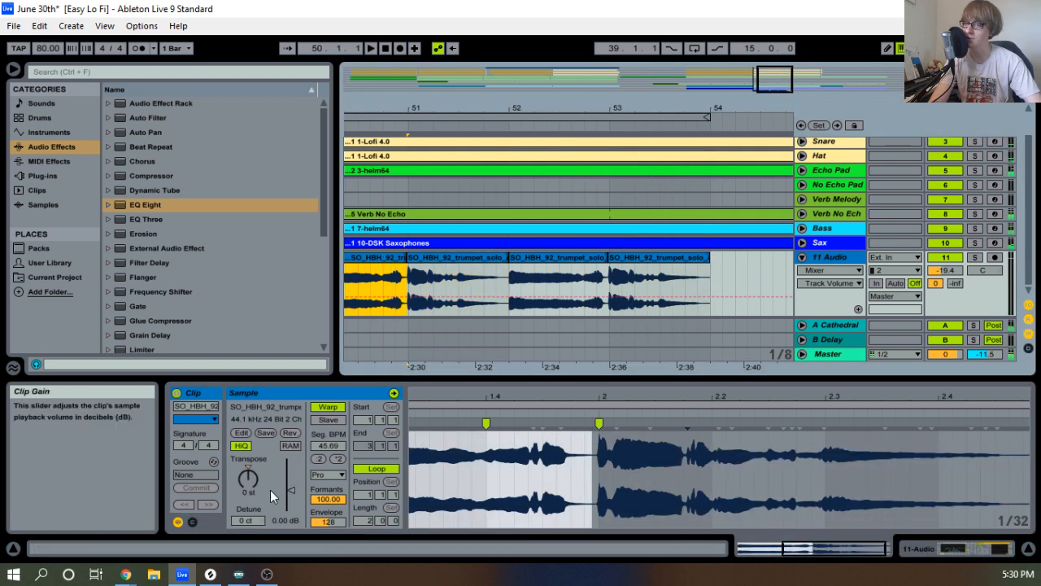
pyautogui.click(453, 254)
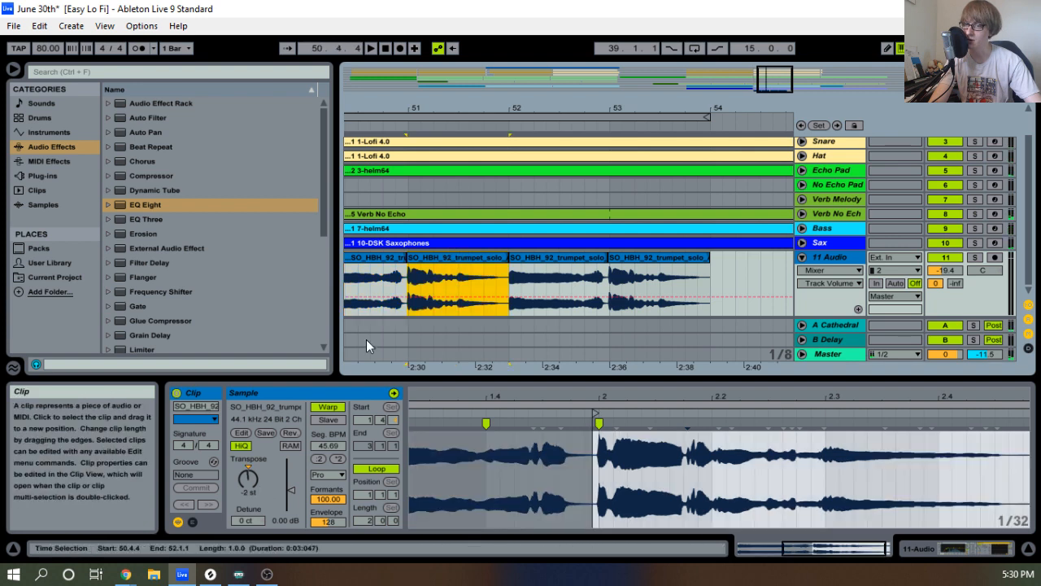
pyautogui.moveTo(249, 478); pyautogui.dragTo(249, 470)
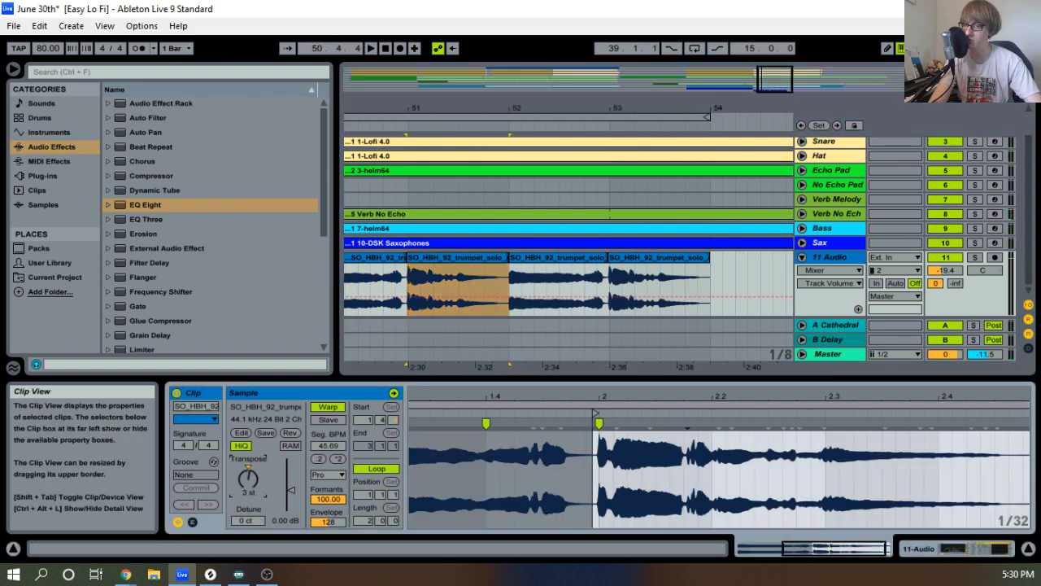
pyautogui.click(659, 256)
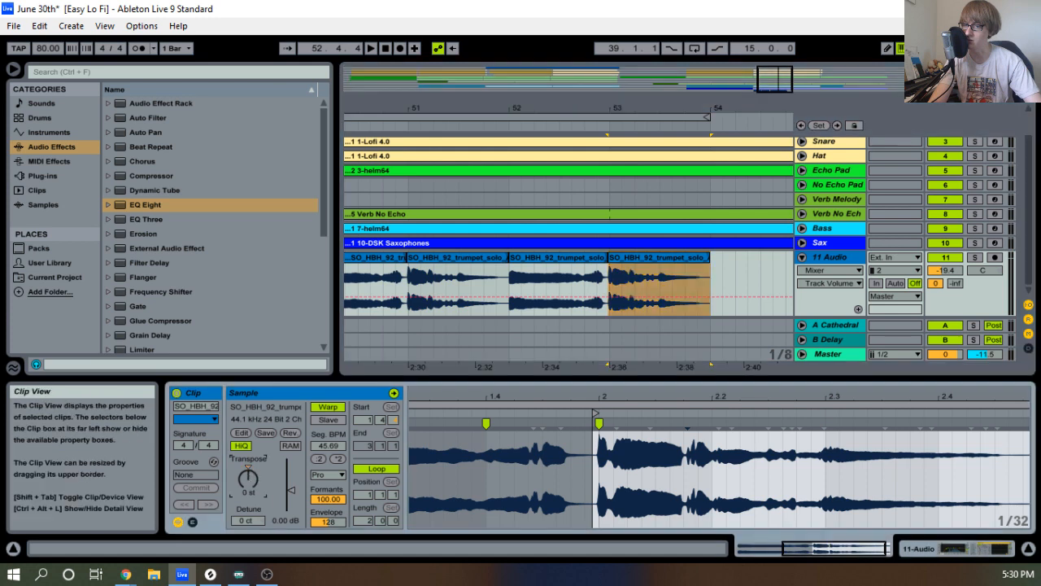
pyautogui.click(390, 258)
pyautogui.press('space')
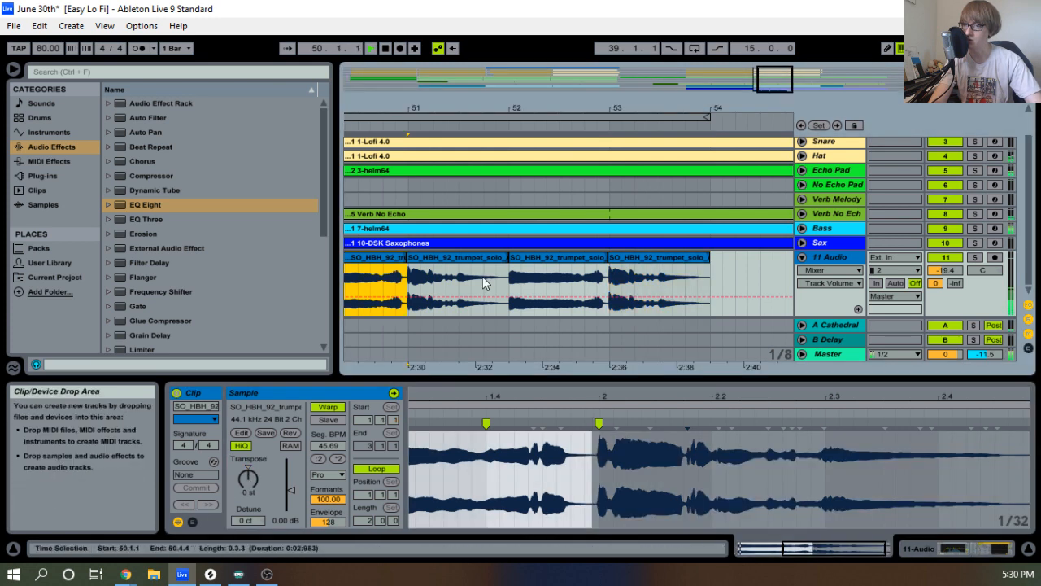
# Duplicate all four trumpet clips so that the copy starts at bar 54.
pyautogui.keyDown('shift'); pyautogui.click(690, 260); pyautogui.keyUp('shift')
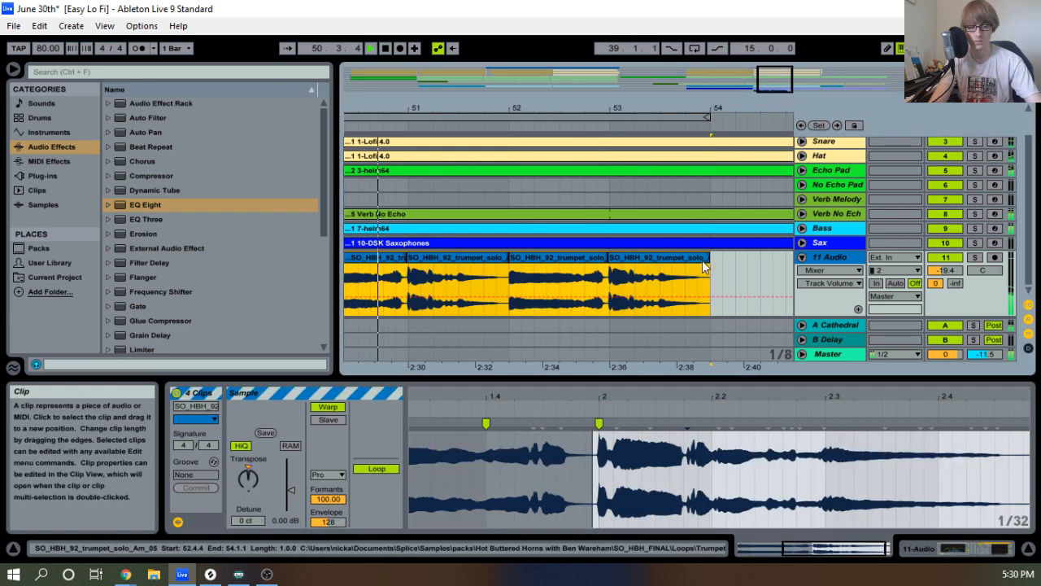
pyautogui.click(712, 277)
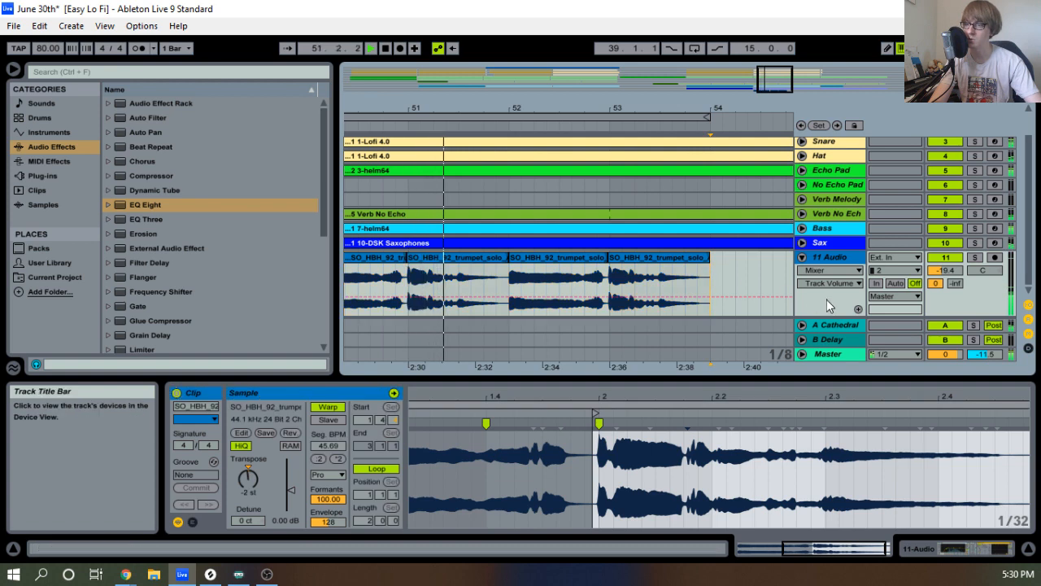
pyautogui.hotkey('ctrl', 'v')
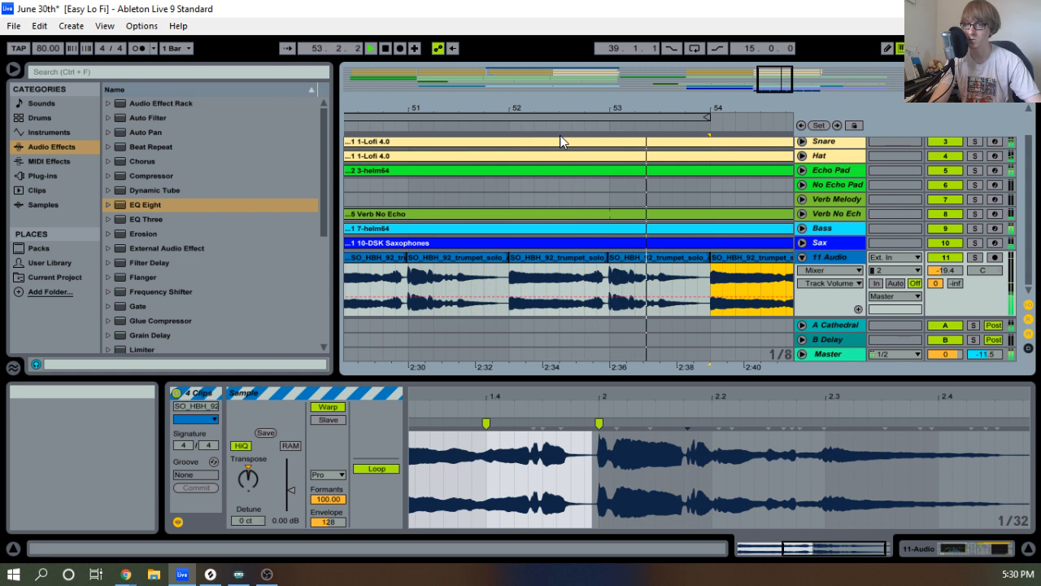
pyautogui.moveTo(662, 109); pyautogui.dragTo(662, 81)
pyautogui.moveTo(560, 110); pyautogui.dragTo(551, 109)
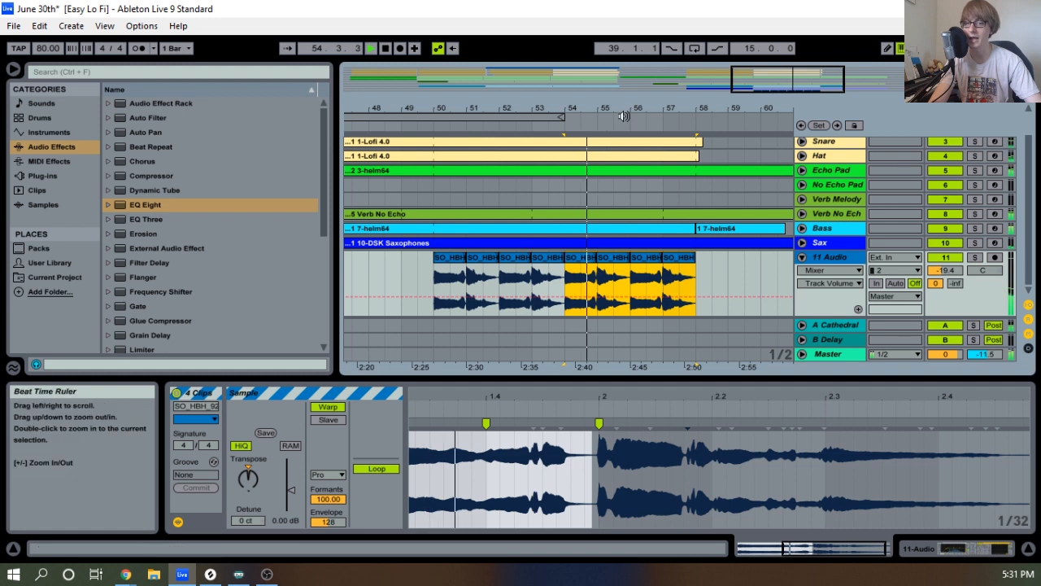
# Rename the 11 Audio track to Trumpet.
pyautogui.click(822, 263)
pyautogui.rightClick(822, 264)
pyautogui.click(857, 292)
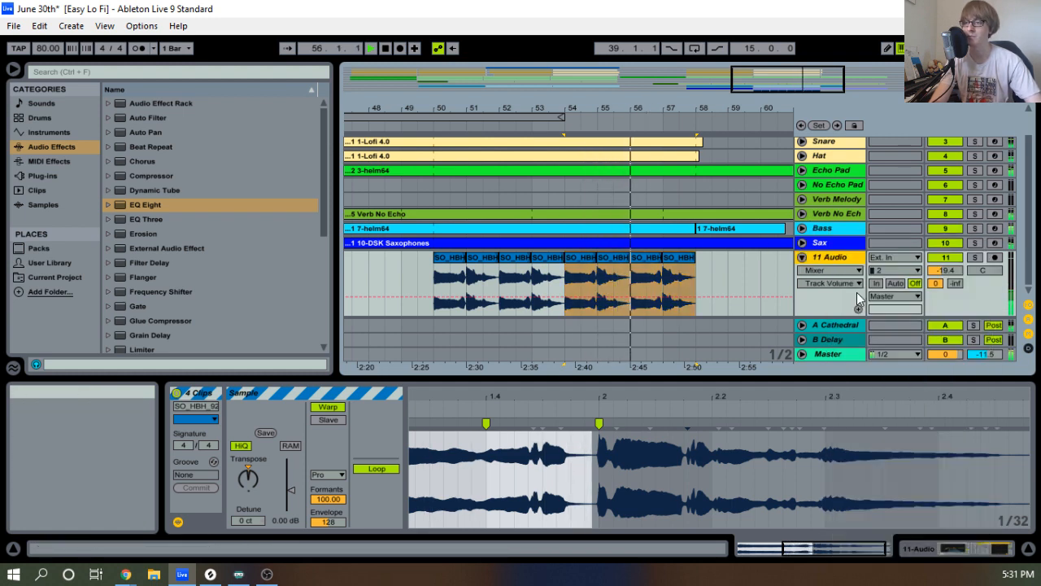
pyautogui.write('Trumpet')
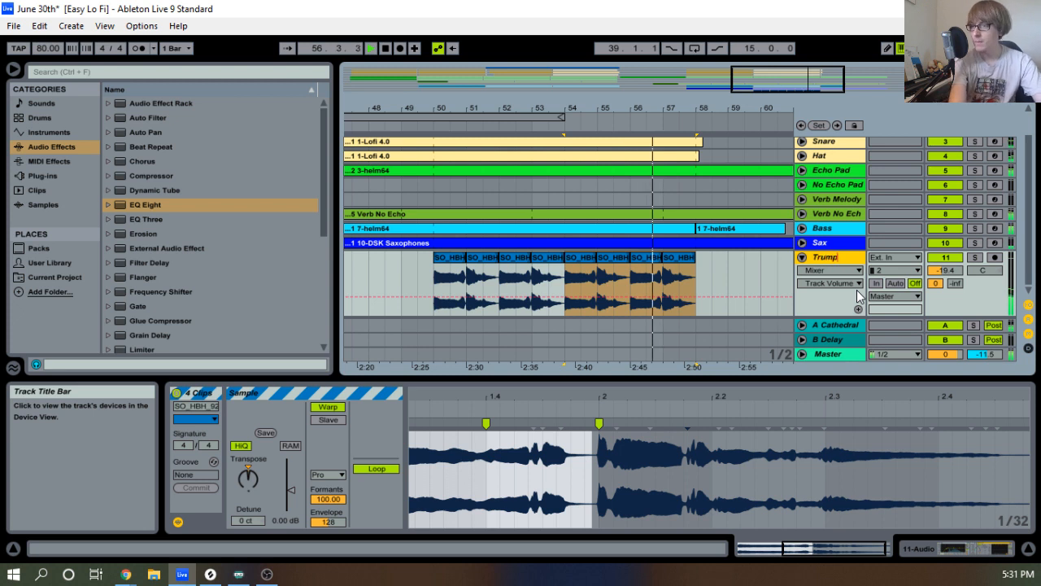
pyautogui.press('Return')
pyautogui.click(729, 268)
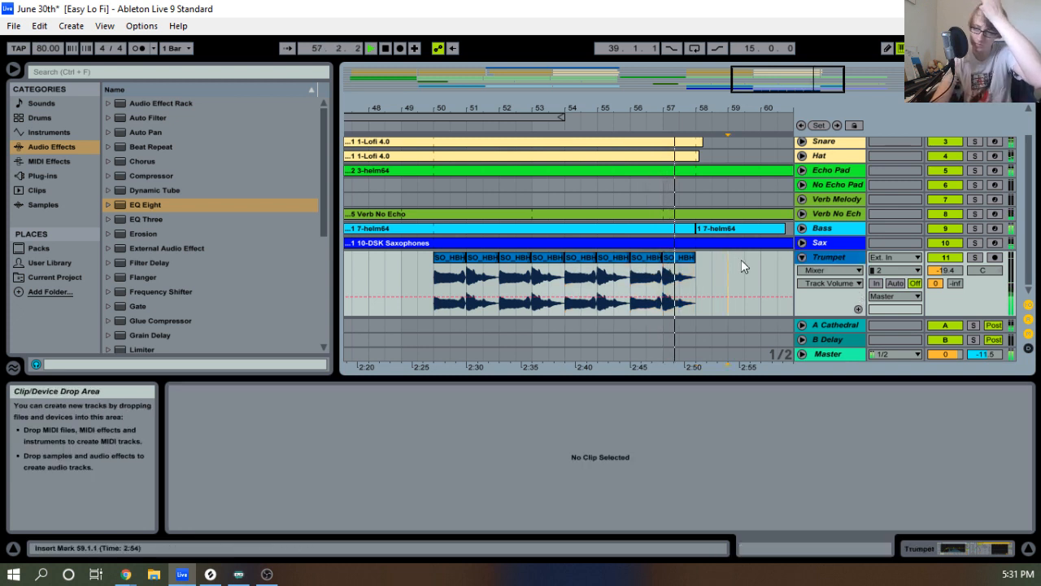
# Play the arrangement from about bar 33 and examine how the sections of all tracks are laid out.
pyautogui.moveTo(721, 106); pyautogui.dragTo(681, 107)
pyautogui.press('space')
pyautogui.click(468, 138)
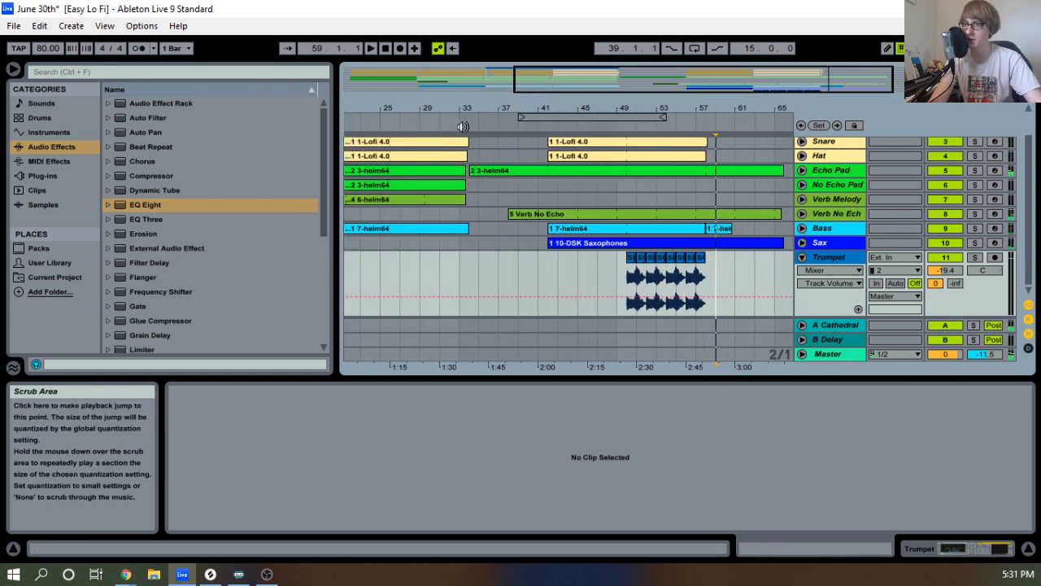
pyautogui.press('space')
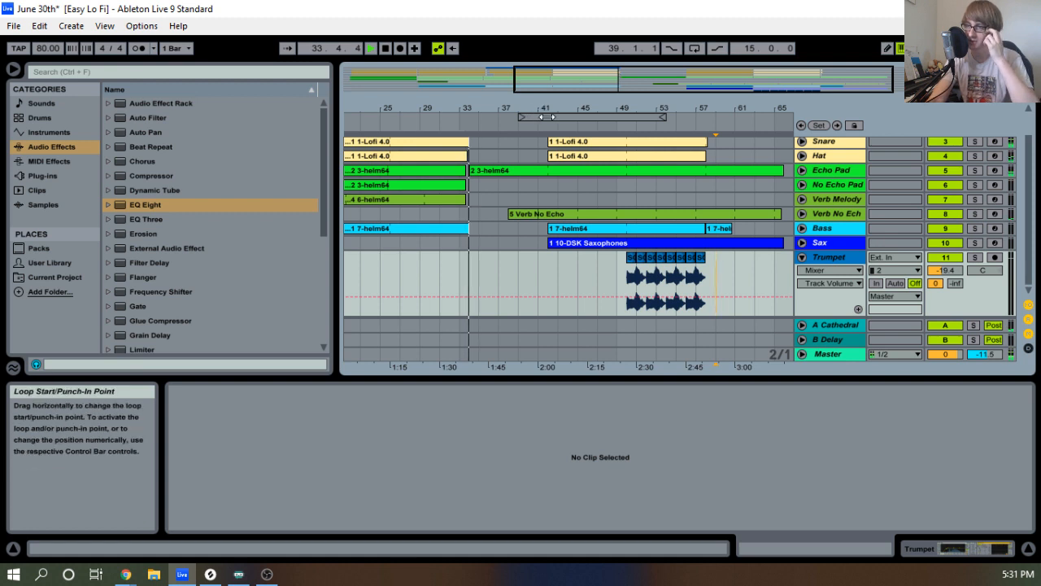
pyautogui.moveTo(574, 108); pyautogui.dragTo(574, 69)
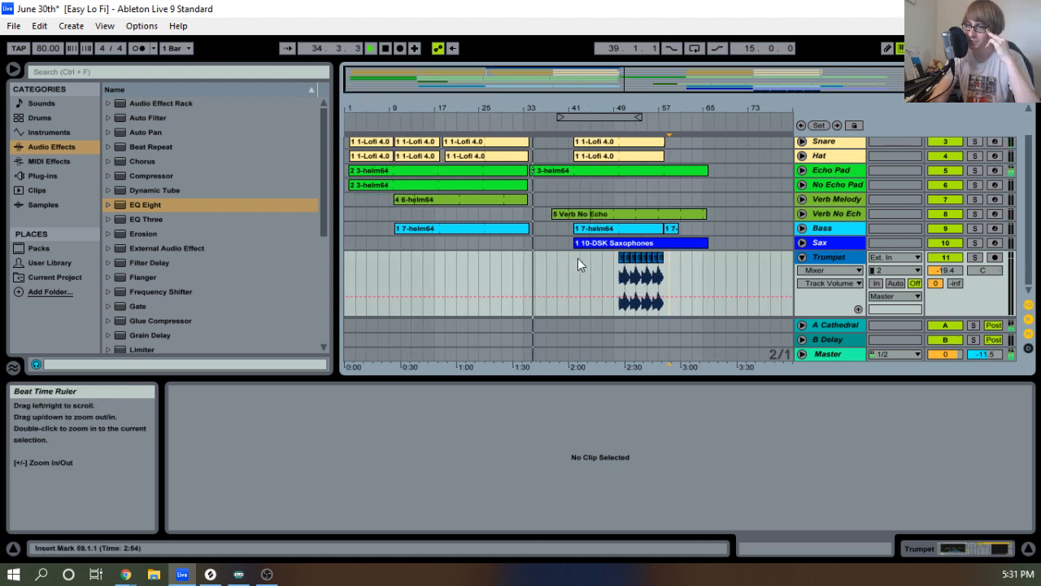
pyautogui.scroll(2, 576, 268)
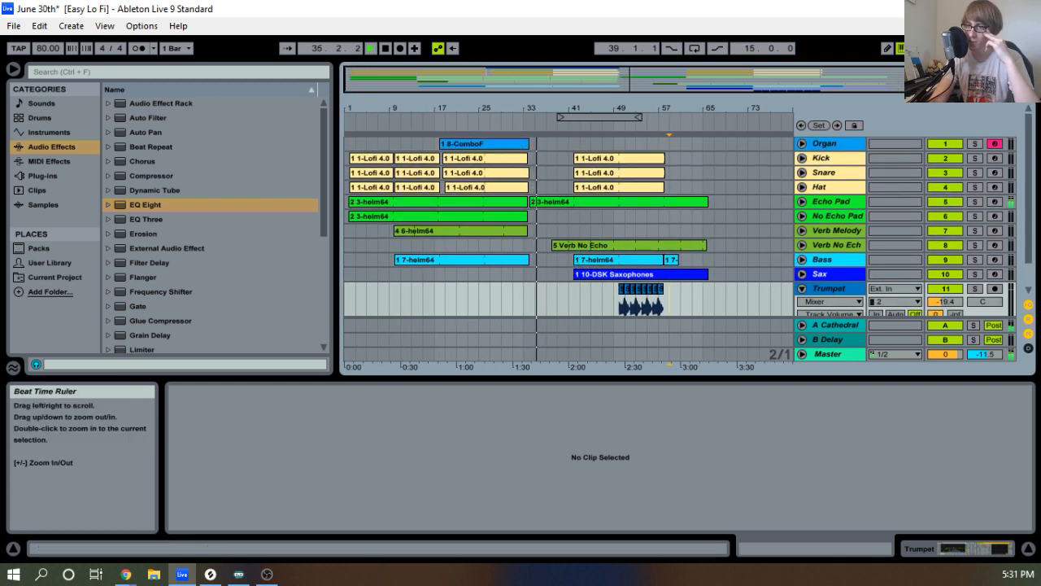
pyautogui.moveTo(494, 108); pyautogui.dragTo(533, 126)
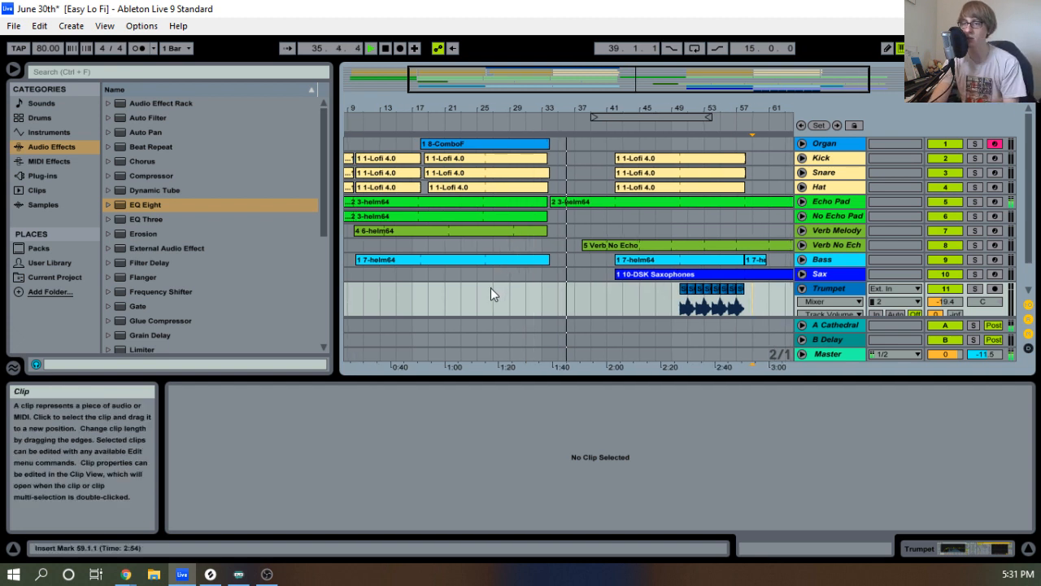
# Highlight about bars 25 to 33 across the Organ to Sax tracks, fold the Trumpet track and play from about bar 23.
pyautogui.moveTo(480, 279); pyautogui.dragTo(548, 143)
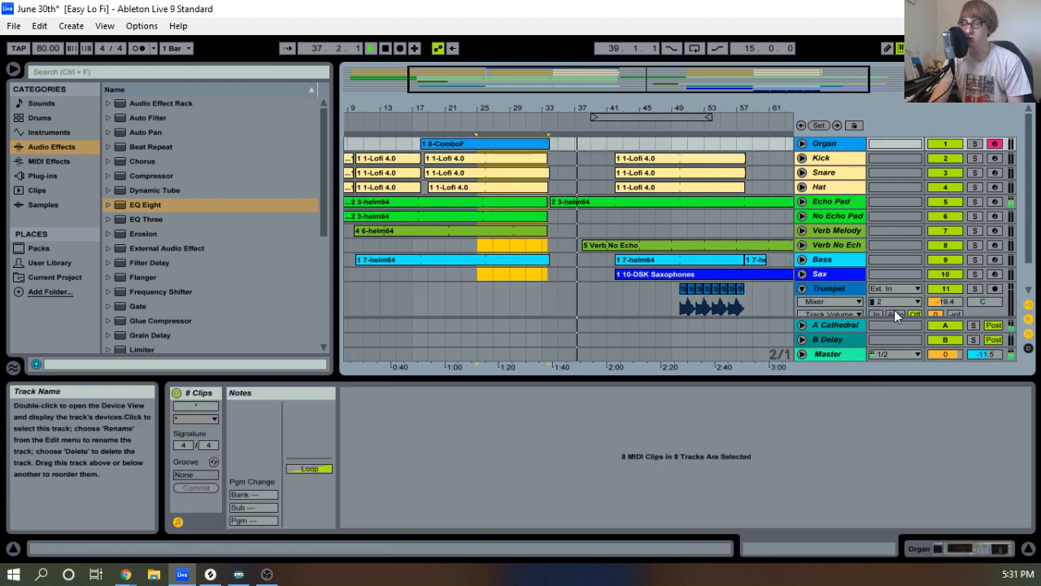
pyautogui.click(803, 289)
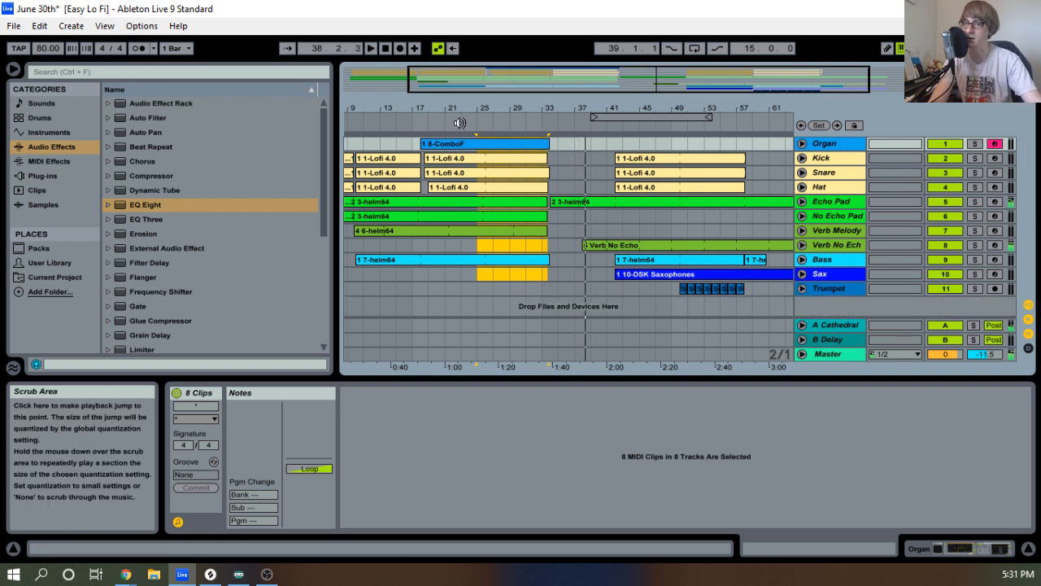
pyautogui.click(460, 122)
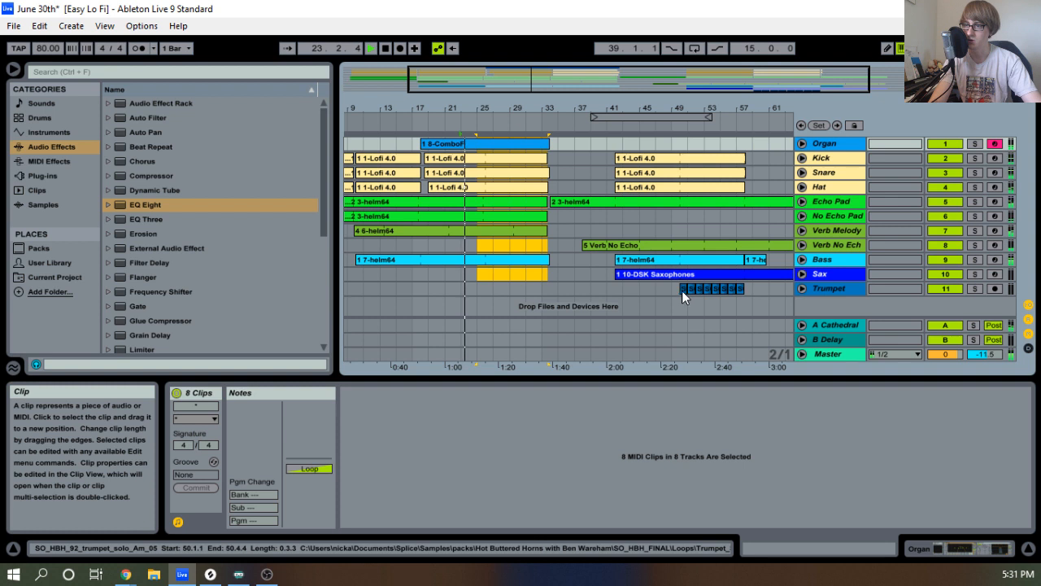
# Try a copy of the first two trumpet clips at bar 26 and play it with the earlier section.
pyautogui.moveTo(681, 290); pyautogui.dragTo(693, 287)
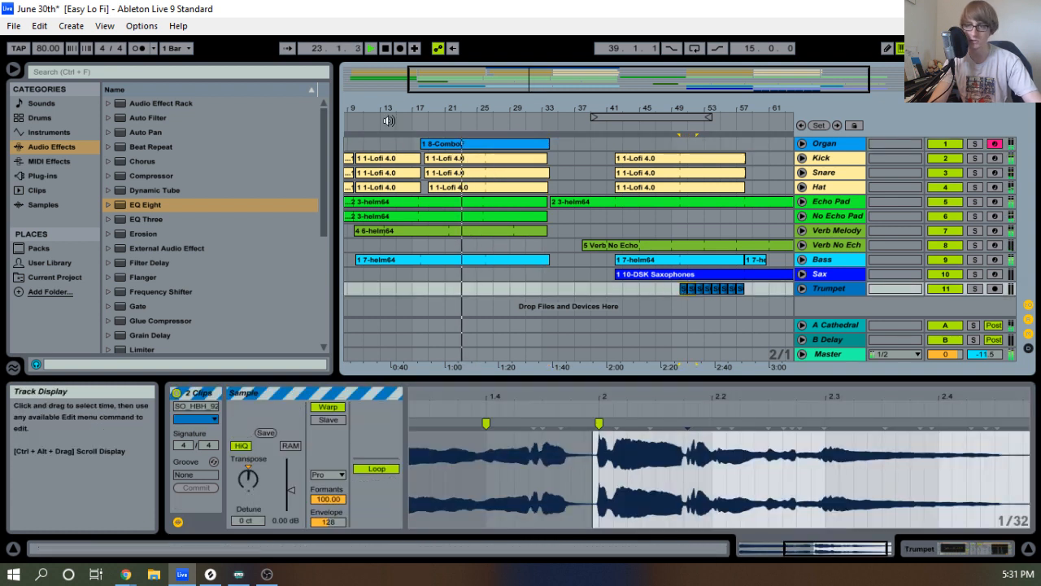
pyautogui.moveTo(492, 106); pyautogui.dragTo(509, 305)
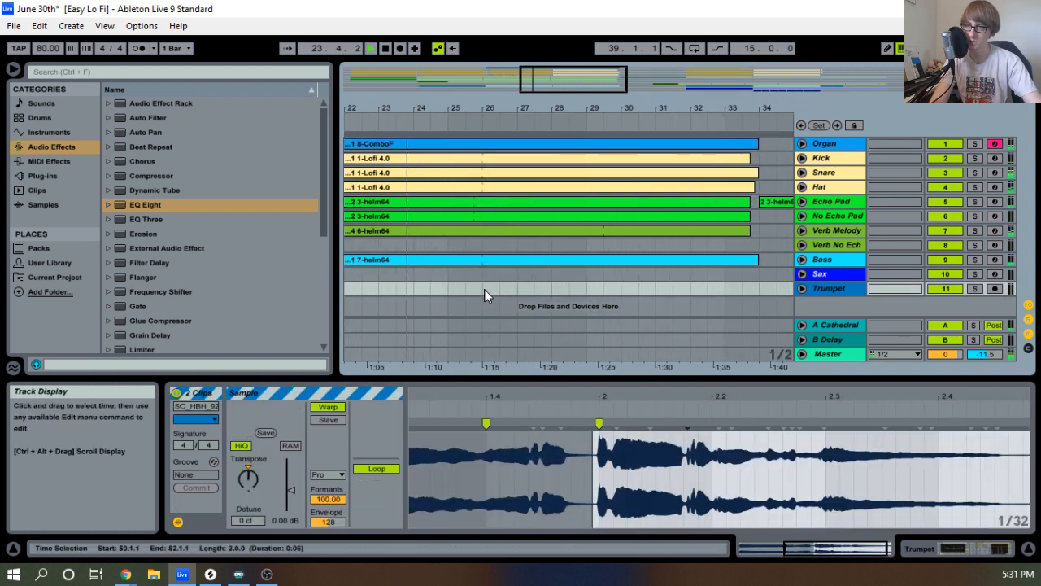
pyautogui.click(484, 289)
pyautogui.hotkey('ctrl', 'v')
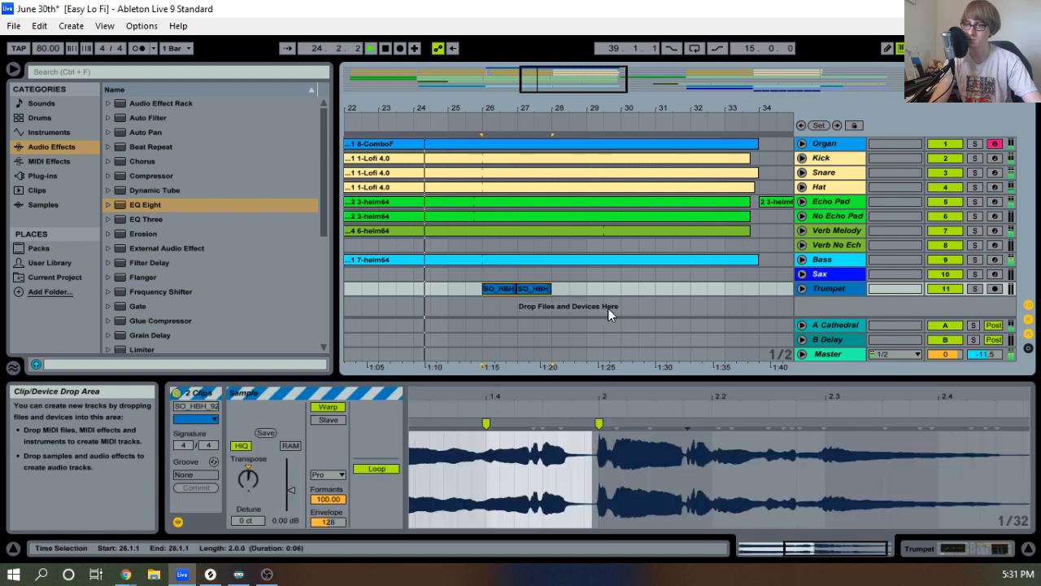
pyautogui.click(802, 288)
pyautogui.moveTo(503, 104); pyautogui.dragTo(517, 178)
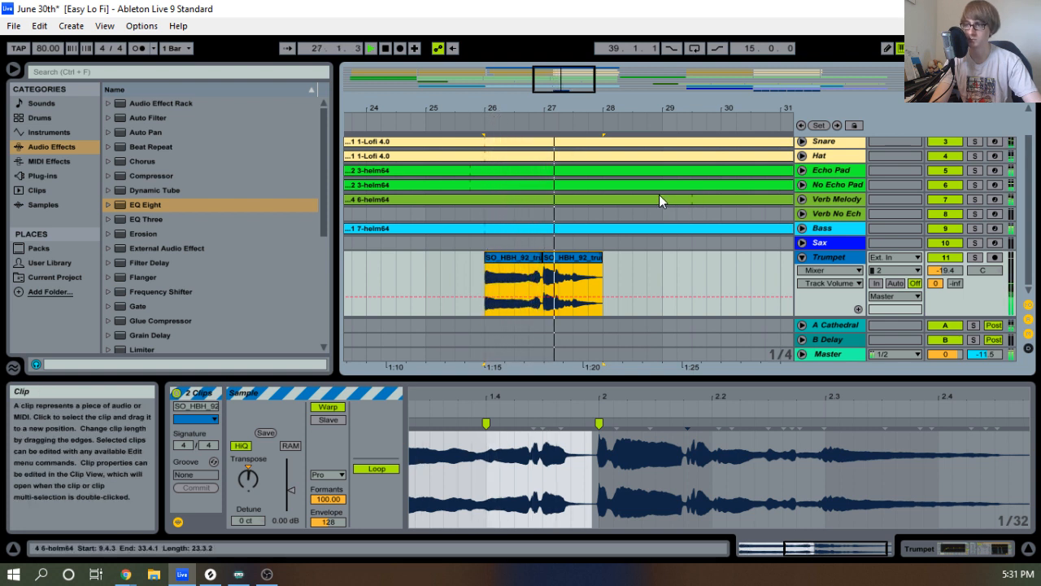
# Stop playback and delete the copied trumpet clips around bar 26.
pyautogui.moveTo(662, 107); pyautogui.dragTo(704, 67)
pyautogui.press('space')
pyautogui.moveTo(480, 270); pyautogui.dragTo(571, 273)
pyautogui.press('Delete')
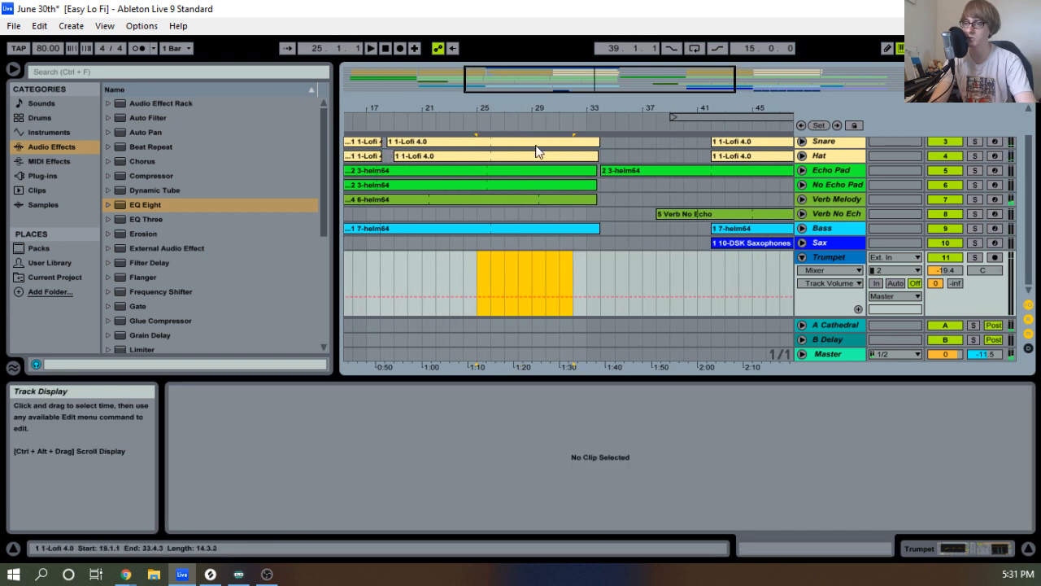
# Play the arrangement from bar 18 and fold the Trumpet track.
pyautogui.scroll(2, 538, 163)
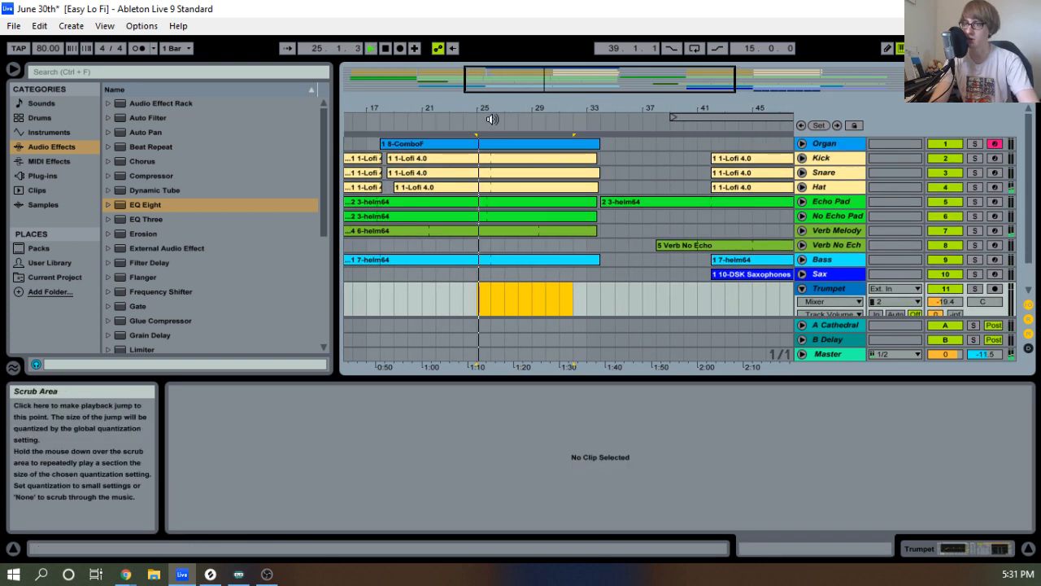
pyautogui.click(380, 120)
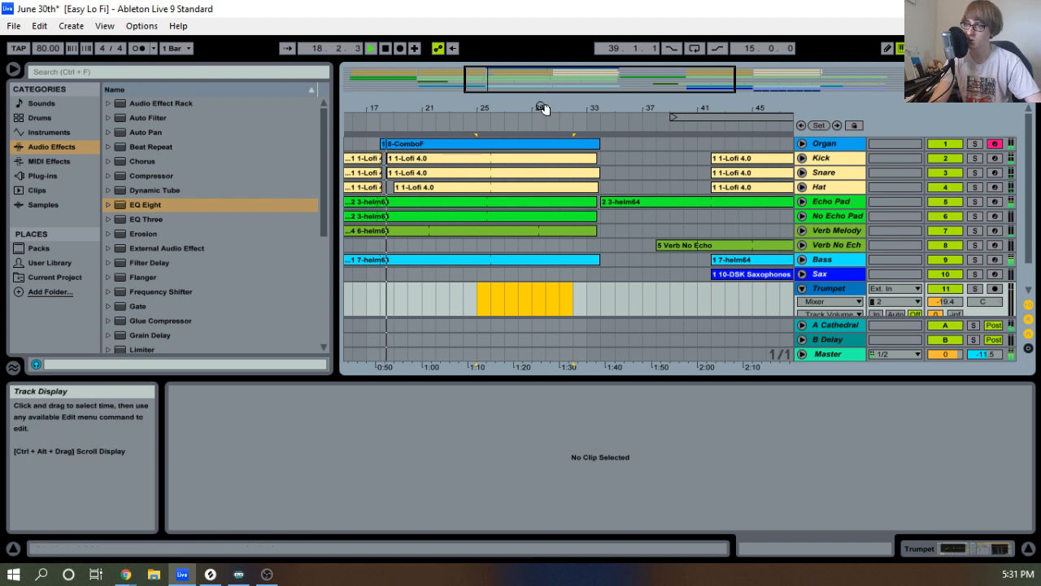
pyautogui.moveTo(428, 107); pyautogui.dragTo(466, 112)
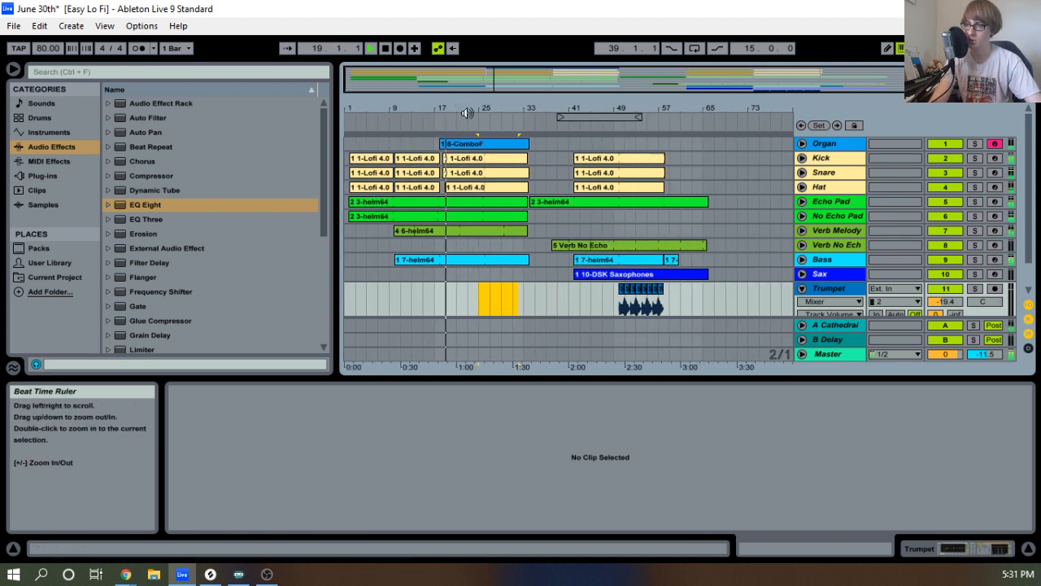
pyautogui.click(801, 288)
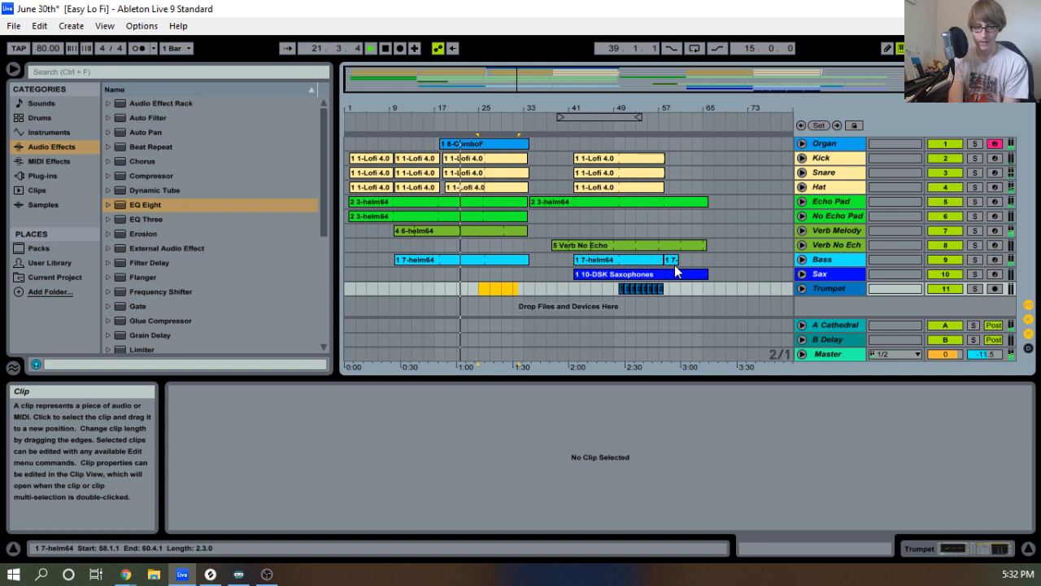
# Stop playback with the song position returned to 1.1.1 and save the Live Set.
pyautogui.doubleClick(384, 47)
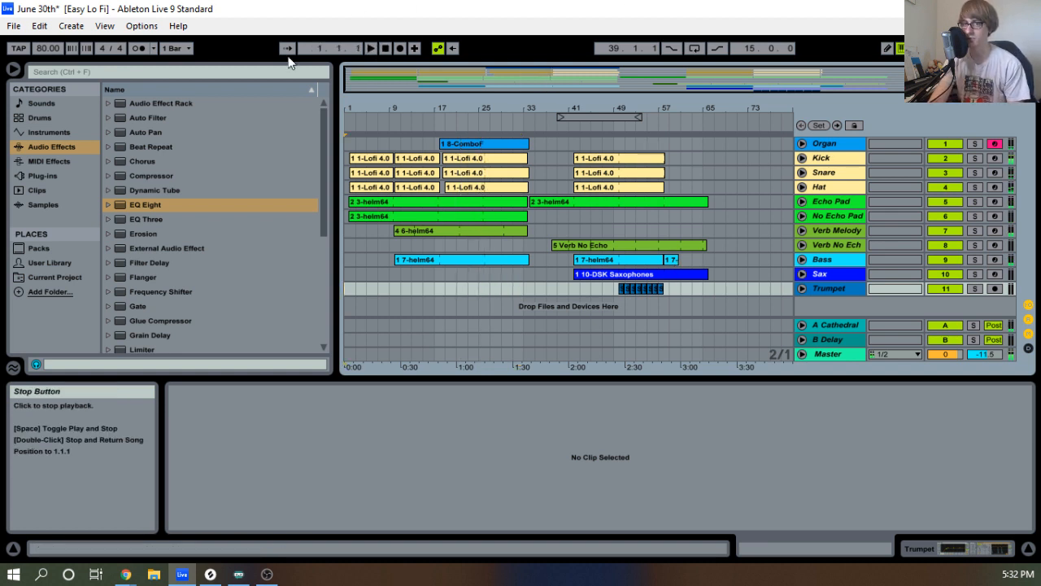
pyautogui.click(20, 27)
pyautogui.click(45, 161)
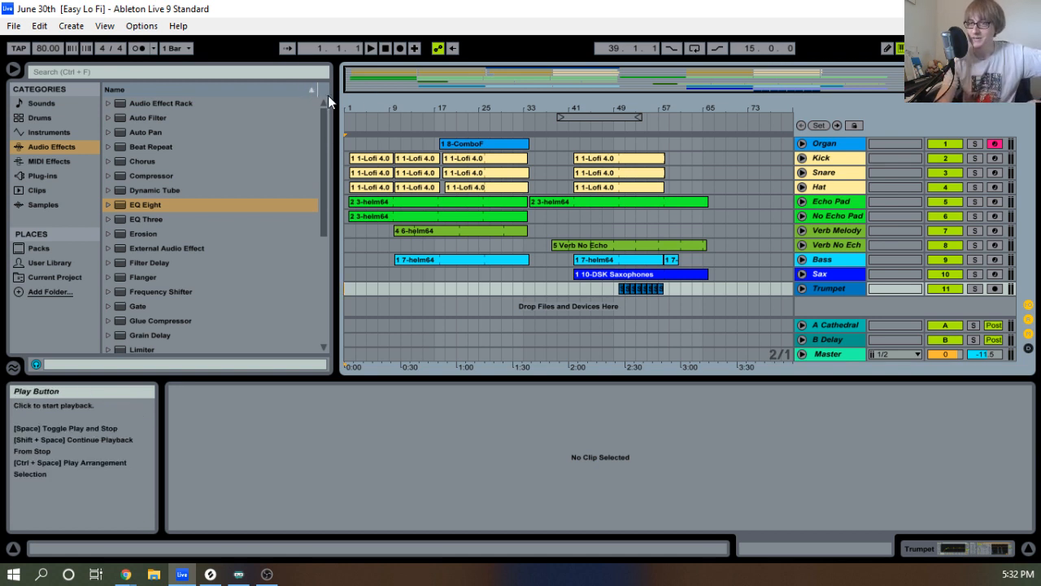
# Play the whole arrangement from the beginning to past the last clips, following its sections, and stop playback.
pyautogui.click(374, 52)
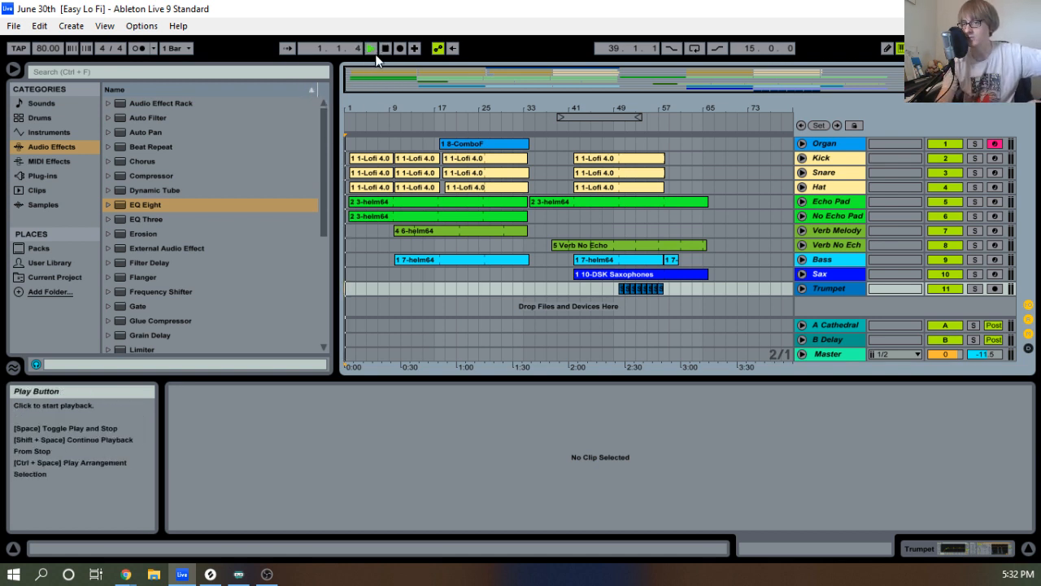
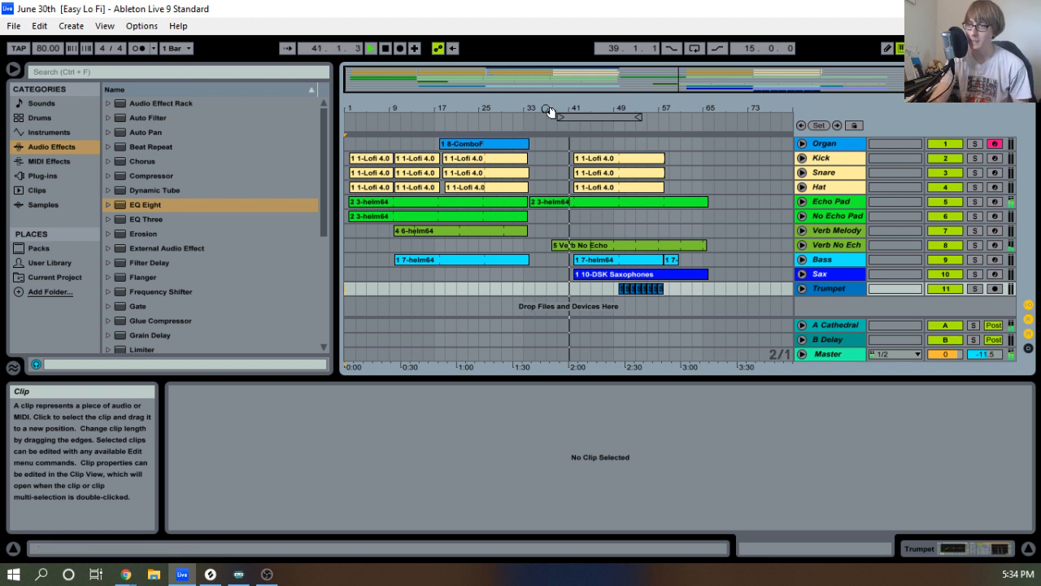
pyautogui.moveTo(607, 96)
pyautogui.mouseDown()
pyautogui.moveTo(619, 104)
pyautogui.moveTo(590, 105)
pyautogui.mouseUp()
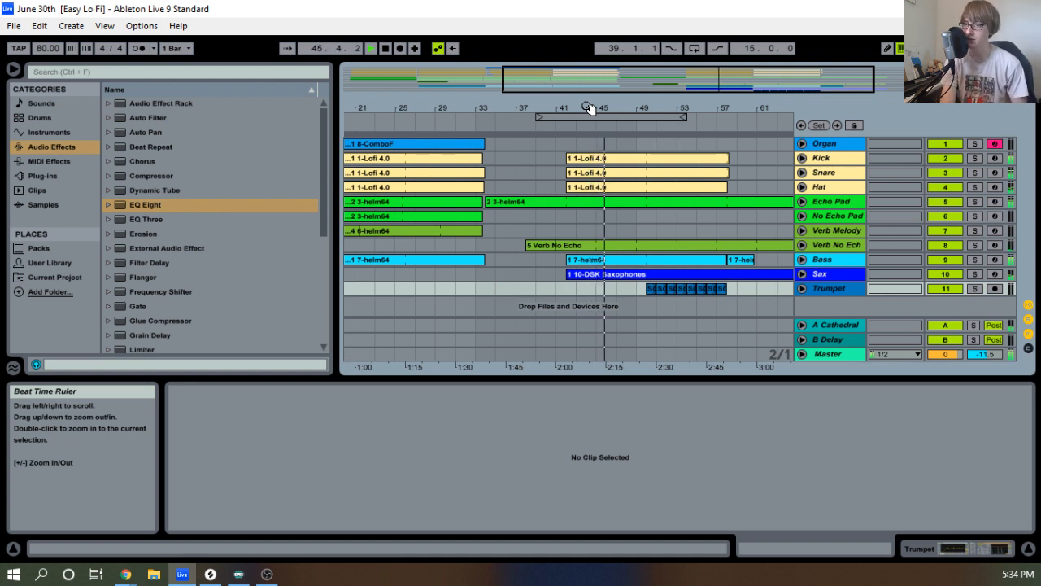
pyautogui.moveTo(589, 108); pyautogui.dragTo(591, 115)
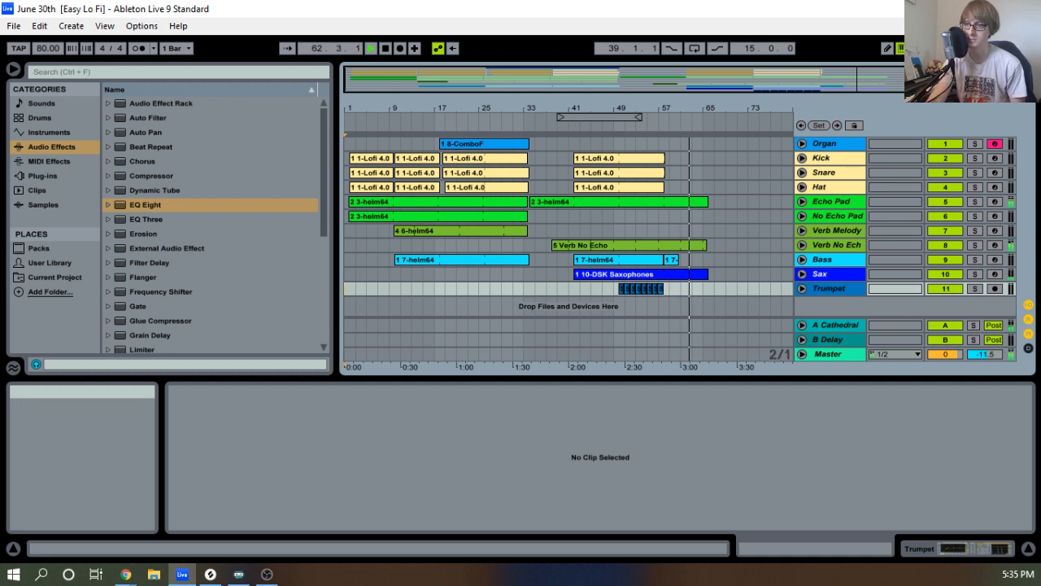
pyautogui.moveTo(694, 109)
pyautogui.mouseDown()
pyautogui.moveTo(693, 159)
pyautogui.moveTo(688, 109)
pyautogui.mouseUp()
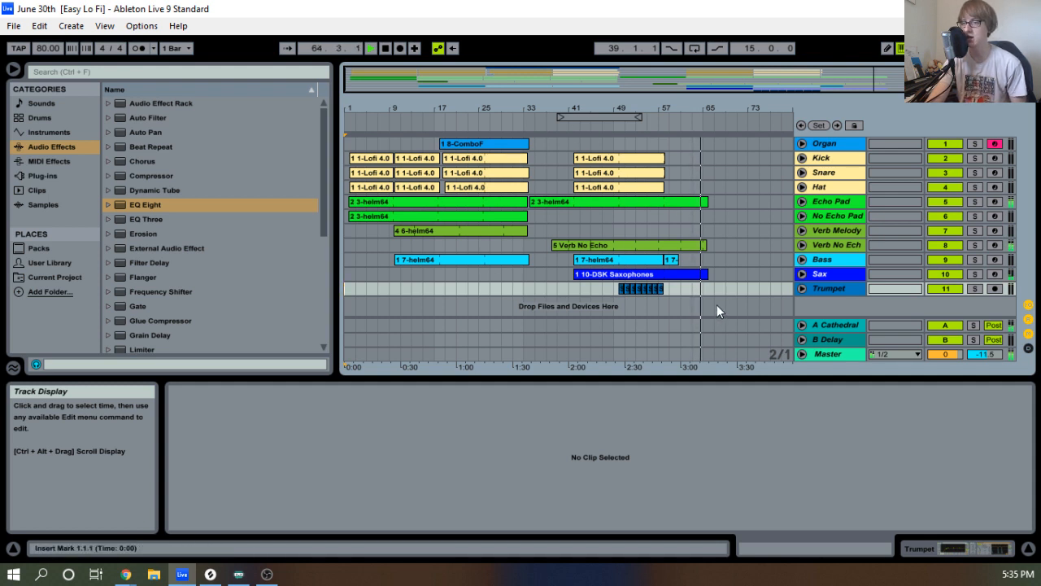
pyautogui.moveTo(636, 108); pyautogui.dragTo(629, 134)
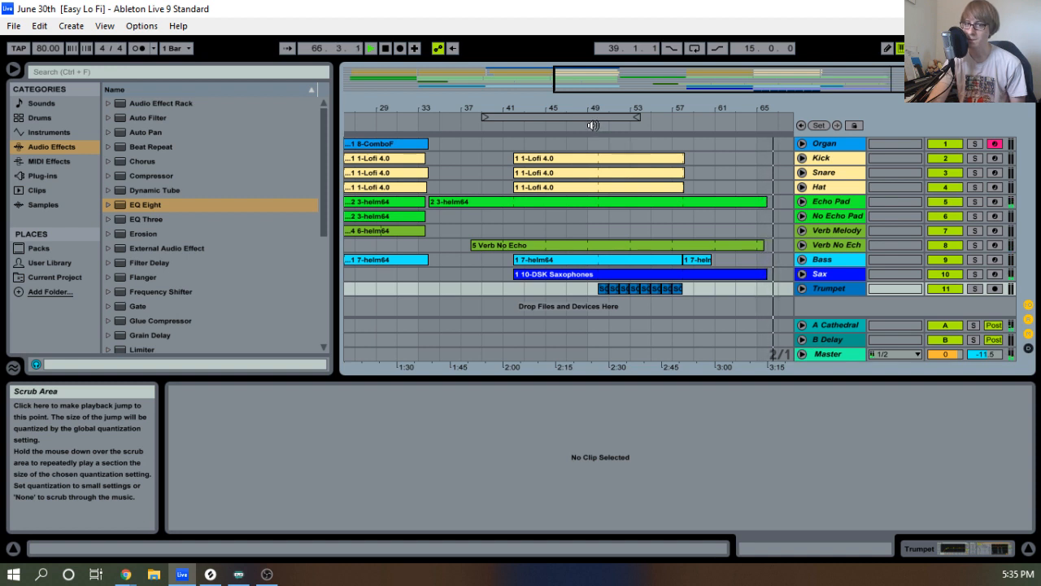
pyautogui.click(387, 50)
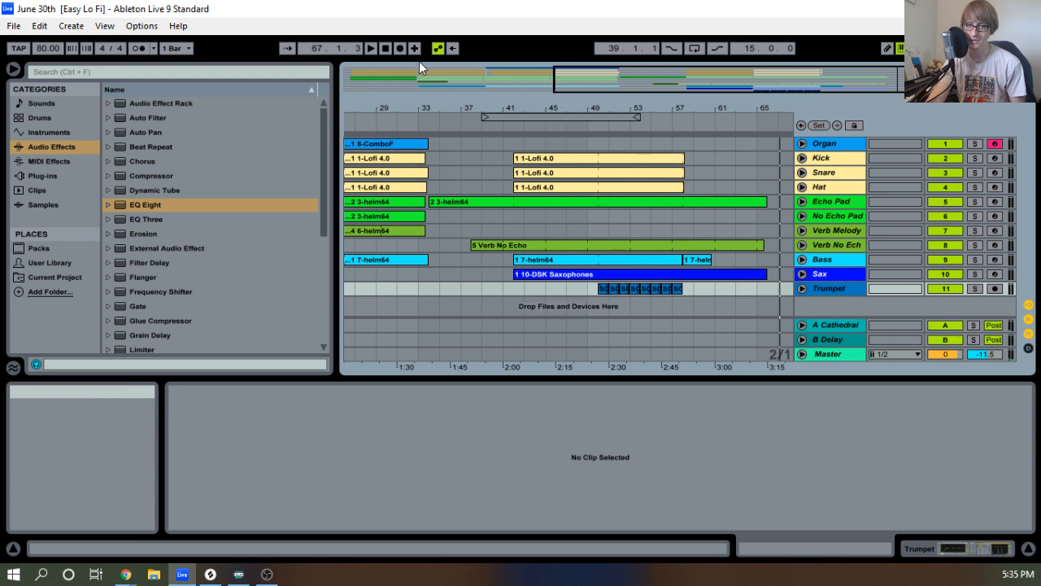
# Play the second half from about bar 38, highlight the range around the trumpet clips and stop playback.
pyautogui.click(474, 126)
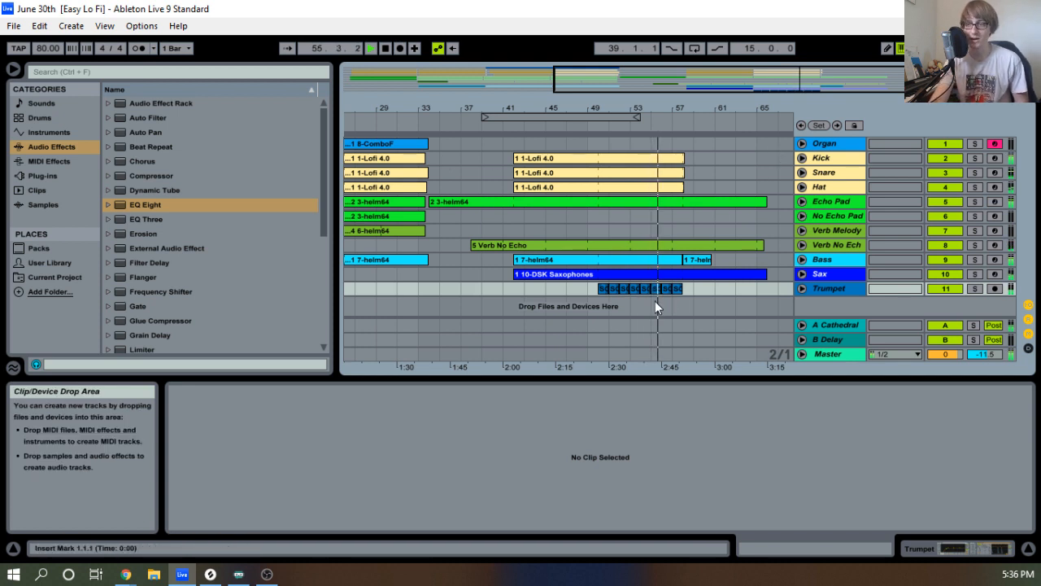
pyautogui.moveTo(588, 289); pyautogui.dragTo(720, 291)
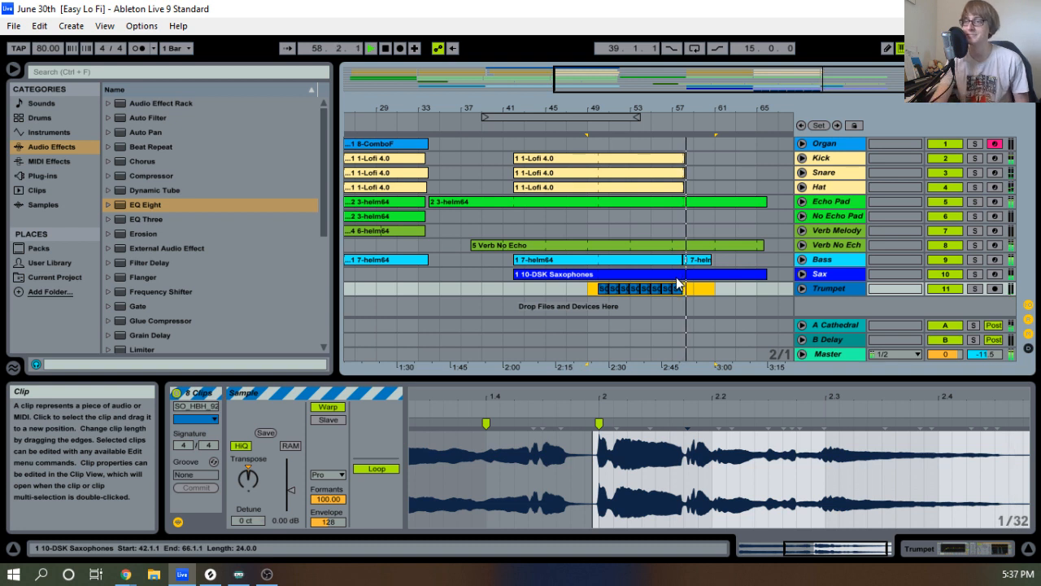
pyautogui.click(385, 48)
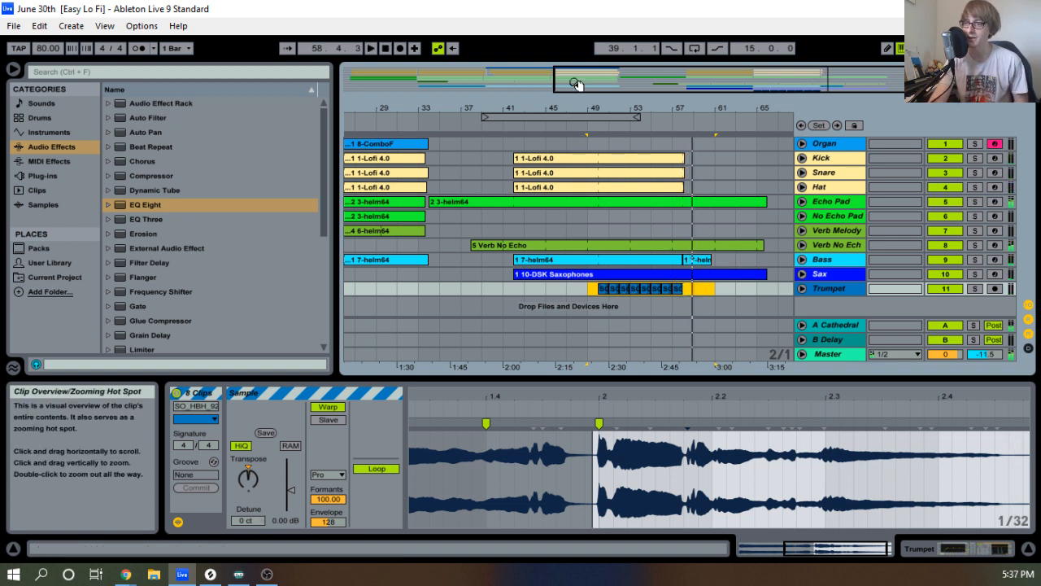
# Unfold the Trumpet track and highlight bars 41 to 61 on it.
pyautogui.moveTo(554, 108); pyautogui.dragTo(747, 108)
pyautogui.moveTo(627, 108); pyautogui.dragTo(432, 94)
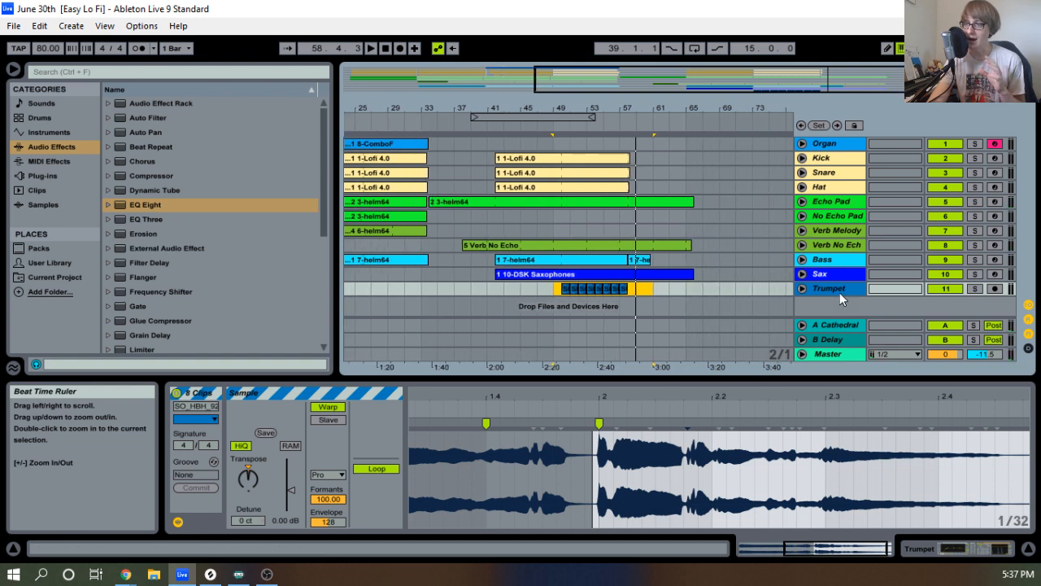
pyautogui.click(802, 289)
pyautogui.moveTo(562, 277); pyautogui.dragTo(657, 275)
pyautogui.moveTo(499, 262); pyautogui.dragTo(514, 261)
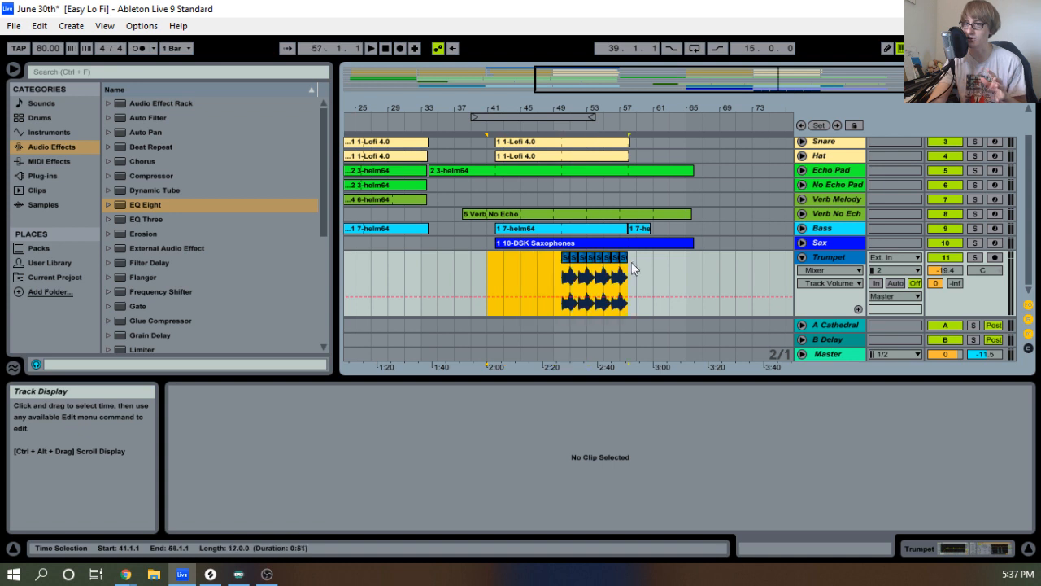
pyautogui.click(673, 242)
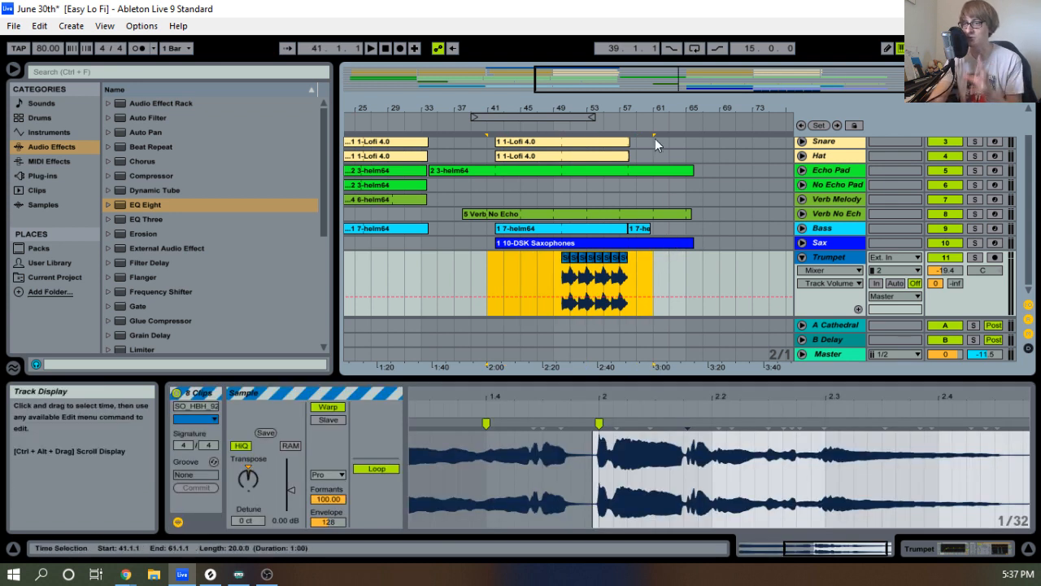
# Look over the layout between the first and second halves and save the Live Set again.
pyautogui.moveTo(592, 110); pyautogui.dragTo(642, 130)
pyautogui.moveTo(487, 109); pyautogui.dragTo(502, 111)
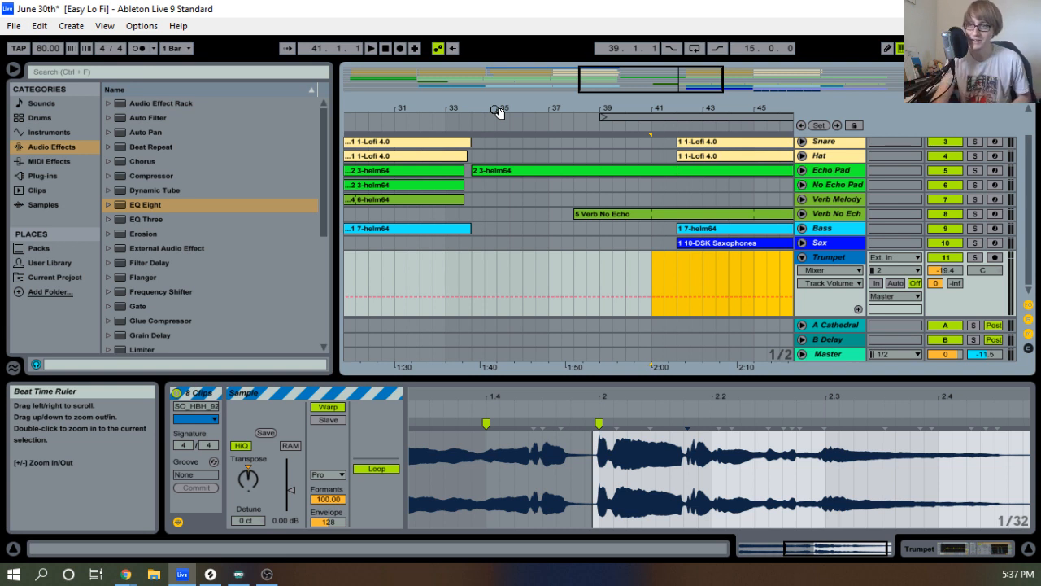
pyautogui.moveTo(496, 111); pyautogui.dragTo(542, 37)
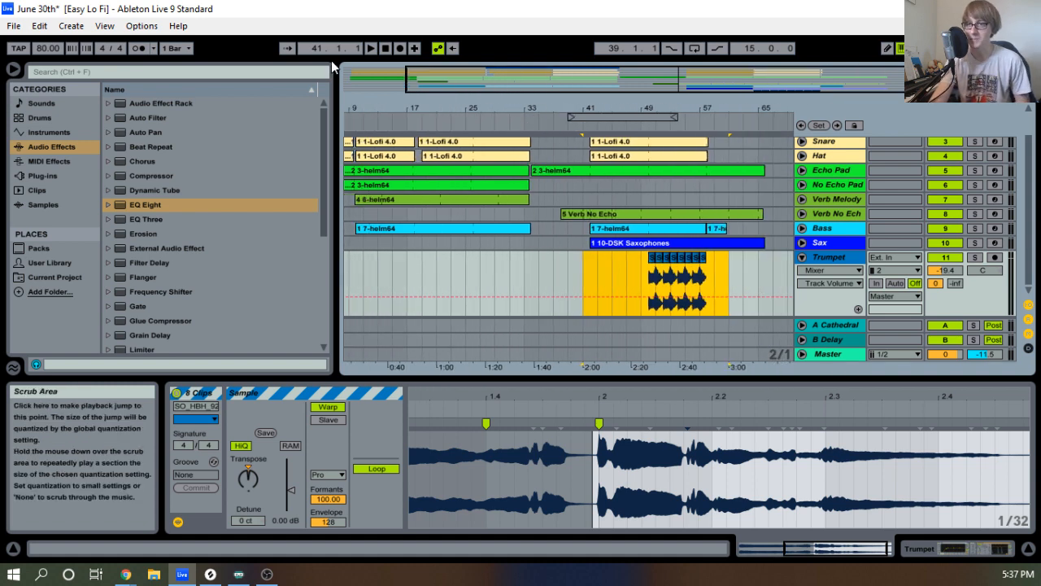
pyautogui.click(17, 26)
pyautogui.click(67, 161)
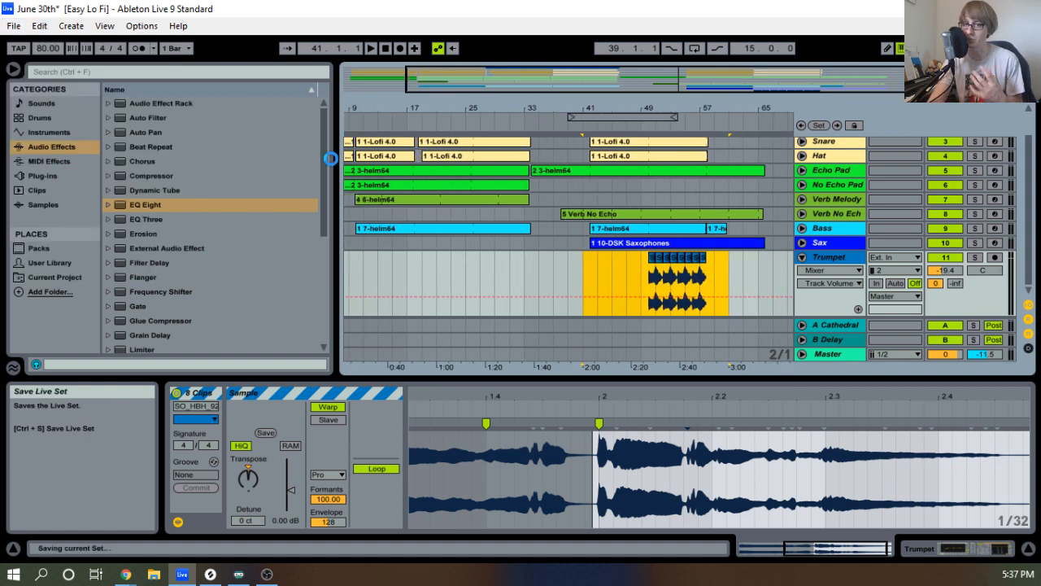
# Play briefly from bar 18 and restart playback from the beginning of the song.
pyautogui.moveTo(505, 106); pyautogui.dragTo(557, 107)
pyautogui.scroll(2, 523, 158)
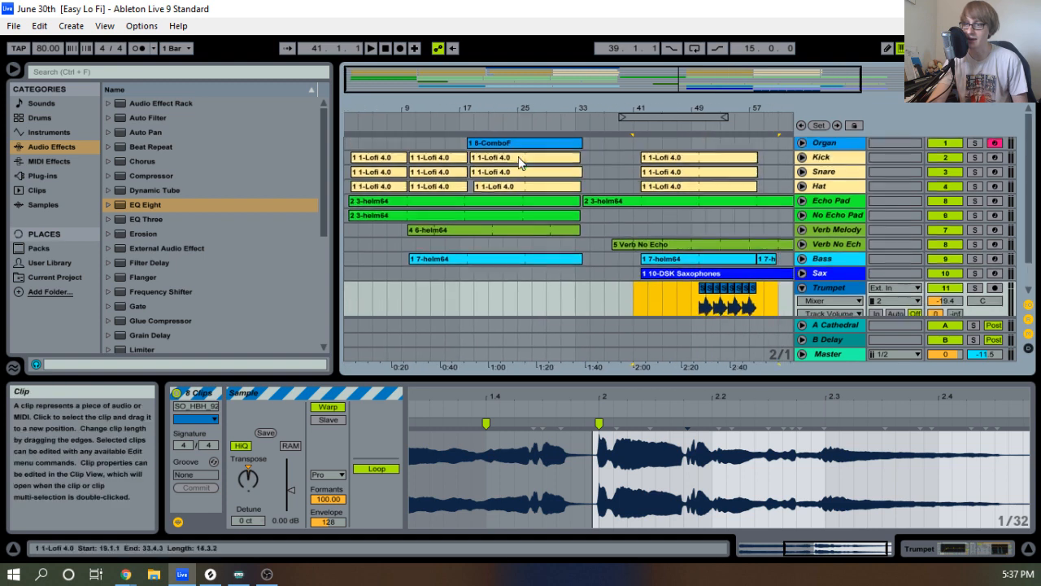
pyautogui.click(468, 122)
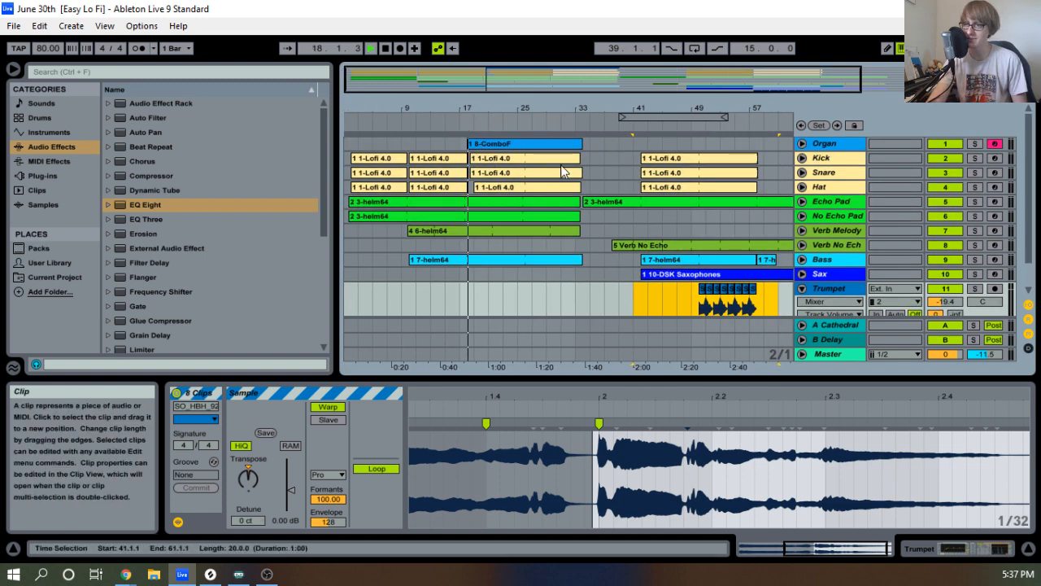
pyautogui.doubleClick(382, 50)
pyautogui.click(371, 50)
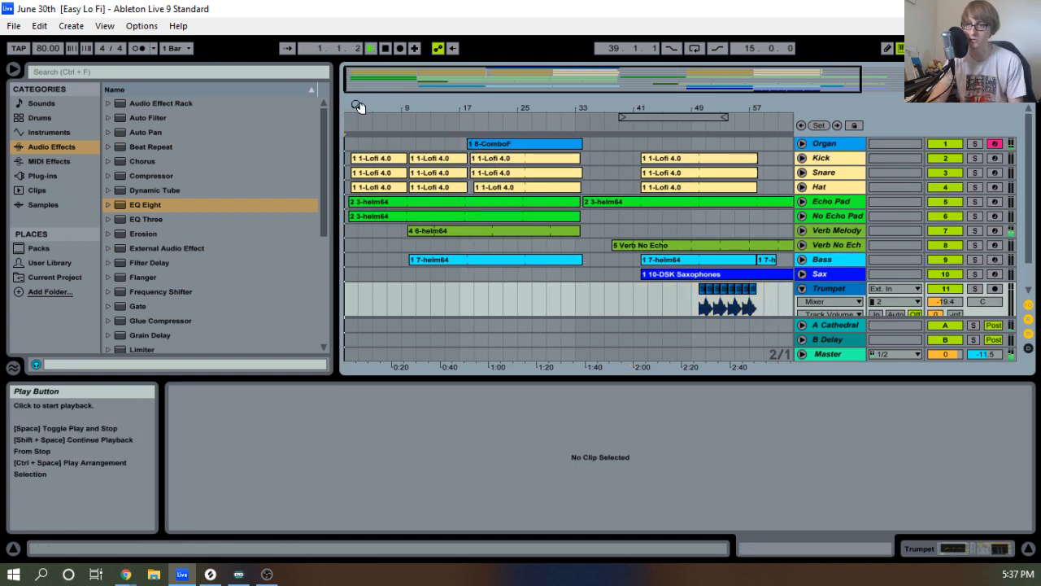
# Highlight bars 25 to 34 across the Organ to Trumpet tracks while the song plays.
pyautogui.moveTo(359, 106)
pyautogui.mouseDown()
pyautogui.moveTo(350, 122)
pyautogui.moveTo(348, 104)
pyautogui.mouseUp()
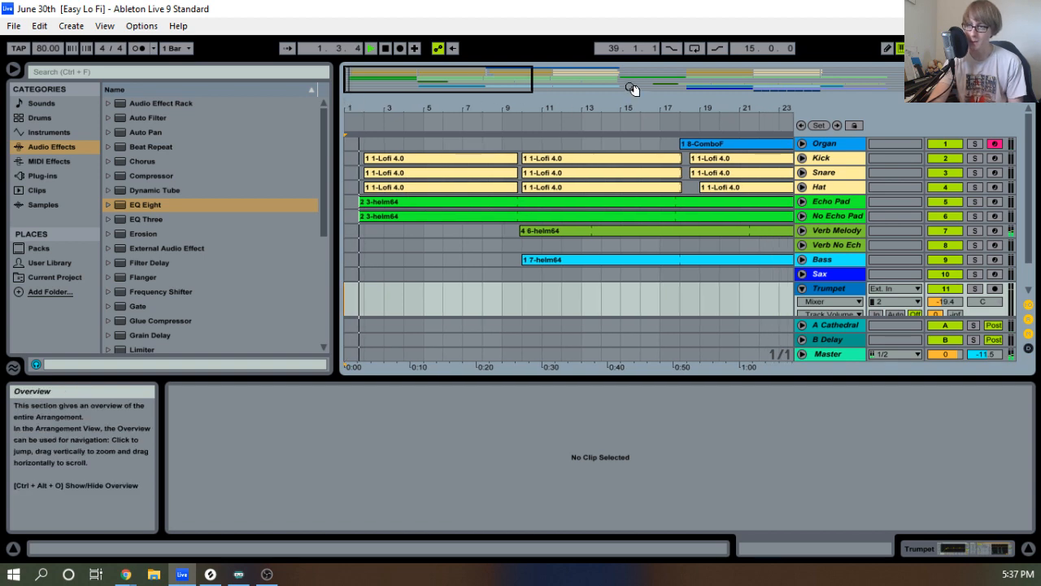
pyautogui.moveTo(626, 106); pyautogui.dragTo(424, 93)
pyautogui.moveTo(482, 276); pyautogui.dragTo(531, 90)
pyautogui.scroll(2, 515, 181)
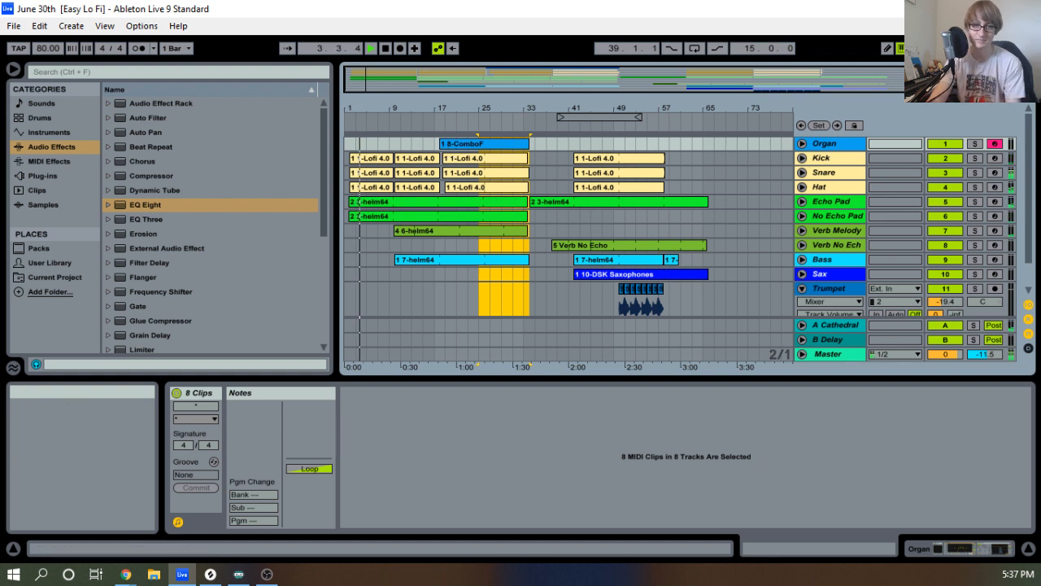
# Highlight the first half of the song, from bar 1 to 33.4, across all tracks during playback.
pyautogui.moveTo(488, 106); pyautogui.dragTo(537, 106)
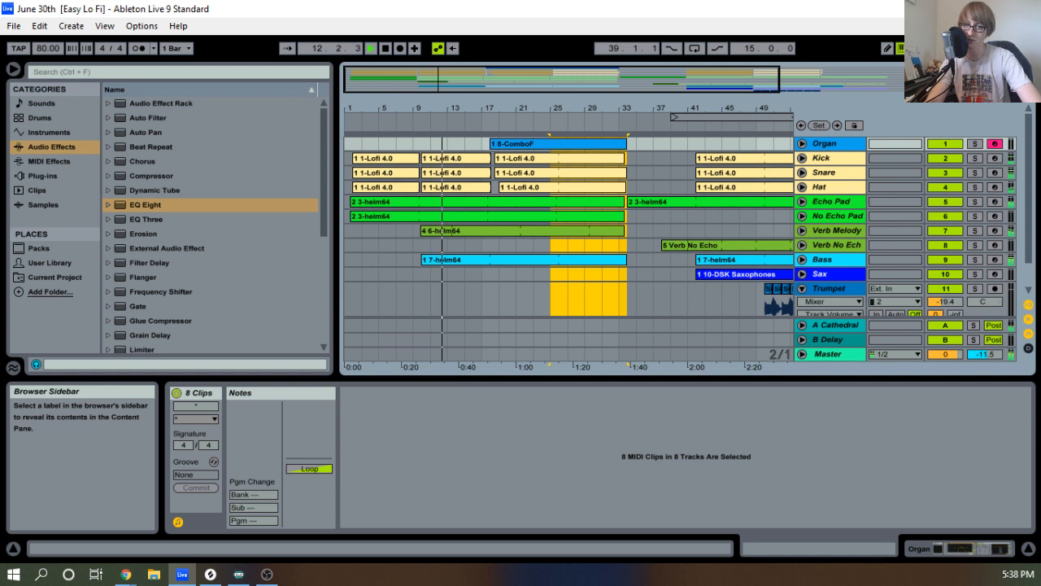
pyautogui.moveTo(617, 108); pyautogui.dragTo(618, 90)
pyautogui.moveTo(550, 109)
pyautogui.mouseDown()
pyautogui.moveTo(539, 104)
pyautogui.moveTo(560, 113)
pyautogui.mouseUp()
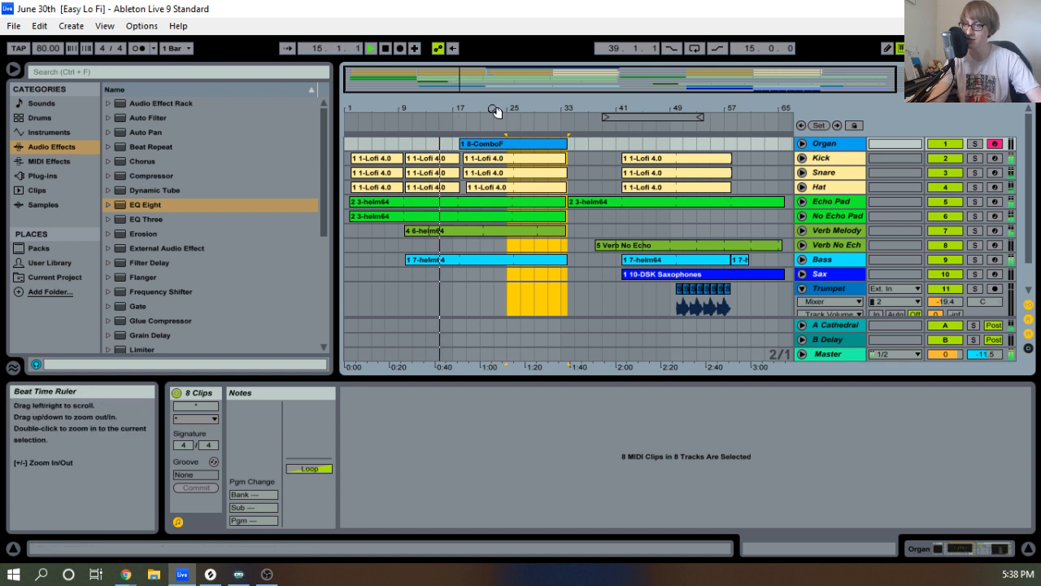
pyautogui.moveTo(493, 109); pyautogui.dragTo(606, 109)
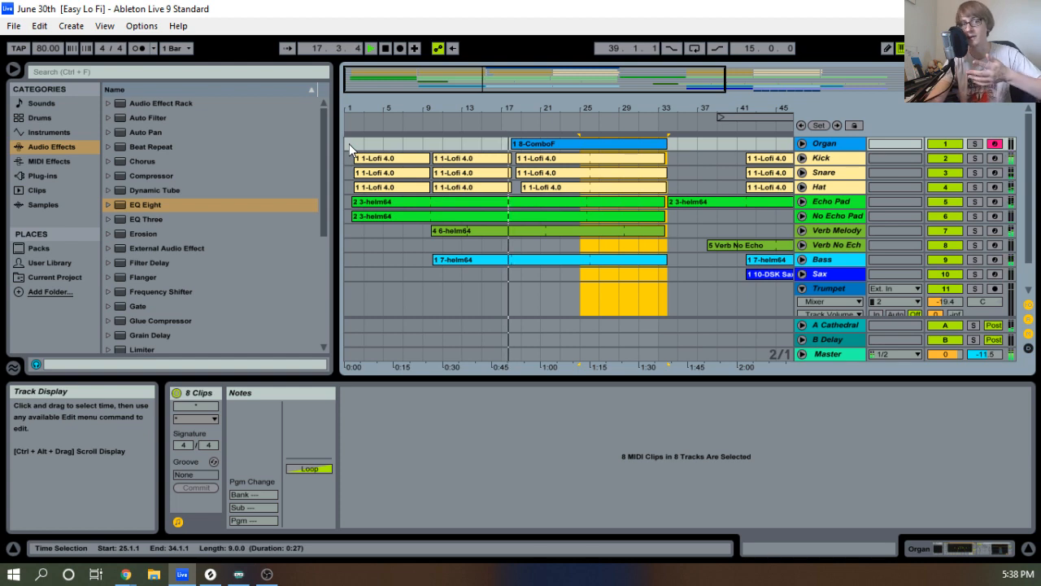
pyautogui.moveTo(352, 149); pyautogui.dragTo(663, 389)
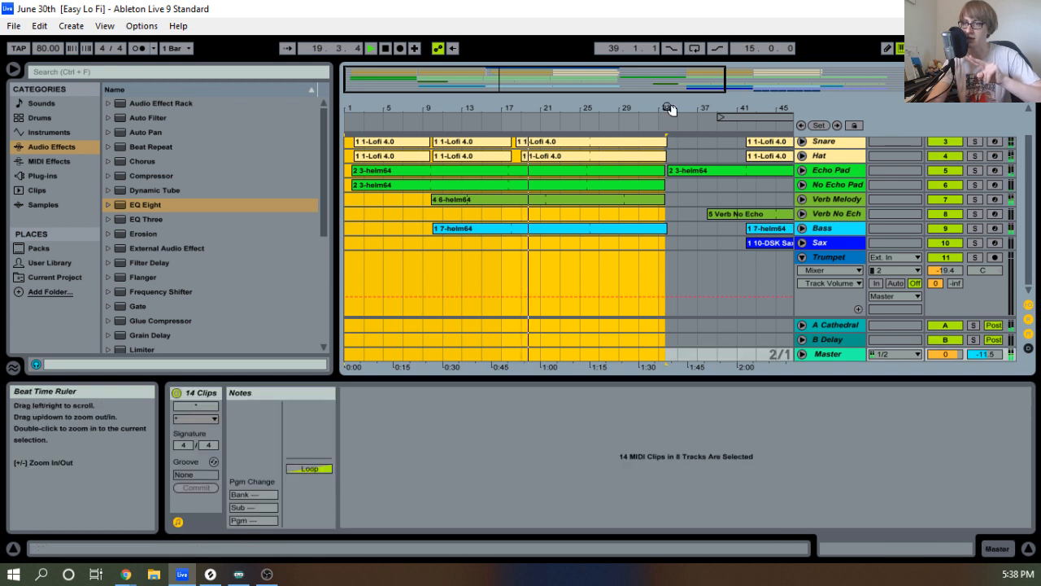
# Examine the clip endings around bar 34 and highlight about bars 33 to 67 across the Organ to Trumpet tracks.
pyautogui.moveTo(668, 109); pyautogui.dragTo(564, 213)
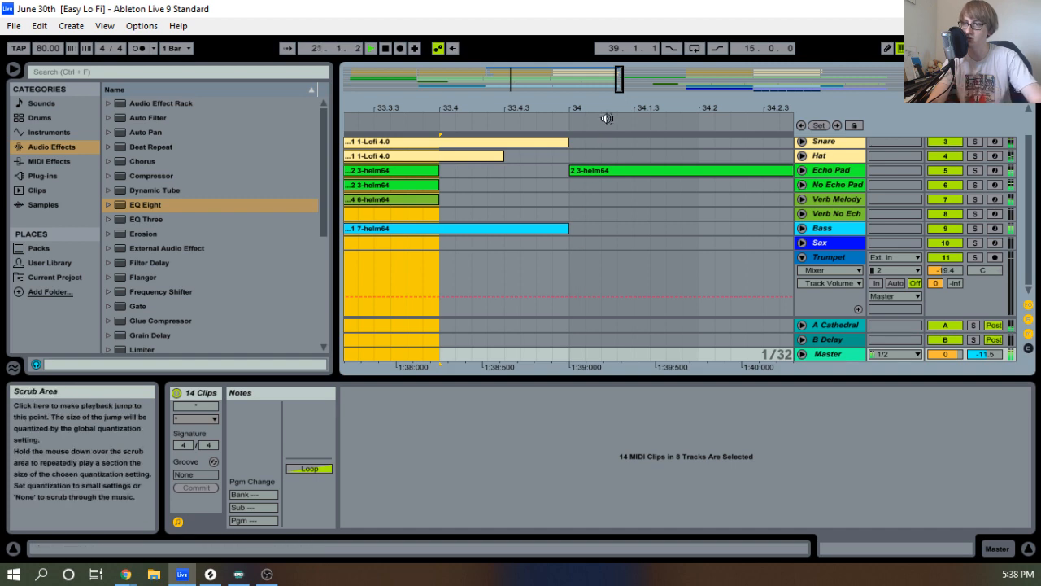
pyautogui.moveTo(610, 109); pyautogui.dragTo(531, 40)
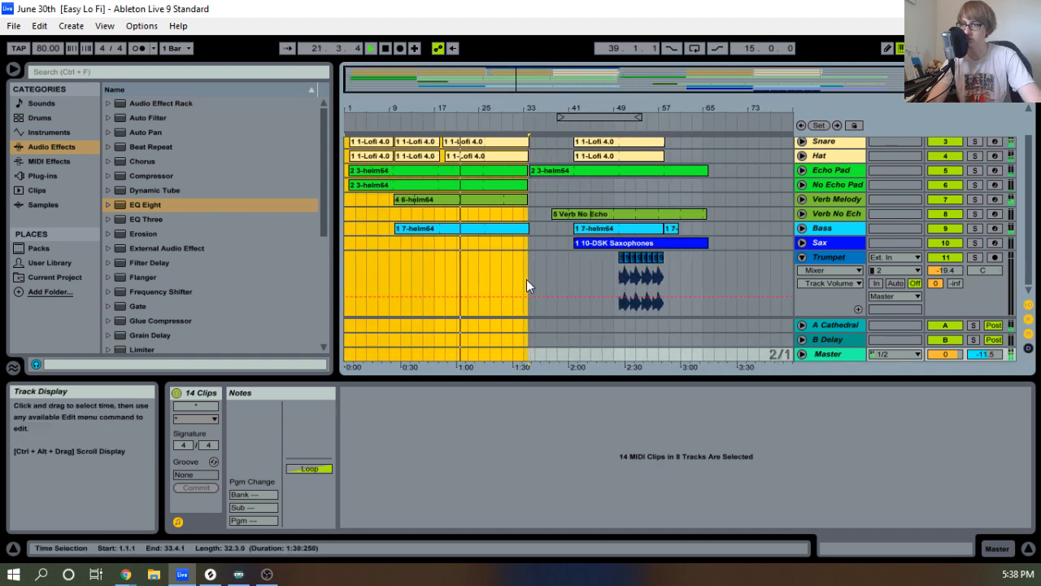
pyautogui.moveTo(529, 312); pyautogui.dragTo(659, 88)
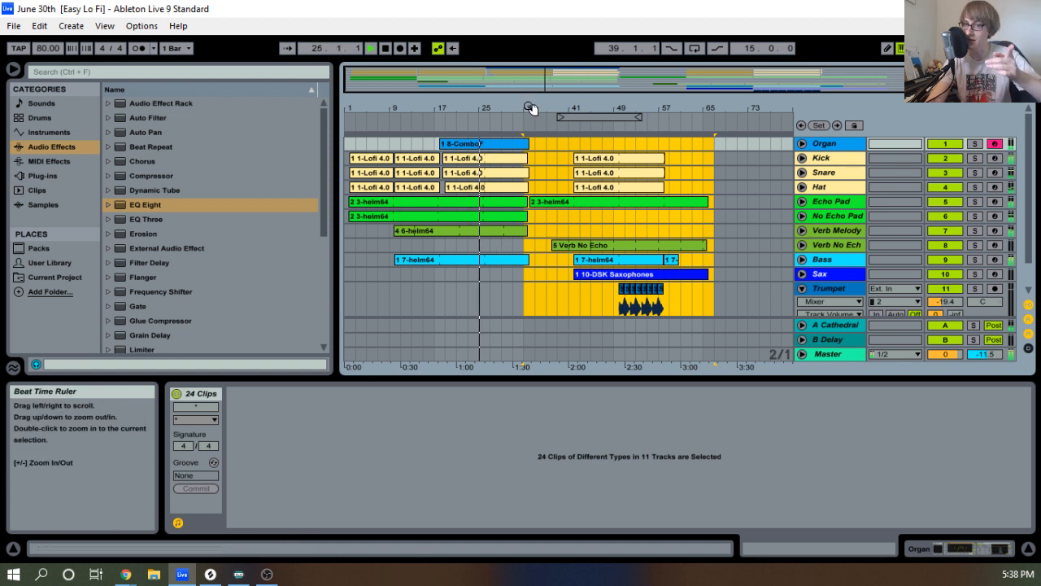
pyautogui.moveTo(523, 112)
pyautogui.mouseDown()
pyautogui.moveTo(529, 130)
pyautogui.moveTo(535, 111)
pyautogui.mouseUp()
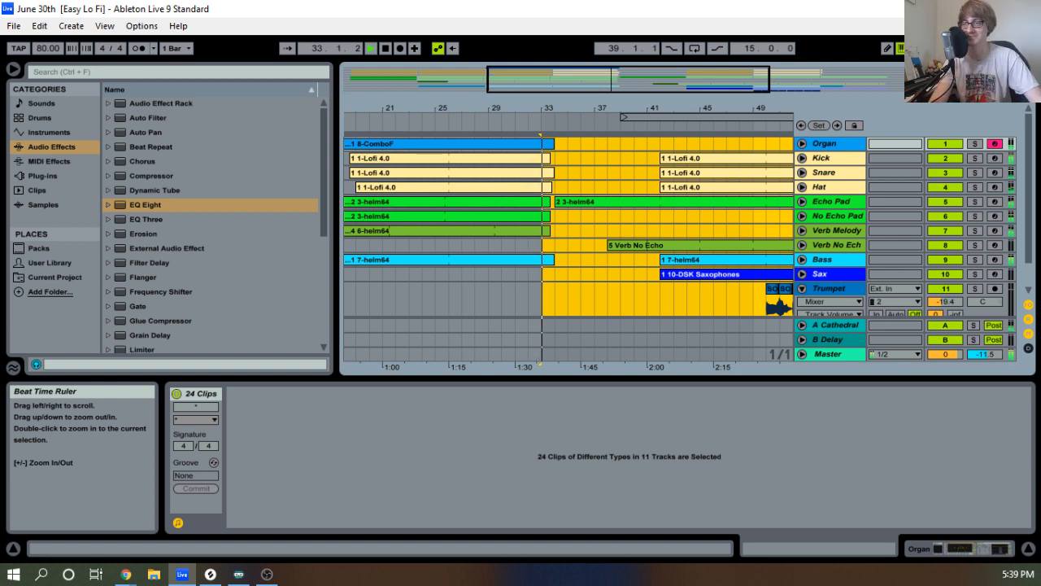
# Listen to the transition from bar 33 to about bar 40 and stop playback.
pyautogui.moveTo(543, 109); pyautogui.dragTo(606, 109)
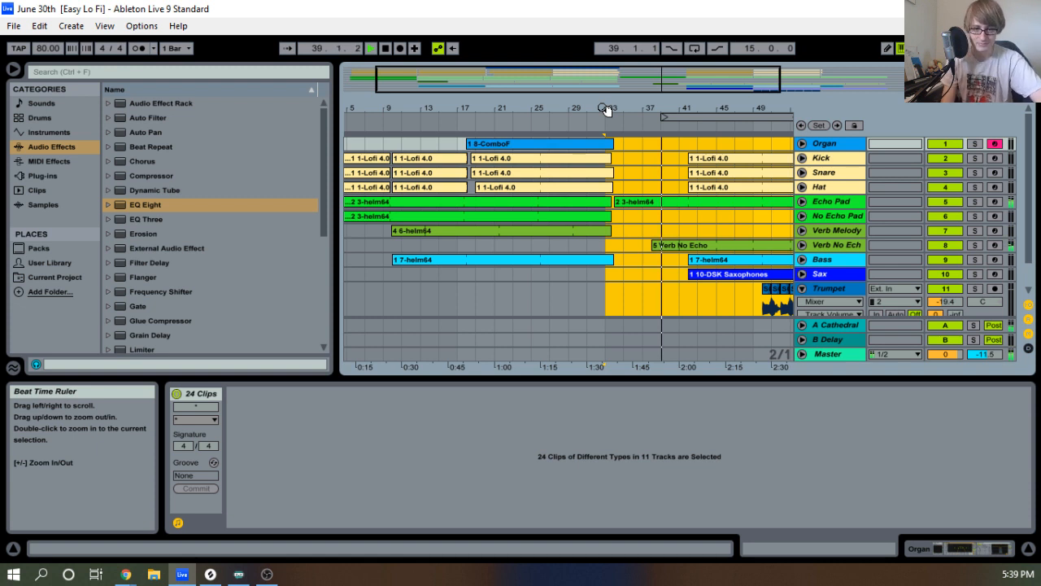
pyautogui.moveTo(681, 109); pyautogui.dragTo(706, 116)
pyautogui.press('space')
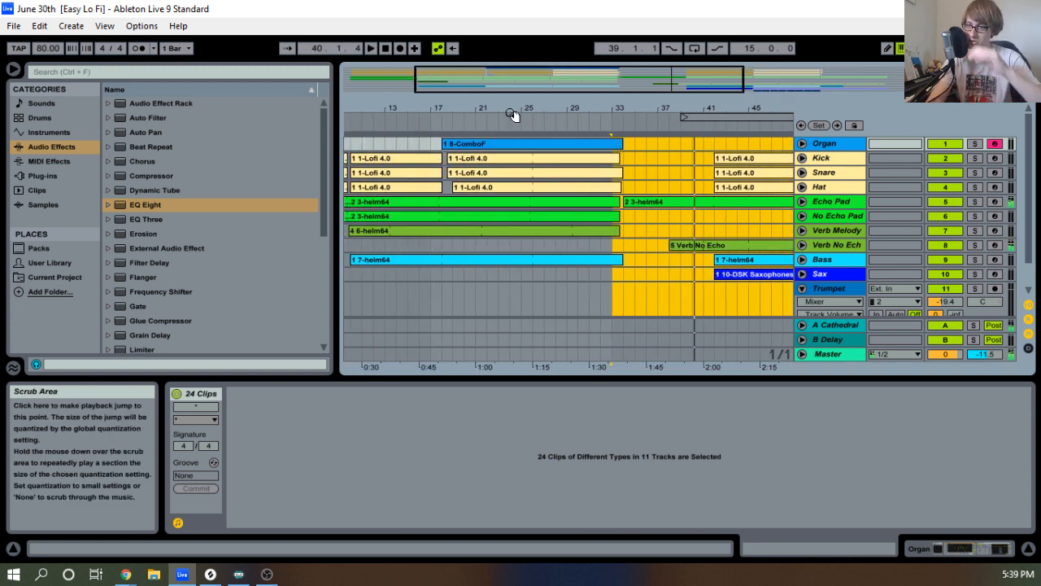
# Hide the clip detail view and fold the Trumpet track to enlarge the arrangement.
pyautogui.moveTo(545, 109); pyautogui.dragTo(545, 99)
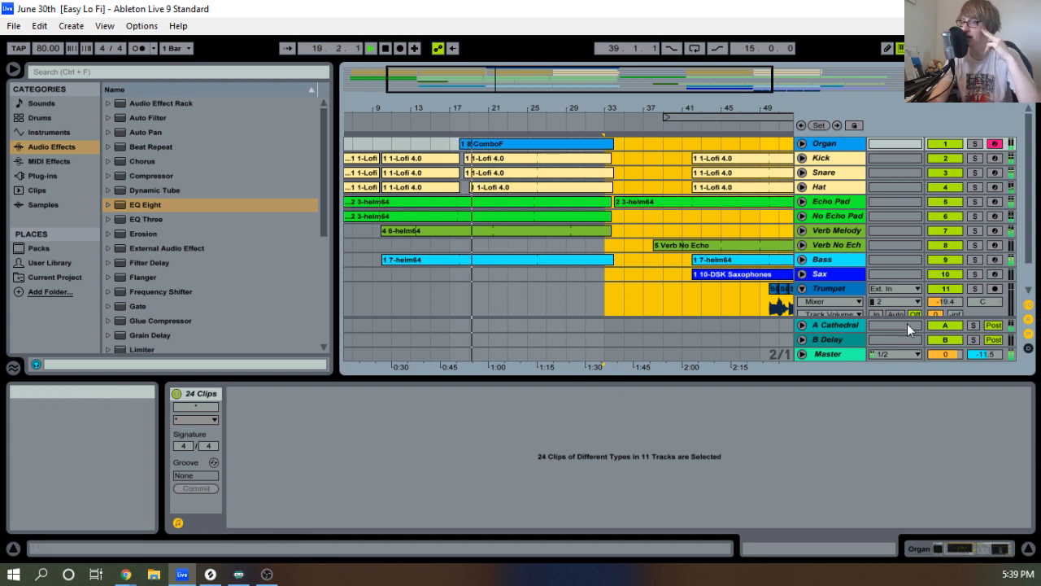
pyautogui.moveTo(769, 378); pyautogui.dragTo(771, 527)
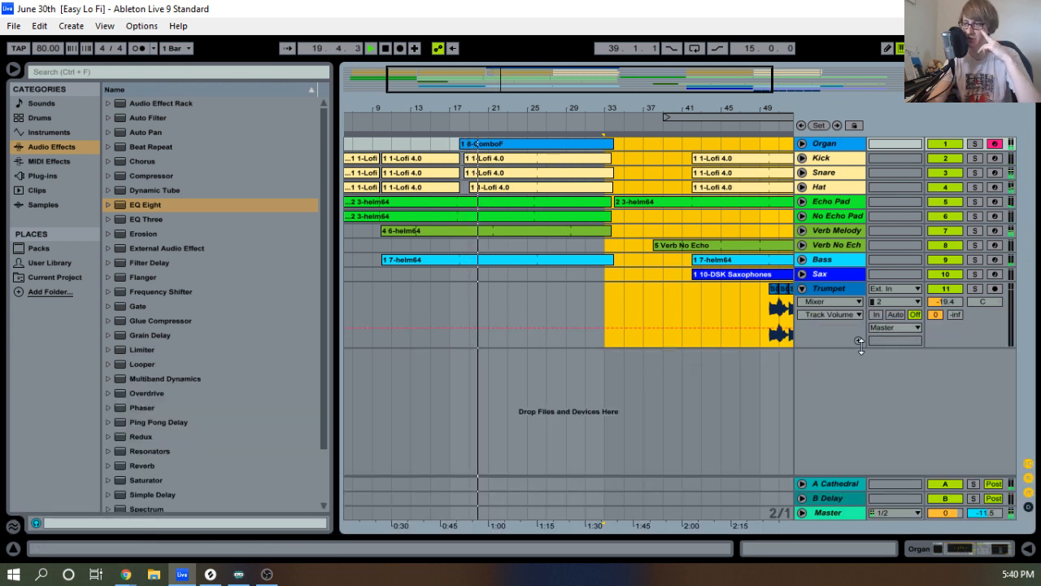
pyautogui.click(801, 288)
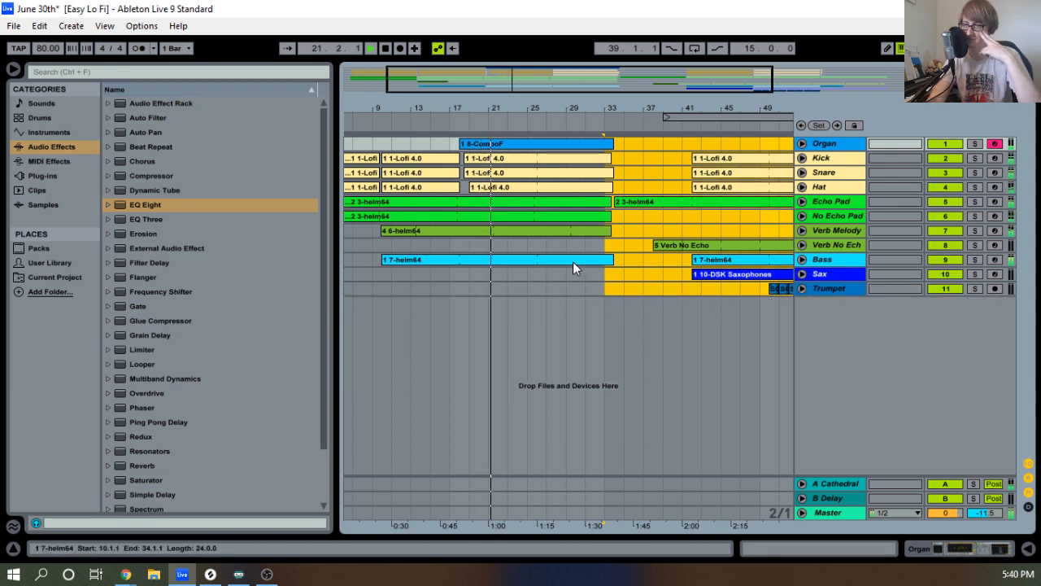
# Listen to the end of the song's first half up to about bar 32 and stop playback.
pyautogui.moveTo(484, 108); pyautogui.dragTo(504, 111)
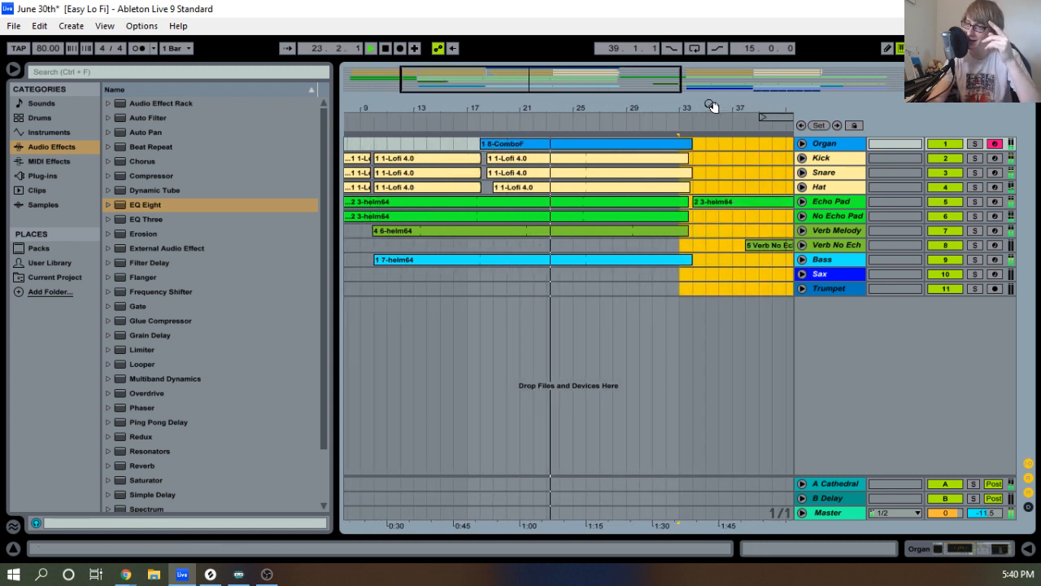
pyautogui.moveTo(700, 106); pyautogui.dragTo(643, 110)
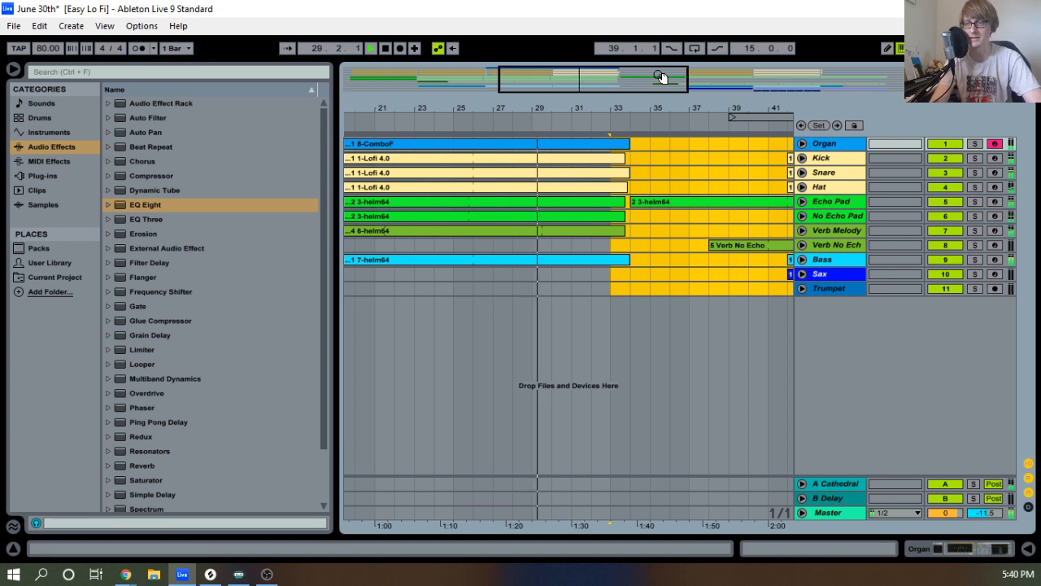
pyautogui.moveTo(616, 109); pyautogui.dragTo(621, 108)
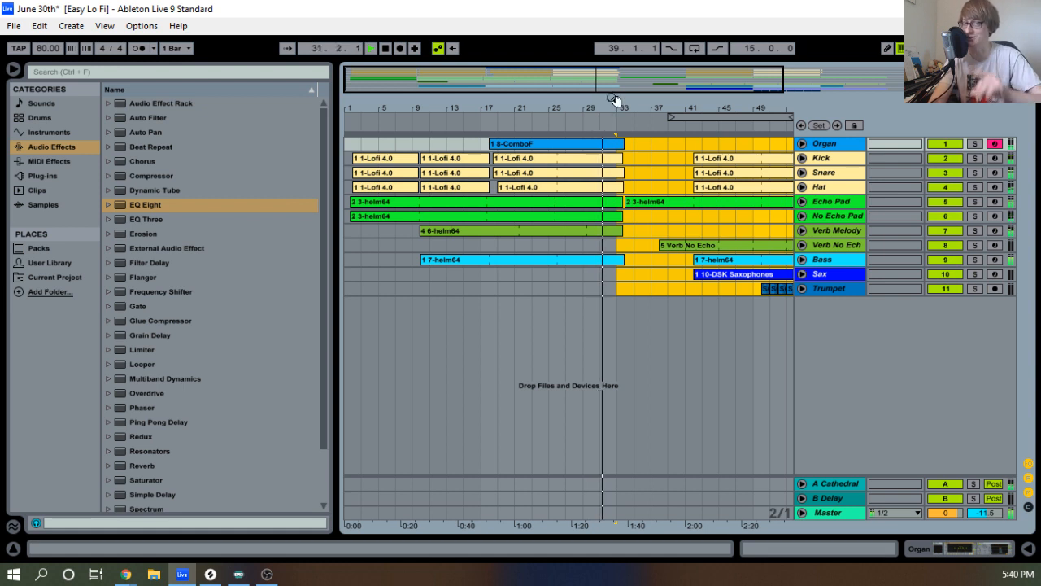
pyautogui.moveTo(618, 107)
pyautogui.mouseDown()
pyautogui.moveTo(618, 121)
pyautogui.moveTo(604, 96)
pyautogui.mouseUp()
pyautogui.press('space')
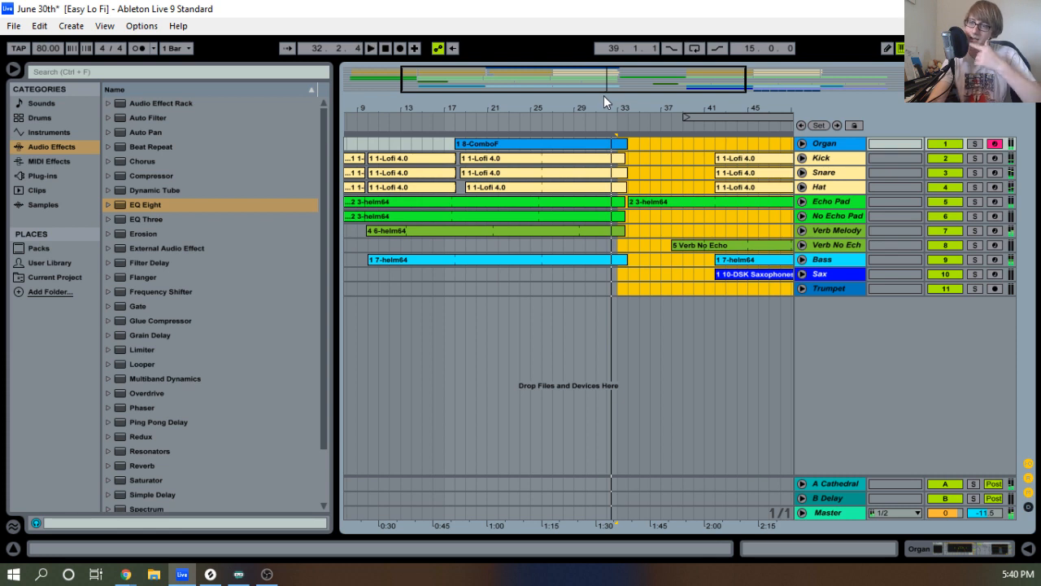
# Highlight bars 26 to 35 across the Organ to Trumpet tracks and examine the Organ clip's notes in that range.
pyautogui.moveTo(547, 287); pyautogui.dragTo(633, 142)
pyautogui.click(536, 285)
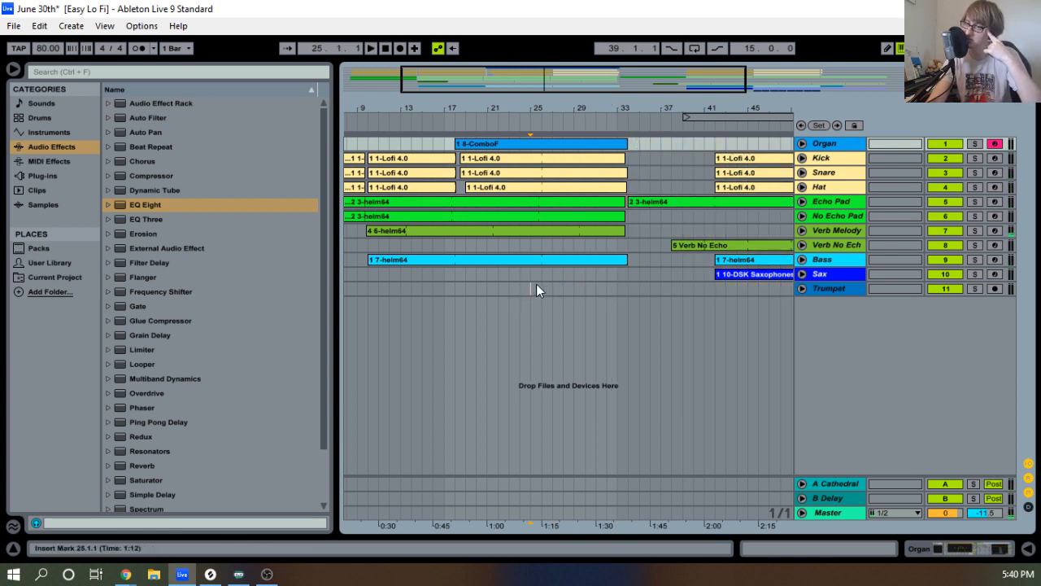
pyautogui.moveTo(537, 285)
pyautogui.mouseDown()
pyautogui.moveTo(545, 231)
pyautogui.moveTo(600, 128)
pyautogui.moveTo(640, 126)
pyautogui.mouseUp()
pyautogui.click(802, 144)
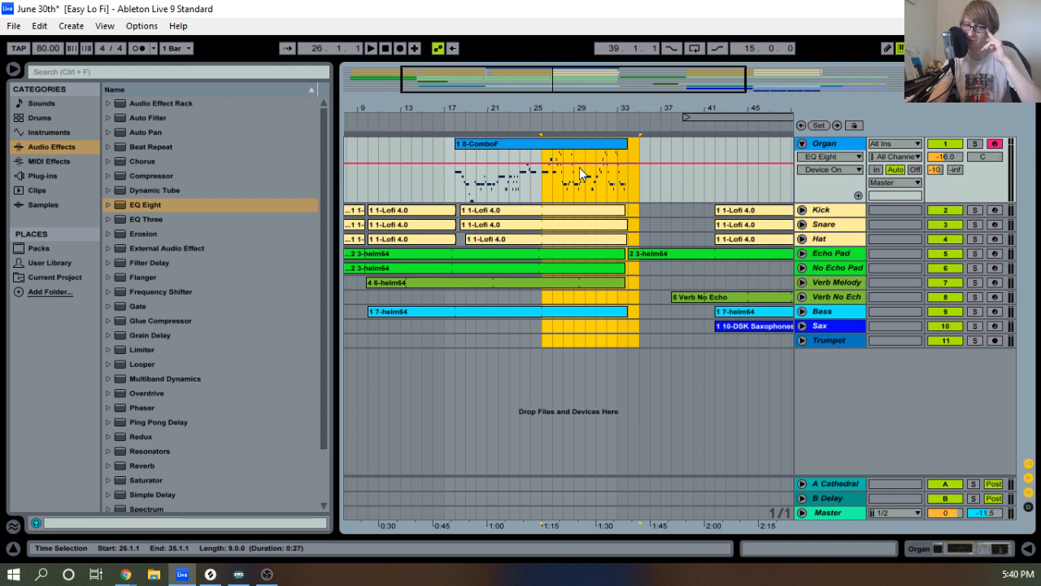
pyautogui.click(802, 144)
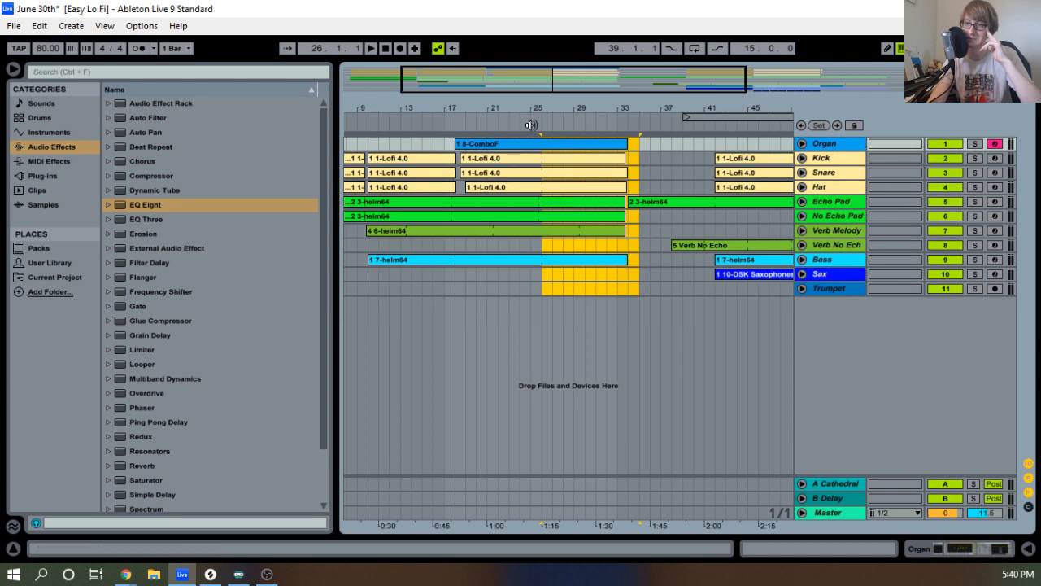
# Start playback from bar 18 and save the set.
pyautogui.click(451, 126)
pyautogui.moveTo(532, 70); pyautogui.dragTo(529, 78)
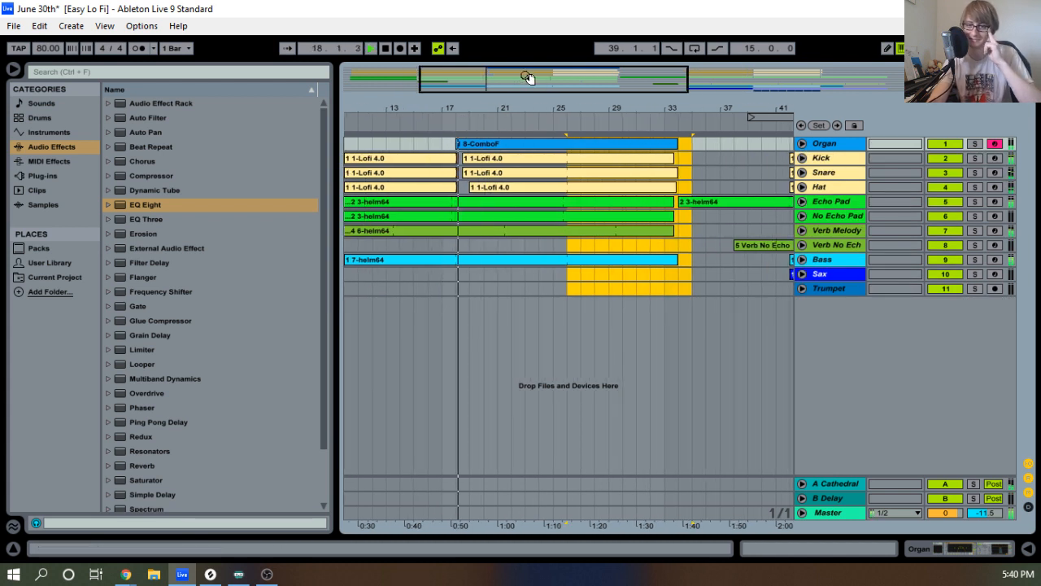
pyautogui.click(14, 25)
pyautogui.click(36, 164)
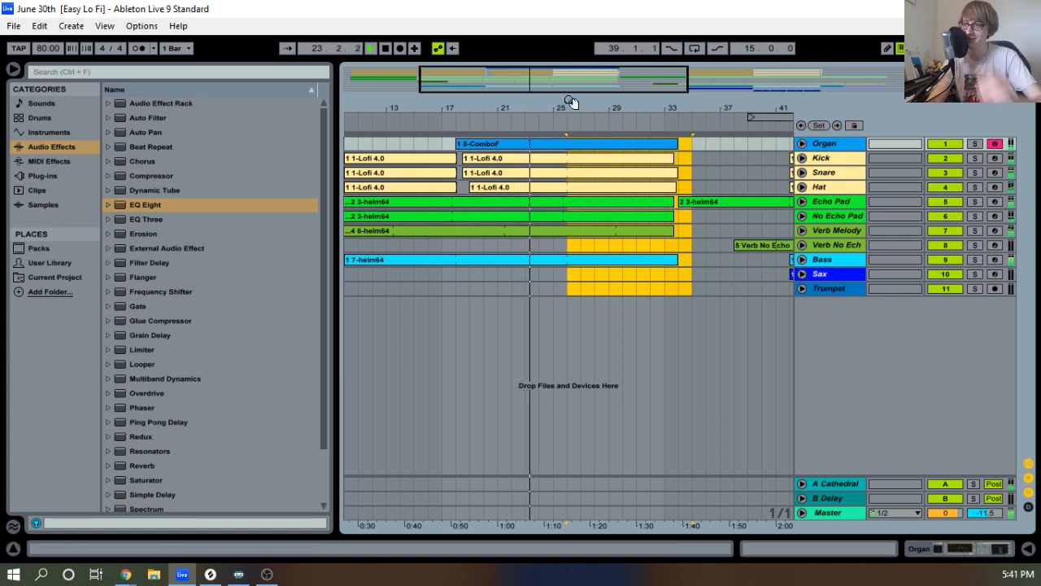
# Listen to the section around bars 24 to 26 and stop playback.
pyautogui.moveTo(572, 101); pyautogui.dragTo(571, 120)
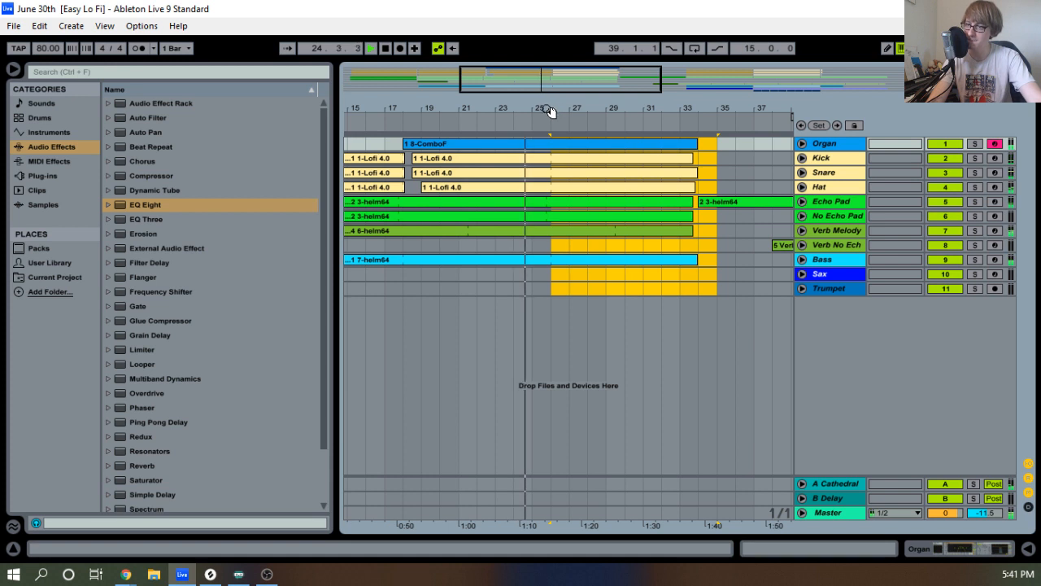
pyautogui.moveTo(550, 112); pyautogui.dragTo(552, 106)
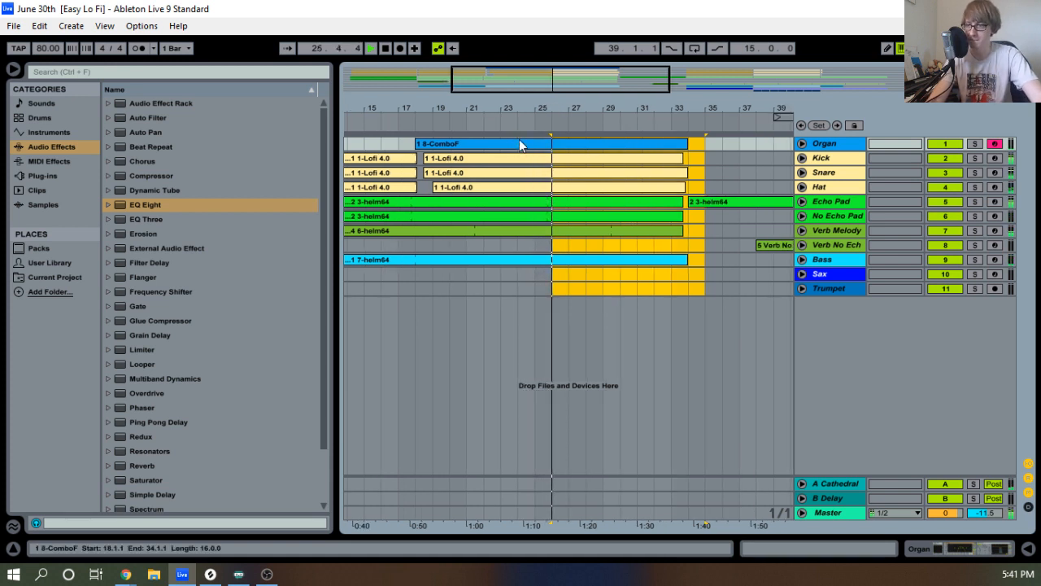
pyautogui.moveTo(558, 110); pyautogui.dragTo(557, 95)
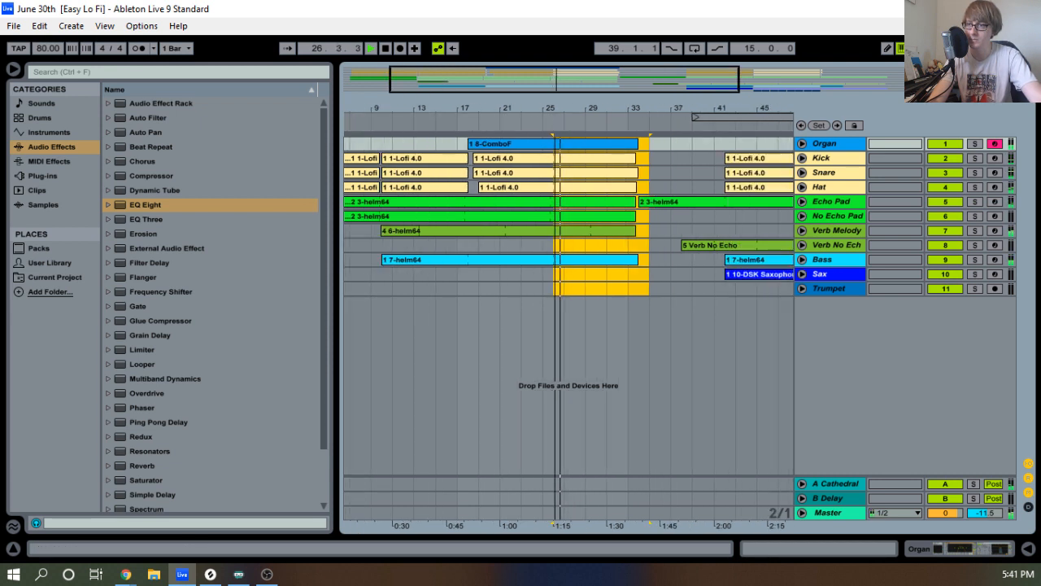
pyautogui.press('space')
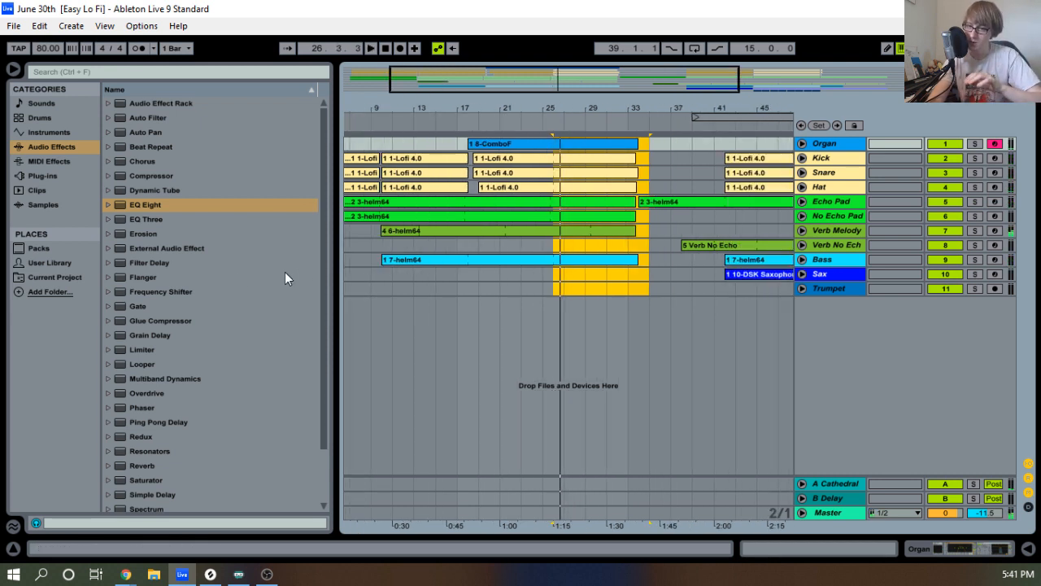
# Load the helm64 plug-in onto a new MIDI track.
pyautogui.click(228, 200)
pyautogui.scroll(-2, 187, 236)
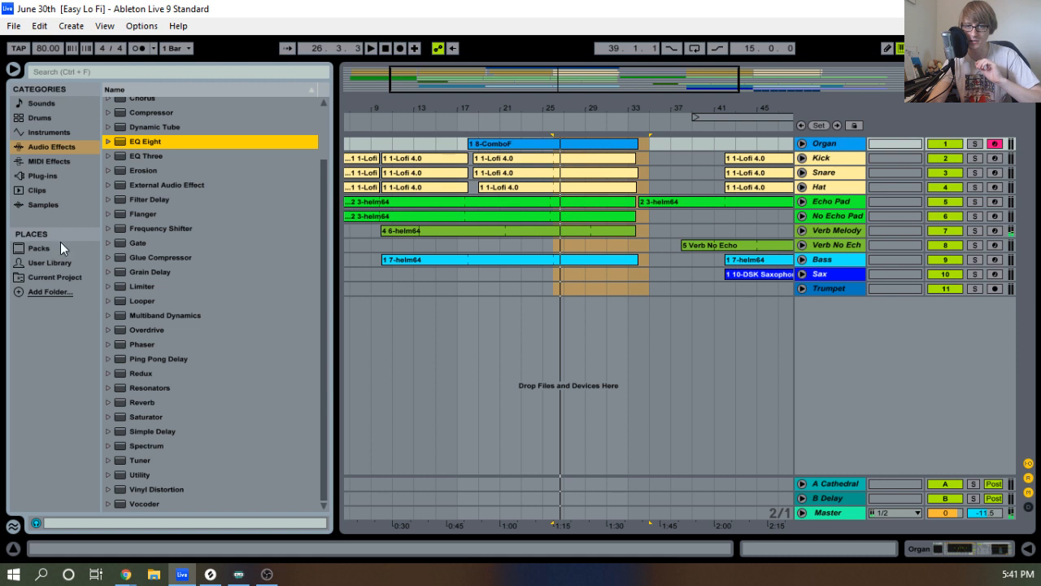
pyautogui.click(53, 176)
pyautogui.scroll(-3, 165, 204)
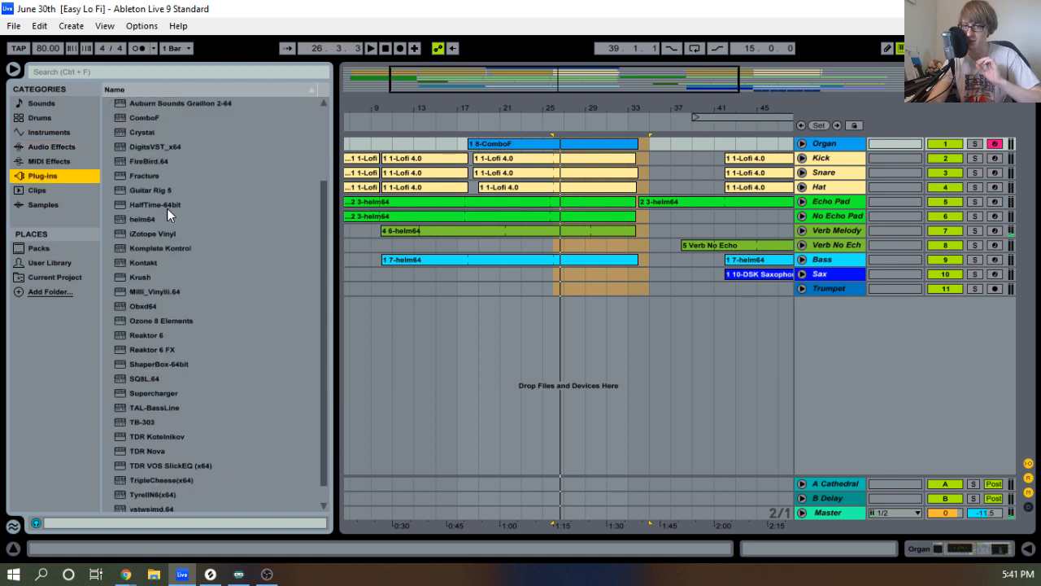
pyautogui.click(151, 218)
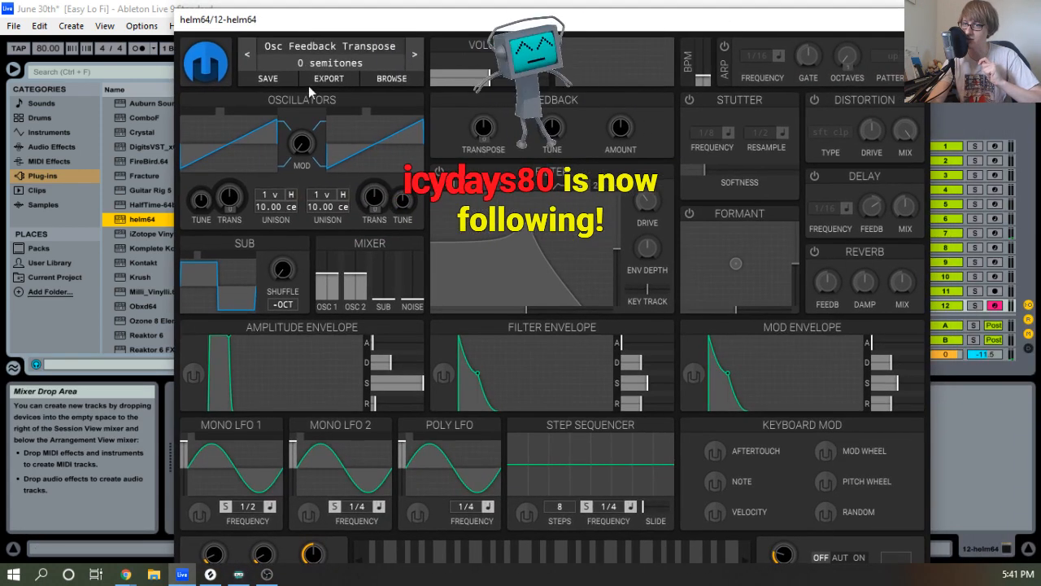
# Audition helm64's lo-fi pad presets, load COA Lofi Soft Pad 3 and close the plug-in window.
pyautogui.click(344, 50)
pyautogui.click(391, 204)
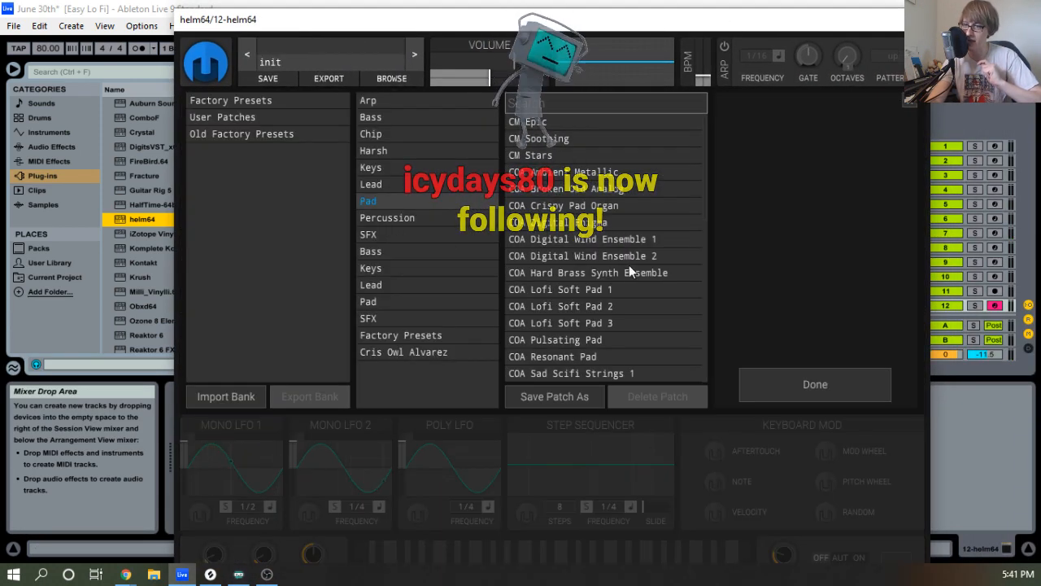
pyautogui.click(595, 289)
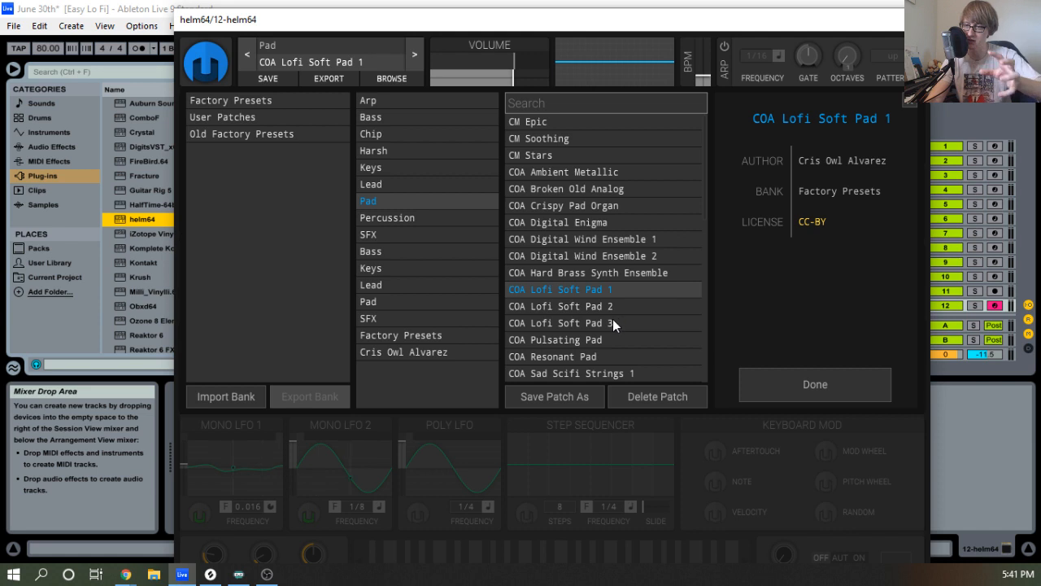
pyautogui.click(612, 323)
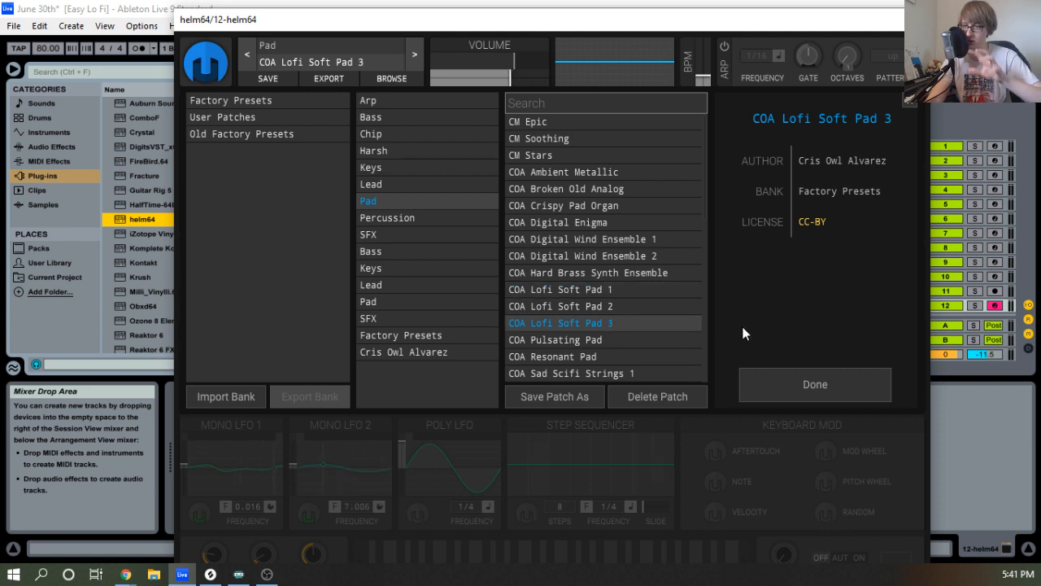
pyautogui.click(785, 387)
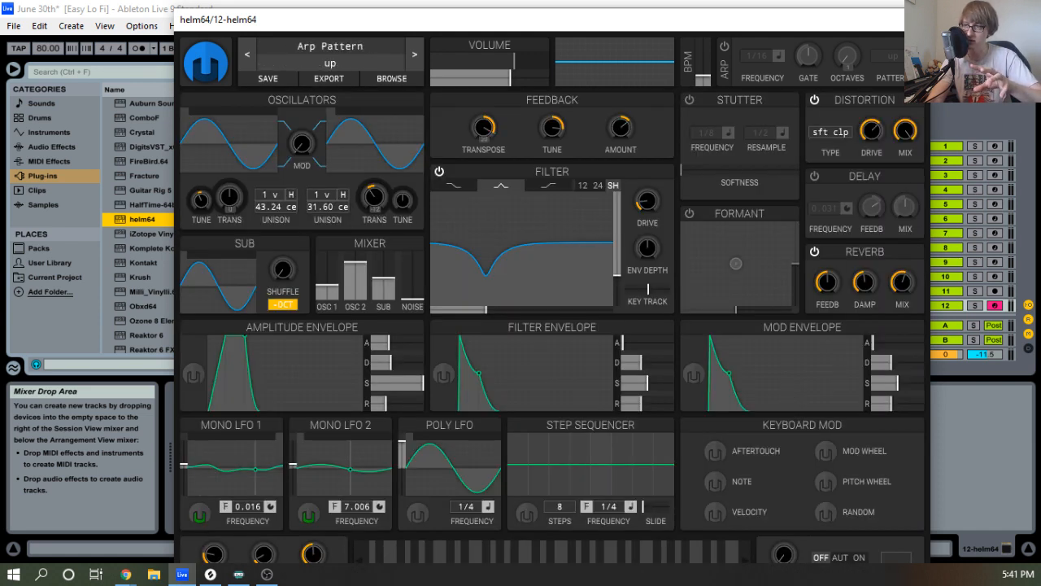
pyautogui.click(917, 20)
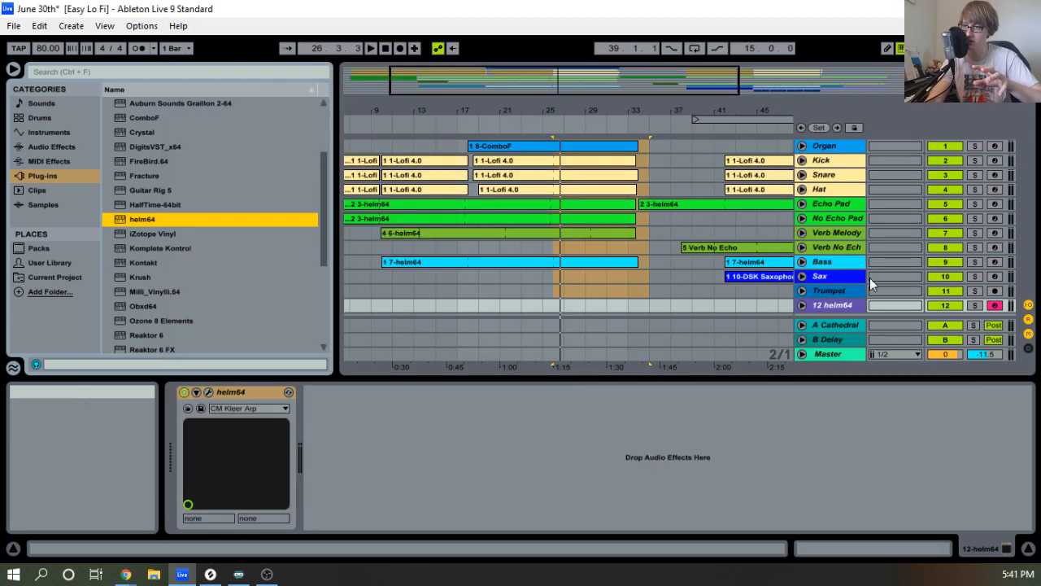
# Lower the new helm64 track's volume in the session mixer and raise its A Cathedral send to maximum.
pyautogui.click(840, 306)
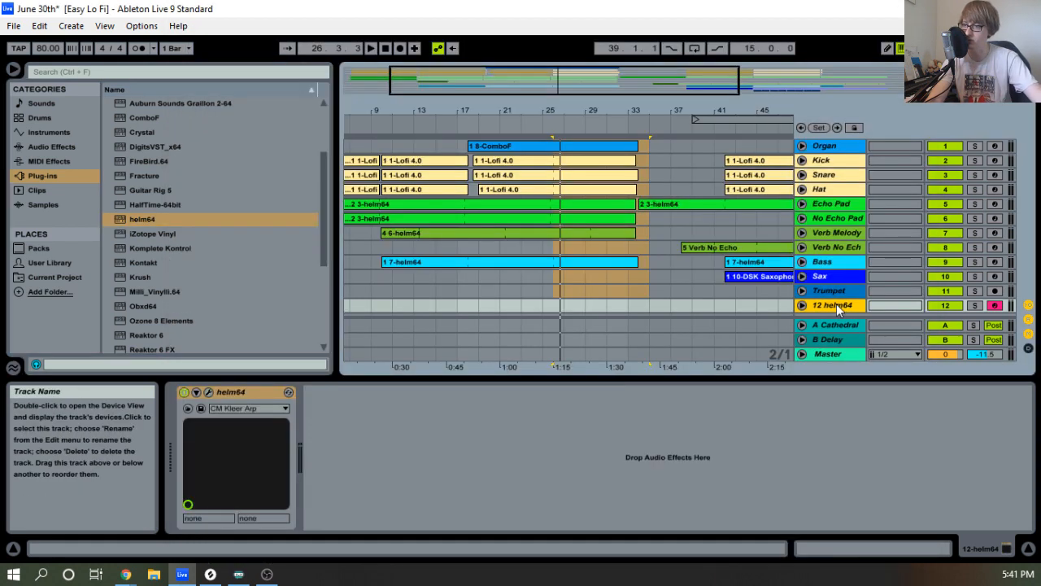
pyautogui.press('Tab')
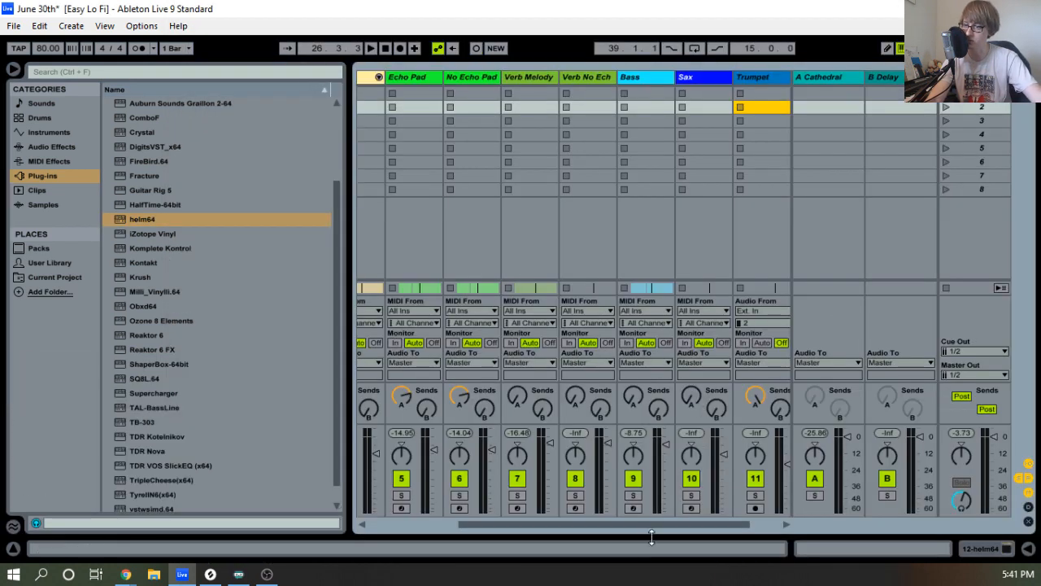
pyautogui.moveTo(660, 526); pyautogui.dragTo(706, 526)
pyautogui.moveTo(782, 439); pyautogui.dragTo(781, 443)
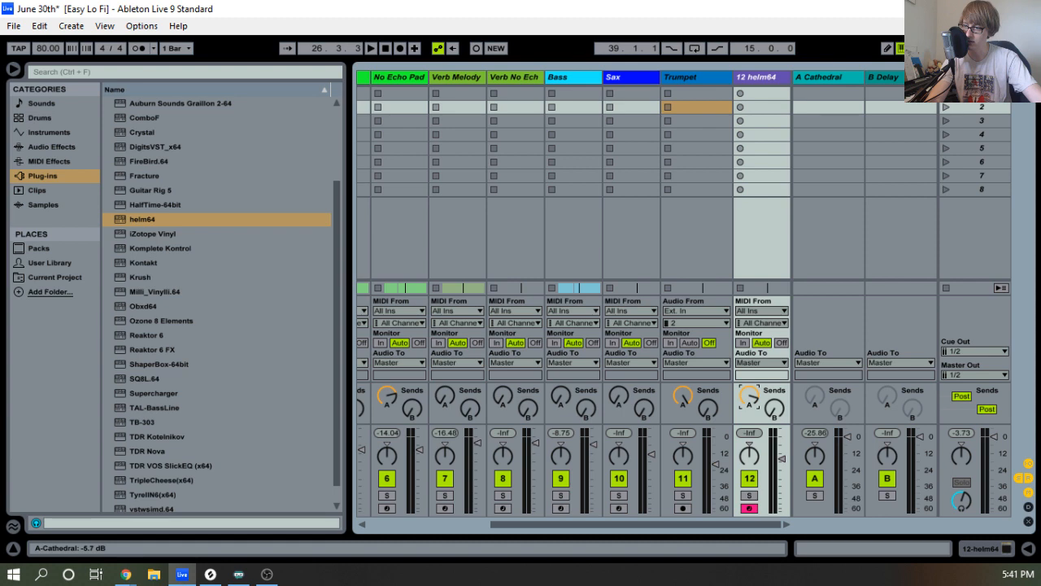
pyautogui.moveTo(749, 396); pyautogui.dragTo(749, 392)
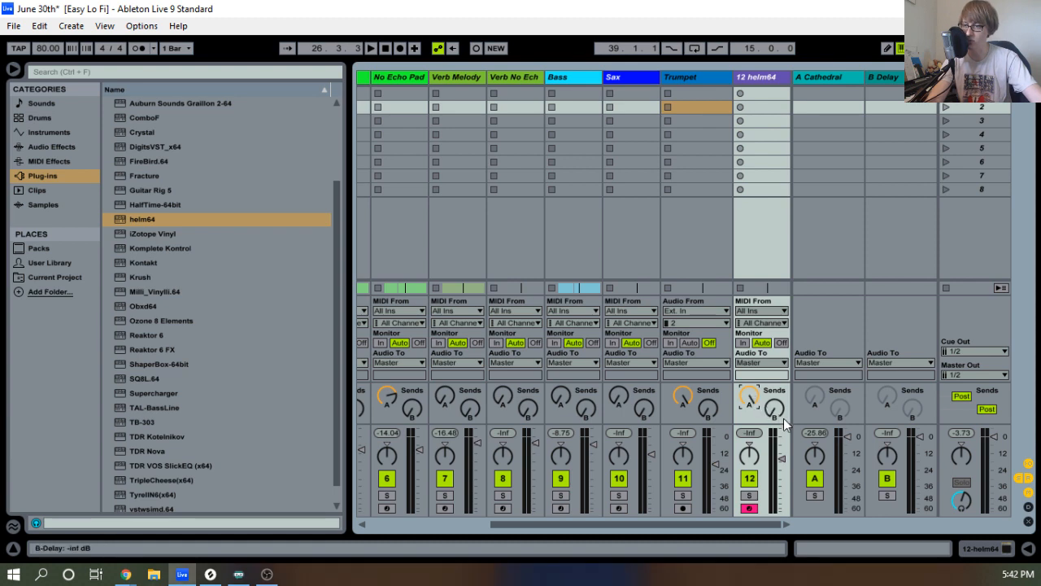
pyautogui.press('Tab')
# Copy the Sax track's Kick-sidechained Compressor onto the new helm64 track.
pyautogui.click(830, 279)
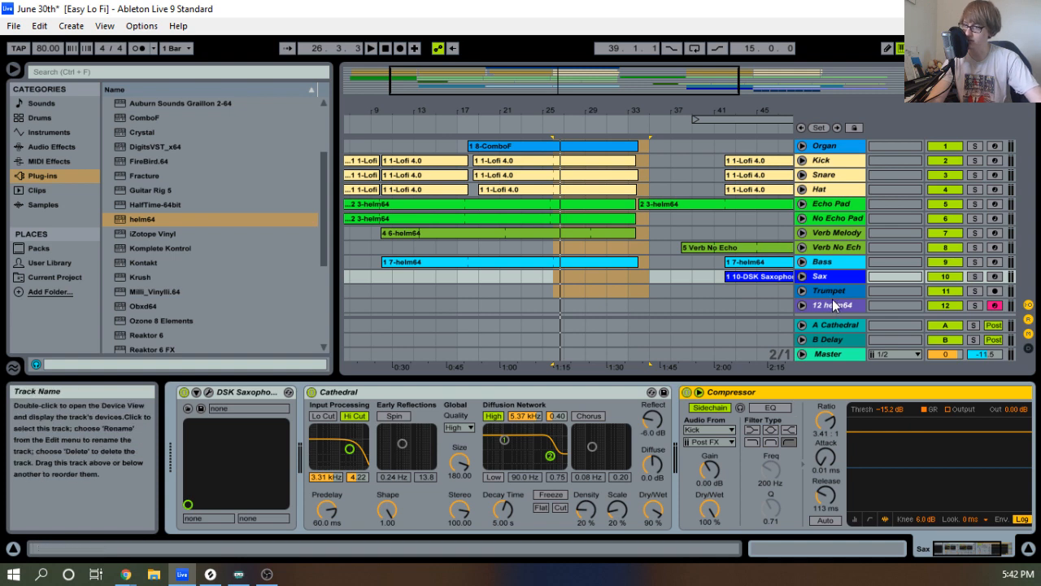
pyautogui.click(832, 308)
pyautogui.rightClick(673, 485)
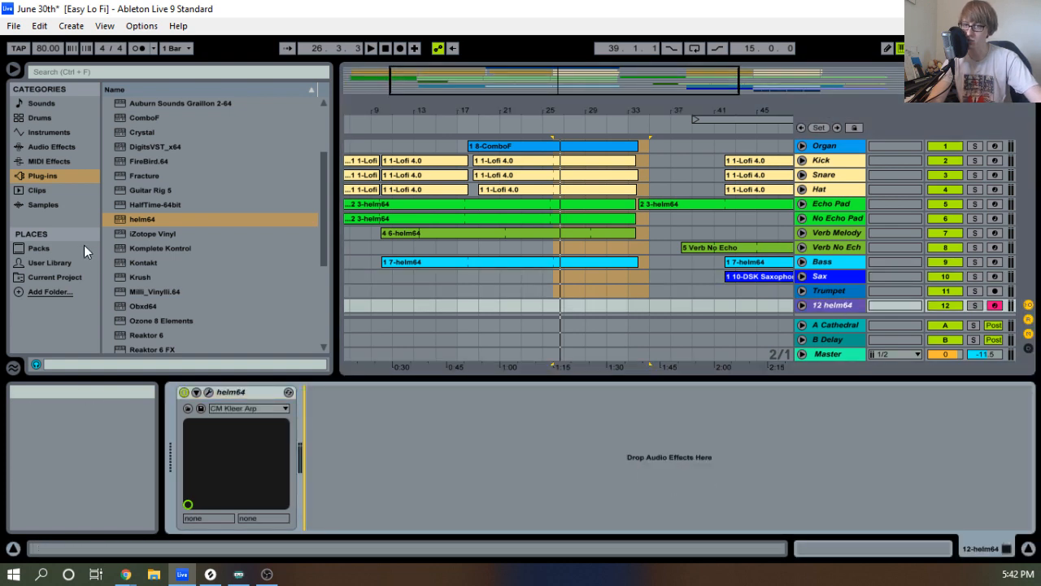
# Insert an EQ Eight before the Compressor on the helm64 track and make band 1 a low cut at 132 Hz.
pyautogui.click(54, 147)
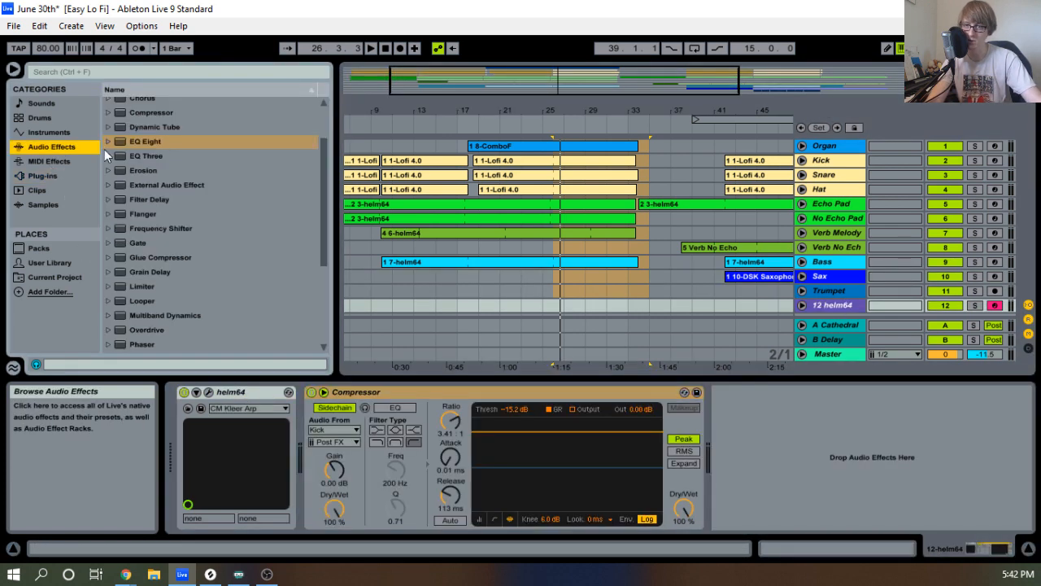
pyautogui.moveTo(151, 141)
pyautogui.mouseDown()
pyautogui.moveTo(218, 225)
pyautogui.moveTo(298, 454)
pyautogui.moveTo(302, 444)
pyautogui.mouseUp()
pyautogui.click(359, 514)
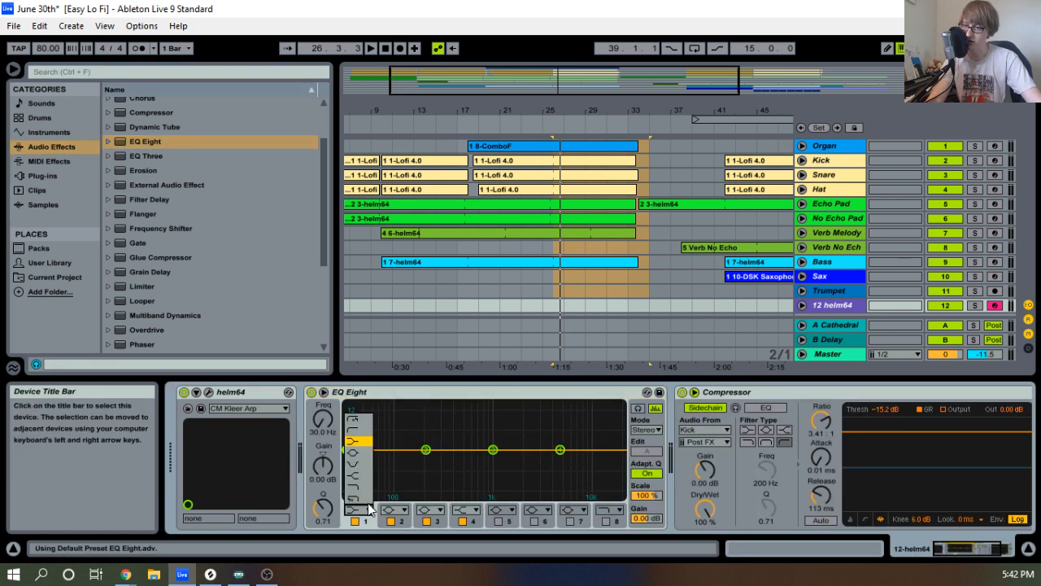
pyautogui.click(350, 477)
pyautogui.moveTo(347, 460); pyautogui.dragTo(407, 457)
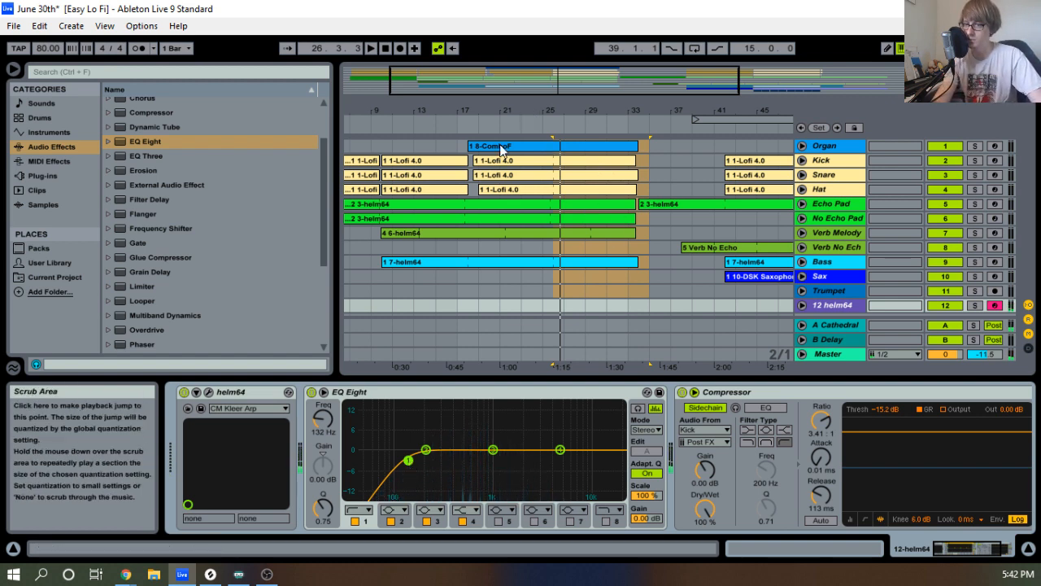
# Open the helm64 synth's editor window and examine Mono LFO 1's modulation connections.
pyautogui.click(208, 392)
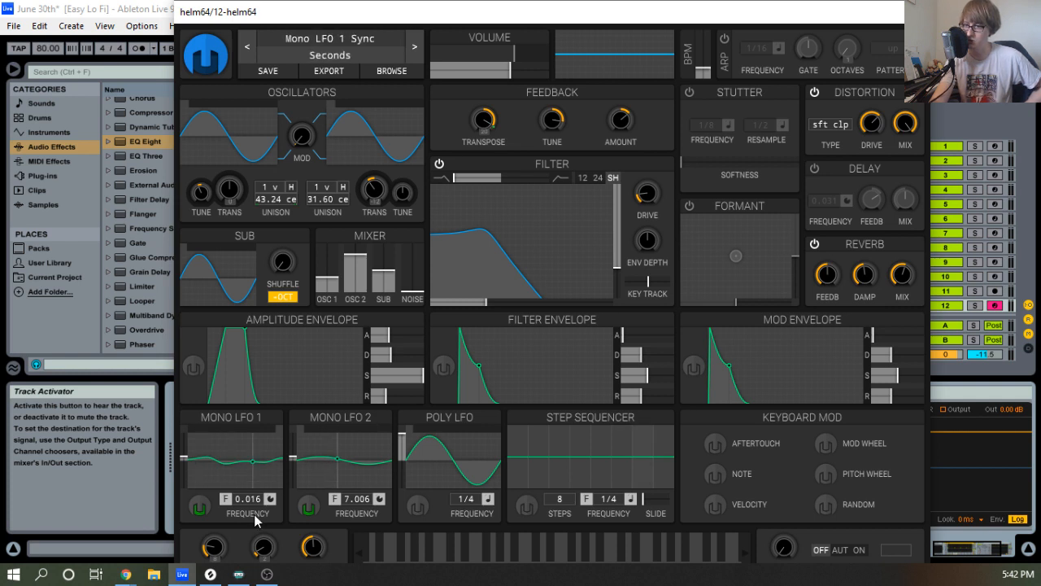
pyautogui.rightClick(203, 514)
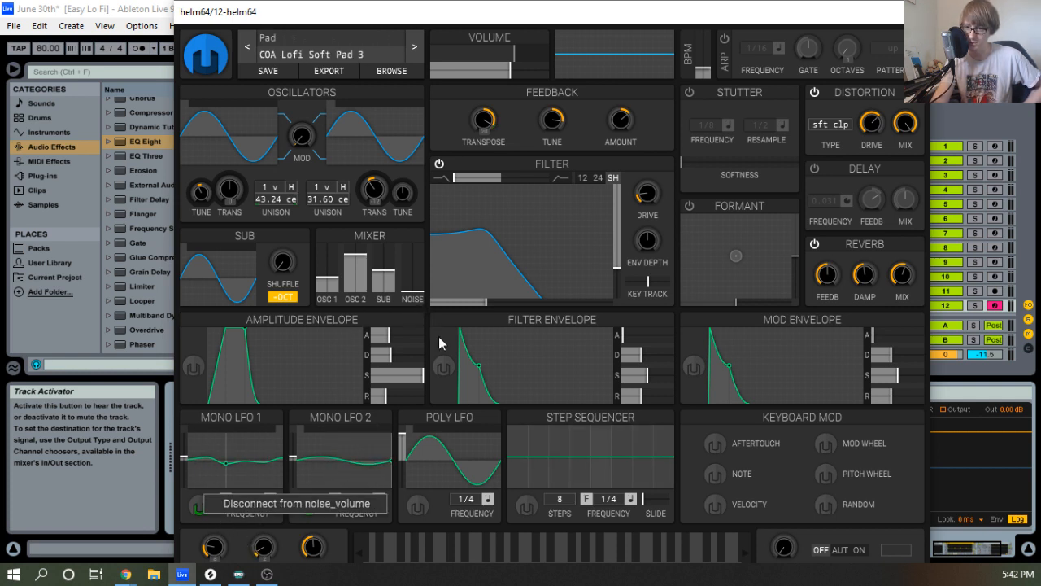
pyautogui.click(682, 306)
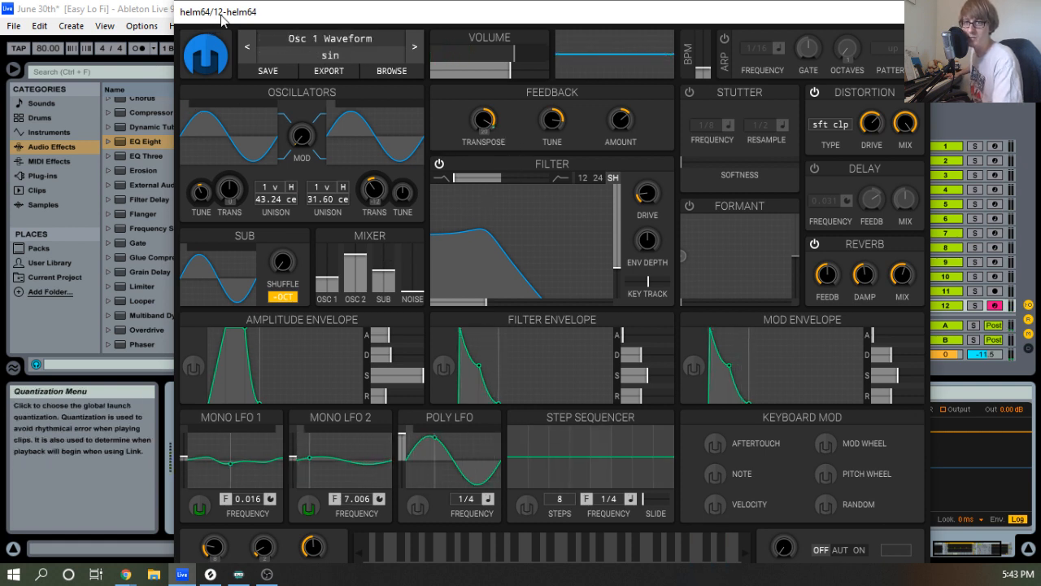
pyautogui.moveTo(221, 19); pyautogui.dragTo(241, 21)
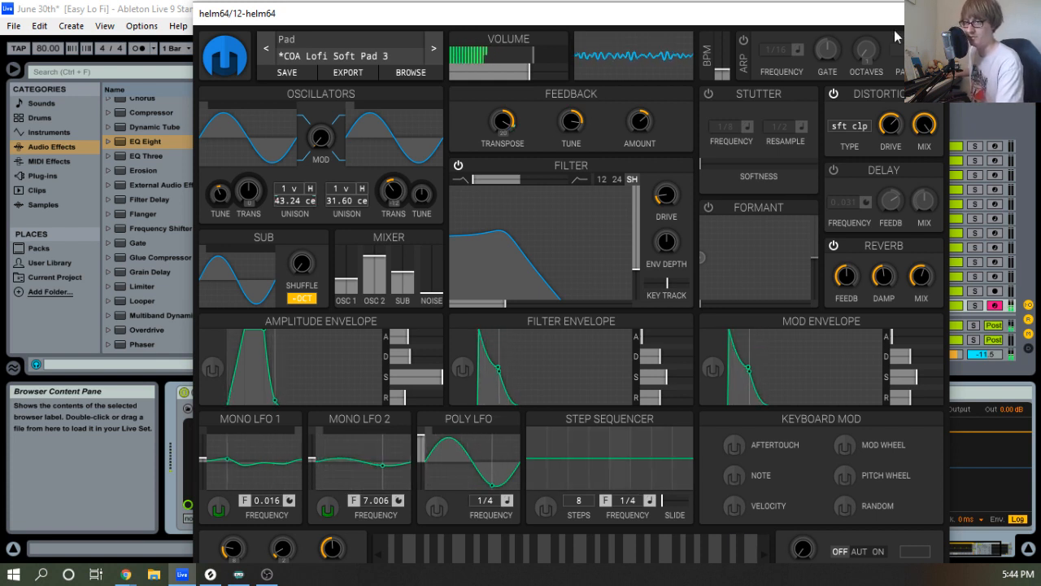
# Turn on helm64's Stutter with frequency 1/32, resample 1/32 and softness 40.26%, and compare low and full Distortion mix.
pyautogui.click(708, 93)
pyautogui.moveTo(728, 131); pyautogui.dragTo(728, 149)
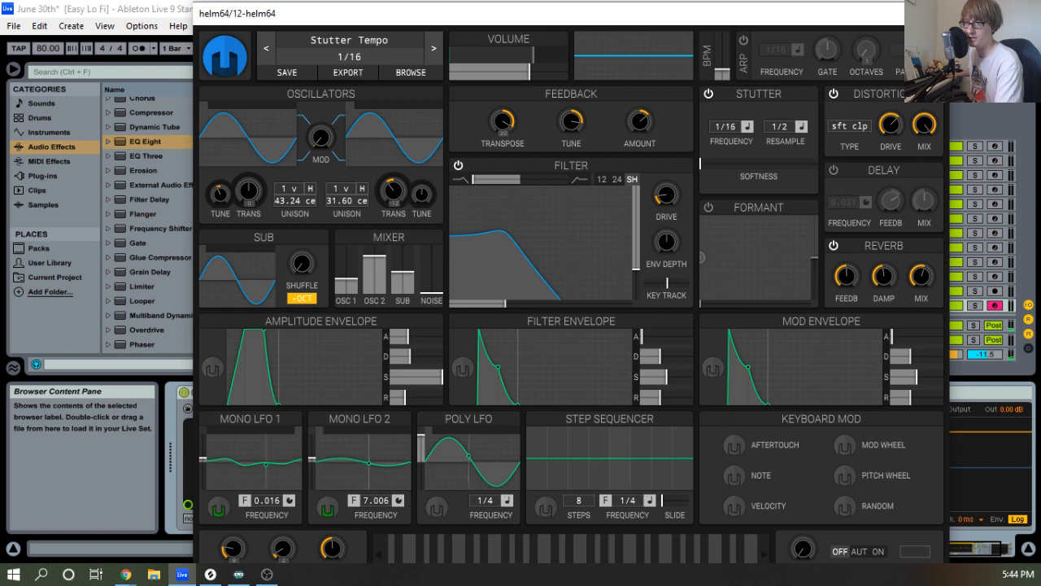
pyautogui.moveTo(728, 132); pyautogui.dragTo(728, 140)
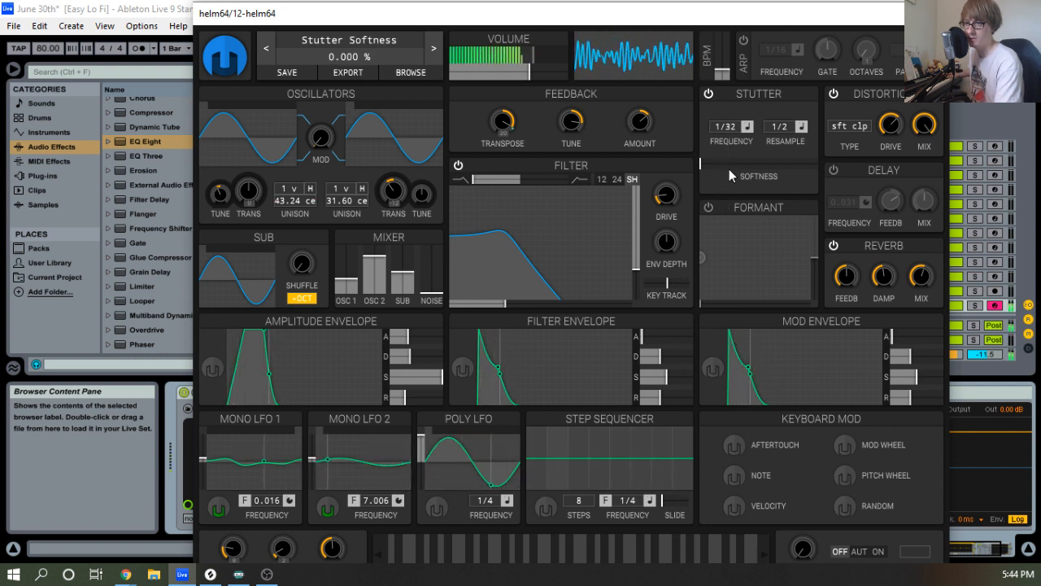
pyautogui.moveTo(710, 164); pyautogui.dragTo(748, 167)
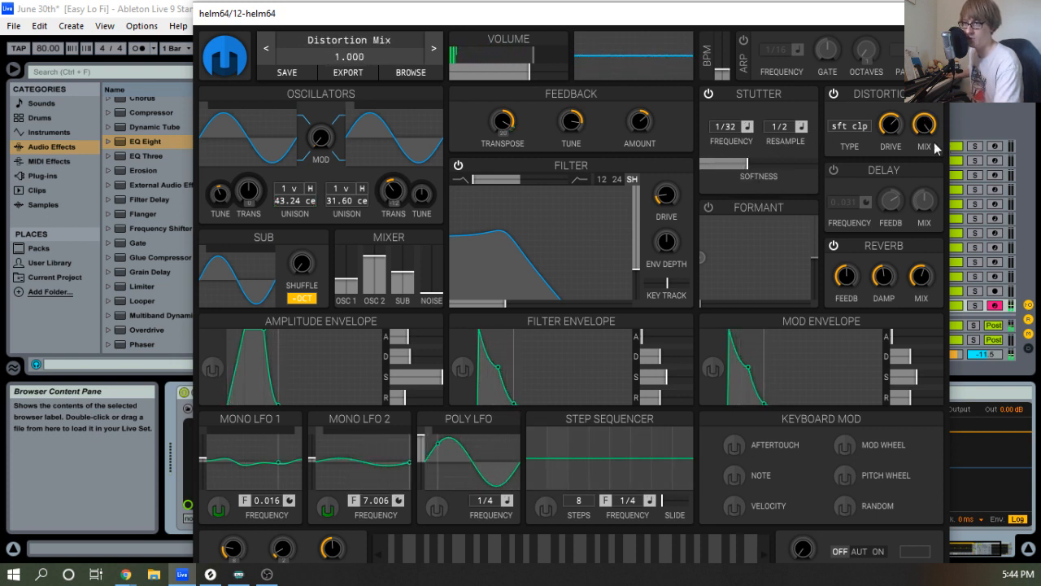
pyautogui.moveTo(924, 125); pyautogui.dragTo(924, 210)
pyautogui.moveTo(924, 125); pyautogui.dragTo(924, 46)
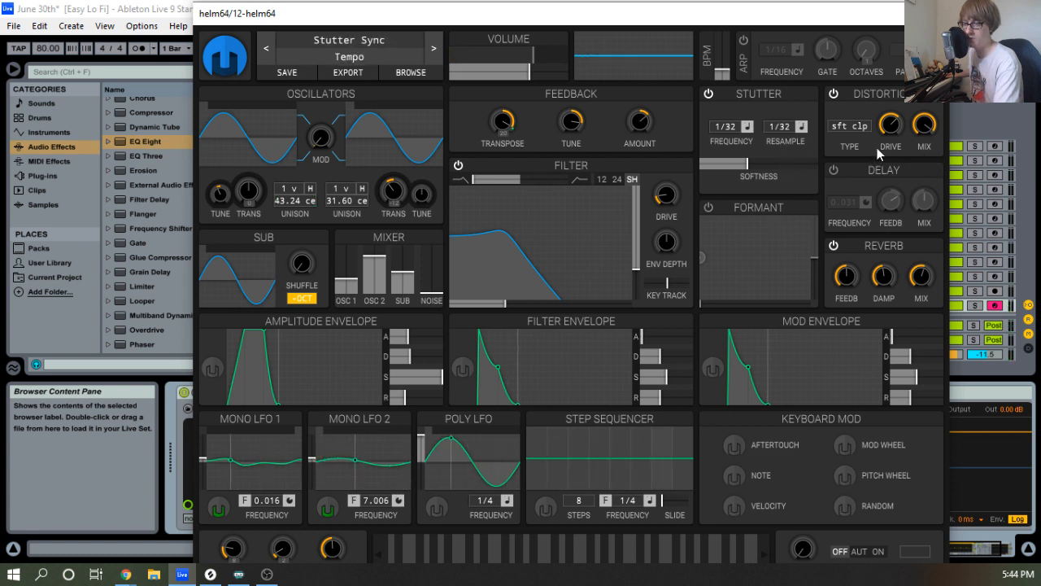
# Fine-tune the Distortion drive in helm64 and close the synth's window.
pyautogui.moveTo(891, 124); pyautogui.dragTo(891, 138)
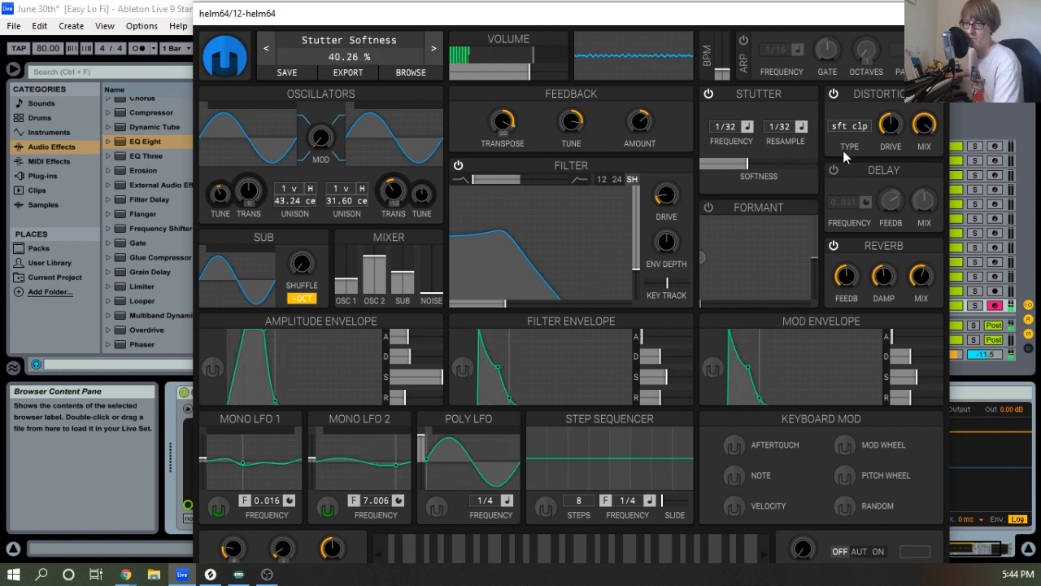
pyautogui.moveTo(890, 124); pyautogui.dragTo(890, 132)
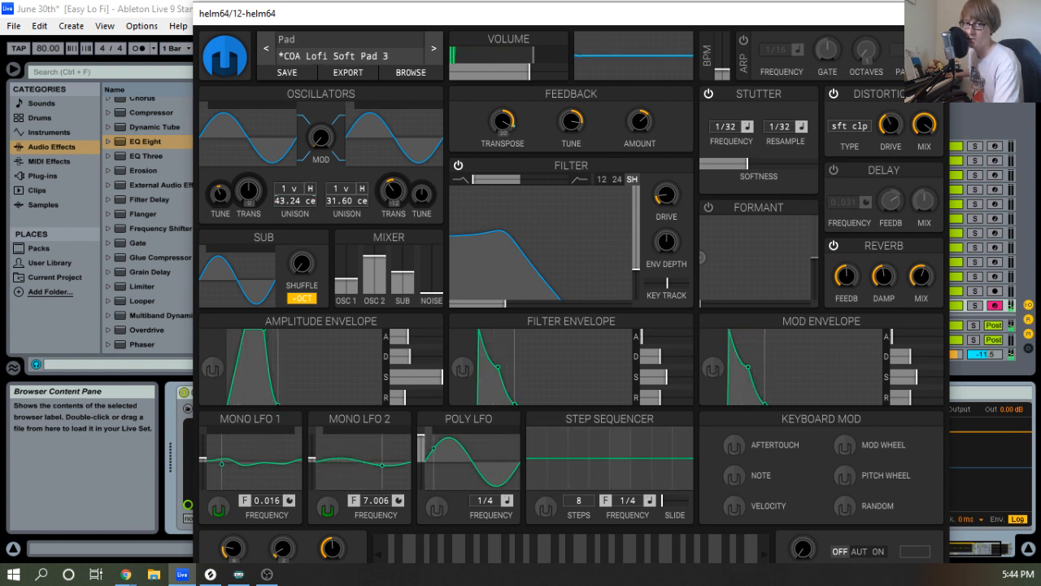
pyautogui.moveTo(893, 130); pyautogui.dragTo(893, 124)
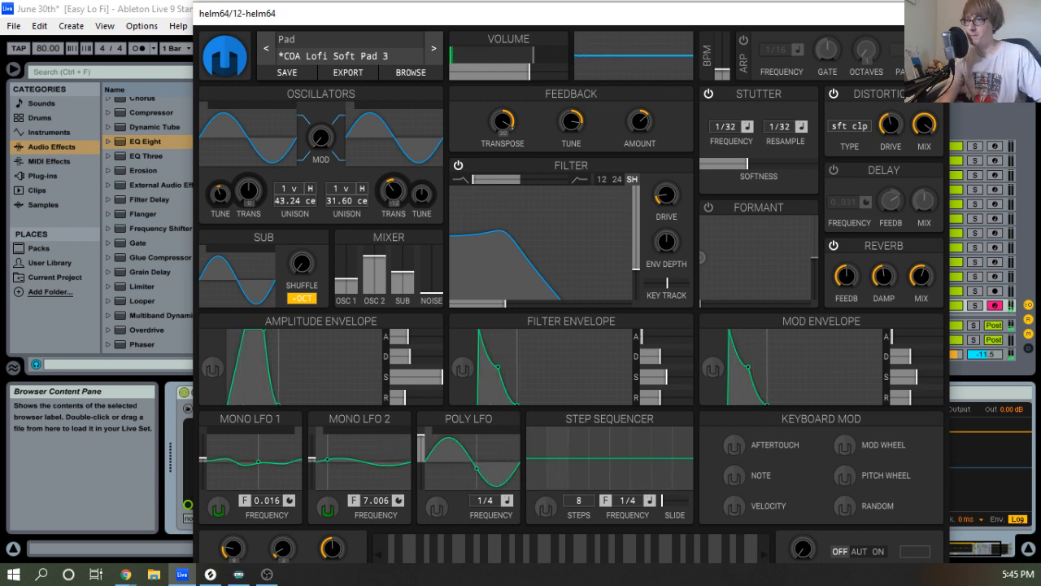
pyautogui.click(931, 13)
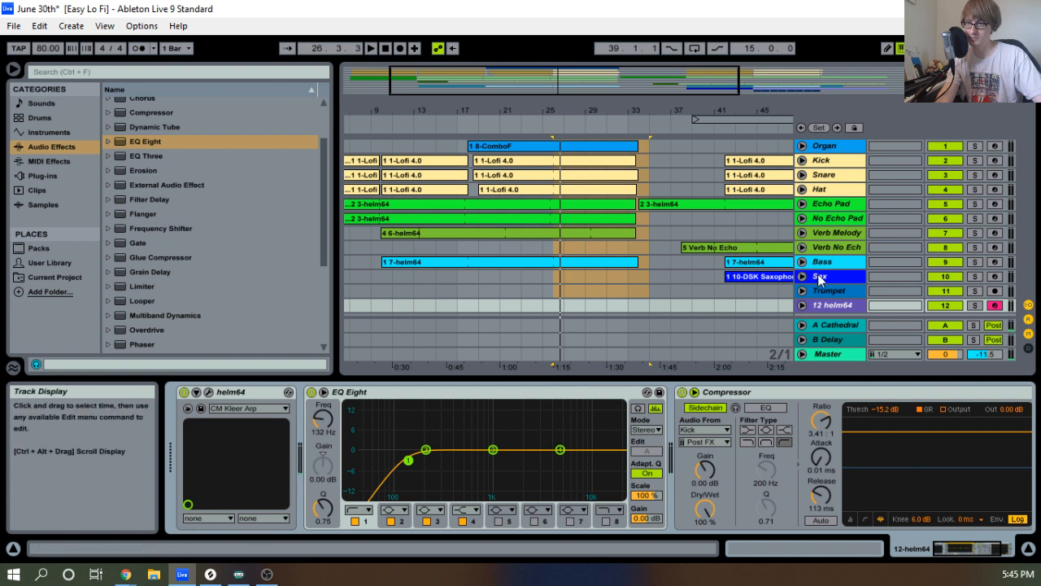
# Play the arrangement from bar 17 to hear the helm64 pad against the other tracks.
pyautogui.press('Tab')
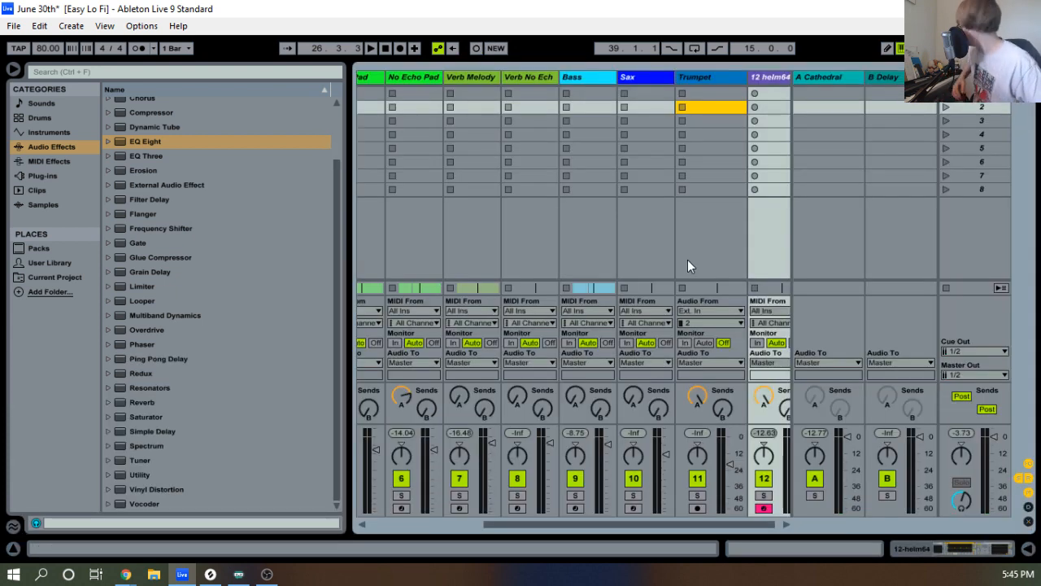
pyautogui.press('Tab')
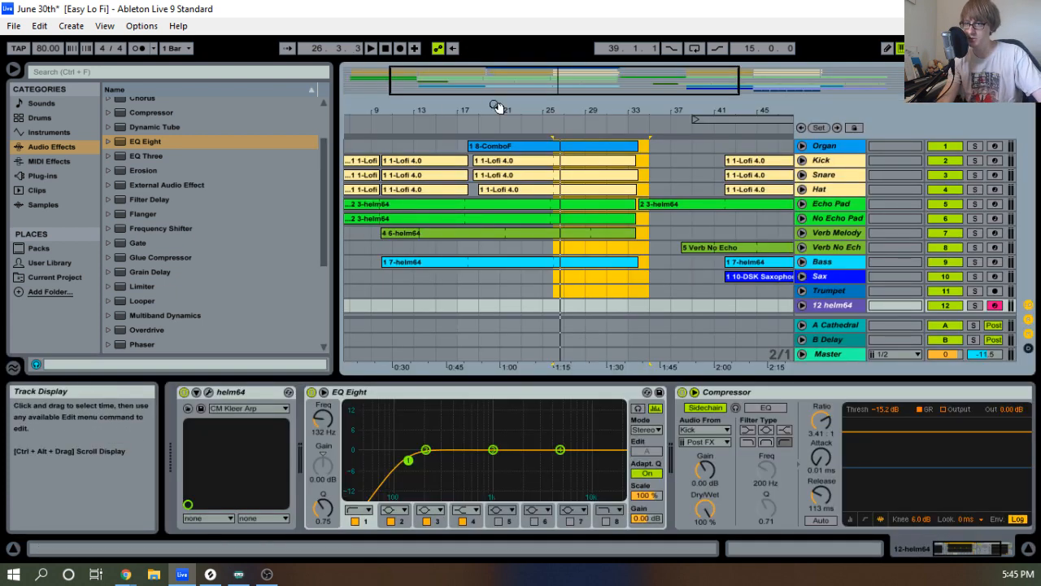
pyautogui.click(461, 130)
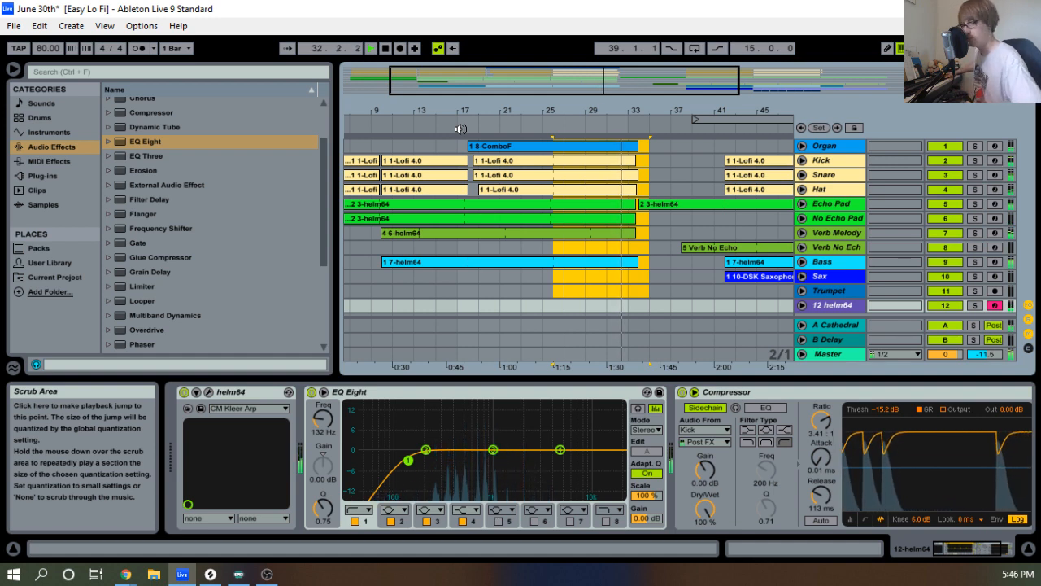
pyautogui.press('space')
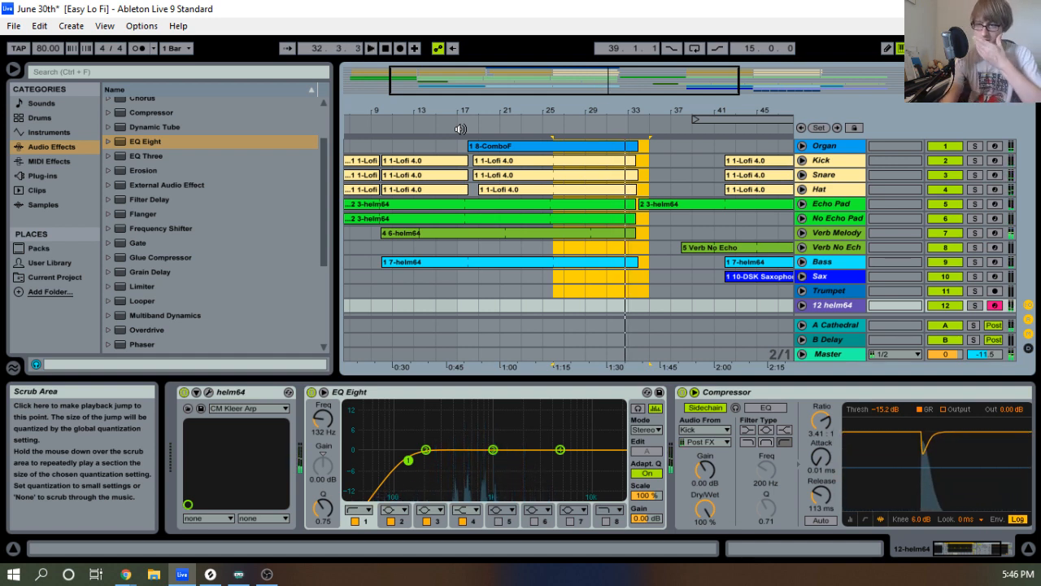
# Record an empty MIDI clip on the helm64 track from bar 26 to about 29.2 and open it in an enlarged note editor.
pyautogui.click(566, 303)
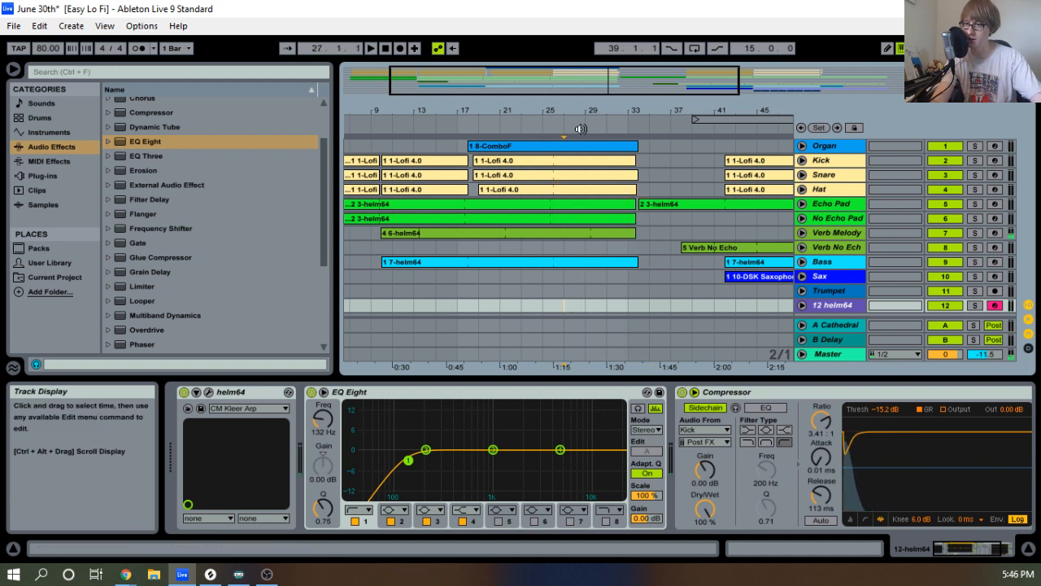
pyautogui.moveTo(577, 102); pyautogui.dragTo(577, 130)
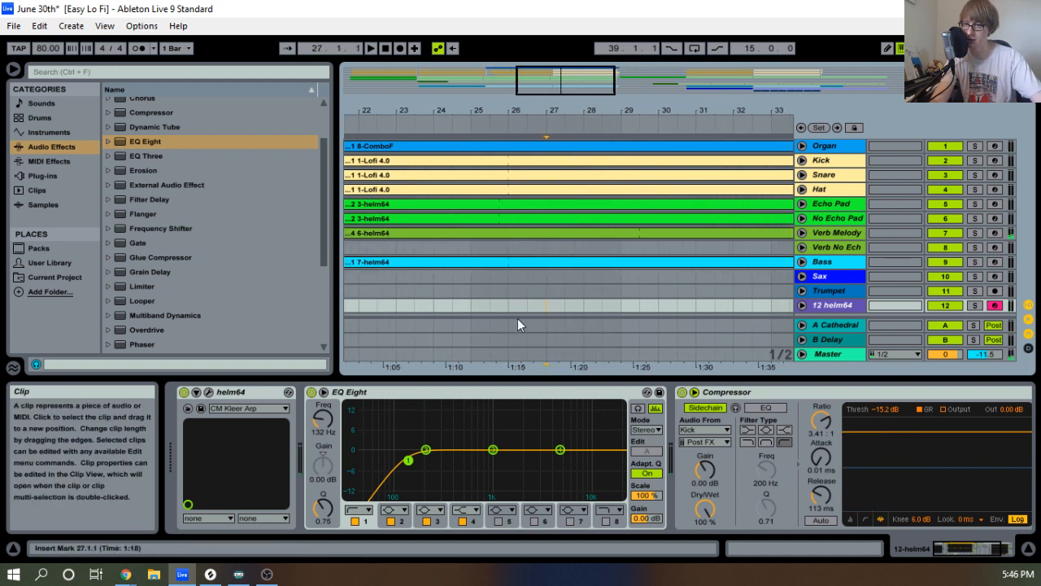
pyautogui.click(399, 48)
pyautogui.click(386, 49)
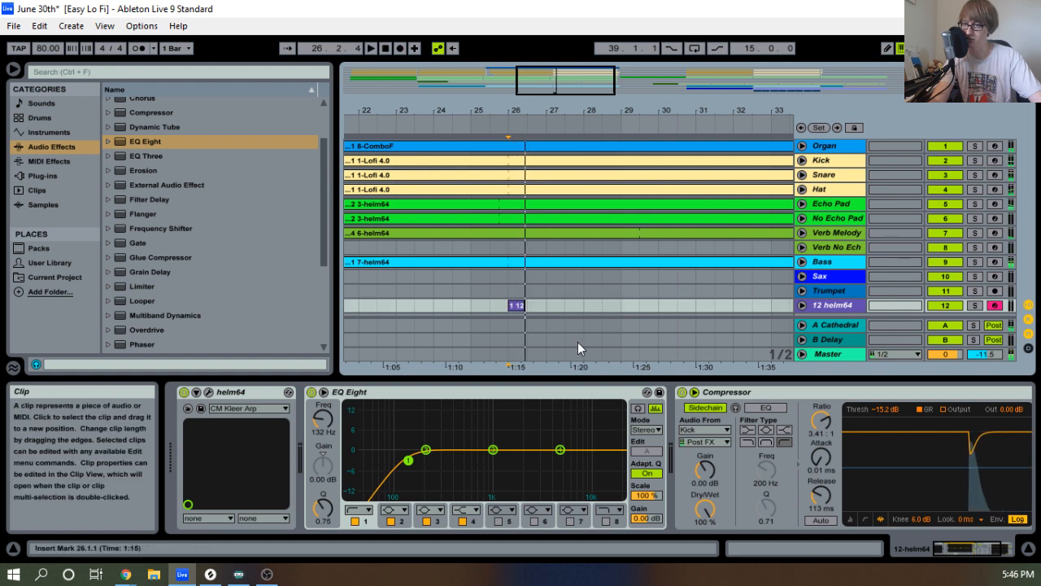
pyautogui.click(543, 309)
pyautogui.doubleClick(542, 309)
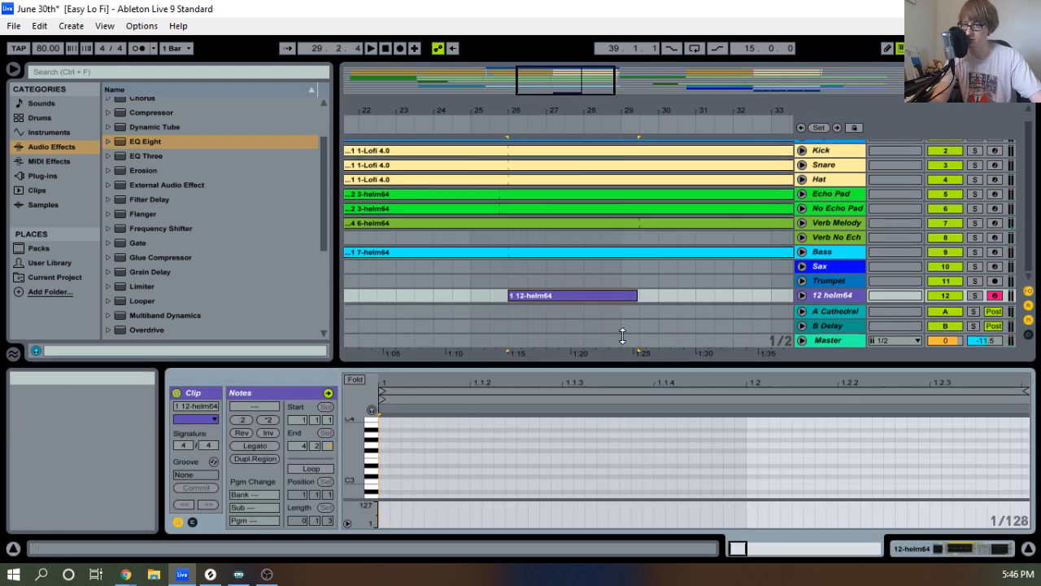
pyautogui.moveTo(688, 376); pyautogui.dragTo(689, 125)
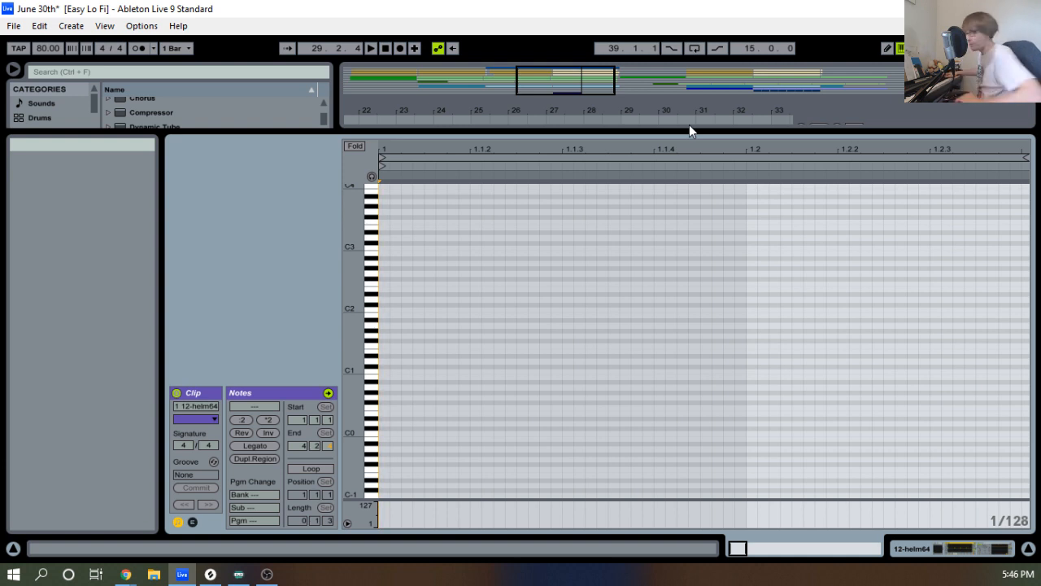
# Enter a four-note chord of D#5, G5, A#5 and C6 at the start of the helm64 clip.
pyautogui.scroll(5, 602, 358)
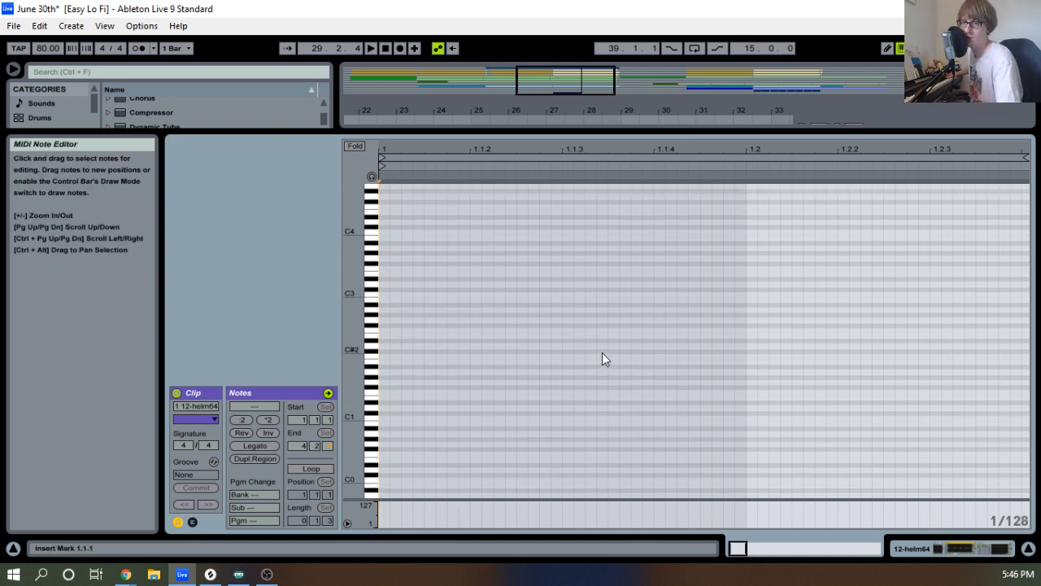
pyautogui.scroll(1, 603, 359)
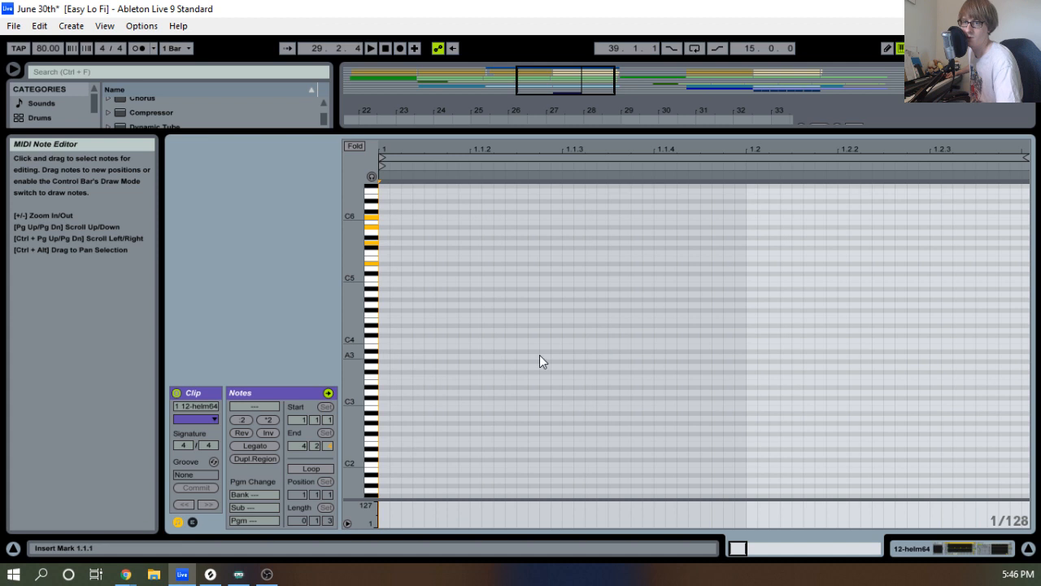
pyautogui.doubleClick(386, 263)
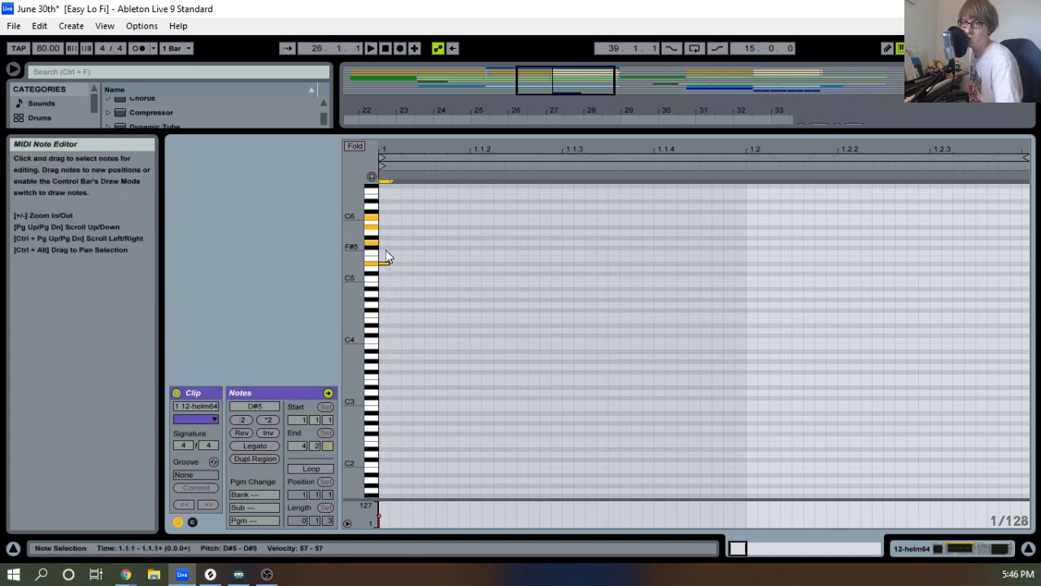
pyautogui.doubleClick(385, 249)
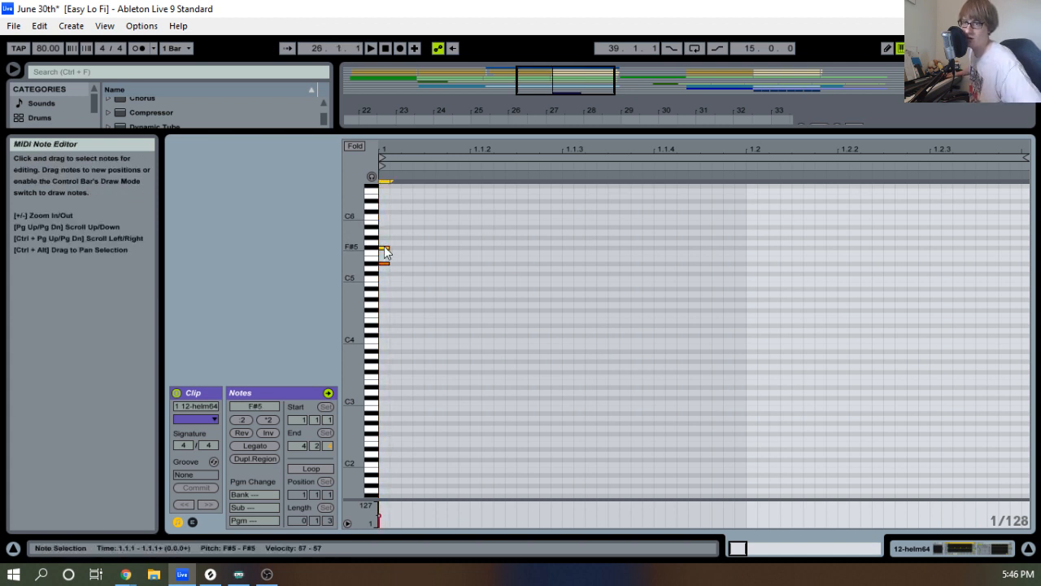
pyautogui.press('Up')
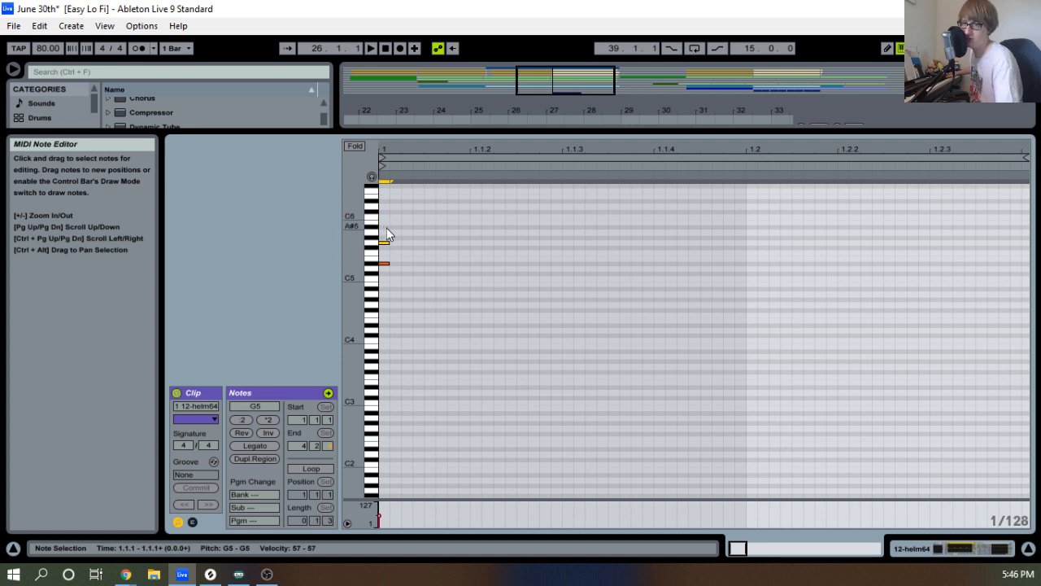
pyautogui.doubleClick(387, 229)
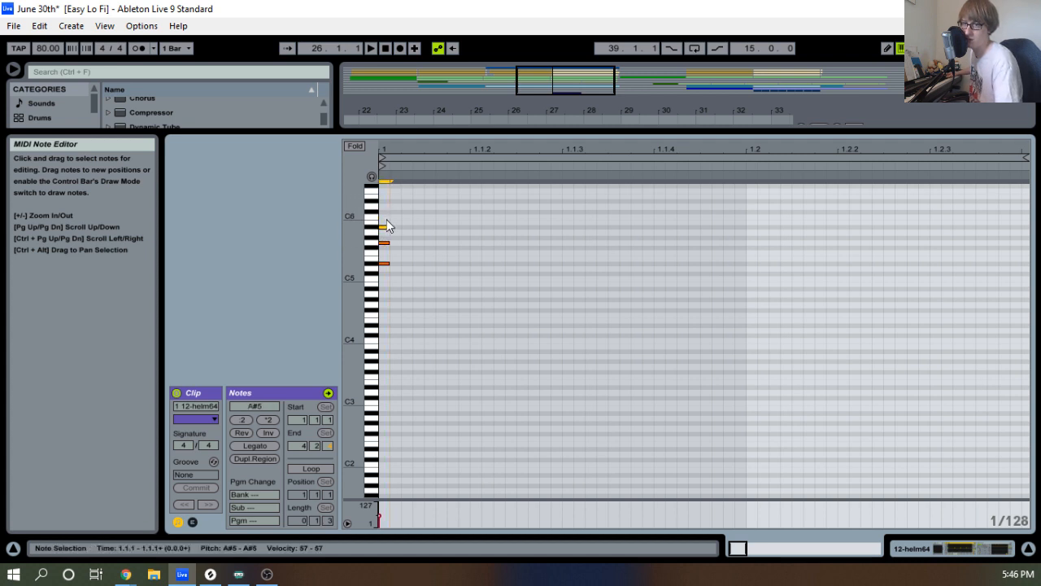
pyautogui.doubleClick(385, 217)
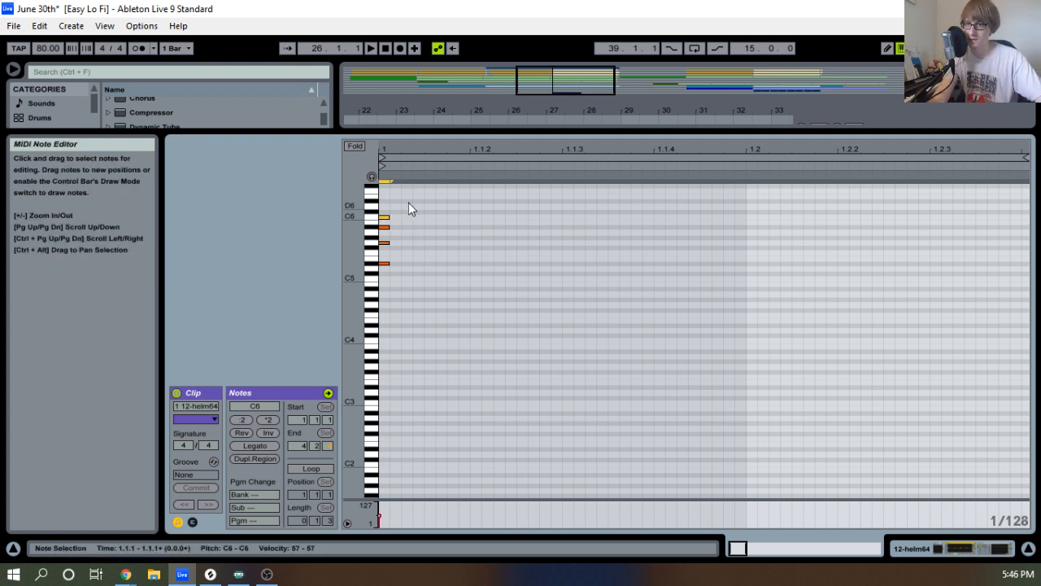
# Lengthen all four chord notes to one full bar and play the clip.
pyautogui.moveTo(408, 204); pyautogui.dragTo(750, 263)
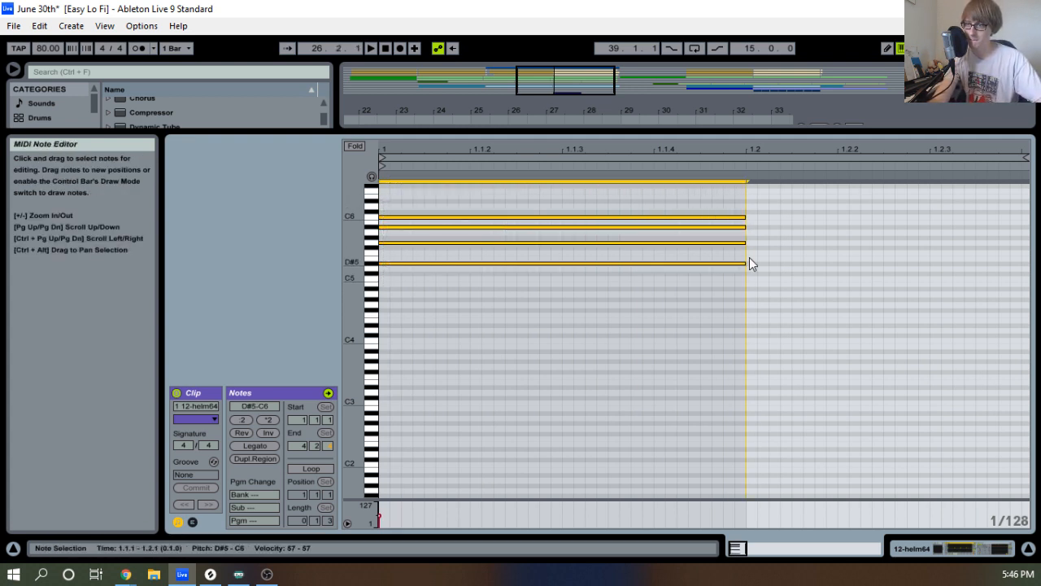
pyautogui.press('space')
pyautogui.moveTo(749, 149); pyautogui.dragTo(750, 101)
pyautogui.press('space')
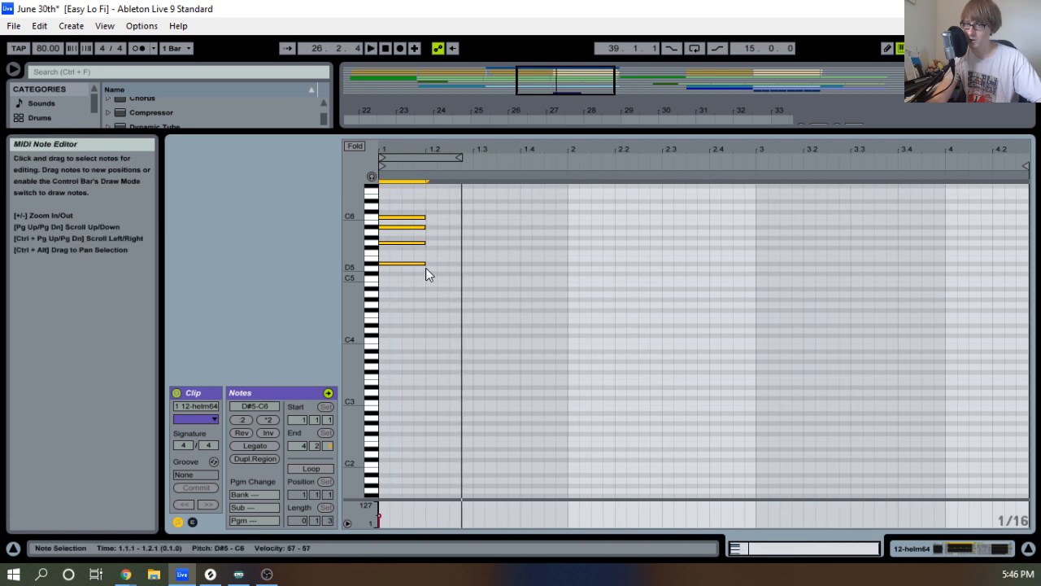
pyautogui.moveTo(425, 262); pyautogui.dragTo(569, 253)
pyautogui.press('space')
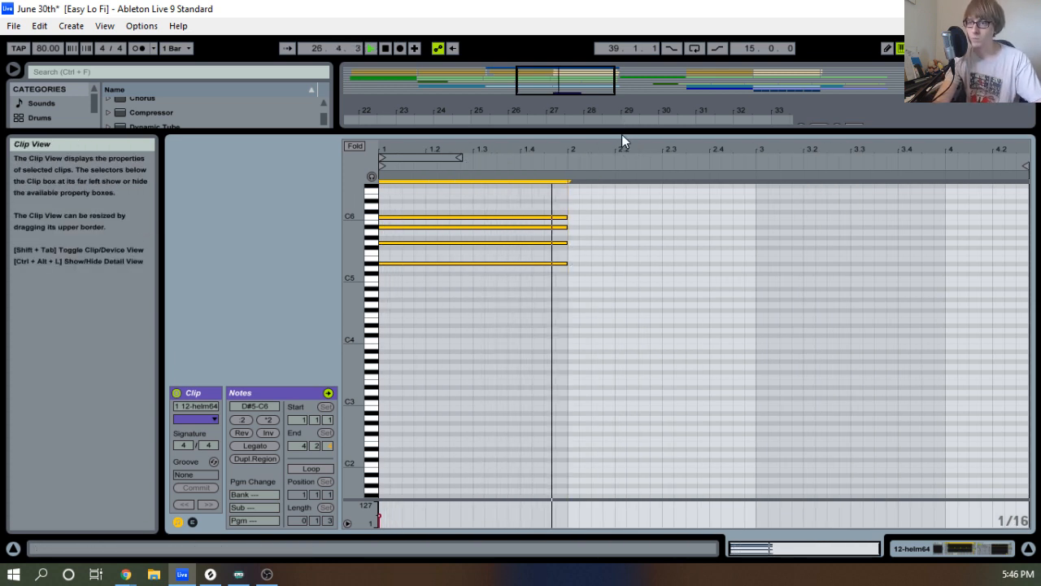
# Solo the helm64 track, play its chord and open the helm64 synth's window.
pyautogui.moveTo(622, 134); pyautogui.dragTo(618, 366)
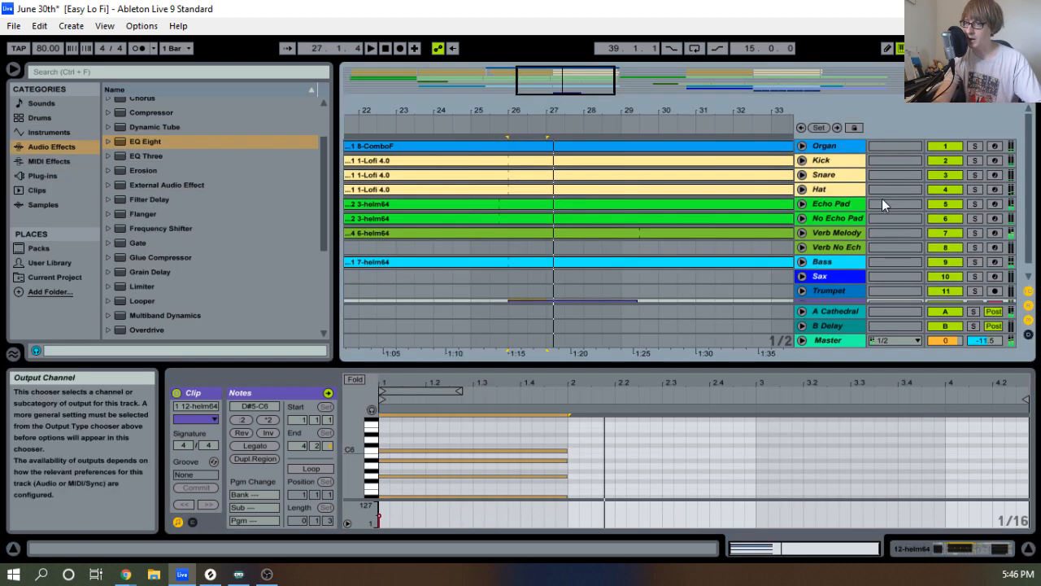
pyautogui.moveTo(722, 367); pyautogui.dragTo(717, 262)
pyautogui.click(976, 200)
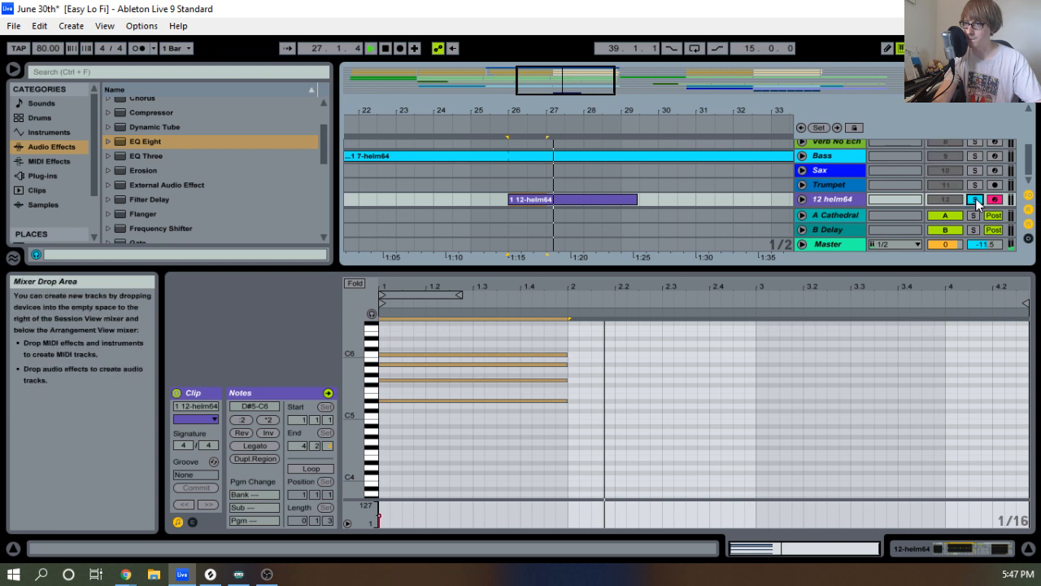
pyautogui.press('space')
pyautogui.doubleClick(836, 201)
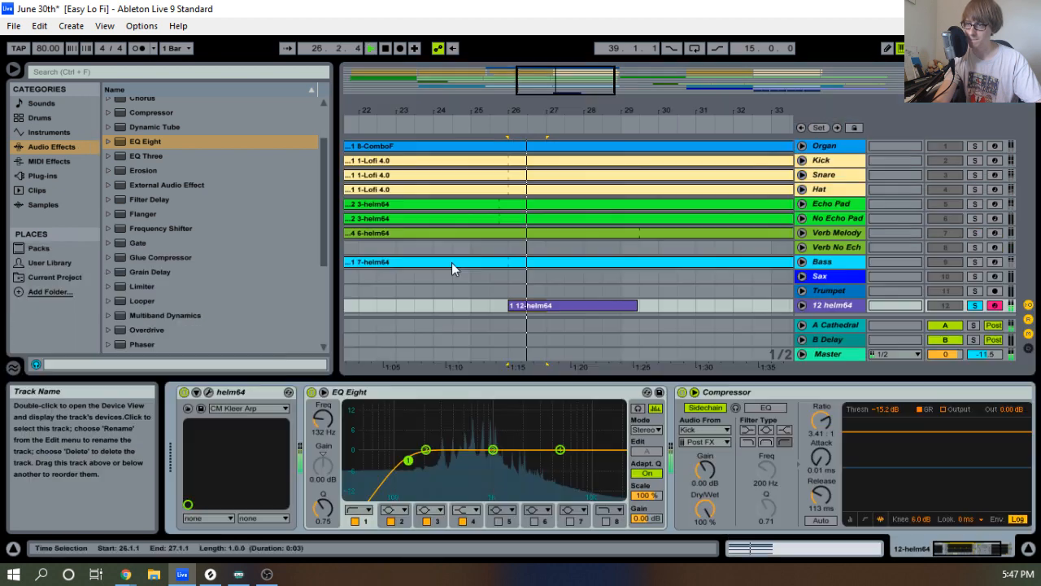
pyautogui.click(201, 396)
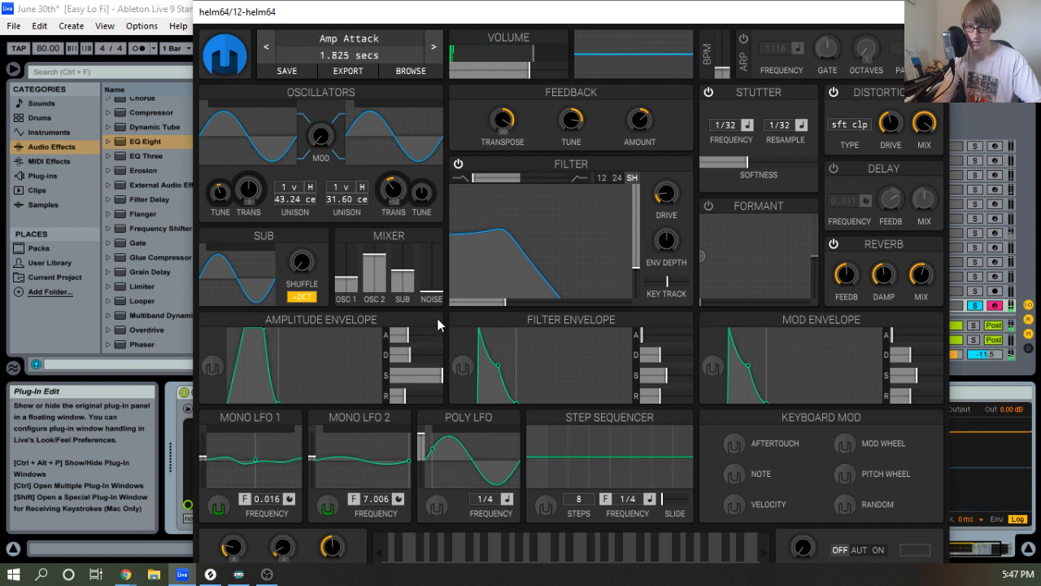
# Check what Mono LFO 2 modulates and raise the helm64 filter's cutoff and resonance for a sharper peak.
pyautogui.rightClick(326, 510)
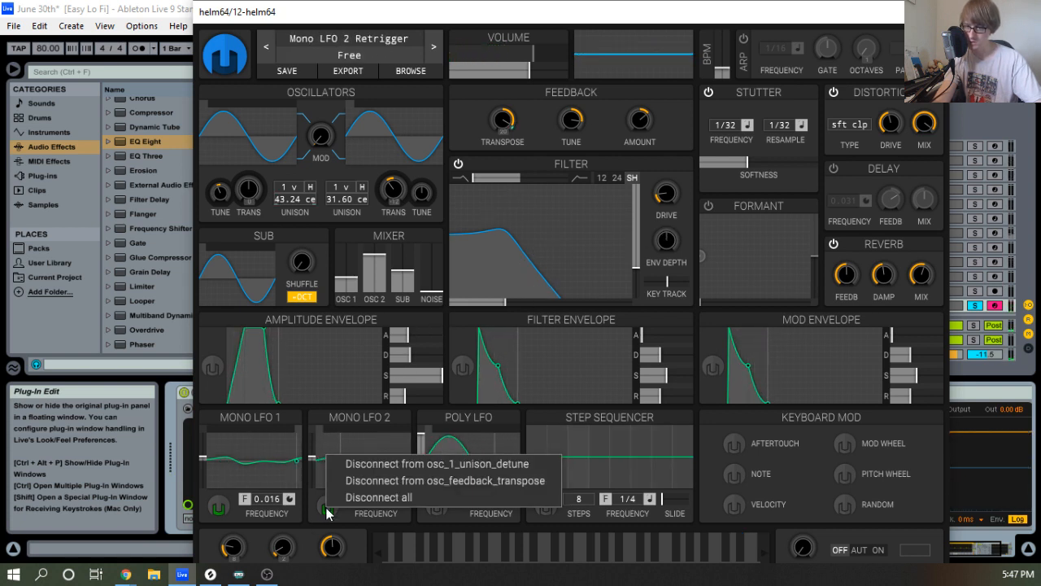
pyautogui.click(415, 423)
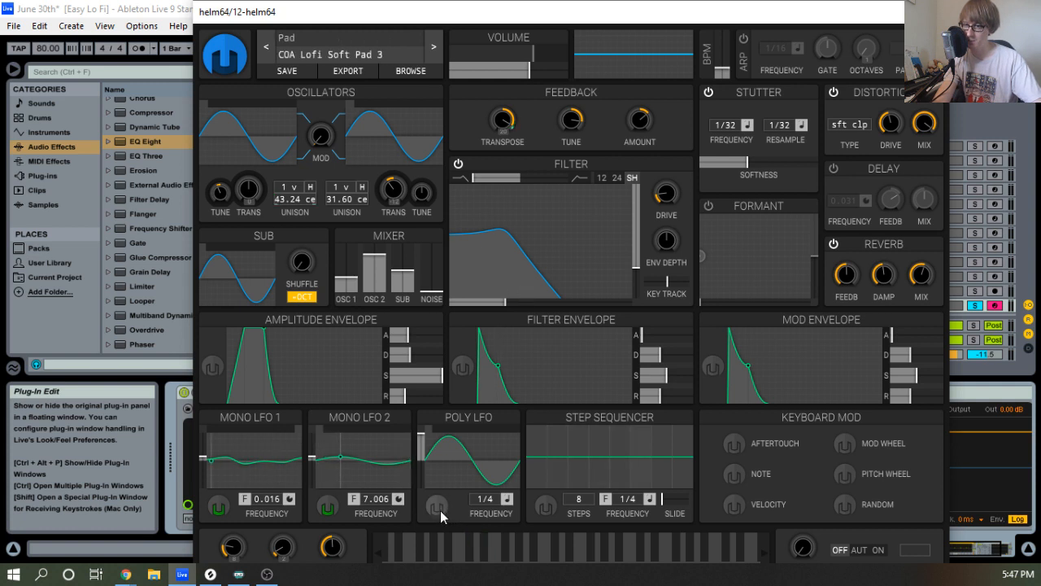
pyautogui.moveTo(507, 303)
pyautogui.mouseDown()
pyautogui.moveTo(541, 302)
pyautogui.moveTo(508, 302)
pyautogui.mouseUp()
pyautogui.moveTo(502, 243); pyautogui.dragTo(524, 231)
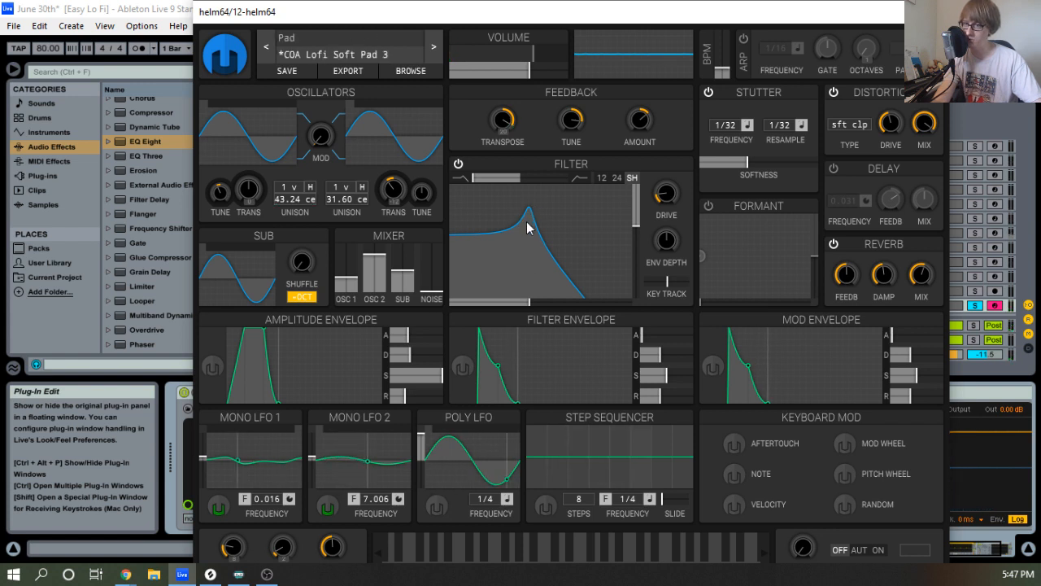
pyautogui.moveTo(525, 219)
pyautogui.mouseDown()
pyautogui.moveTo(533, 228)
pyautogui.moveTo(533, 214)
pyautogui.mouseUp()
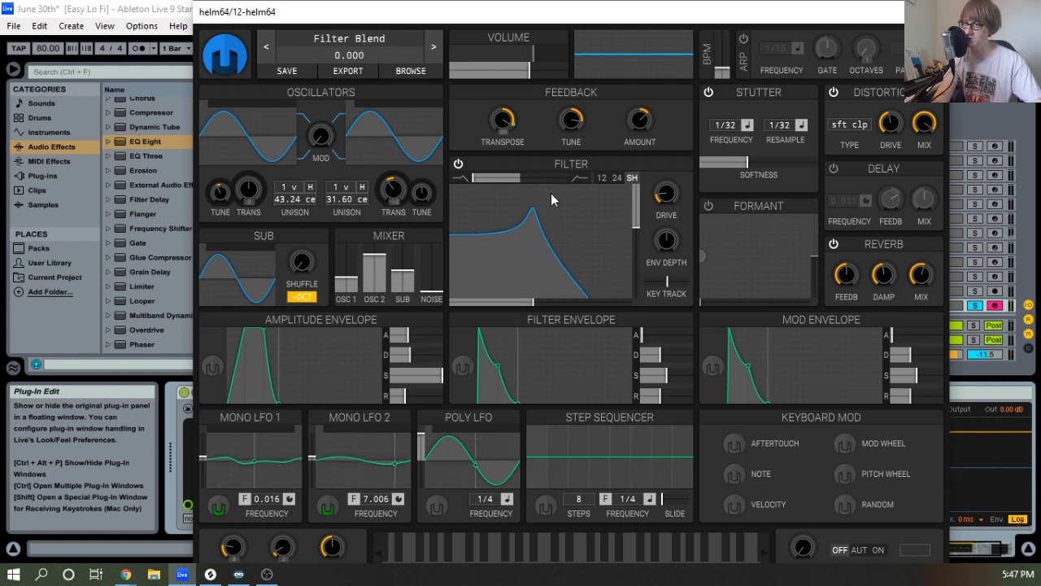
pyautogui.moveTo(533, 220); pyautogui.dragTo(521, 234)
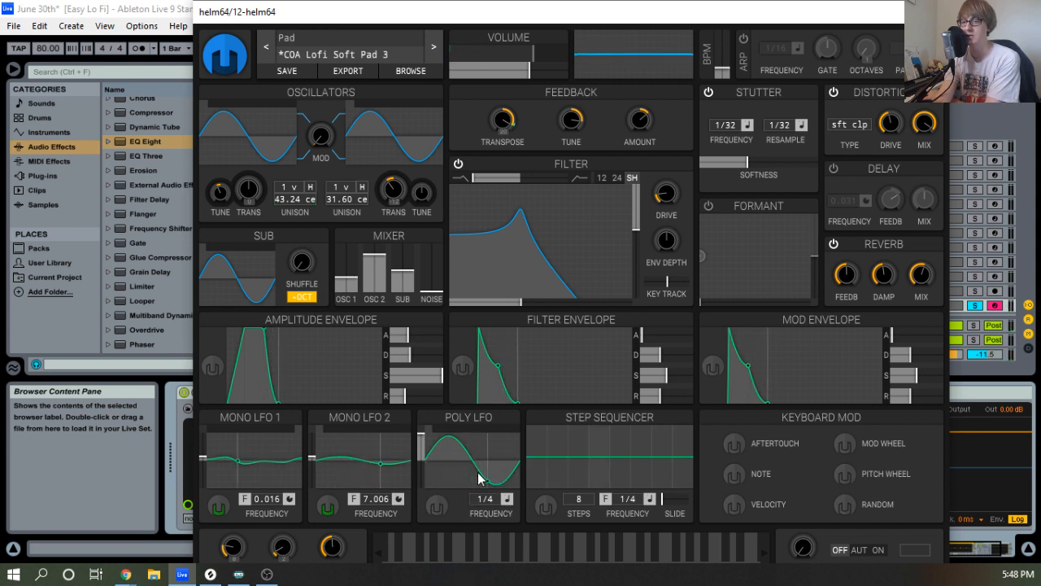
# Assign the Poly LFO to modulate the filter cutoff by 14.83 semitones, and raise the filter's cutoff and resonance further.
pyautogui.click(439, 507)
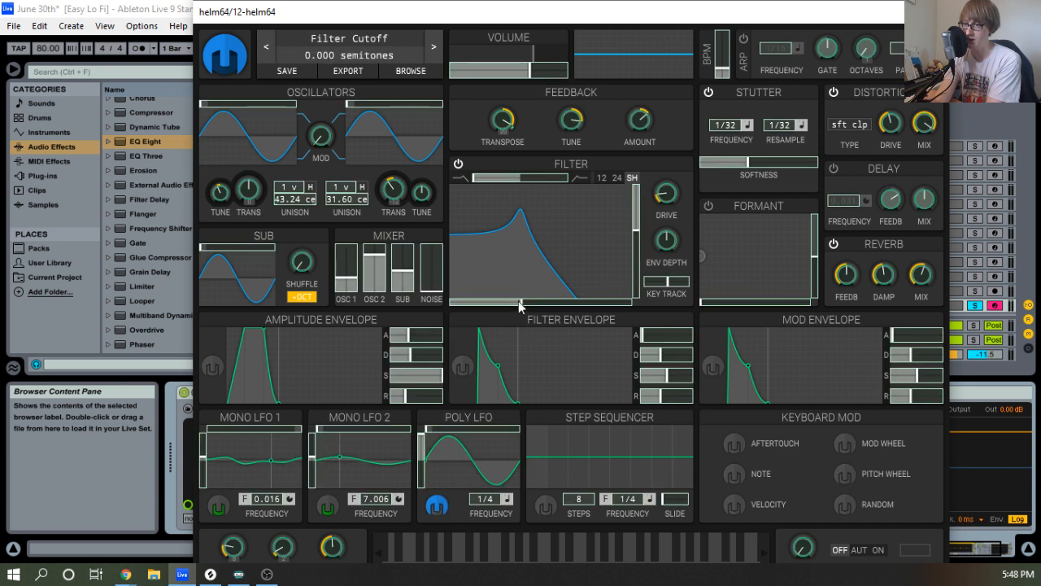
pyautogui.moveTo(521, 302); pyautogui.dragTo(556, 302)
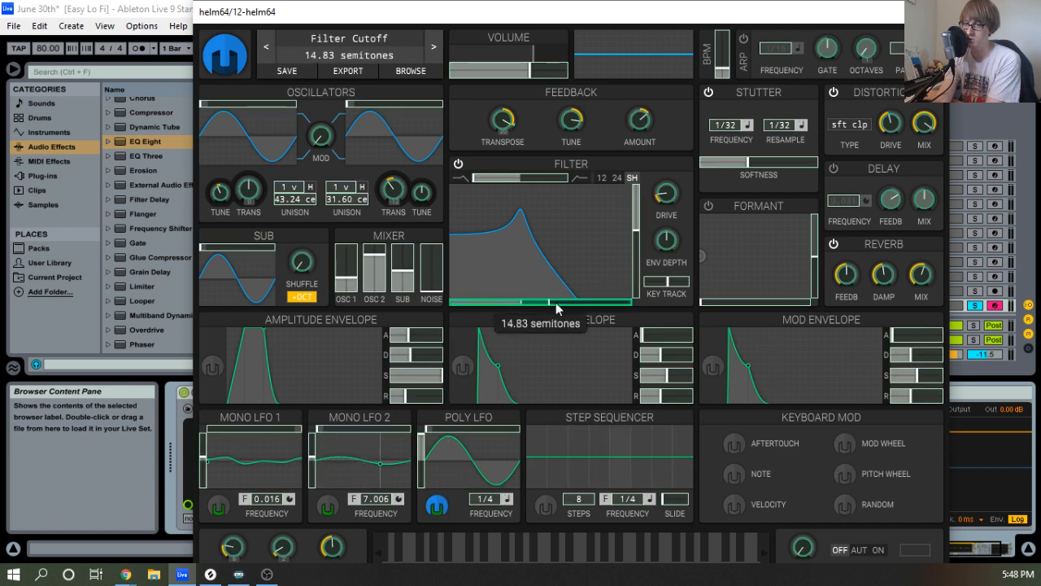
pyautogui.click(437, 506)
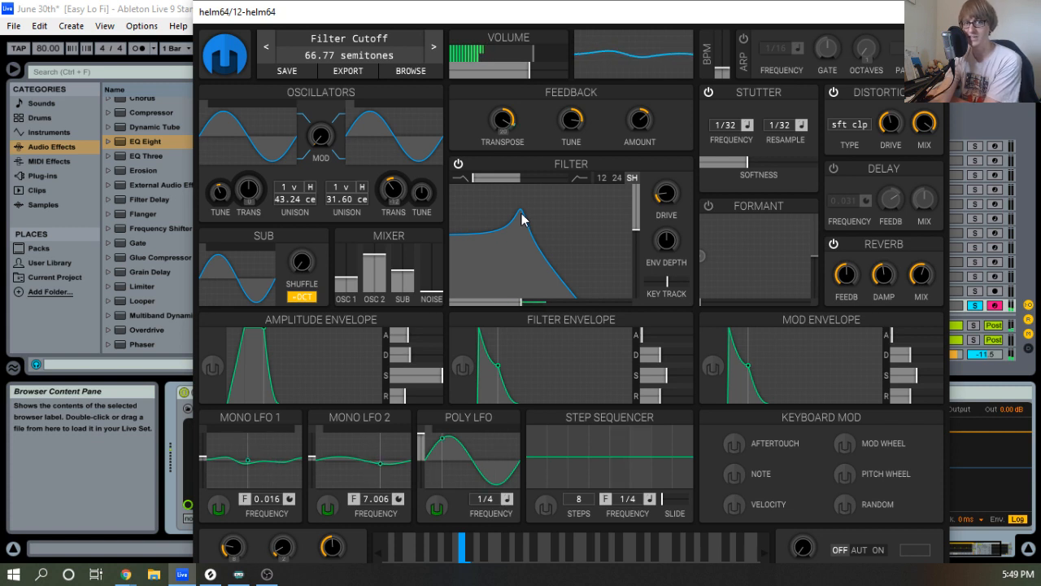
pyautogui.moveTo(522, 220); pyautogui.dragTo(558, 203)
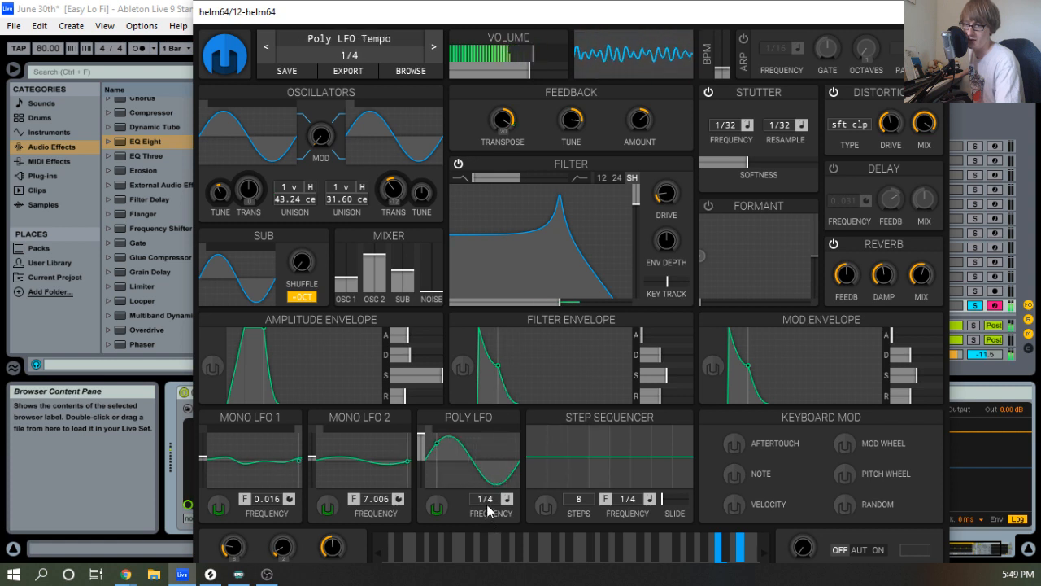
# Try the Poly LFO frequency at 1/8 and 1/2, and set it back to 1/4.
pyautogui.moveTo(487, 502); pyautogui.dragTo(487, 488)
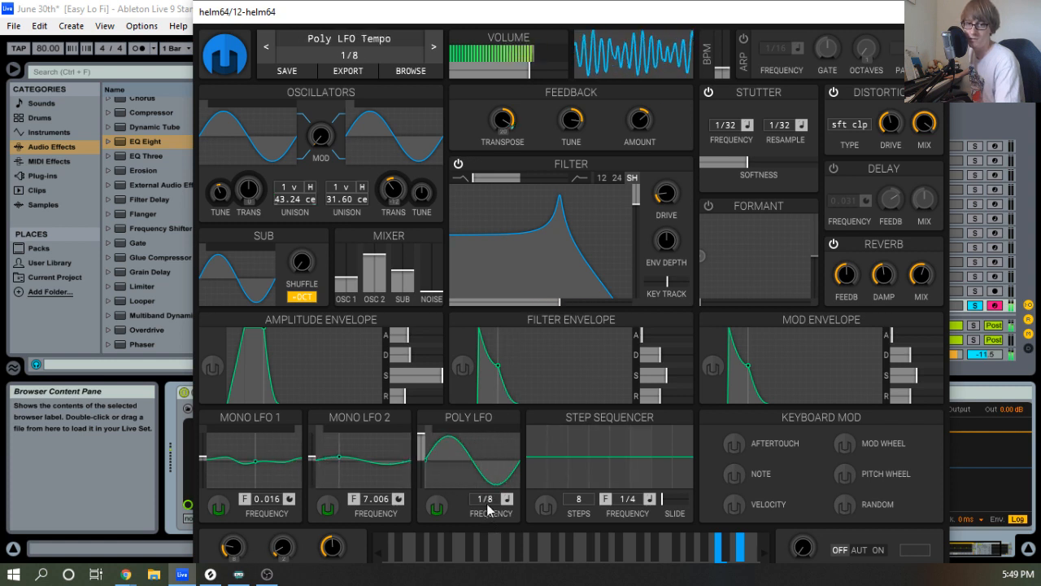
pyautogui.moveTo(487, 501); pyautogui.dragTo(487, 527)
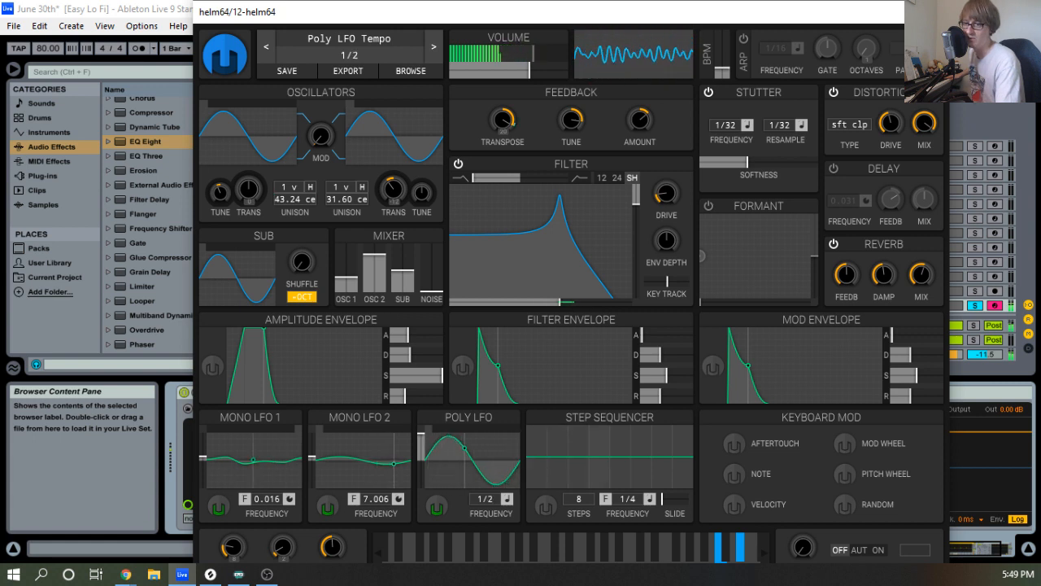
pyautogui.moveTo(488, 502); pyautogui.dragTo(488, 521)
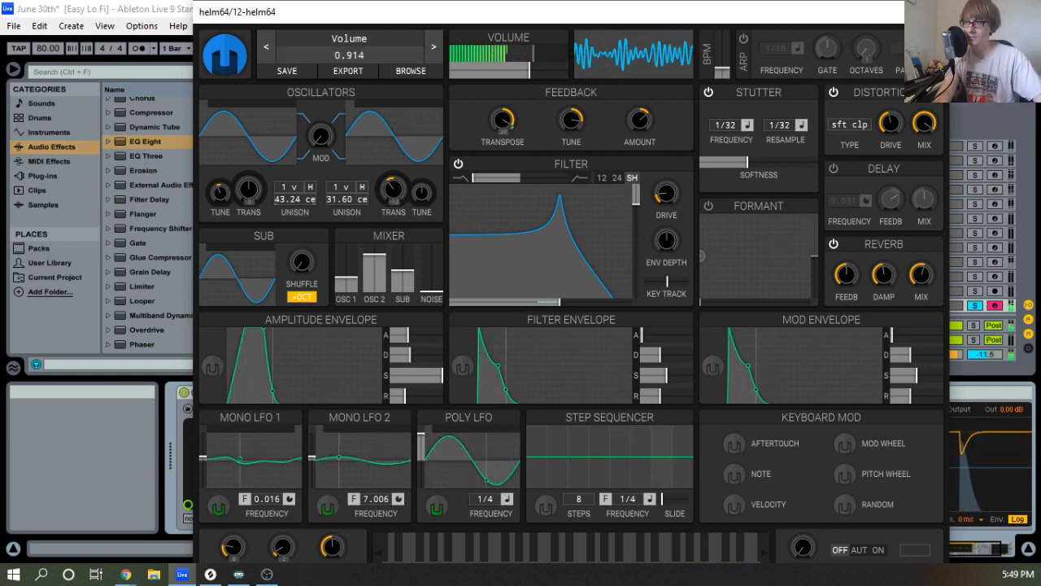
# Close the helm64 synth's window and look through the list of audio effects.
pyautogui.click(930, 12)
pyautogui.moveTo(529, 111); pyautogui.dragTo(529, 81)
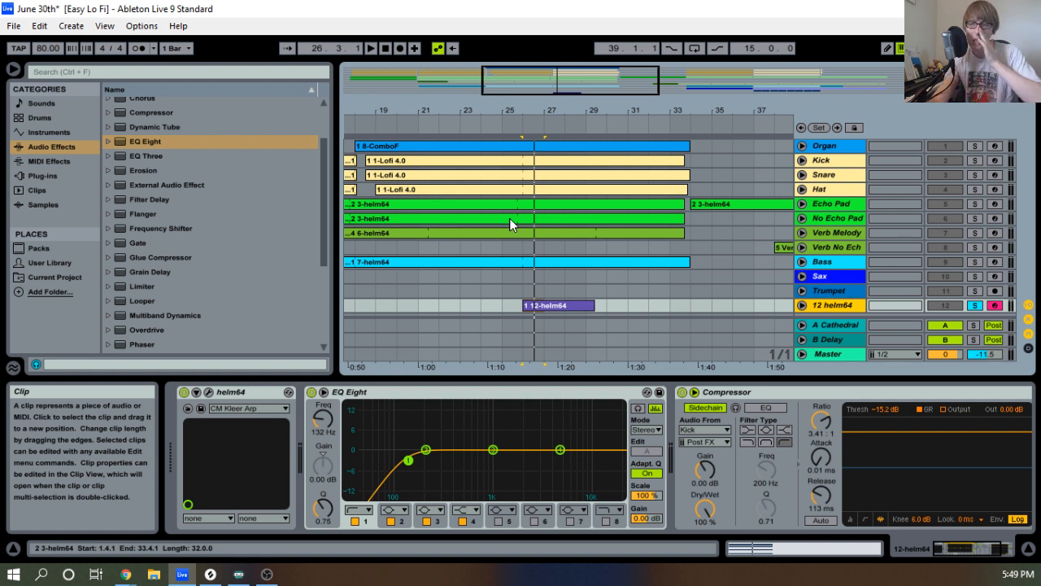
pyautogui.click(828, 306)
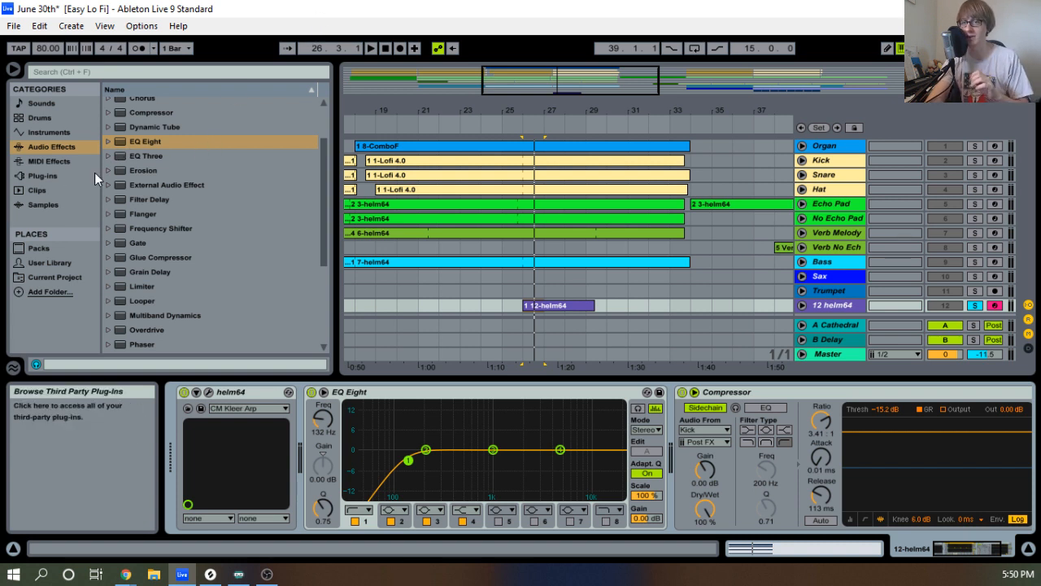
pyautogui.click(208, 392)
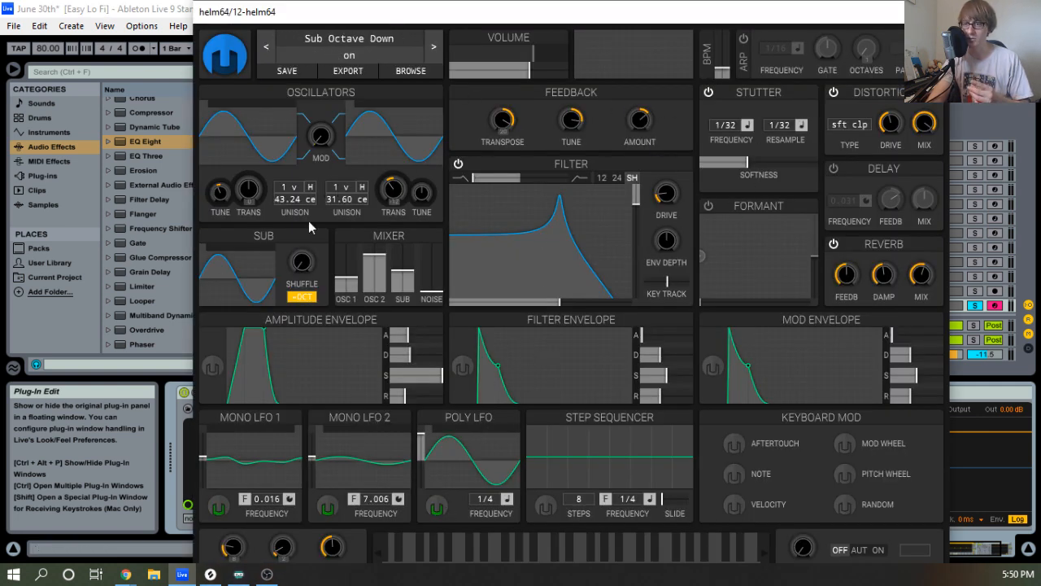
pyautogui.click(930, 11)
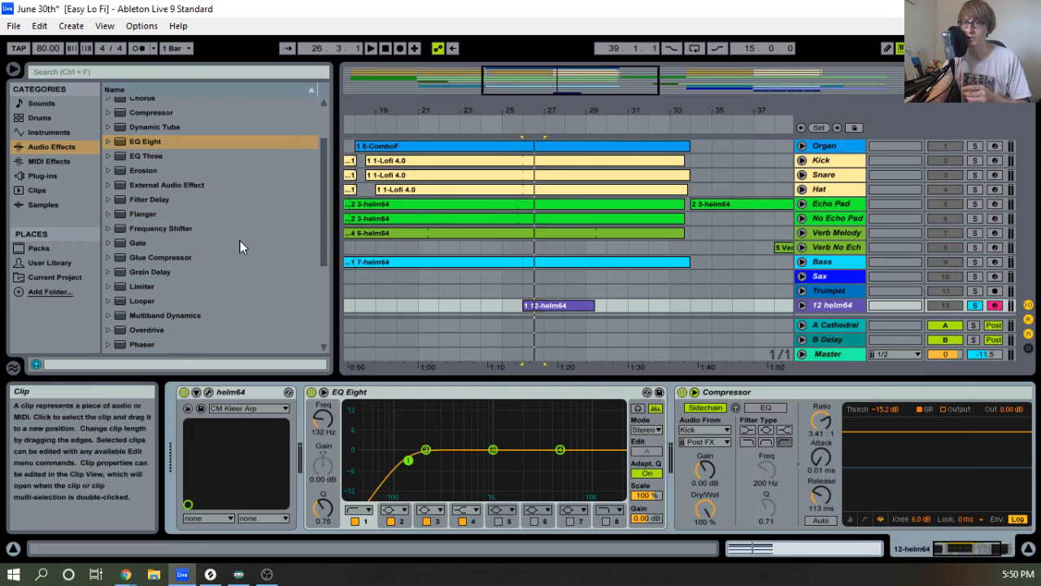
pyautogui.scroll(-8, 176, 238)
pyautogui.click(161, 217)
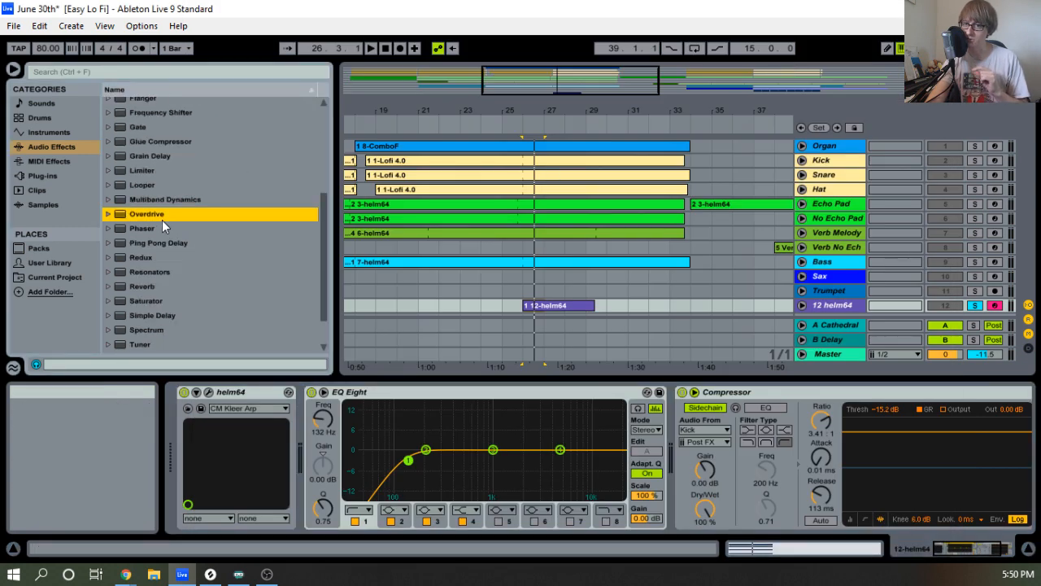
pyautogui.scroll(-3, 155, 203)
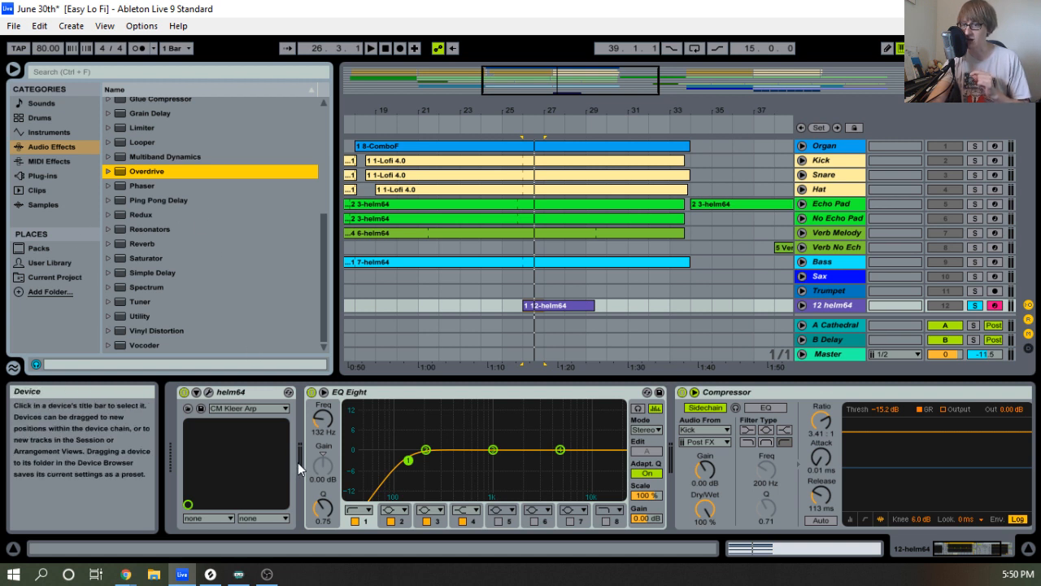
pyautogui.scroll(5, 175, 261)
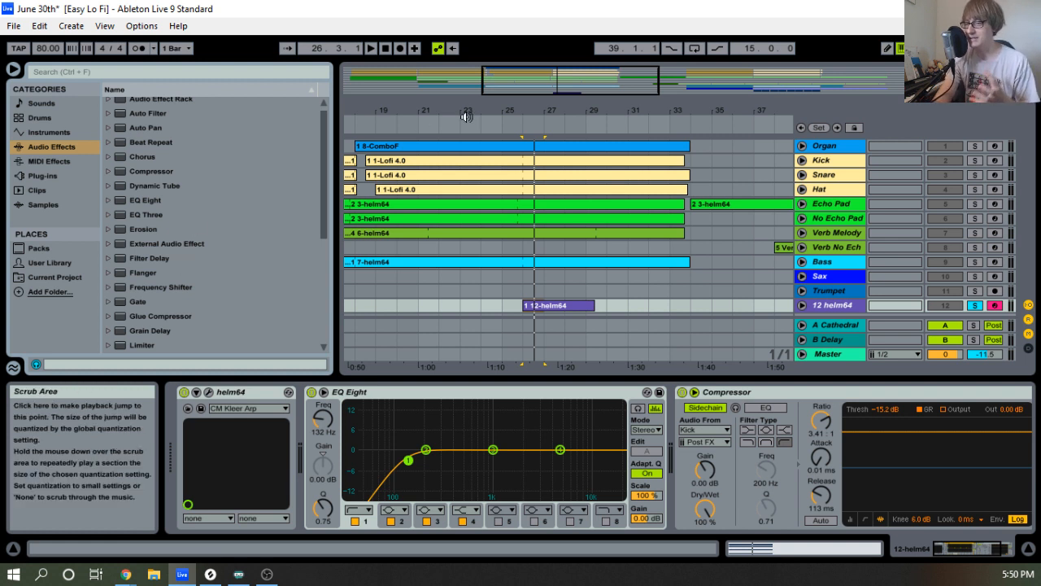
# Play the song from just before bar 26 with the helm64 clip's notes open, and shrink the note editor.
pyautogui.click(514, 127)
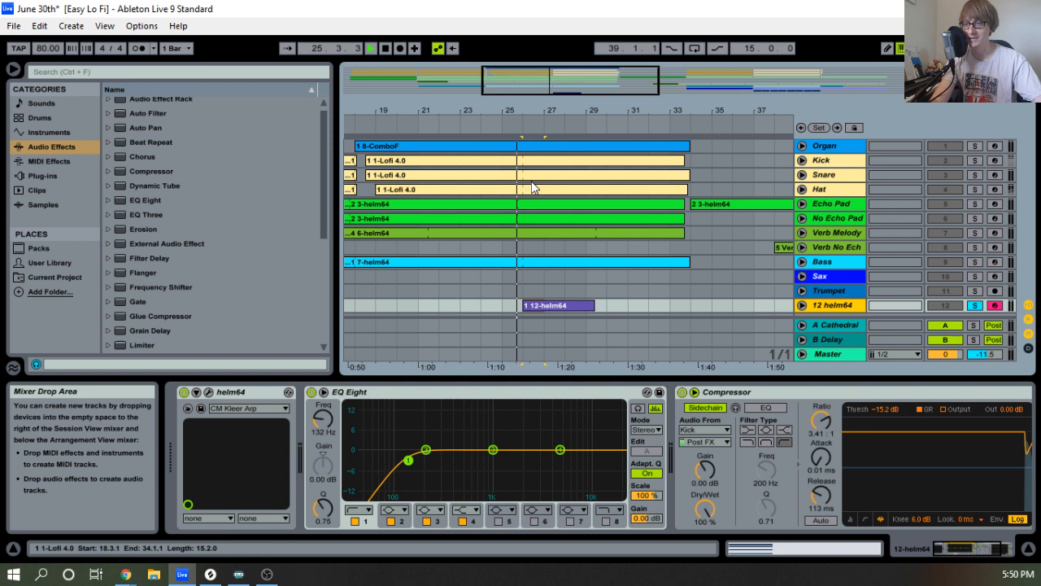
pyautogui.doubleClick(553, 305)
pyautogui.press('space')
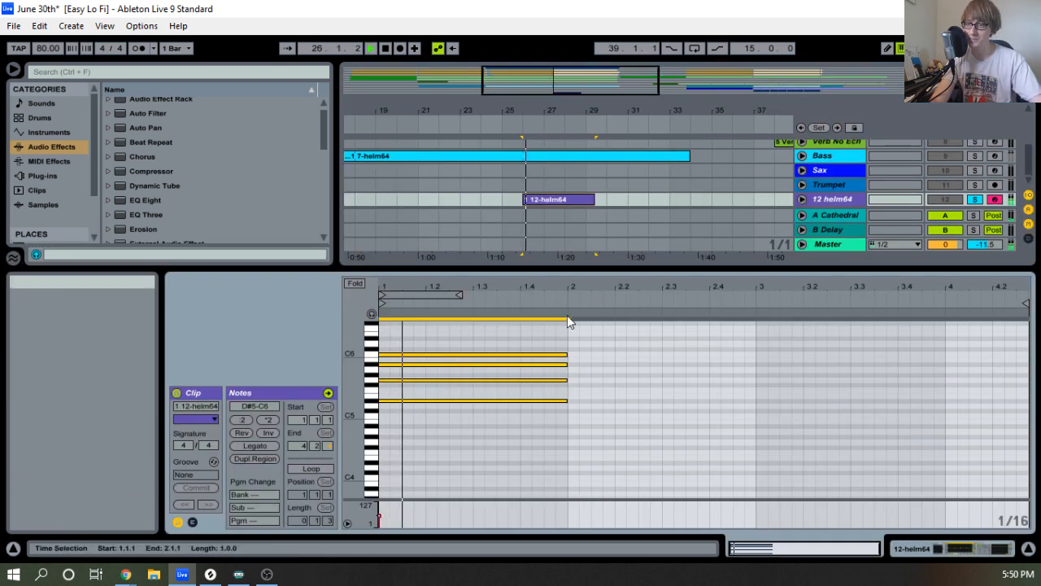
pyautogui.moveTo(577, 272); pyautogui.dragTo(517, 422)
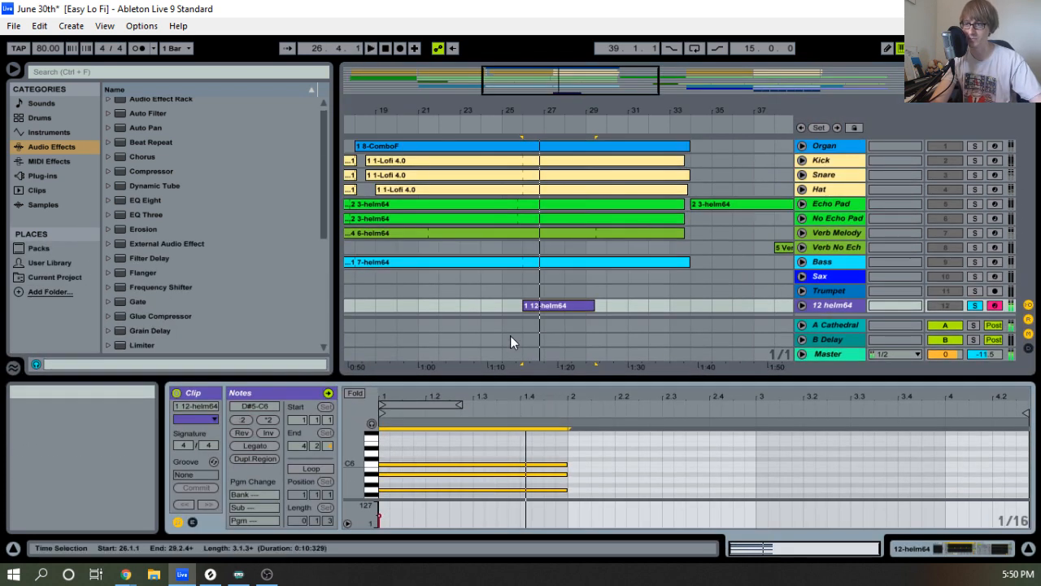
# Switch to the session mixer, show the helm64 track's devices and open its synth window below the mixer.
pyautogui.press('Tab')
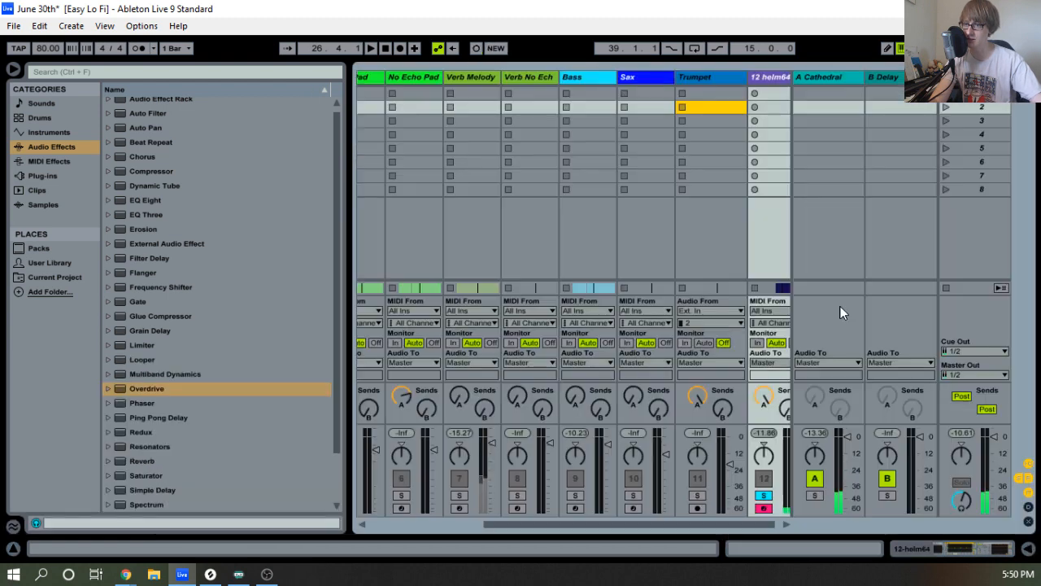
pyautogui.doubleClick(771, 72)
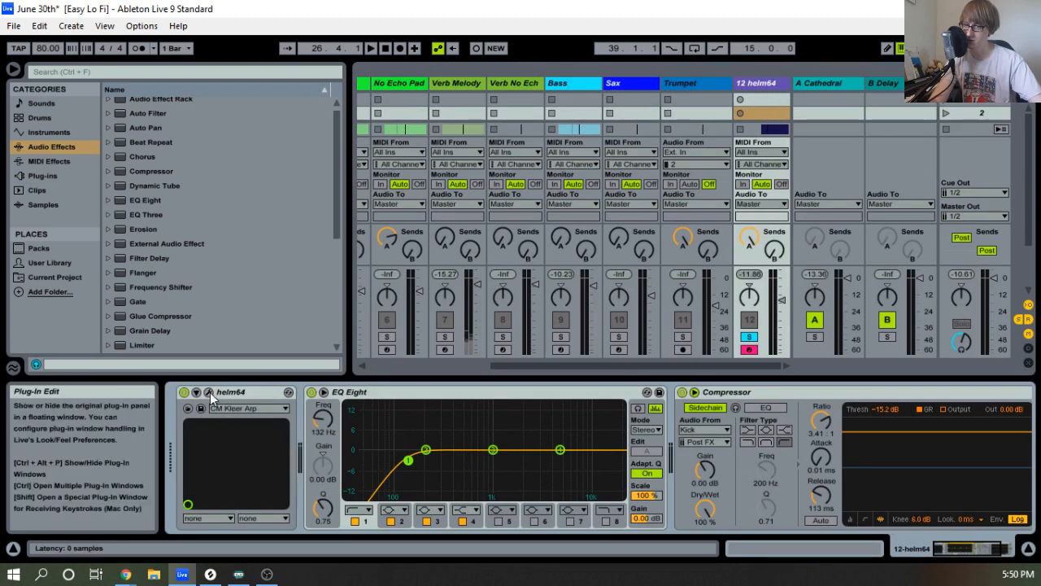
pyautogui.click(209, 393)
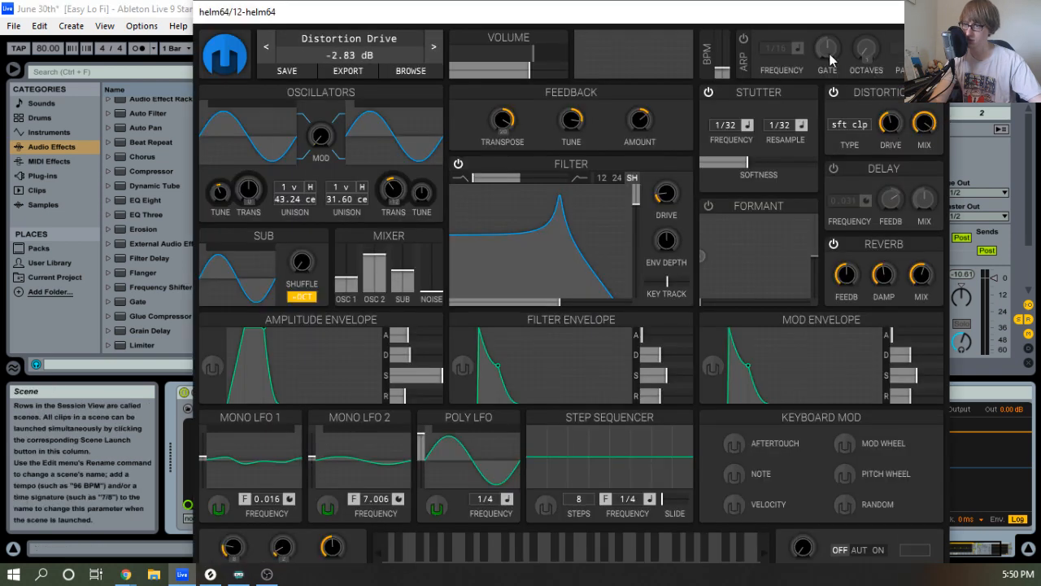
pyautogui.moveTo(830, 16); pyautogui.dragTo(746, 378)
# Play the helm64 clip from bar 26 and lower the helm64 track's volume slightly in the mixer.
pyautogui.press('Tab')
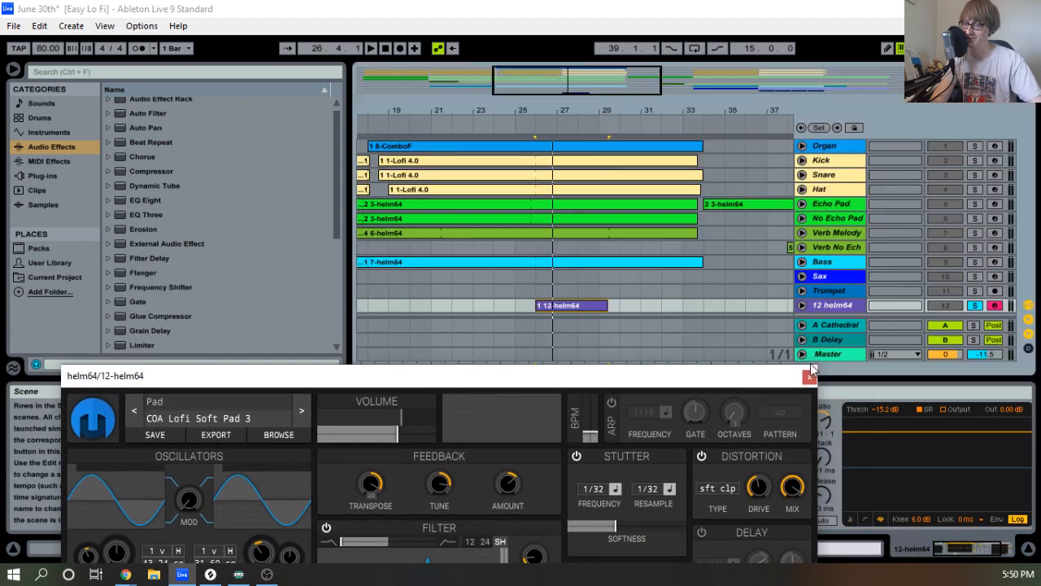
pyautogui.click(576, 310)
pyautogui.press('Tab')
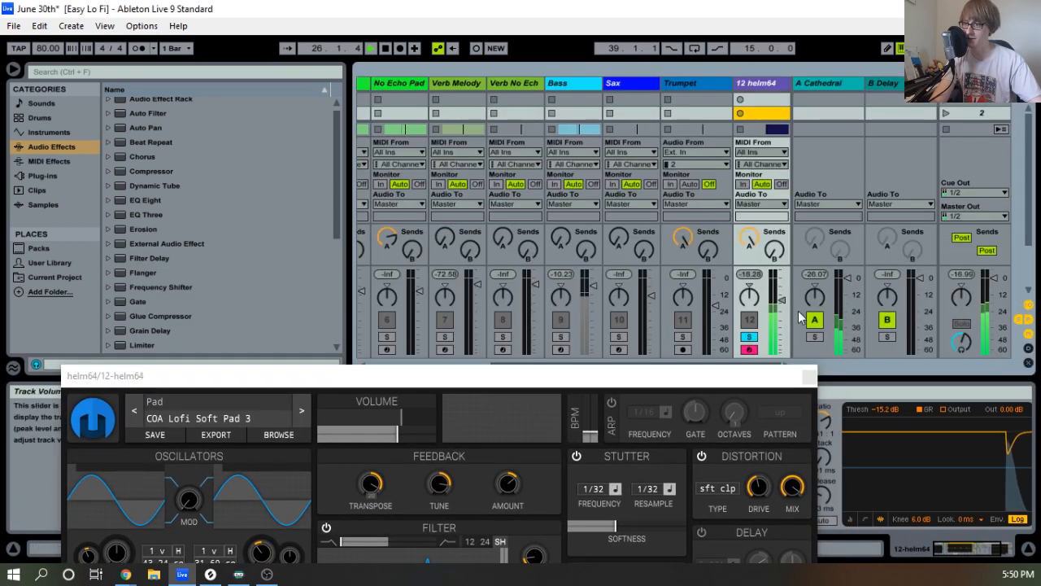
pyautogui.moveTo(781, 302); pyautogui.dragTo(781, 314)
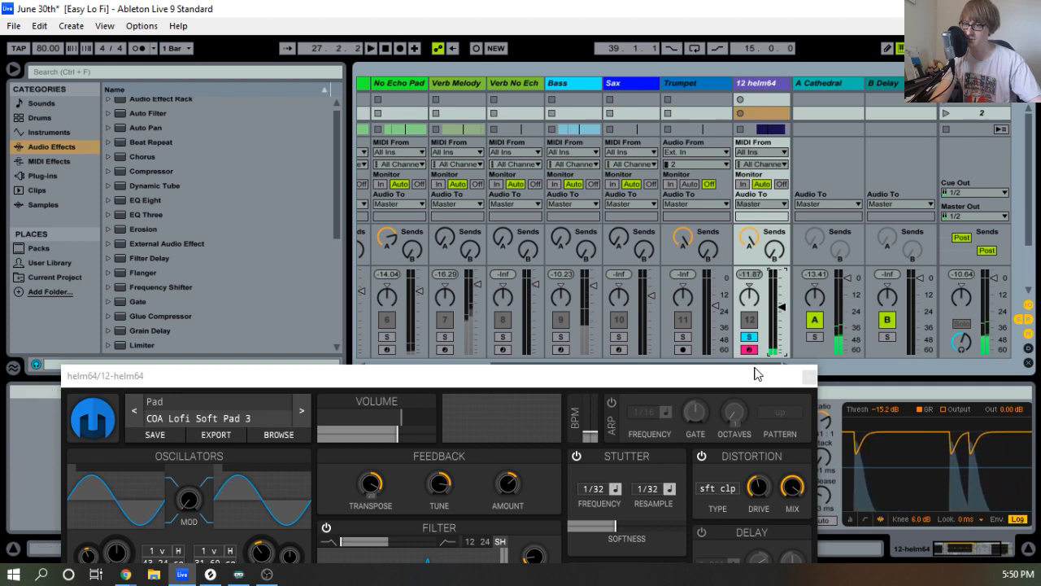
# Lower the helm64 synth's distortion drive and move its window back below the mixer.
pyautogui.moveTo(756, 374); pyautogui.dragTo(811, 94)
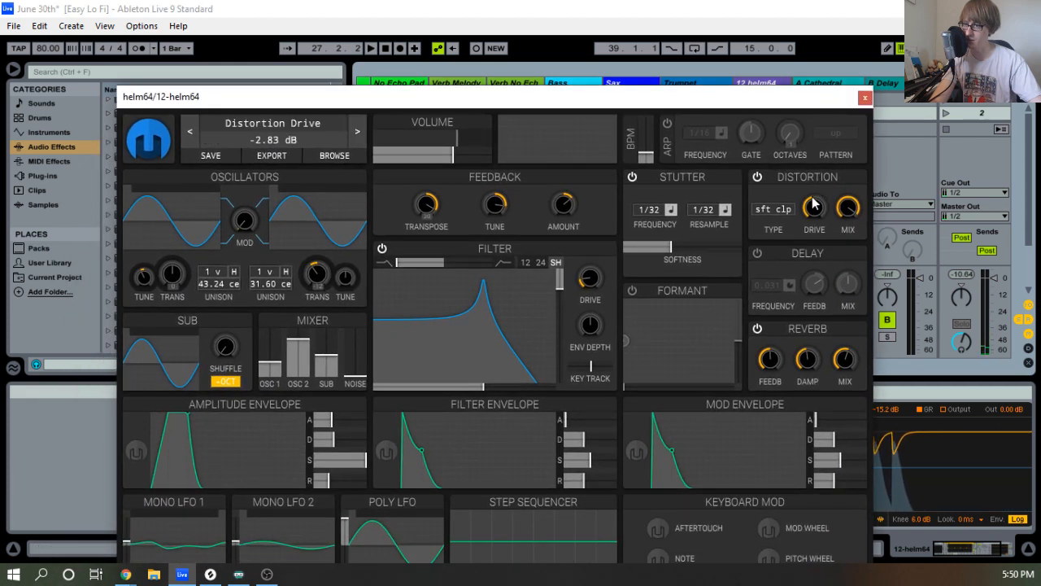
pyautogui.moveTo(813, 207); pyautogui.dragTo(813, 229)
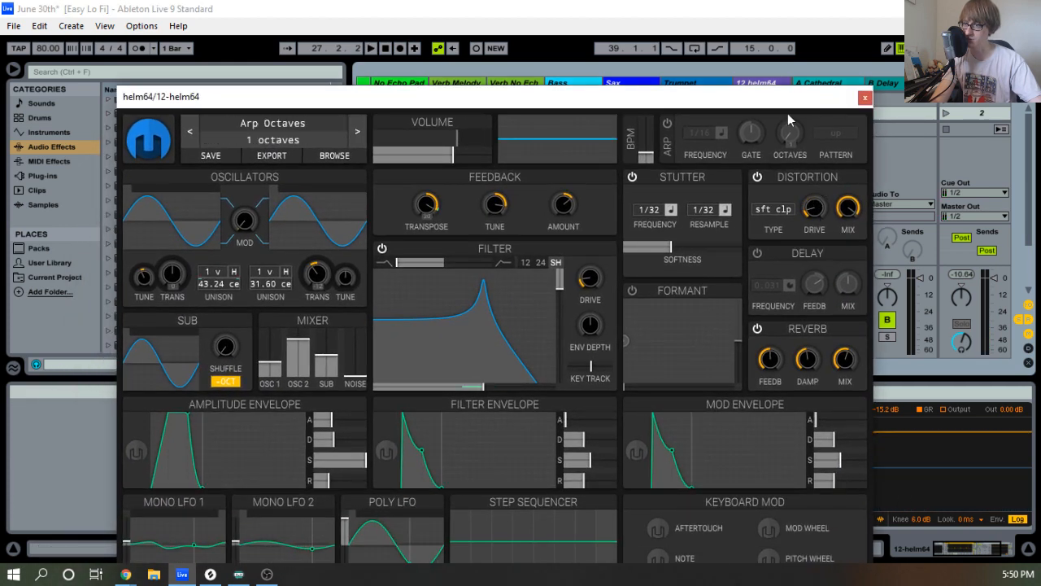
pyautogui.moveTo(790, 97); pyautogui.dragTo(782, 420)
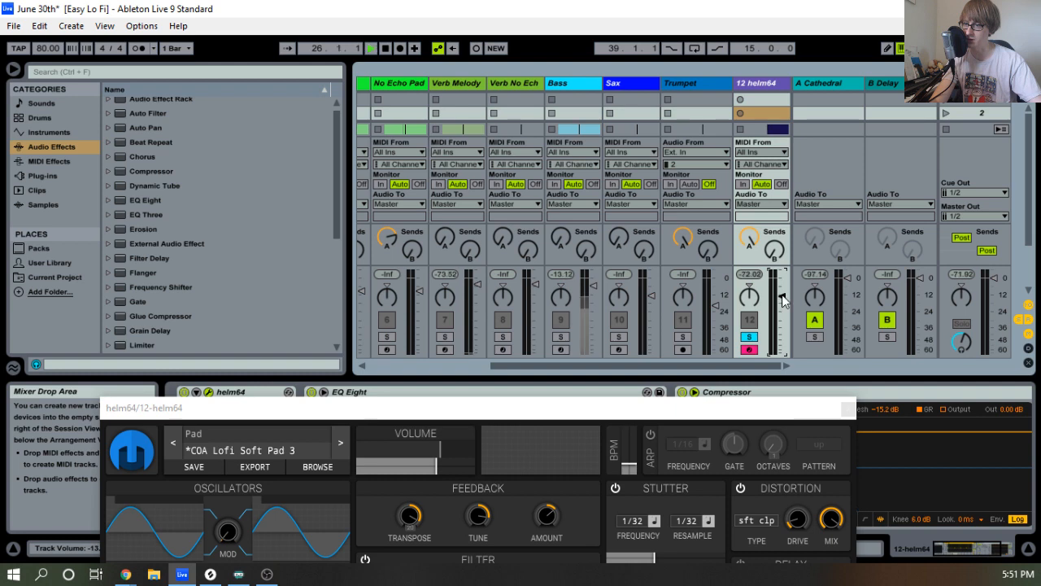
# Lower the helm64 filter's cutoff and resonance, and assign the Poly LFO to modulate the filter resonance by -9.62 %.
pyautogui.moveTo(772, 401); pyautogui.dragTo(823, 48)
pyautogui.moveTo(510, 265)
pyautogui.mouseDown()
pyautogui.moveTo(512, 275)
pyautogui.moveTo(513, 258)
pyautogui.mouseUp()
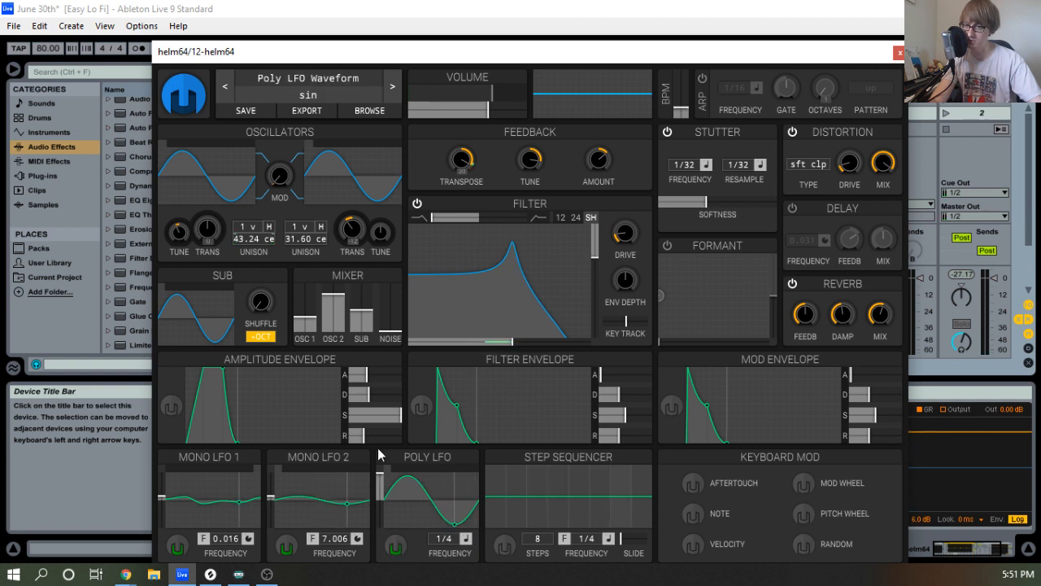
pyautogui.click(396, 549)
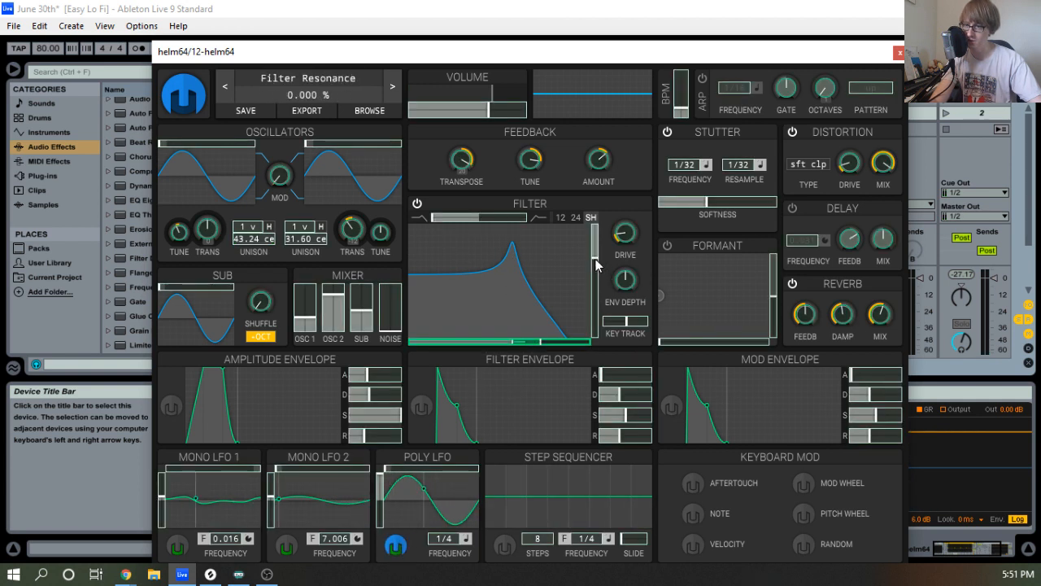
pyautogui.moveTo(595, 281); pyautogui.dragTo(595, 284)
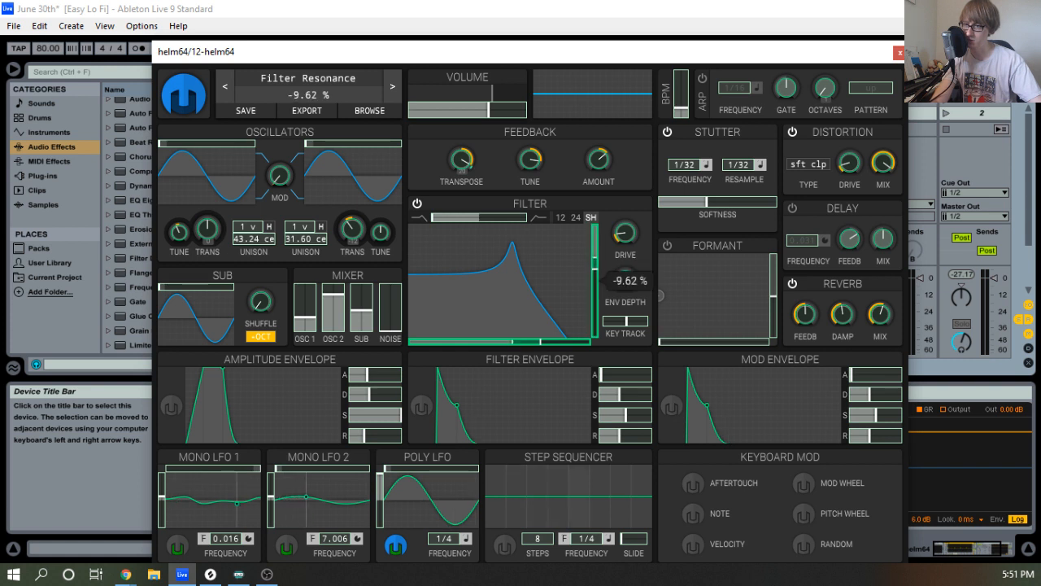
pyautogui.click(397, 546)
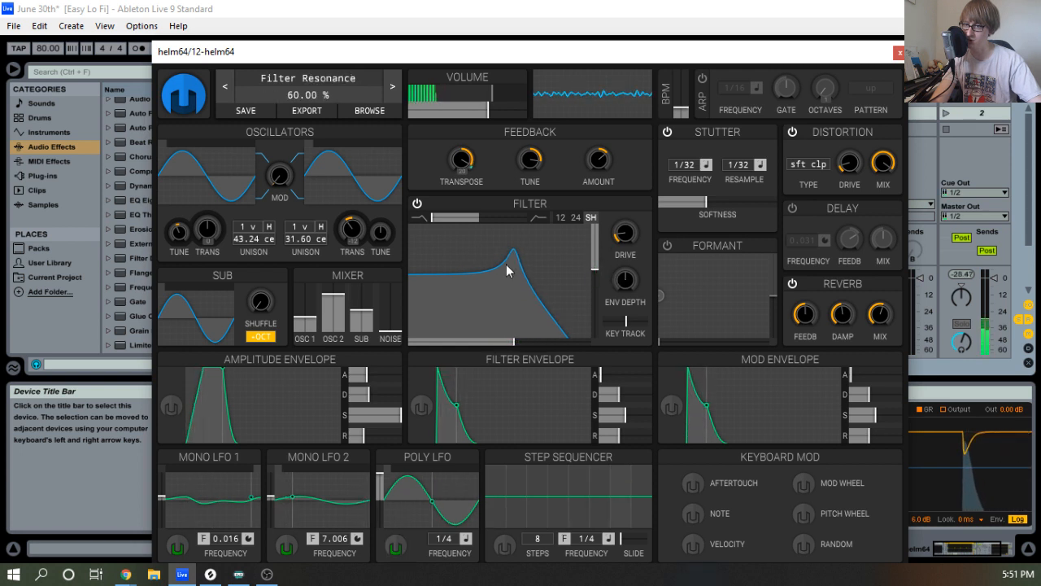
# Fine-tune the helm64 filter's cutoff and resonance and set the distortion drive to -3.31 dB.
pyautogui.moveTo(507, 270)
pyautogui.mouseDown()
pyautogui.moveTo(537, 263)
pyautogui.moveTo(539, 279)
pyautogui.moveTo(521, 274)
pyautogui.mouseUp()
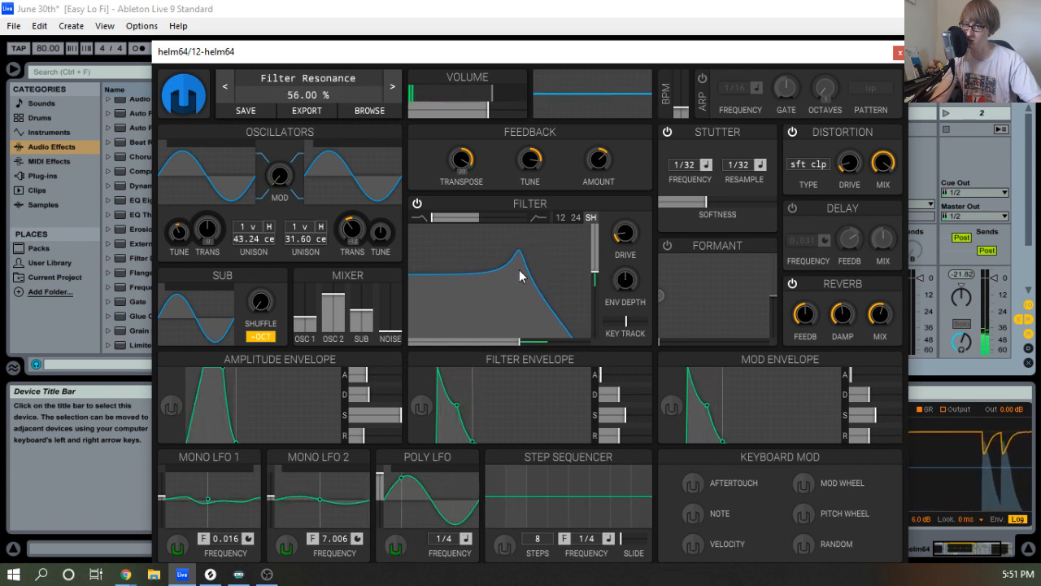
pyautogui.moveTo(849, 162); pyautogui.dragTo(848, 135)
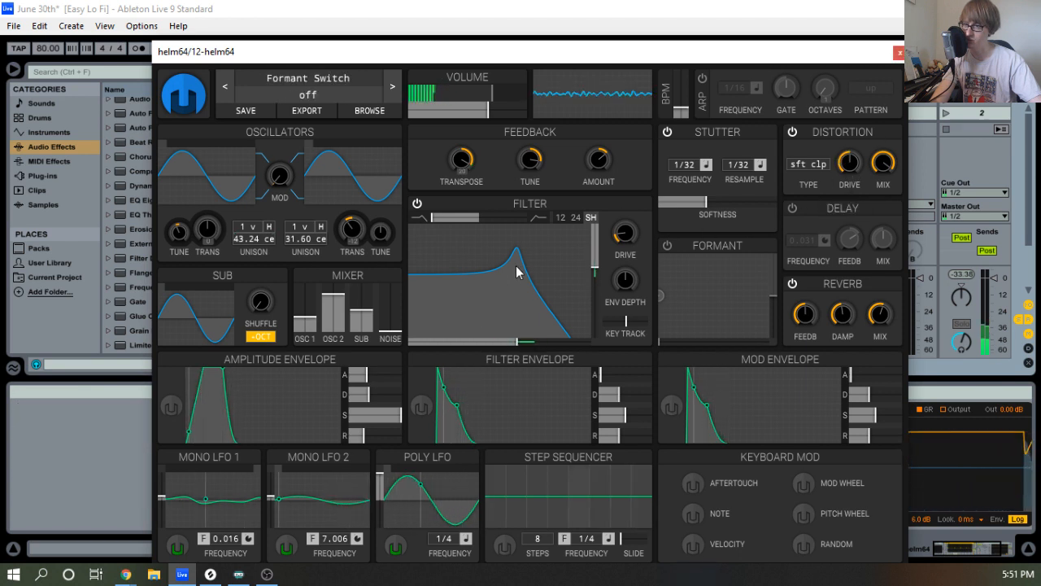
pyautogui.moveTo(525, 280)
pyautogui.mouseDown()
pyautogui.moveTo(540, 280)
pyautogui.moveTo(520, 276)
pyautogui.mouseUp()
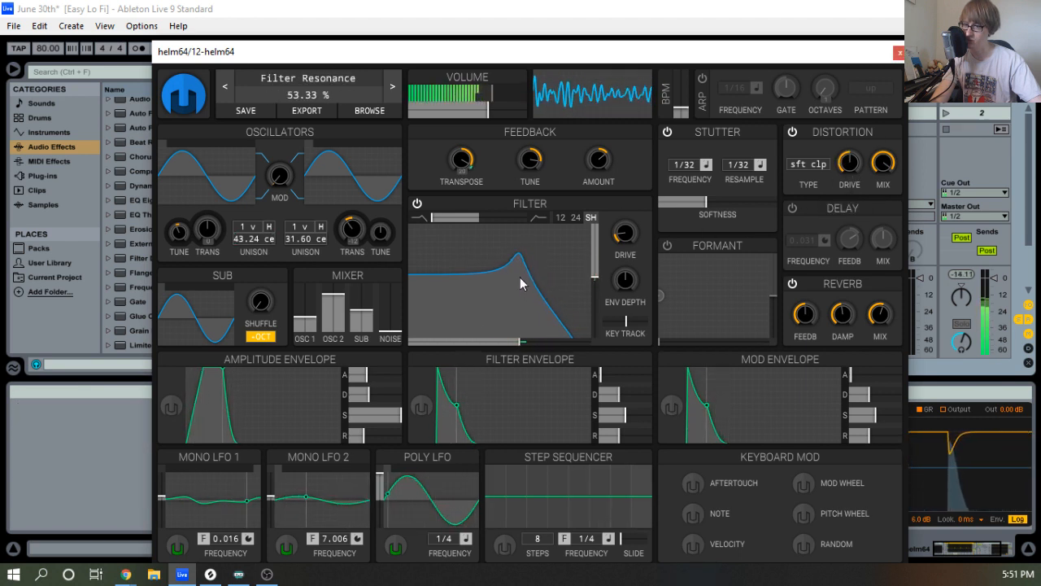
pyautogui.moveTo(854, 167); pyautogui.dragTo(854, 169)
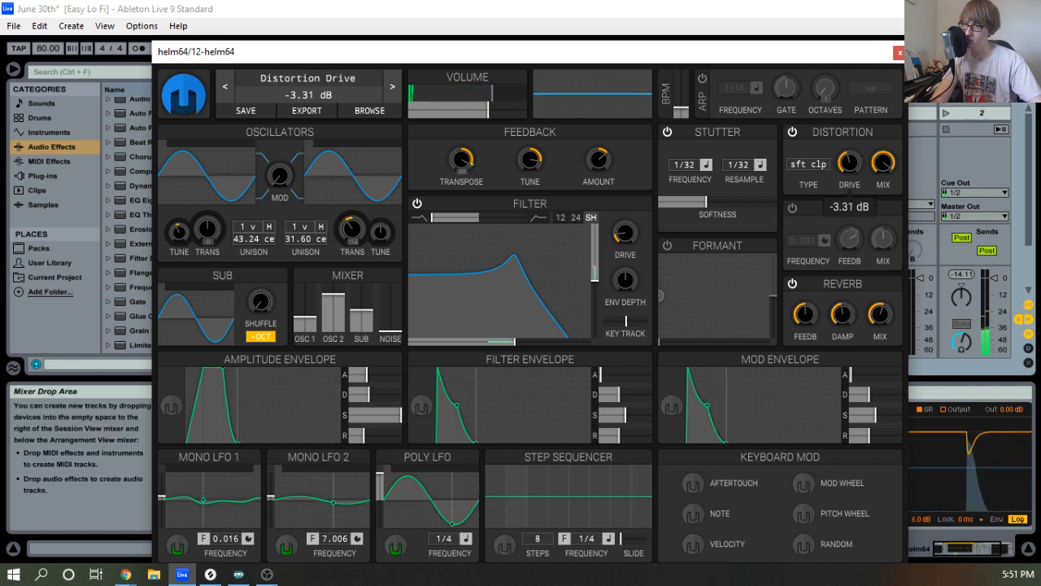
pyautogui.moveTo(521, 267); pyautogui.dragTo(493, 280)
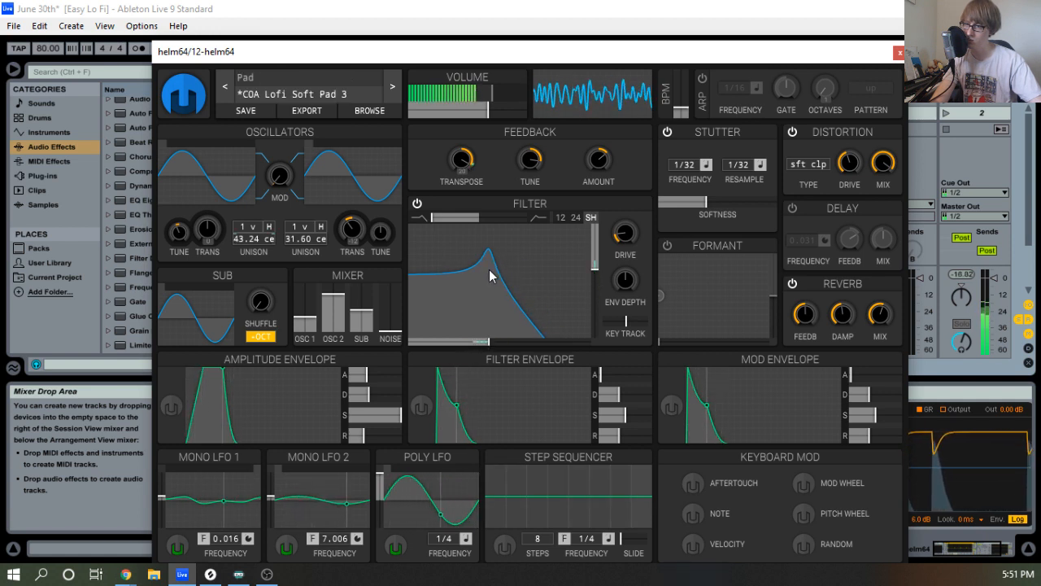
pyautogui.moveTo(489, 275); pyautogui.dragTo(520, 295)
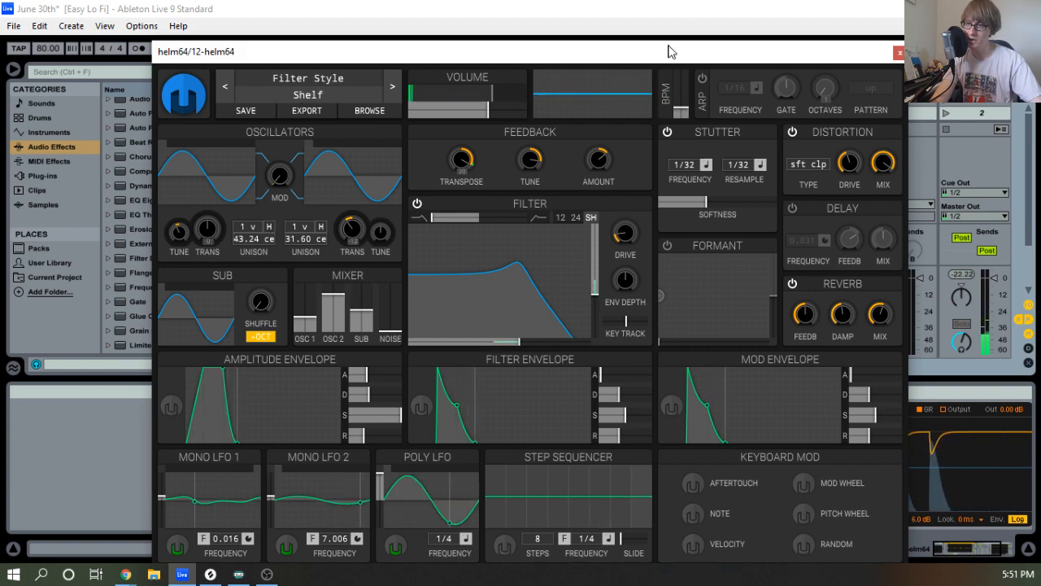
# Try the helm64 filter as a high-pass with a filter blend of 2.000 and a higher cutoff.
pyautogui.moveTo(669, 50); pyautogui.dragTo(0, 107)
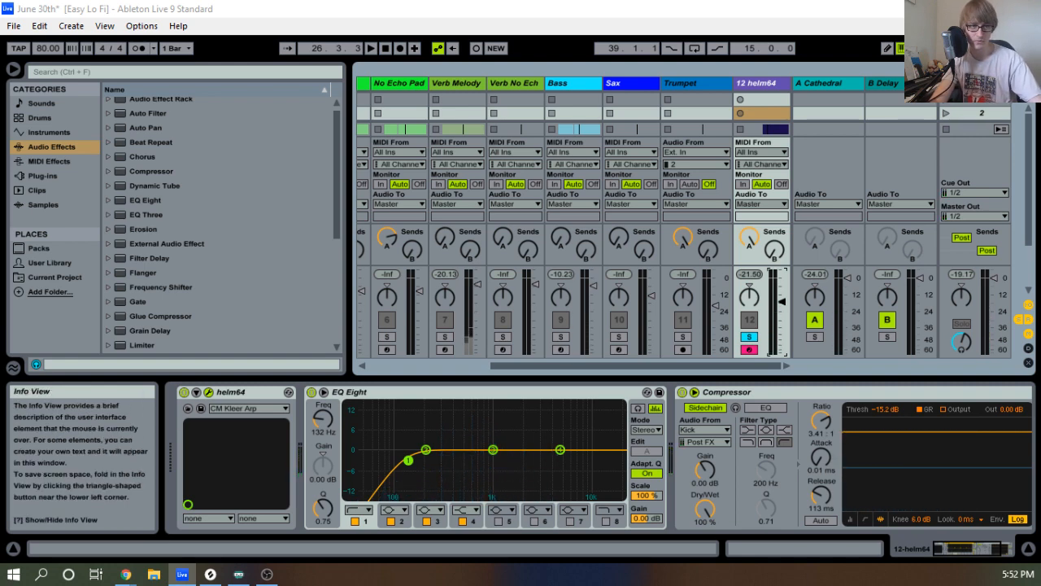
pyautogui.moveTo(0, 37); pyautogui.dragTo(707, 3)
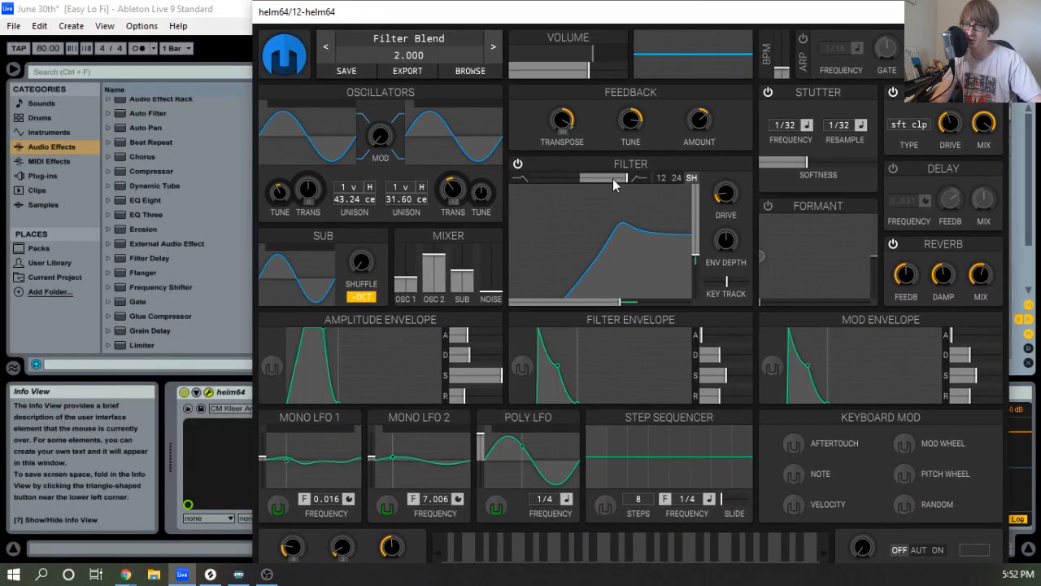
pyautogui.moveTo(613, 179); pyautogui.dragTo(638, 181)
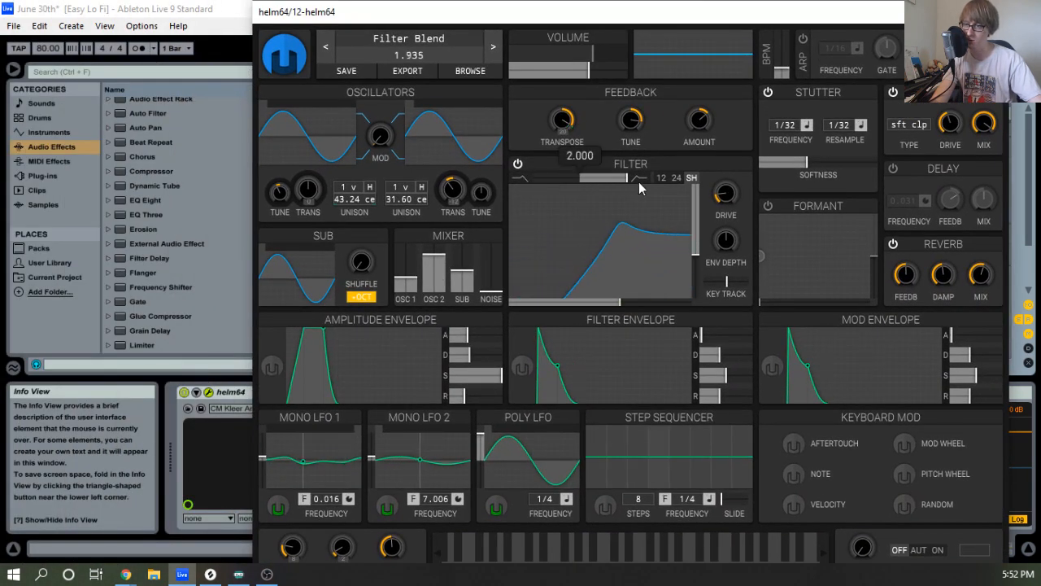
pyautogui.moveTo(625, 232); pyautogui.dragTo(665, 258)
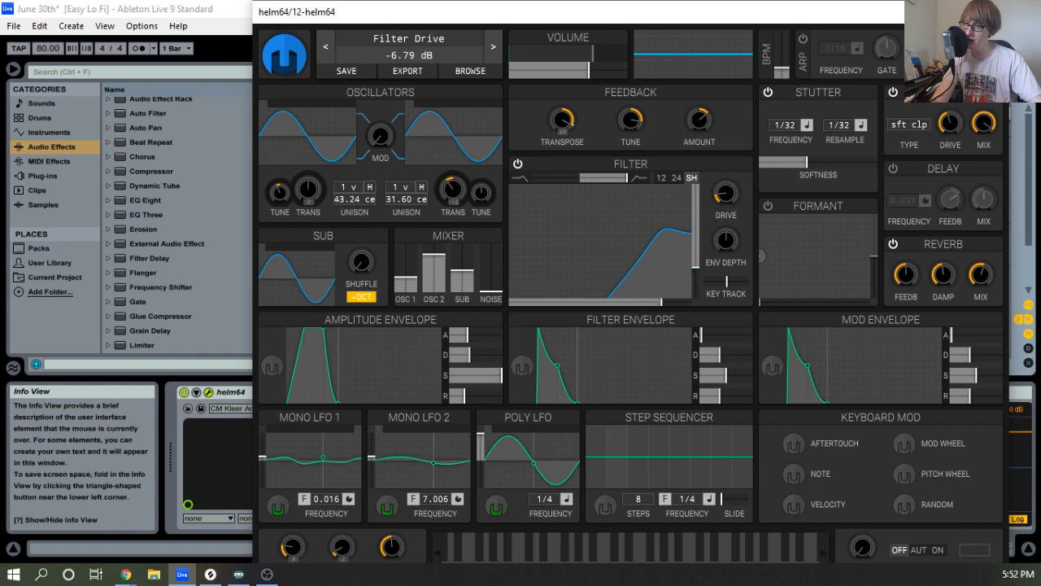
# Lower the helm64 synth's volume, raise the filter drive to -0.14 dB and set the filter resonance to 60.00 %.
pyautogui.moveTo(731, 139); pyautogui.dragTo(760, 217)
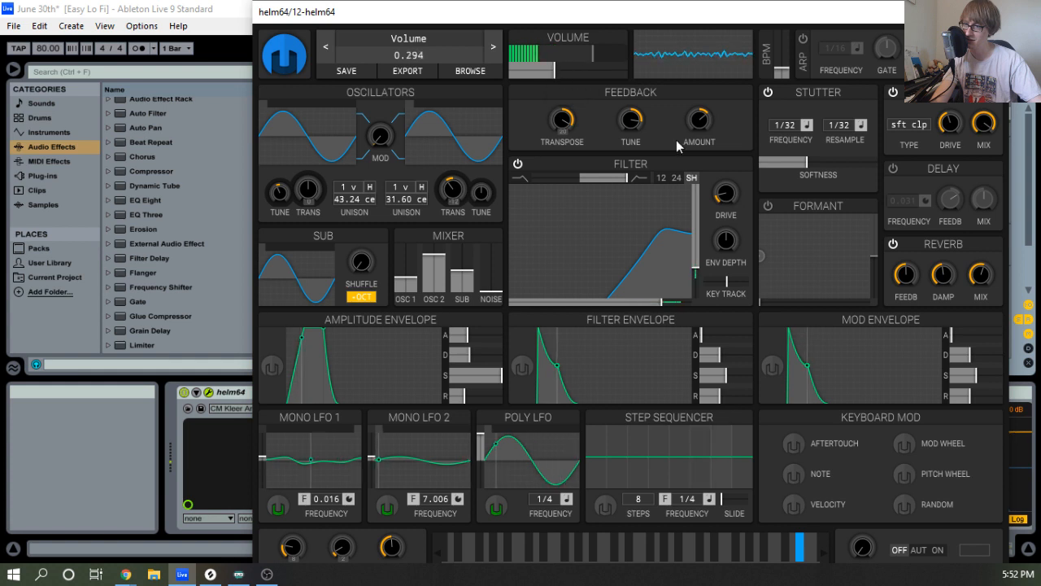
pyautogui.moveTo(726, 193); pyautogui.dragTo(726, 151)
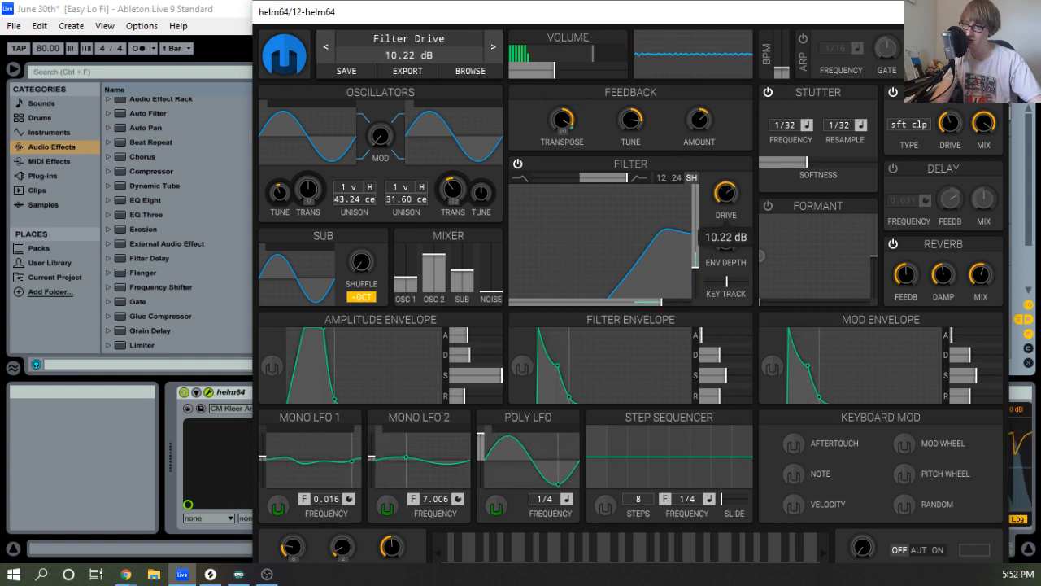
pyautogui.moveTo(665, 248)
pyautogui.mouseDown()
pyautogui.moveTo(657, 225)
pyautogui.moveTo(656, 249)
pyautogui.mouseUp()
pyautogui.moveTo(735, 203)
pyautogui.mouseDown()
pyautogui.moveTo(735, 216)
pyautogui.moveTo(719, 208)
pyautogui.mouseUp()
pyautogui.moveTo(554, 73); pyautogui.dragTo(562, 69)
pyautogui.moveTo(659, 252); pyautogui.dragTo(659, 236)
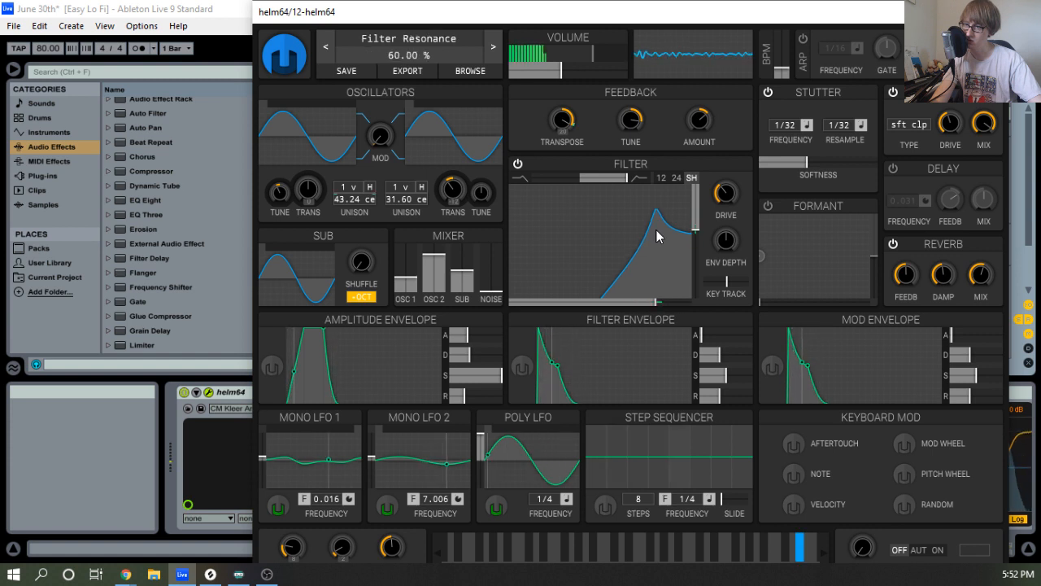
# Set the filter style to 24dB, then lower the cutoff and bring the resonance down to 30.66 %.
pyautogui.click(677, 179)
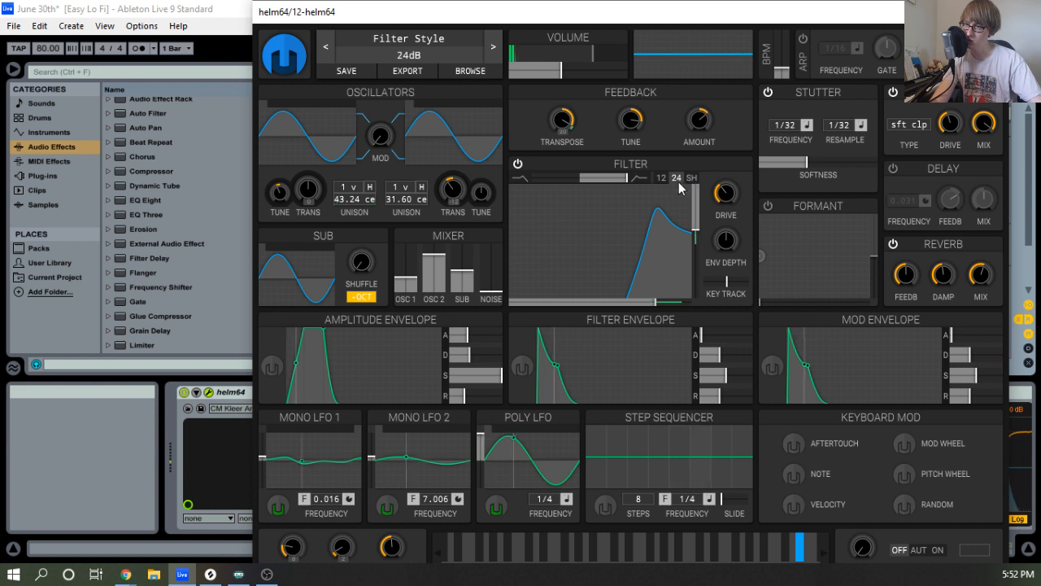
pyautogui.moveTo(658, 226); pyautogui.dragTo(620, 245)
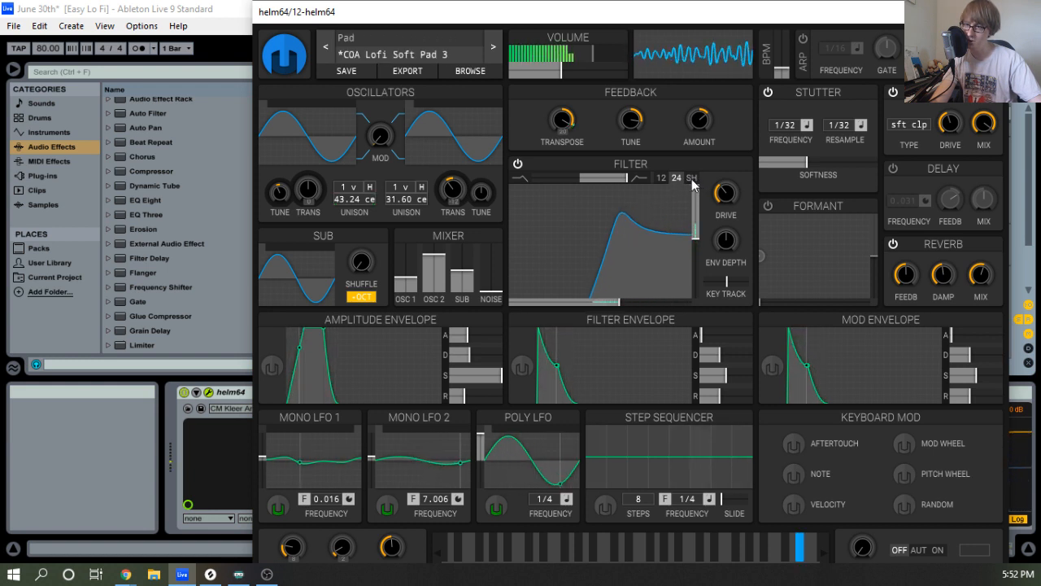
pyautogui.moveTo(625, 233); pyautogui.dragTo(609, 262)
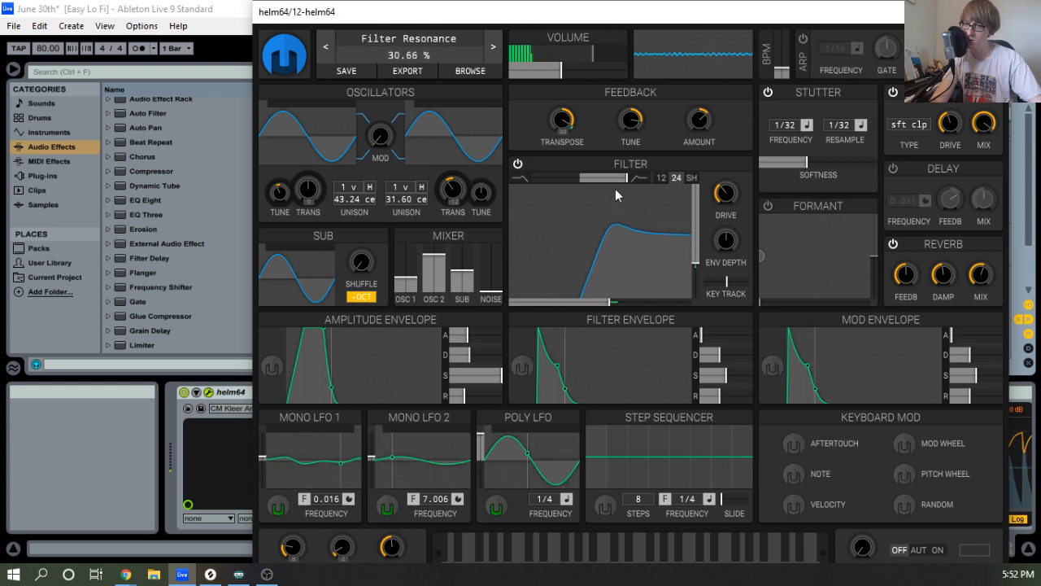
# Return the filter to low-pass with a cutoff of 75.85 semitones and compare the Shelf style with 24dB, ending on 24dB.
pyautogui.moveTo(622, 178); pyautogui.dragTo(498, 187)
pyautogui.moveTo(606, 238)
pyautogui.mouseDown()
pyautogui.moveTo(636, 234)
pyautogui.moveTo(636, 244)
pyautogui.moveTo(607, 251)
pyautogui.moveTo(600, 243)
pyautogui.mouseUp()
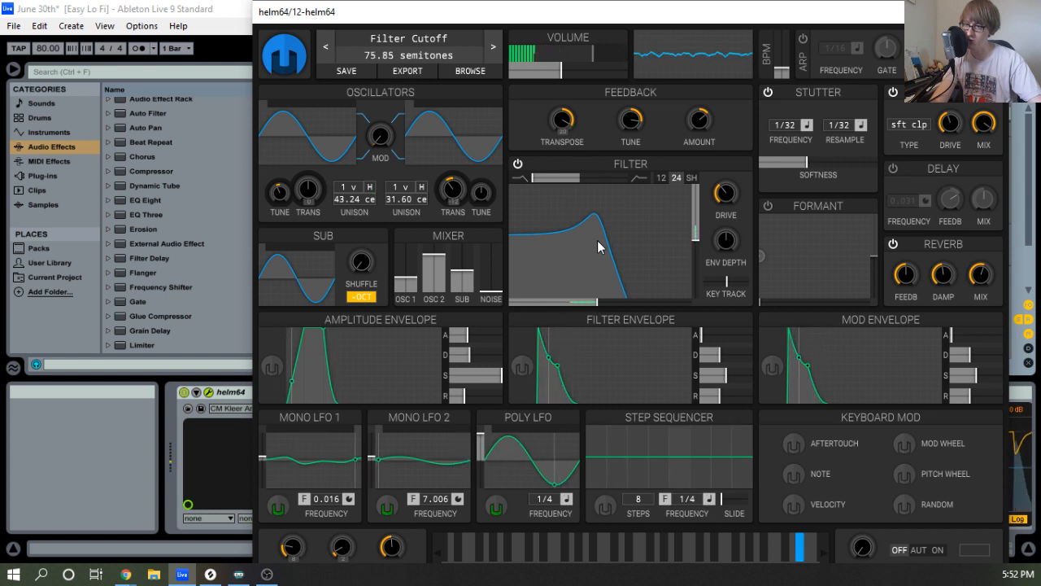
pyautogui.click(691, 178)
pyautogui.click(677, 179)
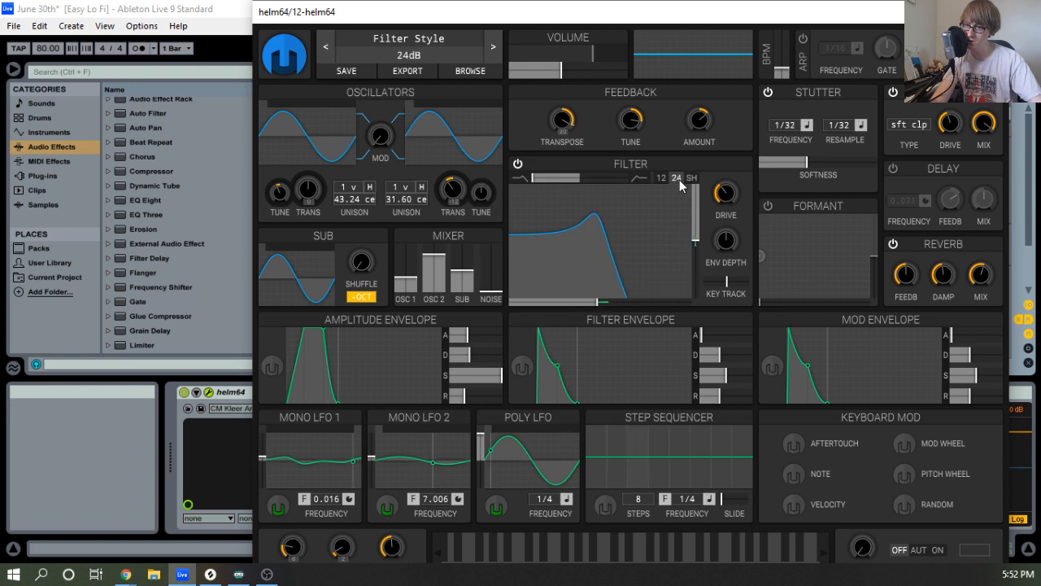
pyautogui.click(684, 181)
pyautogui.click(677, 178)
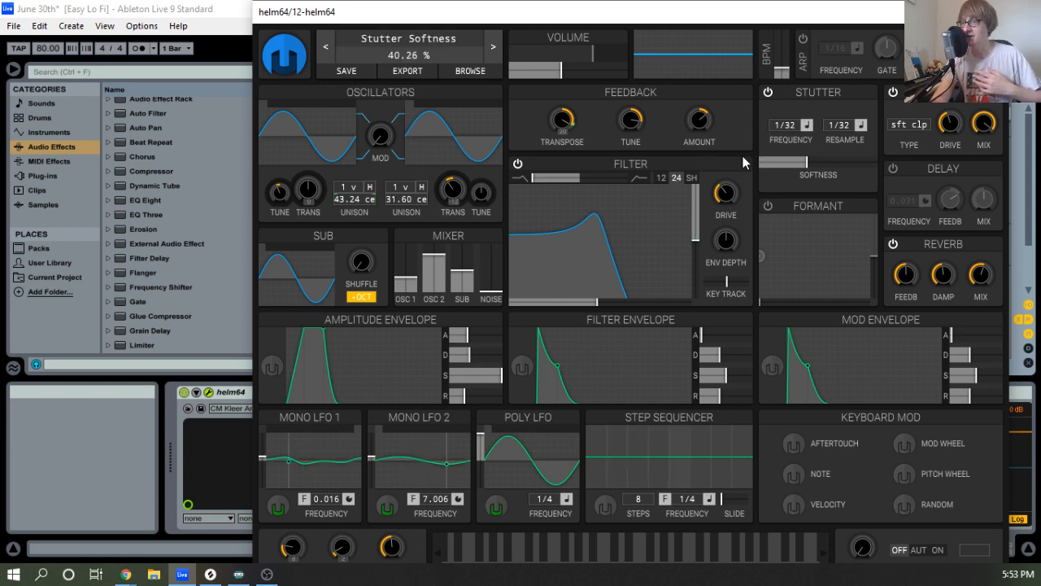
# Close the helm64 window, return to the arrangement and browse the MIDI effects, audio effects and plug-ins.
pyautogui.click(995, 12)
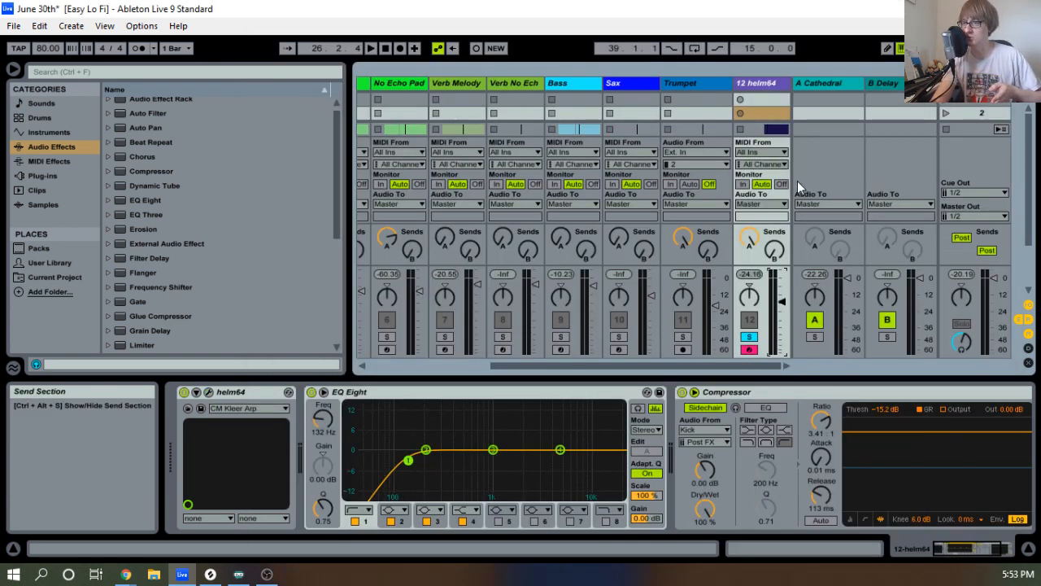
pyautogui.press('Tab')
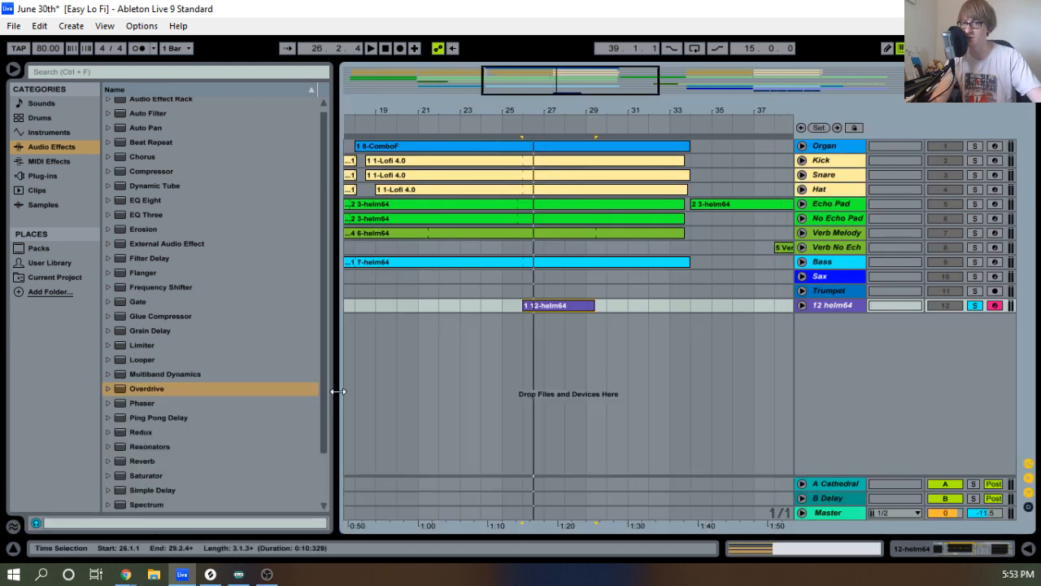
pyautogui.click(117, 237)
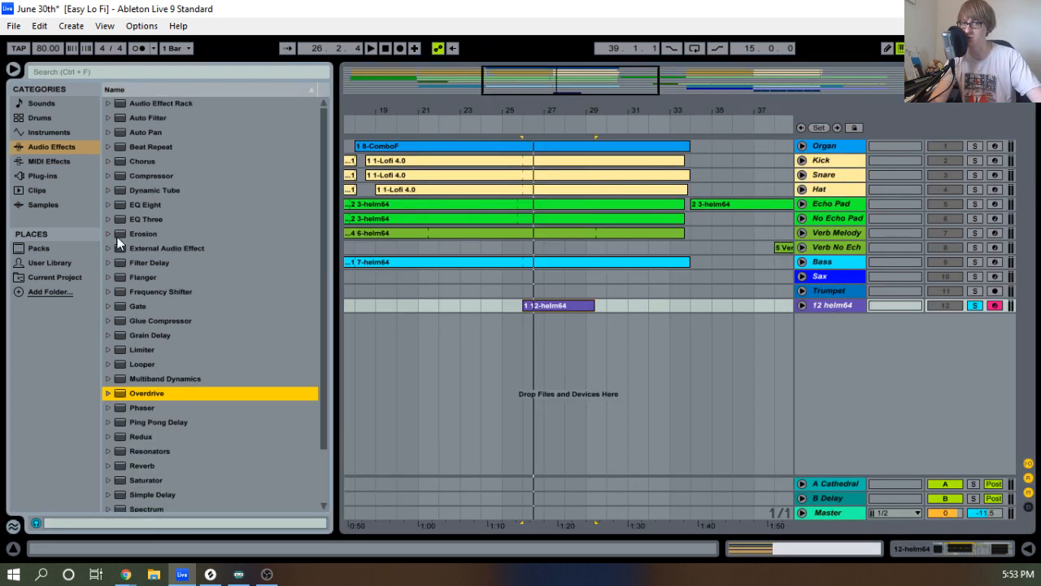
pyautogui.click(45, 264)
pyautogui.click(48, 161)
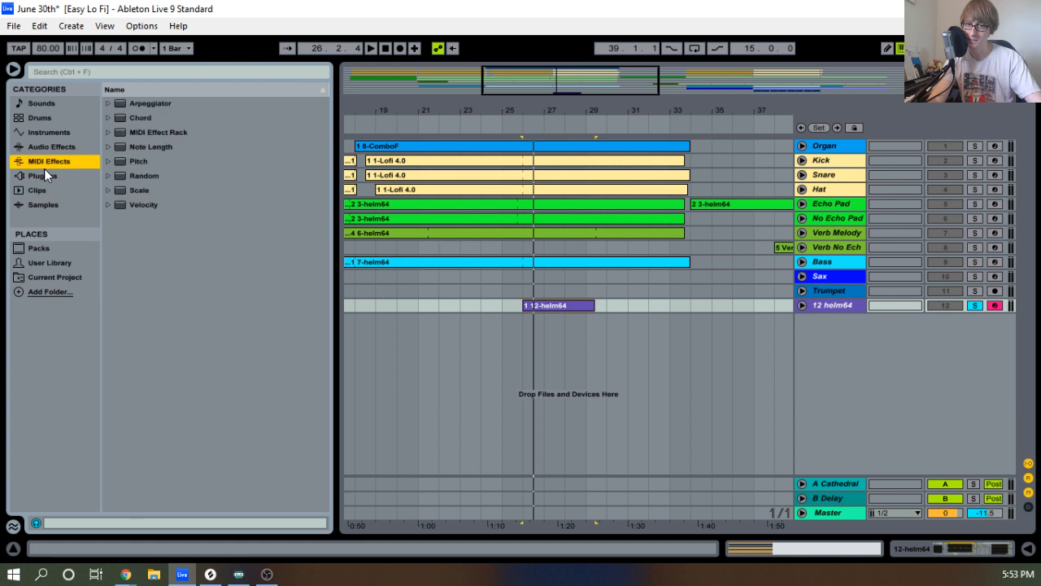
pyautogui.click(57, 148)
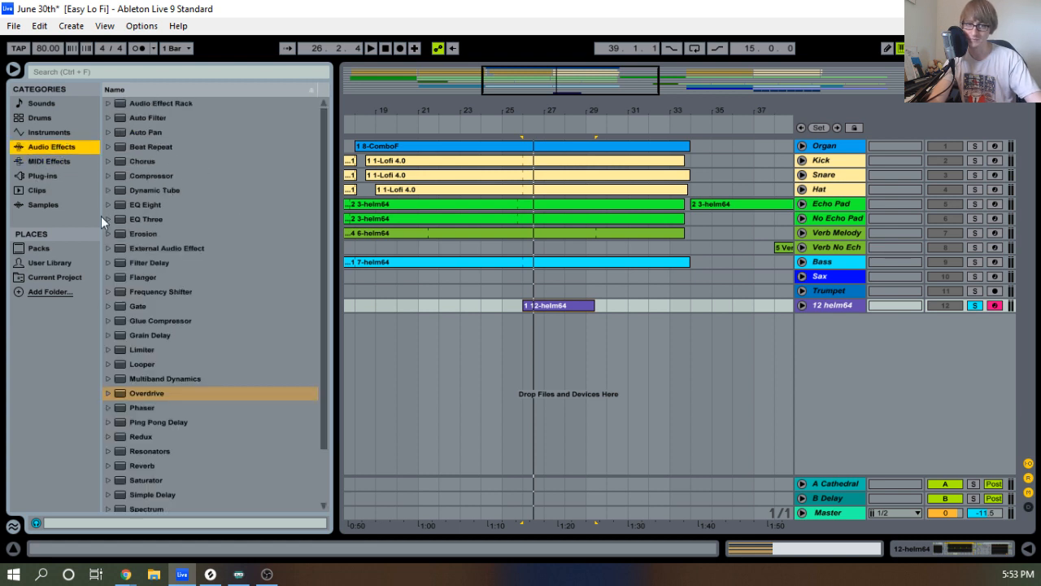
pyautogui.click(55, 177)
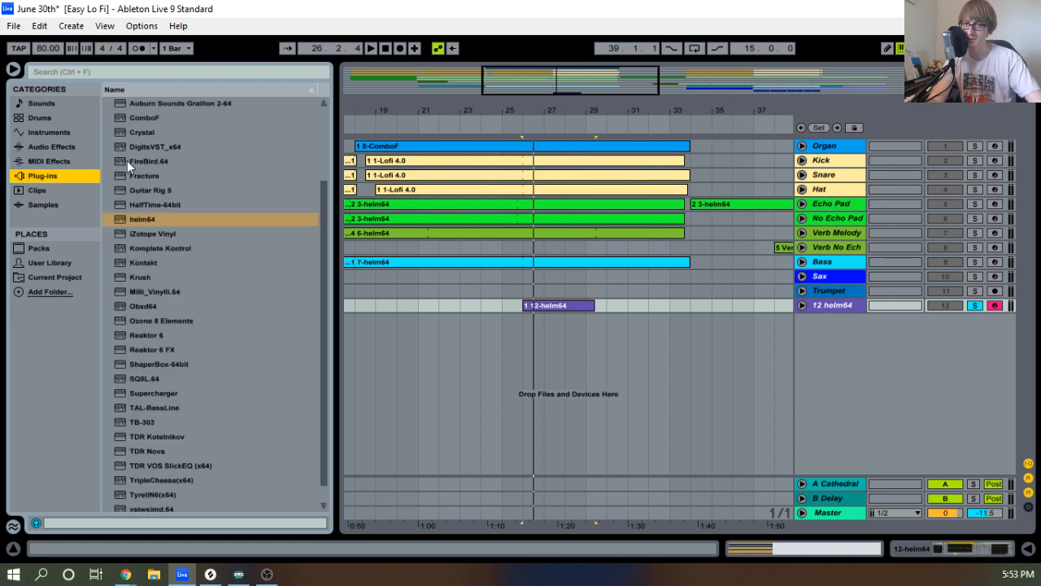
# Load the Synth1 VST64 plug-in onto a new track, look over its synth window and close it.
pyautogui.scroll(3, 130, 161)
pyautogui.click(108, 131)
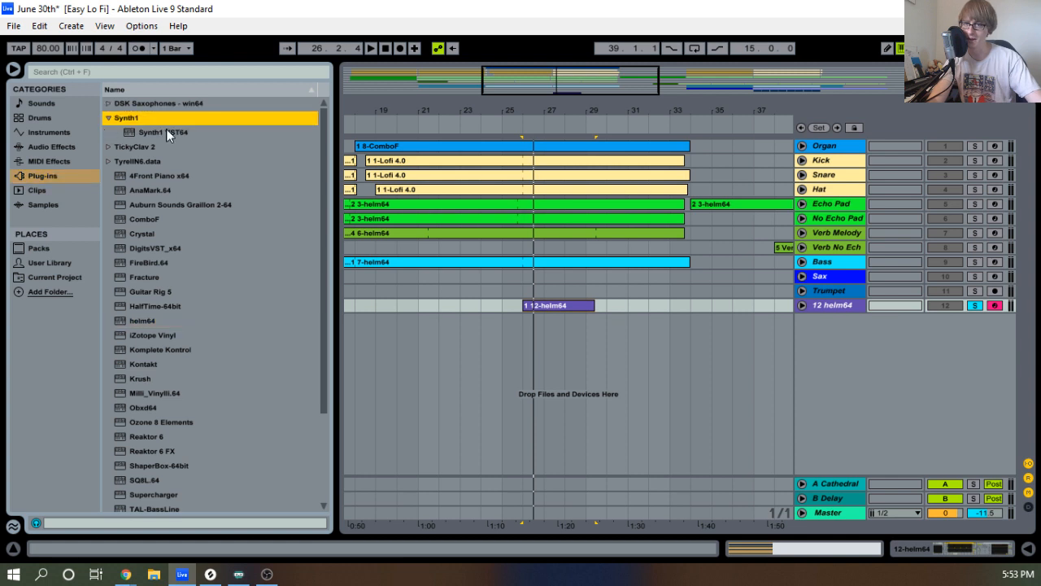
pyautogui.click(166, 131)
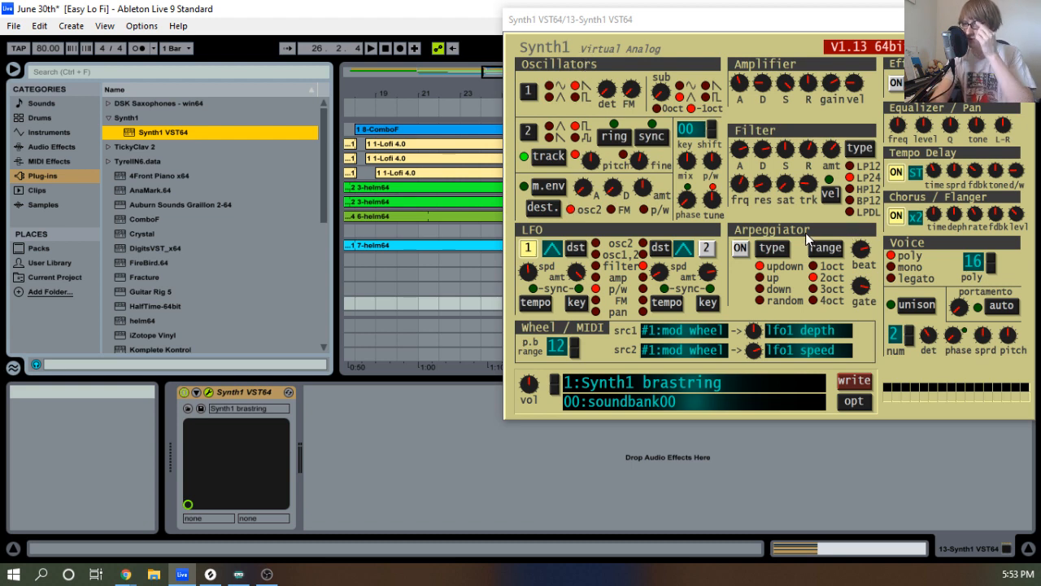
pyautogui.moveTo(838, 30); pyautogui.dragTo(660, 71)
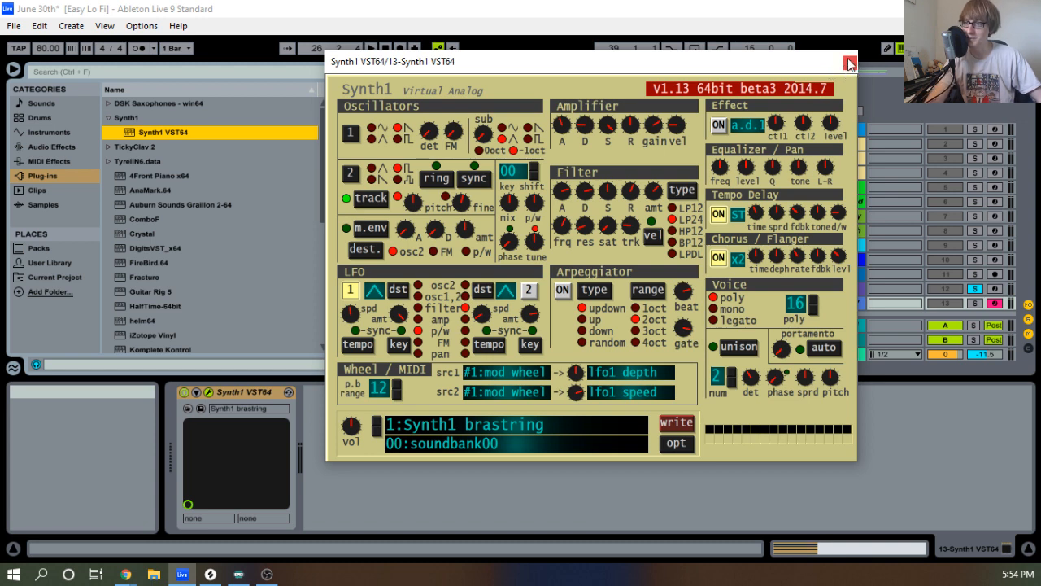
pyautogui.moveTo(696, 58); pyautogui.dragTo(786, 53)
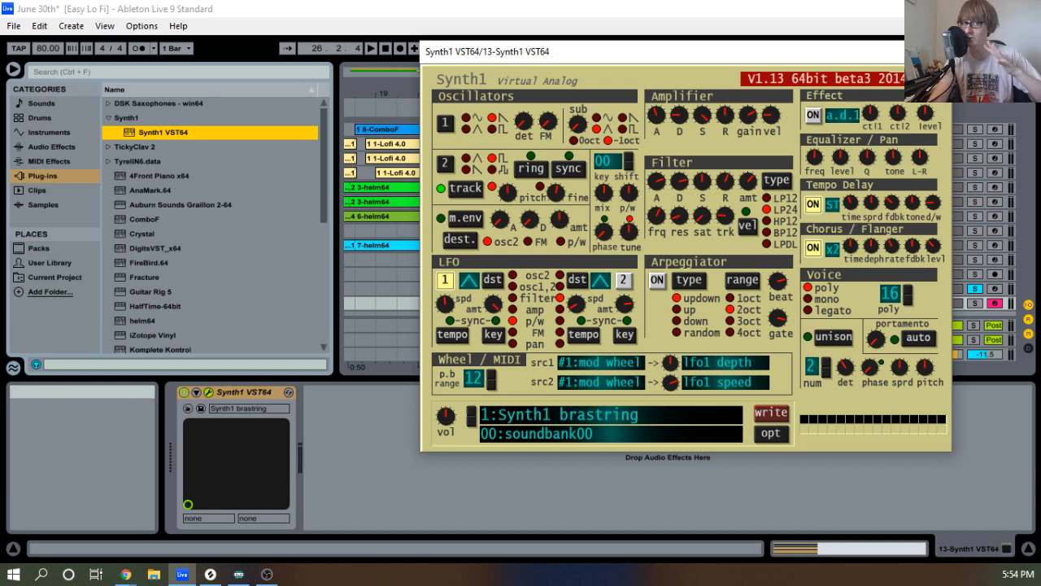
pyautogui.click(935, 52)
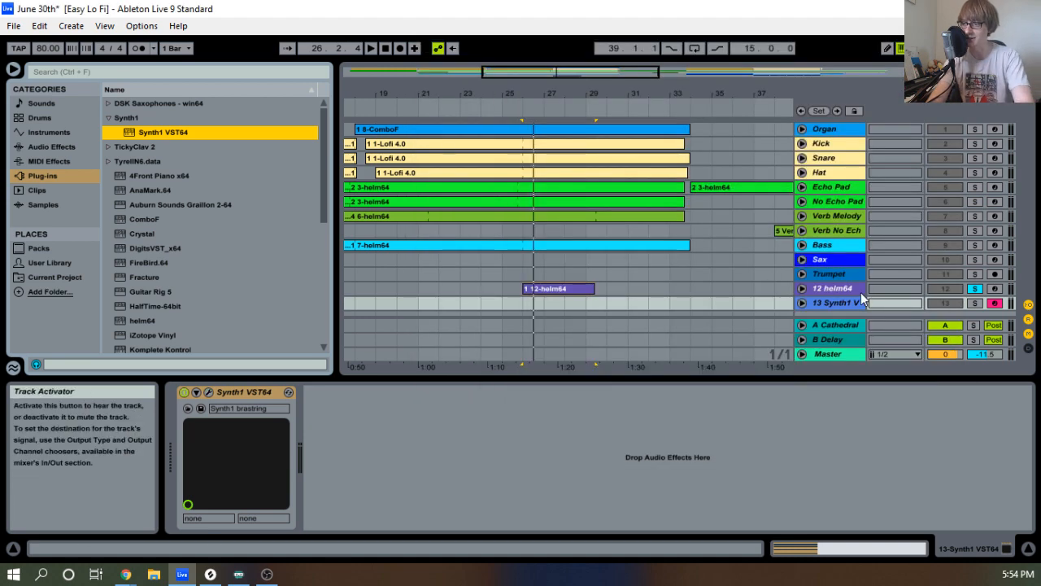
# Reopen the synth window of the 12 helm64 track and place it below the arrangement tracks.
pyautogui.click(837, 285)
pyautogui.click(209, 393)
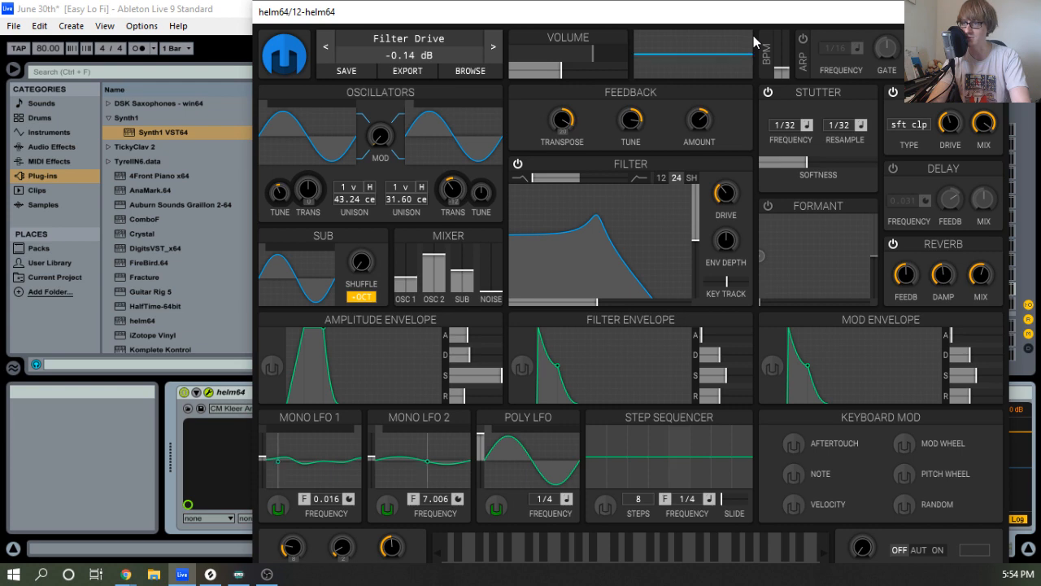
pyautogui.moveTo(778, 18); pyautogui.dragTo(732, 14)
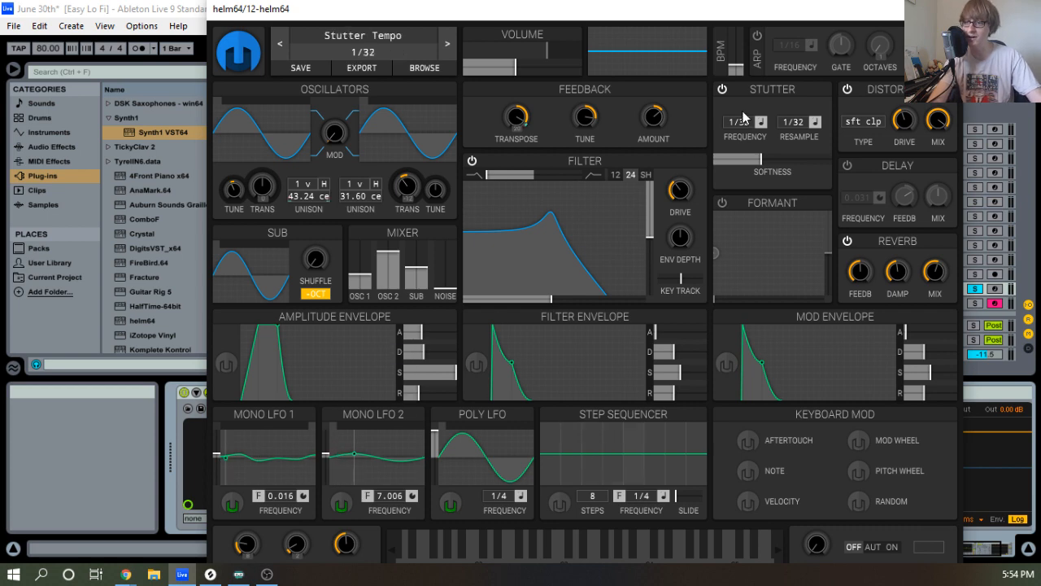
pyautogui.moveTo(769, 17); pyautogui.dragTo(612, 381)
pyautogui.click(564, 346)
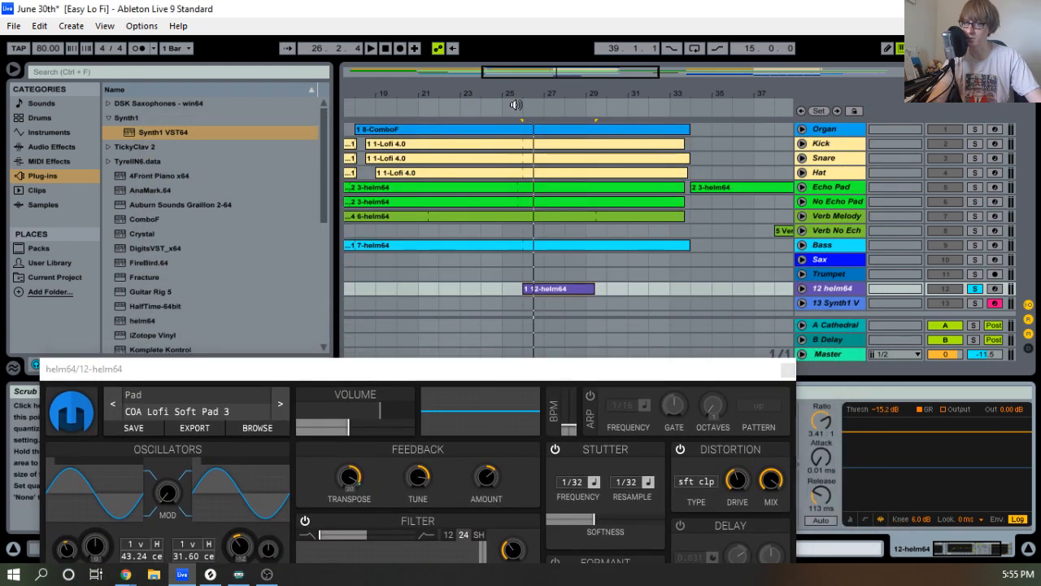
# Close the helm64 window, unsolo the 12 helm64 track and play the full mix from about bar 25.
pyautogui.moveTo(546, 370); pyautogui.dragTo(596, 33)
pyautogui.click(840, 32)
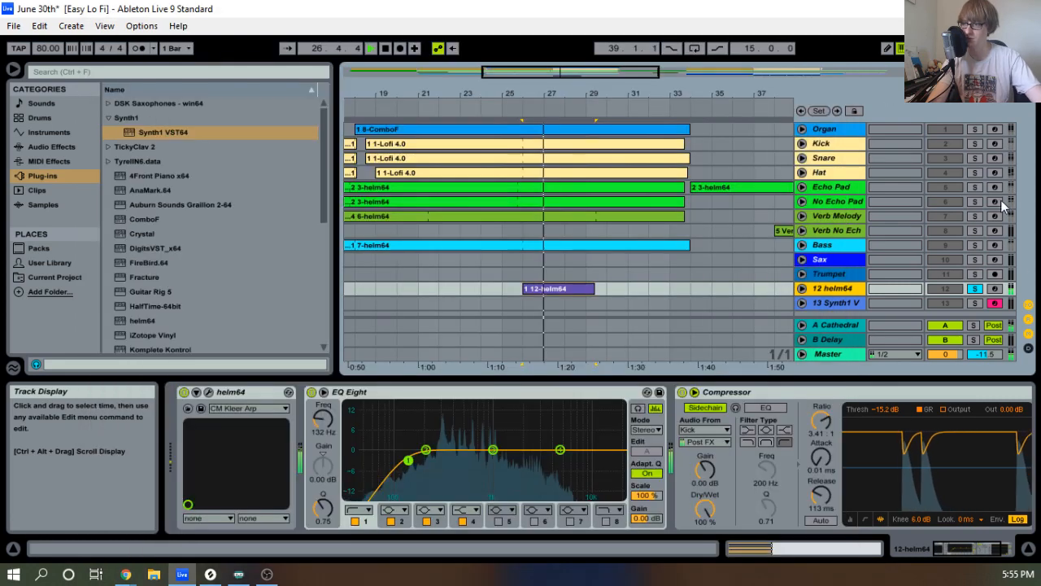
pyautogui.click(974, 289)
pyautogui.click(504, 109)
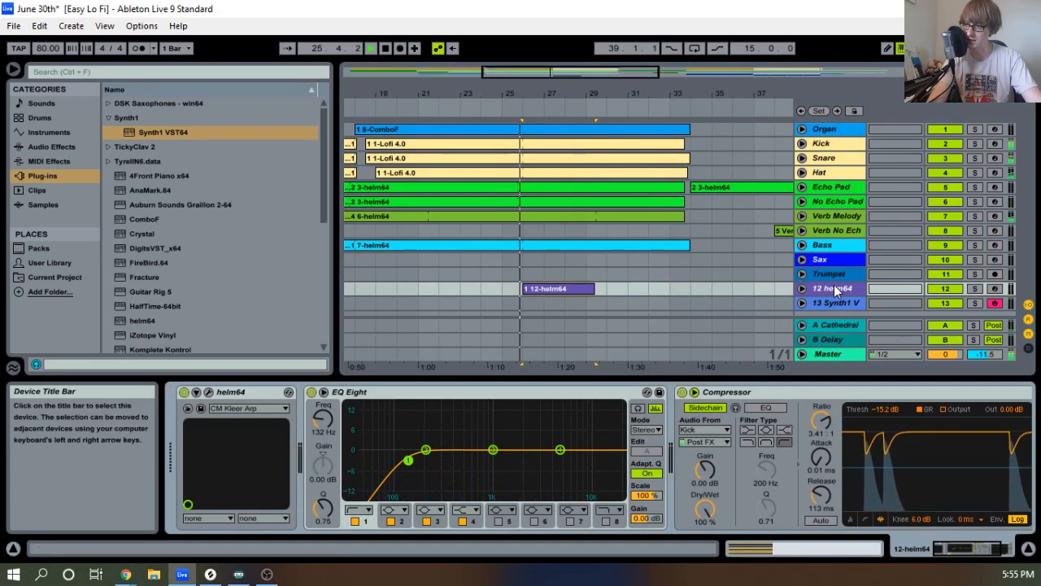
# Lower the 12 helm64 track's volume to -19.1 in the session mixer, return to the arrangement and stop playback.
pyautogui.press('Tab')
pyautogui.moveTo(769, 302); pyautogui.dragTo(770, 310)
pyautogui.press('Tab')
pyautogui.press('space')
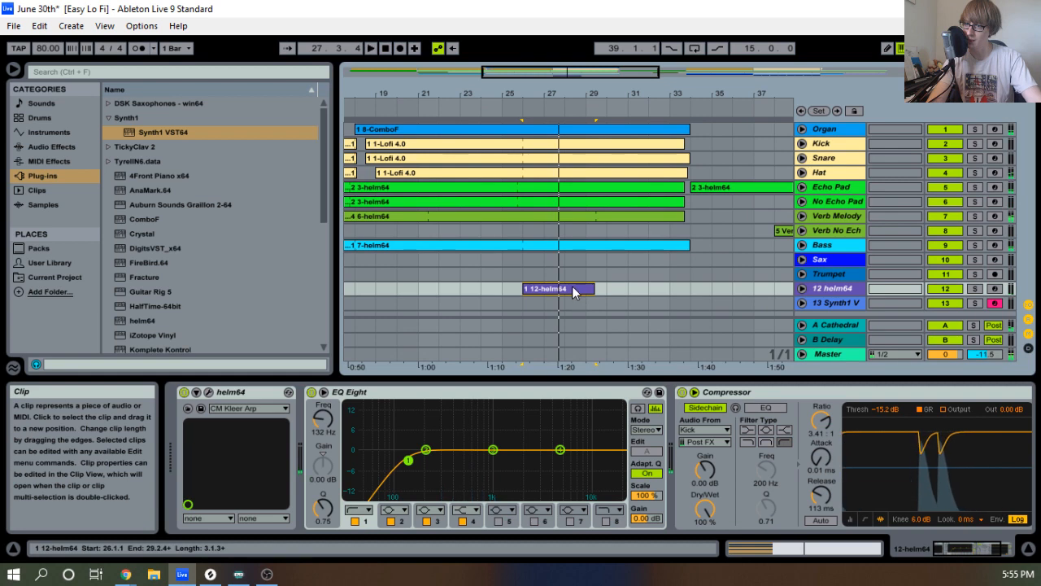
# Open the 12-helm64 clip's notes and lengthen its four chord notes to the end of the clip while playing it back.
pyautogui.doubleClick(574, 290)
pyautogui.moveTo(740, 378); pyautogui.dragTo(756, 172)
pyautogui.moveTo(526, 369); pyautogui.dragTo(598, 234)
pyautogui.moveTo(568, 283); pyautogui.dragTo(758, 281)
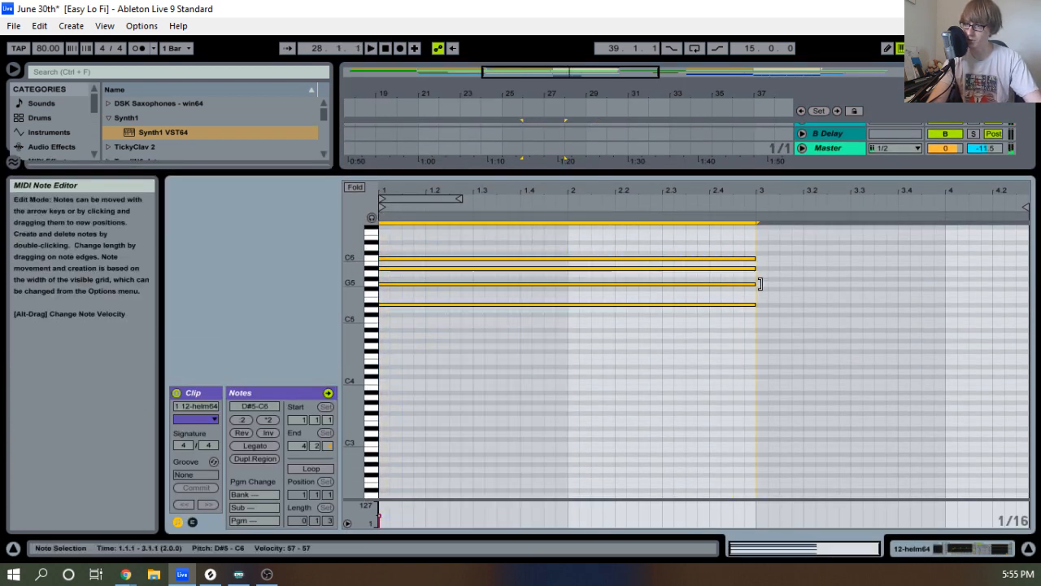
pyautogui.press('space')
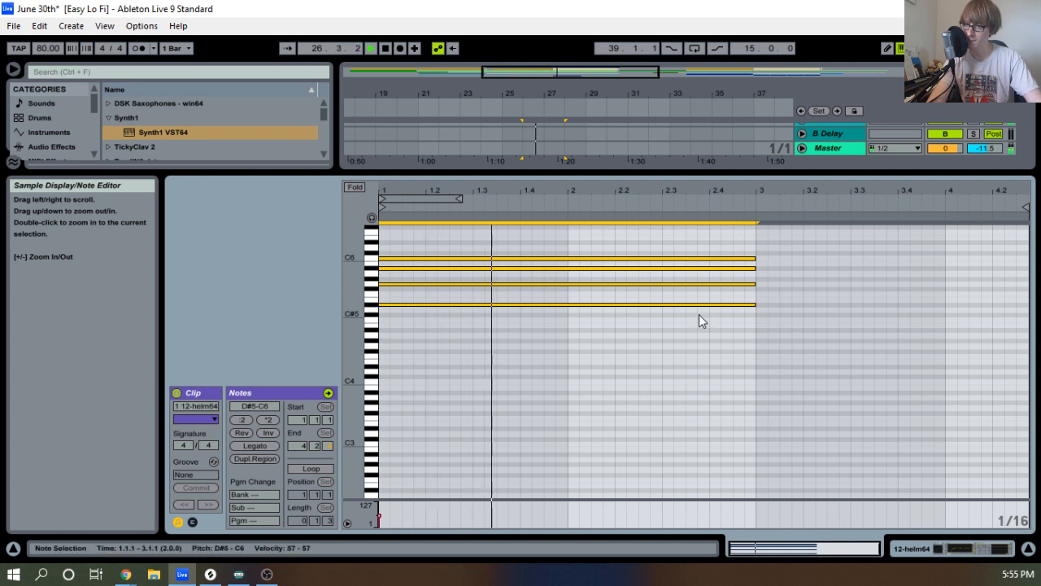
pyautogui.moveTo(676, 376); pyautogui.dragTo(702, 251)
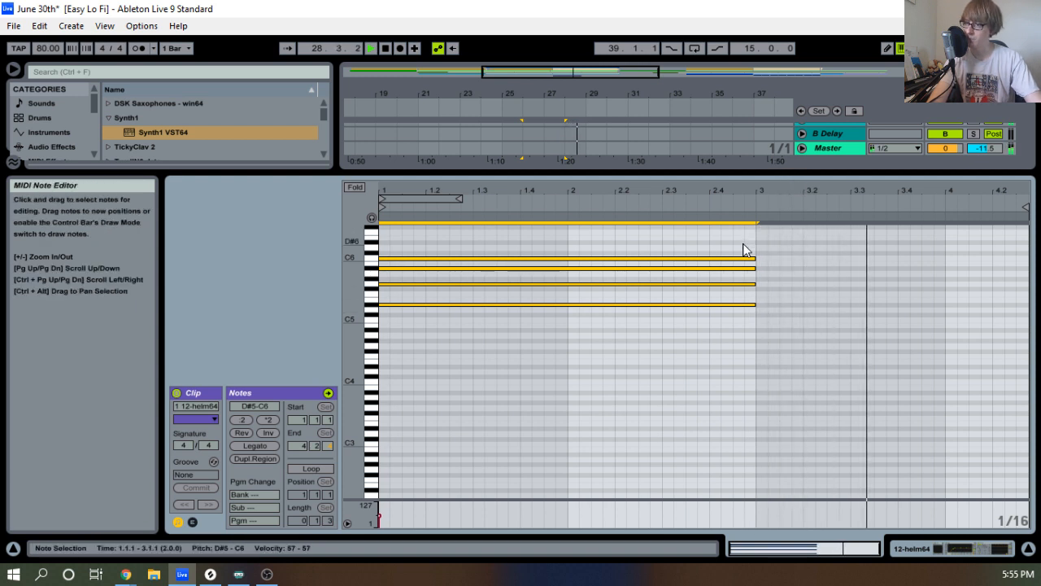
pyautogui.moveTo(756, 268); pyautogui.dragTo(948, 259)
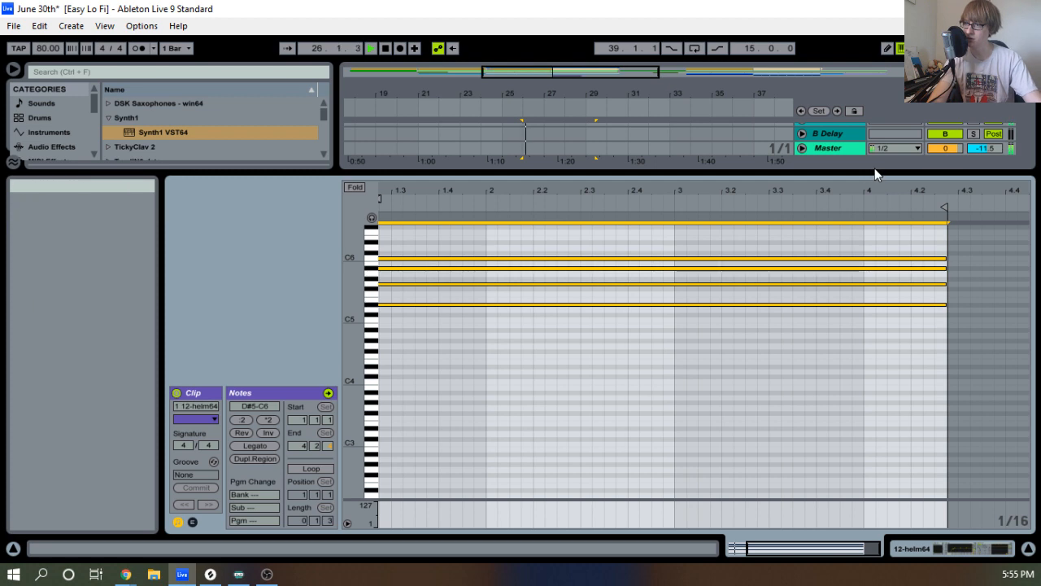
# Return to the full arrangement, unfold the 12 helm64 track around its clip and bring back its device chain.
pyautogui.press('space')
pyautogui.moveTo(869, 173); pyautogui.dragTo(838, 488)
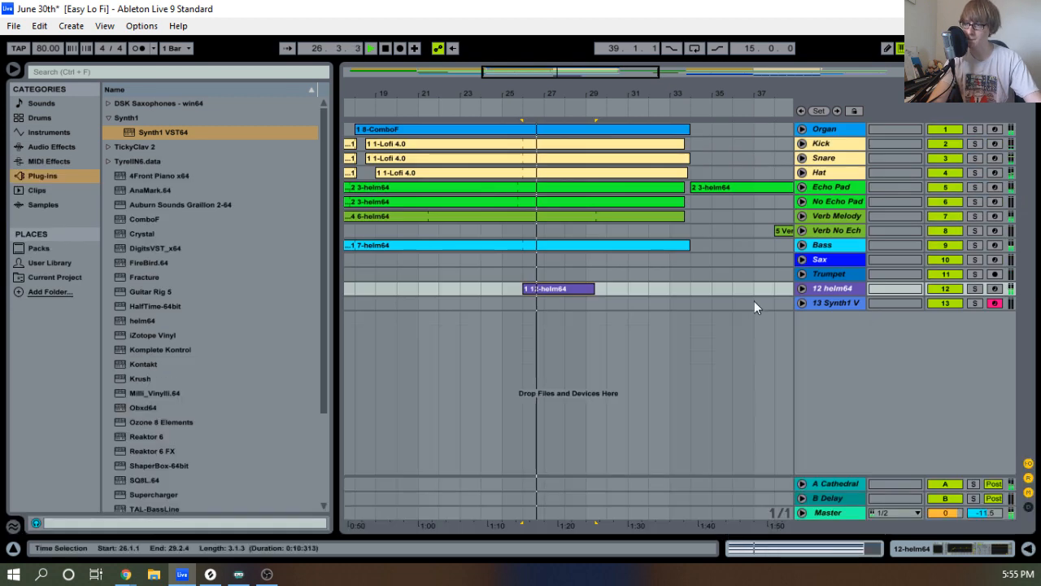
pyautogui.click(803, 289)
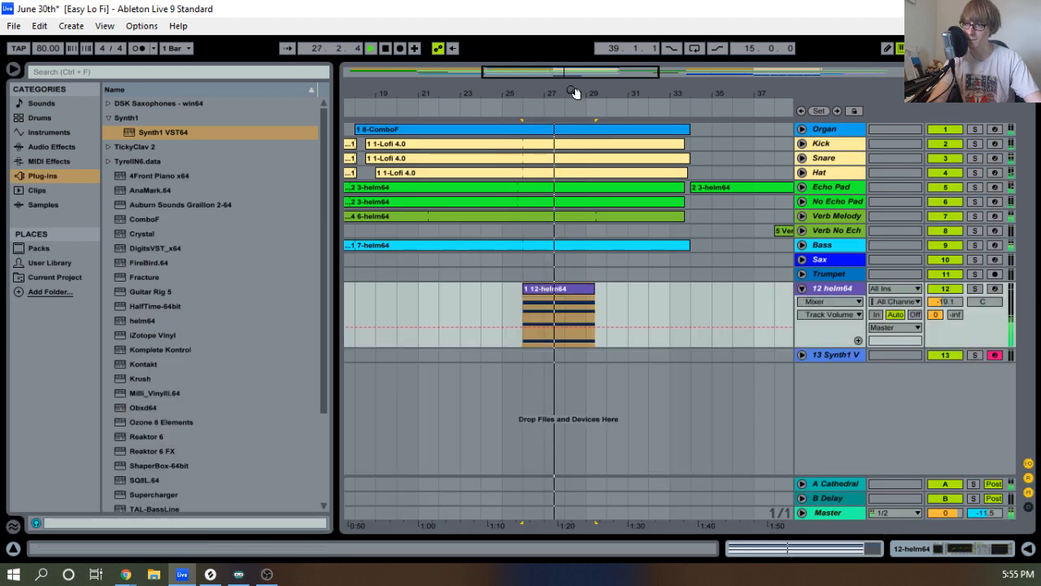
pyautogui.press('space')
pyautogui.moveTo(573, 94); pyautogui.dragTo(593, 134)
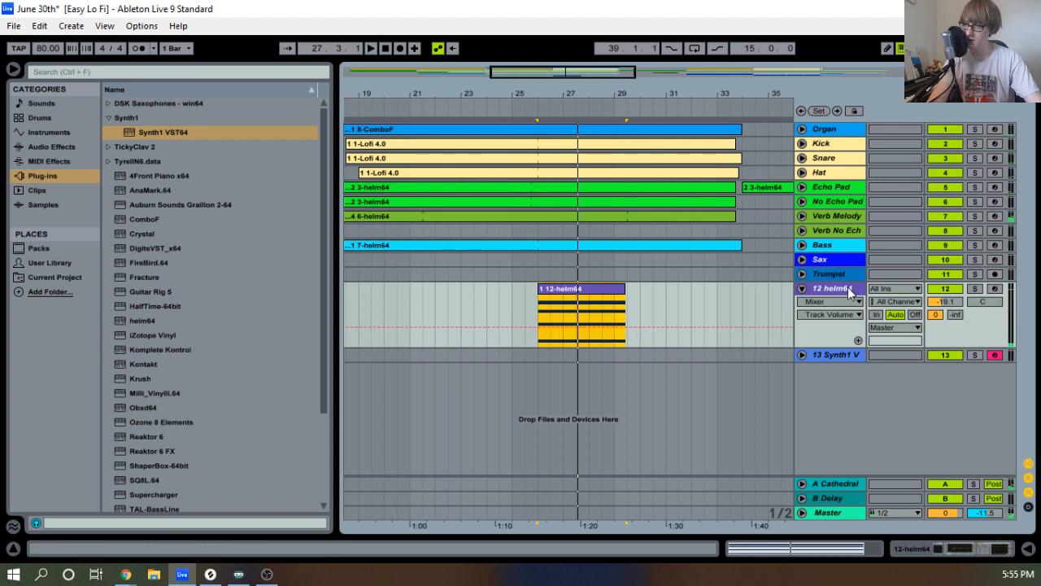
pyautogui.moveTo(391, 533); pyautogui.dragTo(389, 366)
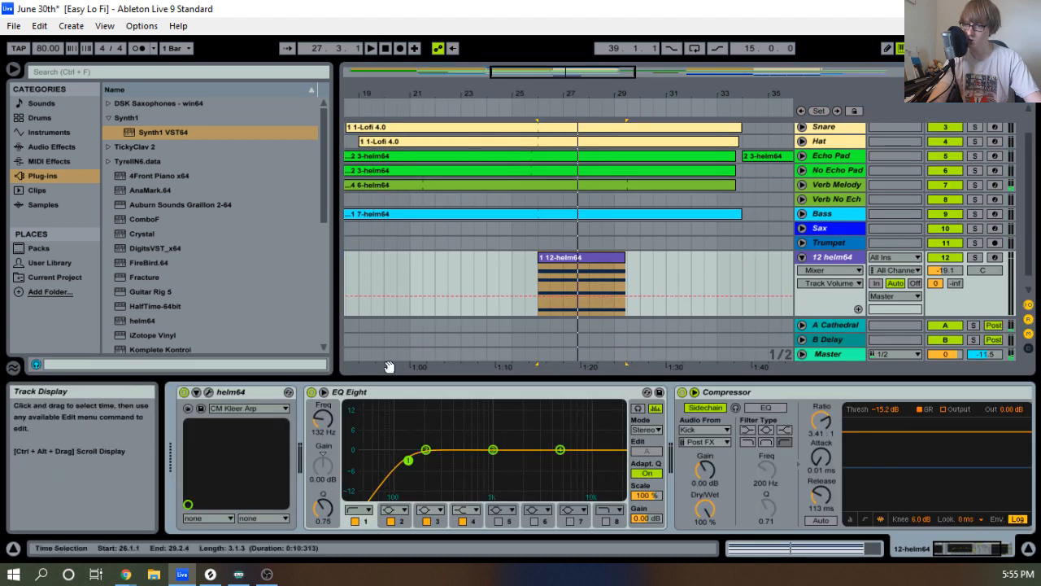
# Open the helm64 synth window, arm the 12 helm64 track to play over the mix, and close the window.
pyautogui.click(209, 391)
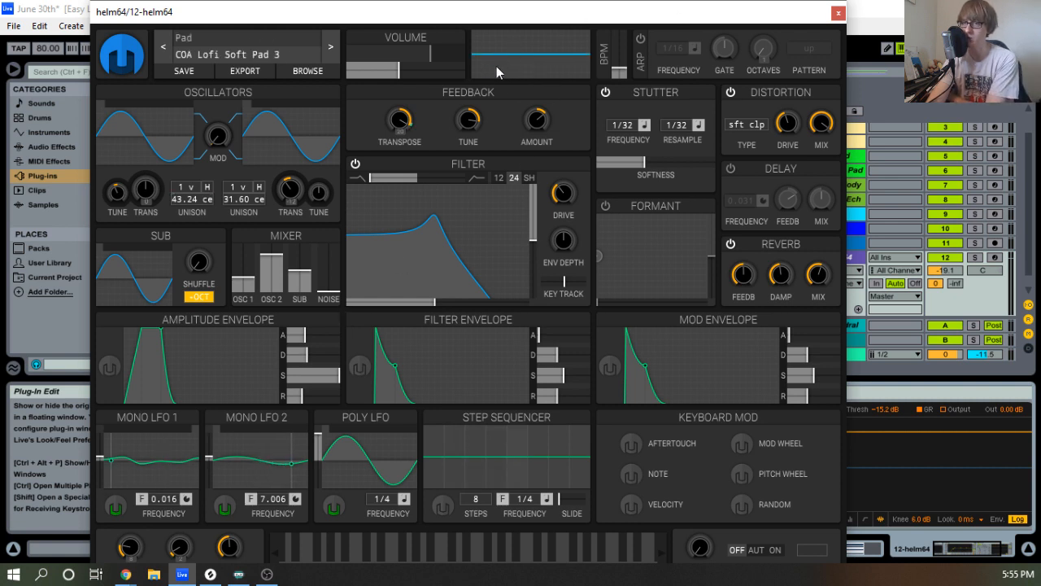
pyautogui.click(995, 257)
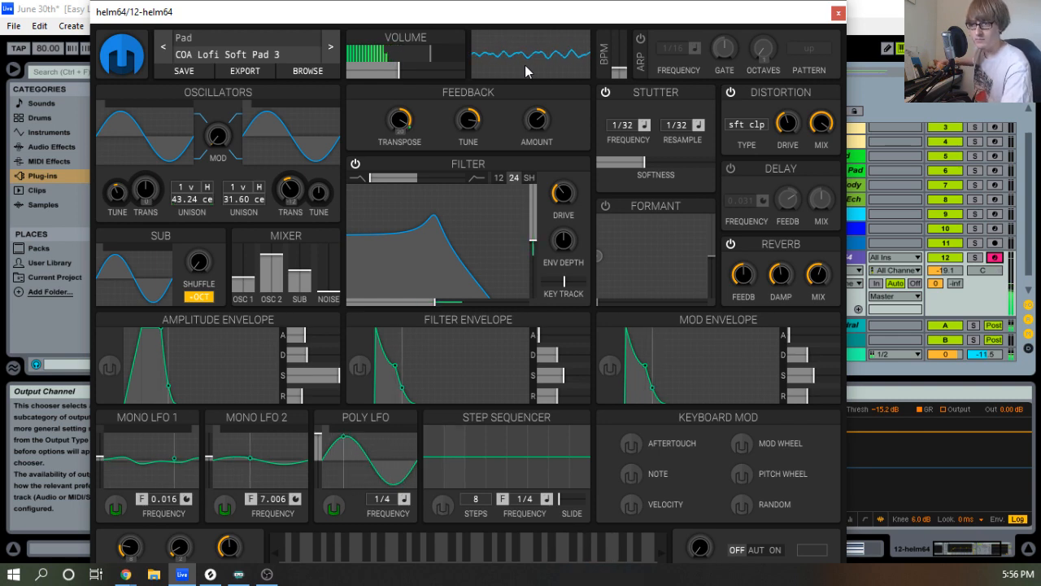
pyautogui.click(838, 14)
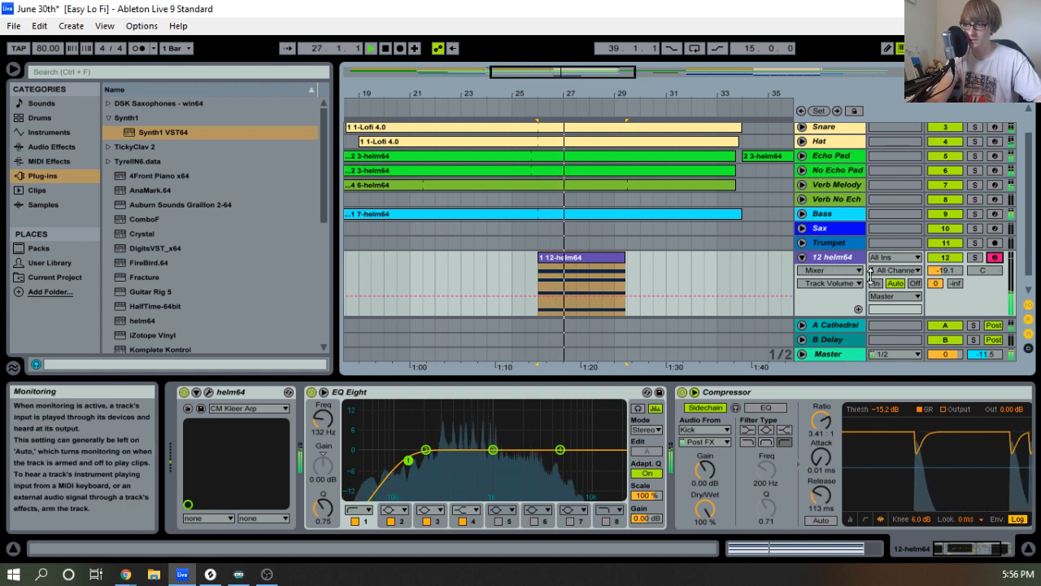
# Shorten the 12-helm64 clip to two bars, ending at 28.1.1, and play it in the mix from bar 26.
pyautogui.moveTo(625, 257); pyautogui.dragTo(591, 261)
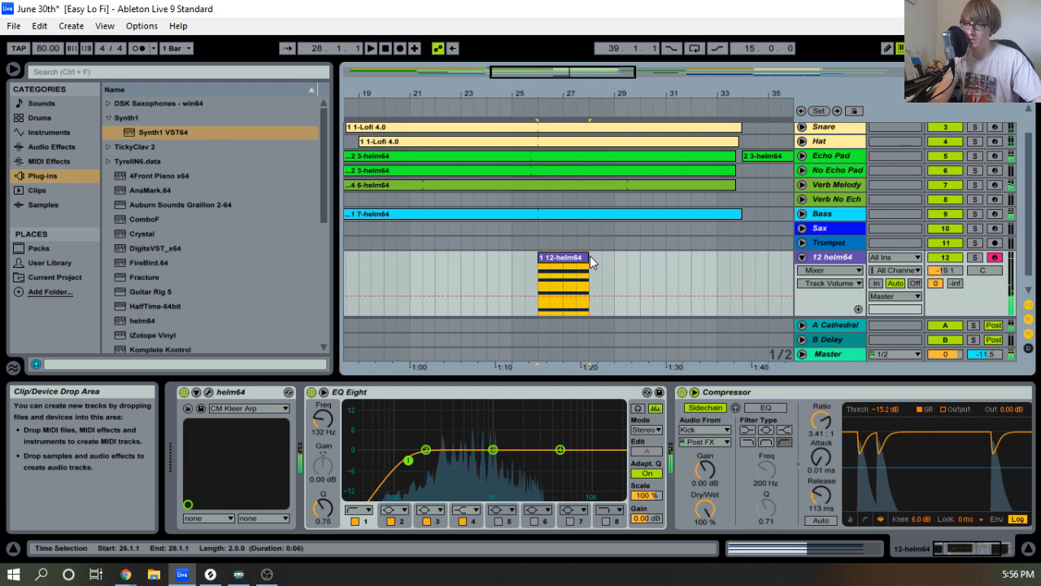
pyautogui.moveTo(613, 96); pyautogui.dragTo(639, 147)
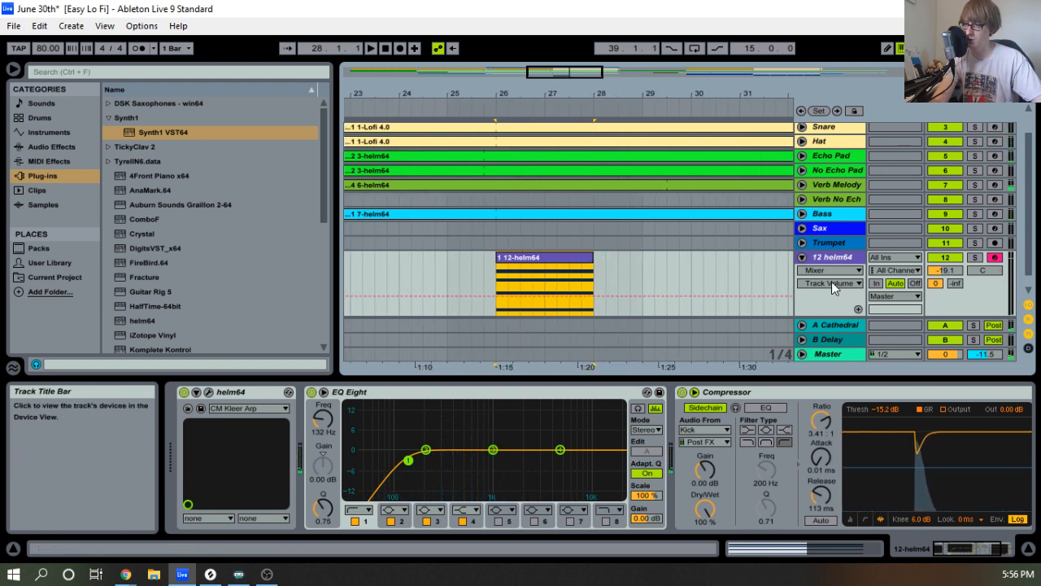
pyautogui.click(773, 392)
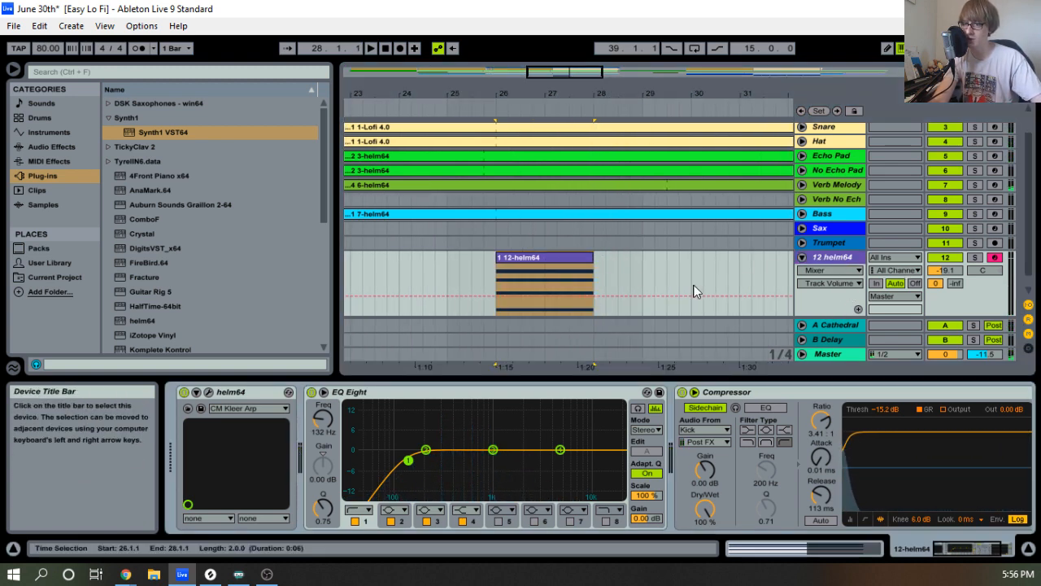
pyautogui.press('space')
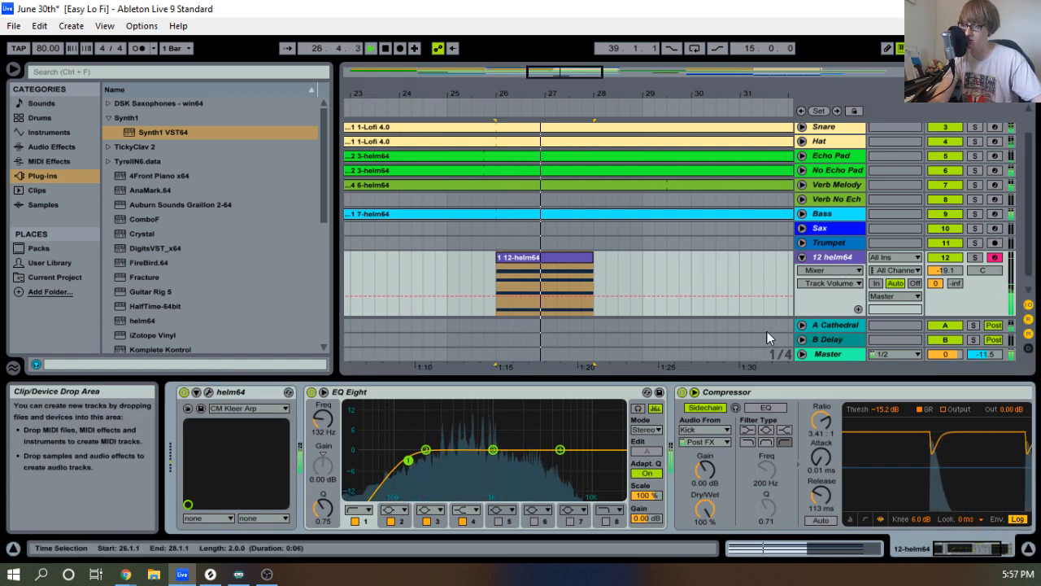
pyautogui.press('space')
# Add a Utility audio effect to the 12 helm64 track and place it between the EQ Eight and the Compressor.
pyautogui.scroll(-3, 745, 390)
pyautogui.scroll(-5, 143, 276)
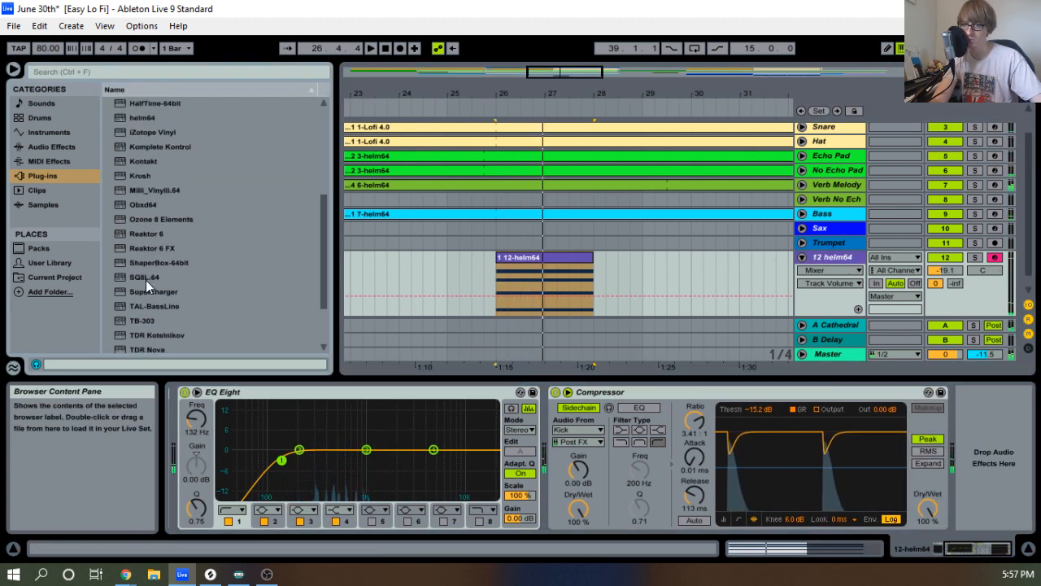
pyautogui.click(55, 147)
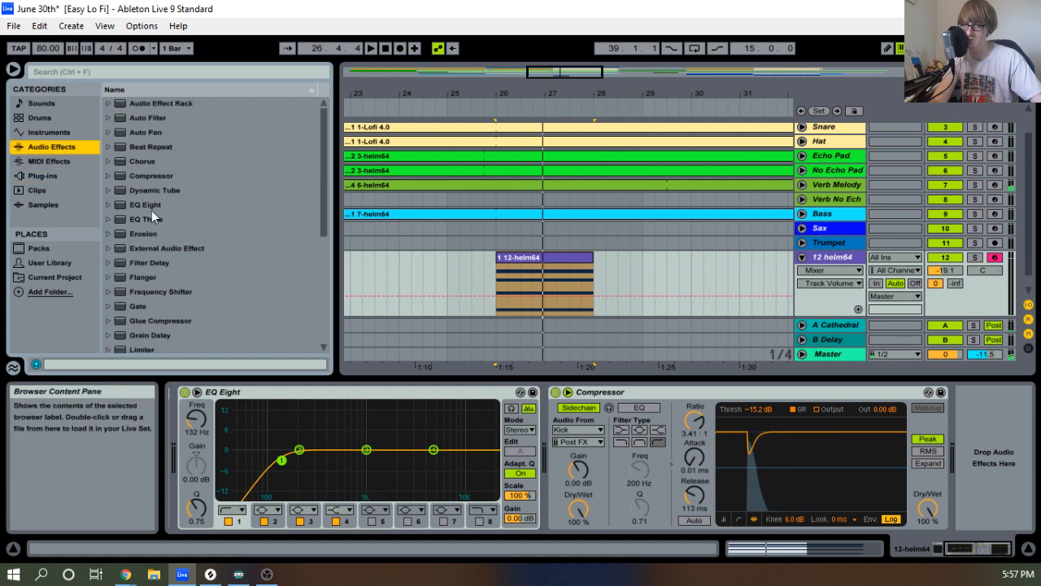
pyautogui.scroll(-6, 159, 218)
pyautogui.moveTo(142, 316); pyautogui.dragTo(838, 417)
pyautogui.moveTo(985, 405); pyautogui.dragTo(985, 405)
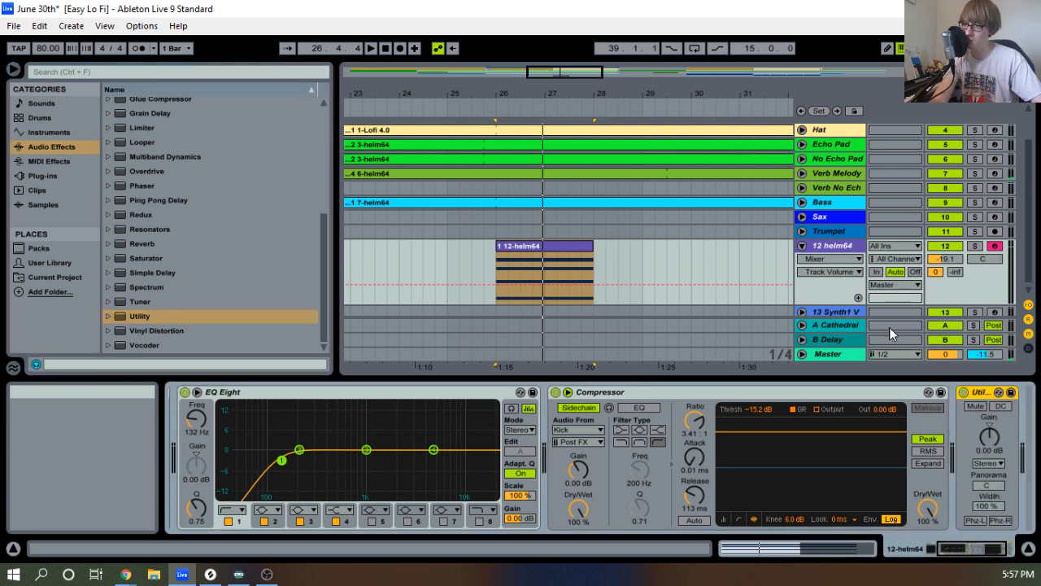
pyautogui.moveTo(617, 383); pyautogui.dragTo(567, 408)
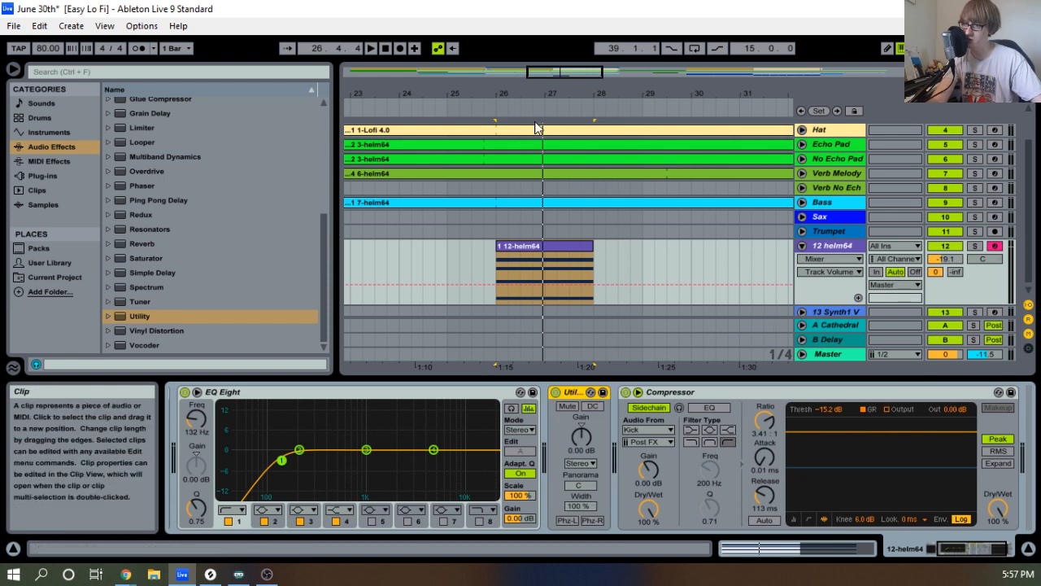
# Play from about bar 26 and show the Utility Gain automation on the 12 helm64 track.
pyautogui.click(480, 106)
pyautogui.click(822, 259)
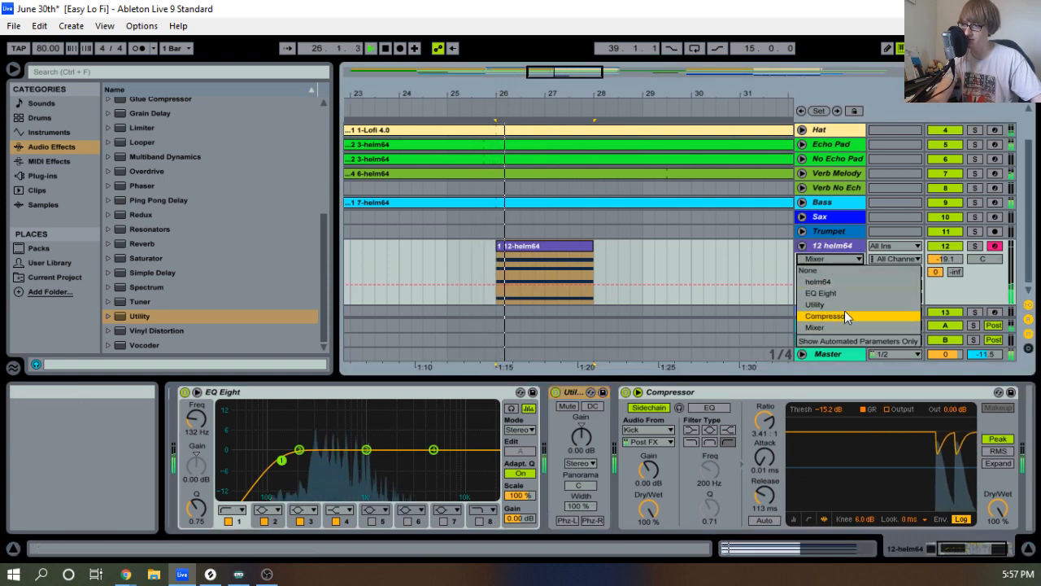
pyautogui.click(844, 312)
pyautogui.click(830, 272)
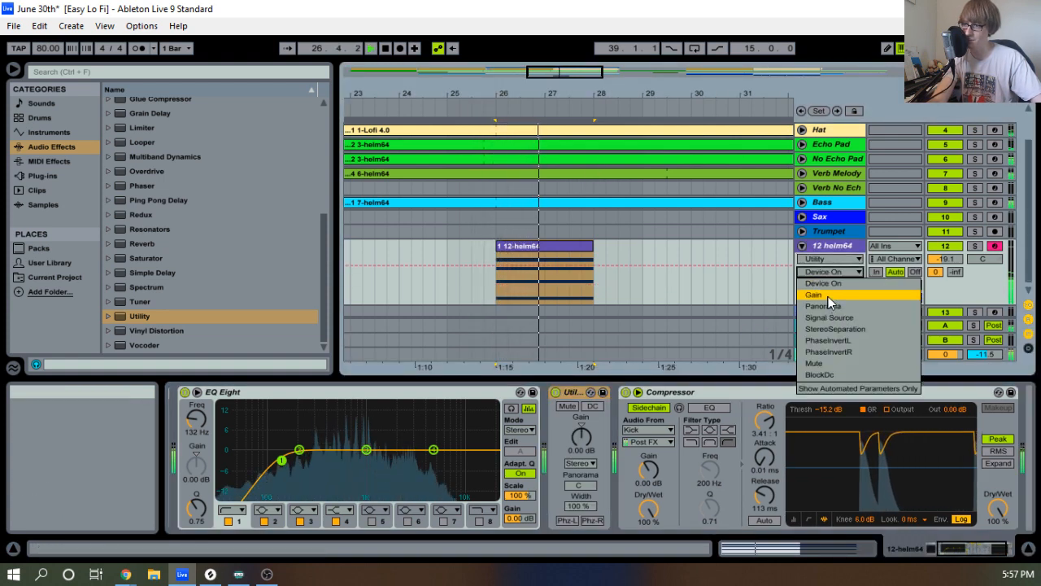
pyautogui.click(830, 292)
# Add Gain automation breakpoints near the clip's middle and end, and align the first one to bar 27.
pyautogui.press('space')
pyautogui.click(549, 279)
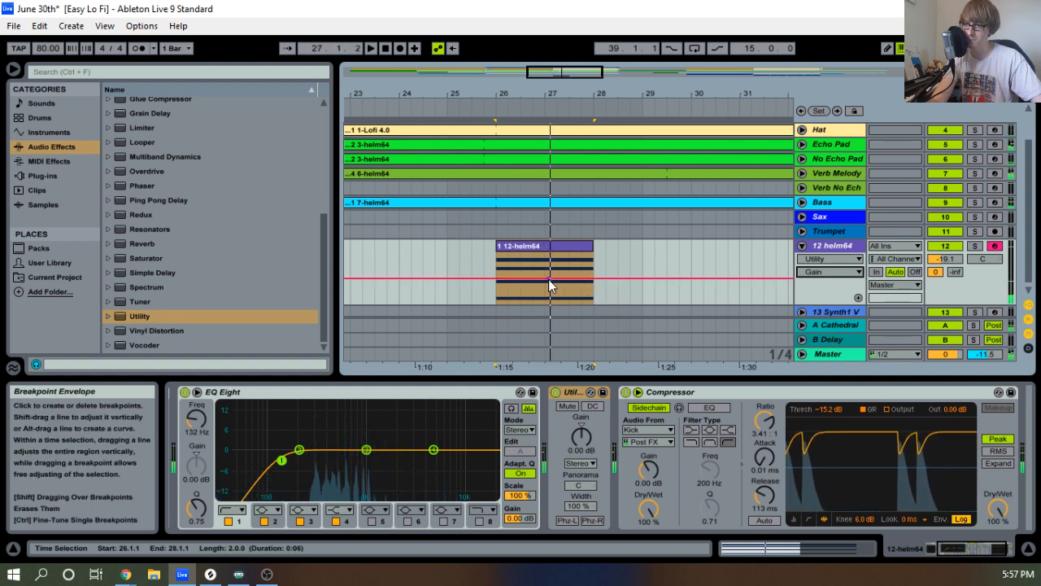
pyautogui.click(591, 279)
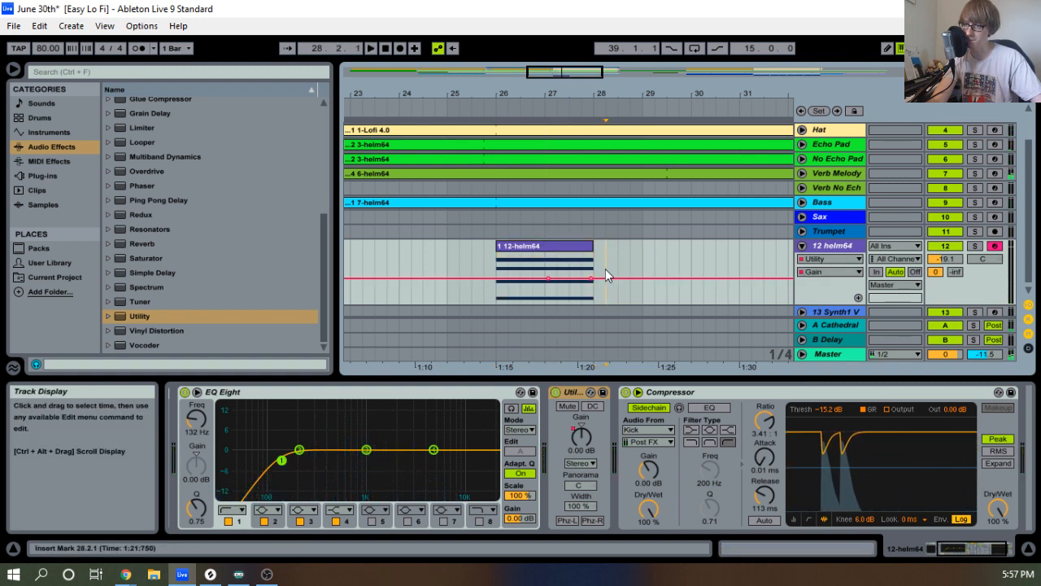
pyautogui.click(492, 106)
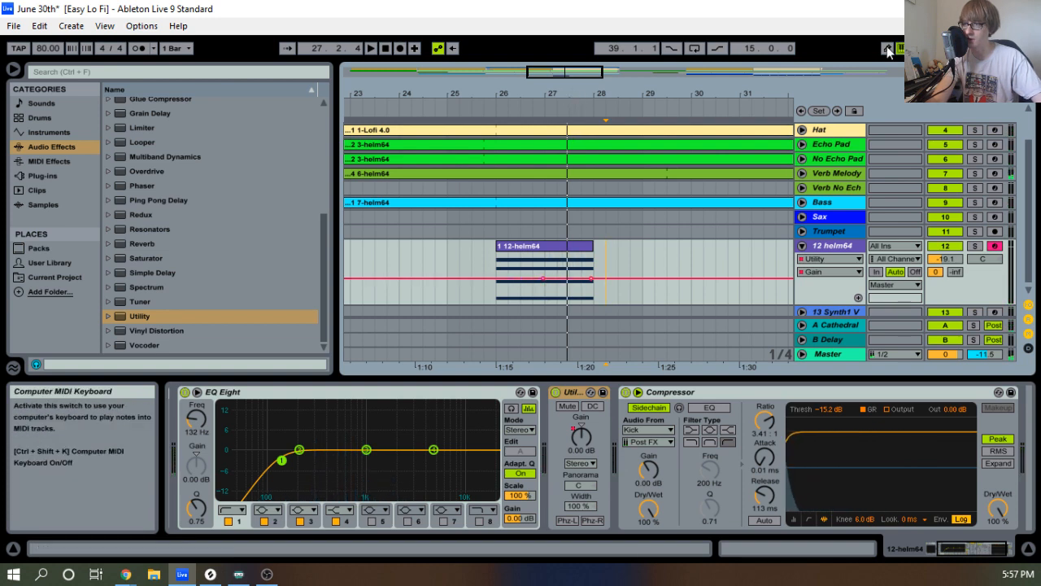
pyautogui.moveTo(538, 115); pyautogui.dragTo(559, 282)
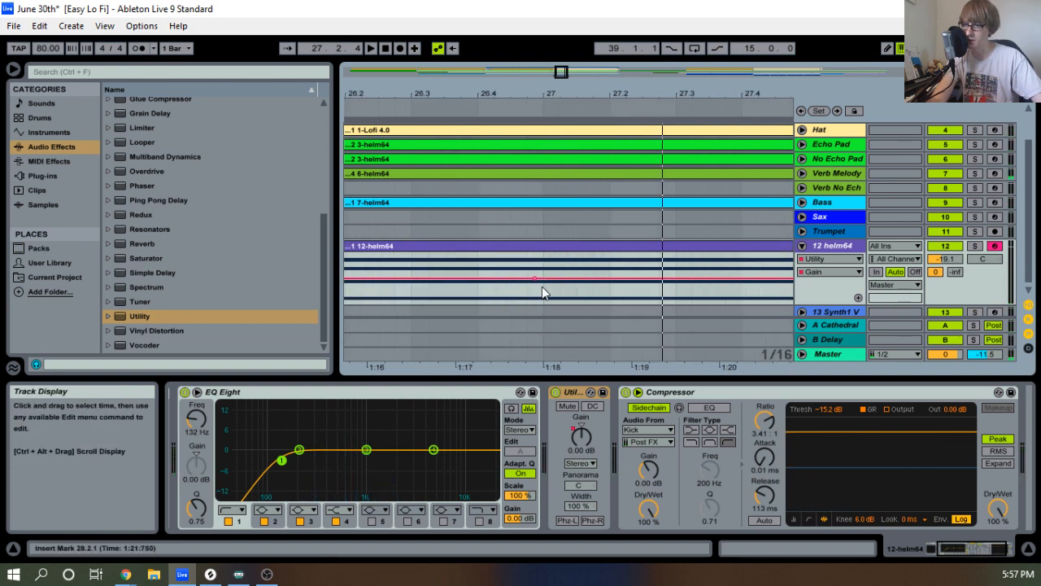
pyautogui.click(542, 279)
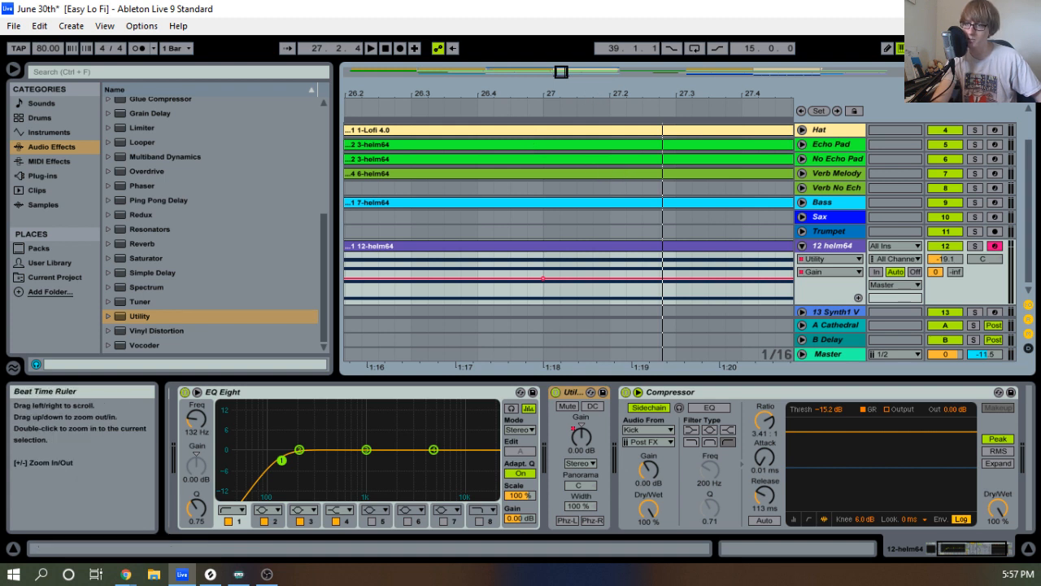
# Lower the last Gain breakpoint to -11.7 dB at bar 28 for a fade-down from bar 27, and play it back.
pyautogui.moveTo(585, 95)
pyautogui.mouseDown()
pyautogui.moveTo(586, 82)
pyautogui.moveTo(593, 91)
pyautogui.mouseUp()
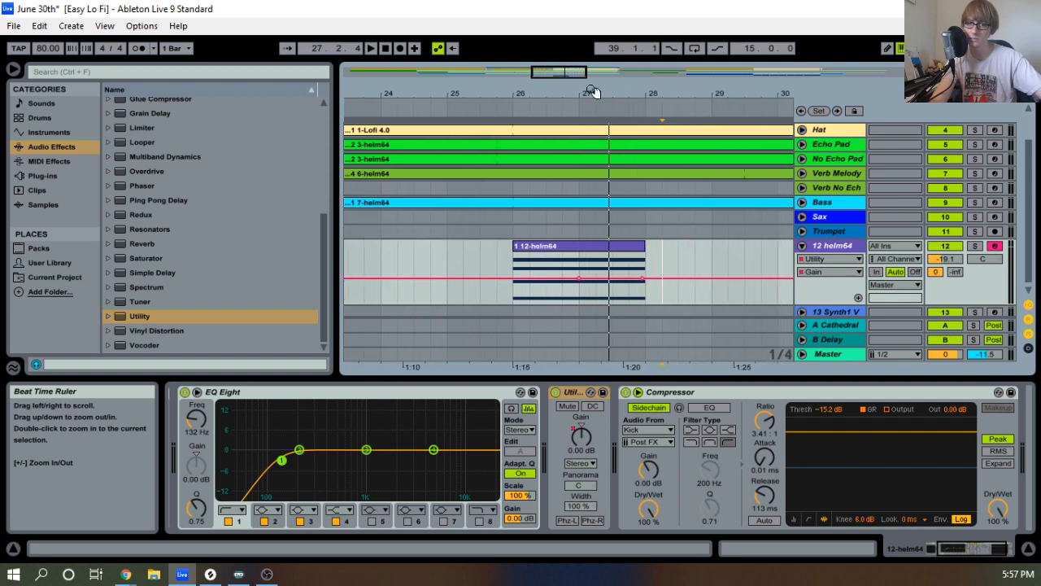
pyautogui.click(696, 228)
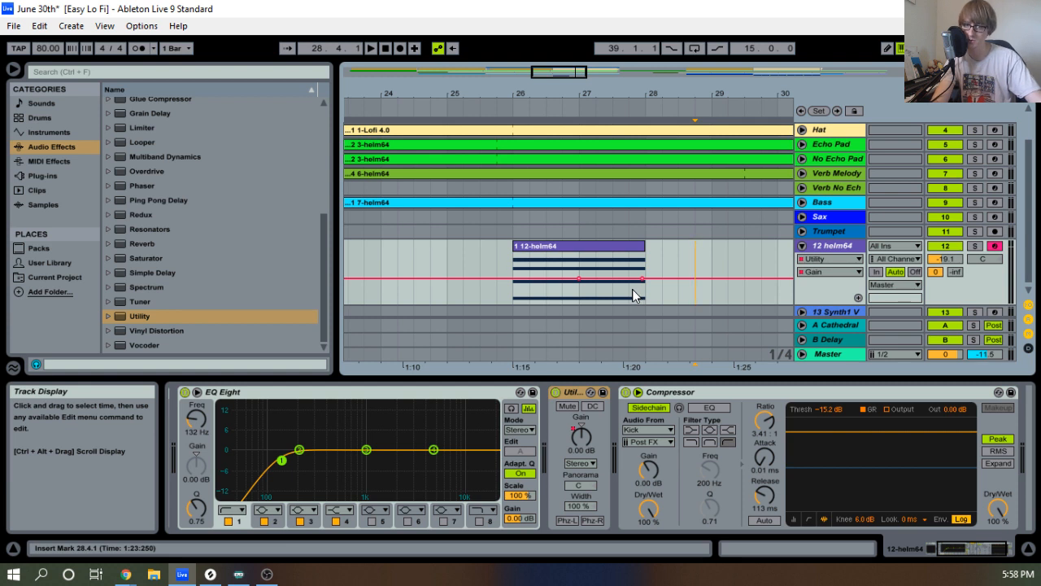
pyautogui.click(665, 258)
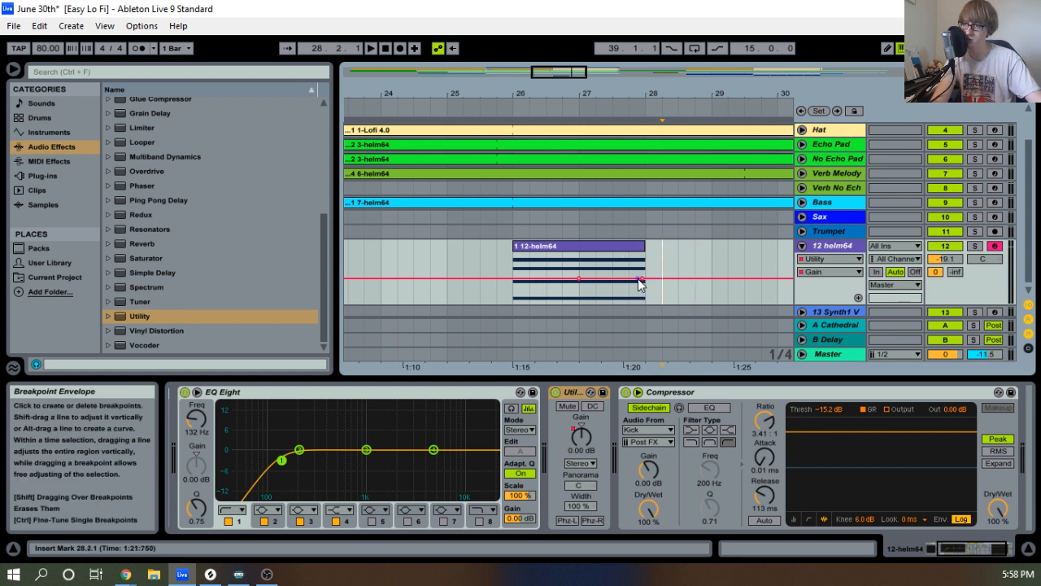
pyautogui.moveTo(643, 279); pyautogui.dragTo(646, 286)
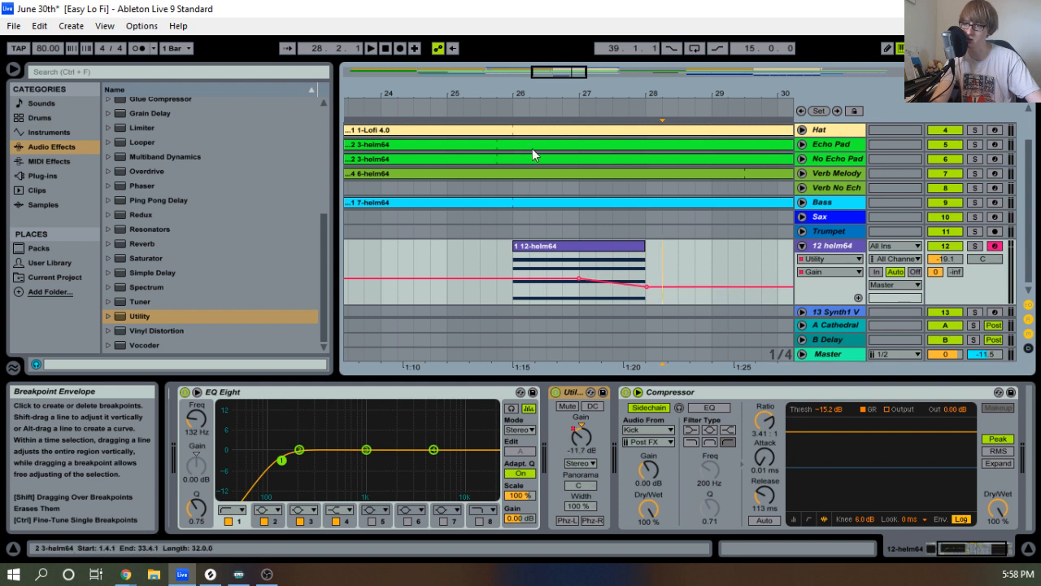
pyautogui.click(502, 112)
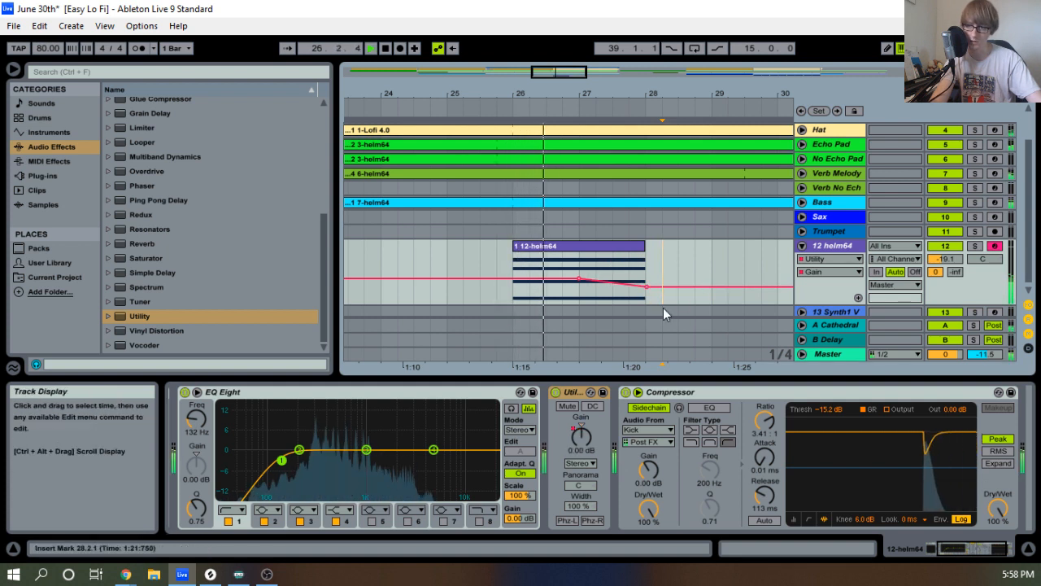
pyautogui.moveTo(645, 289)
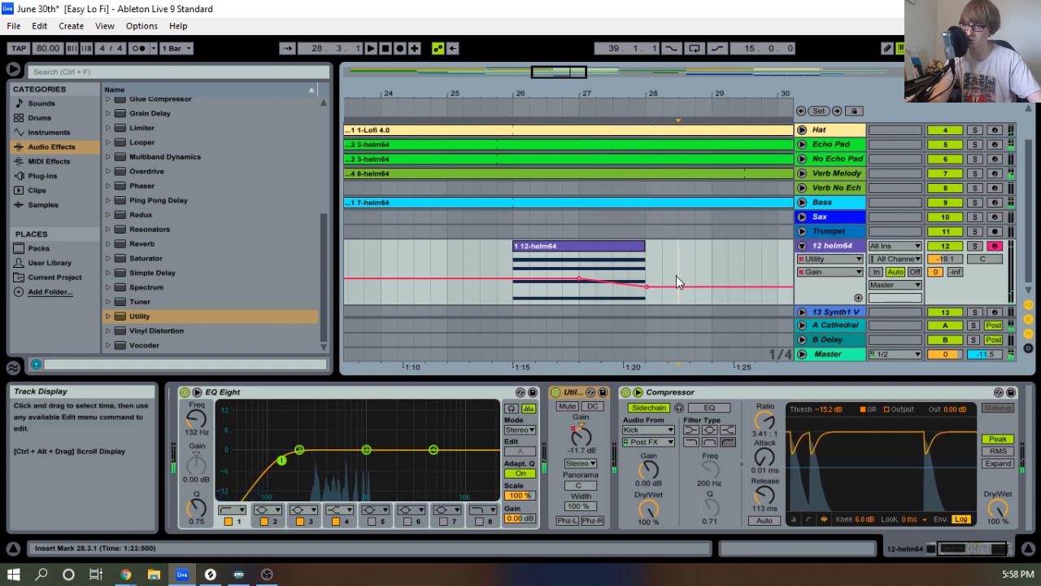
# Duplicate the two-bar 12-helm64 clip with its Gain automation to bars 28-30 and play from bar 26.
pyautogui.click(643, 259)
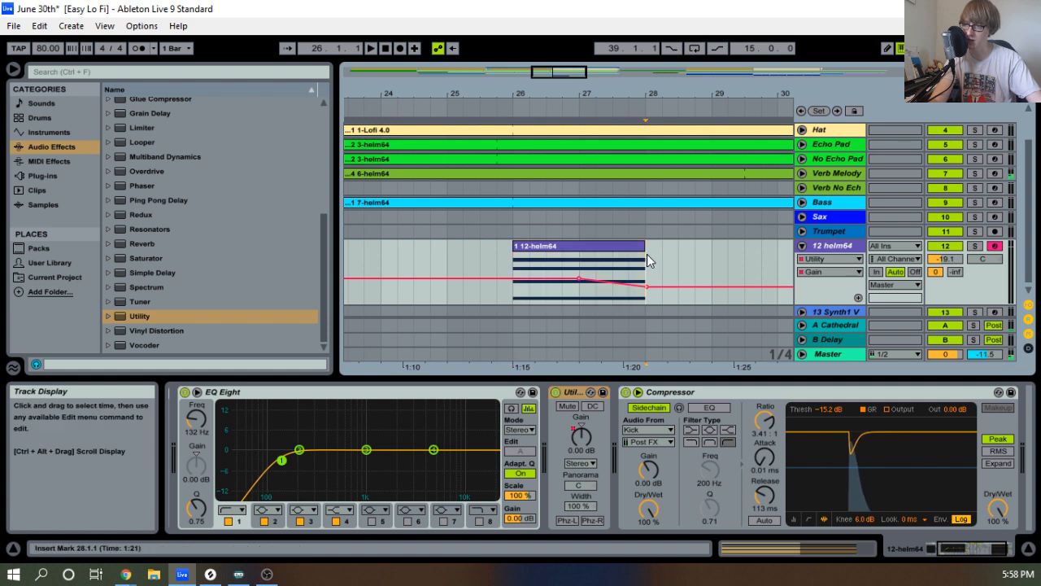
pyautogui.hotkey('ctrl', 'd')
pyautogui.click(615, 247)
pyautogui.press('space')
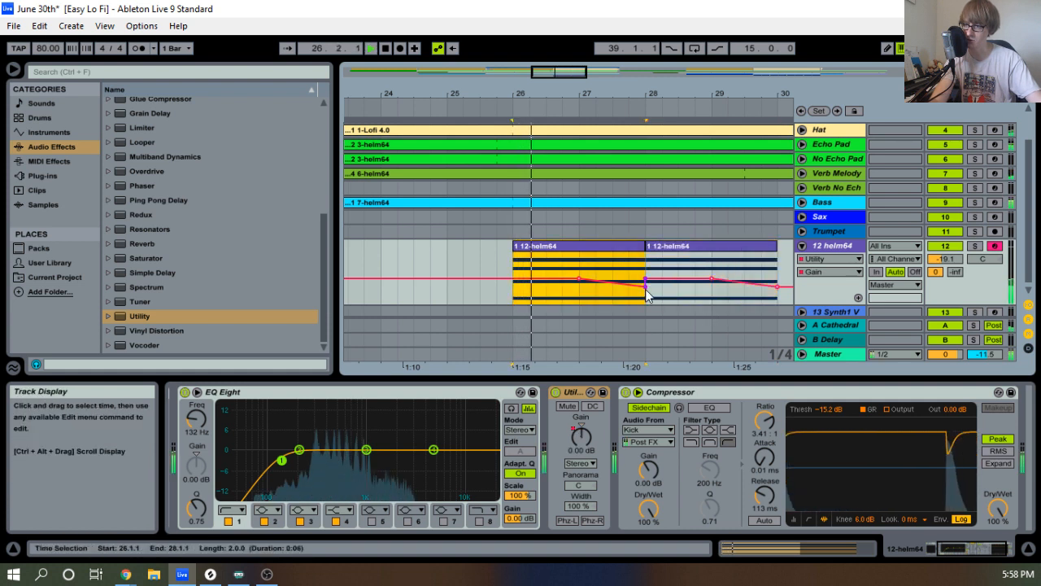
# Duplicate the 12-helm64 clip at bars 28-30 with its Gain automation to bars 30-32 and stop playback.
pyautogui.moveTo(644, 95); pyautogui.dragTo(645, 114)
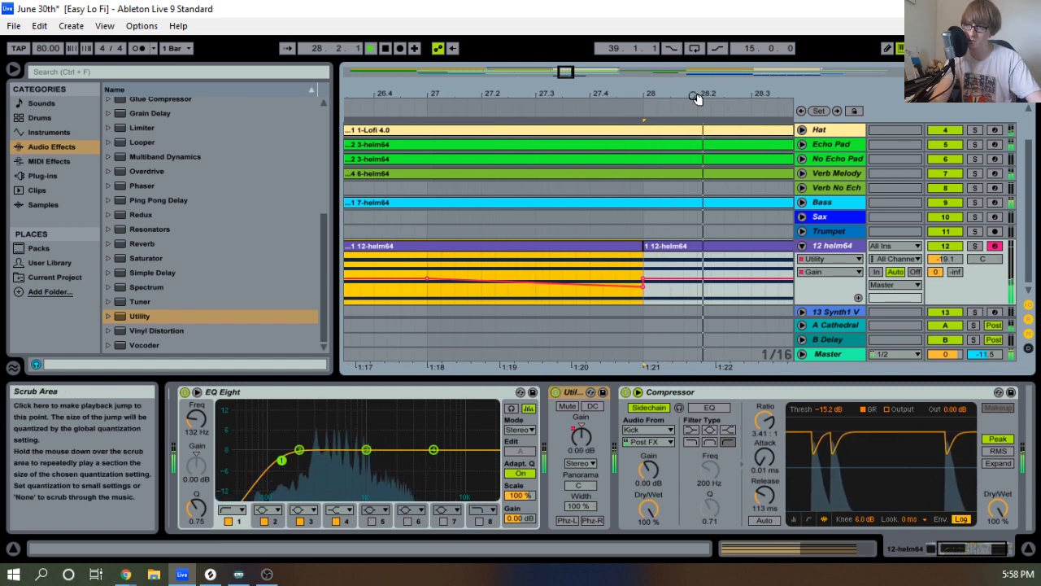
pyautogui.moveTo(625, 100); pyautogui.dragTo(625, 86)
pyautogui.moveTo(509, 90); pyautogui.dragTo(509, 84)
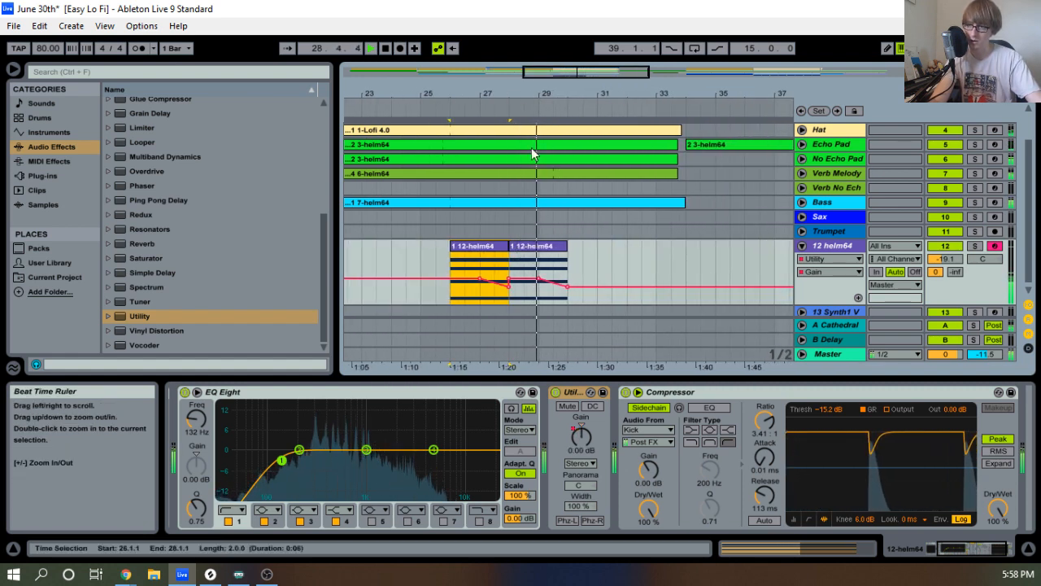
pyautogui.click(553, 247)
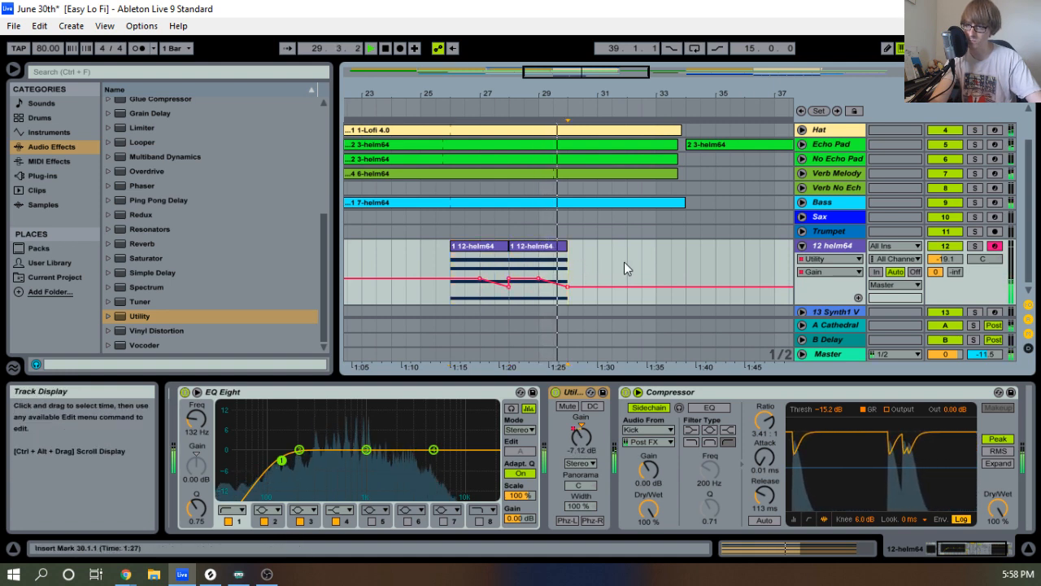
pyautogui.hotkey('ctrl', 'd')
pyautogui.press('space')
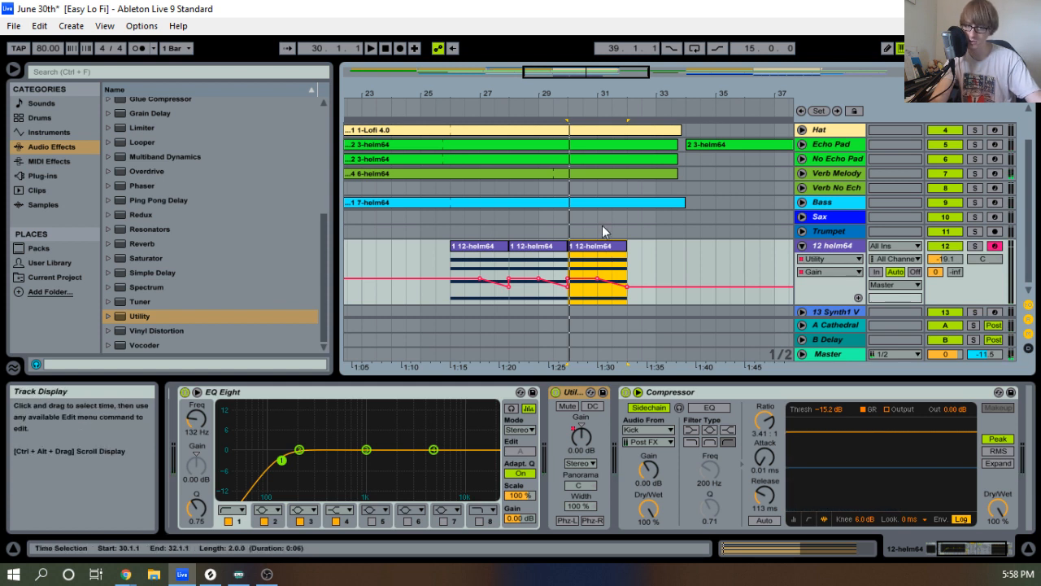
pyautogui.moveTo(569, 94); pyautogui.dragTo(572, 72)
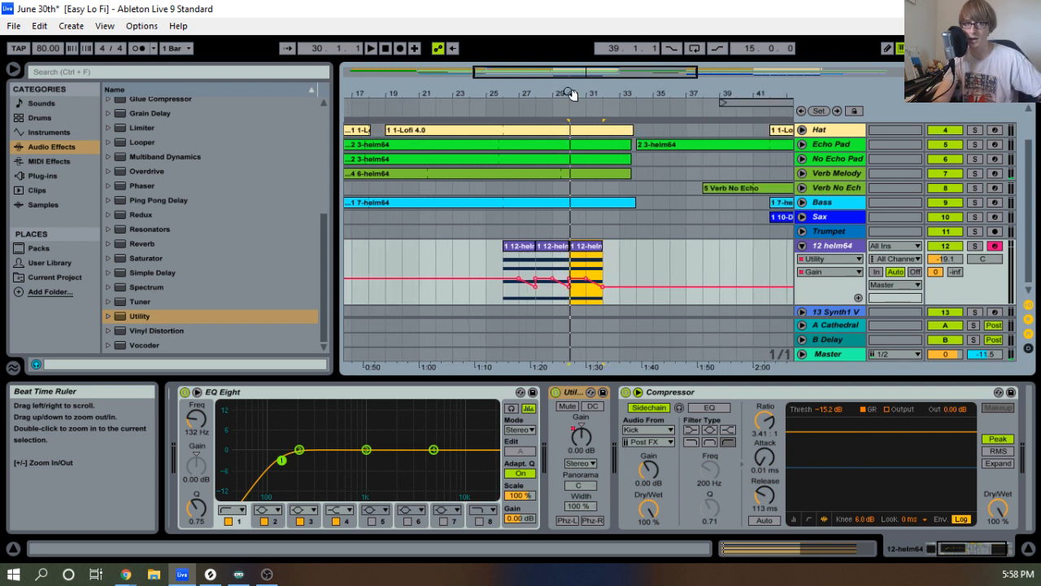
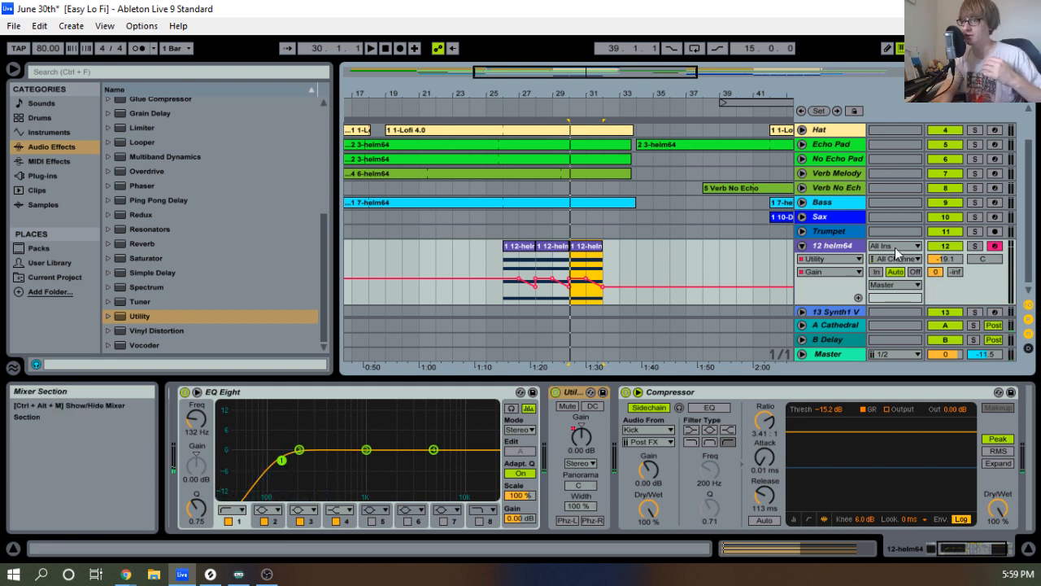
# Fold the 12 helm64 track and load Grand Piano Equal Mellow Production from the Grand Piano pack onto a new track.
pyautogui.click(802, 245)
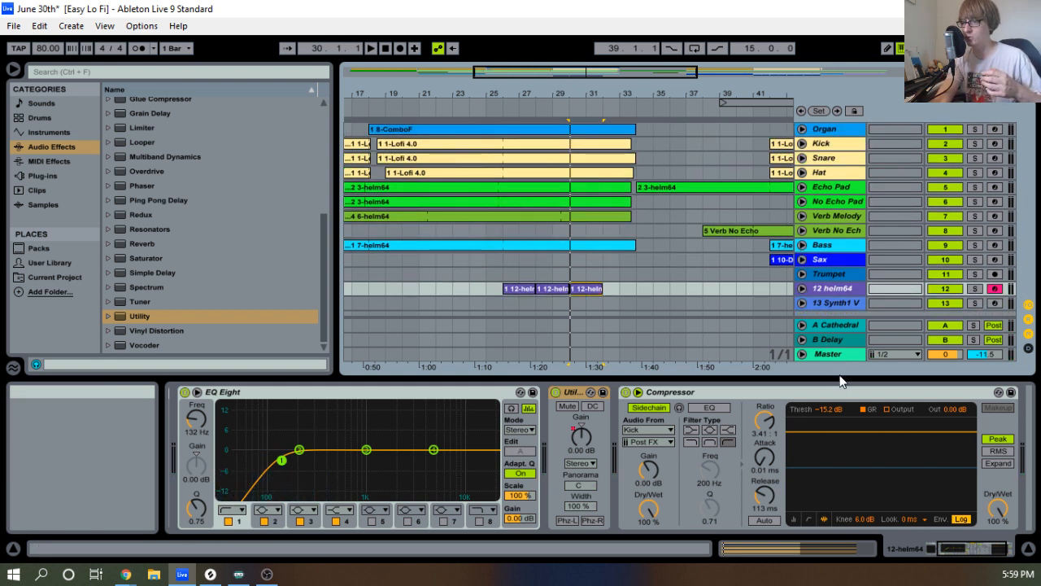
pyautogui.moveTo(842, 379); pyautogui.dragTo(842, 472)
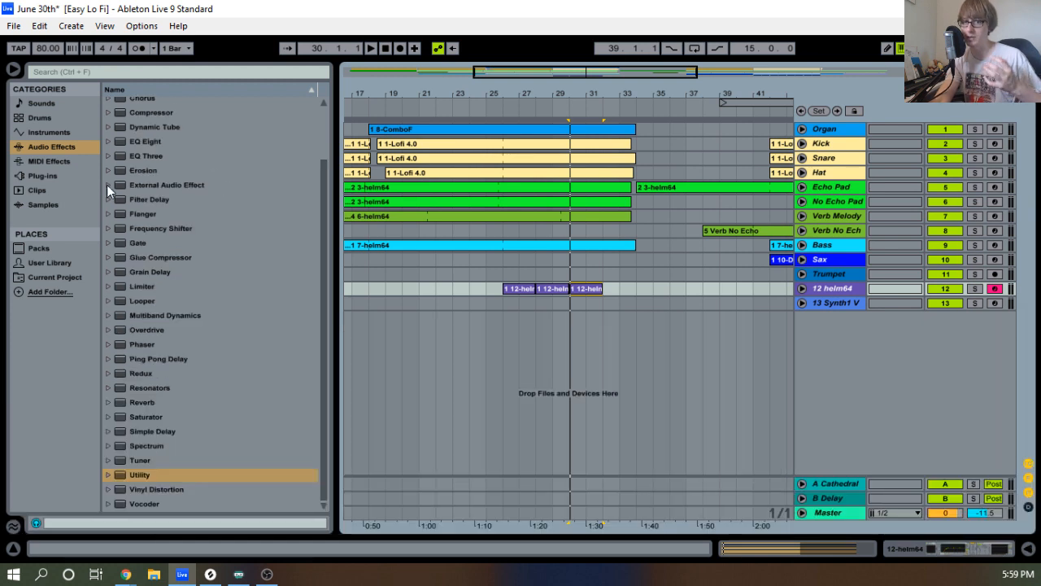
pyautogui.click(58, 176)
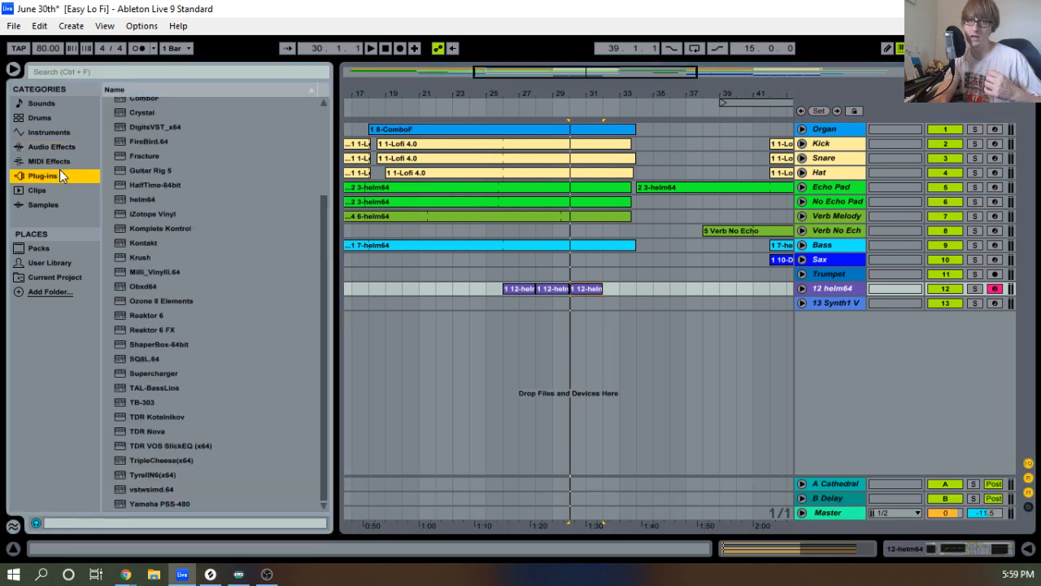
pyautogui.click(39, 247)
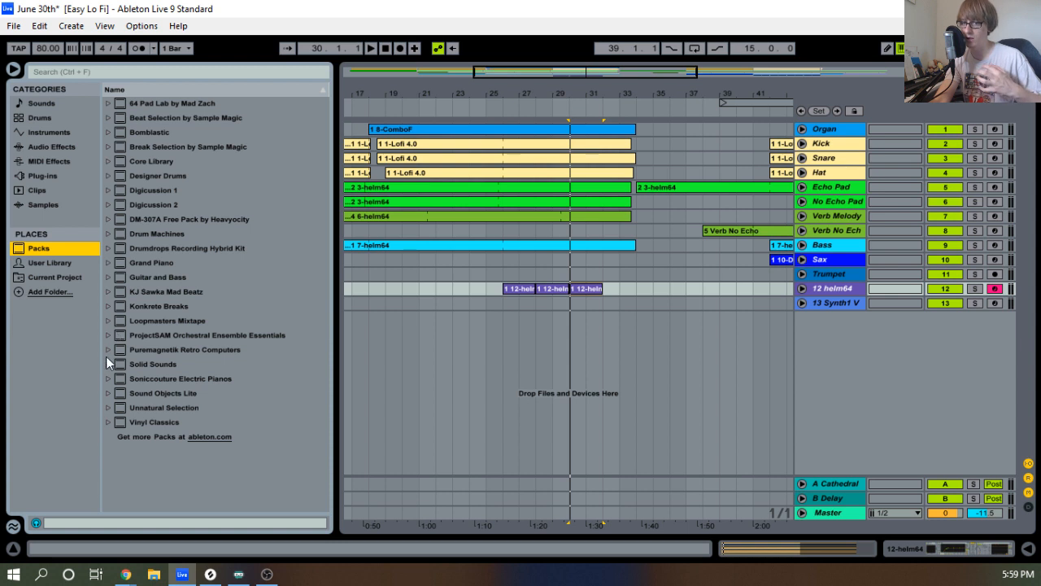
pyautogui.click(107, 262)
pyautogui.click(118, 306)
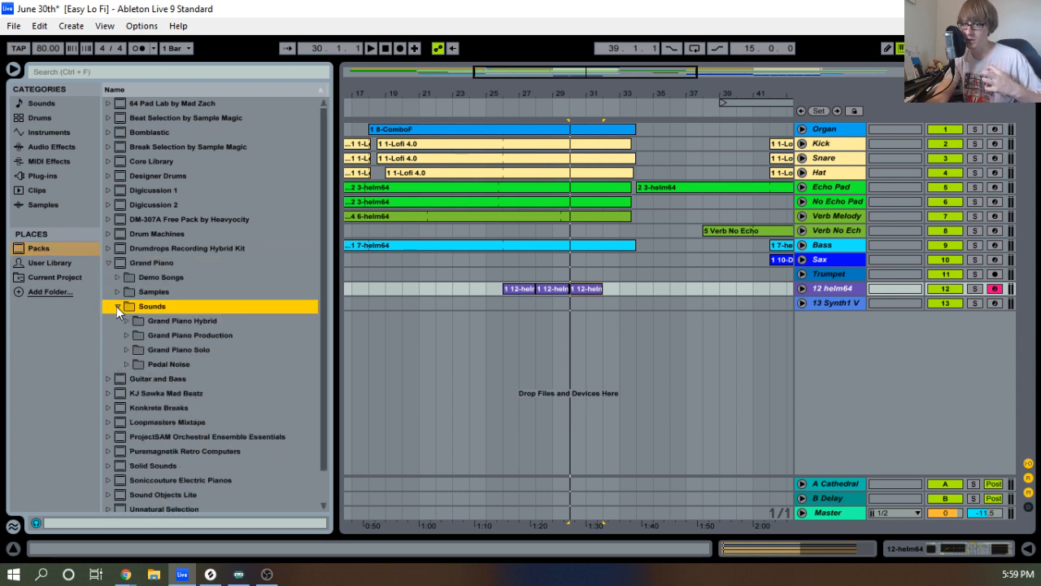
pyautogui.click(128, 336)
pyautogui.click(230, 363)
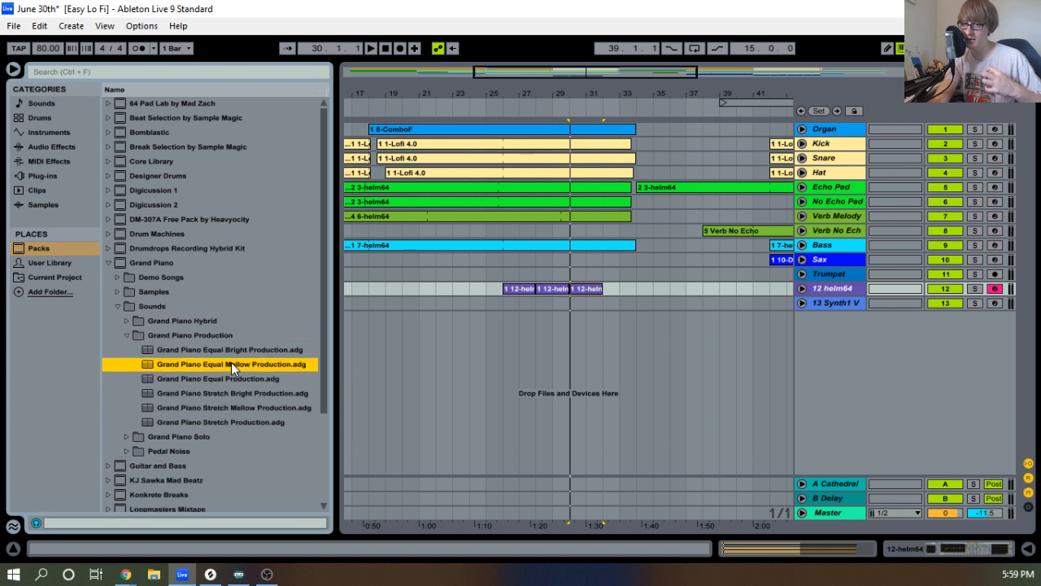
pyautogui.moveTo(832, 376); pyautogui.dragTo(874, 356)
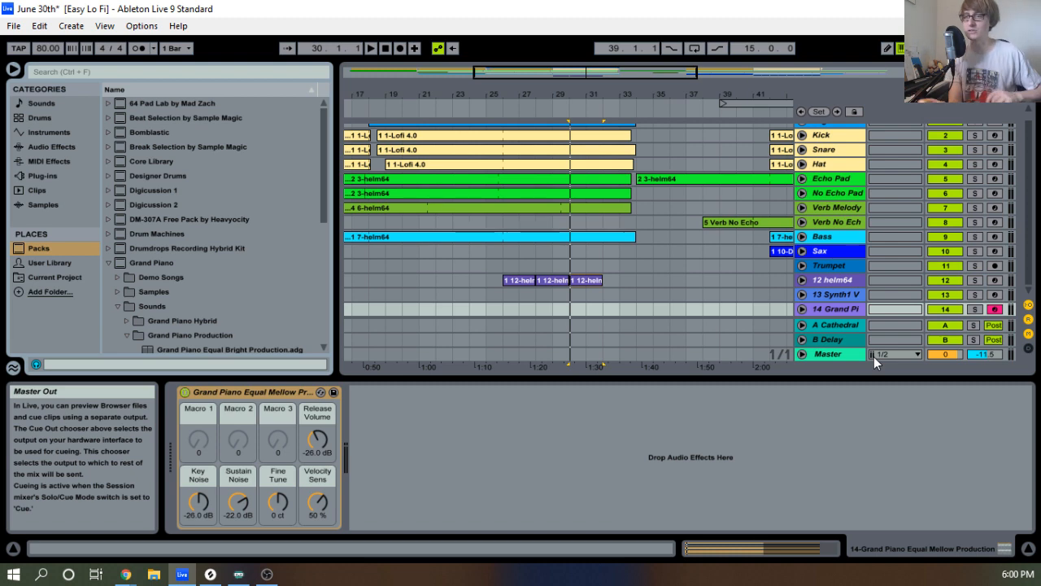
# Play from bar 26 and open the notes of the third 12-helm64 clip at bars 30-32.
pyautogui.click(521, 283)
pyautogui.press('space')
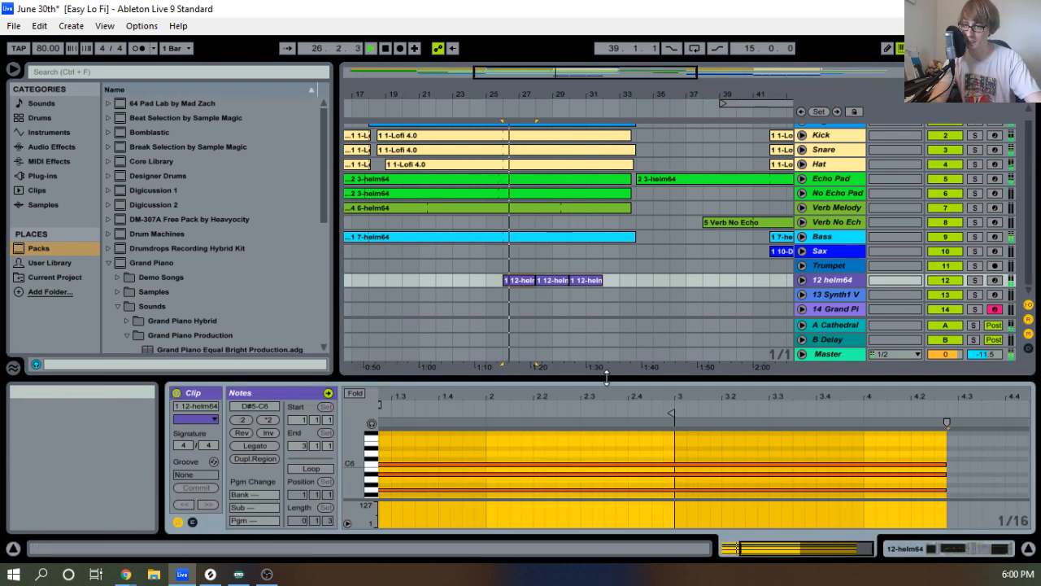
pyautogui.moveTo(651, 376); pyautogui.dragTo(694, 198)
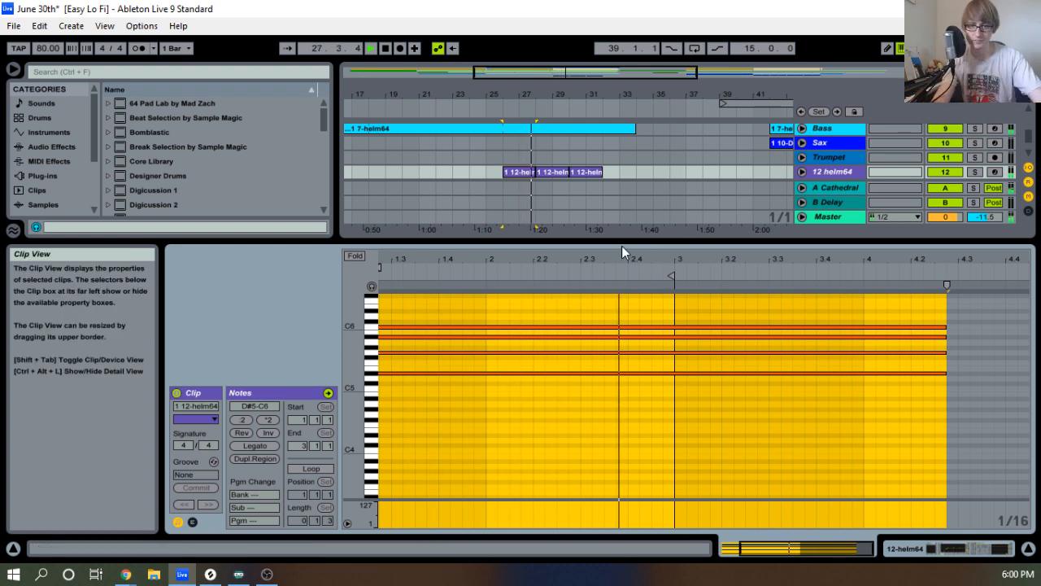
pyautogui.moveTo(603, 246); pyautogui.dragTo(589, 382)
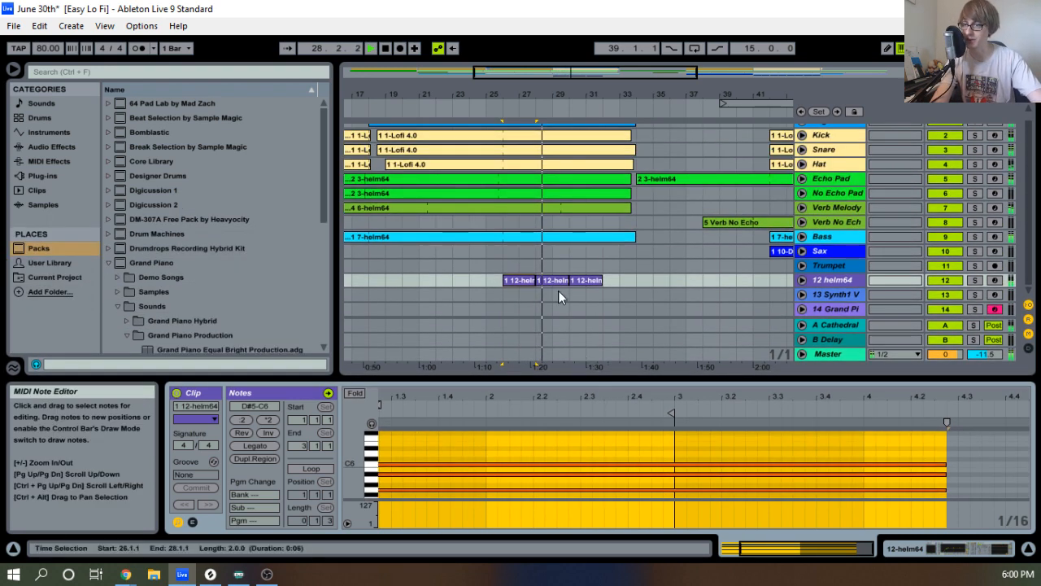
pyautogui.click(587, 288)
pyautogui.doubleClick(590, 282)
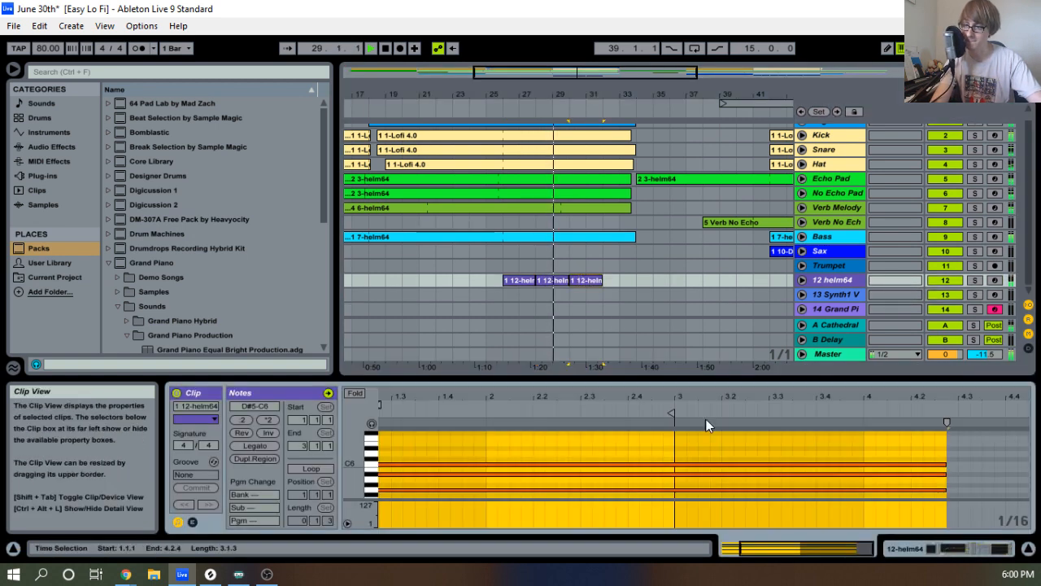
pyautogui.click(767, 440)
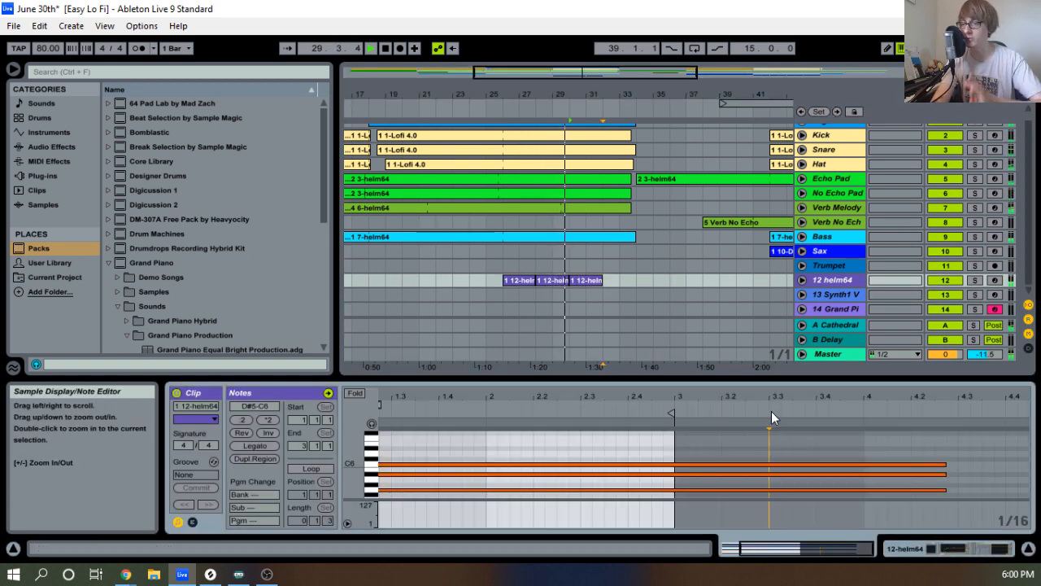
# Lower G5 to F5 and D#5 to C5 in the third 12-helm64 clip's chord and play it back.
pyautogui.moveTo(764, 380); pyautogui.dragTo(618, 232)
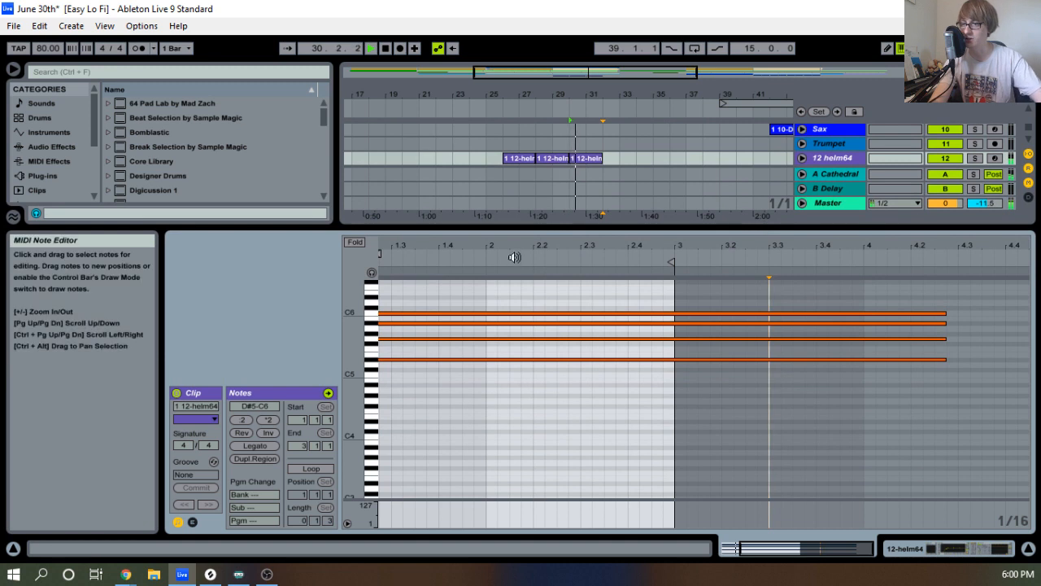
pyautogui.press('space')
pyautogui.moveTo(511, 248); pyautogui.dragTo(597, 247)
pyautogui.moveTo(356, 346); pyautogui.dragTo(401, 346)
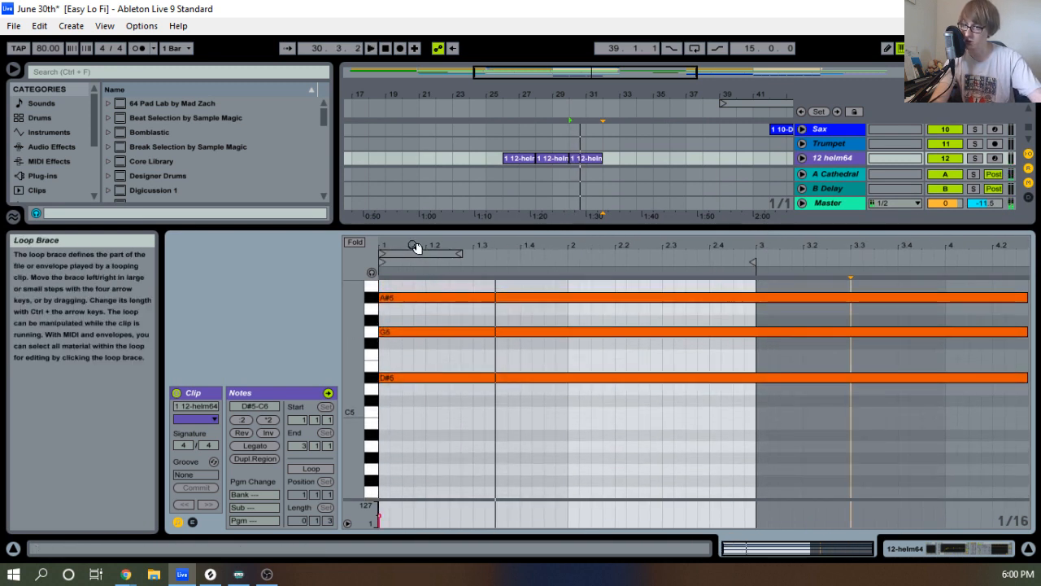
pyautogui.moveTo(415, 246); pyautogui.dragTo(415, 248)
pyautogui.scroll(2, 443, 309)
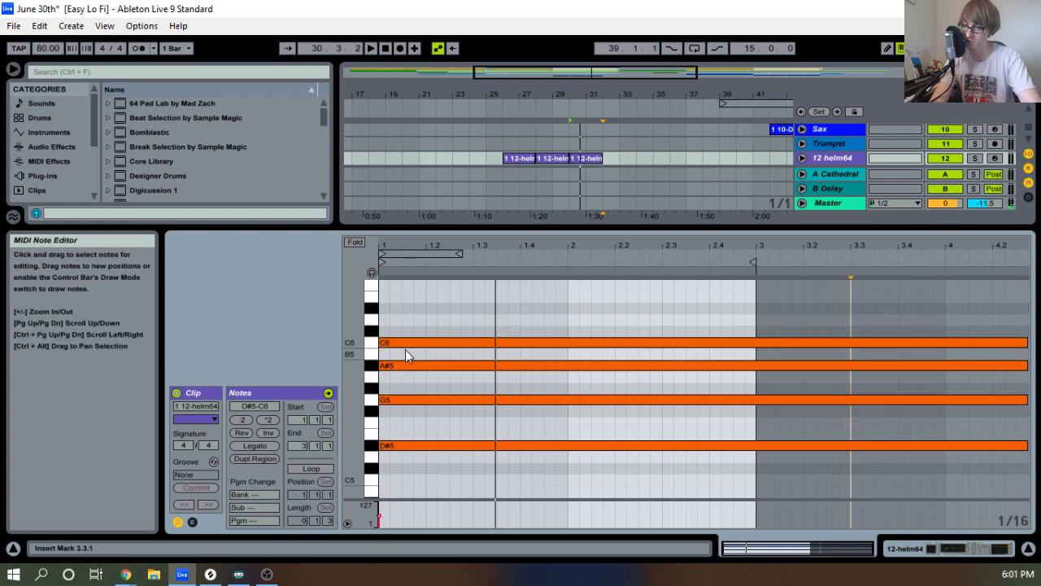
pyautogui.click(421, 399)
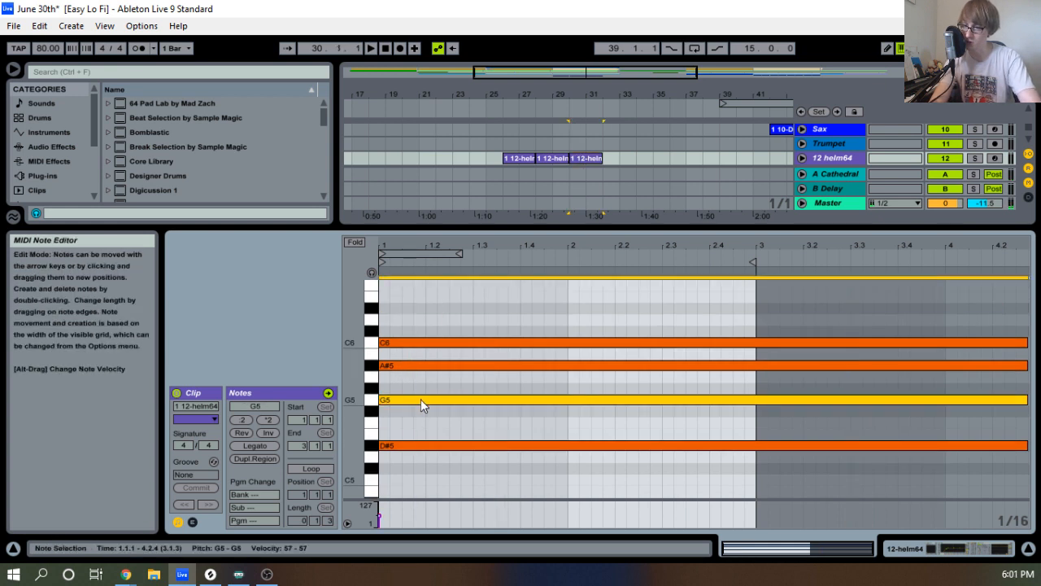
pyautogui.moveTo(421, 399); pyautogui.dragTo(415, 437)
pyautogui.click(417, 442)
pyautogui.press('Down')
pyautogui.press('Down')
pyautogui.press('Down')
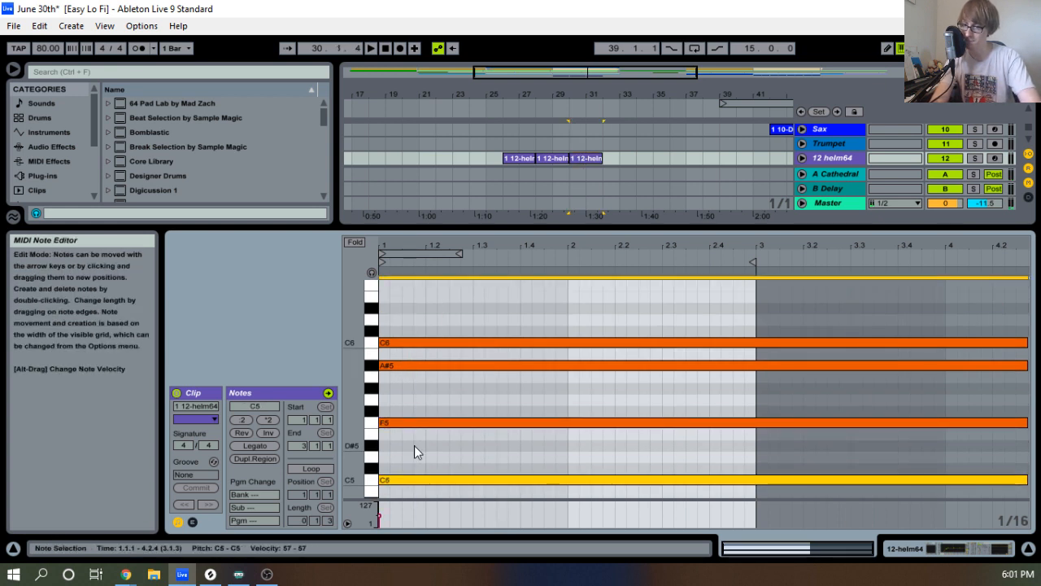
pyautogui.press('space')
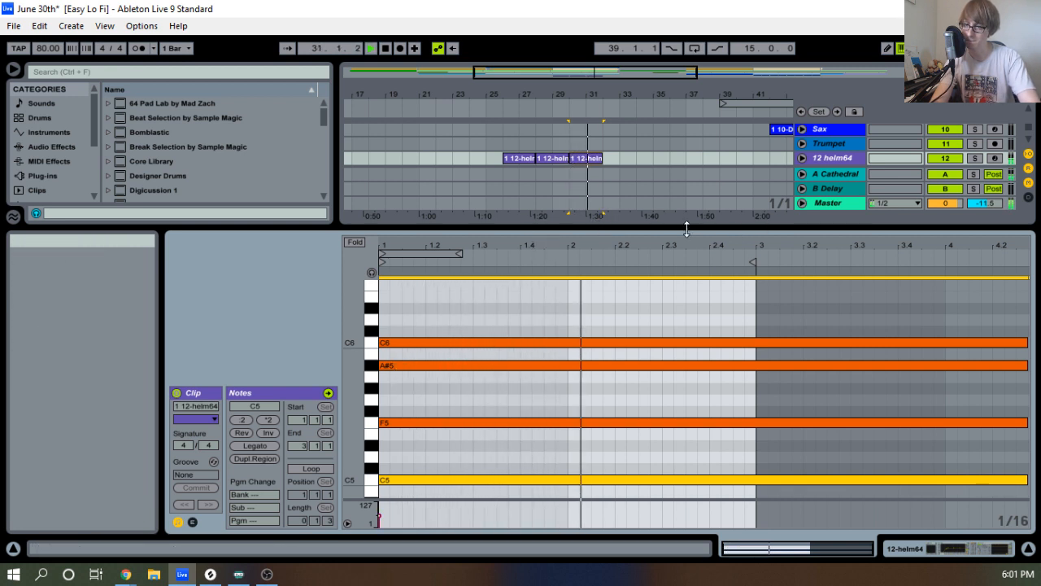
pyautogui.press('space')
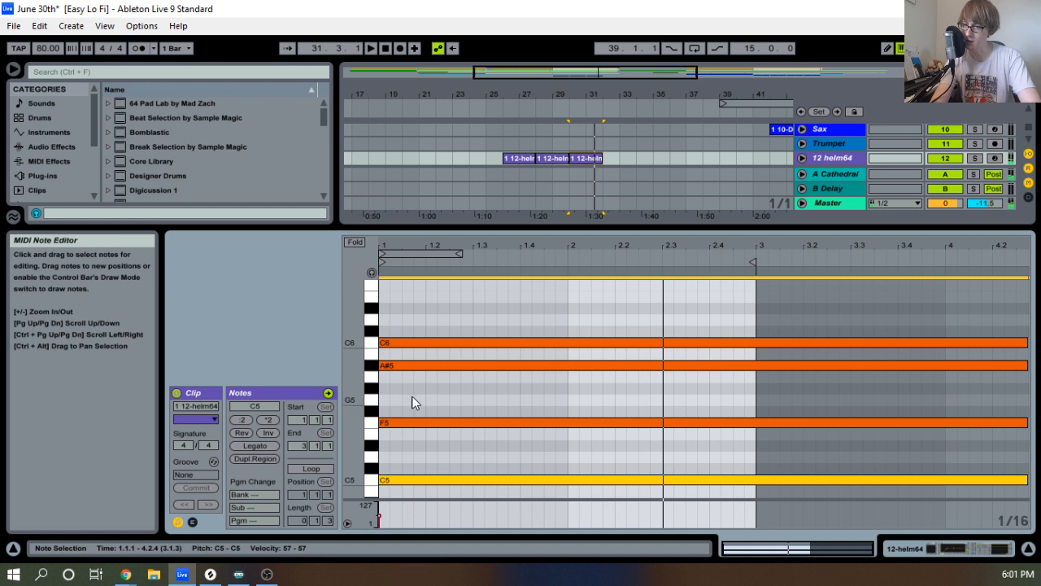
# Lower the A#5 note of the third clip's chord to G#5 and play it back.
pyautogui.click(396, 366)
pyautogui.press('Down')
pyautogui.press('Down')
pyautogui.press('space')
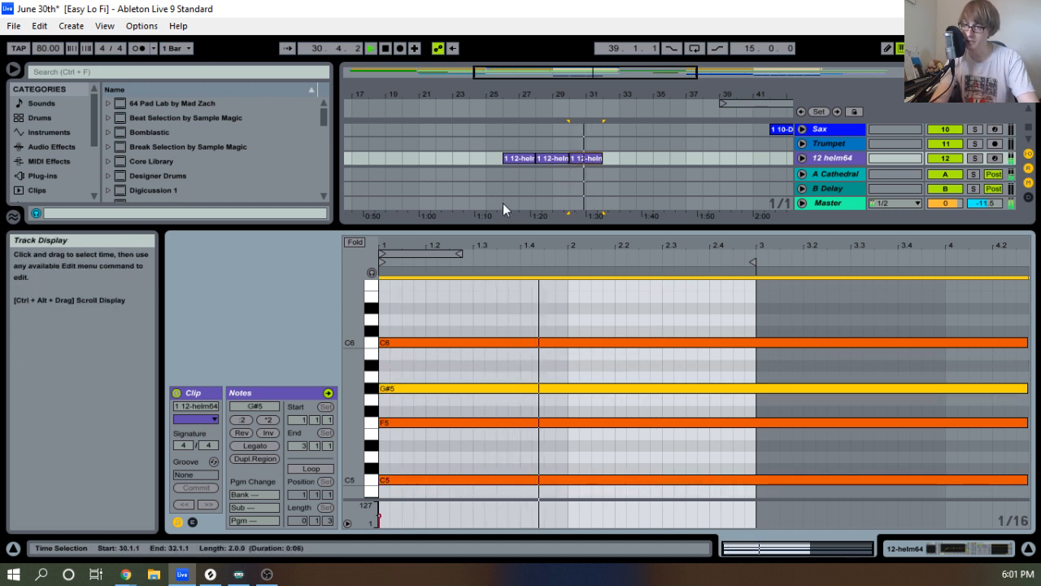
# Copy the 12-helm64 clip from bars 28-30 to bars 32-34 and check the Gain automation along the track.
pyautogui.moveTo(514, 229); pyautogui.dragTo(514, 528)
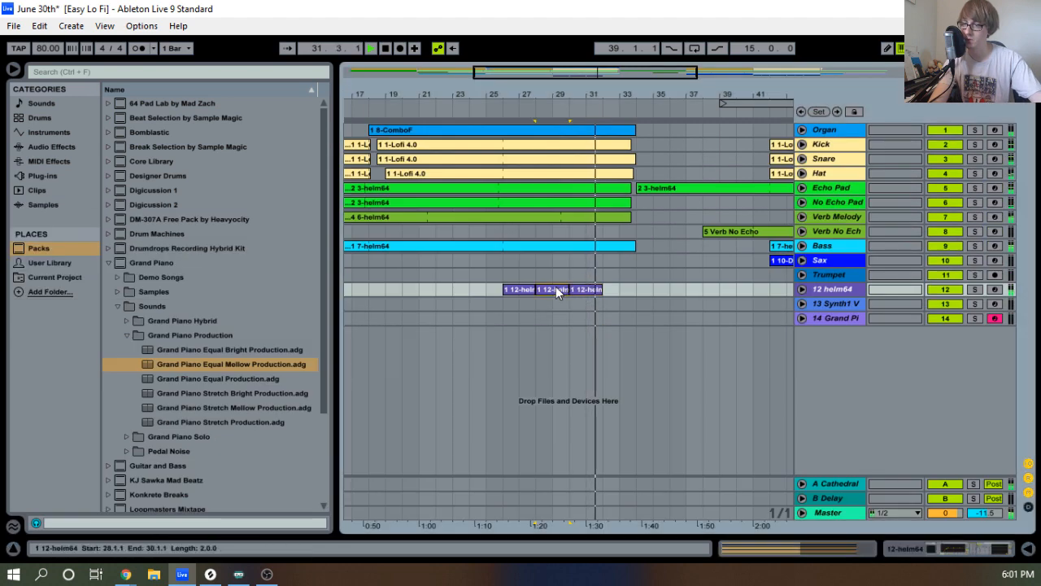
pyautogui.hotkey('ctrl', 'd')
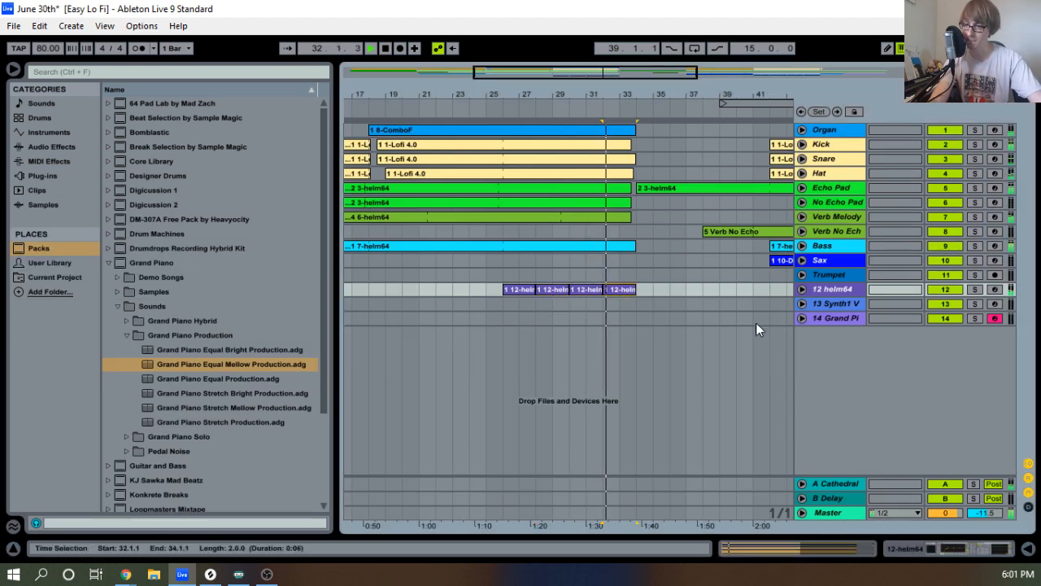
pyautogui.click(804, 289)
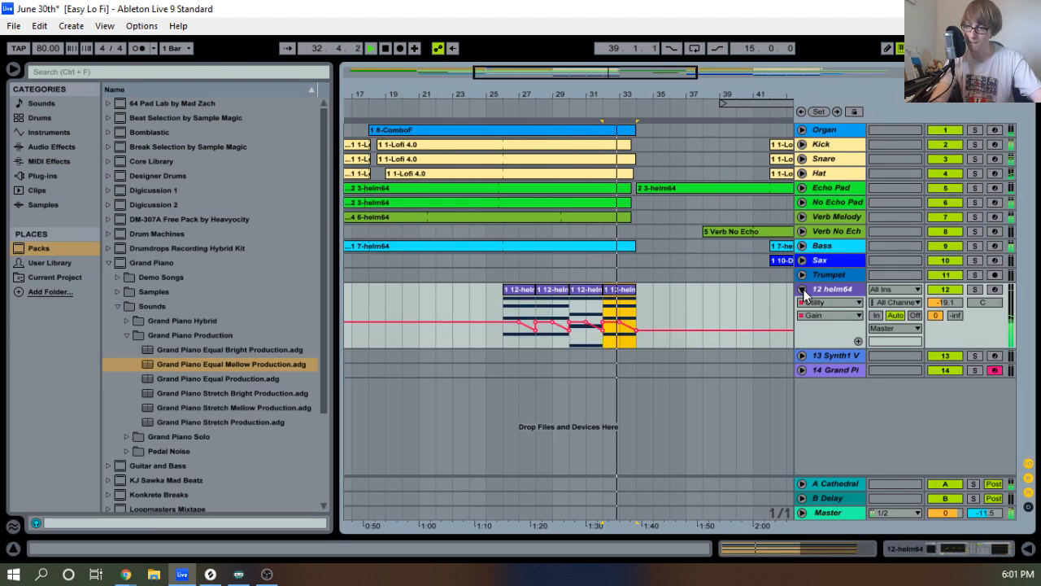
pyautogui.click(803, 289)
# Stop playback, lower the 12 helm64 track's volume to -19.7 dB in the mixer, and return to the arrangement.
pyautogui.press('Tab')
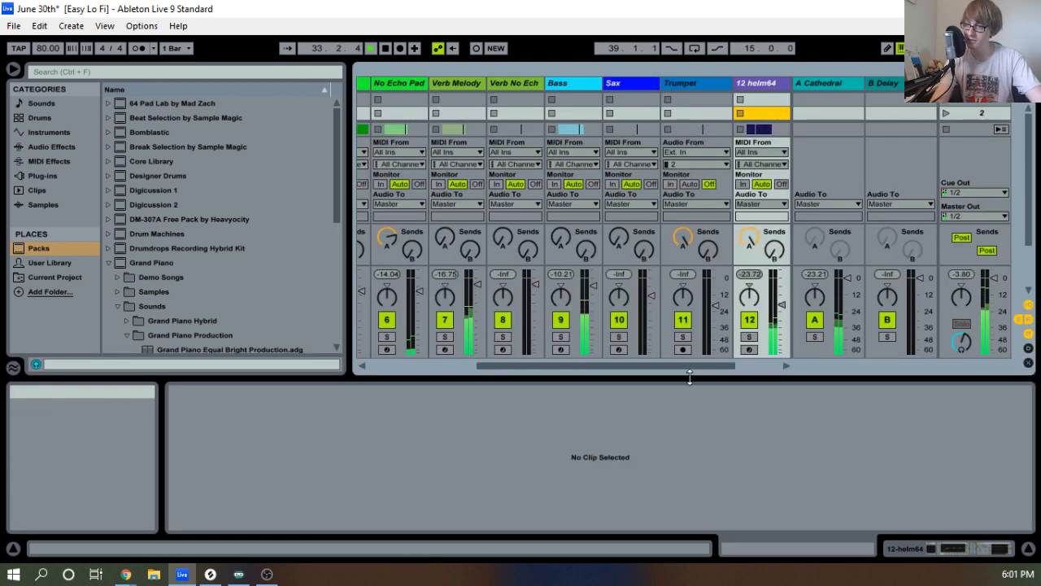
pyautogui.moveTo(678, 366); pyautogui.dragTo(725, 366)
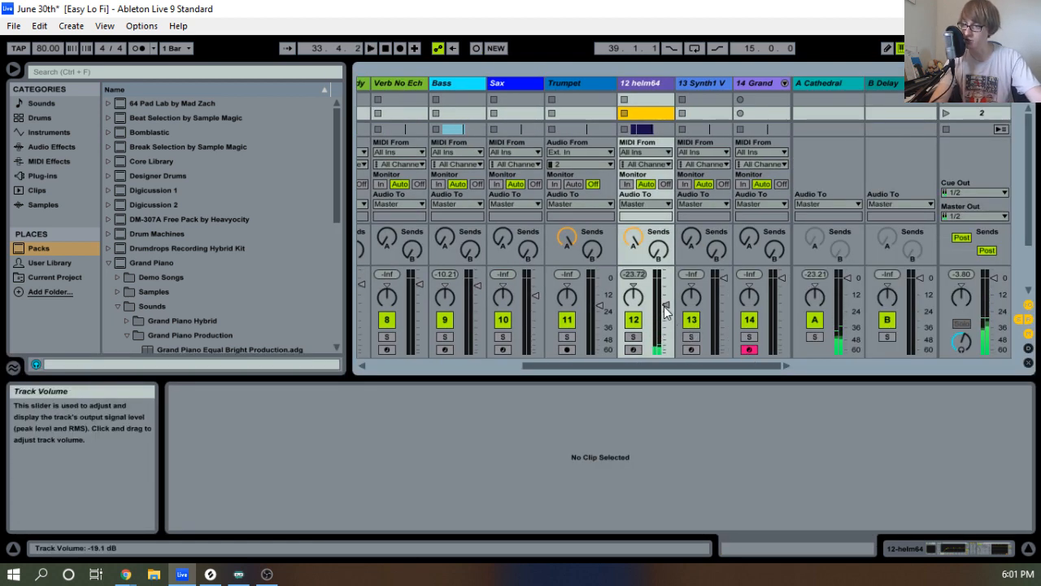
pyautogui.moveTo(666, 312); pyautogui.dragTo(666, 313)
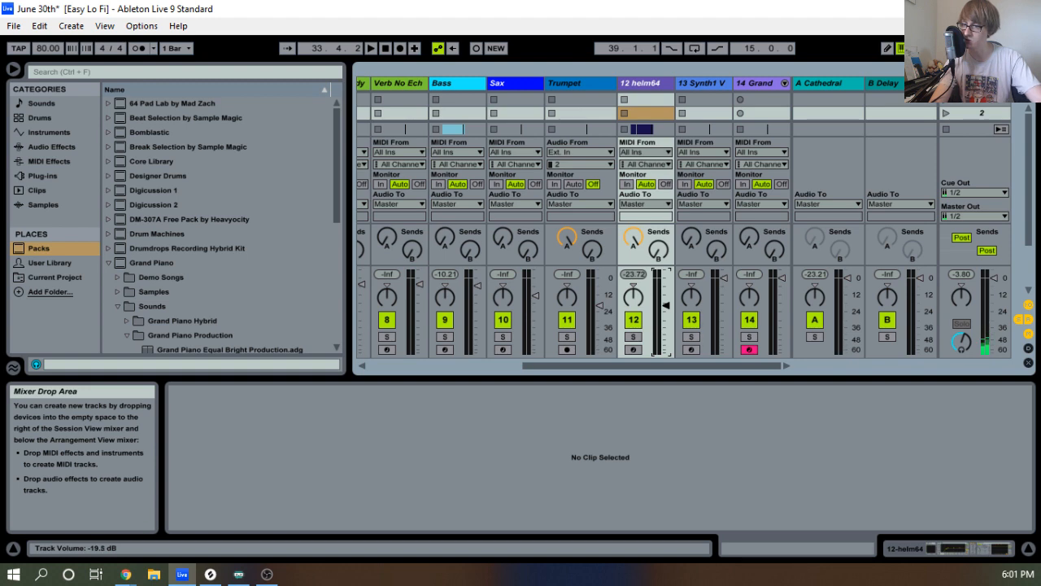
pyautogui.press('Tab')
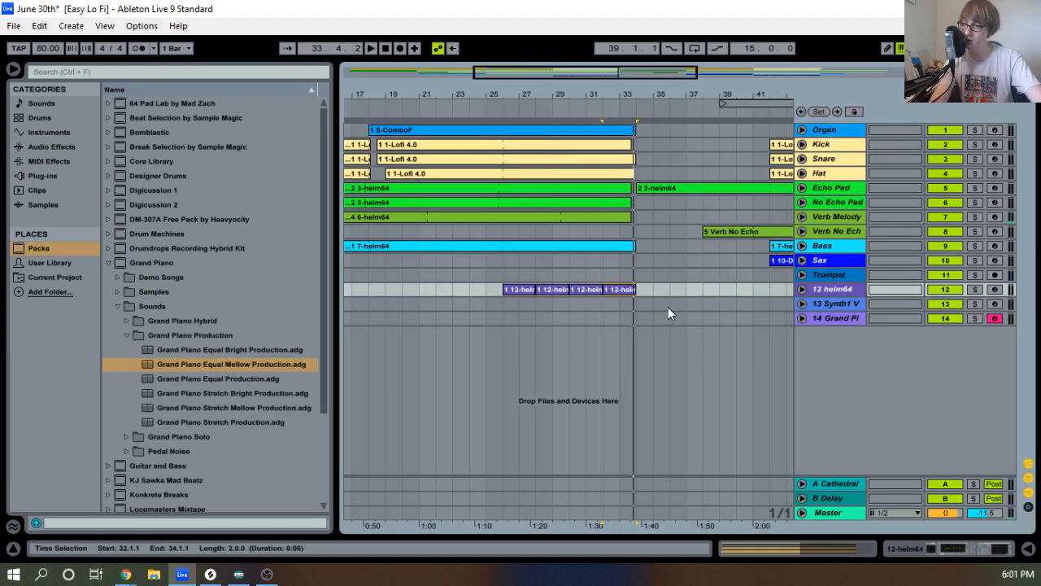
pyautogui.press('Tab')
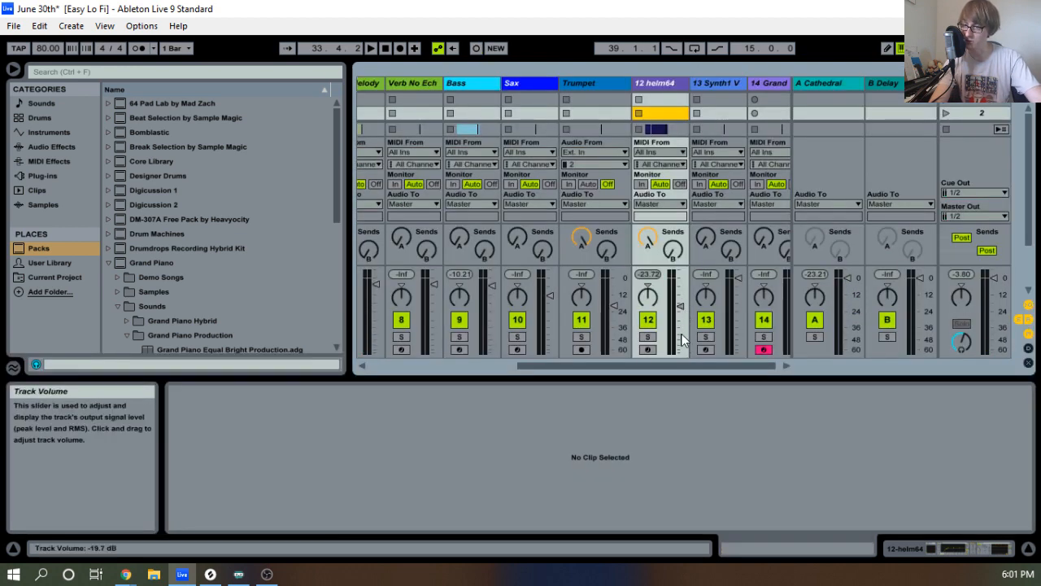
pyautogui.press('Tab')
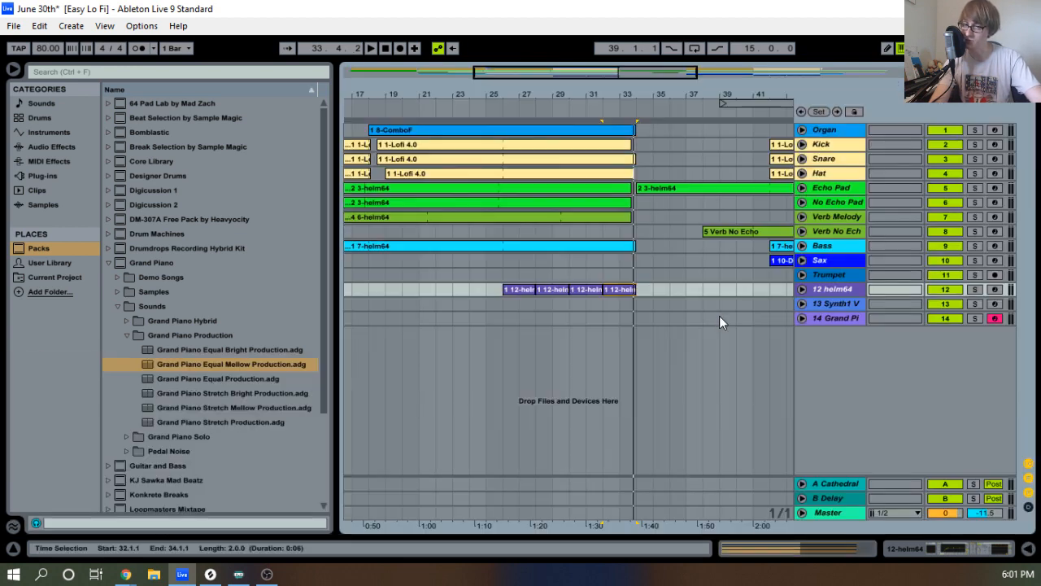
# Play the song from about bar 25 and check the 12 helm64 track's level in the mixer.
pyautogui.click(495, 104)
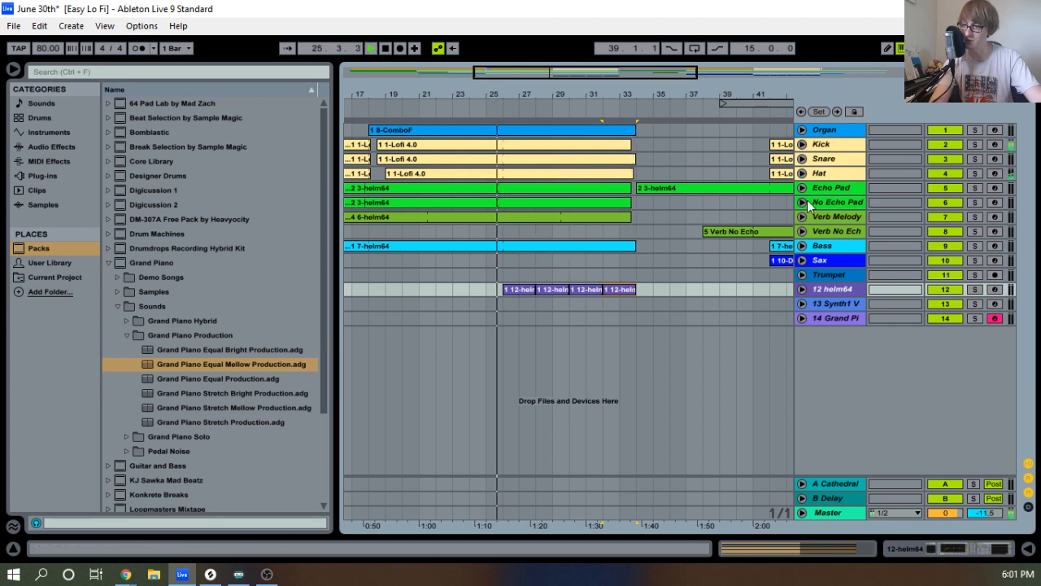
pyautogui.press('Tab')
pyautogui.moveTo(732, 369); pyautogui.dragTo(745, 365)
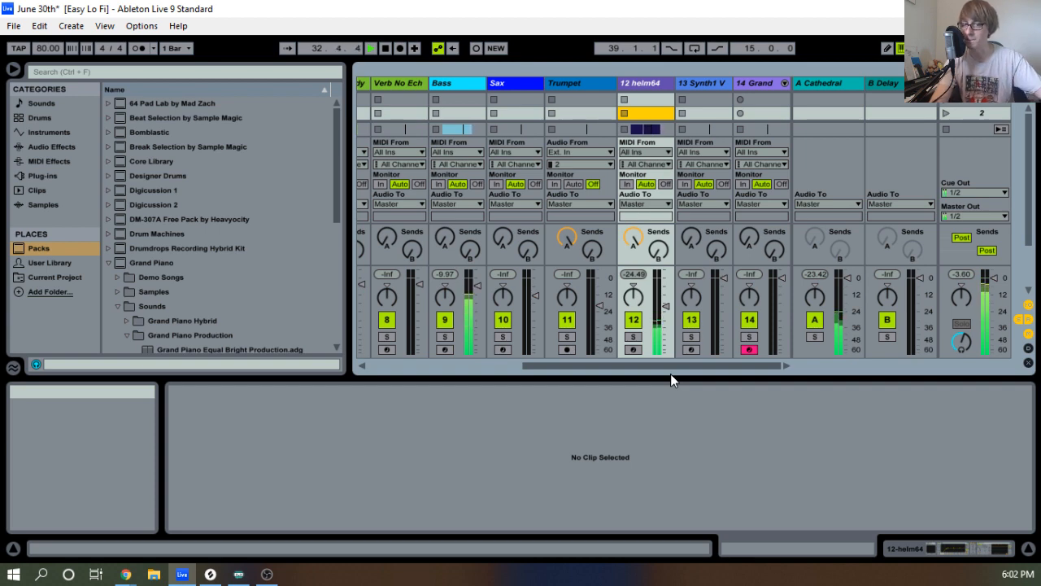
pyautogui.hotkey('ctrl', 'alt', 'l')
pyautogui.press('Tab')
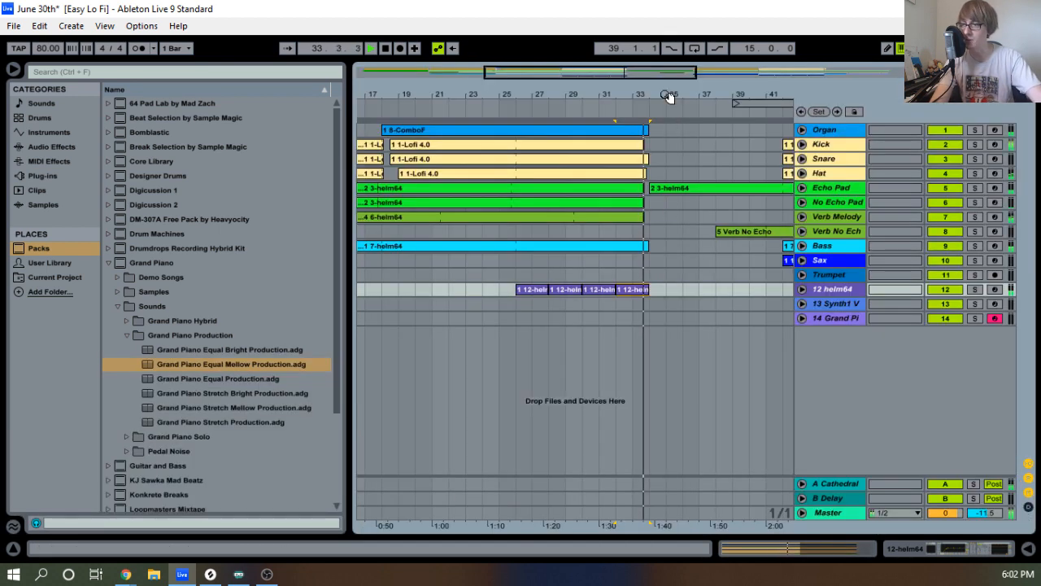
# Stop playback and play the arrangement again from the beginning of the song.
pyautogui.moveTo(670, 95); pyautogui.dragTo(572, 70)
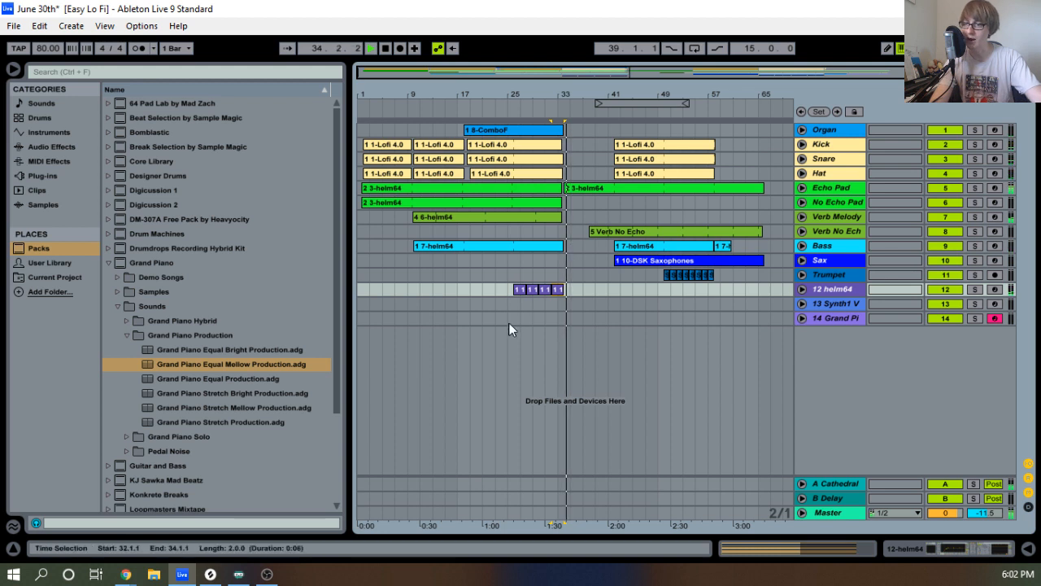
pyautogui.moveTo(508, 323); pyautogui.dragTo(570, 134)
pyautogui.doubleClick(385, 49)
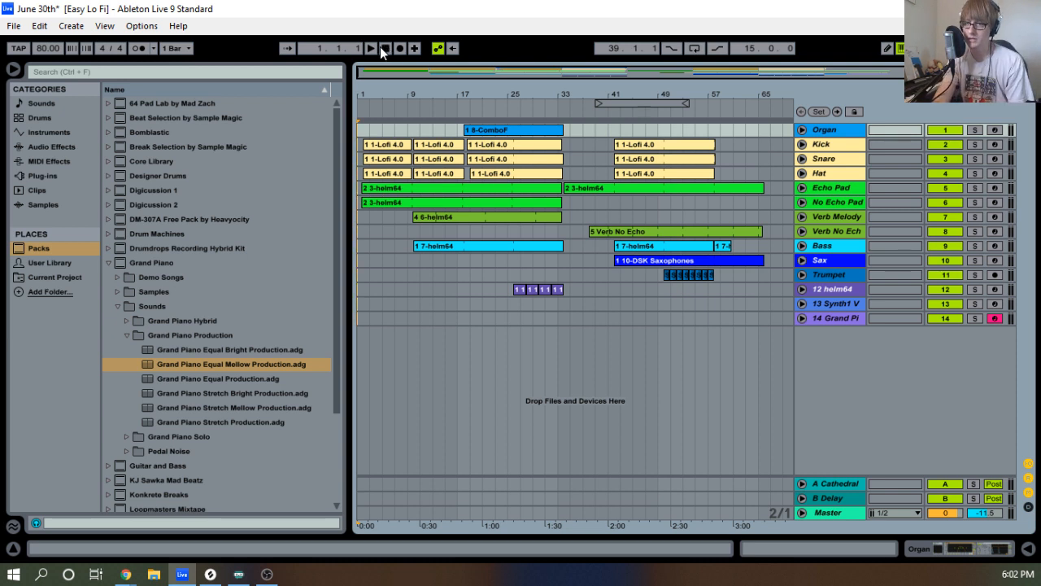
pyautogui.click(369, 52)
pyautogui.moveTo(402, 93); pyautogui.dragTo(419, 113)
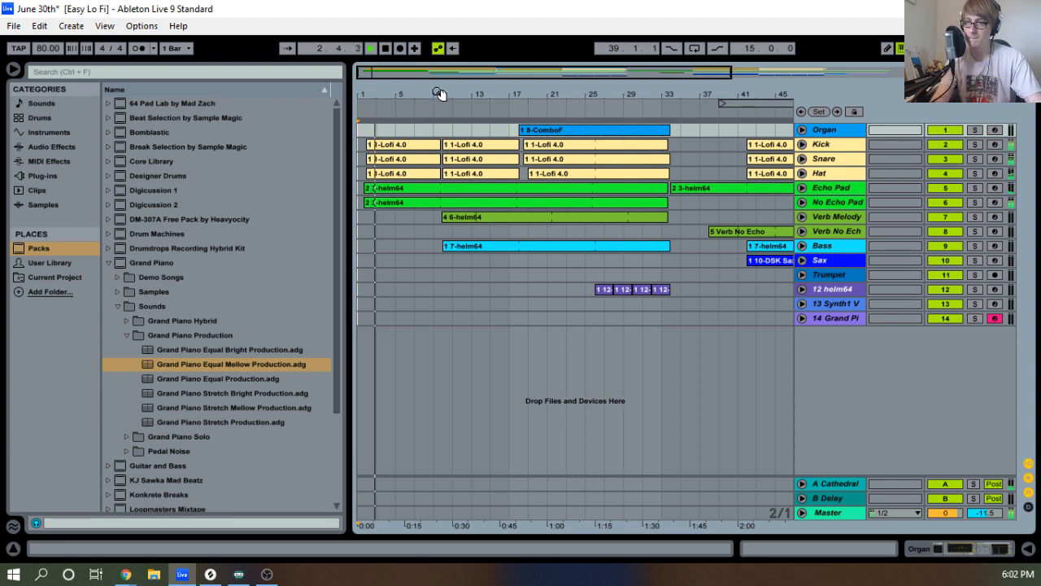
pyautogui.moveTo(421, 93); pyautogui.dragTo(422, 108)
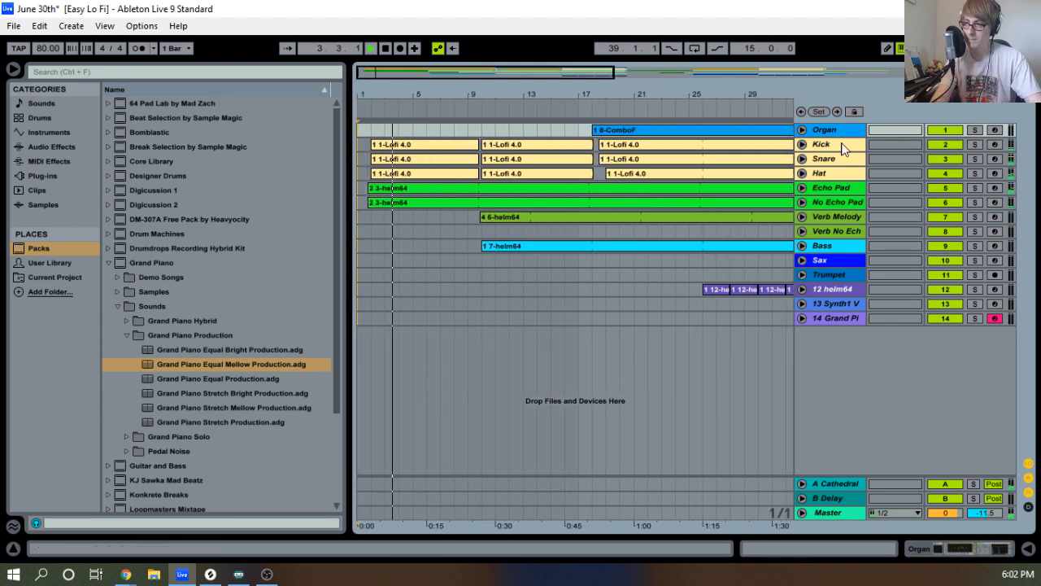
# Set band 5 of the Kick track's Kick EQ 2 to 0.37 dB at 9.32 kHz and slightly raise the Kick volume.
pyautogui.doubleClick(842, 146)
pyautogui.press('Tab')
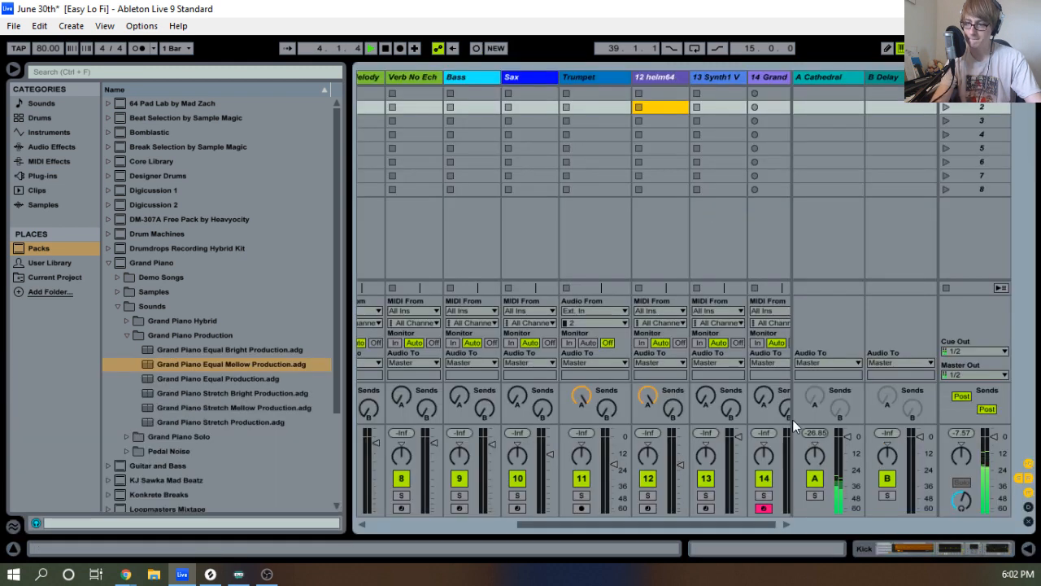
pyautogui.hscroll(1, 685, 523)
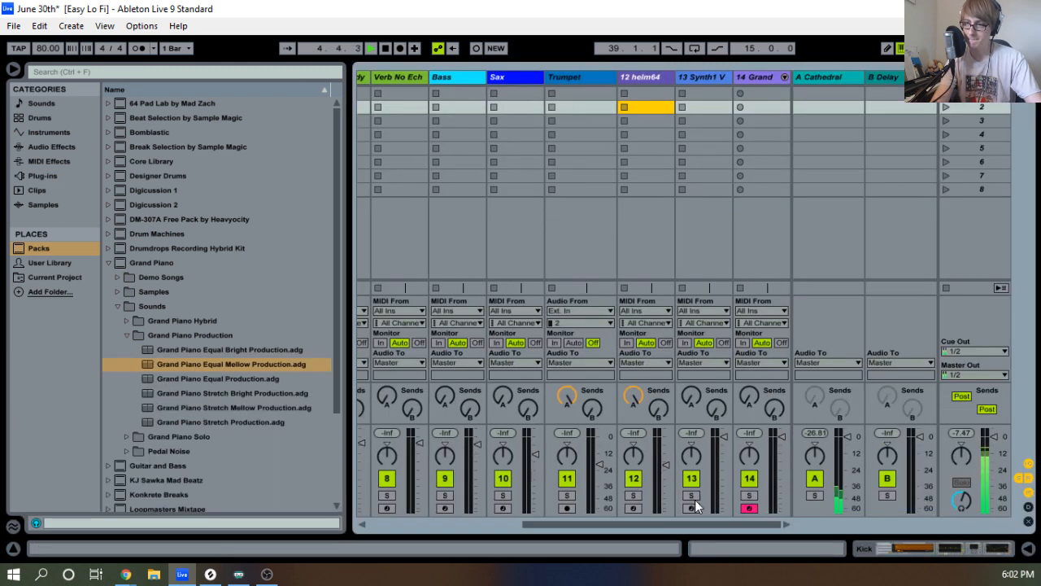
pyautogui.hscroll(-5, 695, 499)
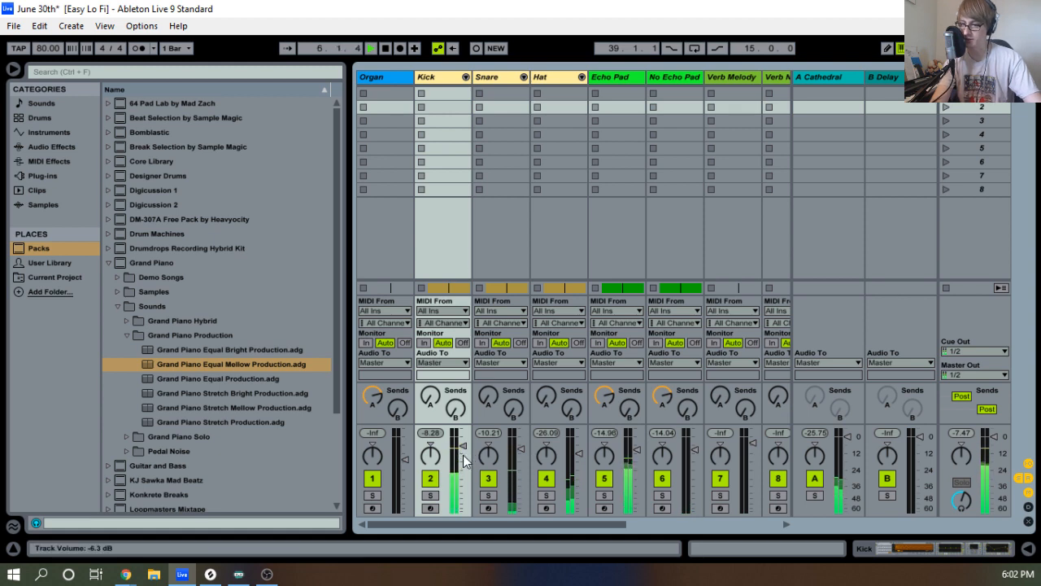
pyautogui.doubleClick(430, 76)
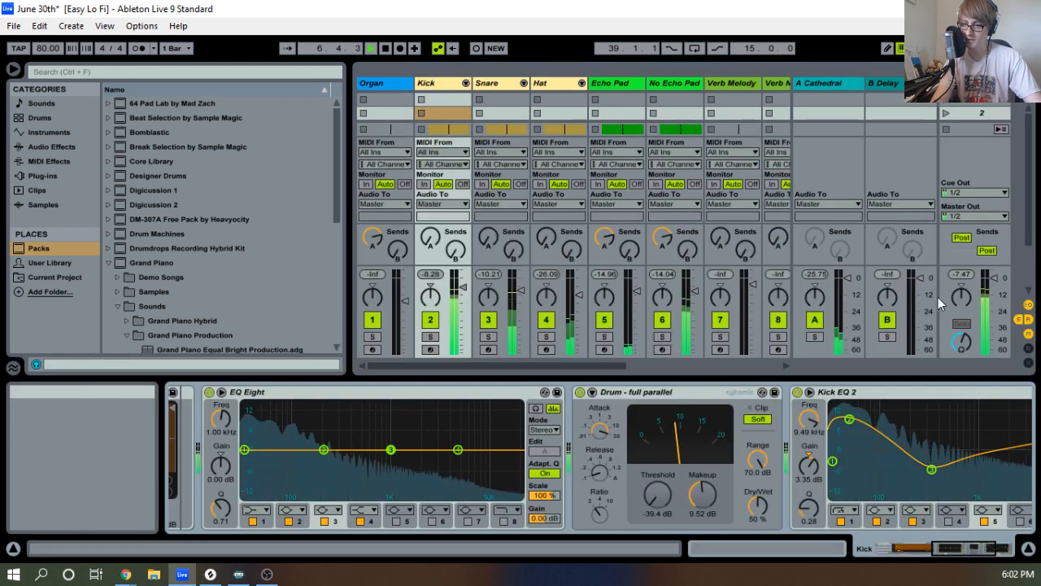
pyautogui.scroll(-5, 907, 428)
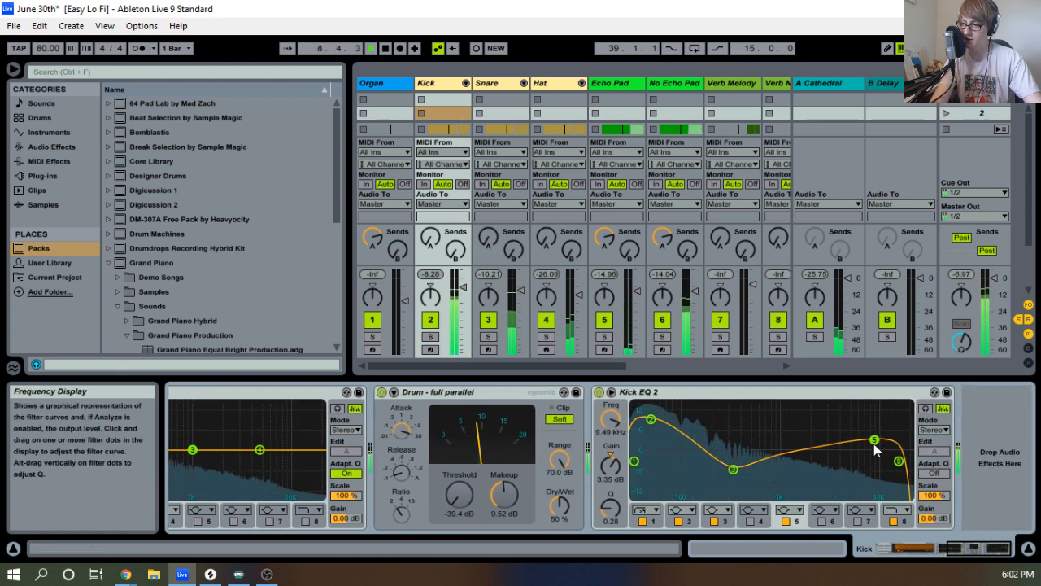
pyautogui.moveTo(873, 440); pyautogui.dragTo(875, 450)
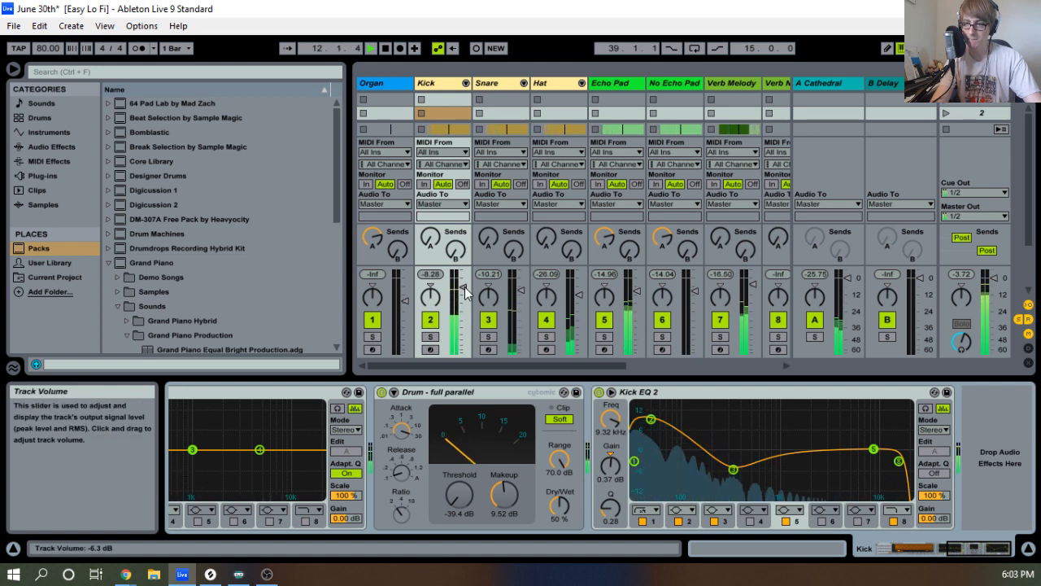
pyautogui.moveTo(464, 288); pyautogui.dragTo(463, 286)
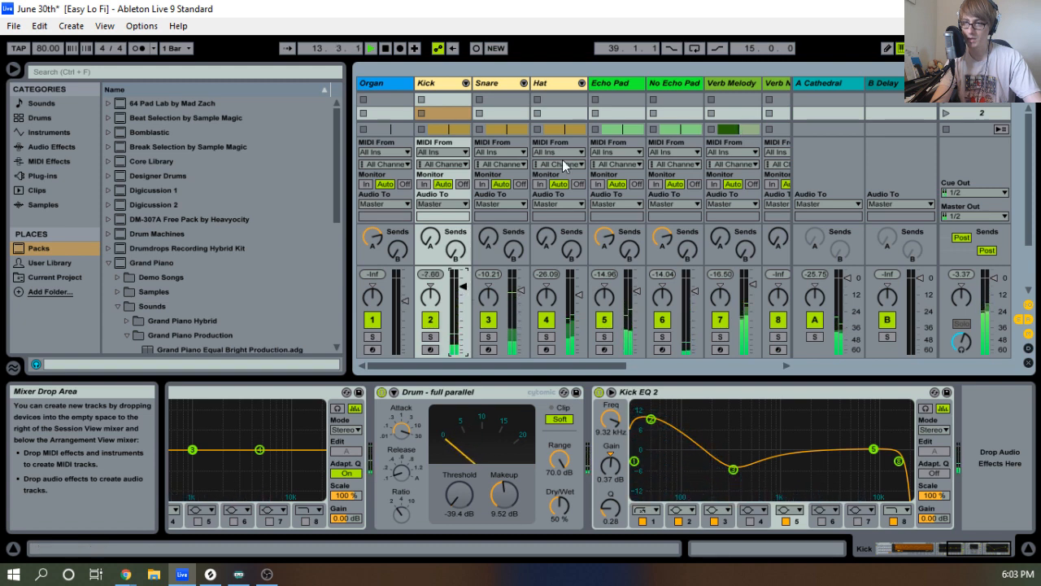
# Check the Hat and Echo Pad devices, and lower the Organ track's sidechain compressor threshold to -20.5 dB.
pyautogui.press('Tab')
pyautogui.click(837, 175)
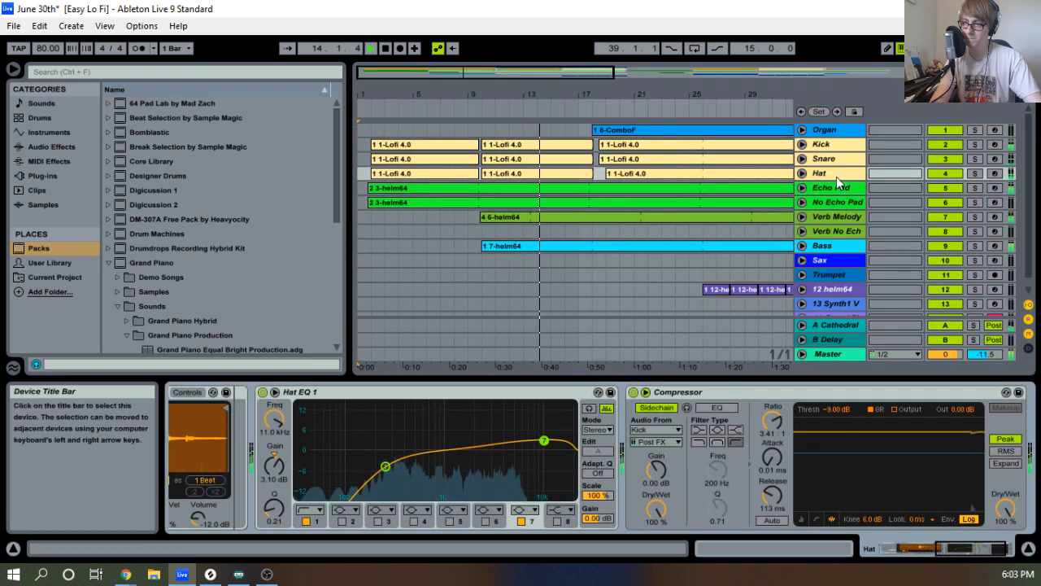
pyautogui.click(838, 188)
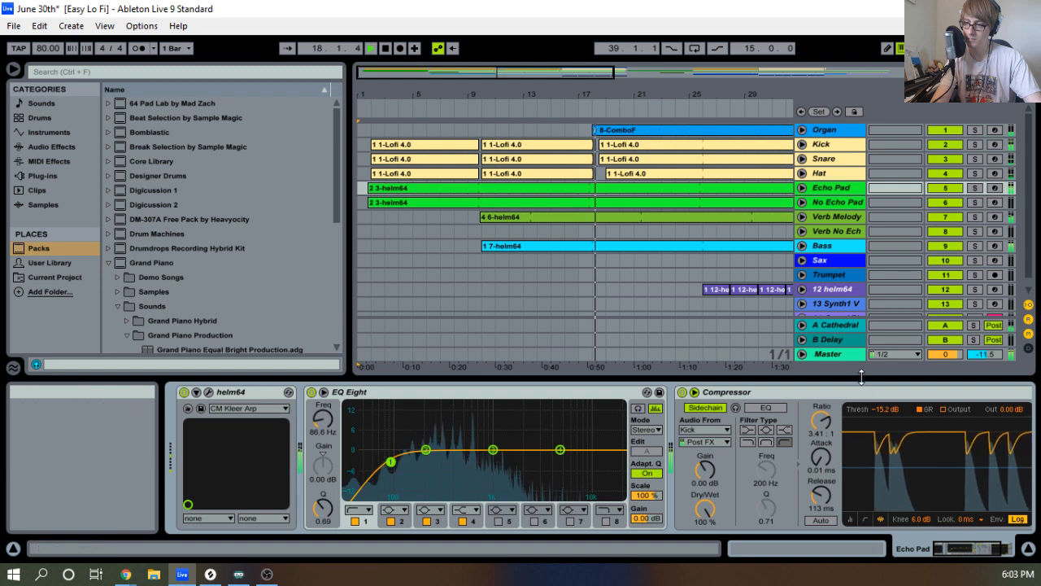
pyautogui.click(836, 131)
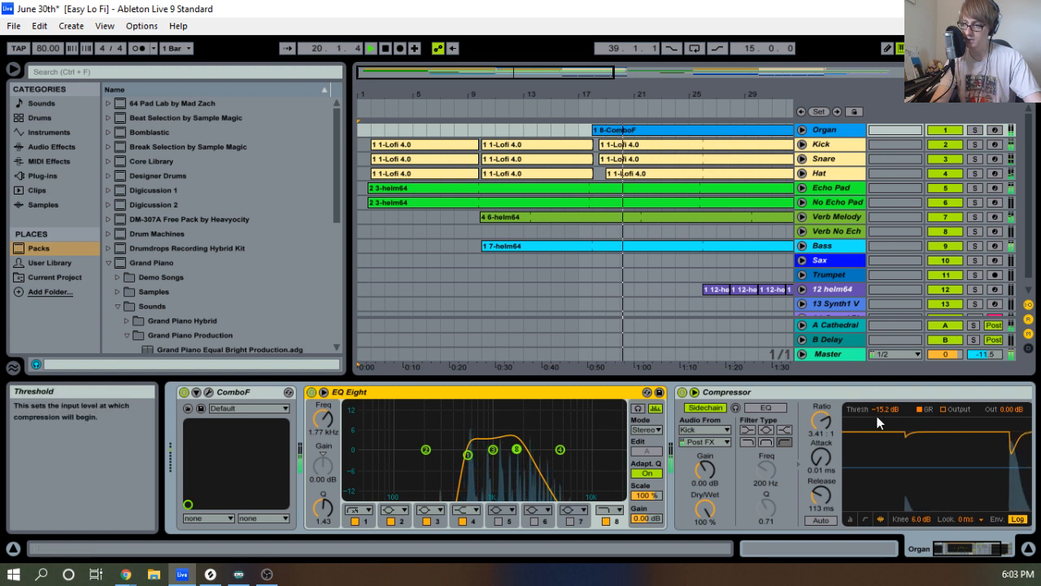
pyautogui.moveTo(885, 409); pyautogui.dragTo(885, 452)
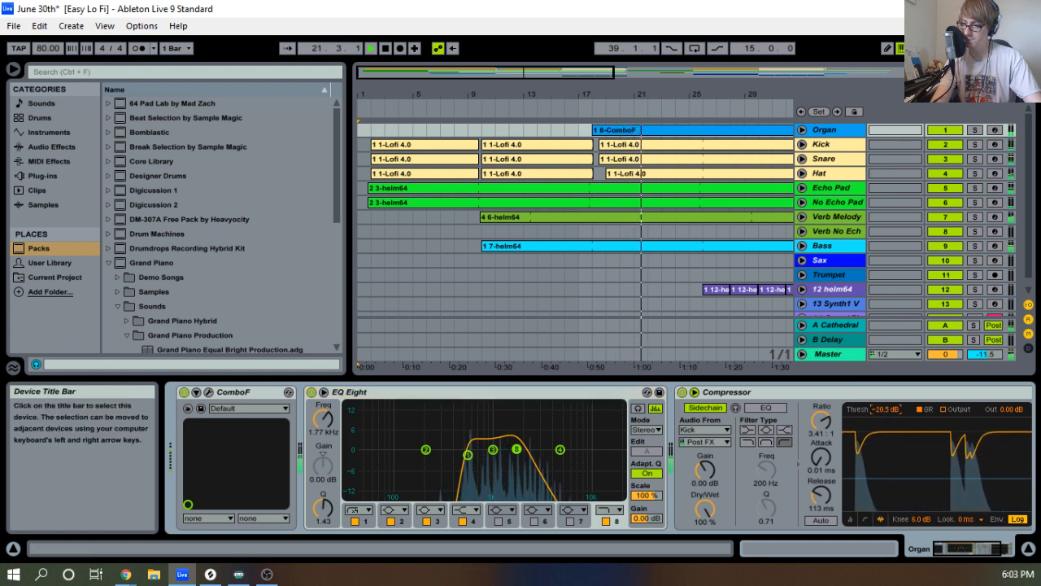
# Copy the Organ's compressor onto the Echo Pad track in place of its existing compressor.
pyautogui.click(884, 395)
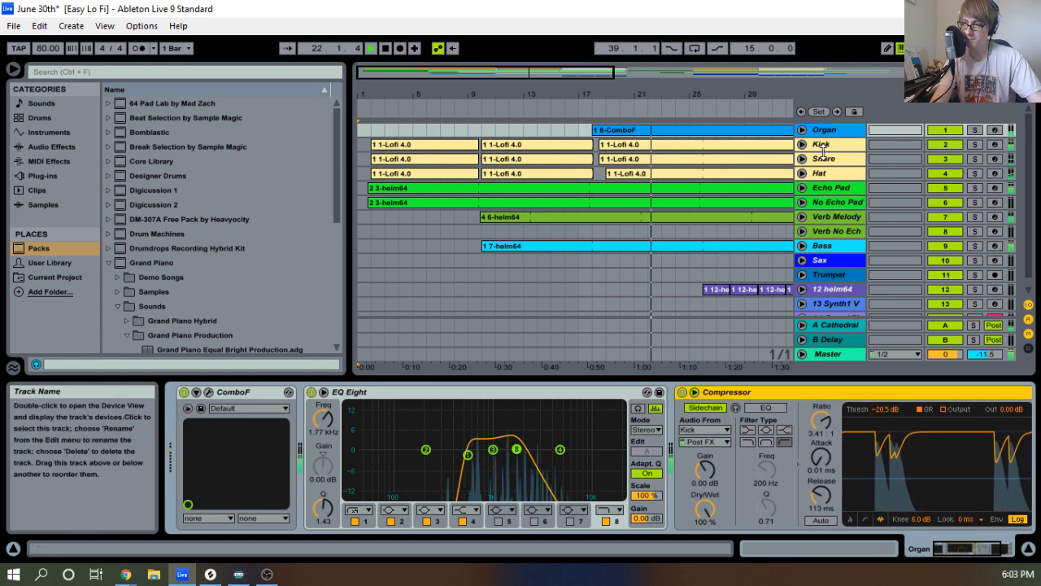
pyautogui.click(832, 187)
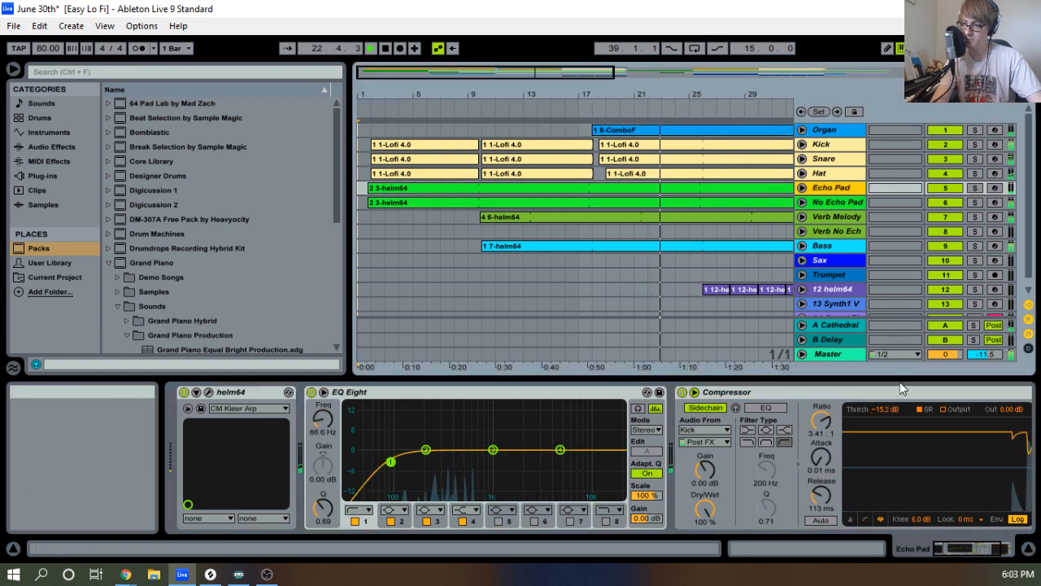
pyautogui.rightClick(878, 393)
pyautogui.click(920, 435)
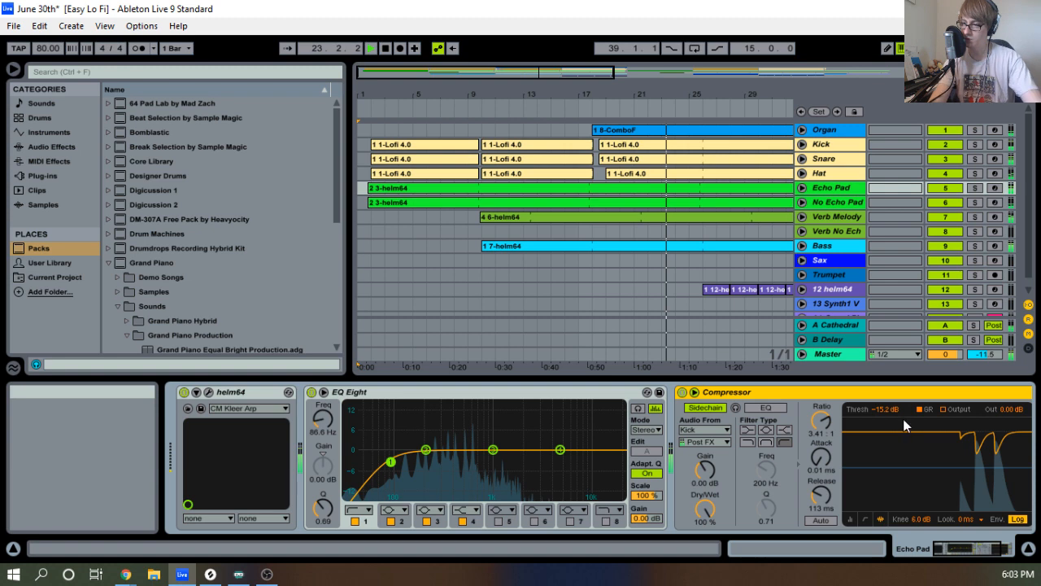
pyautogui.hotkey('ctrl', 'v')
pyautogui.scroll(-1, 915, 390)
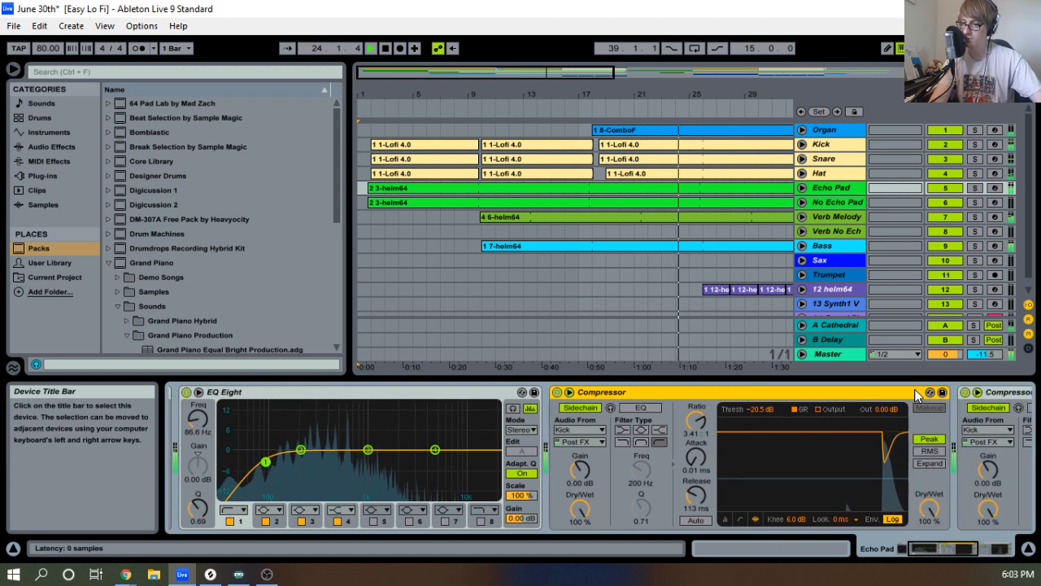
pyautogui.press('Right')
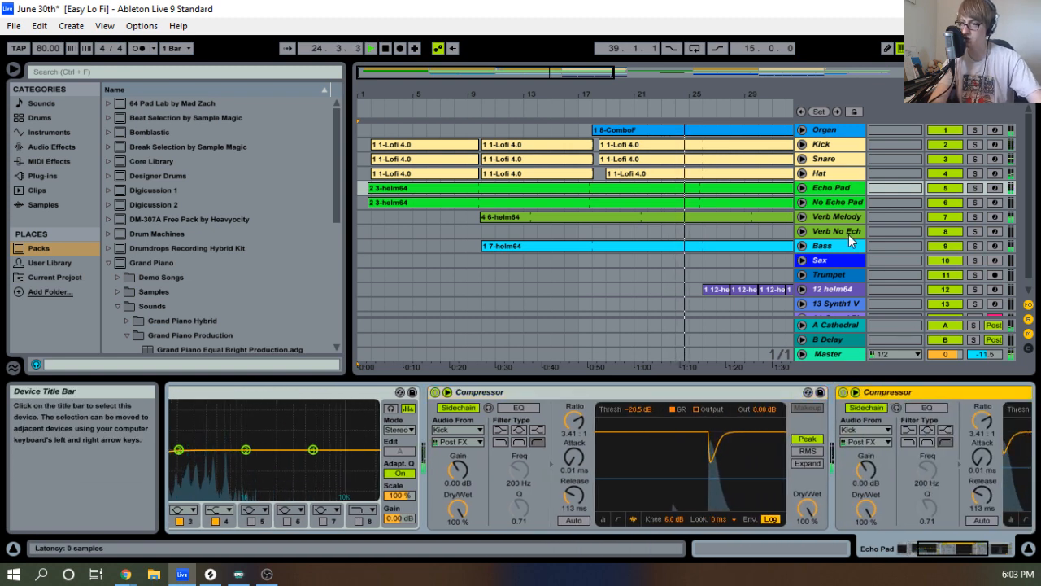
# Replace the No Echo Pad track's compressor with the copied Organ compressor.
pyautogui.click(843, 202)
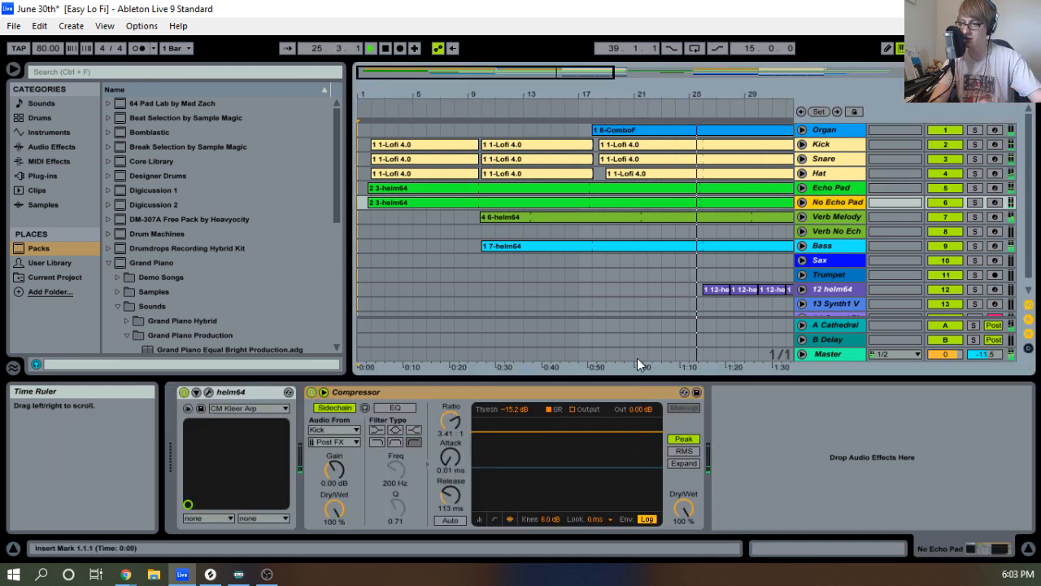
pyautogui.click(629, 393)
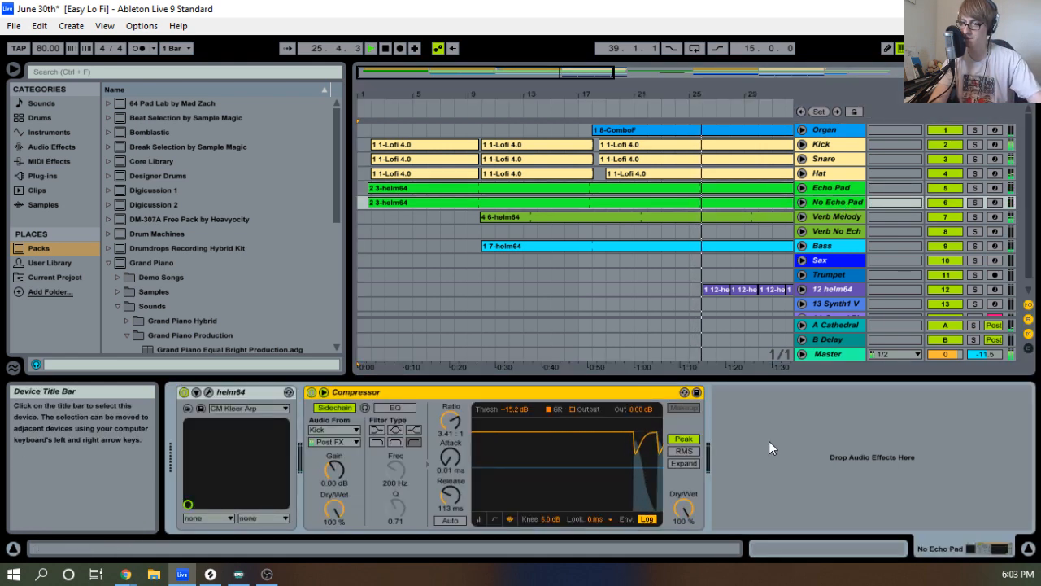
pyautogui.press('Delete')
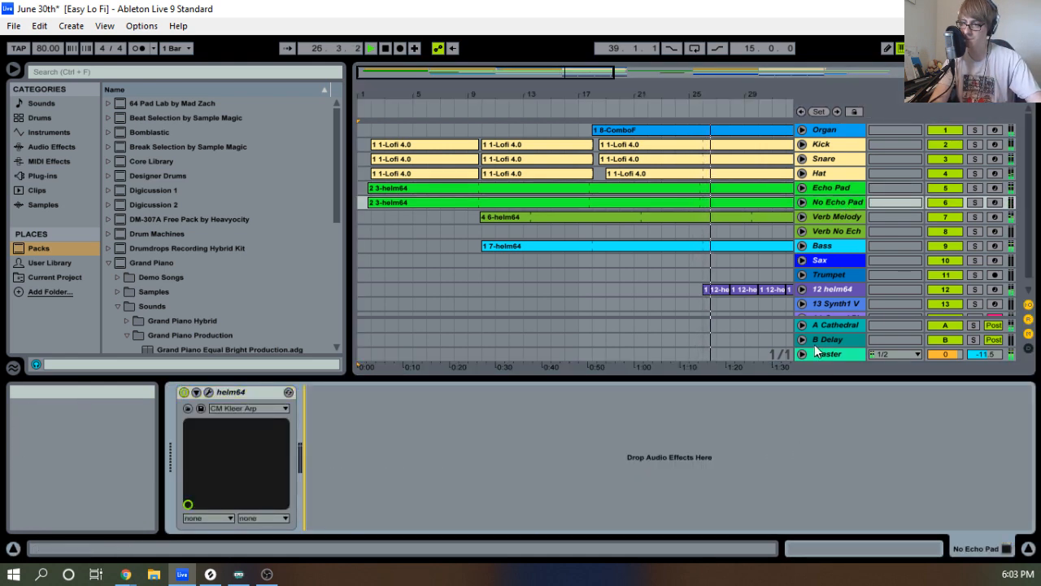
pyautogui.hotkey('ctrl', 'z')
# Open the 12 helm64 track's synth, try its filter drive and check the distortion drive during playback, and close it.
pyautogui.click(838, 292)
pyautogui.press('Tab')
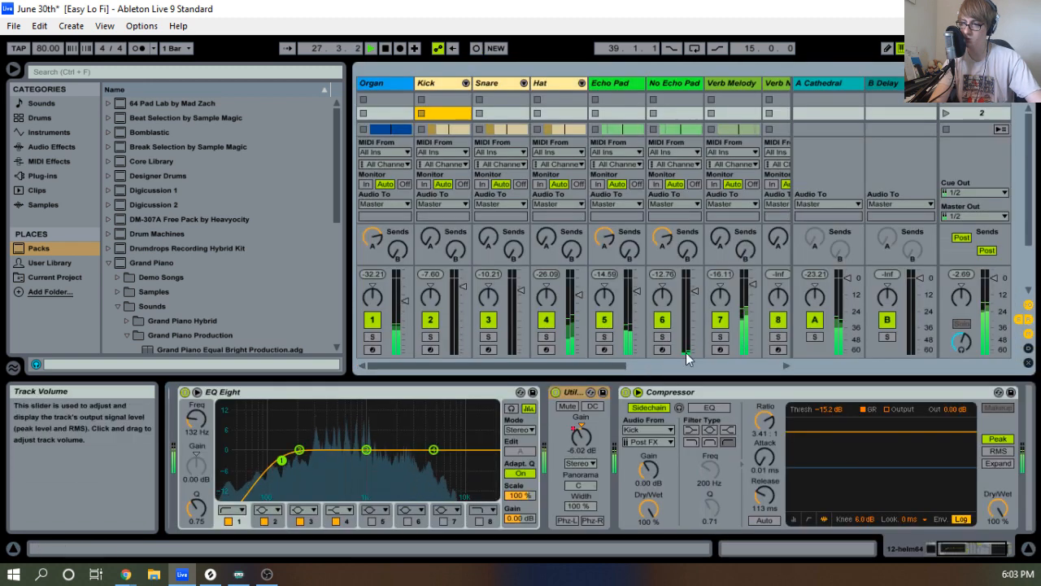
pyautogui.moveTo(613, 368); pyautogui.dragTo(768, 350)
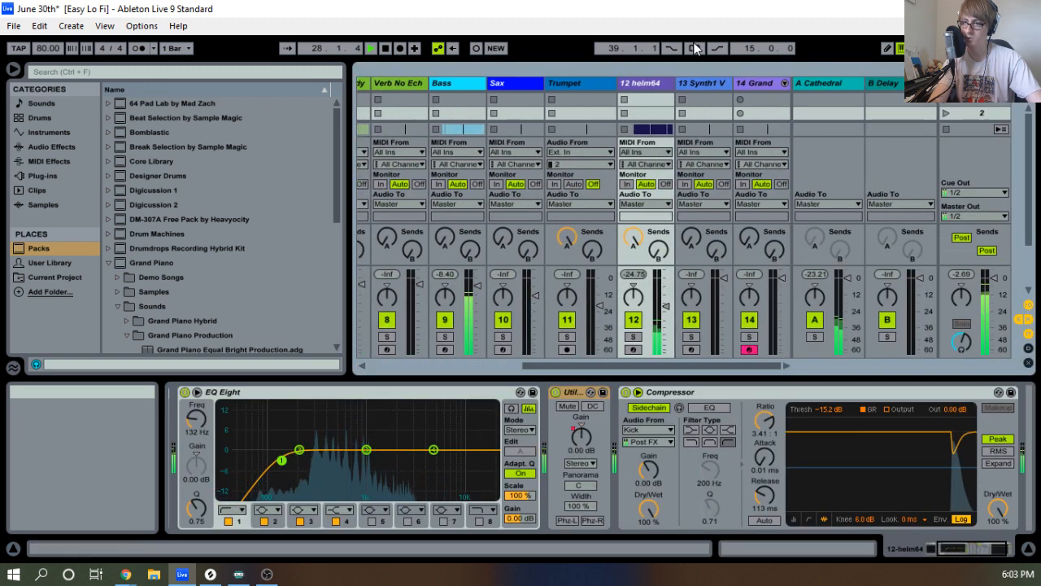
pyautogui.doubleClick(650, 81)
pyautogui.scroll(3, 260, 398)
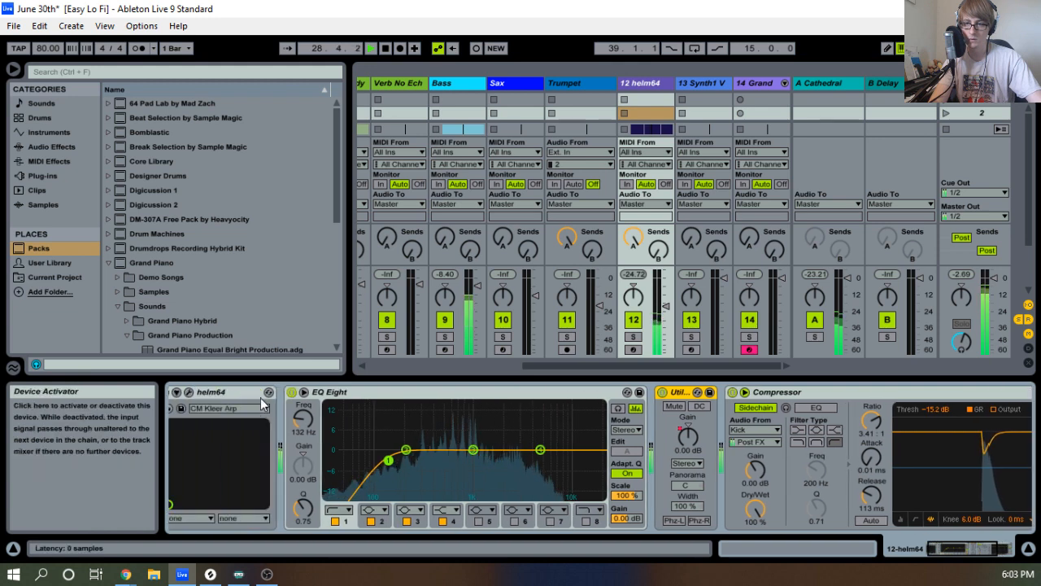
pyautogui.click(209, 393)
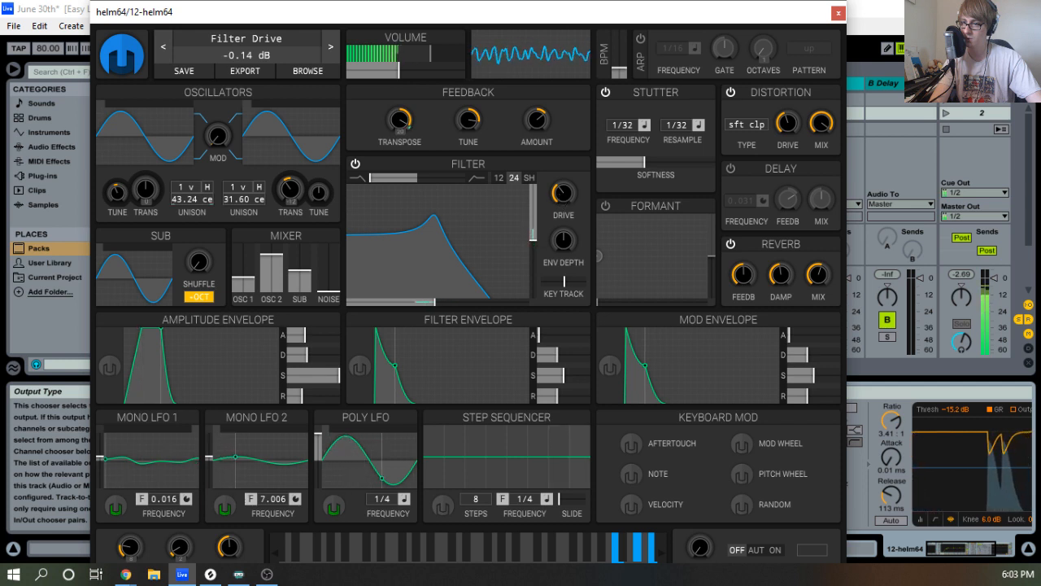
pyautogui.moveTo(561, 198); pyautogui.dragTo(560, 301)
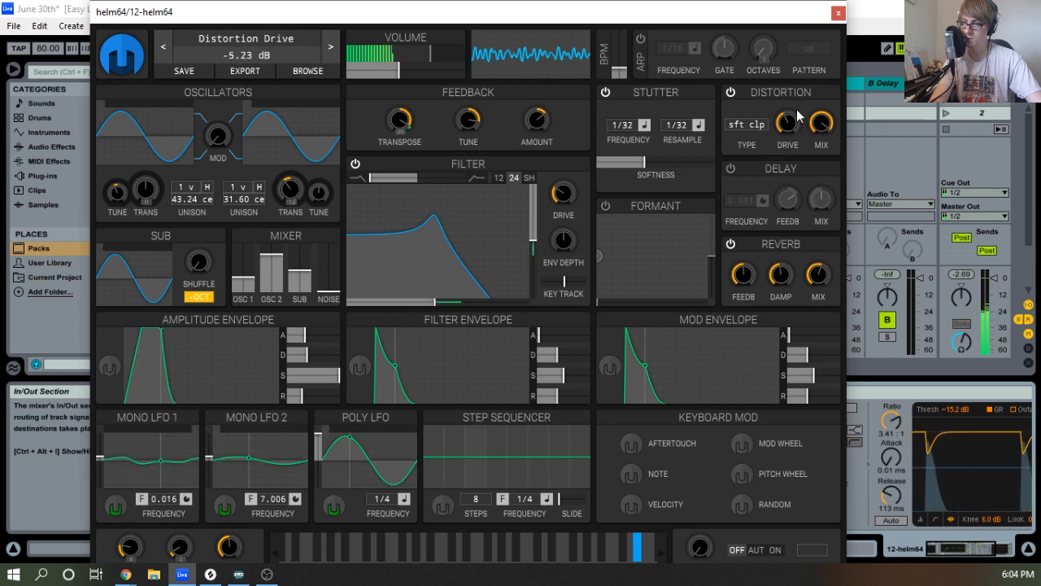
pyautogui.click(838, 12)
# Return to the arrangement and check the compressors on the Echo Pad and No Echo Pad tracks.
pyautogui.press('Tab')
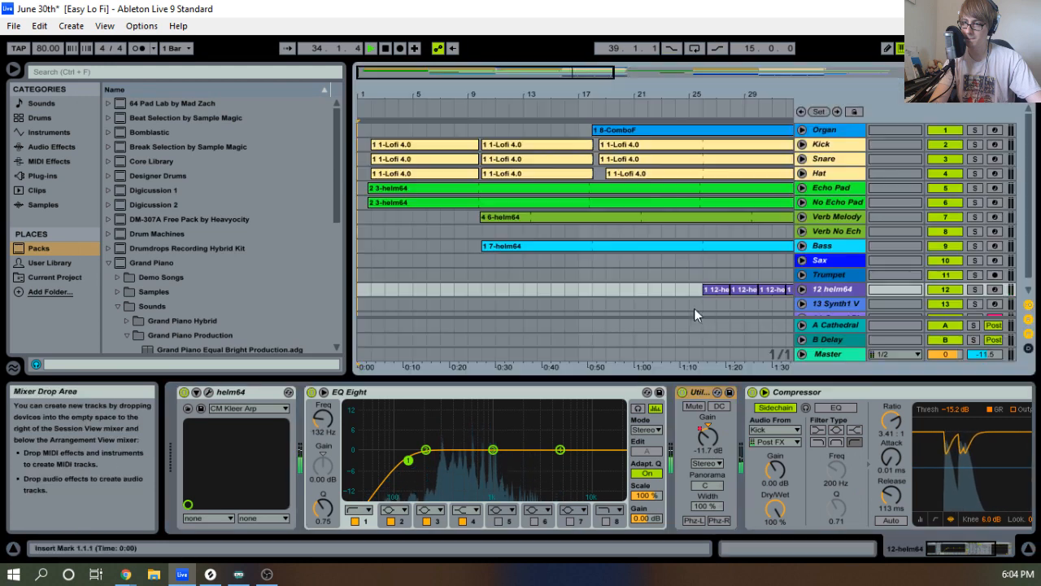
pyautogui.moveTo(750, 88); pyautogui.dragTo(736, 71)
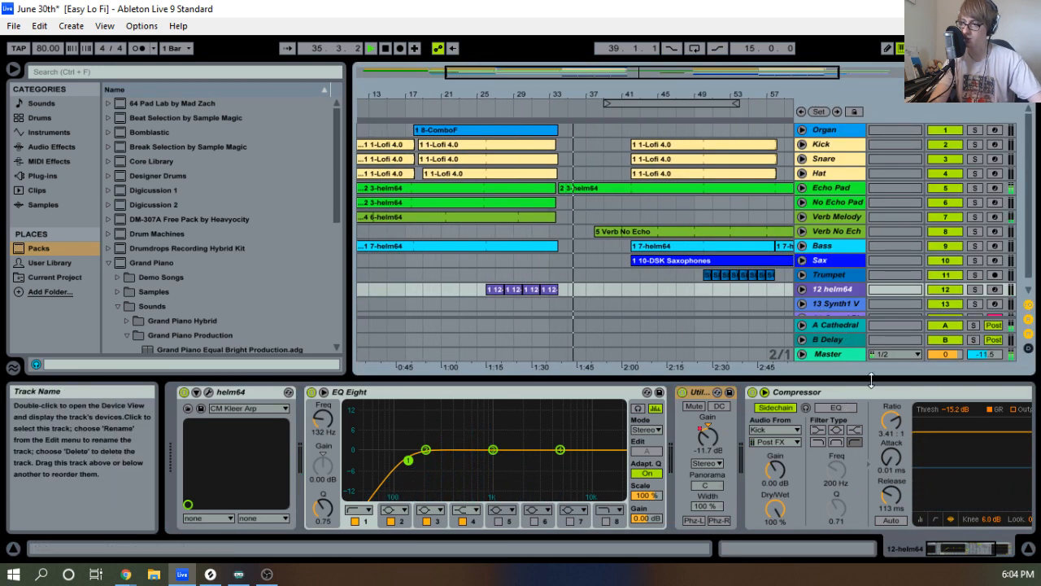
pyautogui.click(835, 193)
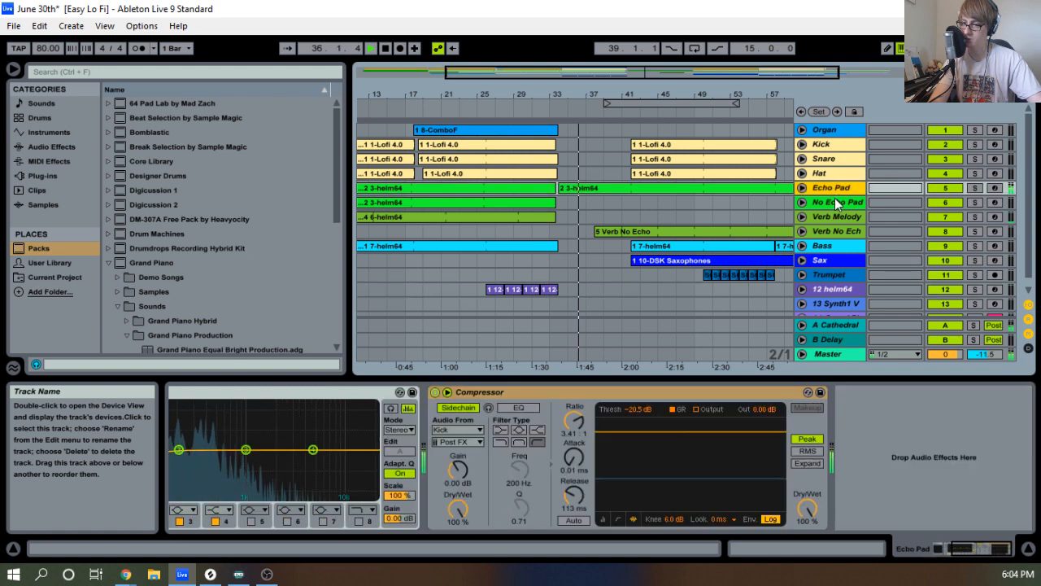
pyautogui.click(837, 204)
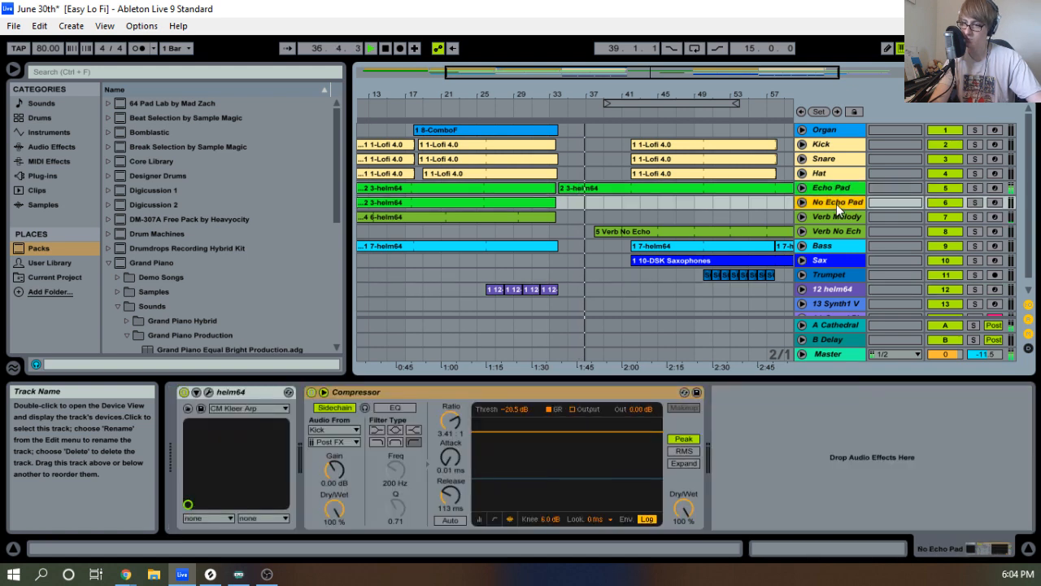
# Replace the Verb Melody track's compressor with the copied Organ compressor.
pyautogui.click(838, 216)
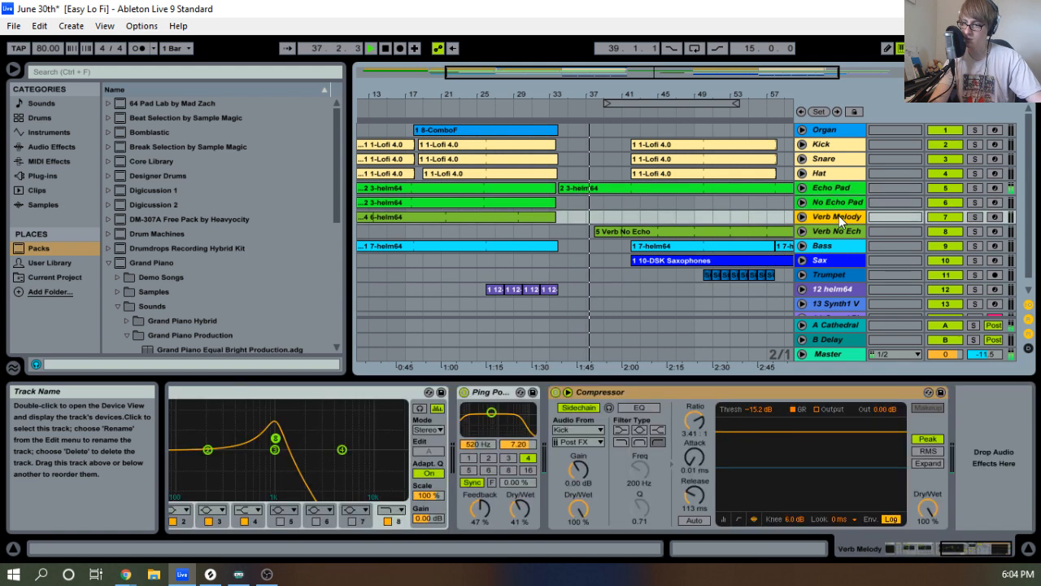
pyautogui.click(773, 397)
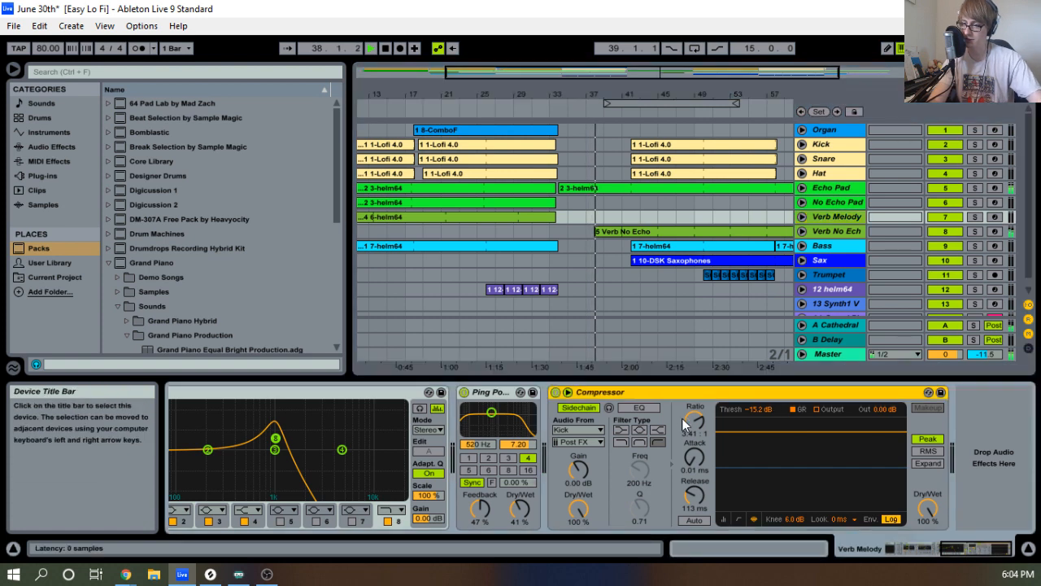
pyautogui.press('Delete')
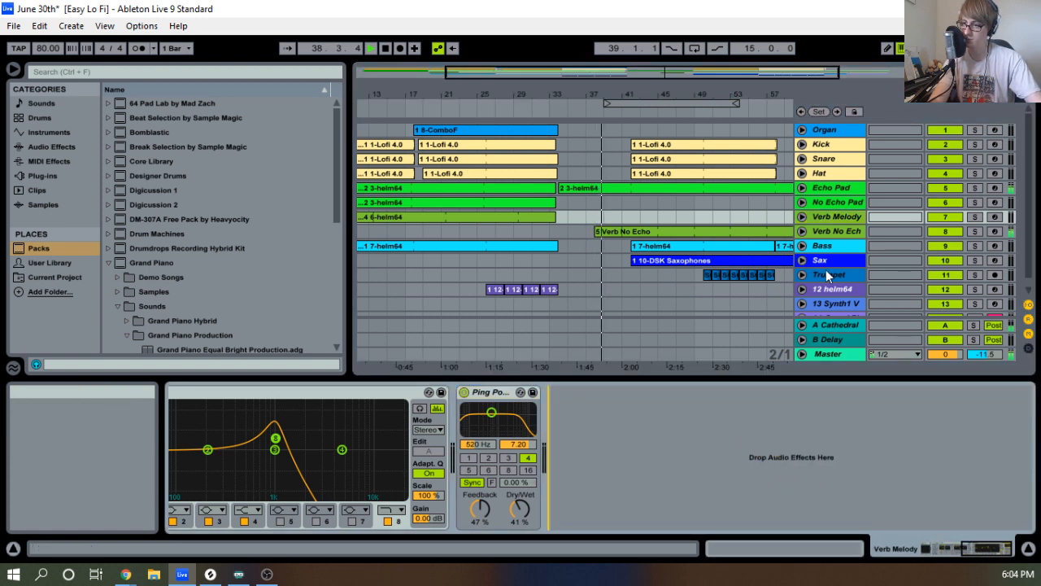
pyautogui.hotkey('ctrl', 'z')
# Delete the Verb No Echo track's compressor and paste the copied Organ compressor in its place.
pyautogui.click(826, 233)
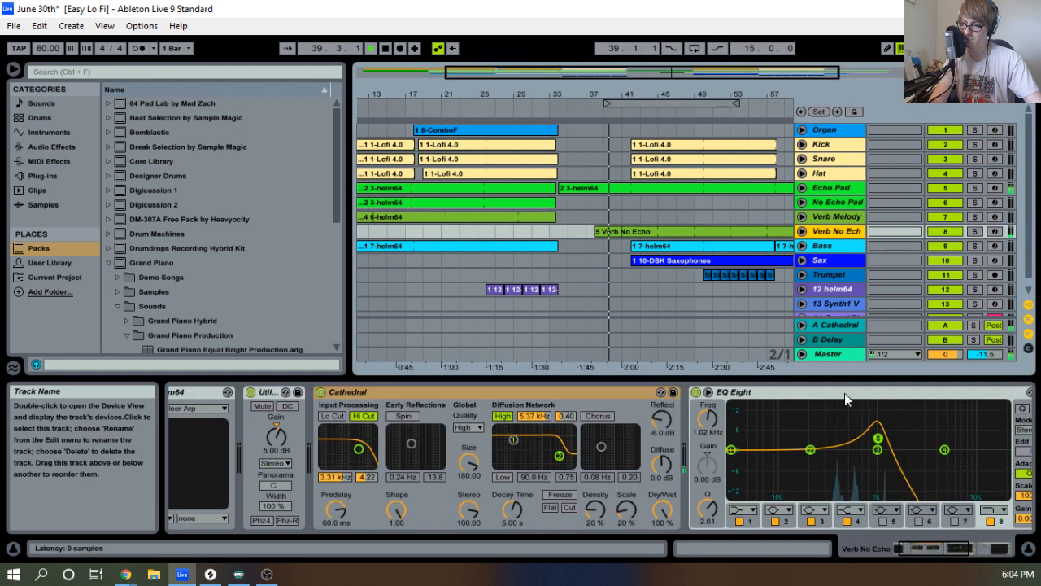
pyautogui.click(742, 396)
pyautogui.scroll(-3, 744, 401)
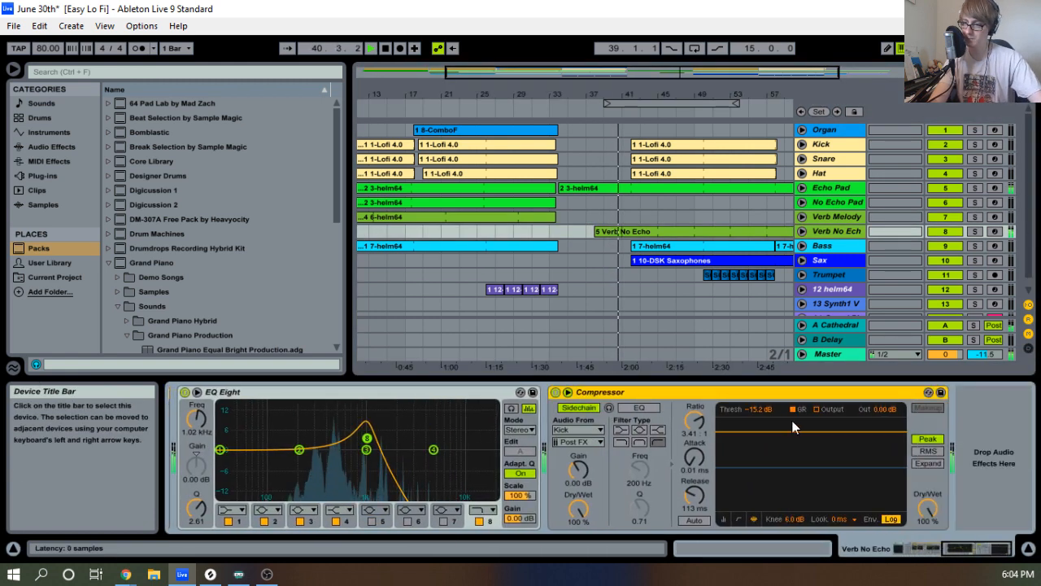
pyautogui.press('Delete')
pyautogui.rightClick(767, 425)
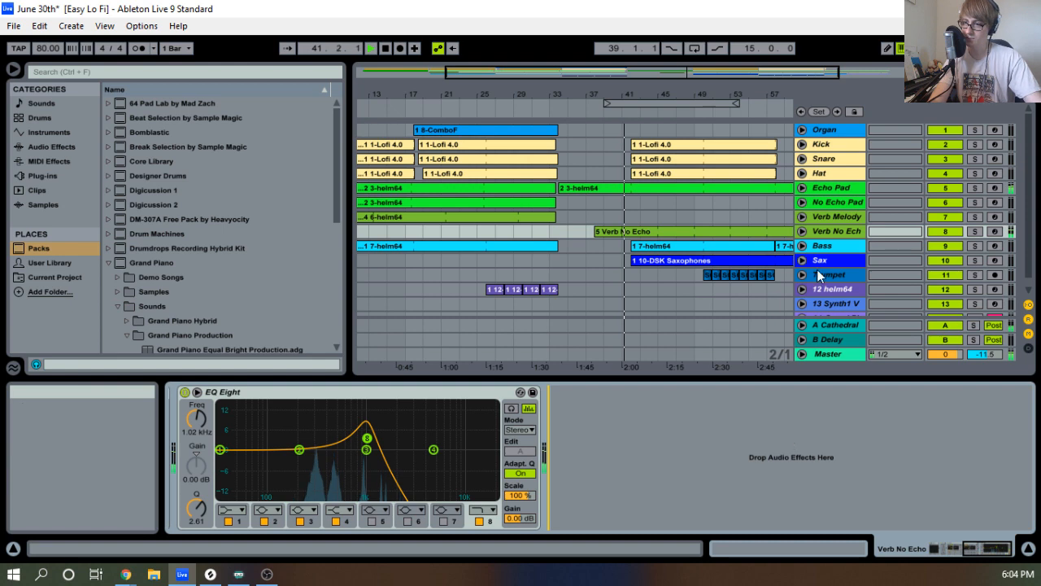
# Paste the copied Organ compressor onto the Bass track ahead of its existing compressor, and select the existing one.
pyautogui.click(820, 247)
pyautogui.click(832, 397)
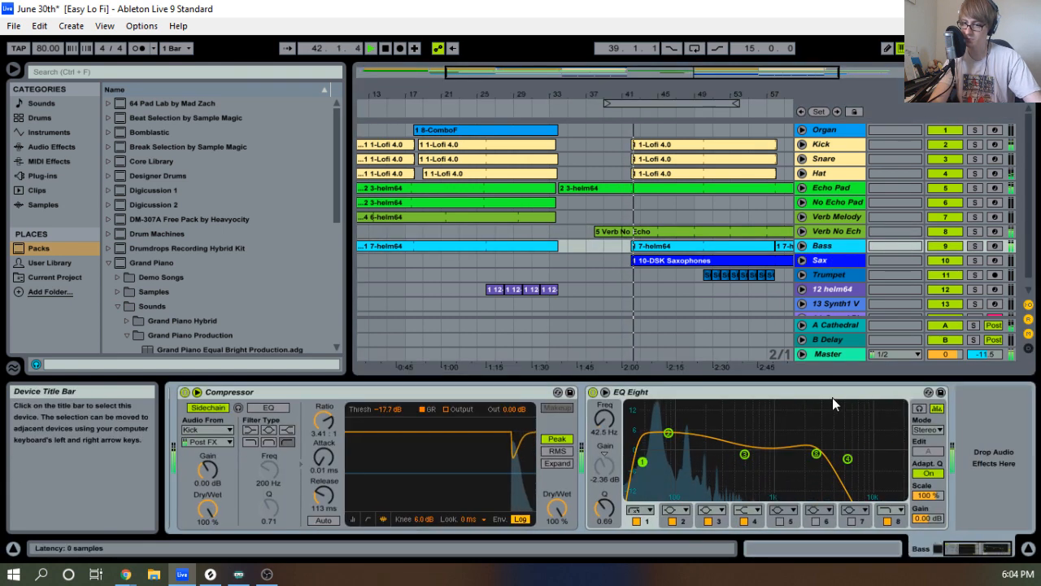
pyautogui.click(468, 395)
pyautogui.rightClick(468, 395)
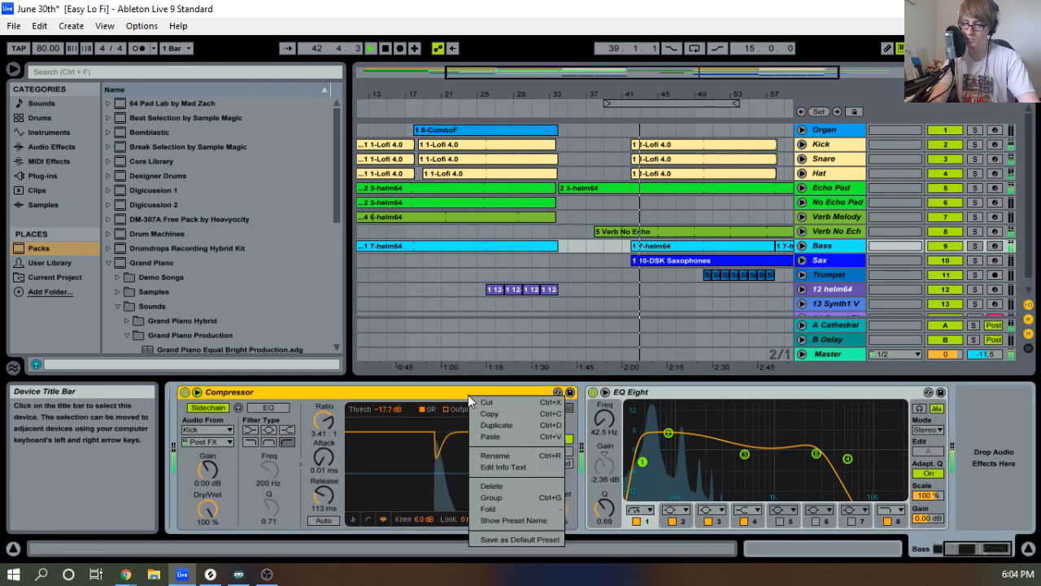
pyautogui.click(508, 436)
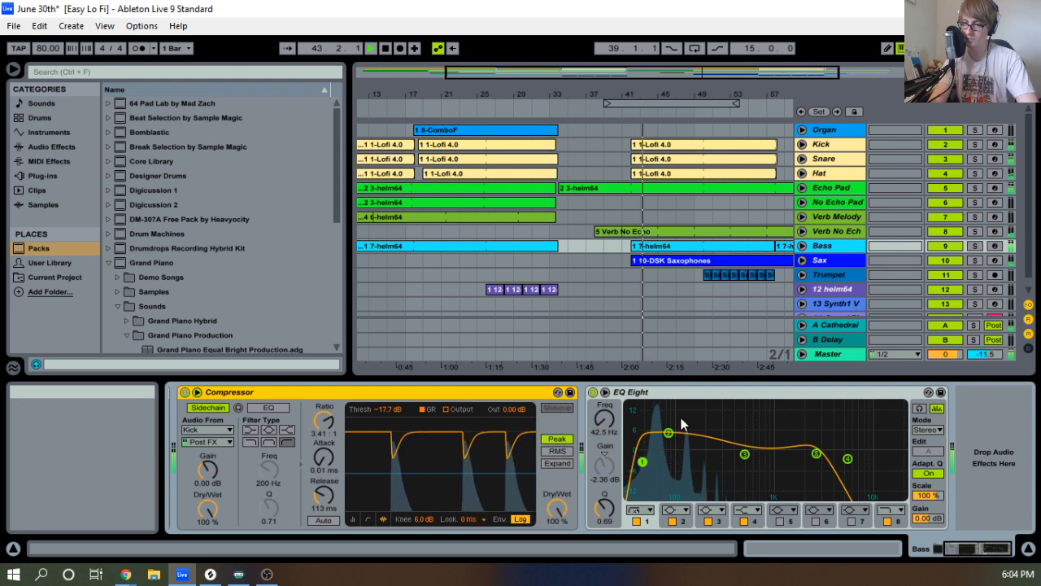
pyautogui.click(721, 393)
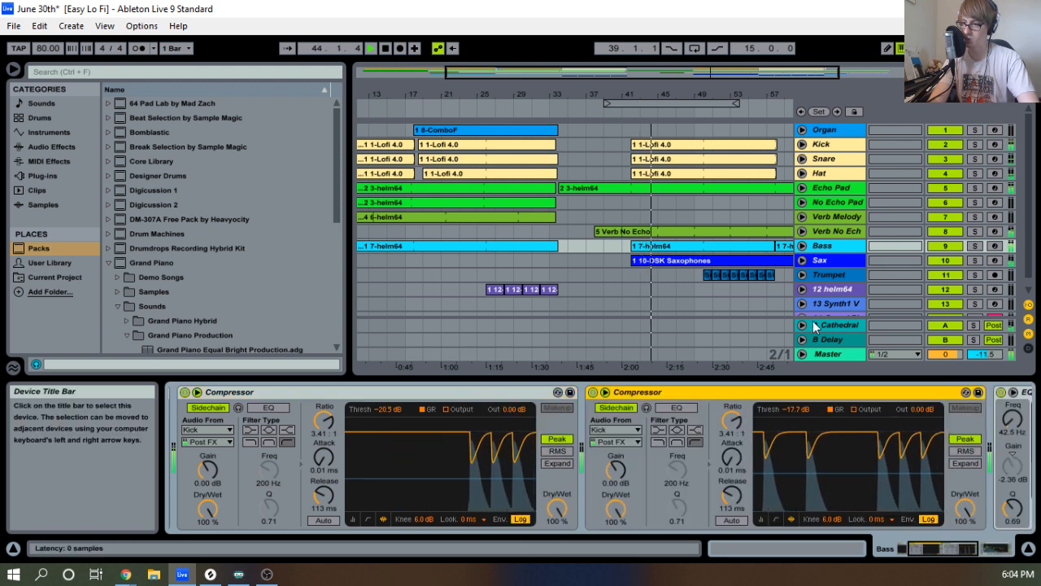
# Replace the Sax track's compressor after the Cathedral reverb with the copied Organ compressor.
pyautogui.click(832, 260)
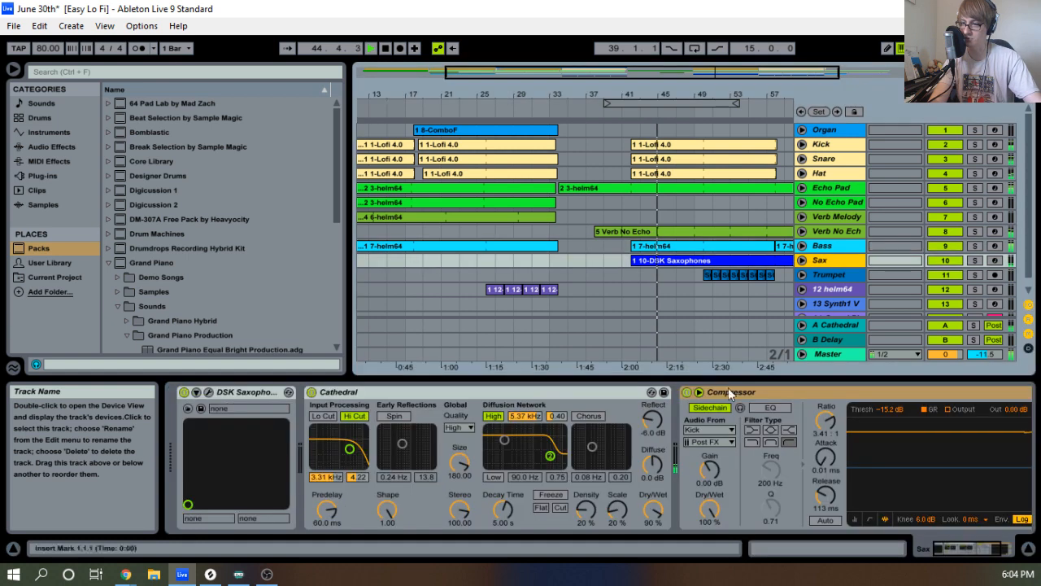
pyautogui.click(609, 385)
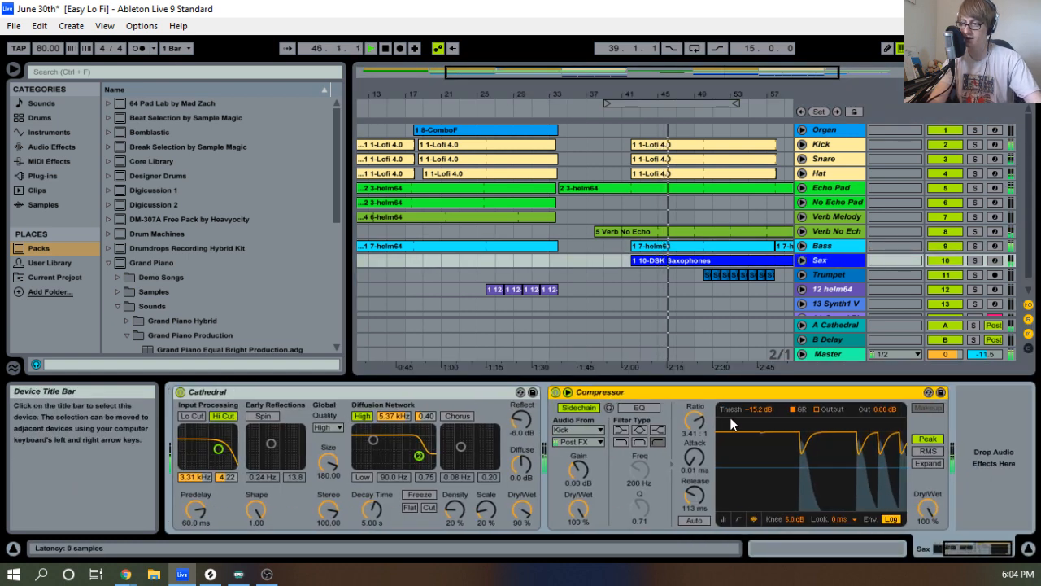
pyautogui.press('Delete')
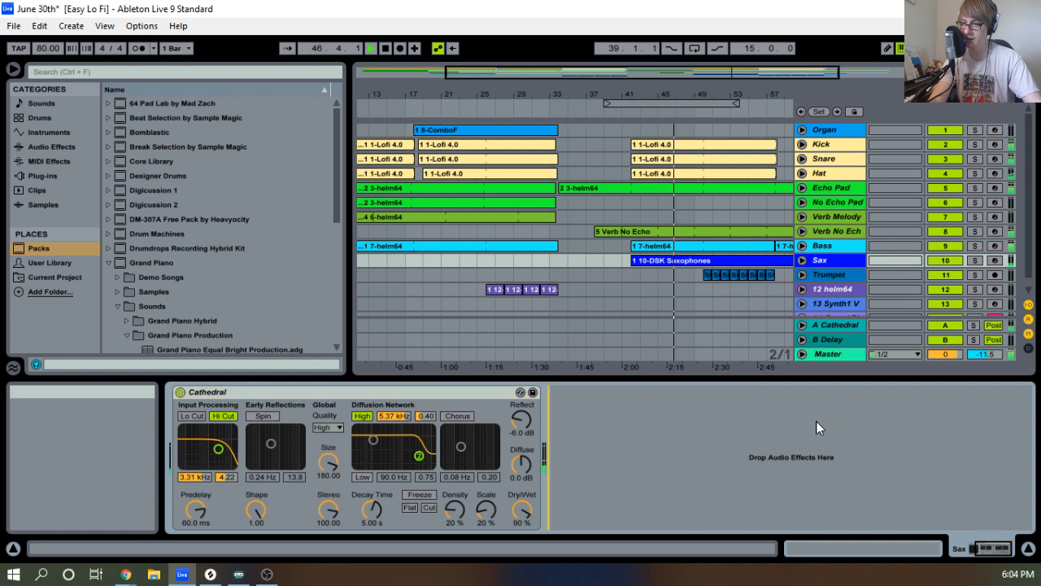
pyautogui.hotkey('ctrl', 'z')
# Listen to the A Cathedral return track soloed in the mixer, check the B Delay return, and go back to the arrangement.
pyautogui.click(838, 336)
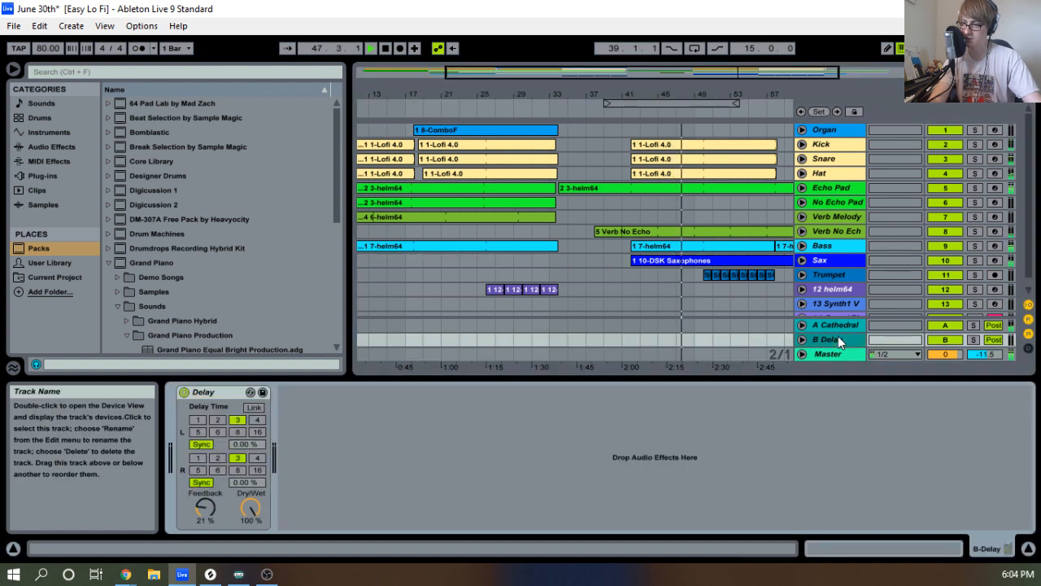
pyautogui.press('Tab')
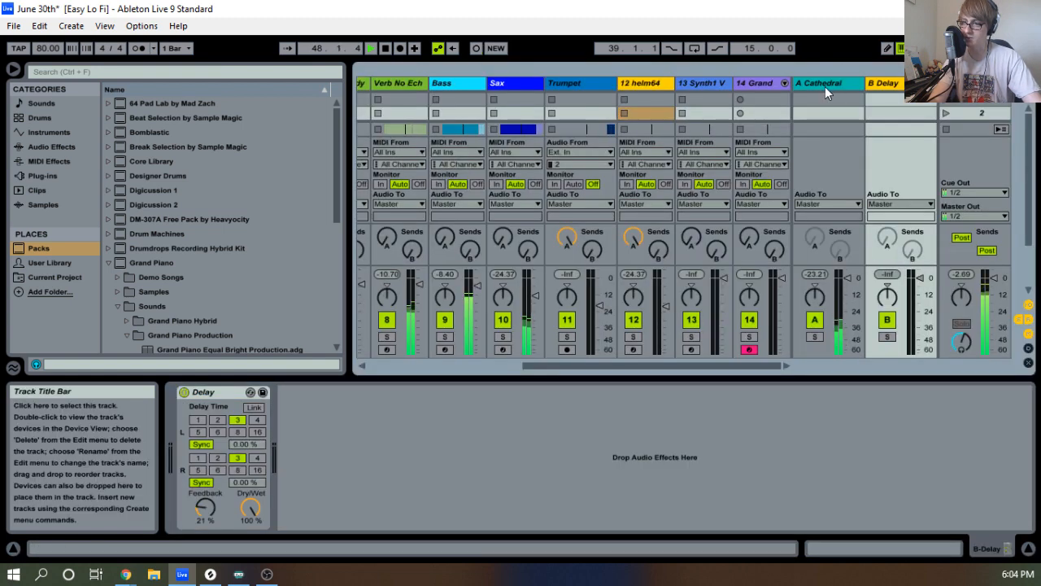
pyautogui.click(825, 85)
pyautogui.click(814, 337)
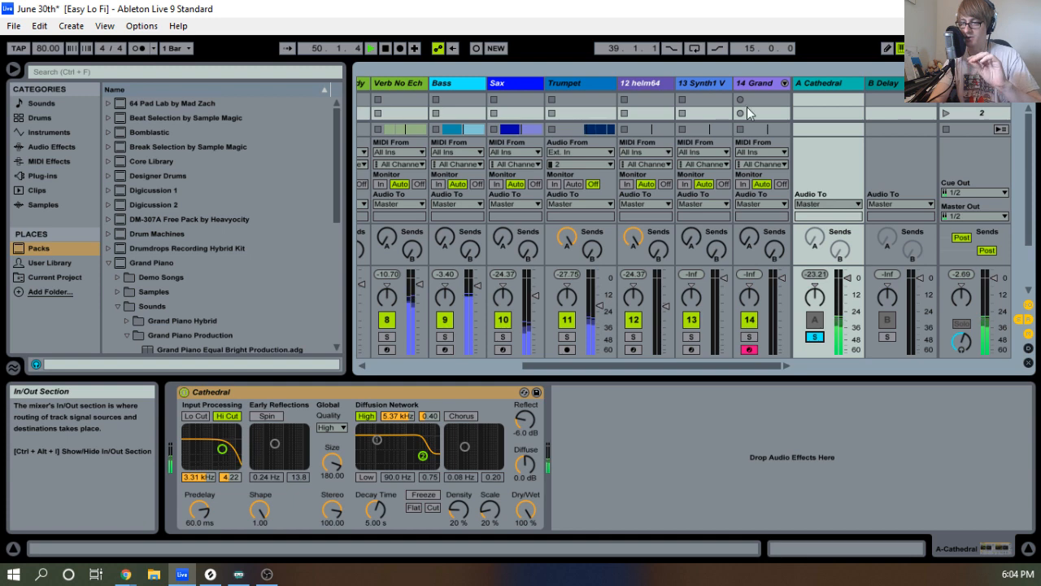
pyautogui.click(893, 84)
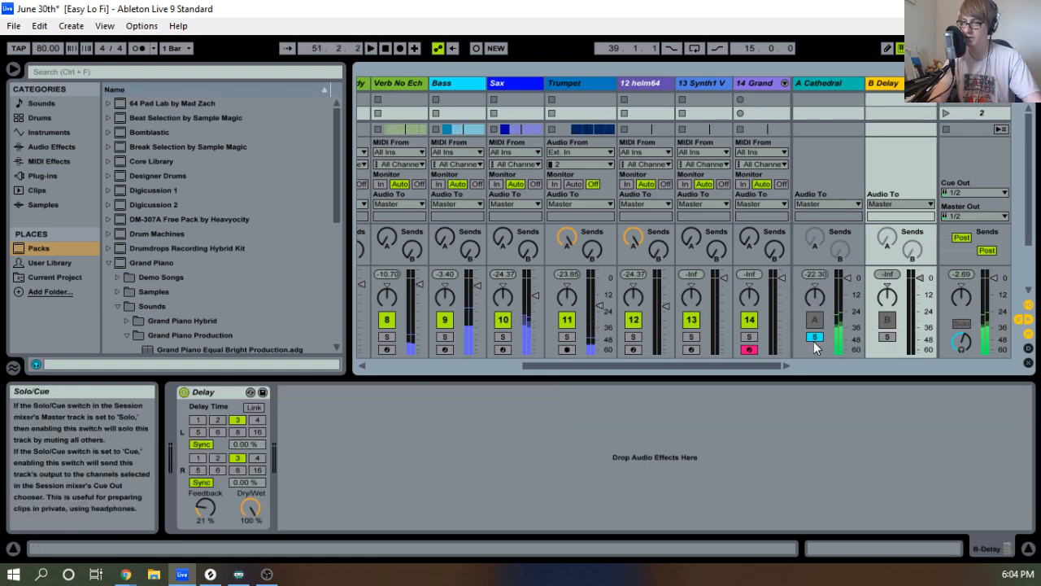
pyautogui.press('Tab')
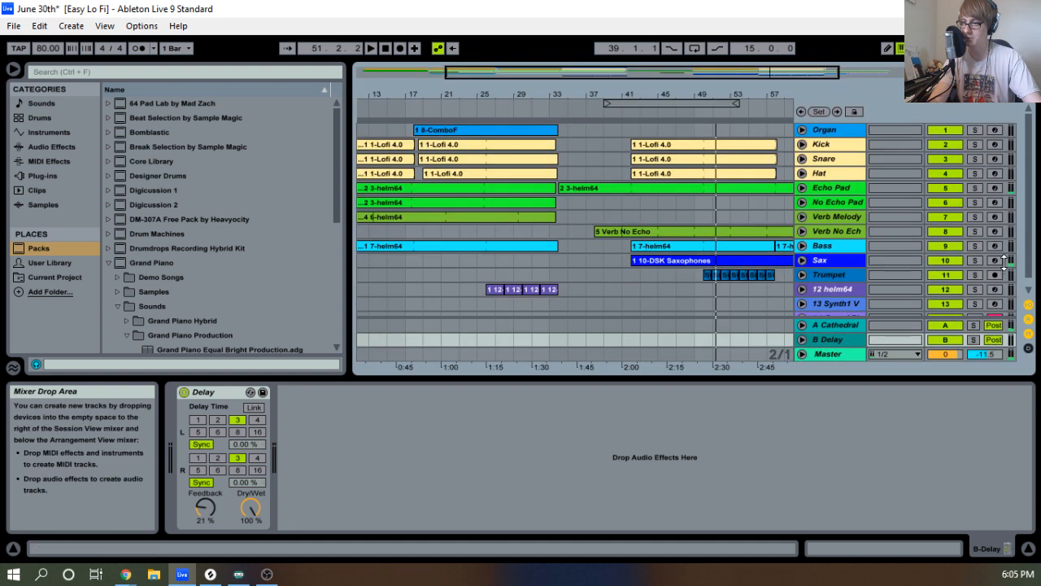
# Replace the compressor at the end of the Trumpet track's effects with the copied Organ compressor.
pyautogui.click(838, 261)
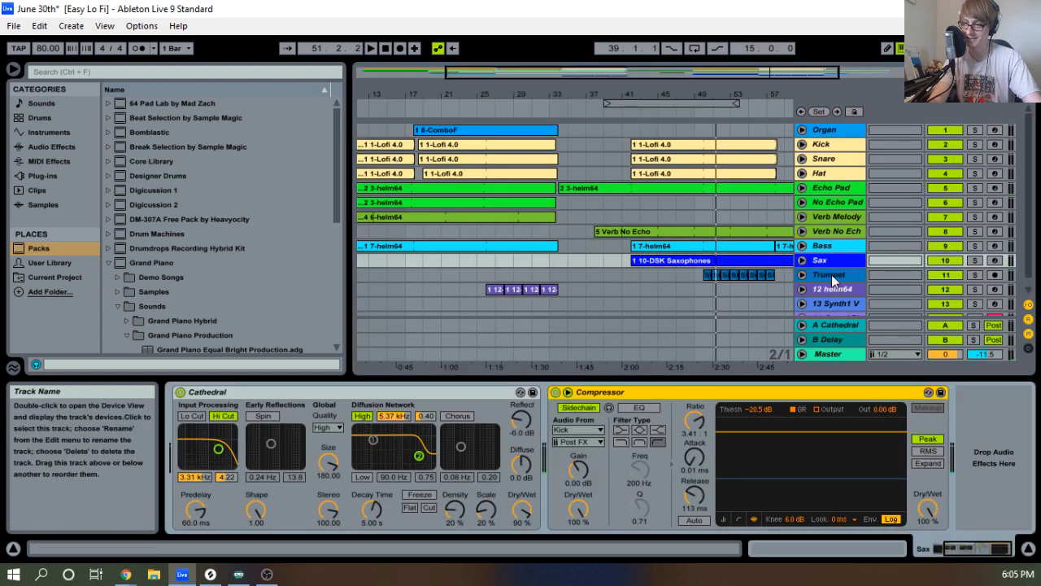
pyautogui.click(831, 276)
pyautogui.click(845, 392)
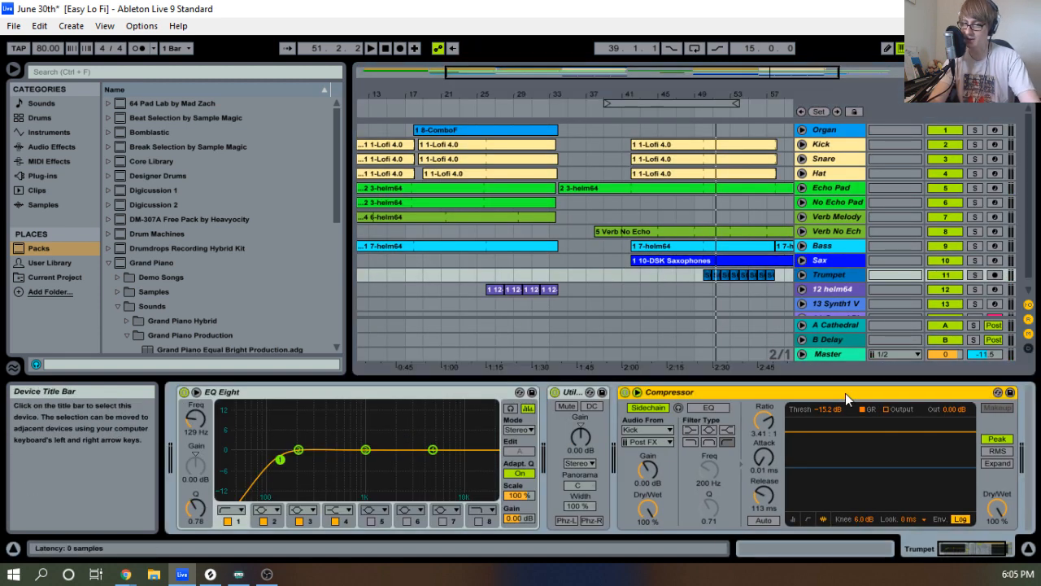
pyautogui.press('Delete')
pyautogui.click(845, 450)
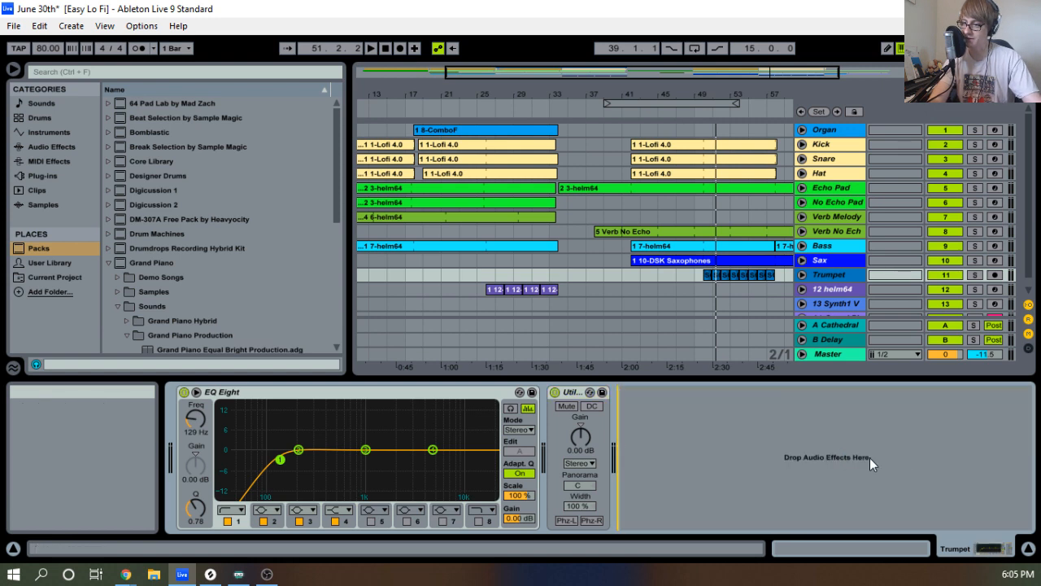
# Replace the 12 helm64 track's compressor with the copied Organ compressor.
pyautogui.click(829, 289)
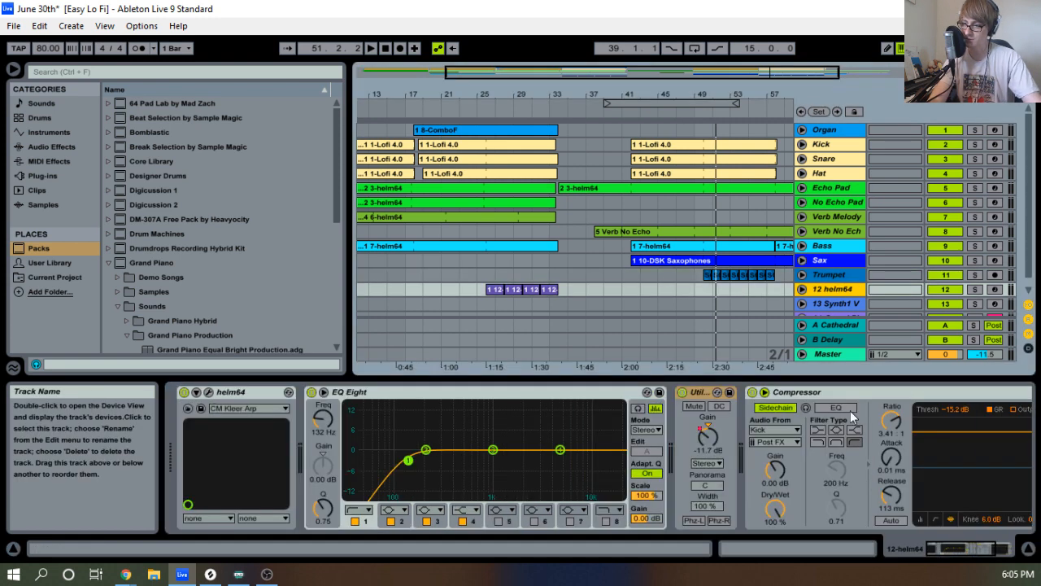
pyautogui.click(852, 396)
pyautogui.click(854, 396)
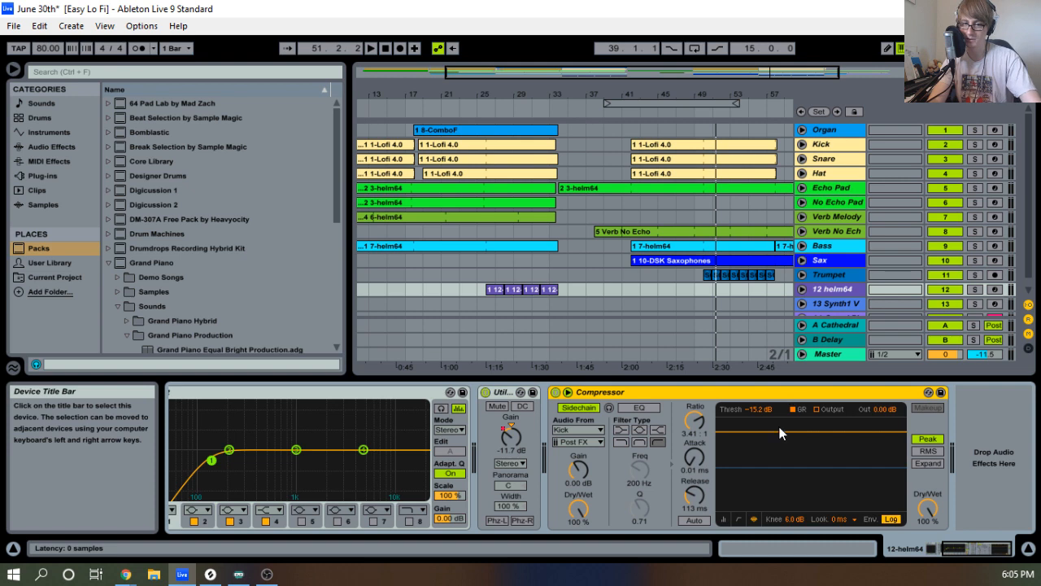
pyautogui.press('Delete')
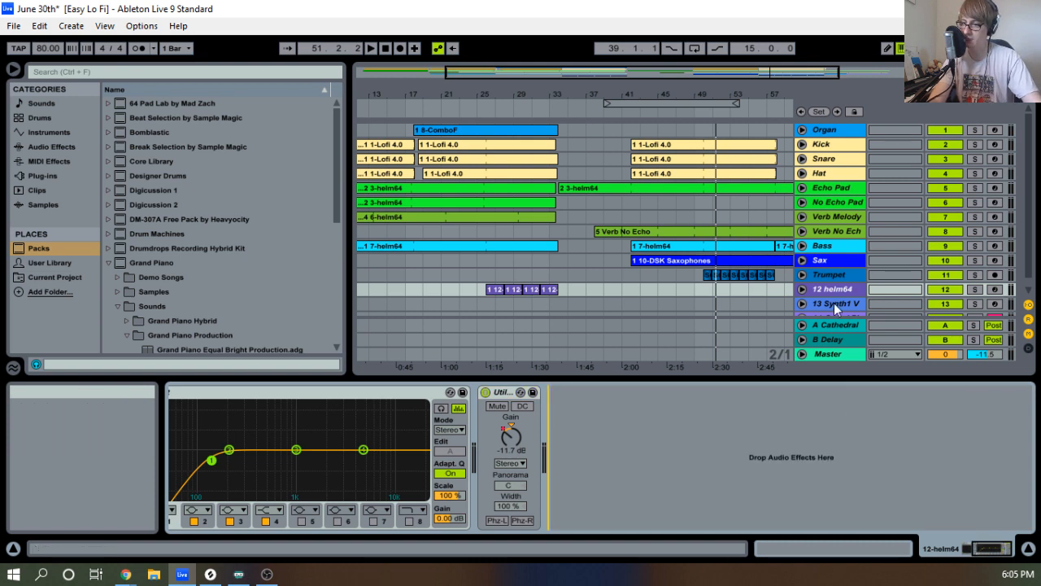
pyautogui.hotkey('ctrl', 'z')
# Delete the unused 13 Synth1 VST track from the arrangement.
pyautogui.scroll(-1, 840, 271)
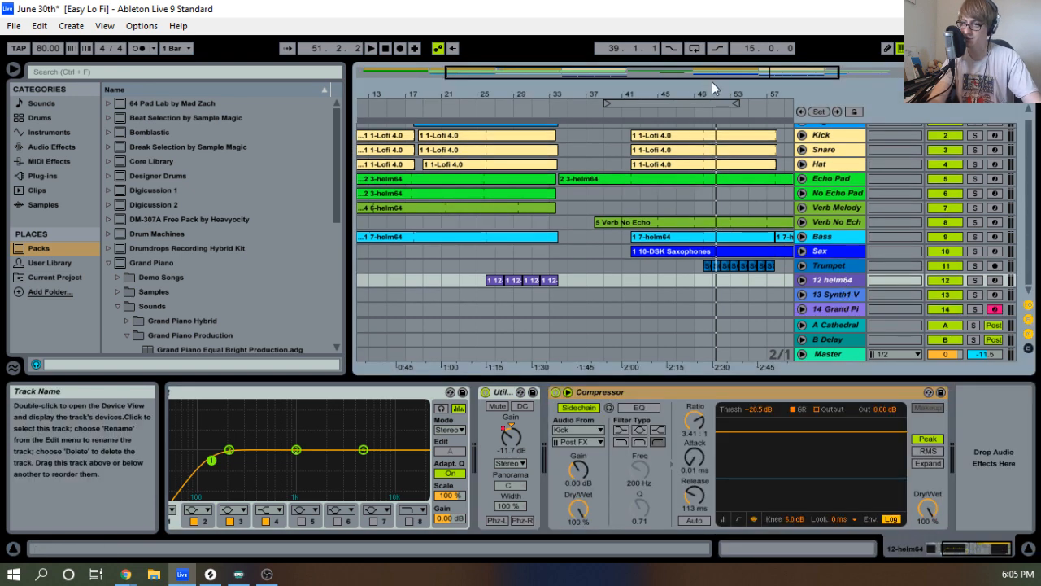
pyautogui.press('-')
pyautogui.click(828, 294)
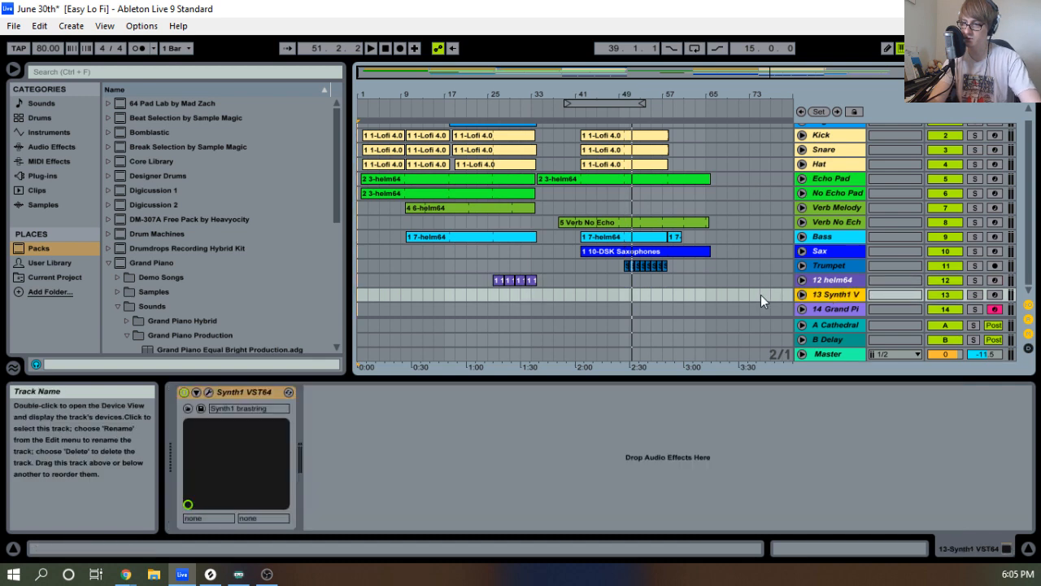
pyautogui.press('Delete')
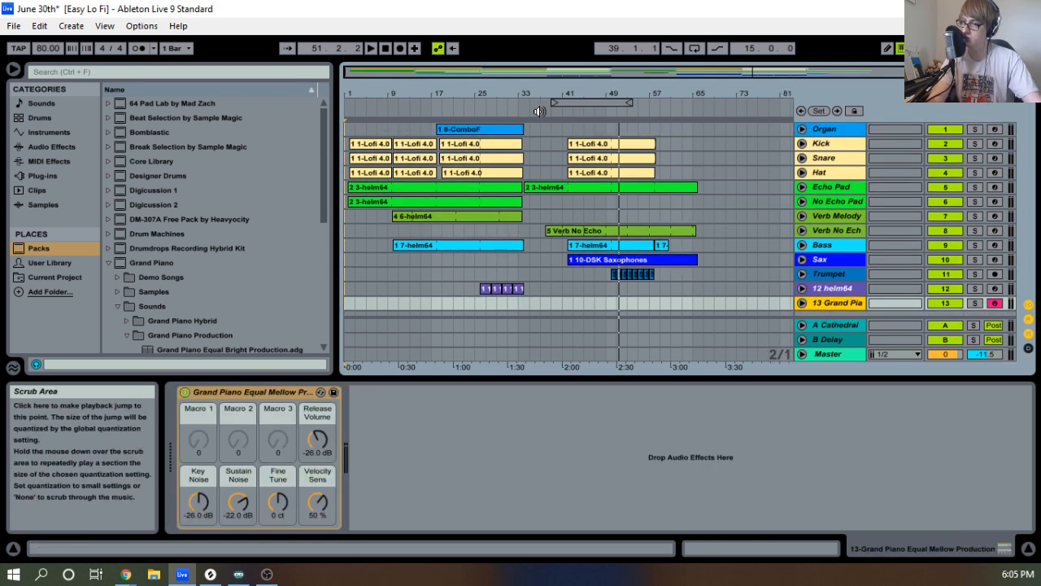
# Play the second half of the song from the start of the second Echo Pad clip at bar 34.
pyautogui.moveTo(602, 95); pyautogui.dragTo(623, 123)
pyautogui.click(558, 187)
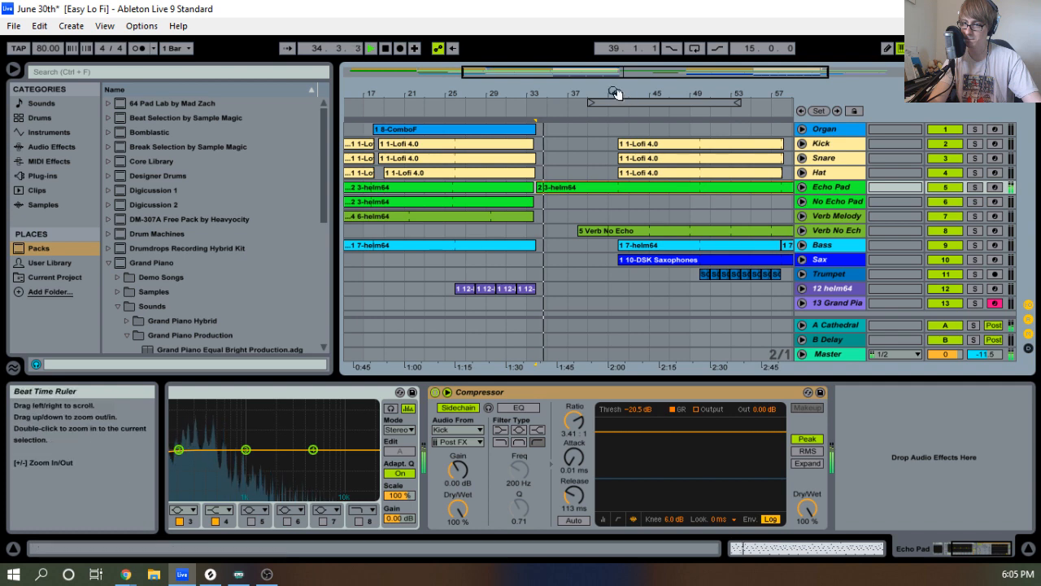
pyautogui.moveTo(591, 102); pyautogui.dragTo(592, 110)
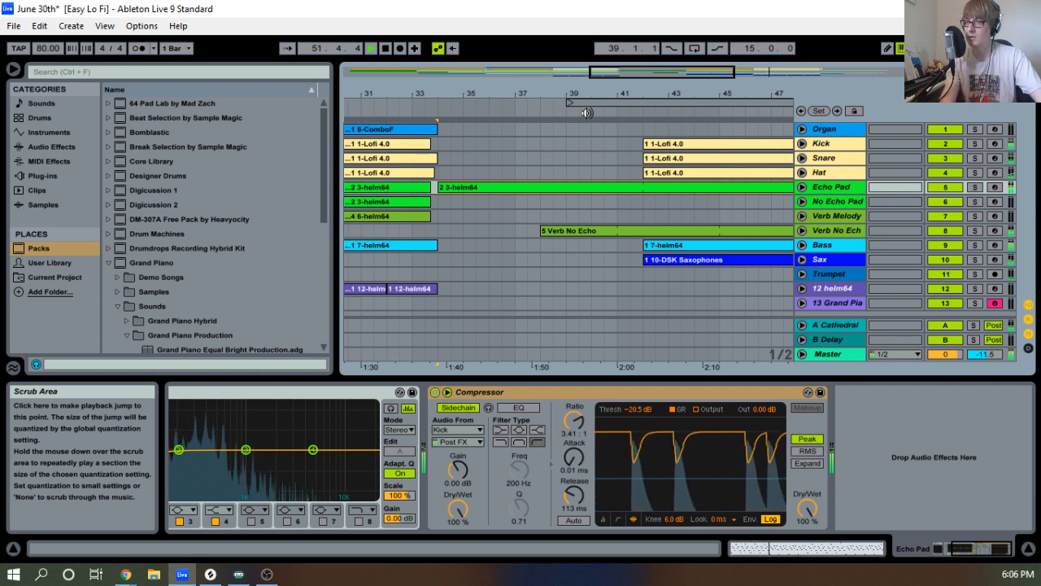
pyautogui.moveTo(573, 114); pyautogui.dragTo(567, 106)
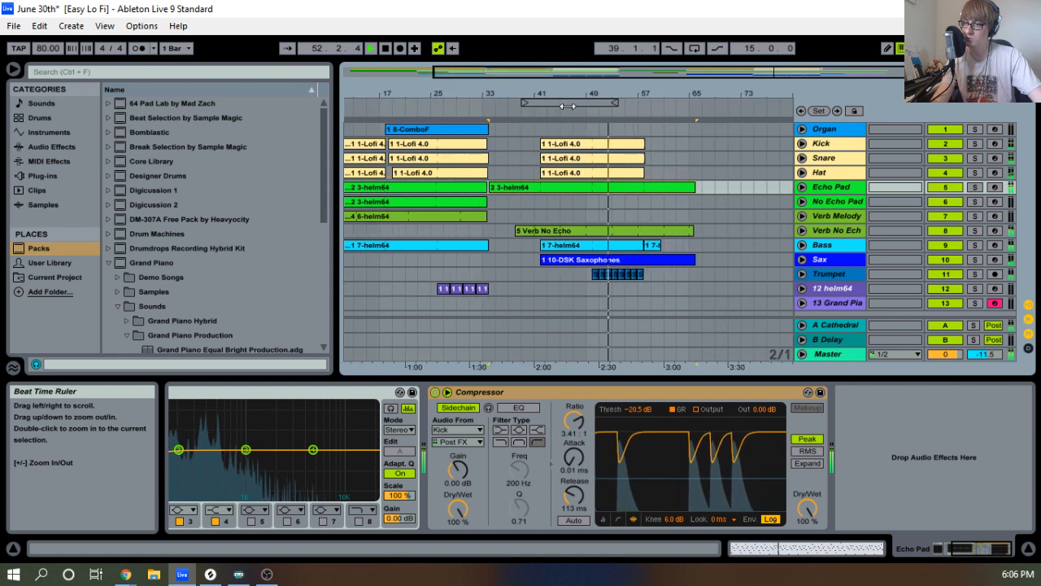
# Check the Trumpet track's volume in the mixer during playback, listen to the song's ending in the arrangement, and stop playback.
pyautogui.click(830, 274)
pyautogui.press('Tab')
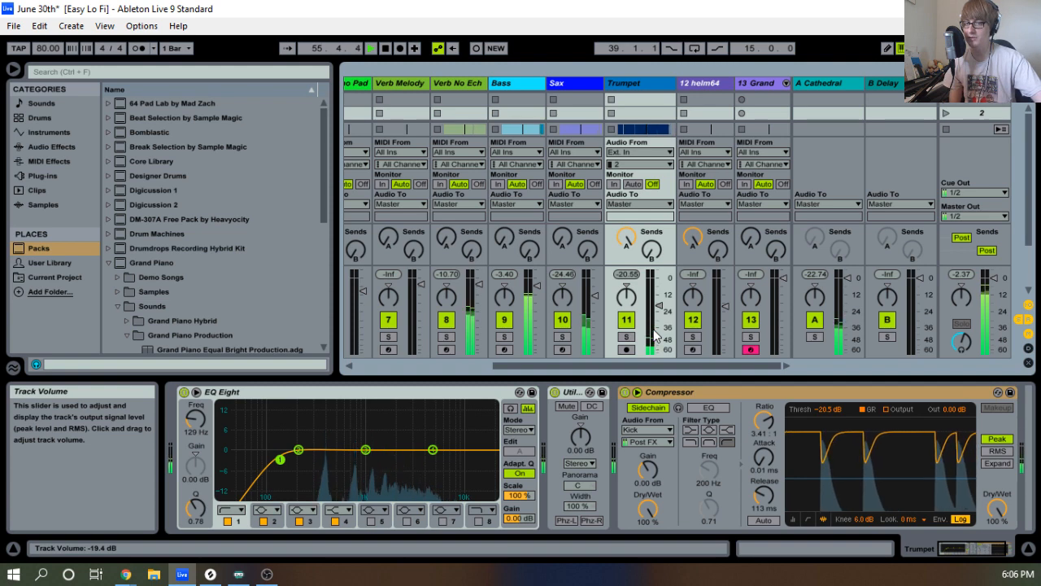
pyautogui.press('Tab')
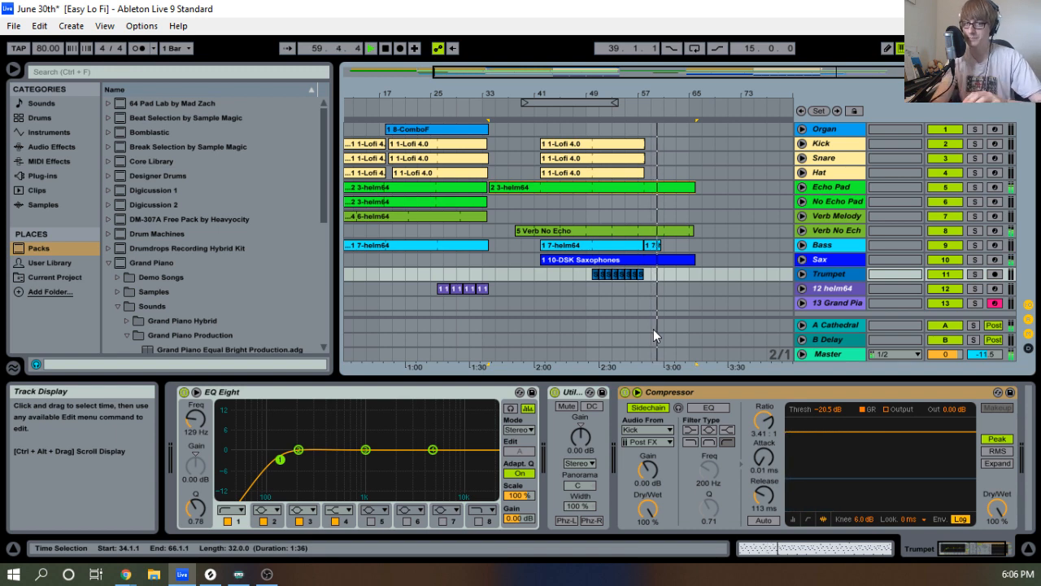
pyautogui.moveTo(678, 98); pyautogui.dragTo(678, 146)
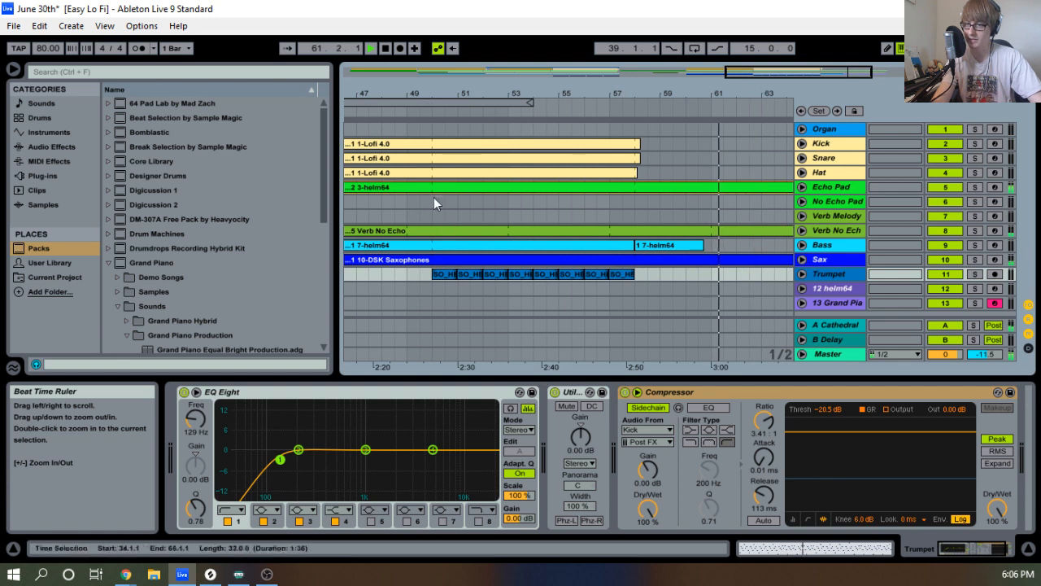
pyautogui.moveTo(439, 95); pyautogui.dragTo(506, 81)
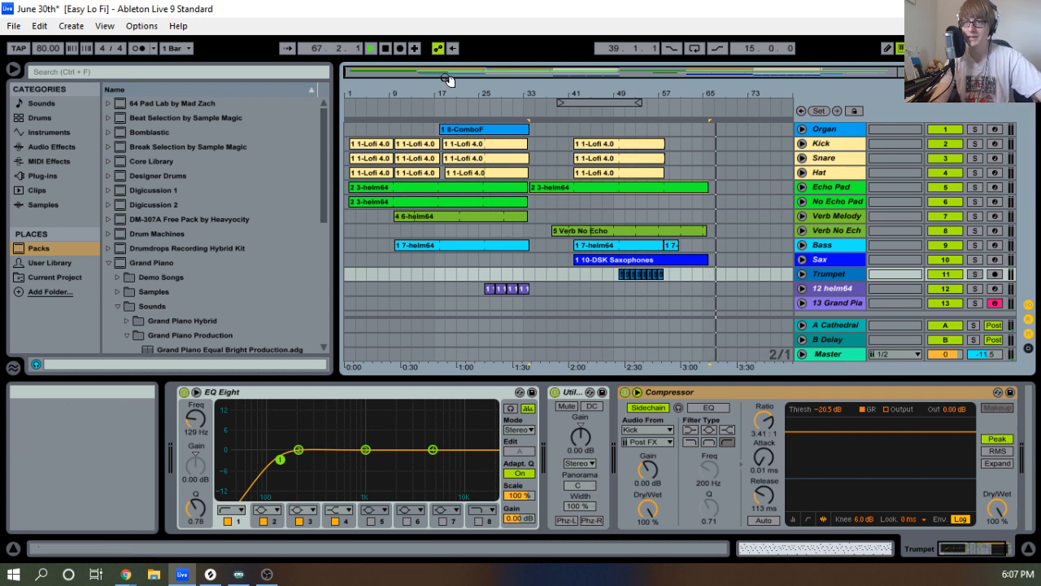
pyautogui.click(384, 49)
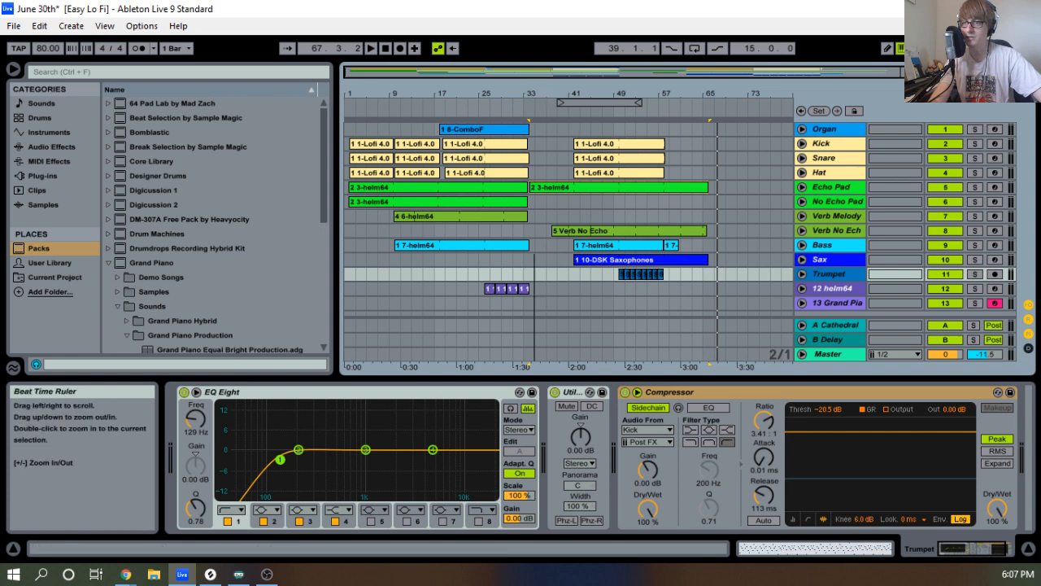
# Return the song position to the start of the arrangement, 1.1.1, and save the Live Set.
pyautogui.moveTo(541, 95); pyautogui.dragTo(549, 94)
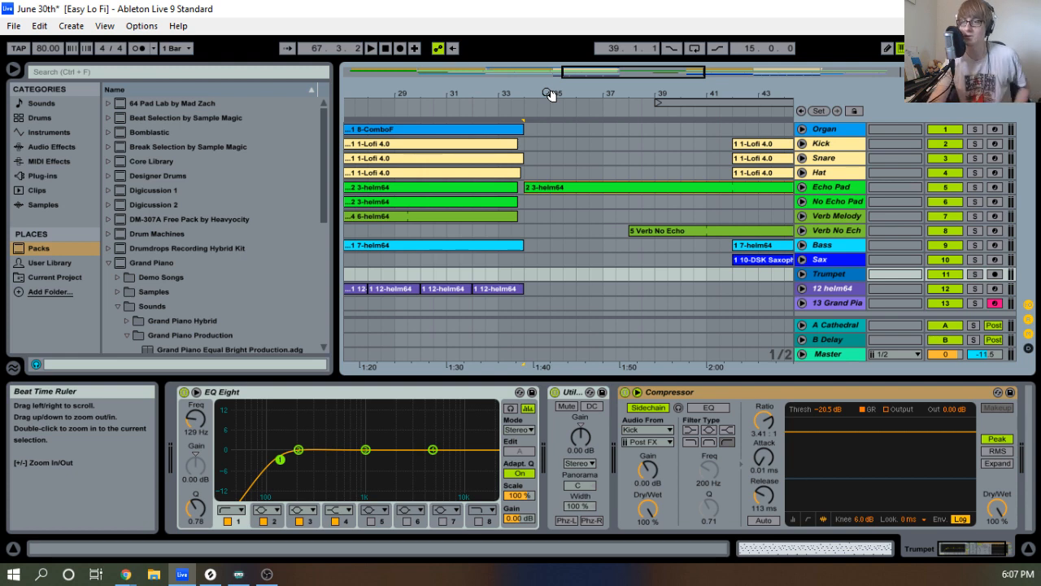
pyautogui.moveTo(551, 95); pyautogui.dragTo(521, 110)
pyautogui.doubleClick(386, 50)
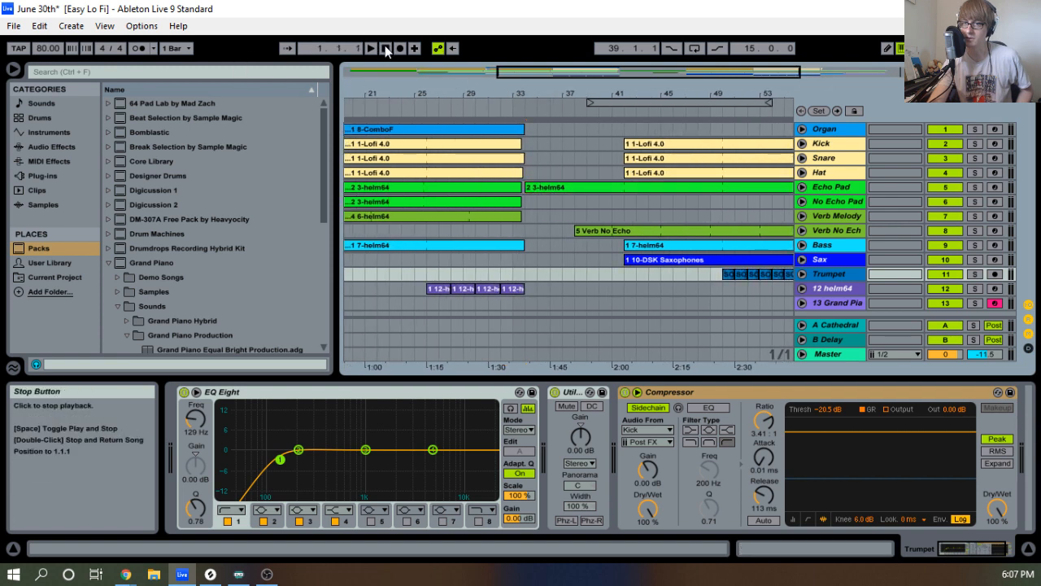
pyautogui.click(14, 26)
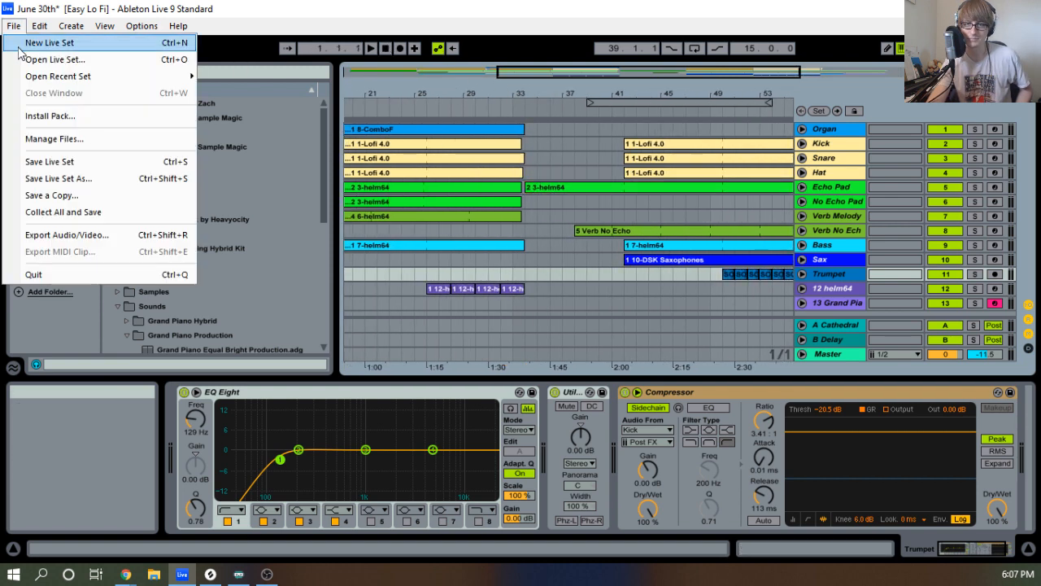
pyautogui.click(47, 162)
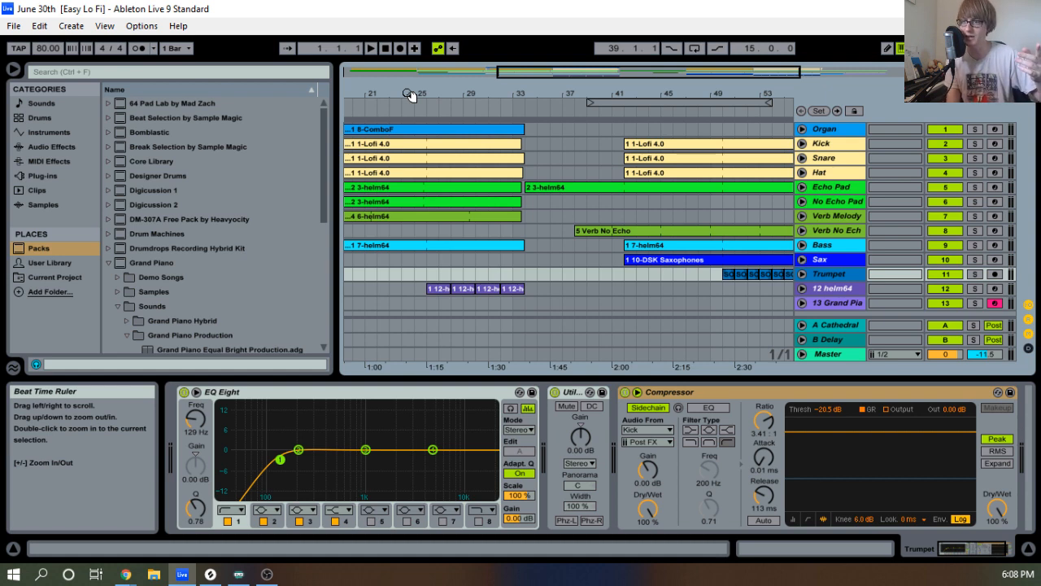
# Select the Master track to show its empty device chain and pick Ozone 8 Elements from the plug-ins.
pyautogui.moveTo(411, 96); pyautogui.dragTo(480, 91)
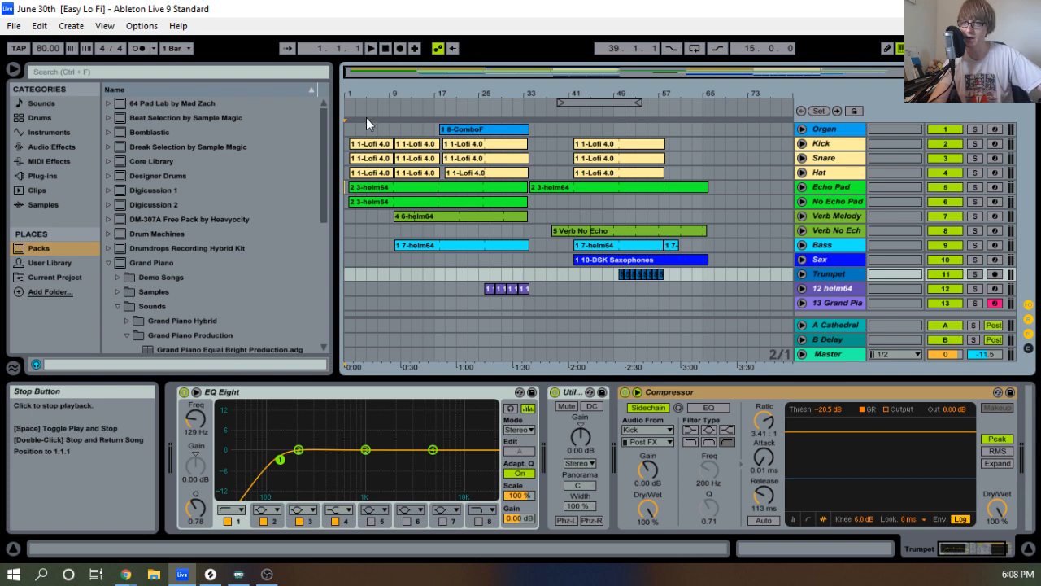
pyautogui.moveTo(378, 95)
pyautogui.mouseDown()
pyautogui.moveTo(378, 114)
pyautogui.moveTo(388, 96)
pyautogui.moveTo(407, 107)
pyautogui.moveTo(435, 95)
pyautogui.mouseUp()
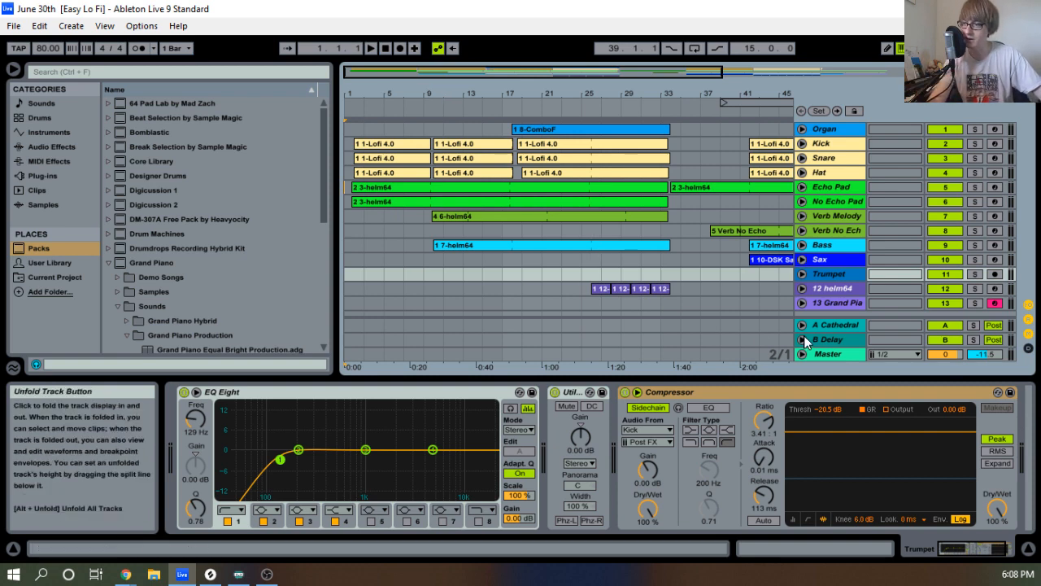
pyautogui.click(828, 353)
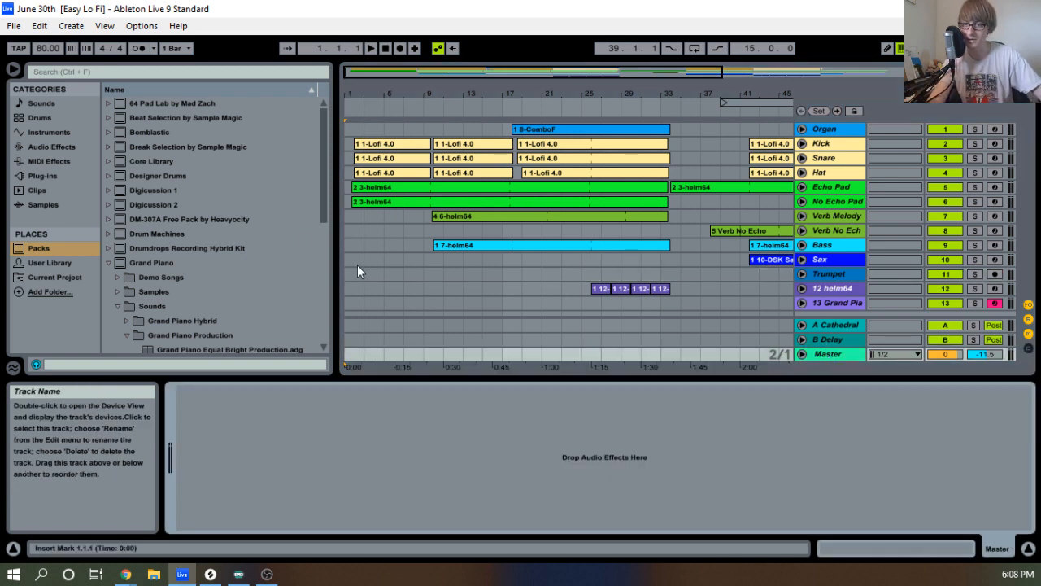
pyautogui.click(48, 174)
pyautogui.scroll(-3, 220, 234)
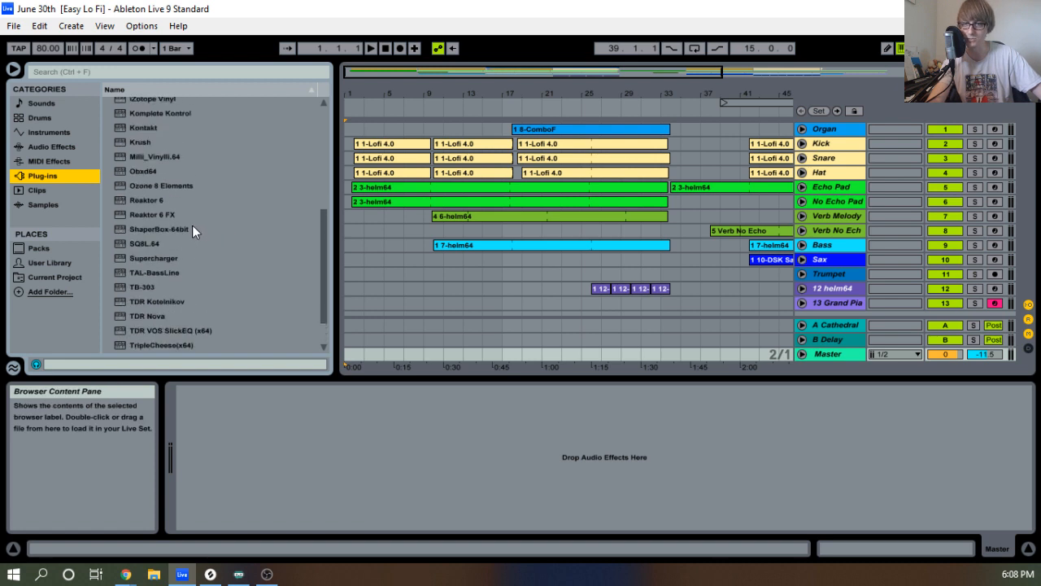
pyautogui.click(151, 187)
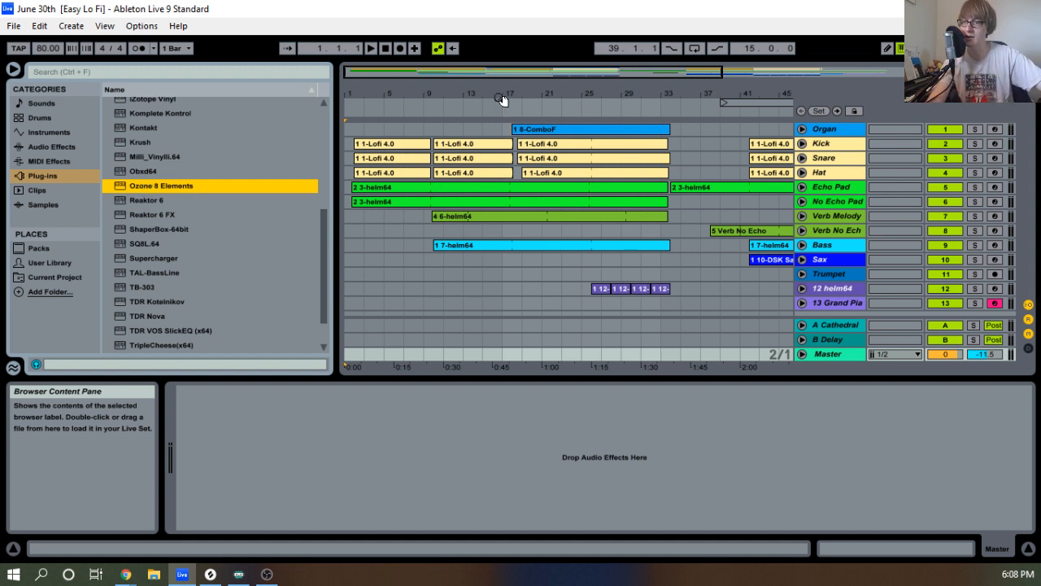
# Start playing the whole arrangement from bar 1.
pyautogui.moveTo(500, 97); pyautogui.dragTo(389, 70)
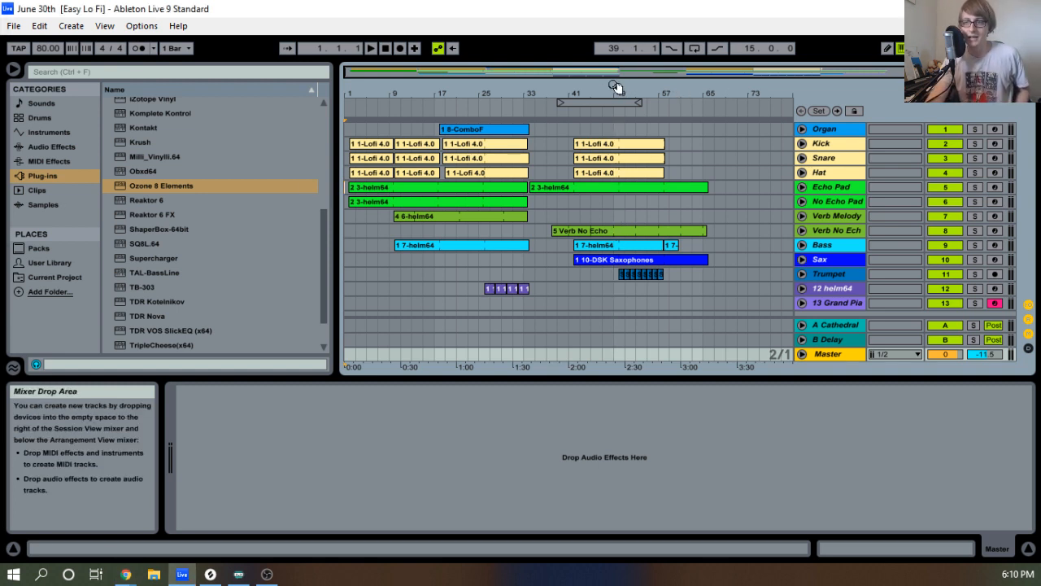
pyautogui.click(373, 49)
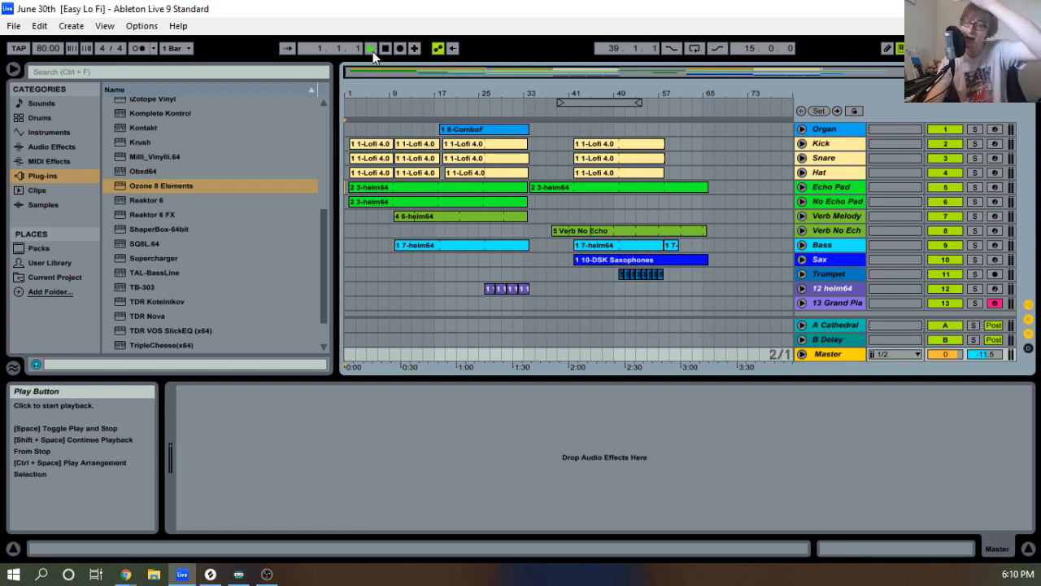